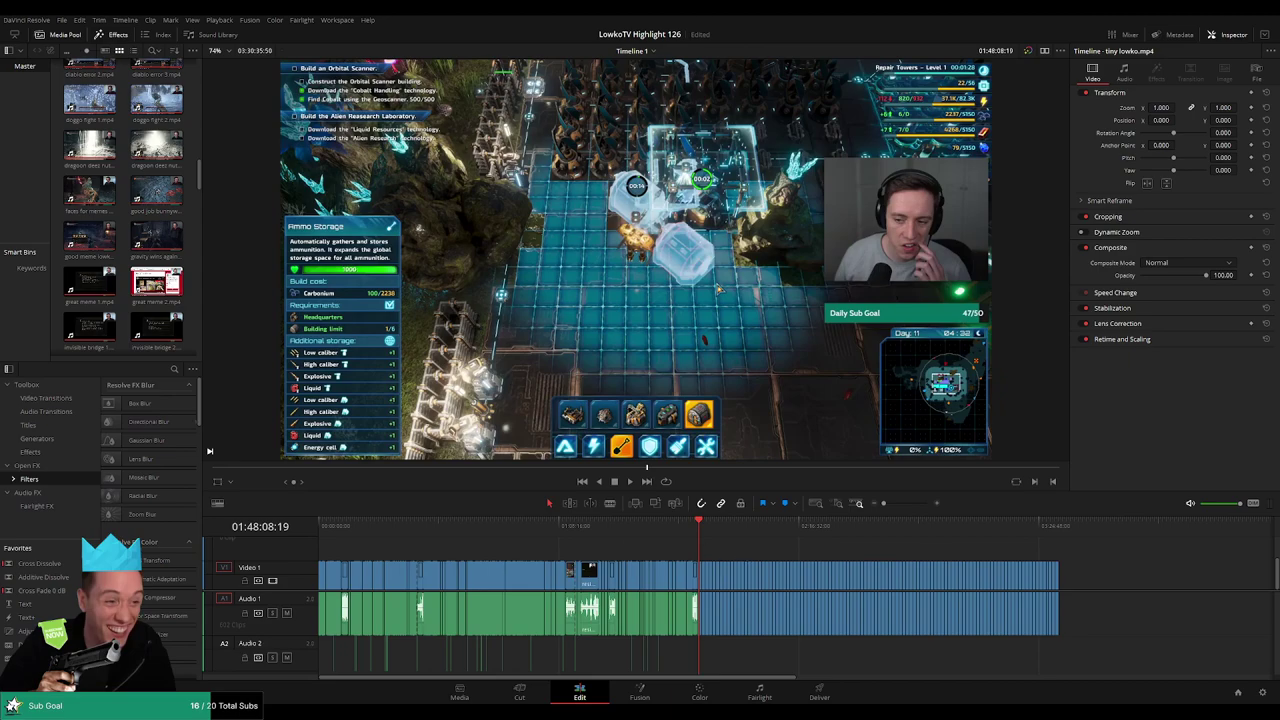
Zoom the timeline in and play through tiny lowko.mp4 to find the boring section
left_click_drag(873, 505, 908, 503)
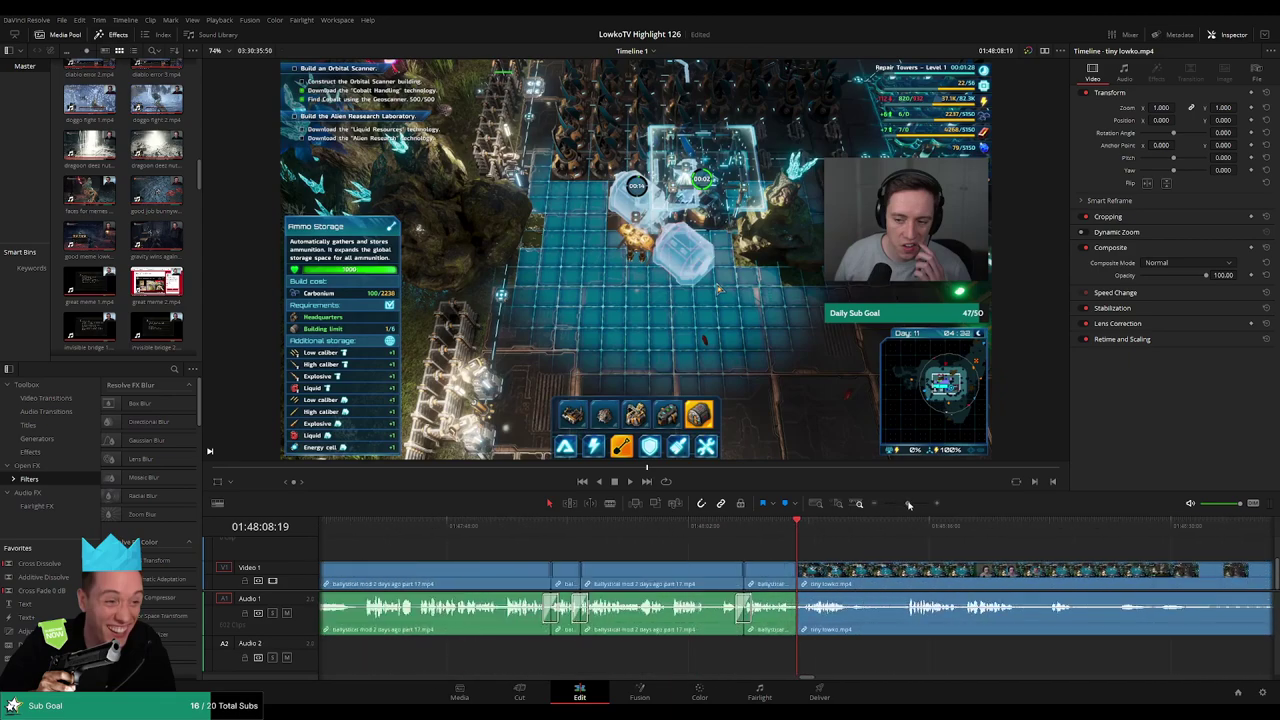
key("space")
scroll(563, 530, "right", 4)
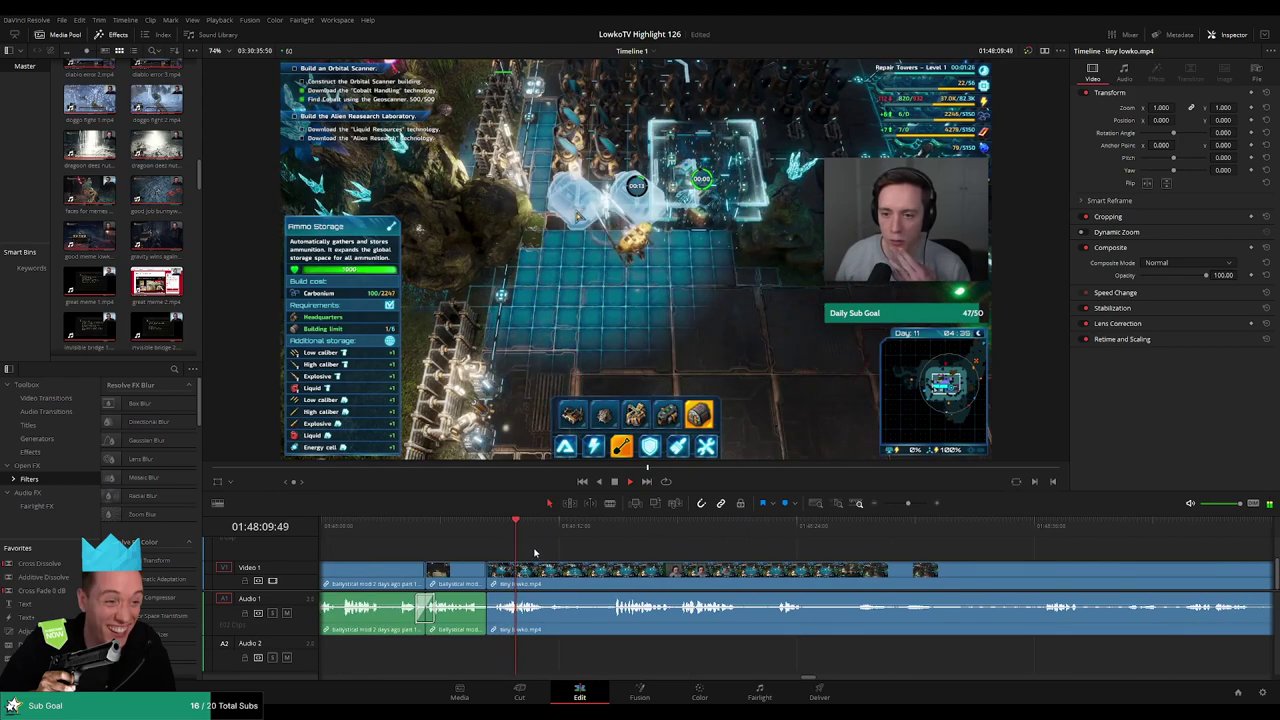
left_click(588, 545)
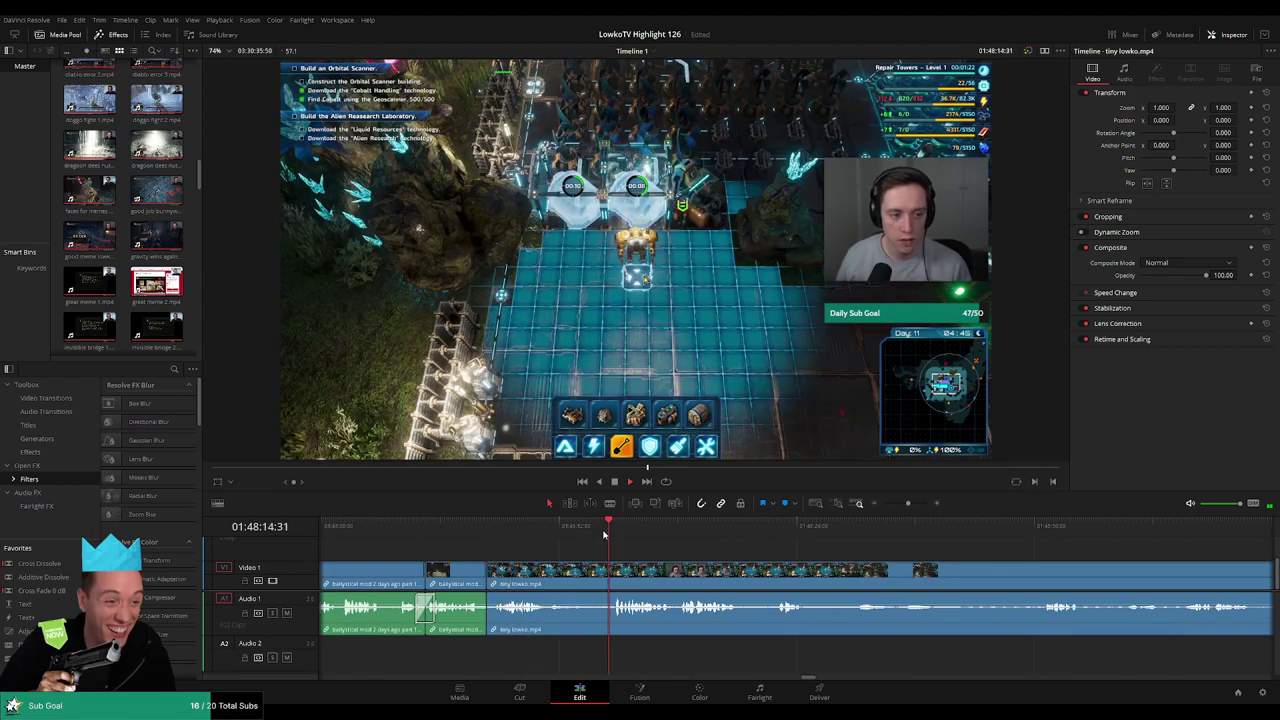
left_click(555, 583)
left_click(486, 527)
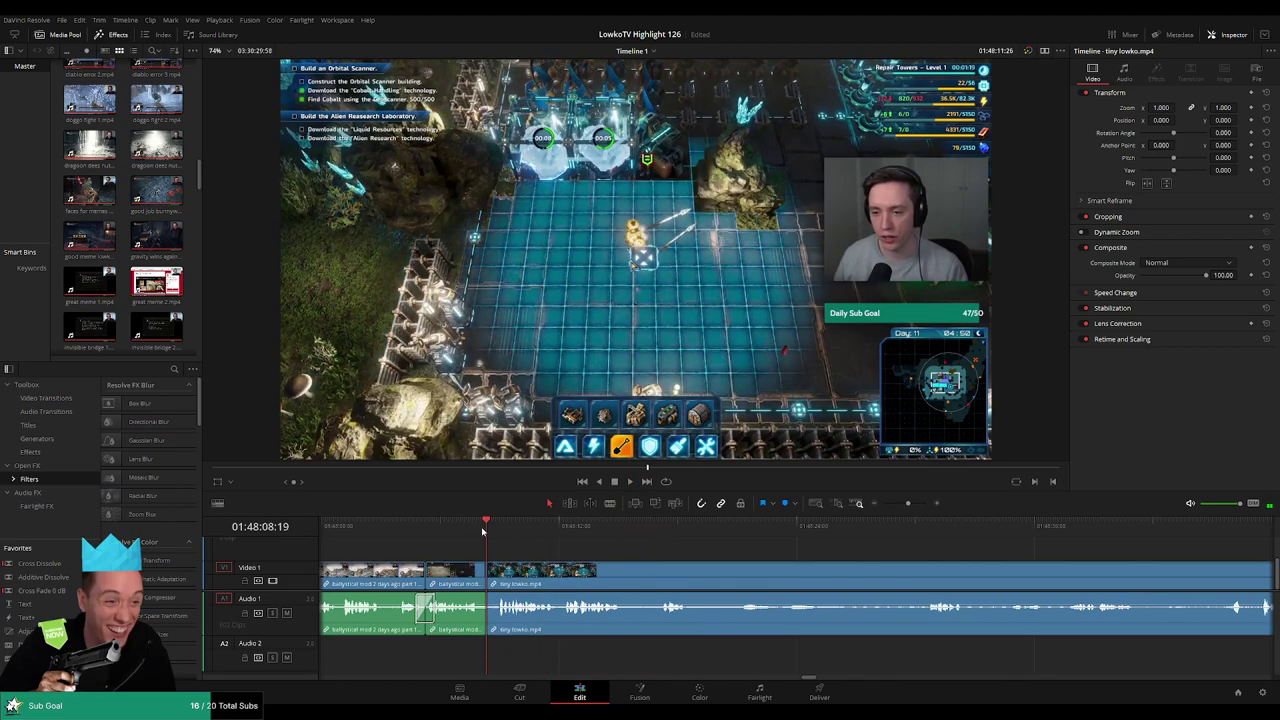
key("space")
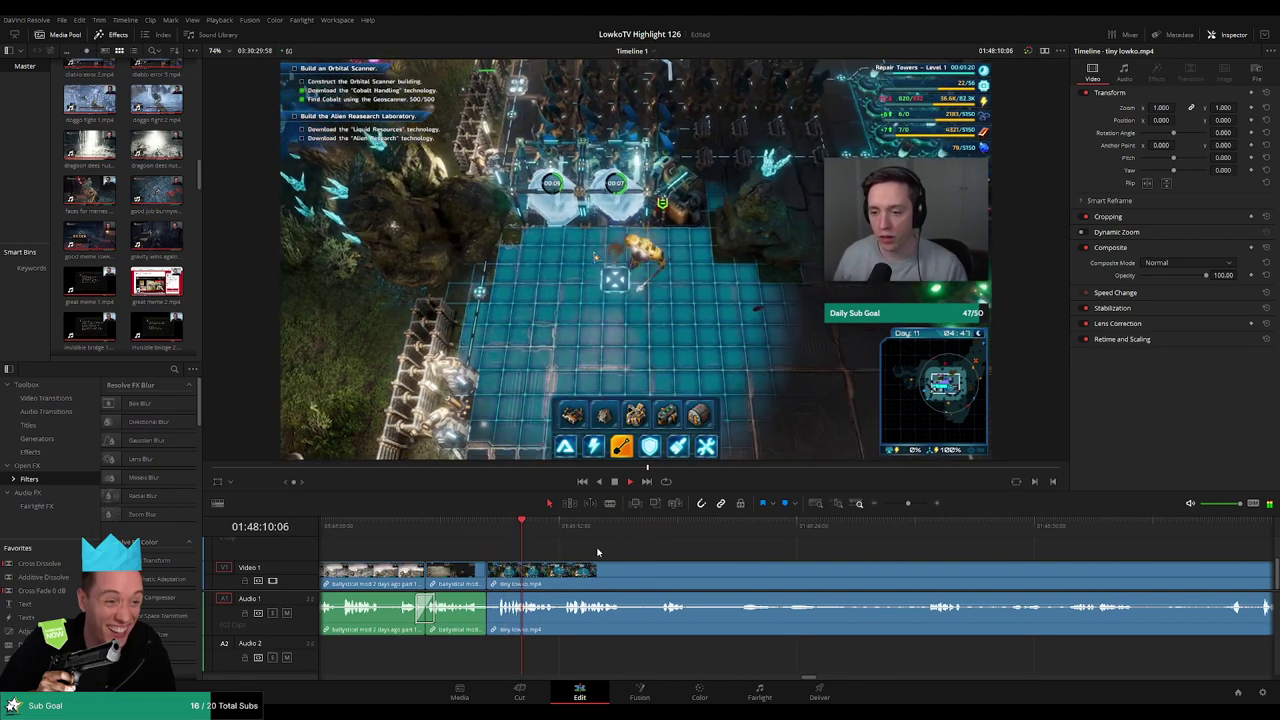
Blade tiny lowko.mp4 with Ctrl+B where the unwanted stretch begins
scroll(648, 563, "right", 3)
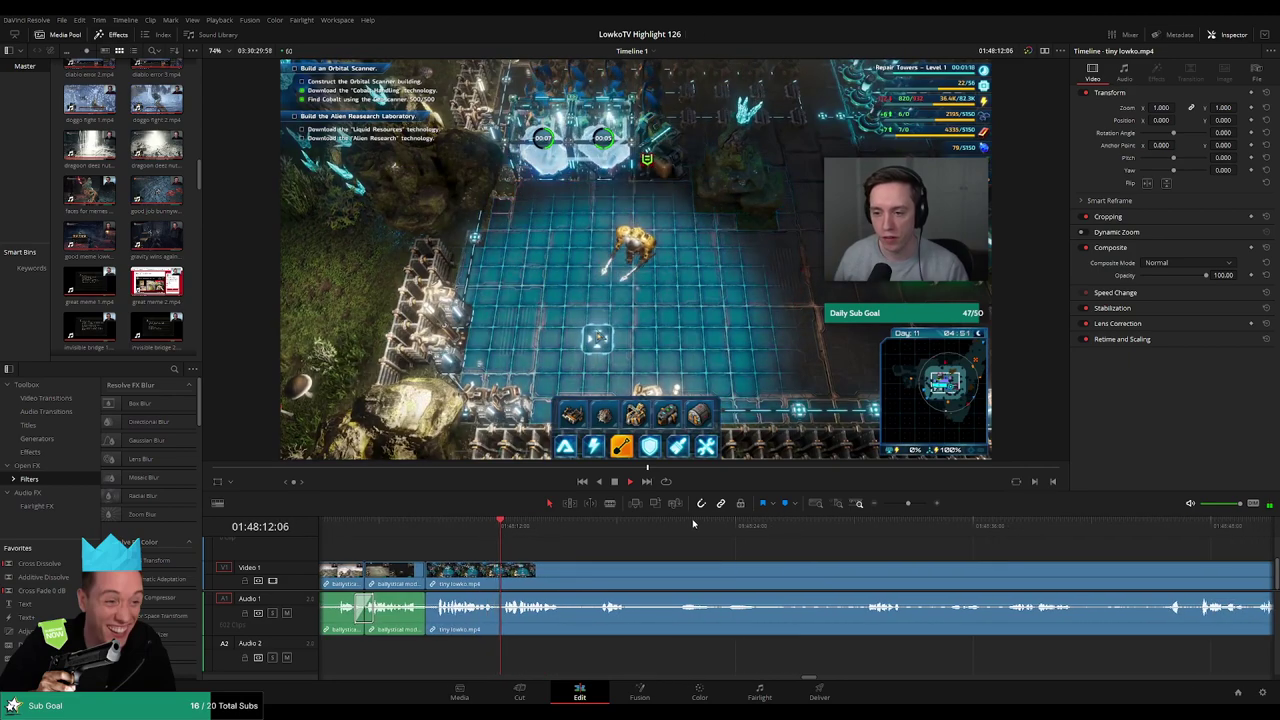
left_click_drag(703, 489, 703, 495)
scroll(572, 558, "right", 2)
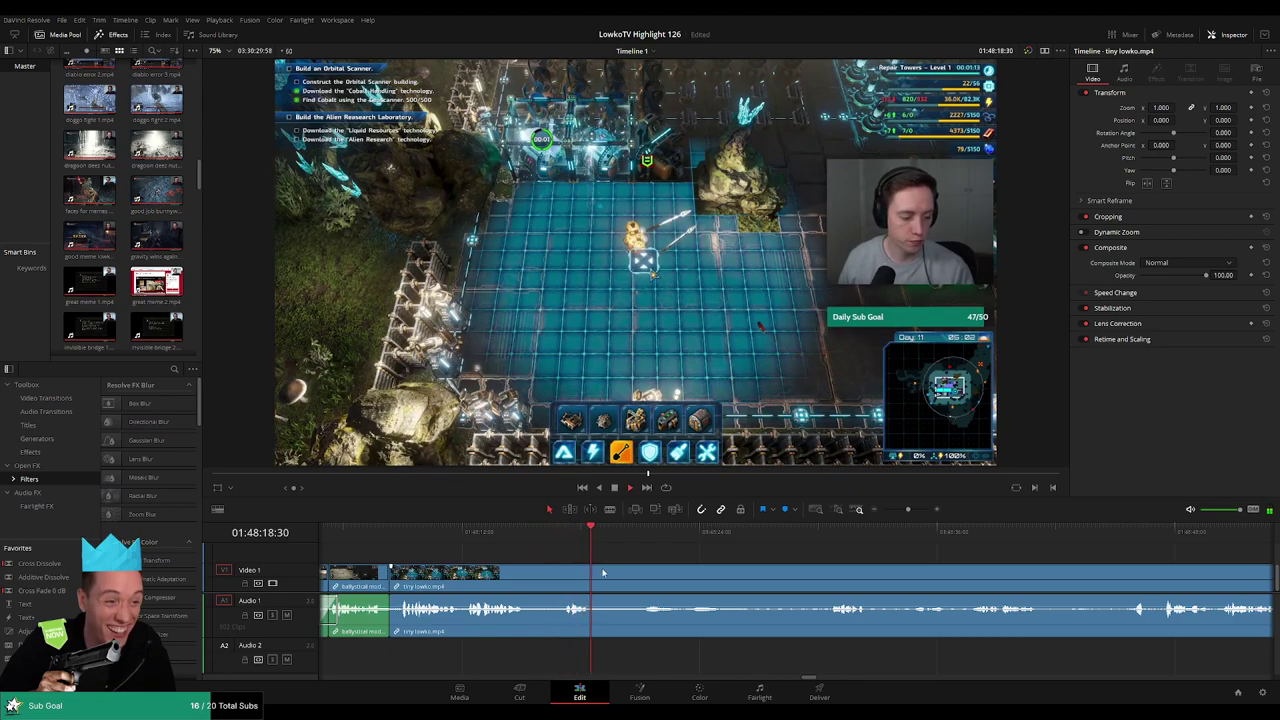
key("ctrl+b")
left_click_drag(644, 530, 825, 538)
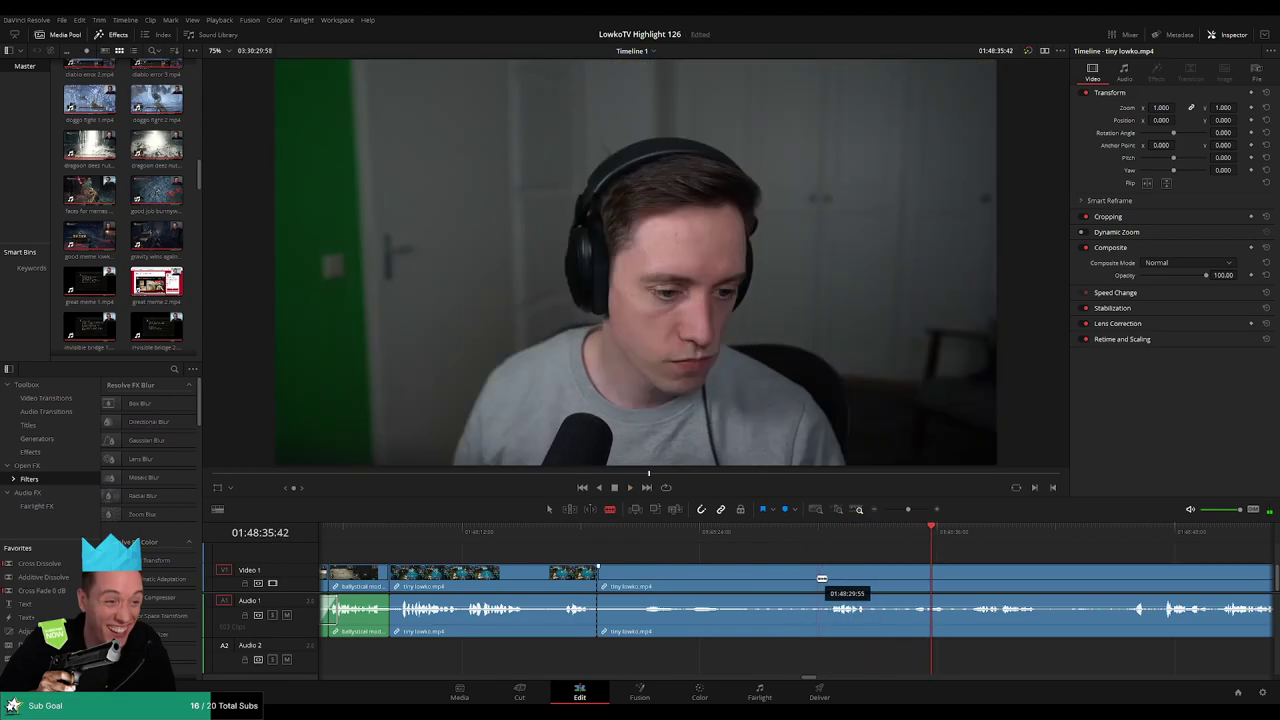
Split tiny lowko.mp4 at the unwanted stretch's end and ripple-delete the piece between the cuts
left_click(816, 579)
key("a")
left_click(762, 585)
key("Delete")
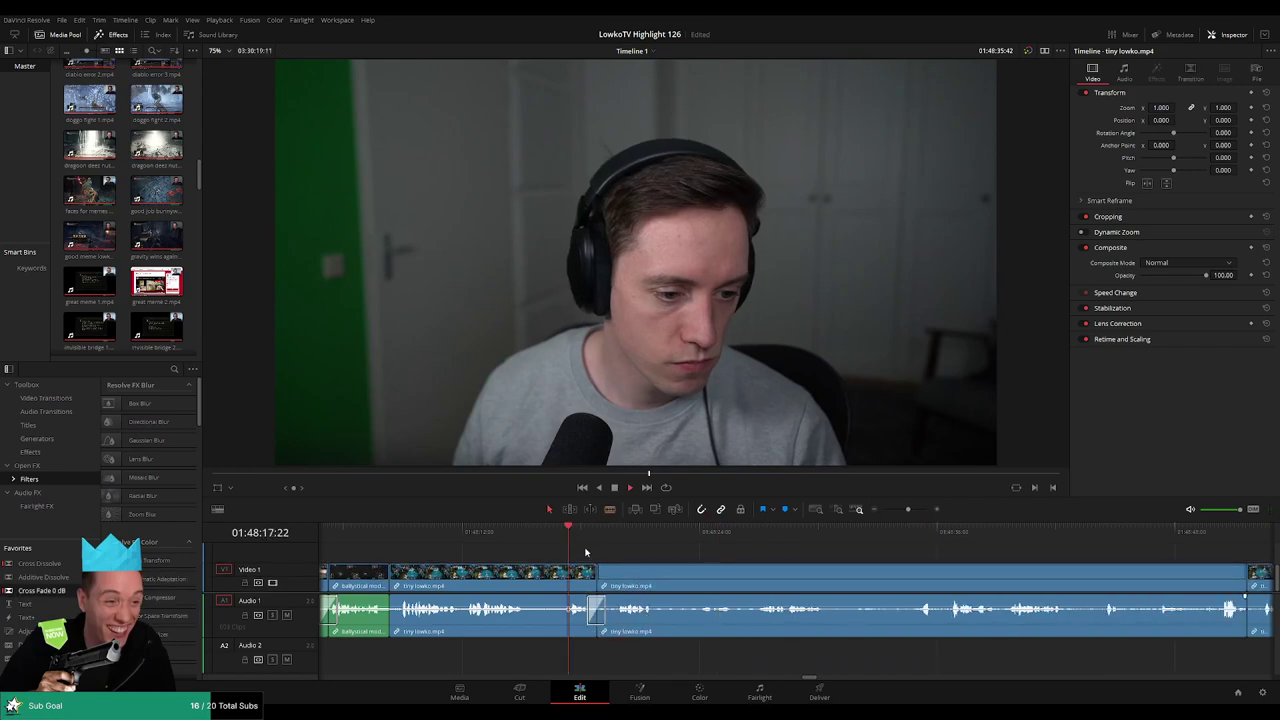
Play back across the new join near 01:48:45 to check the edit
key("space")
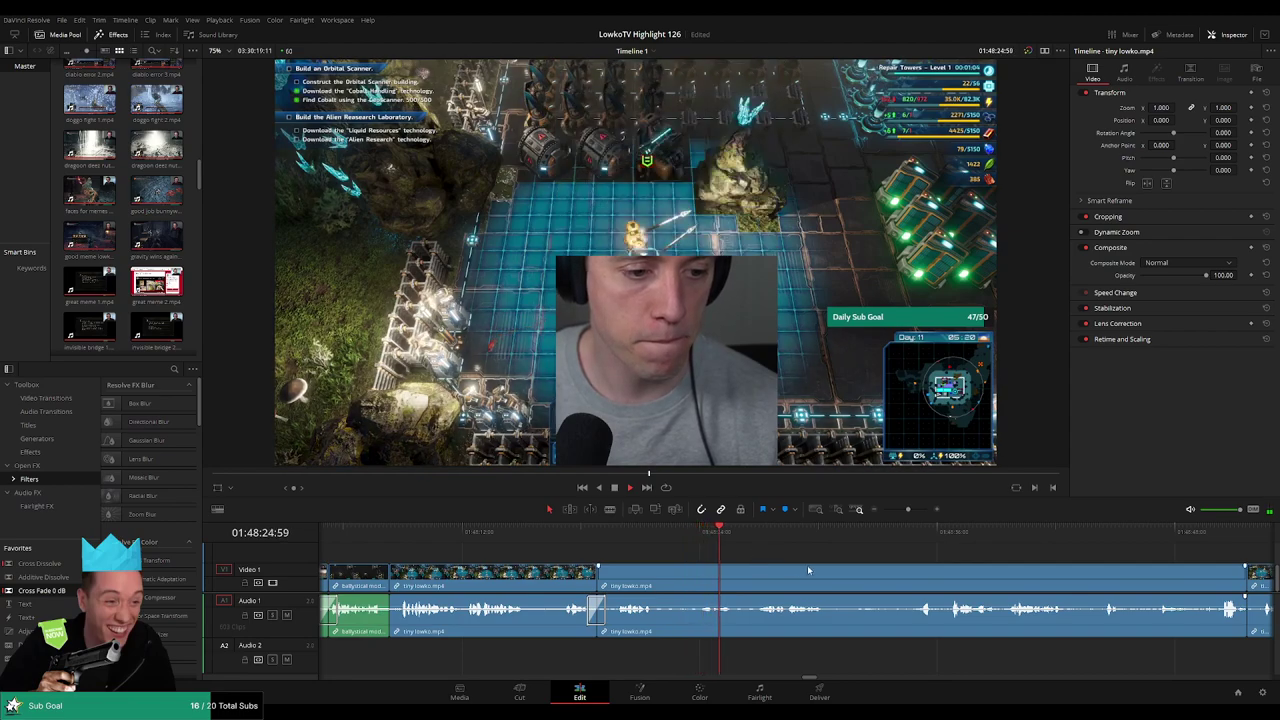
scroll(807, 565, "right", 3)
left_click(616, 552)
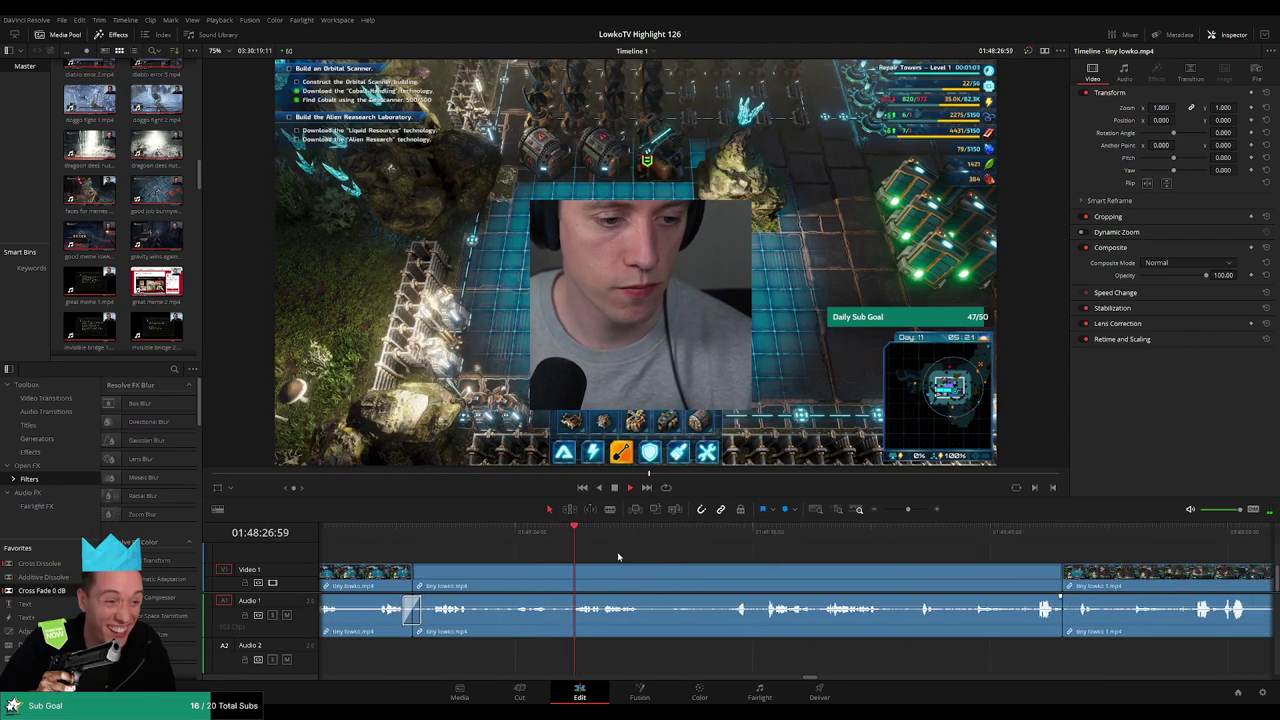
left_click(534, 542)
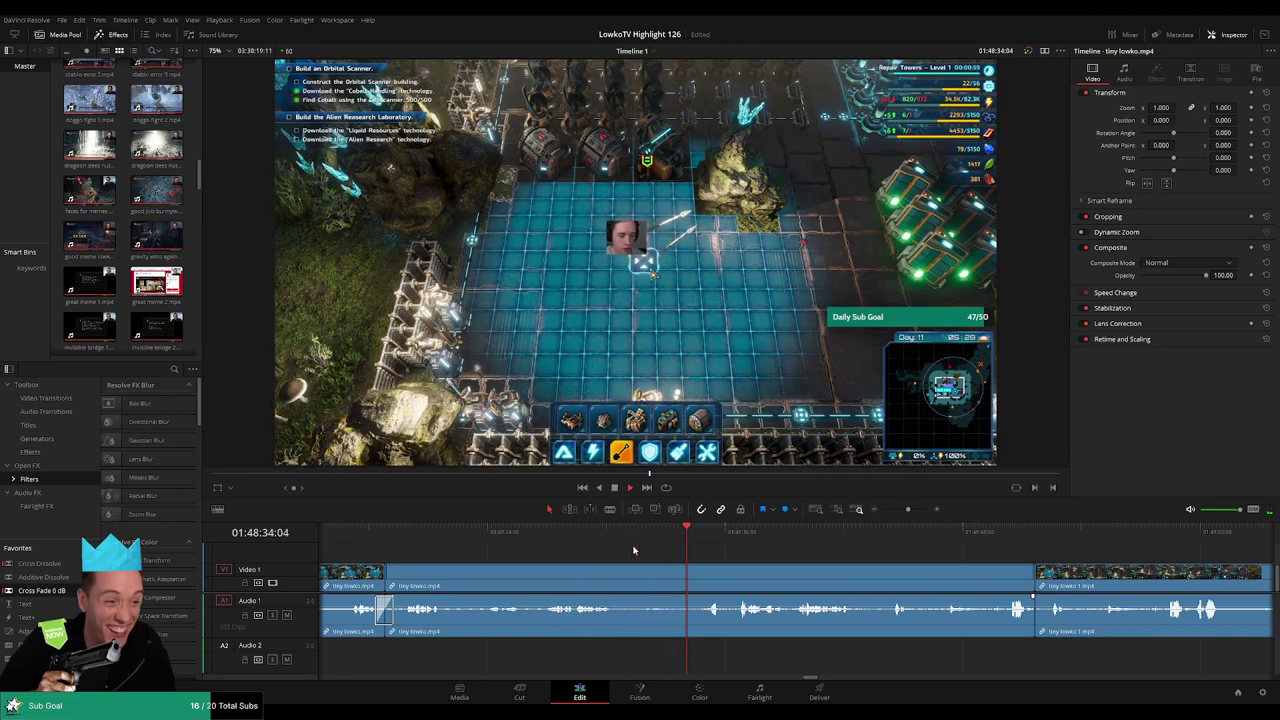
scroll(612, 545, "right", 3)
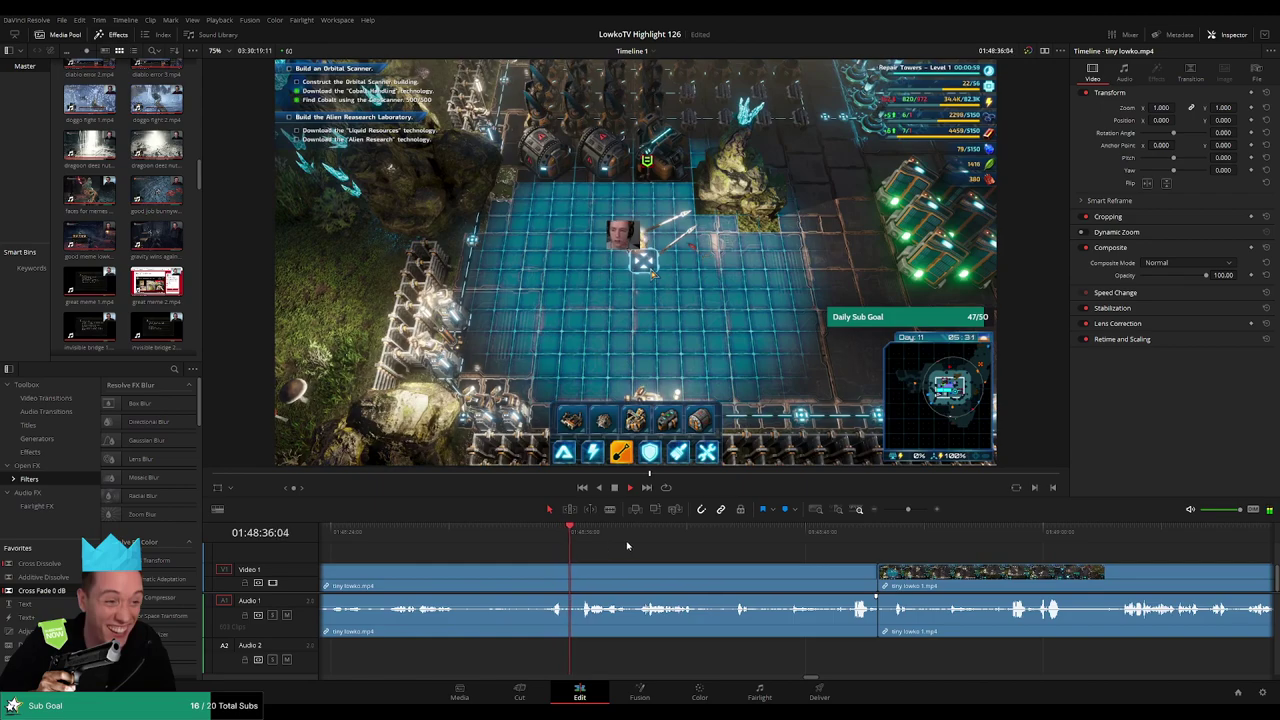
scroll(620, 544, "right", 1)
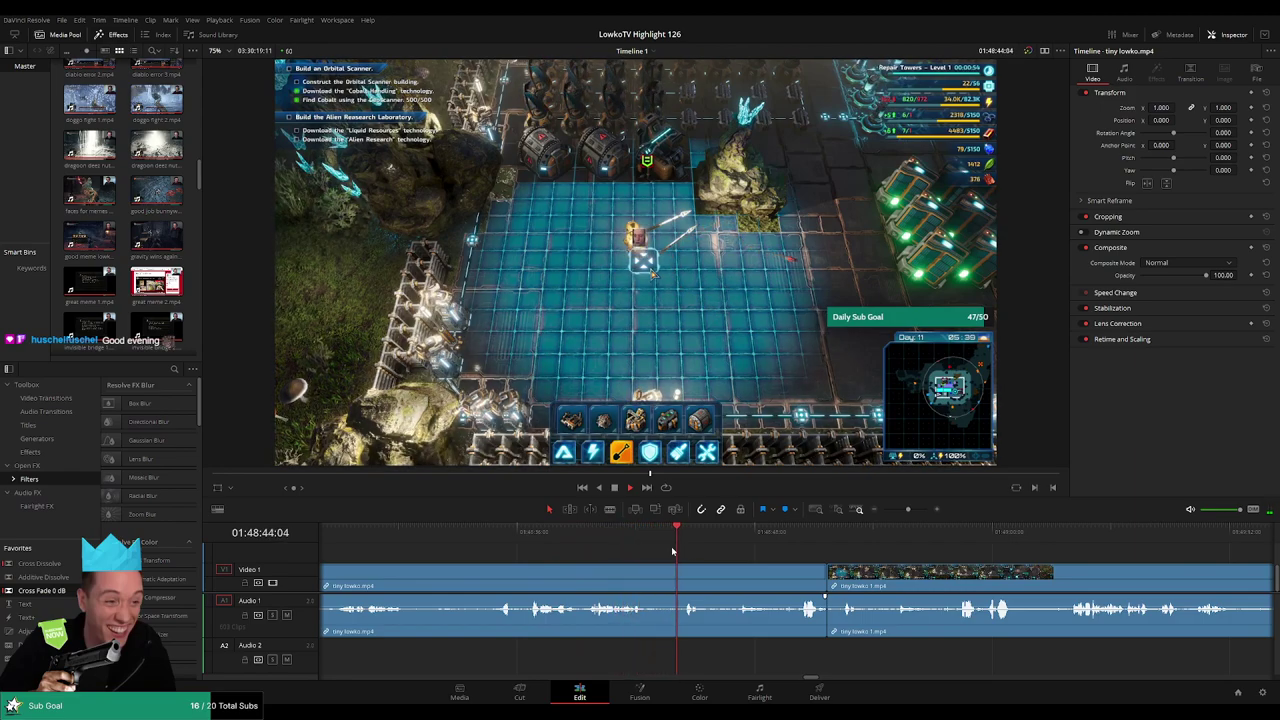
scroll(598, 539, "right", 3)
Blade both ends of a dull part of tiny lowko.mp4 and ripple-delete the middle piece
key("b")
left_click(557, 573)
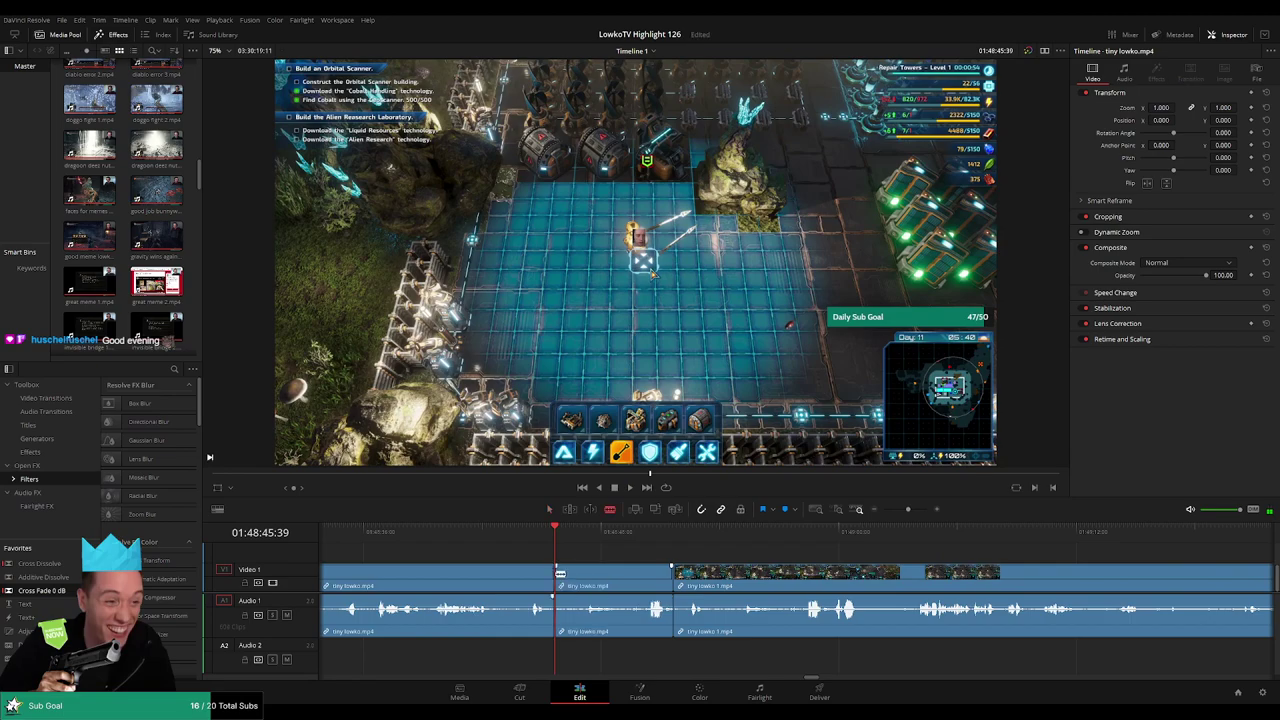
left_click(693, 536)
key("a")
left_click(634, 578)
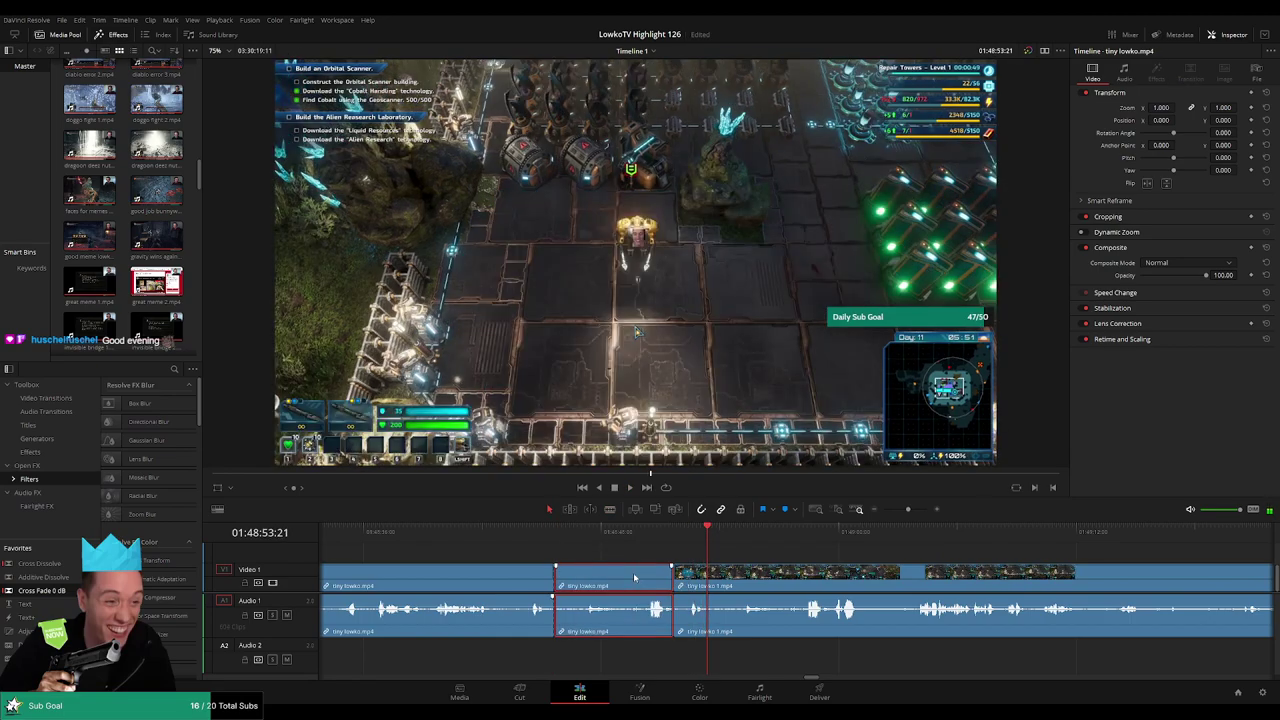
key("Delete")
Delete the short leftover piece at the join and play the edited section back
left_click(586, 532)
key("space")
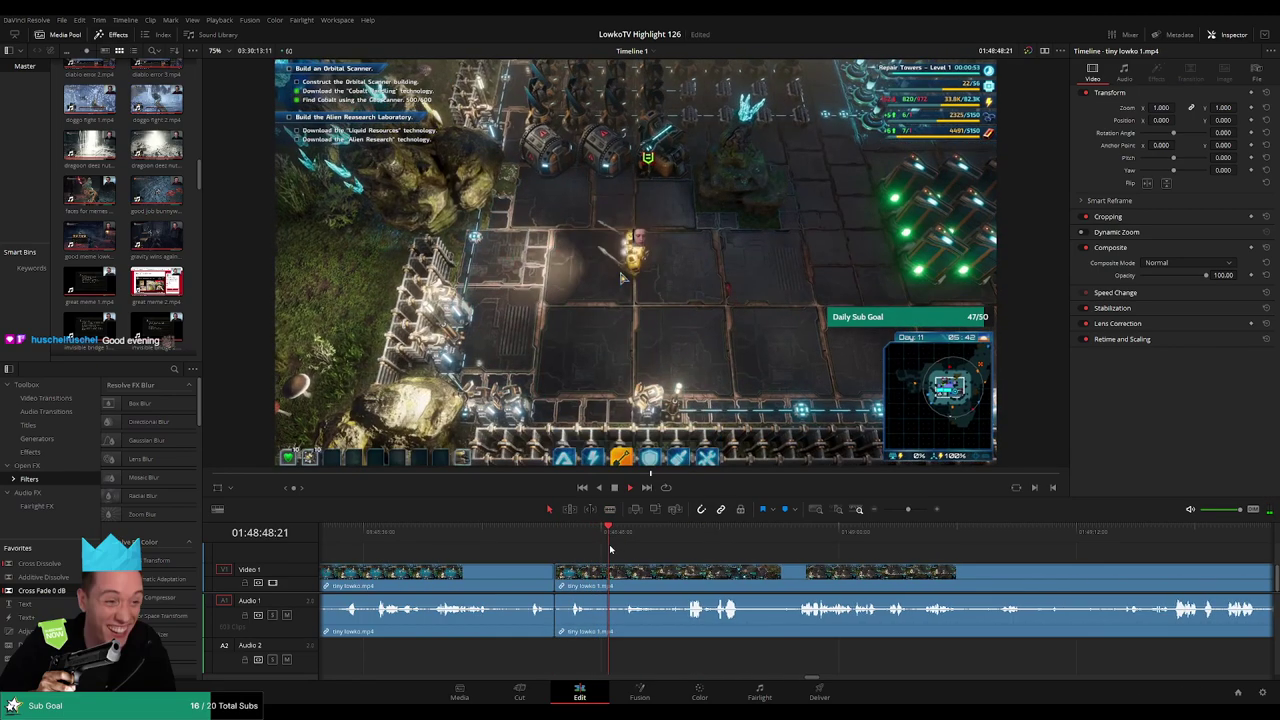
left_click(592, 533)
key("a")
left_click(575, 578)
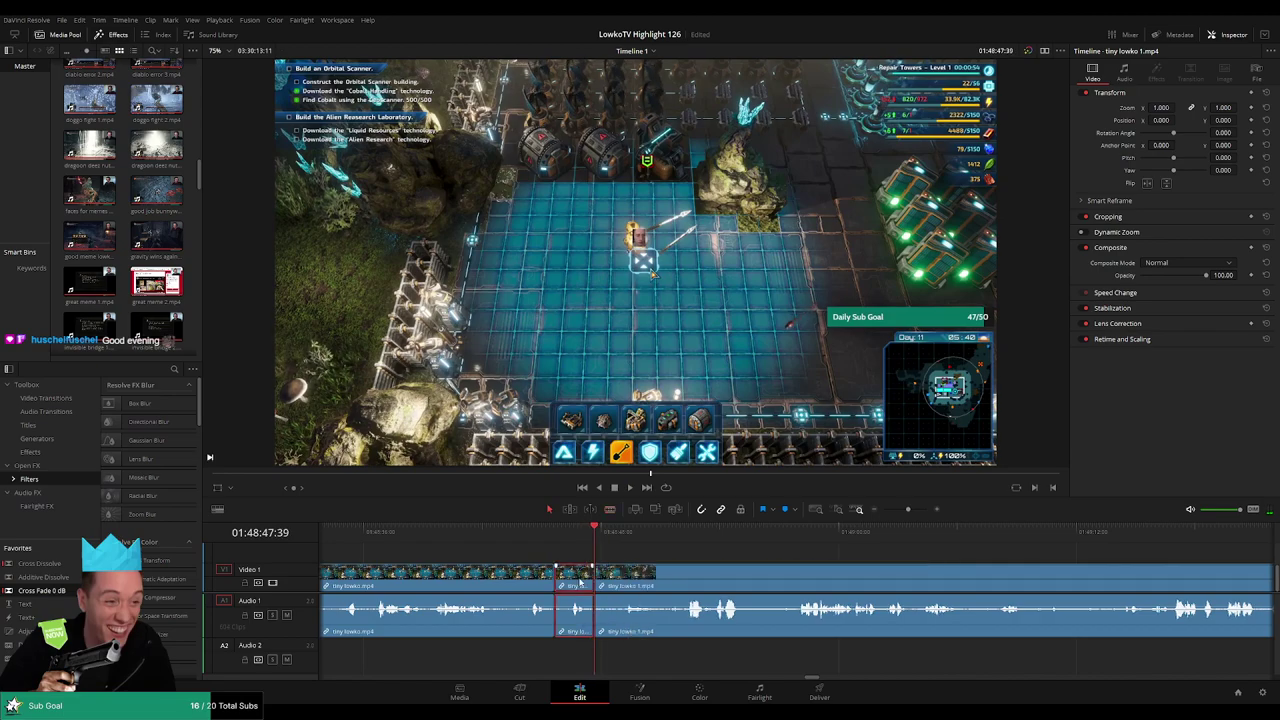
key("Delete")
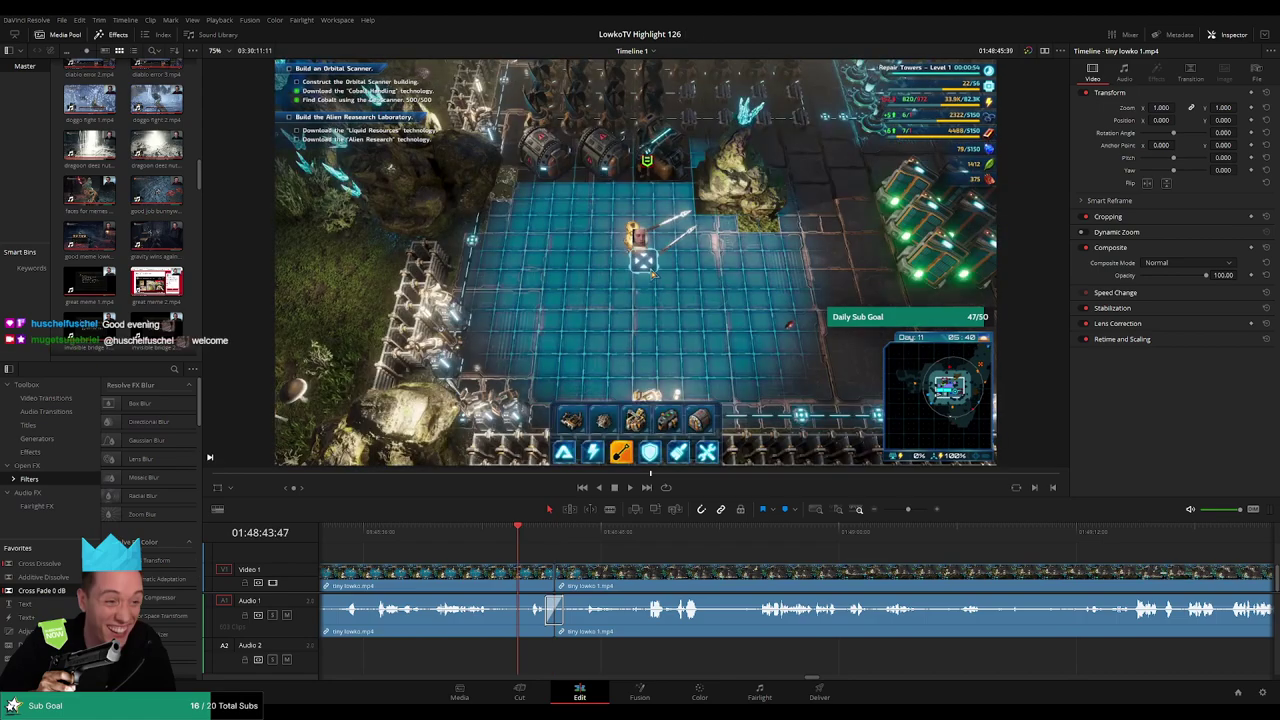
key("space")
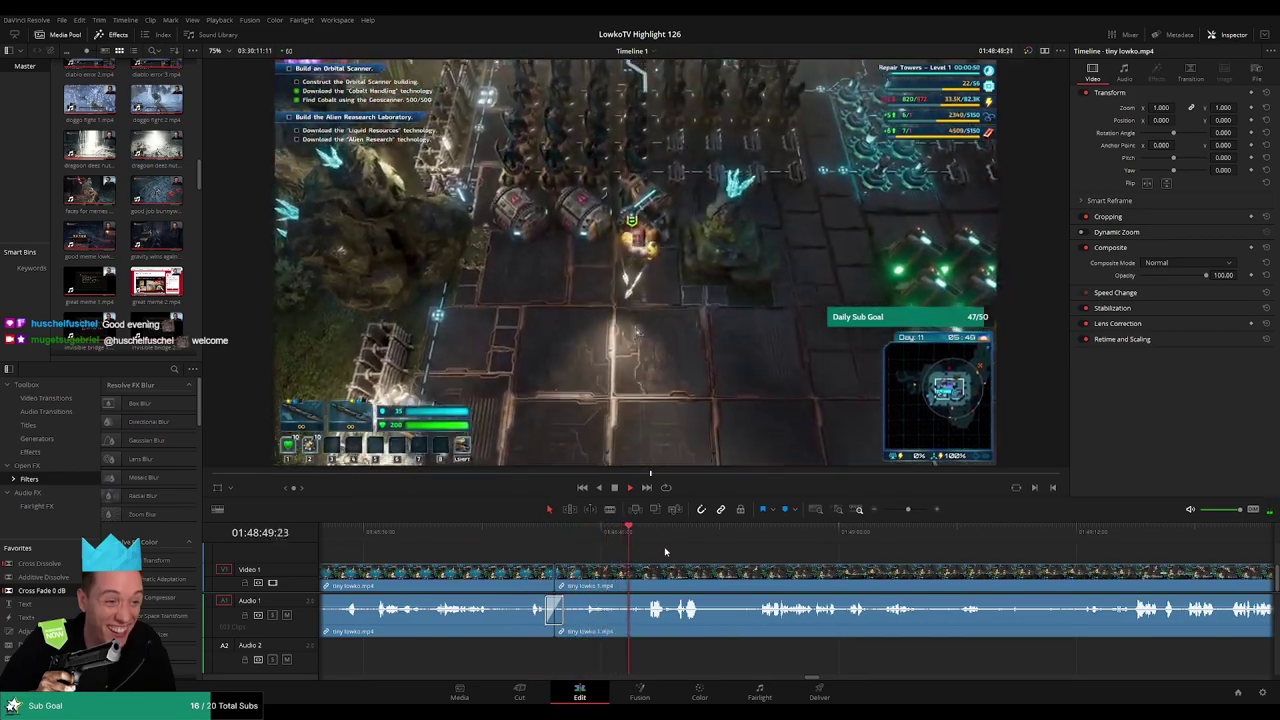
scroll(662, 551, "right", 1)
scroll(649, 552, "right", 4)
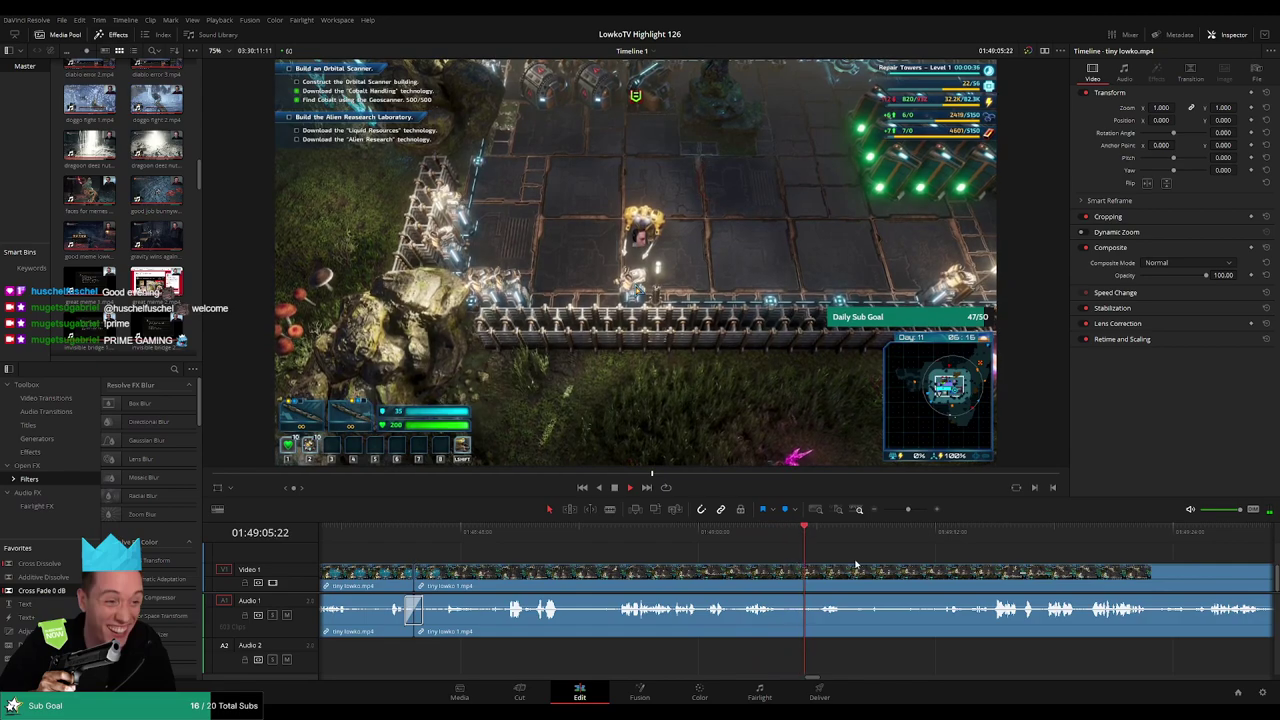
scroll(785, 560, "right", 2)
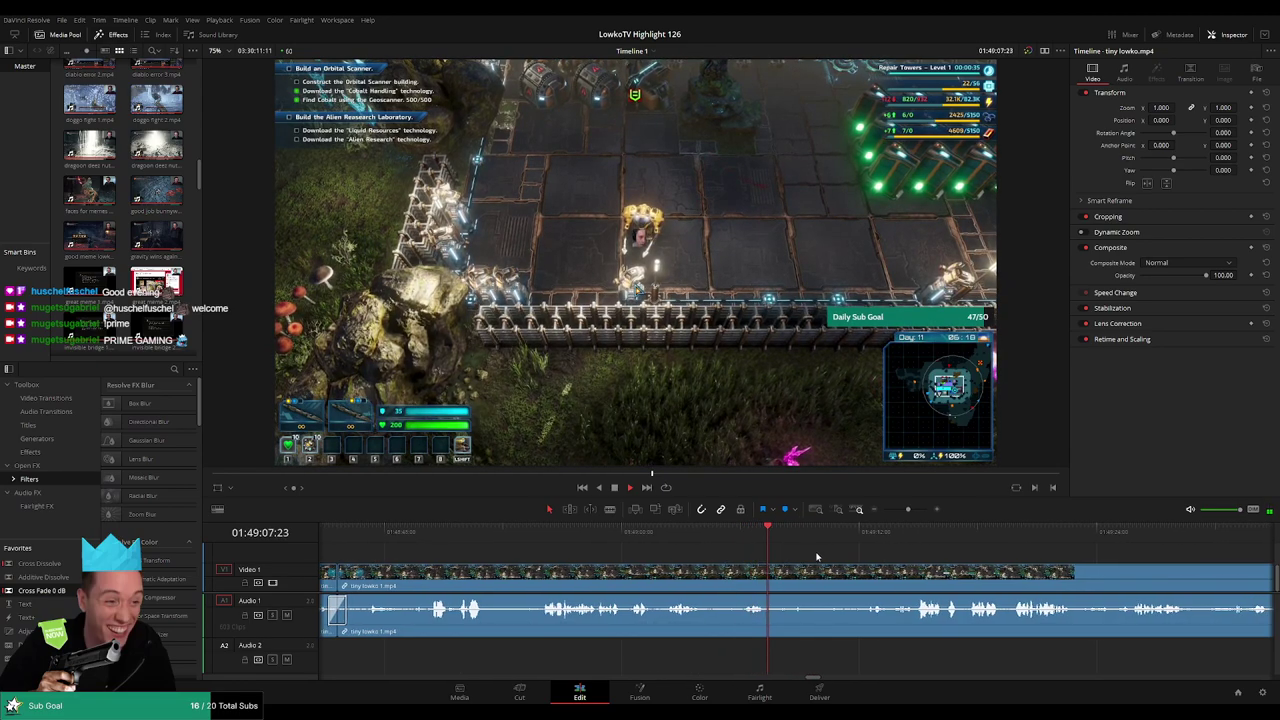
scroll(738, 555, "right", 3)
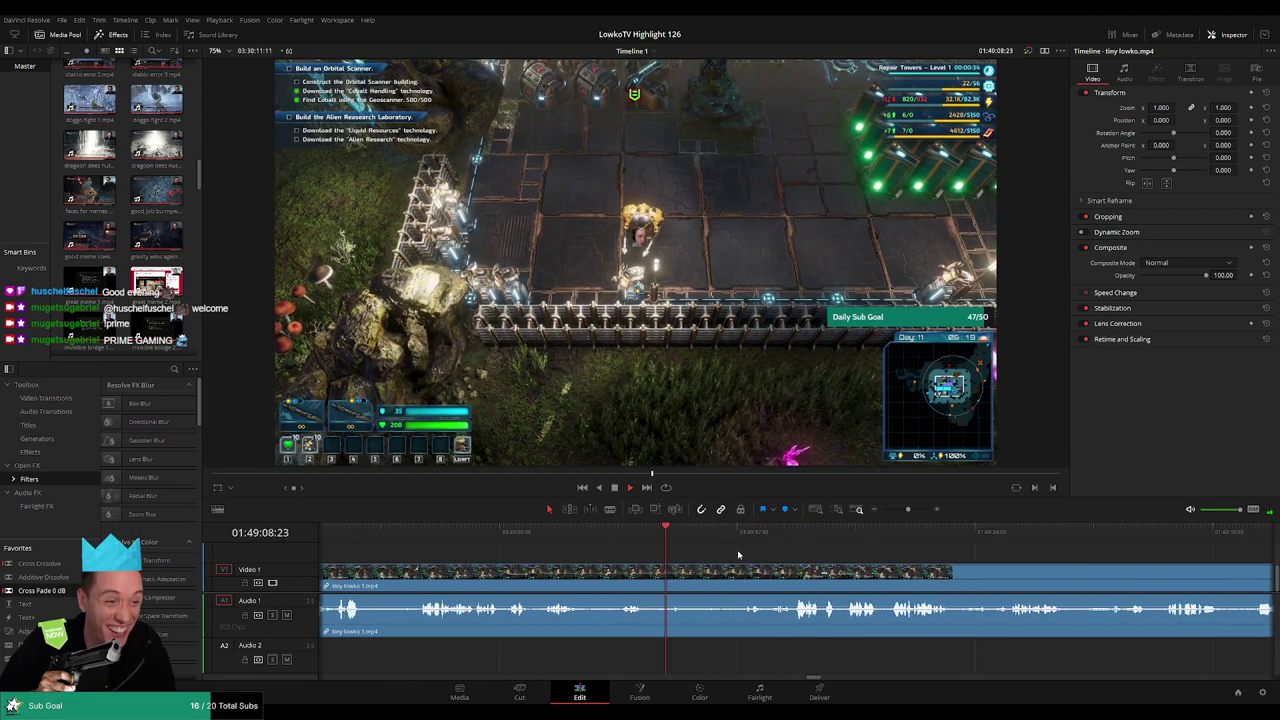
Cut out another dull stretch near 01:49:05, closing the gap
key("b")
left_click(649, 578)
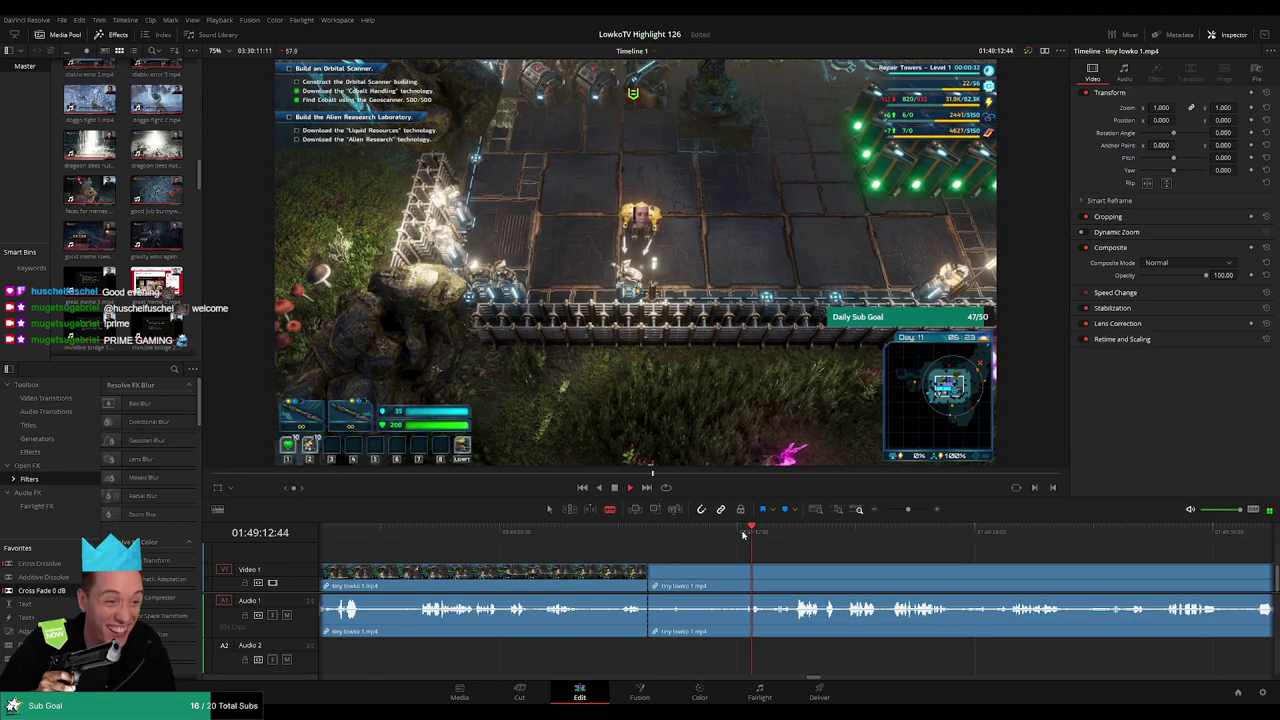
left_click_drag(743, 535, 708, 535)
left_click(708, 578)
key("a")
left_click(696, 582)
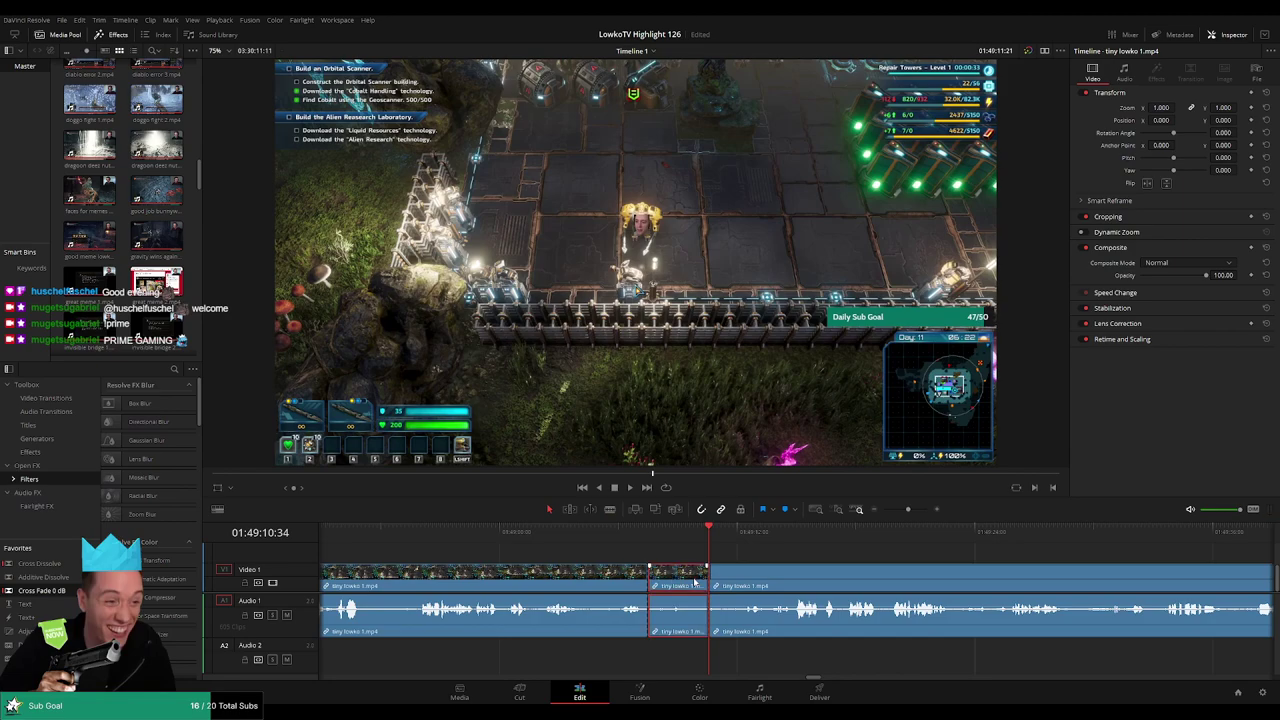
key("Delete")
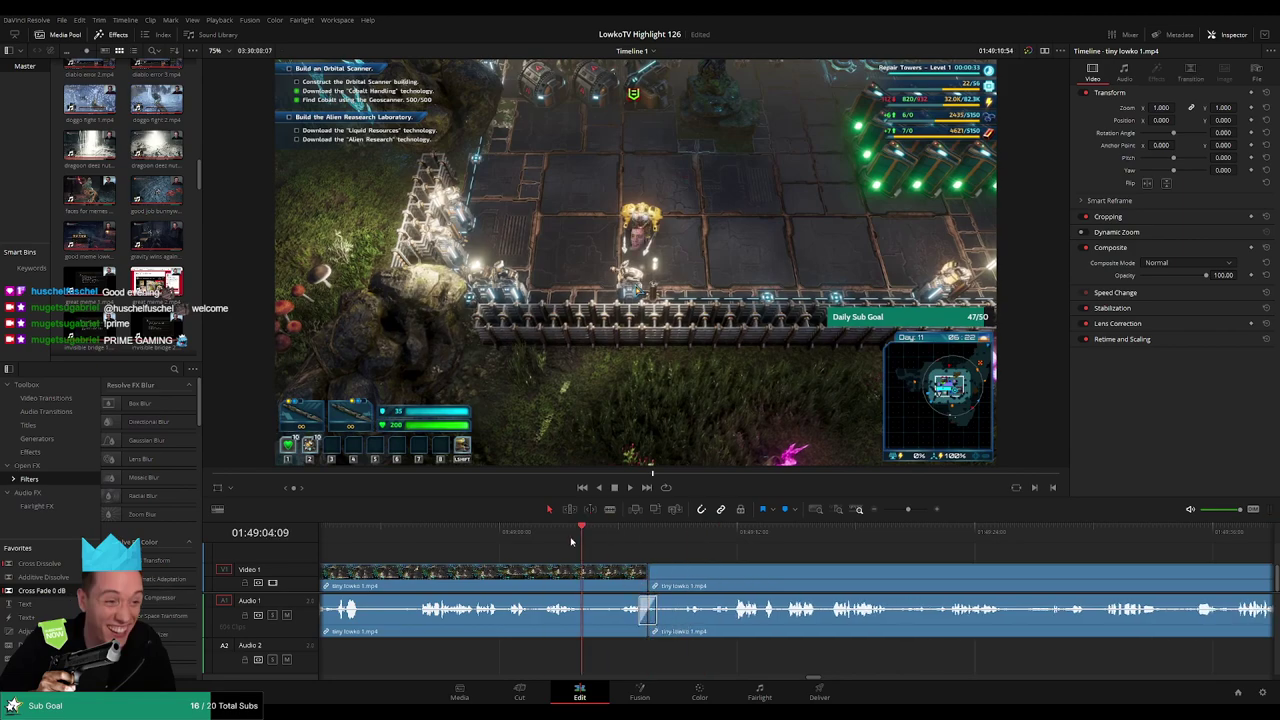
Cut out the next short dull part, then switch the viewer to source clips
left_click_drag(545, 541, 591, 535)
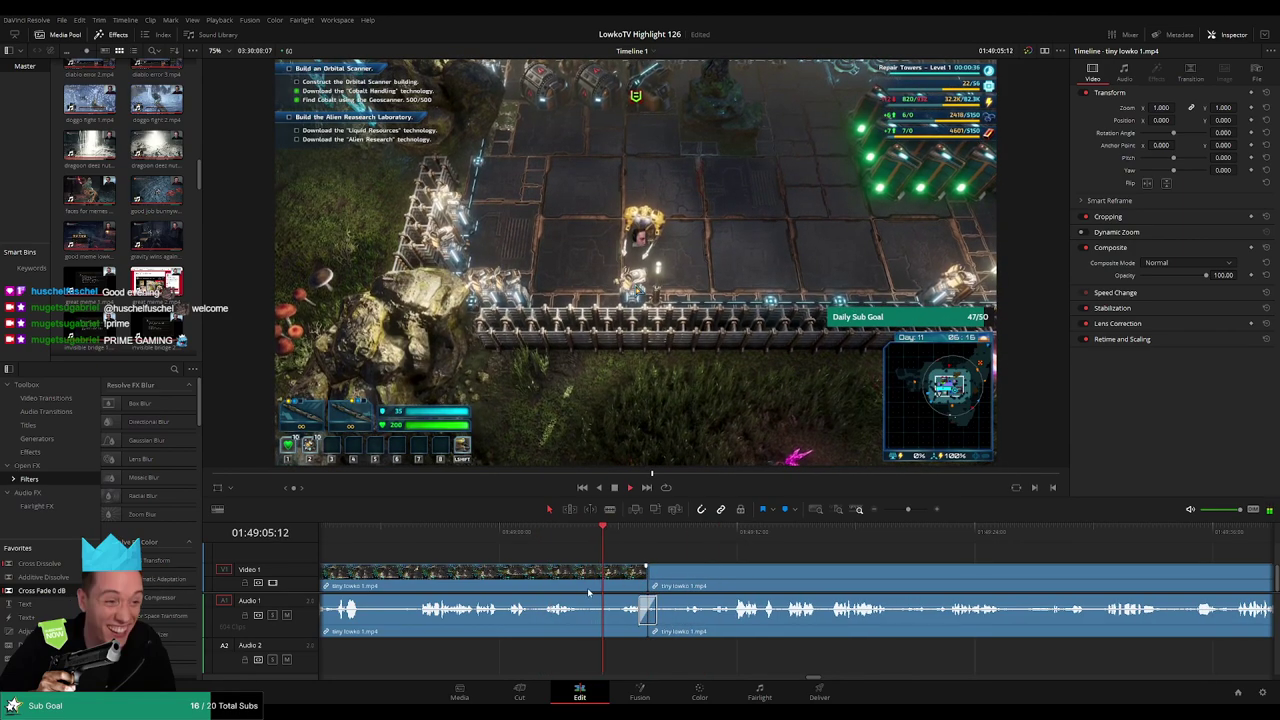
key("b")
left_click(583, 578)
key("space")
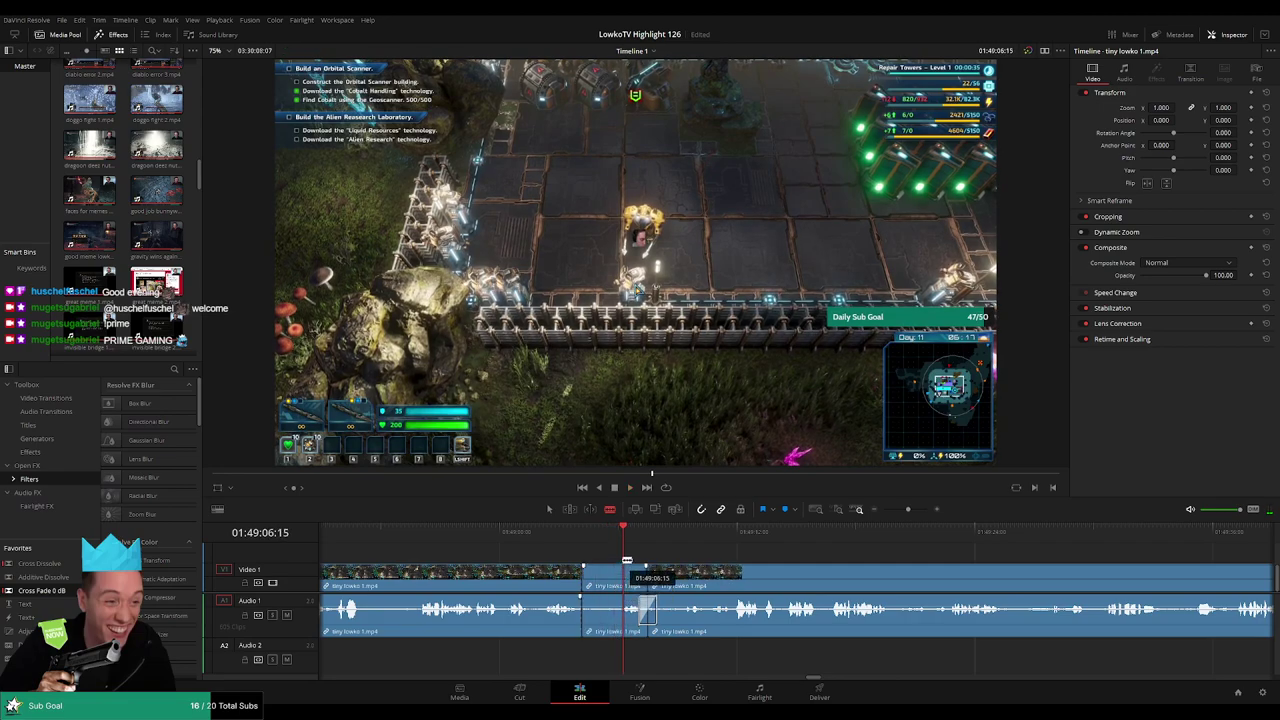
left_click(621, 600)
key("a")
left_click(605, 582)
key("Delete")
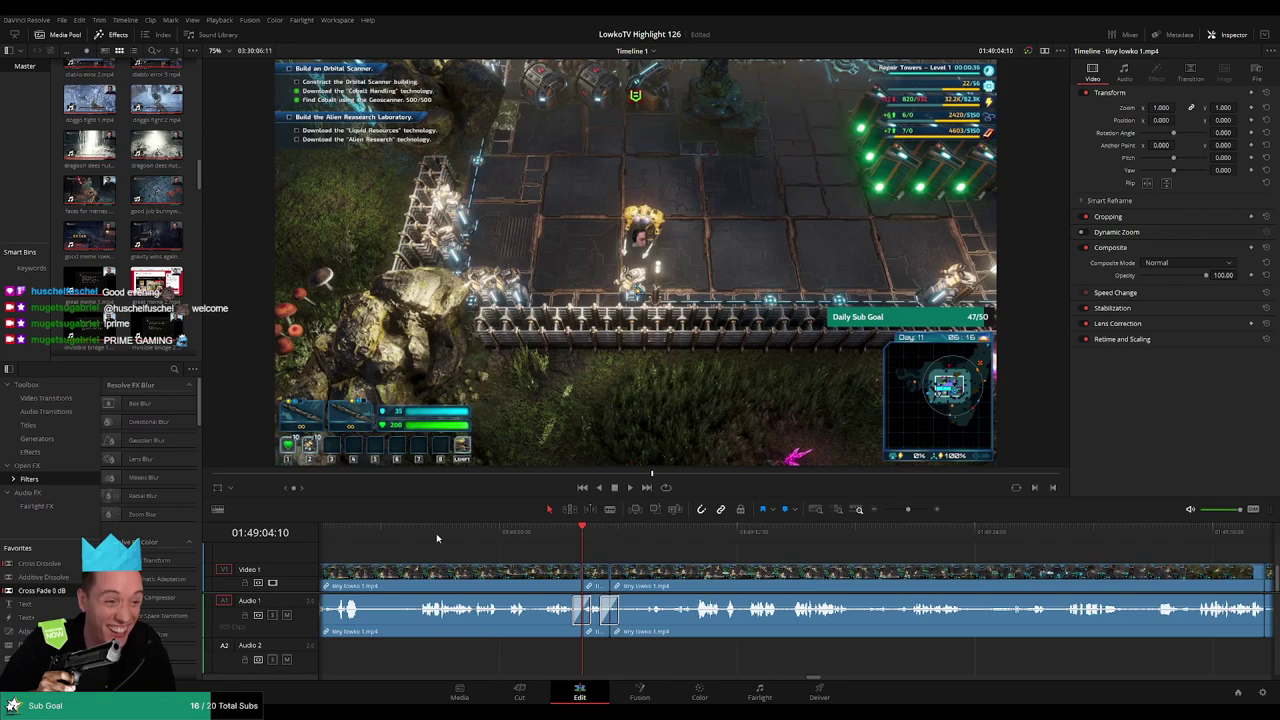
key("alt+f")
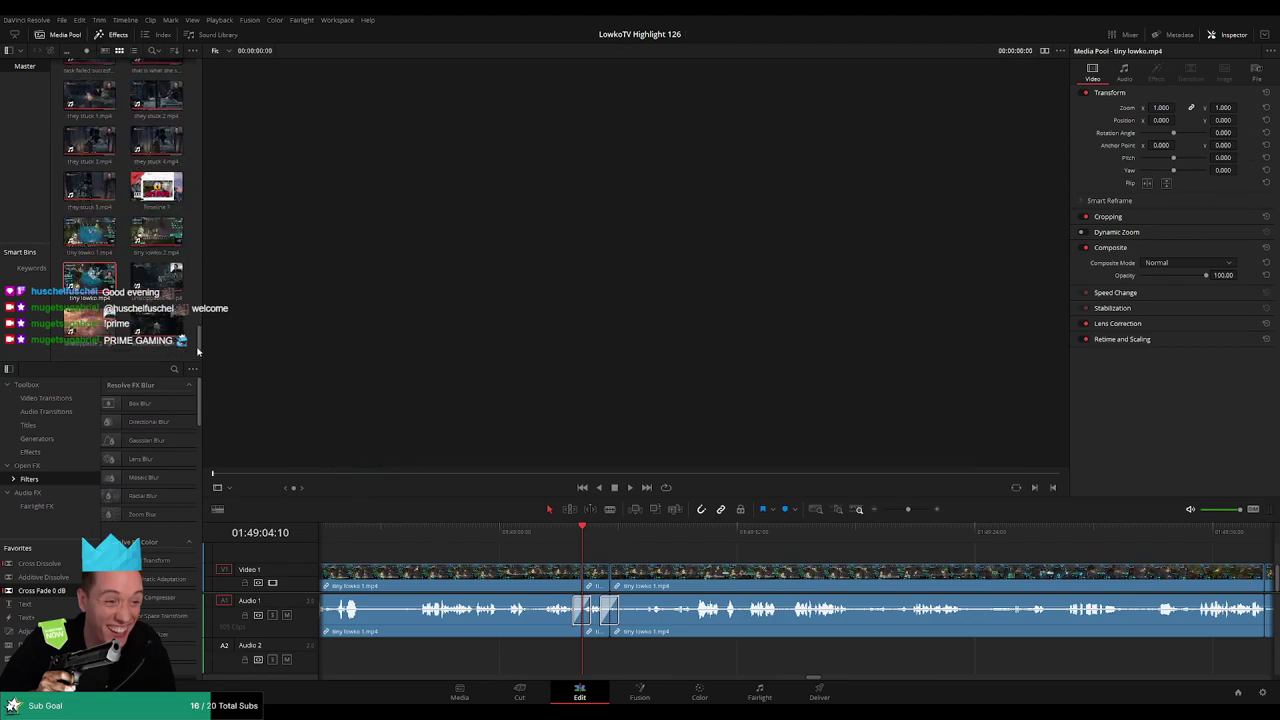
Open Timeline 1 and play through its tiny lowko footage
left_click(163, 206)
left_click_drag(199, 341, 202, 325)
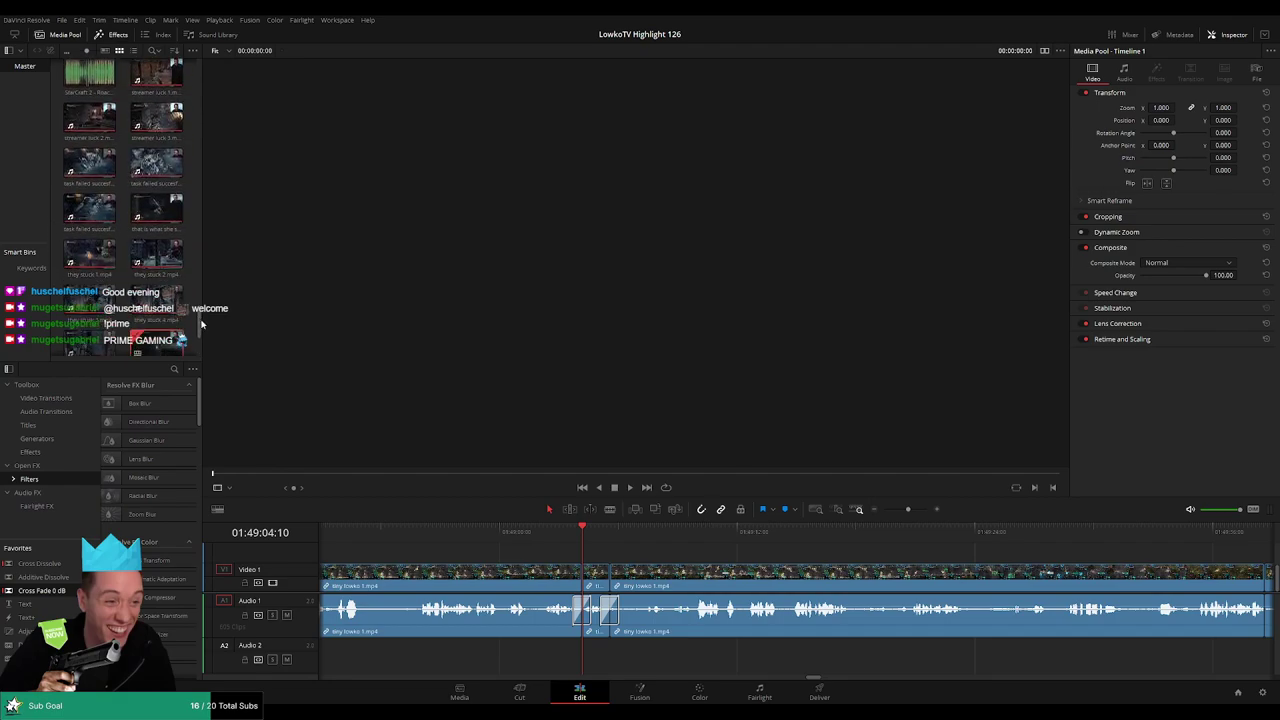
left_click(640, 558)
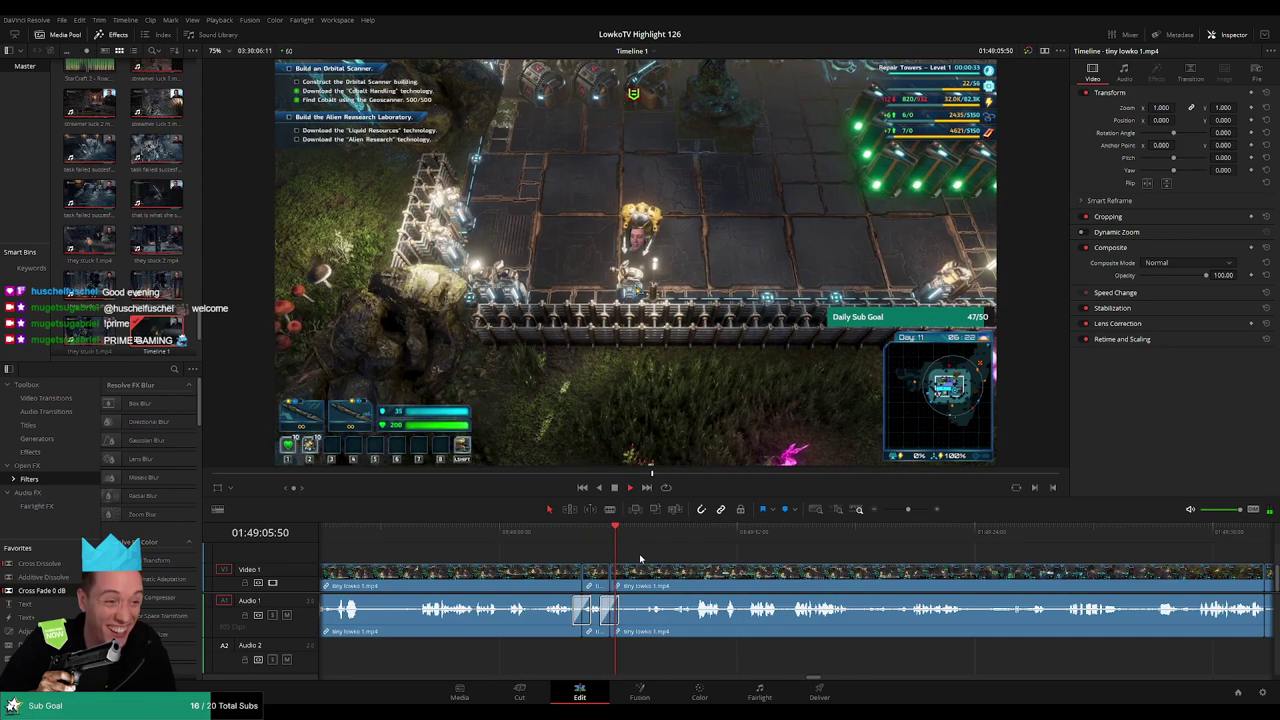
scroll(602, 555, "right", 3)
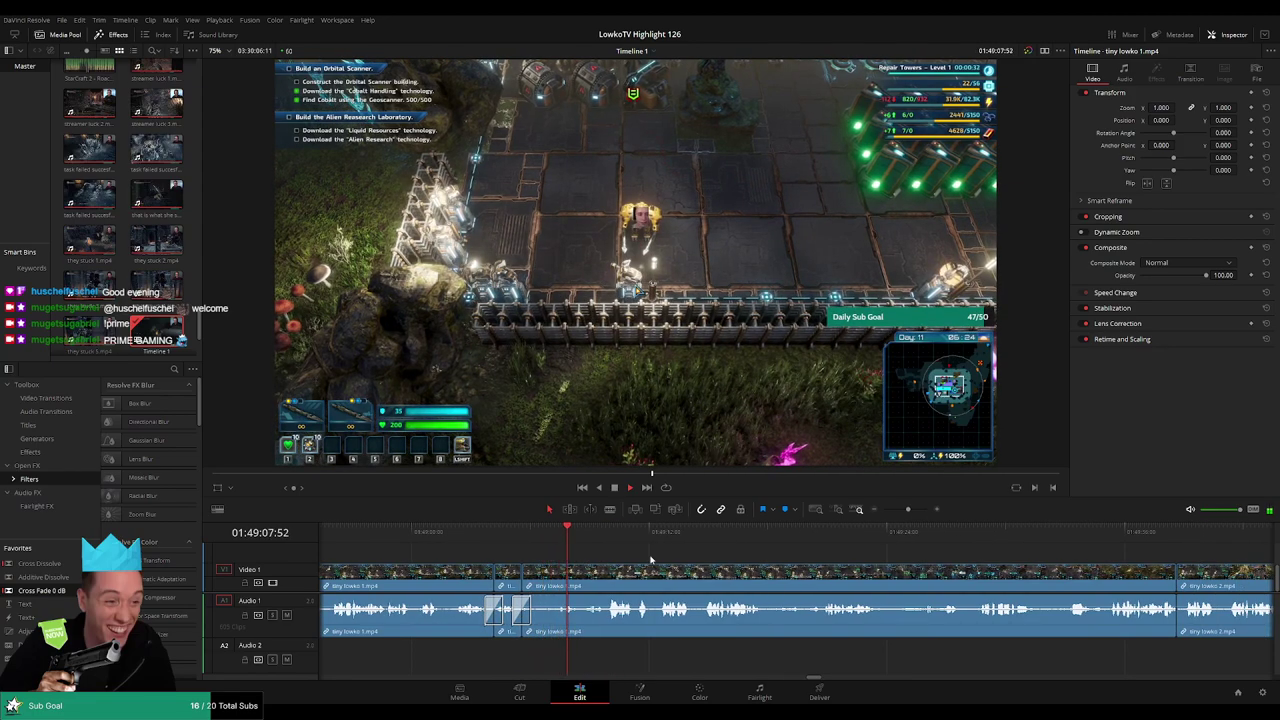
scroll(575, 551, "right", 3)
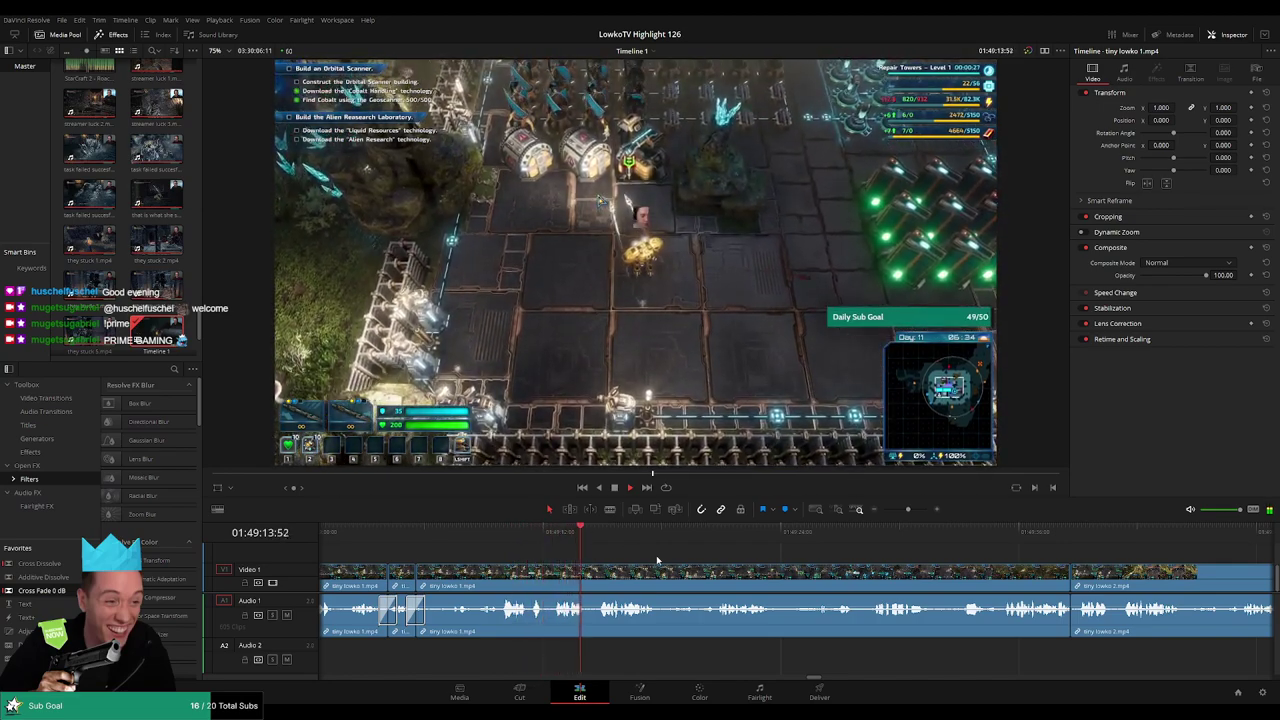
scroll(703, 566, "right", 3)
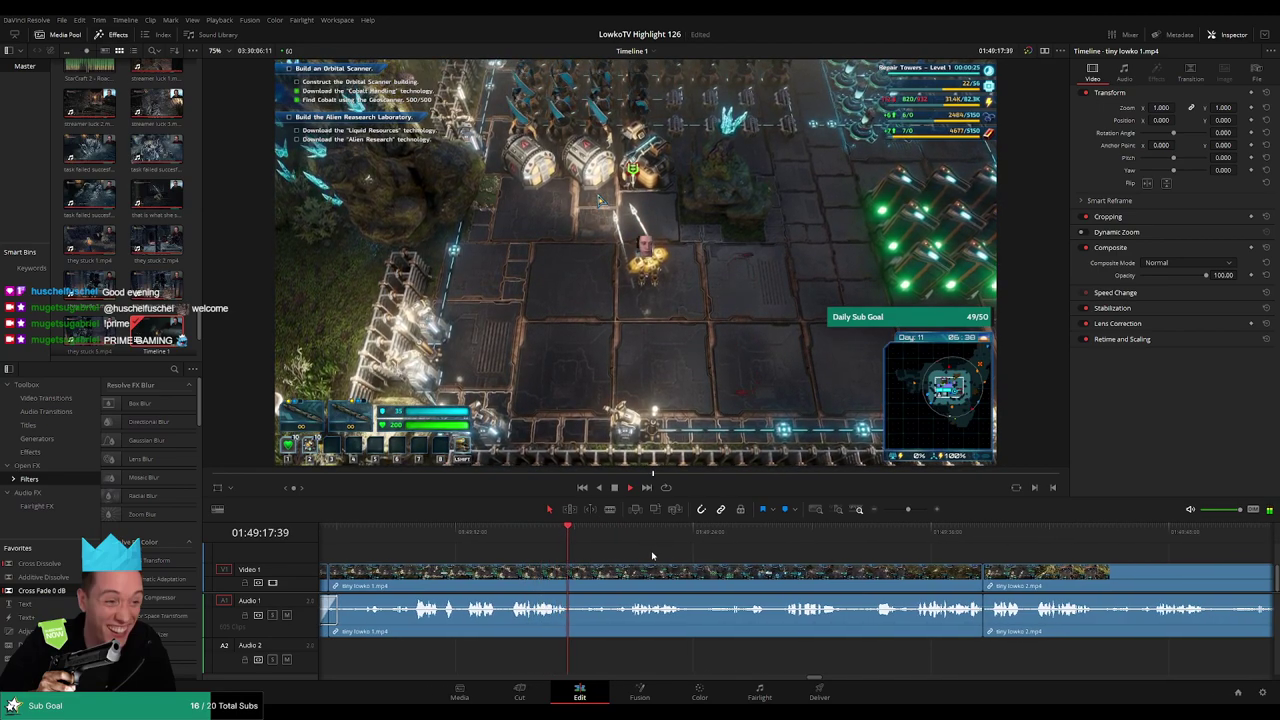
scroll(620, 554, "right", 3)
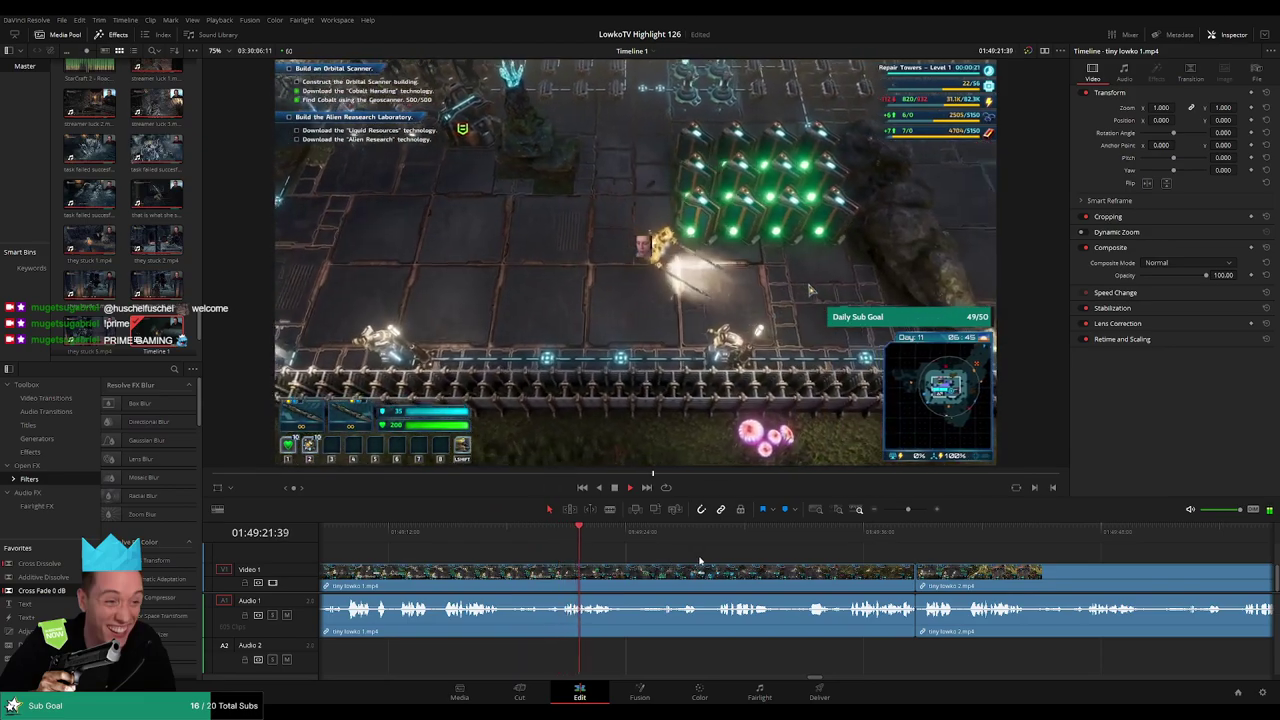
scroll(620, 560, "right", 3)
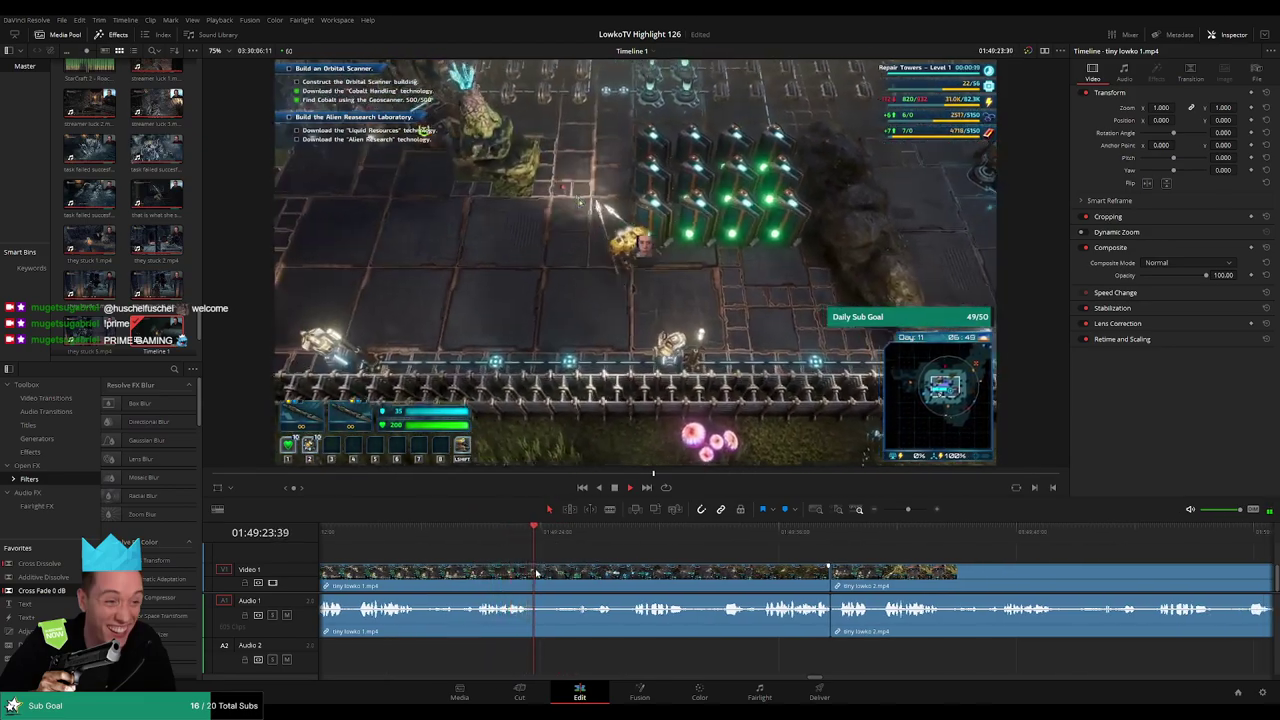
Blade tiny lowko 1 at the playhead and ripple-delete the unwanted stretch
key("b")
left_click(420, 578)
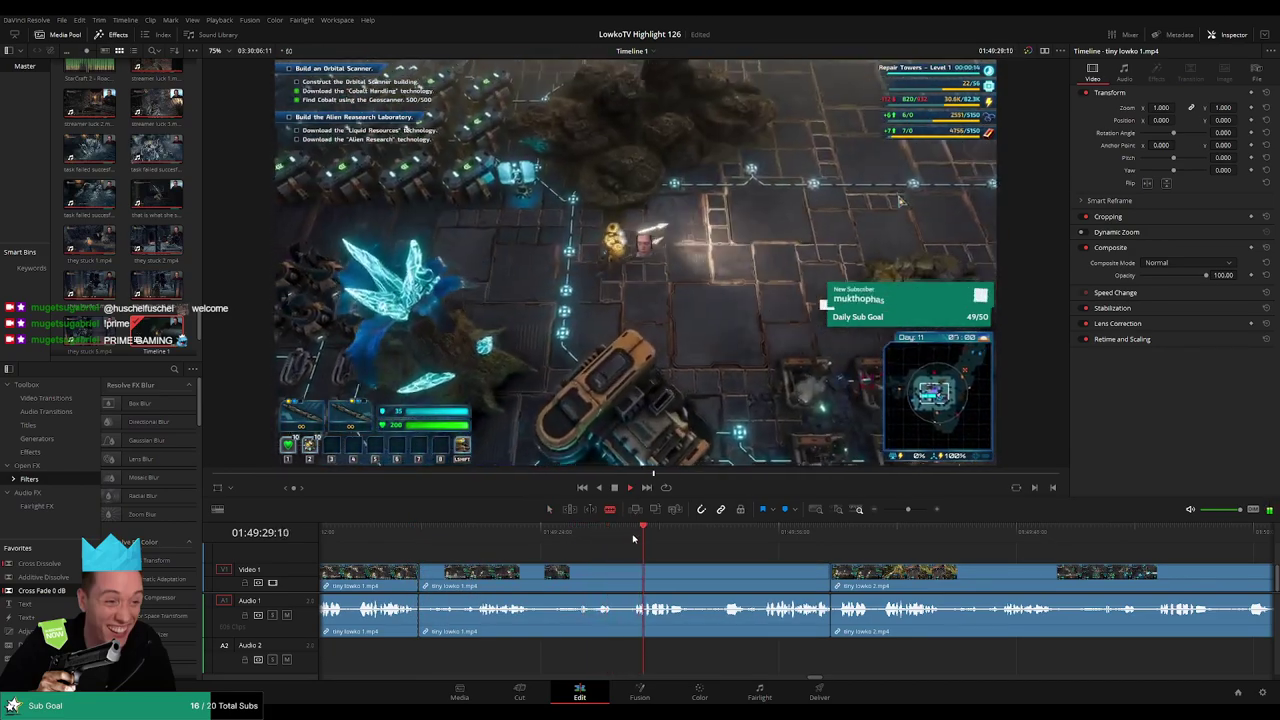
left_click(724, 542)
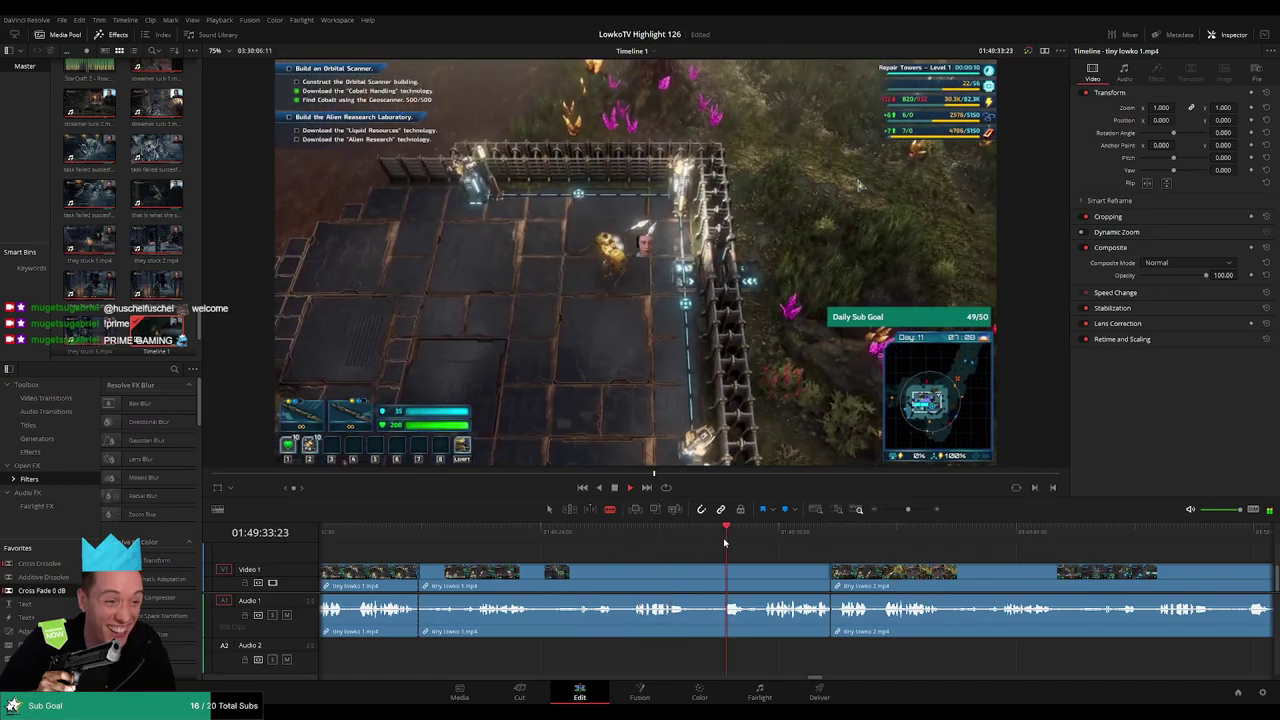
left_click(762, 542)
left_click(844, 542)
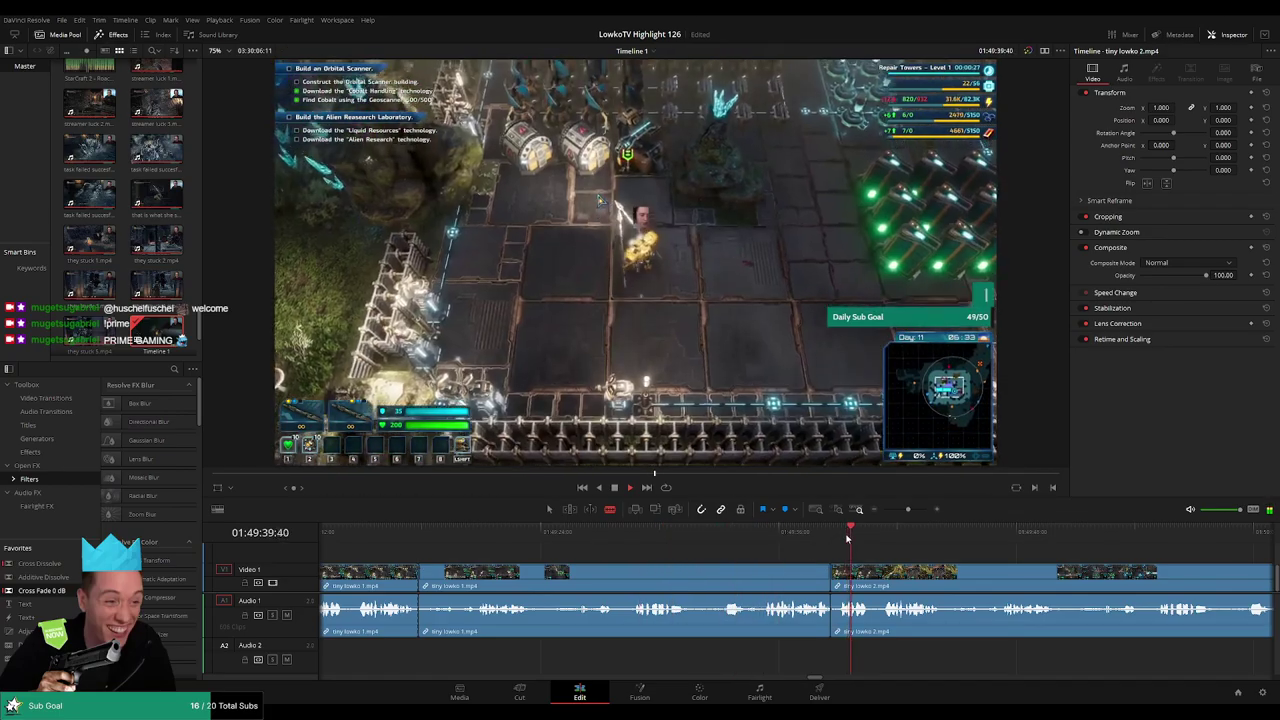
left_click(750, 583)
key("Delete")
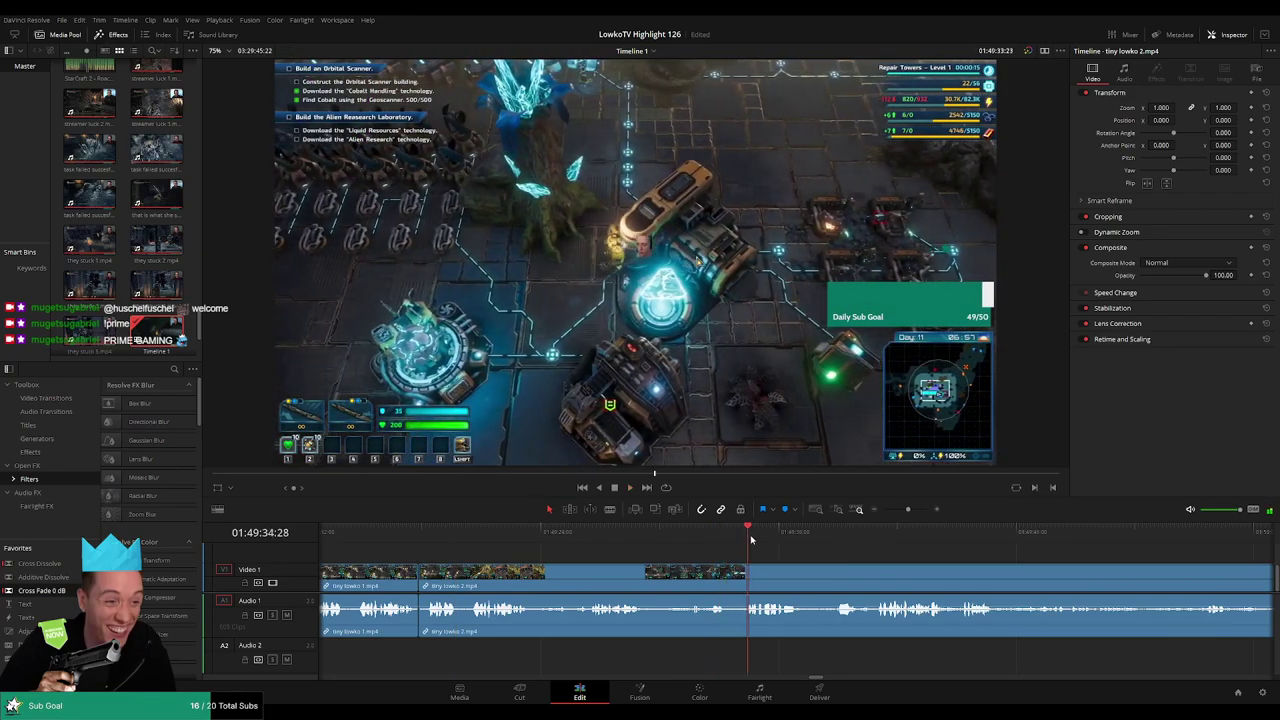
Split at a later scene, remove the part before it, and review the result
left_click(866, 535)
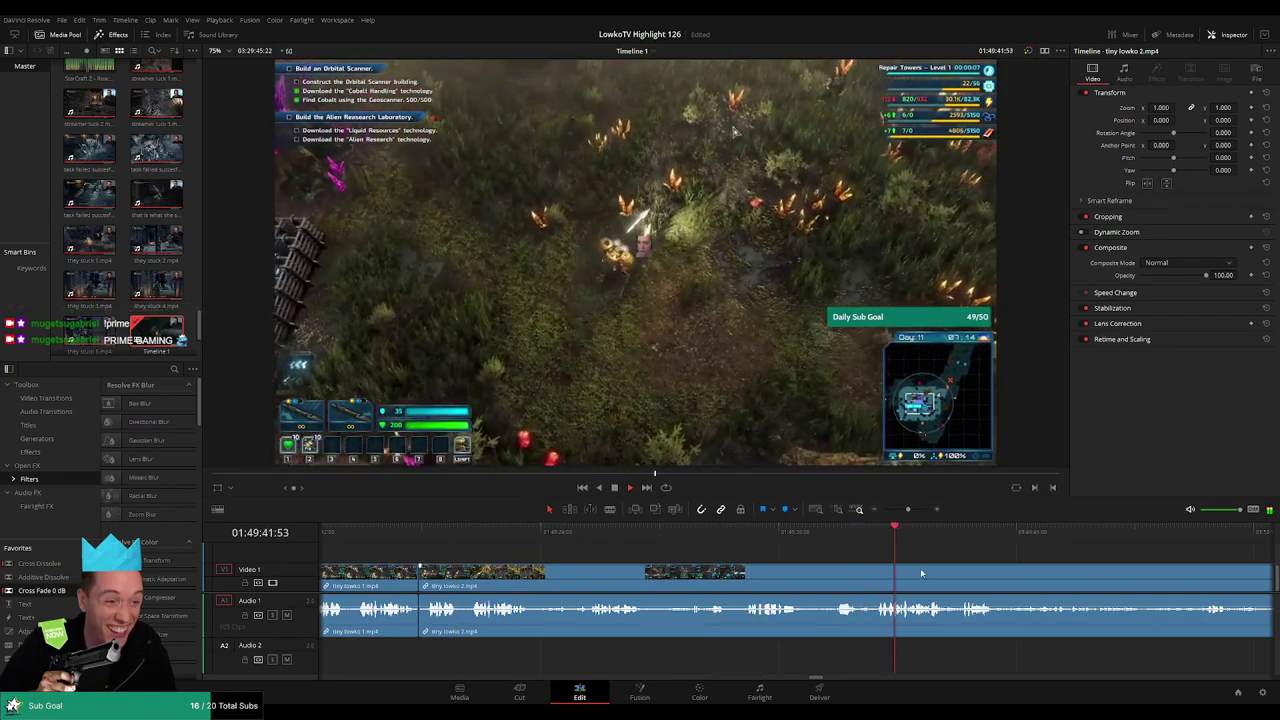
left_click(720, 583)
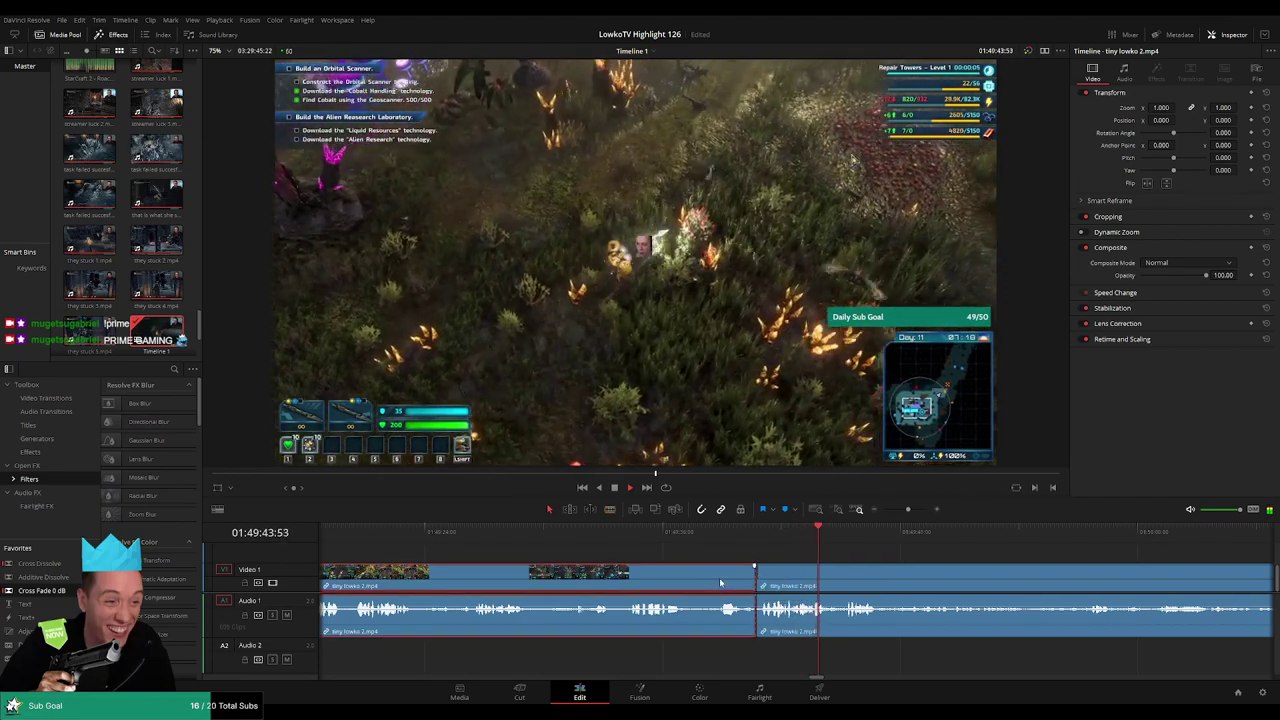
key("Delete")
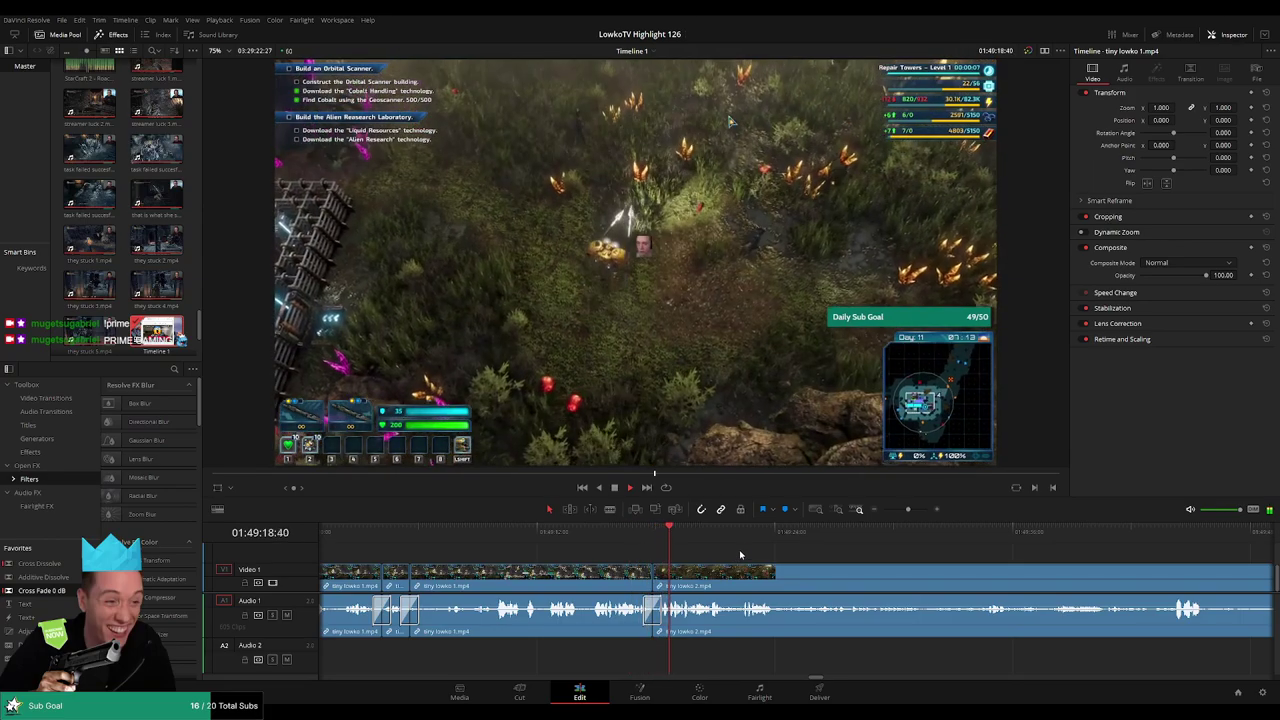
left_click(651, 531)
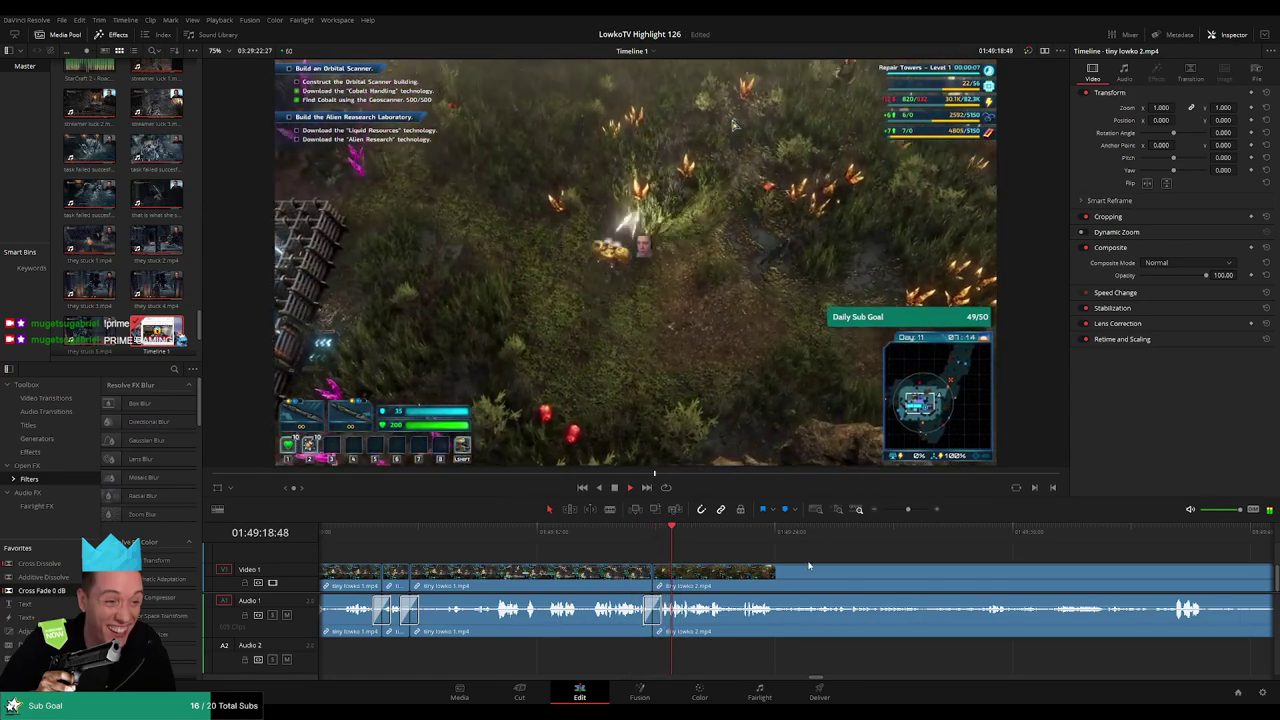
scroll(708, 557, "right", 3)
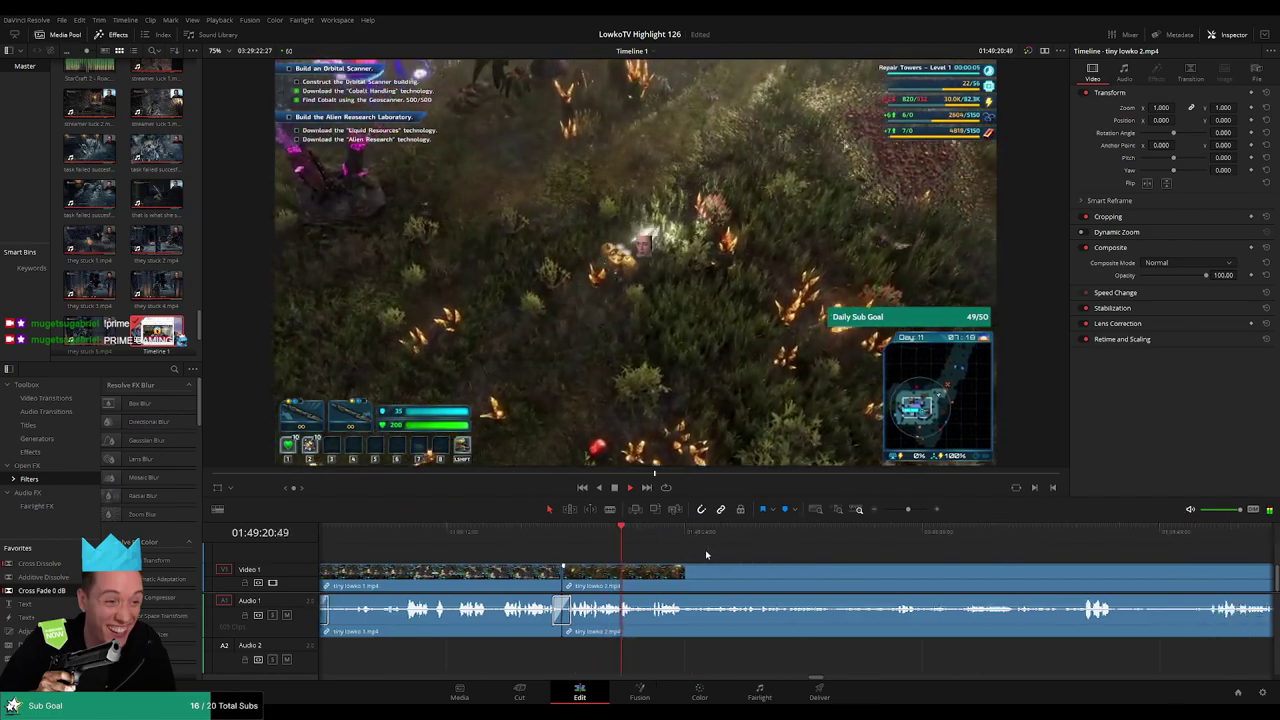
scroll(711, 554, "right", 2)
scroll(665, 557, "right", 3)
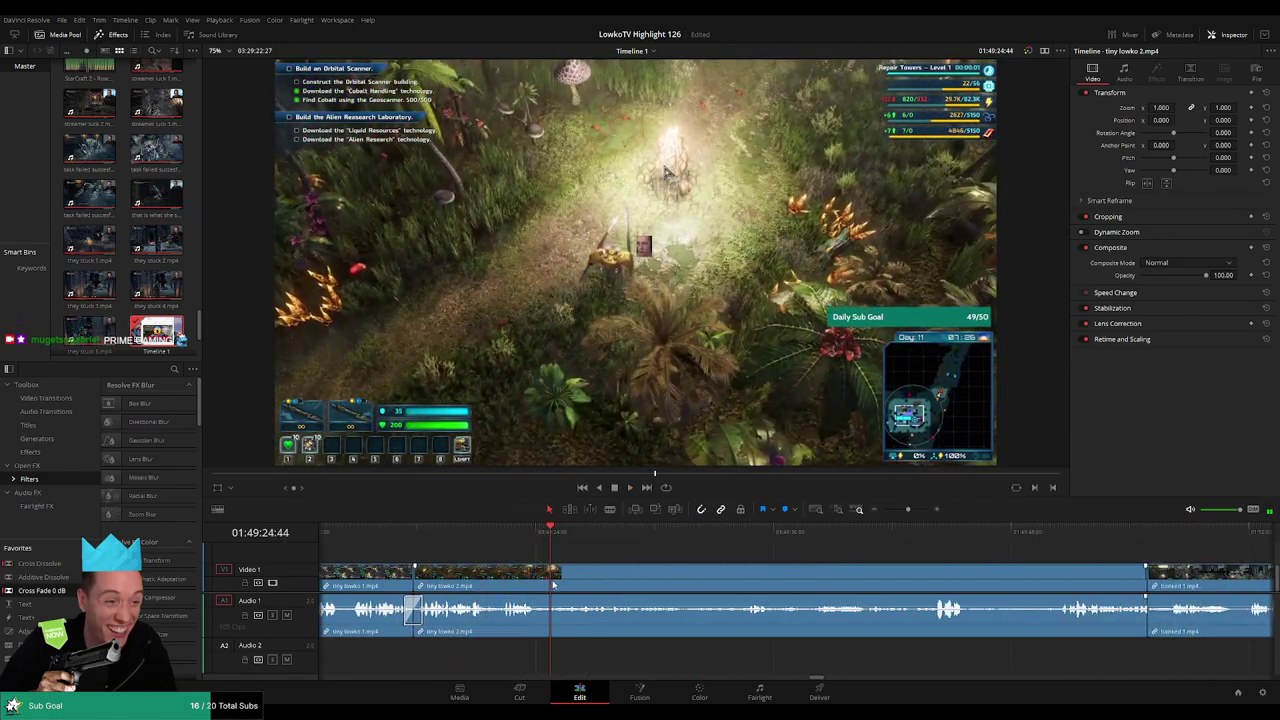
Cut tiny lowko 2 at the playhead and ripple-delete the discarded piece
left_click(734, 537)
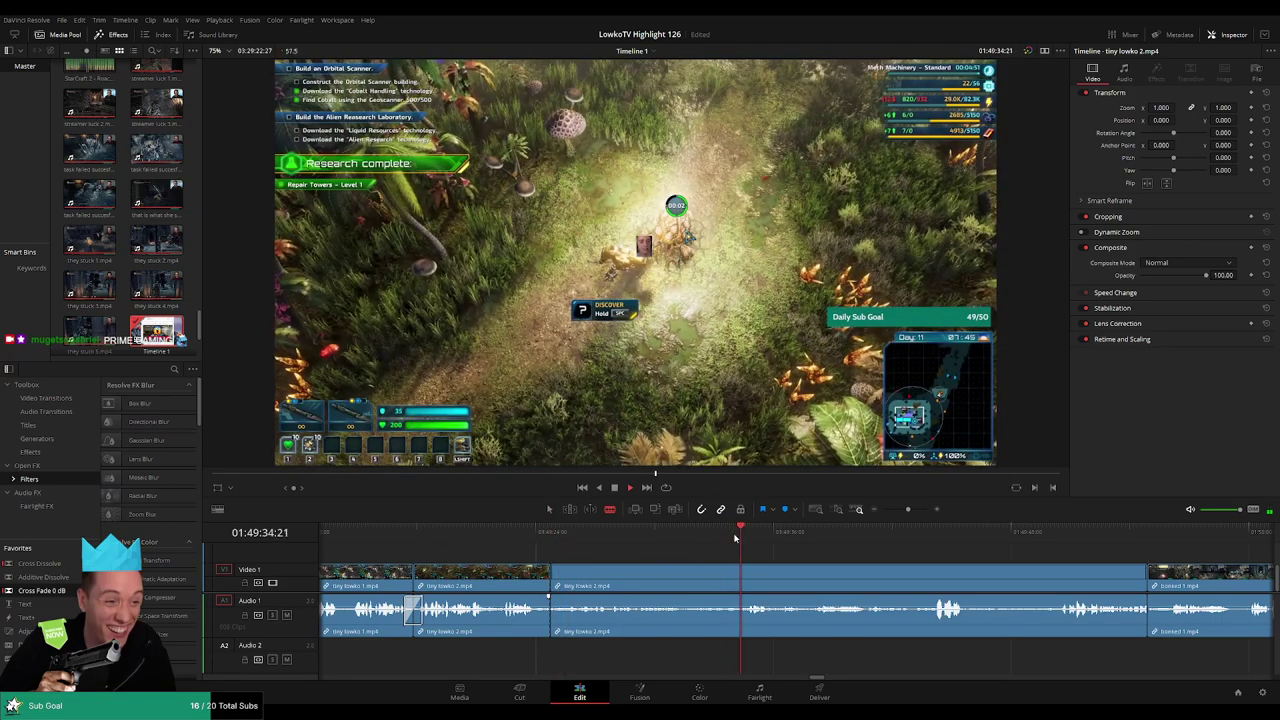
left_click(690, 583)
key("a")
left_click(669, 583)
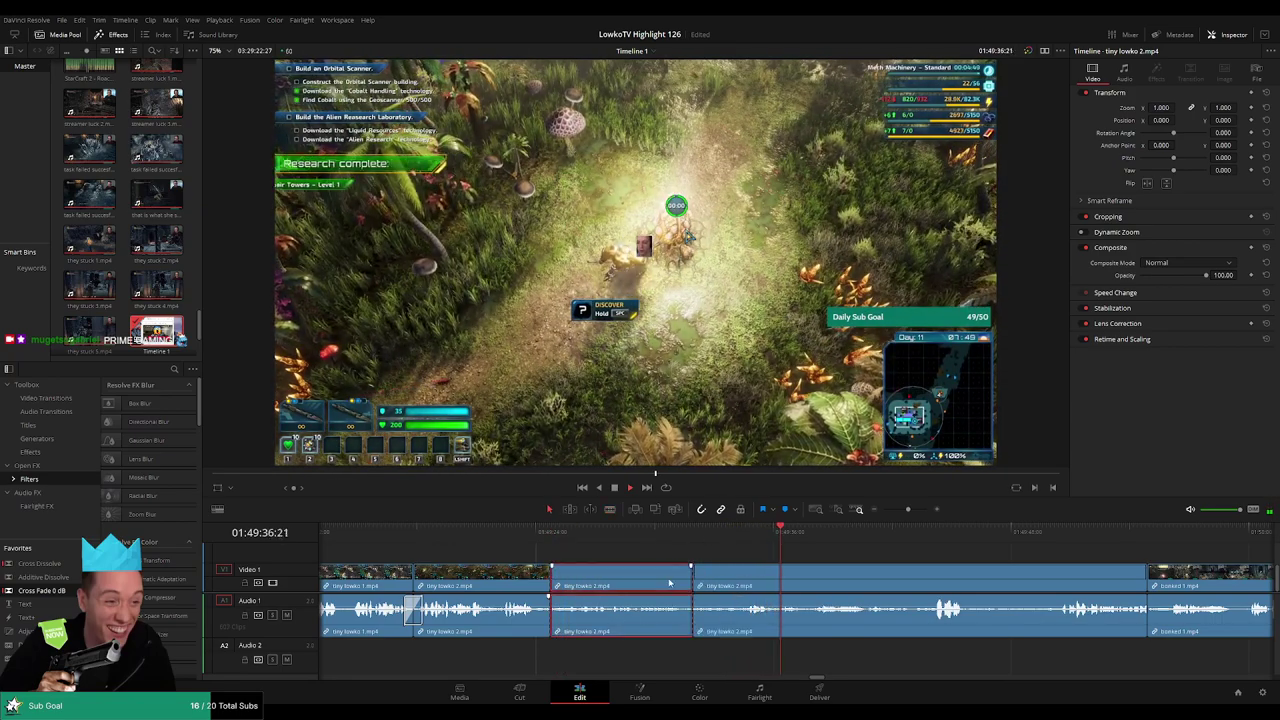
key("Delete")
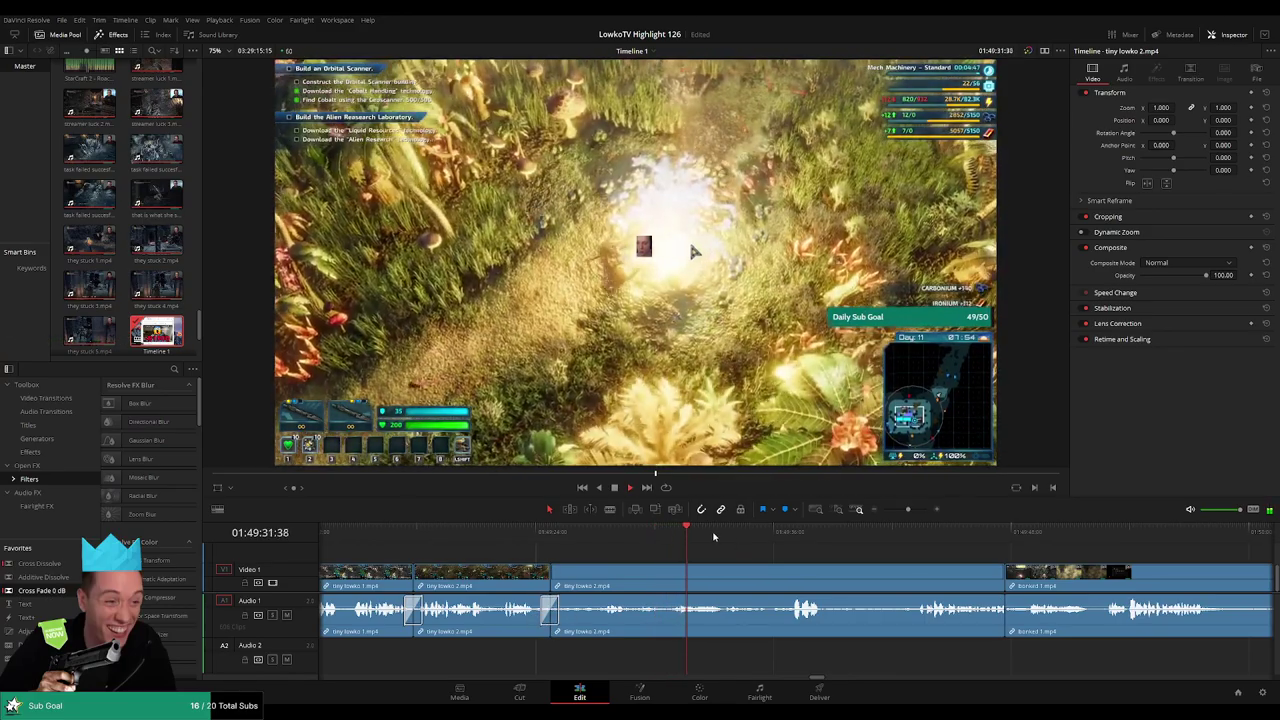
Split tiny lowko 2 with Ctrl+B and select its leftover end
left_click_drag(716, 537, 796, 537)
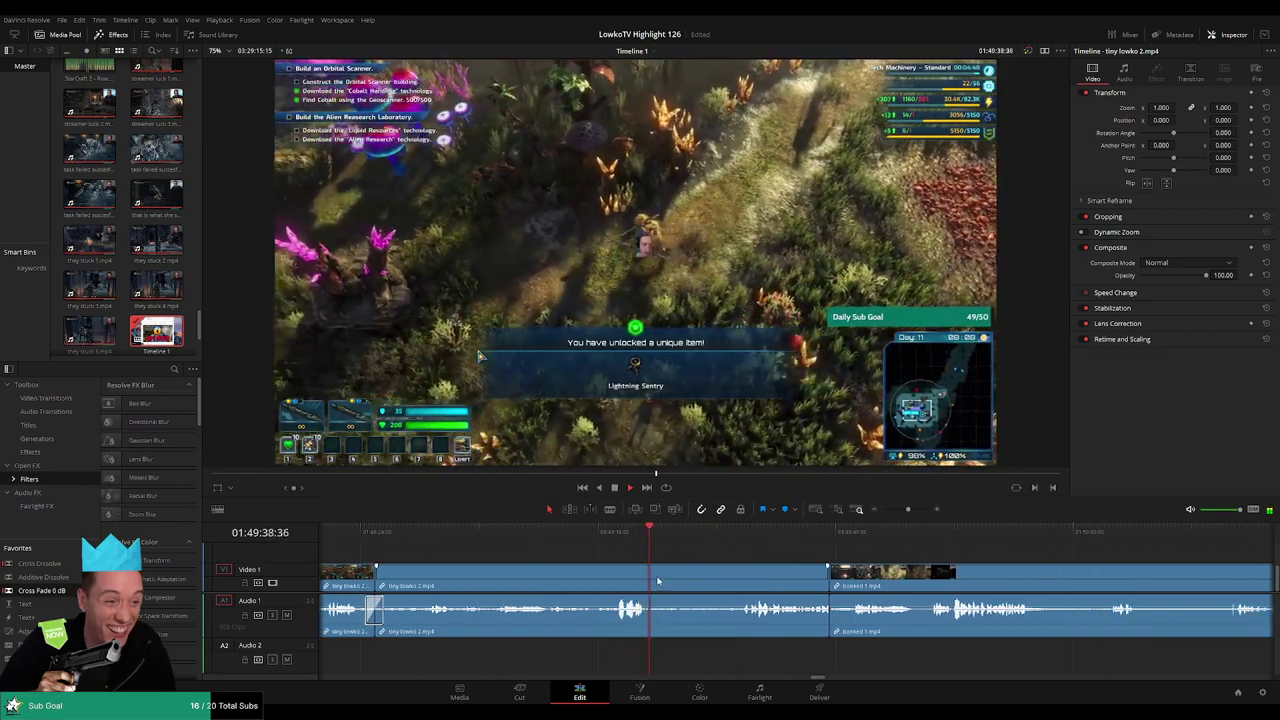
key("space")
key("ctrl+b")
left_click(745, 531)
key("space")
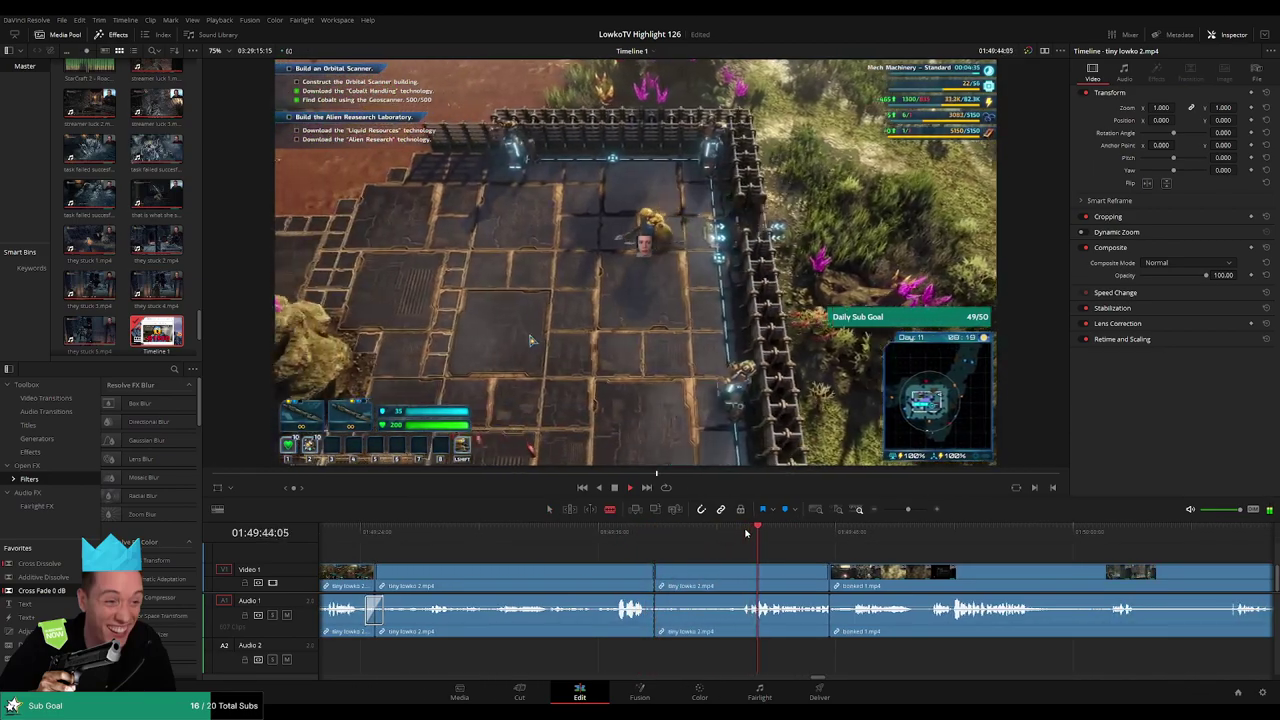
left_click(723, 588)
Delete tiny lowko 2's leftover end, trim bonked 1's start, and remove the tiny leftover piece
key("BackSpace")
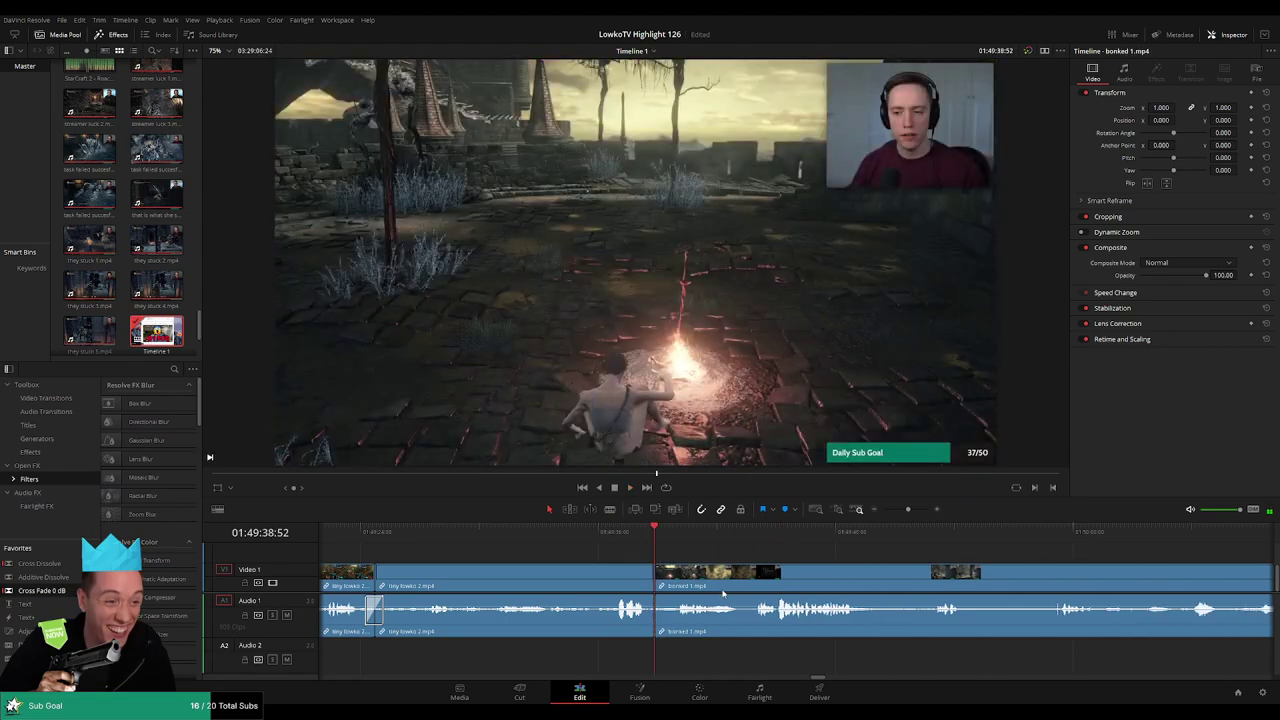
scroll(743, 559, "right", 3)
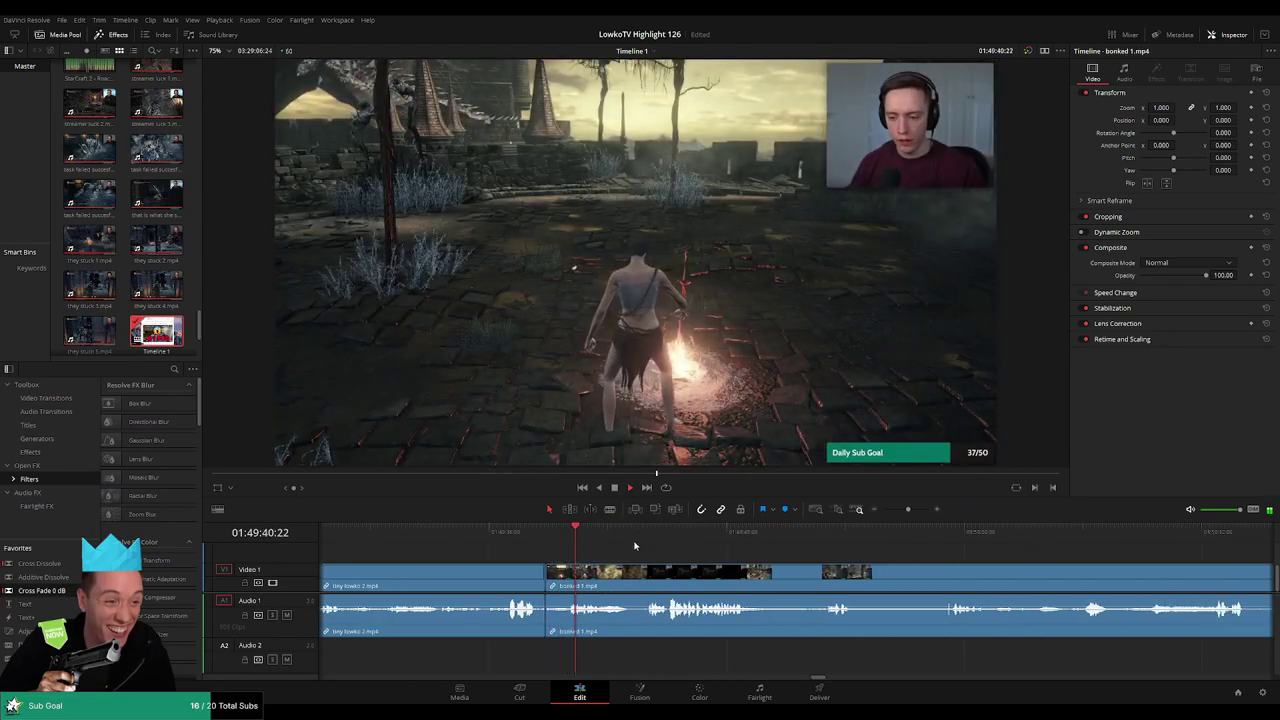
scroll(607, 563, "right", 2)
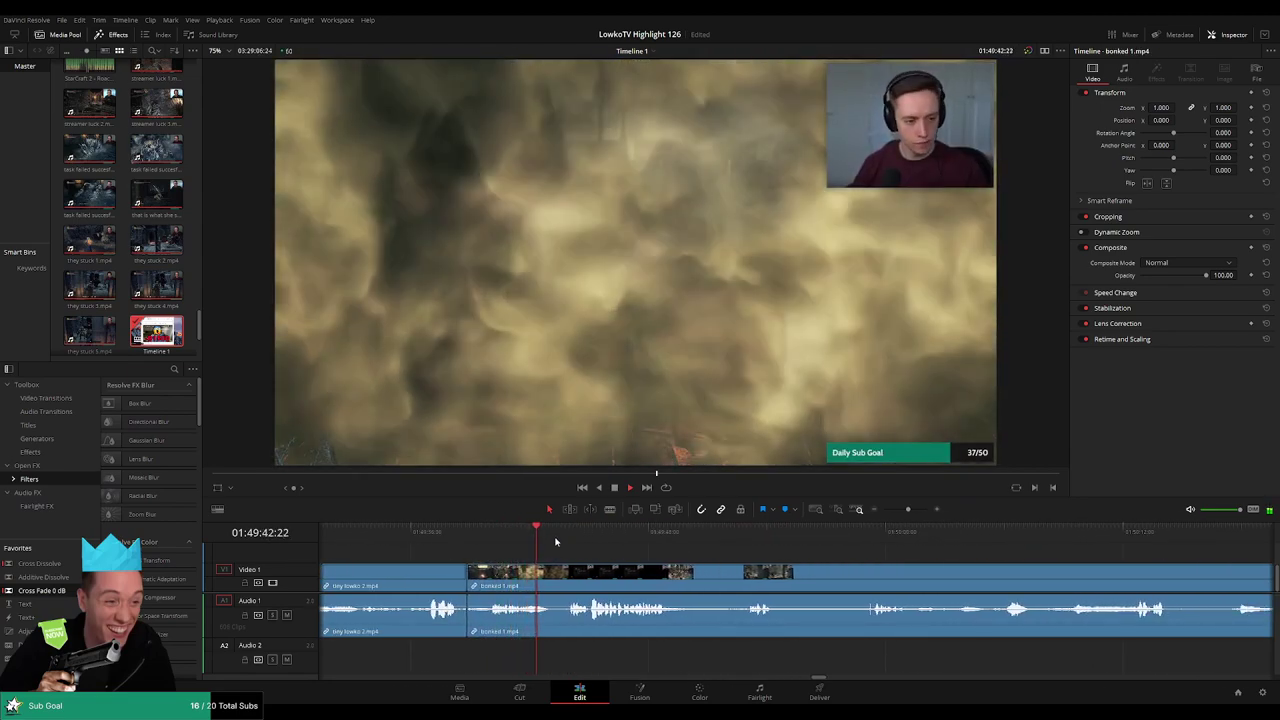
left_click_drag(481, 574, 472, 577)
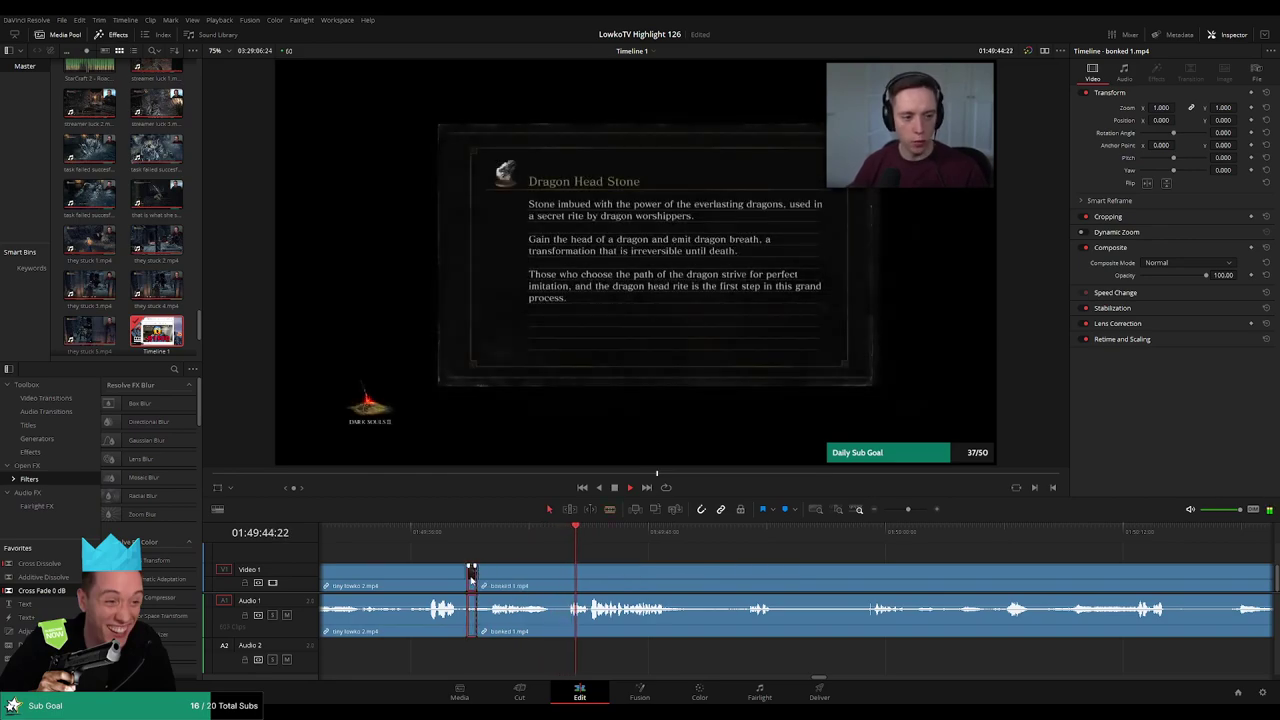
left_click(603, 552)
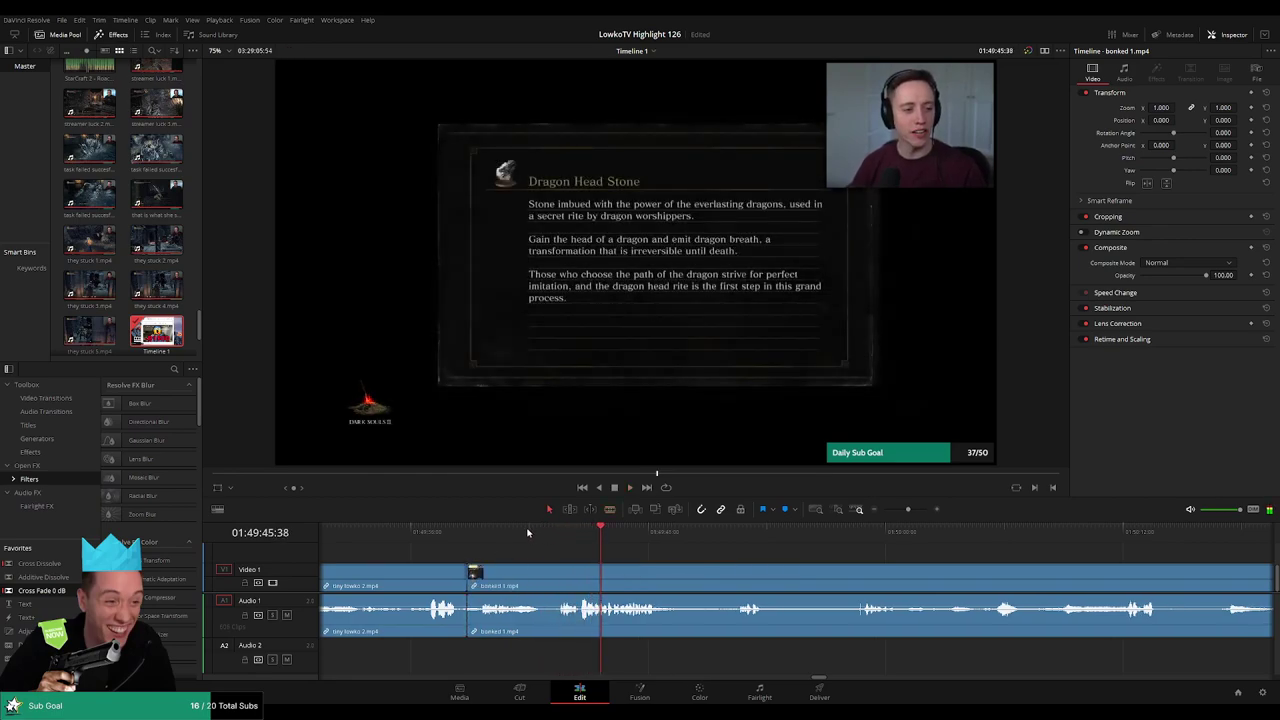
left_click(527, 532)
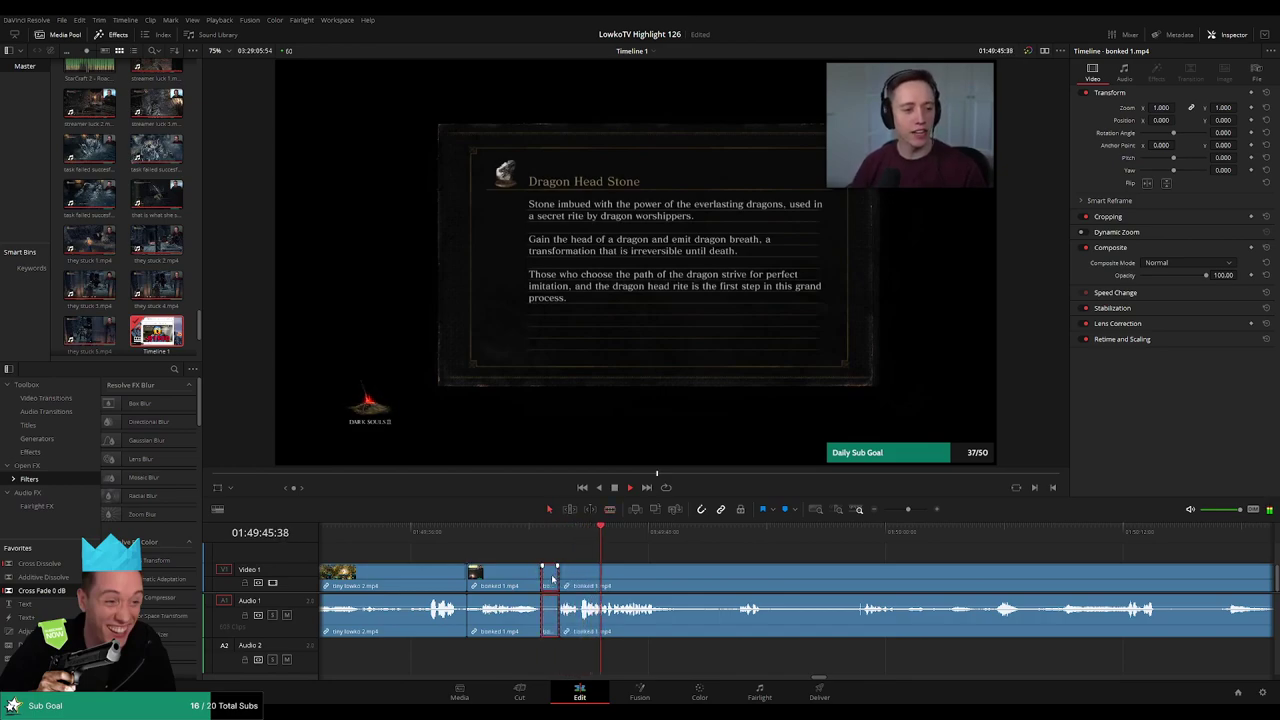
key("BackSpace")
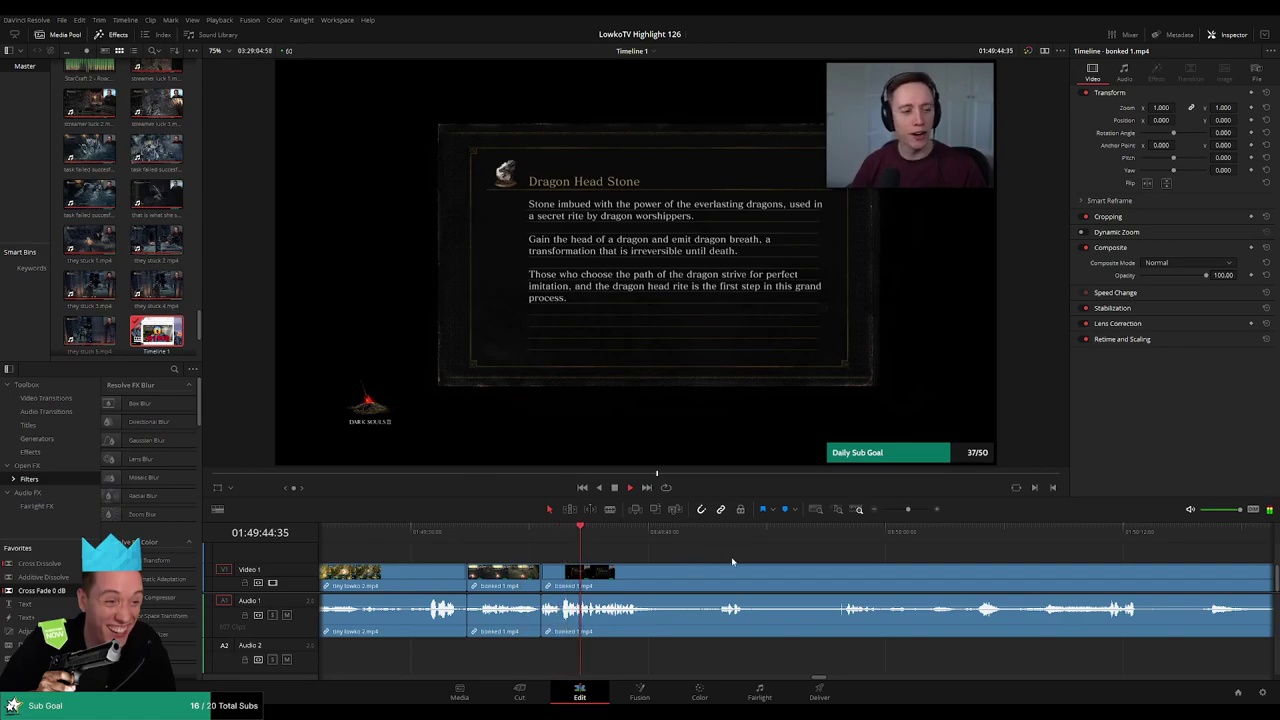
Ripple-delete the long dull stretch of bonked 1 and play back around the cut
scroll(732, 562, "right", 3)
left_click(600, 542)
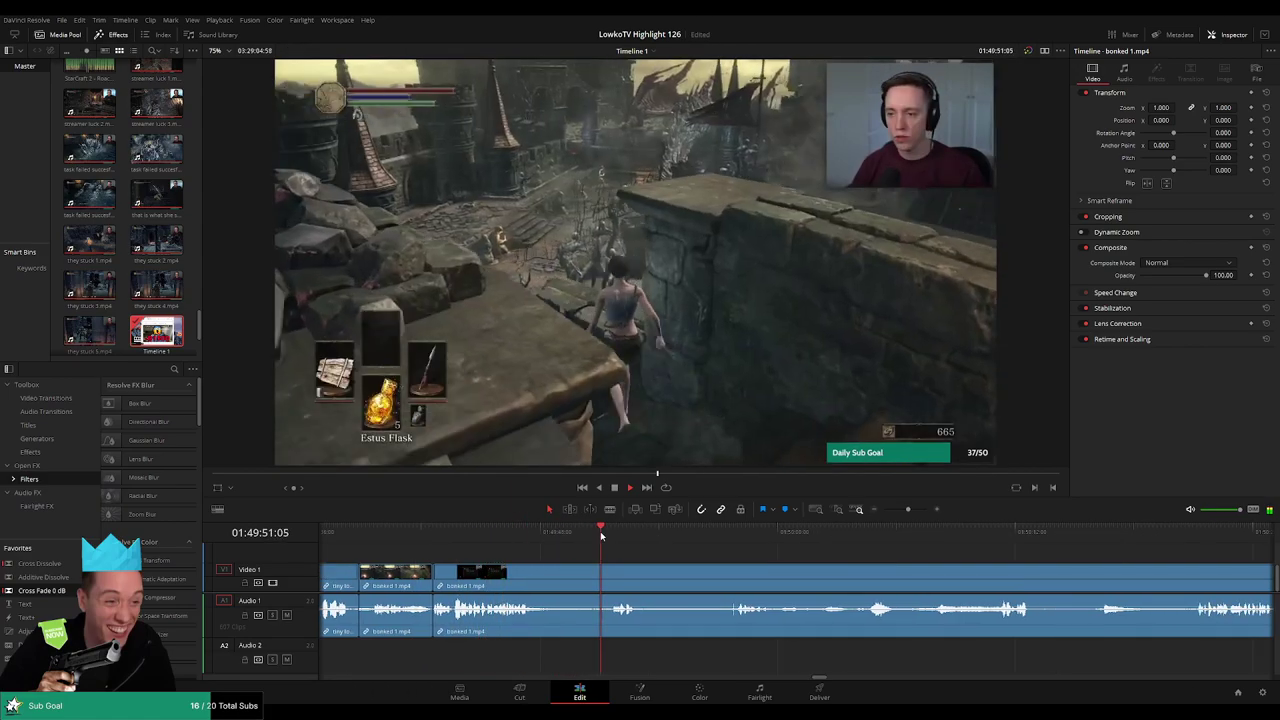
left_click(714, 540)
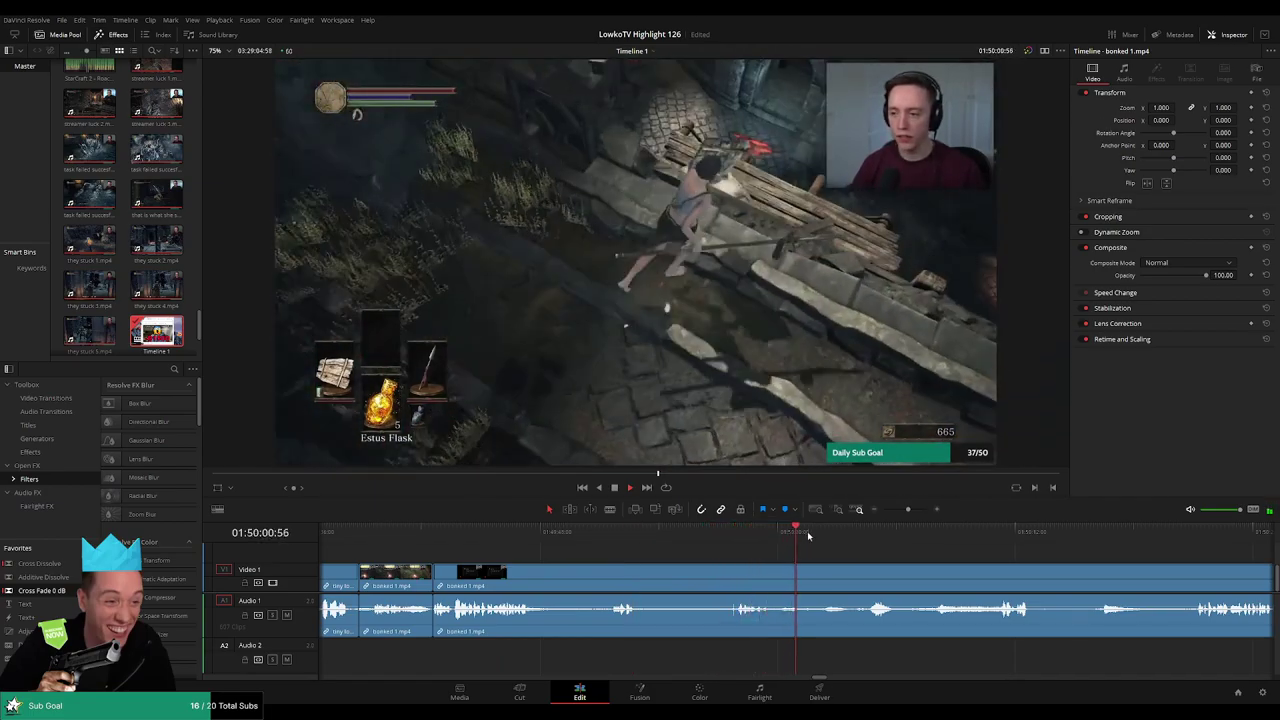
left_click(788, 579)
key("Delete")
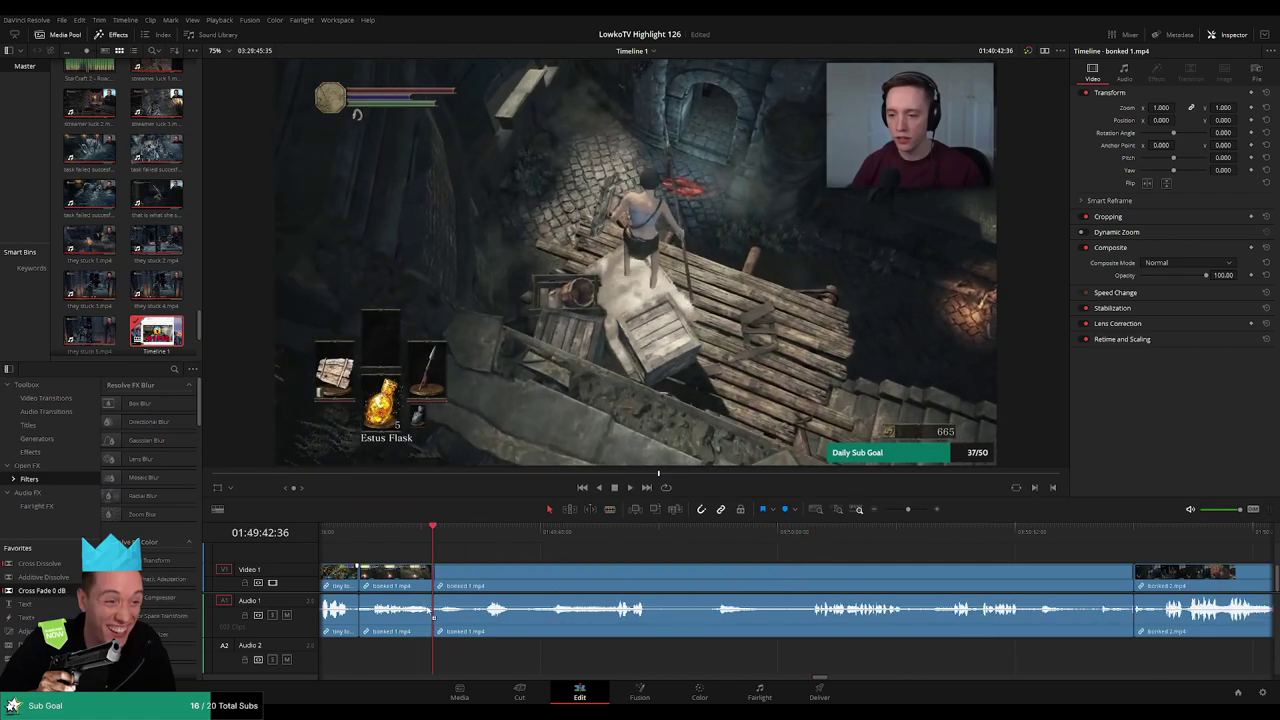
key("space")
left_click(423, 531)
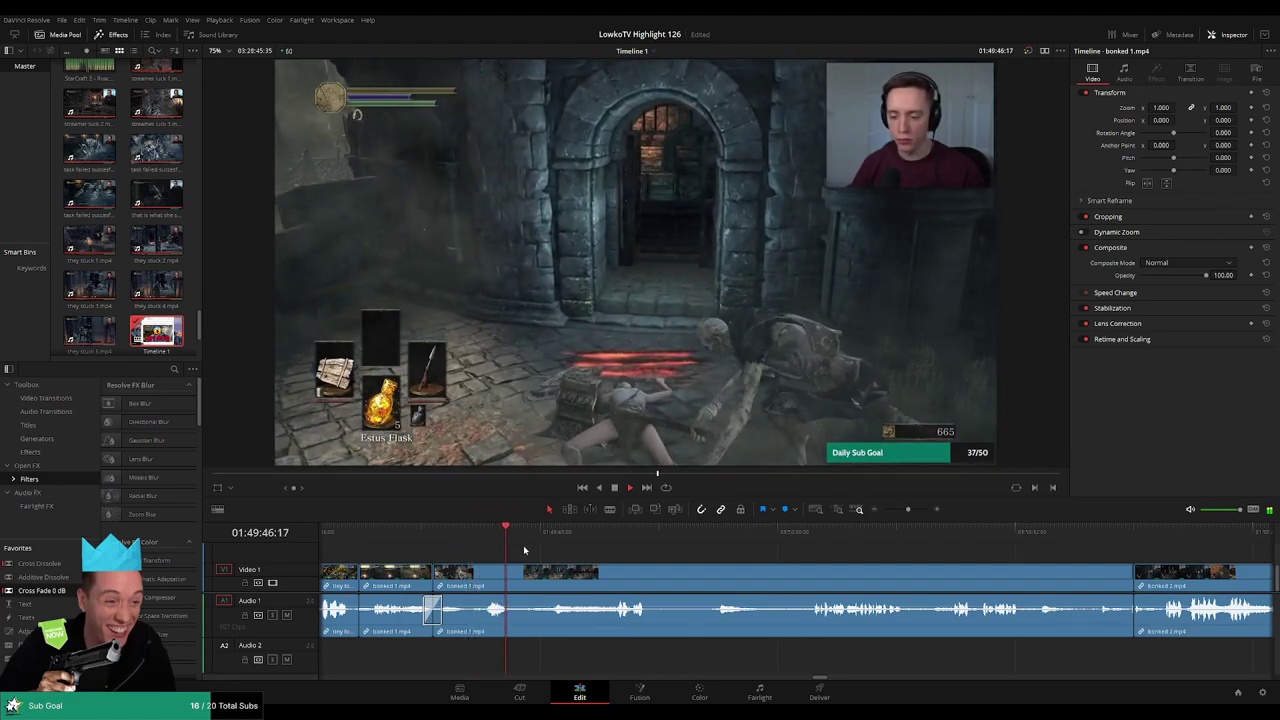
scroll(660, 569, "right", 2)
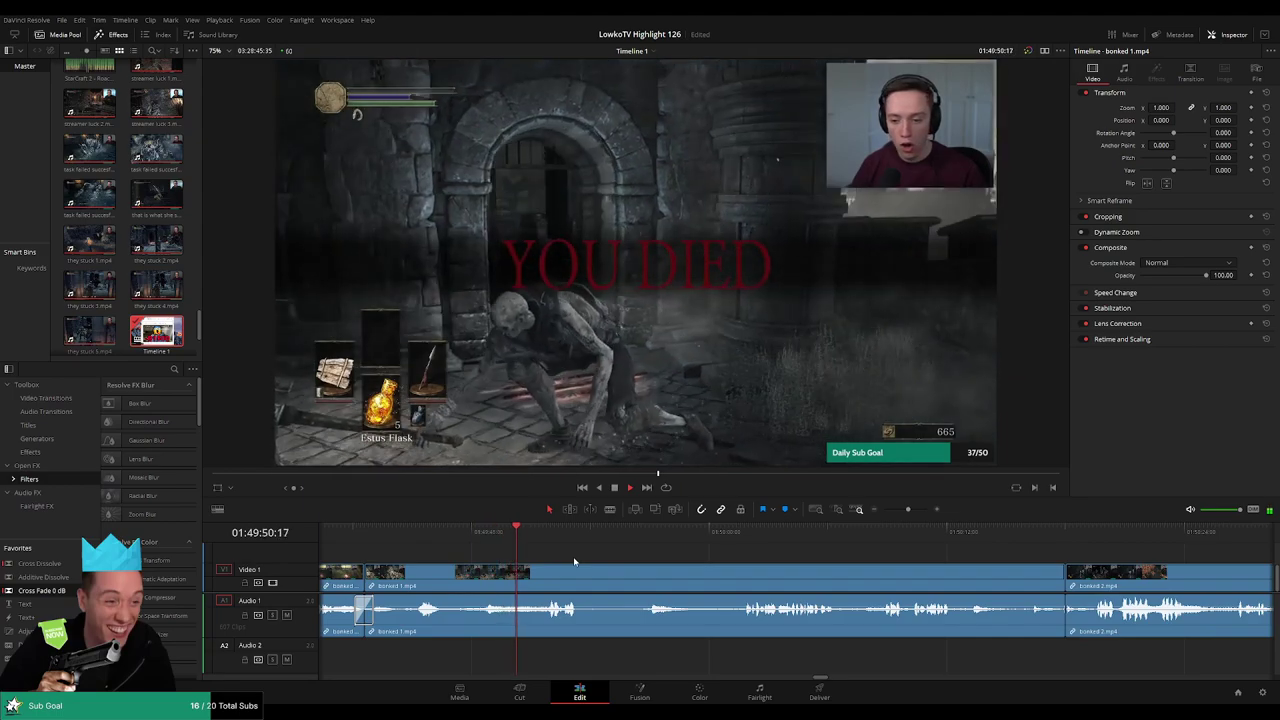
scroll(570, 563, "right", 2)
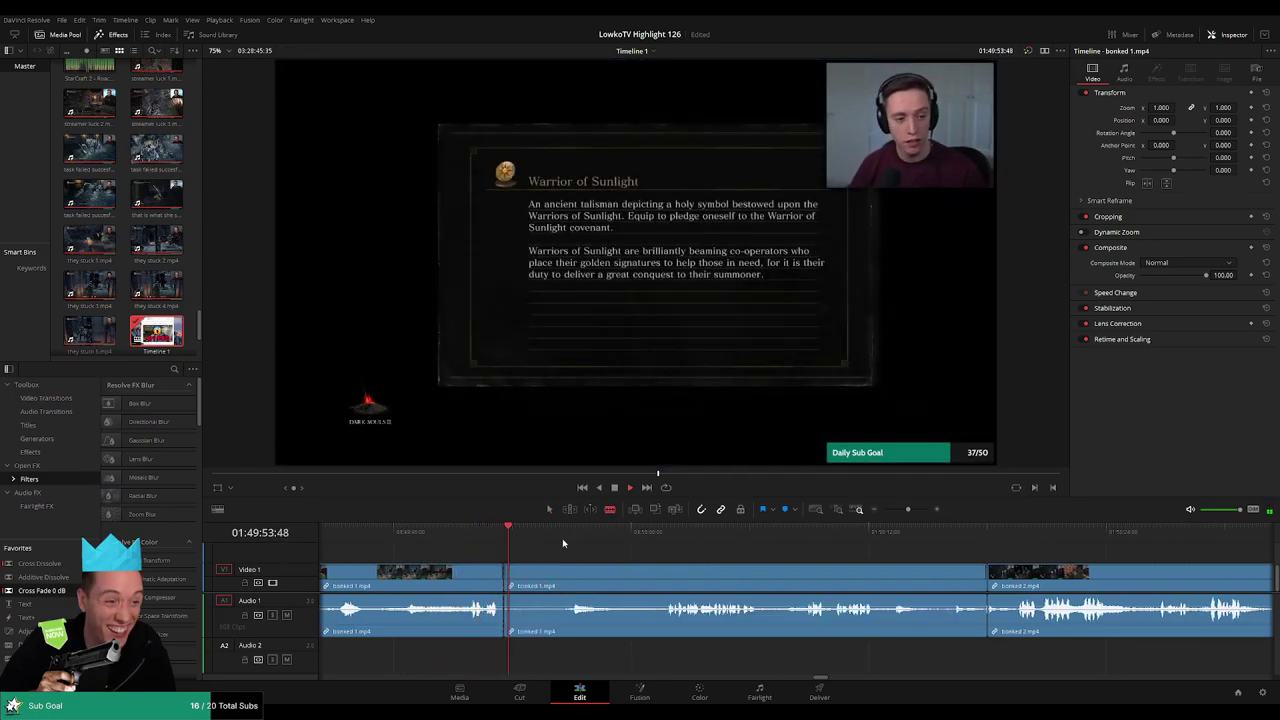
Trim the second bonked 1 piece shorter and ripple-delete the short unwanted clip
left_click(569, 540)
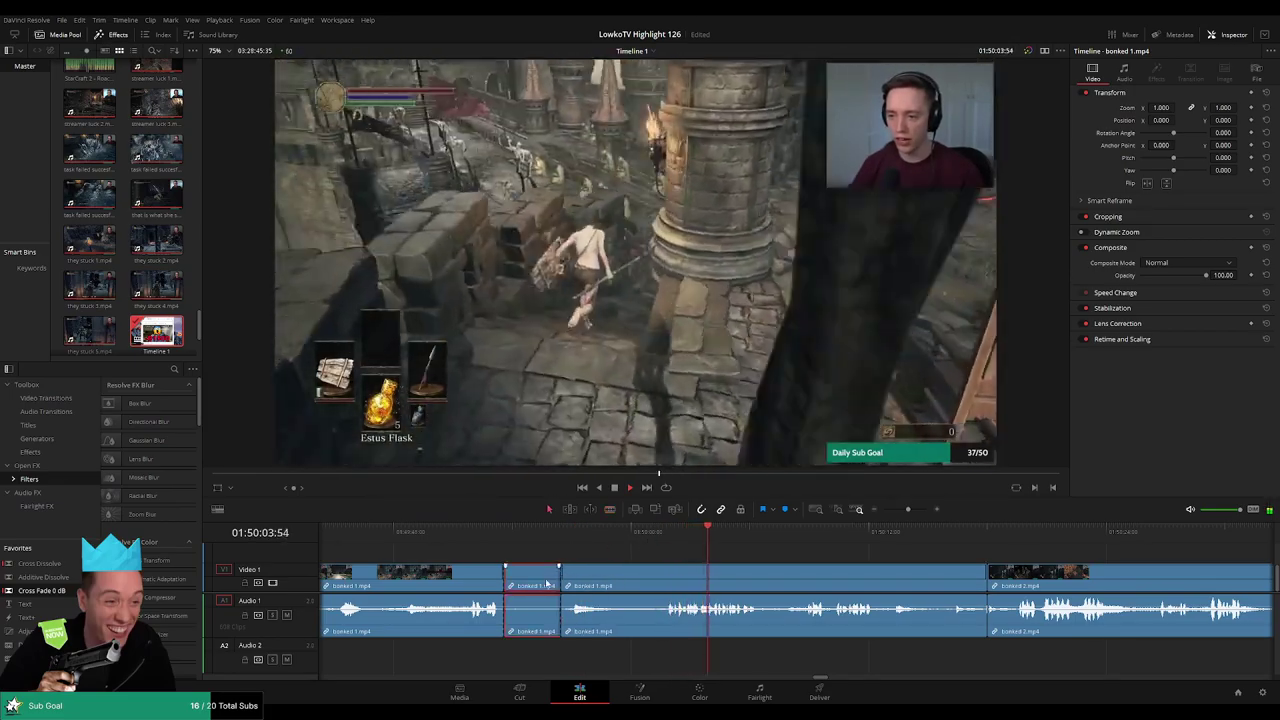
left_click_drag(566, 577, 560, 578)
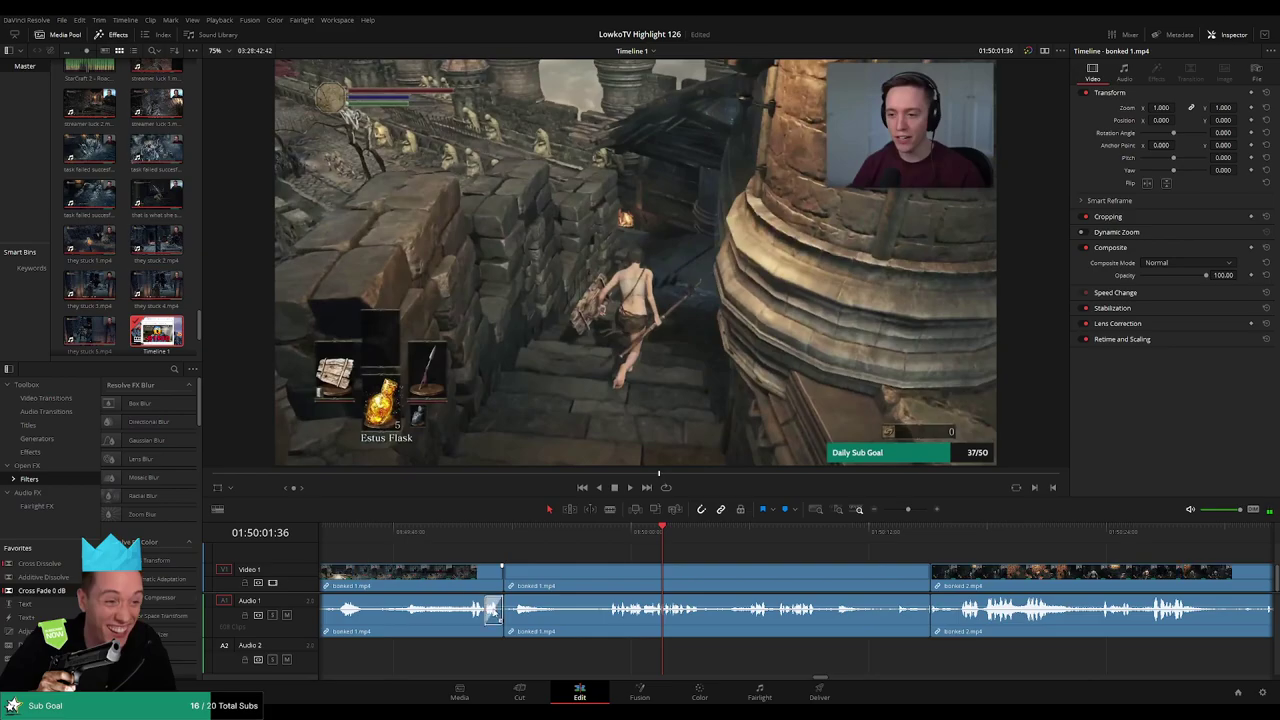
left_click(513, 543)
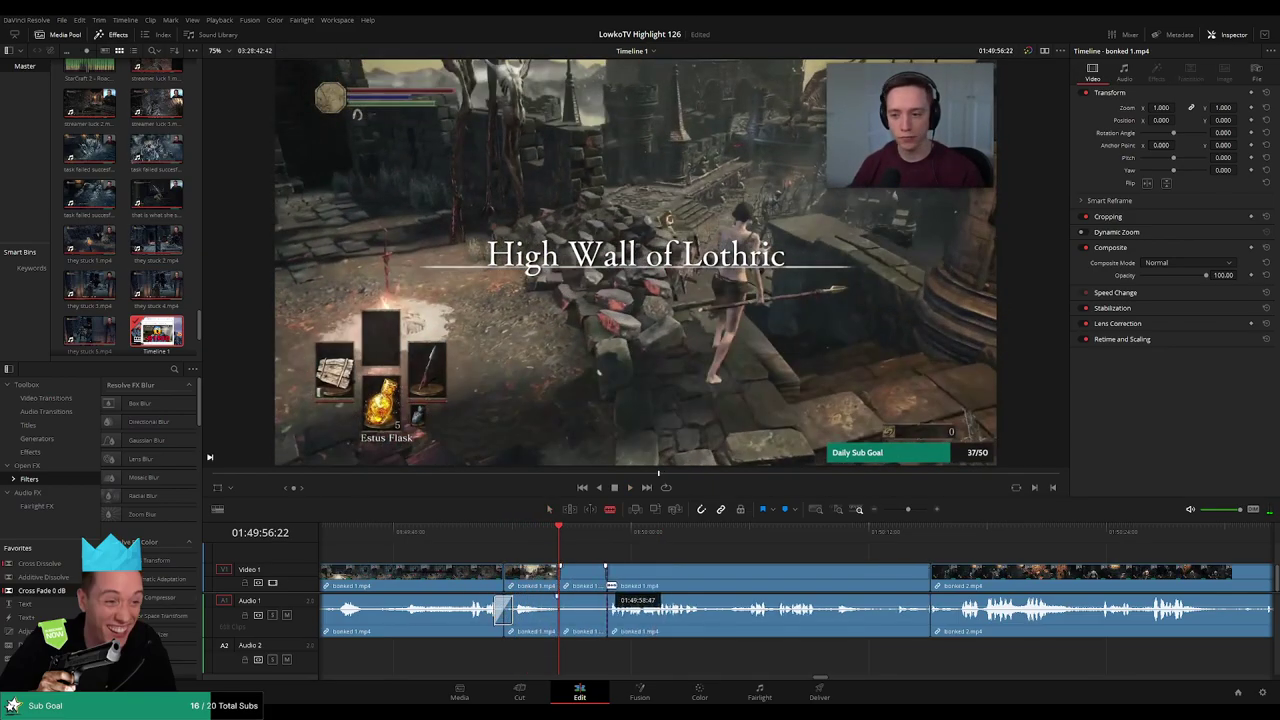
key("Delete")
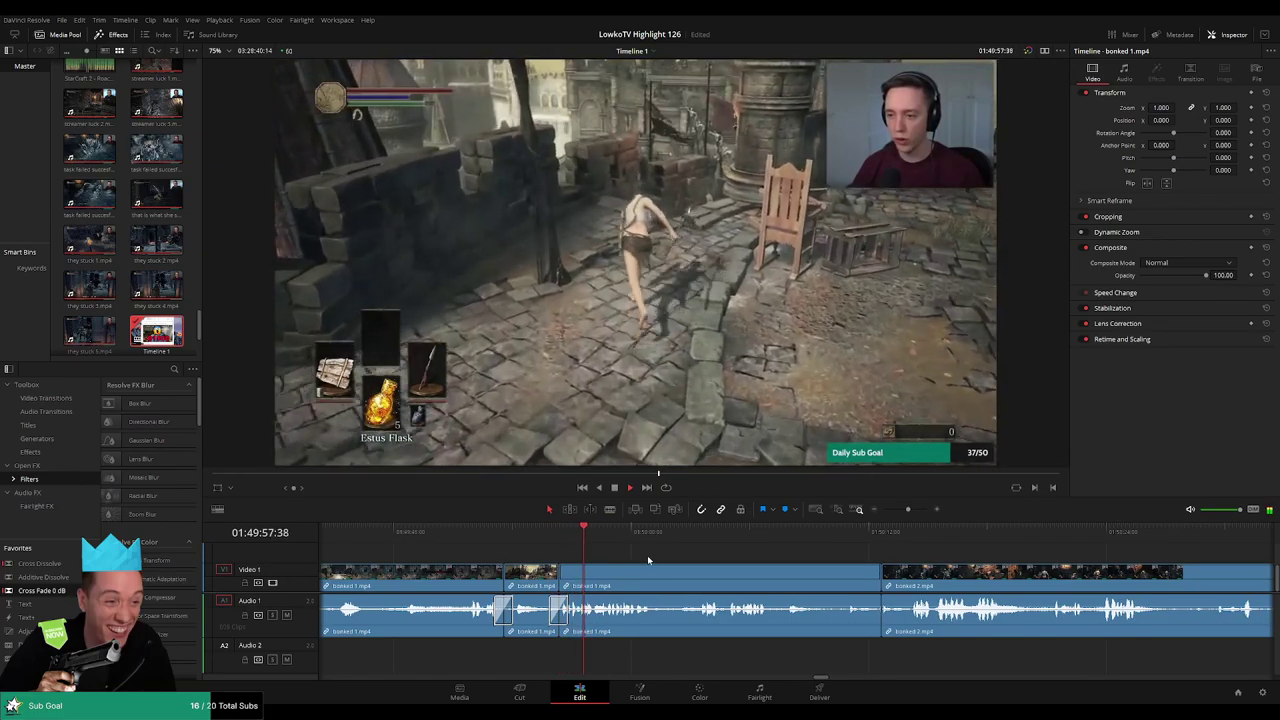
Split at the souls-retrieved moment near 01:50:01 and delete the rest of bonked 1
scroll(639, 557, "right", 2)
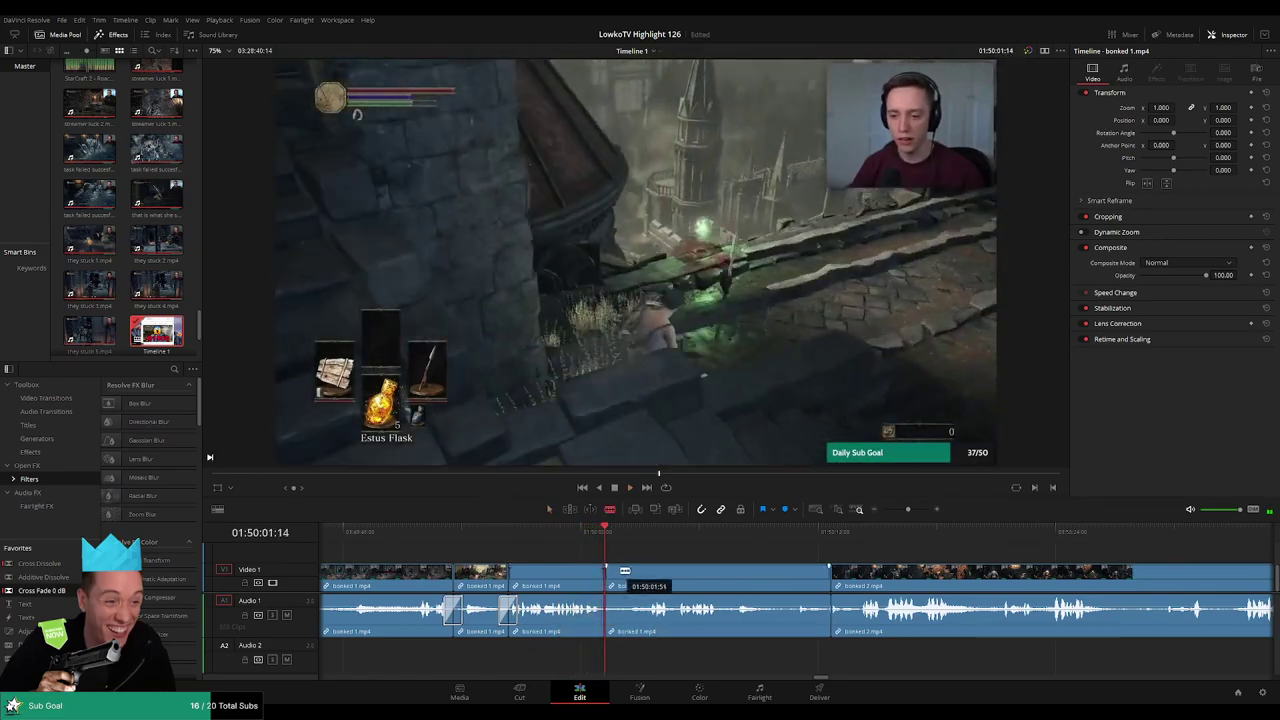
left_click(641, 545)
key("ctrl+z")
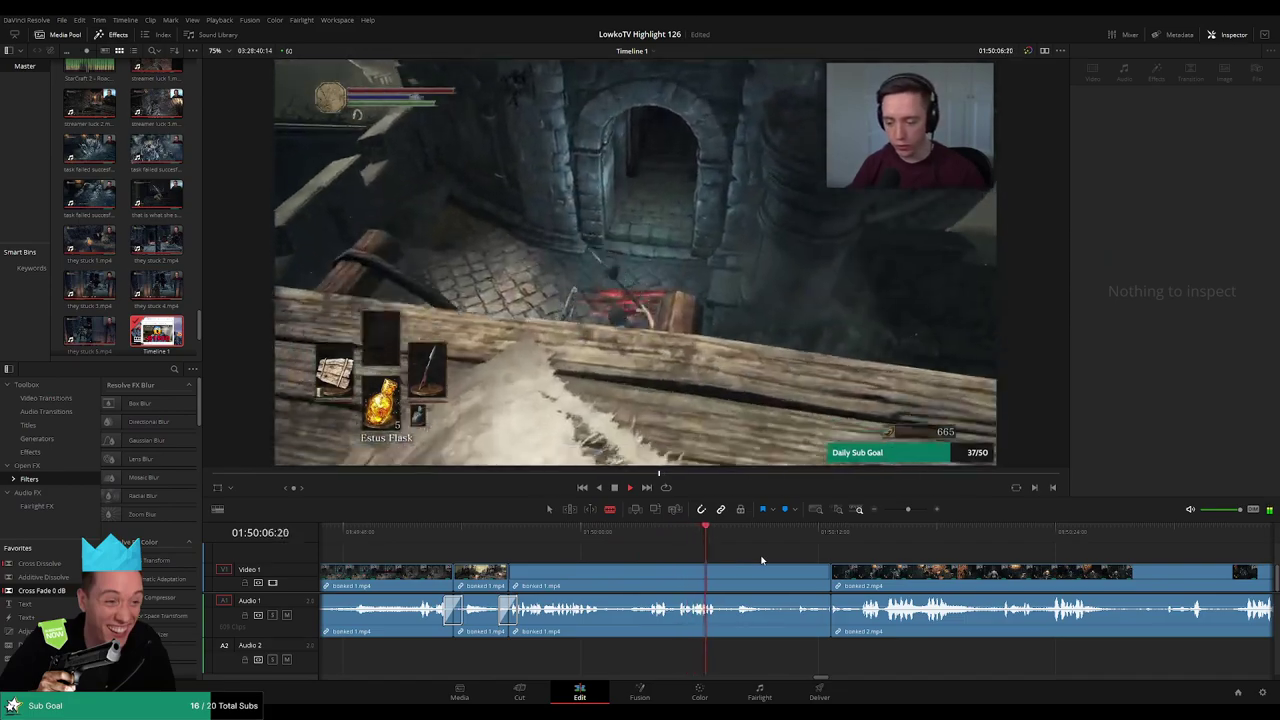
left_click(739, 541)
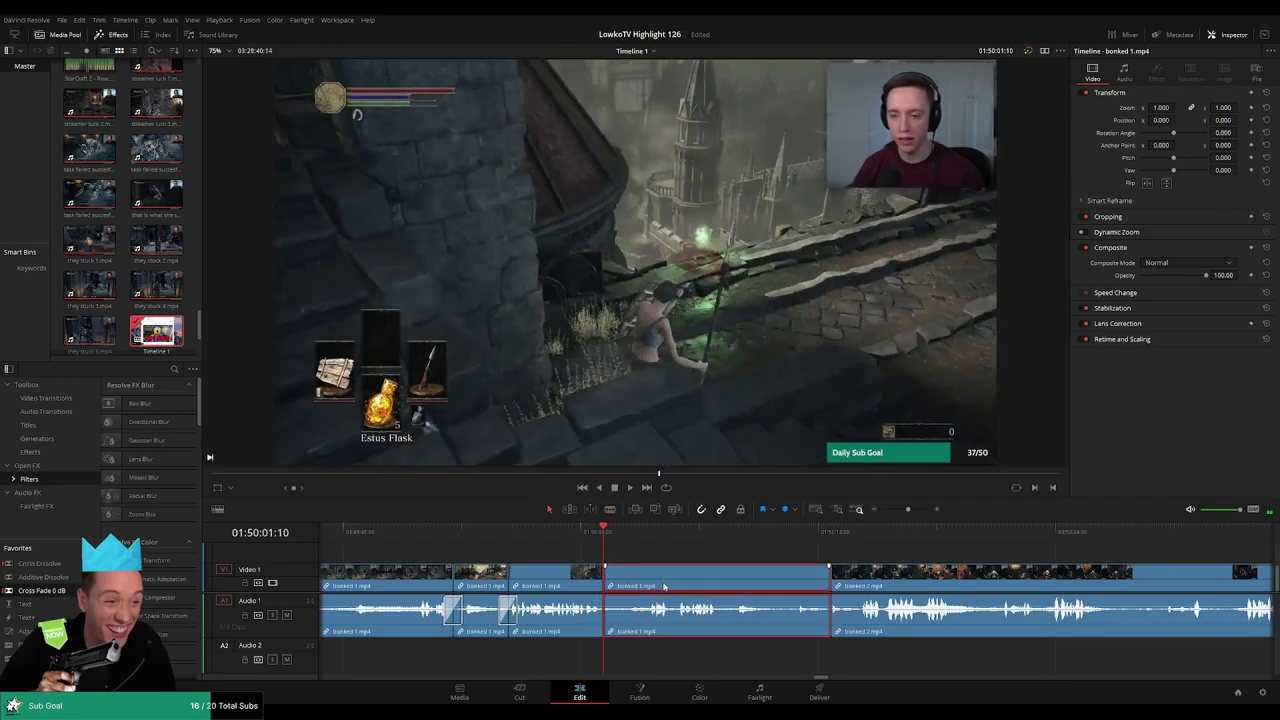
key("Delete")
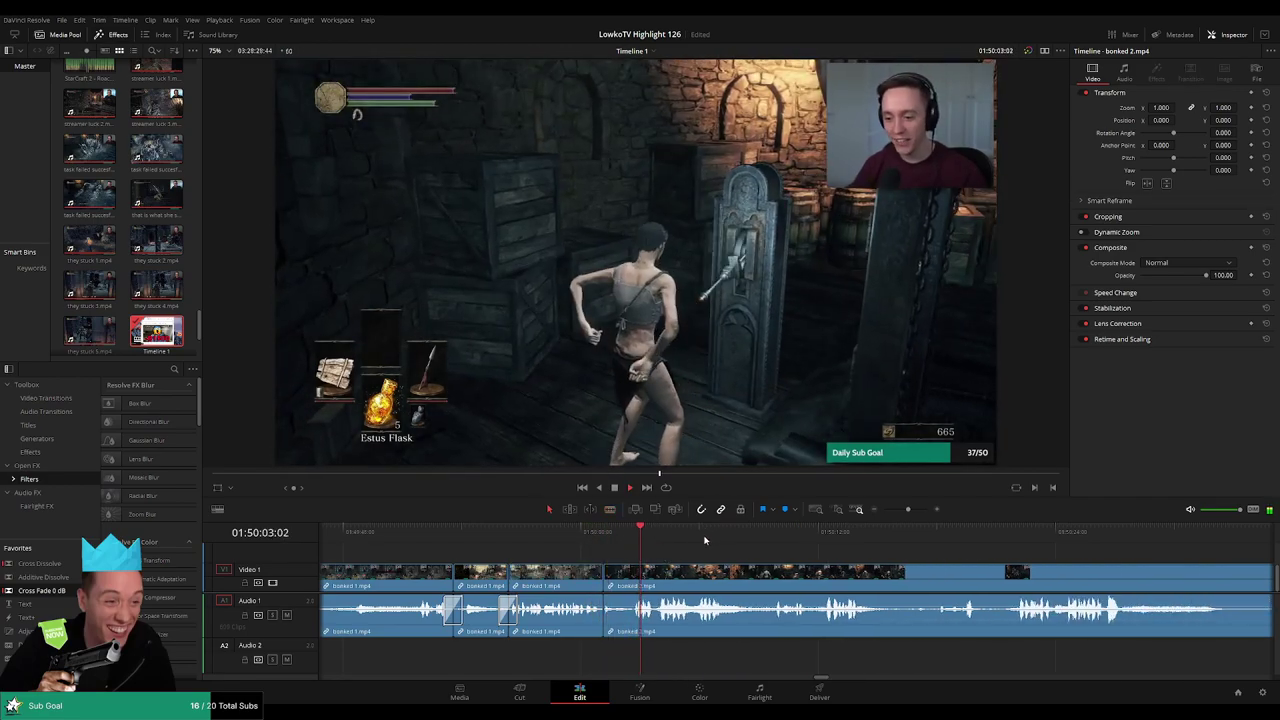
Scrub and play through the later footage to find the leftover dead moment
left_click(770, 530)
left_click(812, 531)
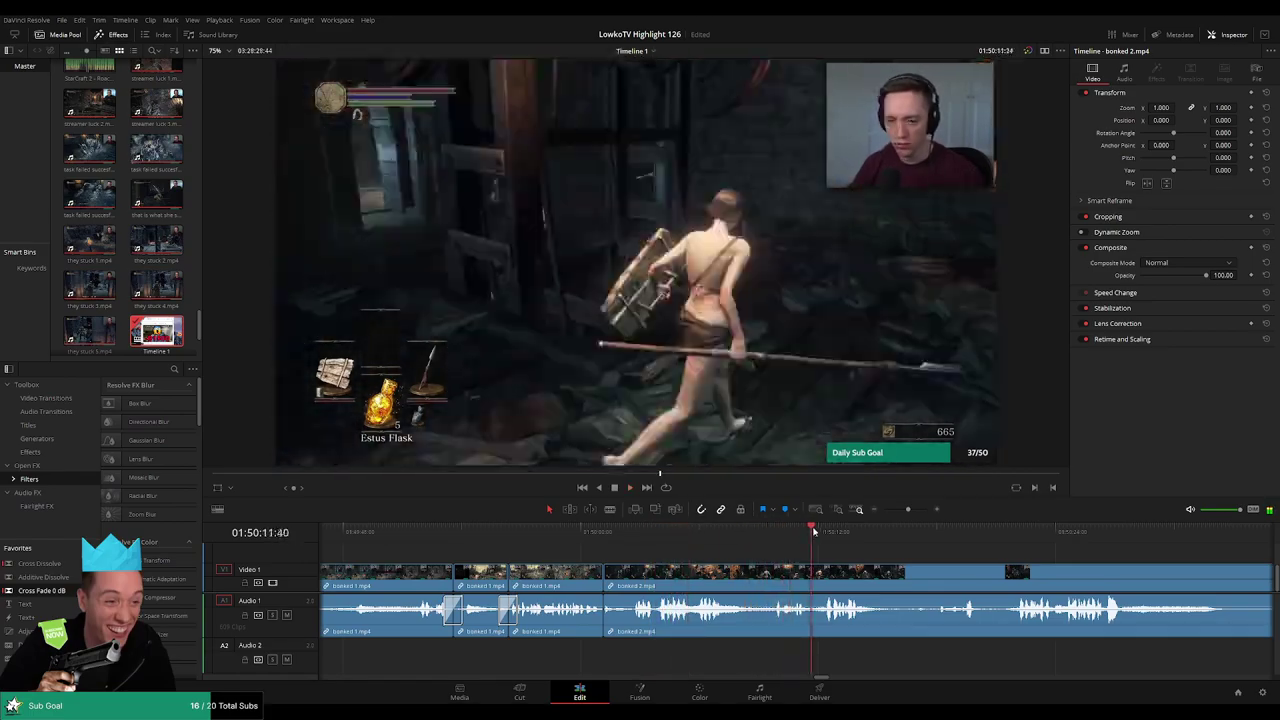
left_click(957, 530)
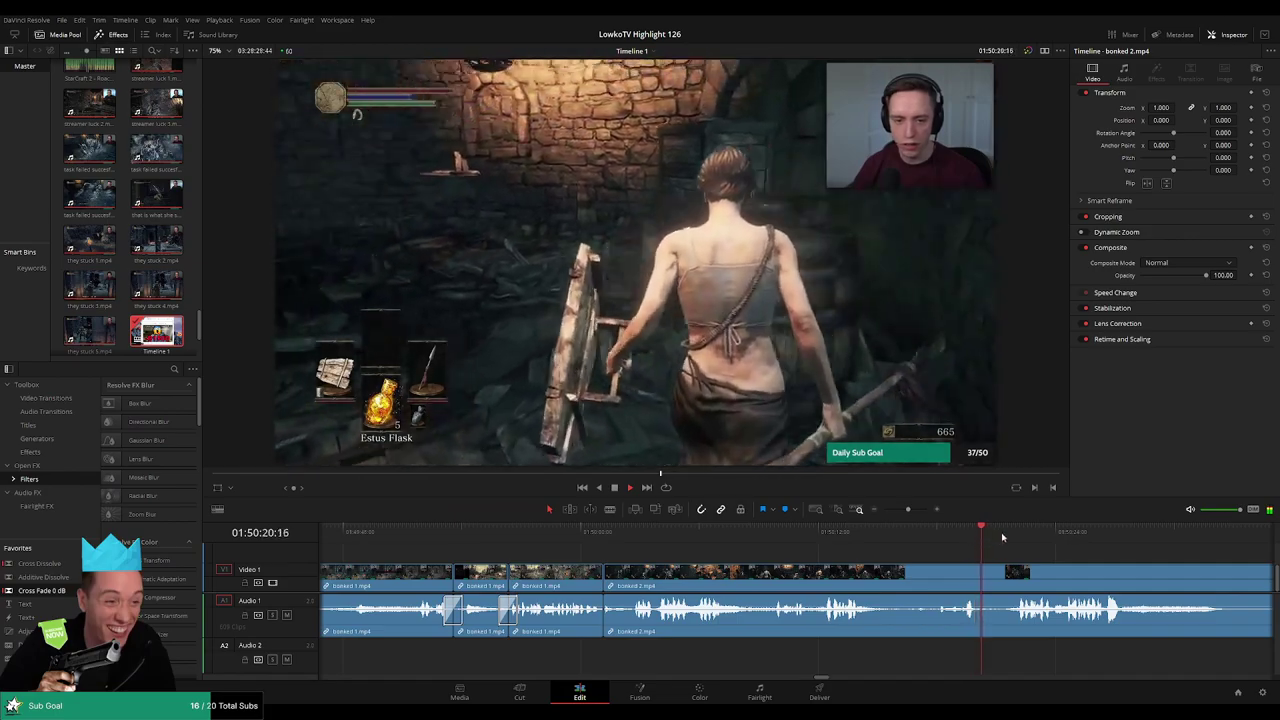
left_click(1018, 530)
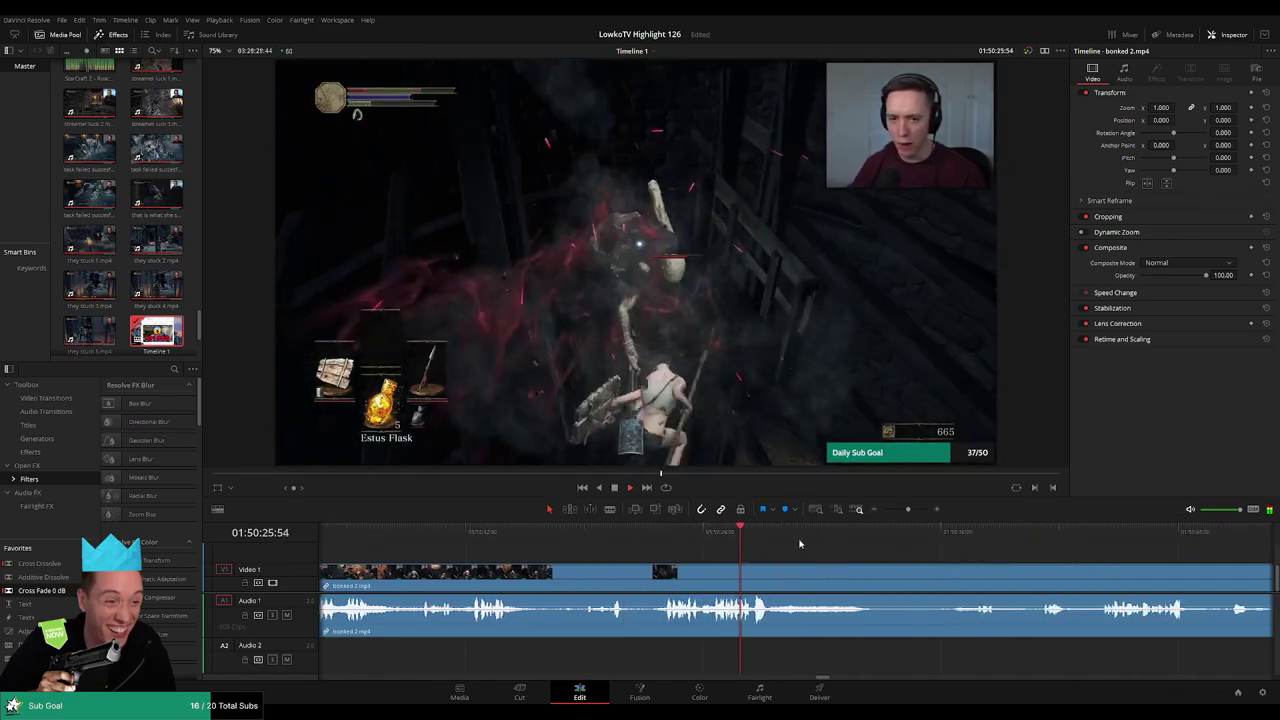
key("space")
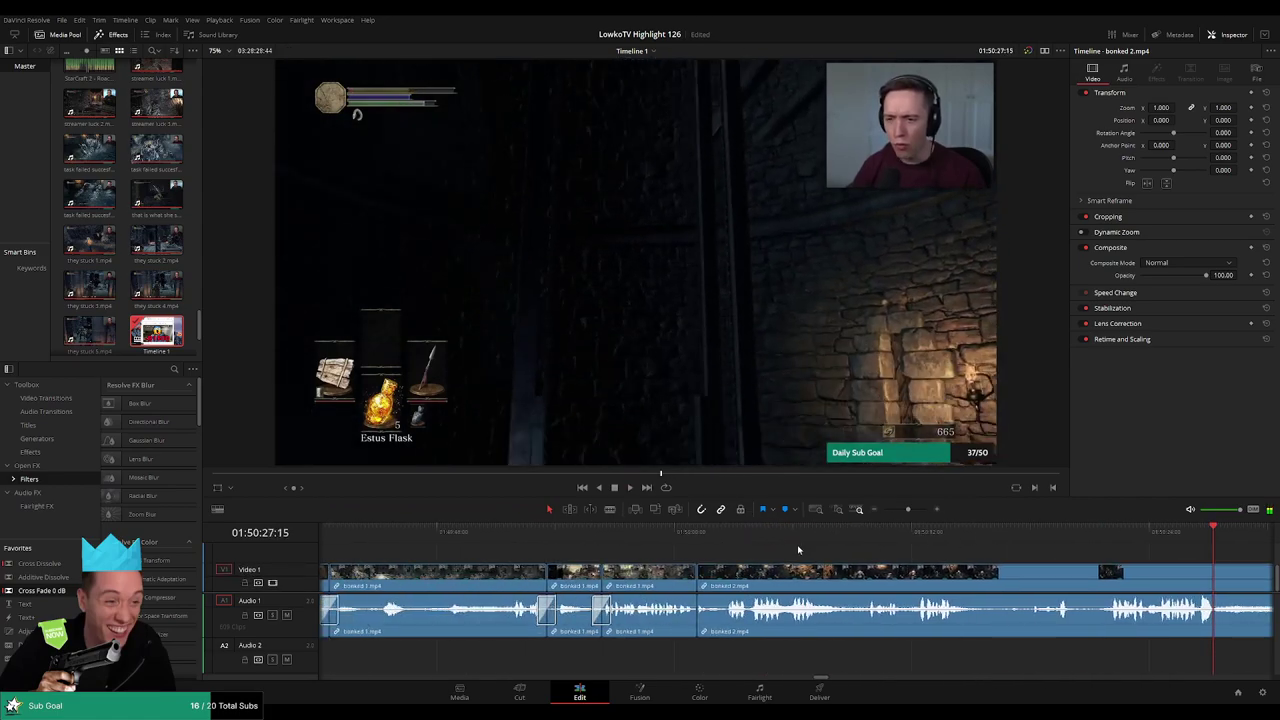
left_click_drag(700, 538, 889, 533)
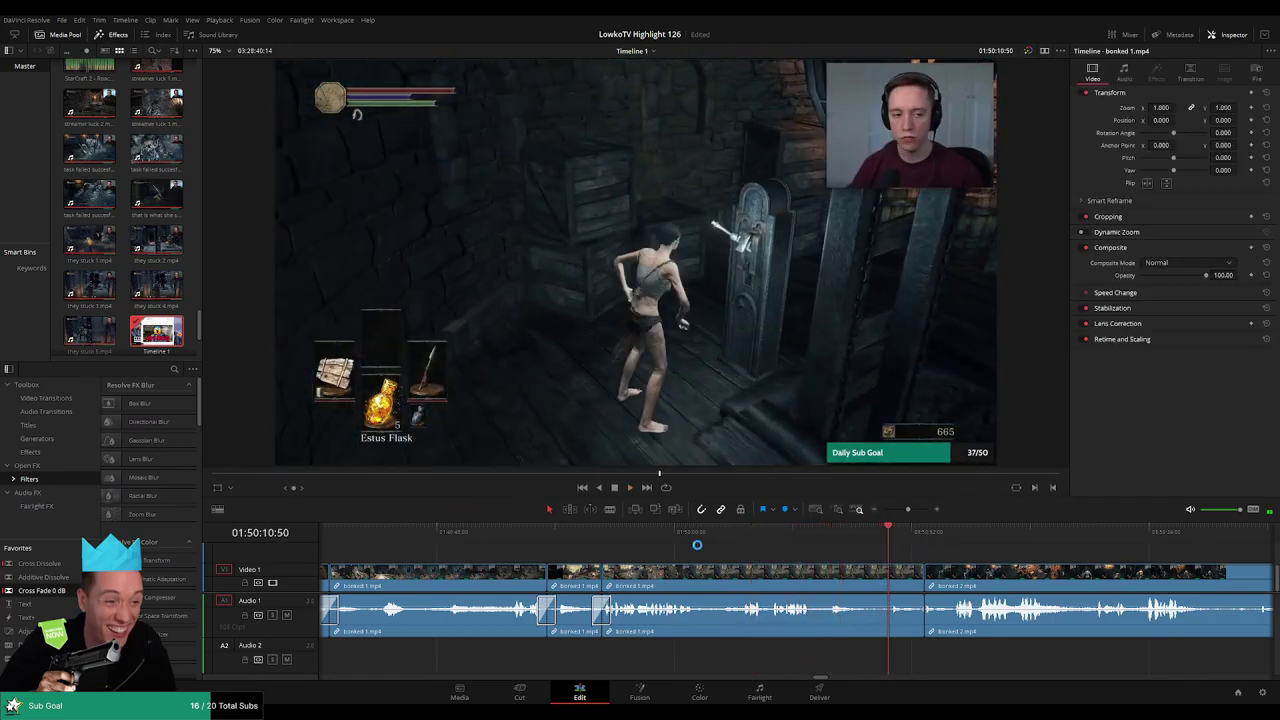
key("space")
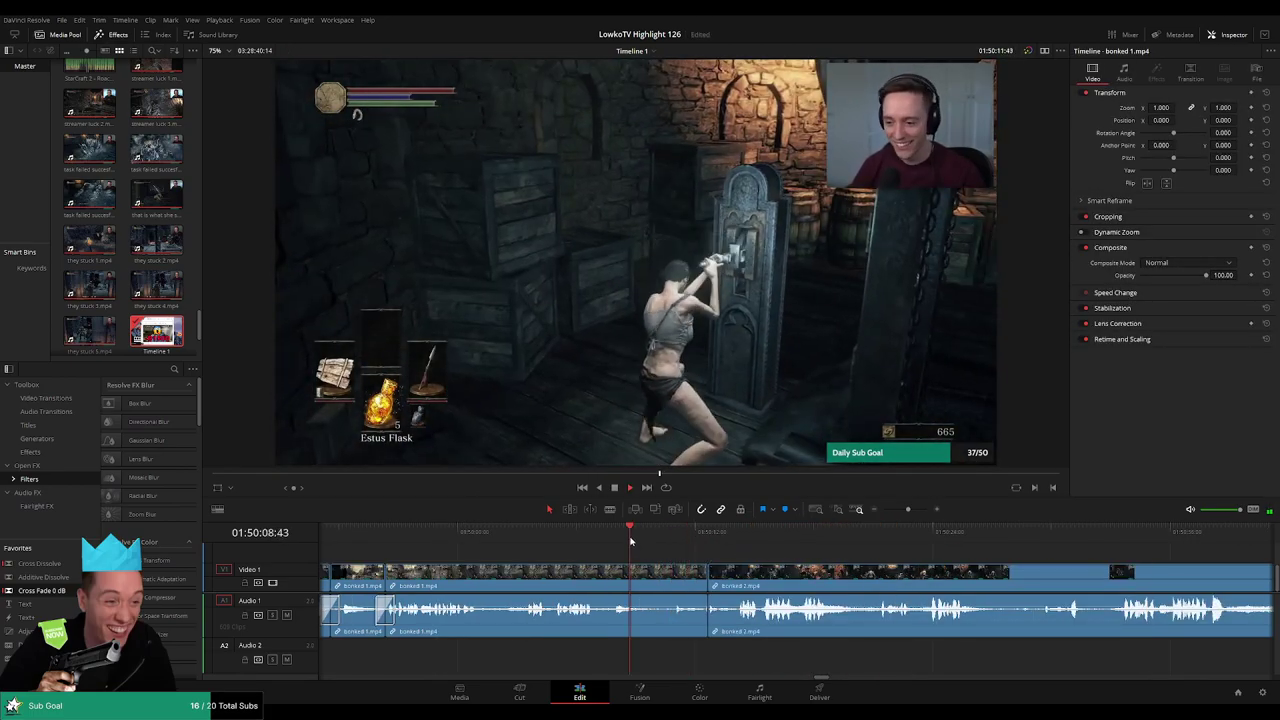
Blade the clip at the playhead near 01:50:41 and ripple-delete the cut-off piece
key("space")
key("b")
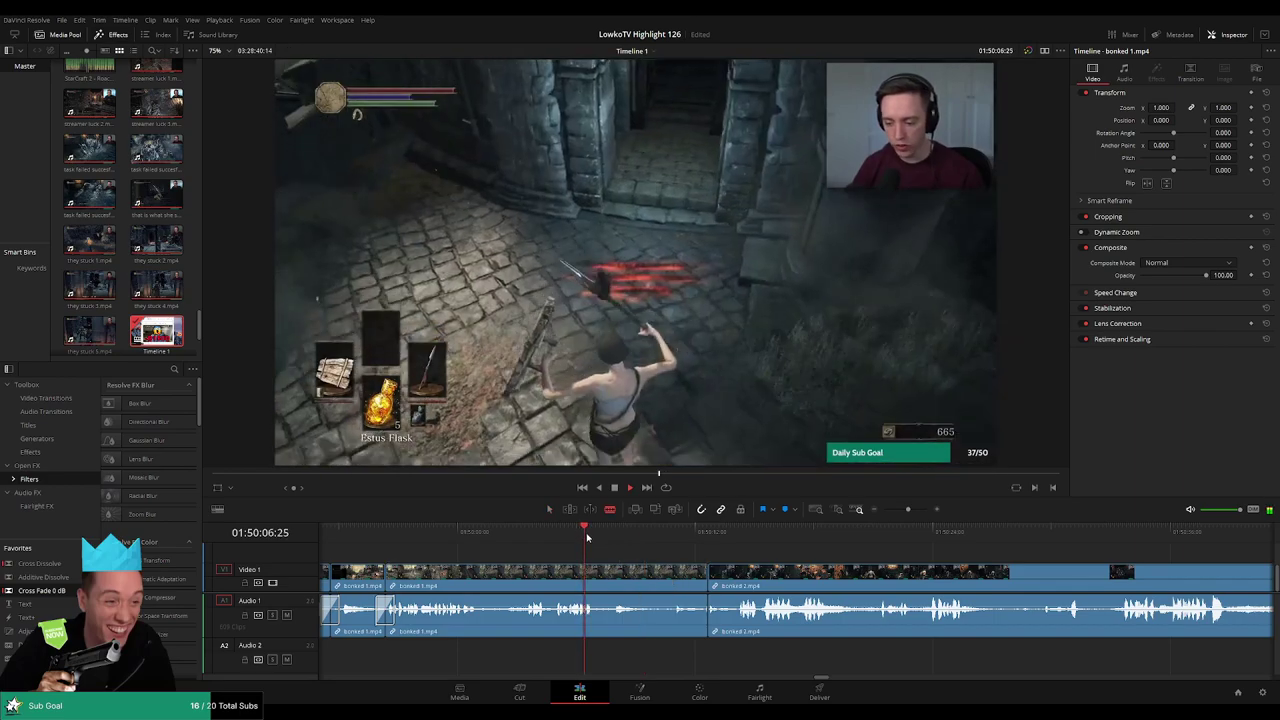
left_click_drag(581, 537, 600, 537)
left_click(603, 583)
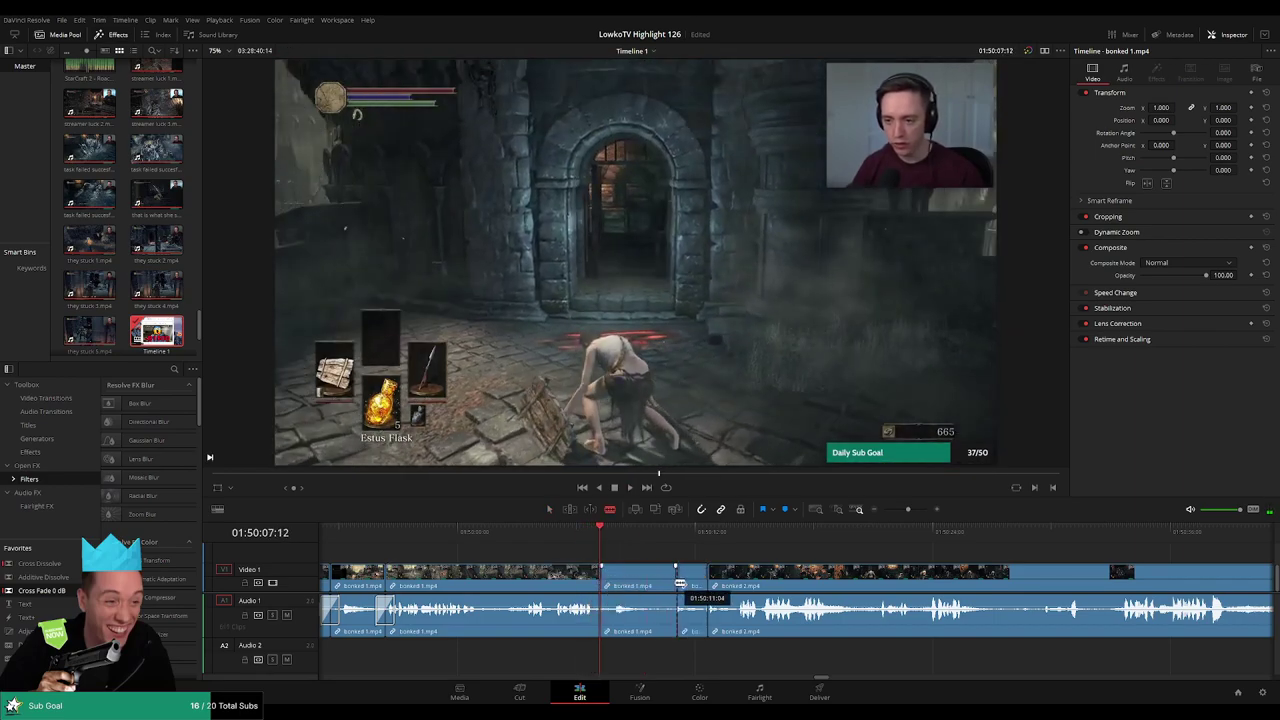
key("Delete")
key("space")
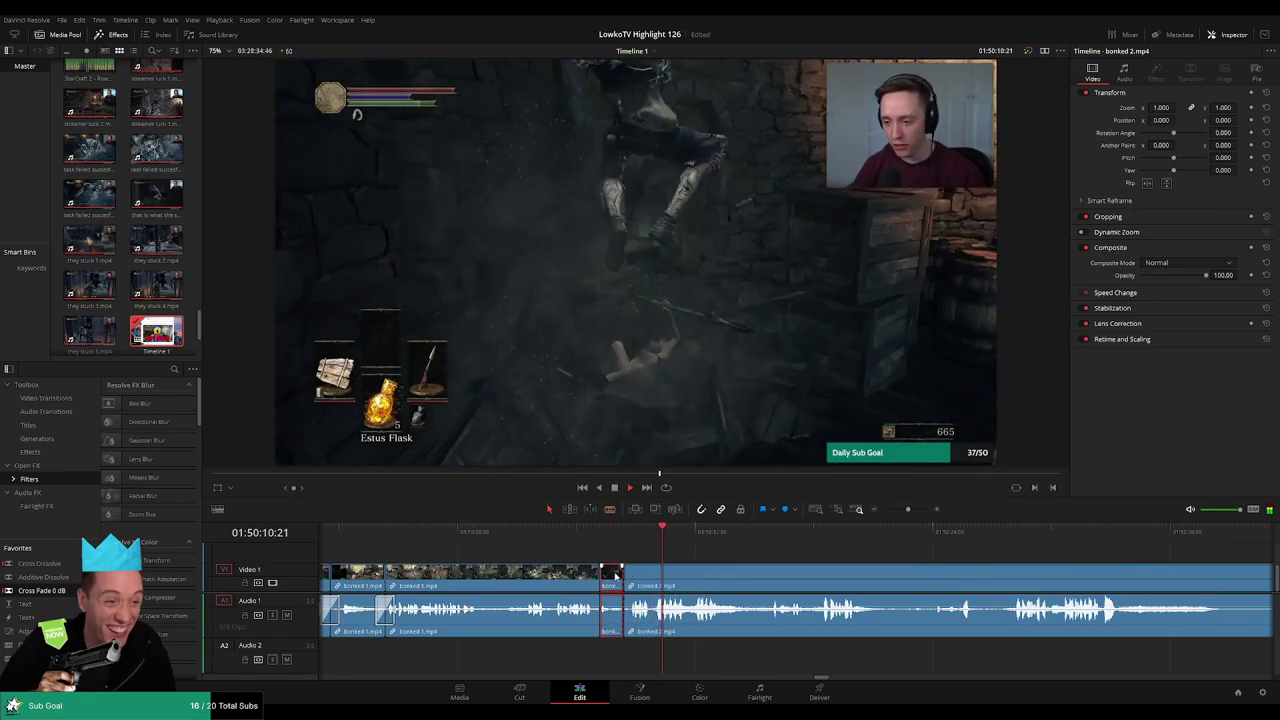
Return to the Selection tool and play back around the new cut
key("a")
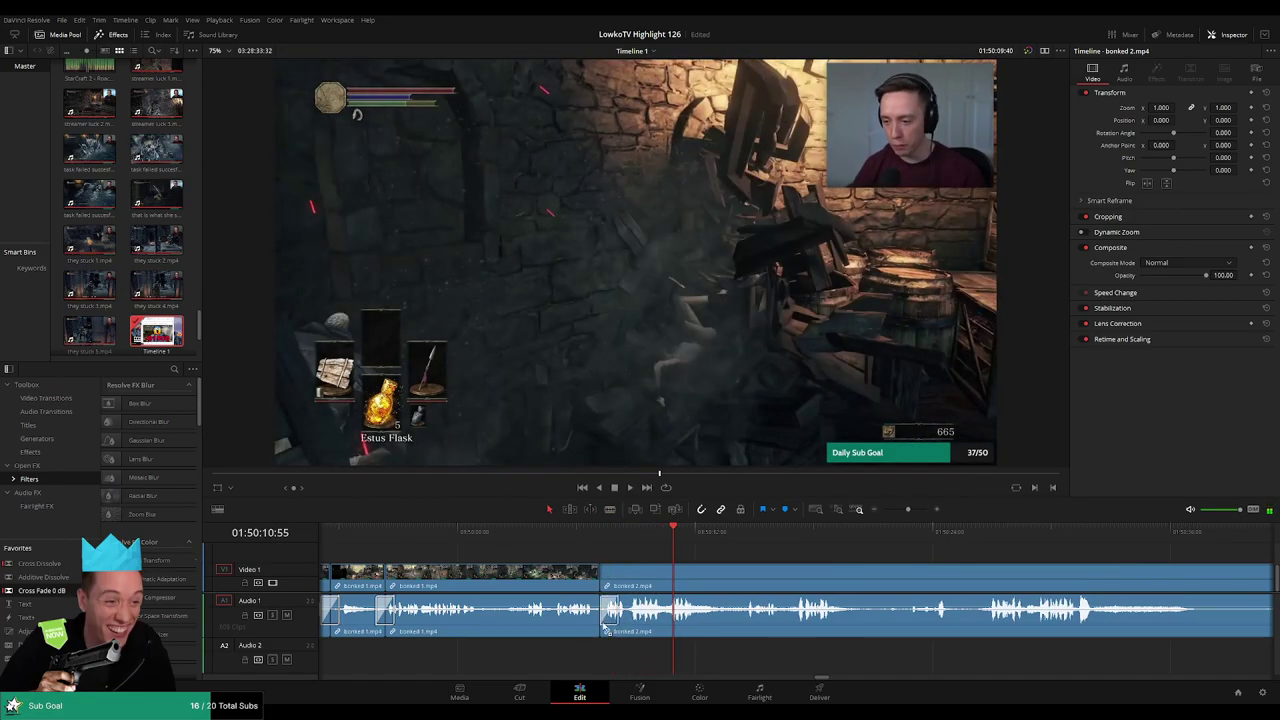
left_click(599, 533)
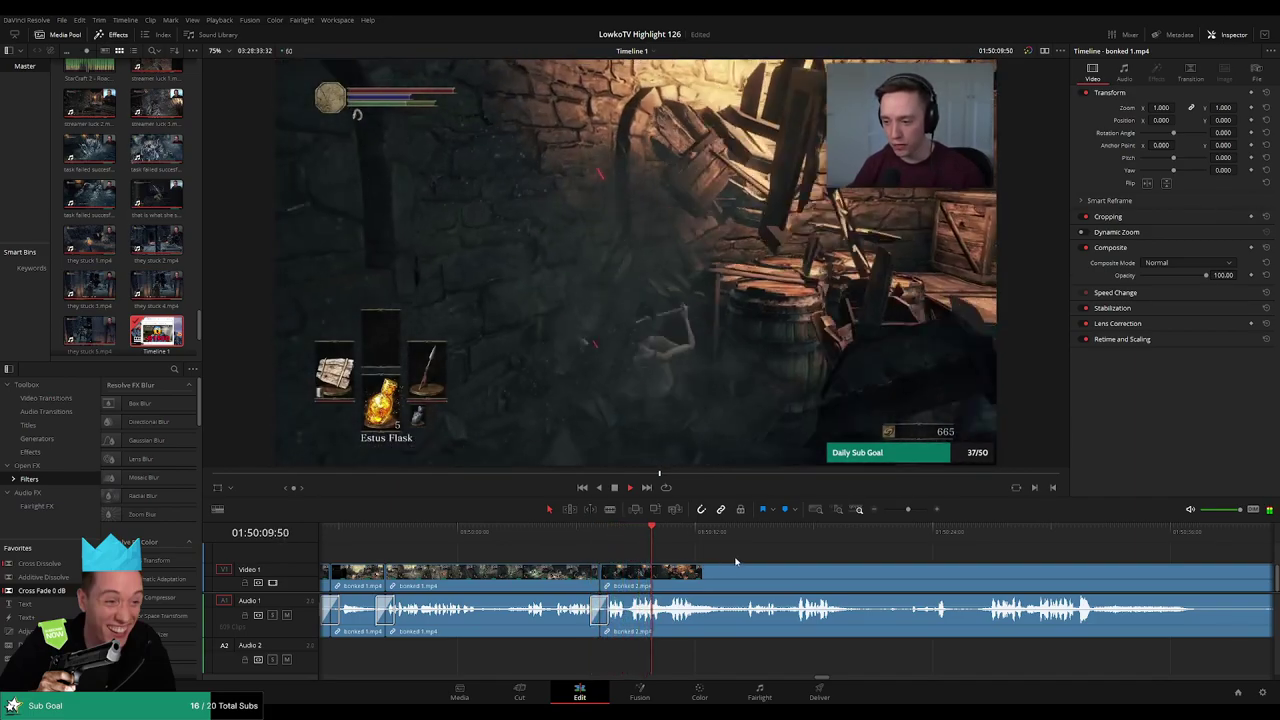
scroll(649, 551, "right", 3)
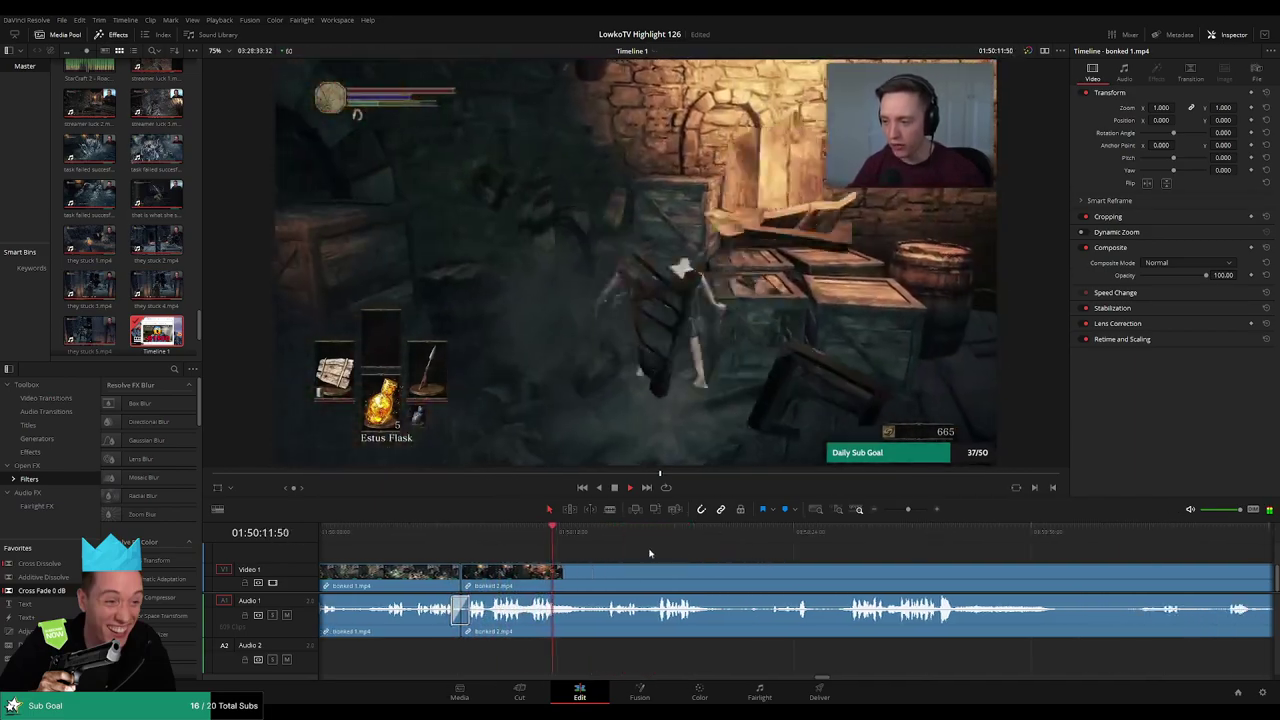
left_click(600, 533)
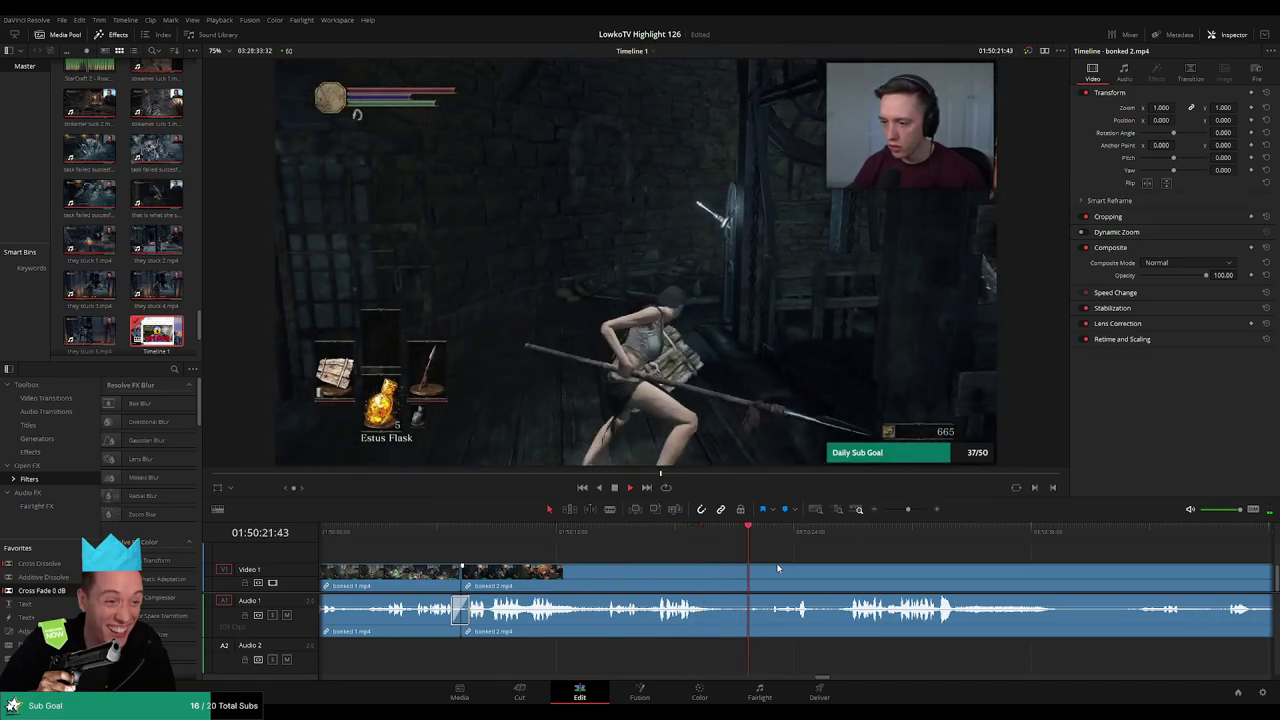
scroll(728, 550, "right", 3)
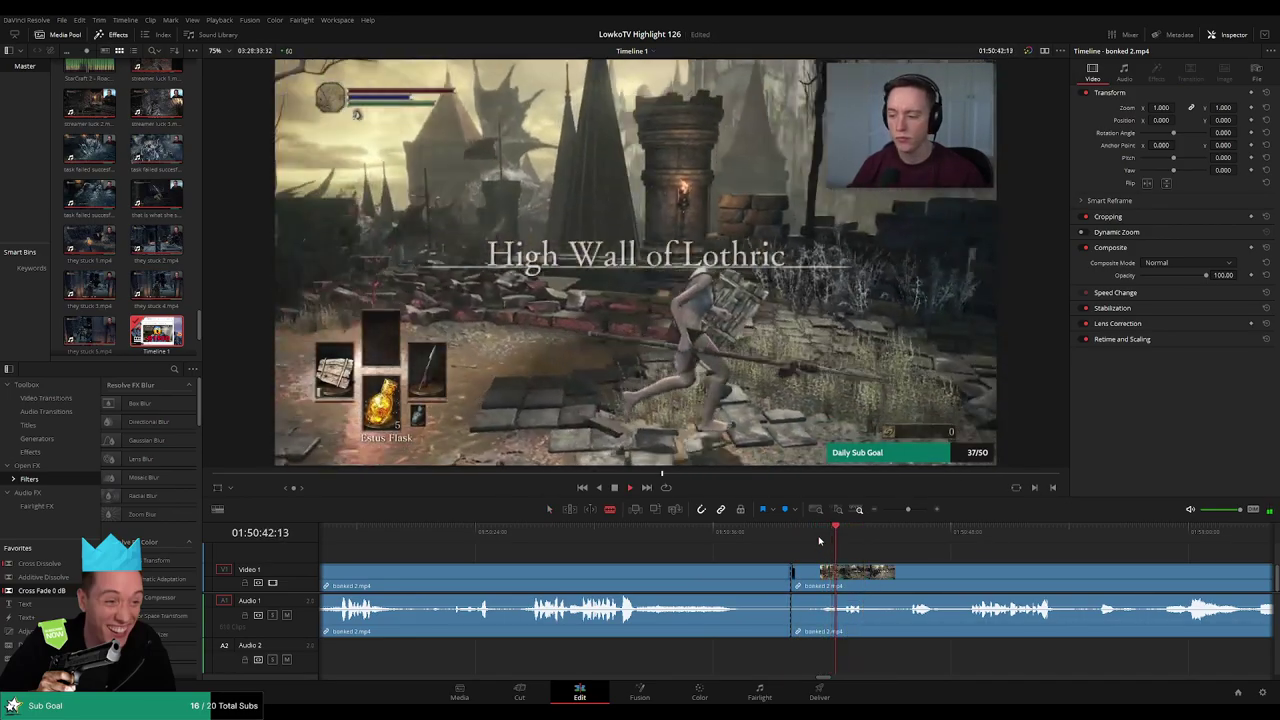
Trim the start of the next bonked 2 clip near the Divine Tome moment, ripple-delete the dead section, and play it back
left_click(740, 540)
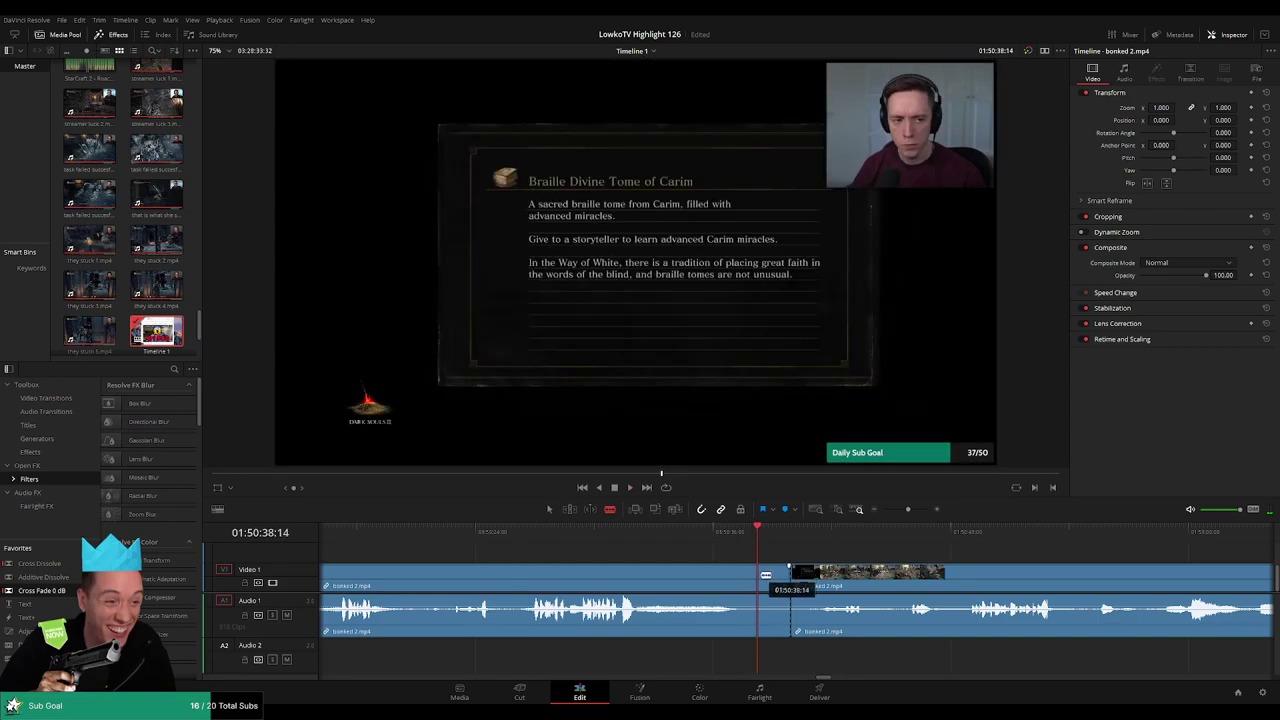
left_click_drag(766, 575, 779, 575)
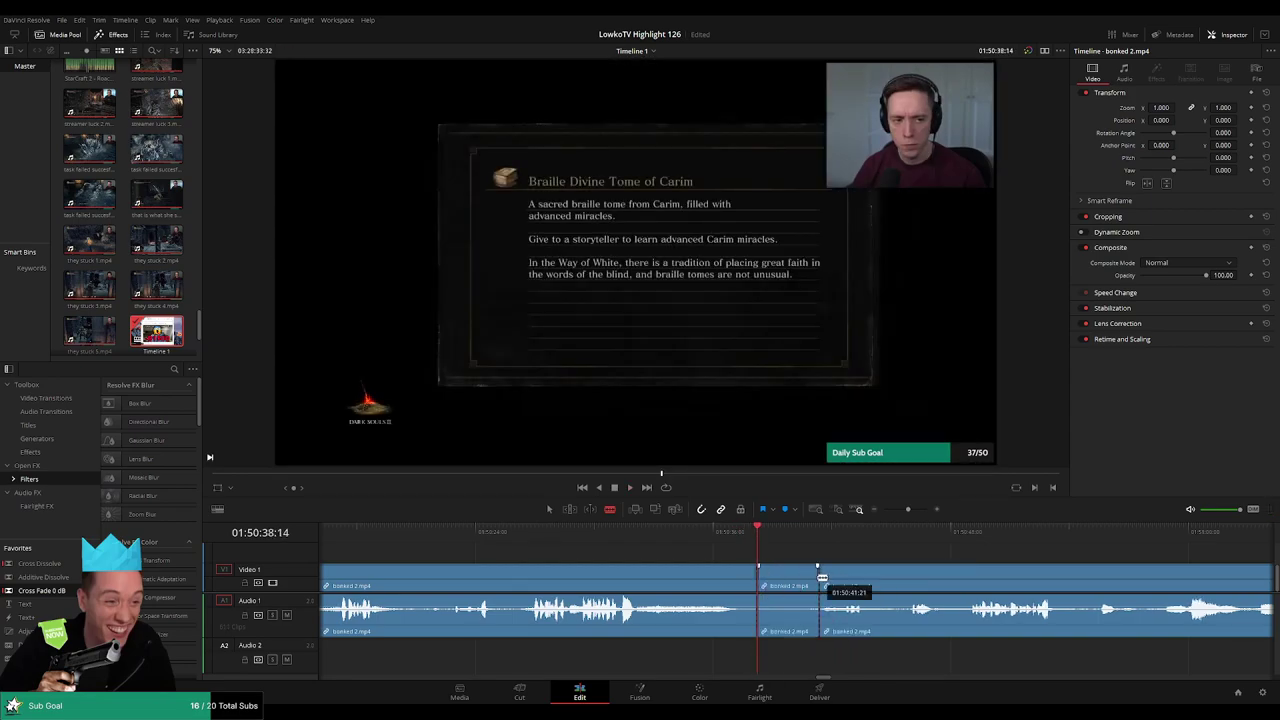
key("Delete")
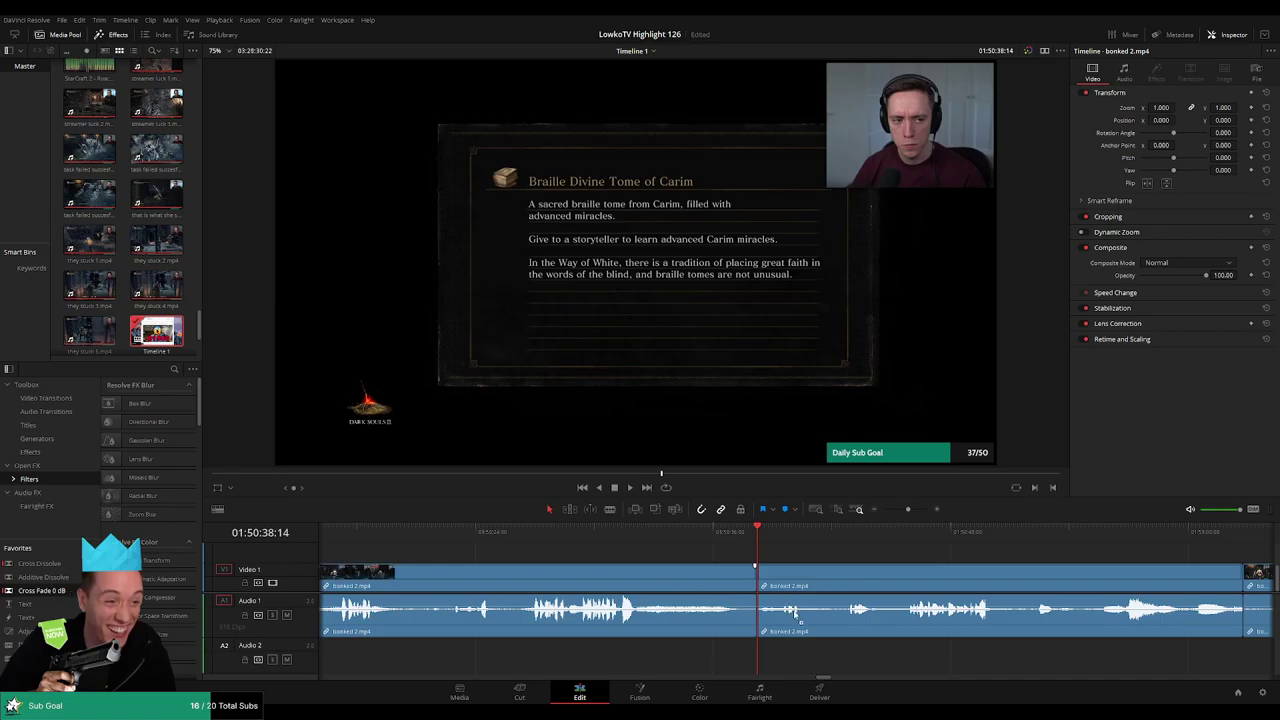
key("space")
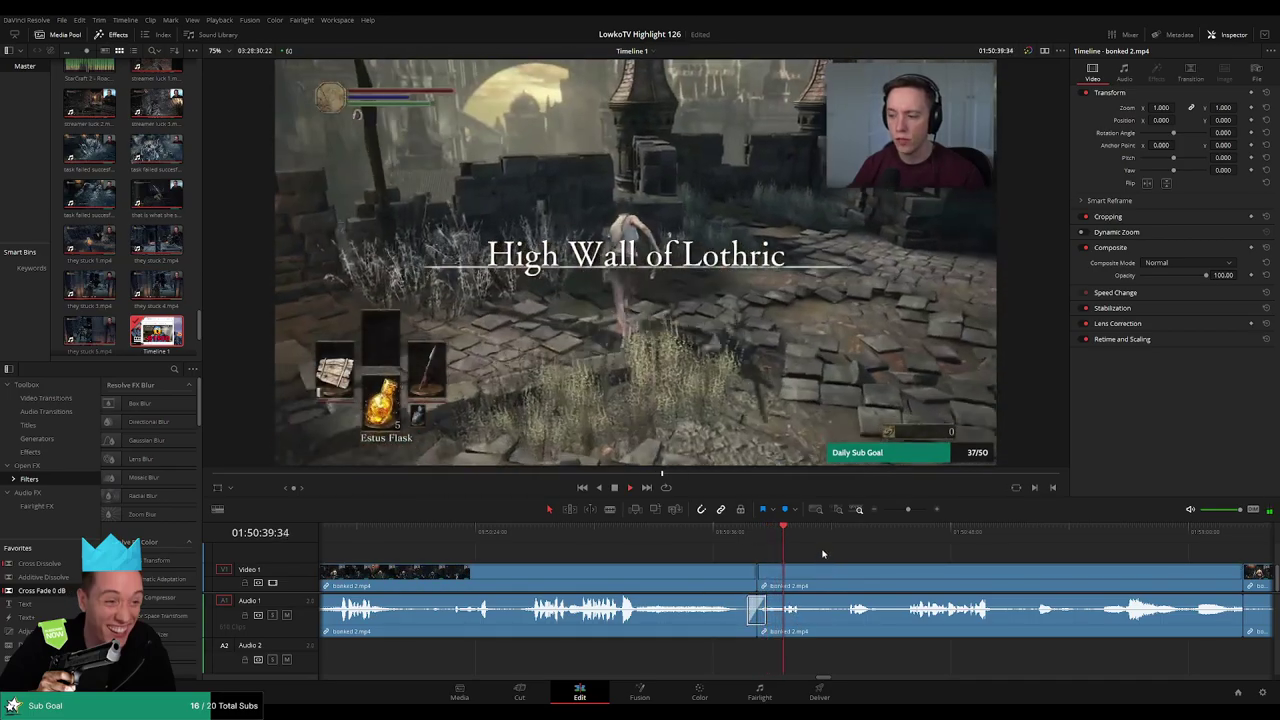
Trim another bonked 2 clip edge and ripple-delete a later unwanted bonked 2 section
scroll(735, 555, "right", 2)
scroll(703, 549, "right", 2)
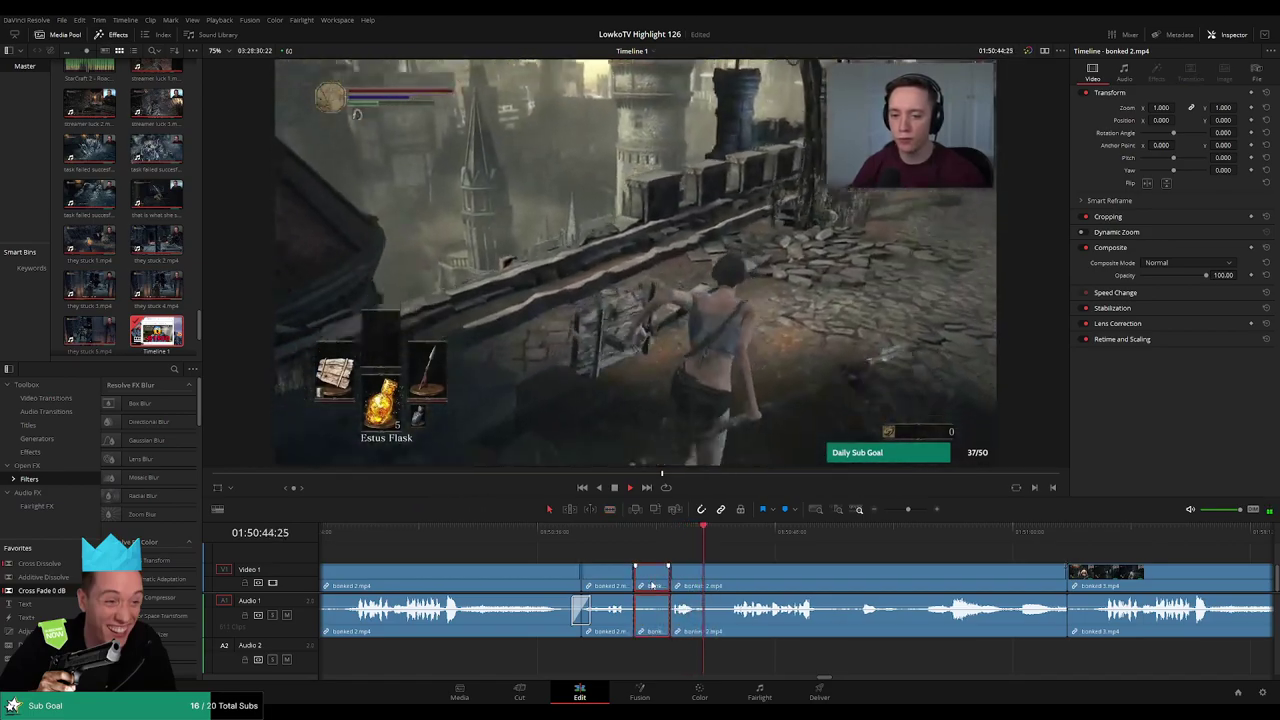
left_click_drag(640, 582, 652, 585)
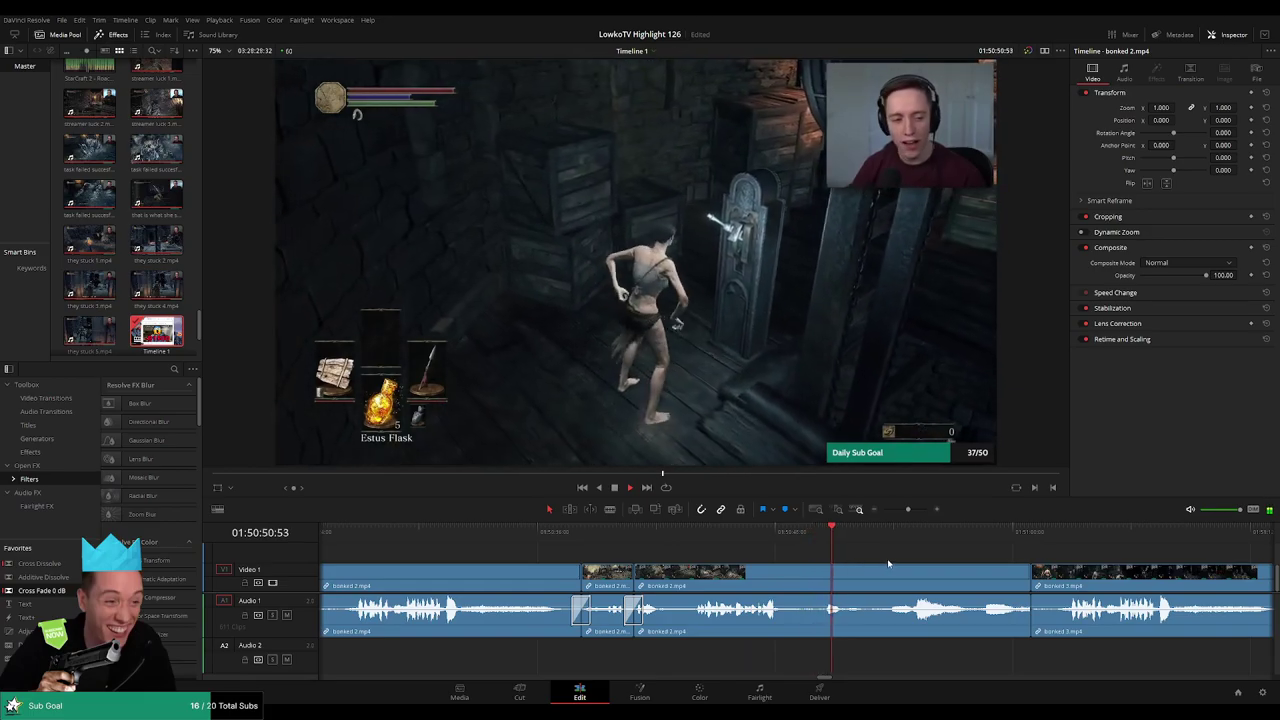
scroll(888, 563, "right", 3)
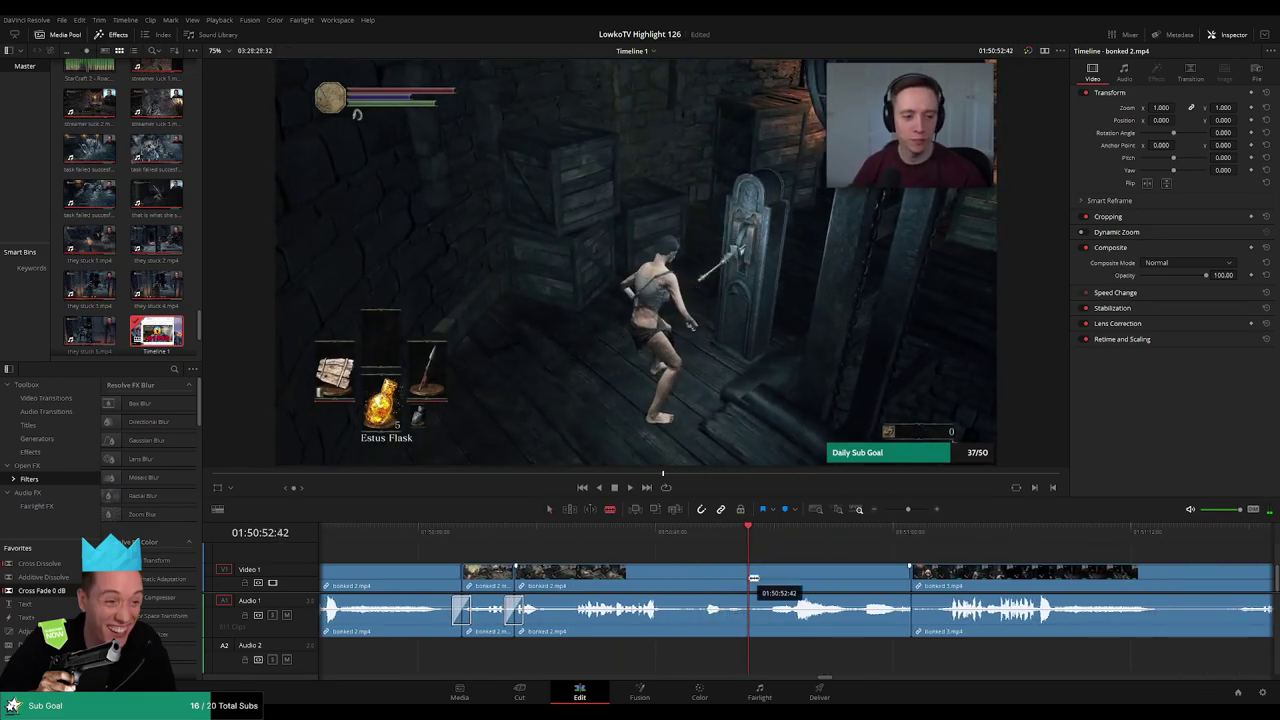
left_click(812, 540)
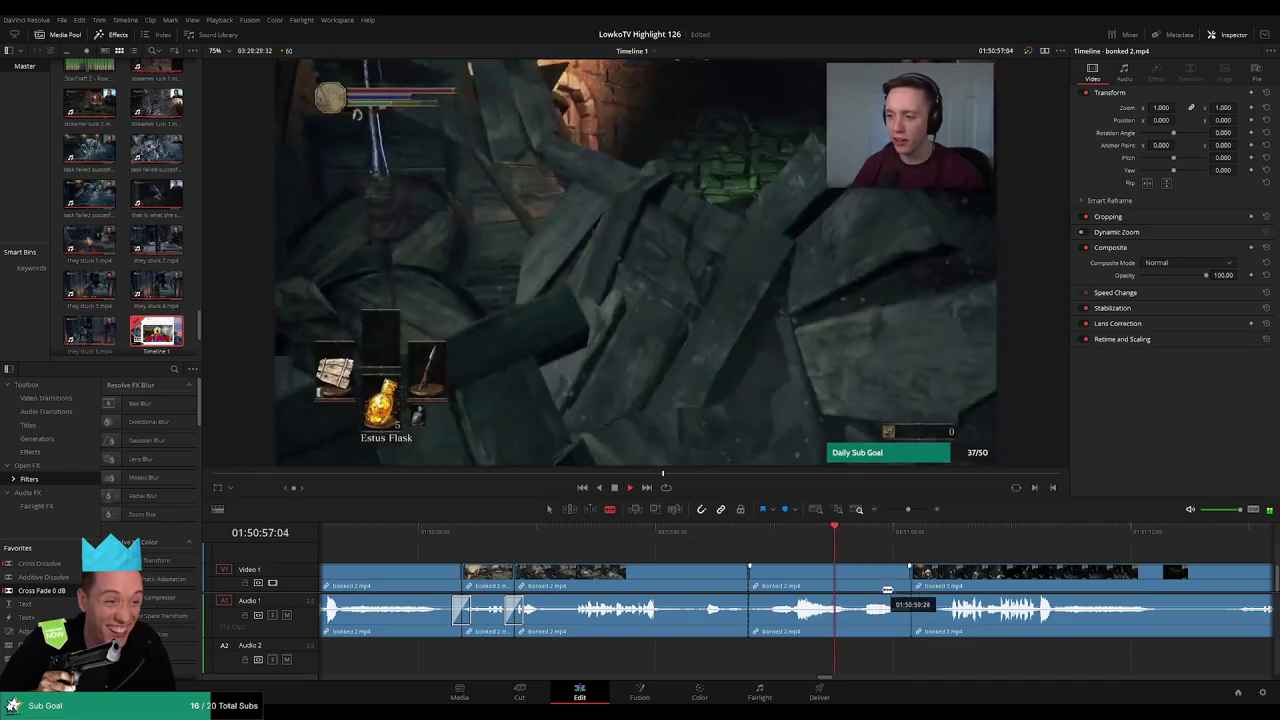
left_click(853, 573)
key("Delete")
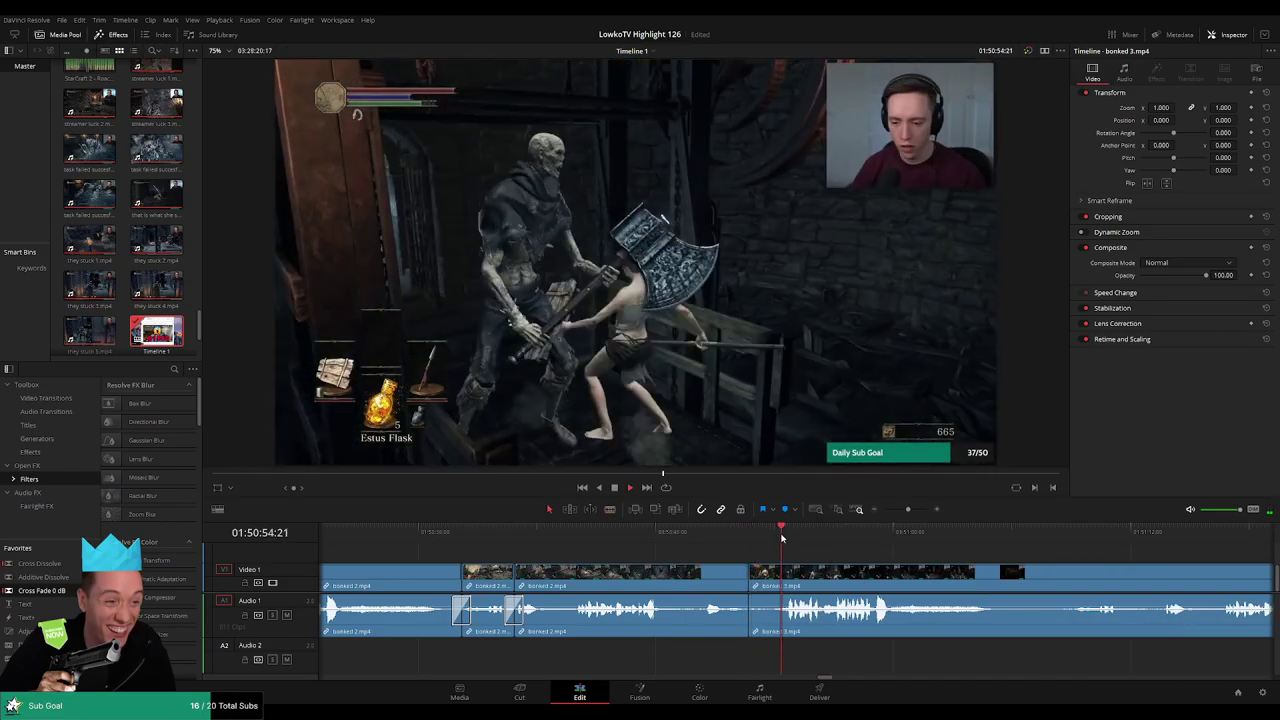
Fast-forward through the later footage to preview the tightened bonked 2 cuts
scroll(900, 580, "right", 3)
left_click(1071, 535)
key("l")
key("l")
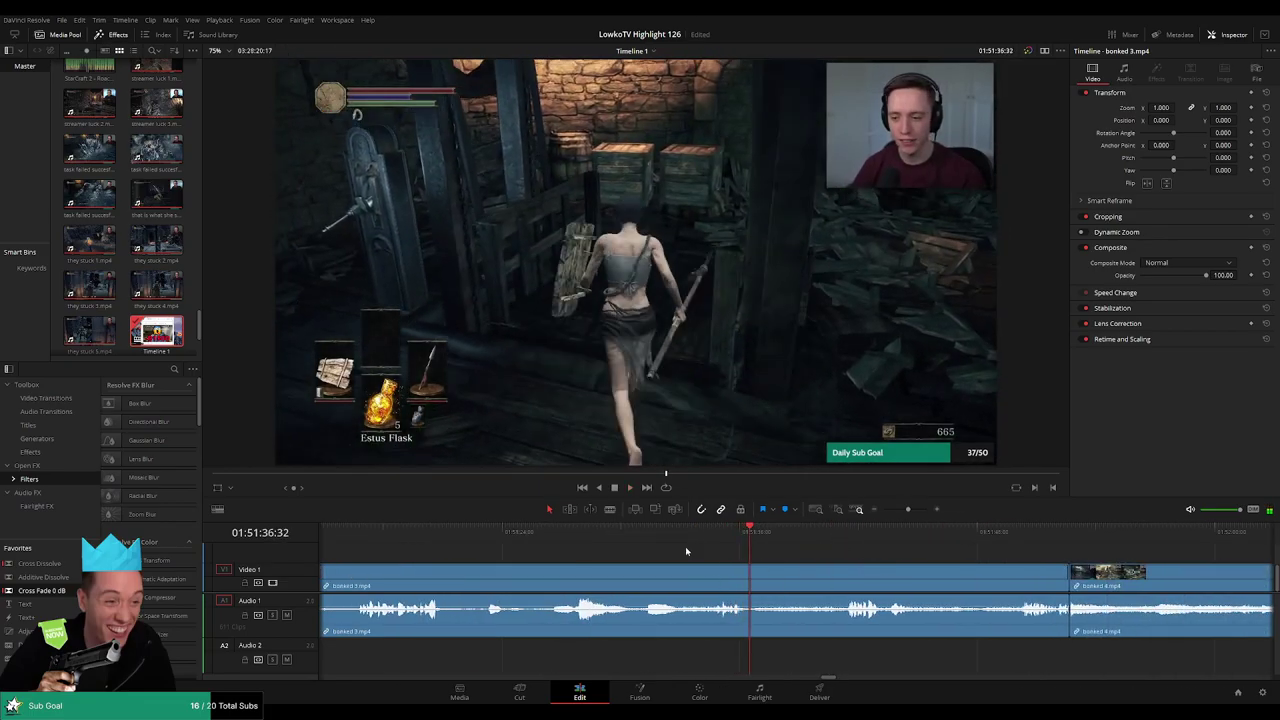
Blade bonked 3 where the useful footage begins and ripple-delete everything before it
left_click(673, 537)
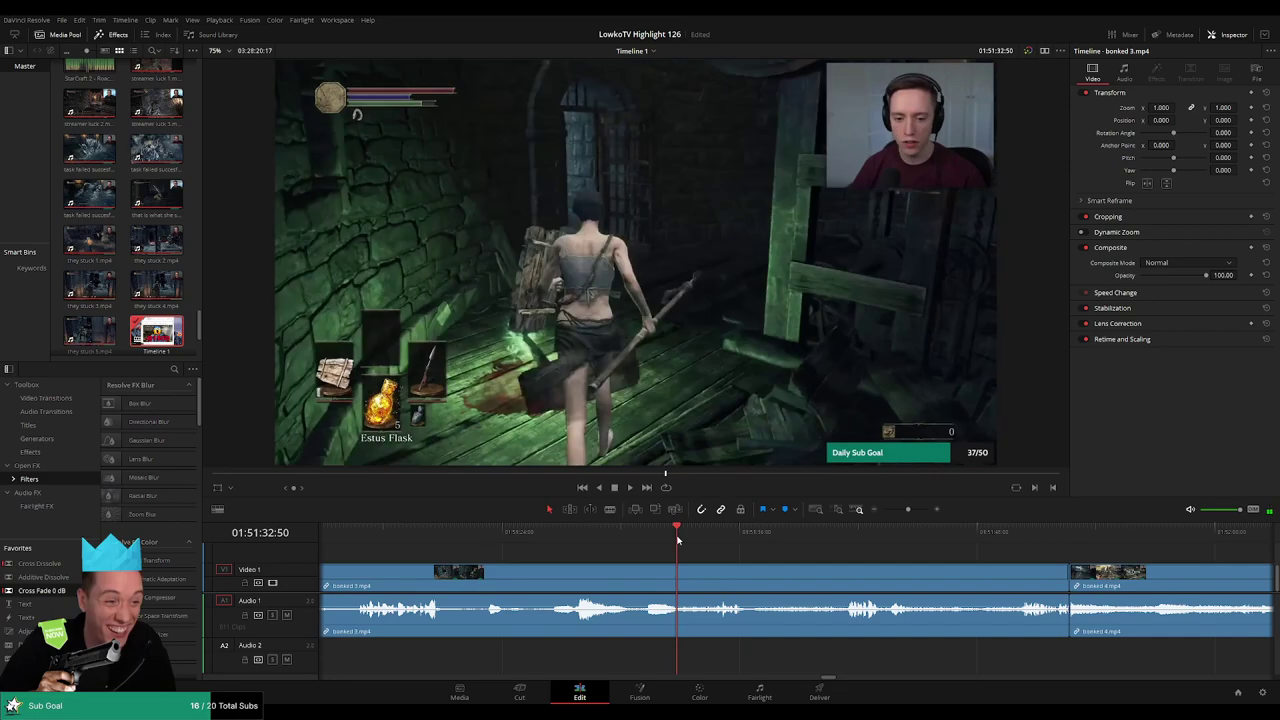
key("b")
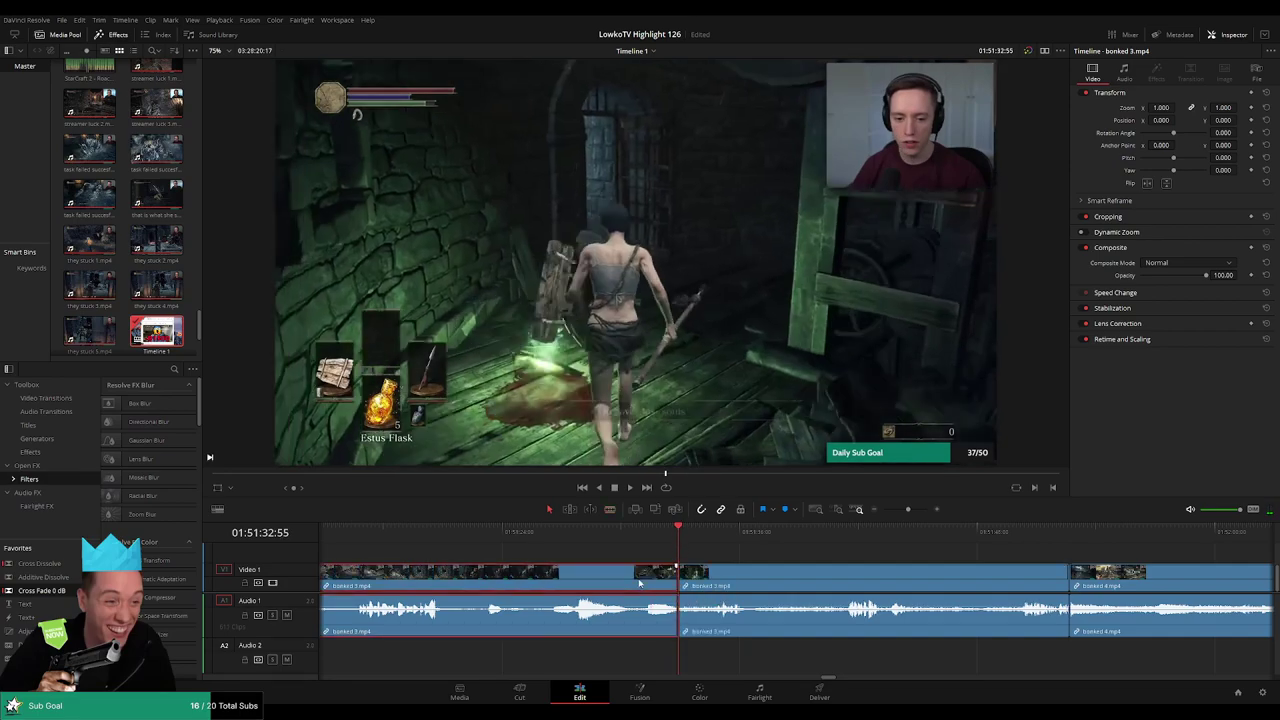
key("b")
left_click(640, 577)
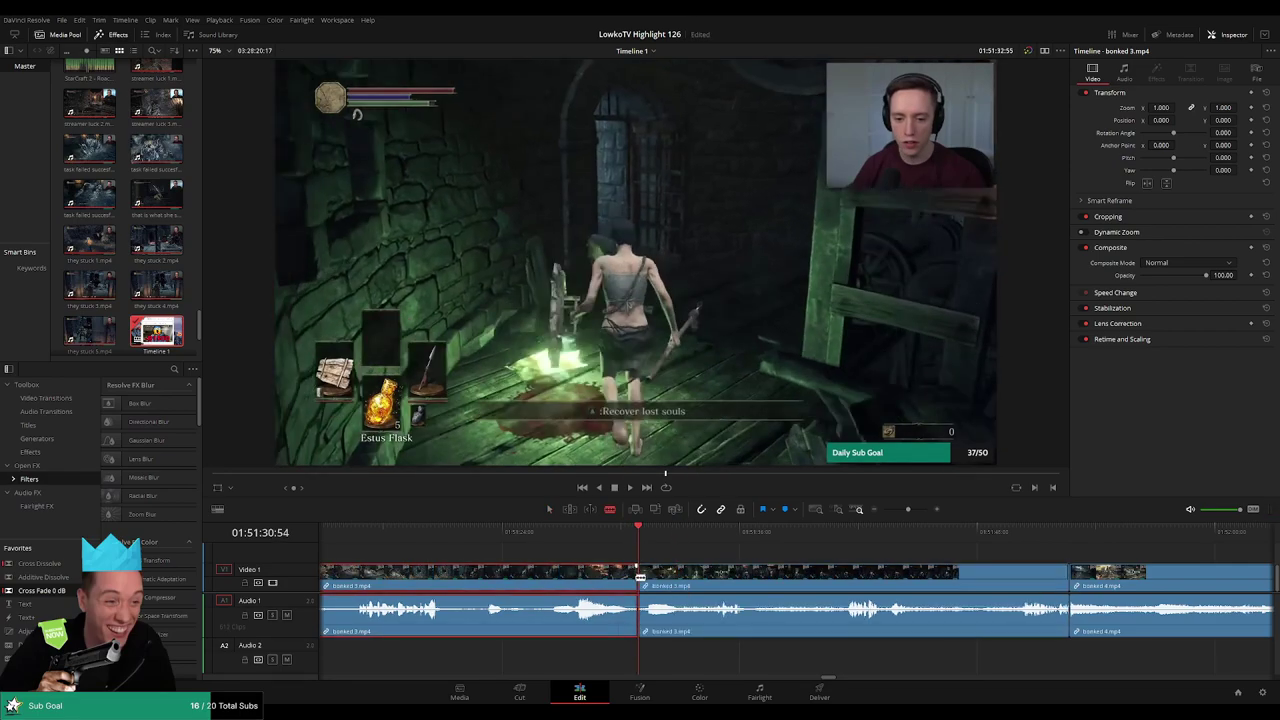
key("BackSpace")
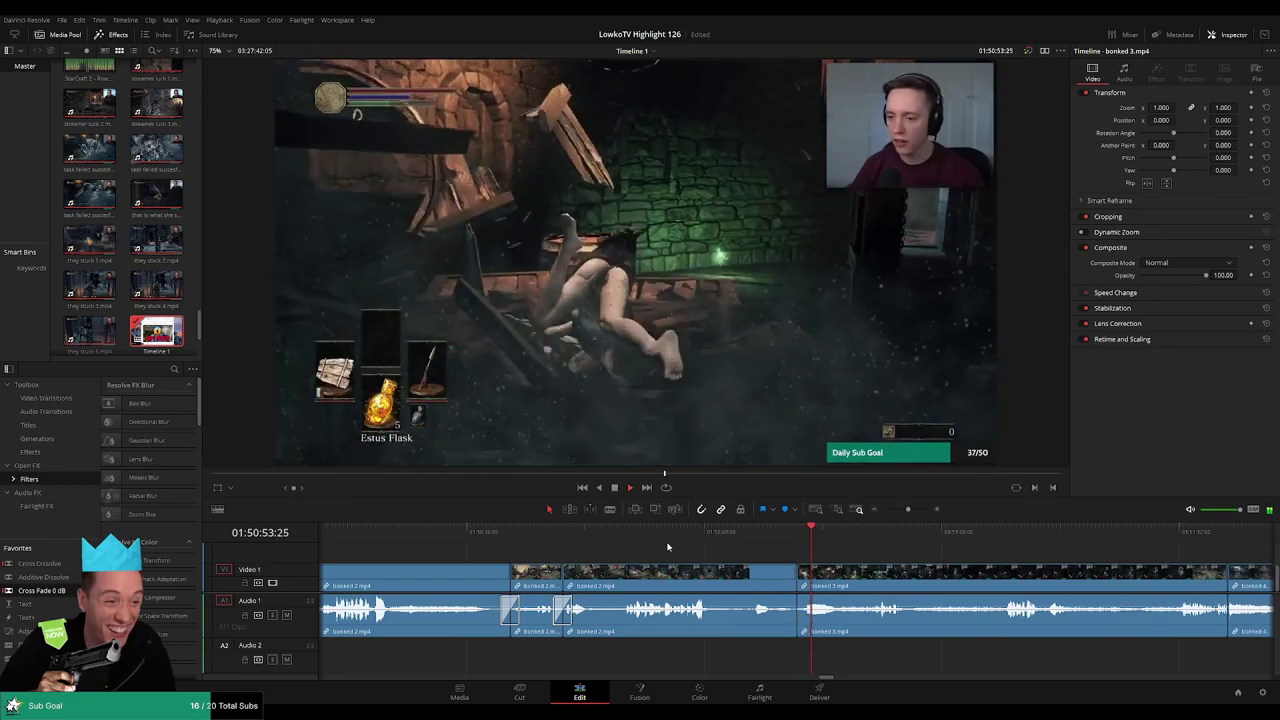
Split at the new join, delete the short leftover piece, and replay the edit point
left_click(837, 529)
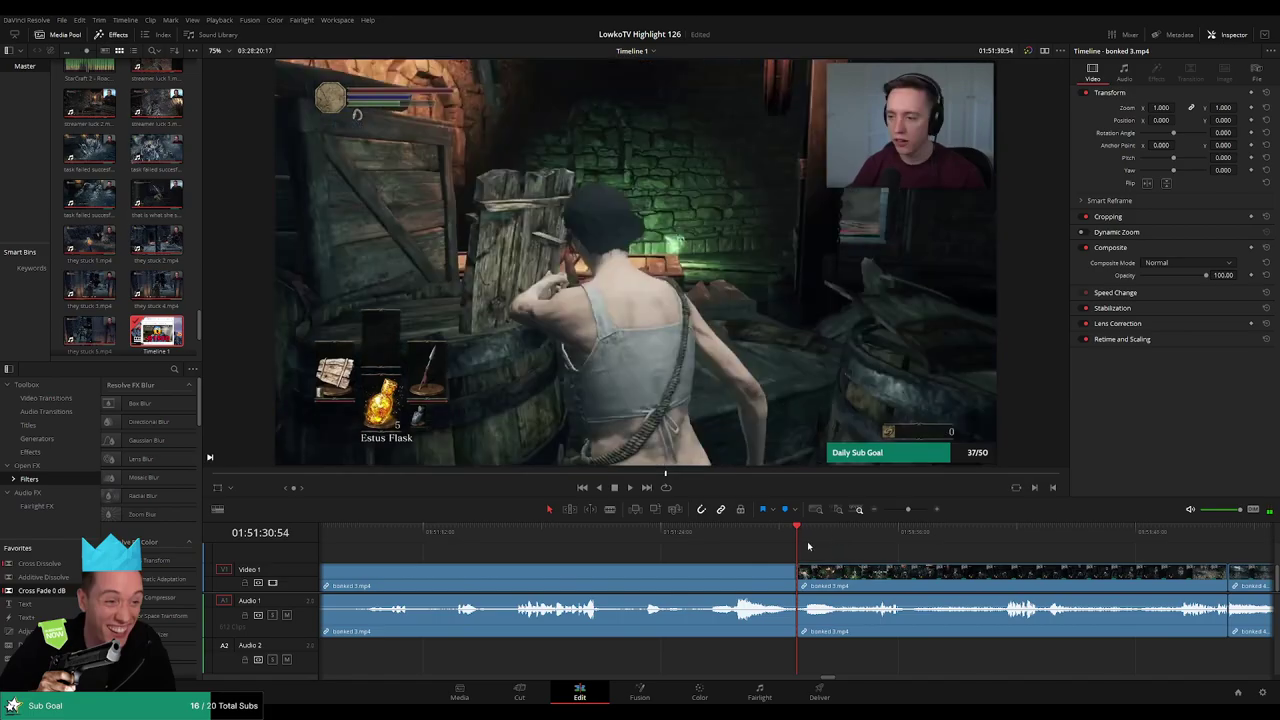
key("space")
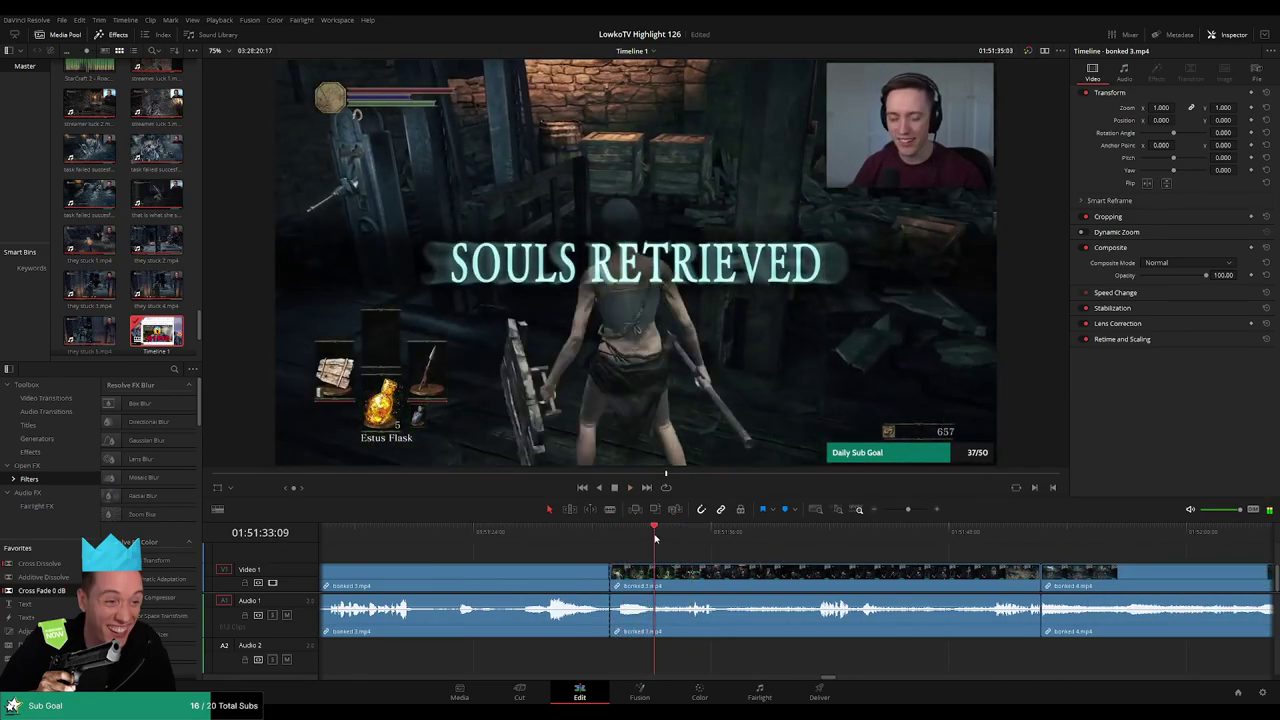
key("ctrl+b")
key("Delete")
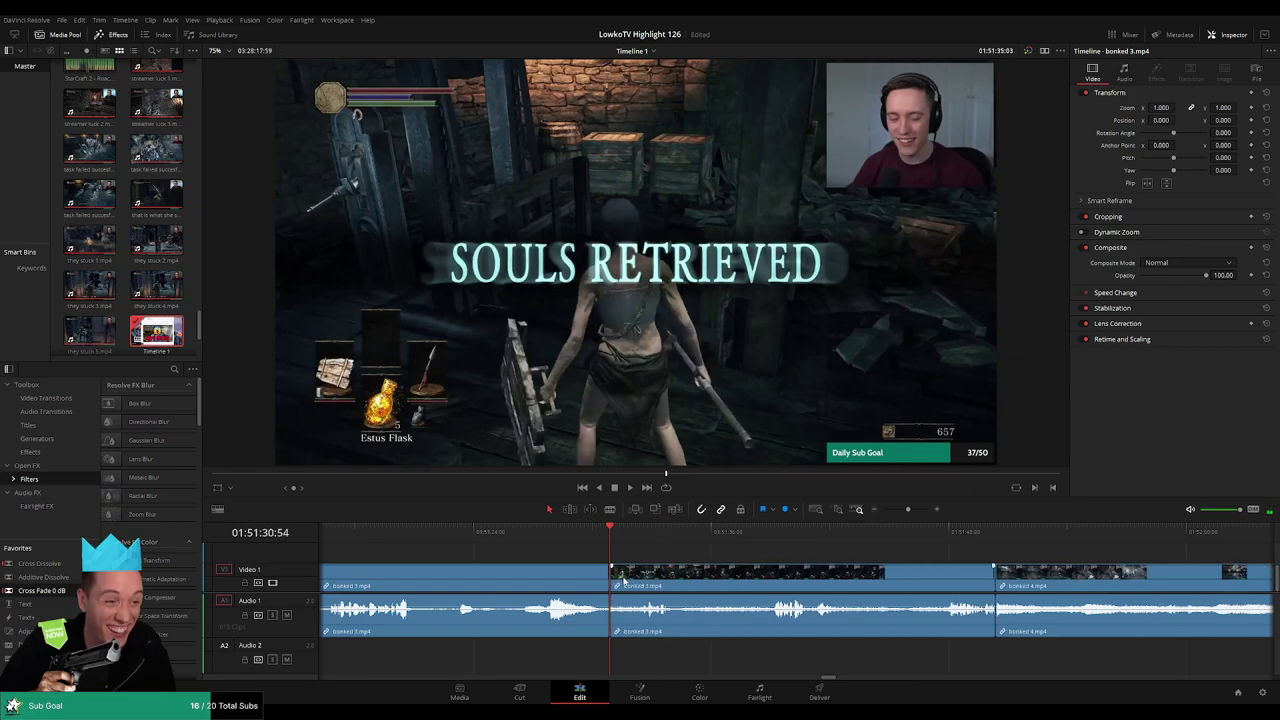
key("Up")
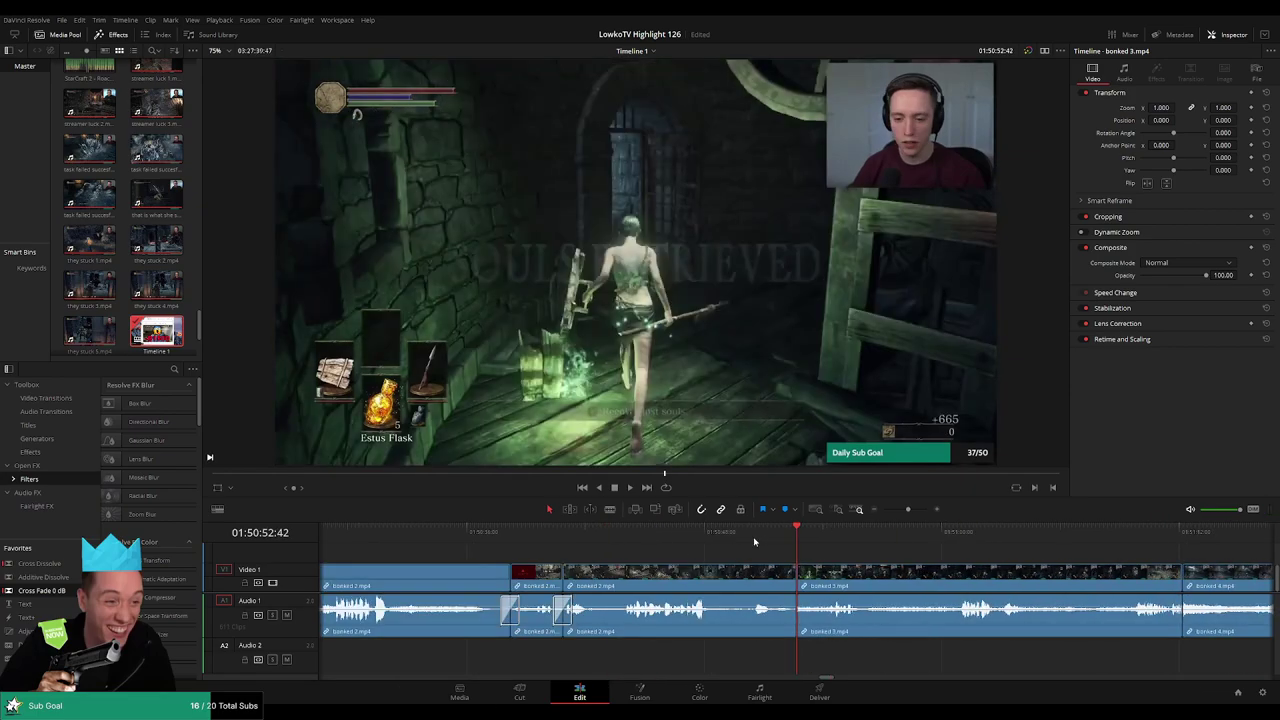
left_click_drag(757, 528, 760, 528)
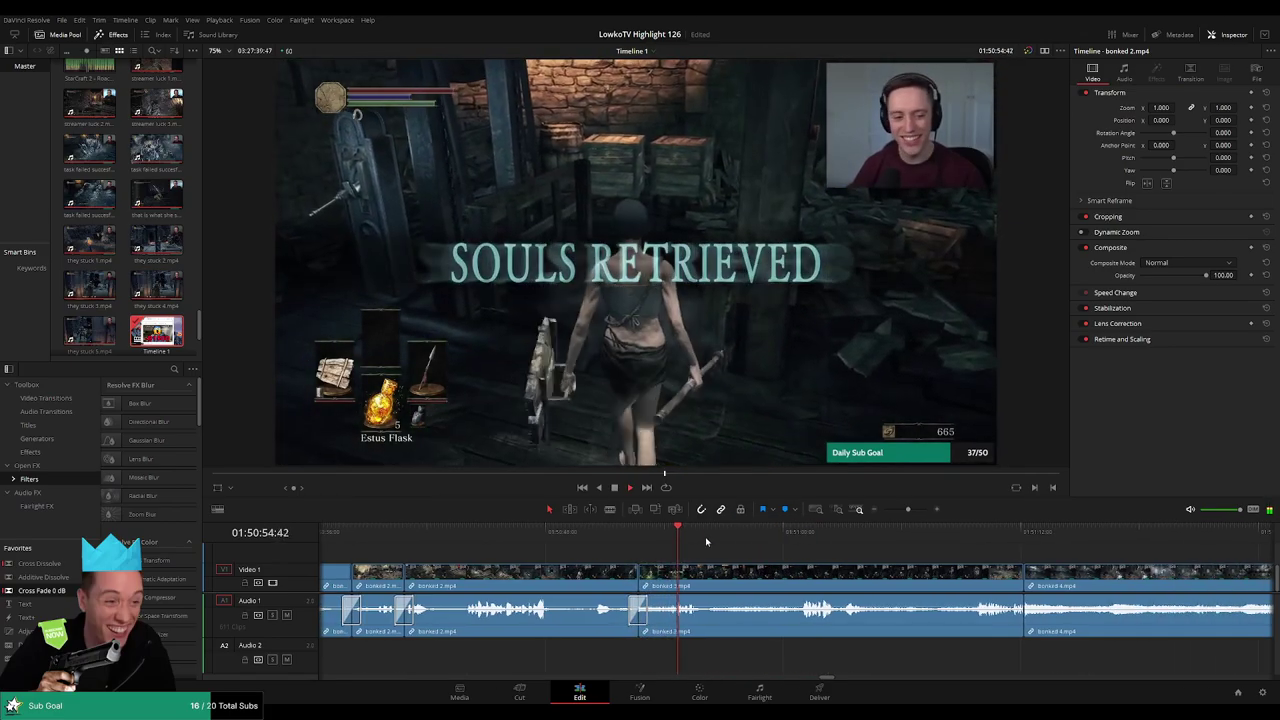
key("Up")
left_click(619, 531)
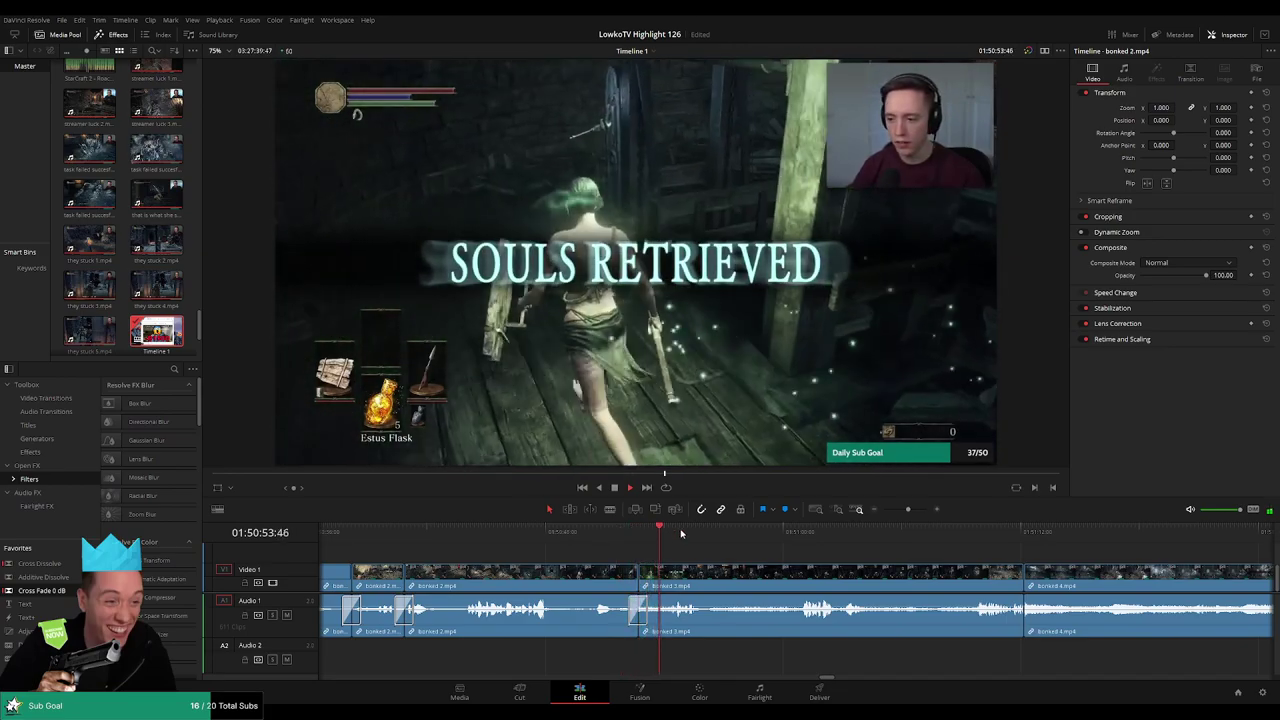
scroll(772, 557, "right", 2)
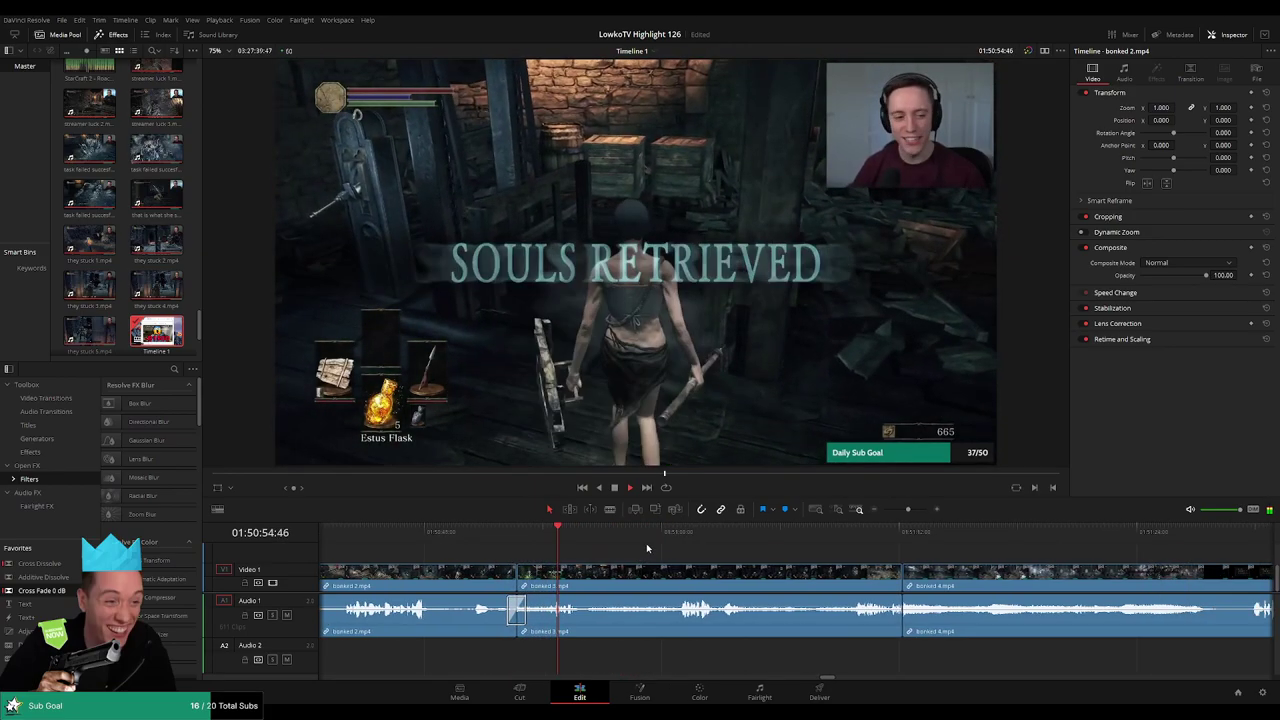
Blade both ends of a bonked 3 dead stretch and ripple-delete it, bringing up the bonked 4 boss fight
key("b")
left_click(586, 573)
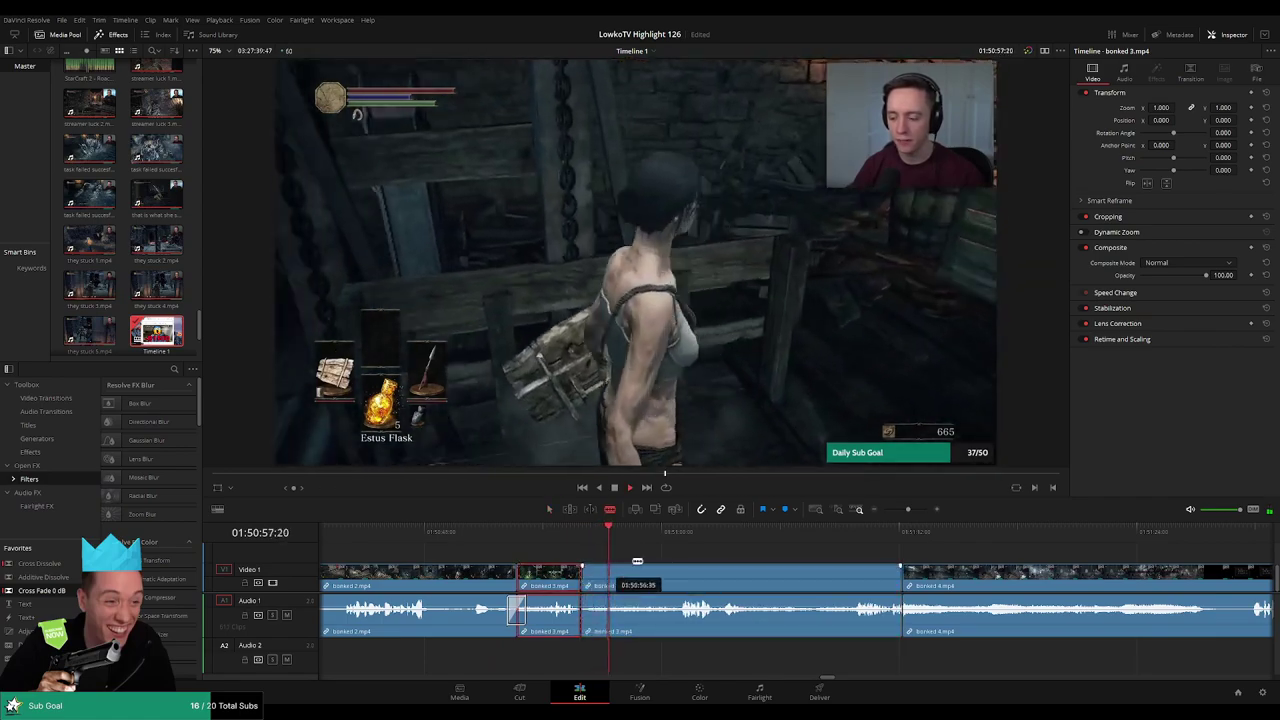
left_click(681, 531)
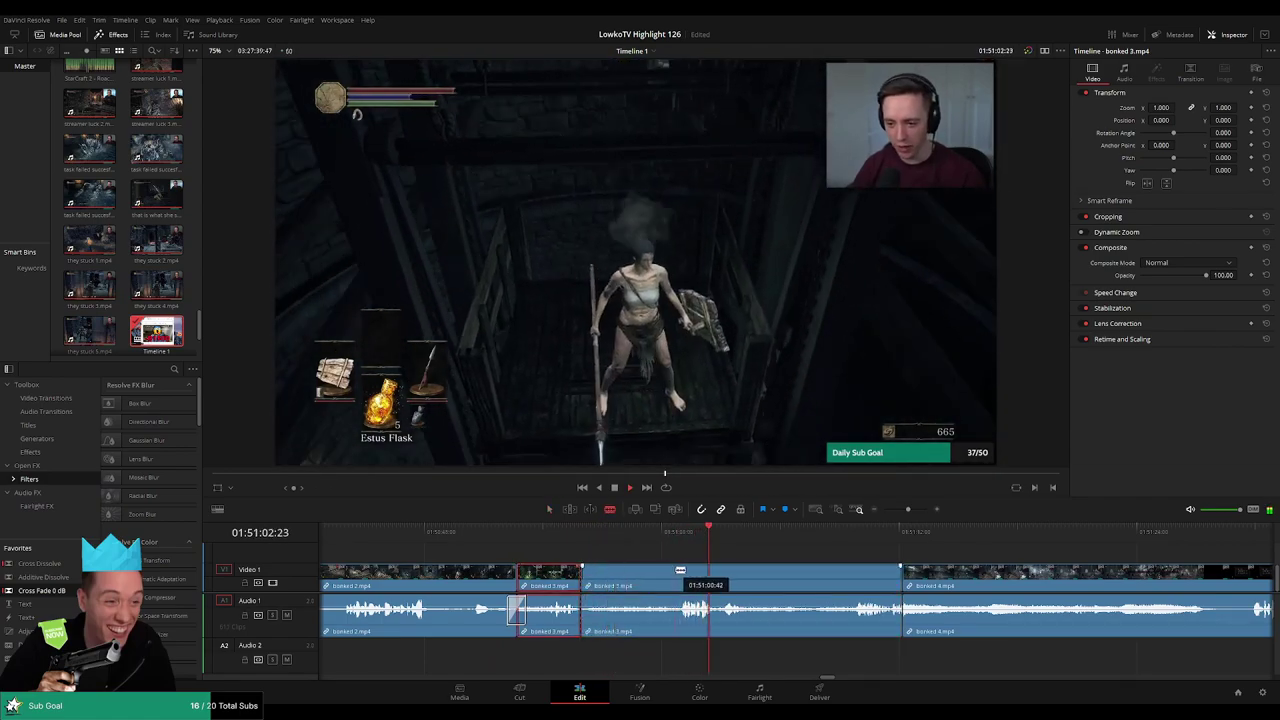
left_click(674, 572)
key("a")
left_click(656, 575)
key("Delete")
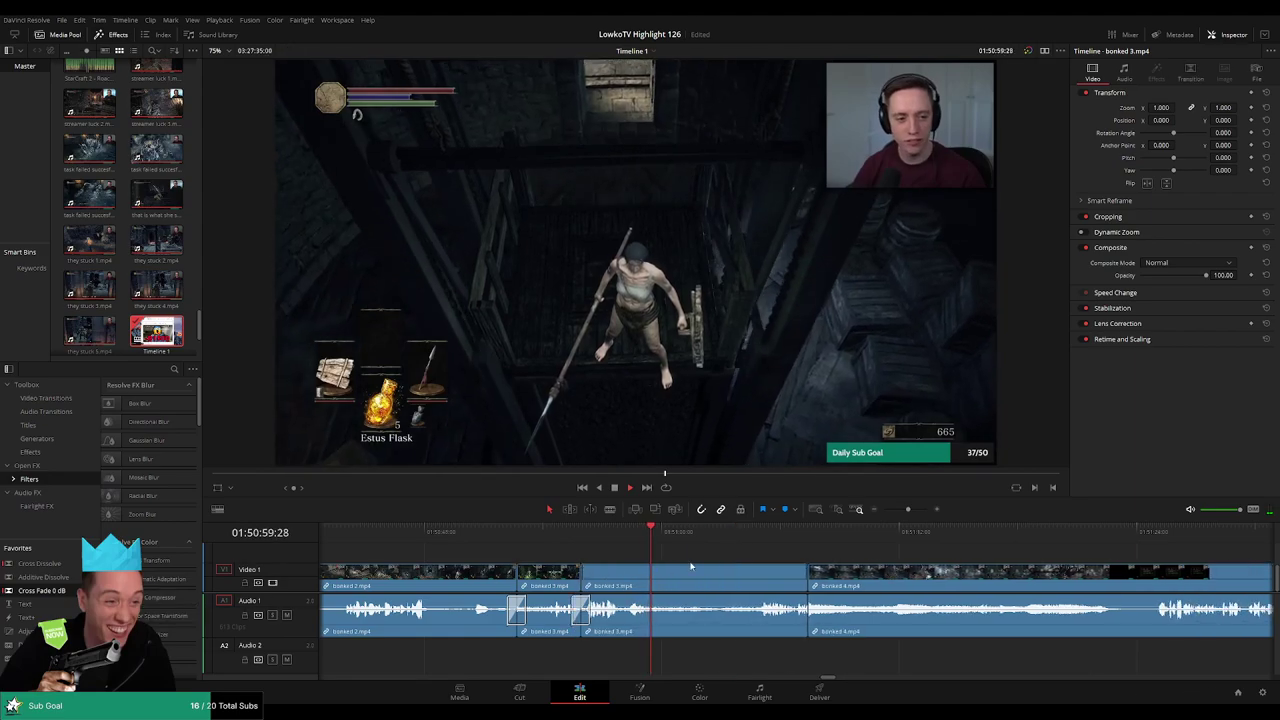
left_click_drag(766, 535, 801, 537)
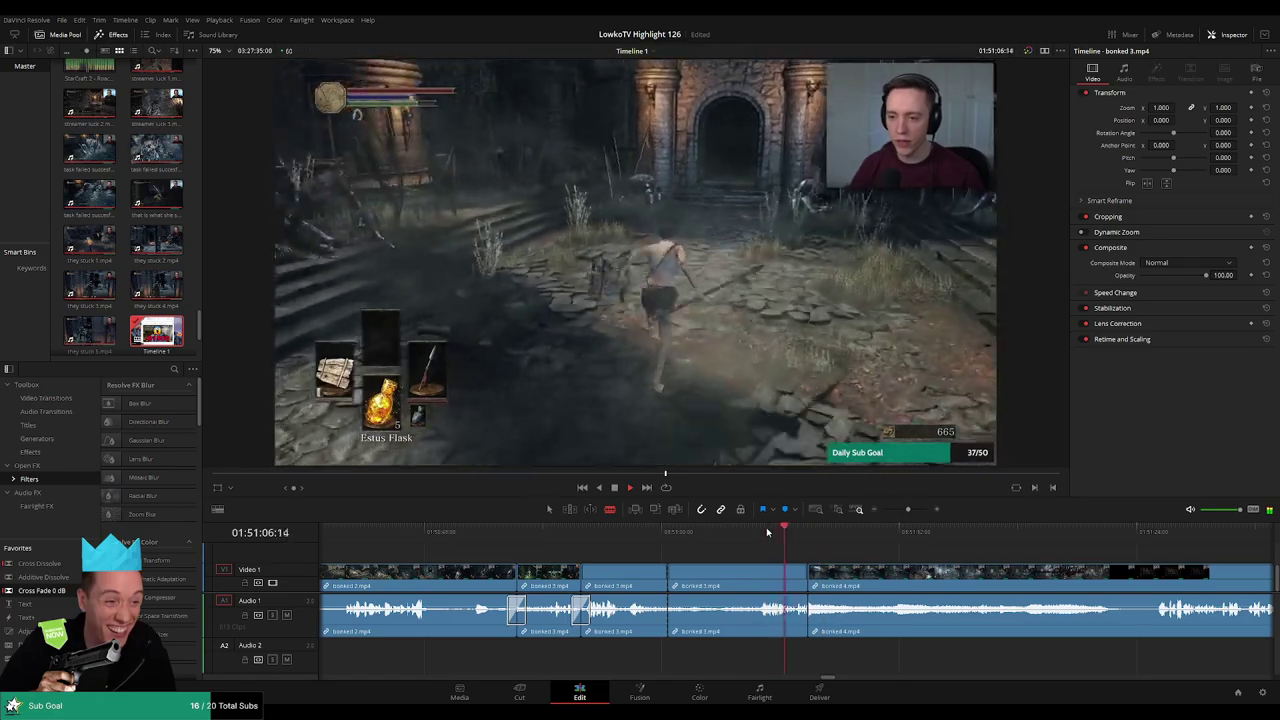
key("Delete")
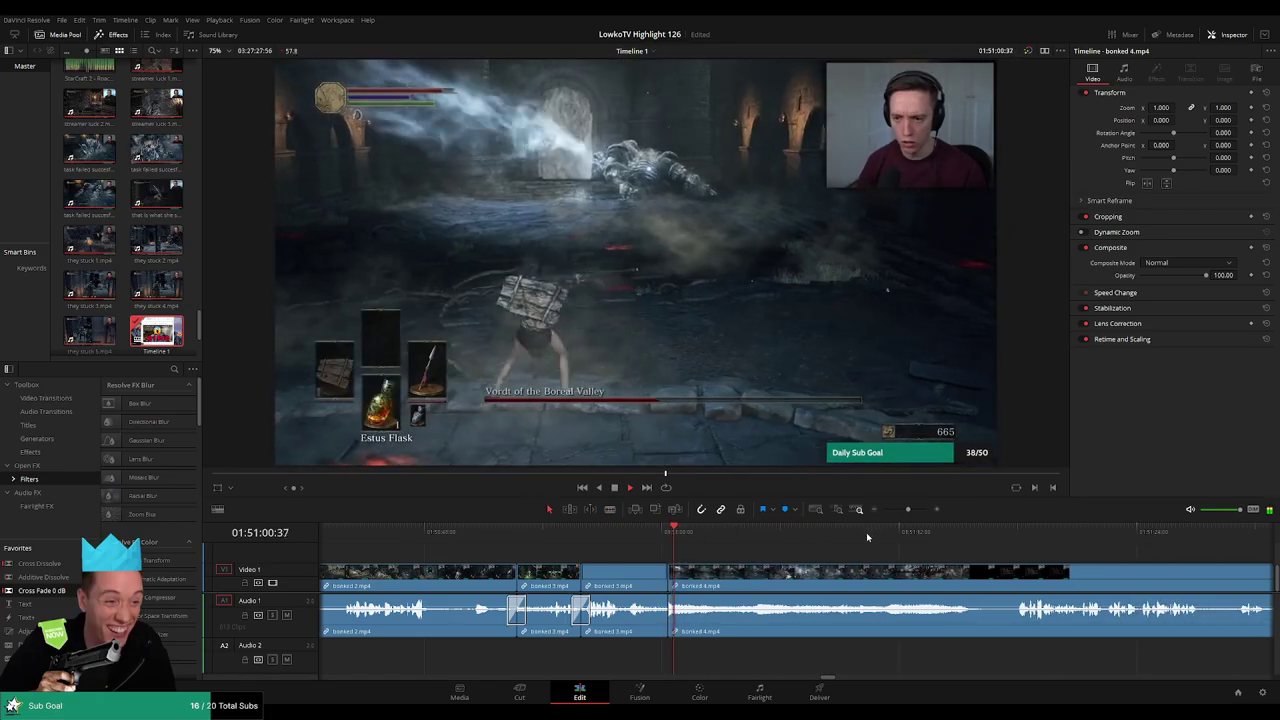
Review the bonked 4 boss footage, then split it and ripple-delete the unwanted stretch
left_click(918, 532)
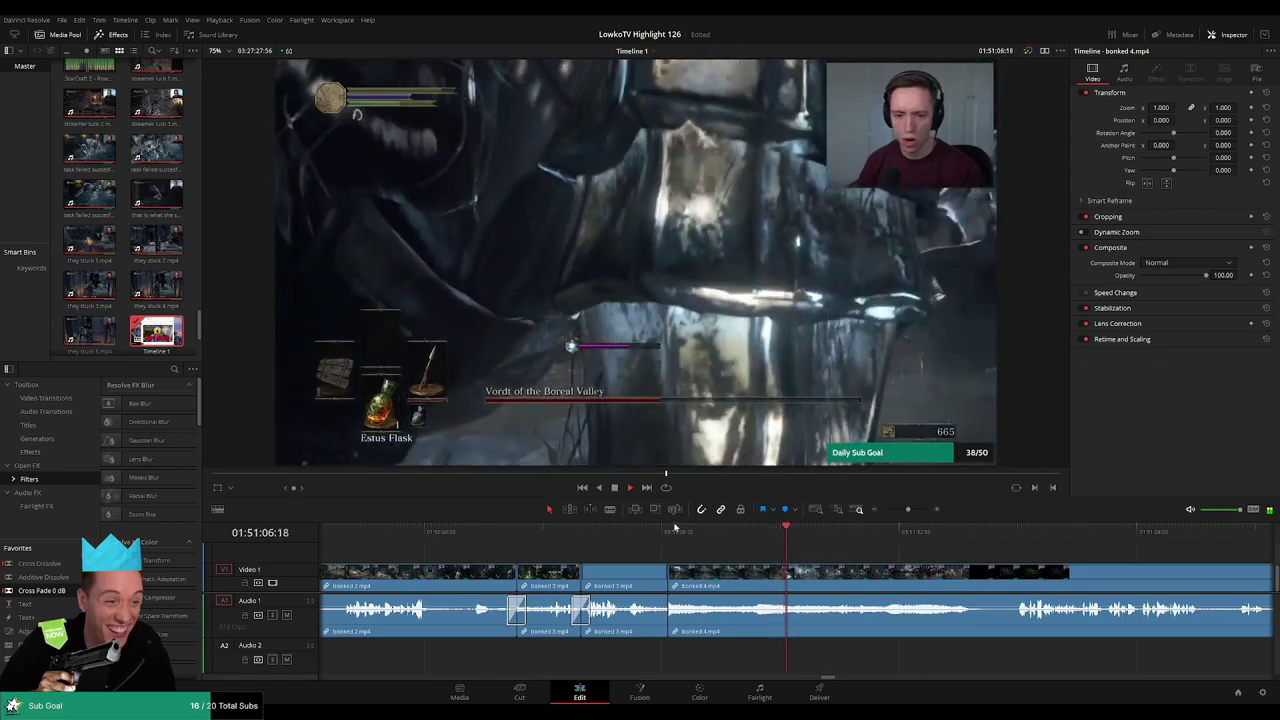
left_click(1011, 531)
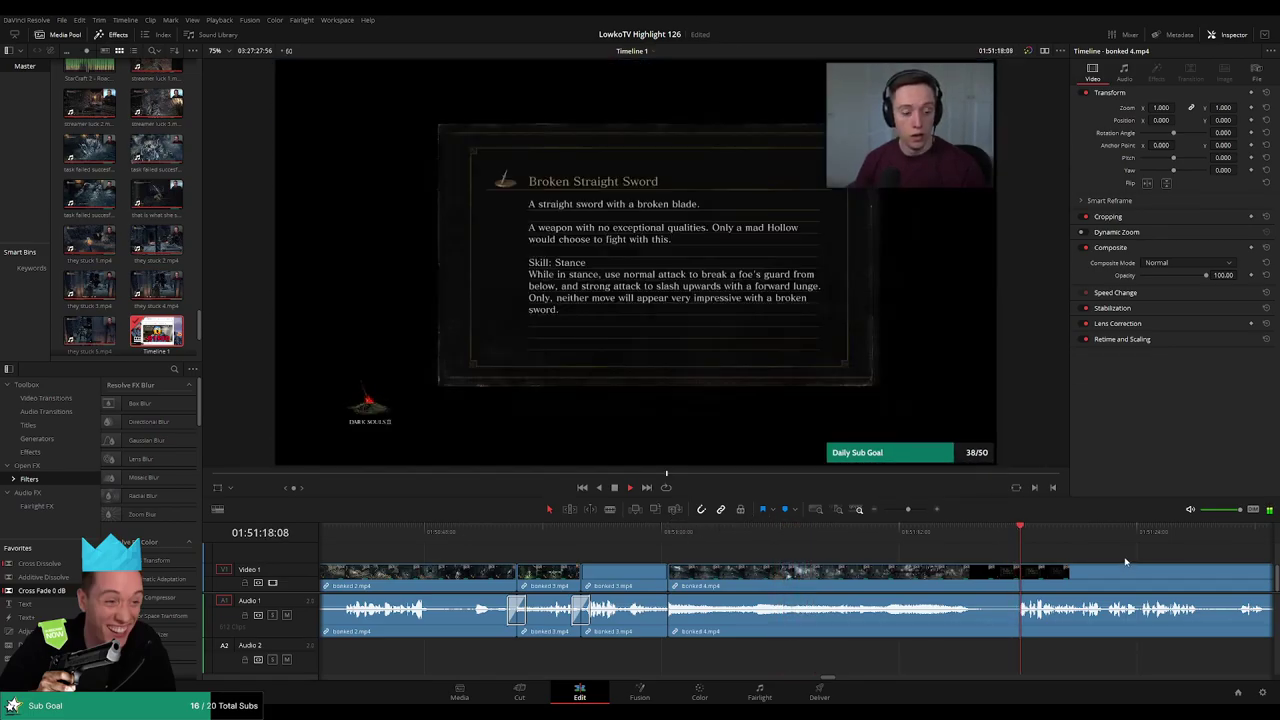
scroll(1125, 563, "right", 5)
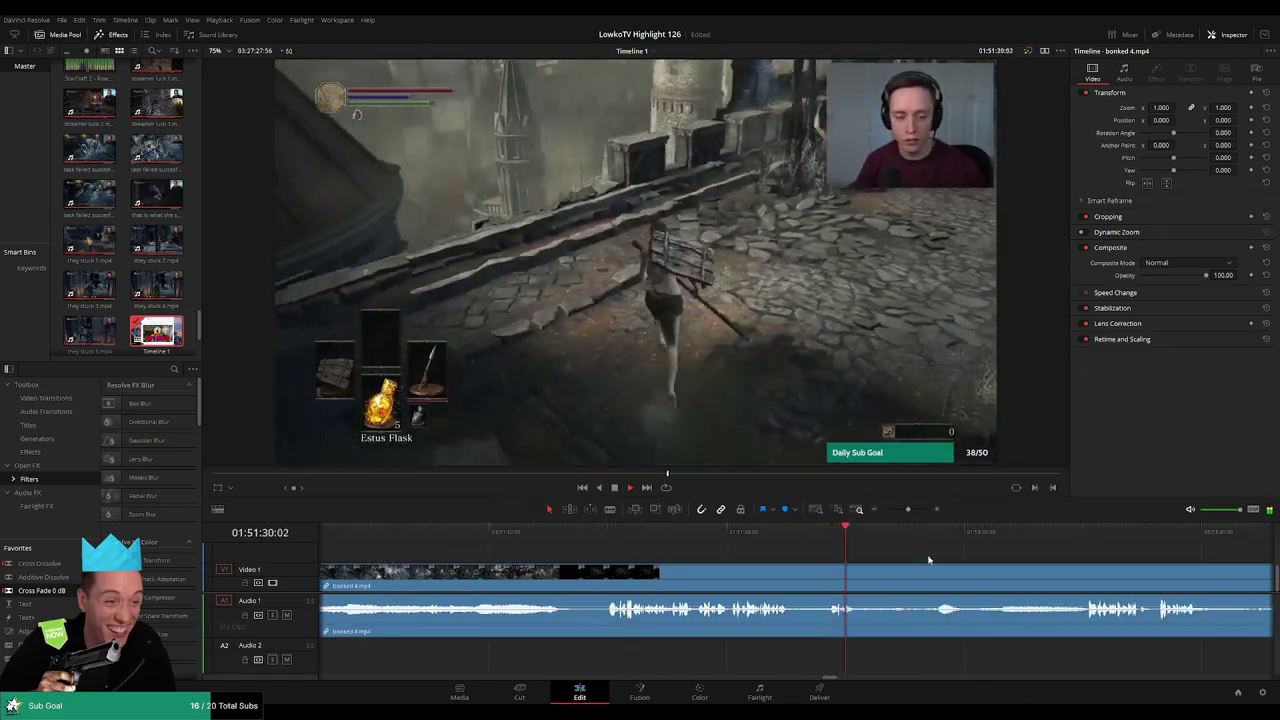
left_click(914, 533)
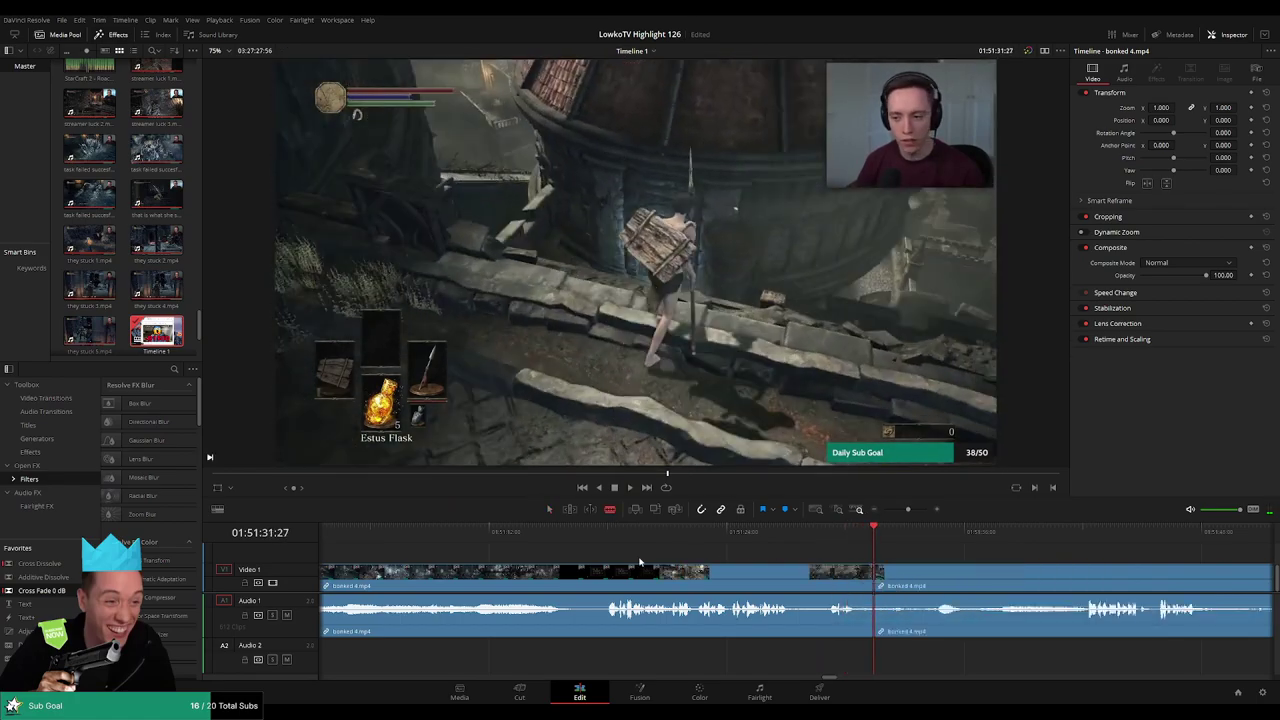
scroll(880, 581, "left", 5)
left_click(577, 533)
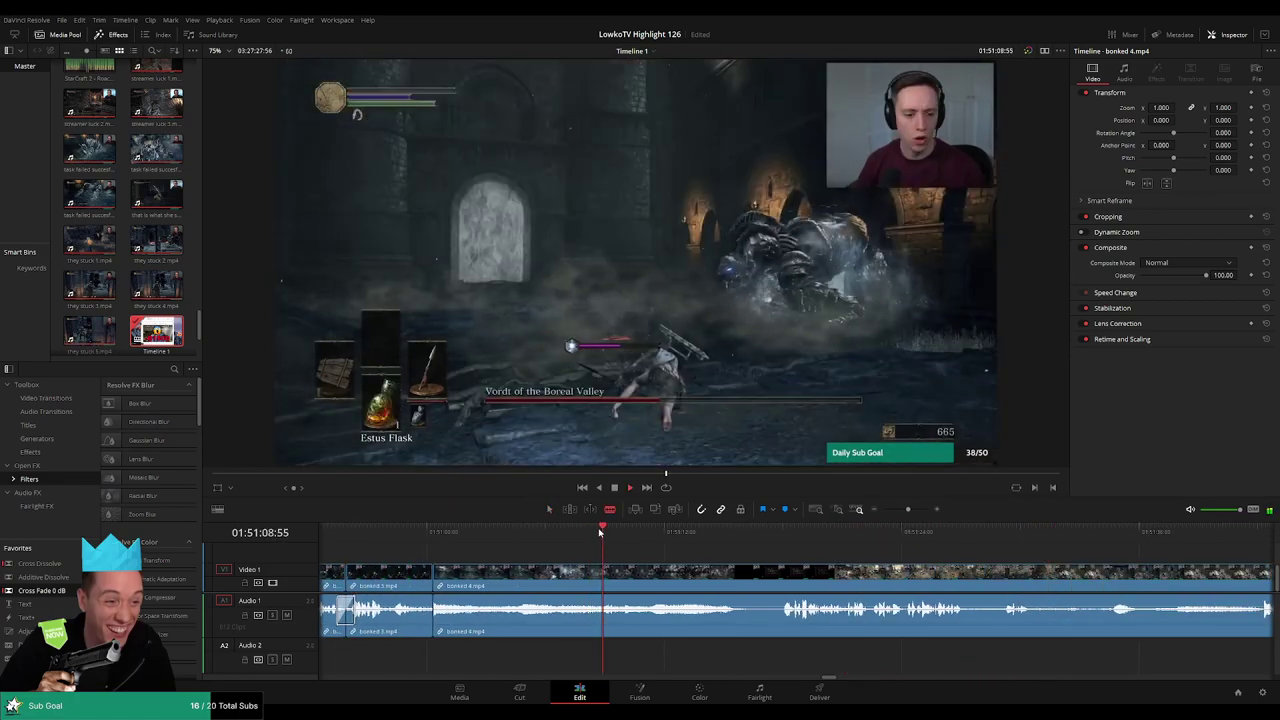
left_click(522, 531)
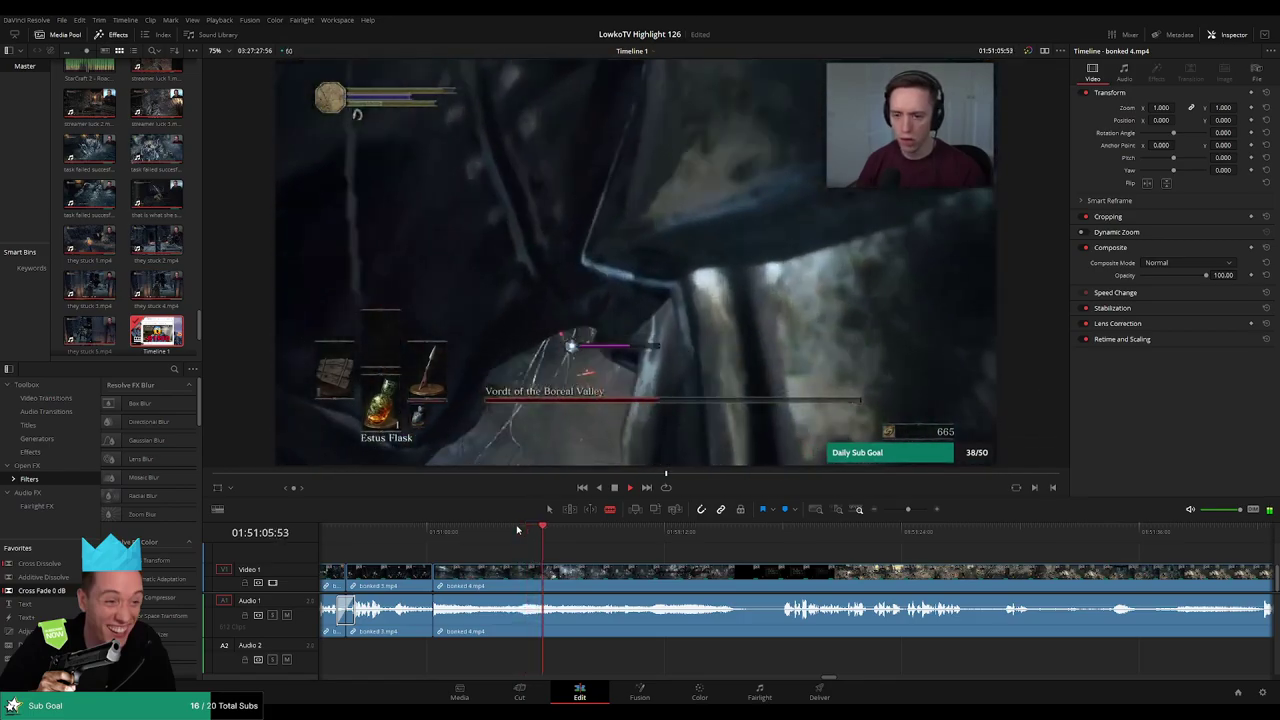
left_click(465, 530)
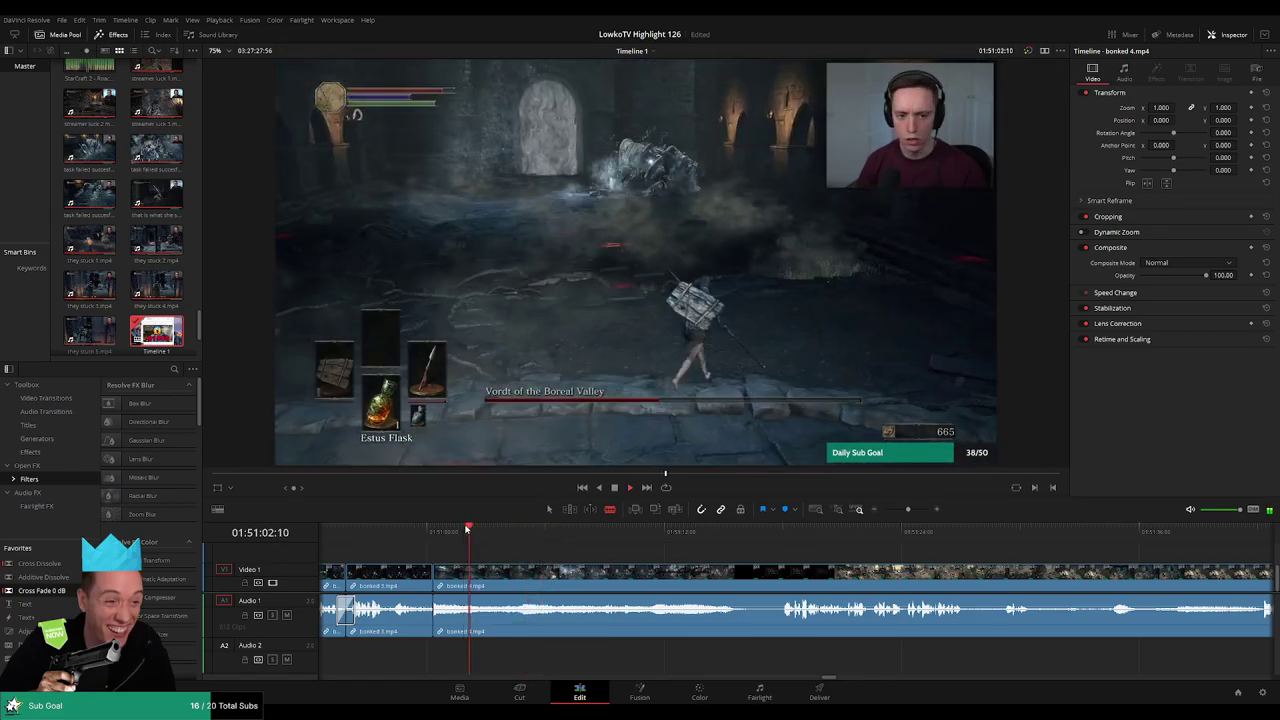
left_click(490, 571)
key("Delete")
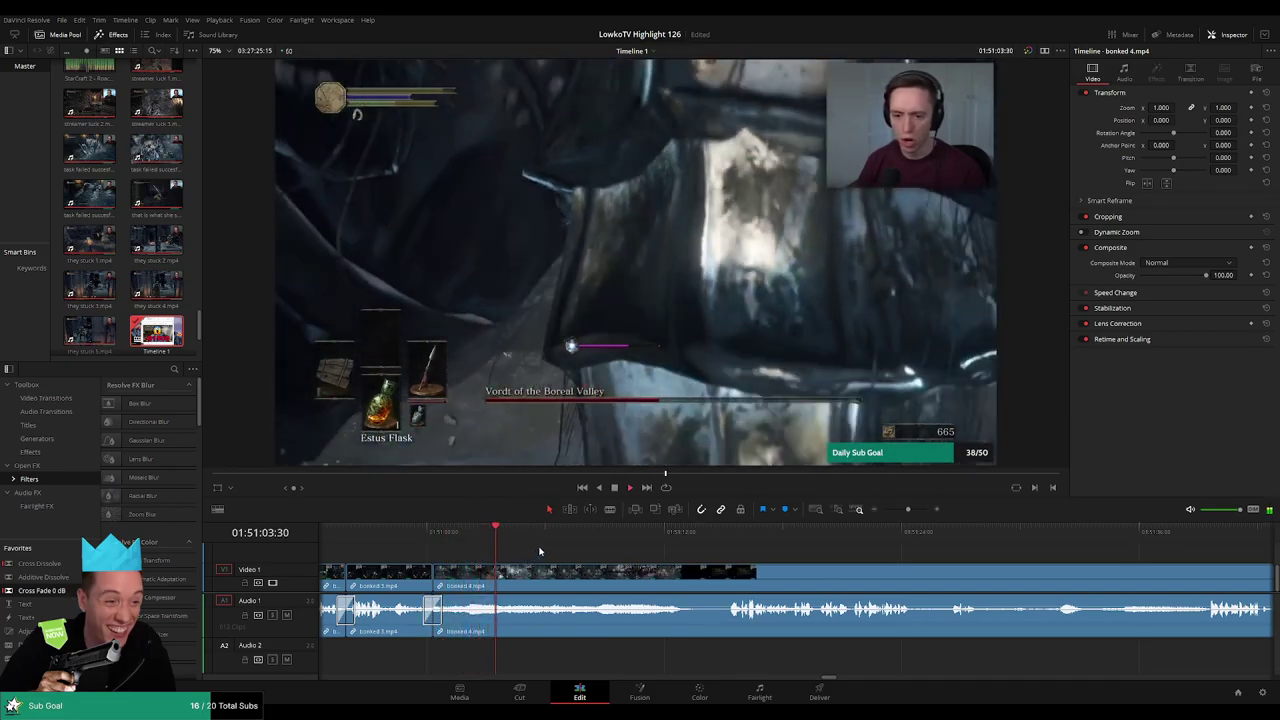
Trim the start of the next bonked 4.mp4 piece to just before the next scene
left_click(585, 533)
left_click(660, 535)
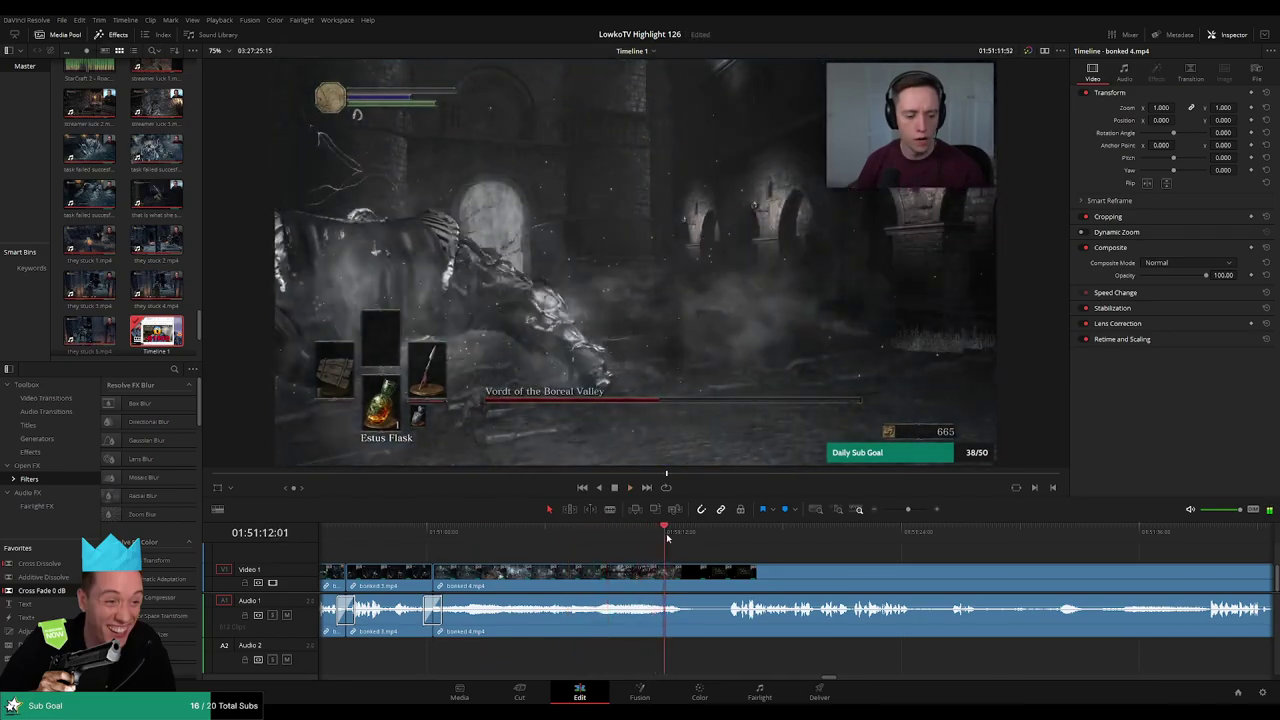
left_click(686, 538)
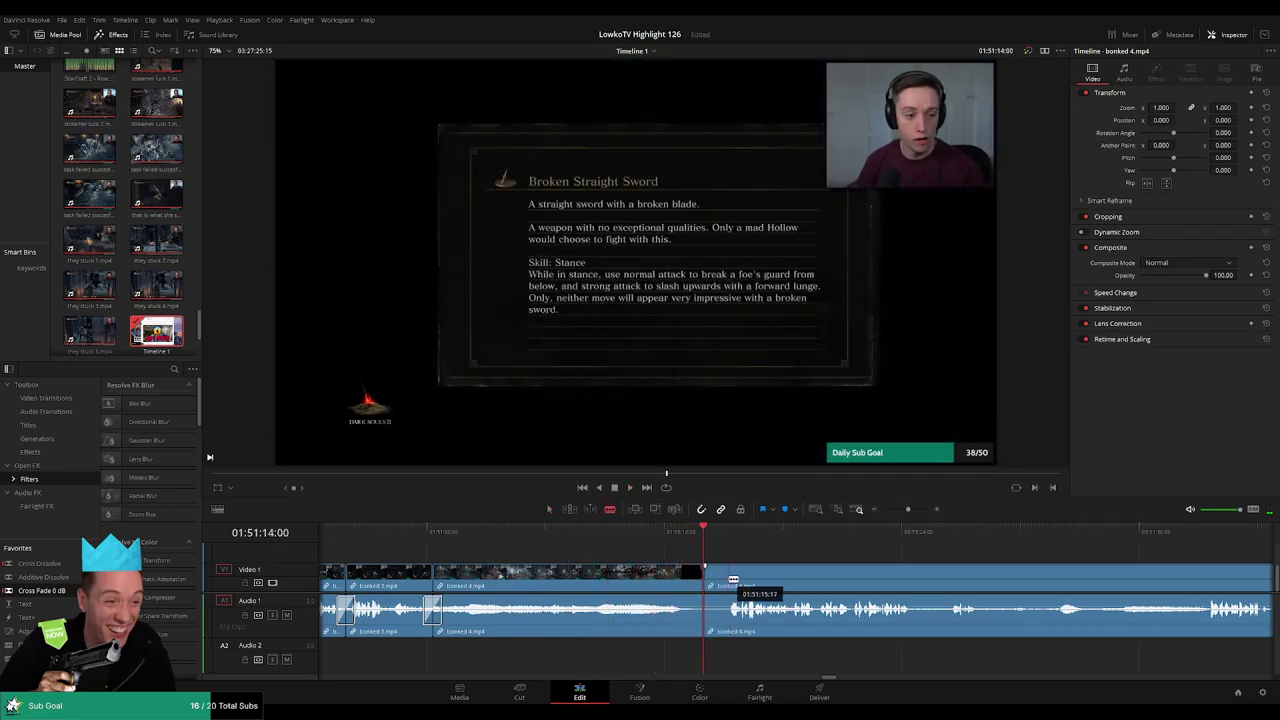
left_click_drag(733, 580, 715, 582)
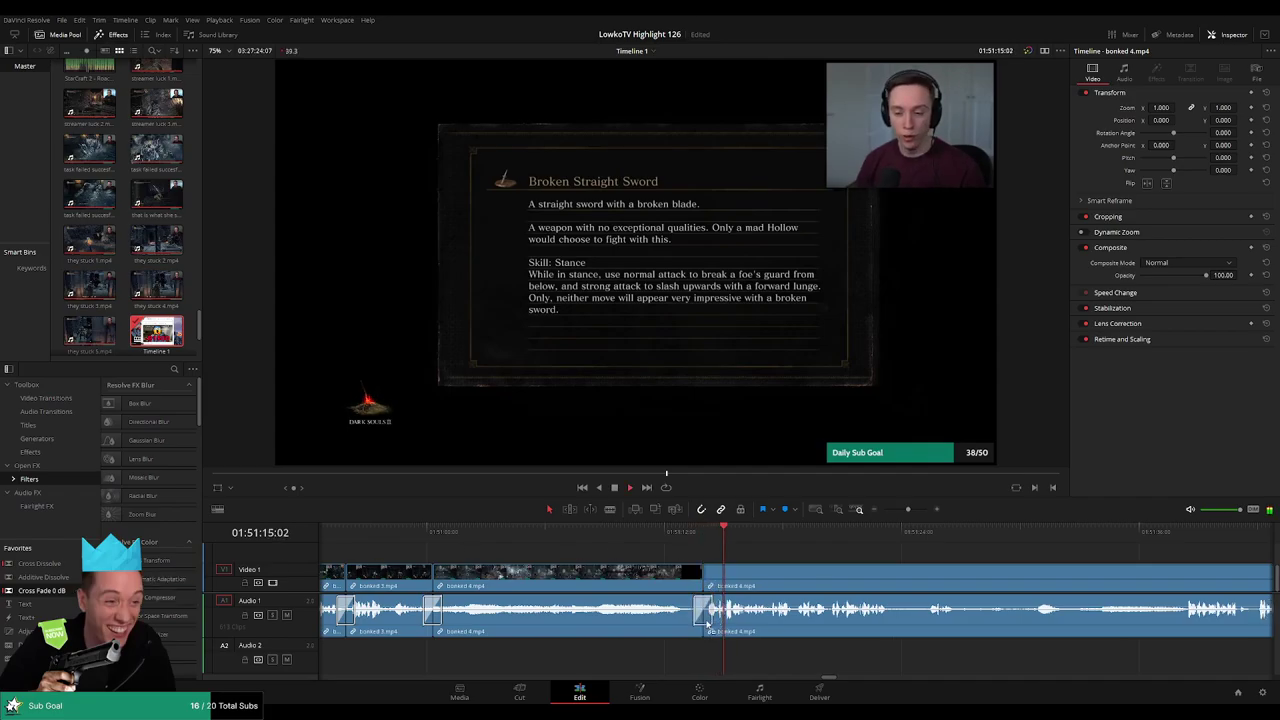
left_click(745, 535)
Blade out a short dull bonked 4 piece, ripple-delete it, and crossfade the new join
scroll(690, 550, "right", 3)
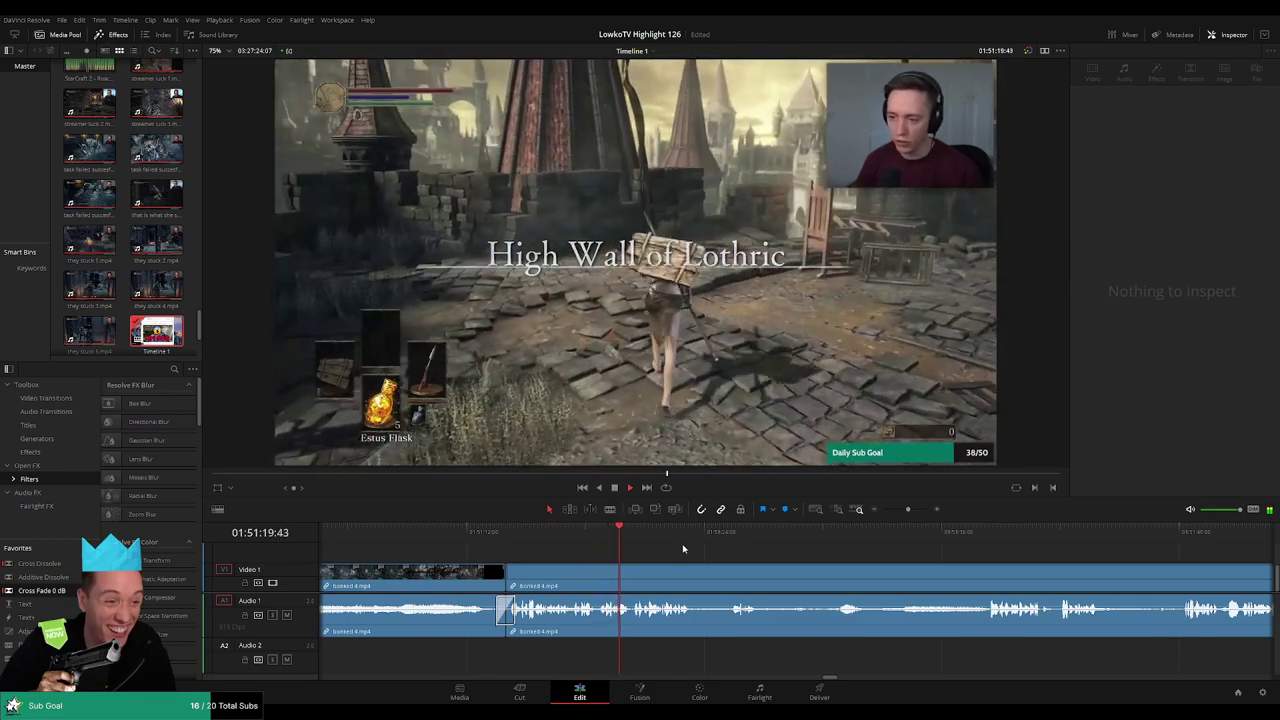
scroll(686, 556, "right", 1)
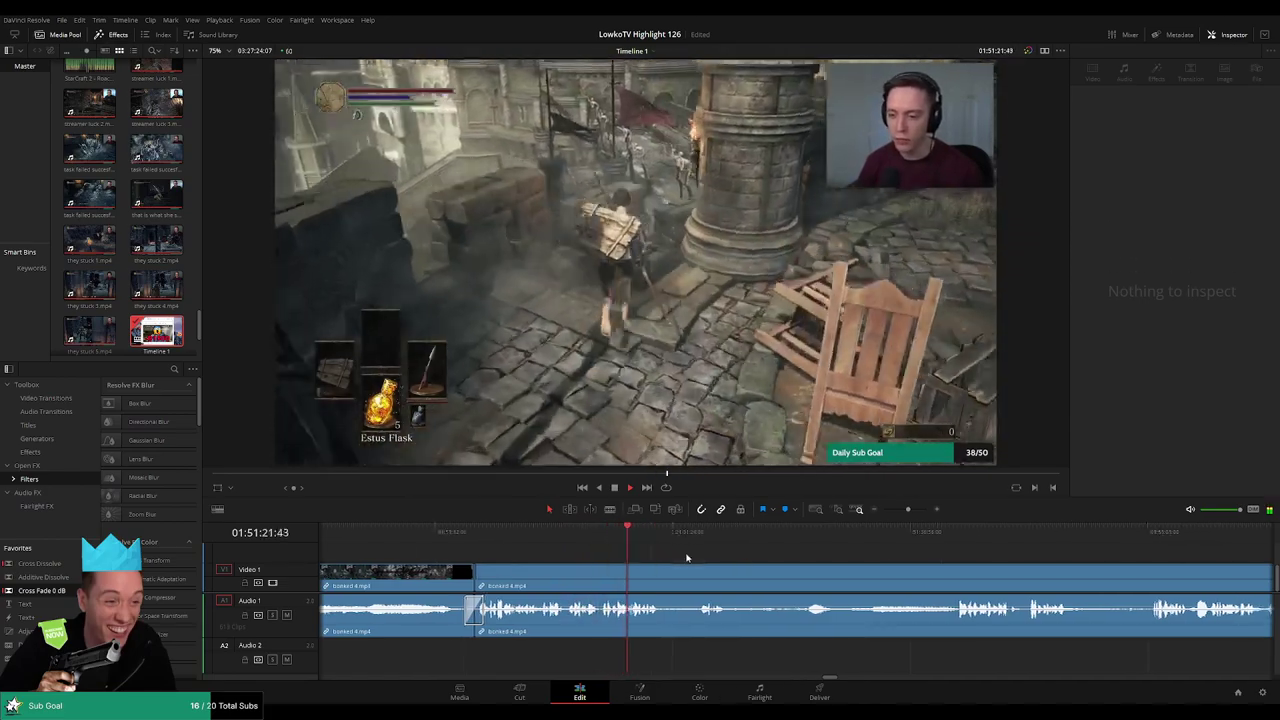
scroll(680, 552, "right", 1)
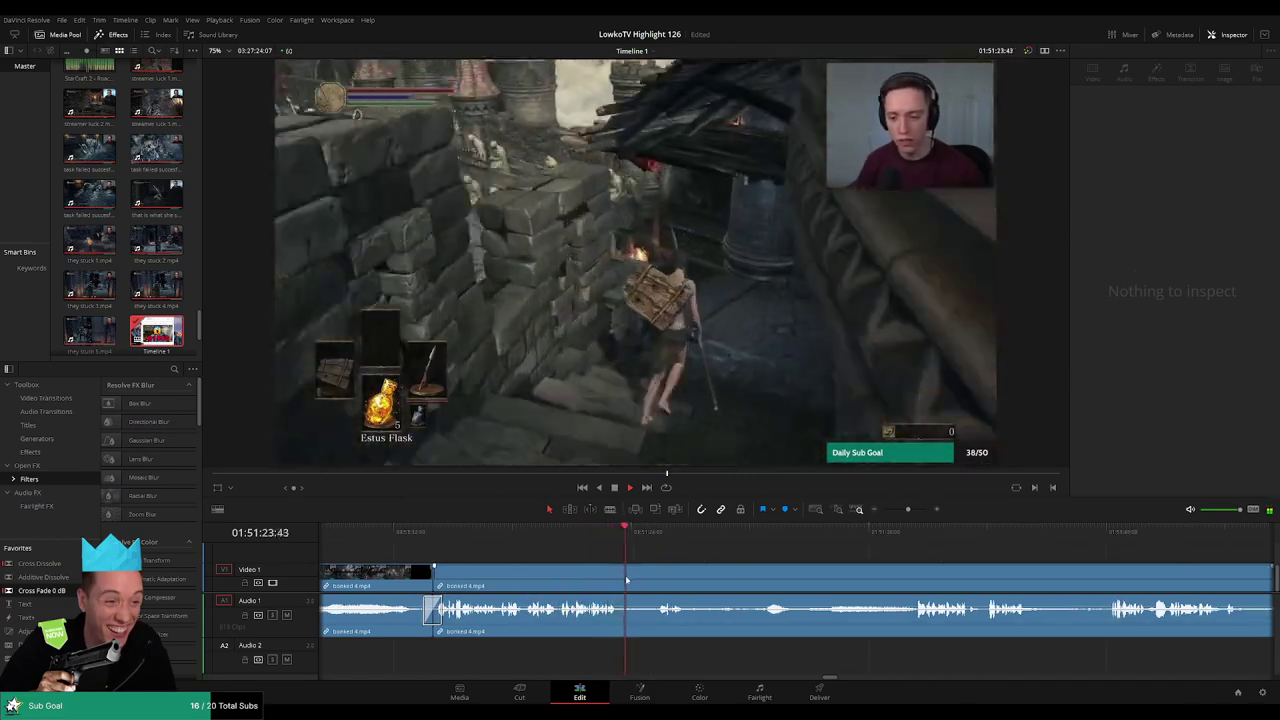
key("b")
left_click(629, 578)
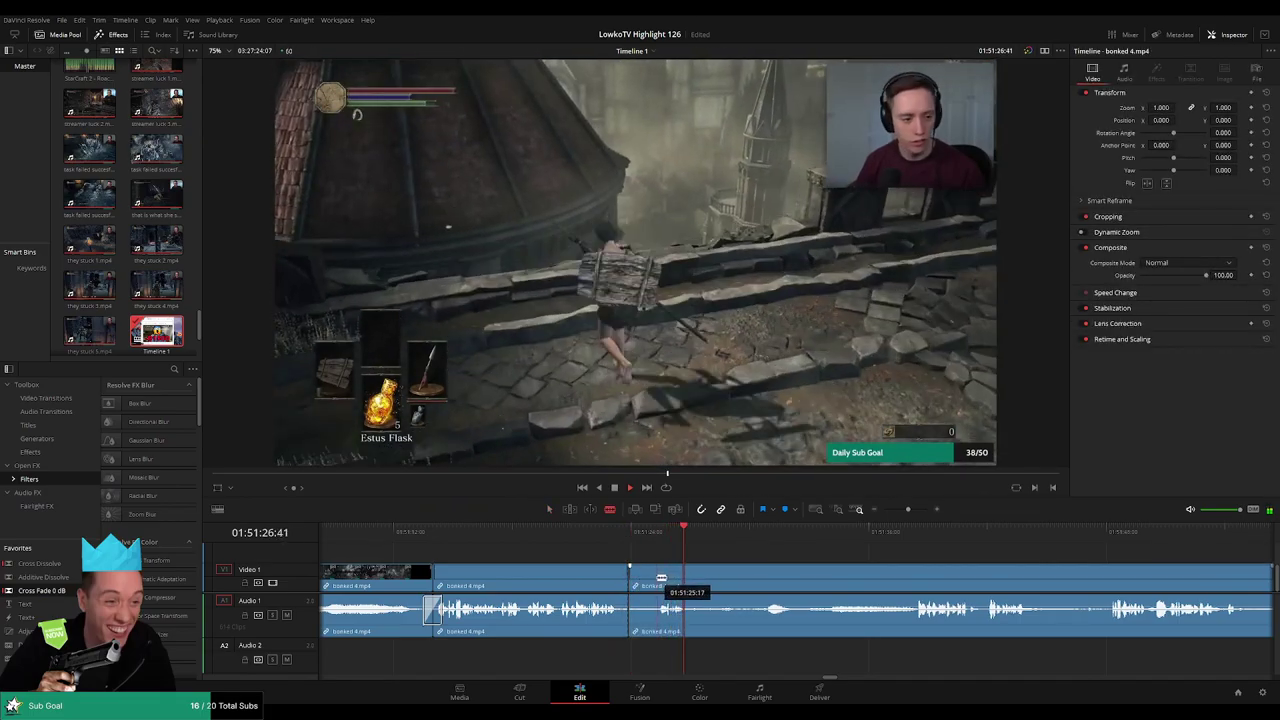
left_click(661, 578)
key("a")
left_click(645, 600)
key("Delete")
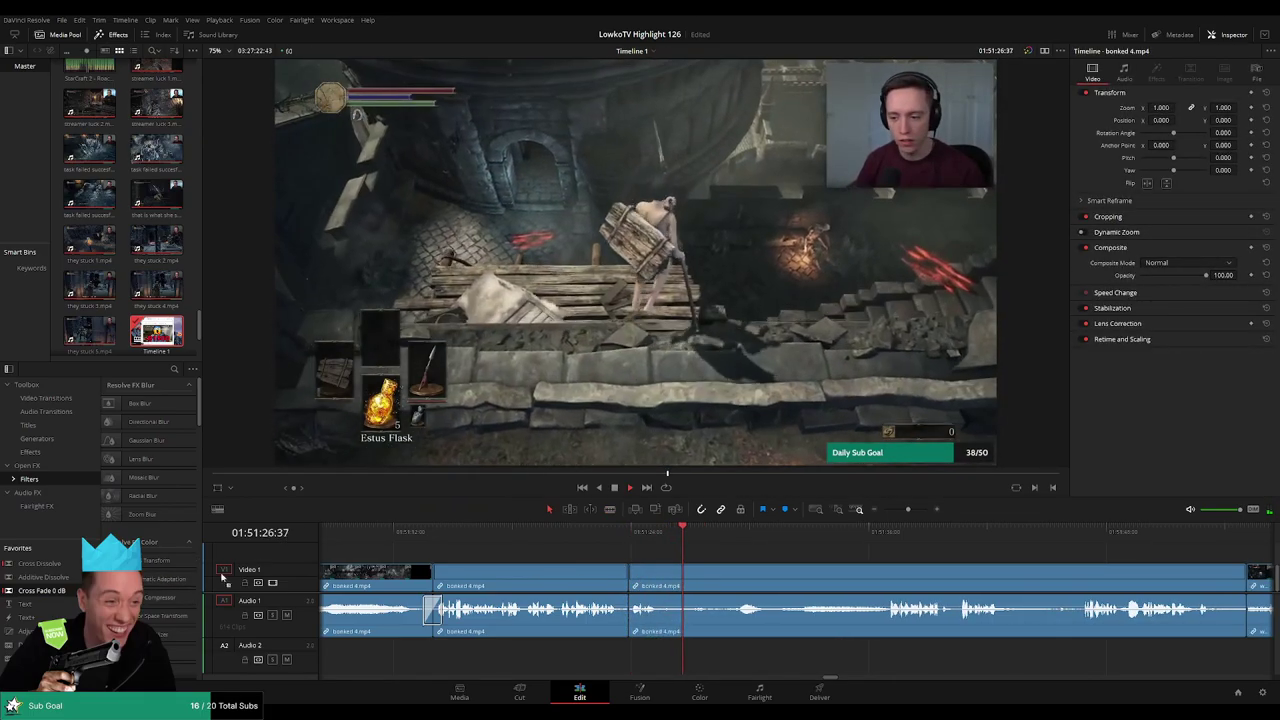
key("shift+t")
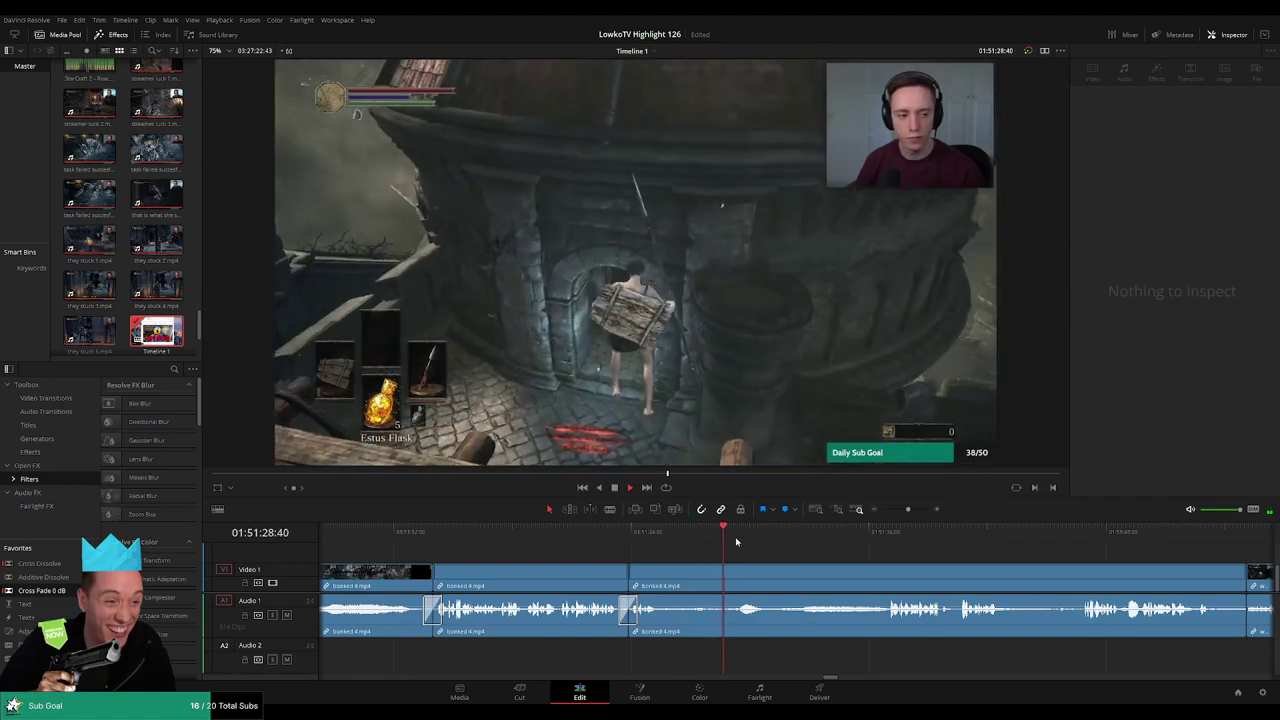
Scrub to the next cut point and delete another short bonked 4 piece
scroll(759, 552, "right", 2)
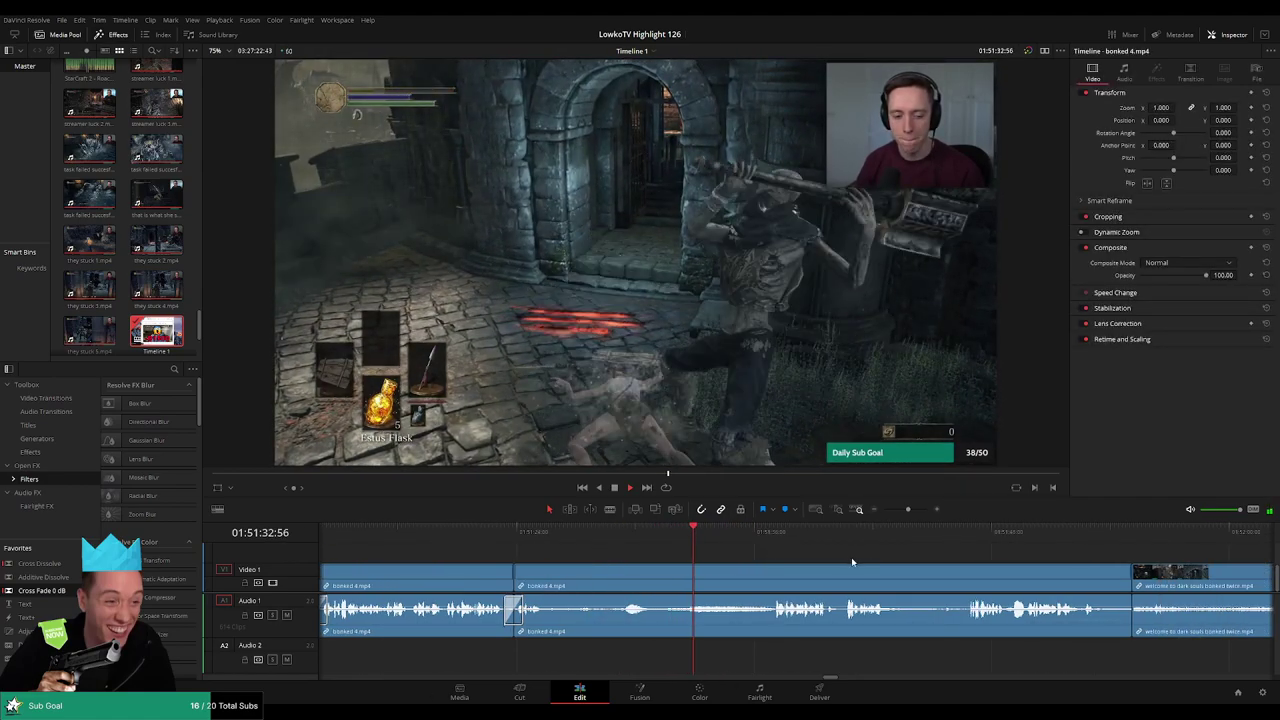
scroll(703, 549, "right", 2)
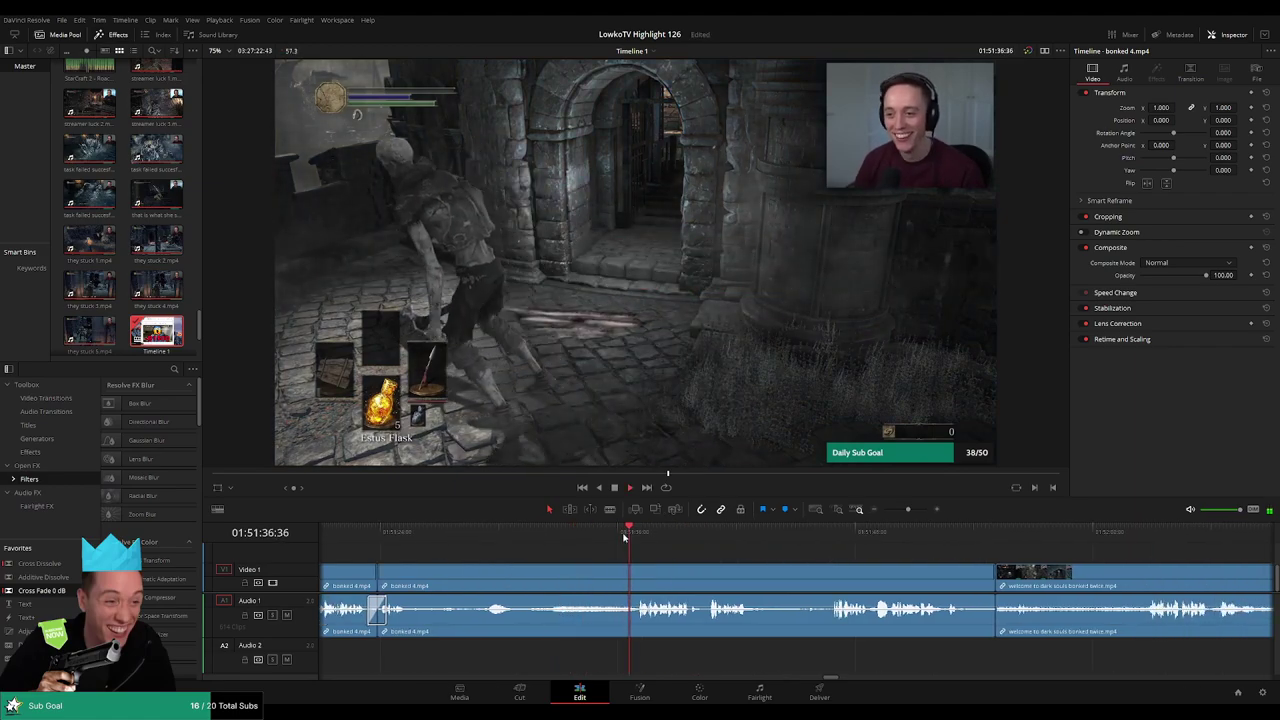
scroll(685, 556, "right", 2)
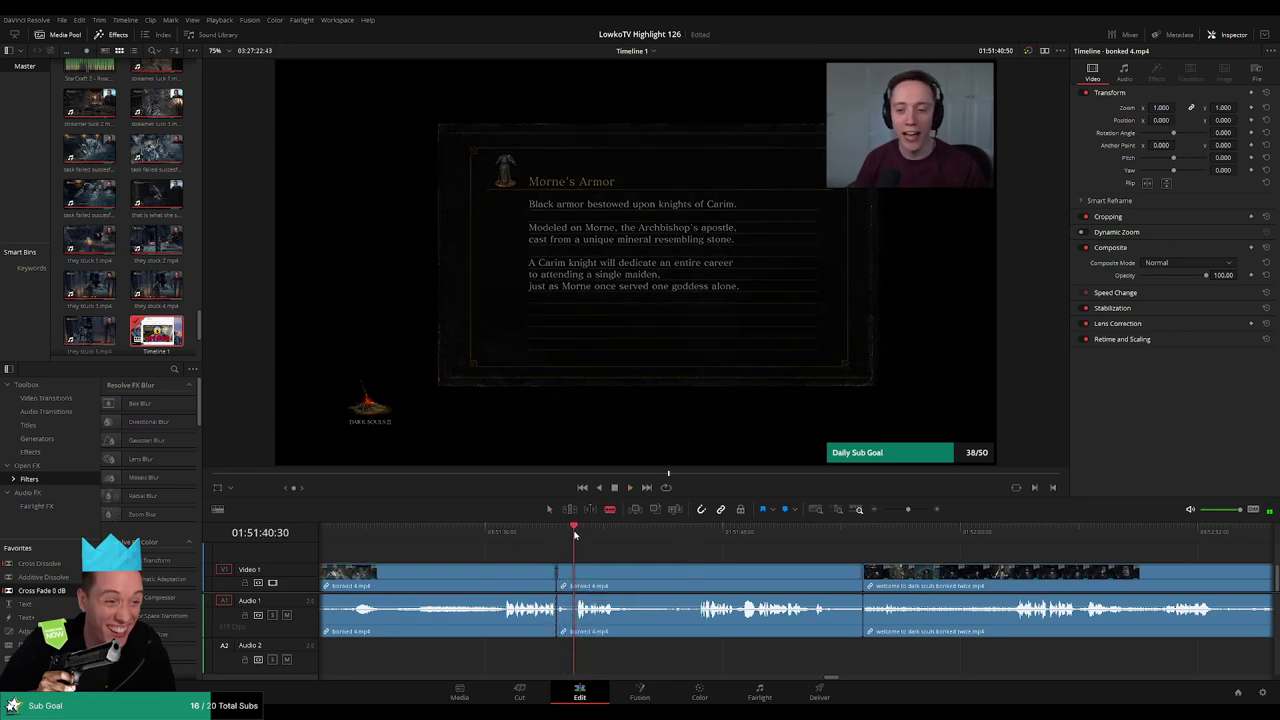
left_click_drag(558, 535, 561, 535)
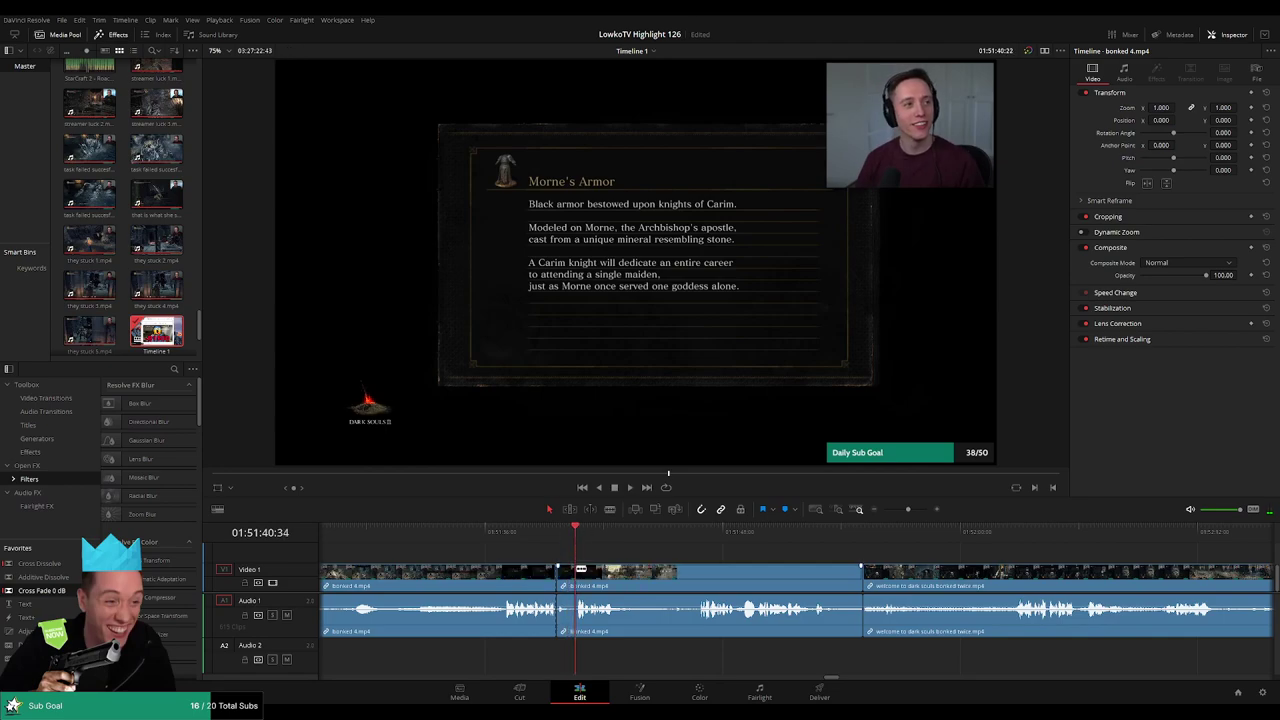
key("Delete")
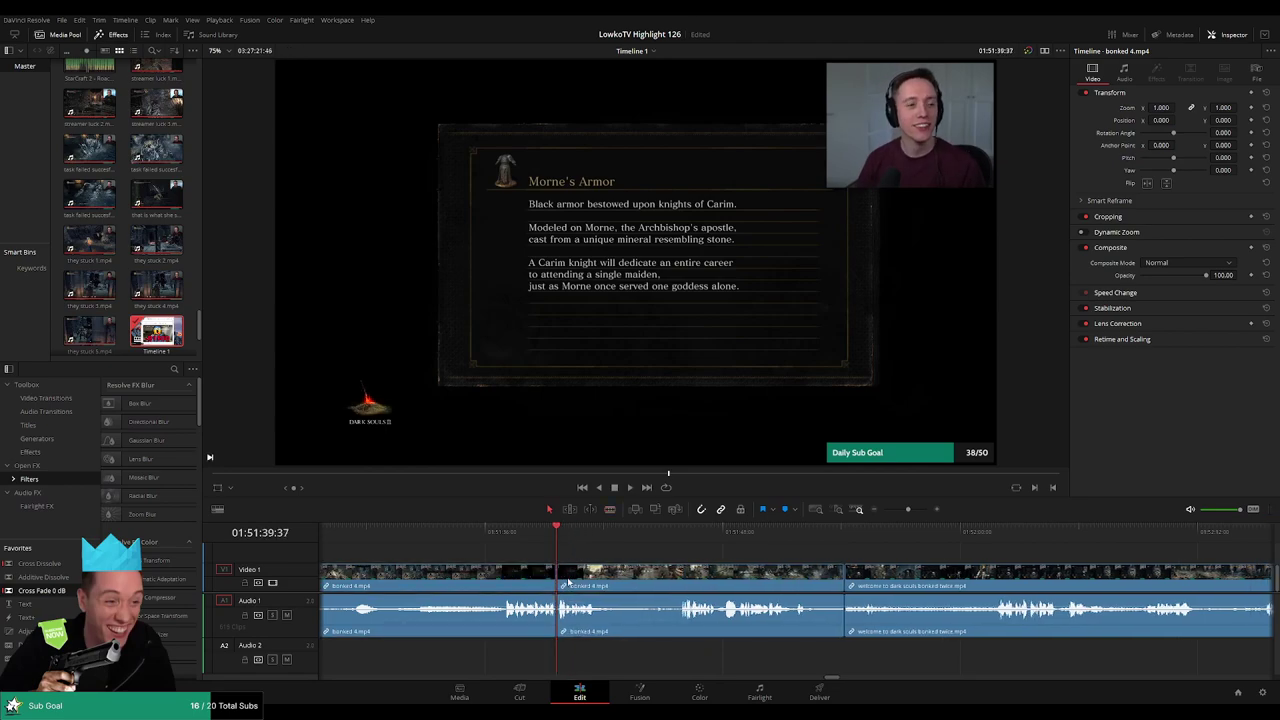
Cut bonked 4 at the Morne's Armor frame and ripple-delete the discarded piece
left_click(549, 533)
left_click(546, 532)
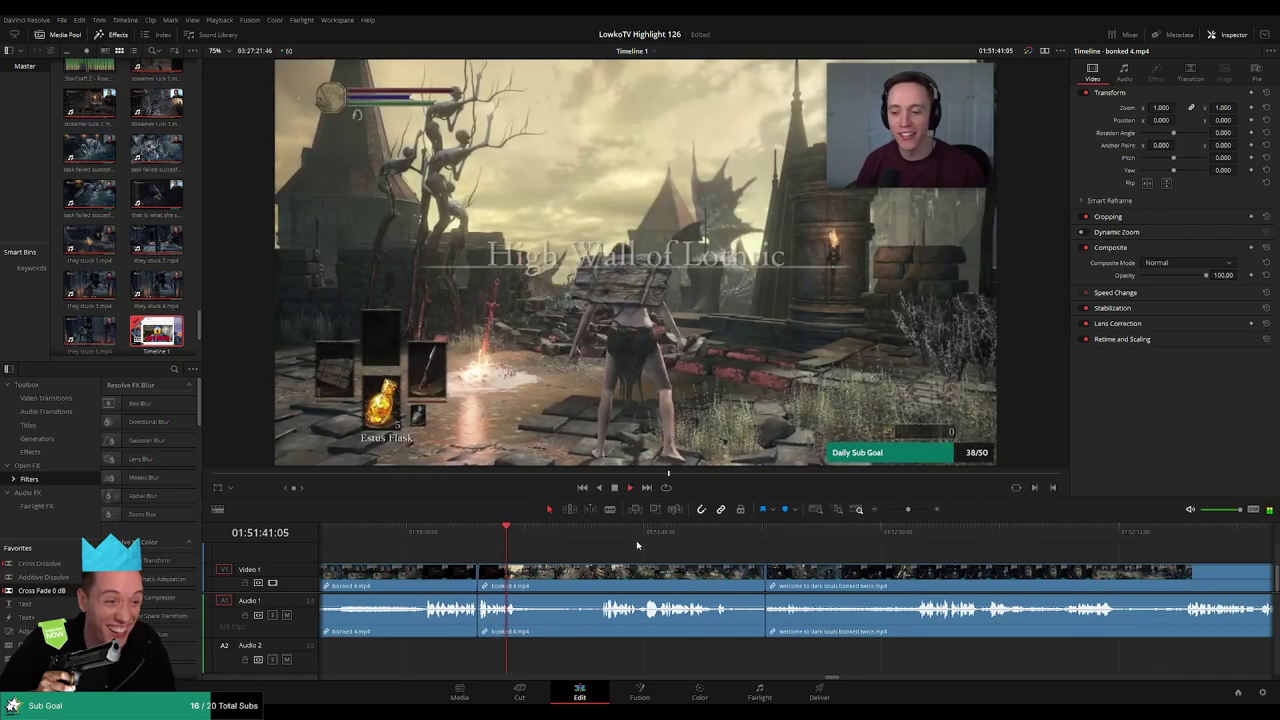
key("b")
left_click(539, 575)
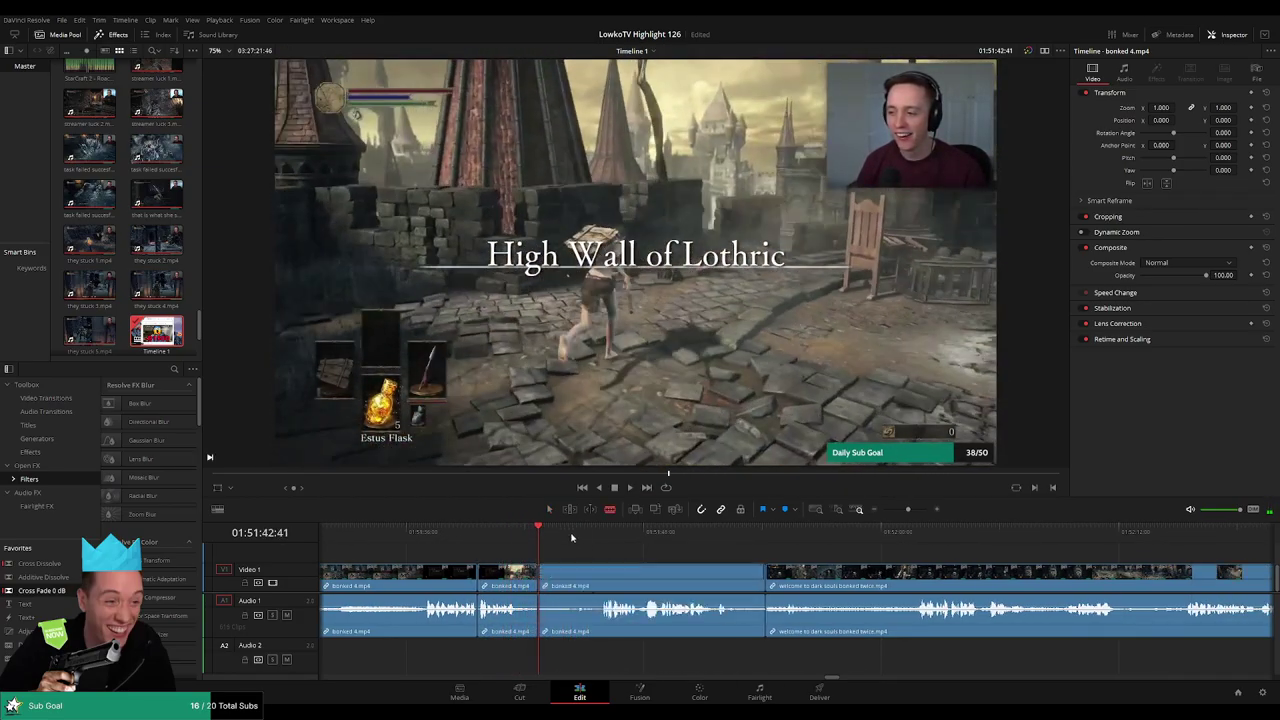
left_click(603, 532)
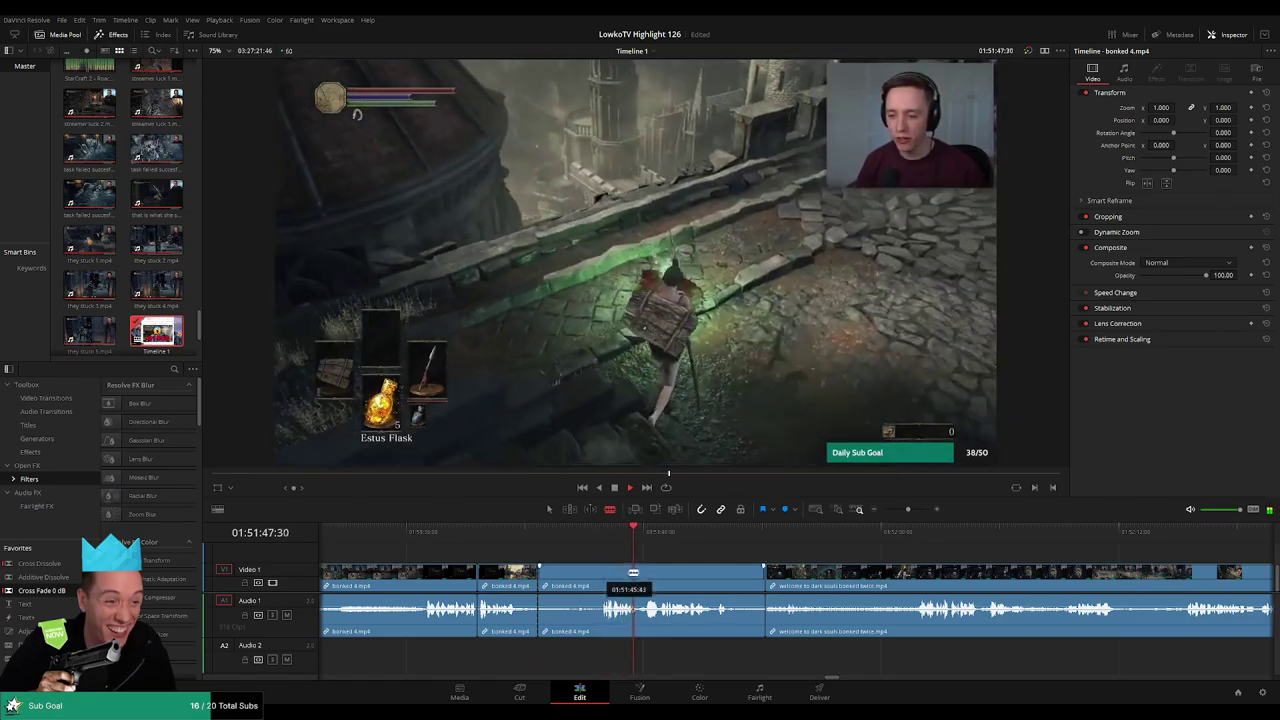
left_click(918, 532)
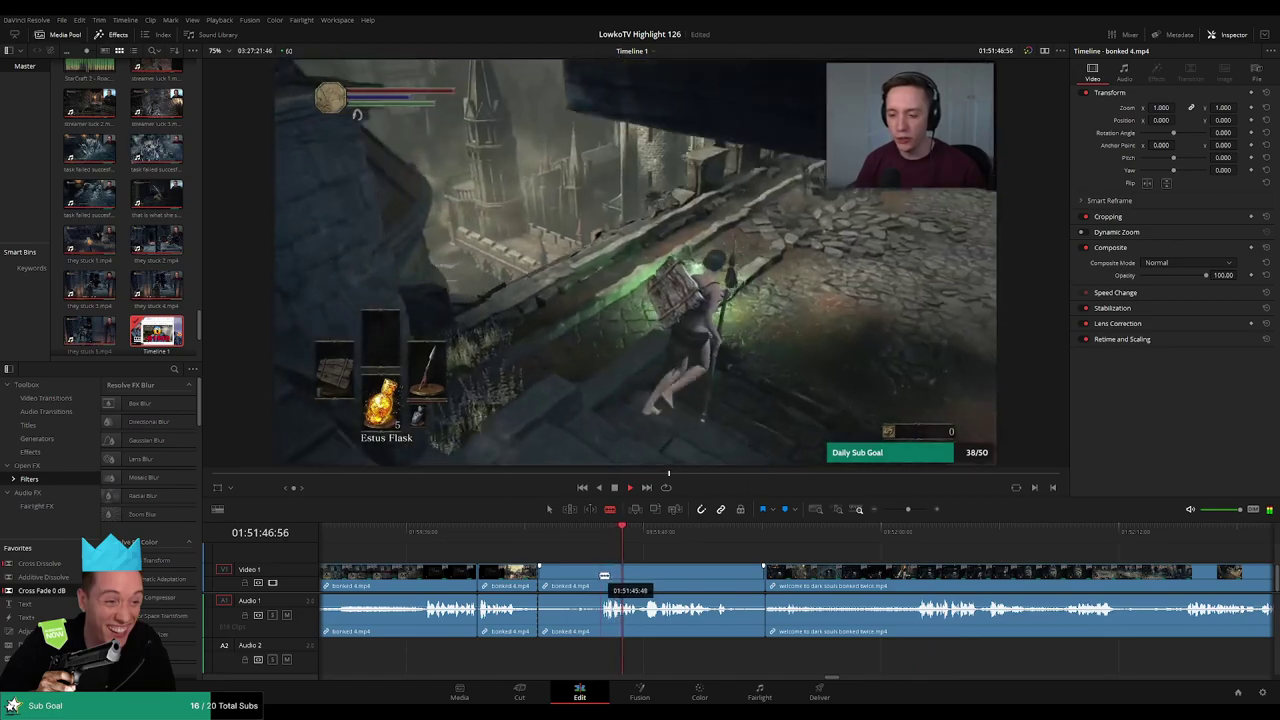
key("a")
left_click(588, 580)
key("Delete")
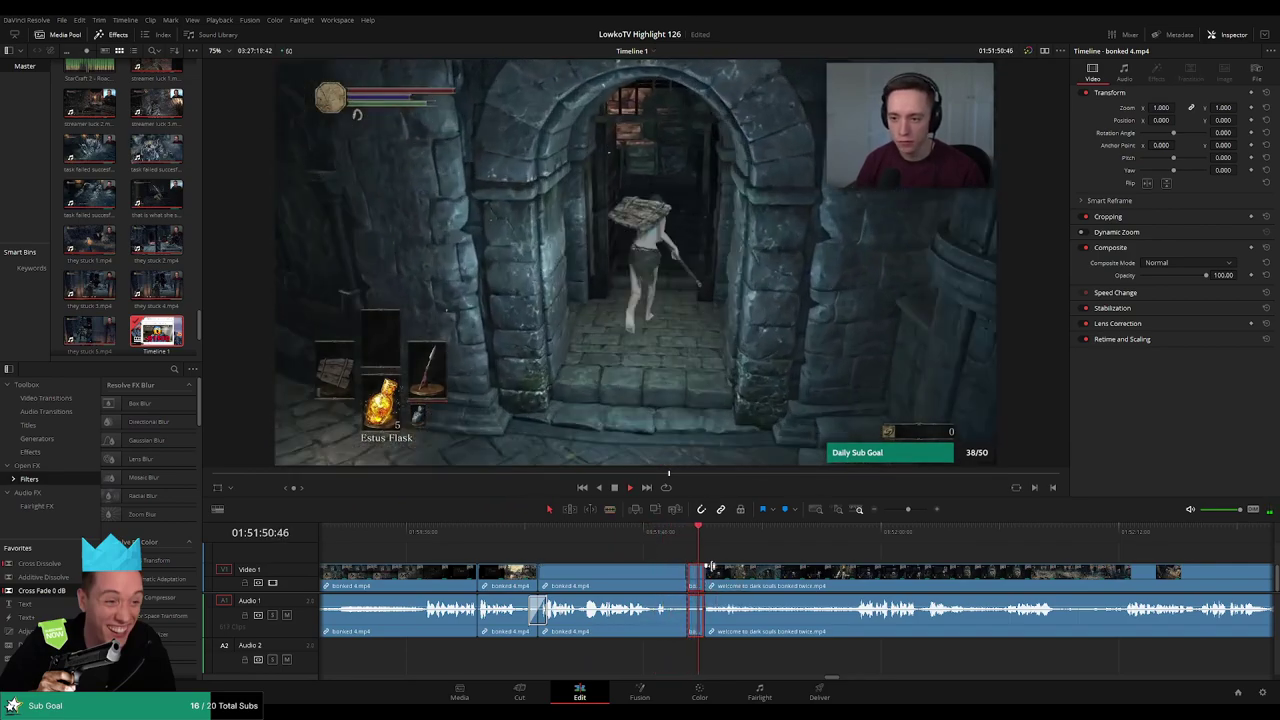
Review the join, then cut and ripple-delete an unwanted segment of the bonked-twice clip
left_click(694, 537)
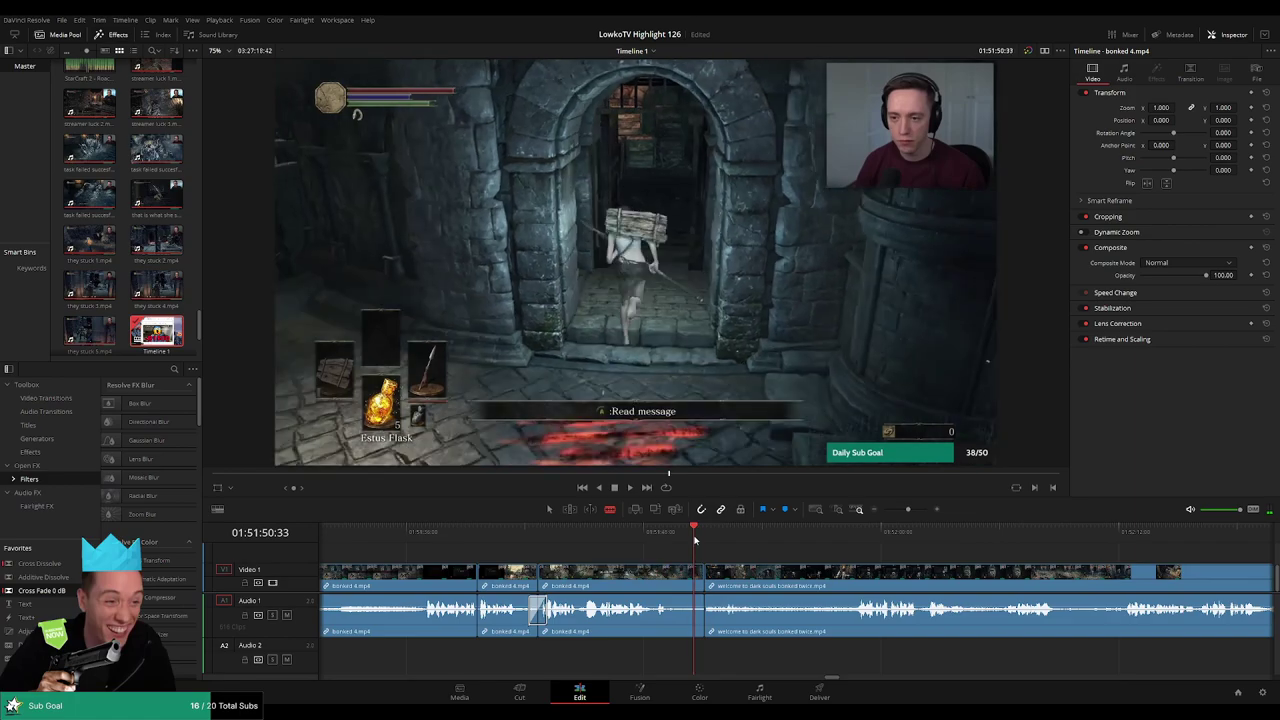
key("space")
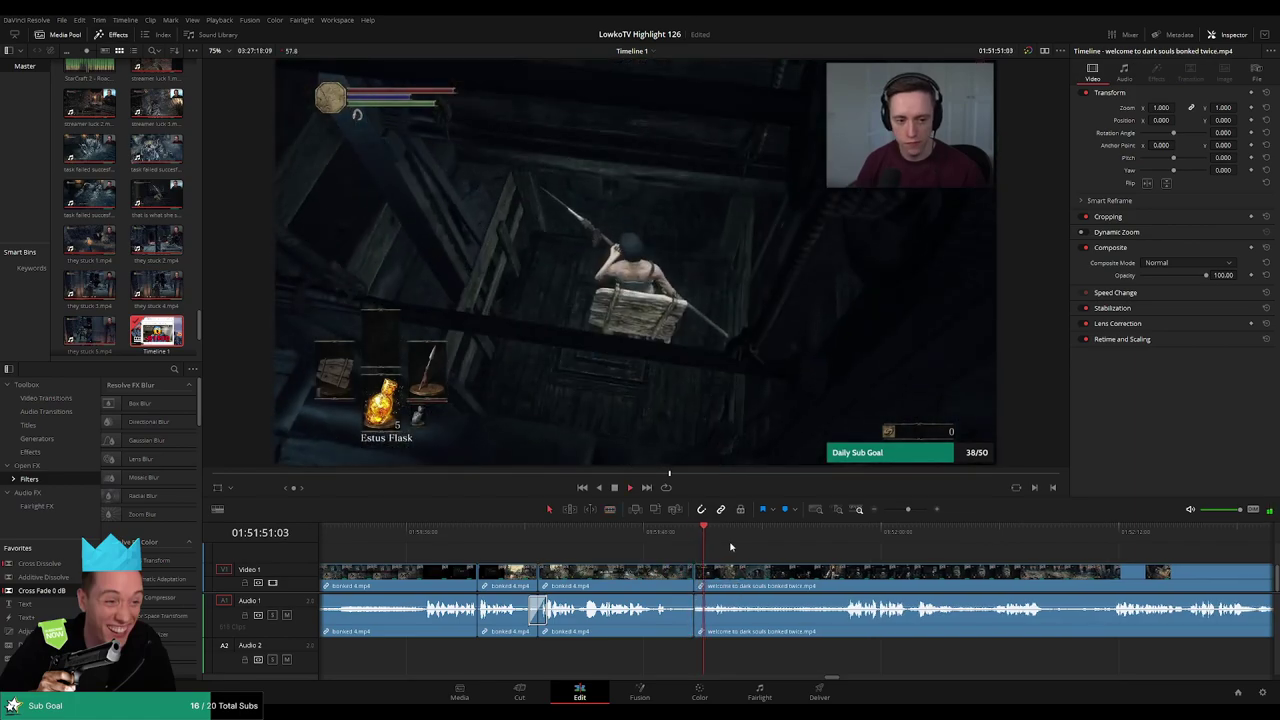
scroll(684, 558, "right", 3)
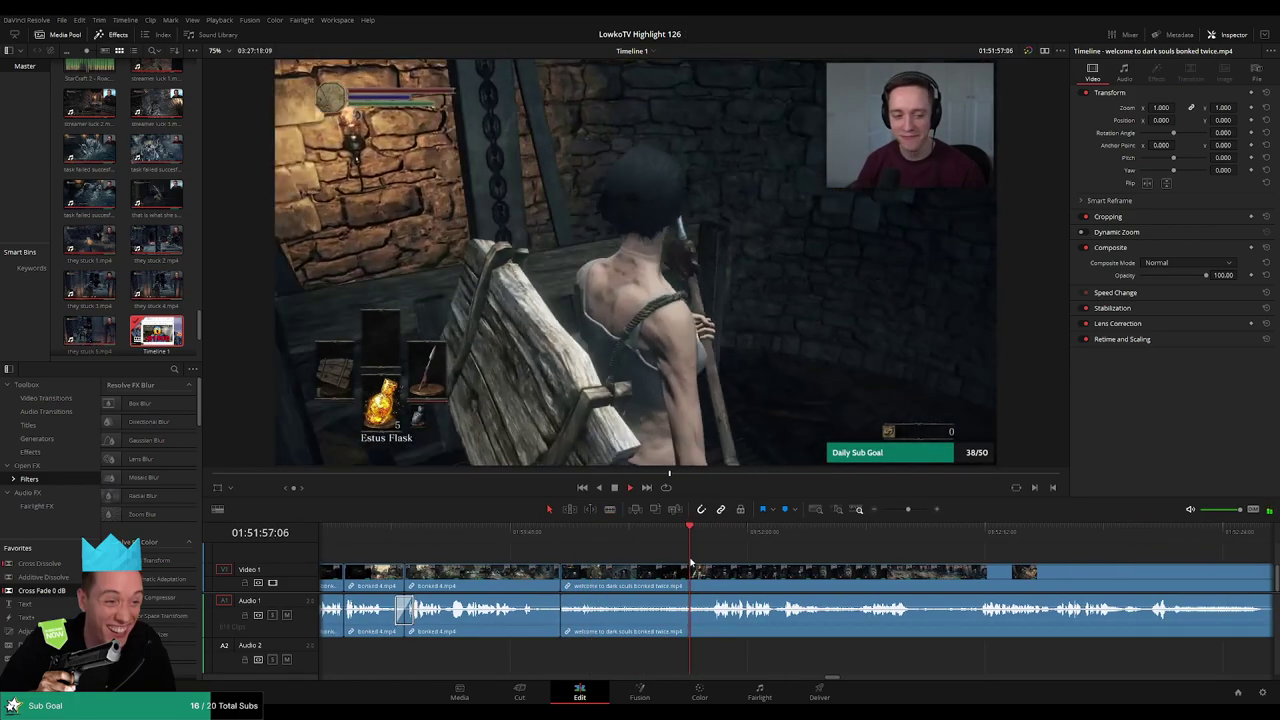
left_click(705, 580)
key("a")
key("Delete")
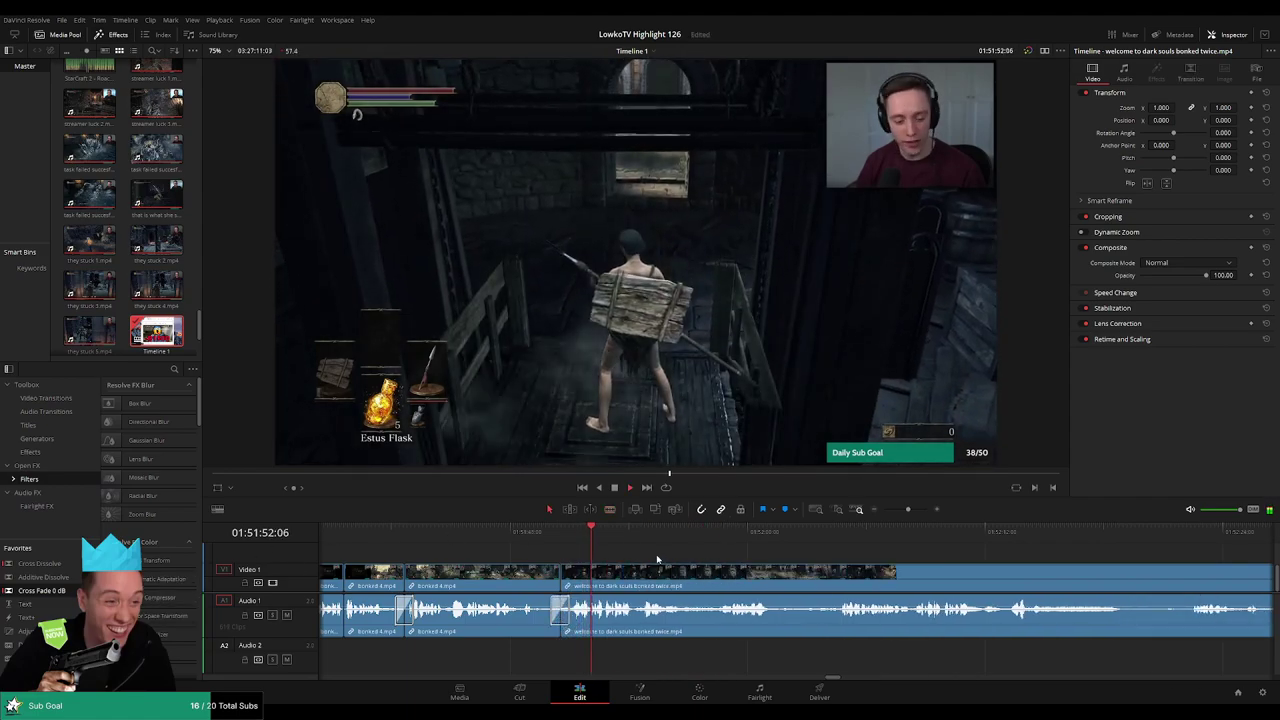
Blade and ripple-delete another short segment of the bonked-twice clip
scroll(705, 558, "right", 2)
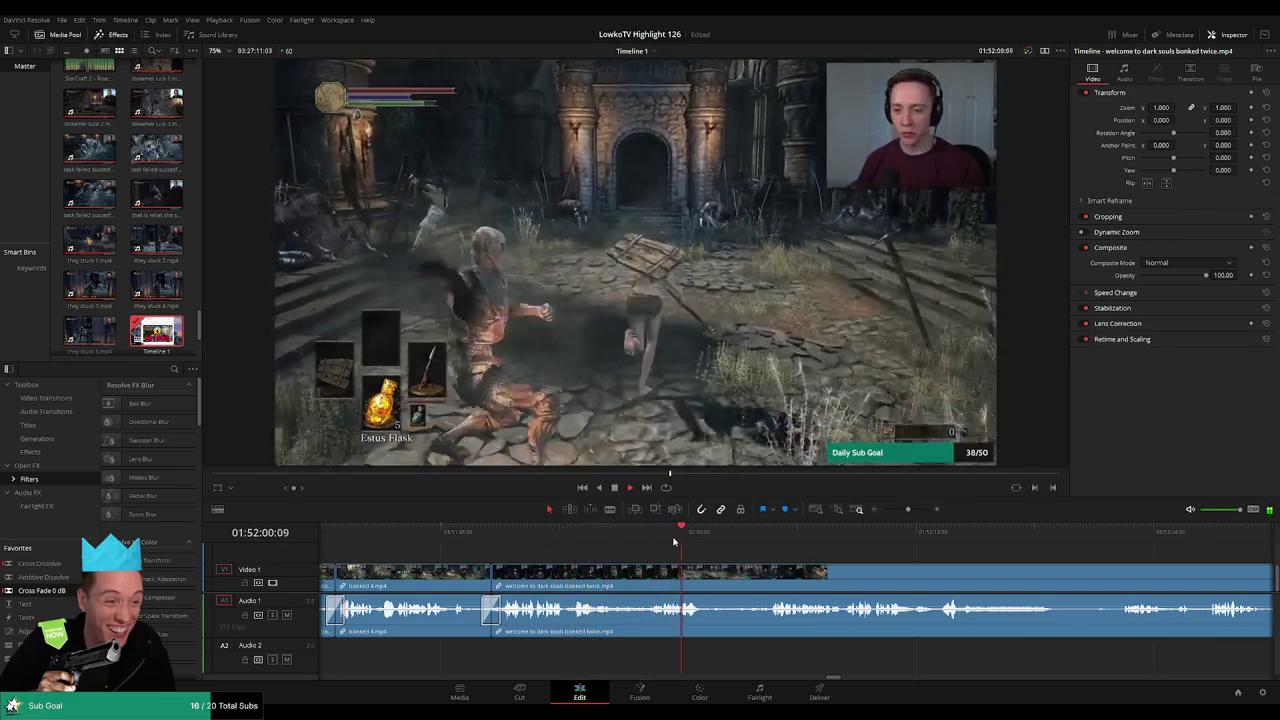
left_click(770, 540)
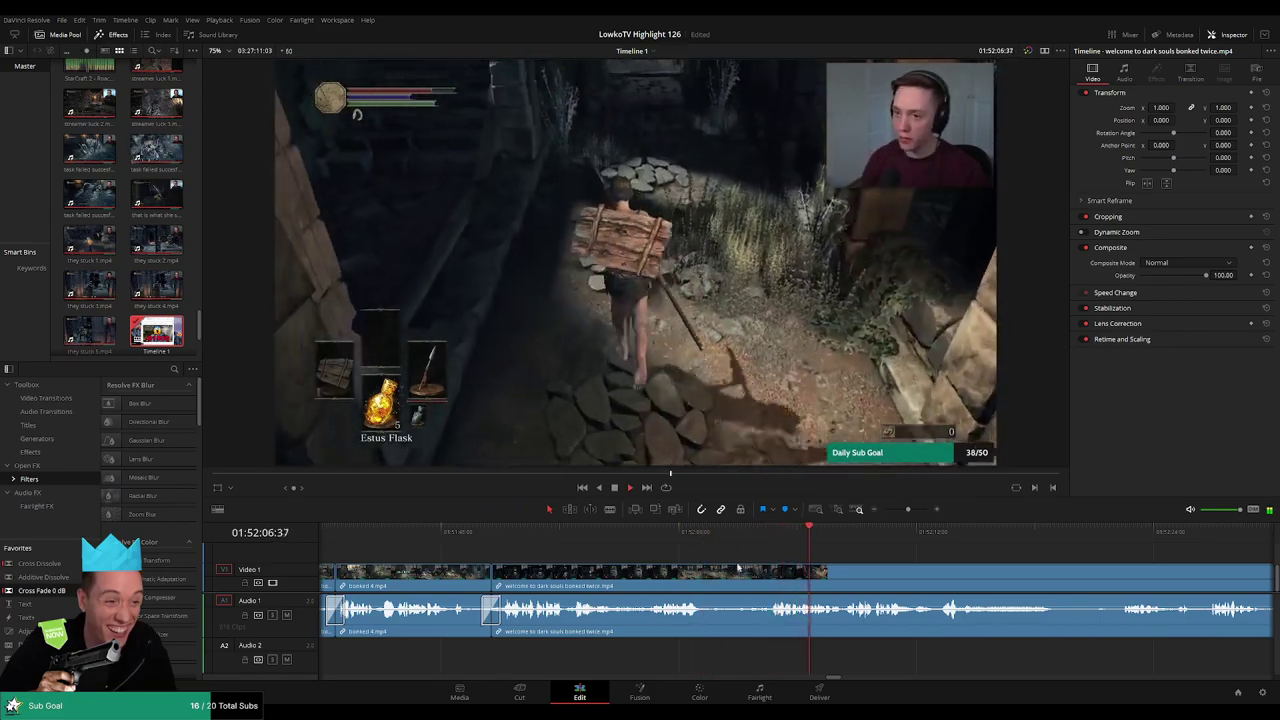
left_click(695, 534)
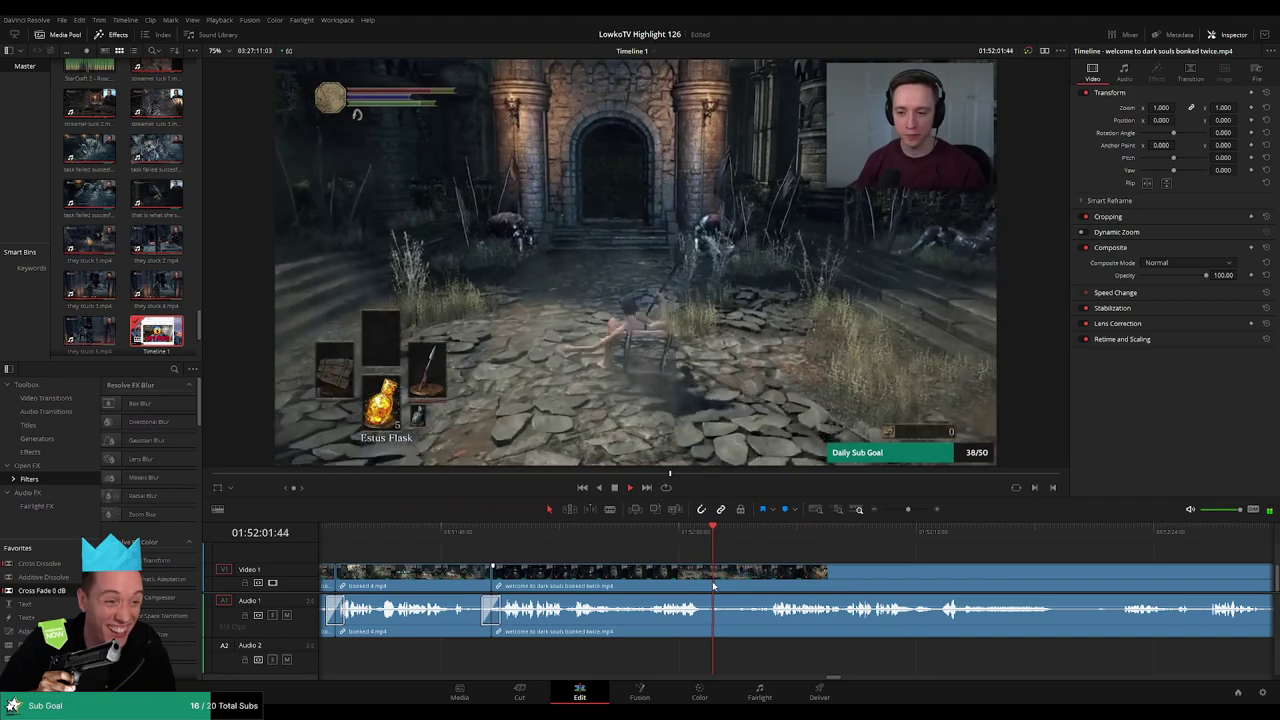
key("b")
left_click(717, 580)
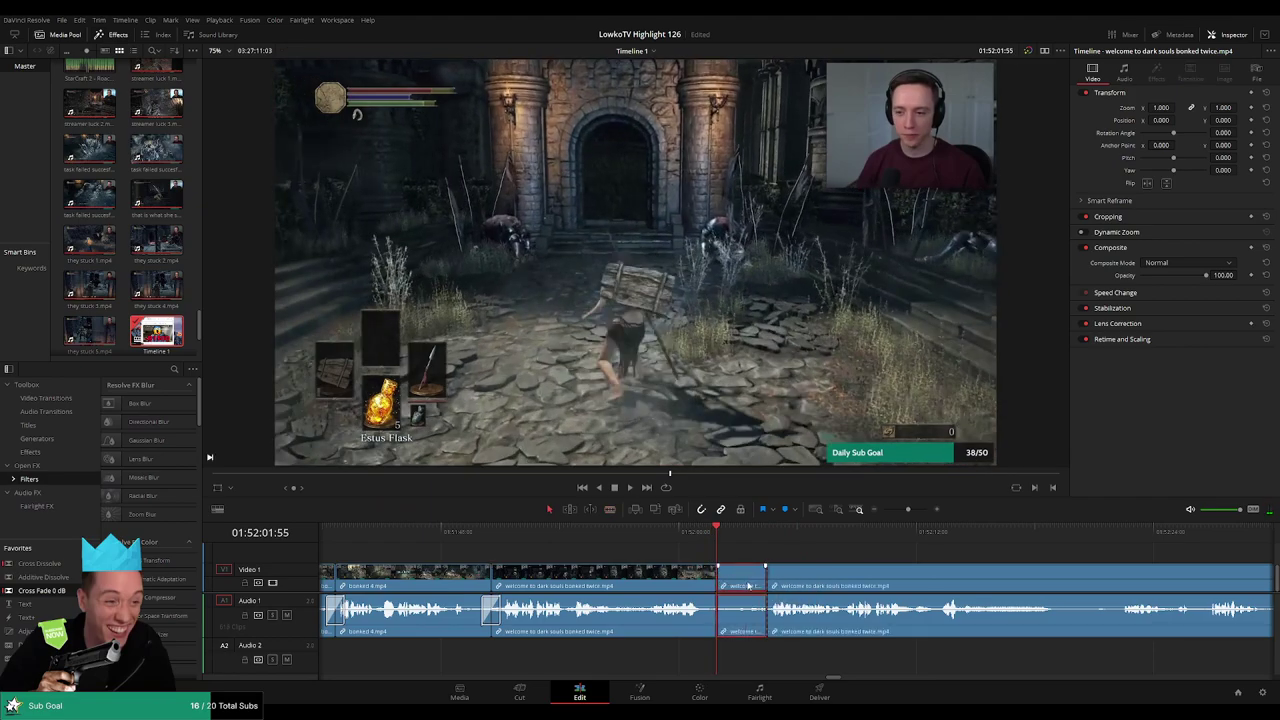
key("Delete")
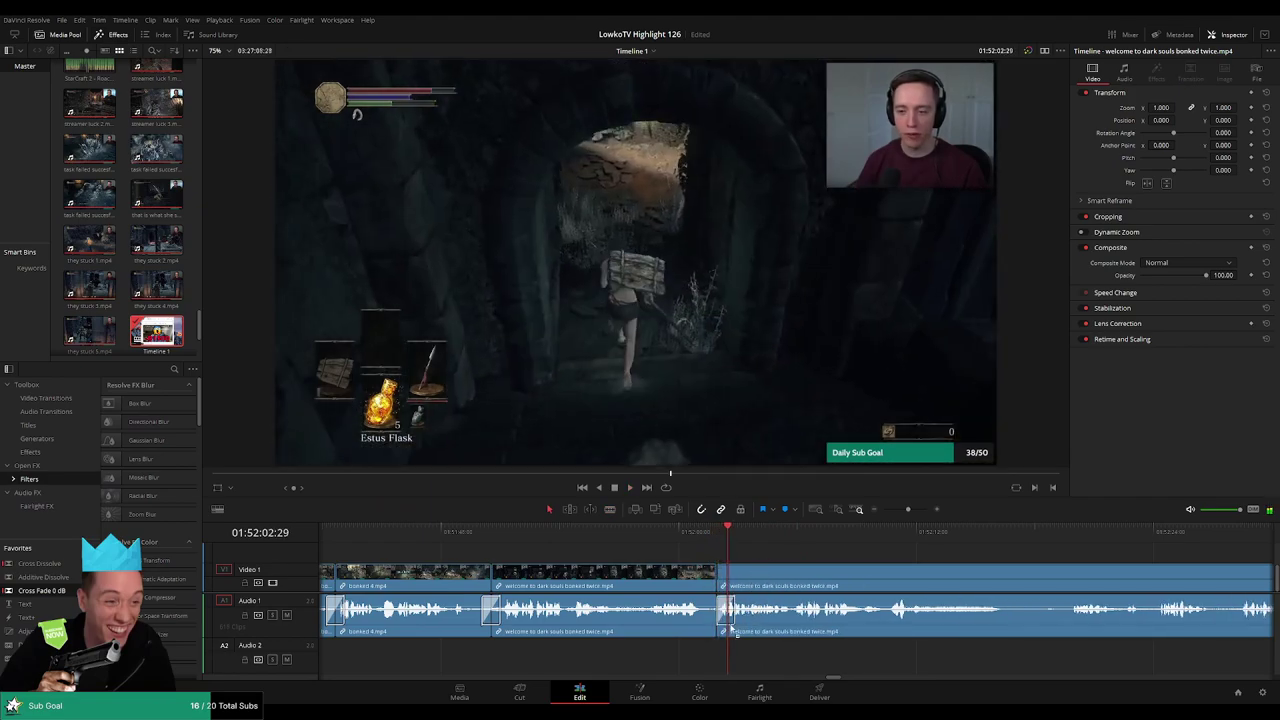
Play to the YOU DIED frame and split the clip there, around 01:52:12
scroll(625, 551, "right", 3)
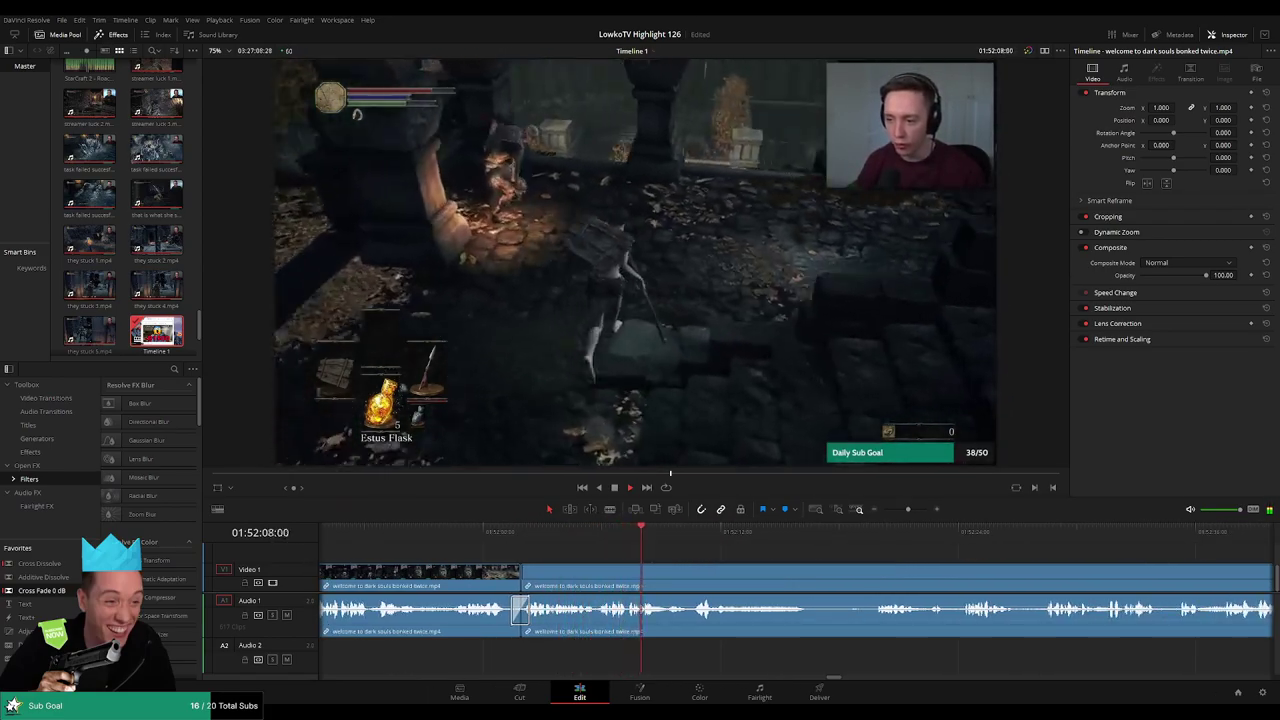
key("q")
key("q")
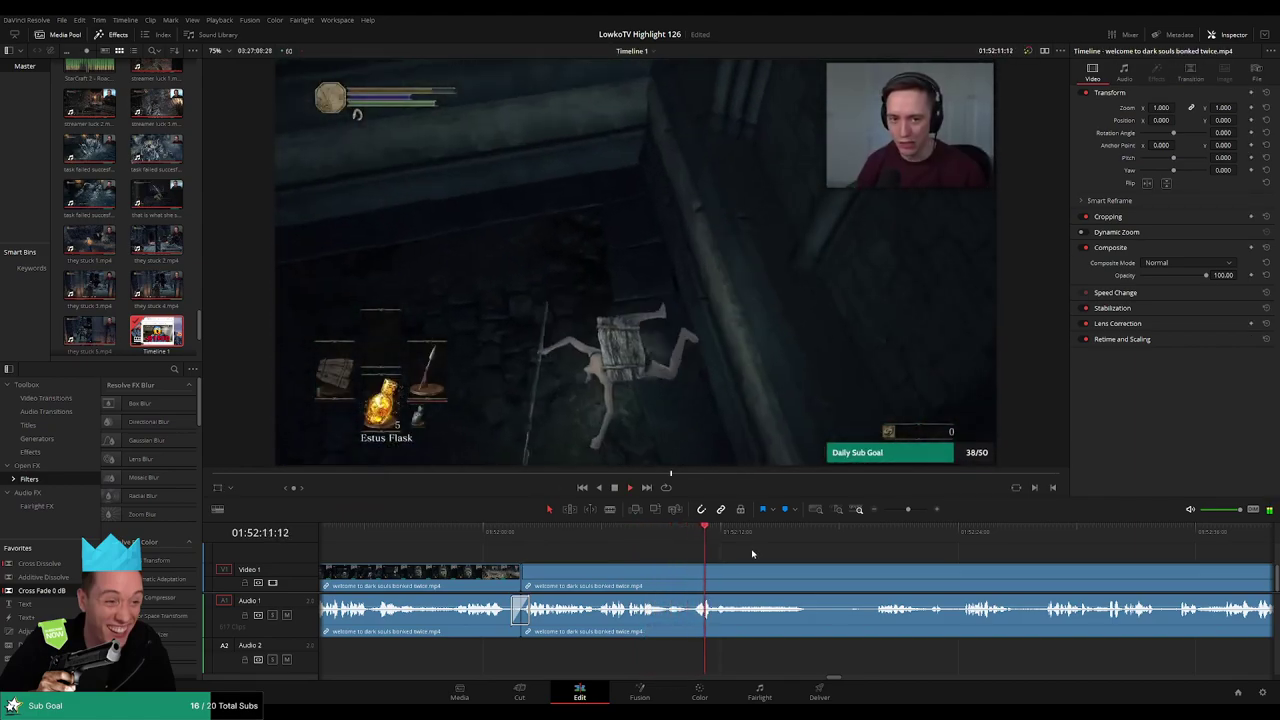
scroll(641, 568, "right", 3)
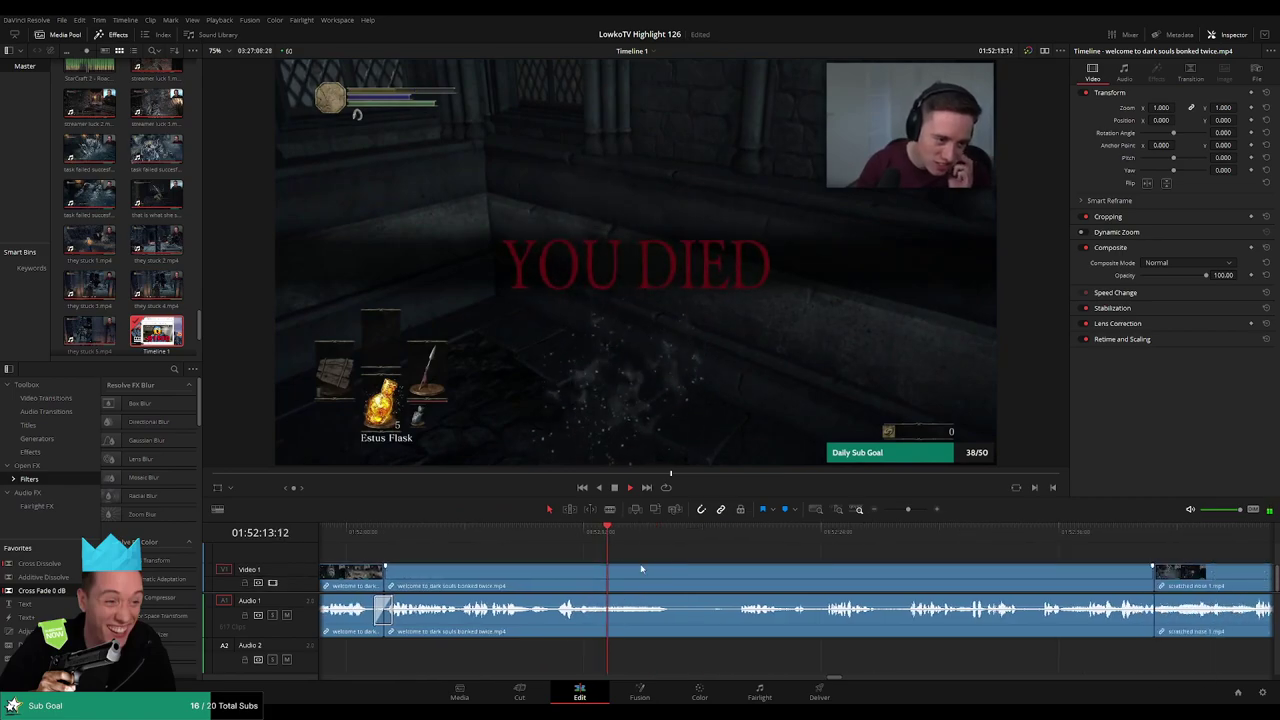
scroll(600, 545, "down", 2)
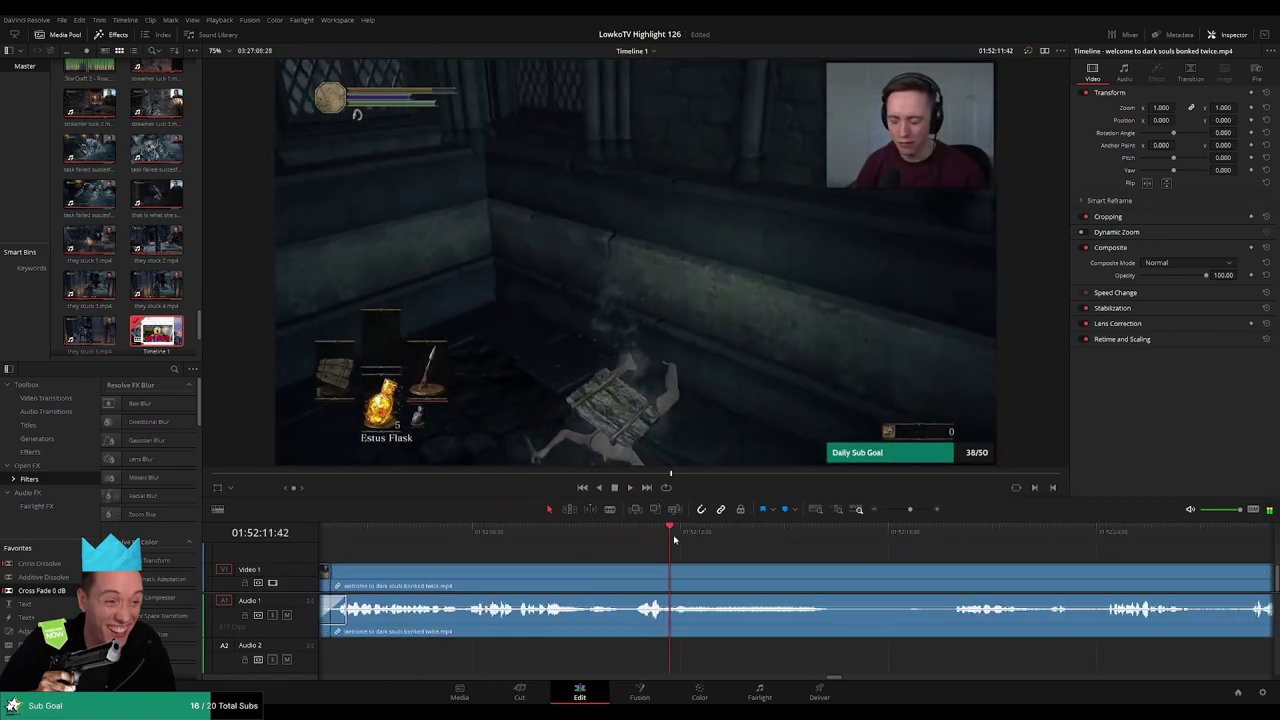
key("b")
left_click(676, 575)
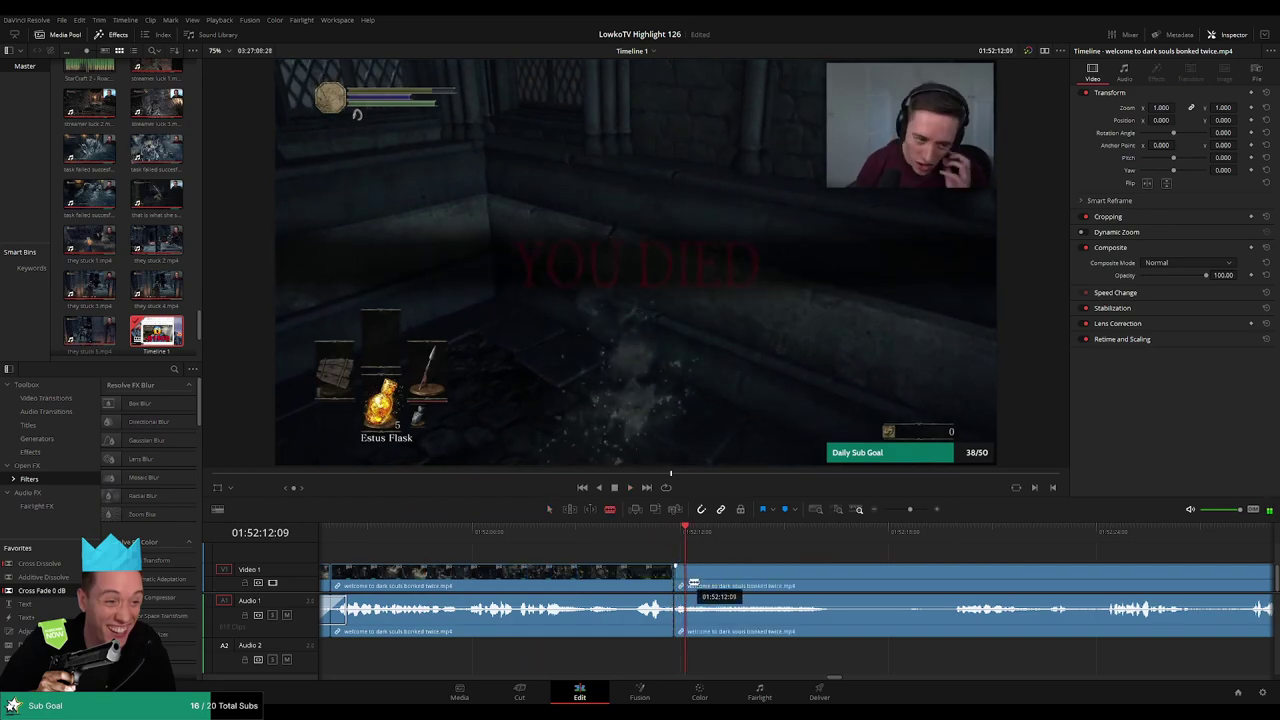
Place StarCraft 2 - Roach Quotes.mp3 on Audio 2 at the death cut
left_click(81, 93)
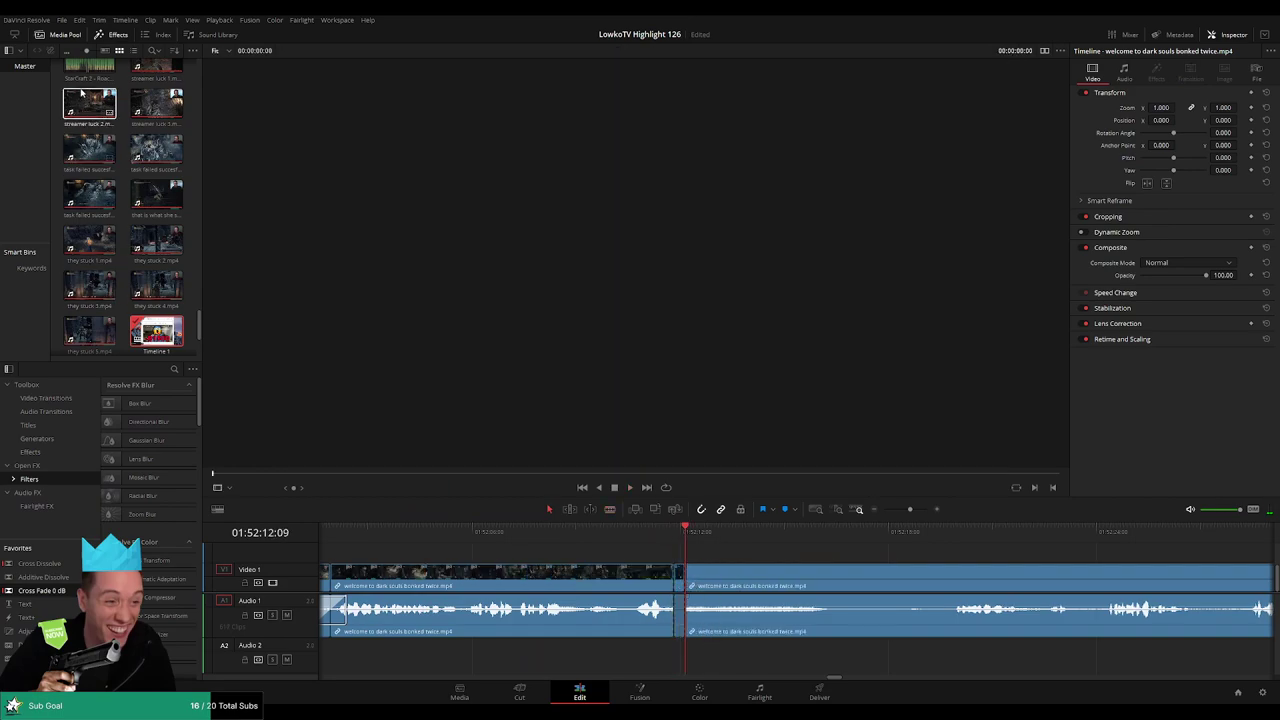
left_click_drag(655, 675, 679, 664)
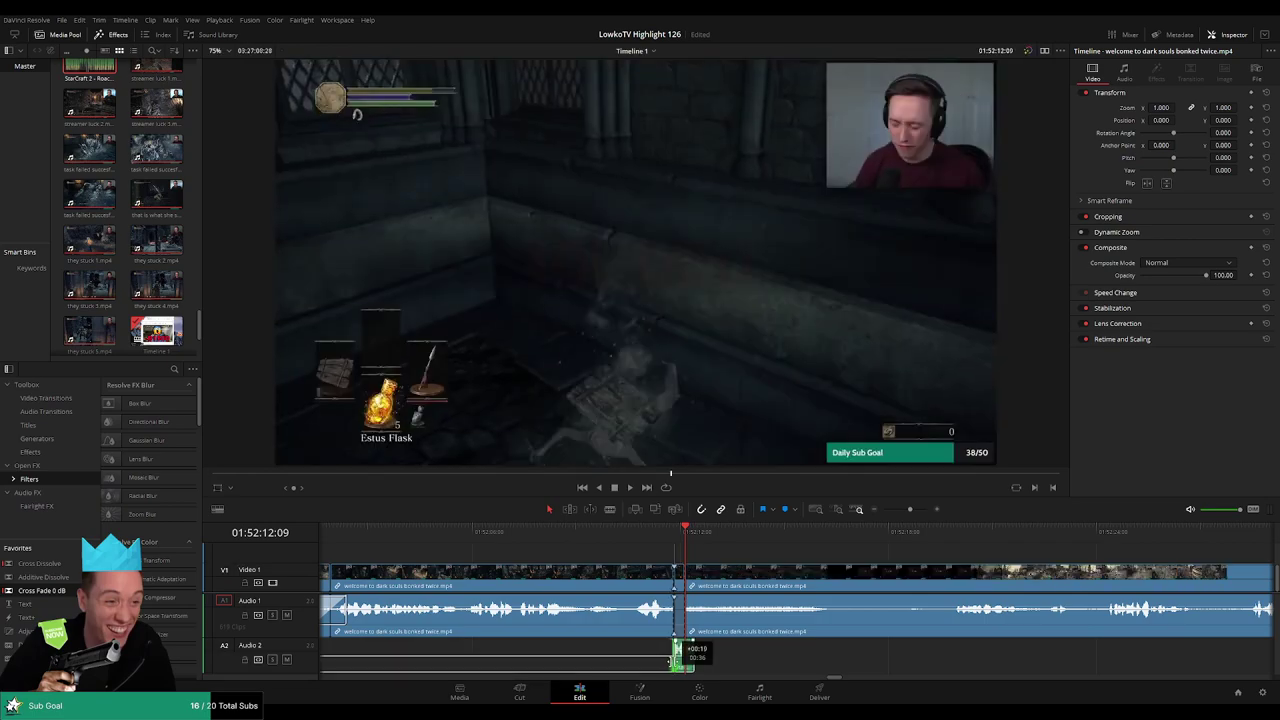
scroll(591, 653, "down", 6)
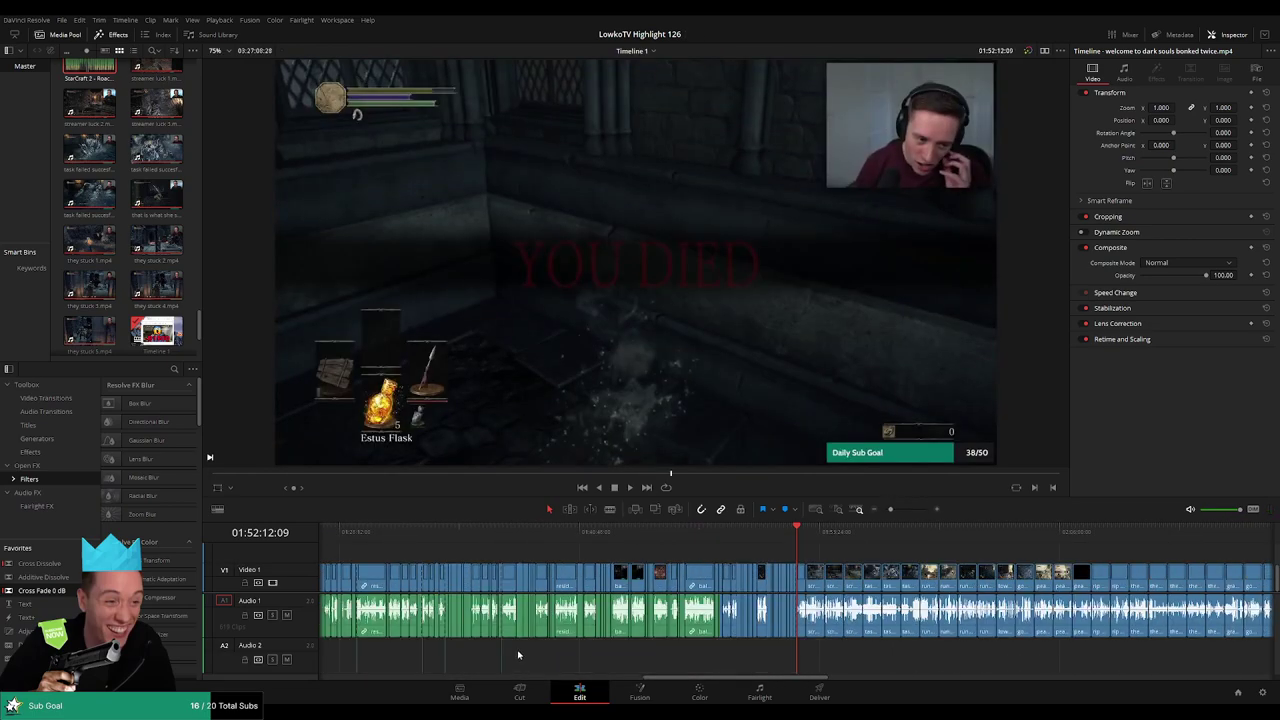
left_click_drag(530, 648, 487, 671)
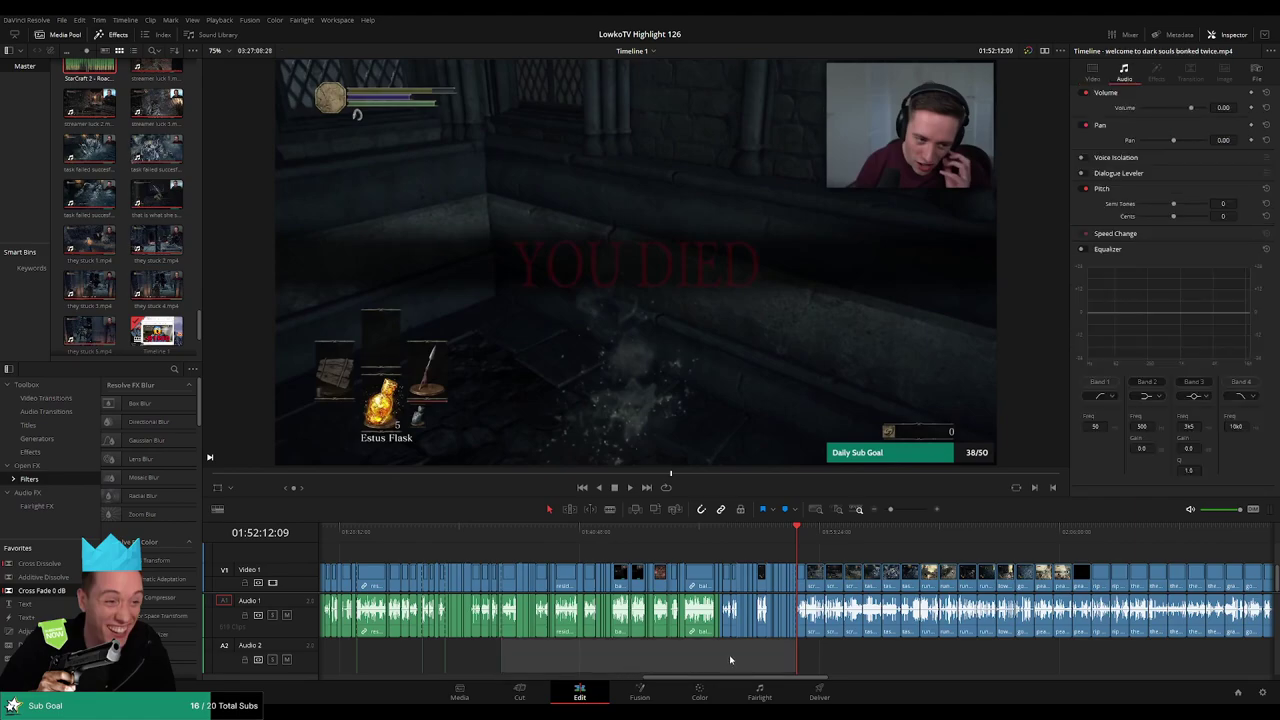
left_click_drag(768, 655, 810, 664)
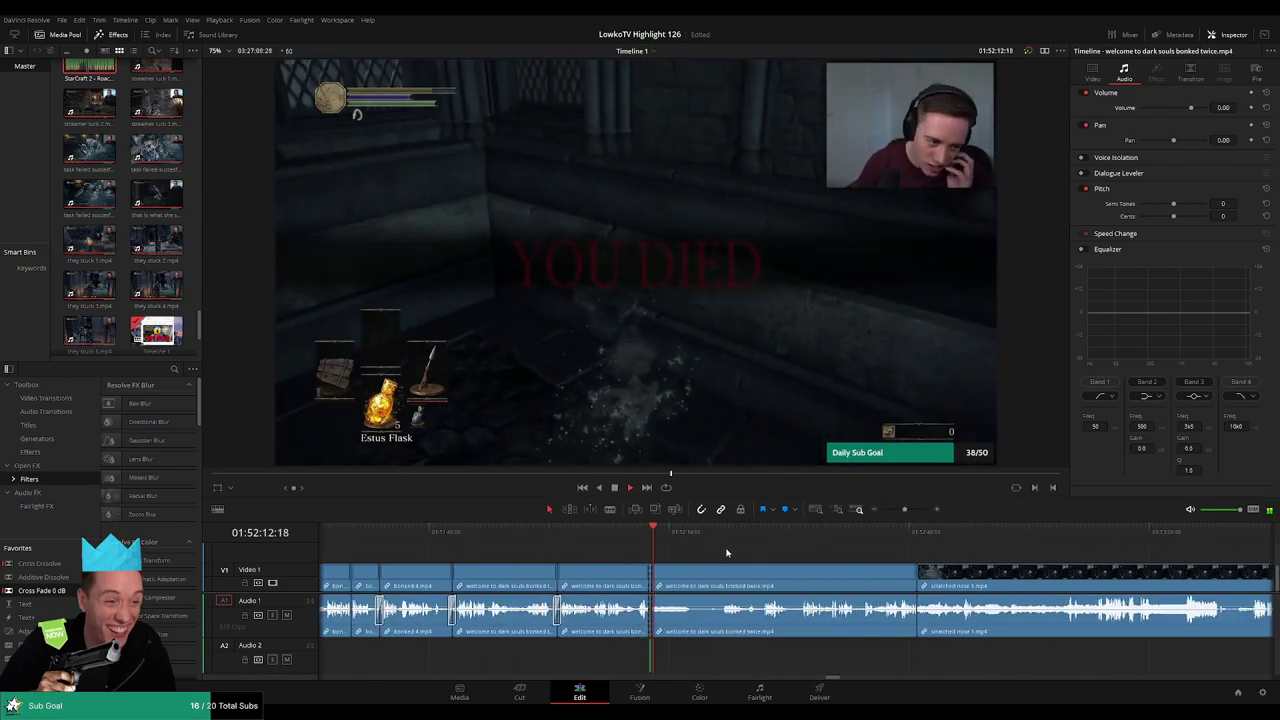
Lengthen the short middle clip and the Roach sound bite to match, then replay the edit
scroll(651, 590, "up", 3)
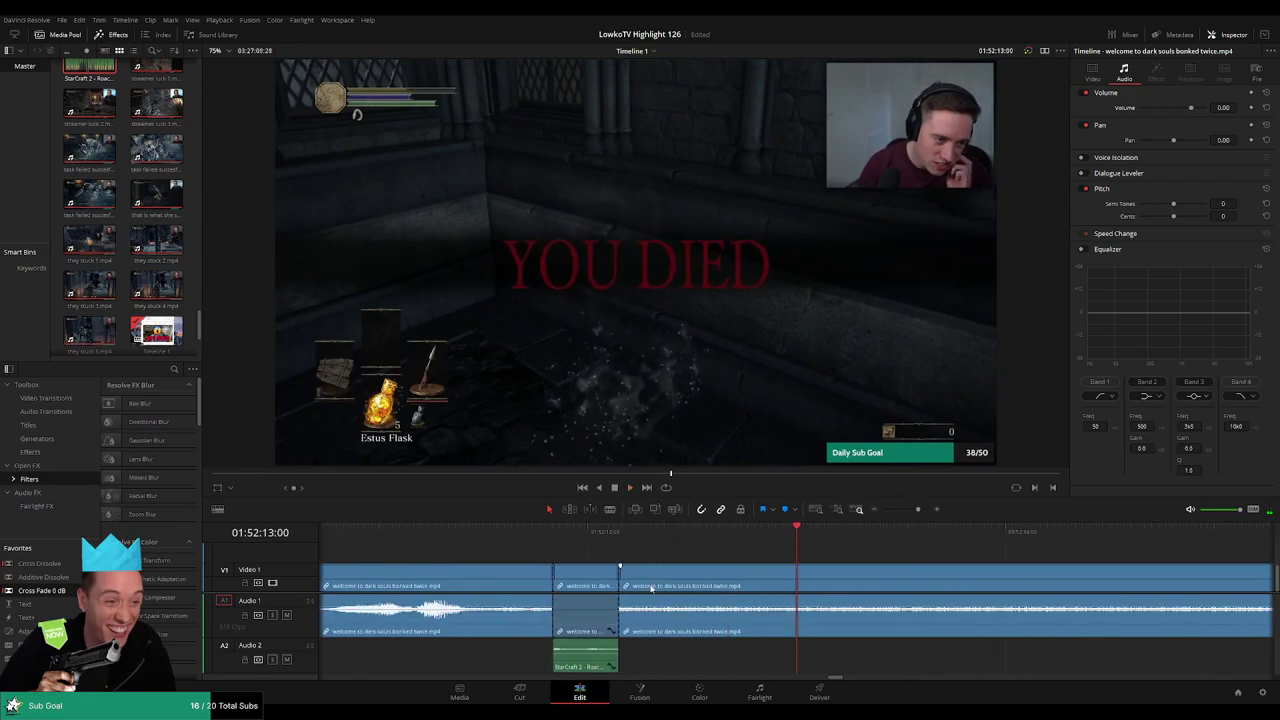
left_click_drag(617, 578, 632, 651)
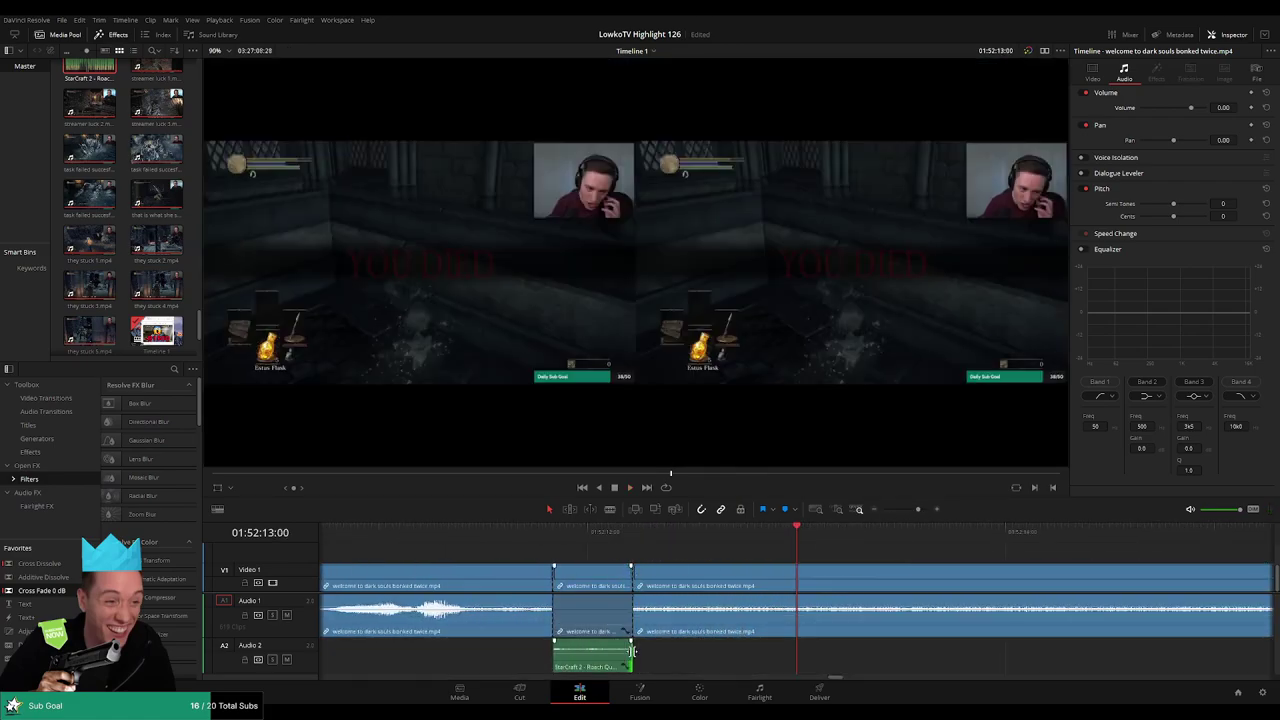
key("space")
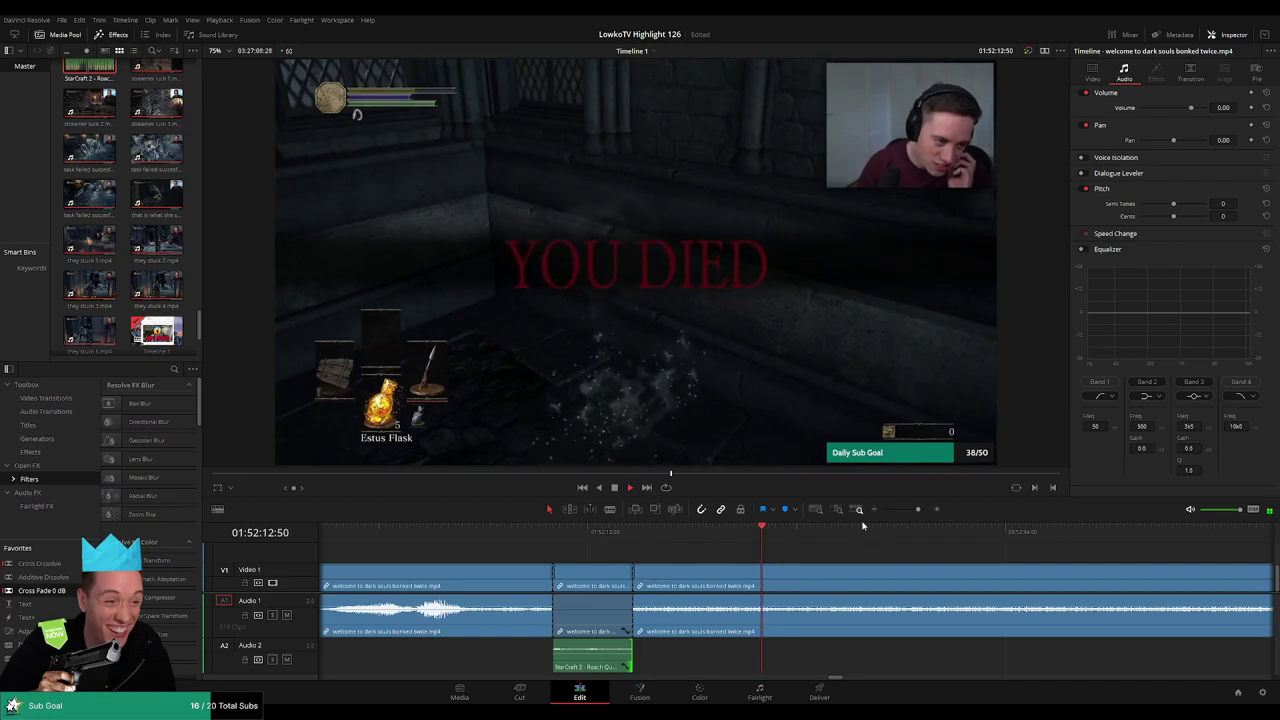
left_click_drag(633, 580, 647, 600)
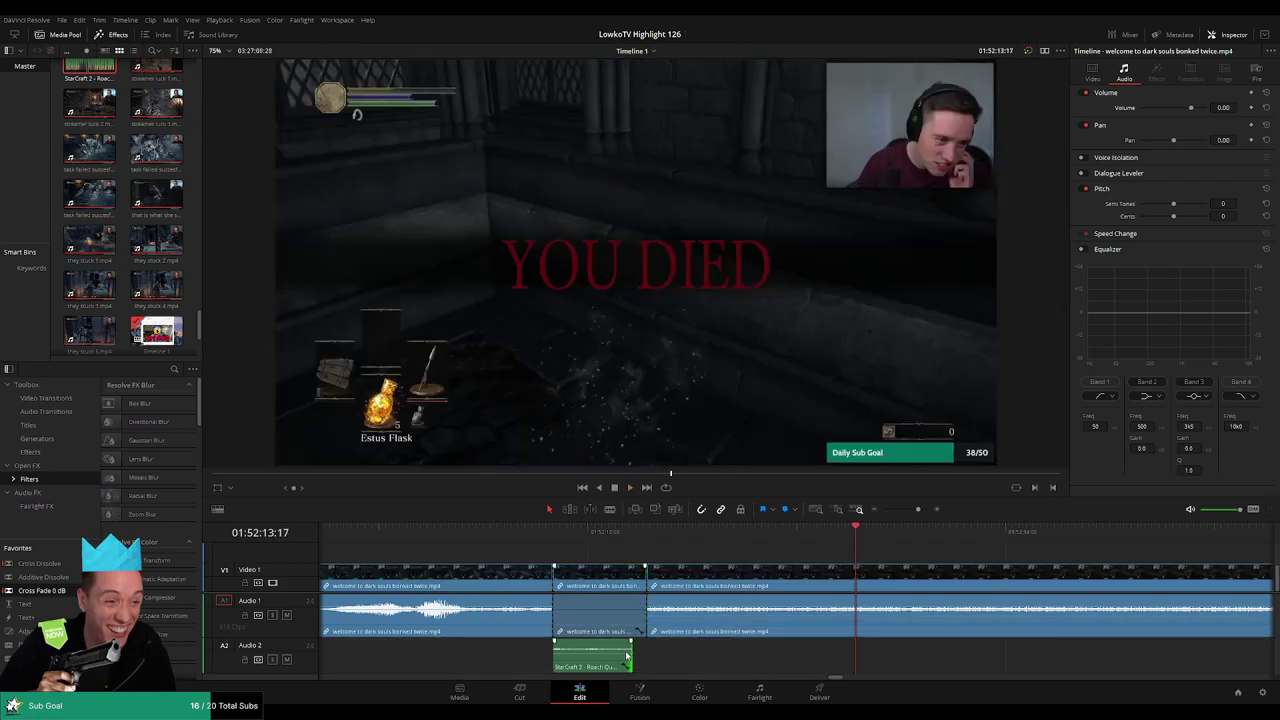
left_click_drag(630, 651, 647, 651)
key("/")
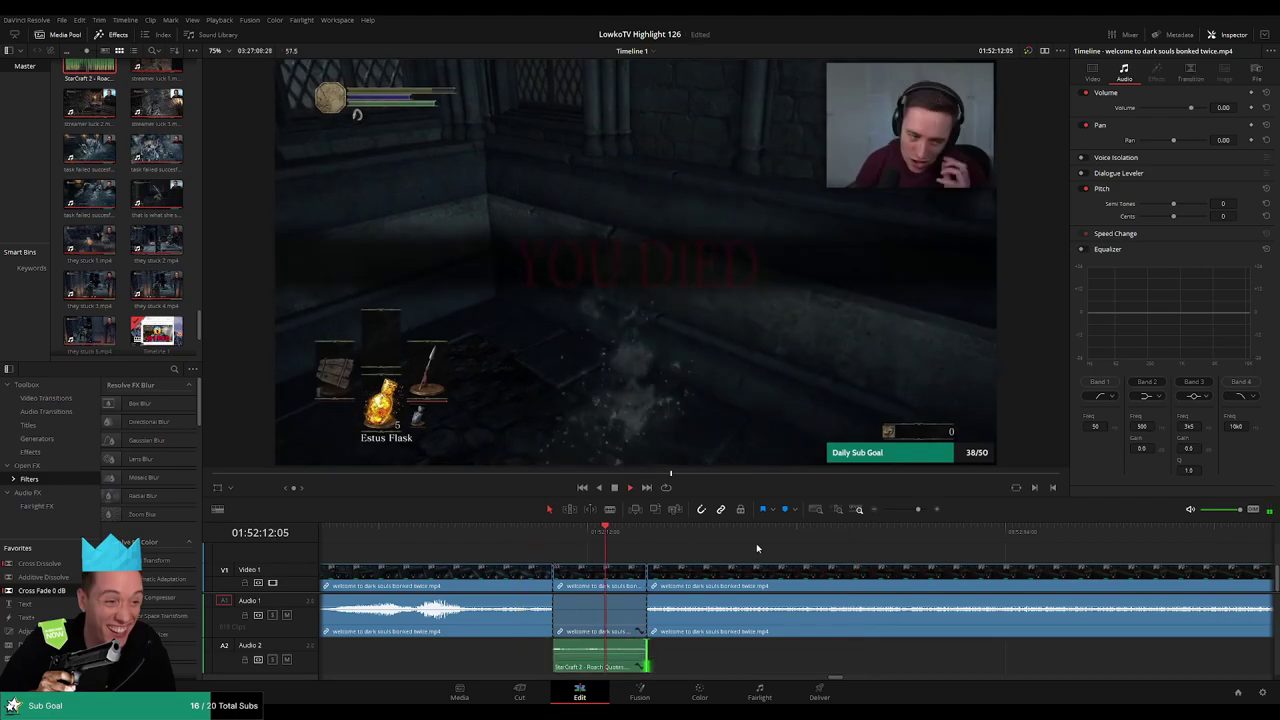
scroll(912, 540, "down", 3)
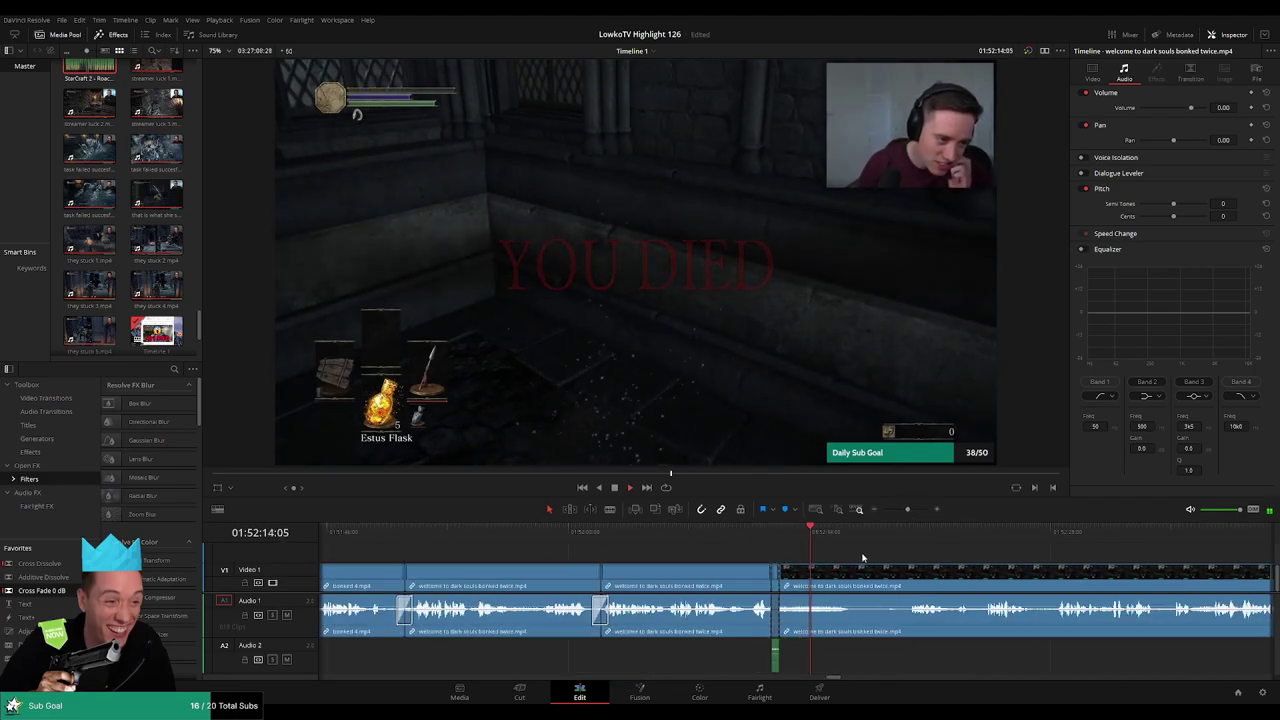
Blade out two dull pieces of the bonked-twice clip and ripple-delete them
scroll(728, 551, "right", 3)
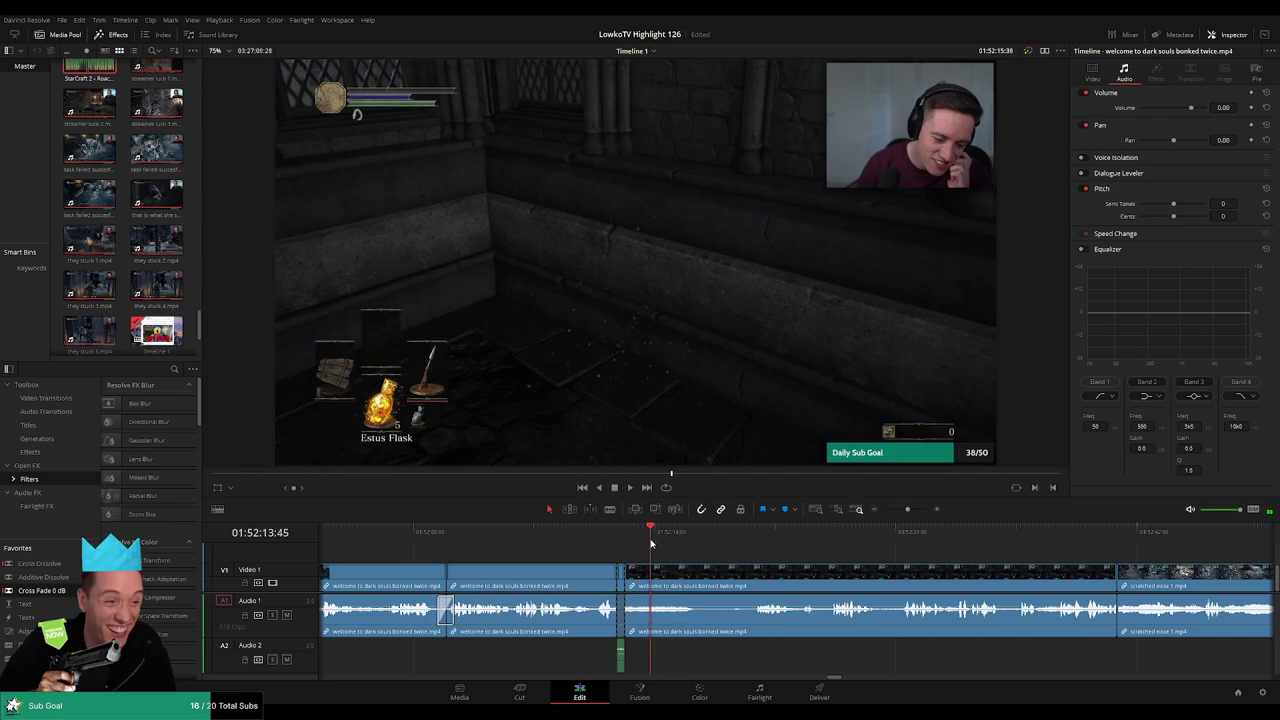
key("ctrl+b")
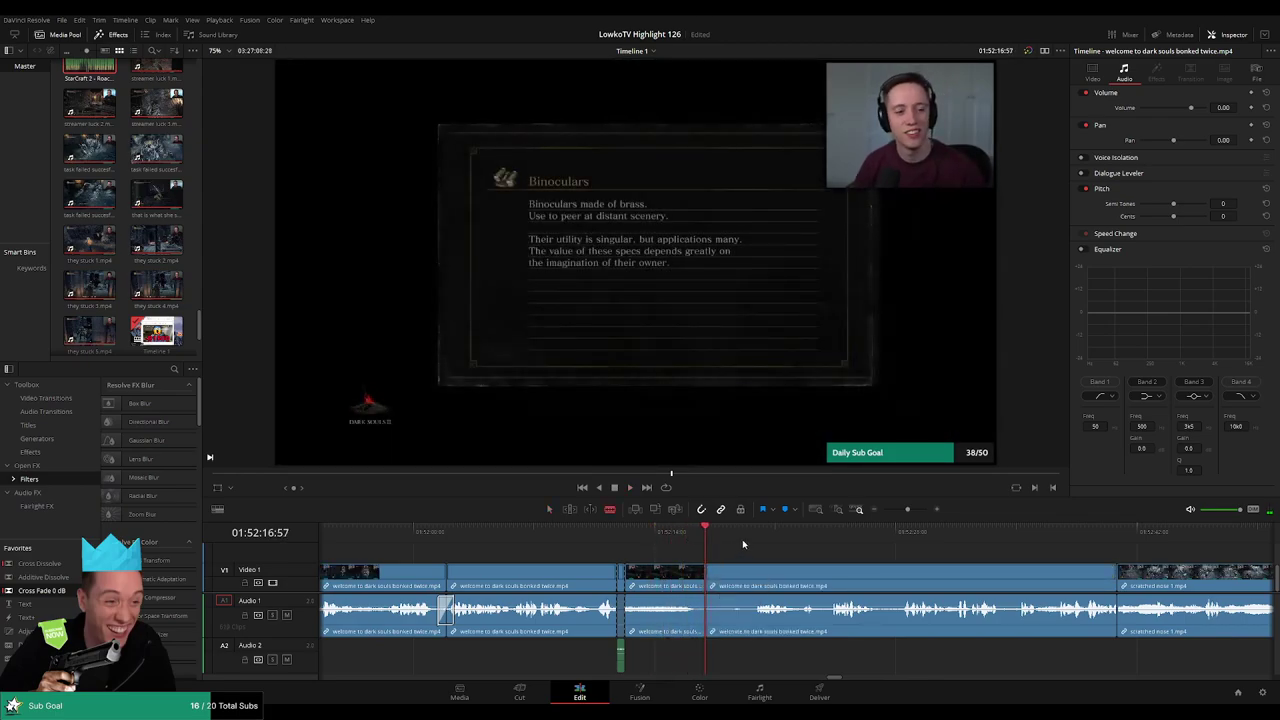
key("ctrl+b")
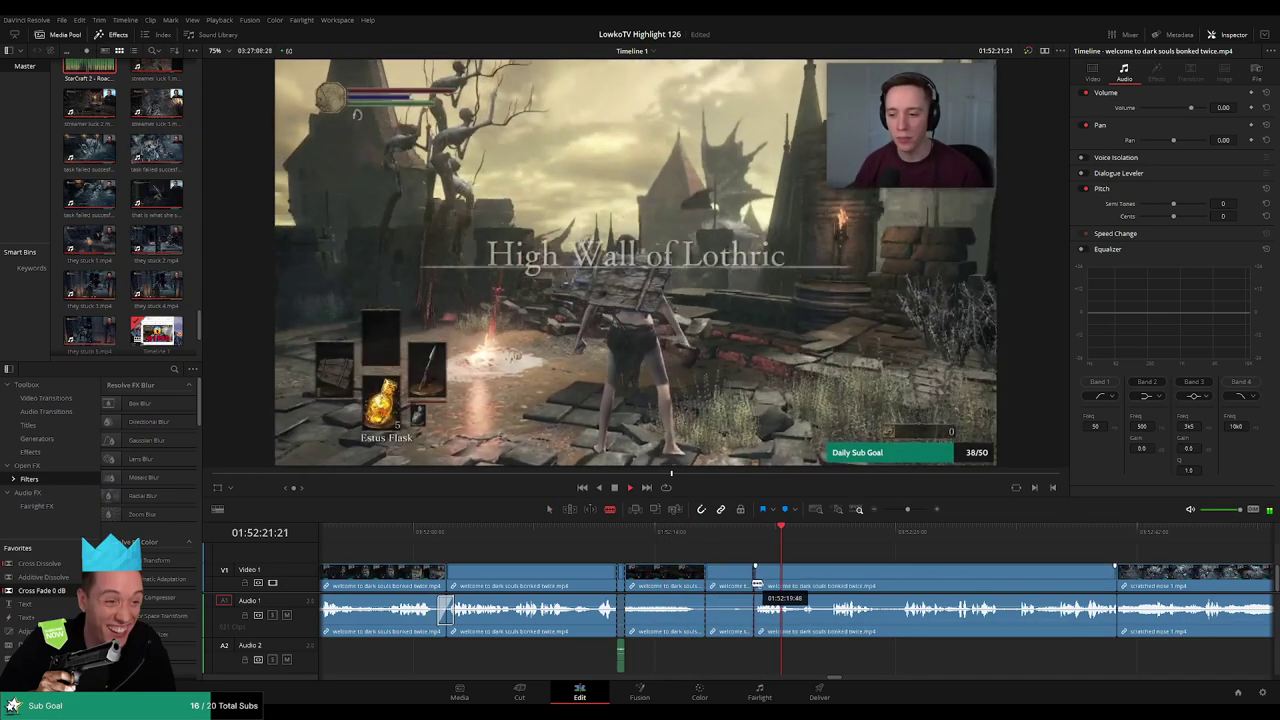
left_click(730, 585)
key("Delete")
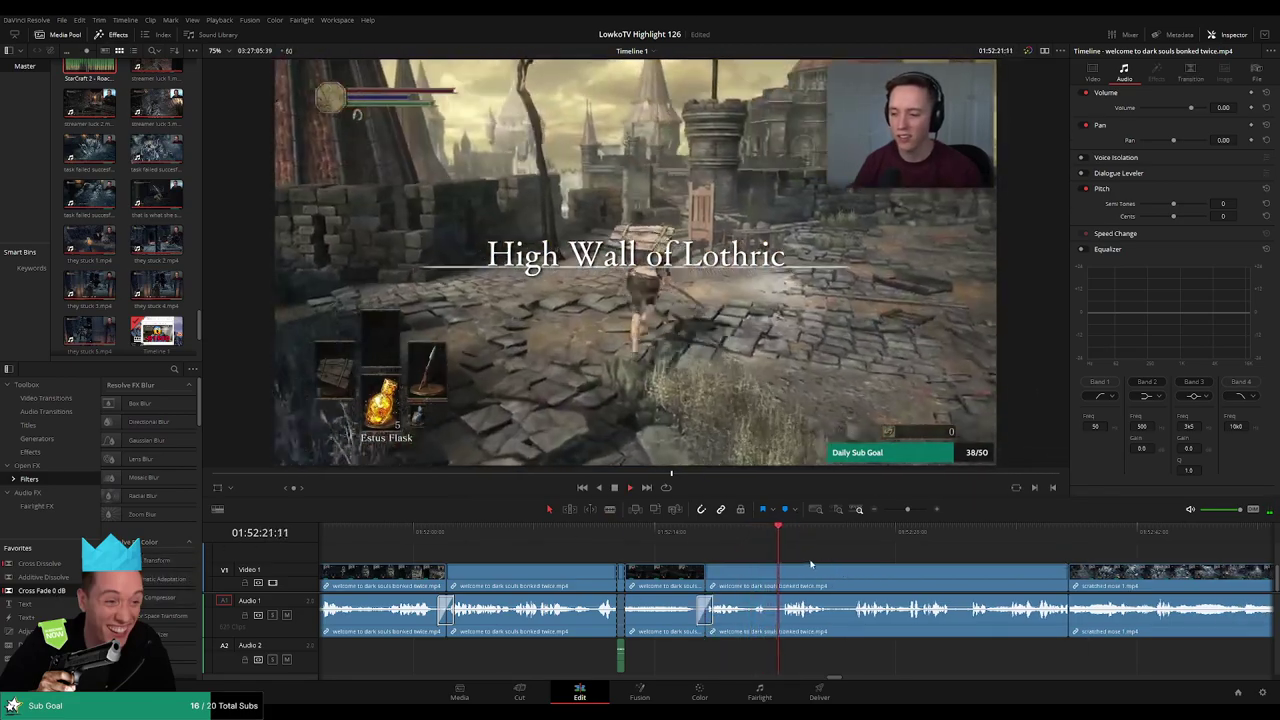
scroll(660, 570, "right", 3)
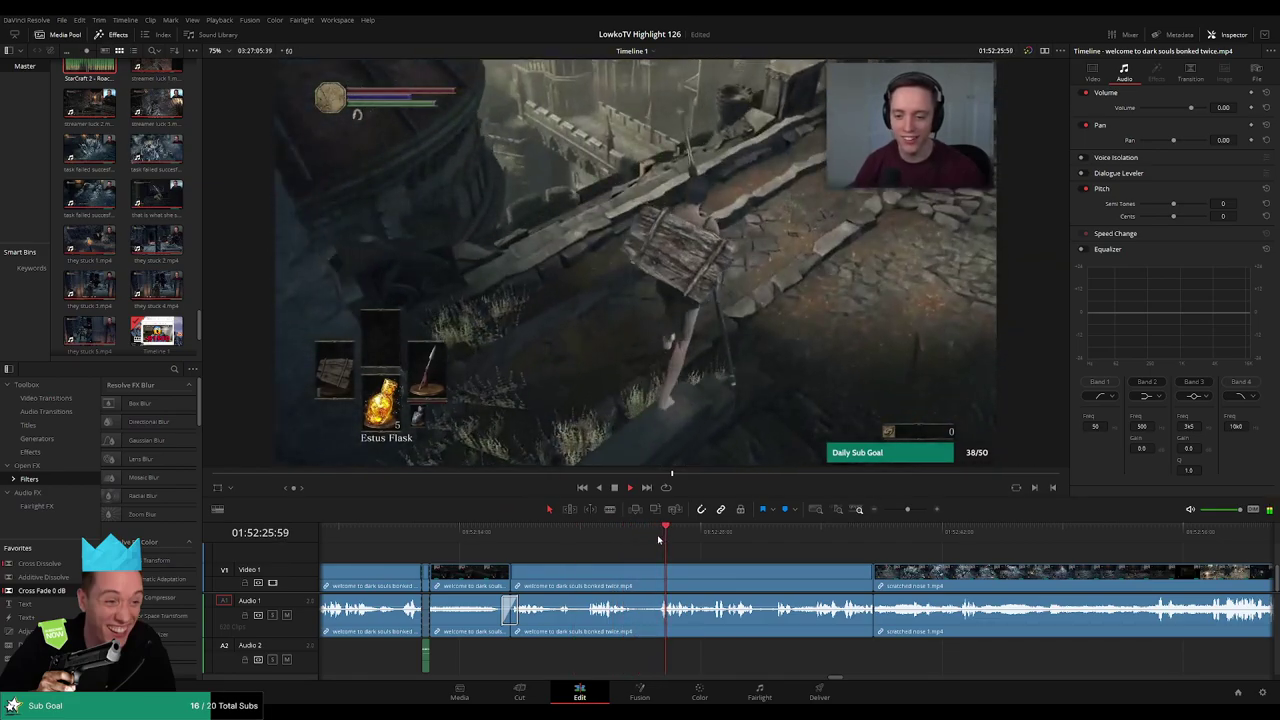
scroll(788, 560, "right", 2)
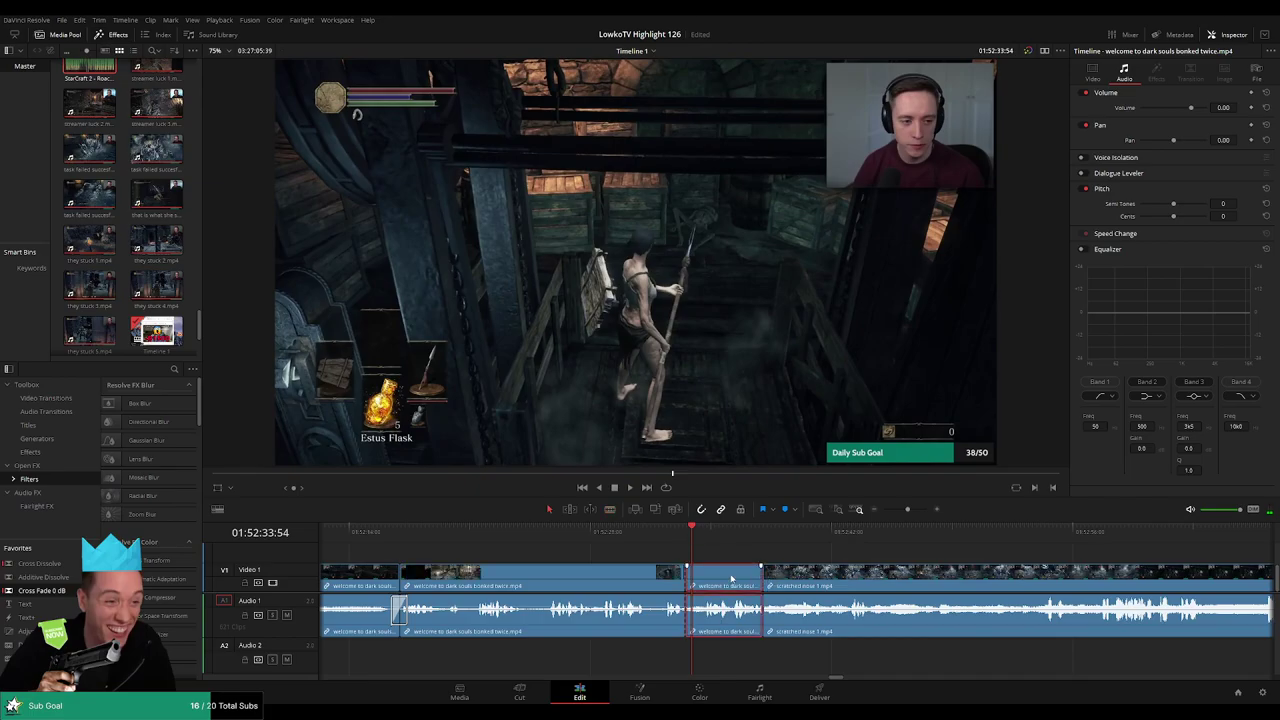
key("Delete")
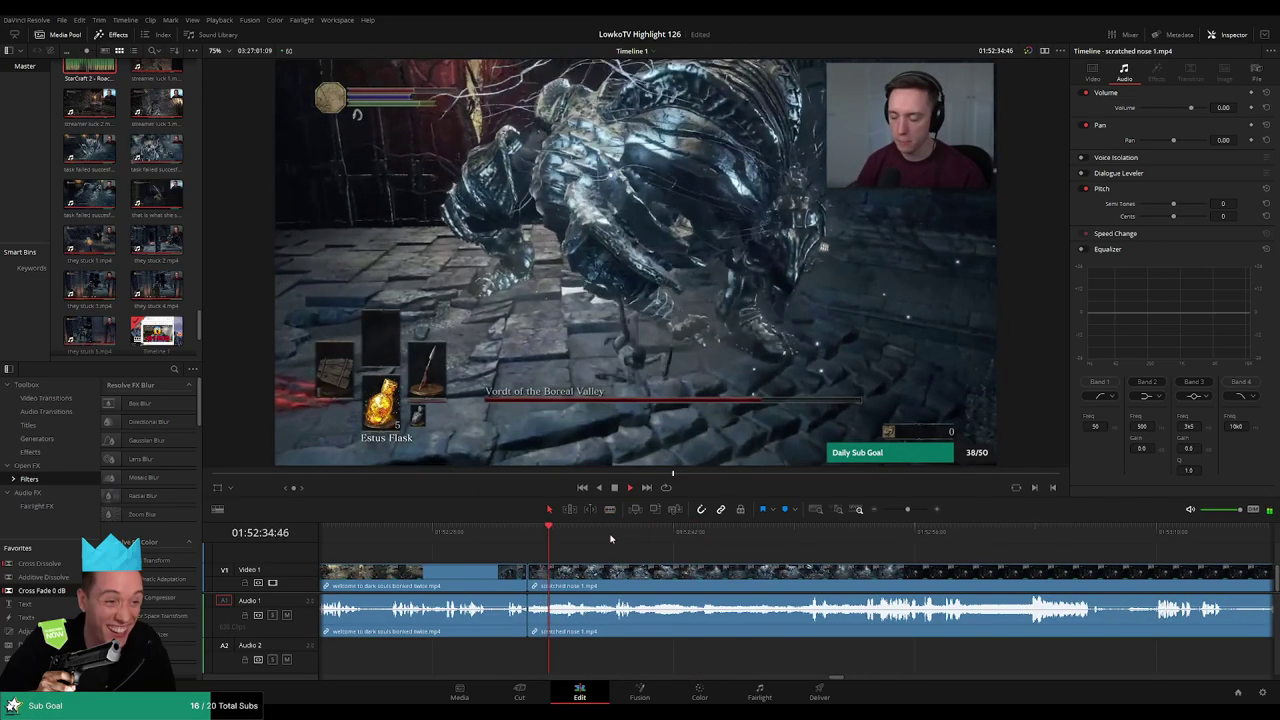
Cut an unwanted stretch out of the Vordt boss fight and close the gap
left_click(611, 539)
left_click(788, 536)
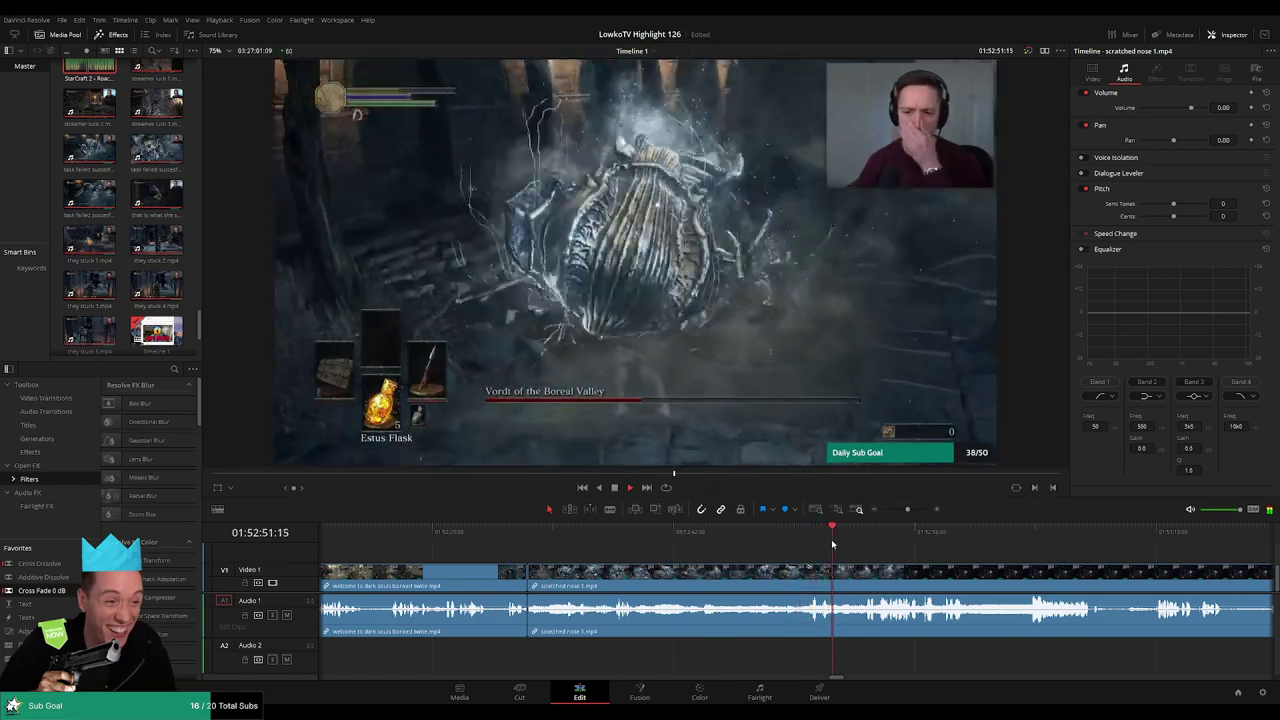
left_click(740, 535)
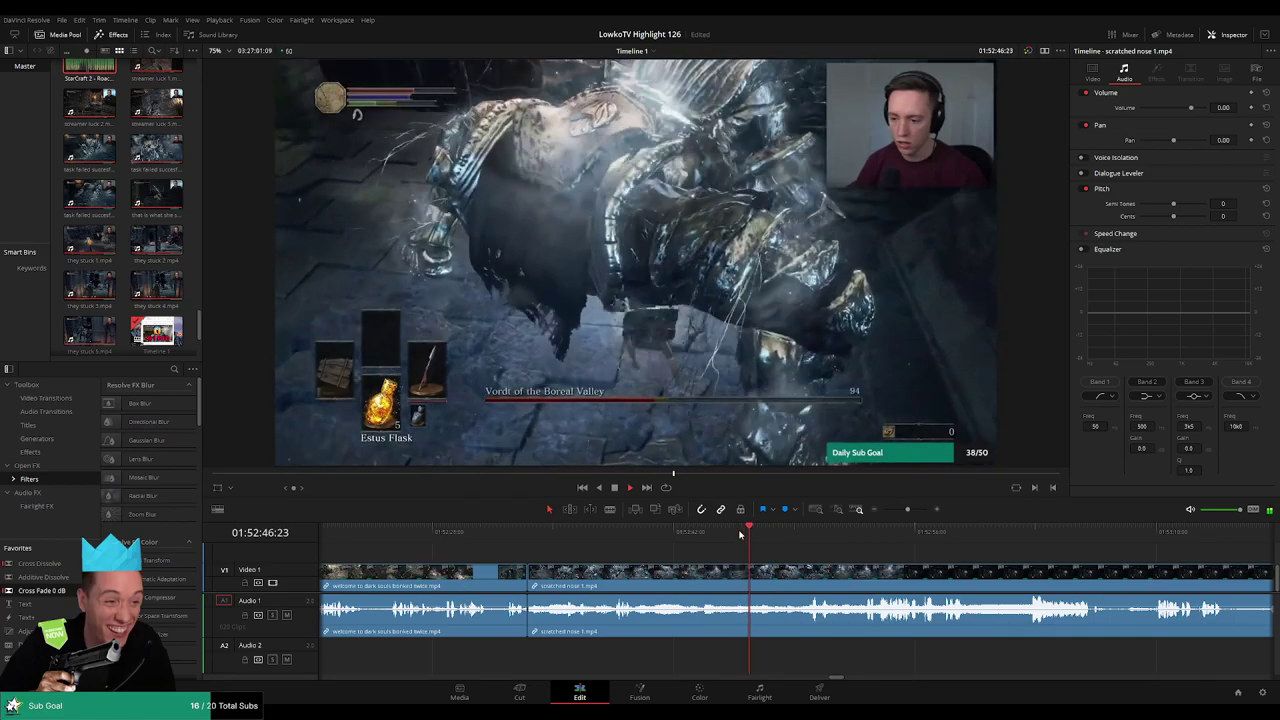
left_click(714, 533)
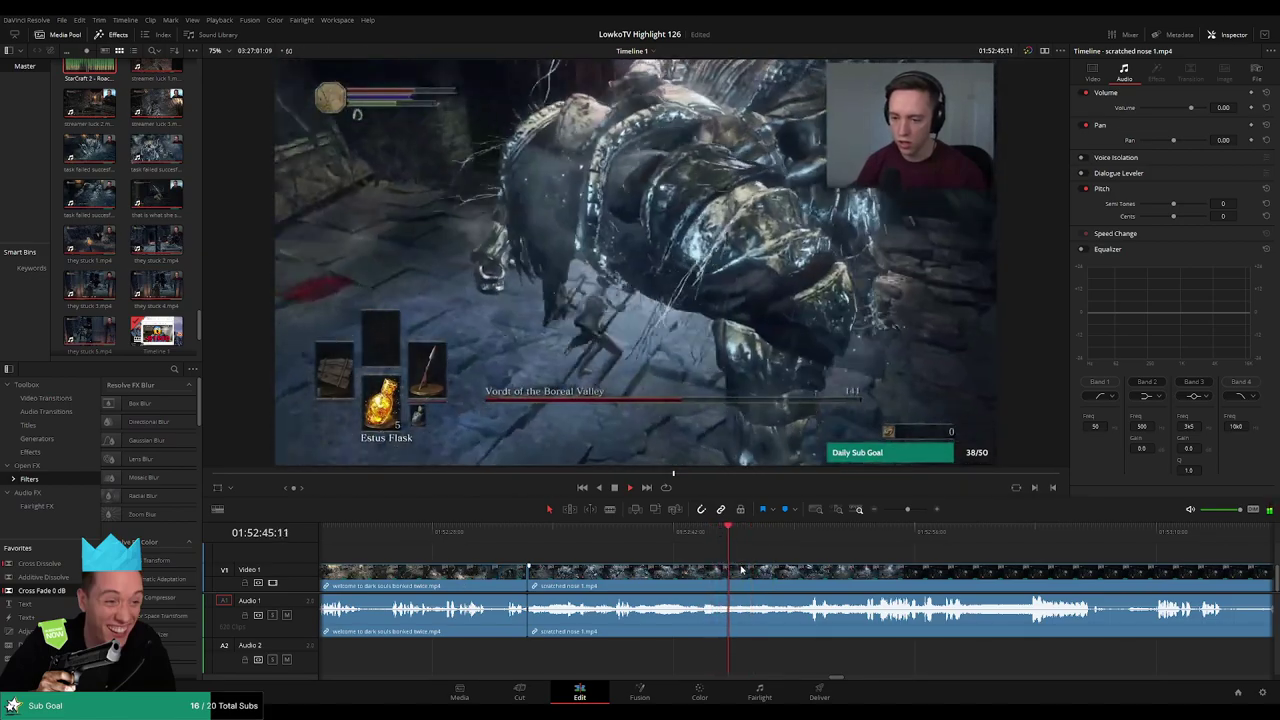
key("ctrl+b")
left_click(630, 572)
key("Delete")
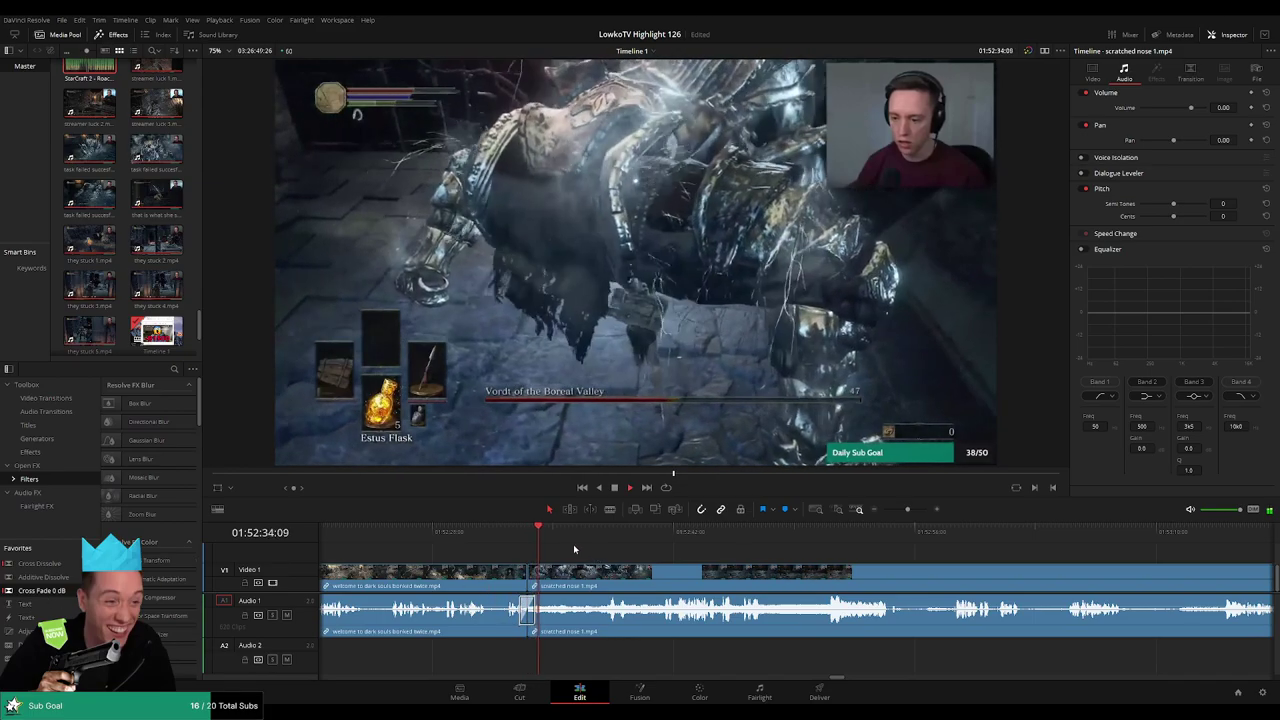
Split scratched nose 1.mp4 near the boss kill at about 01:52:39
left_click(605, 540)
key("b")
left_click(622, 574)
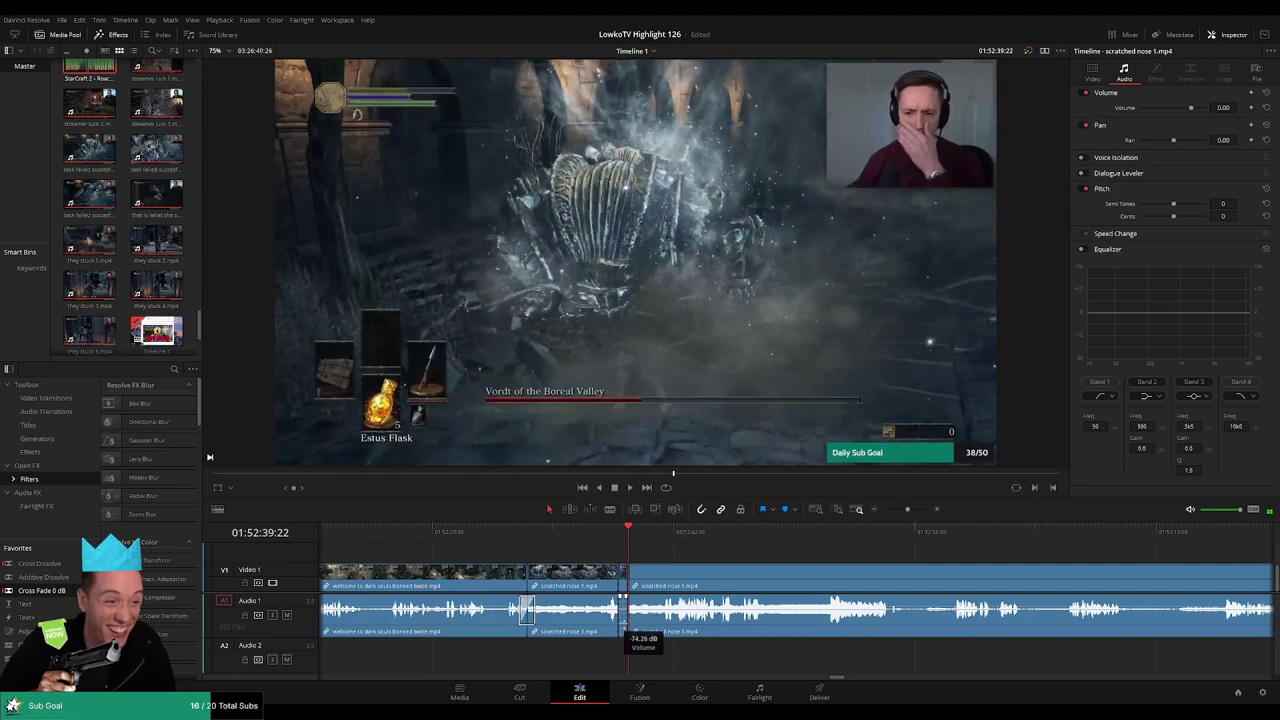
Drop a sound clip from the Media Pool onto Audio 2 near the cut and play it back
left_click(166, 90)
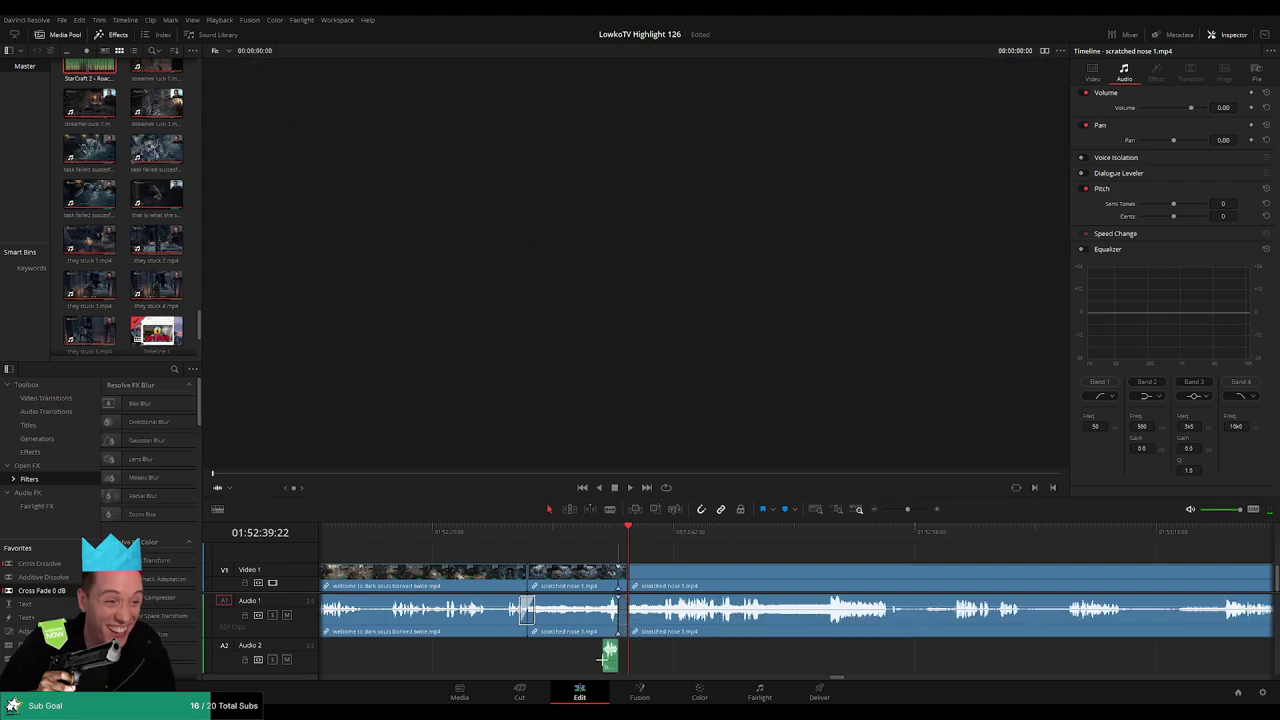
mouse_move(616, 664)
left_mouse_down()
mouse_move(800, 668)
mouse_move(782, 660)
left_mouse_up()
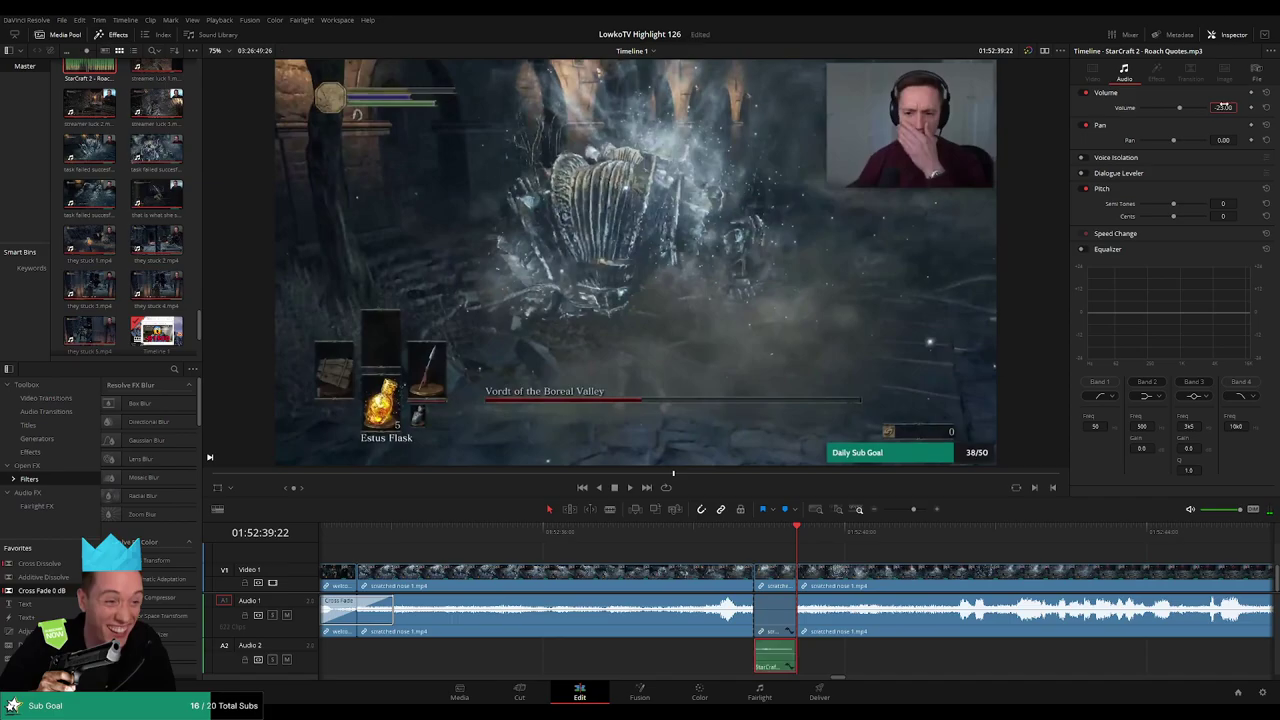
key("space")
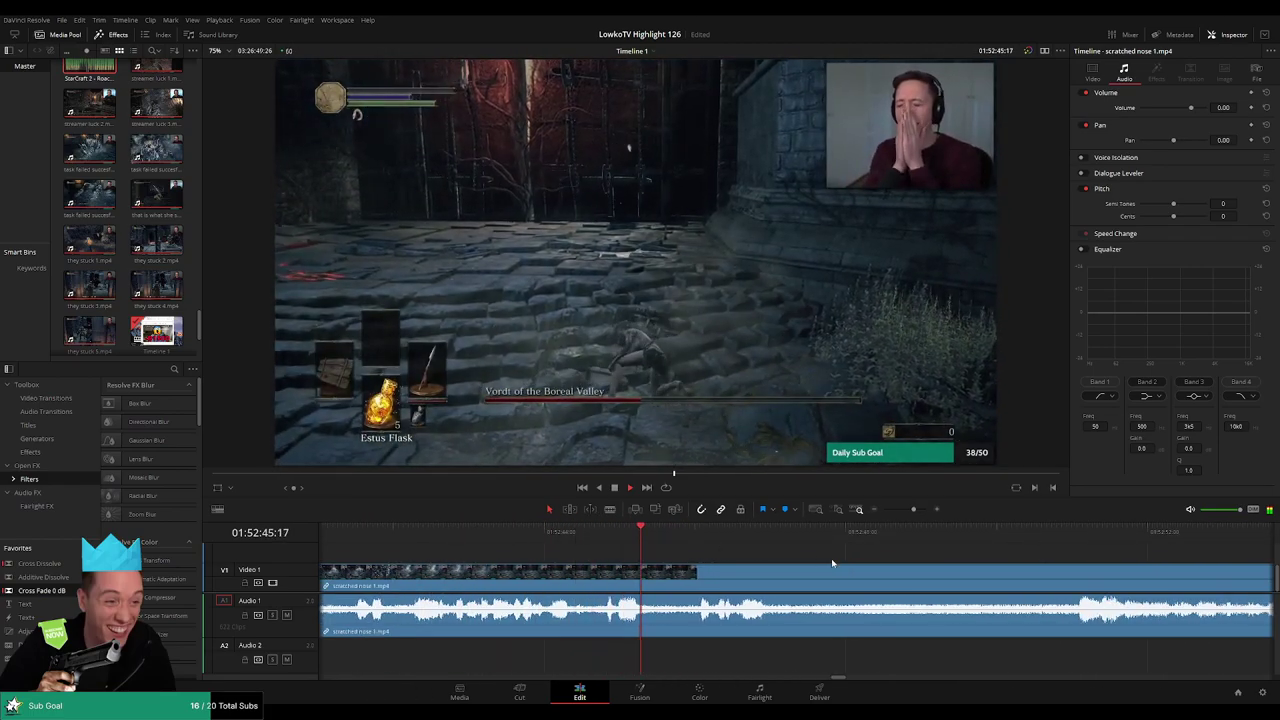
Split scratched nose 1 at the moment and place StarCraft 2 Roach Quotes beneath it on Audio 2
left_click(584, 532)
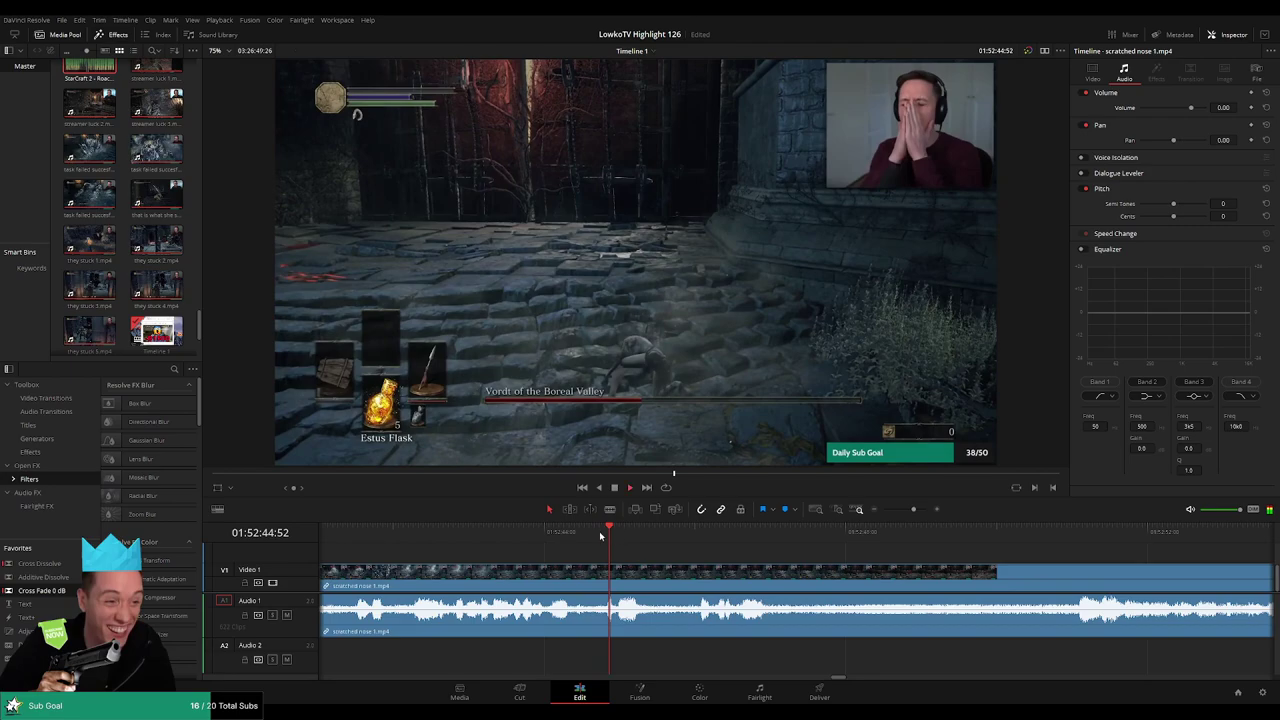
left_click(582, 532)
key("b")
left_click(607, 568)
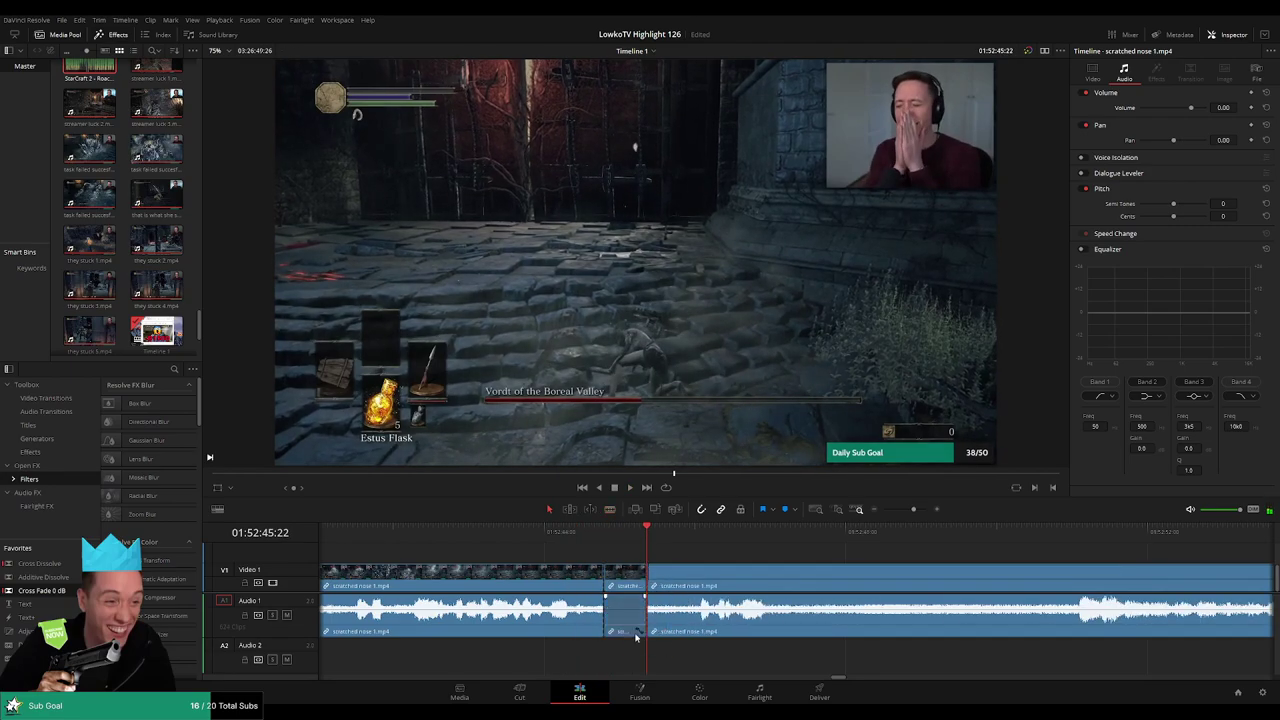
left_click(118, 233)
mouse_move(138, 80)
left_mouse_down()
mouse_move(605, 665)
mouse_move(637, 667)
left_mouse_up()
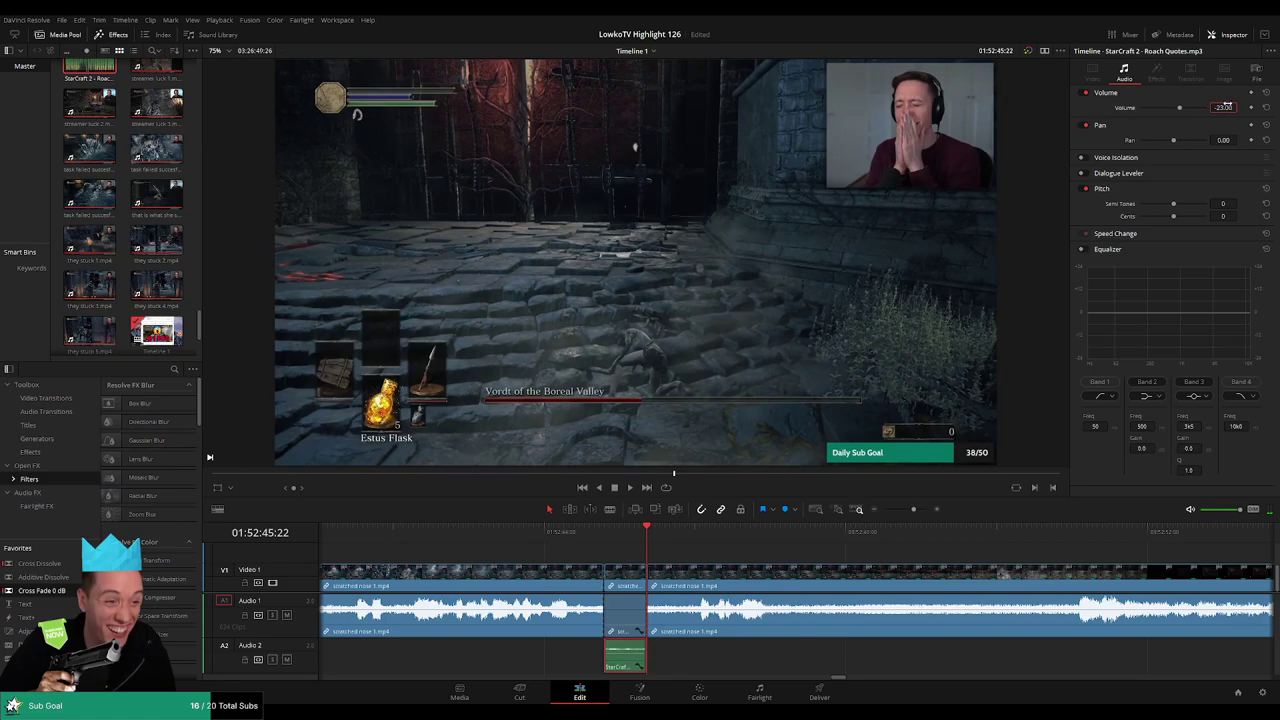
key("space")
left_click(798, 550)
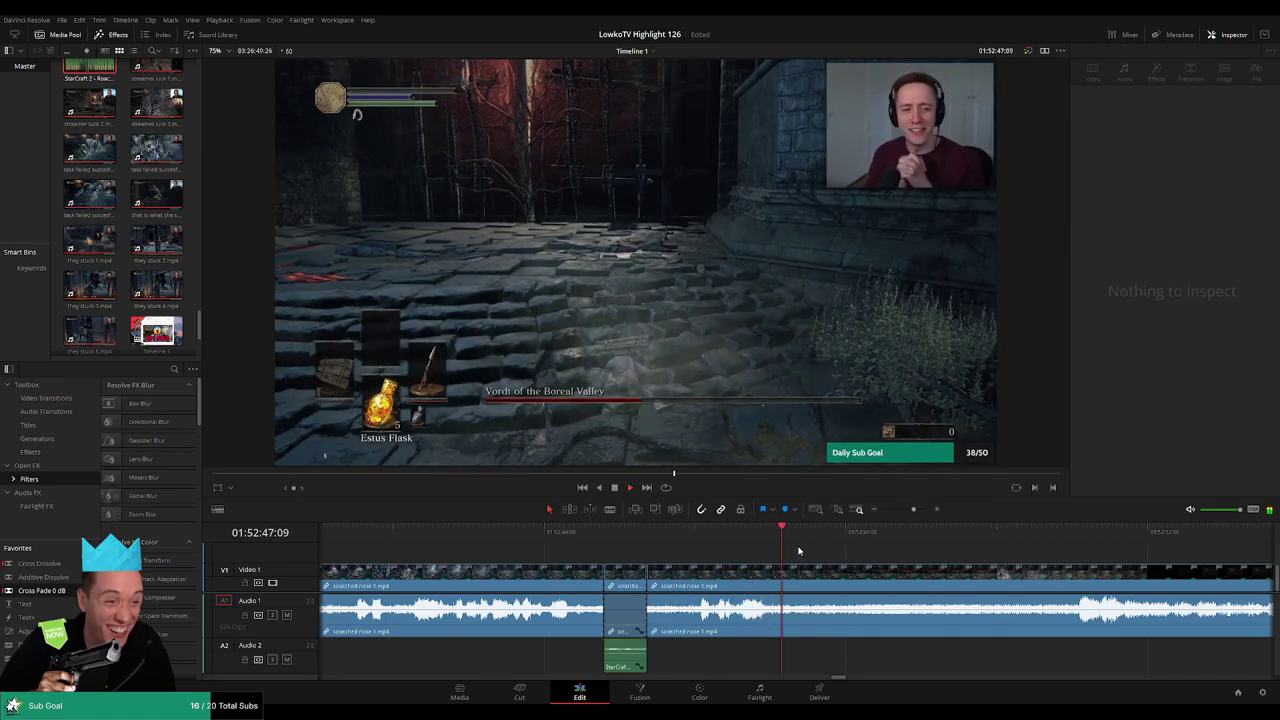
left_click(1040, 572)
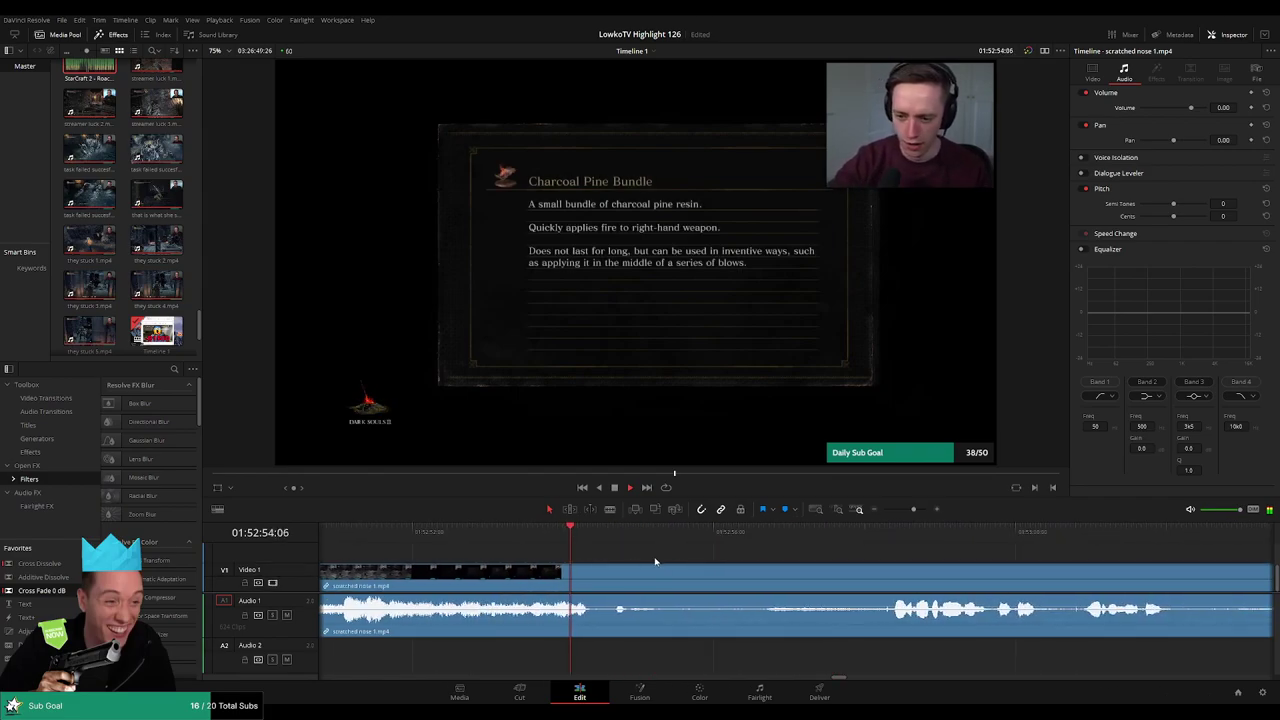
Blade both ends of the Charcoal Pine Bundle item screen and ripple-delete it
key("b")
left_click(613, 580)
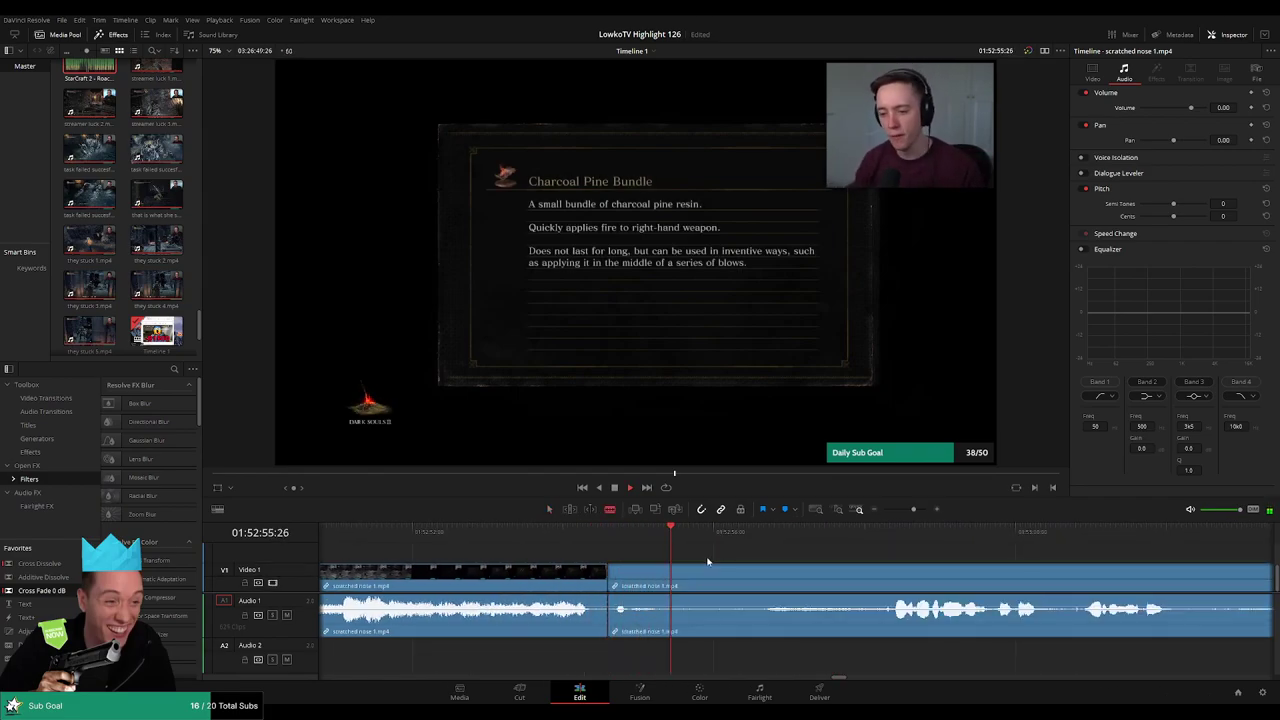
left_click(886, 578)
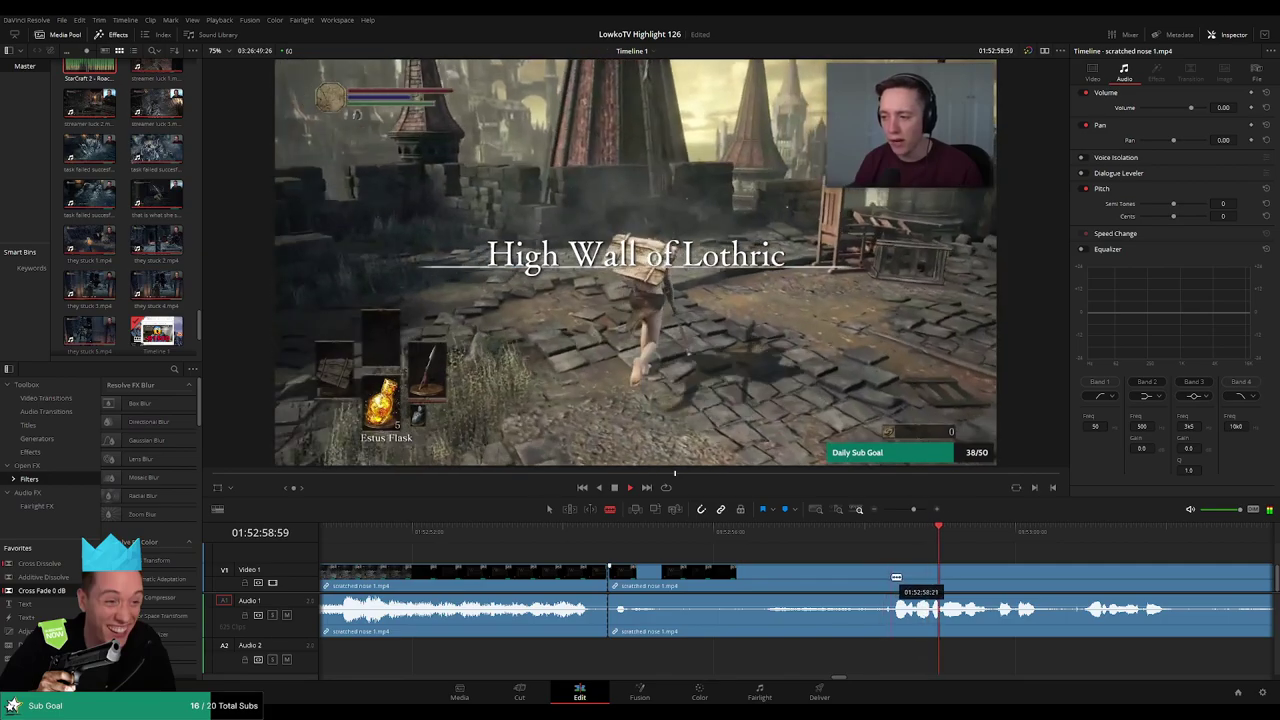
key("a")
left_click(818, 577)
key("Delete")
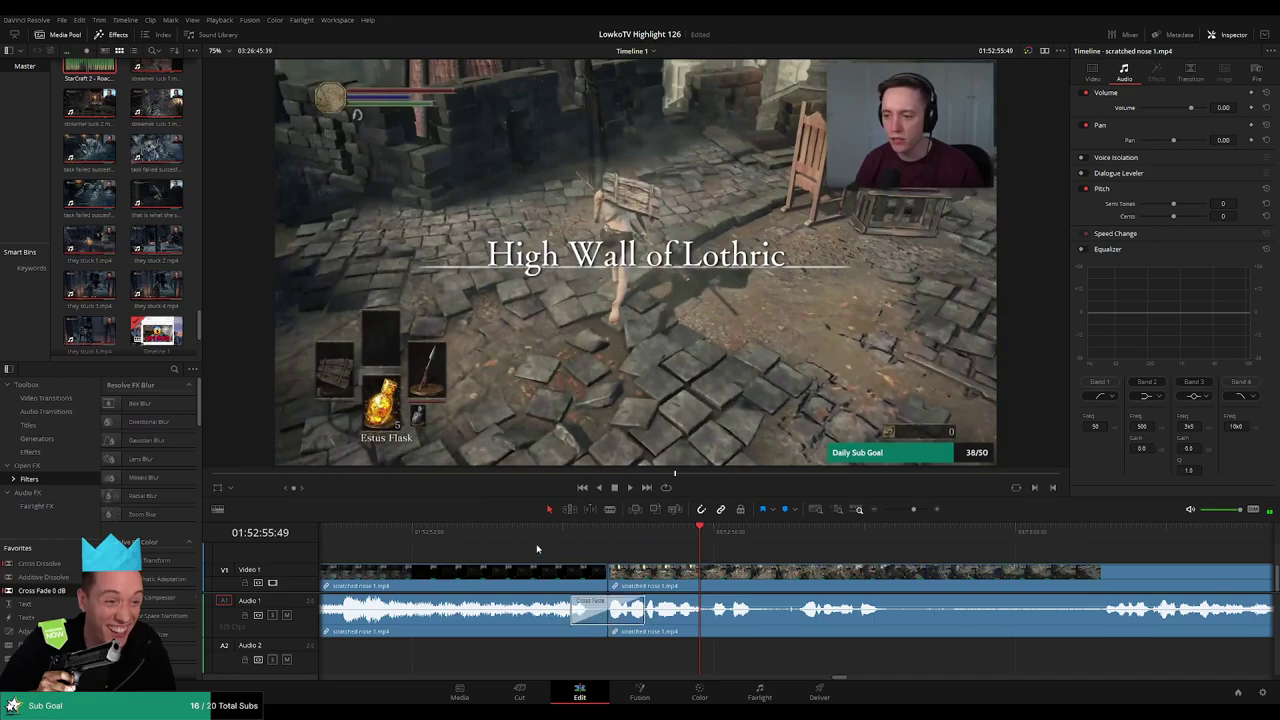
Review the cut, remove another dead piece, and blade the clip at the next dull point
key("space")
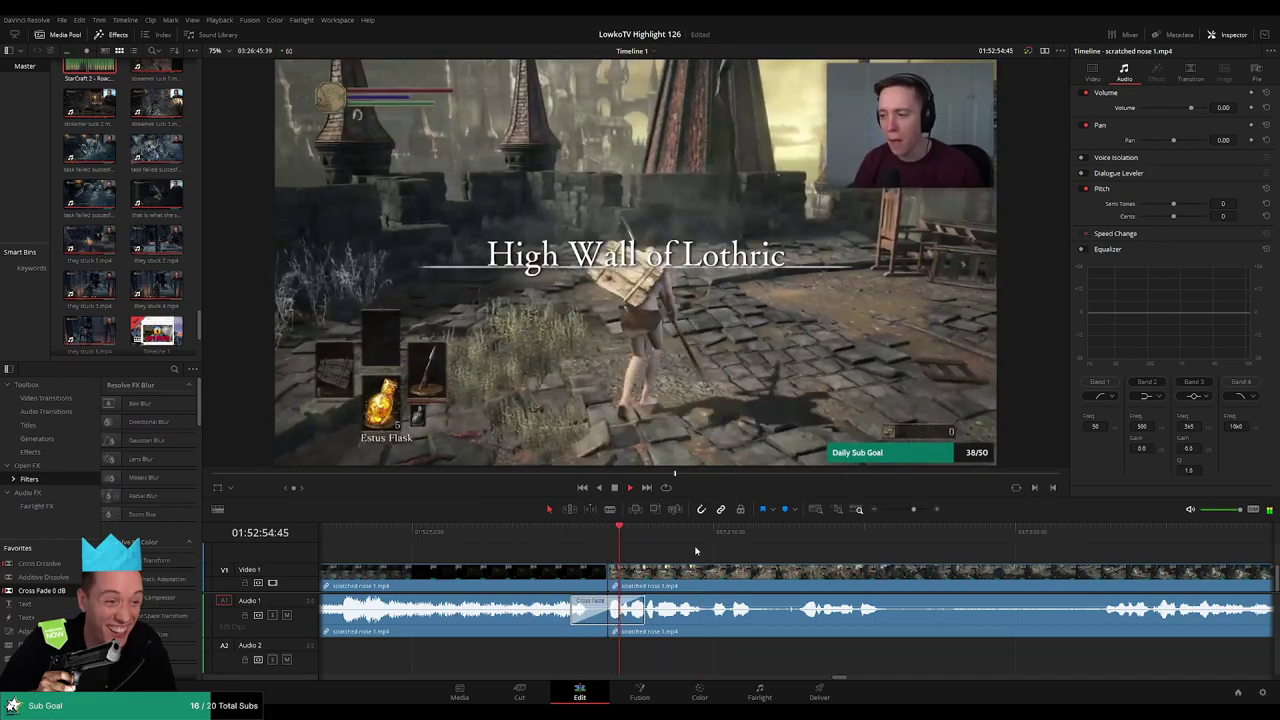
key("Delete")
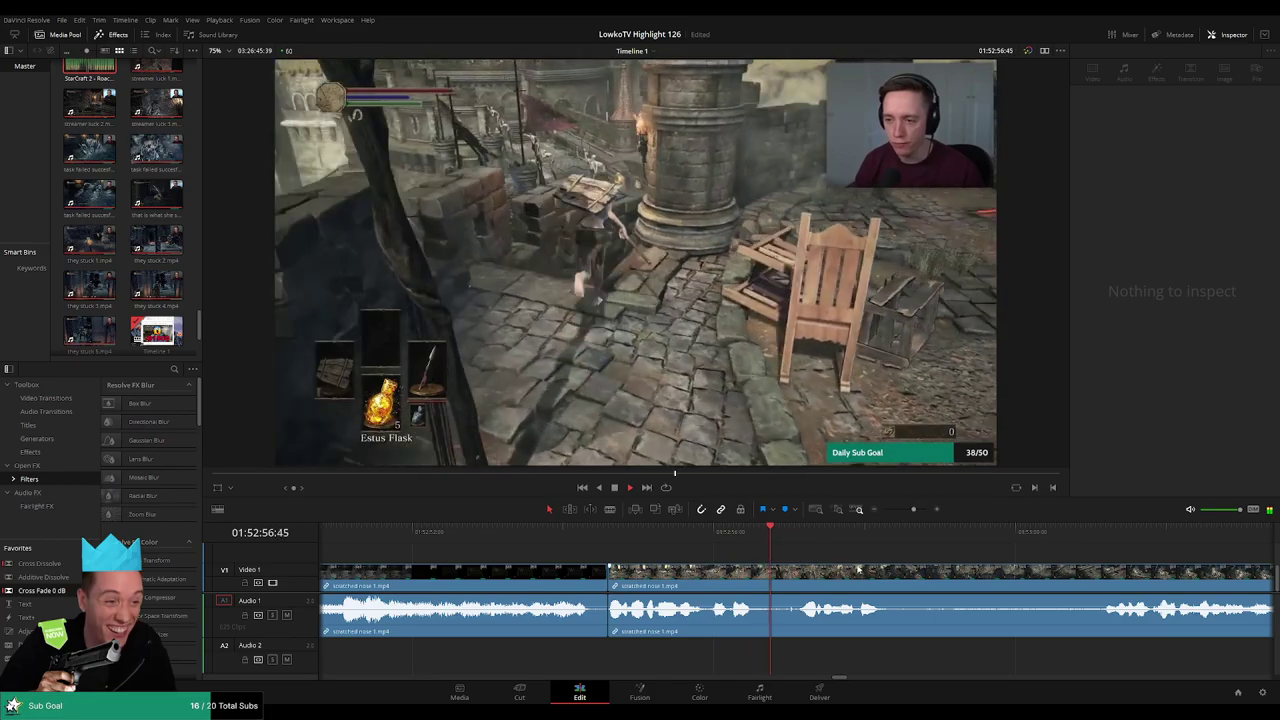
scroll(646, 557, "right", 3)
key("b")
left_click(624, 572)
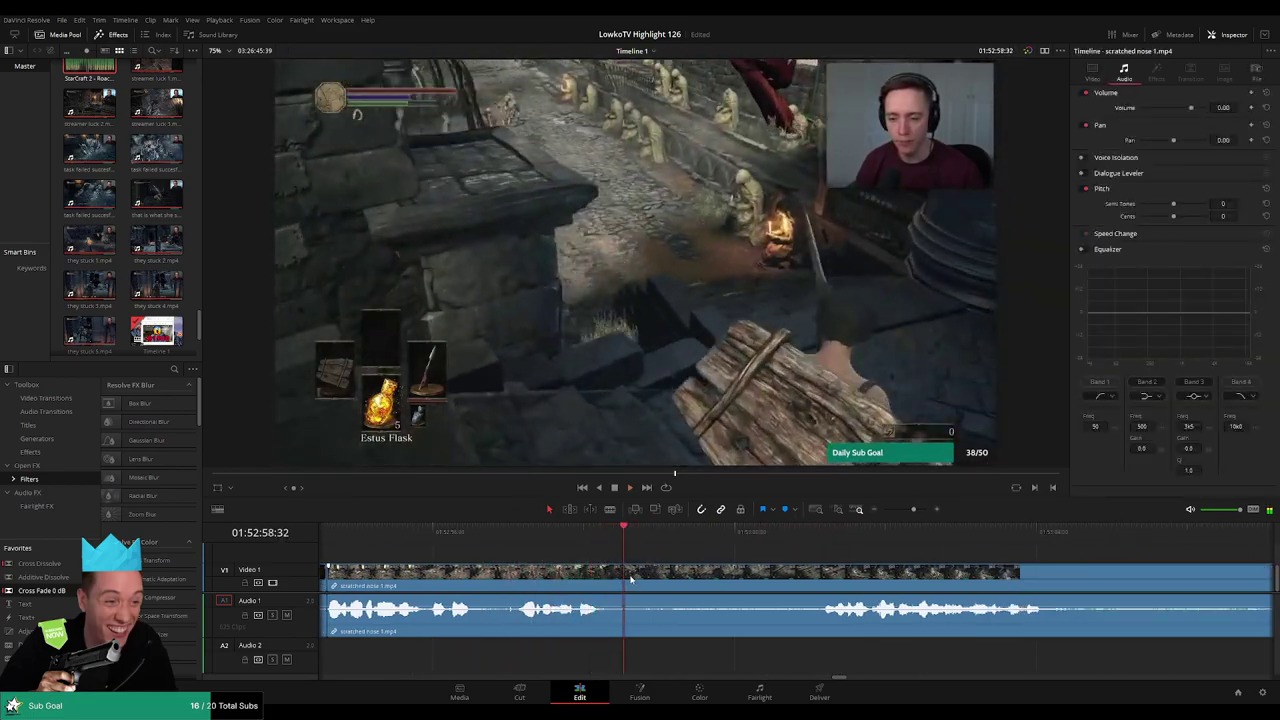
key("a")
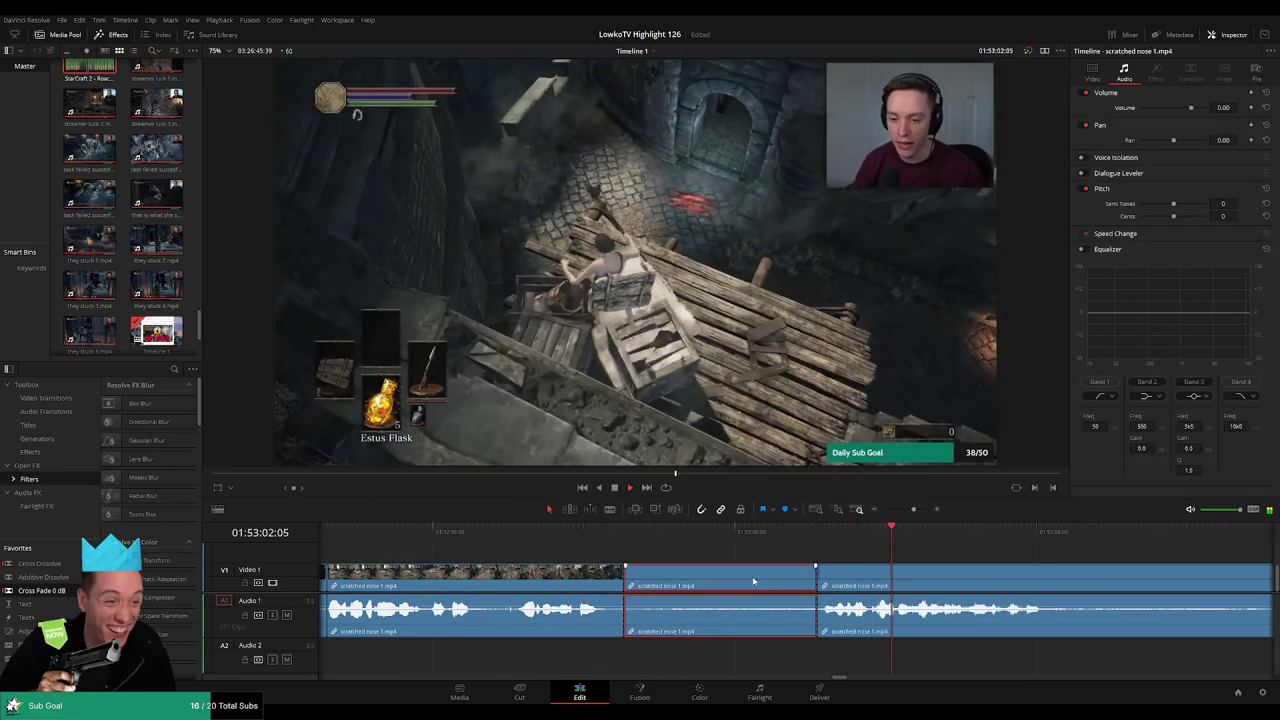
Add a Cross Fade to the Audio 1 join and blade the clip at further points
left_click(805, 530)
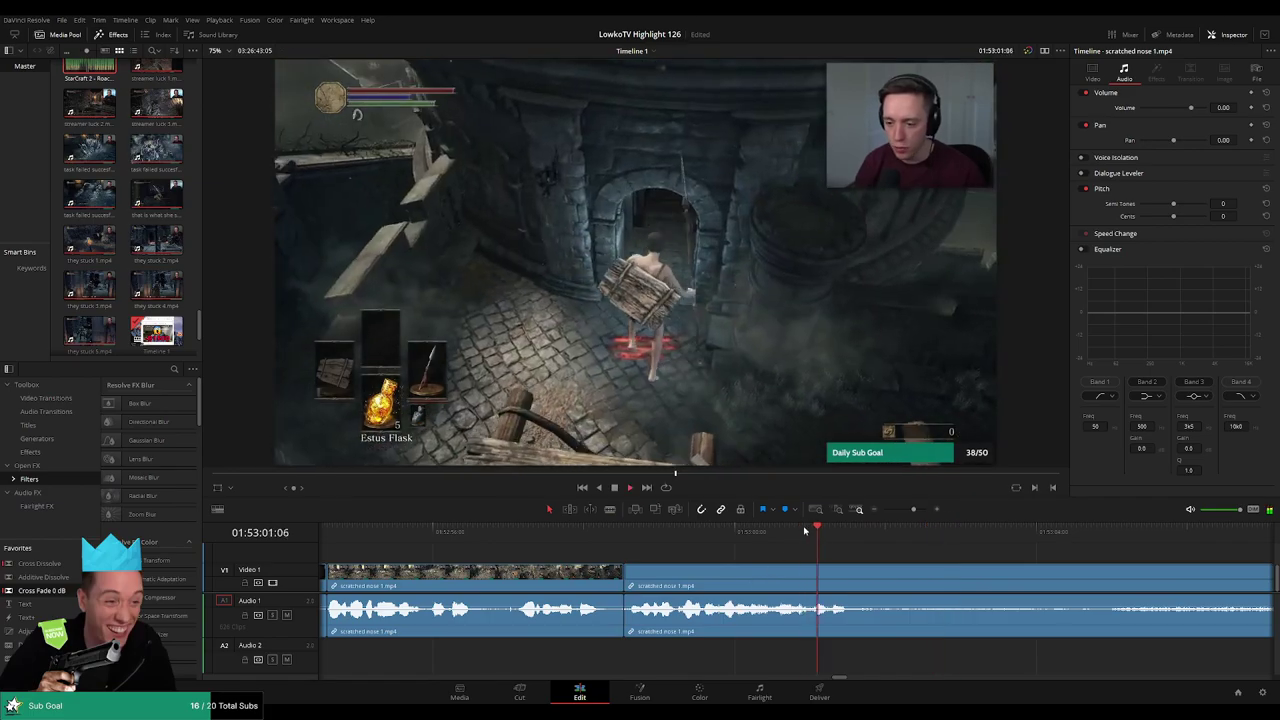
left_click(714, 530)
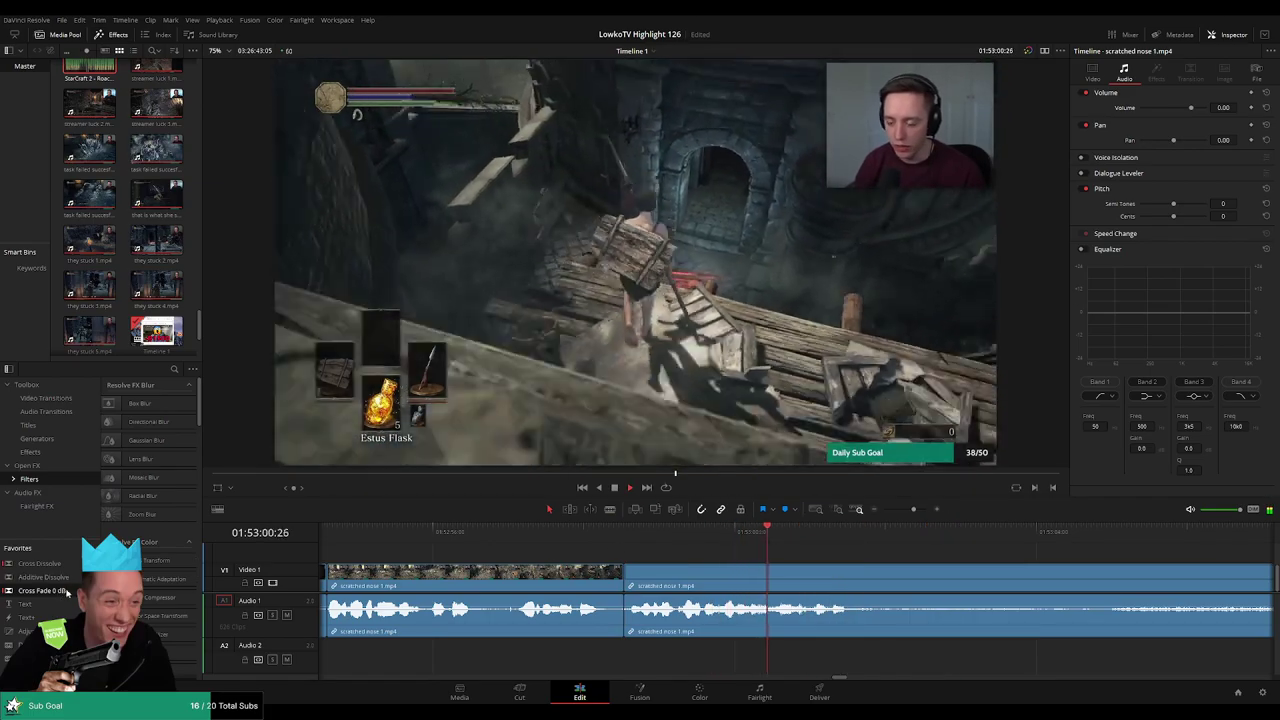
left_click_drag(73, 590, 624, 610)
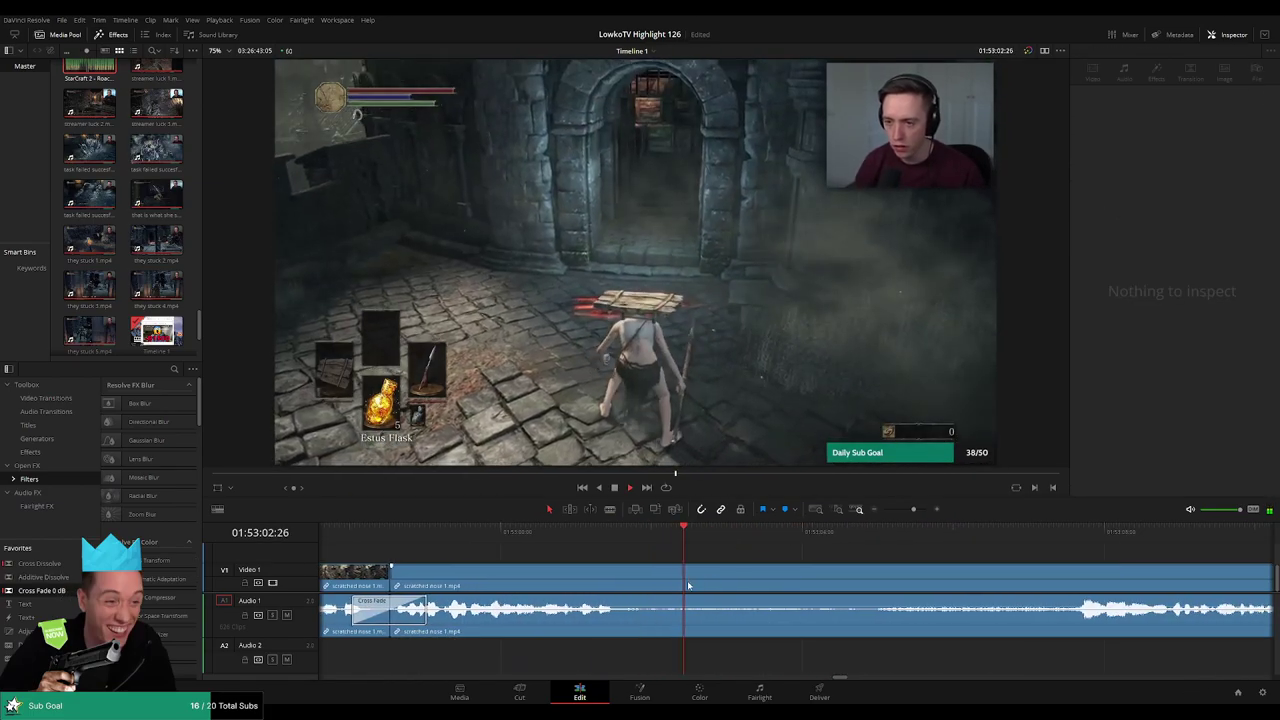
key("b")
left_click(688, 585)
left_click(1071, 530)
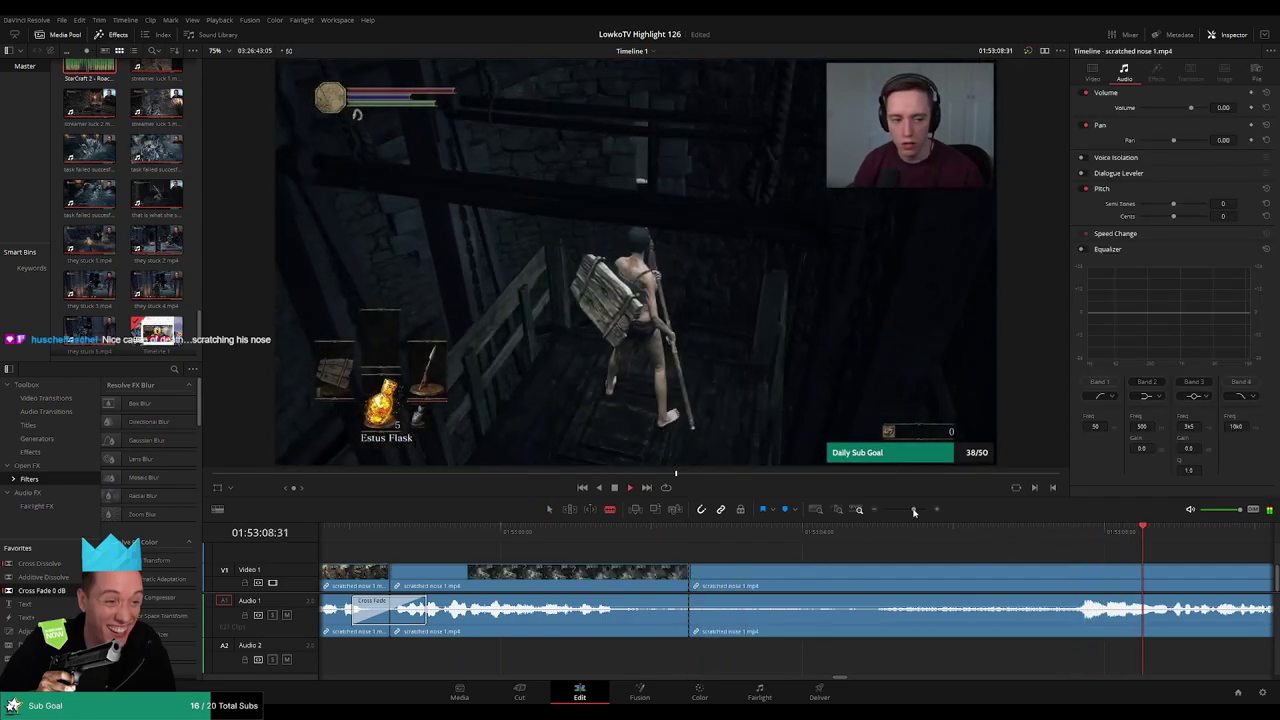
Zoom the timeline out and ripple-delete the leftover end of scratched nose 1
left_click_drag(913, 510, 908, 544)
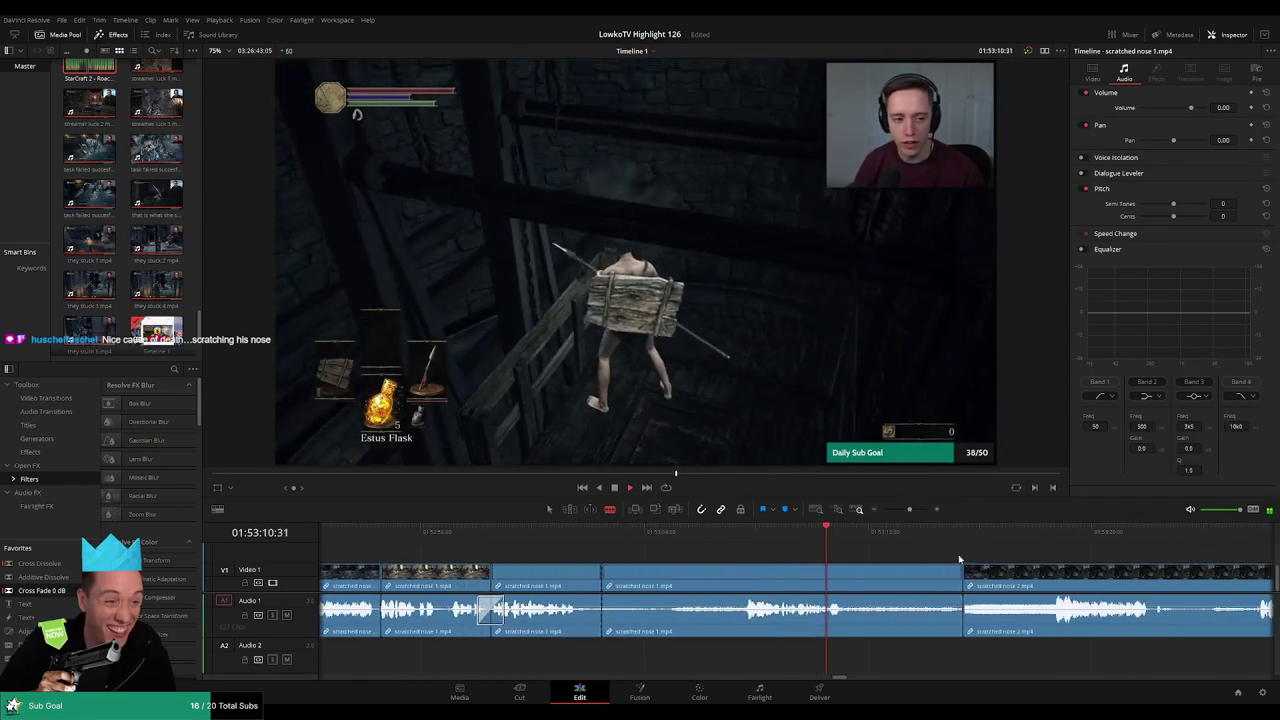
left_click_drag(878, 581, 866, 581)
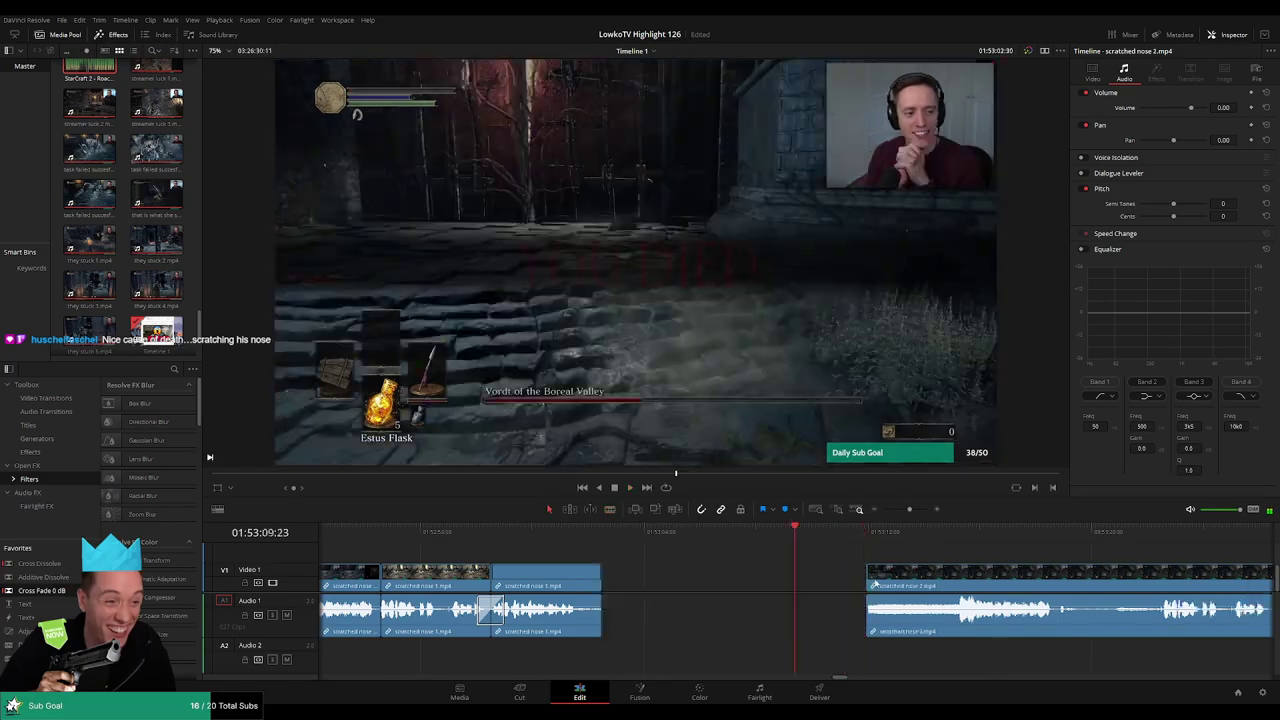
key("Delete")
Split scratched nose 2 at its dull stretch and ripple-delete the unwanted piece
left_click(1077, 531)
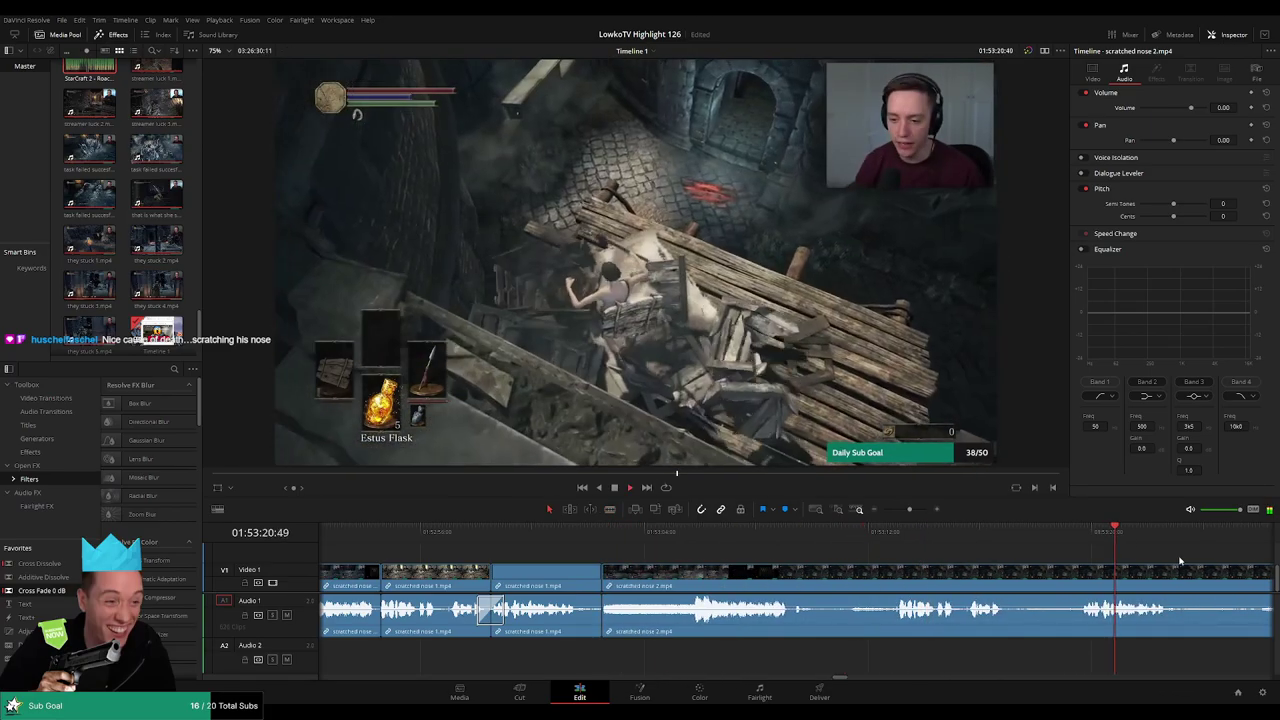
left_click(1095, 531)
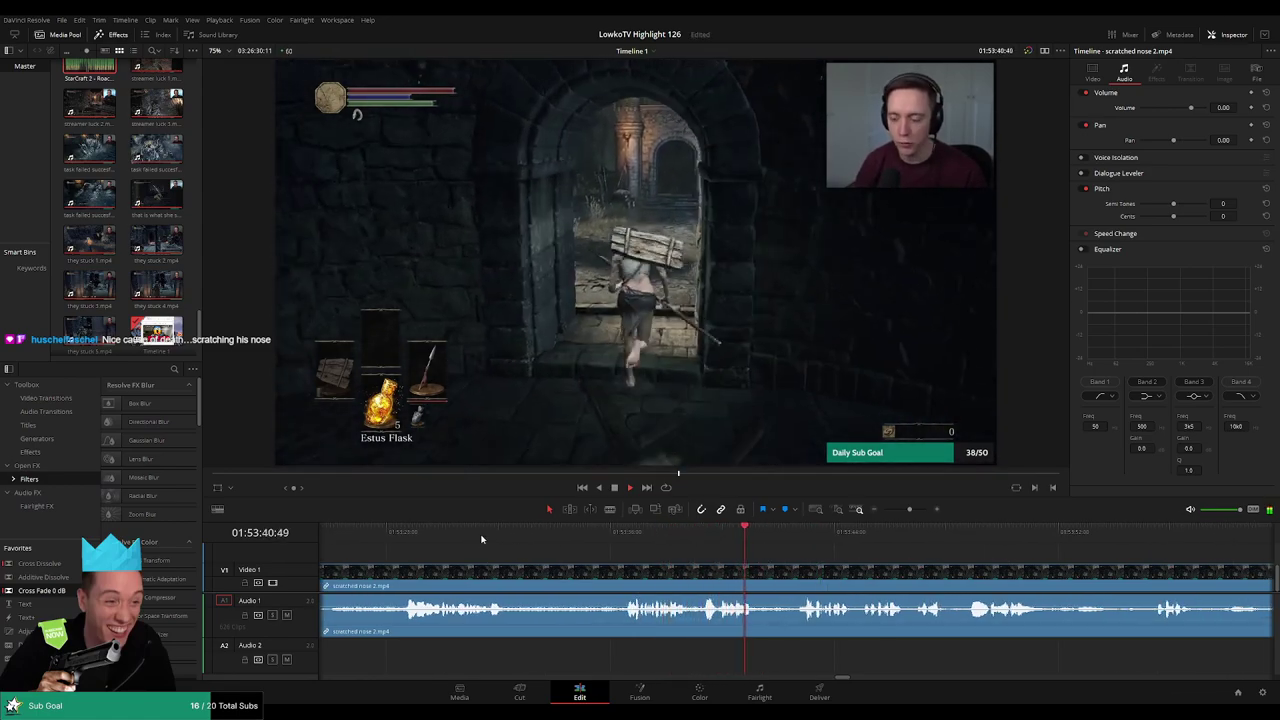
left_click(803, 541)
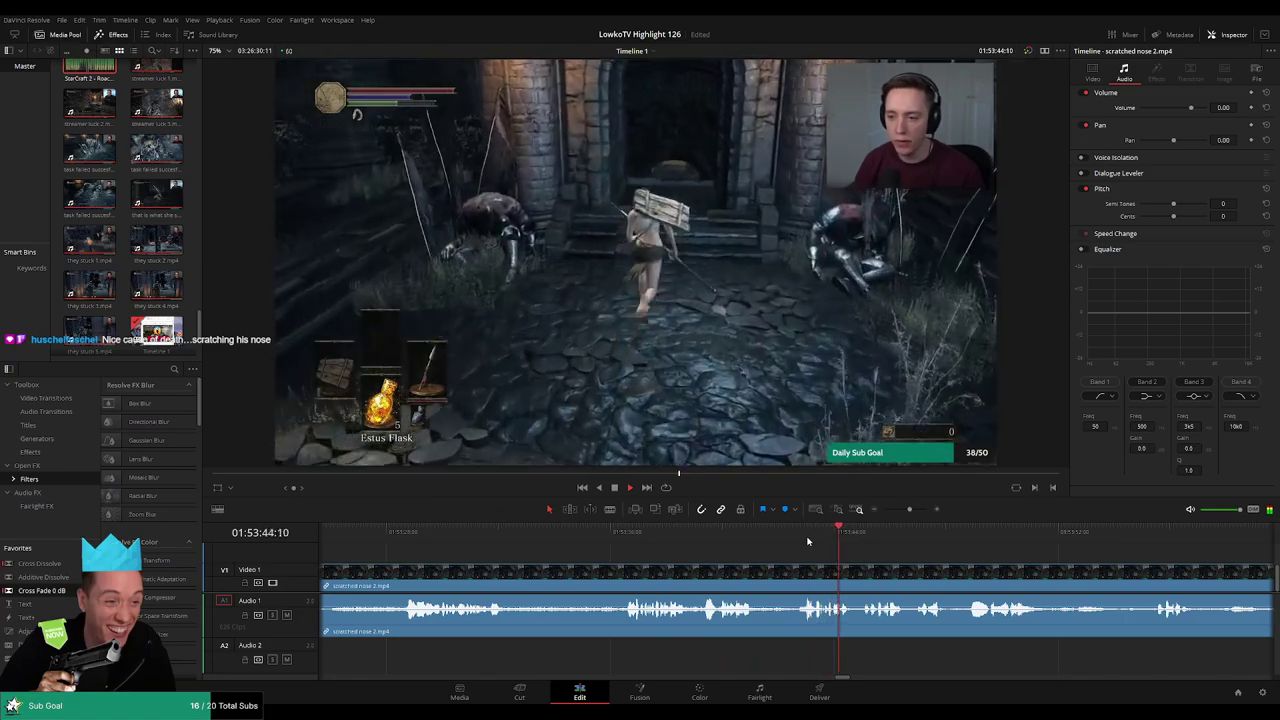
key("b")
scroll(631, 575, "down", 3)
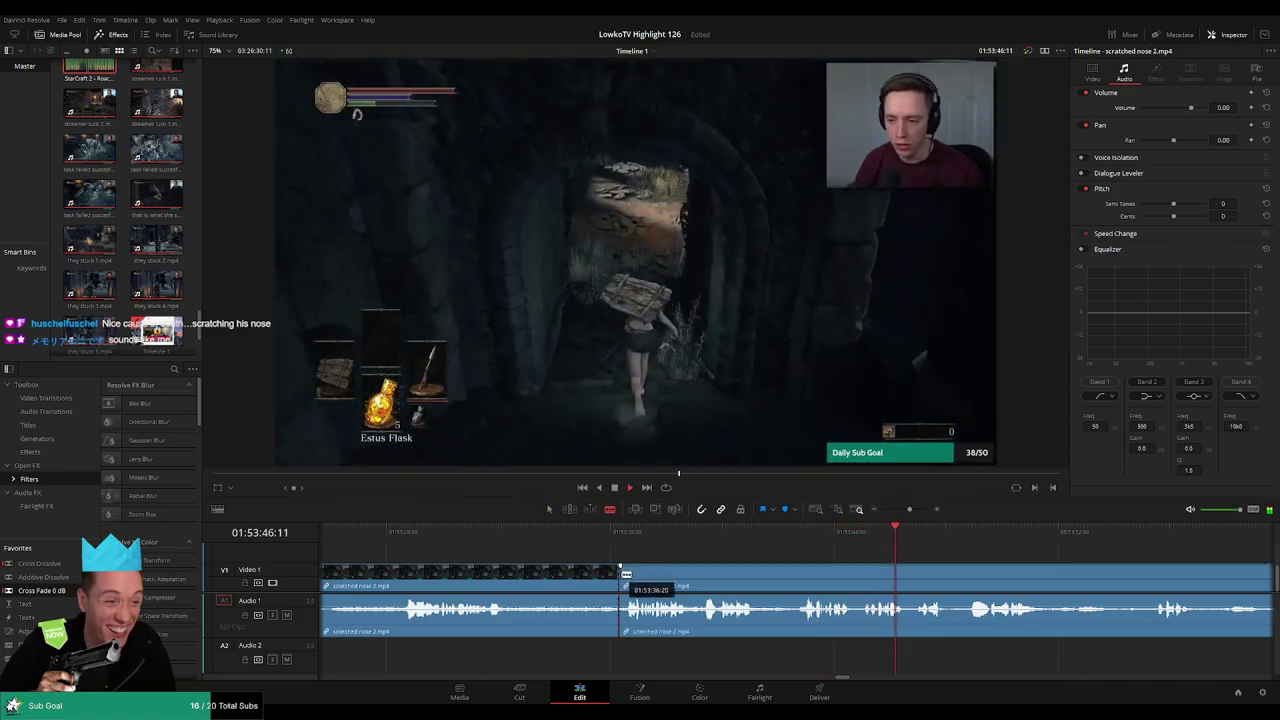
key("a")
left_click(621, 577)
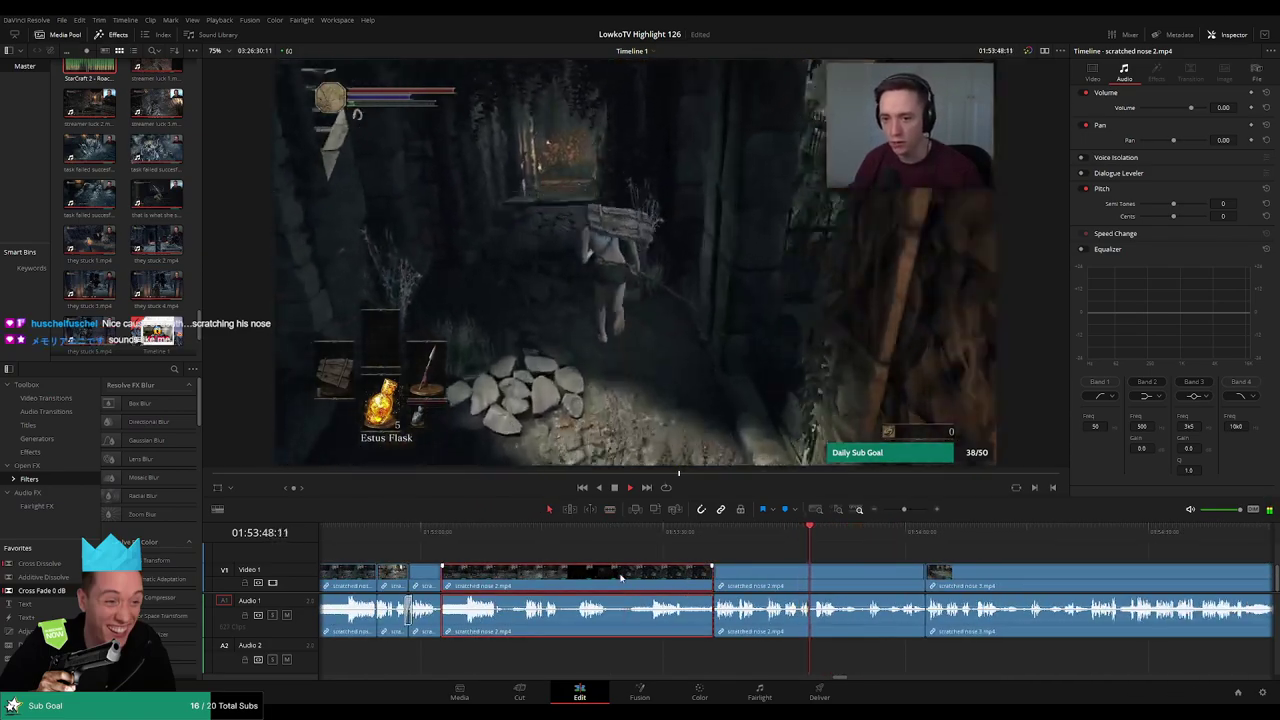
key("Delete")
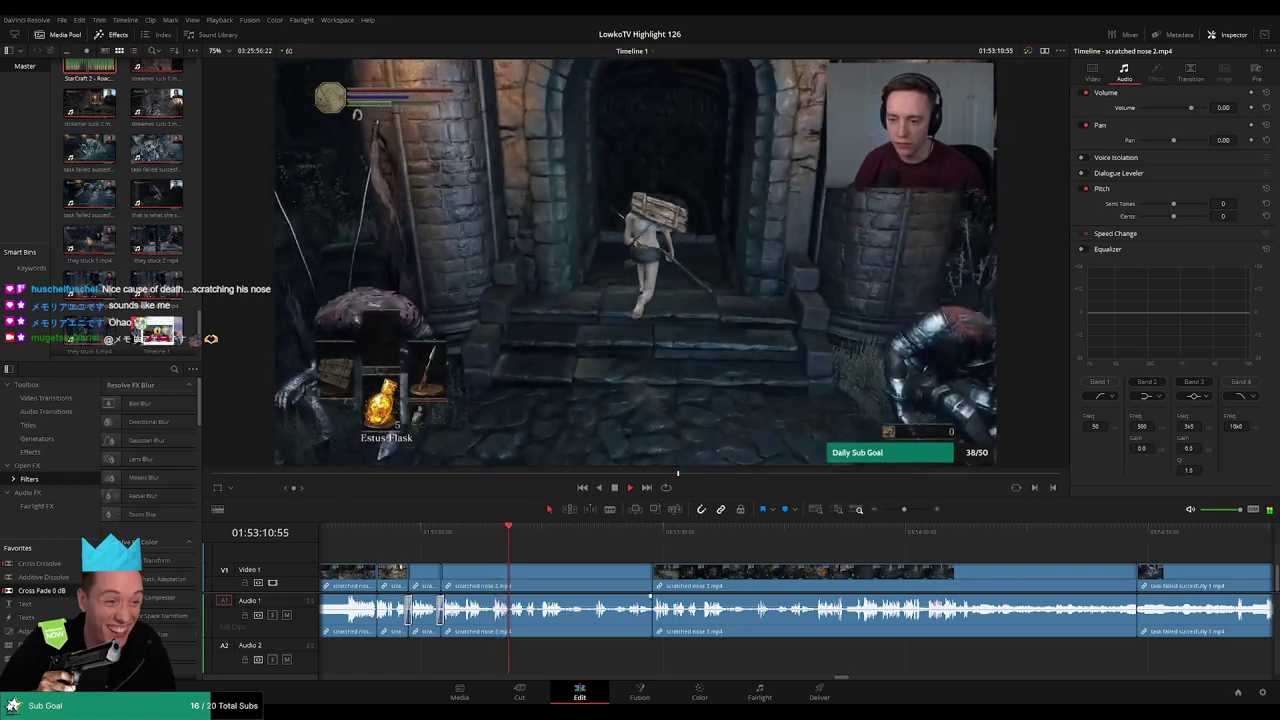
Ripple-delete two short unwanted pieces of scratched nose 3
scroll(825, 568, "up", 2)
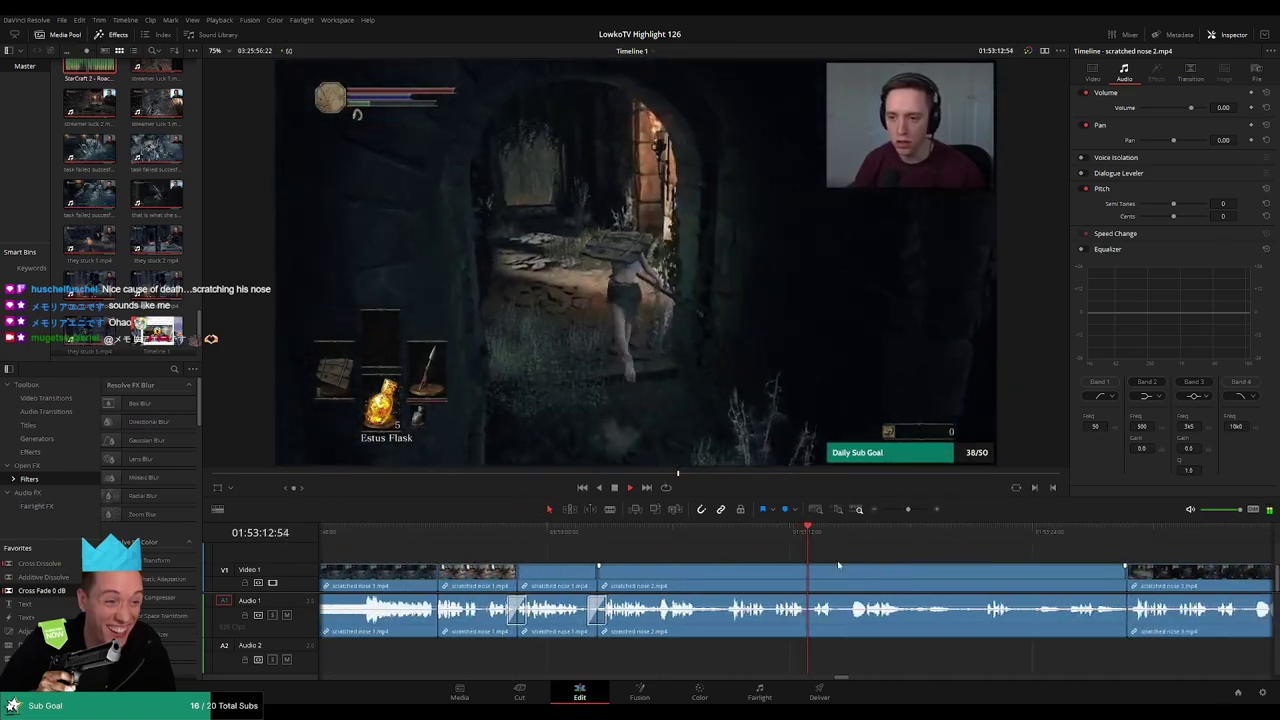
scroll(663, 550, "up", 1)
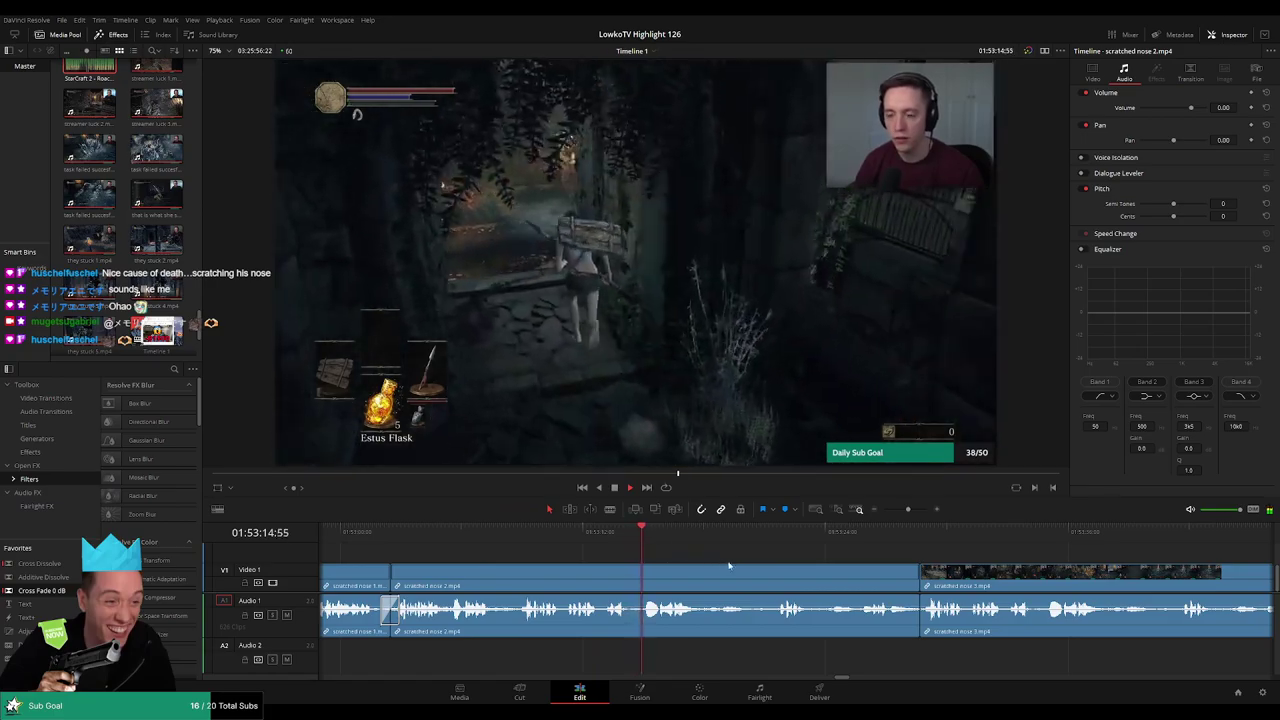
scroll(757, 568, "right", 2)
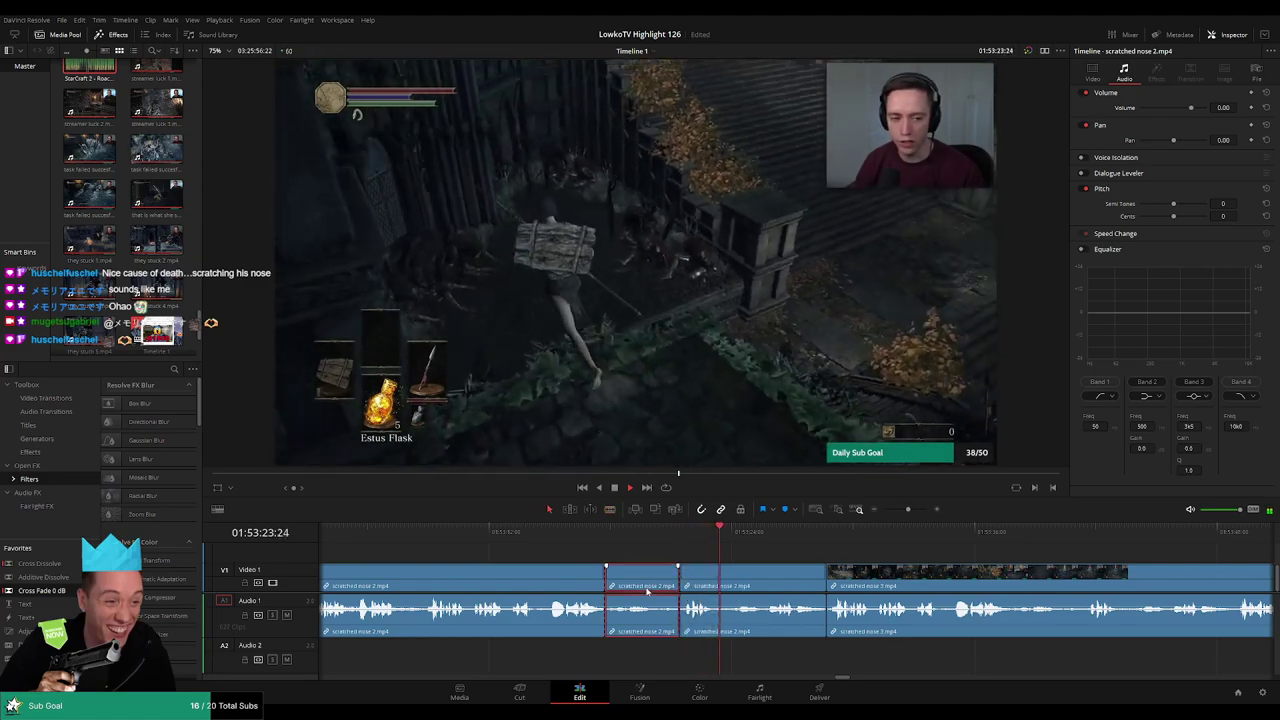
key("Delete")
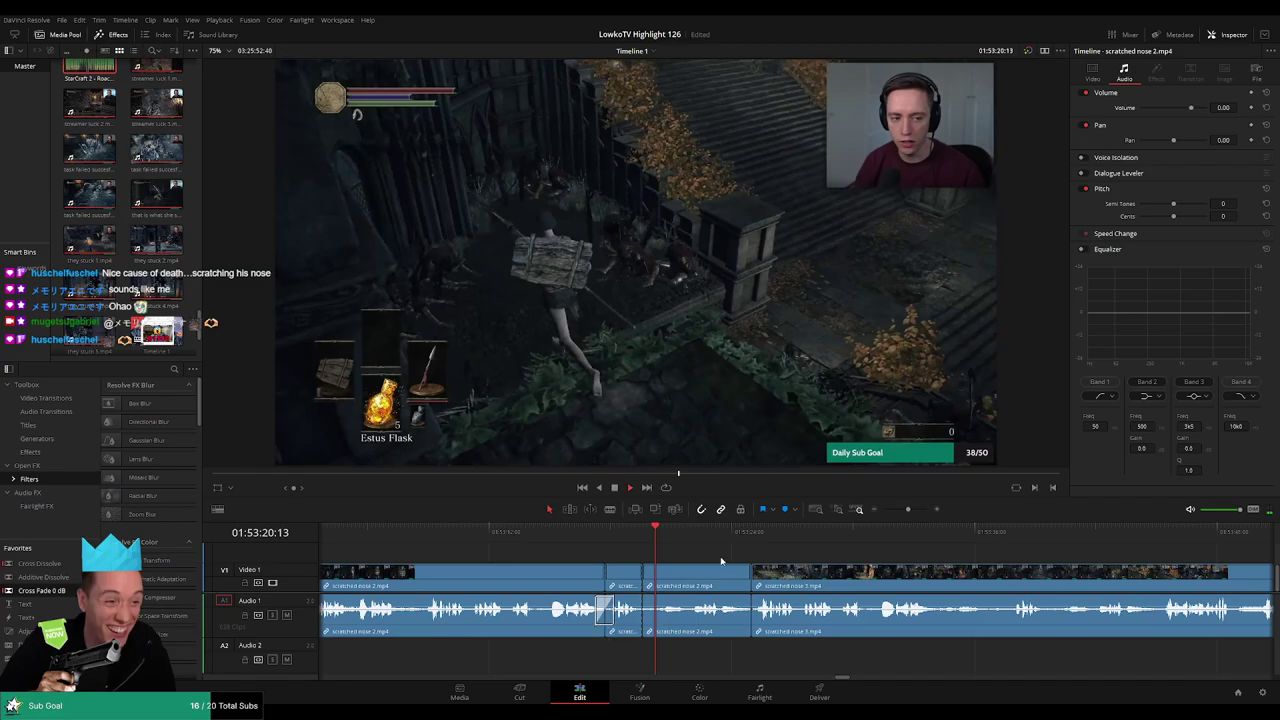
left_click(697, 578)
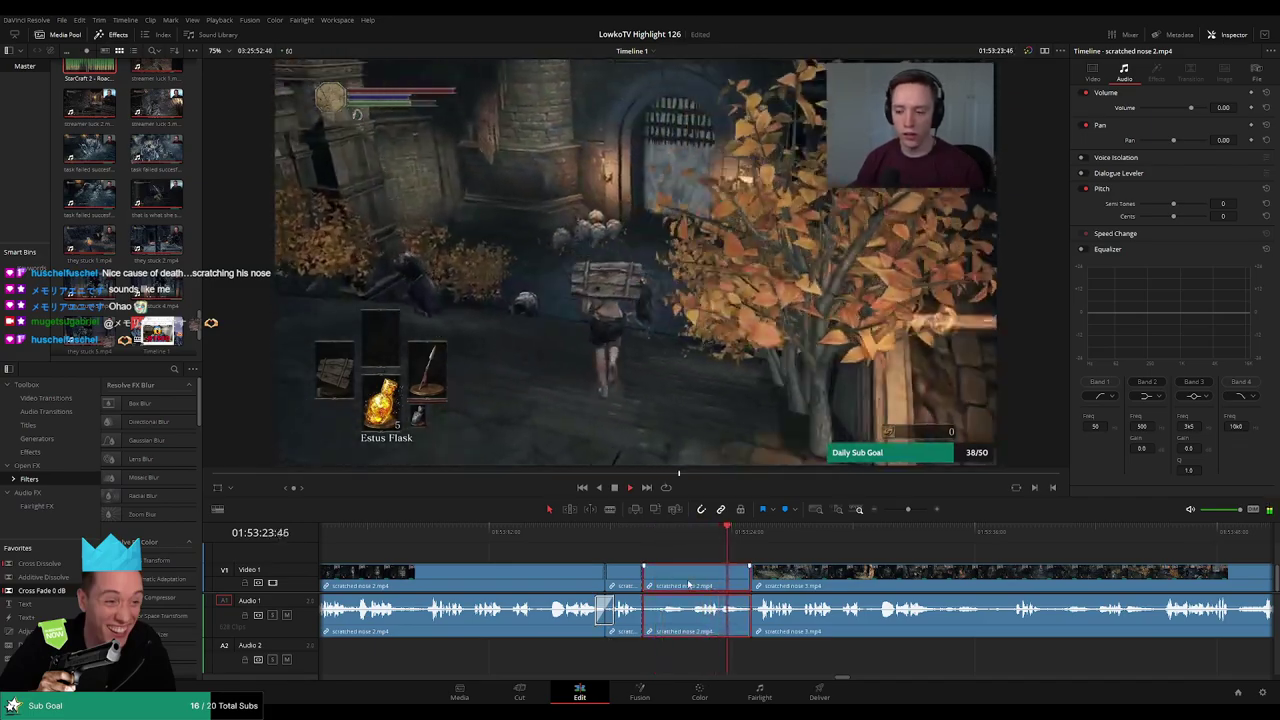
key("Delete")
Split scratched nose 3 where the dull stretch ends and ripple-delete that stretch
key("space")
left_click(834, 530)
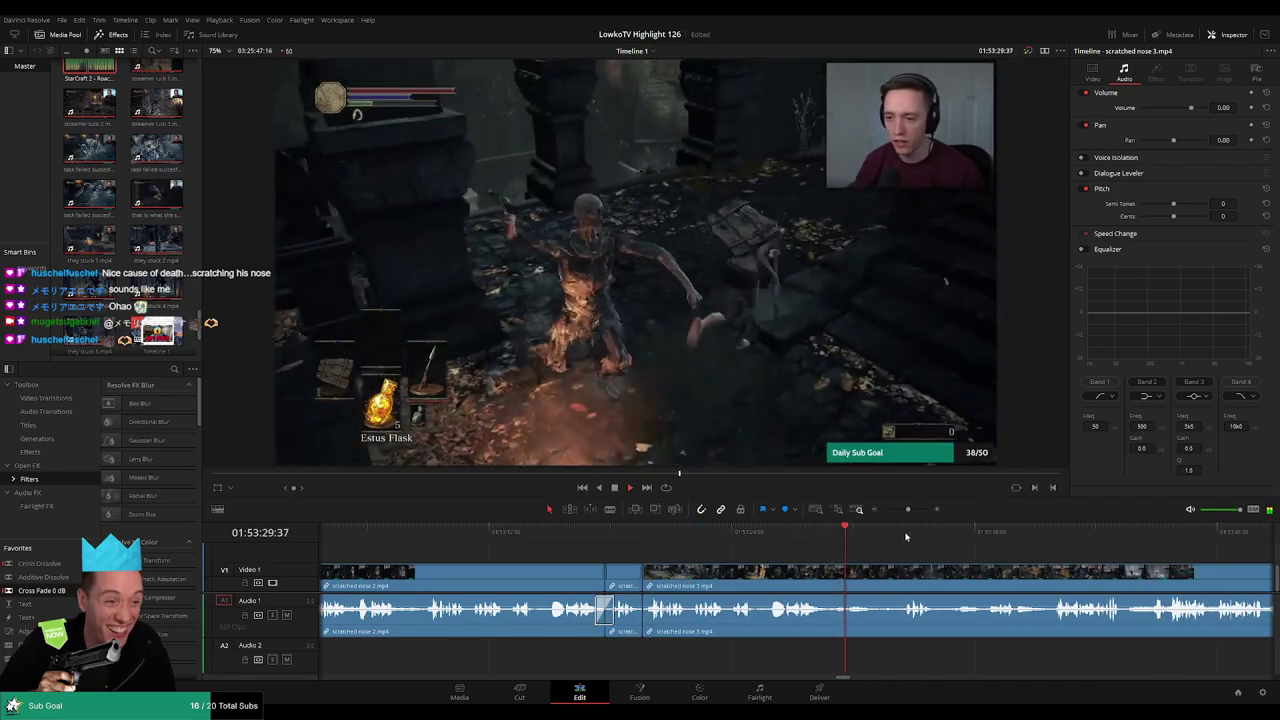
left_click(909, 533)
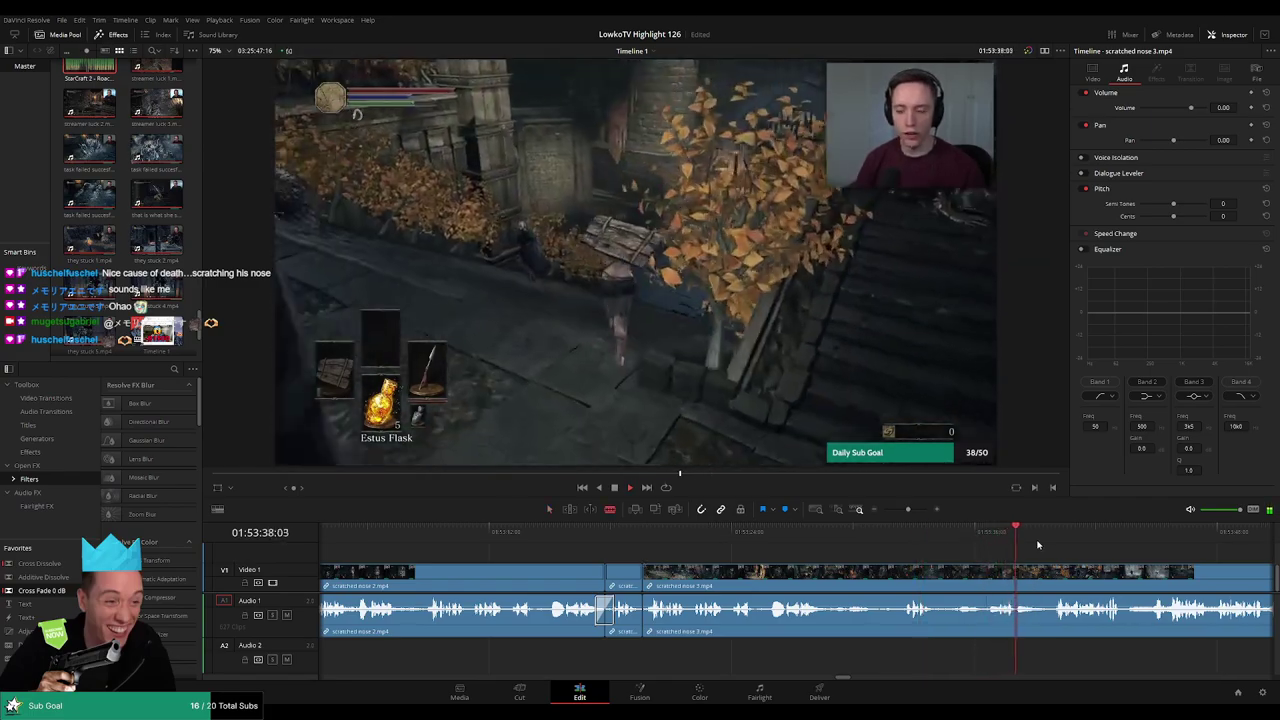
left_click(1050, 531)
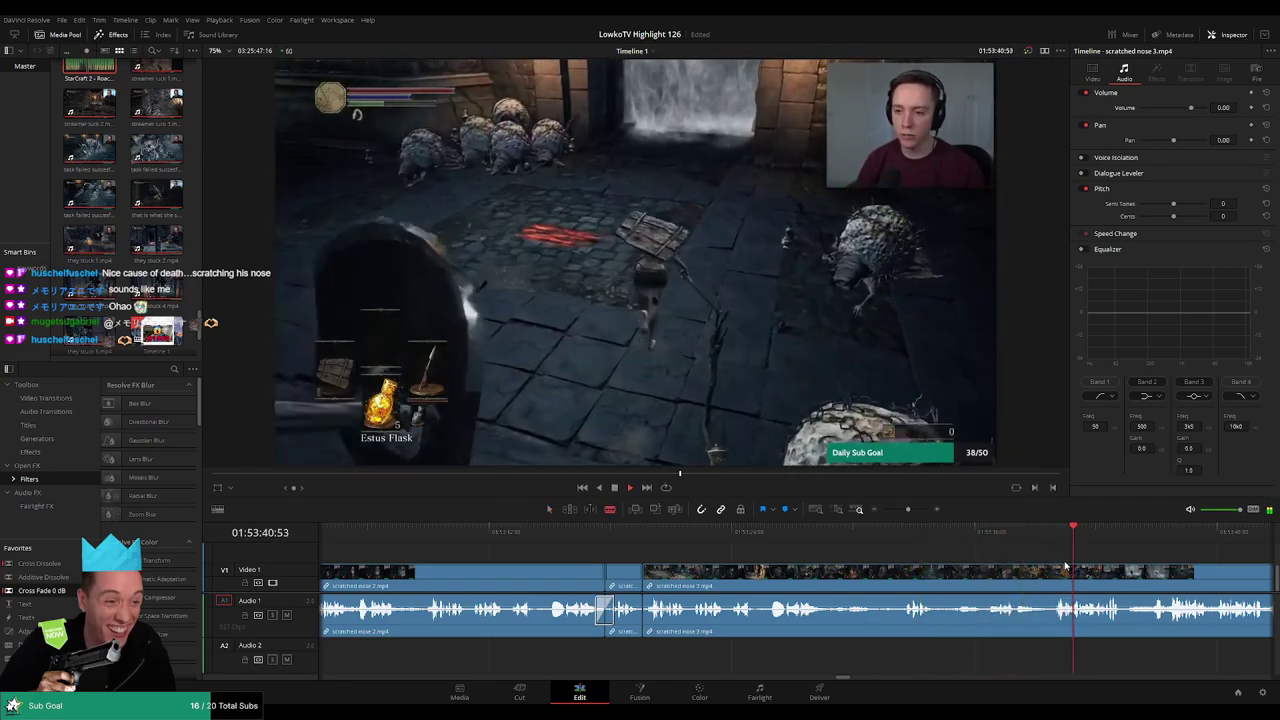
key("b")
left_click(984, 578)
key("a")
left_click(928, 578)
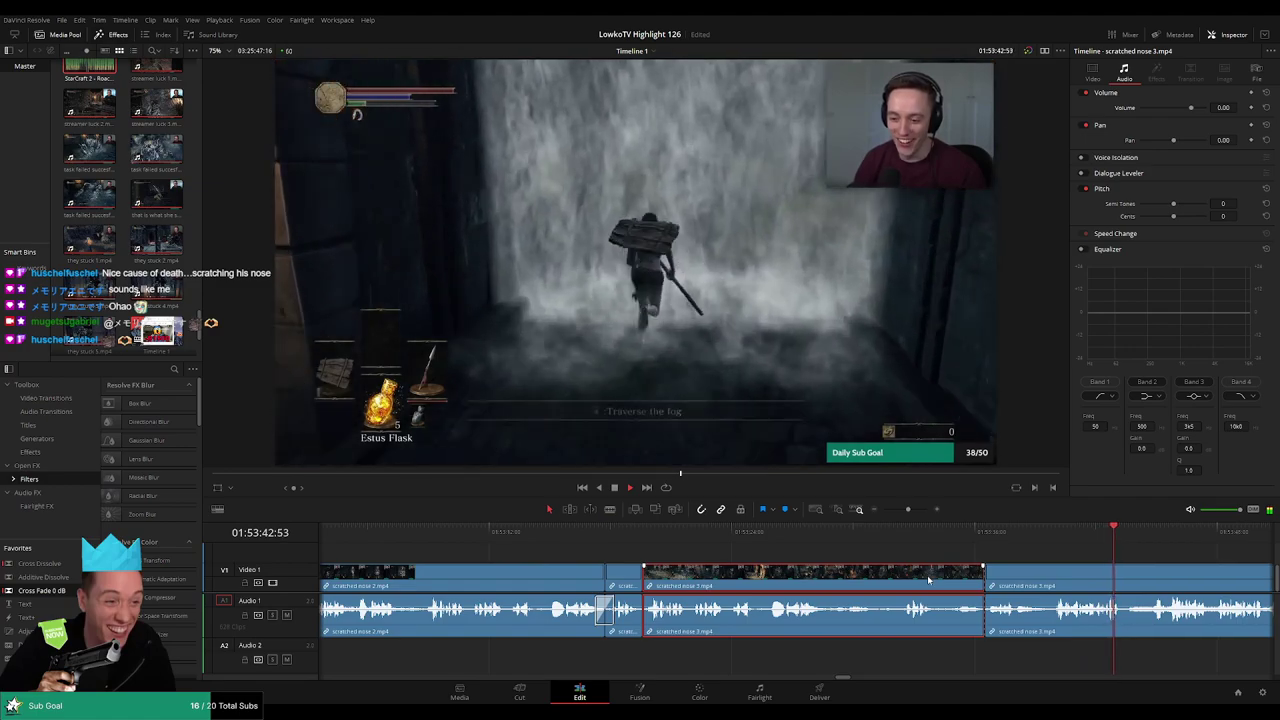
key("Delete")
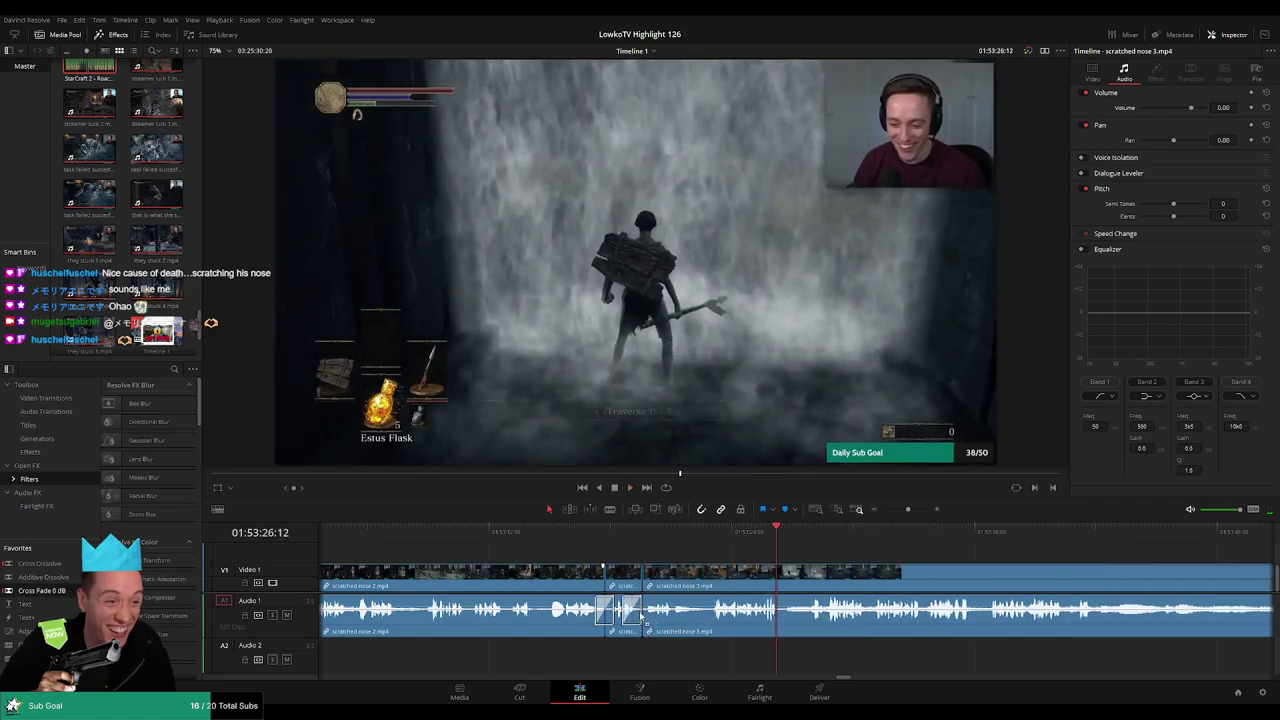
scroll(678, 544, "down", 3)
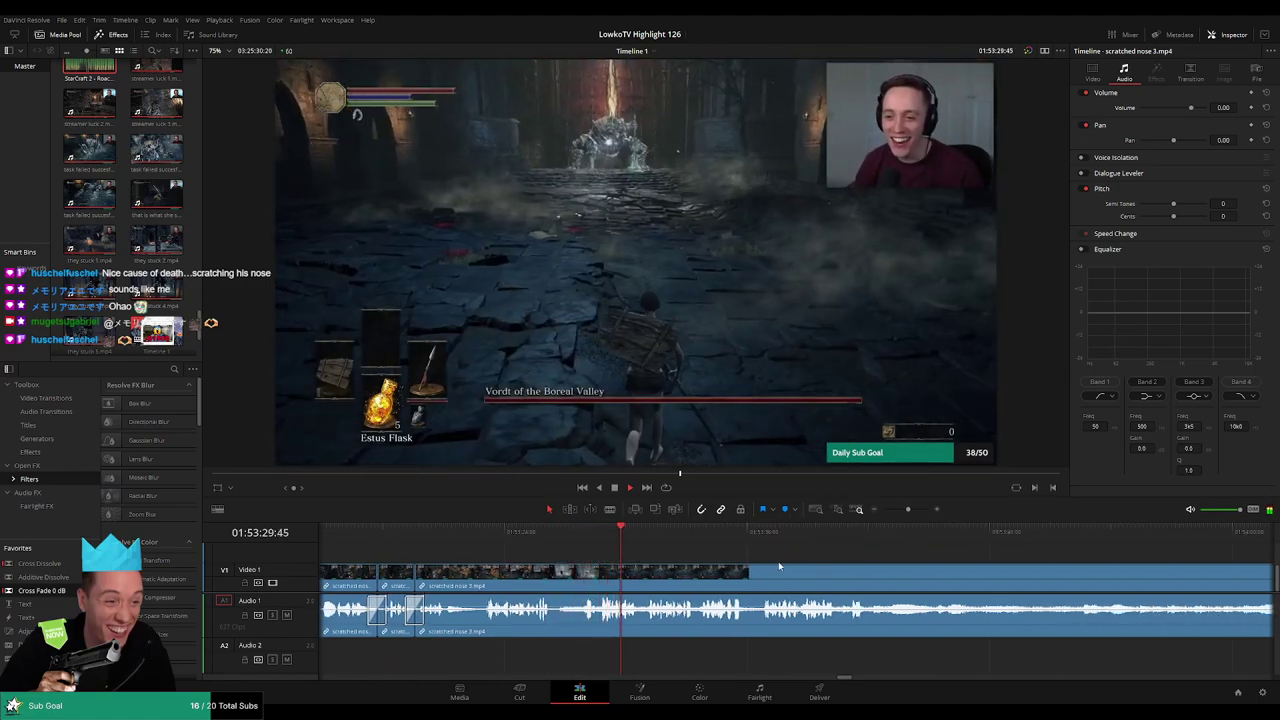
scroll(690, 560, "down", 1)
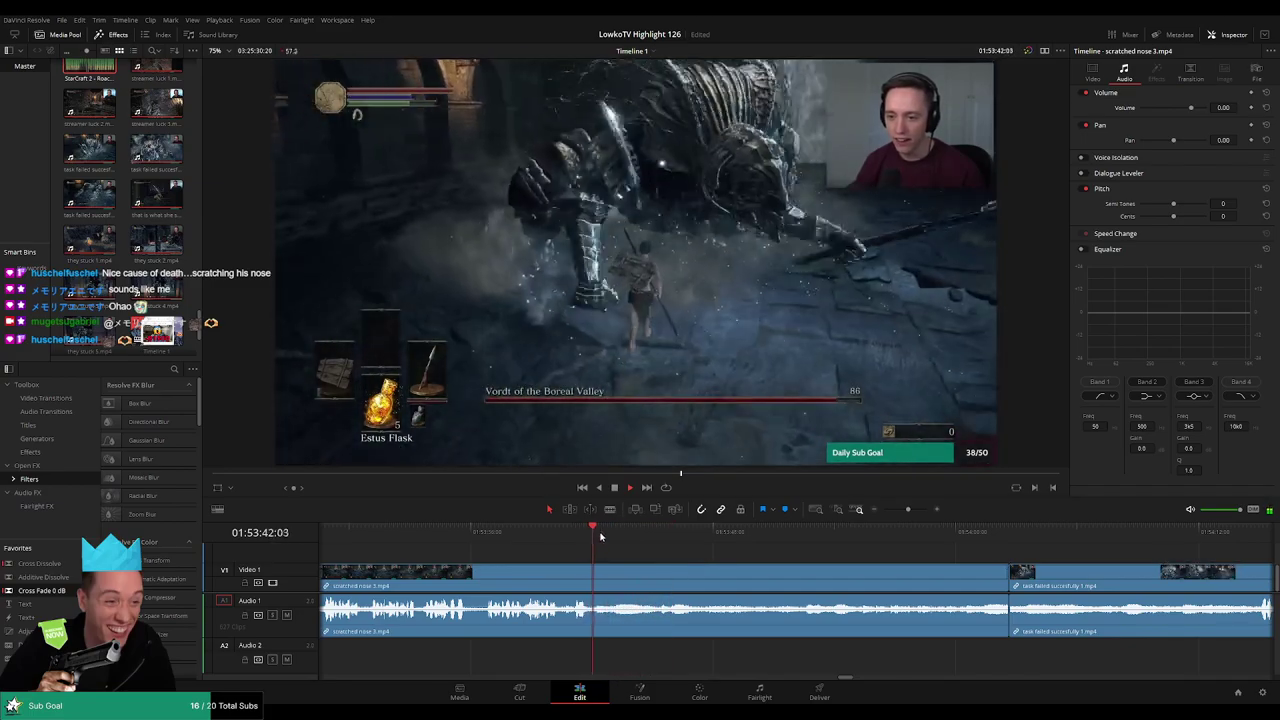
Split scratched nose 3 at the playhead and ripple-delete its tail
key("ctrl+b")
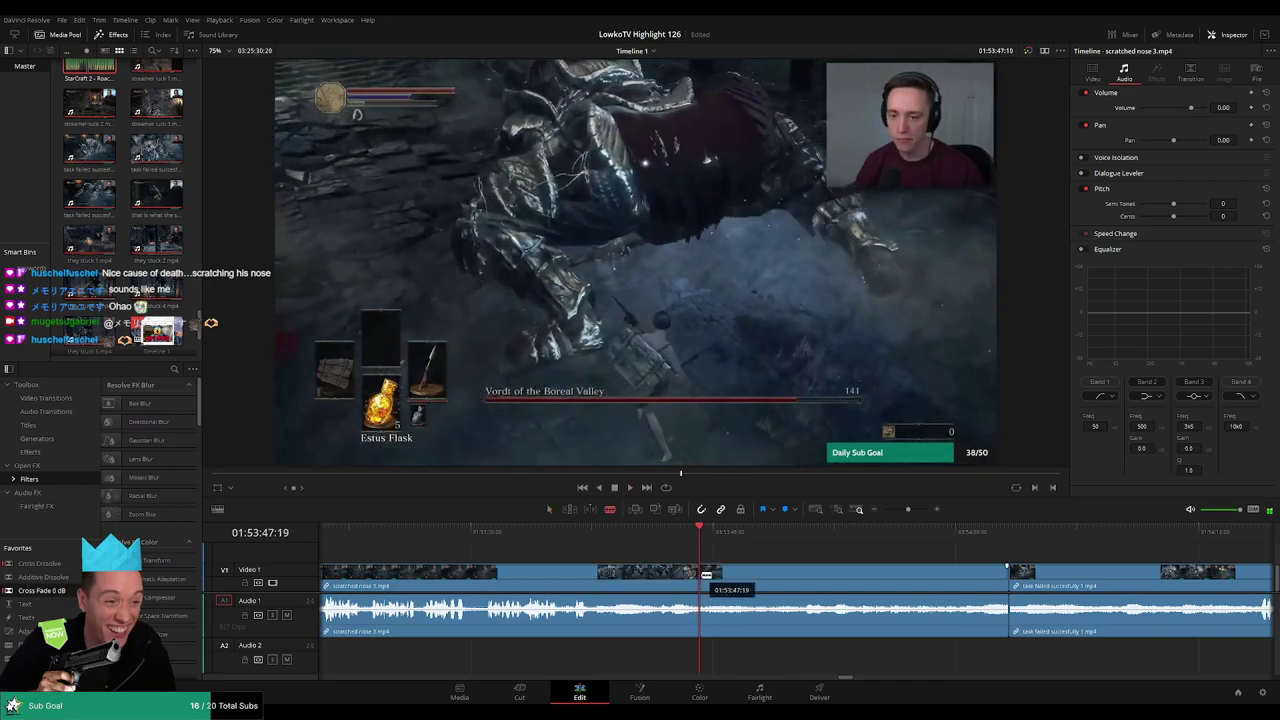
left_click(839, 578)
key("Delete")
key("space")
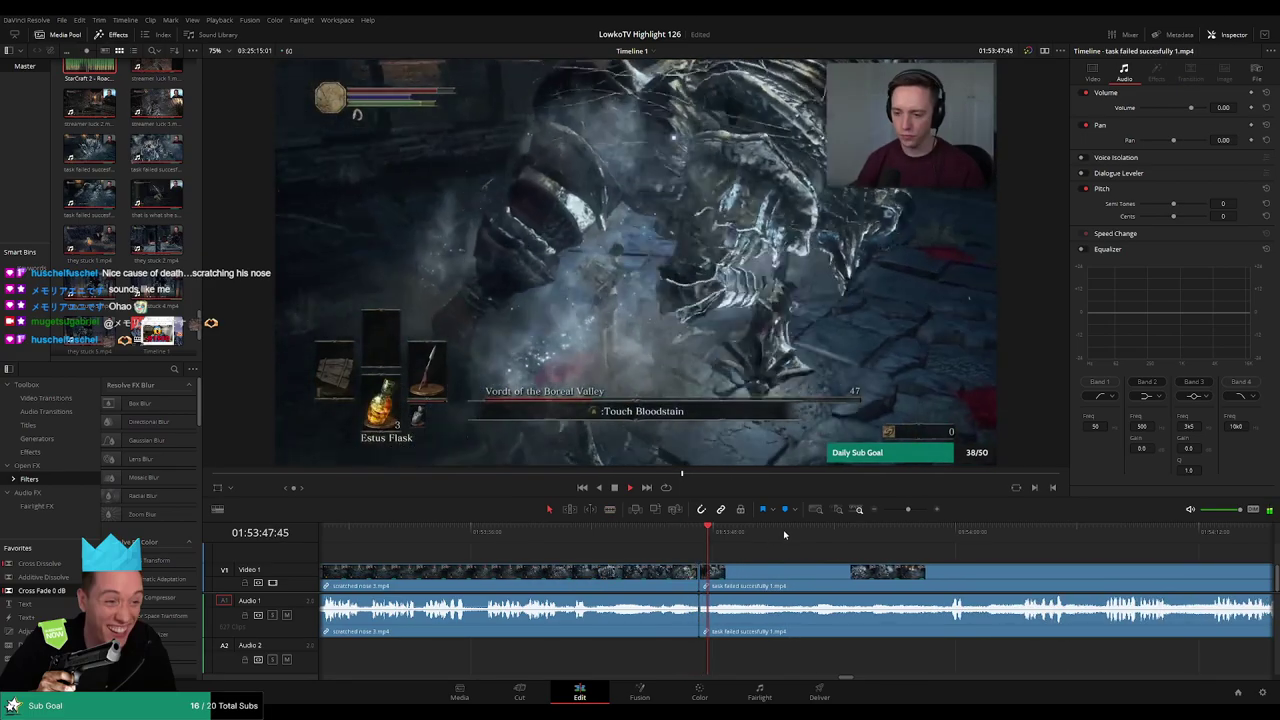
Ripple-delete the unwanted opening of task failed successfully 1 and play from the new join
left_click(809, 532)
left_click(878, 537)
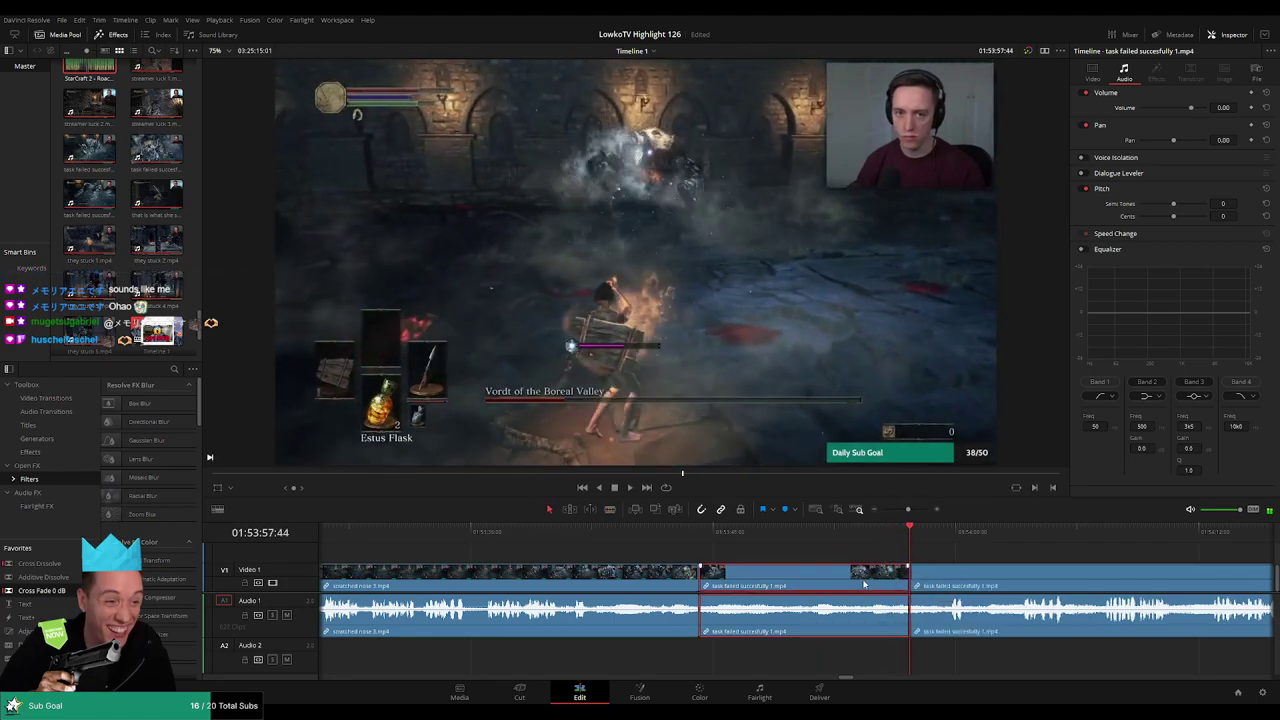
key("Delete")
key("space")
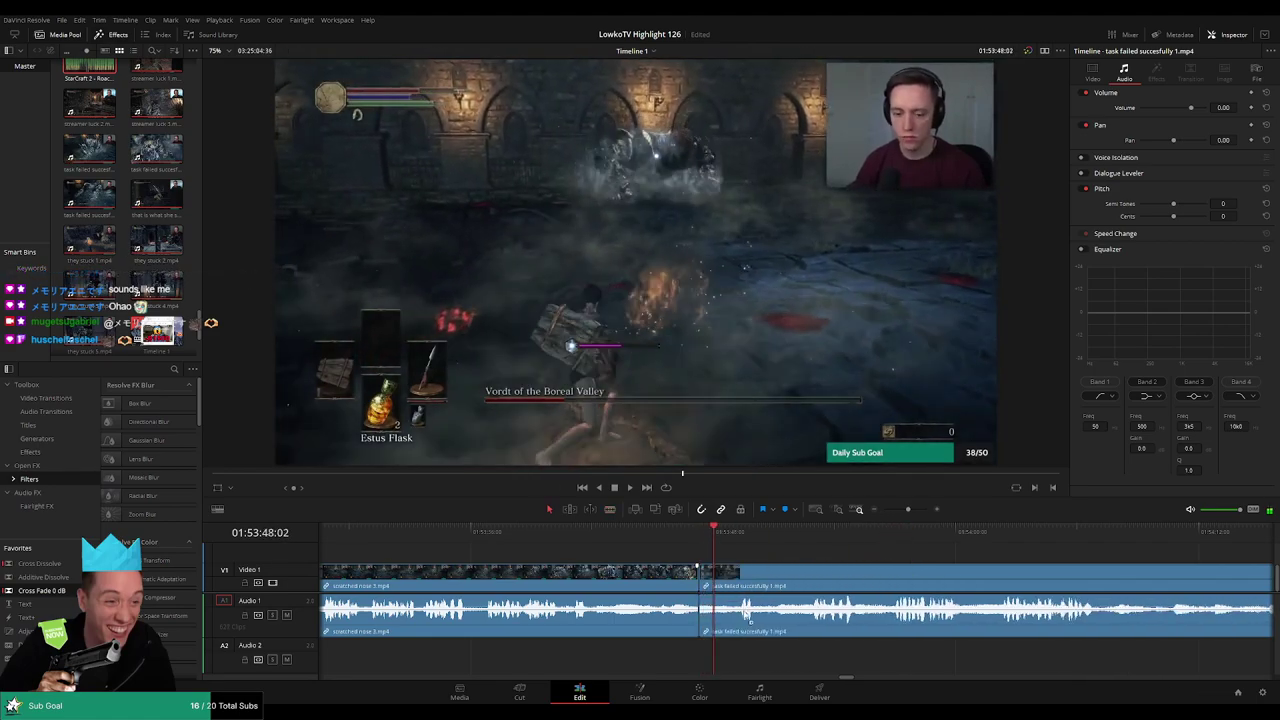
scroll(702, 559, "right", 2)
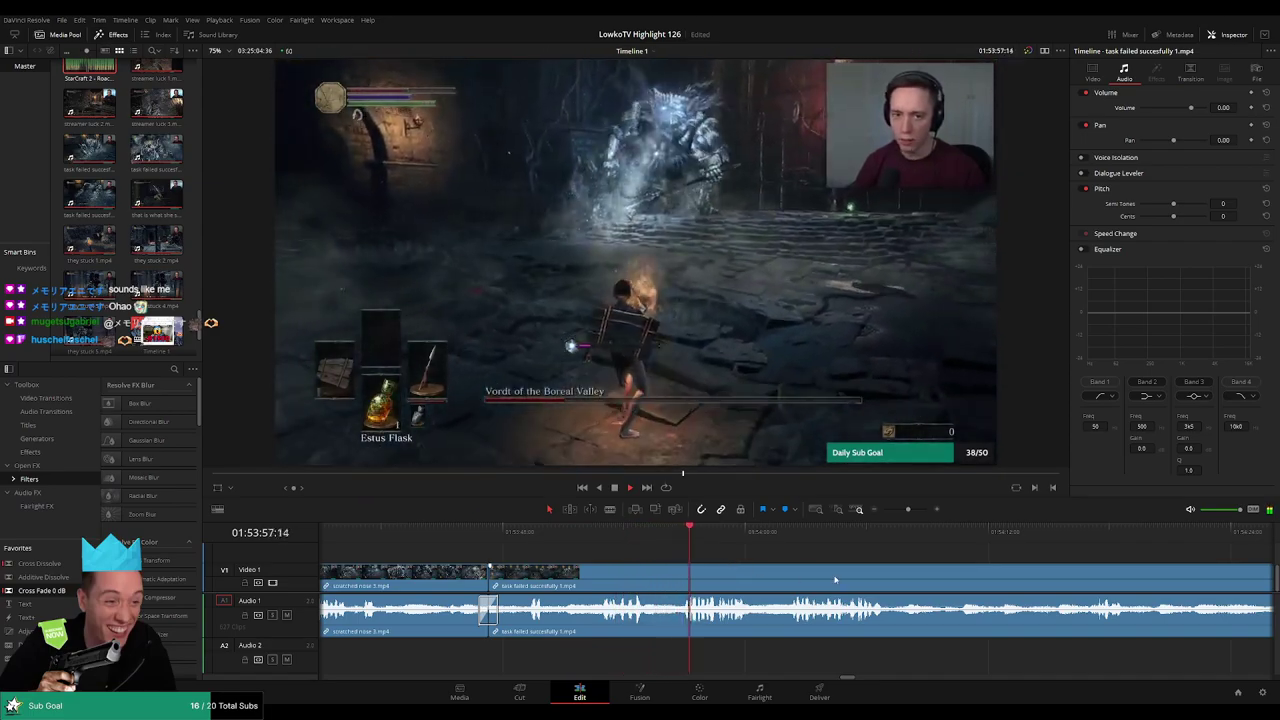
scroll(730, 568, "right", 2)
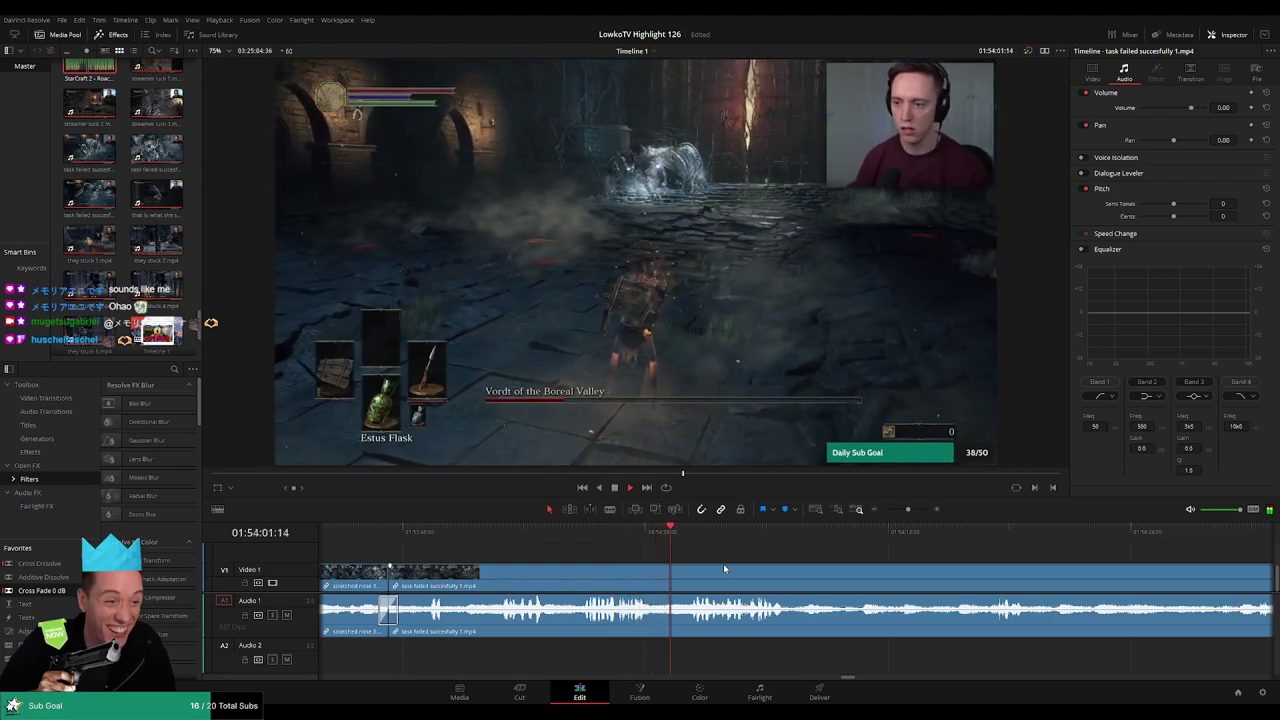
scroll(697, 563, "right", 2)
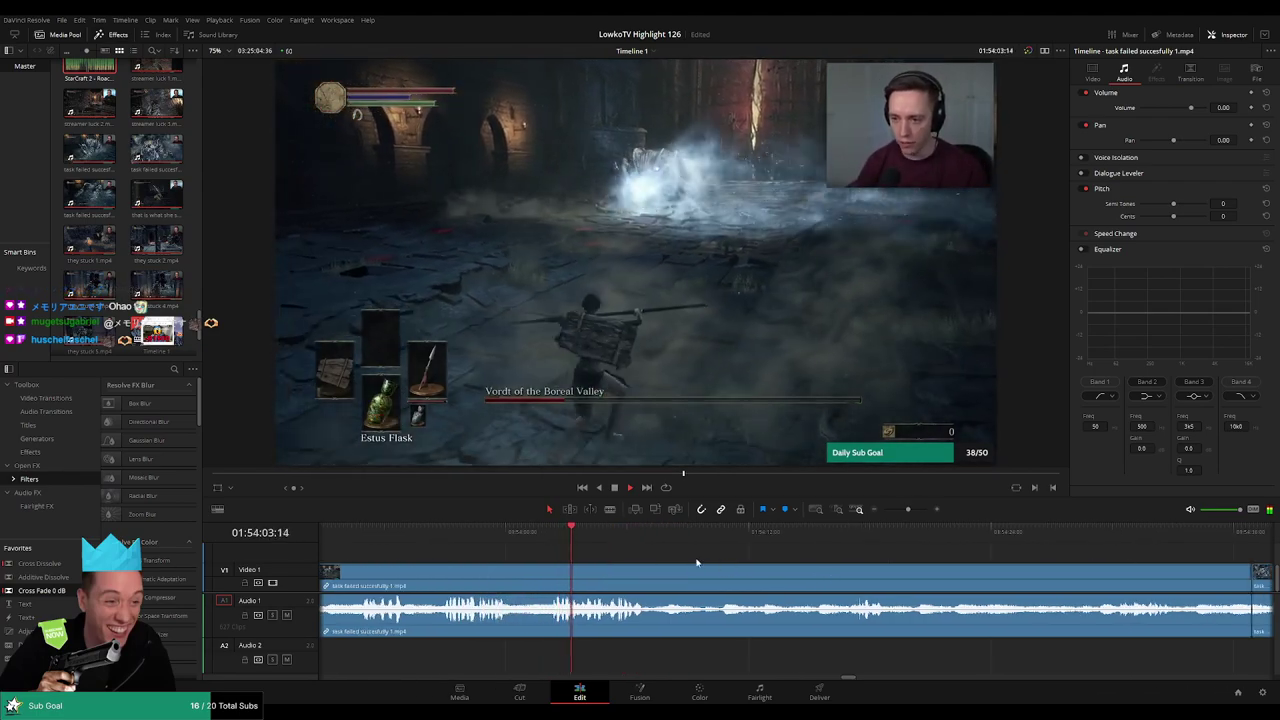
Blade task failed successfully 1 where the dull part starts and ripple-delete the rest of it
scroll(692, 562, "right", 2)
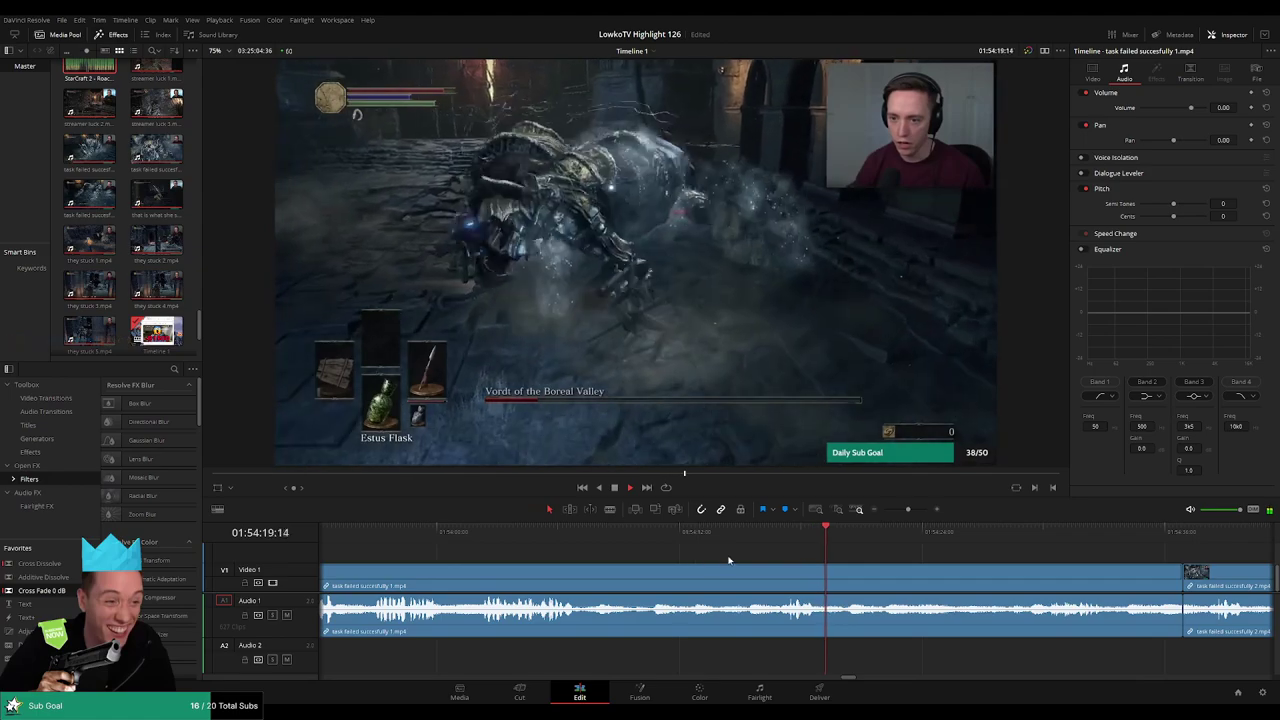
key("b")
left_click(654, 570)
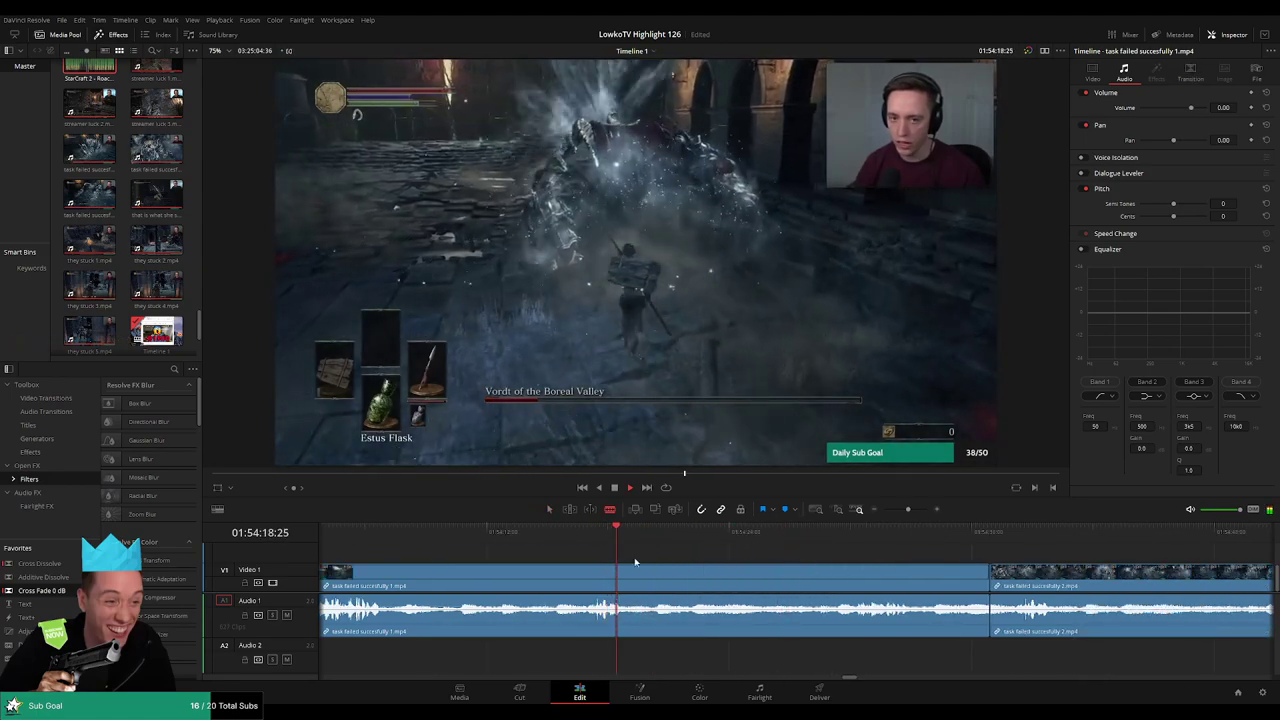
left_click(626, 575)
key("a")
left_click(741, 582)
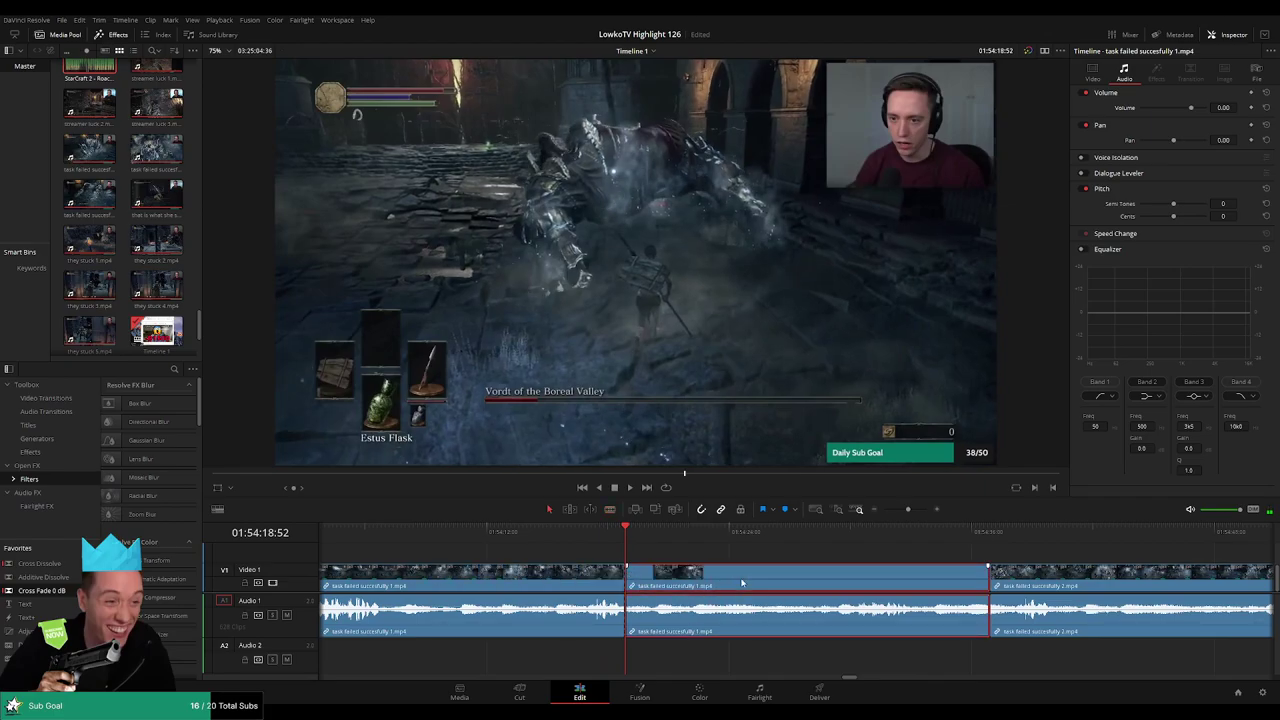
left_click(986, 532)
key("space")
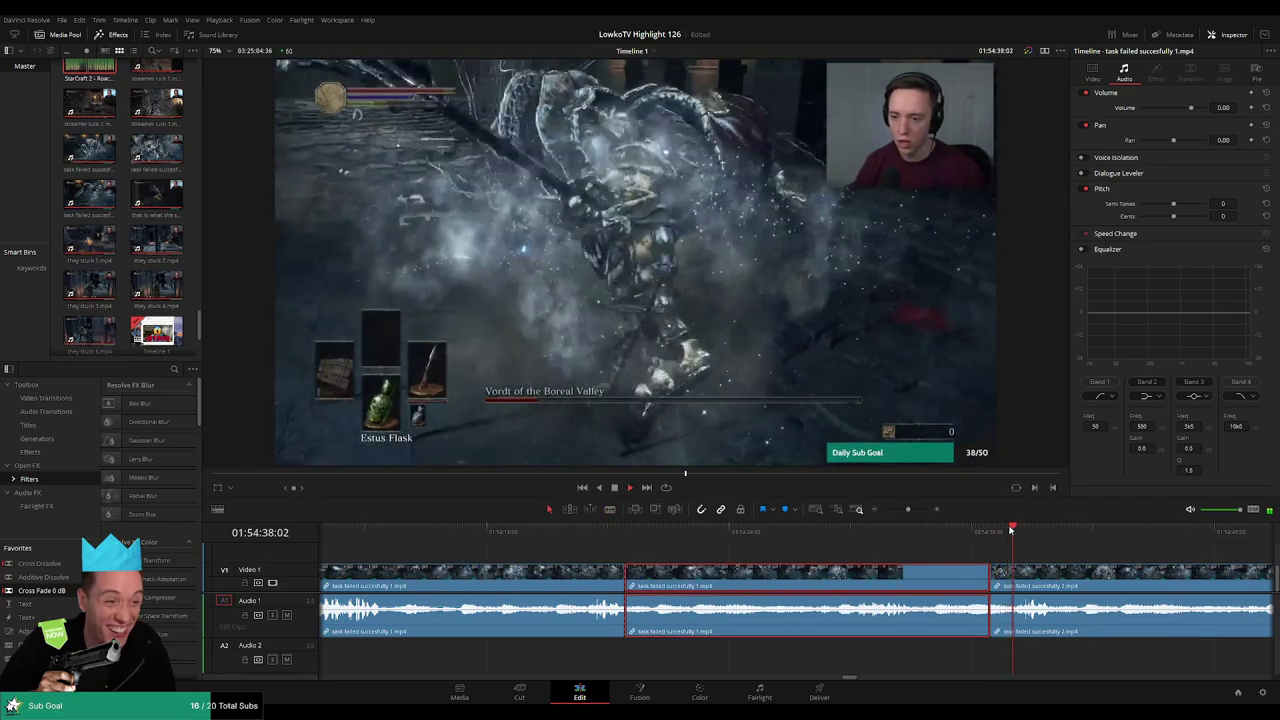
key("Delete")
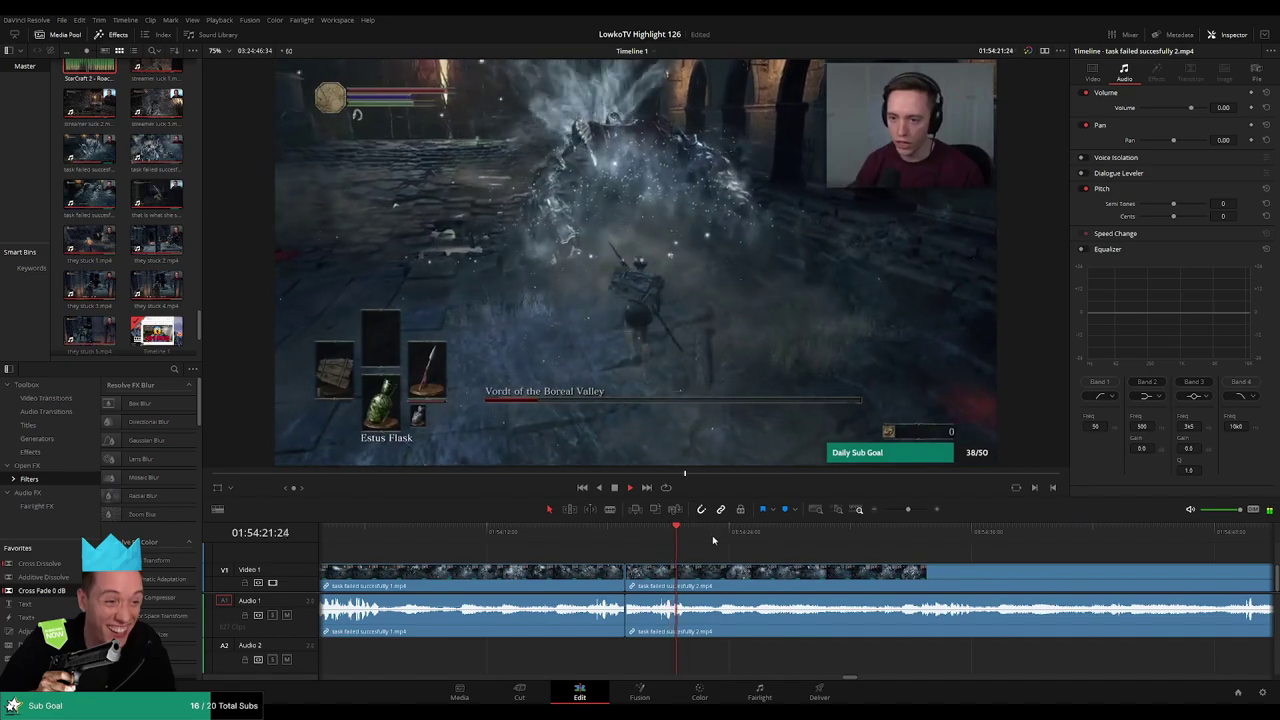
key("b")
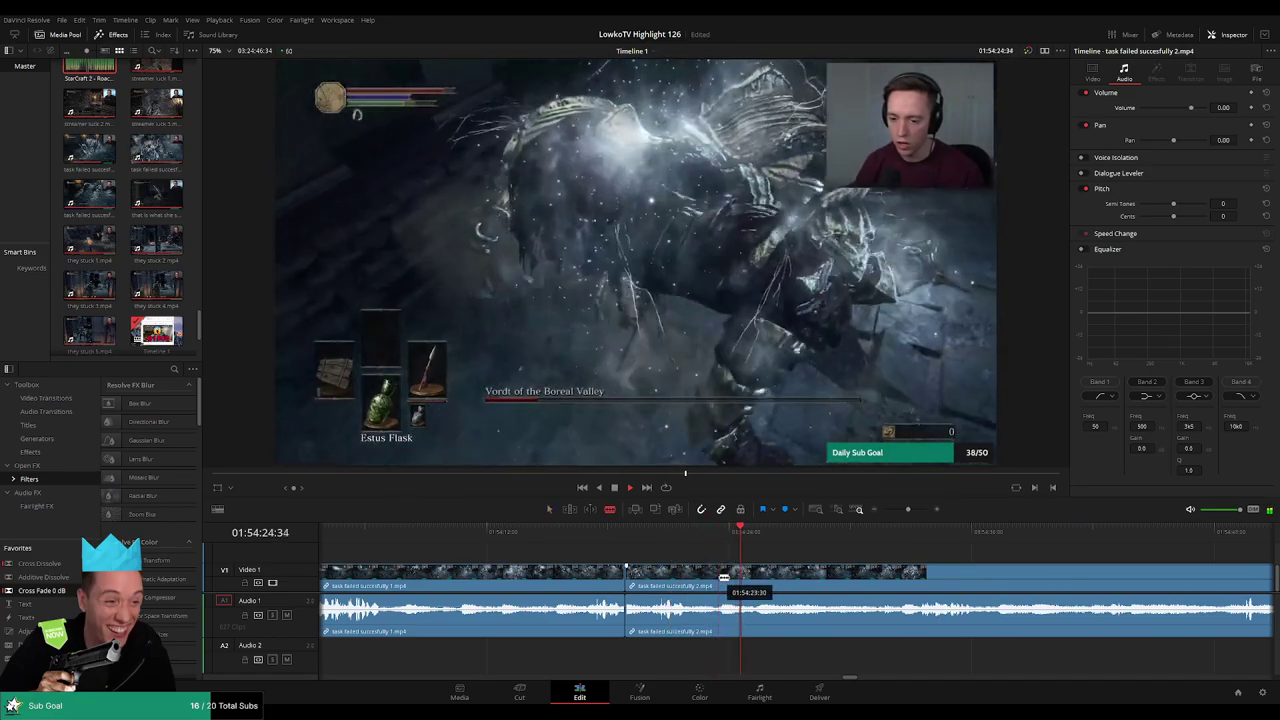
Split task failed successfully 2 at the playhead and ripple-delete the unwanted stretch
key("a")
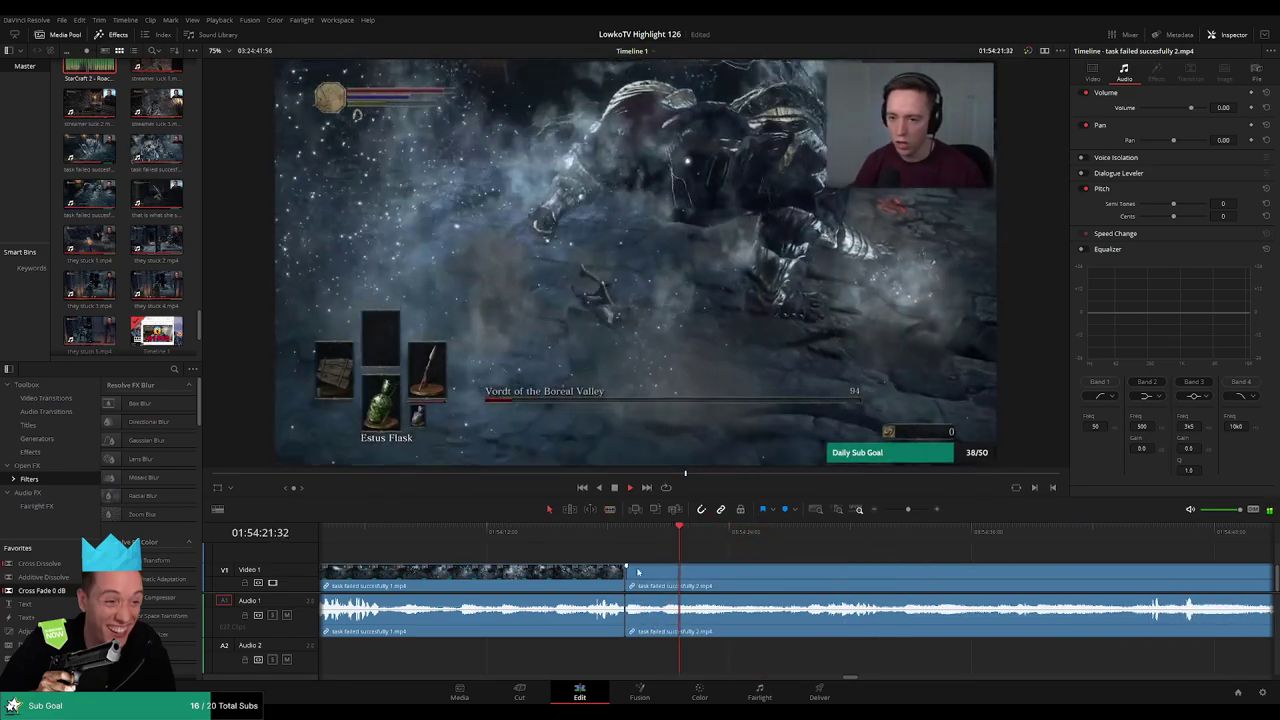
scroll(700, 565, "right", 3)
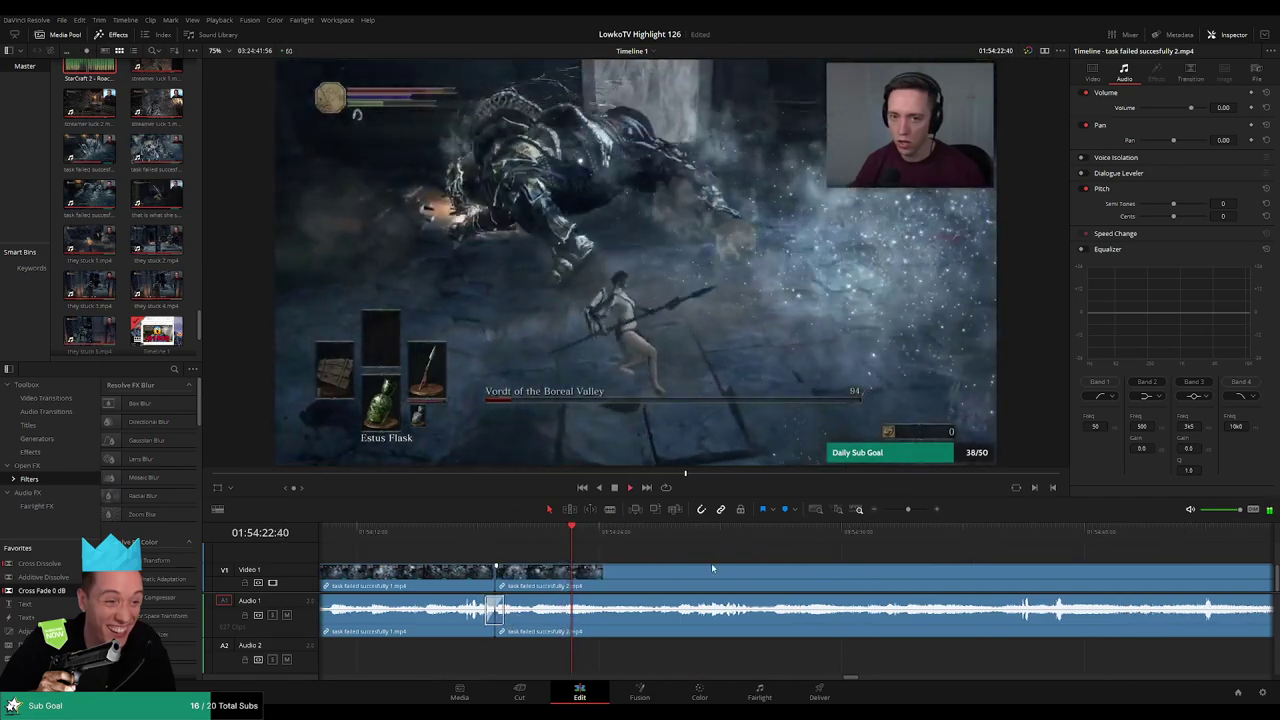
left_click(638, 535)
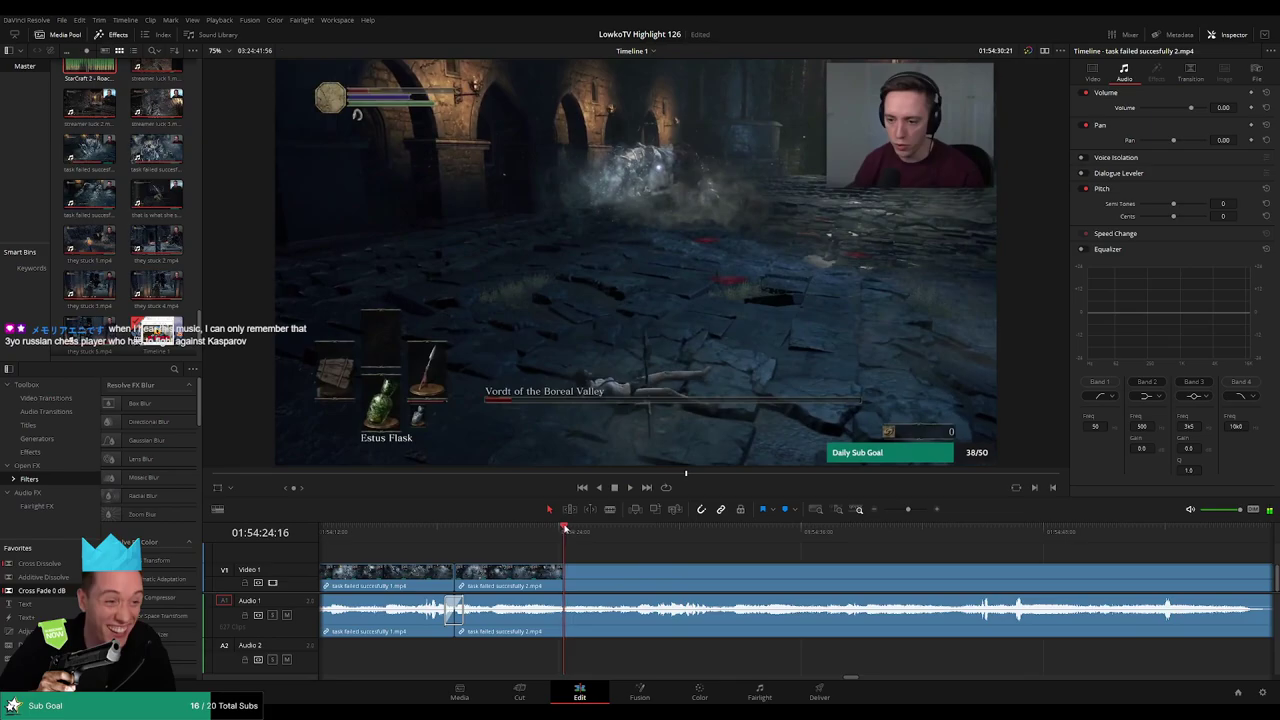
left_click_drag(565, 528, 568, 529)
left_click(737, 535)
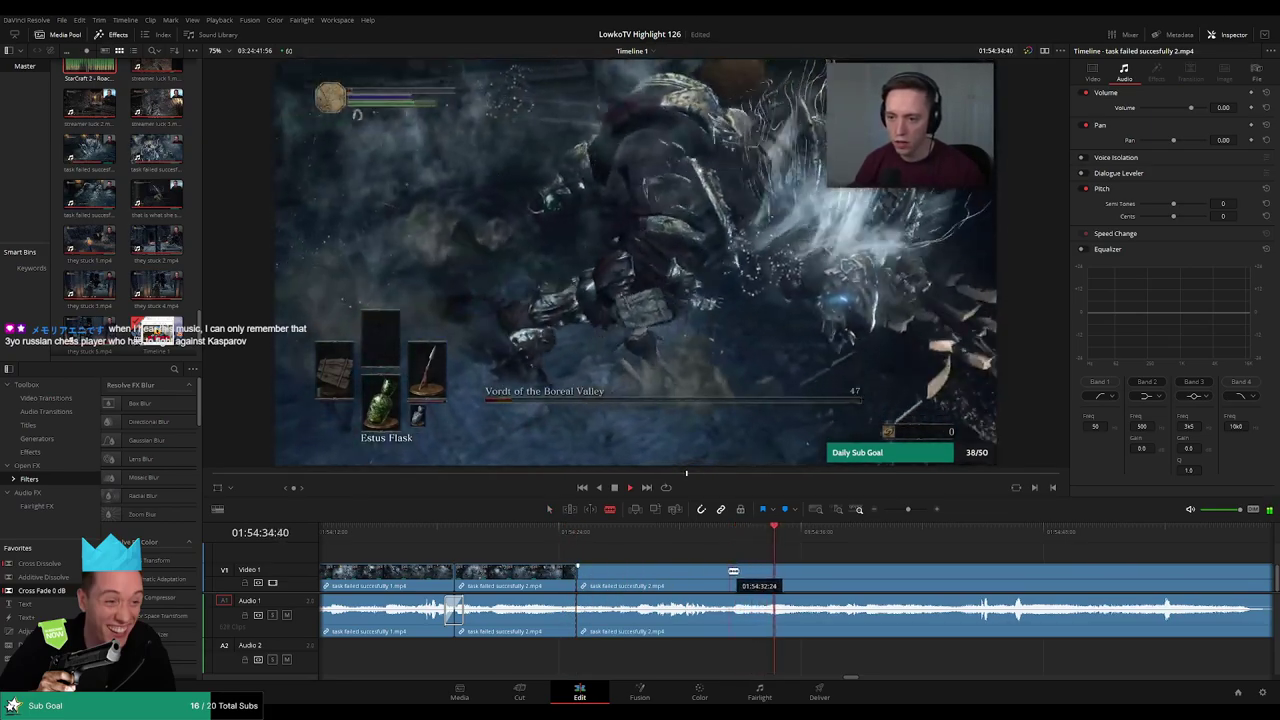
left_click(820, 535)
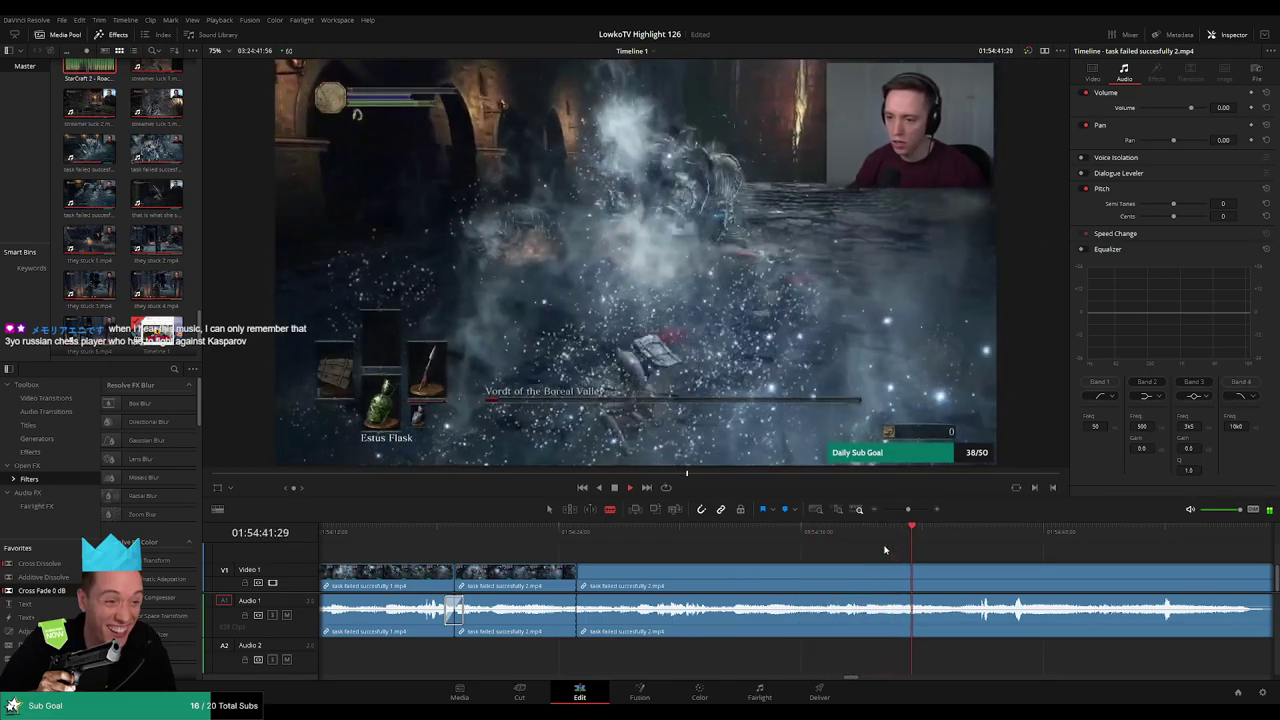
key("ctrl+b")
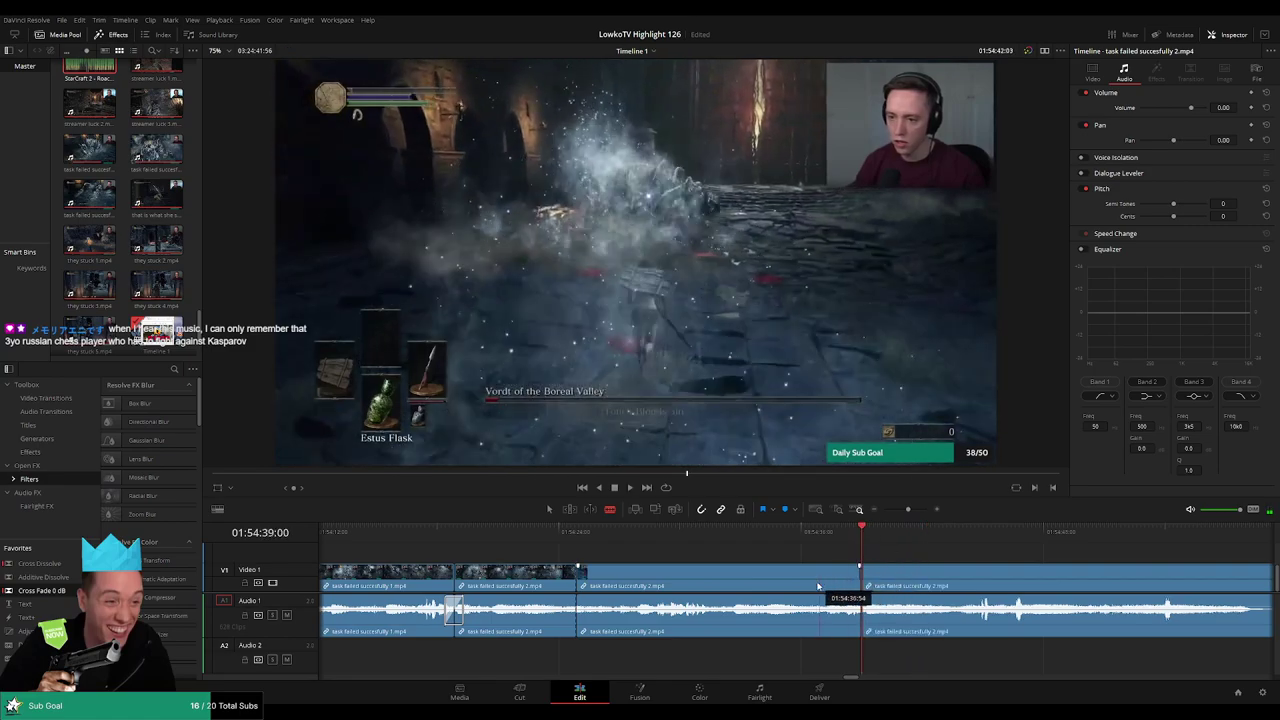
left_click(818, 586)
key("Delete")
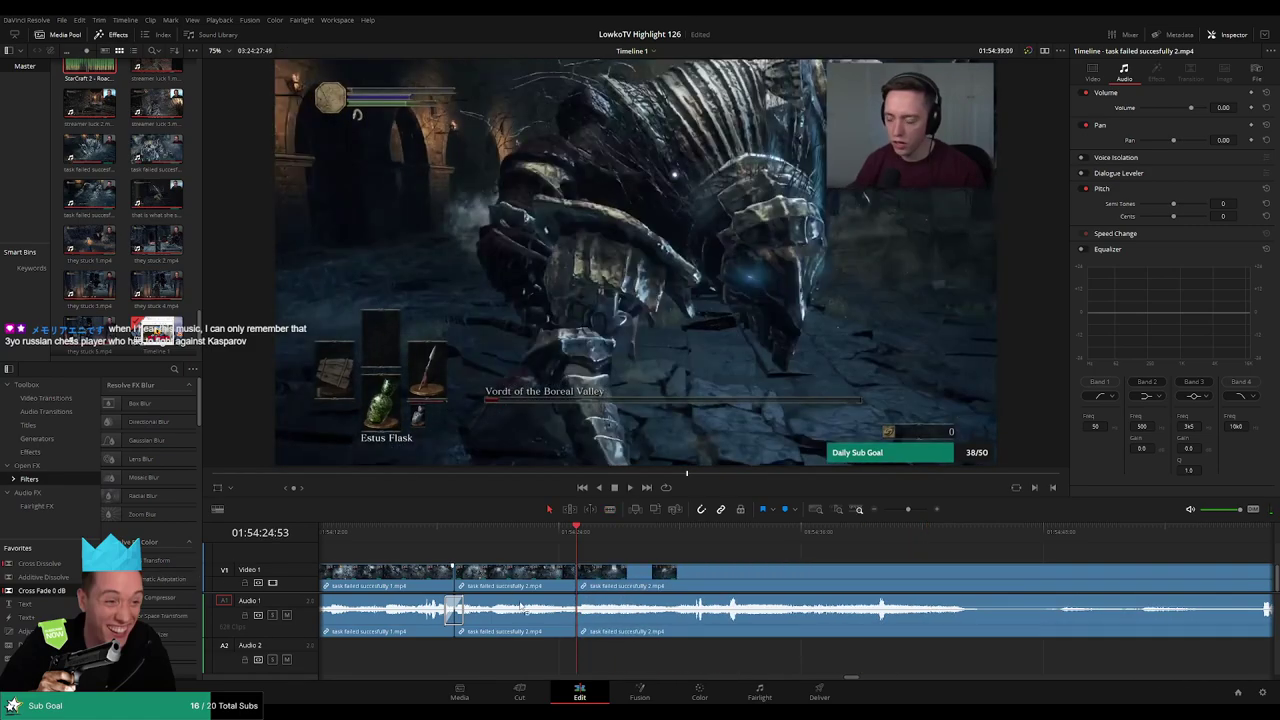
Play back the new cut and move the playhead to the boss kill moment
key("space")
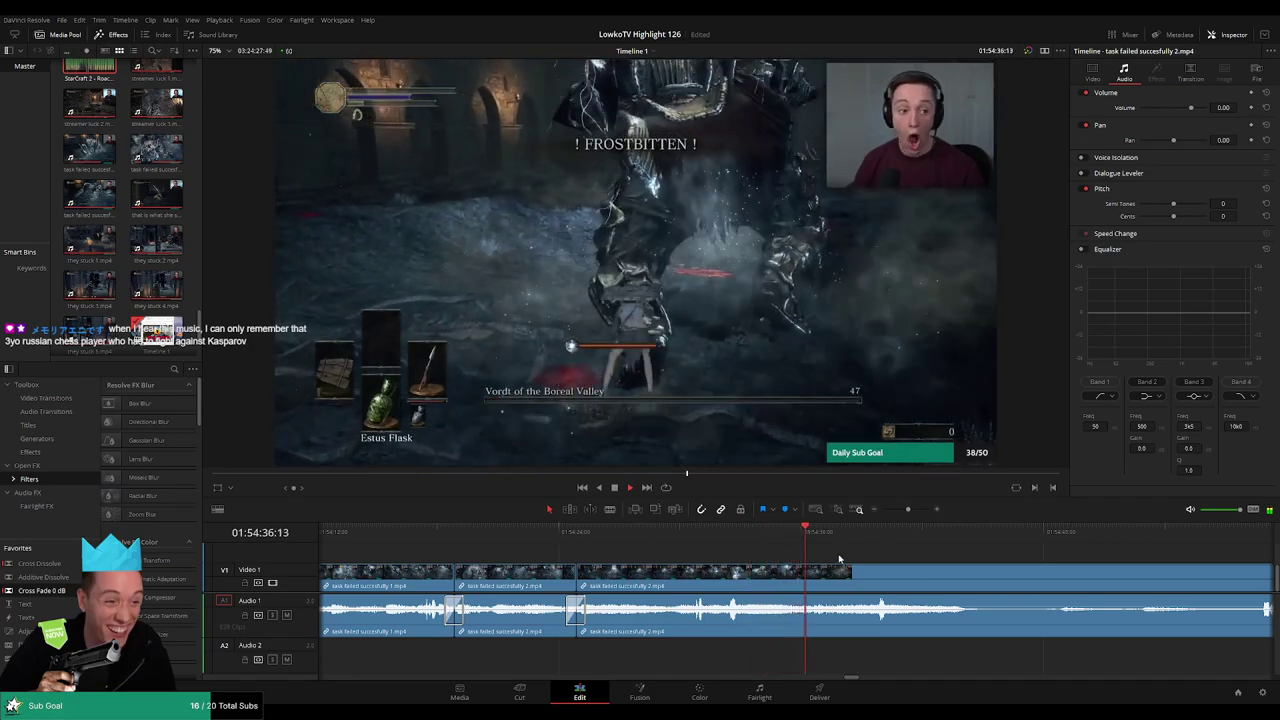
scroll(727, 541, "right", 3)
scroll(723, 546, "right", 3)
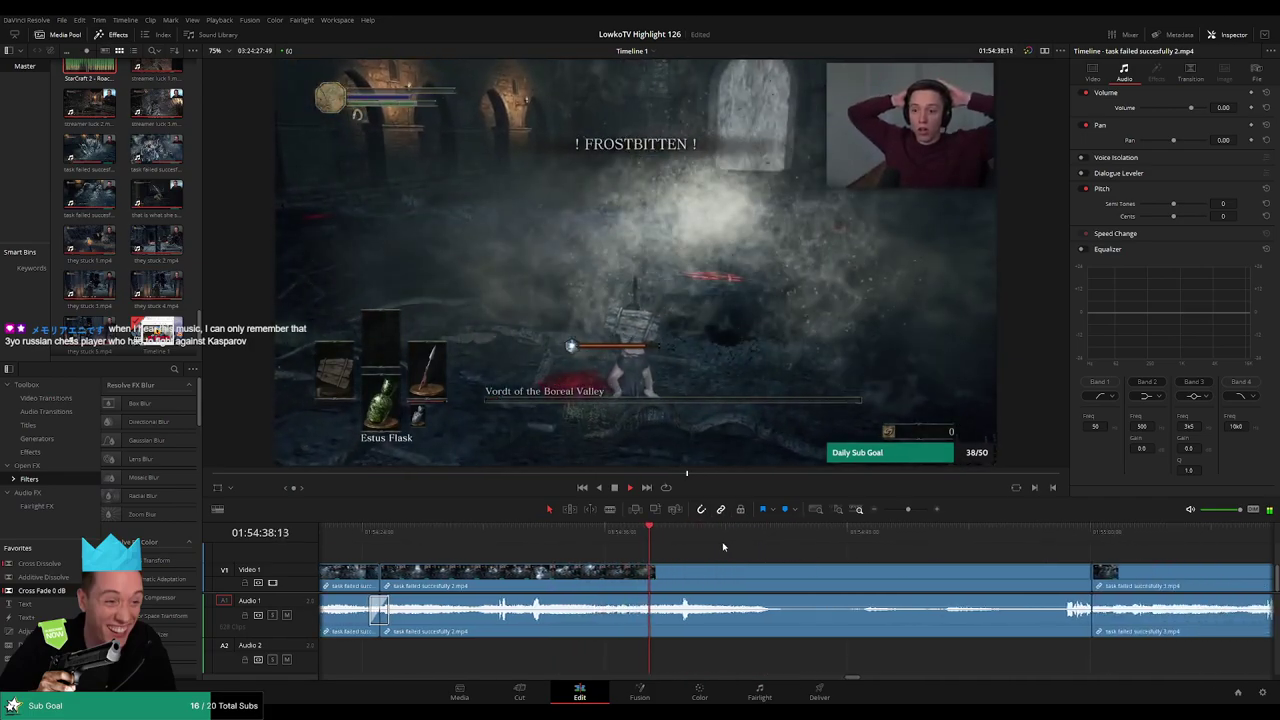
left_click_drag(717, 541, 837, 545)
key("space")
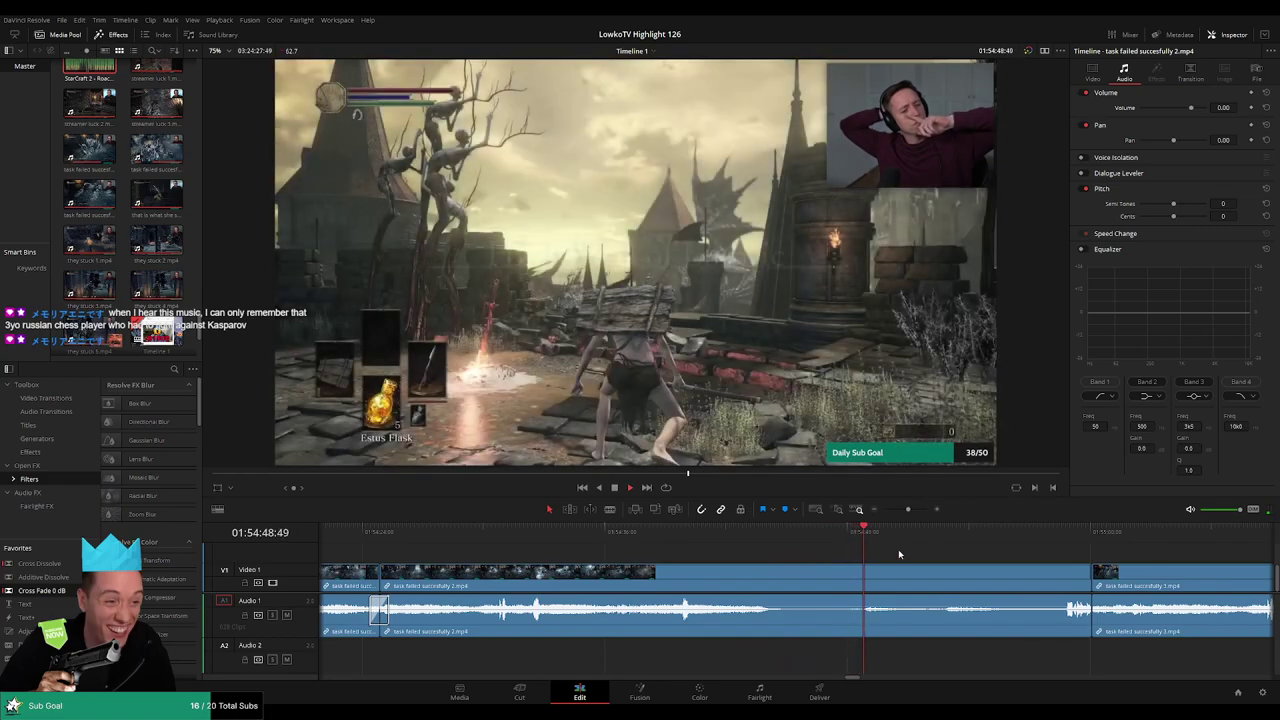
Ripple-delete two unwanted sections of task failed successfully 2 with Backspace
scroll(767, 548, "right", 5)
scroll(767, 548, "right", 2)
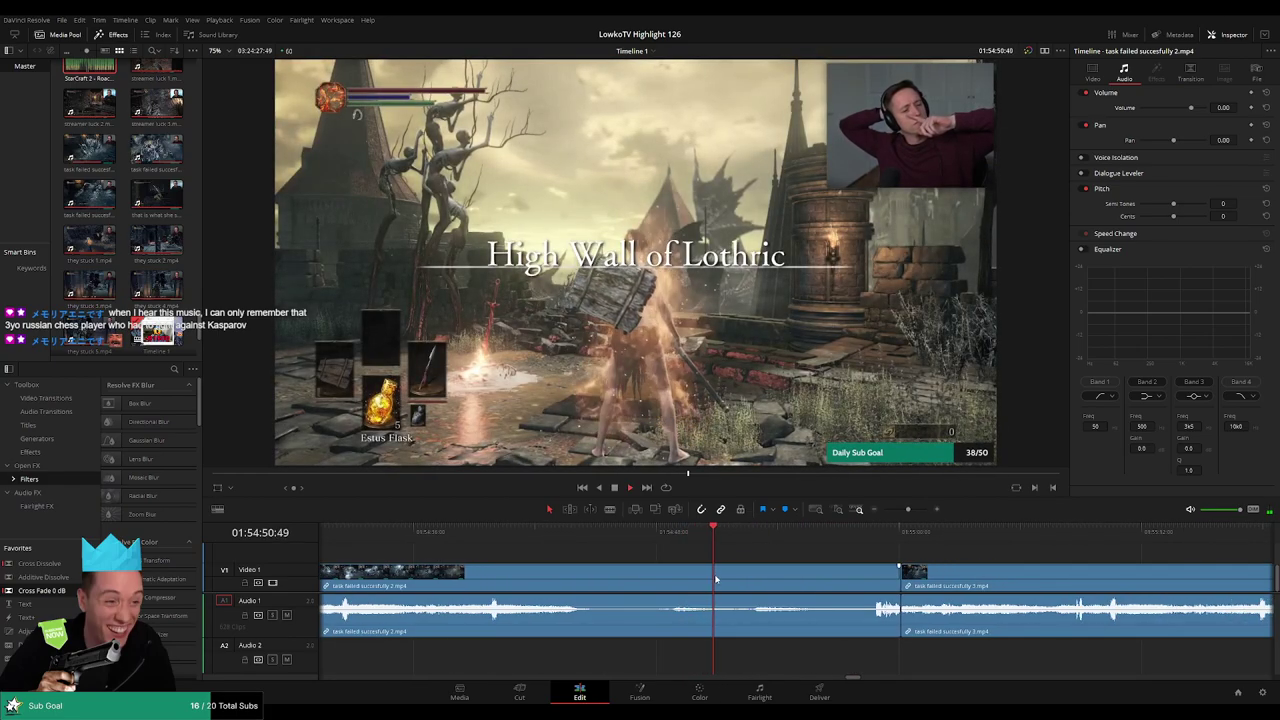
left_click_drag(761, 536, 827, 535)
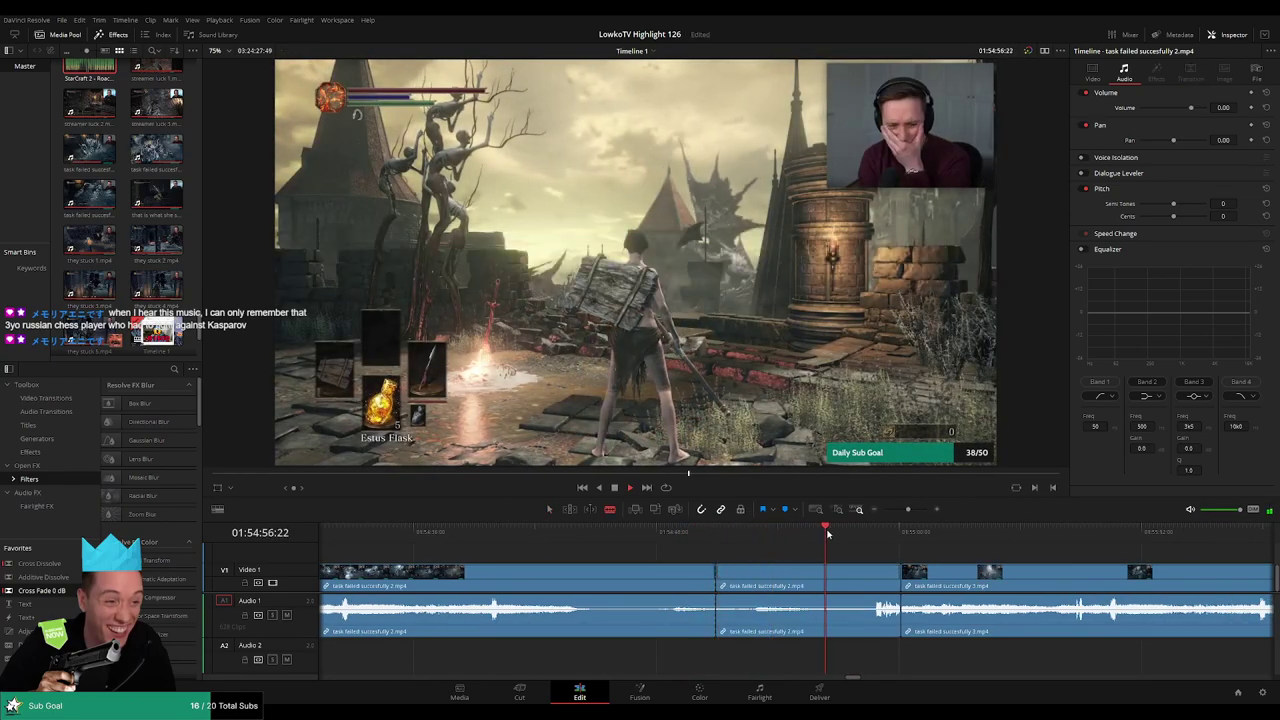
left_click(820, 578)
key("BackSpace")
left_click(832, 566)
key("BackSpace")
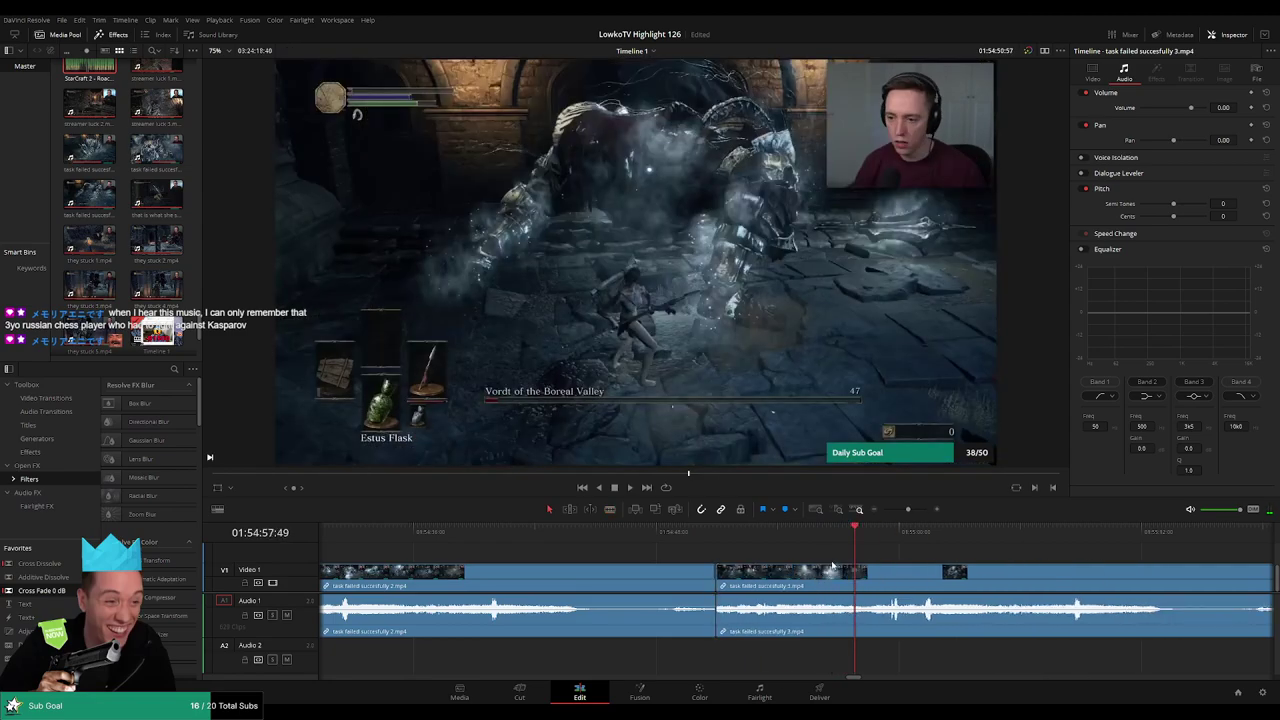
Split task failed successfully 3 at the playhead, remove its lead-in, and select the new join
left_click(982, 538)
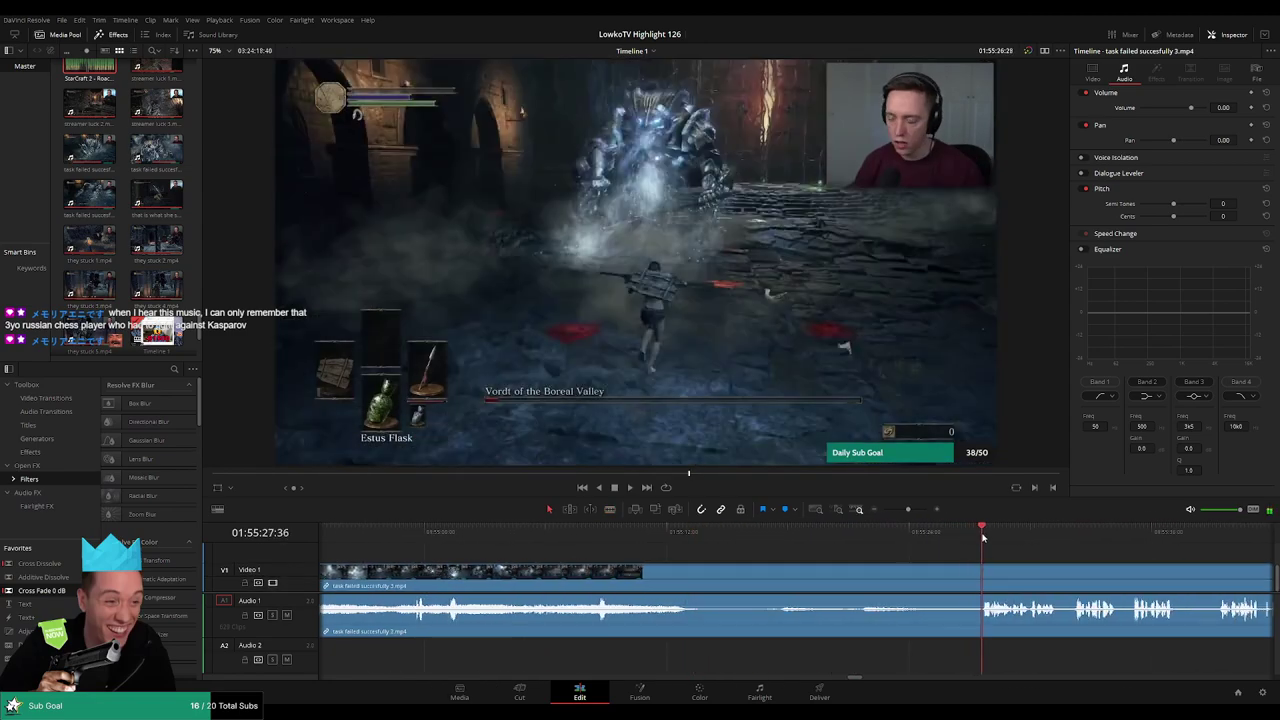
key("ctrl+b")
left_click(919, 588)
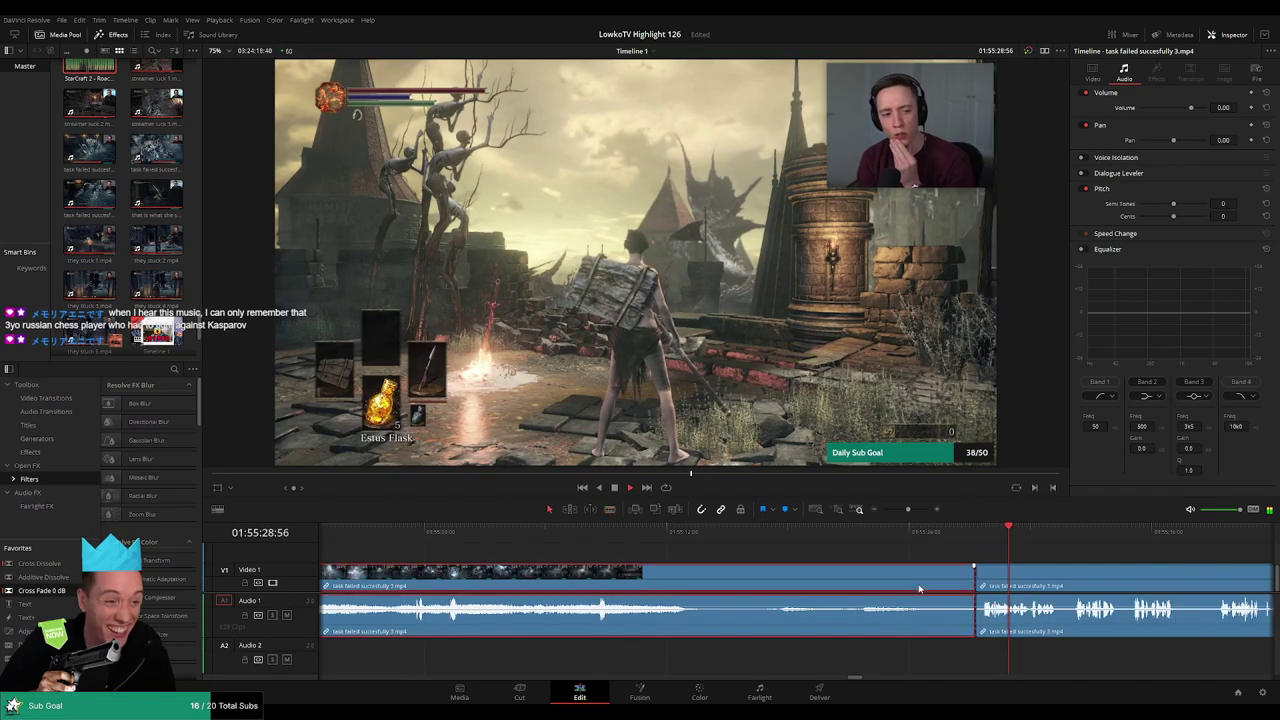
key("BackSpace")
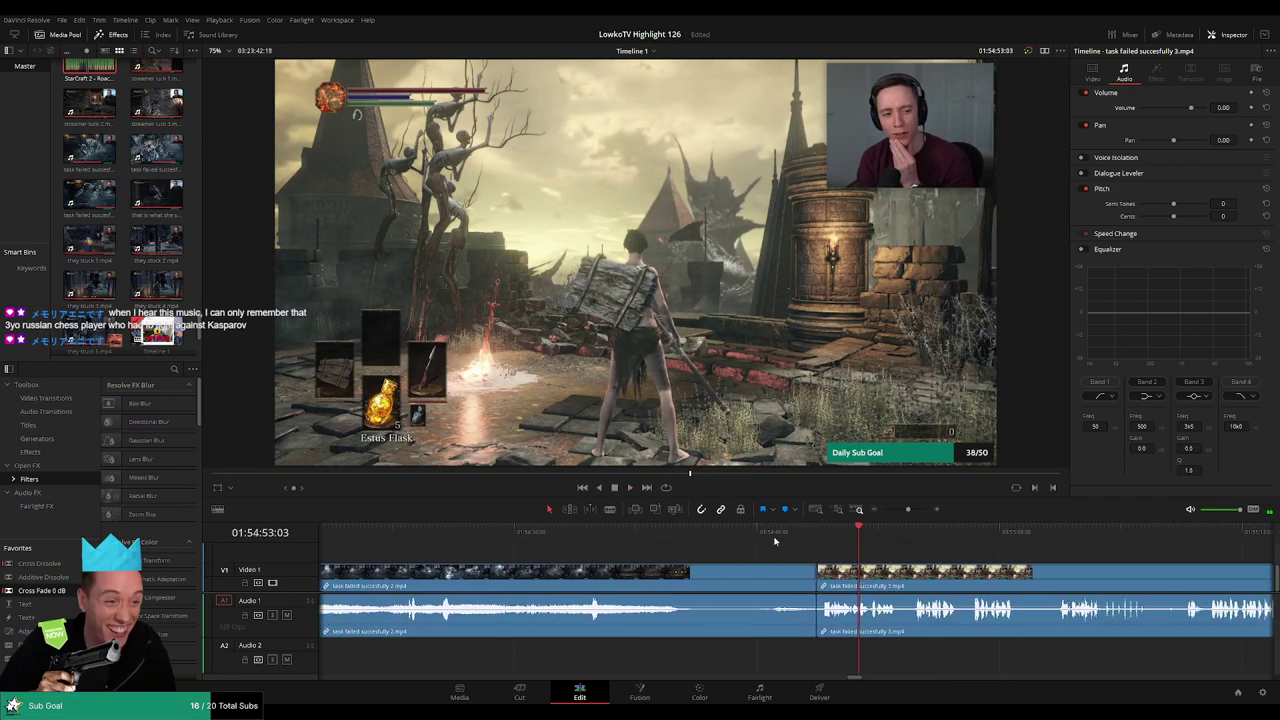
left_click(779, 540)
key("space")
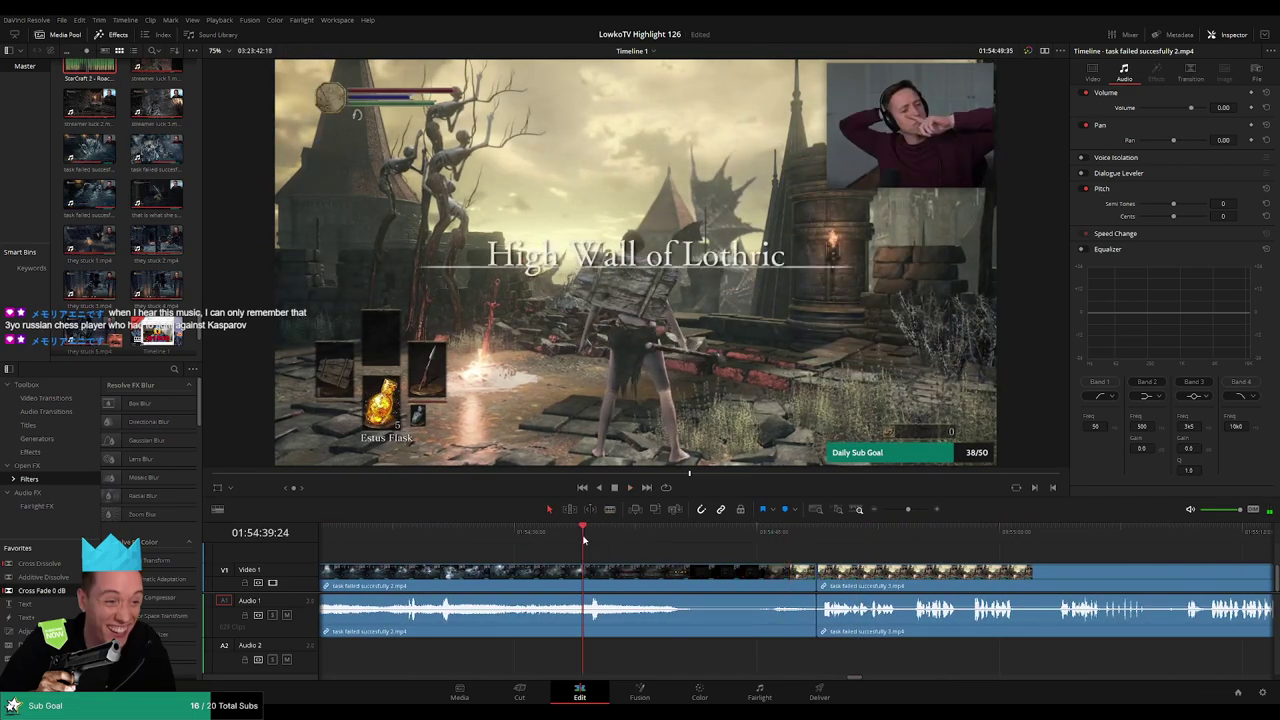
left_click(487, 539)
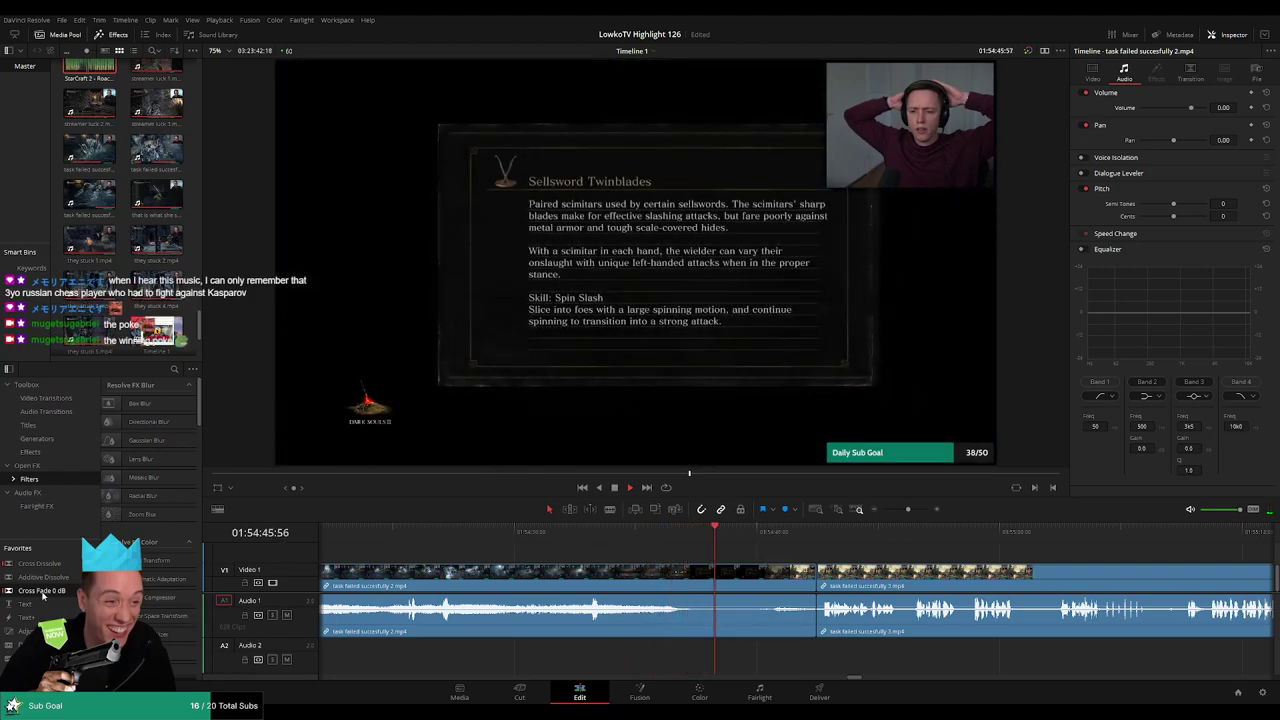
left_click(818, 615)
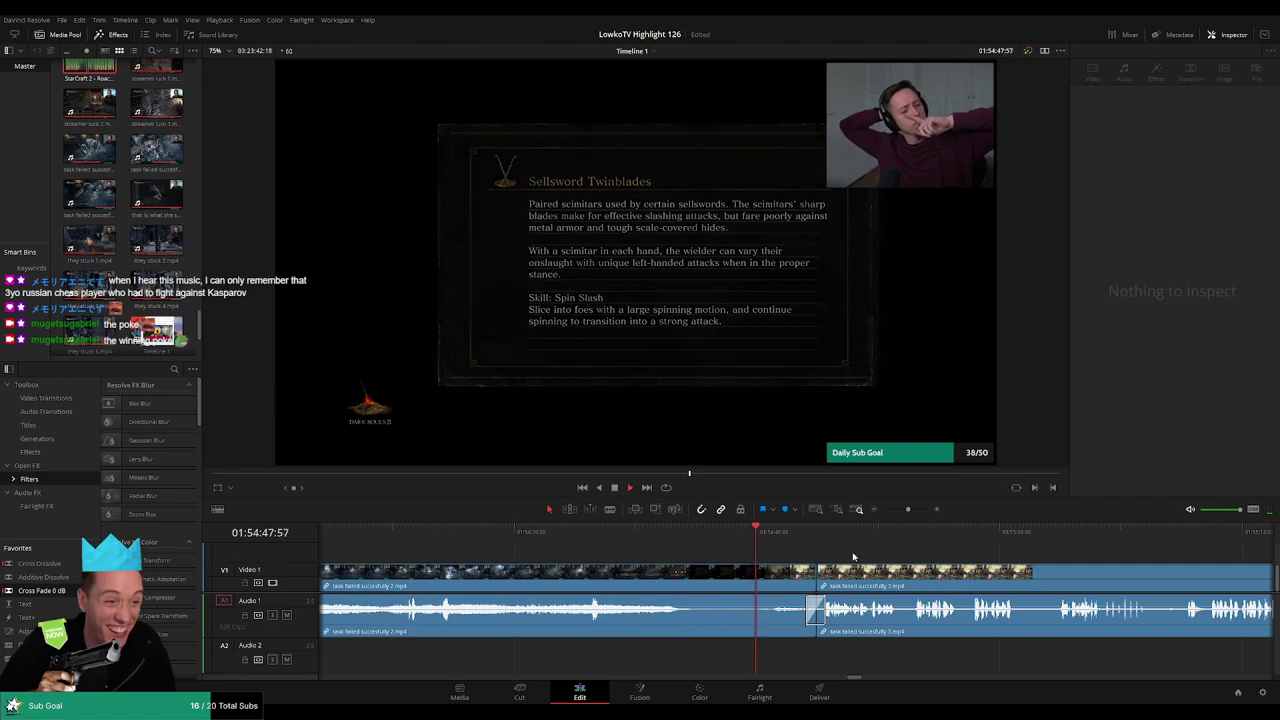
Add a crossfade at the selected cut and ripple-delete a short section after it
key("Up")
left_click(775, 550)
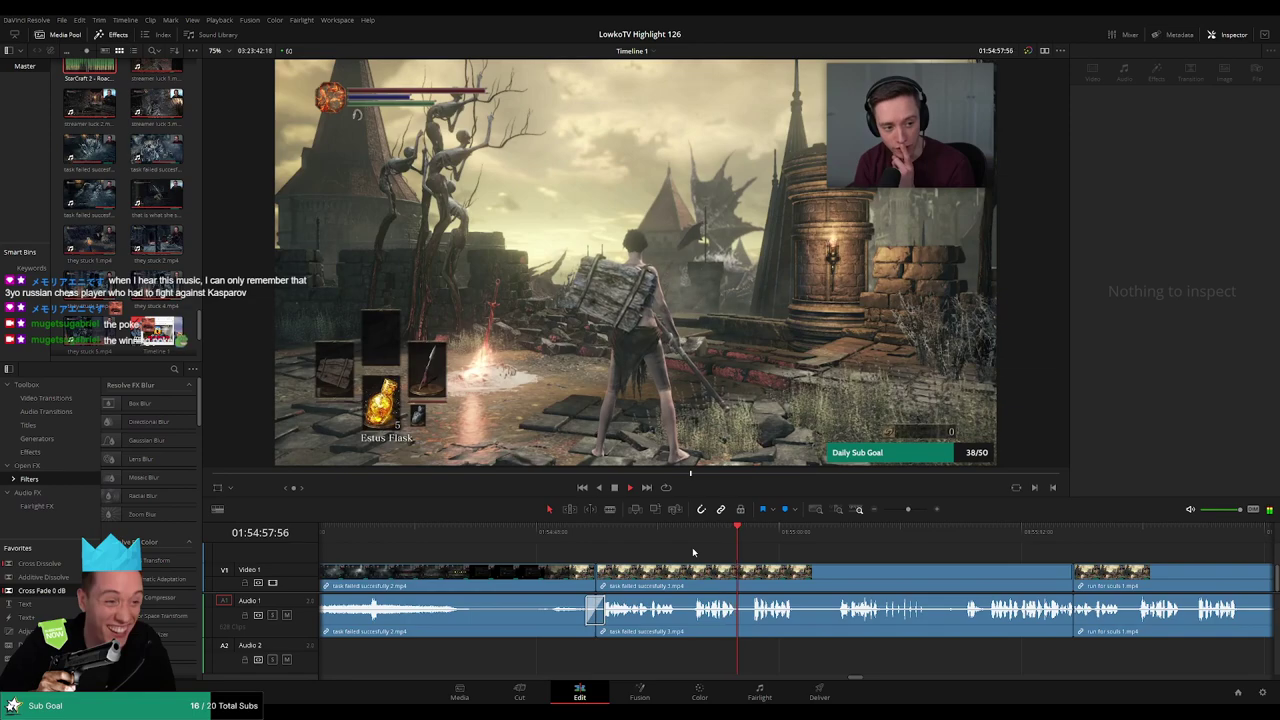
scroll(700, 561, "right", 3)
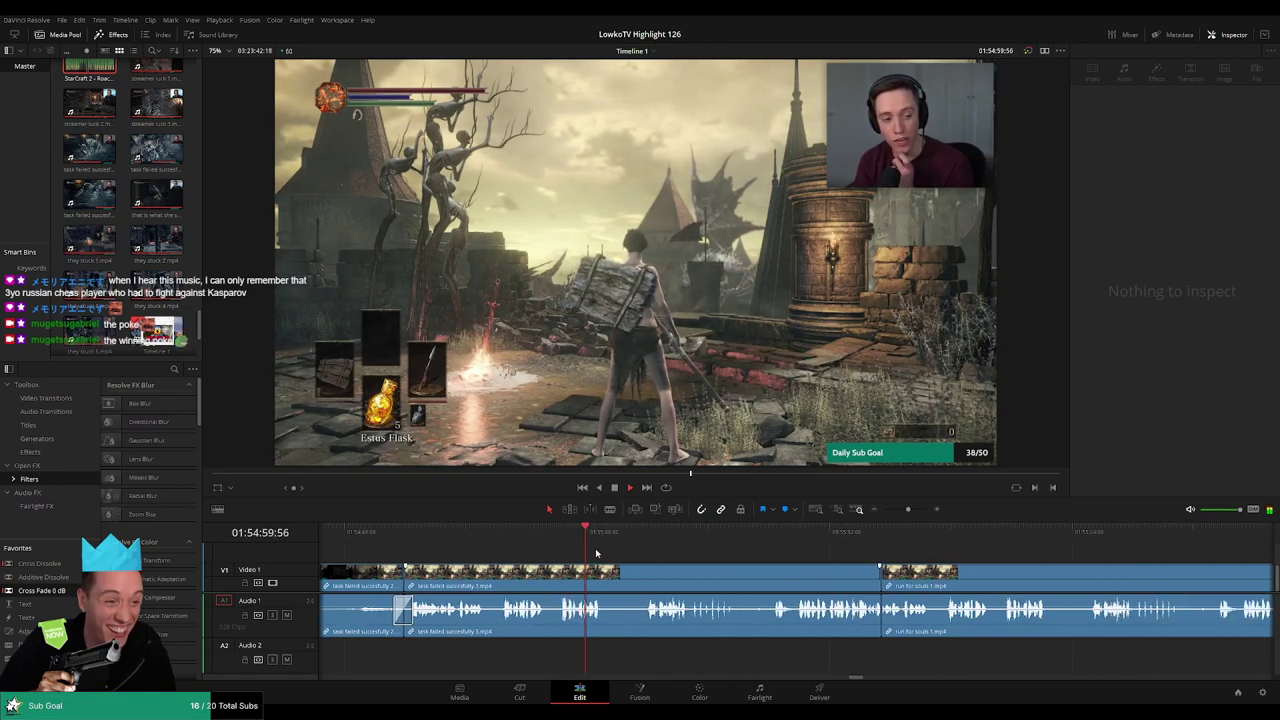
left_click(605, 575)
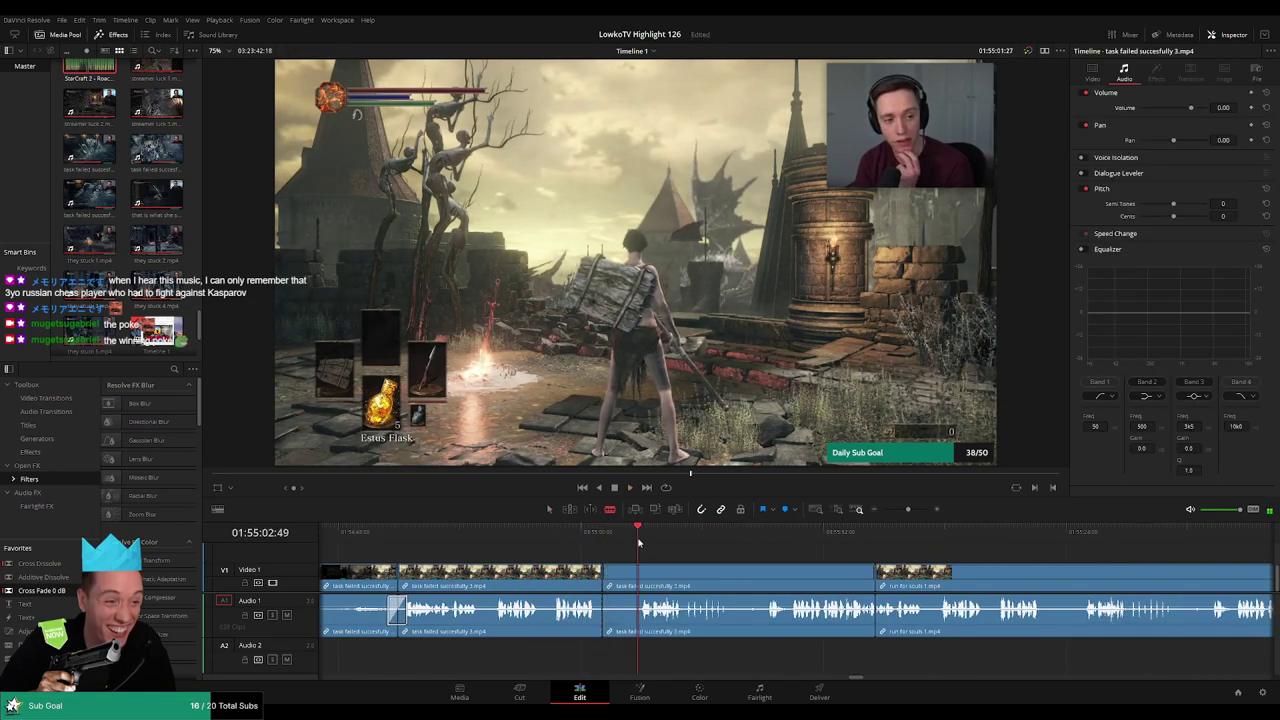
key("space")
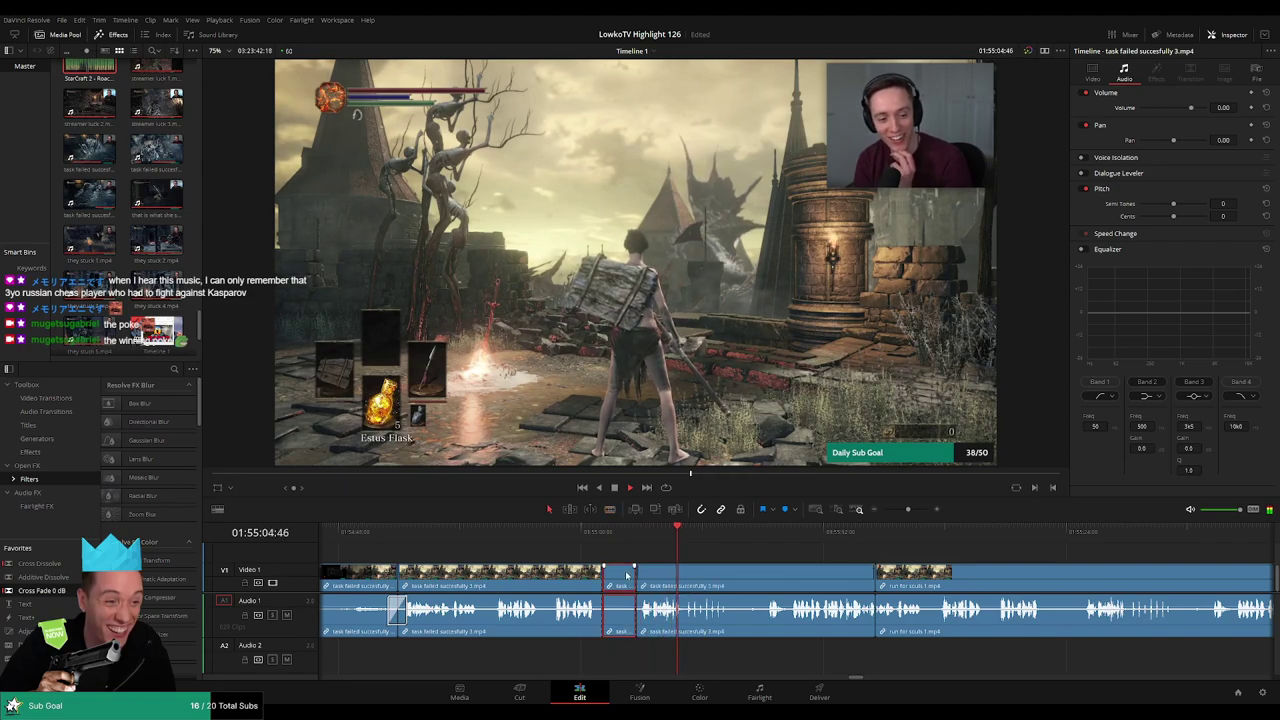
key("Delete")
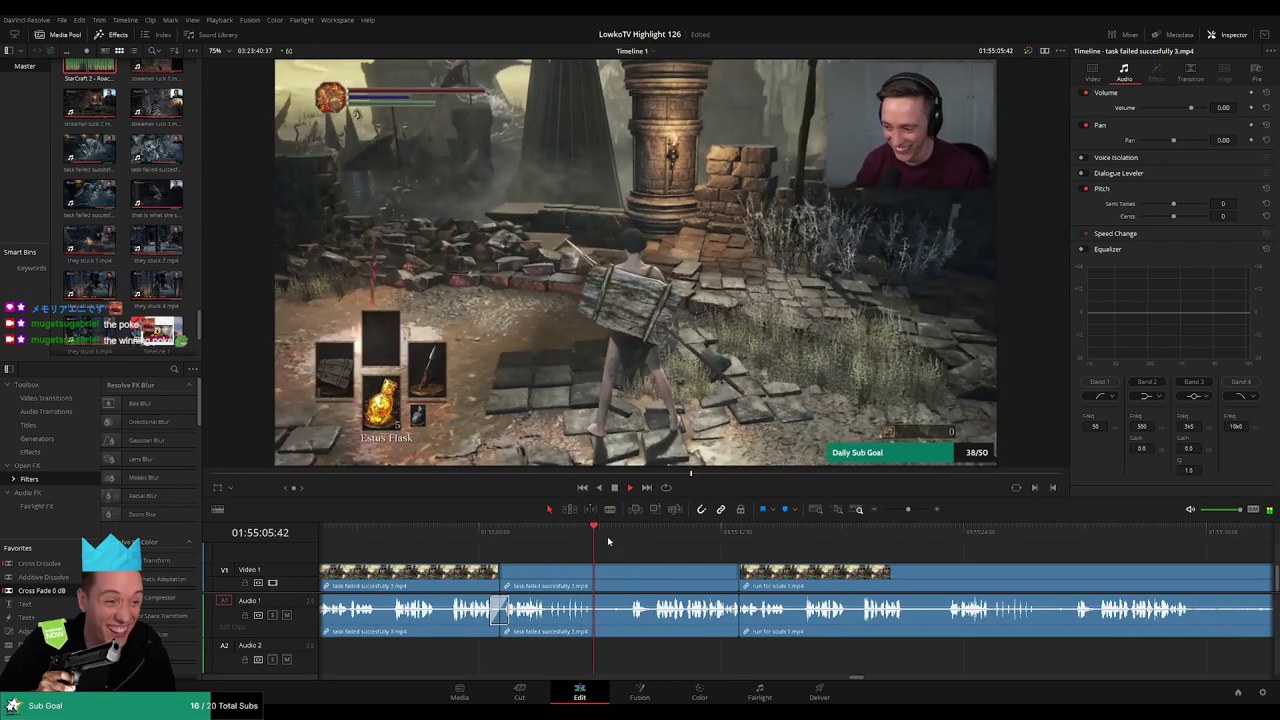
Blade around the dull parts of task failed successfully 3 and ripple-delete two pieces
key("b")
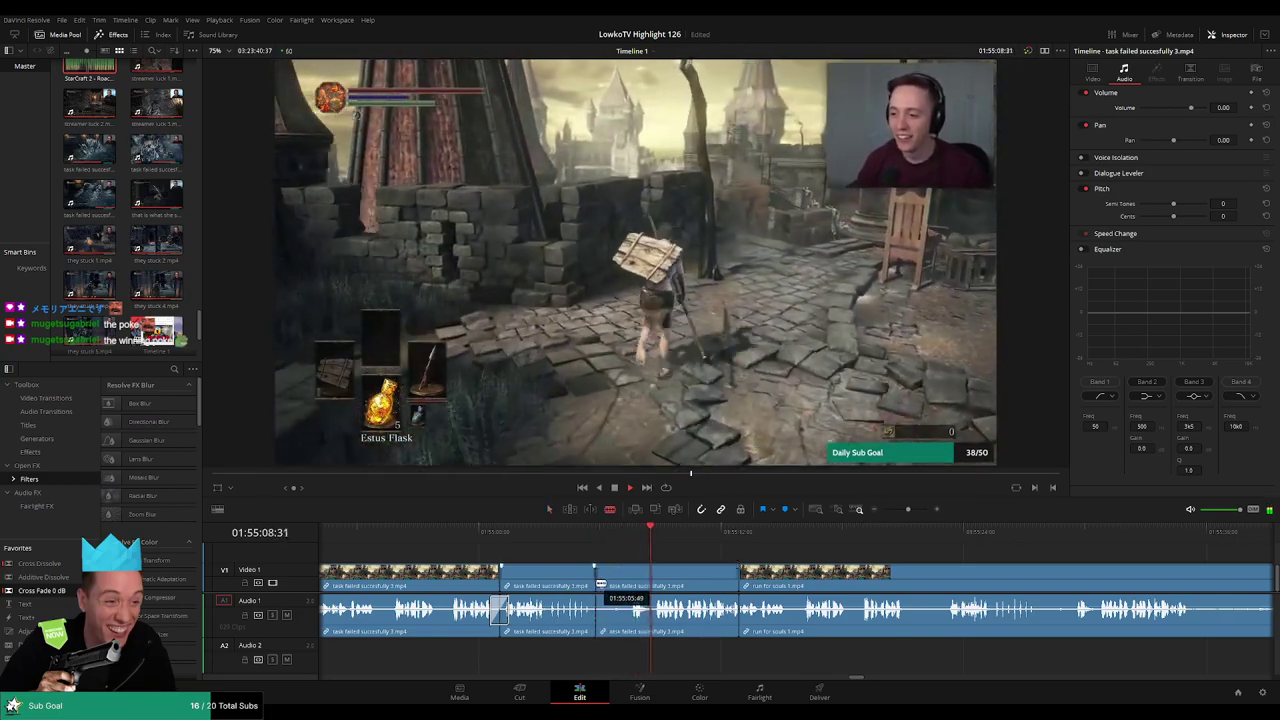
left_click(597, 590)
left_click(630, 590)
left_click(652, 581)
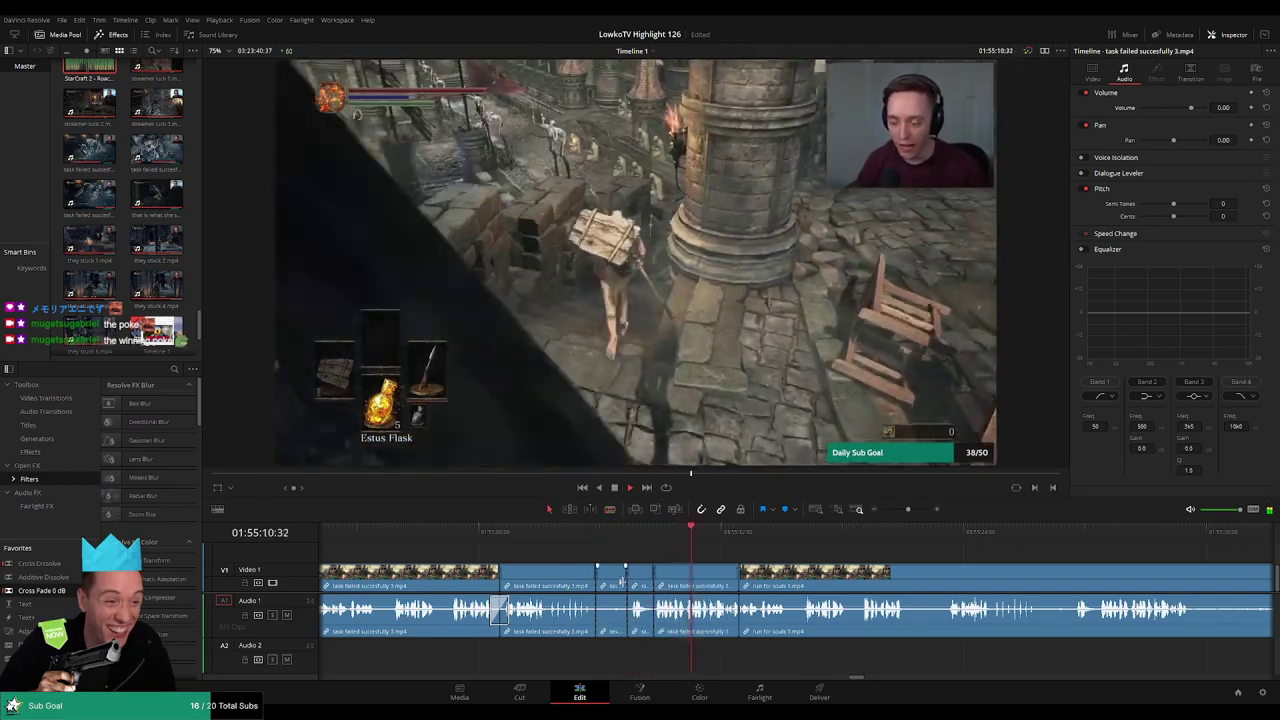
key("a")
left_click(614, 584)
key("Delete")
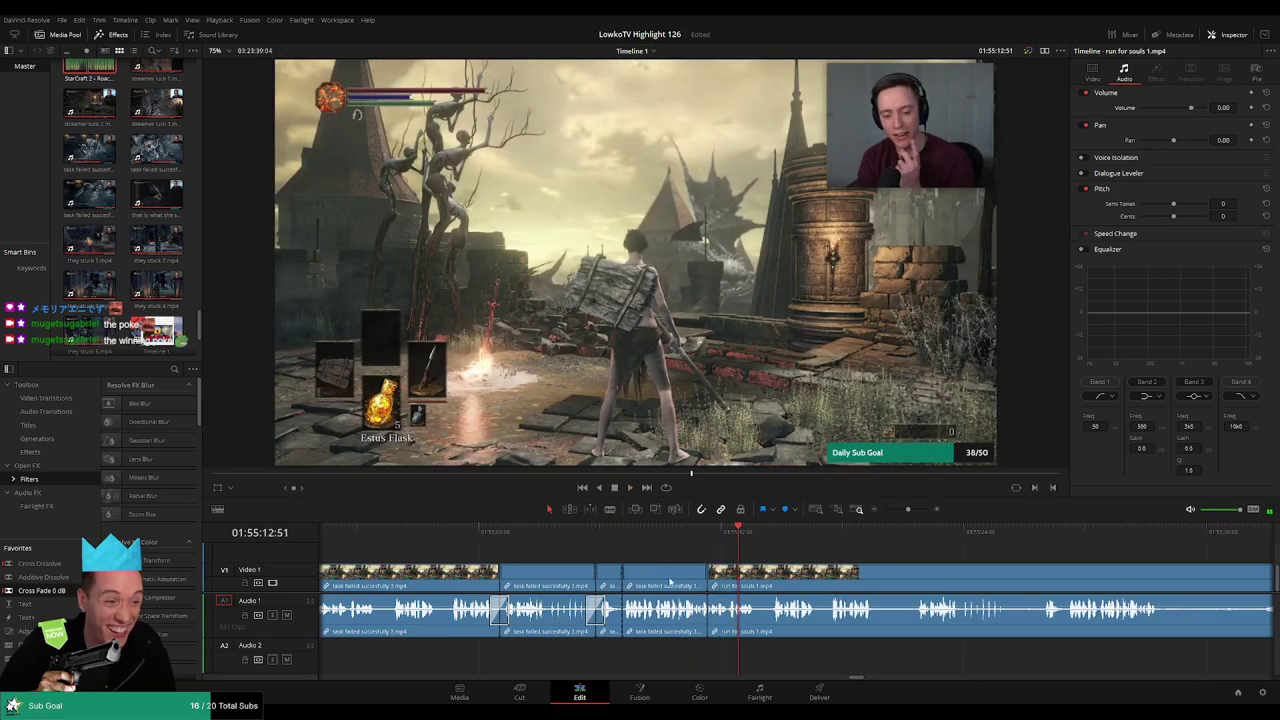
left_click(687, 586)
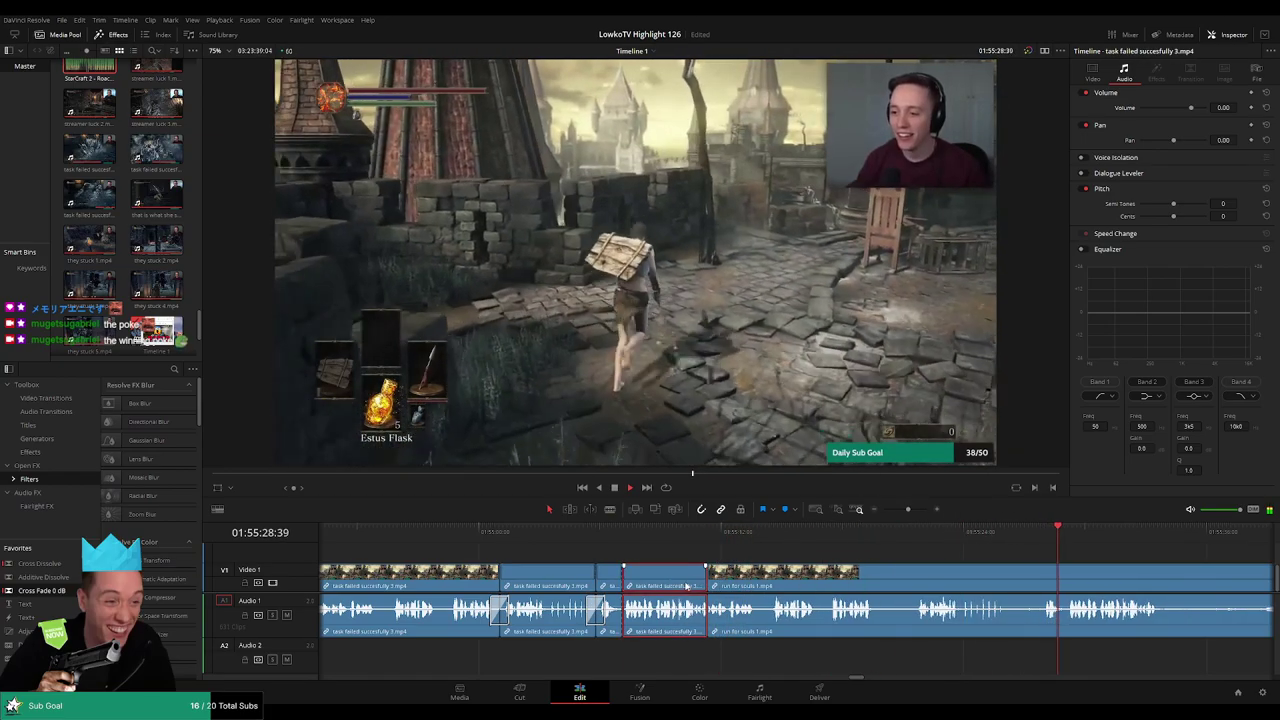
key("Delete")
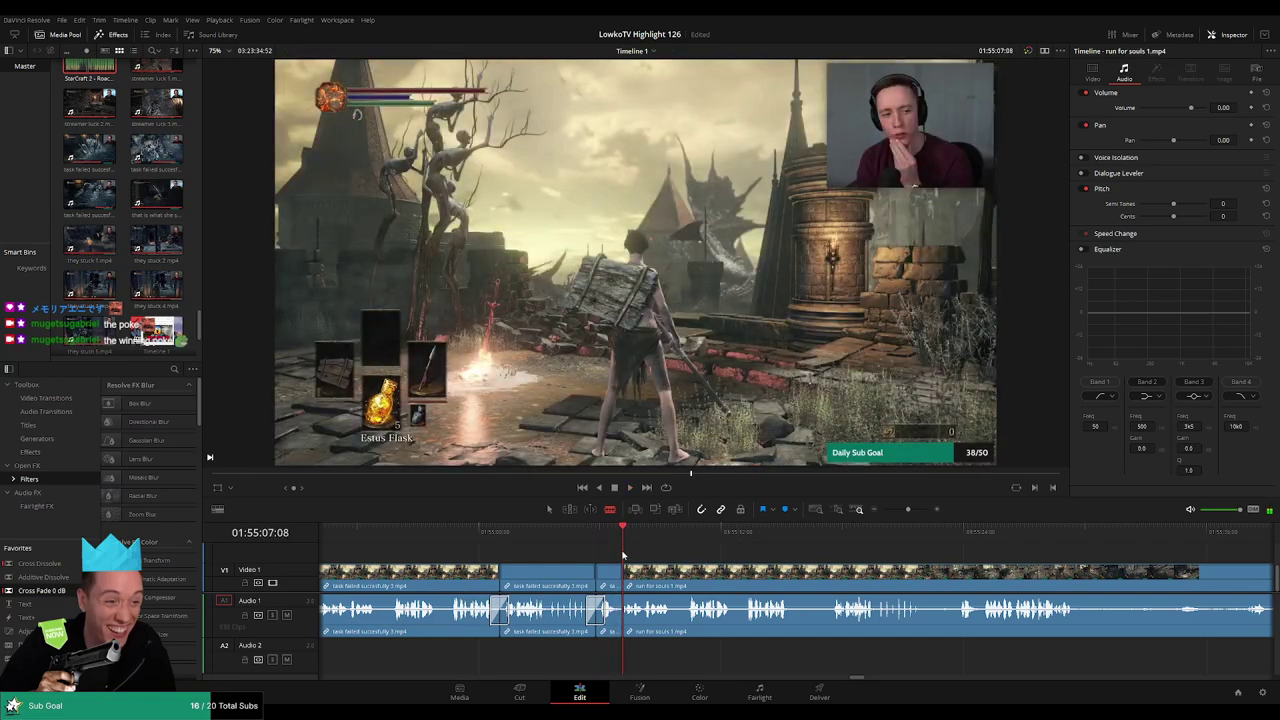
key("Delete")
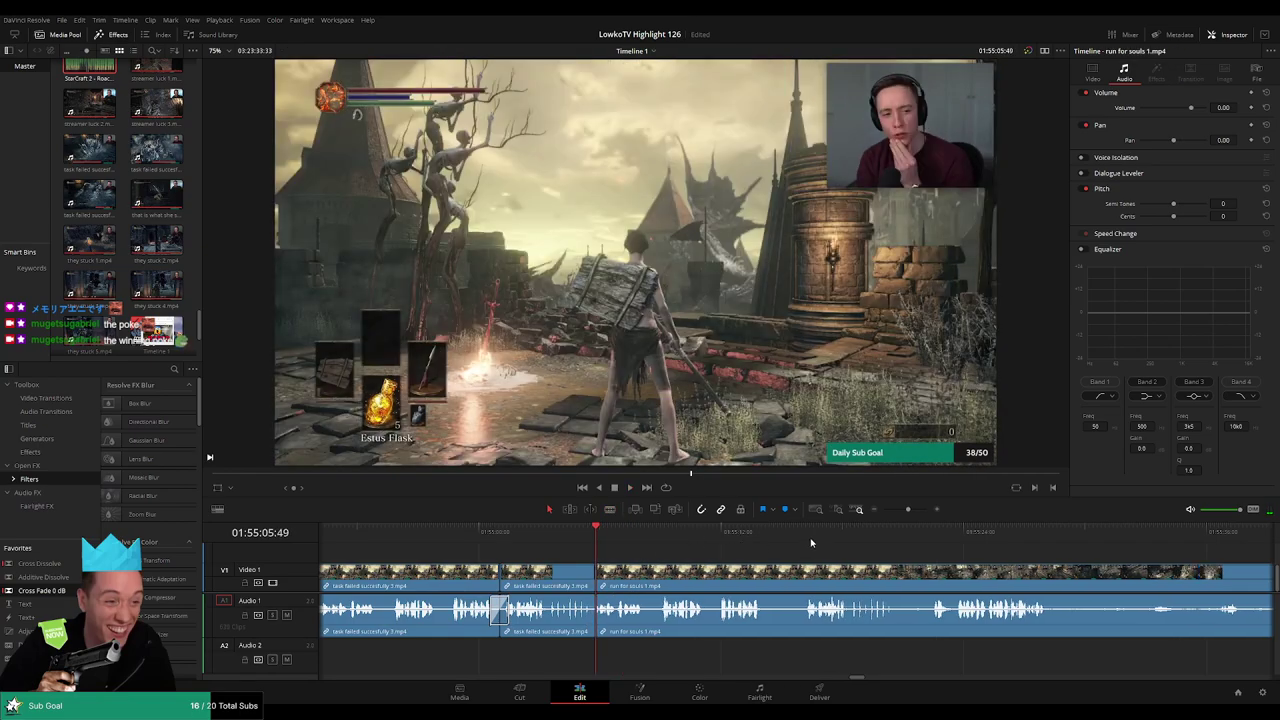
left_click(932, 576)
key("a")
left_click(824, 584)
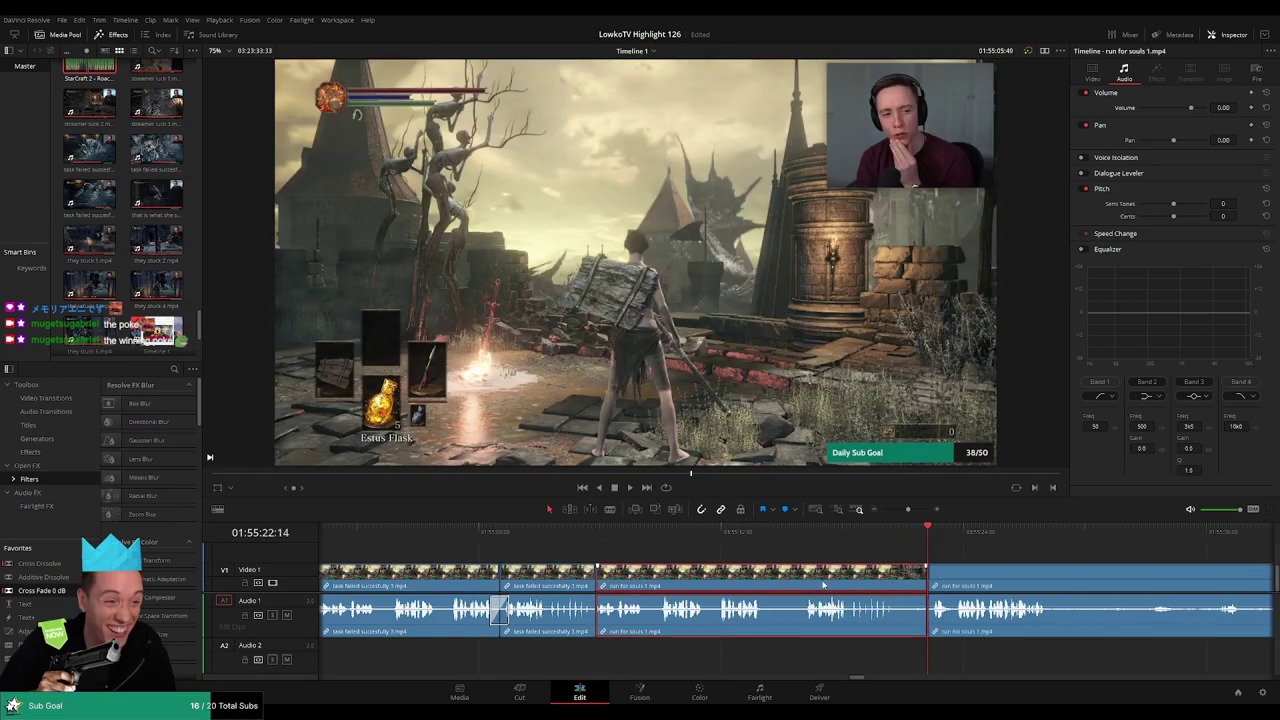
key("Delete")
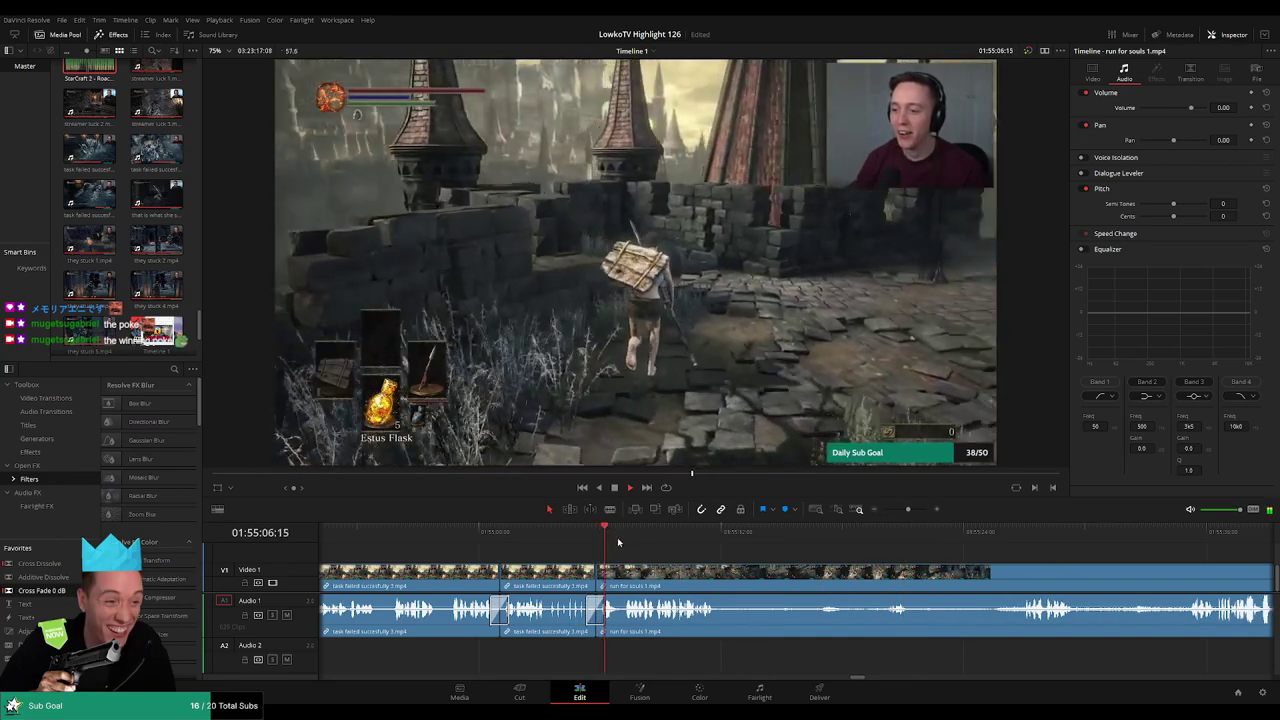
left_click(672, 541)
scroll(620, 560, "right", 3)
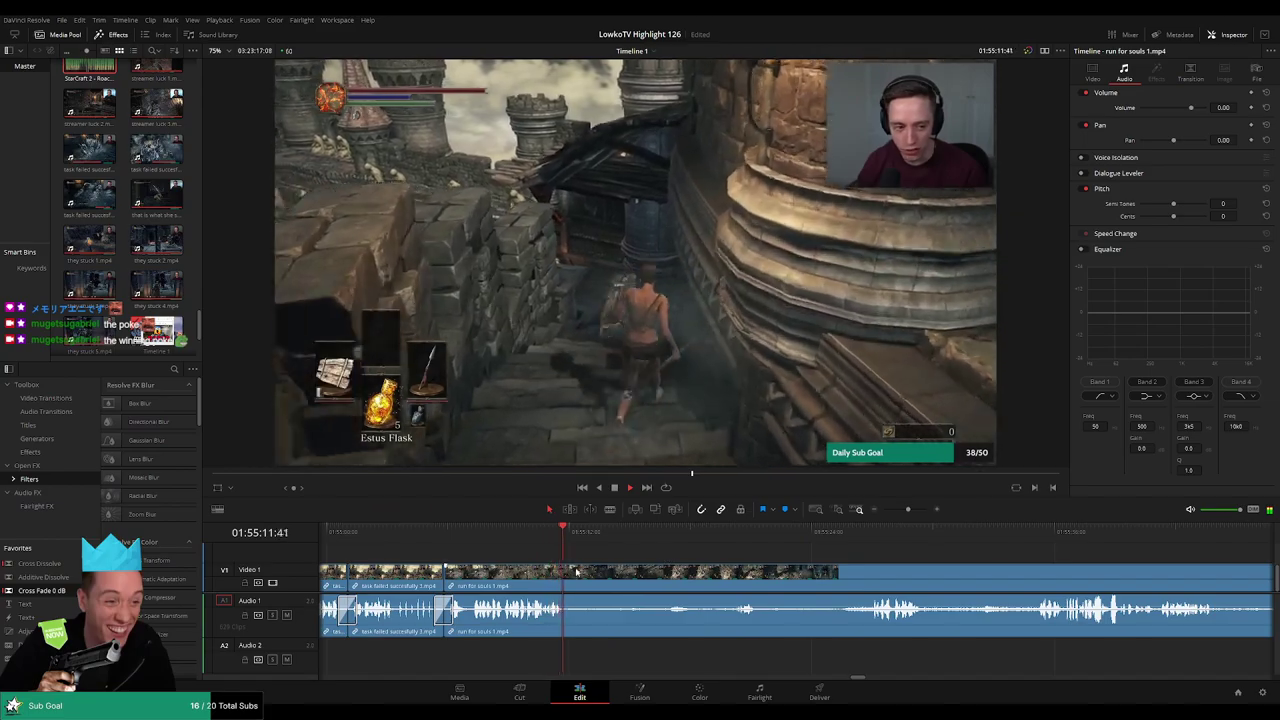
key("b")
left_click(570, 574)
left_click(472, 538)
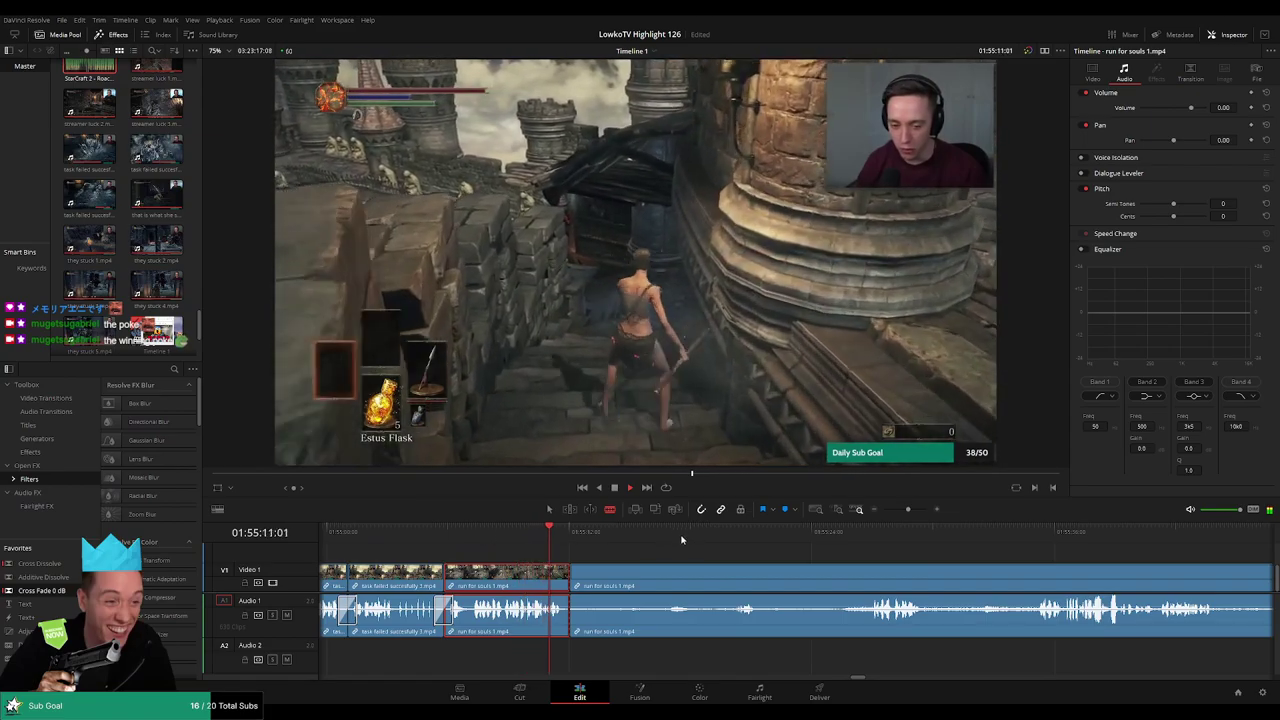
left_click(667, 536)
left_click(730, 539)
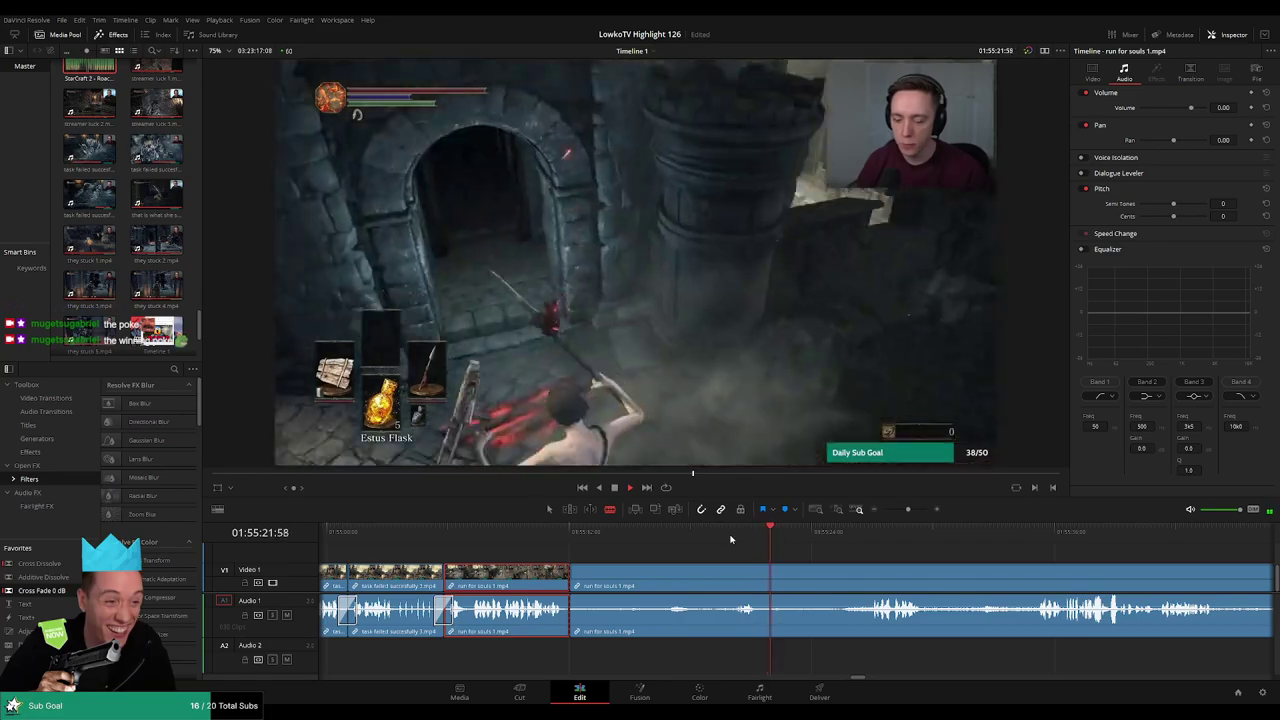
left_click(663, 573)
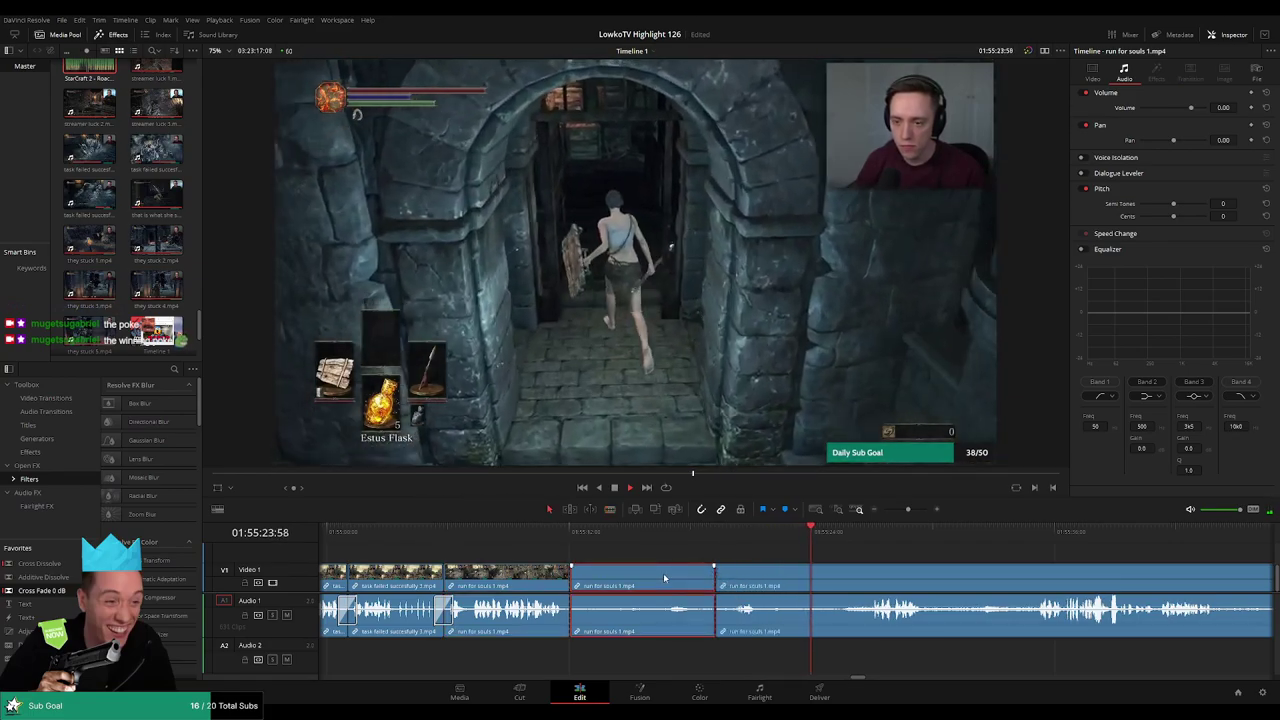
key("BackSpace")
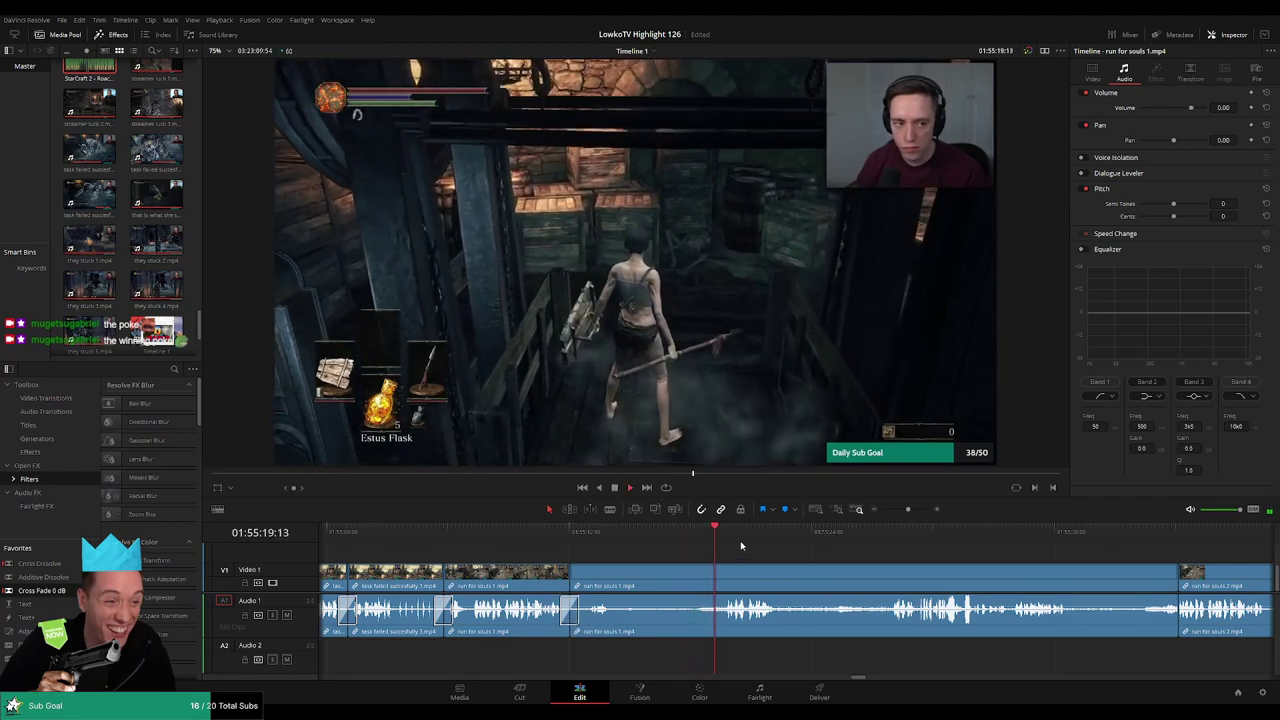
scroll(684, 549, "right", 3)
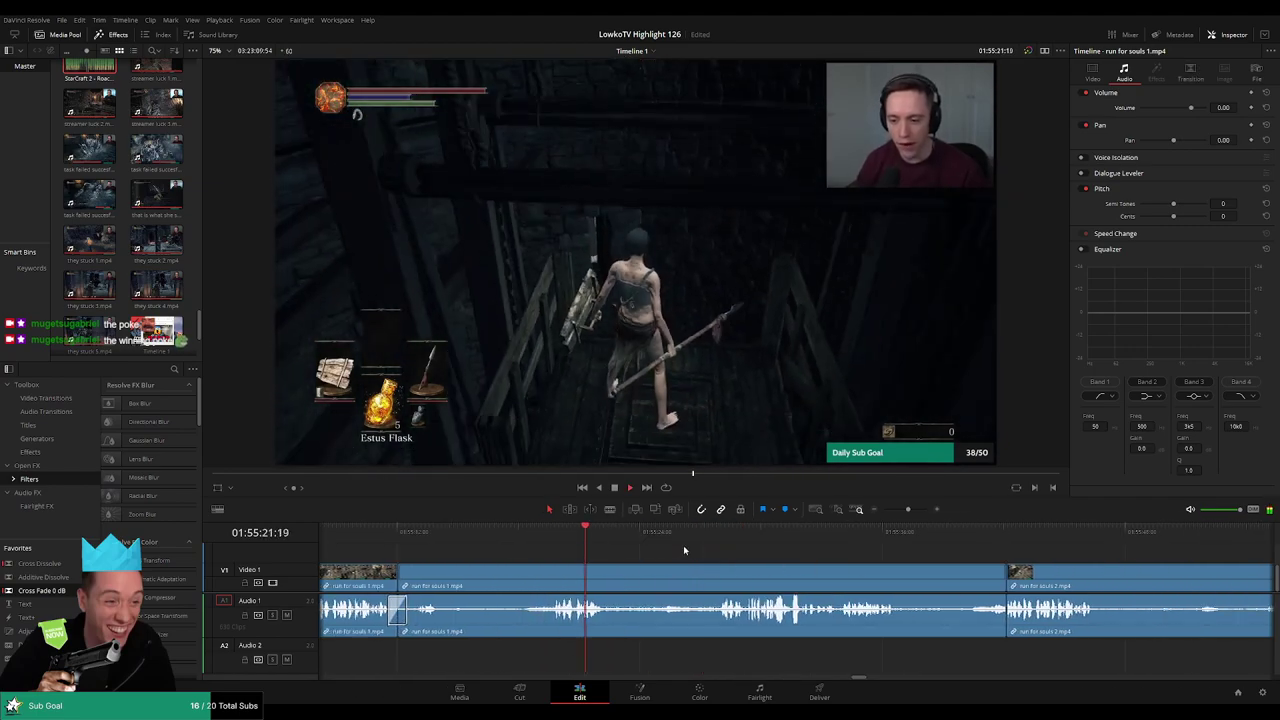
left_click(615, 578)
left_click(610, 580)
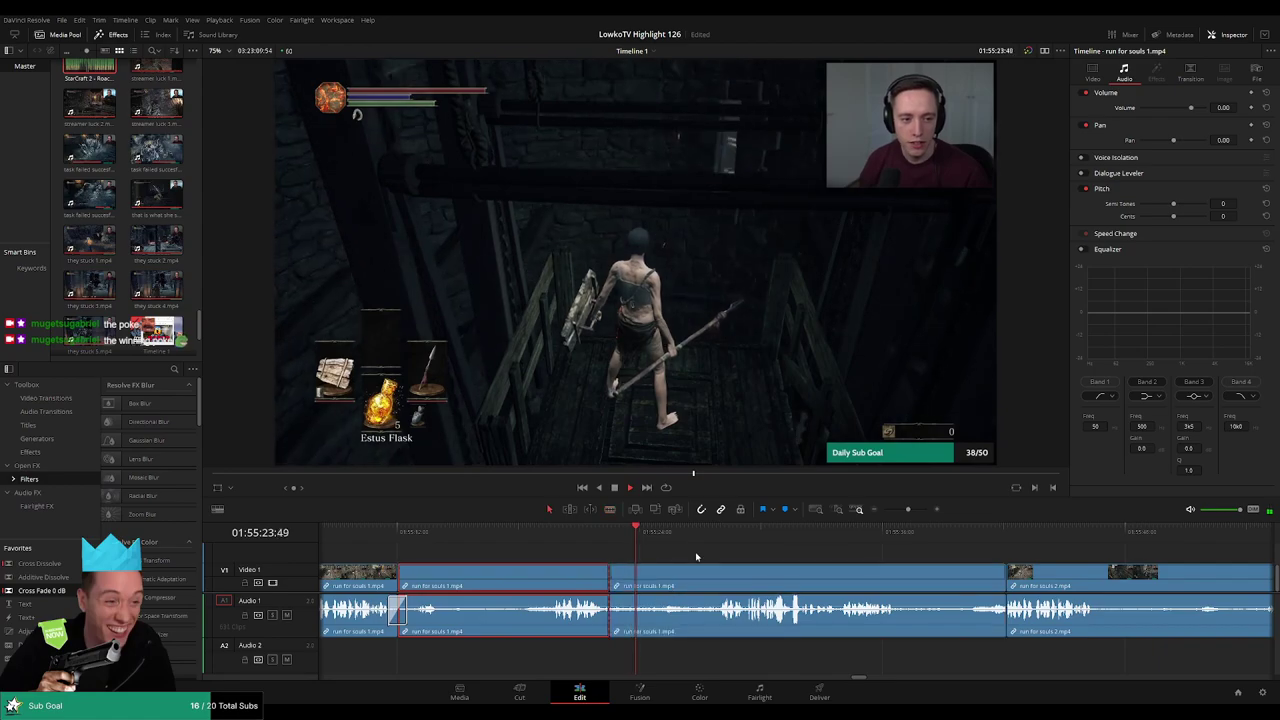
key("a")
left_click(713, 540)
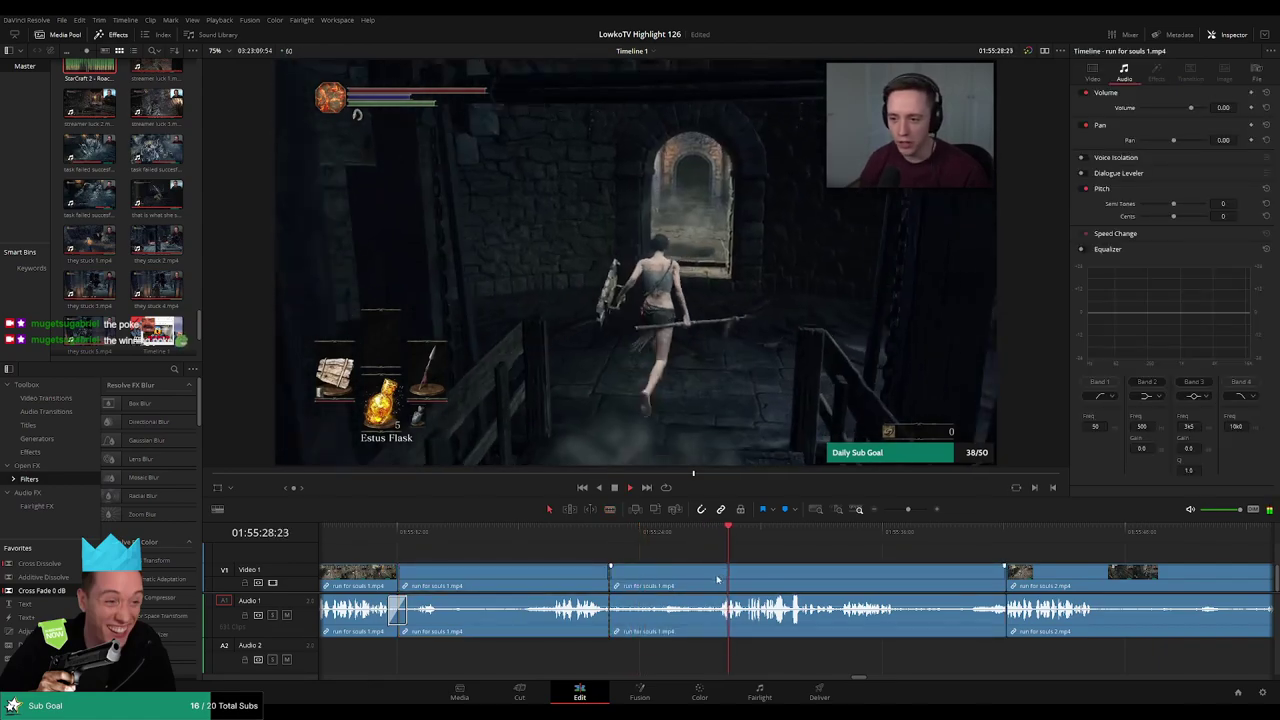
left_click(677, 583)
key("Delete")
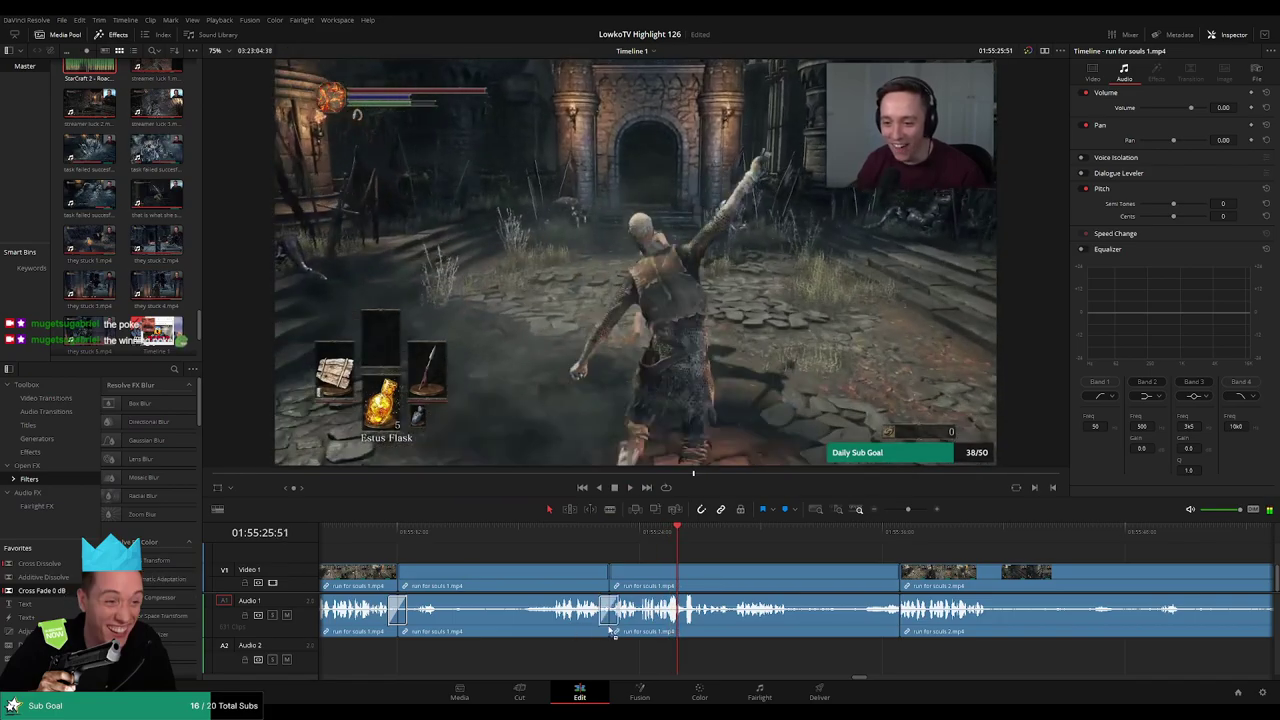
scroll(677, 553, "right", 2)
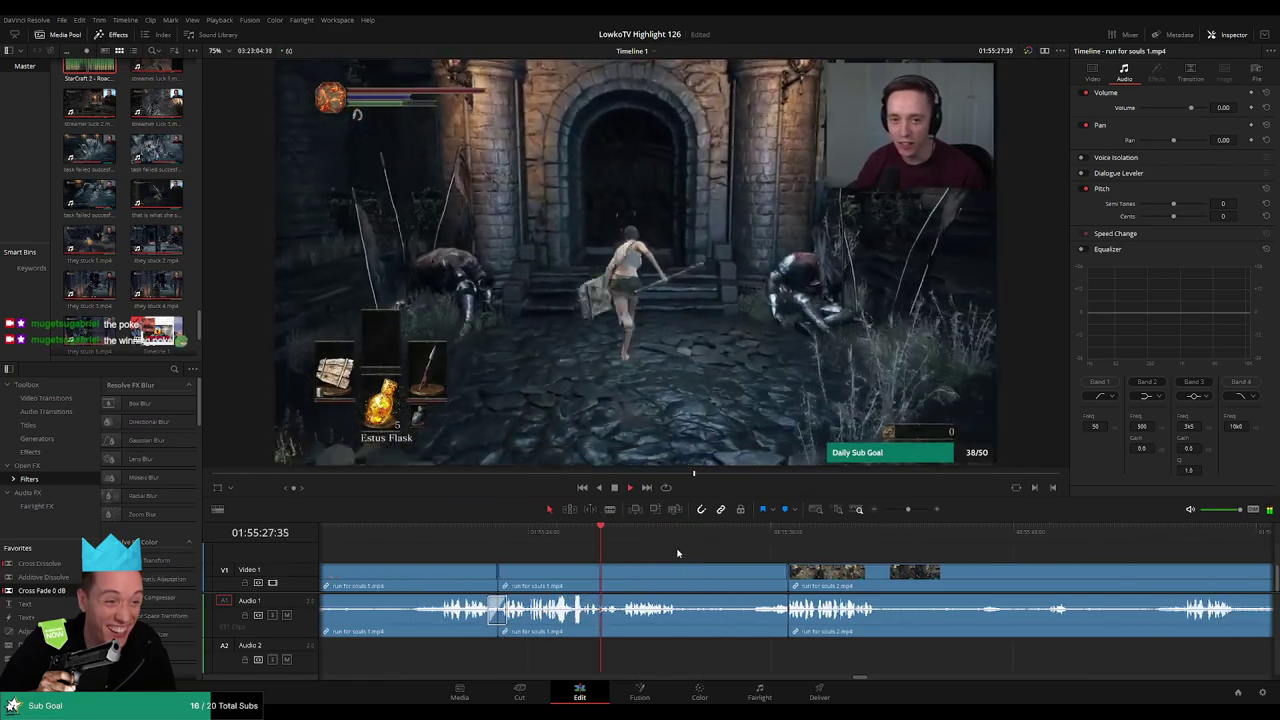
Replay the moment around 01:55:26, then split run for souls 1 there and ripple-delete its tail
left_click(556, 531)
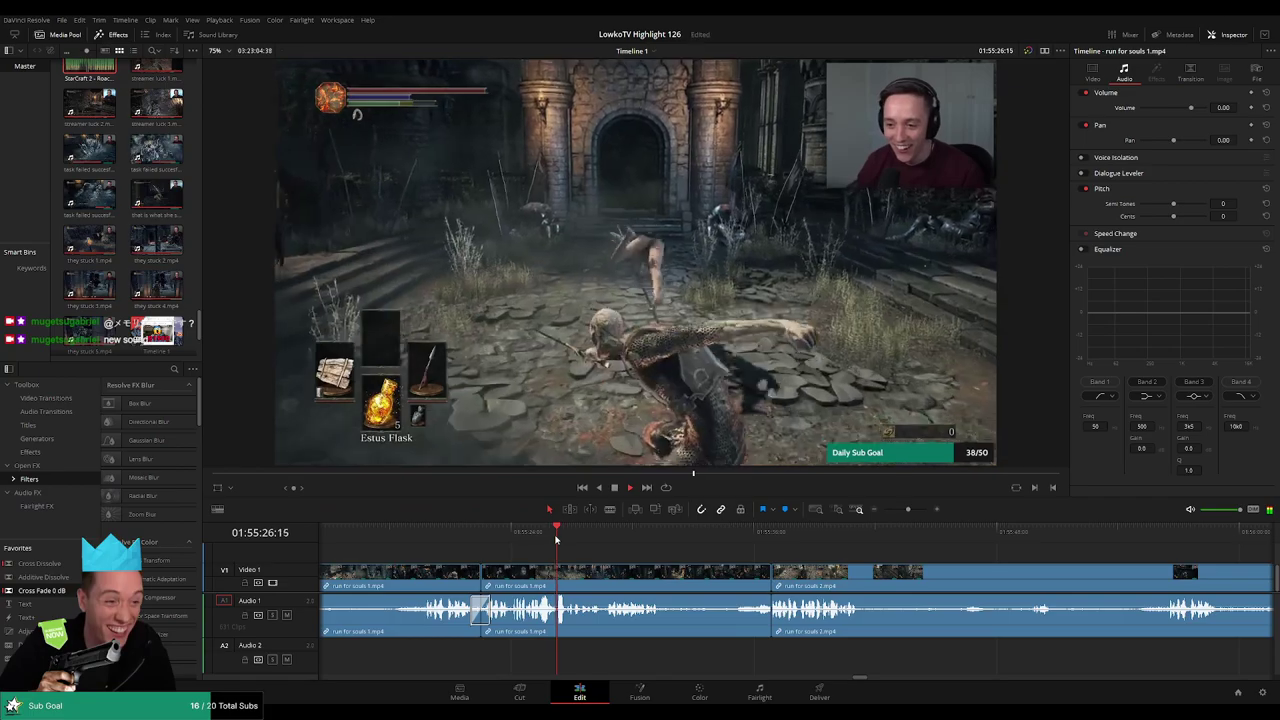
left_click(556, 540)
left_click(556, 540)
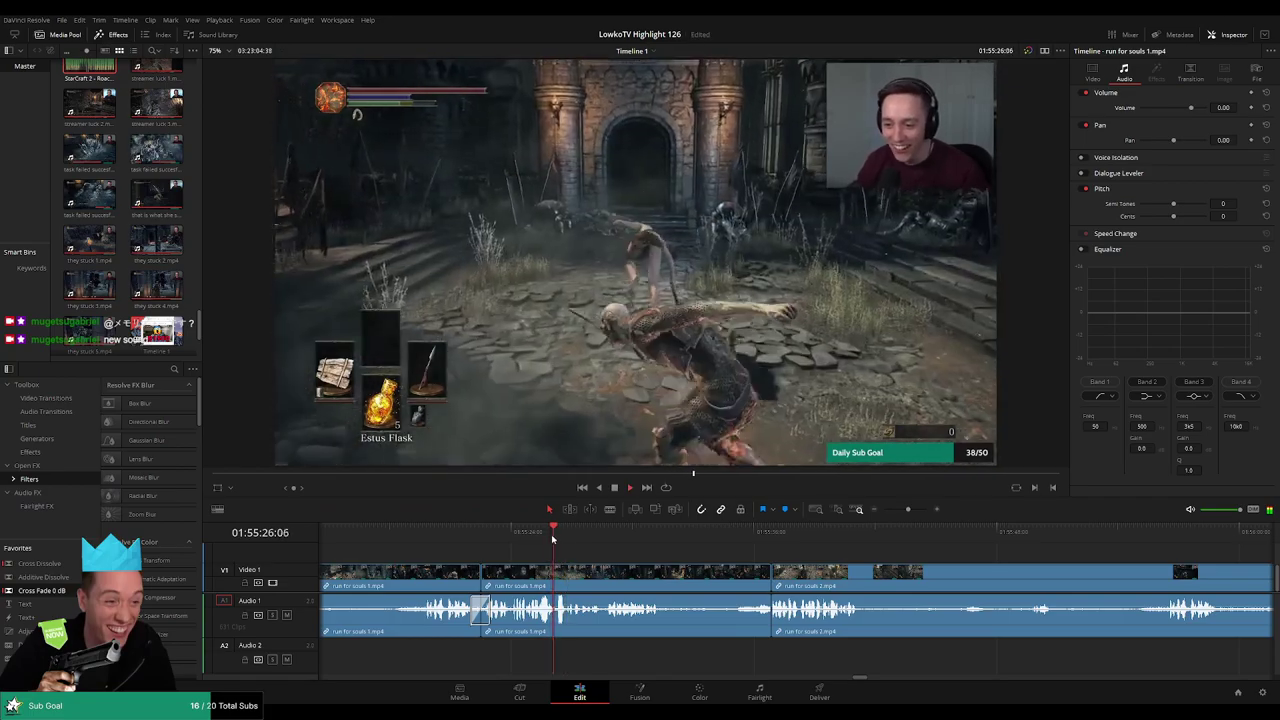
left_click(556, 540)
left_click(556, 540)
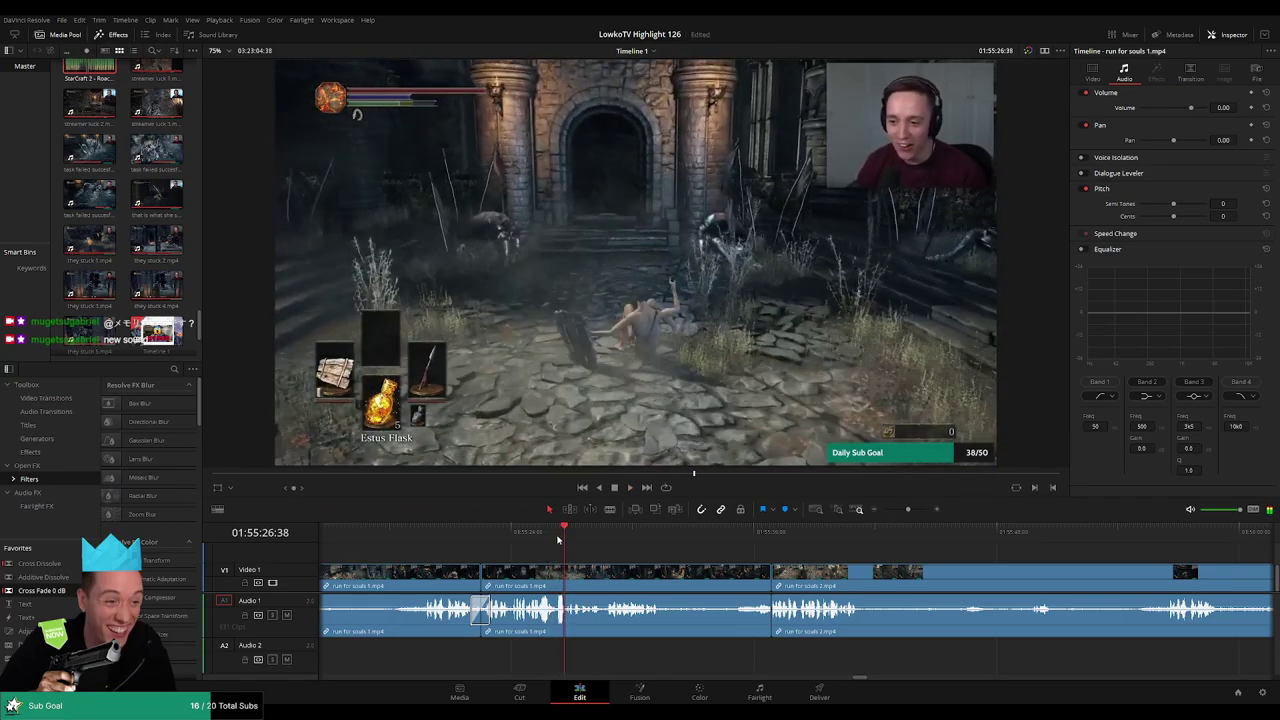
left_click(556, 540)
left_click(556, 540)
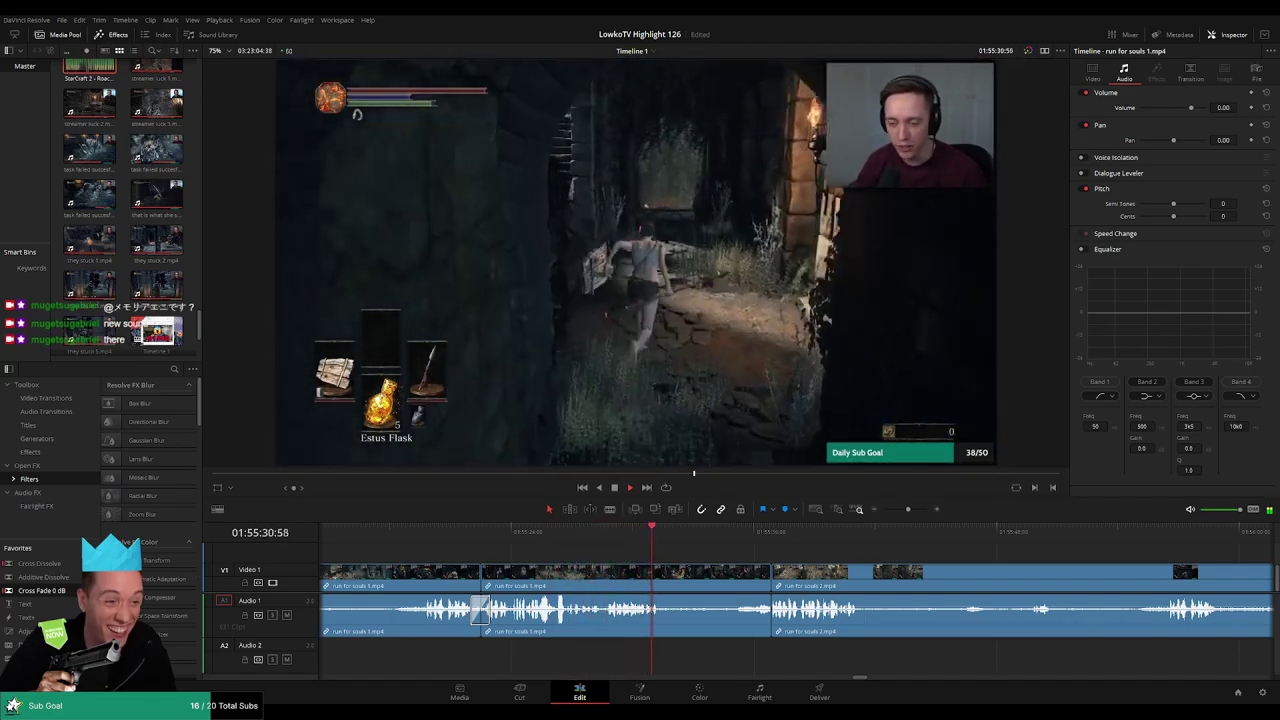
scroll(636, 576, "right", 2)
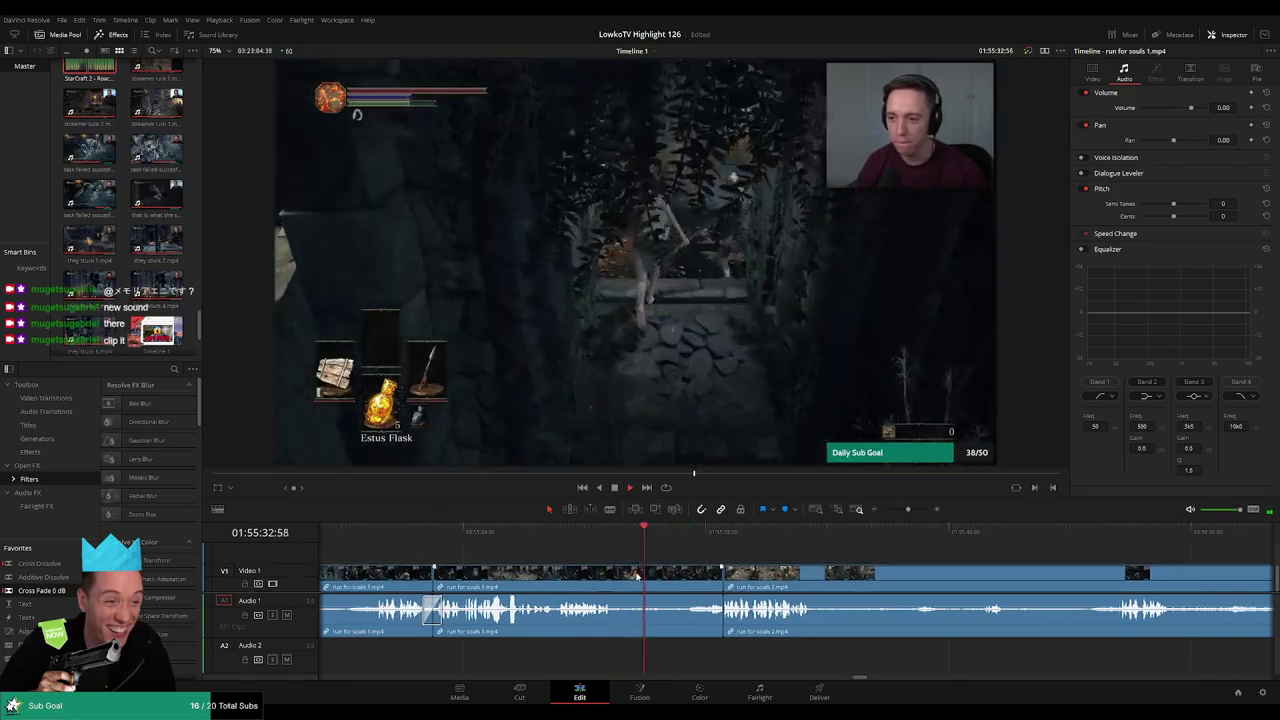
key("ctrl+b")
left_click(674, 582)
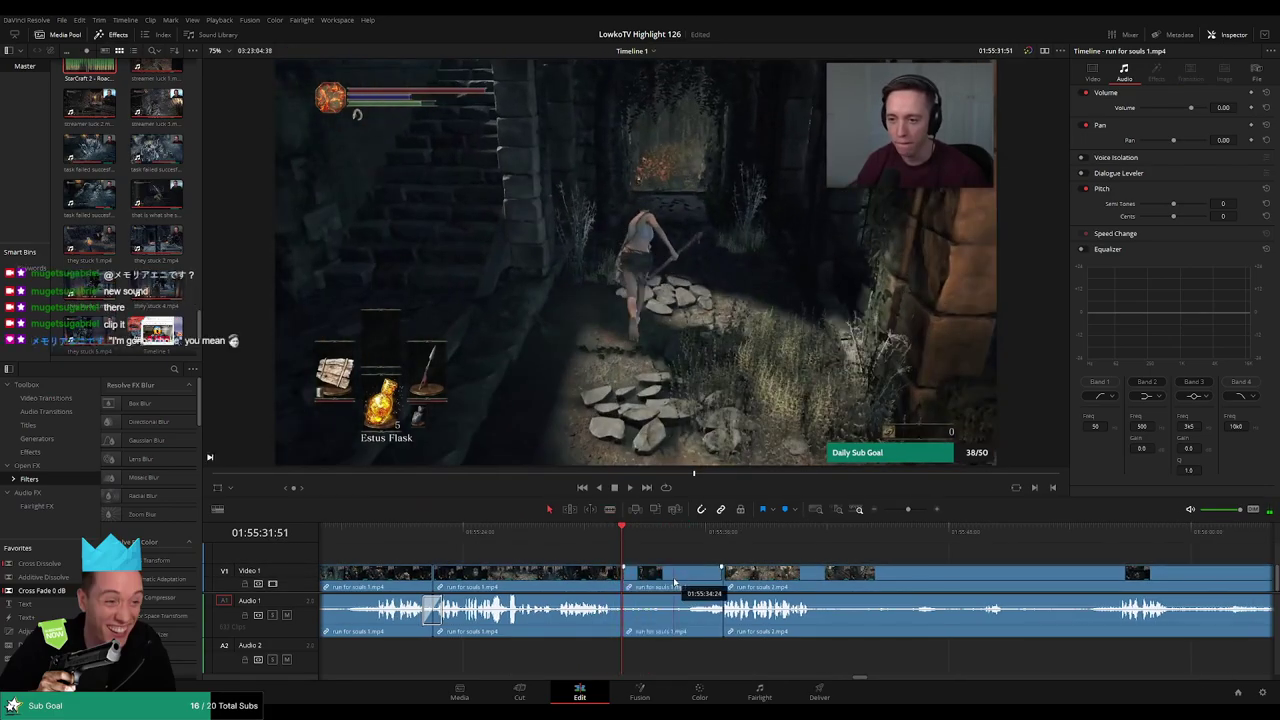
key("Delete")
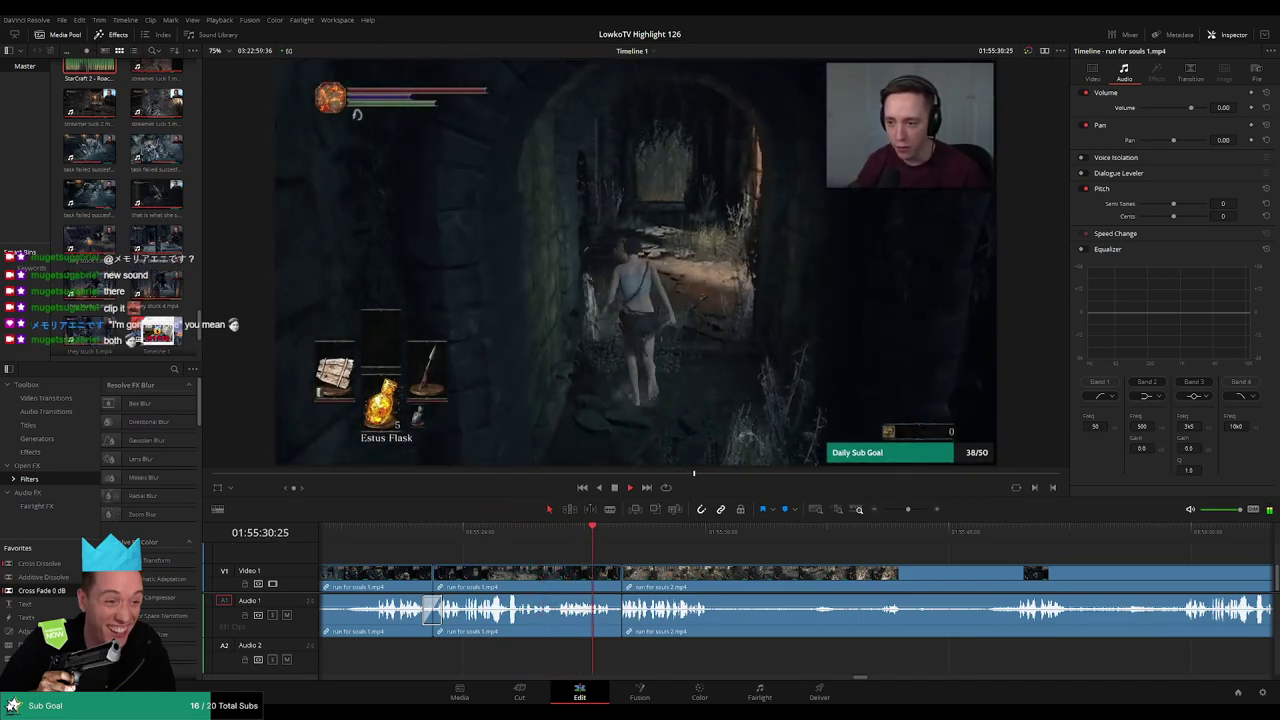
Split run for souls 2 where the action starts and ripple delete its slow opening
left_click(1104, 540)
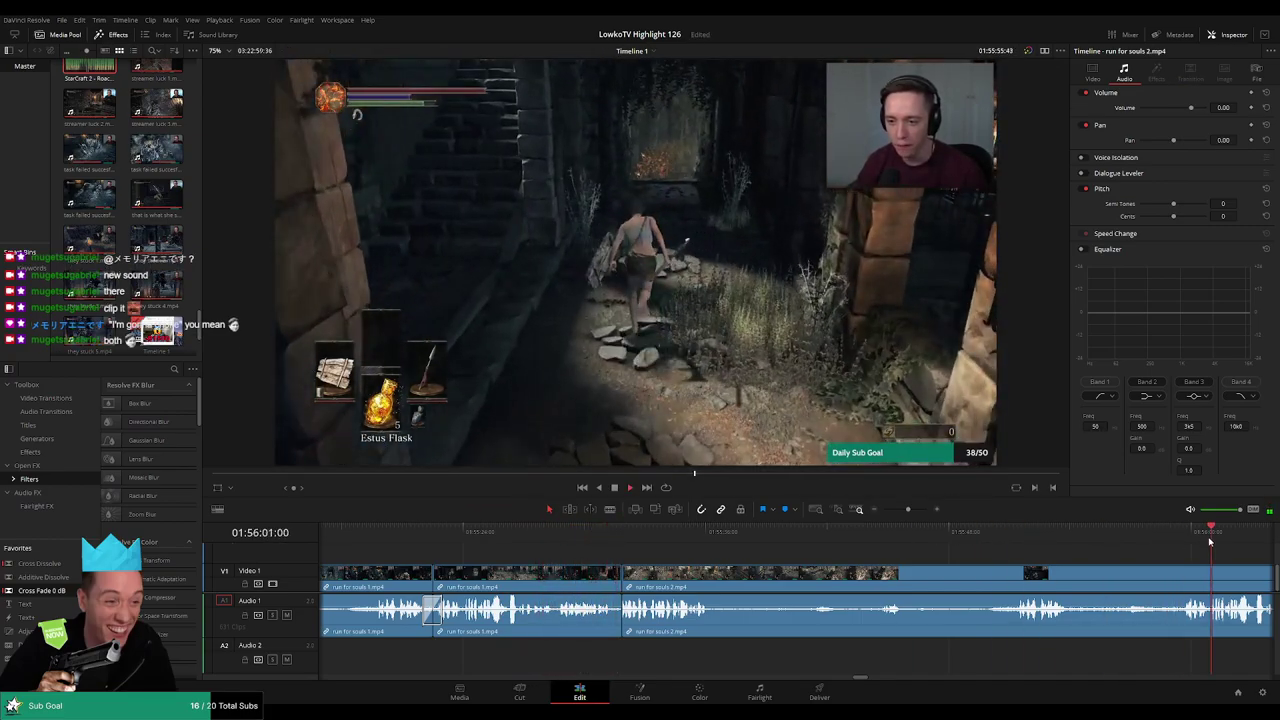
left_click(871, 540)
left_click(742, 540)
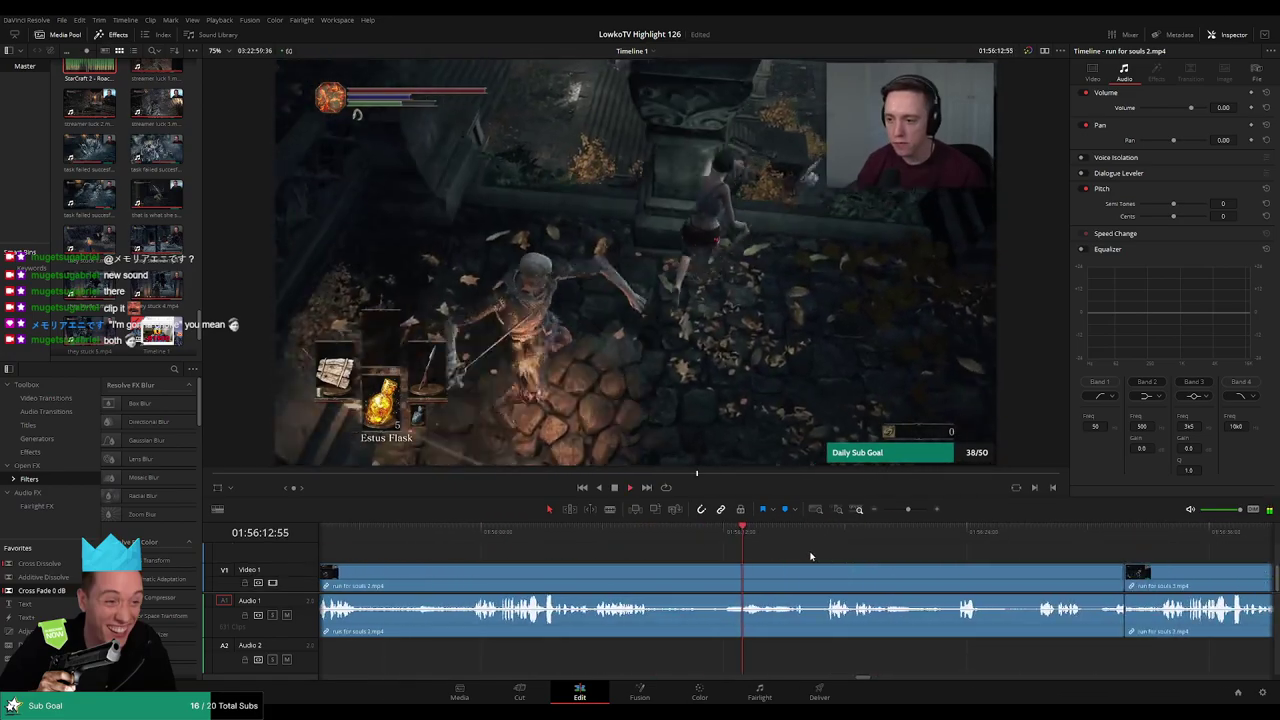
left_click(814, 541)
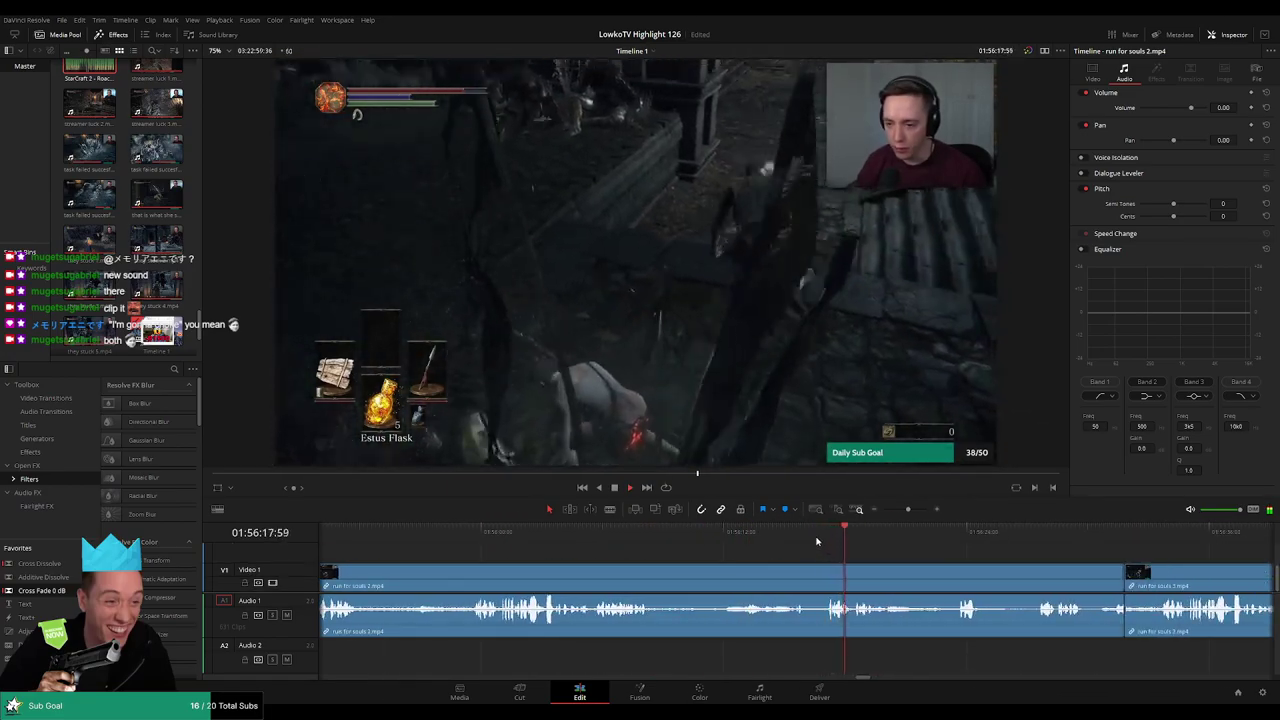
key("ctrl+b")
left_click(774, 590)
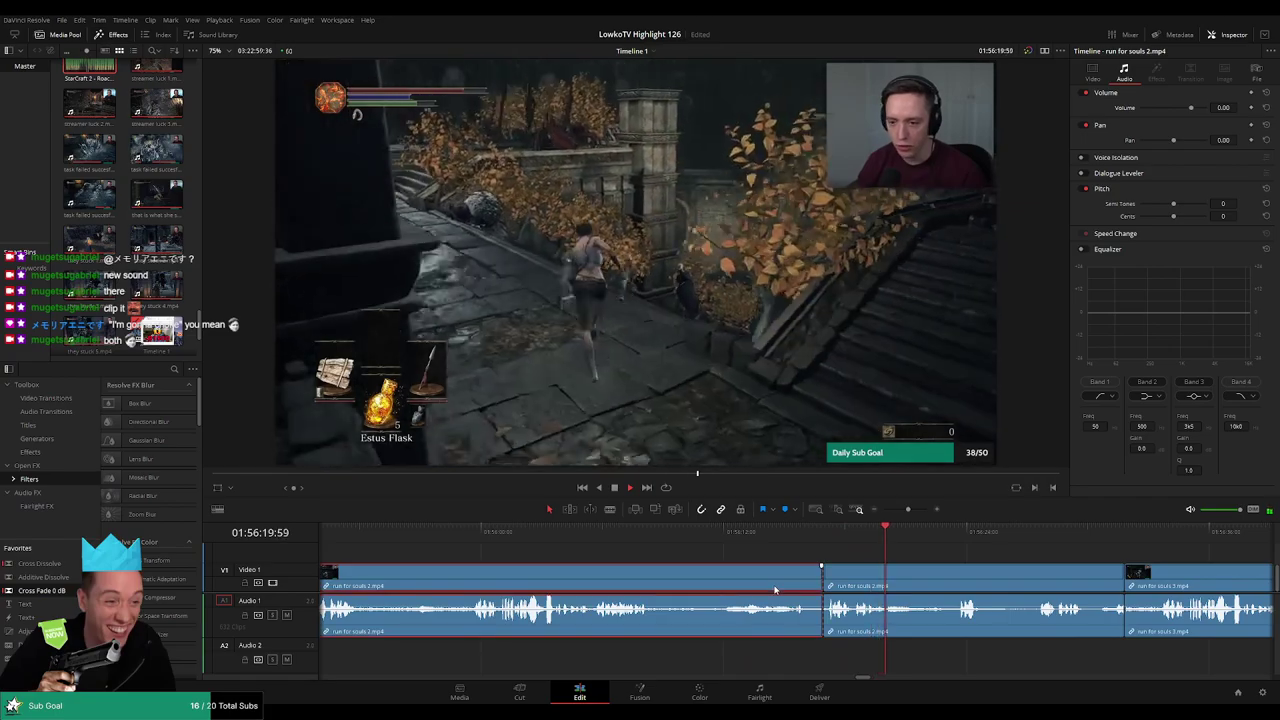
key("Delete")
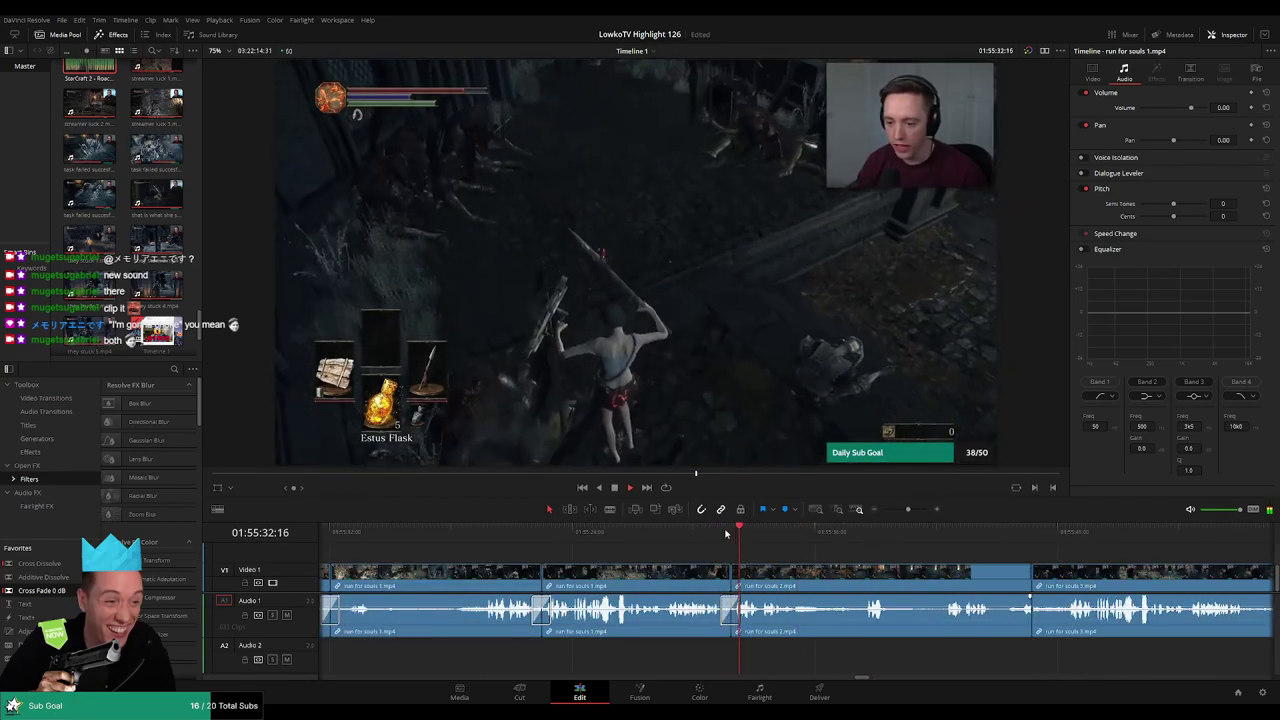
Blade-cut and ripple delete two short dull stretches near the join with run for souls 3
scroll(858, 561, "right", 3)
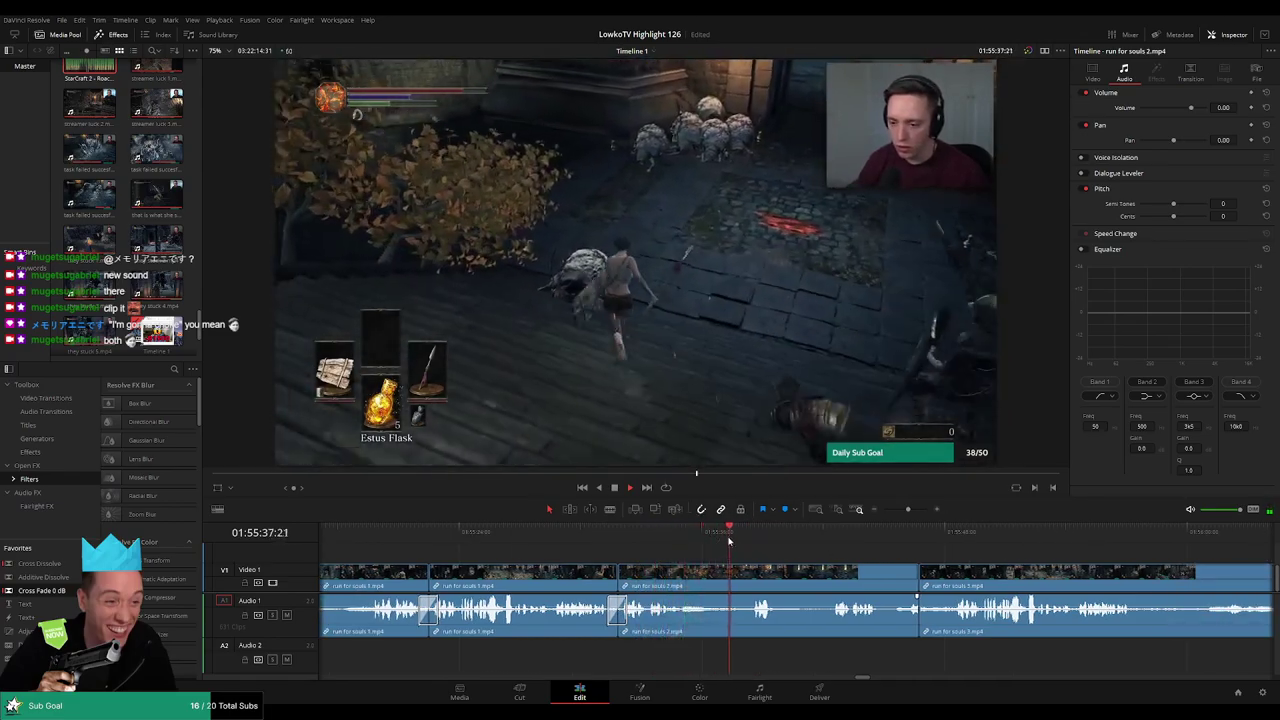
scroll(818, 565, "right", 3)
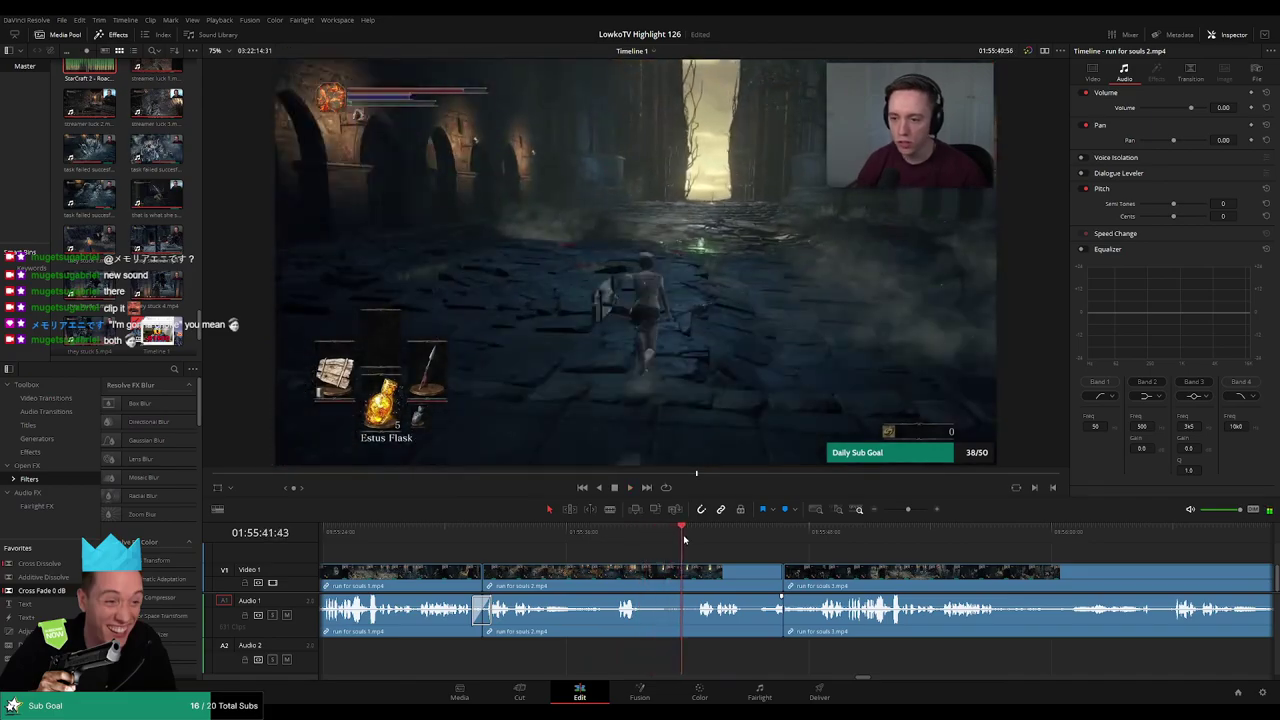
scroll(700, 555, "right", 3)
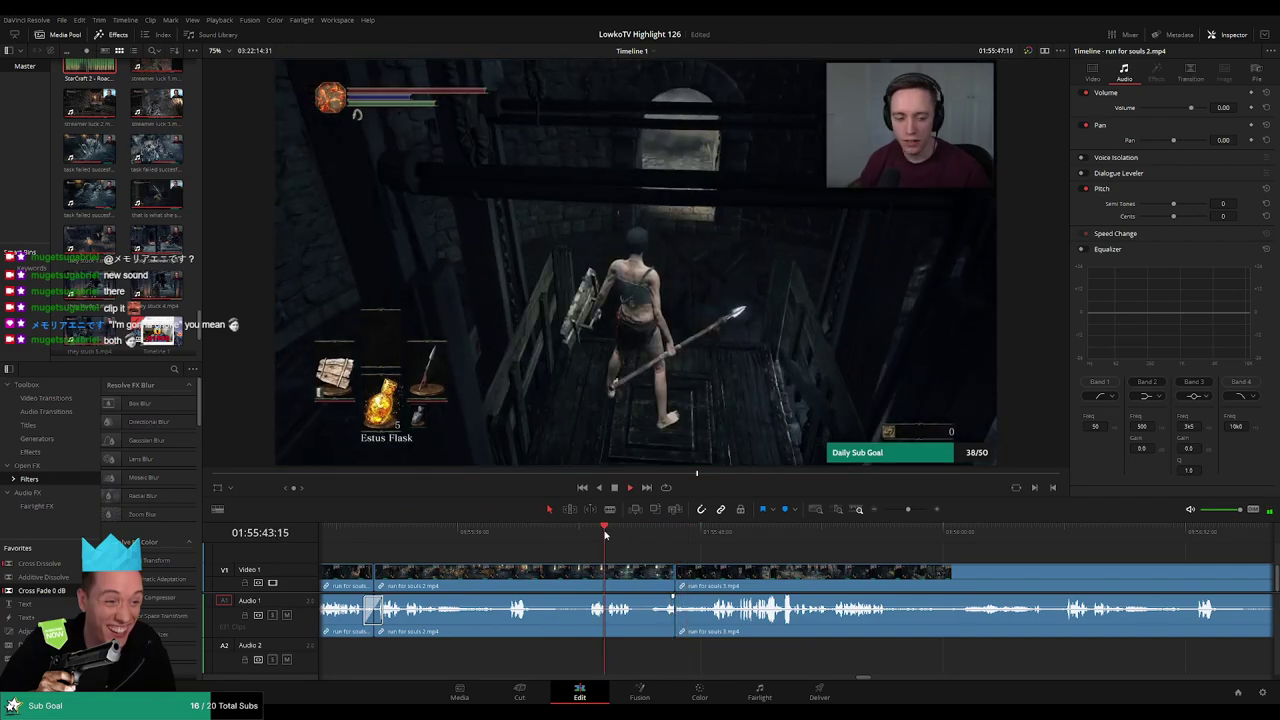
key("b")
left_click(638, 578)
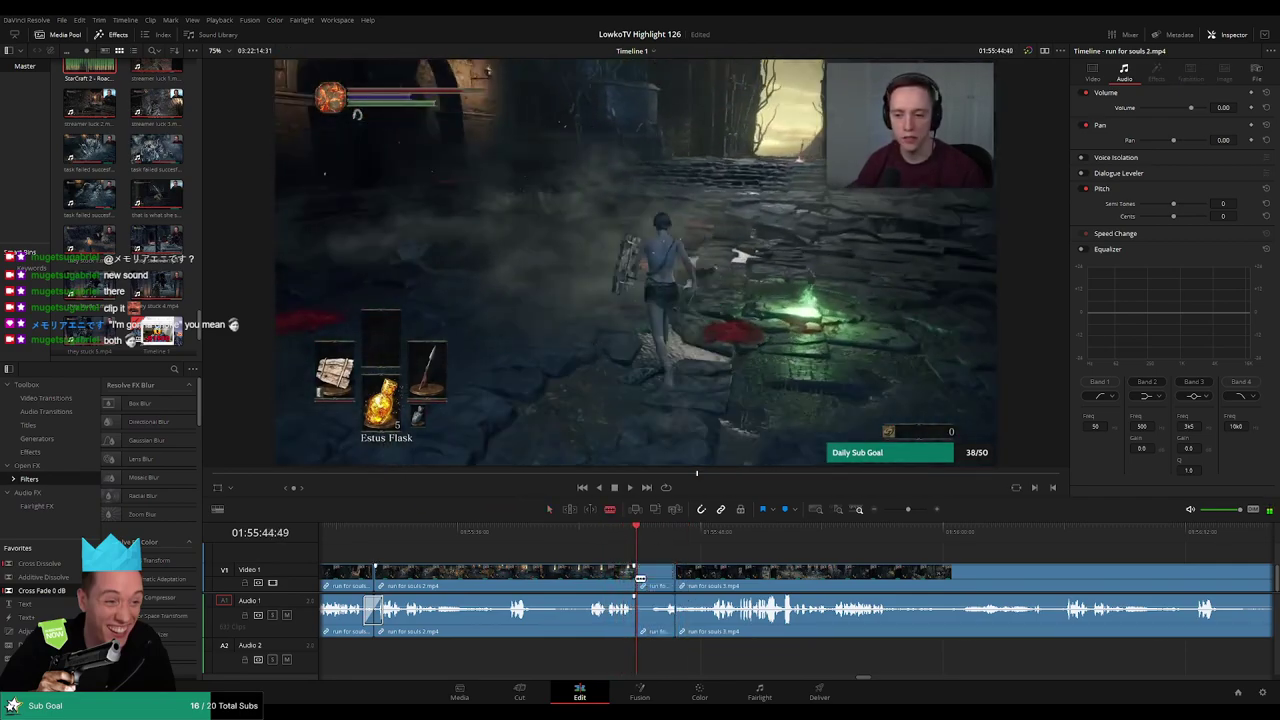
key("Delete")
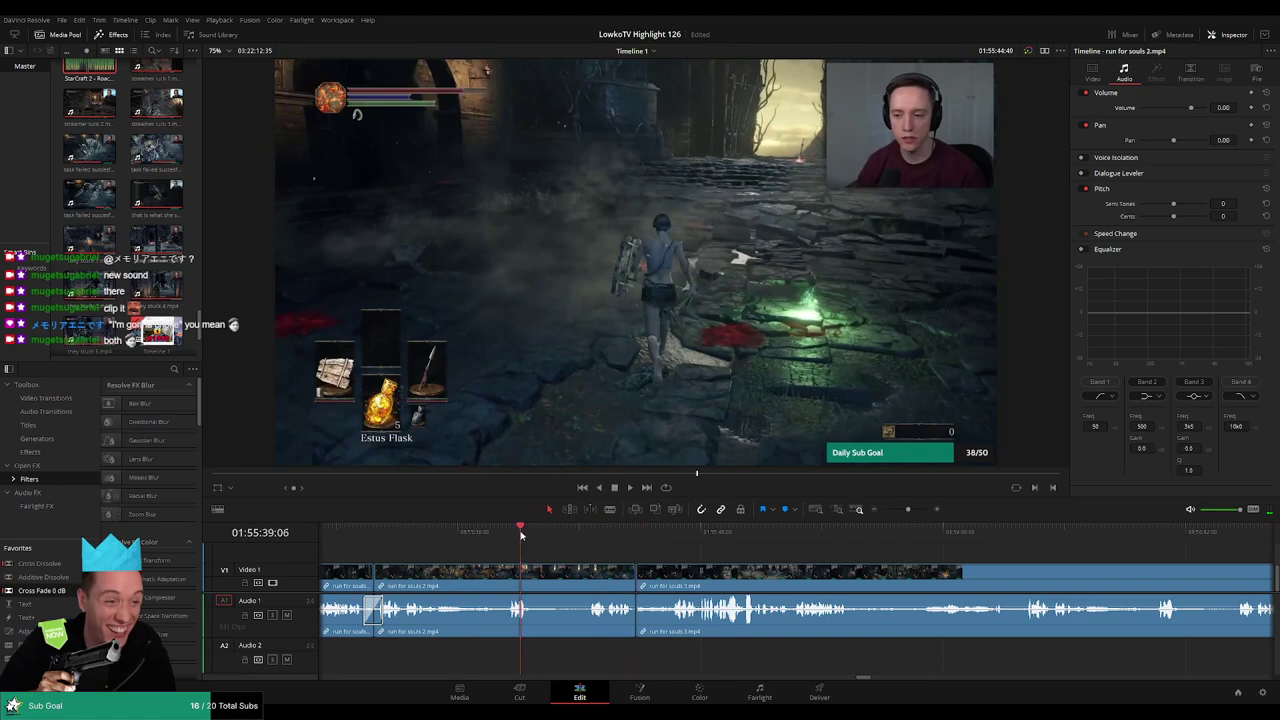
key("b")
left_click(542, 578)
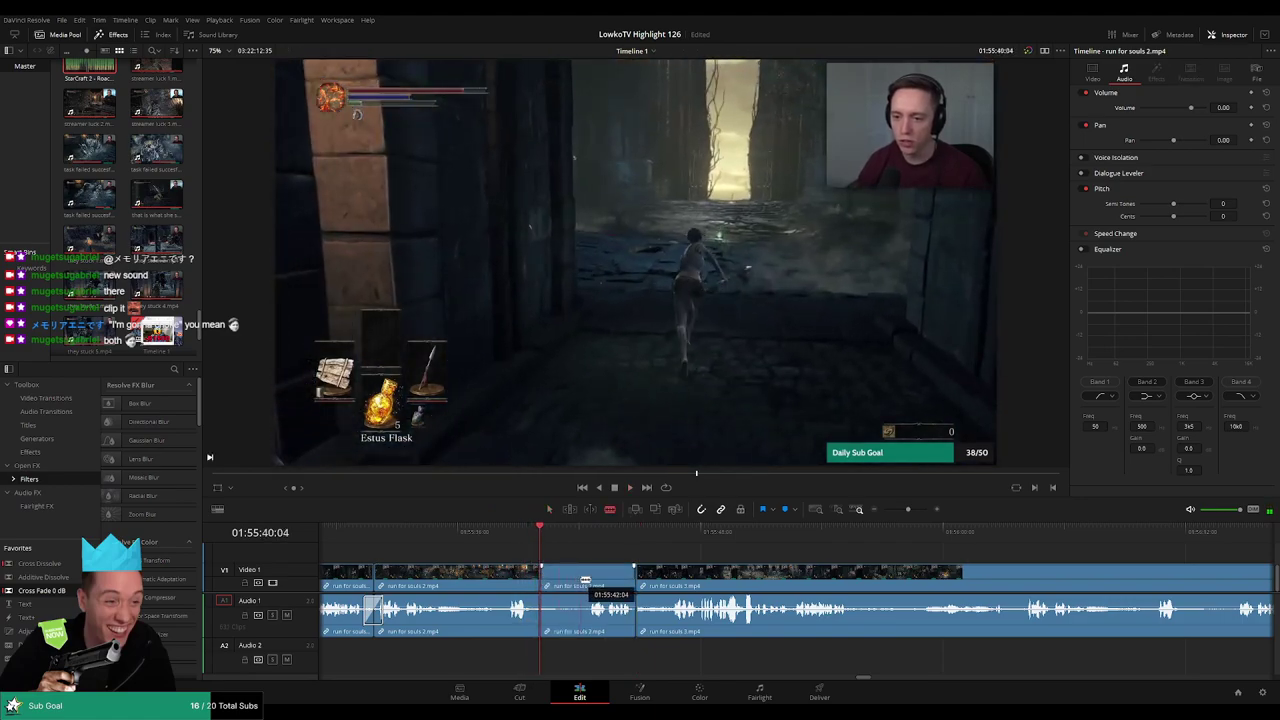
left_click(577, 578)
key("a")
left_click(567, 583)
key("Delete")
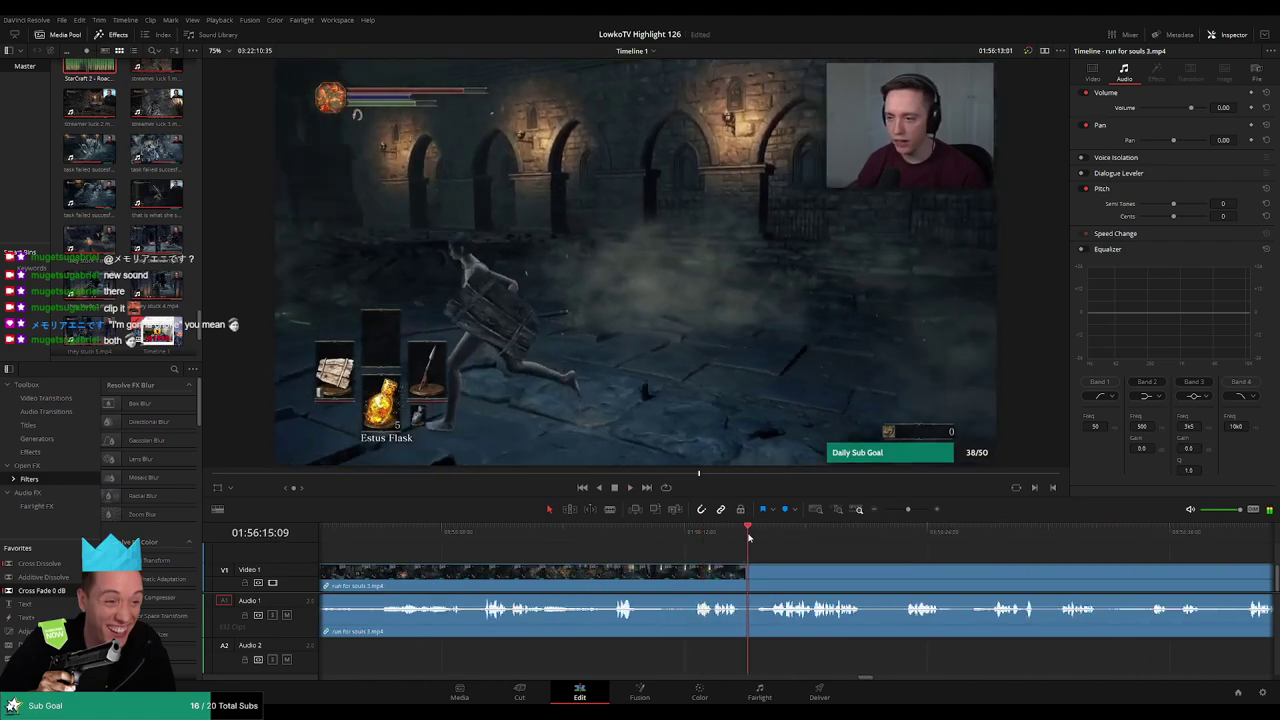
Cut run for souls 3 at two points near 01:55:50 and ripple delete the dull piece between them
key("b")
left_click(759, 582)
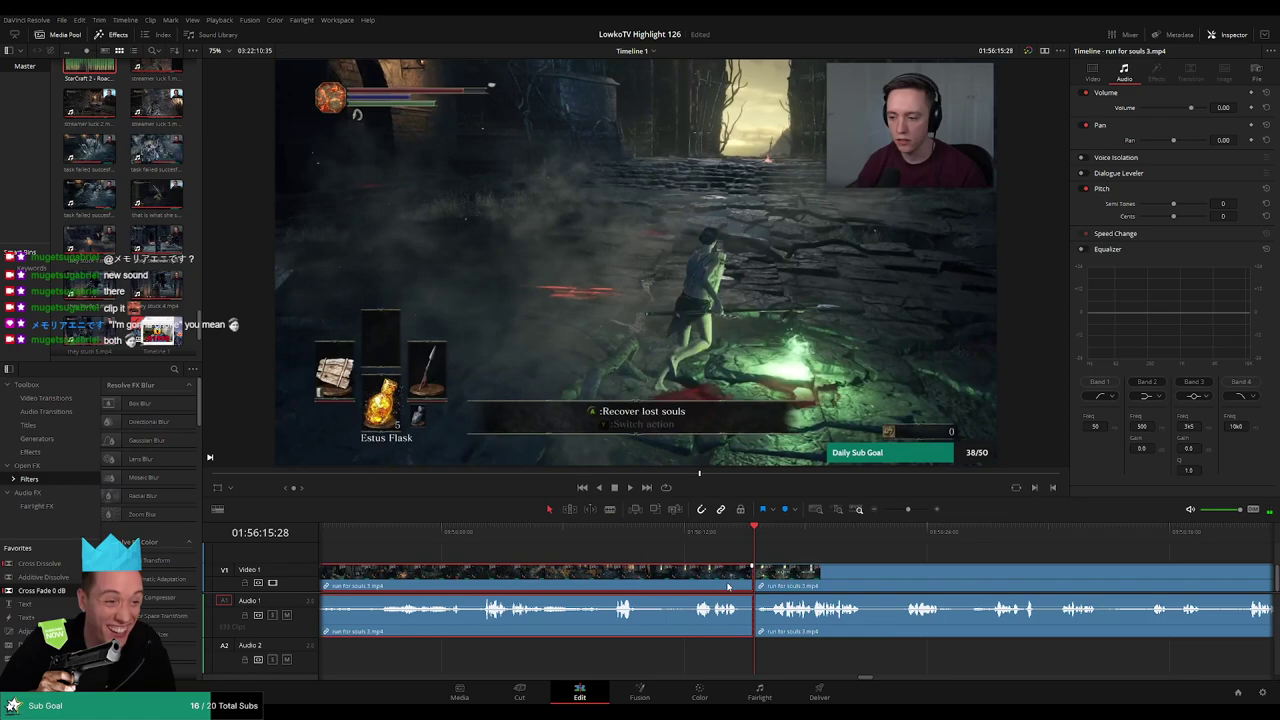
key("a")
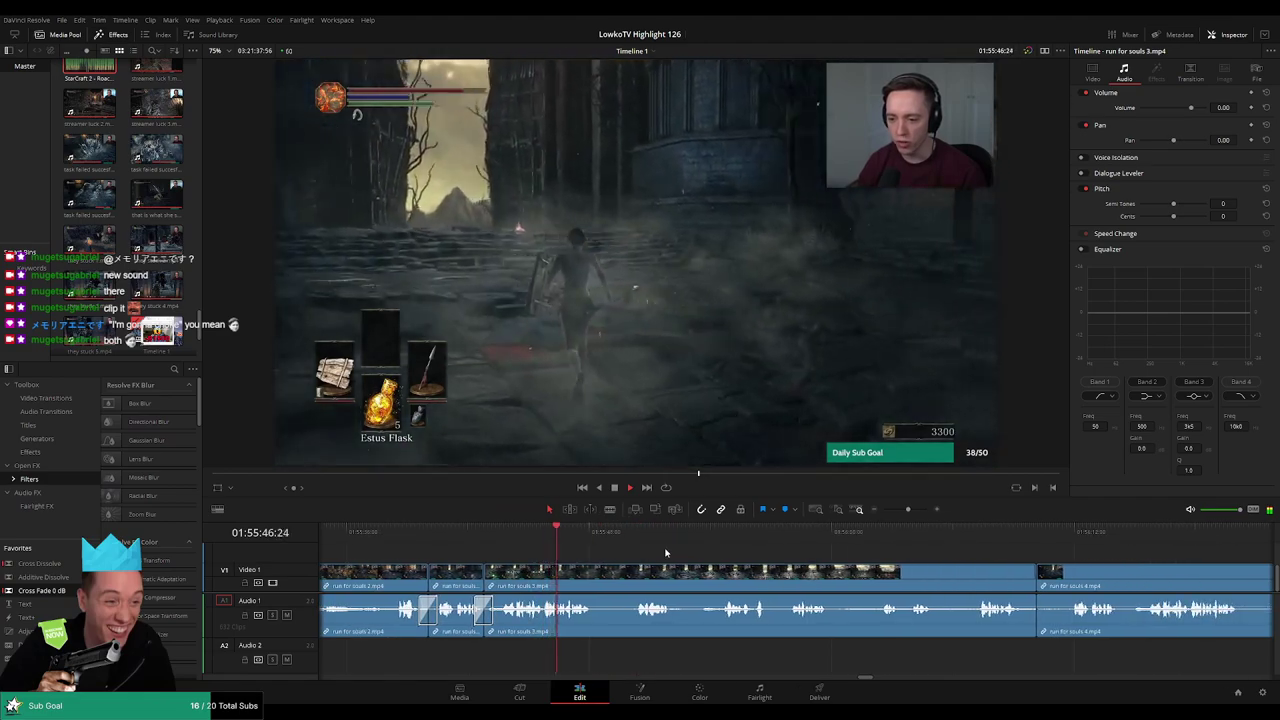
key("b")
key("ctrl+b")
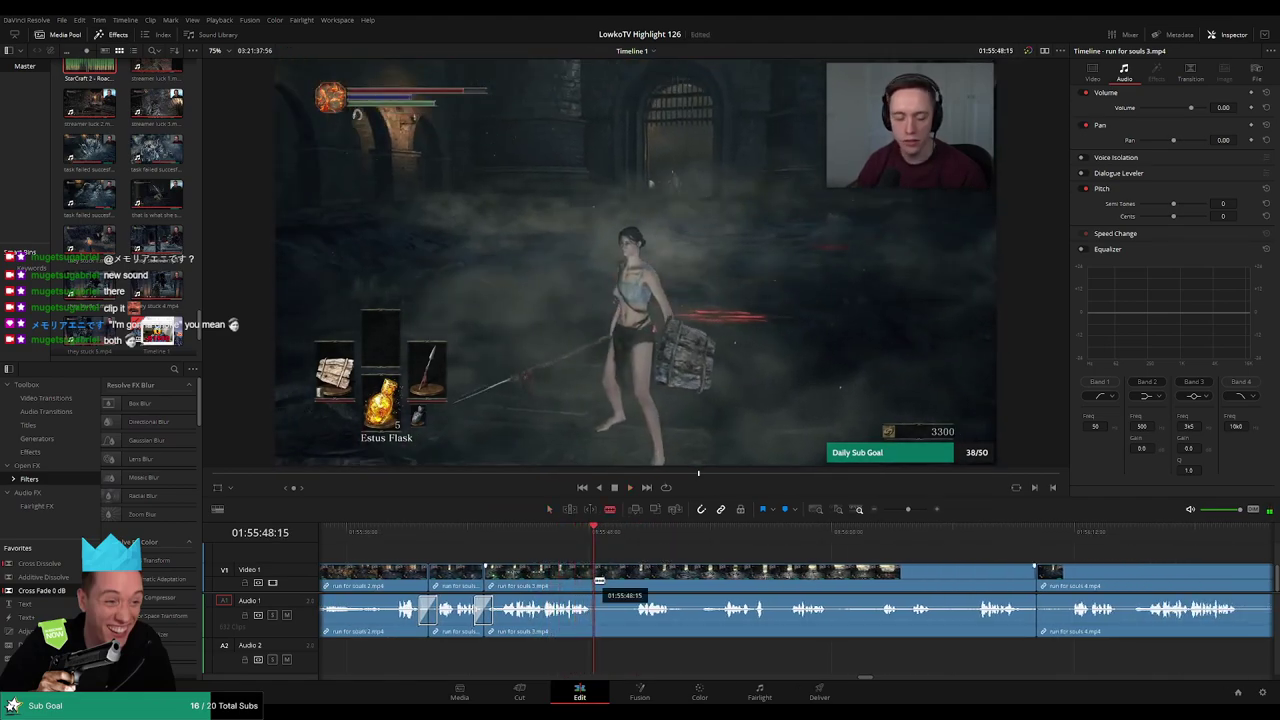
left_click(633, 578)
key("a")
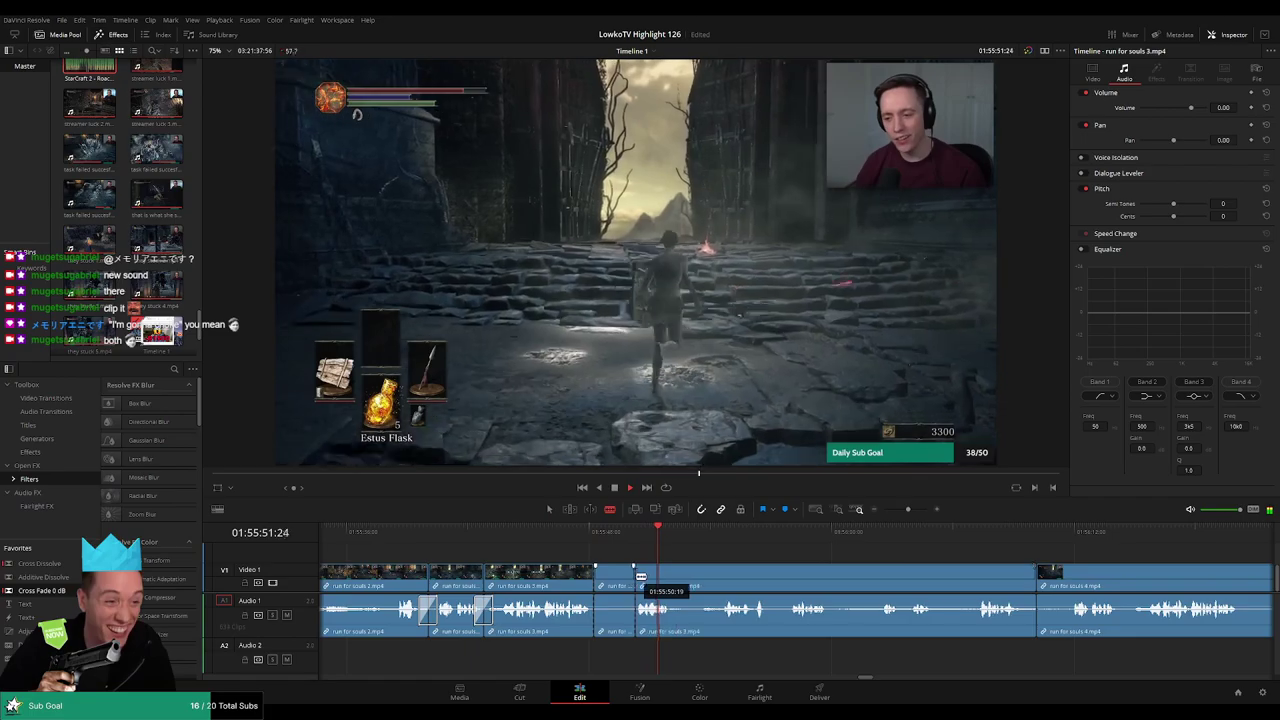
left_click(613, 583)
key("Delete")
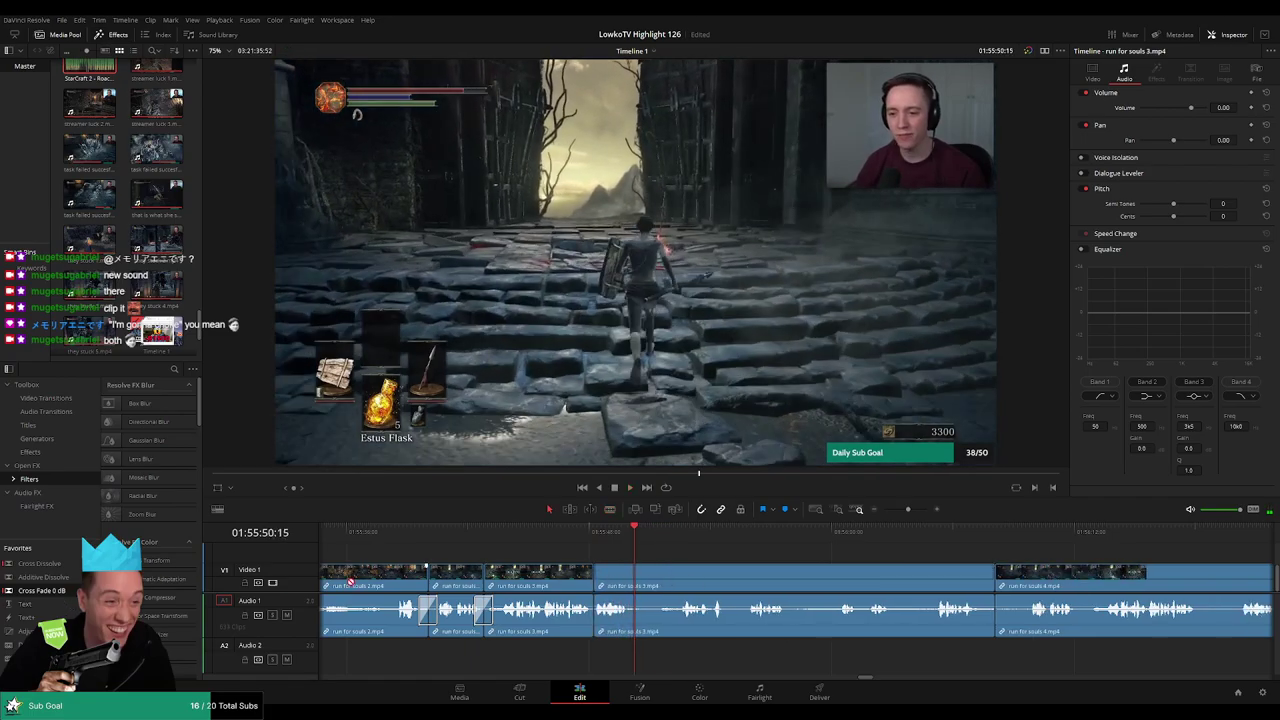
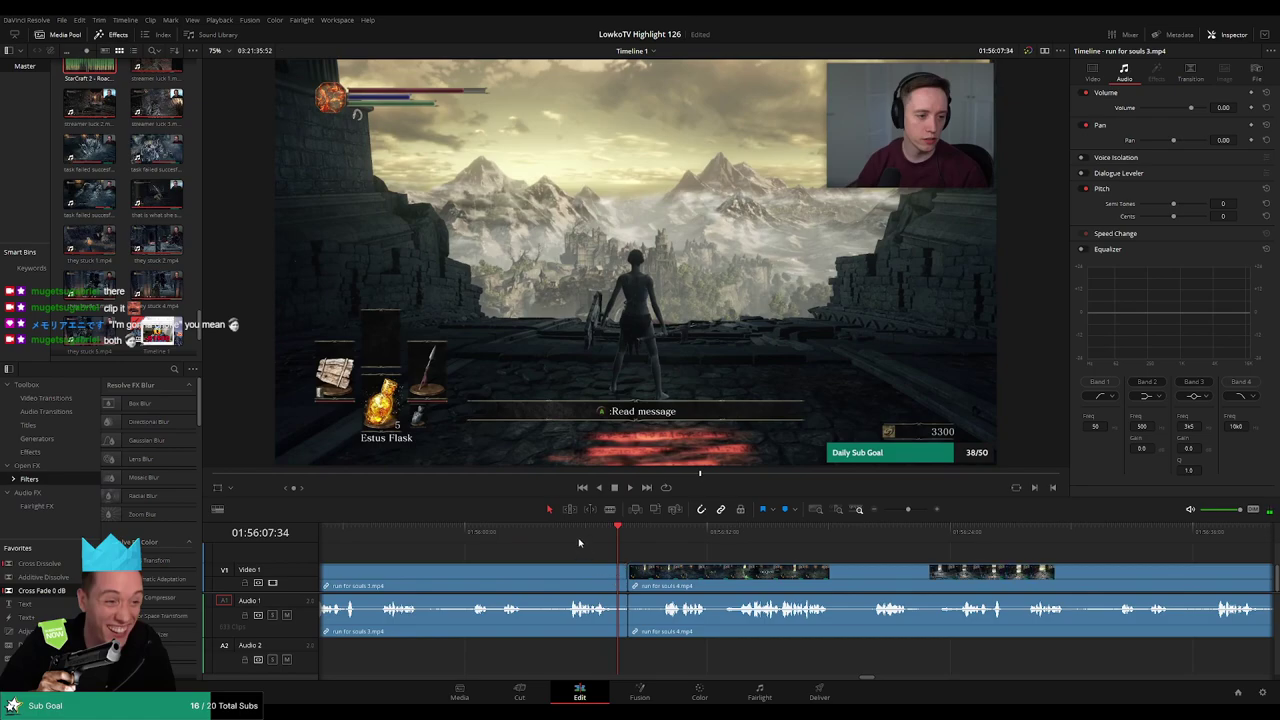
Ripple-delete two dull stretches from the run for souls 4 clip, closing the gaps
key("Delete")
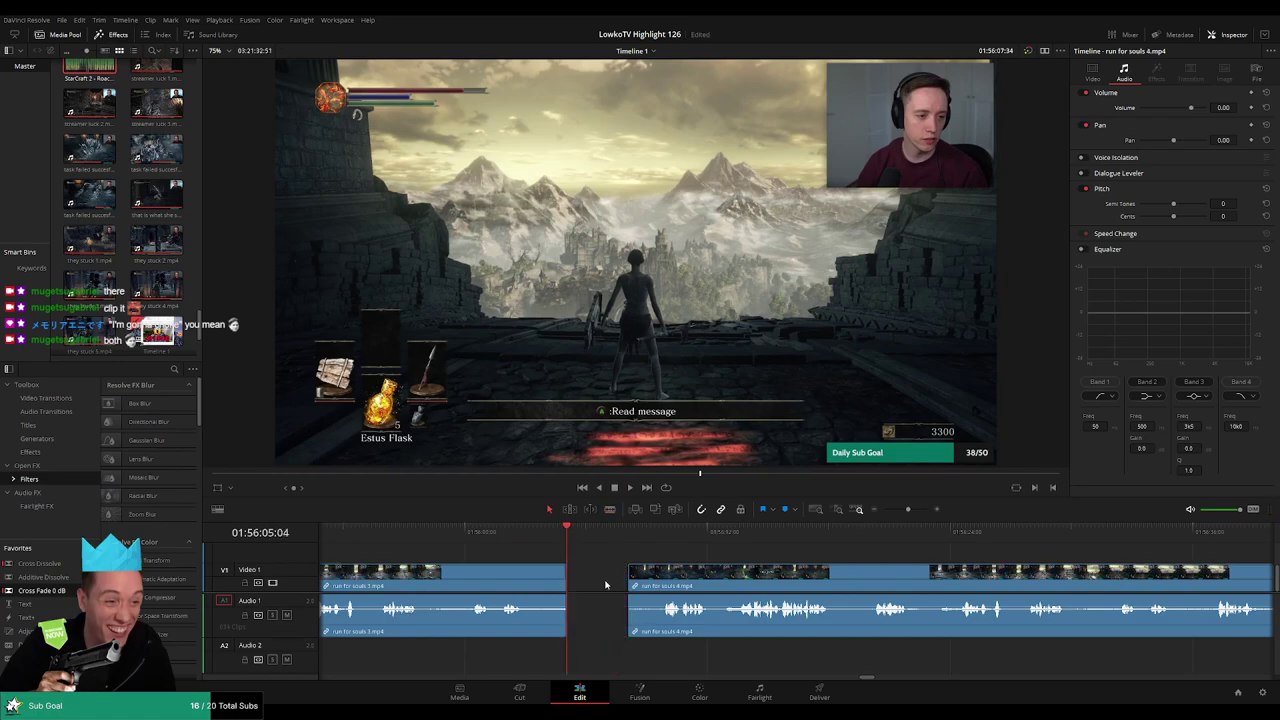
key("space")
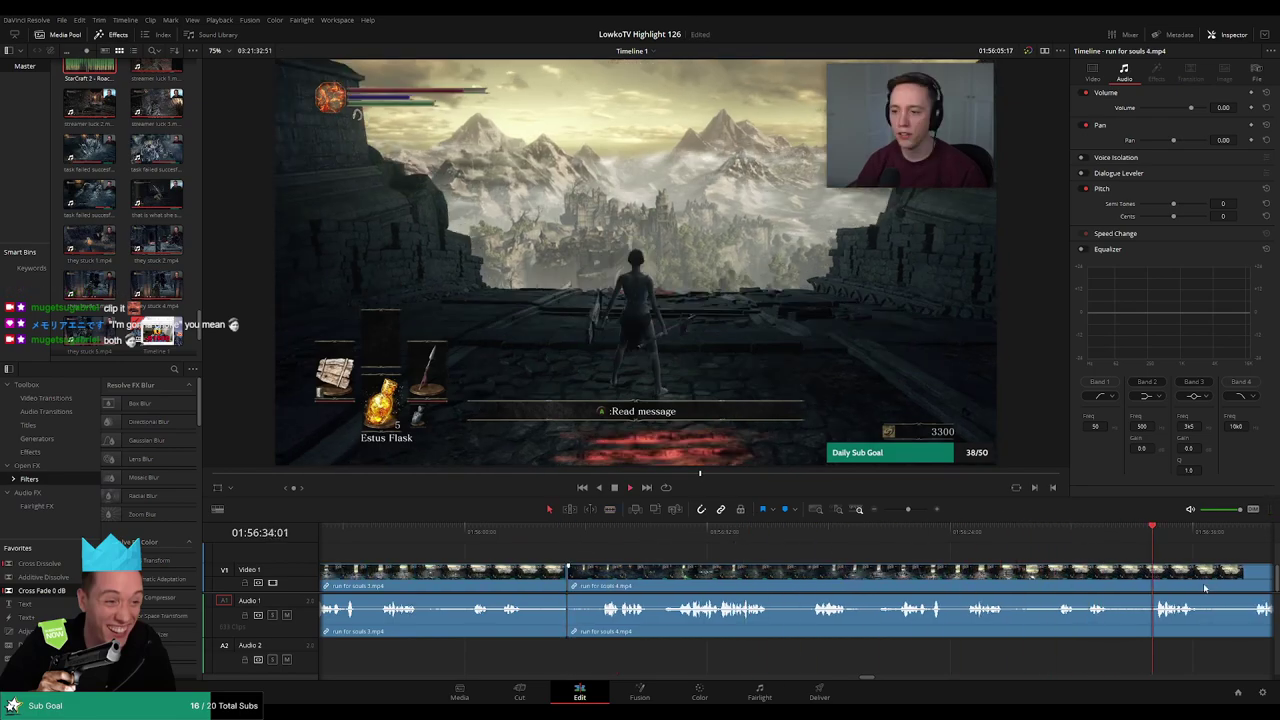
left_click_drag(1153, 543, 1158, 543)
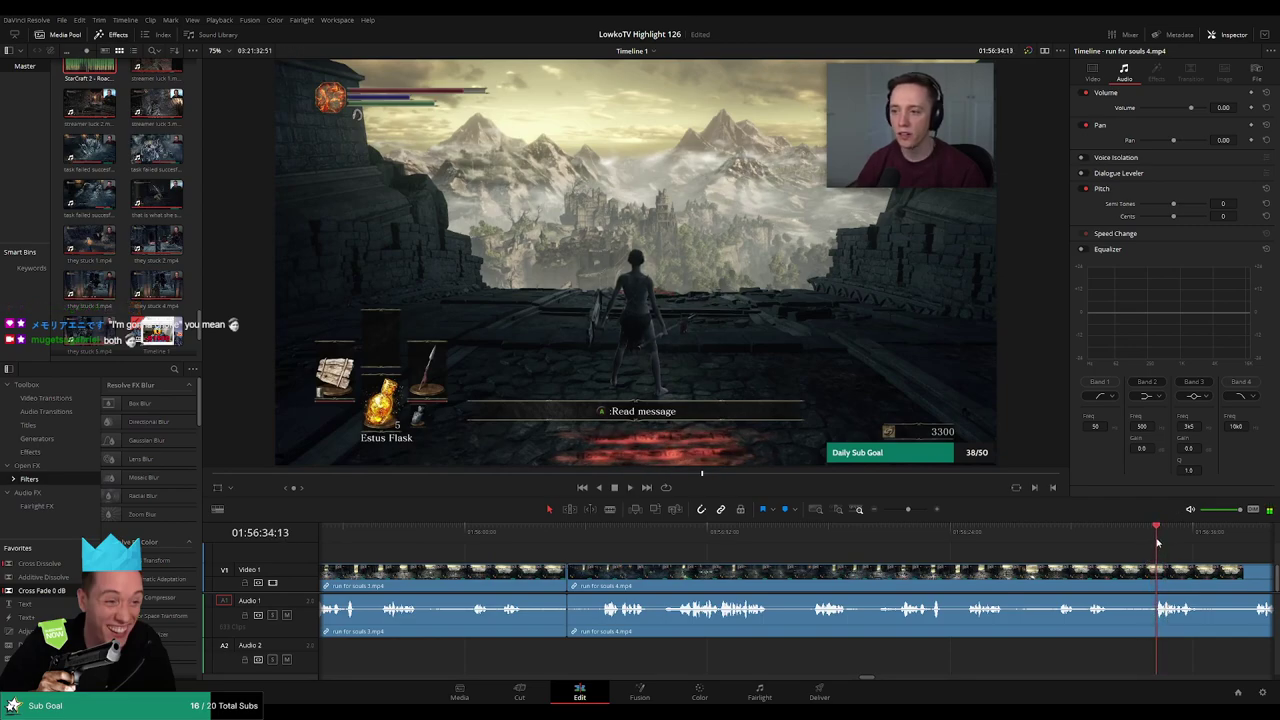
left_click(1113, 583)
key("ctrl+b")
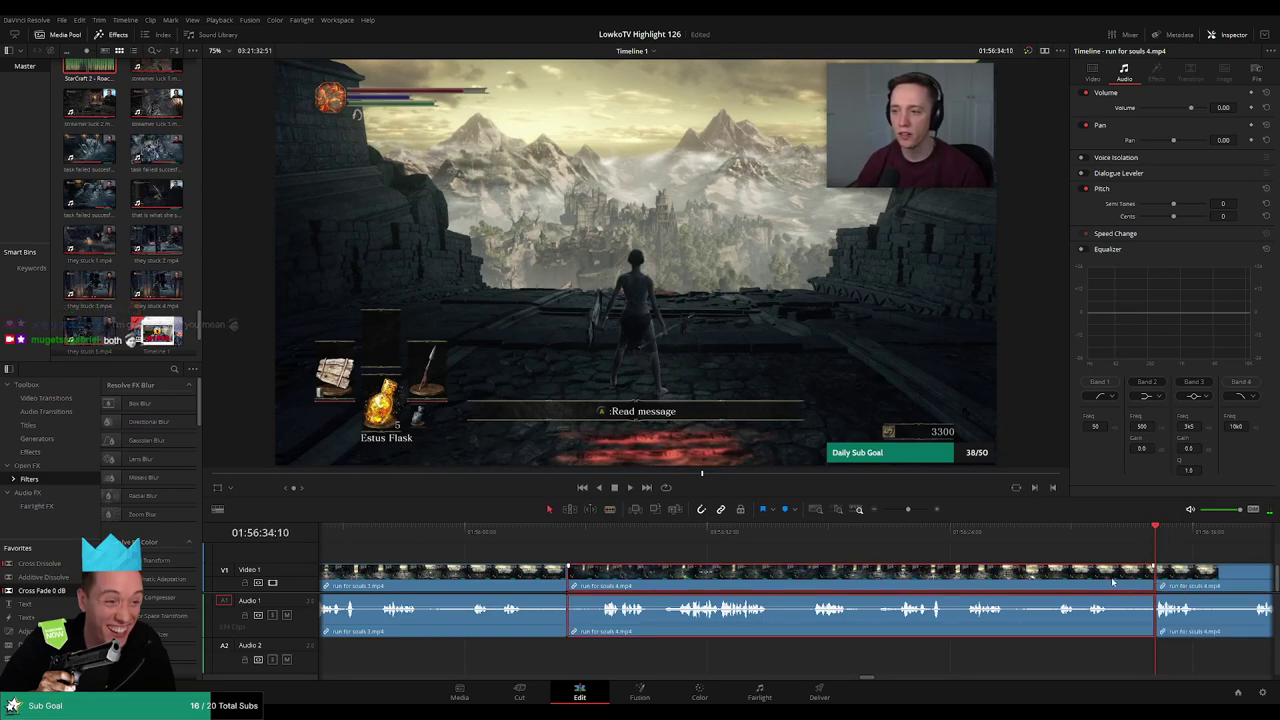
key("Delete")
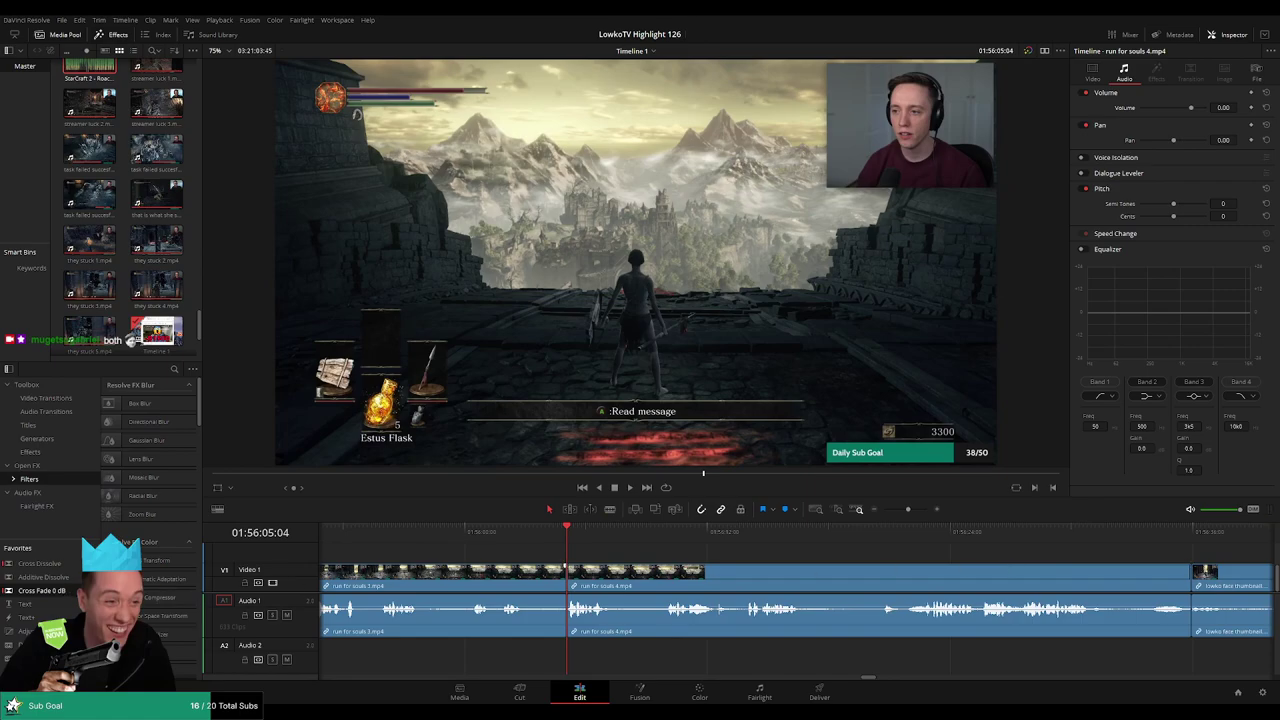
Replay the join, then blade and ripple-delete another short piece of run for souls 4
left_click_drag(585, 535, 556, 541)
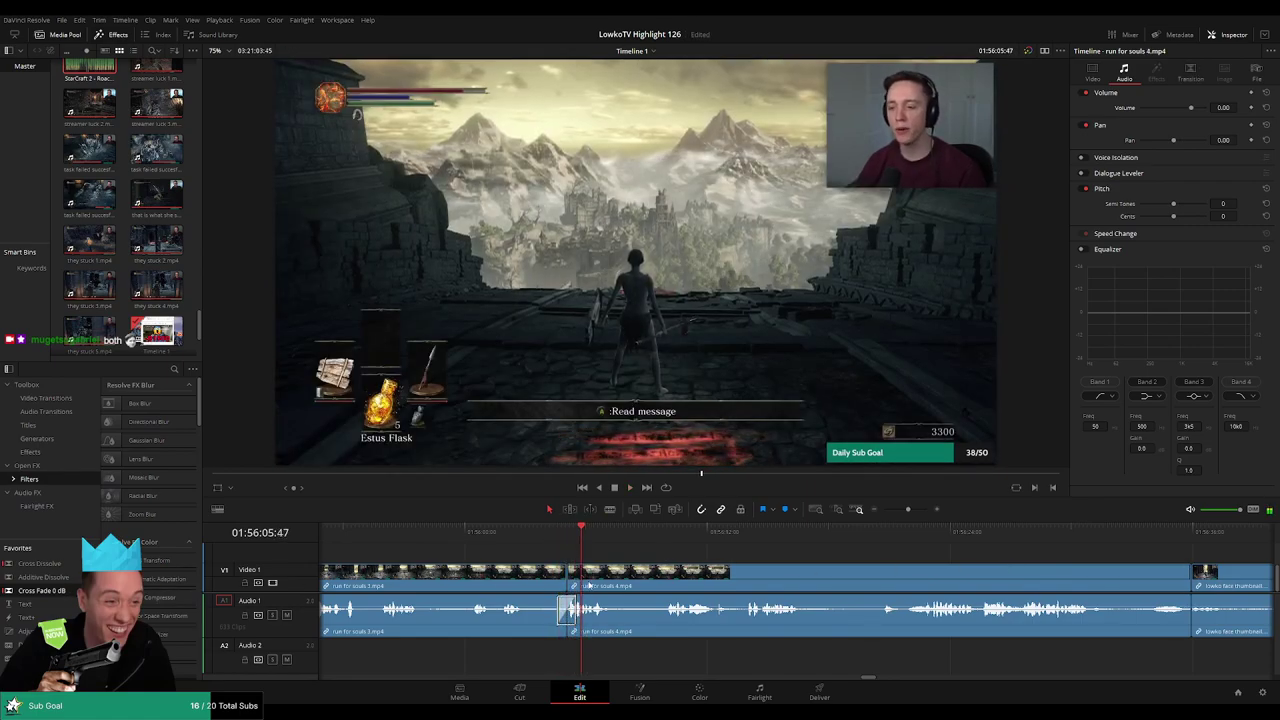
left_click(556, 537)
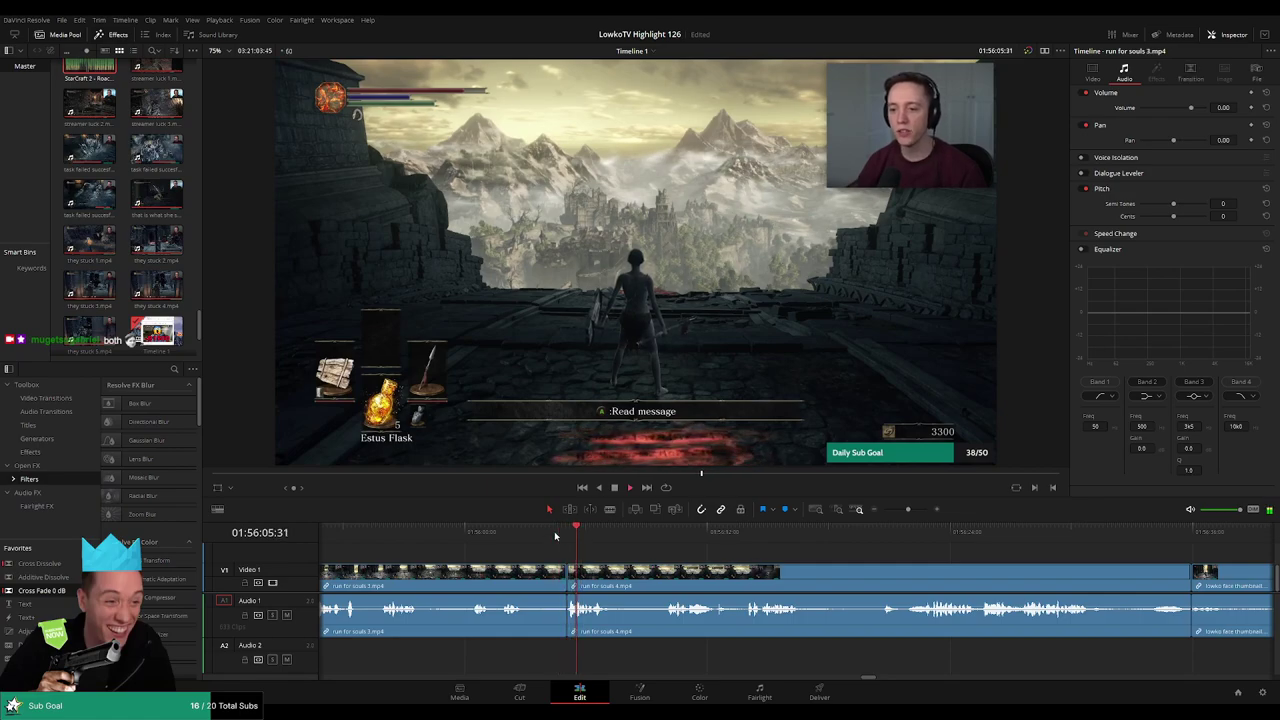
left_click(667, 535)
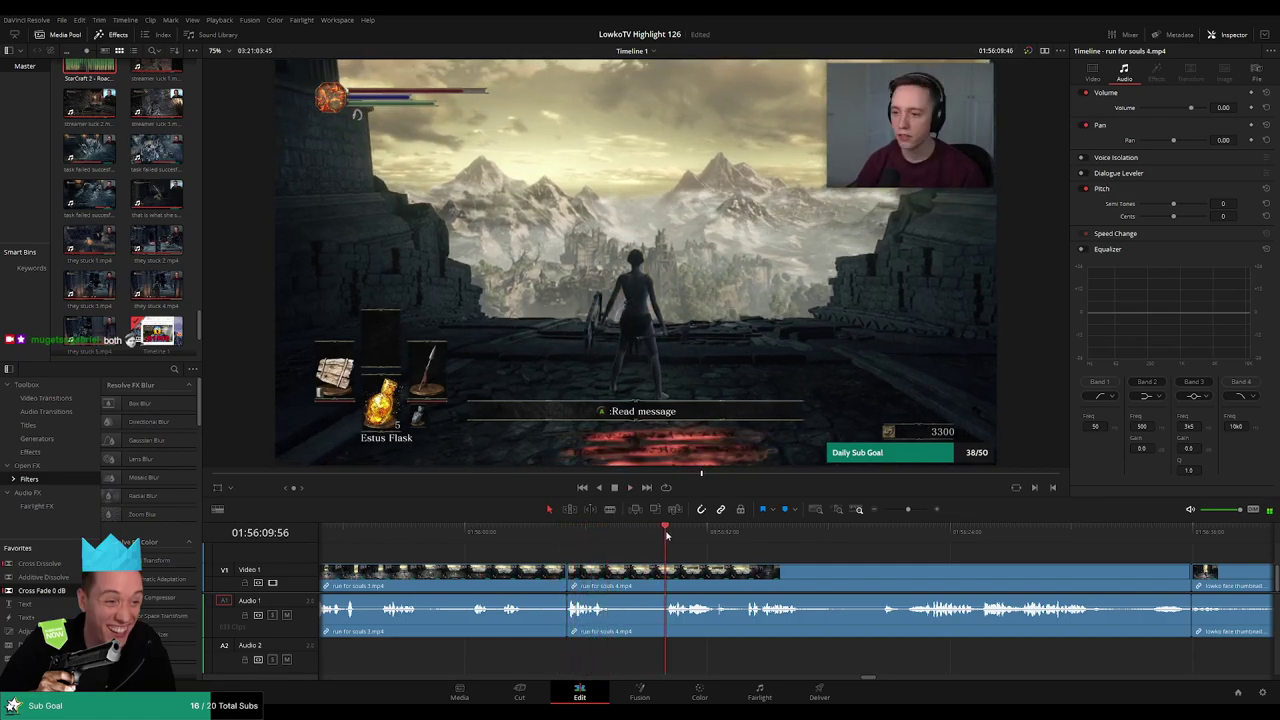
scroll(695, 545, "right", 3)
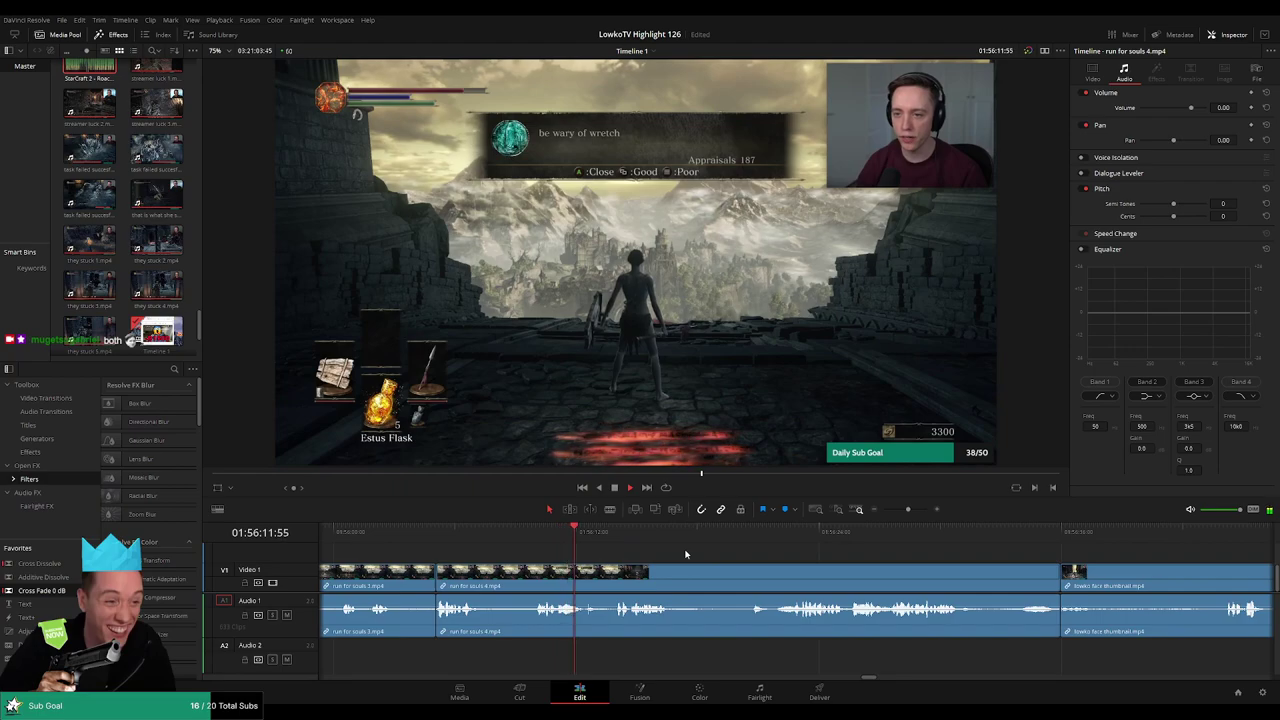
key("b")
left_click(585, 575)
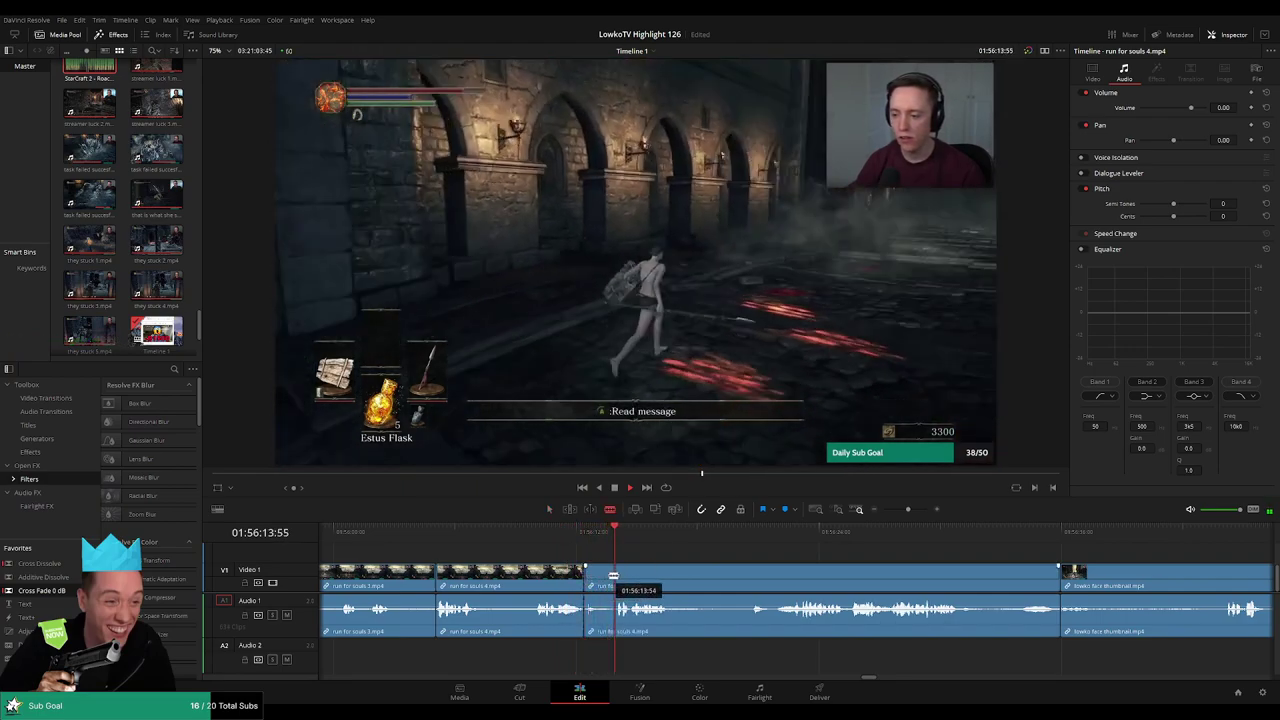
key("a")
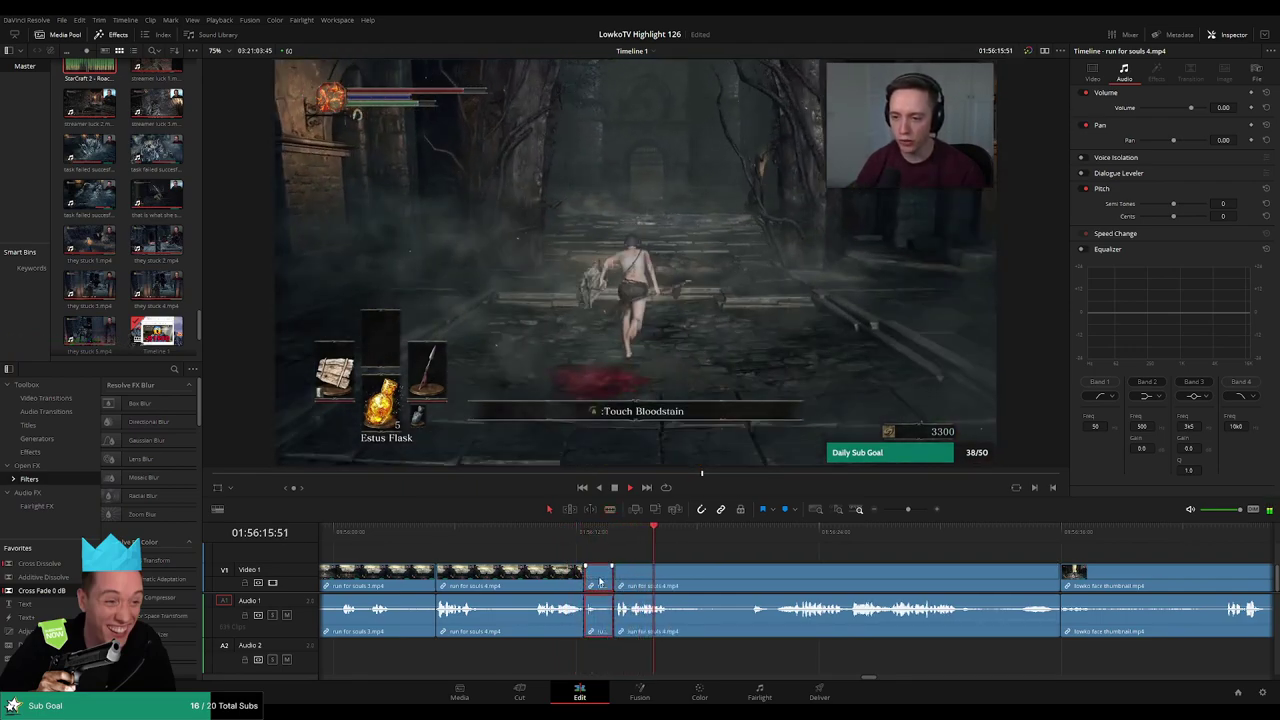
left_click(605, 575)
key("Delete")
left_click(568, 532)
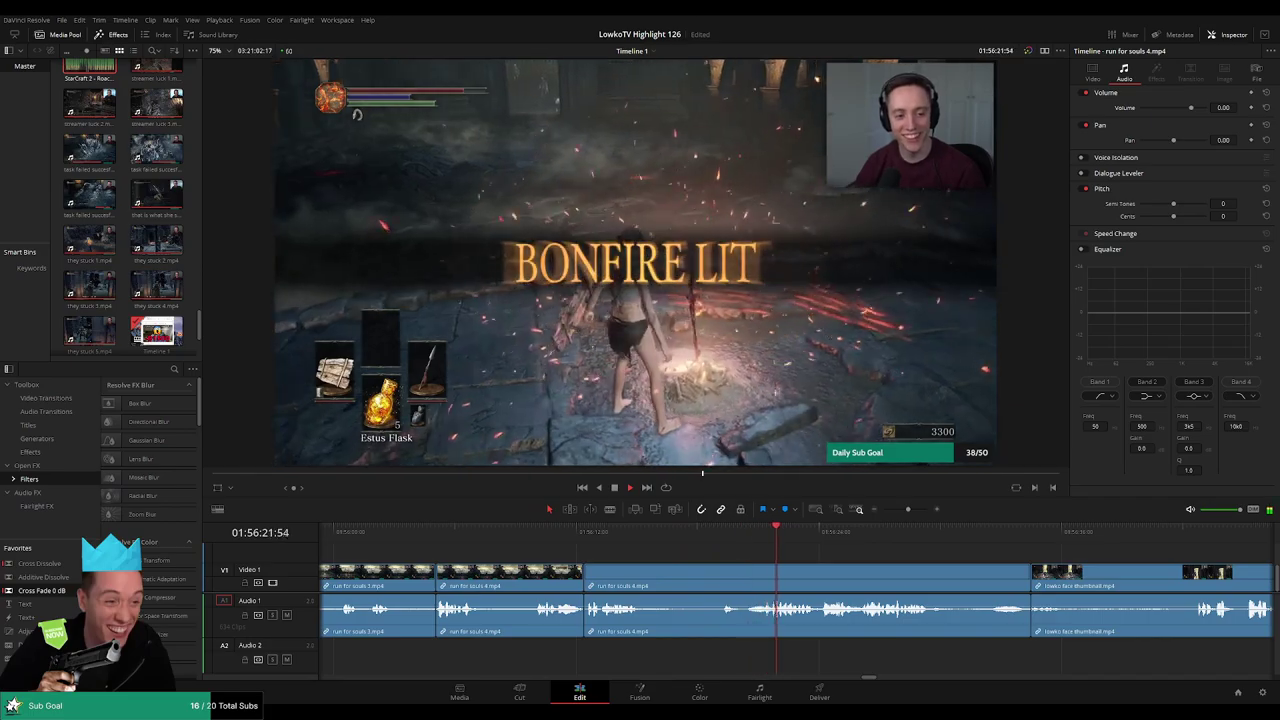
Remove an unwanted stretch around the bonfire scene and play back the tightened footage
left_click_drag(641, 576, 660, 576)
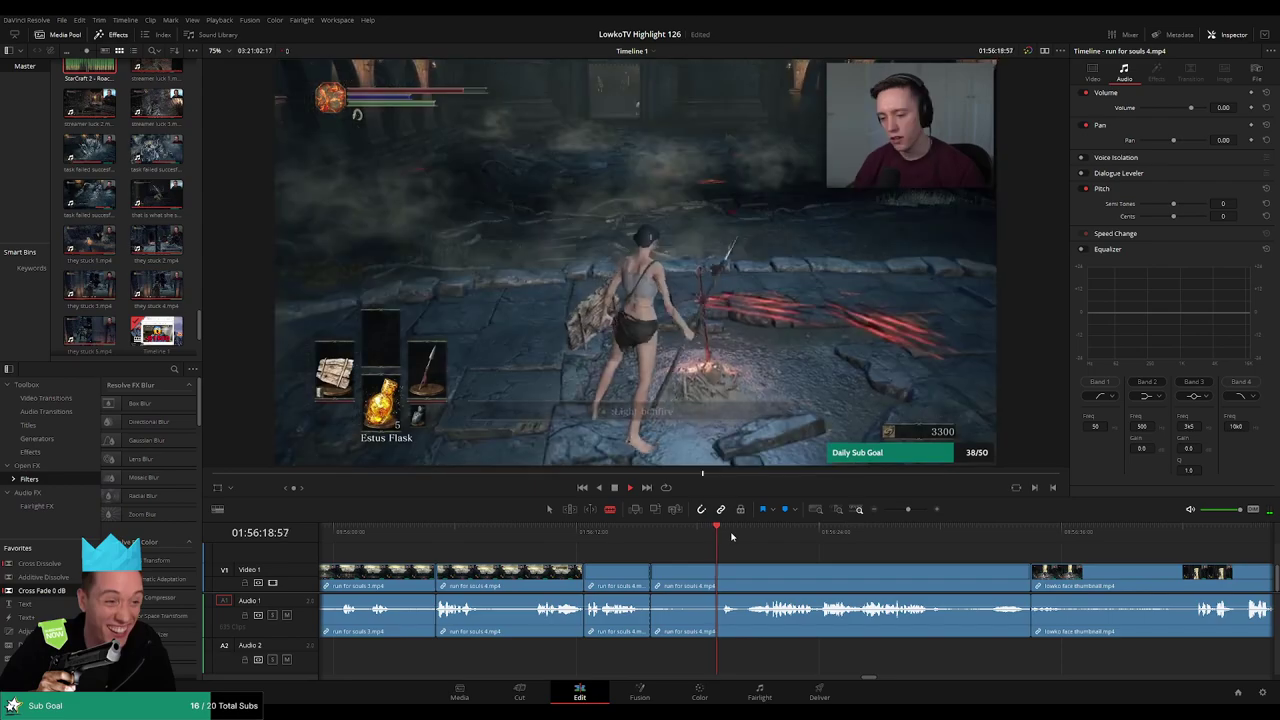
left_click_drag(720, 536, 731, 537)
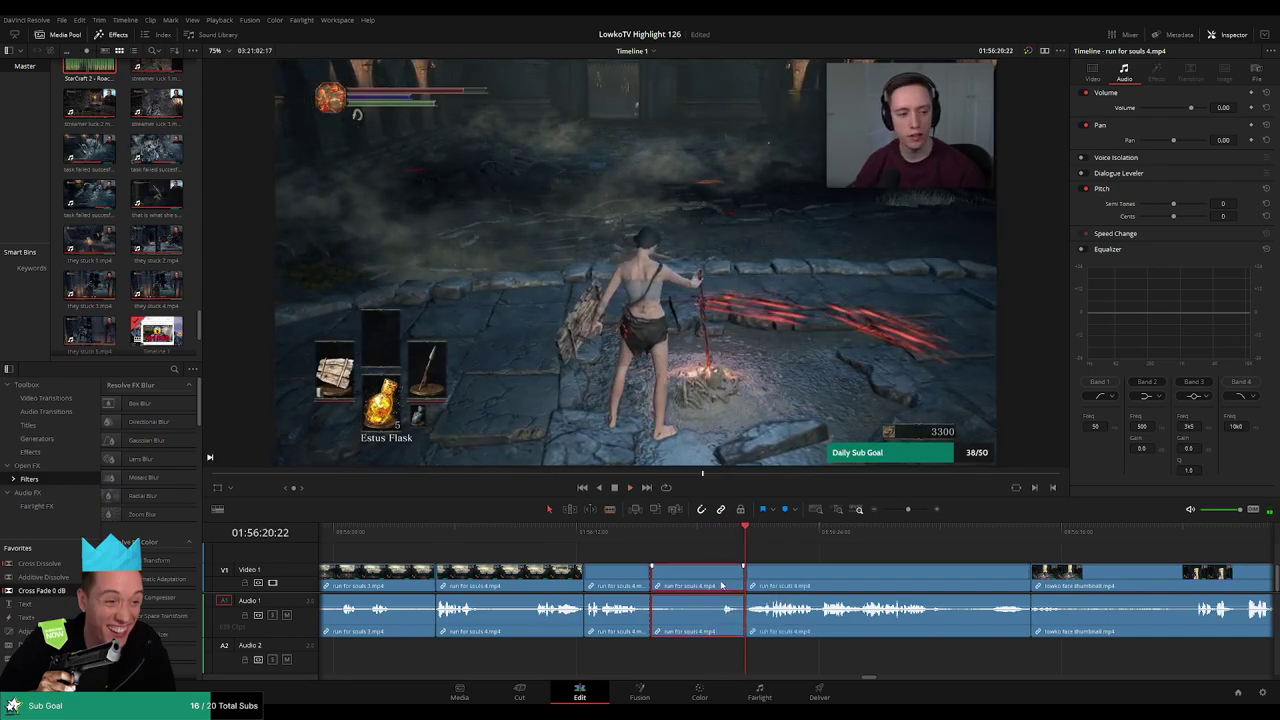
key("Delete")
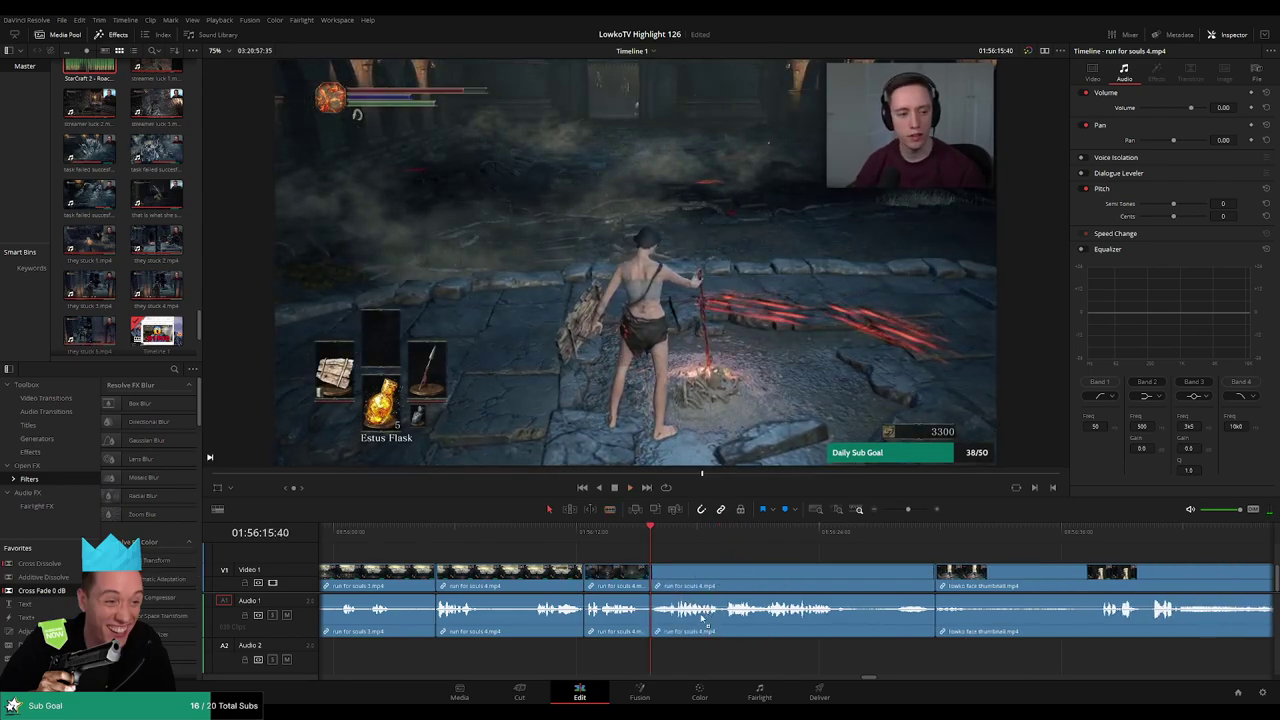
key("space")
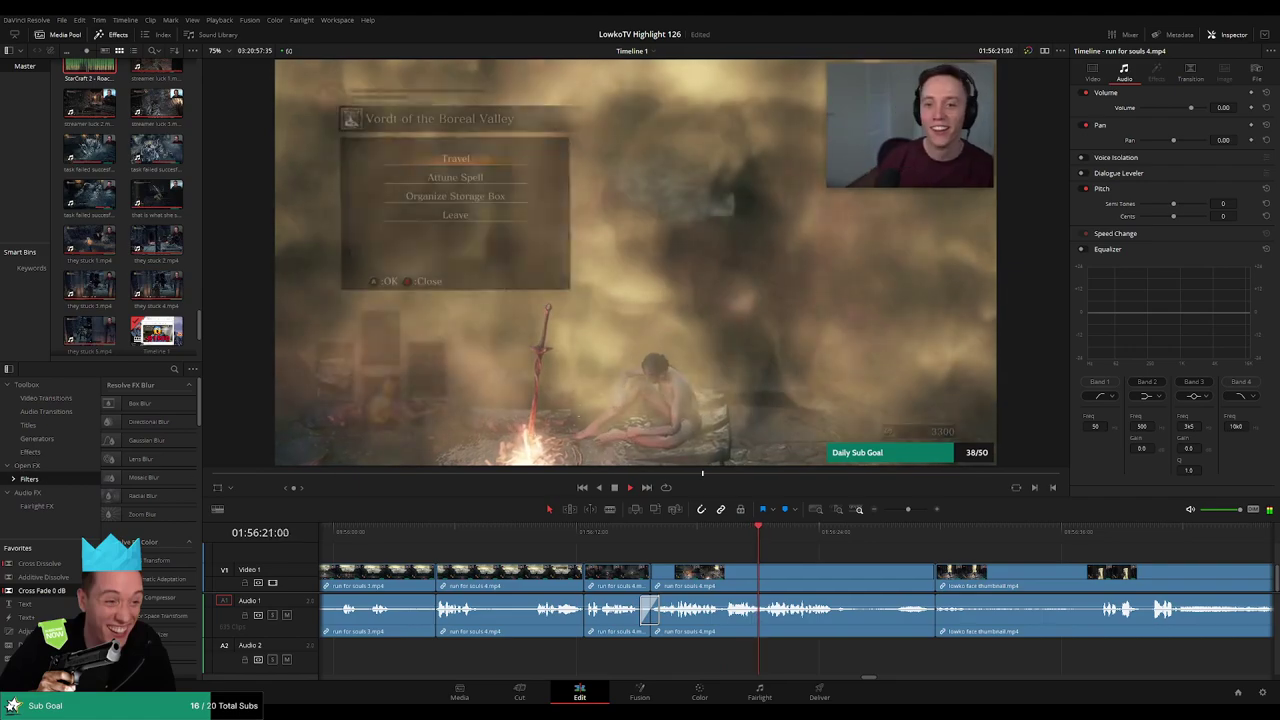
scroll(810, 555, "right", 3)
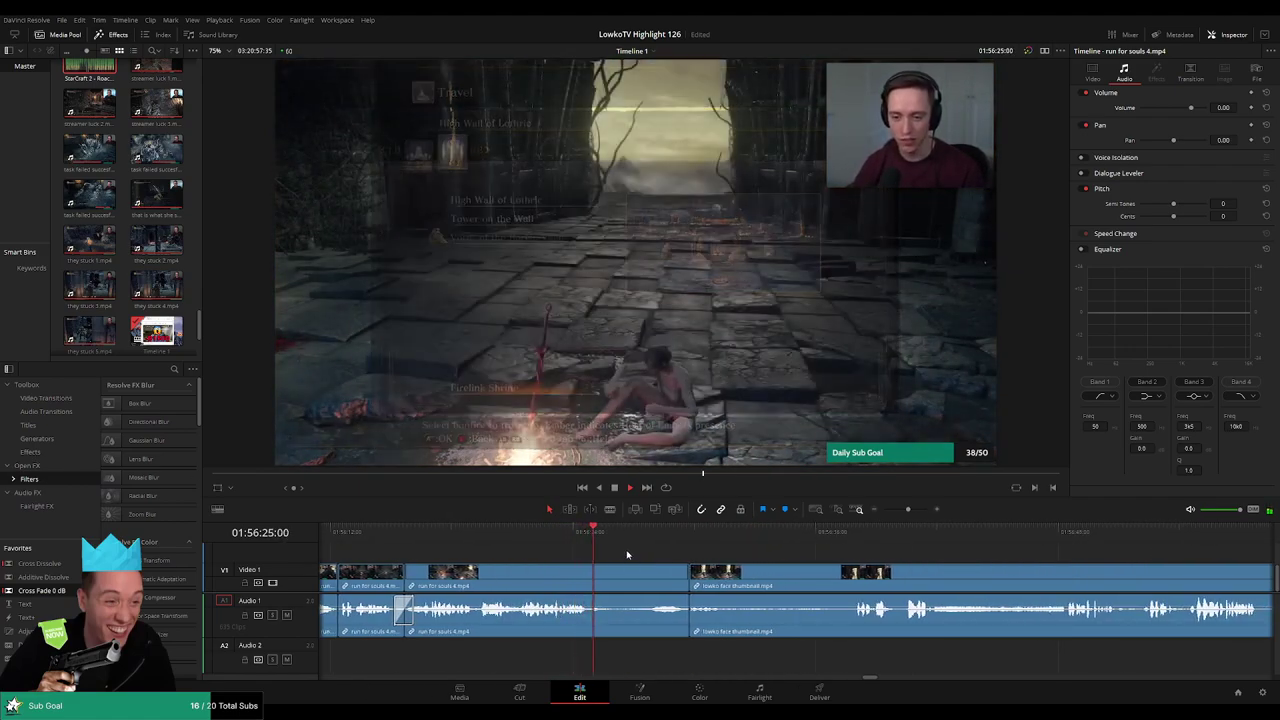
Blade and ripple-delete the footage just before the lowko face thumbnail clip, then check the join
key("space")
key("b")
left_click(608, 583)
key("Delete")
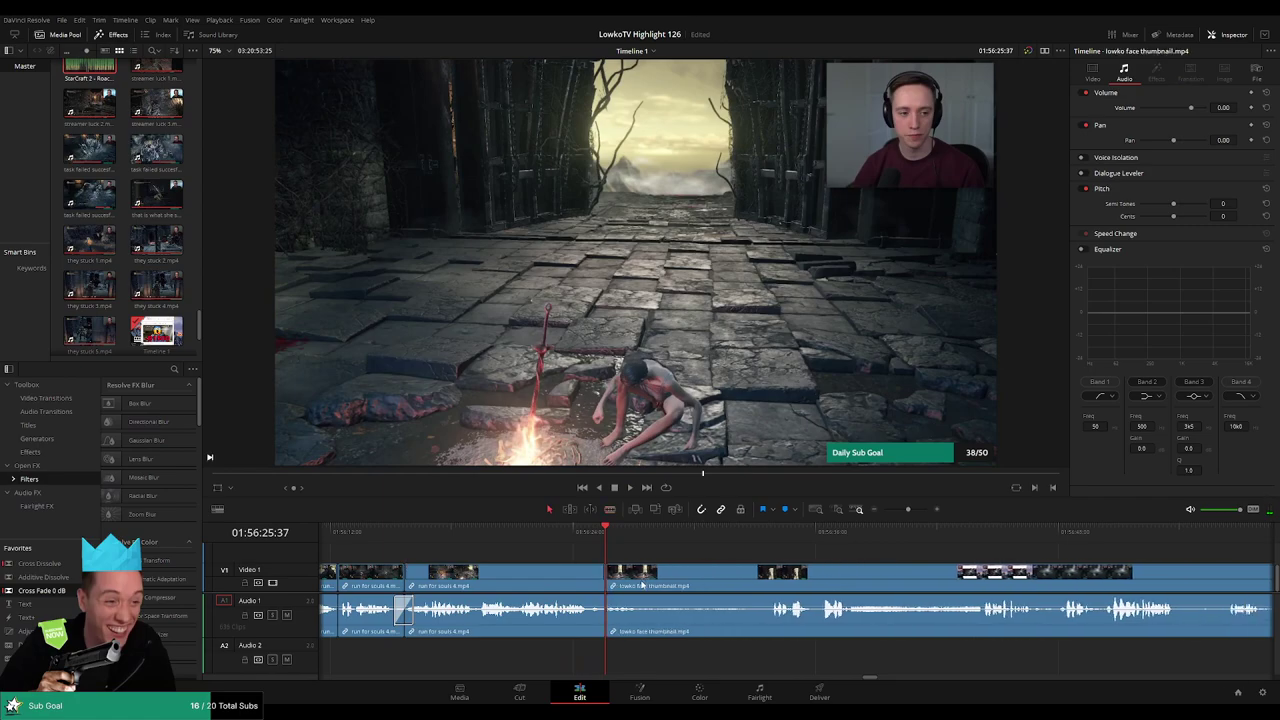
key("space")
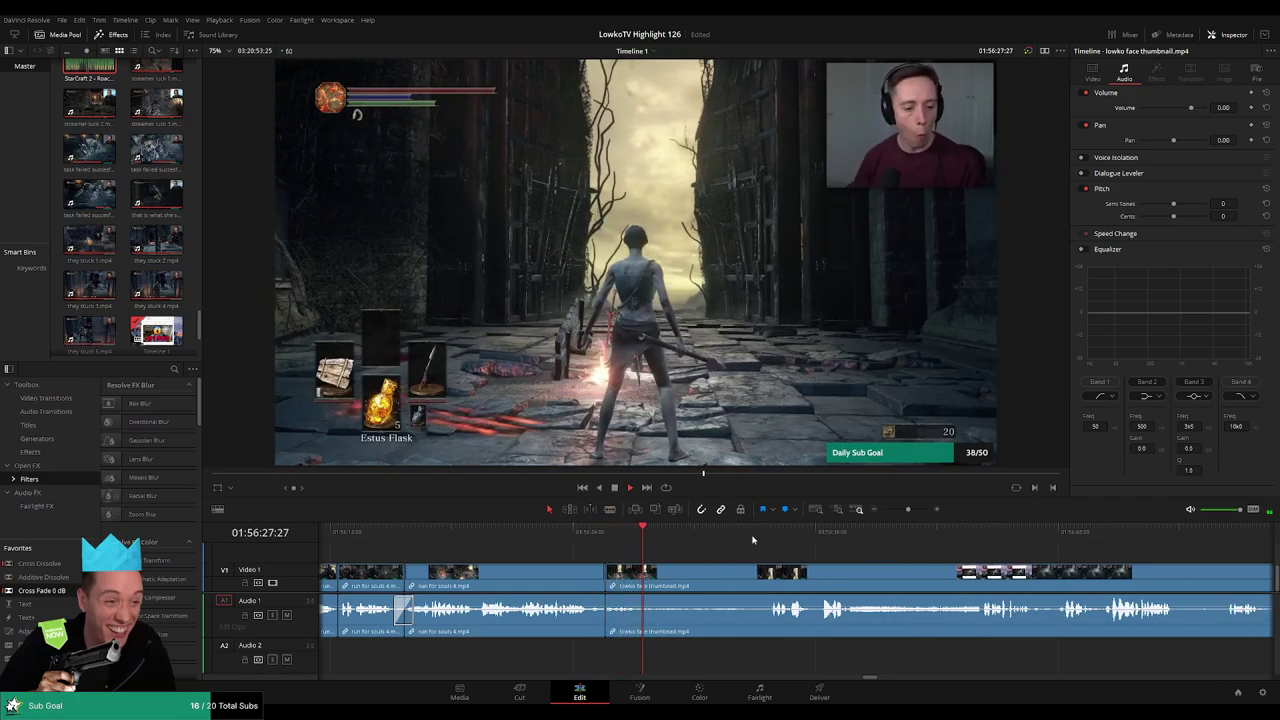
left_click(770, 531)
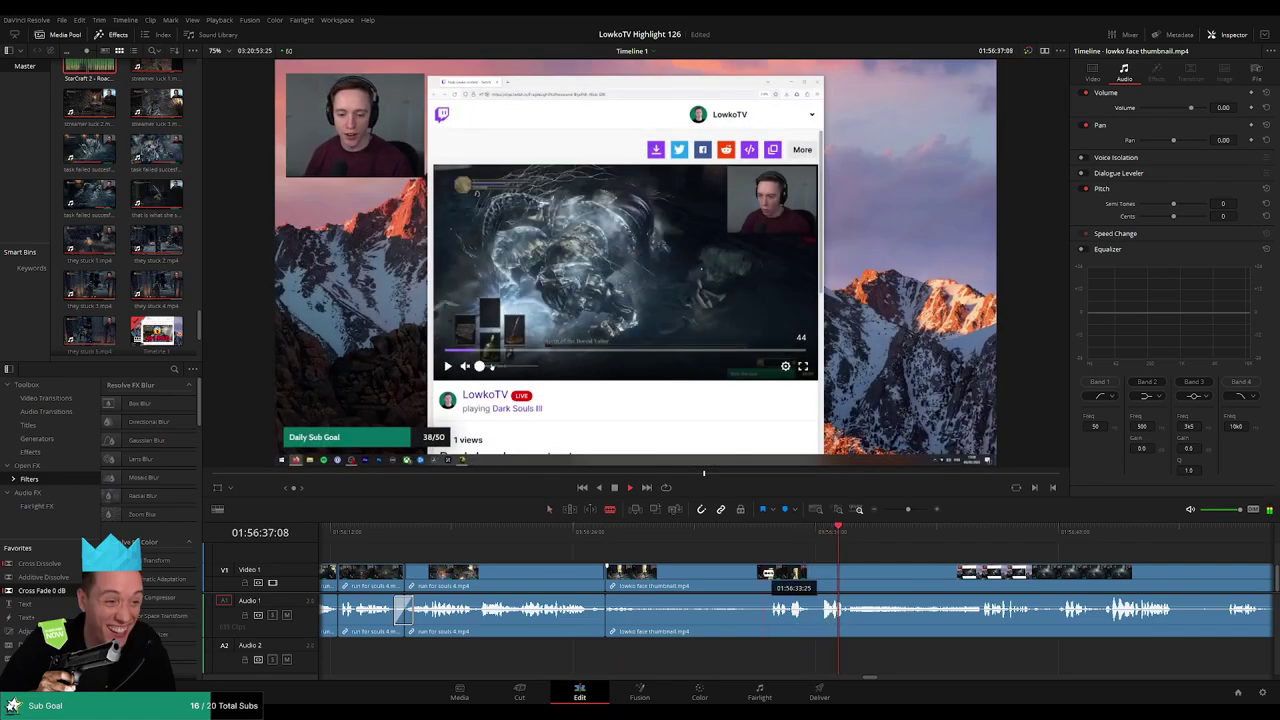
Play through the lowko face thumbnail clip and scrub back to the streamer's frostbitten reaction
key("ctrl+z")
key("a")
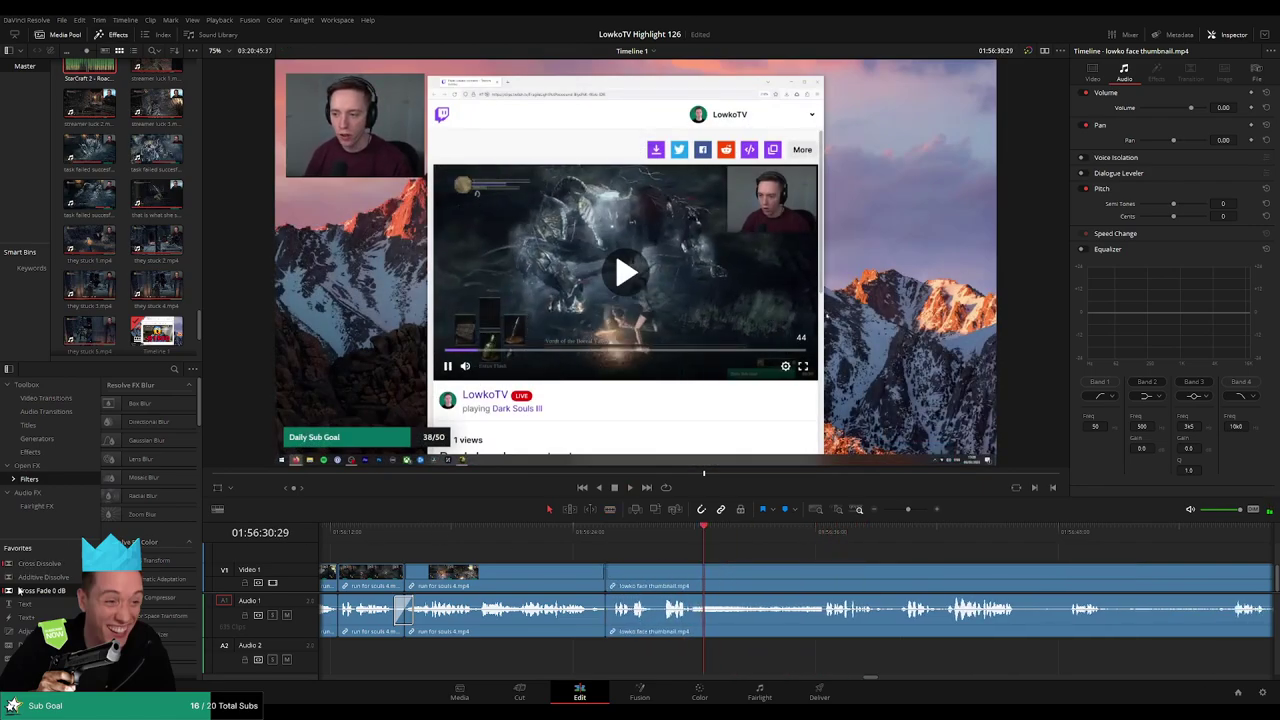
key("space")
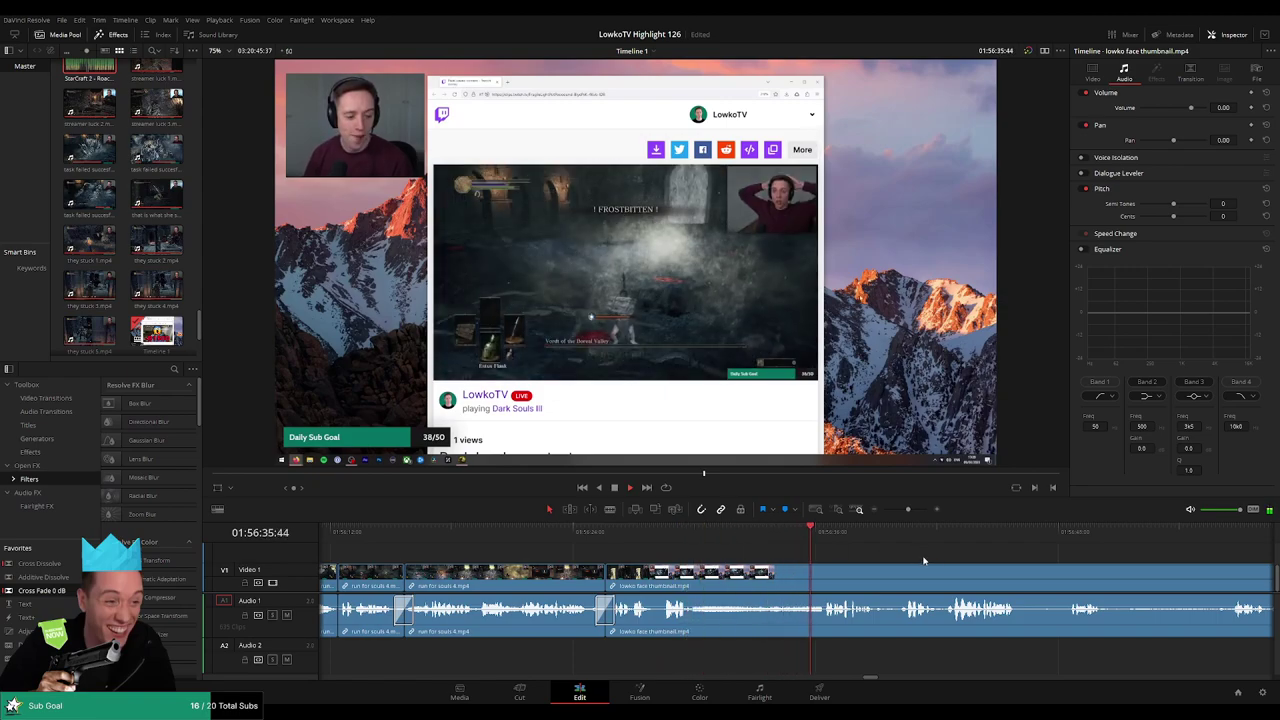
scroll(700, 546, "down", 3)
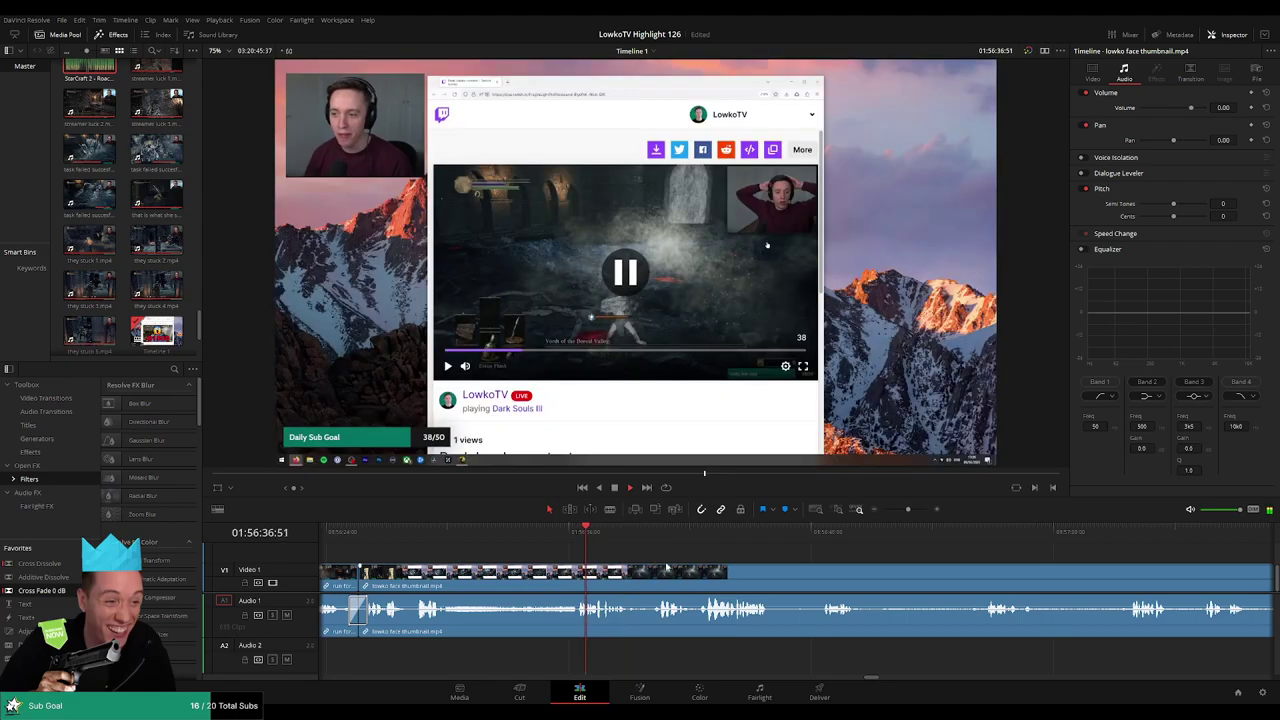
scroll(866, 575, "down", 3)
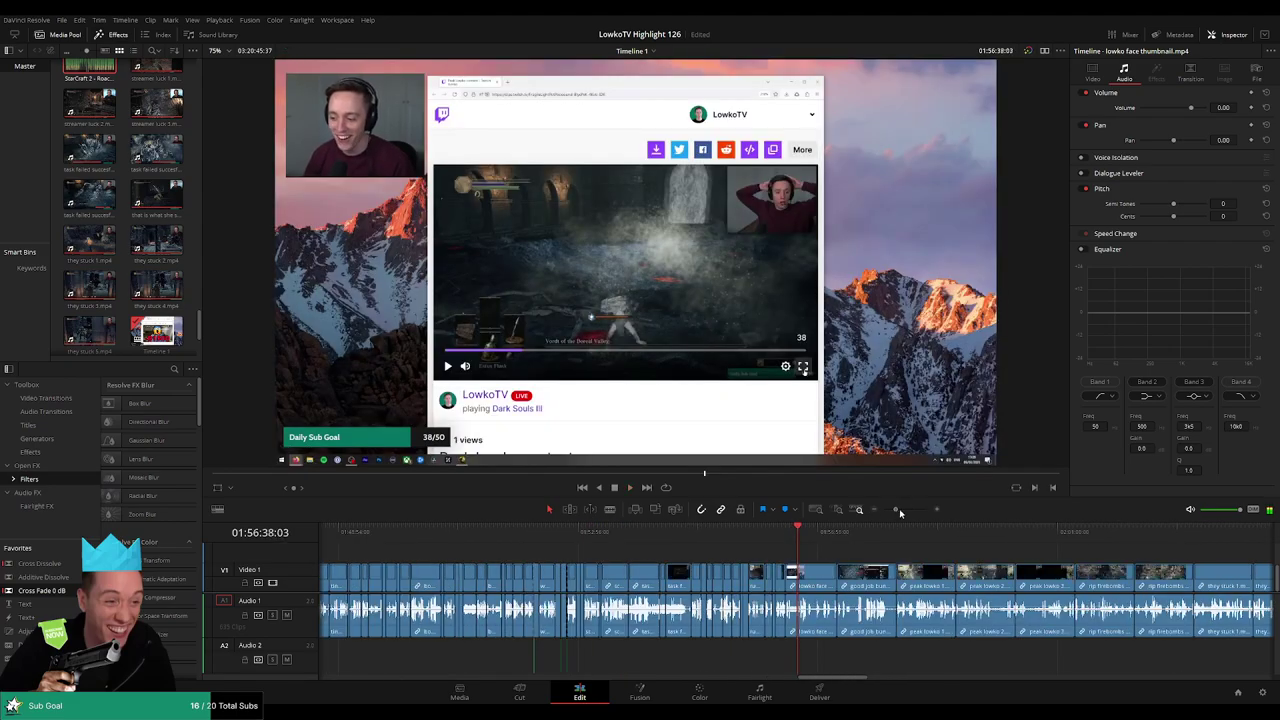
scroll(781, 560, "up", 4)
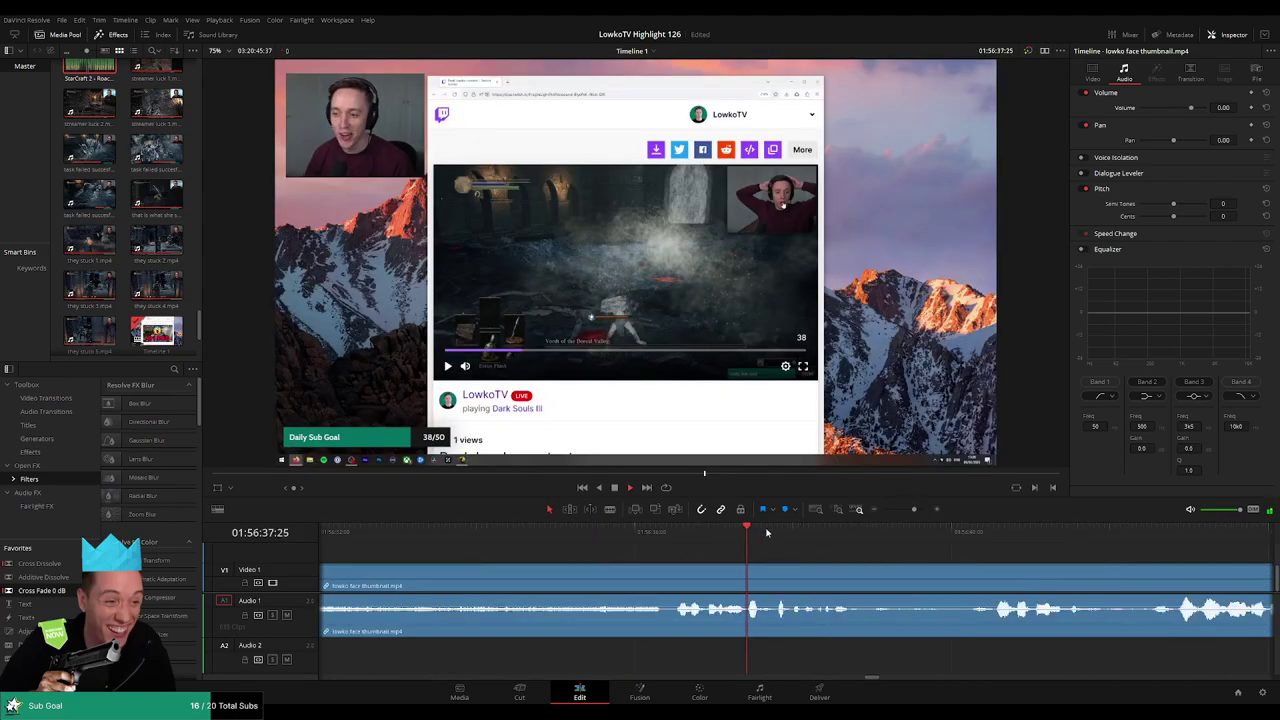
left_click_drag(772, 533, 770, 533)
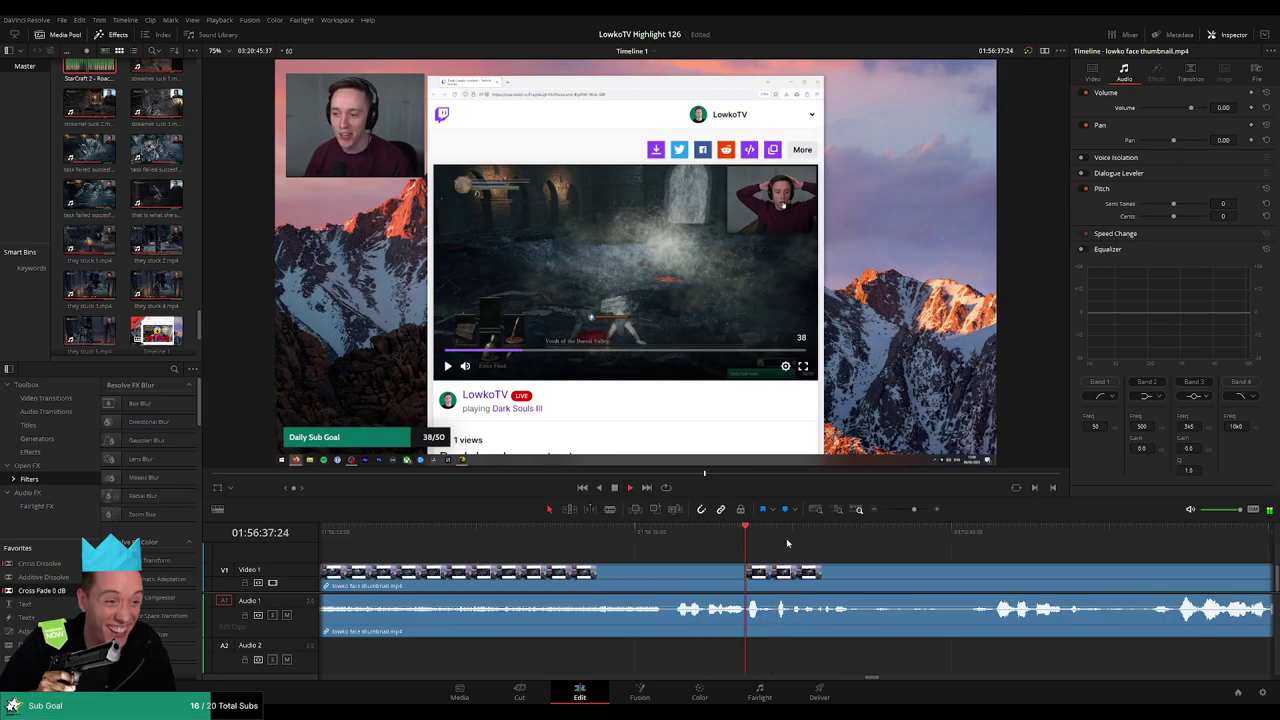
key("space")
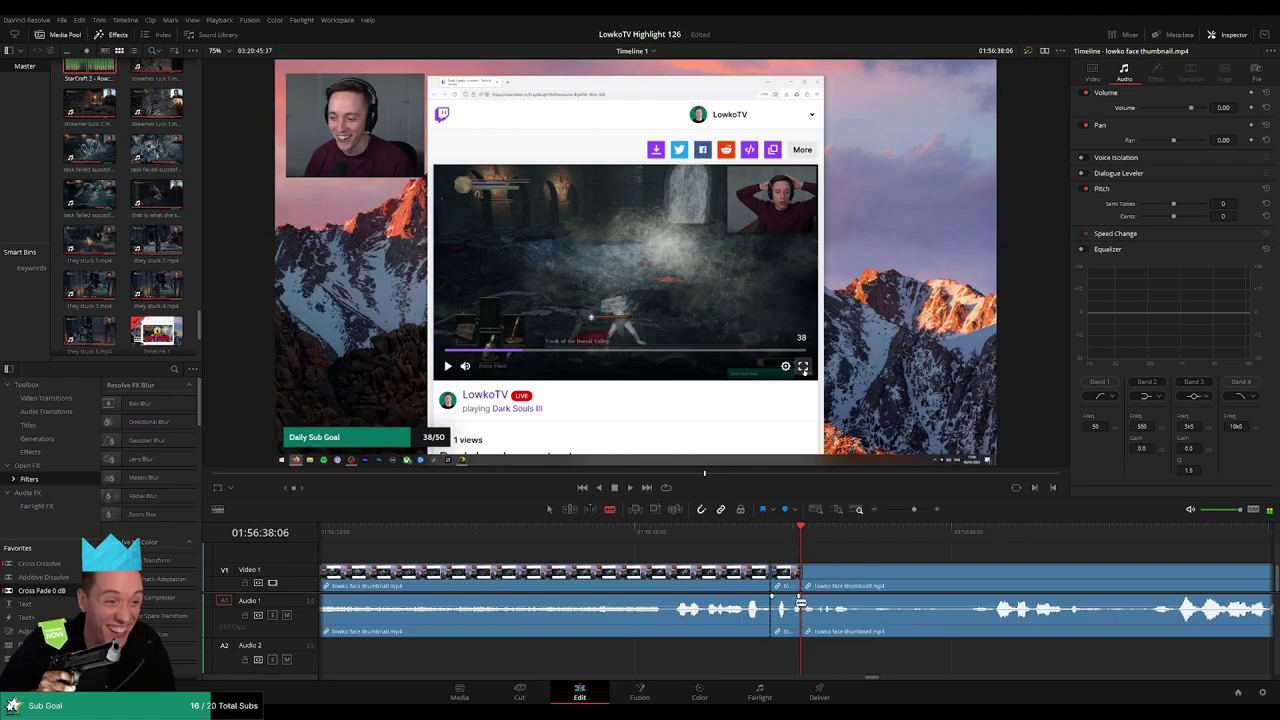
left_click(113, 145)
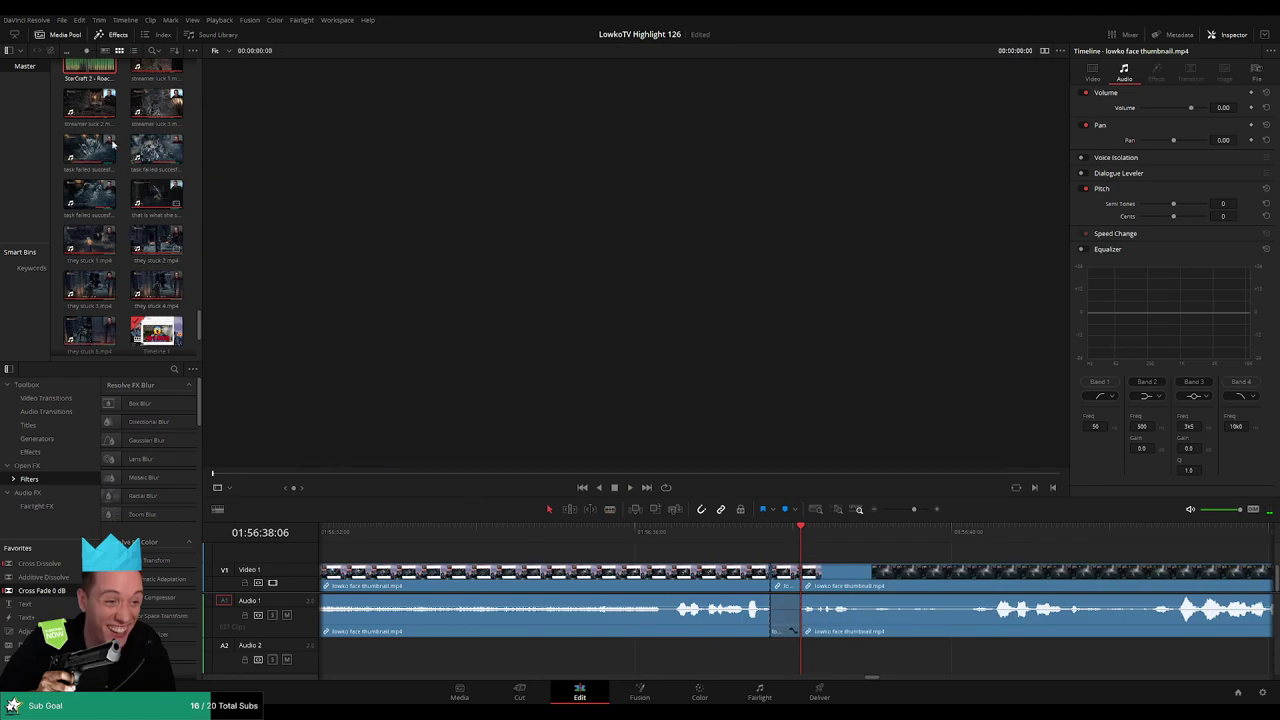
left_click_drag(200, 98, 781, 660)
left_click_drag(752, 658, 803, 664)
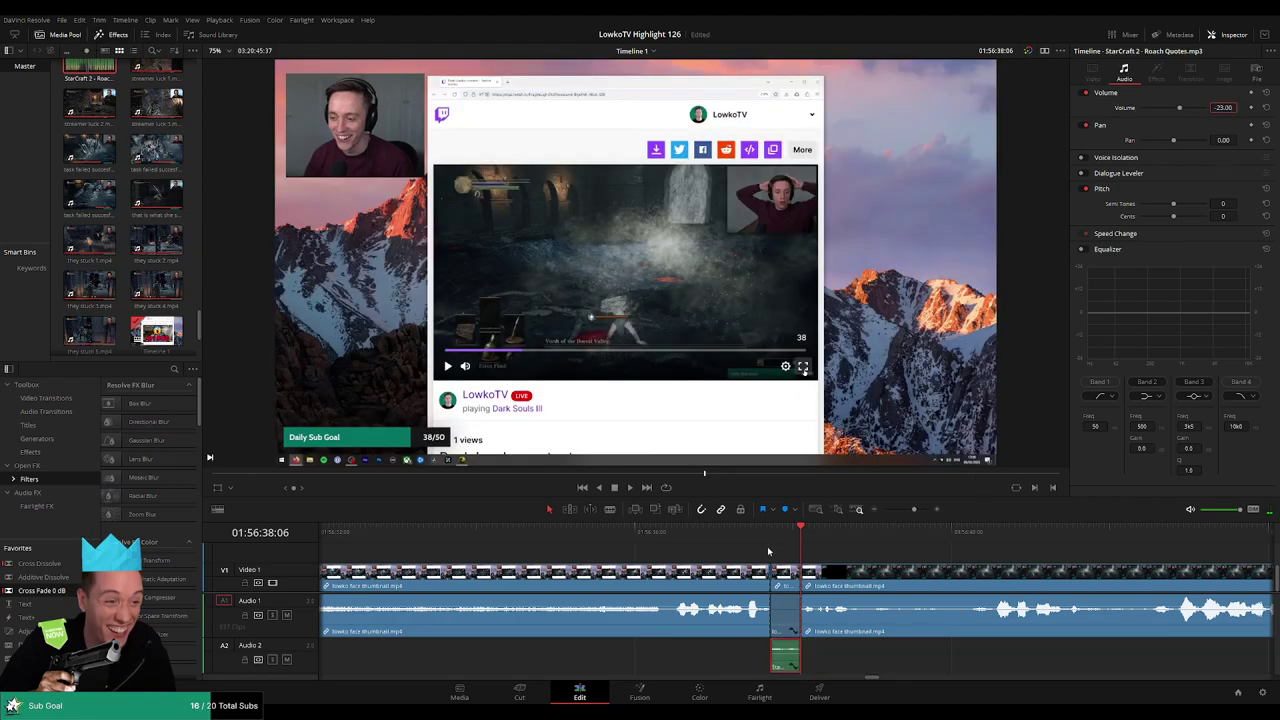
key("slash")
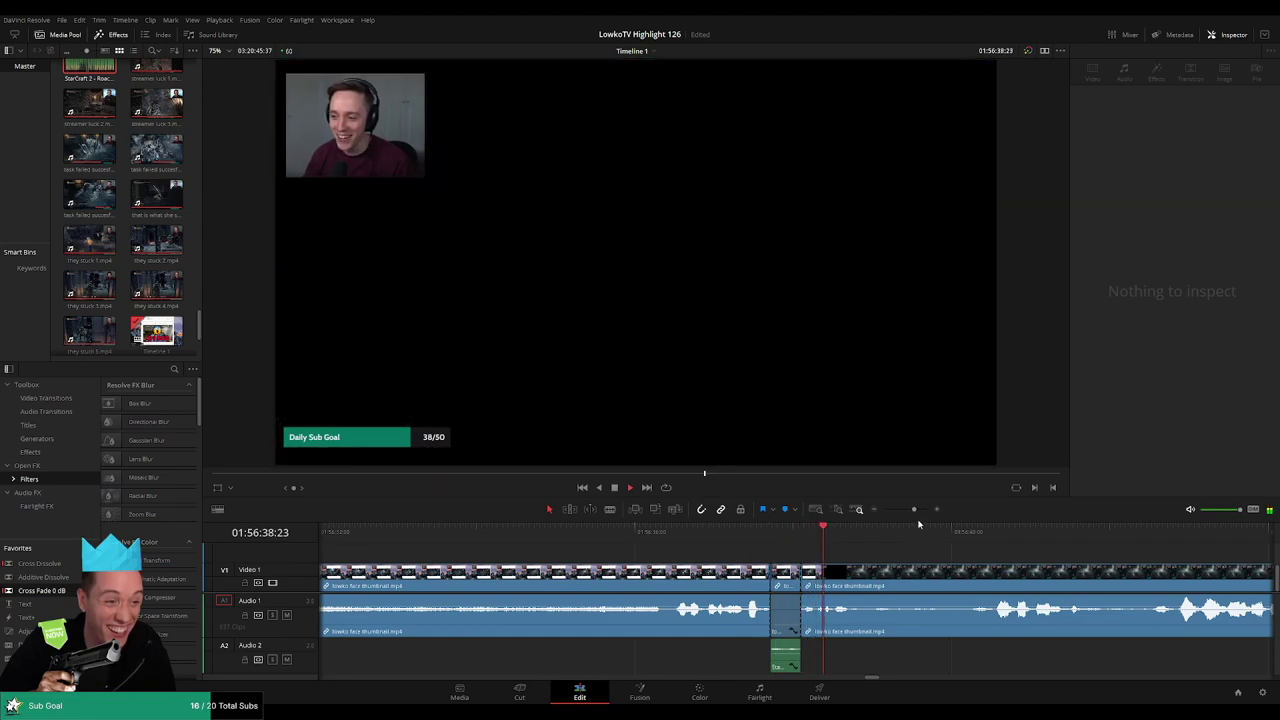
scroll(919, 523, "down", 2)
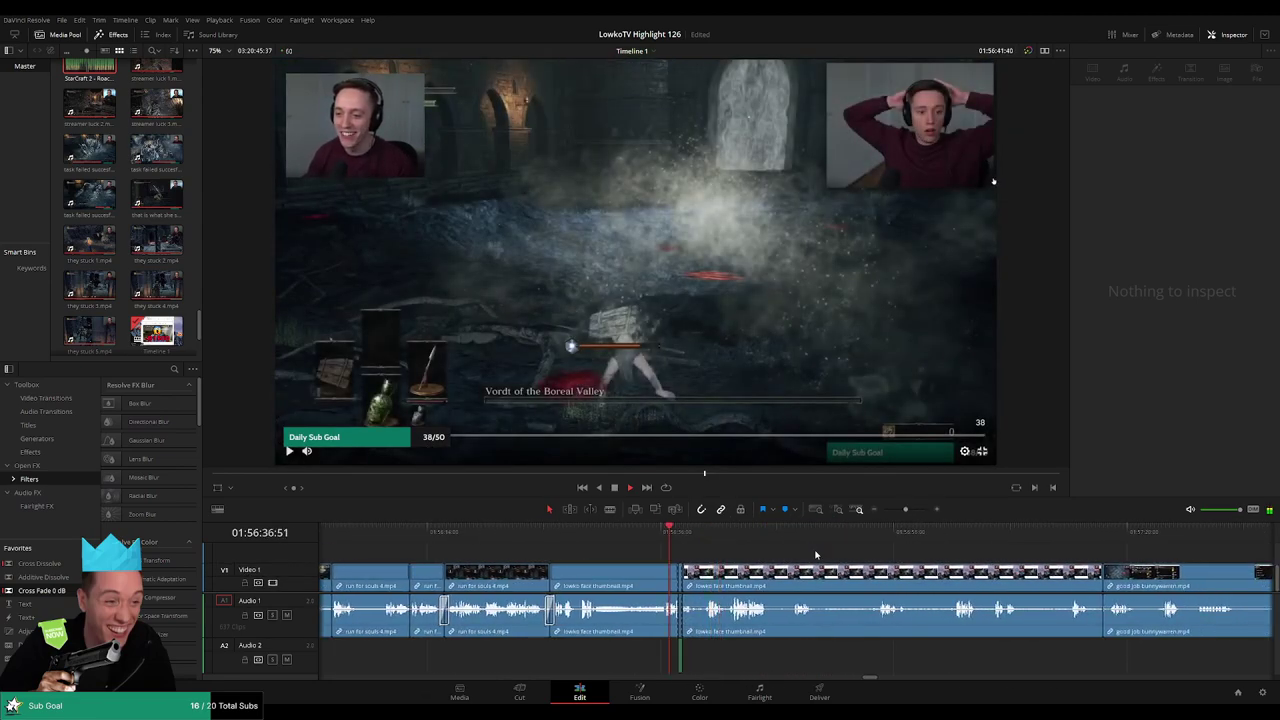
Blade both ends of a short unwanted piece in lowko face thumbnail and ripple-delete it
left_click(732, 550)
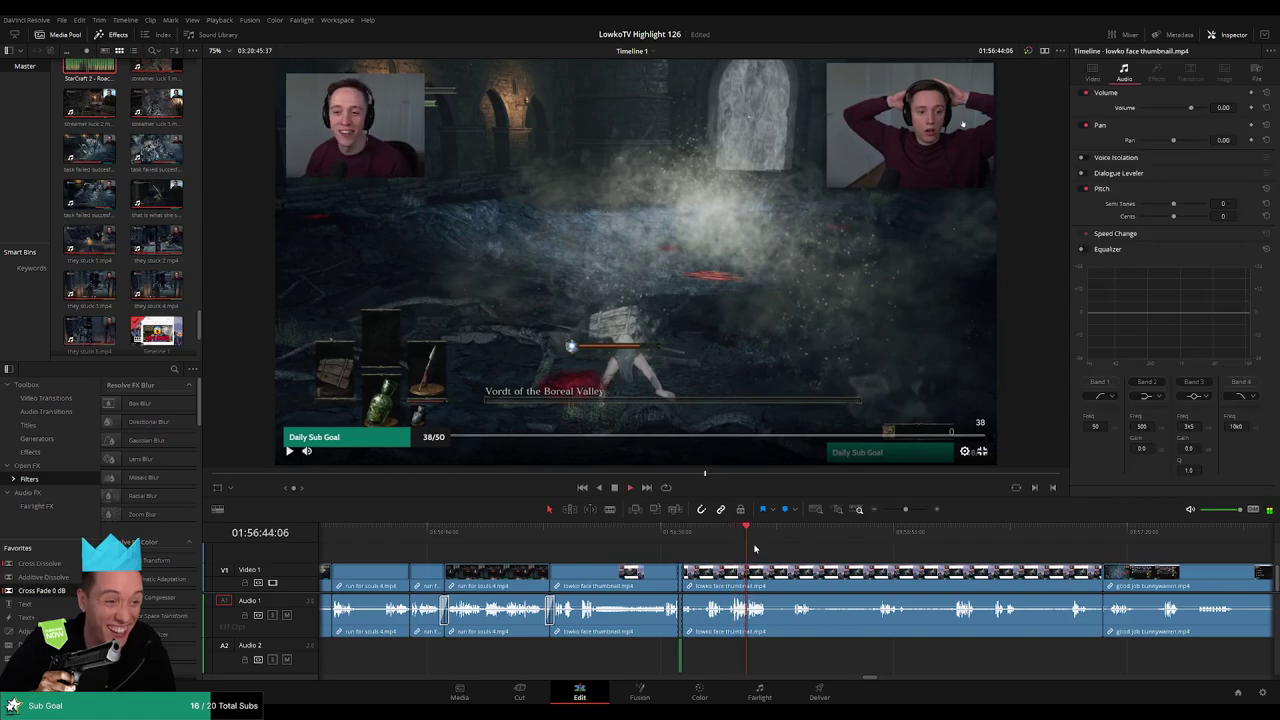
scroll(800, 552, "up", 1)
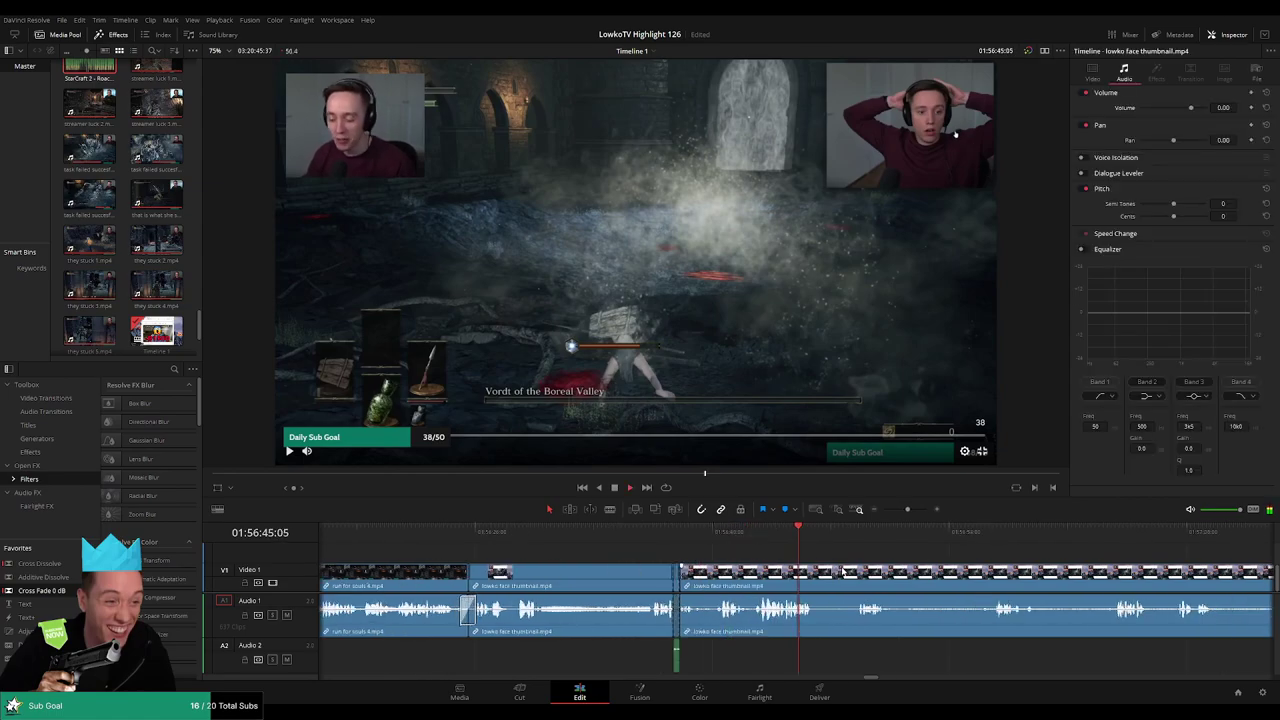
left_click(843, 555)
key("b")
left_click(812, 590)
left_click(857, 590)
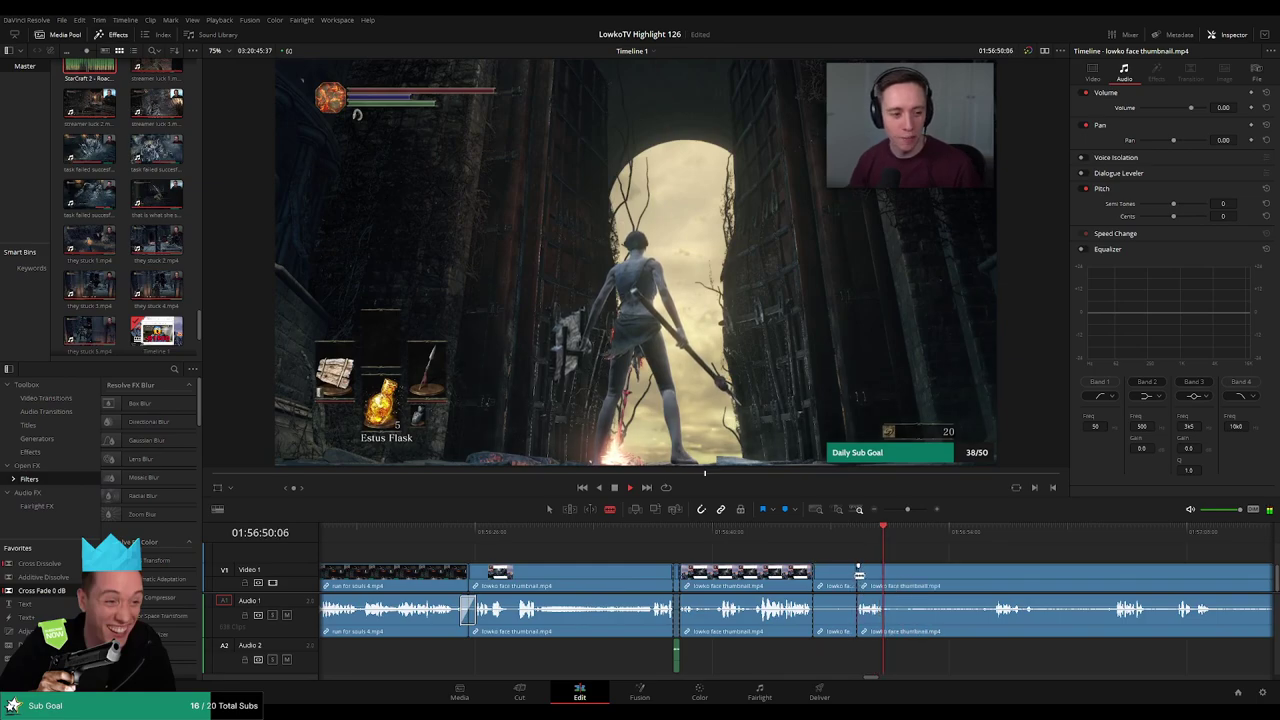
key("a")
left_click(835, 590)
key("Delete")
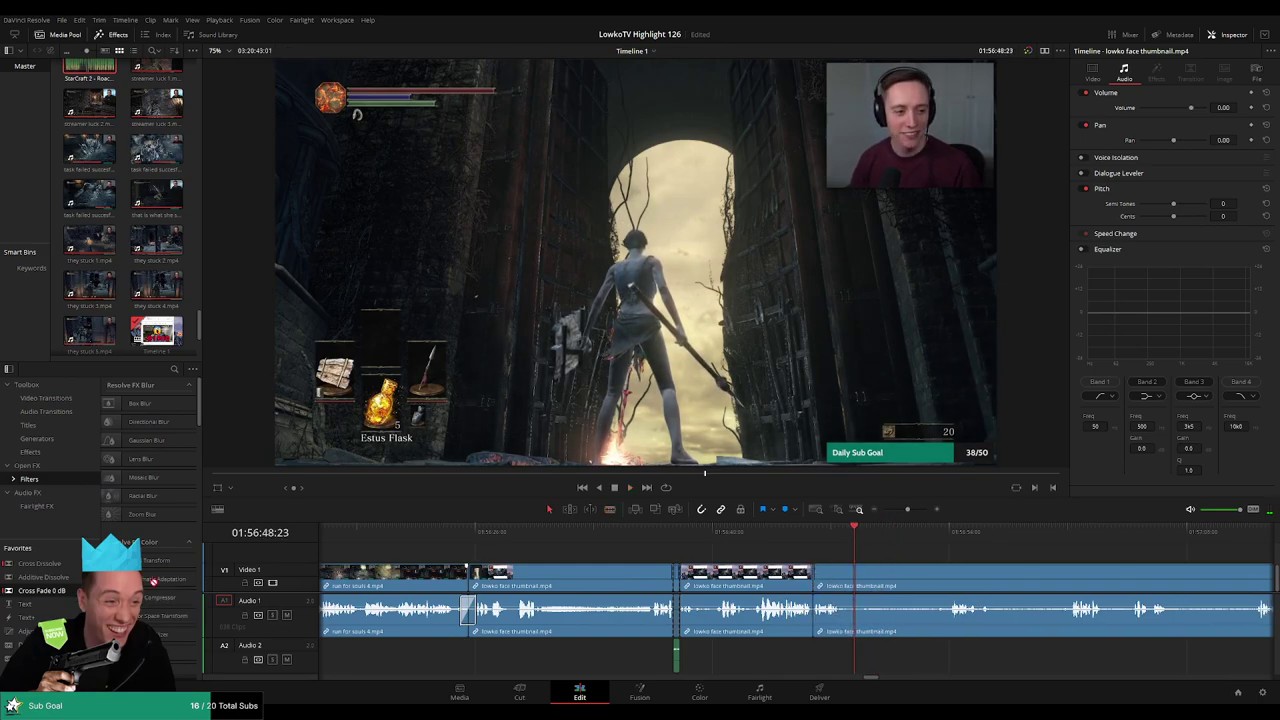
Split further along and ripple-trim a second unwanted stretch before goodjob.bunnywarren
scroll(677, 557, "right", 5)
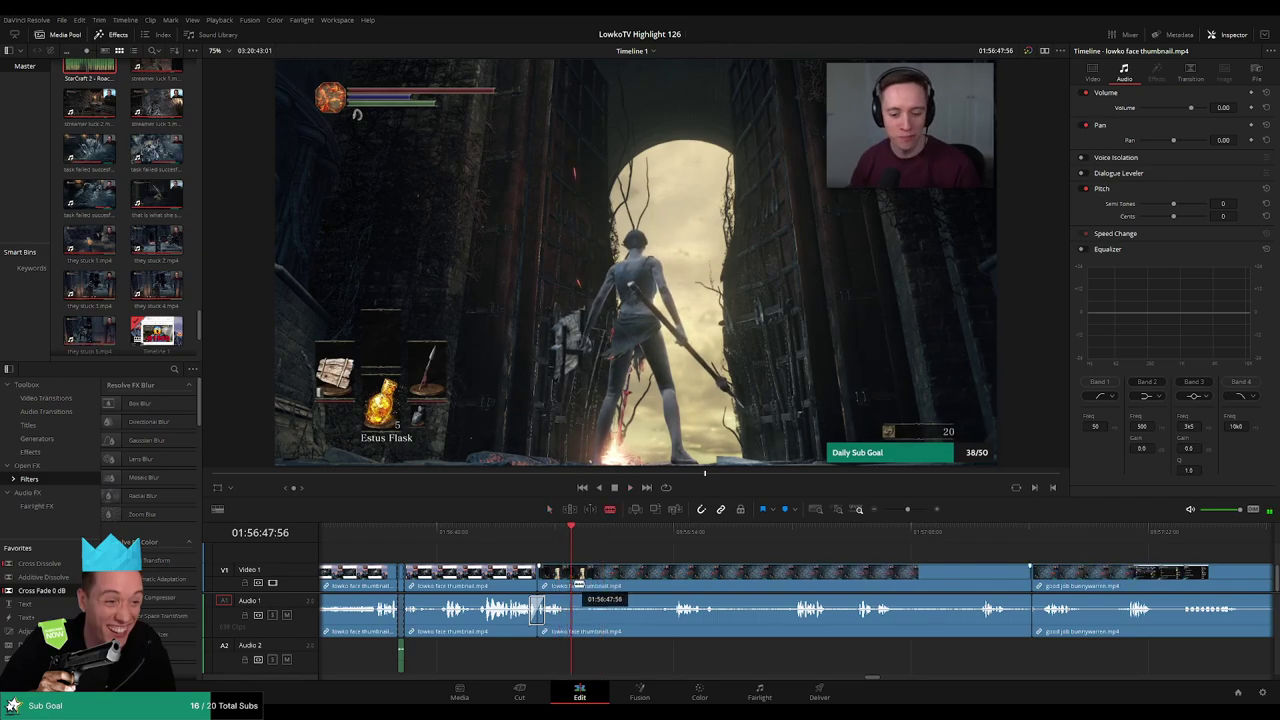
key("ctrl+b")
left_click(675, 532)
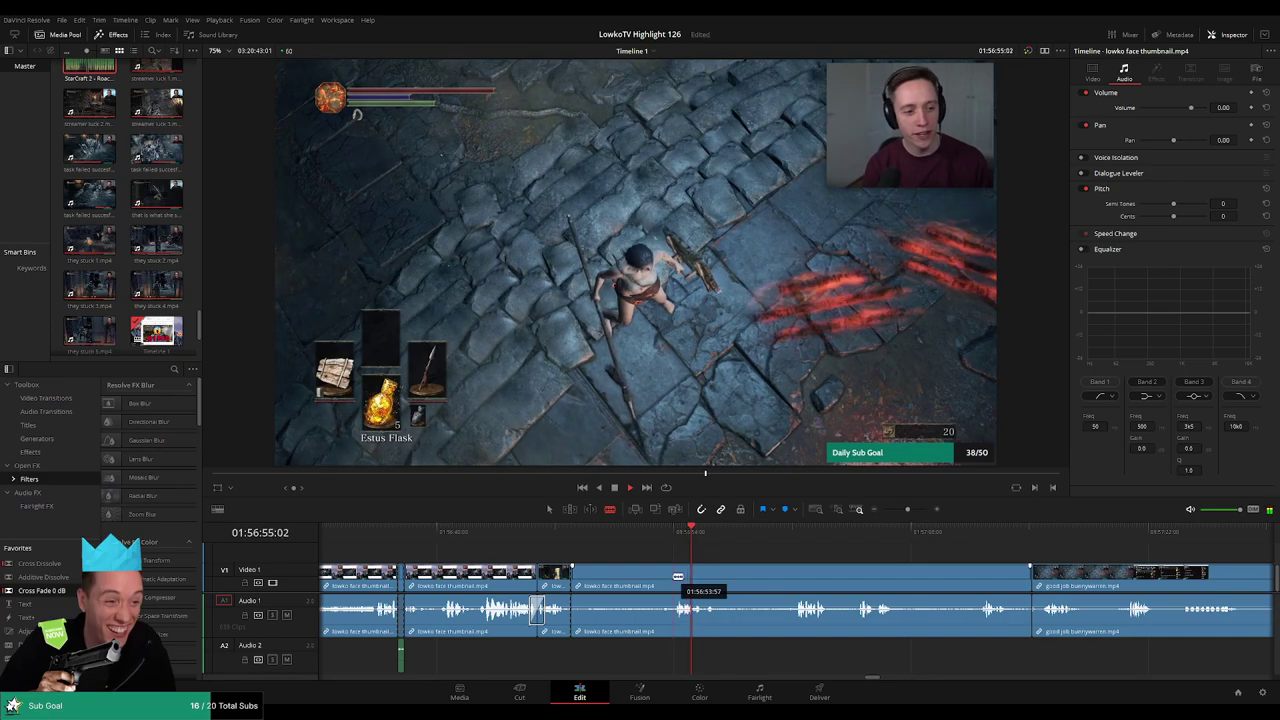
left_click(800, 532)
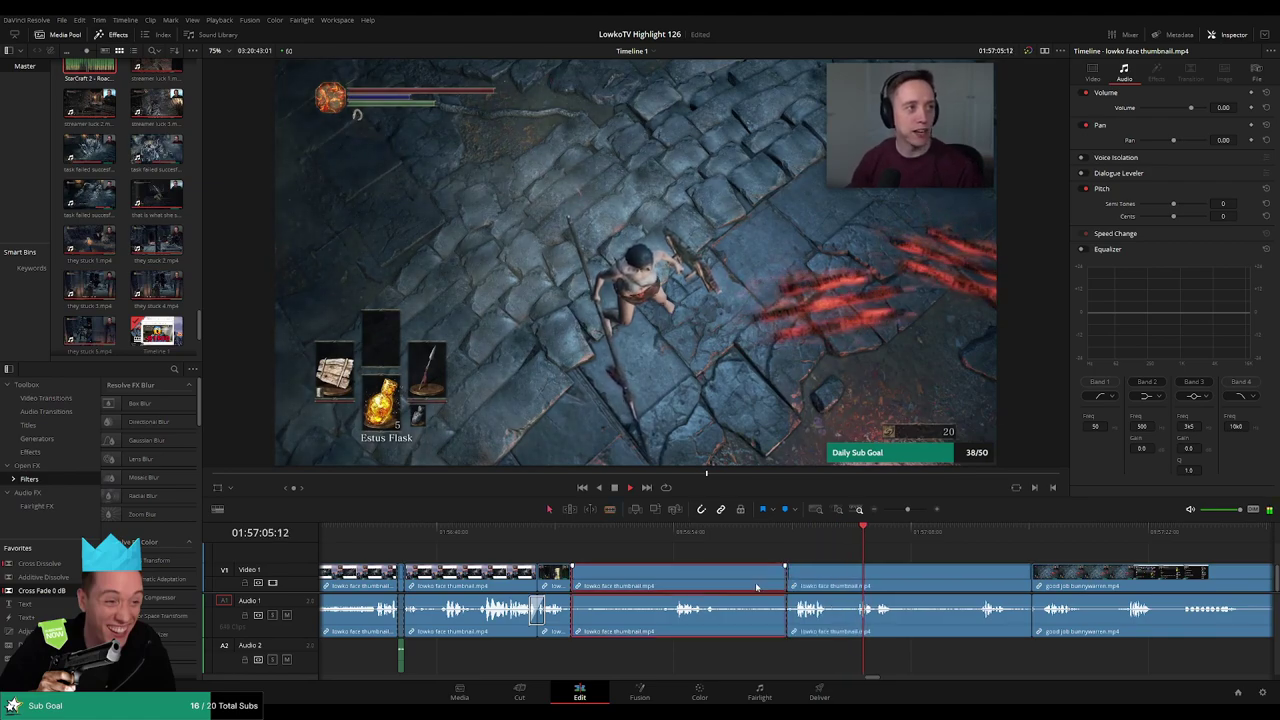
key("a")
key("ctrl+shift+[")
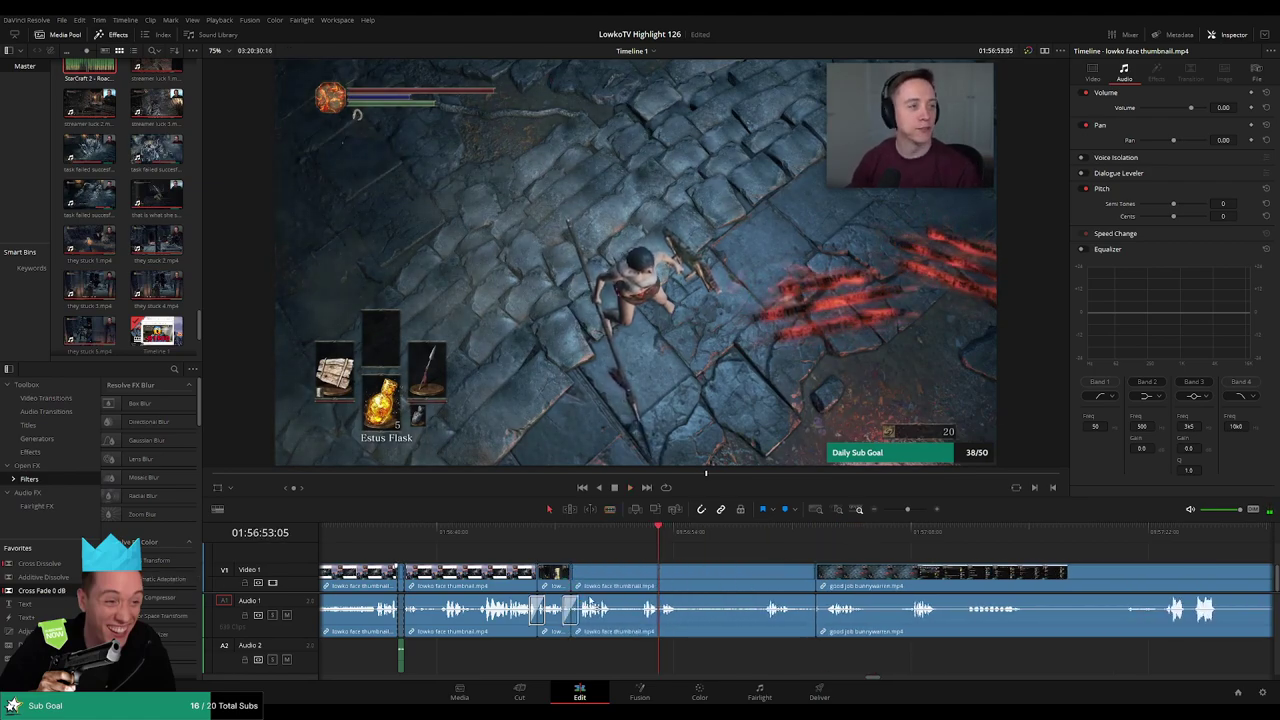
Zoom in, blade lowko face thumbnail at 01:56:48:55, and play from the new cut
left_click_drag(577, 533, 586, 533)
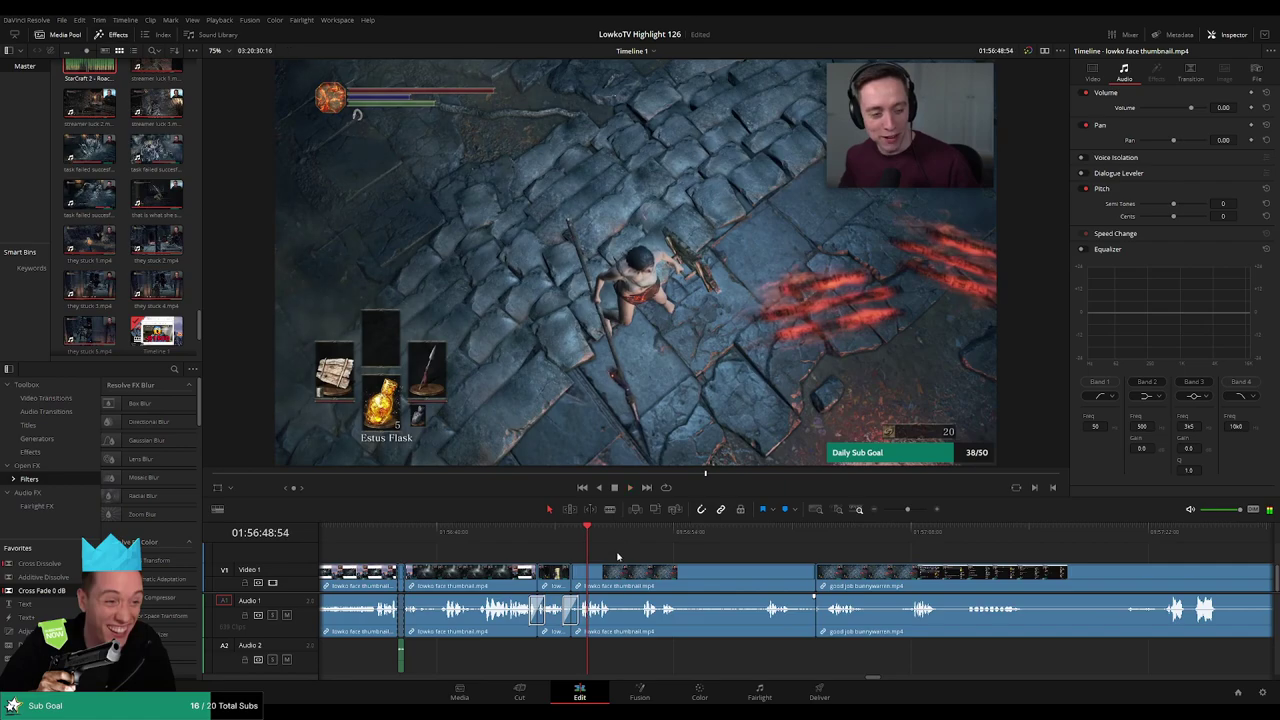
key("ctrl+equal")
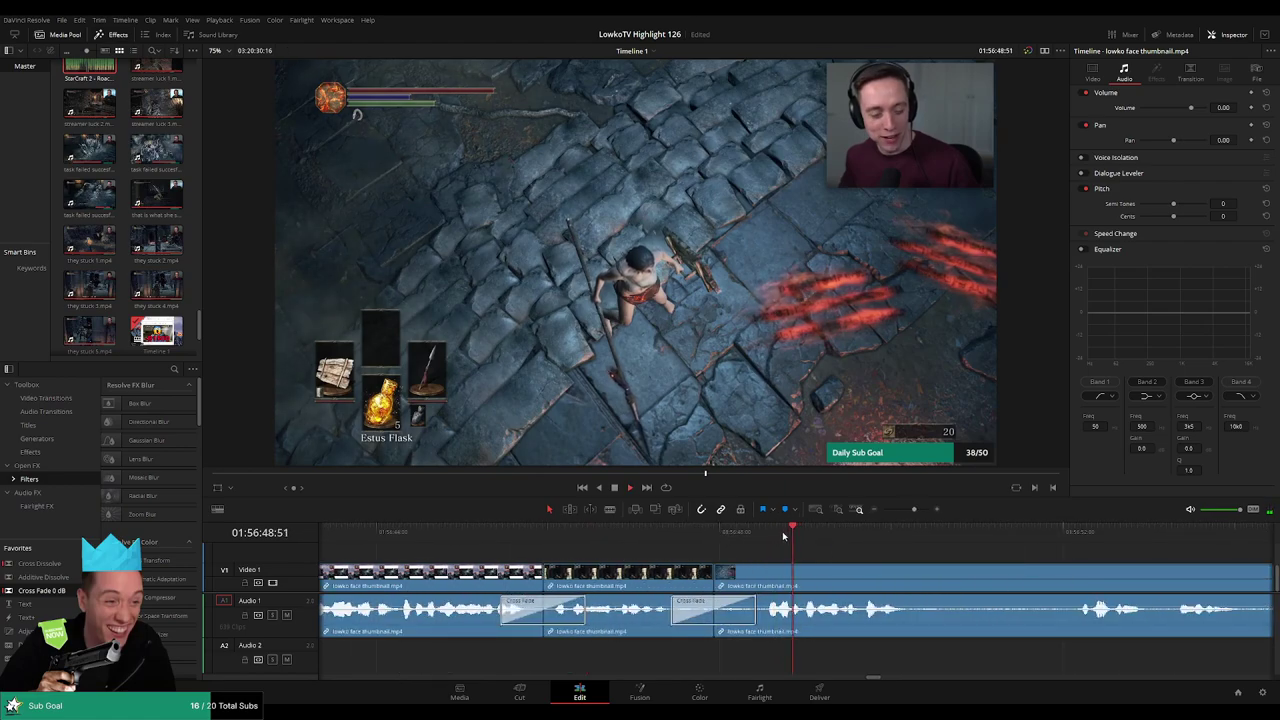
mouse_move(784, 537)
left_mouse_down()
mouse_move(799, 538)
mouse_move(782, 538)
left_mouse_up()
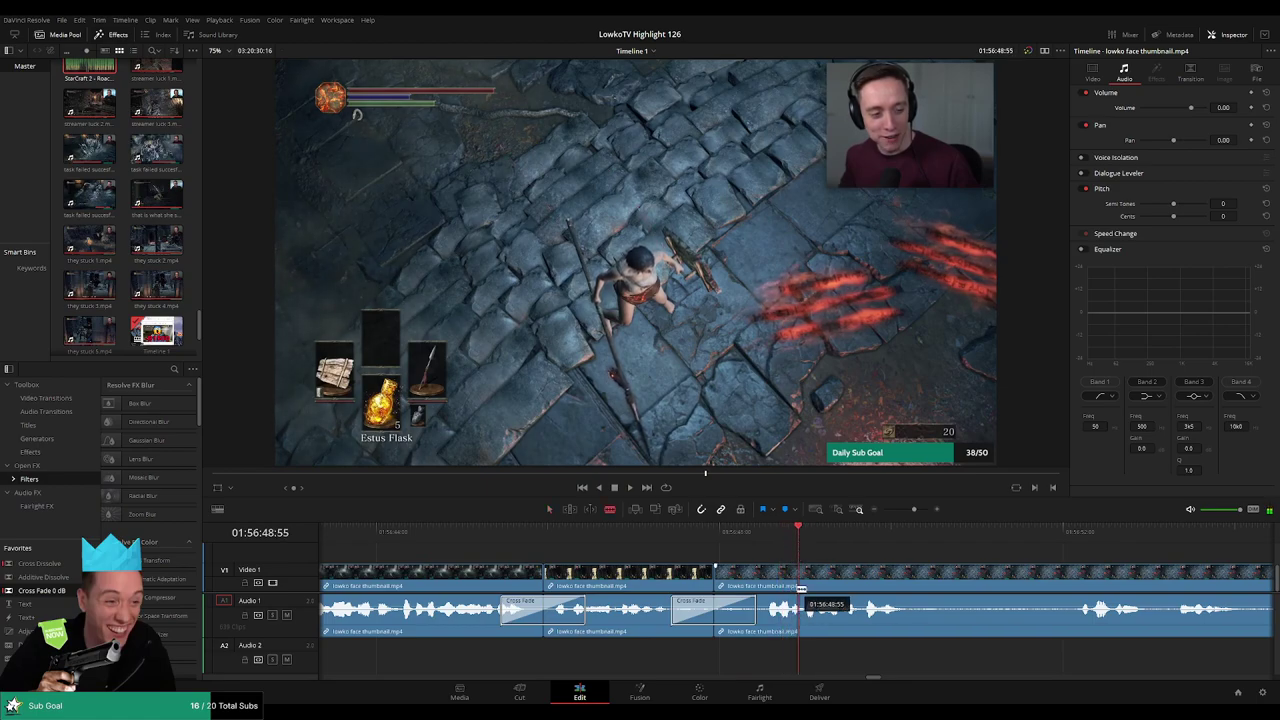
left_click(800, 589)
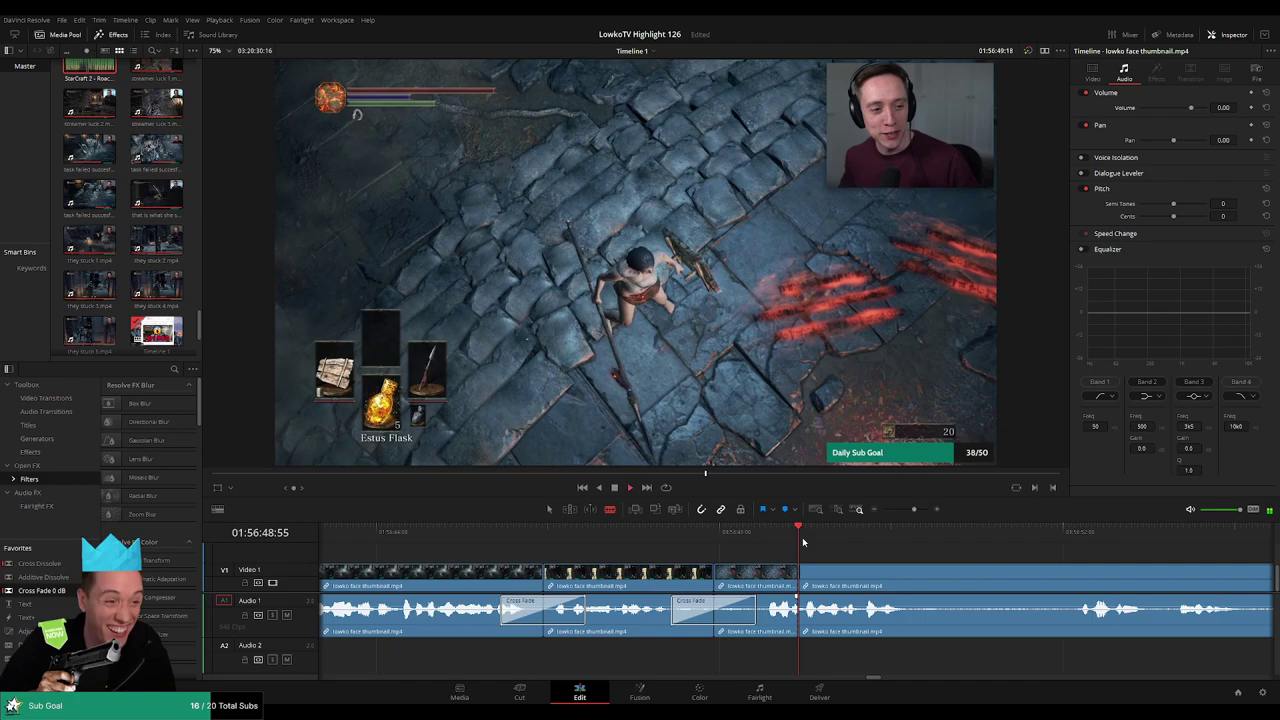
key("space")
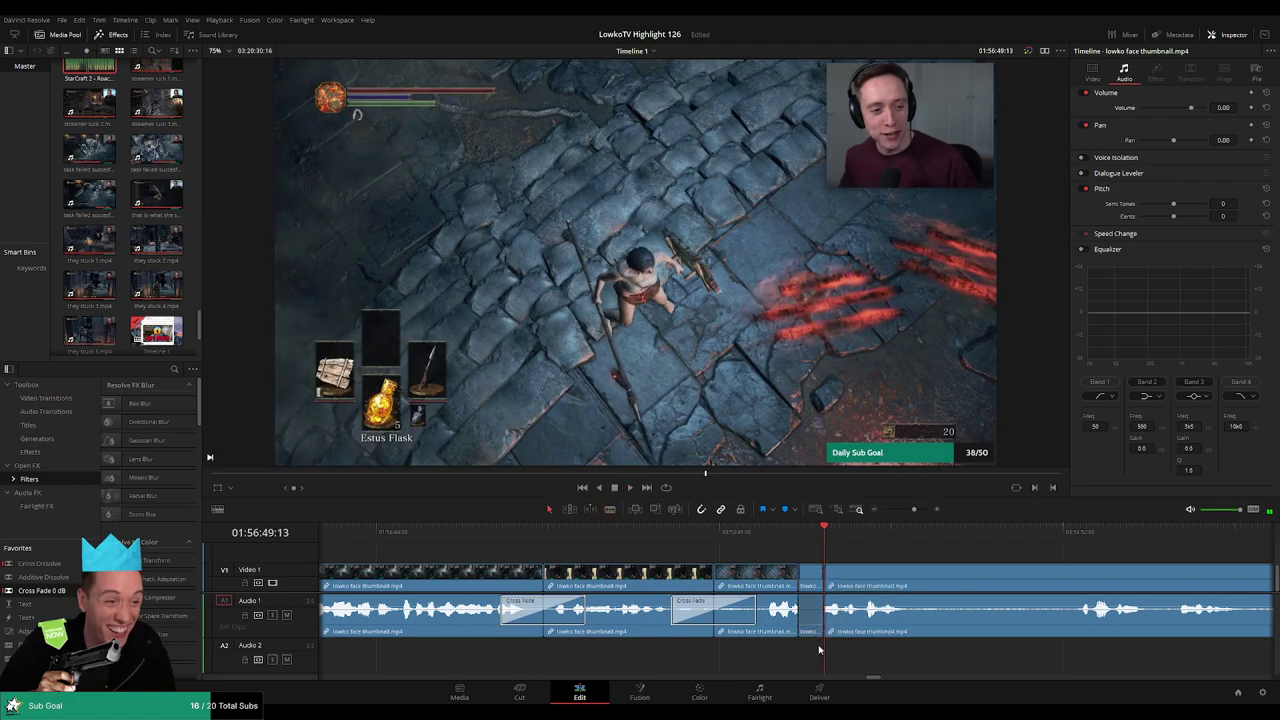
Place 'StarCraft 2 - Roach Quotes.mp3' on Audio 2 under the new cut and play it
mouse_move(851, 674)
left_mouse_down()
mouse_move(787, 668)
mouse_move(800, 666)
left_mouse_up()
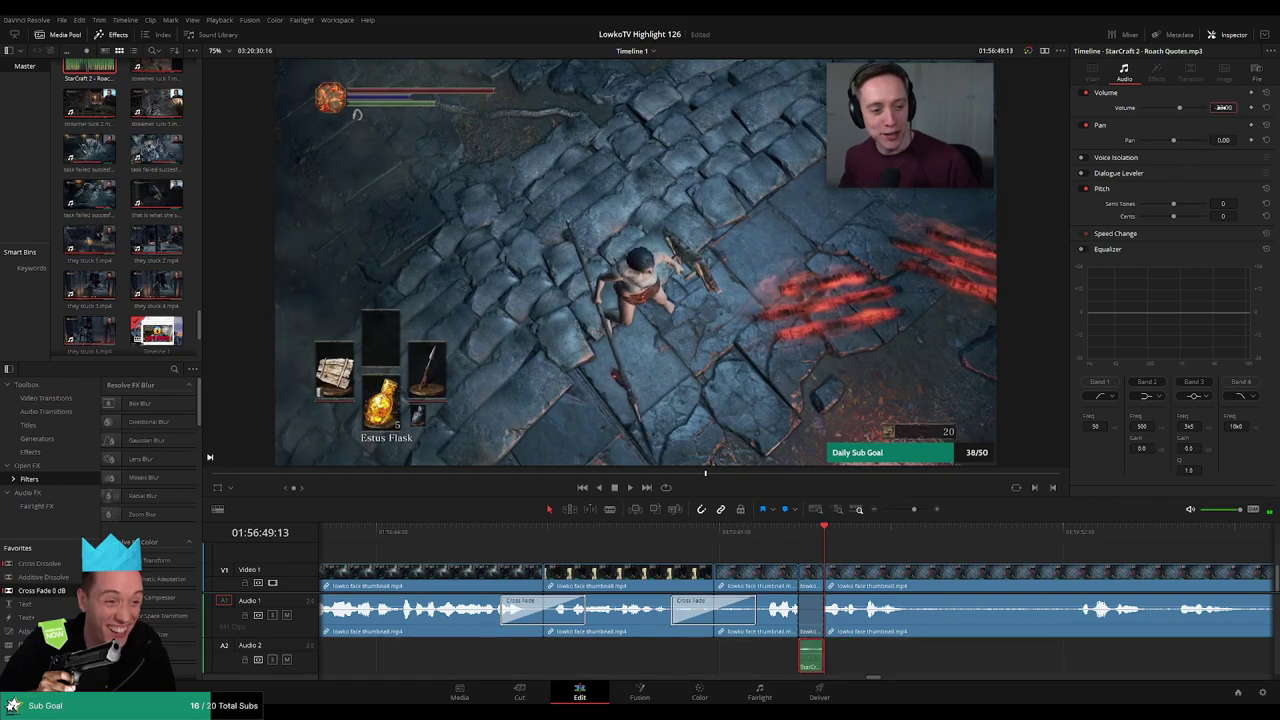
key("space")
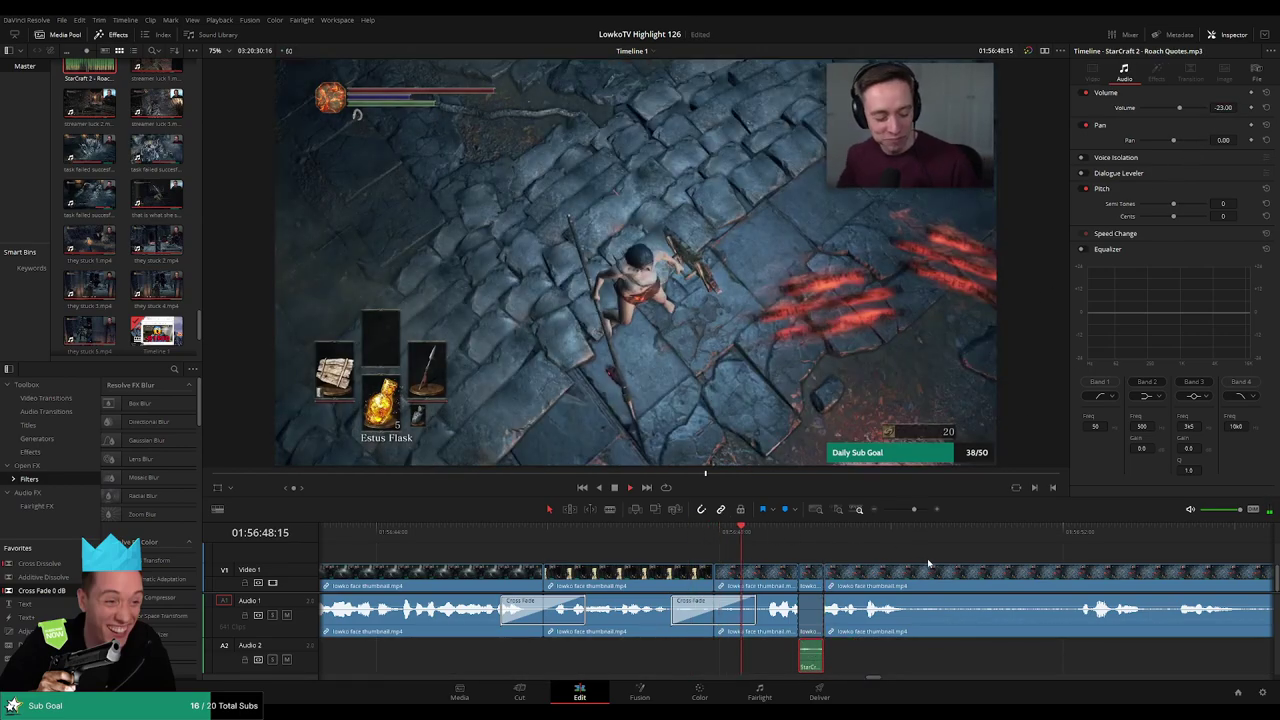
left_click(741, 549)
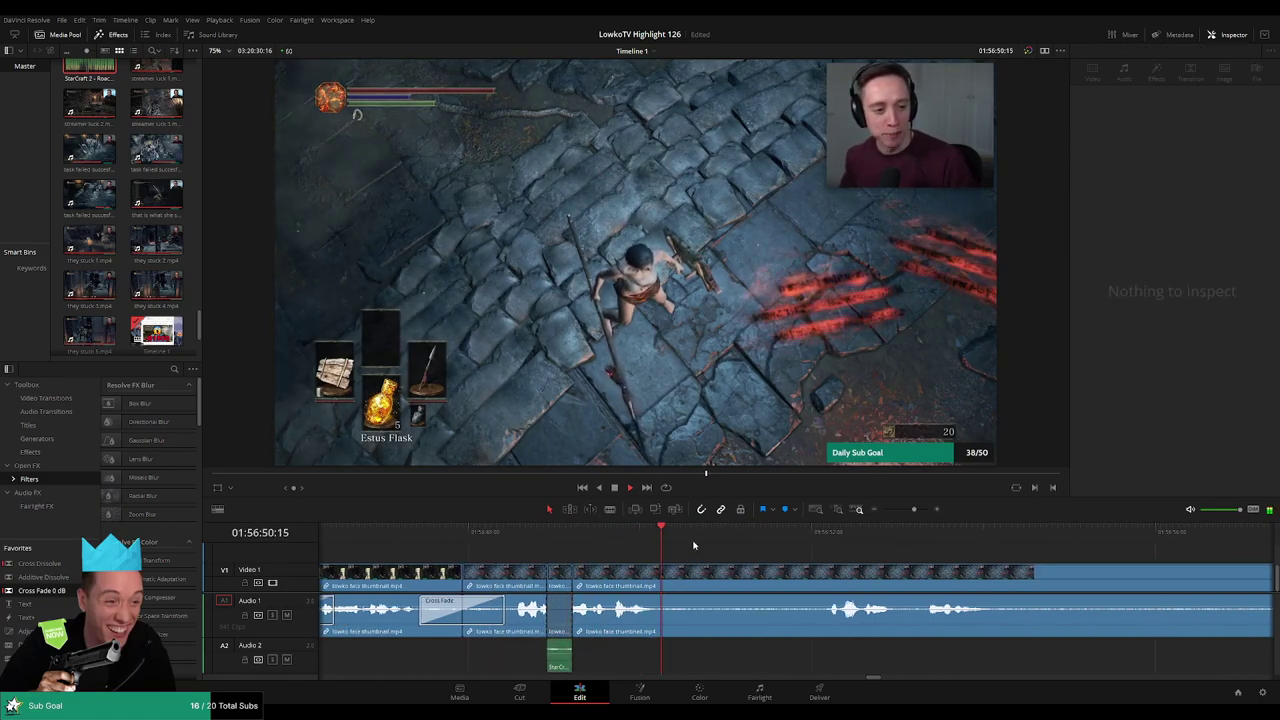
Cut out a later stretch of lowko face thumbnail and cross-fade the new A1 join
left_click(692, 575)
key("b")
left_click(672, 578)
left_click(816, 578)
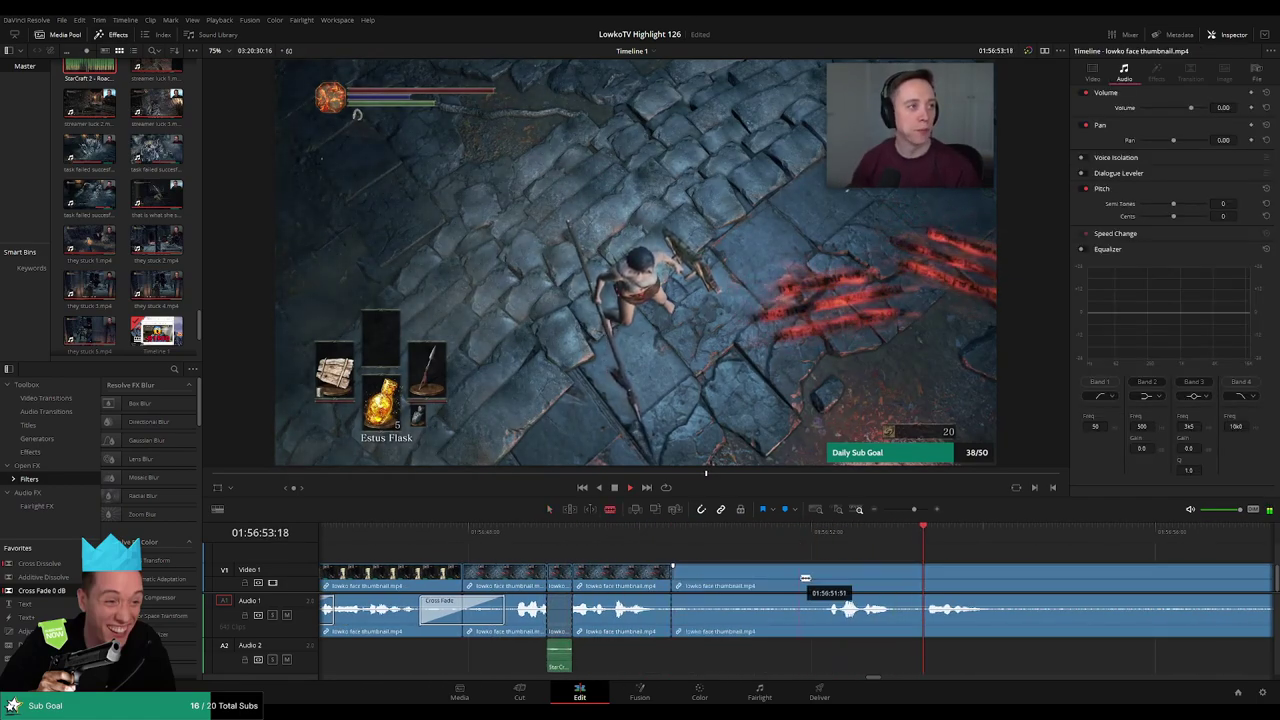
key("a")
left_click(758, 580)
key("Delete")
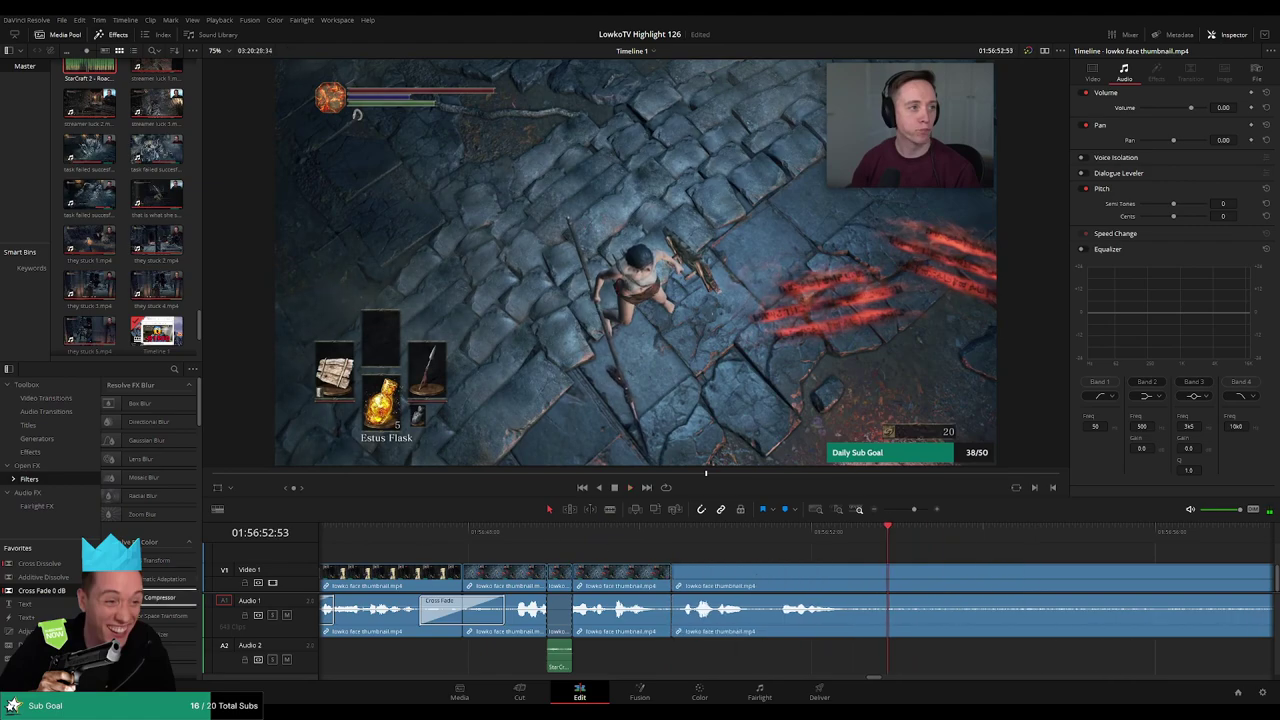
left_click_drag(624, 598, 666, 619)
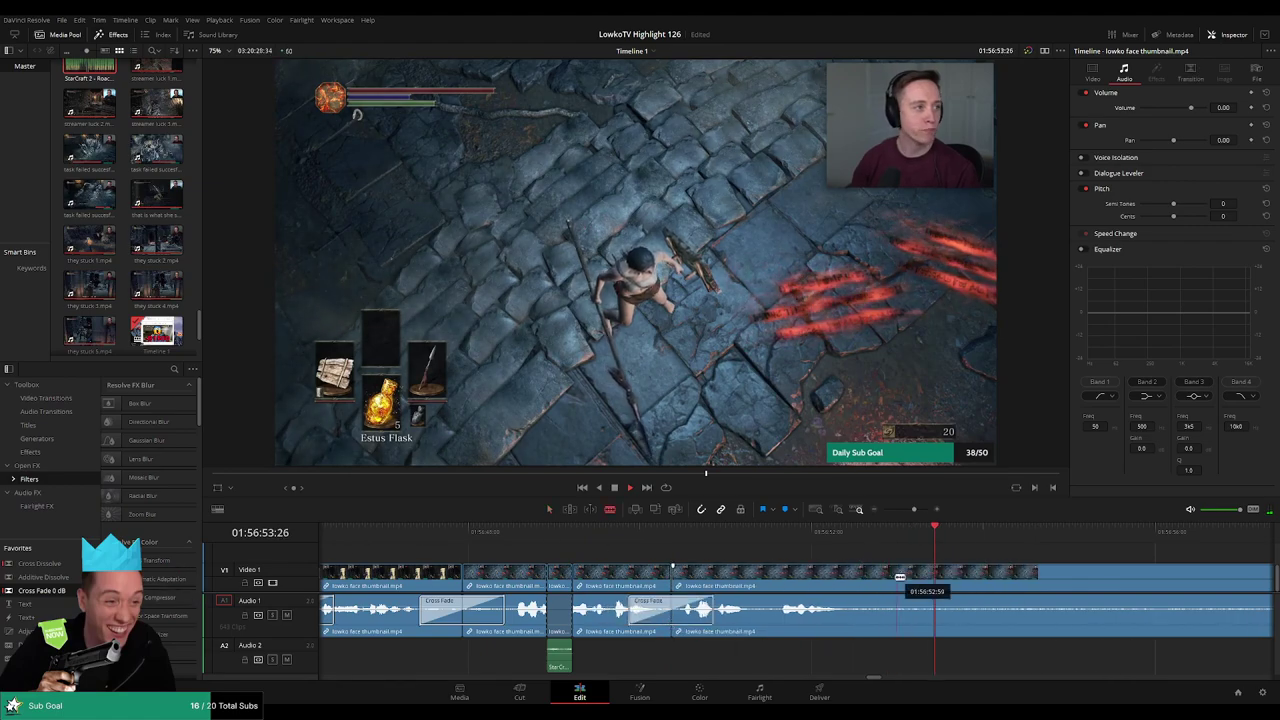
left_click_drag(913, 509, 904, 509)
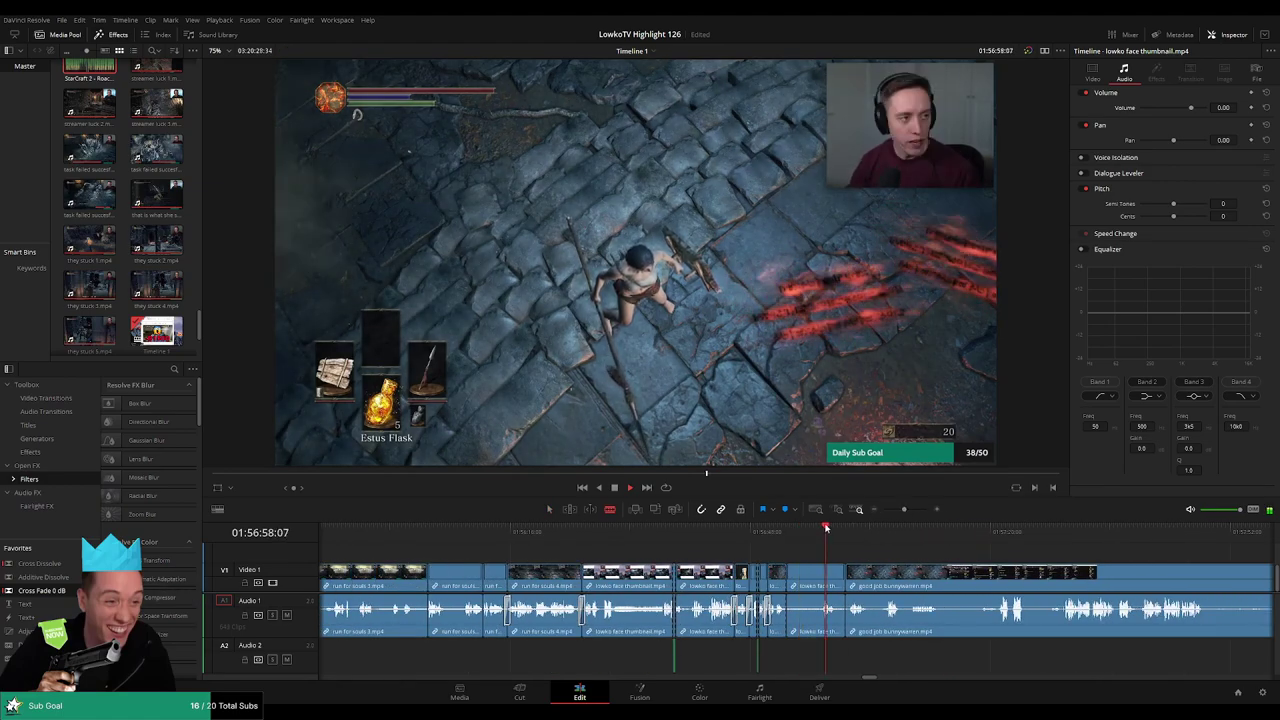
Trim and ripple-delete the leftover face clip before good job bunnywarren
left_click_drag(826, 588, 810, 588)
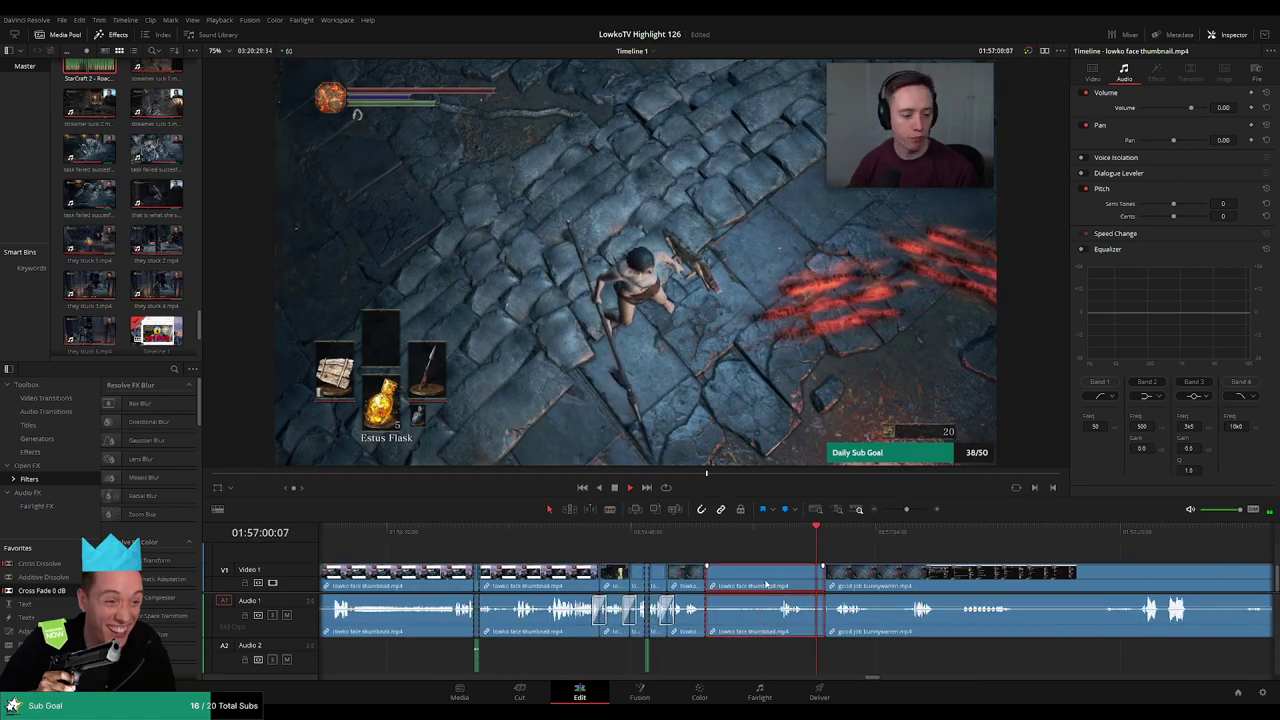
key("Delete")
left_click(720, 543)
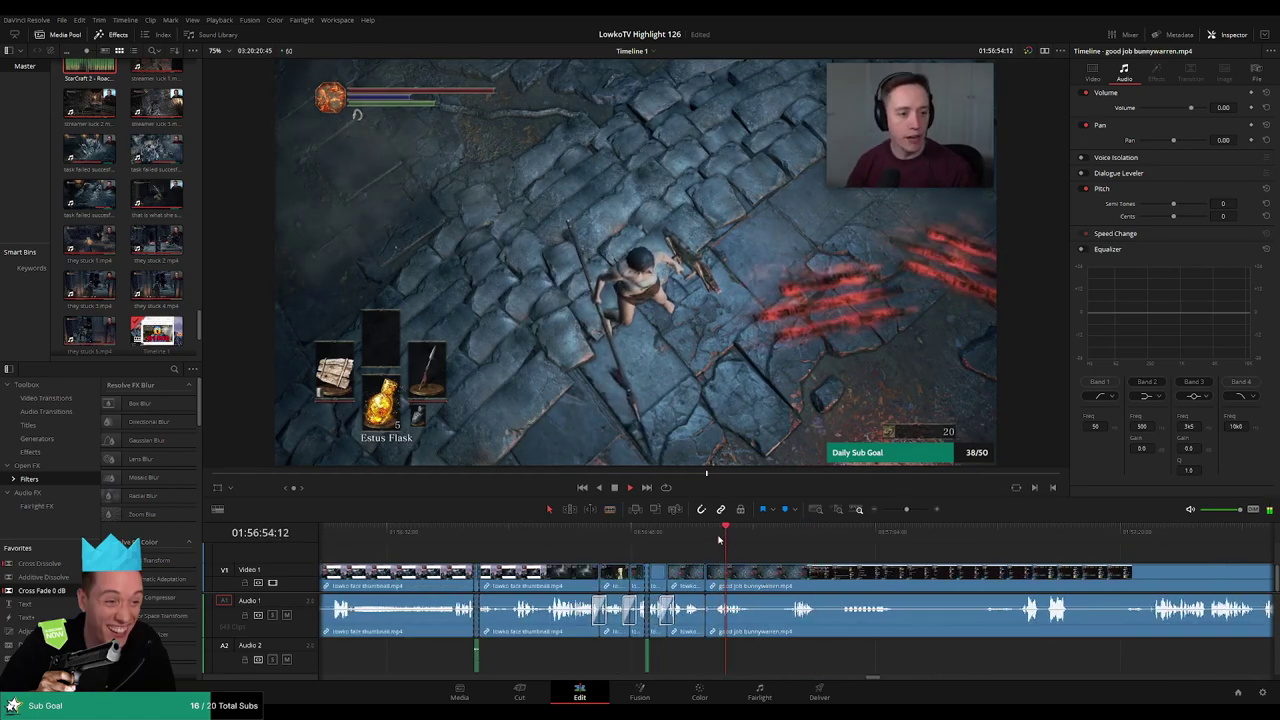
left_click(791, 540)
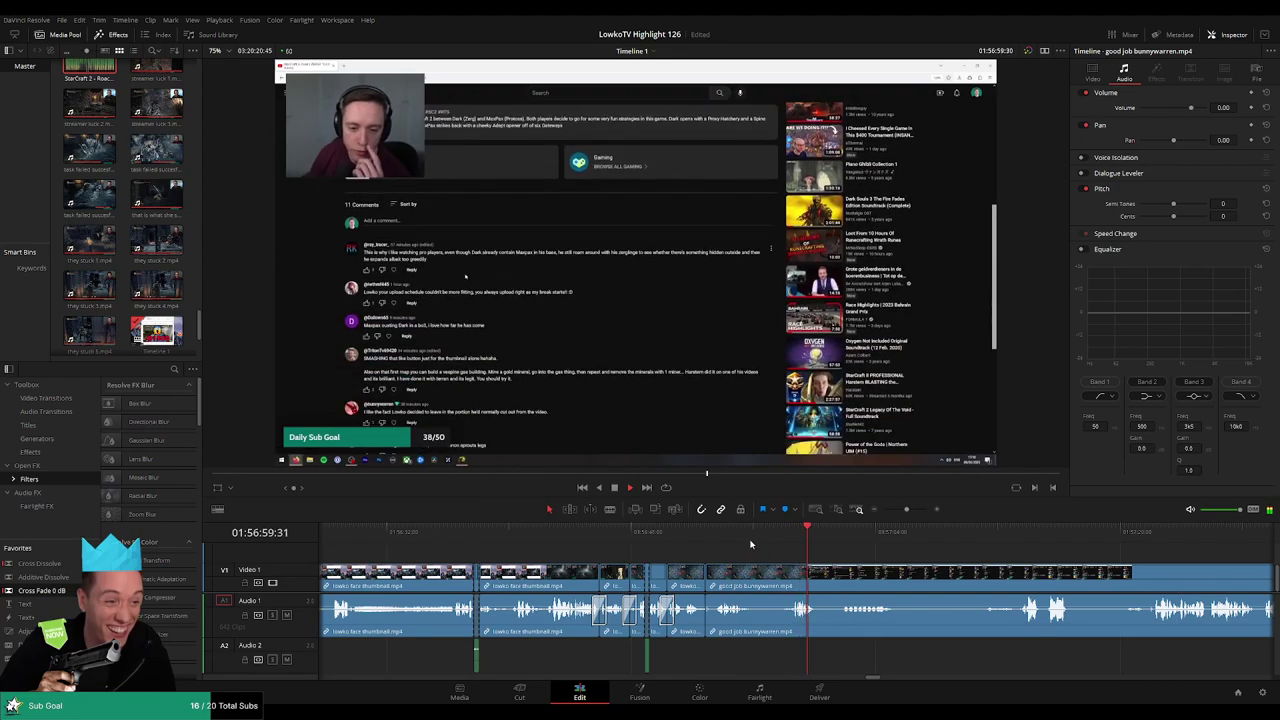
key("ctrl+z")
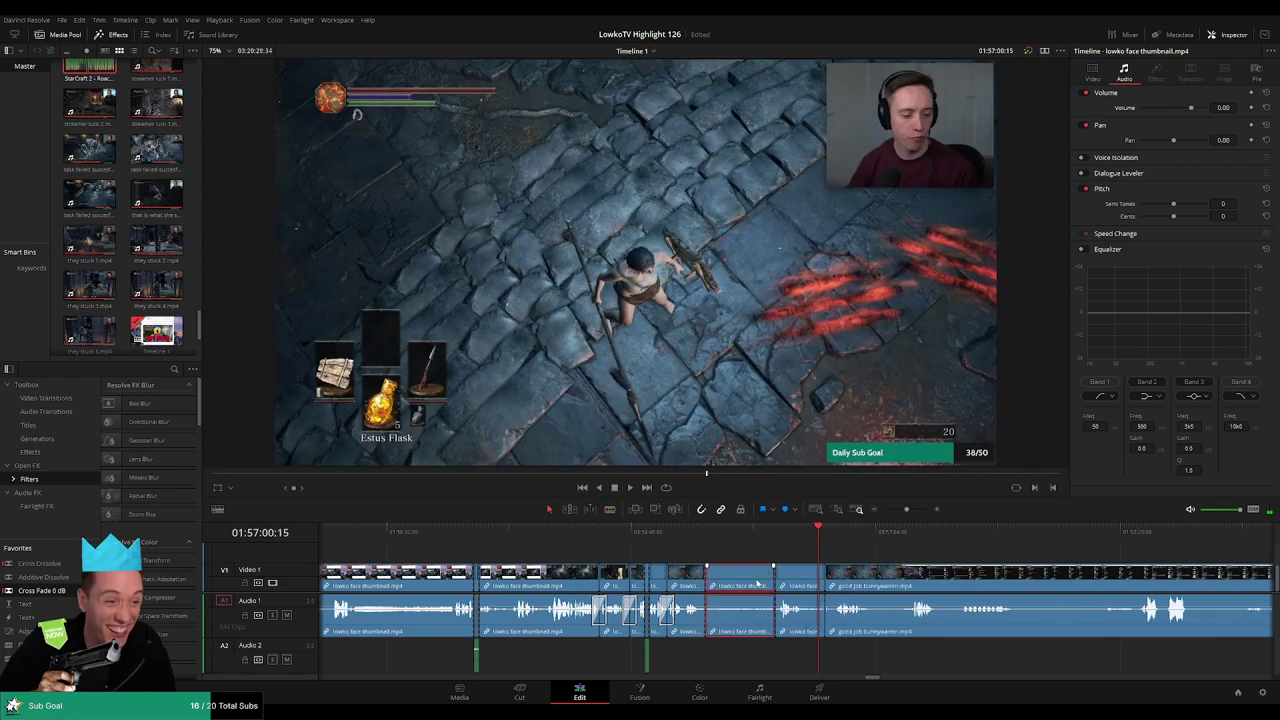
key("Delete")
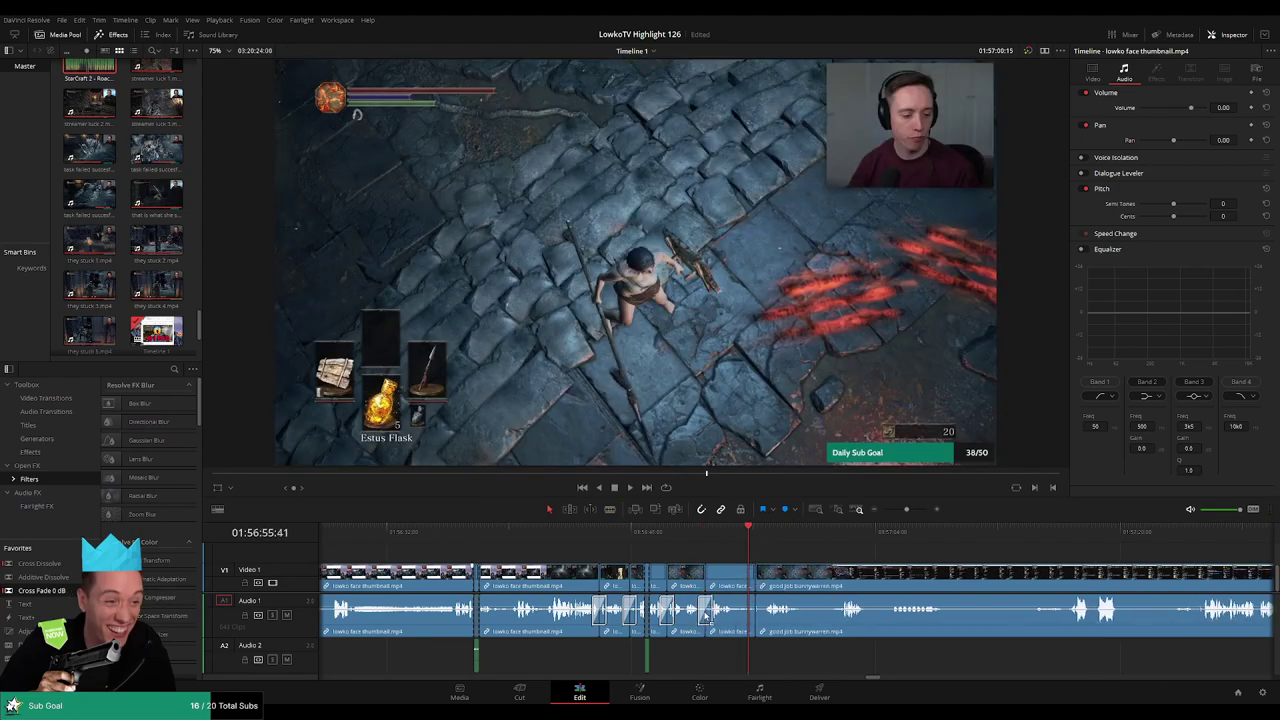
Trim the start of good job bunnywarren, delete the small leftover piece, and replay
key("b")
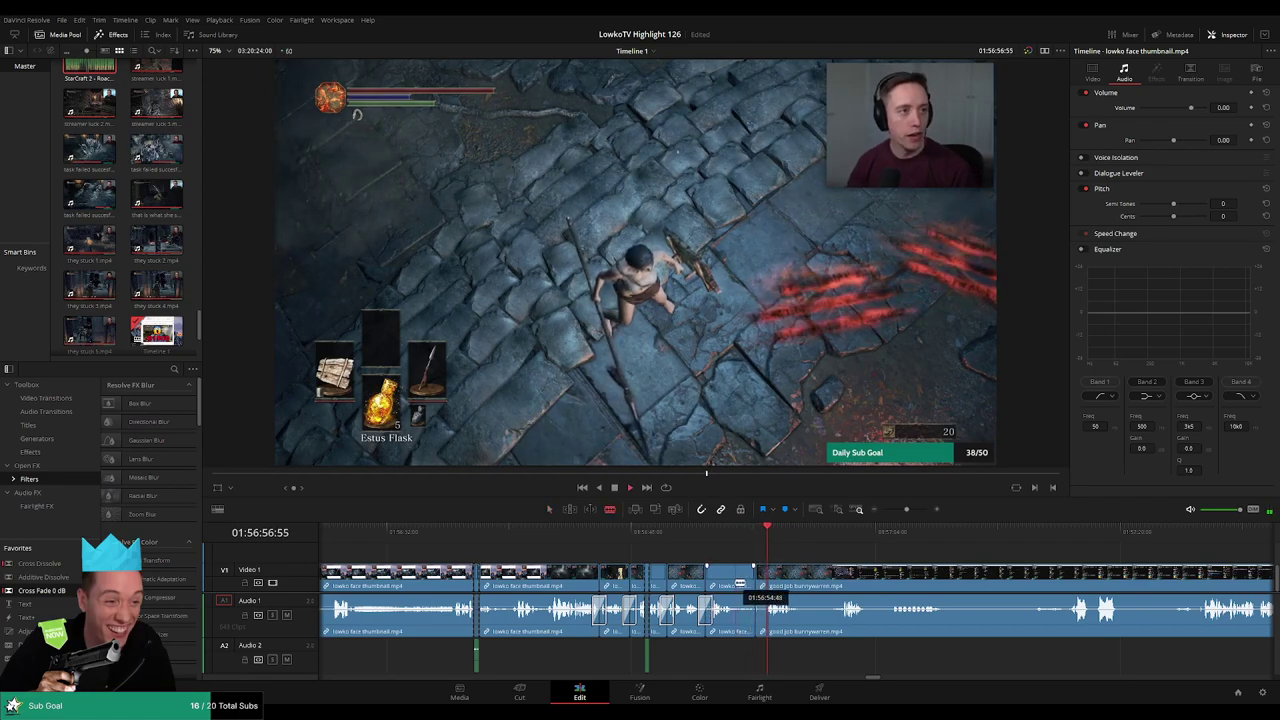
key("a")
left_click(759, 580)
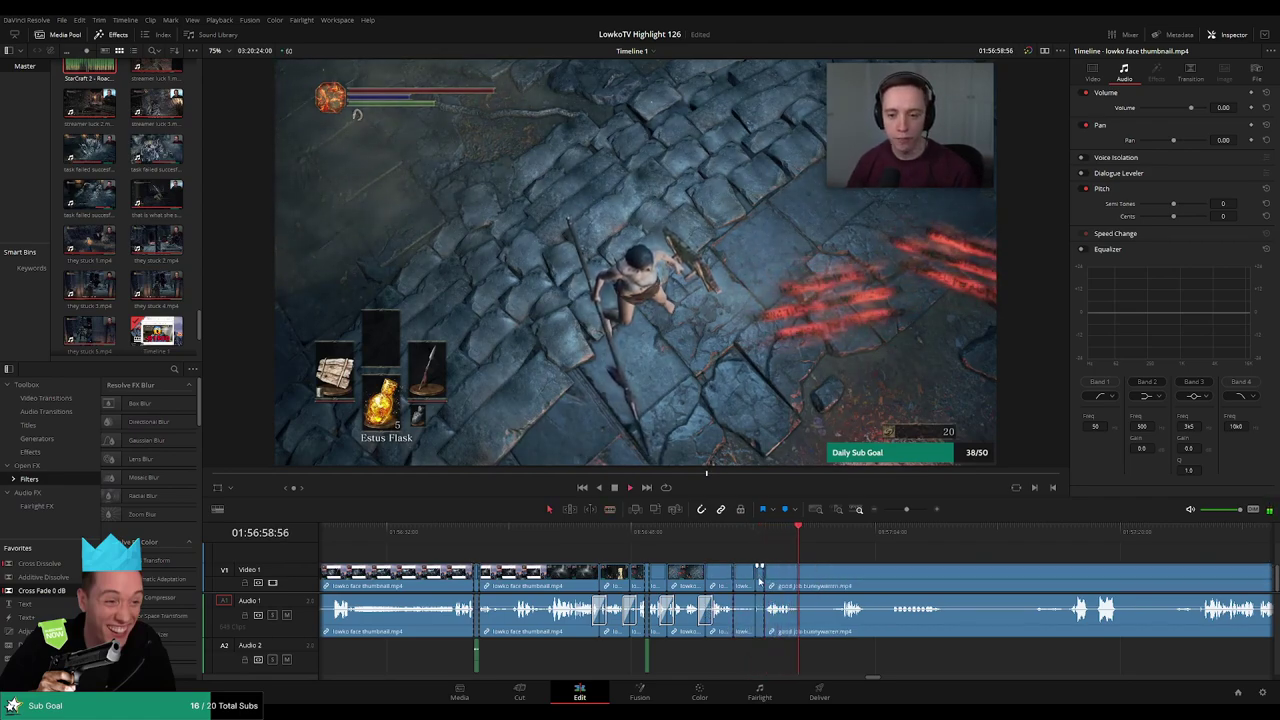
left_click_drag(759, 580, 748, 580)
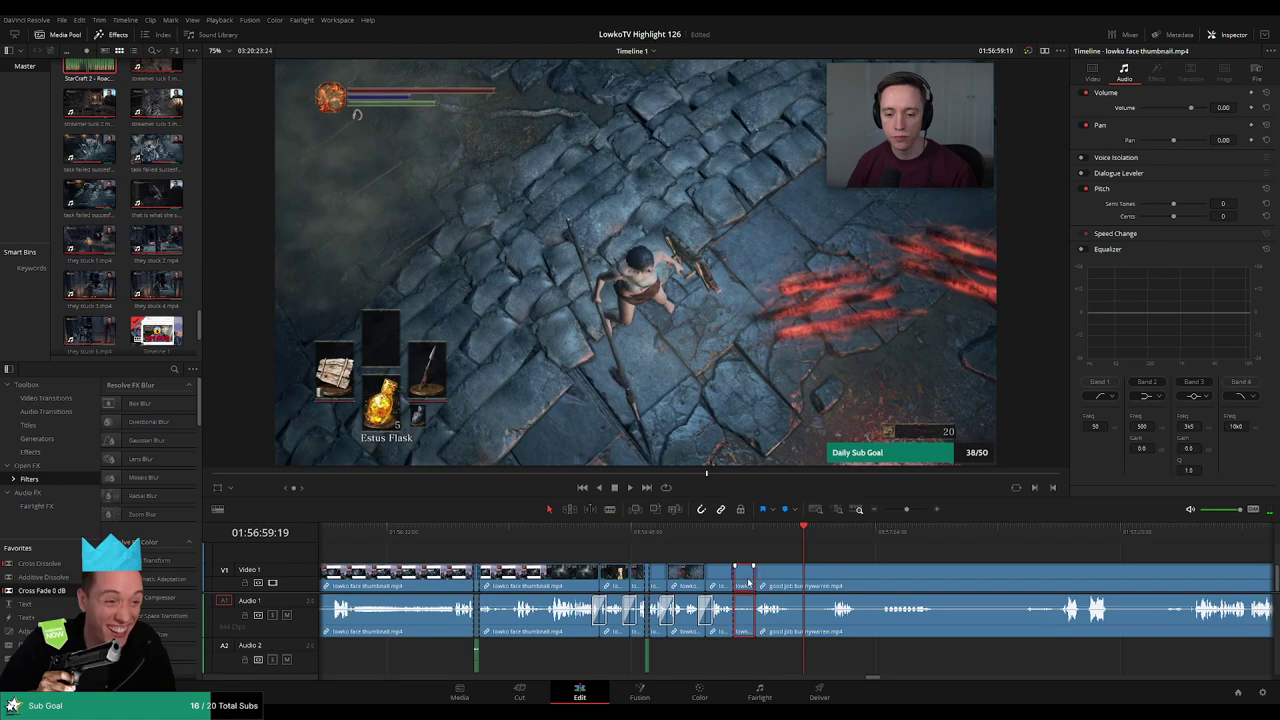
key("Delete")
key("space")
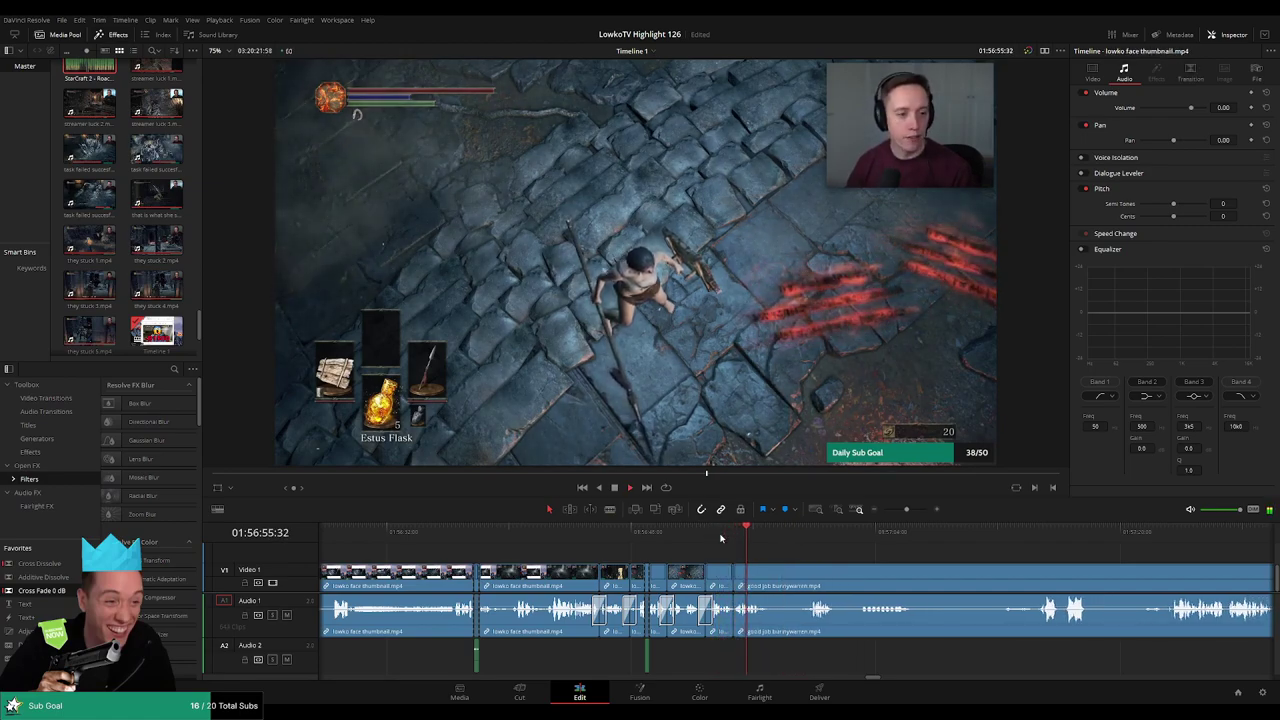
Blade just before the new footage, ripple-delete the short piece, and review later footage
key("b")
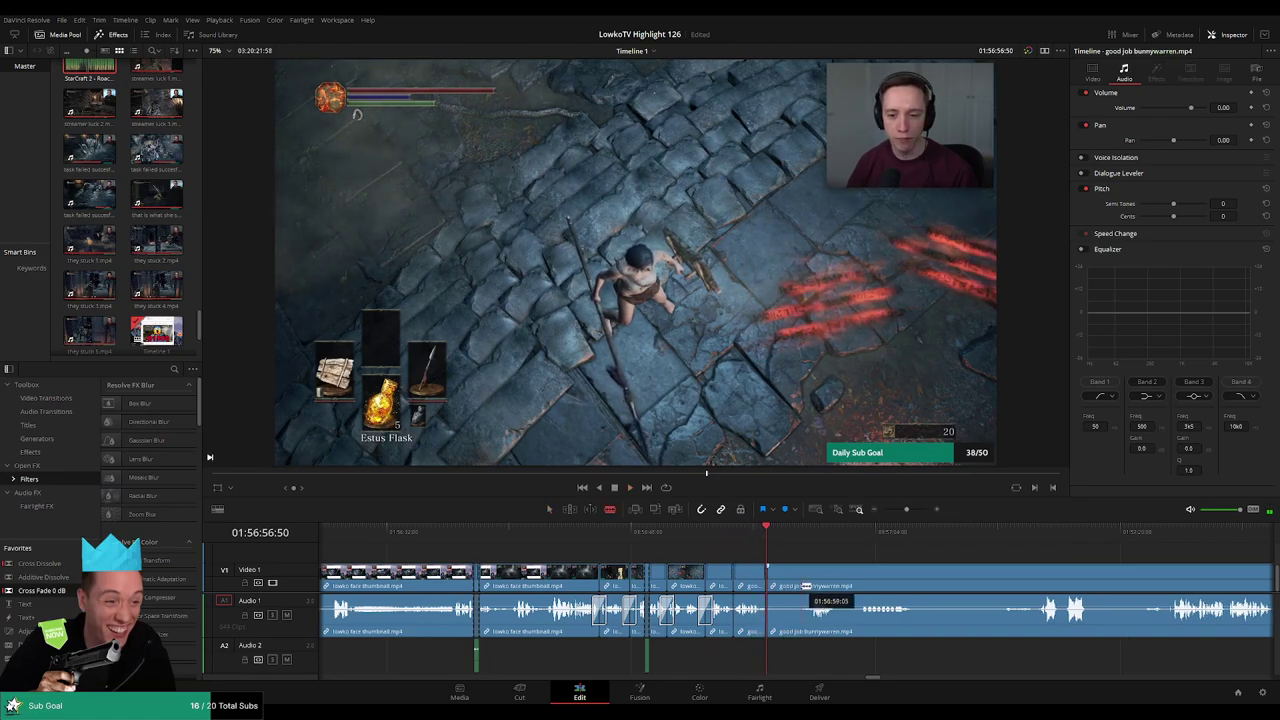
left_click(805, 586)
key("a")
left_click(794, 591)
key("Delete")
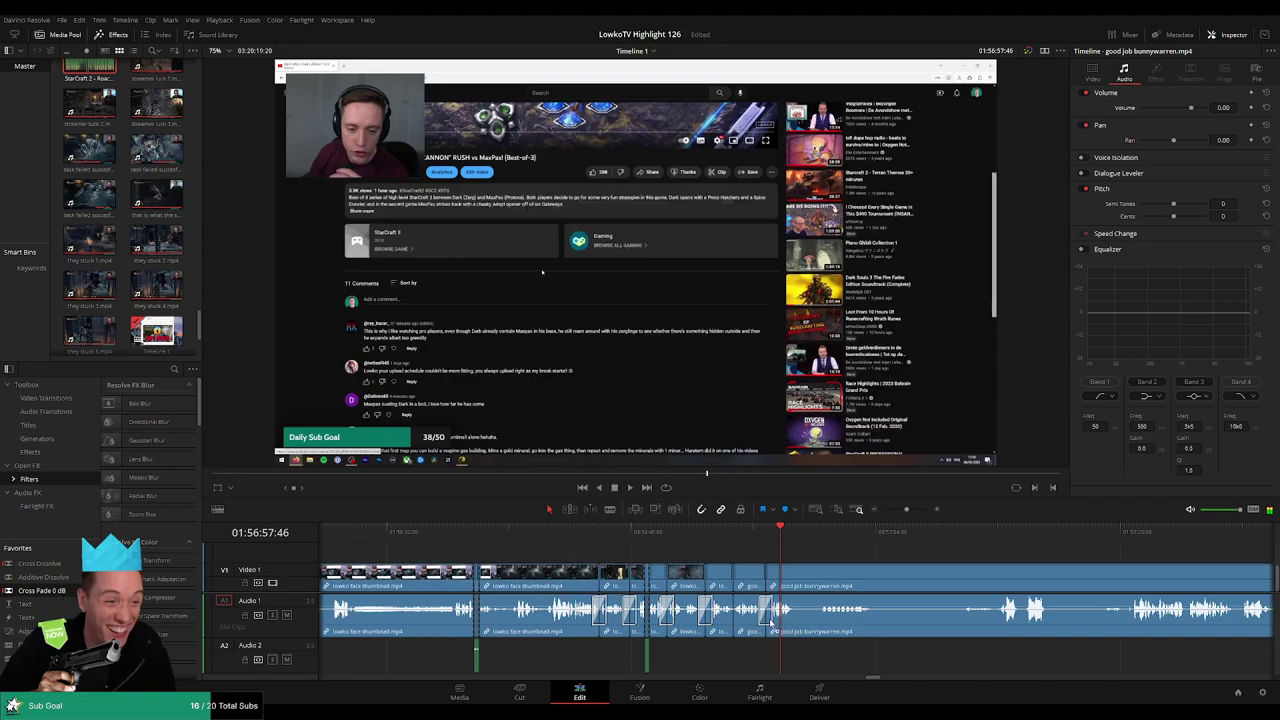
scroll(661, 556, "right", 3)
left_click_drag(618, 533, 627, 535)
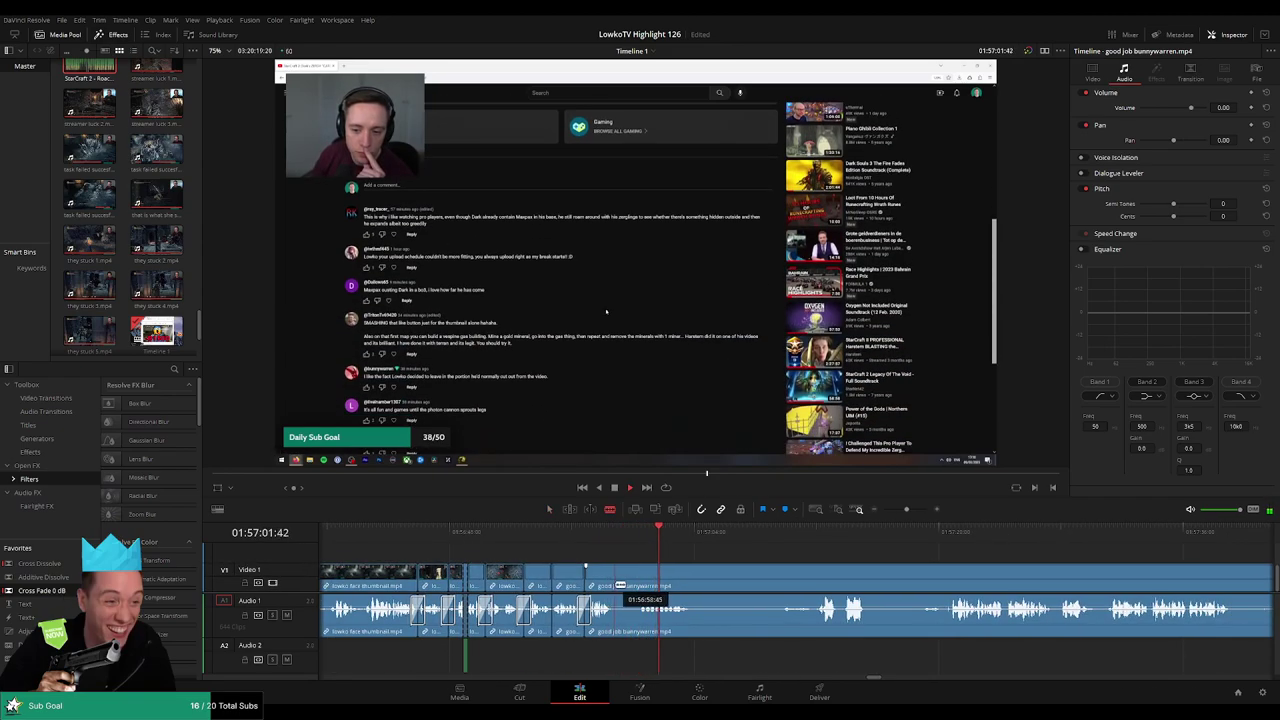
left_click(776, 535)
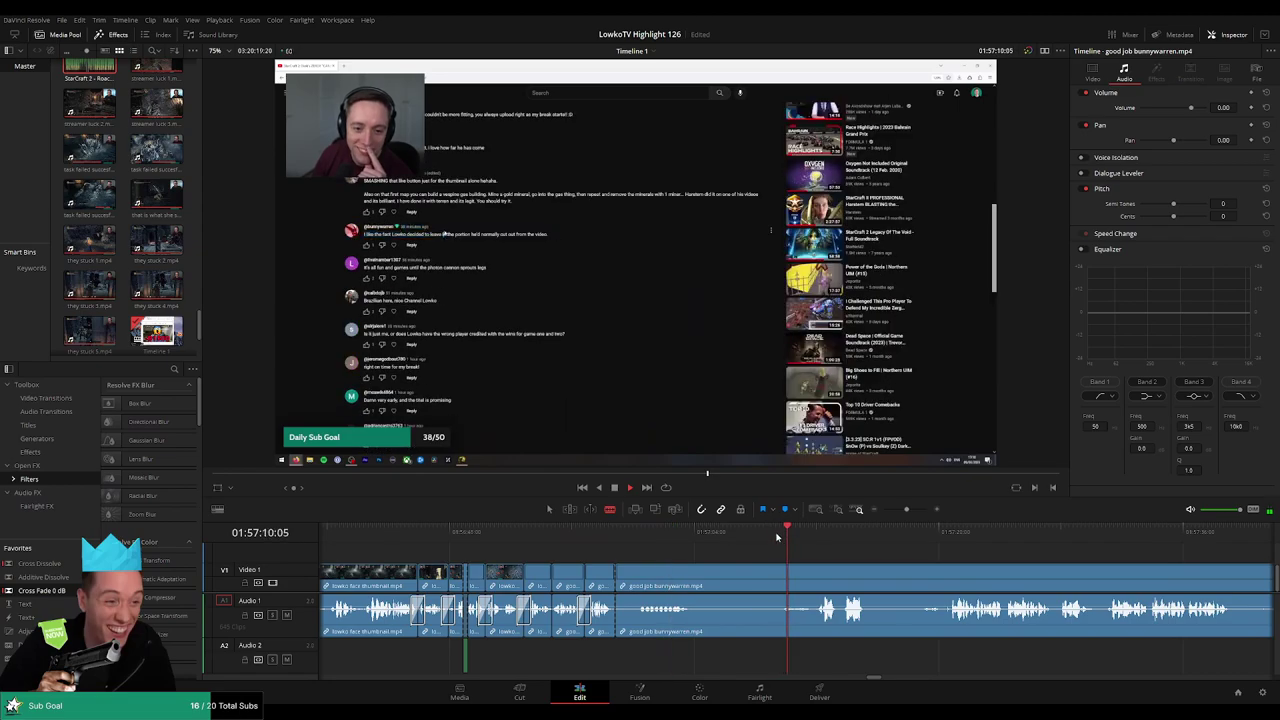
Ripple-delete several short pieces from good job bunnywarren, replaying between cuts
key("Delete")
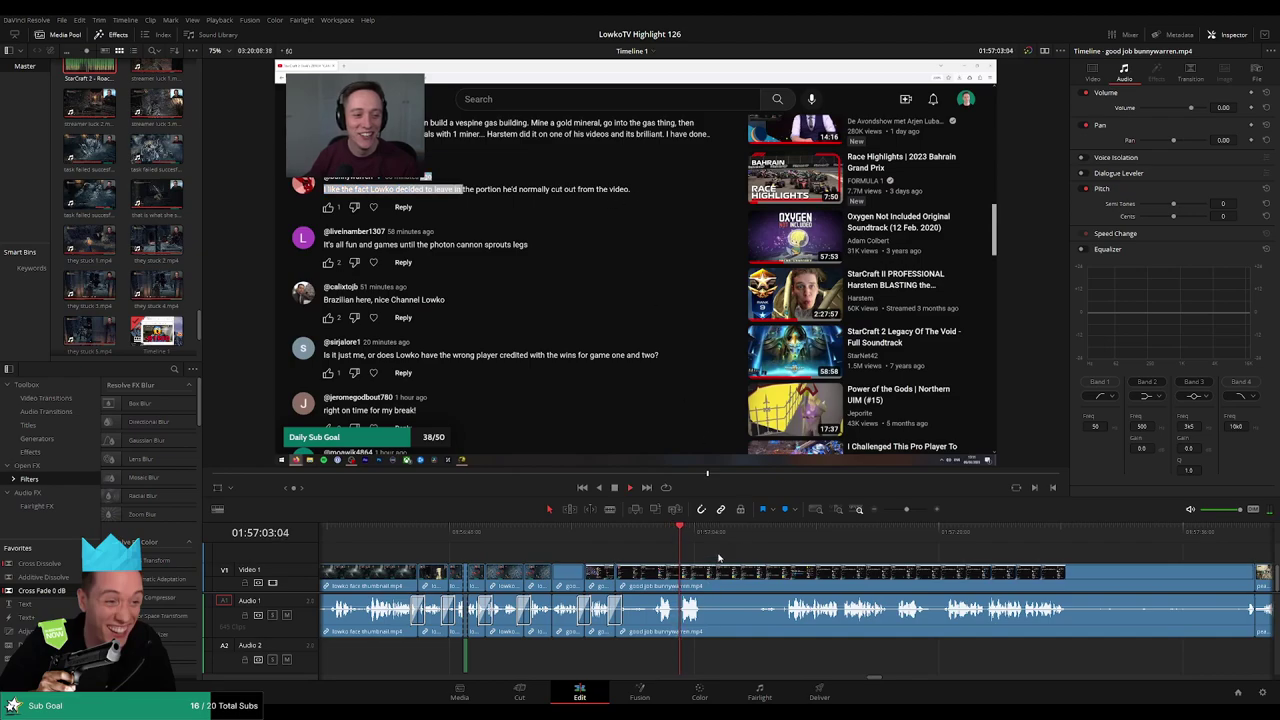
scroll(640, 552, "right", 3)
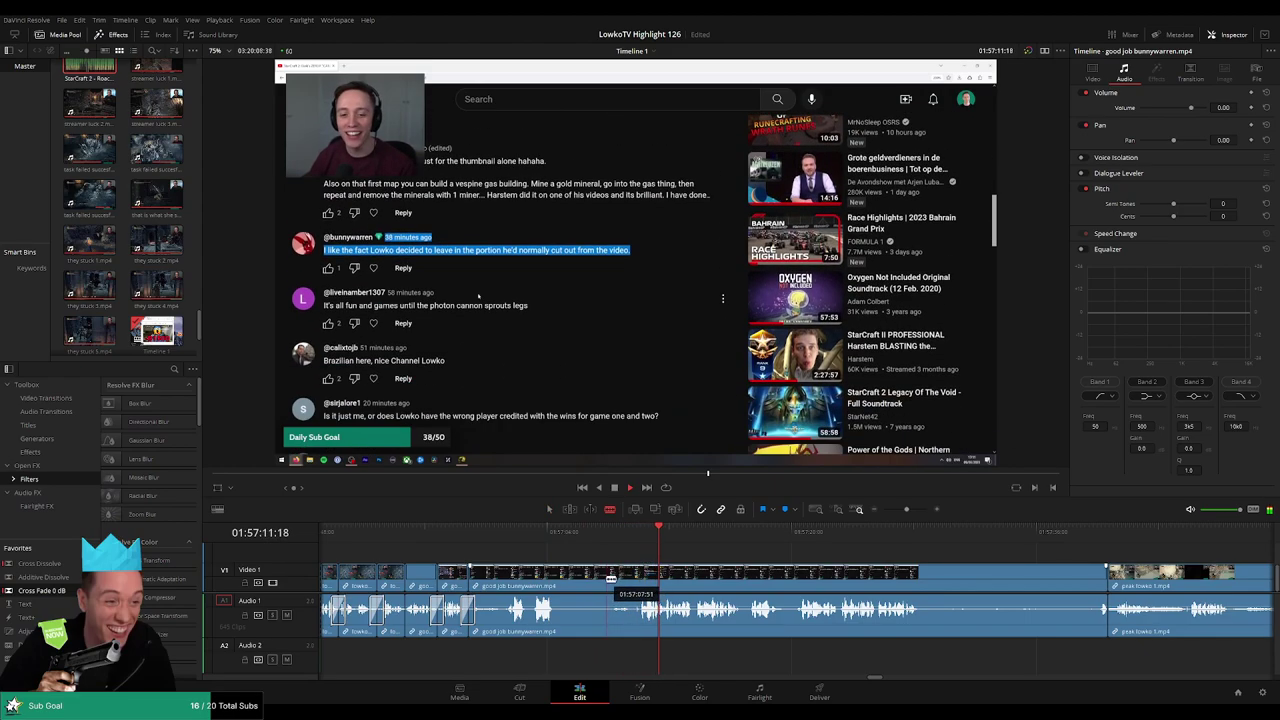
left_click(606, 578)
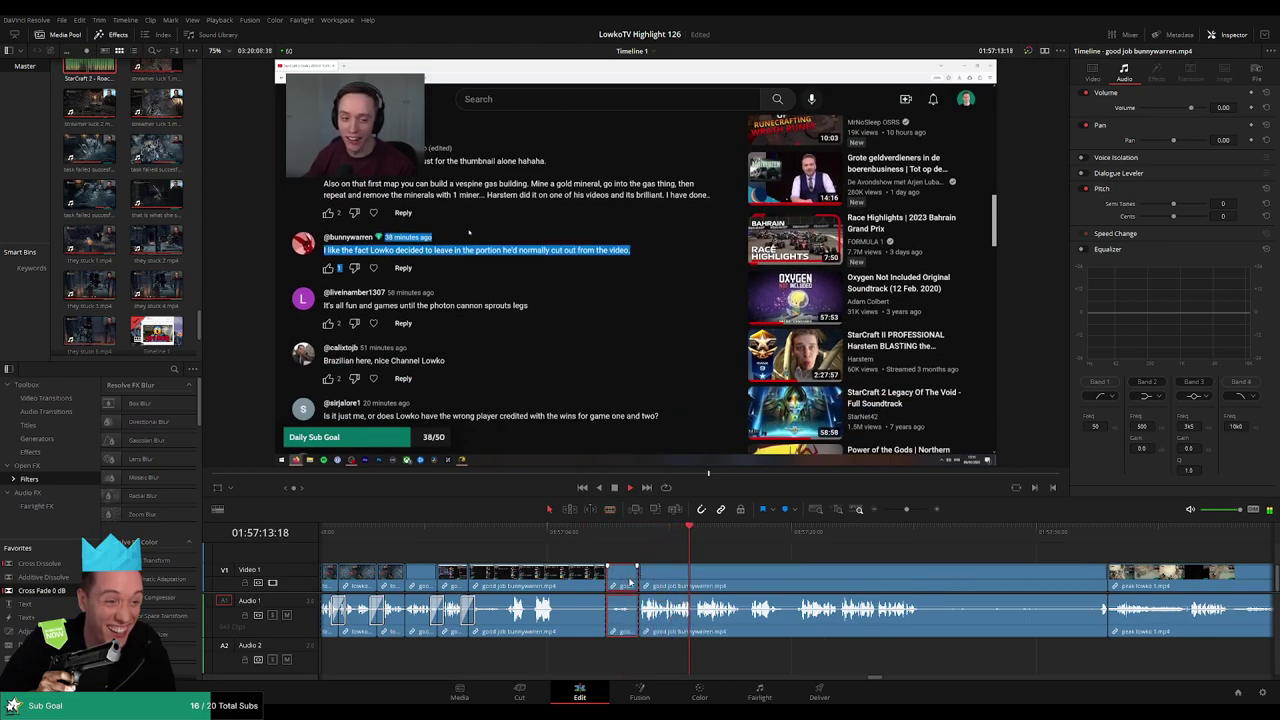
key("Delete")
key("space")
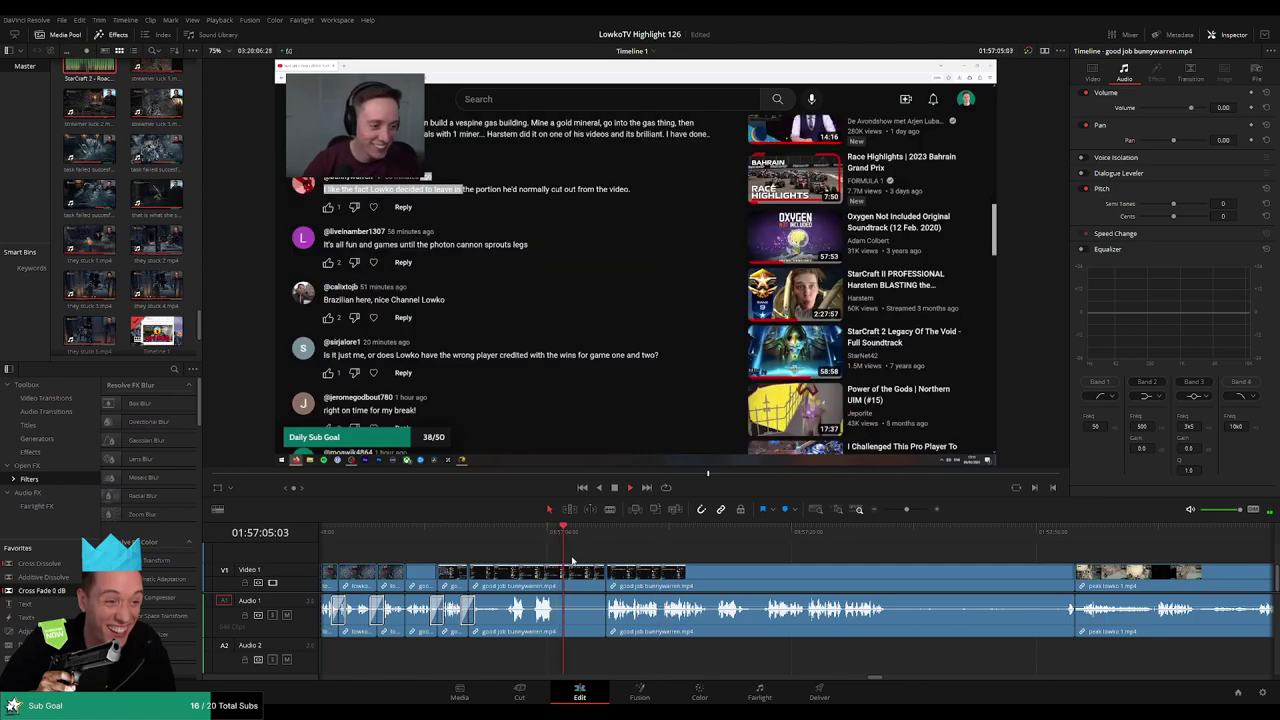
key("Delete")
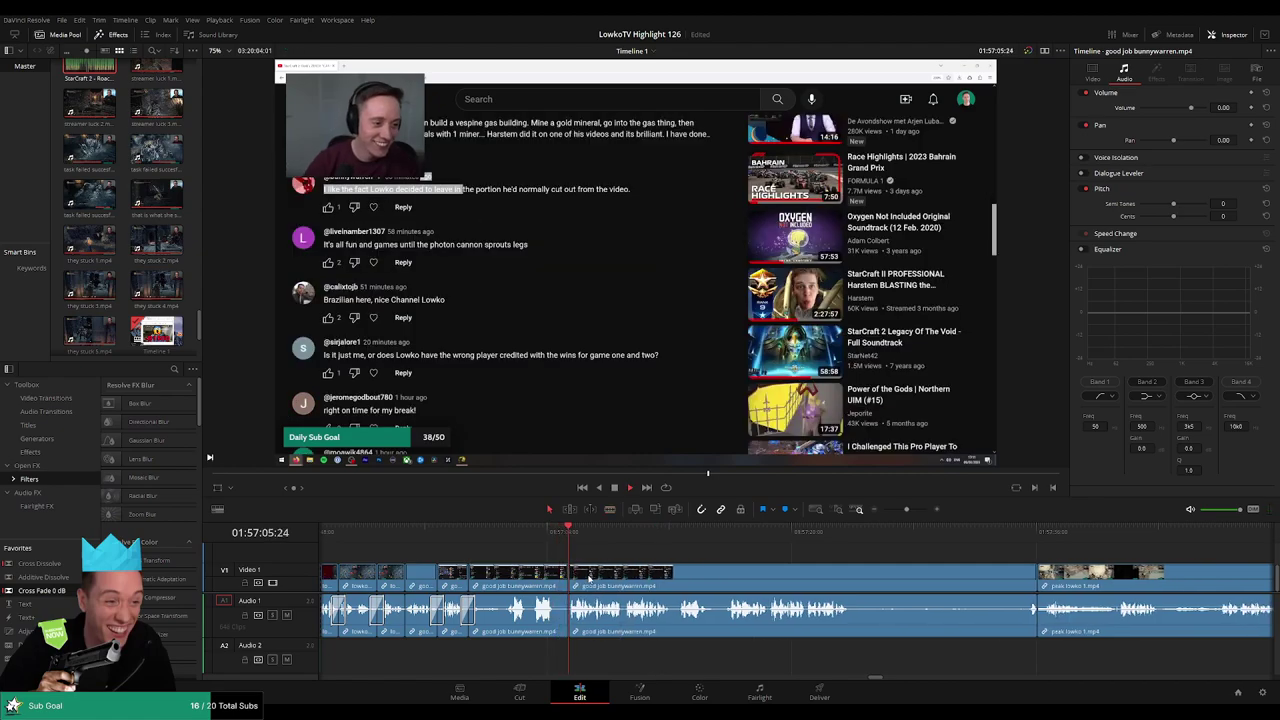
key("space")
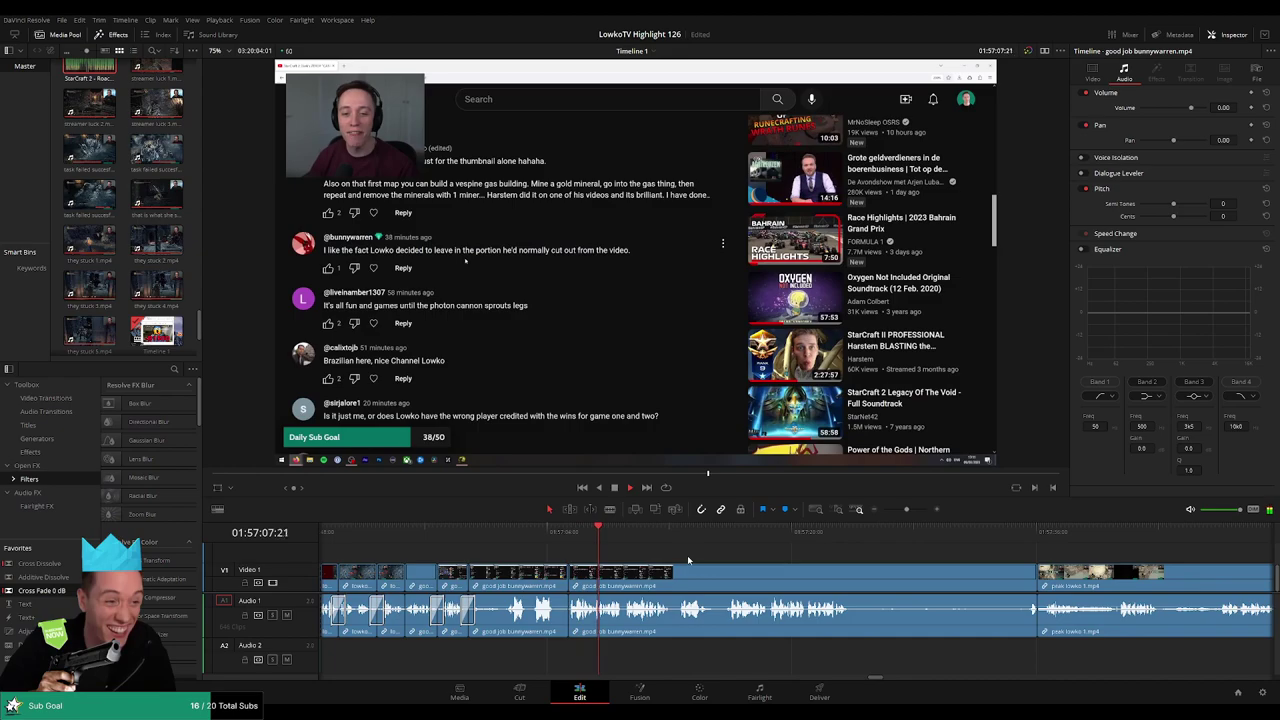
Delete the clip's tail so peak lowko 1 follows directly around 01:57:24
scroll(620, 553, "right", 3)
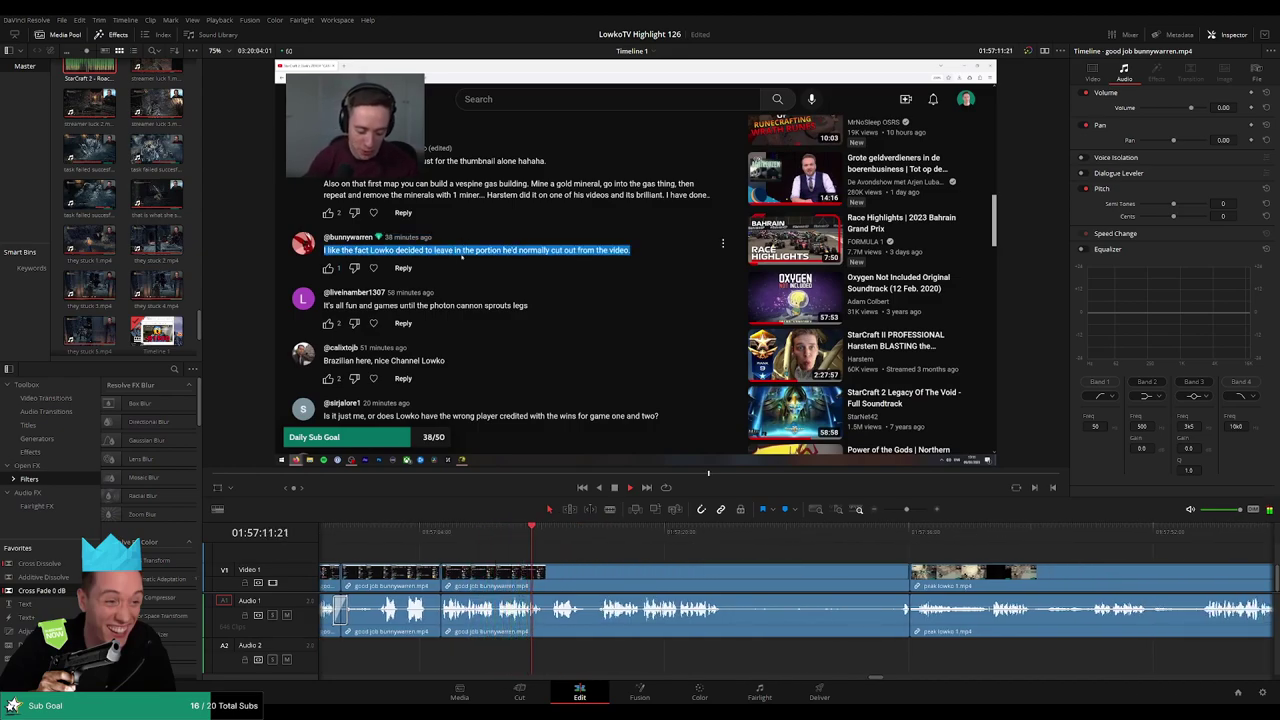
scroll(590, 548, "right", 2)
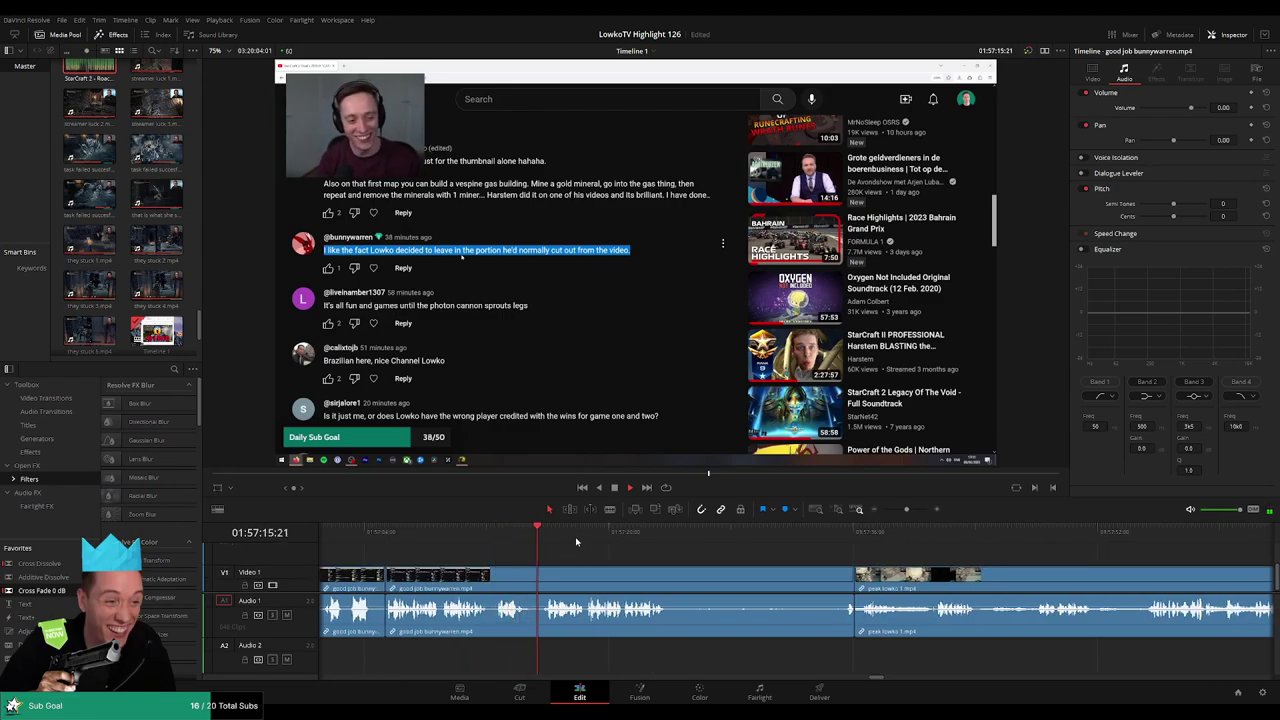
scroll(700, 555, "right", 2)
scroll(590, 548, "right", 2)
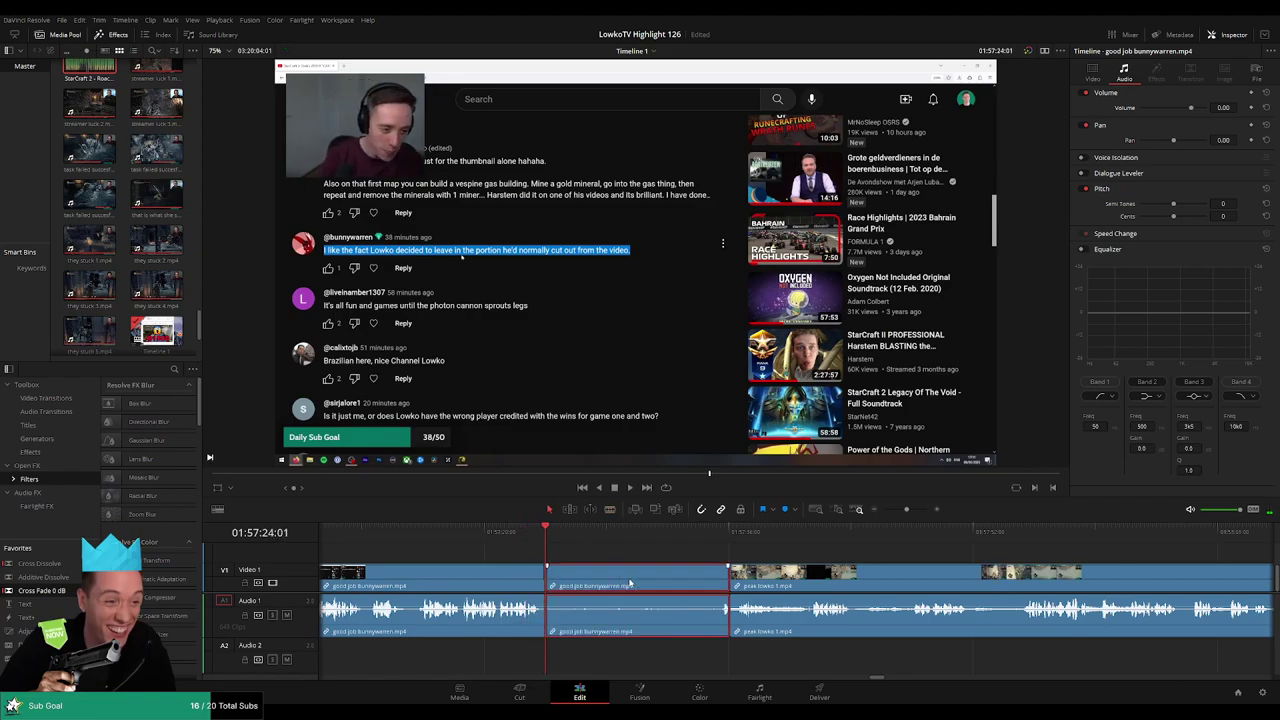
key("Delete")
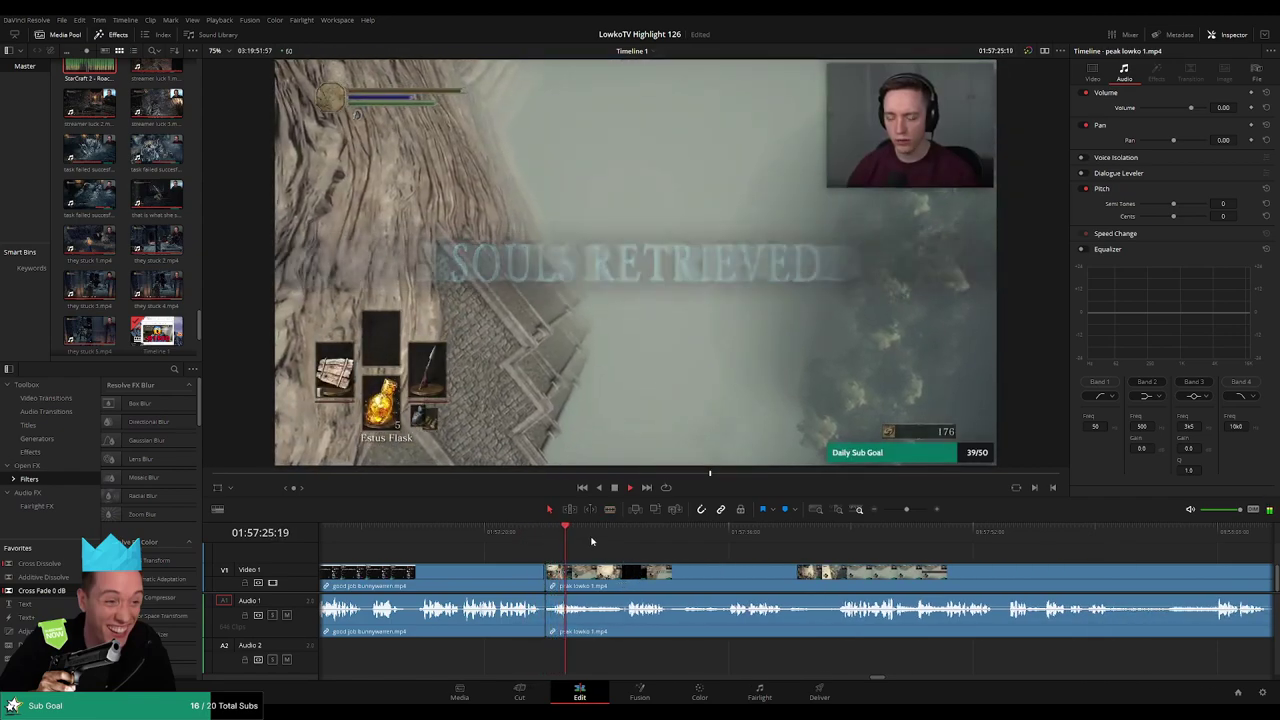
Blade the peak lowko clip and ripple-delete the unwanted section
left_click(634, 541)
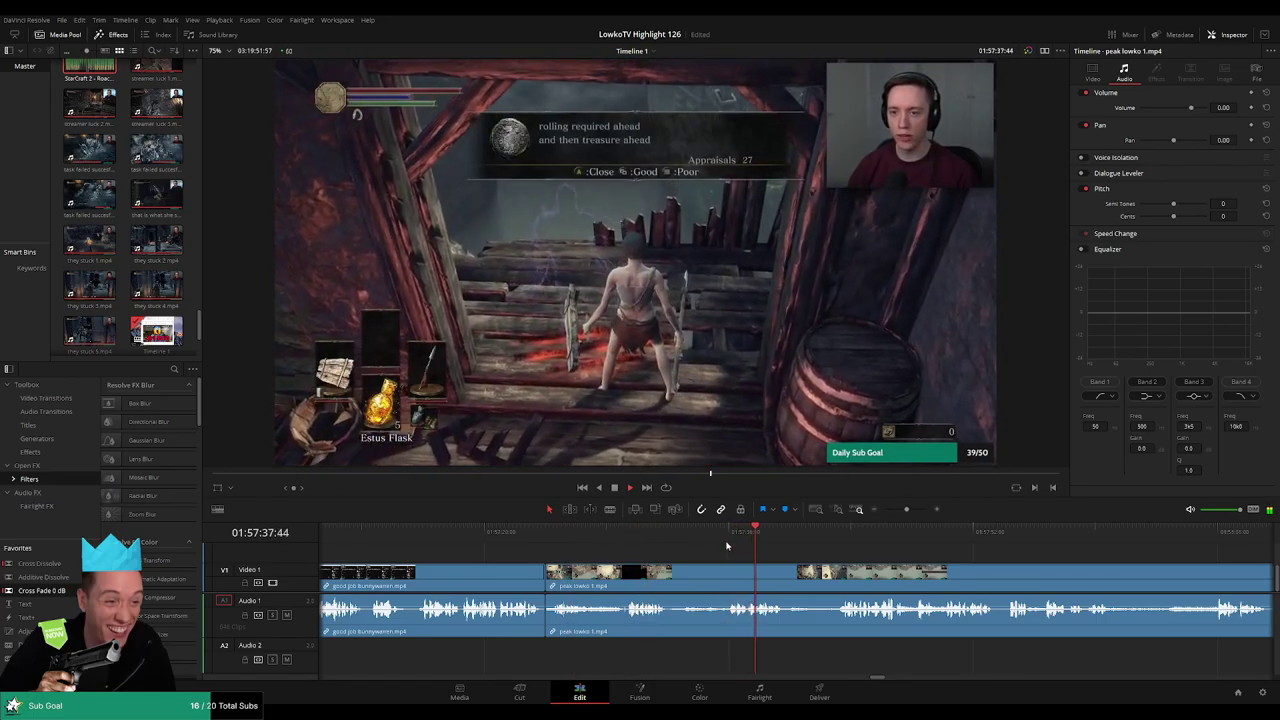
key("b")
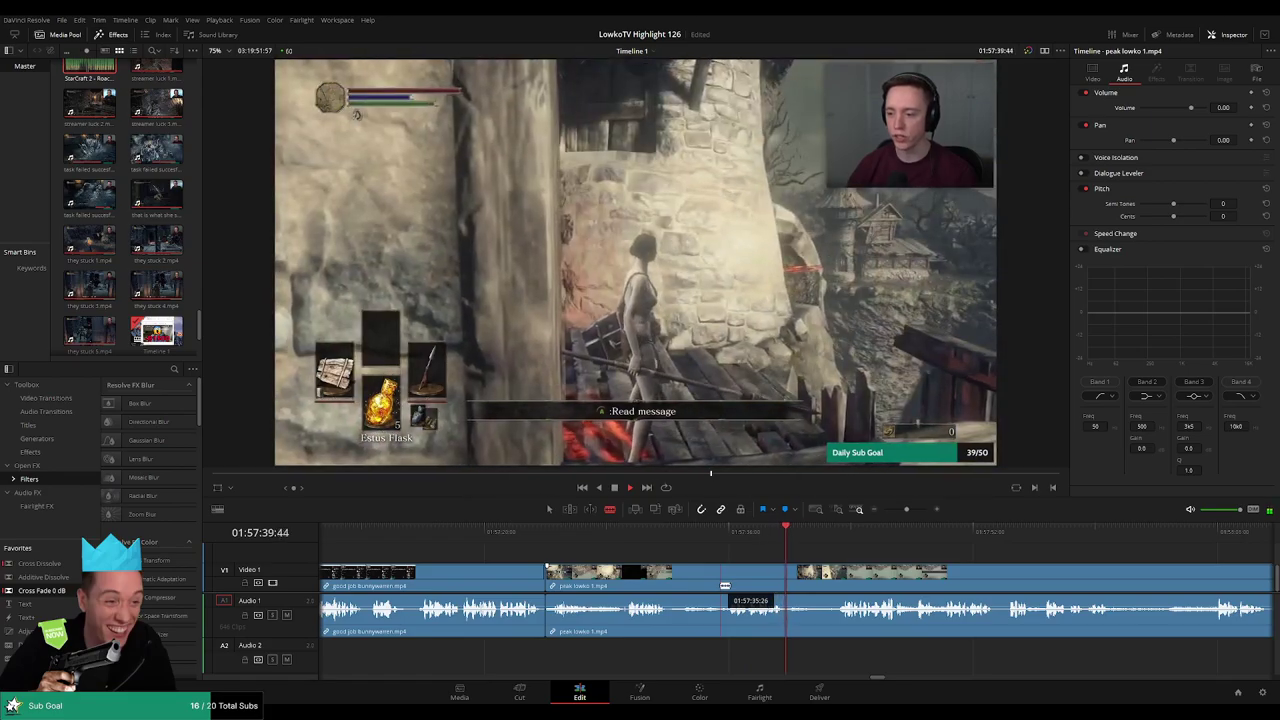
left_click(719, 585)
key("a")
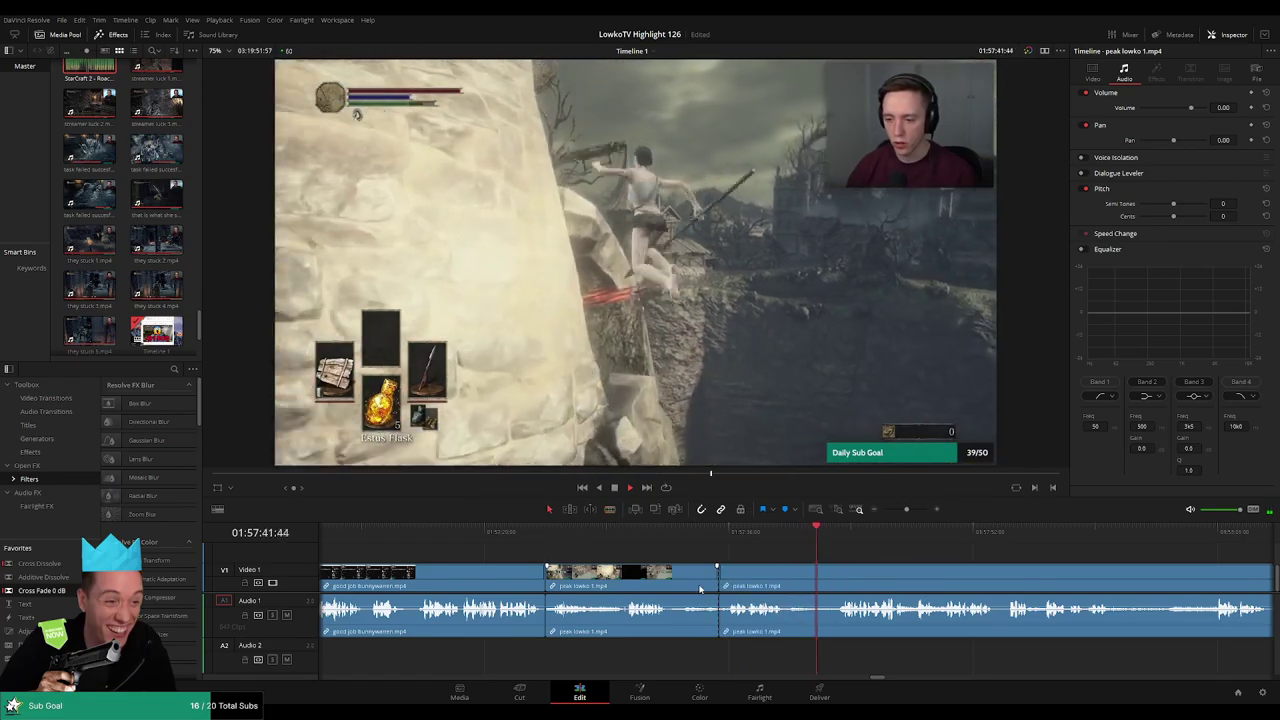
left_click(700, 590)
key("Delete")
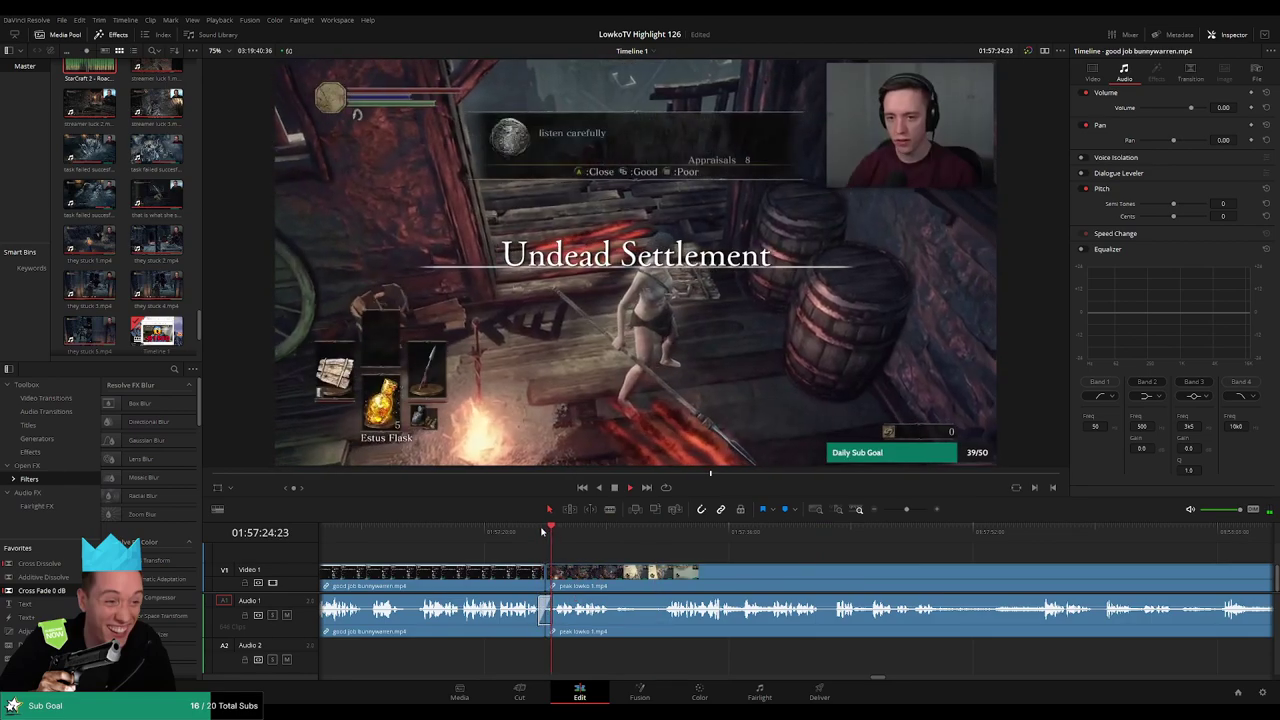
Replay the peak lowko join from earlier to review the edit
left_click(633, 547)
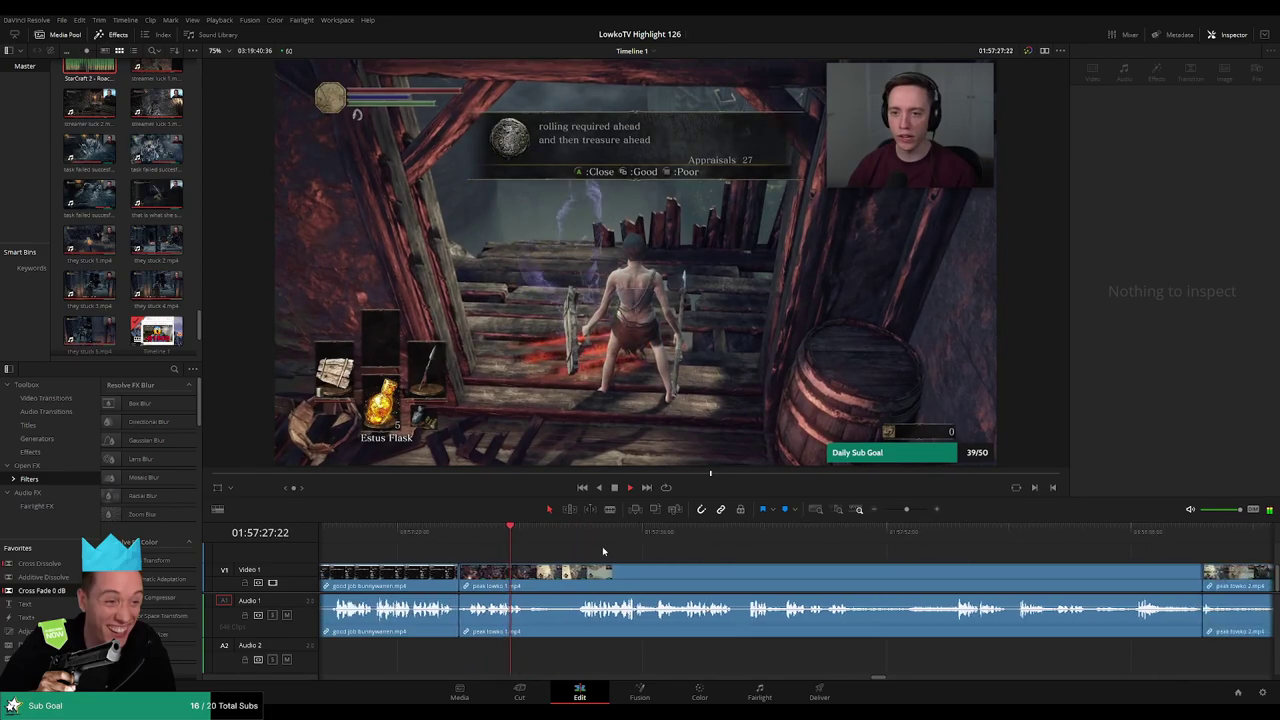
scroll(602, 546, "right", 2)
left_click(566, 533)
key("space")
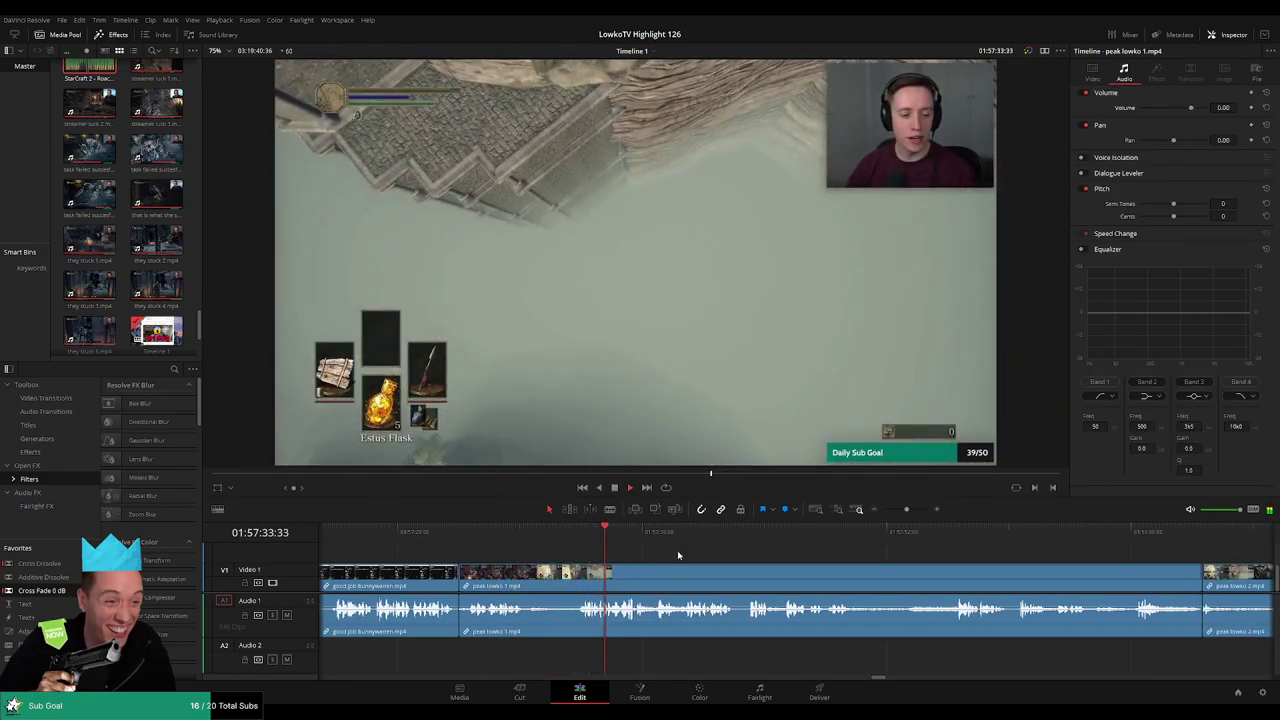
scroll(666, 549, "right", 1)
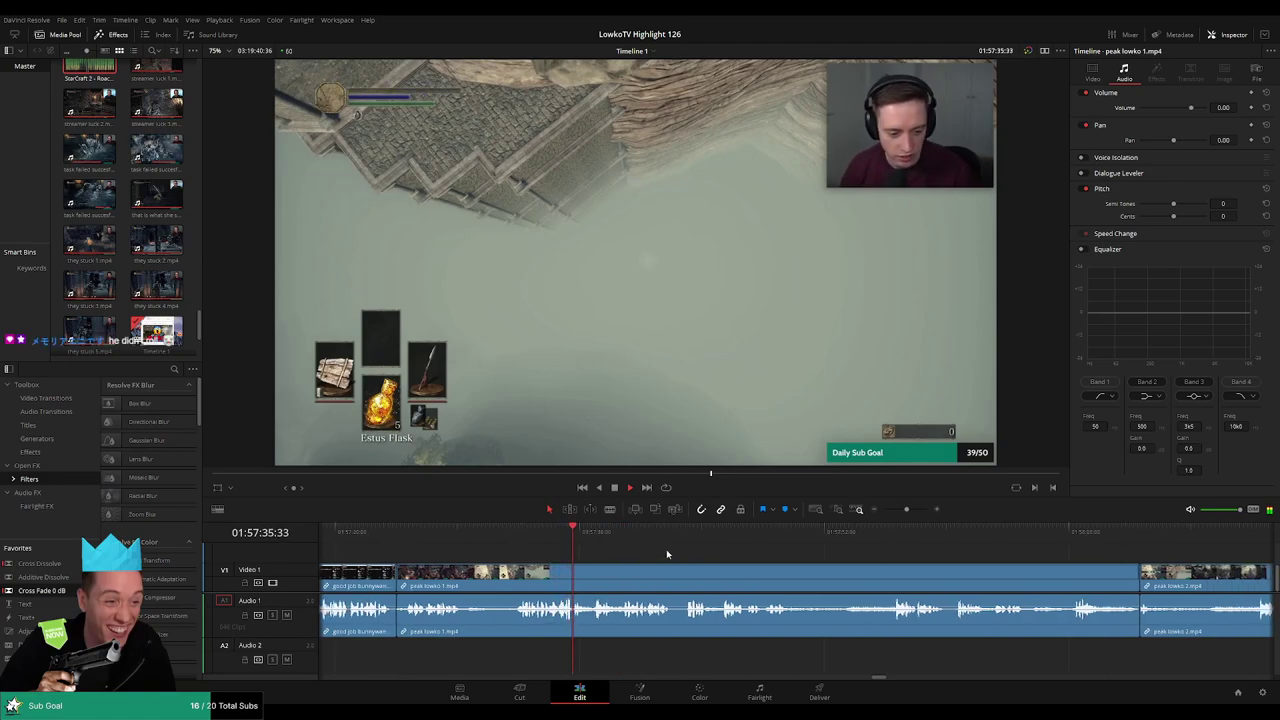
left_click(414, 531)
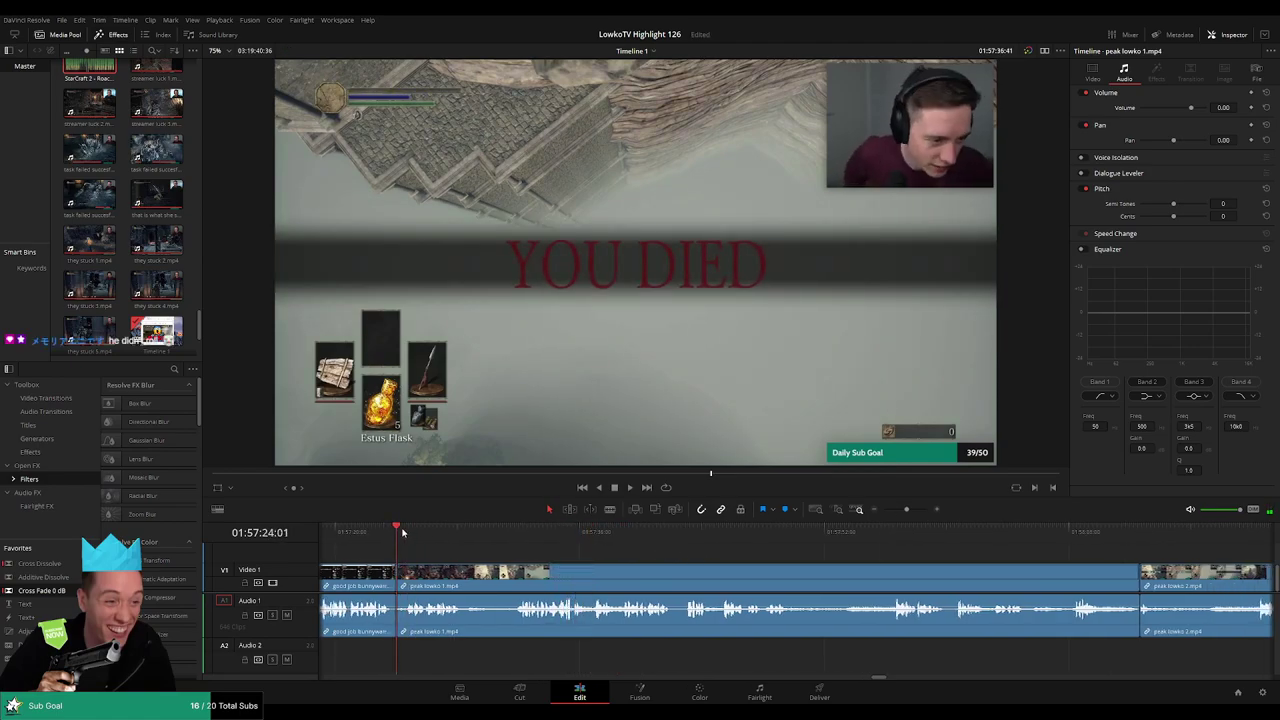
key("space")
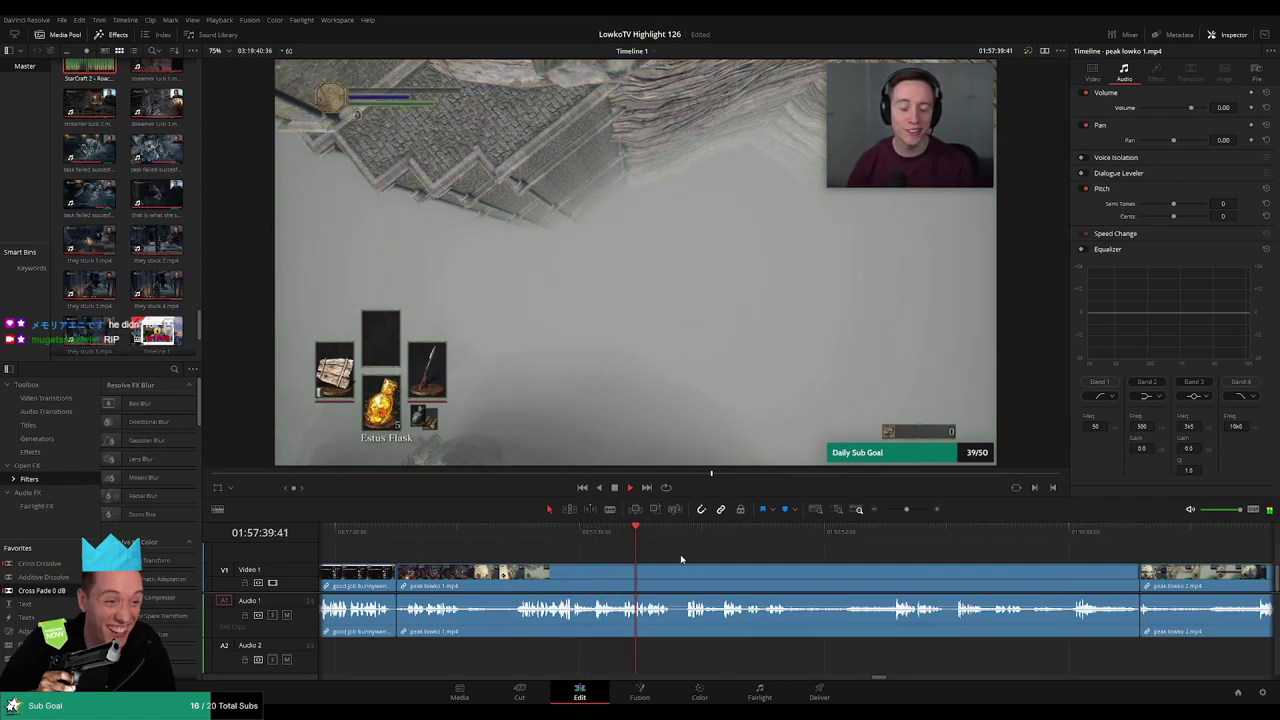
scroll(640, 557, "right", 3)
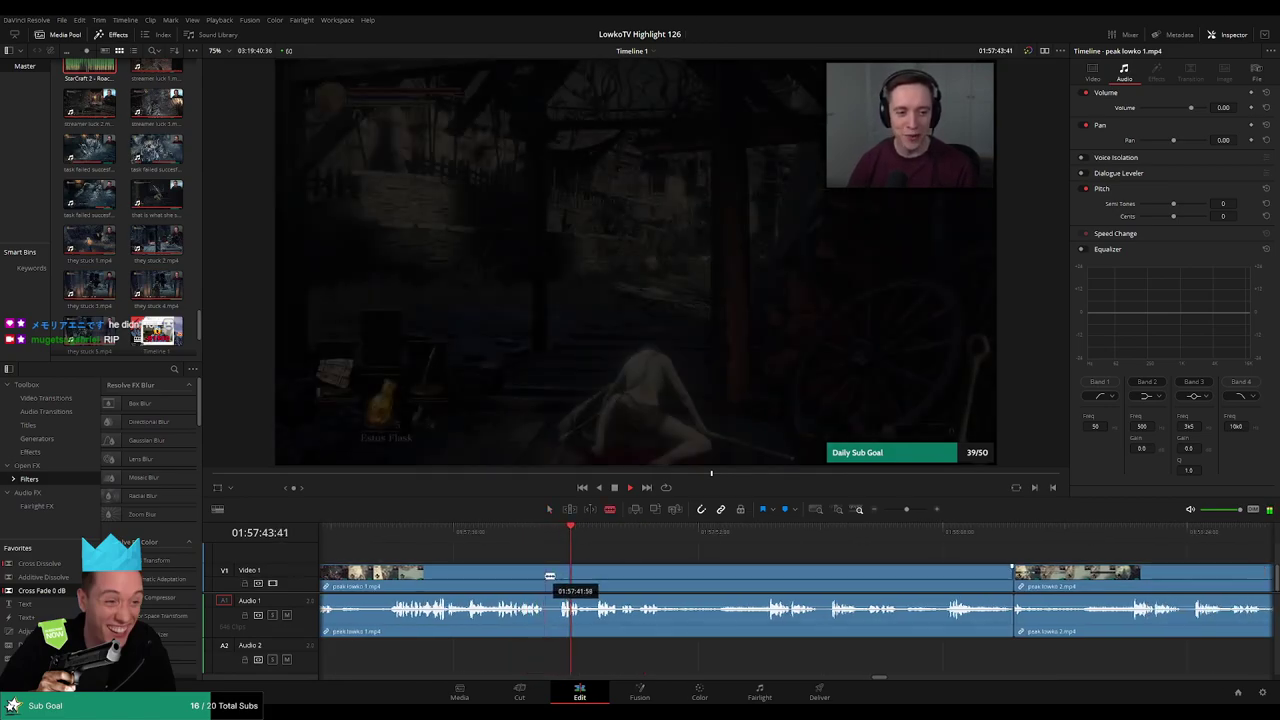
Cut and delete a tiny leftover piece, then add a cross fade at the join
left_click(550, 577)
key("a")
left_click(552, 575)
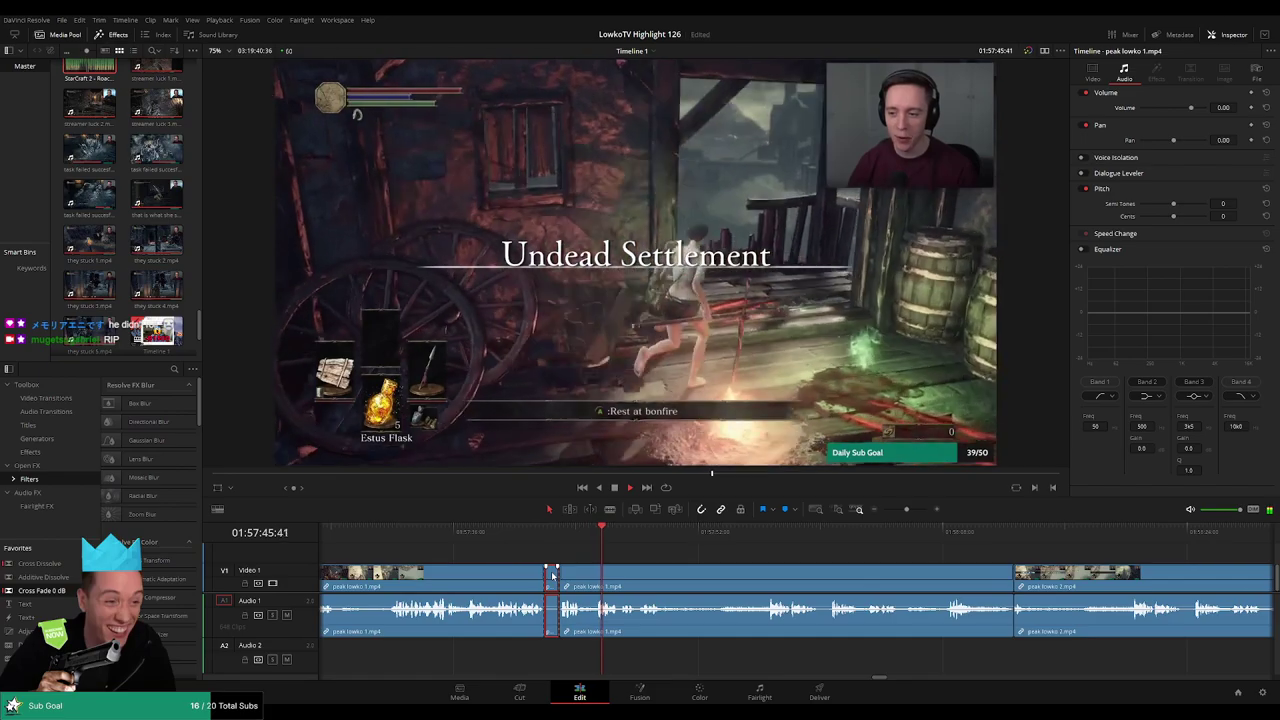
key("Delete")
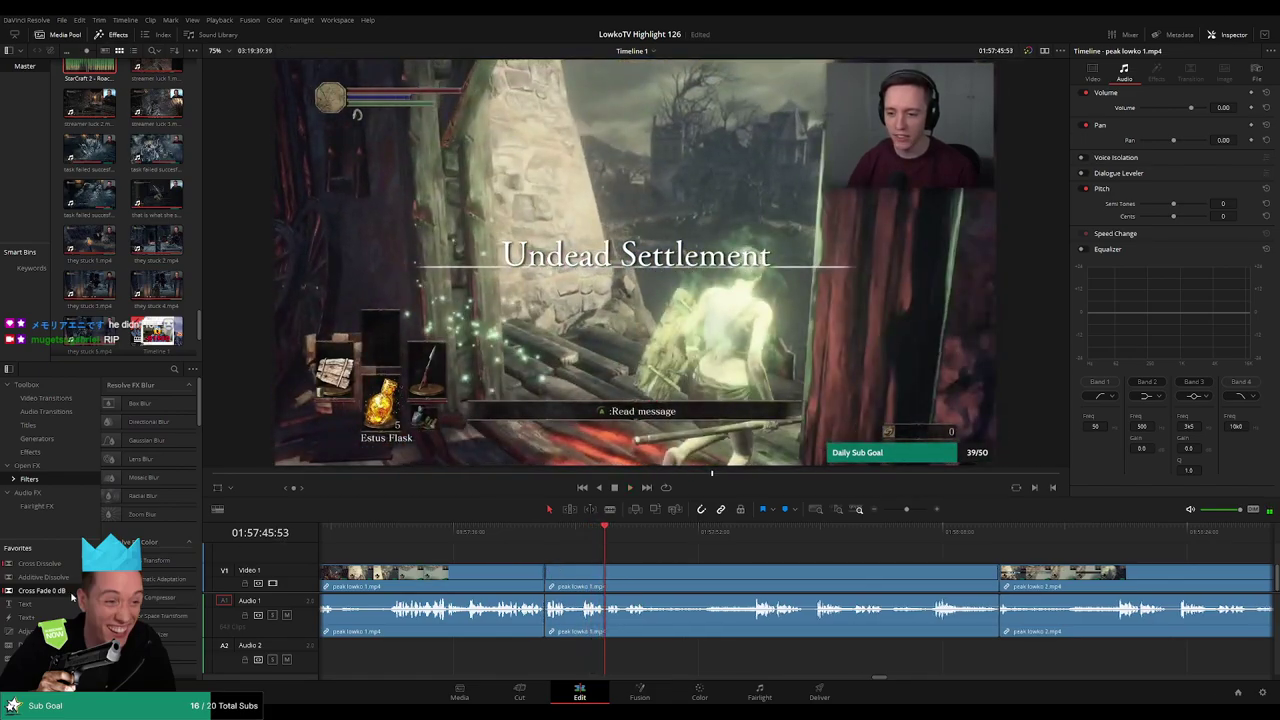
left_click_drag(40, 590, 546, 612)
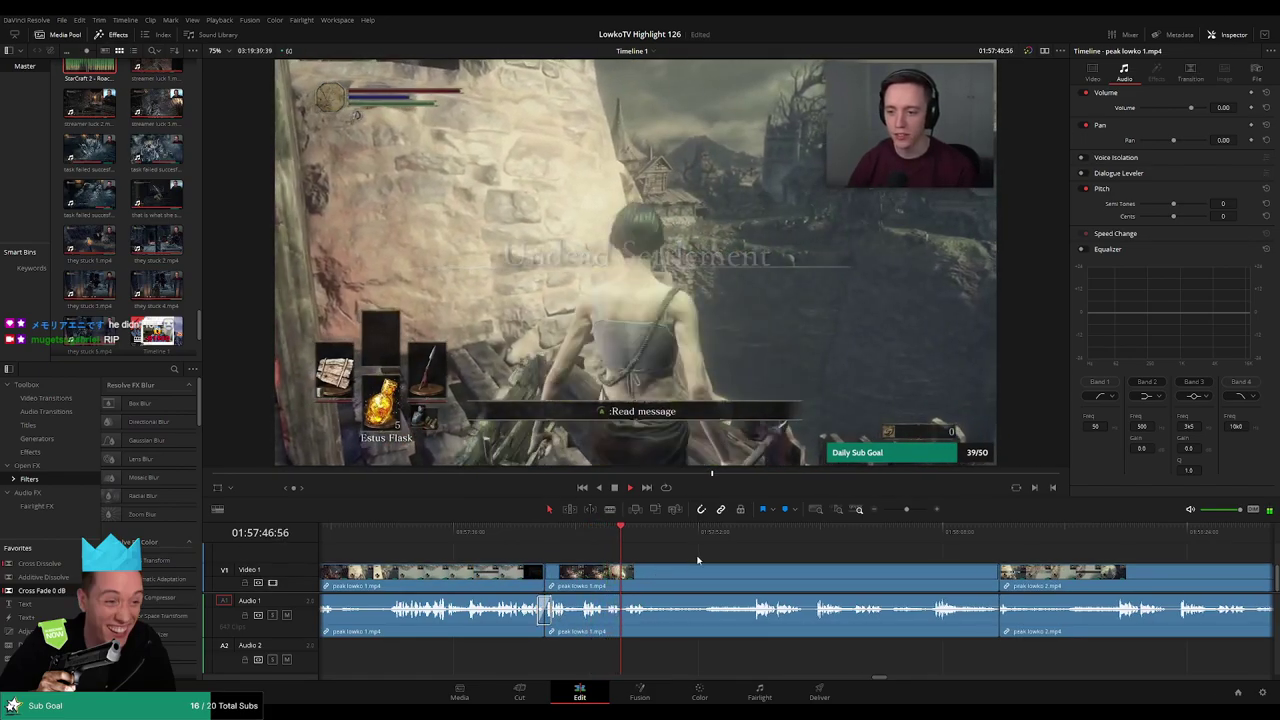
Delete the gap between the first two clips and add Cross Fade 0 dB on the audio cut
scroll(660, 556, "right", 3)
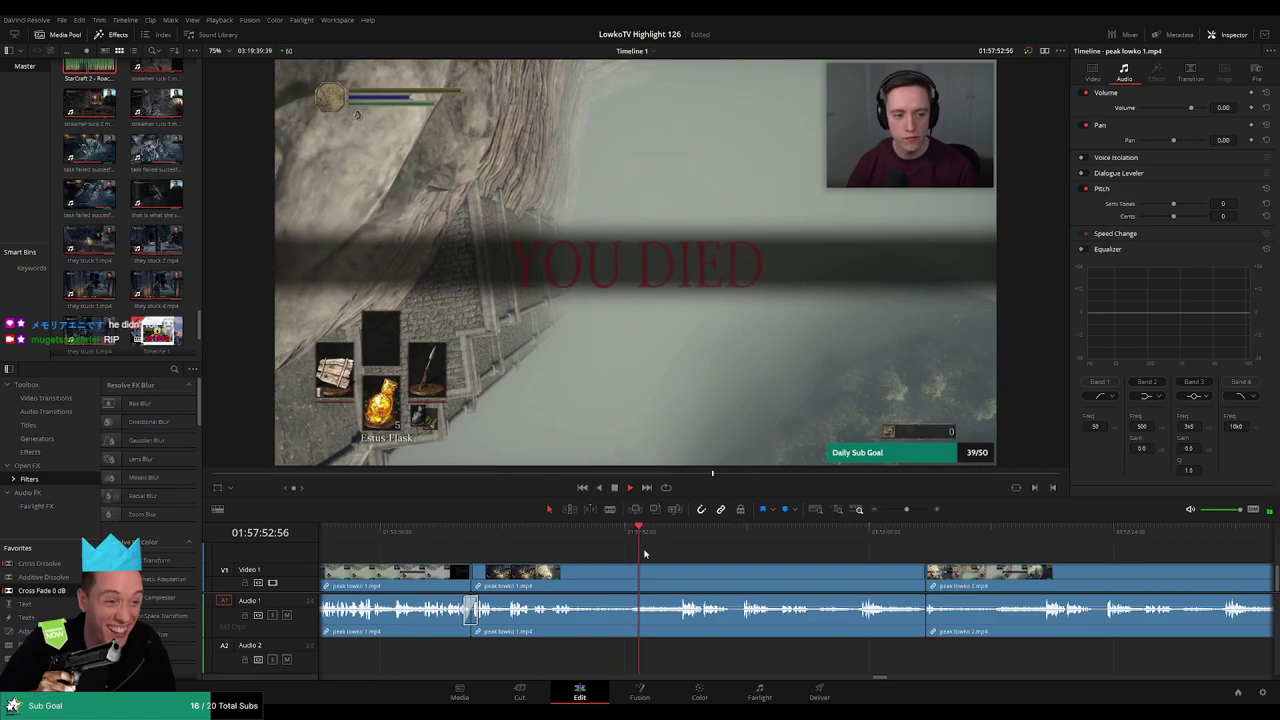
scroll(705, 545, "right", 3)
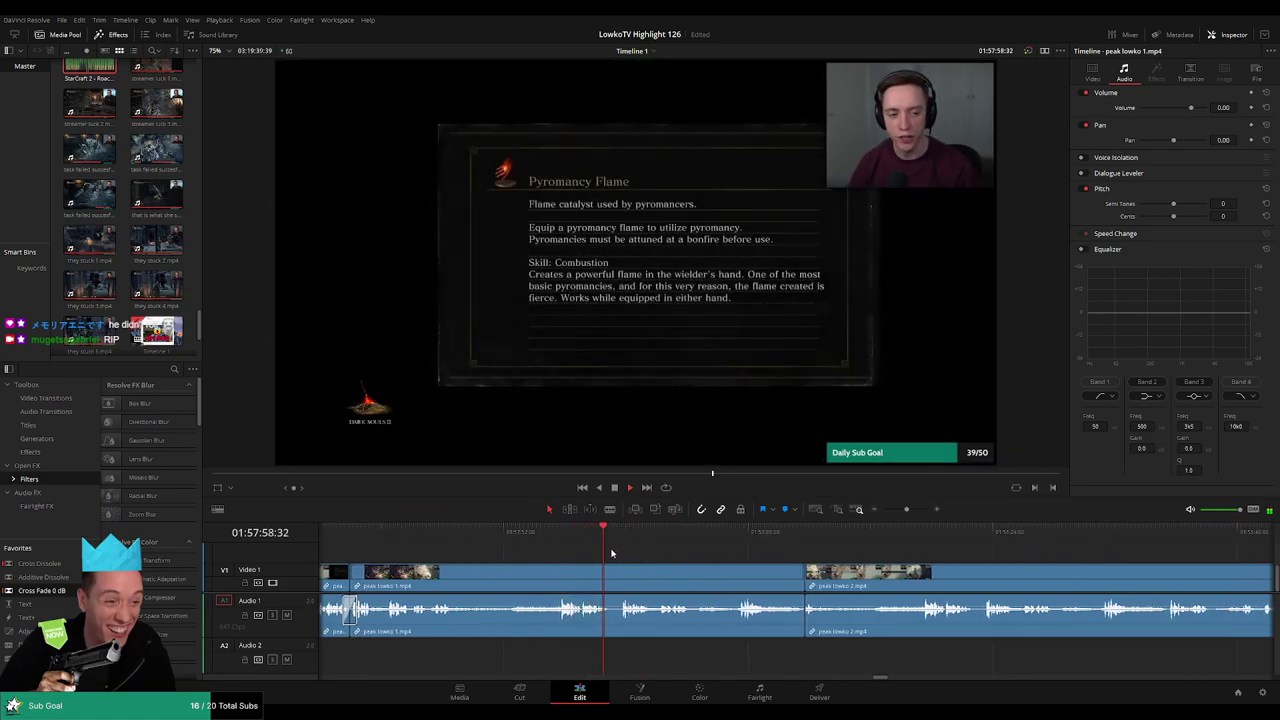
left_click(614, 580)
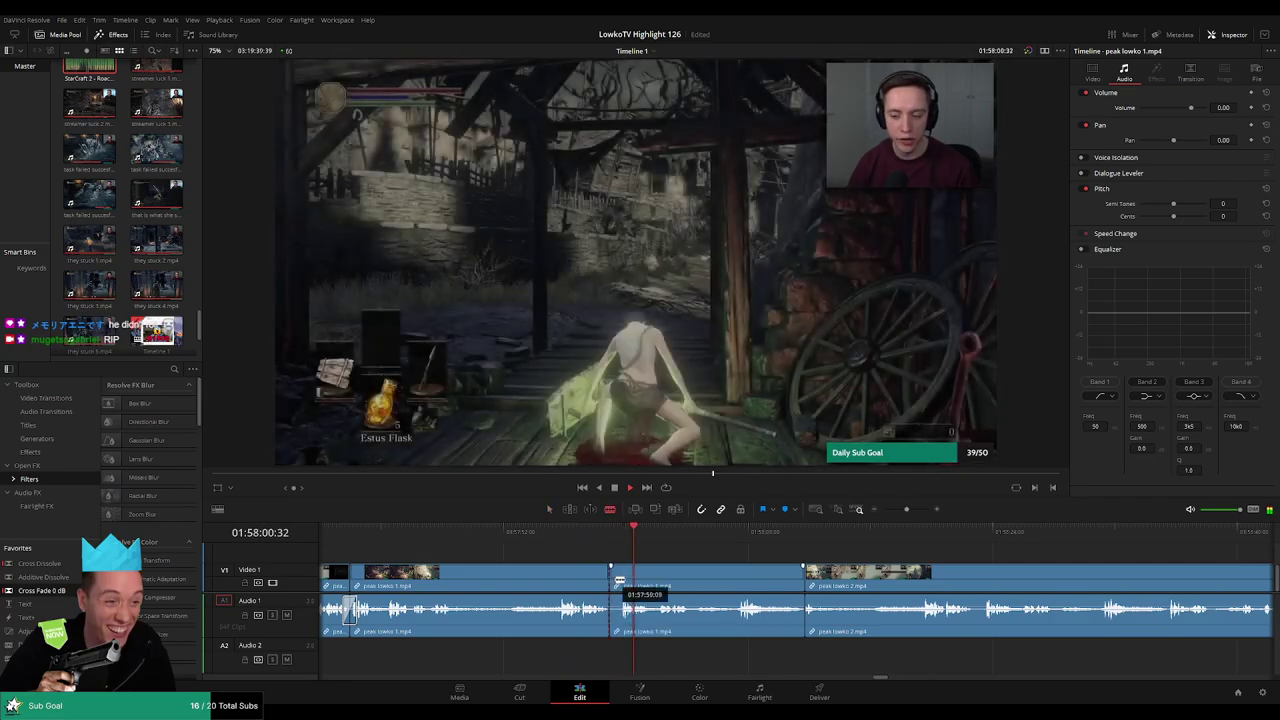
key("Delete")
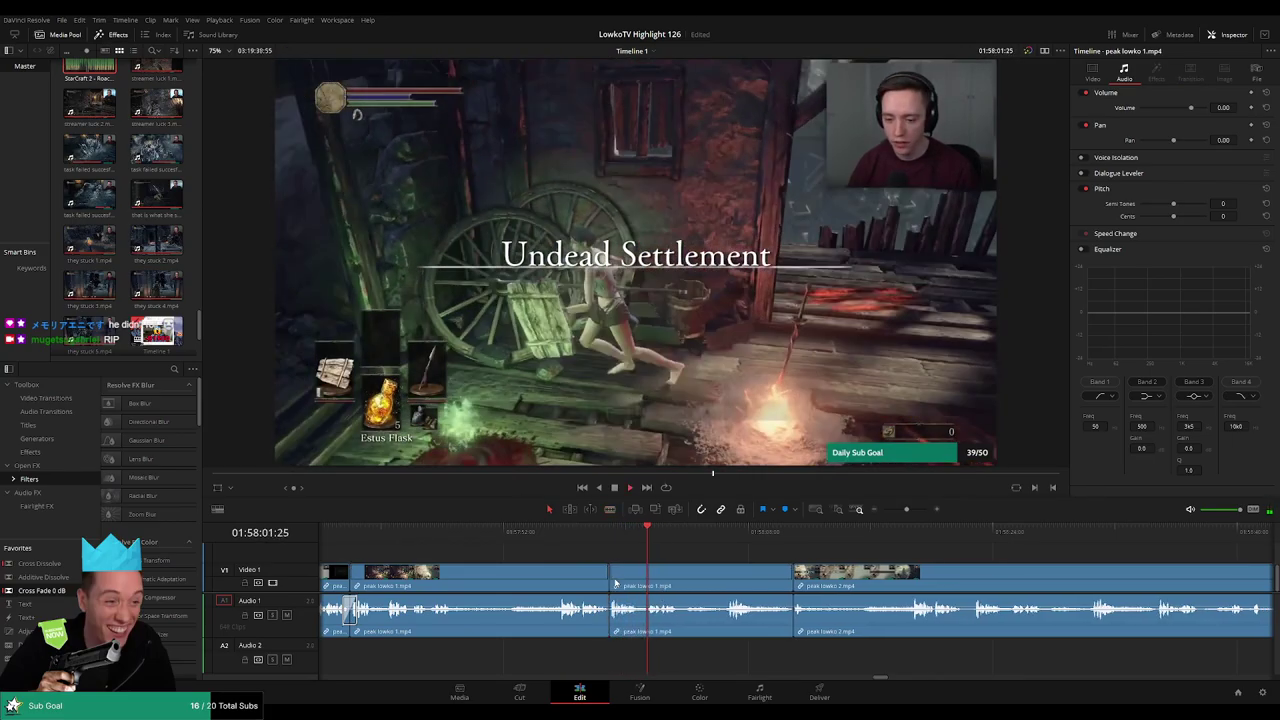
left_click(600, 615)
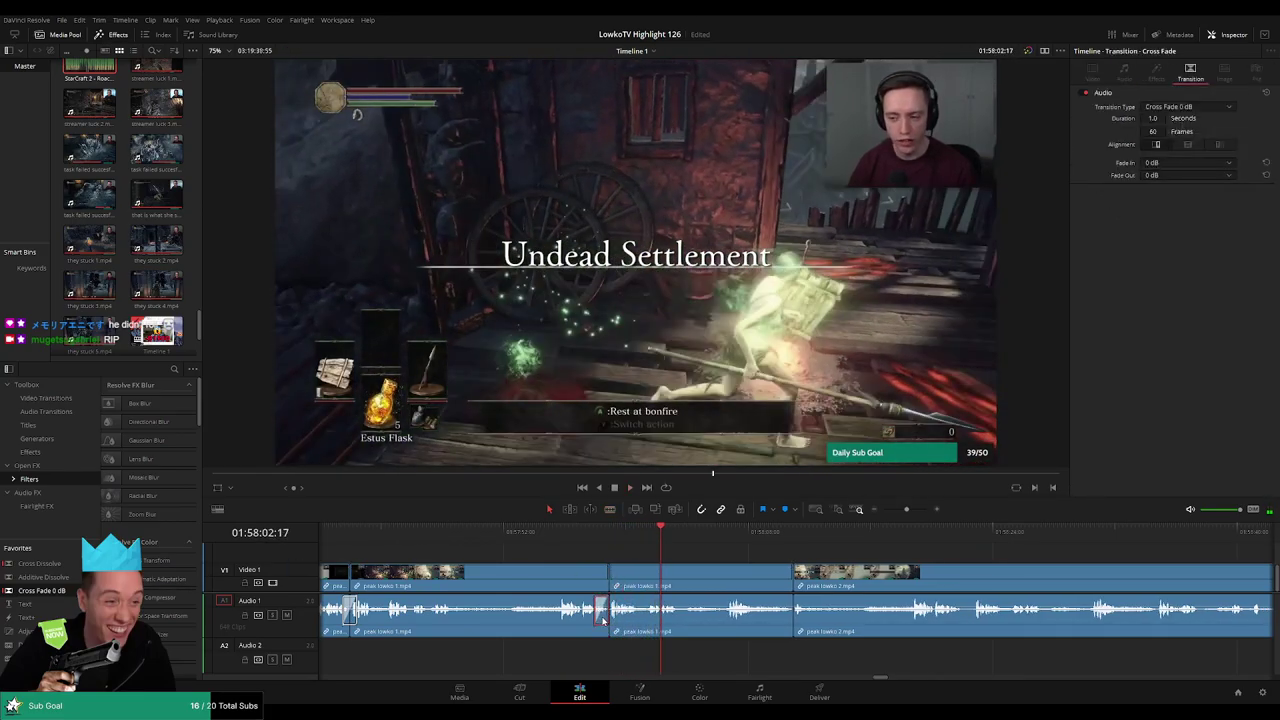
left_click_drag(607, 622, 785, 612)
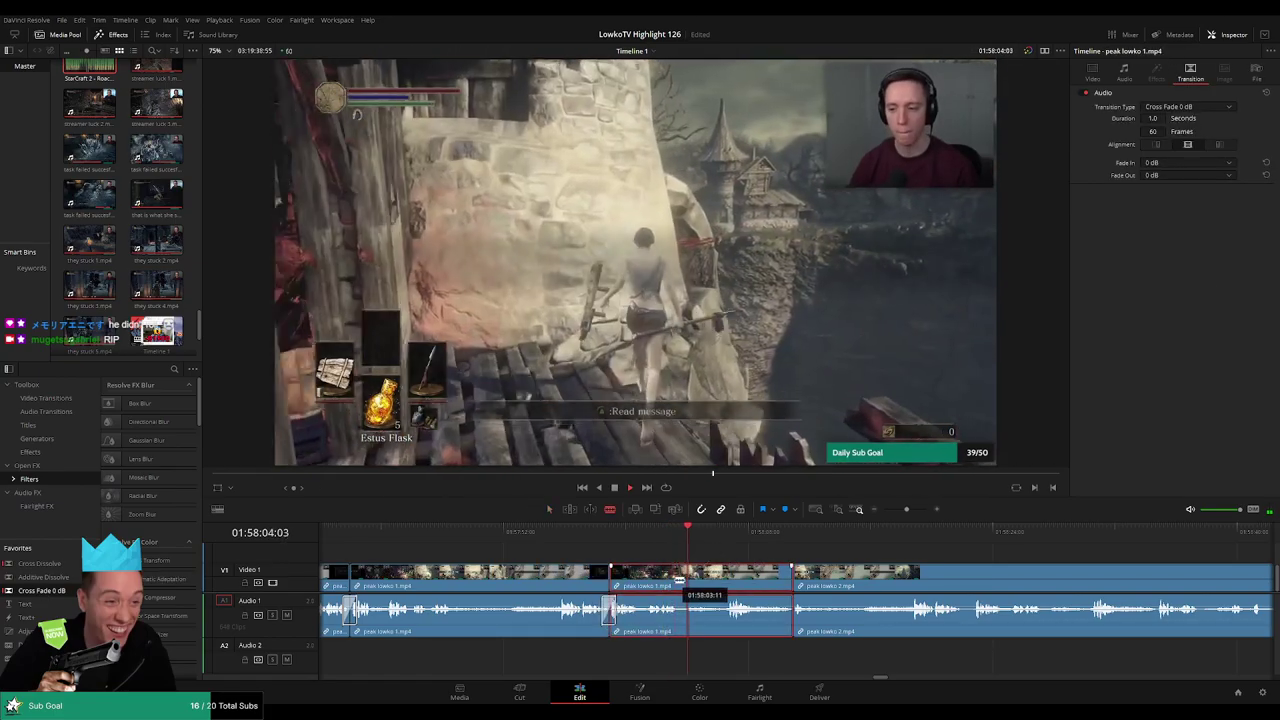
left_click(745, 555)
Blade at the return to Undead Settlement and ripple-delete the unwanted footage before it
left_click(803, 540)
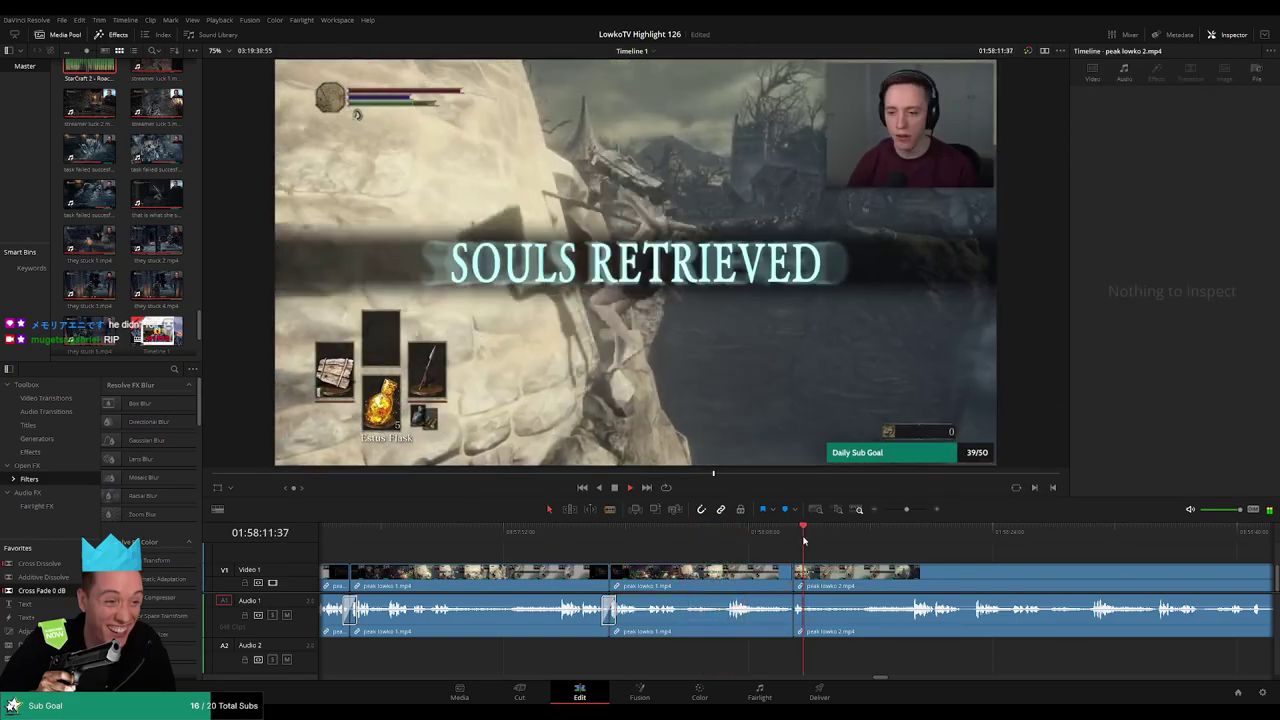
left_click(911, 535)
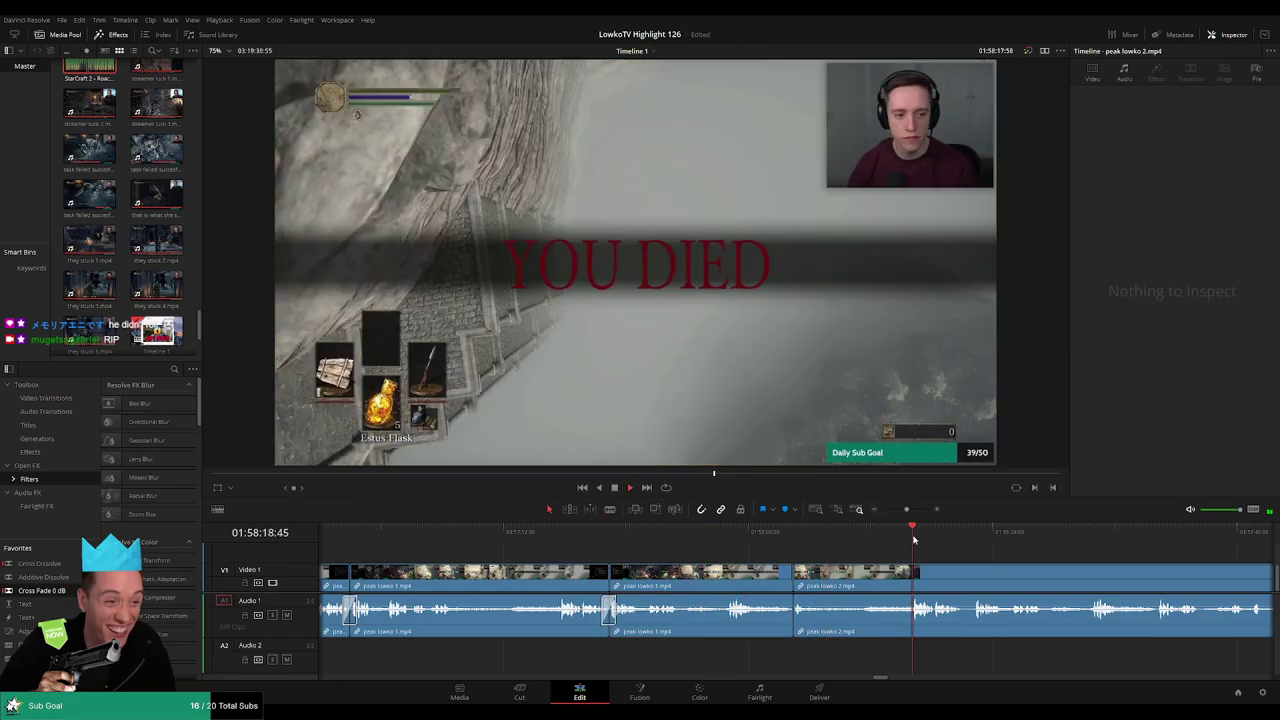
key("b")
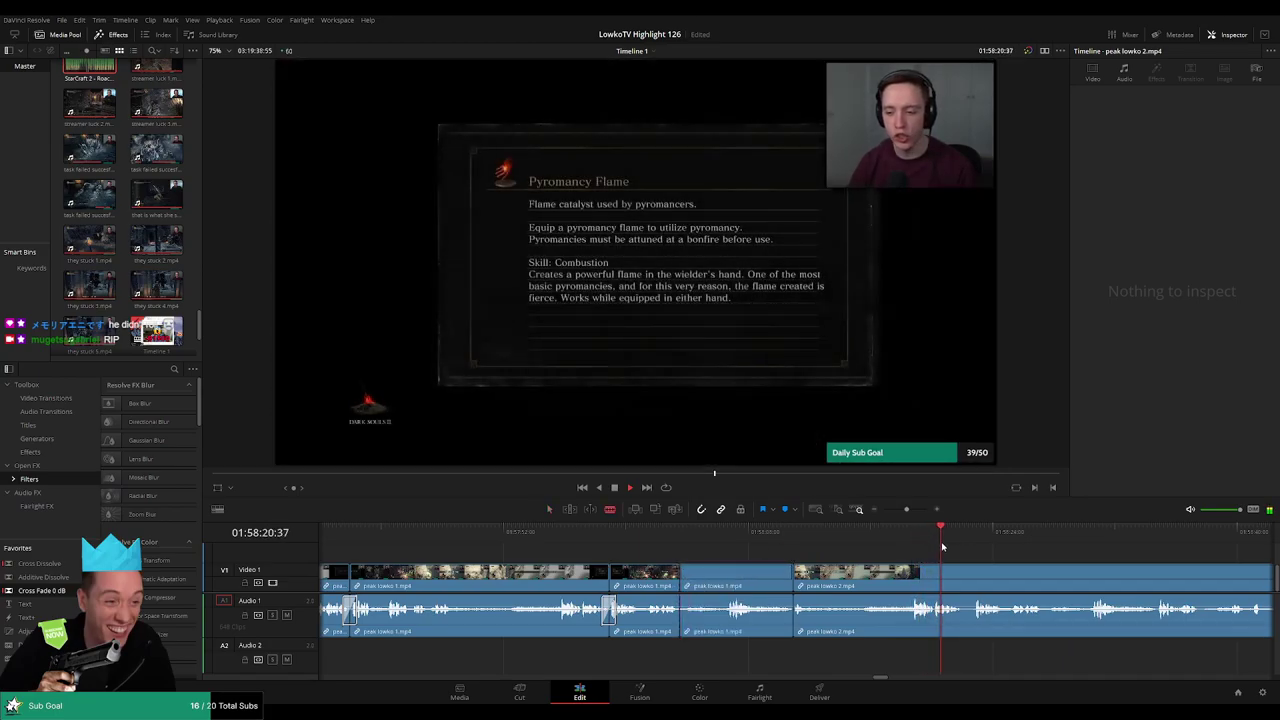
left_click(1034, 533)
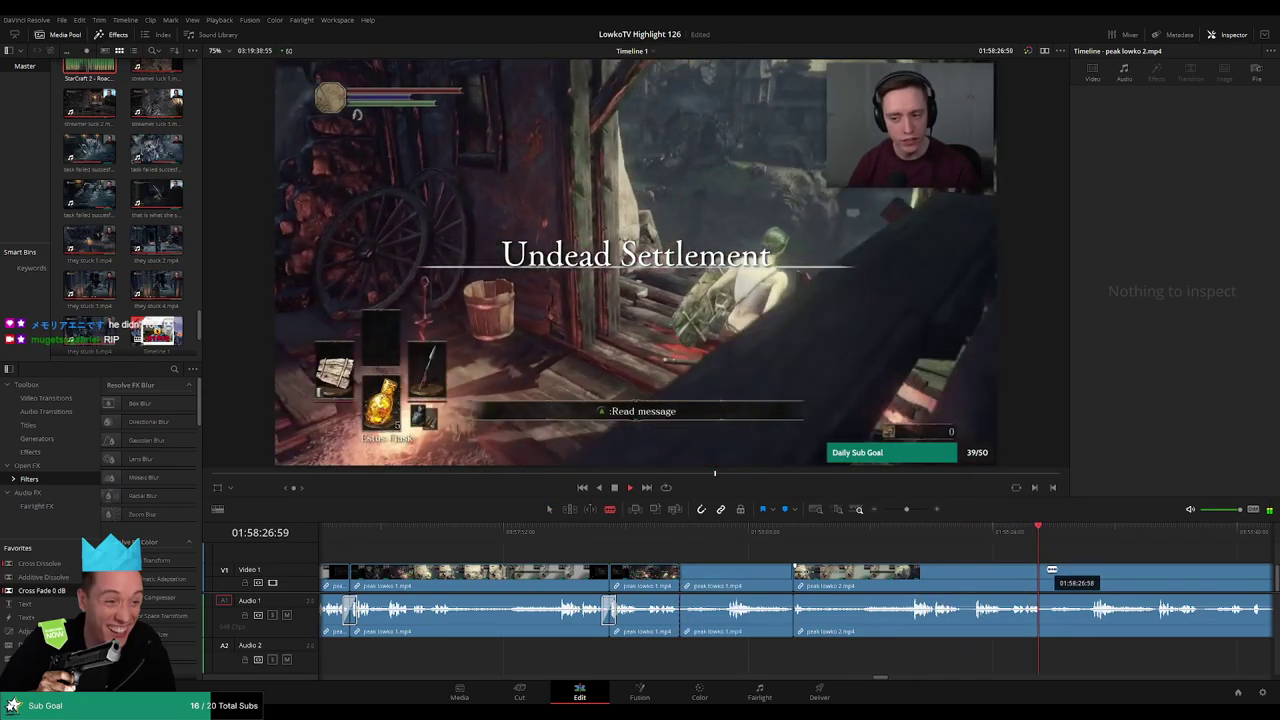
left_click(1048, 581)
key("a")
left_click(1000, 588)
key("Delete")
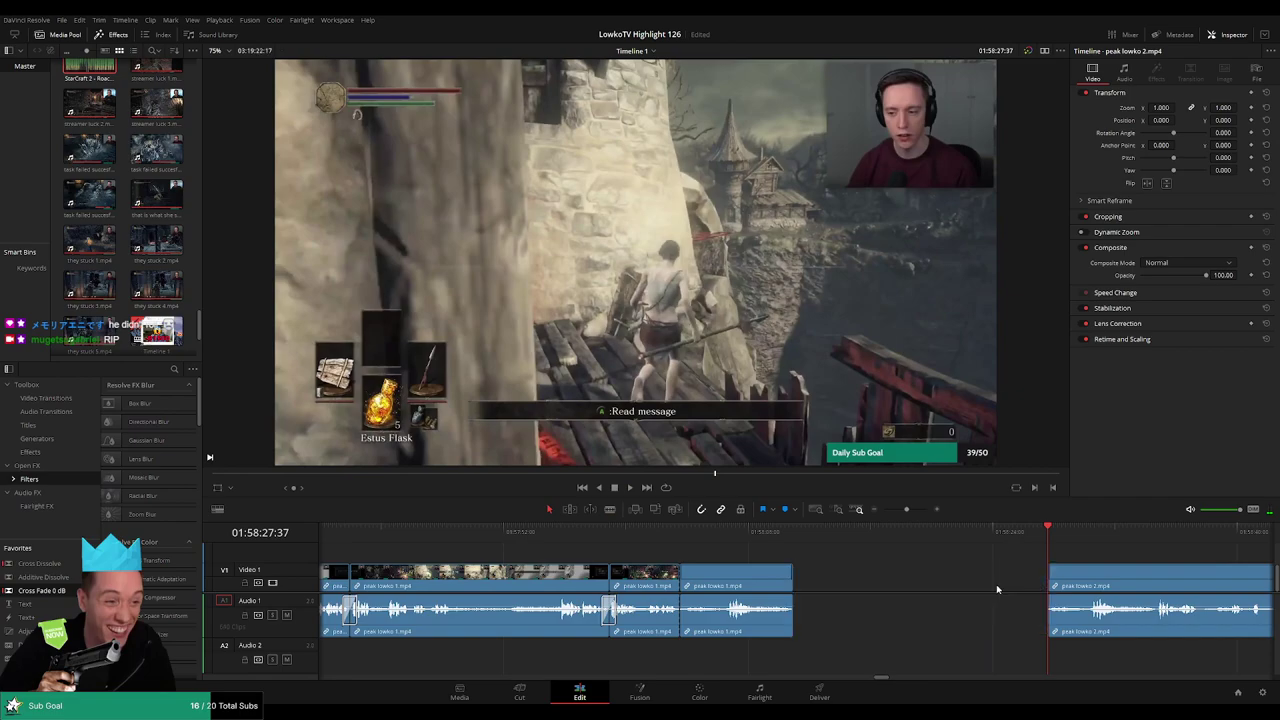
key("Delete")
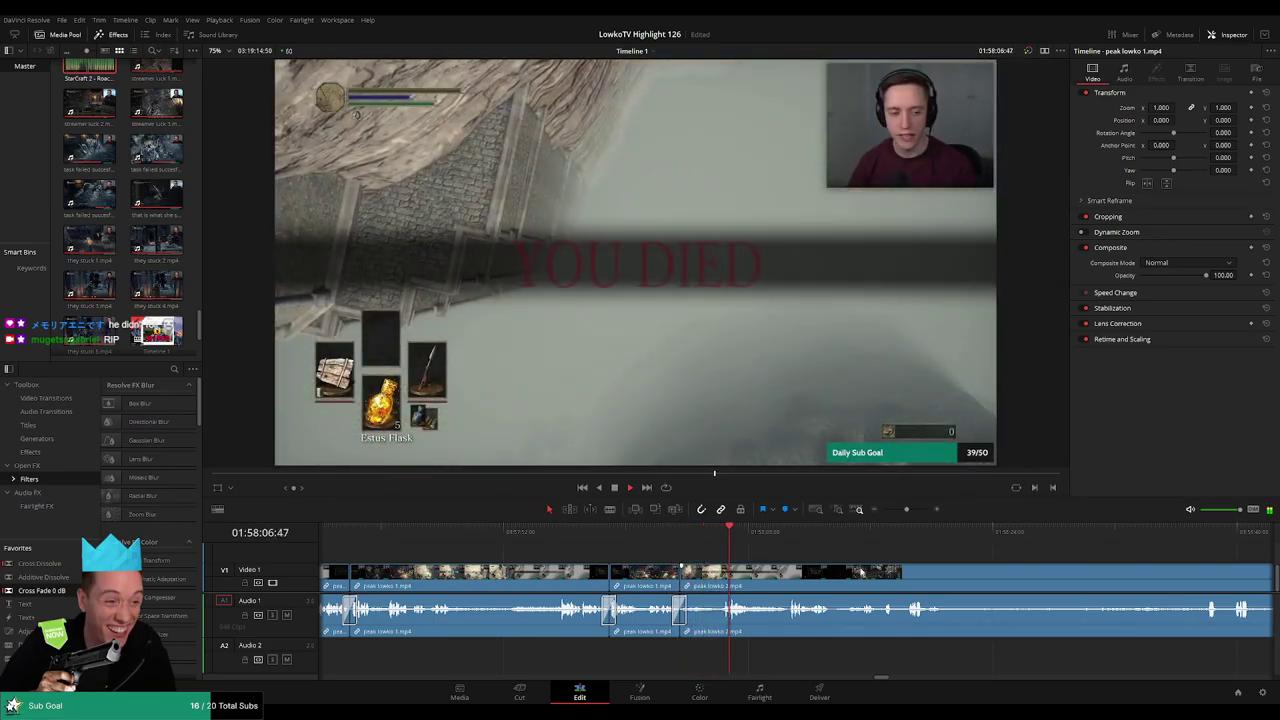
Review the Dark Souls footage and ripple-delete the first unwanted stretch of the peak lowko clips
scroll(770, 566, "right", 3)
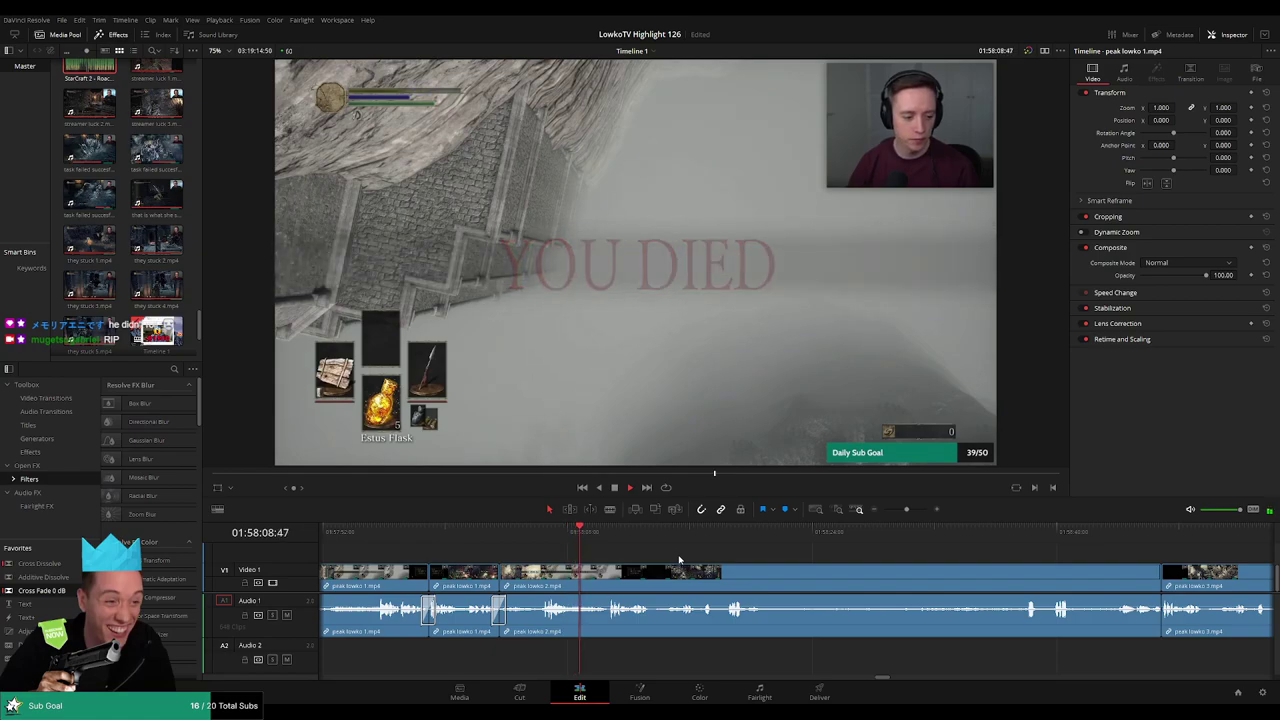
scroll(629, 557, "right", 2)
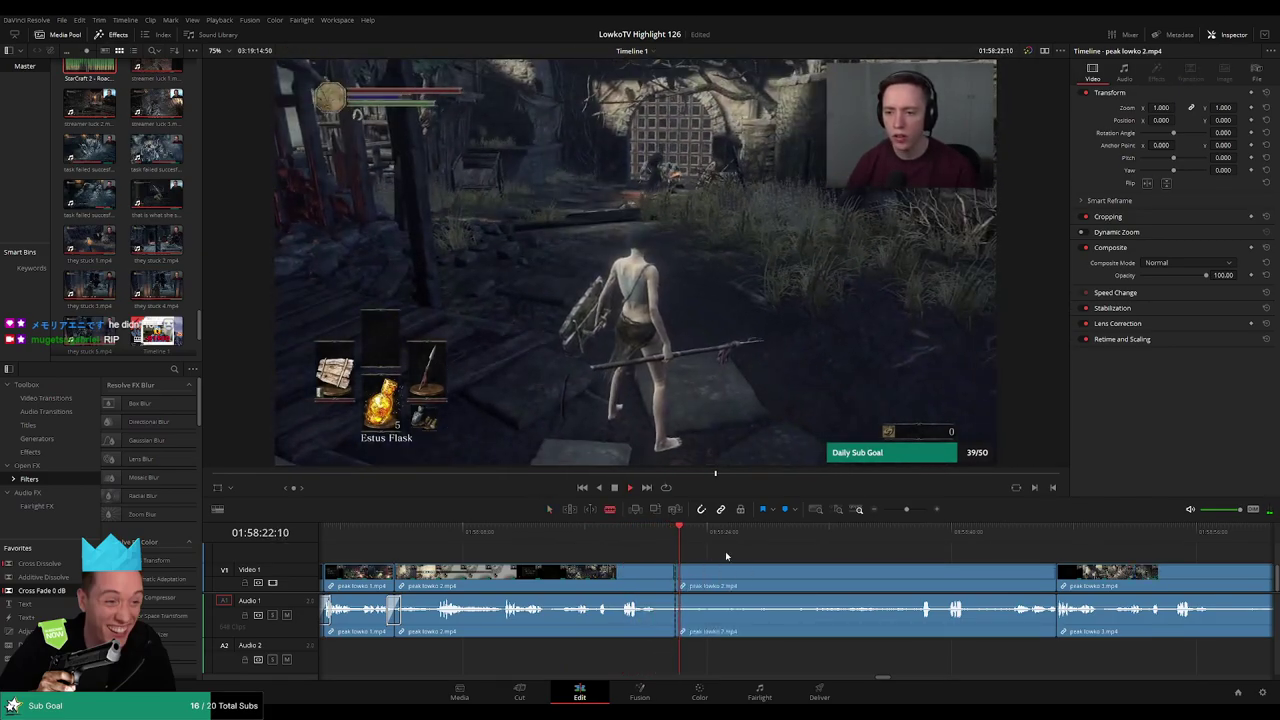
left_click_drag(726, 556, 864, 537)
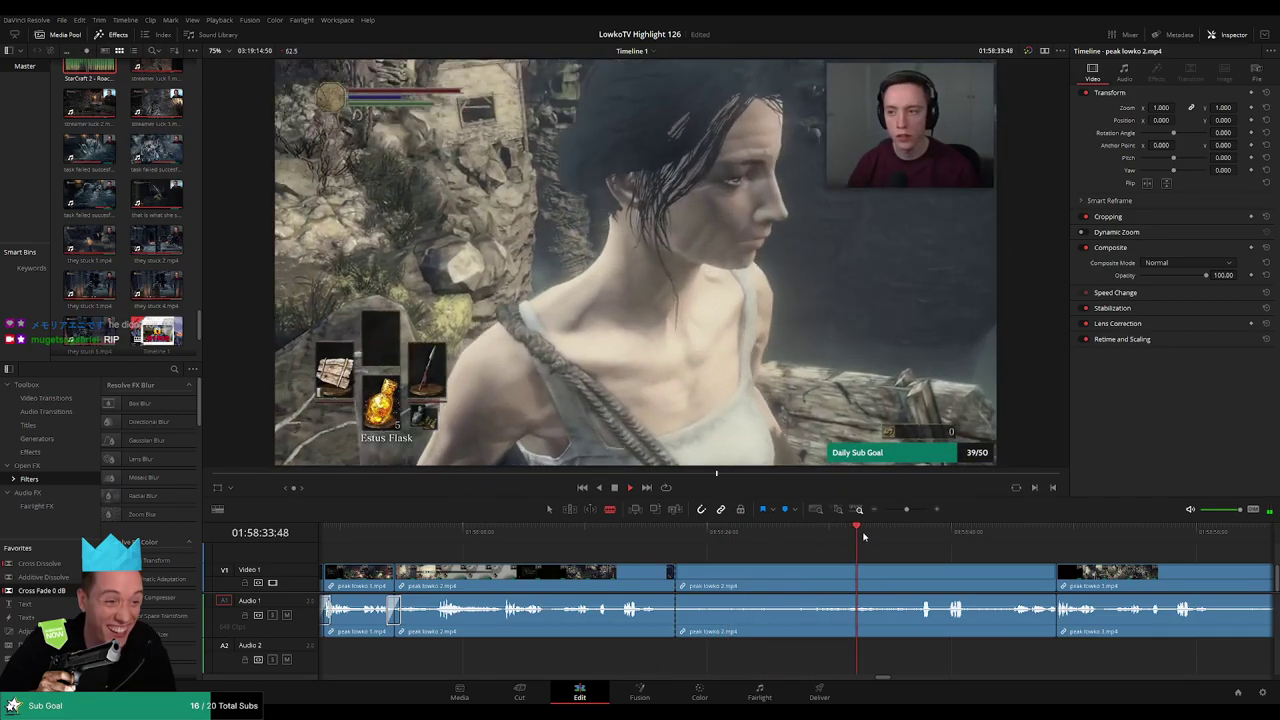
left_click_drag(864, 537, 920, 537)
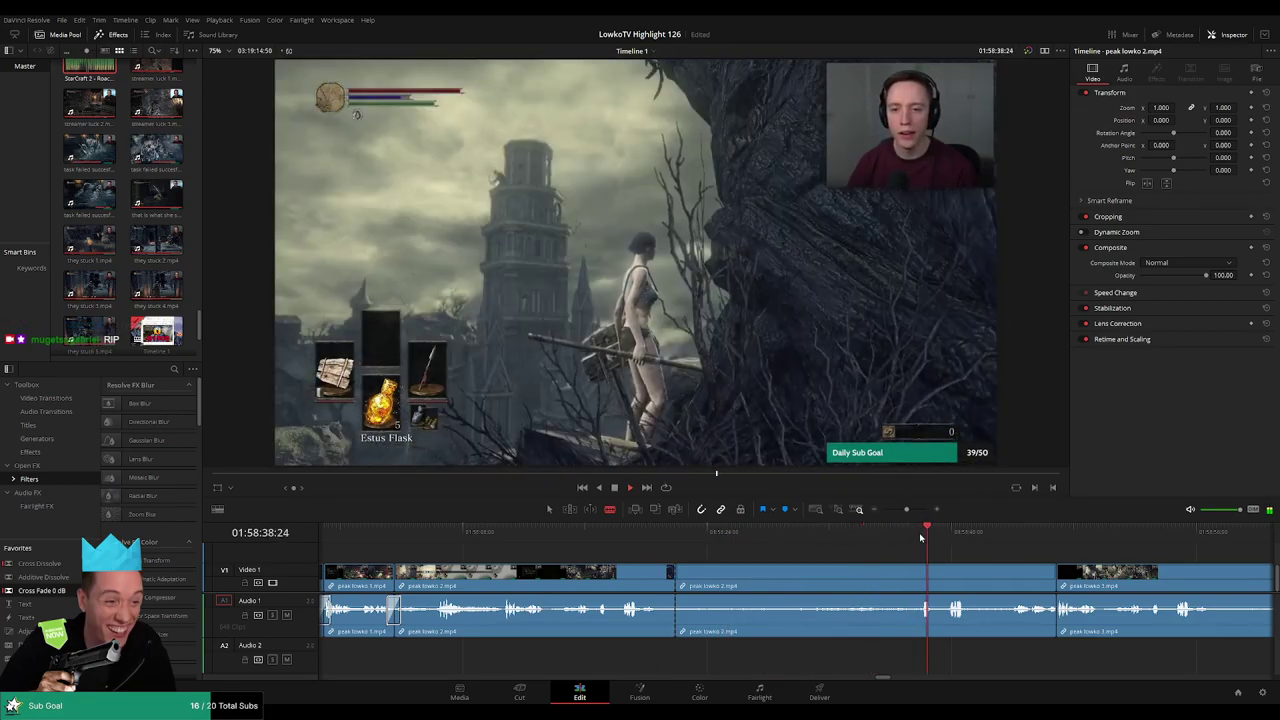
left_click(797, 532)
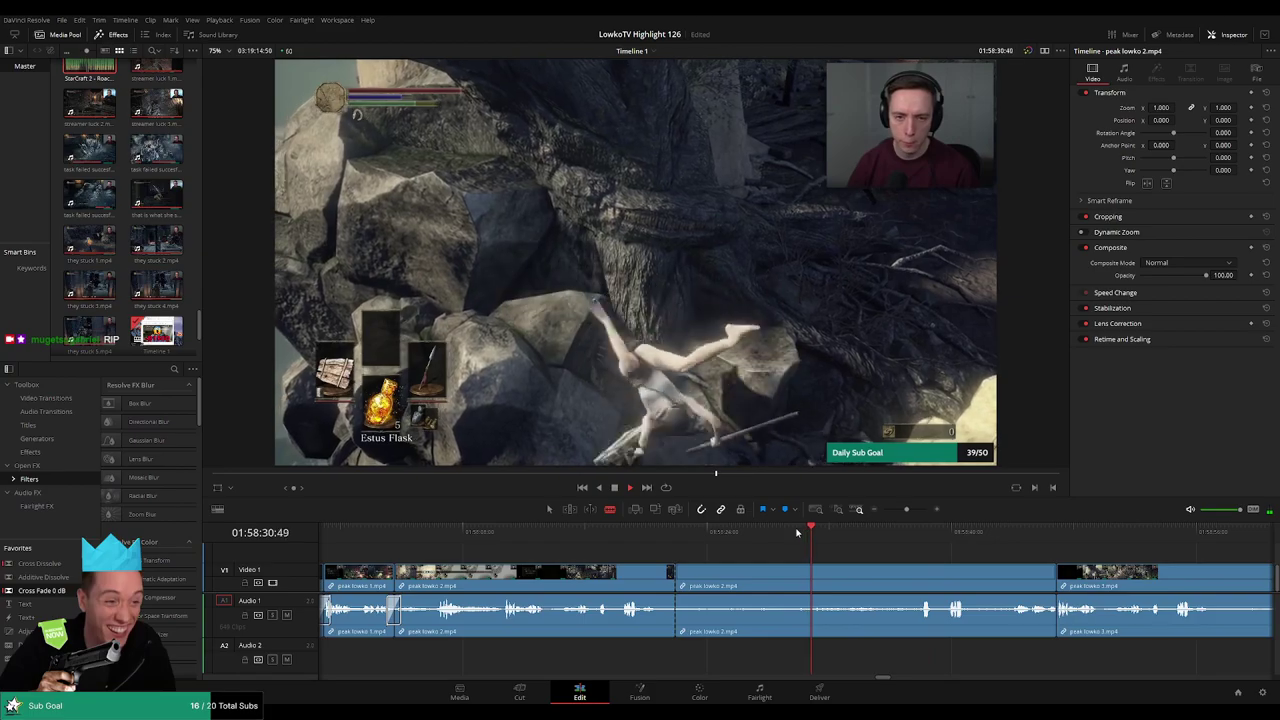
left_click(771, 532)
left_click(740, 531)
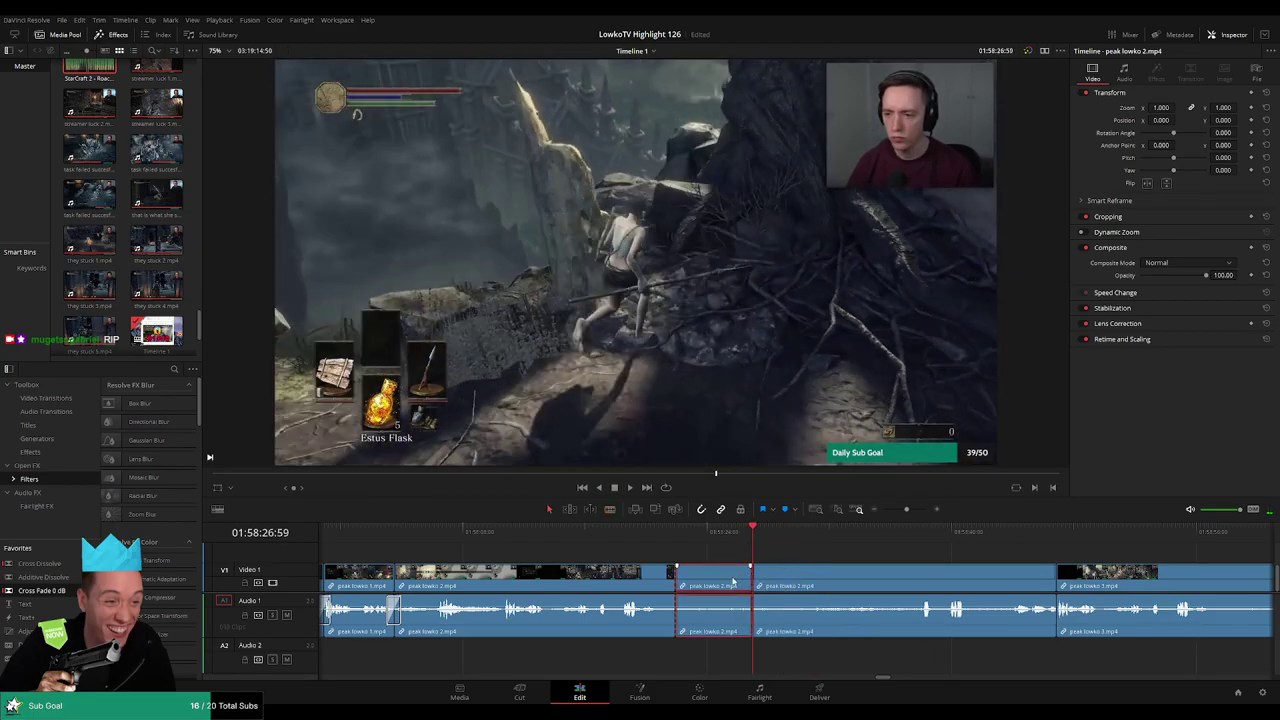
key("Delete")
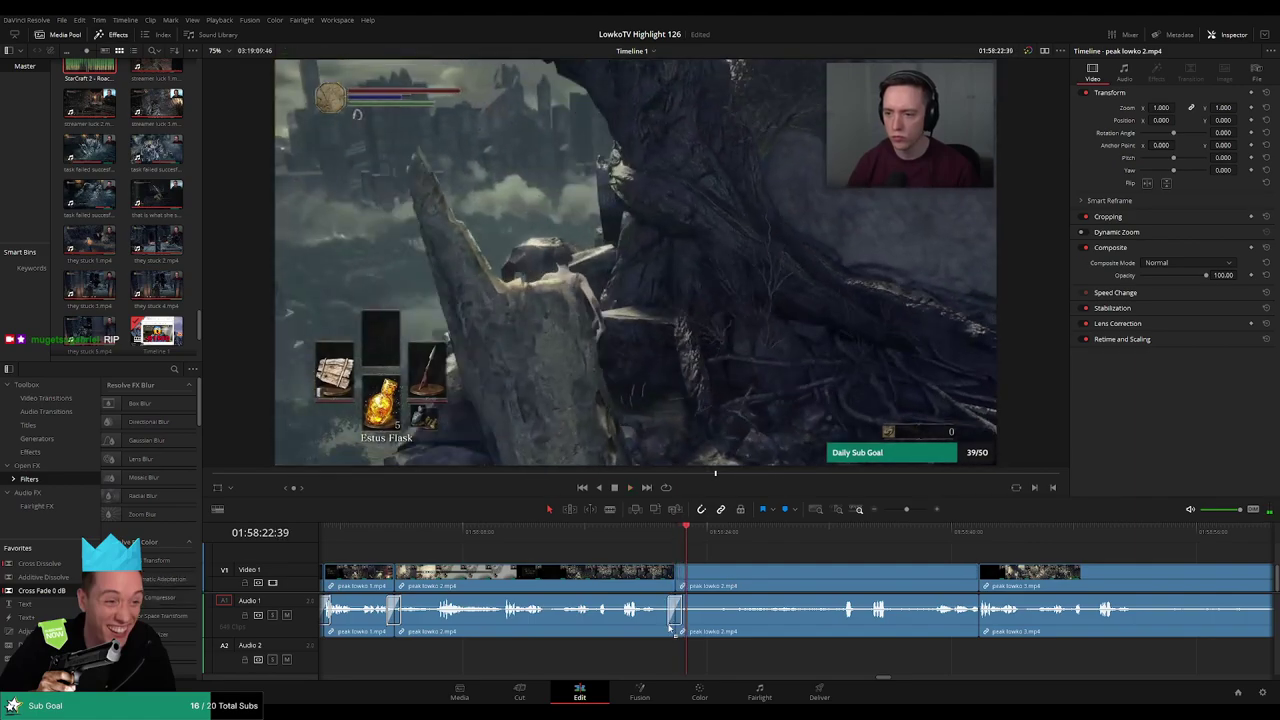
Cut away the end of 'peak lowko 2.mp4' and add a Cross Fade 0 dB at the new audio join
left_click(754, 531)
scroll(846, 533, "right", 5)
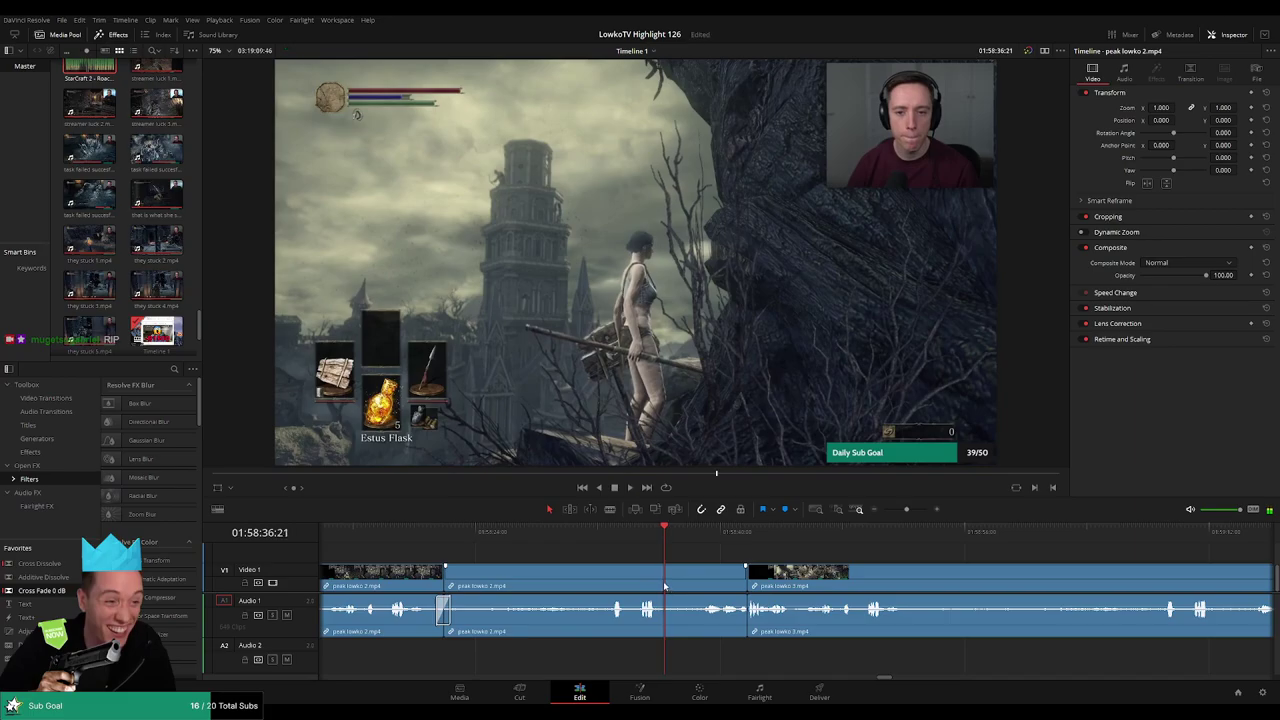
left_click(702, 540)
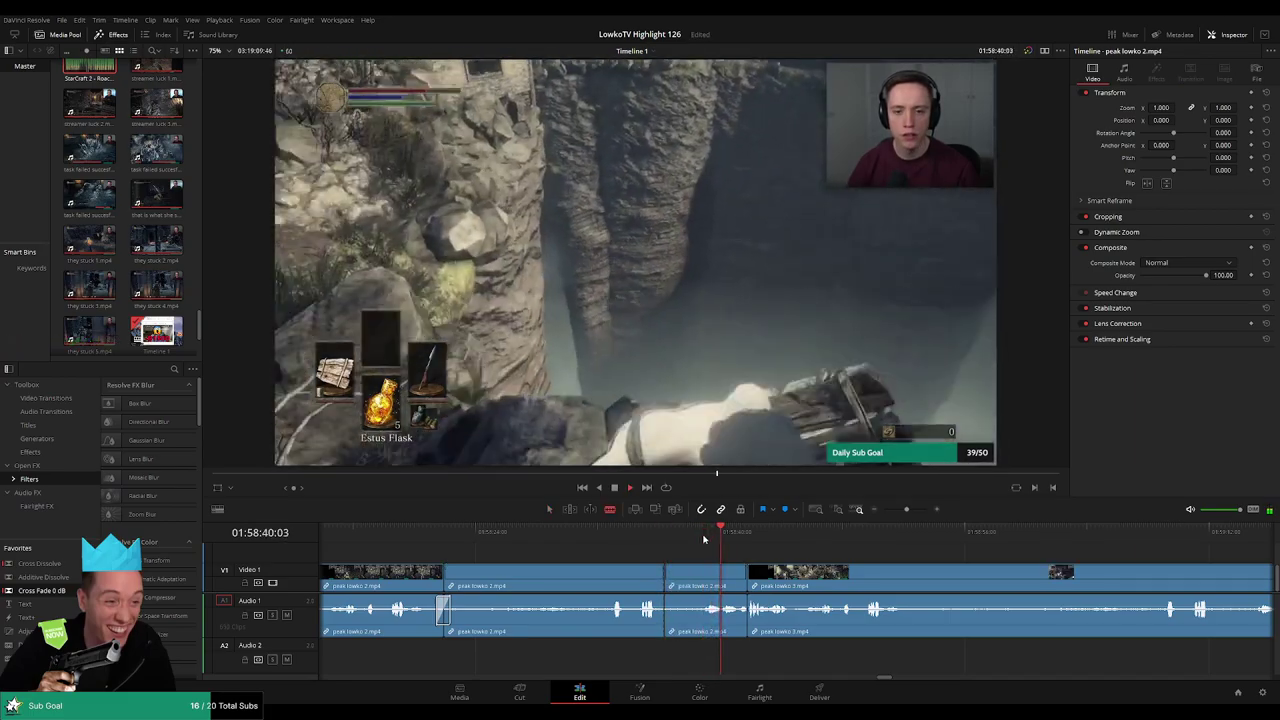
key("Up")
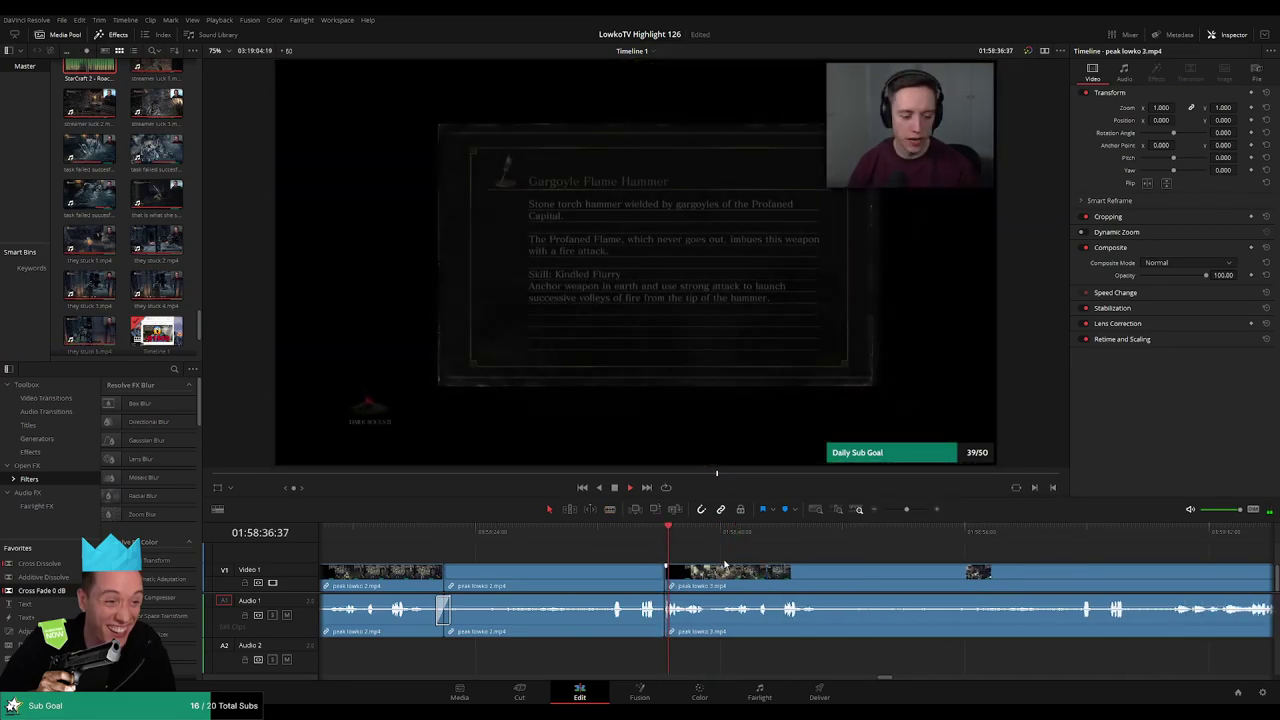
left_click(780, 541)
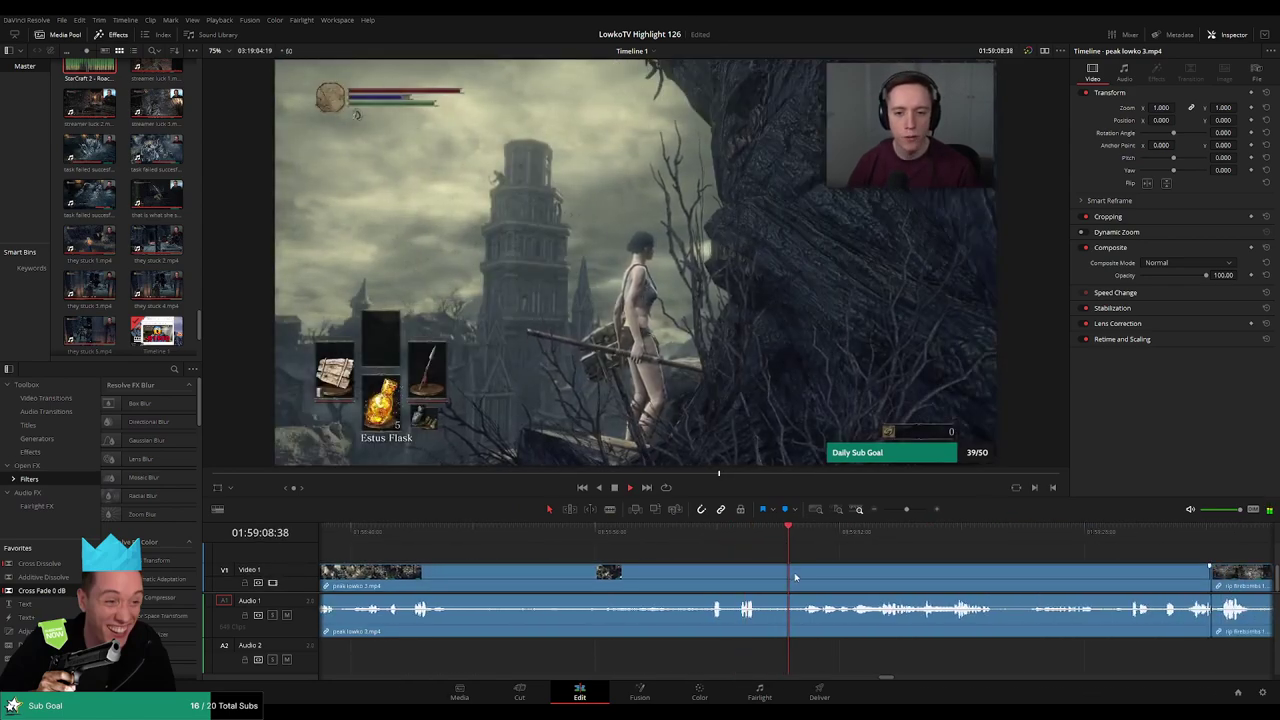
left_click(797, 578)
key("a")
left_click(755, 582)
key("Delete")
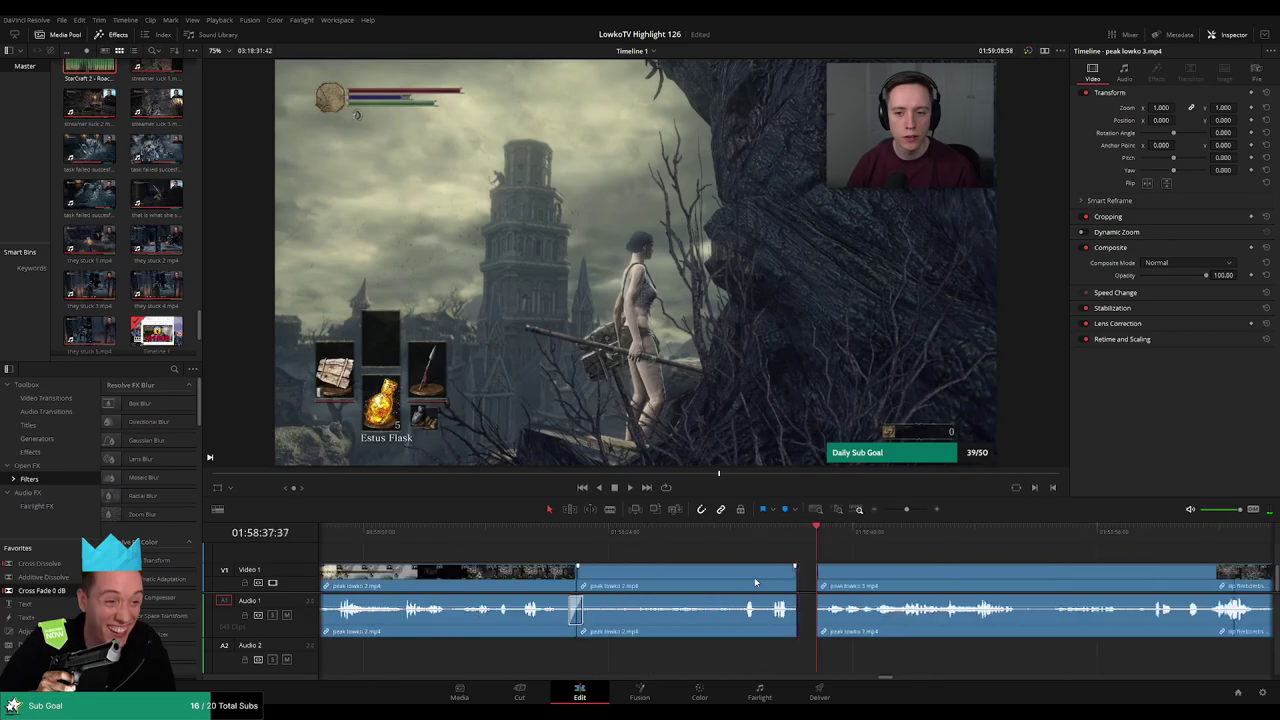
left_click_drag(42, 591, 800, 619)
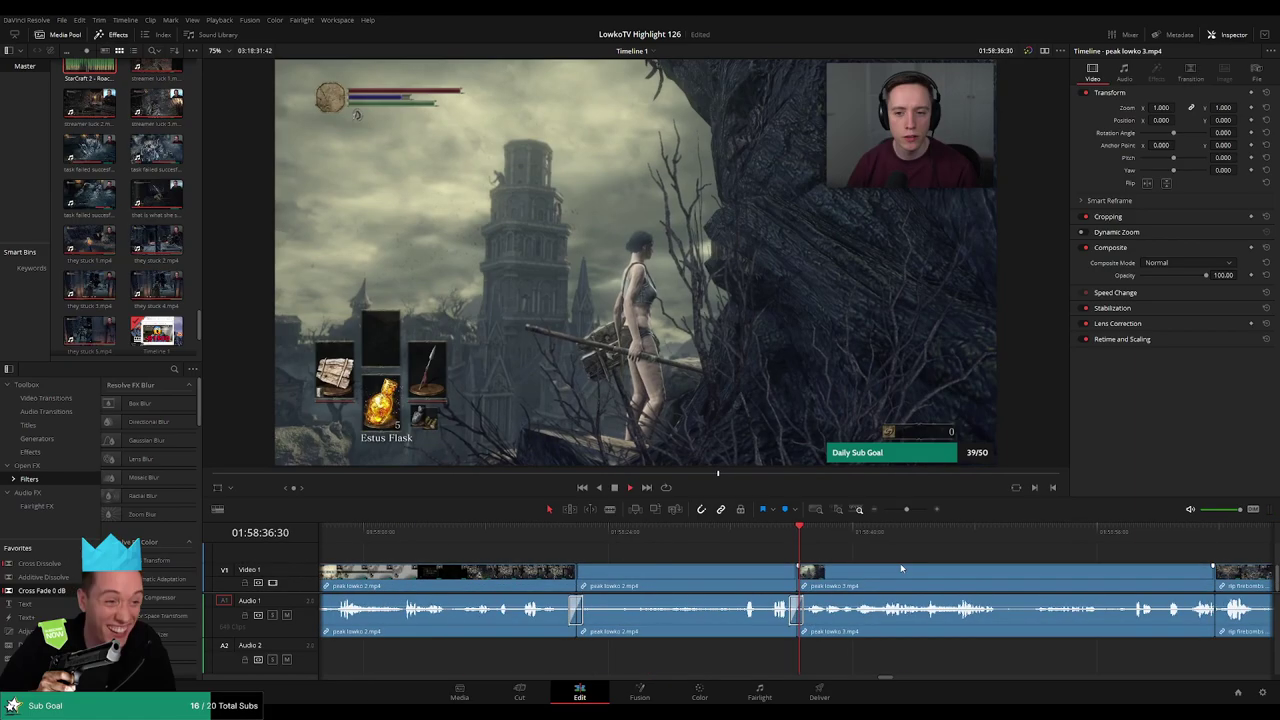
key("space")
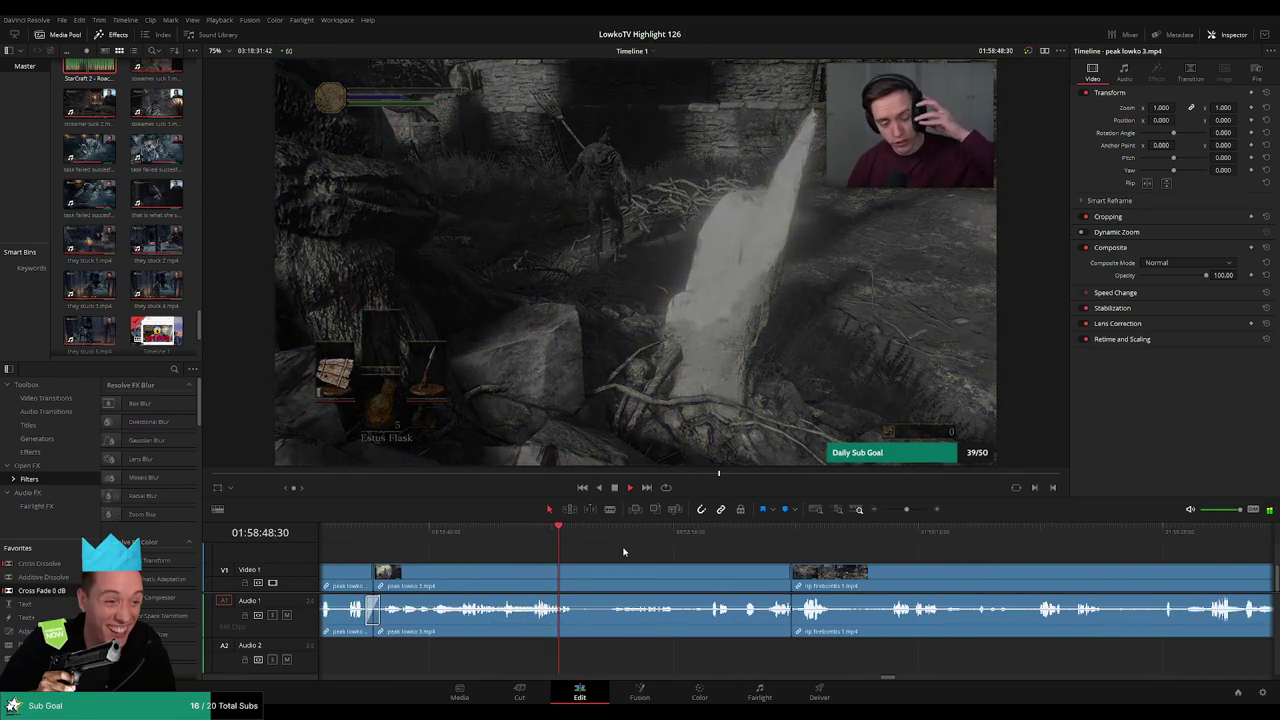
Drop 'StarCraft 2 - Roach Quotes.mp3' on Audio 2 at the Purple Moss Clump screen, volume -23
key("ctrl+b")
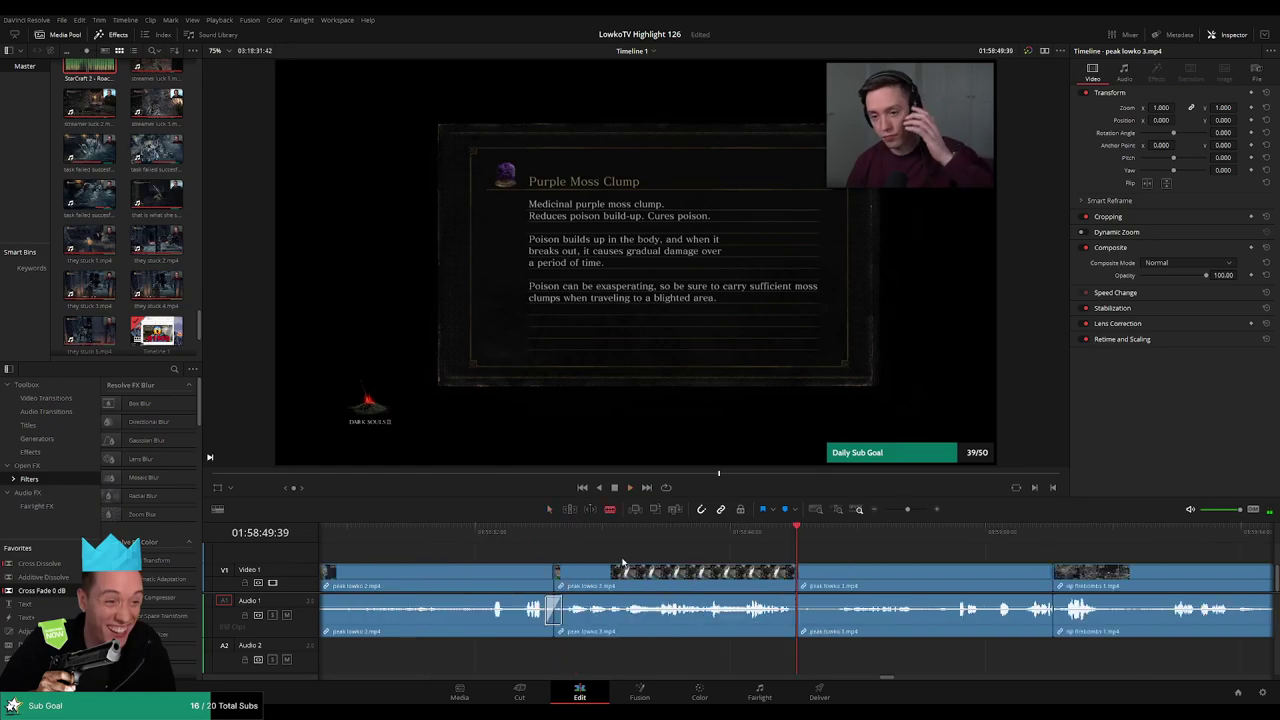
key("ctrl+equal")
left_click_drag(720, 536, 752, 533)
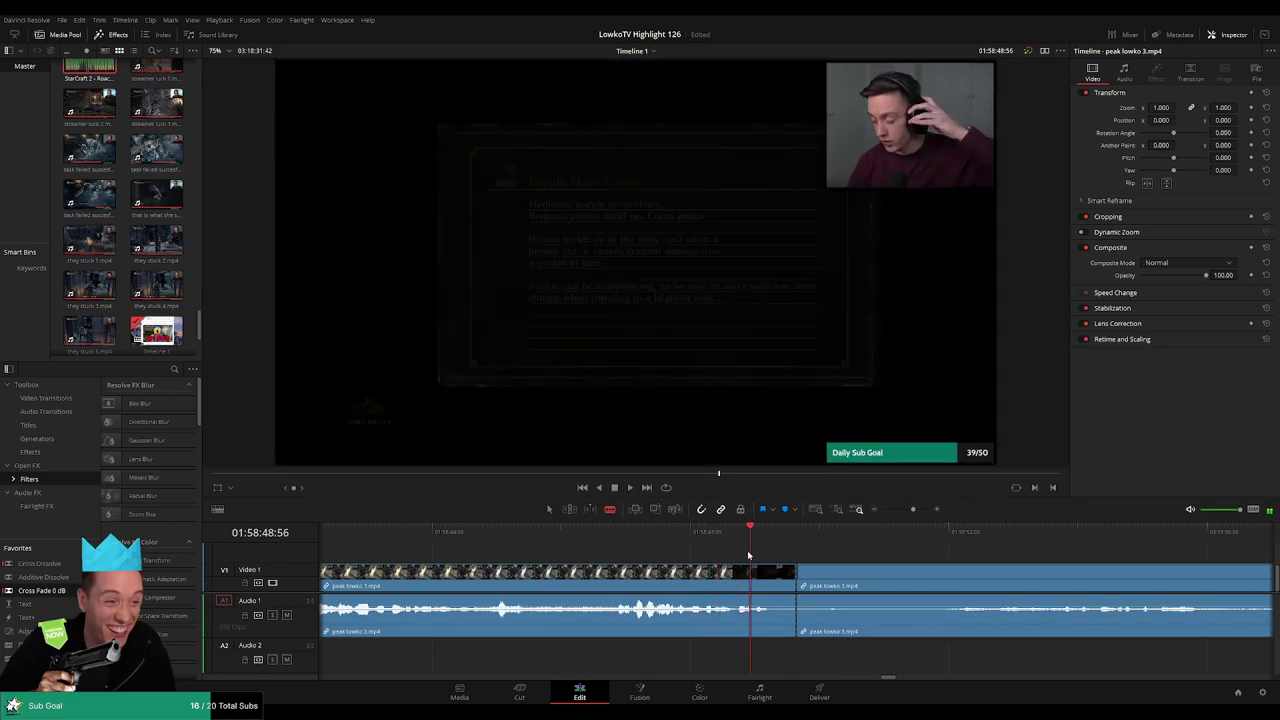
left_click_drag(752, 533, 784, 566)
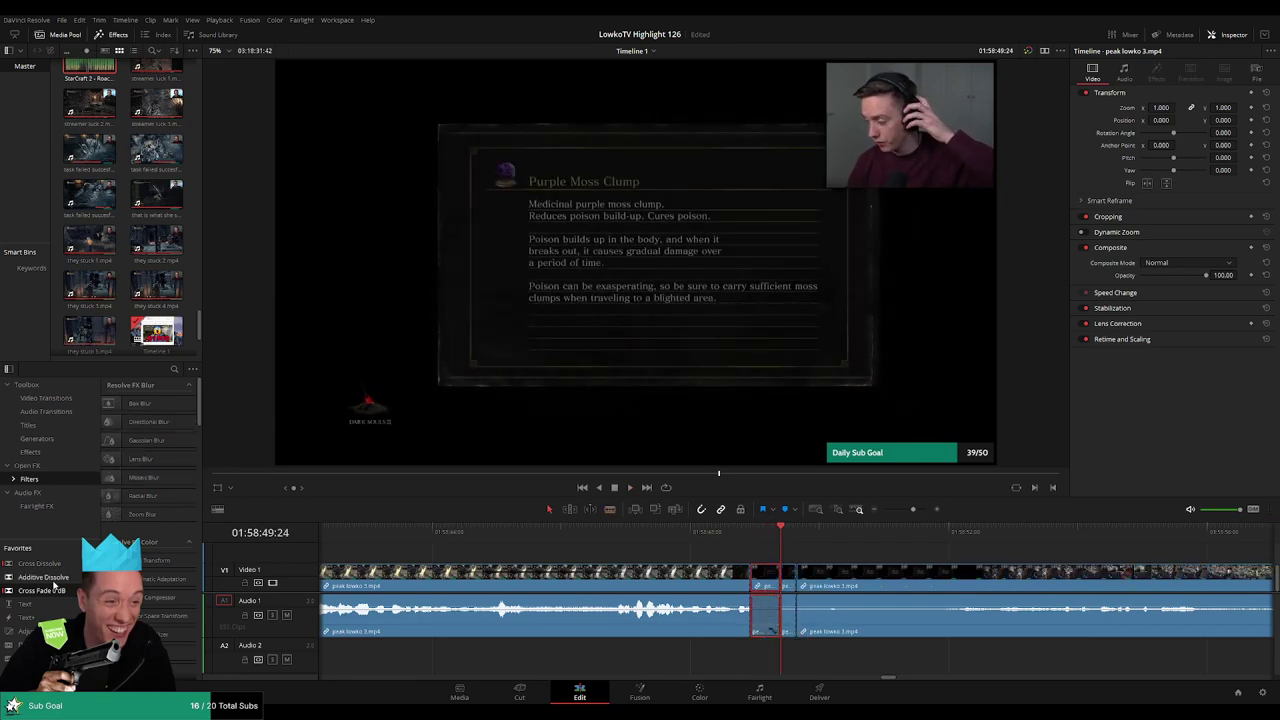
left_click(132, 180)
left_click_drag(95, 75, 782, 665)
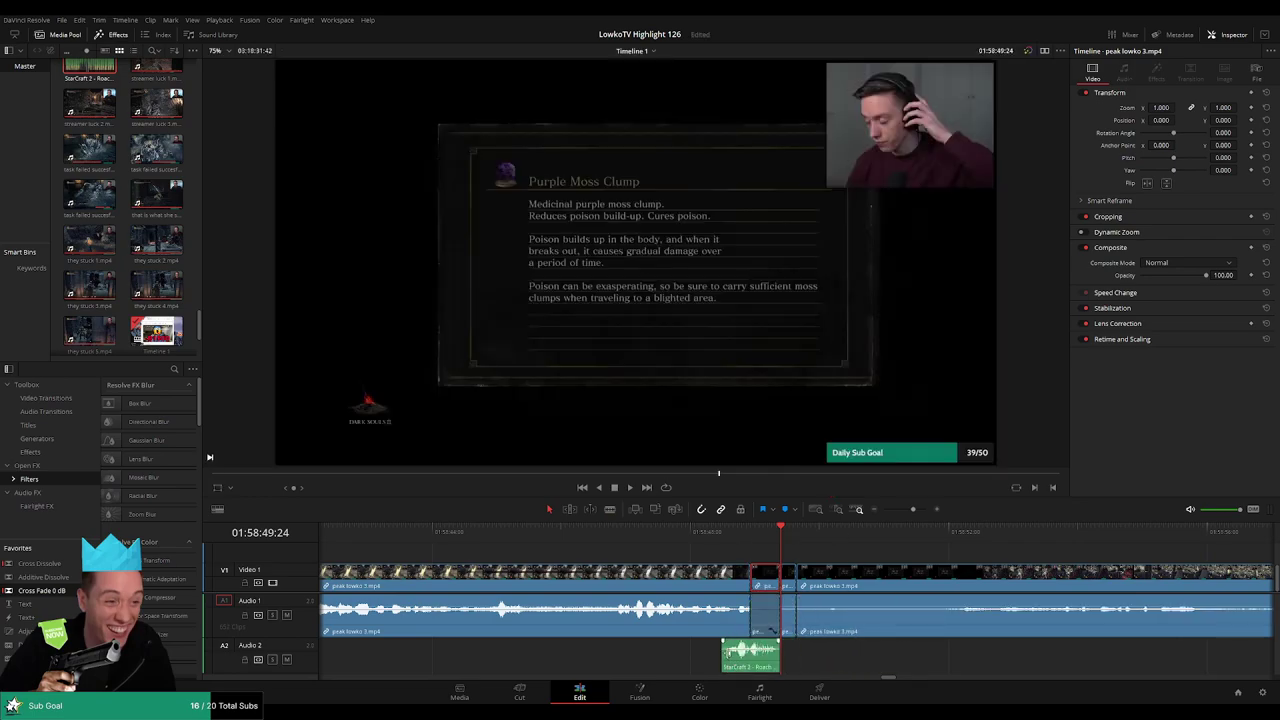
left_click(777, 662)
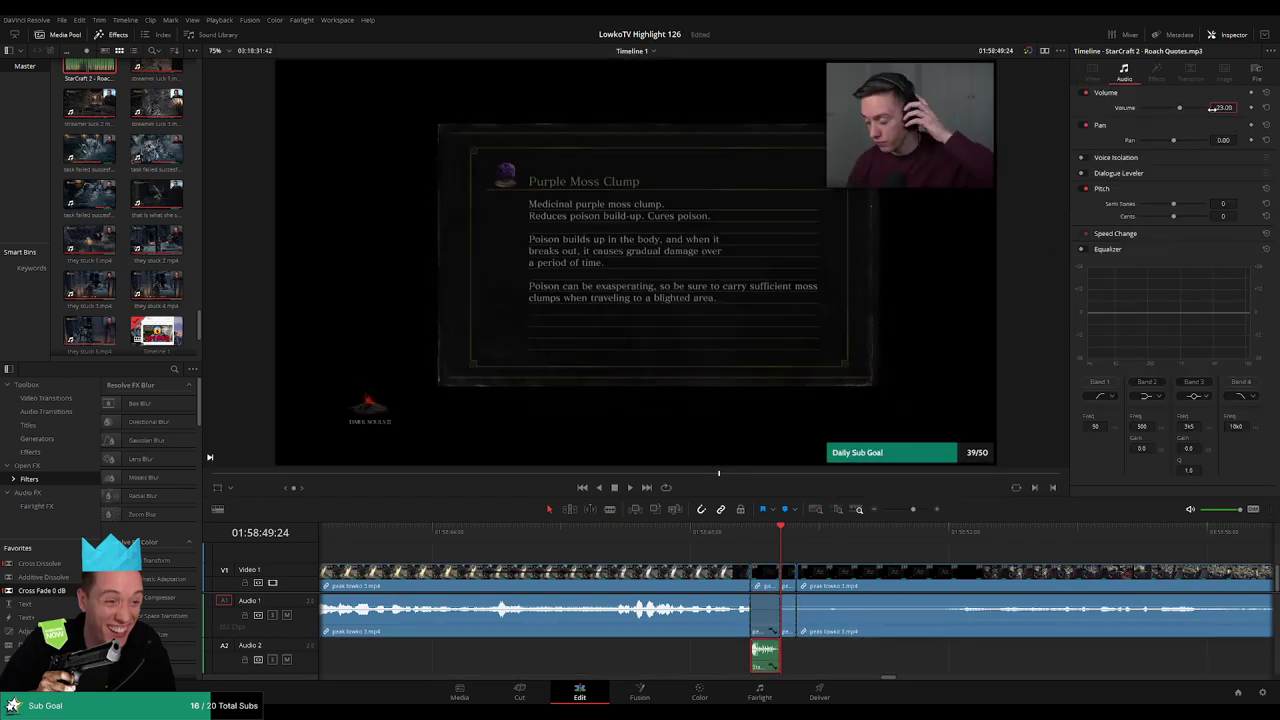
left_click(767, 532)
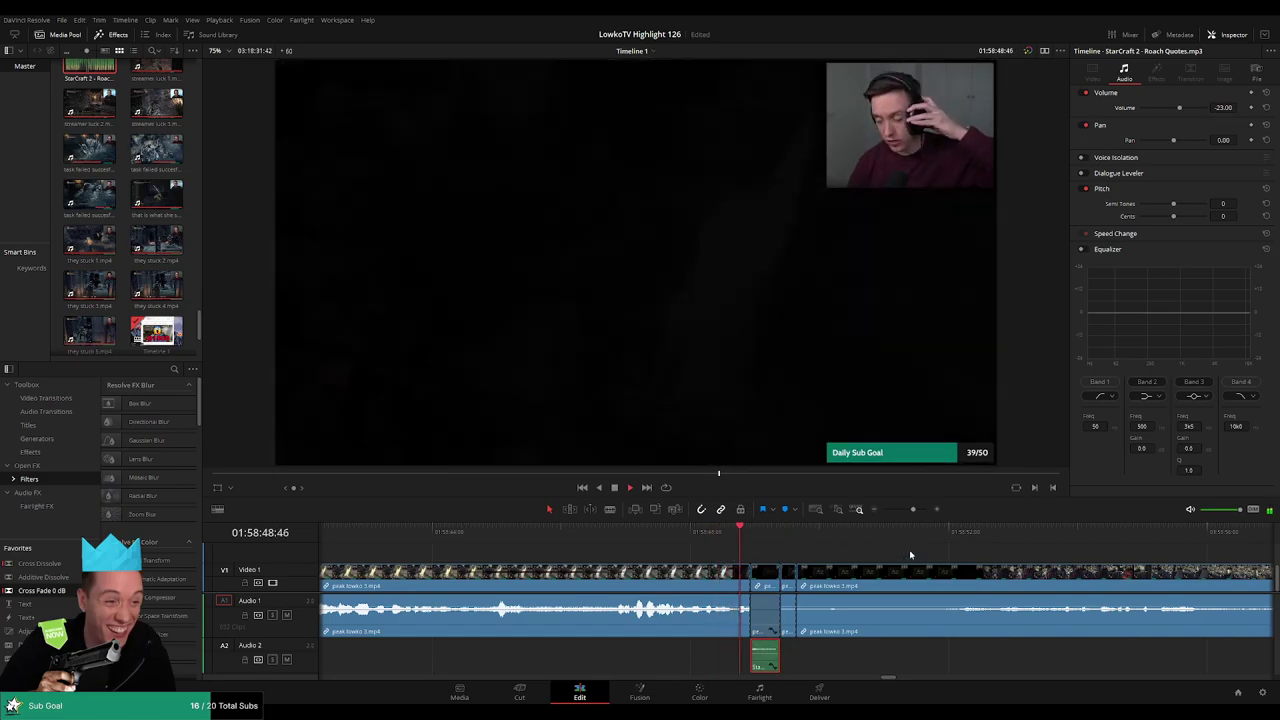
Remove the unwanted middle clip from the peak lowko 3 footage and close the gap
left_click(757, 532)
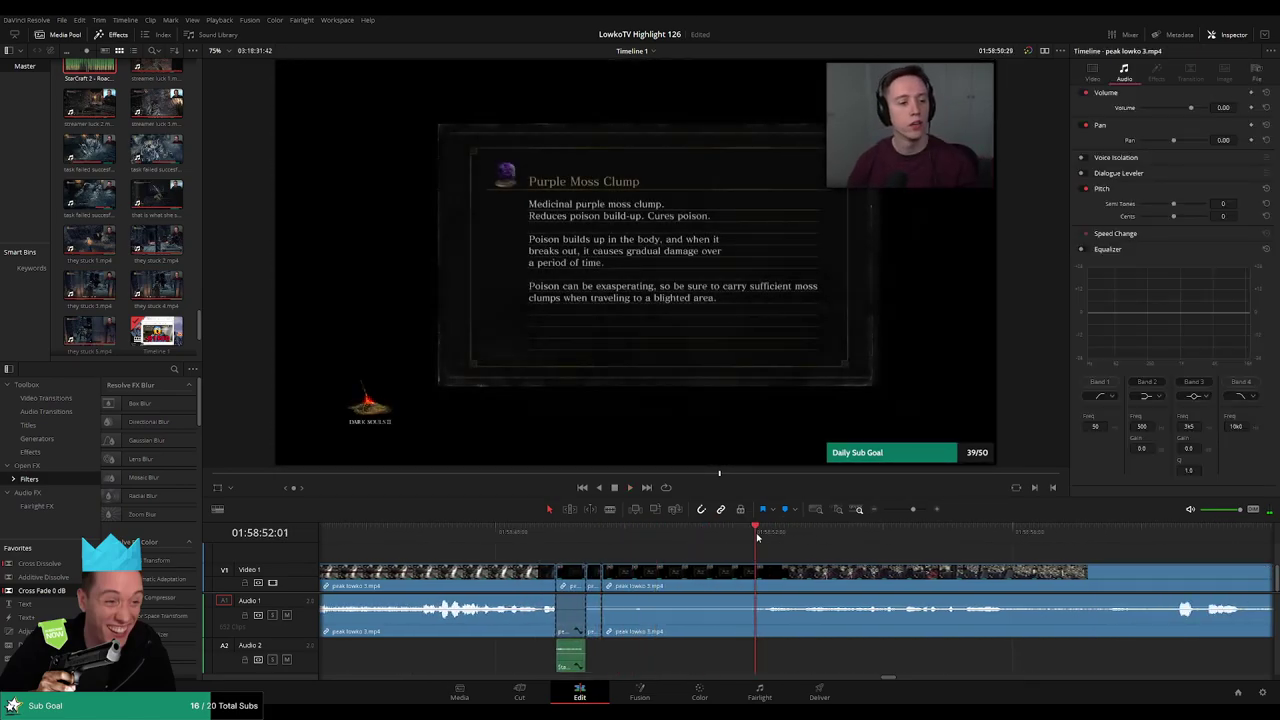
left_click(910, 533)
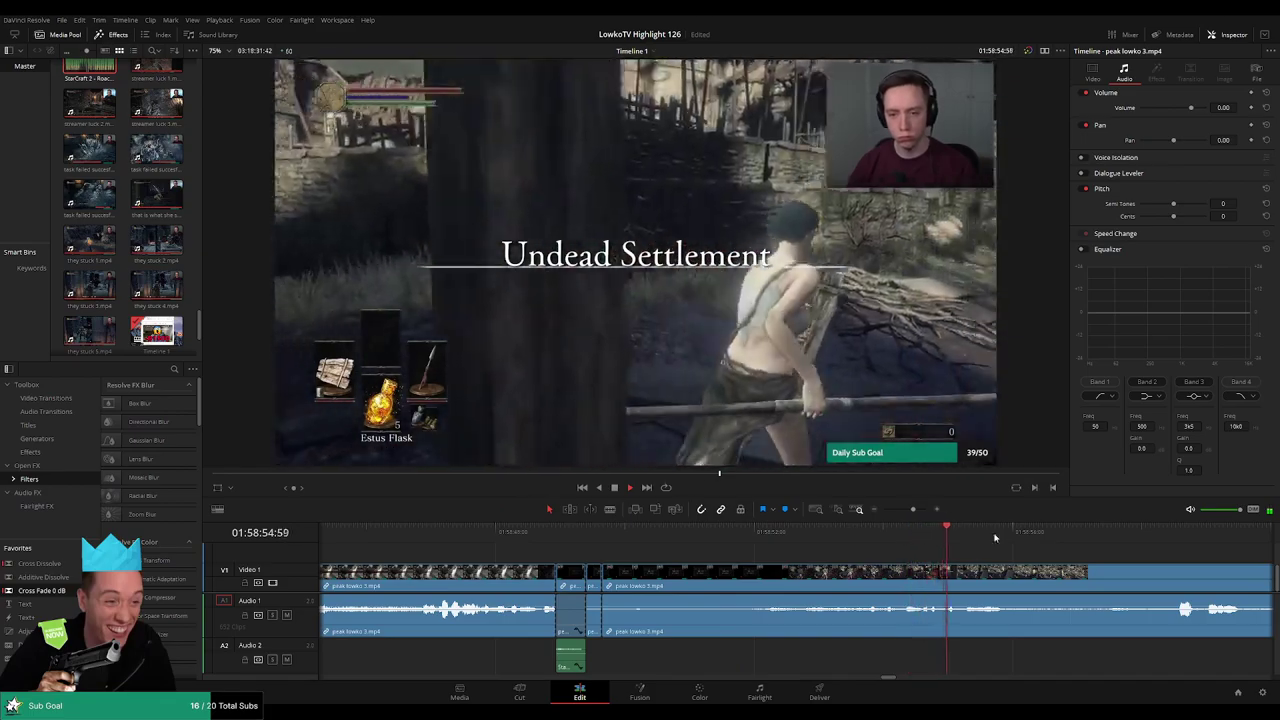
left_click(1150, 532)
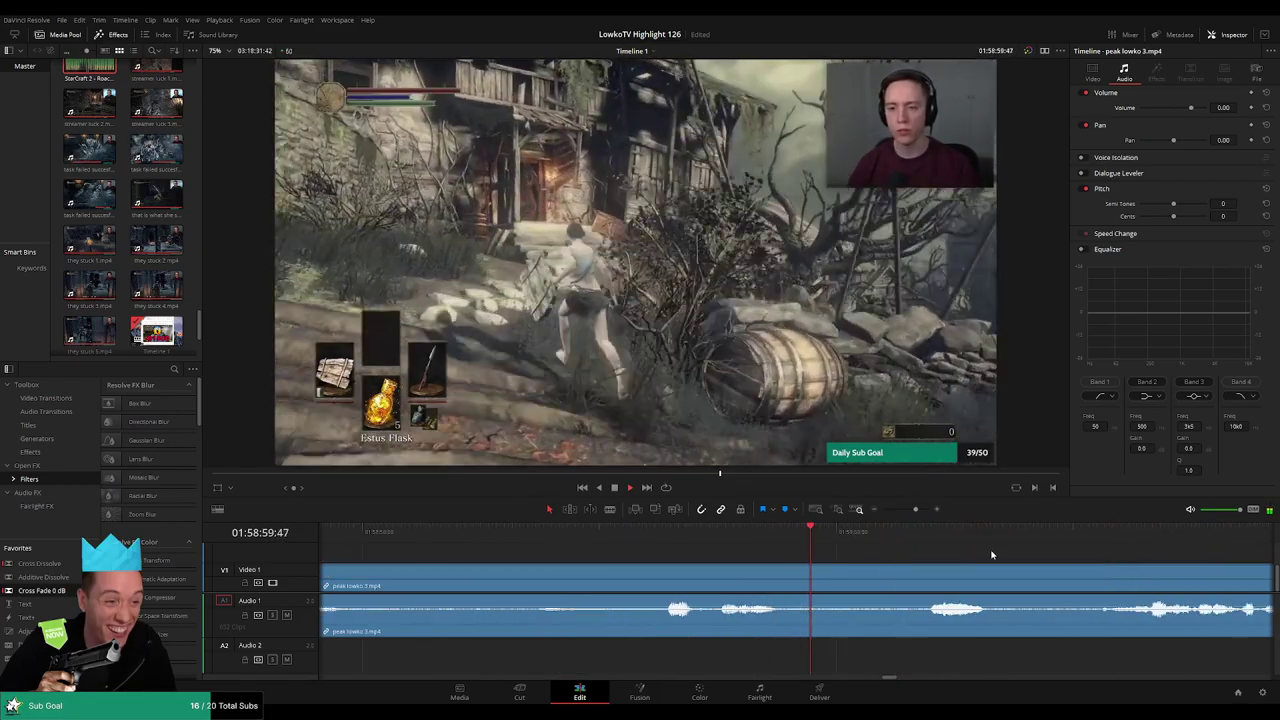
left_click(790, 577)
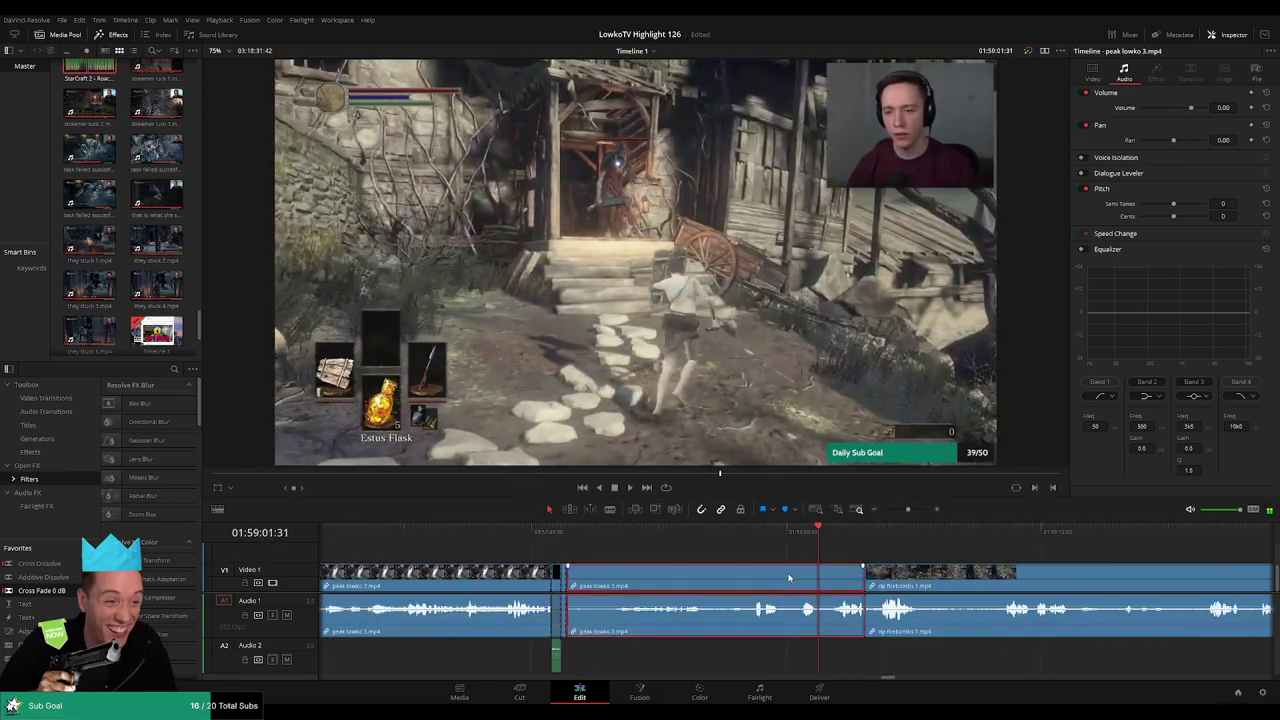
key("Delete")
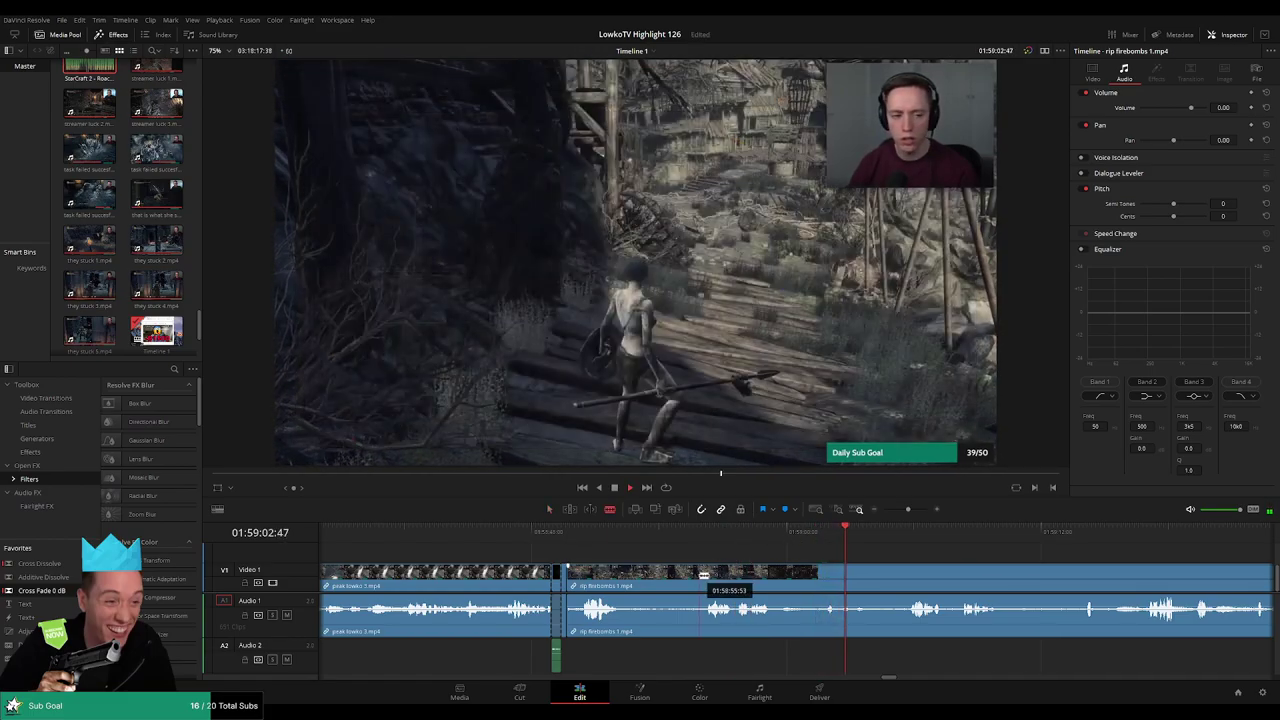
Blade and ripple-delete two more dead stretches of peak lowko 3
left_click(891, 579)
key("a")
left_click(831, 583)
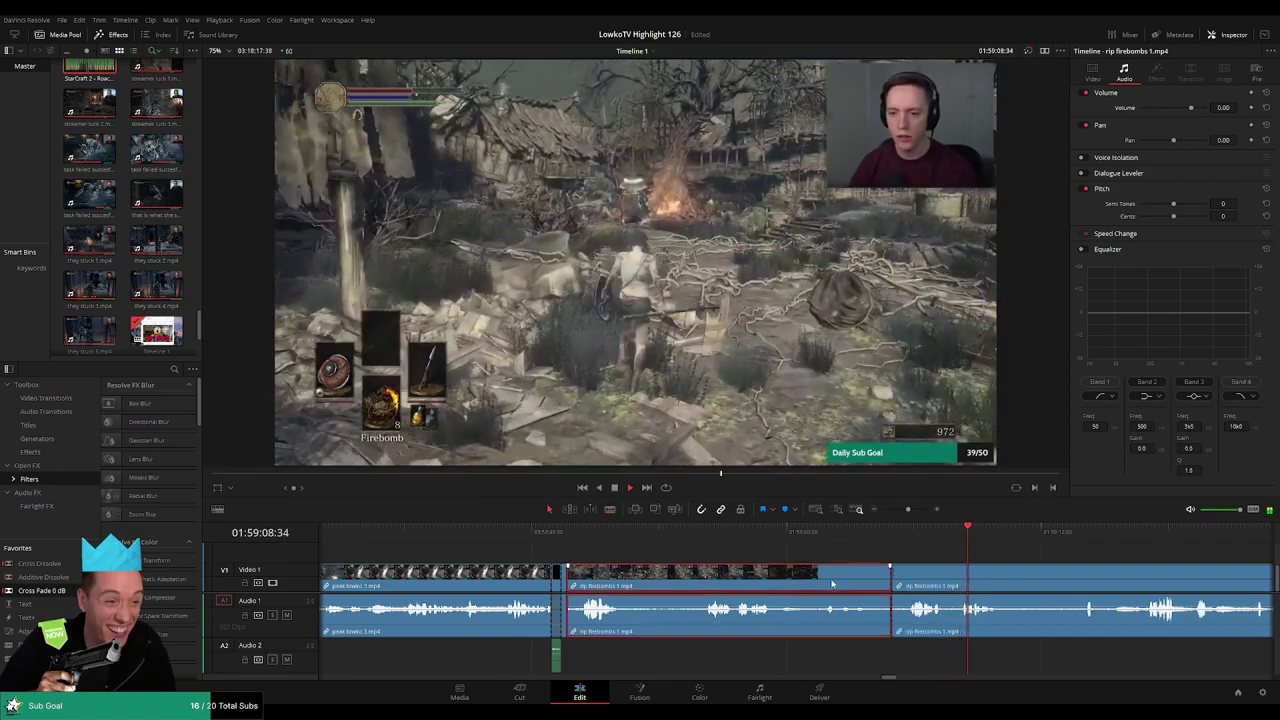
key("Delete")
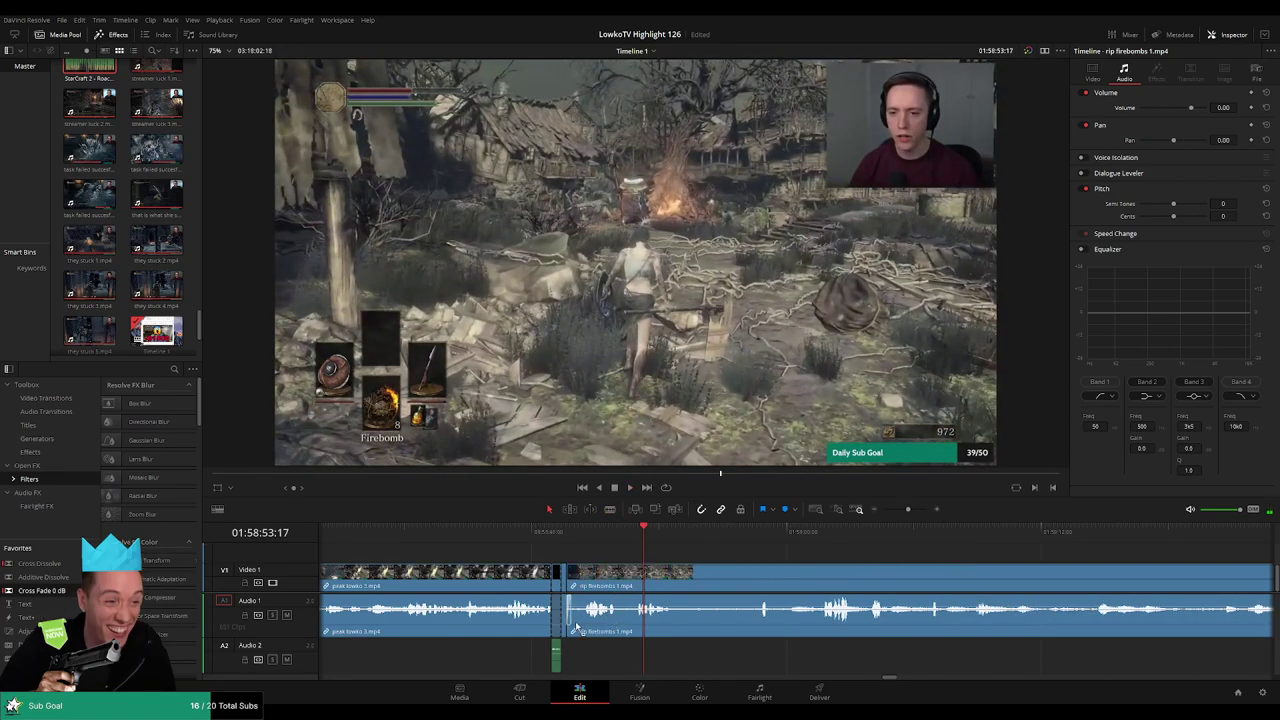
left_click(592, 543)
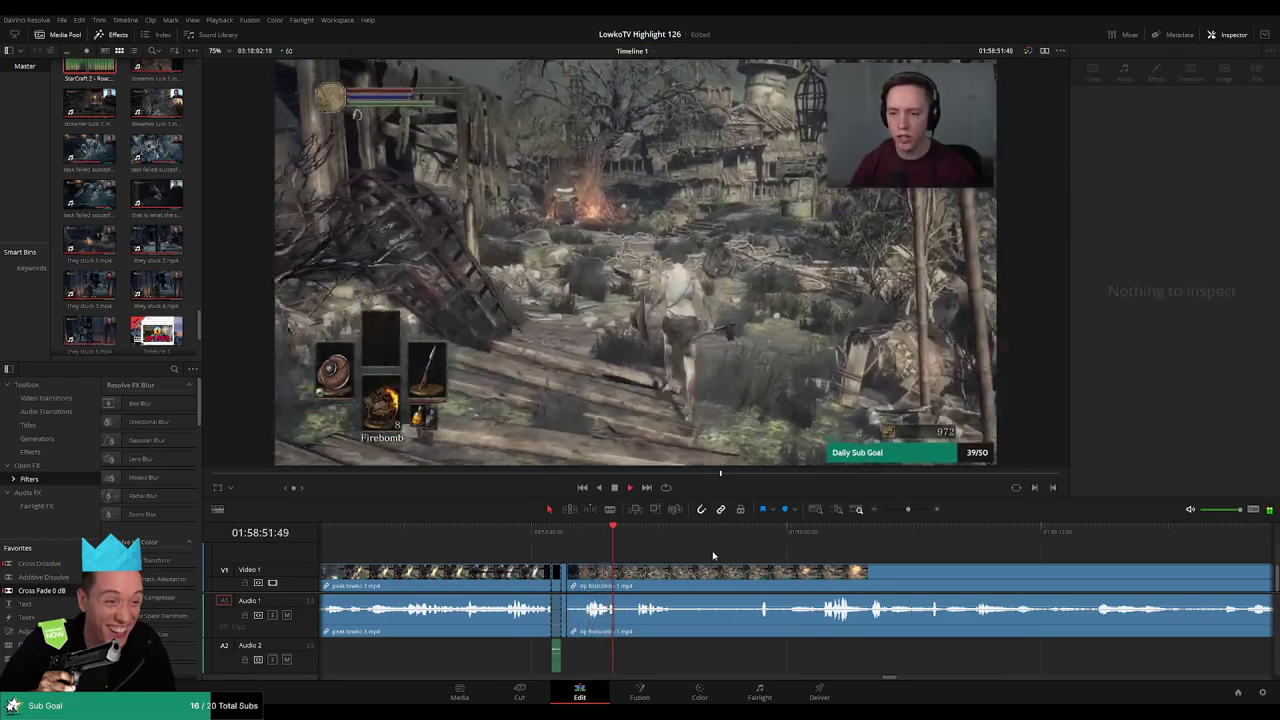
scroll(700, 553, "right", 3)
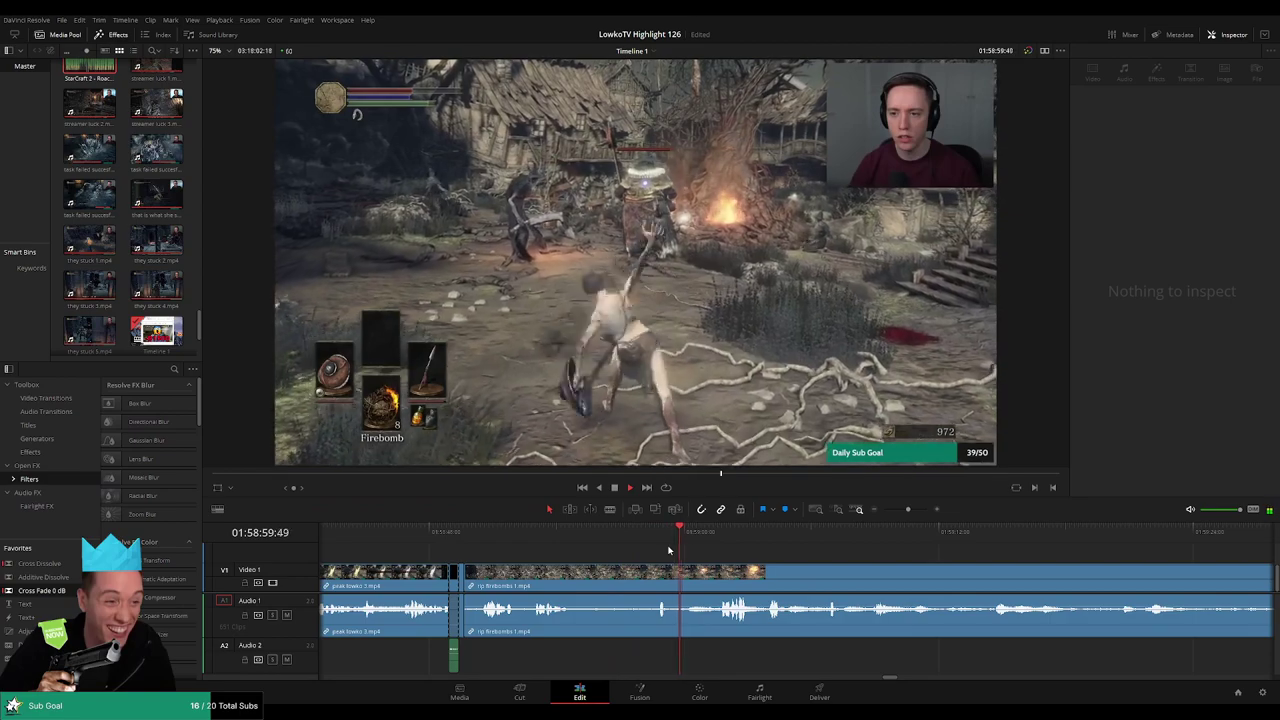
left_click(570, 545)
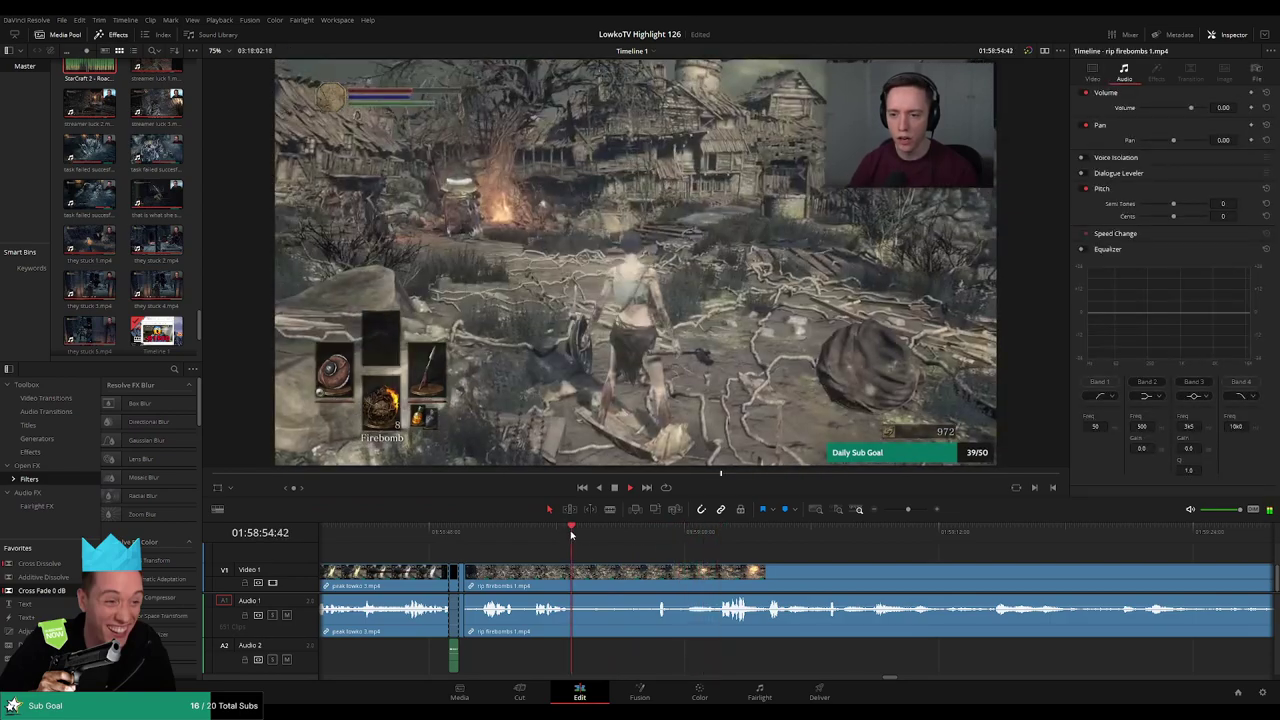
key("space")
key("ctrl+b")
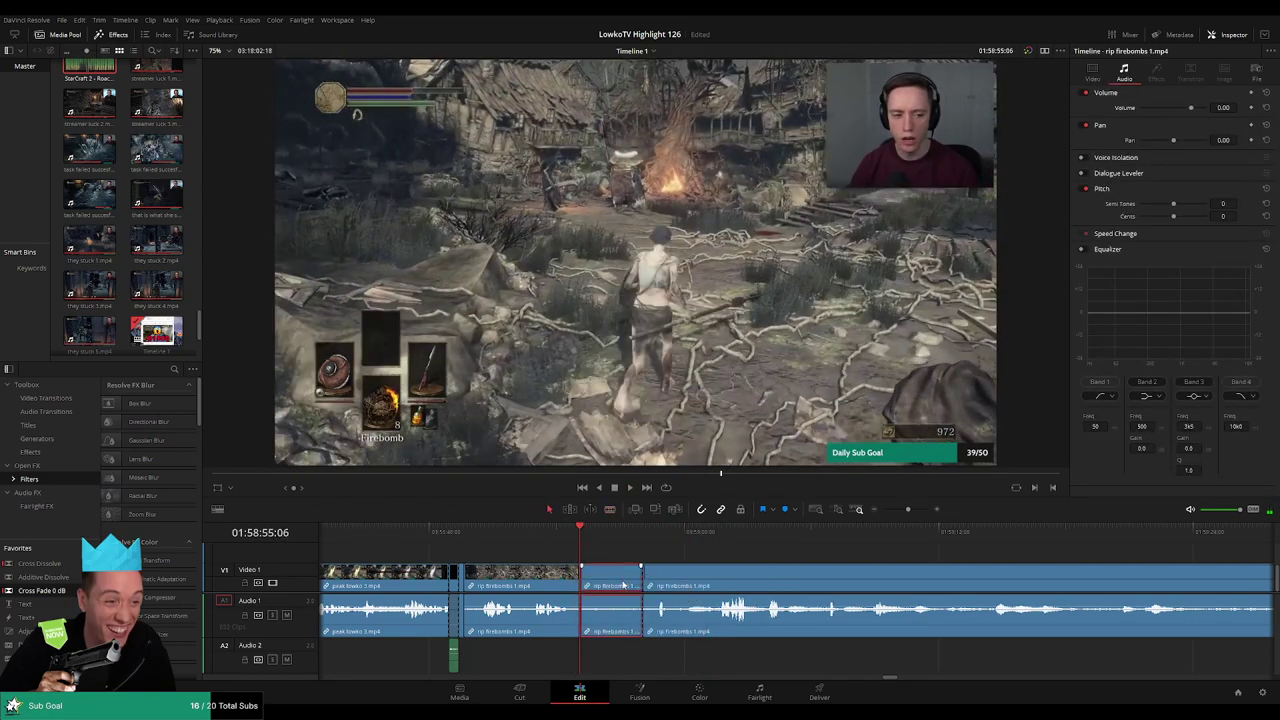
key("Delete")
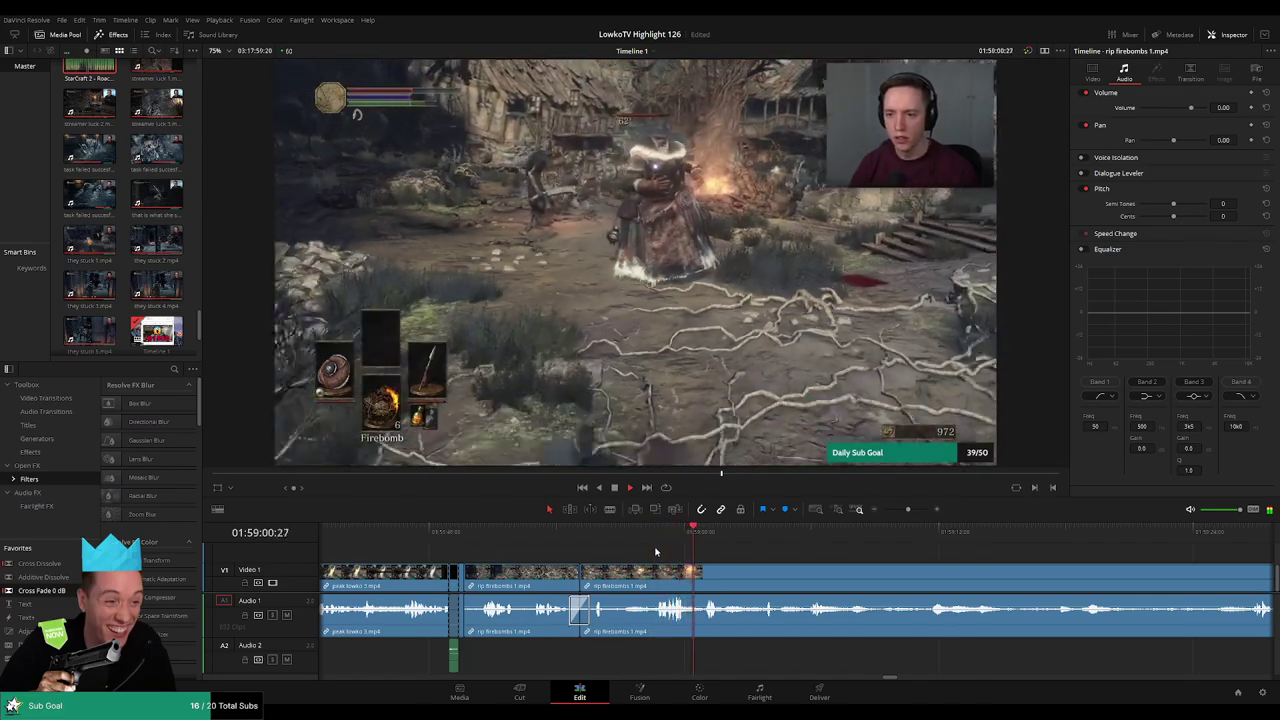
Cut a short dead piece out of the rip firebombs footage, closing the gap
scroll(760, 559, "right", 2)
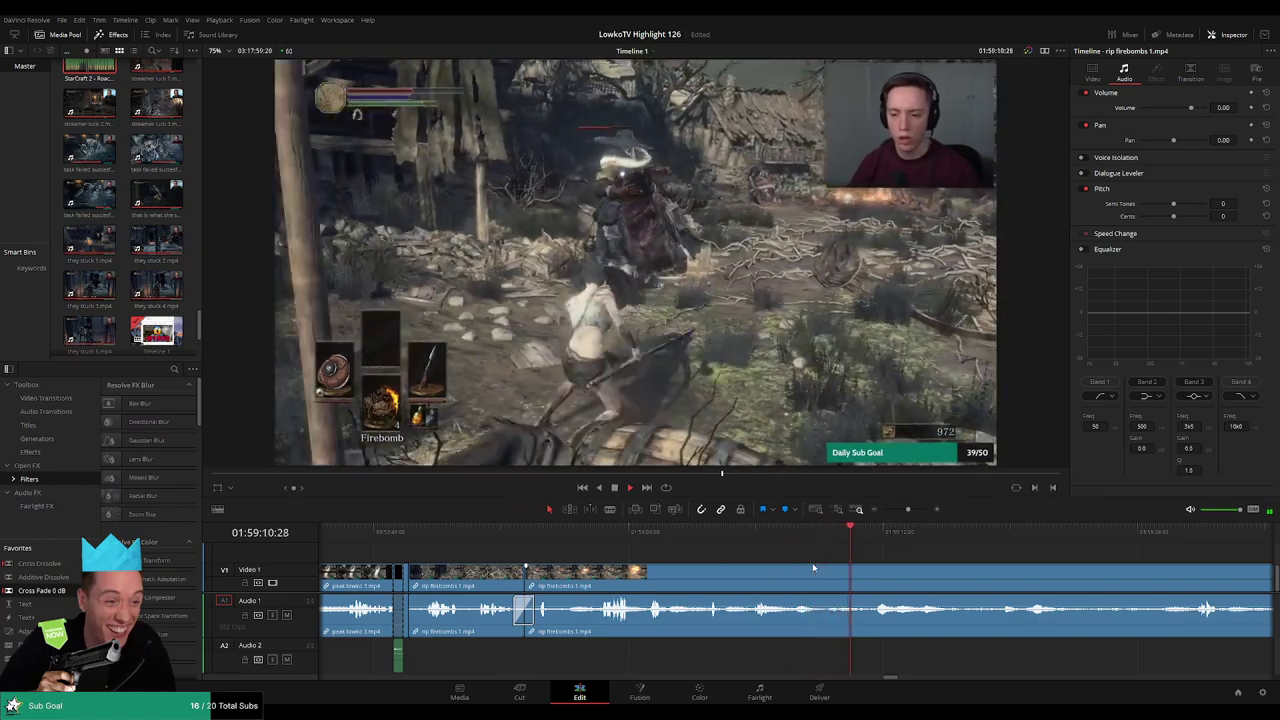
scroll(830, 566, "right", 3)
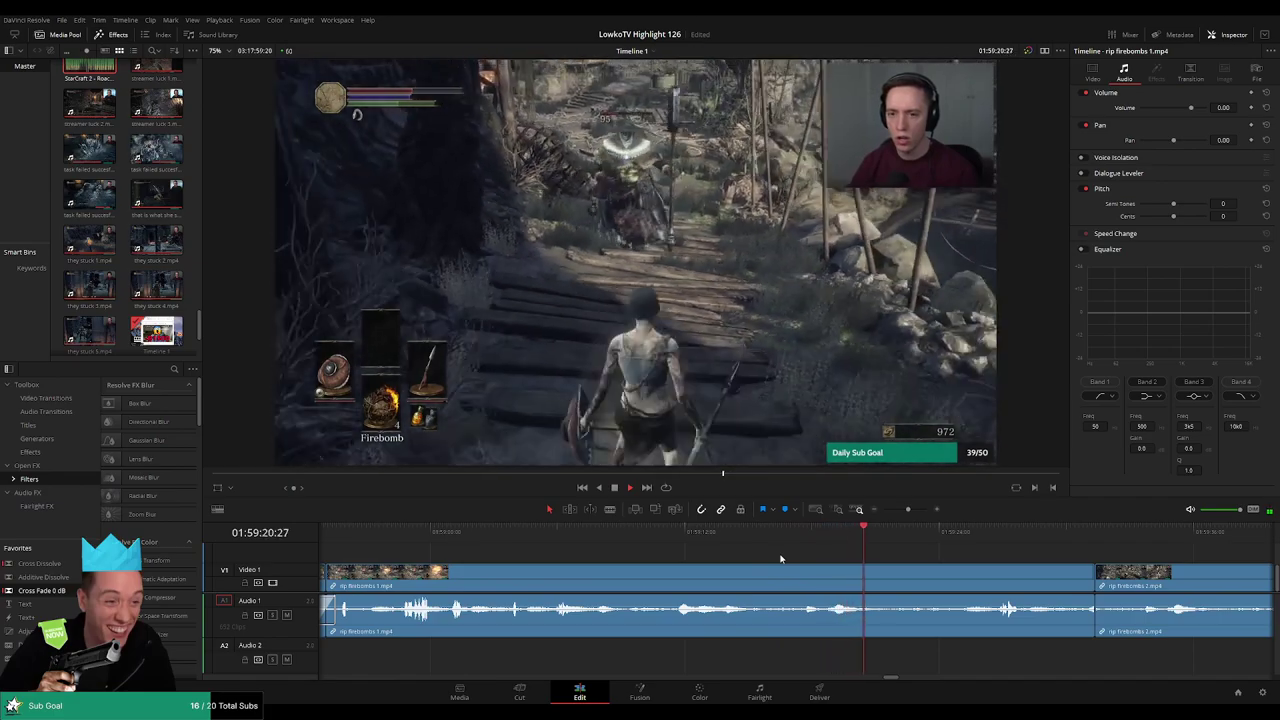
left_click_drag(717, 538, 774, 531)
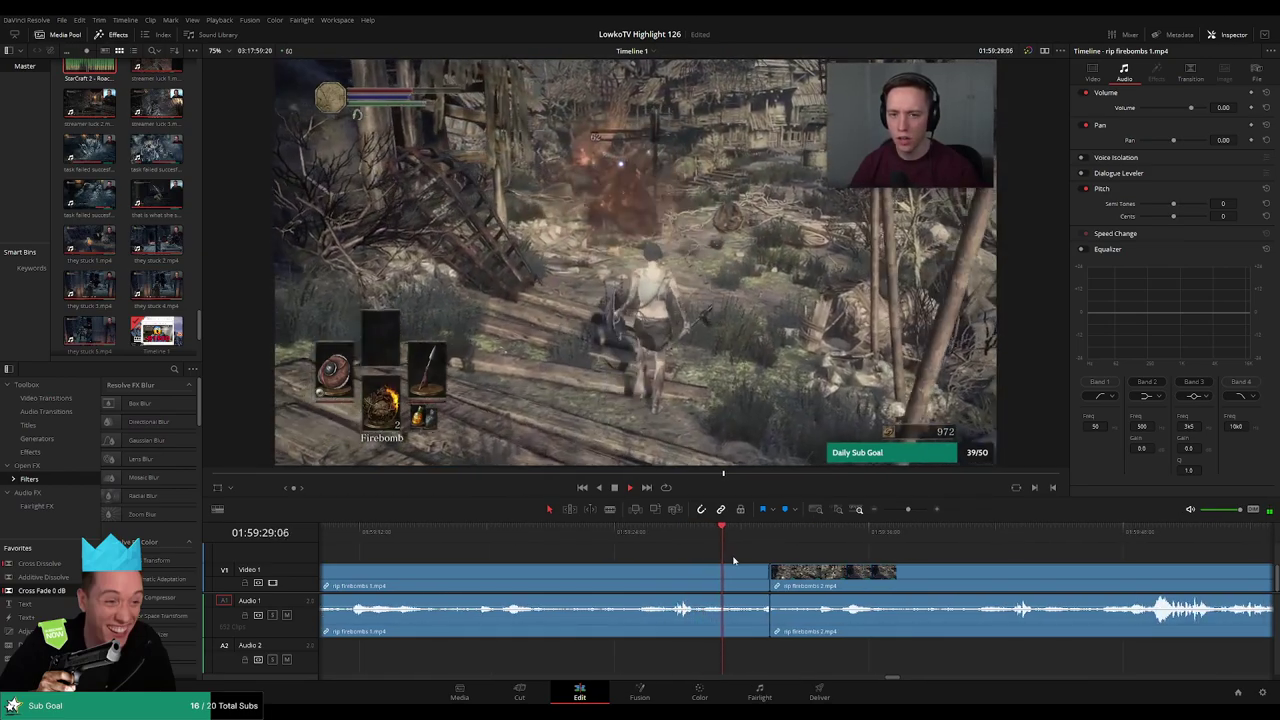
key("b")
left_click(737, 577)
key("Delete")
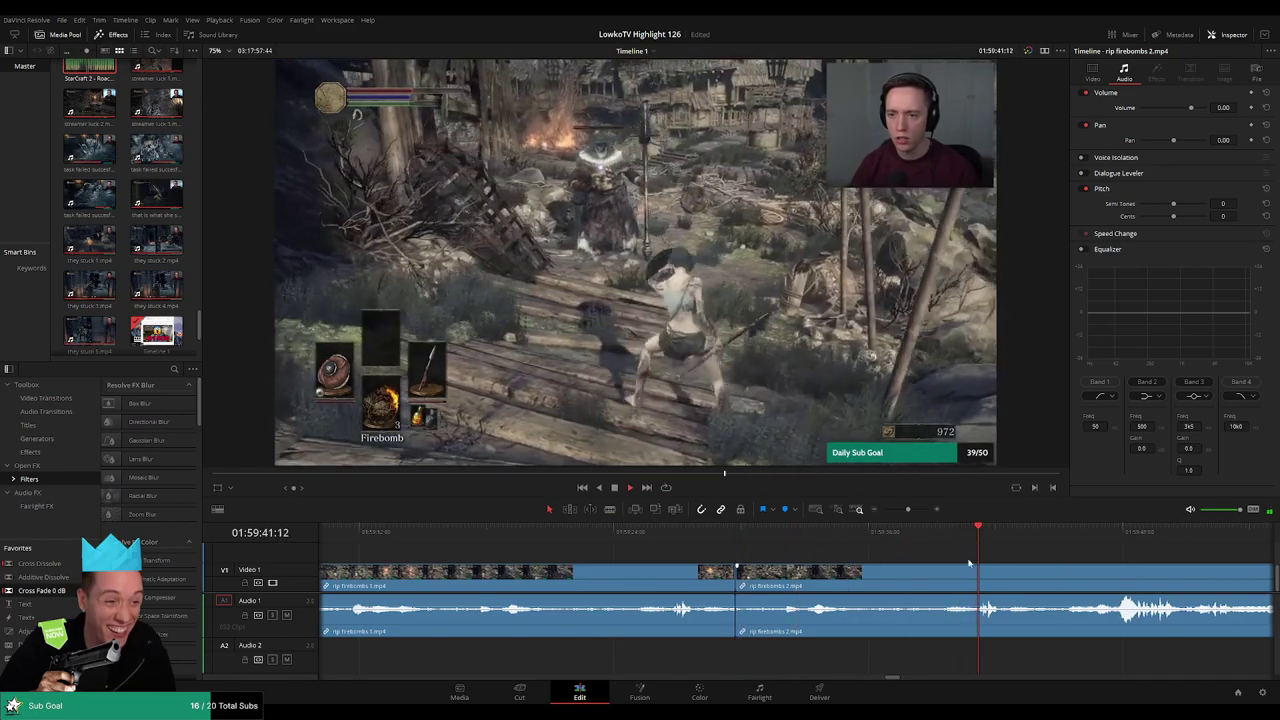
Trim another unwanted piece from rip firebombs and play back the trimmed section
left_click(777, 535)
key("ctrl+b")
left_click(737, 577)
key("Delete")
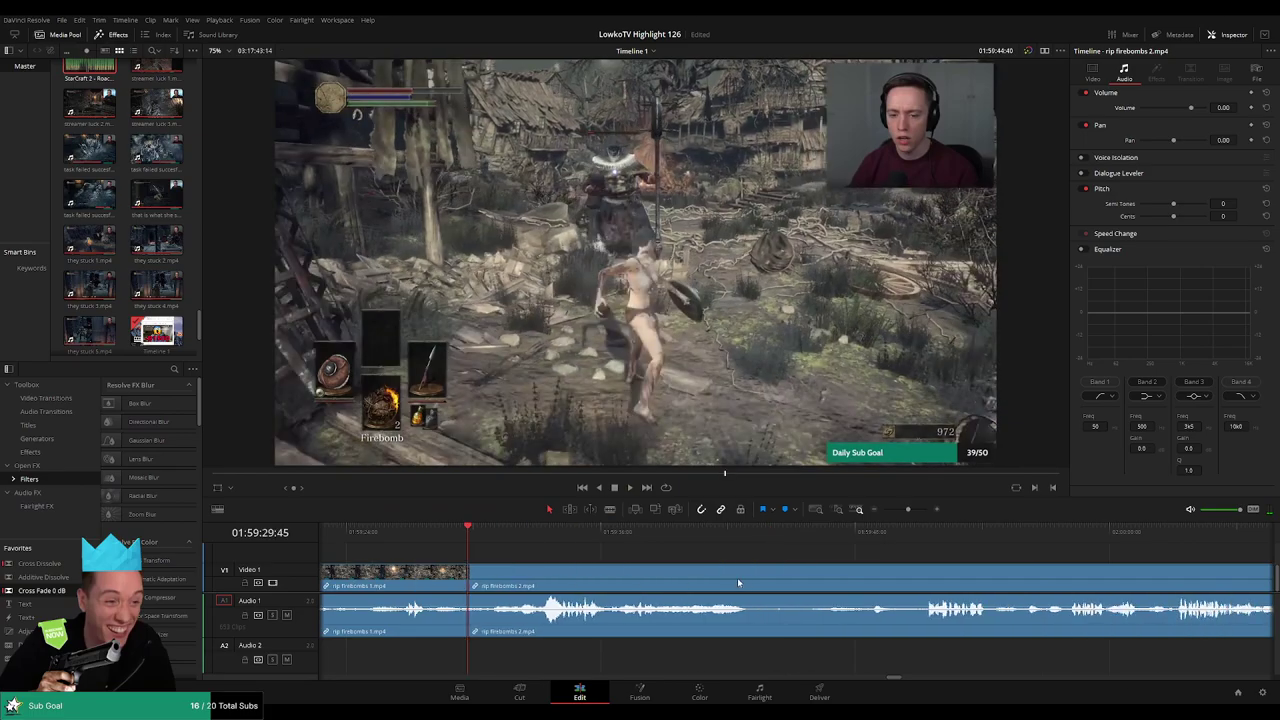
key("space")
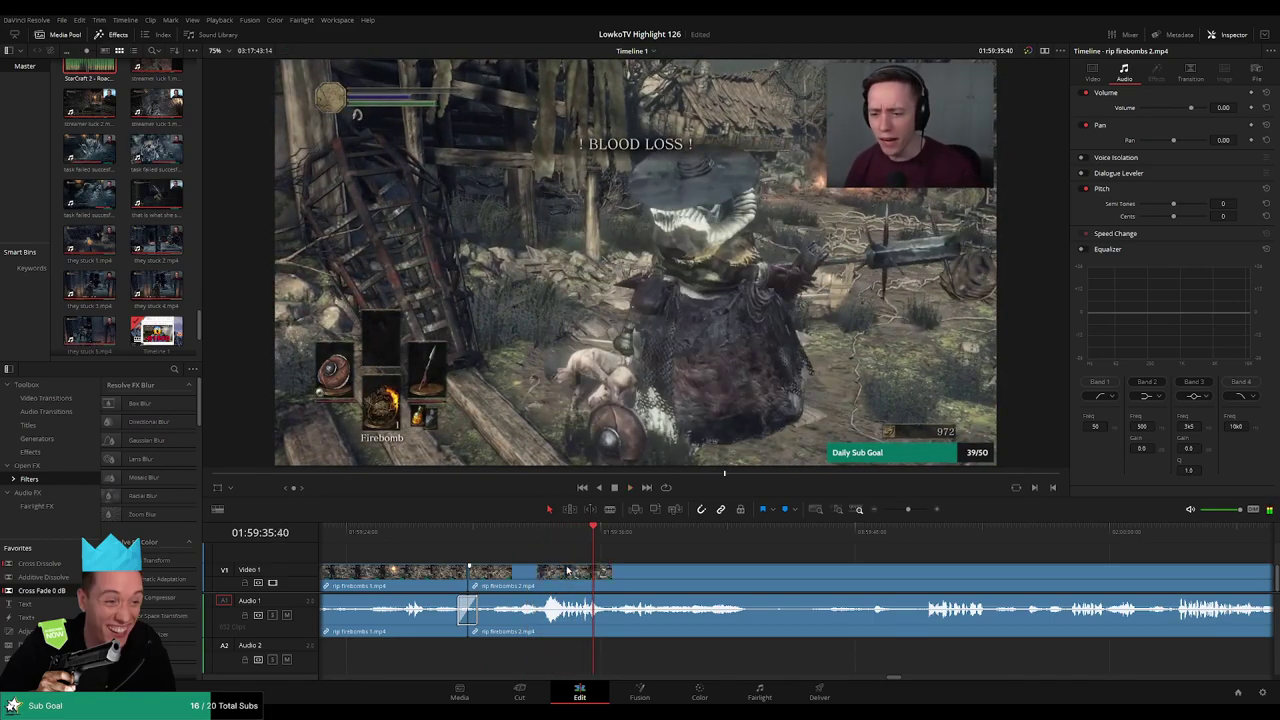
left_click(547, 531)
key("space")
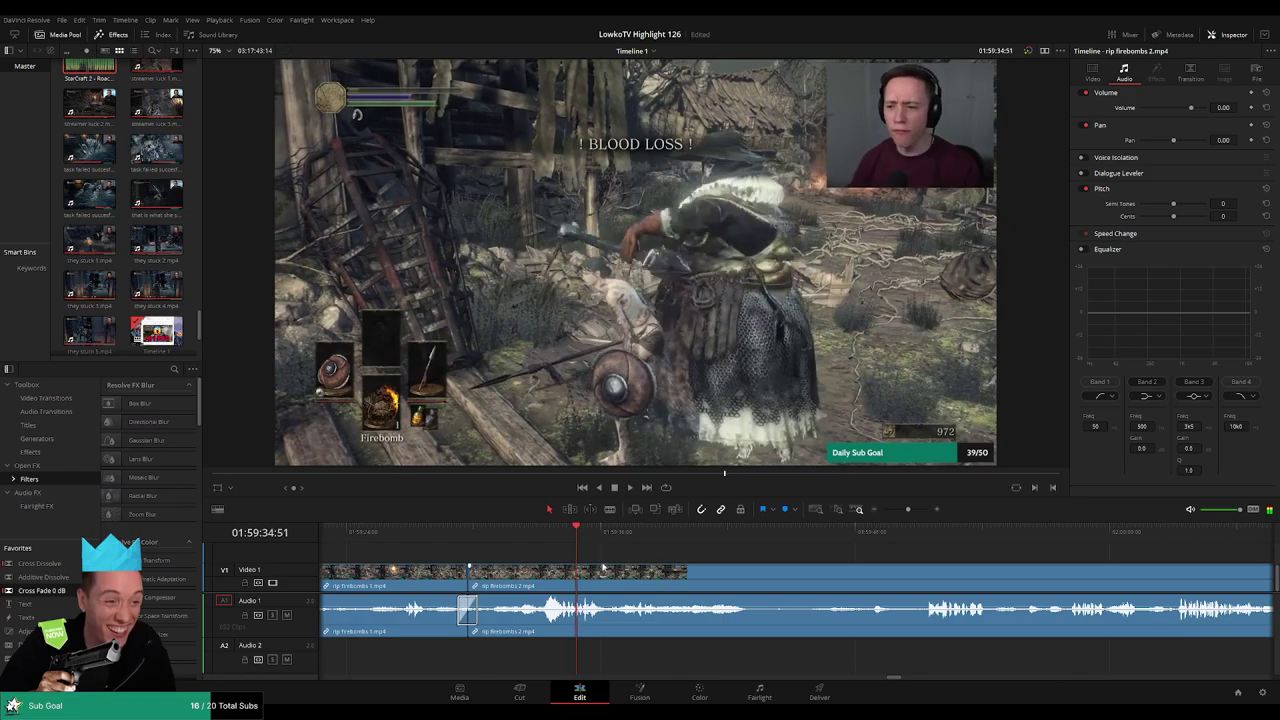
Split 'rip firebombs 2.mp4' just before and just after the hit
key("ctrl+equal")
left_click_drag(912, 511, 916, 509)
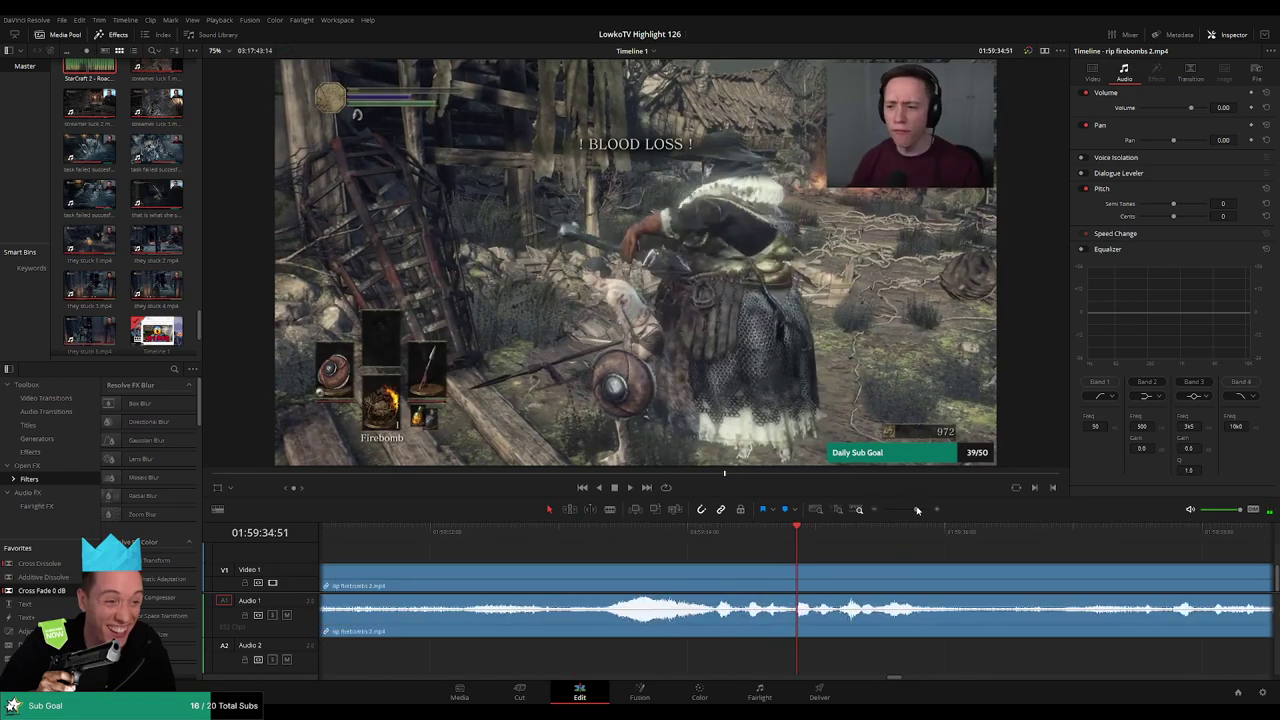
left_click(697, 531)
key("space")
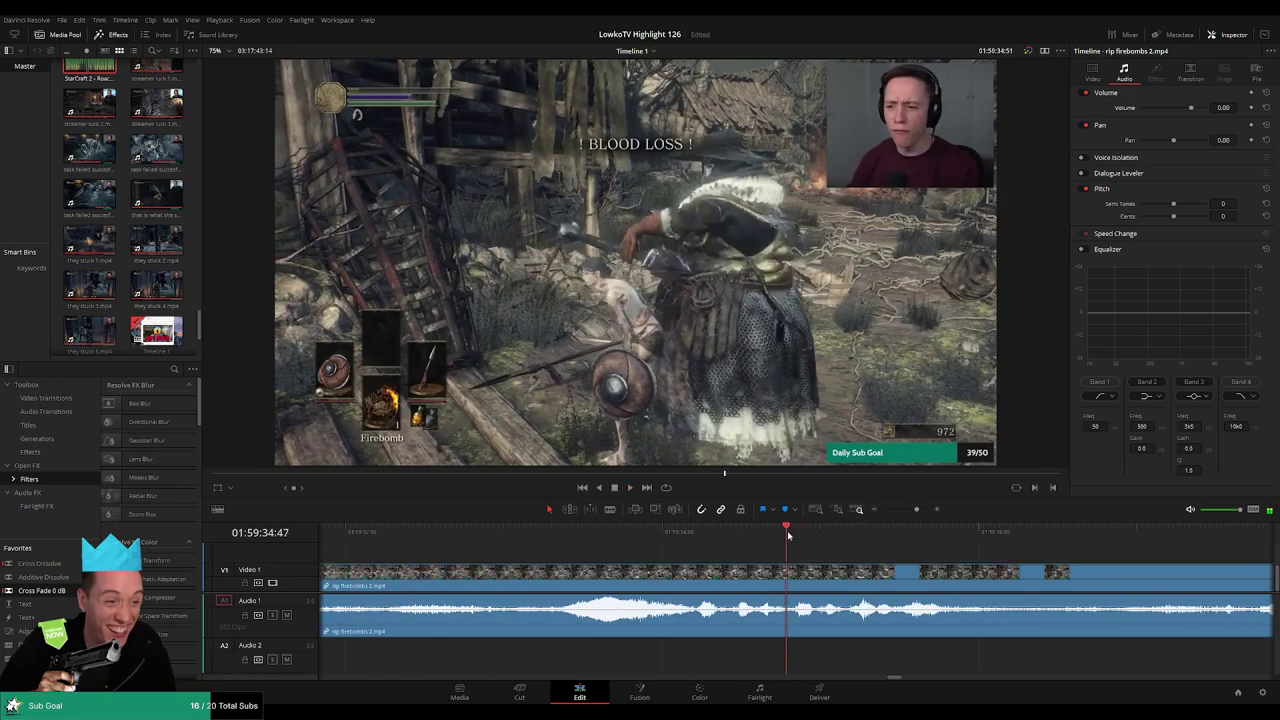
key("ctrl+b")
key("b")
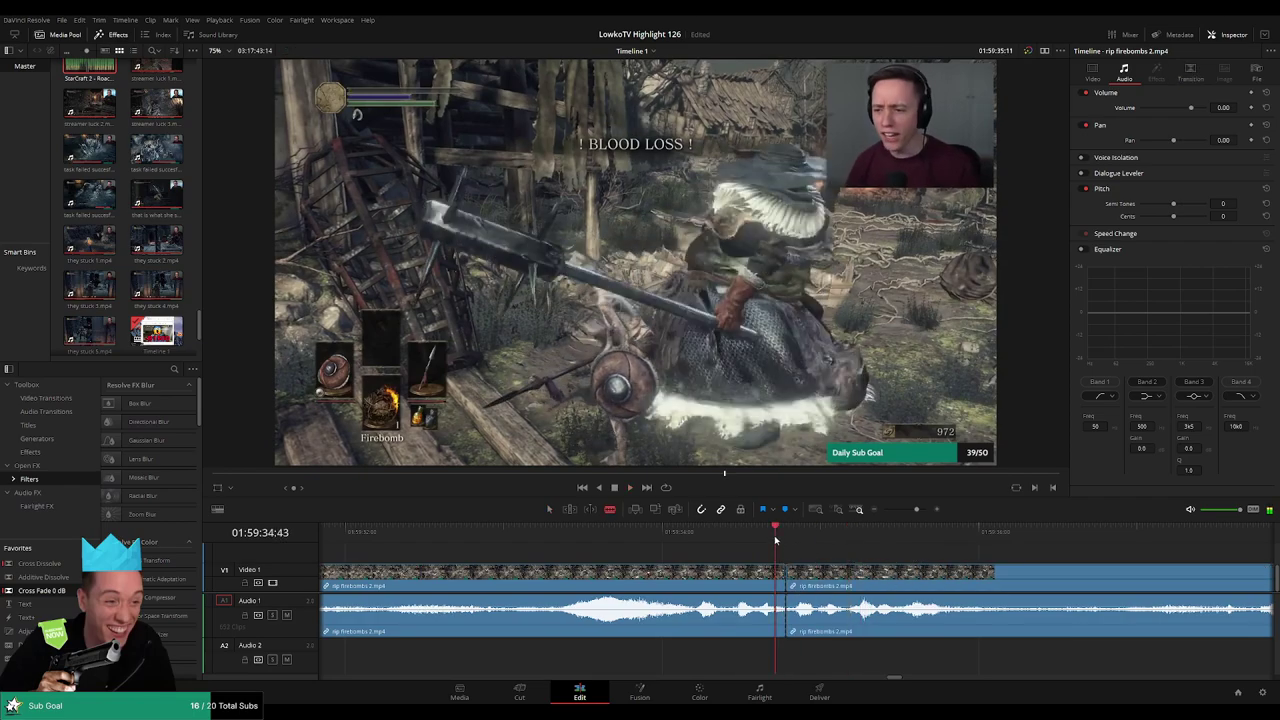
left_click_drag(775, 540, 841, 548)
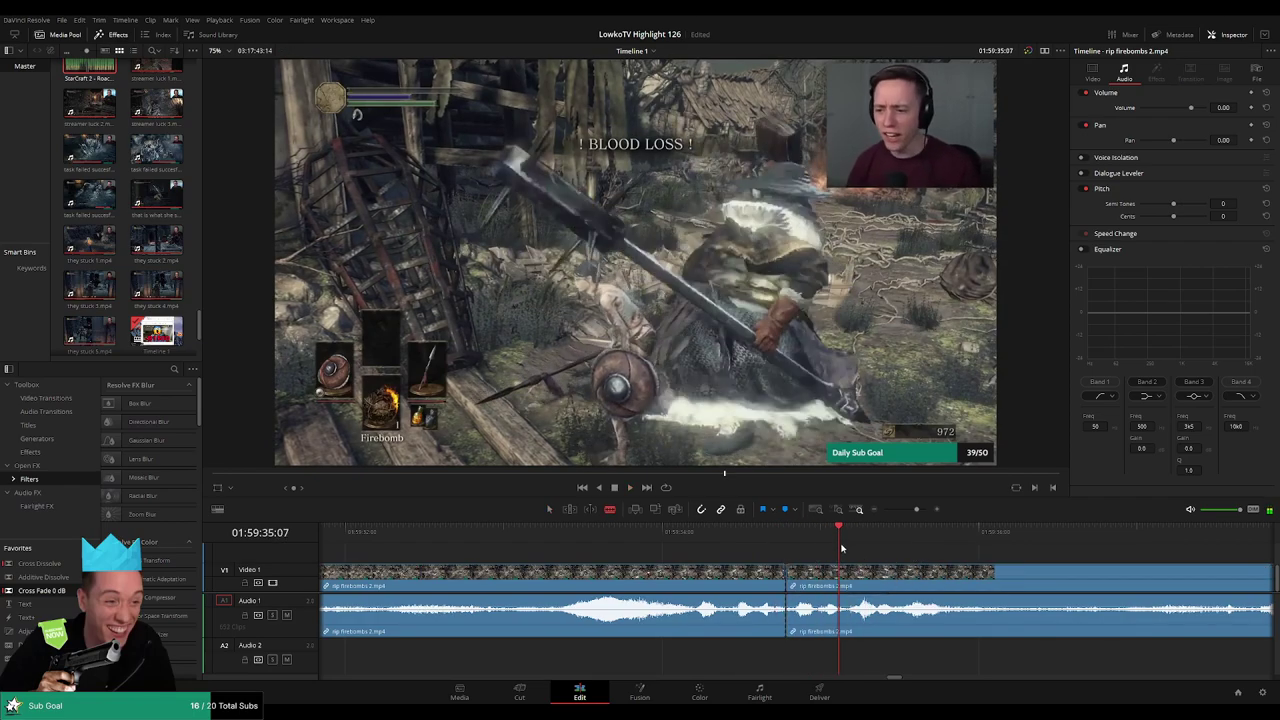
left_click(846, 600)
Turn down the short hit piece of the firebombs clip and place the Roach quote beneath it
key("a")
left_click_drag(820, 598, 841, 636)
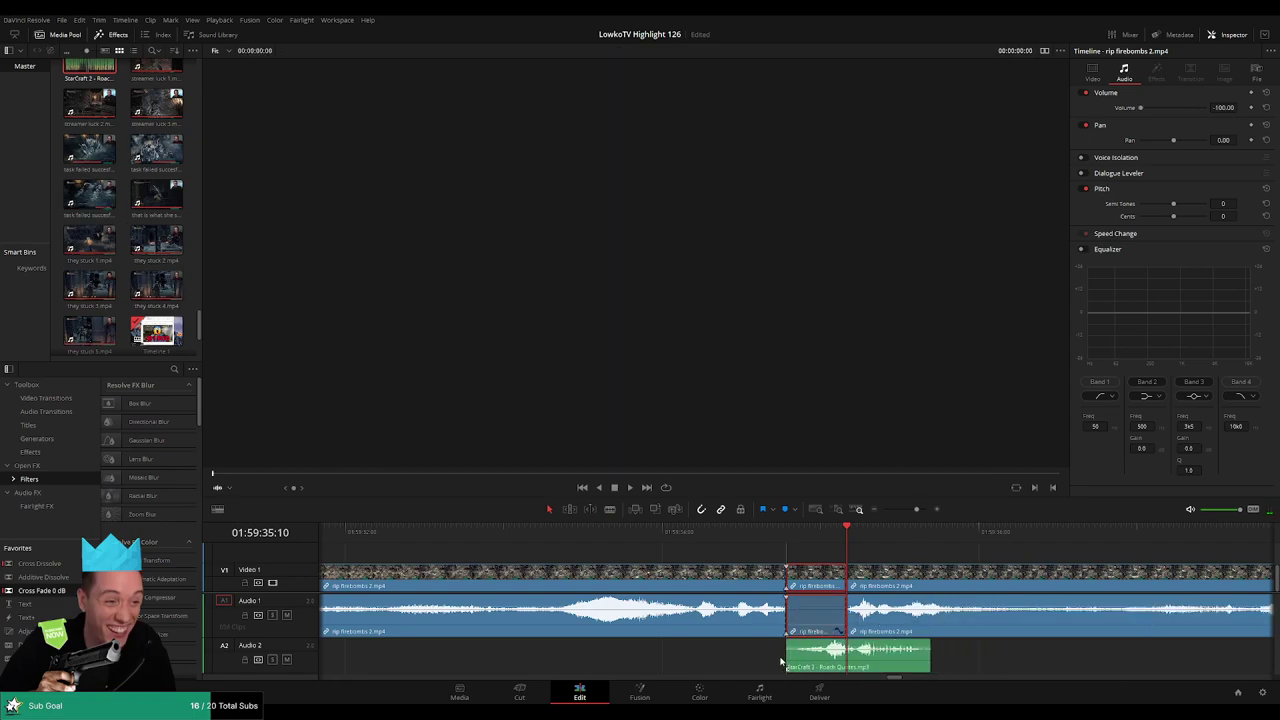
mouse_move(919, 487)
left_mouse_down()
mouse_move(892, 660)
mouse_move(846, 660)
left_mouse_up()
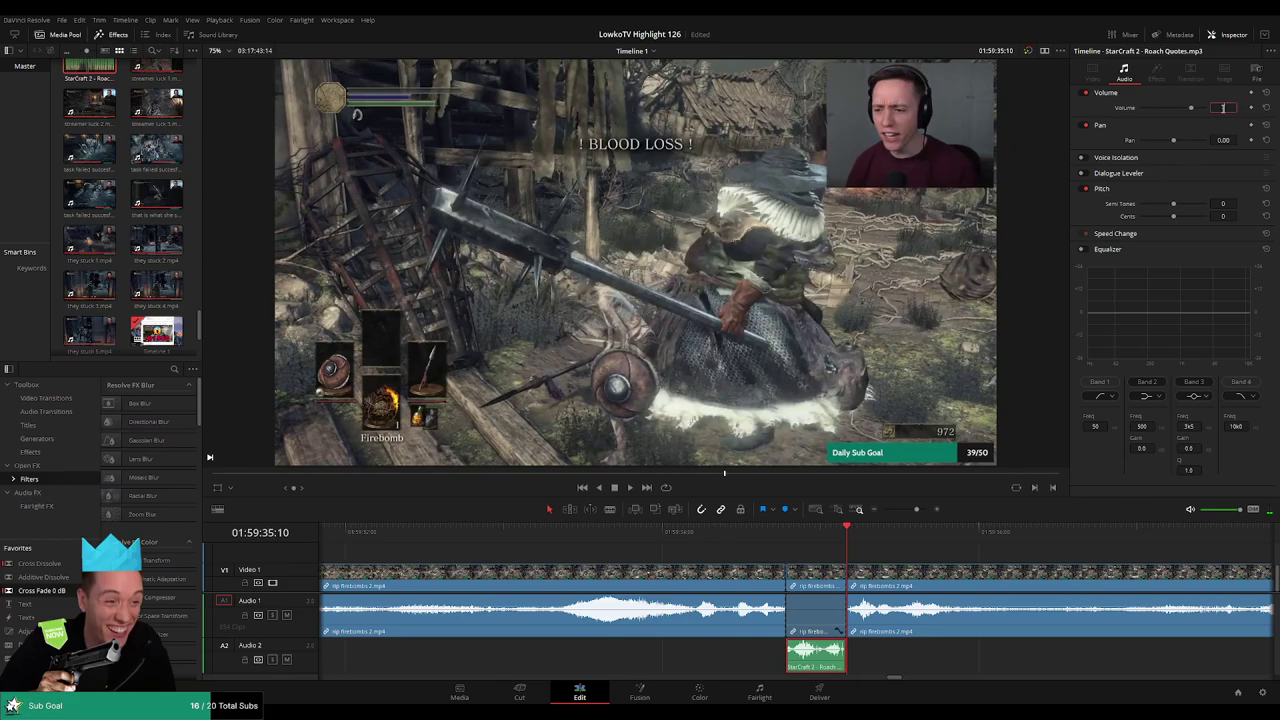
key("space")
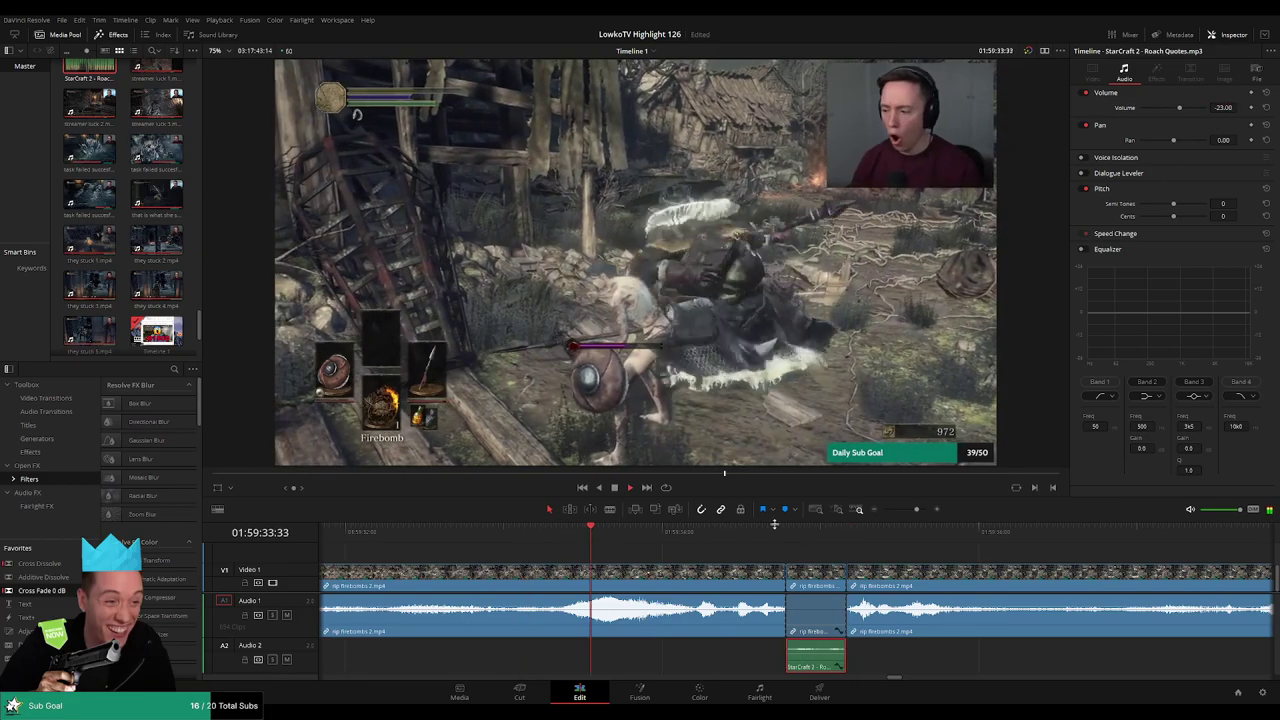
left_click_drag(916, 509, 904, 510)
left_click(712, 557)
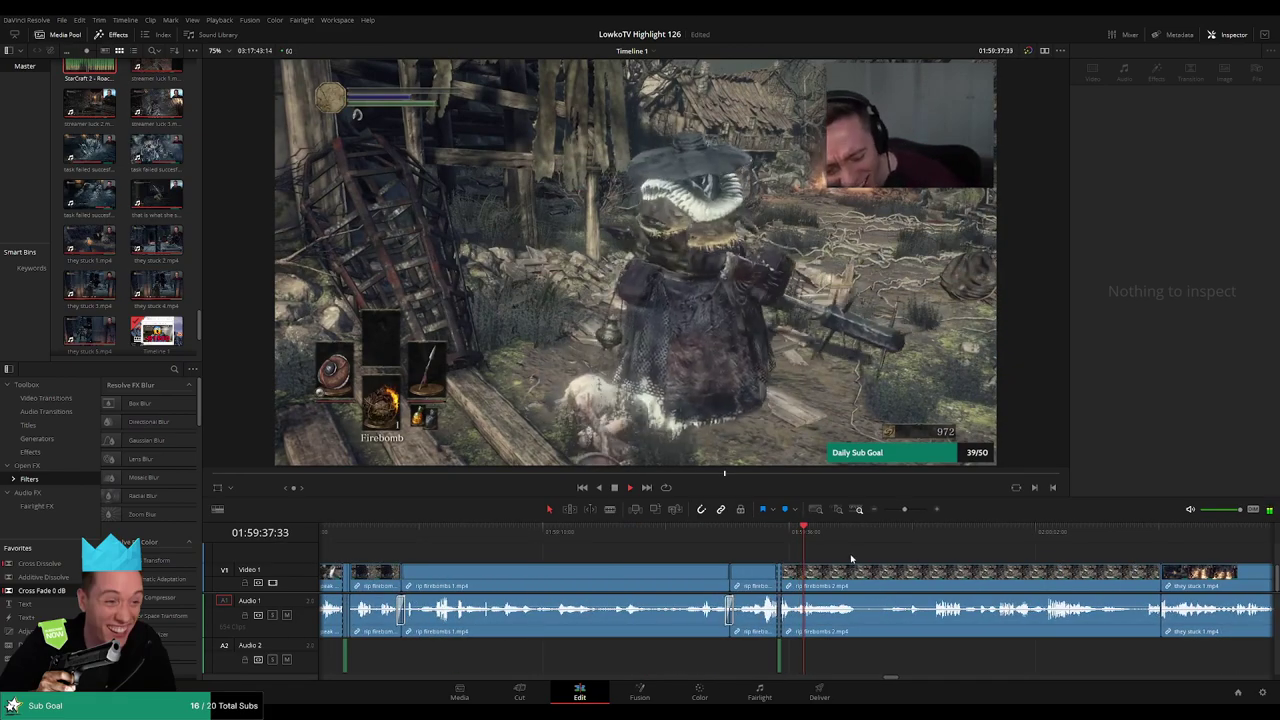
Trim a clip edge near the Undead Settlement footage and split the firebombs clip further on
left_click_drag(643, 540, 675, 537)
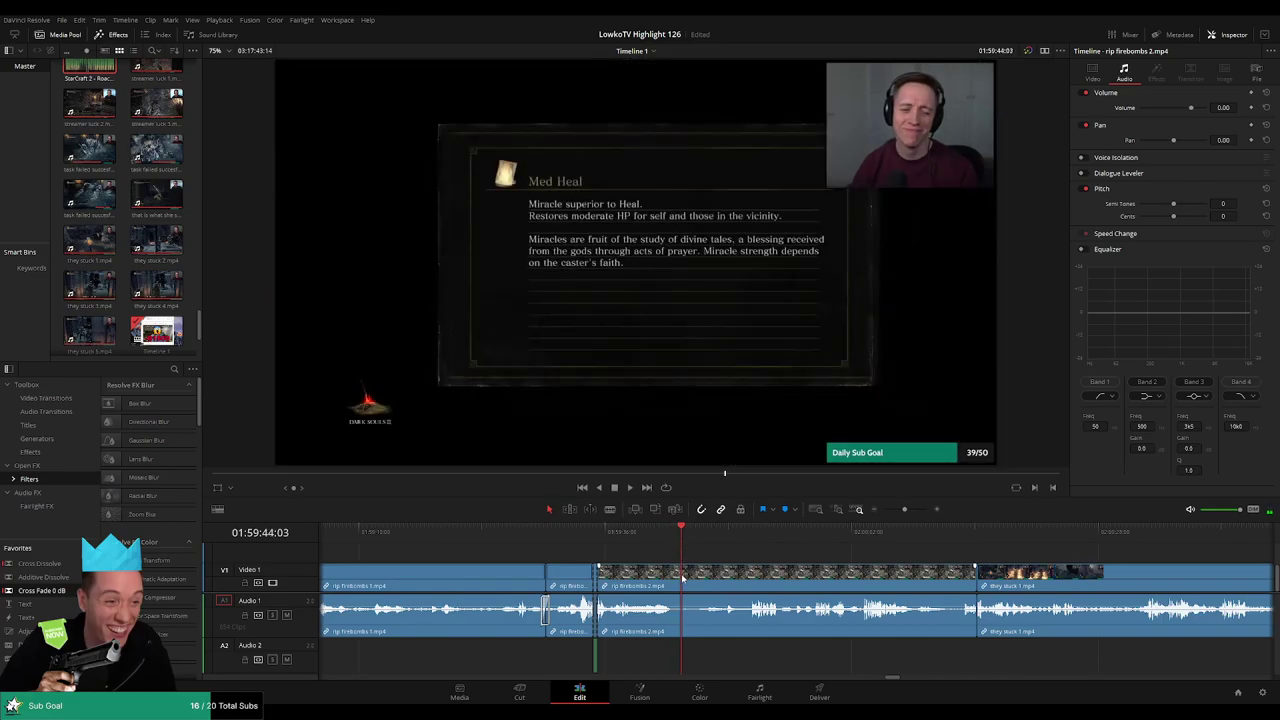
left_click_drag(681, 528, 726, 535)
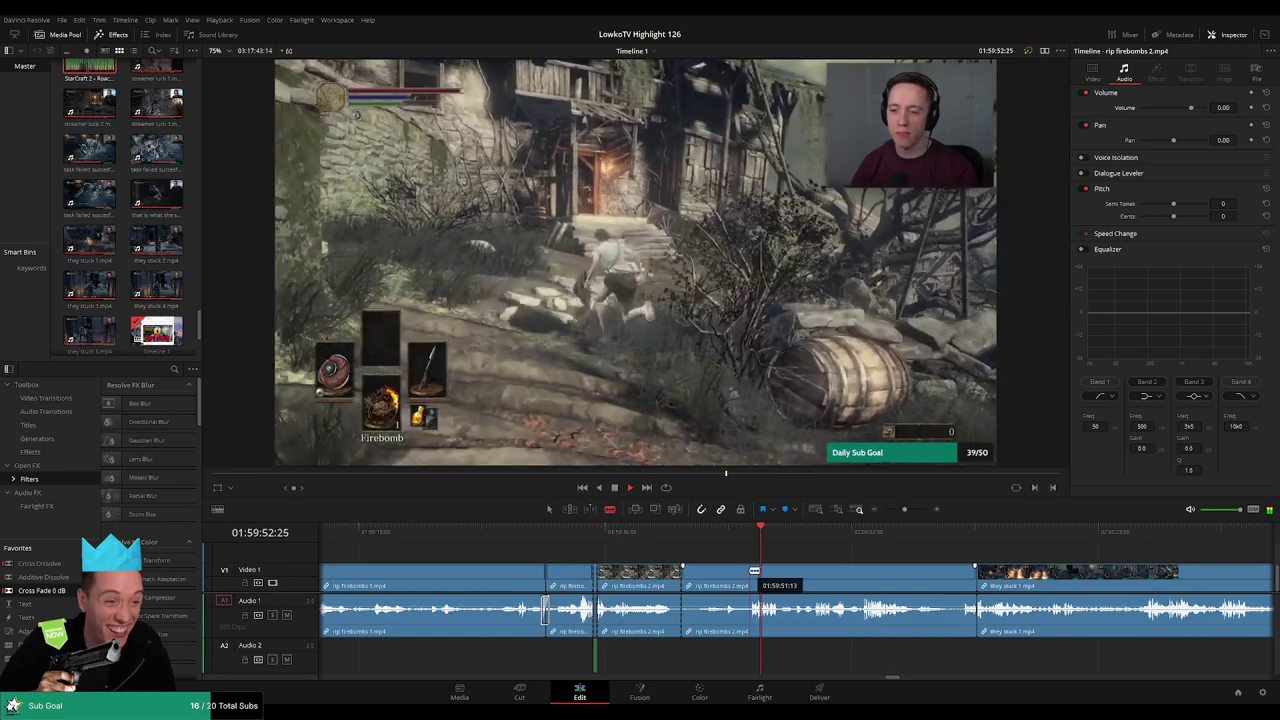
left_click_drag(754, 570, 729, 577)
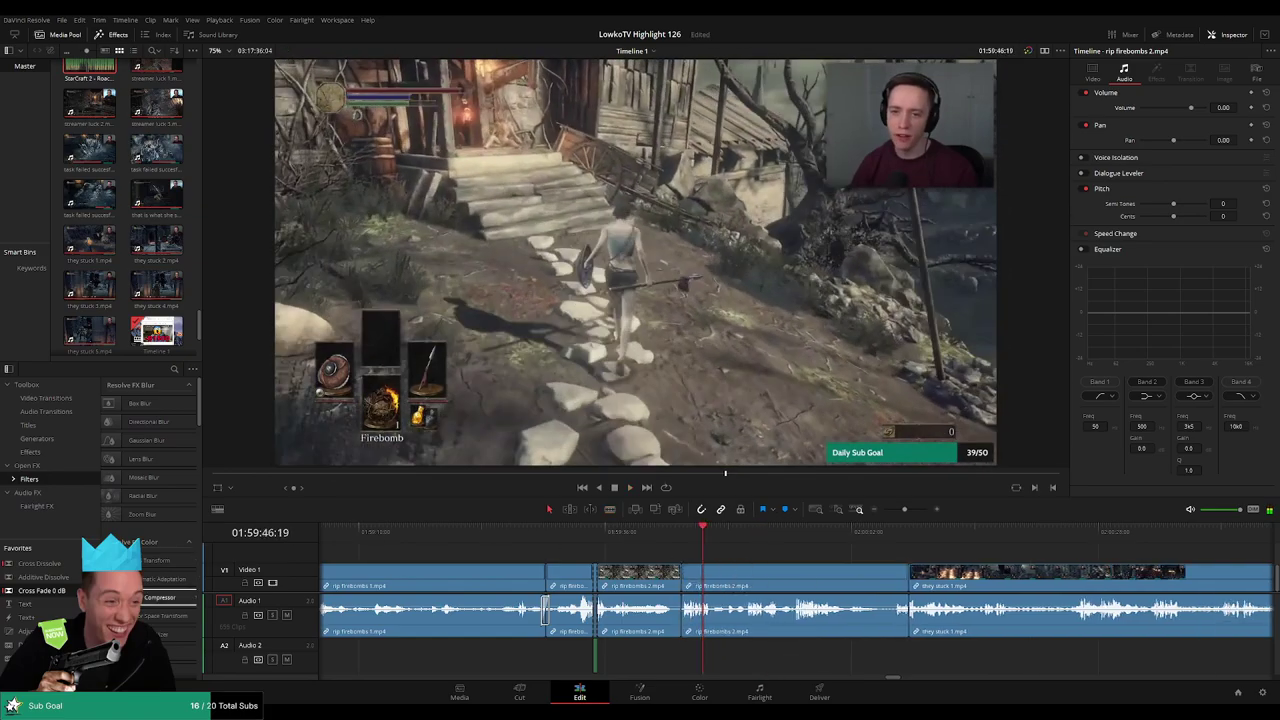
left_click_drag(905, 509, 911, 512)
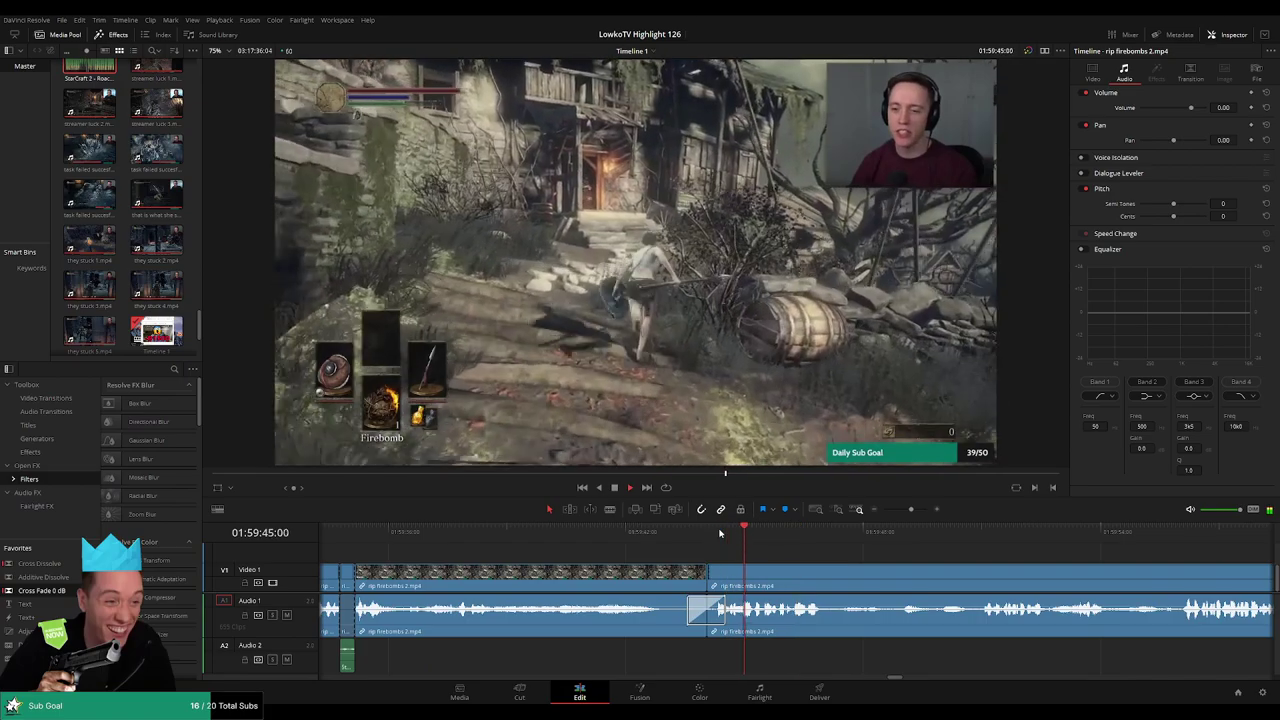
key("space")
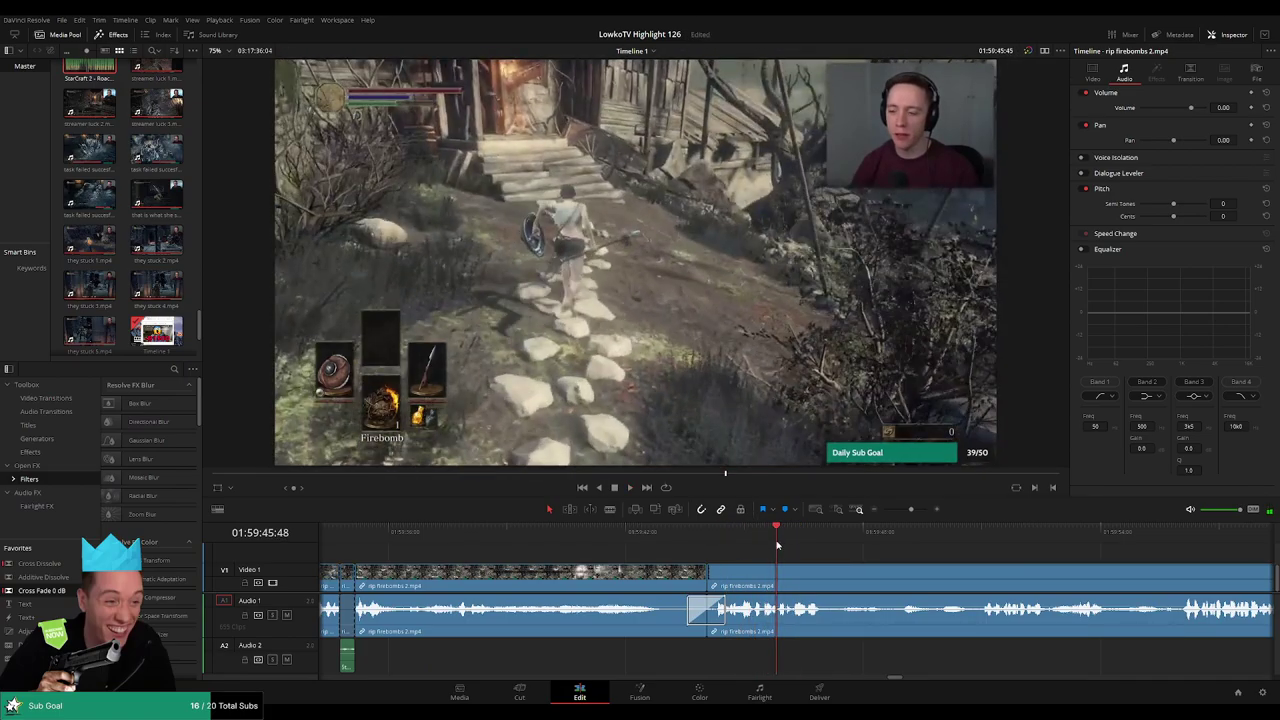
key("b")
left_click(776, 578)
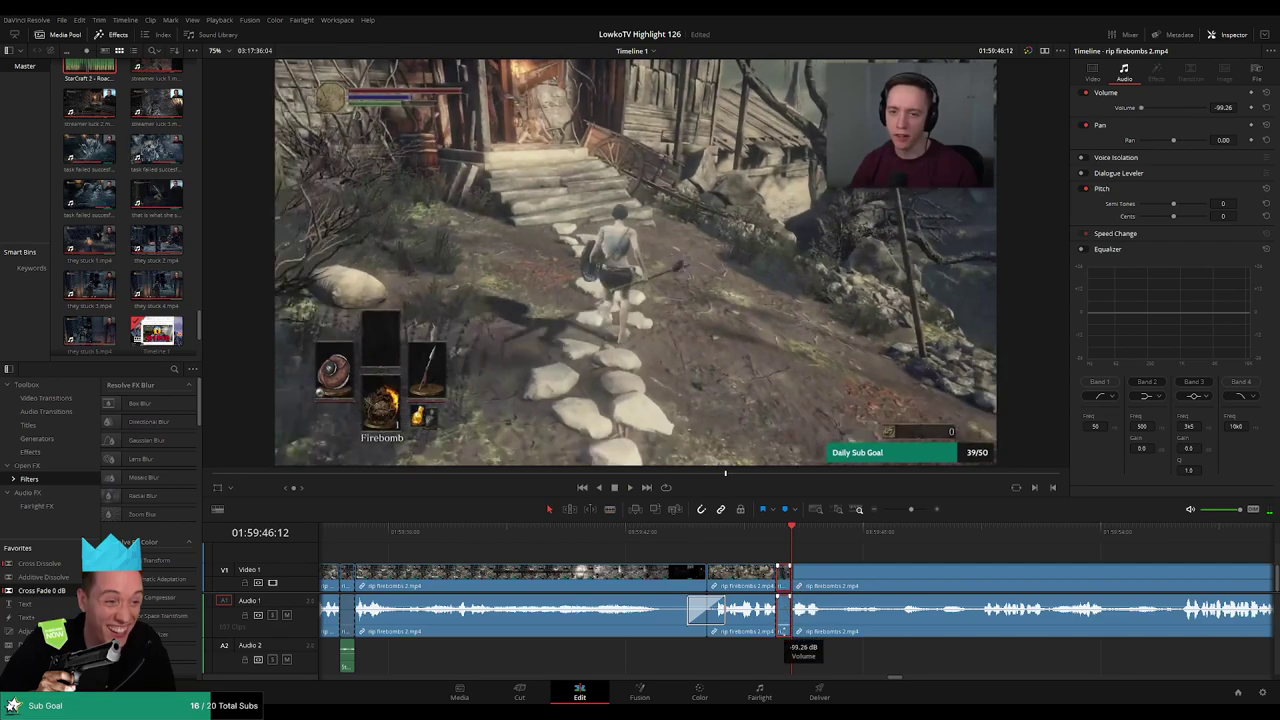
Drop another StarCraft 2 Roach quote on Audio 2, shorten it, and play back the edit
left_click_drag(89, 72, 773, 651)
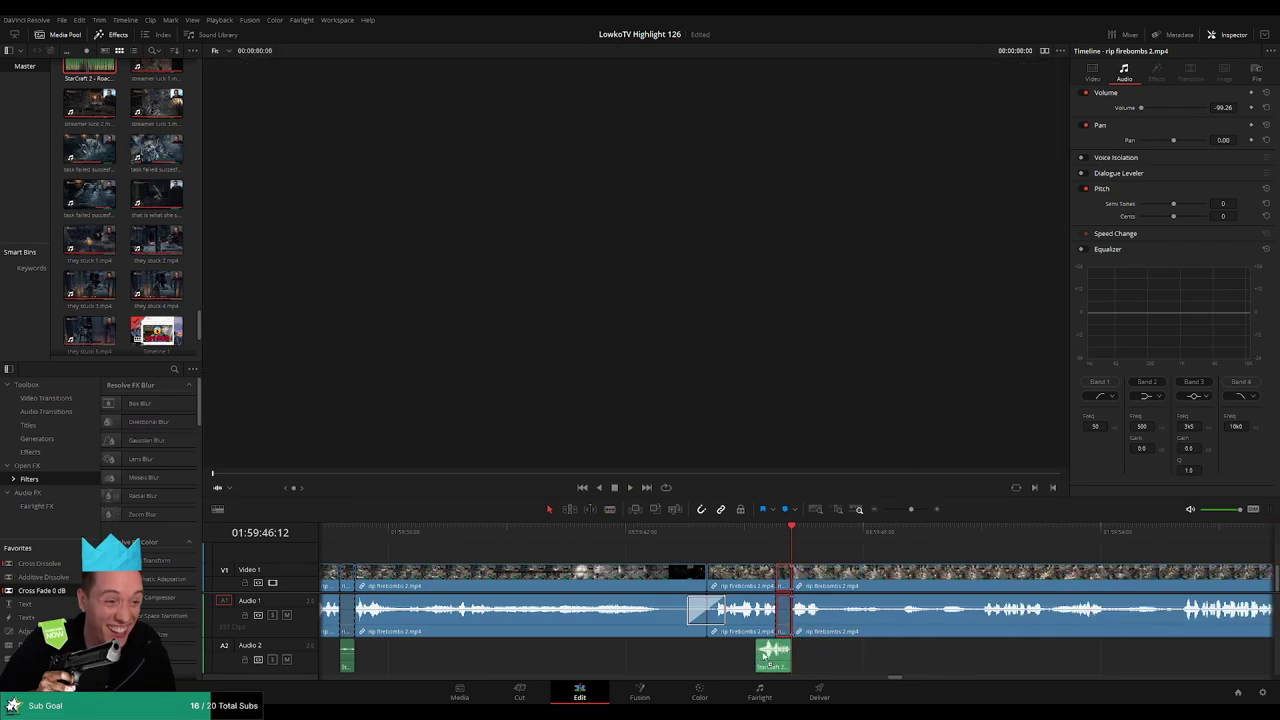
key("ctrl+equal")
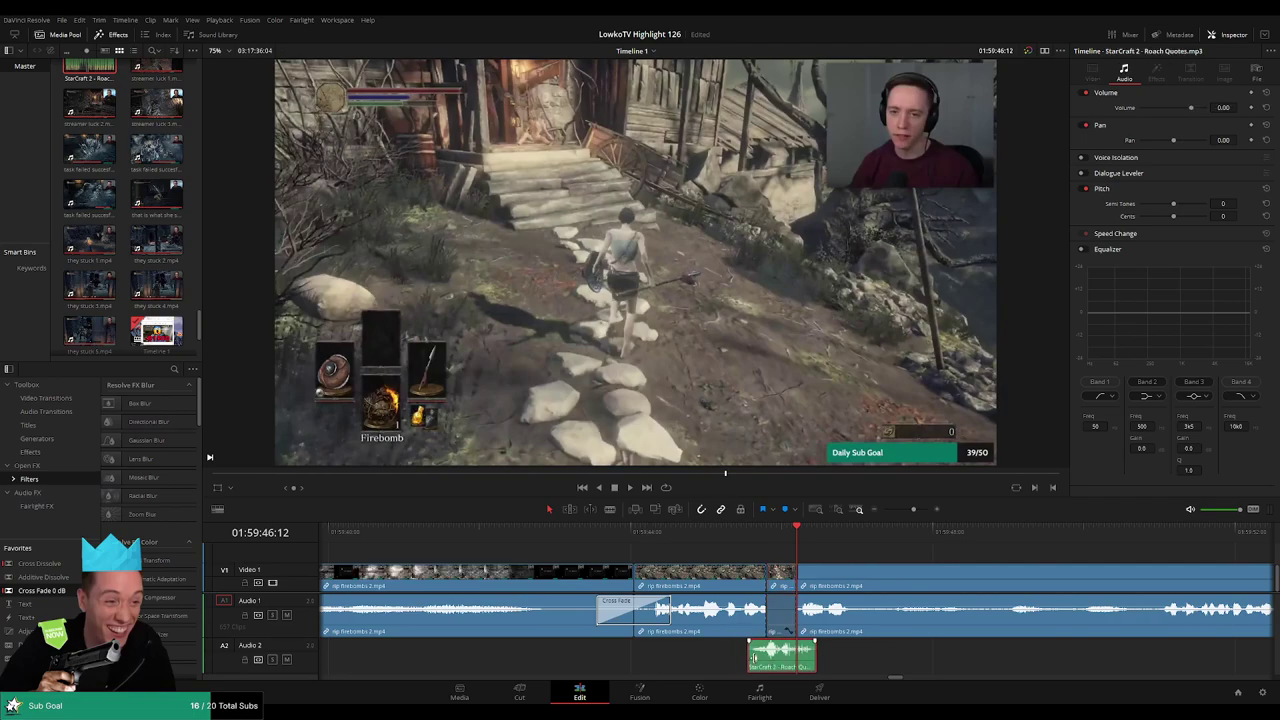
left_click_drag(768, 660, 785, 660)
type("-23")
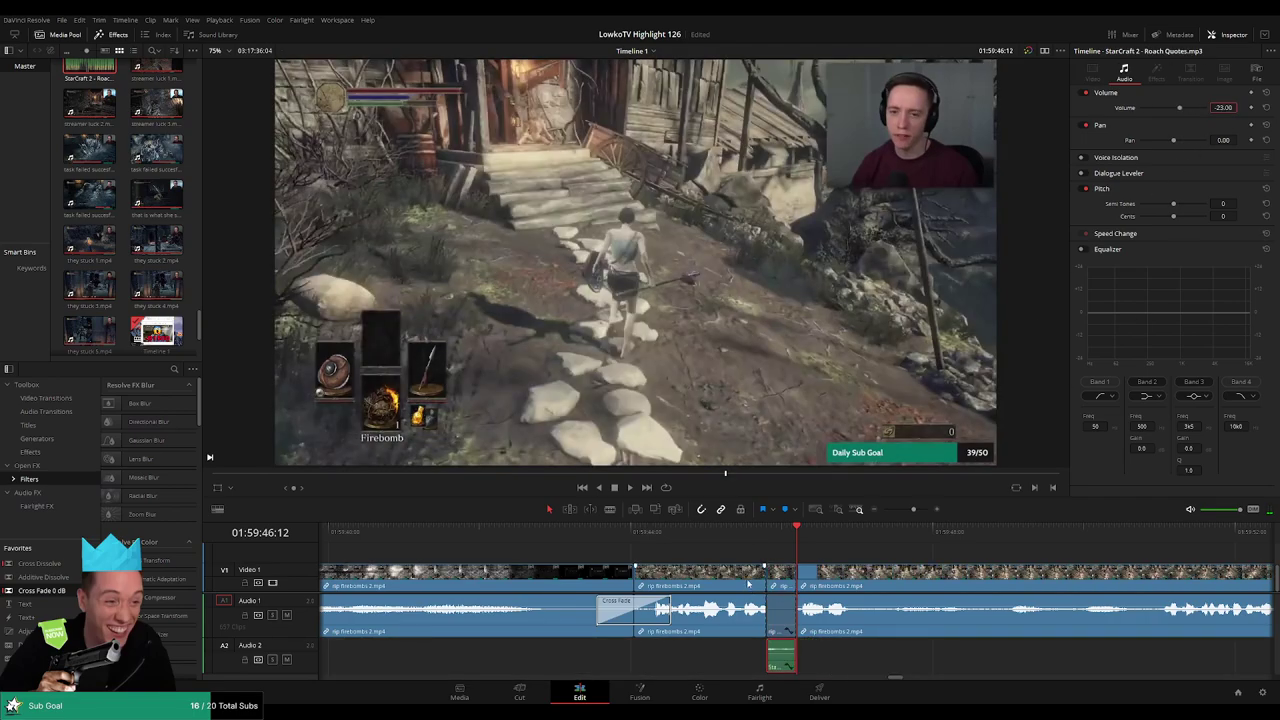
left_click(738, 584)
key("space")
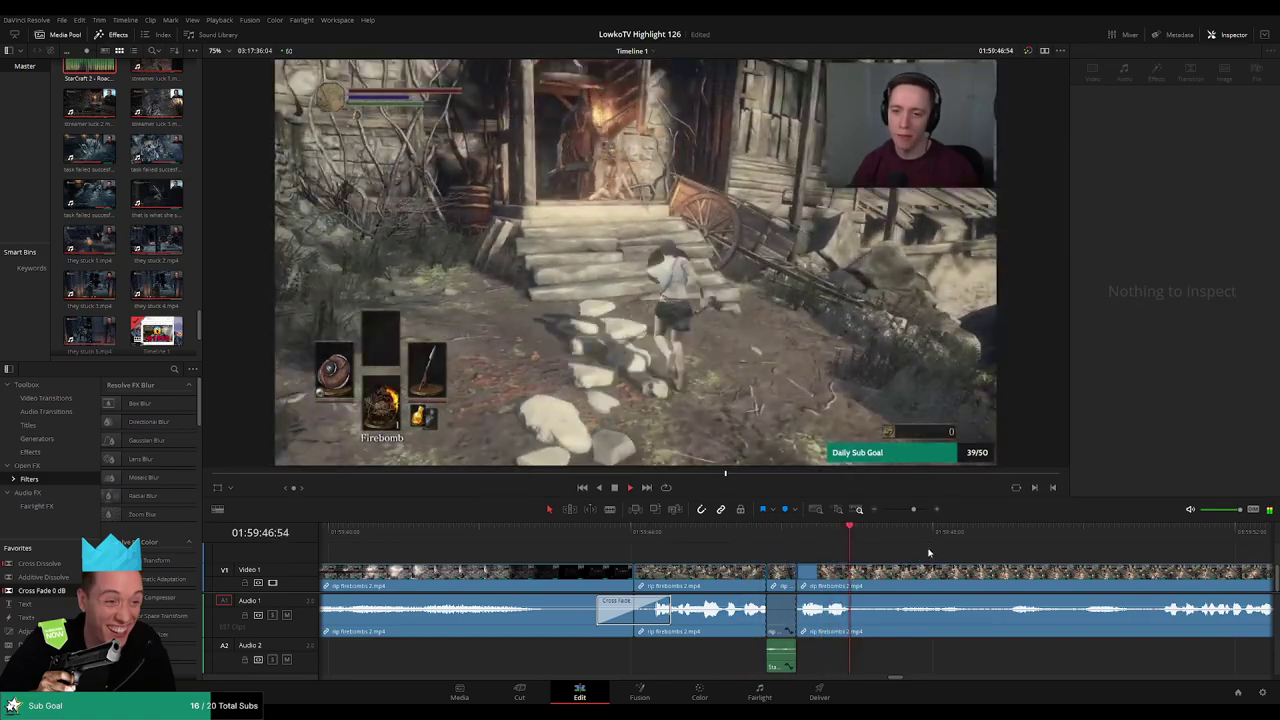
scroll(850, 548, "down", 2)
Blade the tail of 'rip firebombs 2.mp4' and delete the short leftover piece
scroll(719, 542, "down", 2)
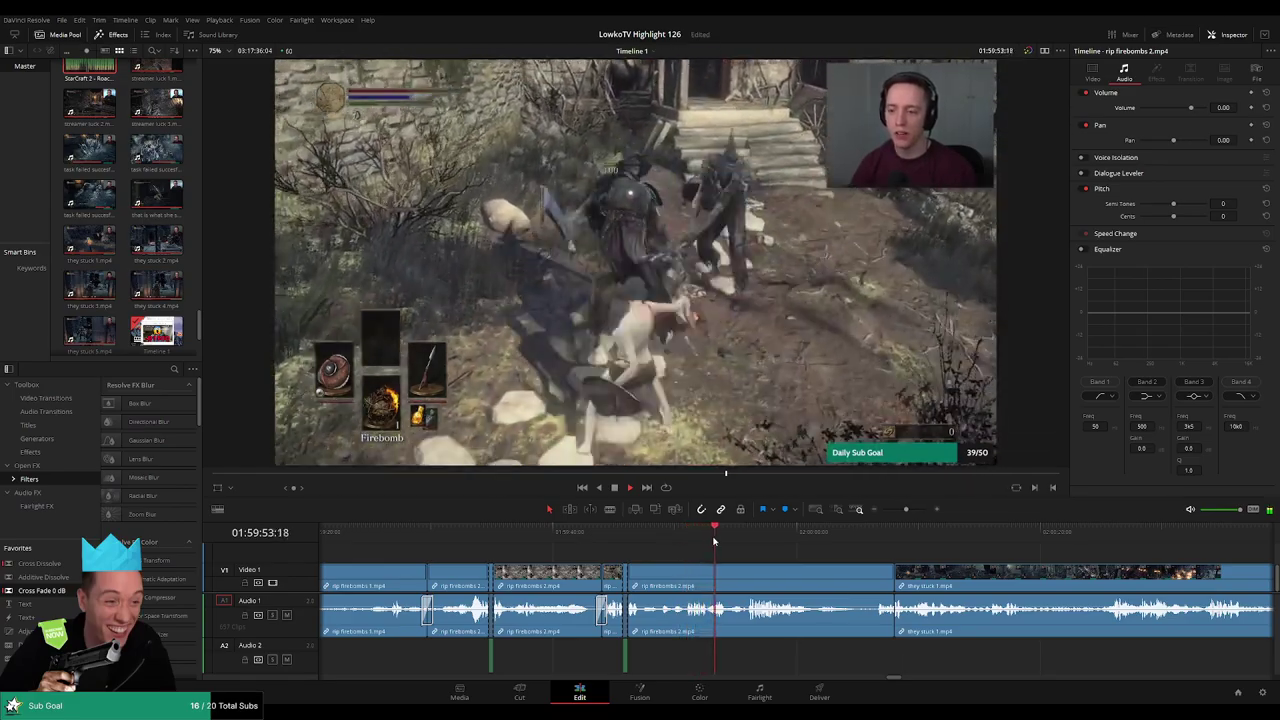
left_click(753, 540)
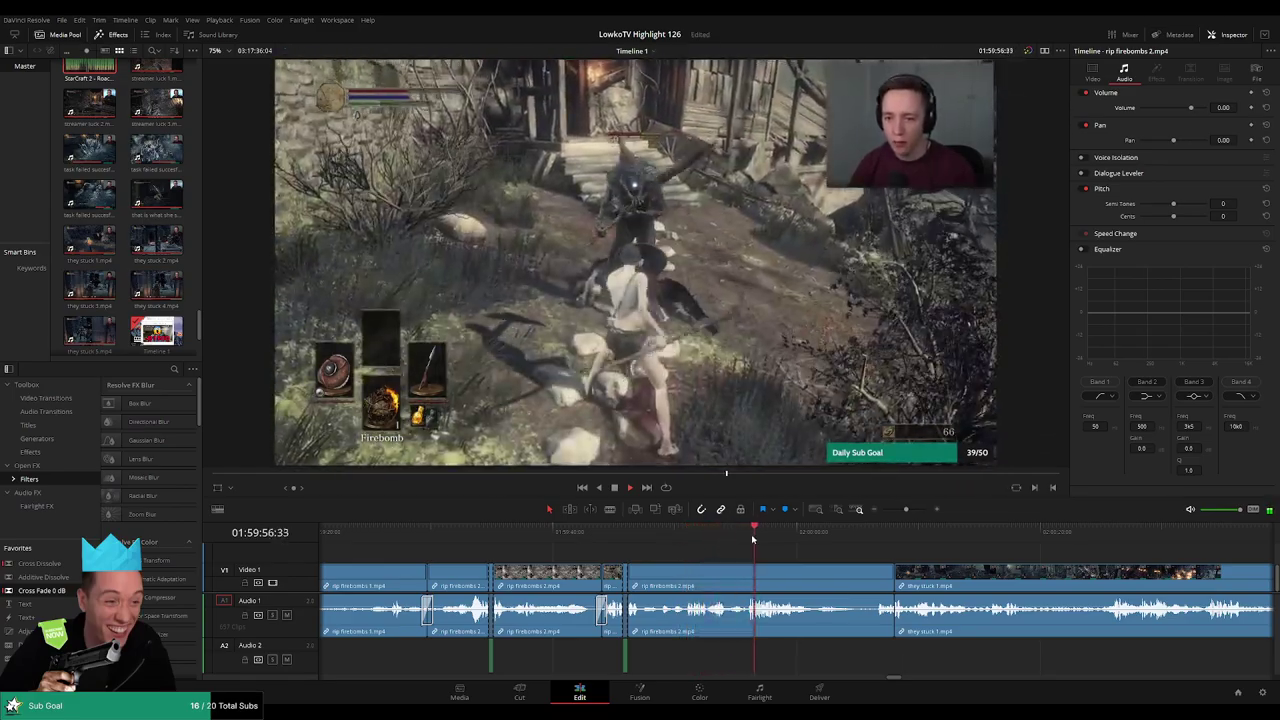
left_click_drag(843, 562, 703, 547)
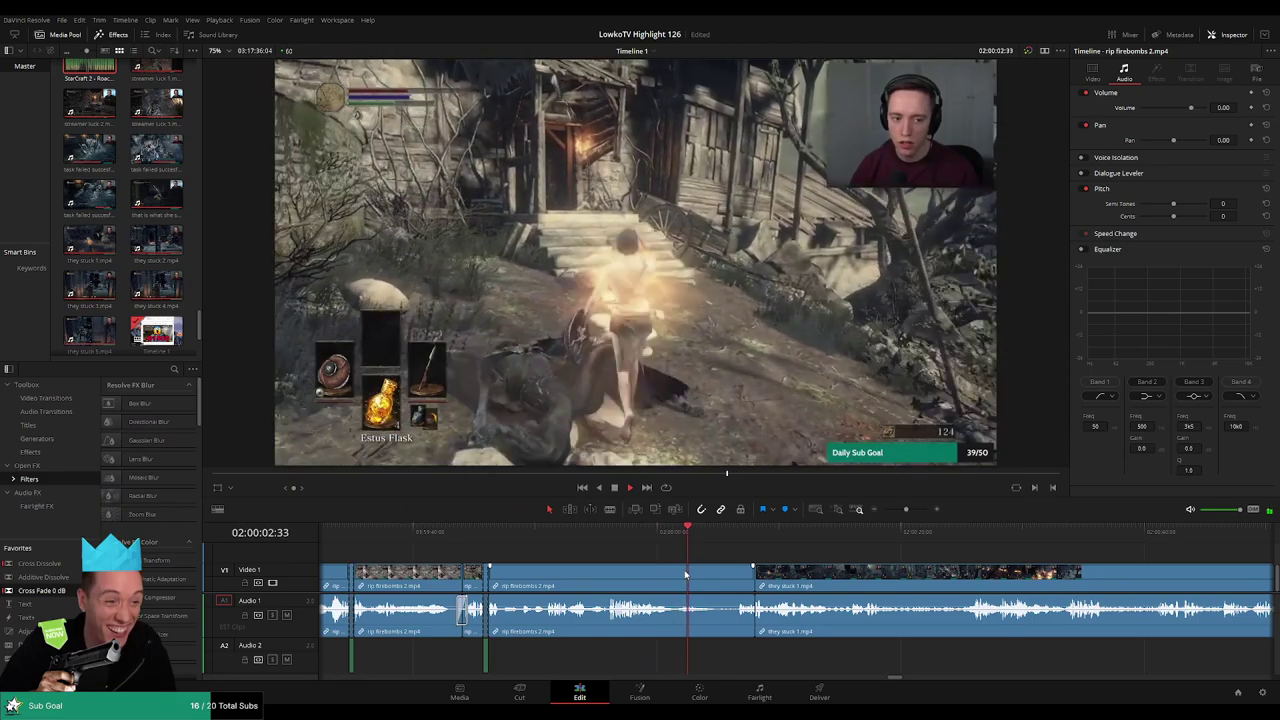
key("space")
key("ctrl+b")
left_click(720, 580)
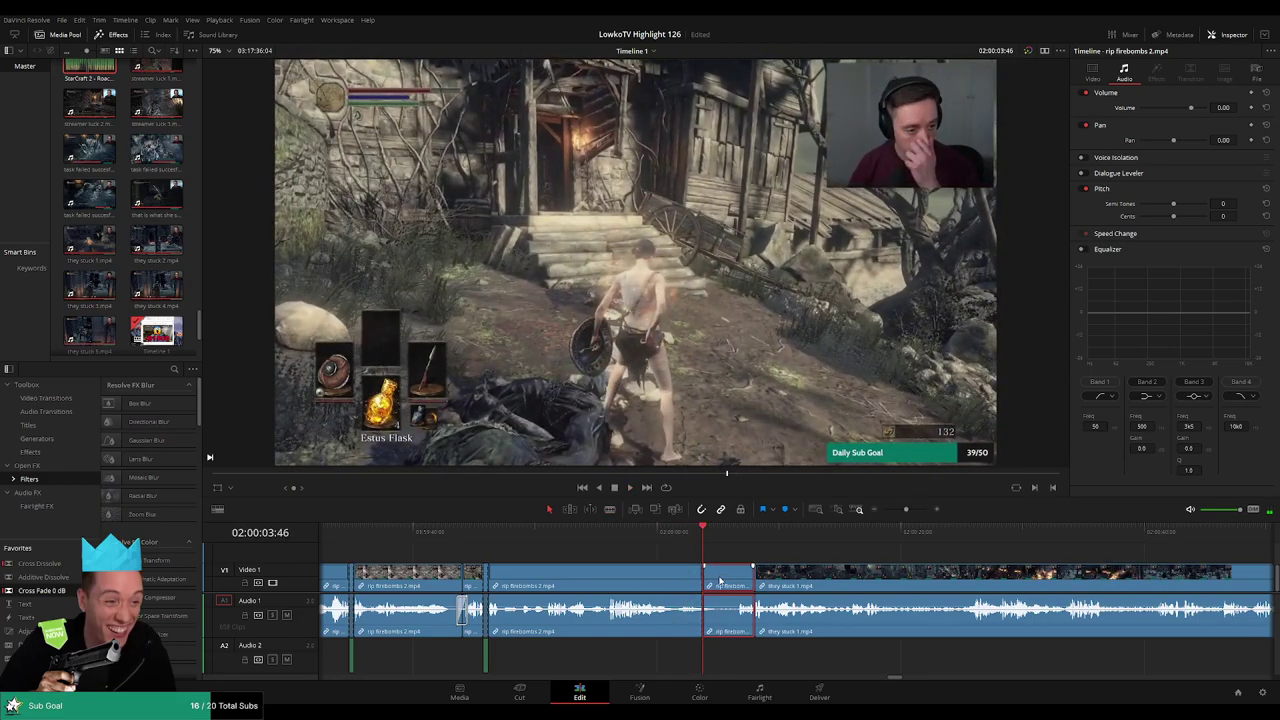
key("Delete")
left_click(780, 530)
key("space")
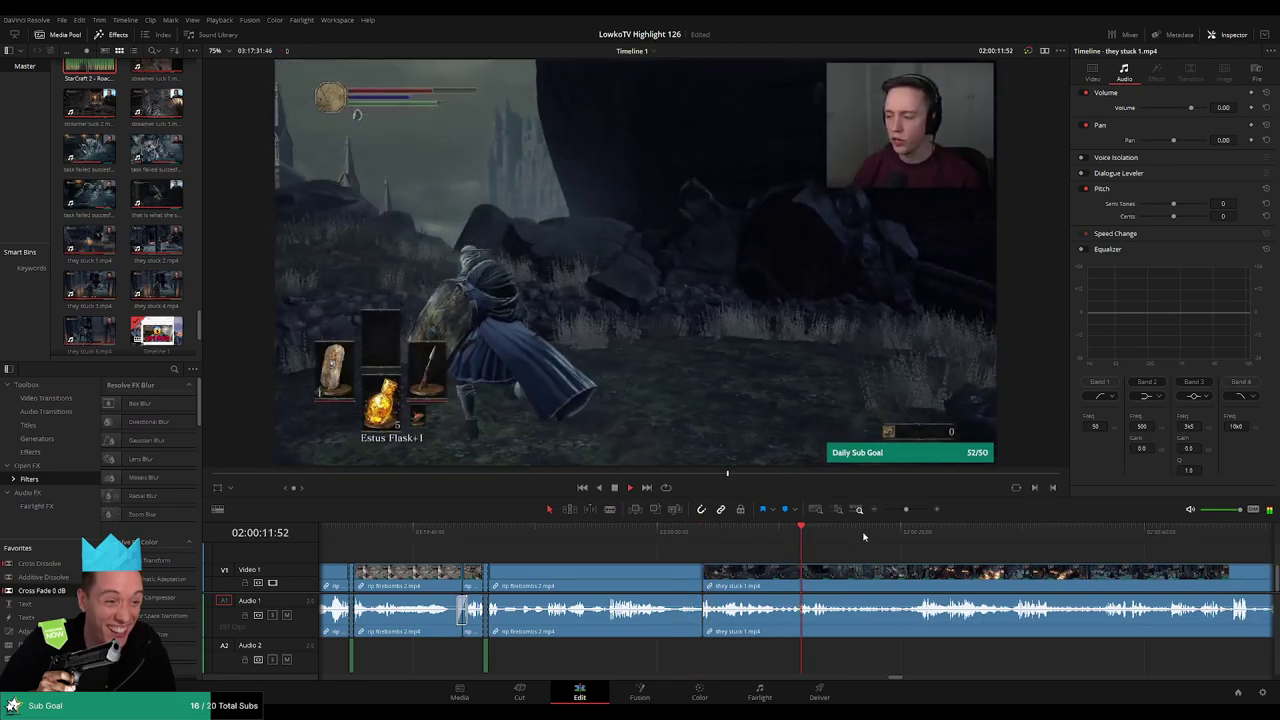
Split 'they stuck 1.mp4' at the start of the next unwanted stretch
left_click(897, 531)
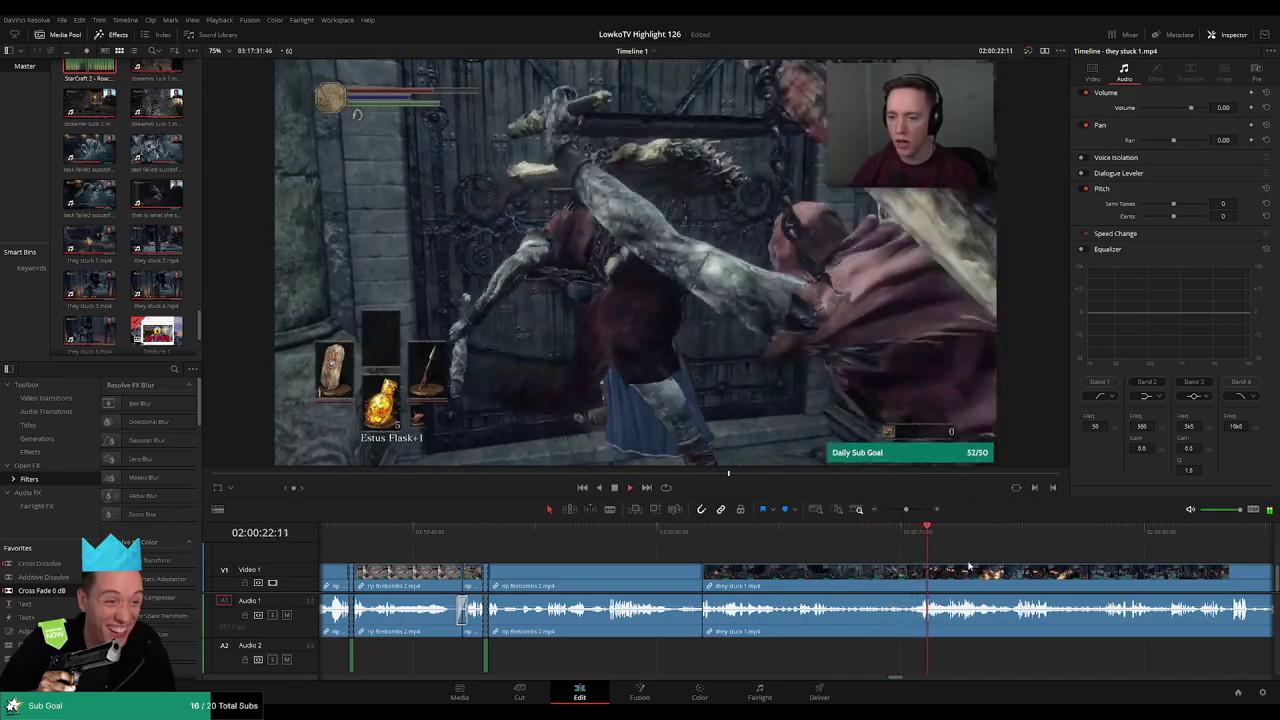
key("b")
left_click(890, 577)
Ripple-delete the unwanted stretches of 'they stuck 1.mp4' after reviewing the footage
key("a")
left_click(825, 575)
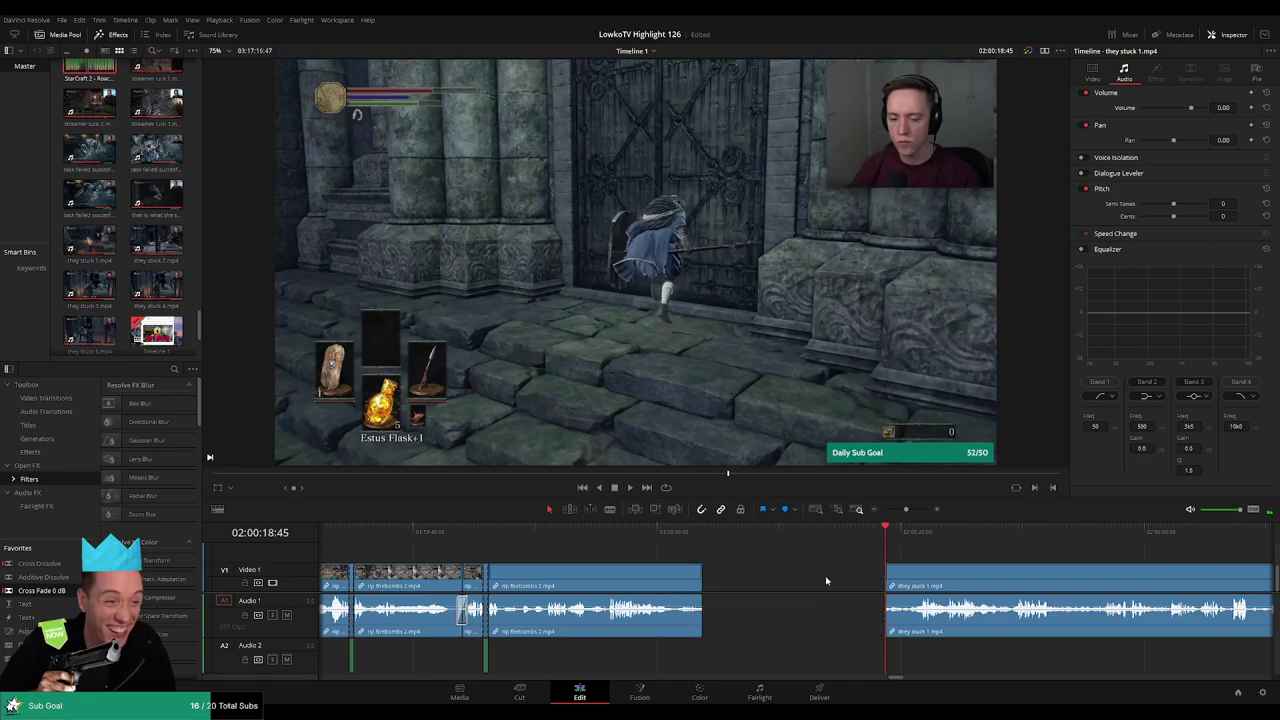
key("Delete")
scroll(567, 540, "right", 3)
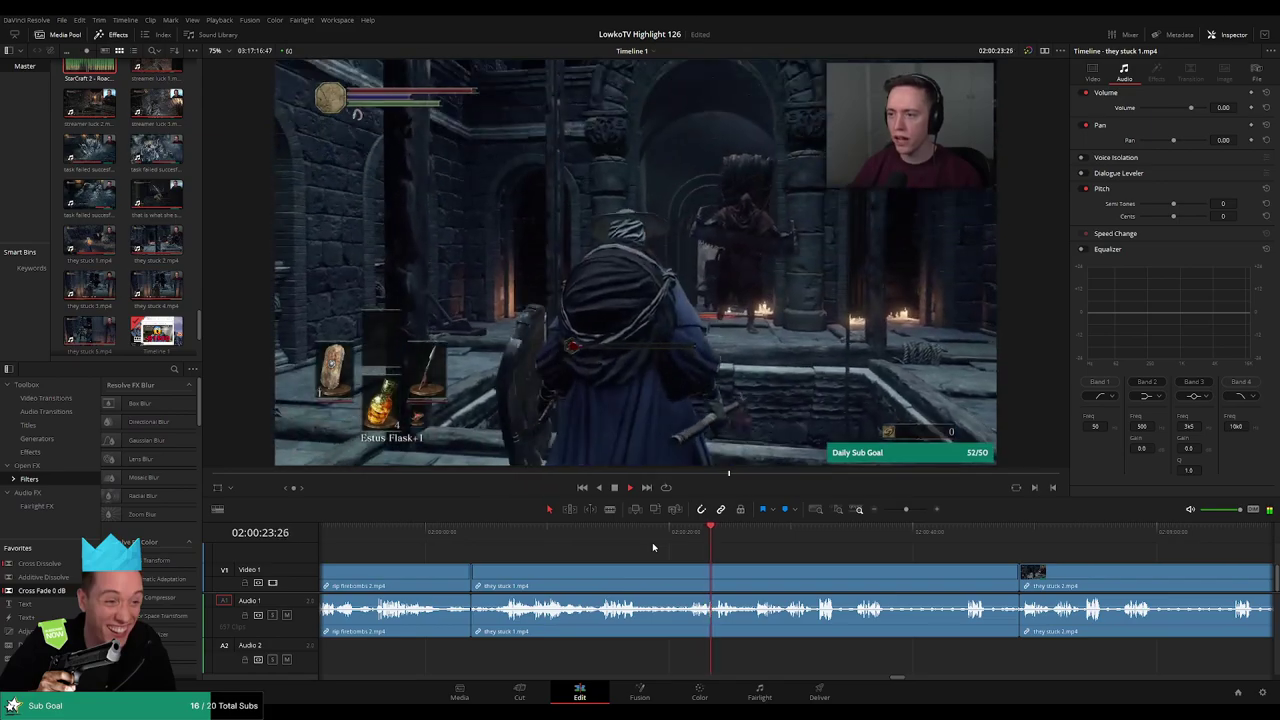
scroll(700, 546, "right", 2)
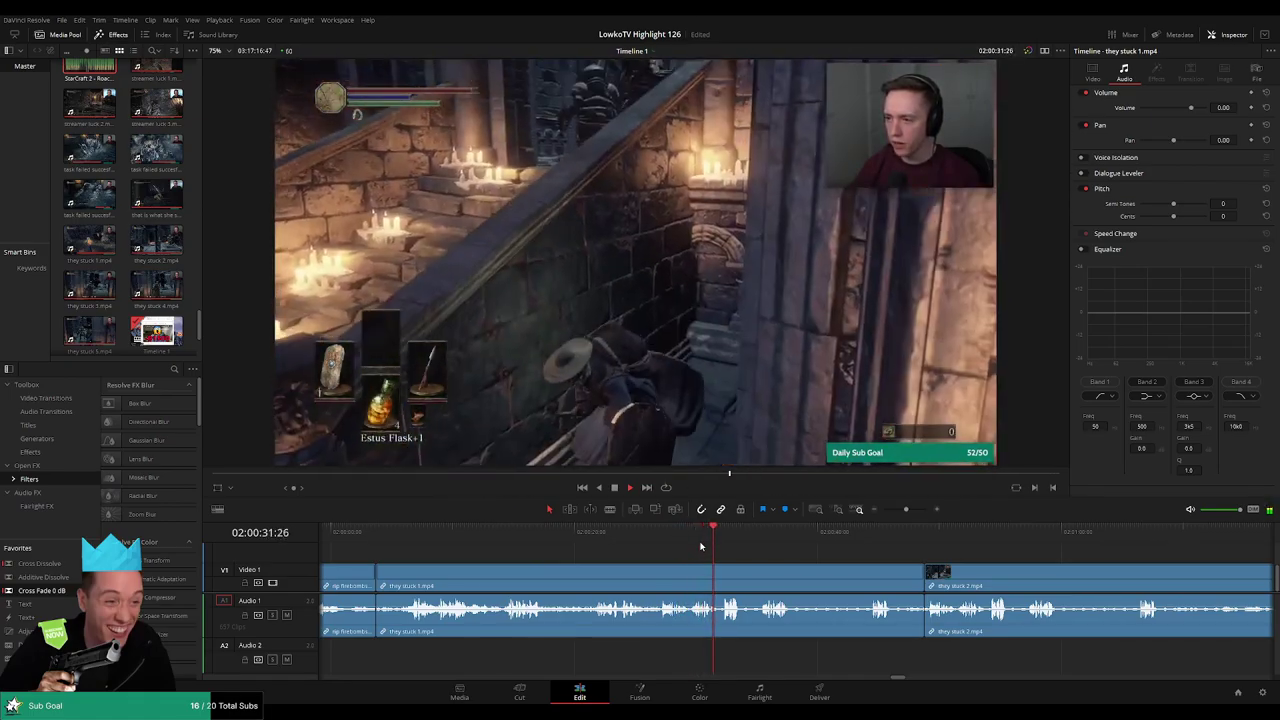
scroll(716, 543, "right", 2)
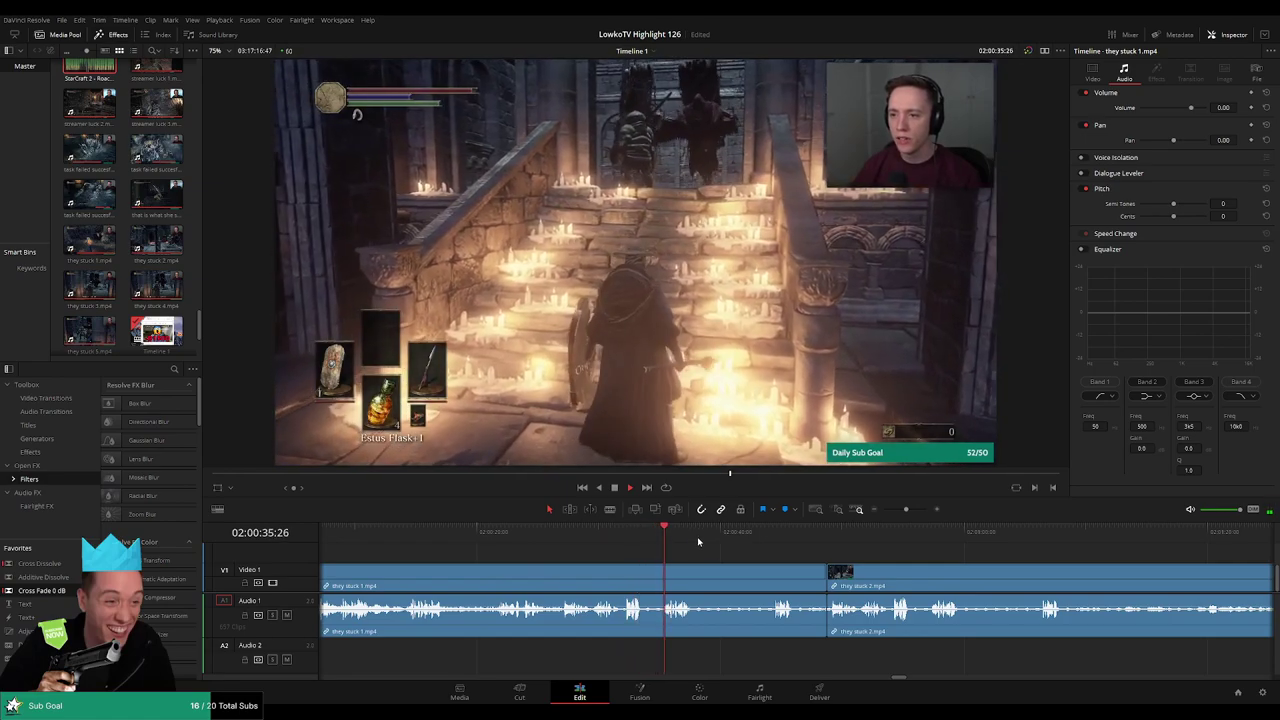
left_click(684, 533)
left_click_drag(747, 535, 770, 530)
left_click(689, 531)
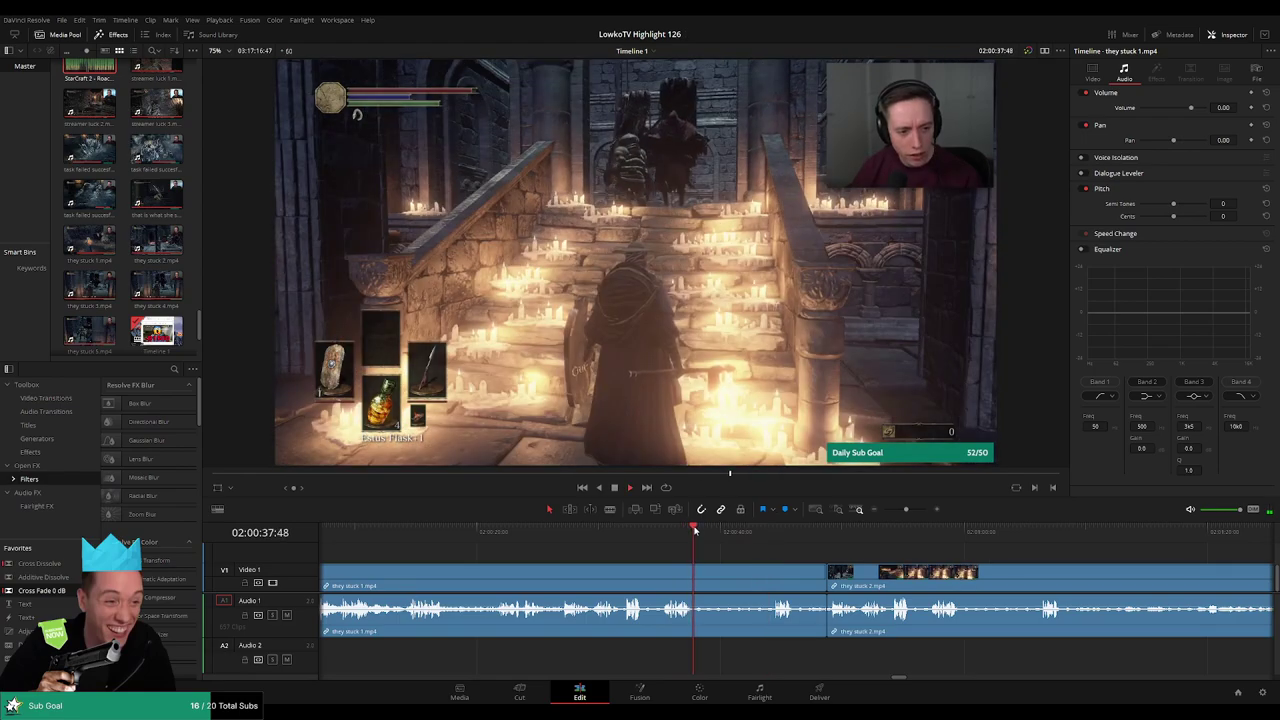
left_click(666, 531)
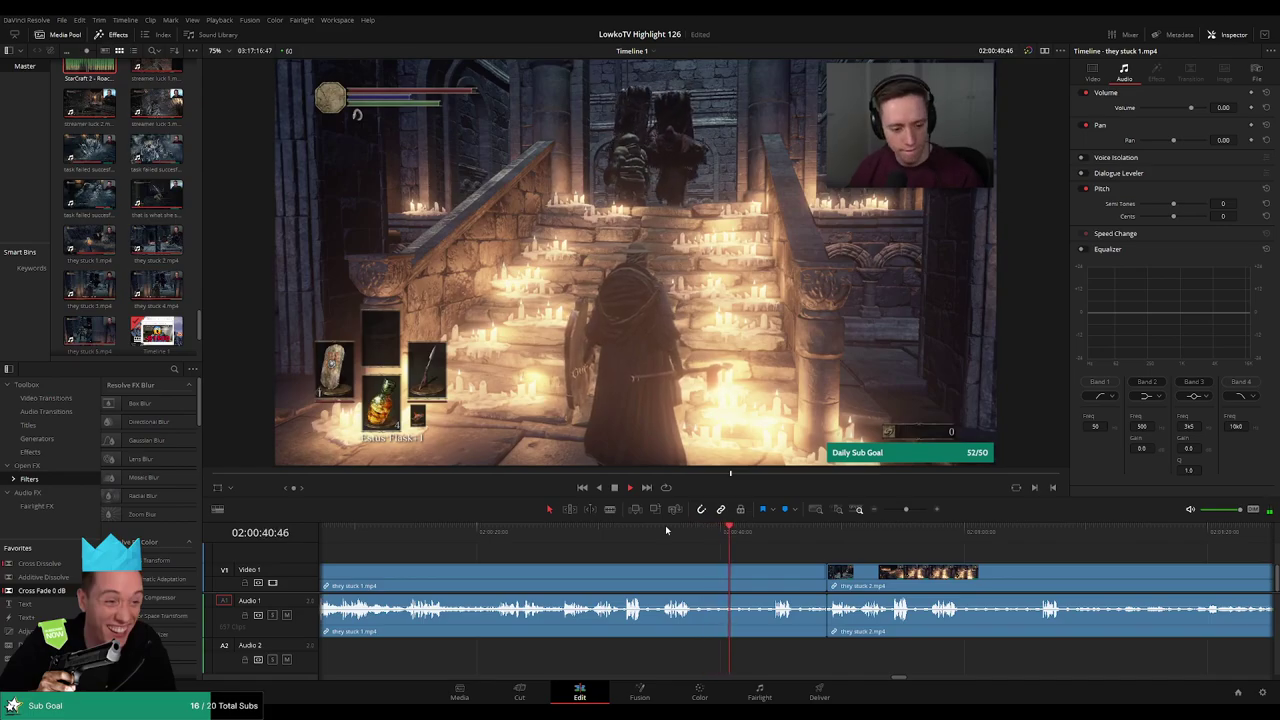
left_click(770, 530)
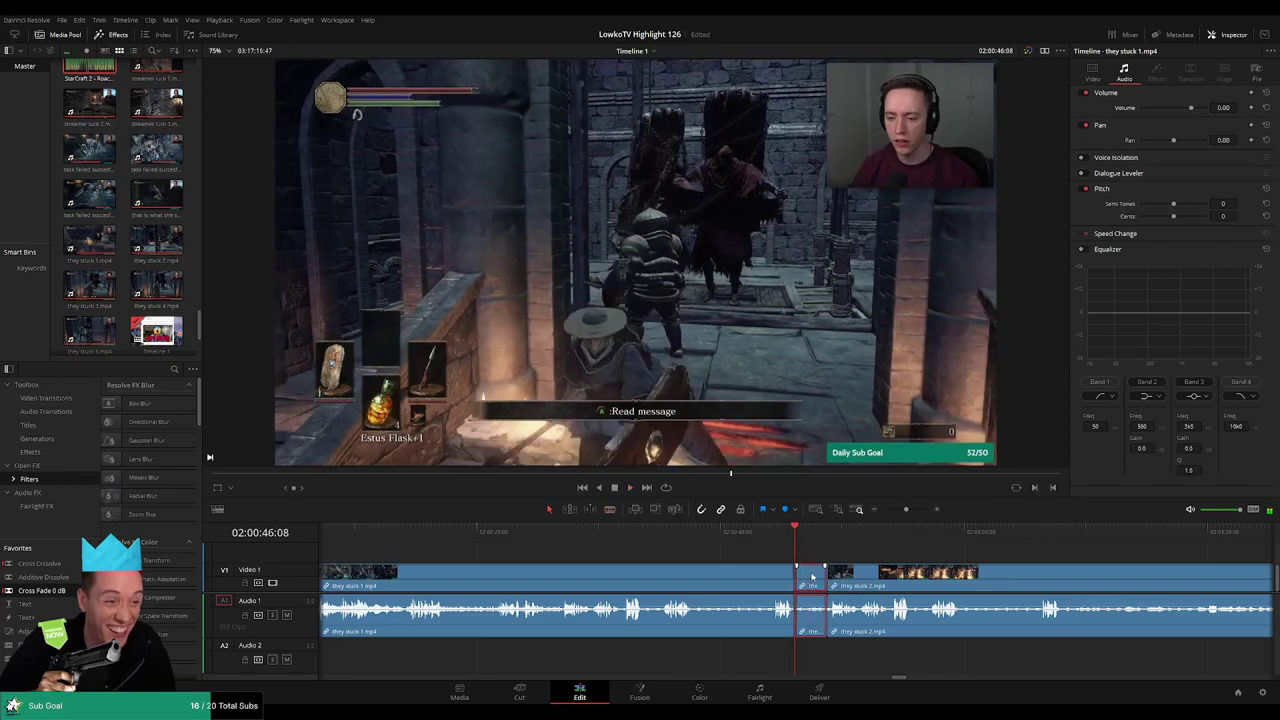
key("Delete")
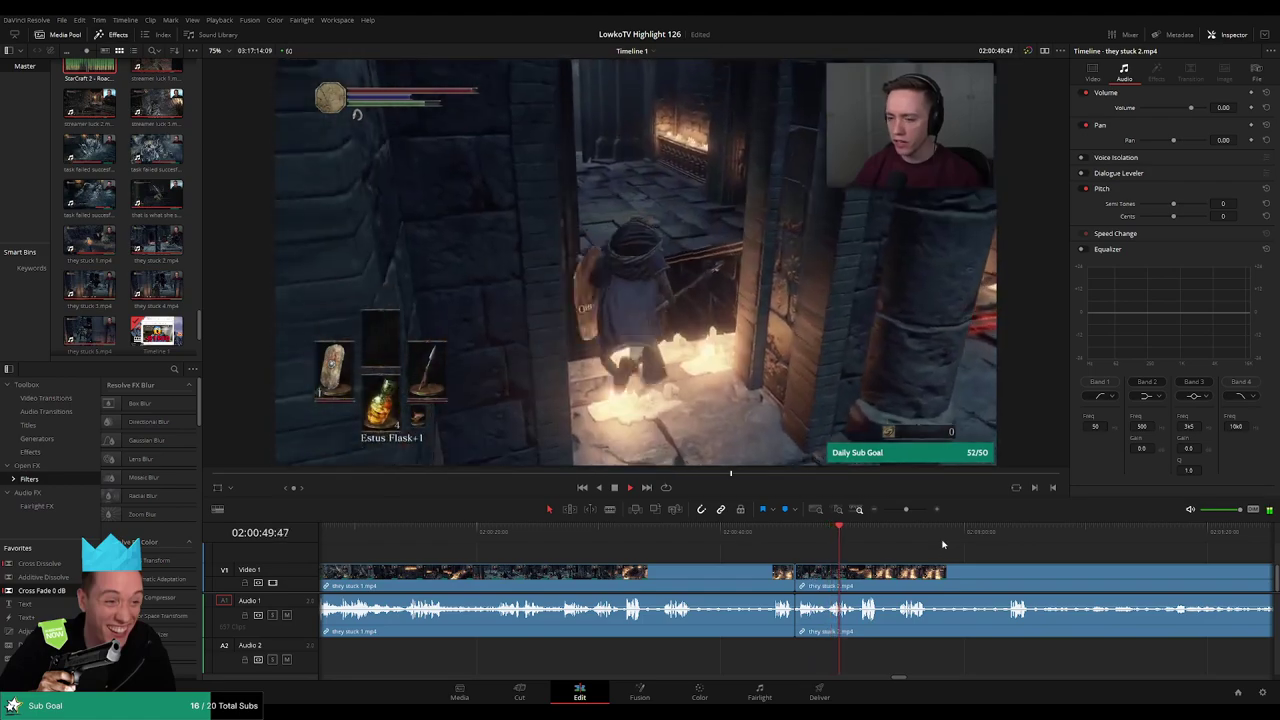
Blade and ripple-delete the unwanted stretch before the candle stairs scene
left_click(982, 532)
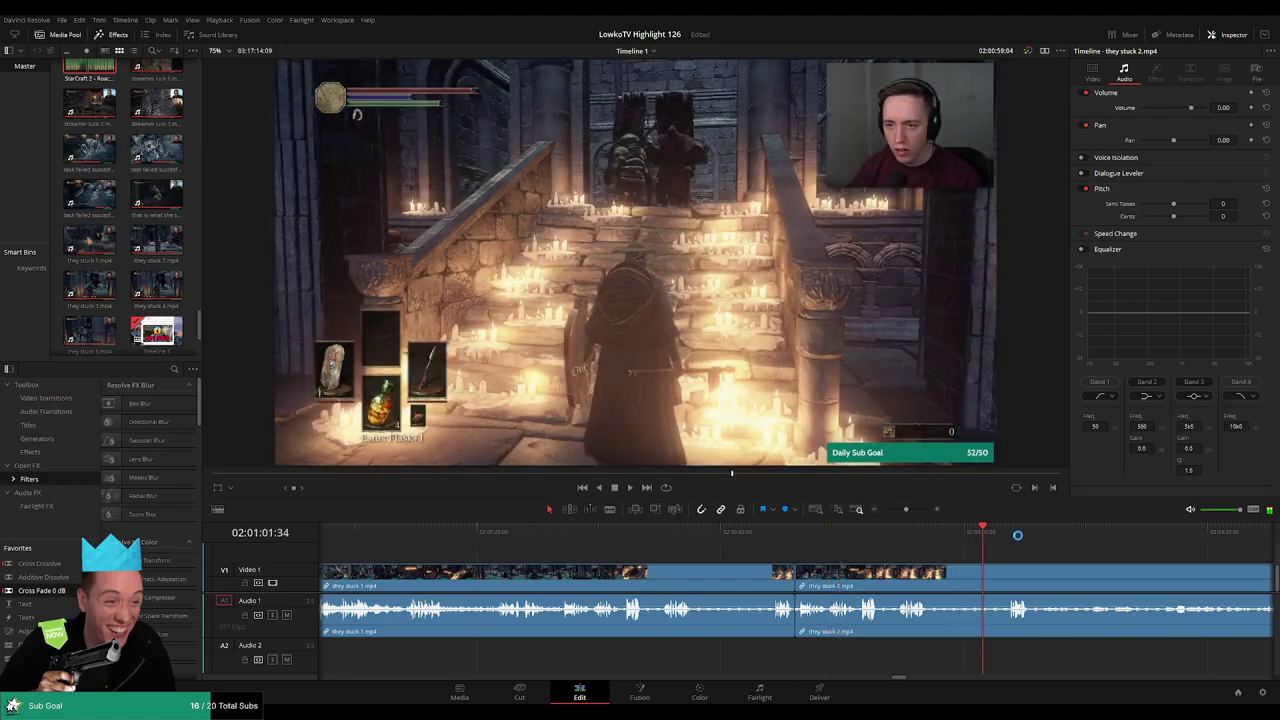
left_click(1017, 532)
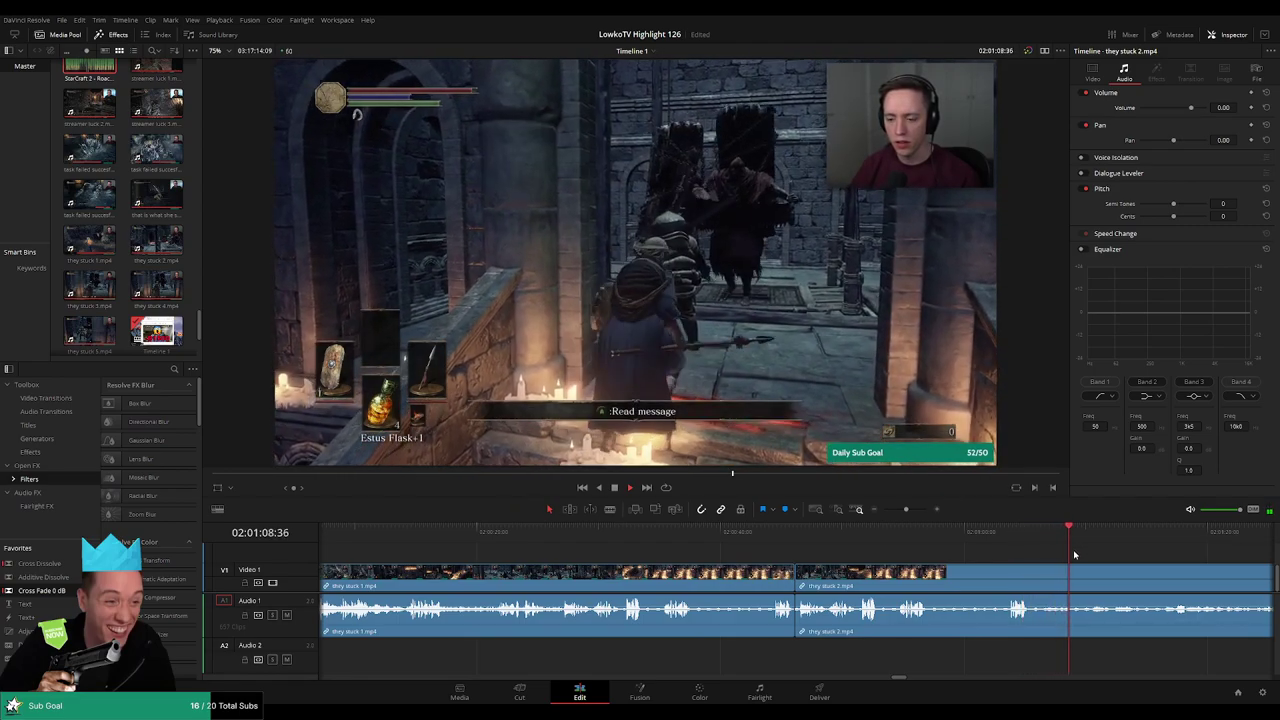
scroll(1075, 554, "right", 5)
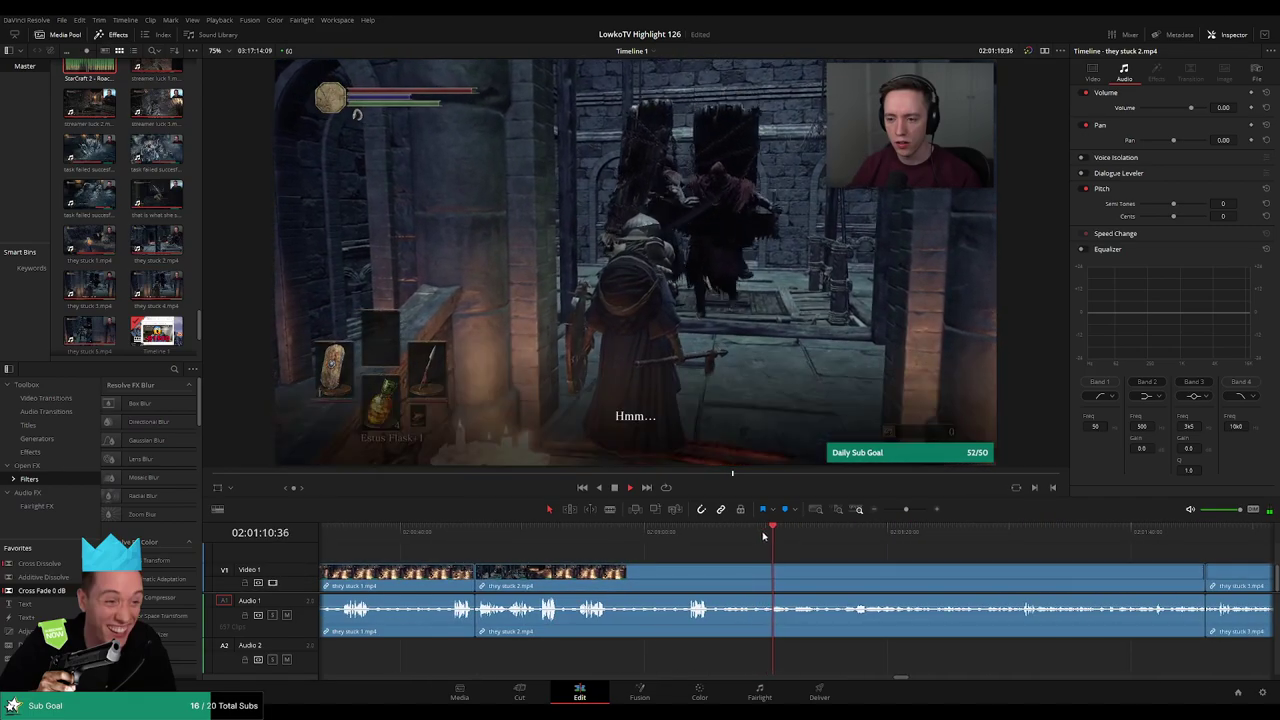
key("Up")
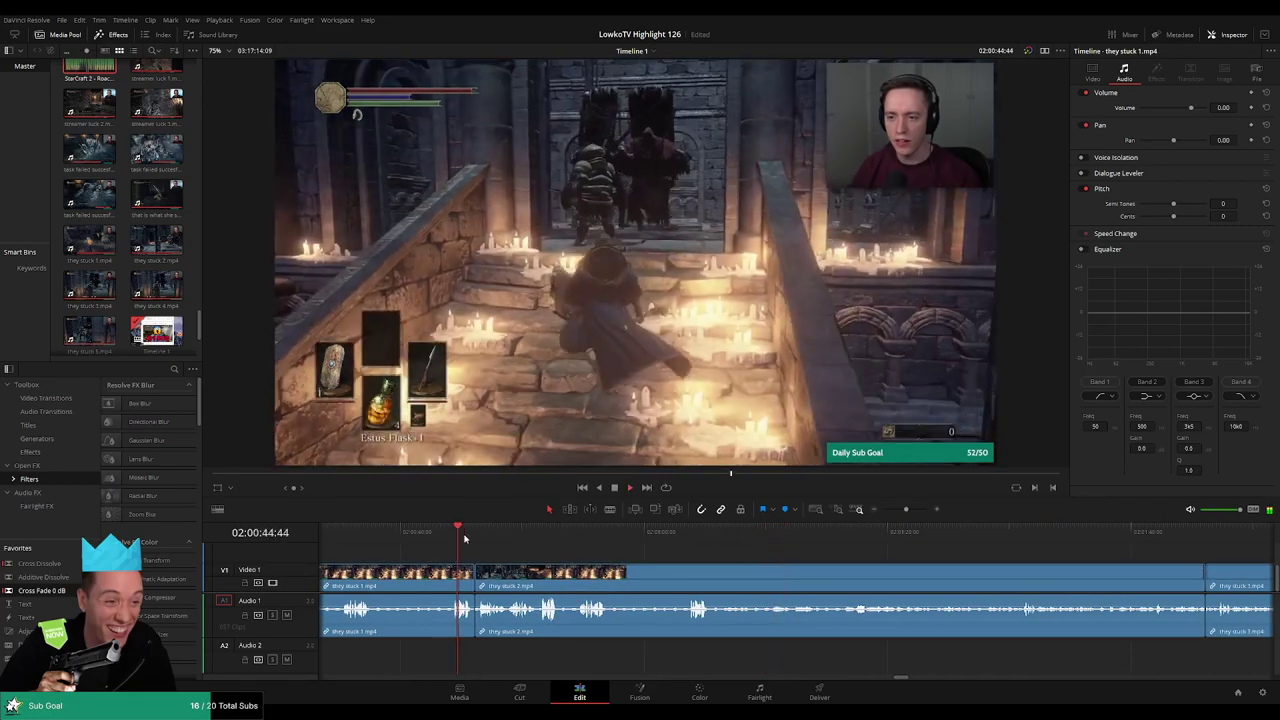
left_click(716, 538)
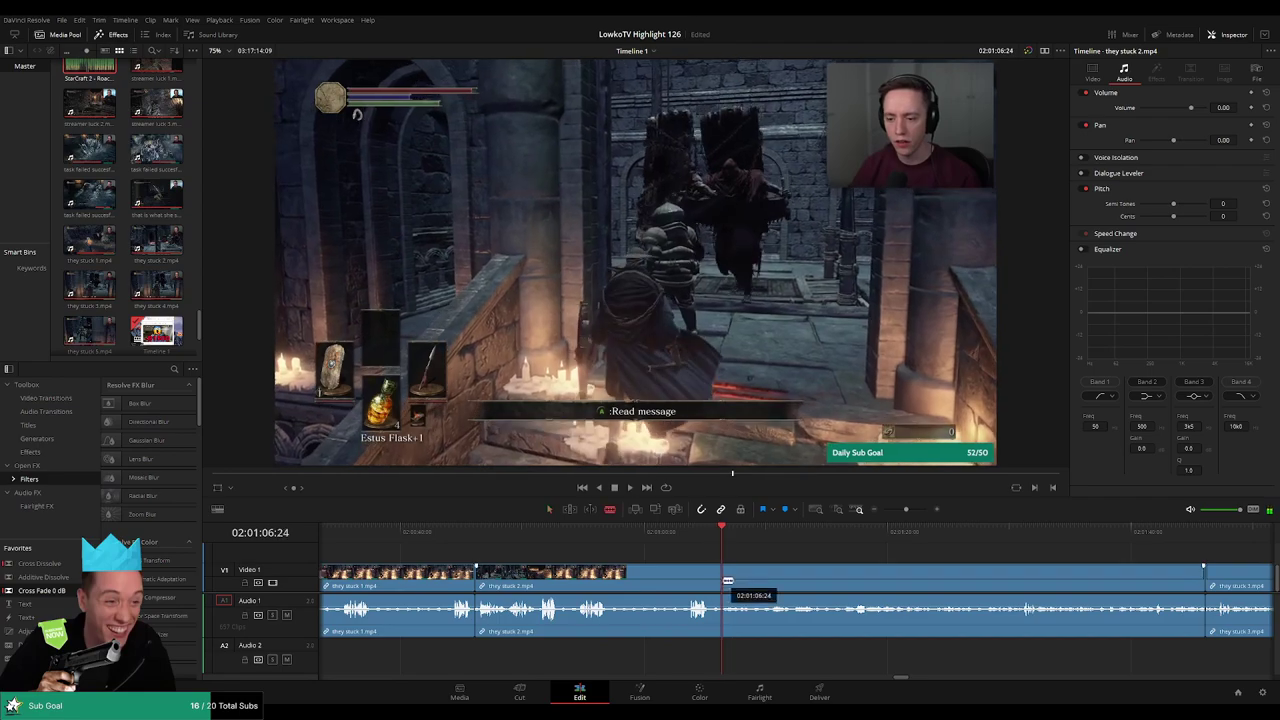
key("ctrl+b")
left_click(688, 584)
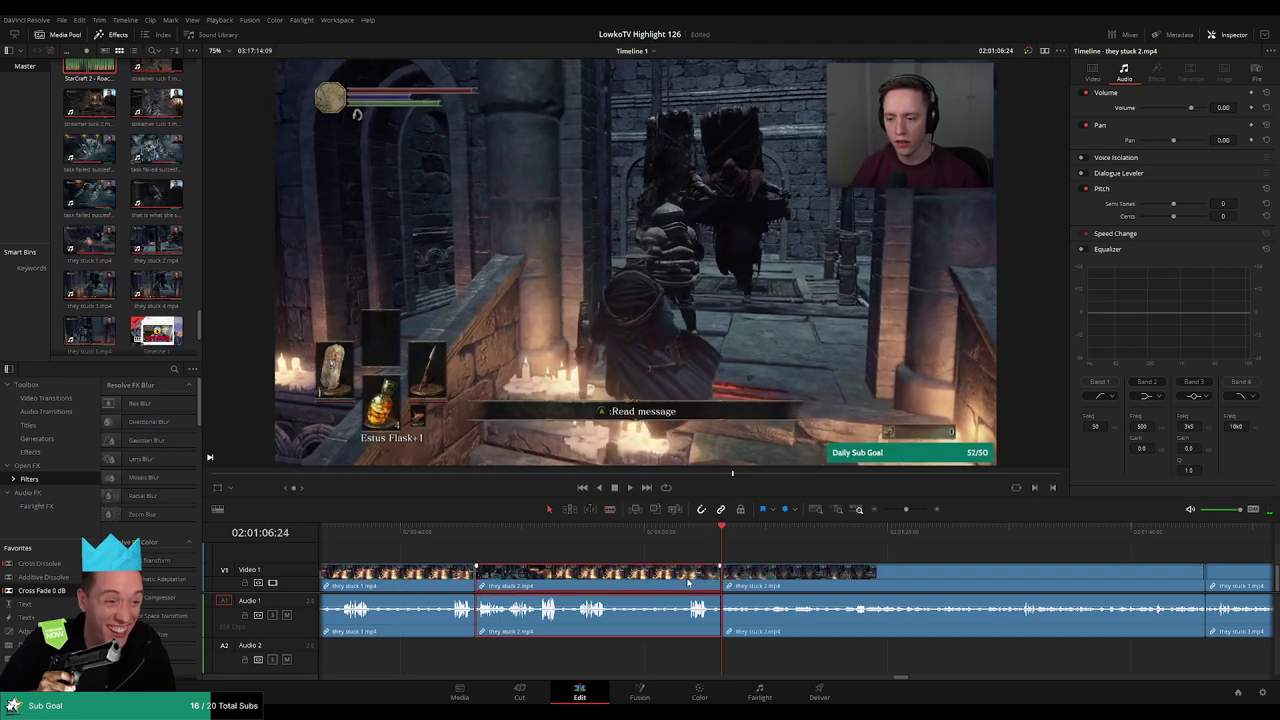
key("Delete")
key("space")
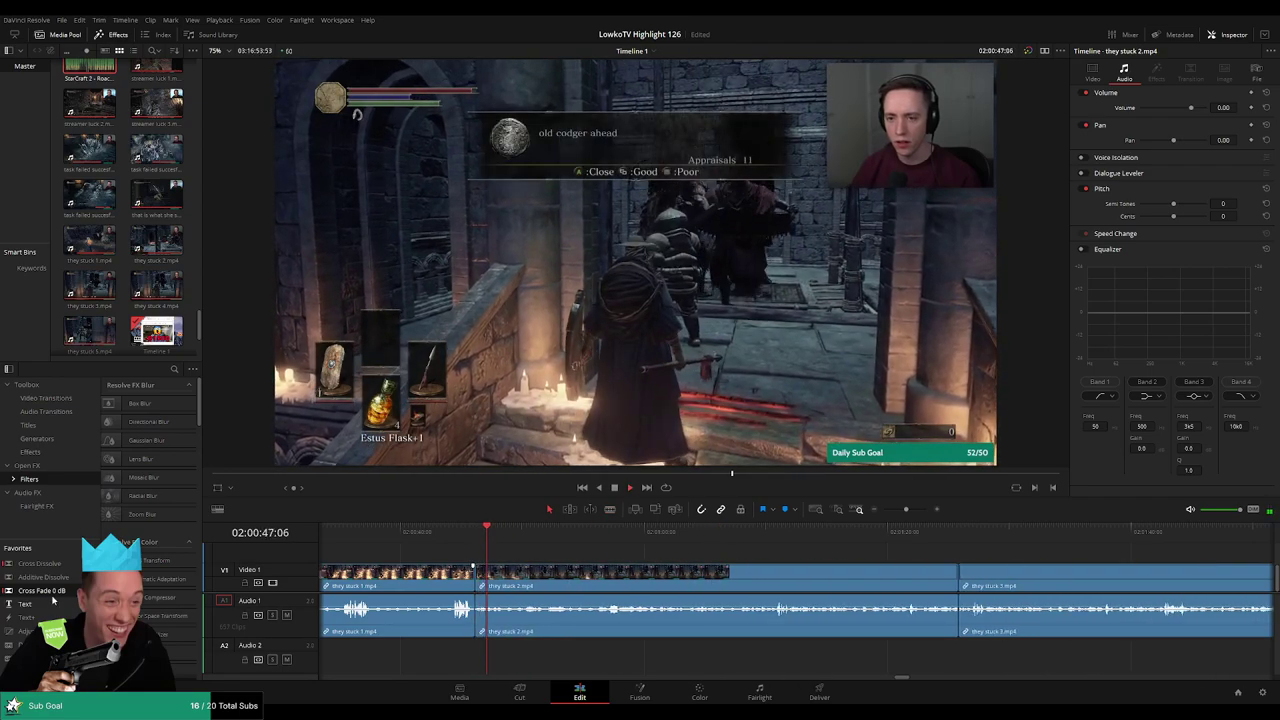
Review the new join and skim through 'they stuck 2.mp4' toward the next cut point
left_click(461, 536)
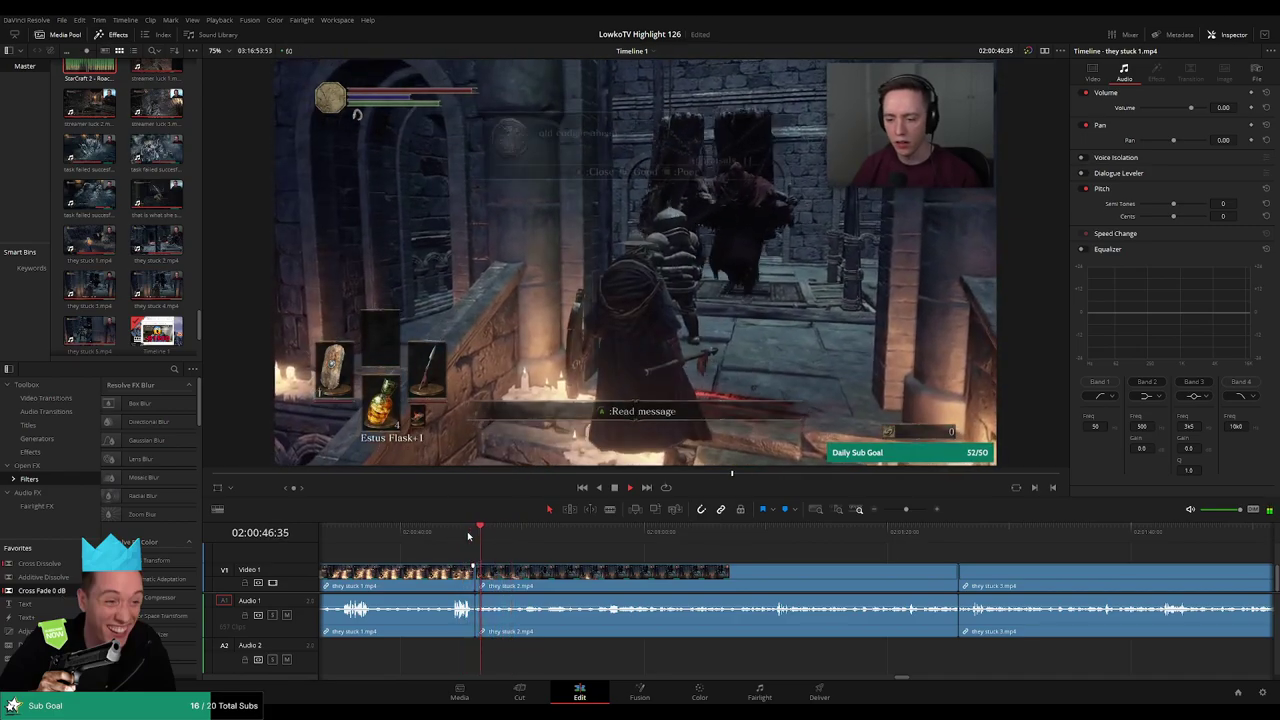
left_click(576, 537)
left_click(643, 544)
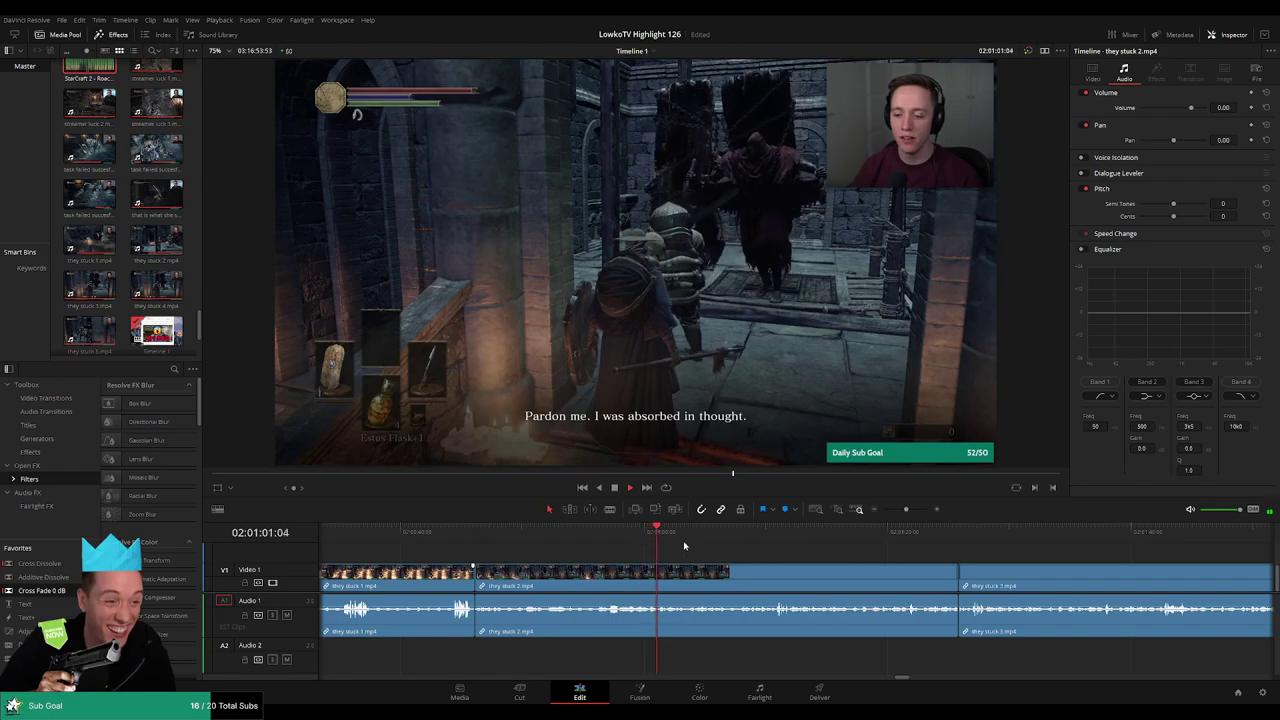
left_click(785, 540)
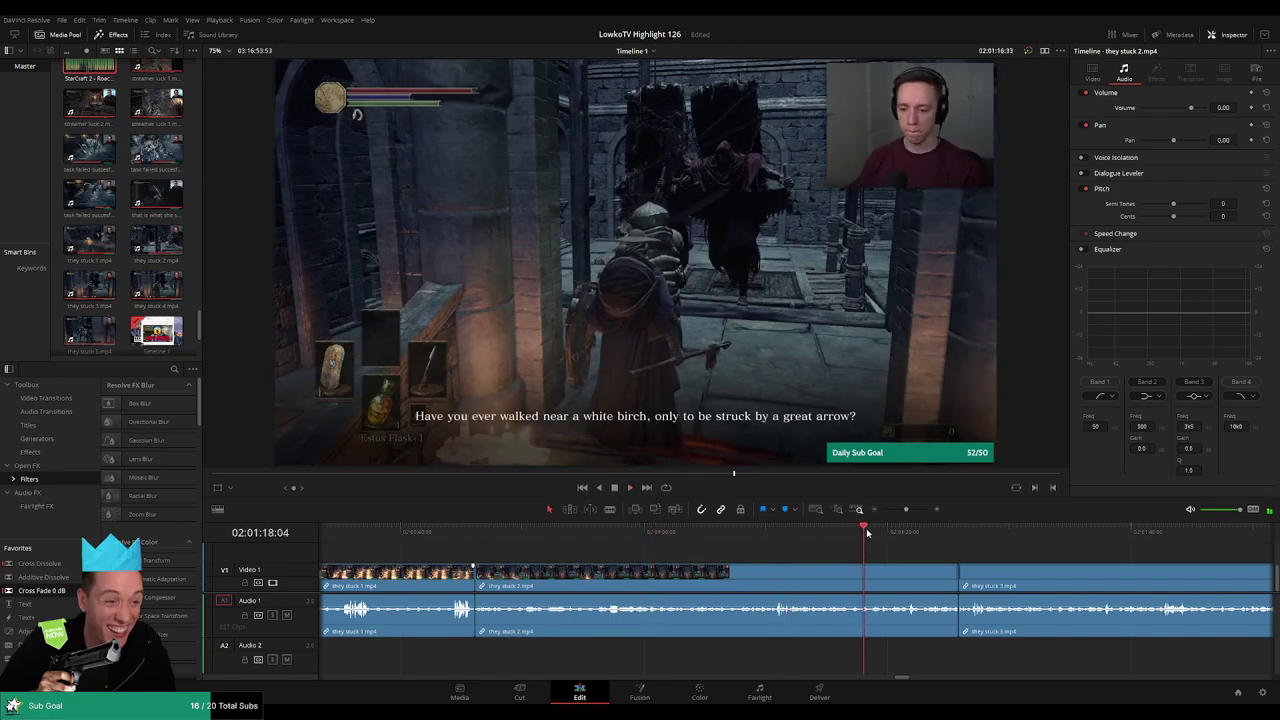
left_click(910, 533)
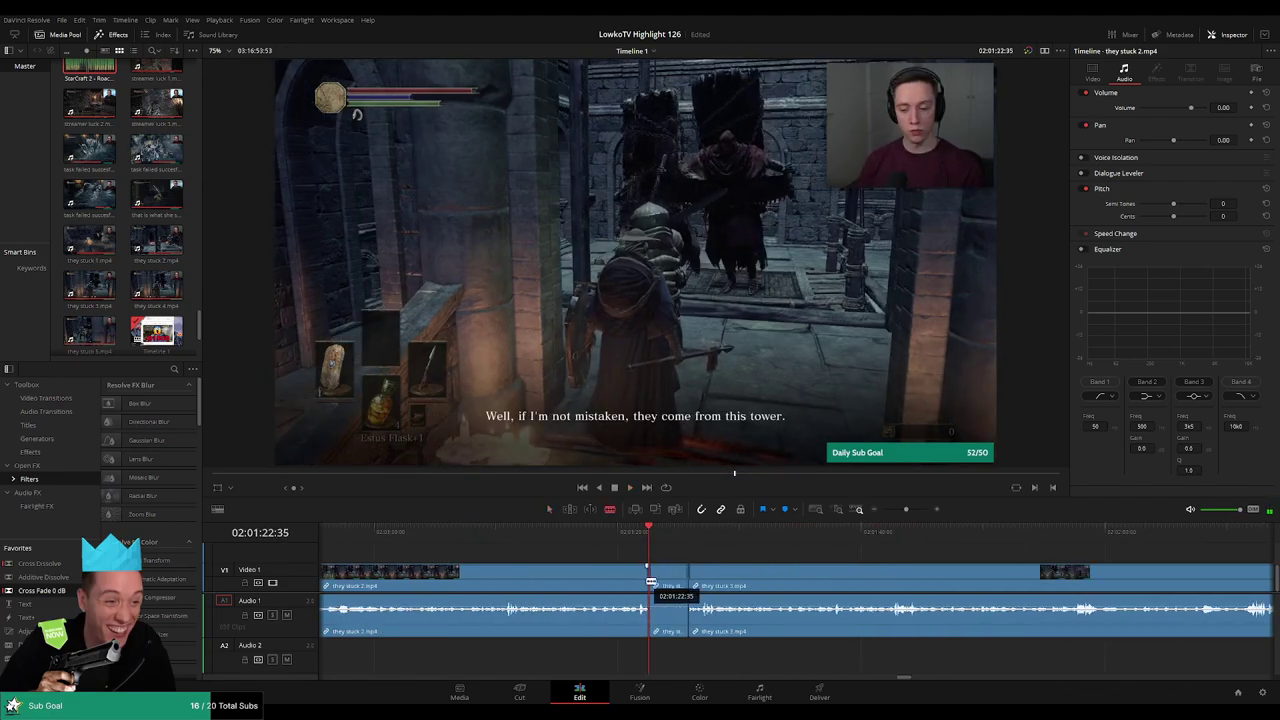
Delete the leftover piece before 'they stuck 3.mp4', then blade and remove a dull stretch
key("Delete")
key("space")
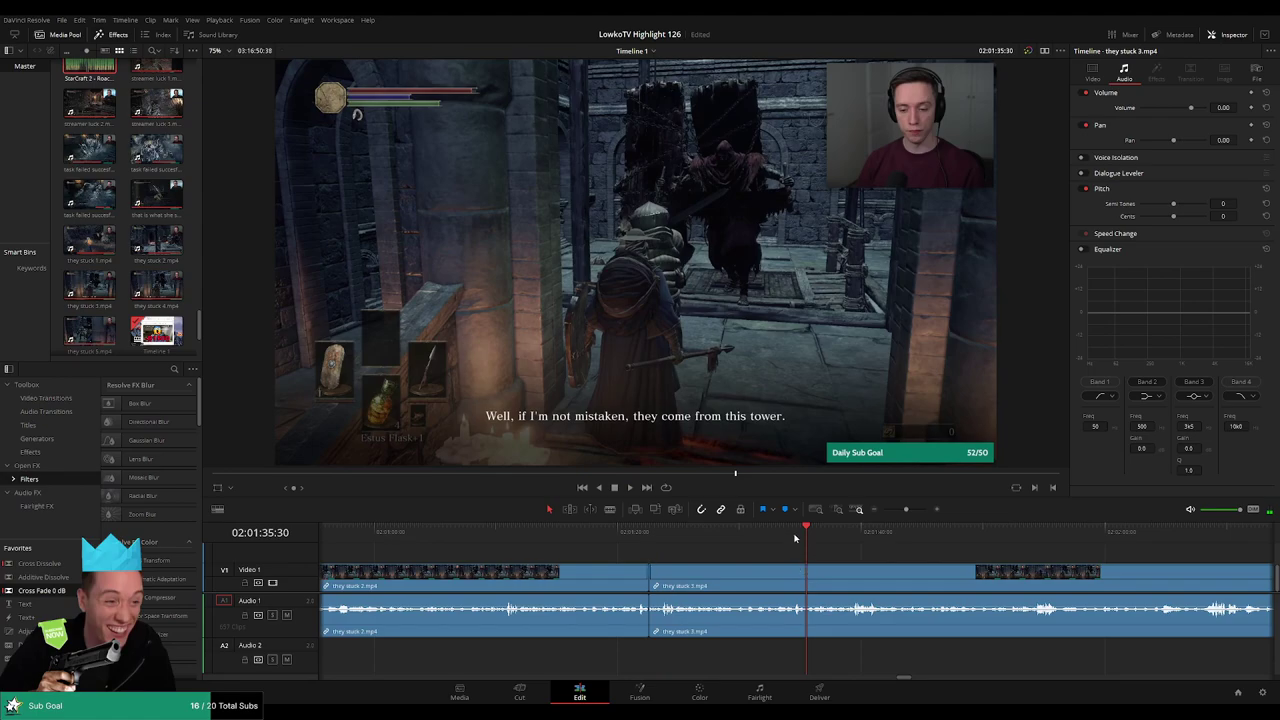
key("space")
key("b")
left_click(806, 585)
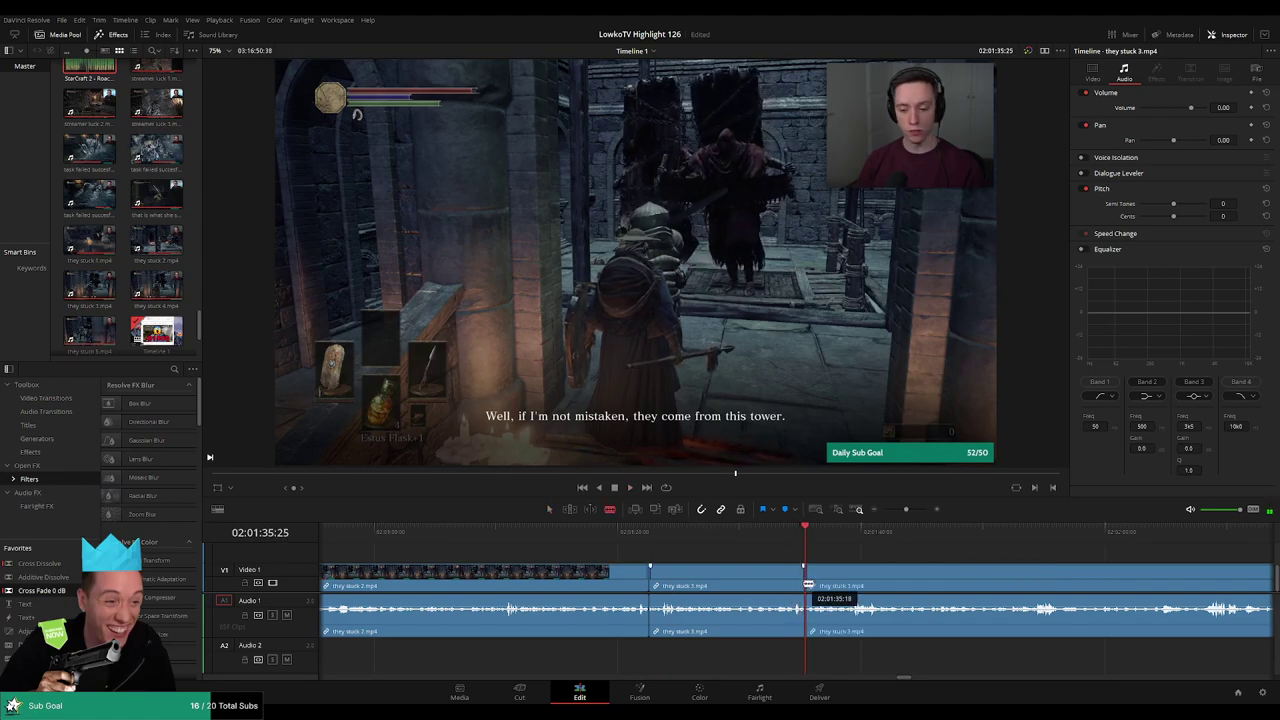
key("Delete")
key("space")
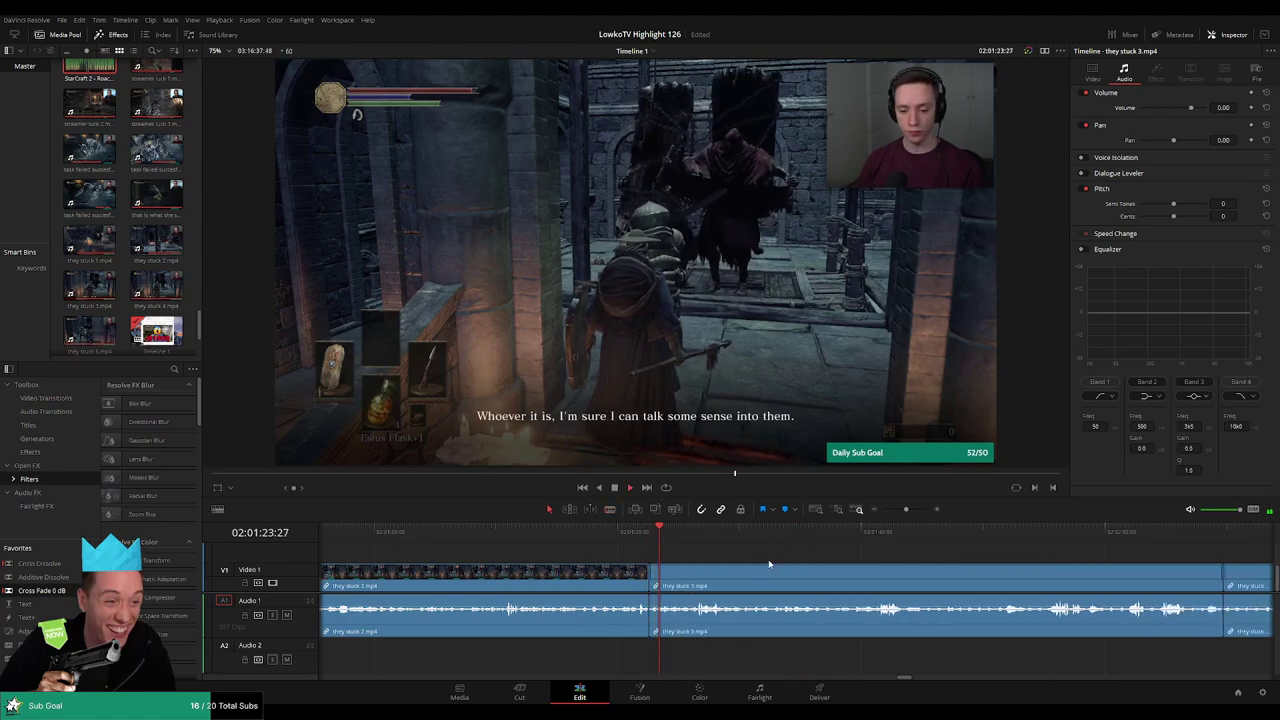
Skim ahead through 'they stuck 3.mp4' toward the start of 'they stuck 4.mp4'
scroll(769, 565, "right", 3)
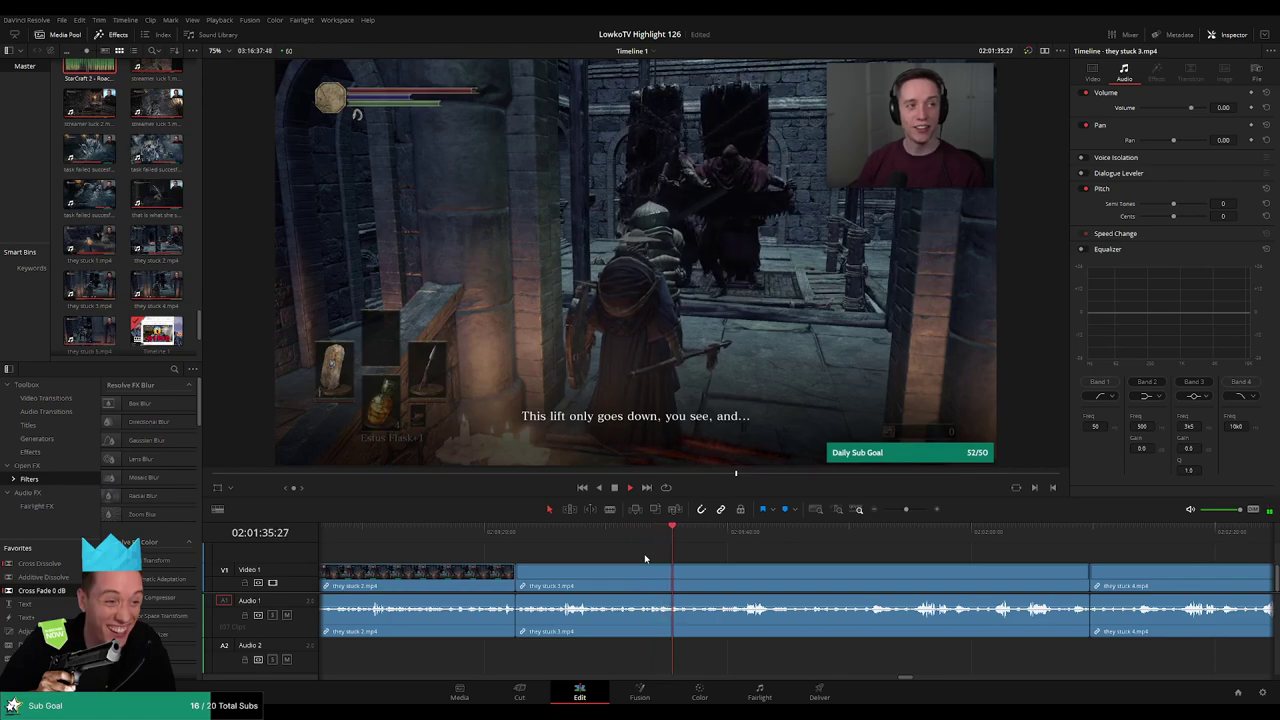
left_click(743, 536)
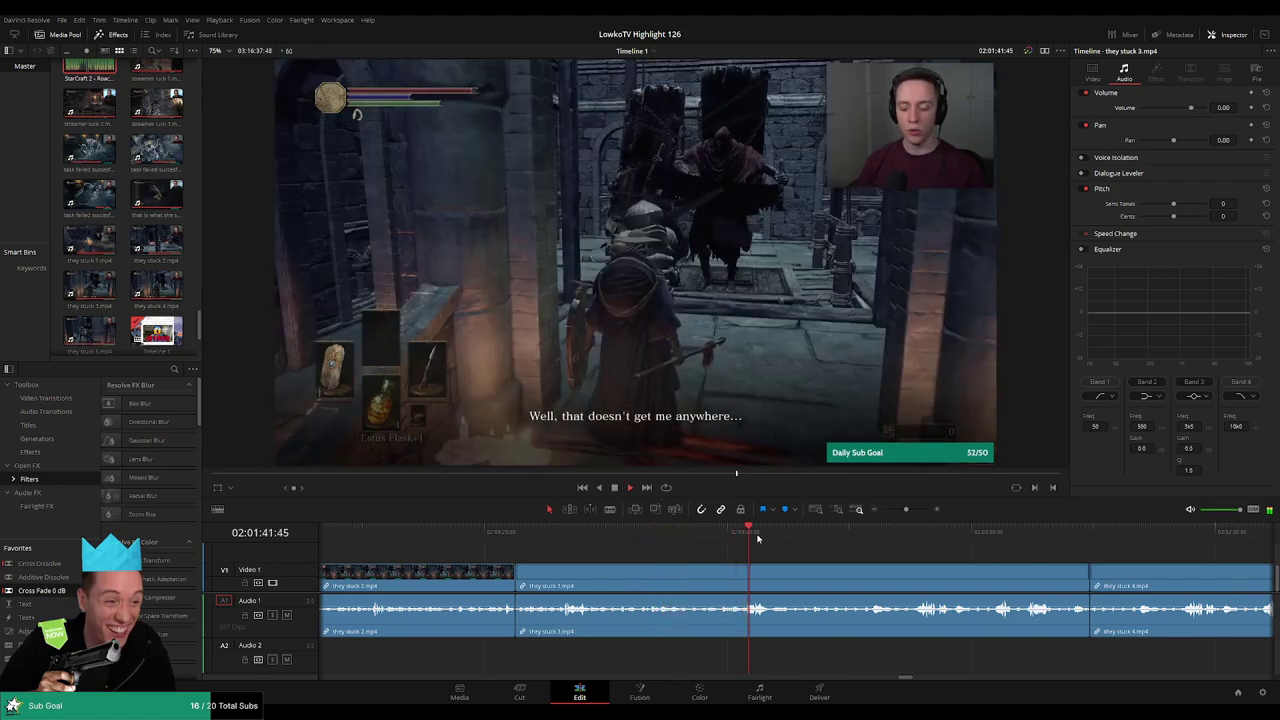
left_click(874, 536)
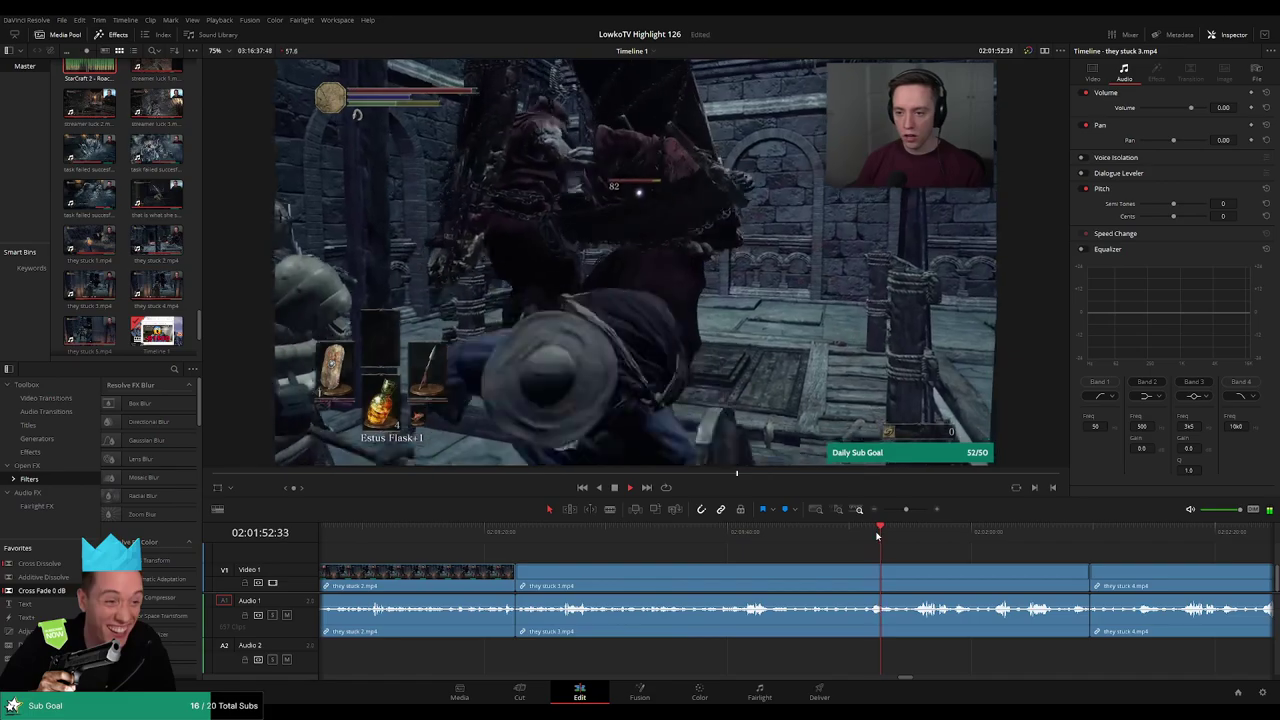
left_click(914, 536)
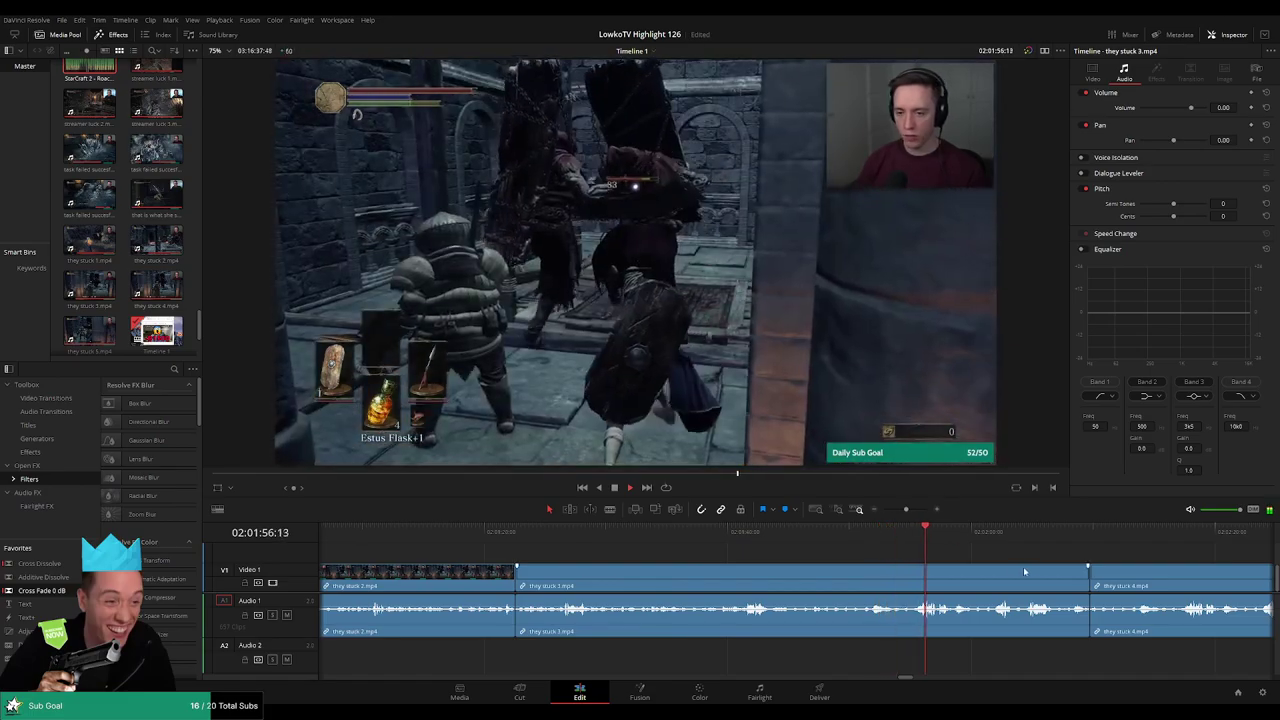
scroll(786, 560, "right", 3)
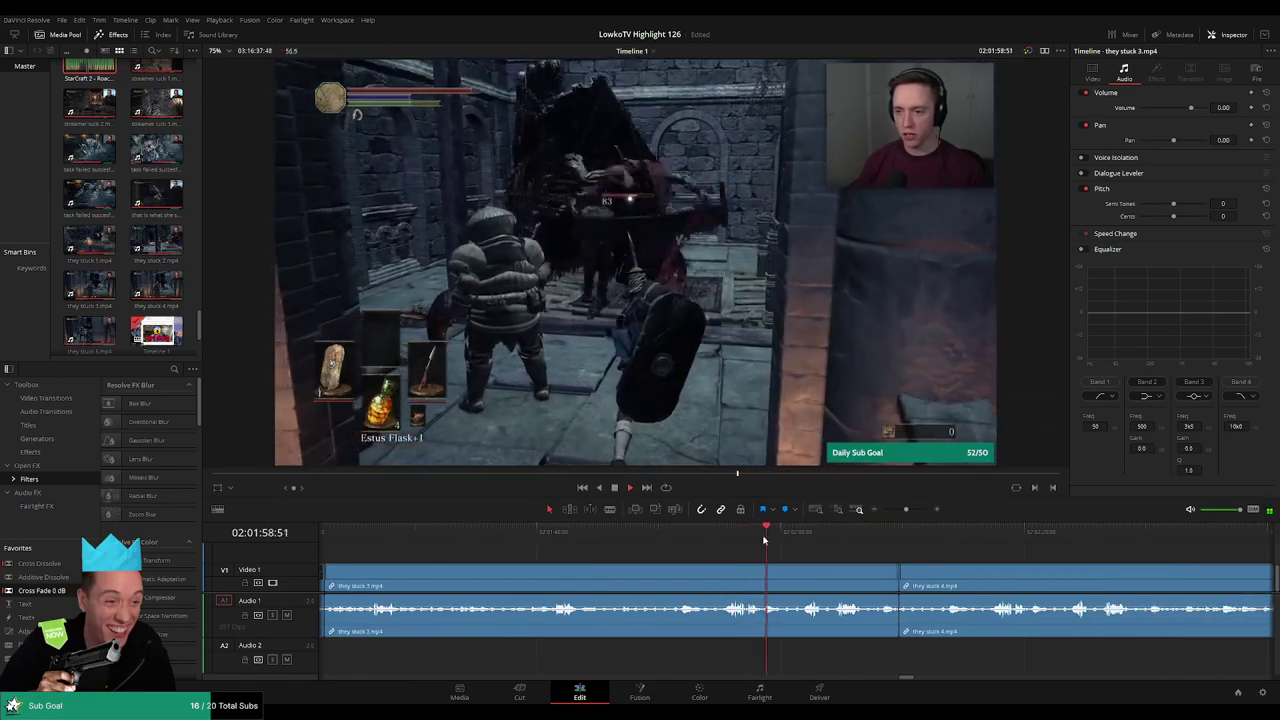
left_click(780, 538)
left_click_drag(781, 540, 808, 540)
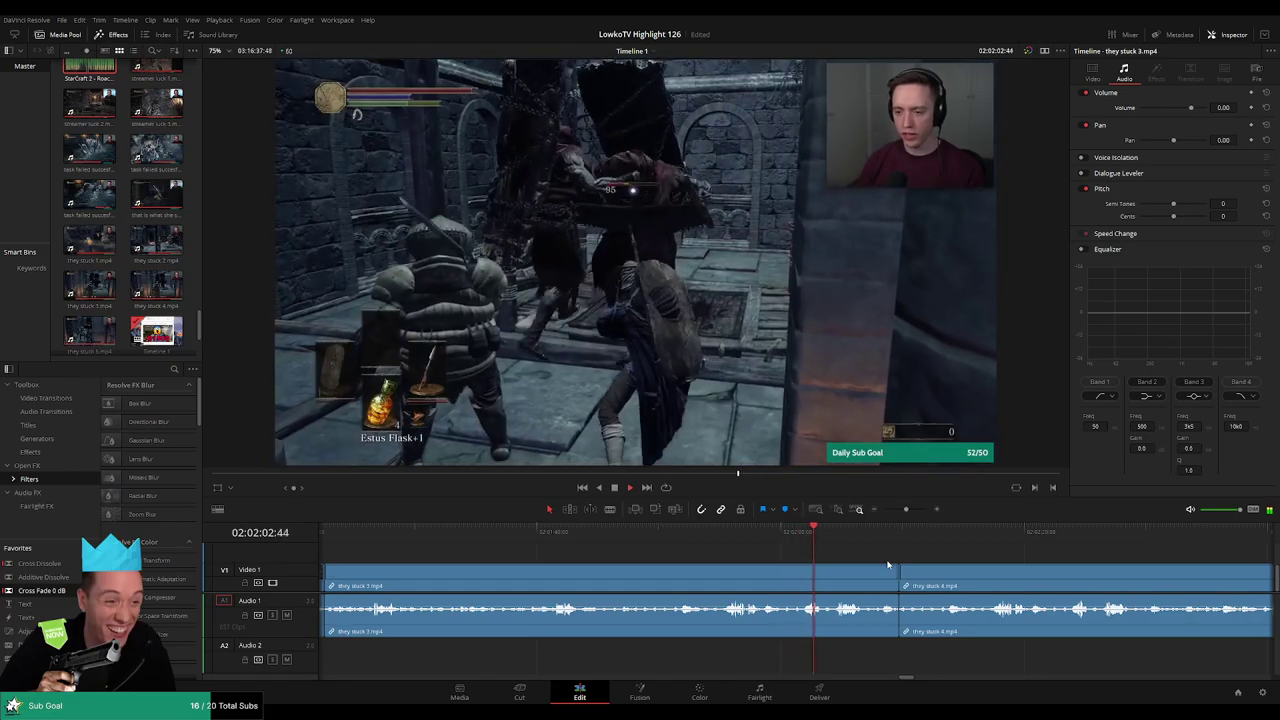
scroll(701, 551, "right", 5)
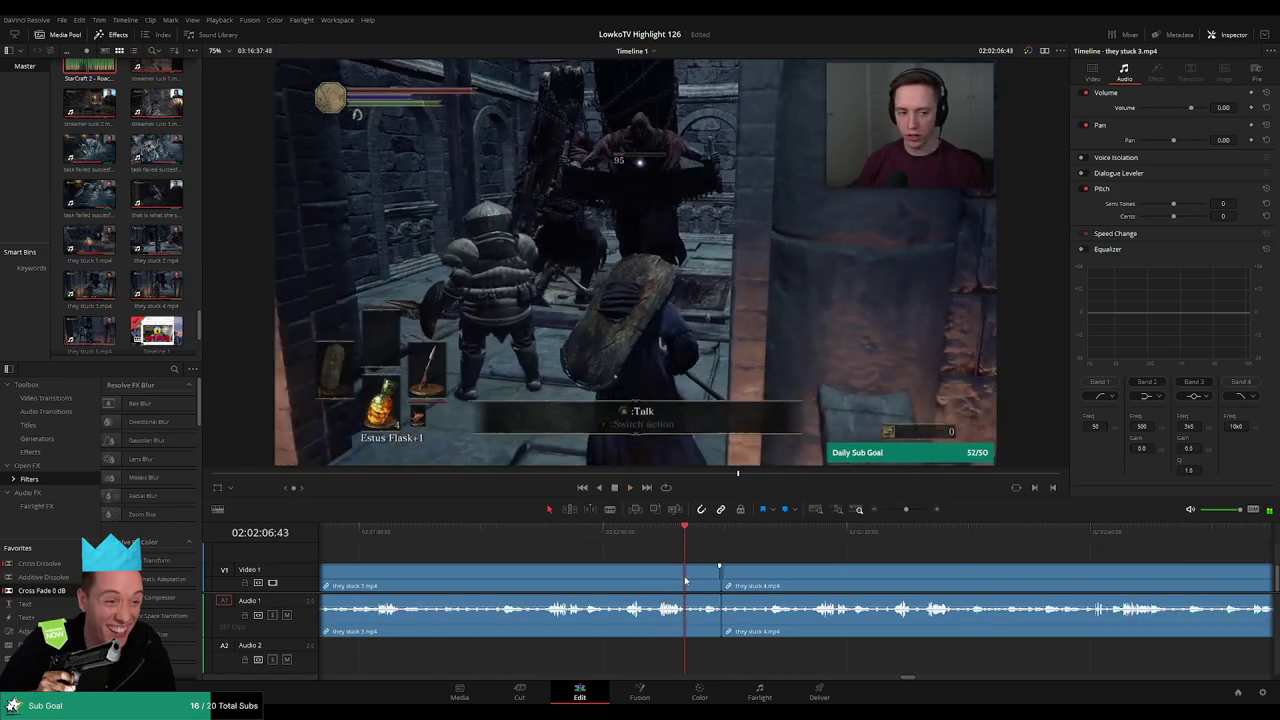
Ripple-delete the short sliver before they stuck 4 and review the new join
key("Delete")
key("space")
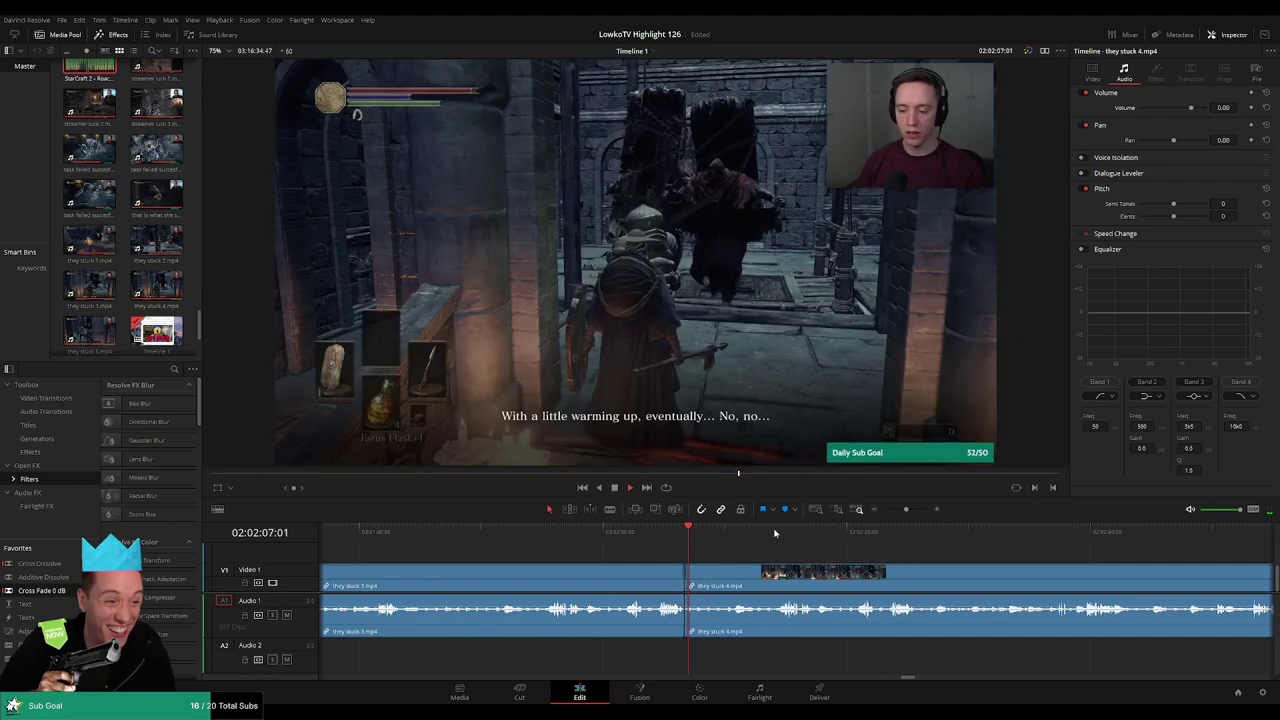
left_click(786, 531)
scroll(772, 553, "right", 6)
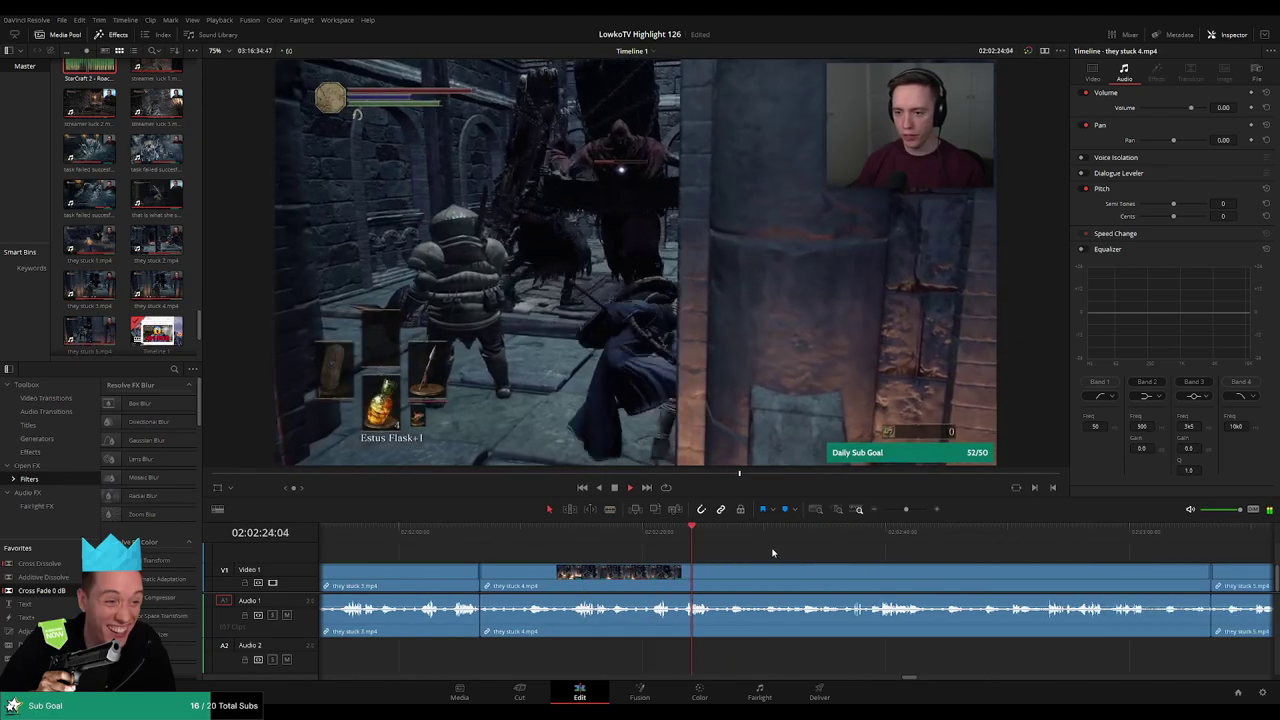
Blade they stuck 4.mp4 at the playhead and ripple-delete its opening stretch
left_click(717, 582)
key("a")
left_click(680, 582)
key("Delete")
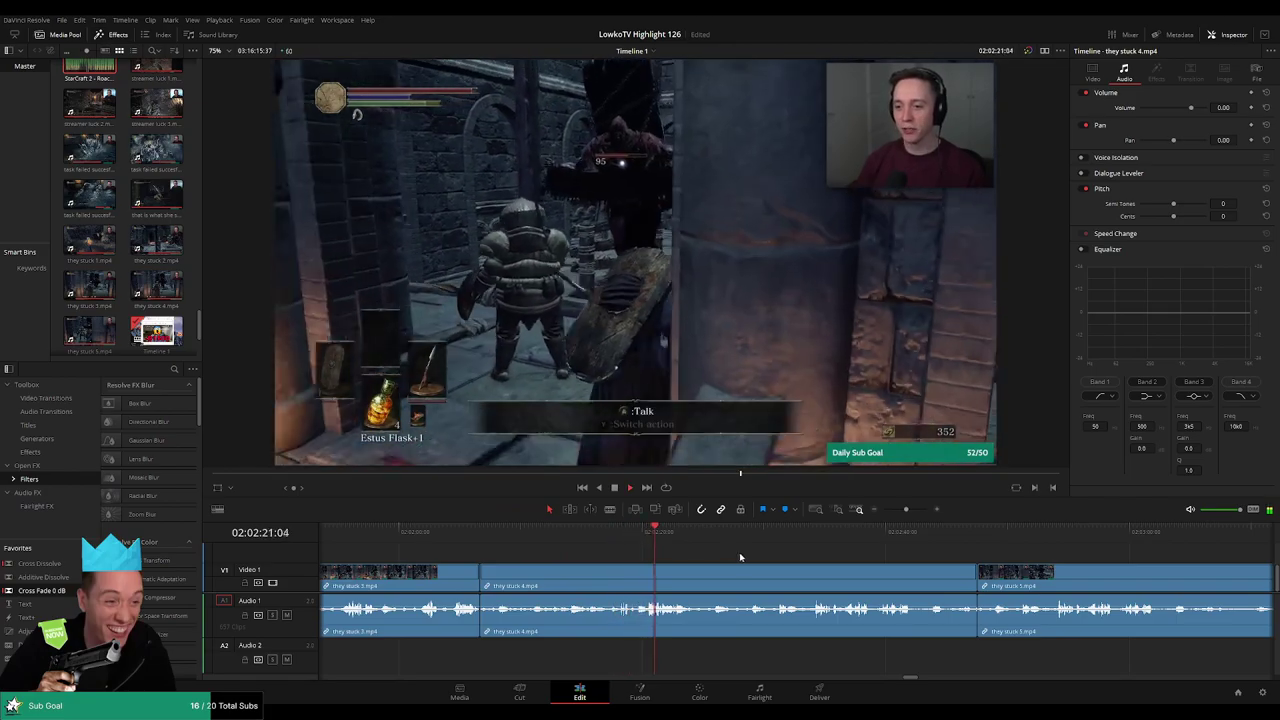
scroll(651, 547, "right", 3)
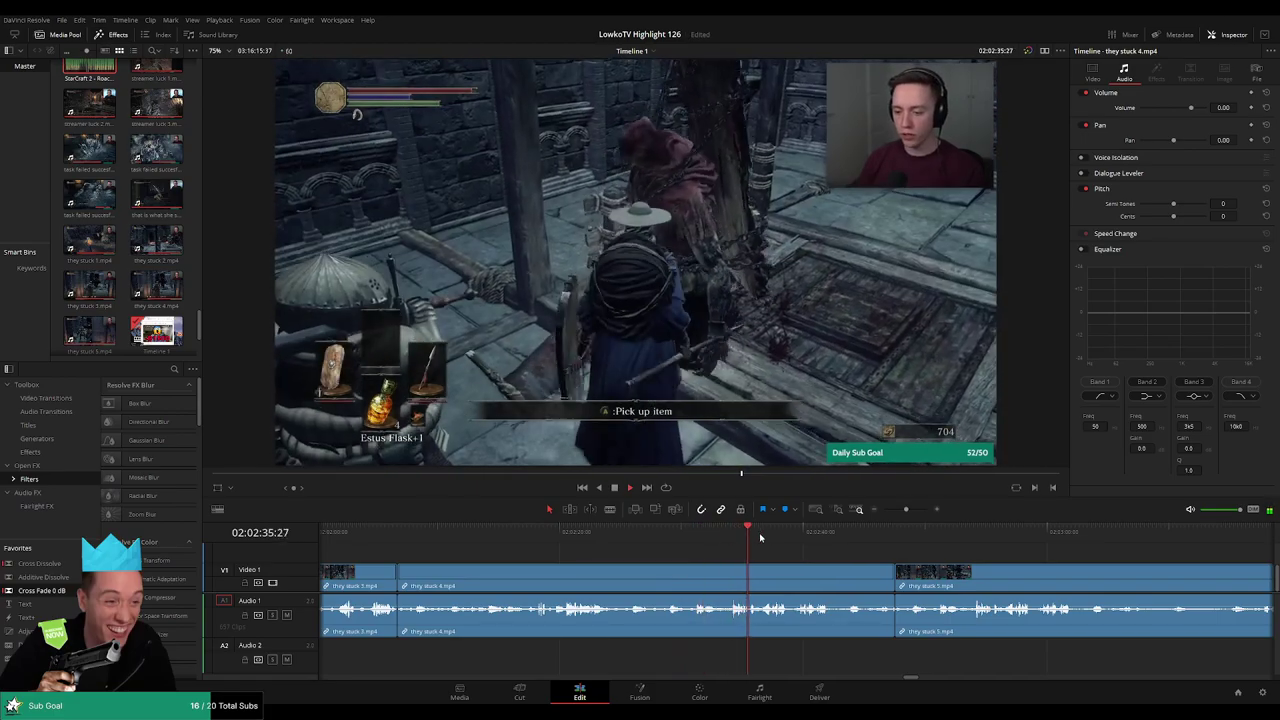
left_click_drag(765, 538, 768, 538)
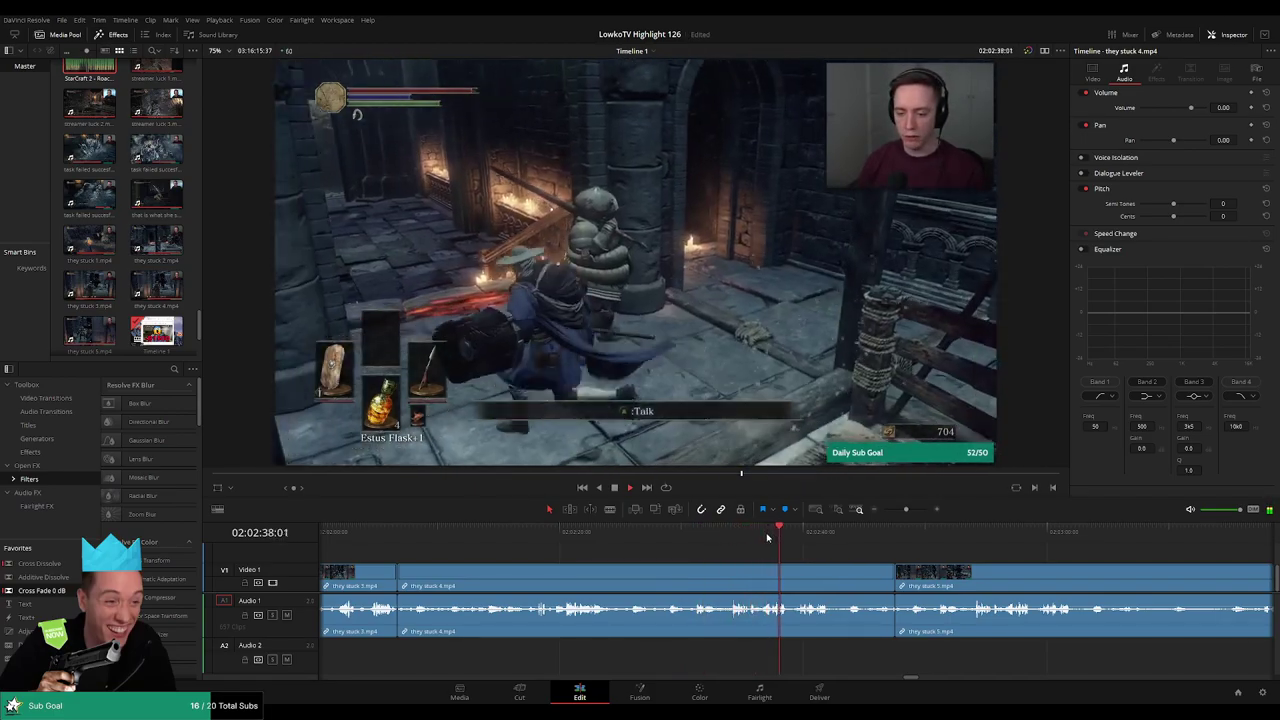
scroll(700, 550, "right", 3)
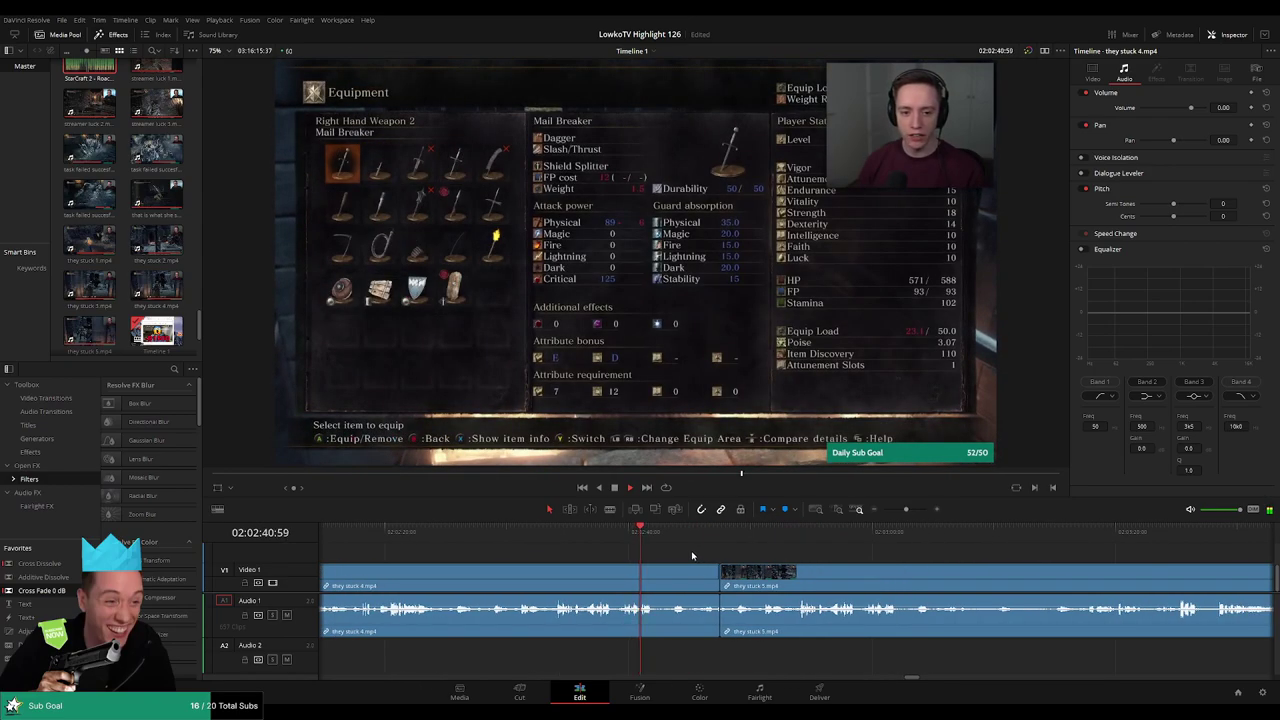
Blade at the playhead, trim the short leftover piece and ripple-delete it
key("b")
left_click(656, 590)
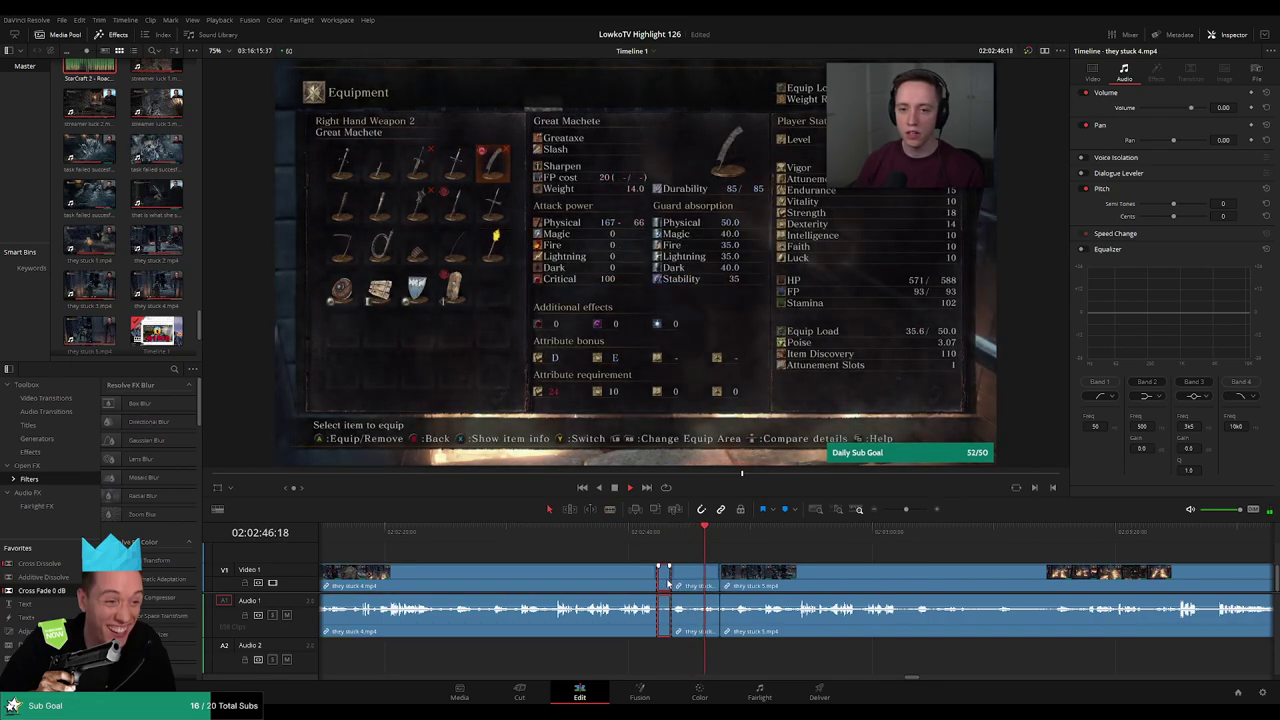
left_click_drag(676, 585, 683, 569)
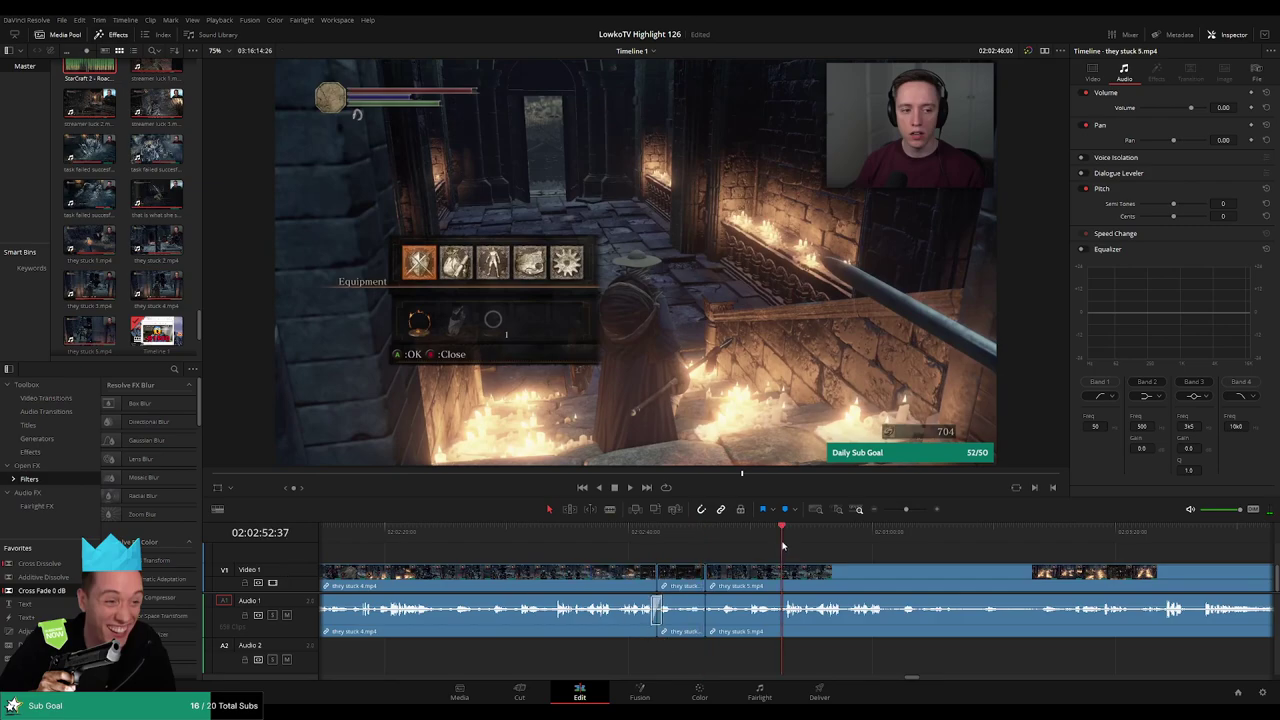
left_click(689, 581)
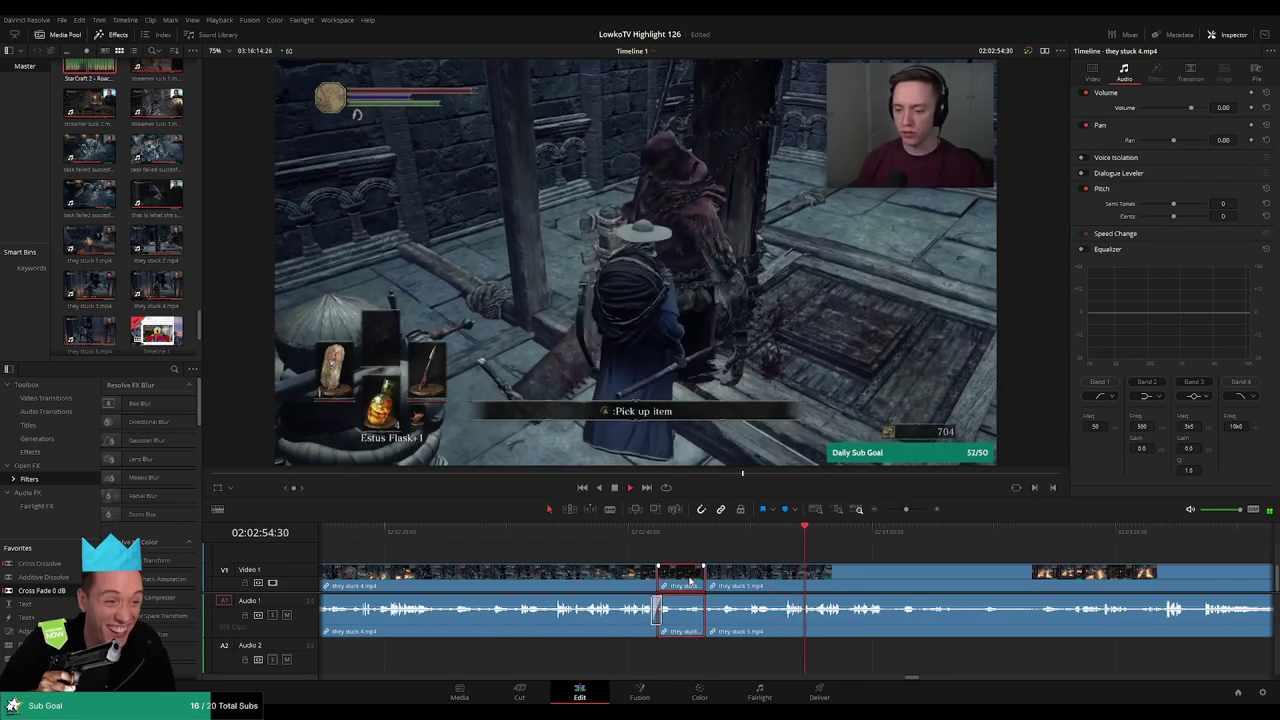
key("Delete")
Blade they stuck 5.mp4 where menu browsing ends and ripple-delete the equipment-menu stretch
left_click(864, 533)
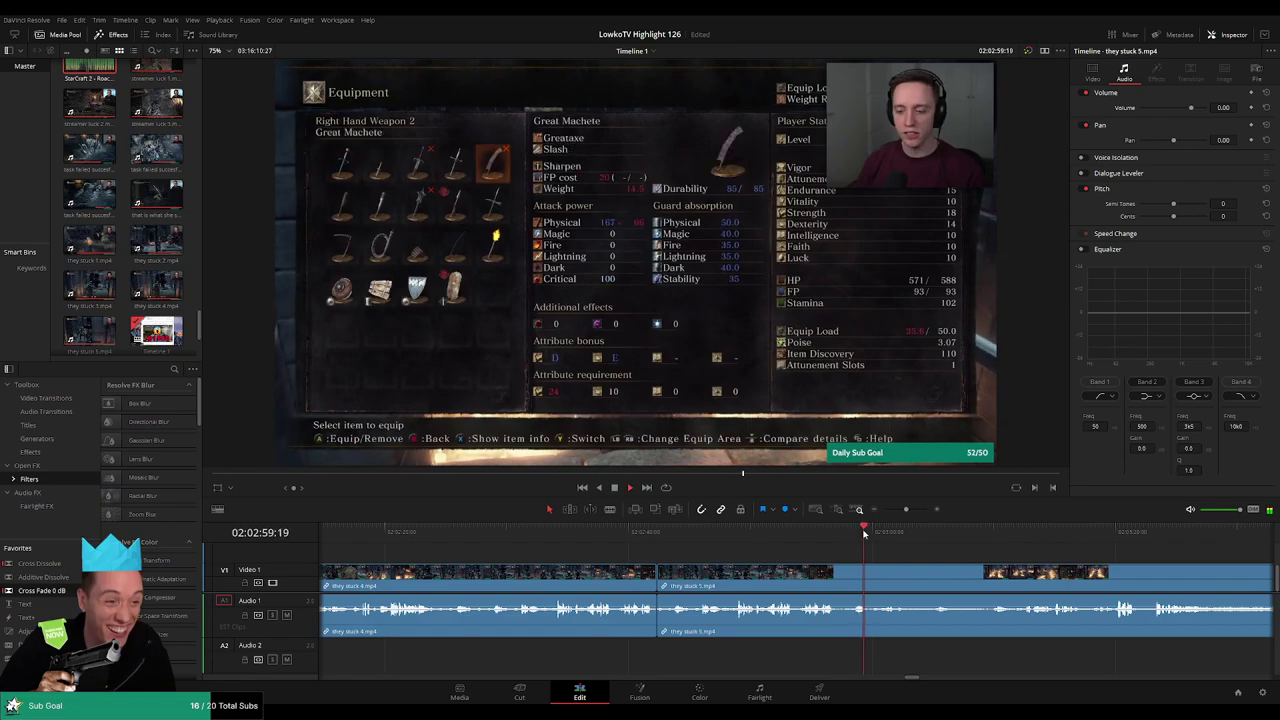
left_click(879, 533)
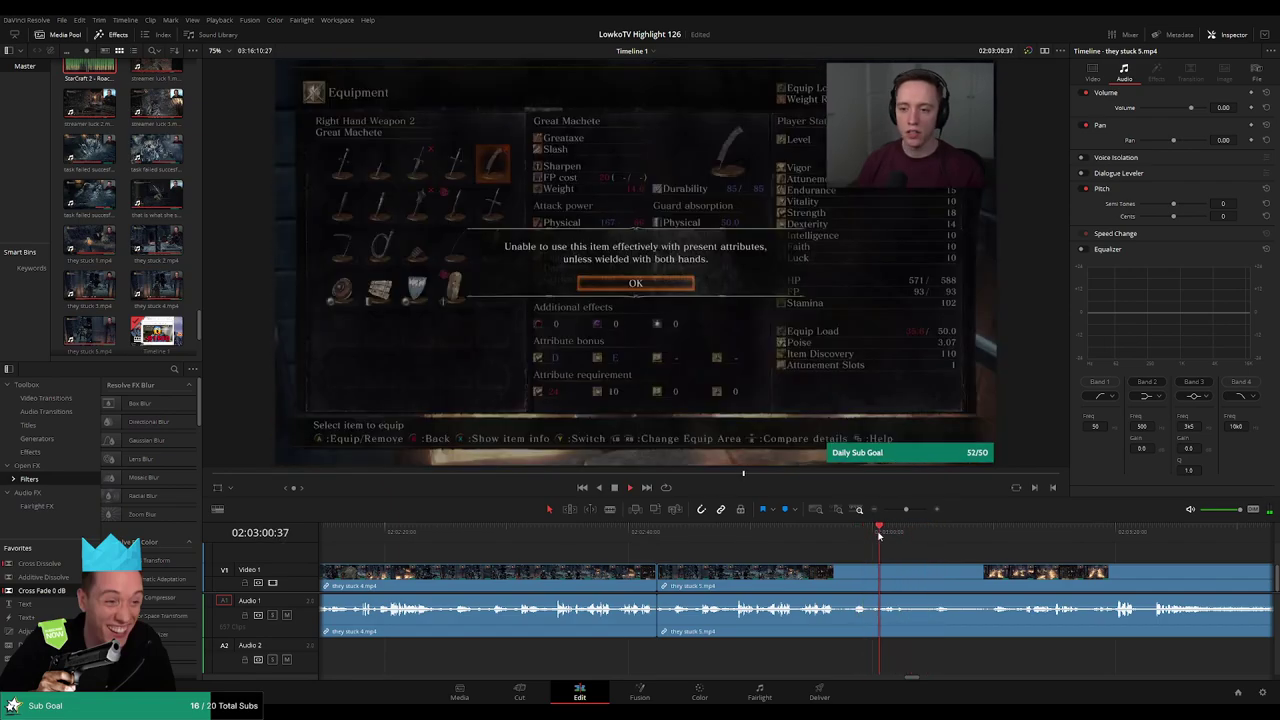
left_click(857, 533)
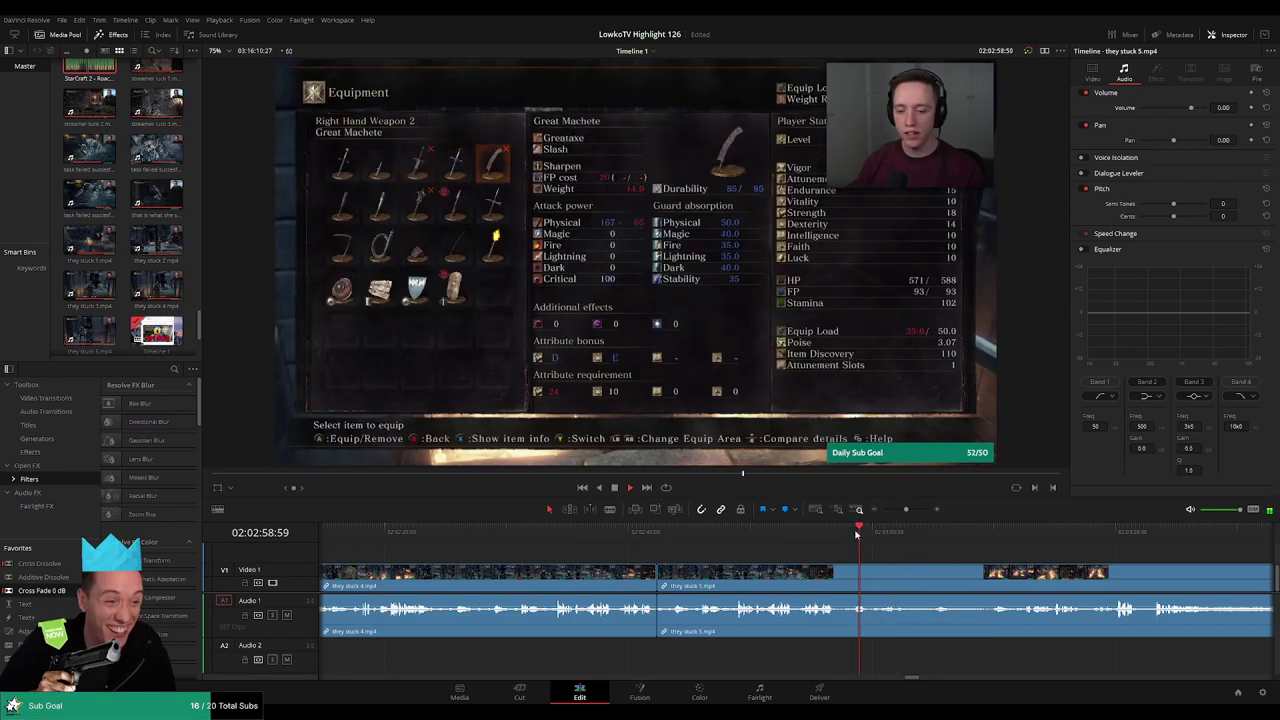
left_click(849, 570)
key("a")
left_click(822, 581)
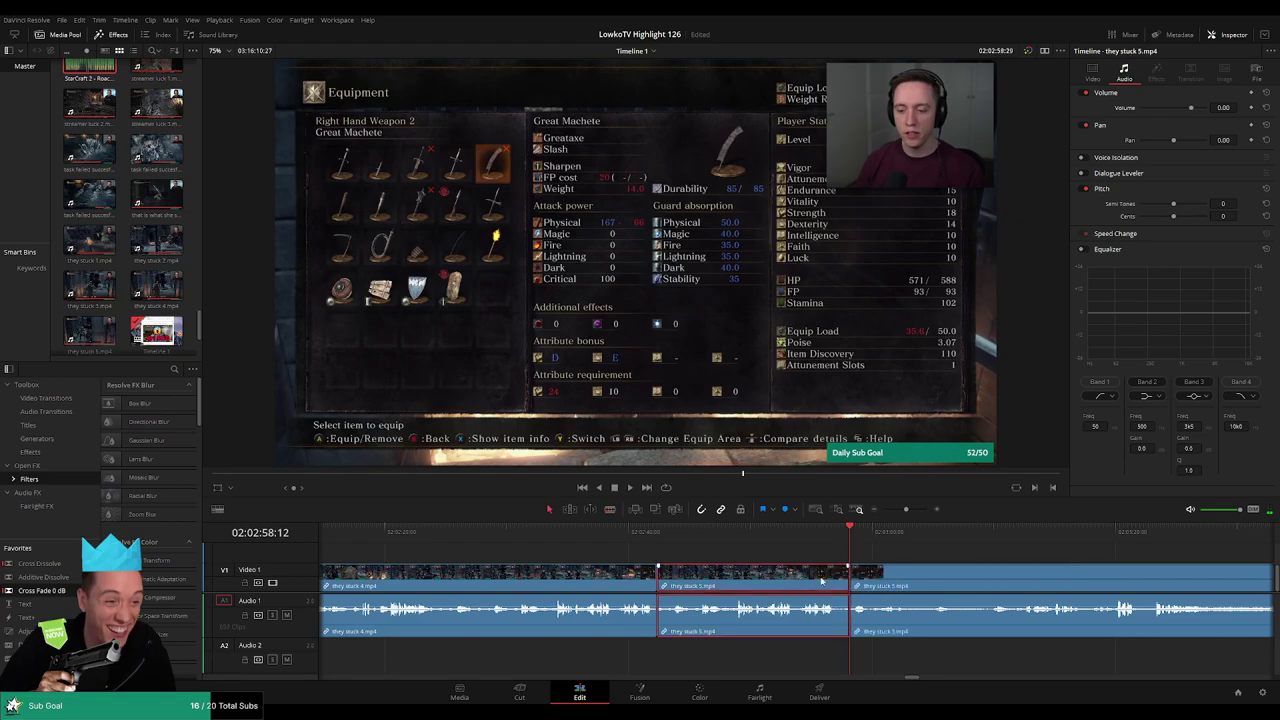
key("Delete")
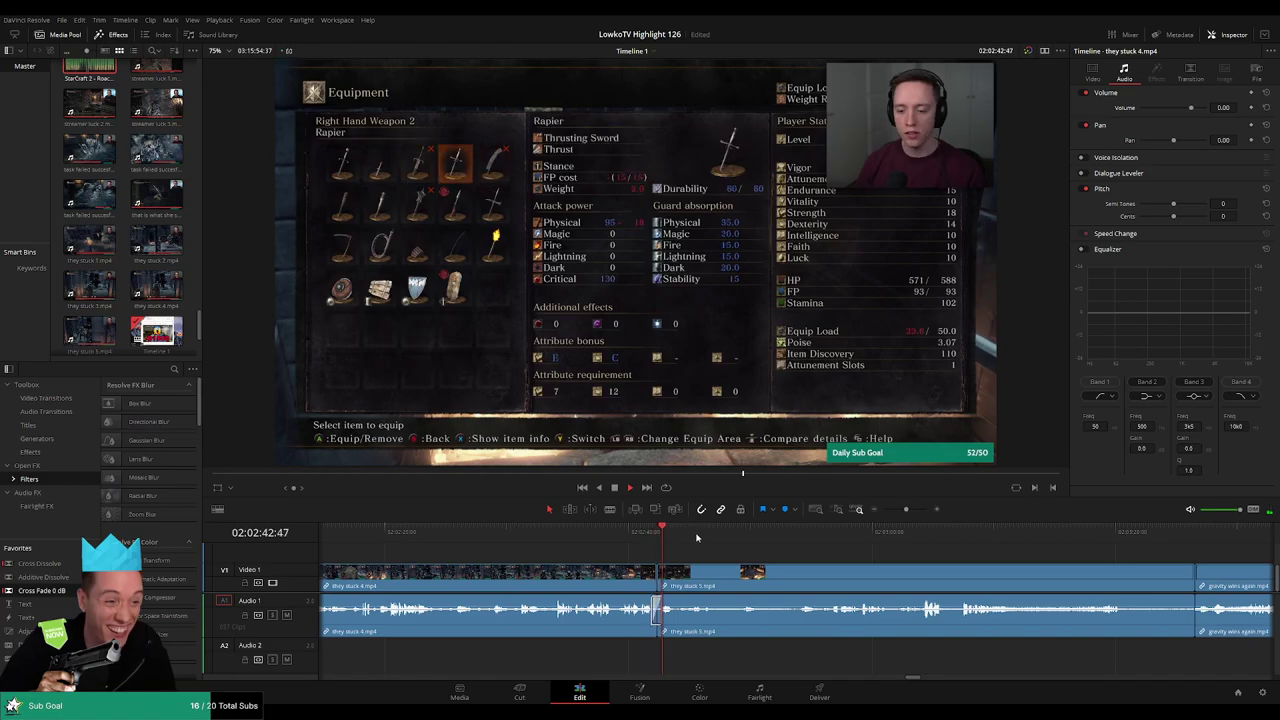
Review the tightened they stuck 5 footage further along the timeline
left_click(803, 535)
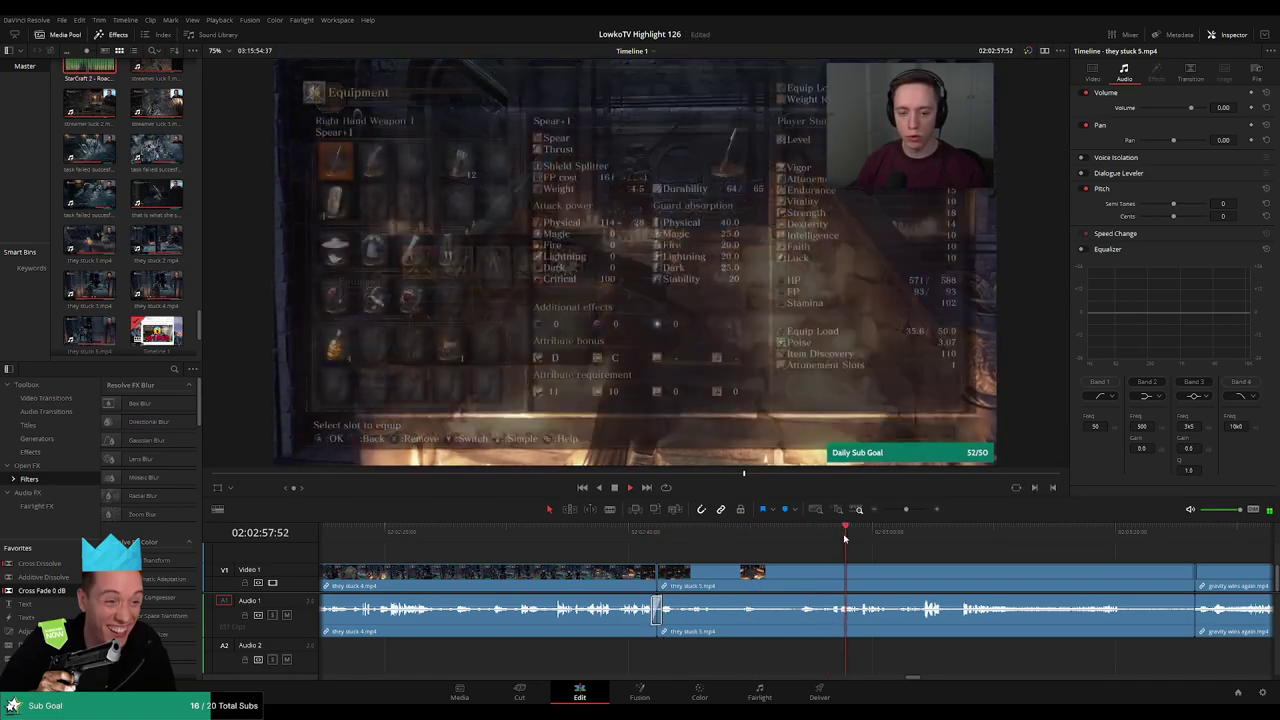
left_click(909, 533)
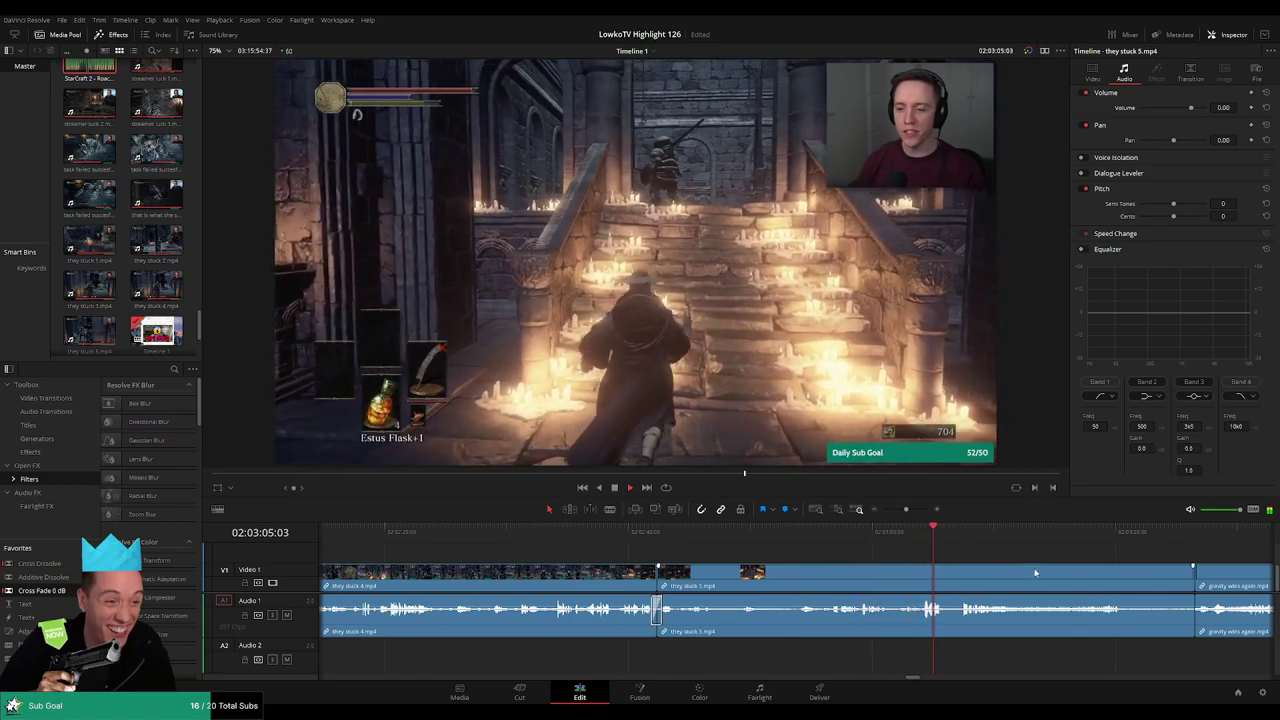
scroll(1035, 572, "down", 3)
left_click(723, 537)
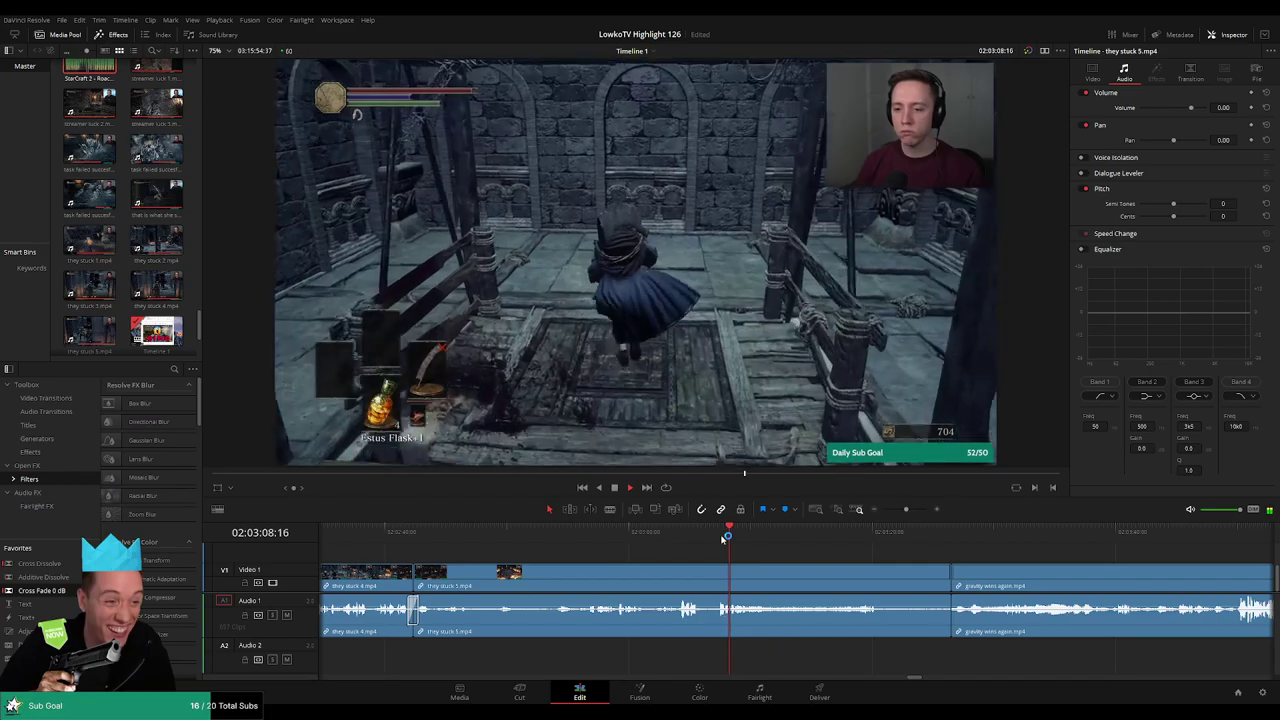
left_click(845, 533)
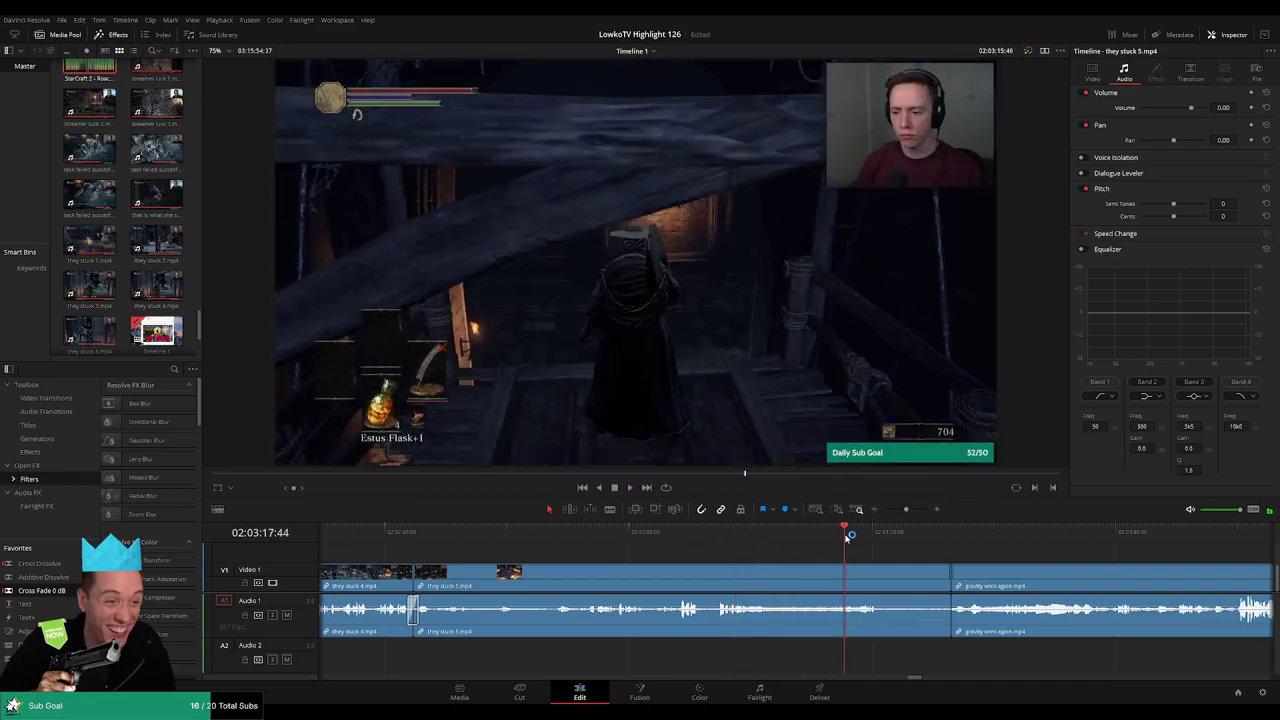
left_click(866, 533)
scroll(748, 563, "down", 2)
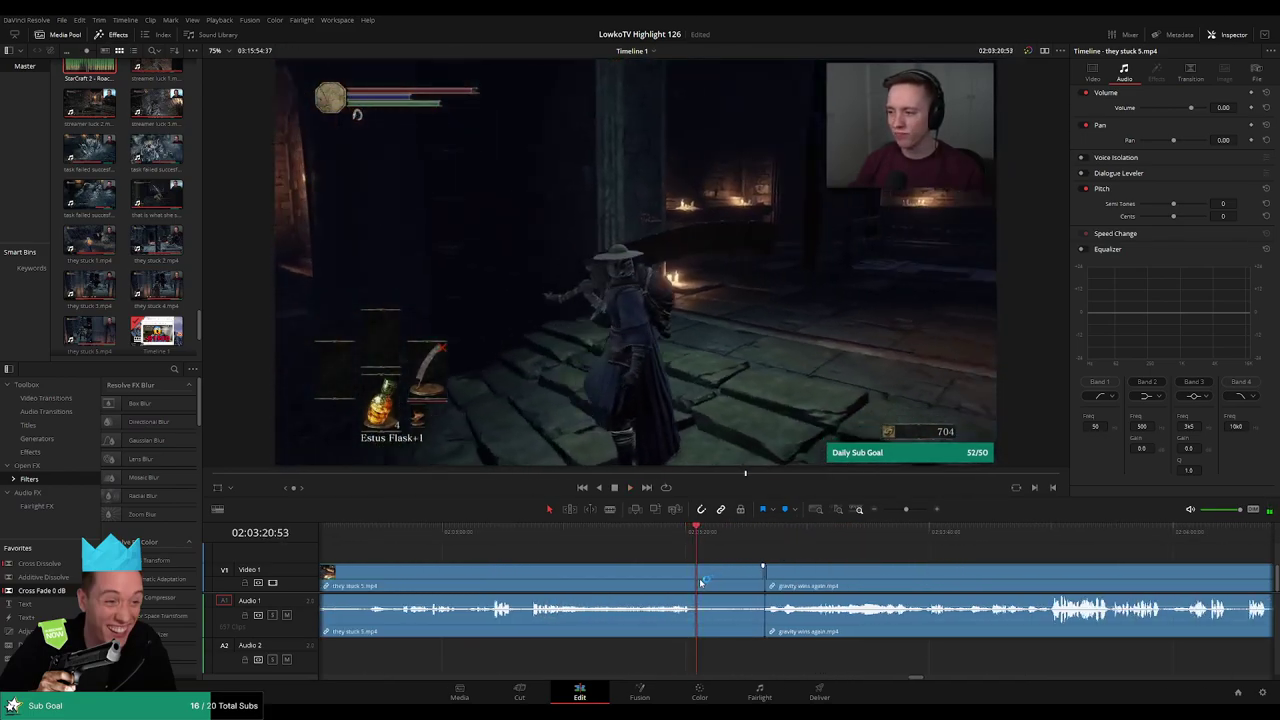
Delete the leftover they stuck 5 piece and trim the head of gravity wins again.mp4
key("BackSpace")
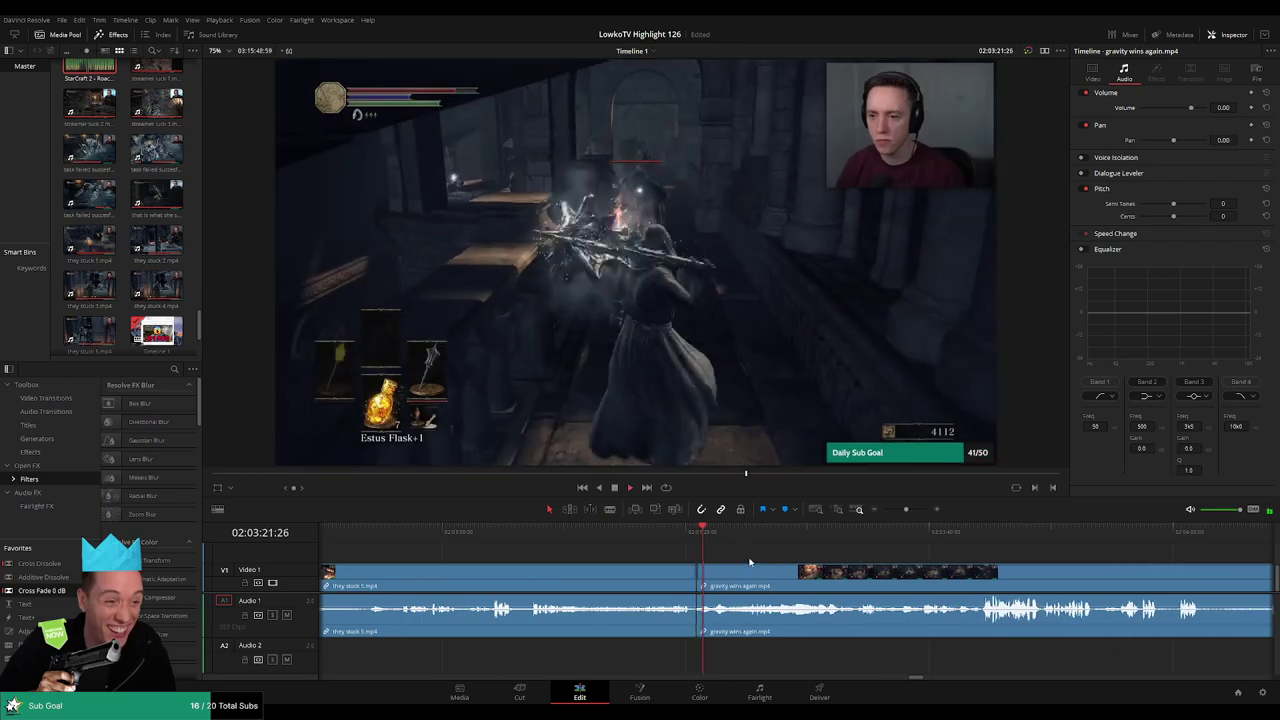
scroll(749, 562, "down", 2)
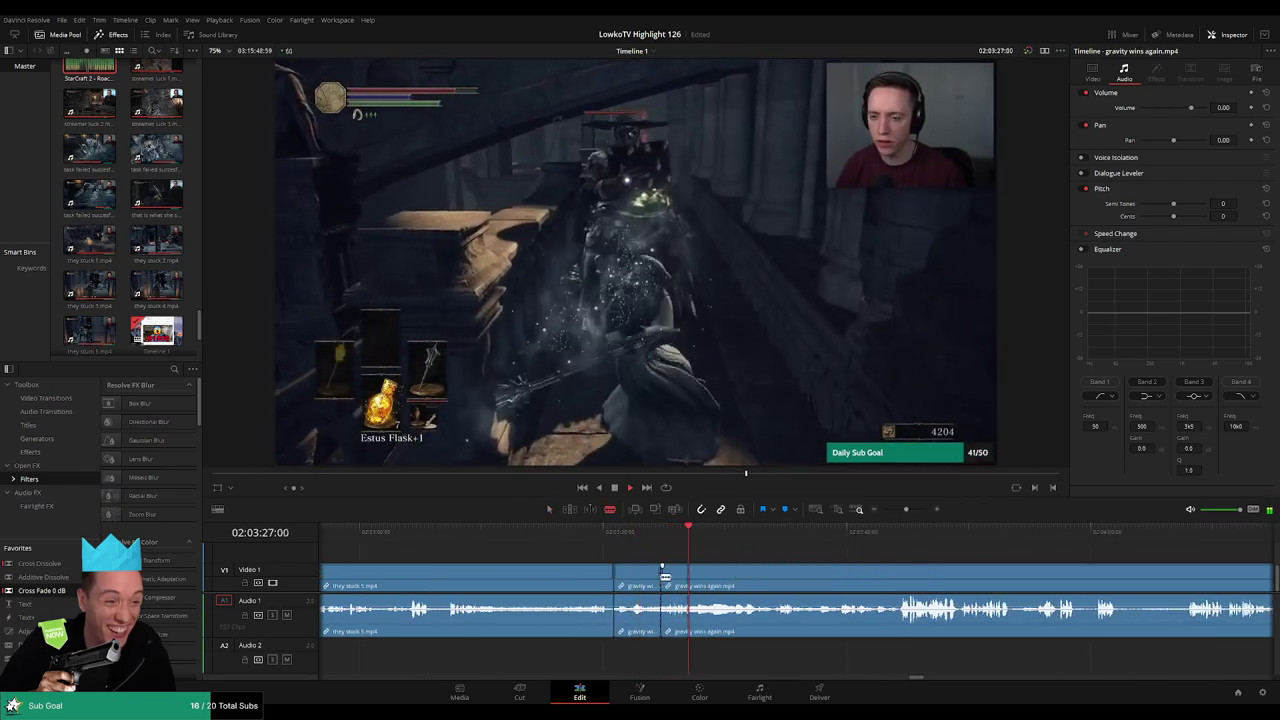
left_click_drag(615, 578, 645, 580)
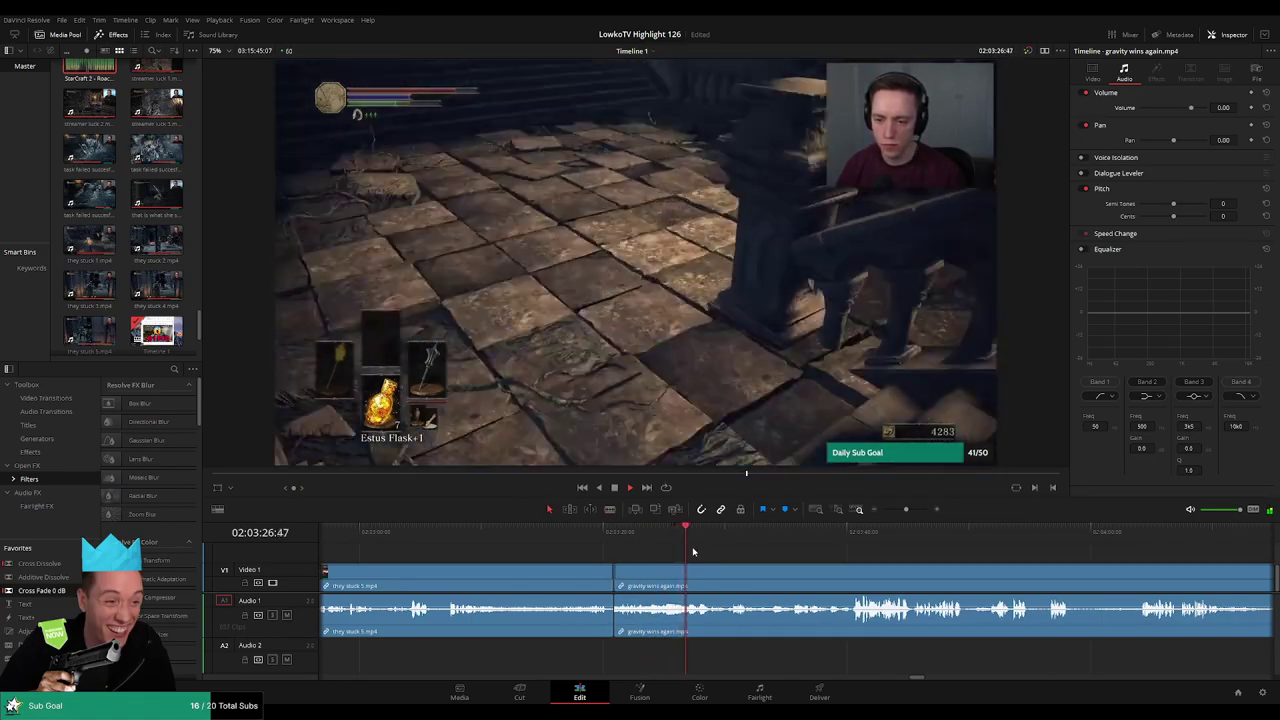
Rewatch the fight and blade gravity wins again at the Short Bow moment
left_click(726, 536)
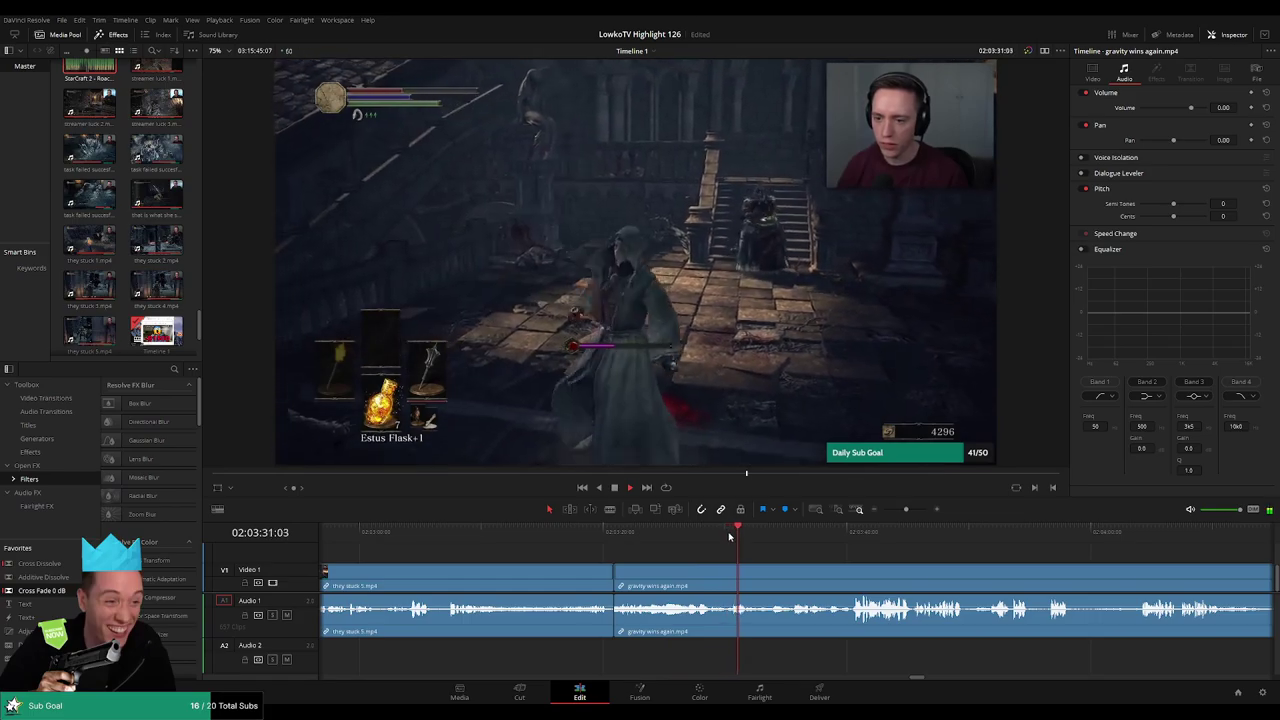
left_click(798, 535)
left_click(837, 535)
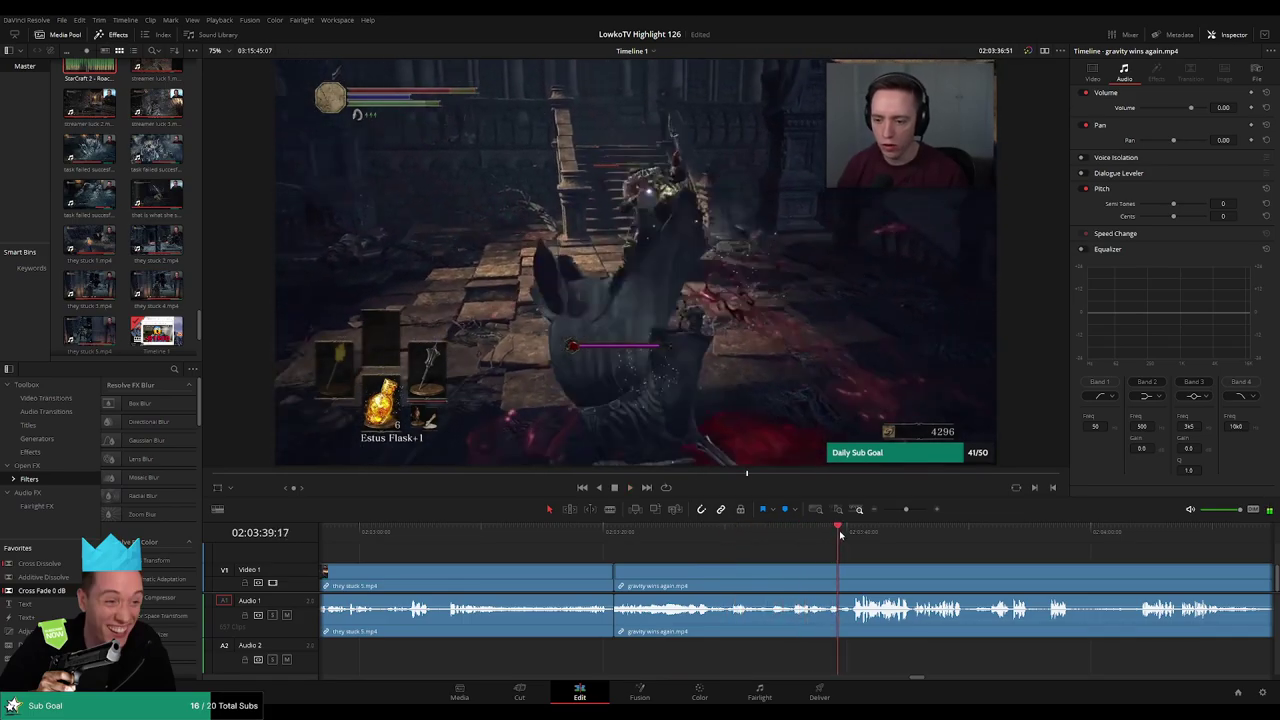
left_click(816, 531)
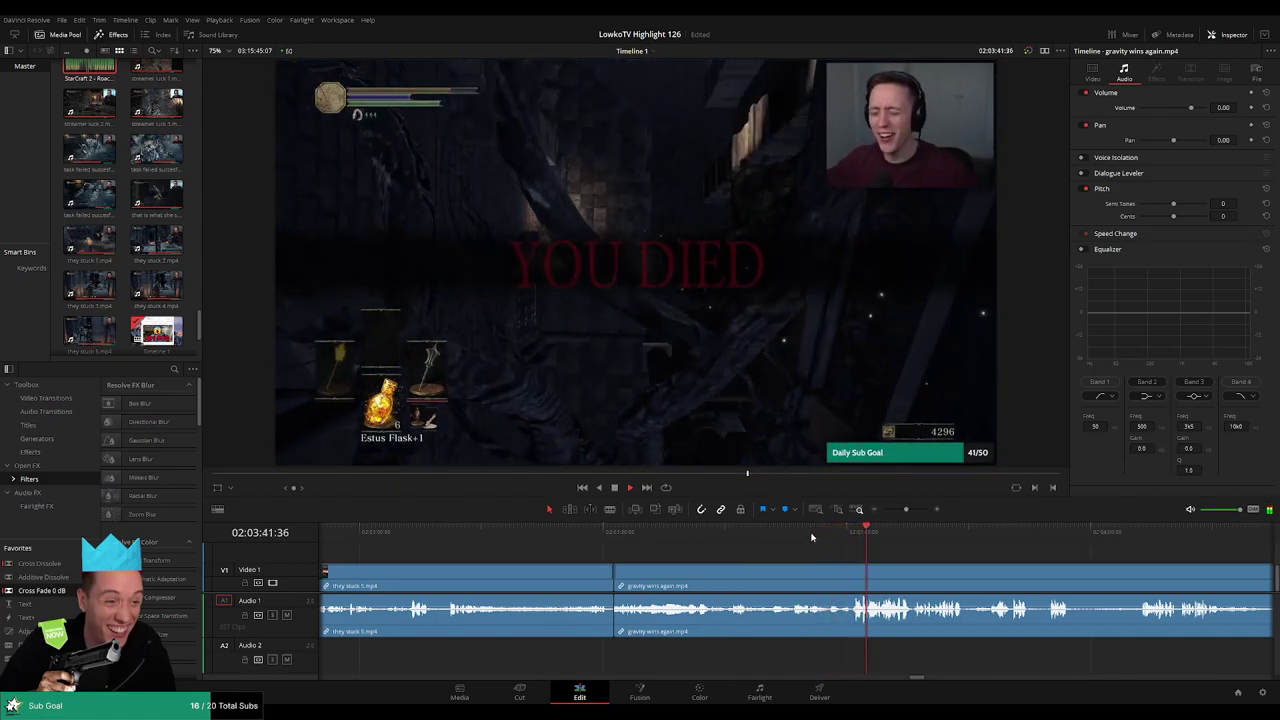
left_click(758, 531)
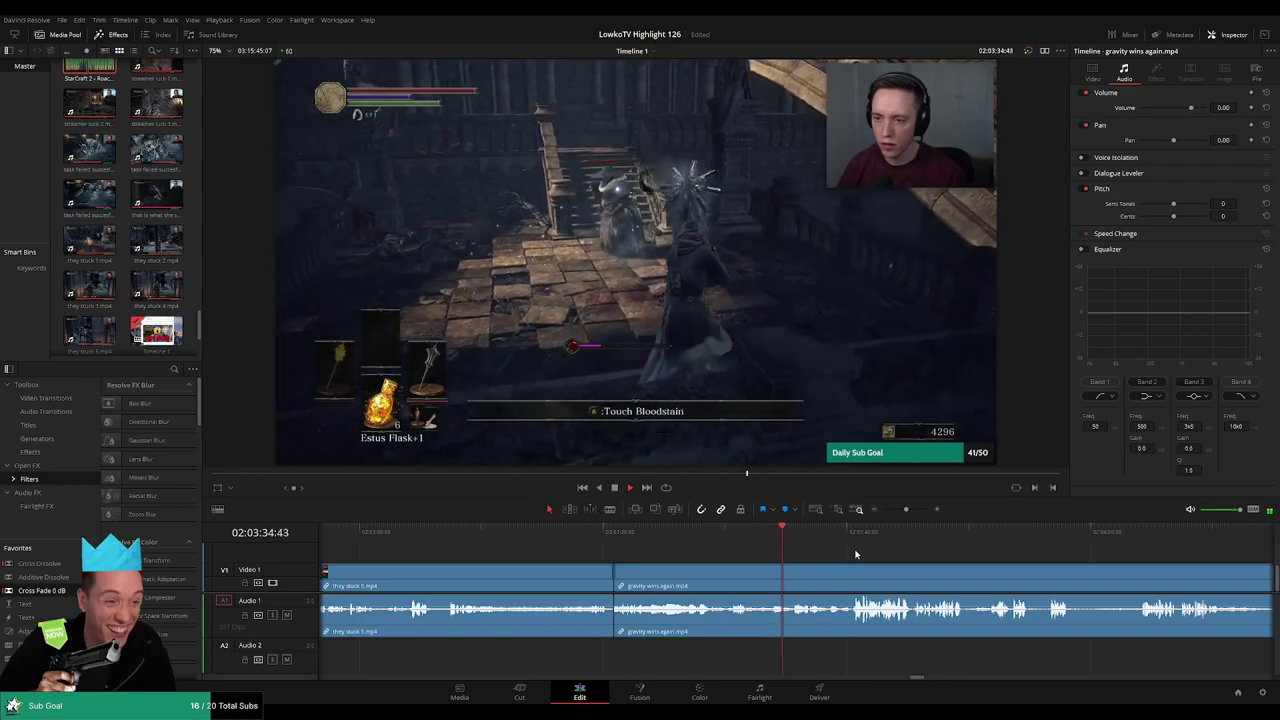
left_click(757, 532)
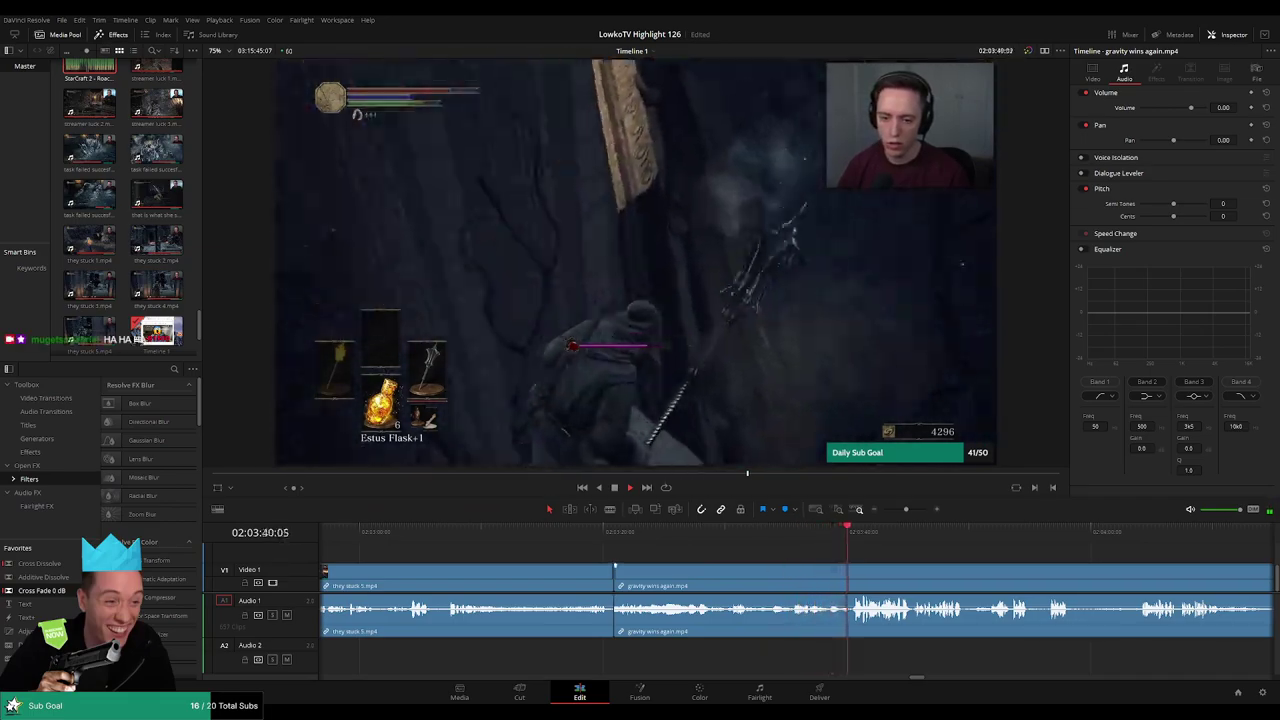
left_click(766, 531)
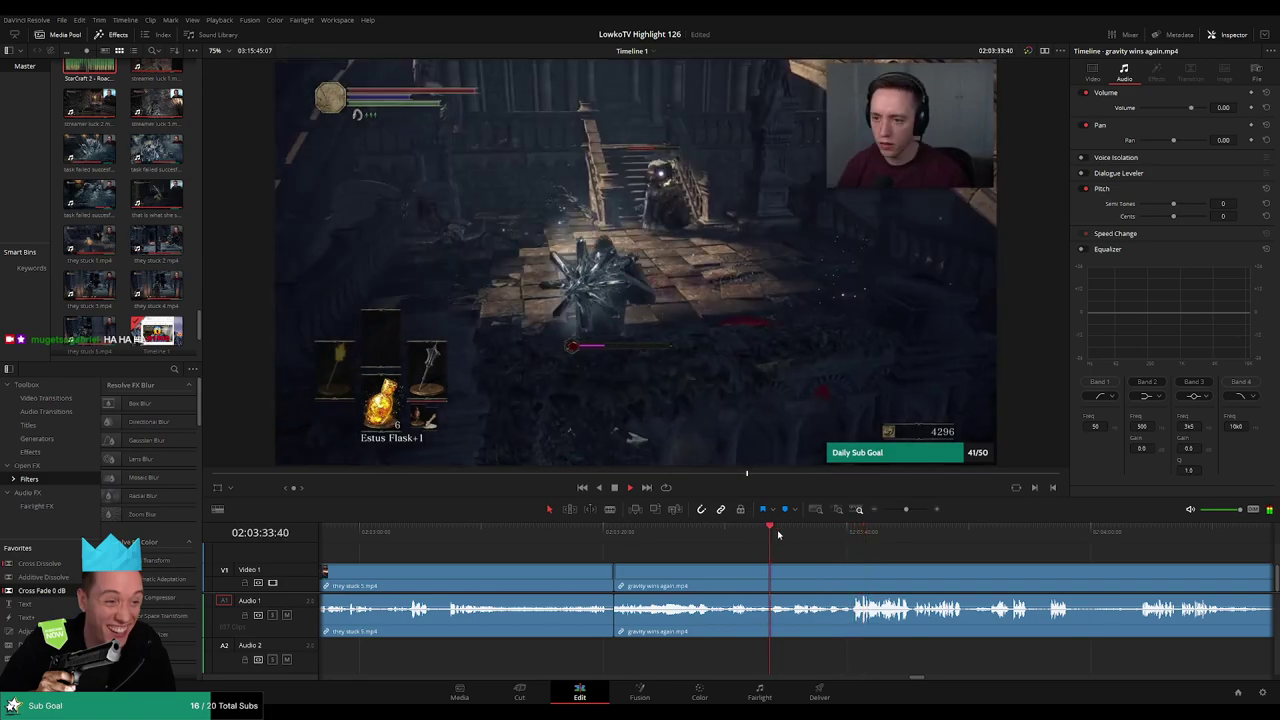
scroll(694, 545, "right", 3)
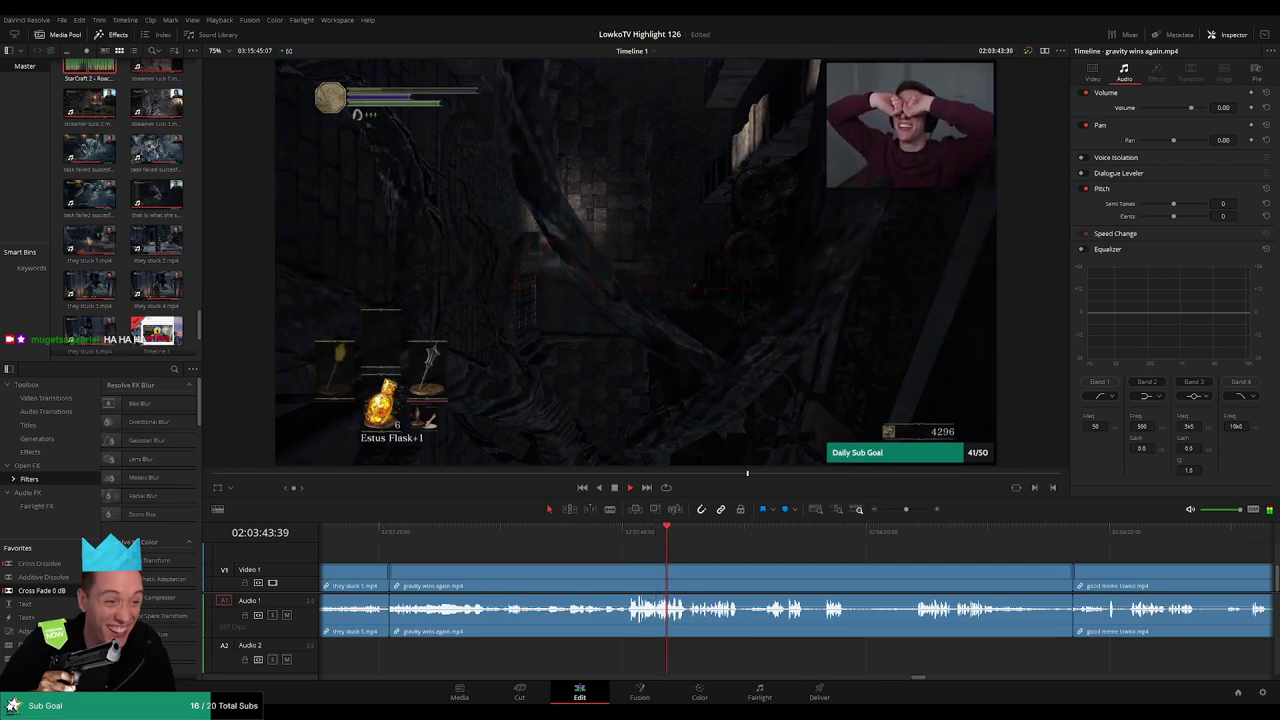
scroll(666, 545, "up", 3)
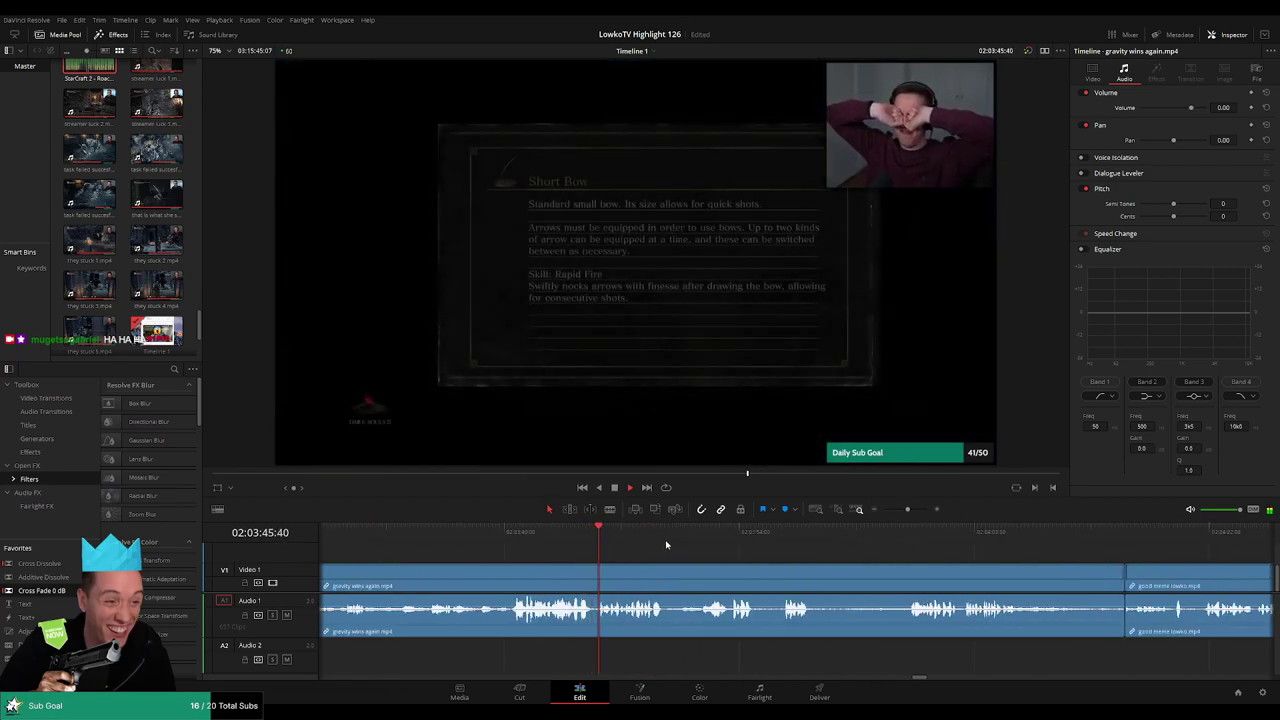
scroll(648, 531, "up", 2)
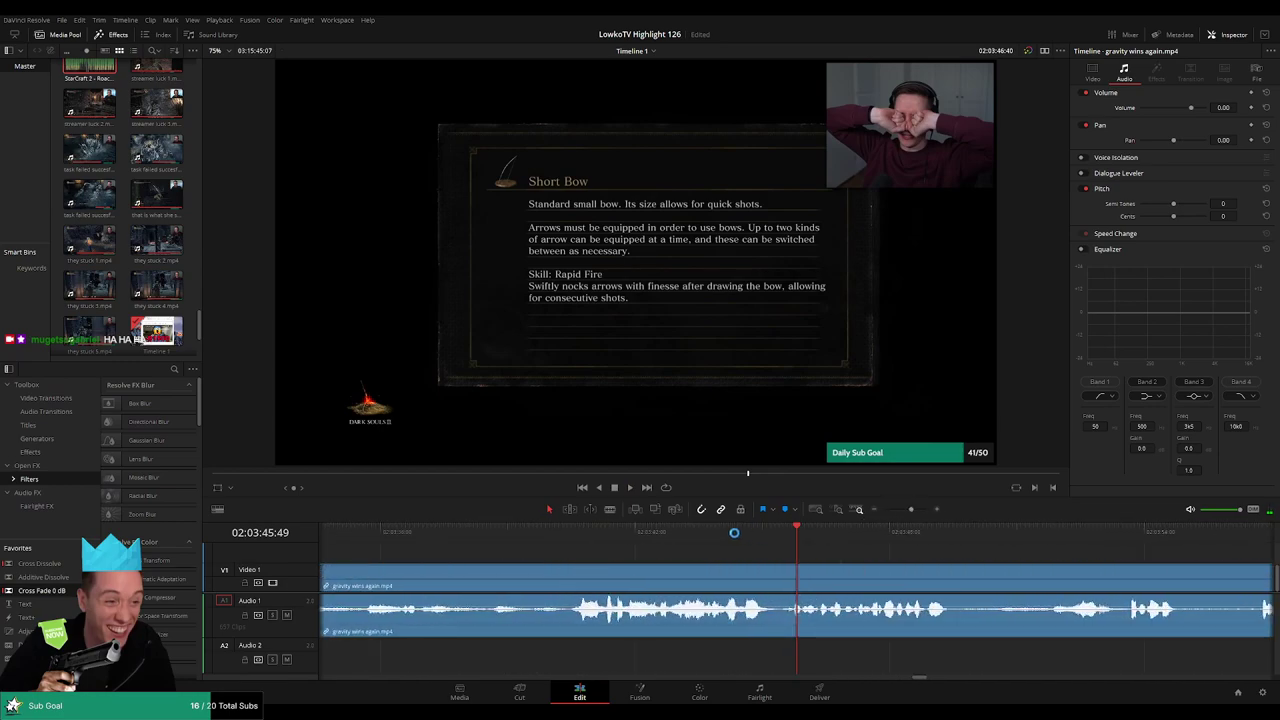
left_click_drag(734, 533, 793, 534)
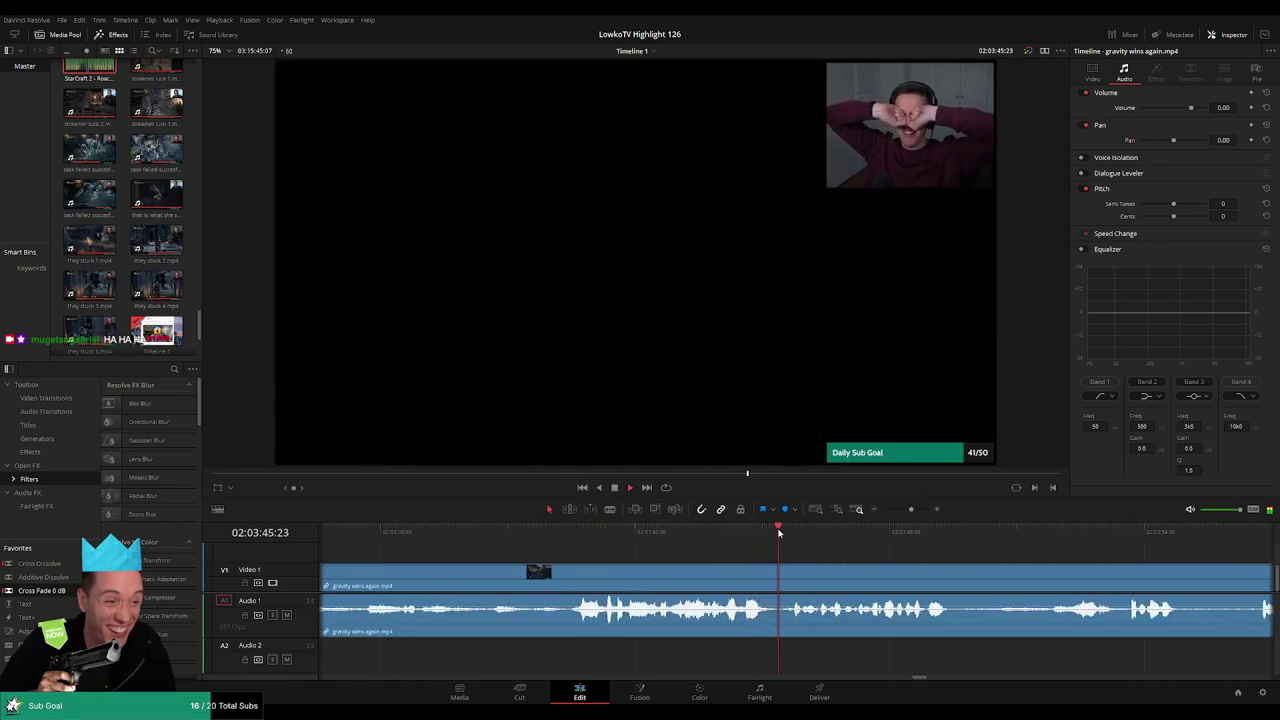
left_click(790, 576)
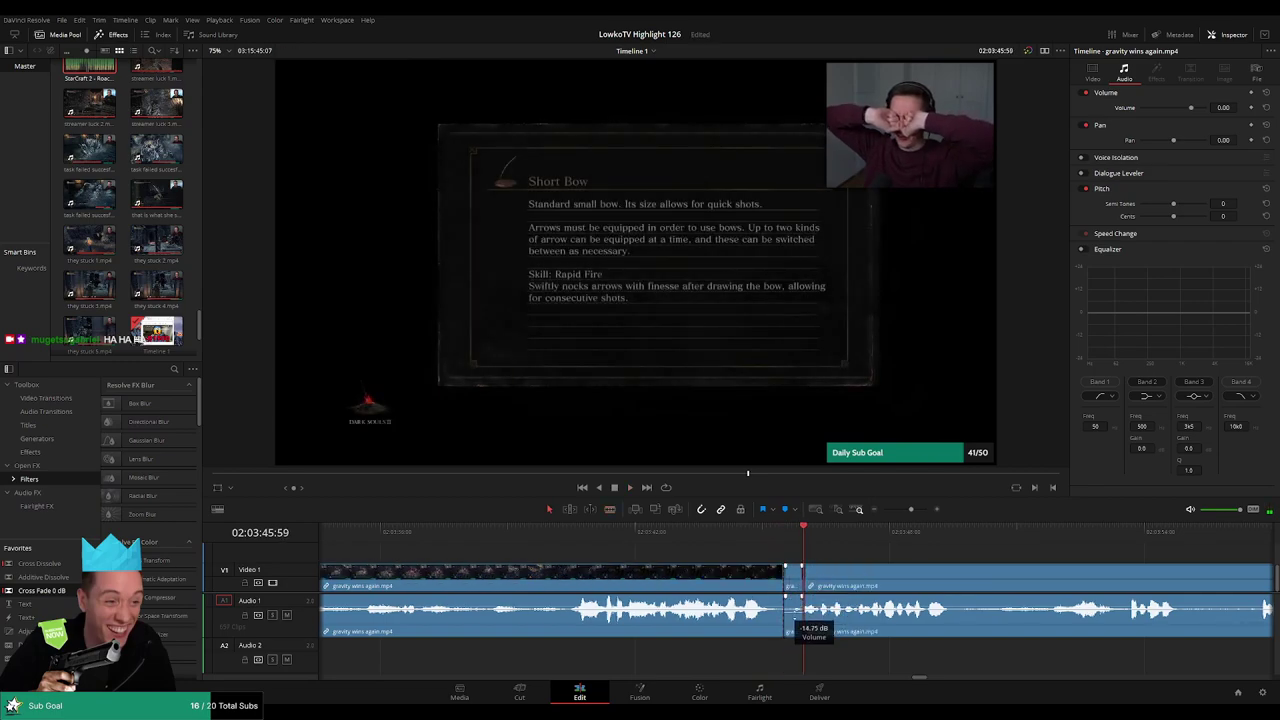
Place StarCraft 2 - Roach Quotes.mp3 on Audio 2 at the cut, trim both ends, volume -23
left_click_drag(89, 80, 779, 667)
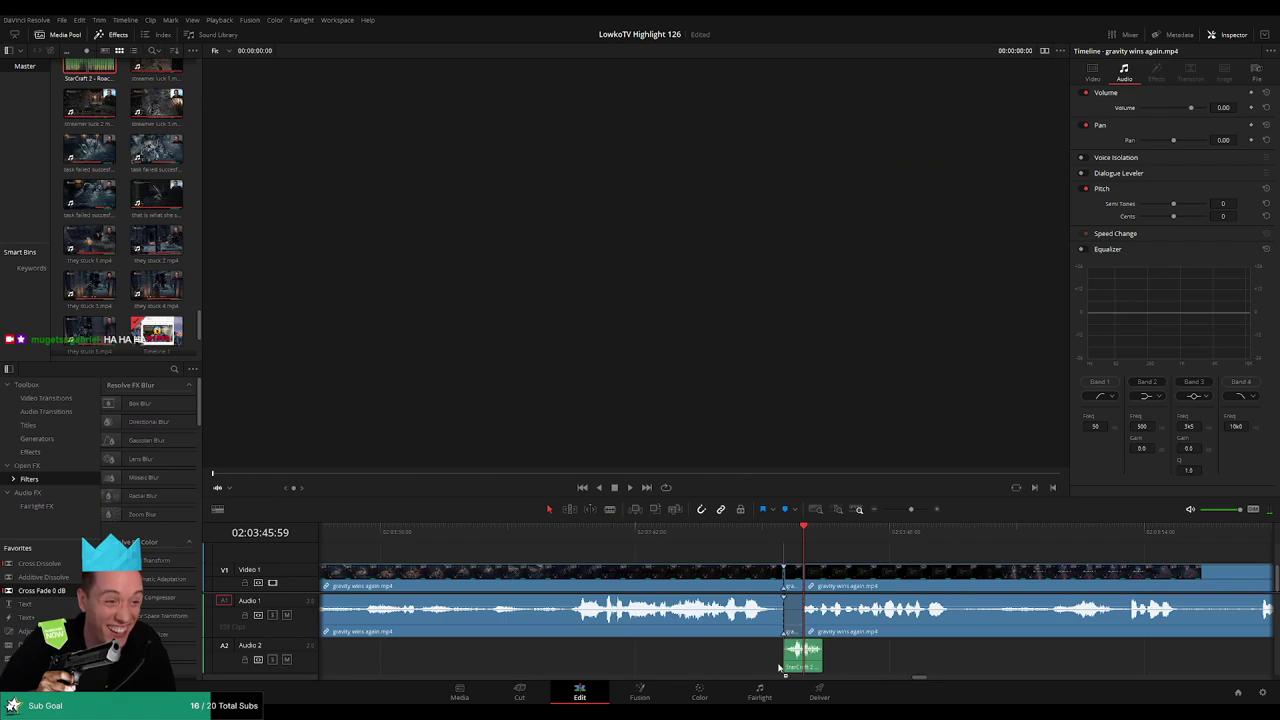
left_click_drag(779, 667, 716, 665)
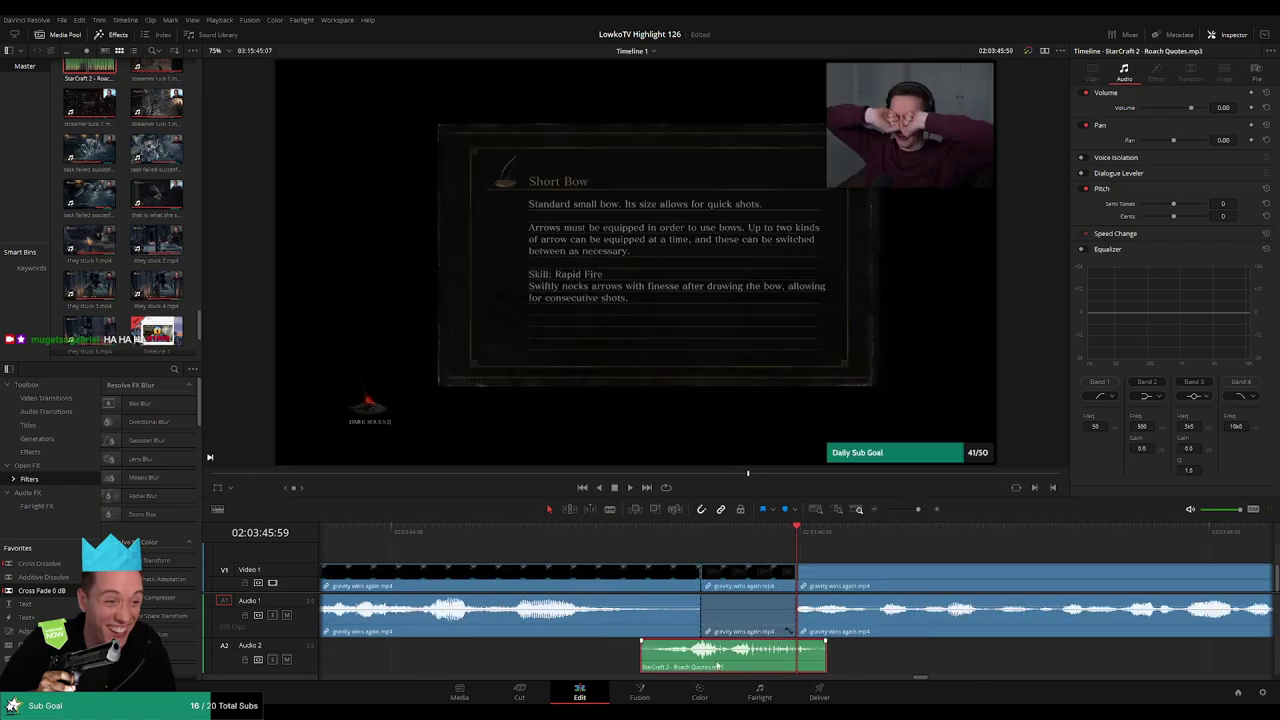
left_click_drag(640, 658, 702, 655)
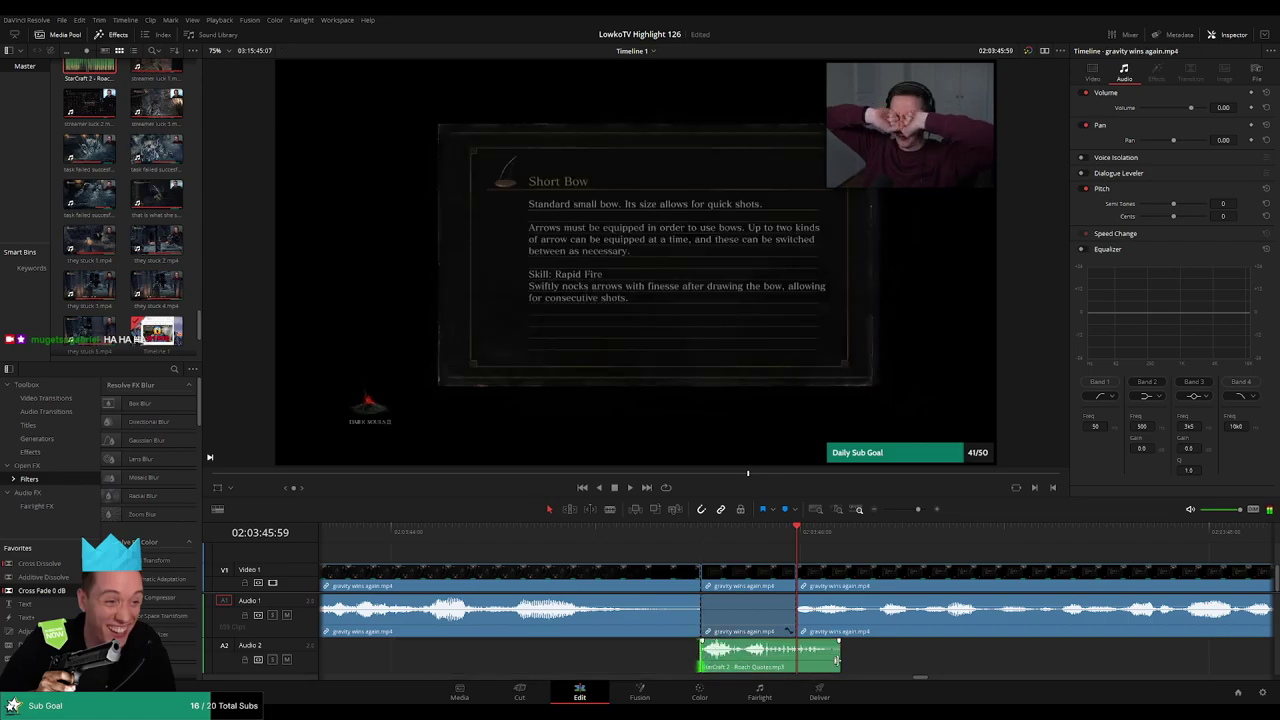
left_click_drag(839, 656, 790, 661)
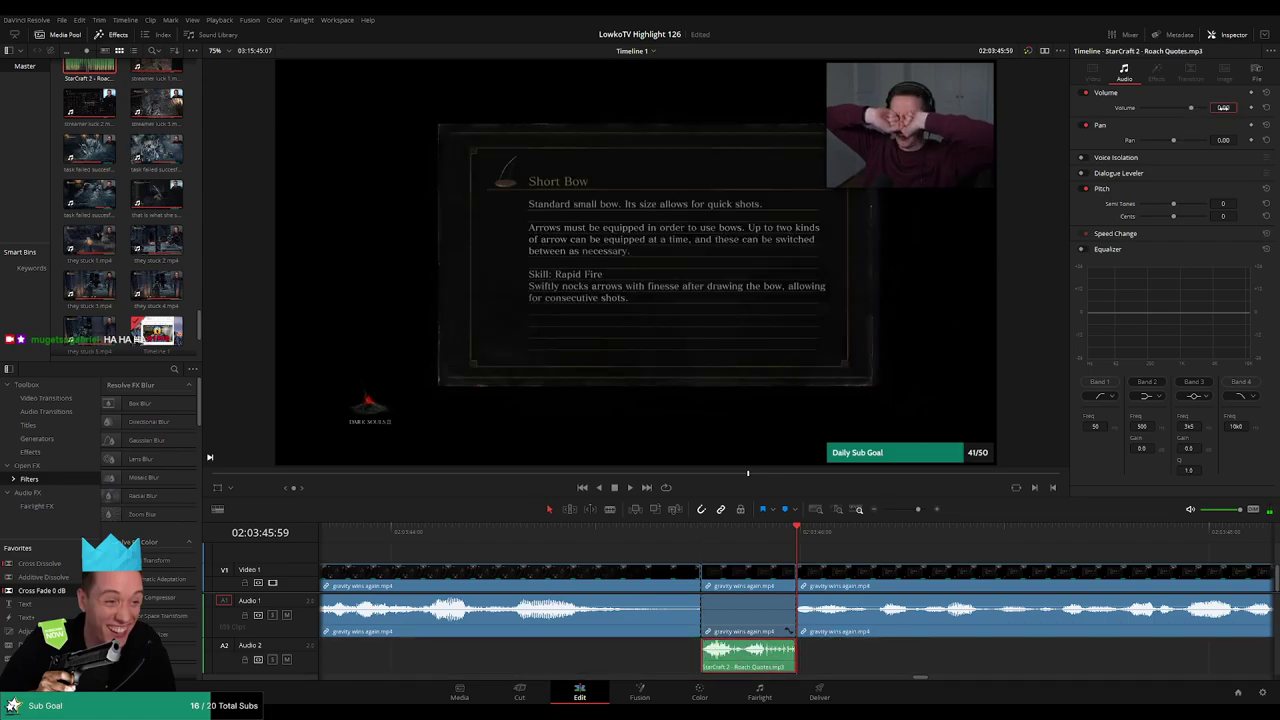
left_click_drag(1223, 107, 1210, 107)
Play back the section with the Roach Quotes sound and zoom the timeline out
left_click(589, 531)
key("space")
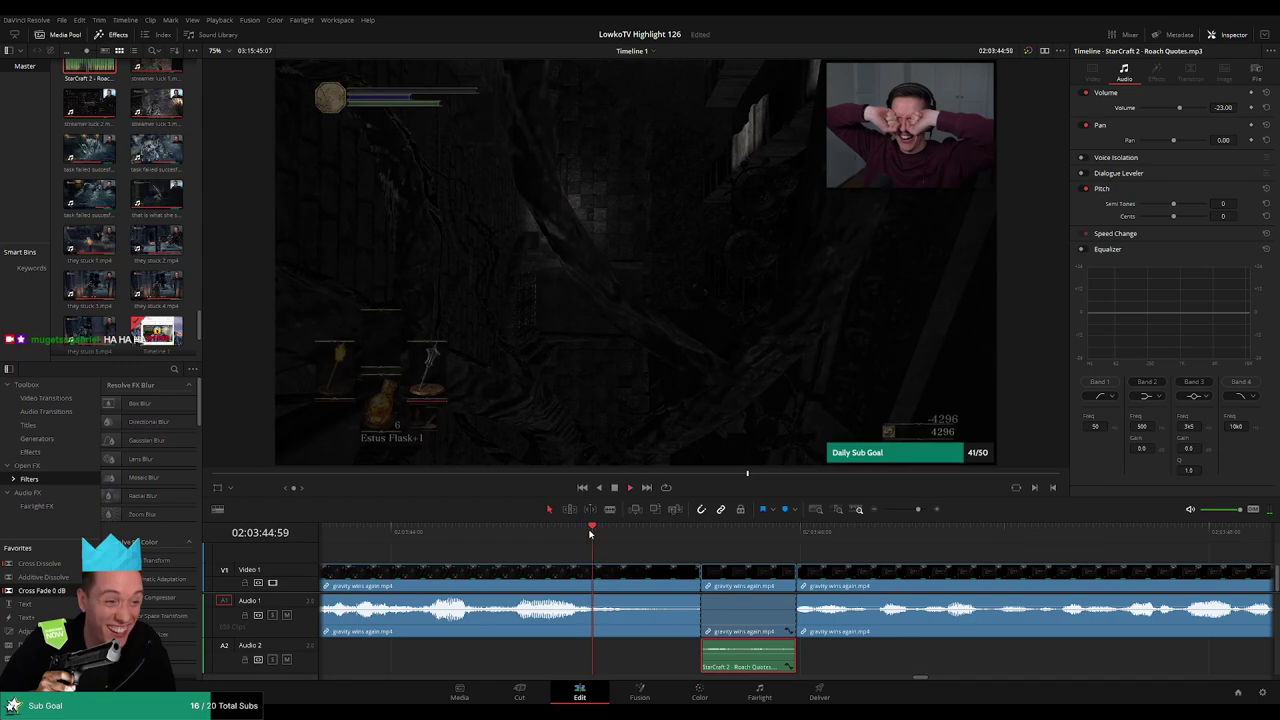
left_click_drag(918, 510, 909, 514)
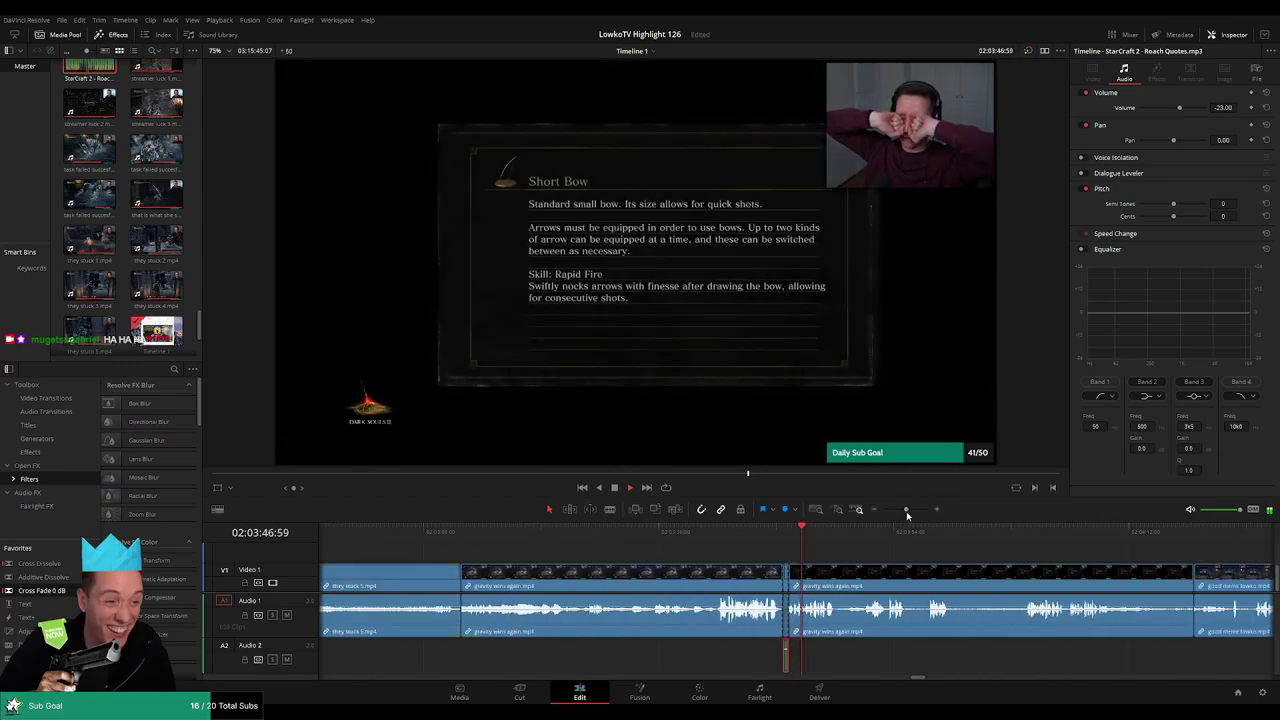
left_click(687, 555)
scroll(687, 555, "right", 3)
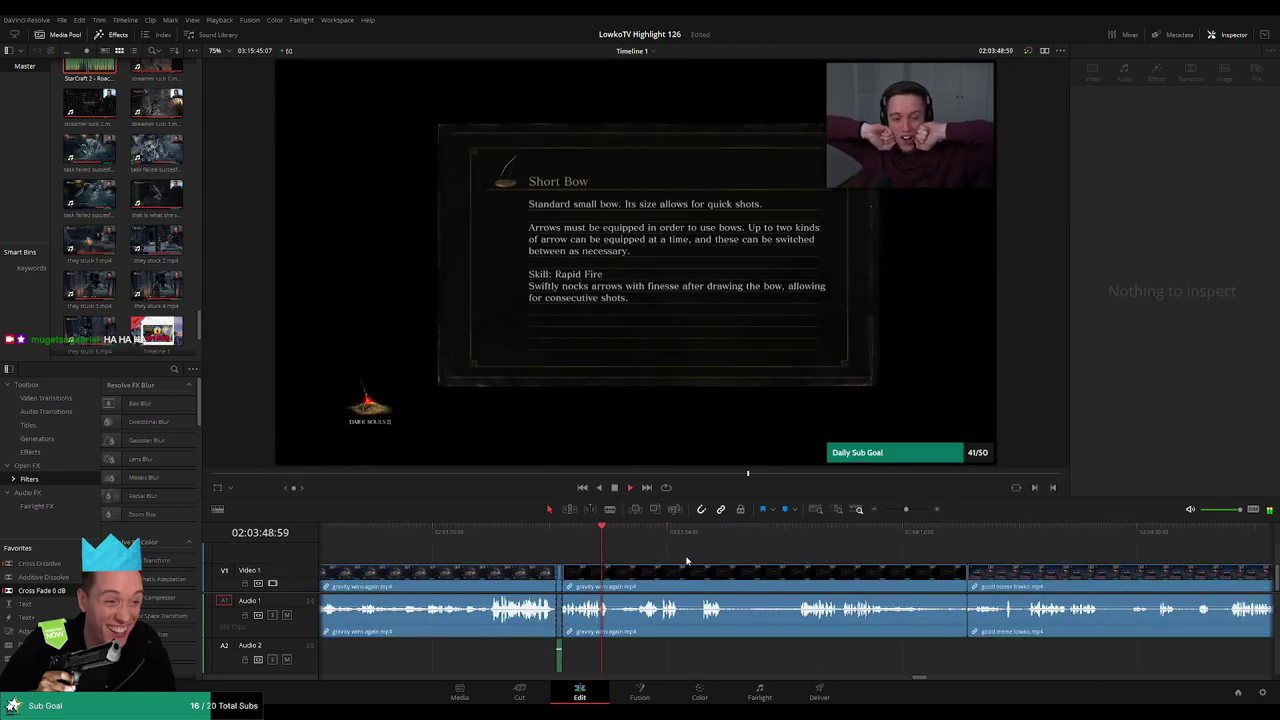
Blade out a short unwanted bit of the Cathedral of the Deep footage and close the gap
scroll(687, 560, "right", 1)
left_click(560, 537)
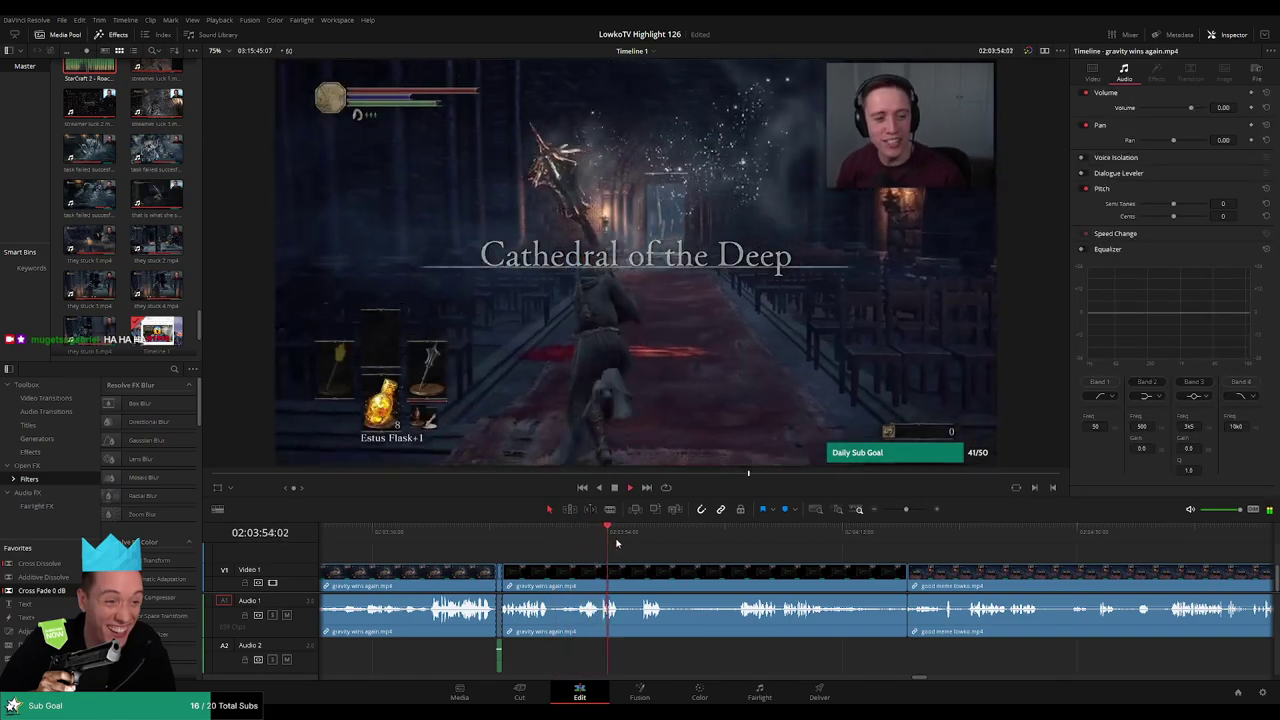
left_click(645, 538)
left_click(622, 577)
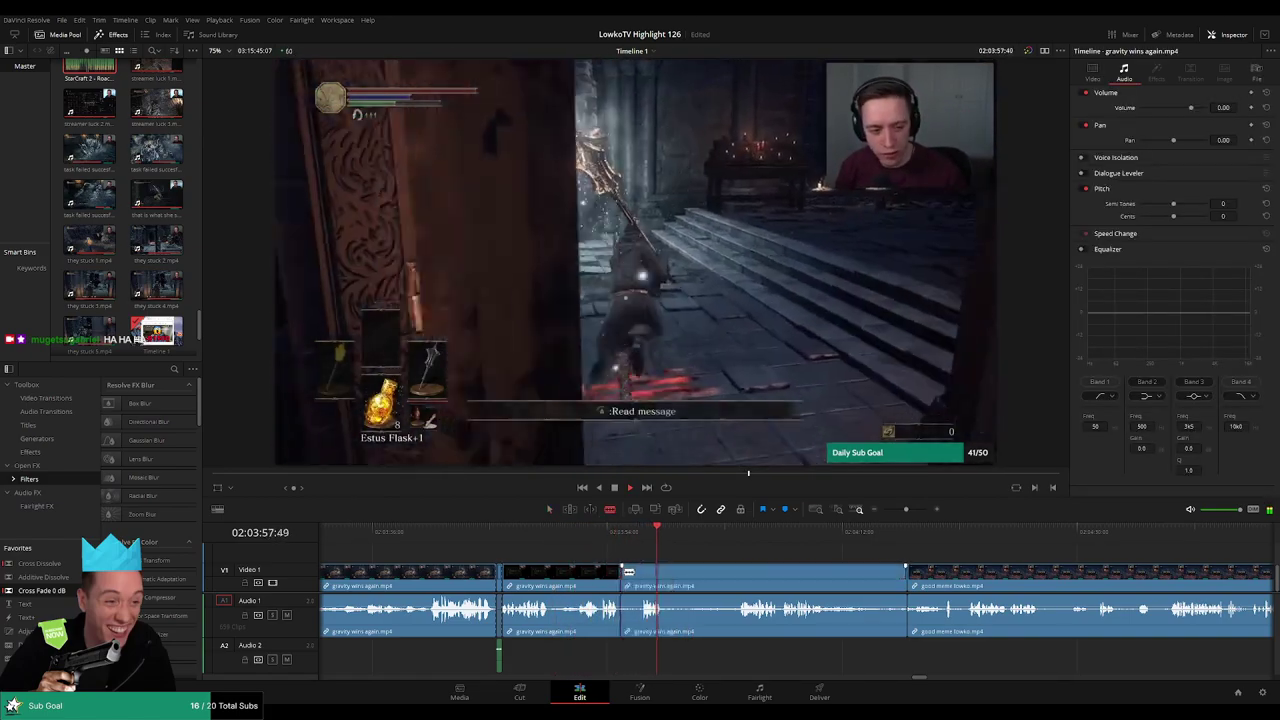
left_click(640, 577)
key("Delete")
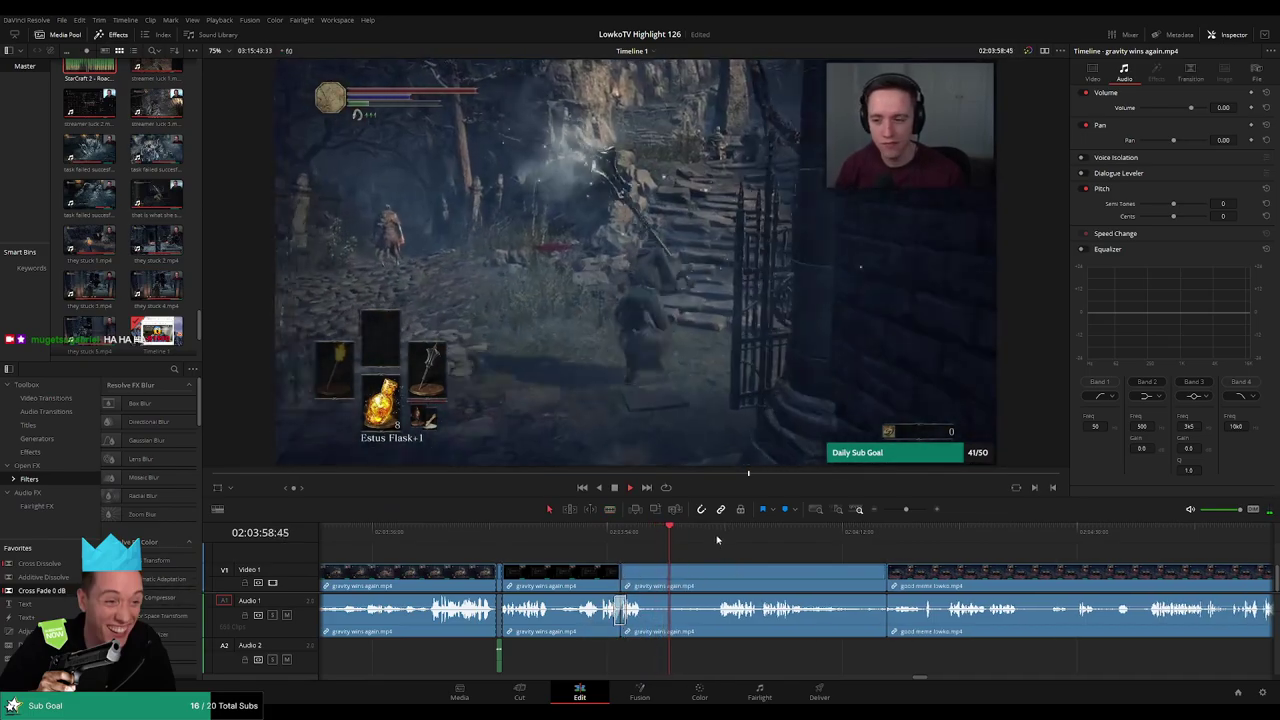
Split around the dull stretch of gravity wins again and ripple-delete the middle piece
left_click(645, 588)
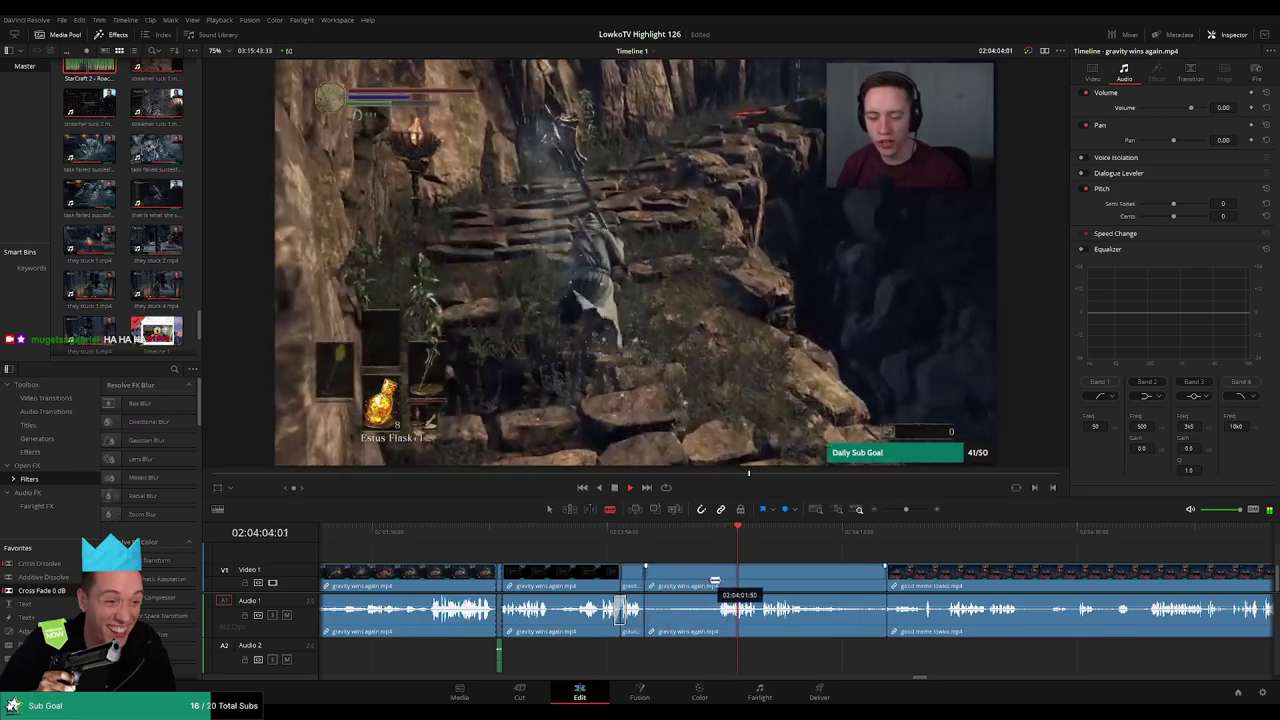
left_click(716, 588)
key("a")
left_click(702, 587)
key("Delete")
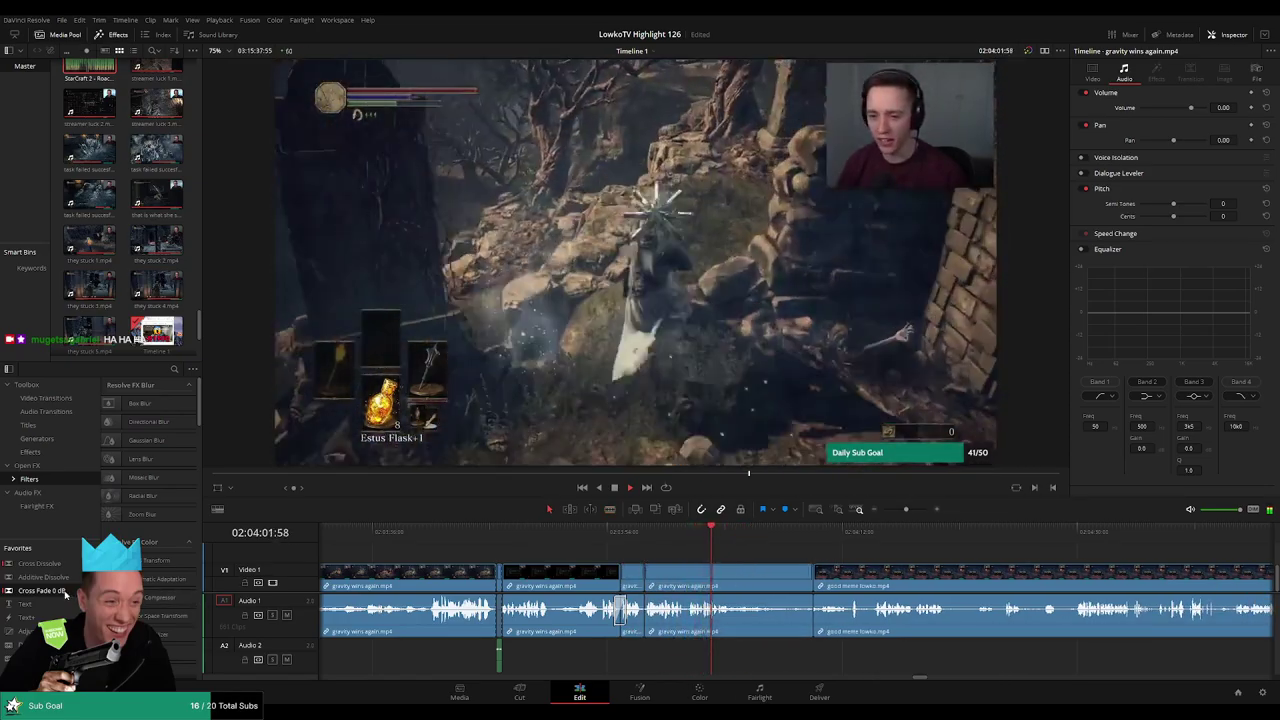
Select the third unwanted piece, ripple-delete it, and resume playback
left_click_drag(64, 592, 605, 580)
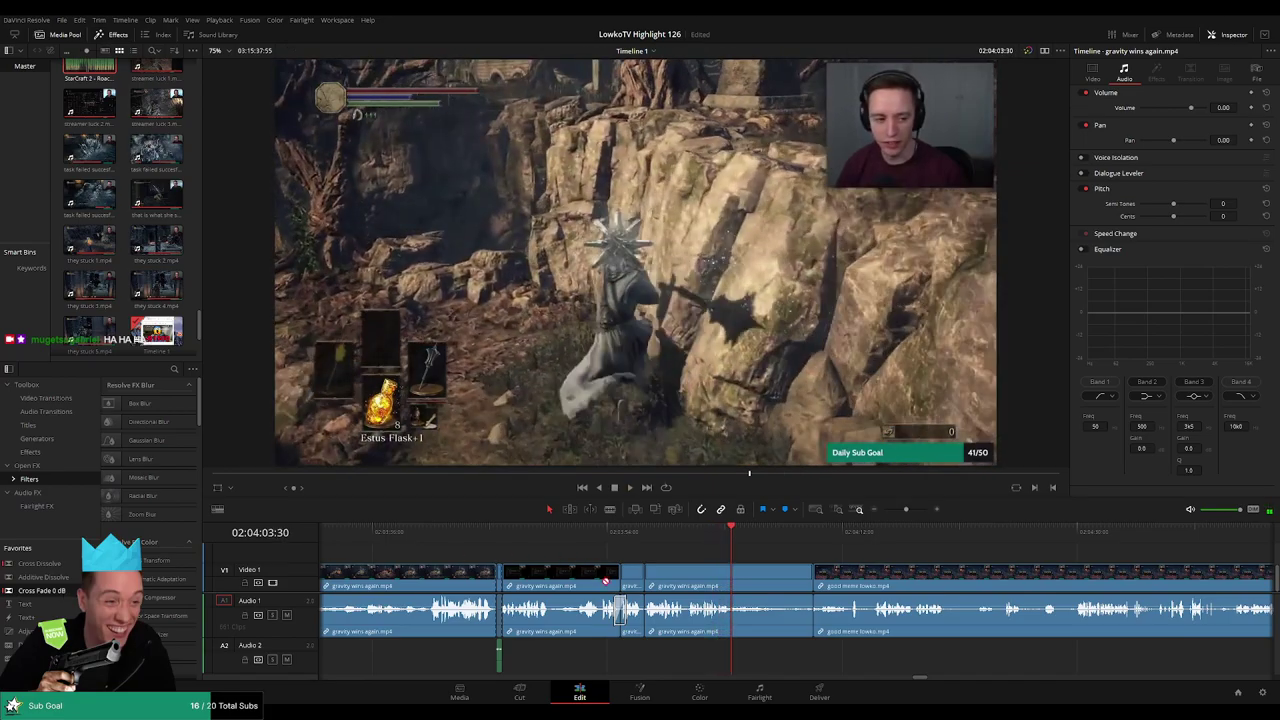
key("b")
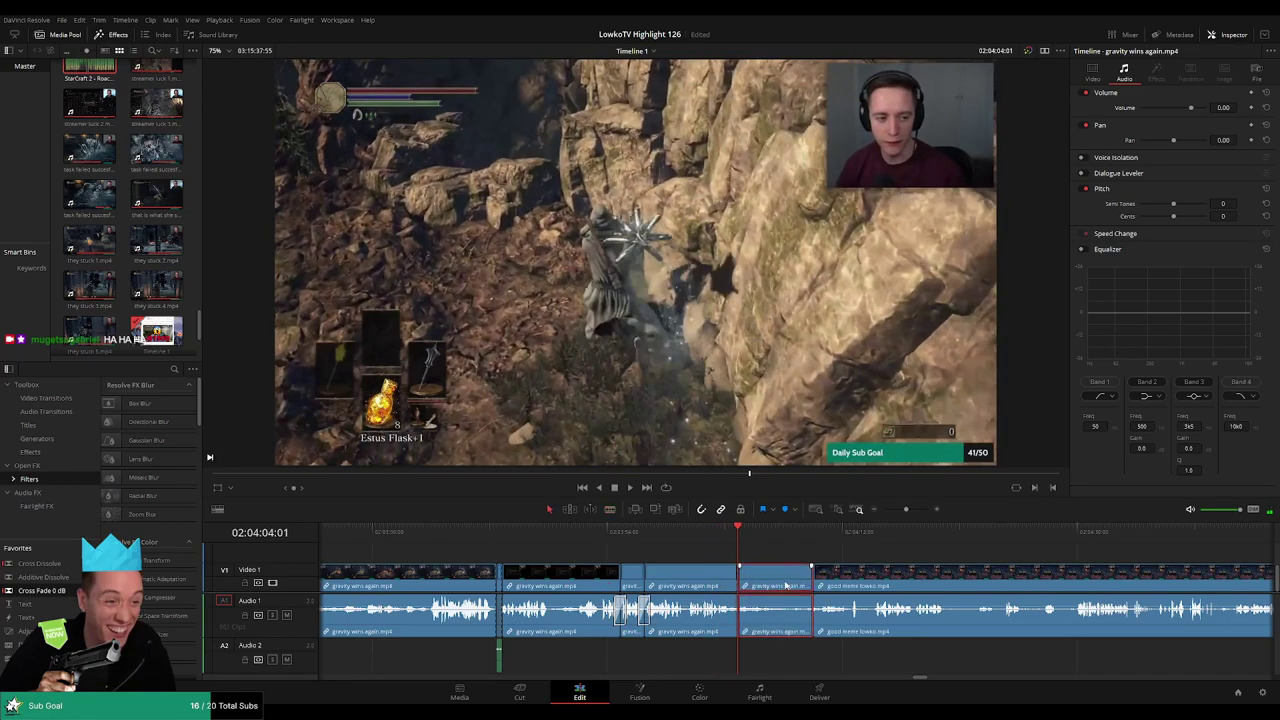
key("Delete")
key("space")
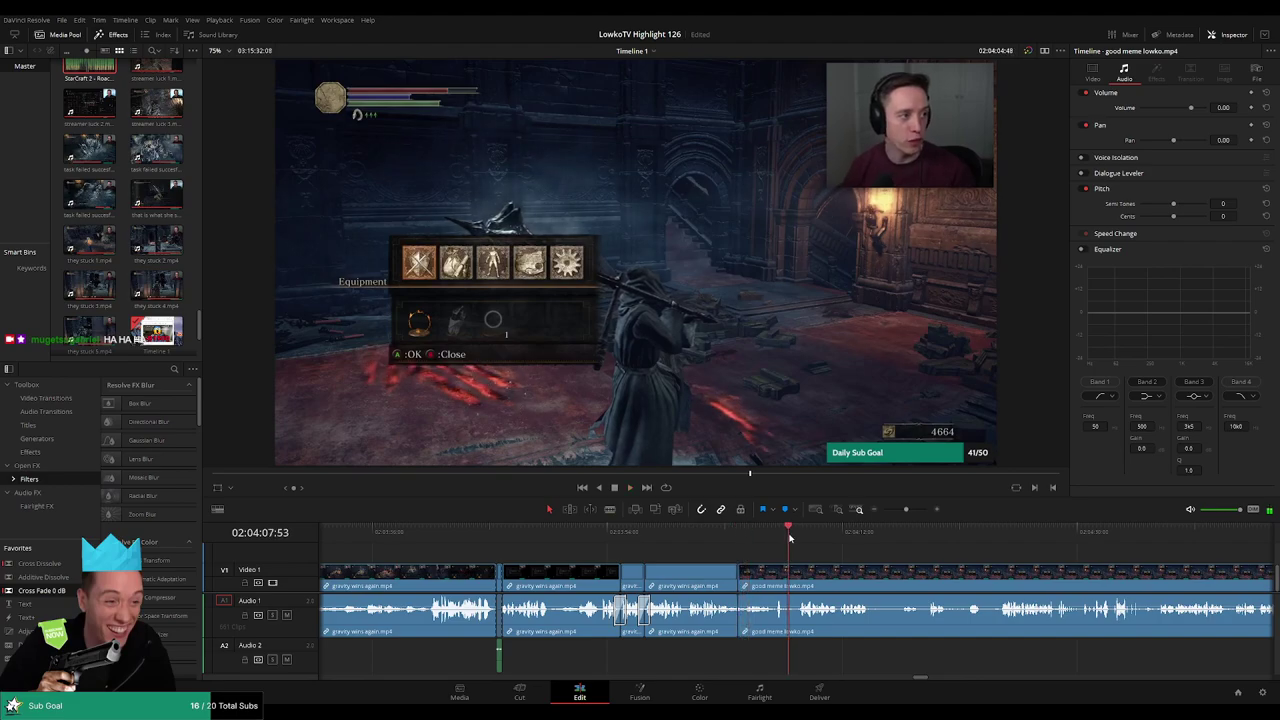
Blade good meme lowko.mp4 at the meme image section and ripple-delete the piece before it
scroll(700, 550, "right", 3)
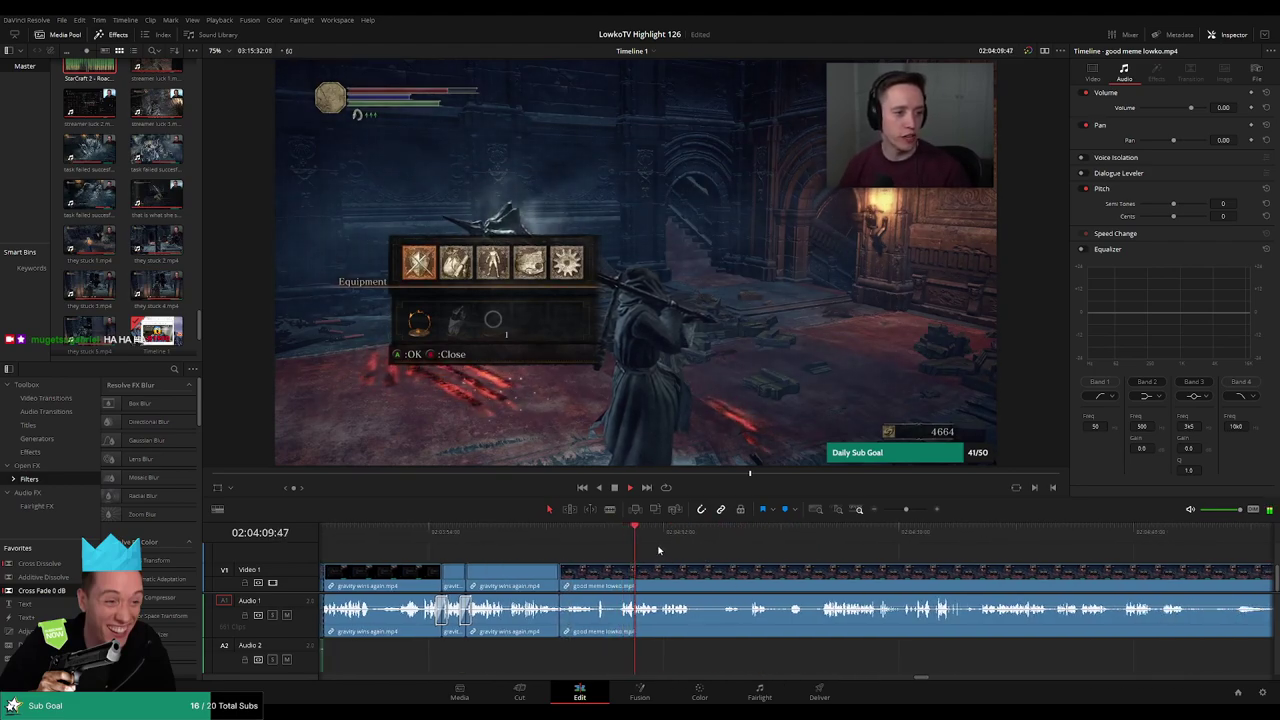
key("space")
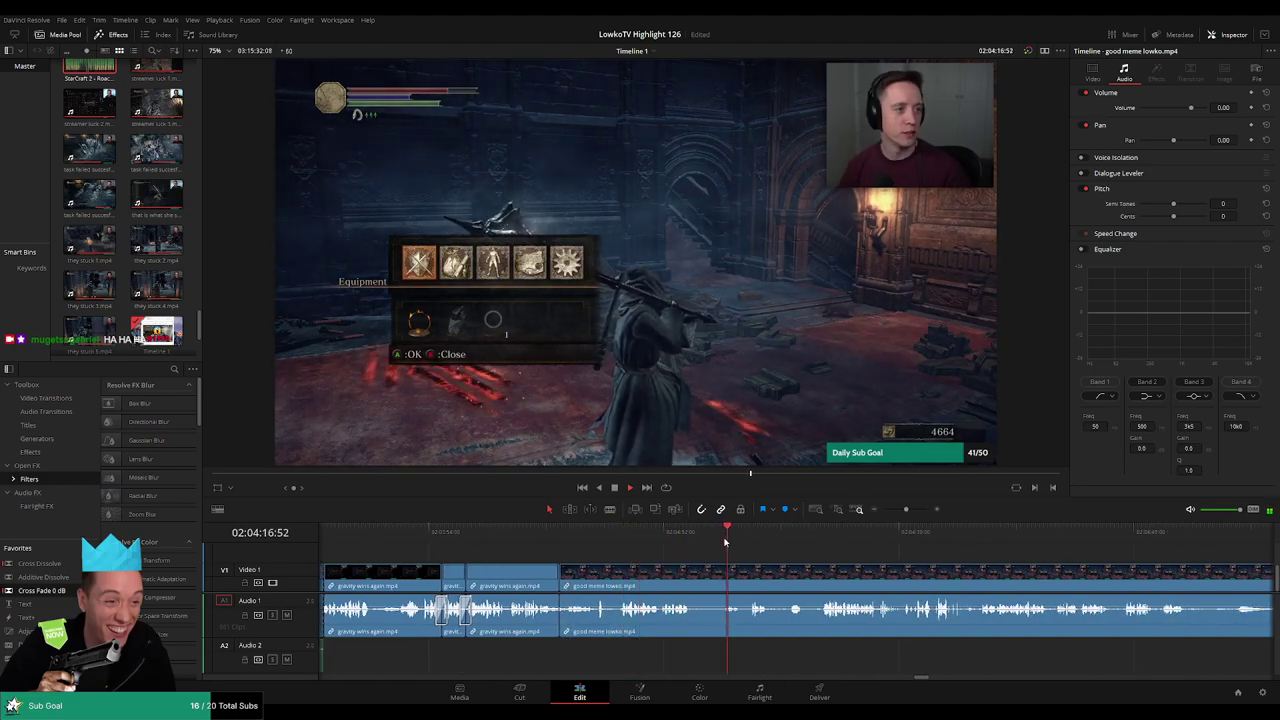
left_click(750, 543)
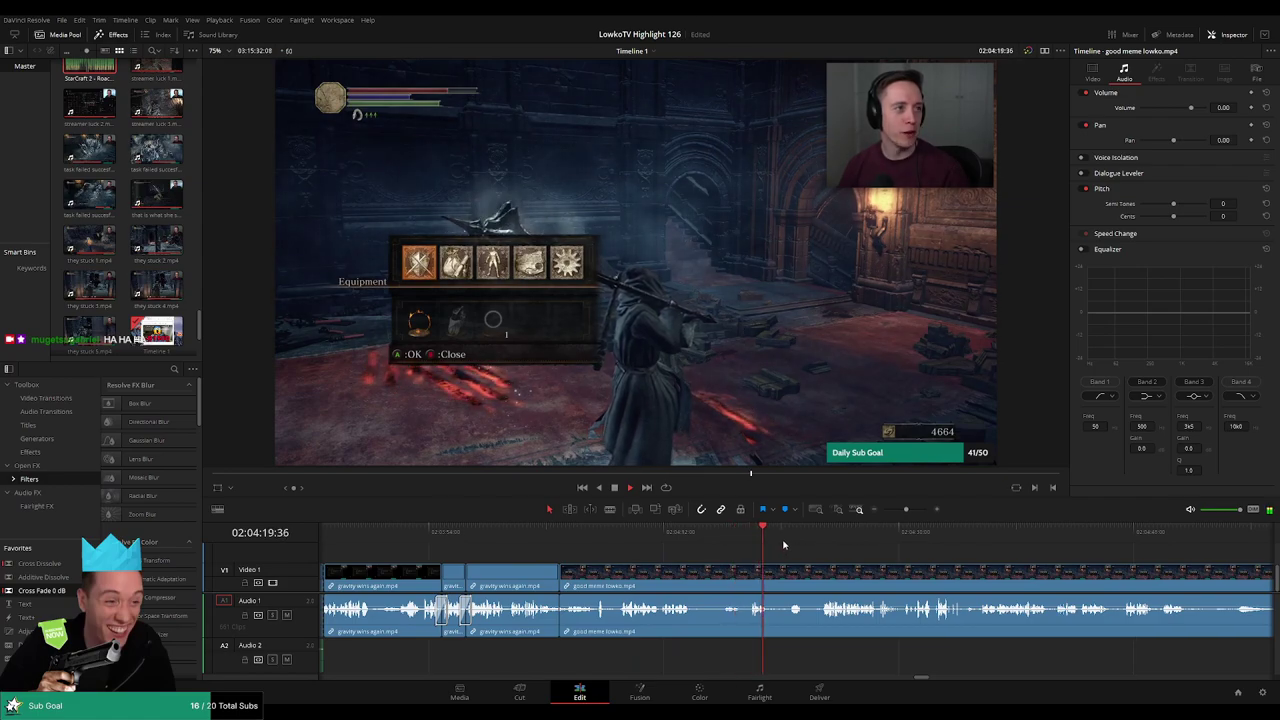
left_click(786, 544)
left_click(822, 543)
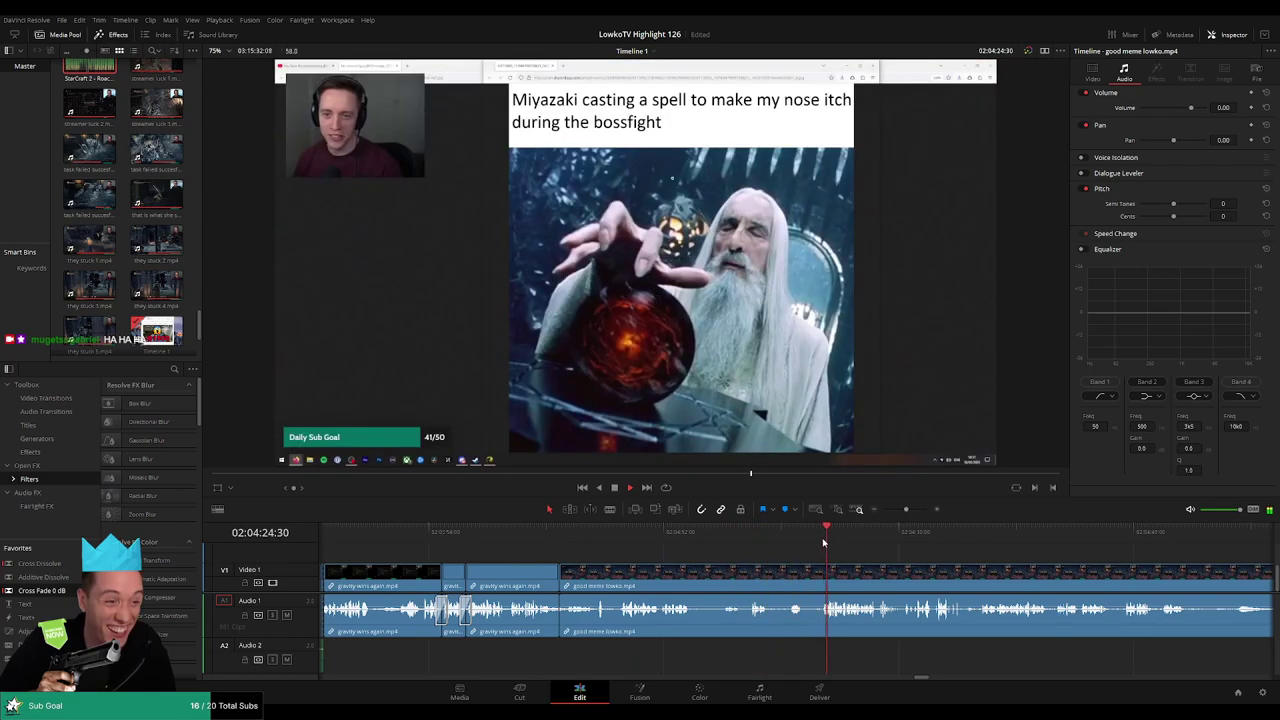
left_click(754, 575)
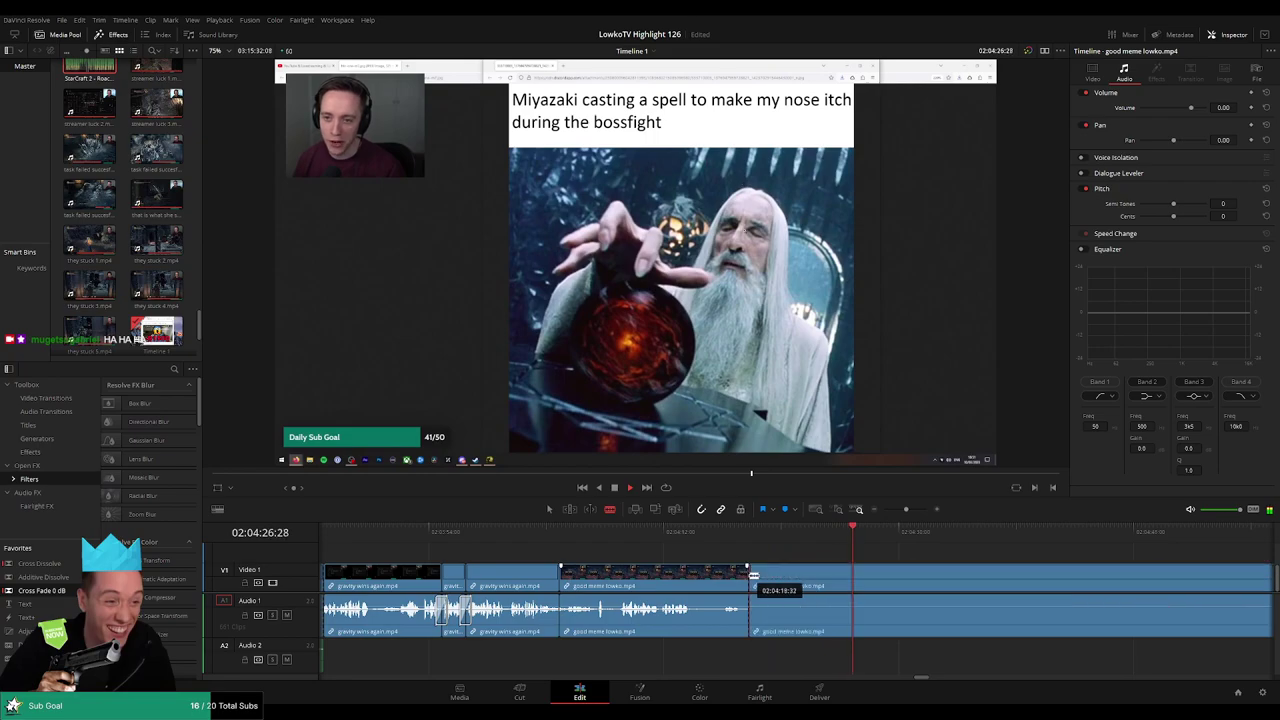
key("a")
left_click(713, 581)
key("Delete")
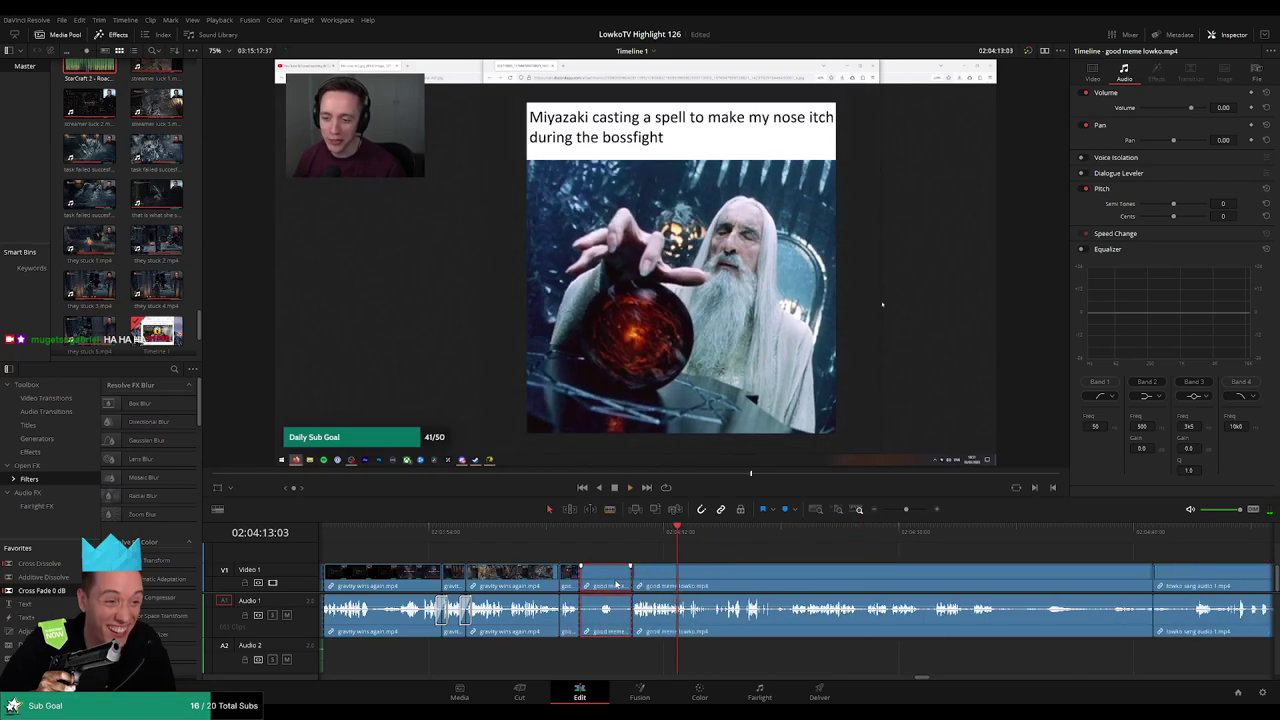
Ripple-delete a second unwanted piece and replay the edit up to lowko sang audio 1
key("Delete")
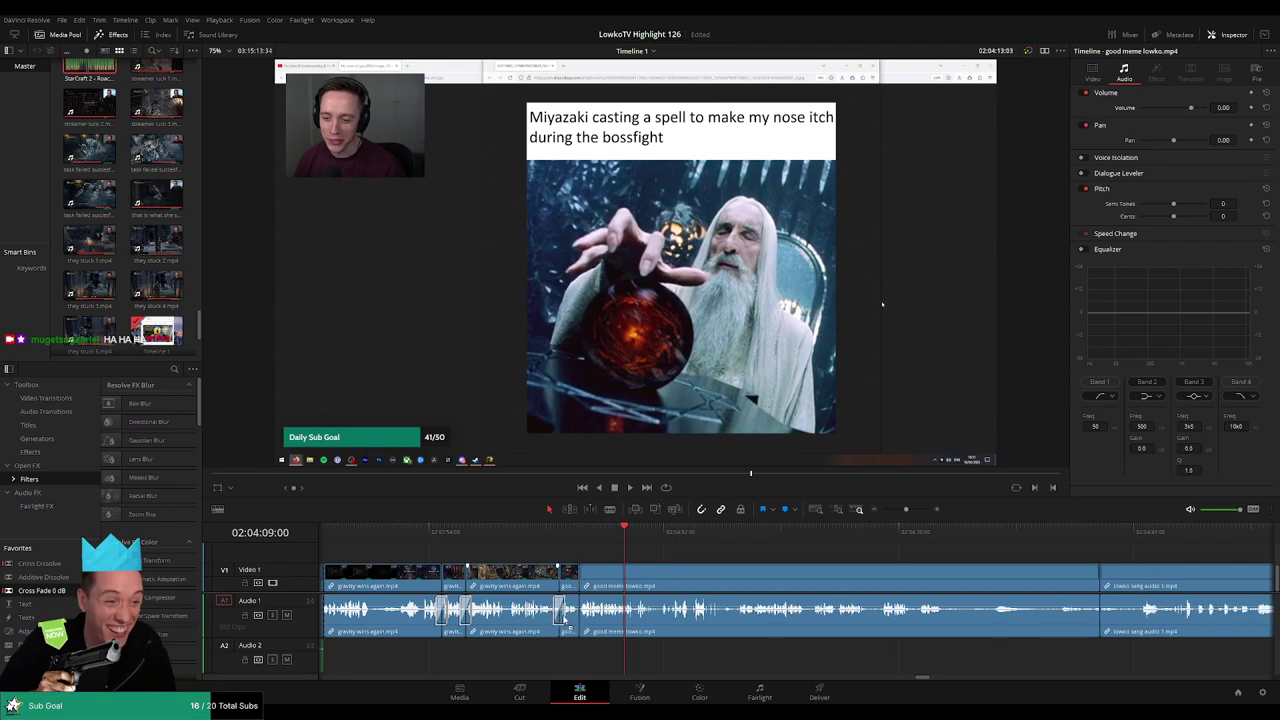
left_click(558, 532)
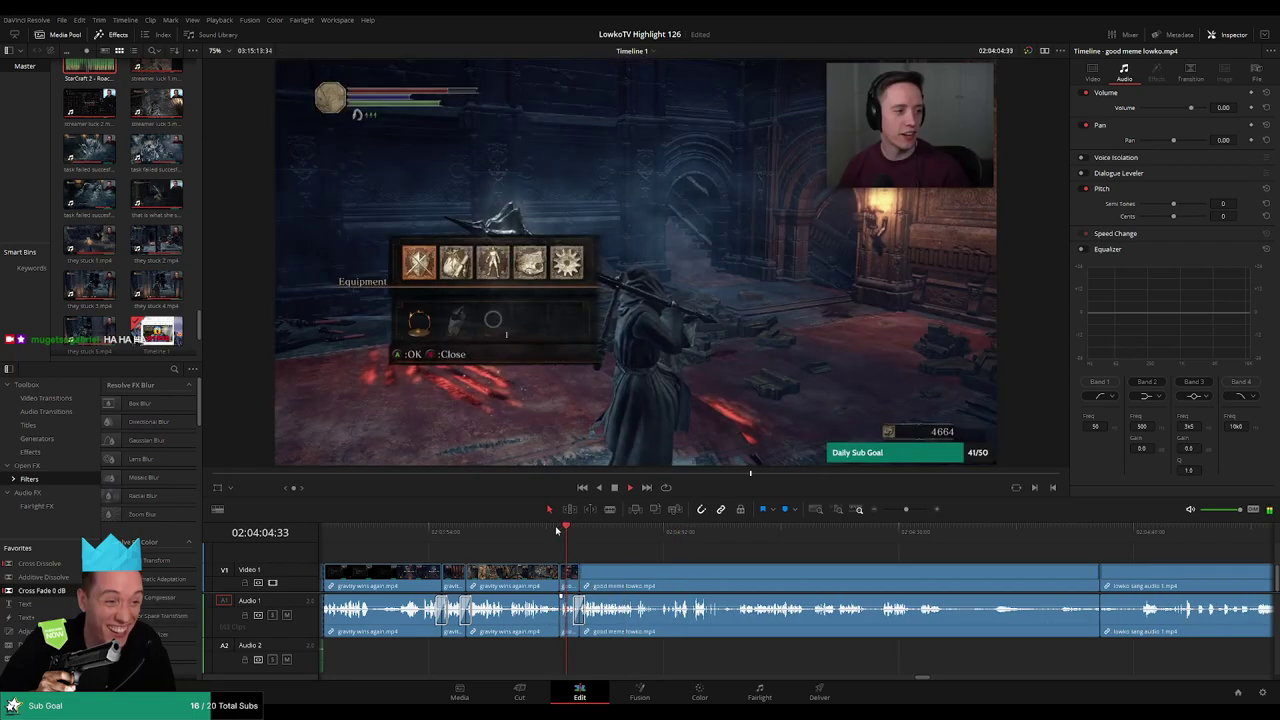
key("space")
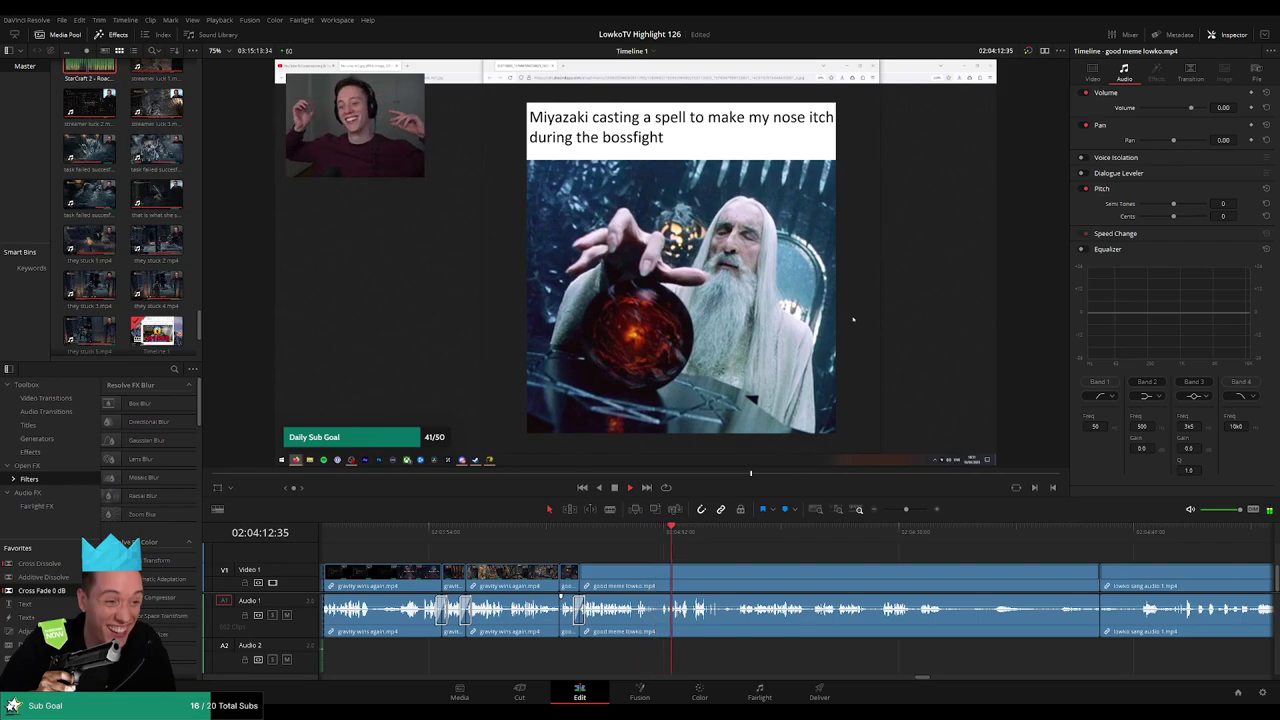
scroll(540, 546, "right", 3)
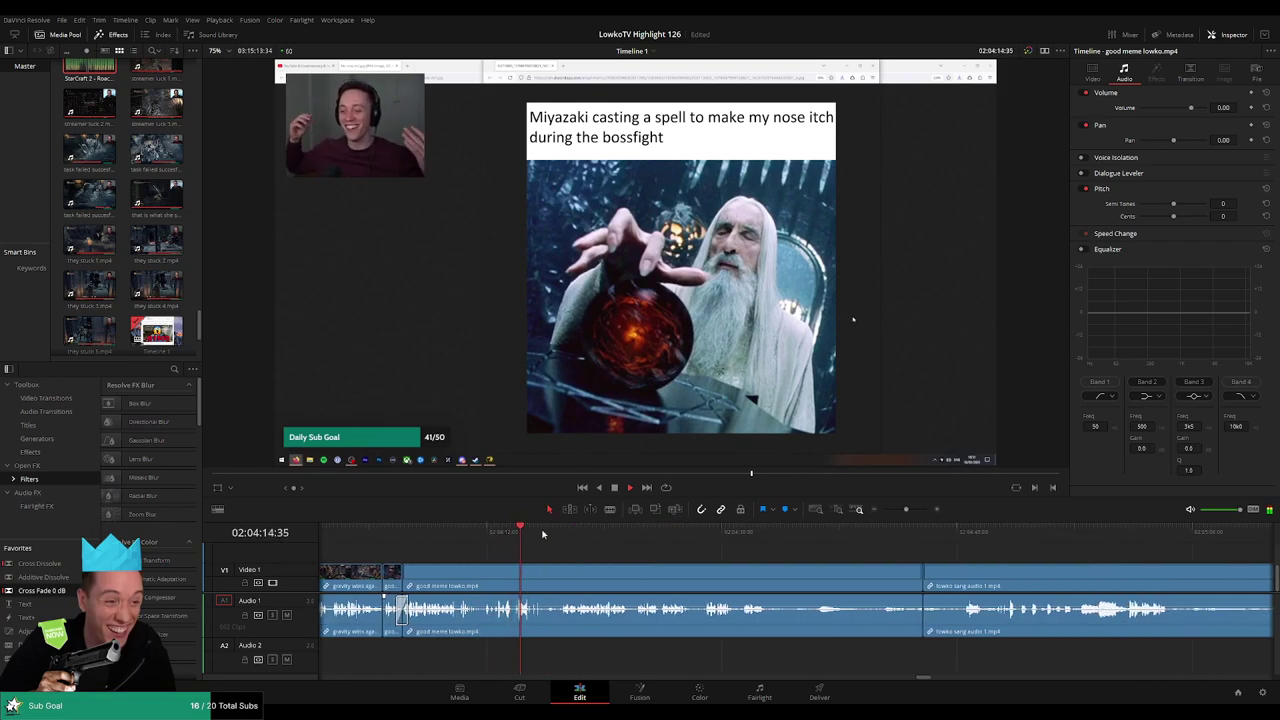
scroll(540, 536, "right", 1)
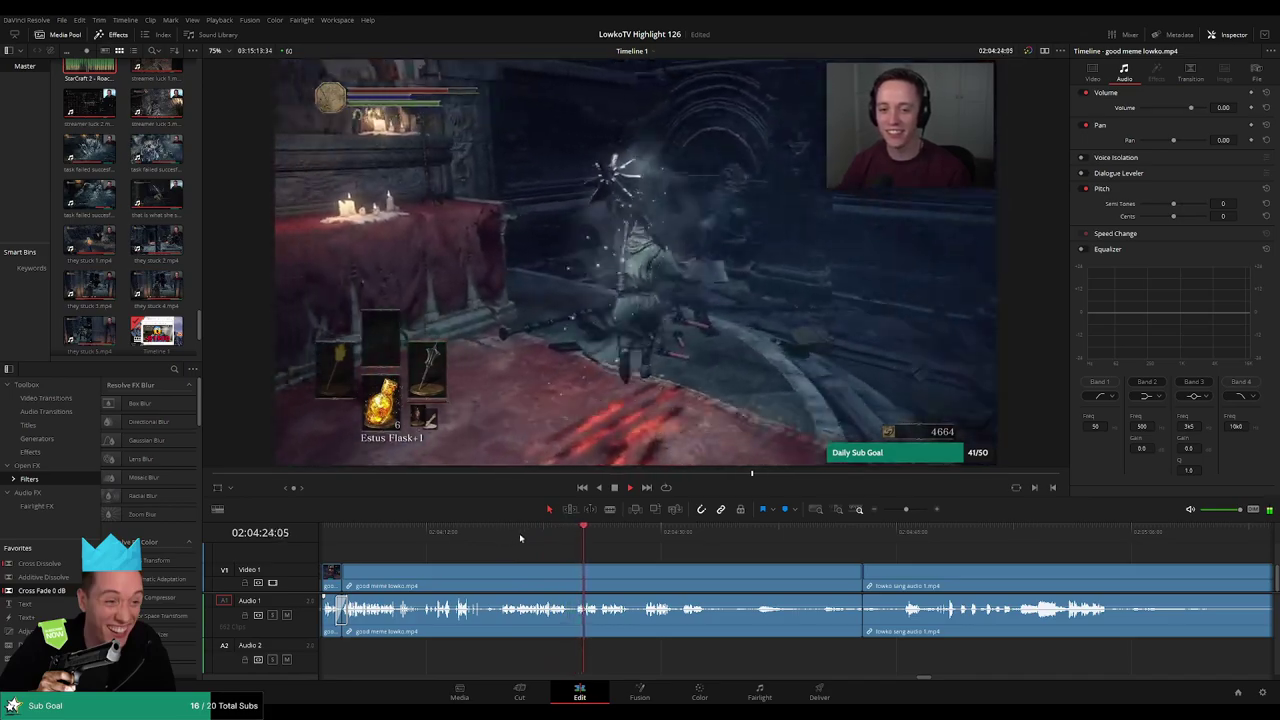
scroll(594, 557, "right", 1)
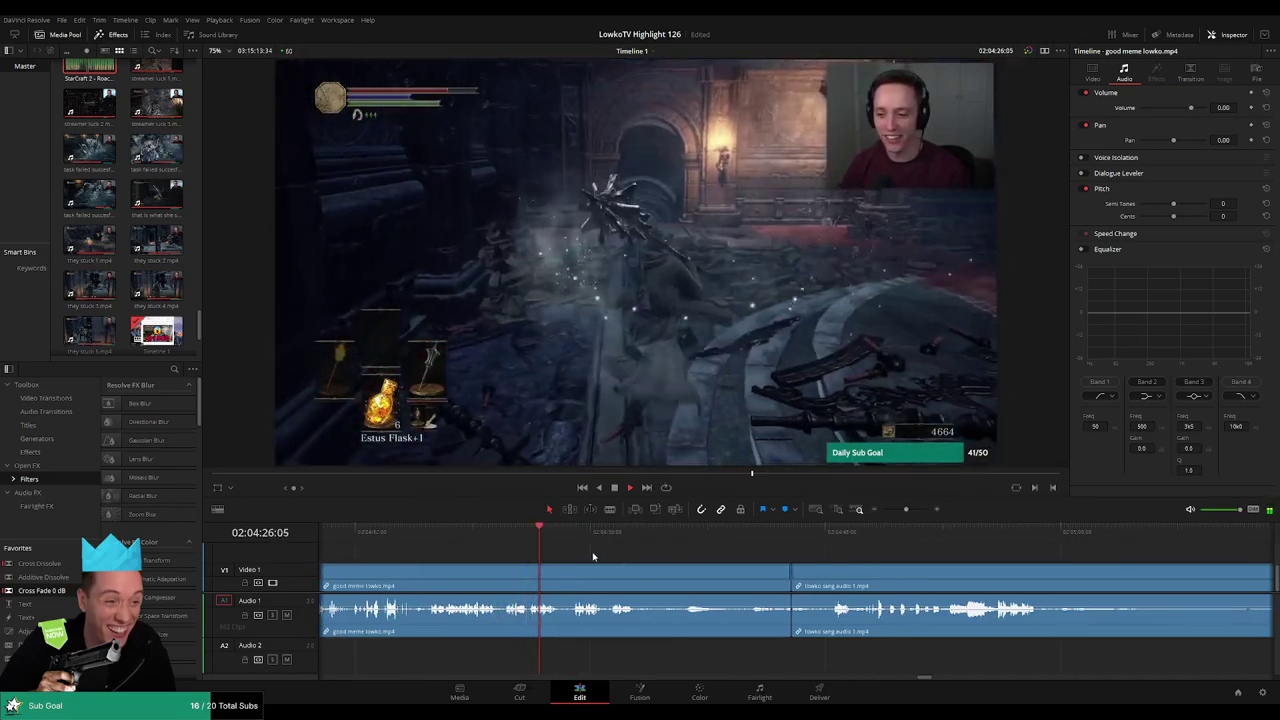
scroll(620, 559, "left", 4)
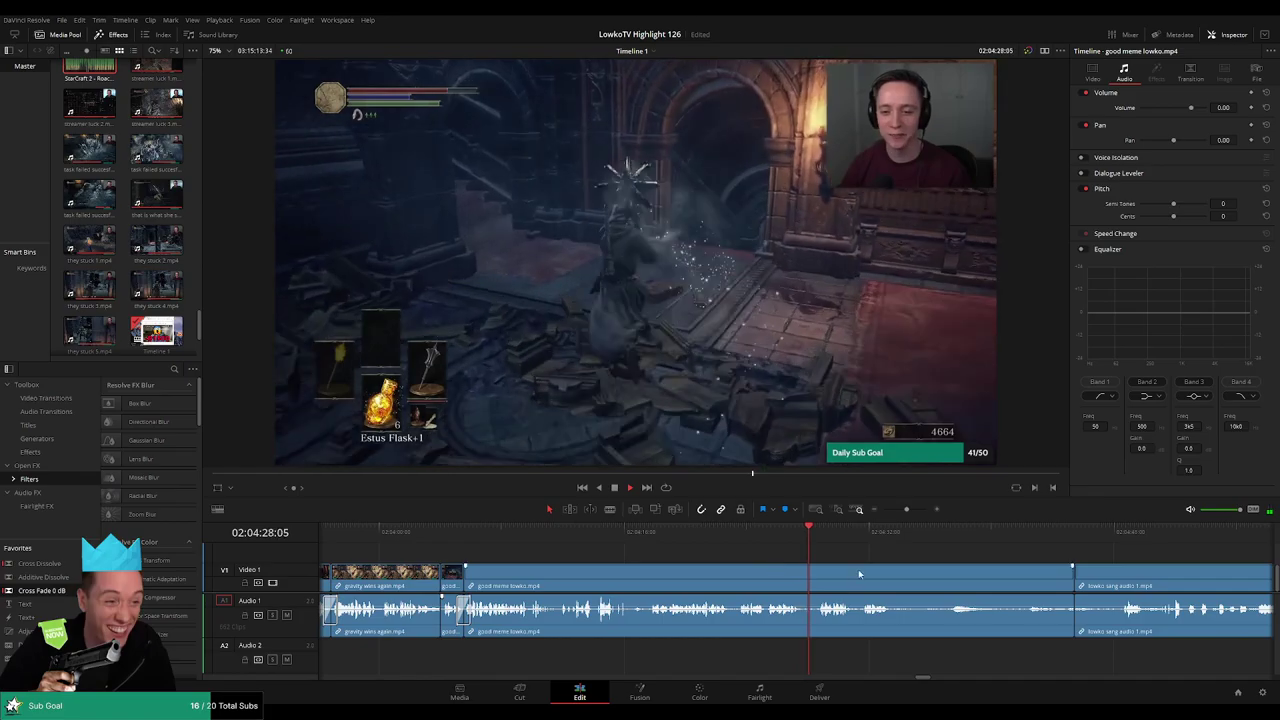
scroll(651, 561, "right", 3)
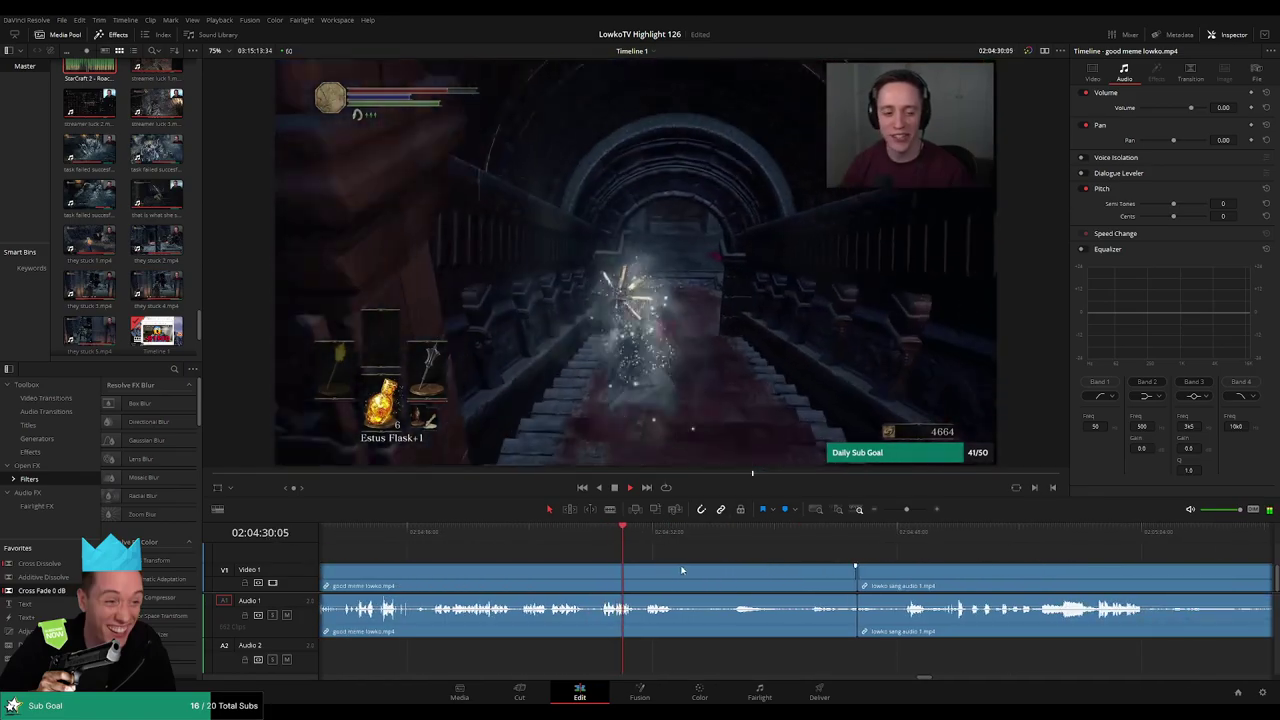
scroll(651, 561, "right", 1)
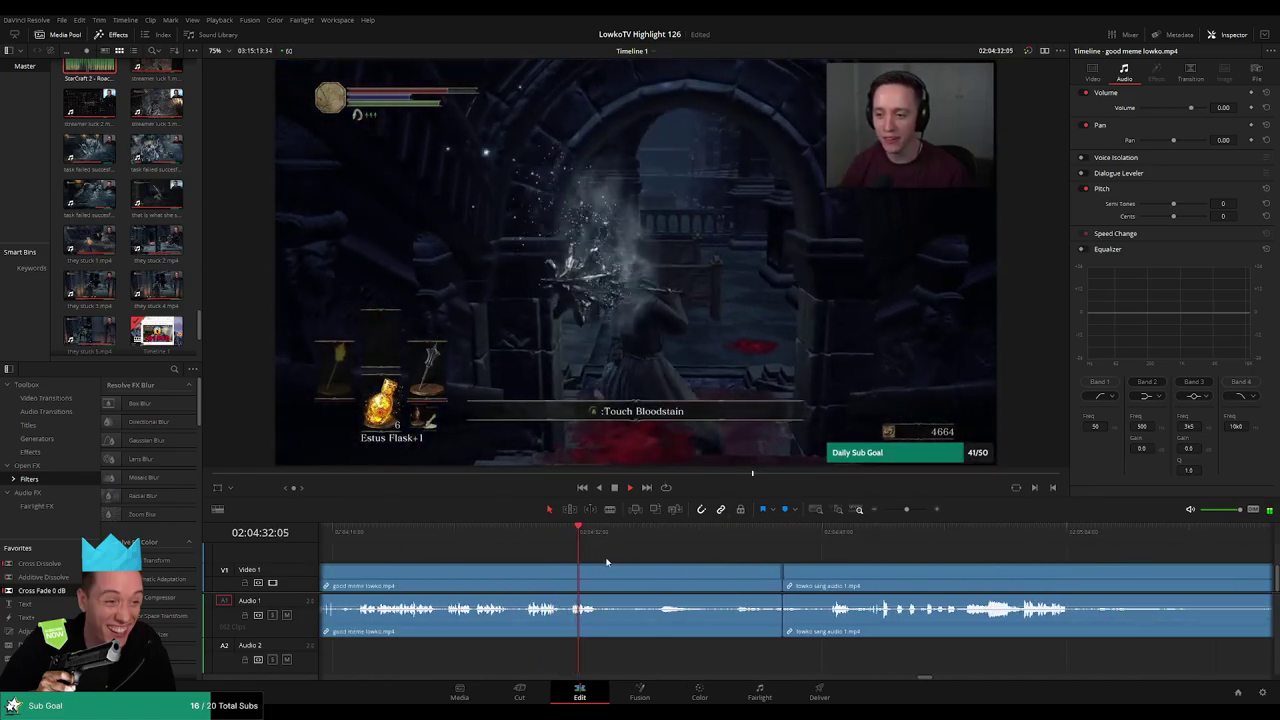
Blade good meme lowko.mp4 and ripple-delete its unwanted tail
key("b")
left_click(605, 583)
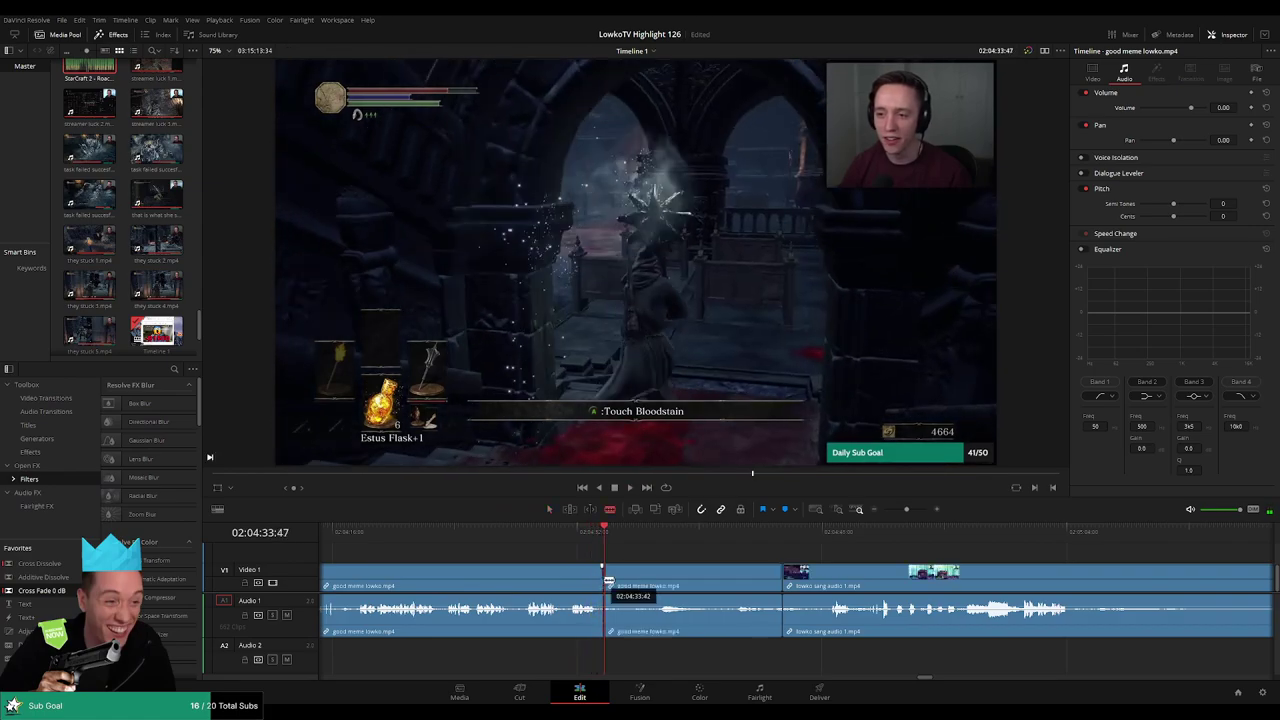
key("a")
left_click(652, 584)
key("Delete")
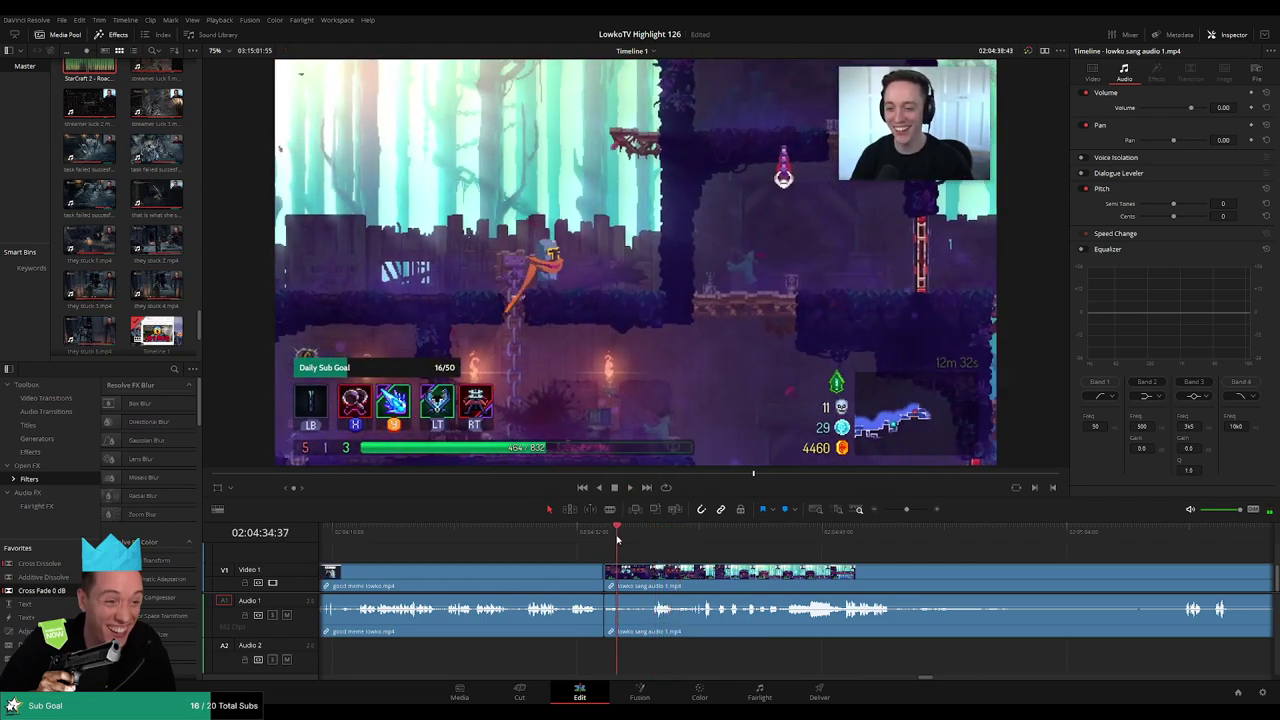
Play back and scrub through lowko sang audio 1 to check the cut
key("space")
left_click_drag(629, 540, 649, 540)
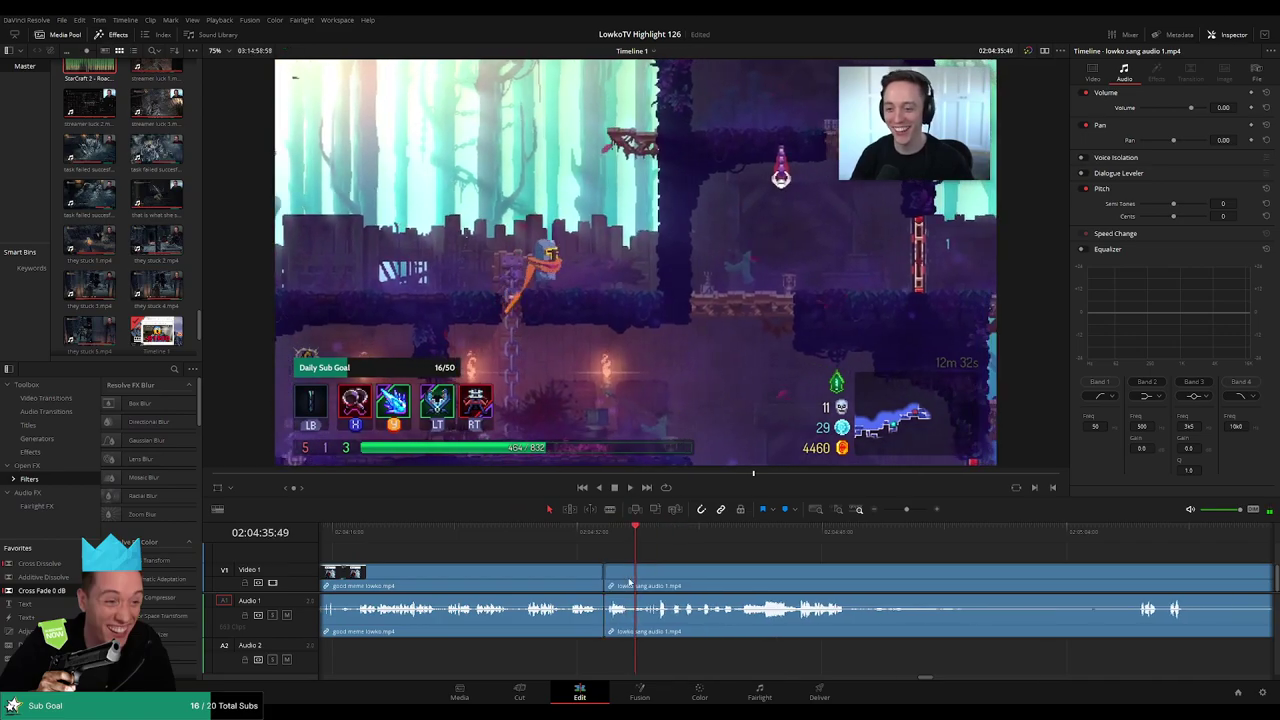
scroll(660, 565, "right", 3)
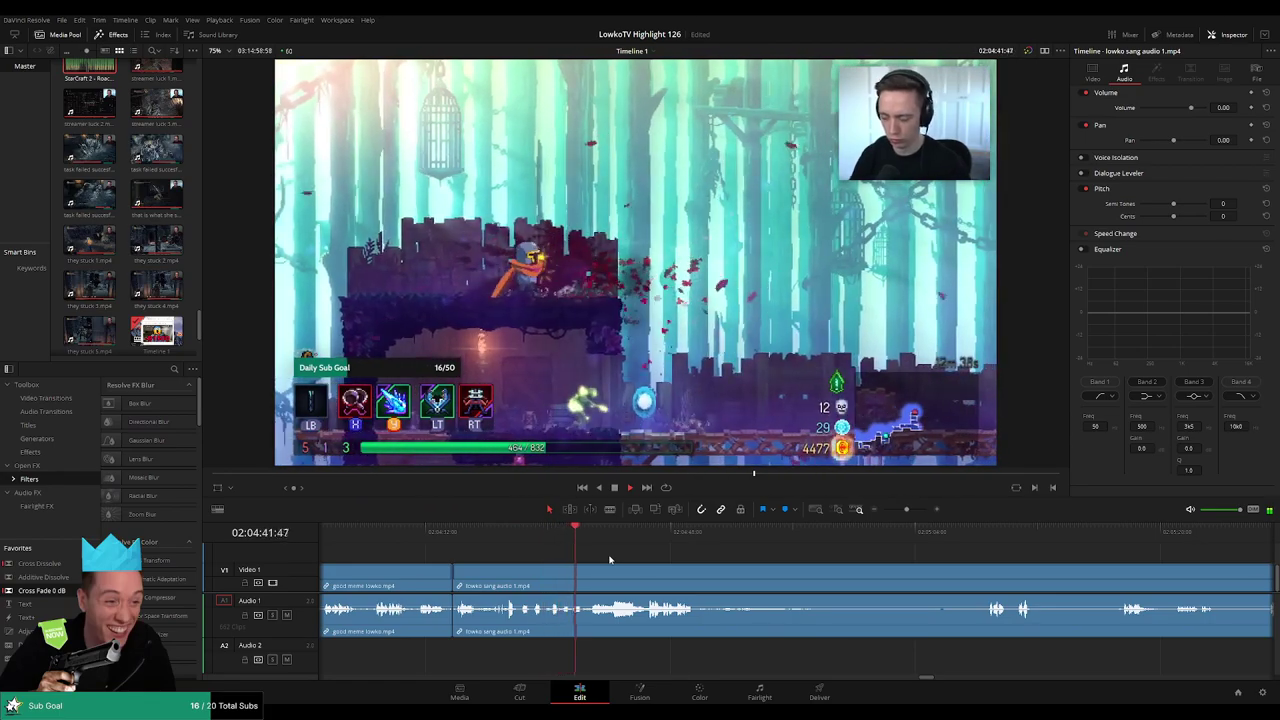
scroll(612, 558, "right", 3)
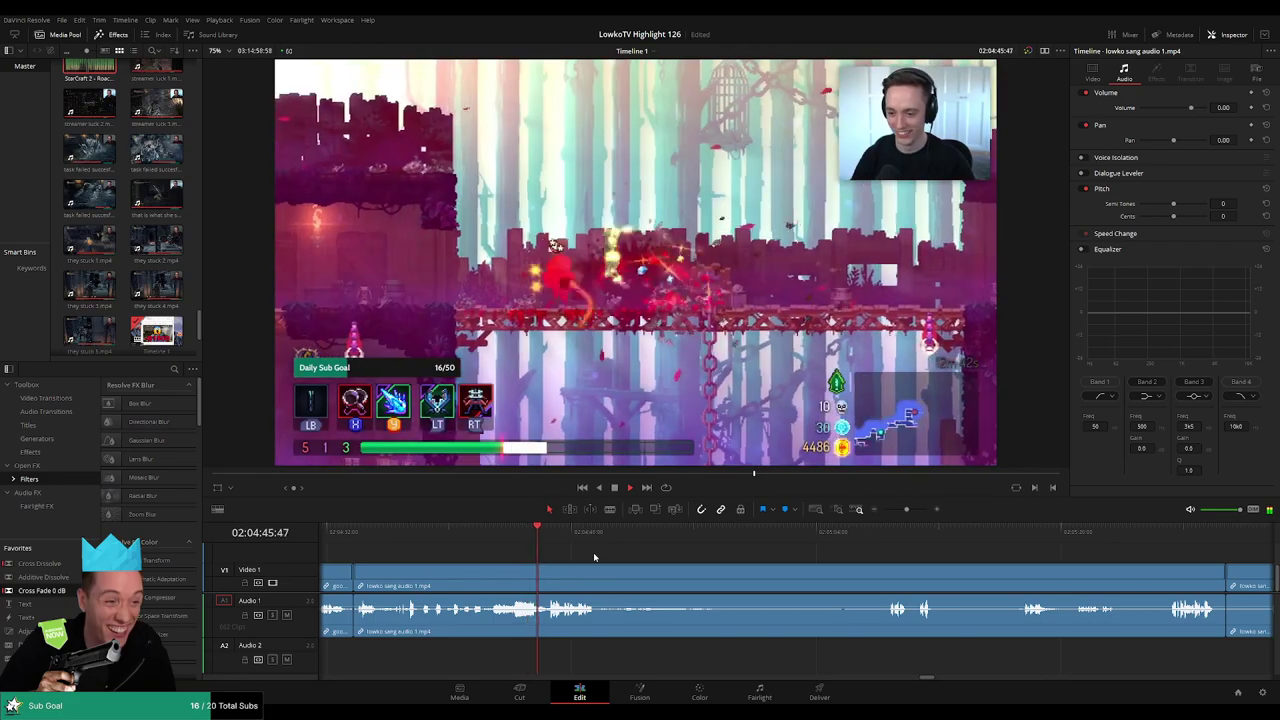
scroll(591, 552, "right", 2)
scroll(600, 560, "right", 2)
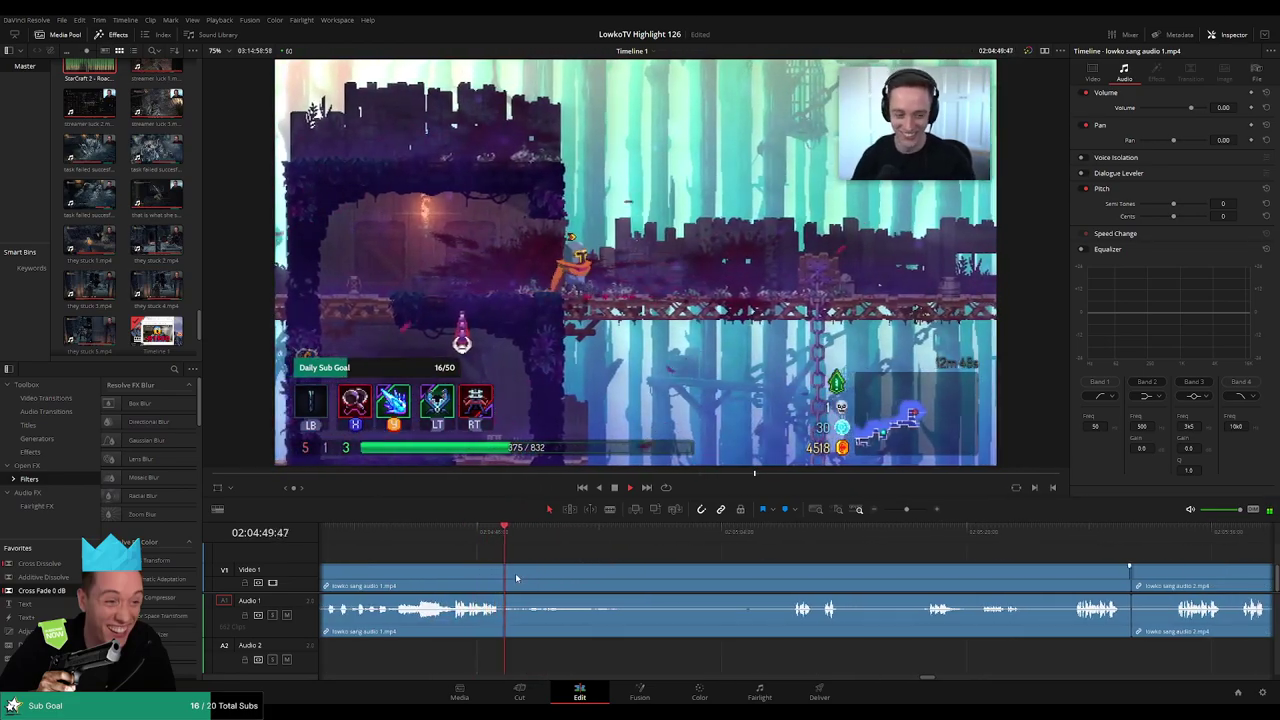
left_click(540, 546)
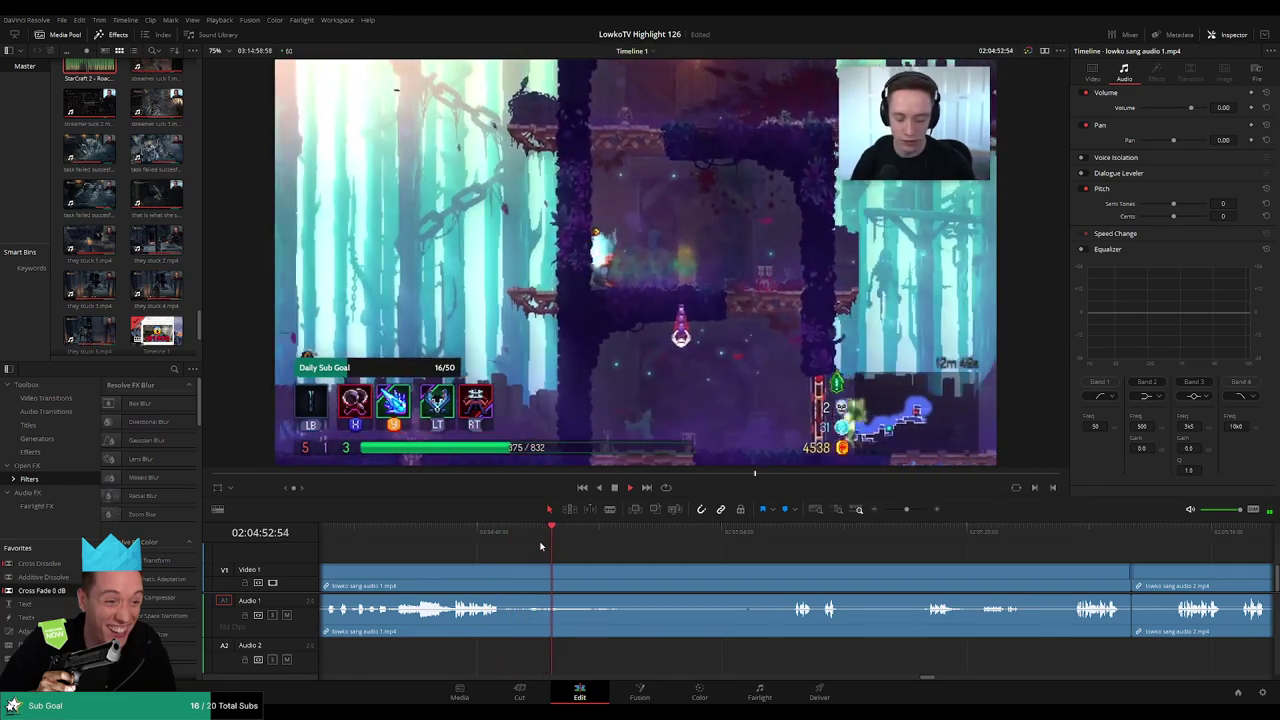
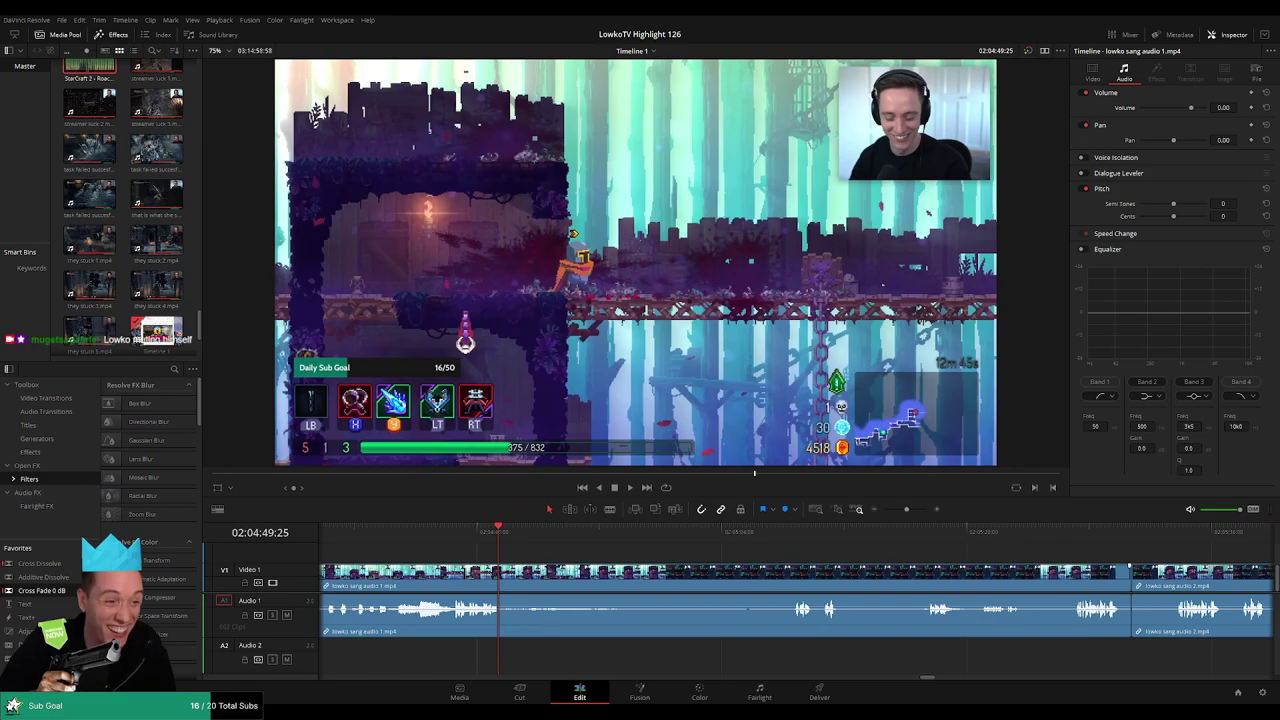
Blade V1/A1 at both ends of the first Equipment-menu stretch and ripple-delete it
left_click(474, 530)
key("space")
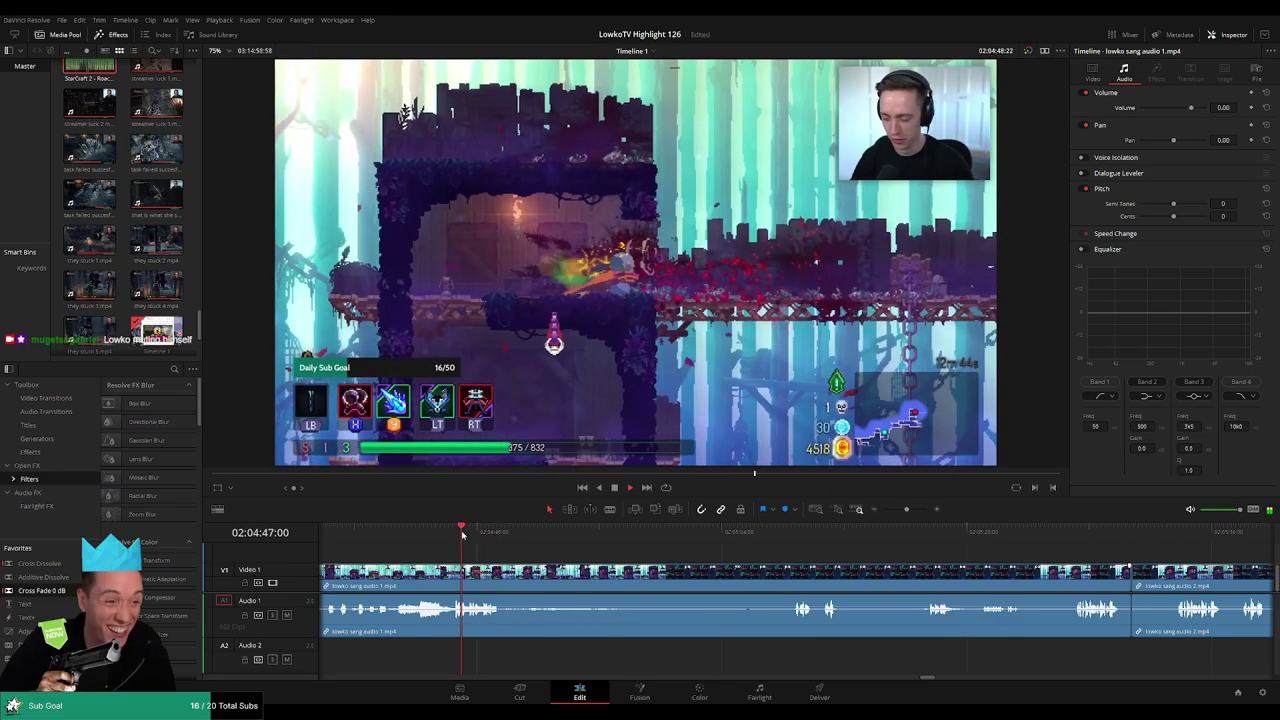
left_click(468, 530)
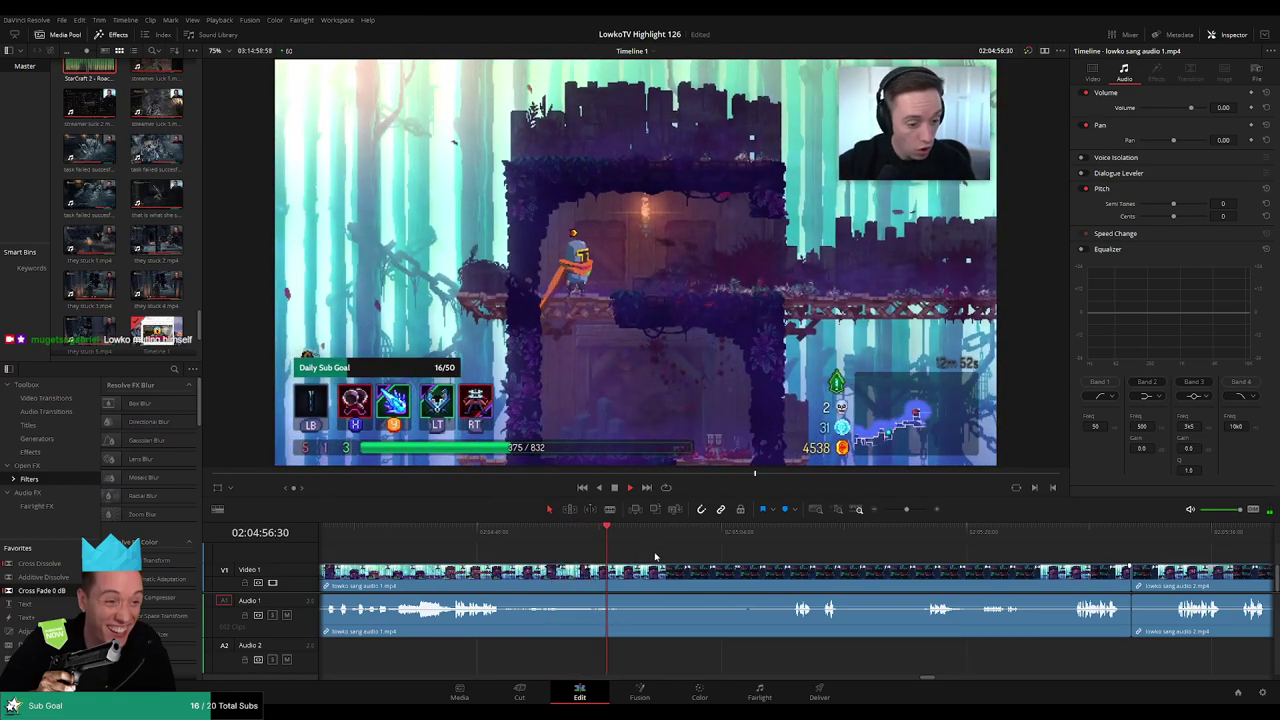
scroll(676, 577, "right", 1)
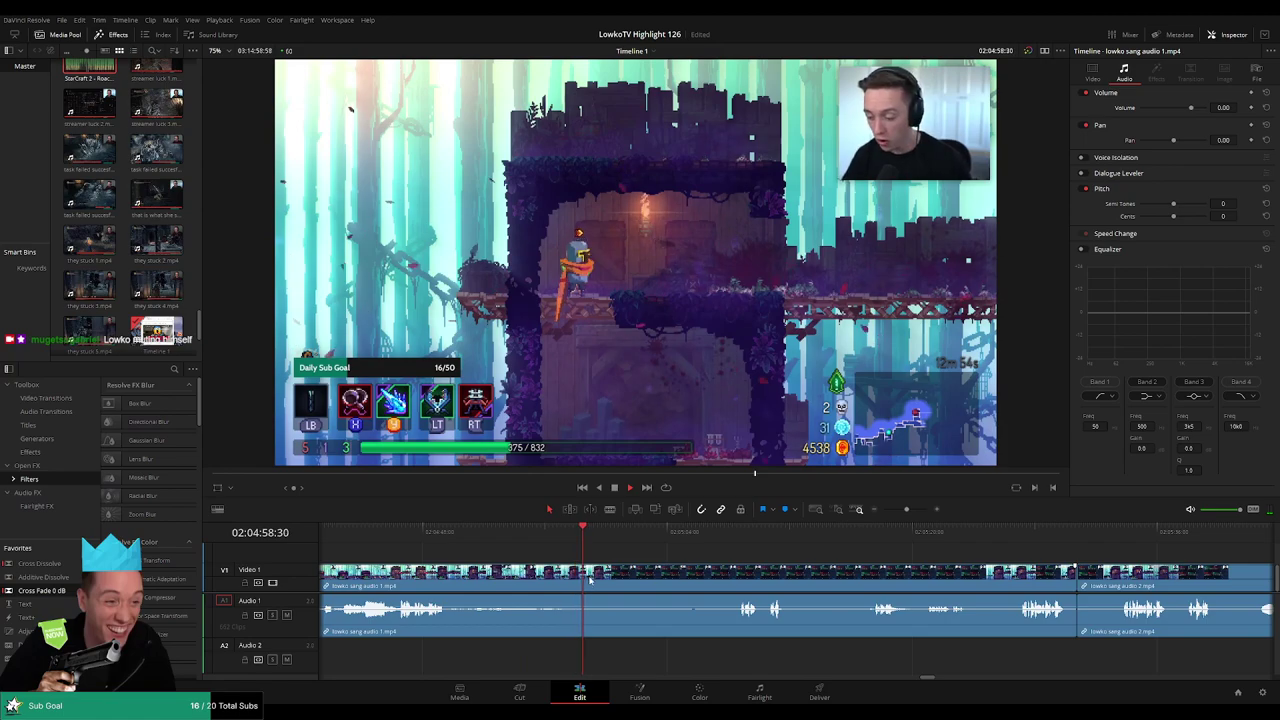
left_click(596, 576)
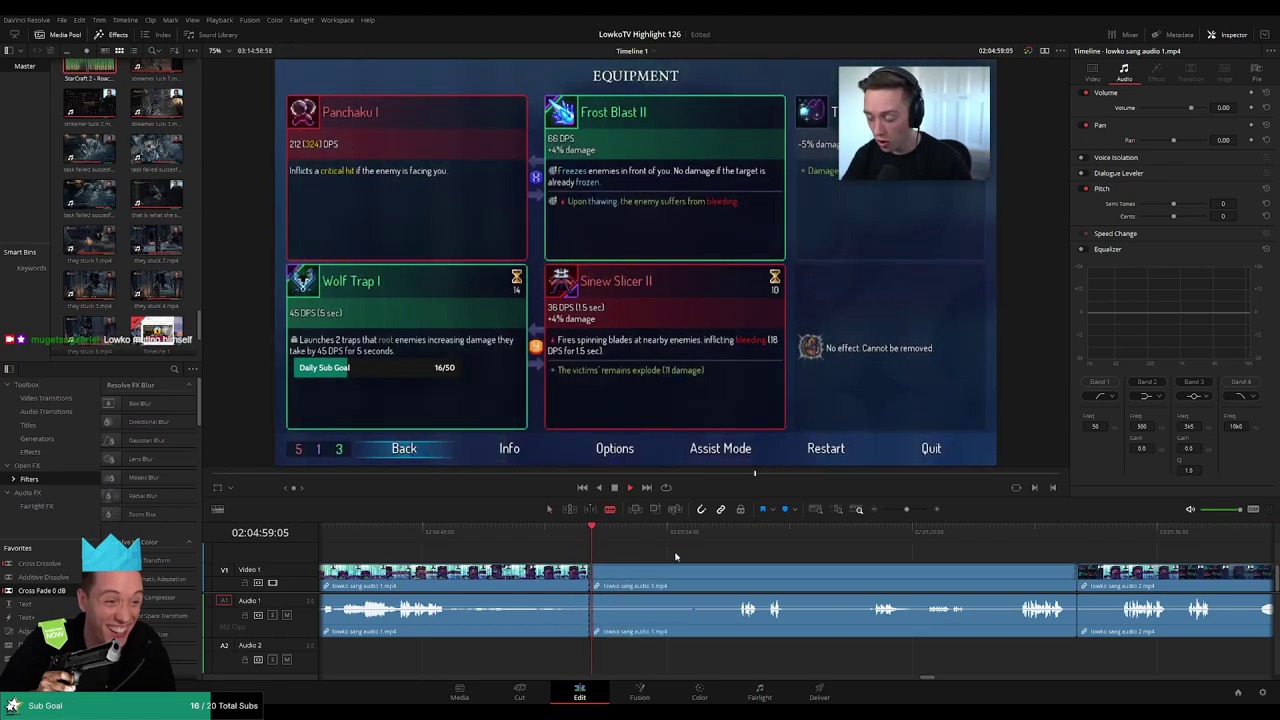
left_click(735, 531)
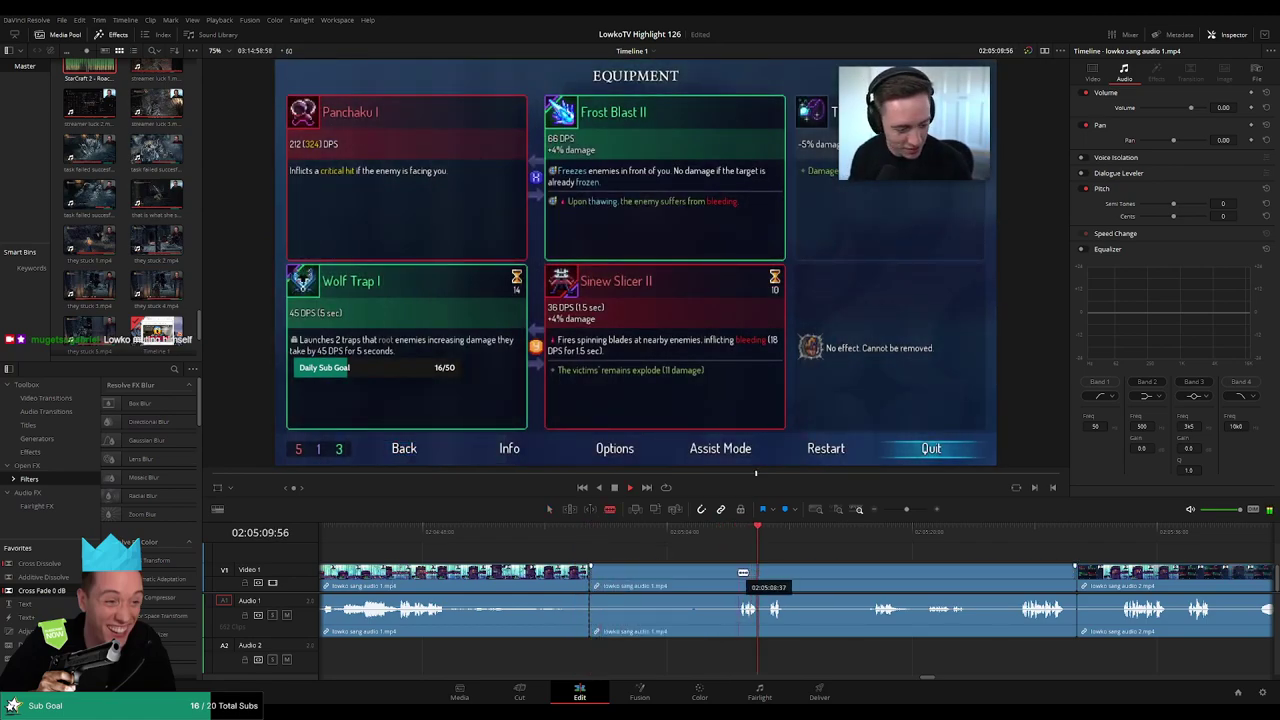
left_click(740, 573)
key("a")
left_click(703, 577)
key("Delete")
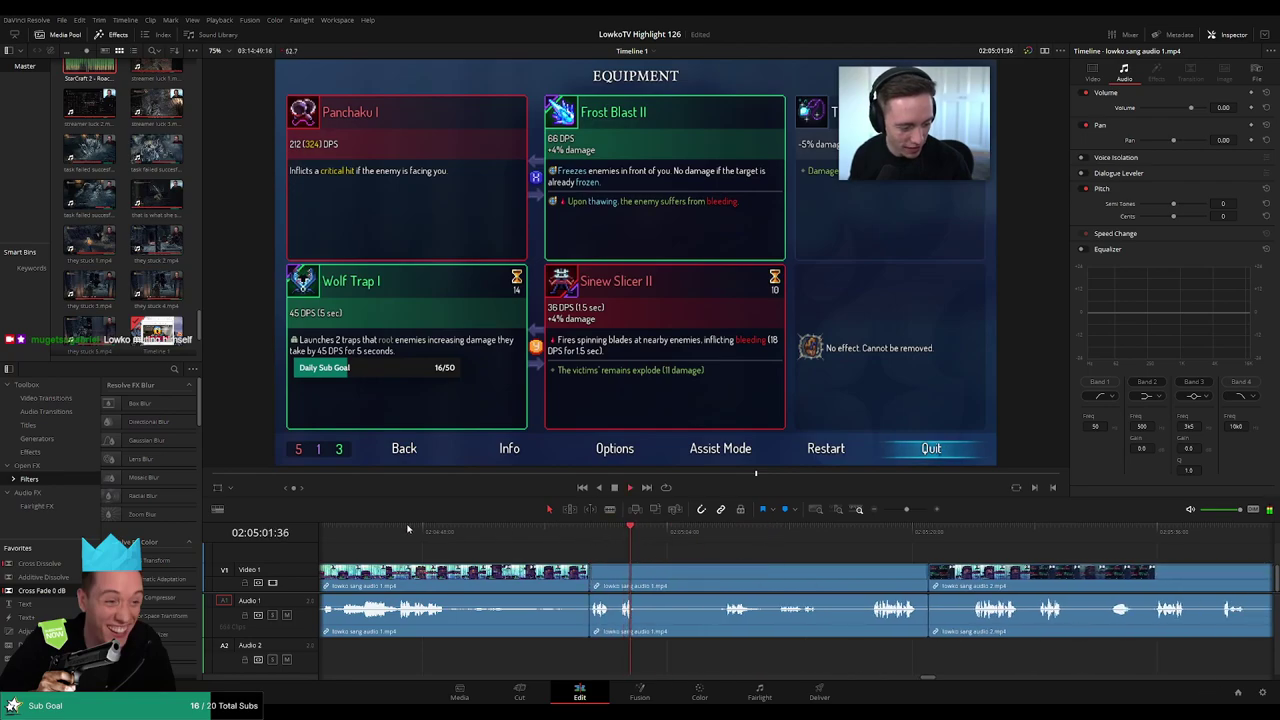
Cut out the next dull stretch between two blade cuts and close the gap
left_click(578, 541)
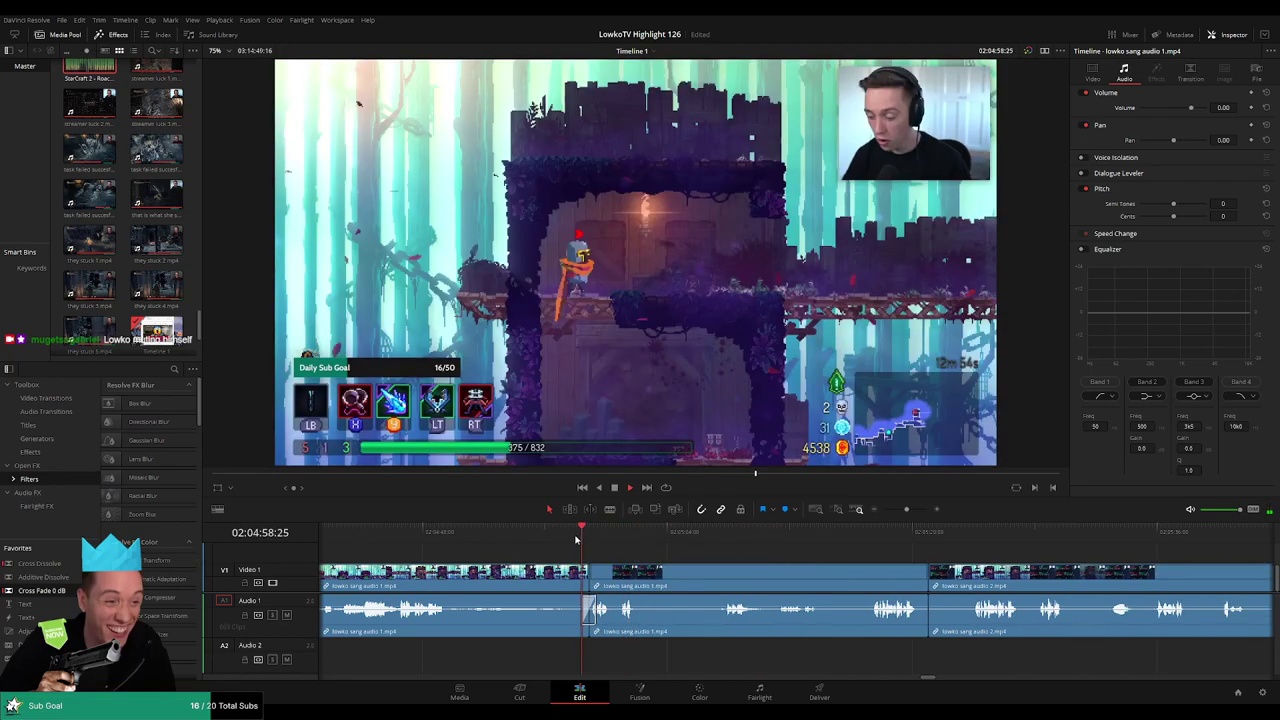
key("space")
scroll(538, 551, "right", 3)
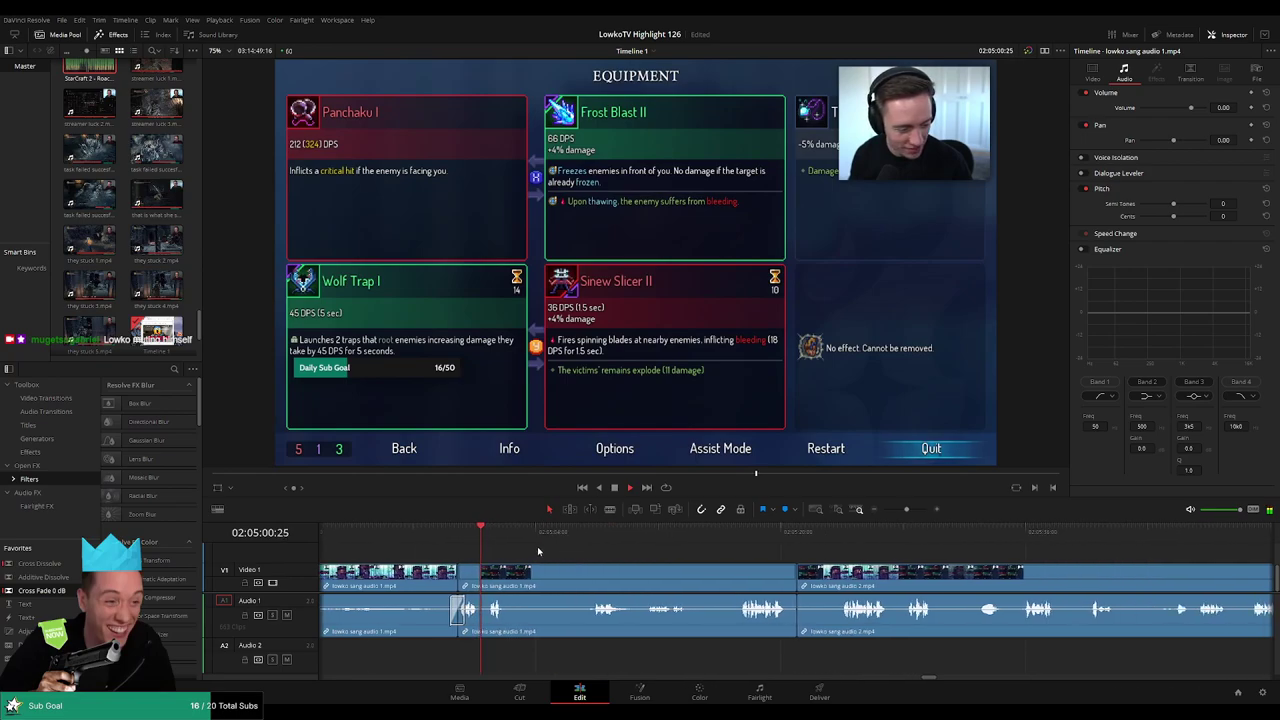
key("b")
left_click(508, 578)
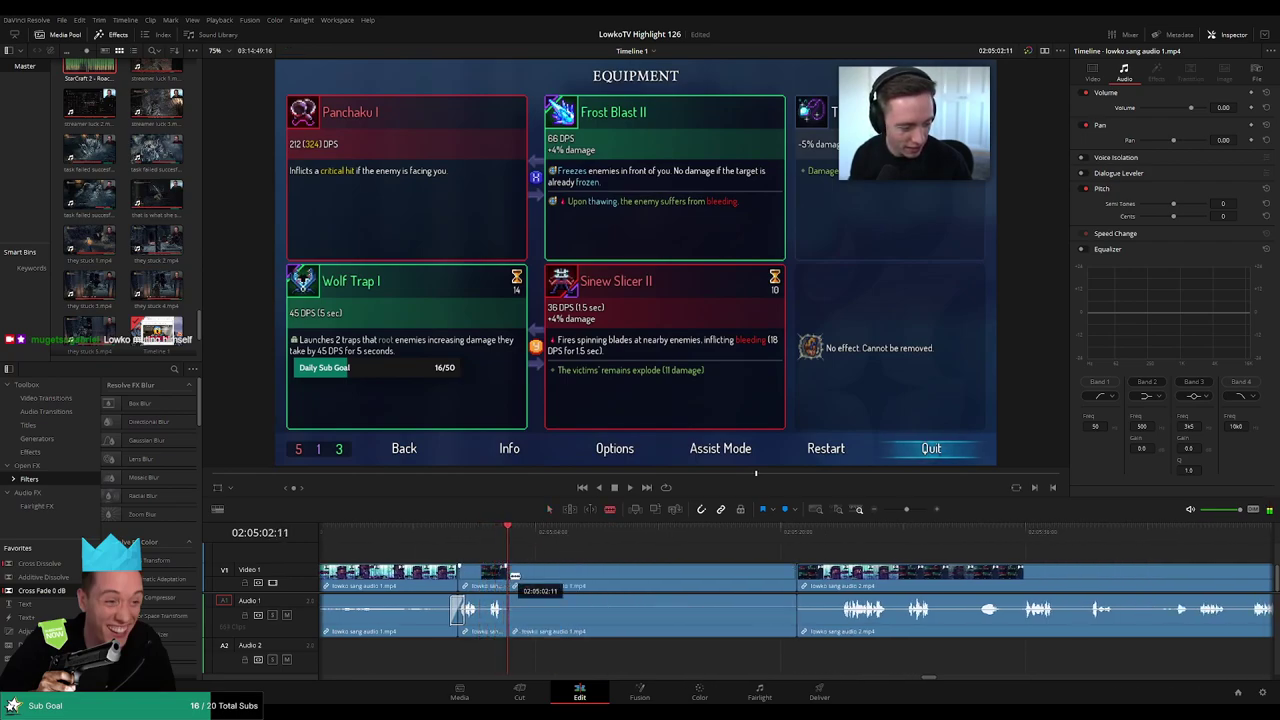
left_click(587, 537)
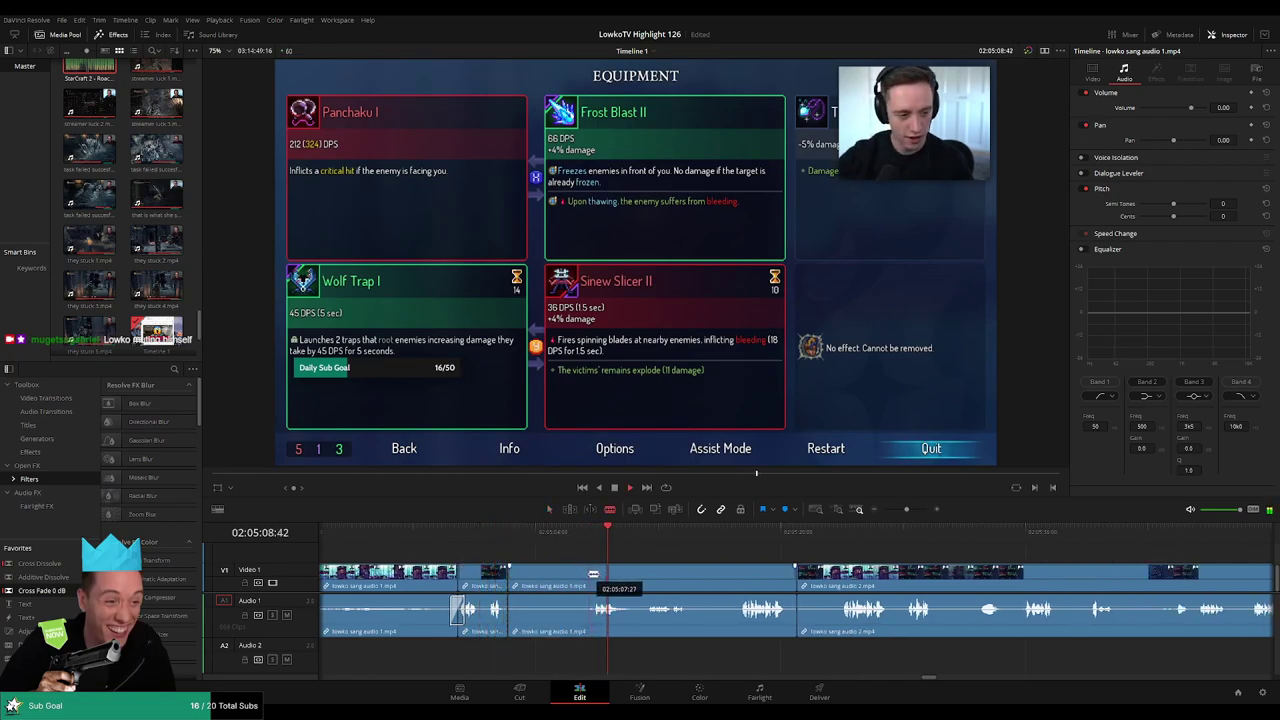
left_click(593, 573)
key("a")
left_click(565, 580)
key("Delete")
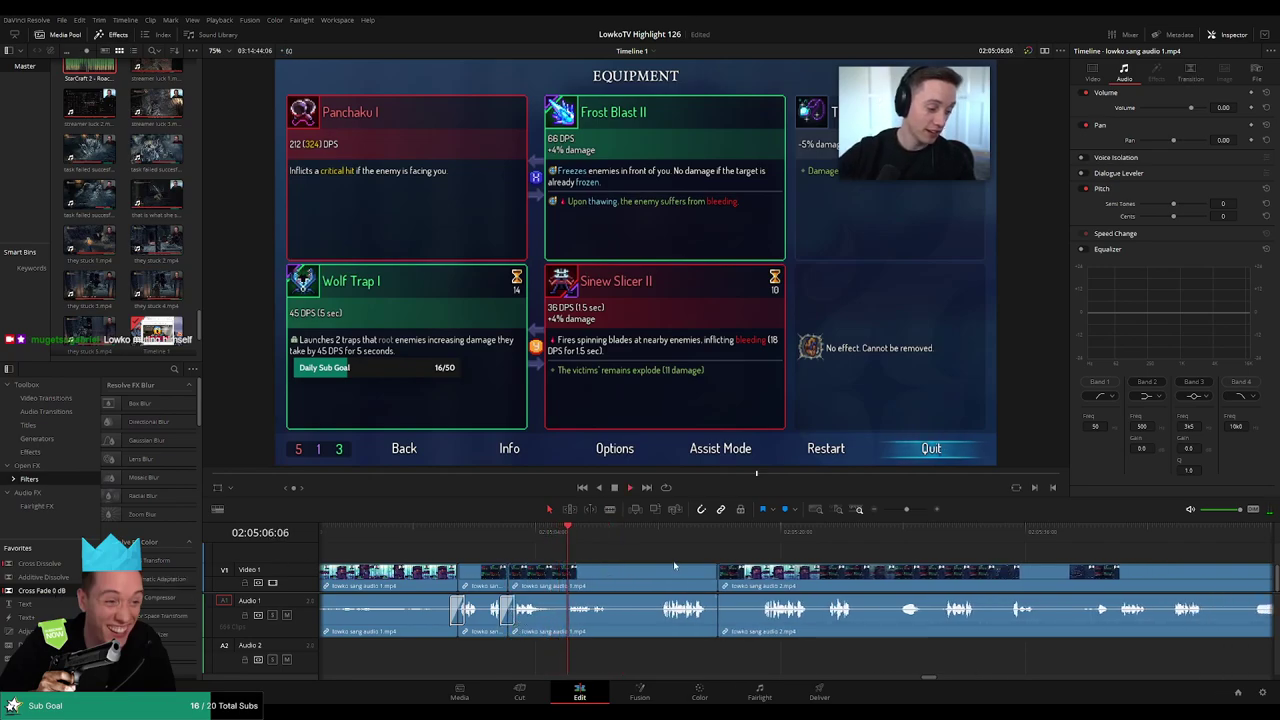
scroll(563, 559, "right", 3)
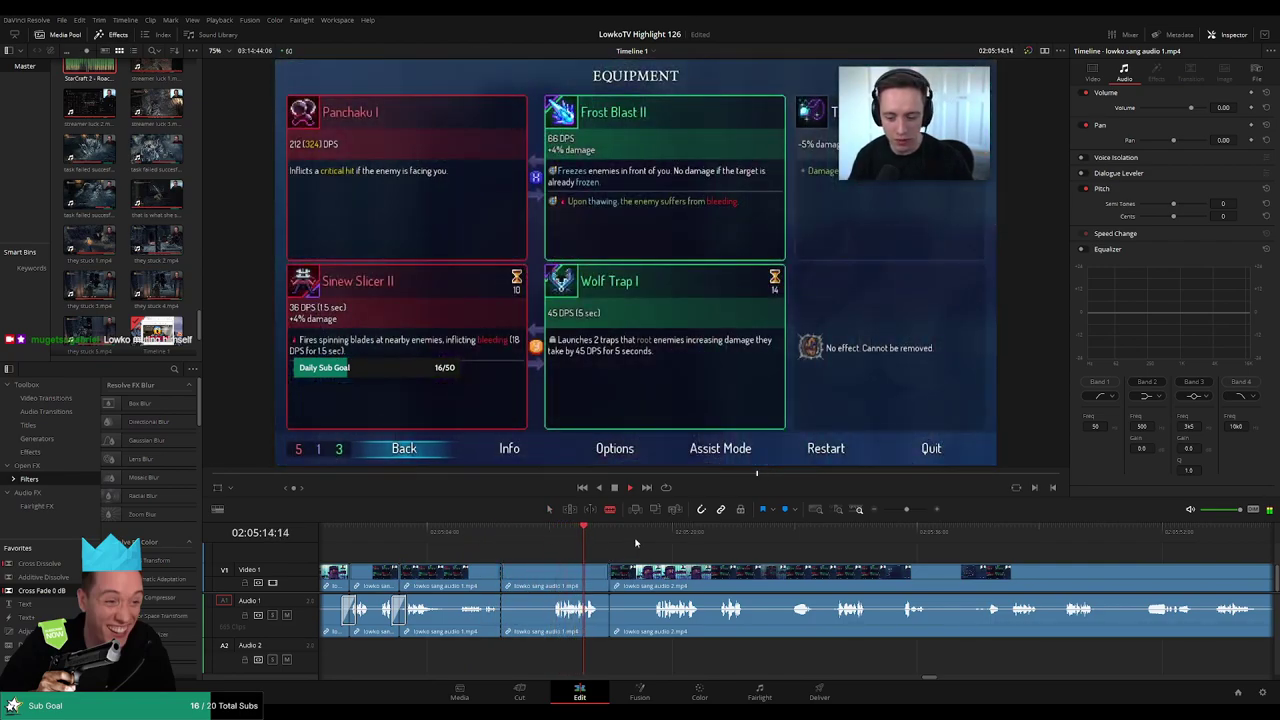
left_click(655, 580)
Ripple-delete the unwanted Equipment-screen footage, scrubbing to locate each piece
left_click(576, 587)
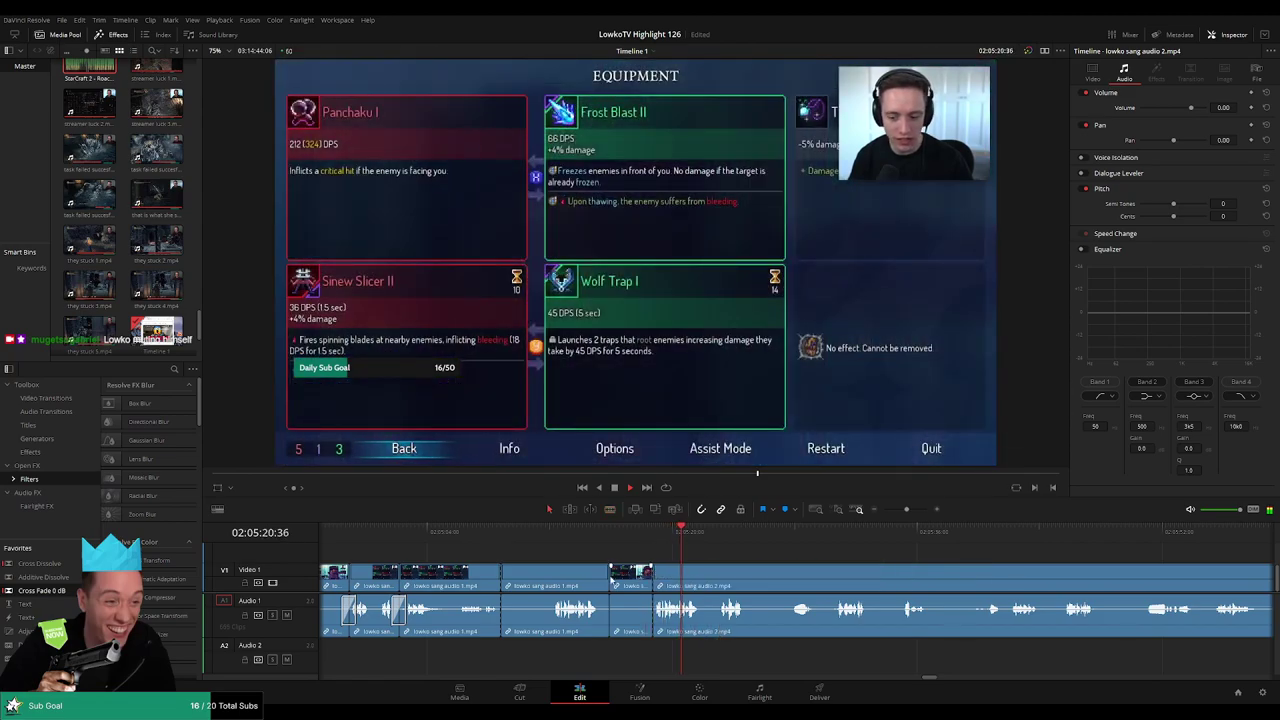
key("Delete")
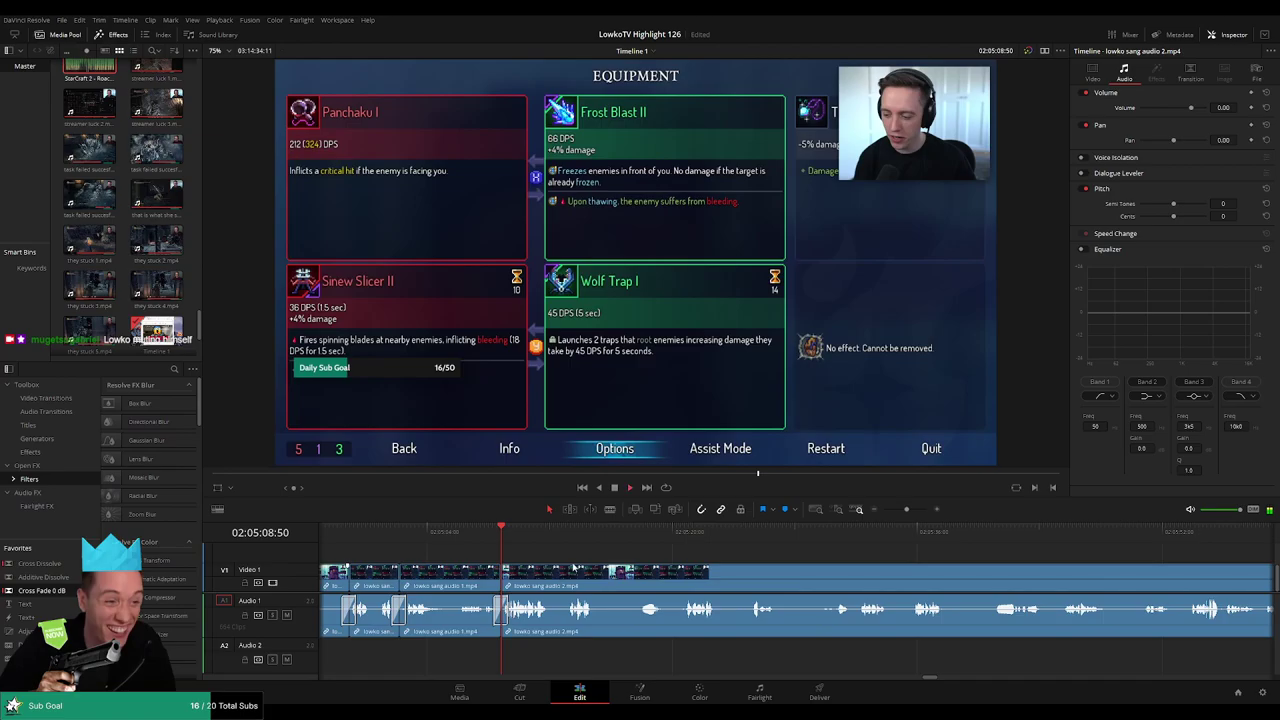
left_click(491, 538)
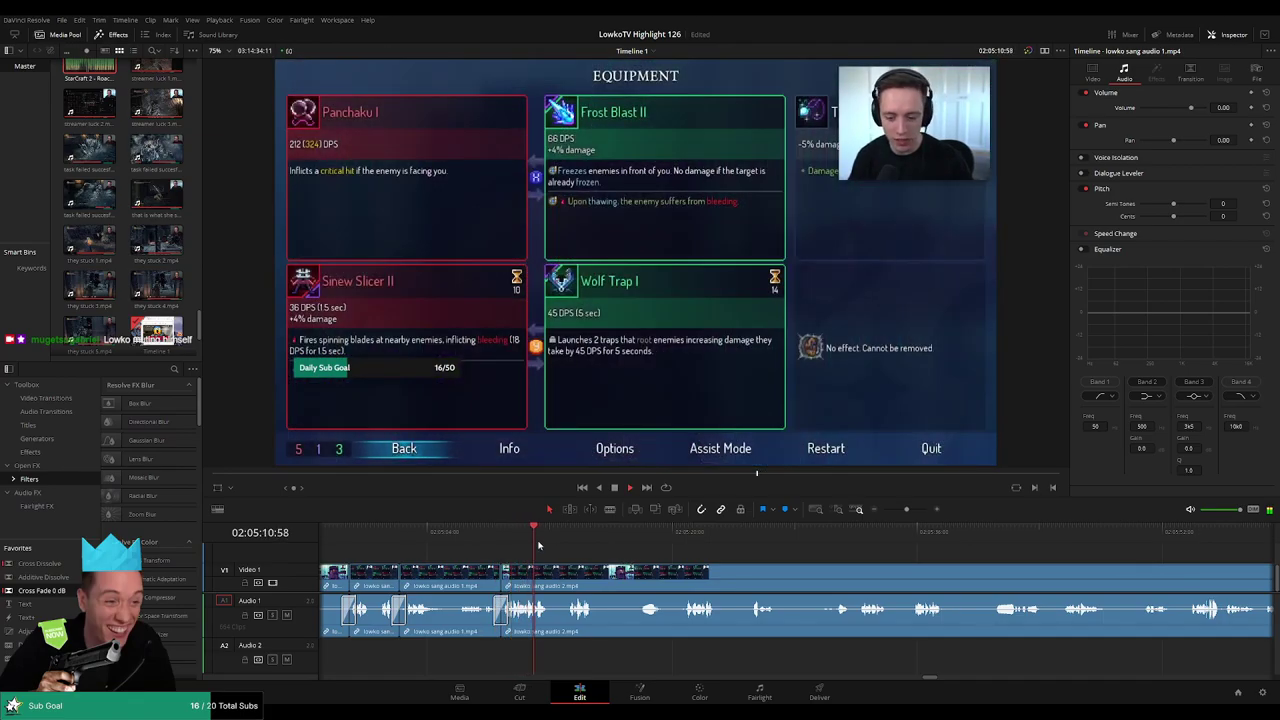
left_click_drag(538, 545, 568, 541)
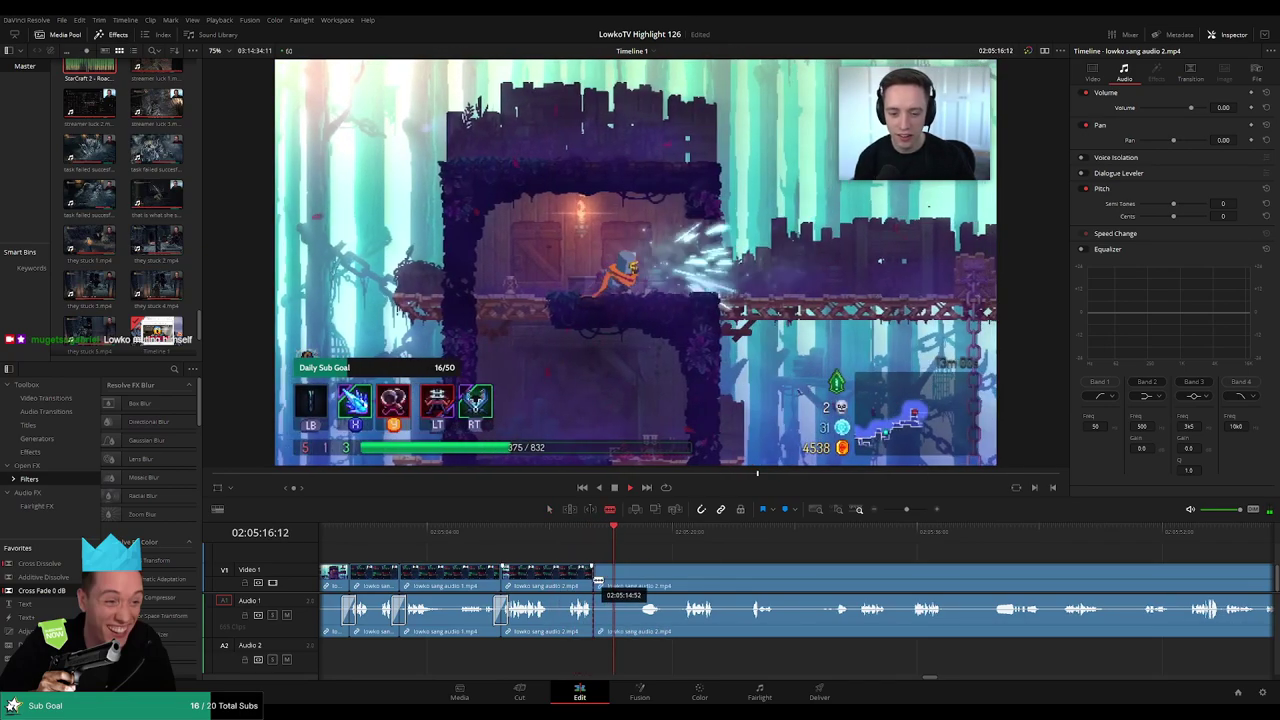
left_click_drag(609, 541, 679, 541)
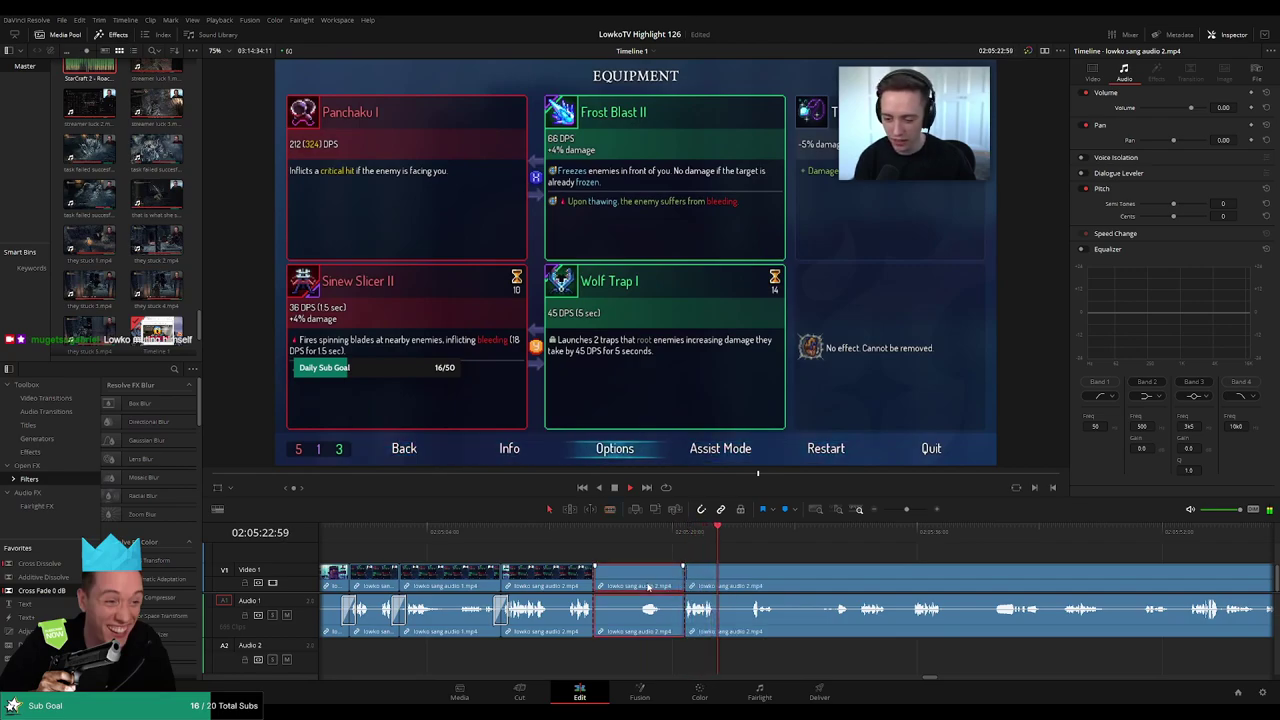
left_click(636, 586)
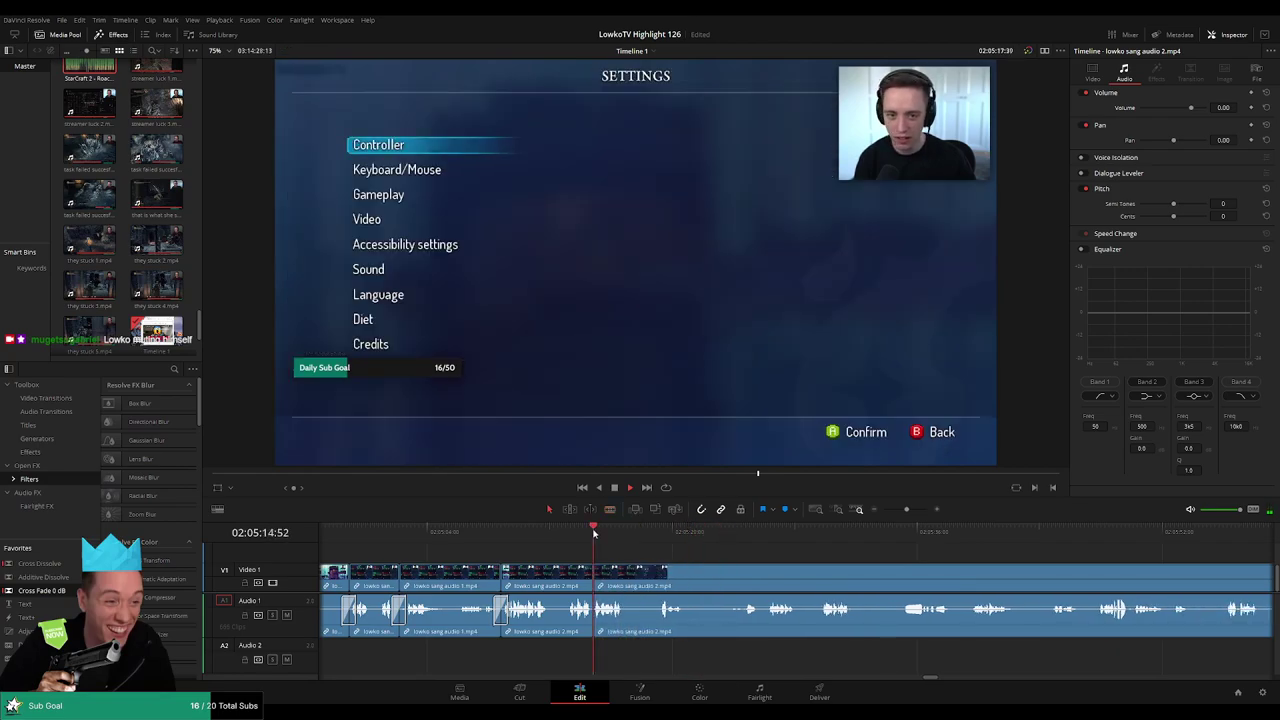
scroll(463, 577, "right", 3)
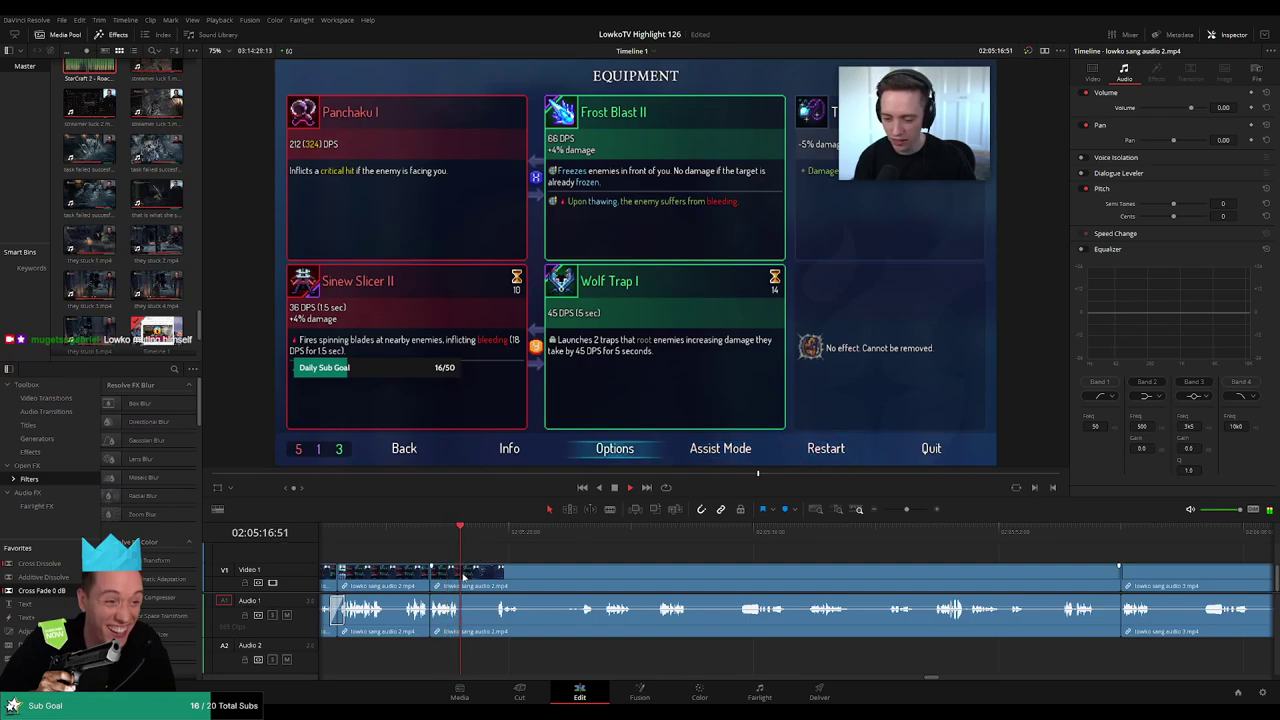
left_click(484, 579)
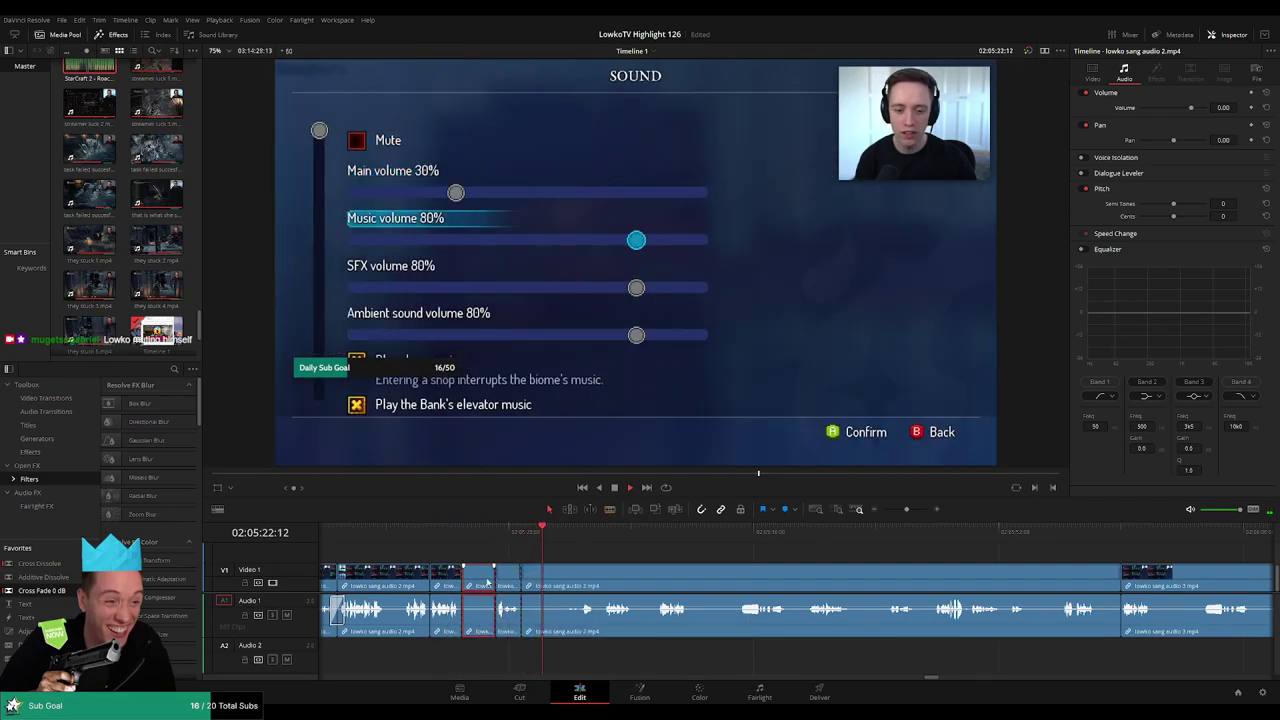
key("Delete")
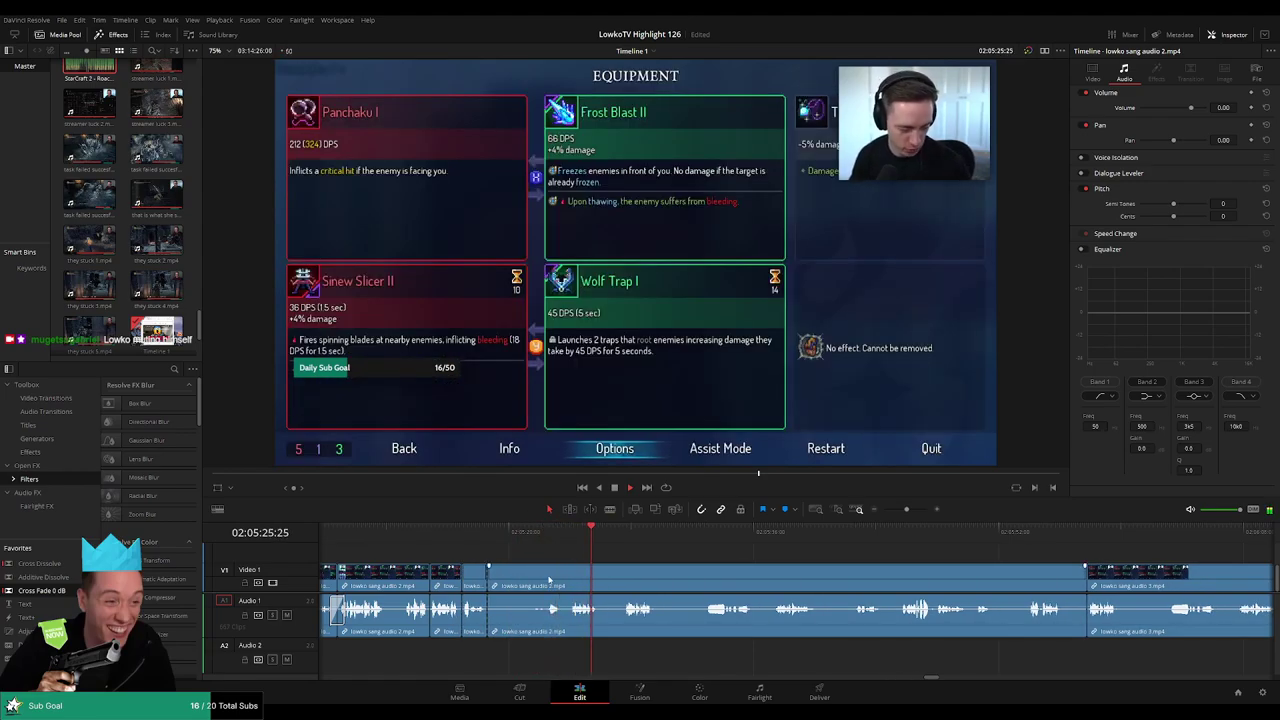
Blade out and ripple-delete the short unwanted bits near the Settings menu footage
left_click(545, 580)
key("Delete")
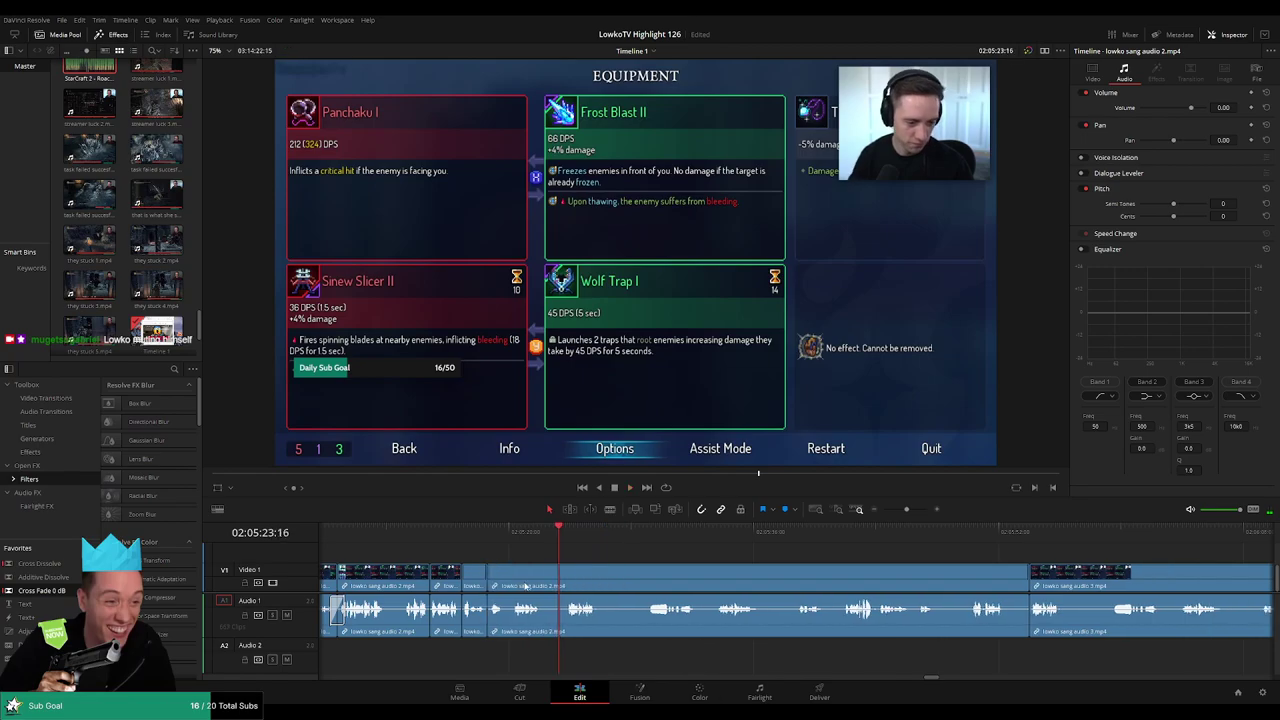
key("b")
left_click(543, 580)
left_click(568, 585)
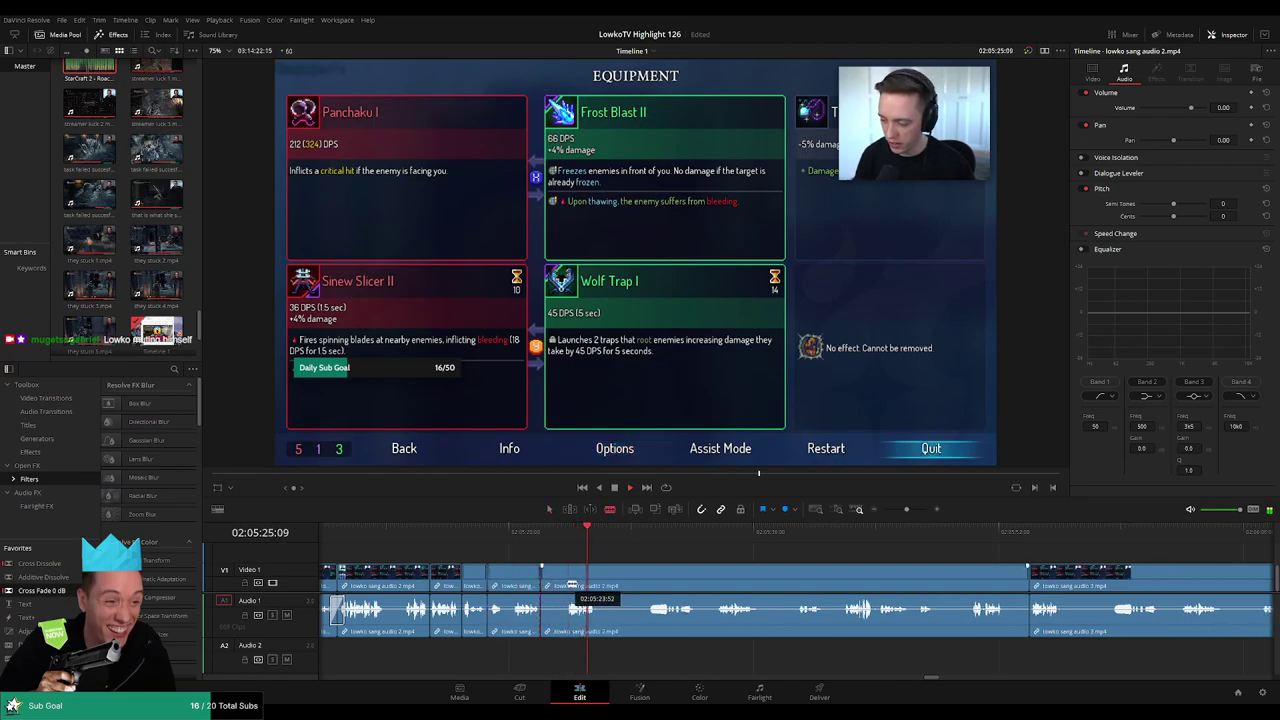
key("a")
left_click(557, 588)
key("Delete")
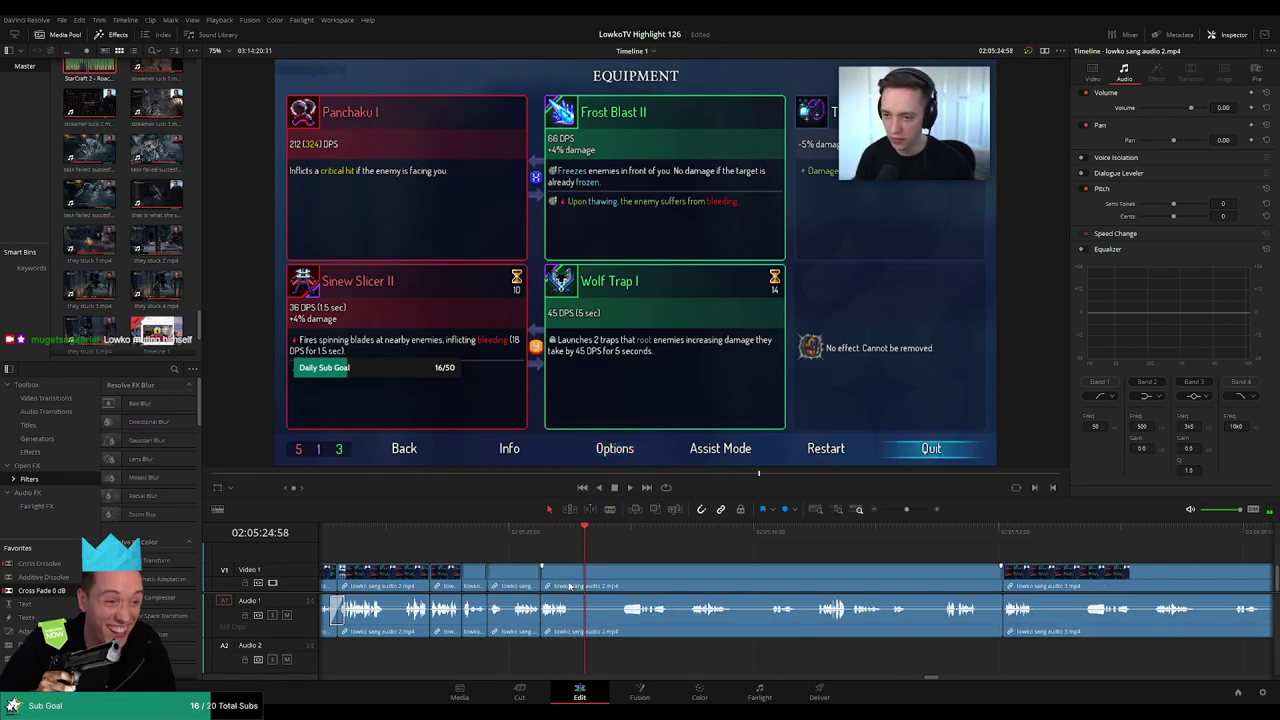
left_click(572, 584)
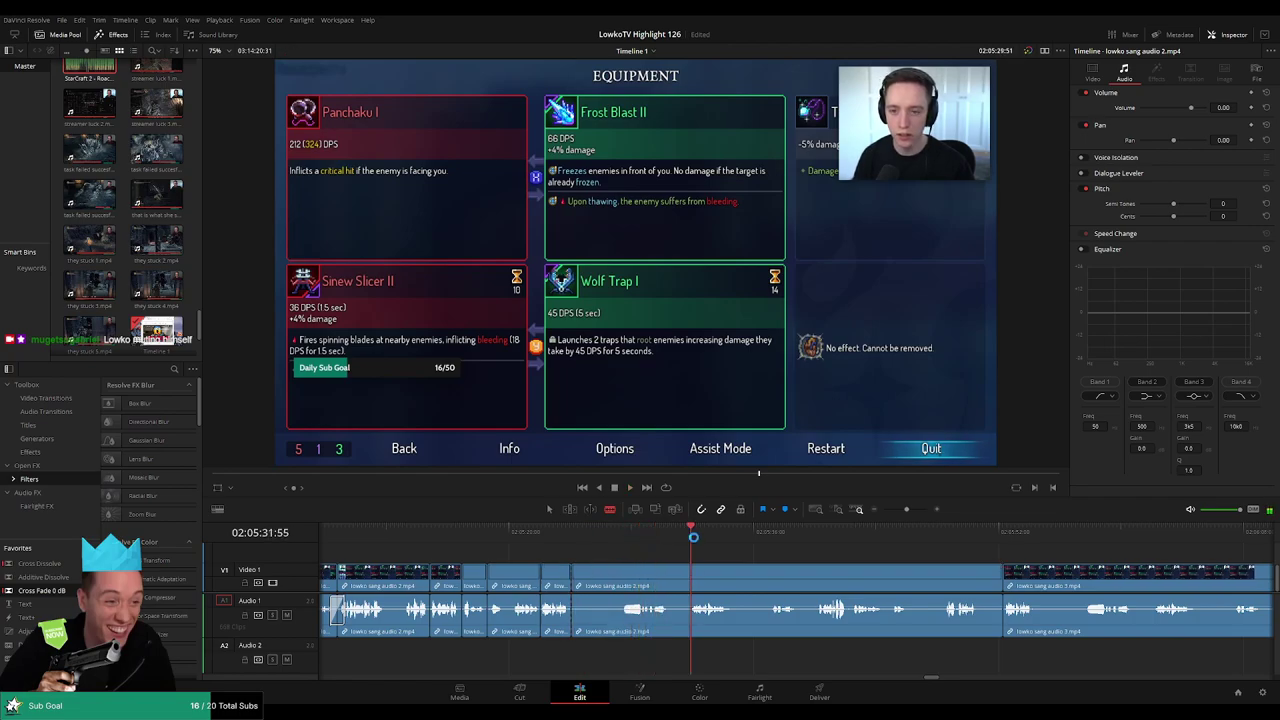
key("space")
Cut at the end of the long menu stretch and ripple-delete it
scroll(510, 561, "right", 2)
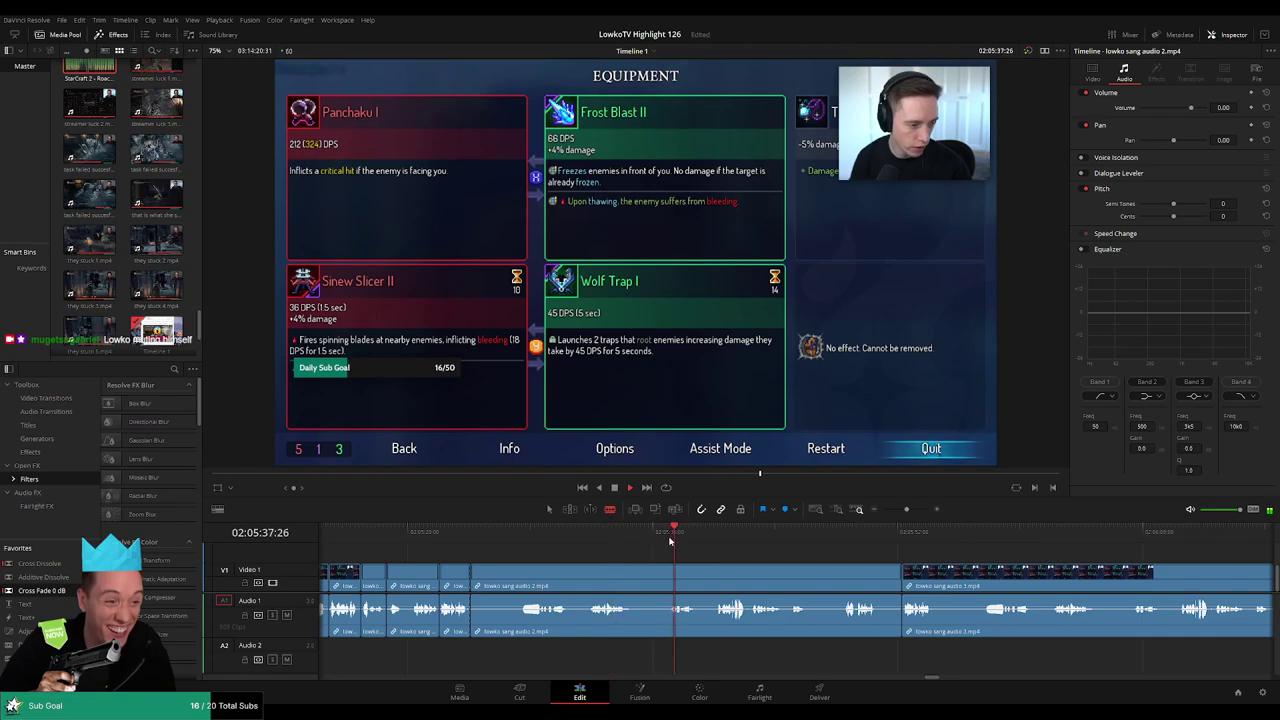
left_click_drag(670, 540, 706, 540)
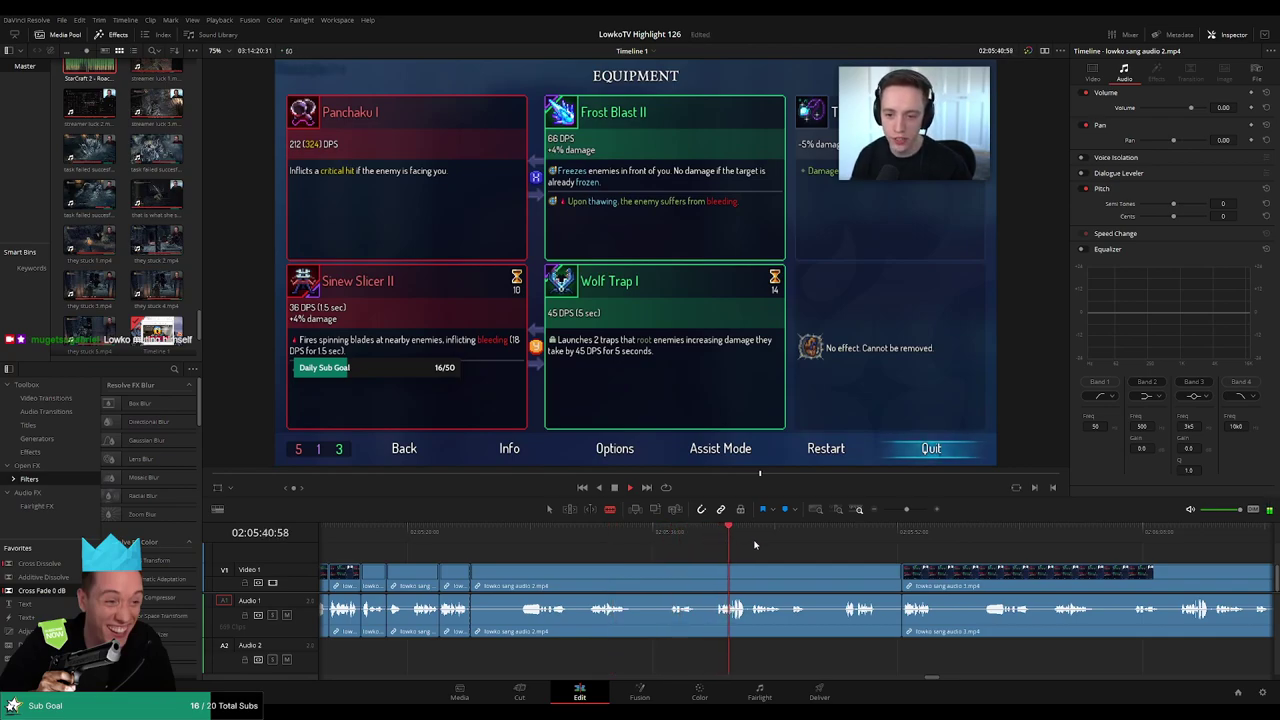
left_click(714, 580)
key("a")
left_click(648, 580)
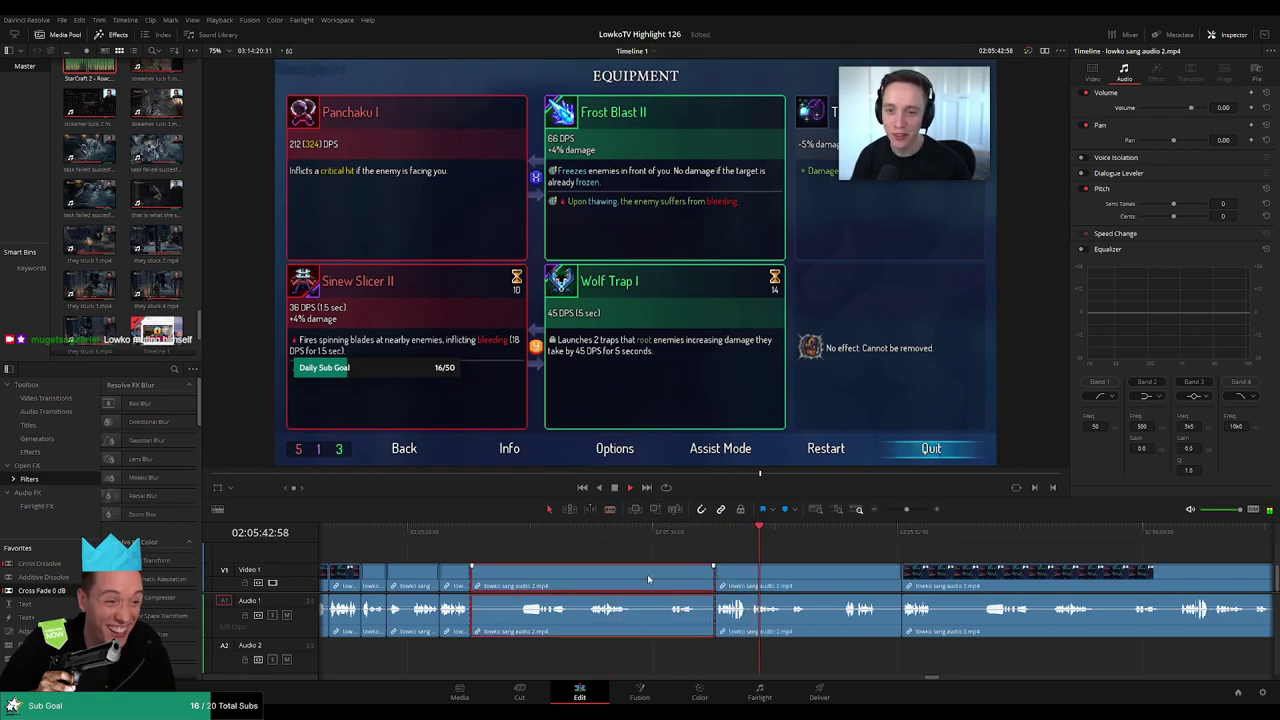
key("Delete")
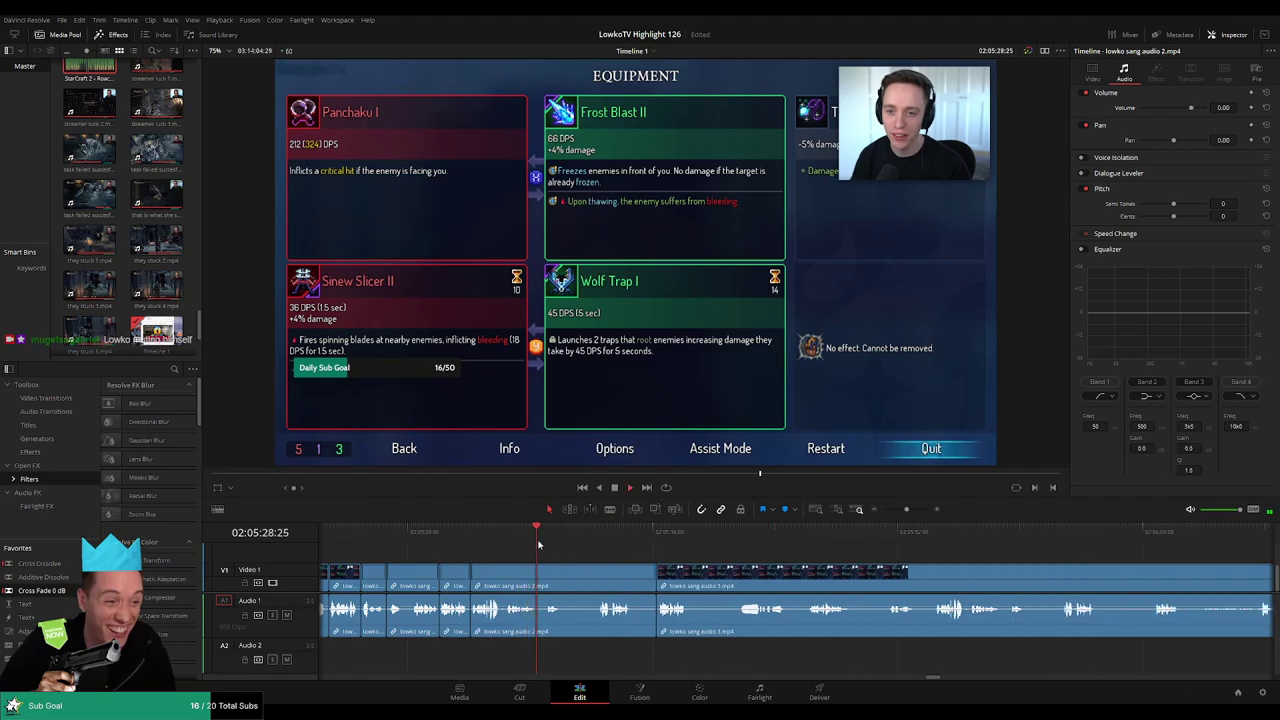
Ripple-delete two short dead-air clips with Backspace and play the later footage
left_click(598, 541)
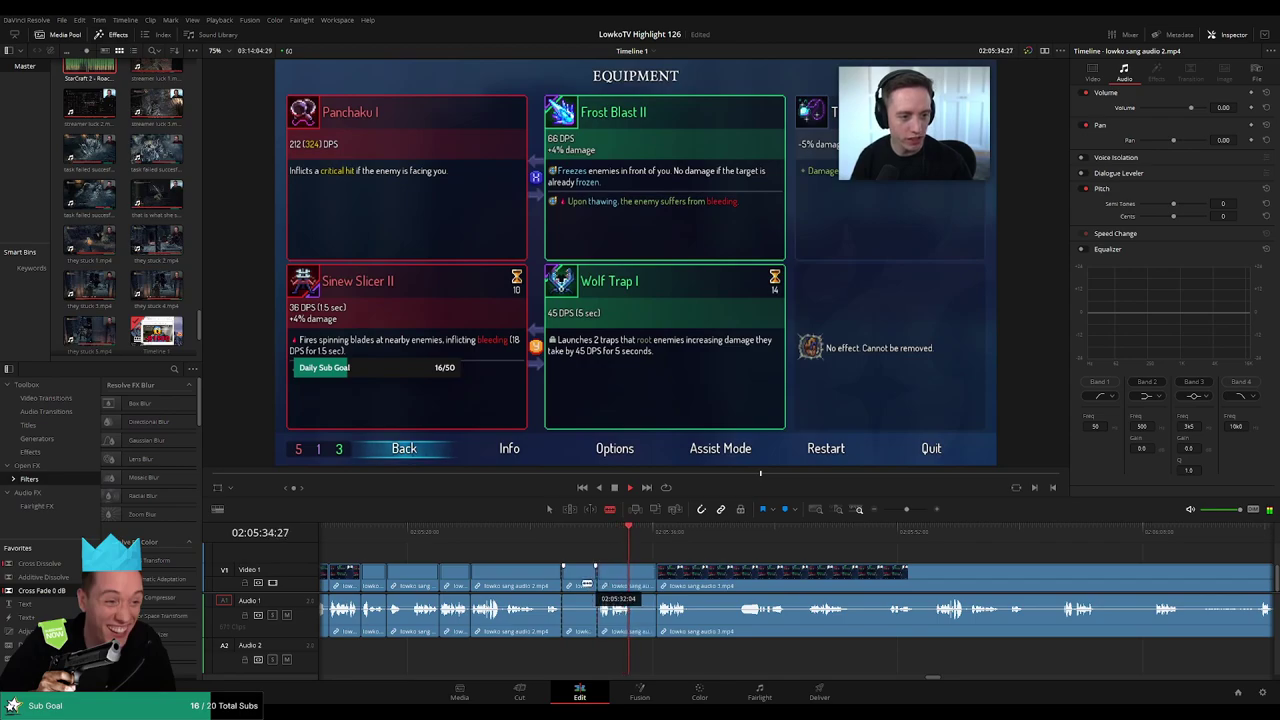
left_click(581, 586)
key("BackSpace")
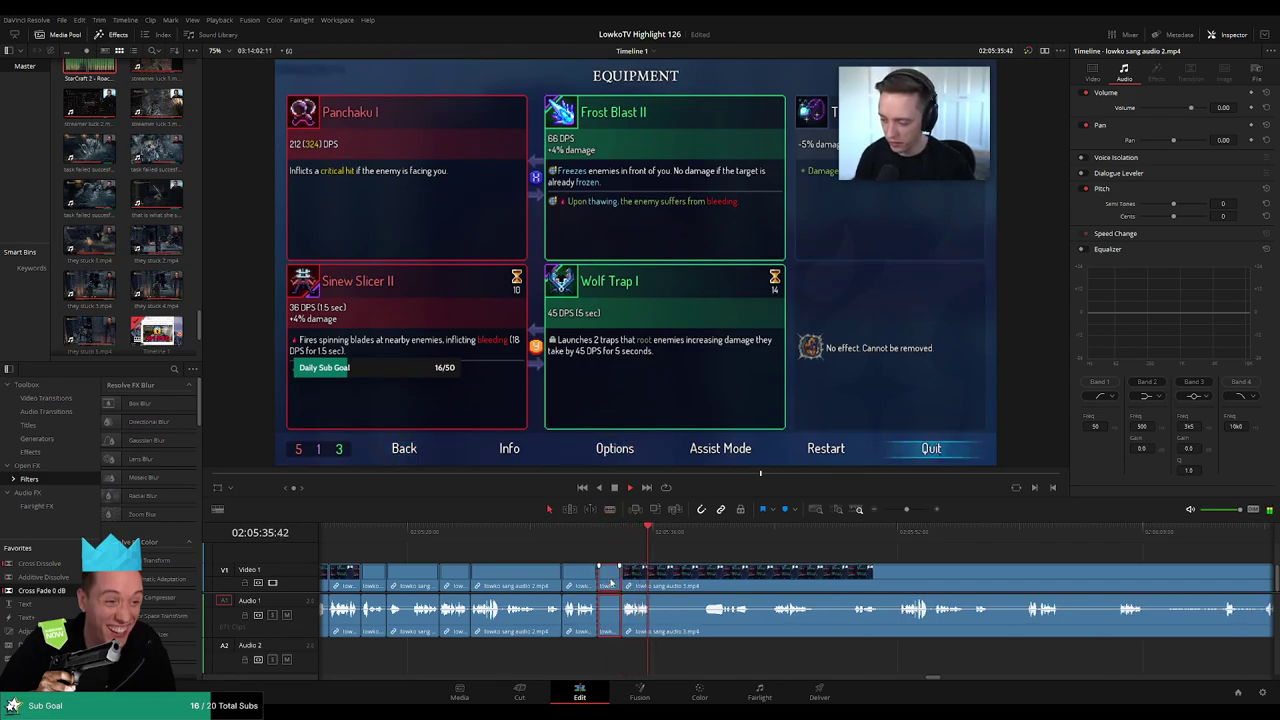
key("BackSpace")
left_click(1000, 543)
key("space")
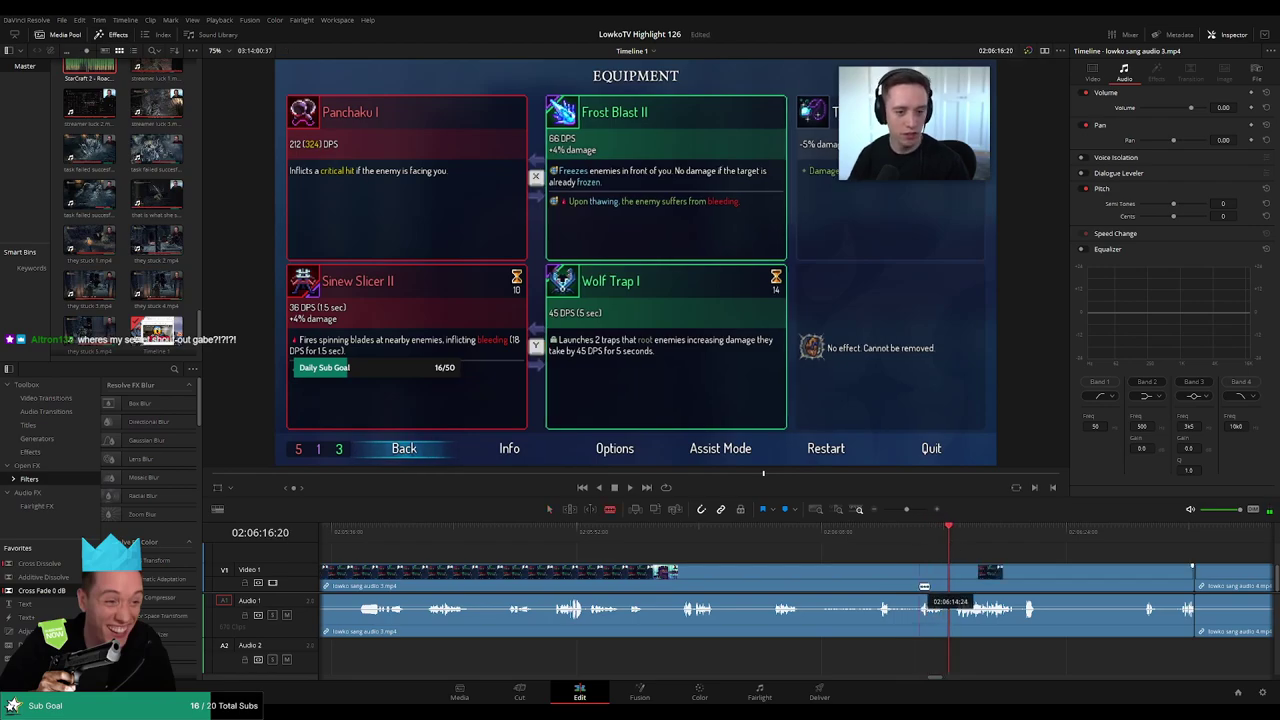
Remove the lowko sang audio 3 clip and a small leftover, closing the gap before audio 4
key("ctrl+z")
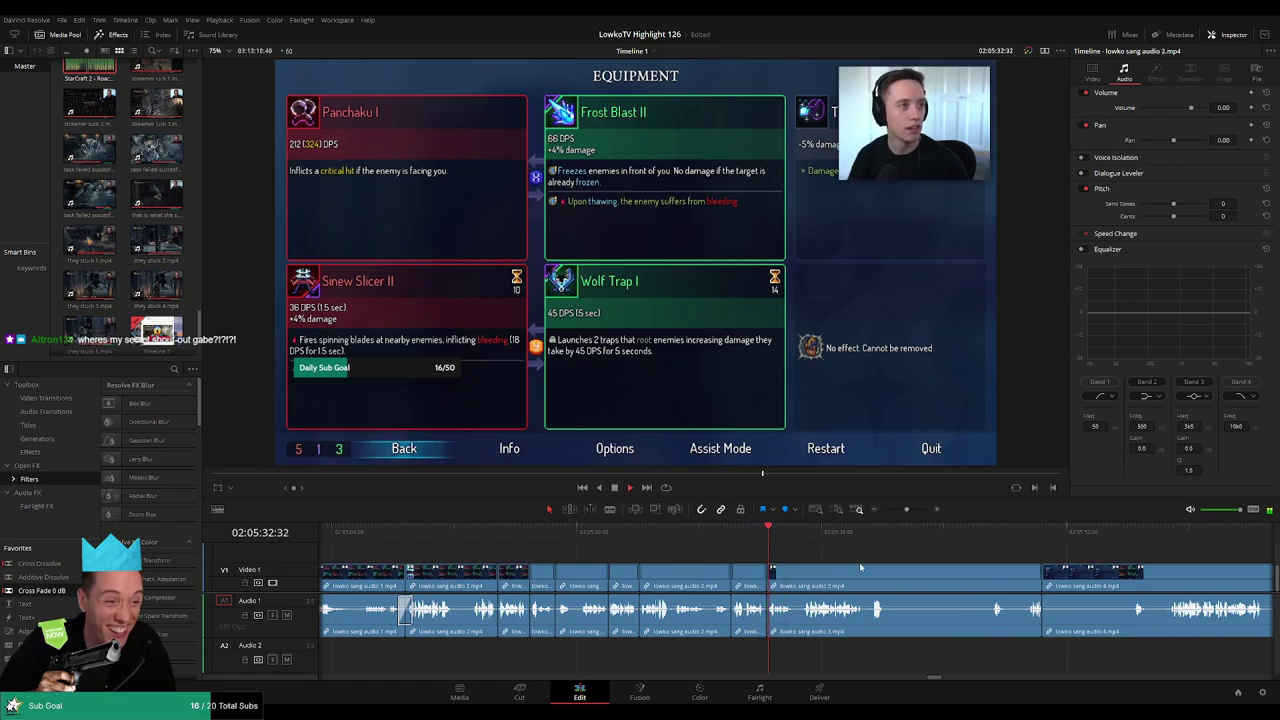
scroll(651, 563, "right", 3)
left_click_drag(532, 535, 566, 537)
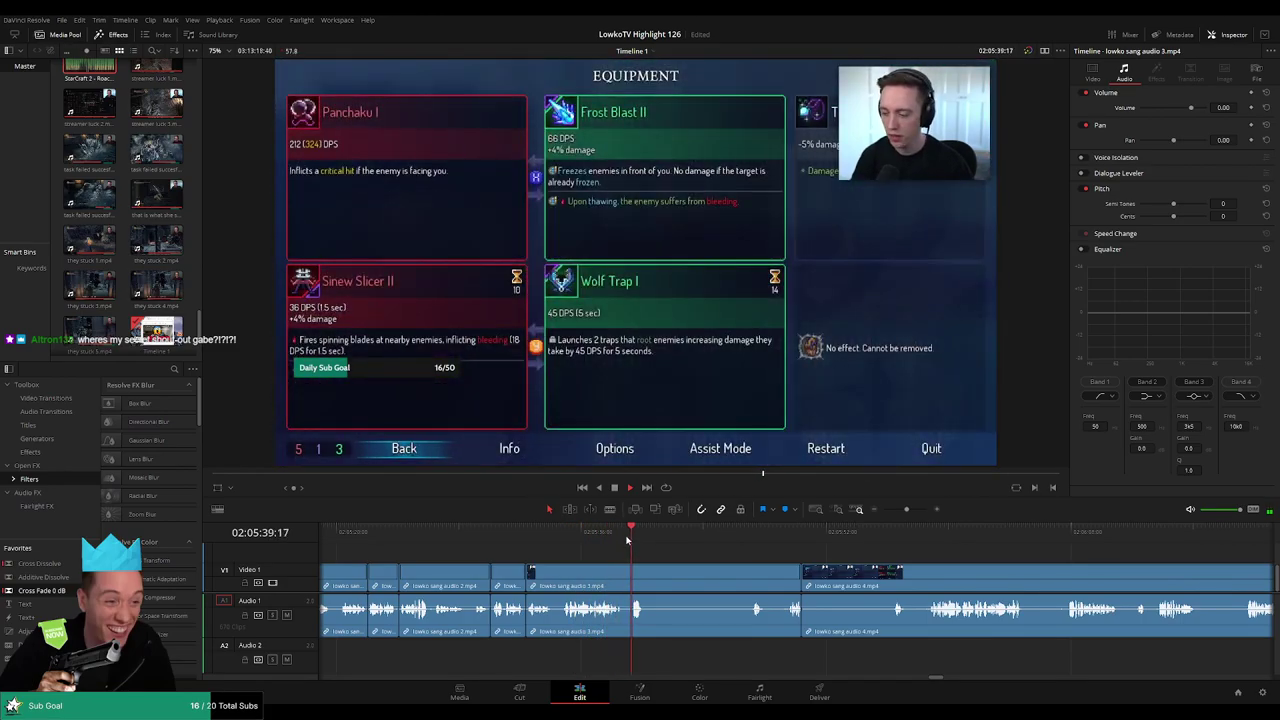
key("ctrl+b")
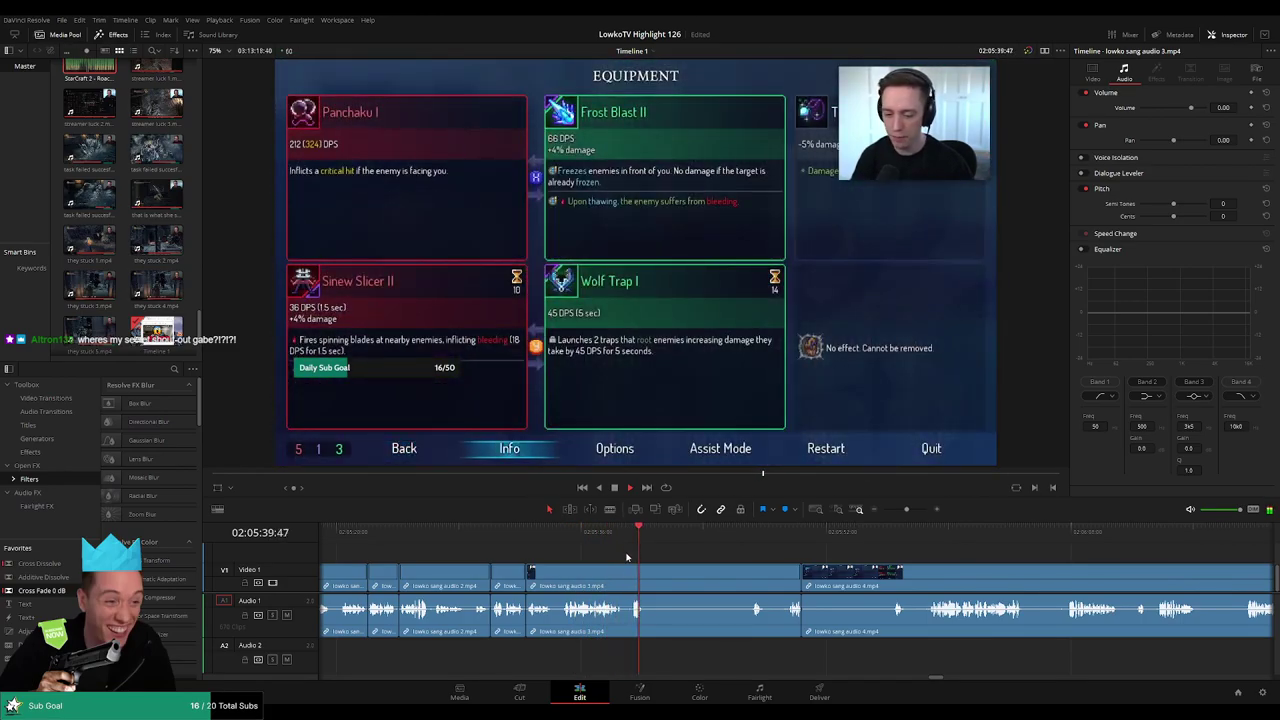
left_click(746, 552)
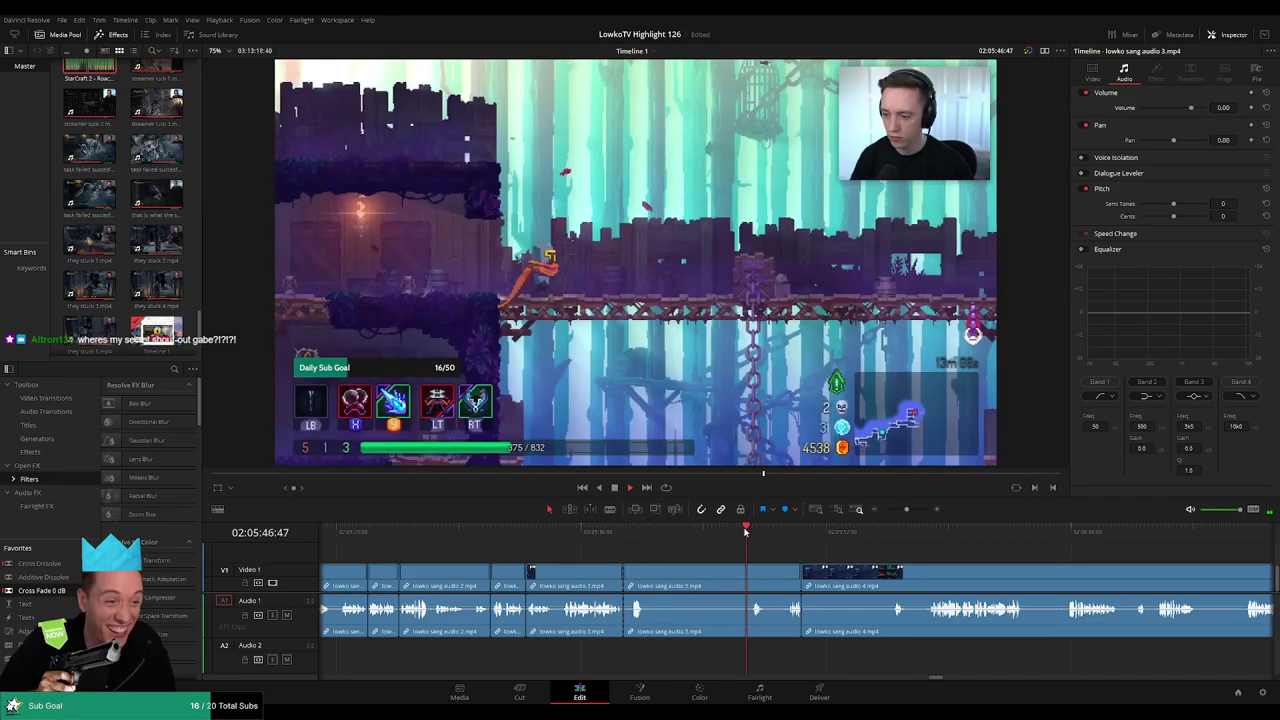
left_click(731, 588)
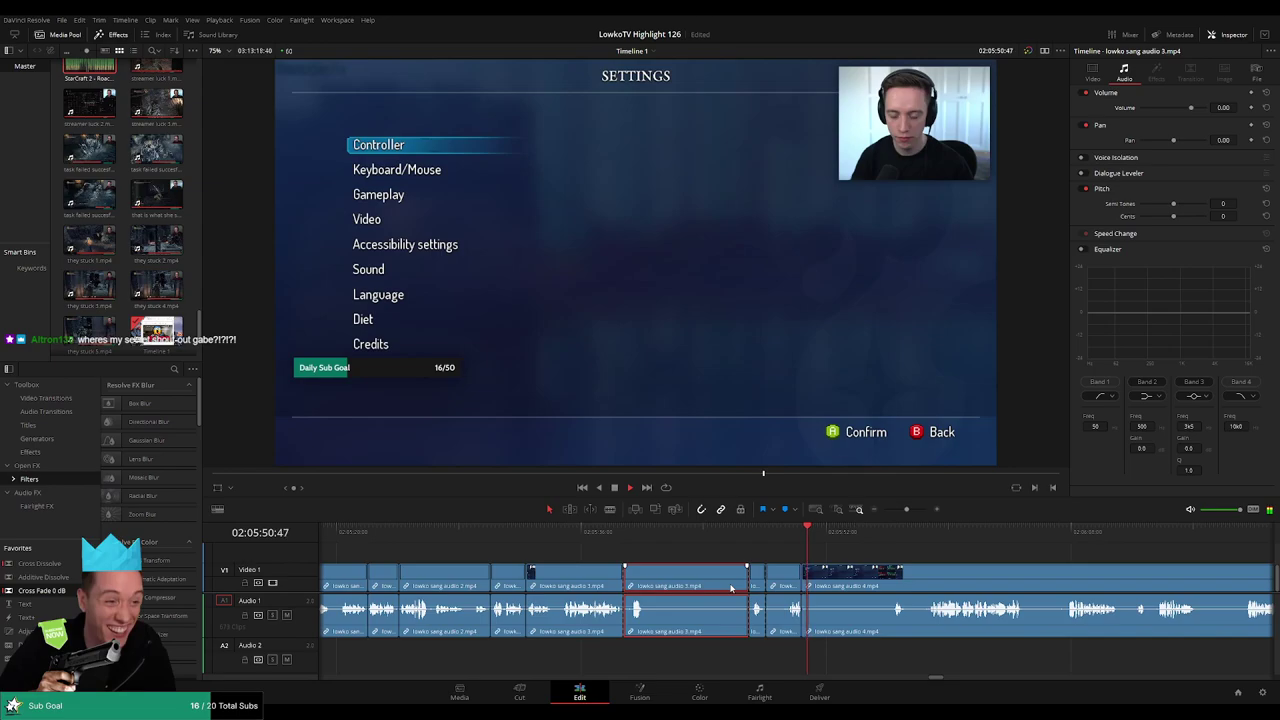
key("Delete")
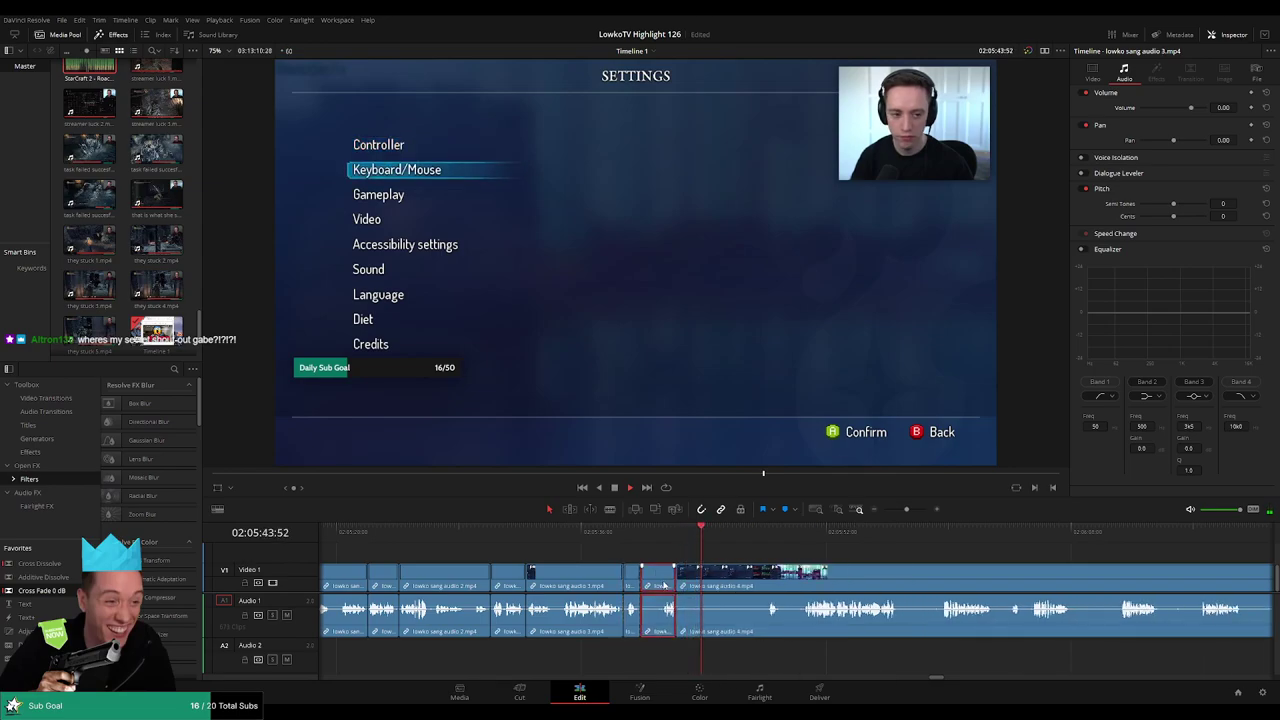
key("Delete")
key("space")
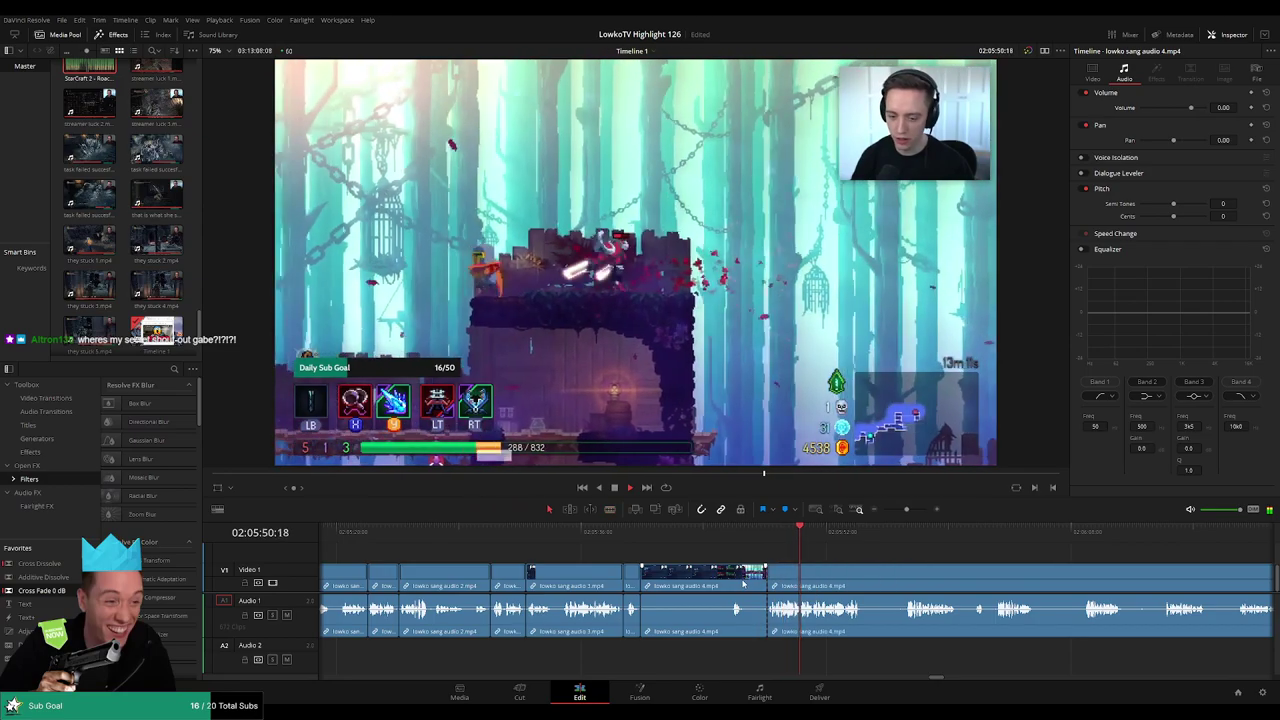
key("ctrl+z")
key("ctrl+shift+z")
key("space")
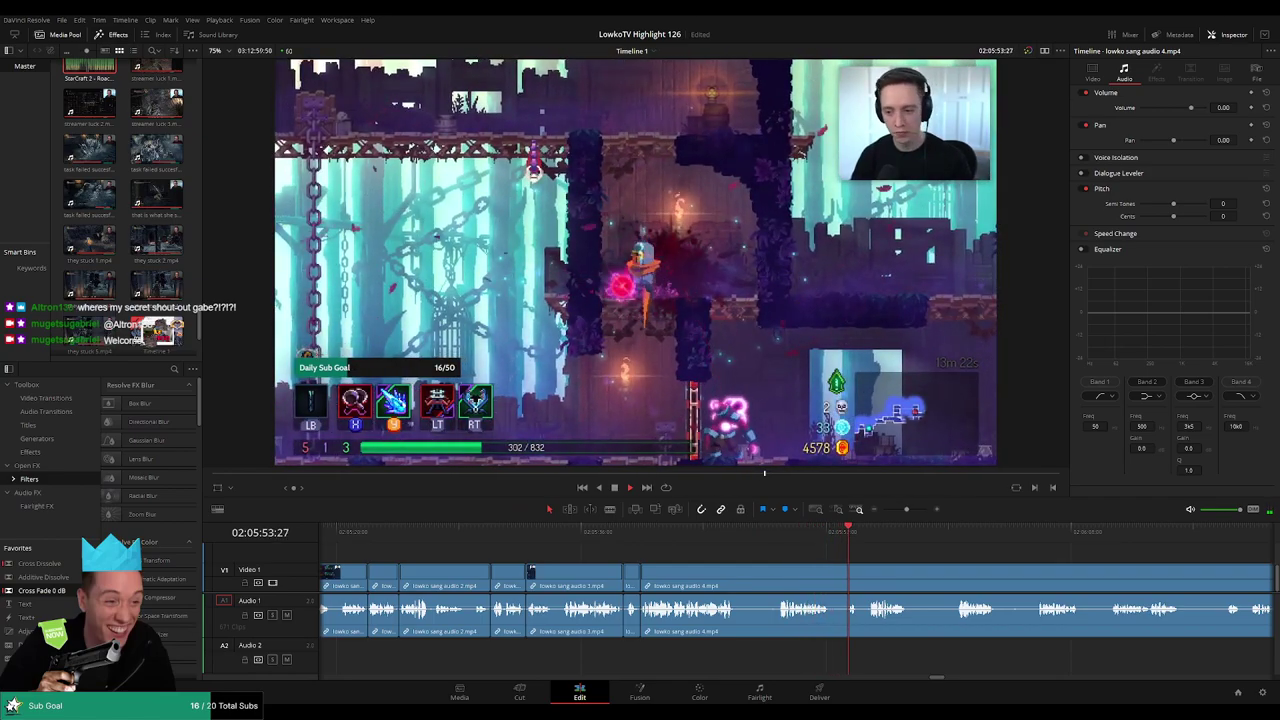
Blade around two dull moments in lowko sang audio 4 and ripple-delete both pieces
key("b")
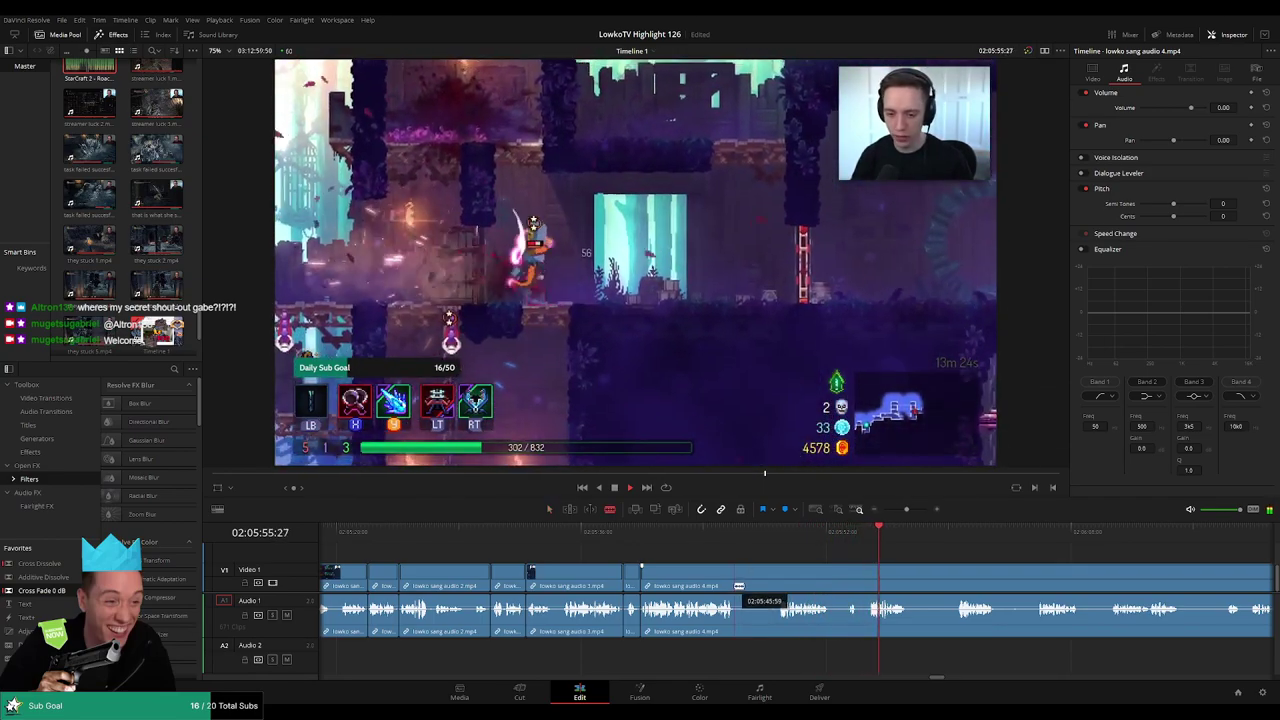
left_click(739, 586)
left_click(777, 586)
key("a")
left_click(760, 587)
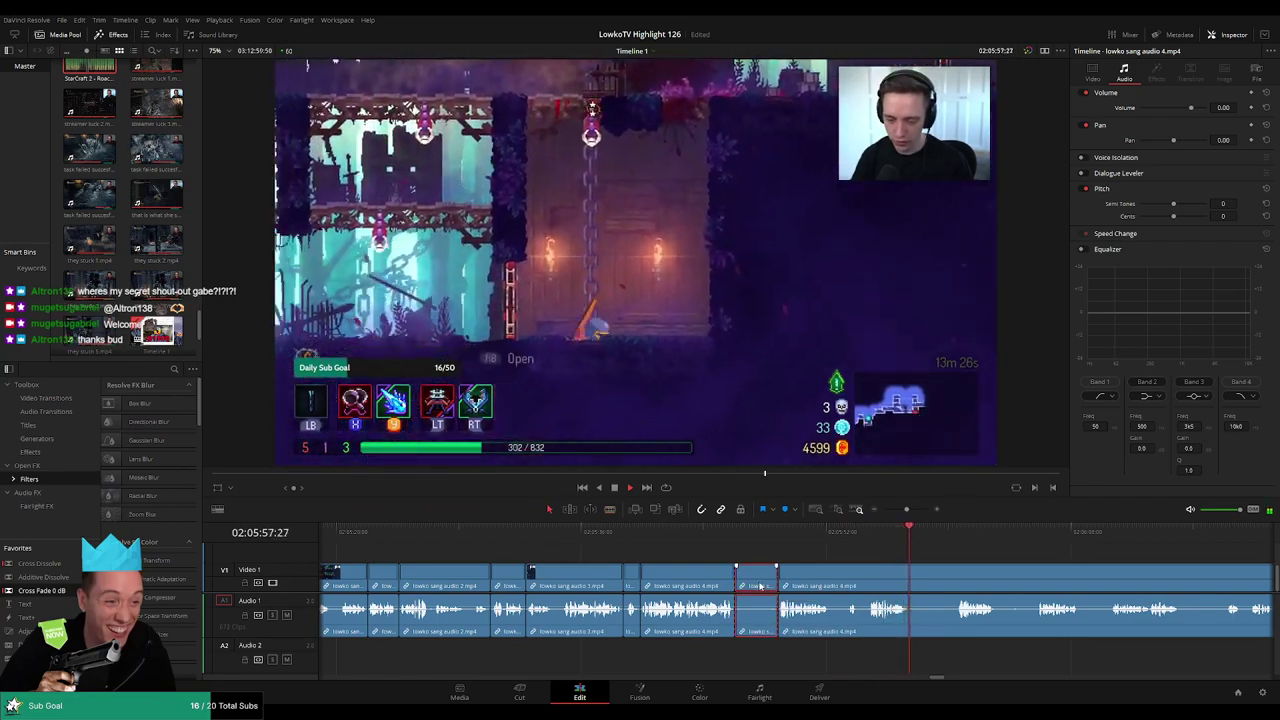
key("Delete")
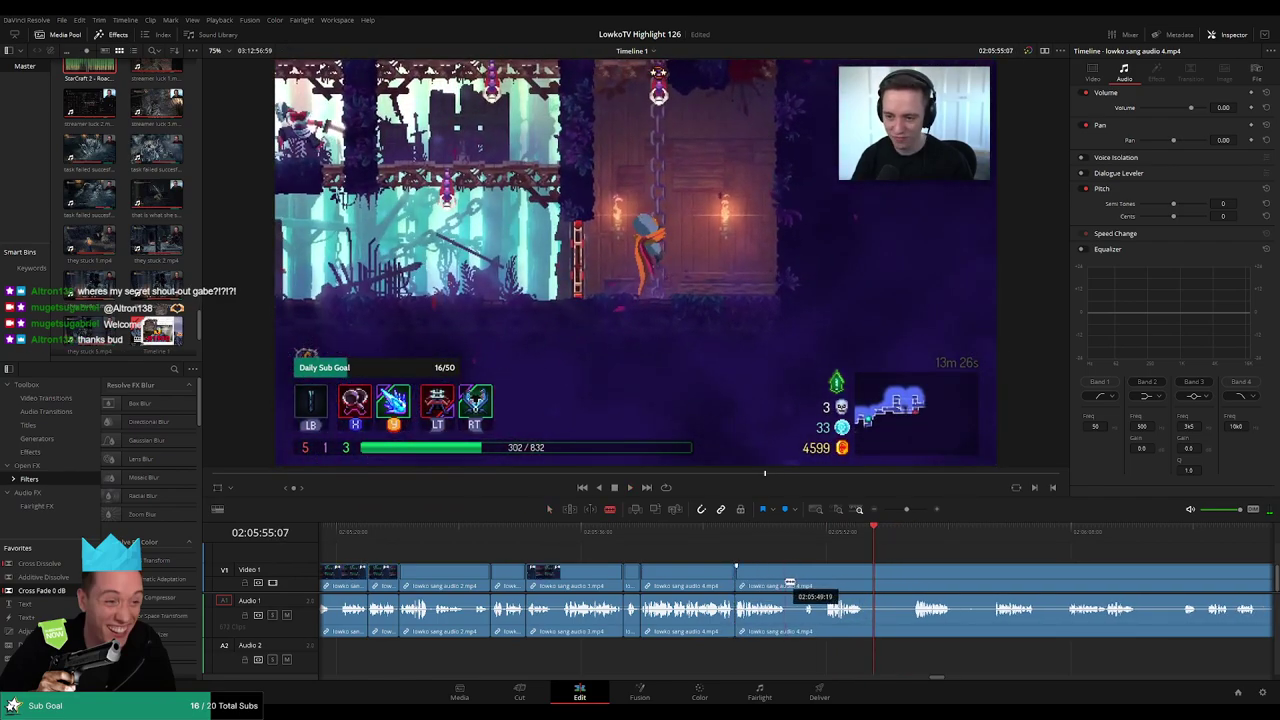
left_click(786, 585)
left_click(800, 582)
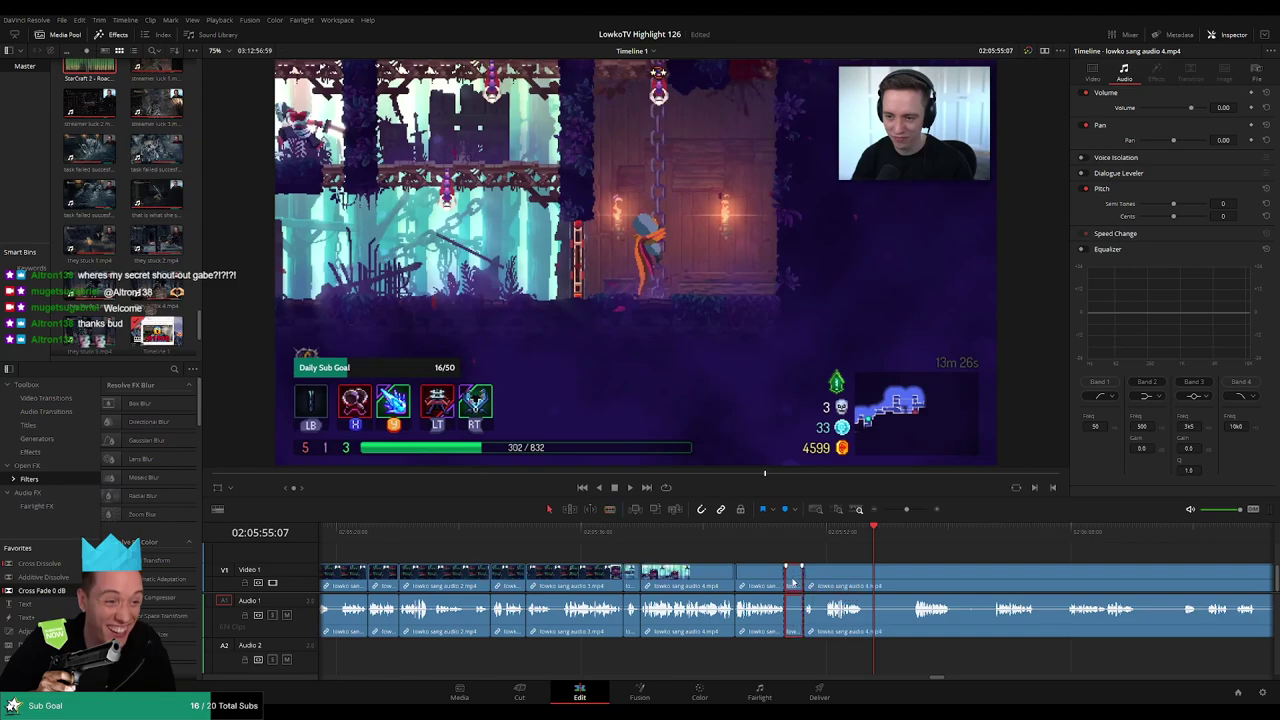
key("Delete")
Split off more small pieces of audio 4 and ripple-delete the marked section
key("b")
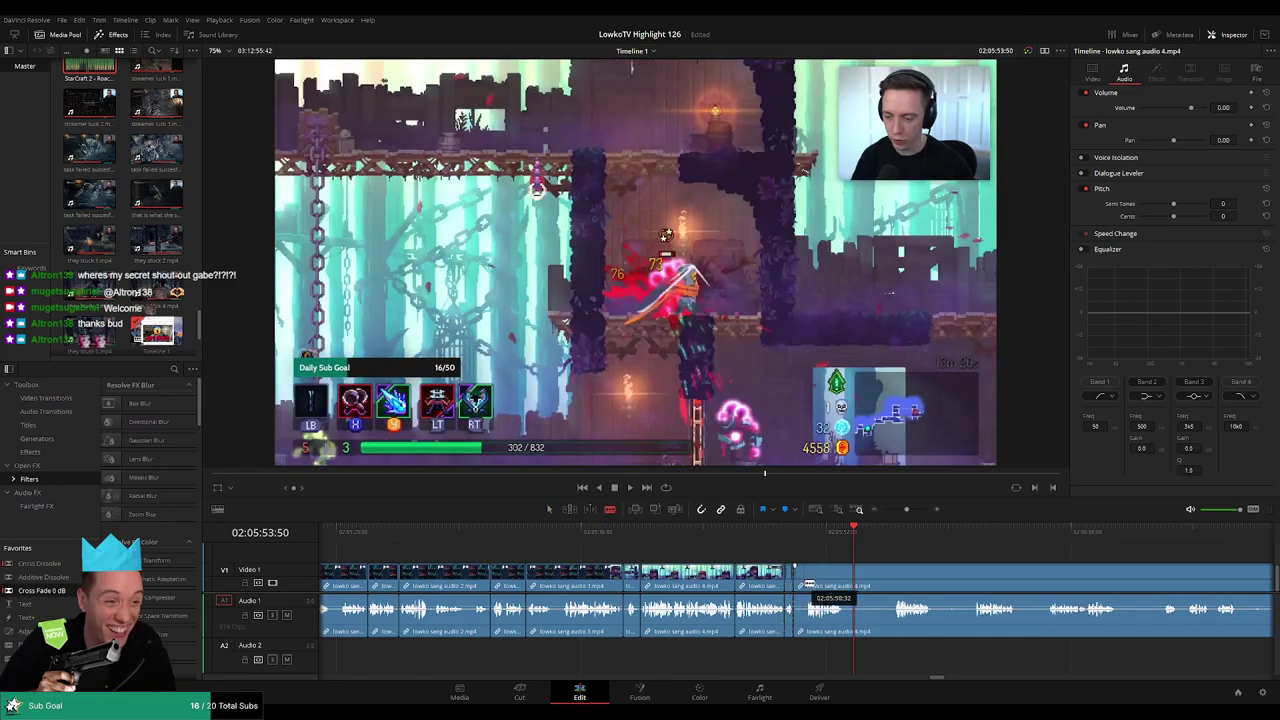
left_click(806, 583)
key("Delete")
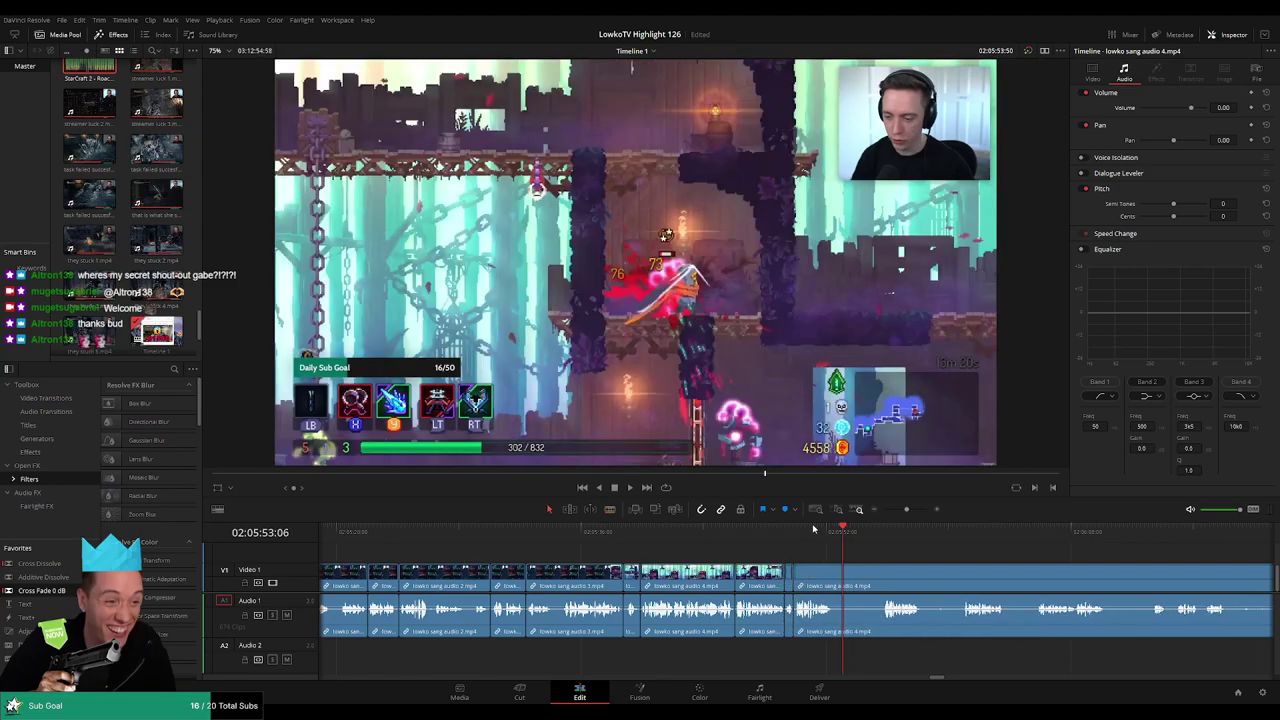
key("Up")
key("space")
scroll(872, 565, "right", 3)
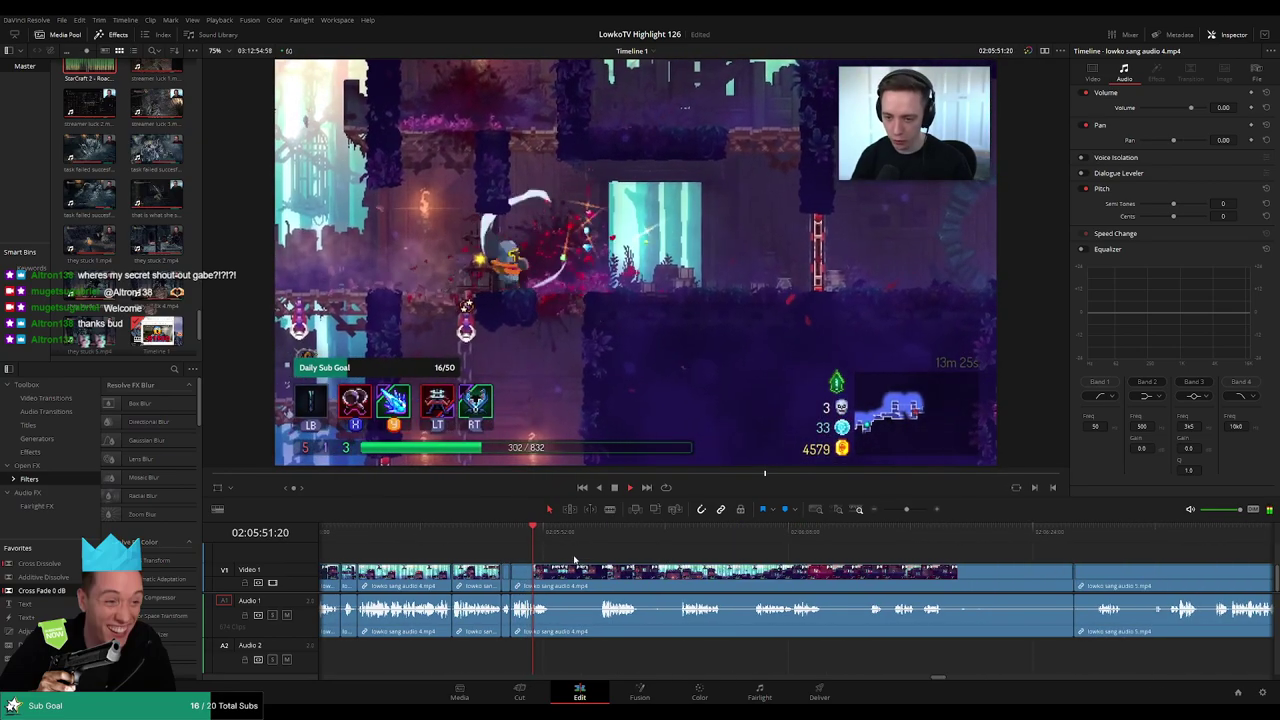
key("b")
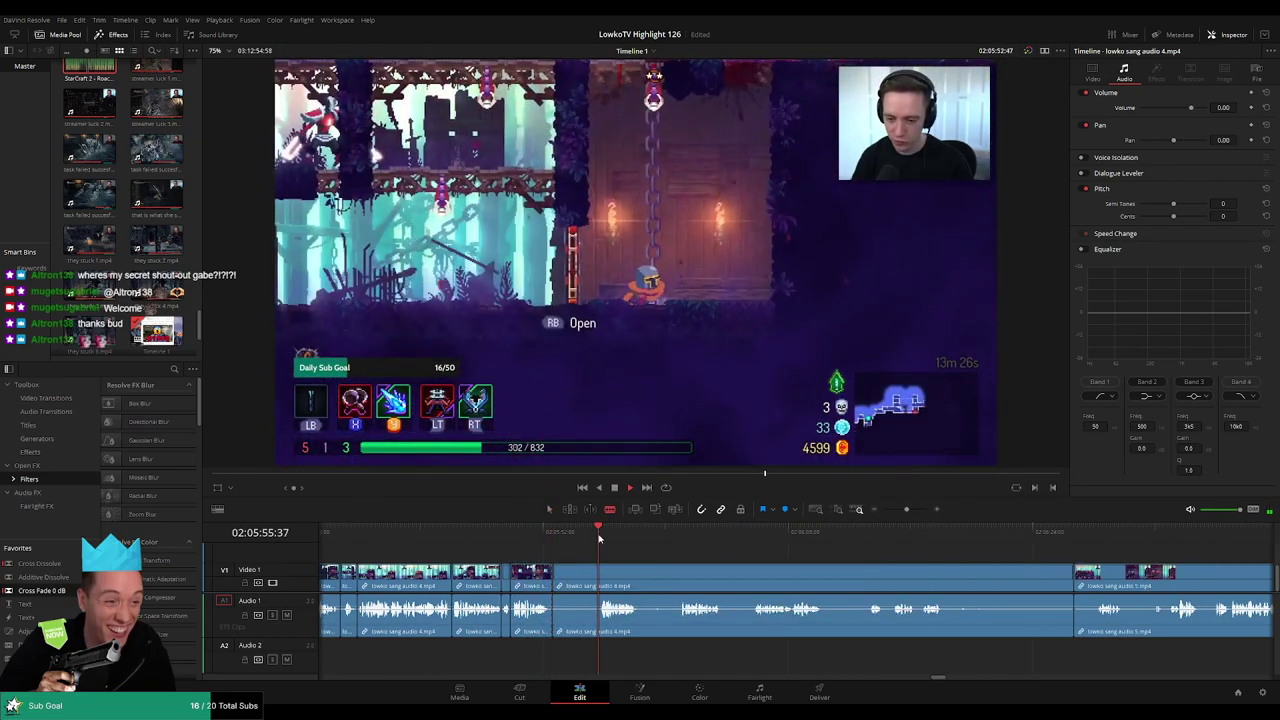
left_click(683, 534)
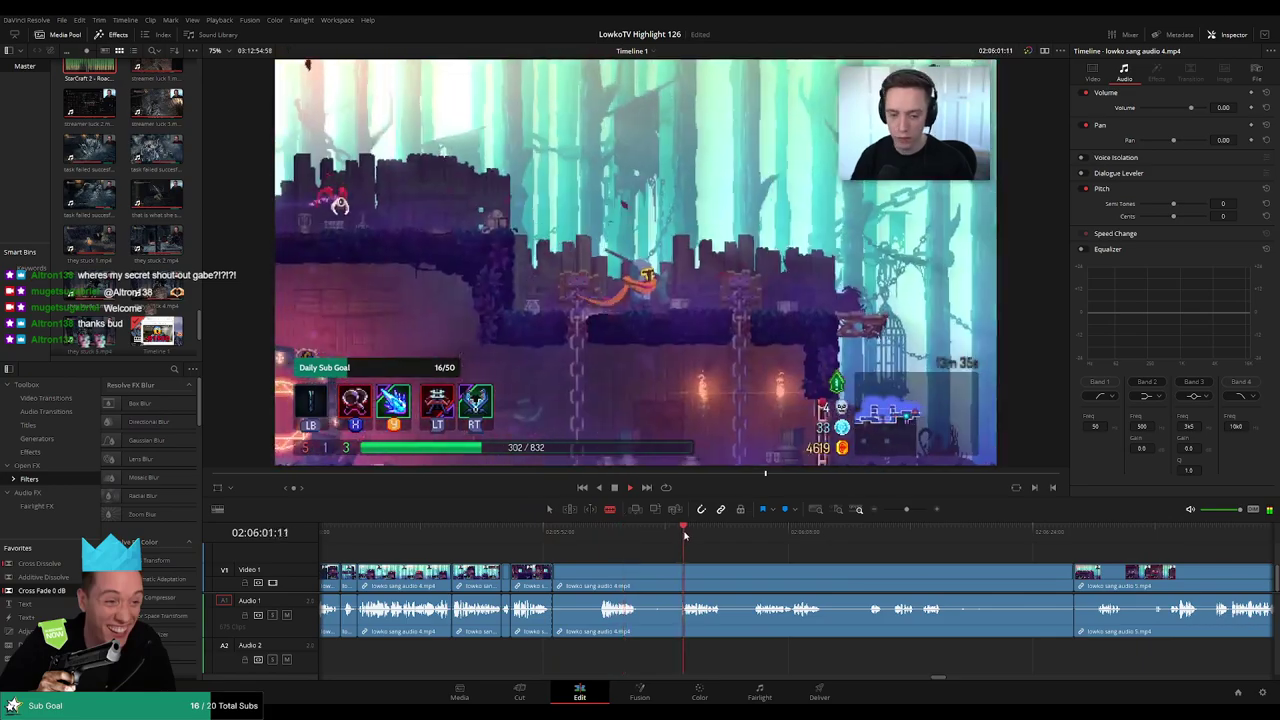
left_click(755, 534)
left_click(866, 534)
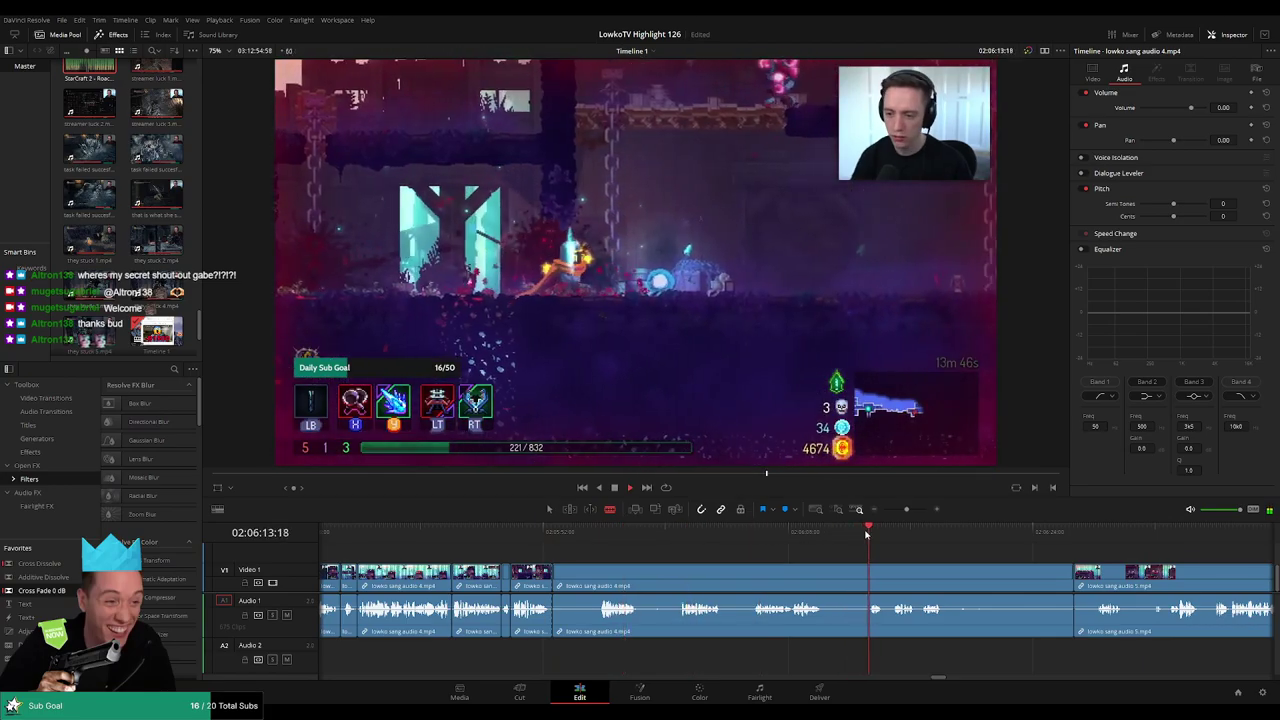
scroll(761, 553, "right", 2)
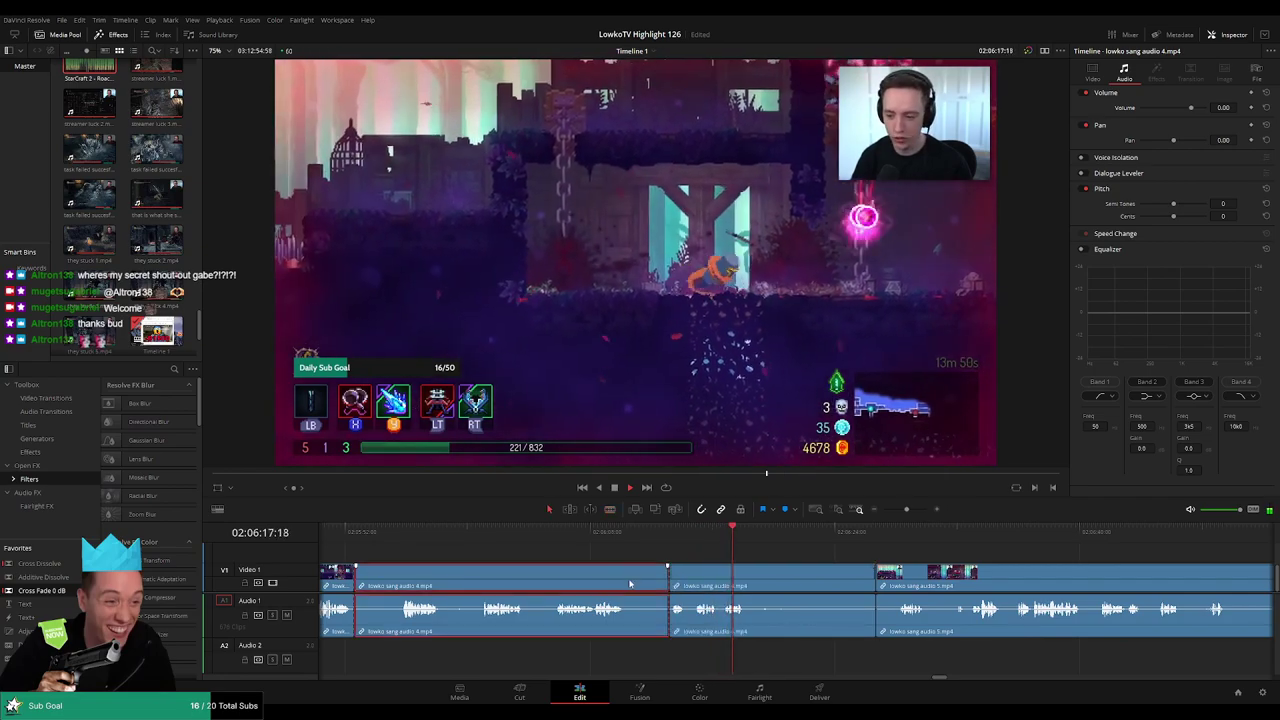
key("shift+Delete")
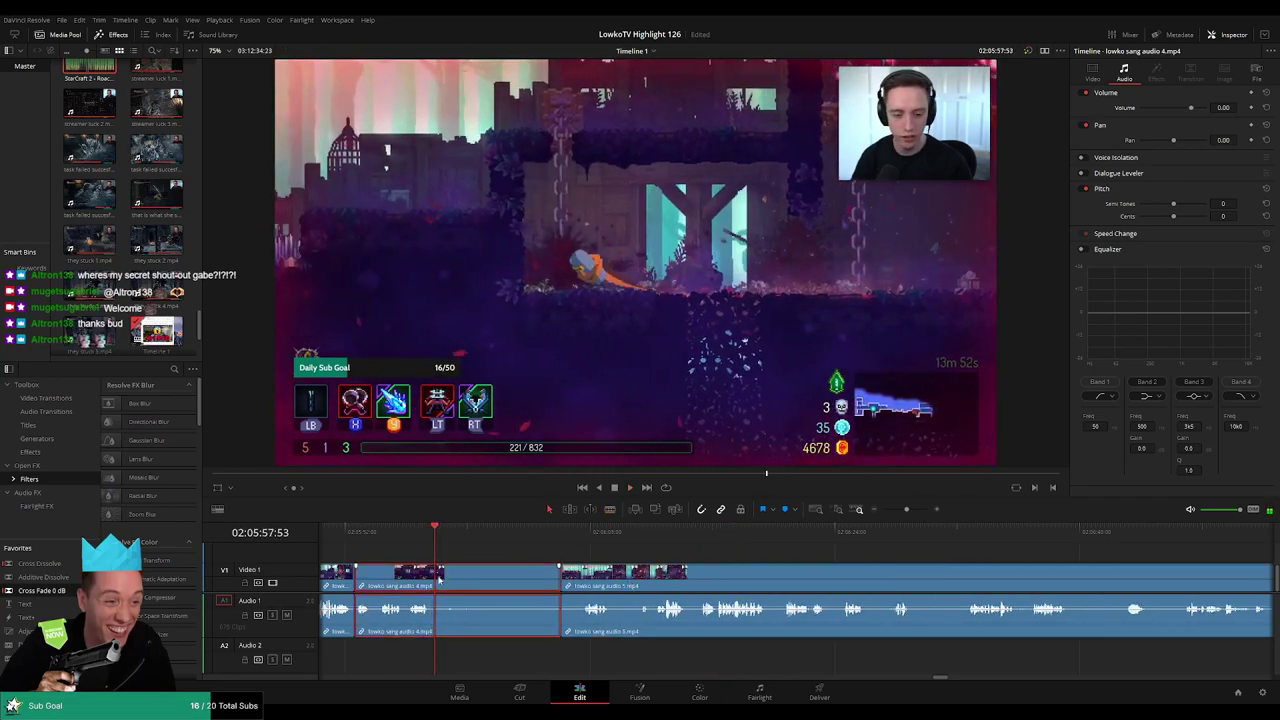
Ripple-delete the silent section and two short clips, then rewatch the joined cut
key("shift+Delete")
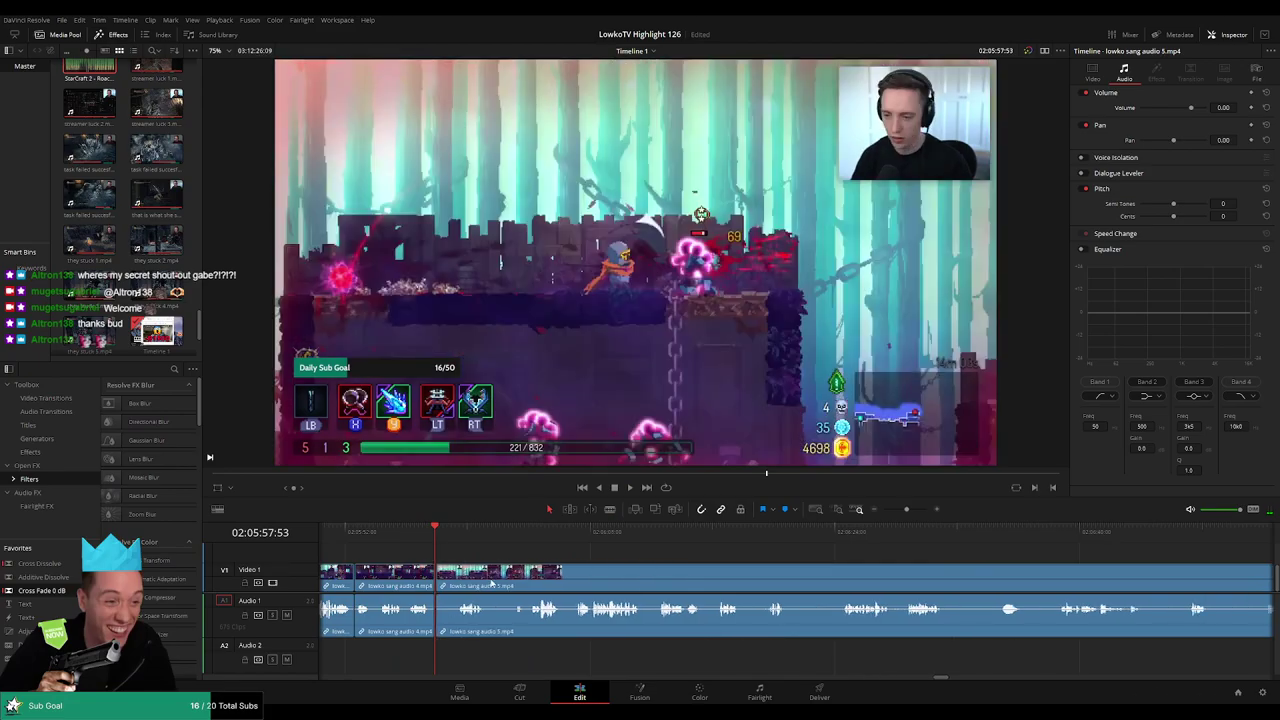
left_click(771, 530)
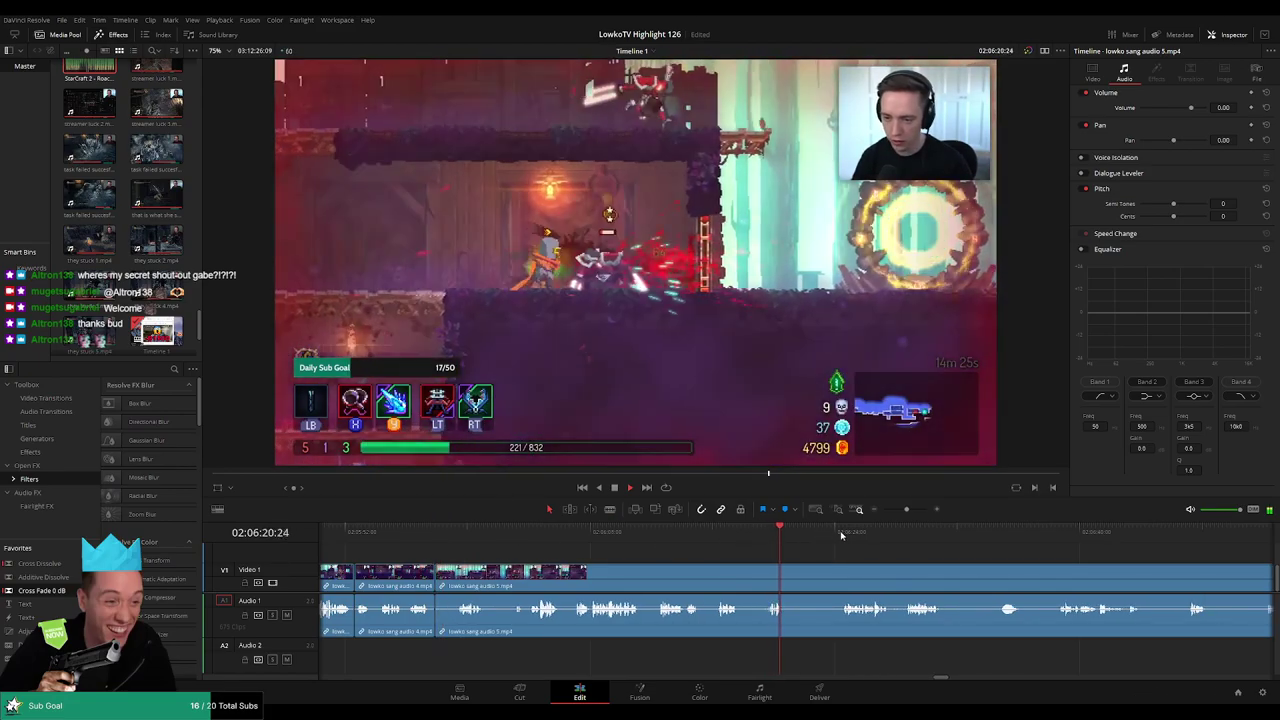
left_click(727, 531)
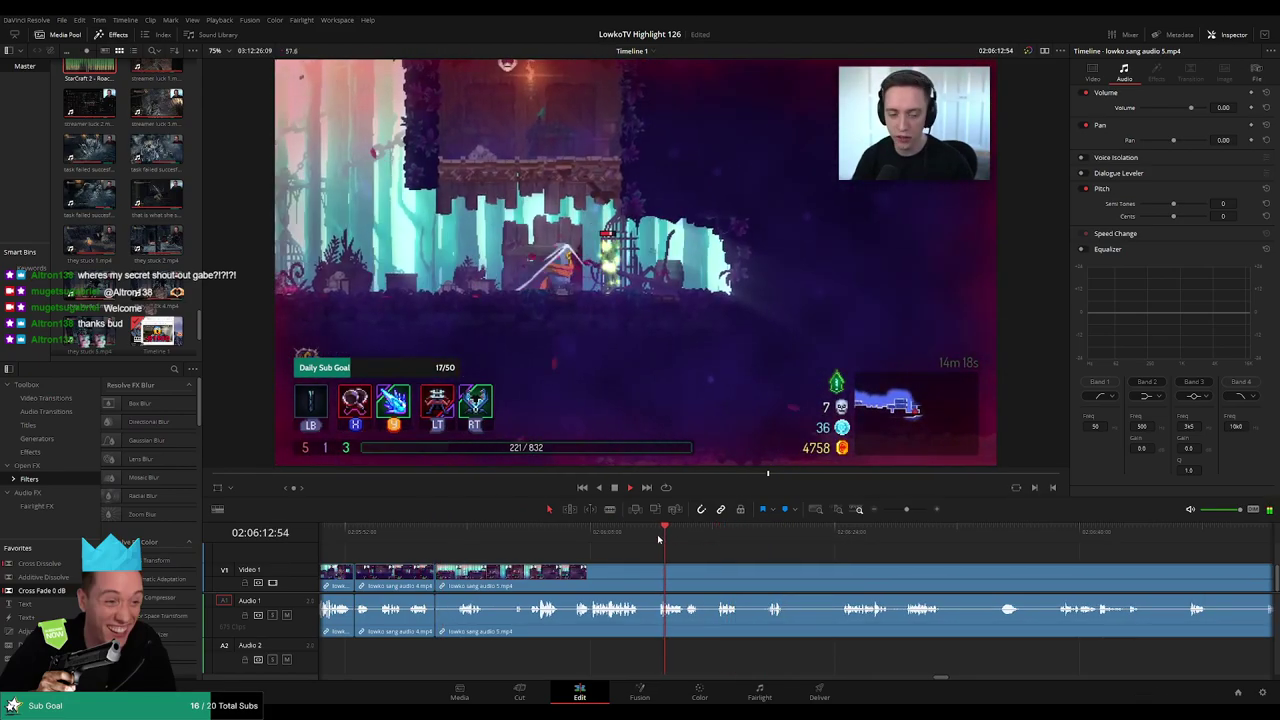
left_click(527, 540)
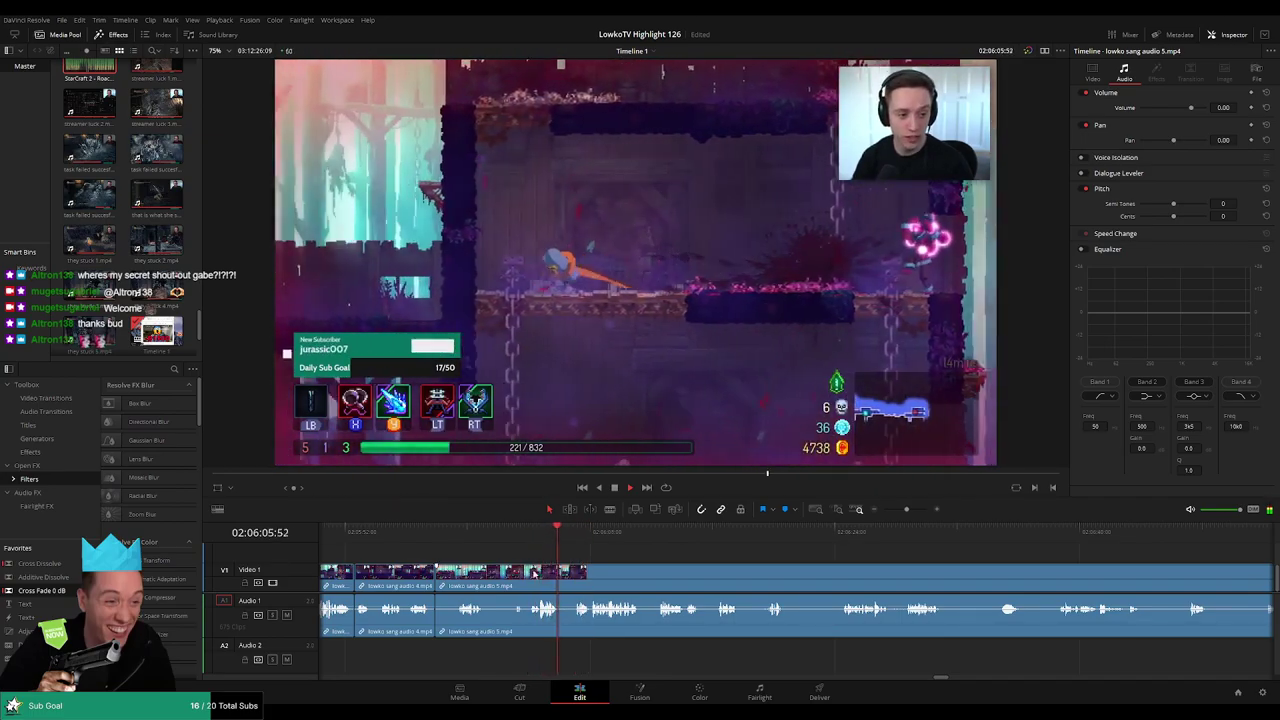
left_click(495, 578)
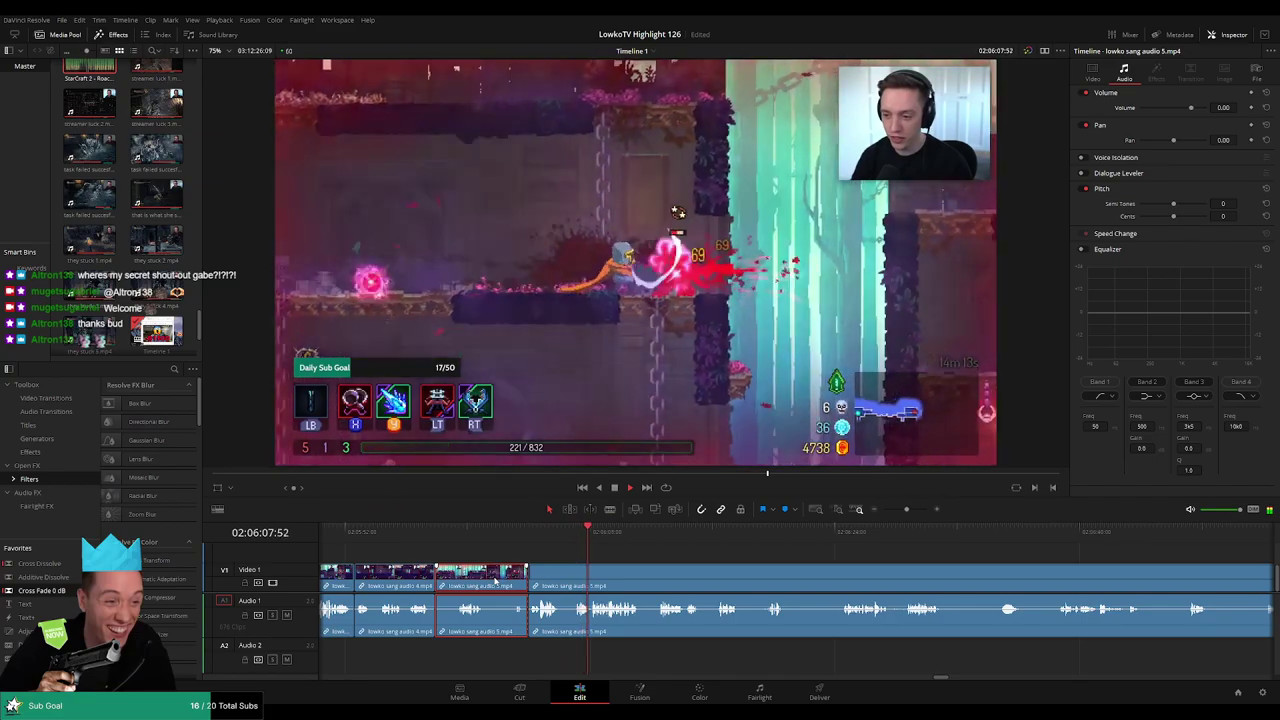
left_click(476, 530)
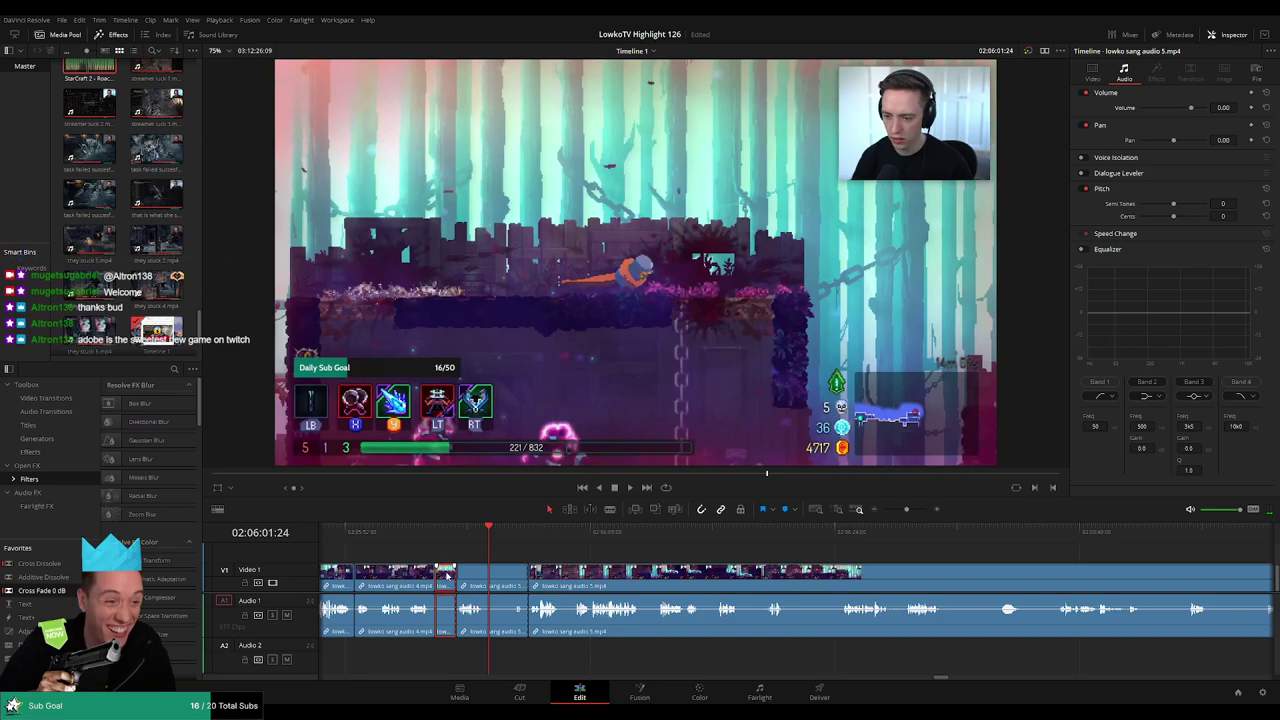
key("Delete")
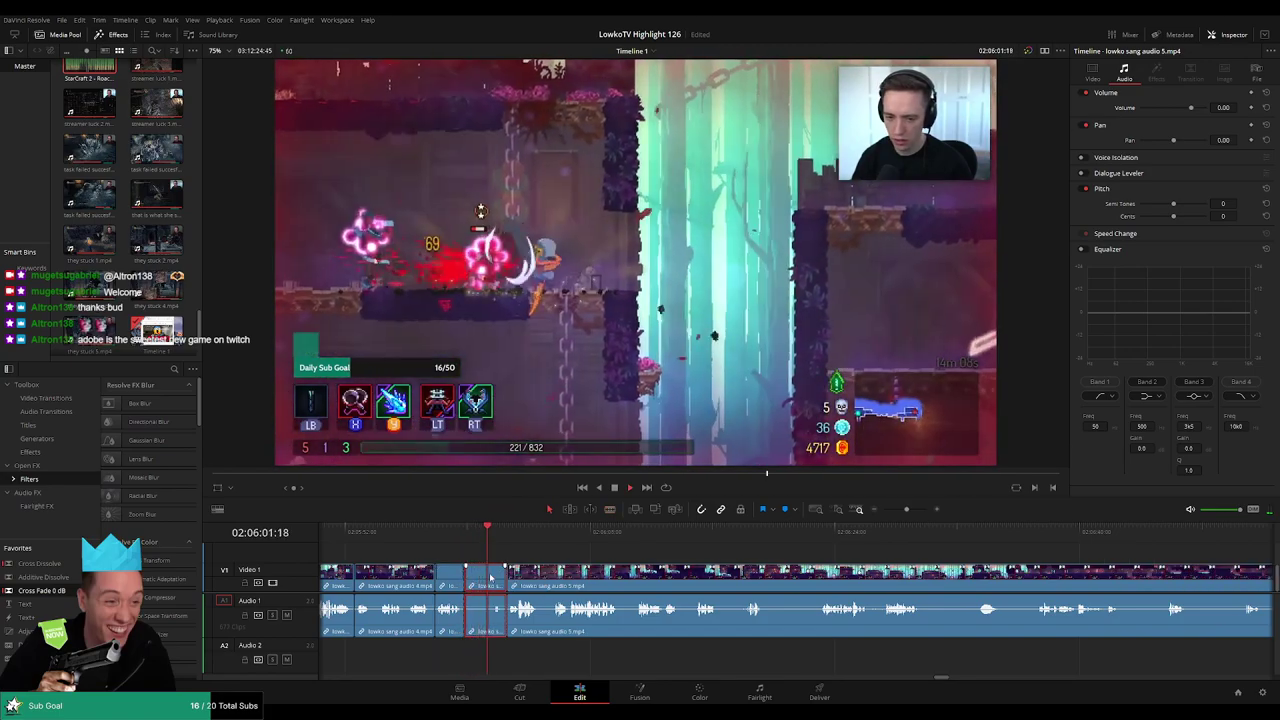
key("Delete")
left_click(460, 532)
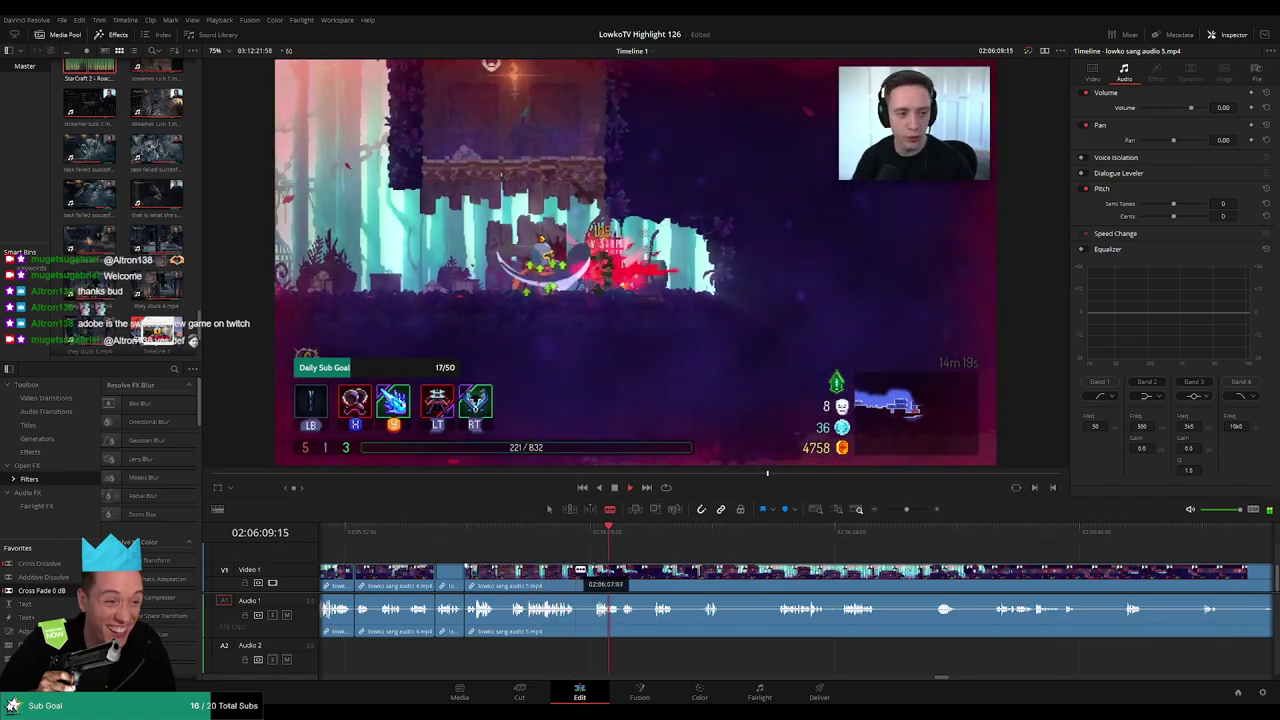
Blade the gameplay clip and trim the new edit point later
left_click(580, 570)
key("a")
left_click(579, 570)
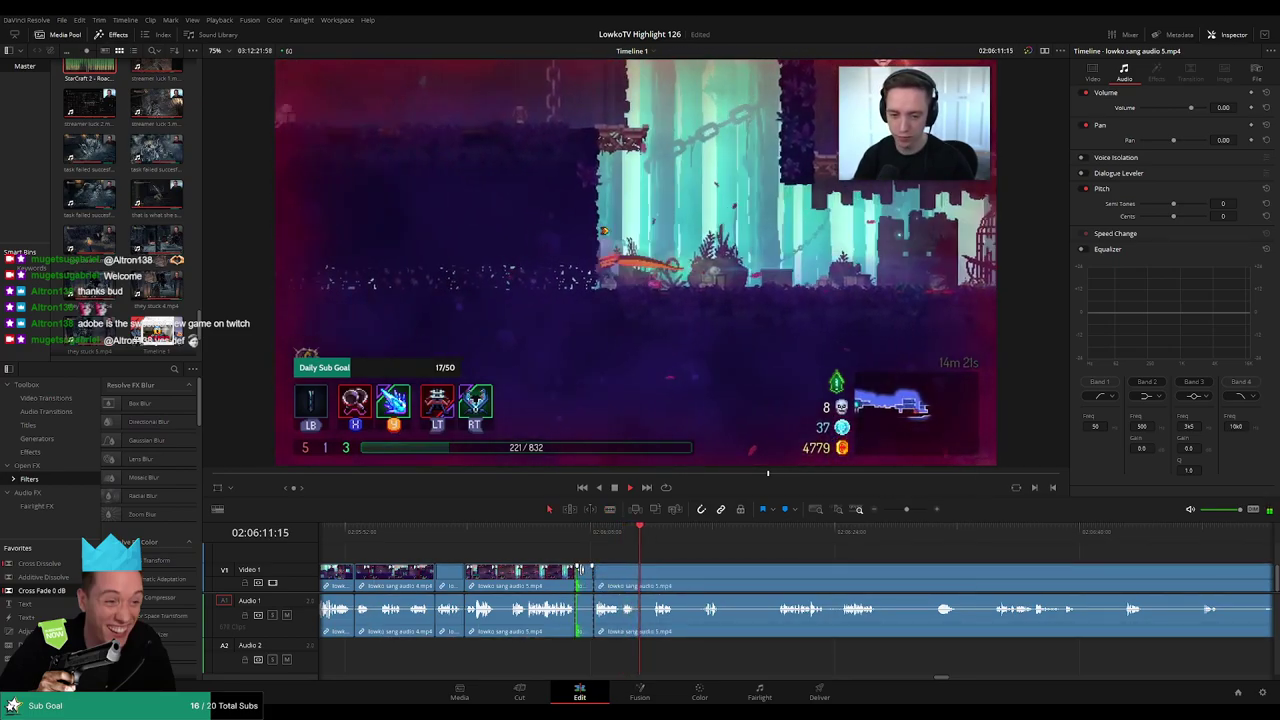
left_click_drag(587, 578, 637, 569)
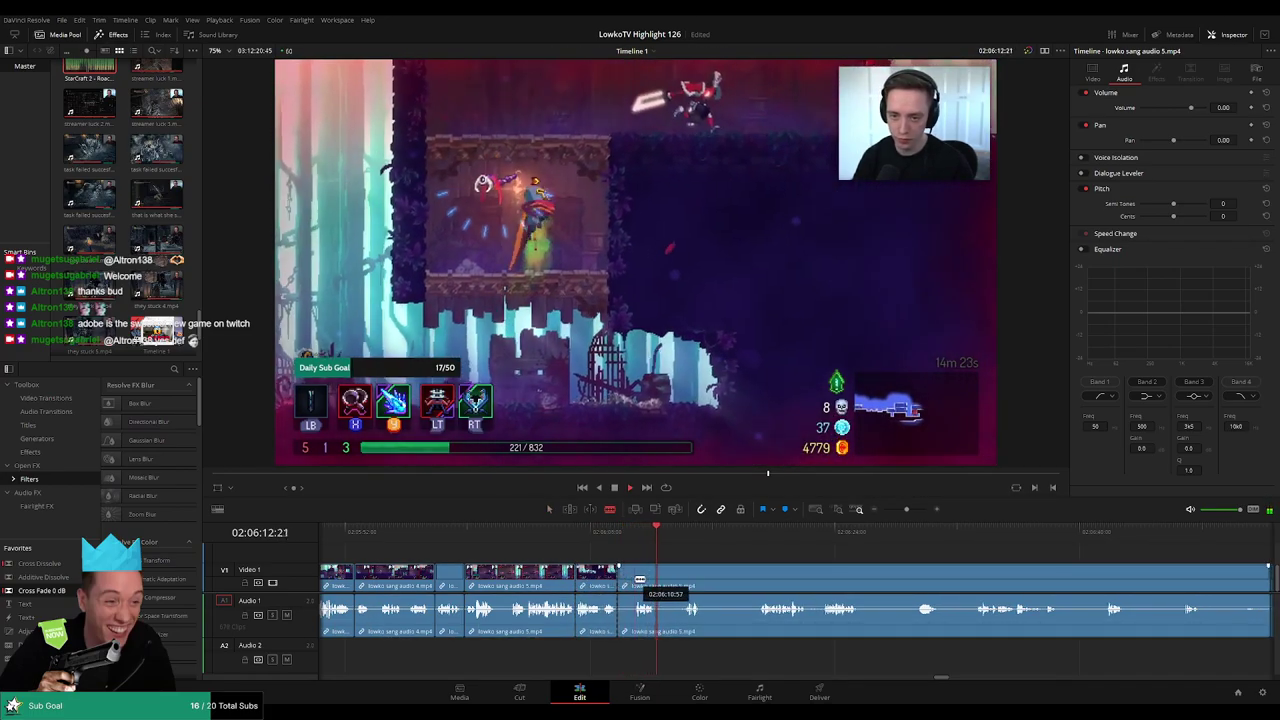
left_click_drag(640, 580, 621, 578)
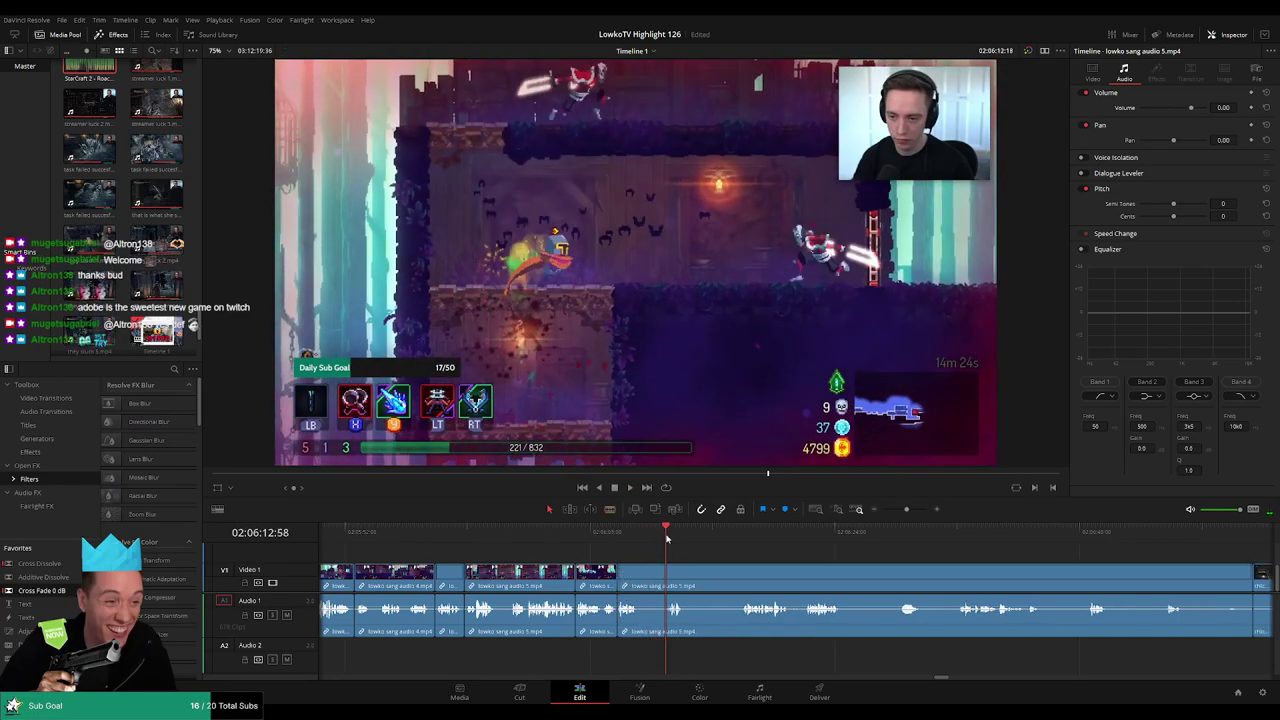
key("space")
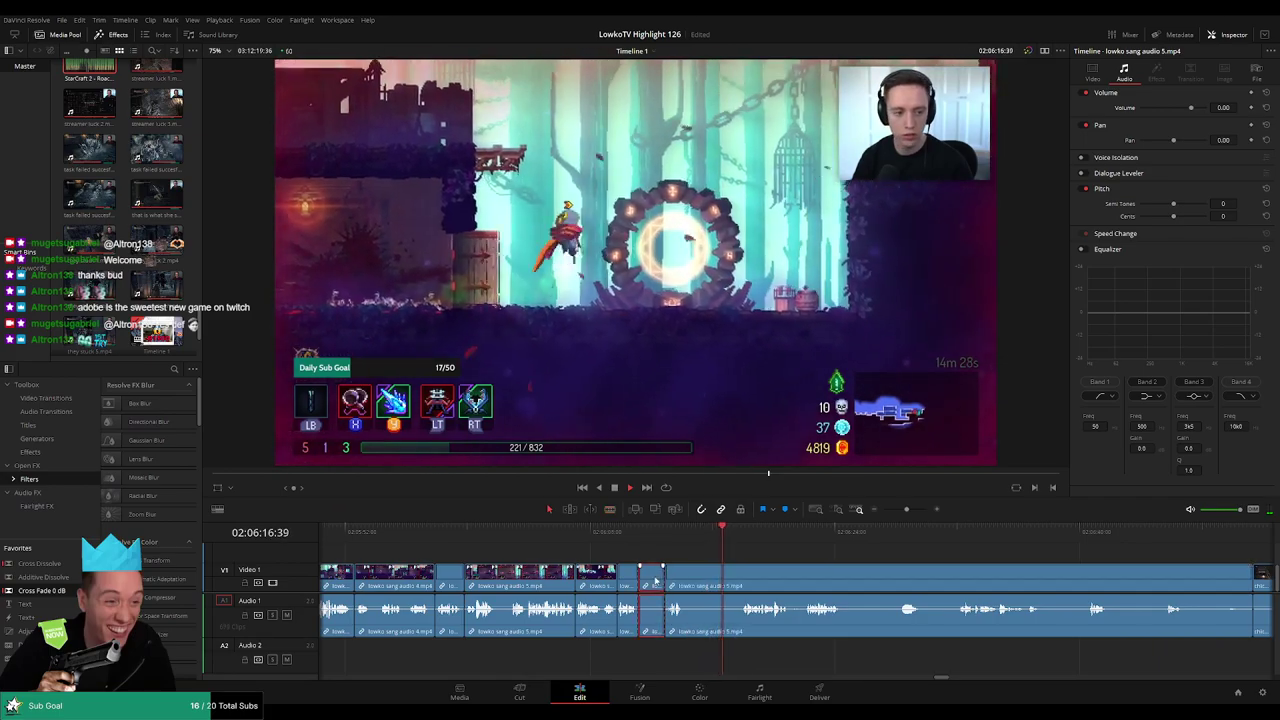
Cut off and ripple-delete two short unwanted pieces of the lowko sang audio 5 clip
key("b")
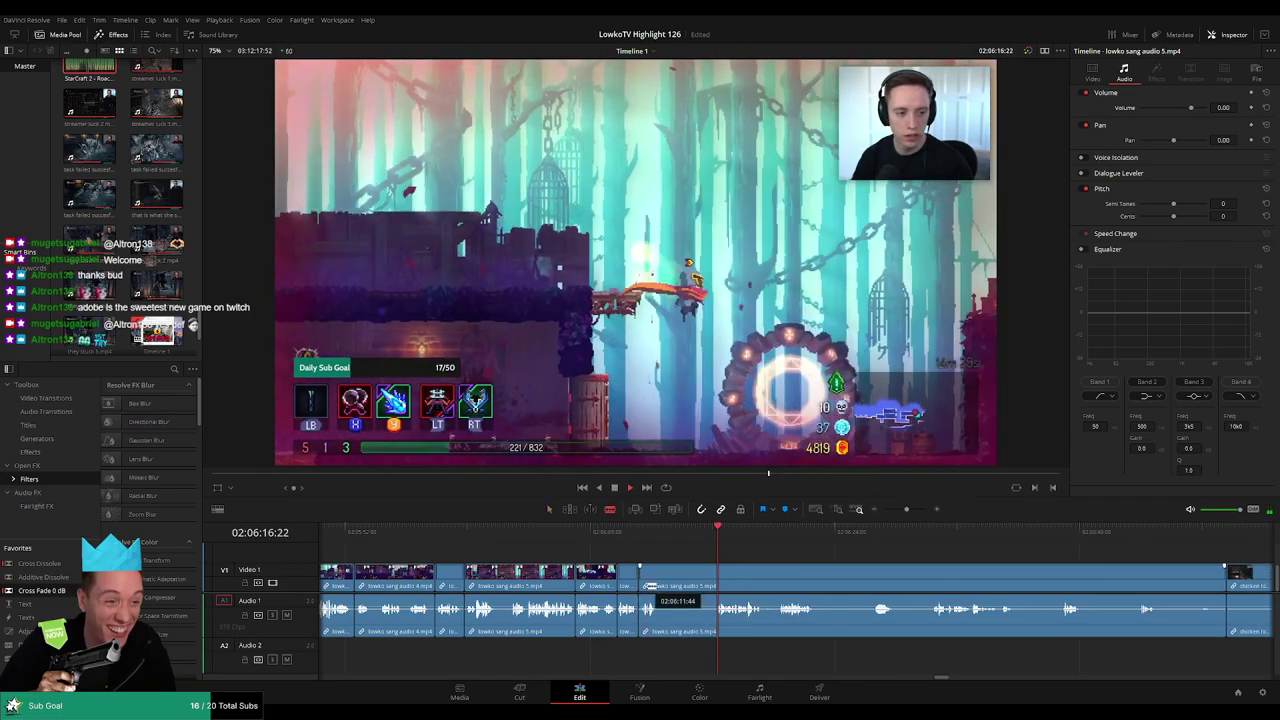
left_click(715, 580)
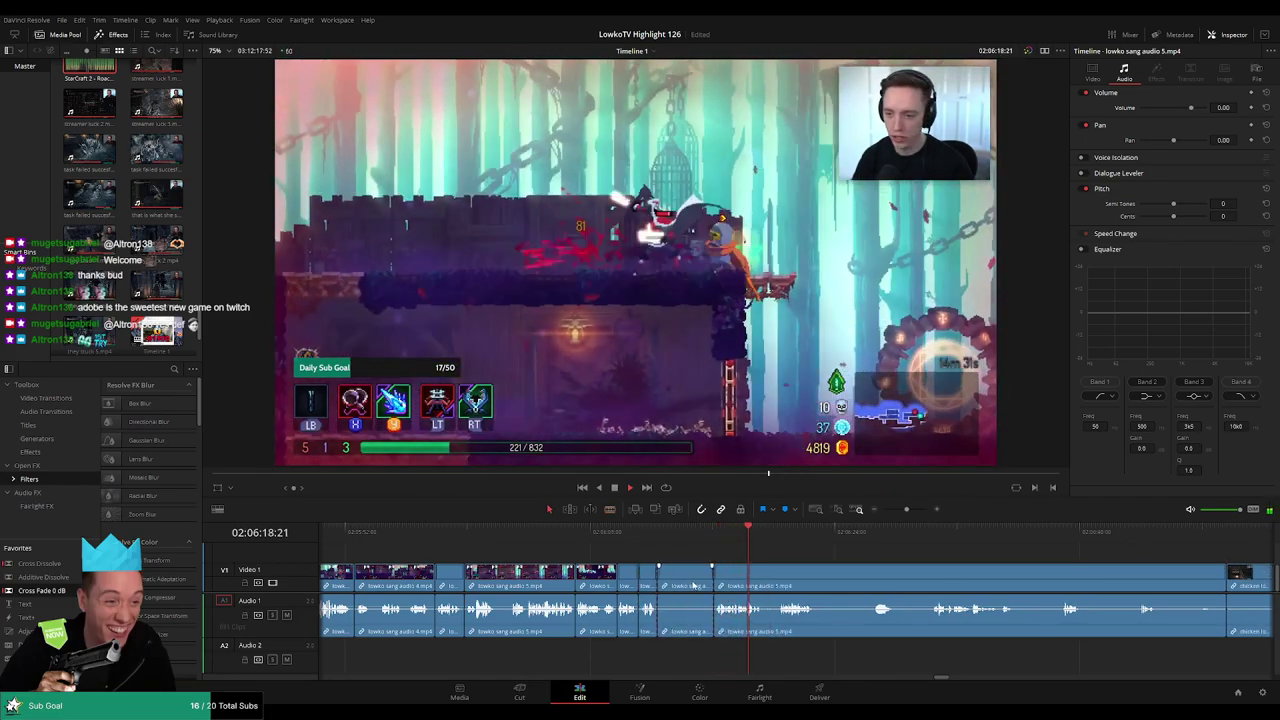
key("a")
left_click(690, 583)
key("Delete")
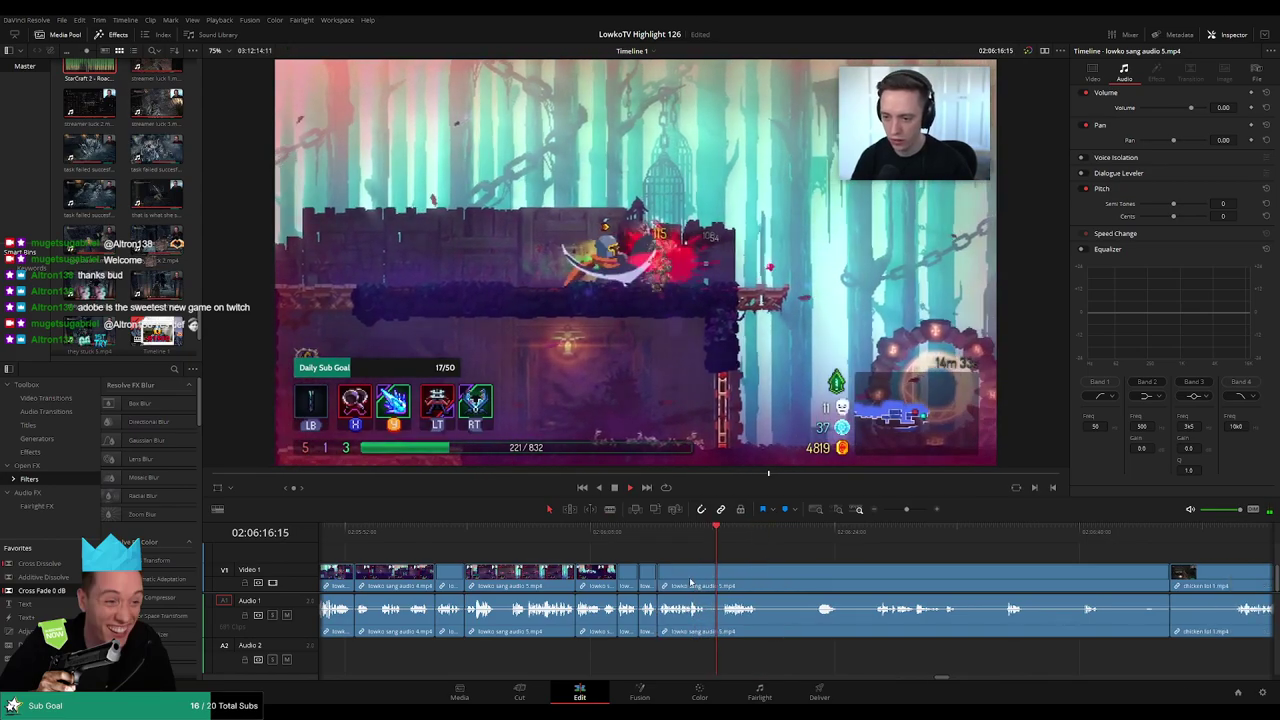
key("b")
left_click(707, 577)
key("a")
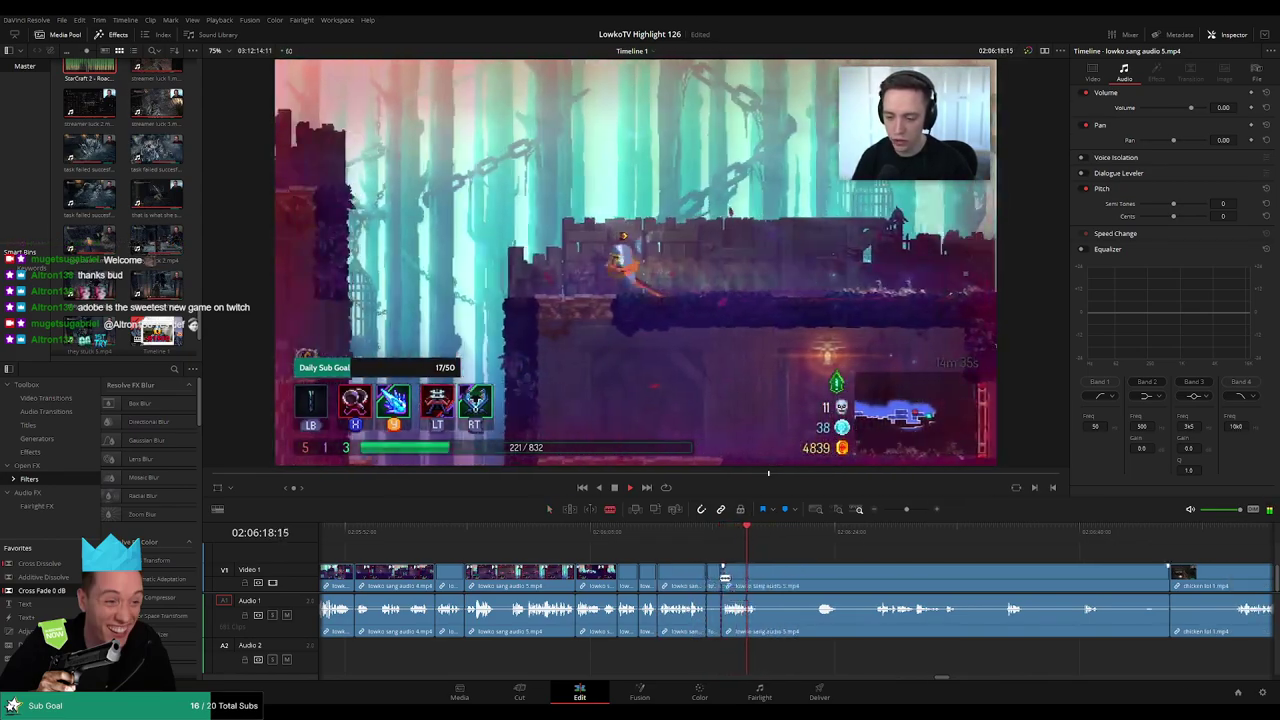
left_click(713, 580)
key("Delete")
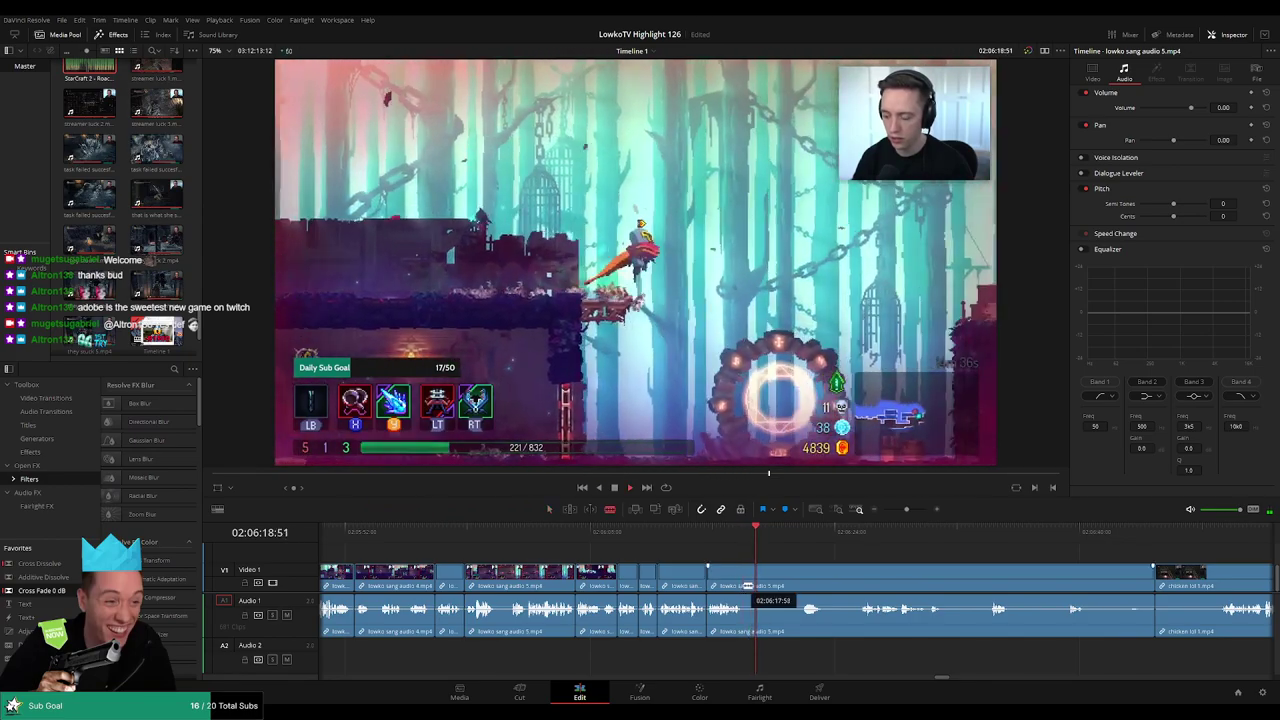
Delete a selected gameplay piece, then blade and ripple-delete the next dull bit
left_click(803, 530)
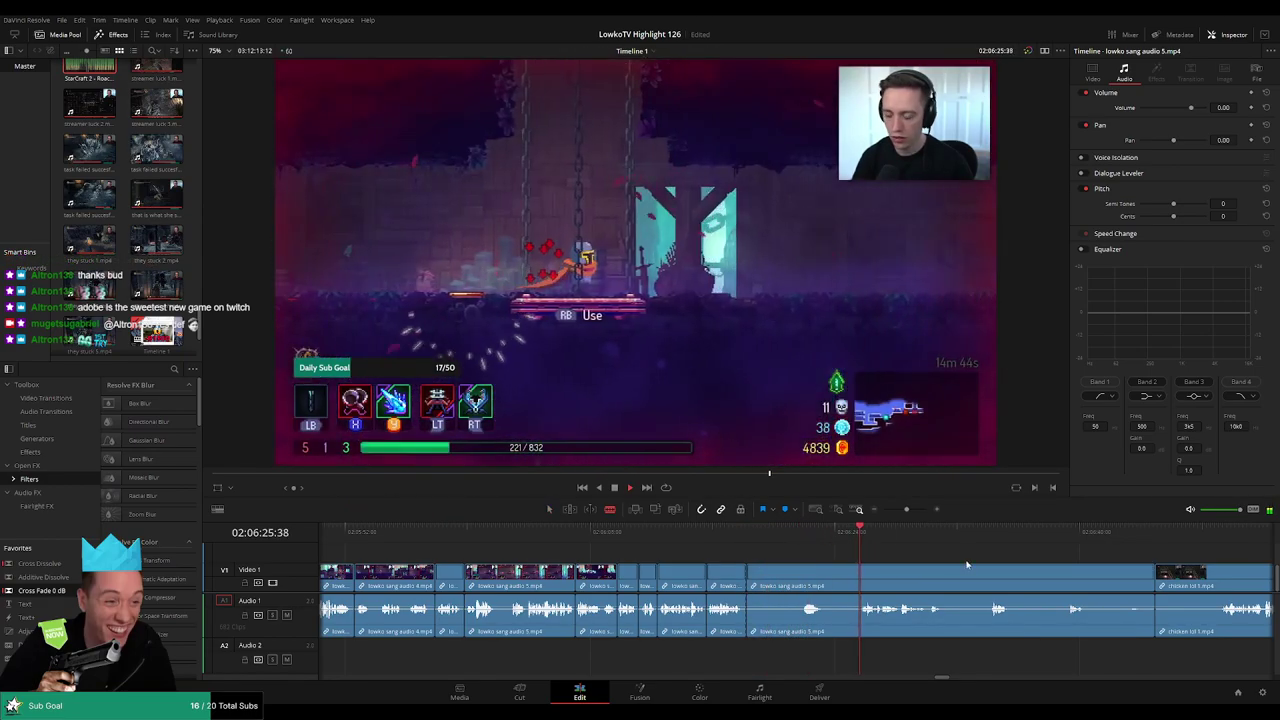
scroll(698, 562, "right", 3)
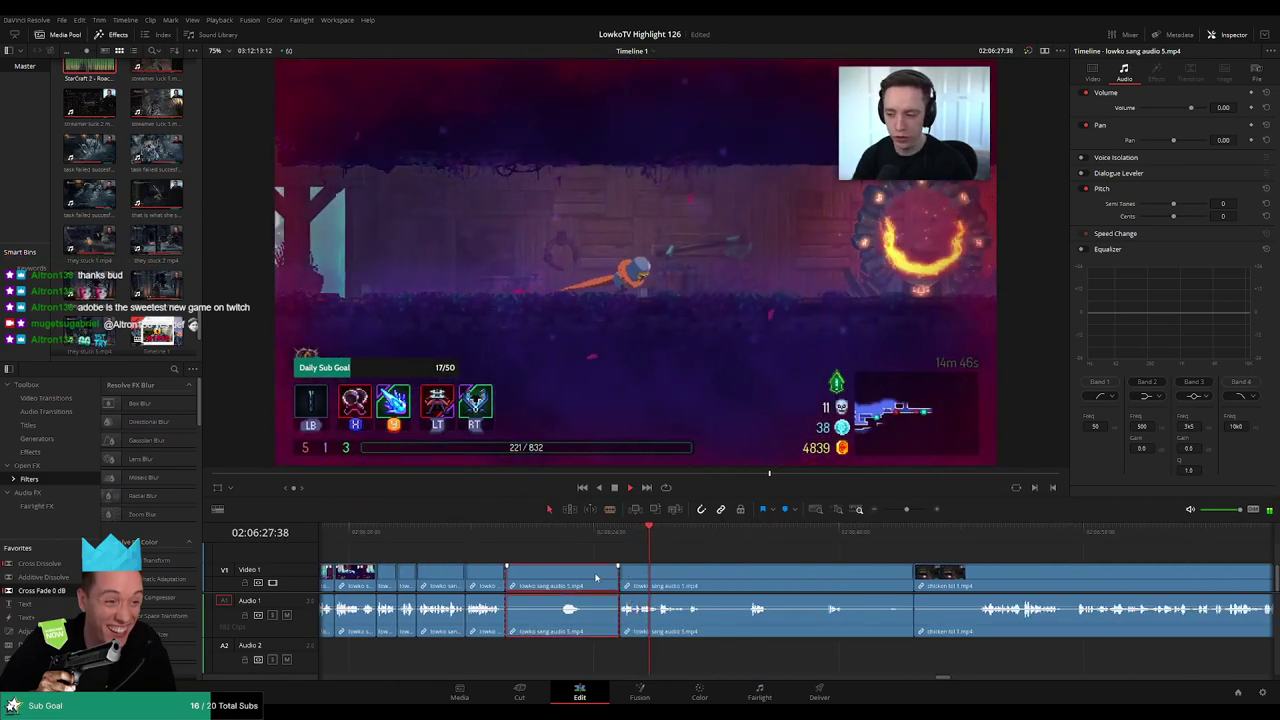
key("Delete")
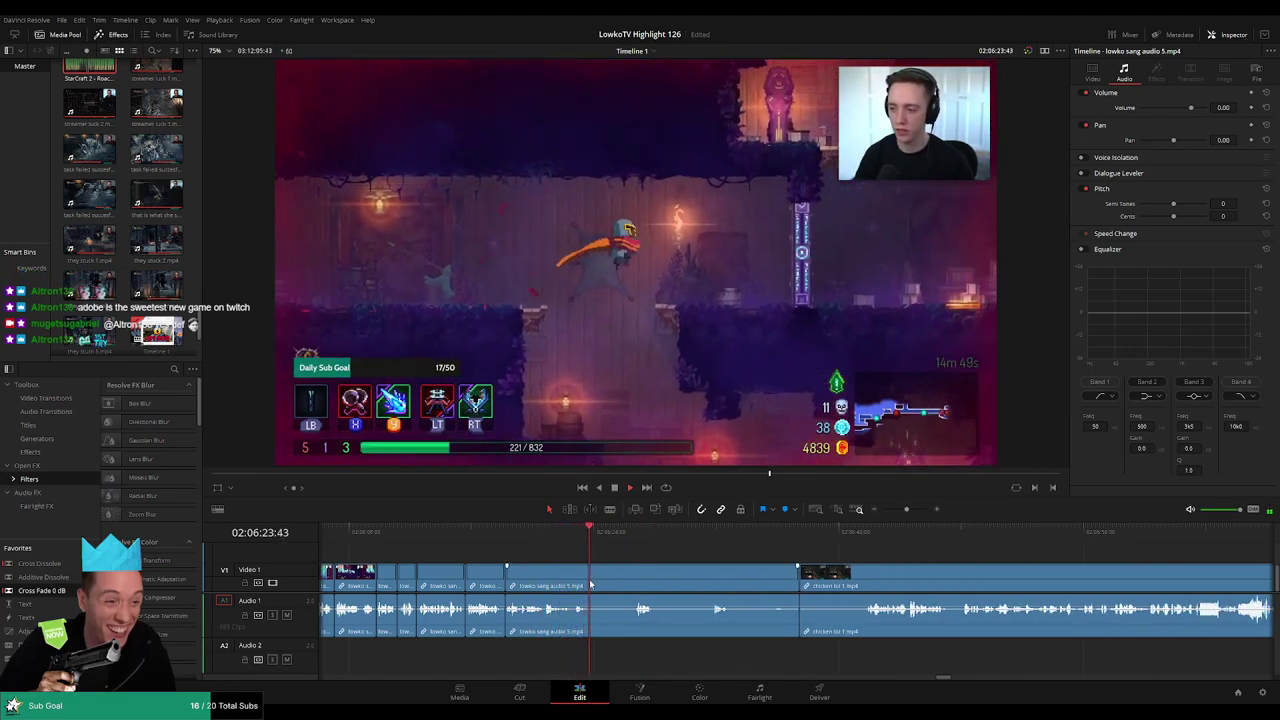
key("b")
left_click(590, 584)
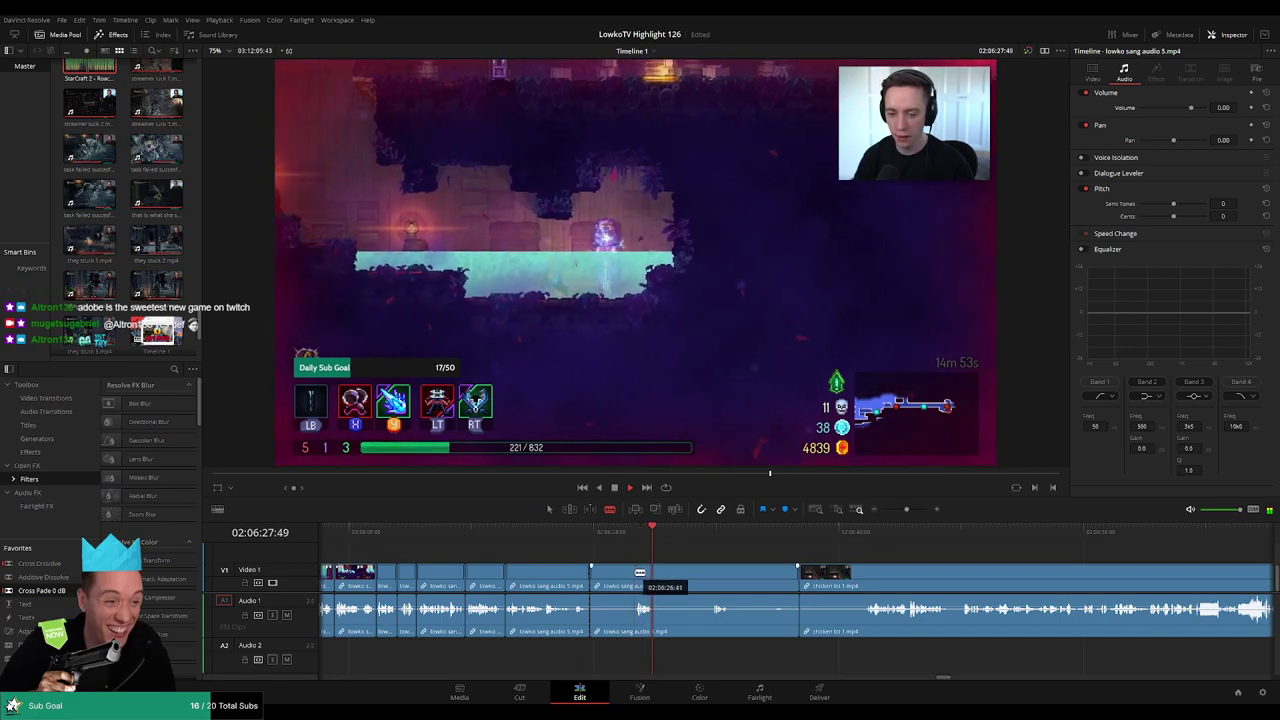
left_click(640, 584)
key("a")
left_click(612, 584)
key("Delete")
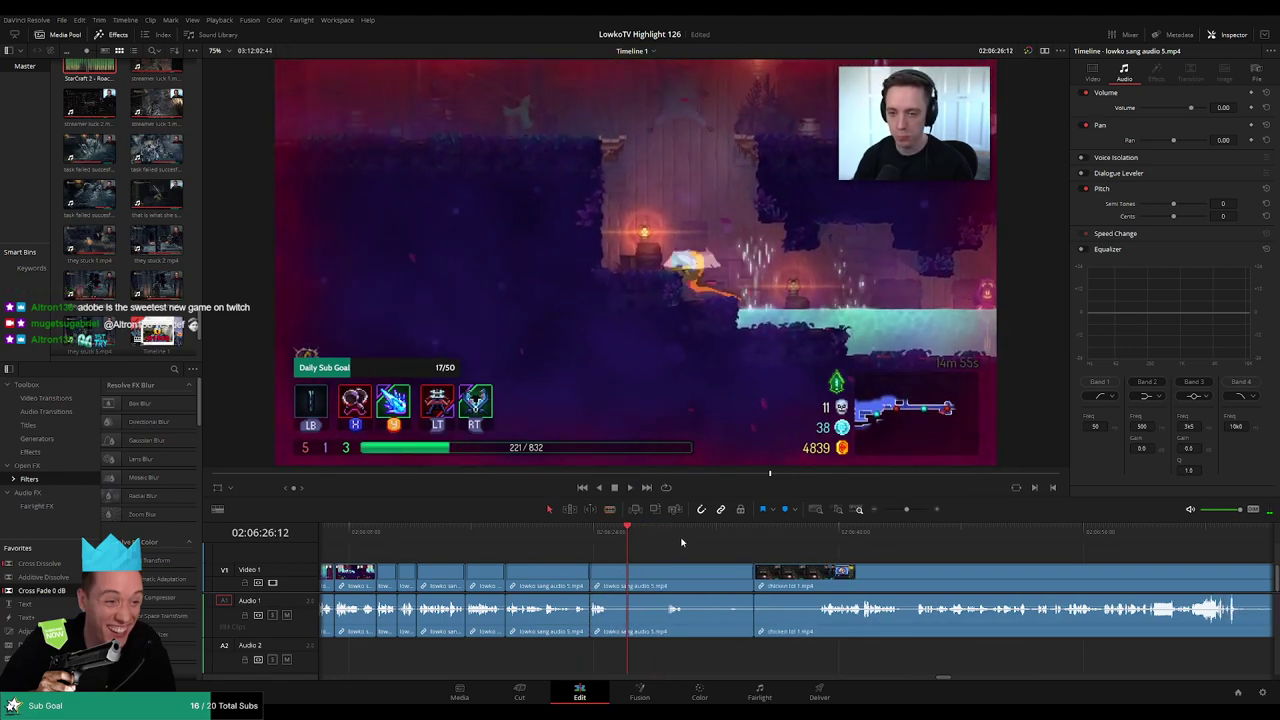
Cut at the end of another dull bit and ripple-delete it
left_click(670, 542)
key("space")
key("b")
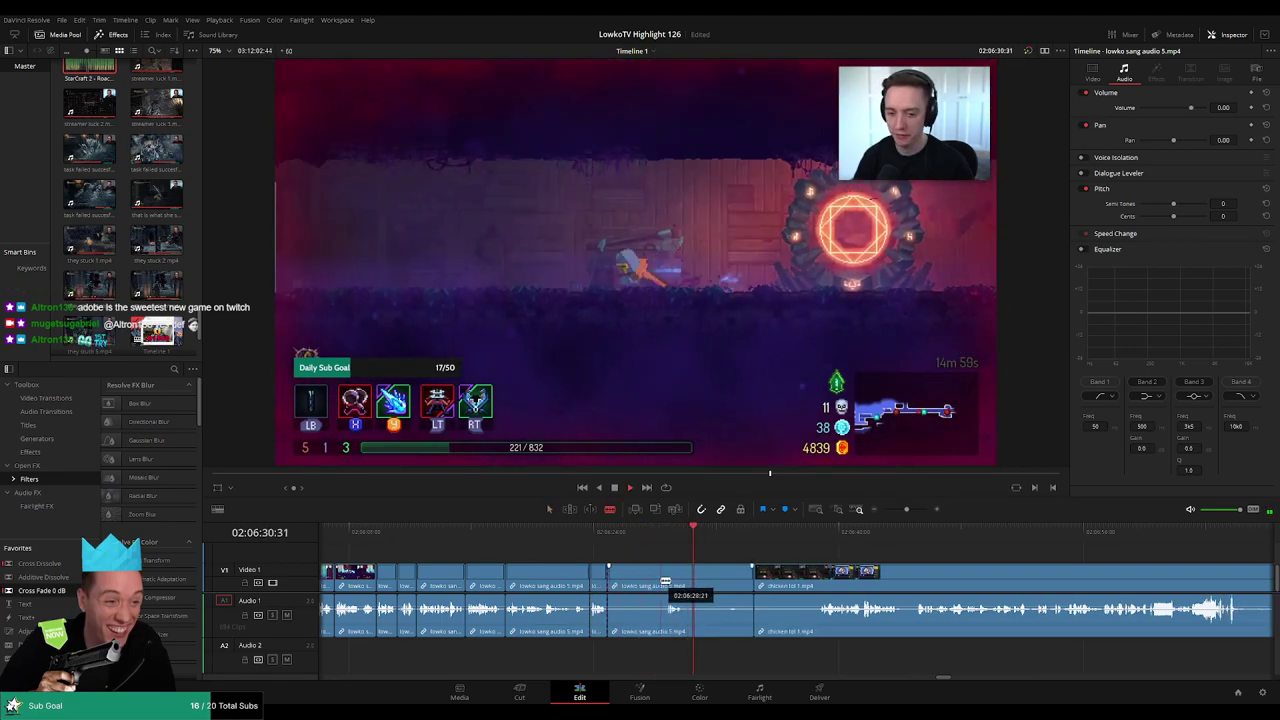
left_click(663, 584)
key("a")
left_click(645, 586)
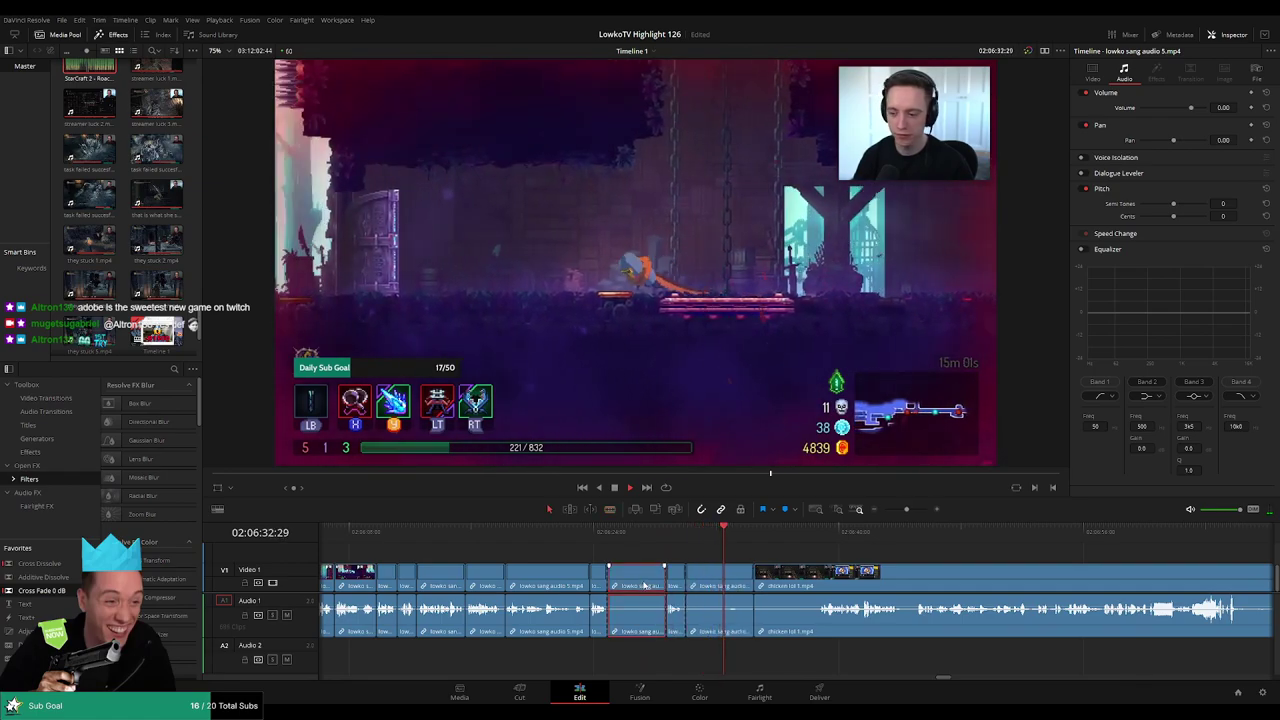
key("Delete")
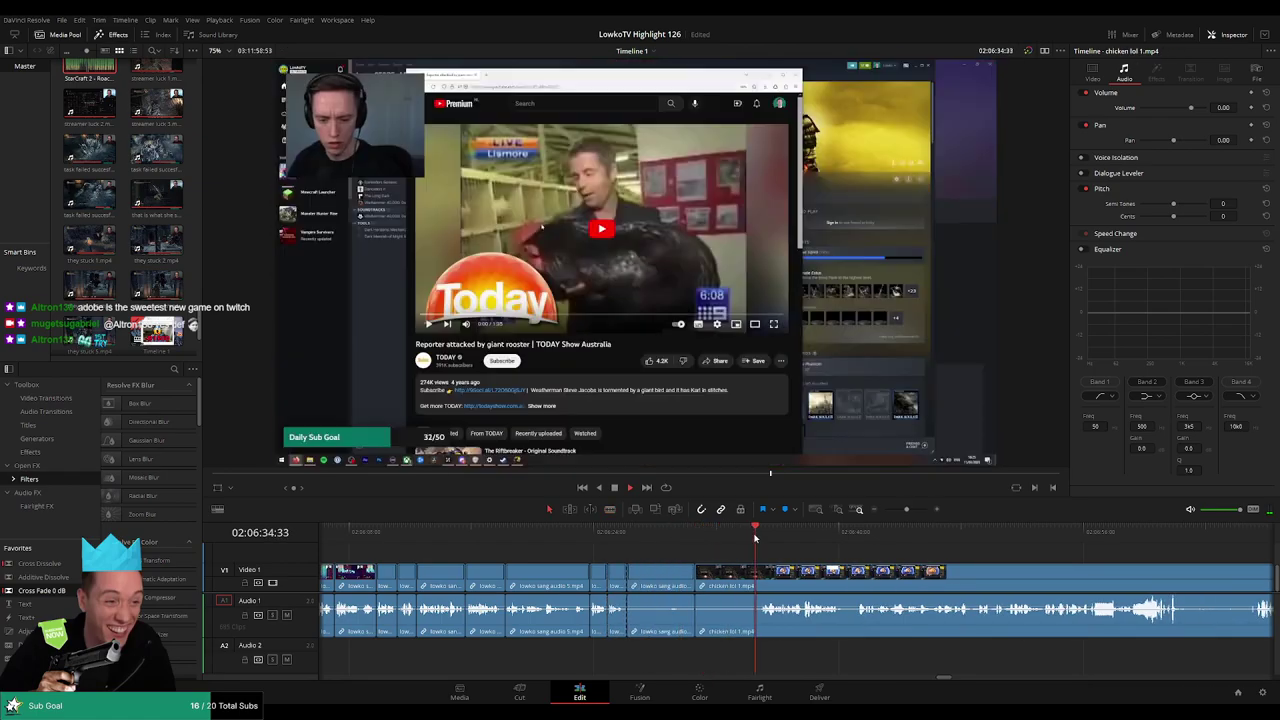
Blade the chicken lol 1 rooster clip at the playhead and ripple-delete the short unwanted pieces
key("Delete")
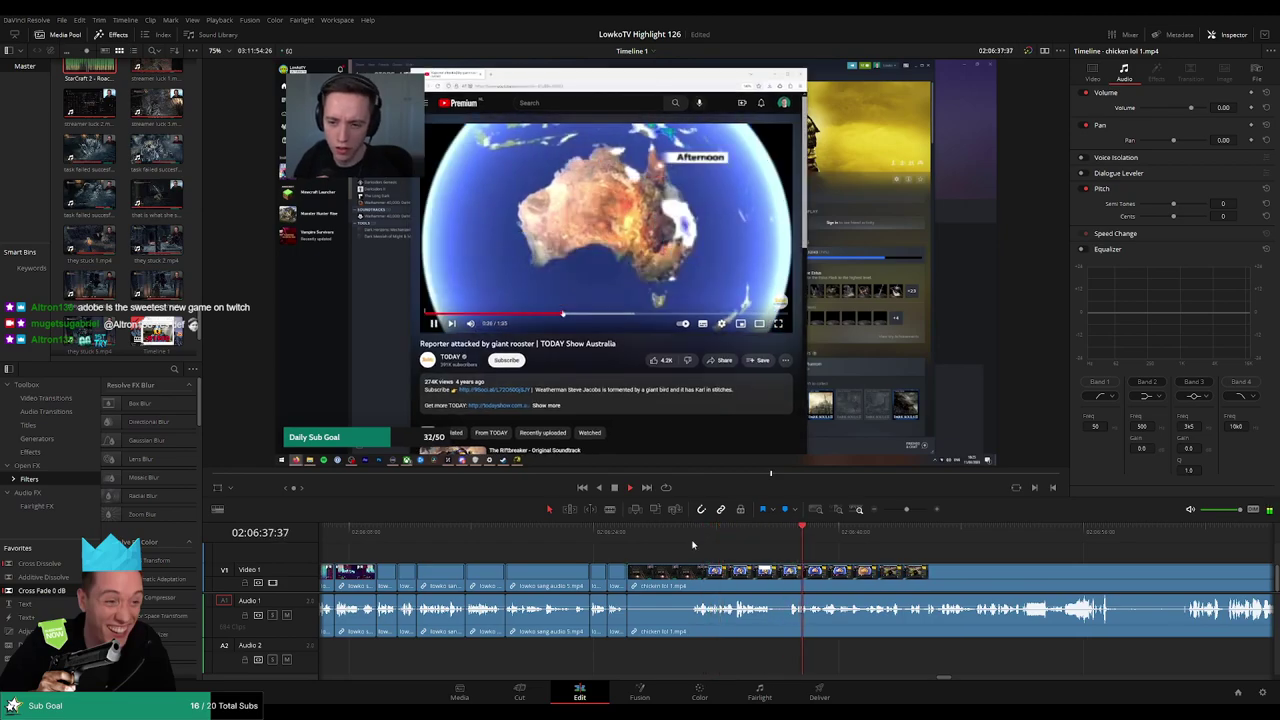
left_click(877, 532)
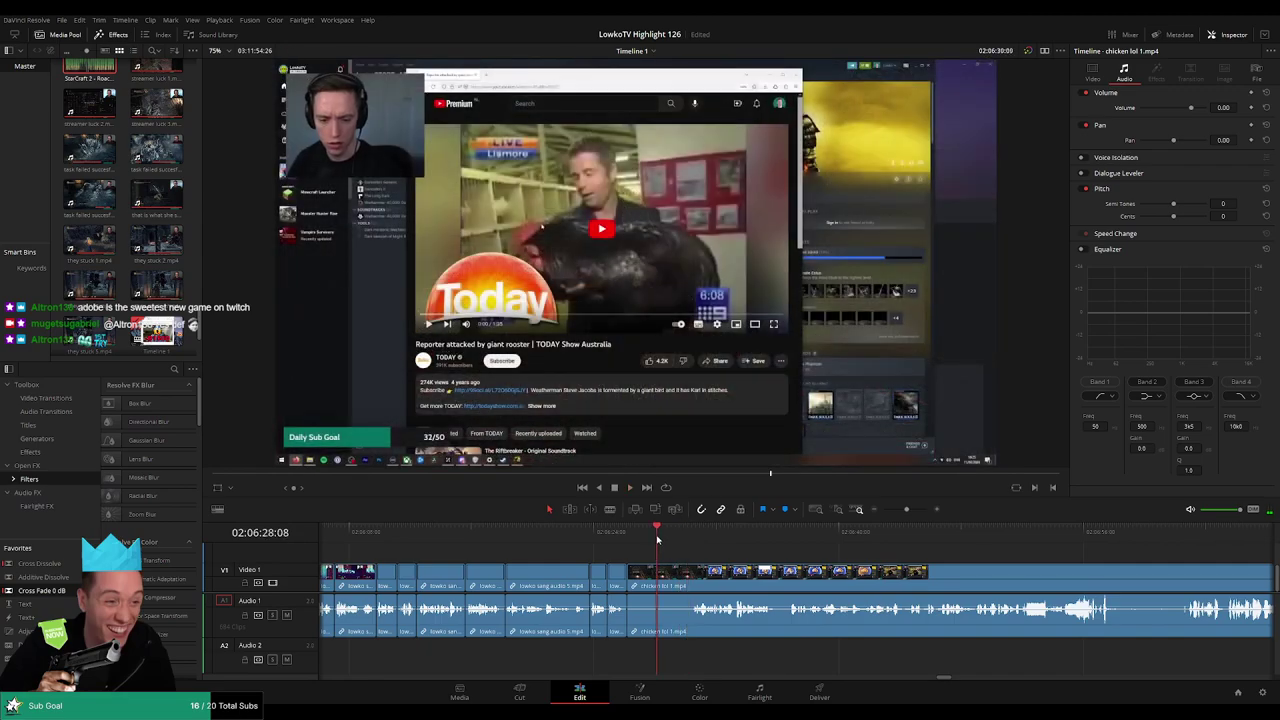
key("b")
left_click(673, 575)
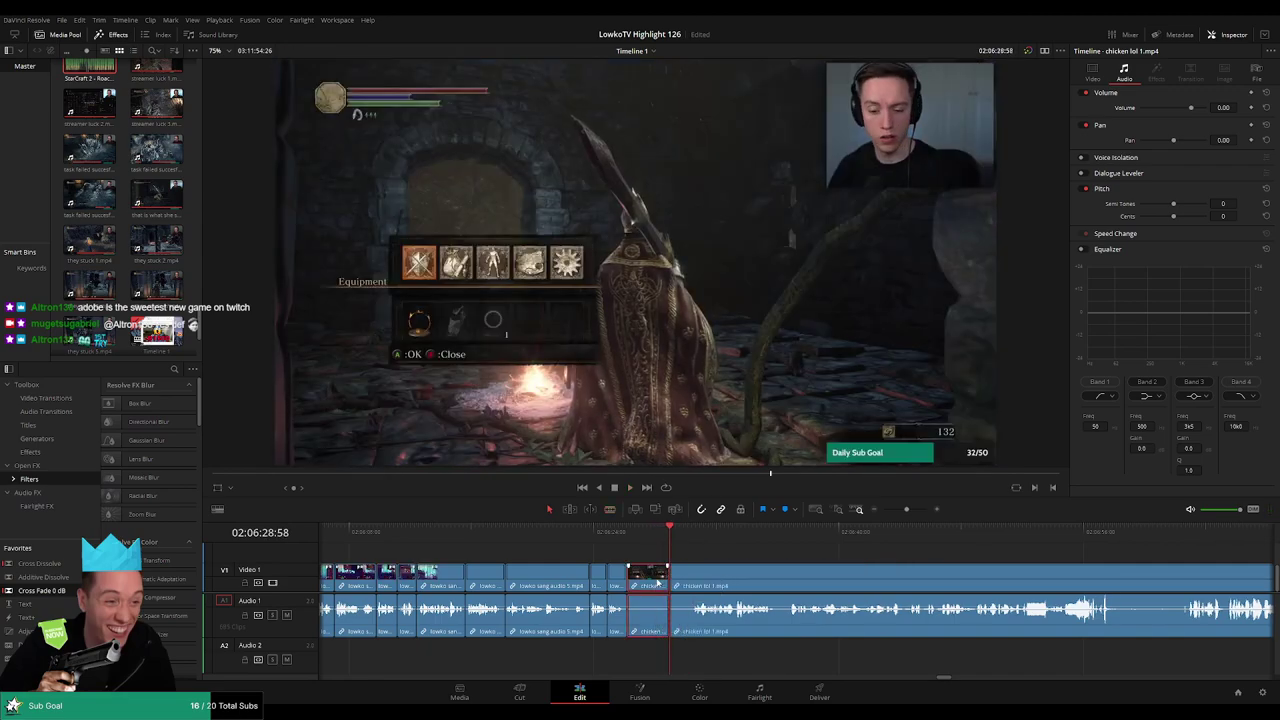
key("Delete")
key("space")
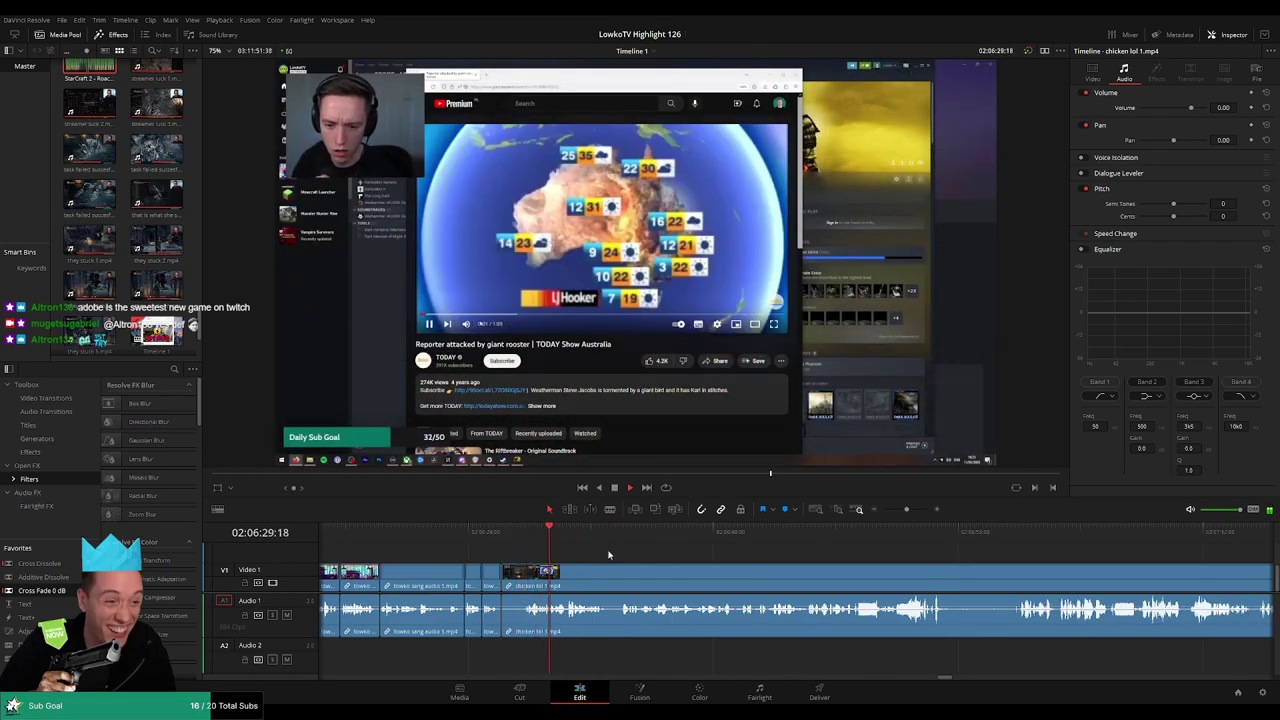
scroll(585, 551, "right", 3)
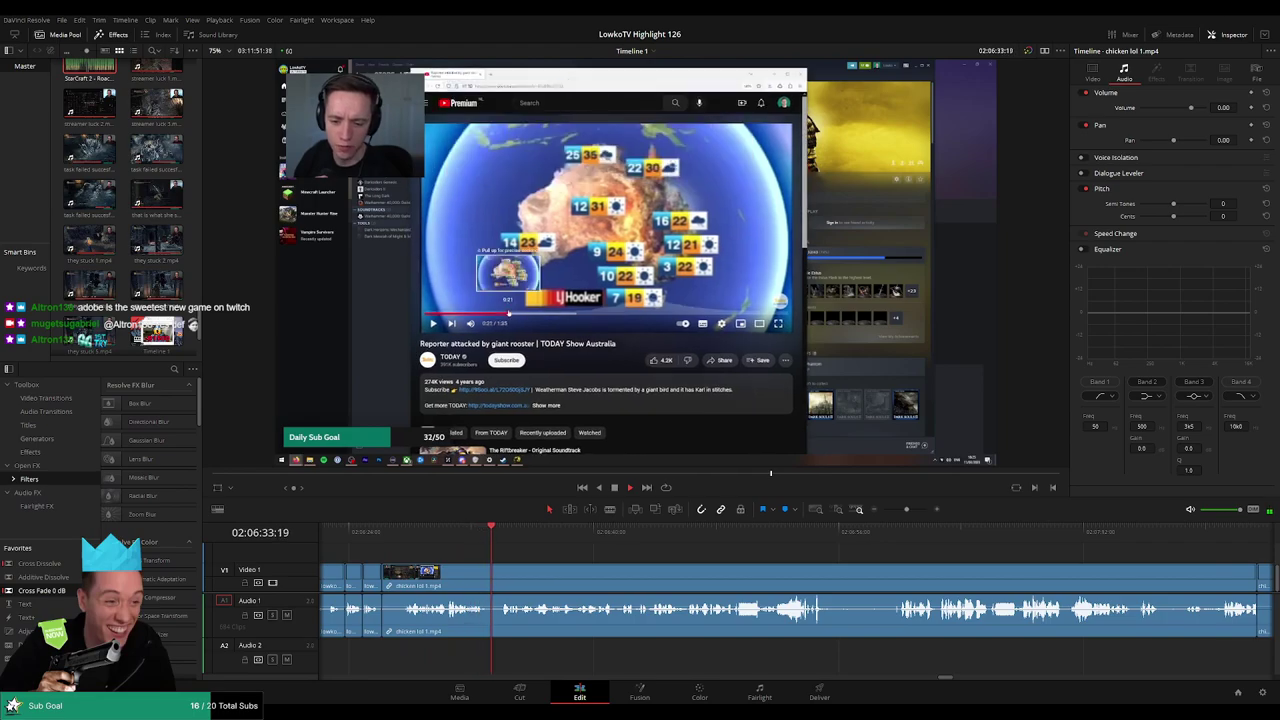
left_click(494, 573)
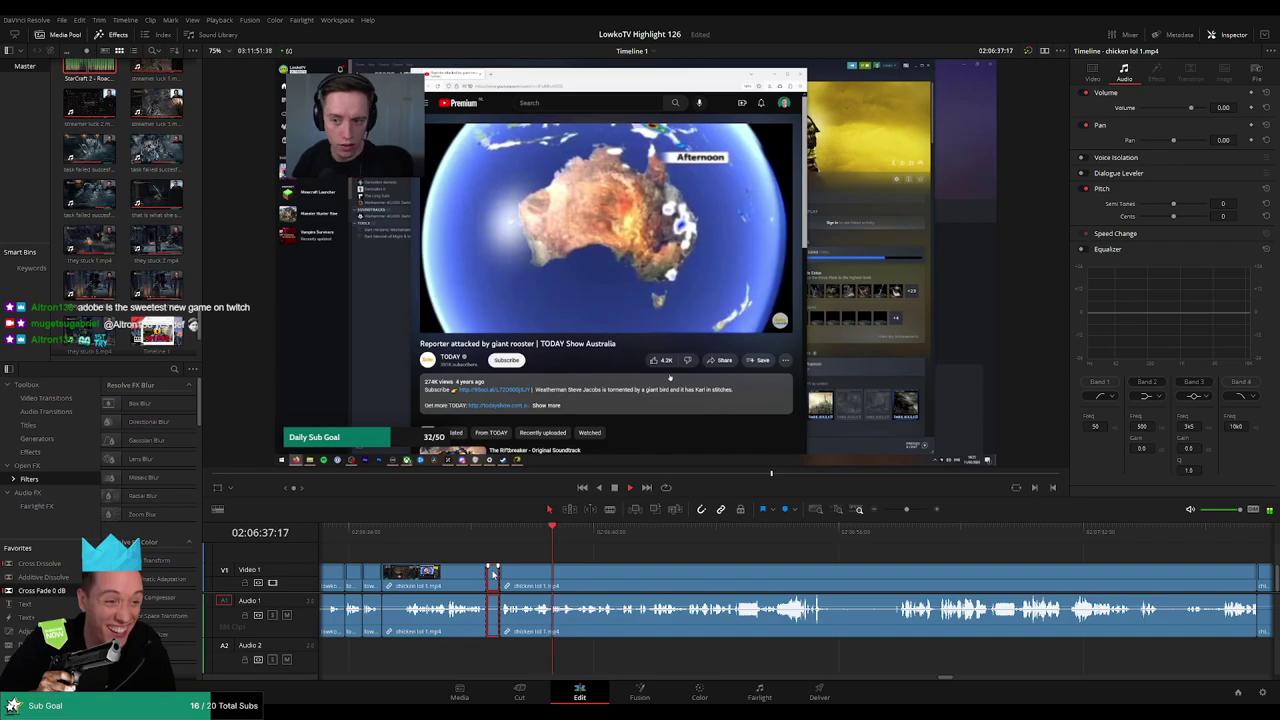
key("Delete")
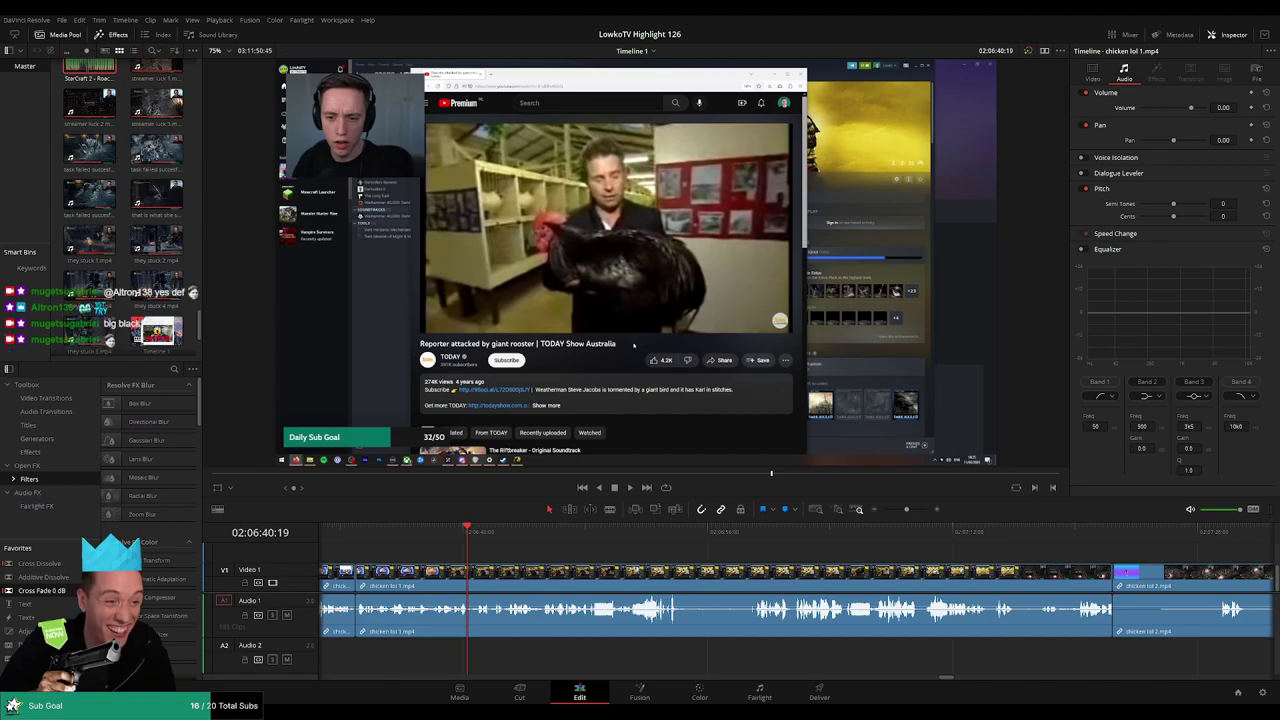
Play back the timeline to review the earlier edits and move to a later point in chicken lol 1
key("space")
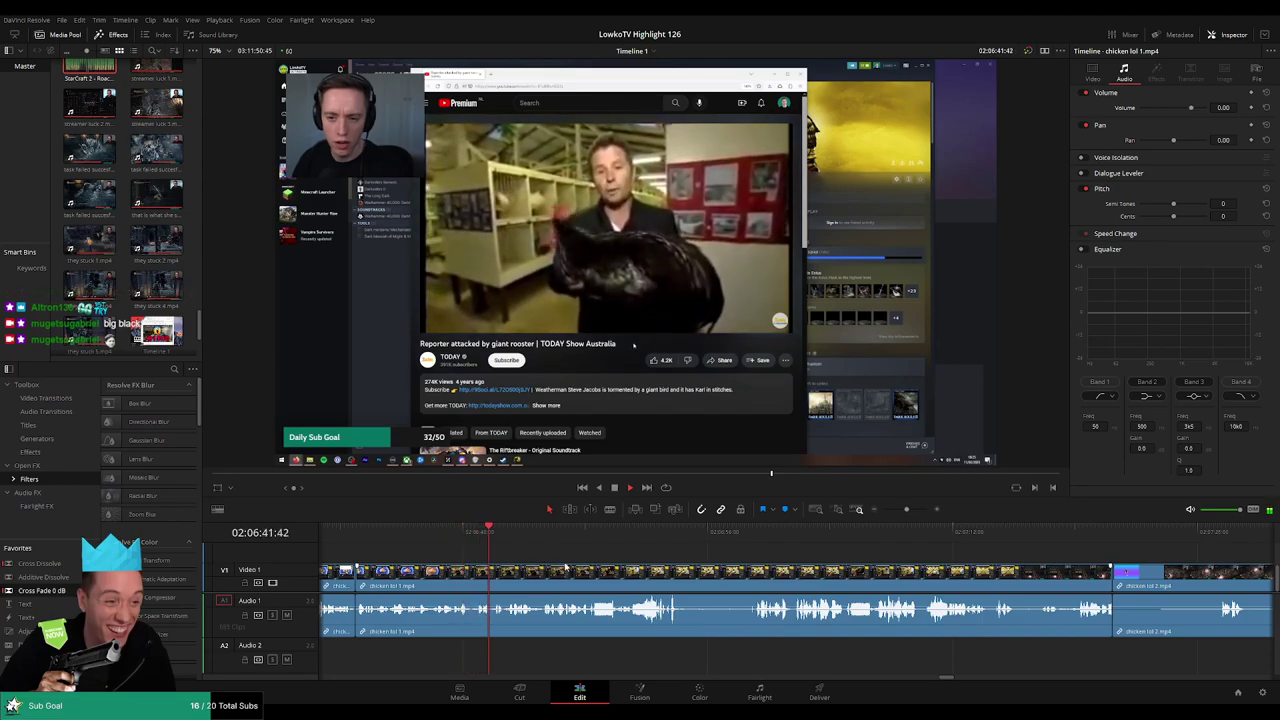
scroll(541, 547, "right", 2)
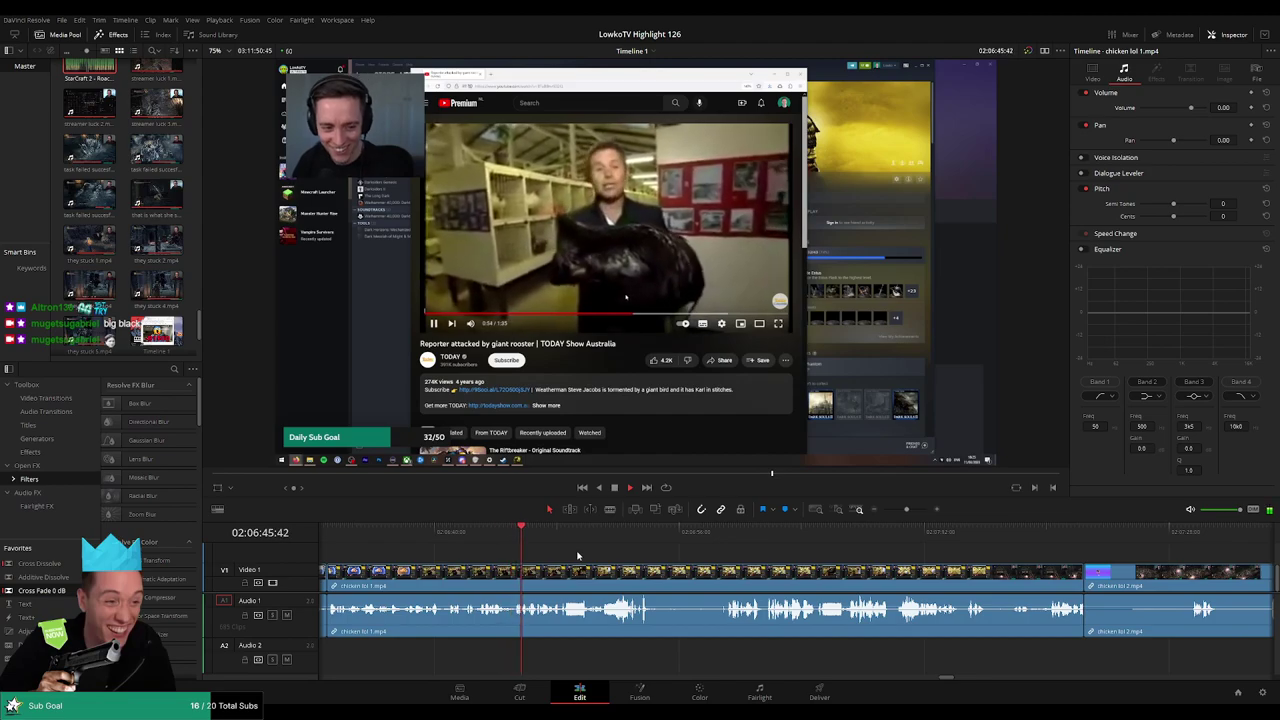
scroll(600, 554, "right", 2)
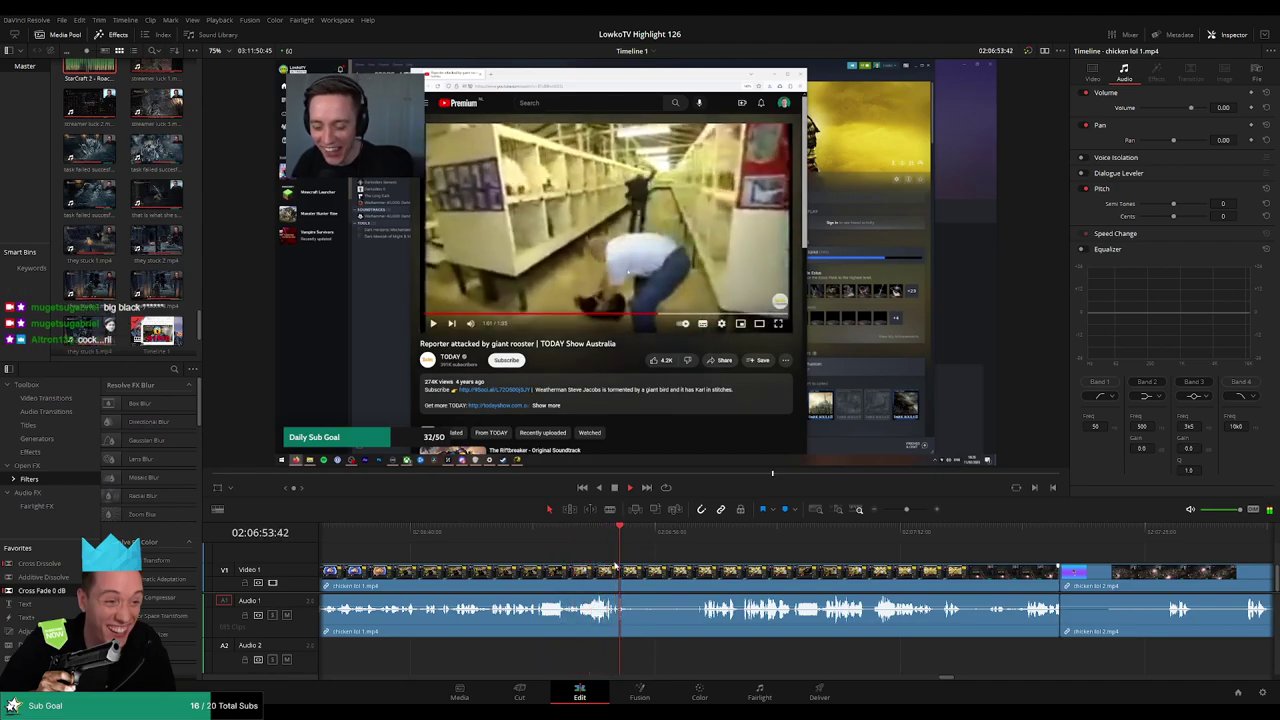
key("space")
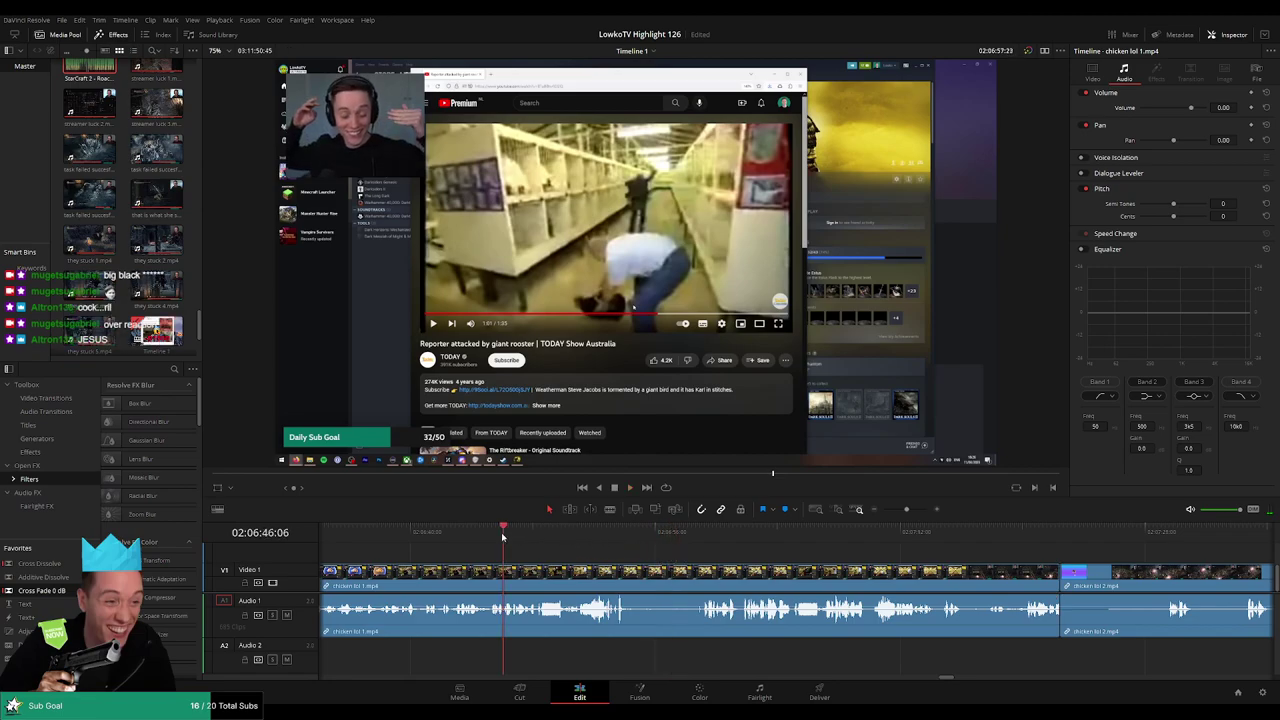
left_click_drag(502, 537, 520, 537)
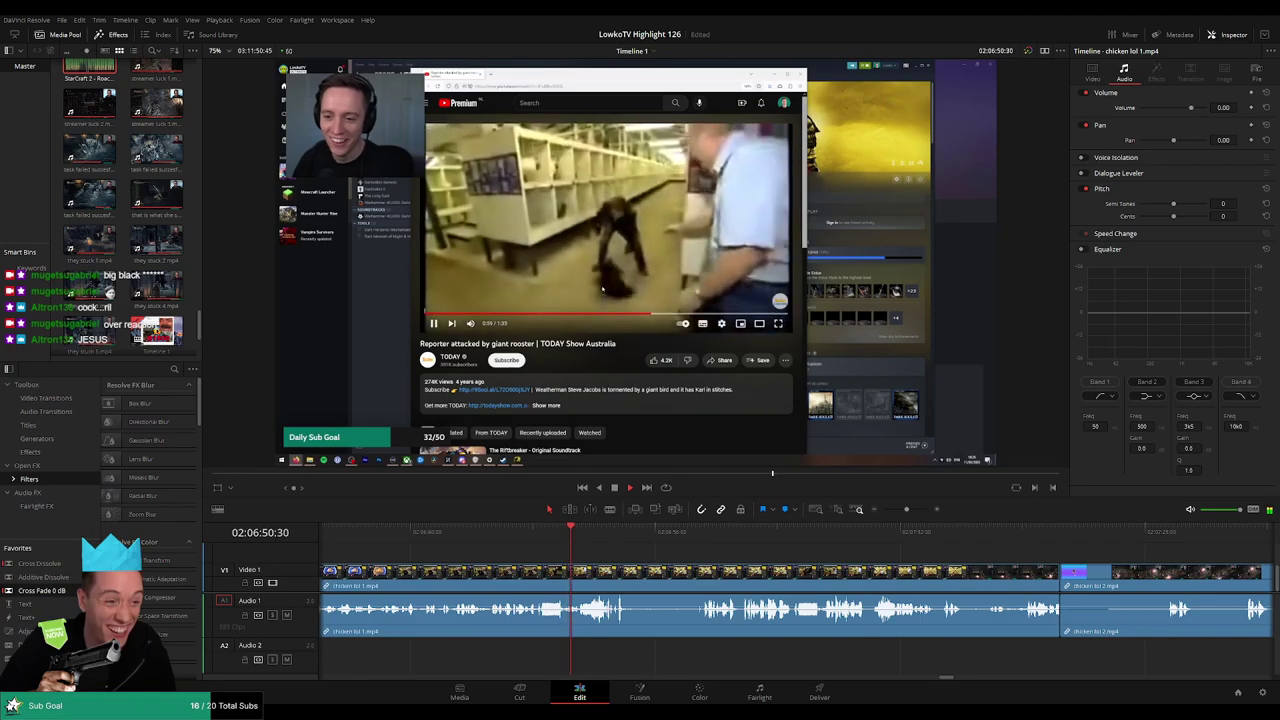
scroll(590, 552, "right", 2)
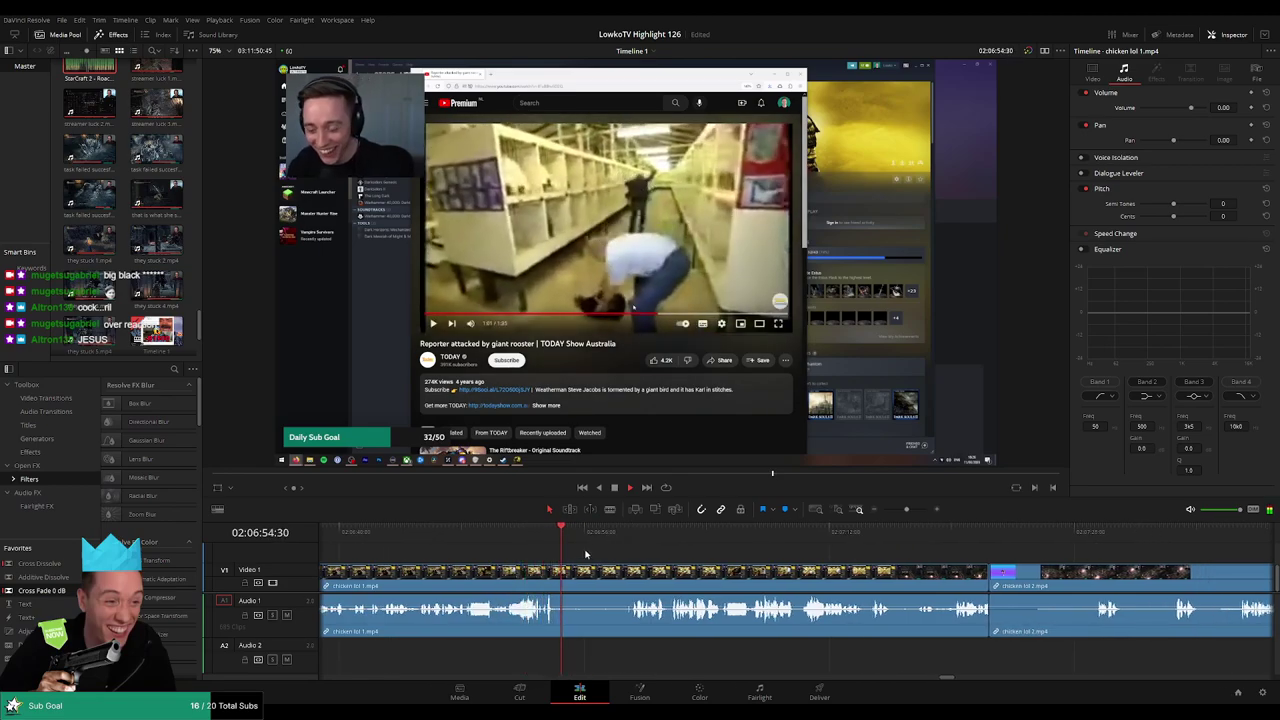
Blade chicken lol 1 at two points and ripple-delete the short piece between them
key("b")
left_click(584, 592)
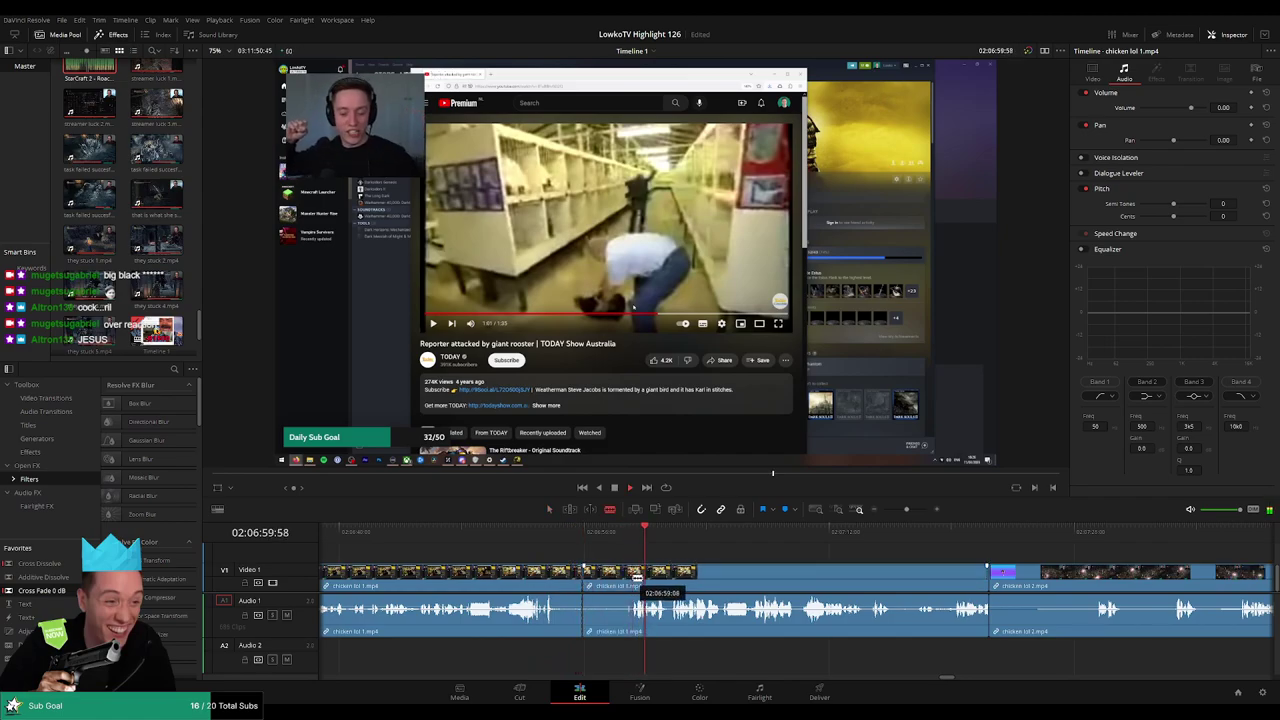
left_click(636, 578)
key("Delete")
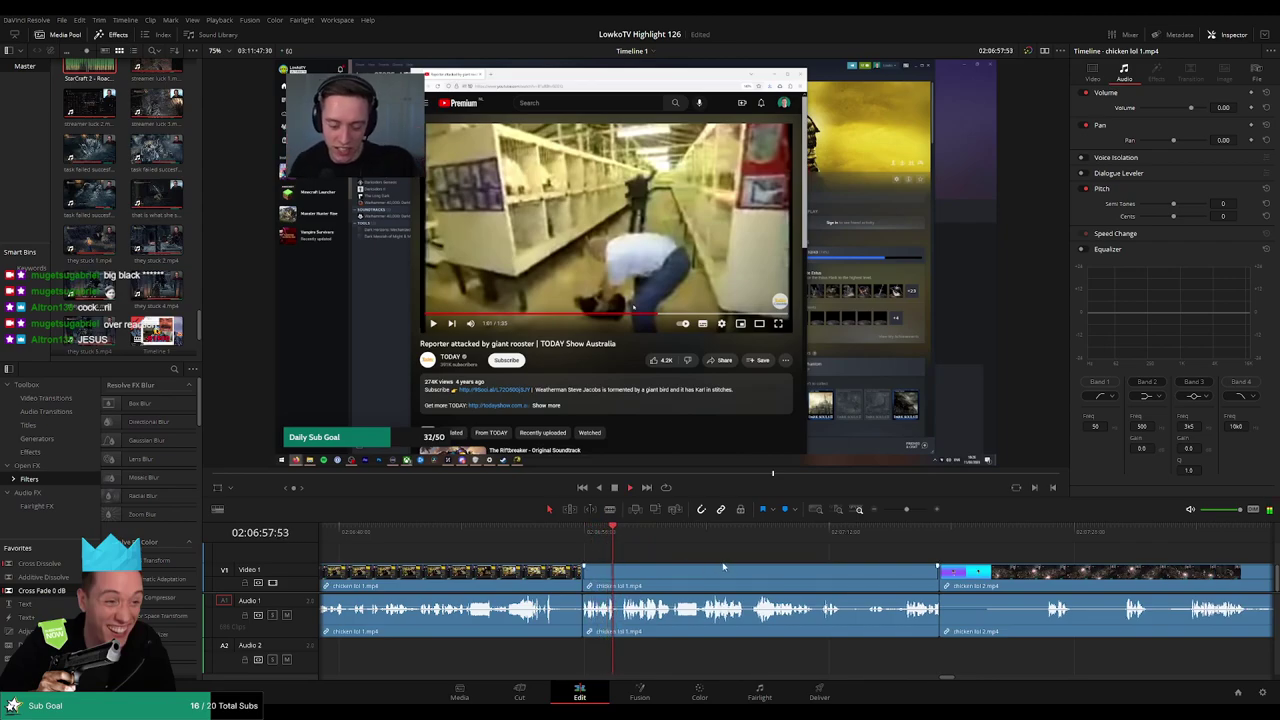
scroll(537, 568, "right", 5)
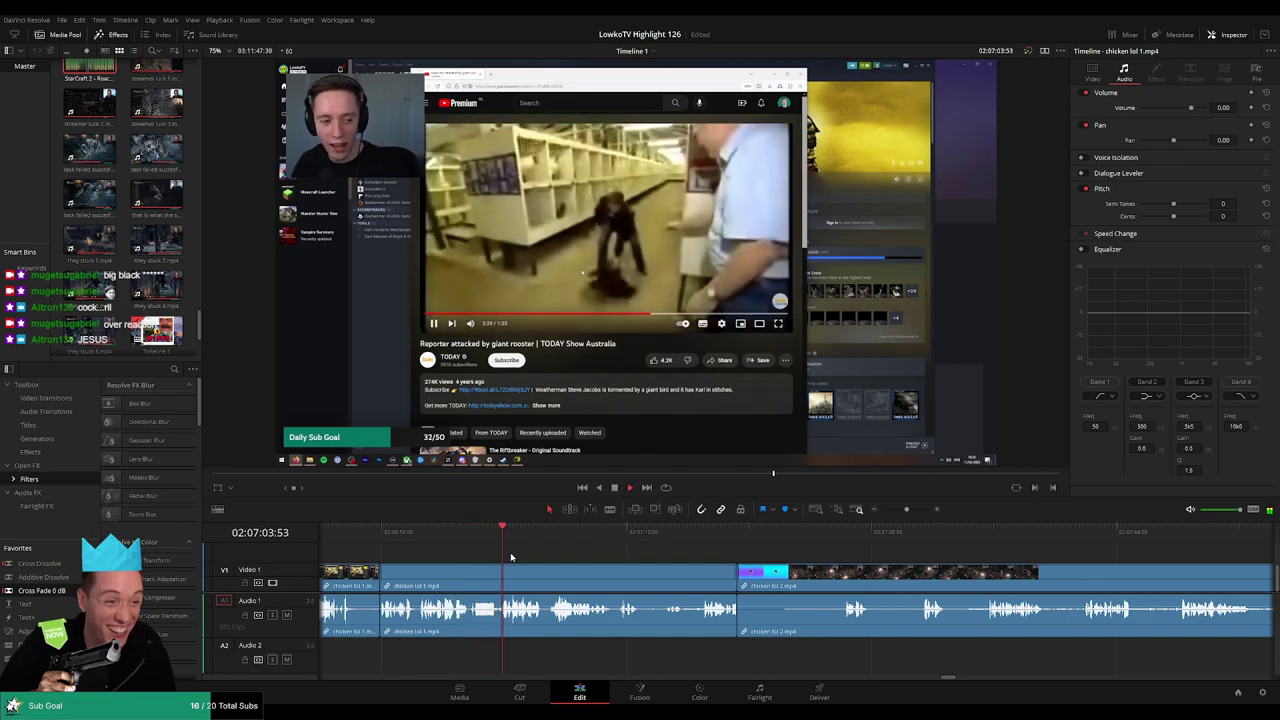
scroll(632, 577, "down", 1)
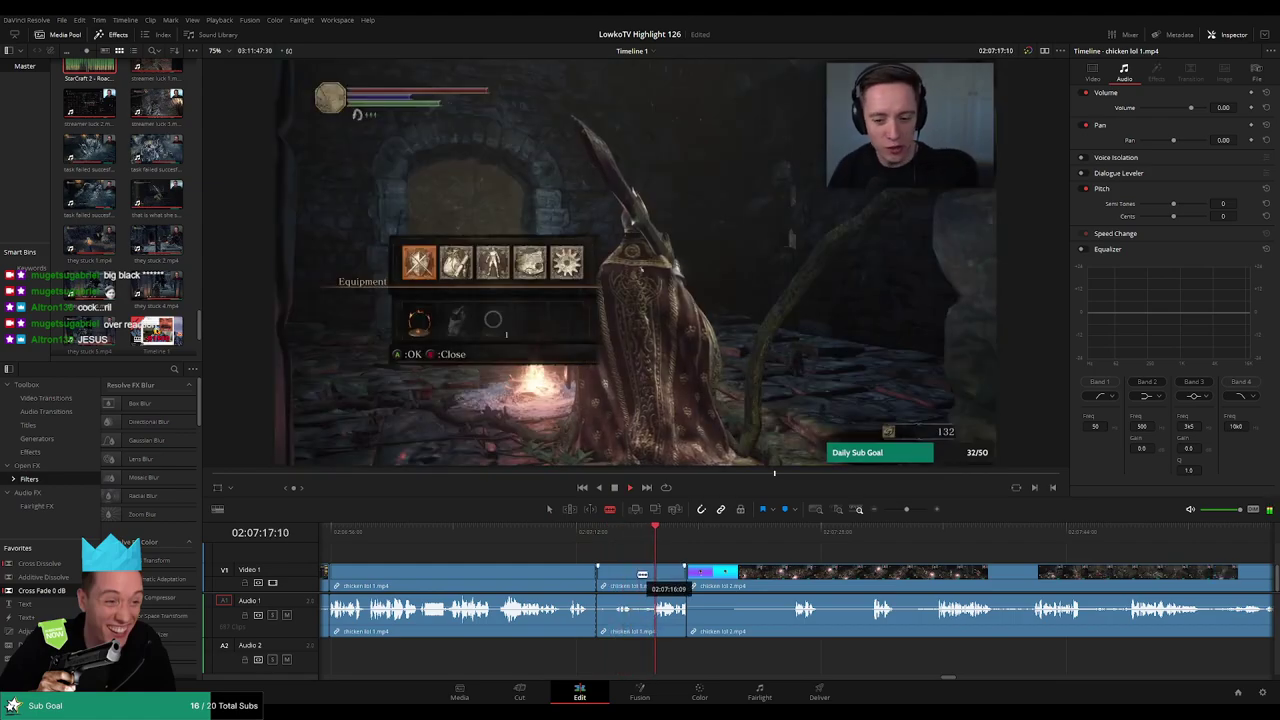
Ripple-delete the short middle clip left between the cuts
left_click(637, 576)
key("Delete")
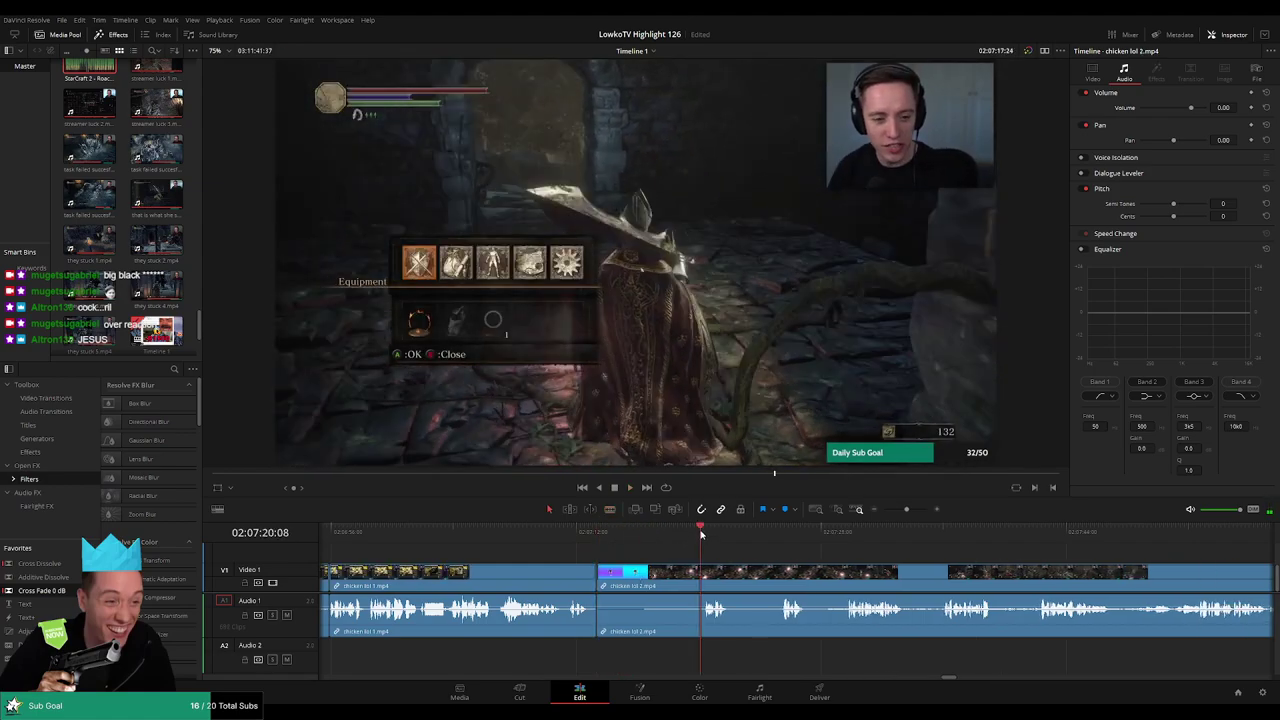
scroll(667, 543, "right", 2)
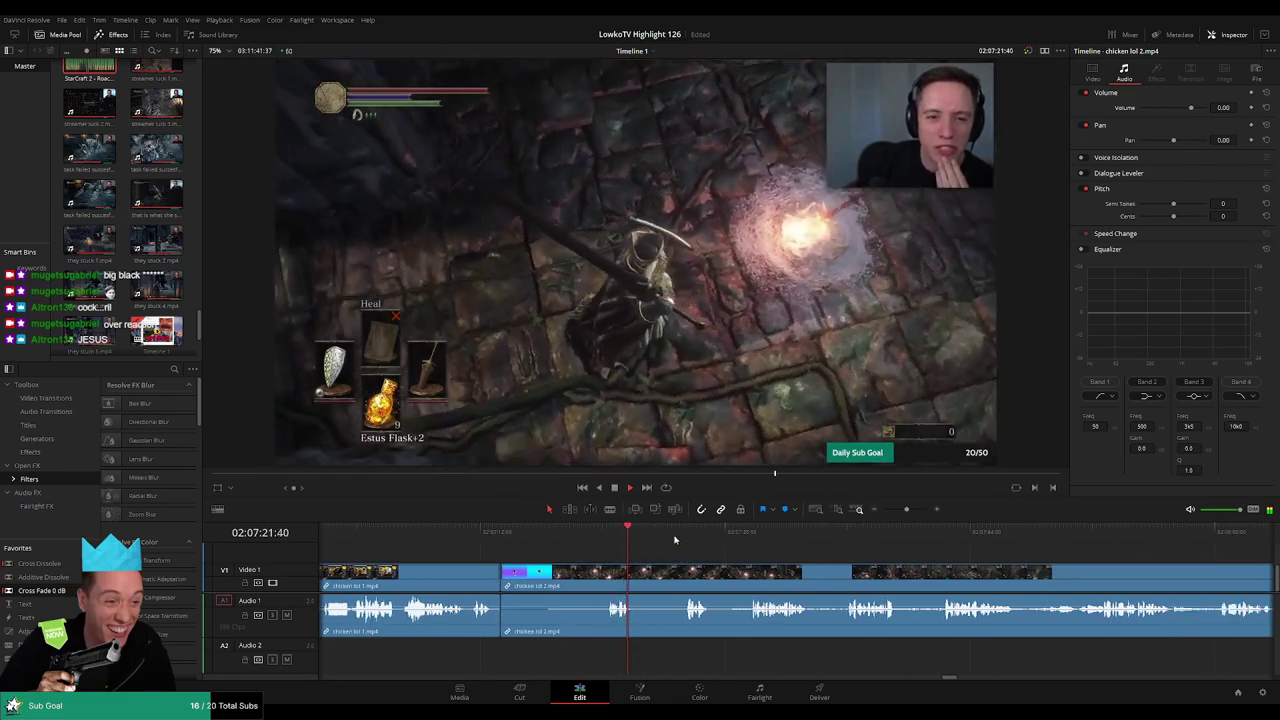
Skim through the chicken lol 2 footage to check its content
left_click(674, 540)
left_click(766, 532)
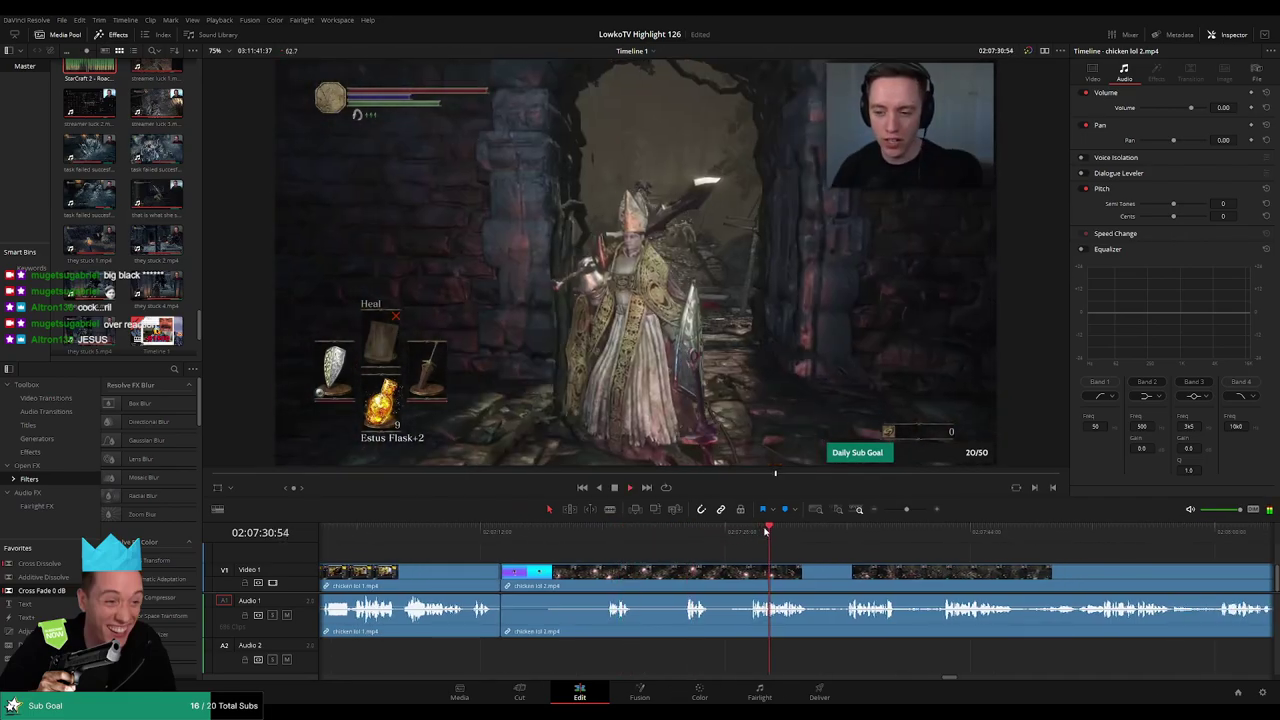
left_click(836, 532)
scroll(809, 548, "right", 1)
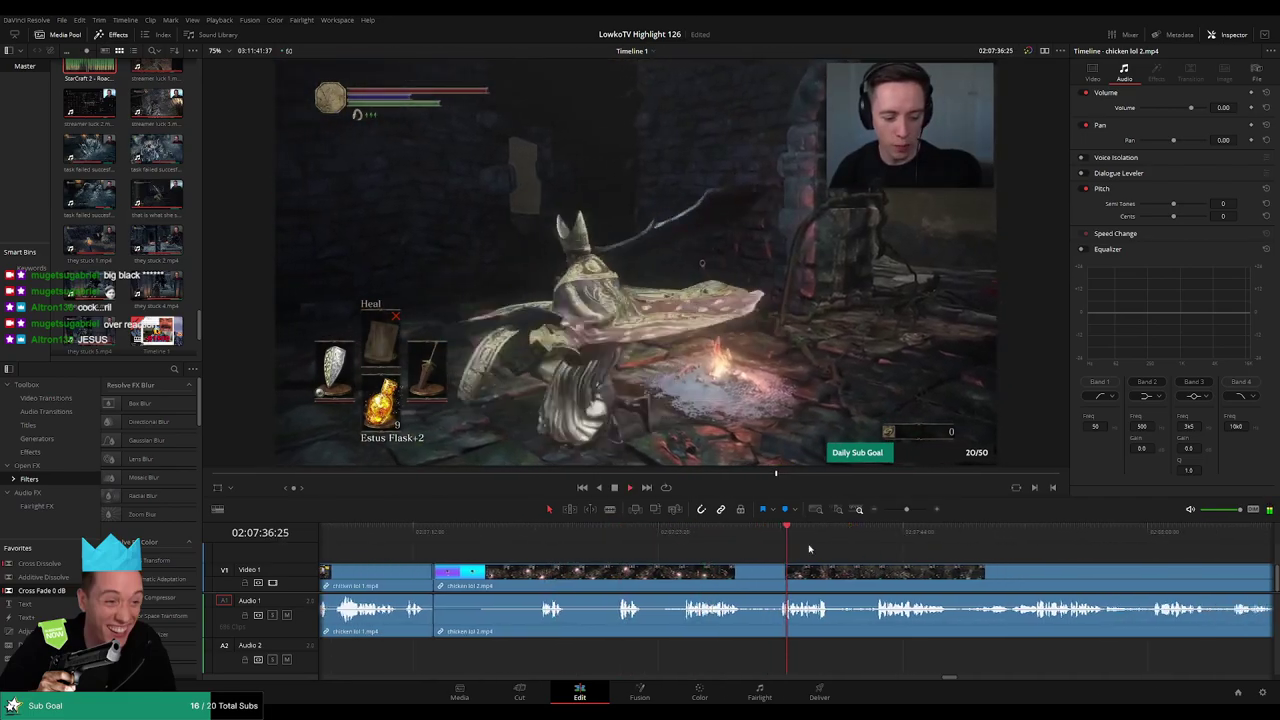
scroll(809, 548, "right", 2)
left_click(775, 540)
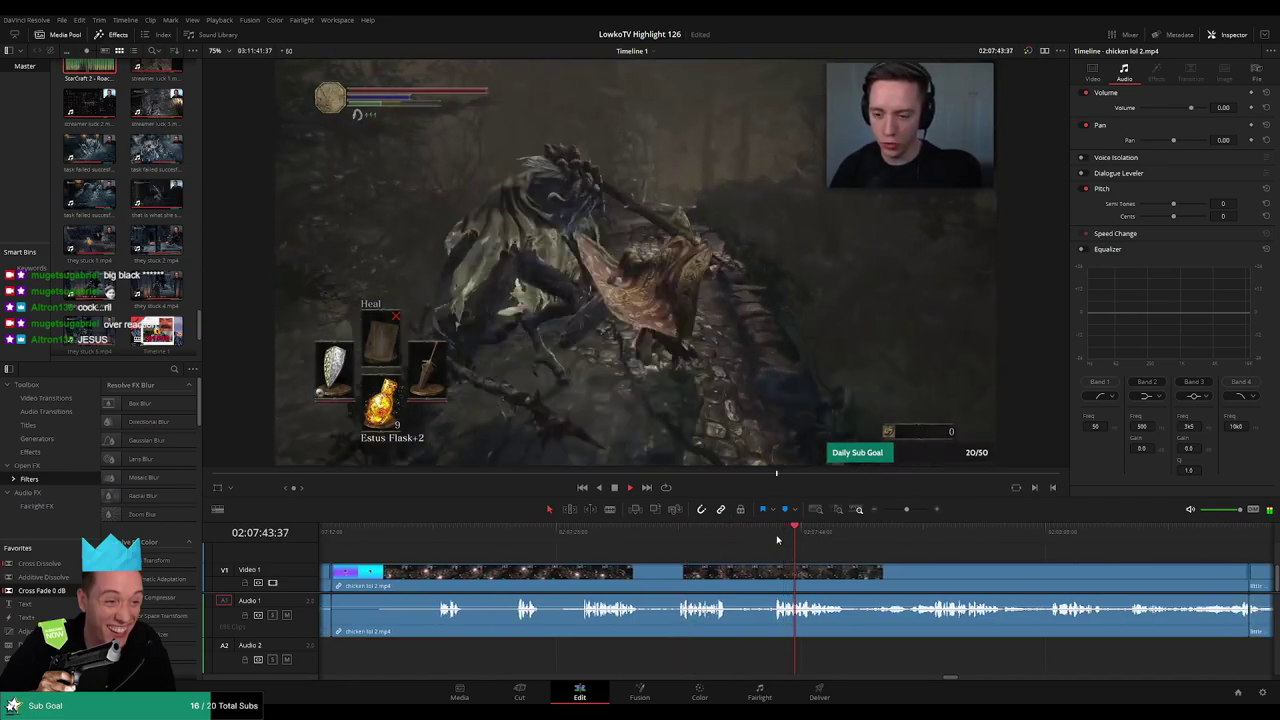
scroll(777, 558, "right", 1)
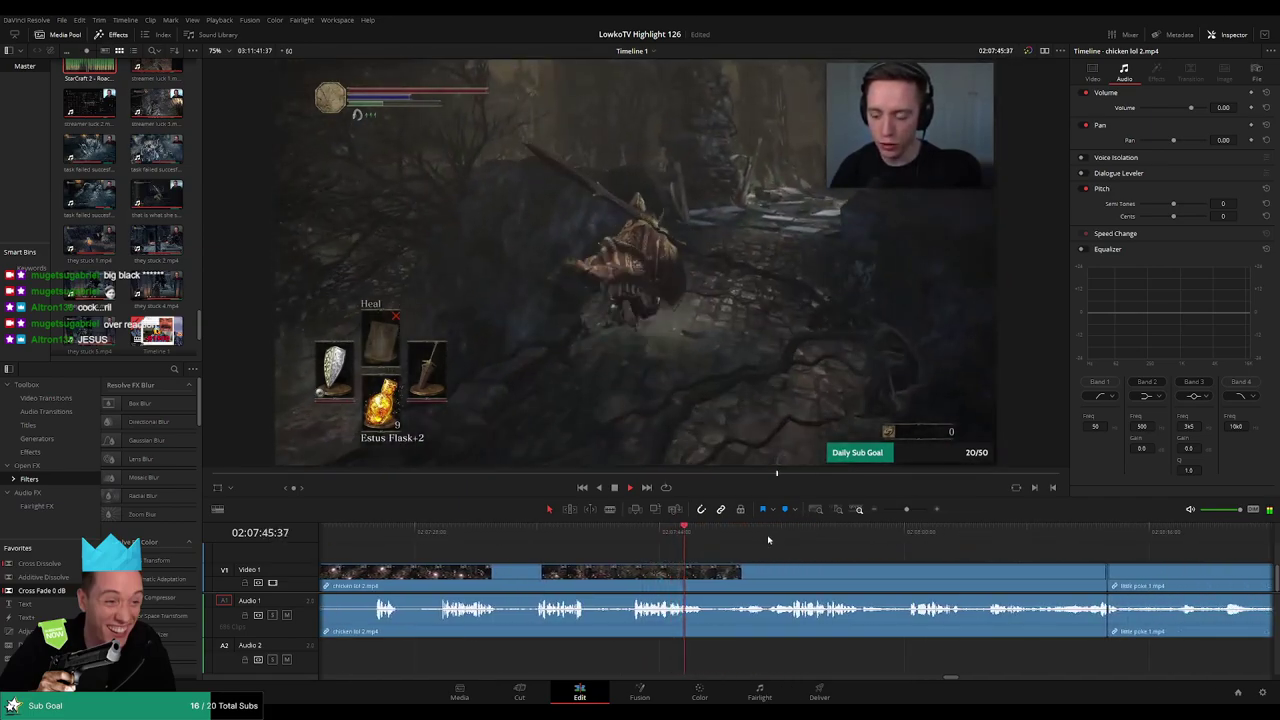
left_click(785, 536)
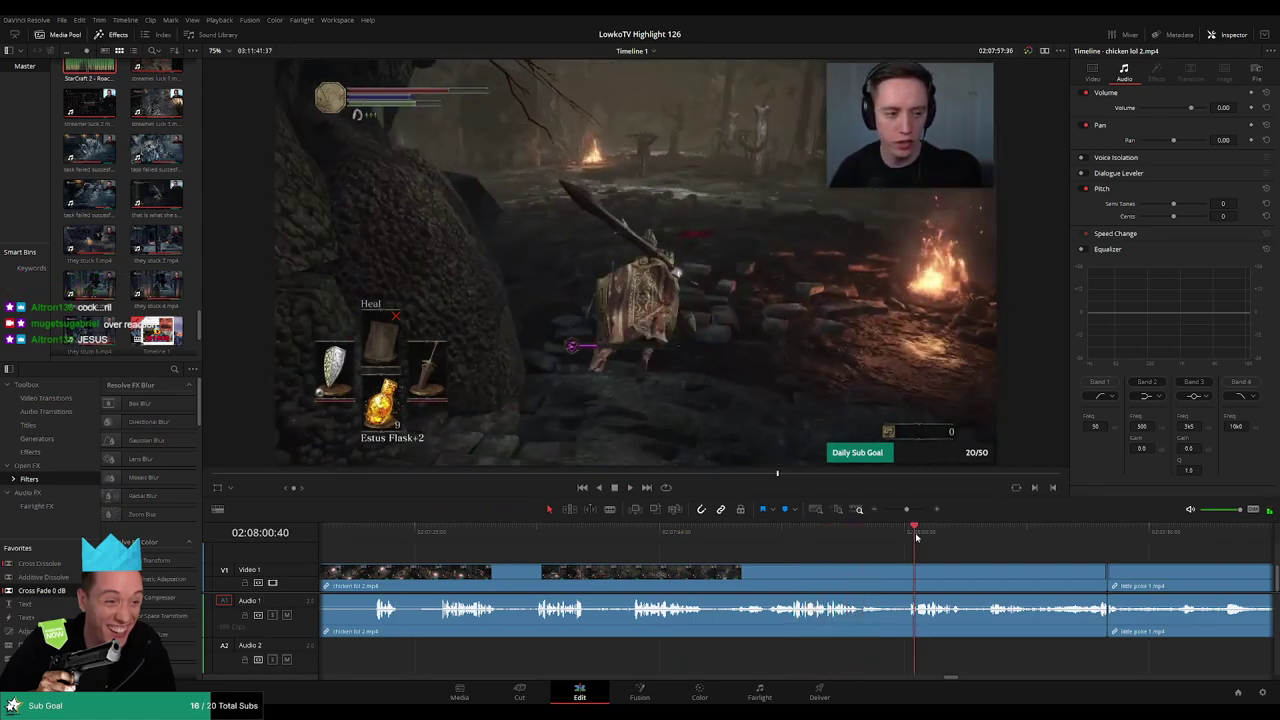
Check the end of chicken lol 2, then ripple-delete the whole clip
scroll(910, 552, "right", 3)
left_click(818, 540)
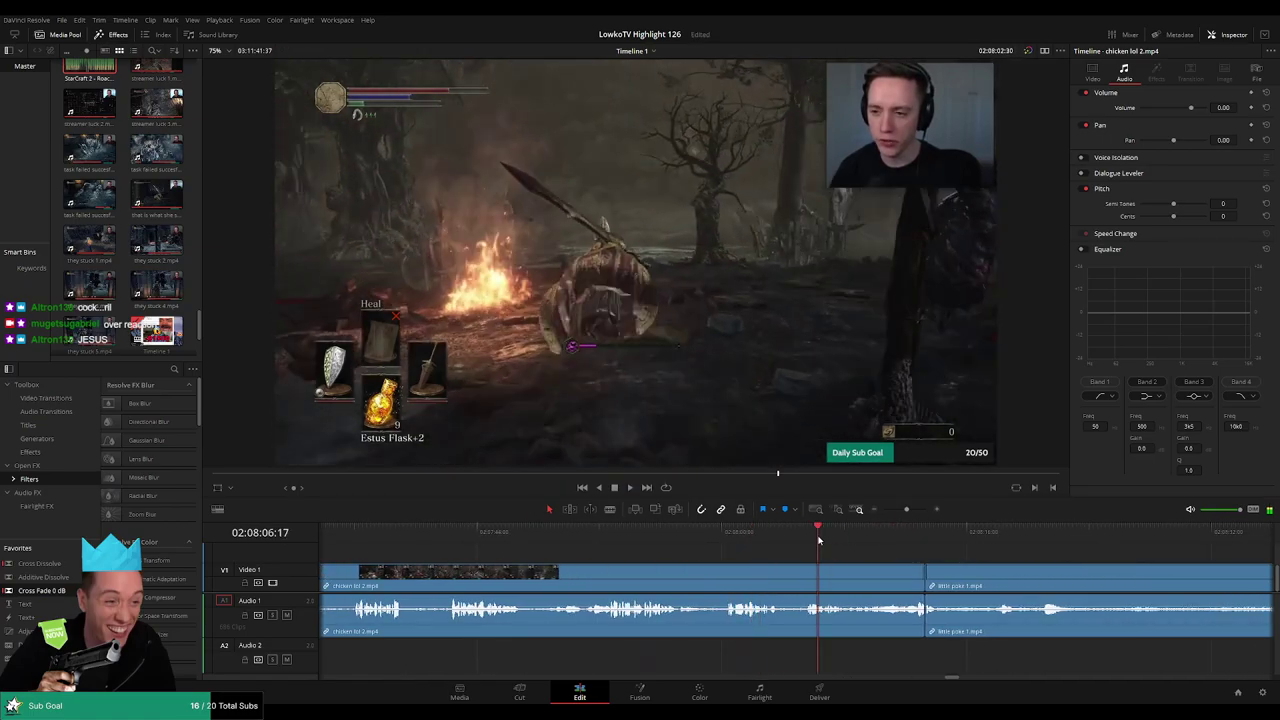
key("space")
left_click(890, 540)
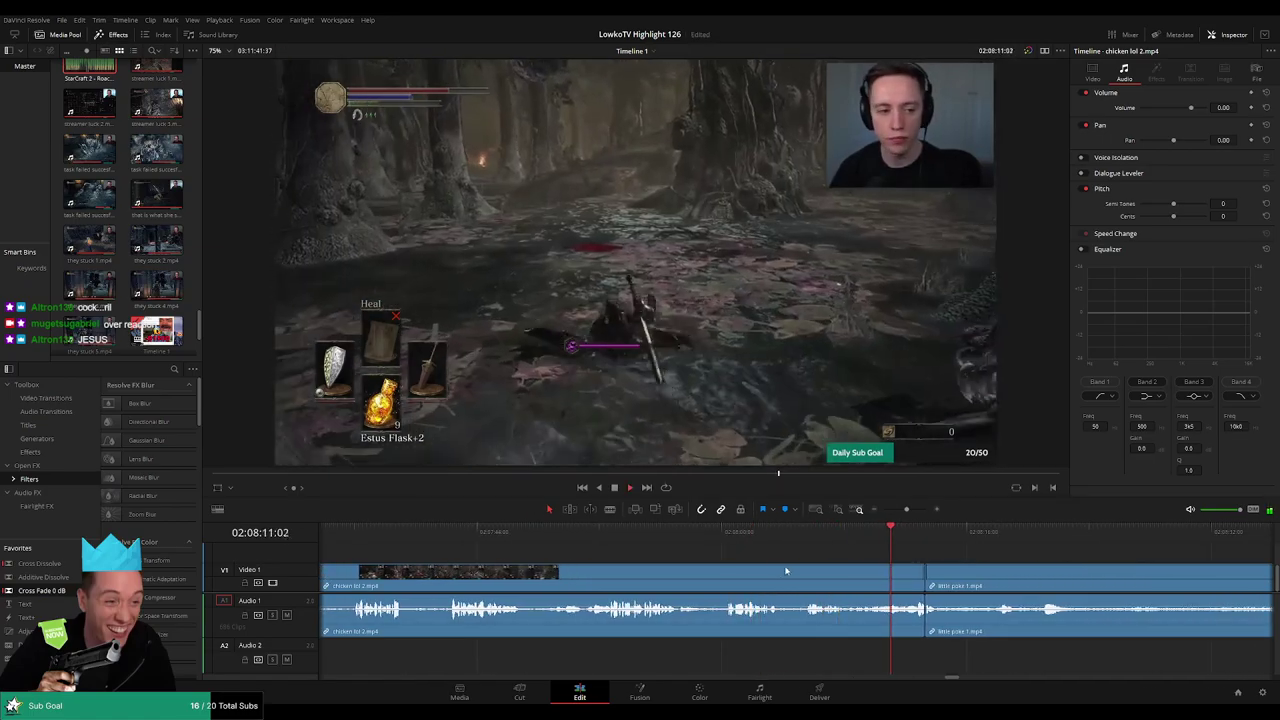
left_click(741, 576)
key("Delete")
Cut away the opening of little poke 1 before the game footage starts, closing the gap
left_click(774, 540)
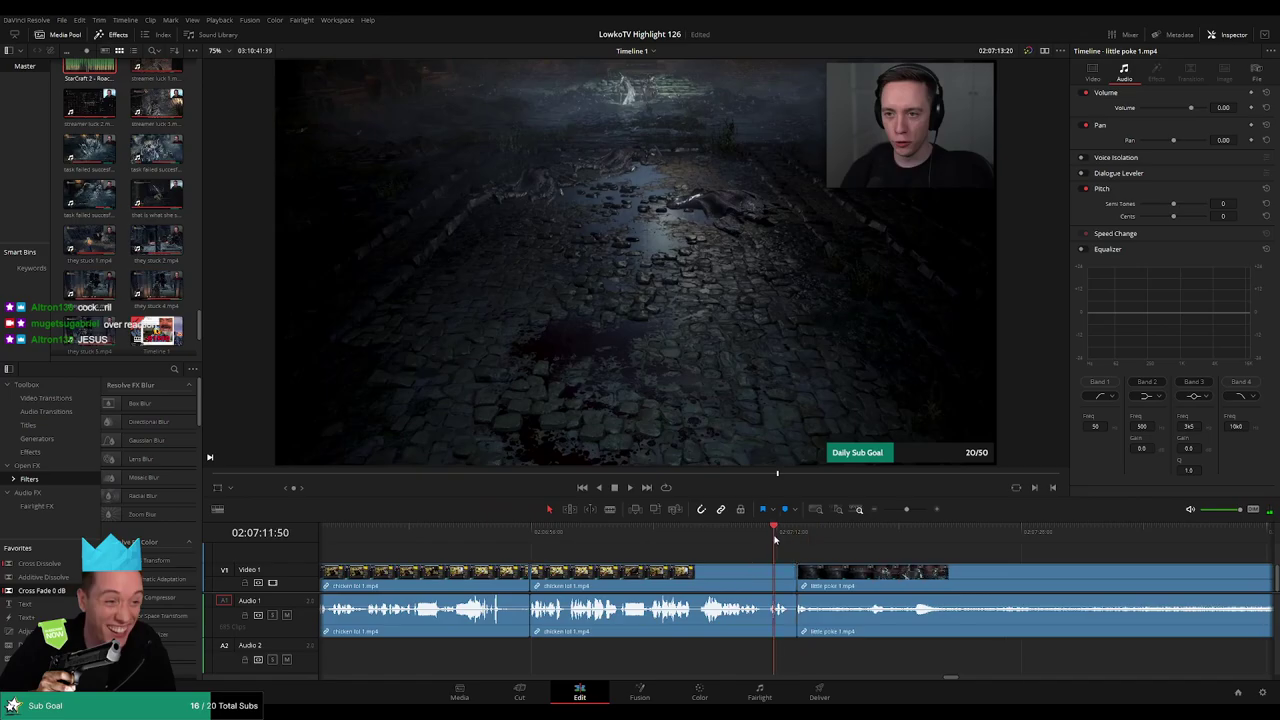
scroll(641, 553, "right", 3)
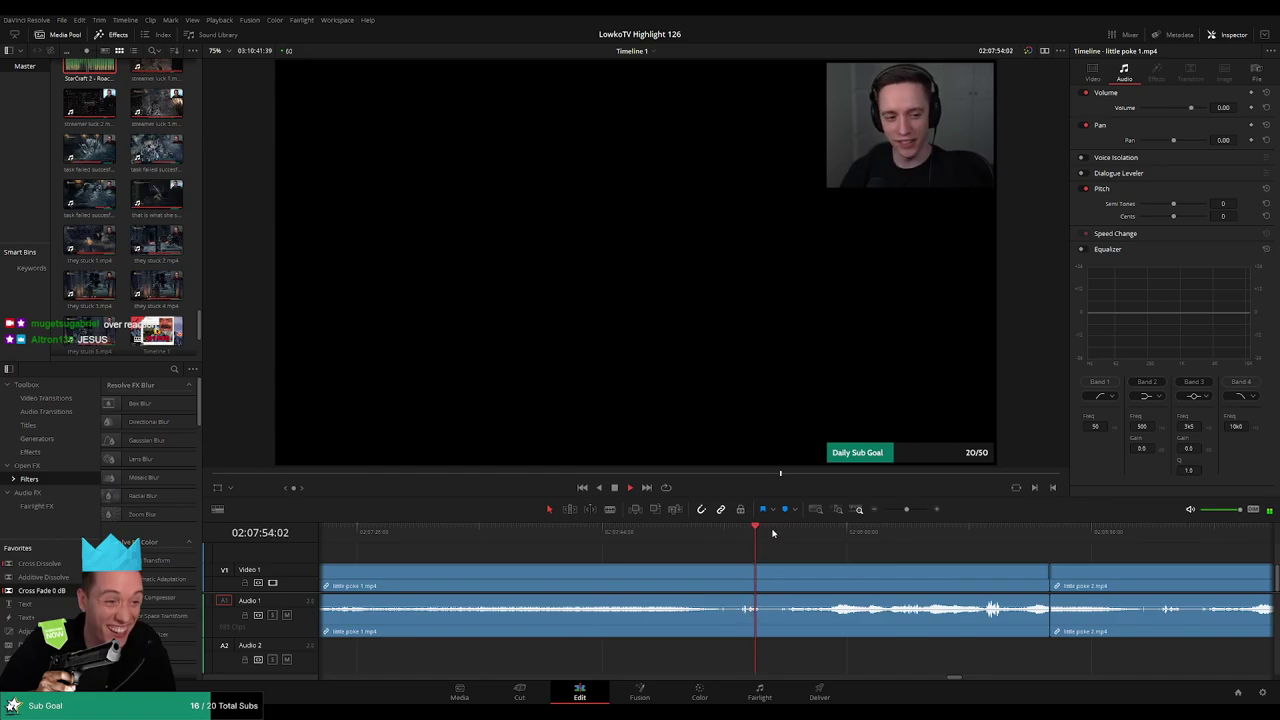
left_click_drag(772, 533, 983, 543)
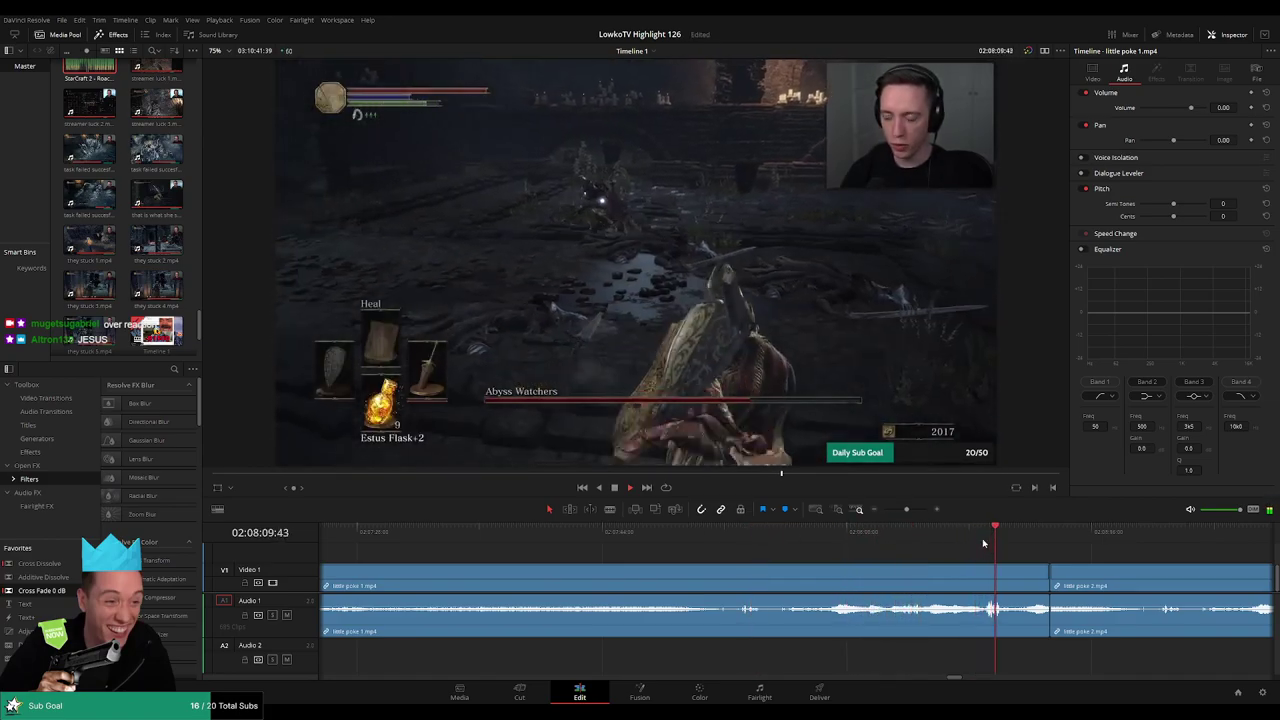
scroll(697, 543, "up", 3)
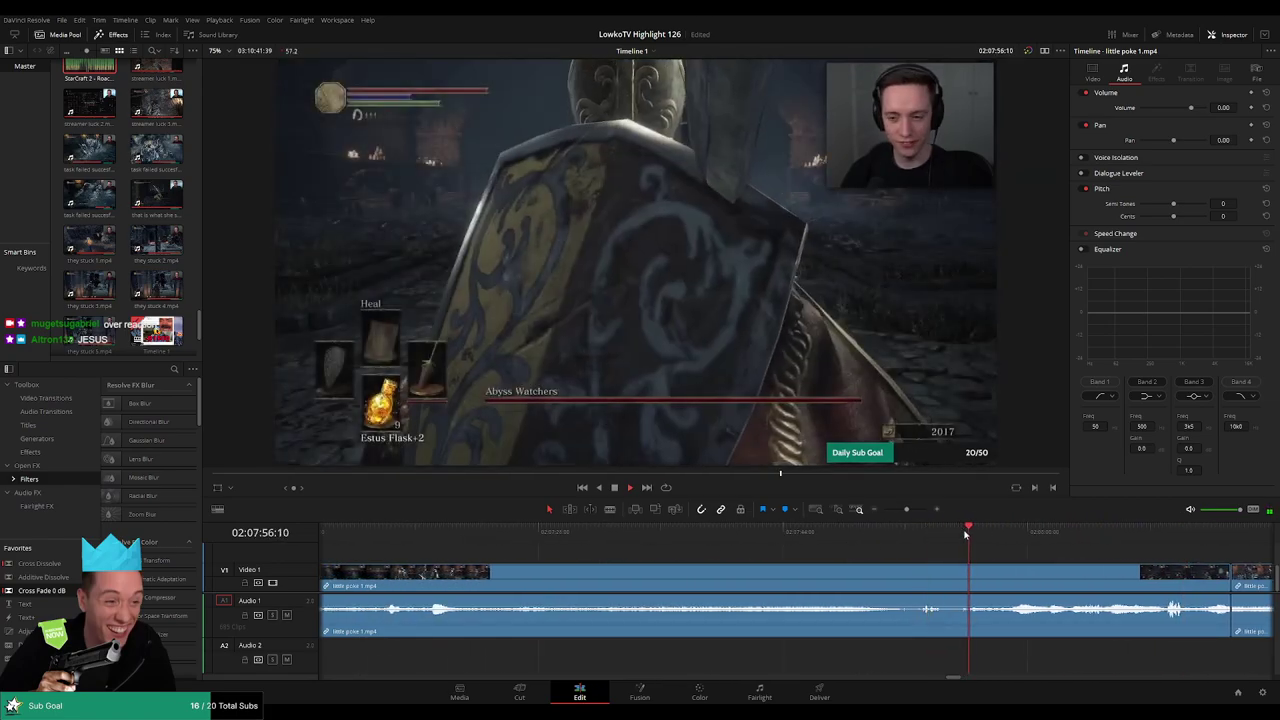
key("ctrl+b")
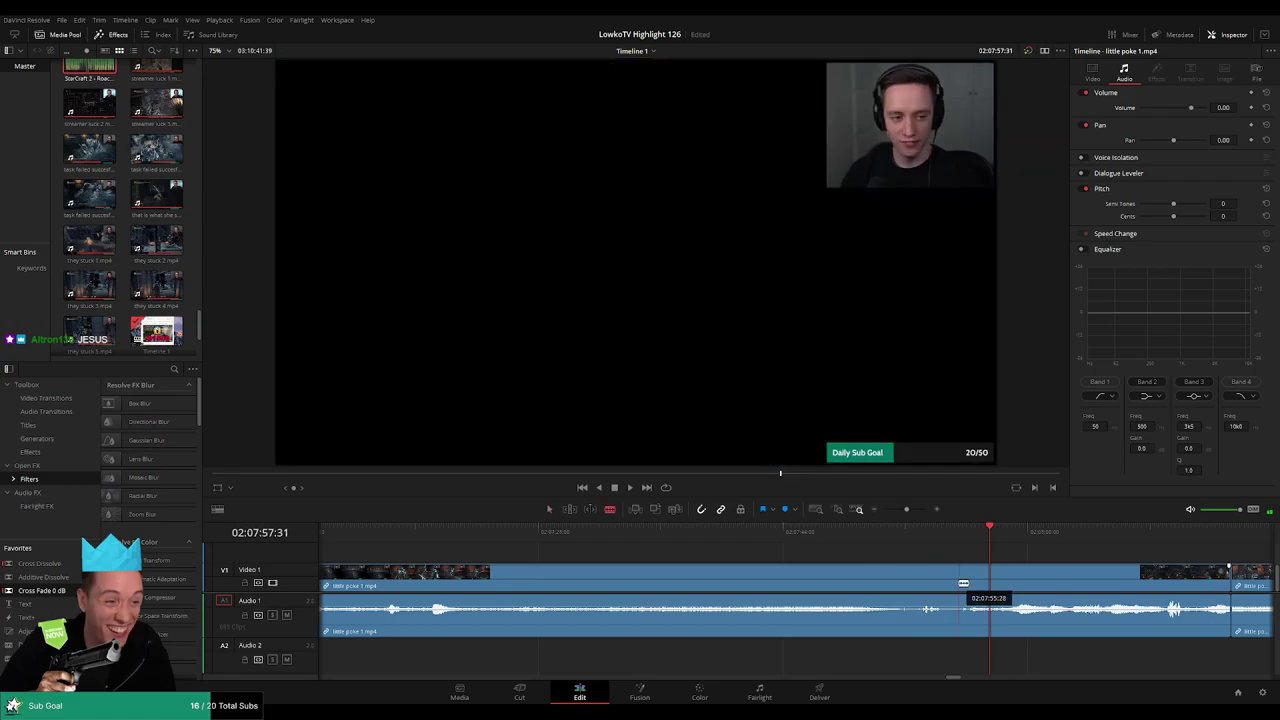
left_click(930, 583)
key("Delete")
key("space")
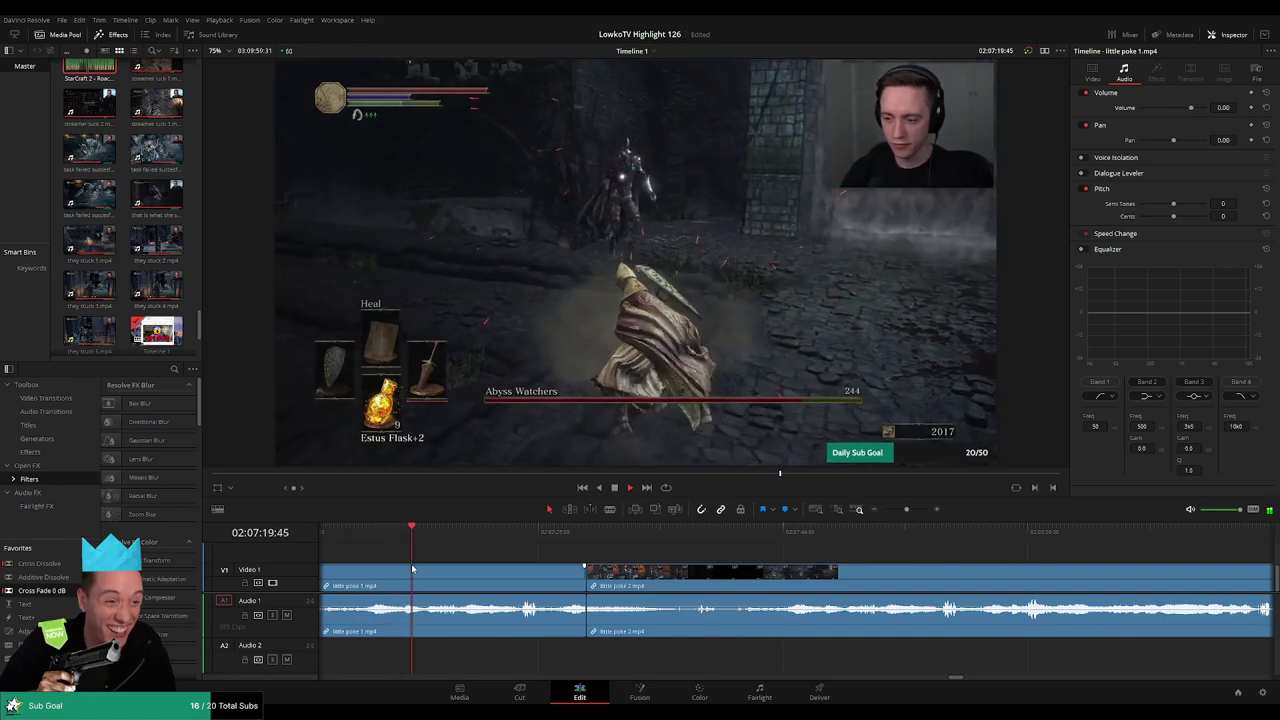
Blade little poke 1 further along and ripple-delete the short piece
left_click(509, 535)
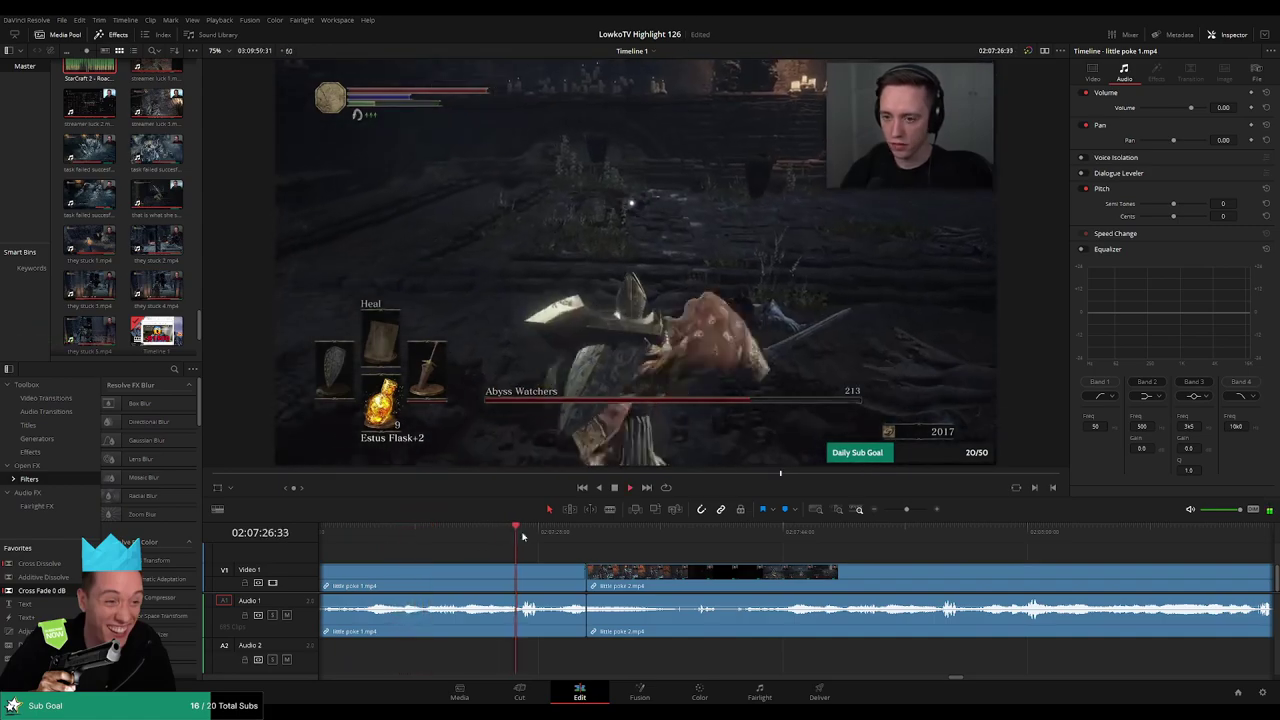
key("b")
left_click(545, 578)
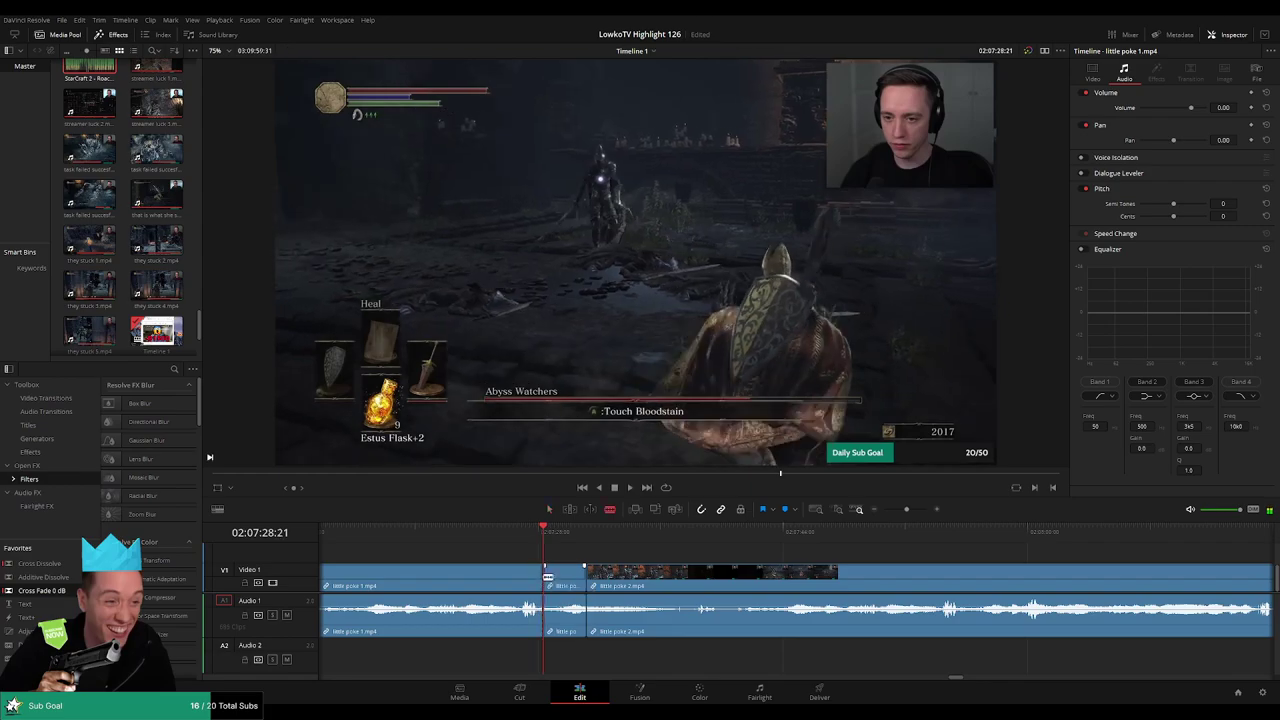
key("Delete")
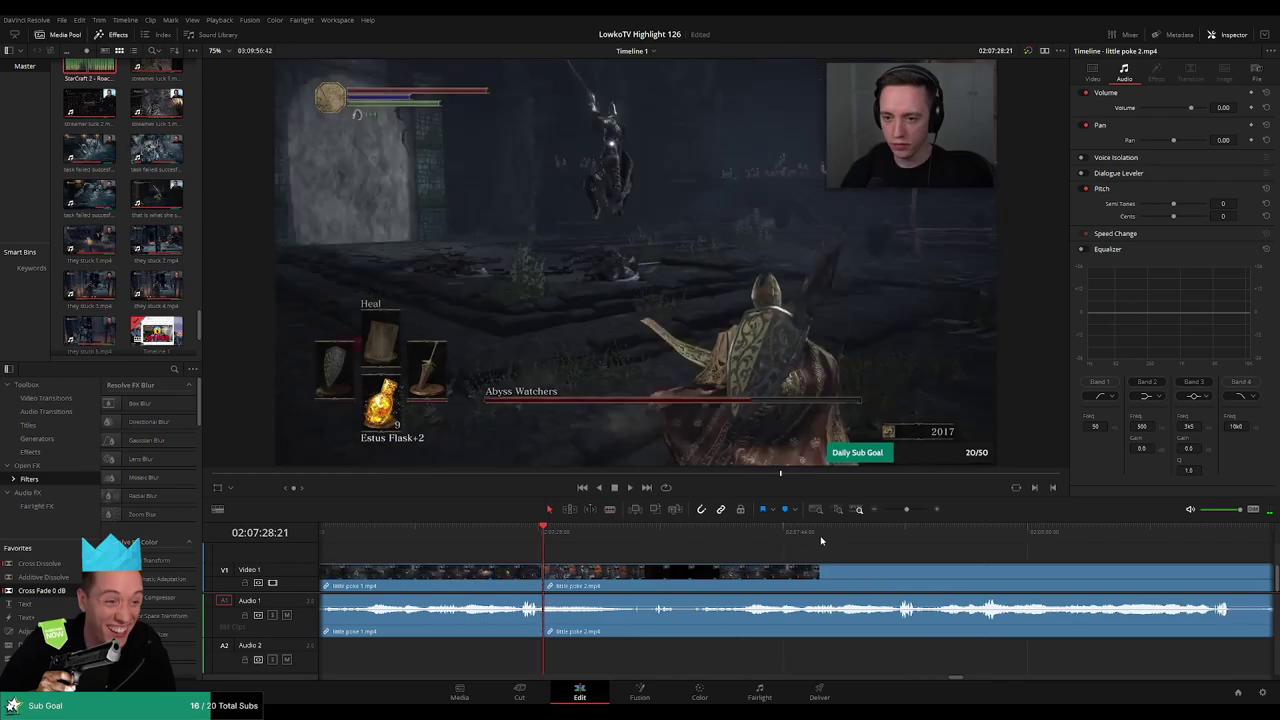
key("Down")
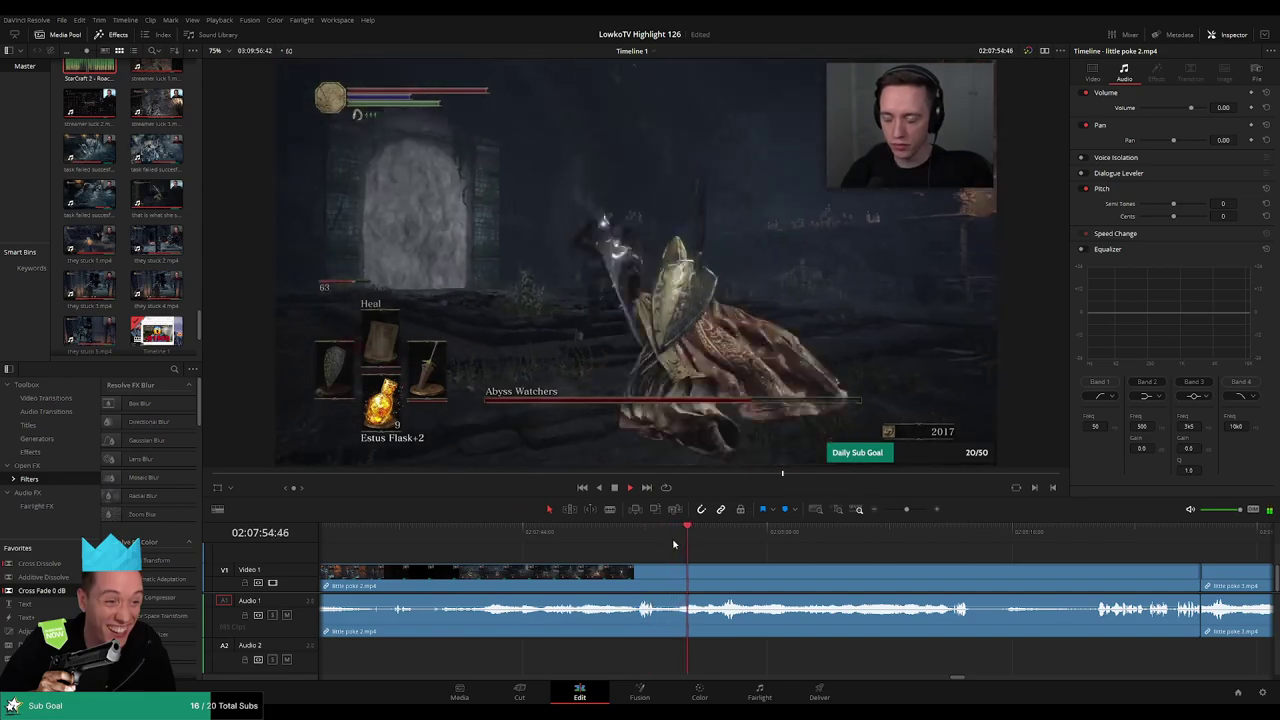
key("b")
key("a")
key("Up")
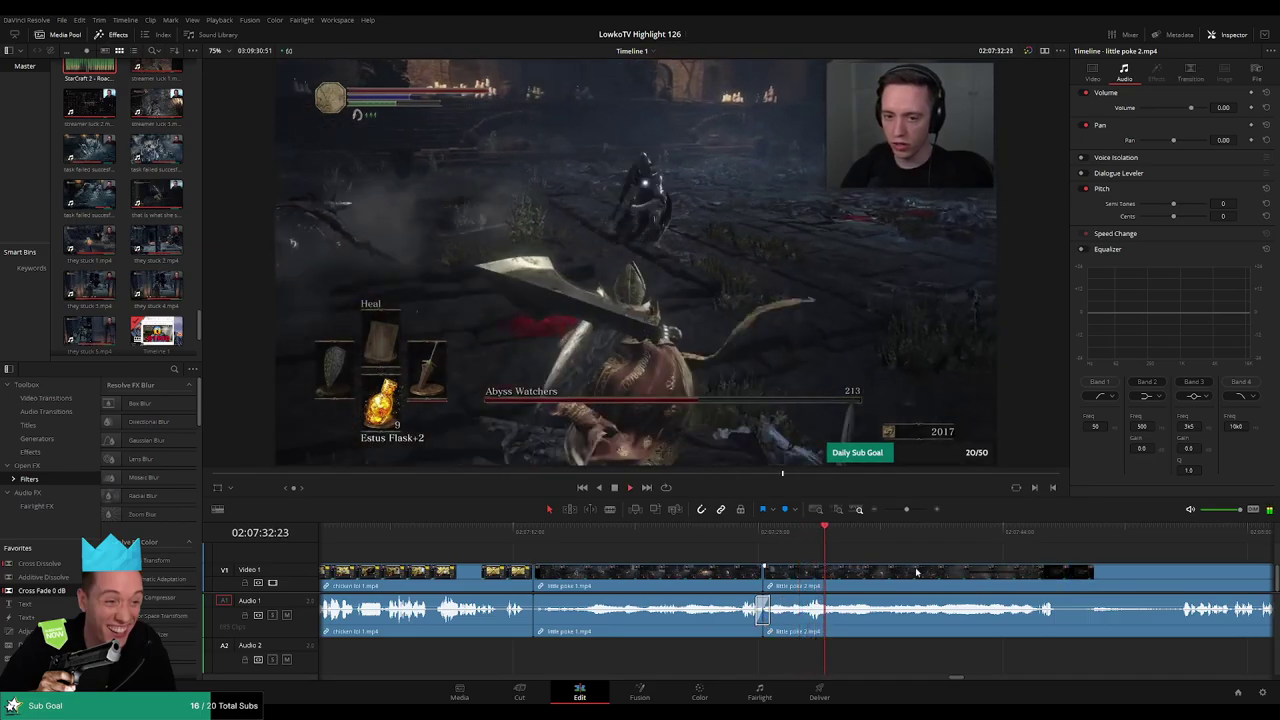
Make a cut in the little poke 2 clip at the current frame
scroll(746, 555, "right", 3)
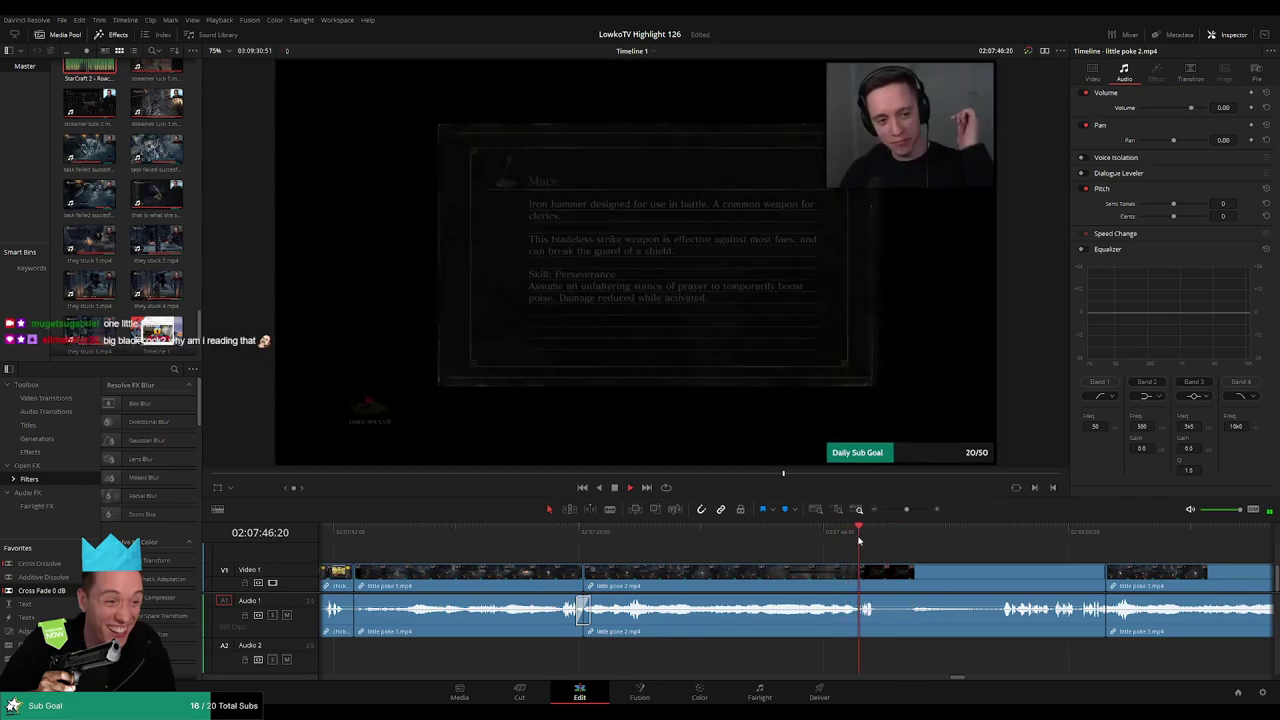
key("ctrl+b")
scroll(713, 555, "right", 3)
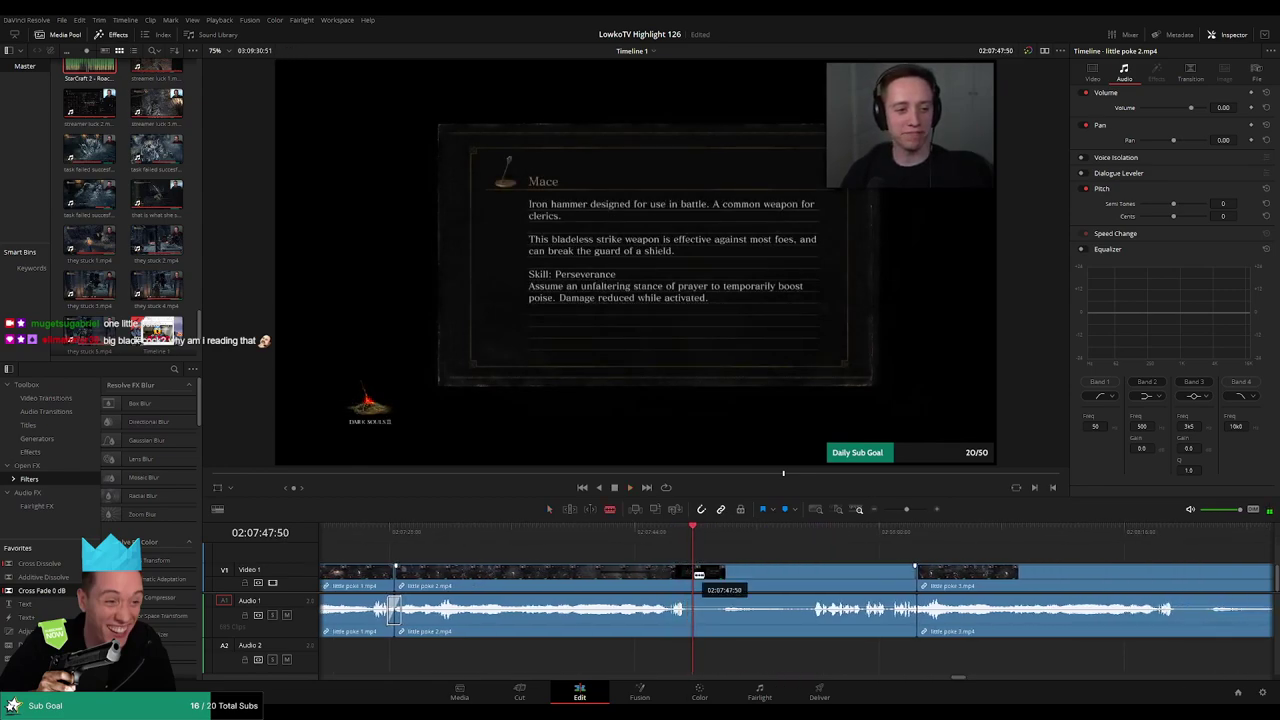
scroll(663, 568, "left", 2)
scroll(680, 572, "left", 5)
scroll(711, 578, "left", 5)
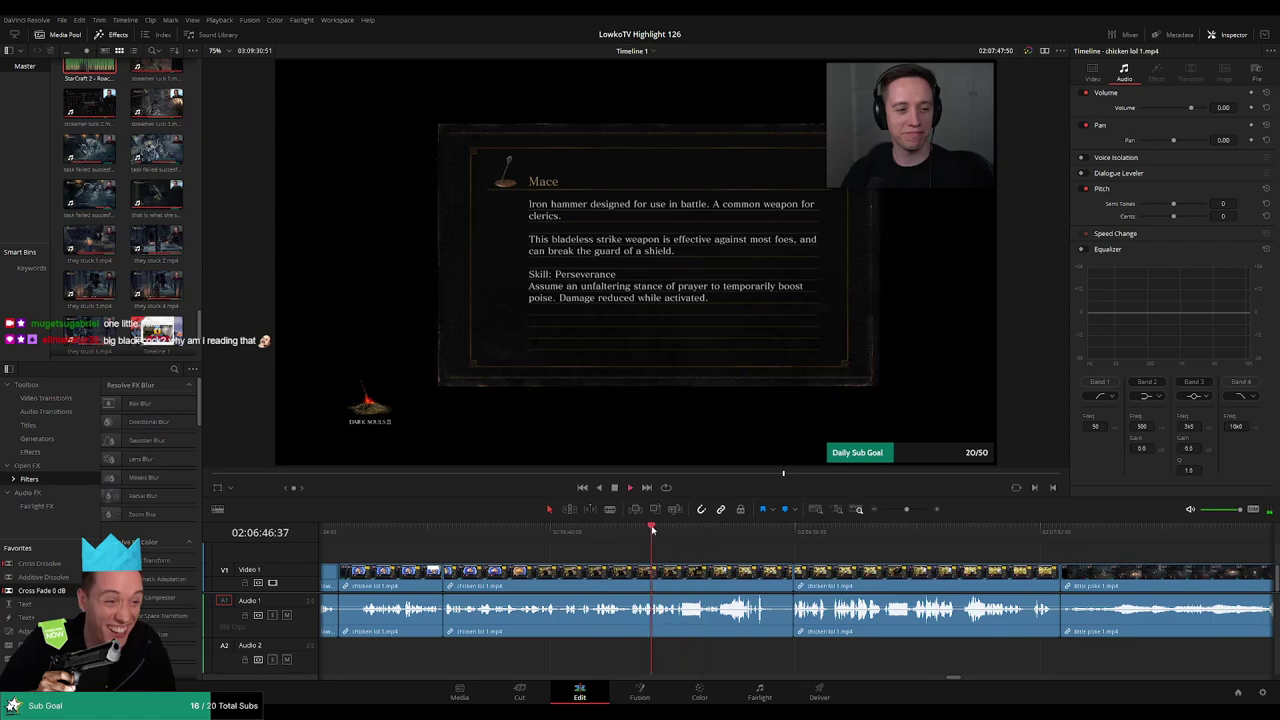
left_click_drag(651, 530, 618, 530)
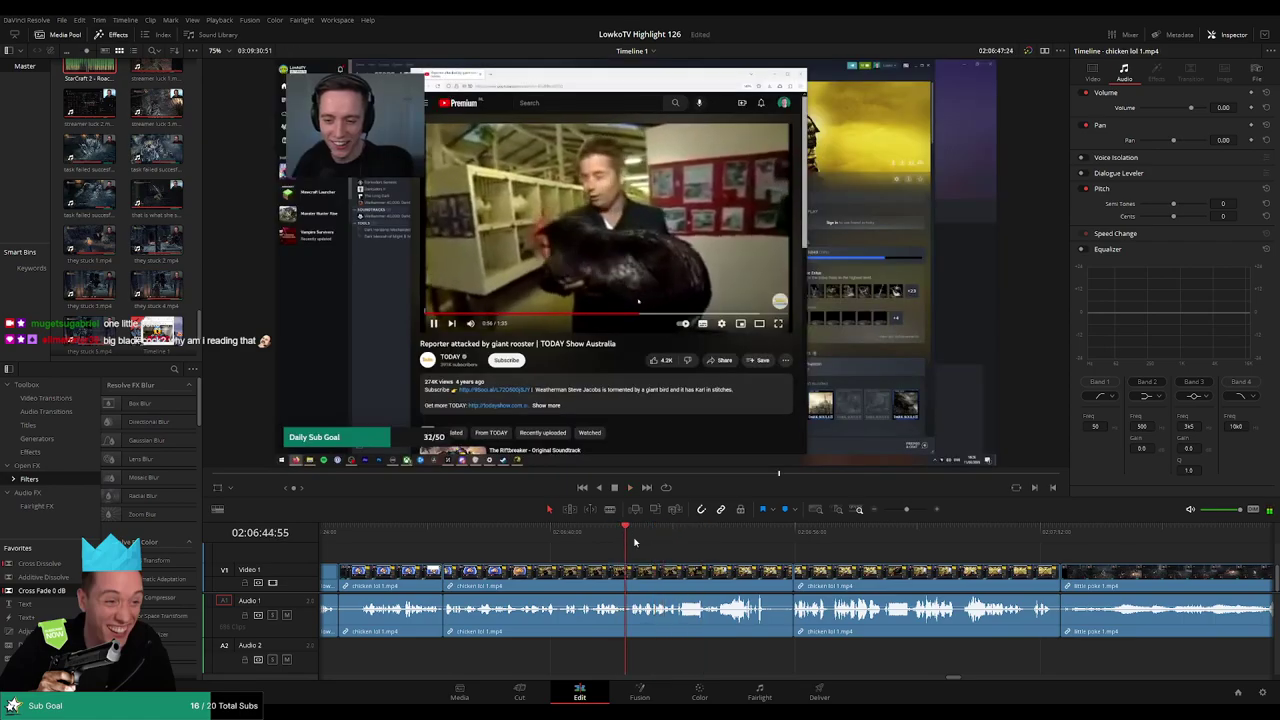
key("space")
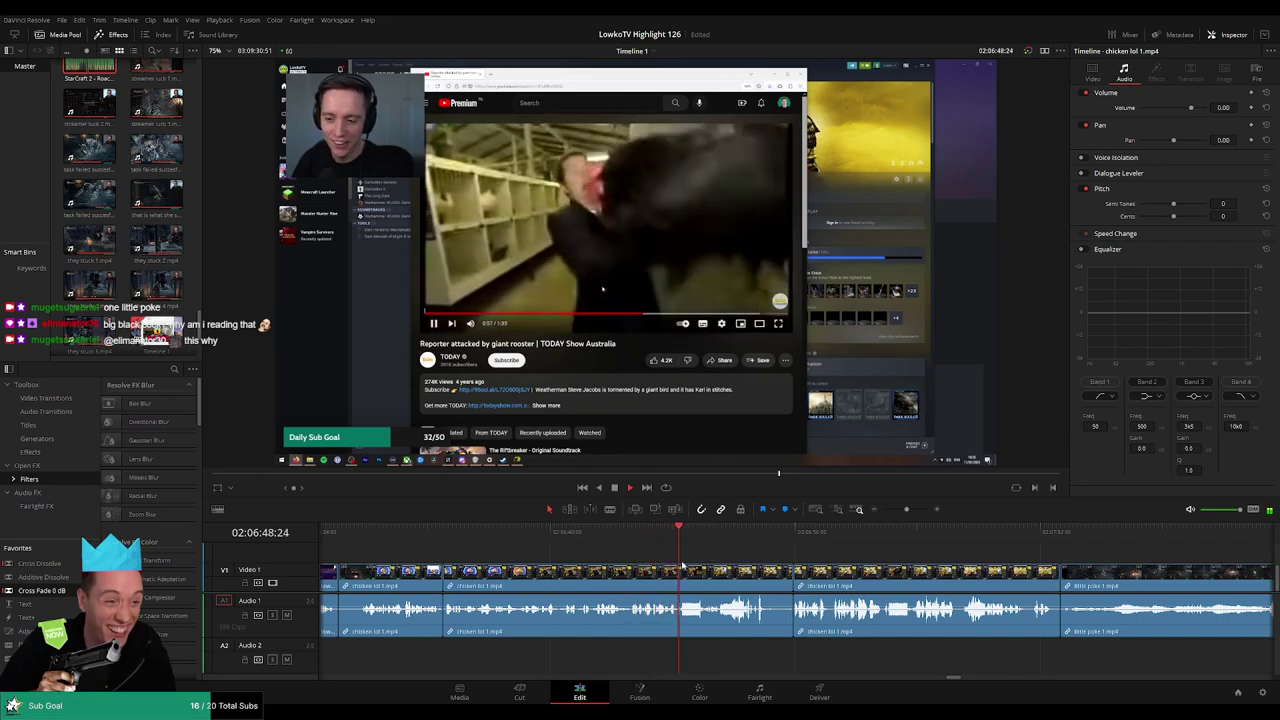
left_click(575, 545)
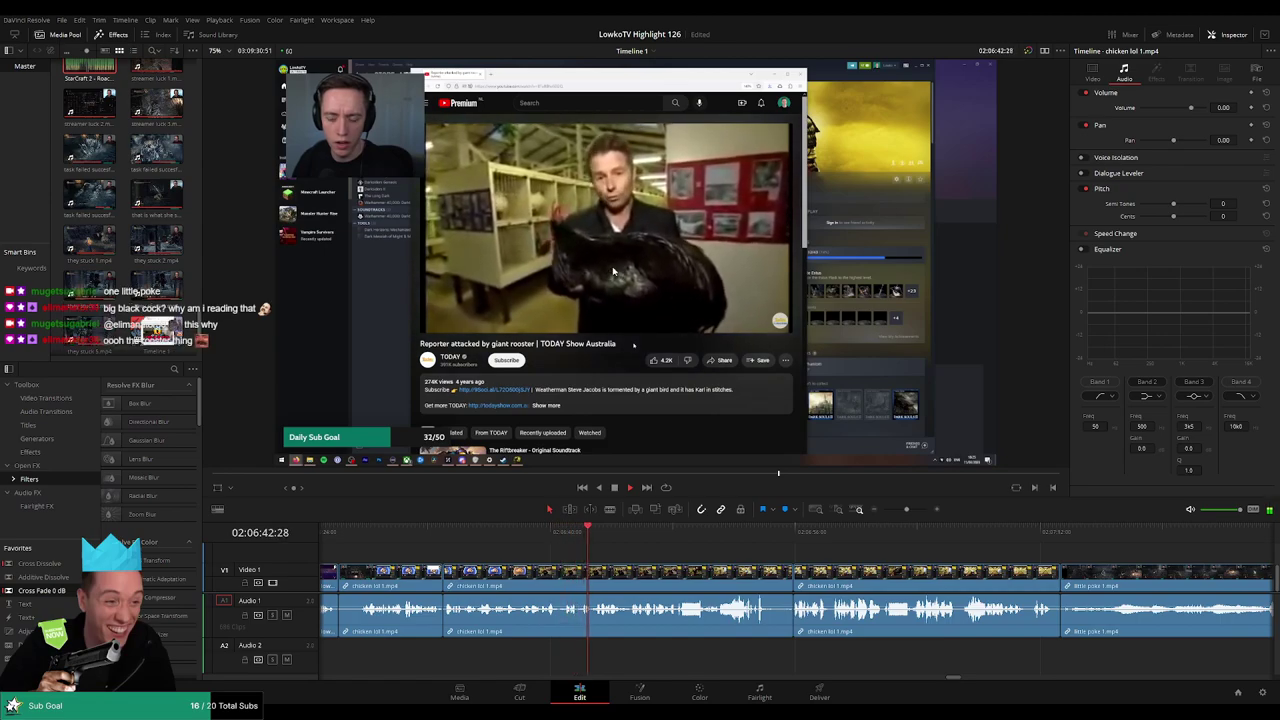
left_click(520, 533)
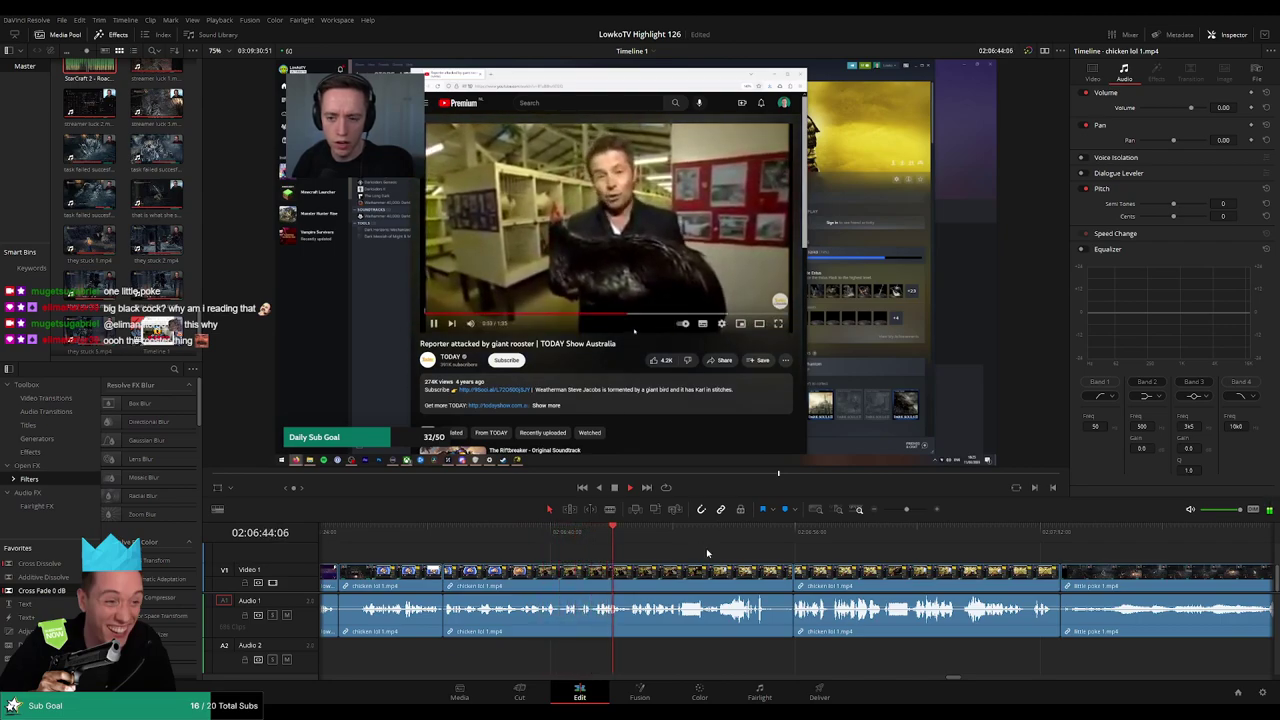
scroll(531, 540, "right", 3)
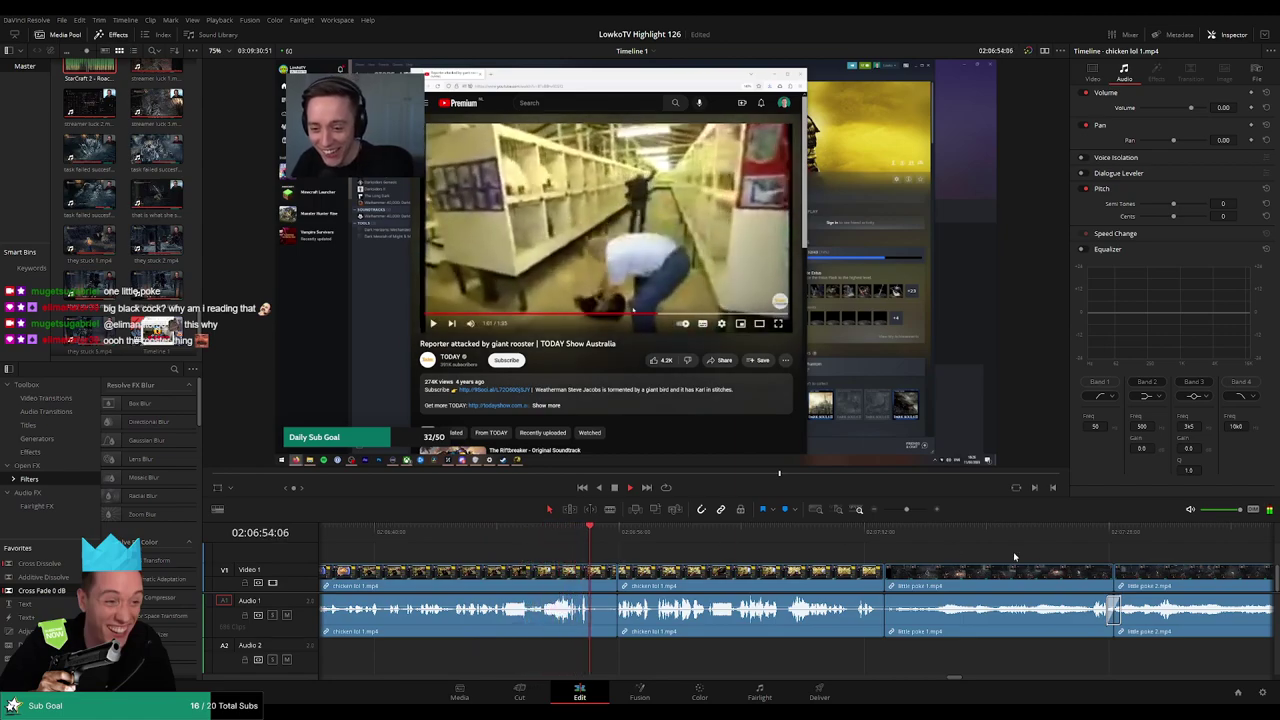
Ripple-delete the middle little poke 2 clip and the next unwanted clip, then play back
left_click(824, 543)
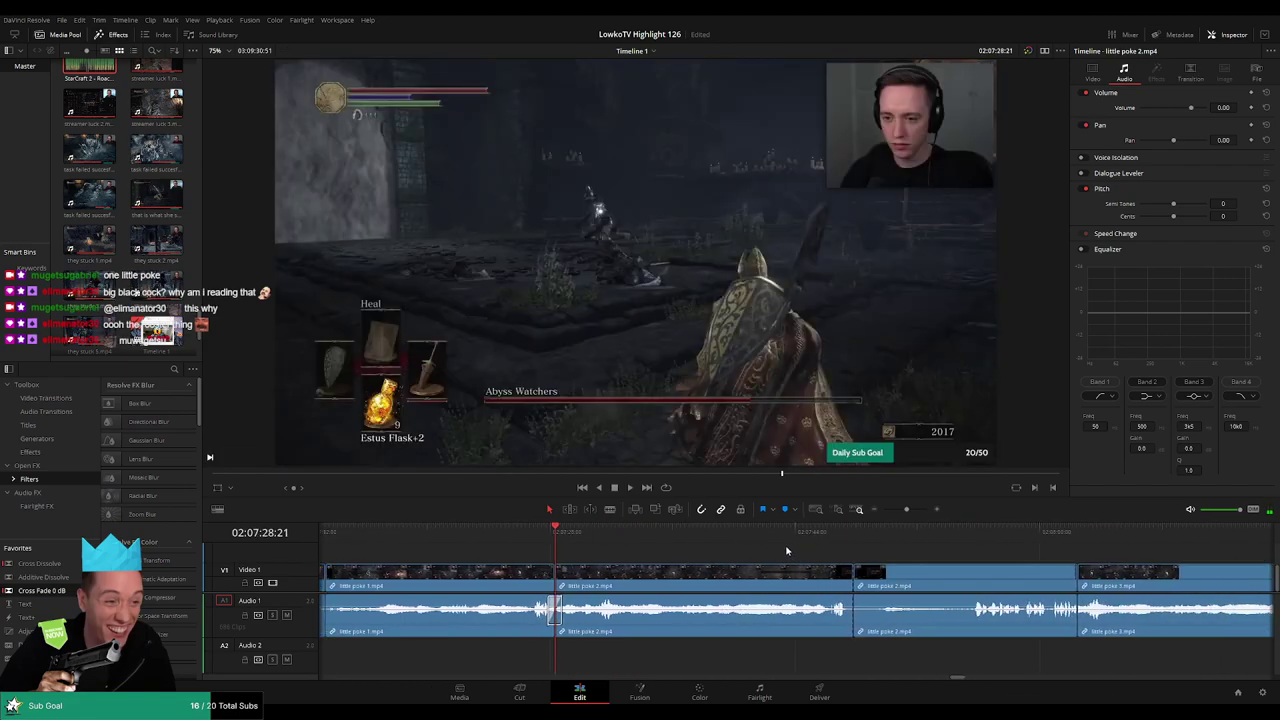
scroll(674, 543, "right", 3)
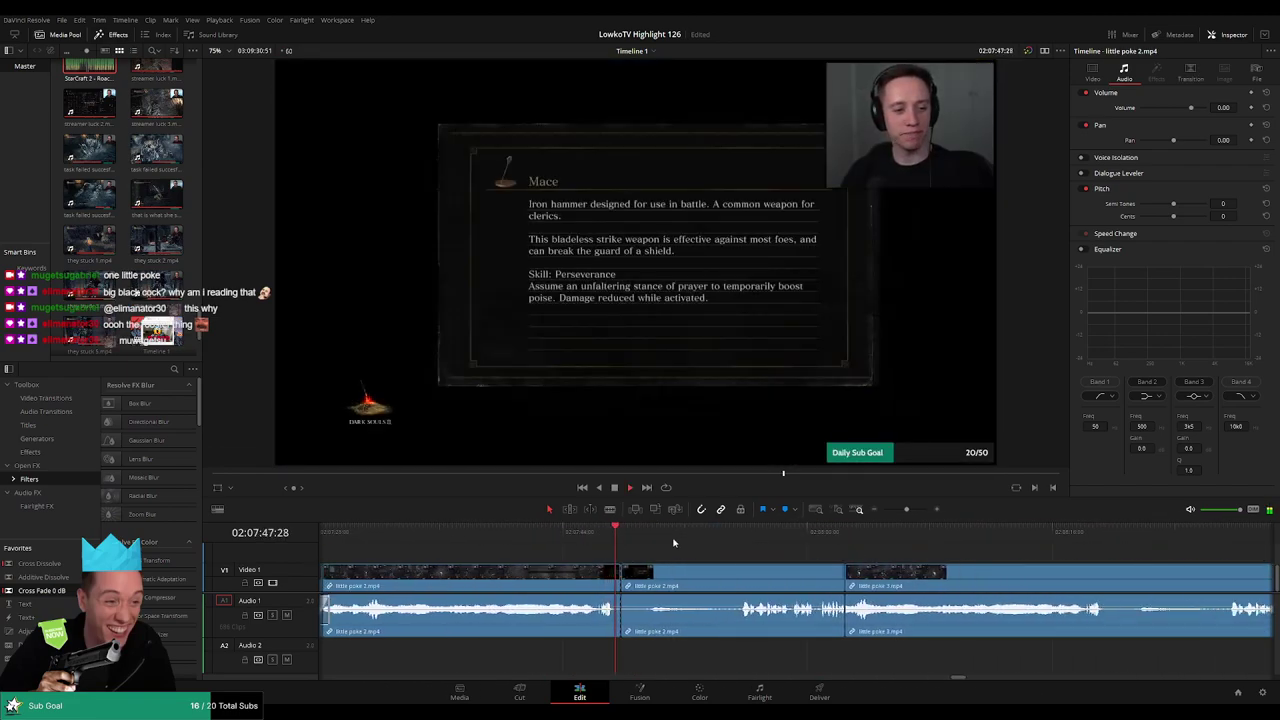
left_click_drag(823, 532, 749, 532)
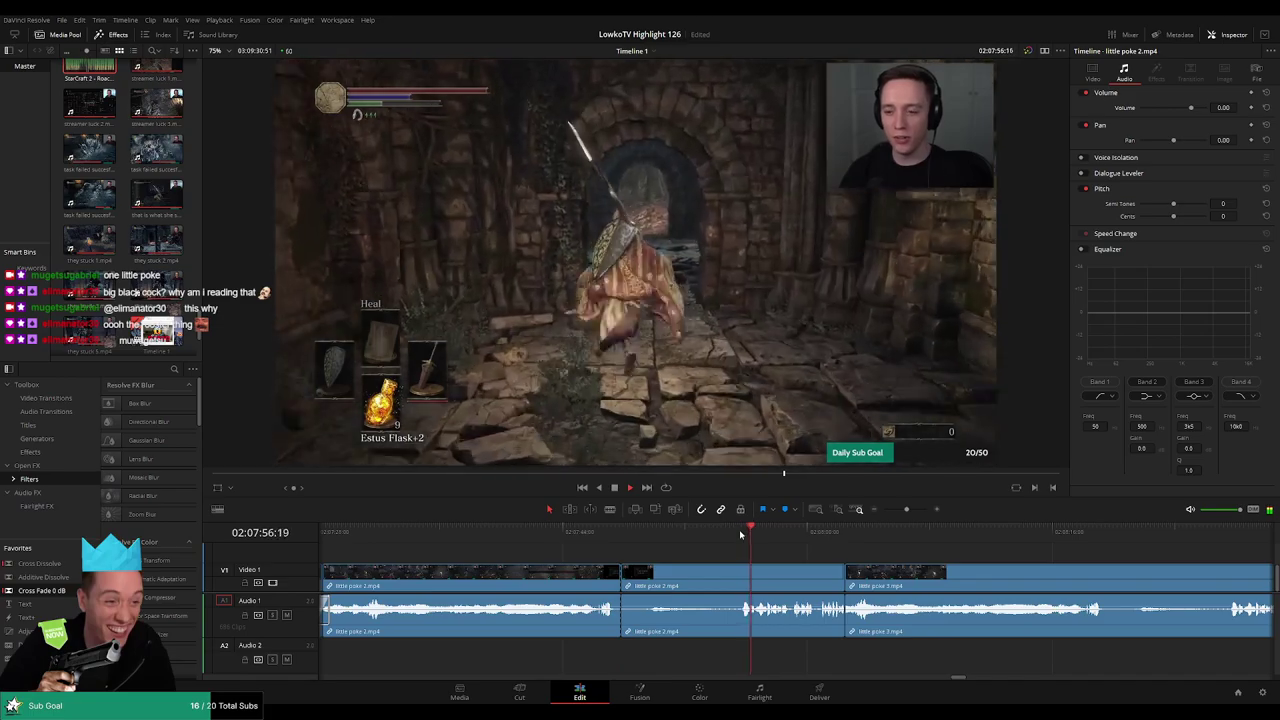
left_click(1095, 539)
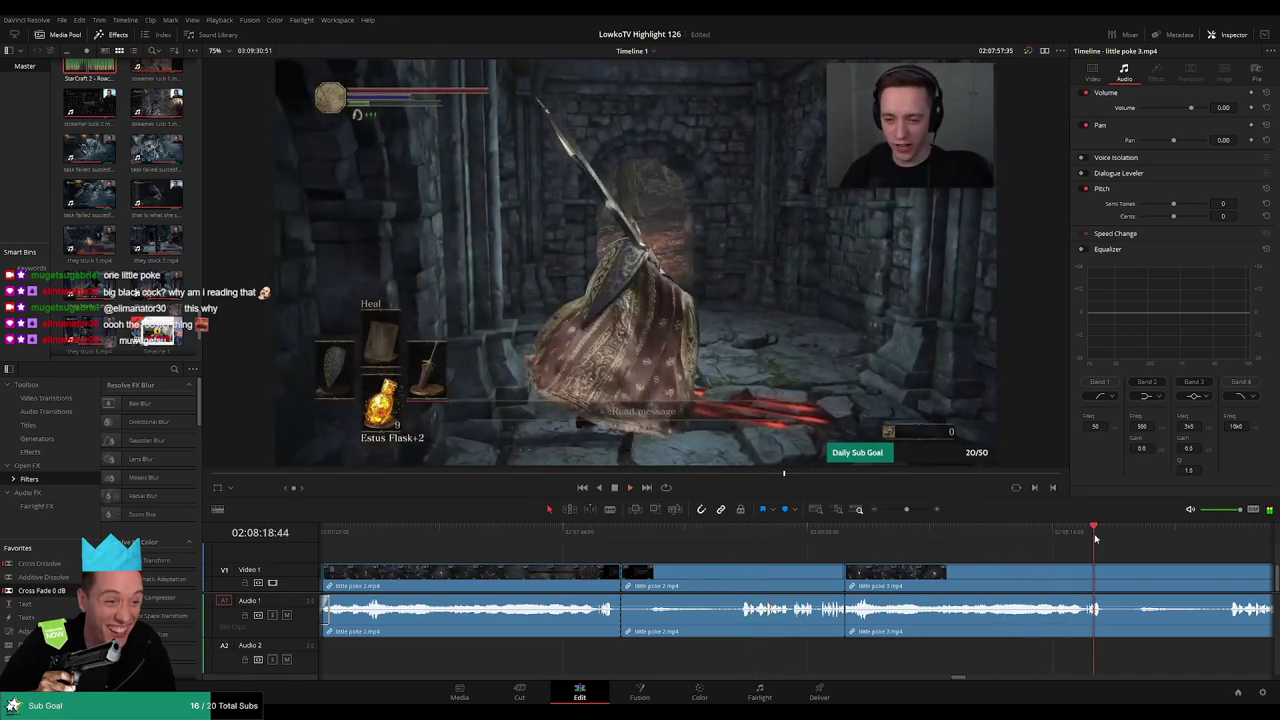
left_click(755, 574)
key("Delete")
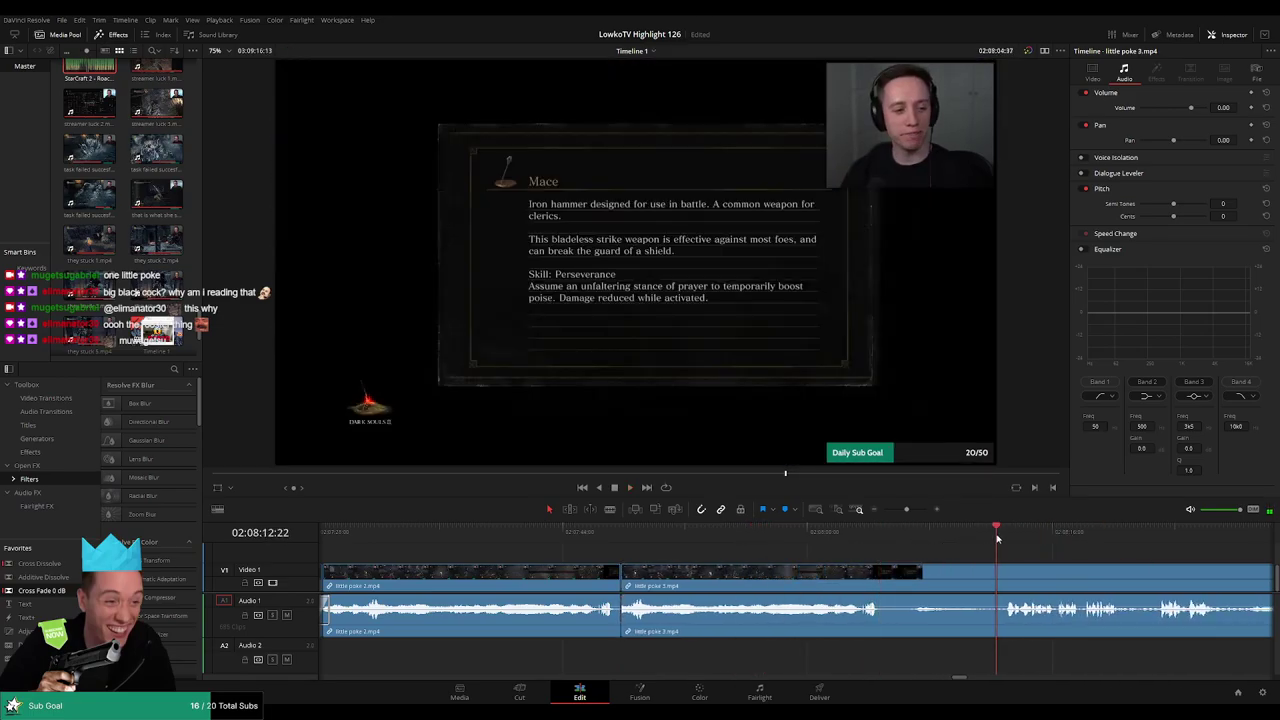
key("Delete")
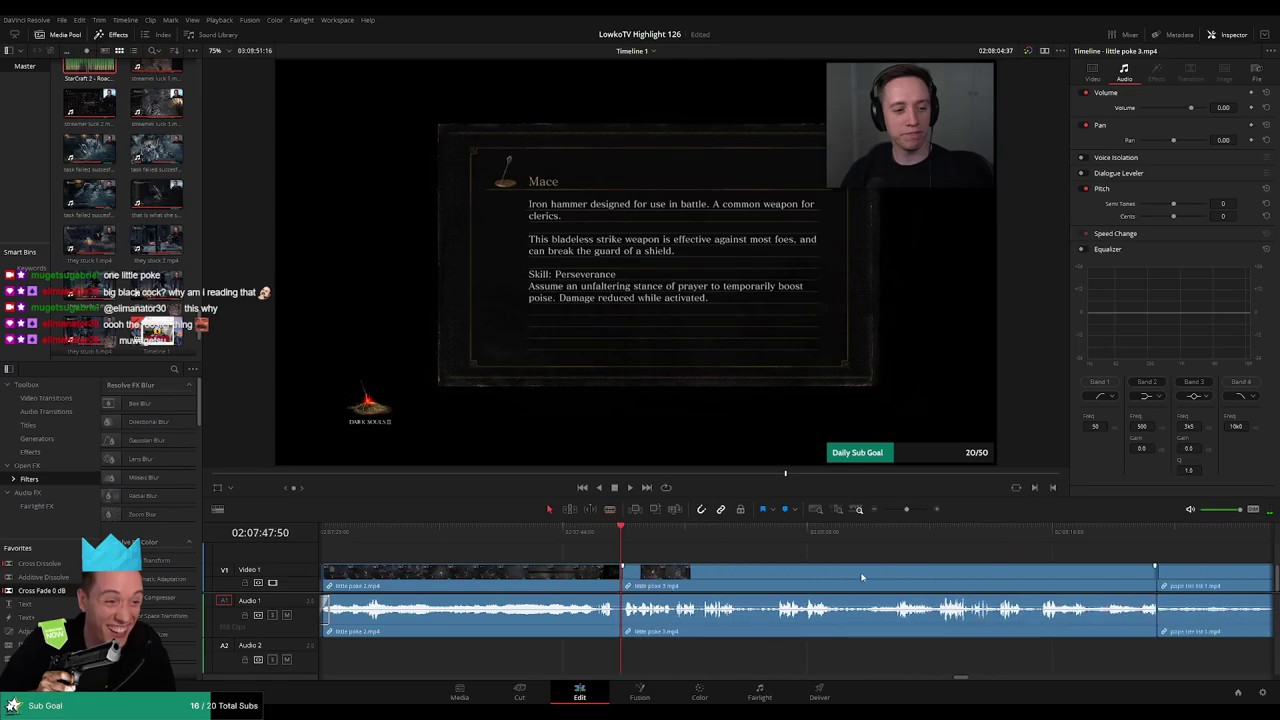
key("space")
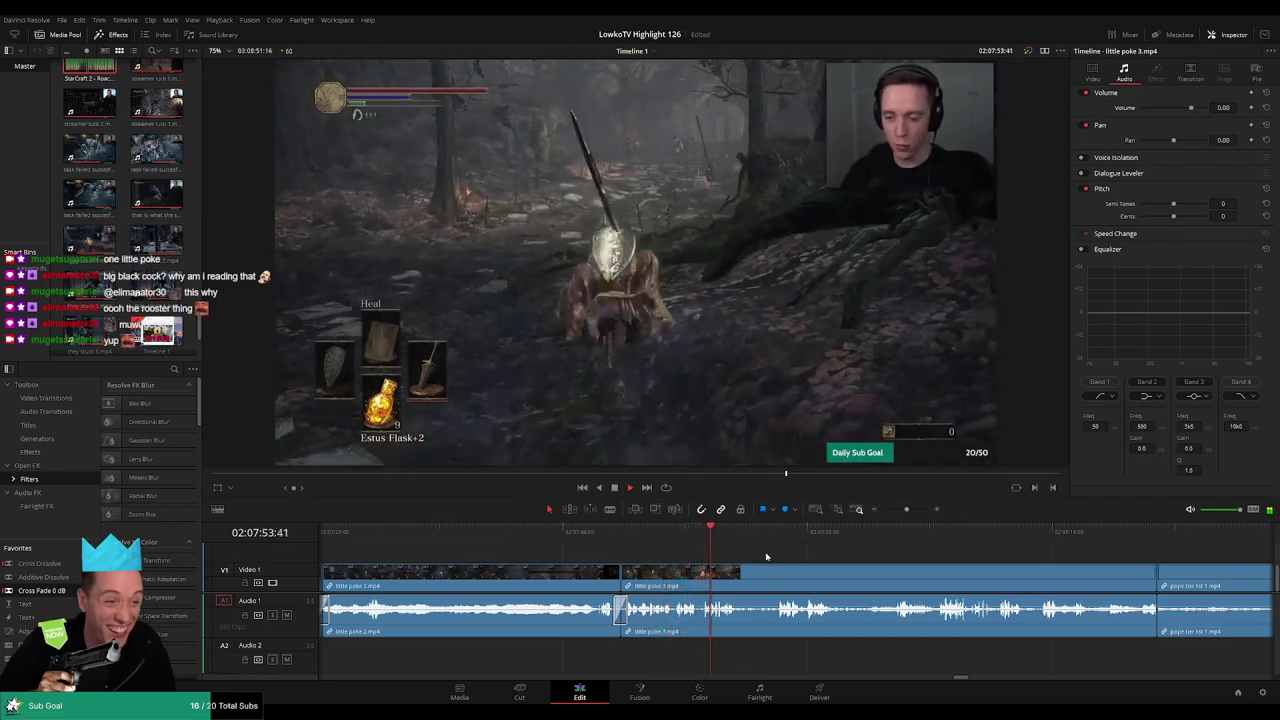
Ripple-delete another short unwanted piece and trim the clip end to drop dead footage
scroll(700, 550, "right", 2)
scroll(620, 545, "right", 2)
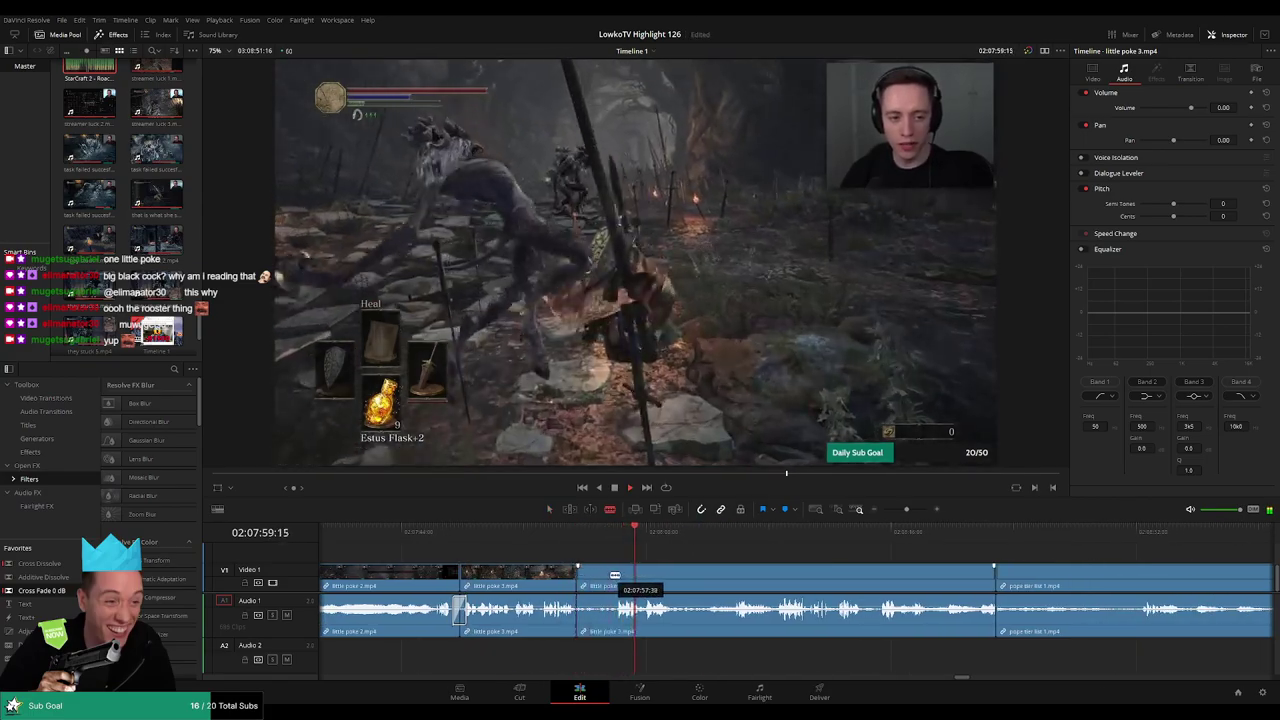
key("Delete")
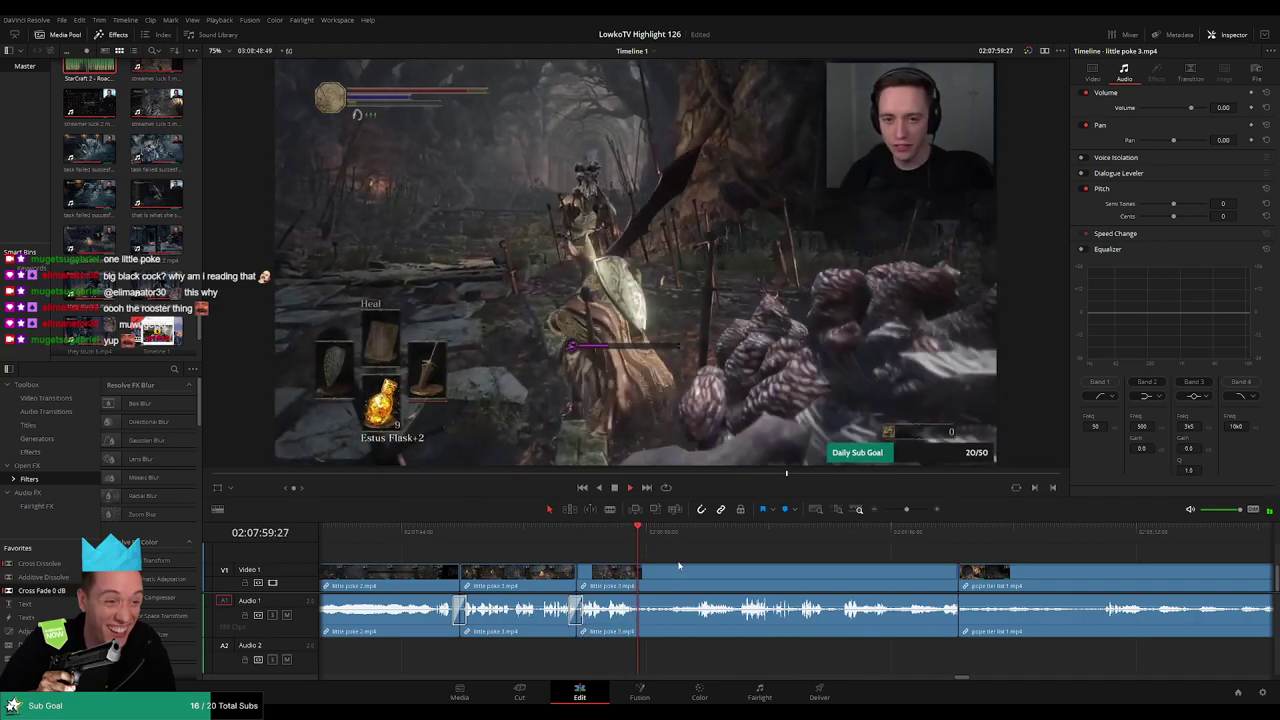
left_click(675, 551)
left_click_drag(639, 573, 643, 570)
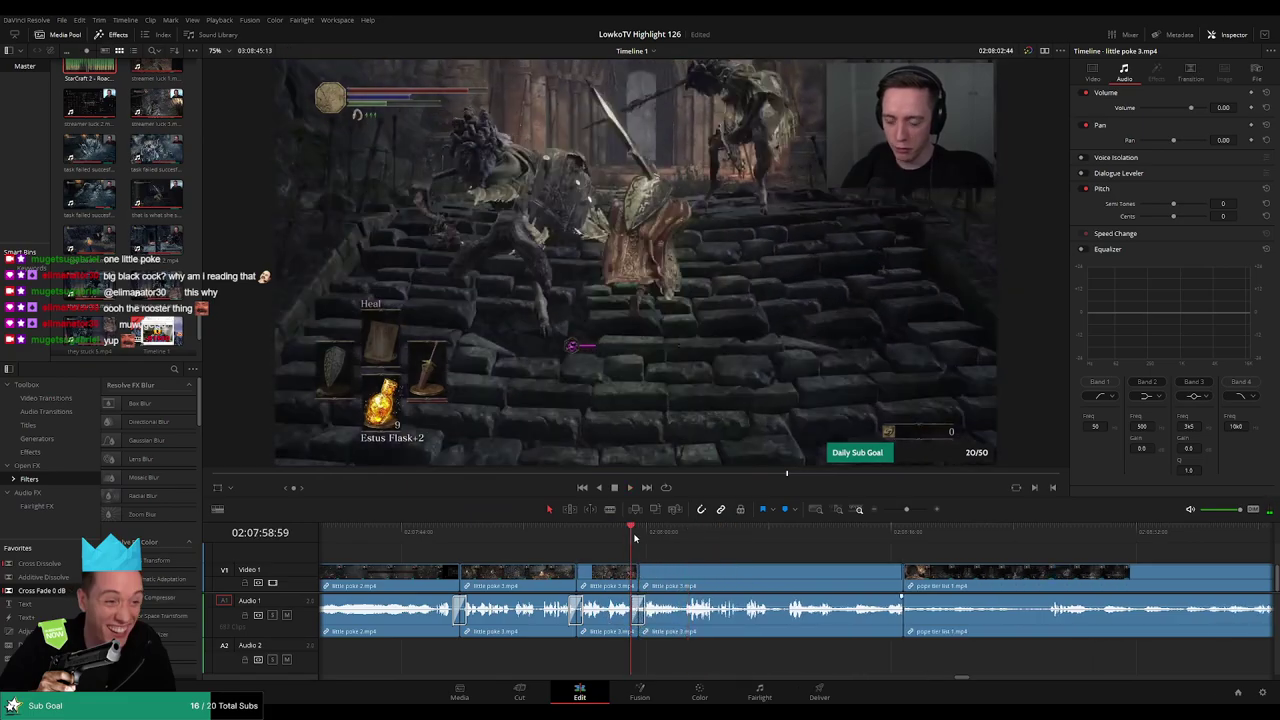
Split little poke 3 near its end and select the cut-off tail piece
scroll(635, 545, "right", 5)
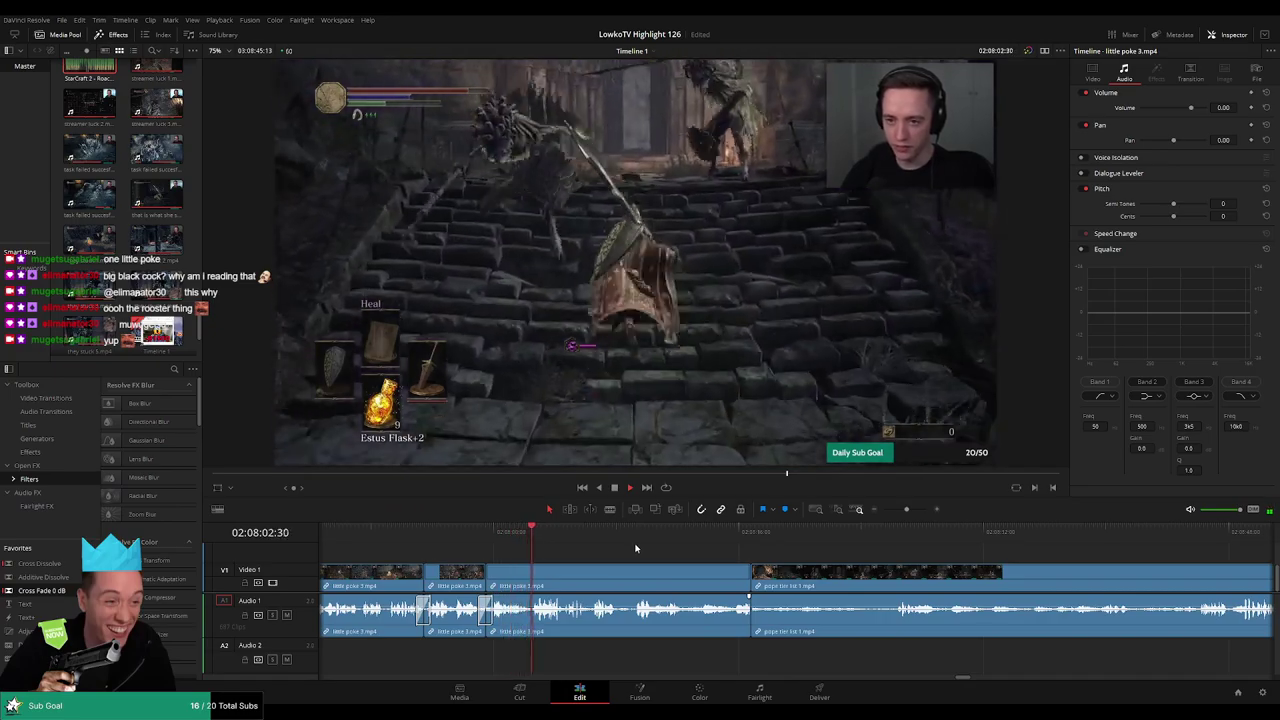
mouse_move(906, 510)
left_mouse_down()
mouse_move(892, 510)
mouse_move(908, 514)
left_mouse_up()
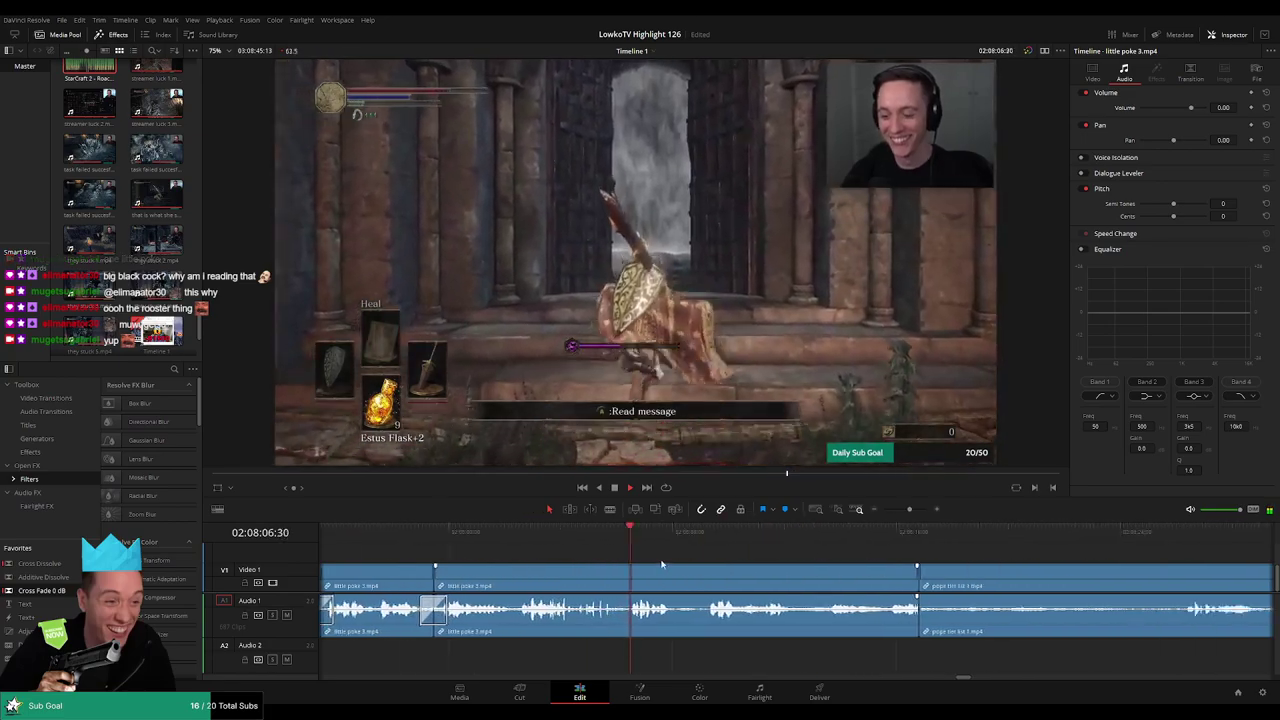
scroll(661, 565, "right", 2)
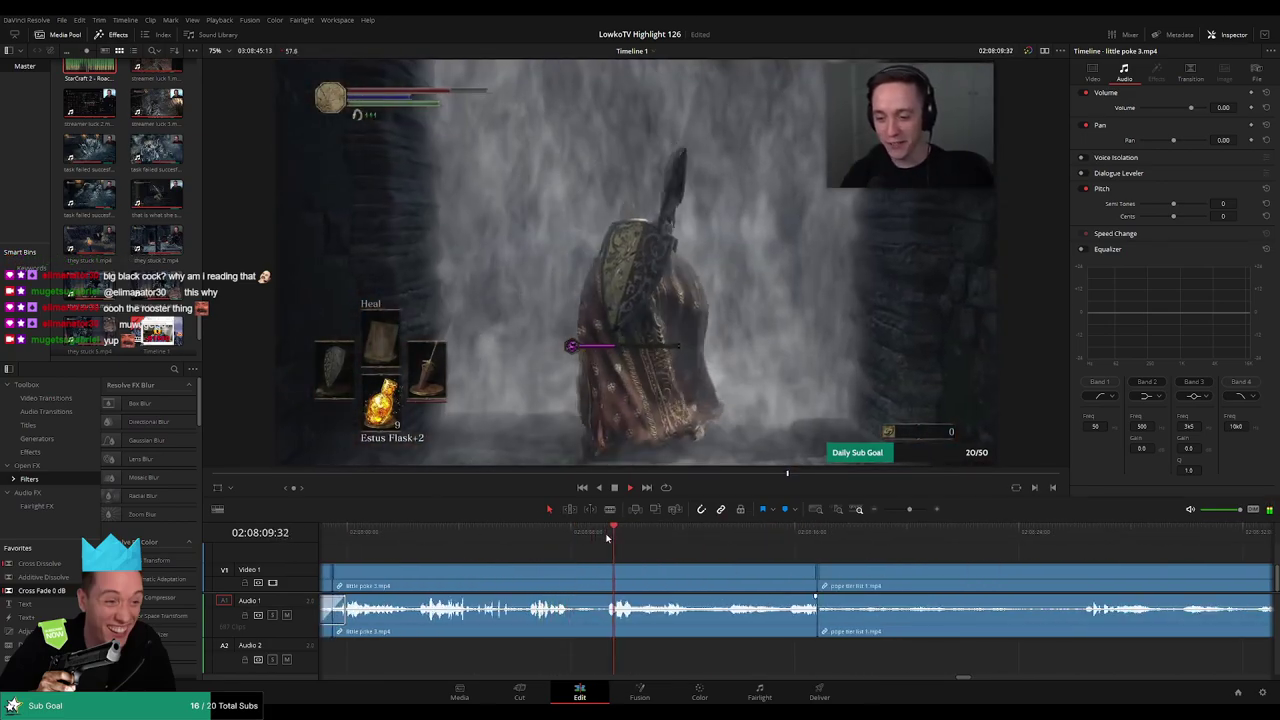
scroll(610, 545, "right", 2)
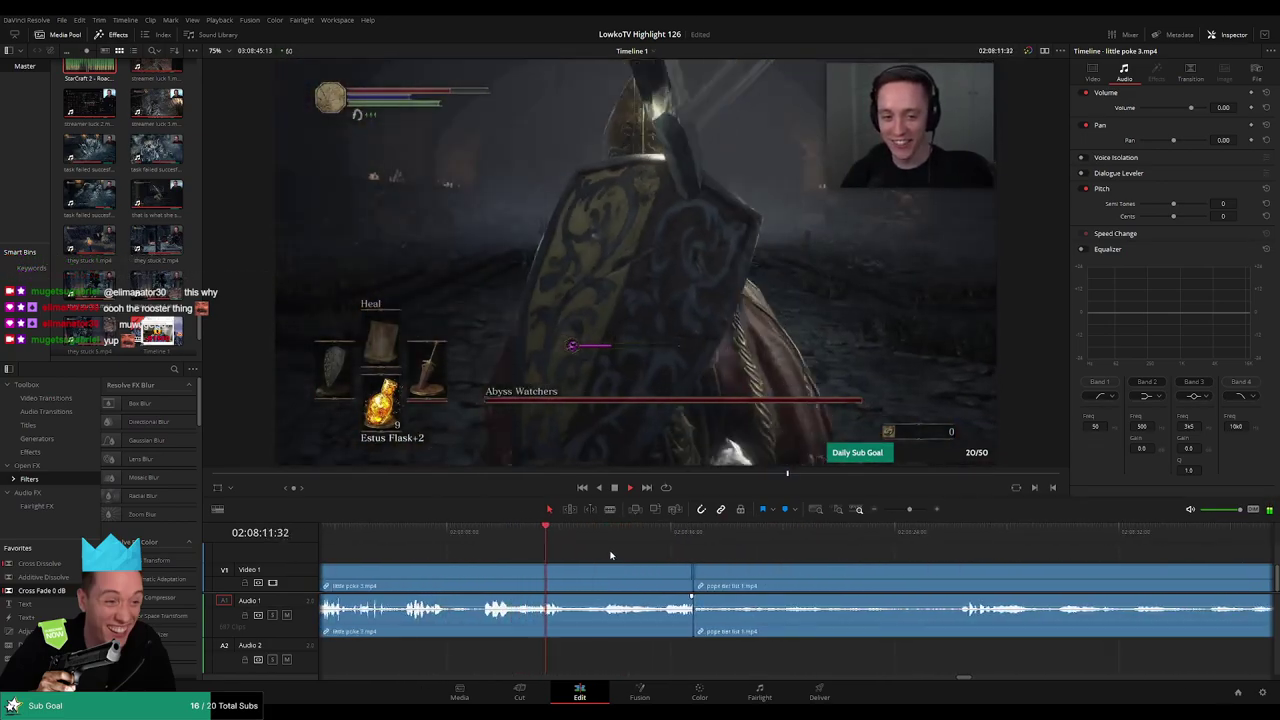
key("b")
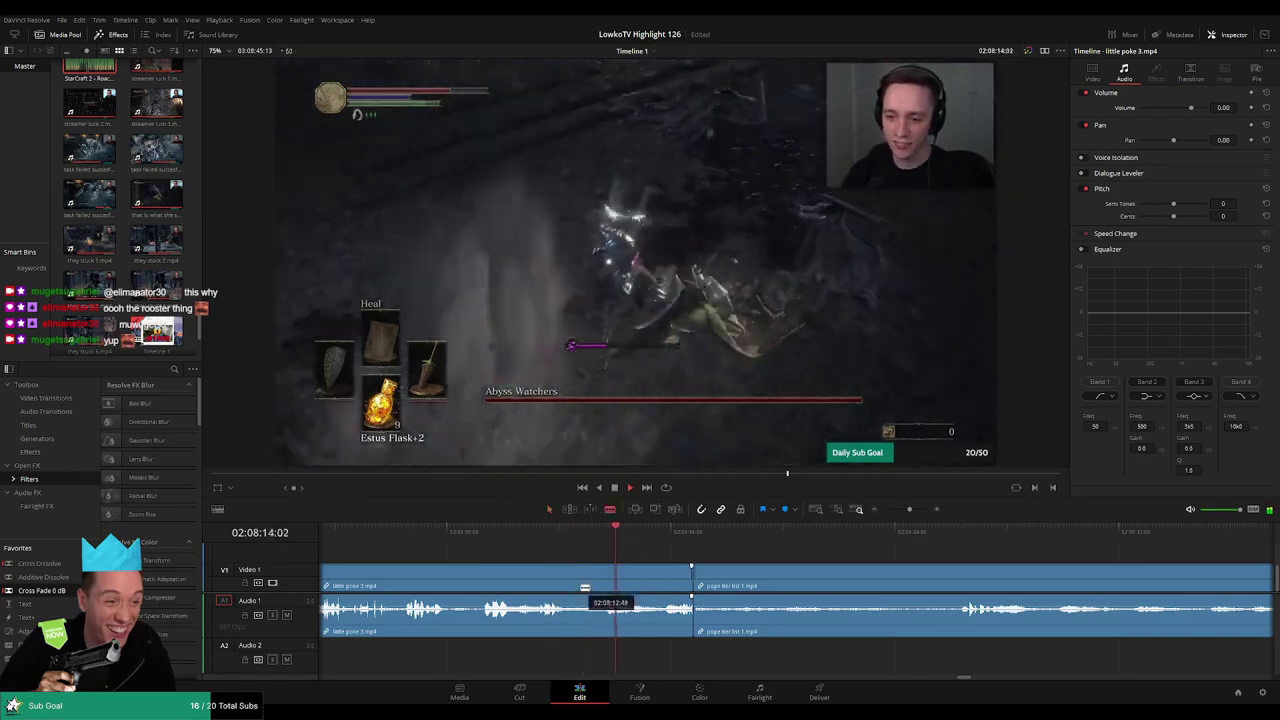
left_click(572, 588)
key("a")
left_click(651, 578)
Ripple-delete the little poke 3 tail and a first unwanted section of pope tier list
key("Delete")
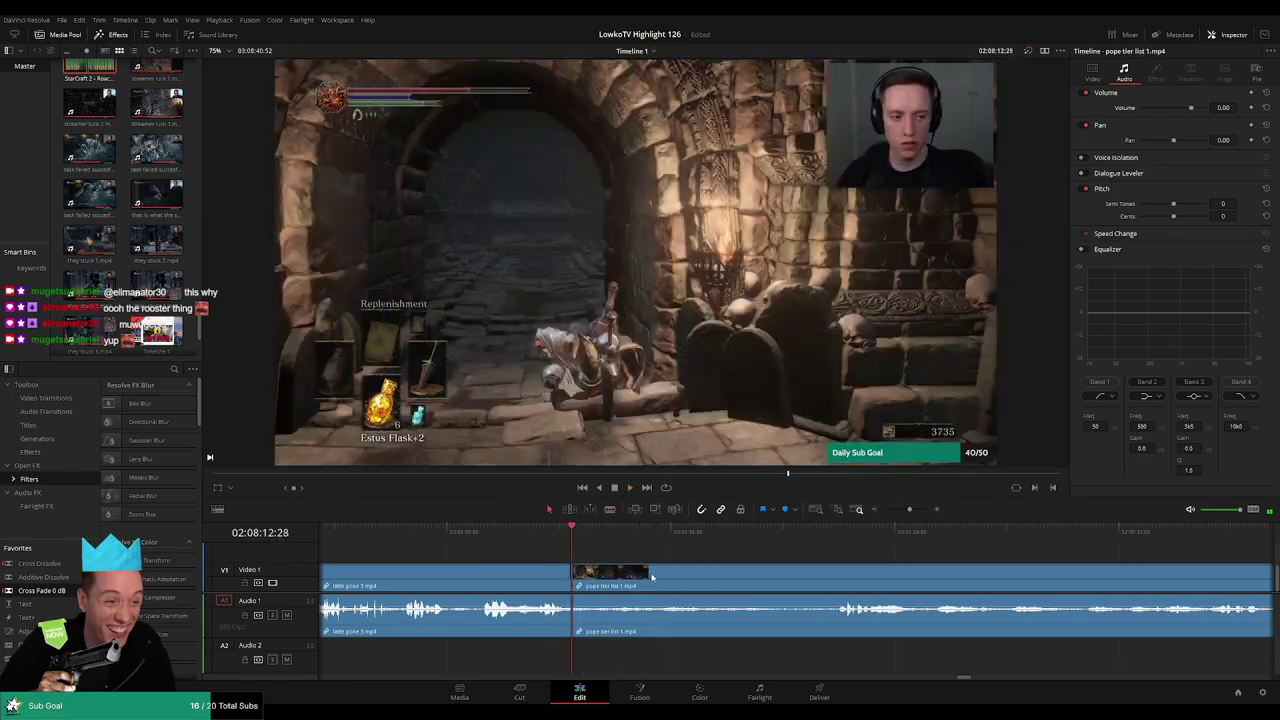
left_click(843, 540)
scroll(847, 561, "right", 3)
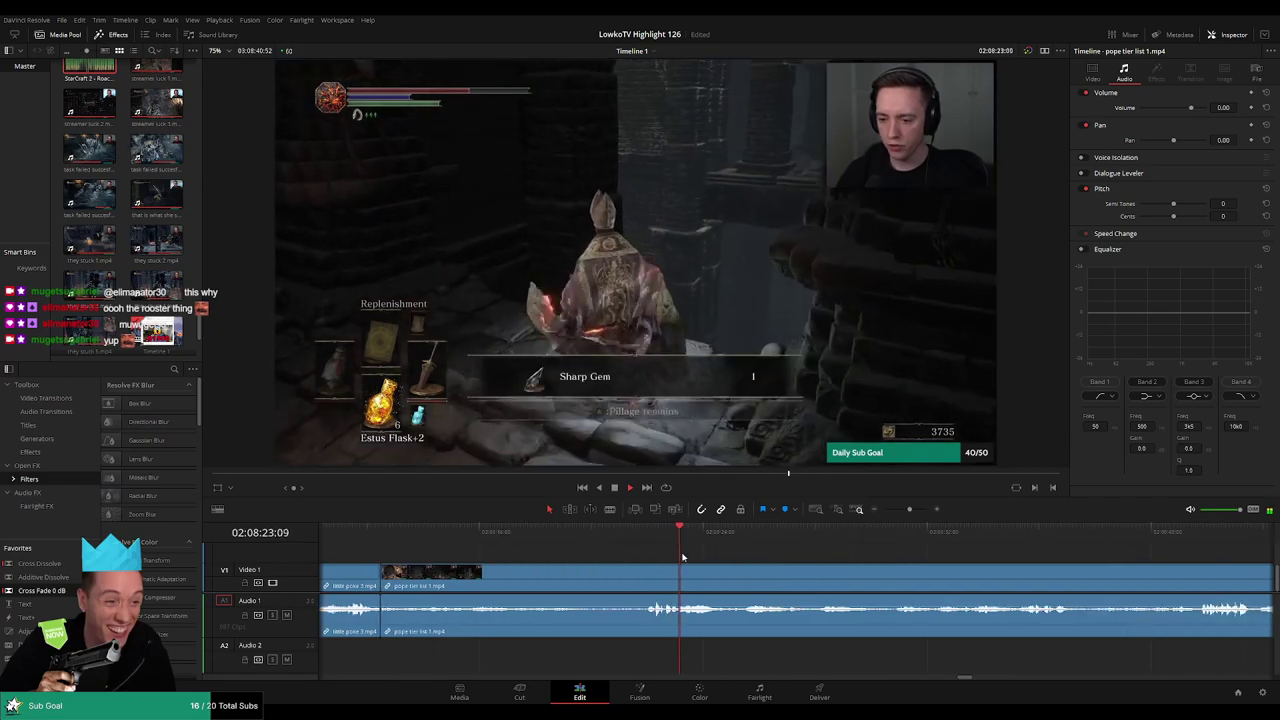
key("b")
left_click(637, 580)
key("a")
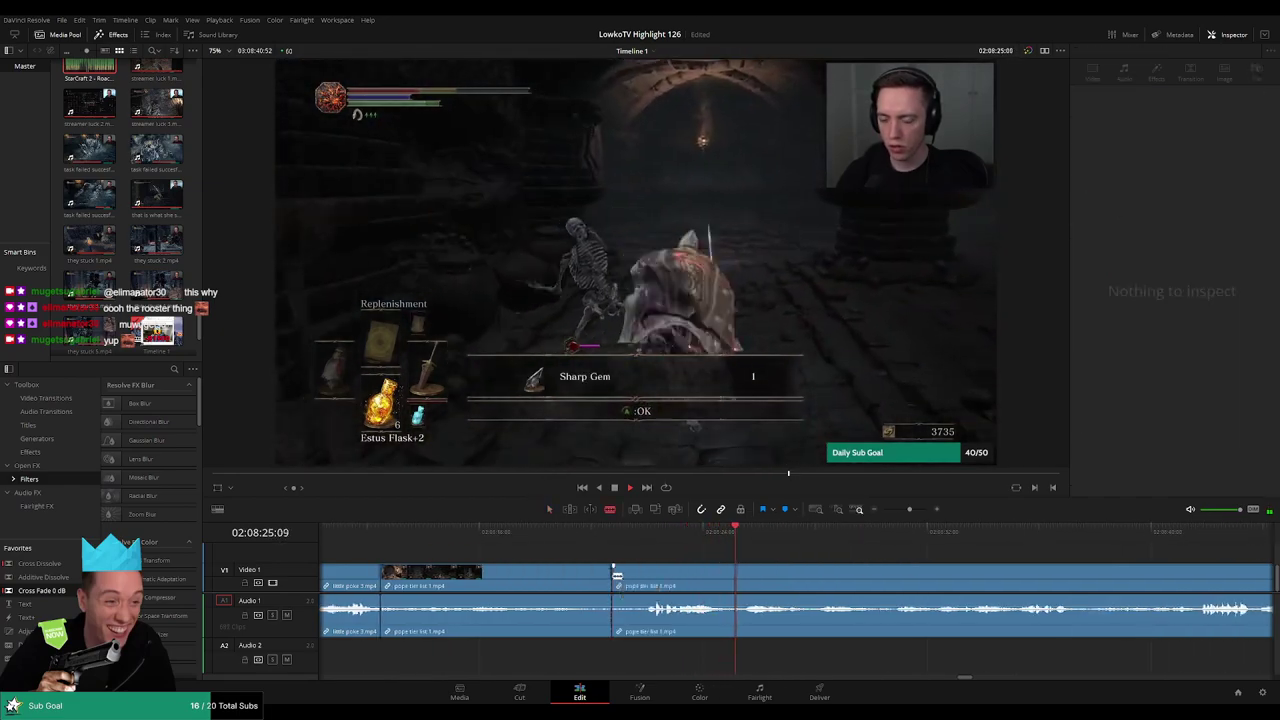
left_click(610, 575)
key("Delete")
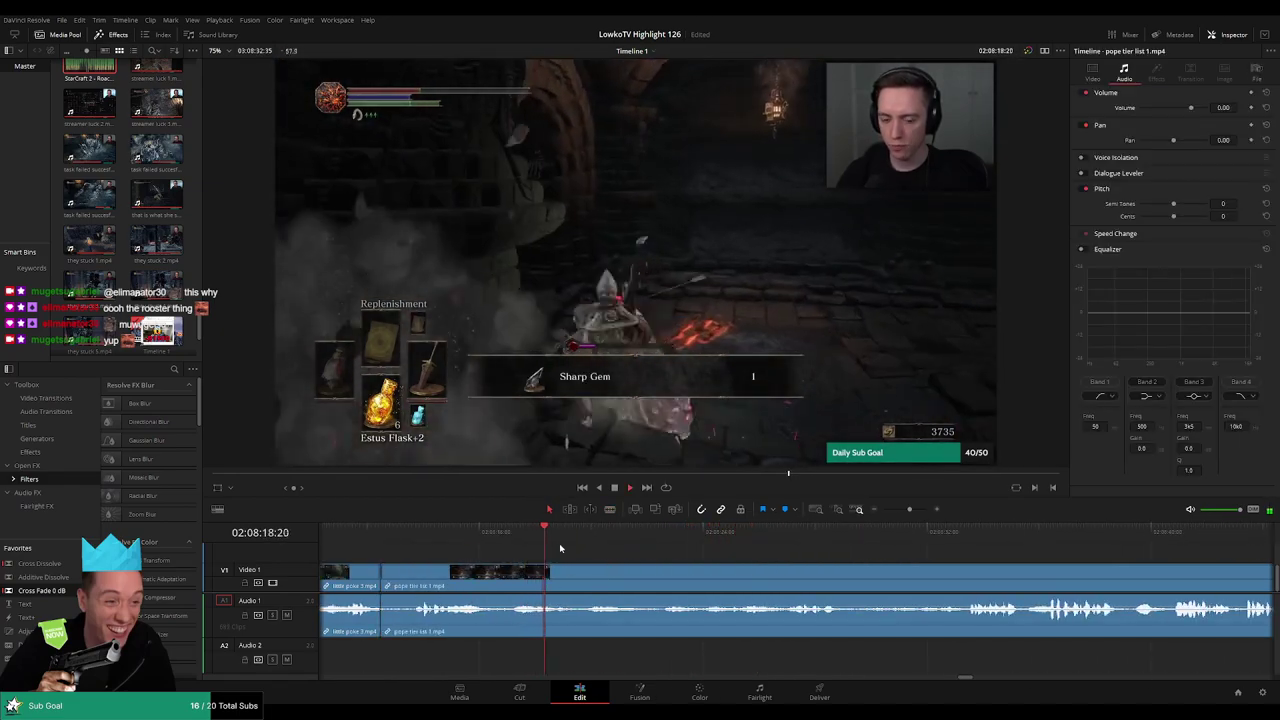
Blade around a second dull stretch of pope tier list and ripple-delete it
key("b")
left_click(581, 577)
left_click(776, 531)
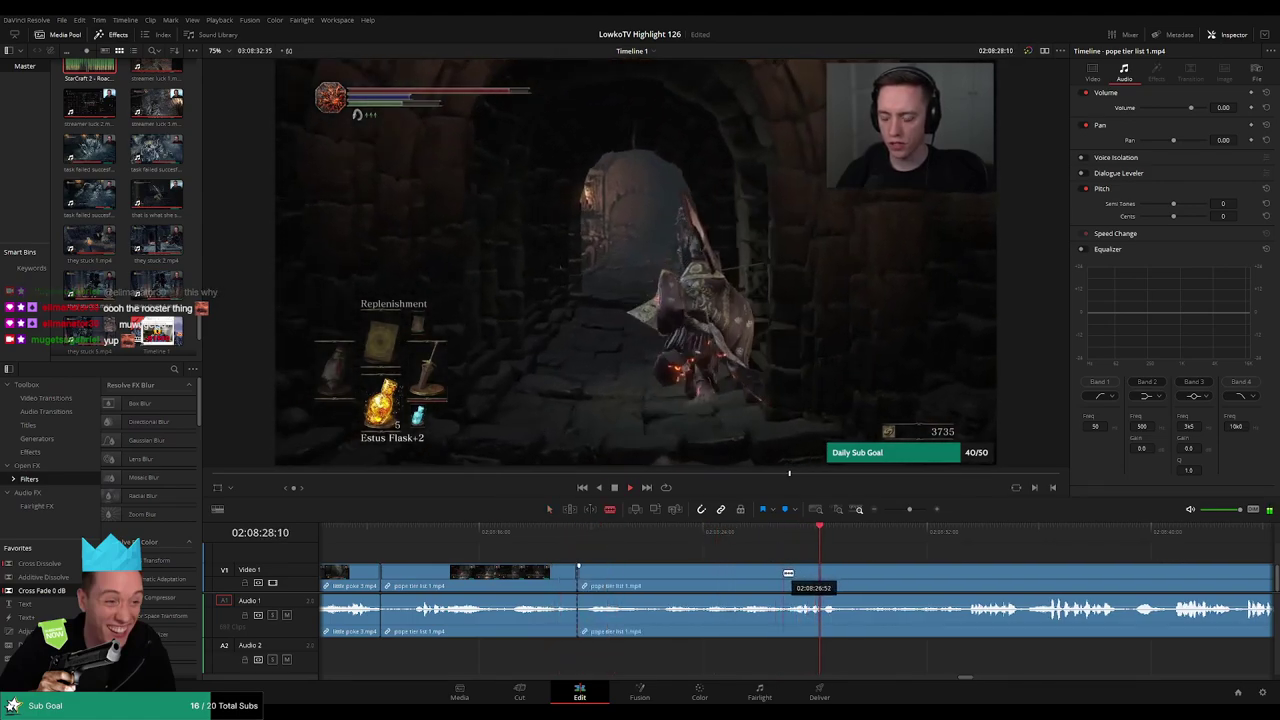
left_click(784, 540)
left_click(736, 577)
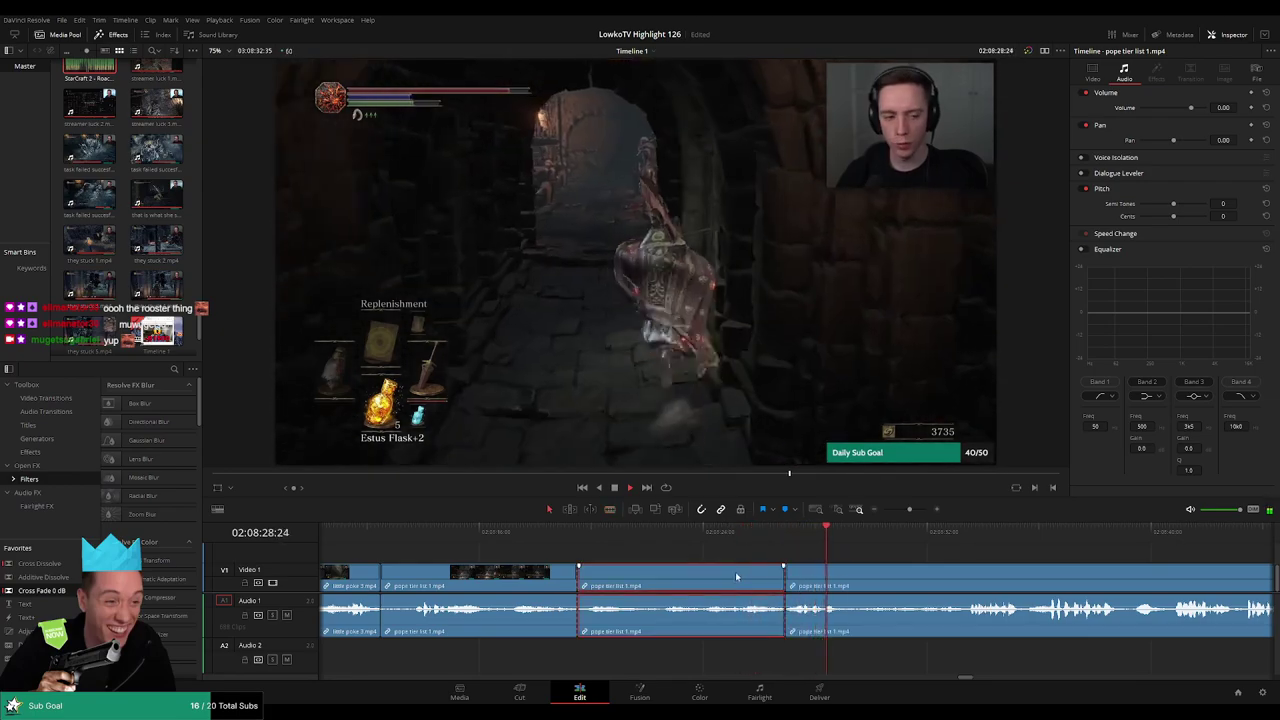
key("Delete")
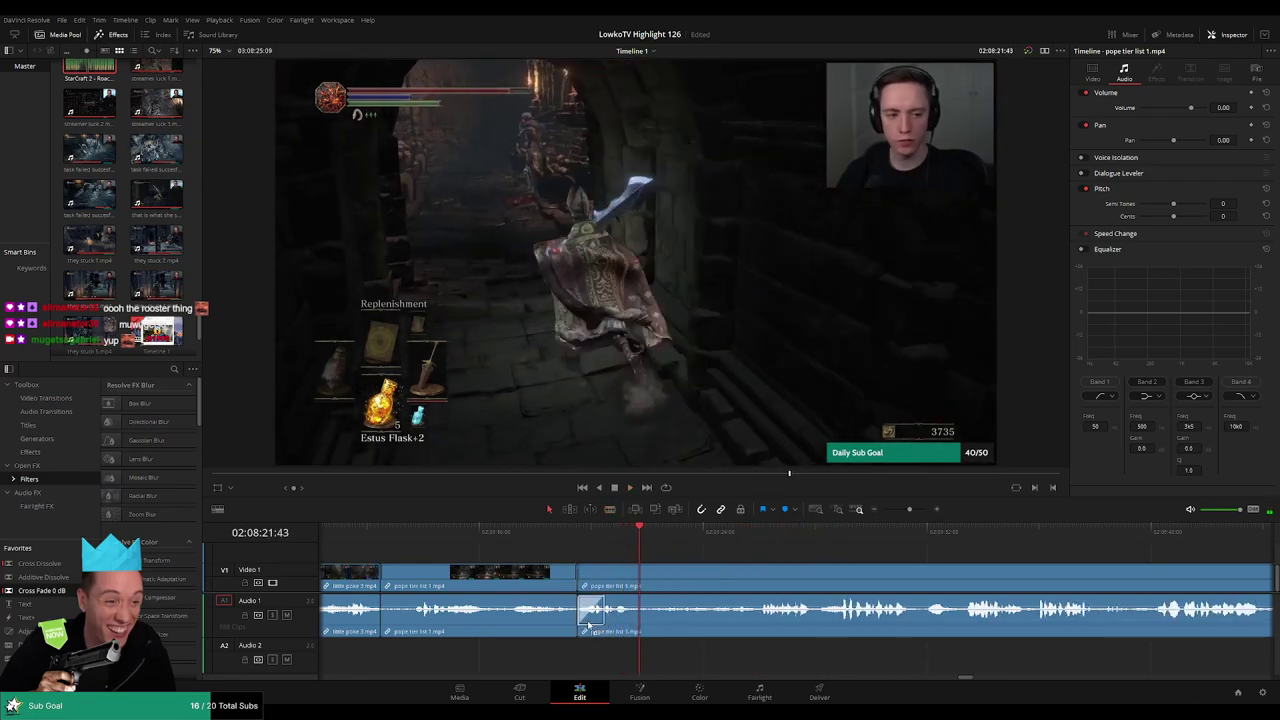
Cut out a third unwanted piece between two blade cuts and play back the result
key("b")
left_click(641, 578)
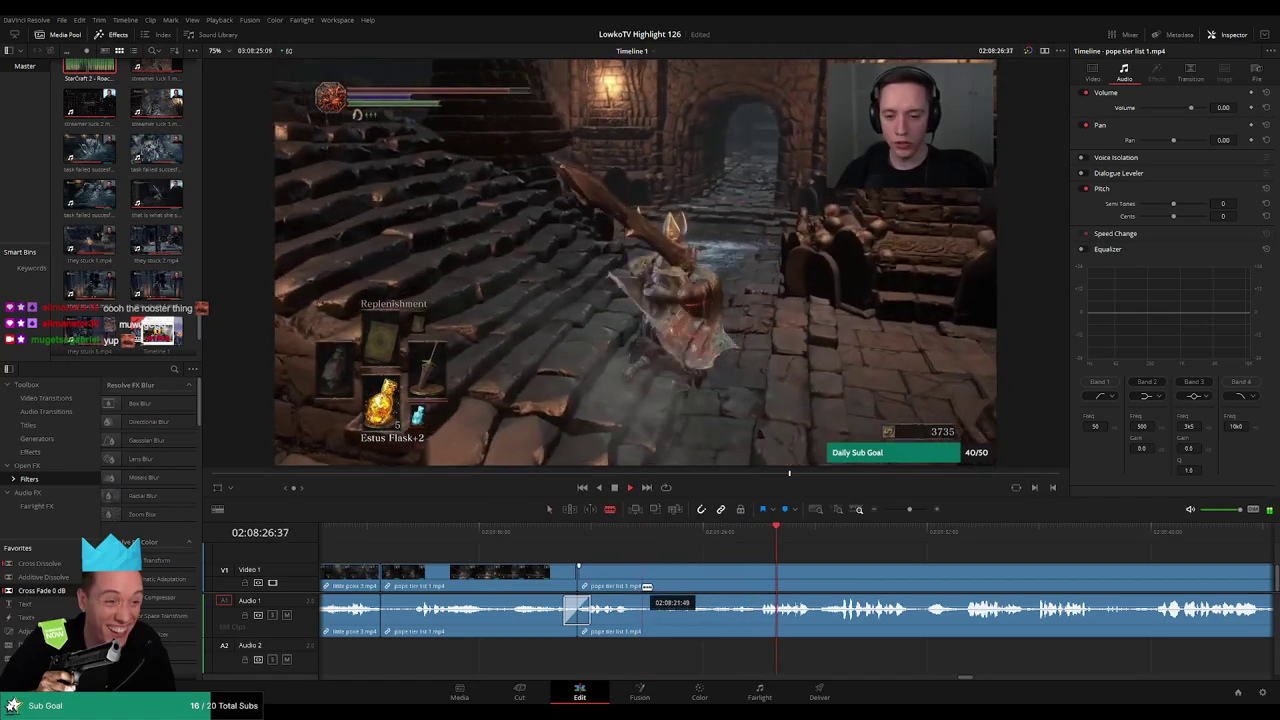
left_click(758, 578)
key("a")
left_click(700, 578)
key("Delete")
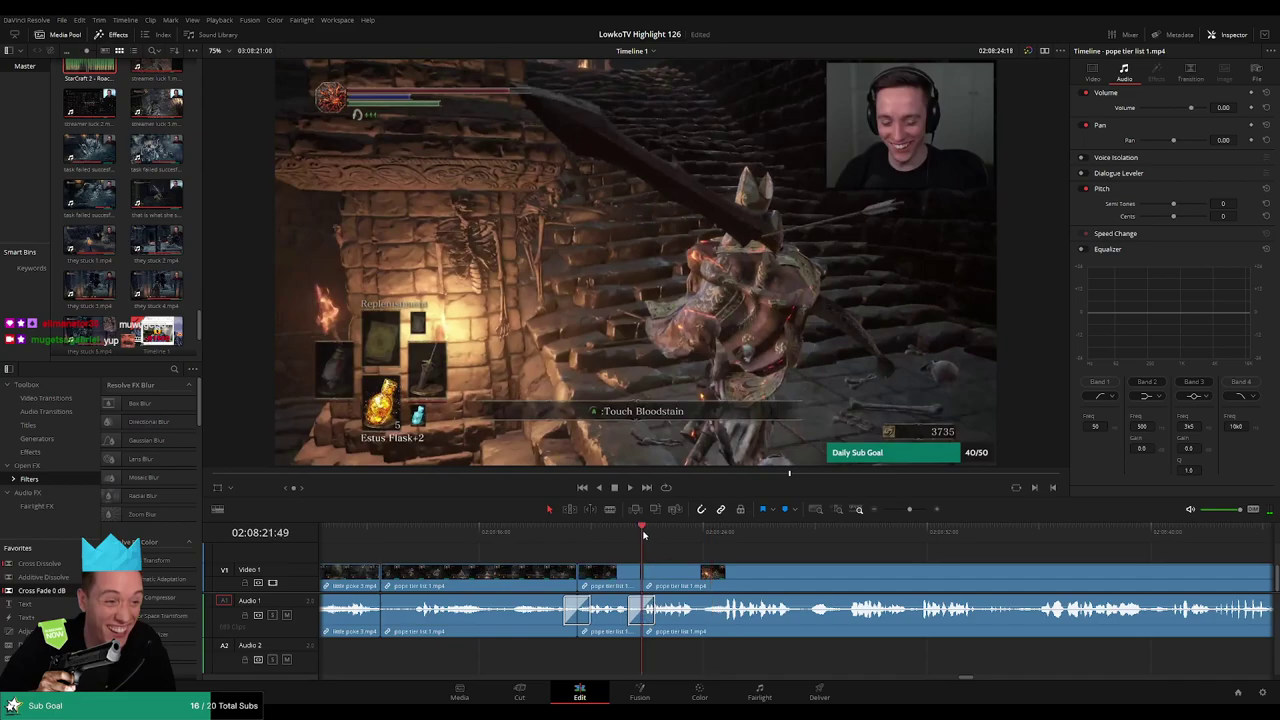
key("space")
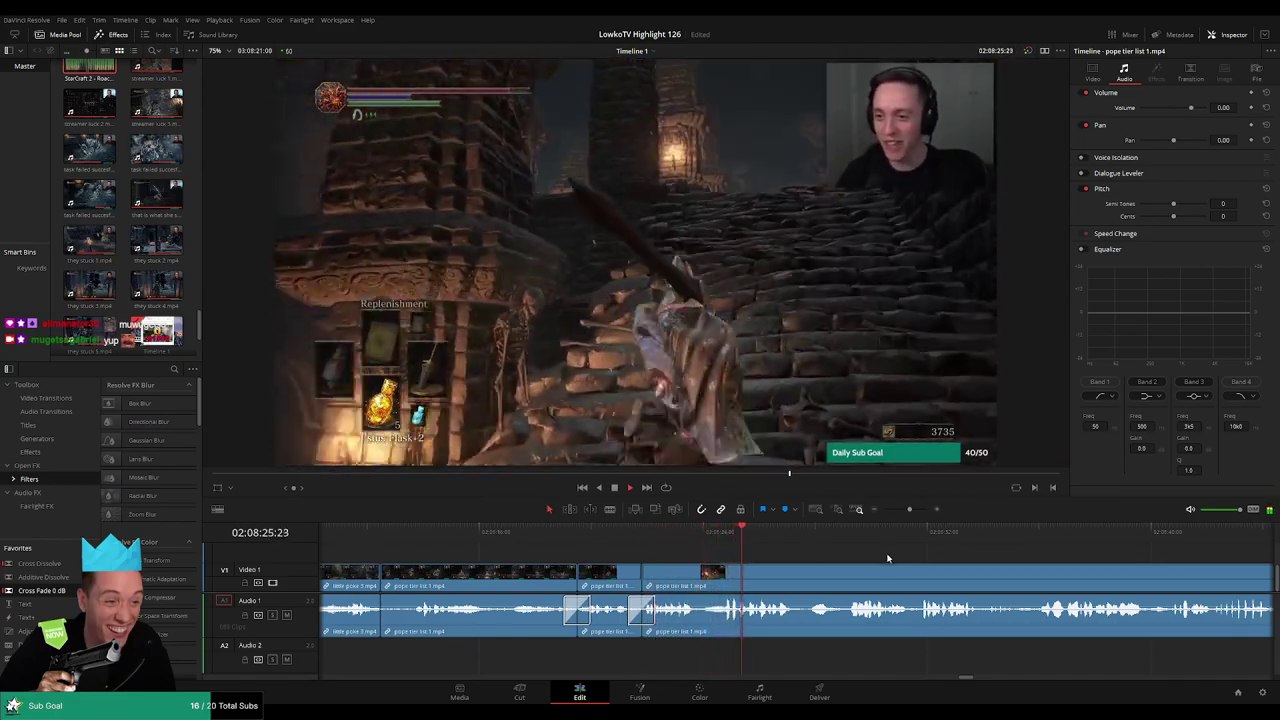
scroll(868, 559, "right", 3)
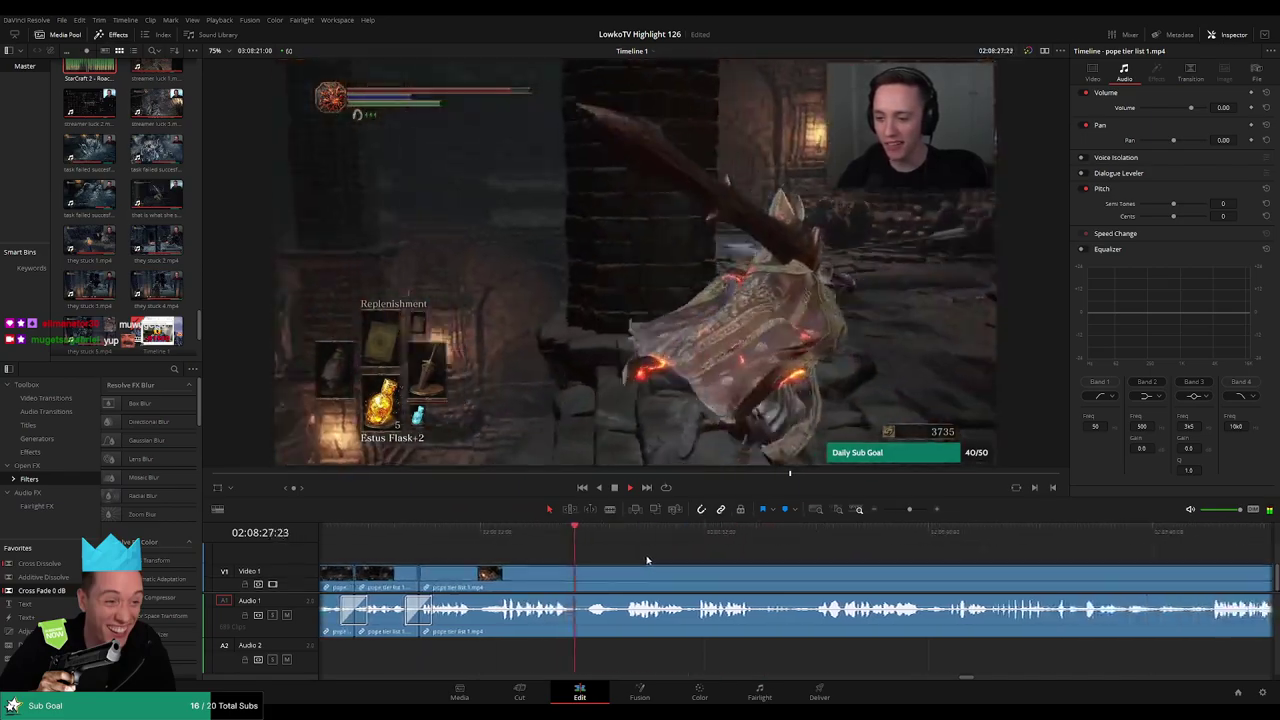
scroll(676, 565, "right", 1)
scroll(660, 565, "right", 1)
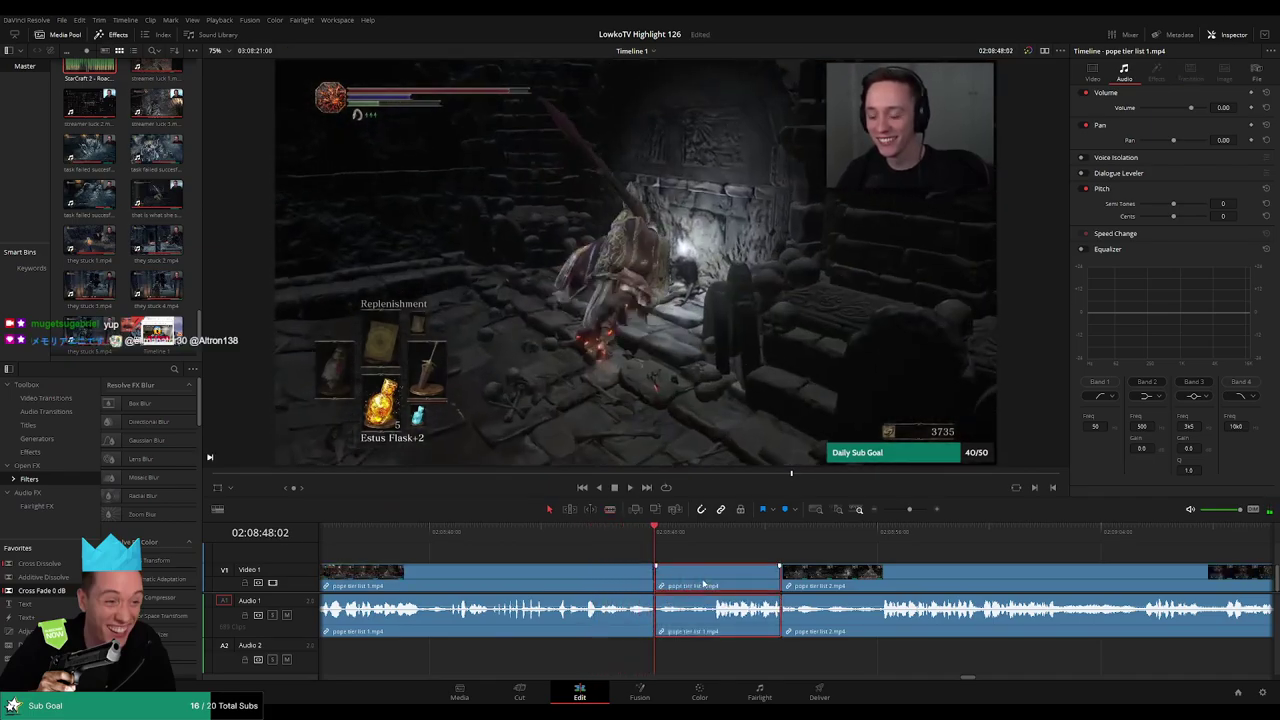
Ripple-delete the selected stretch, then cut and remove another unwanted piece of pope tier list 2
key("Delete")
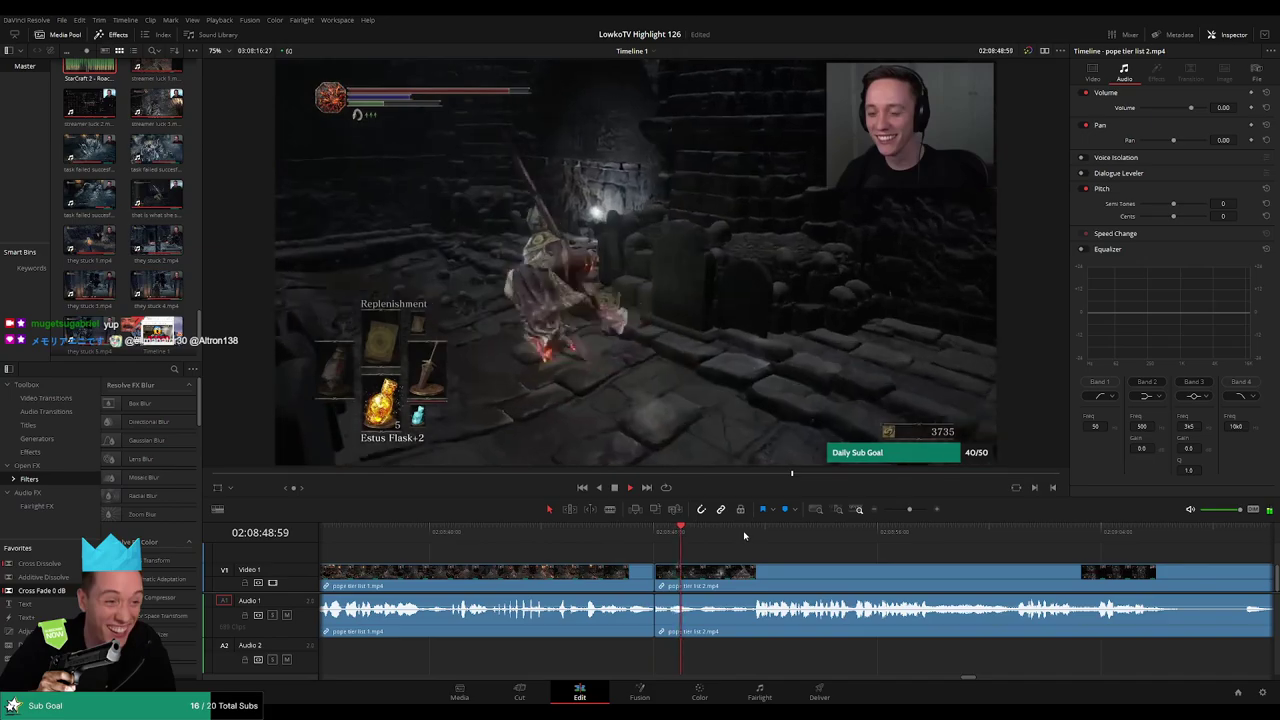
left_click(755, 576)
key("a")
left_click(707, 580)
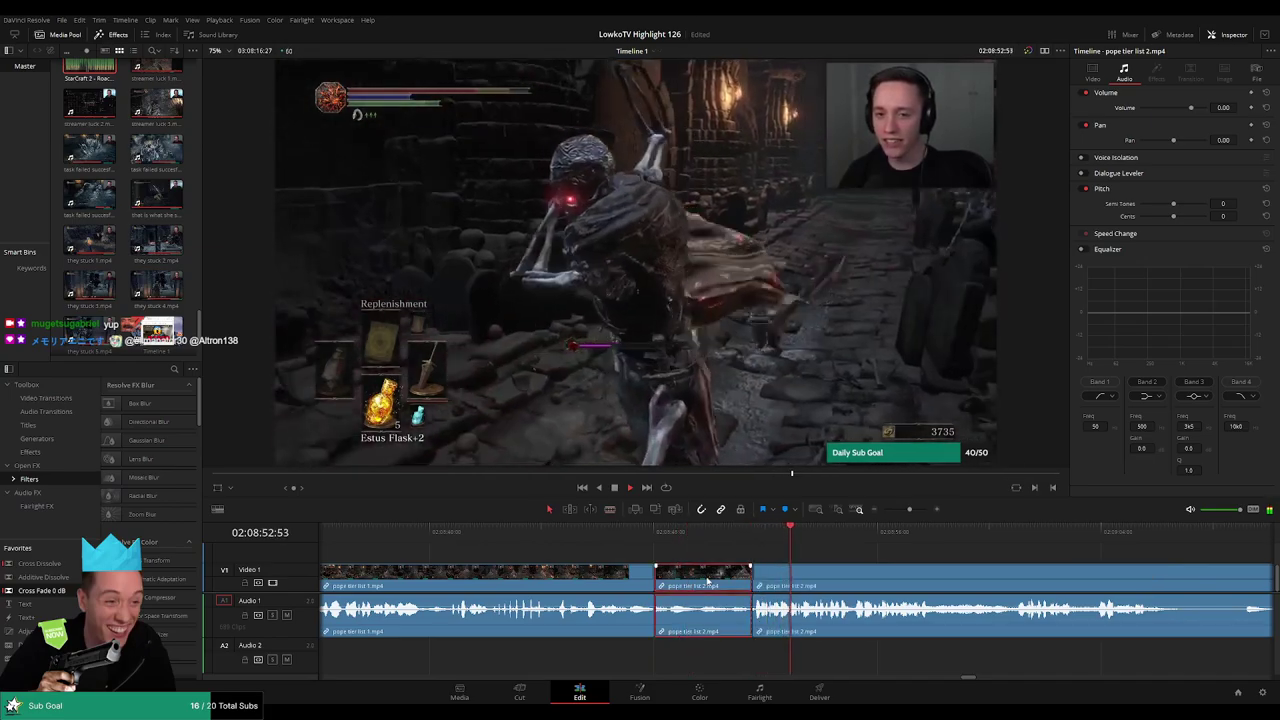
key("Delete")
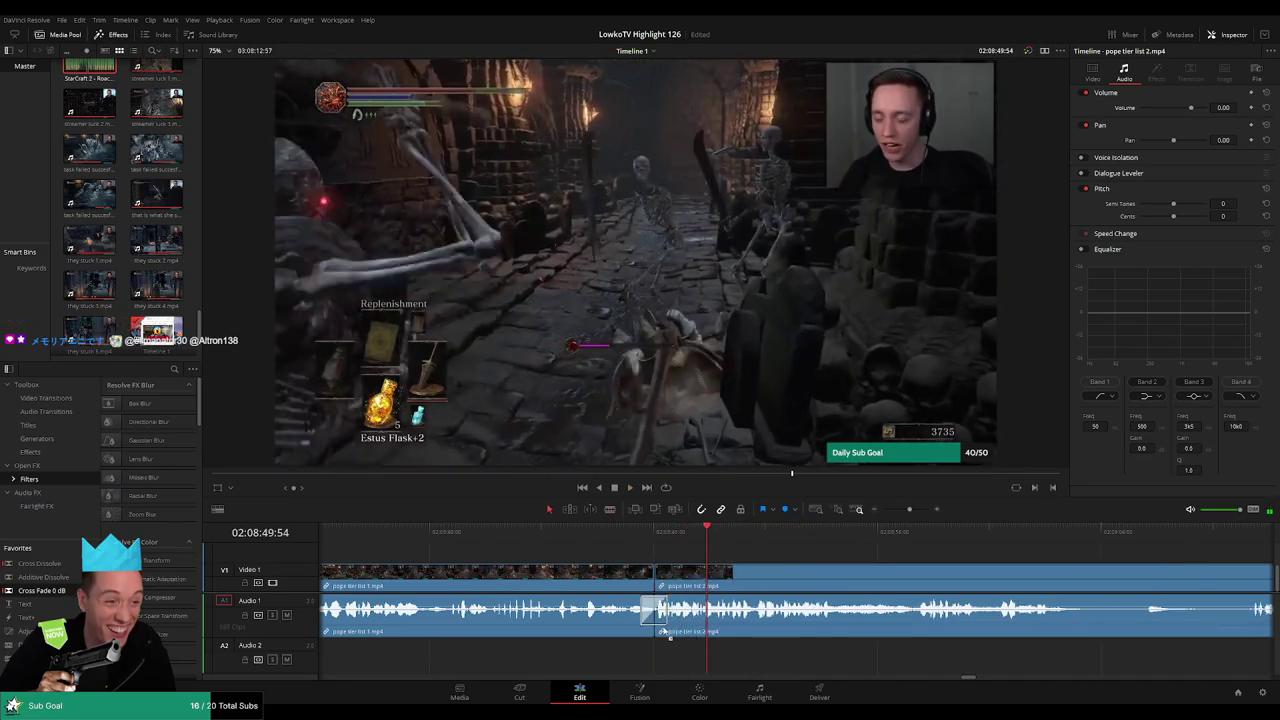
Advance further through pope tier list 2 to find the next dull stretch
scroll(749, 557, "right", 3)
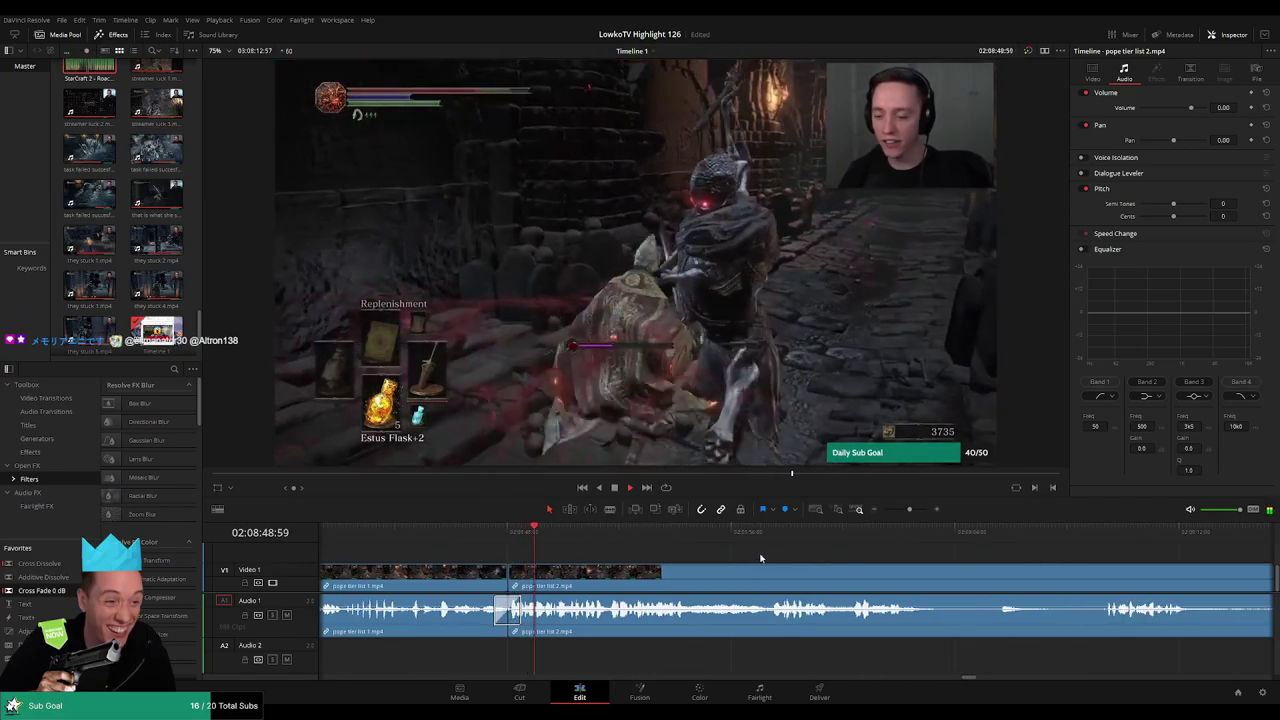
scroll(793, 557, "right", 3)
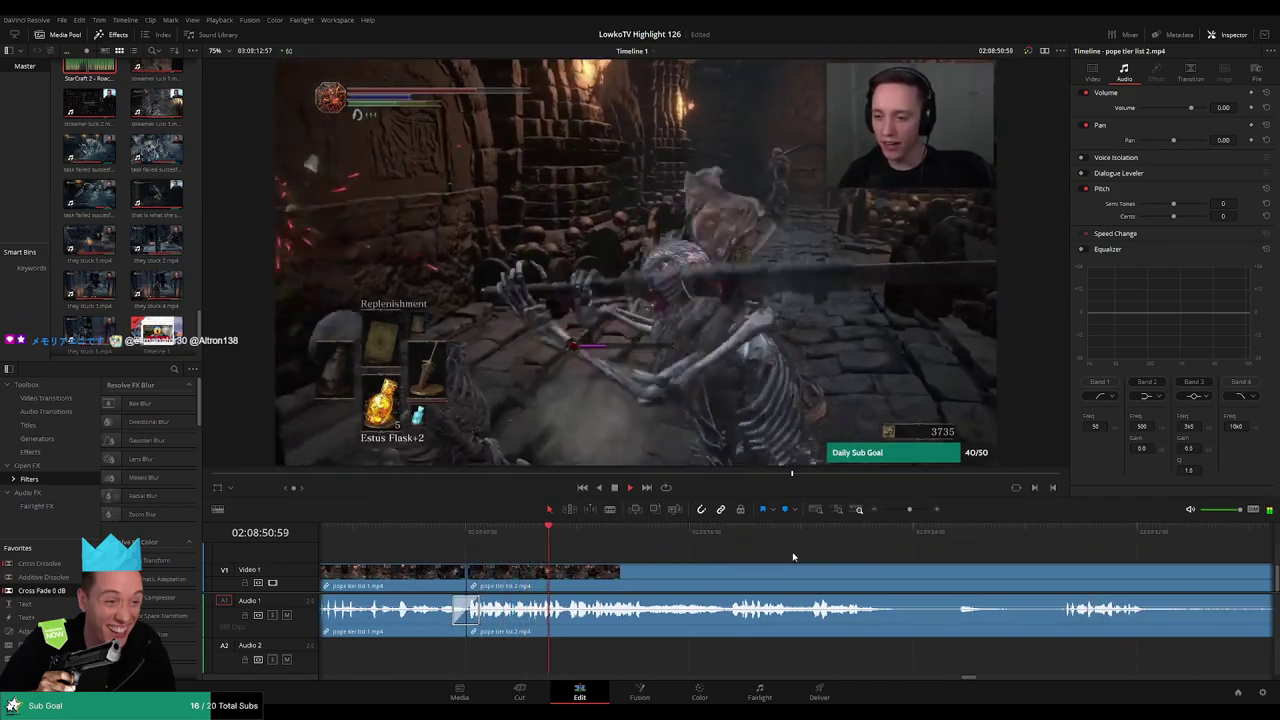
scroll(799, 557, "right", 2)
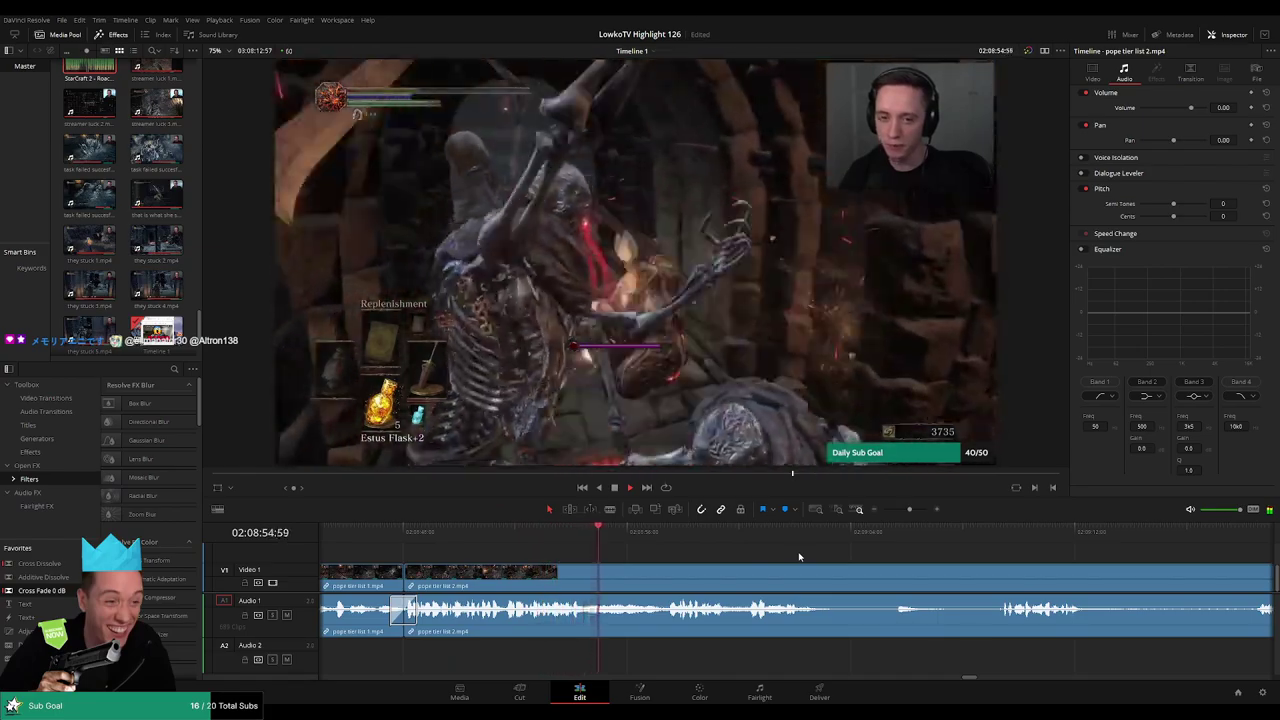
left_click(661, 536)
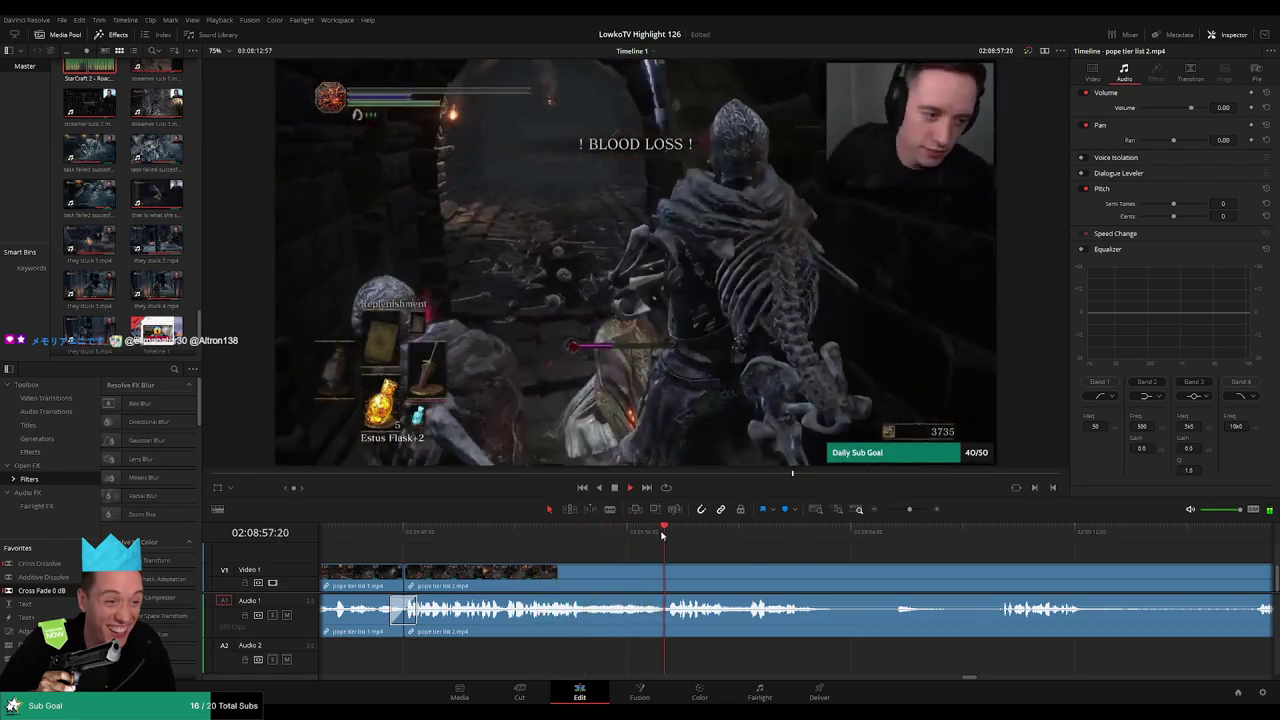
scroll(726, 557, "right", 1)
scroll(694, 551, "right", 3)
scroll(667, 559, "right", 3)
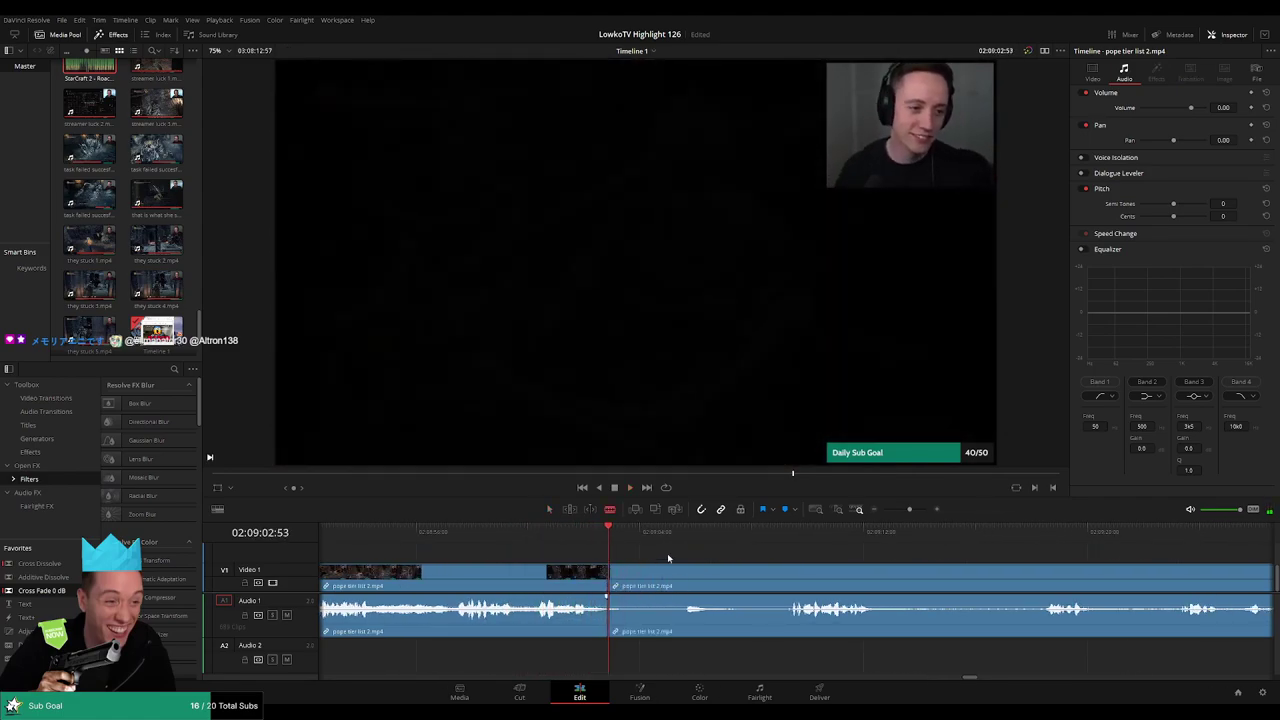
Remove the dull piece of pope tier list 2 that ends at the new cut, closing the gap
left_click(792, 572)
key("a")
left_click(751, 572)
key("Delete")
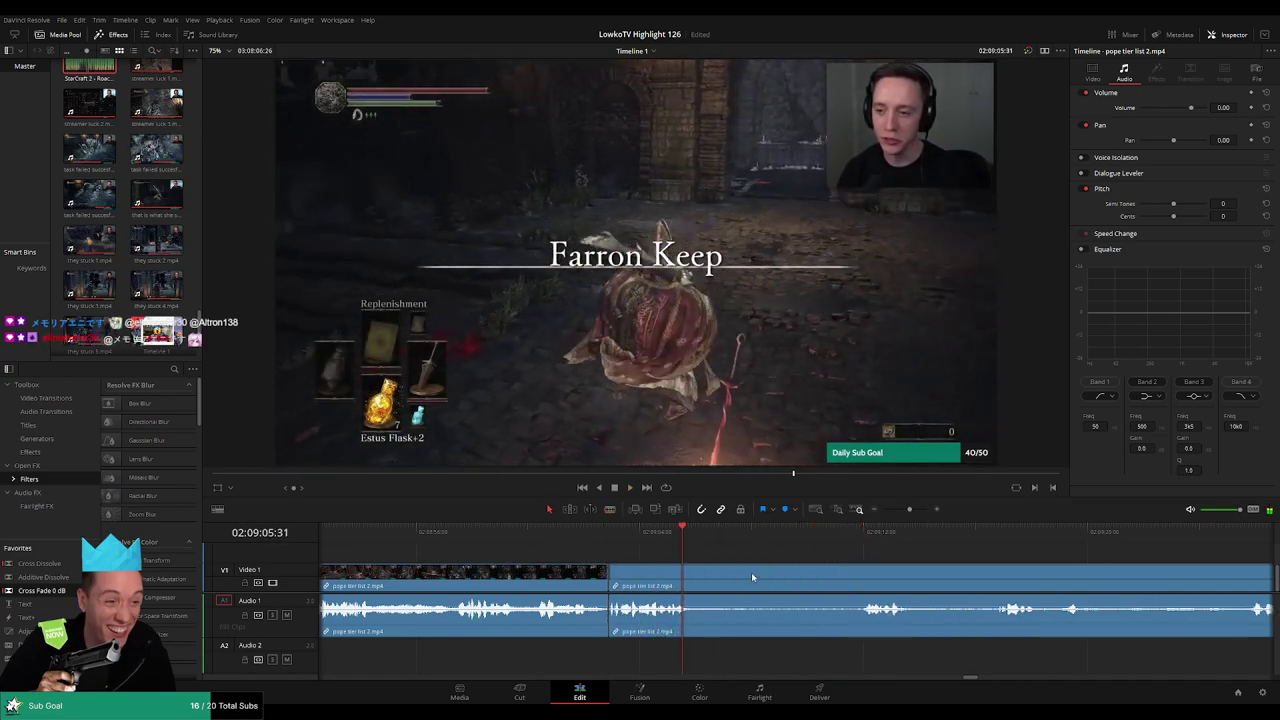
Cut out a second dull stretch of pope tier list 2 between two blade cuts
key("b")
left_click(704, 572)
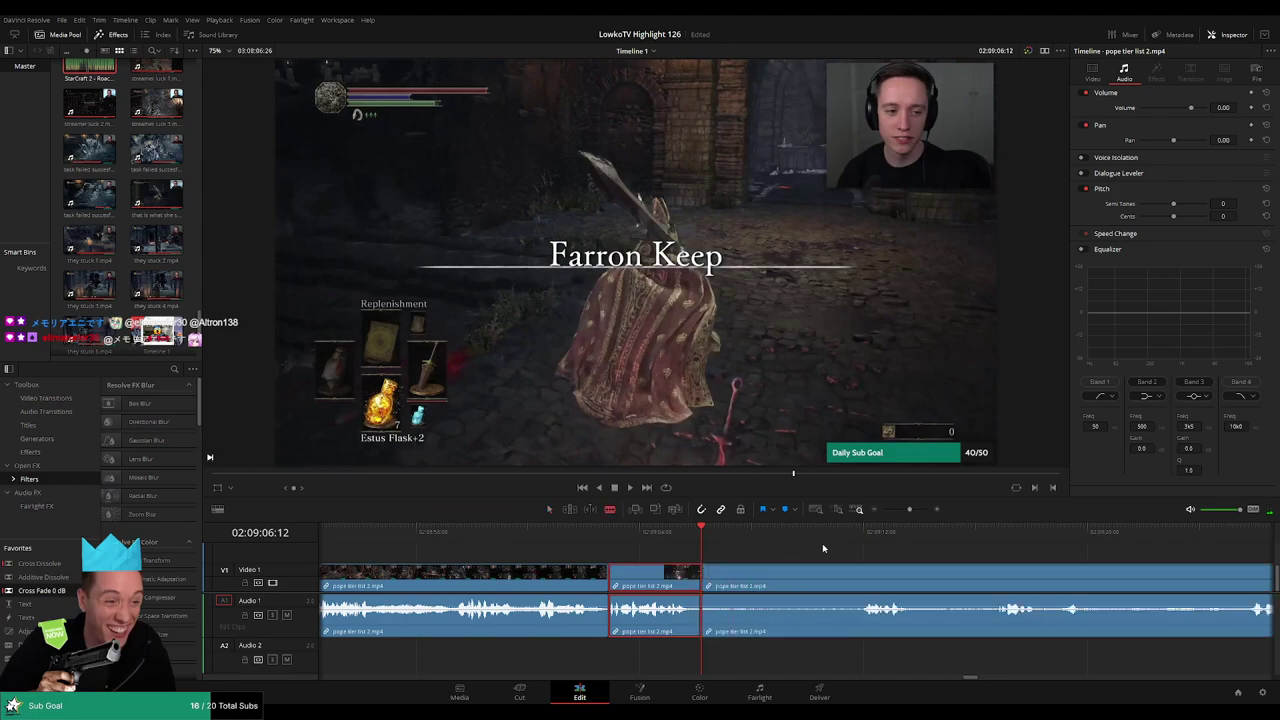
left_click(858, 575)
key("a")
left_click(820, 582)
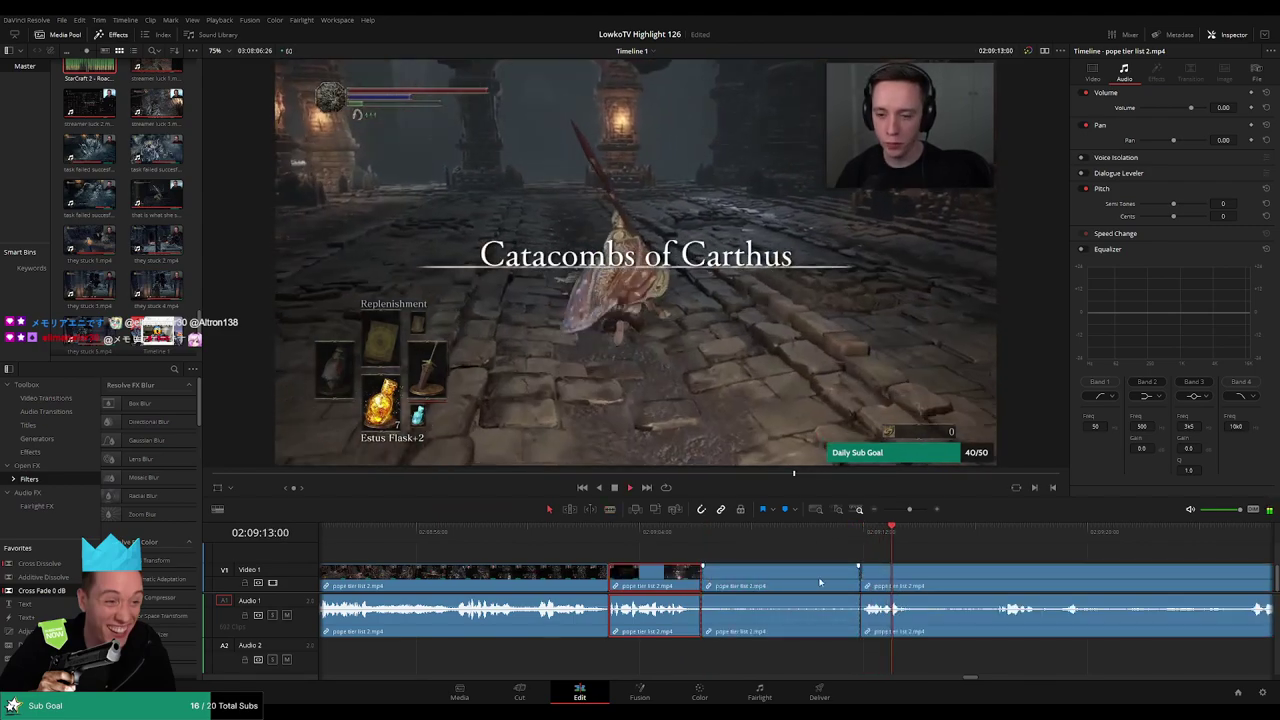
key("Delete")
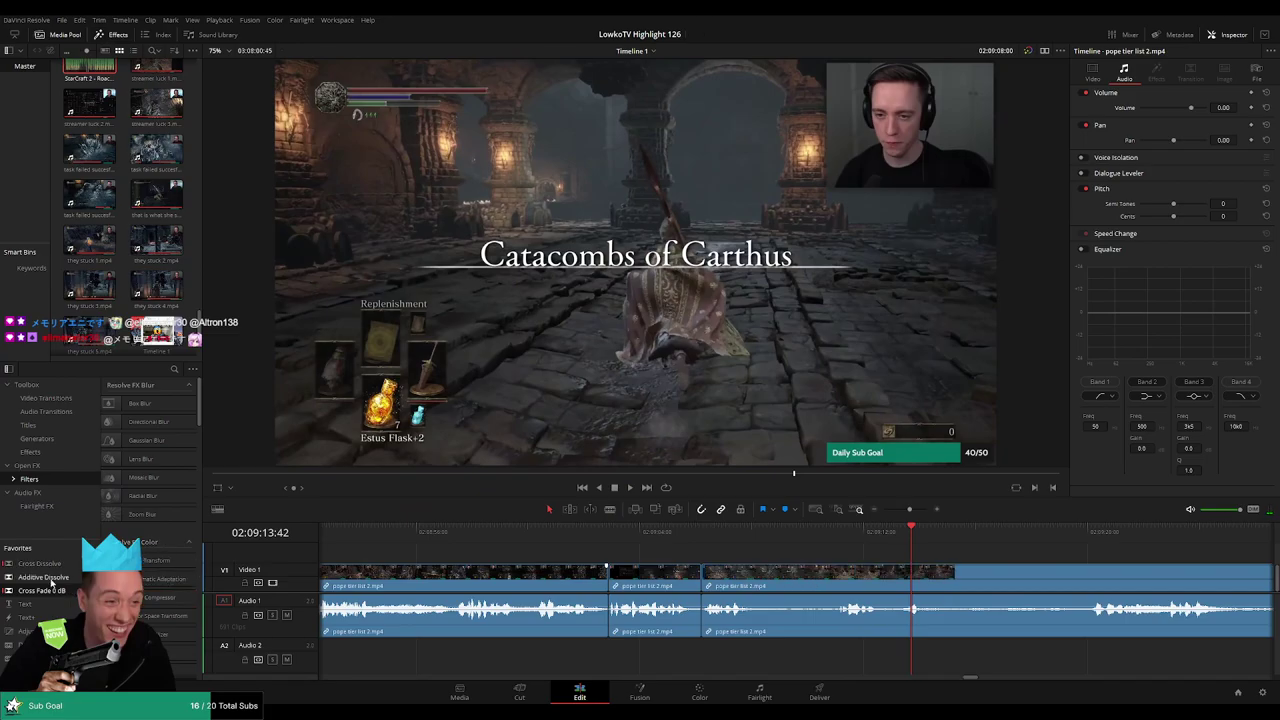
Remove a third dull stretch of pope tier list 2, undoing a stray edit along the way
key("b")
left_click(760, 585)
left_click(837, 532)
scroll(900, 580, "right", 5)
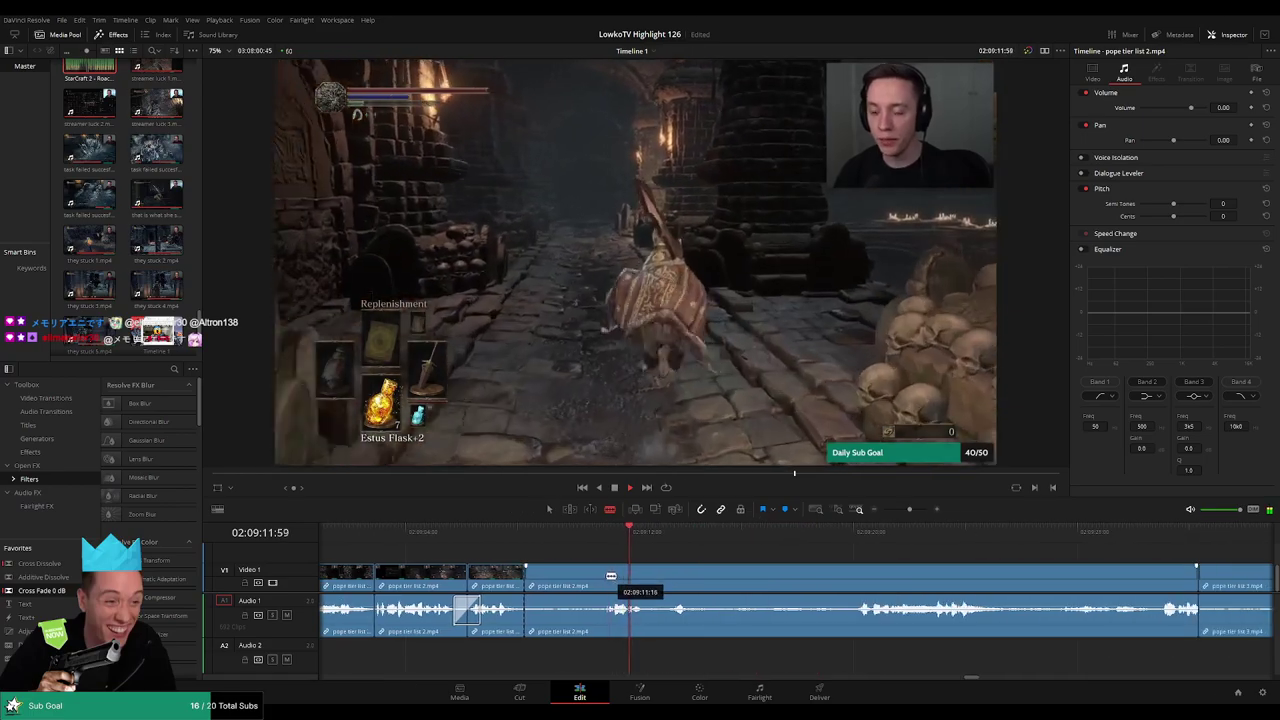
key("ctrl+z")
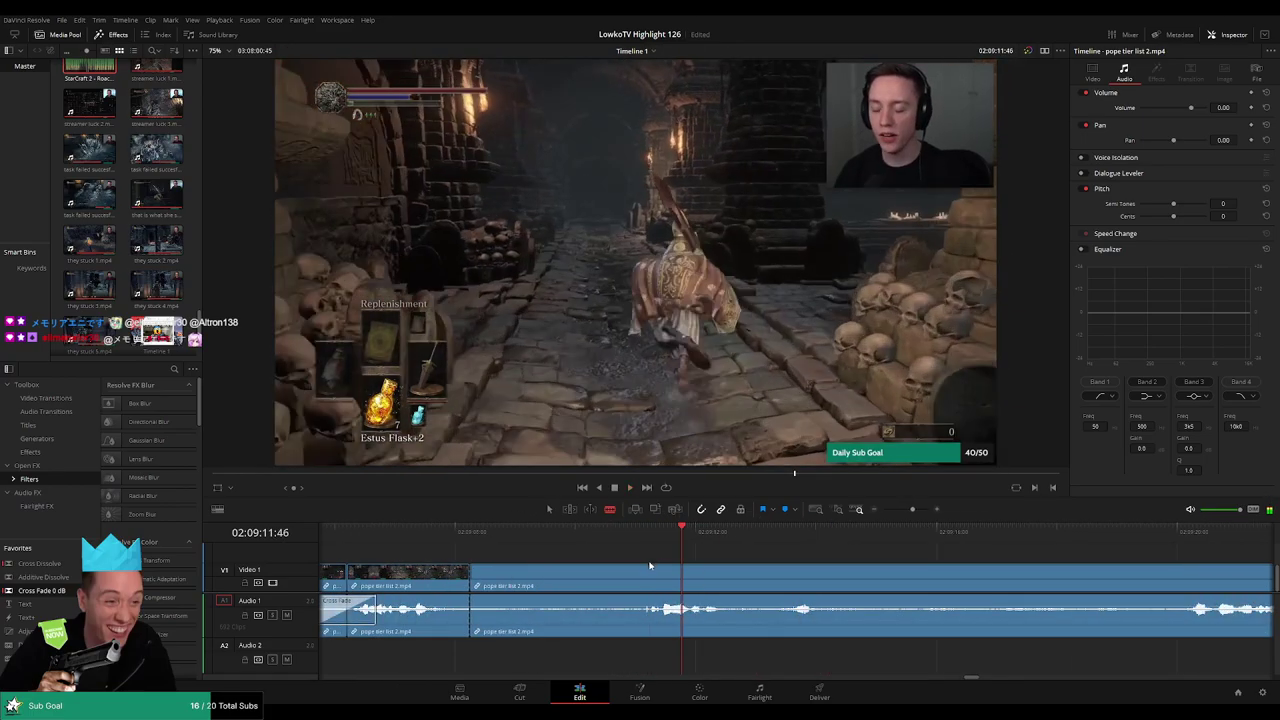
key("a")
left_click(625, 578)
key("Delete")
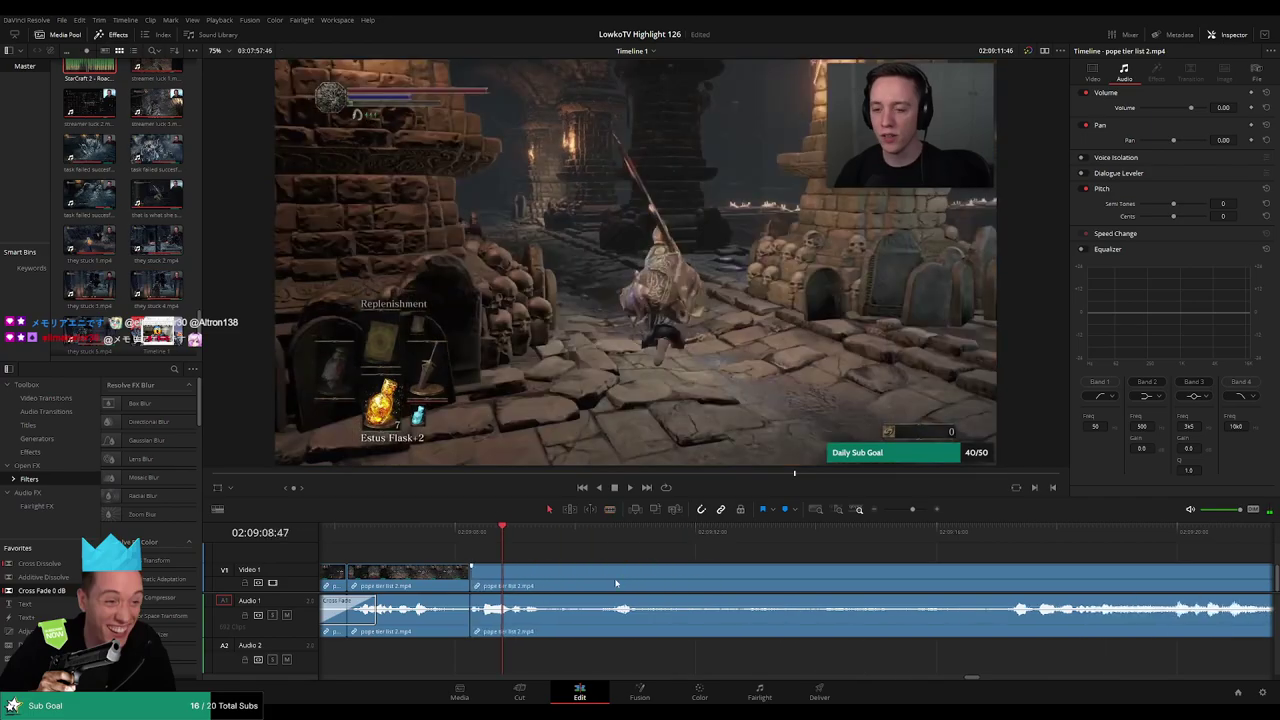
Cut out the boring stretch just after the previous edit and close the gap
left_click(447, 540)
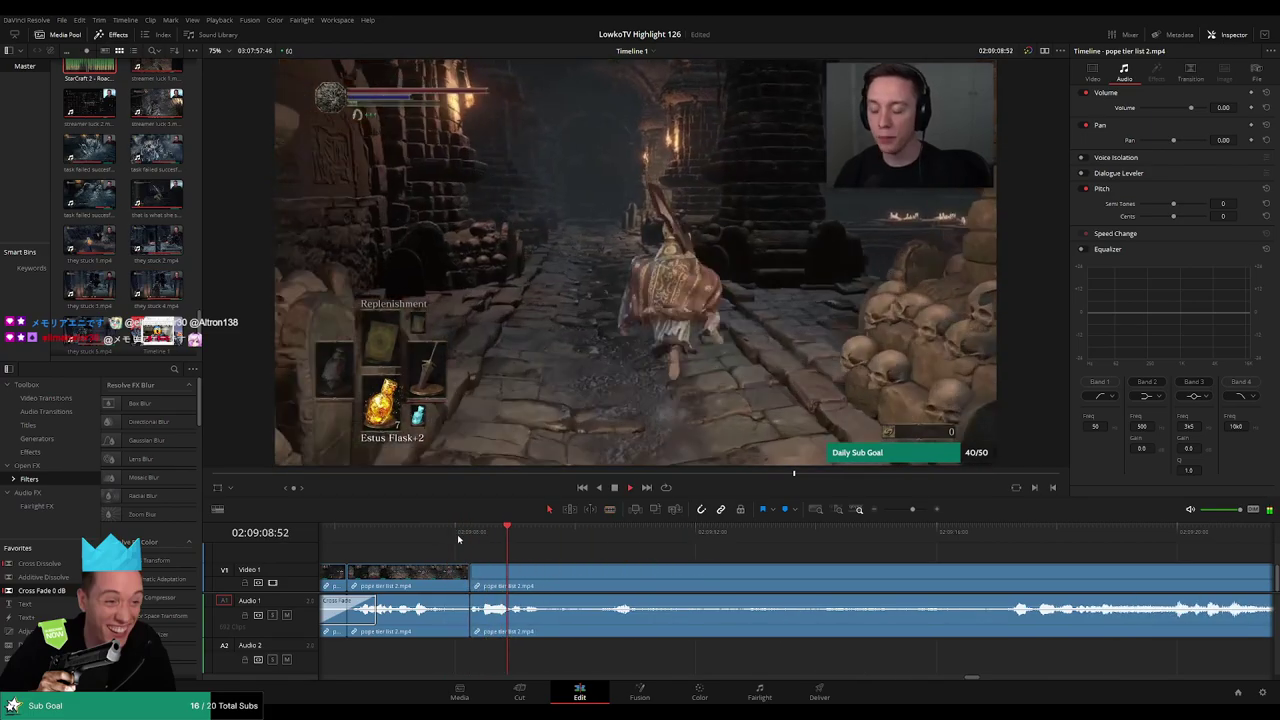
scroll(598, 557, "right", 3)
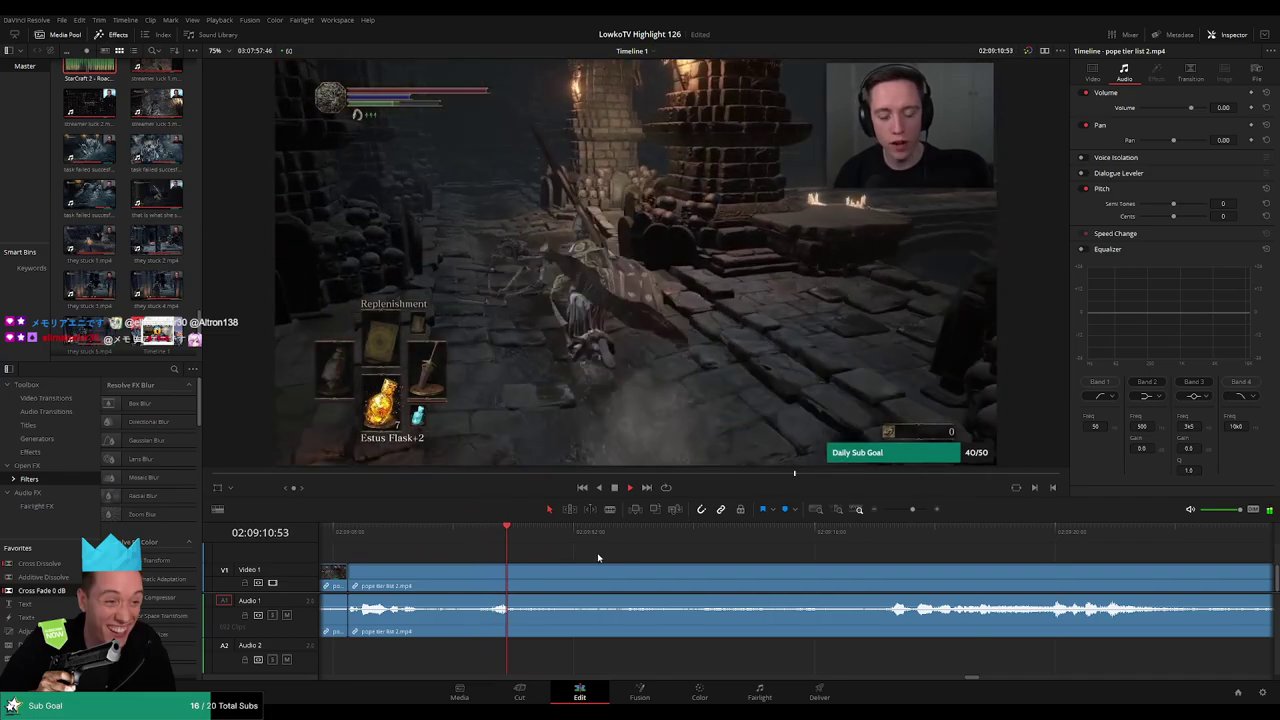
key("b")
left_click(530, 578)
left_click(879, 546)
key("a")
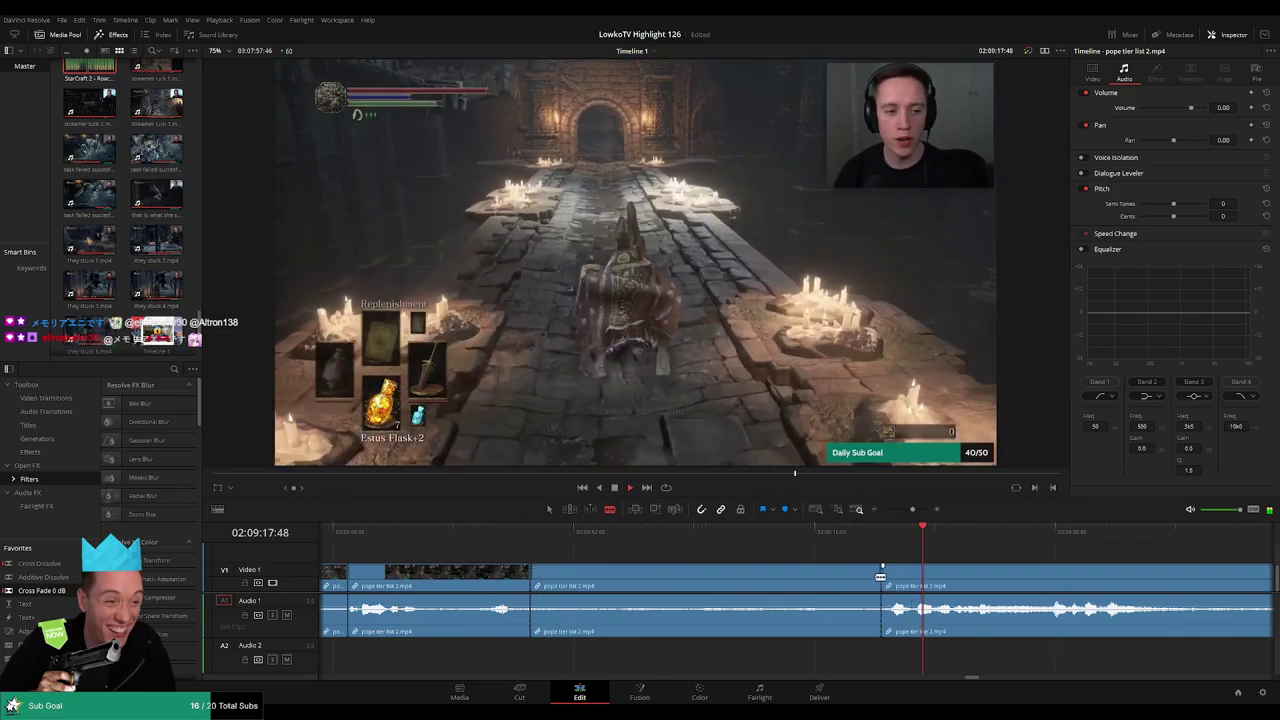
left_click(825, 573)
key("Delete")
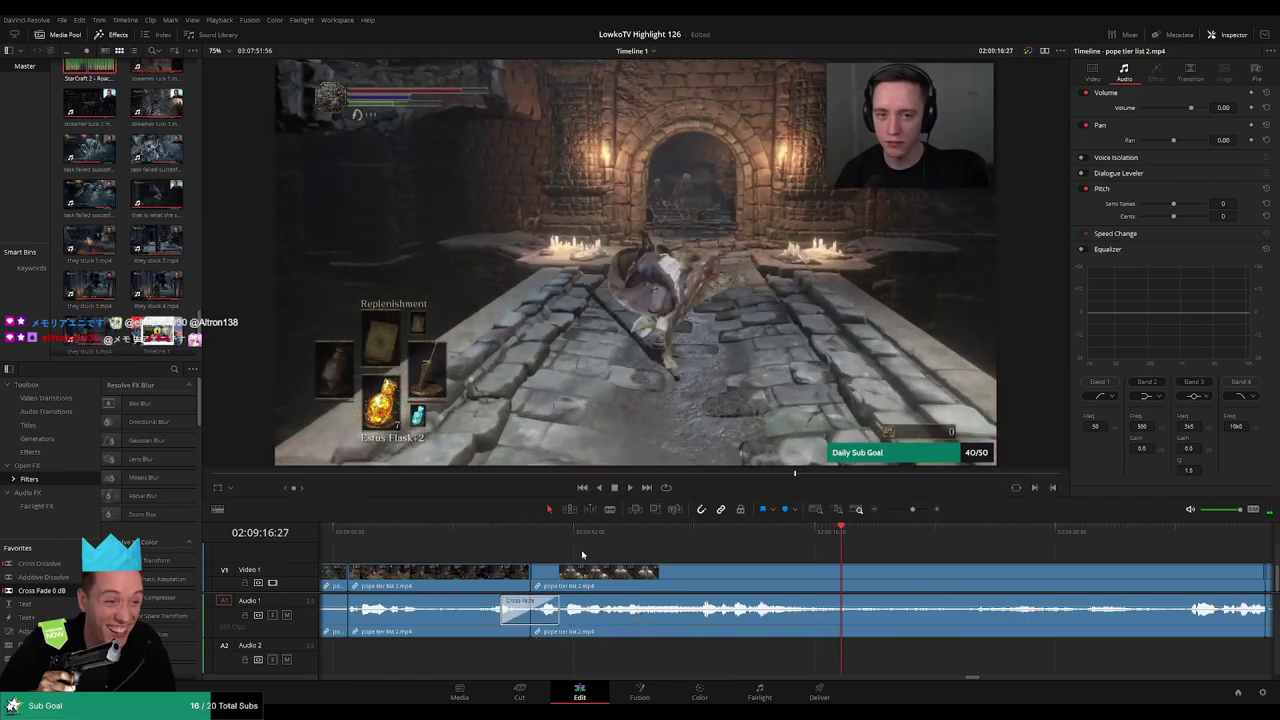
Remove one more dull stretch found during playback and review the result at fast speed
key("Up")
scroll(622, 561, "down", 2)
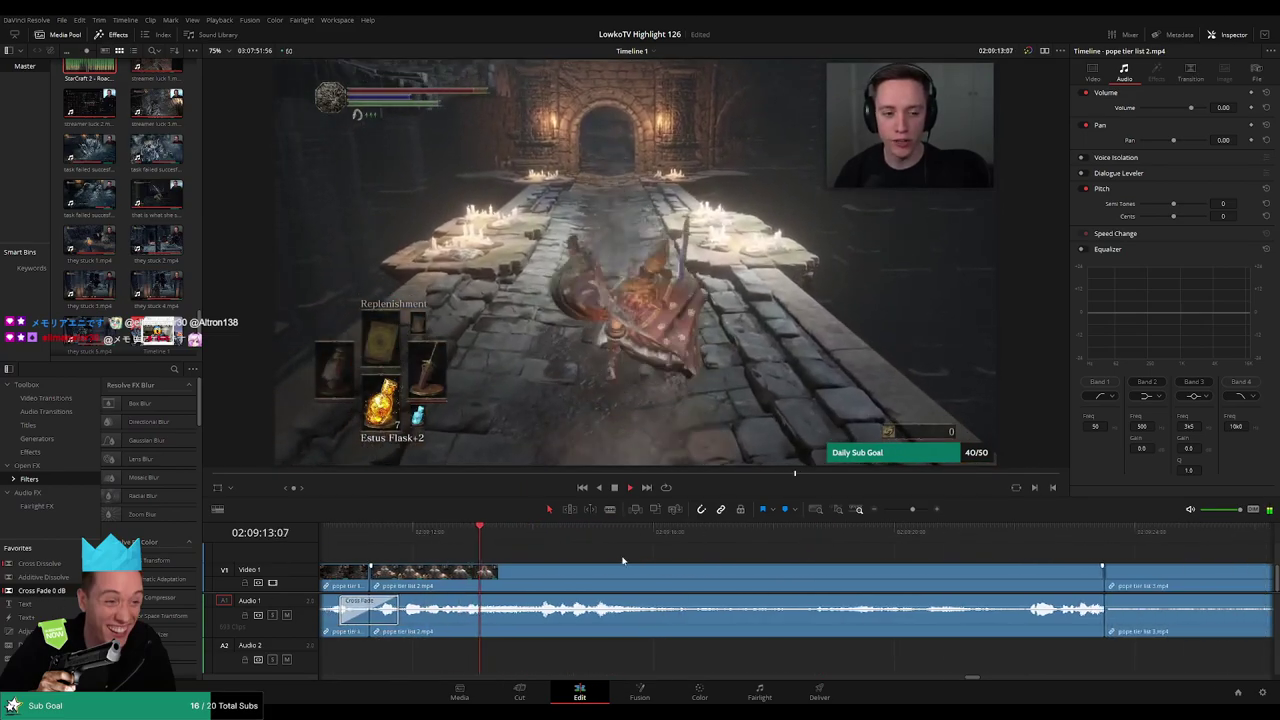
scroll(626, 563, "down", 1)
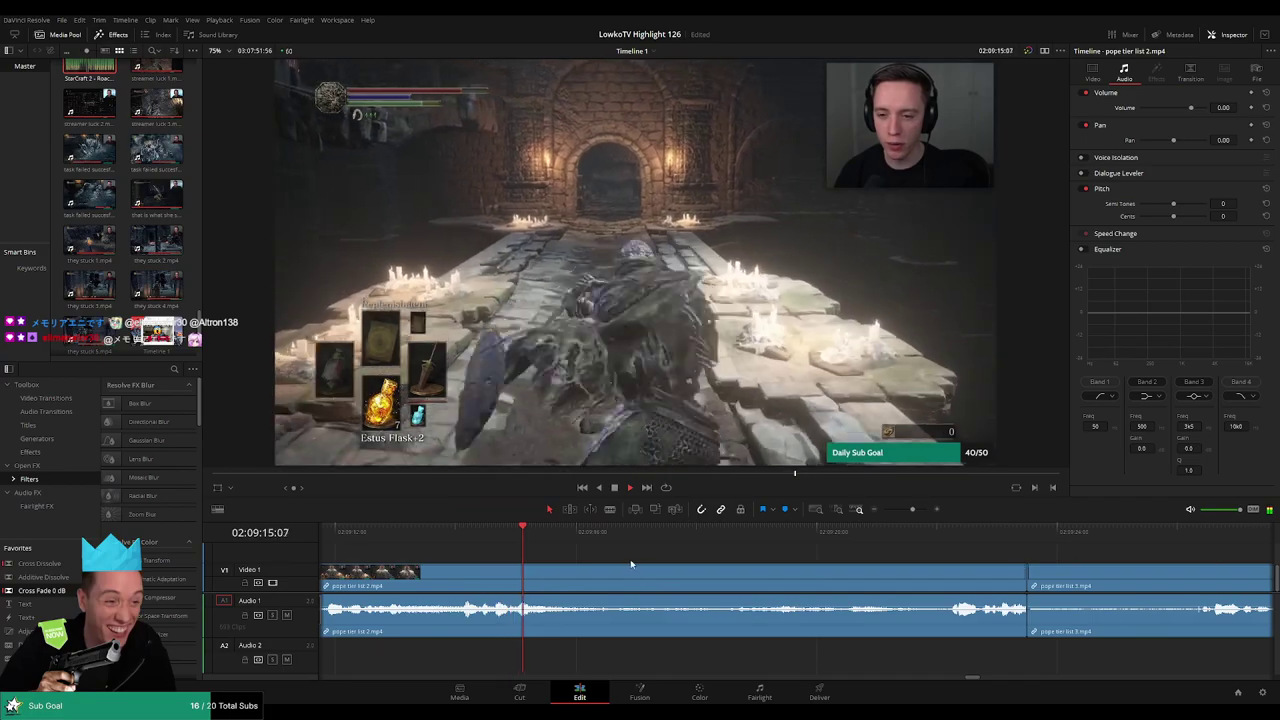
key("space")
key("b")
left_click(805, 535)
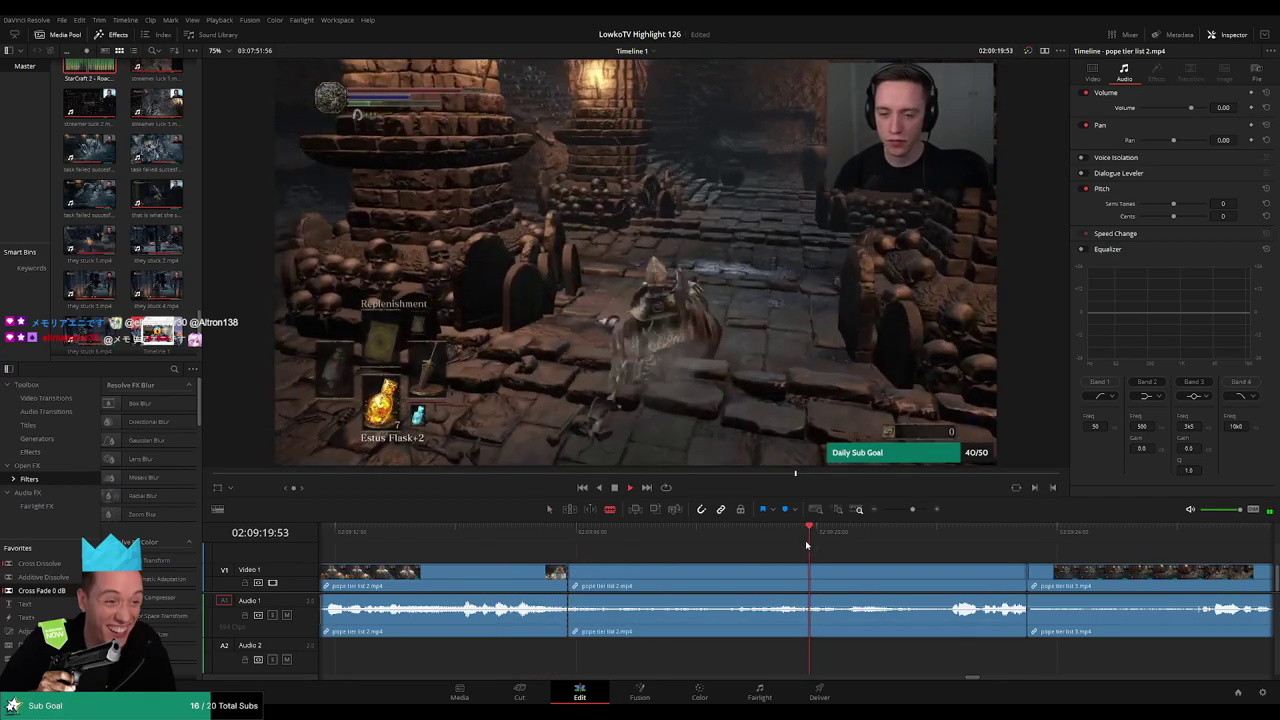
key("space")
key("a")
left_click(862, 582)
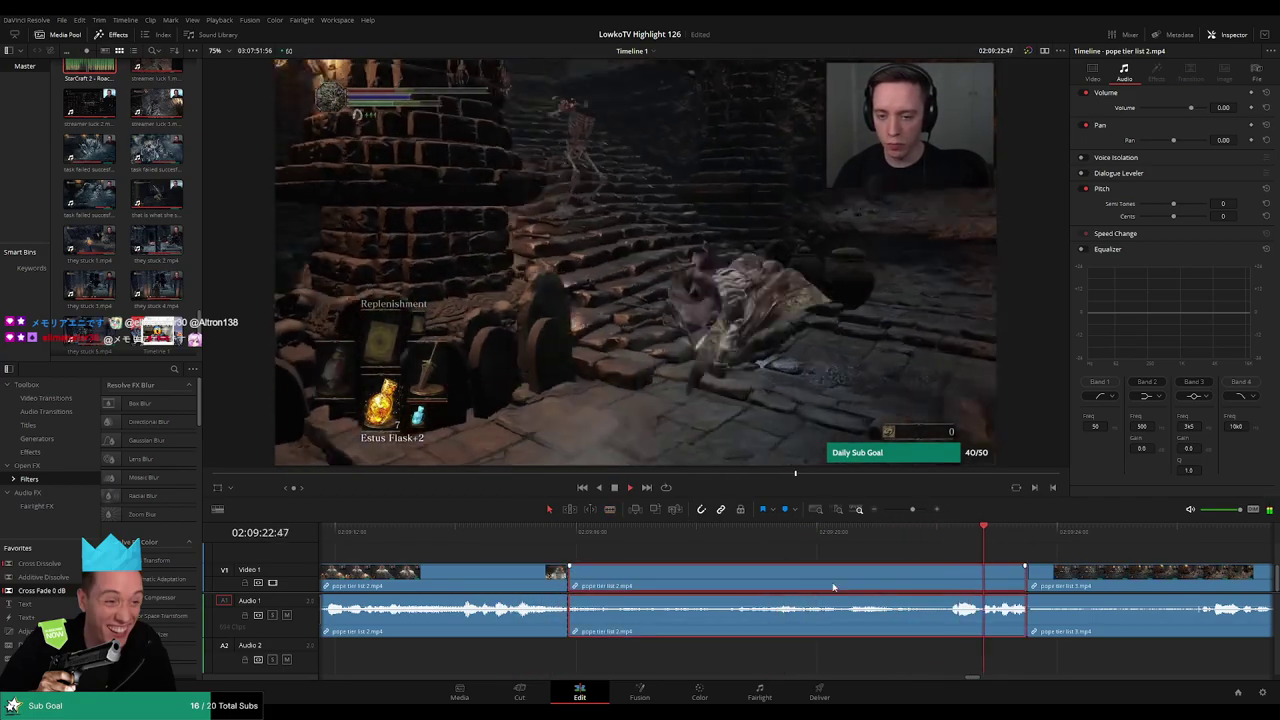
key("Delete")
left_click(743, 532)
key("l")
key("l")
key("l")
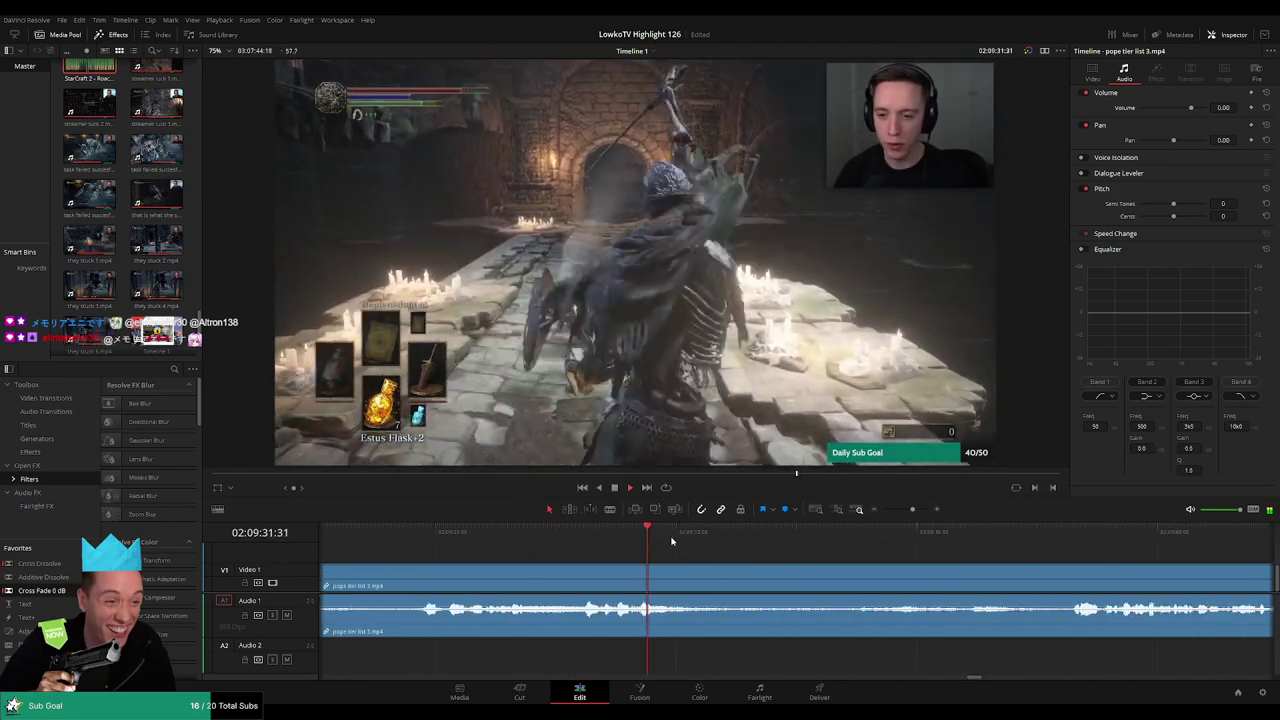
Delete the dull piece before a new cut in the pope tier list 3 footage
key("b")
left_click(1010, 578)
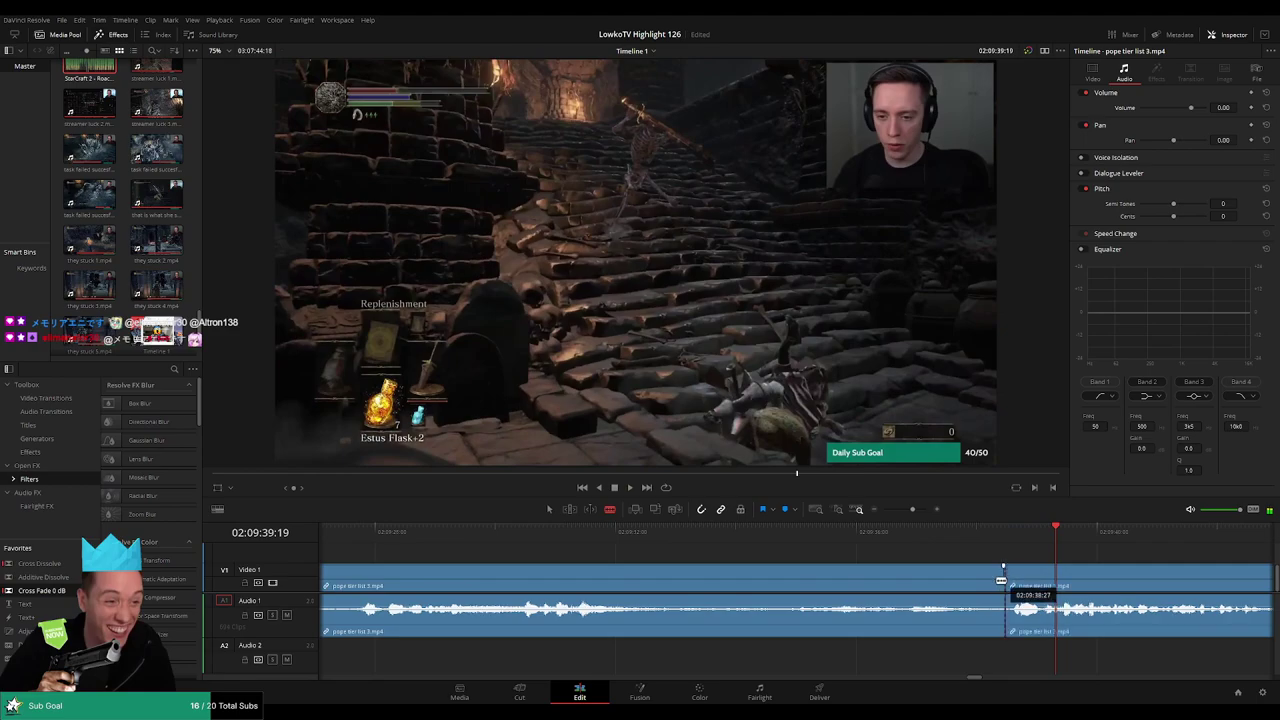
key("a")
left_click(903, 576)
key("Delete")
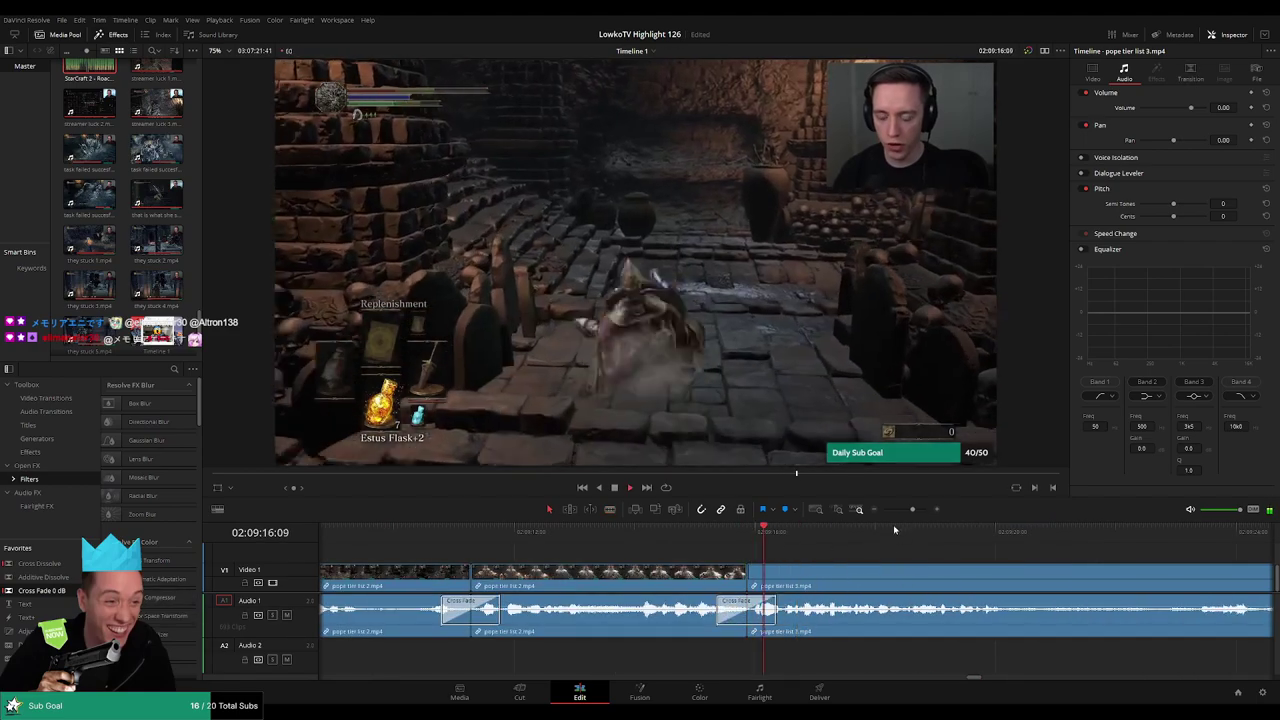
Remove the unwanted piece after another cut, closing the gap
scroll(665, 571, "down", 3)
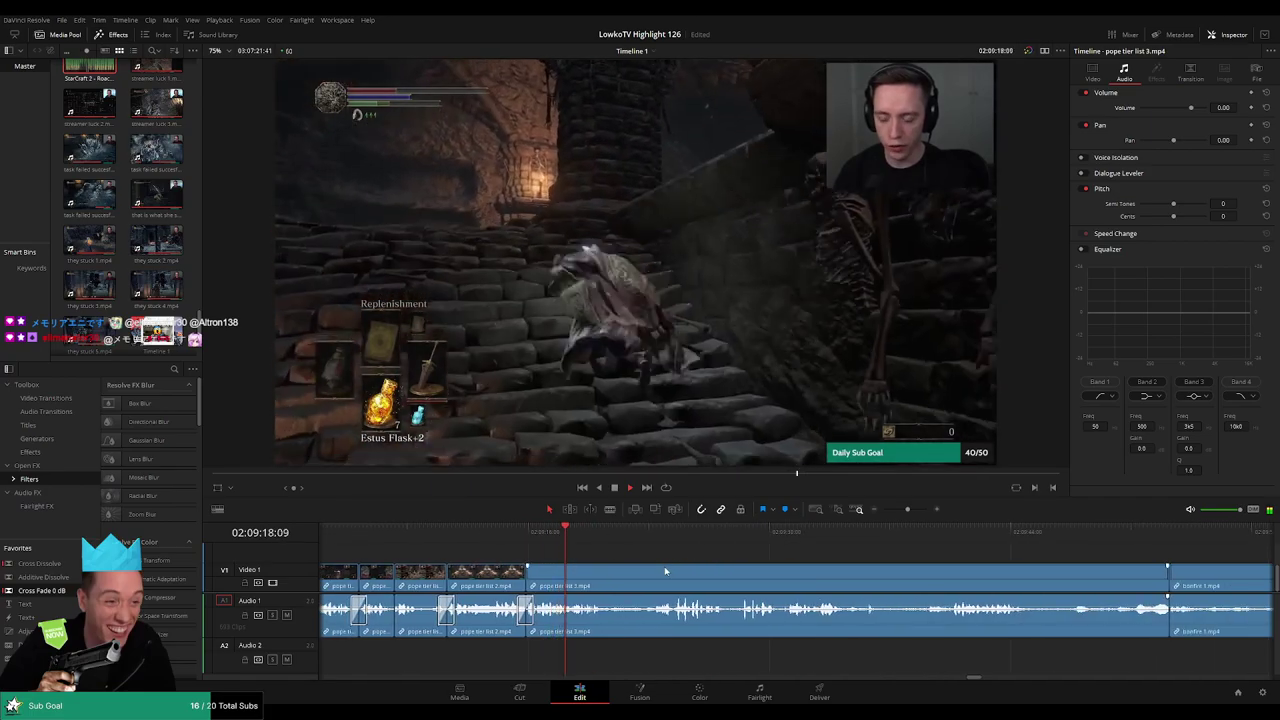
scroll(665, 571, "down", 3)
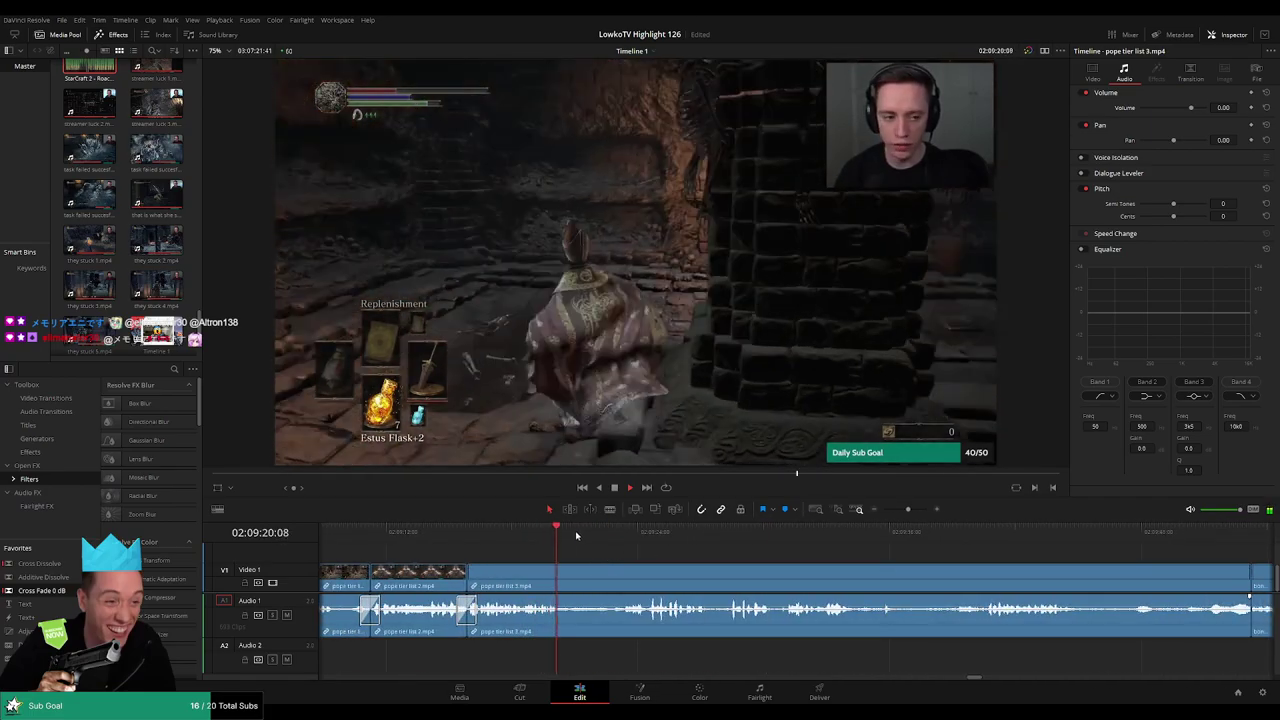
key("b")
left_click(563, 582)
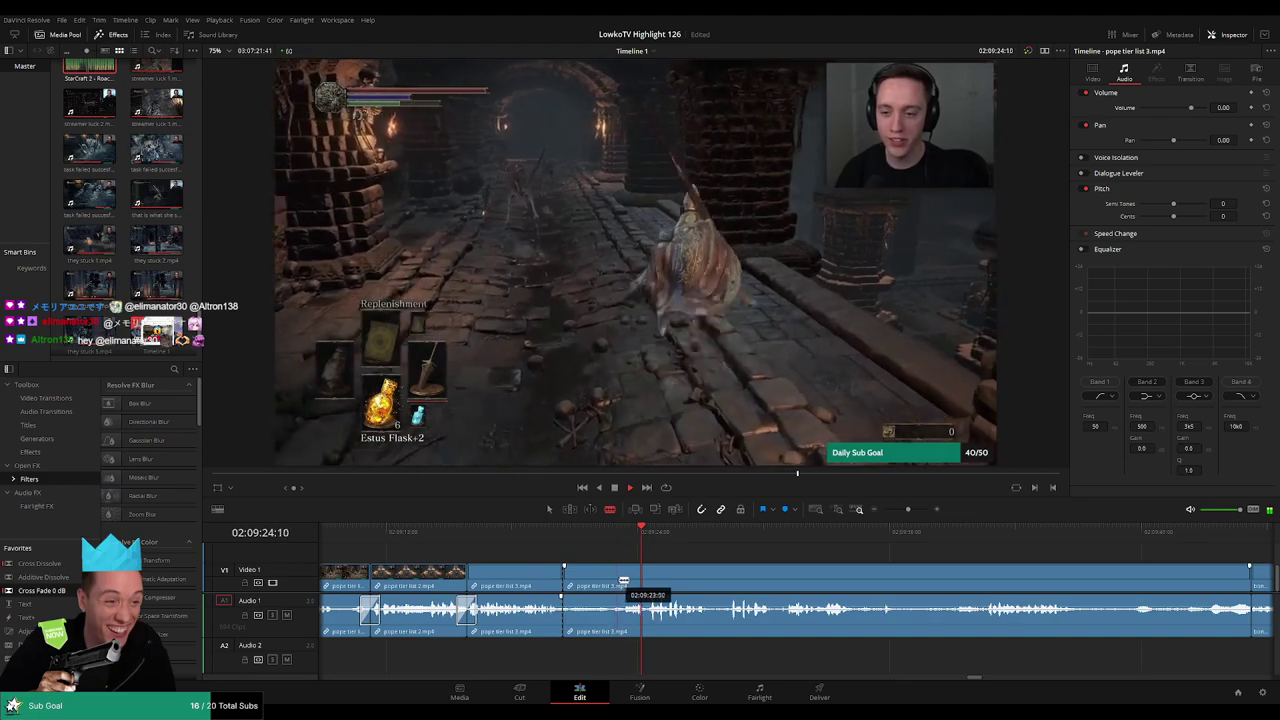
key("a")
left_click(627, 580)
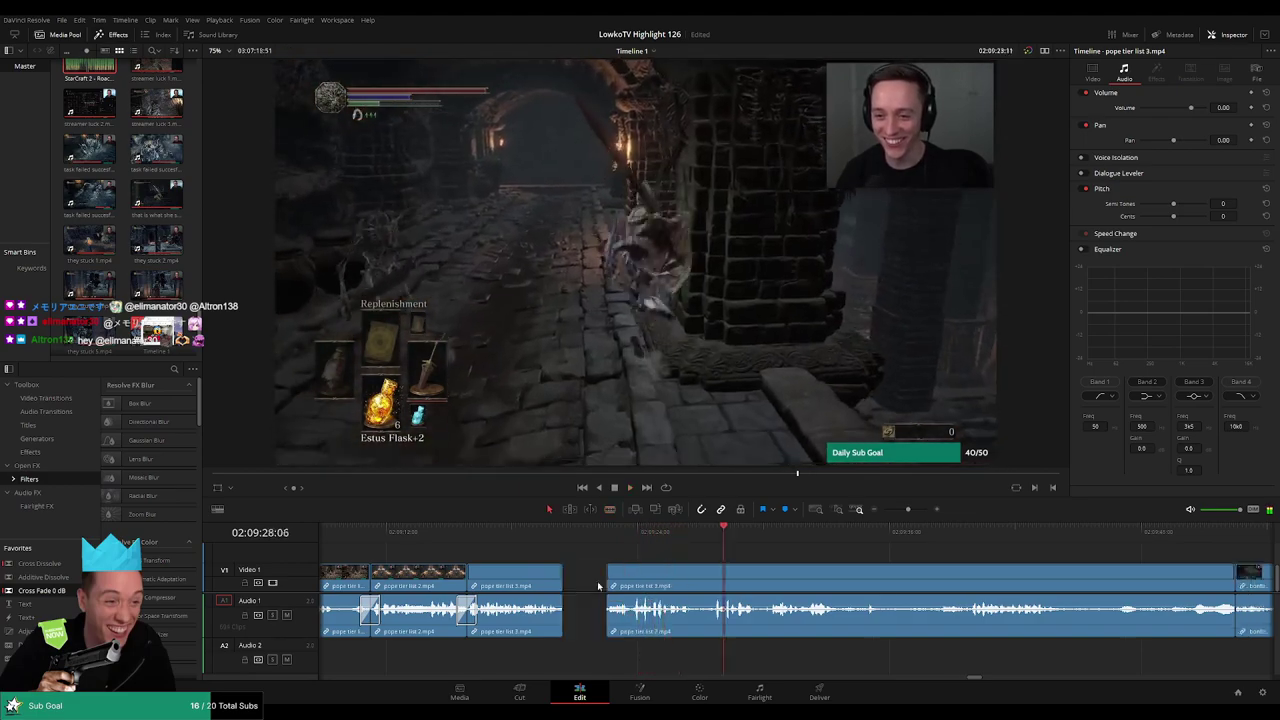
key("Delete")
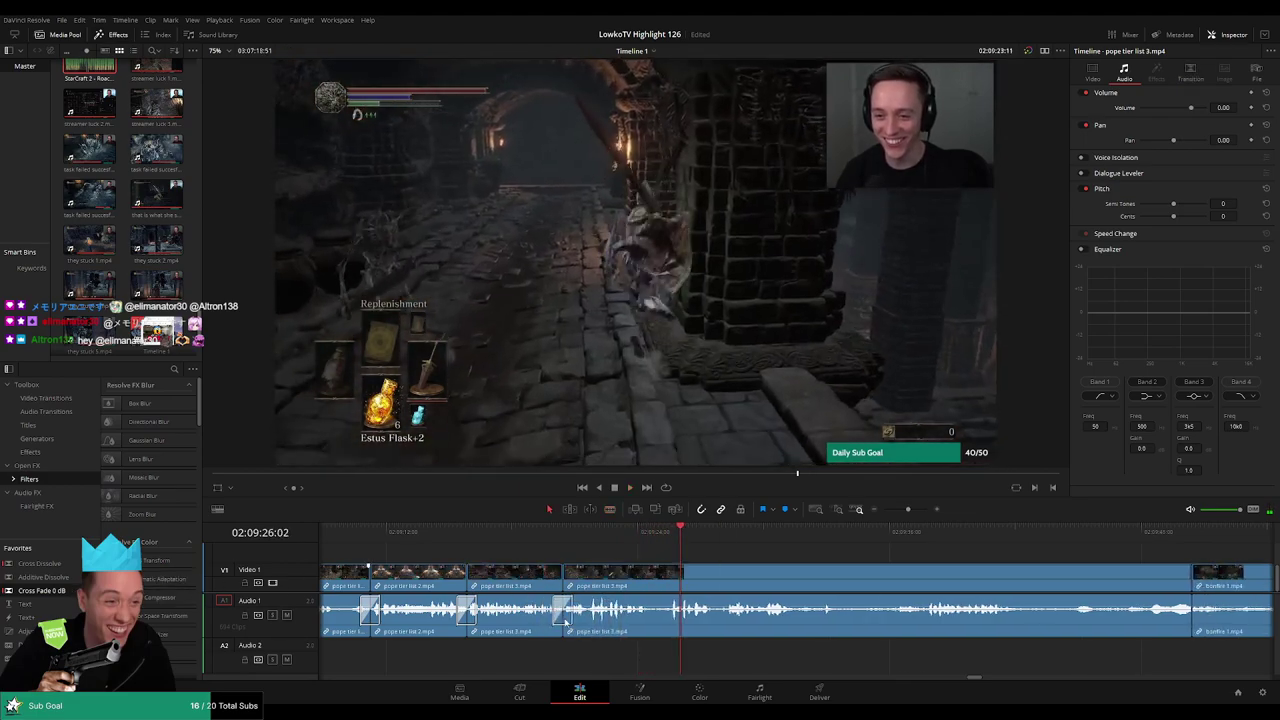
Split the tail of pope tier list 3 and delete the unwanted pieces around it
left_click(552, 540)
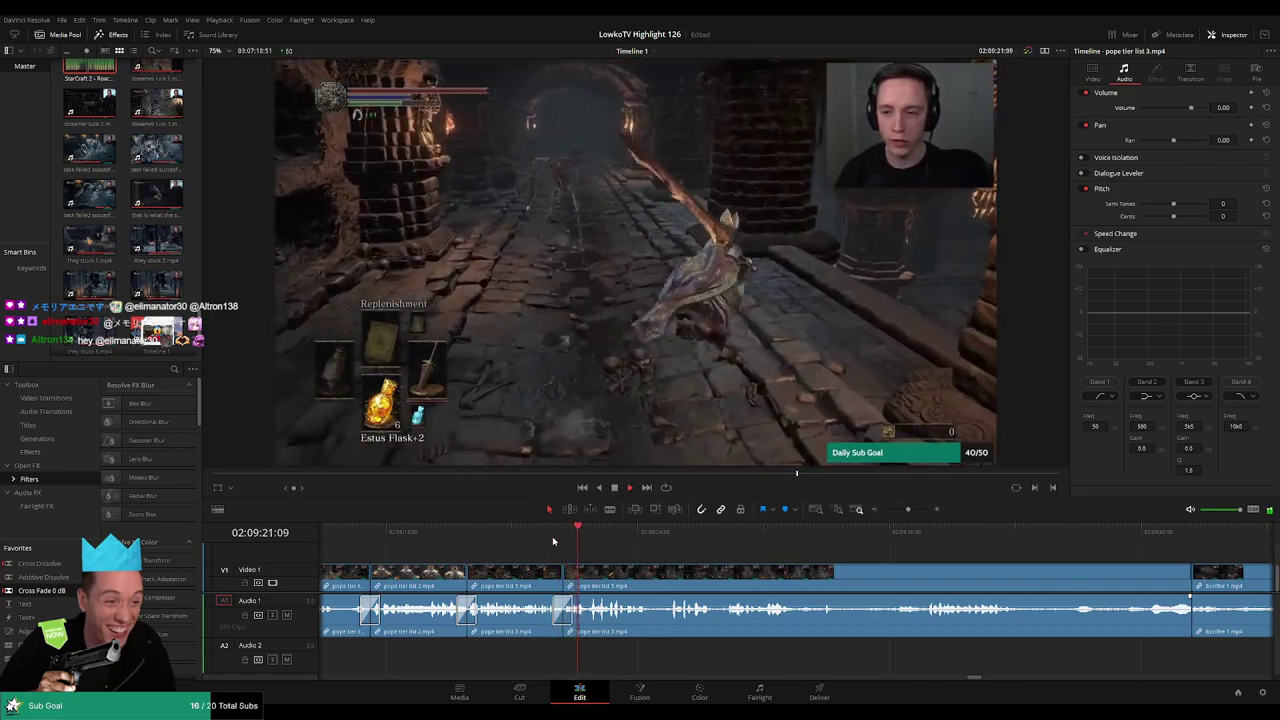
scroll(640, 551, "right", 2)
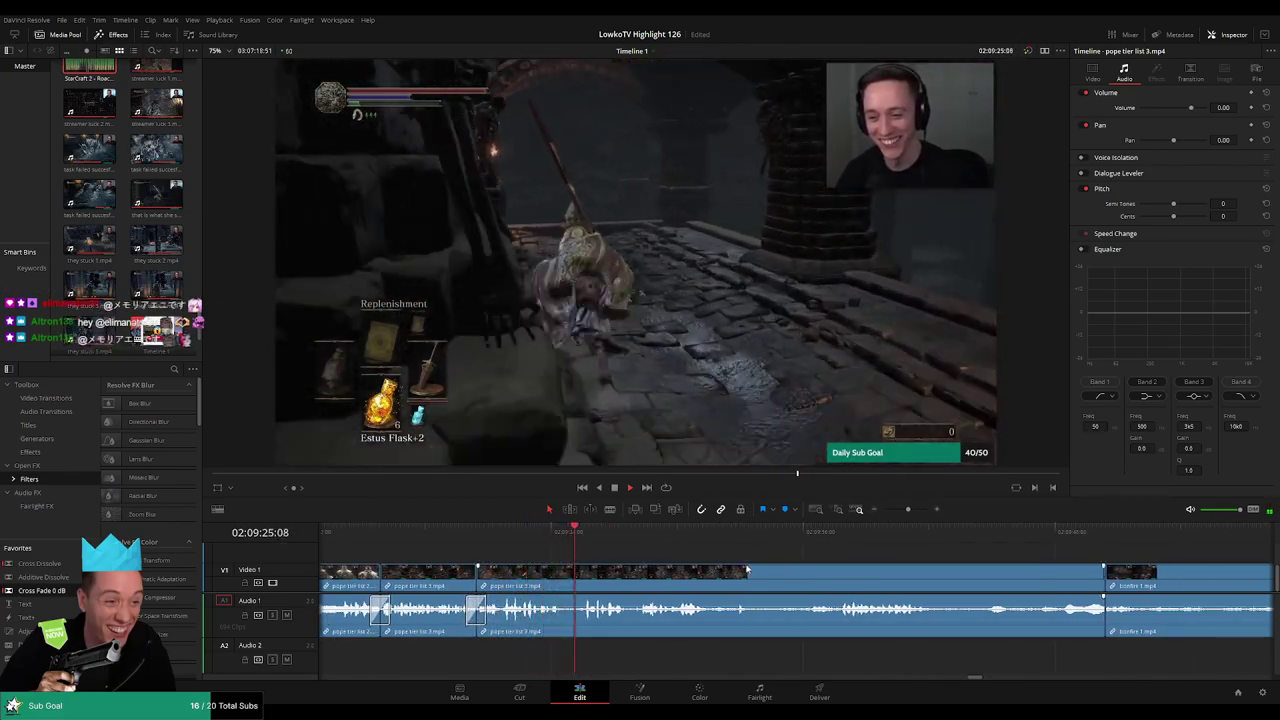
scroll(746, 569, "right", 1)
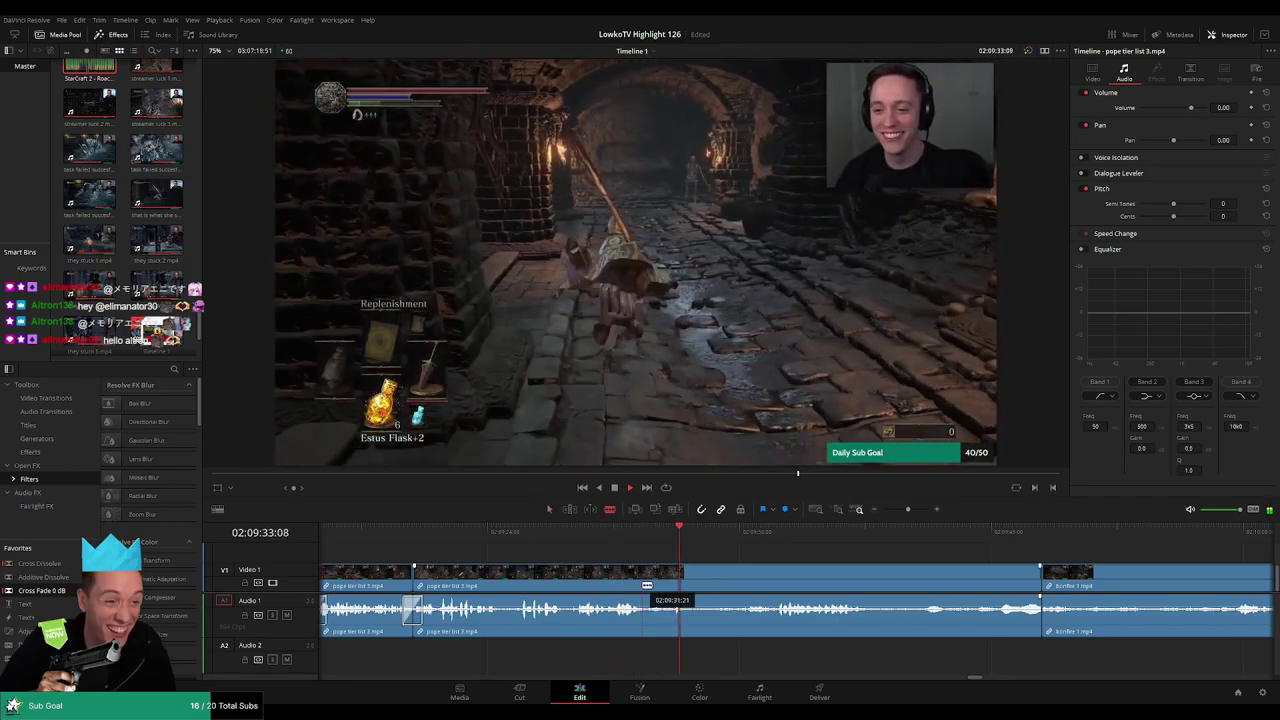
left_click(748, 540)
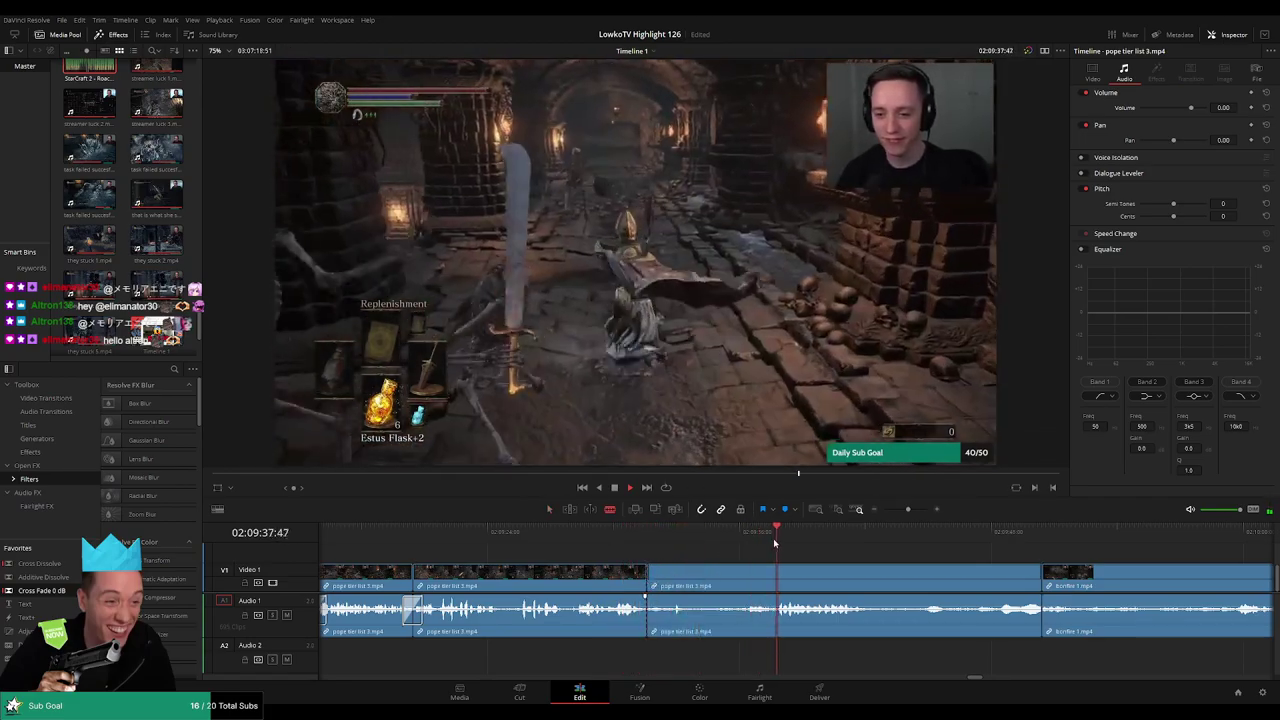
left_click(775, 573)
key("a")
left_click(730, 580)
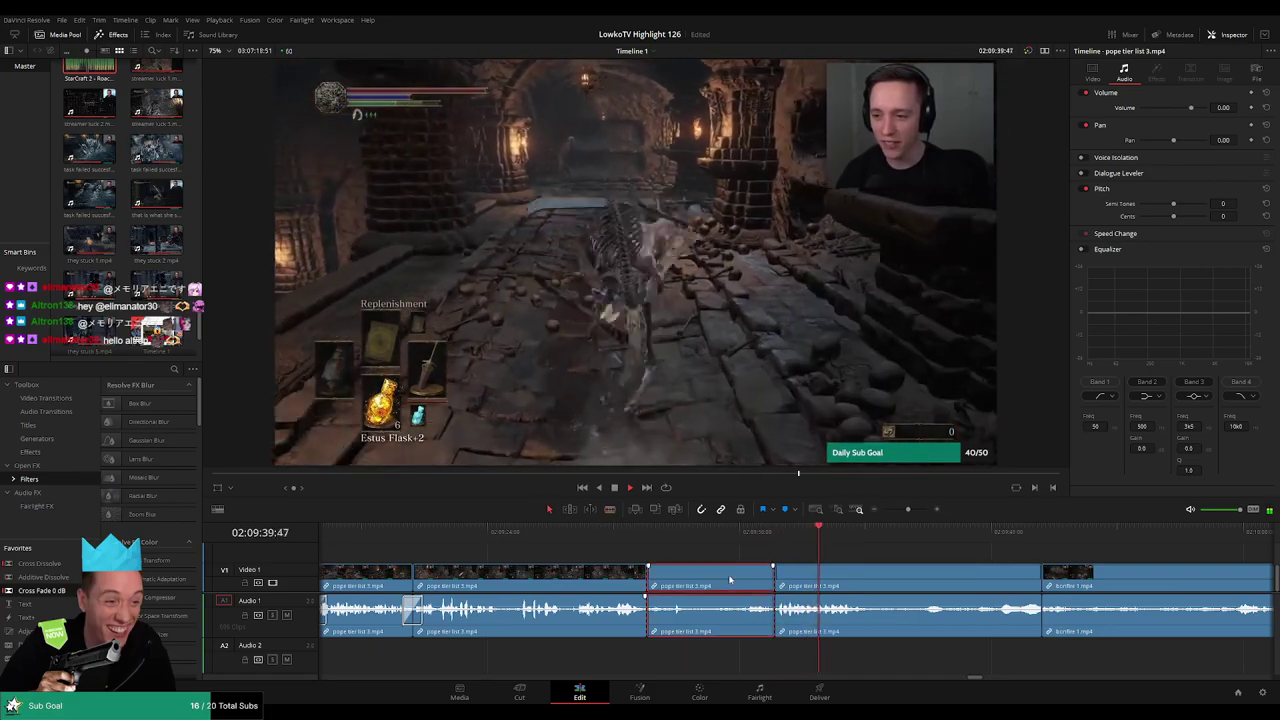
key("Delete")
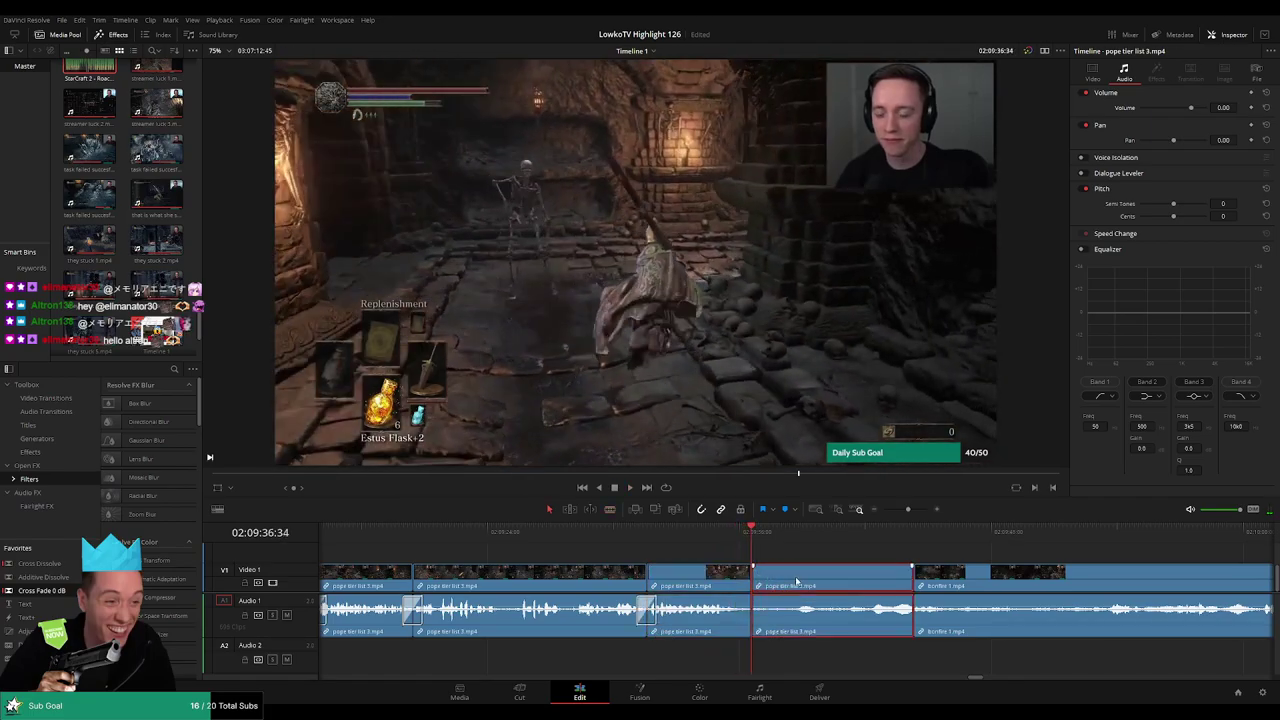
key("Delete")
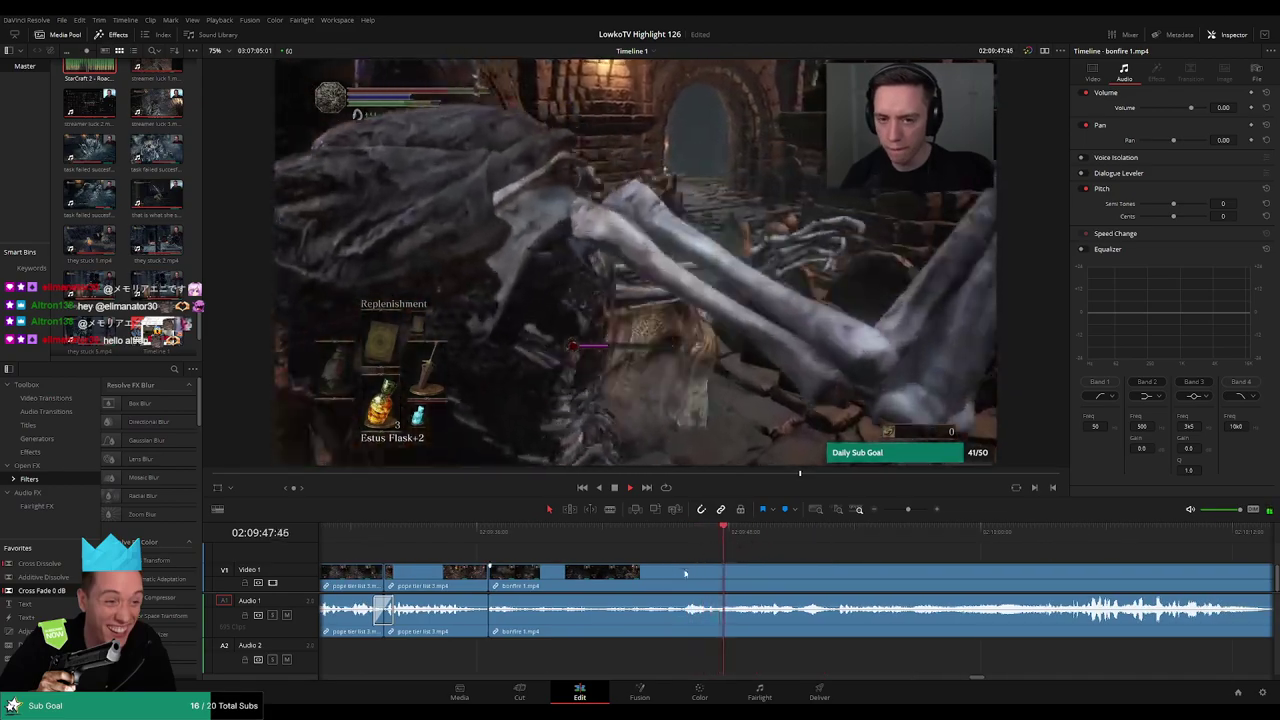
Split bonfire 1 and ripple-delete its early unwanted segment
key("b")
left_click(644, 579)
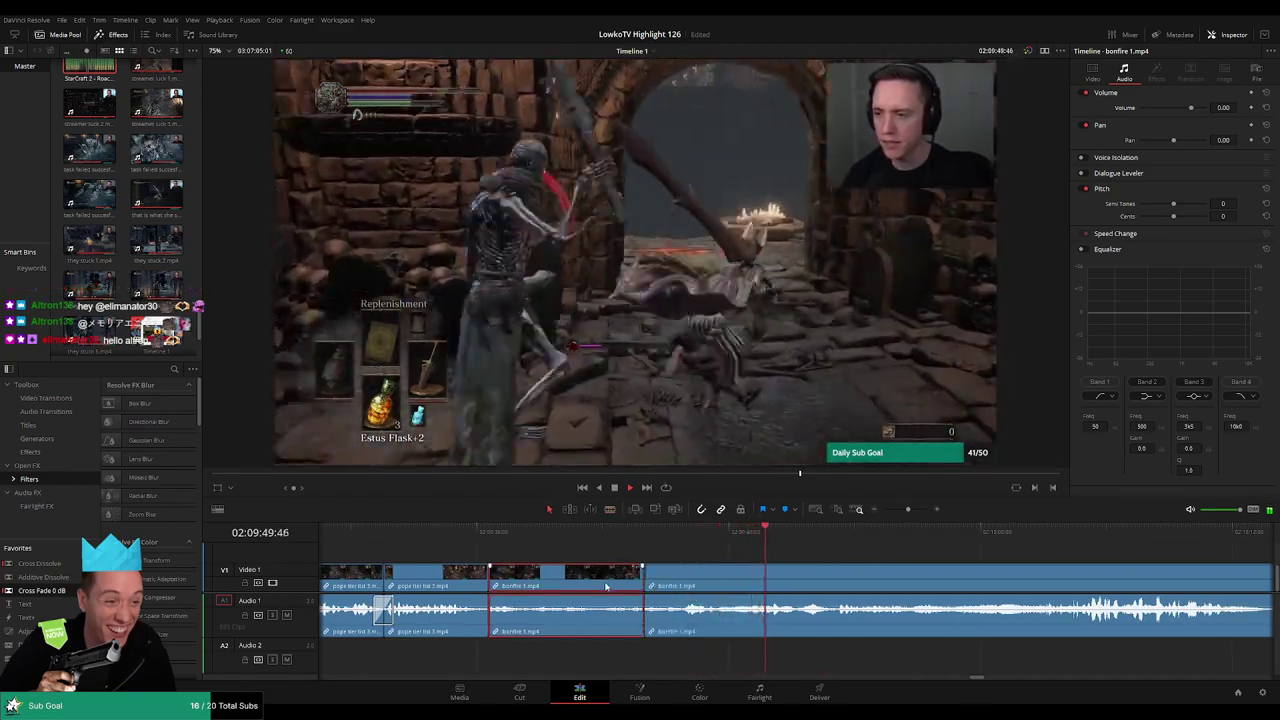
key("Delete")
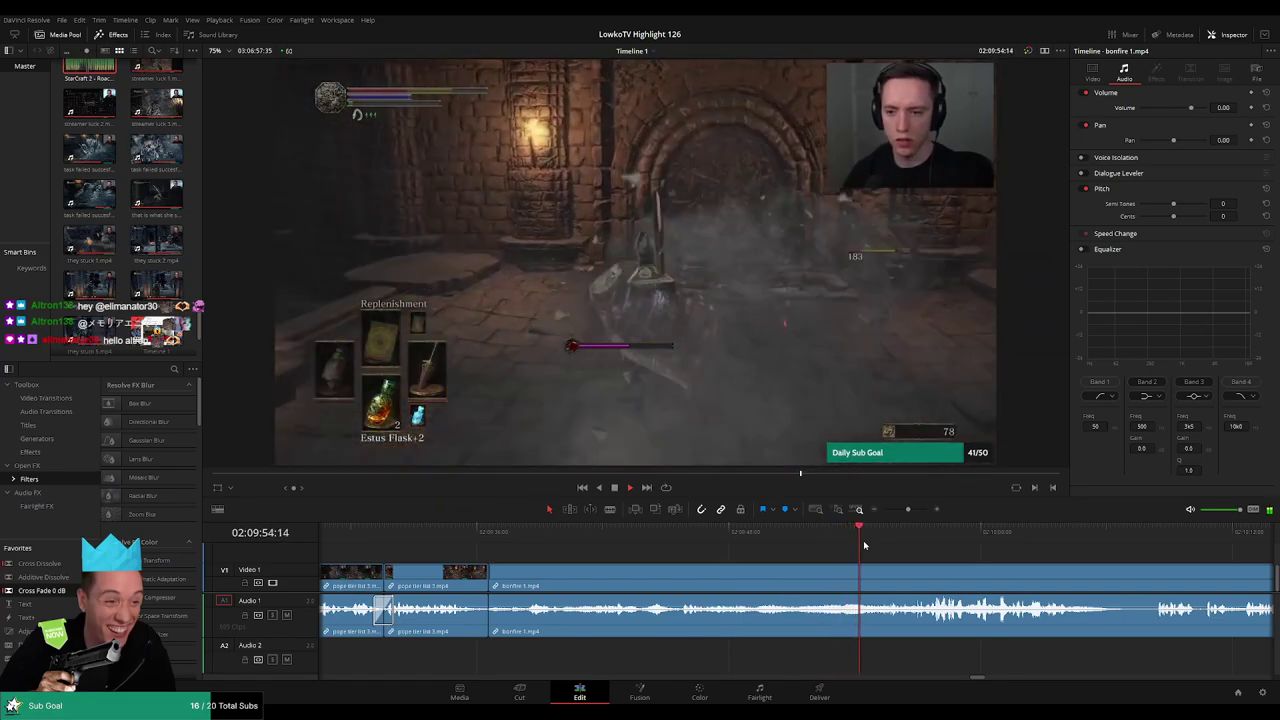
Blade bonfire 1 just before the hit moment
scroll(860, 552, "right", 3)
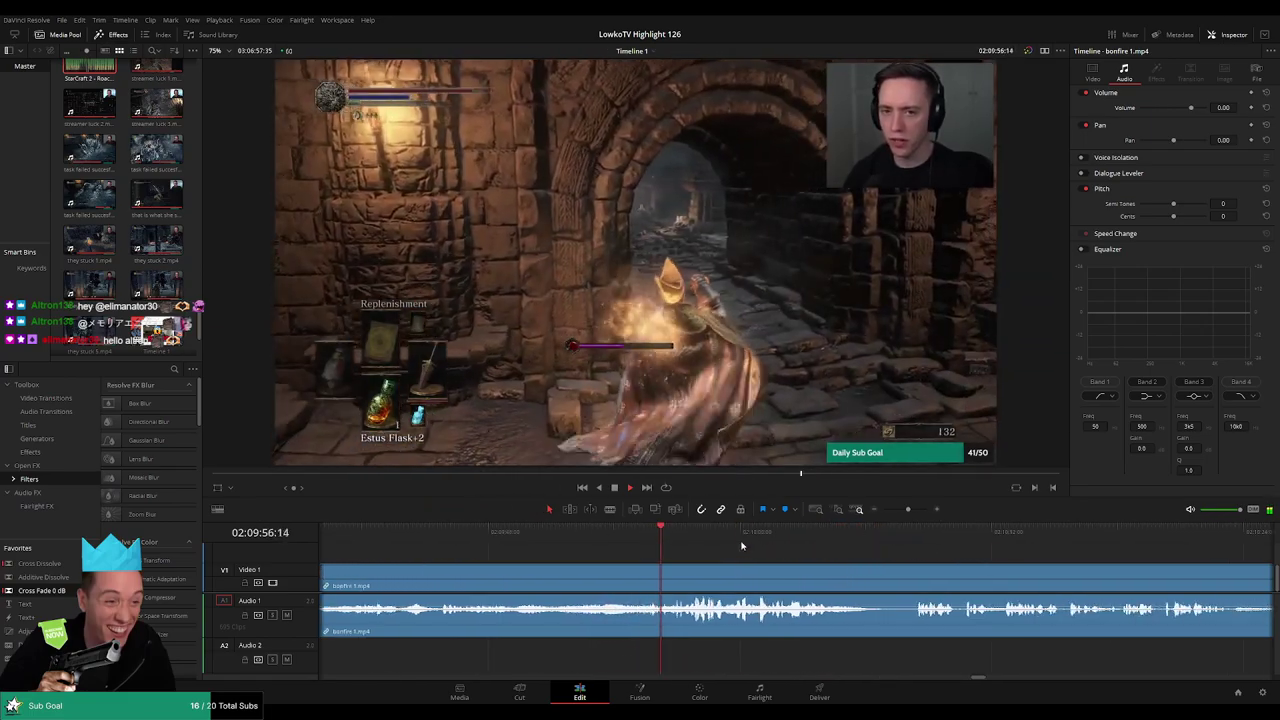
scroll(700, 552, "right", 2)
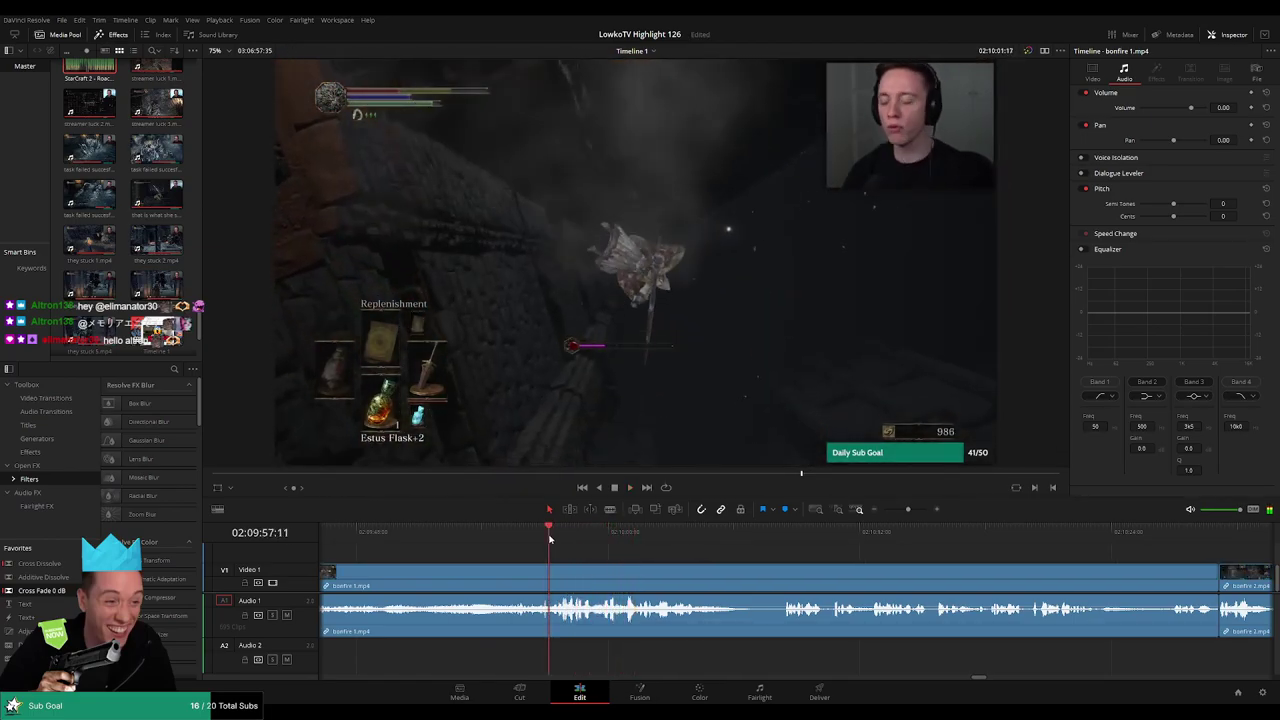
scroll(600, 545, "down", 2)
scroll(698, 545, "up", 3)
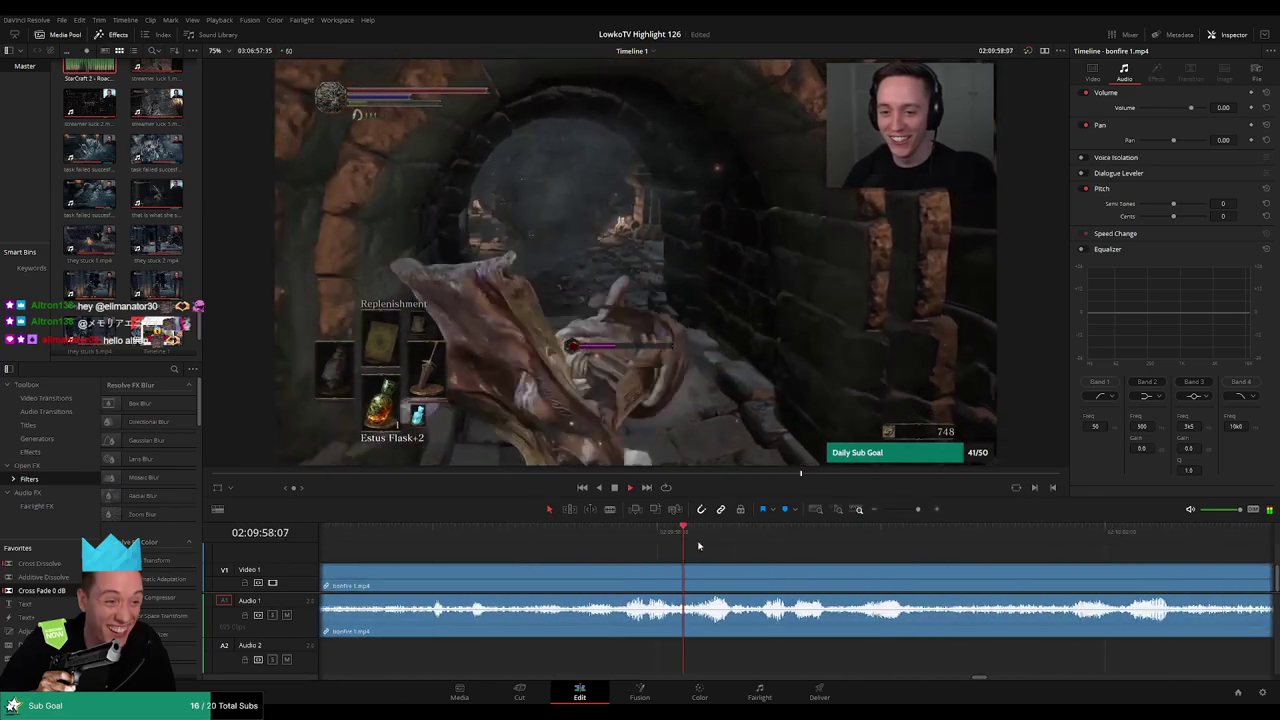
left_click_drag(700, 535, 598, 535)
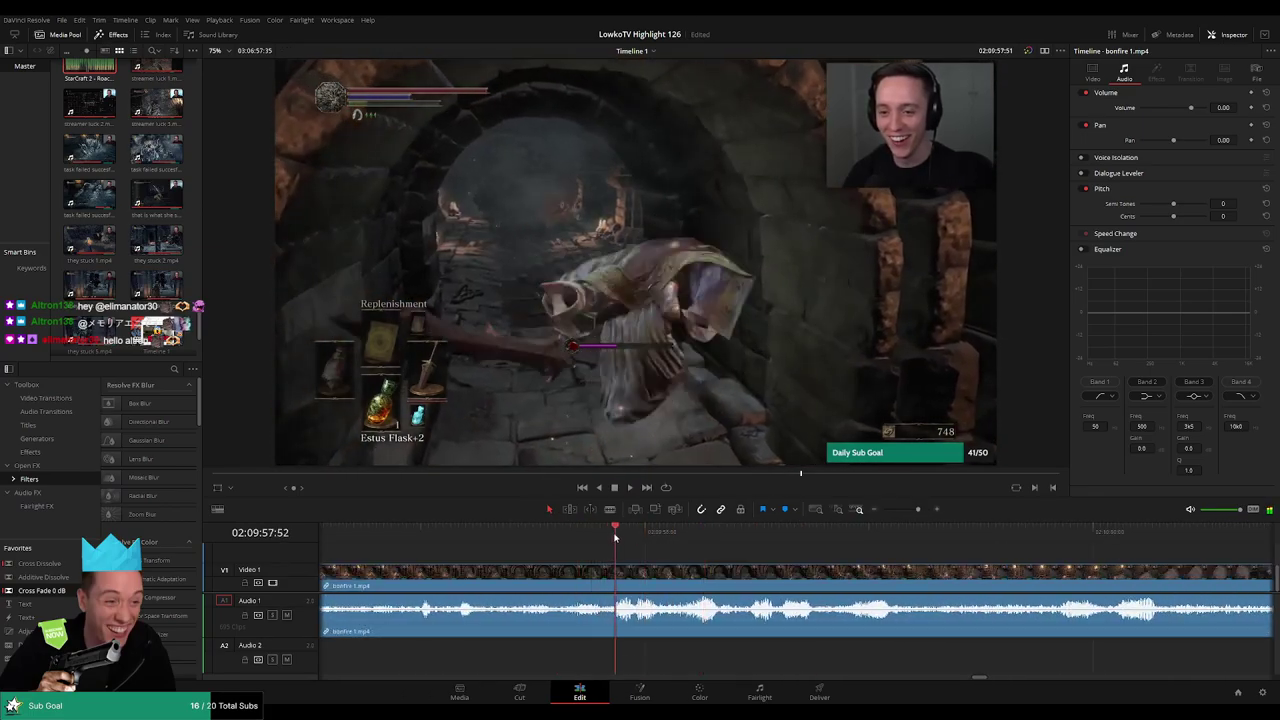
key("b")
left_click(637, 585)
Cut where the moment ends and place StarCraft 2 - Roach Quotes.mp3 on Audio 2 beneath it
key("space")
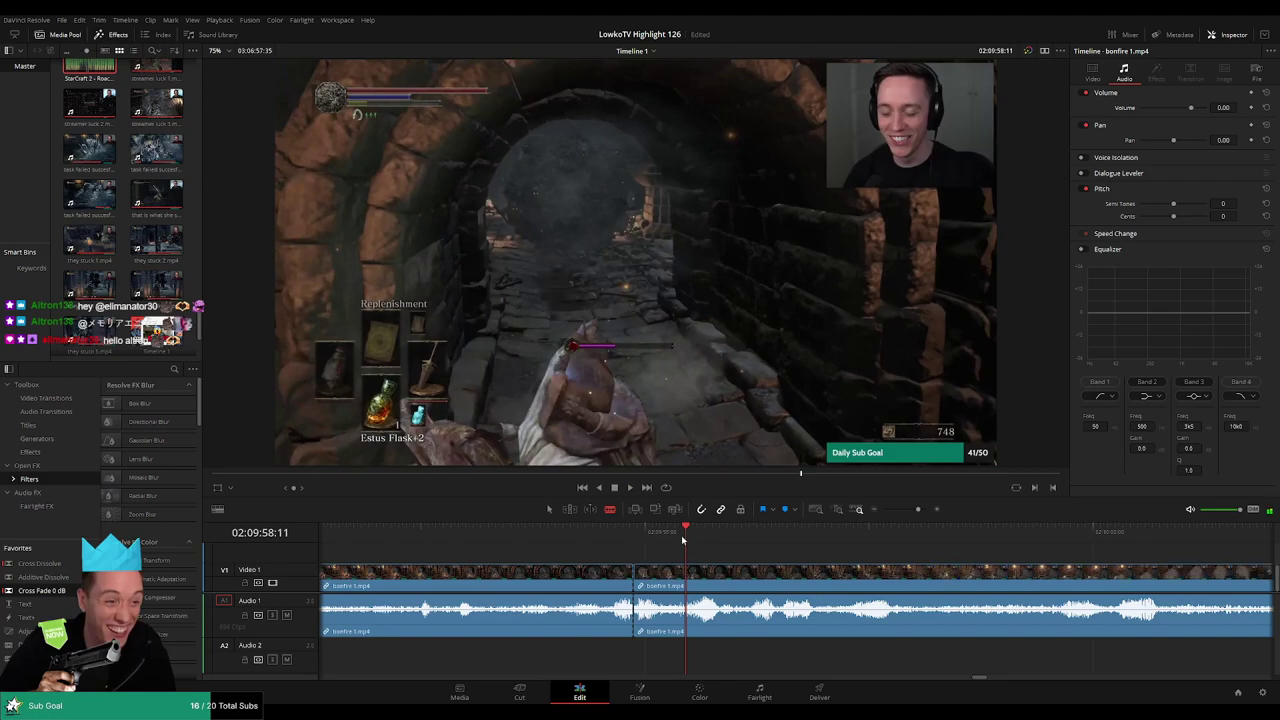
left_click(627, 540)
left_click(627, 543)
left_click(627, 543)
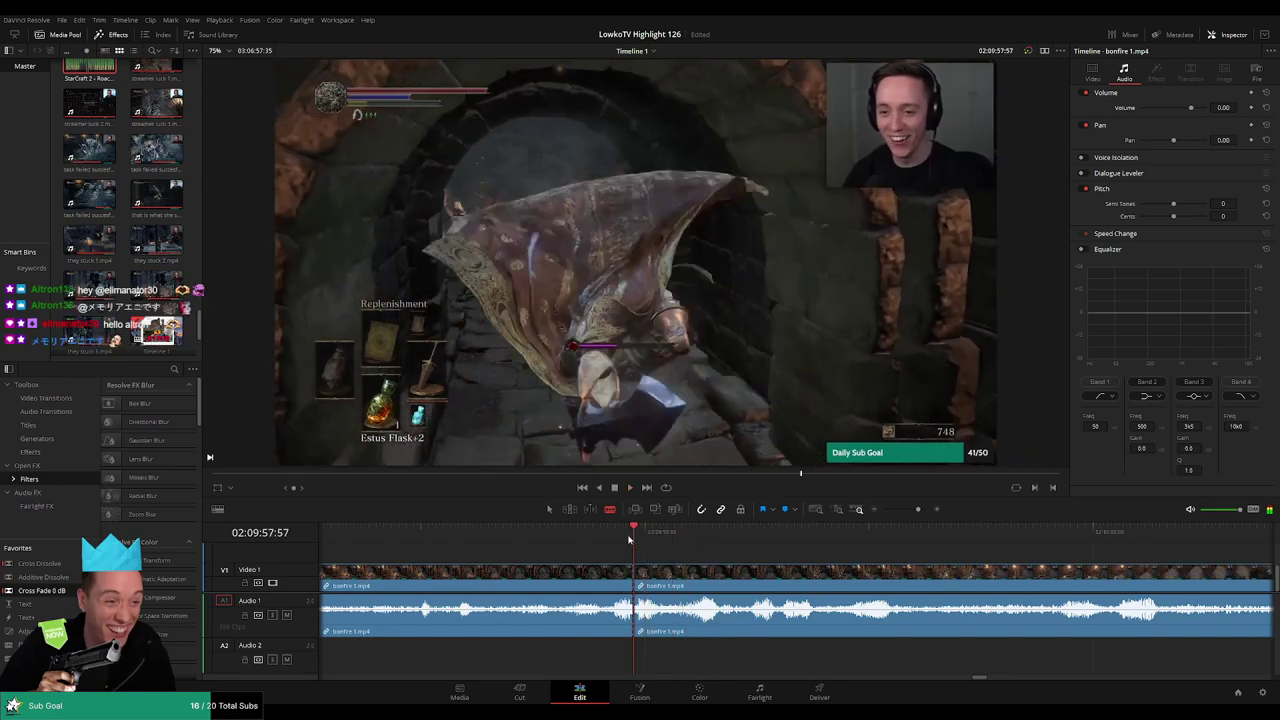
key("space")
left_click(738, 590)
key("a")
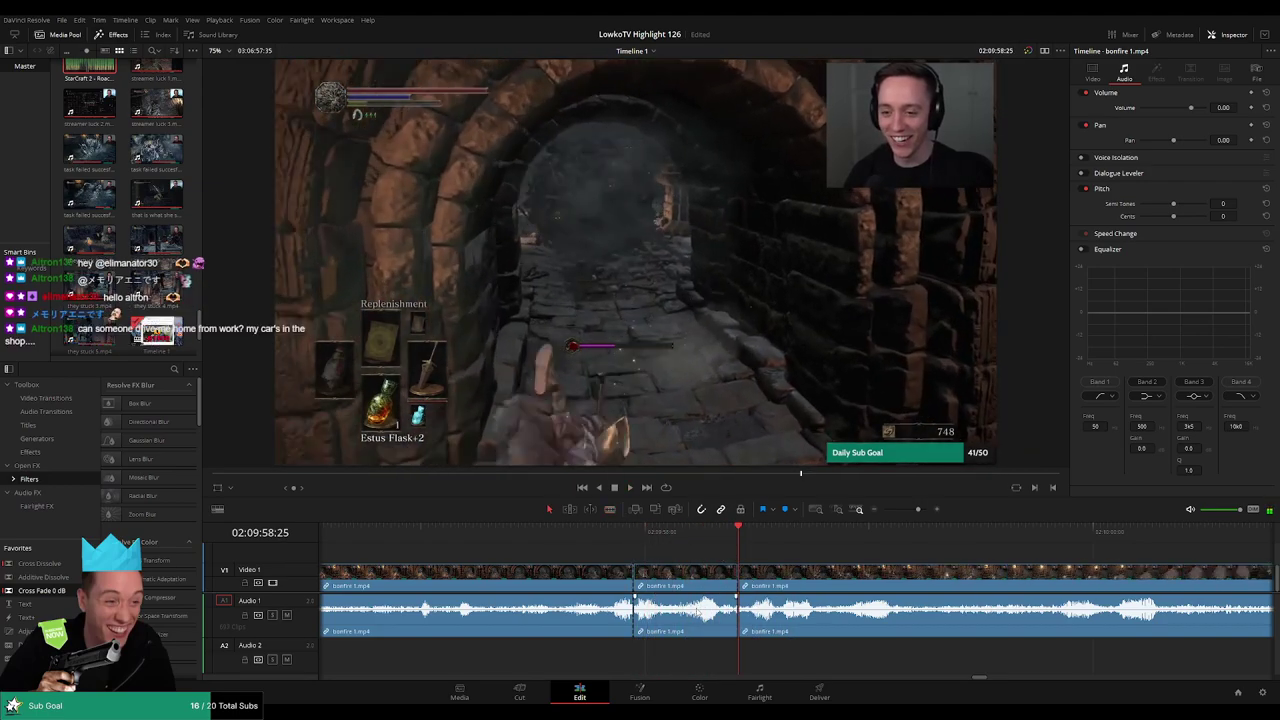
mouse_move(710, 607)
left_mouse_down()
mouse_move(806, 479)
mouse_move(643, 655)
left_mouse_up()
Trim the Roach Quotes clip to end at the cut and mark the start of a second section
left_click_drag(792, 660, 738, 660)
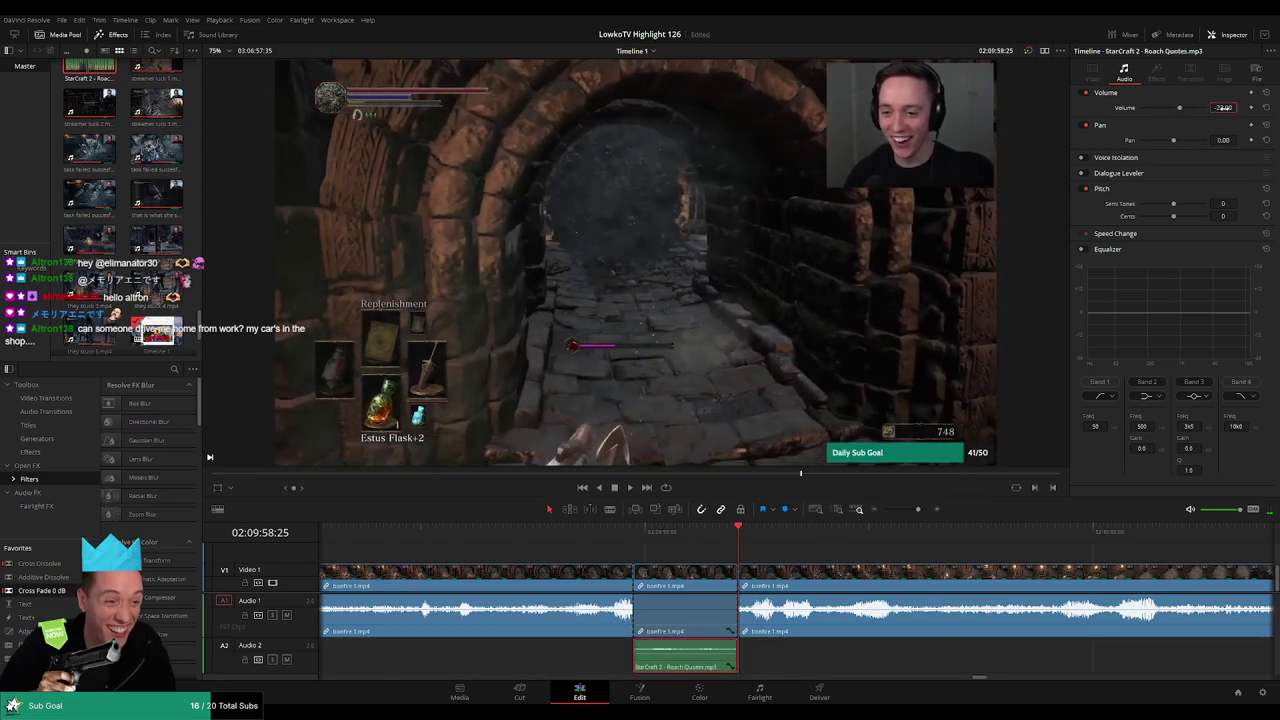
key("space")
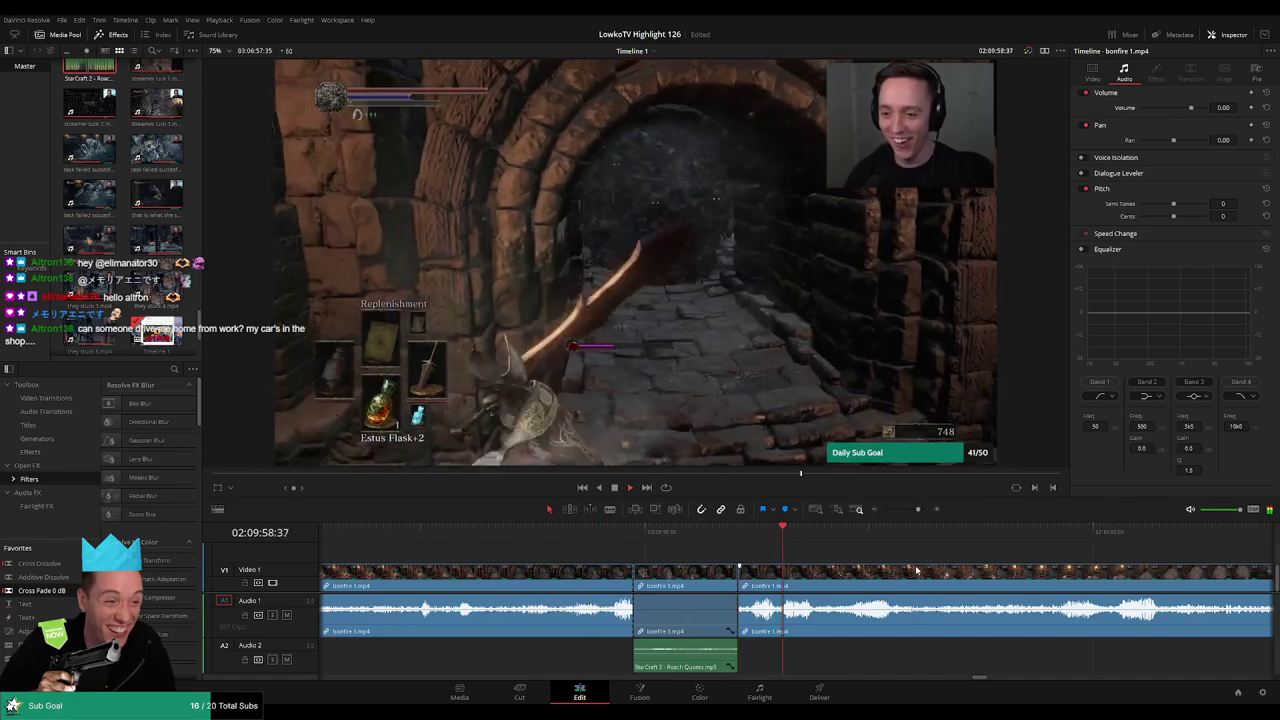
key("ctrl+b")
key("space")
Cut the section's end, silence its game audio and add a trimmed second Roach Quotes sound on A2
key("ctrl+b")
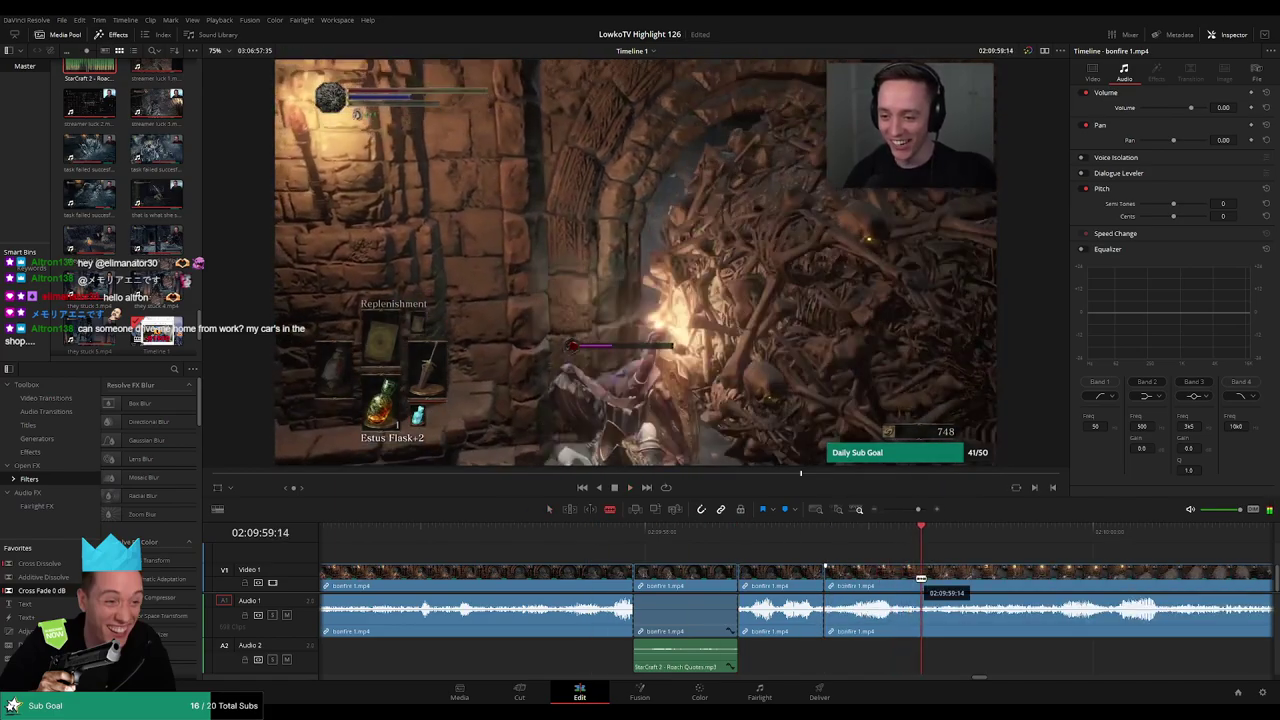
left_click_drag(878, 608, 878, 641)
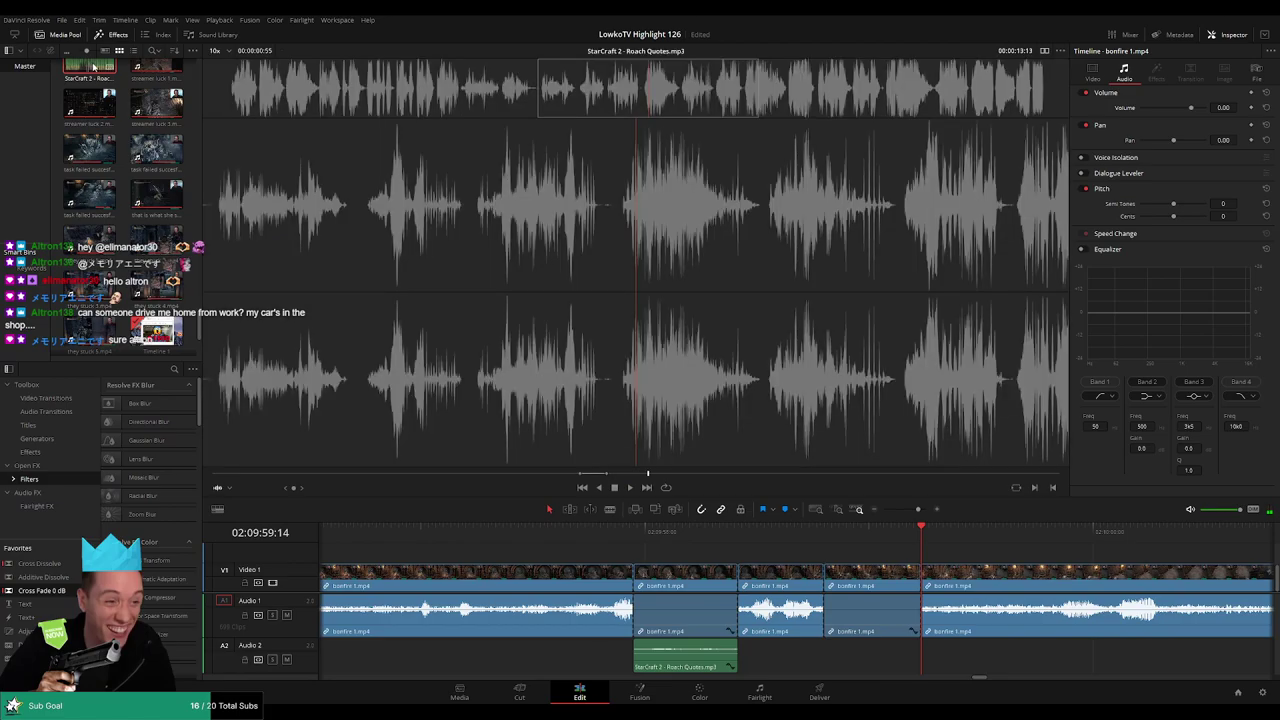
mouse_move(89, 70)
left_mouse_down()
mouse_move(803, 661)
mouse_move(845, 664)
left_mouse_up()
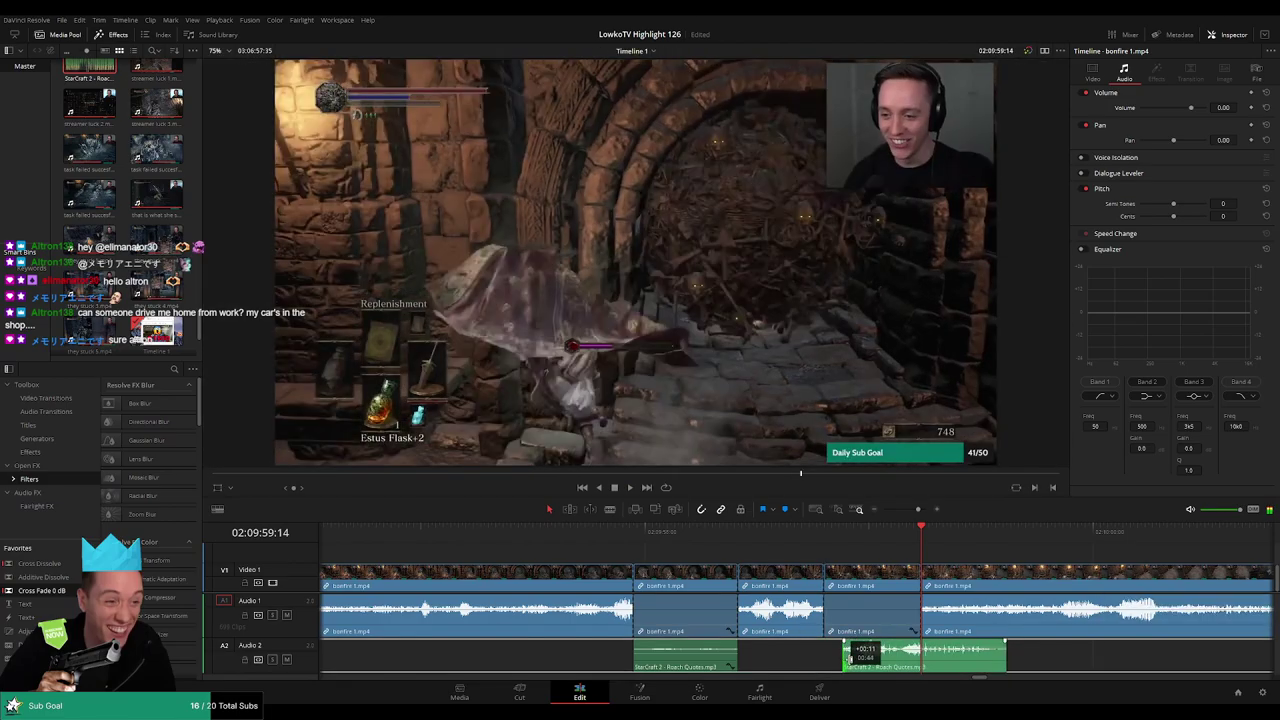
left_click_drag(971, 664, 908, 664)
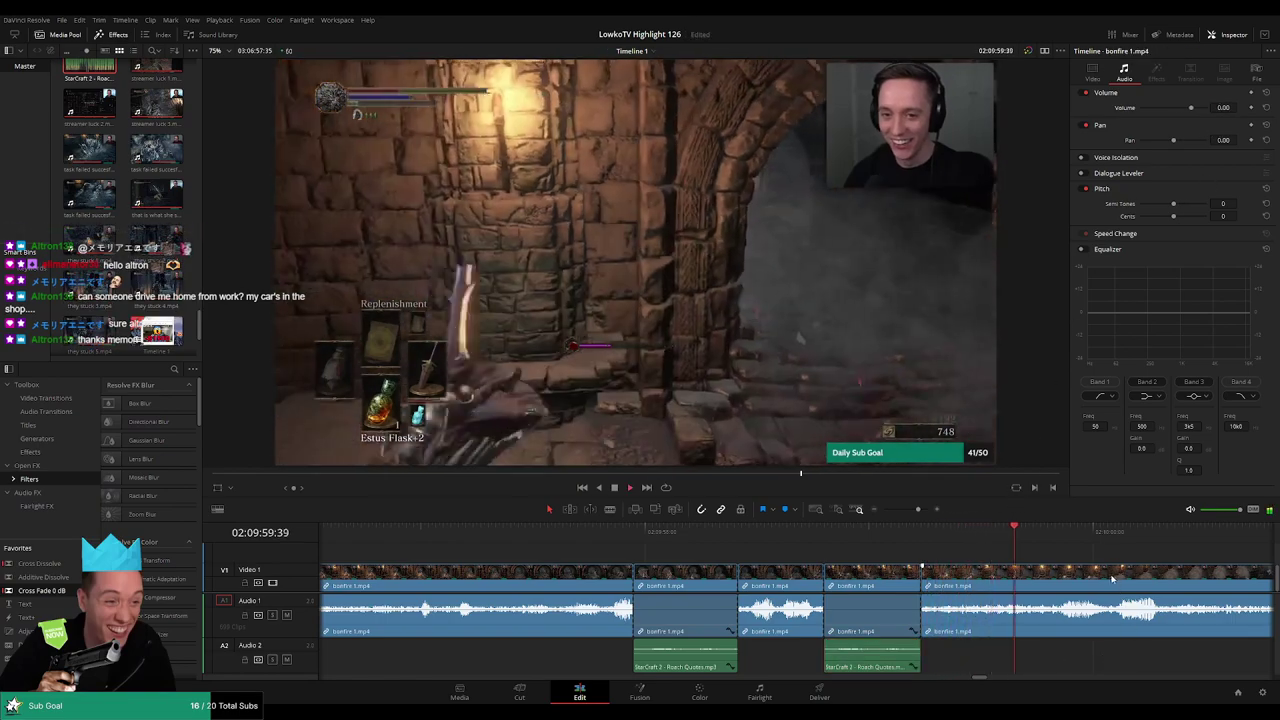
Scroll along and zoom out the timeline to follow bonfire 1 playback
scroll(801, 567, "right", 5)
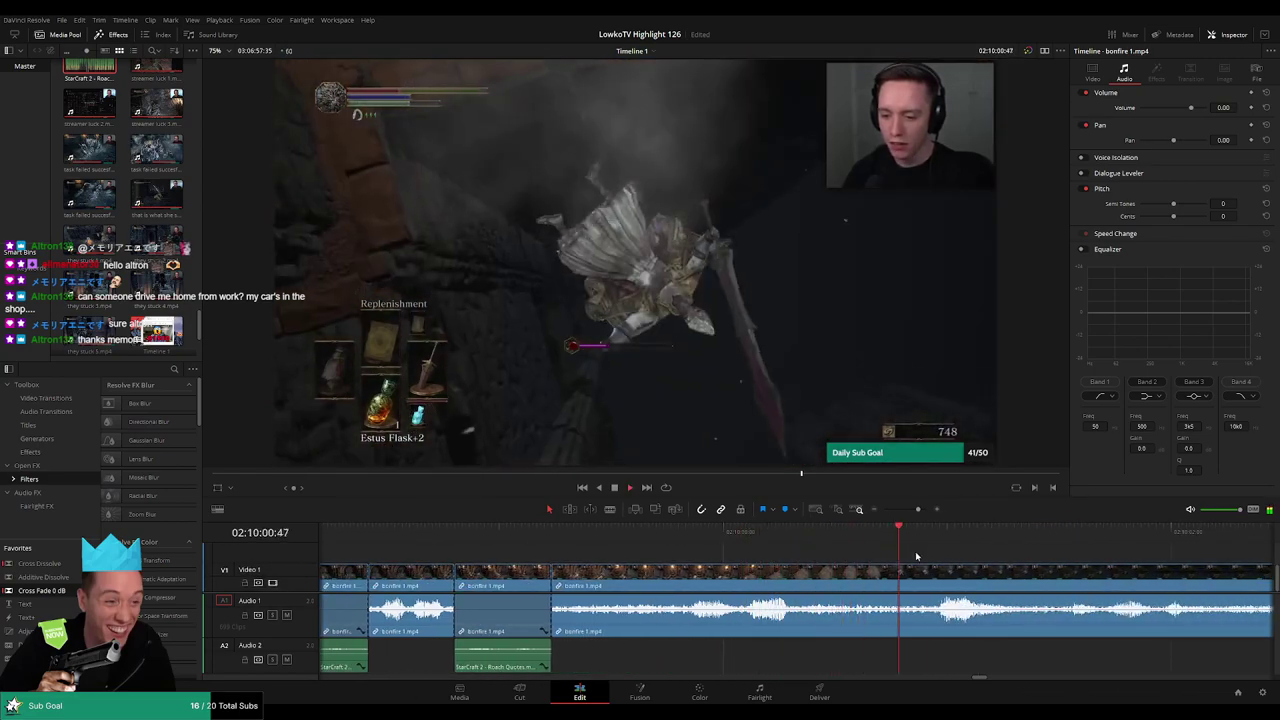
scroll(801, 567, "right", 5)
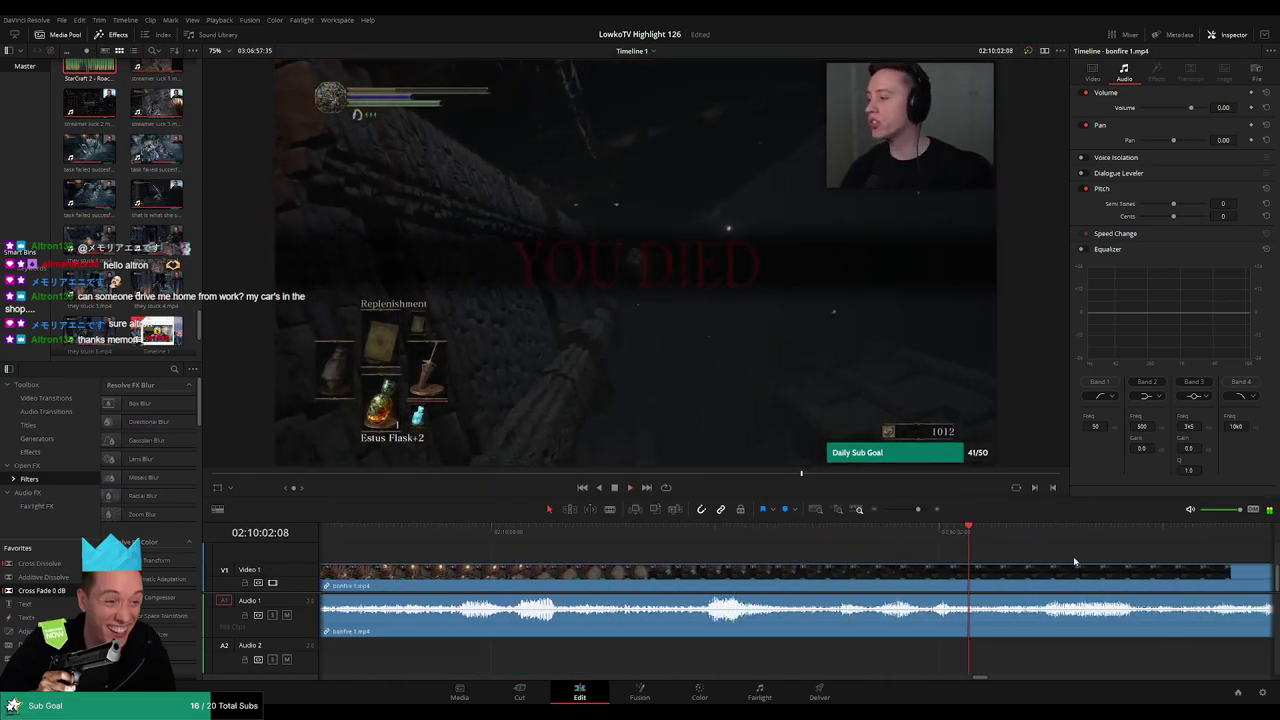
scroll(1073, 556, "right", 3)
left_click_drag(918, 509, 906, 509)
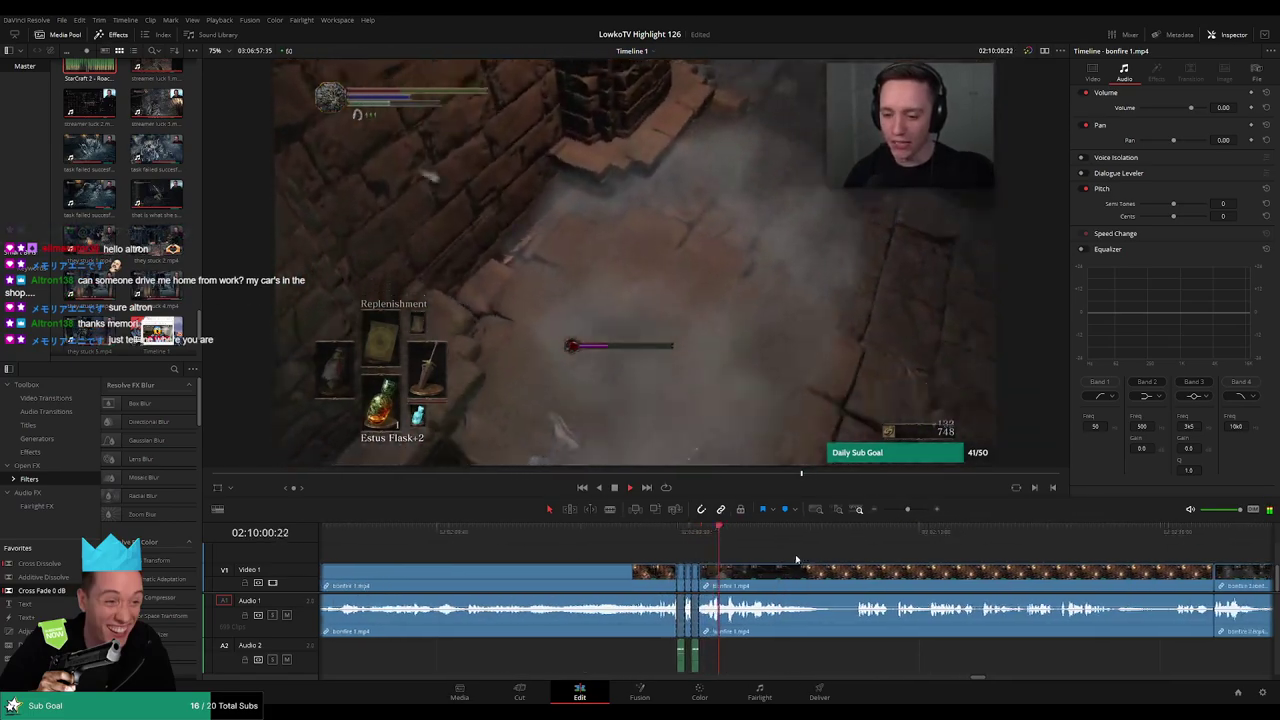
scroll(767, 576, "right", 3)
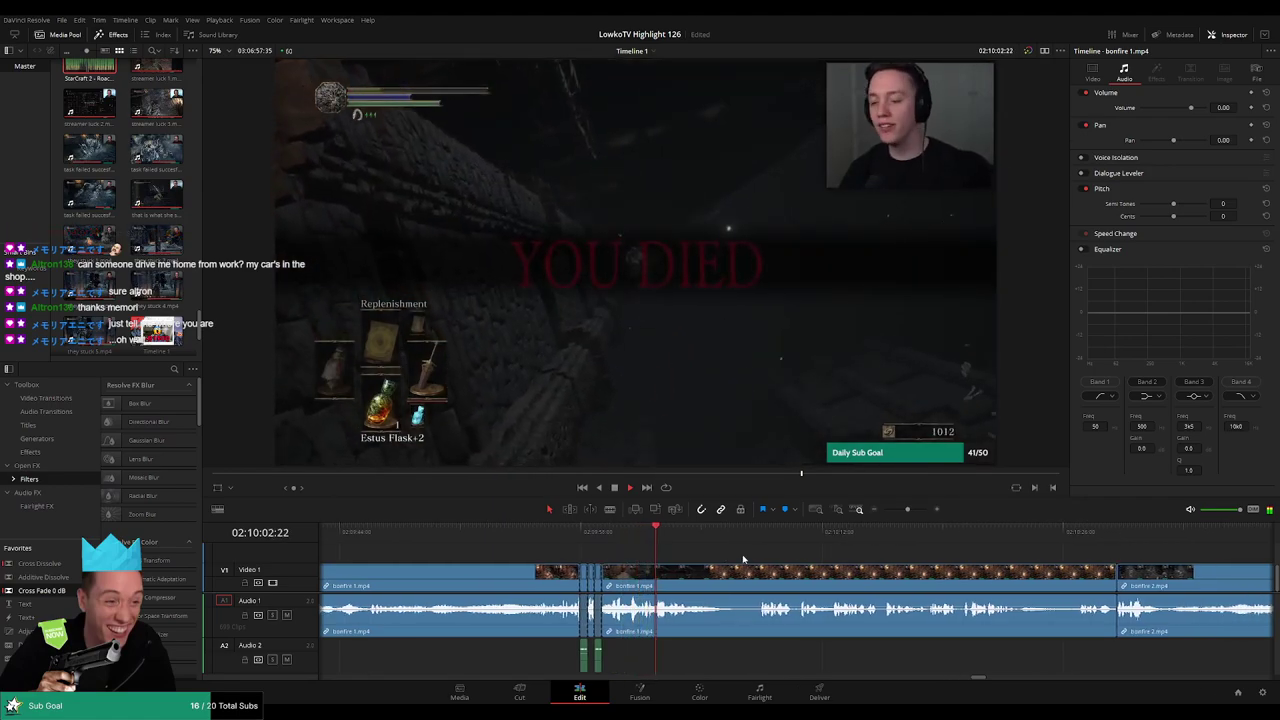
scroll(767, 585, "right", 3)
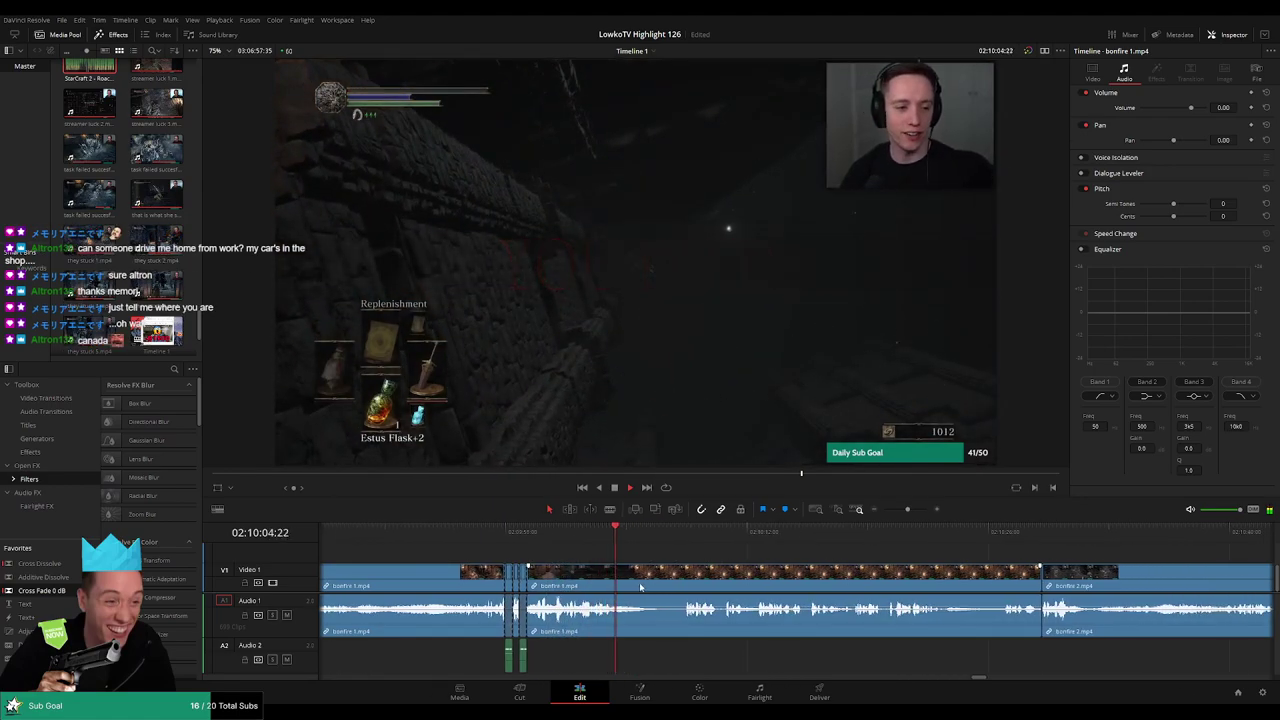
Move a bonfire 1 cut slightly later and delete the short leftover piece
left_click_drag(632, 585, 688, 580)
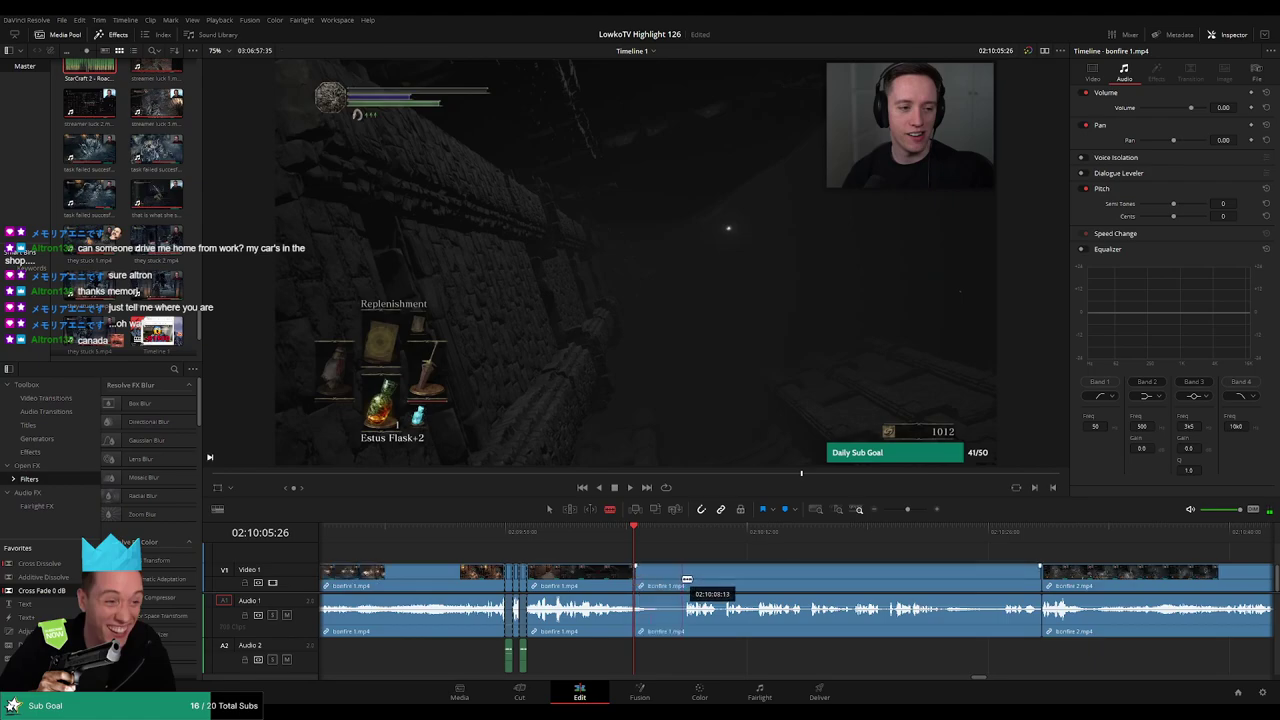
key("space")
left_click(670, 585)
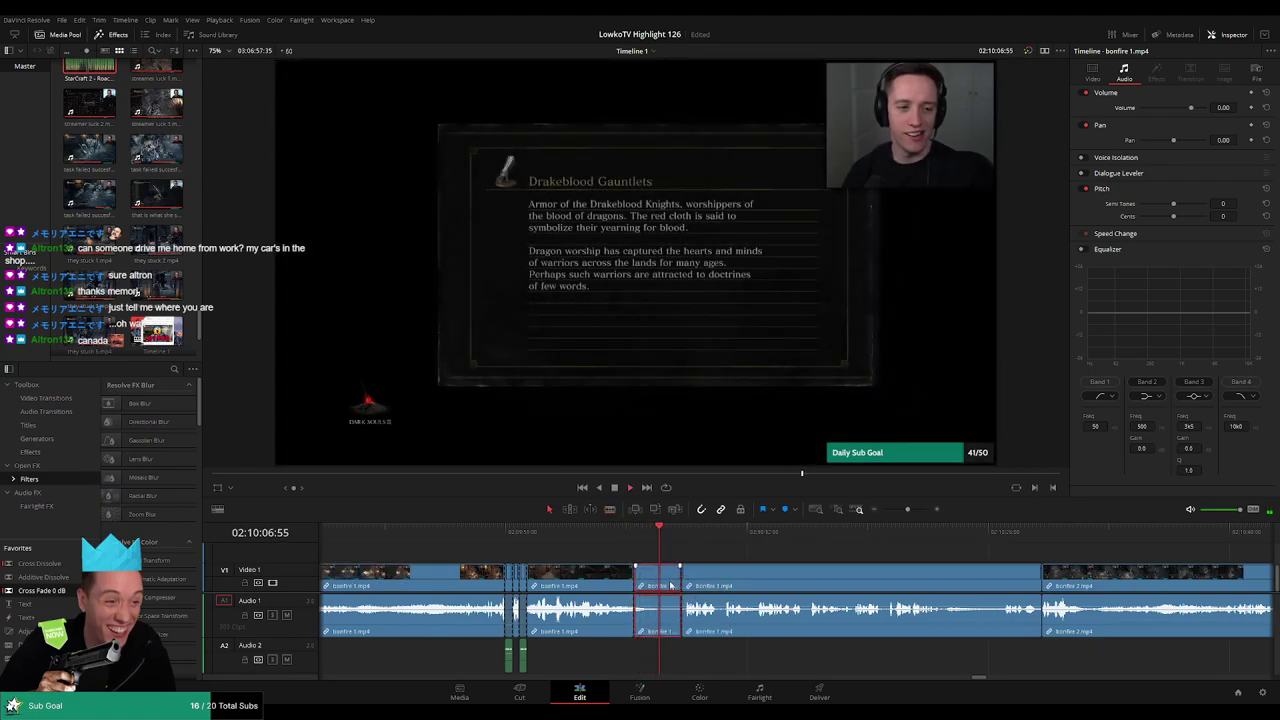
key("Delete")
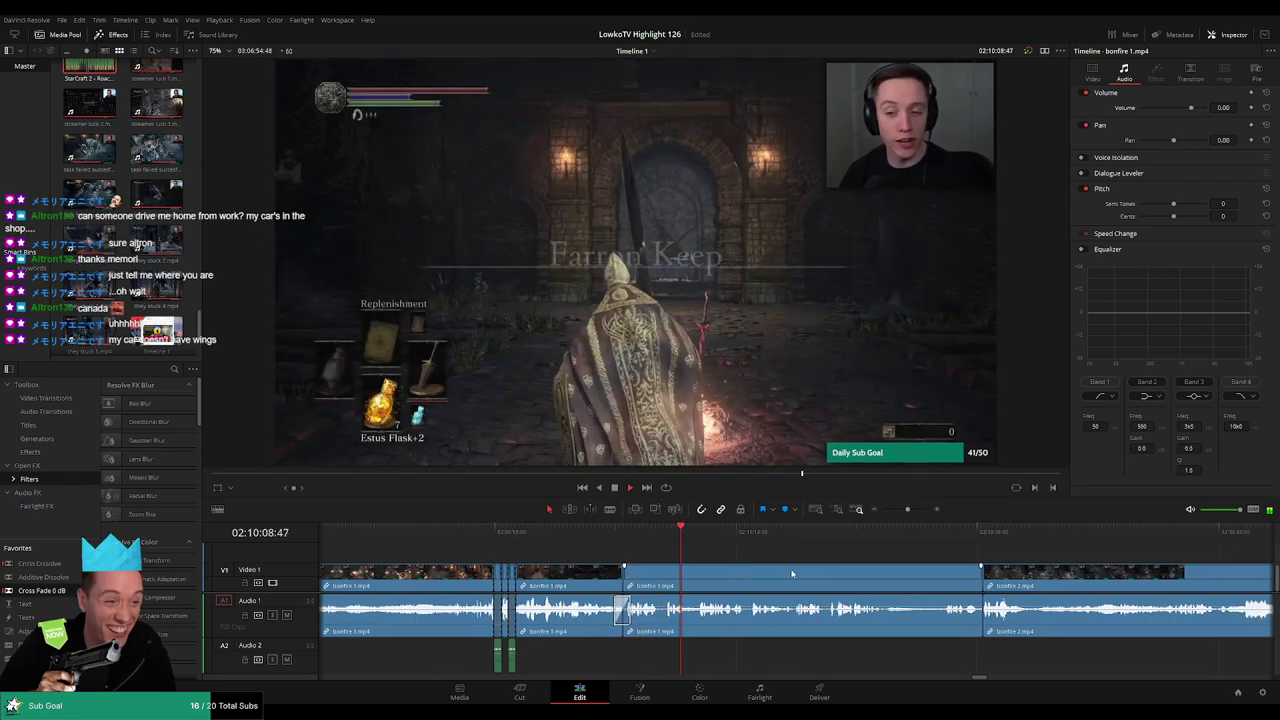
scroll(709, 565, "right", 3)
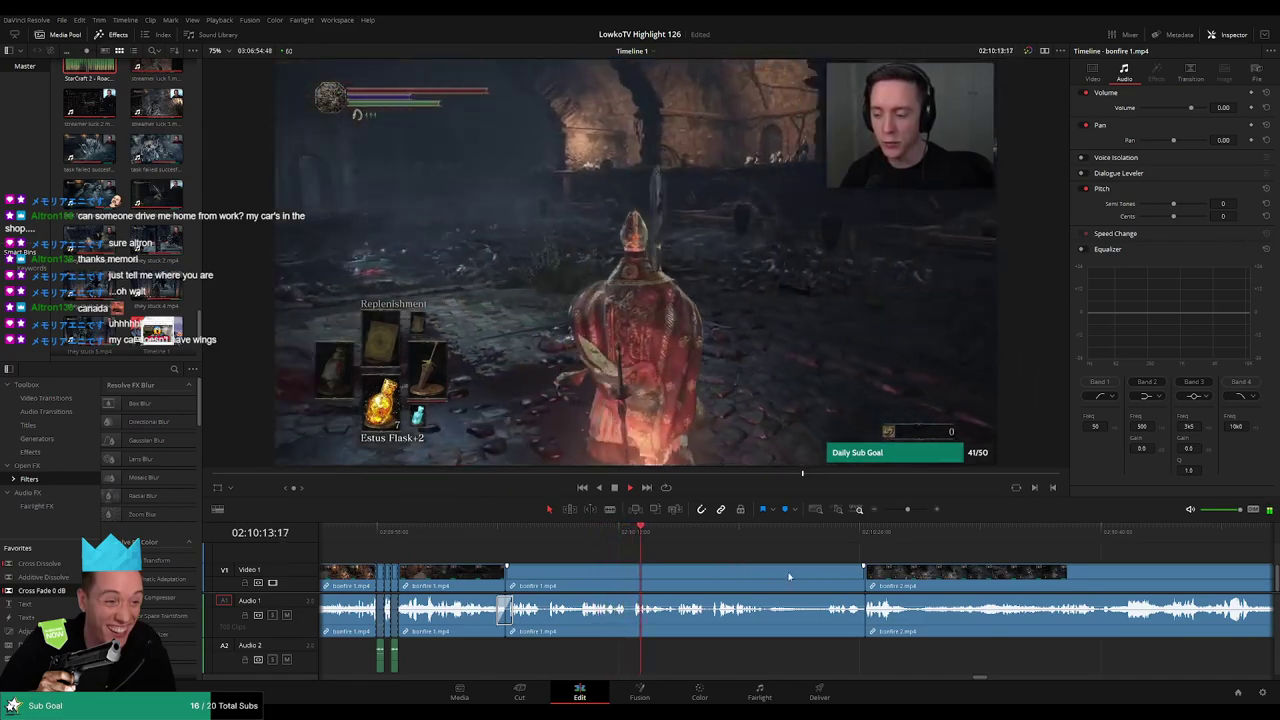
scroll(710, 568, "right", 2)
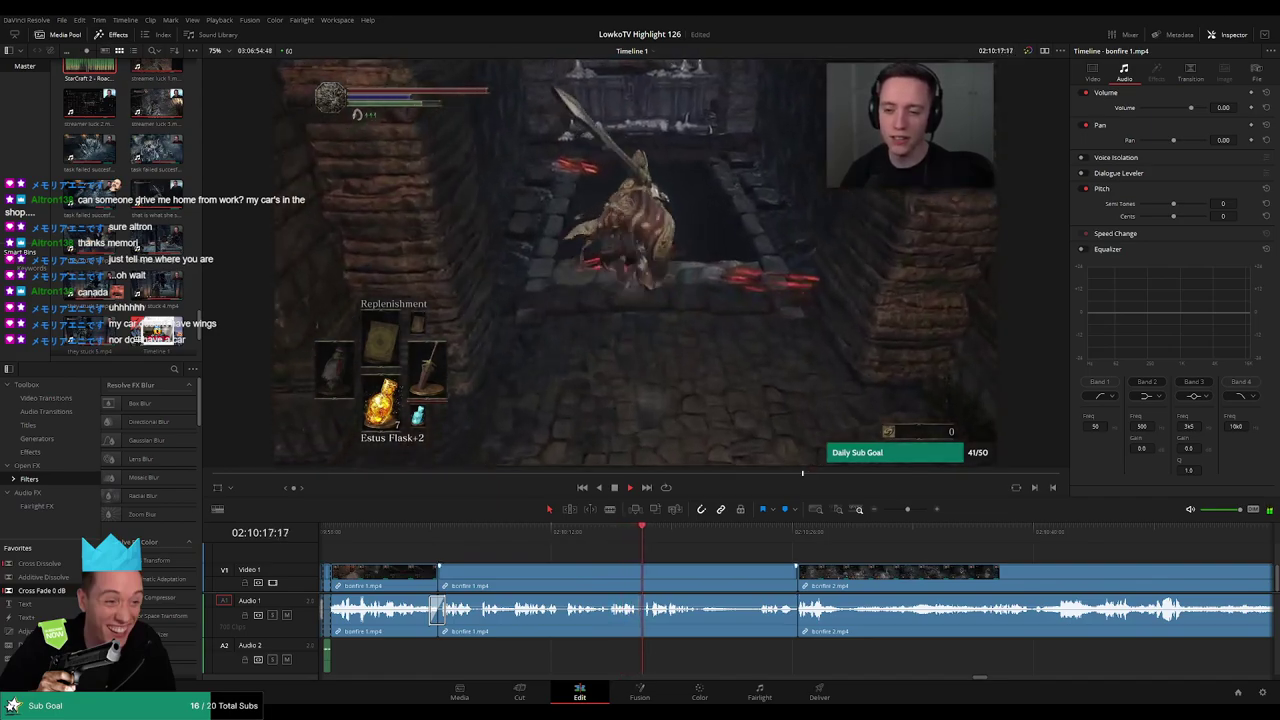
scroll(595, 549, "right", 3)
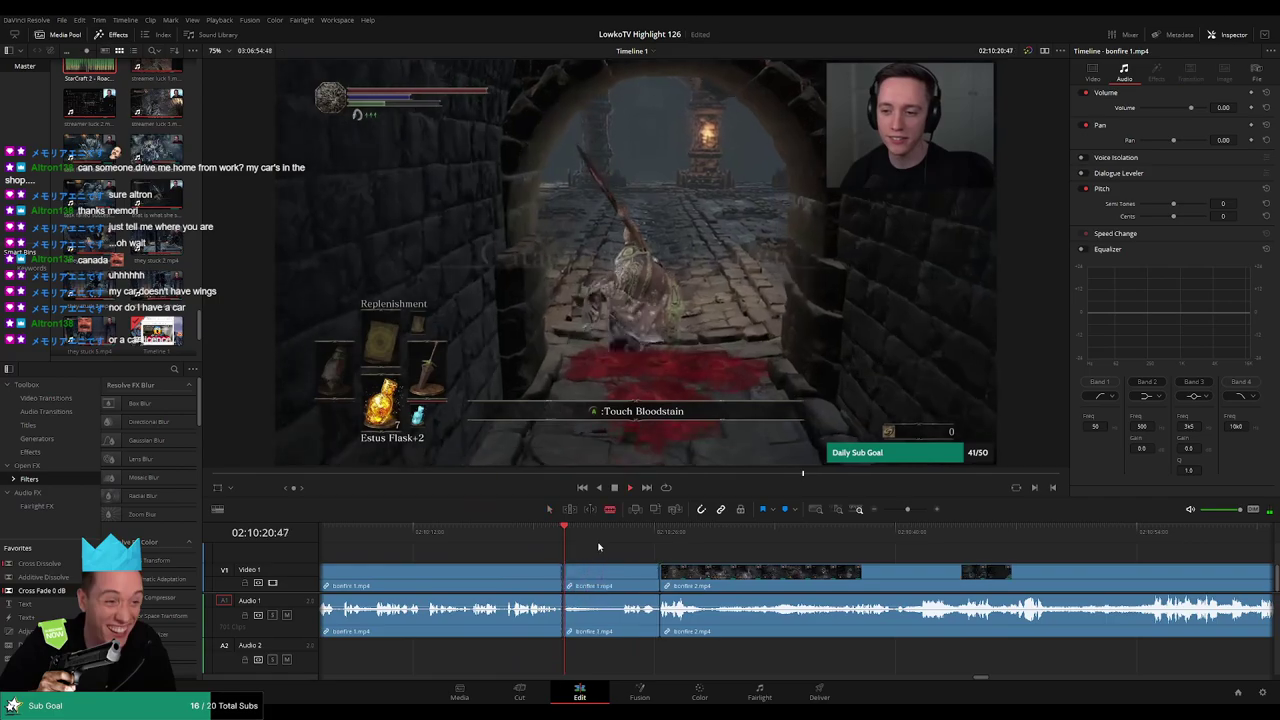
Delete a short leftover bonfire 1 piece, keeping only the first of two deletions
left_click(612, 535)
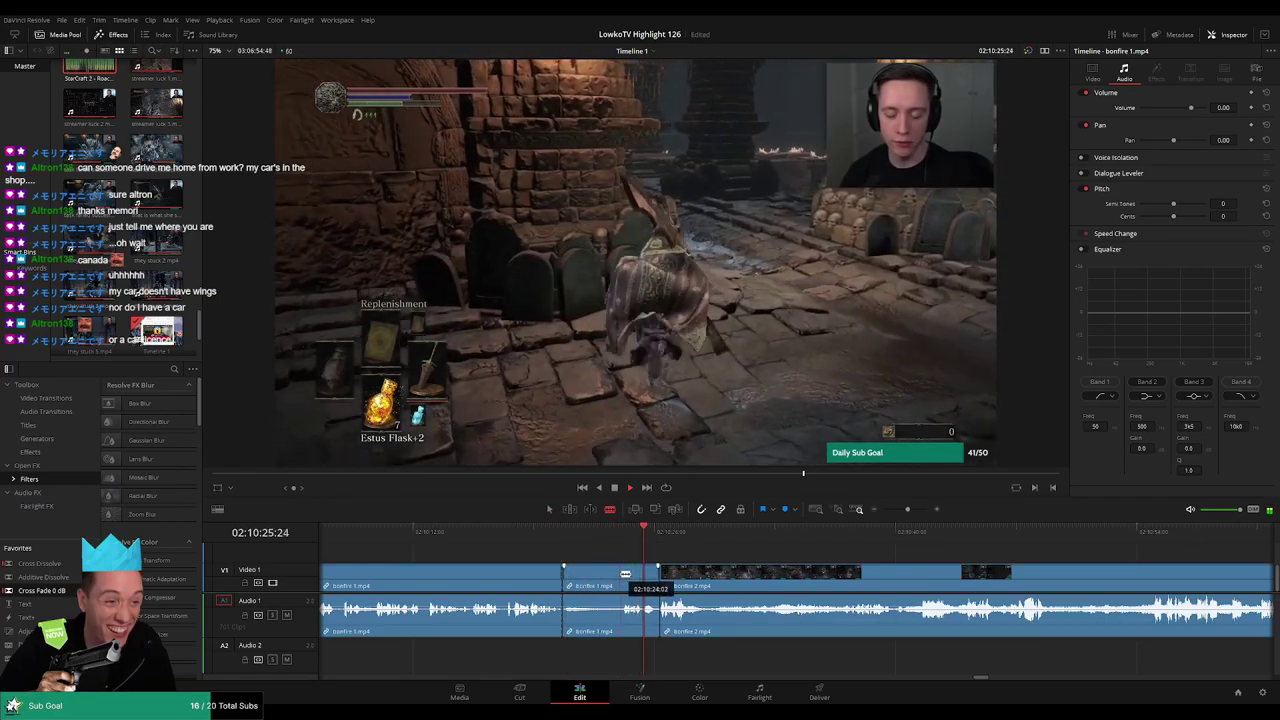
left_click(625, 573)
key("BackSpace")
left_click(623, 576)
key("Delete")
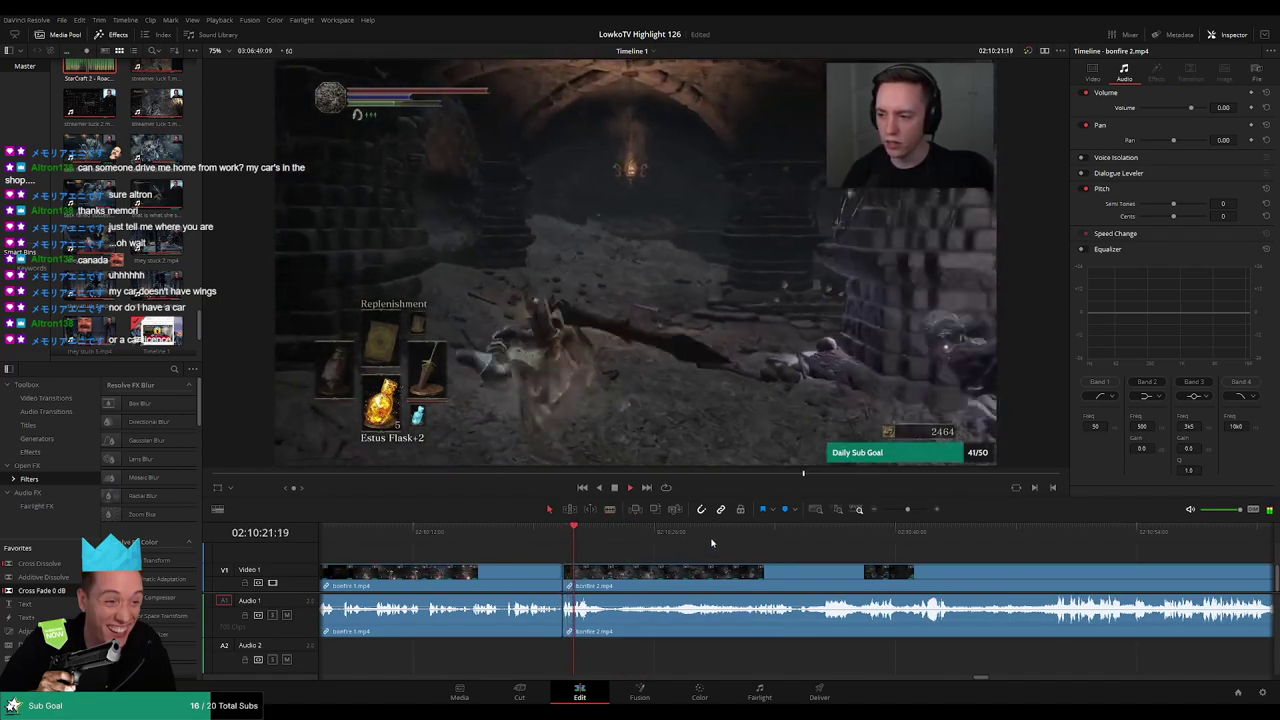
key("ctrl+z")
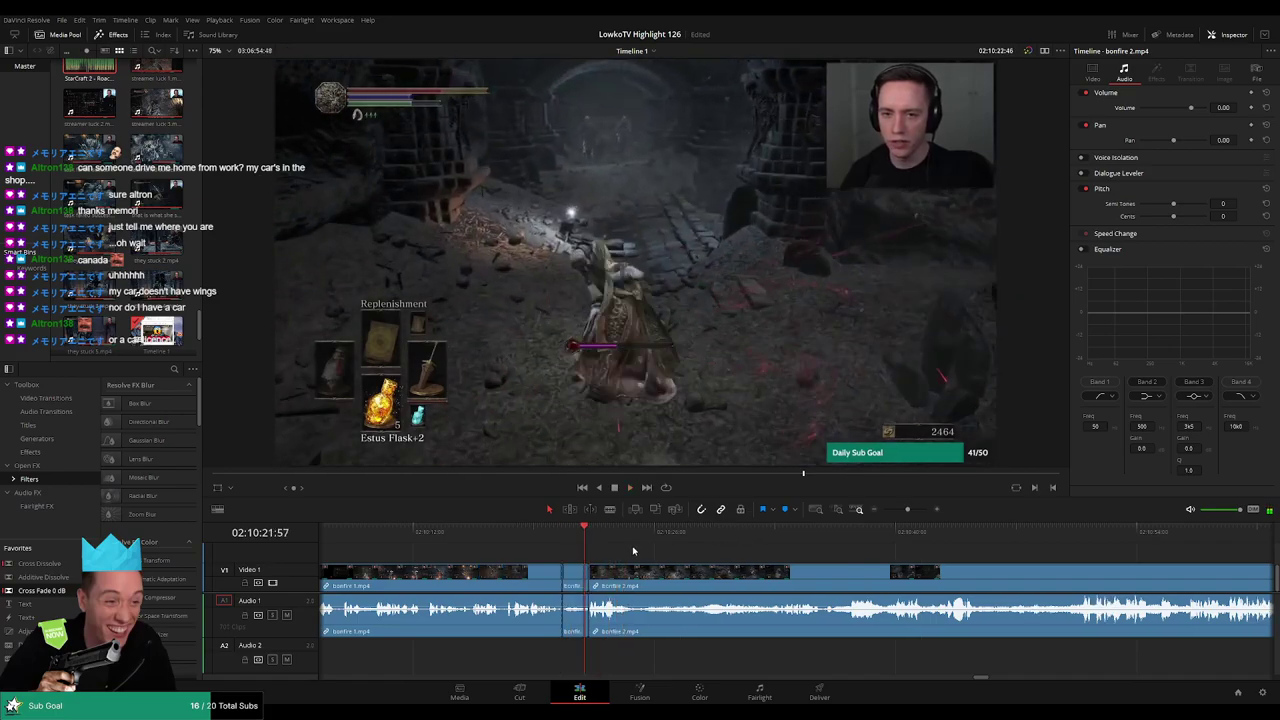
key("ctrl+z")
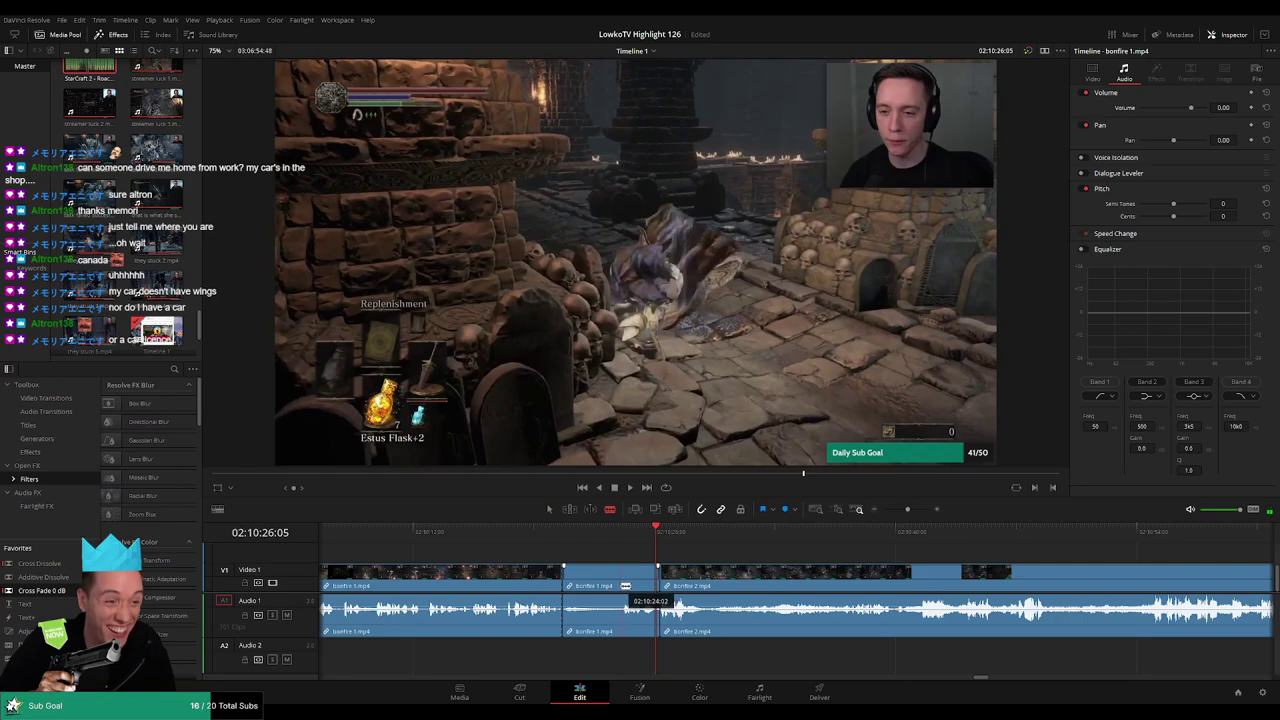
key("ctrl+shift+z")
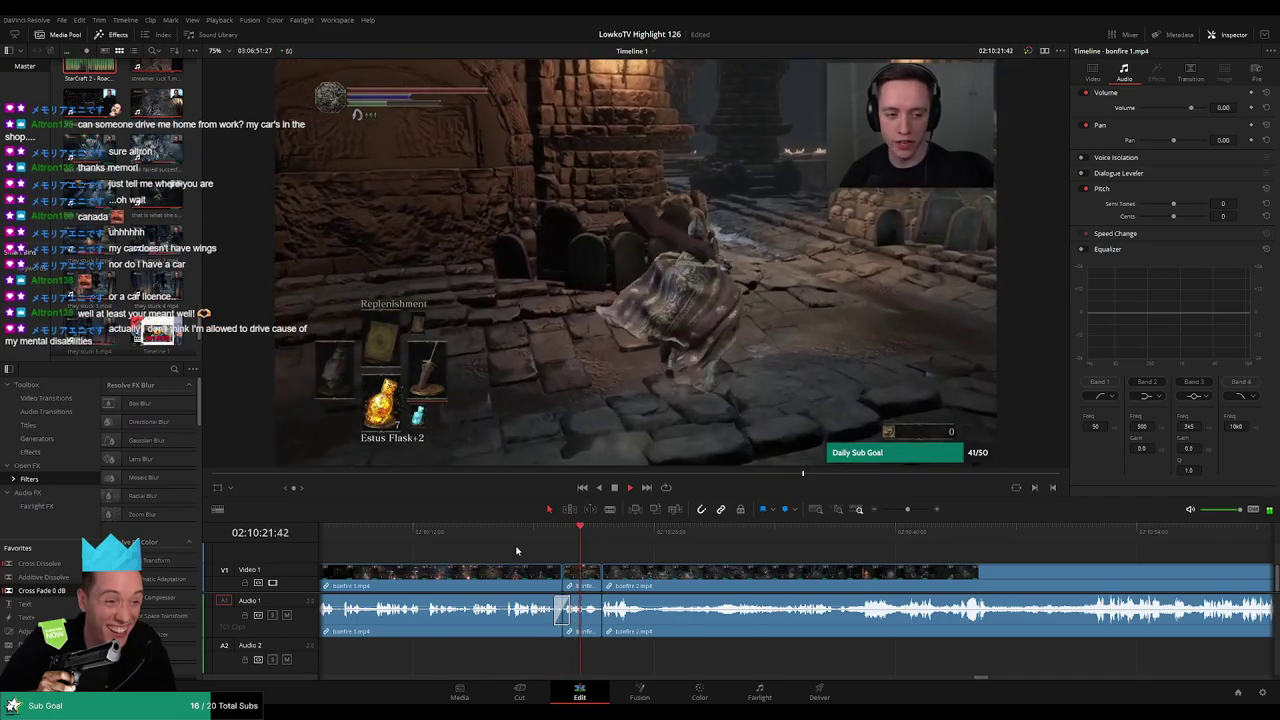
Review bonfire 2 around 02:10:28–02:10:43 and ripple-delete its short unwanted piece
left_click(504, 533)
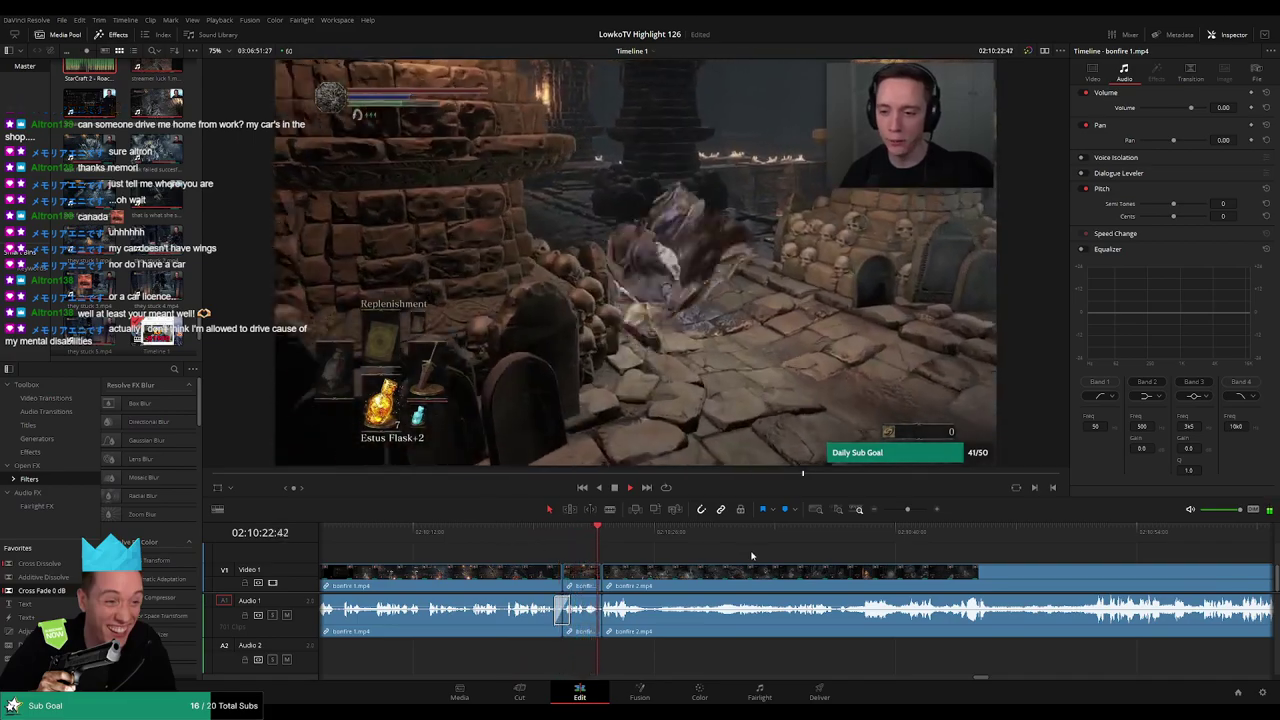
scroll(710, 545, "right", 3)
left_click(678, 534)
left_click(692, 536)
key("space")
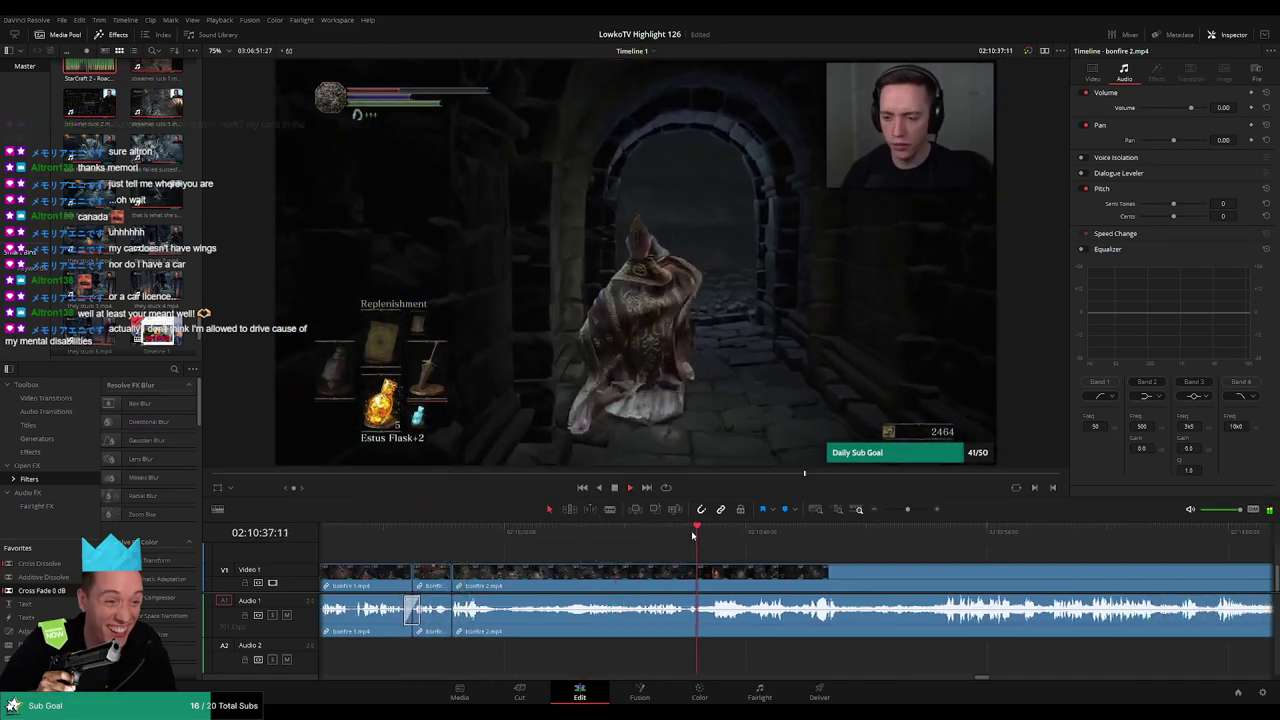
left_click_drag(755, 534, 936, 534)
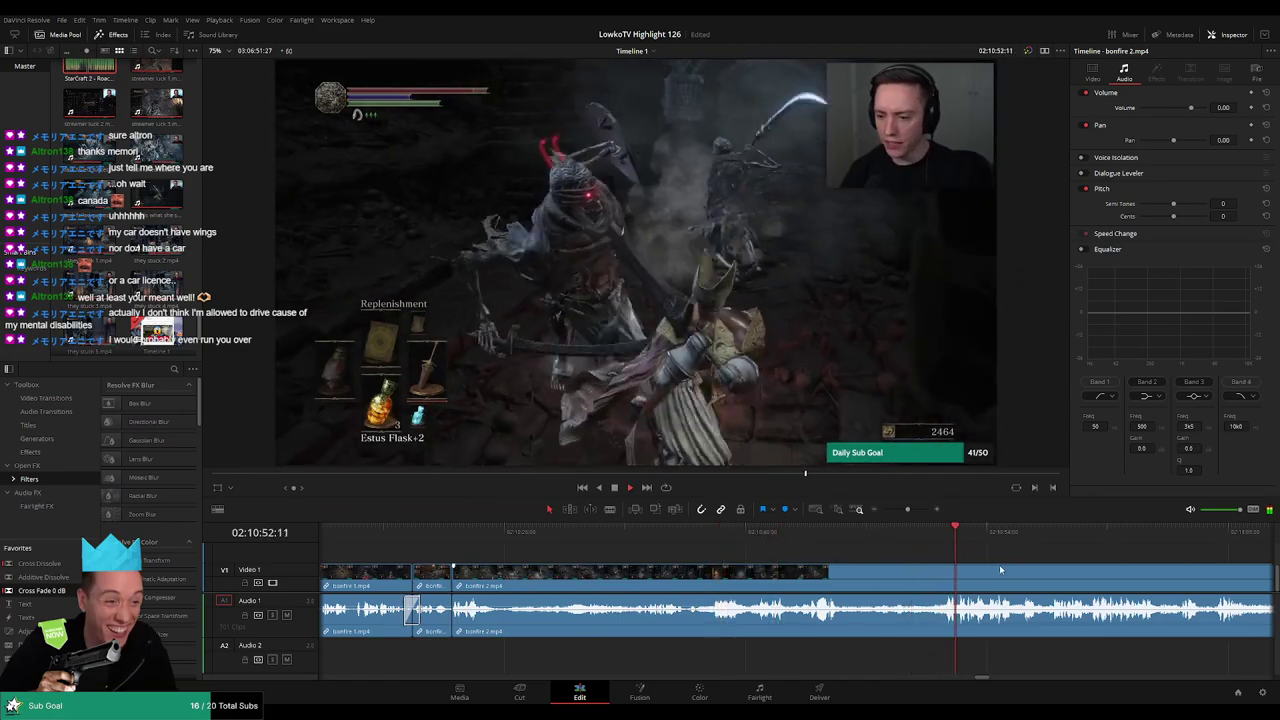
left_click(811, 535)
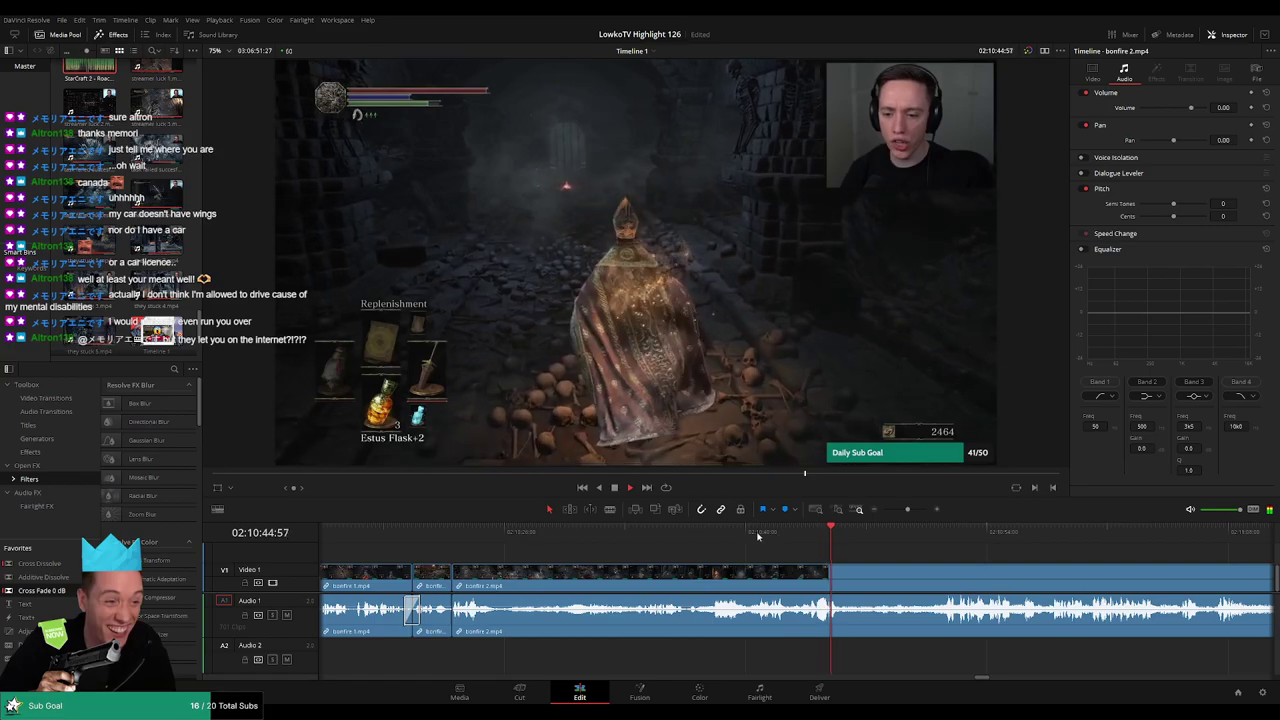
left_click_drag(757, 537, 597, 531)
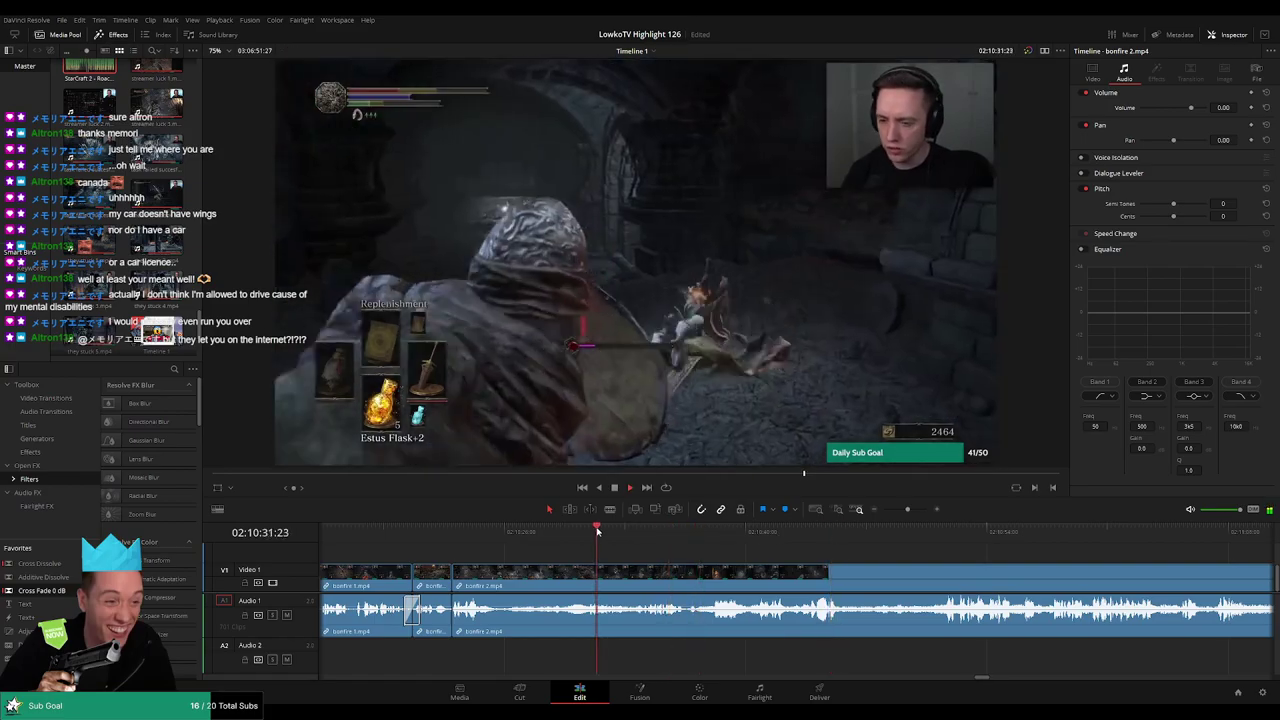
left_click(545, 531)
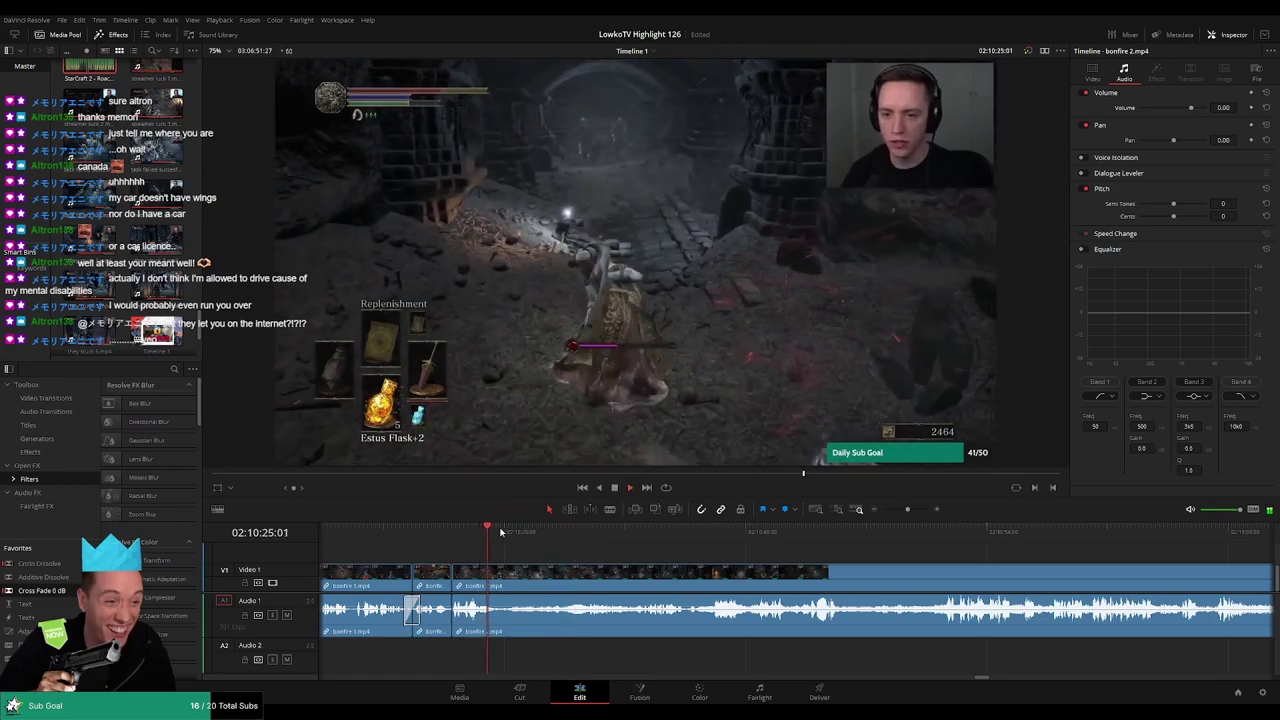
left_click(529, 531)
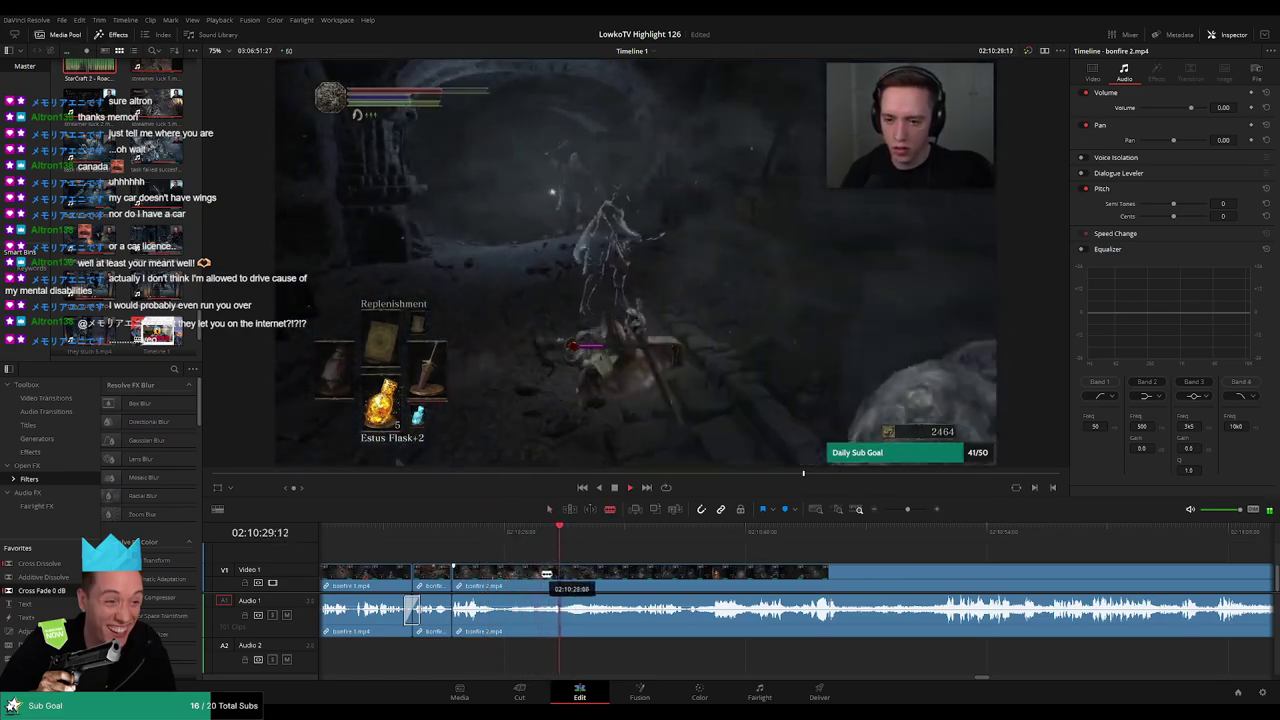
left_click_drag(540, 573, 507, 577)
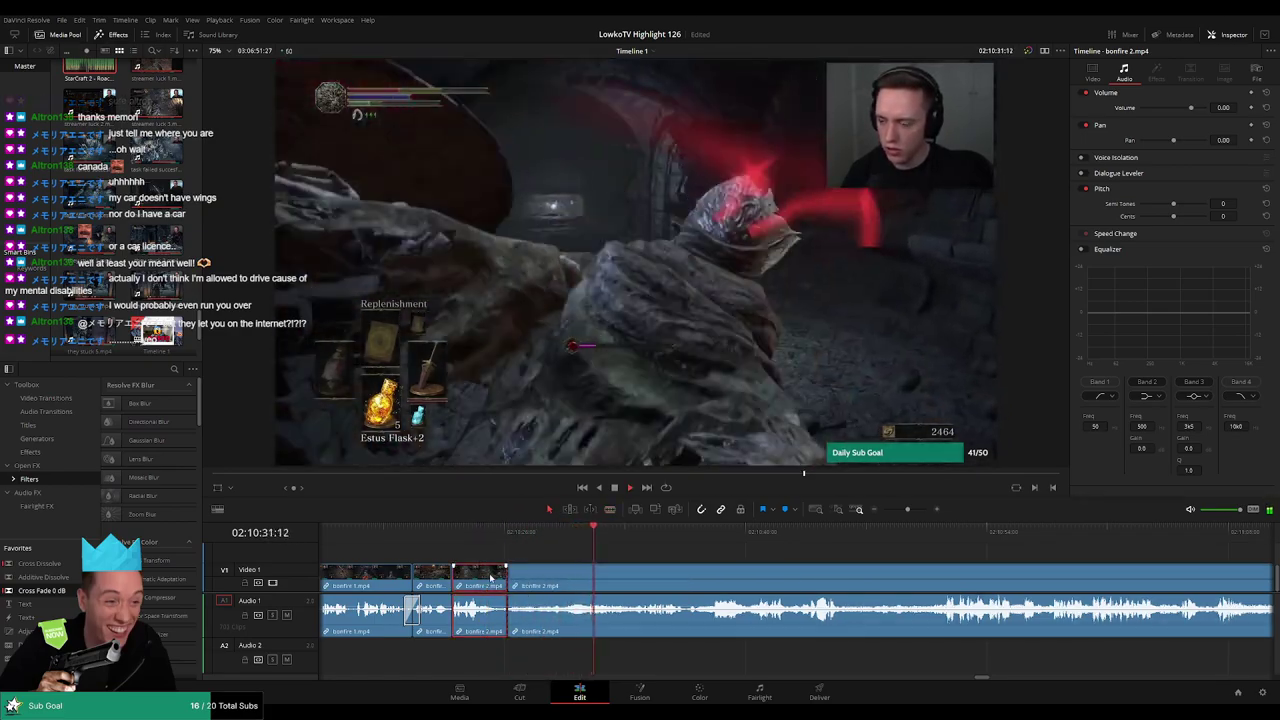
left_click(490, 577)
key("BackSpace")
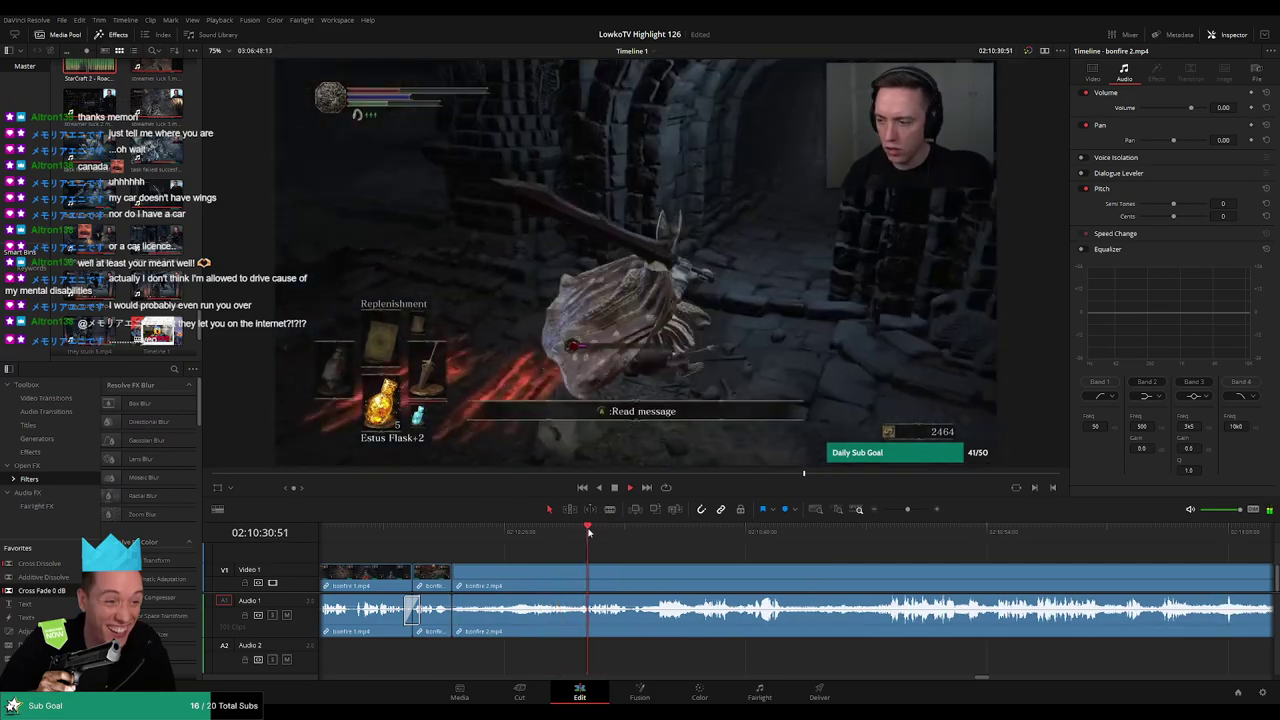
Split bonfire 2 at 02:10:49:29 and step through frames to check the cut
left_click(650, 531)
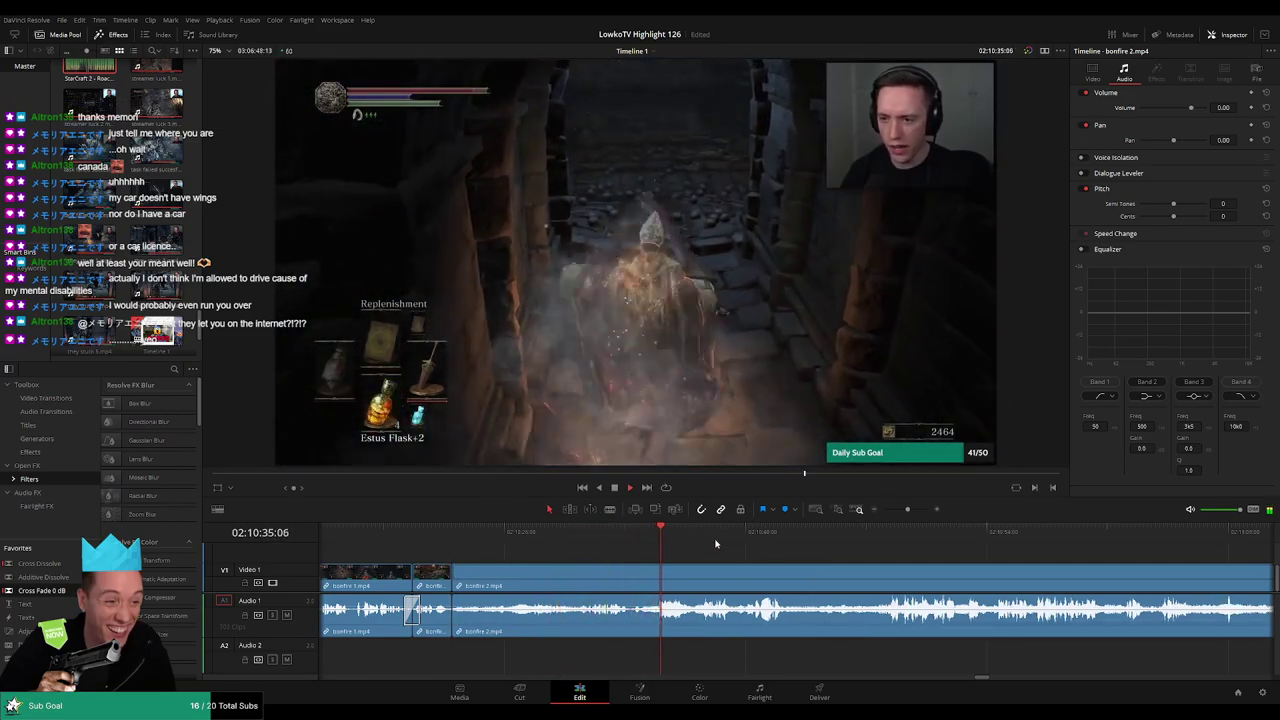
scroll(700, 555, "right", 3)
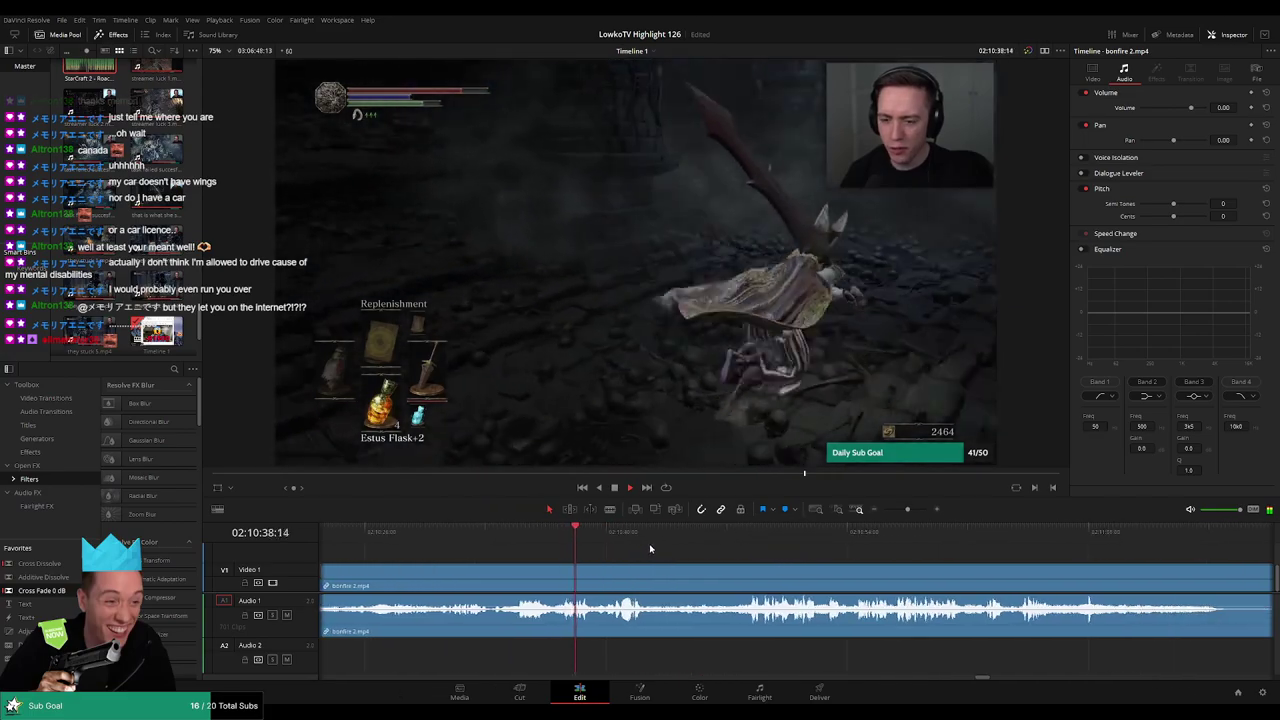
left_click_drag(585, 541, 615, 533)
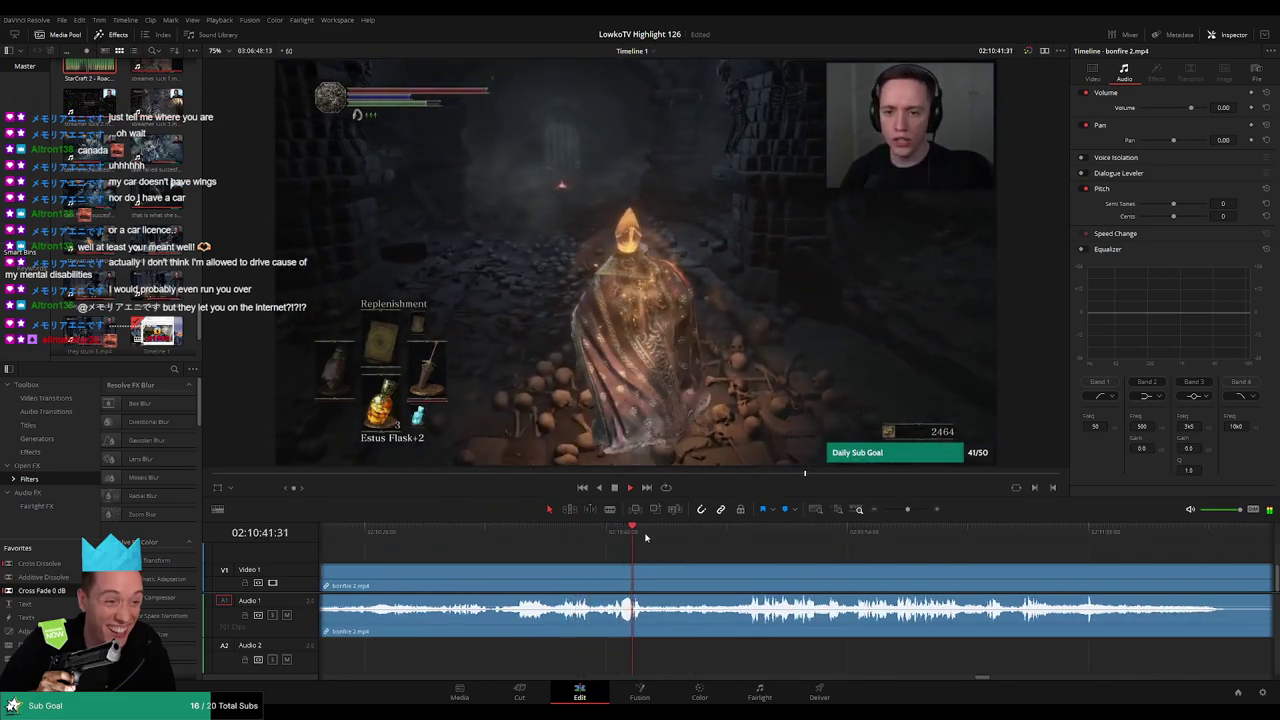
left_click(738, 538)
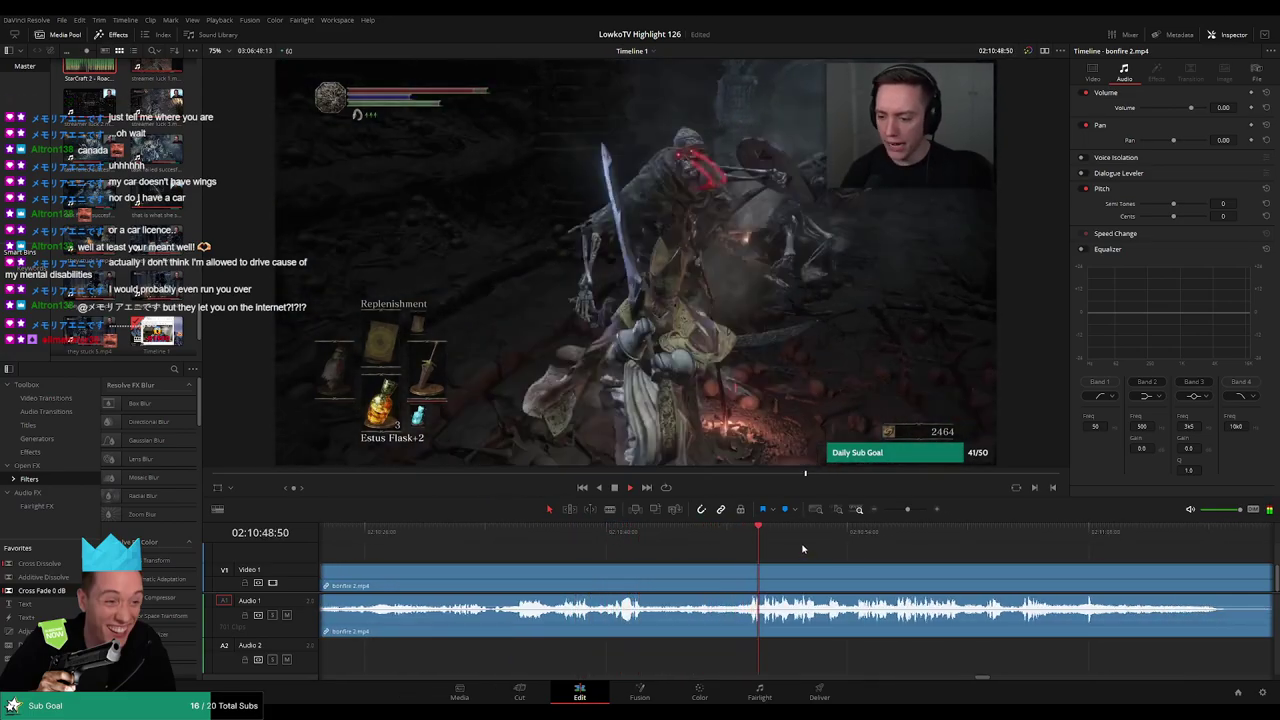
scroll(801, 559, "up", 2)
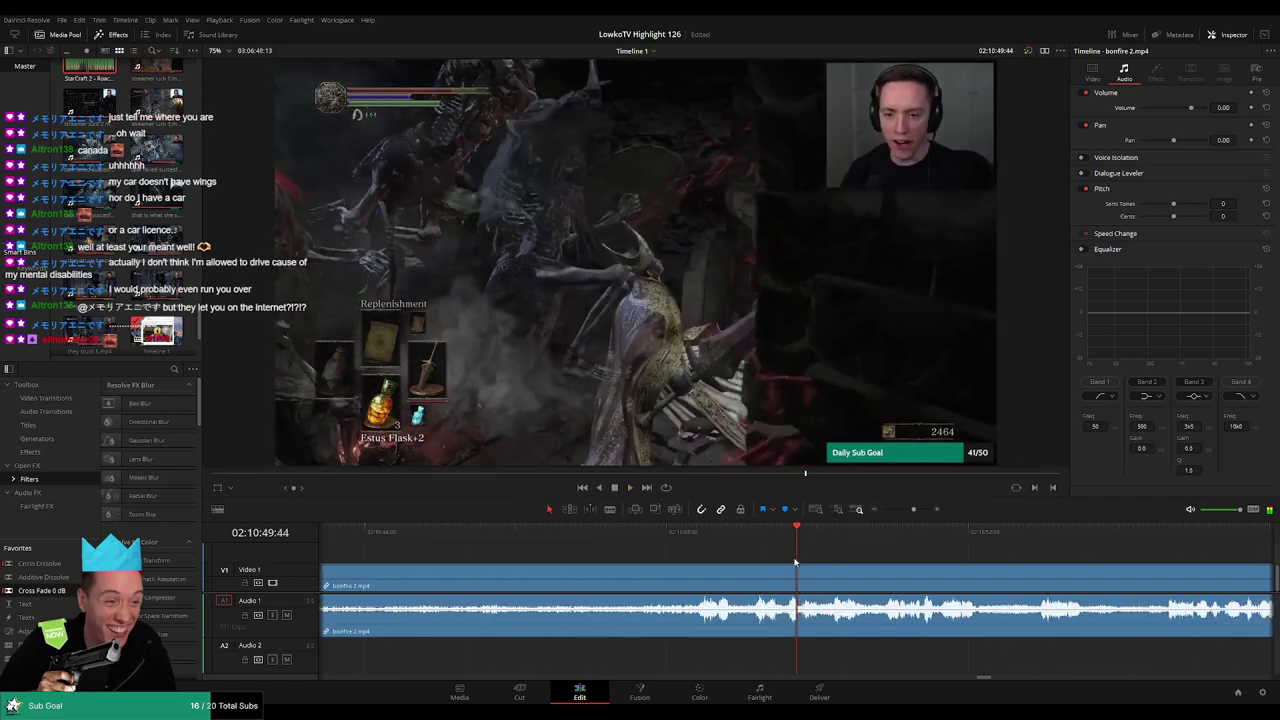
left_click_drag(725, 531, 778, 531)
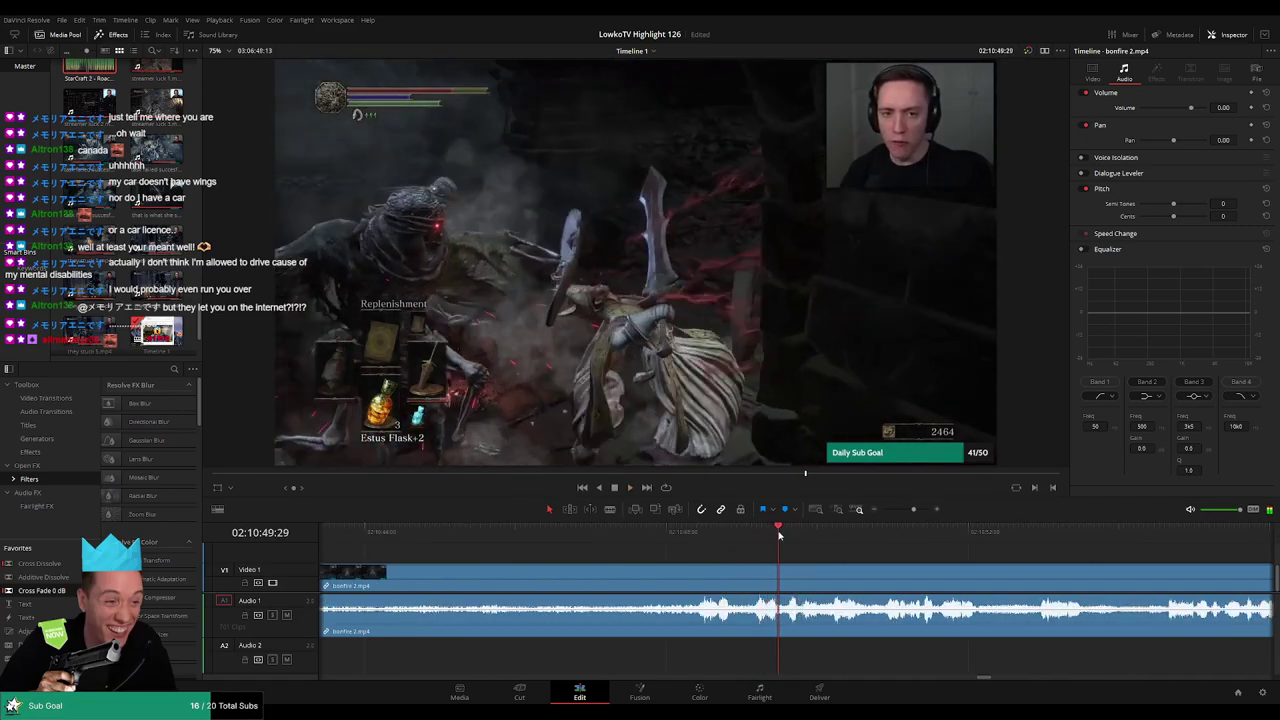
key("b")
left_click(784, 574)
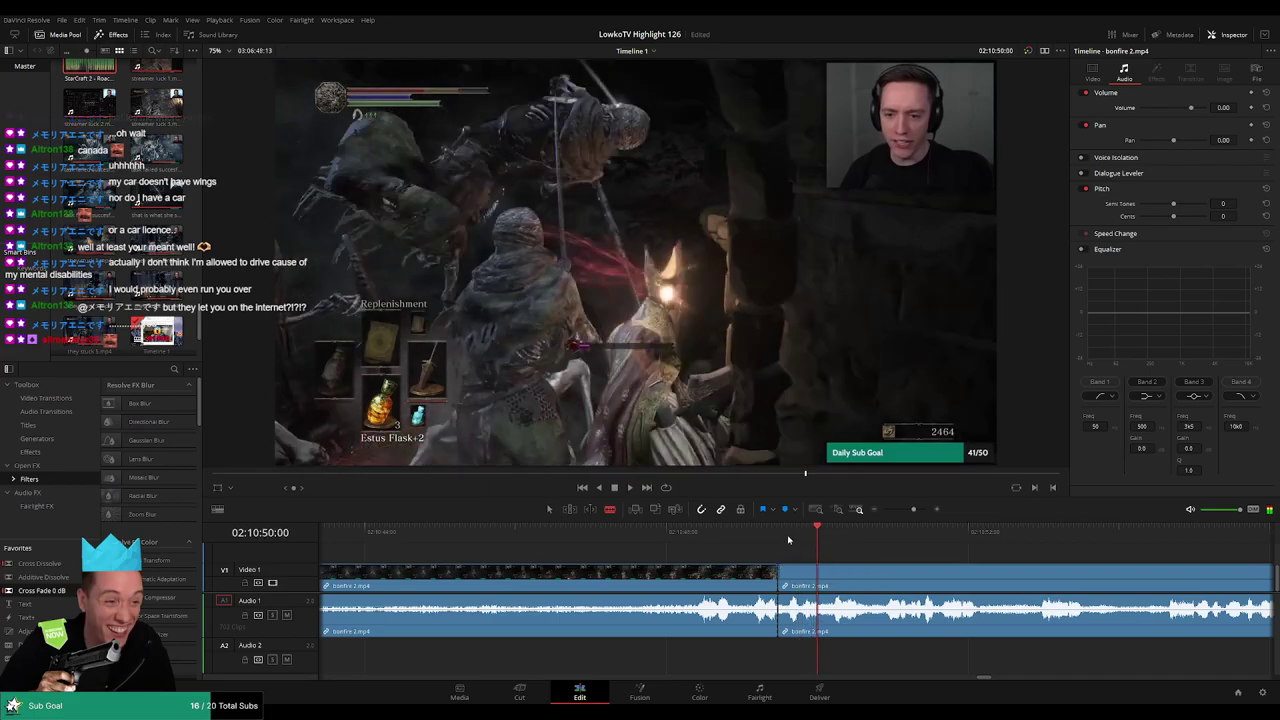
key("Left")
key("Left")
key("Left")
key("space")
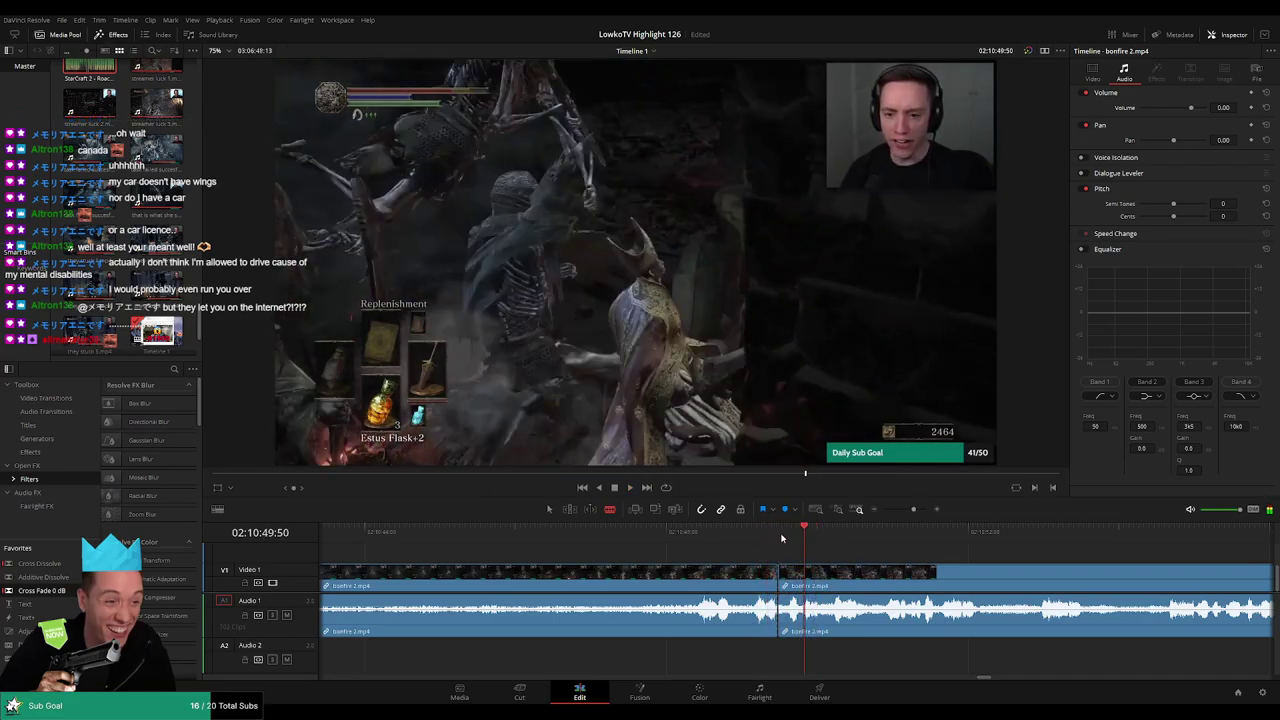
key("space")
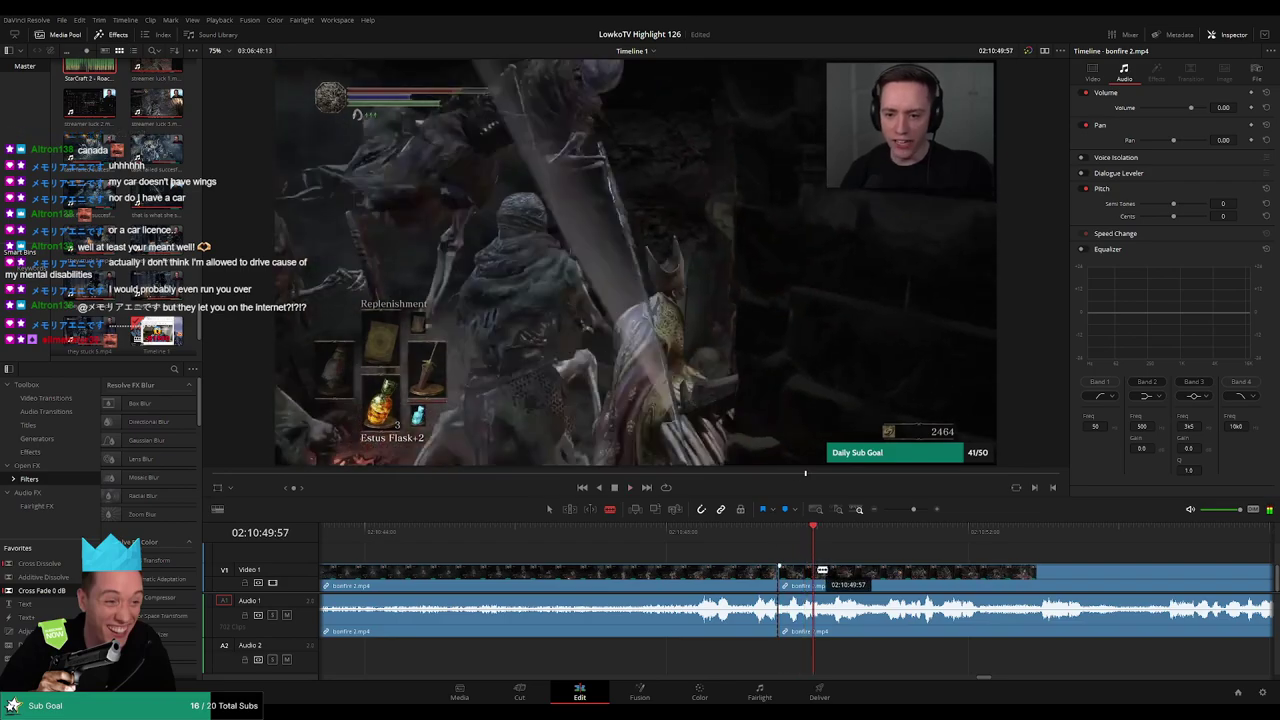
left_click(101, 82)
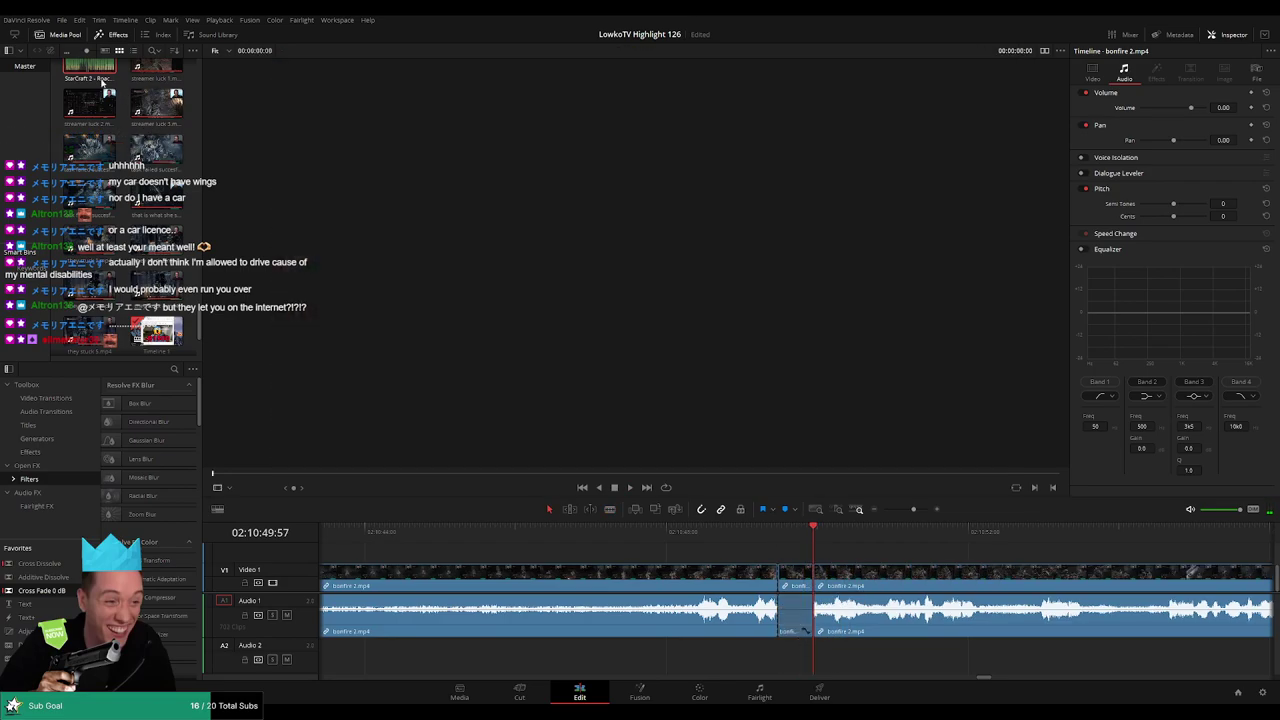
left_click(764, 661)
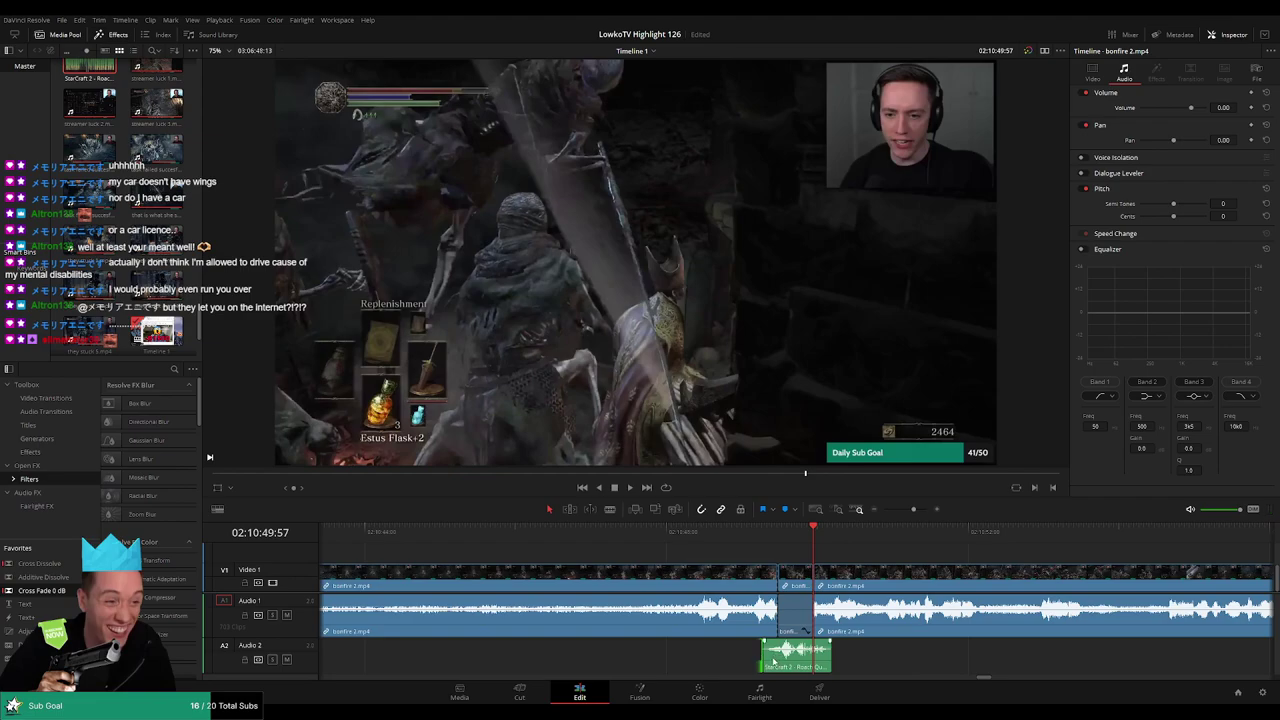
left_click_drag(773, 661, 801, 657)
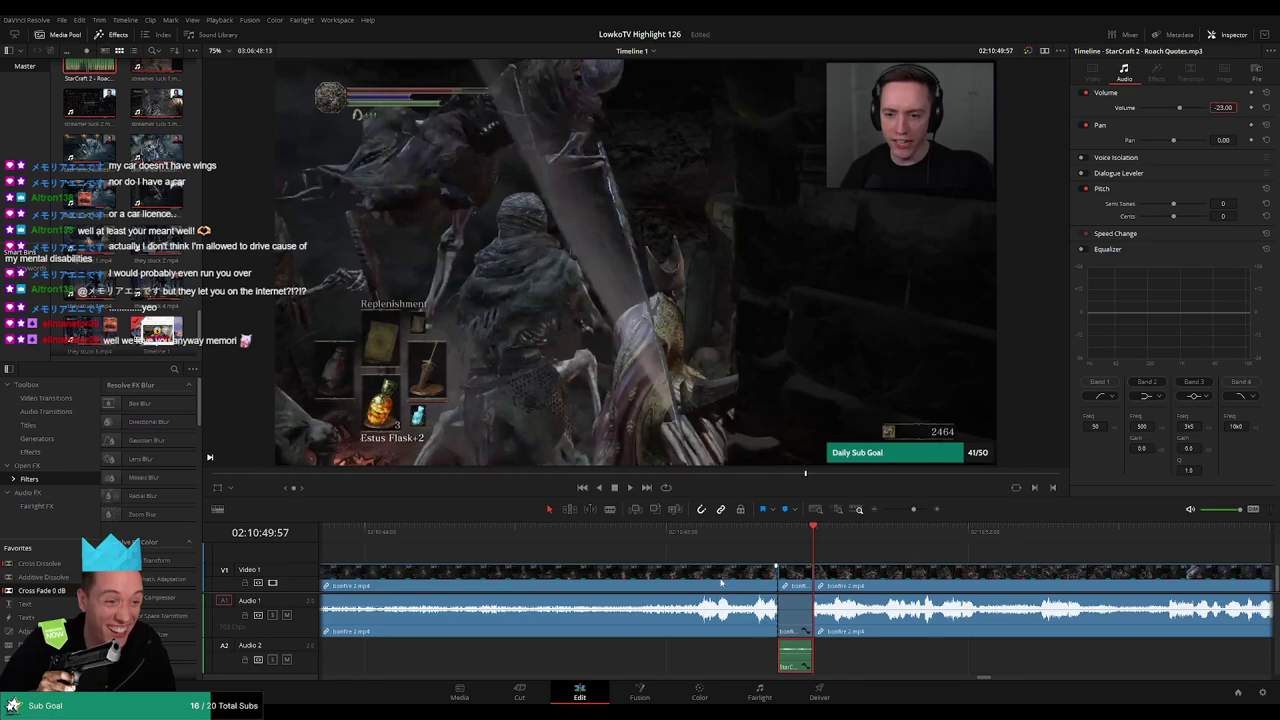
left_click(757, 538)
key("space")
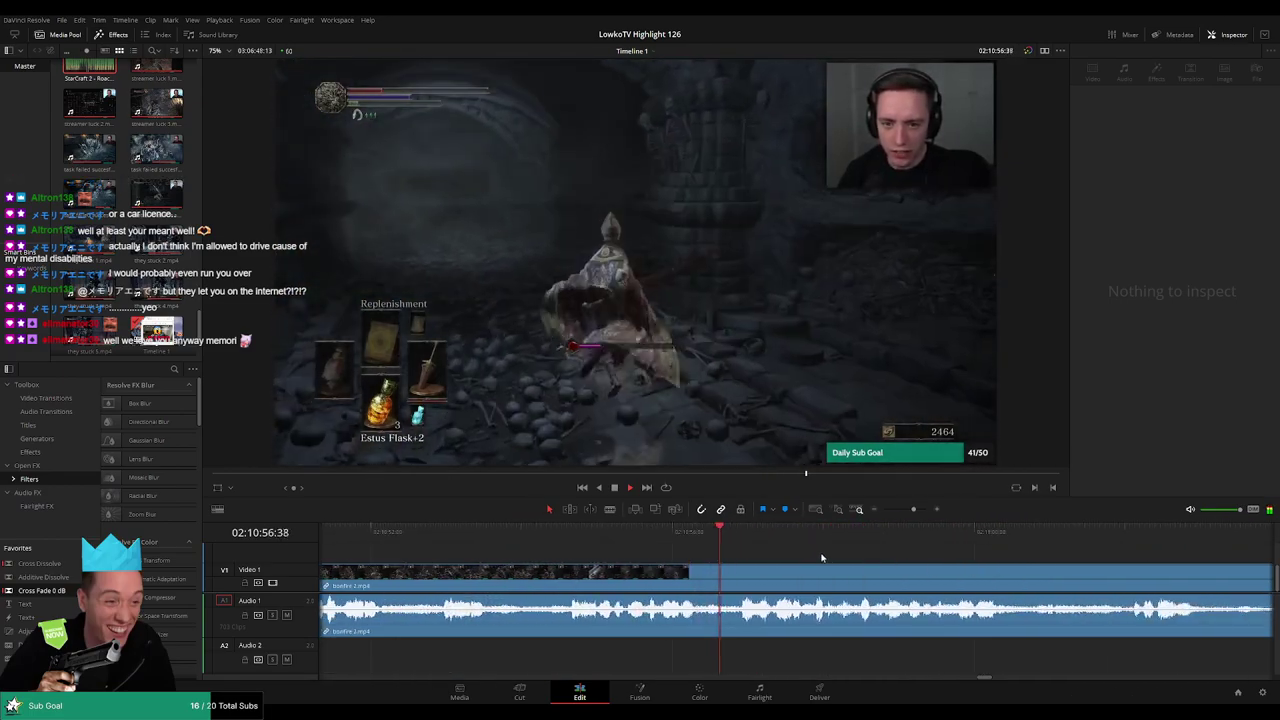
Zoom in on the bonfire 2 clip and make a first blade cut
left_click_drag(913, 509, 907, 509)
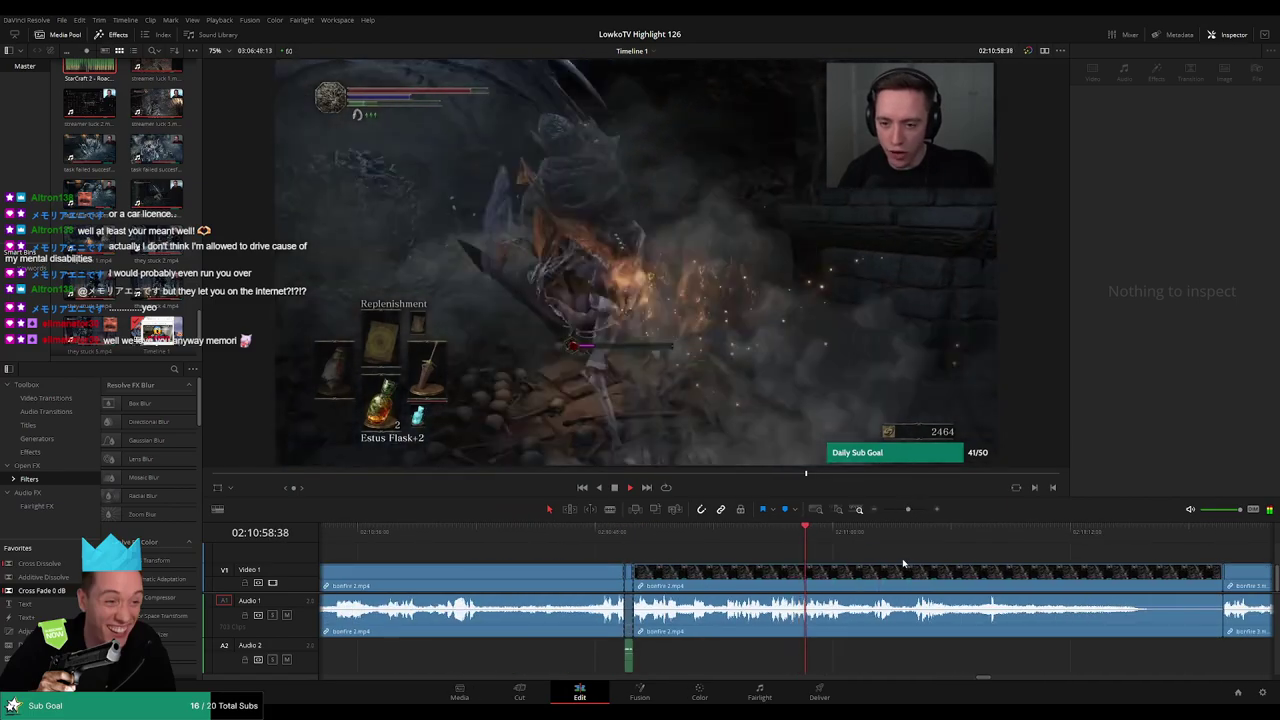
left_click(903, 570)
left_click_drag(907, 509, 921, 510)
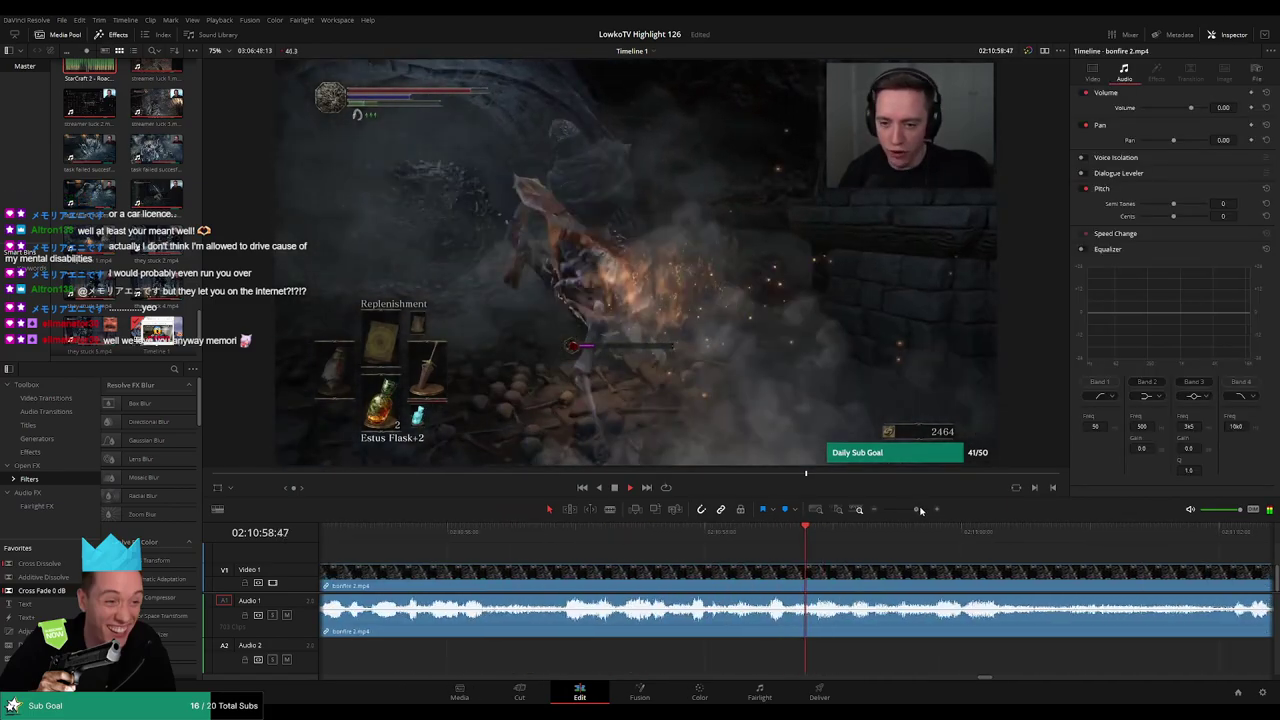
left_click(506, 531)
left_click(780, 531)
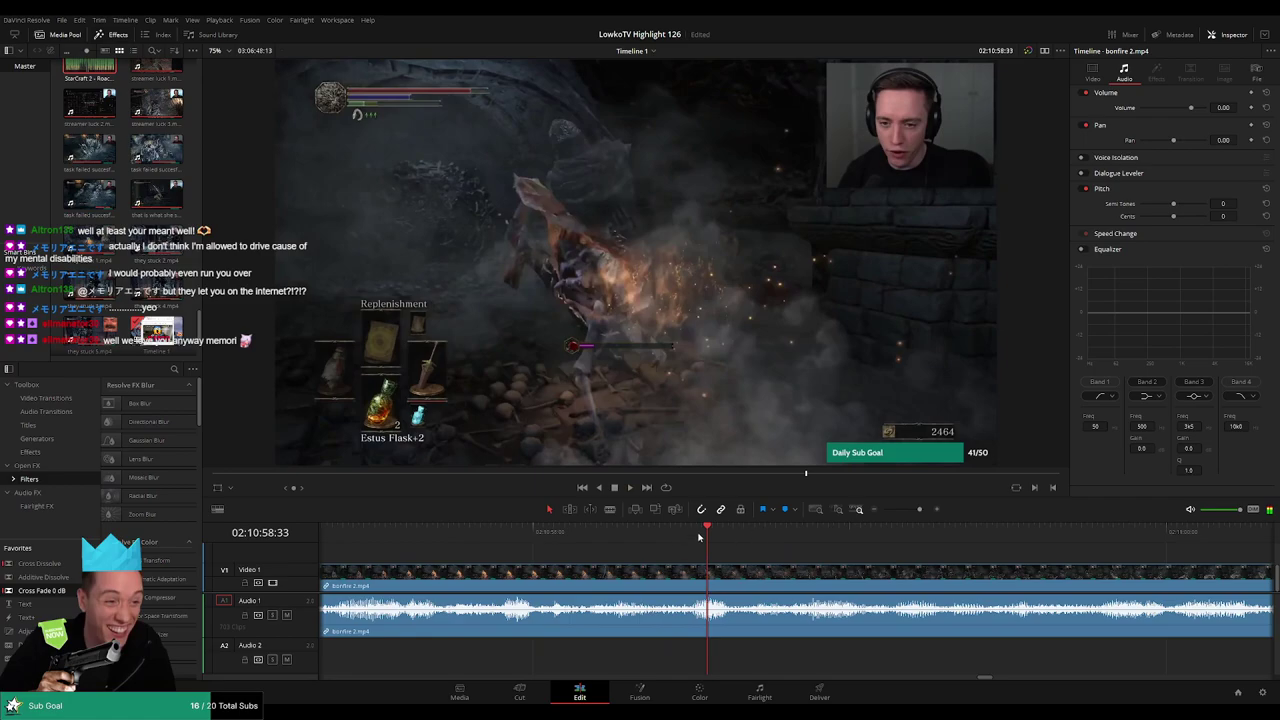
left_click(680, 531)
key("b")
left_click(681, 590)
left_click(760, 531)
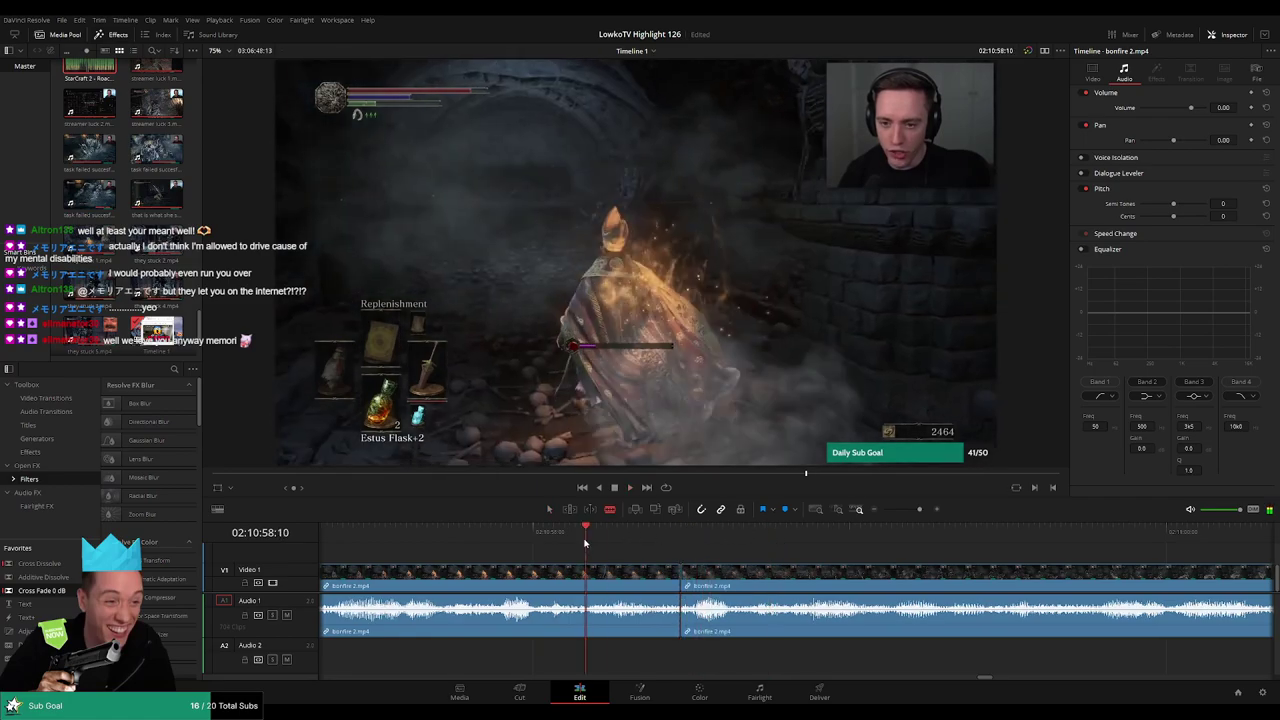
Undo the misplaced cut and blade the bonfire clip at the start and end of the section
key("ctrl+z")
mouse_move(779, 542)
left_mouse_down()
mouse_move(452, 542)
mouse_move(653, 536)
left_mouse_up()
left_click(676, 570)
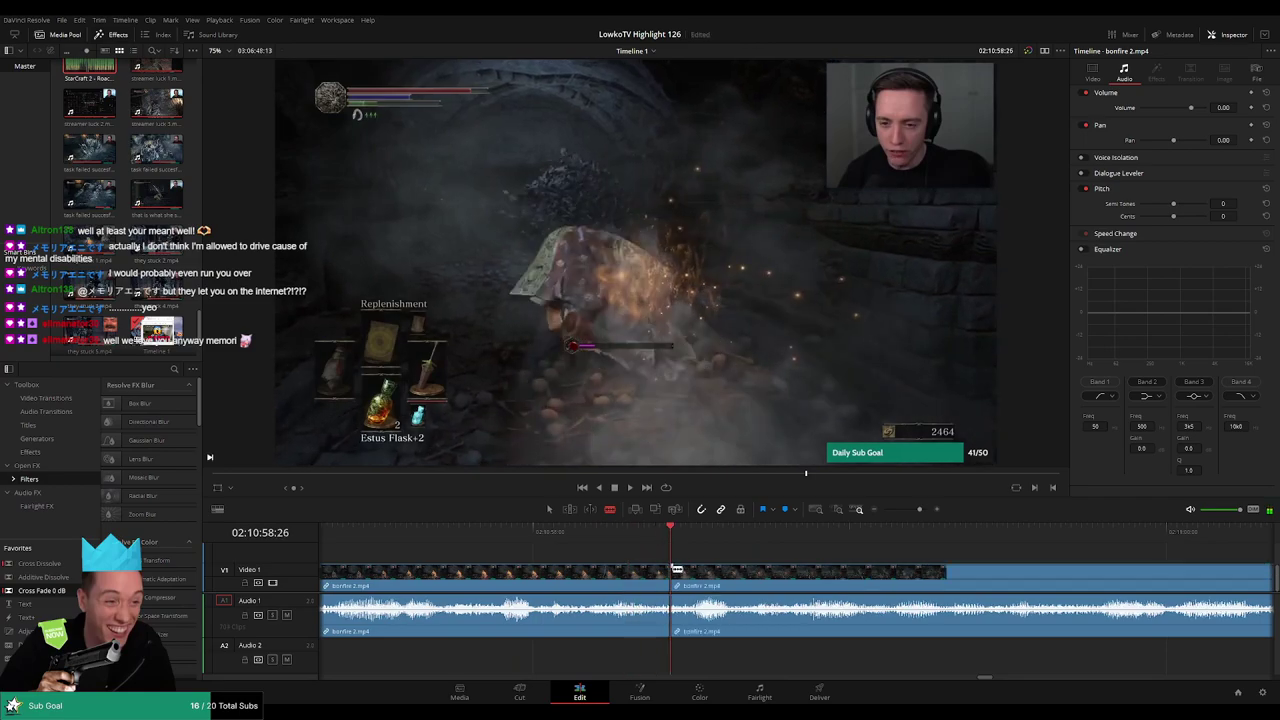
key("space")
mouse_move(733, 533)
left_mouse_down()
mouse_move(700, 545)
mouse_move(786, 540)
left_mouse_up()
left_click(784, 575)
Silence the middle section and place a trimmed StarCraft 2 Roach Quotes clip on Audio 2
key("a")
left_click_drag(757, 610, 757, 636)
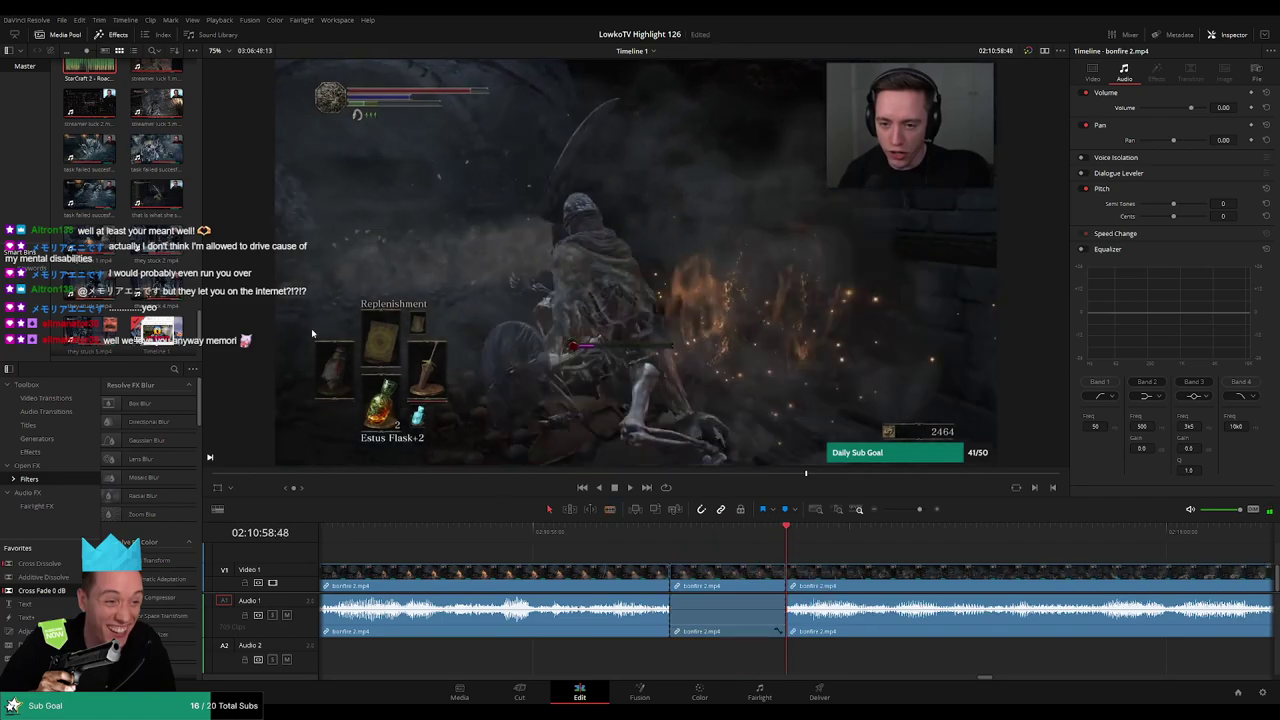
mouse_move(89, 105)
left_mouse_down()
mouse_move(652, 656)
mouse_move(670, 656)
left_mouse_up()
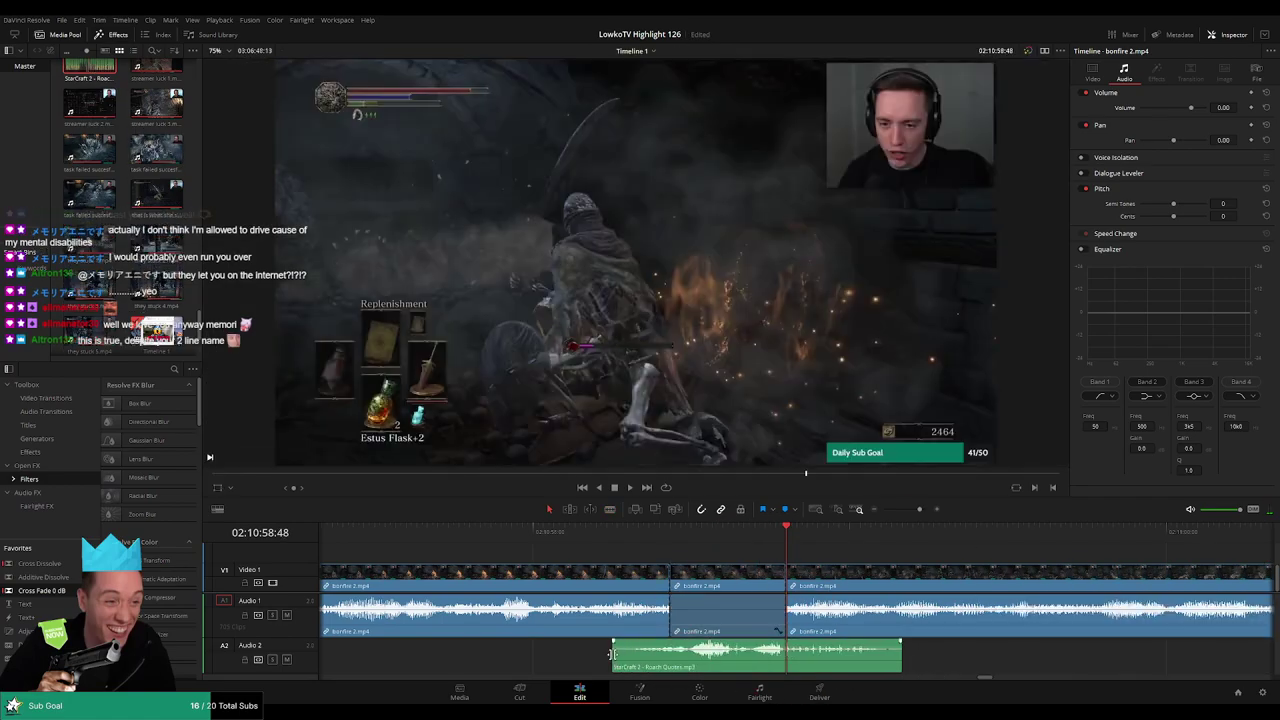
left_click_drag(900, 645, 786, 645)
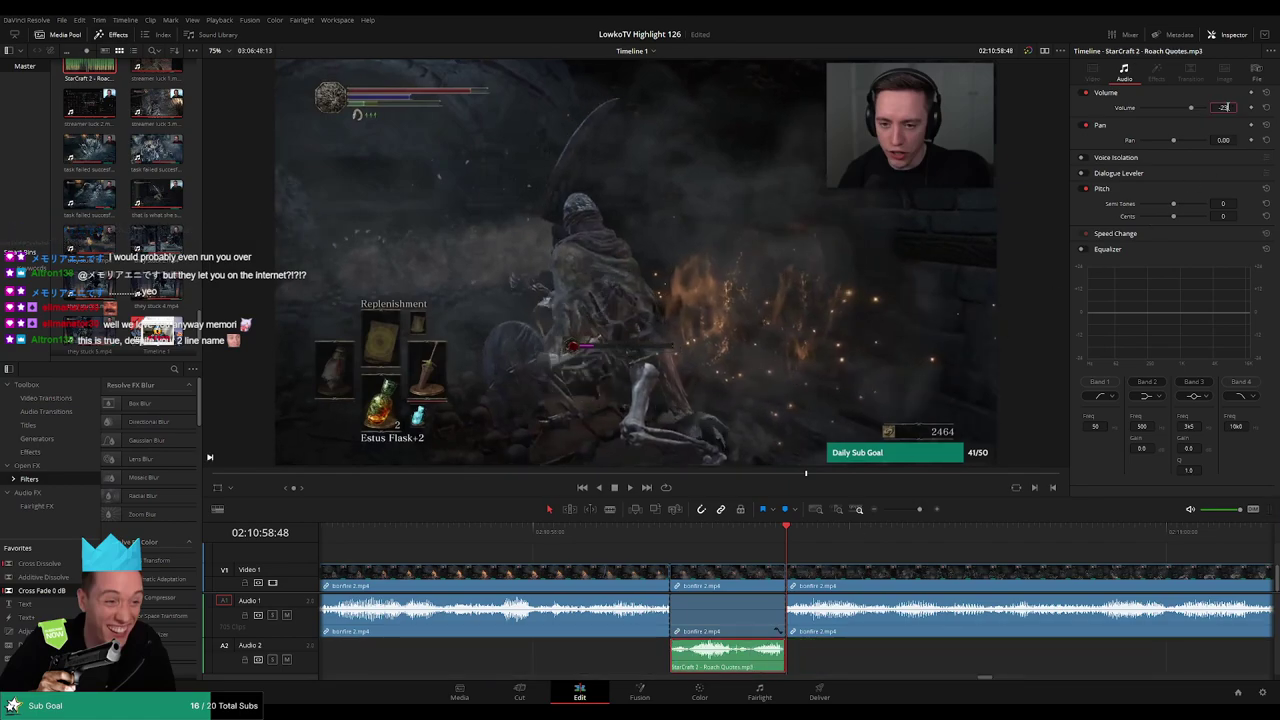
key("space")
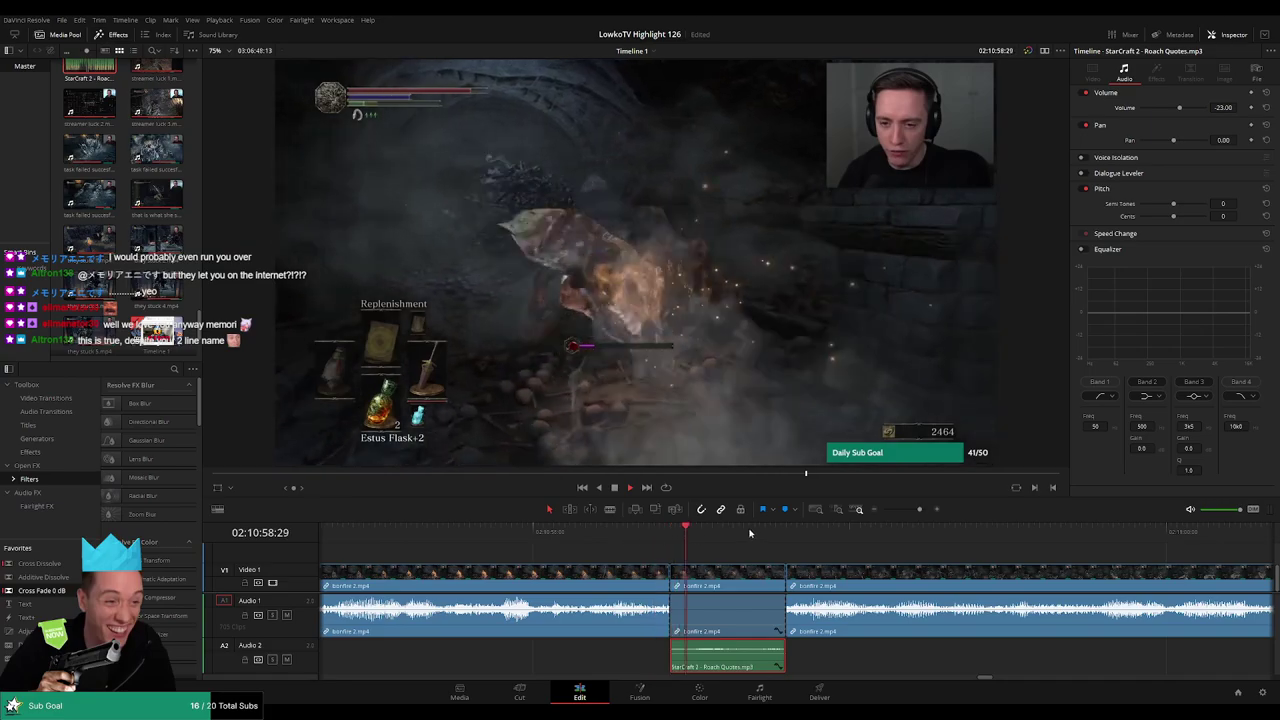
scroll(864, 556, "down", 2)
scroll(864, 556, "right", 3)
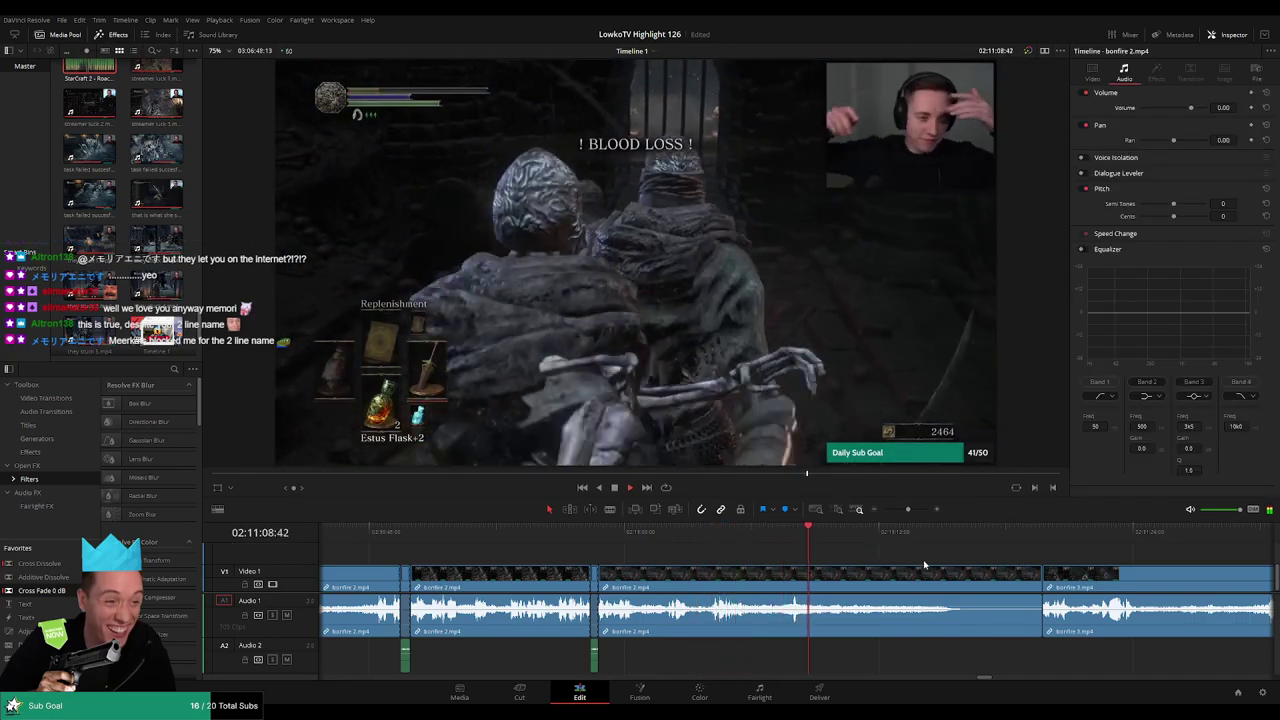
Save the project and delete the first short unwanted bonfire clip, closing the gap
scroll(800, 555, "right", 2)
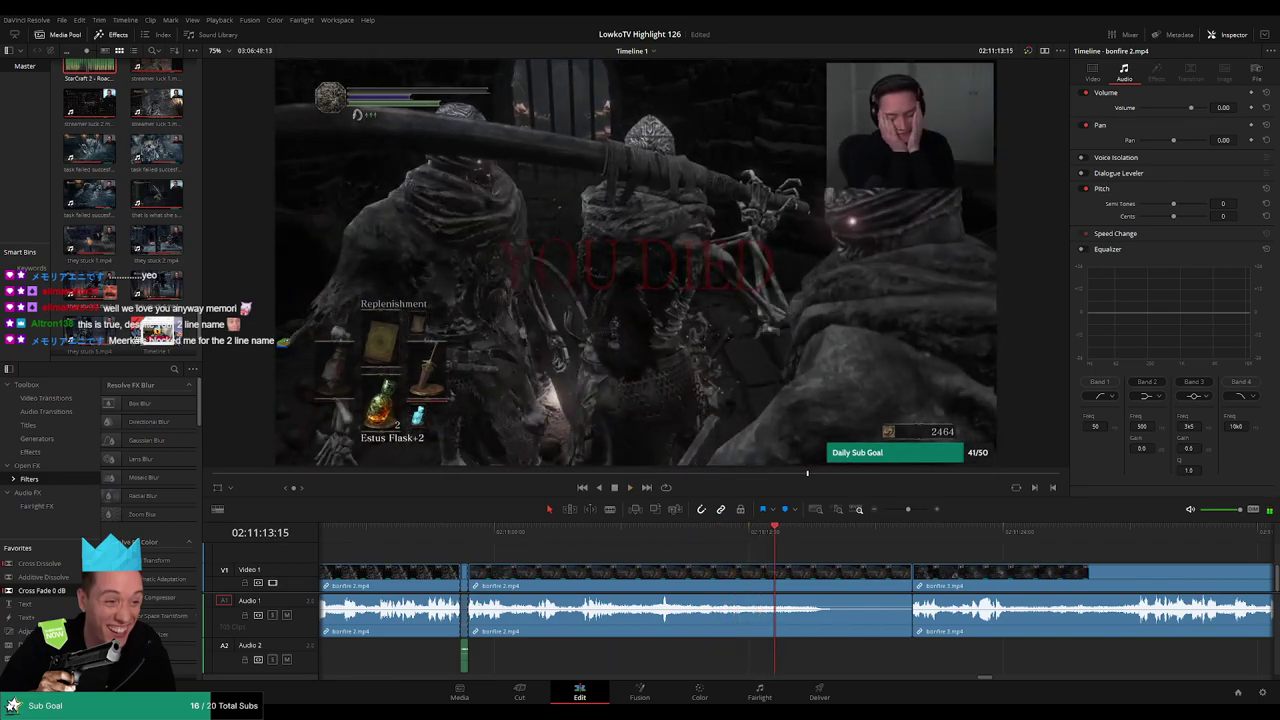
key("ctrl+s")
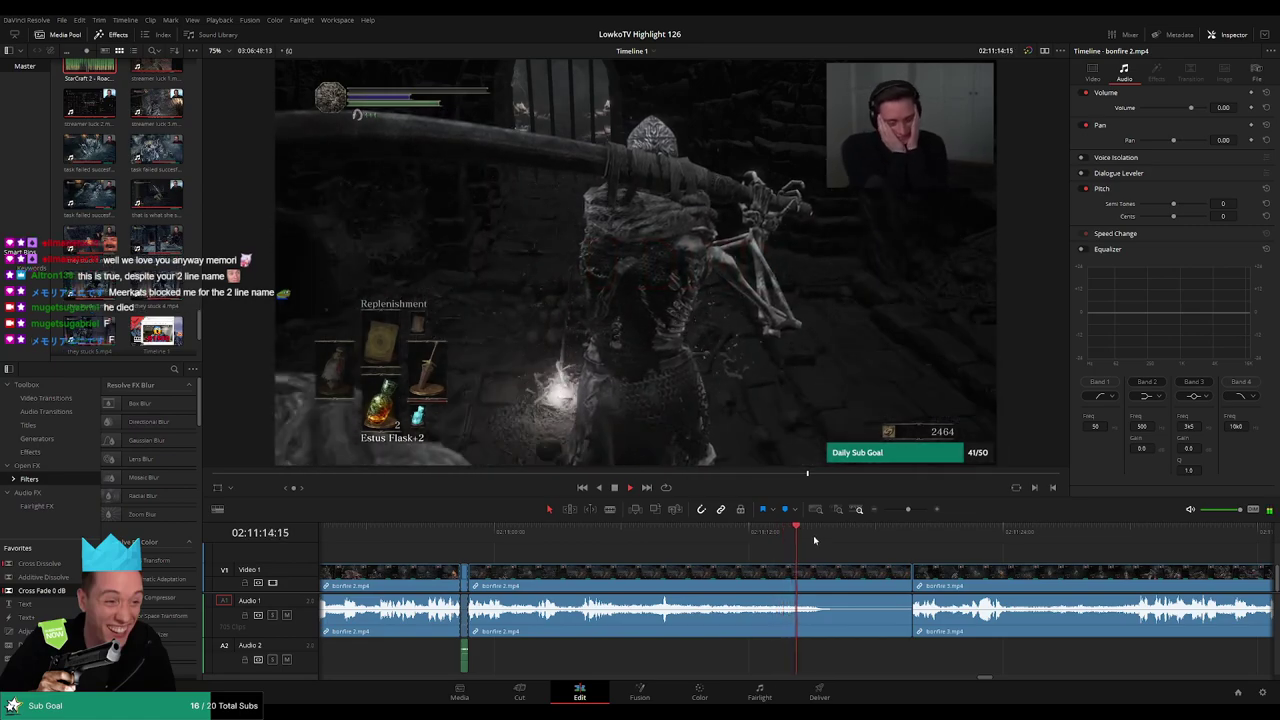
left_click_drag(813, 535, 838, 537)
left_click(863, 583)
key("Delete")
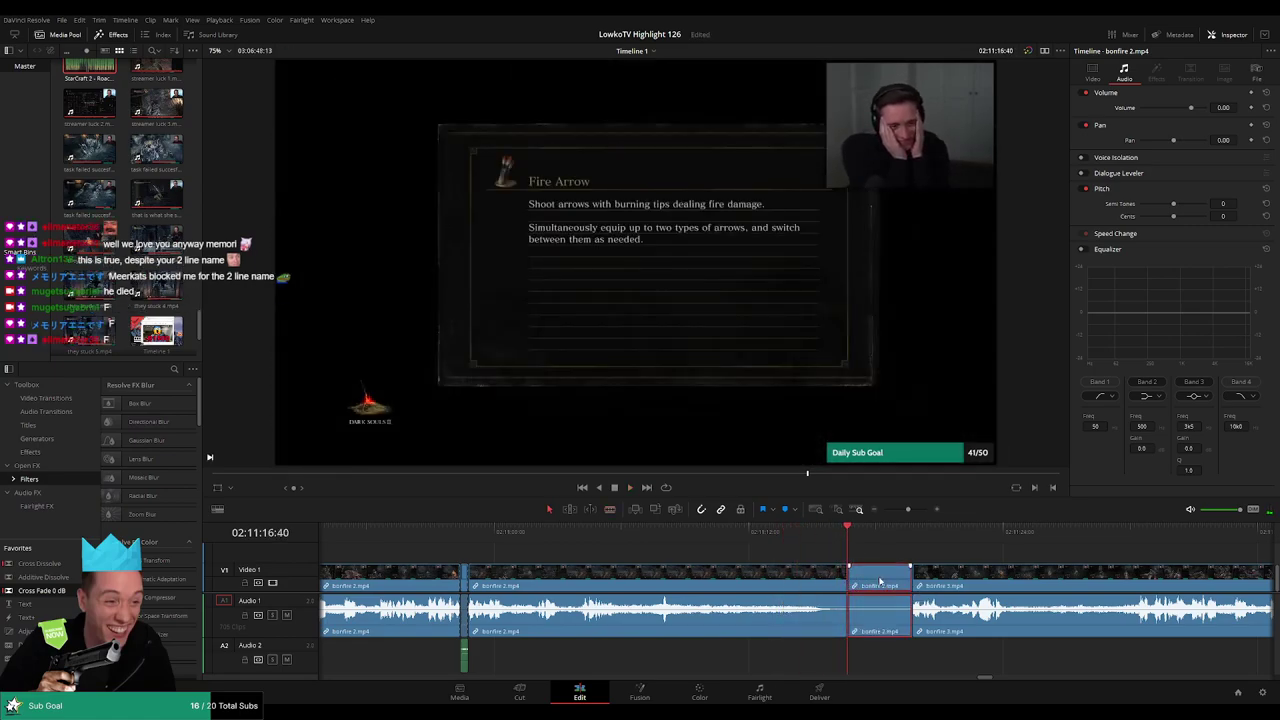
Delete the next short unwanted clip further along and play back the new join
scroll(796, 529, "right", 3)
scroll(796, 529, "right", 3)
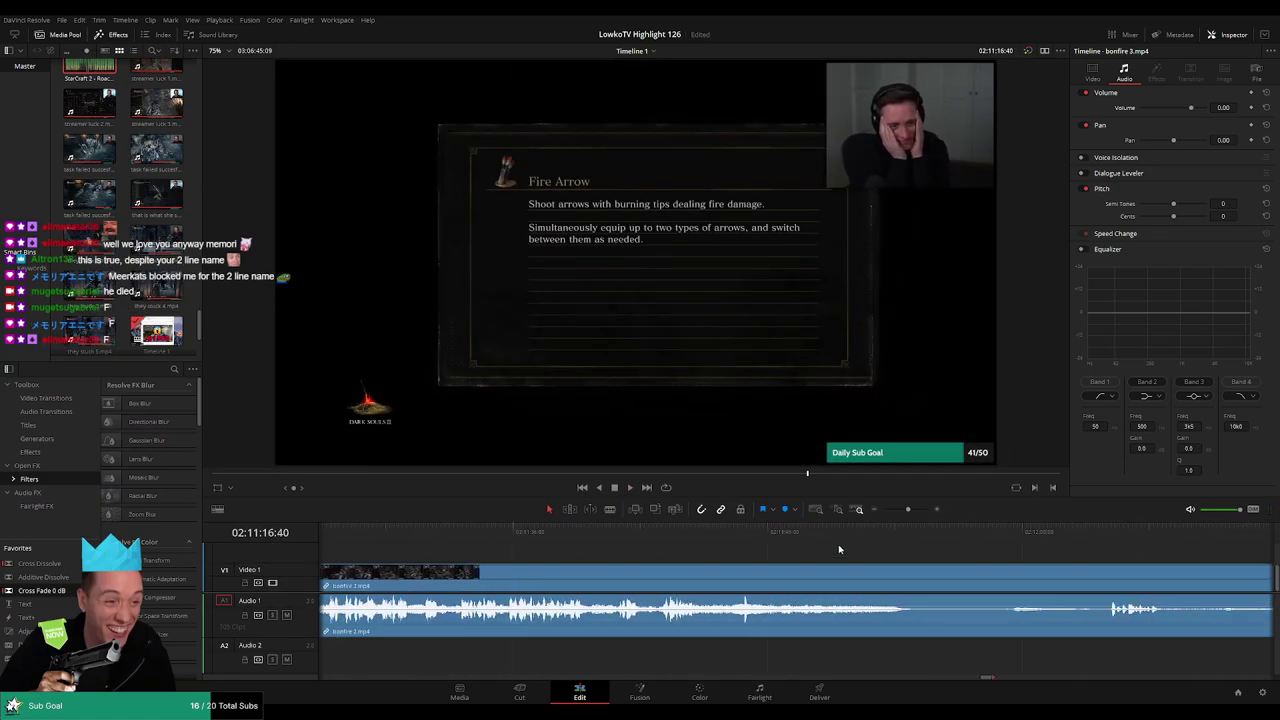
left_click(965, 546)
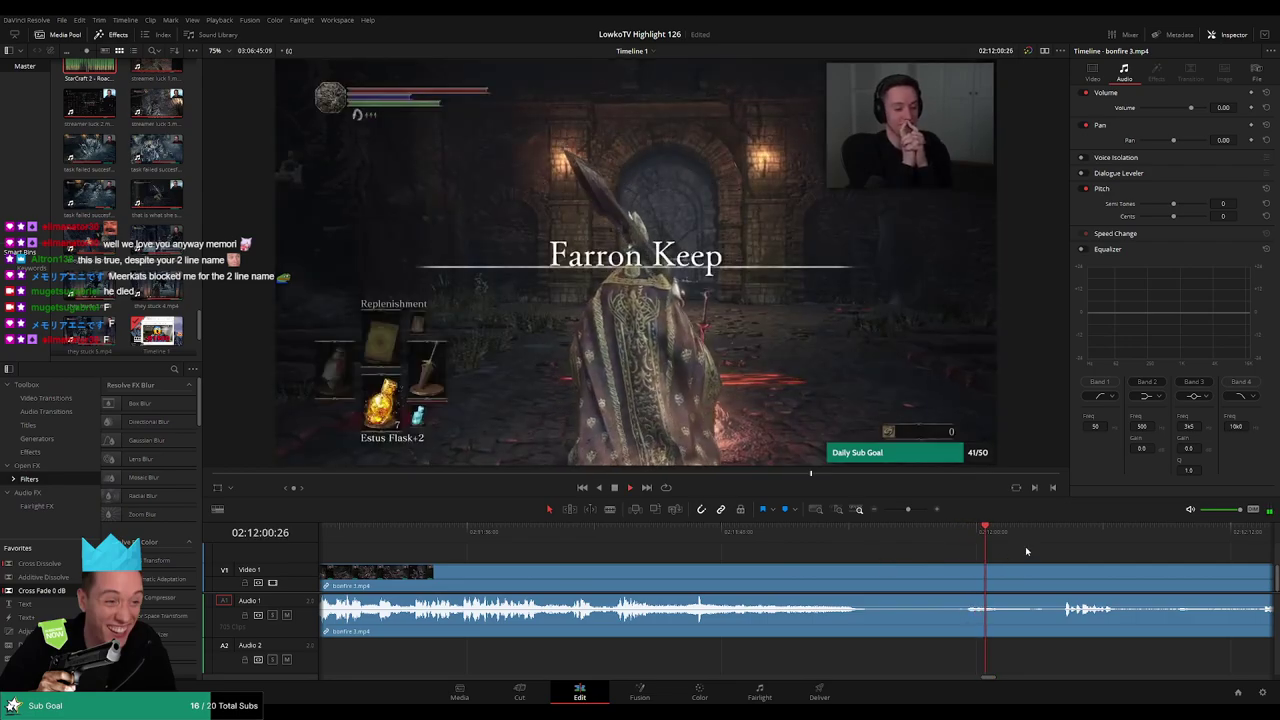
left_click(954, 588)
key("Delete")
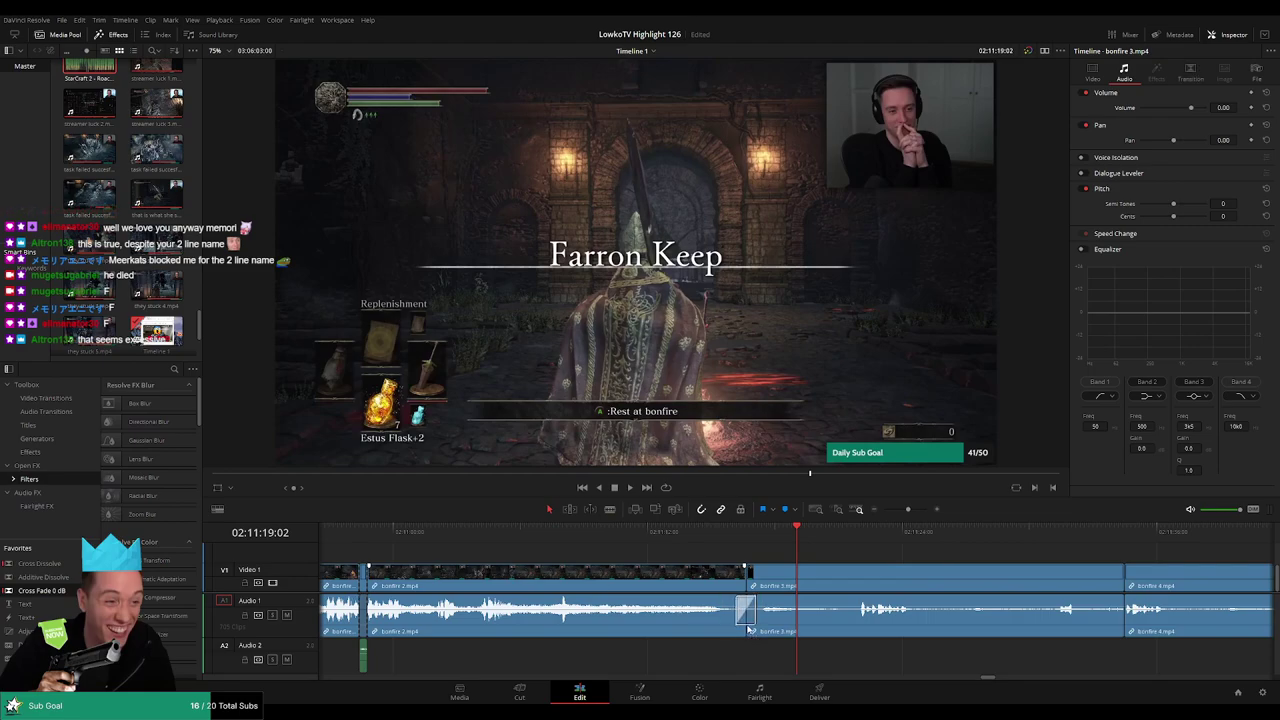
key("space")
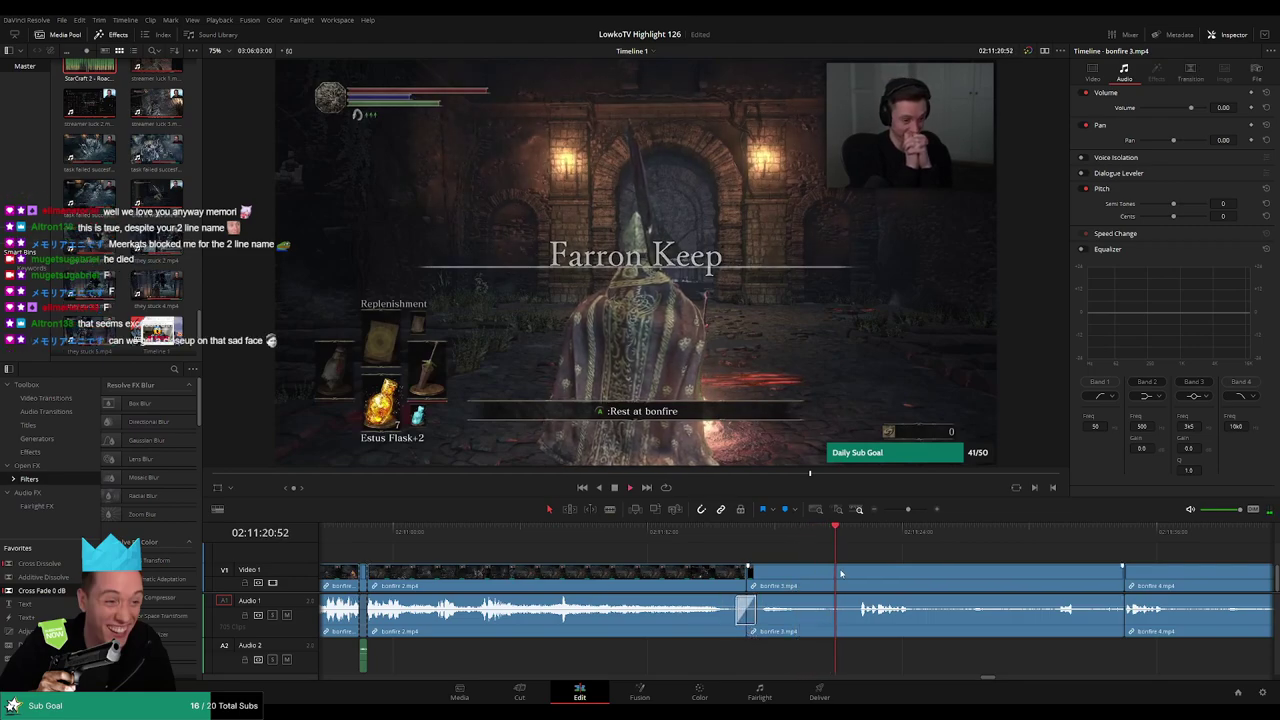
scroll(777, 554, "right", 3)
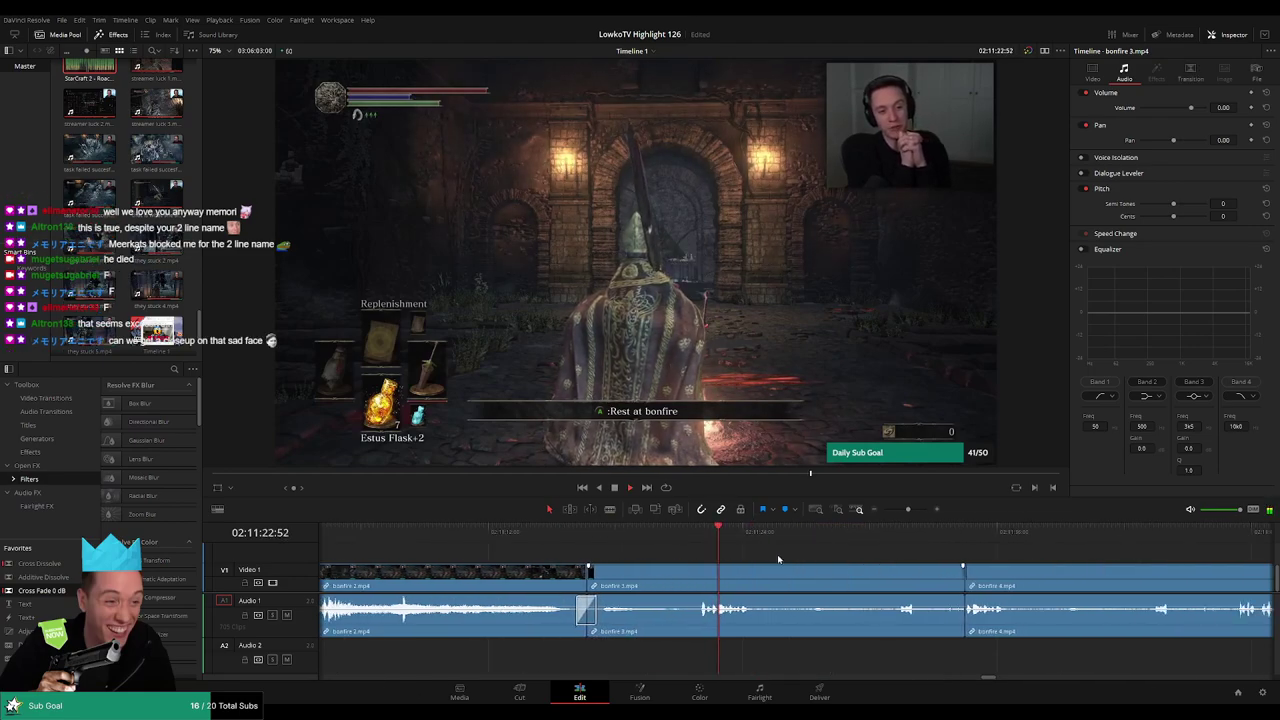
Blade a new cut, remove that segment without leaving a gap, and review the death scene
key("b")
left_click(738, 578)
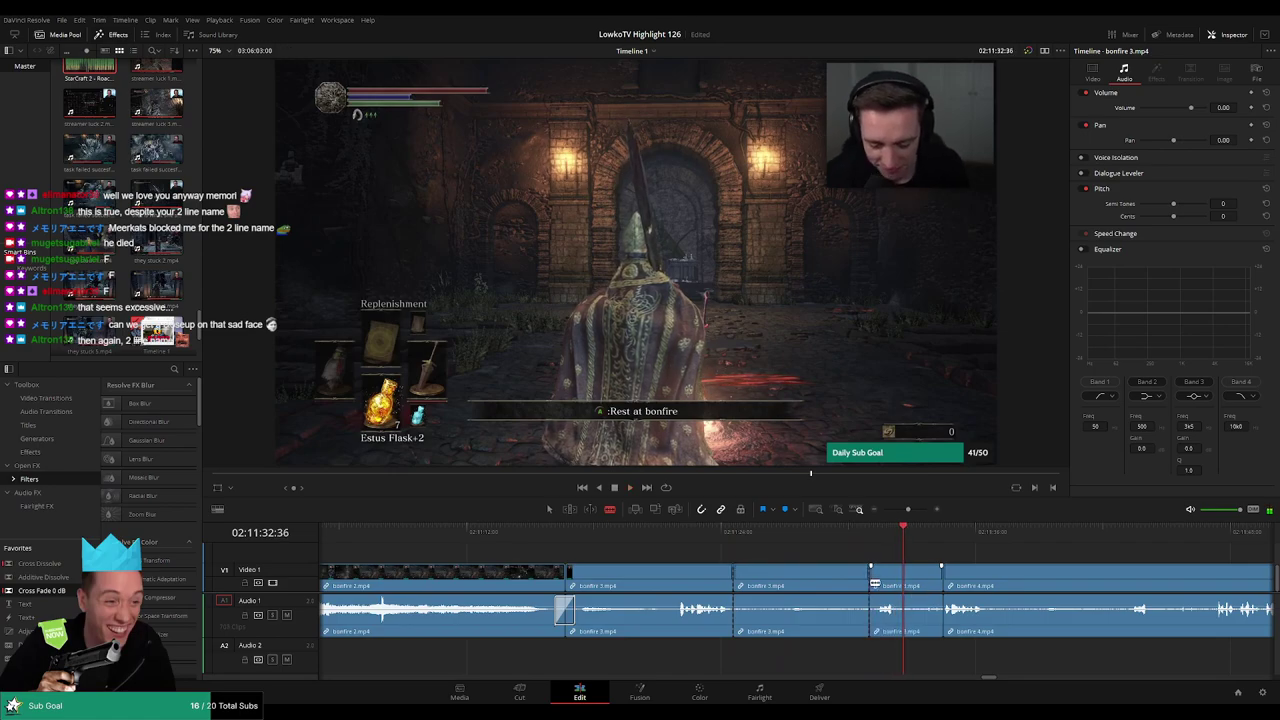
key("Delete")
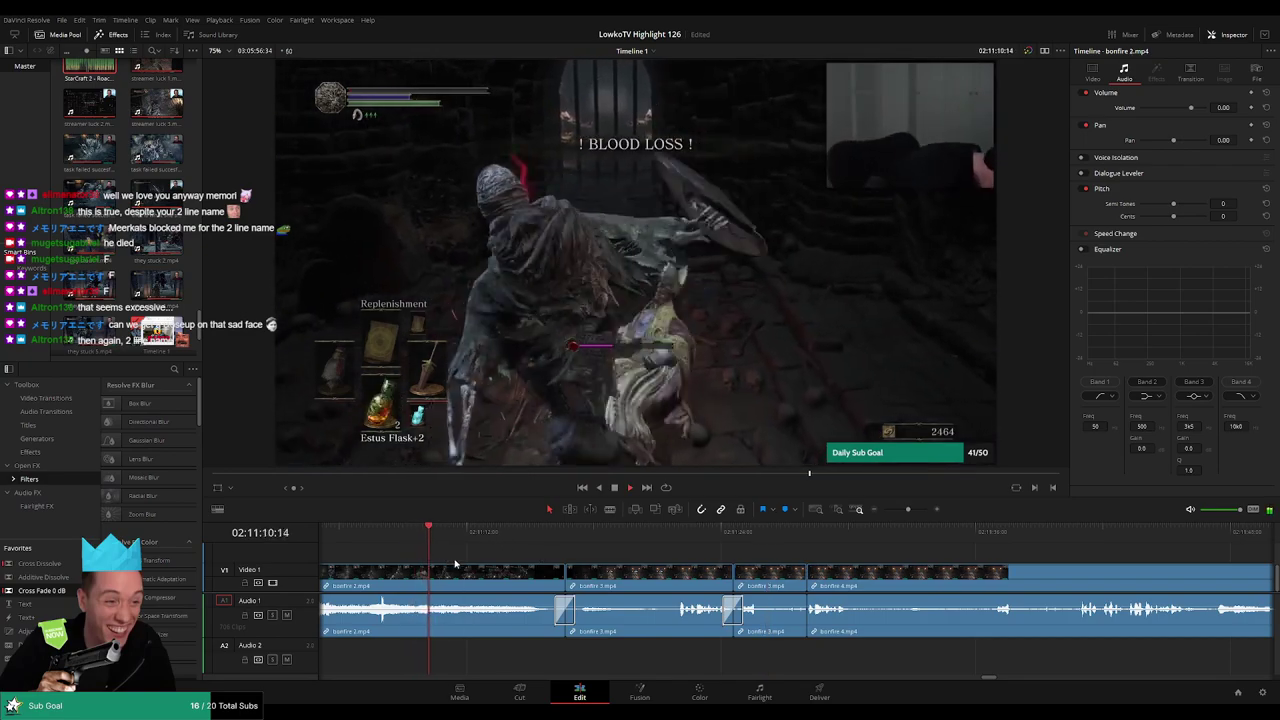
left_click(542, 538)
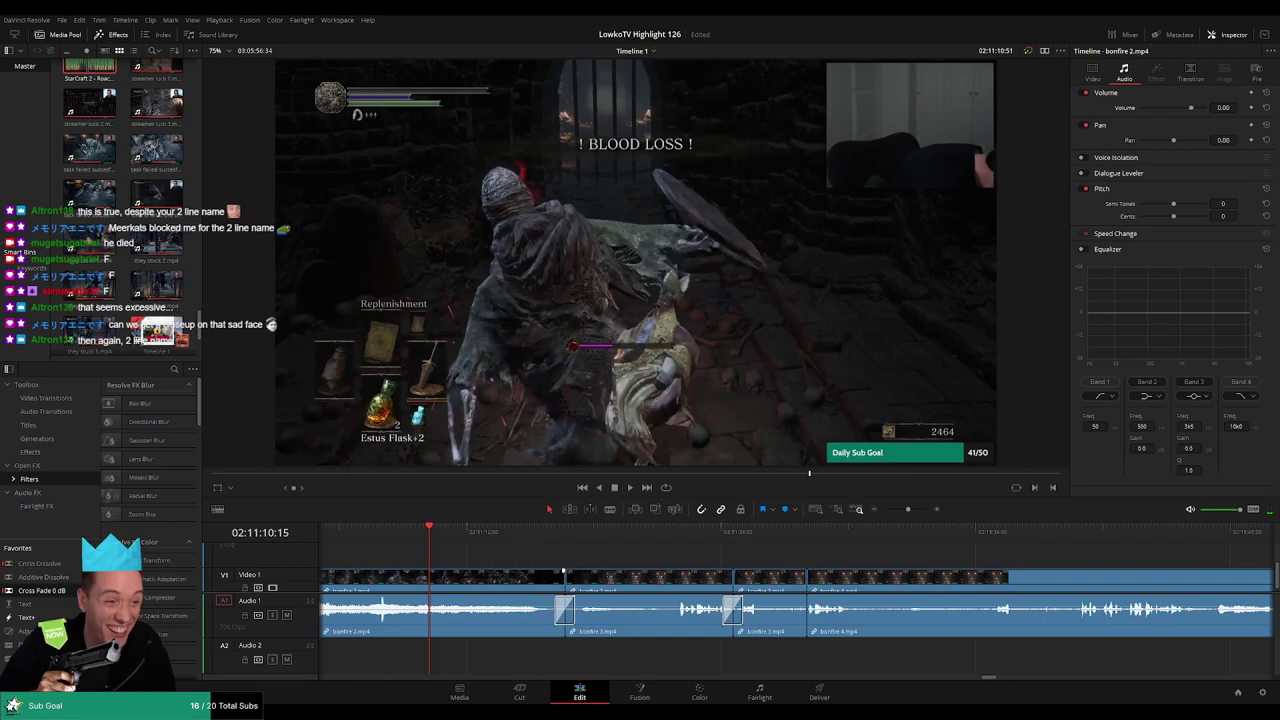
Drop an Adjustment Clip onto the track above Video 1 at the playhead
left_click_drag(367, 569, 545, 561)
left_click(500, 532)
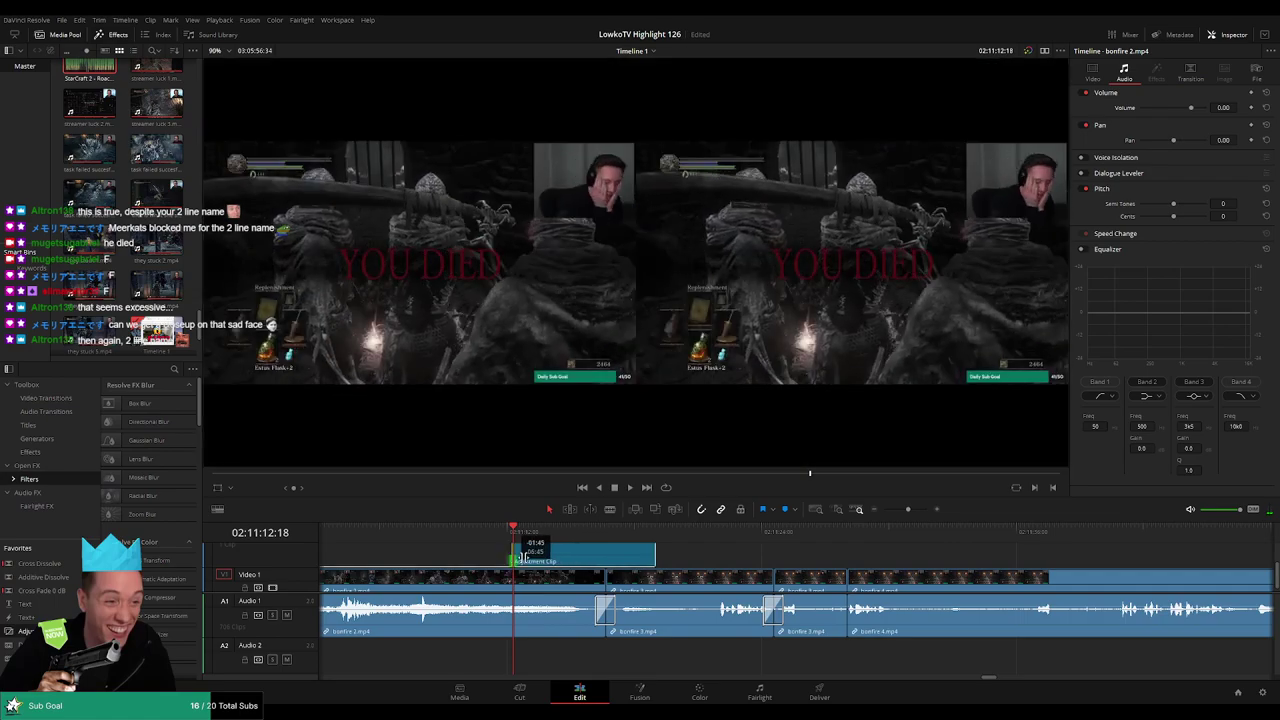
left_click_drag(552, 556, 576, 569)
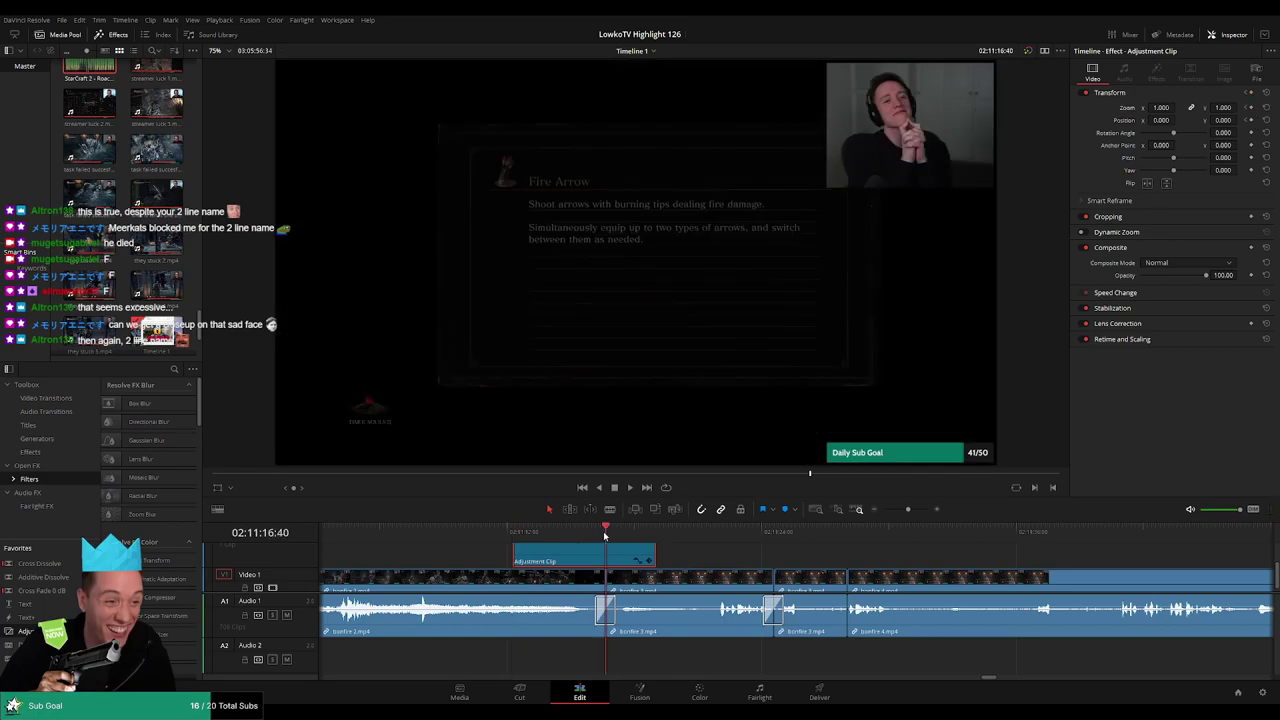
Set the adjustment clip's Zoom to 2.0 and Position to -952, -530 to frame the webcam
left_click_drag(600, 537, 632, 537)
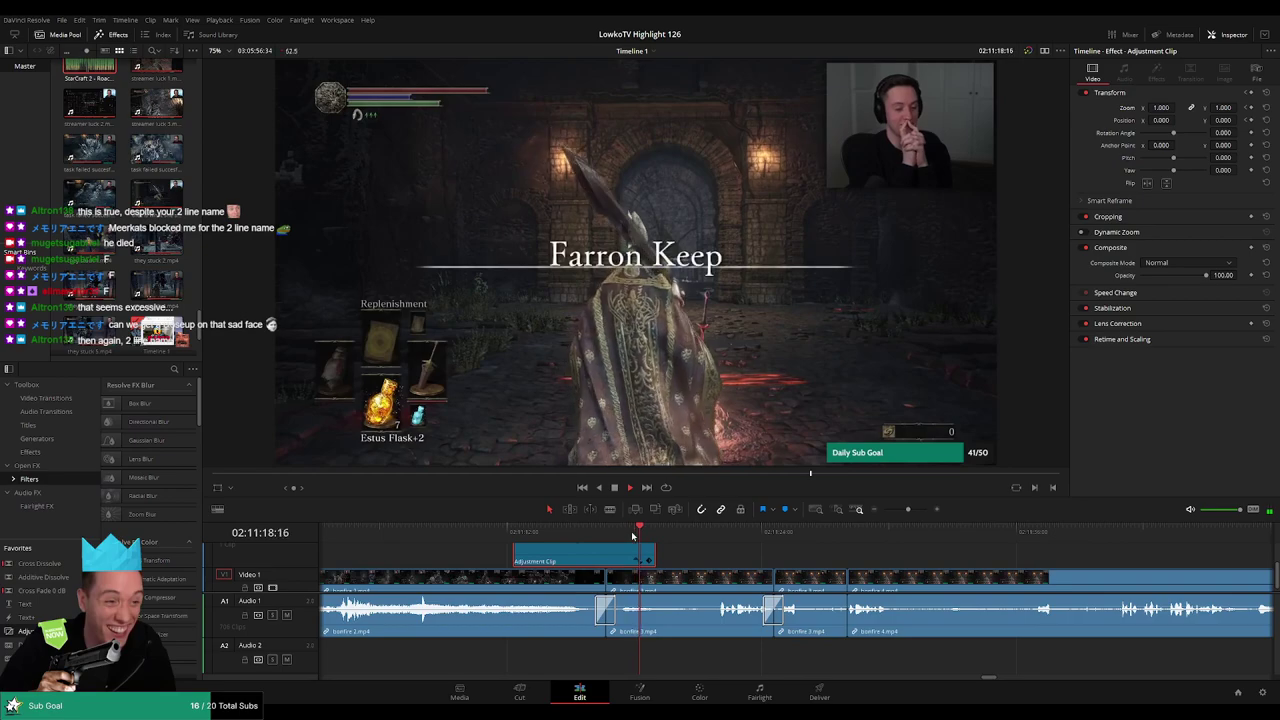
left_click(604, 537)
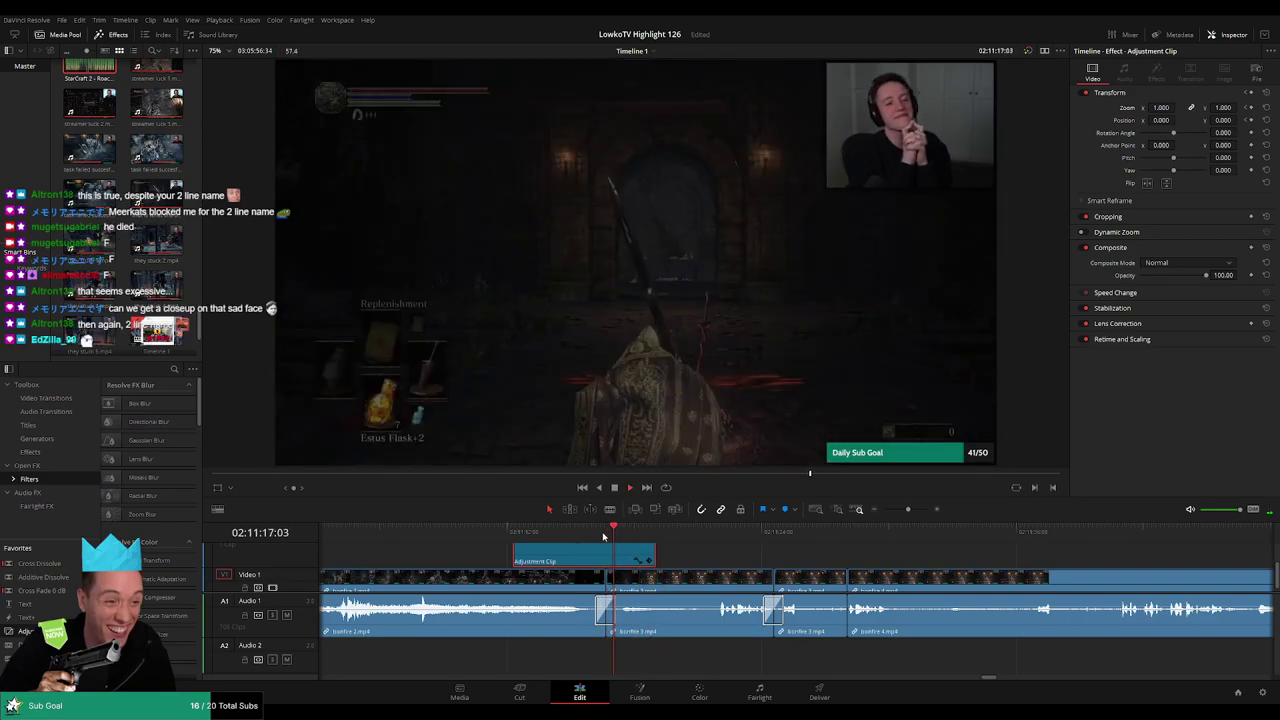
left_click(586, 537)
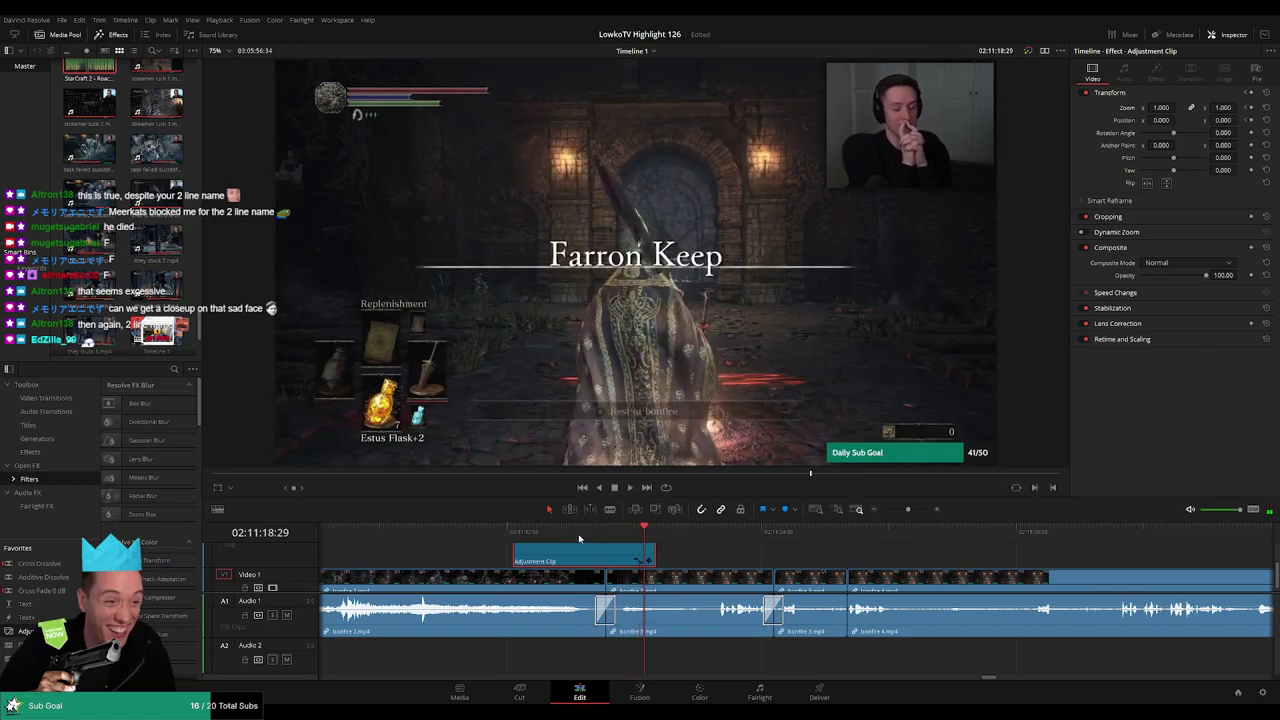
left_click(570, 537)
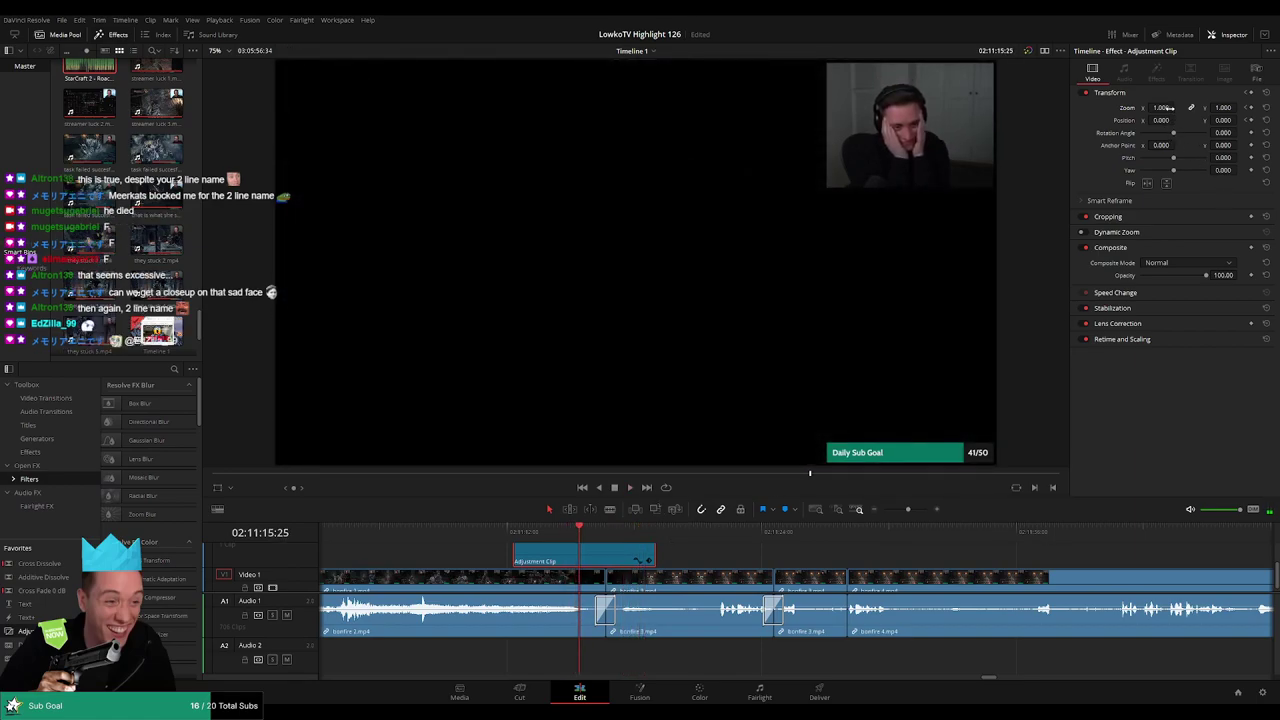
left_click_drag(1160, 107, 1177, 107)
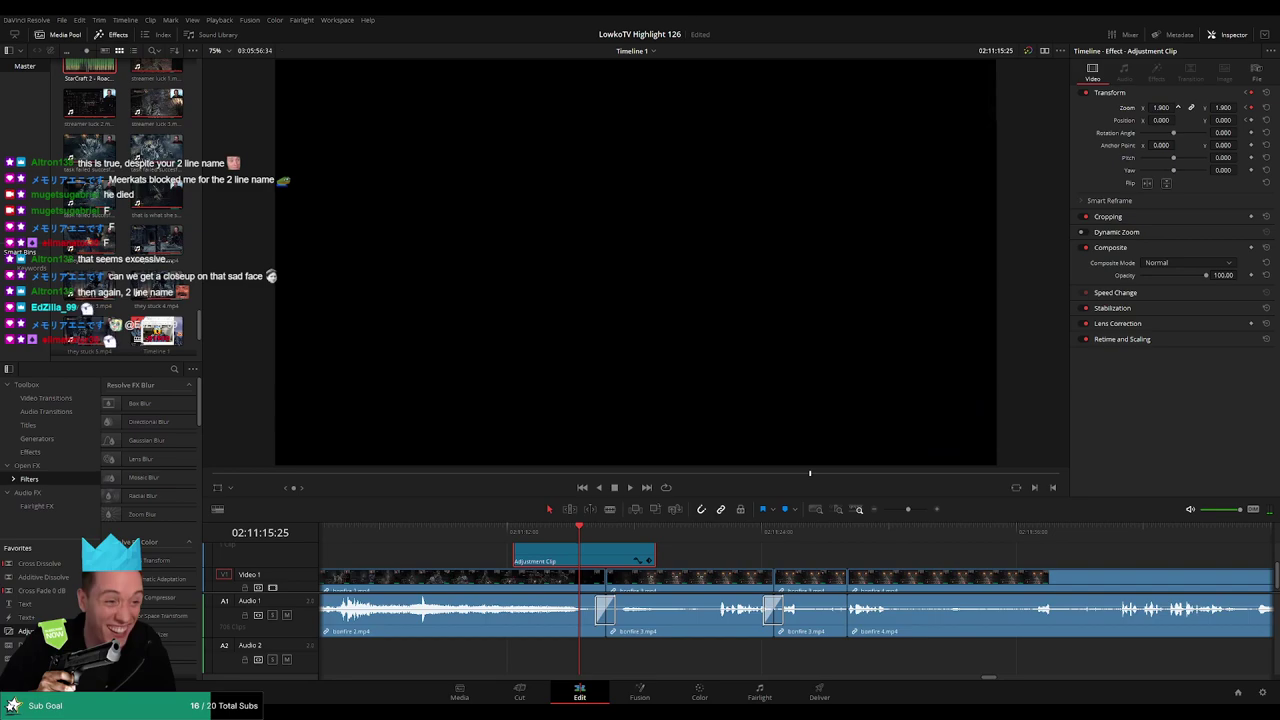
left_click_drag(1160, 120, 1240, 120)
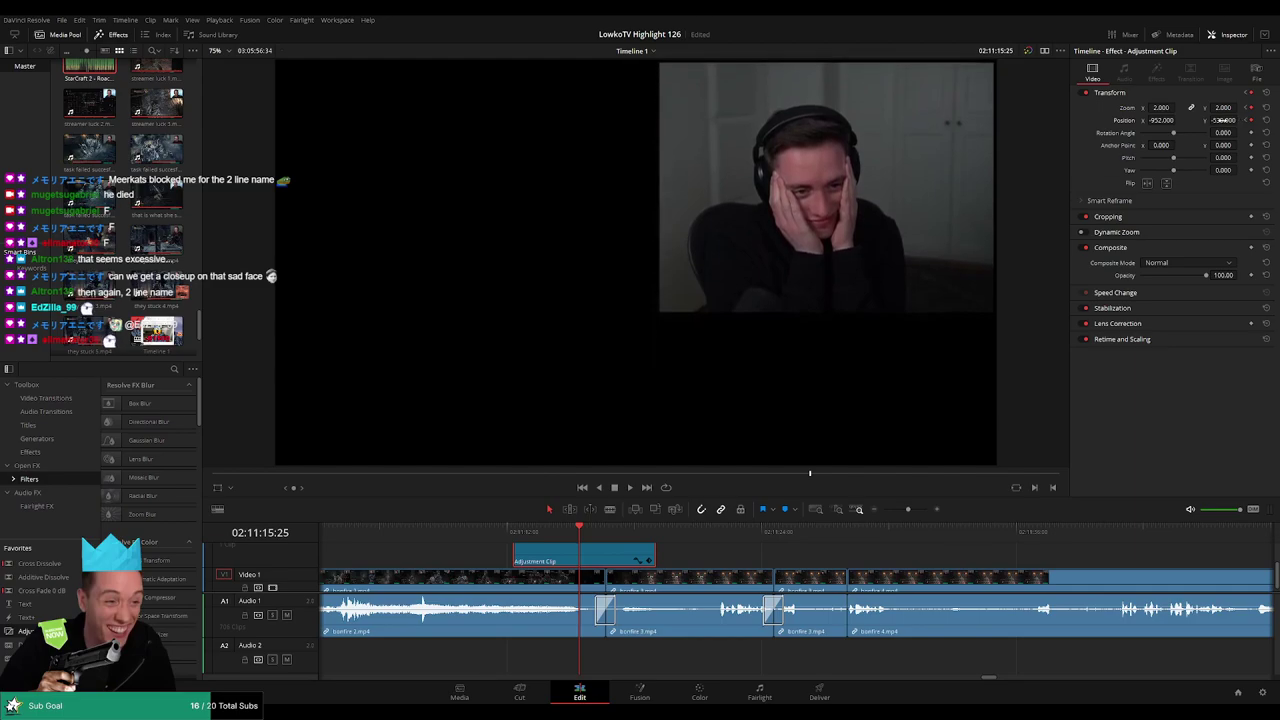
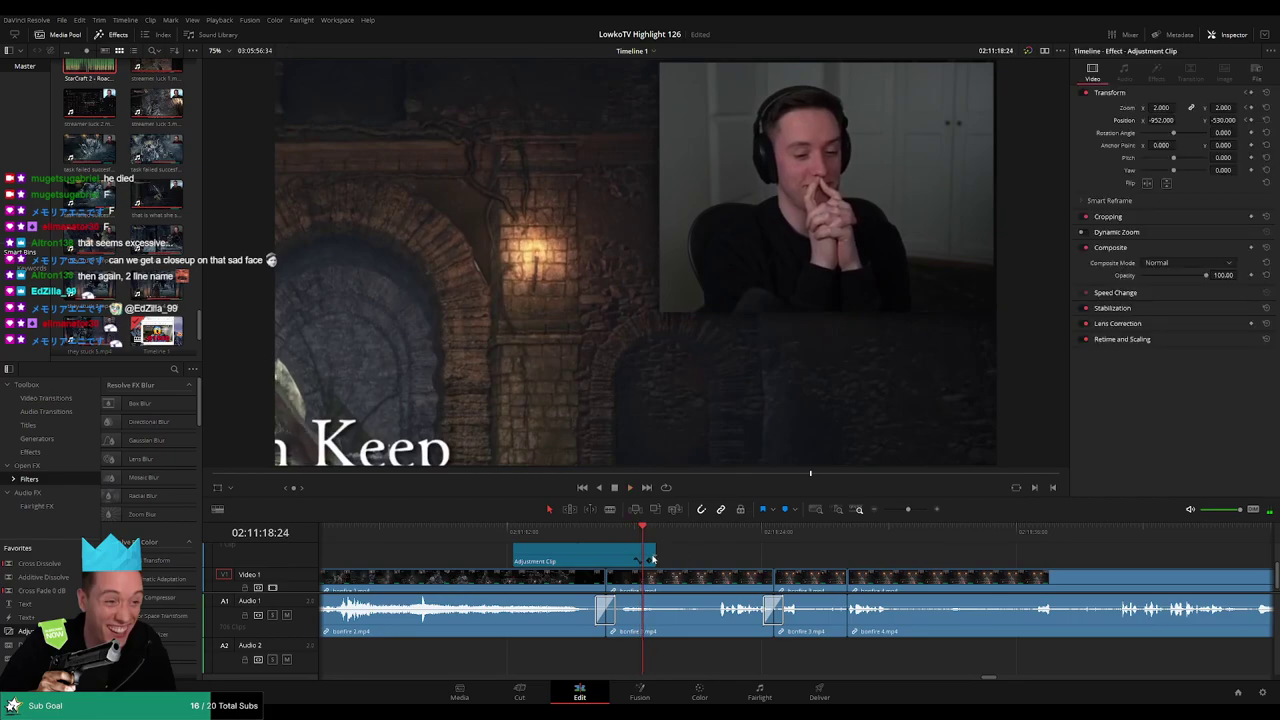
End the 2x facecam zoom adjustment clip at the bonfire 3.mp4 cut and replay to check it
left_click_drag(646, 557, 602, 557)
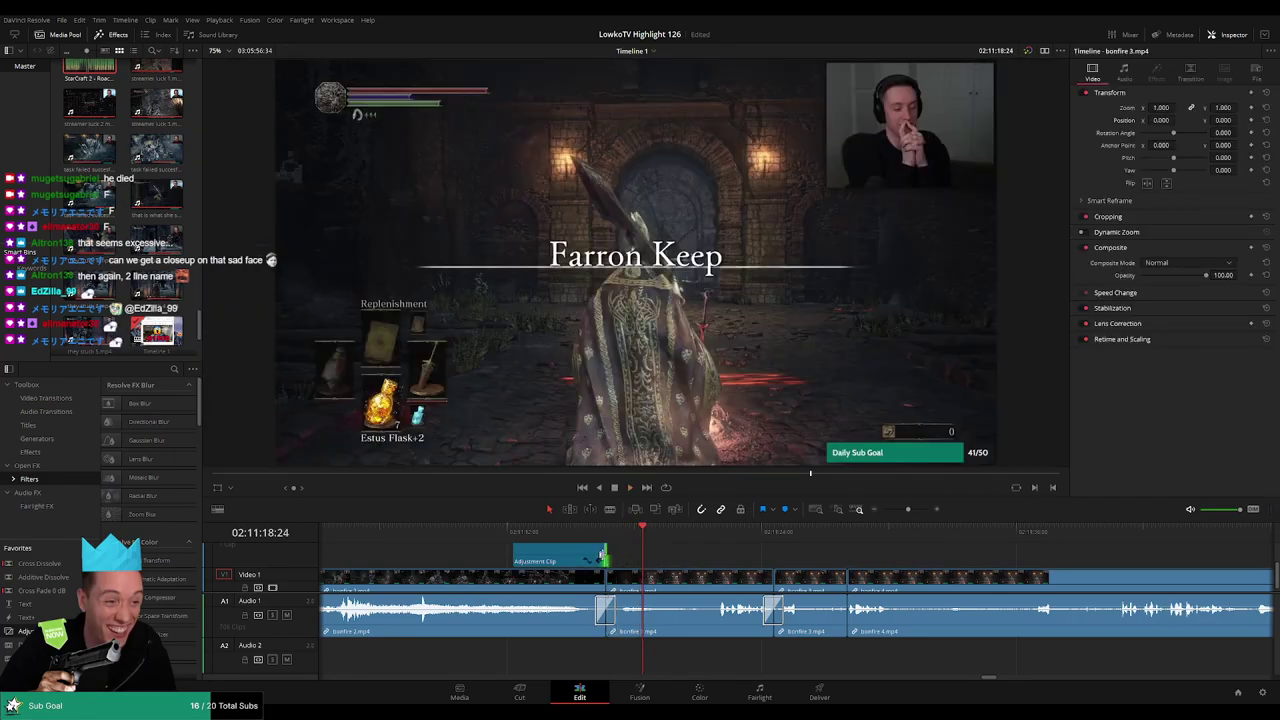
key("space")
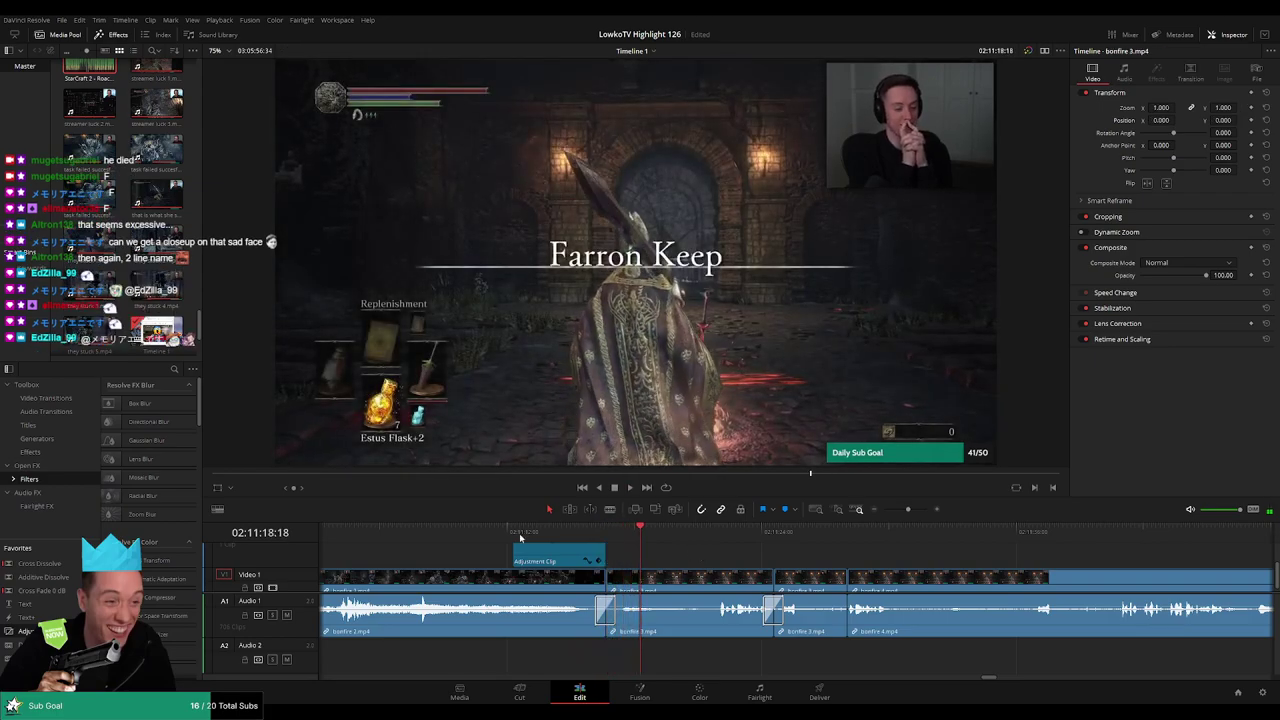
left_click(520, 538)
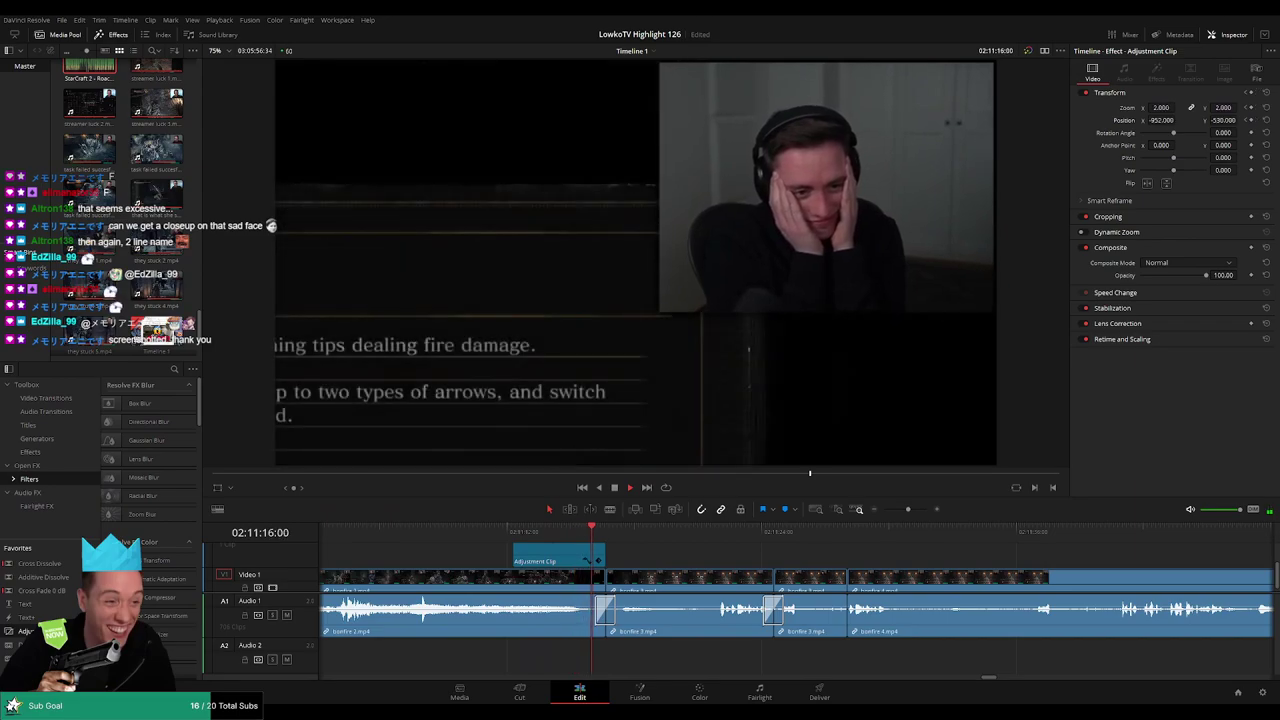
left_click(596, 532)
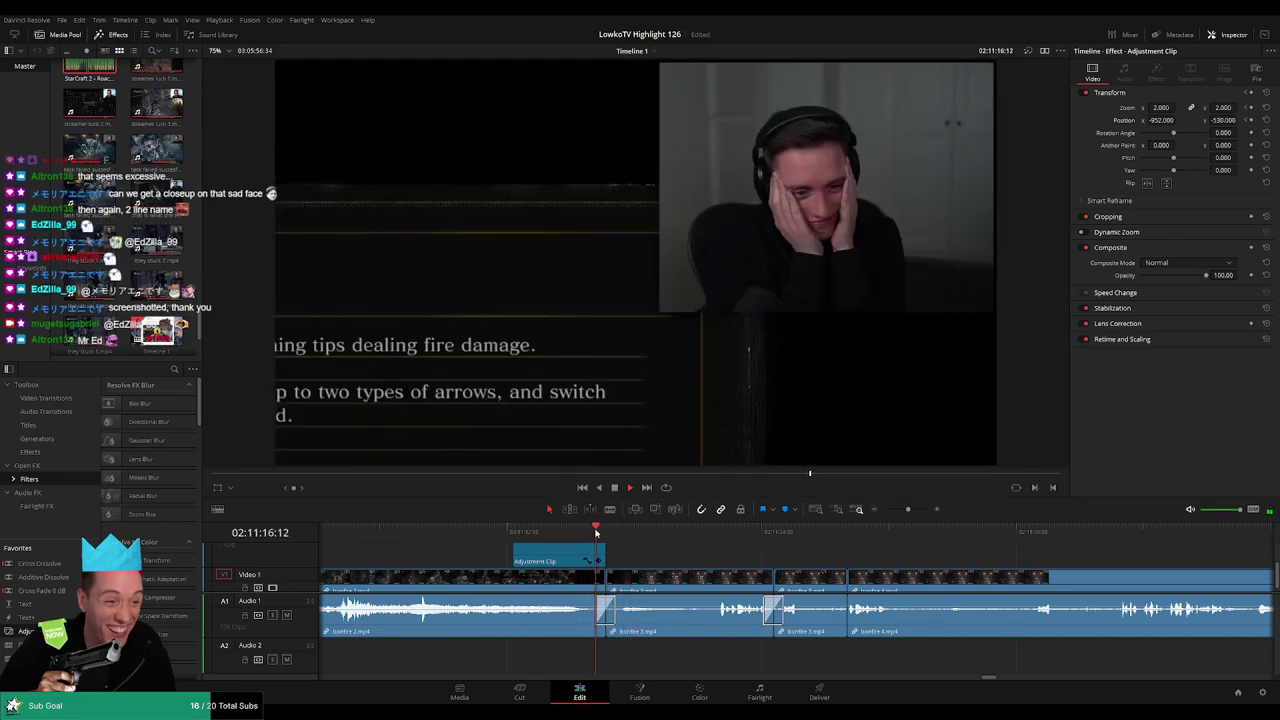
mouse_move(596, 532)
left_mouse_down()
mouse_move(548, 533)
mouse_move(586, 530)
left_mouse_up()
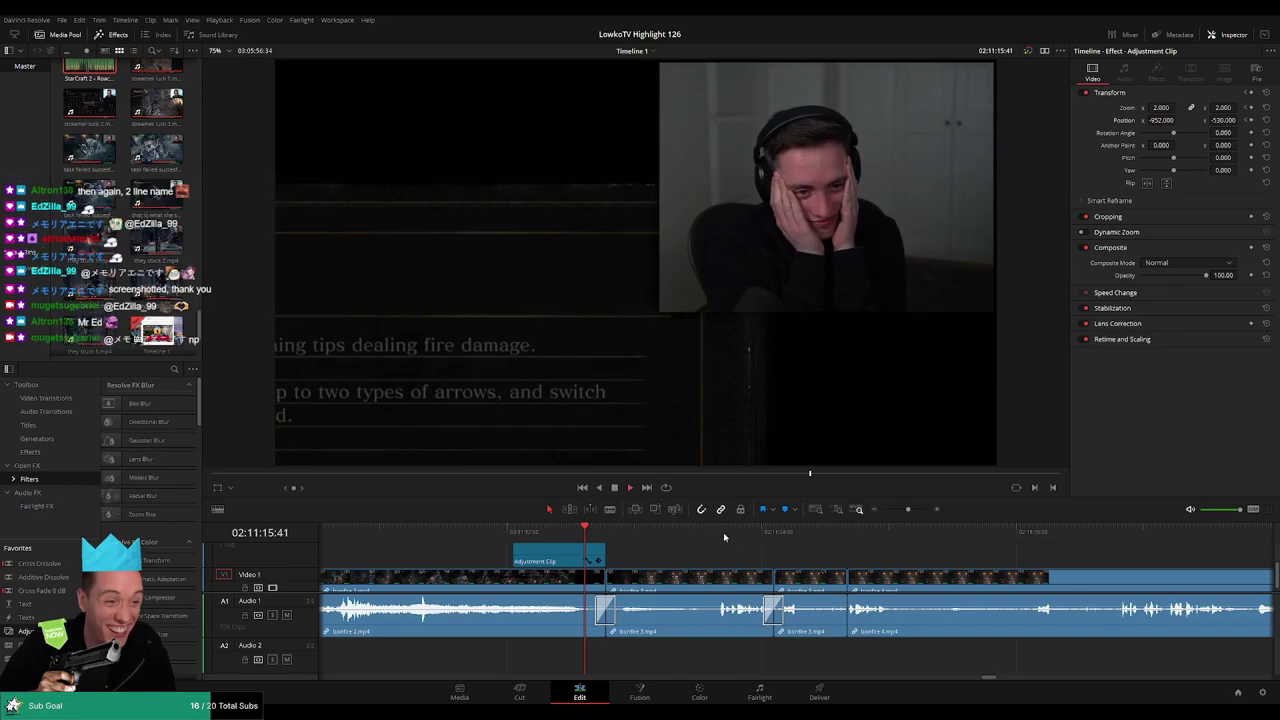
key("Down")
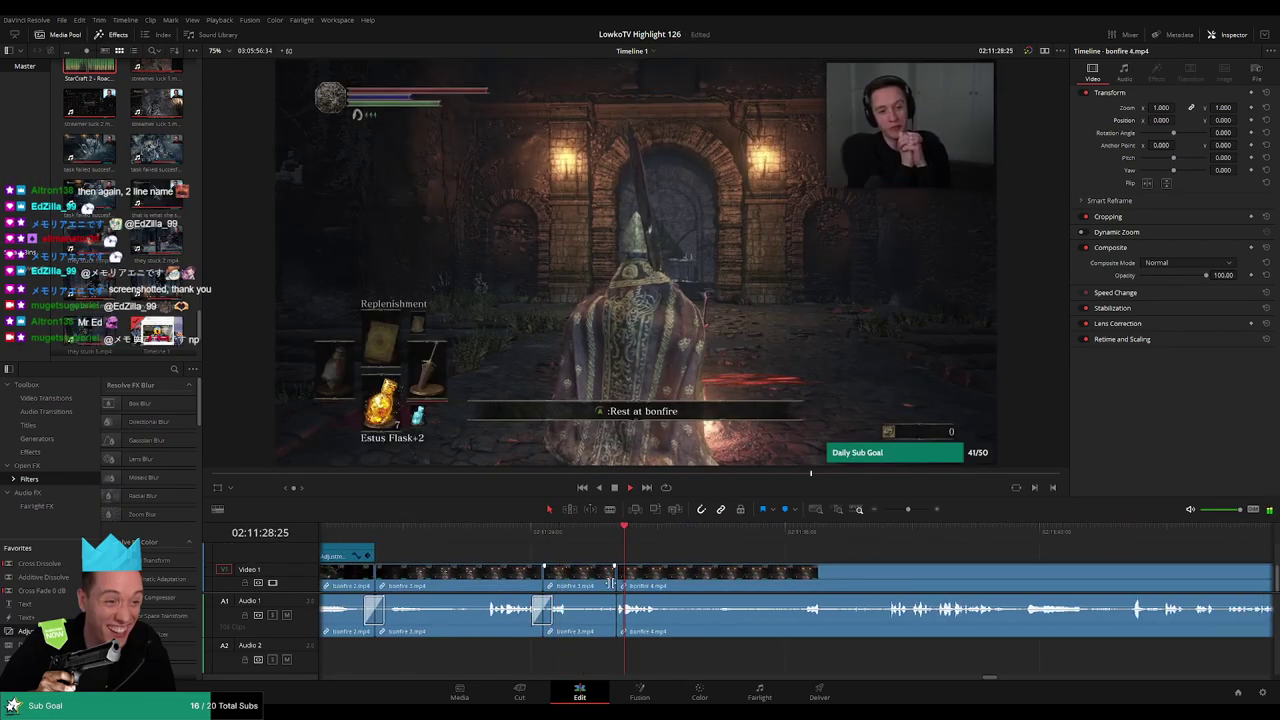
Trim the bonfire clip edge and ripple-delete two unwanted stretches of bonfire 4.mp4
key("space")
left_click_drag(578, 582, 572, 582)
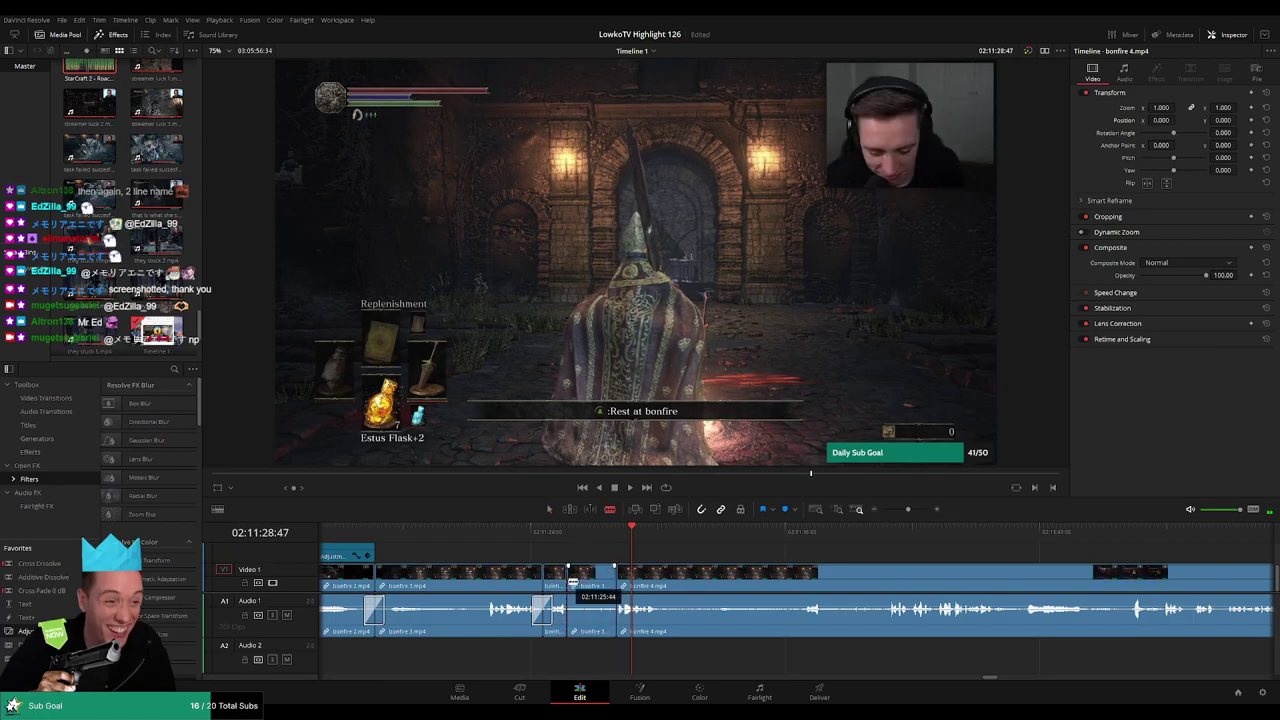
key("Delete")
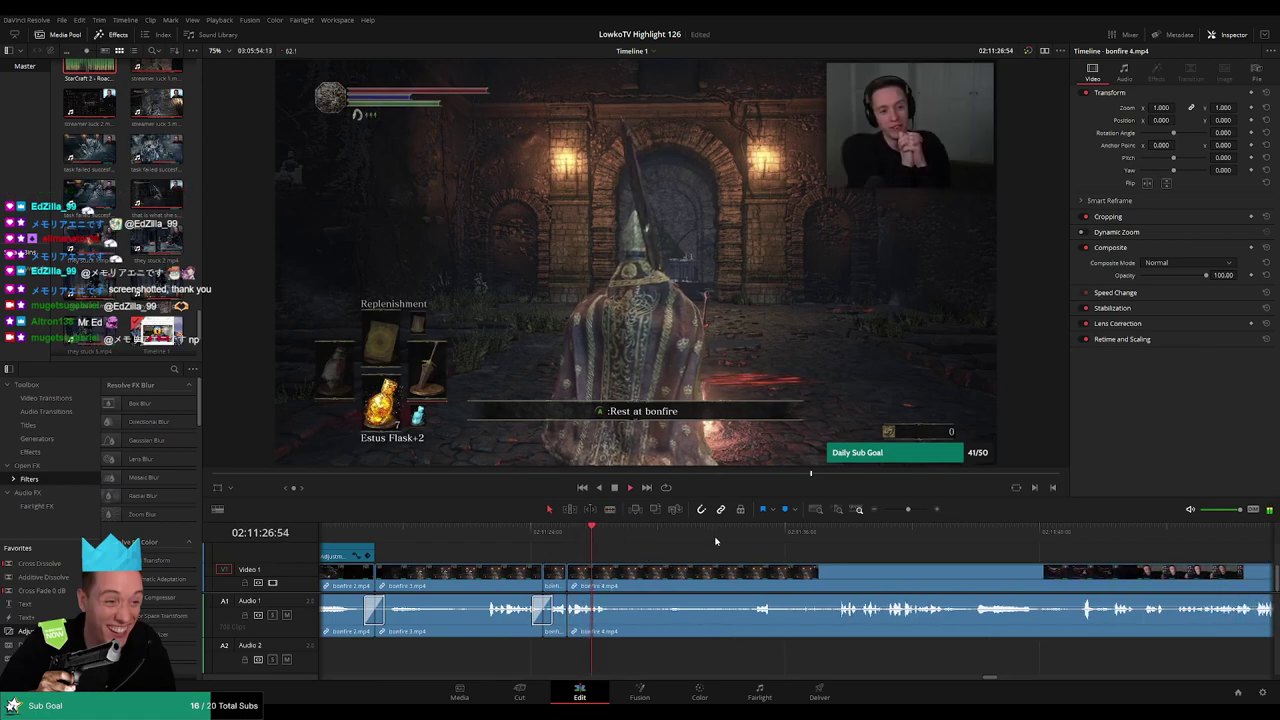
left_click_drag(758, 536, 834, 532)
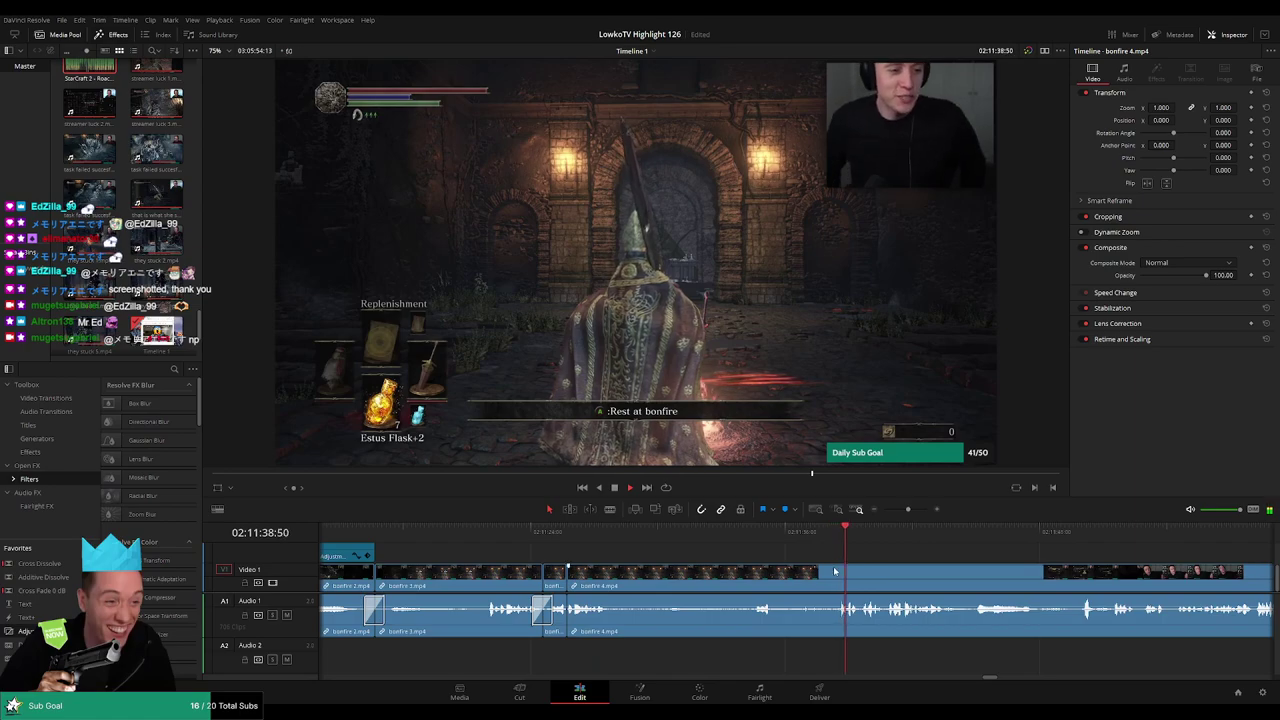
key("ctrl+b")
key("Delete")
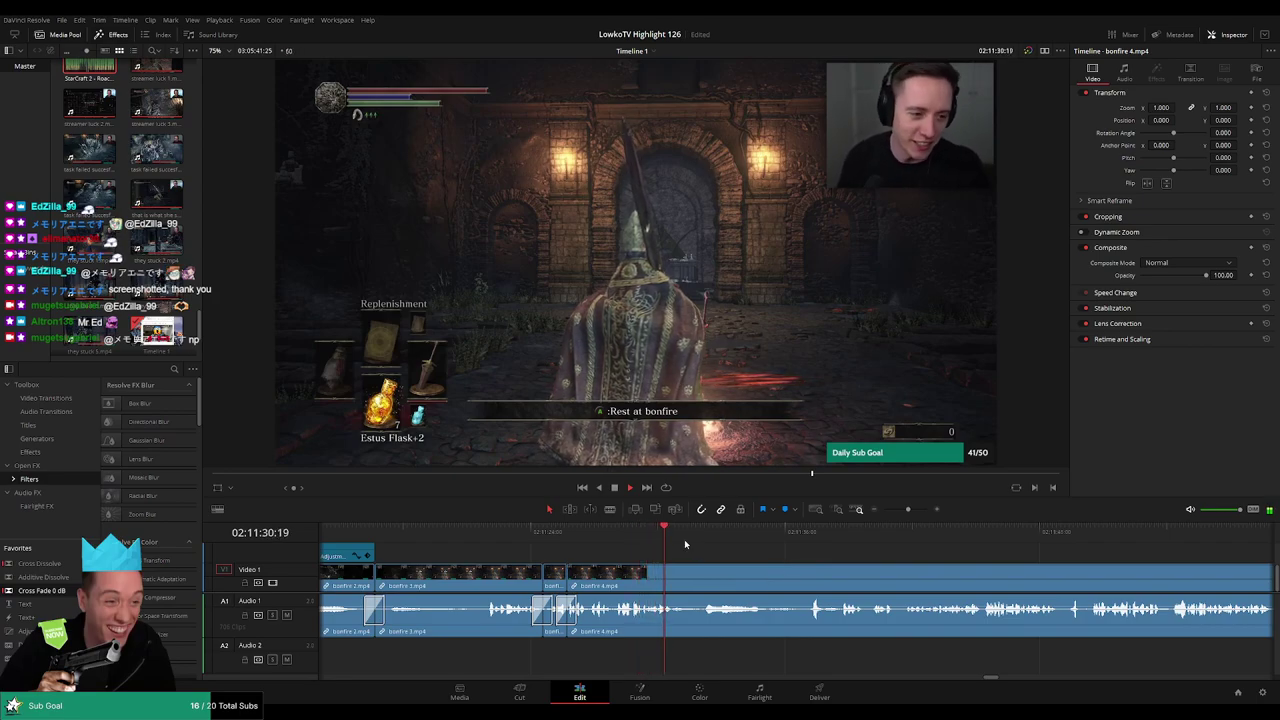
left_click_drag(685, 544, 587, 535)
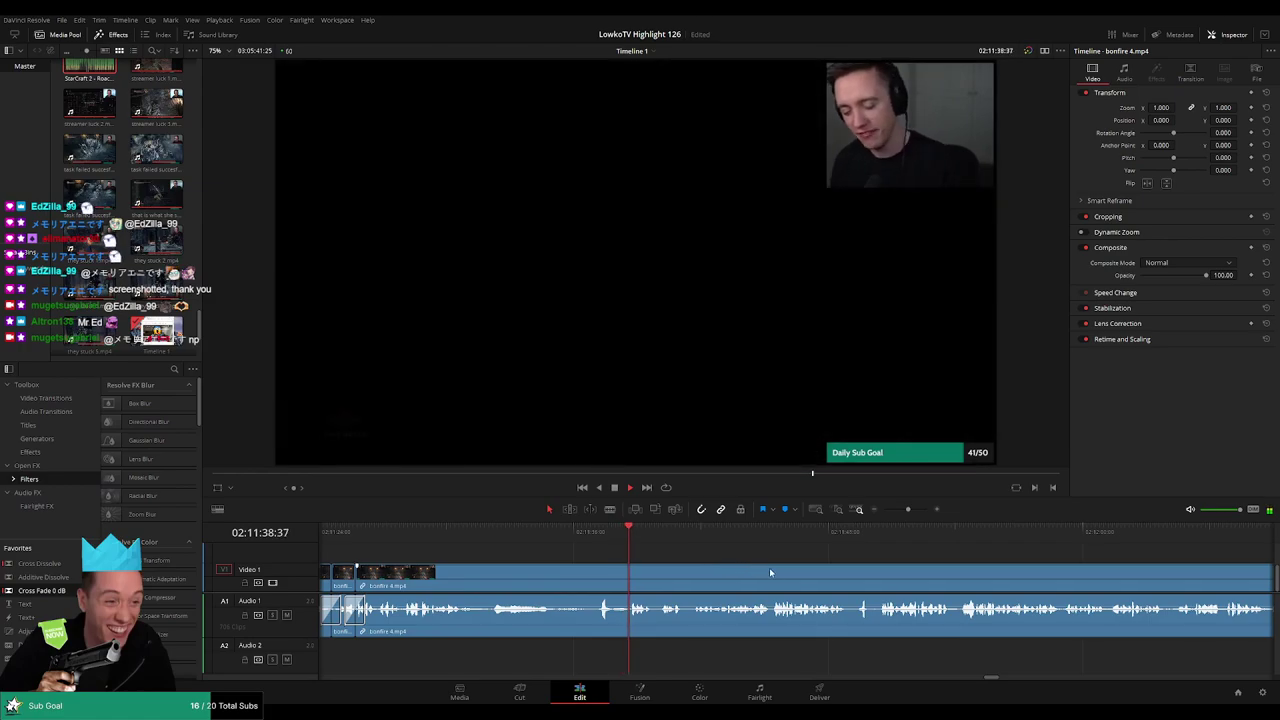
Split bonfire 4.mp4 where the facecam outro should end and ripple-delete the remaining tail
scroll(769, 567, "right", 2)
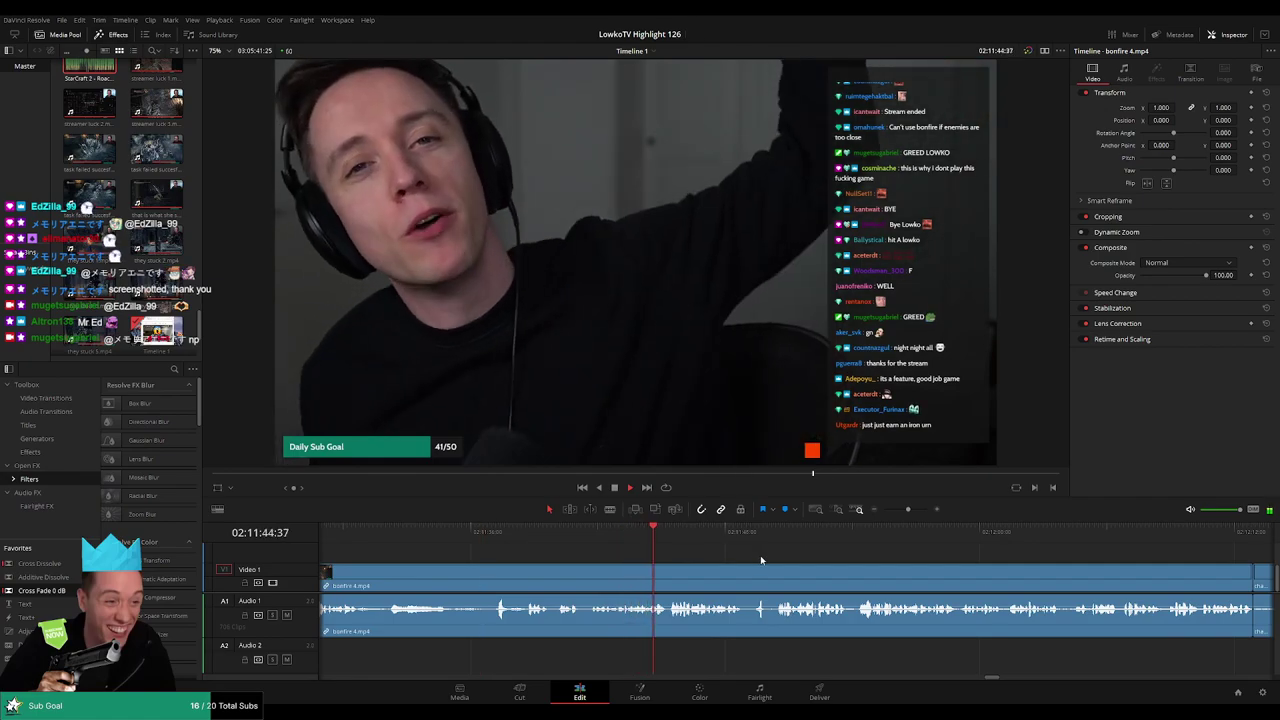
scroll(665, 550, "right", 2)
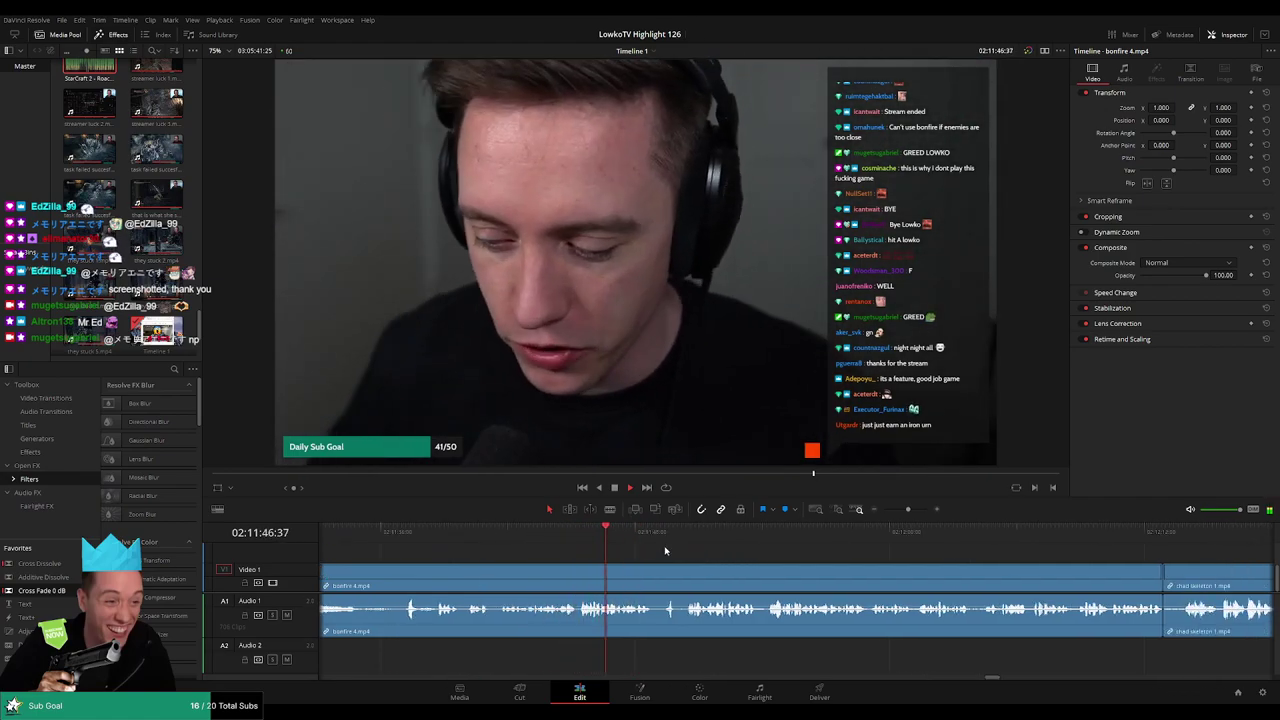
scroll(658, 552, "right", 1)
scroll(635, 547, "right", 3)
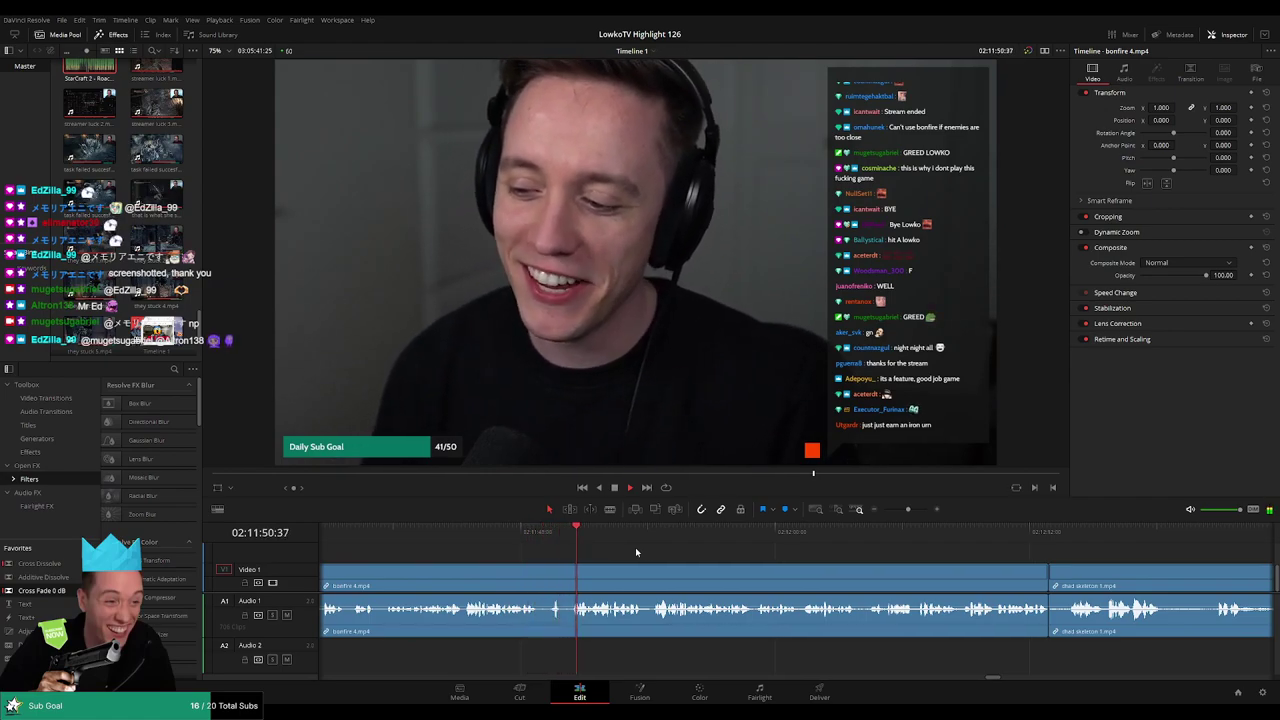
scroll(710, 552, "right", 2)
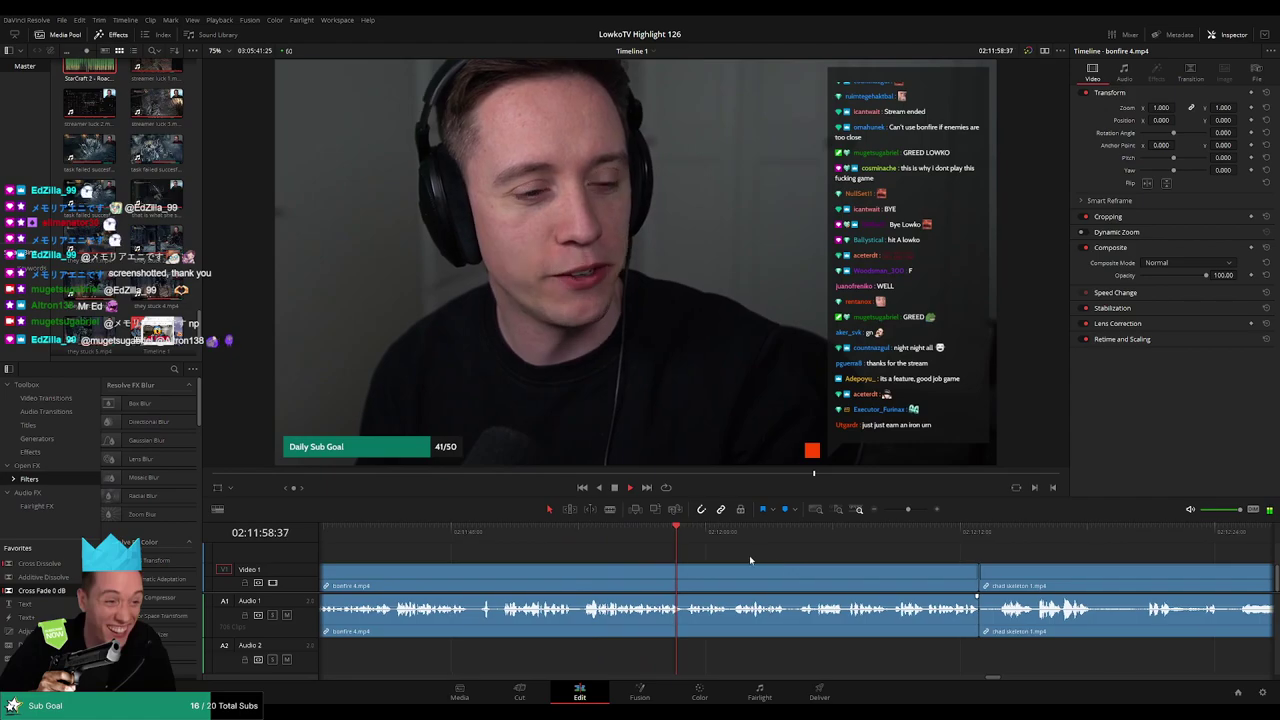
scroll(749, 555, "right", 2)
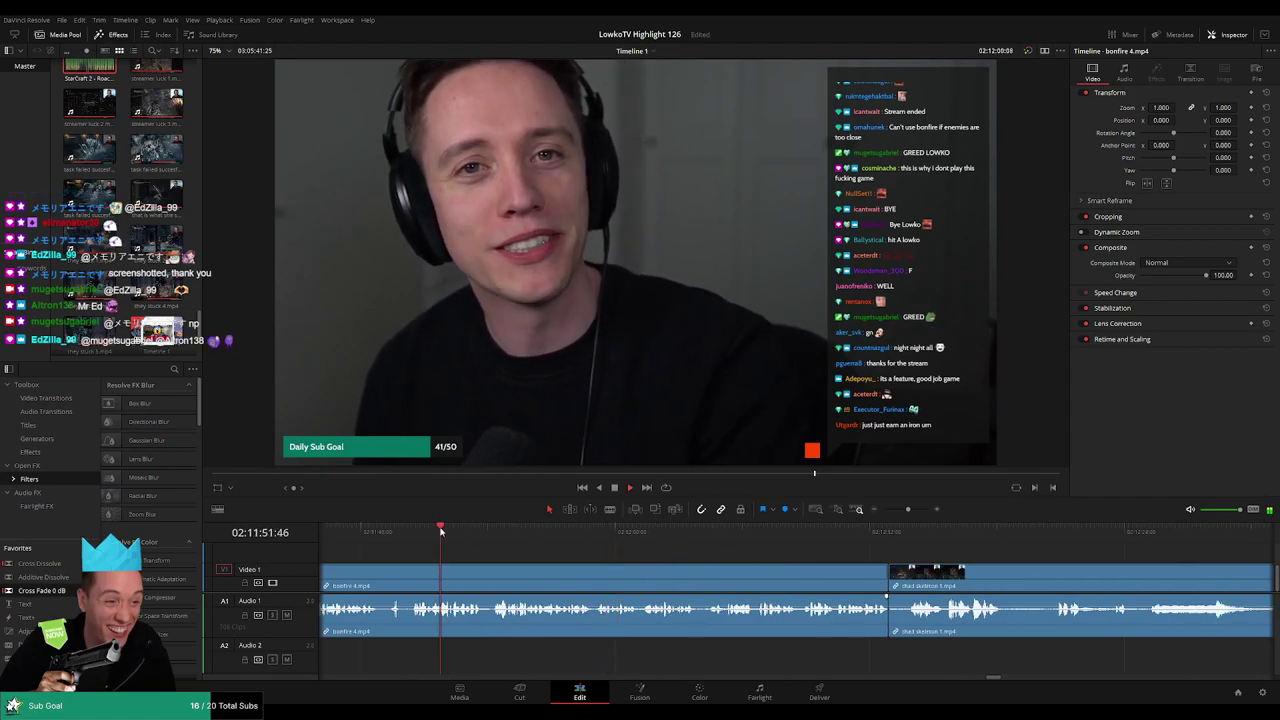
key("b")
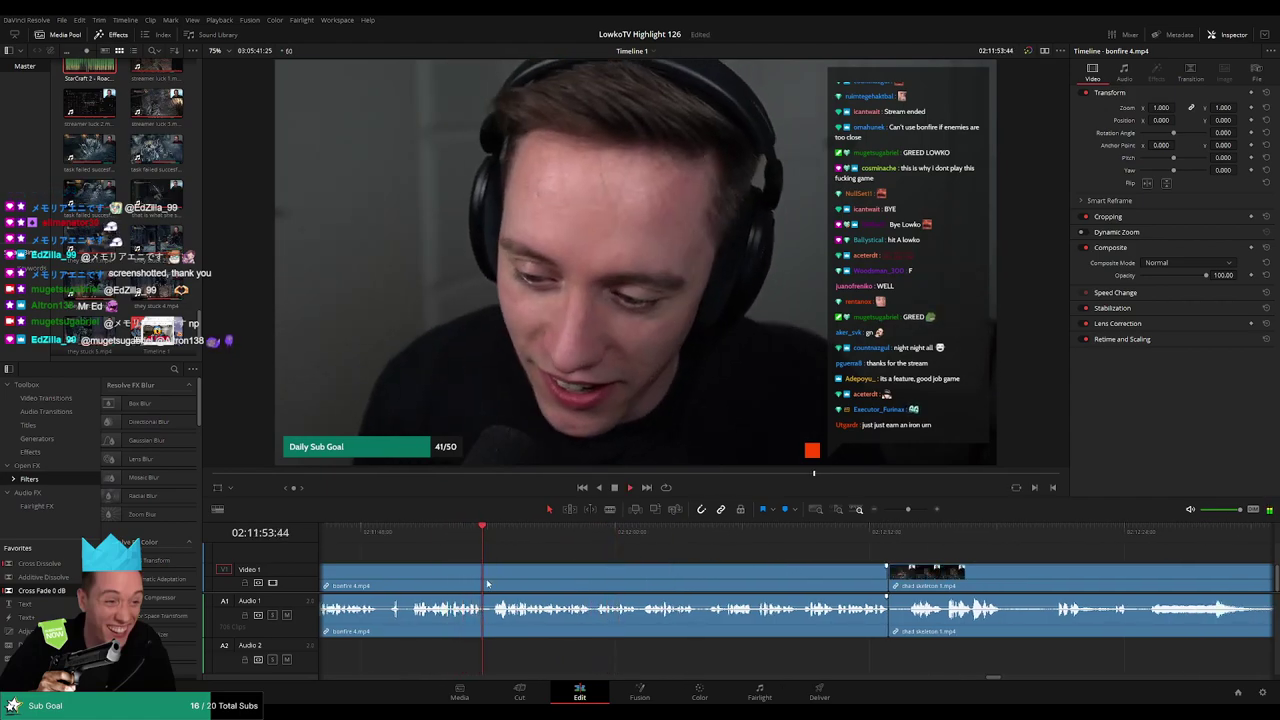
left_click(488, 580)
key("Delete")
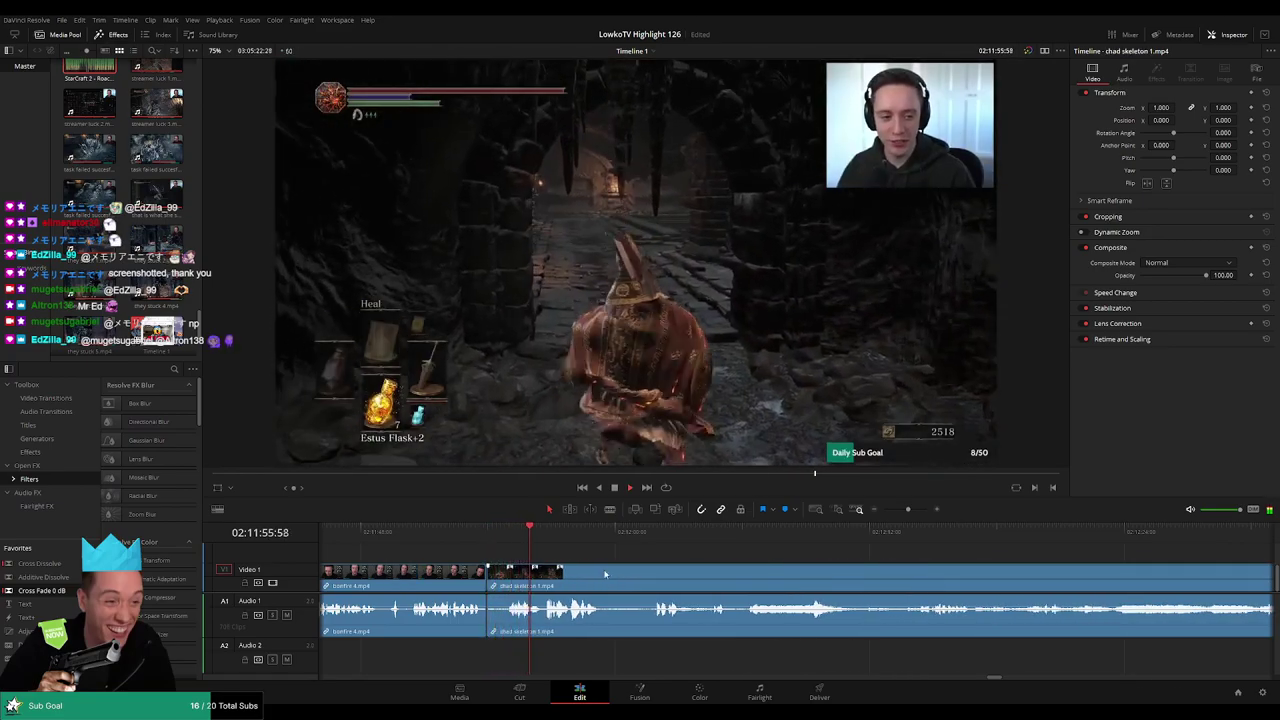
Cut off the start of chad skeleton 1.mp4, ripple-delete that piece, and split the clip further
key("b")
left_click(508, 584)
key("a")
left_click(497, 578)
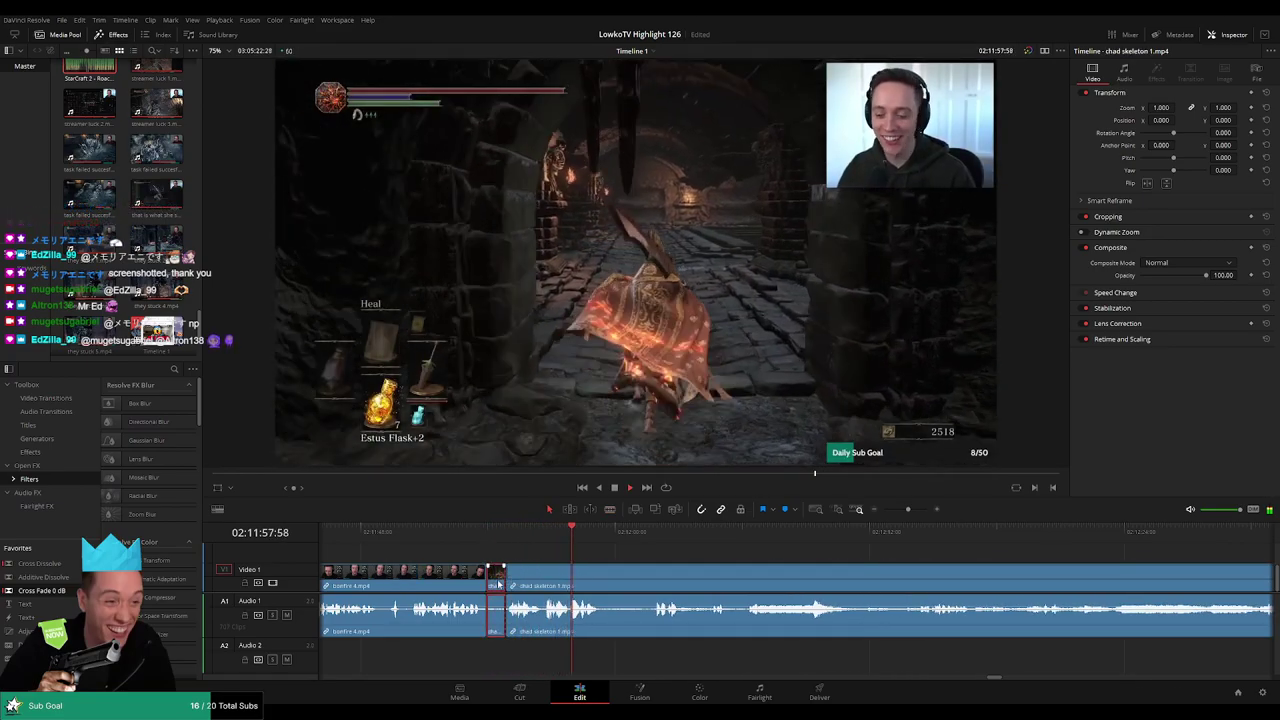
key("Delete")
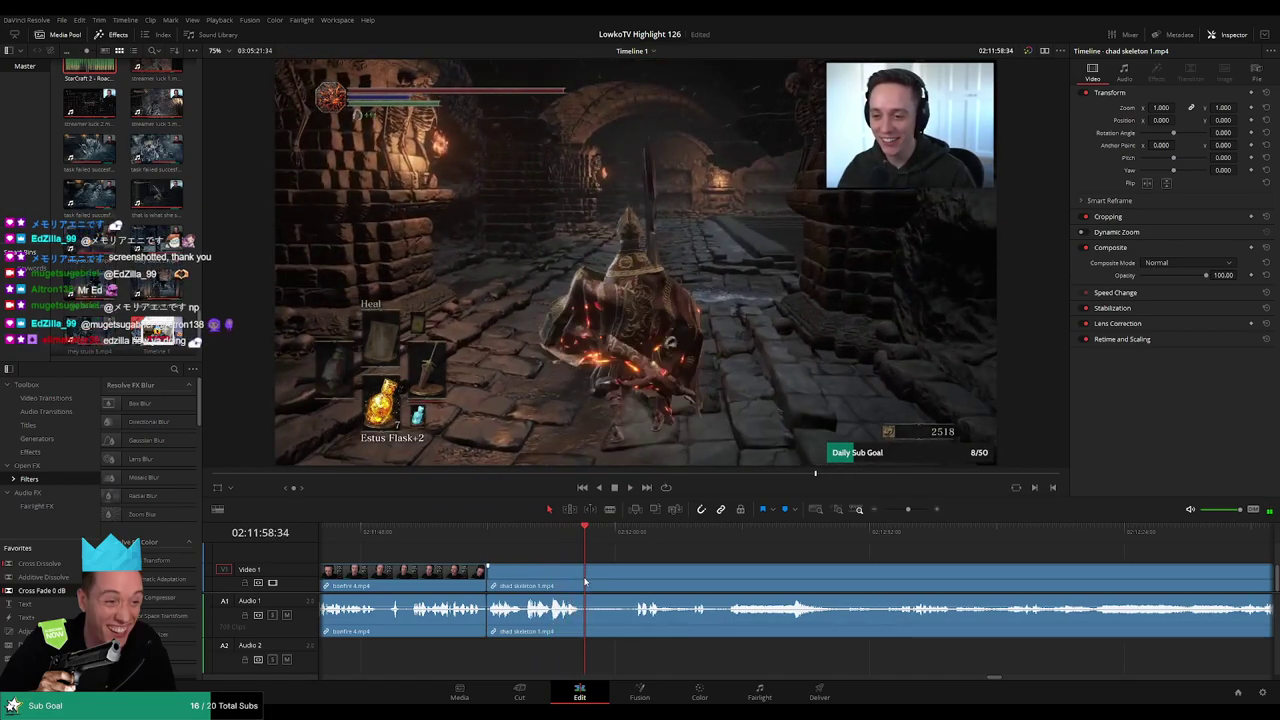
key("b")
left_click(585, 578)
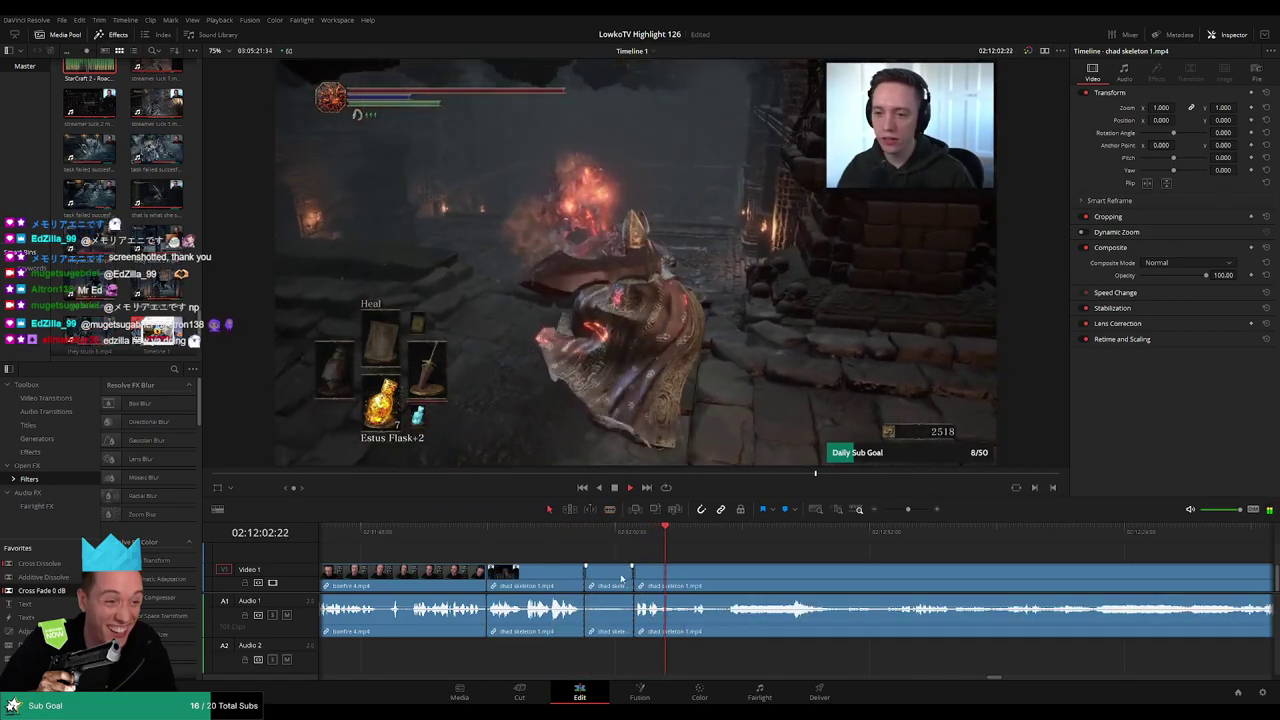
key("a")
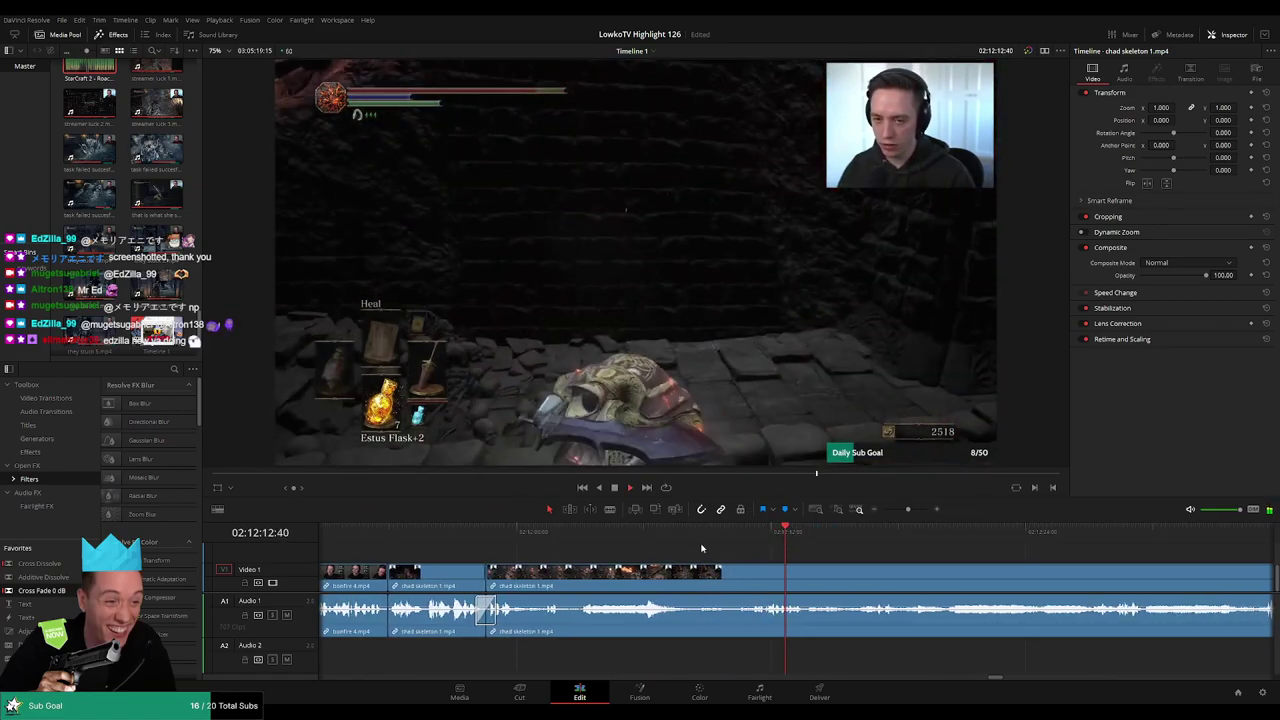
left_click(684, 532)
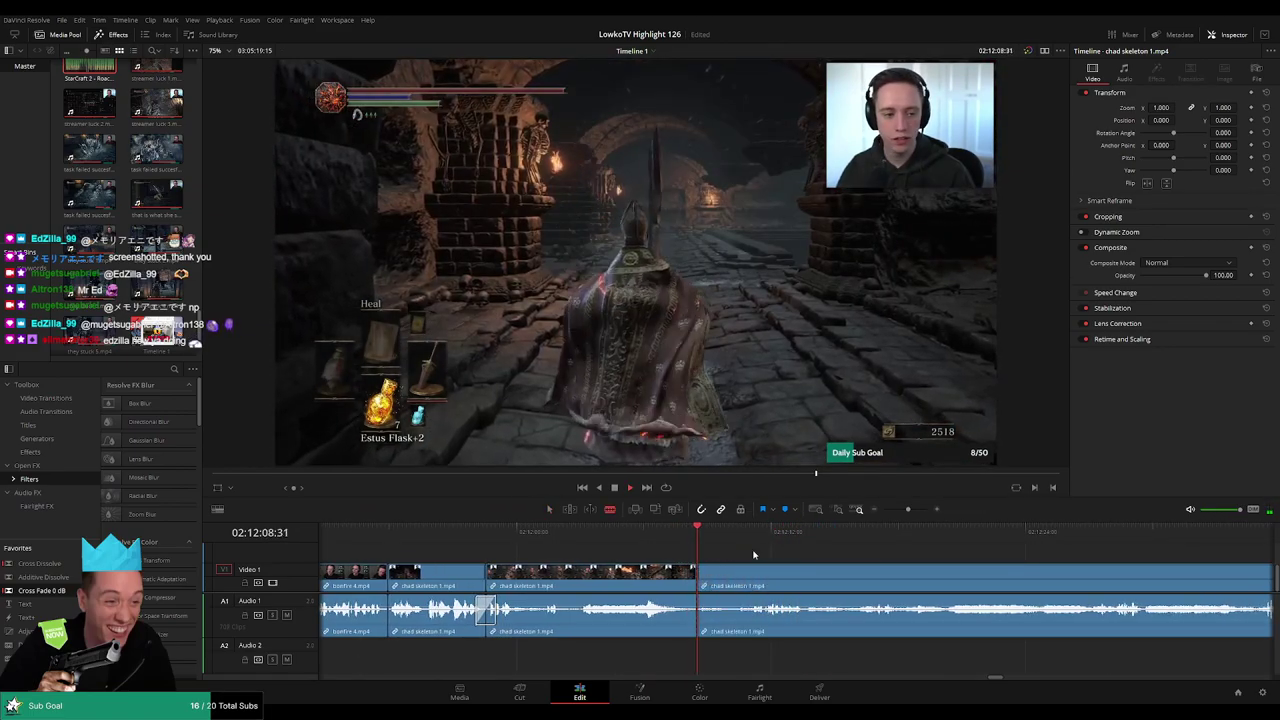
key("ctrl+z")
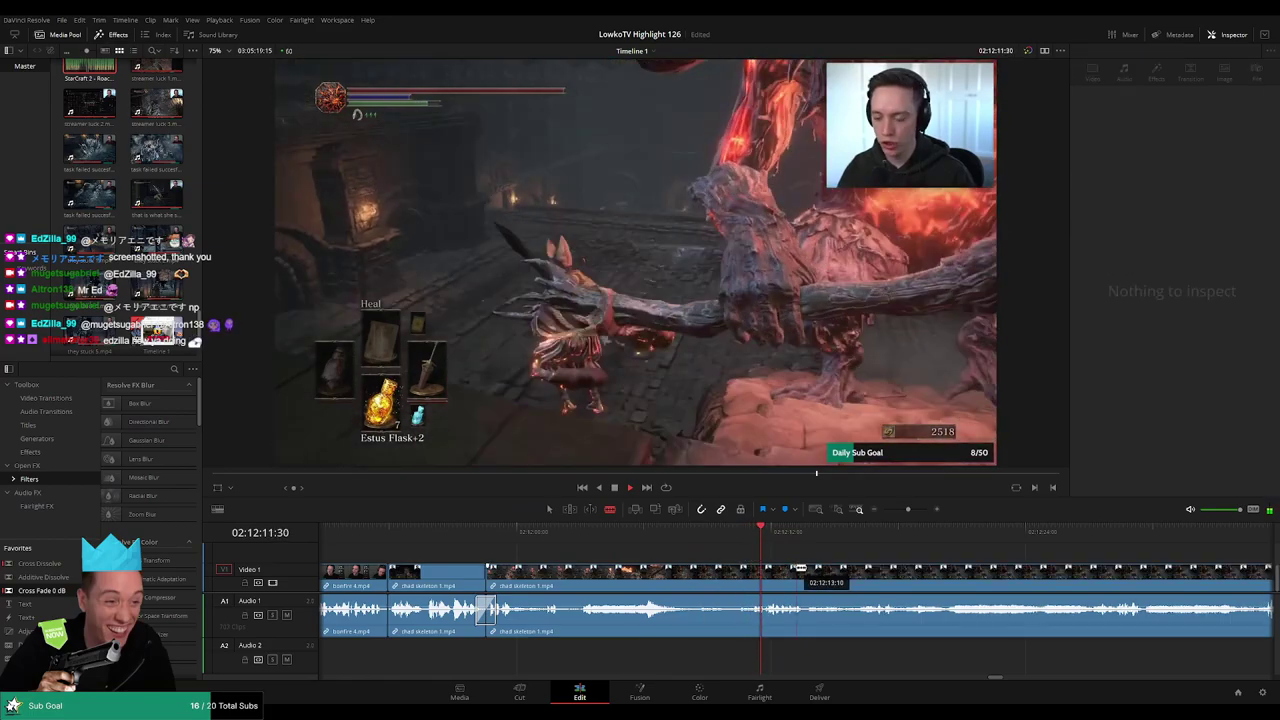
Split chad skeleton 1.mp4 at the sound point and drop StarCraft 2 - Roach Quotes.mp3 onto A2
left_click(800, 568)
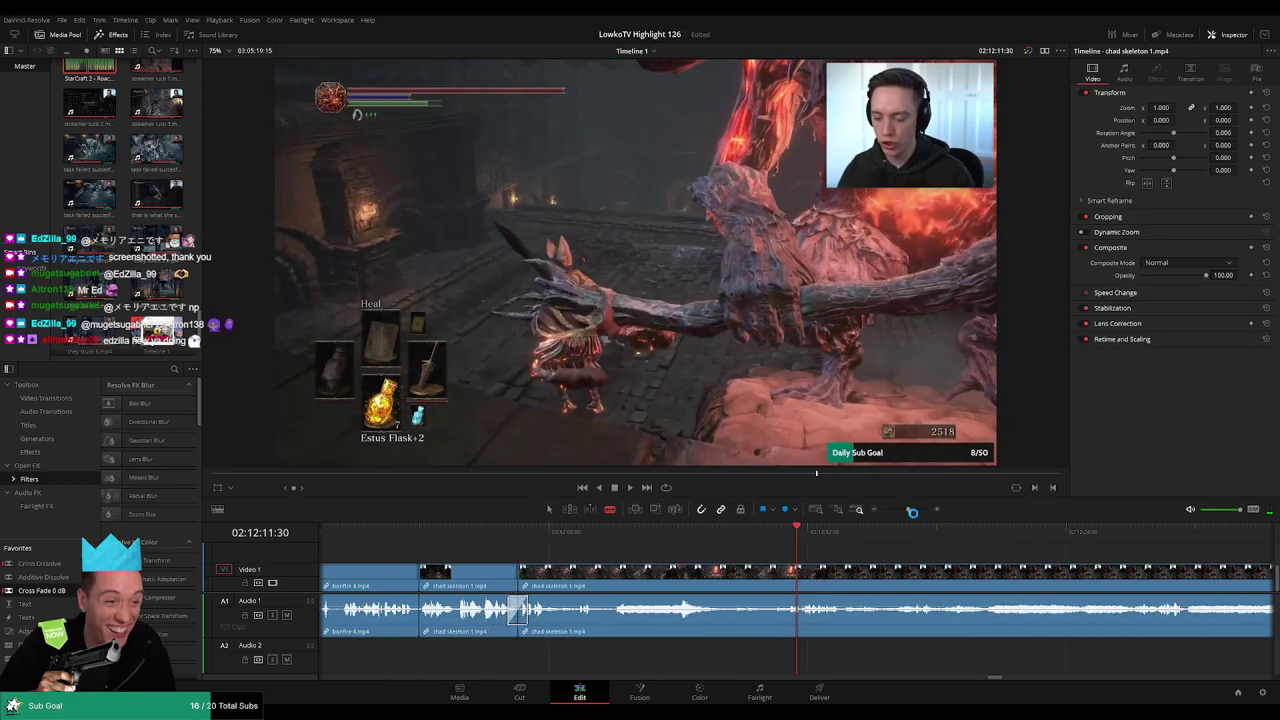
left_click_drag(912, 511, 913, 509)
left_click(790, 533)
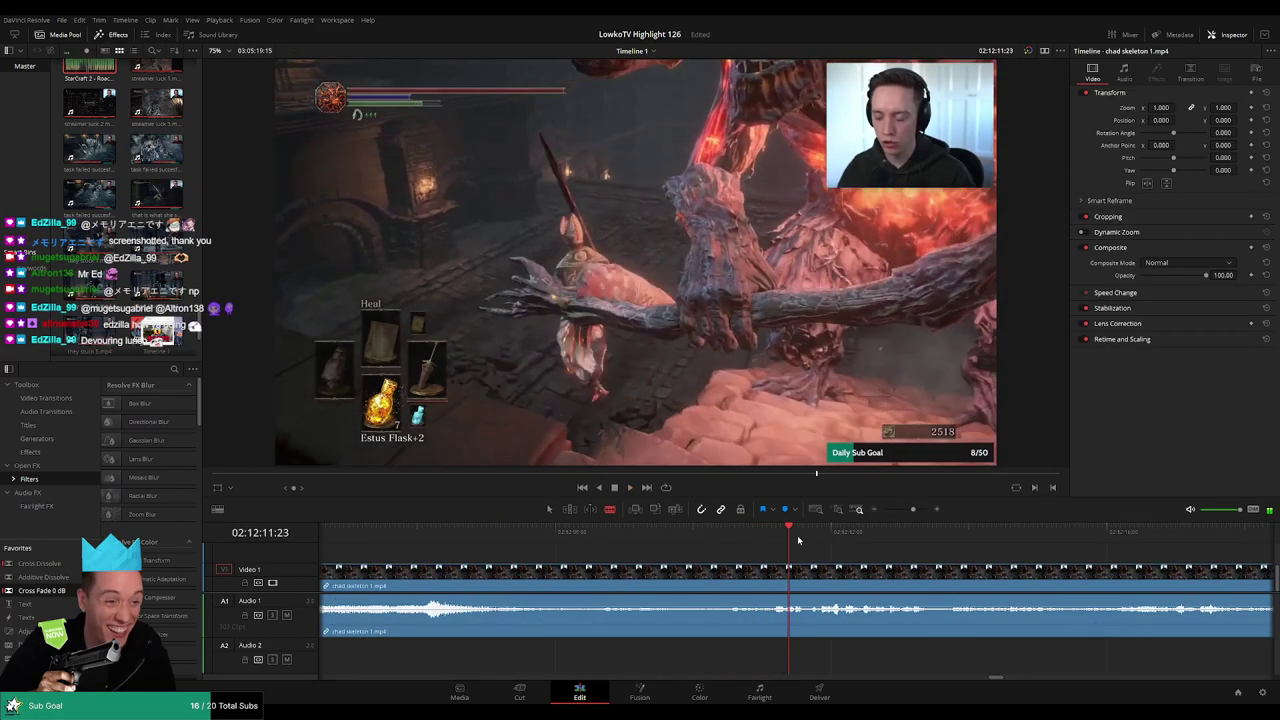
left_click(789, 581)
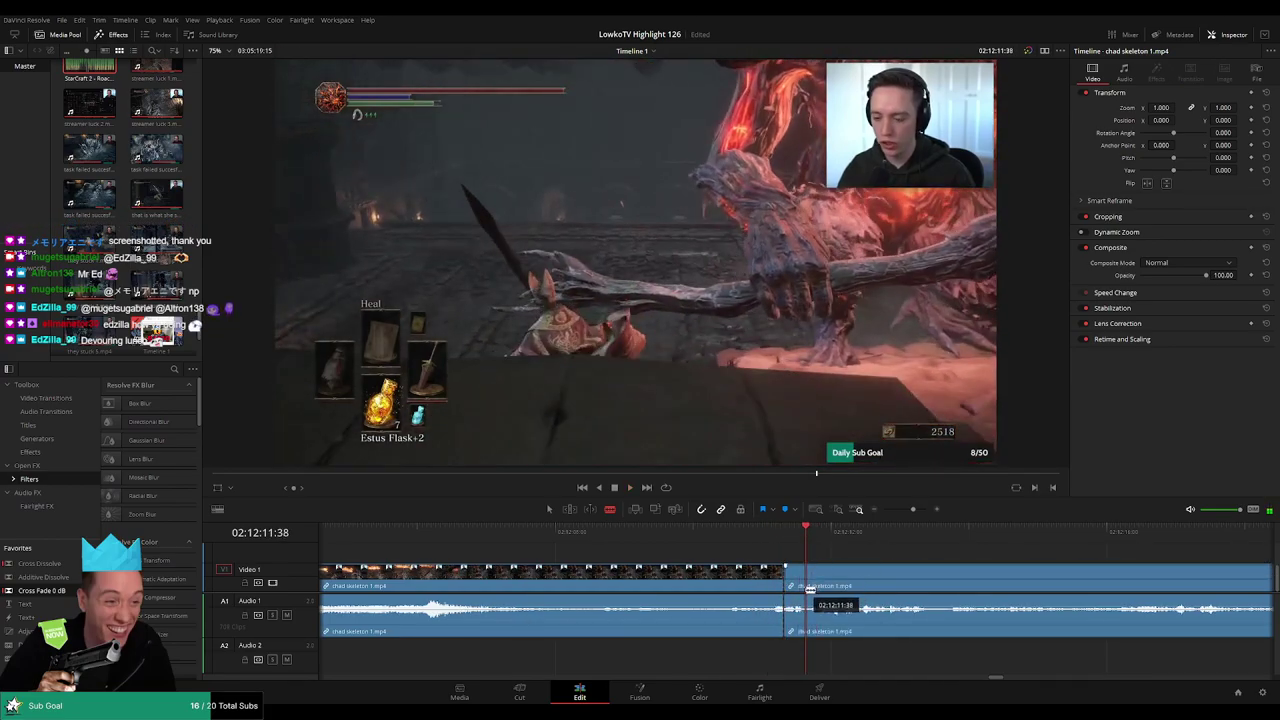
mouse_move(89, 70)
left_mouse_down()
mouse_move(815, 650)
mouse_move(783, 656)
mouse_move(797, 652)
left_mouse_up()
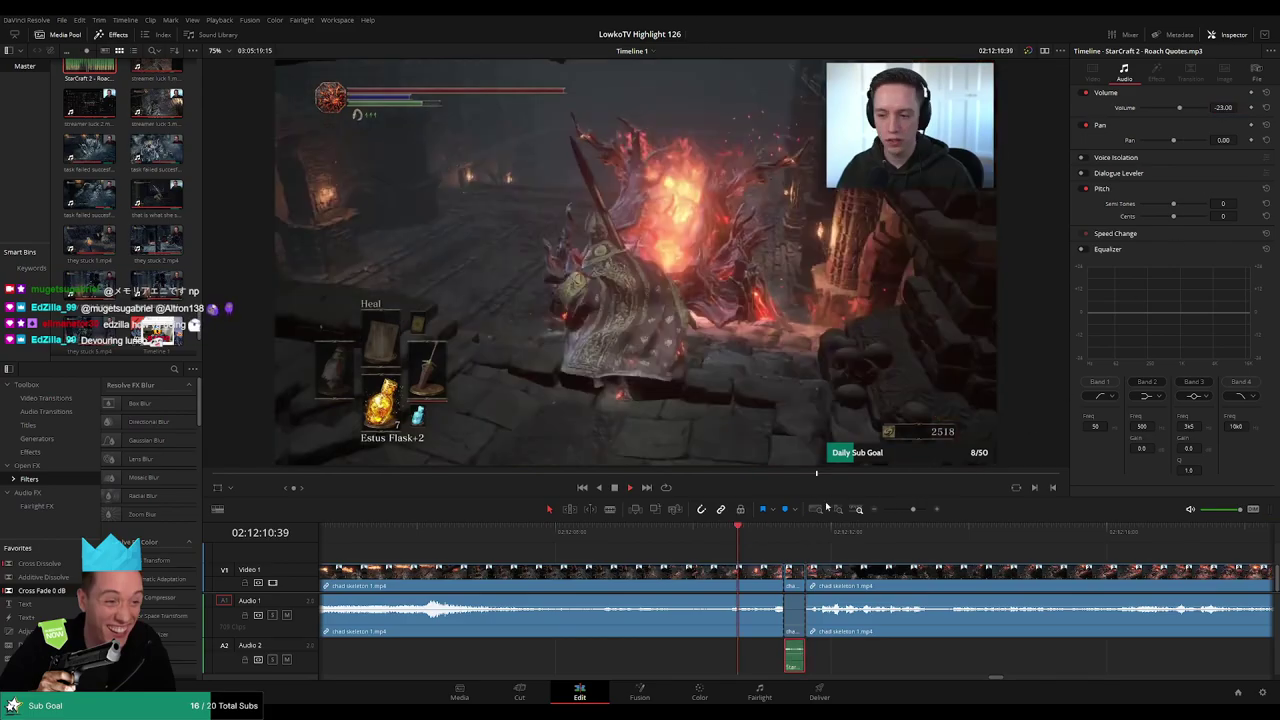
Play through the chad skeleton boss-fight footage, scrolling the timeline to follow the playhead
scroll(900, 530, "up", 2)
left_click(885, 561)
scroll(885, 561, "right", 3)
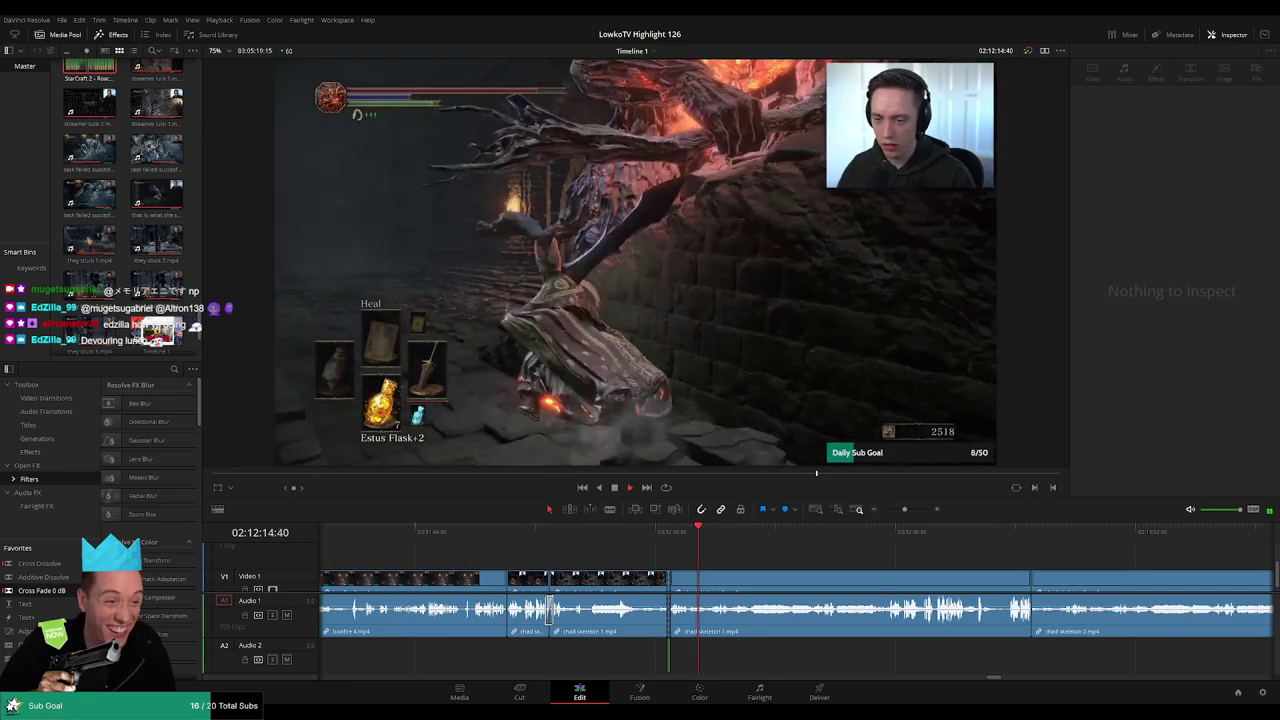
scroll(743, 557, "right", 2)
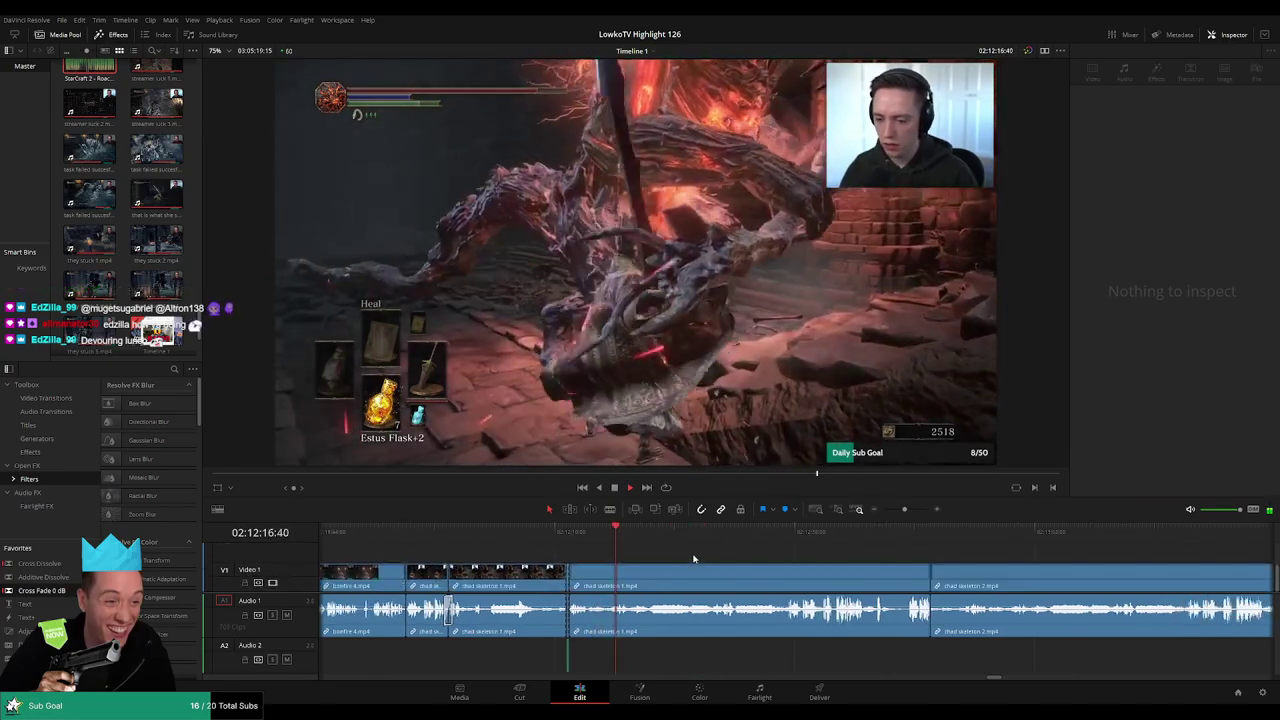
scroll(651, 557, "right", 1)
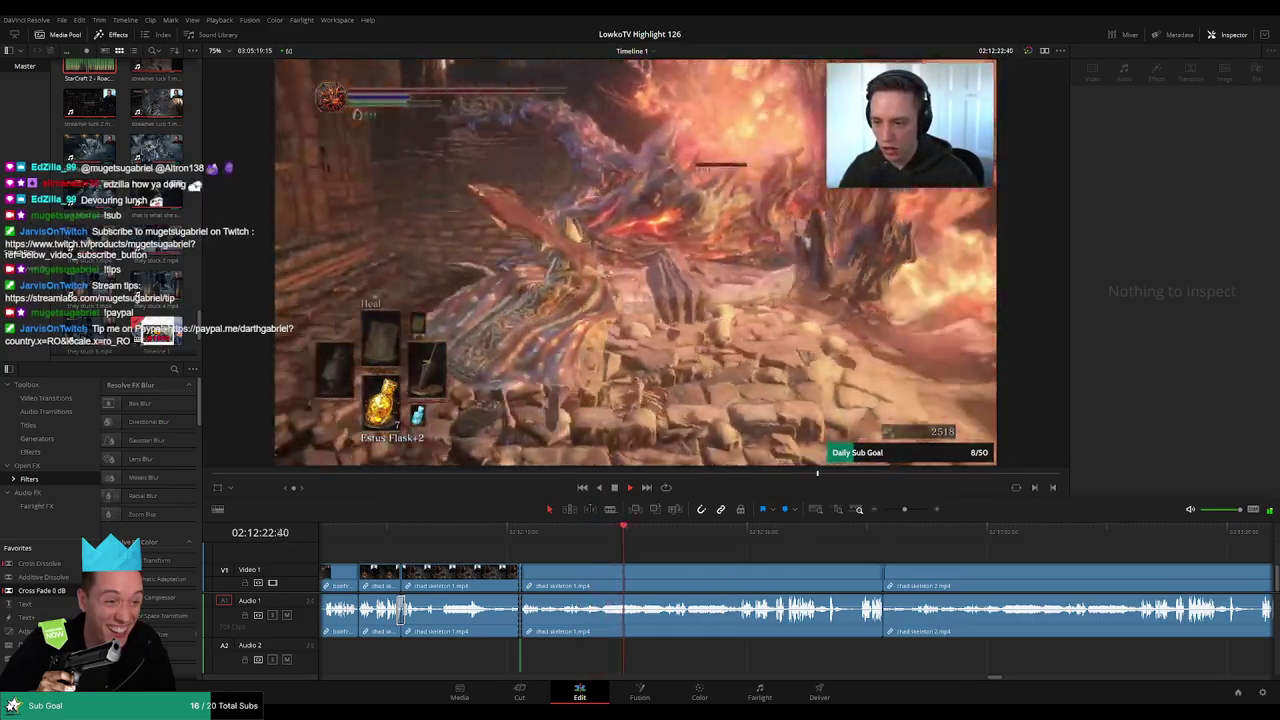
scroll(668, 556, "right", 1)
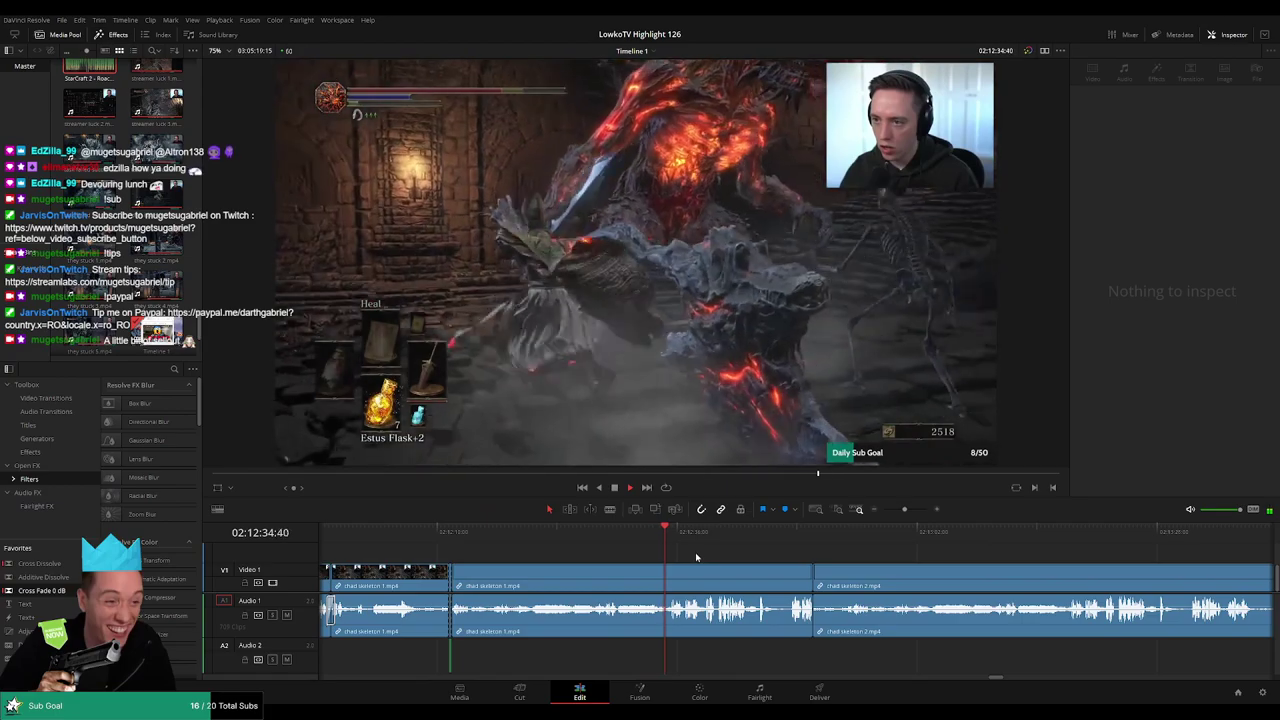
Blade chad skeleton 1.mp4 twice to isolate a short slice of its audio
key("ctrl+b")
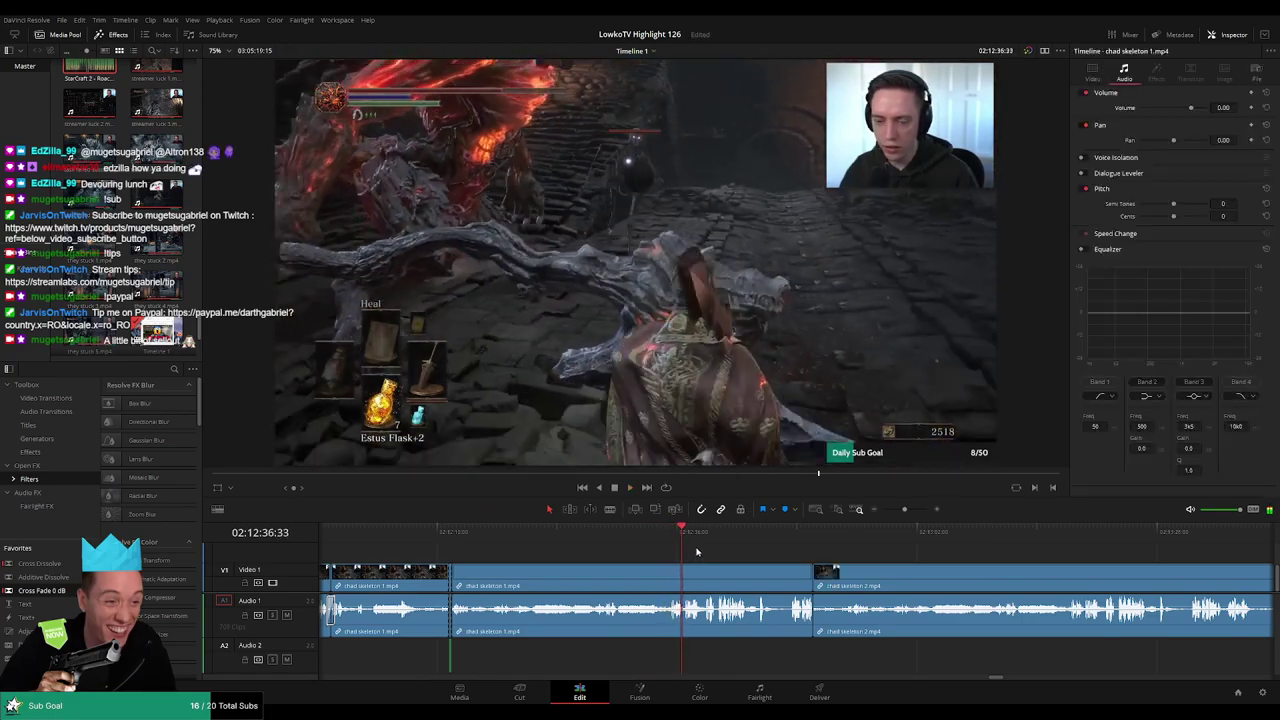
left_click(918, 510)
left_click_drag(577, 540, 510, 535)
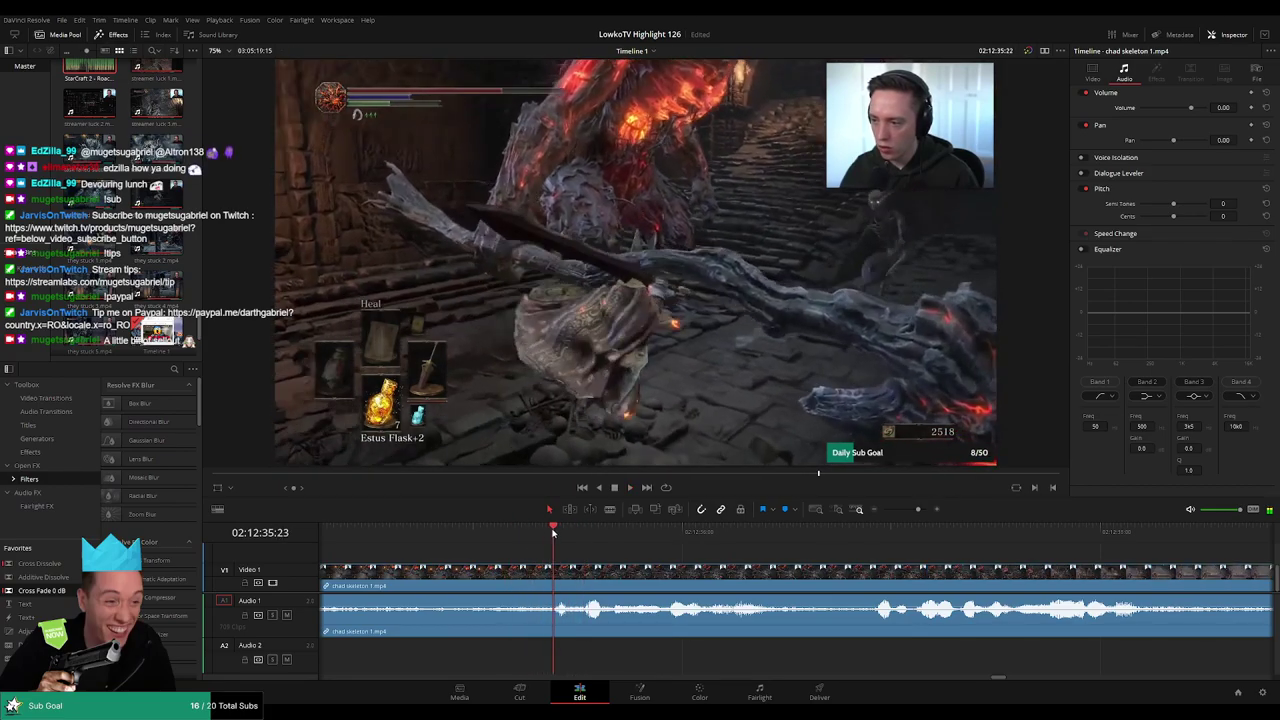
key("b")
left_click(574, 590)
left_click_drag(652, 552, 608, 544)
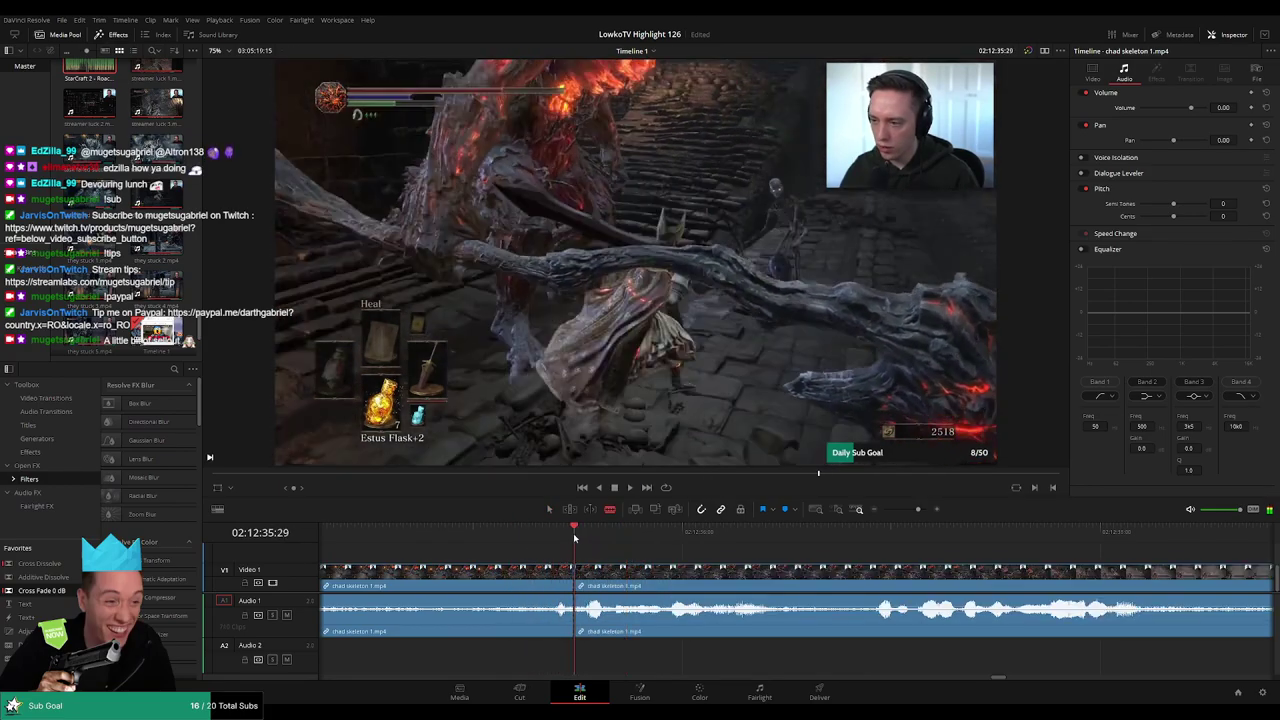
left_click(612, 590)
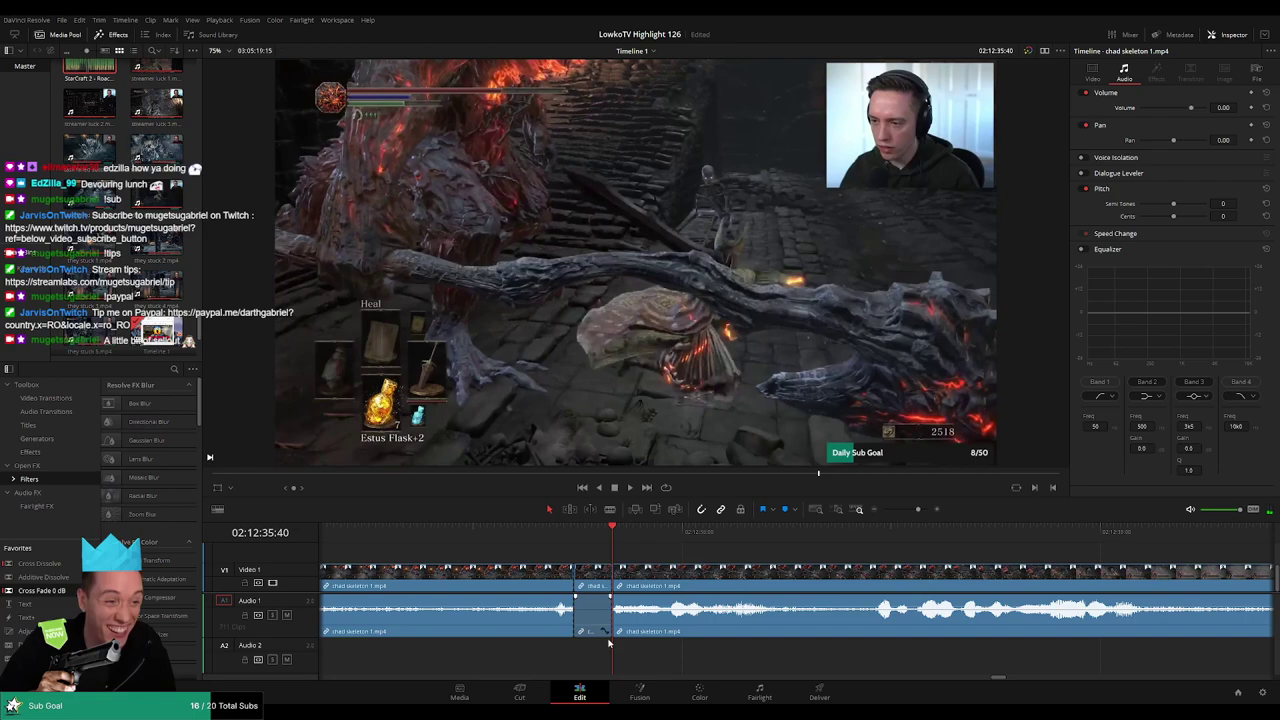
key("a")
Place StarCraft 2 - Roach Quotes.mp3 on Audio 2, trim it to end at the cut, and replay
mouse_move(663, 685)
left_mouse_down()
mouse_move(533, 648)
mouse_move(552, 655)
left_mouse_up()
left_click_drag(712, 662, 611, 662)
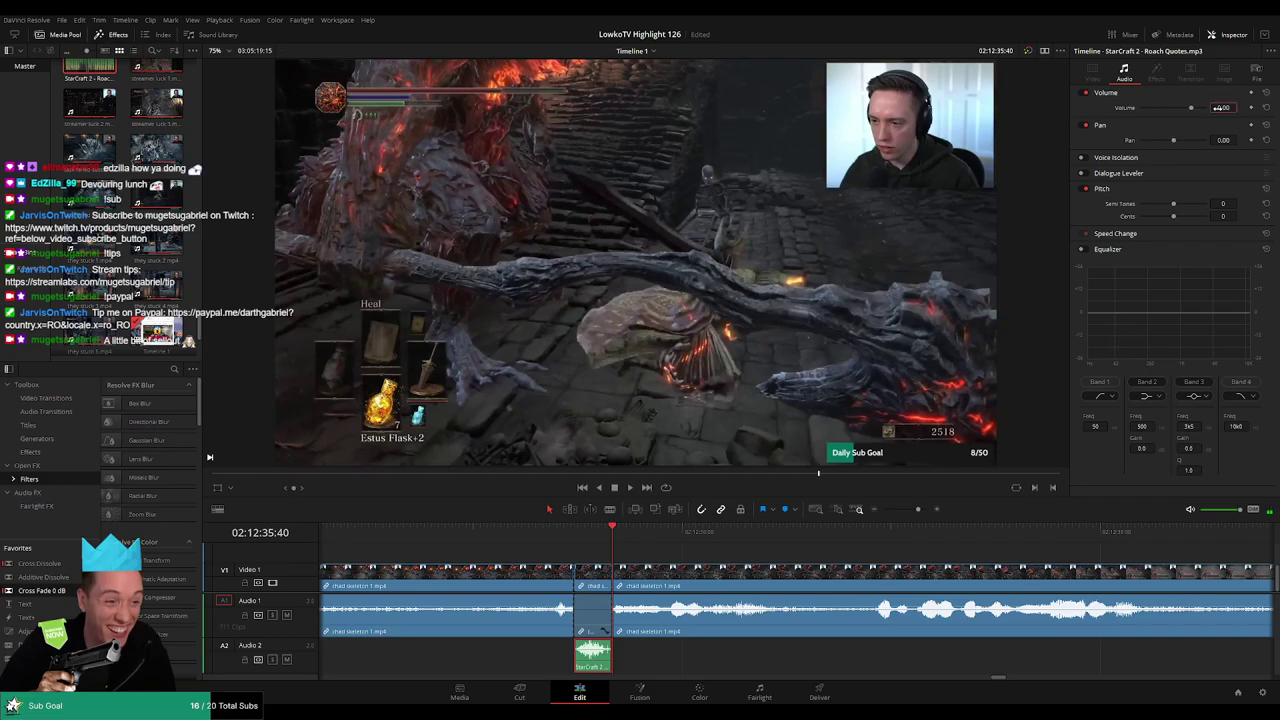
key("ctrl+minus")
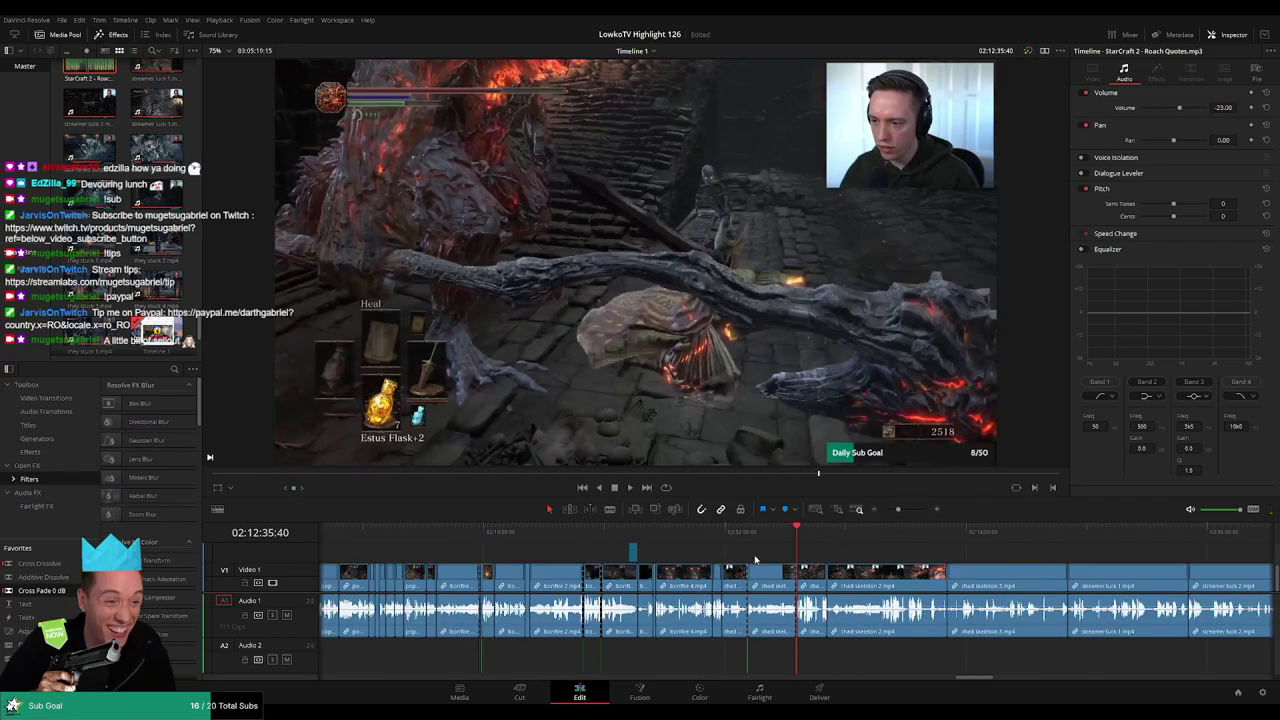
key("space")
left_click(823, 554)
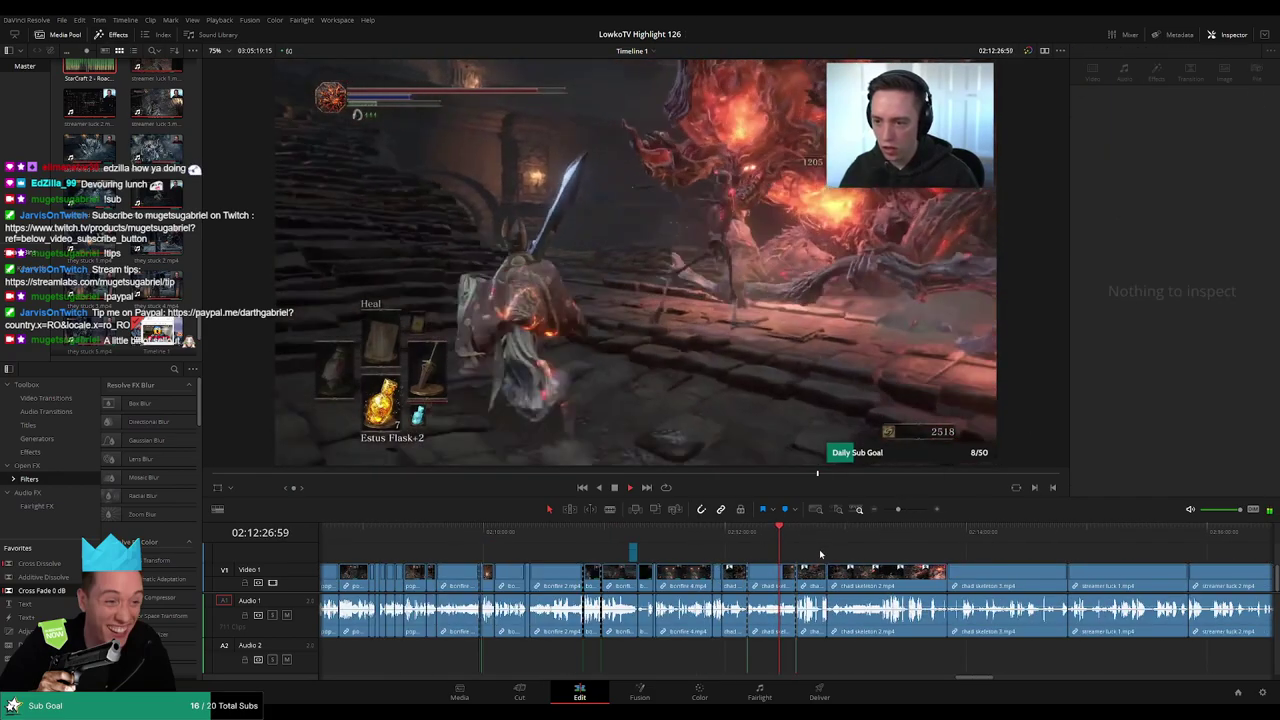
Zoom in on chad skeleton 1 and locate the Soul of a Demon moment
scroll(790, 550, "right", 1)
scroll(740, 547, "right", 3)
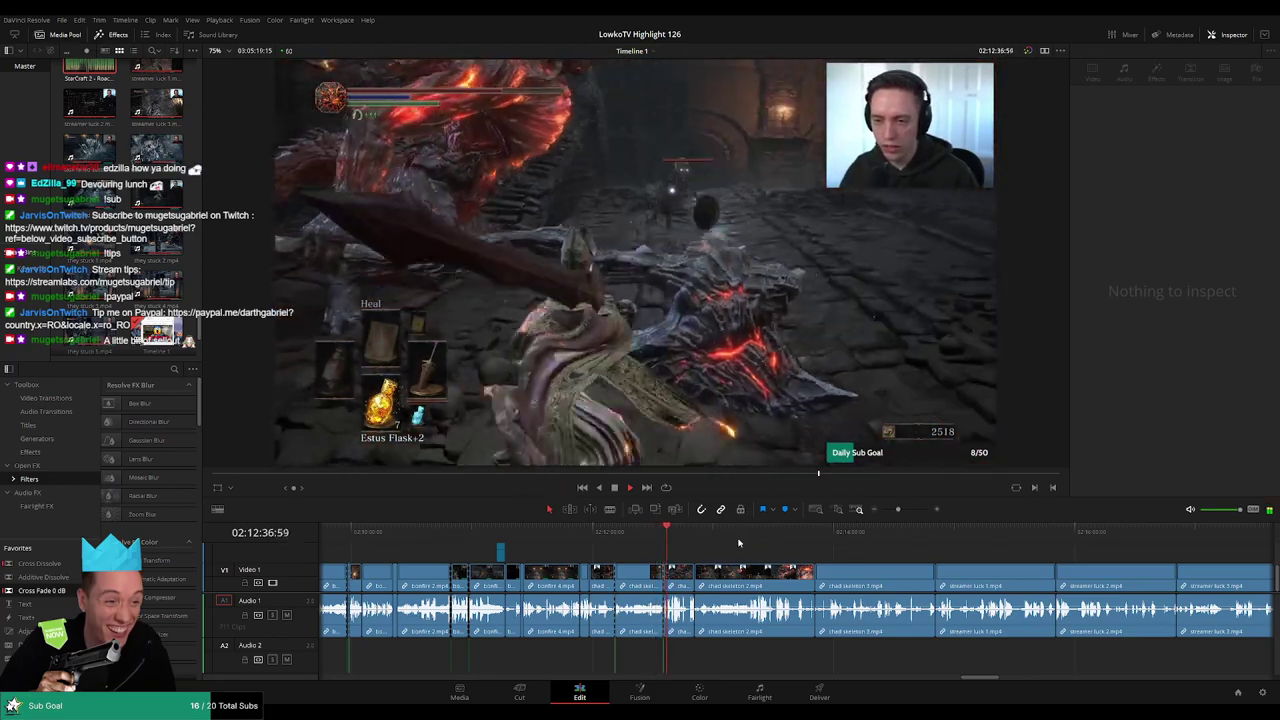
scroll(741, 544, "up", 2)
scroll(741, 544, "up", 2)
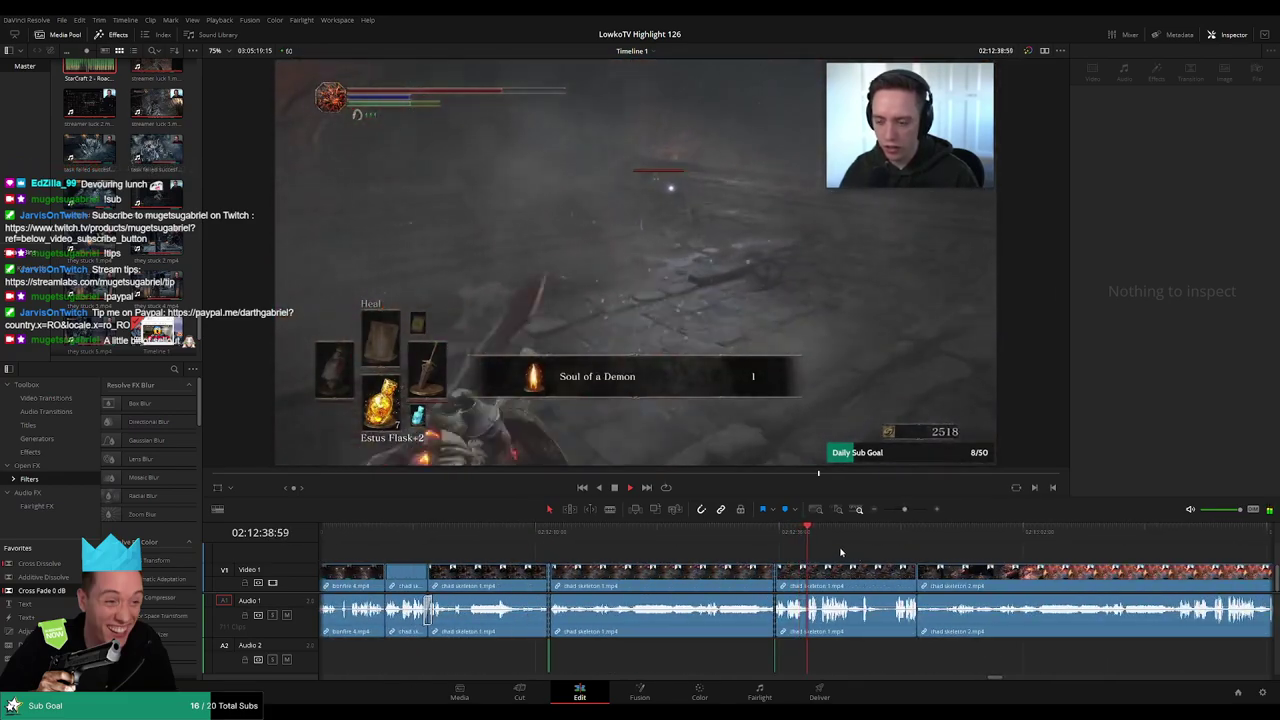
left_click(838, 590)
left_click_drag(904, 509, 916, 511)
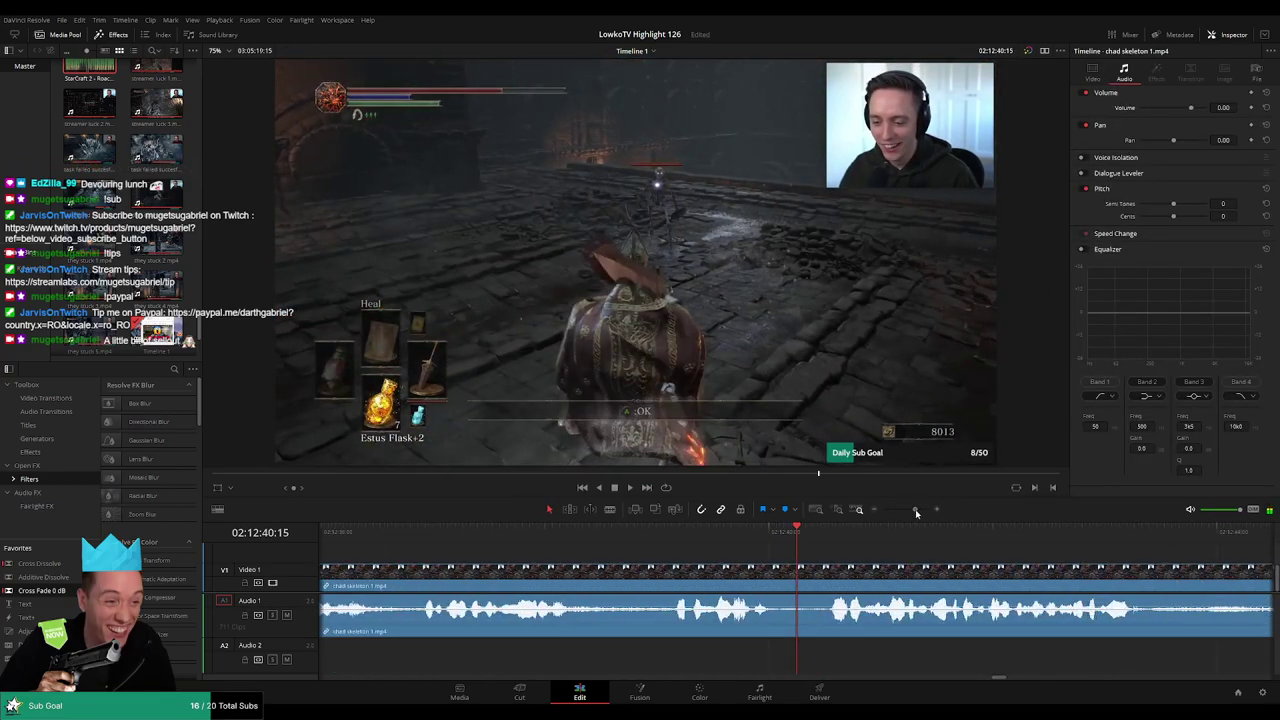
left_click(691, 531)
left_click(652, 531)
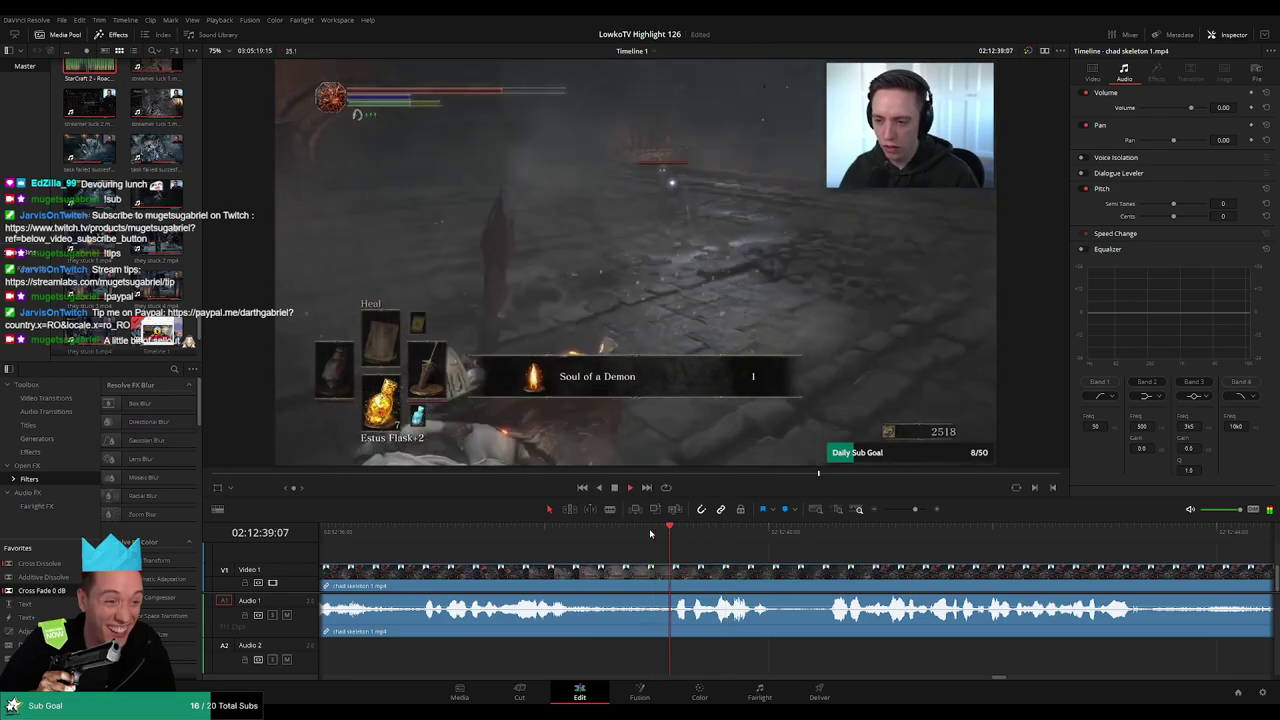
Cut a short slice there and place Roach Quotes on A2 beneath it
key("b")
left_click(708, 578)
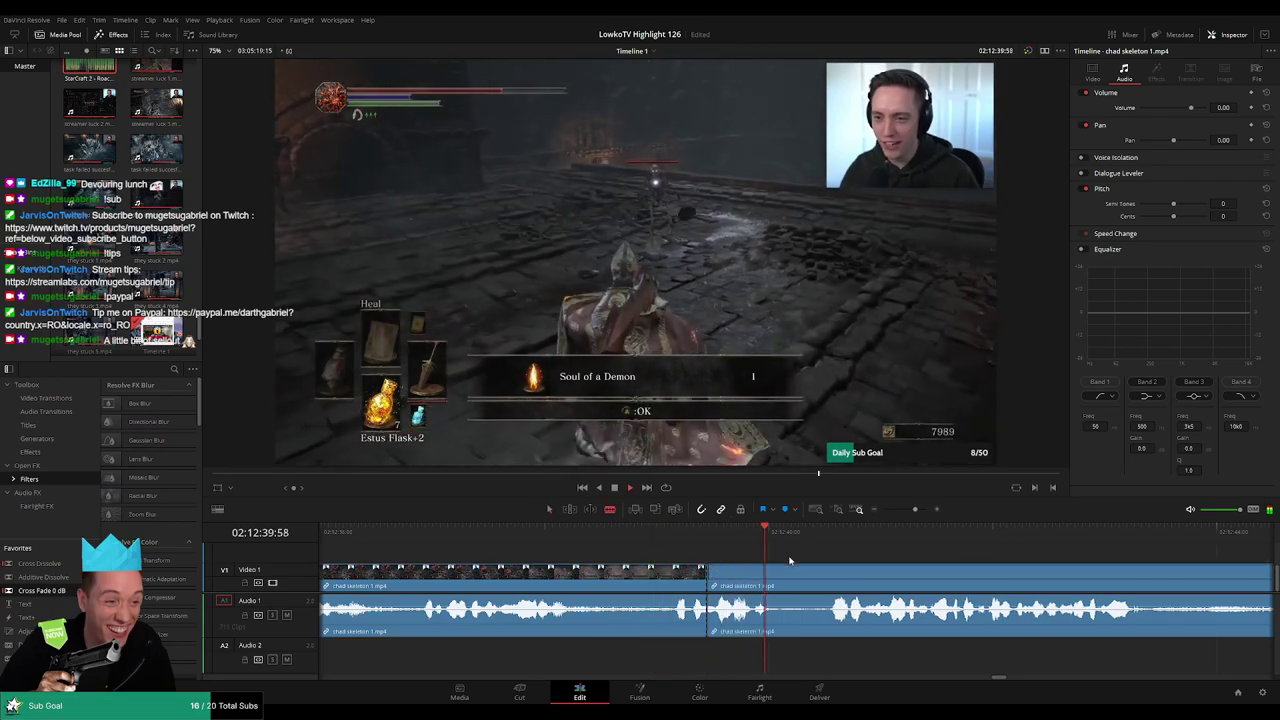
left_click(752, 612)
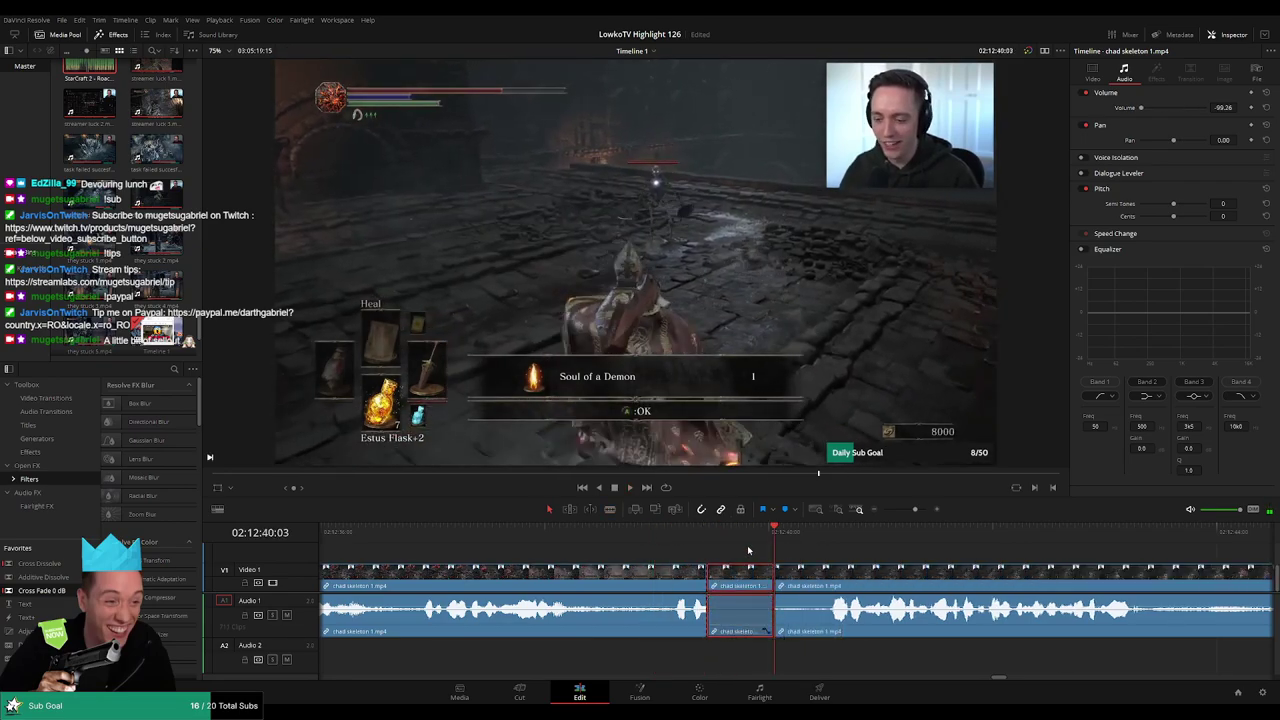
left_click_drag(170, 195, 708, 659)
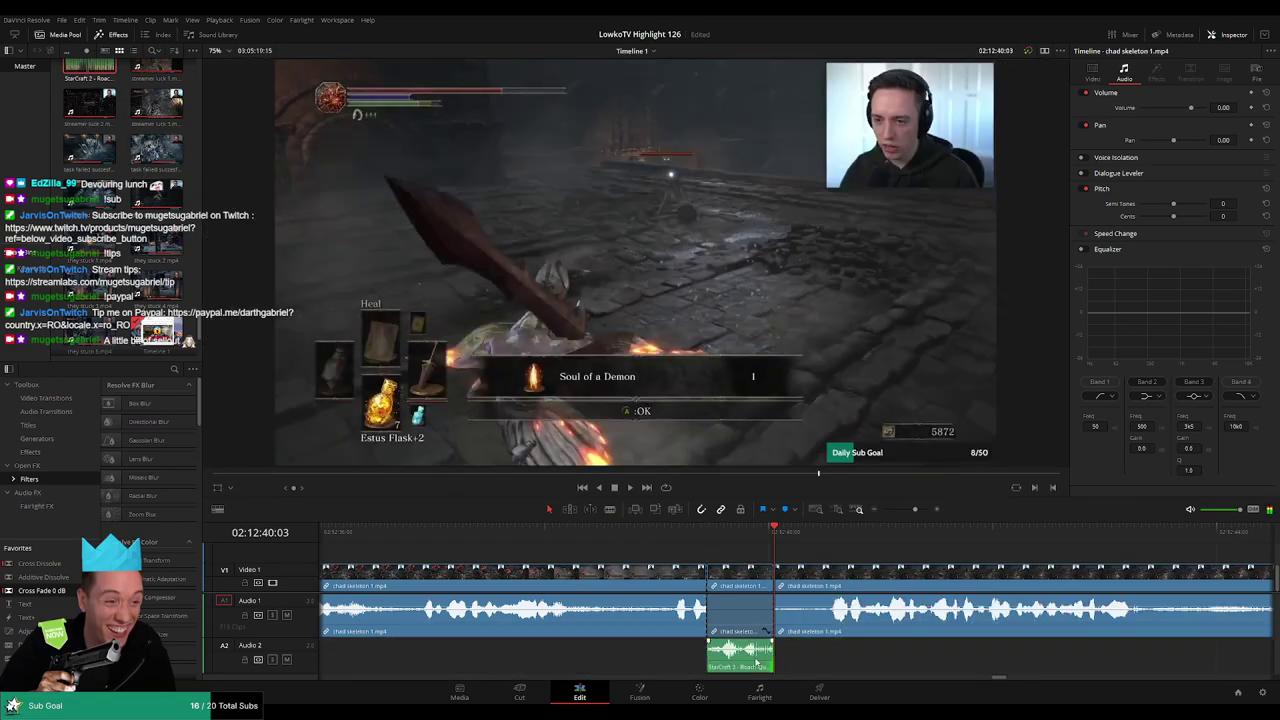
Set the second Roach Quotes clip's volume to -23 and replay to hear it
left_click(757, 662)
type("-23")
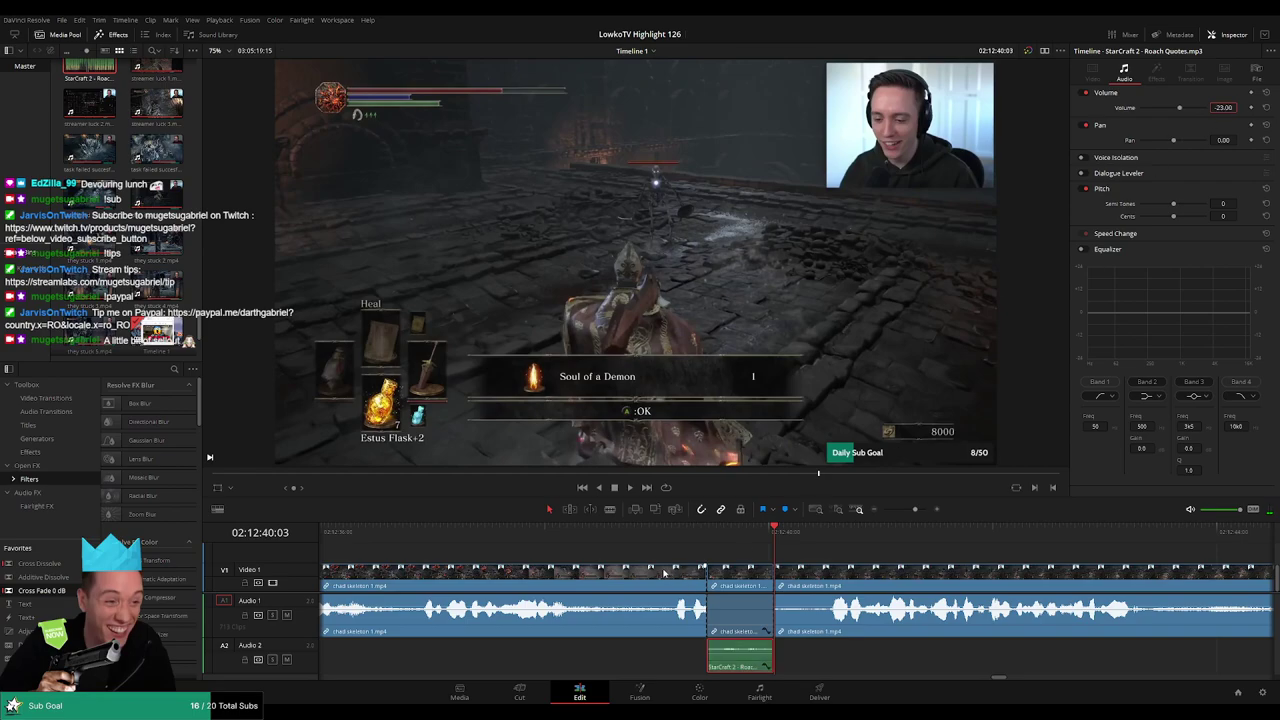
left_click(677, 531)
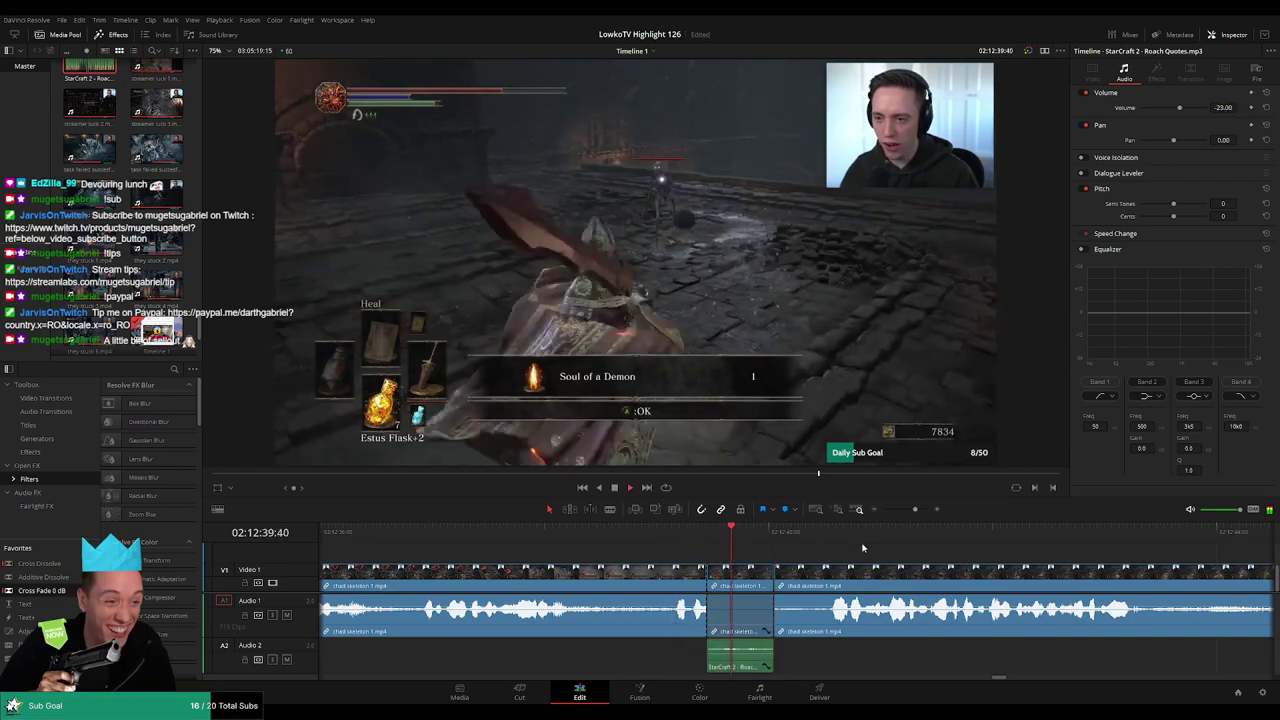
scroll(855, 530, "right", 3)
Blade chad skeleton 2 at the playhead and ripple-delete the unwanted section
scroll(855, 530, "down", 2)
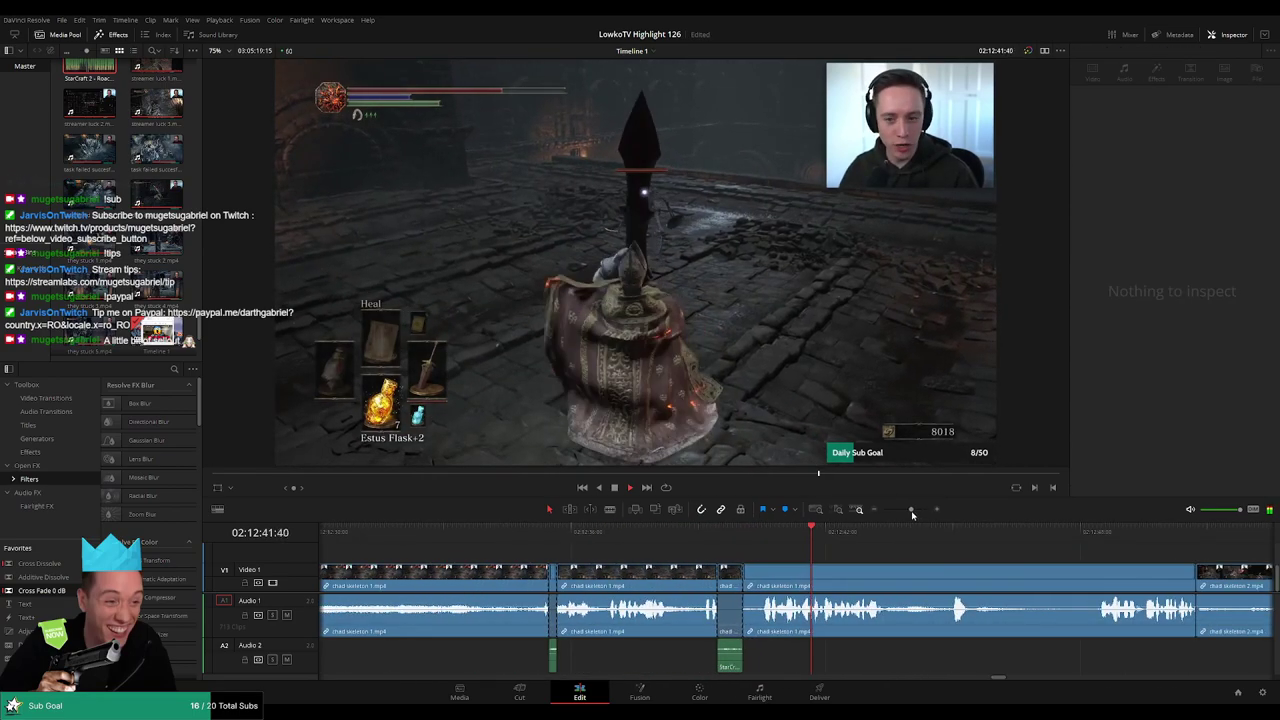
scroll(732, 560, "down", 2)
scroll(732, 560, "down", 2)
scroll(707, 552, "down", 2)
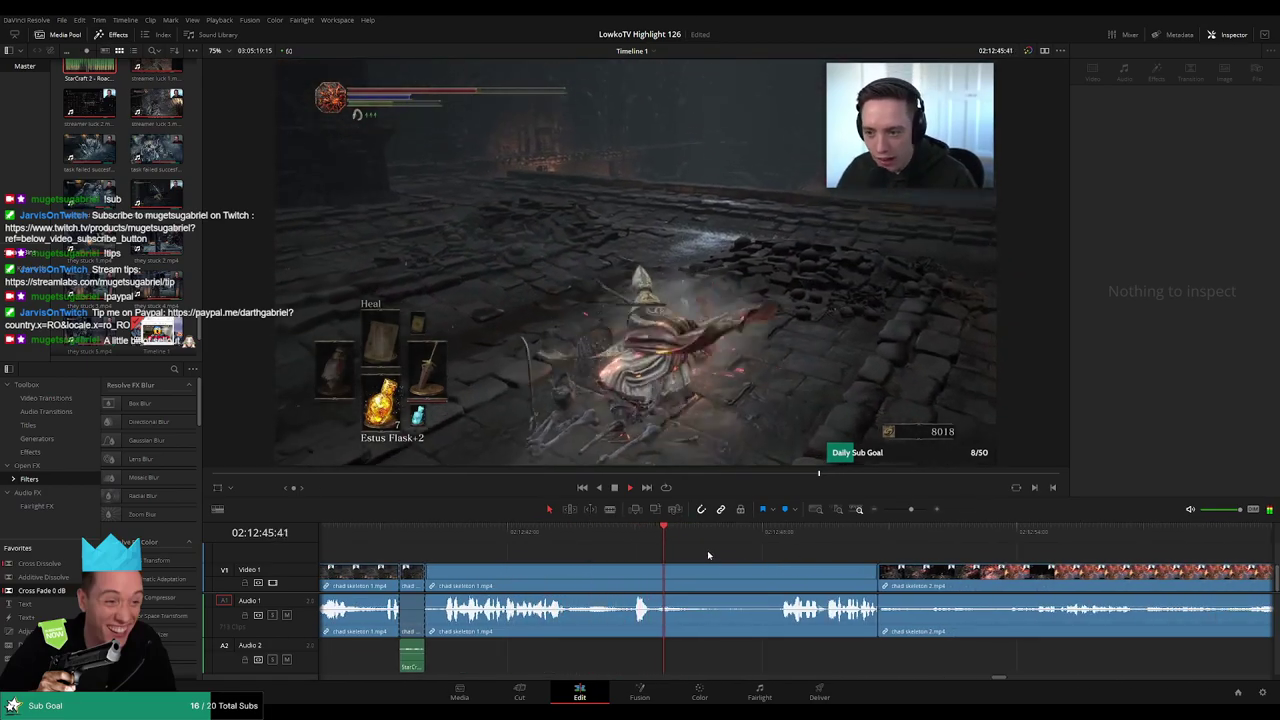
key("b")
left_click(708, 578)
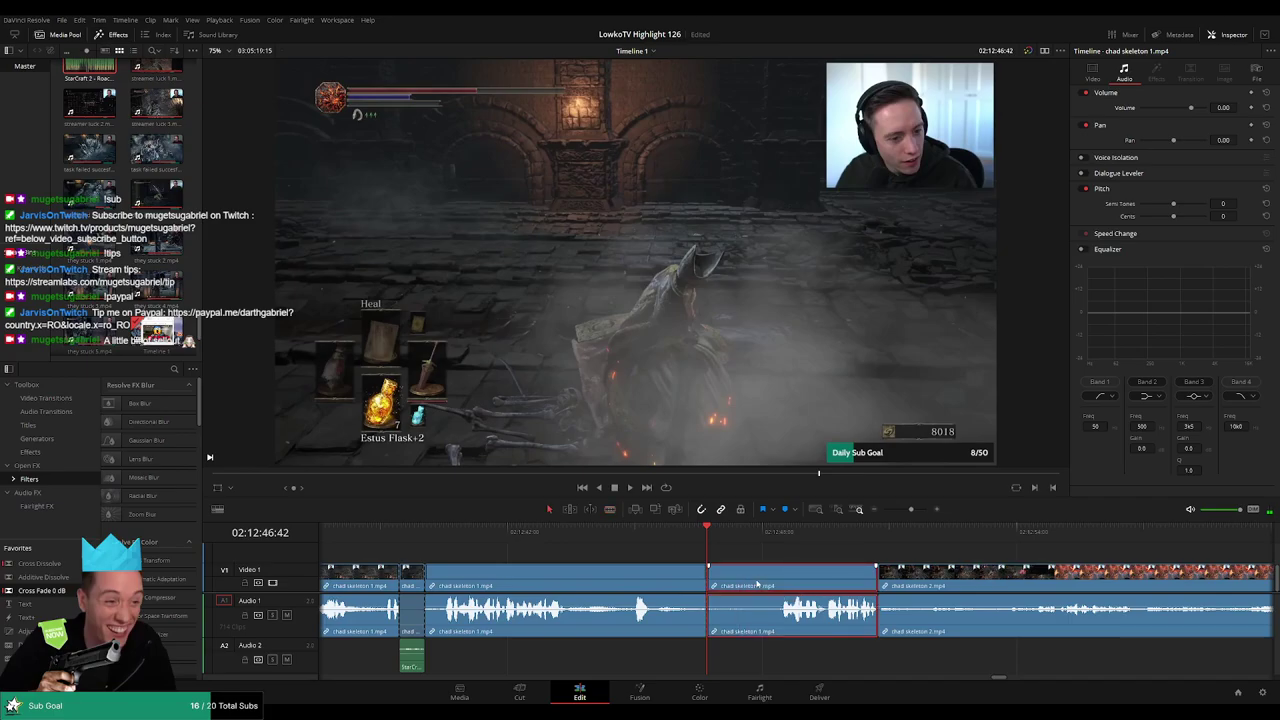
key("Delete")
key("space")
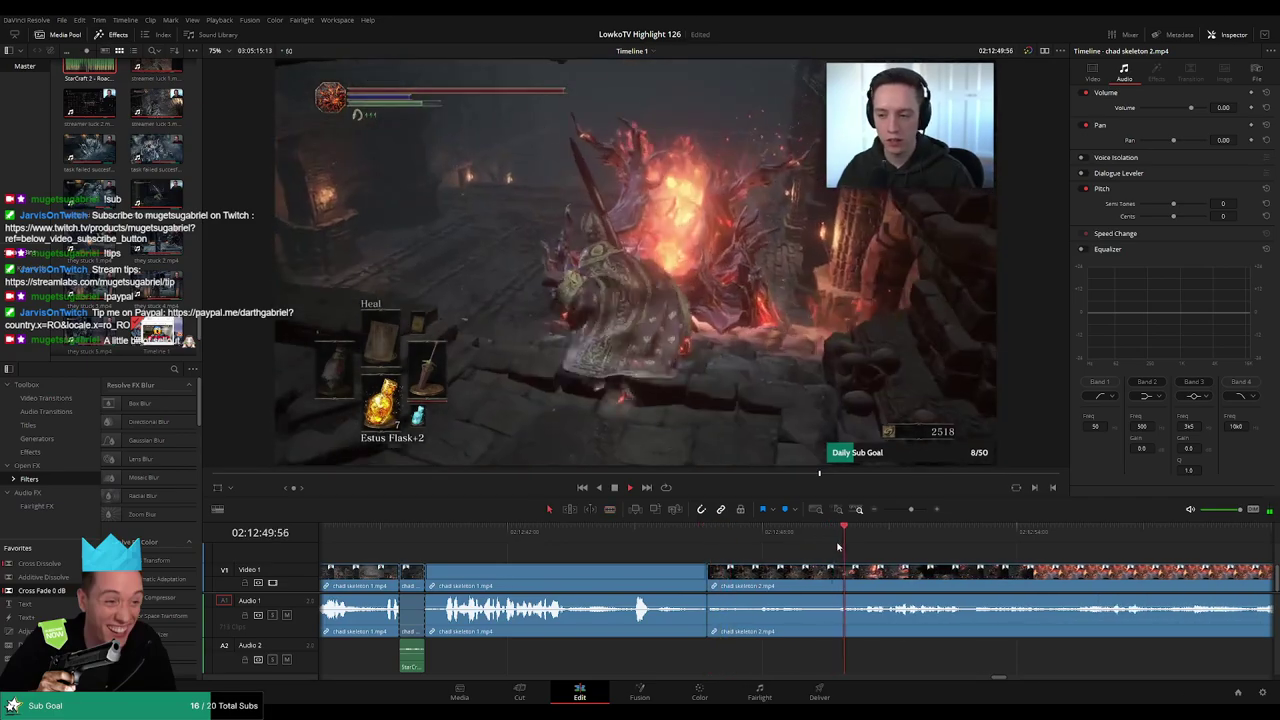
Cut chad skeleton 2 again and remove the section before the cut
scroll(965, 548, "down", 3)
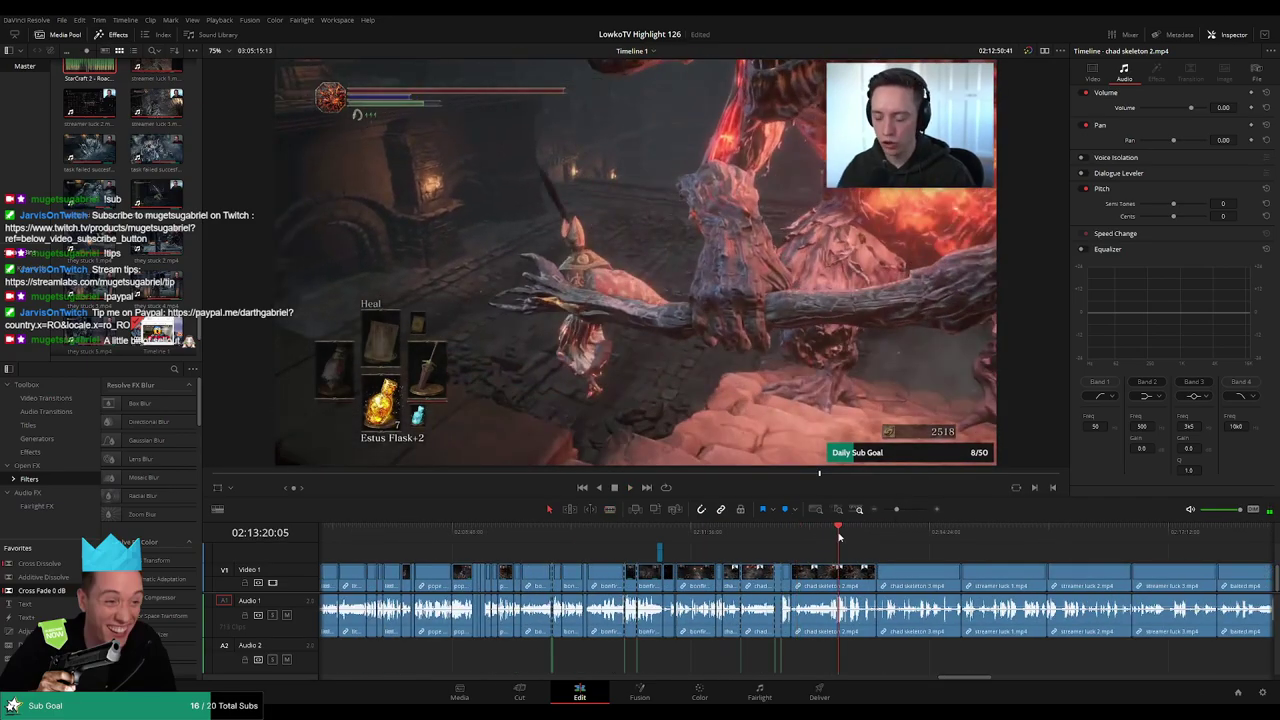
scroll(758, 570, "up", 3)
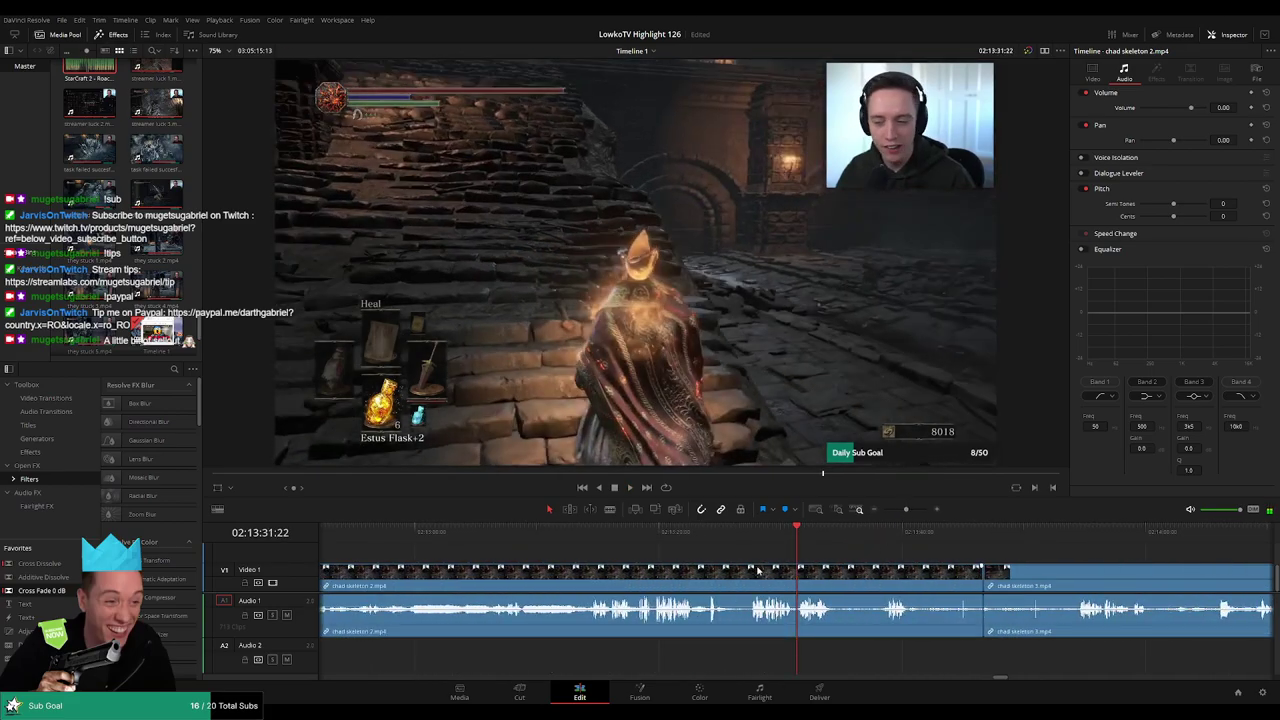
left_click_drag(756, 532, 750, 532)
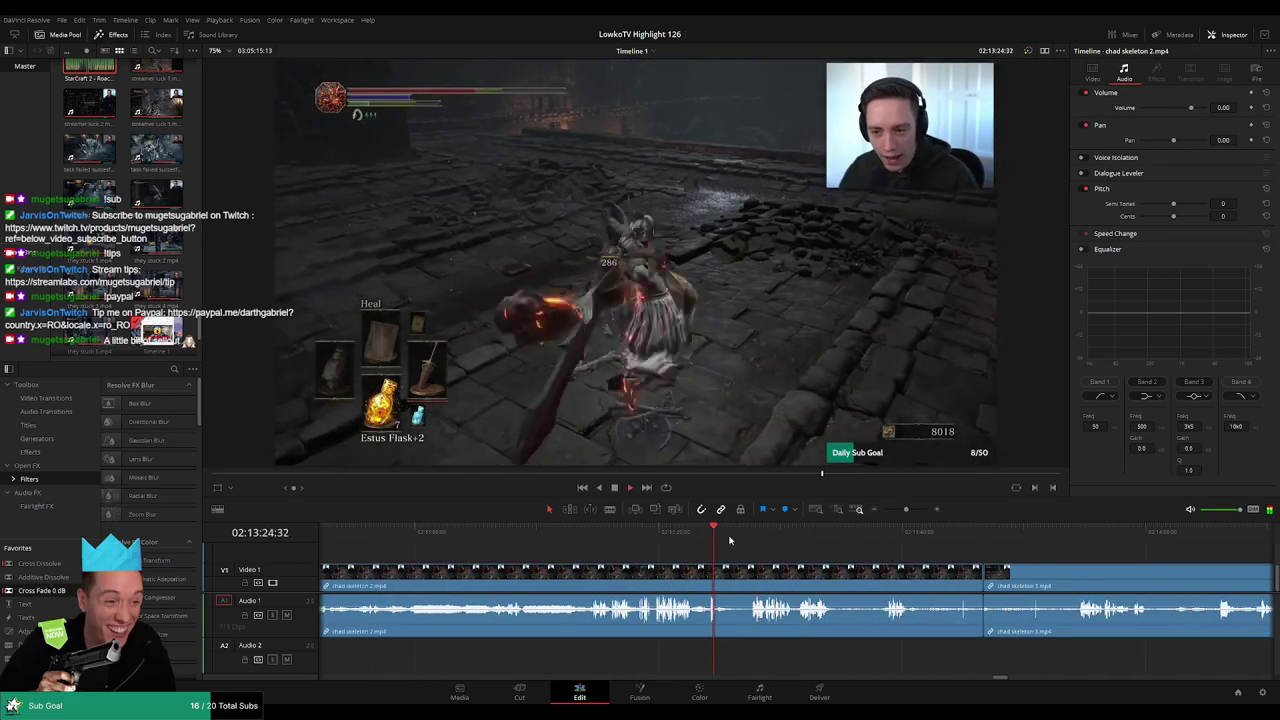
key("b")
left_click(752, 573)
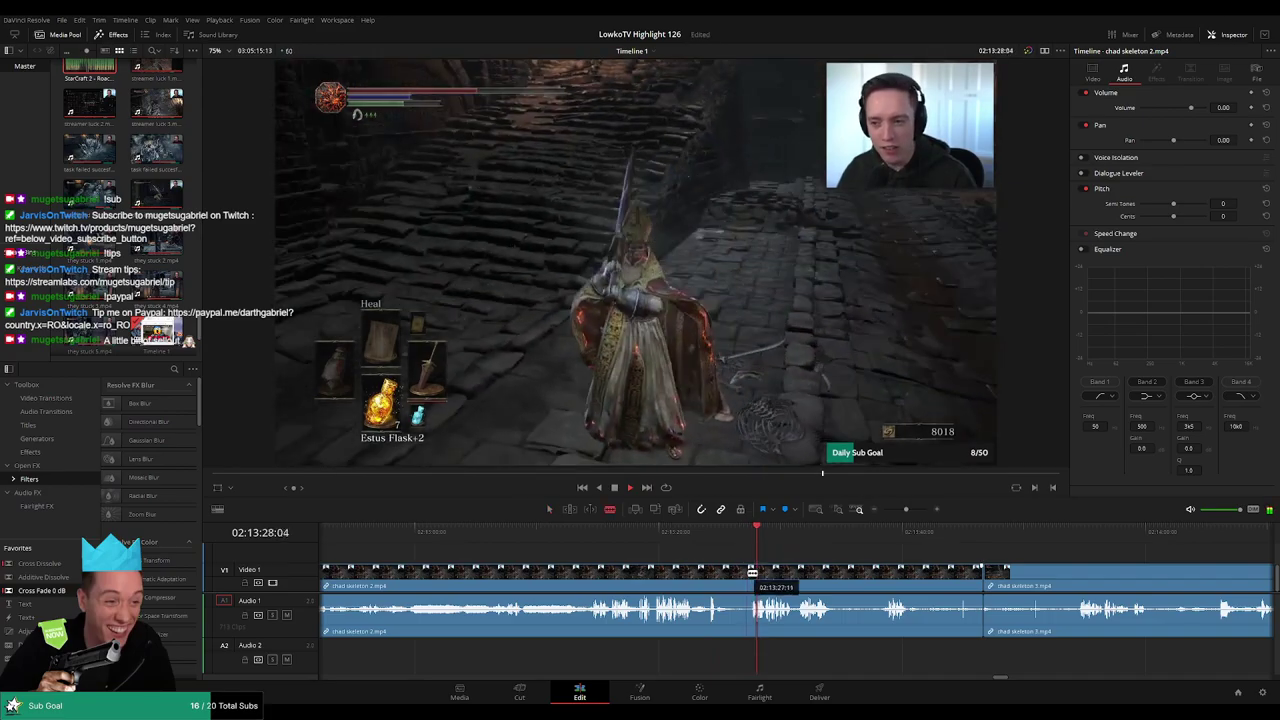
key("a")
left_click(713, 577)
key("Delete")
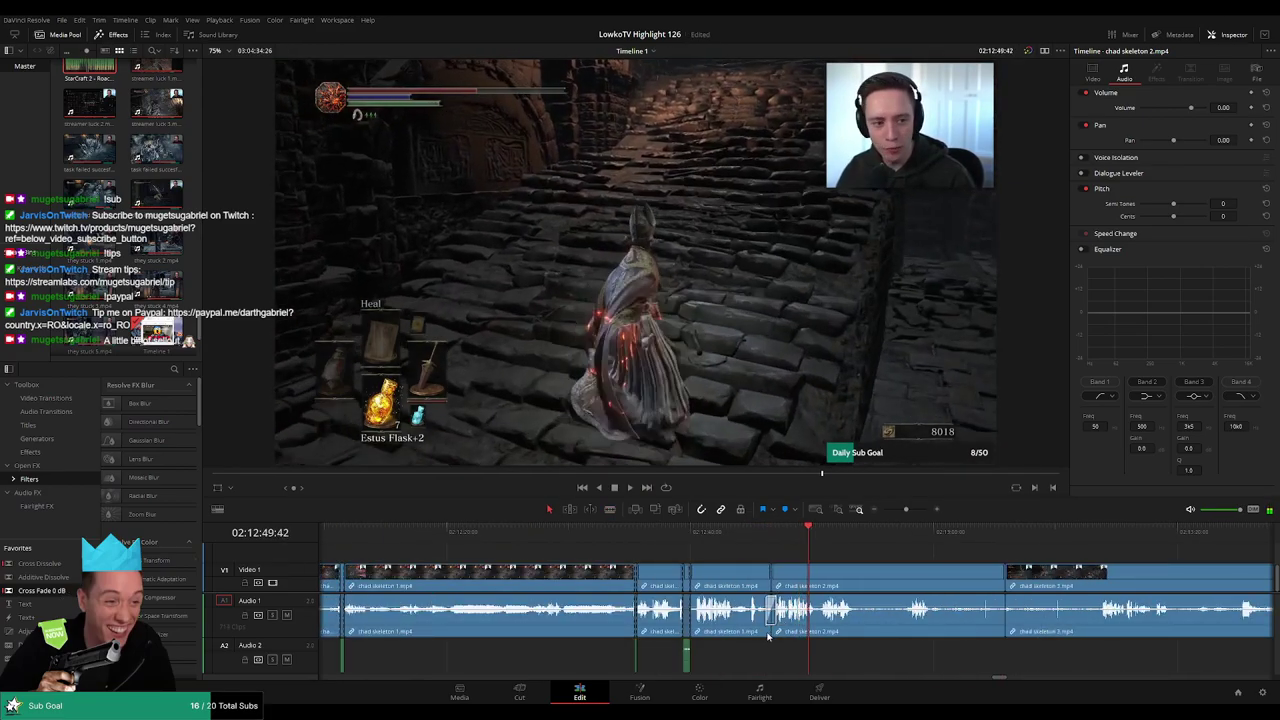
Remove a short dull piece of chad skeleton 2 between two cuts
scroll(915, 572, "right", 4)
scroll(702, 566, "right", 2)
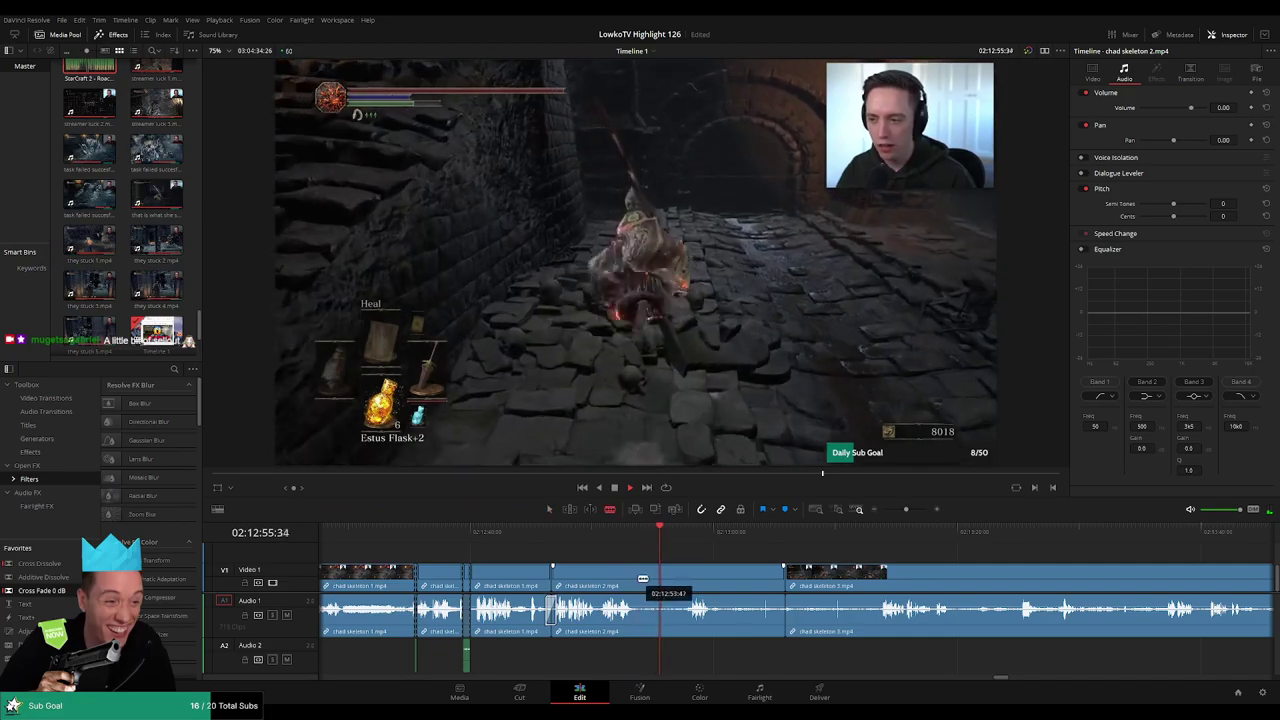
left_click(642, 578)
left_click(685, 577)
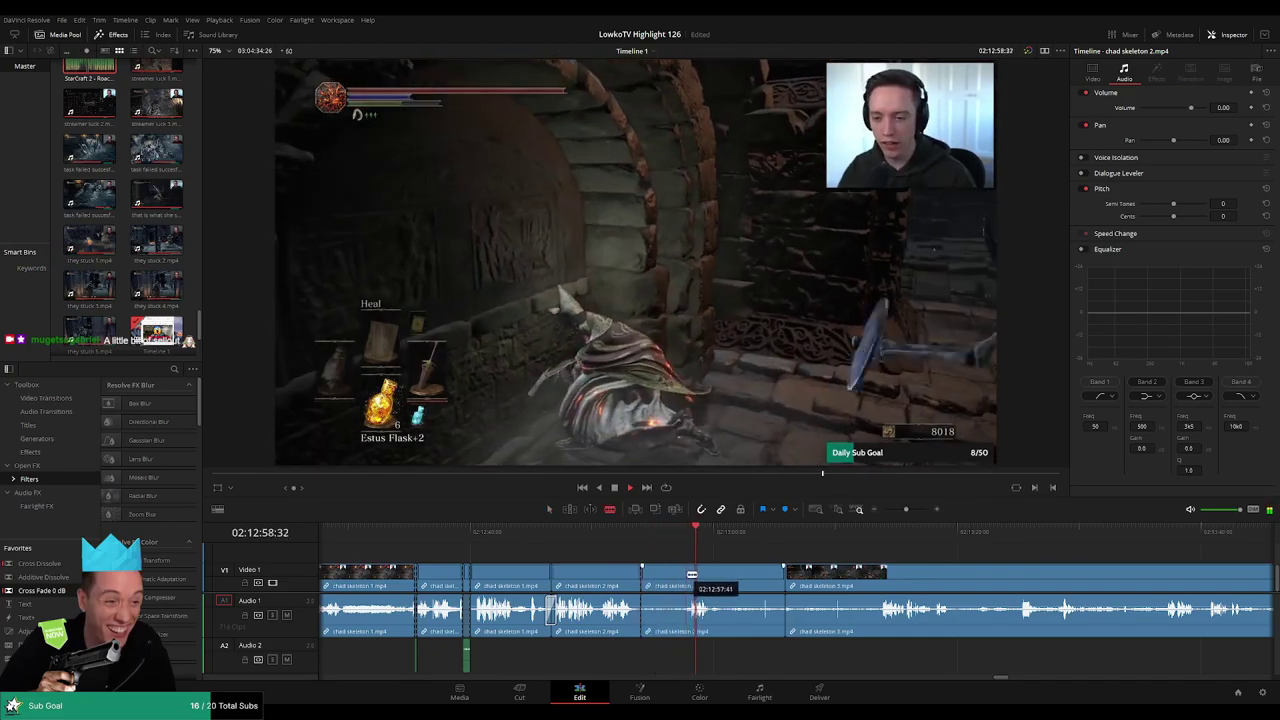
key("a")
left_click(664, 585)
key("Delete")
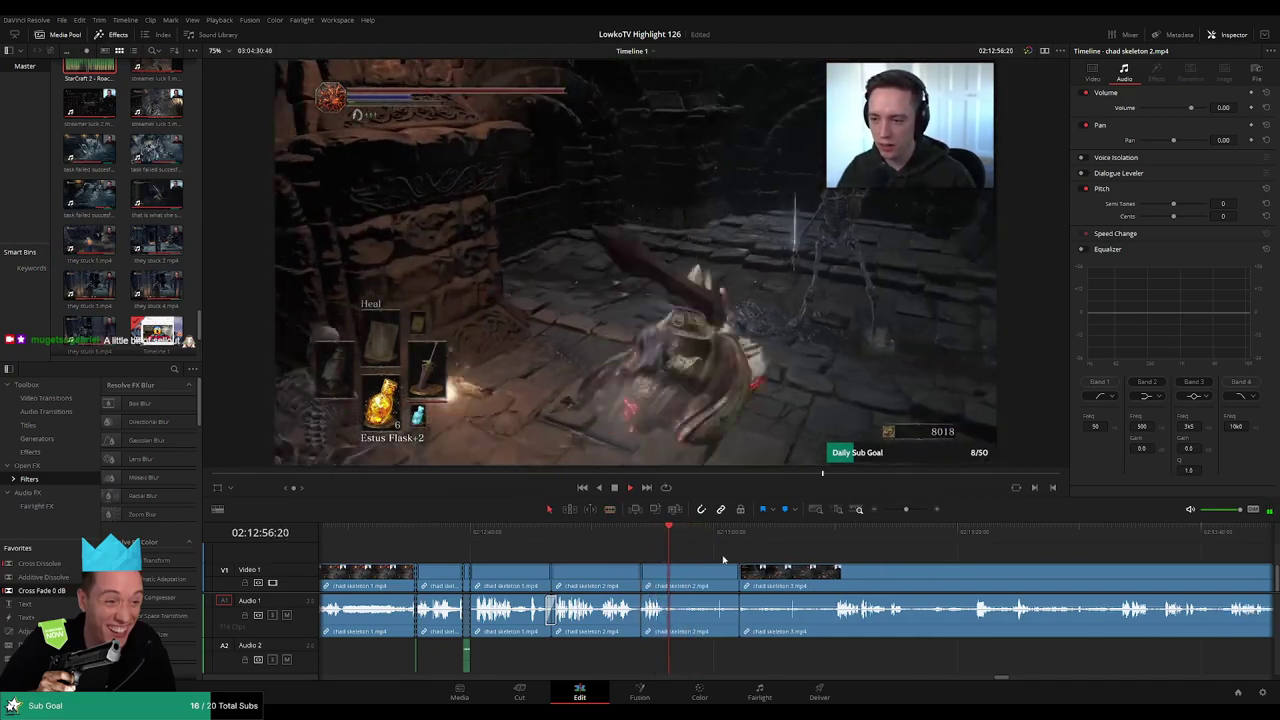
Split chad skeleton 2 once more and ripple-delete its tail and the next unwanted stretch
left_click(640, 608, "ctrl")
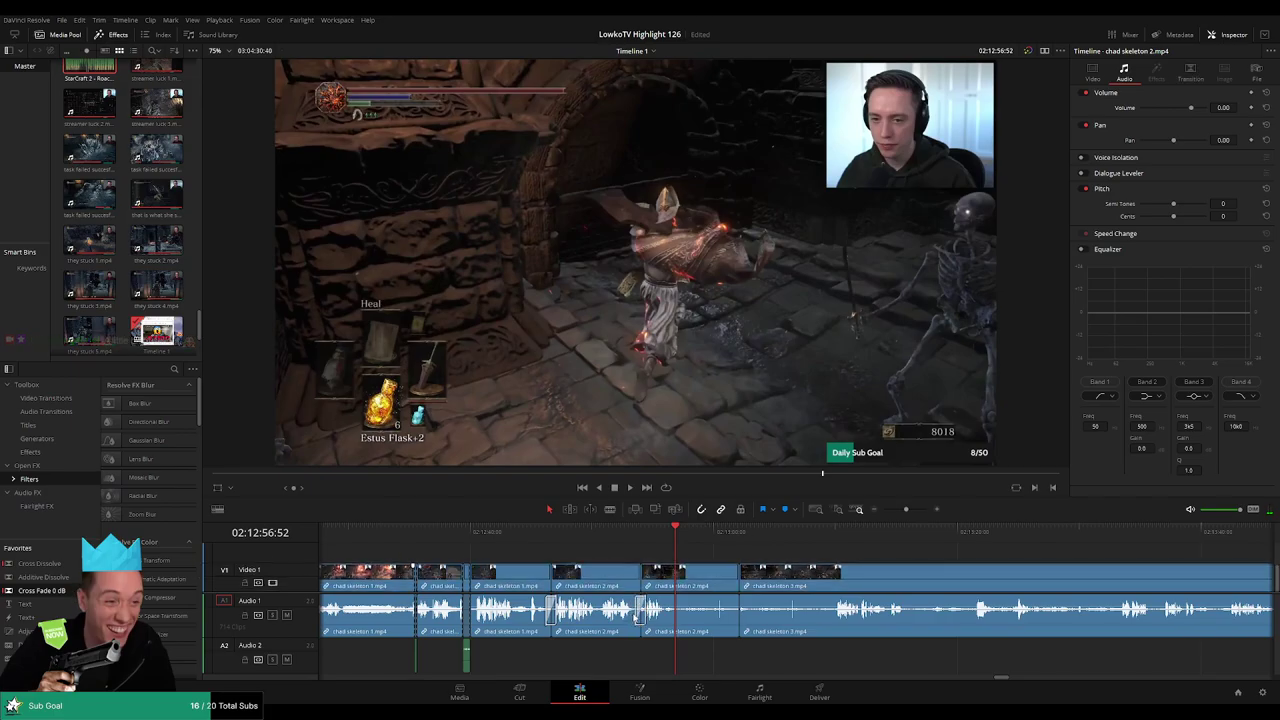
key("b")
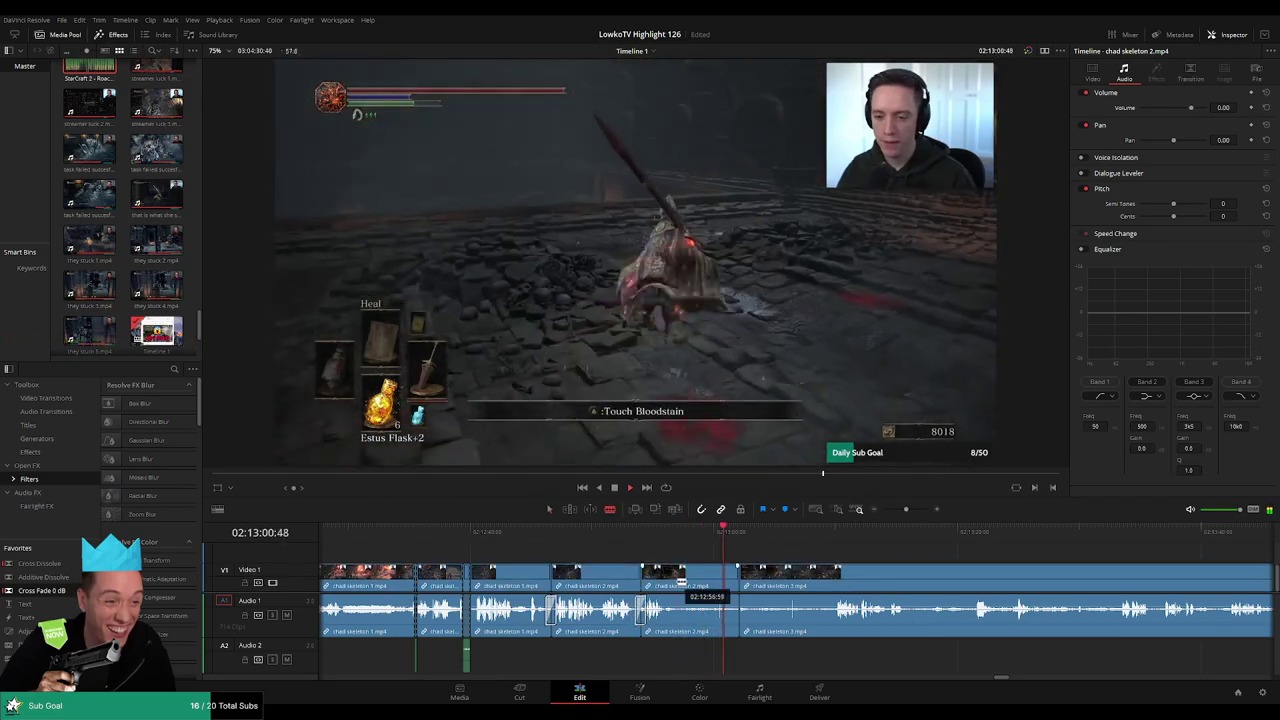
left_click(673, 583)
key("a")
left_click(705, 585)
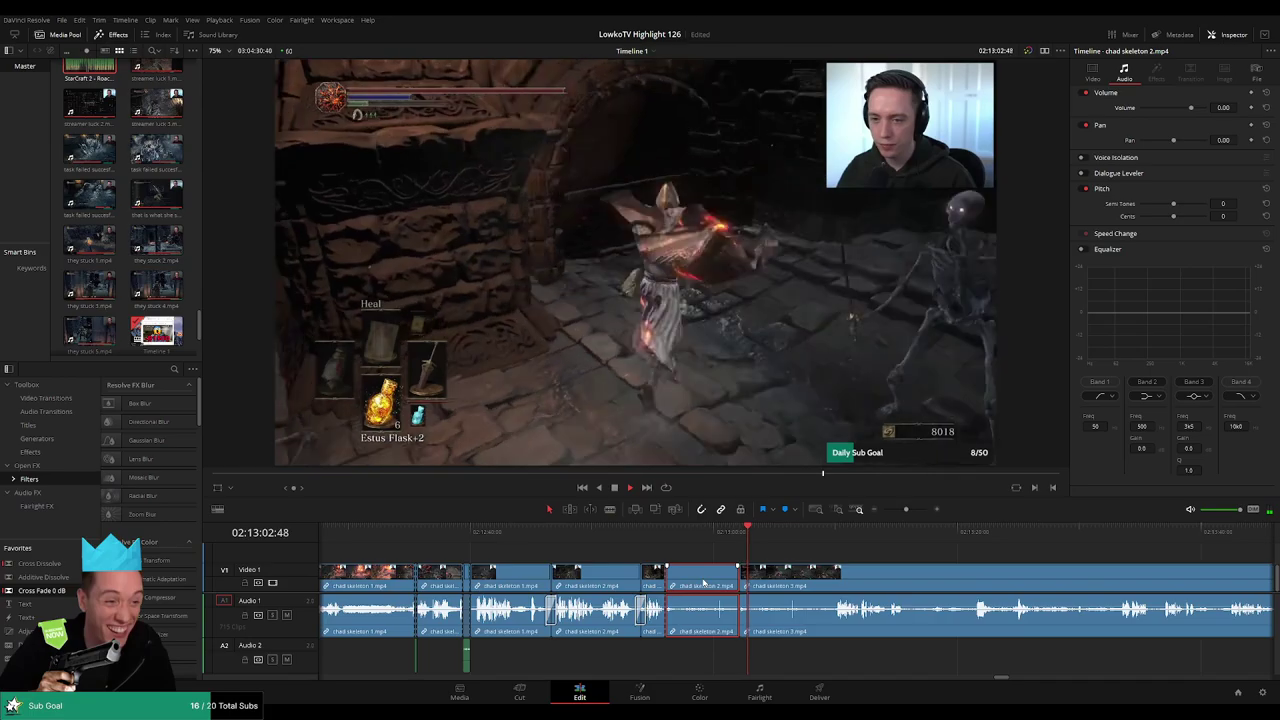
key("Delete")
key("space")
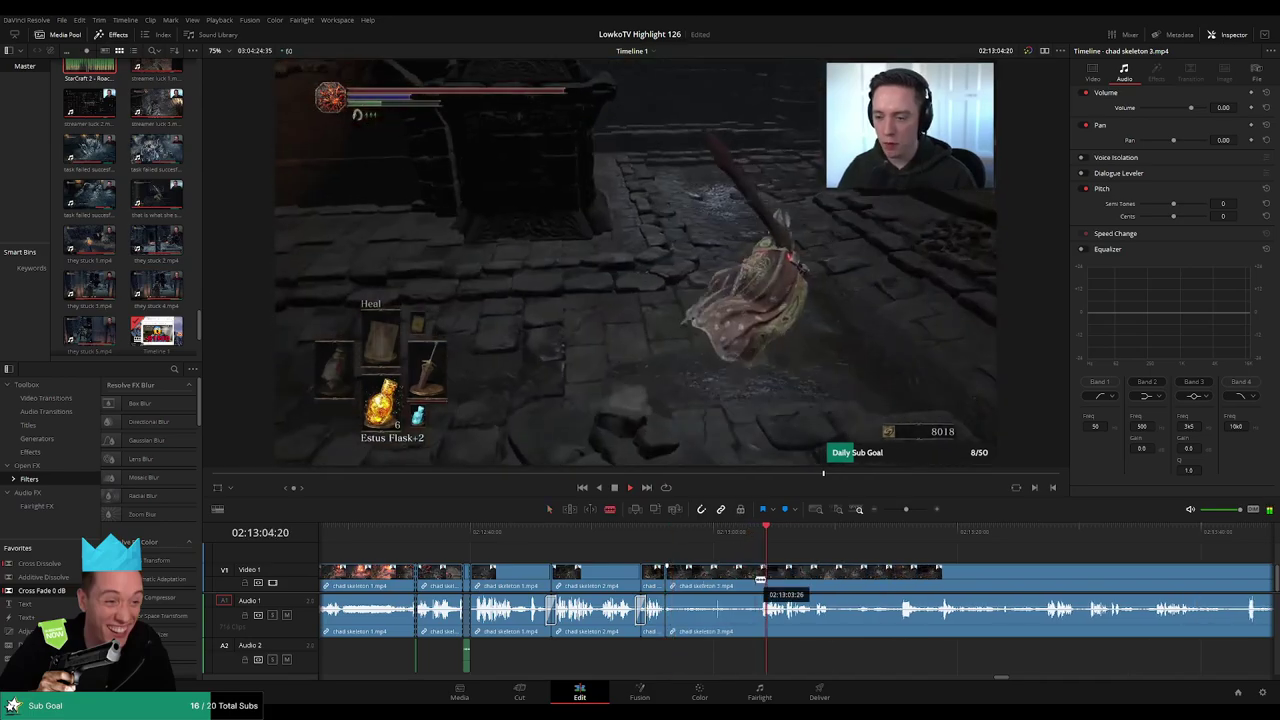
left_click(728, 583)
key("Delete")
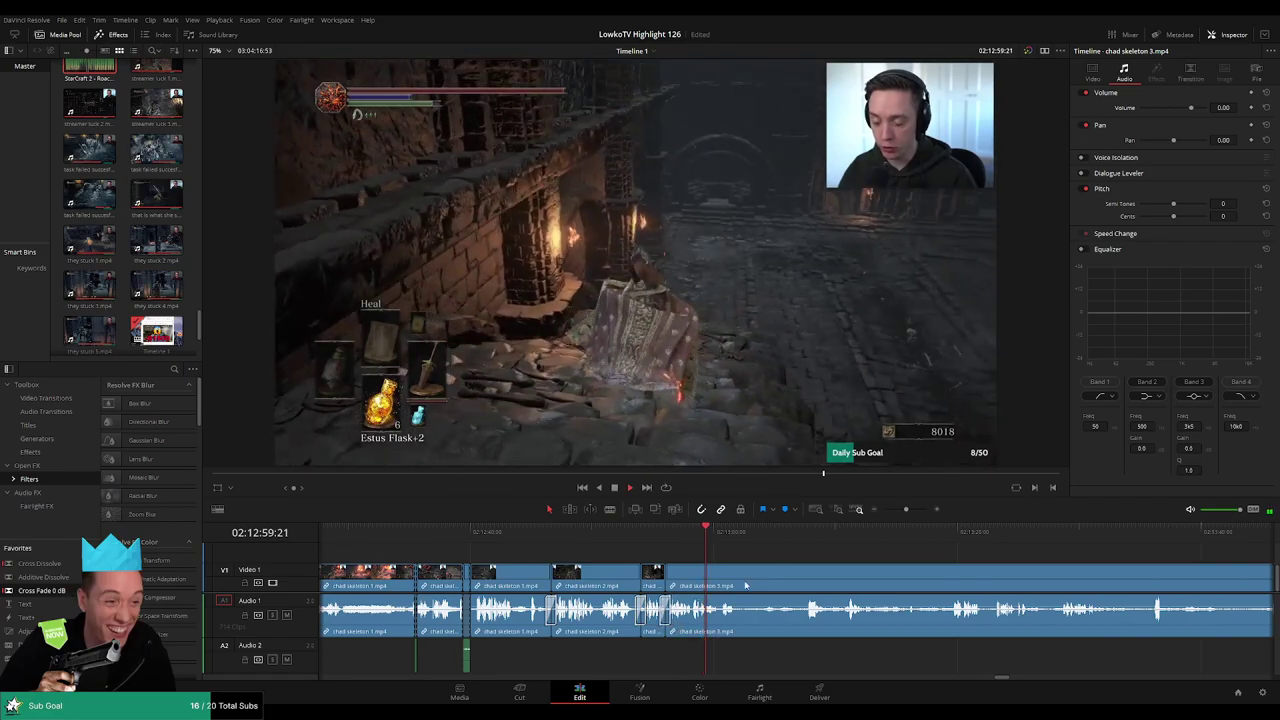
Split chad skeleton 3 and skim ahead to the bonfire moment
scroll(601, 572, "right", 3)
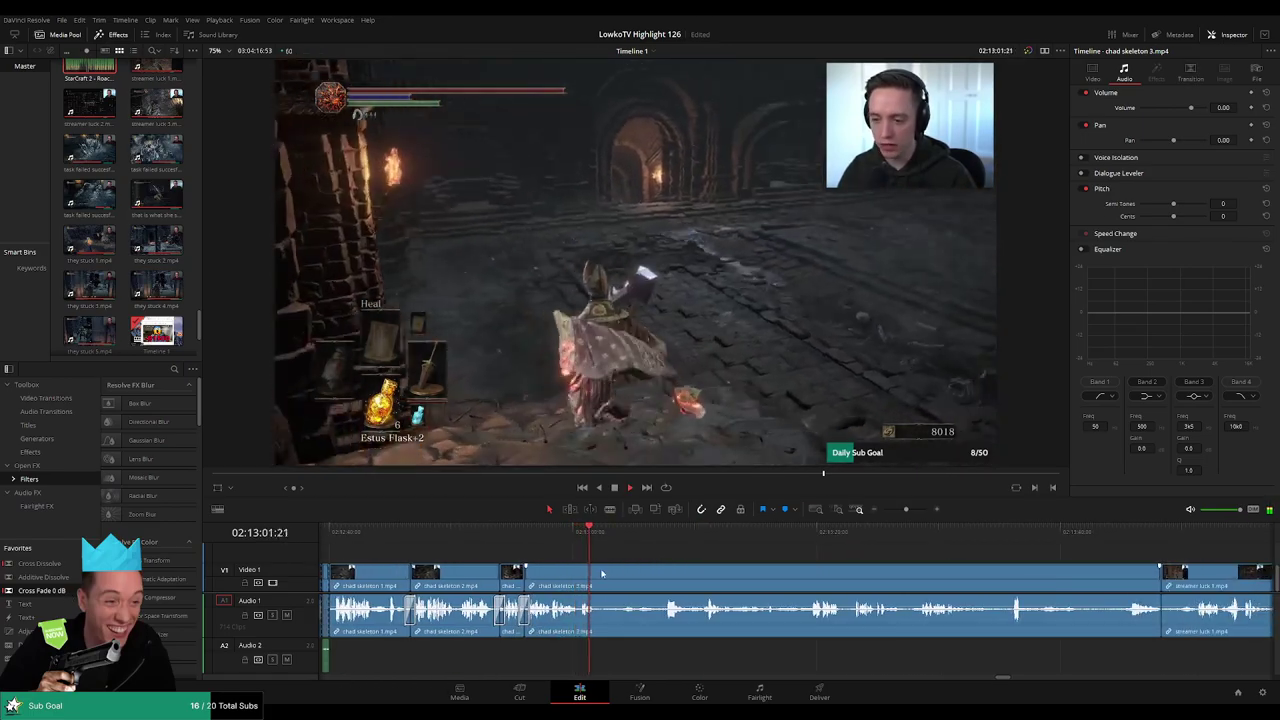
key("b")
left_click(597, 583)
left_click_drag(648, 532, 665, 537)
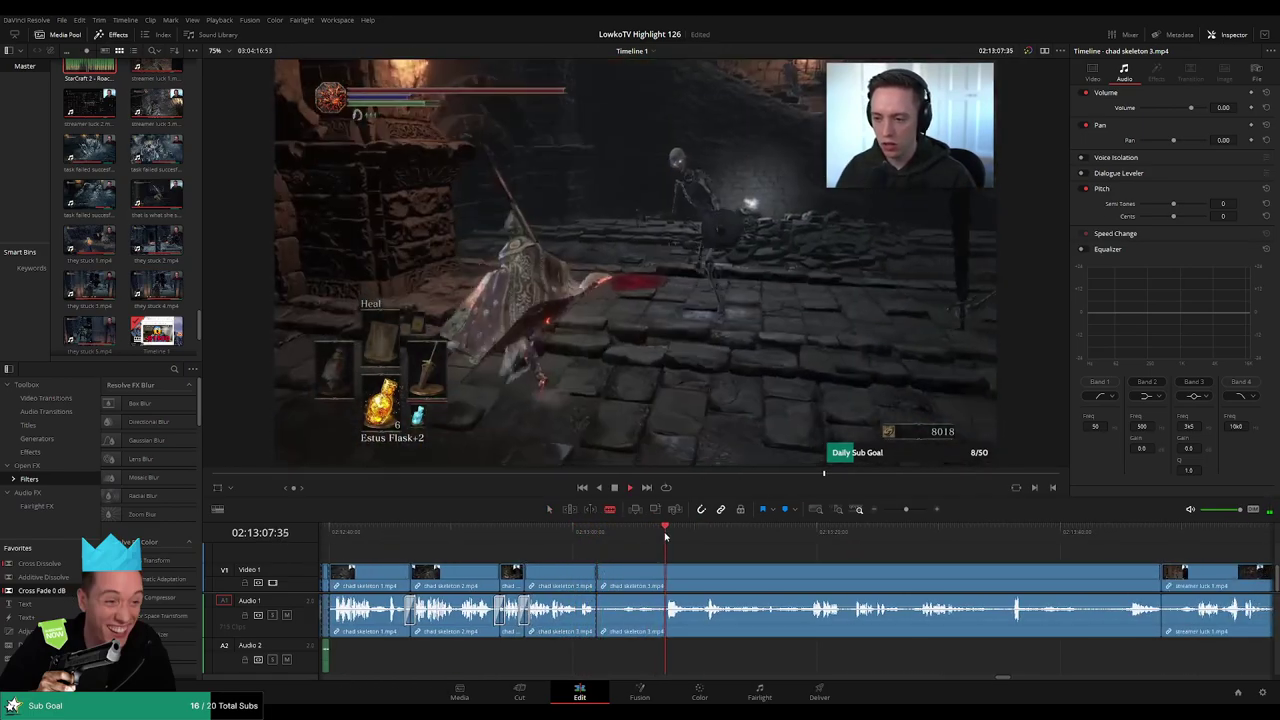
left_click(702, 533)
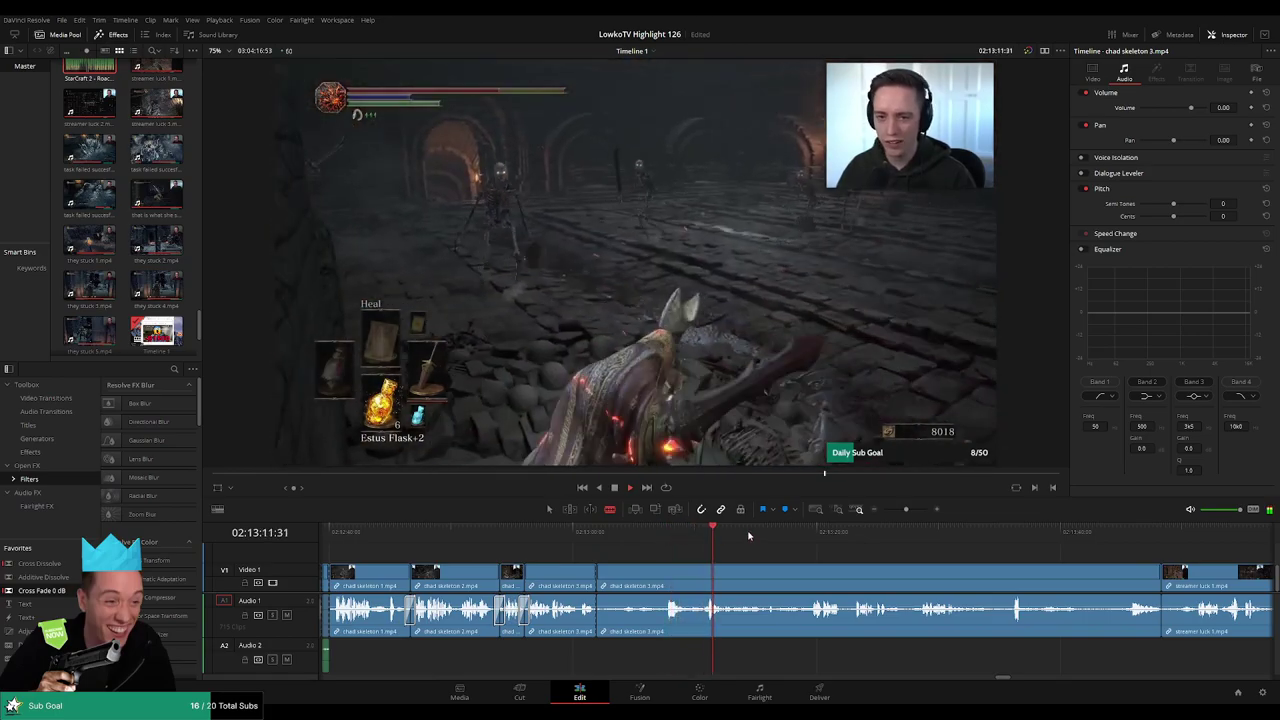
left_click(809, 533)
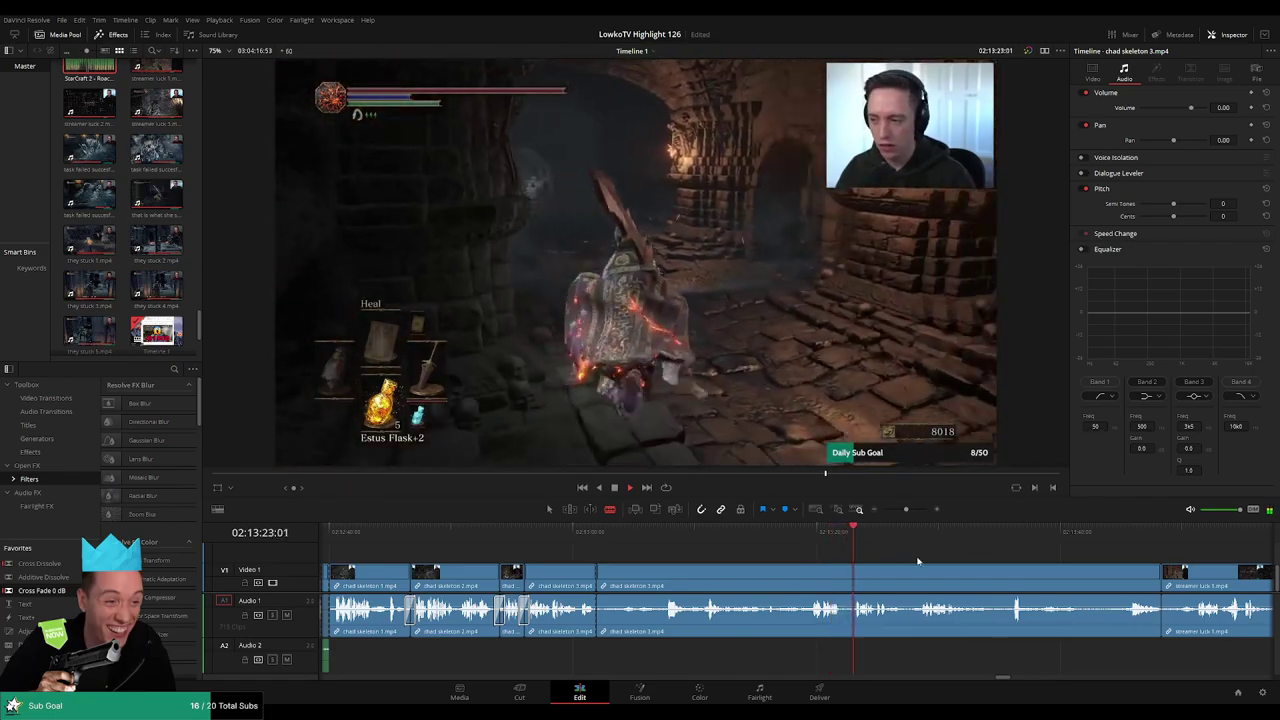
scroll(805, 543, "right", 2)
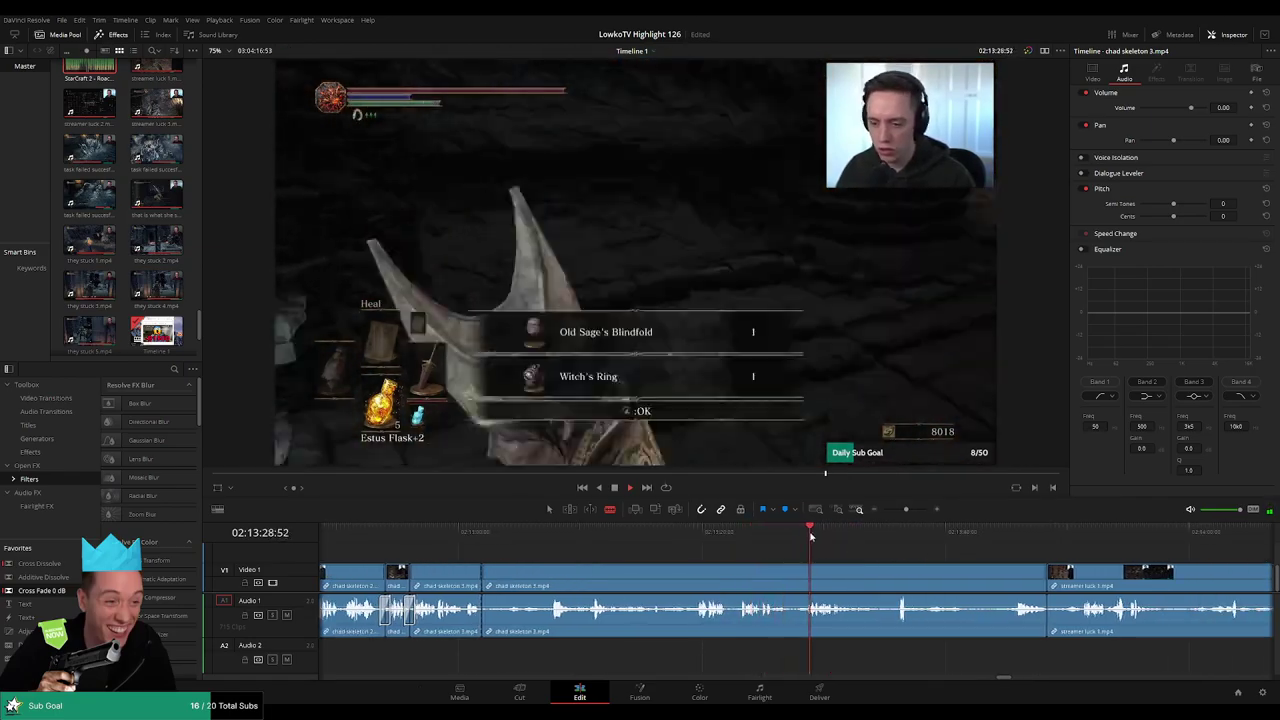
left_click(900, 537)
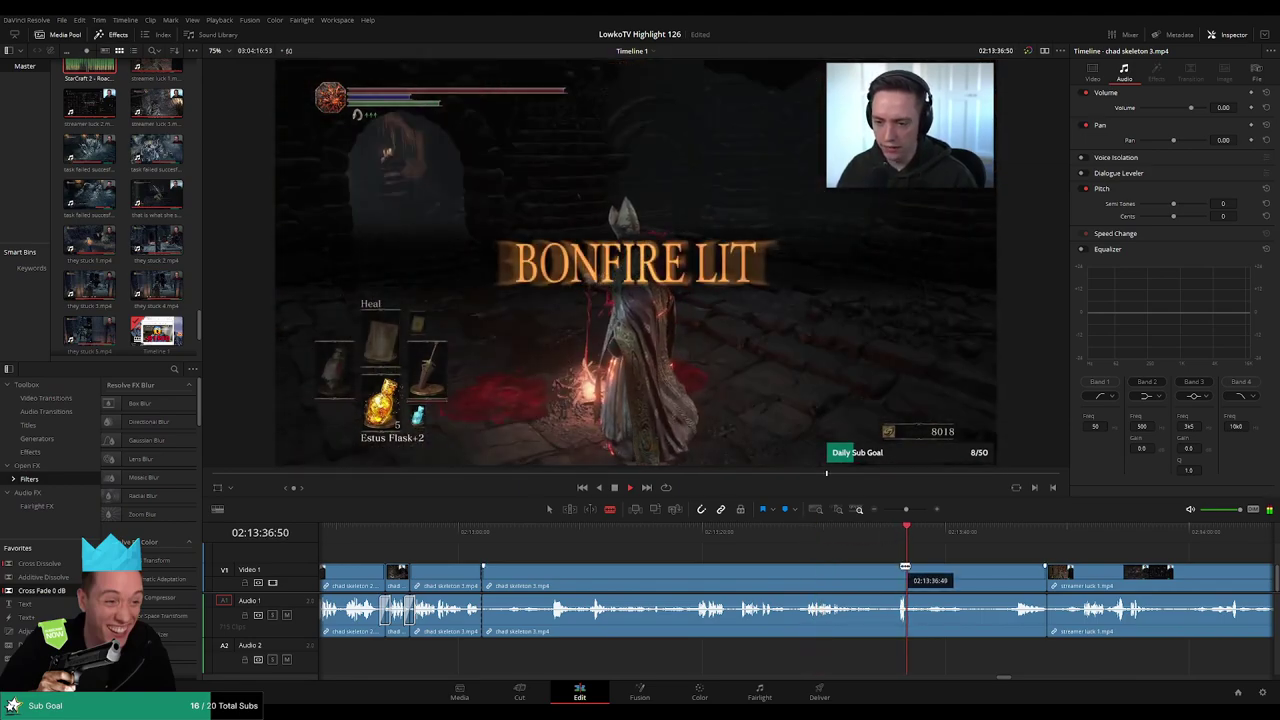
Ripple-delete the leftover chad skeleton 3 pieces
left_click(909, 578)
key("BackSpace")
left_click(918, 576)
key("Delete")
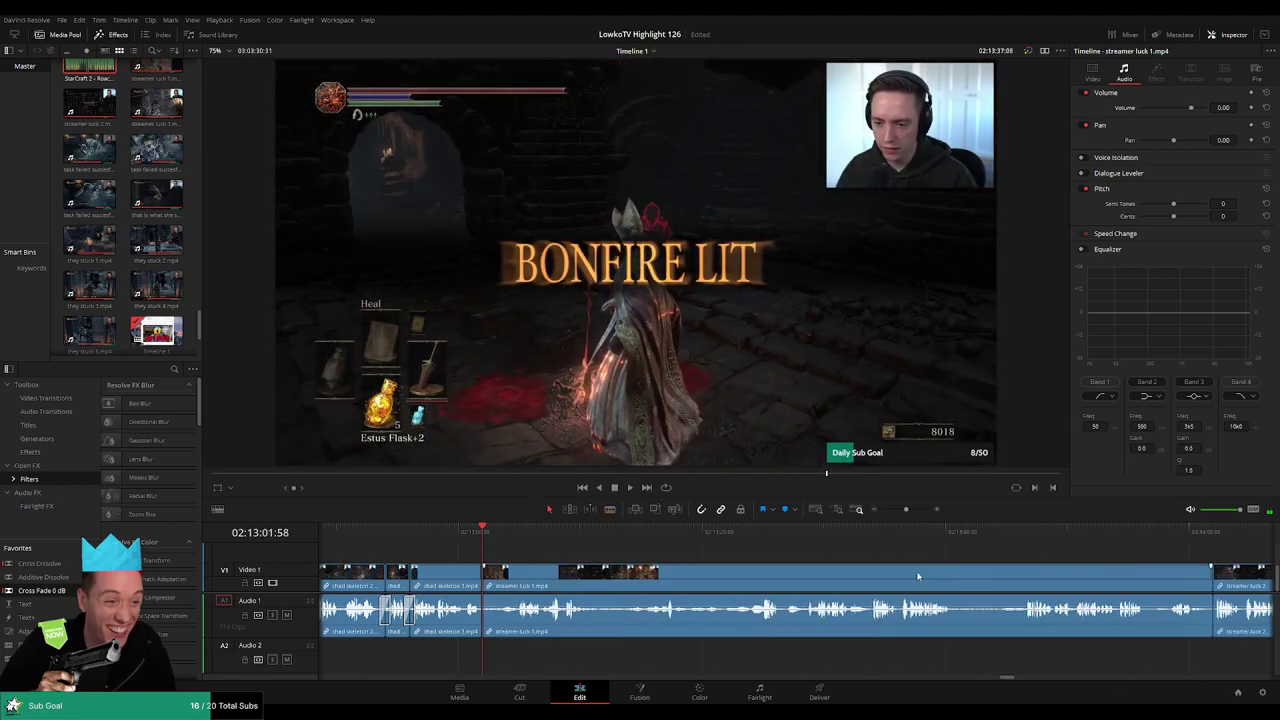
Review streamer luck 1 and ripple-delete the selected section at the cut point
key("space")
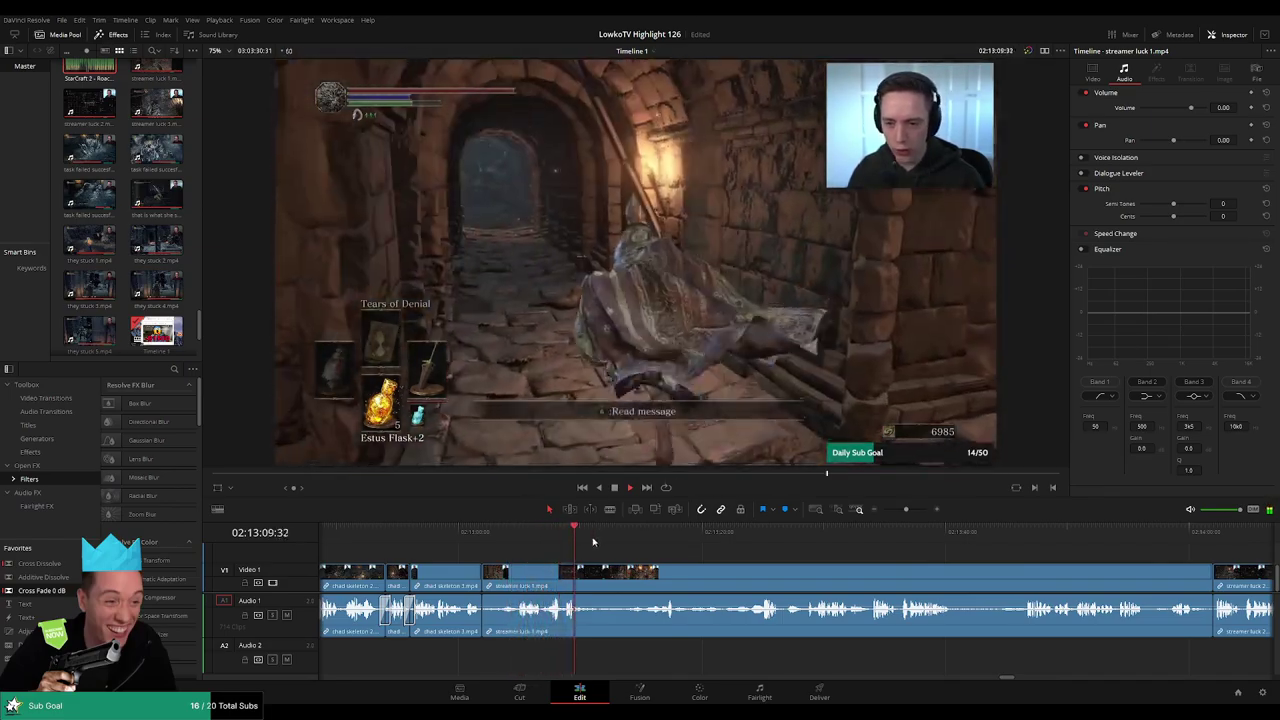
left_click(651, 531)
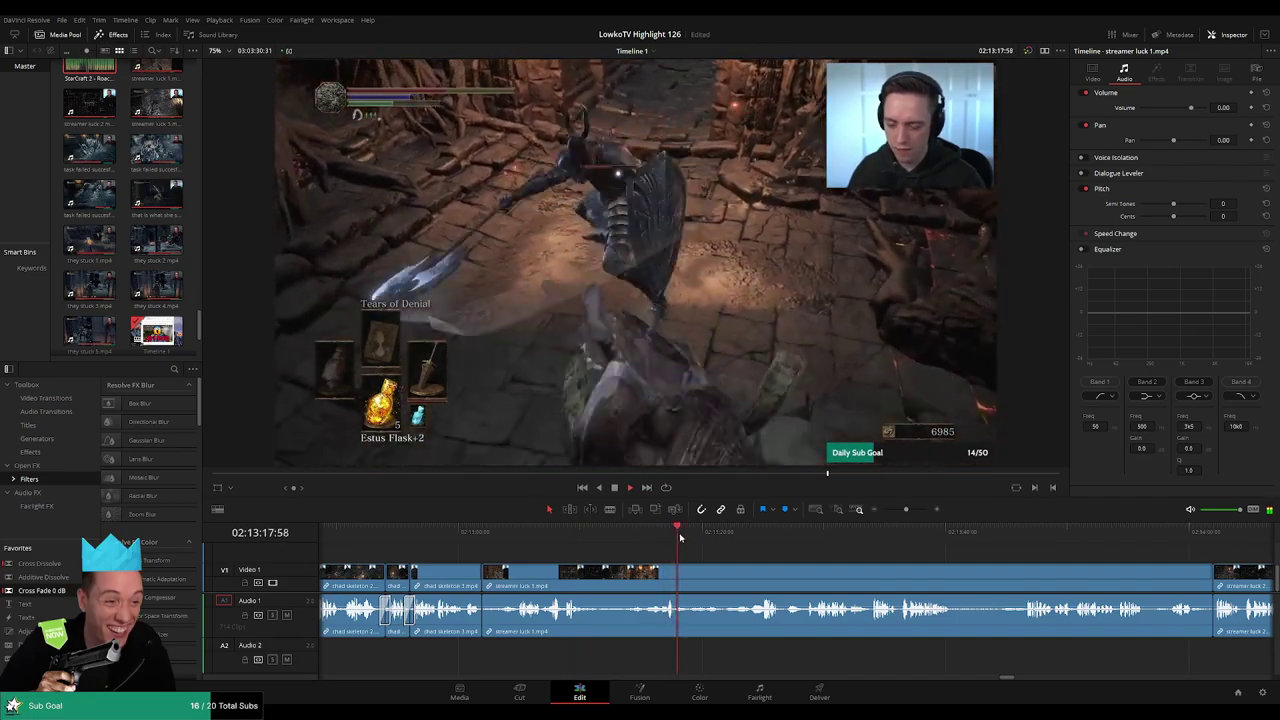
left_click(750, 538)
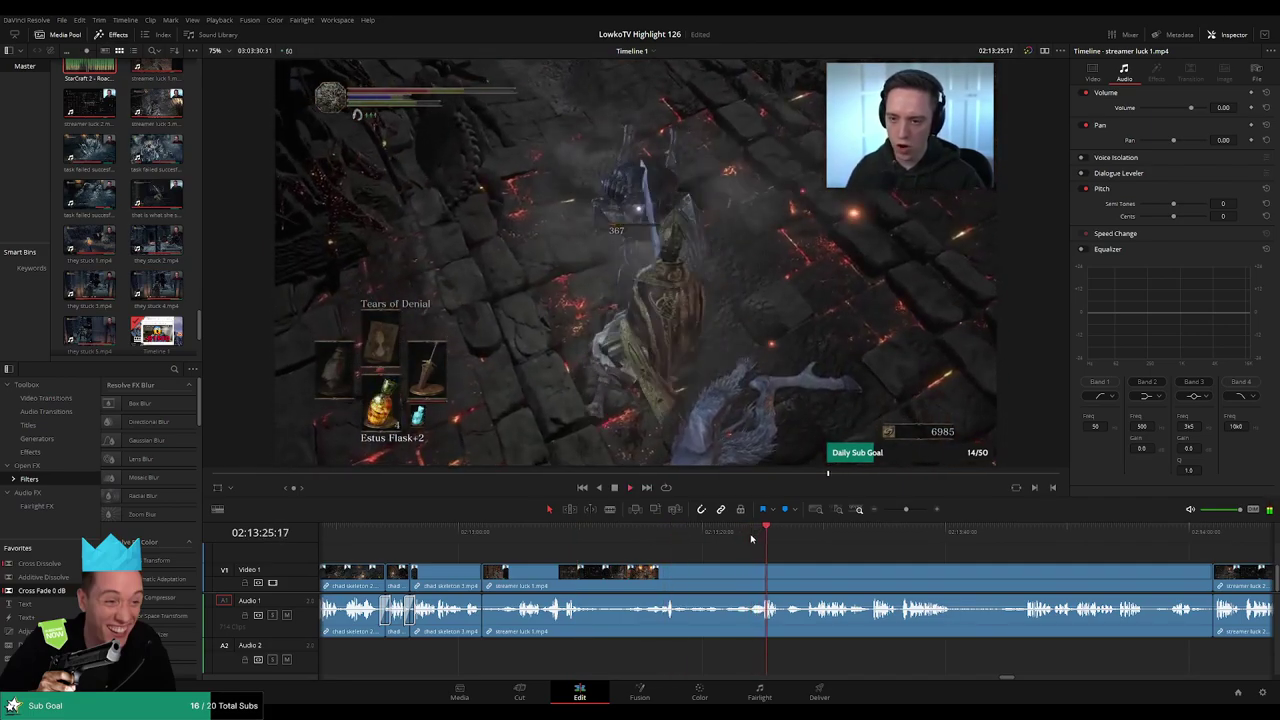
left_click(818, 538)
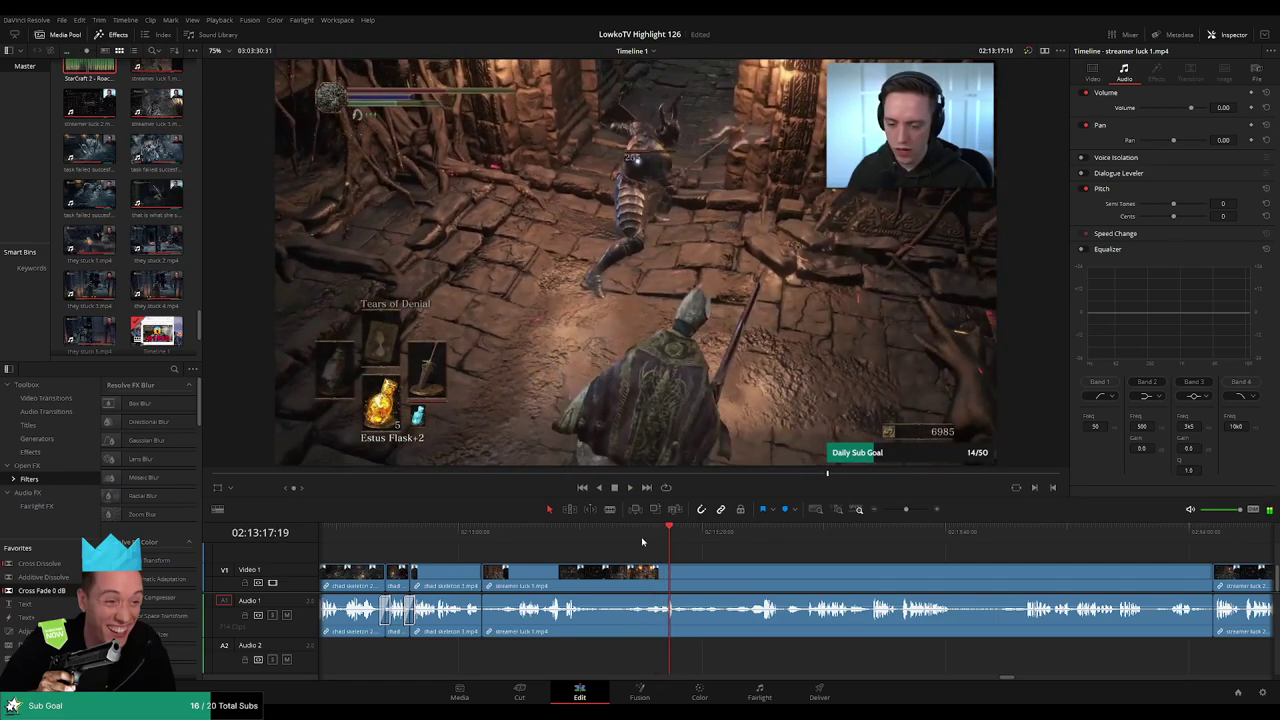
left_click_drag(627, 540, 615, 540)
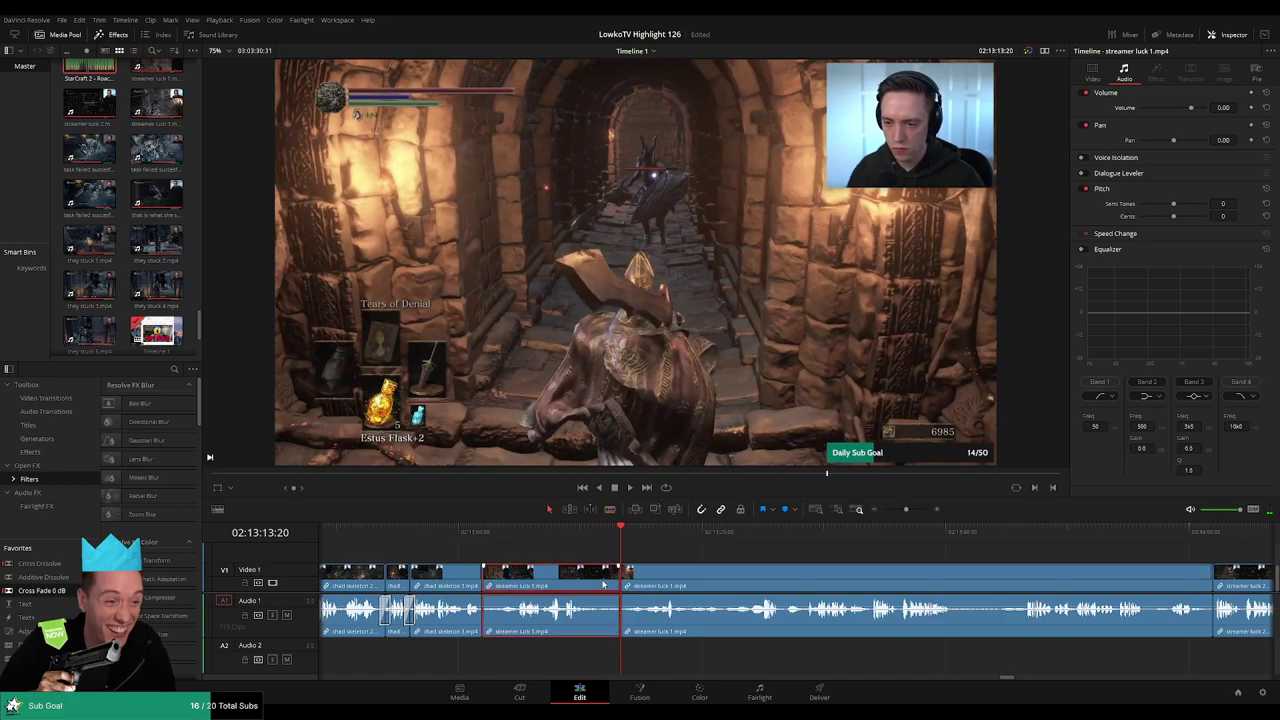
key("Delete")
Blade streamer luck 1 at the equipment menu after the Black Knight Greataxe pickup and ripple-delete
left_click(666, 535)
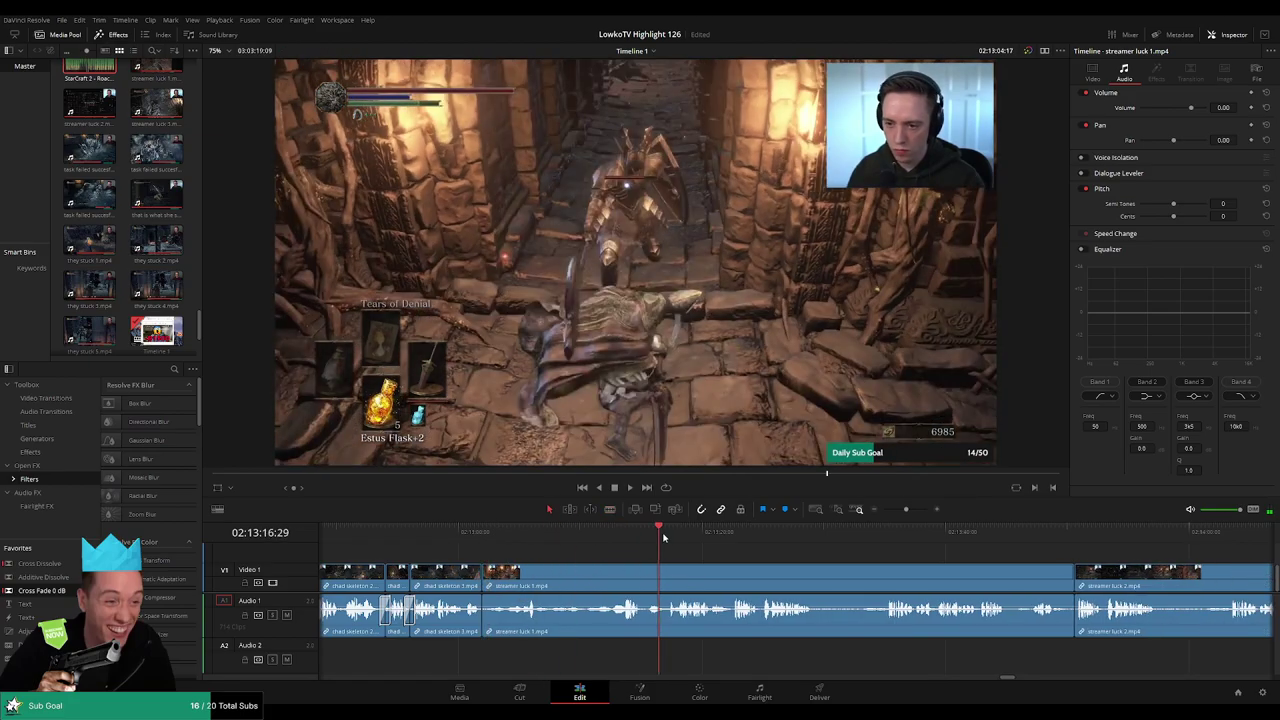
left_click_drag(703, 538, 742, 542)
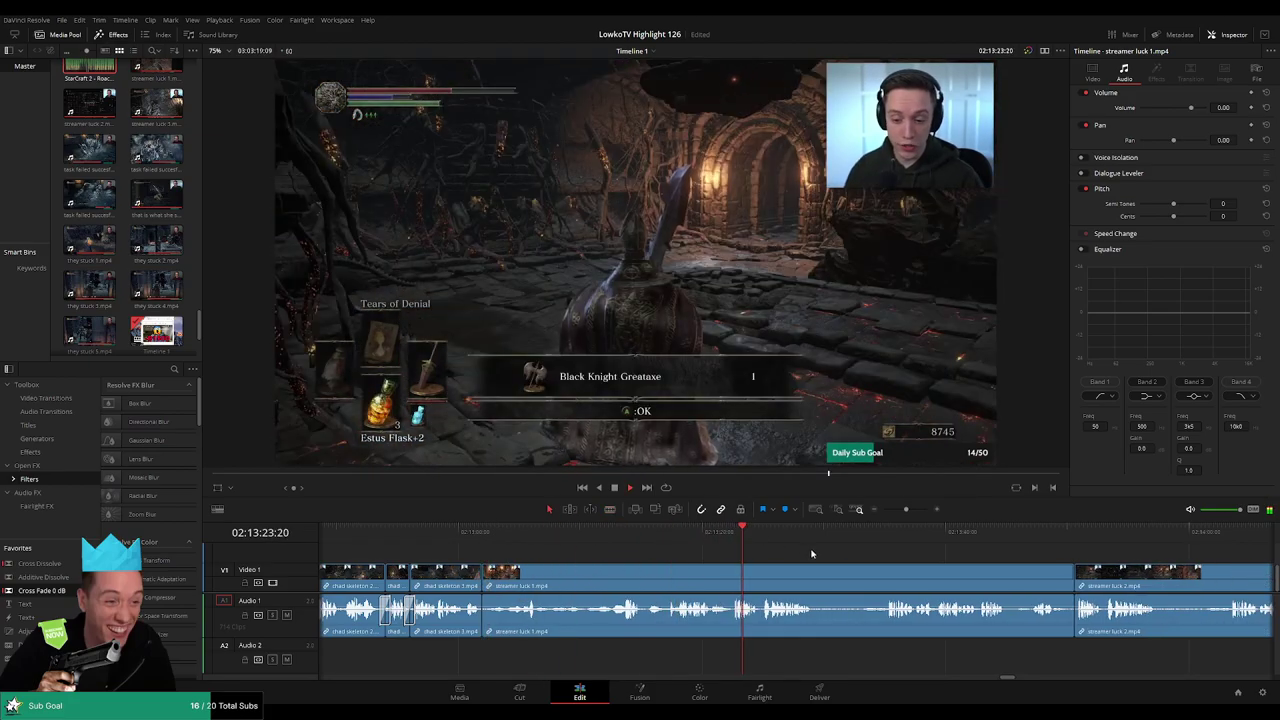
scroll(730, 555, "right", 3)
scroll(640, 556, "right", 1)
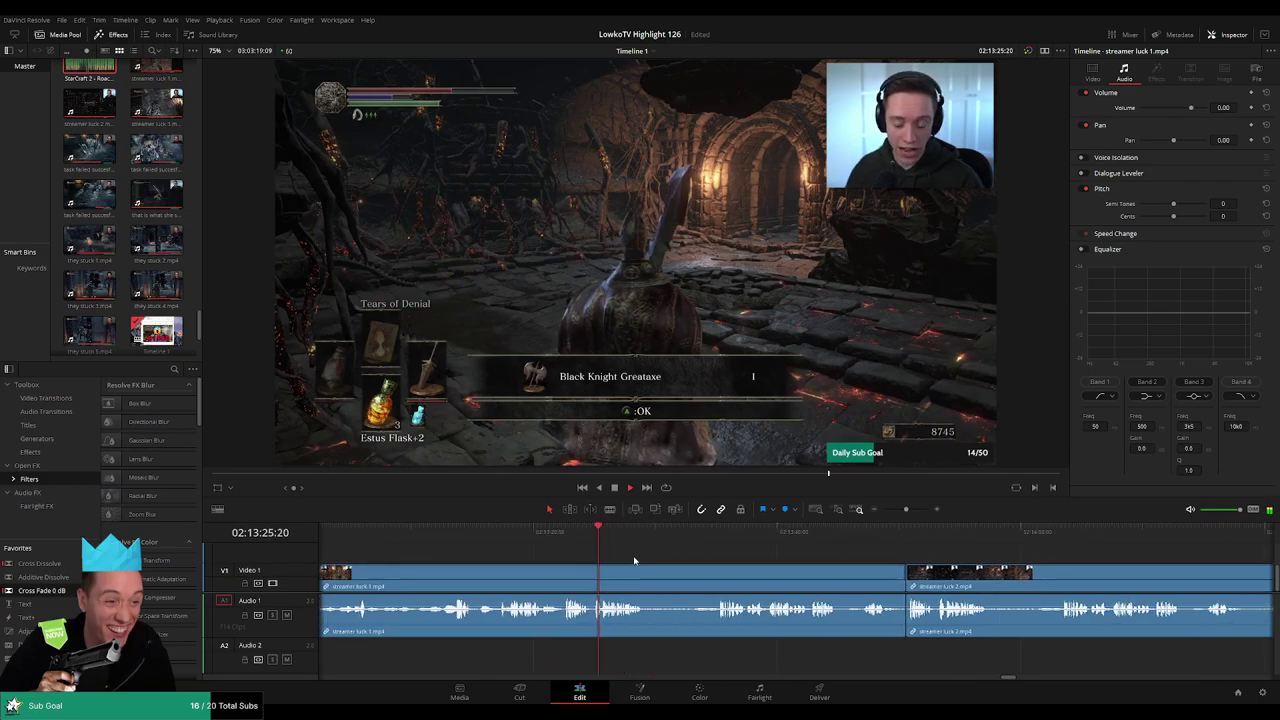
scroll(619, 557, "right", 2)
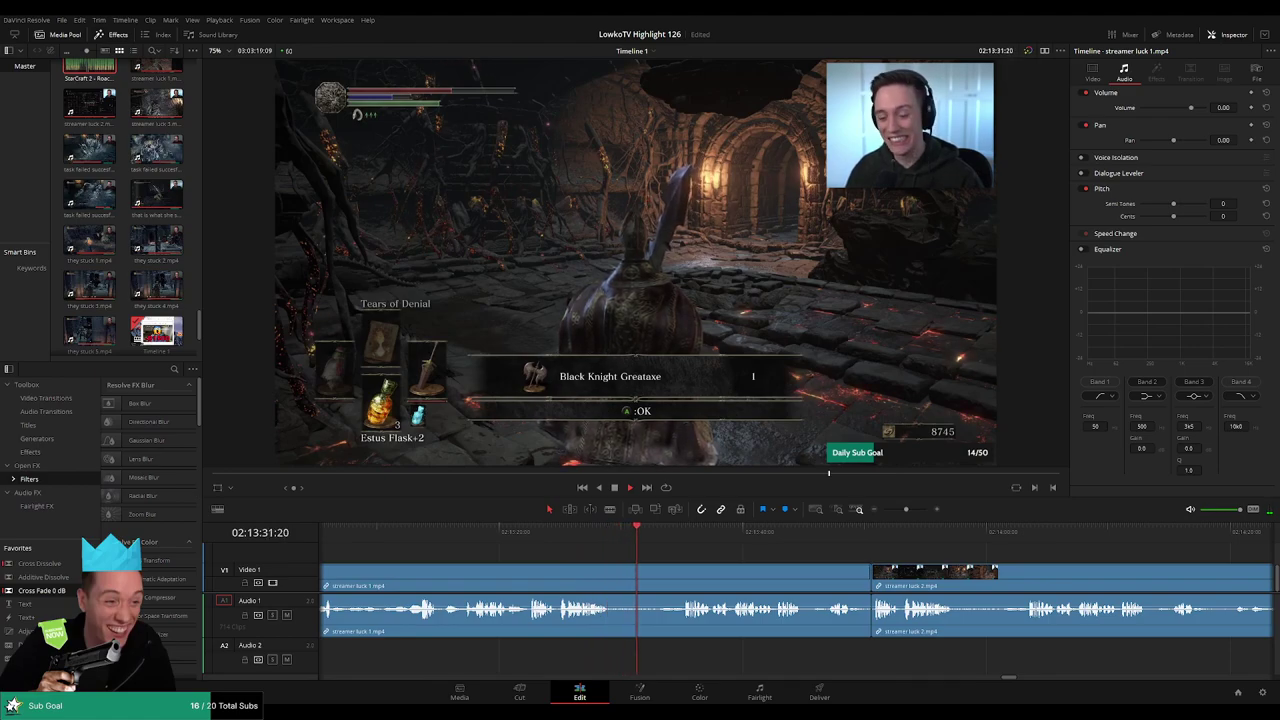
key("b")
left_click(608, 600)
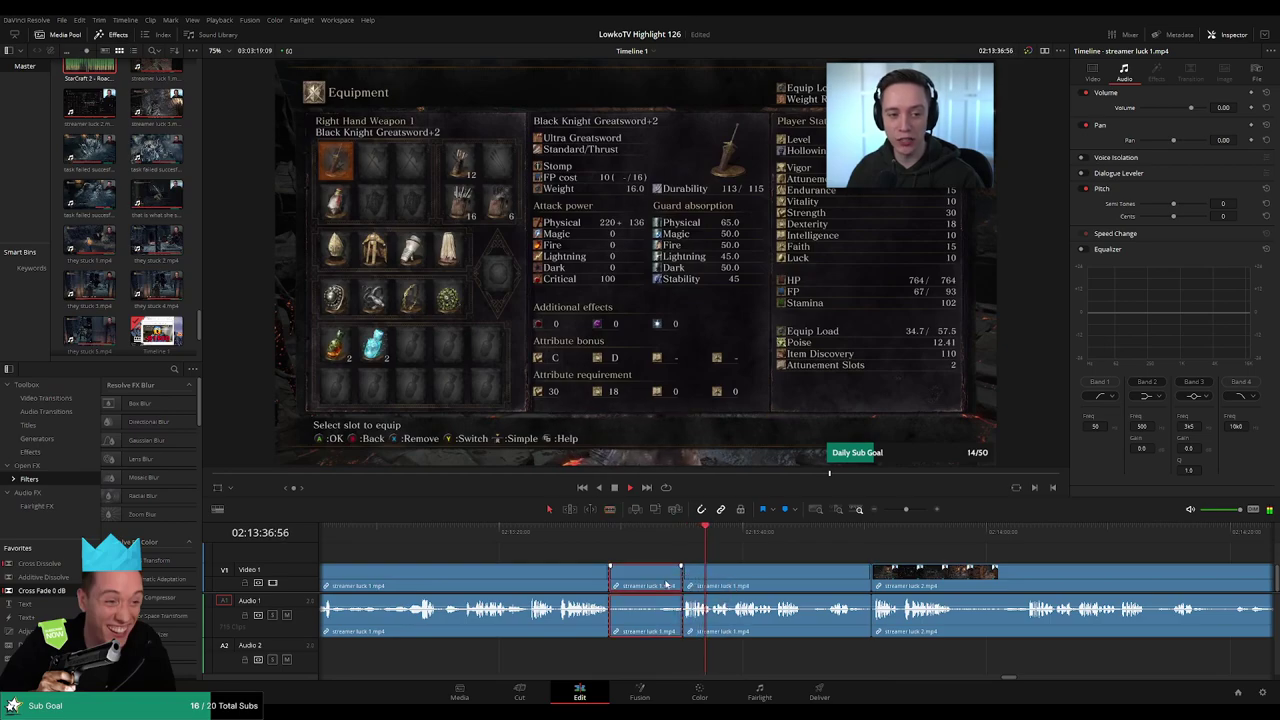
key("Delete")
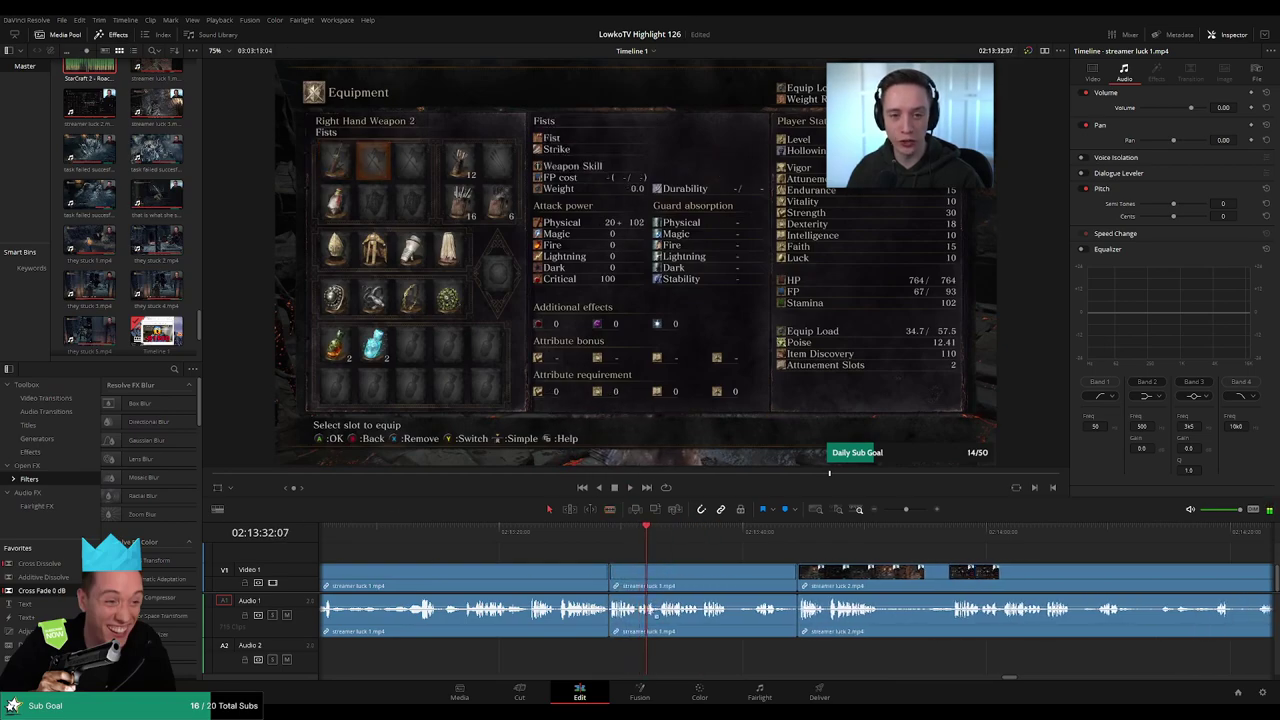
Review the cut and ripple-delete a short clip piece further along
key("space")
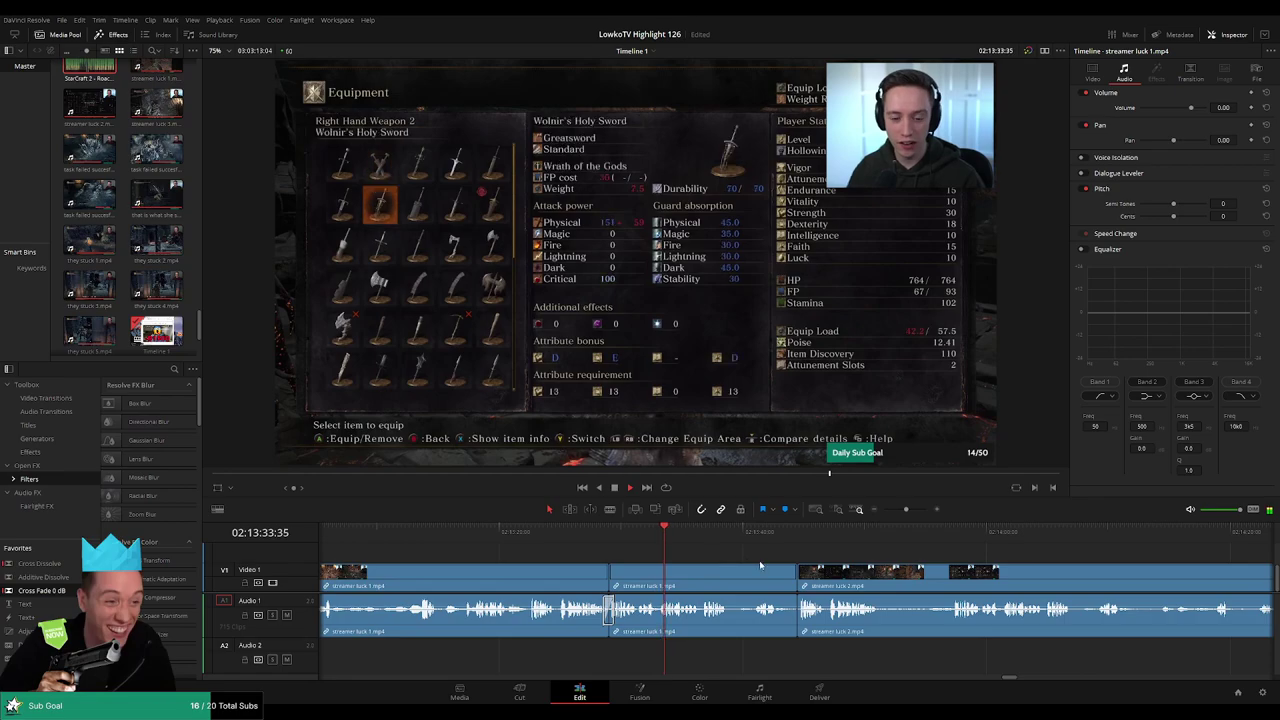
scroll(680, 558, "right", 2)
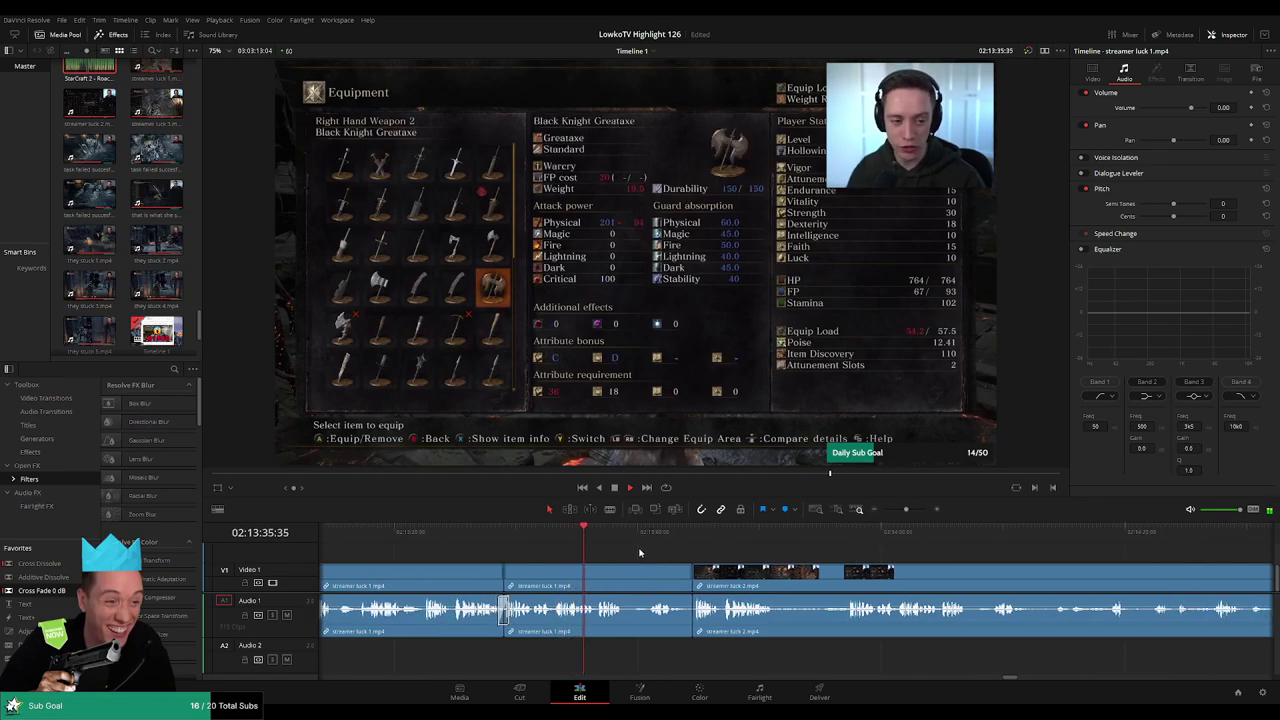
scroll(588, 552, "right", 1)
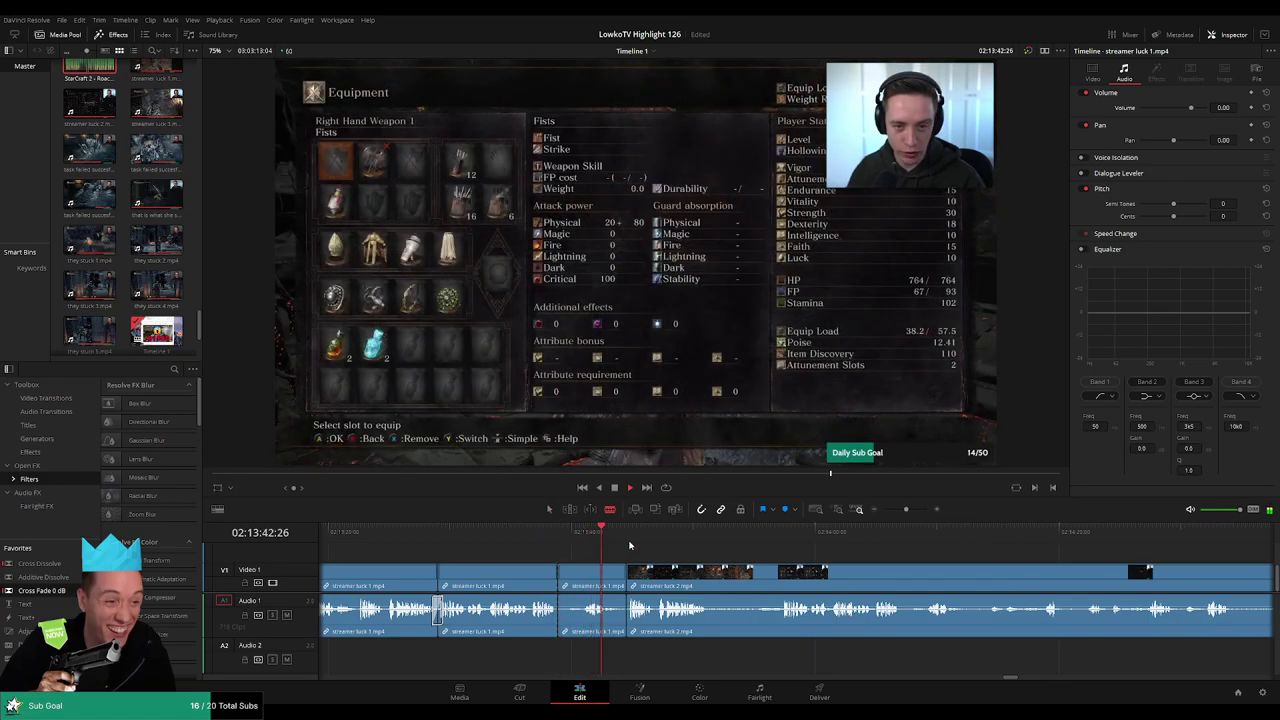
left_click(629, 532)
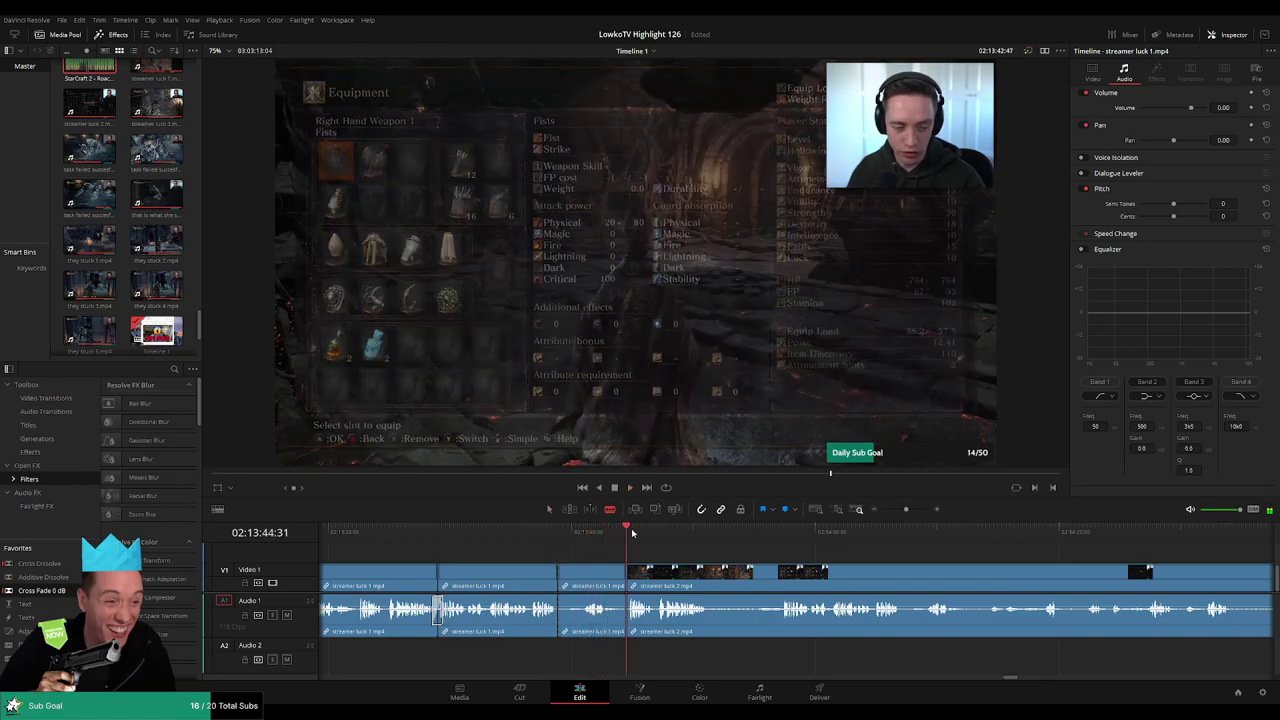
left_click(608, 585)
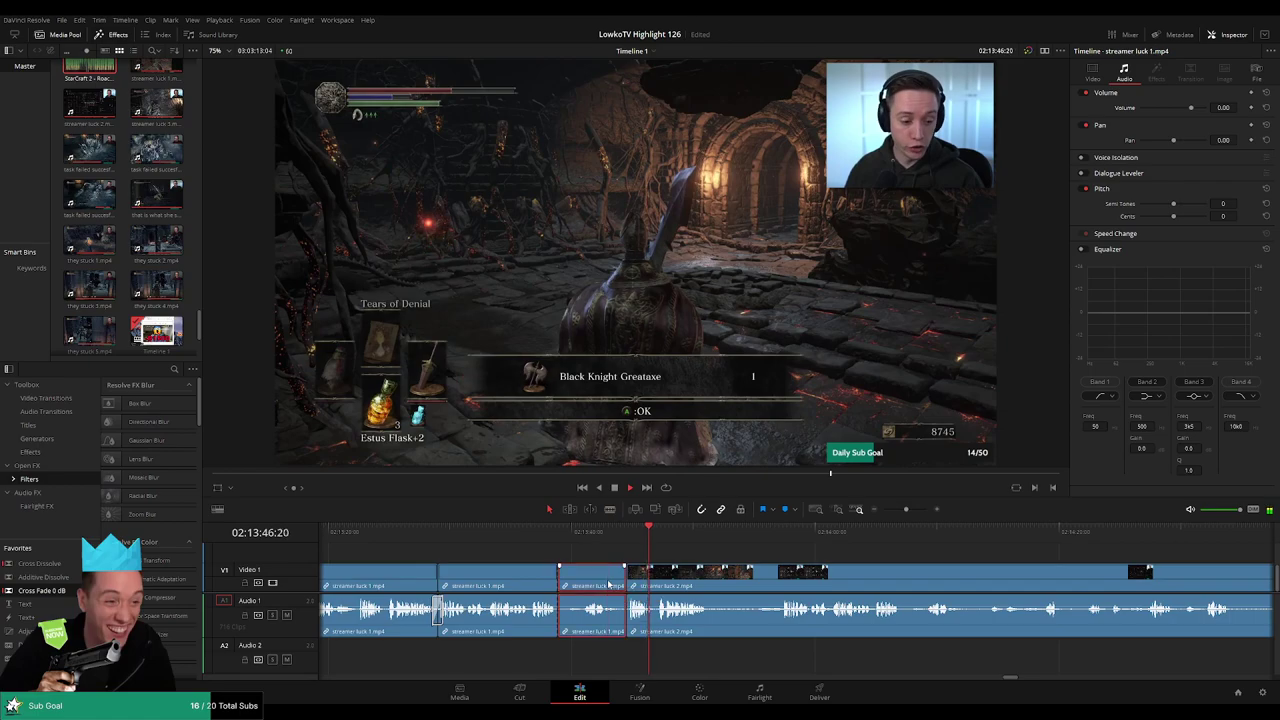
key("Delete")
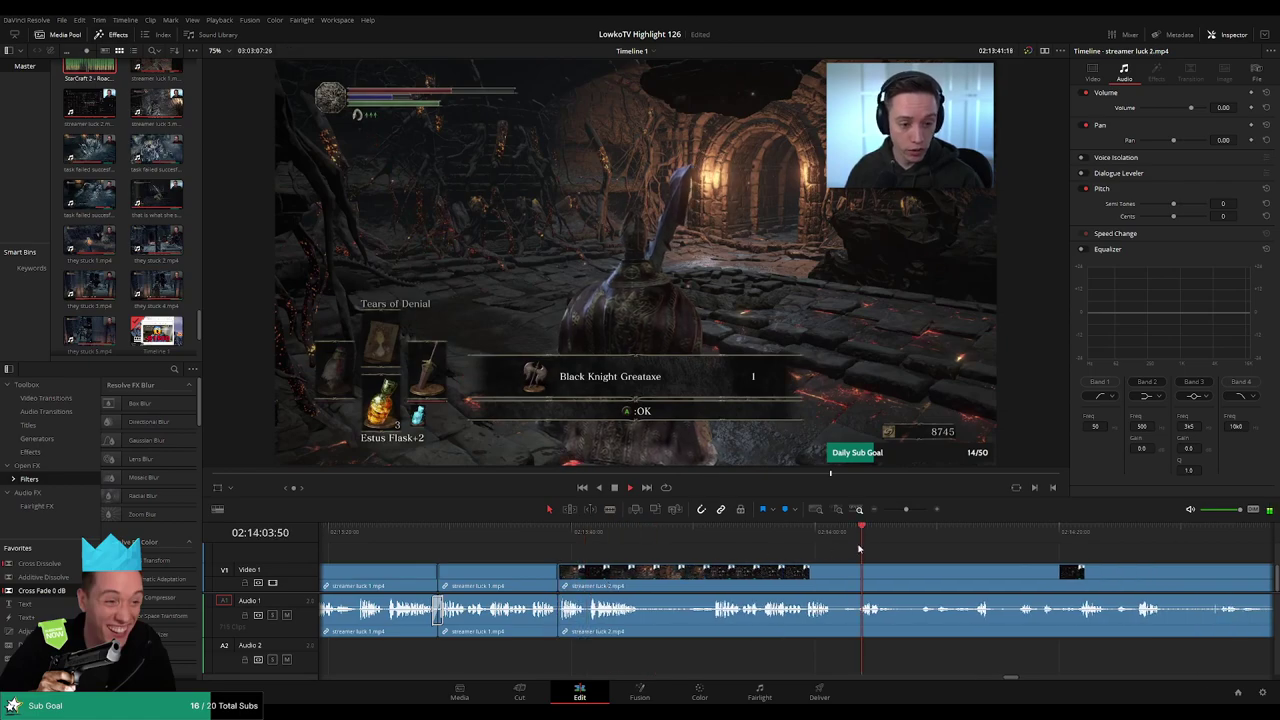
Blade two cuts and ripple-delete the stretch between them
key("b")
left_click(857, 578)
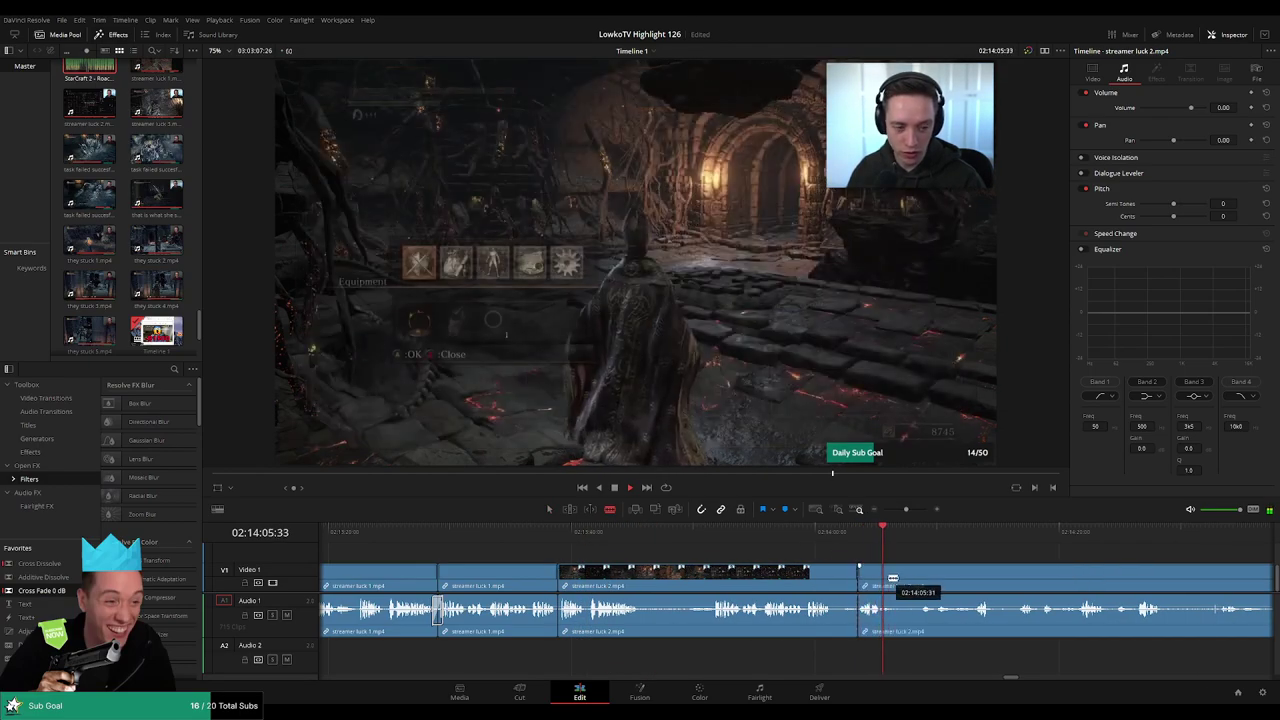
left_click(895, 578)
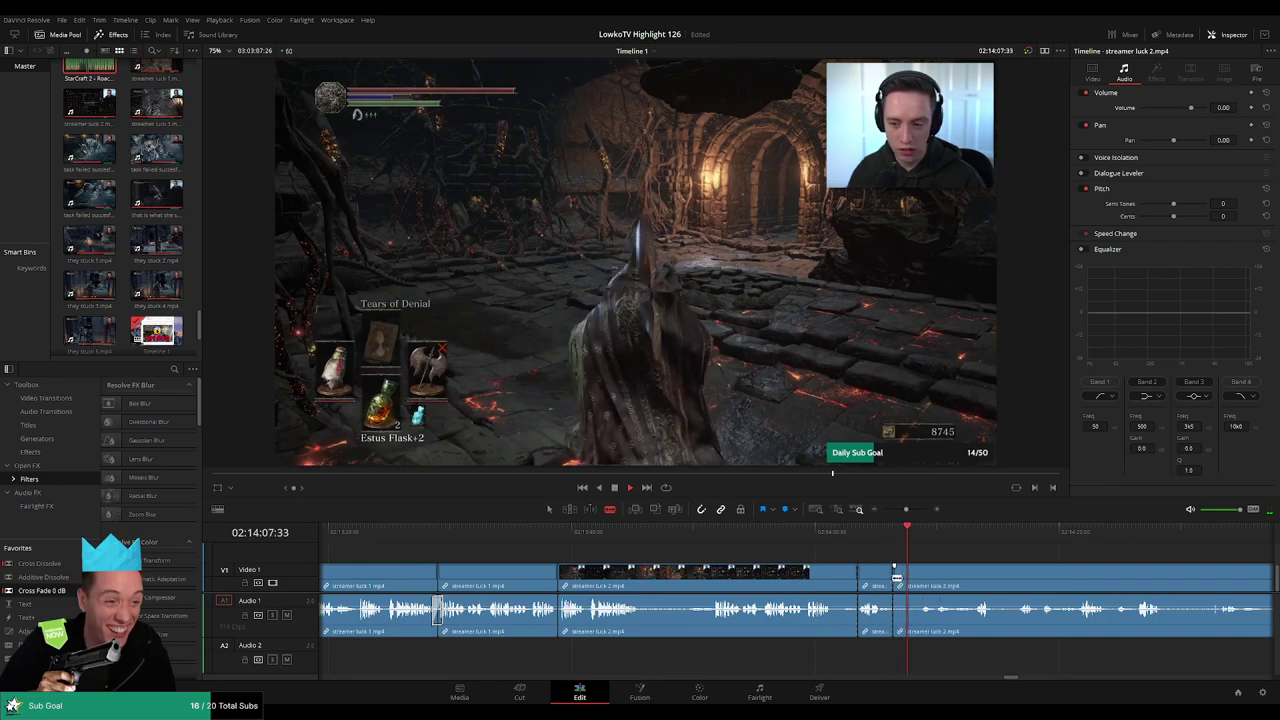
key("a")
left_click(700, 578)
key("Delete")
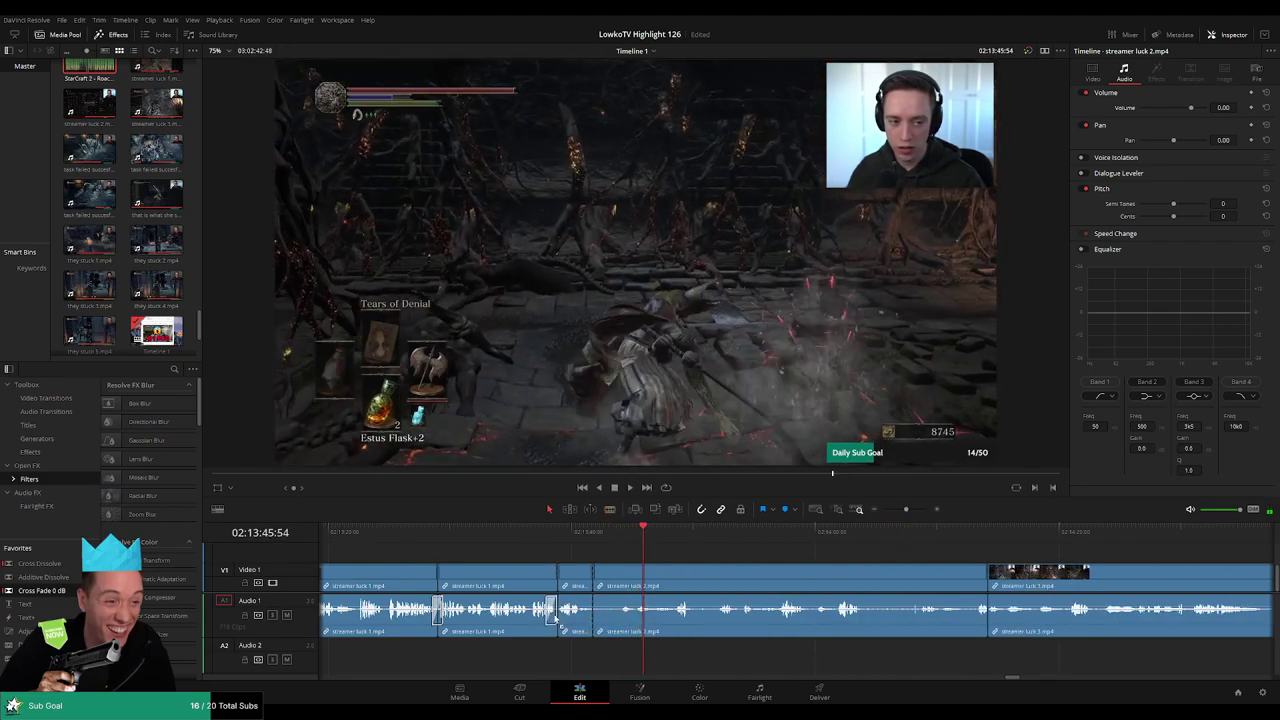
Ripple-delete the small piece at the next equipment menu moment
left_click_drag(598, 541, 675, 538)
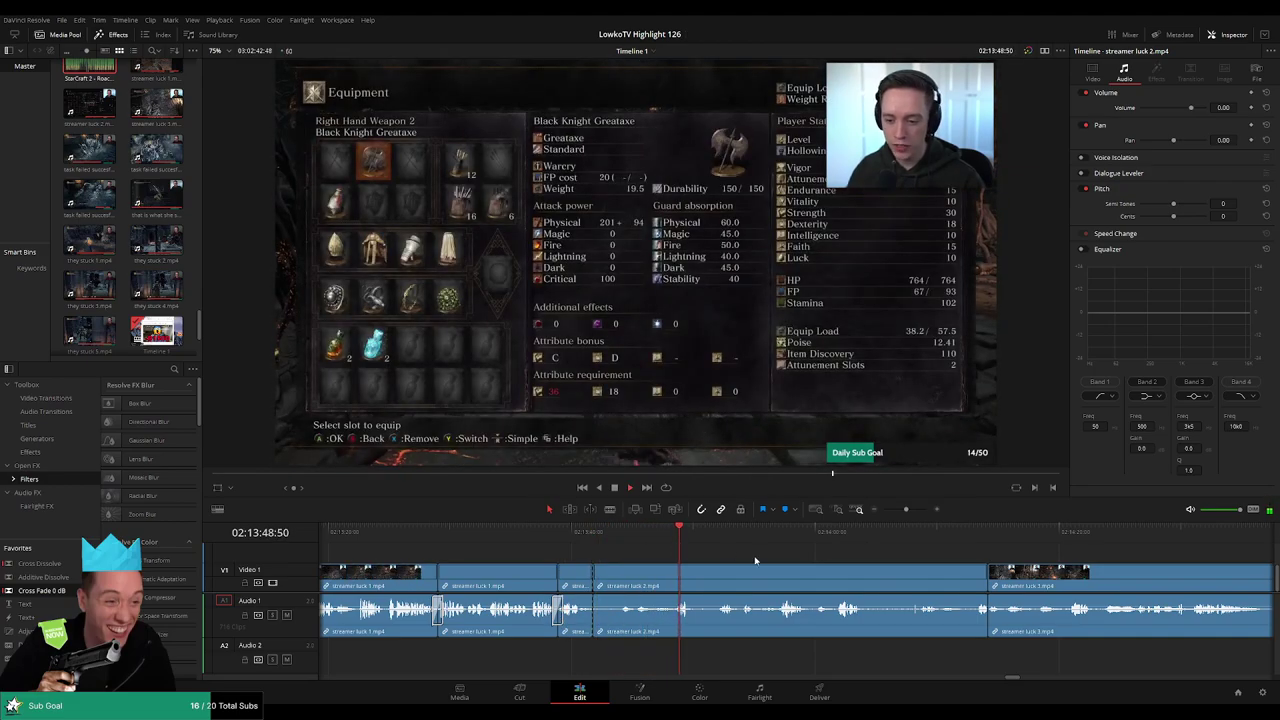
scroll(610, 557, "right", 3)
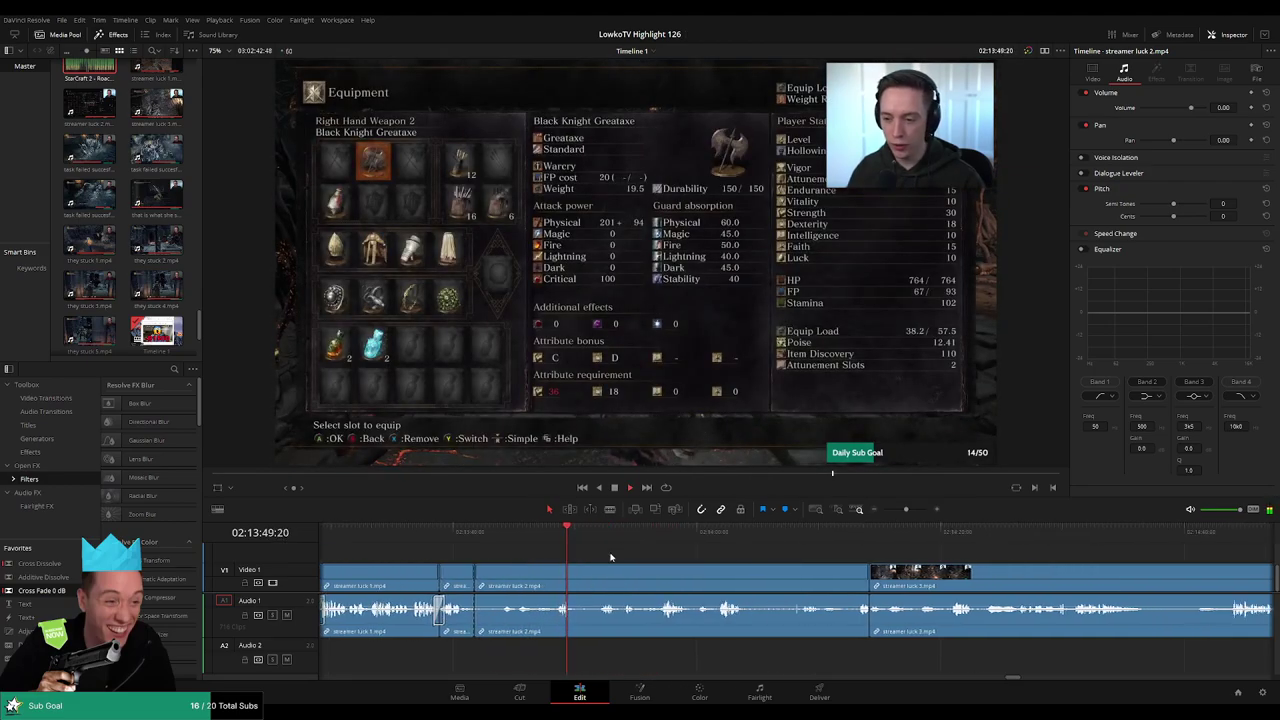
left_click(603, 549)
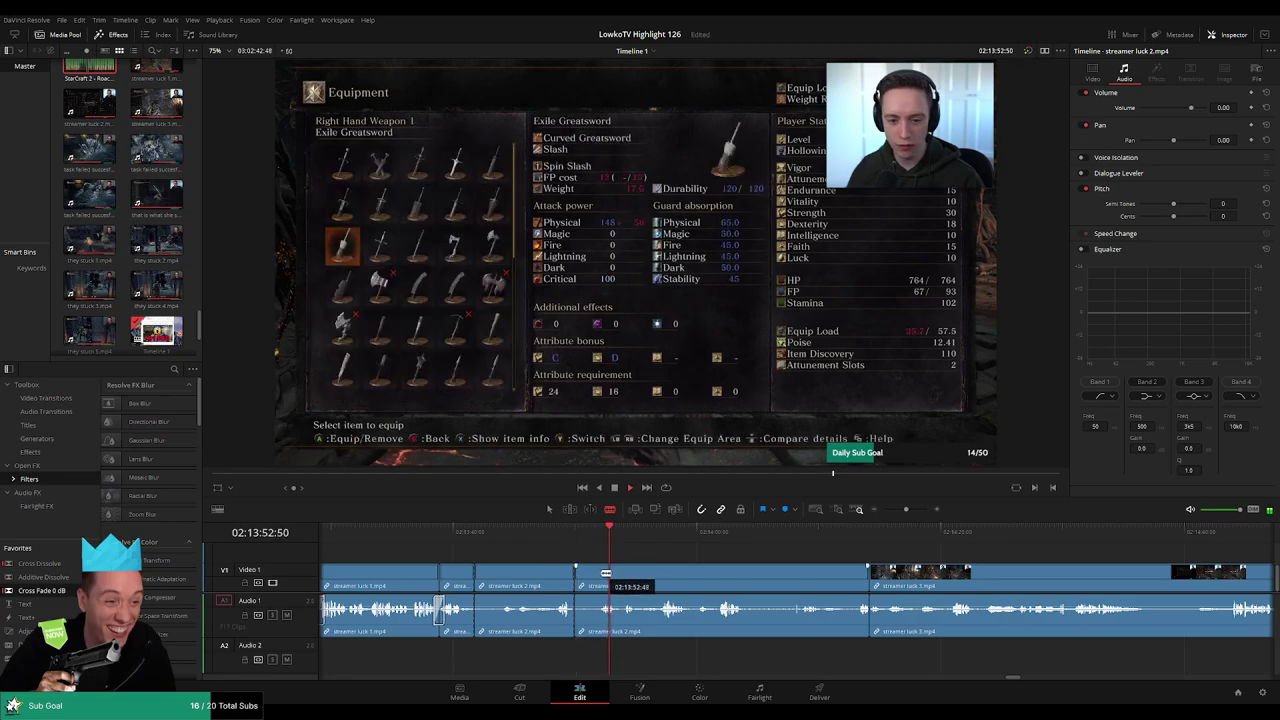
key("Delete")
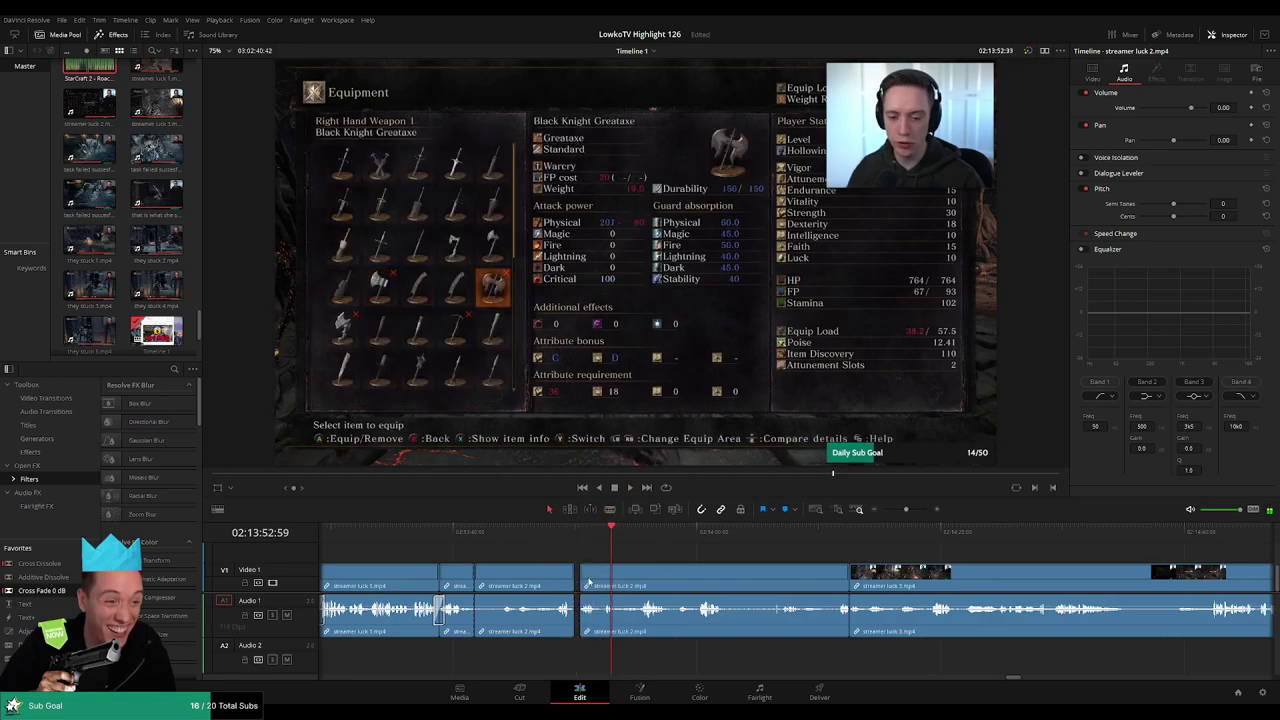
Cut where gameplay resumes and ripple-delete the short piece after the cut
left_click(634, 548)
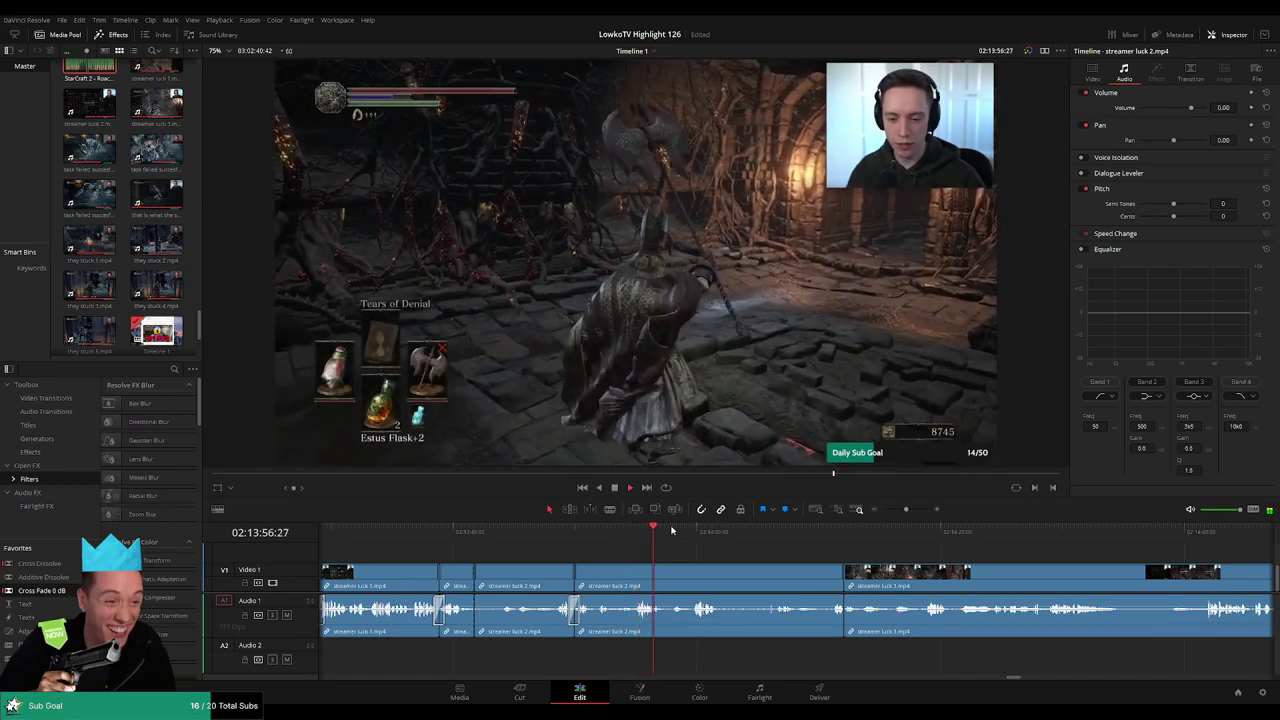
key("b")
left_click(659, 578)
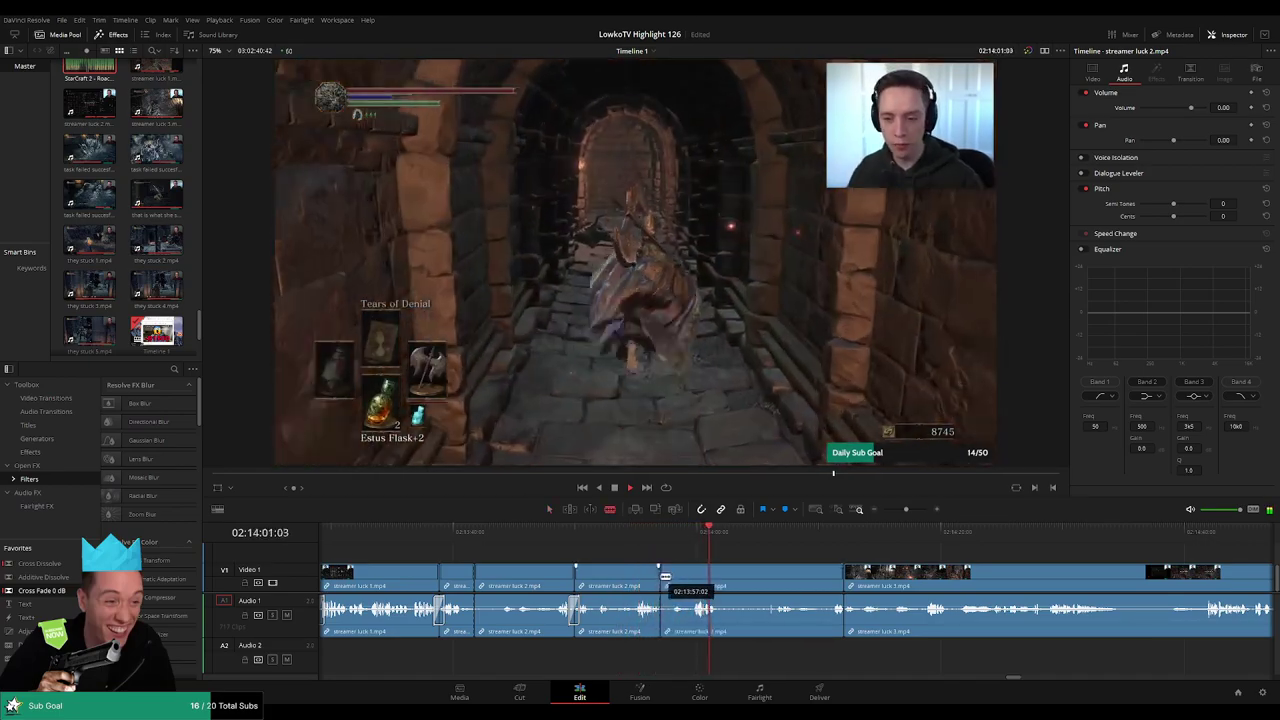
key("a")
left_click(672, 580)
key("Delete")
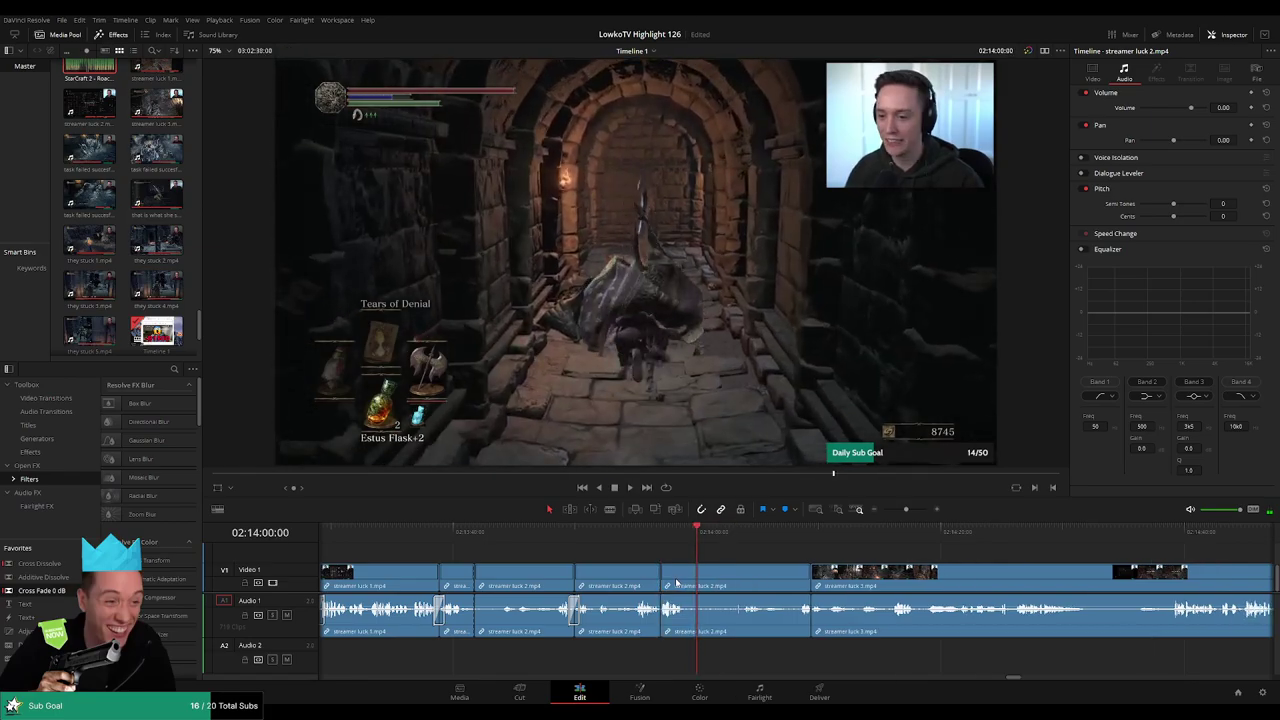
Blade two more cuts and ripple-delete the stretch between them
key("b")
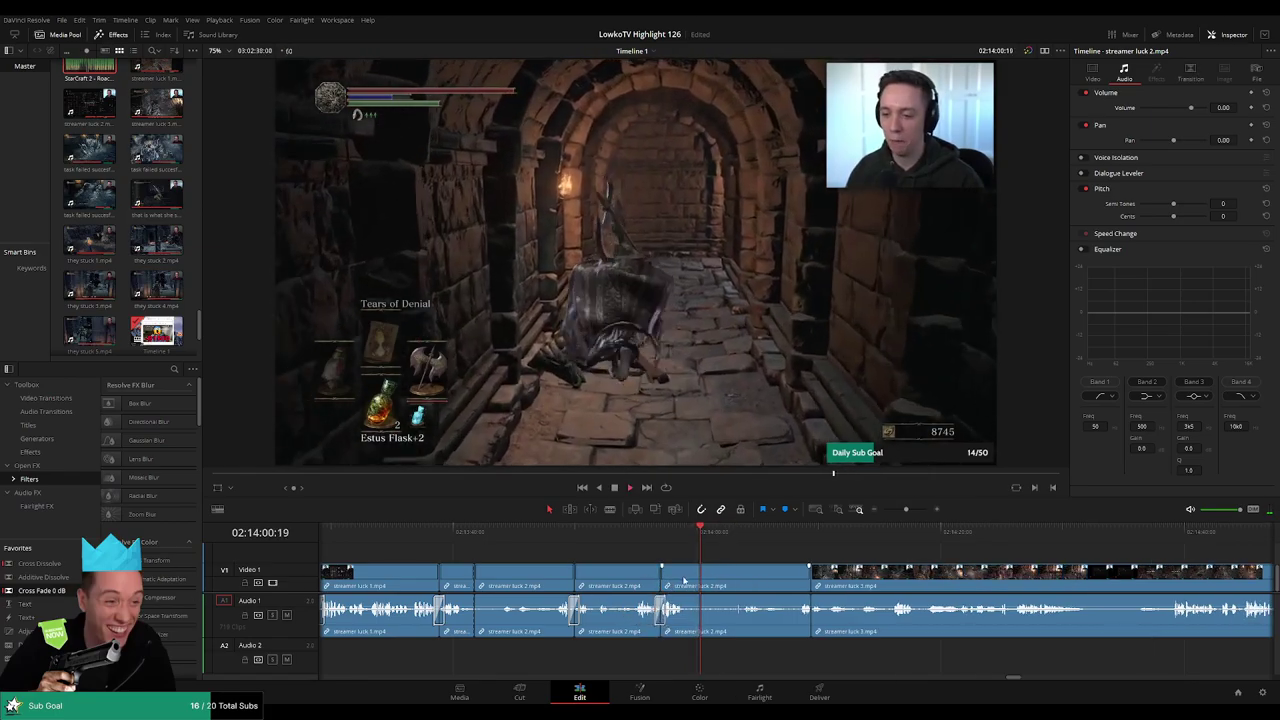
left_click(685, 600)
left_click(772, 535)
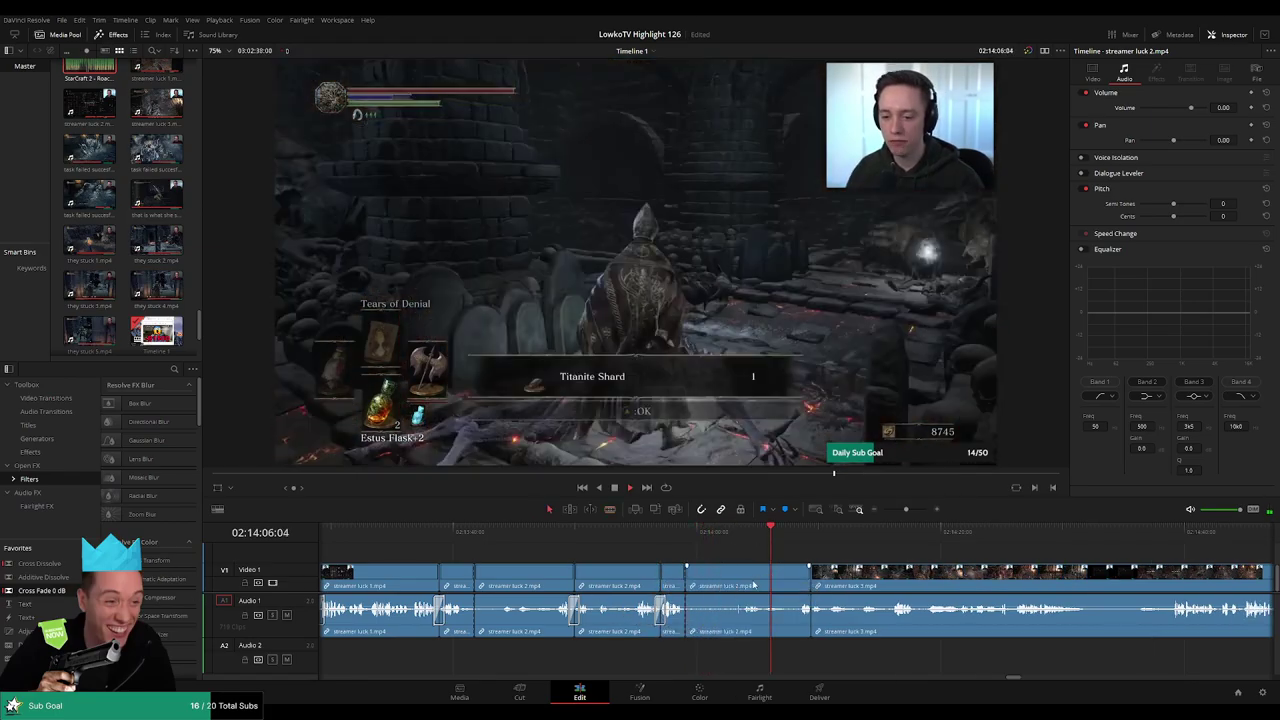
key("a")
left_click(775, 590)
key("Delete")
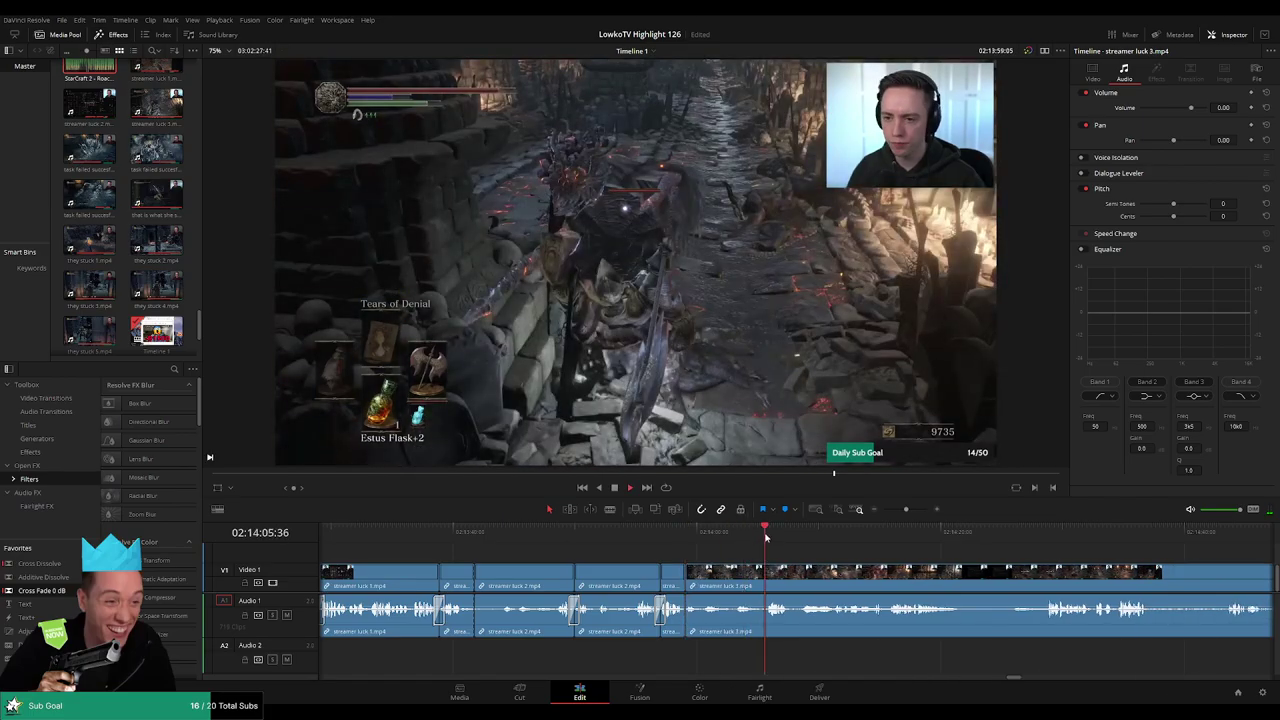
Preview later streamer luck 3 footage and undo the last removal
scroll(700, 548, "right", 2)
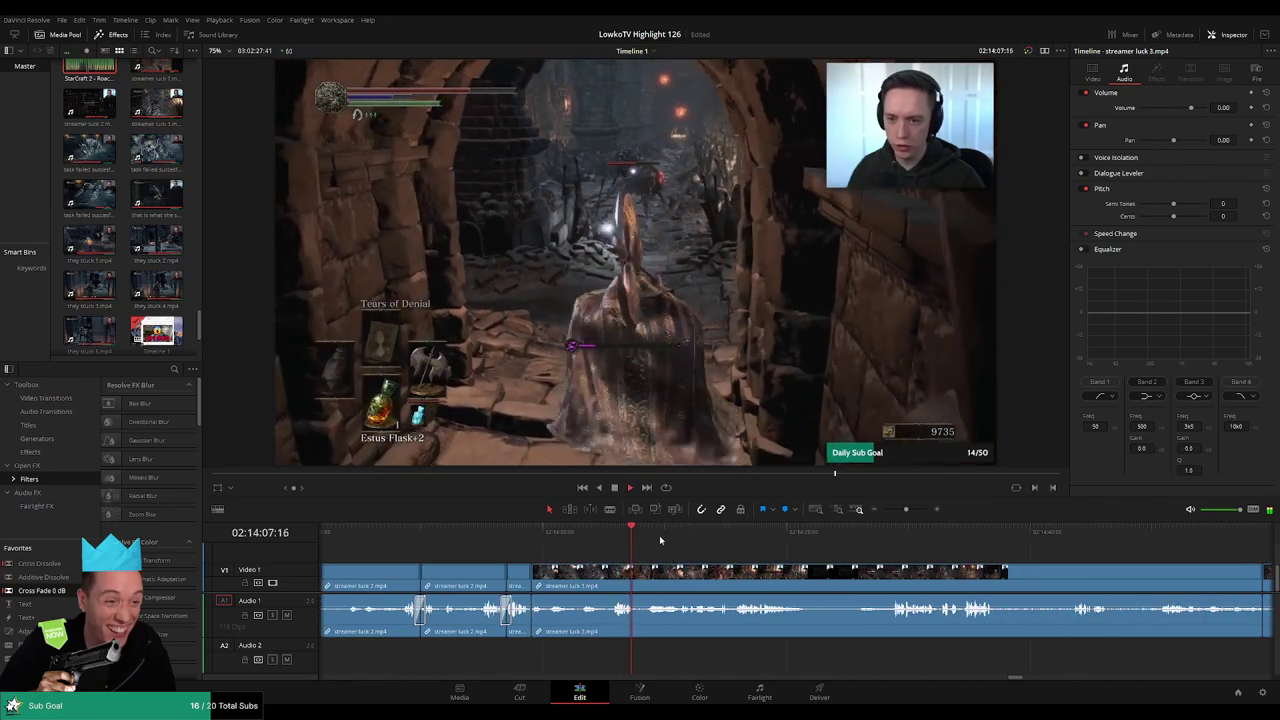
left_click(889, 546)
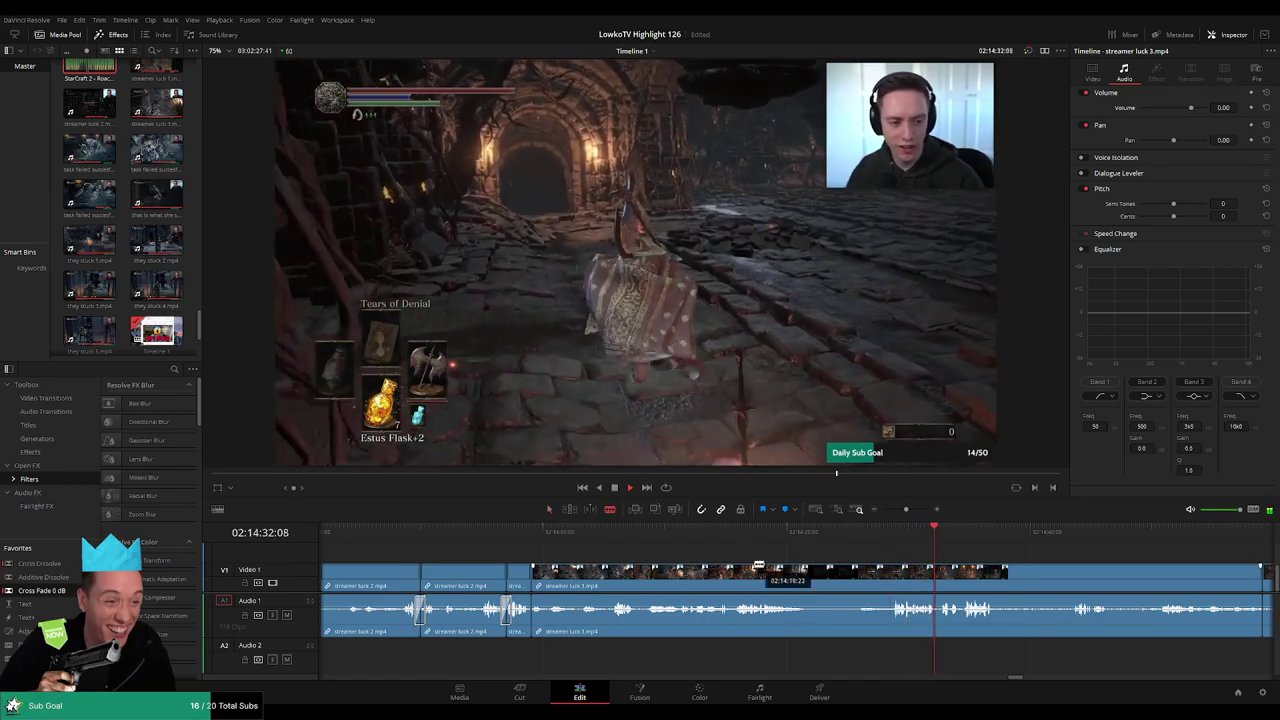
left_click(889, 550)
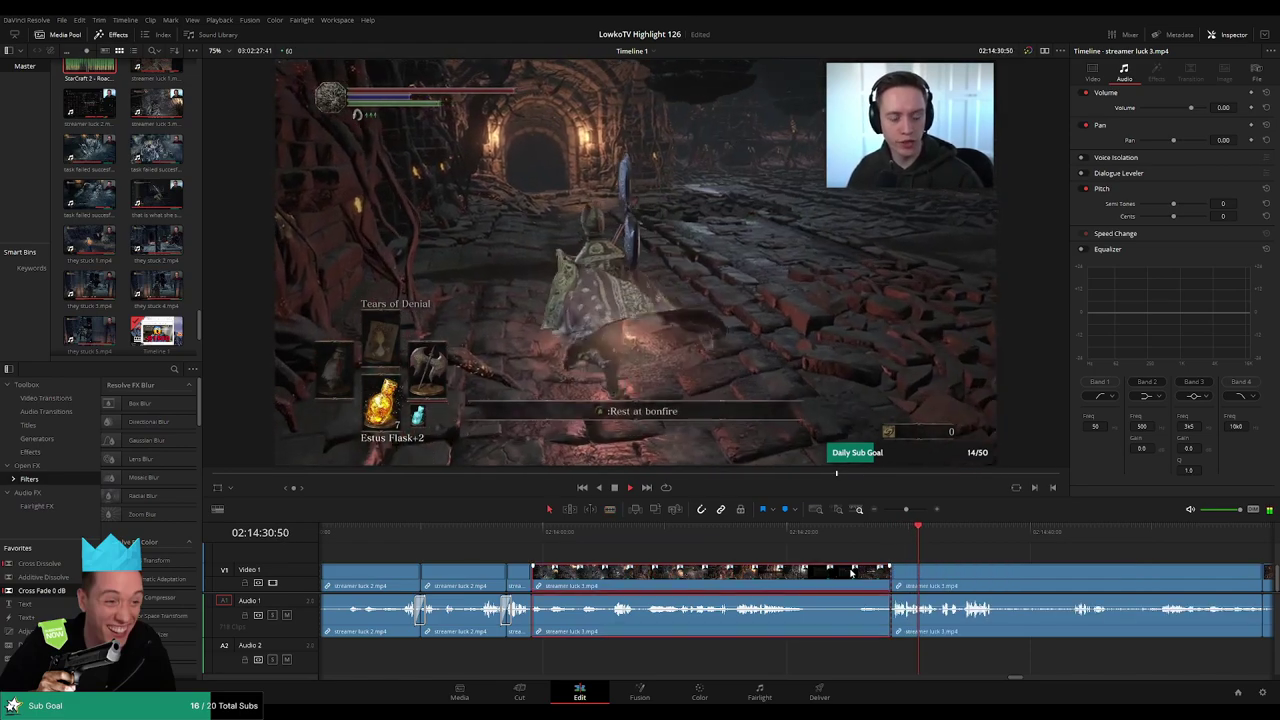
key("ctrl+z")
key("ctrl+z")
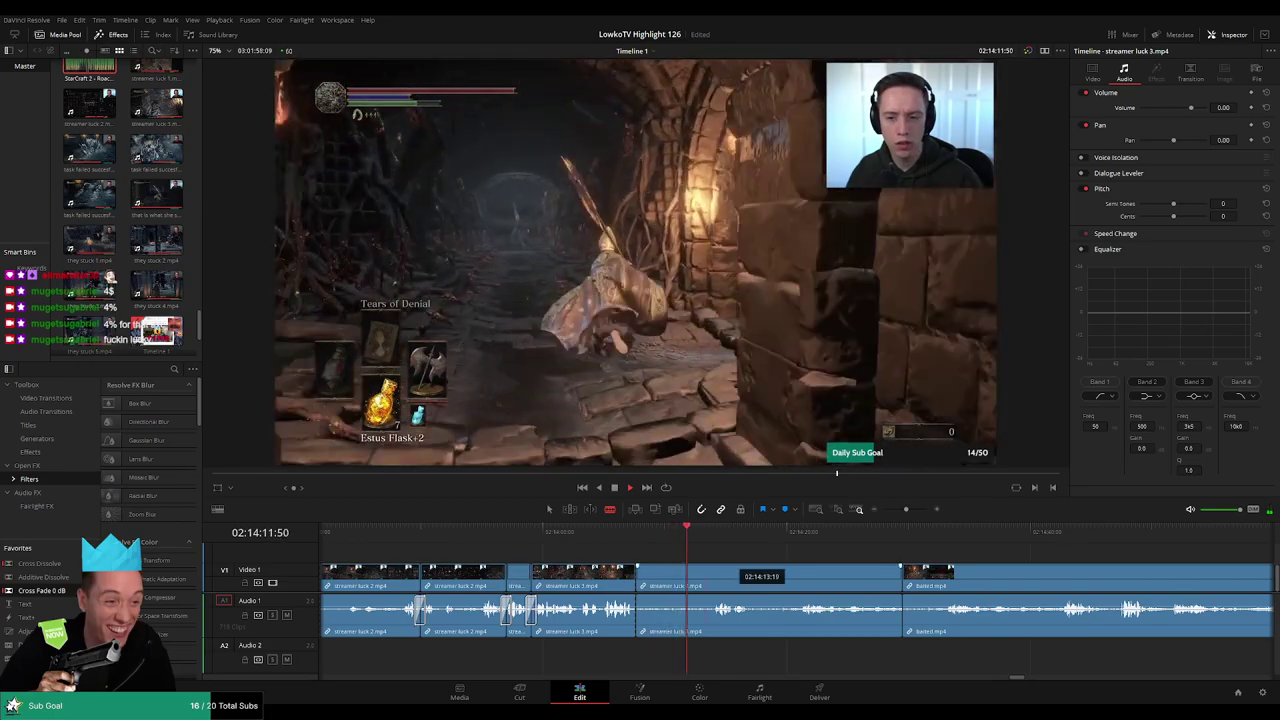
Split streamer luck 3, delete the unwanted piece and trim away the leftover part
left_click(711, 543)
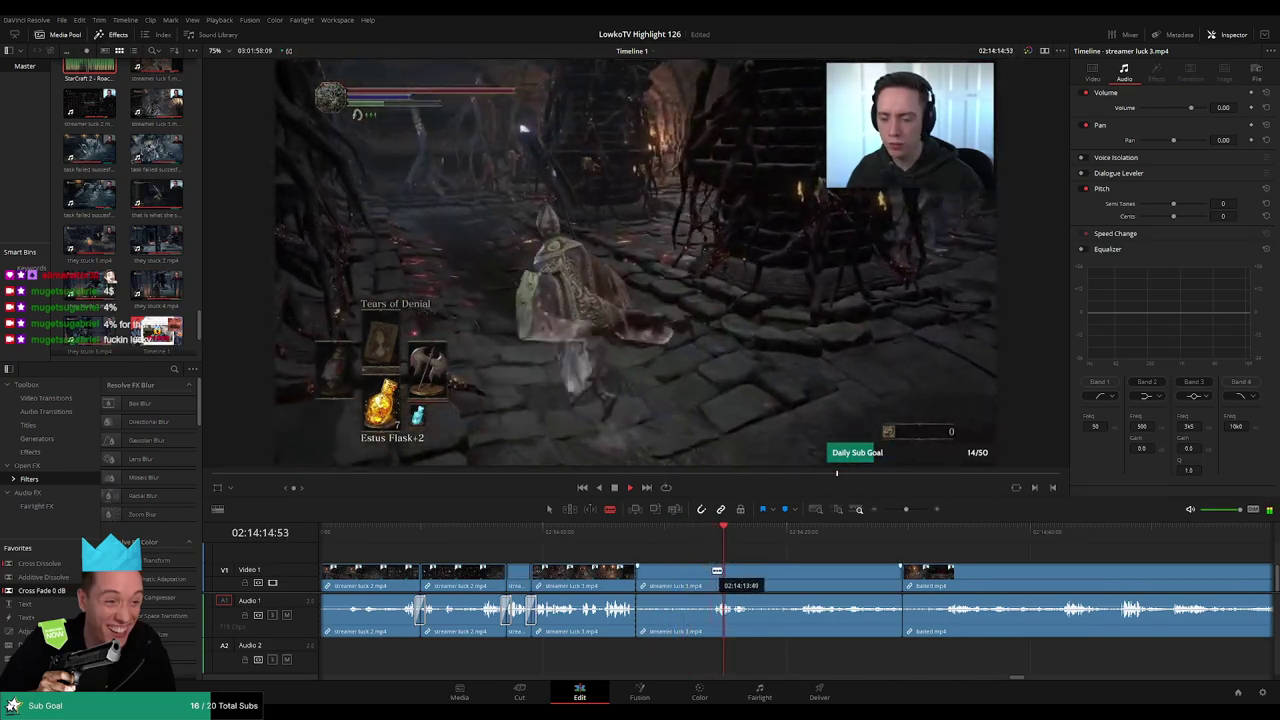
left_click(714, 575)
key("a")
key("Delete")
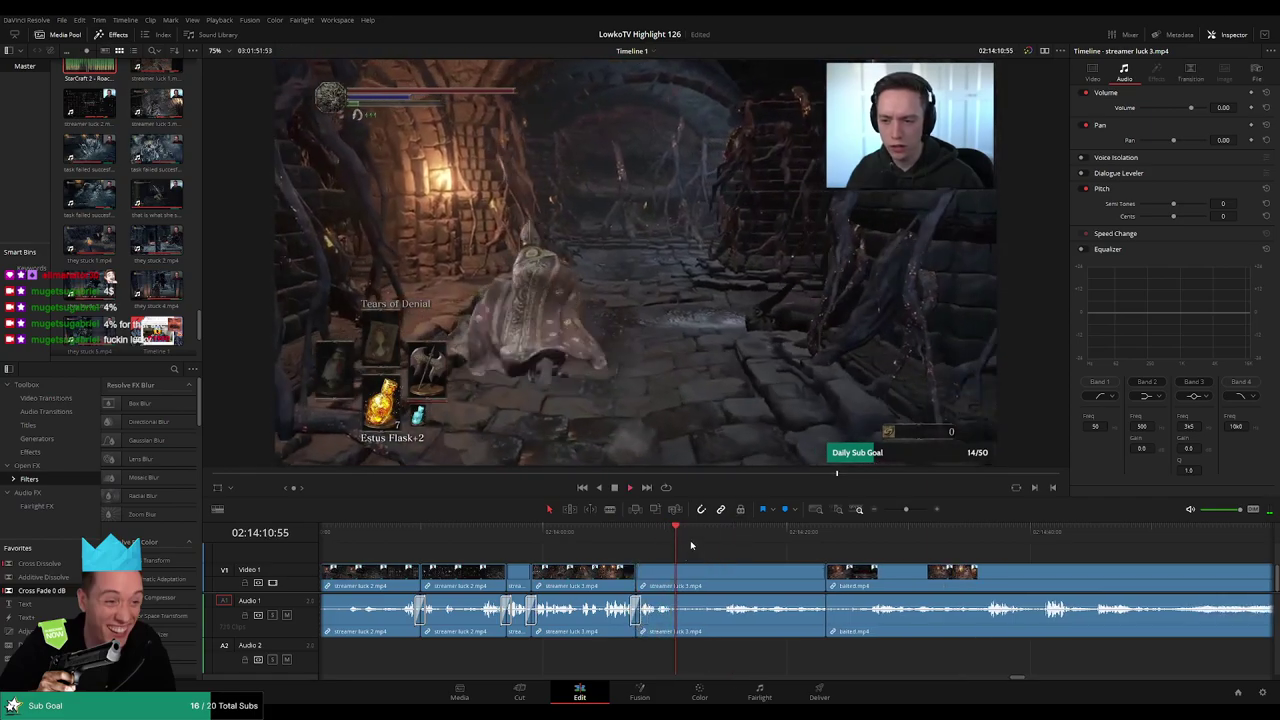
left_click_drag(675, 580, 681, 580)
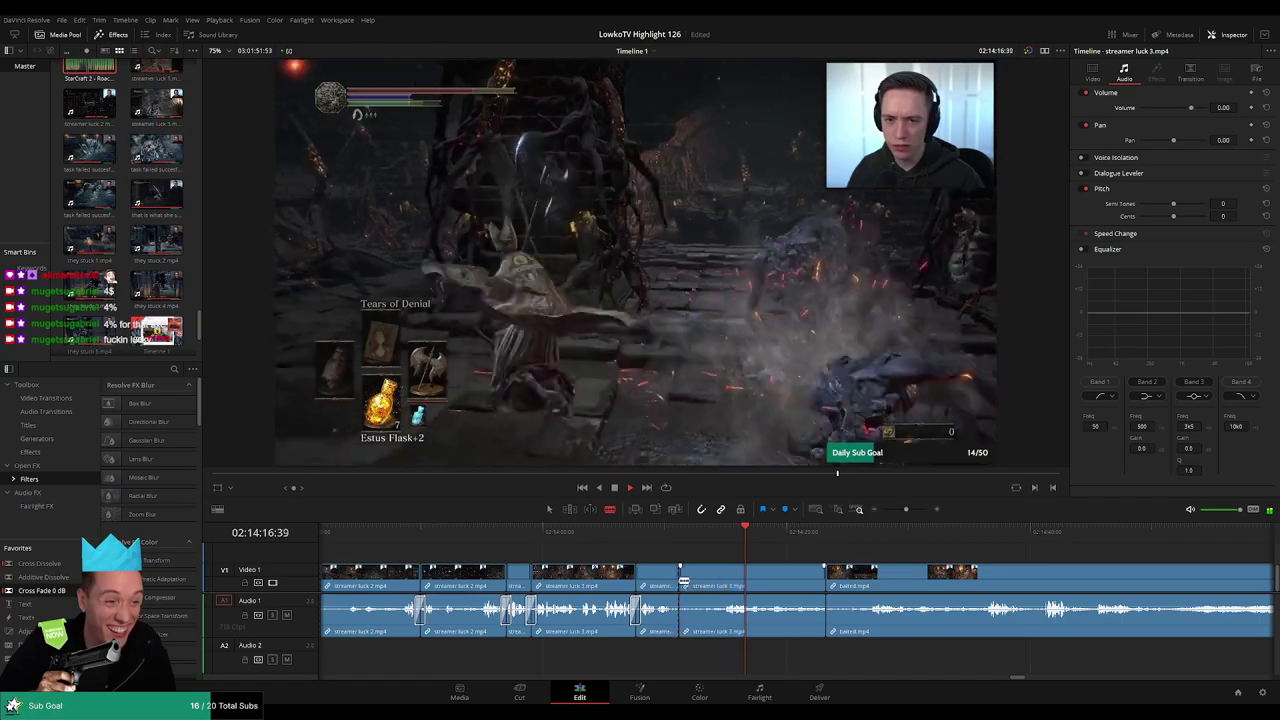
key("Delete")
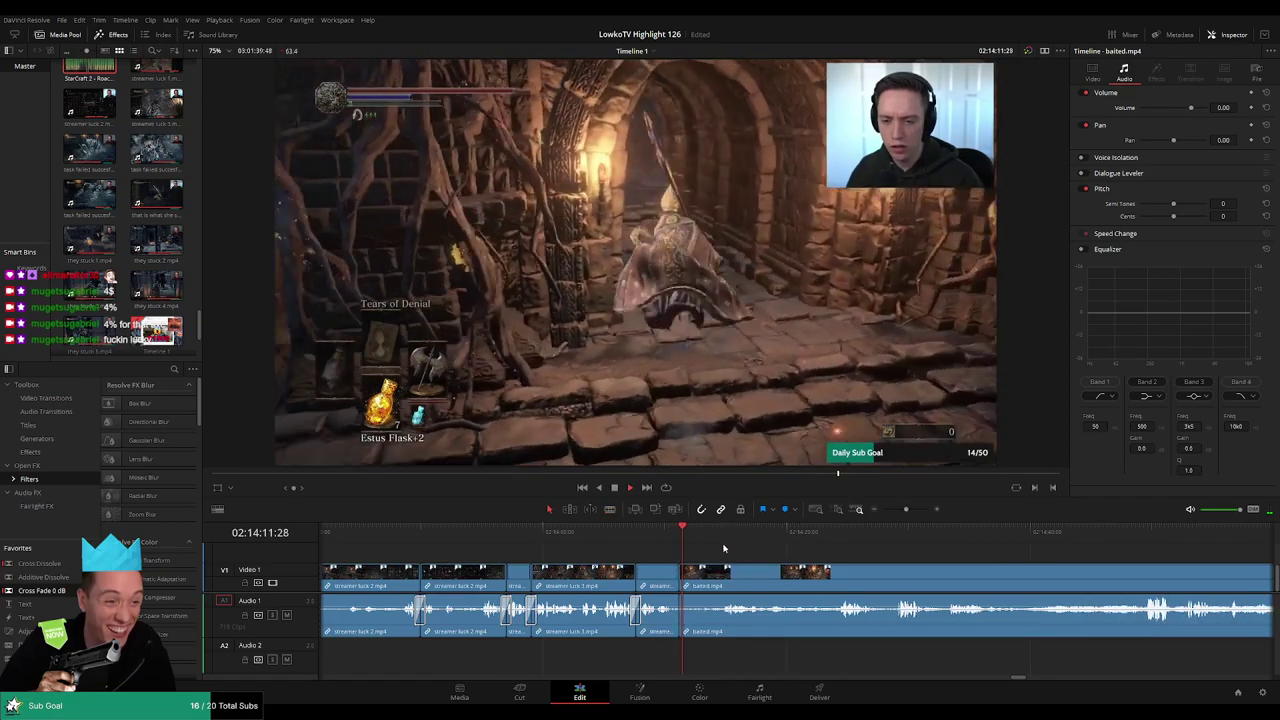
Try removing the baited.mp4 clip, then undo the removal
left_click(719, 538)
scroll(700, 545, "right", 3)
scroll(661, 539, "right", 1)
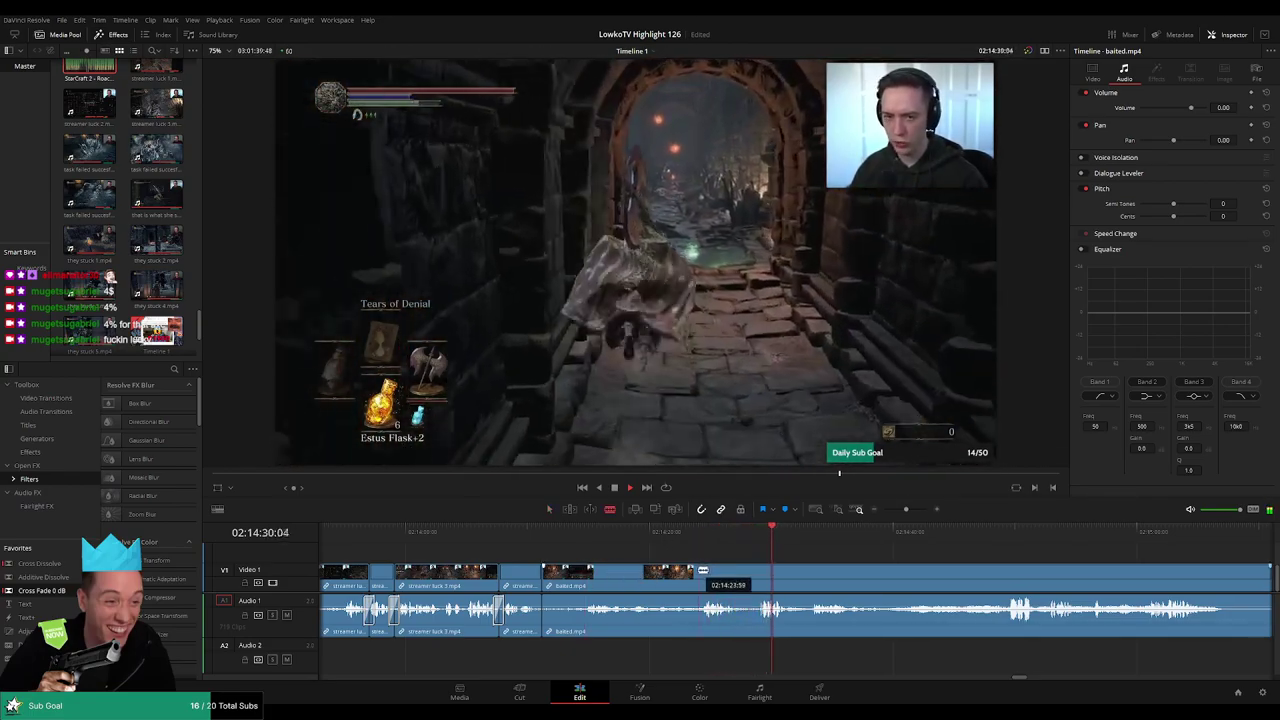
left_click(650, 572)
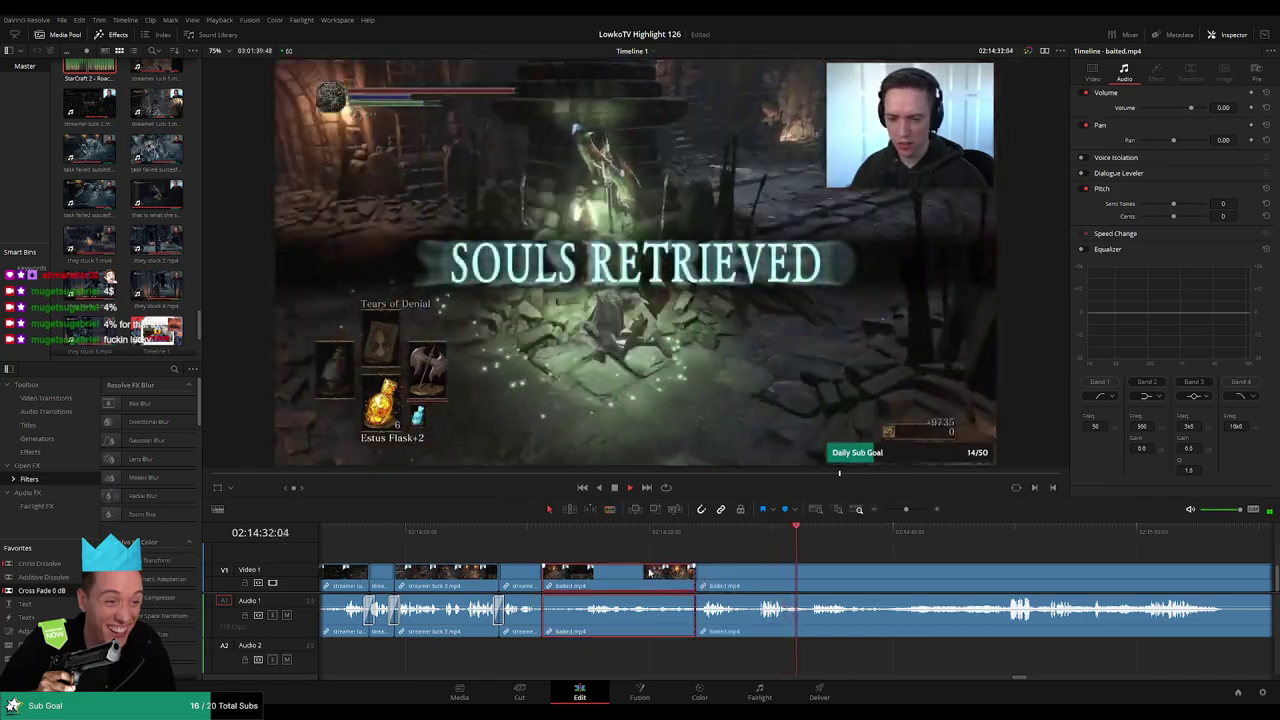
key("Delete")
left_click(545, 535)
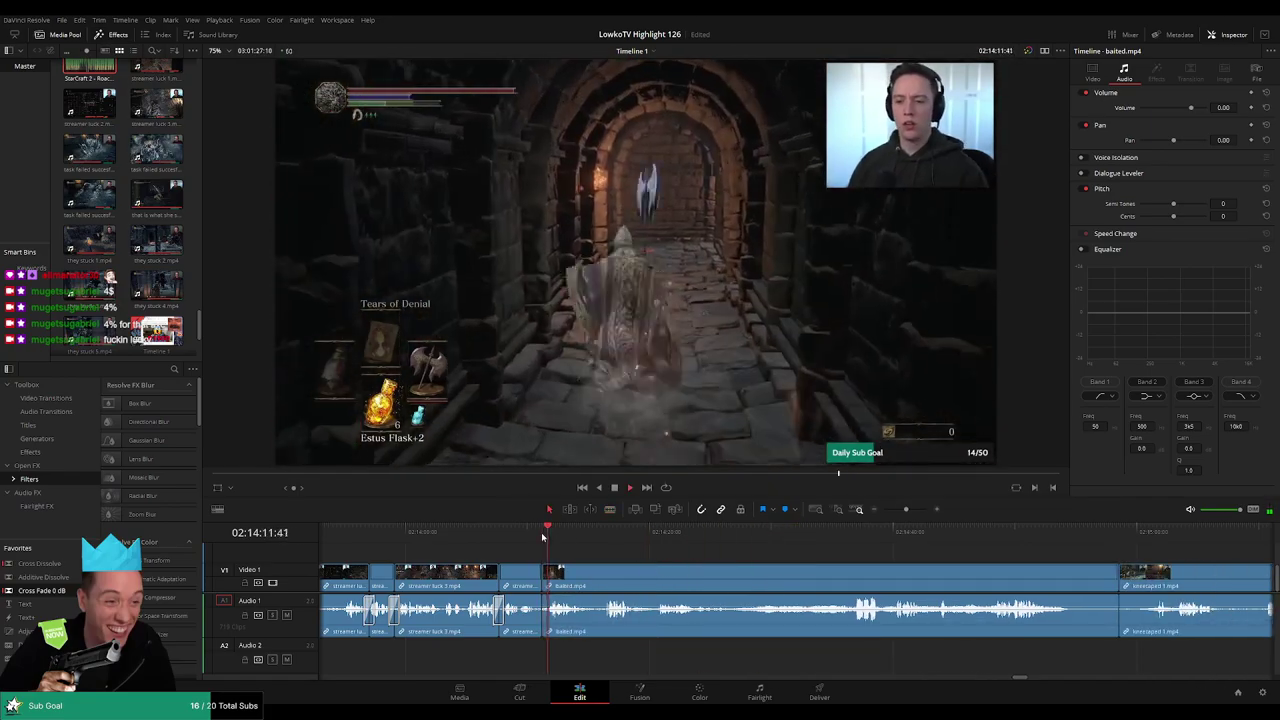
key("ctrl+z")
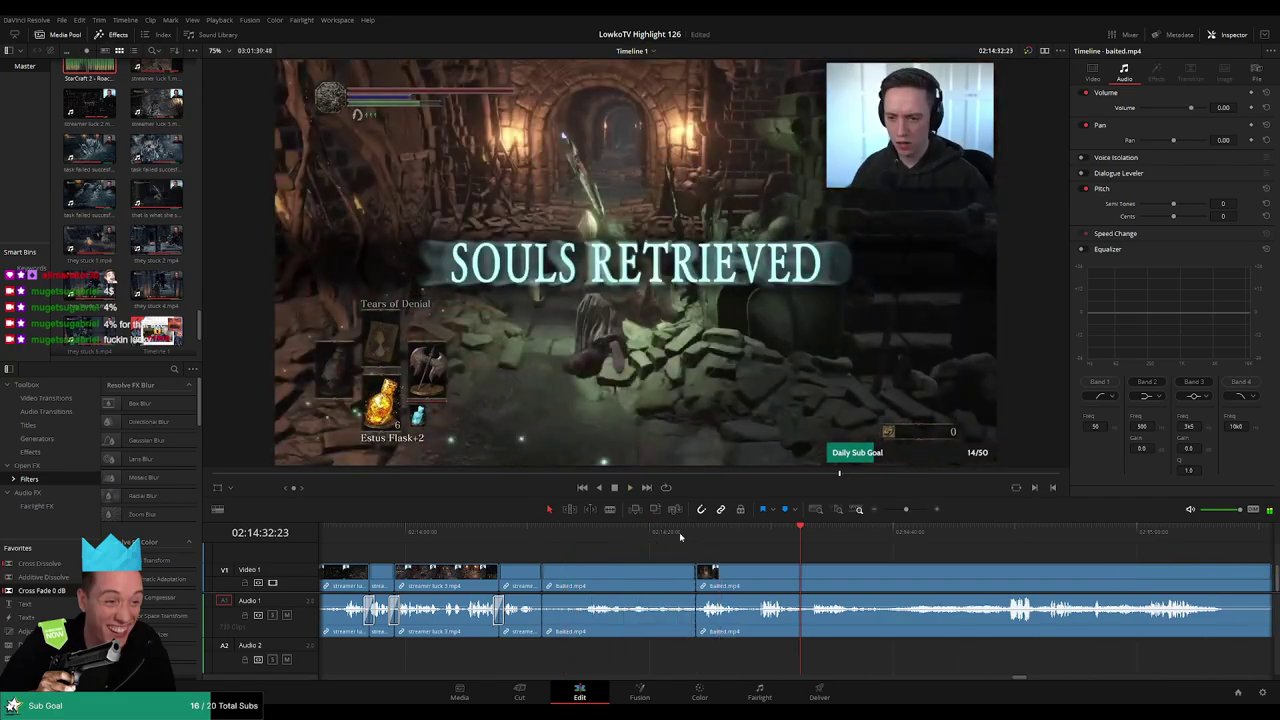
Shorten baited.mp4 and ripple-delete its first piece and a short later piece
left_click_drag(579, 574, 583, 574)
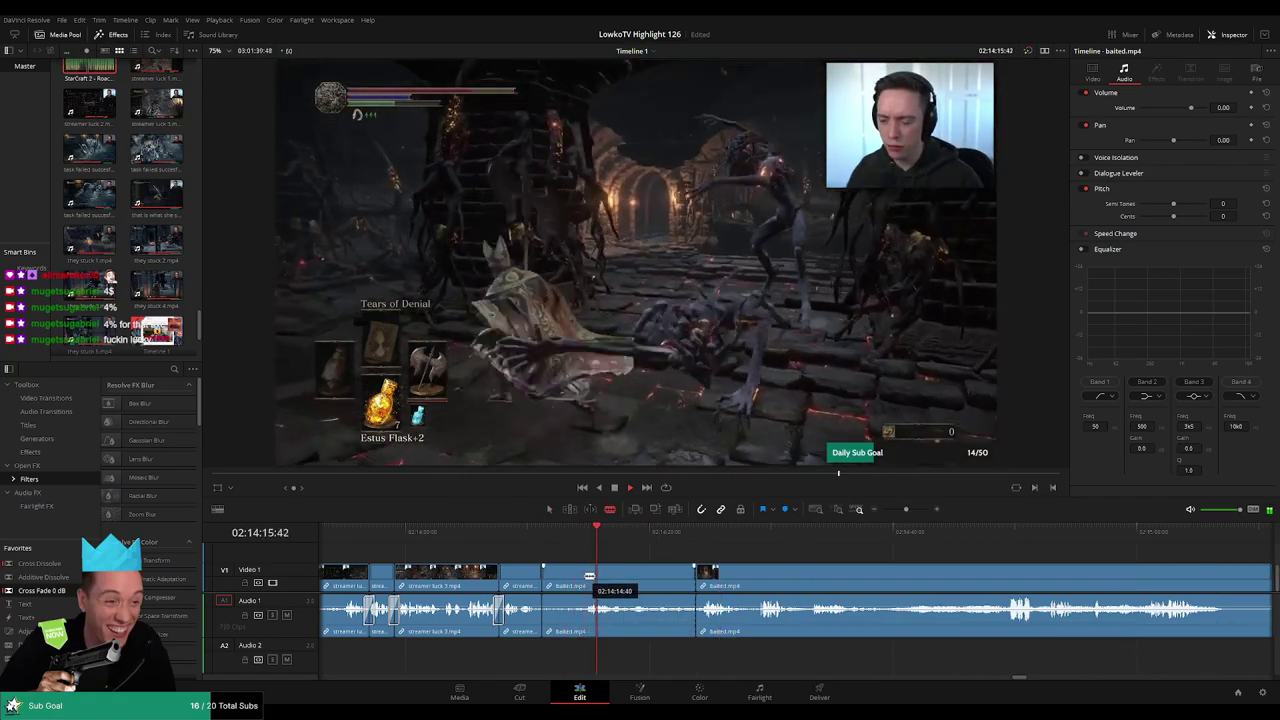
left_click(562, 582)
key("Delete")
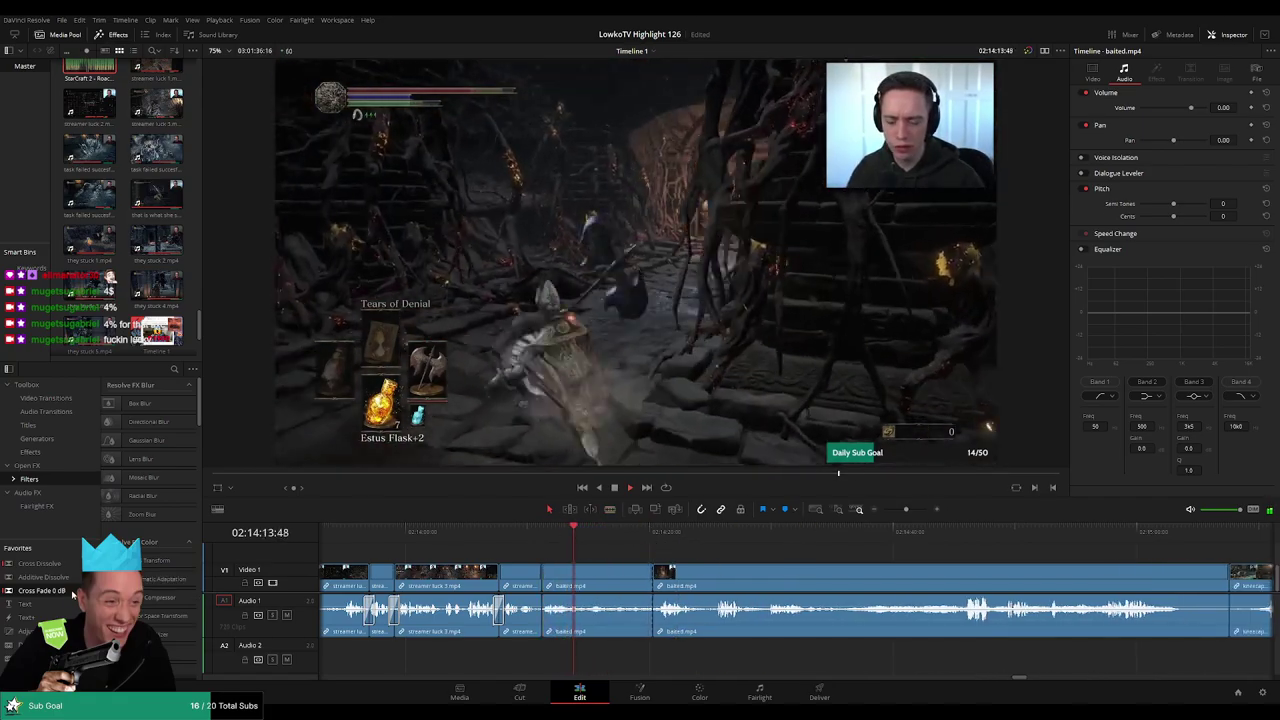
left_click(631, 578)
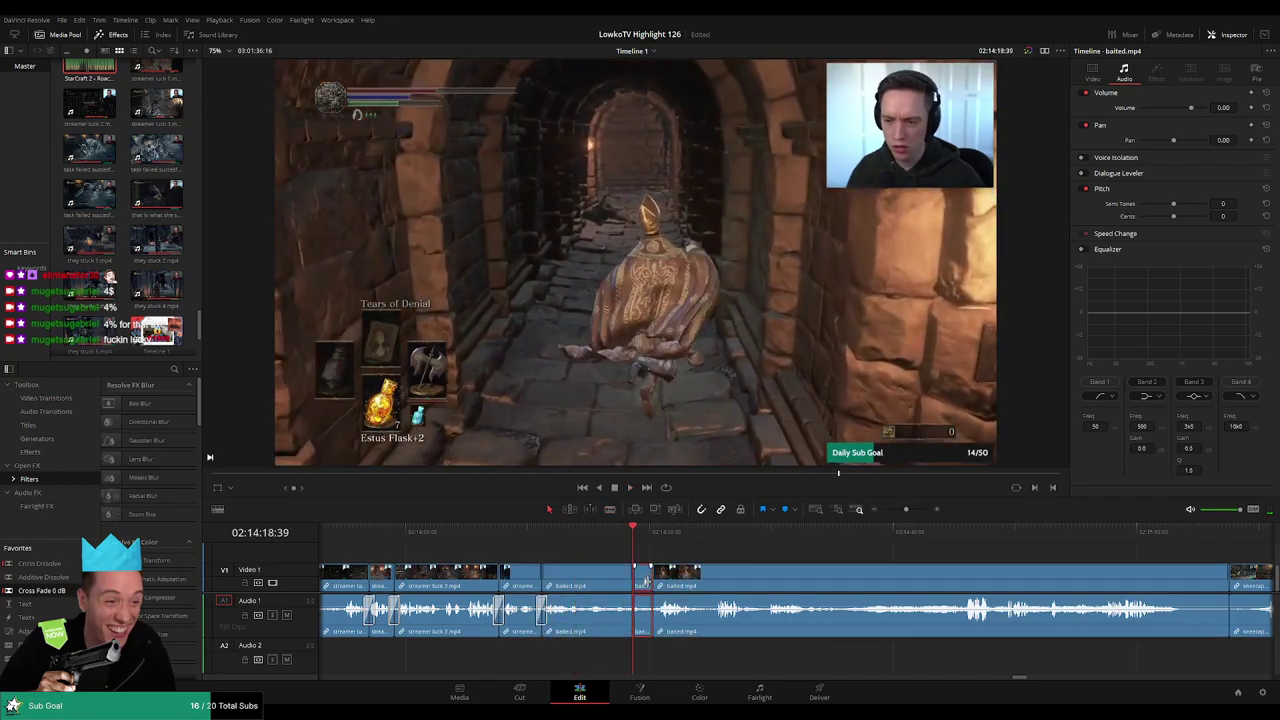
key("Delete")
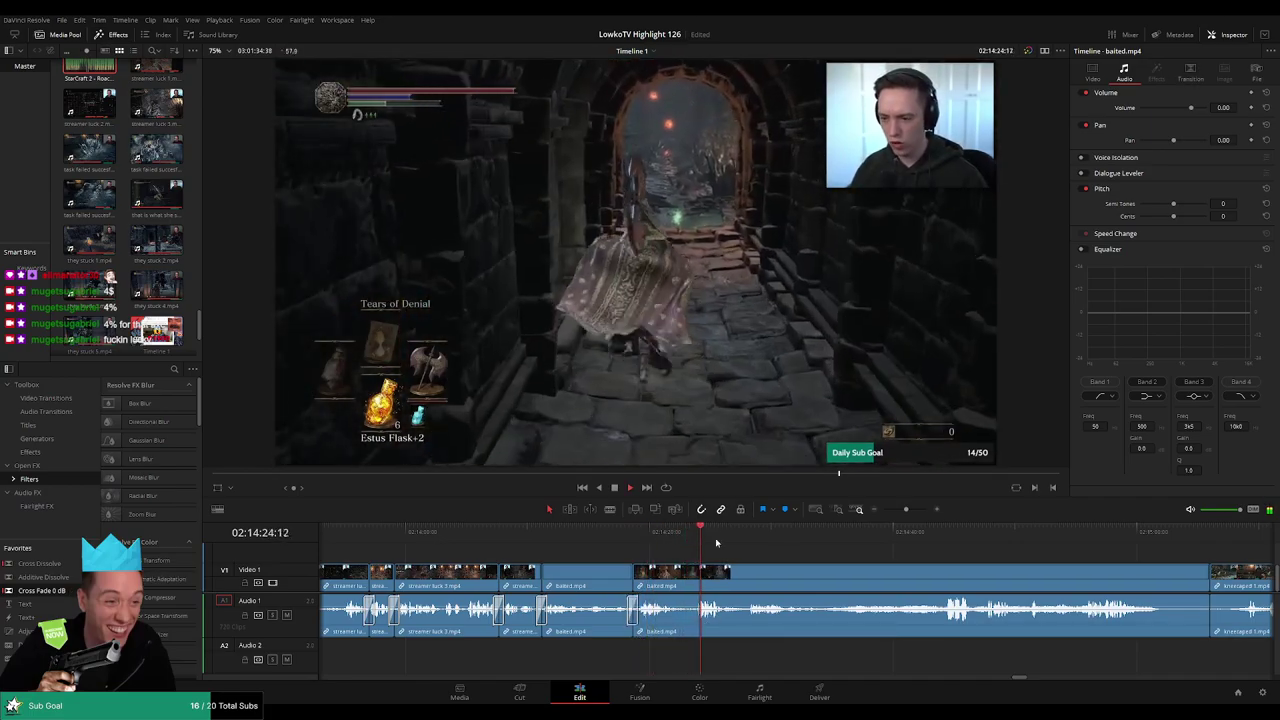
Ripple-delete the boring stretch of baited.mp4
scroll(637, 552, "right", 3)
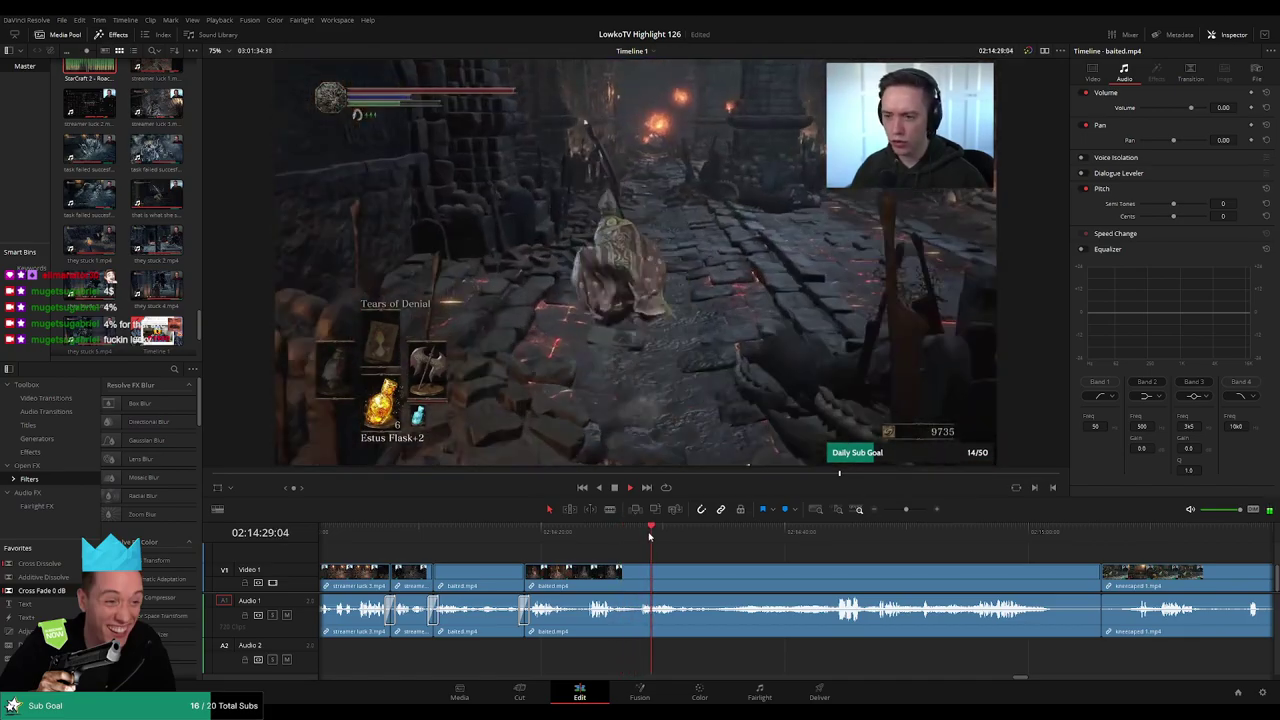
left_click(697, 583)
left_click(828, 531)
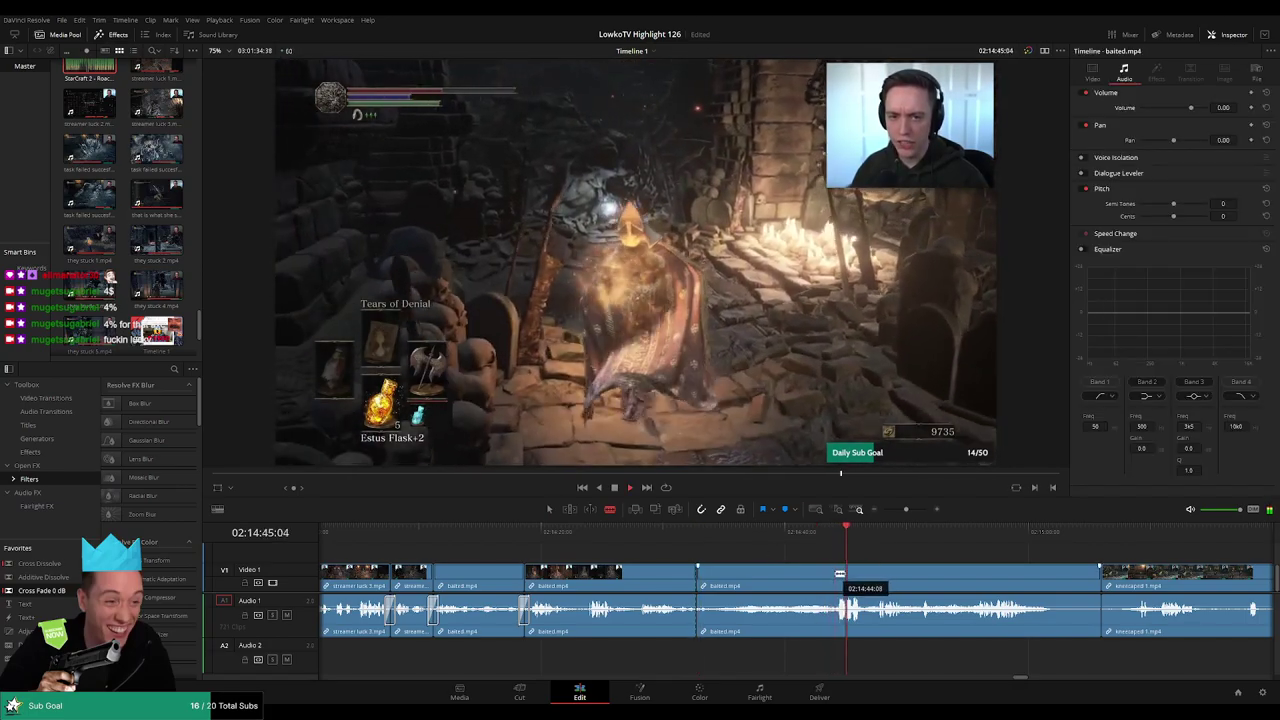
left_click(805, 578)
key("Delete")
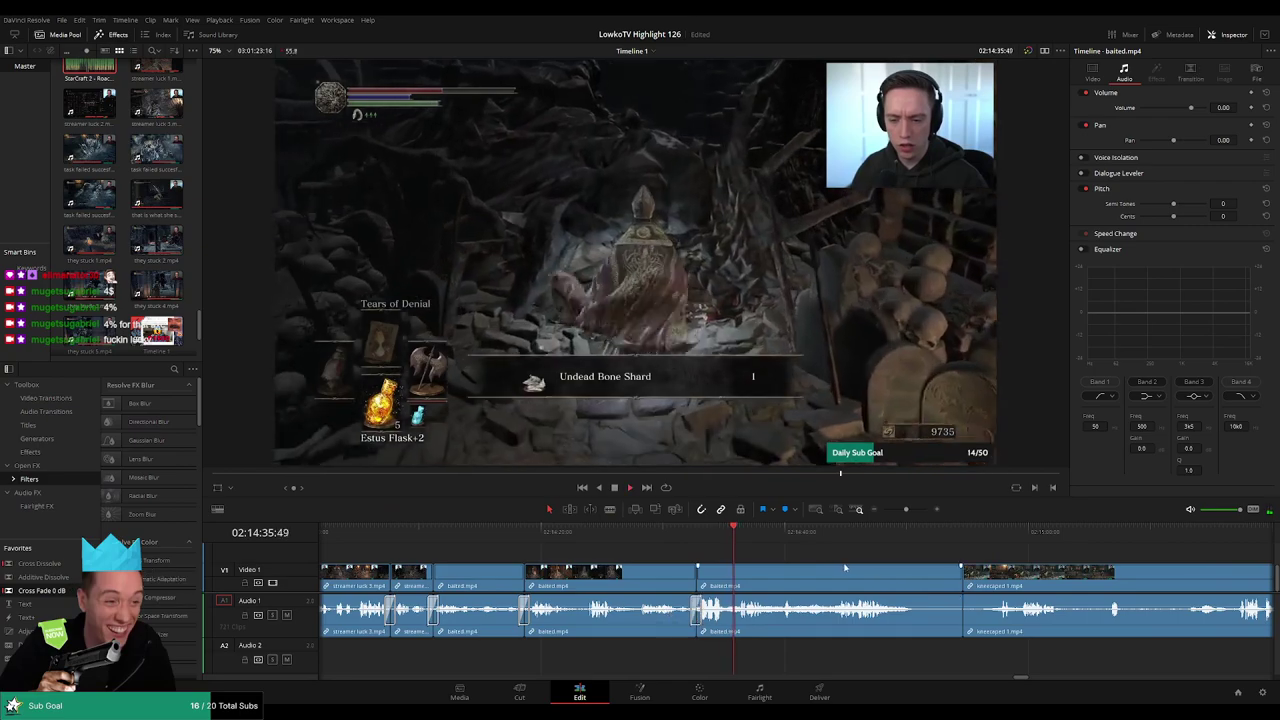
Zoom in, blade baited.mp4 twice around 02:14:38, and lower the middle piece's audio
scroll(845, 568, "right", 3)
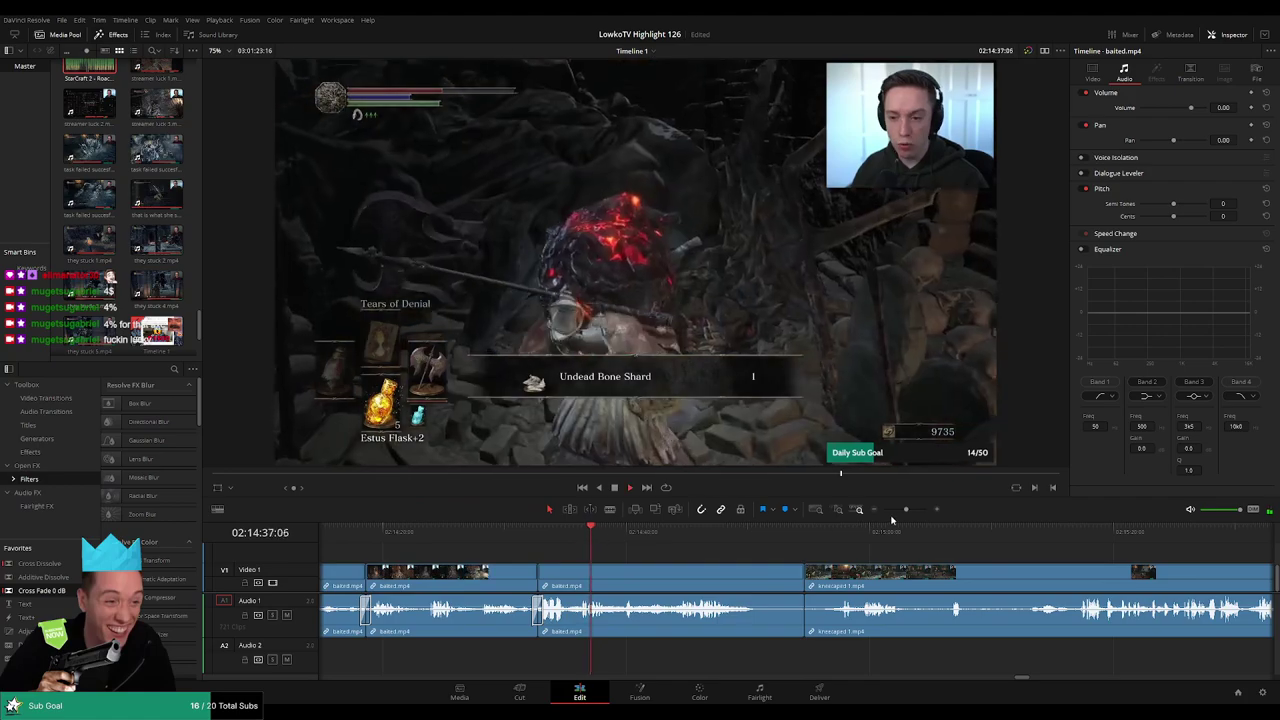
left_click_drag(906, 509, 921, 509)
mouse_move(501, 541)
left_mouse_down()
mouse_move(900, 545)
mouse_move(1000, 523)
left_mouse_up()
left_click_drag(906, 509, 915, 511)
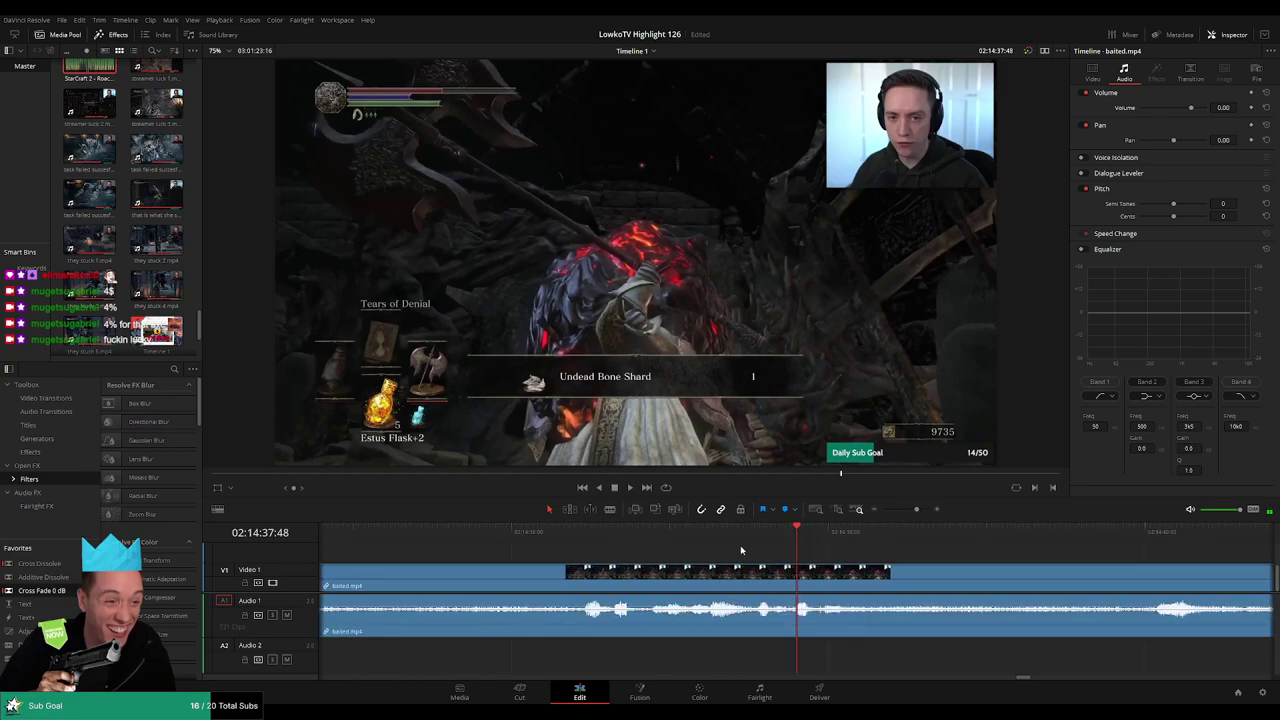
key("space")
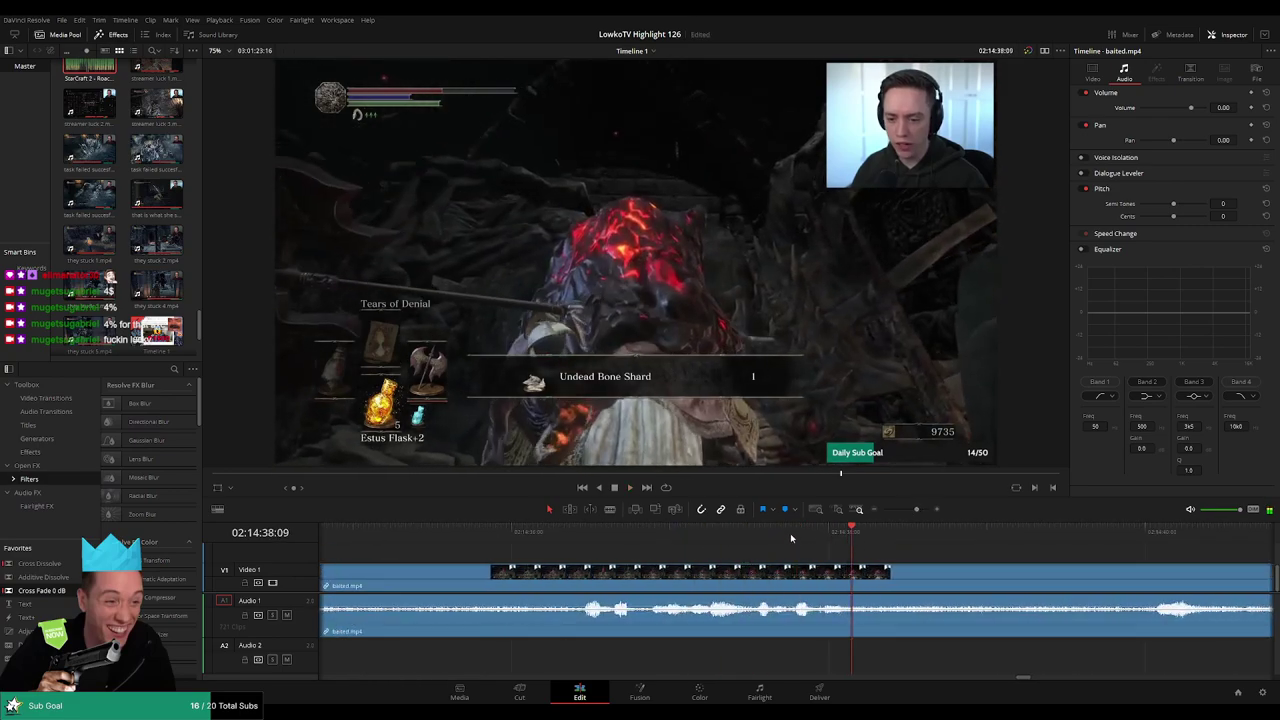
left_click(797, 579)
left_click(860, 579)
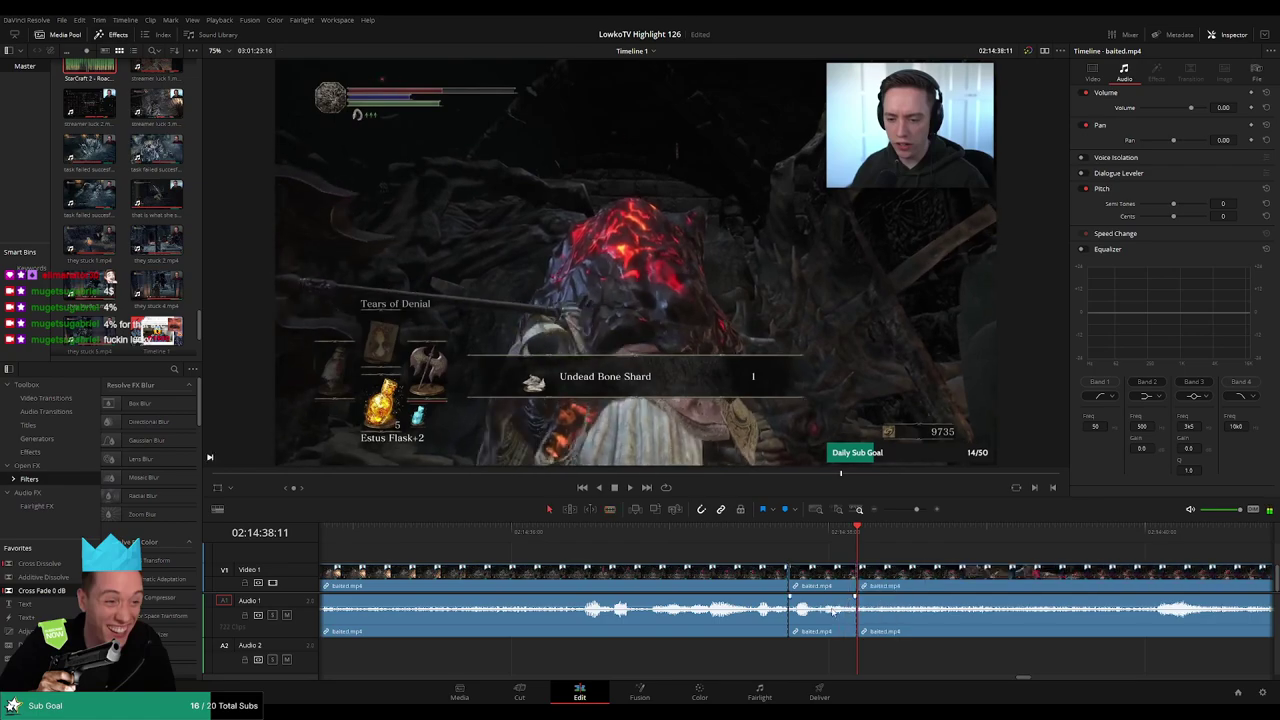
key("a")
left_click_drag(830, 601, 836, 631)
Place StarCraft 2 - Roach Quotes.mp3 on A2 under the isolated slice at -23 dB and play back
left_click(88, 68)
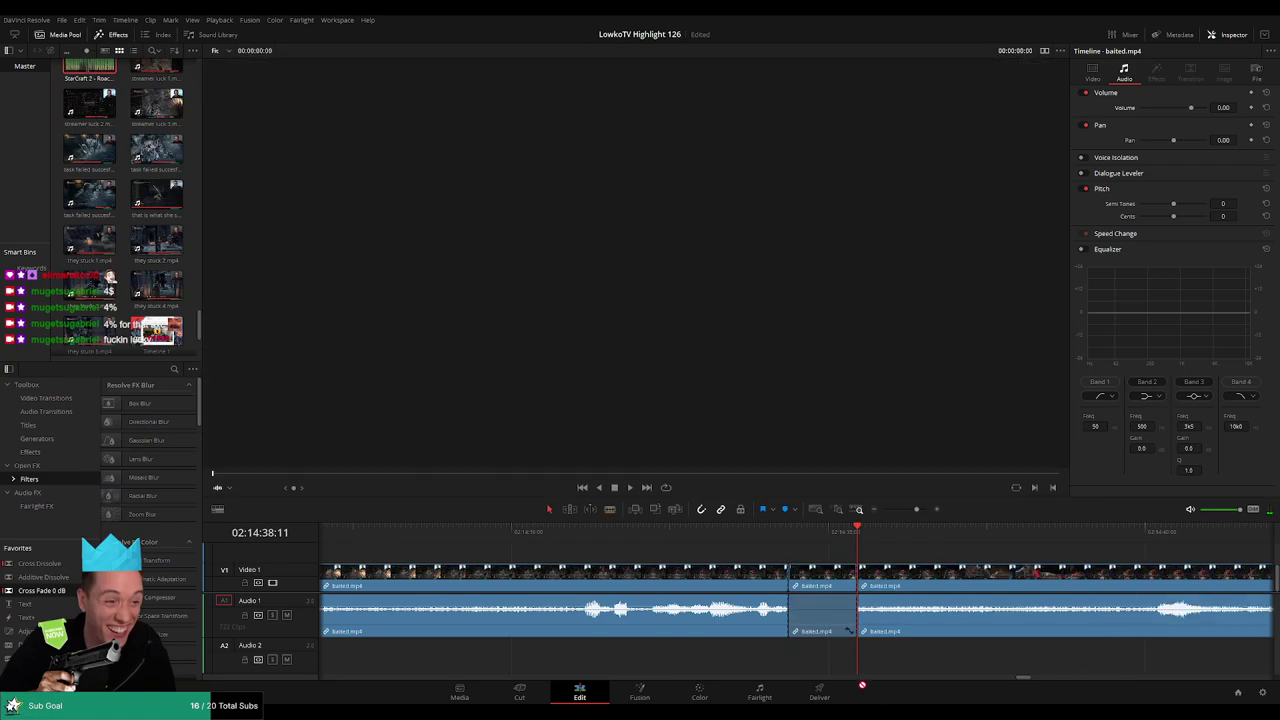
mouse_move(862, 685)
left_mouse_down()
mouse_move(904, 663)
mouse_move(846, 667)
left_mouse_up()
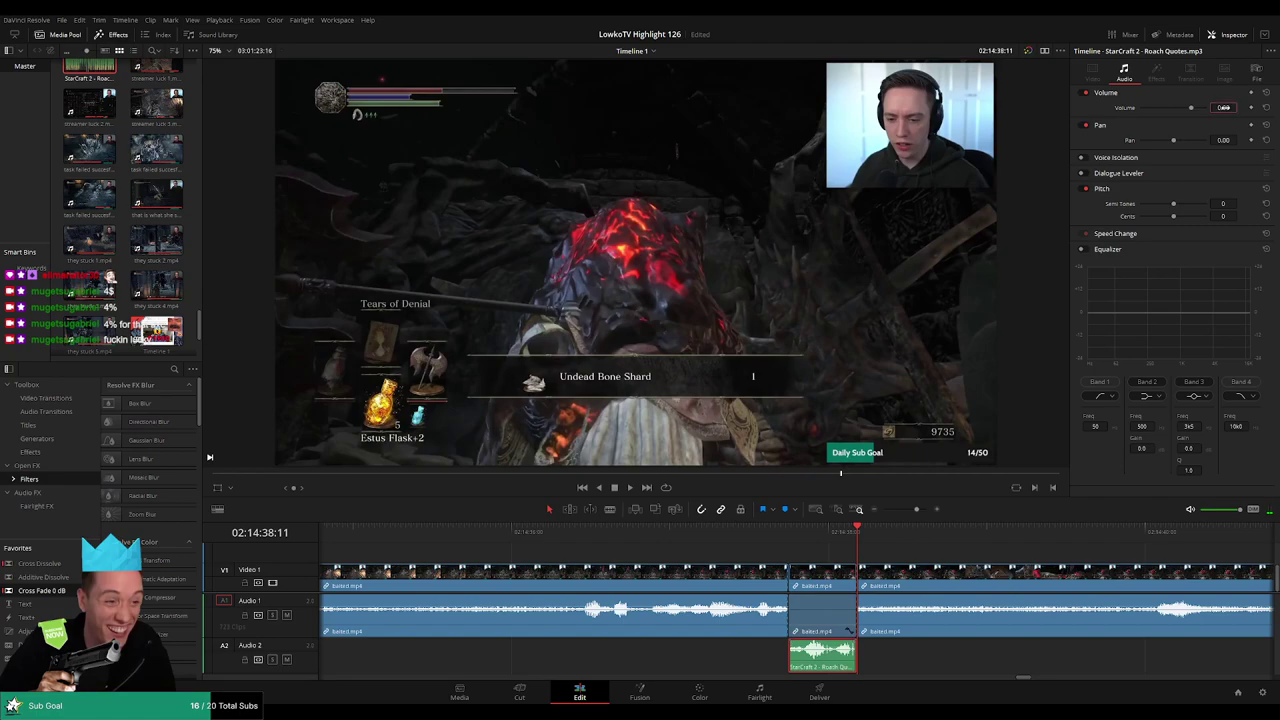
left_click_drag(916, 509, 907, 511)
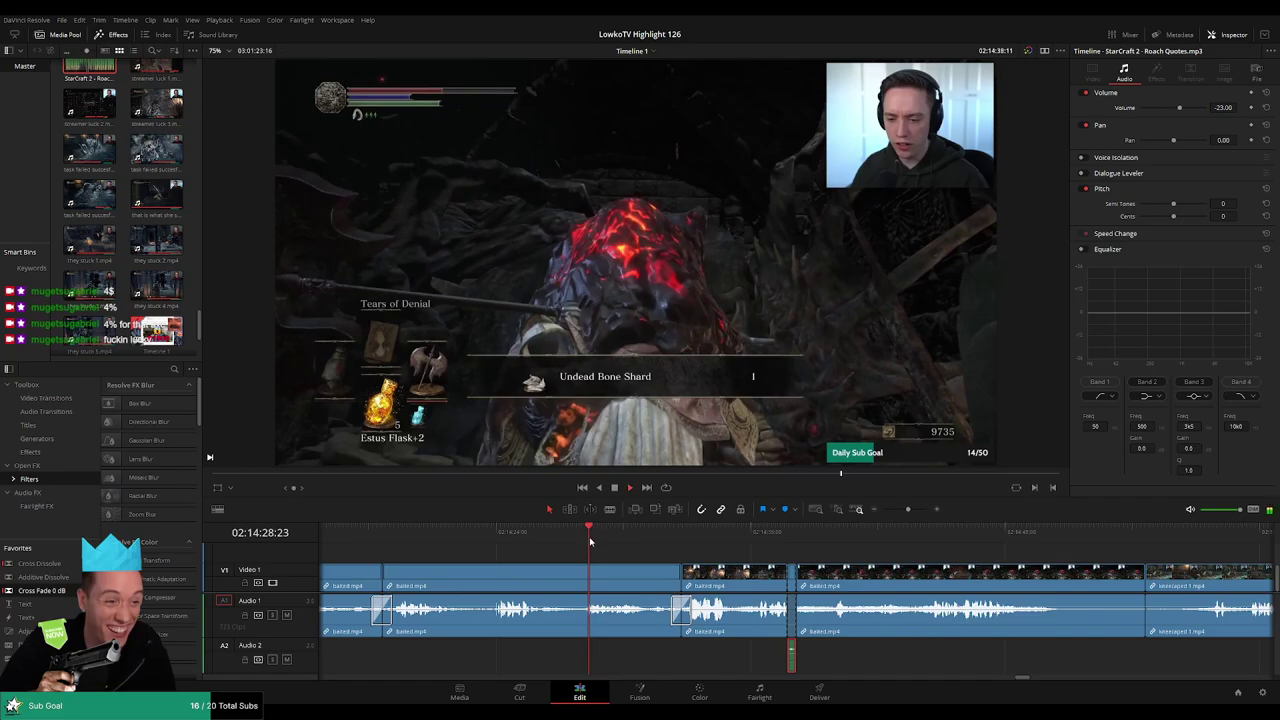
key("space")
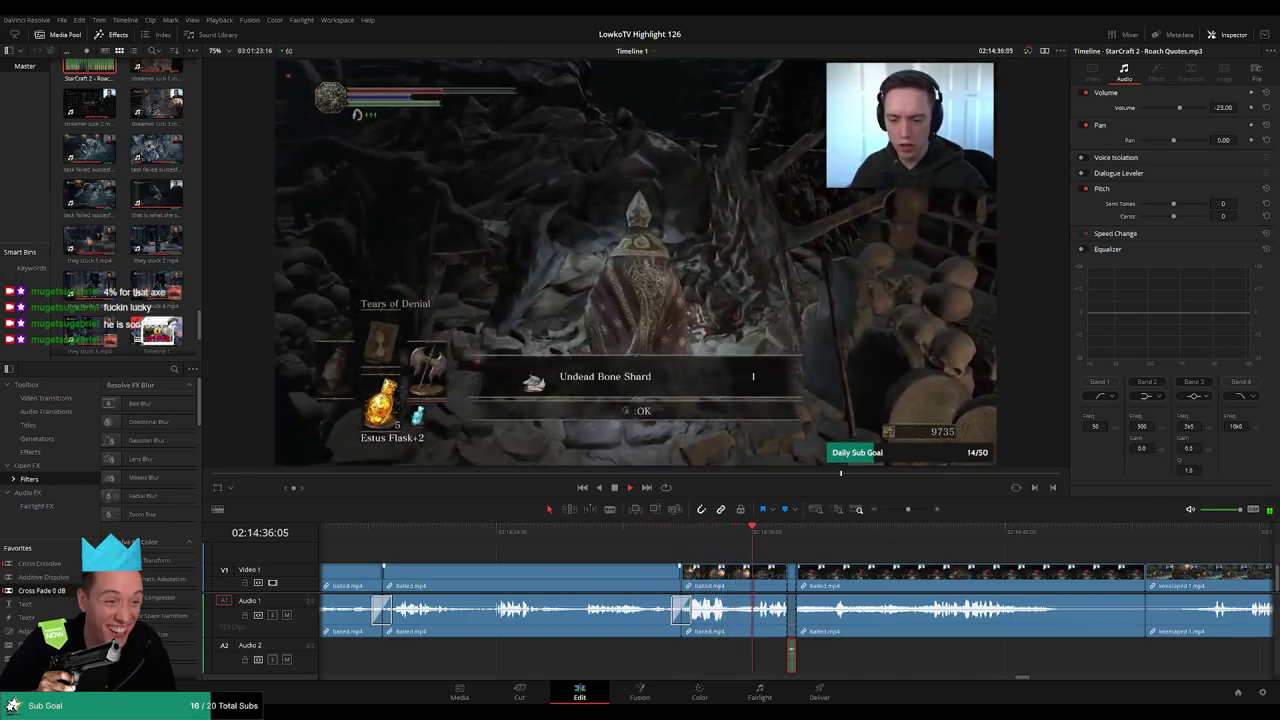
Blade baited.mp4 where the kept action ends and ripple-delete the rest
left_click(898, 566)
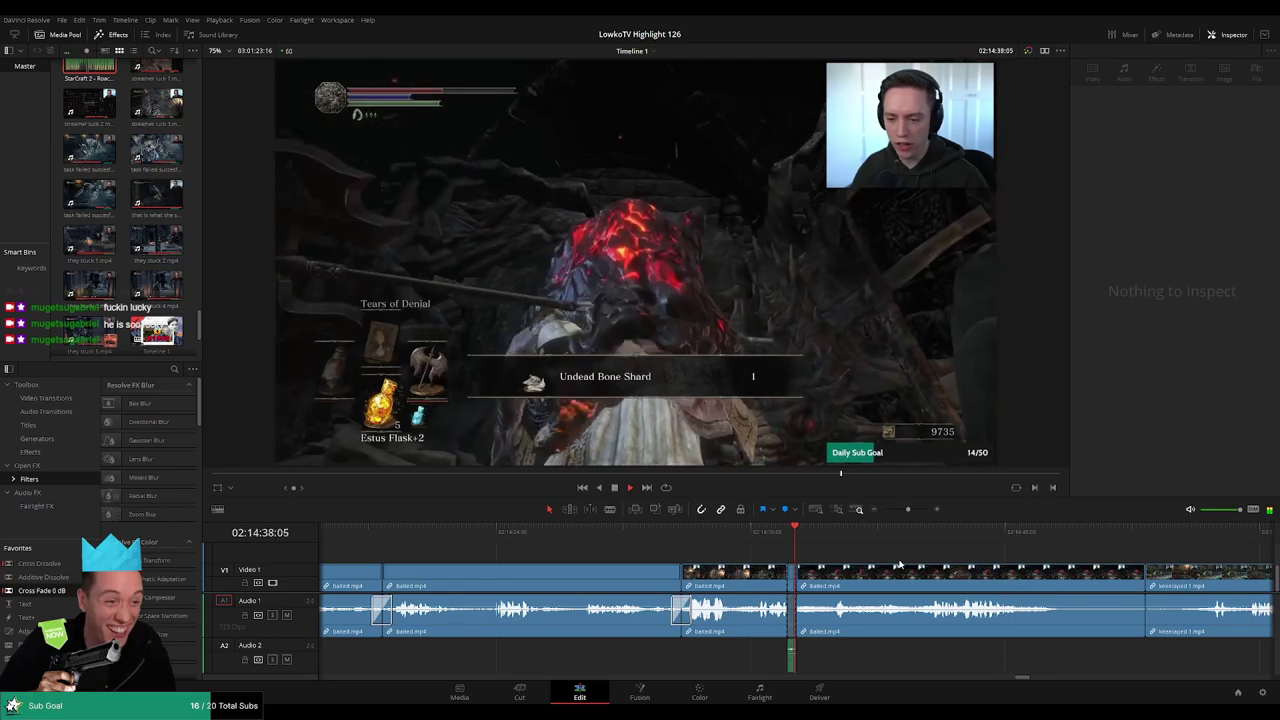
scroll(770, 560, "right", 3)
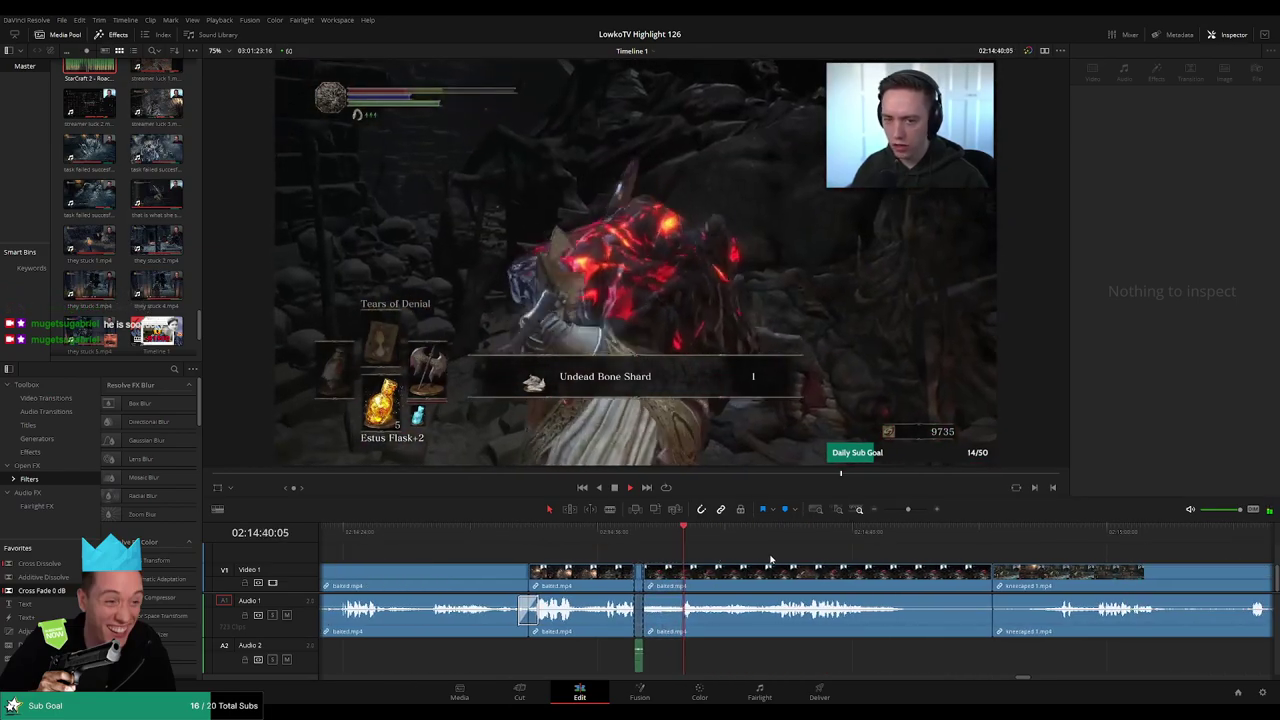
scroll(760, 552, "right", 2)
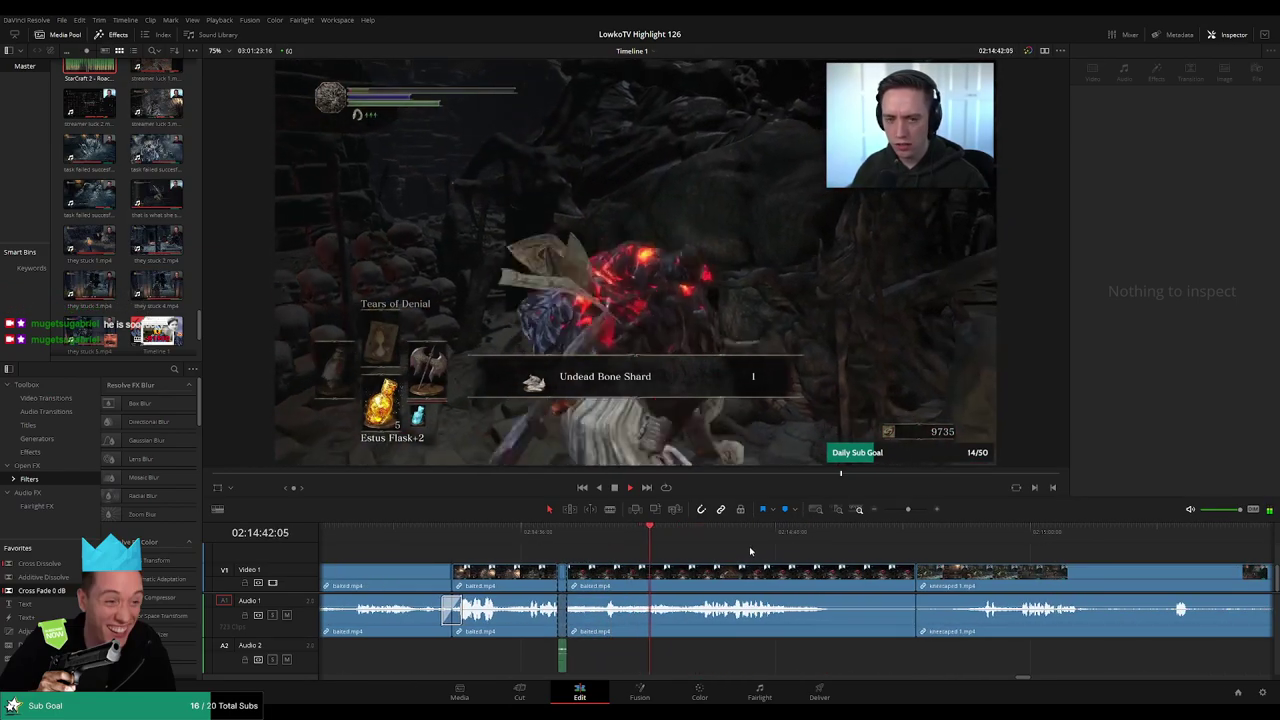
scroll(749, 548, "right", 1)
scroll(735, 550, "right", 3)
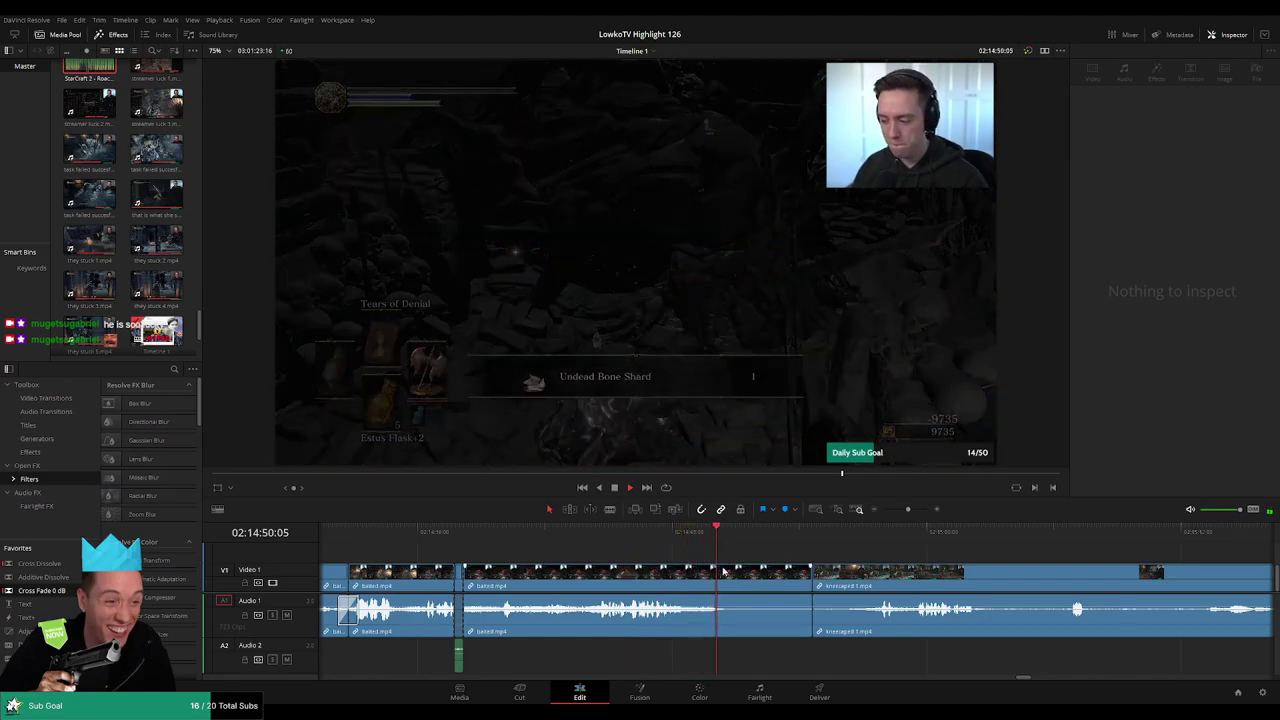
key("b")
left_click(727, 578)
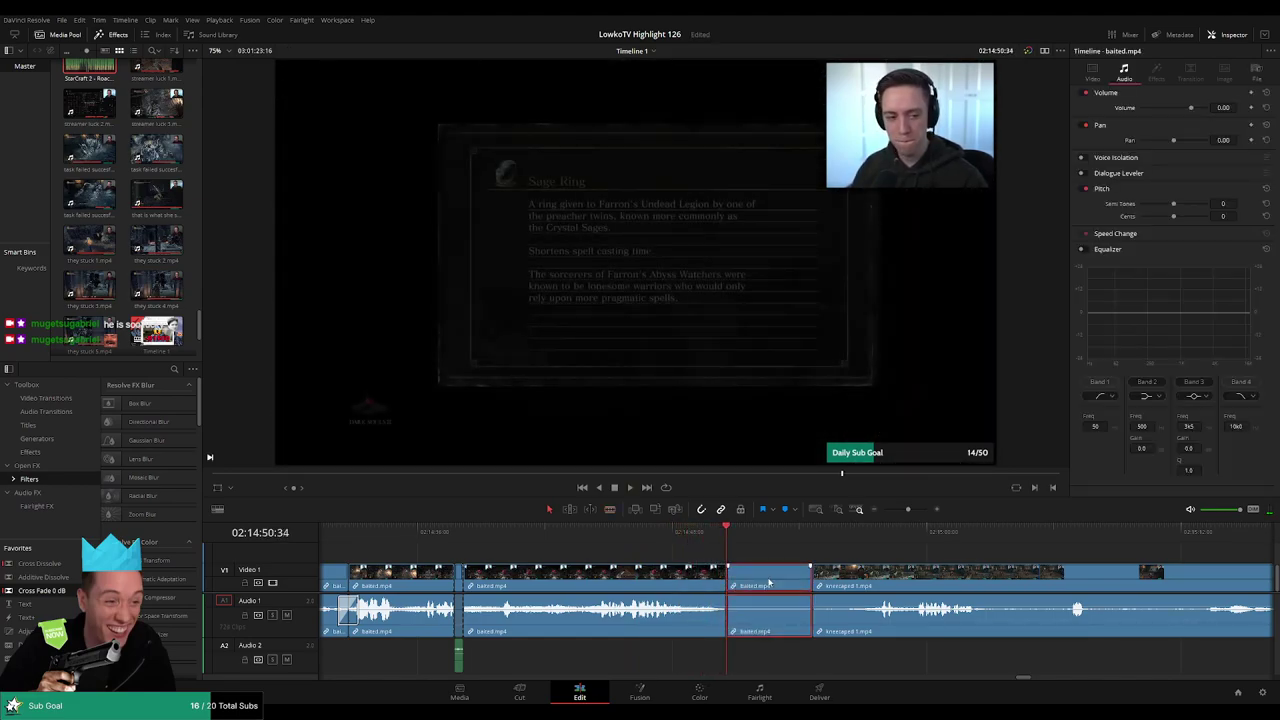
key("Delete")
Ripple-trim the end of kneecaped 1.mp4 and replay the new join
key("space")
left_click(784, 529)
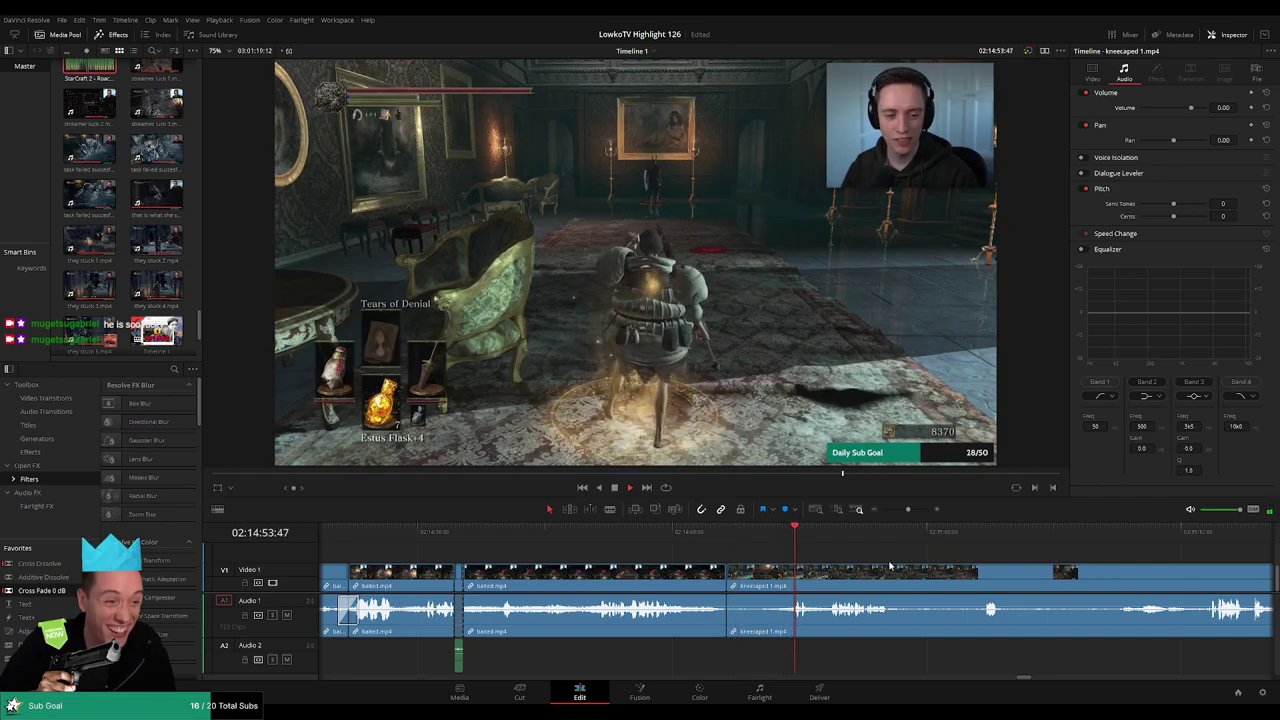
scroll(655, 540, "right", 3)
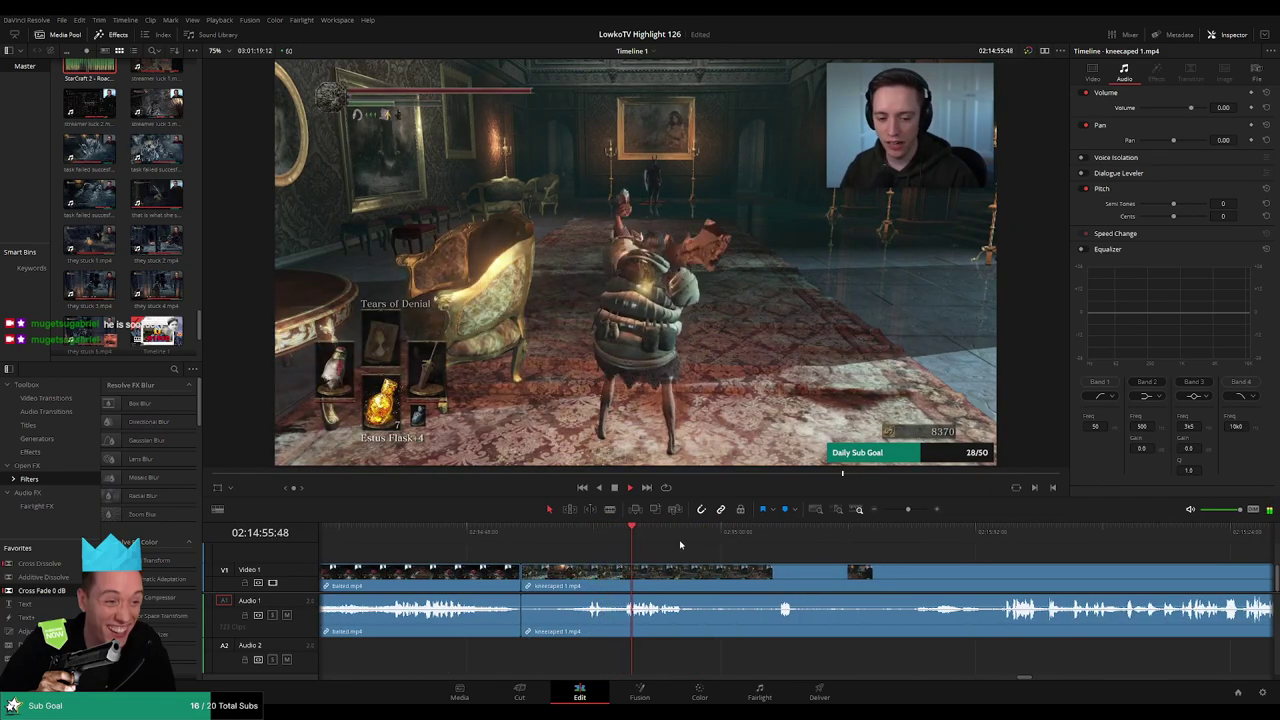
left_click(774, 531)
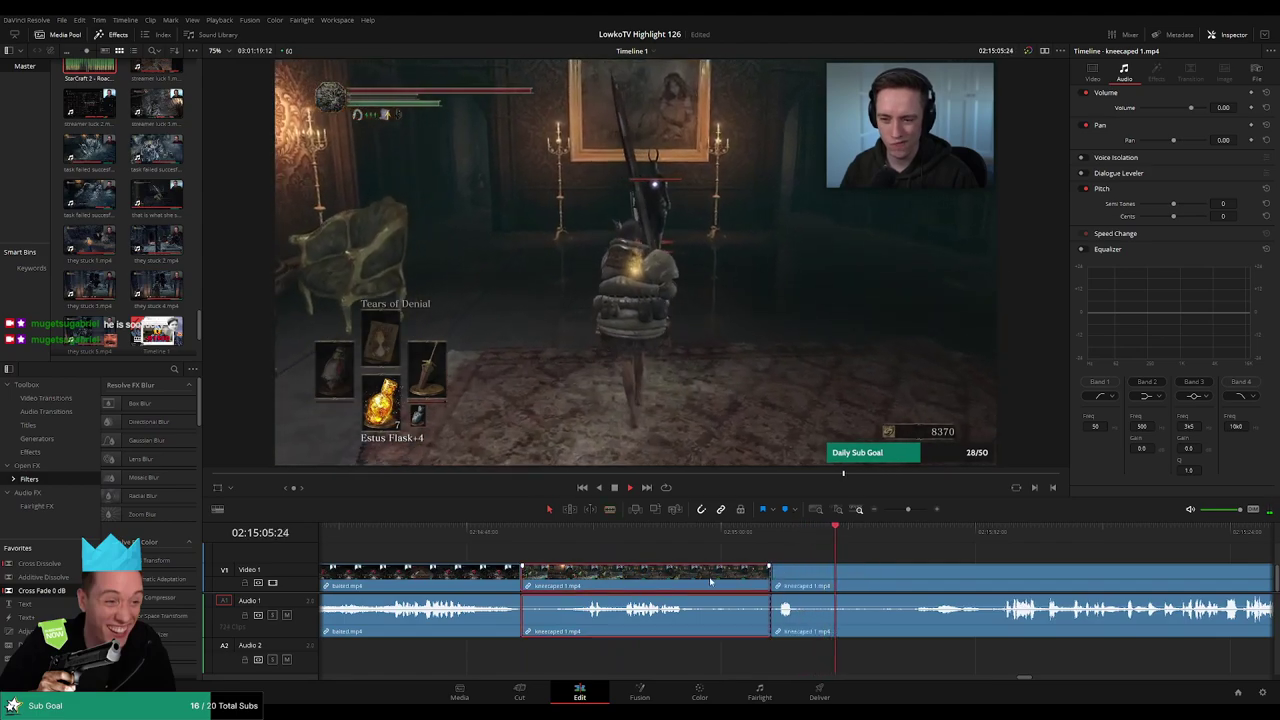
left_click_drag(778, 577, 622, 573)
left_click(664, 533)
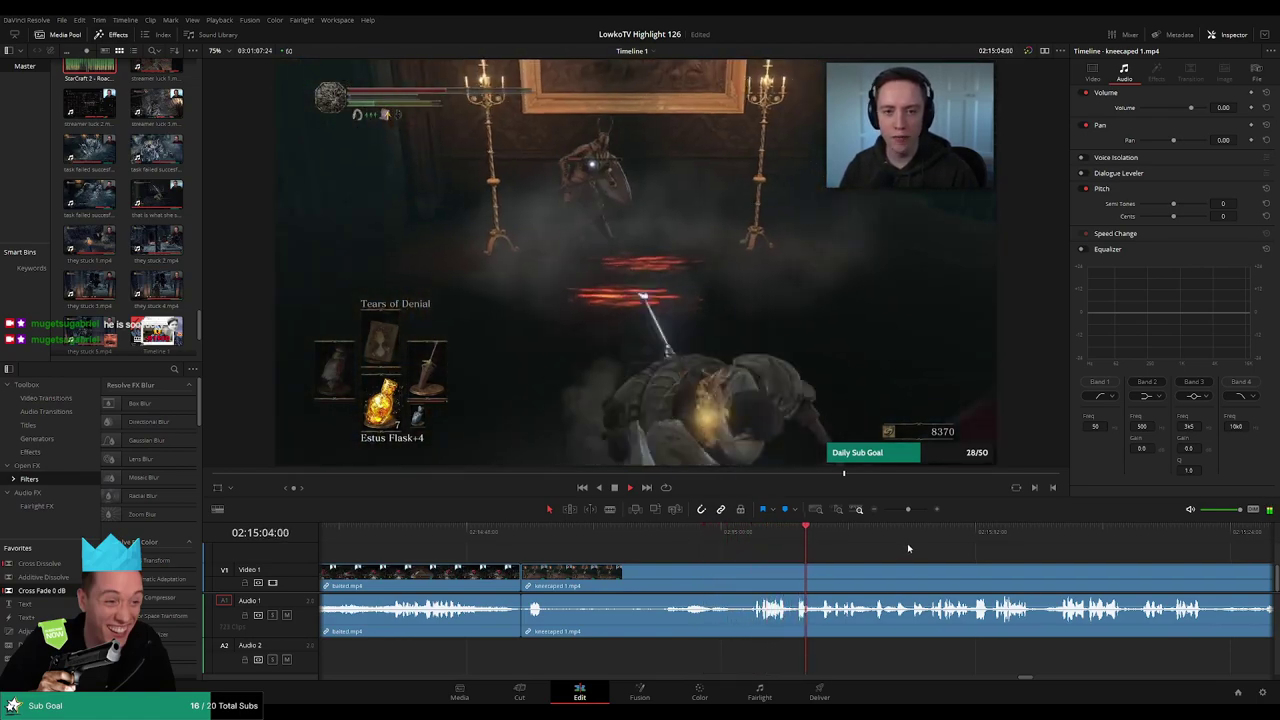
scroll(712, 543, "right", 3)
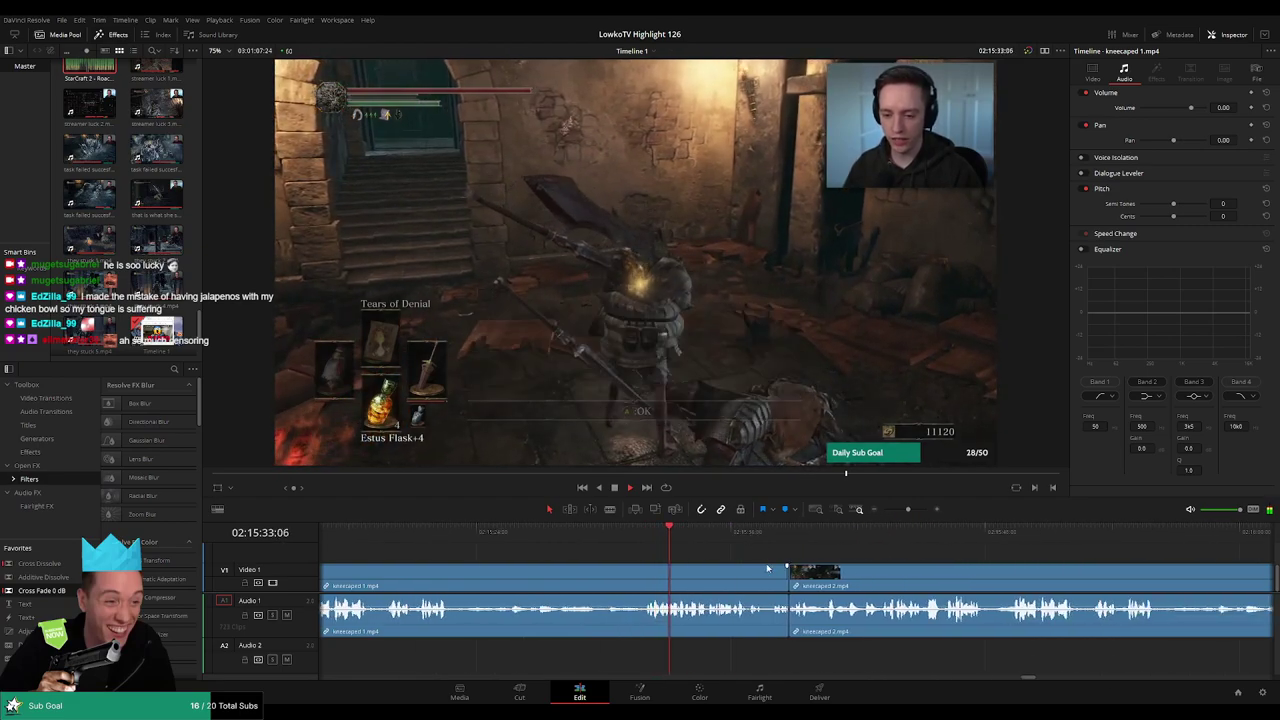
Trim the clip's end back to the playhead and delete the leftover sliver
scroll(767, 568, "right", 2)
scroll(610, 565, "right", 1)
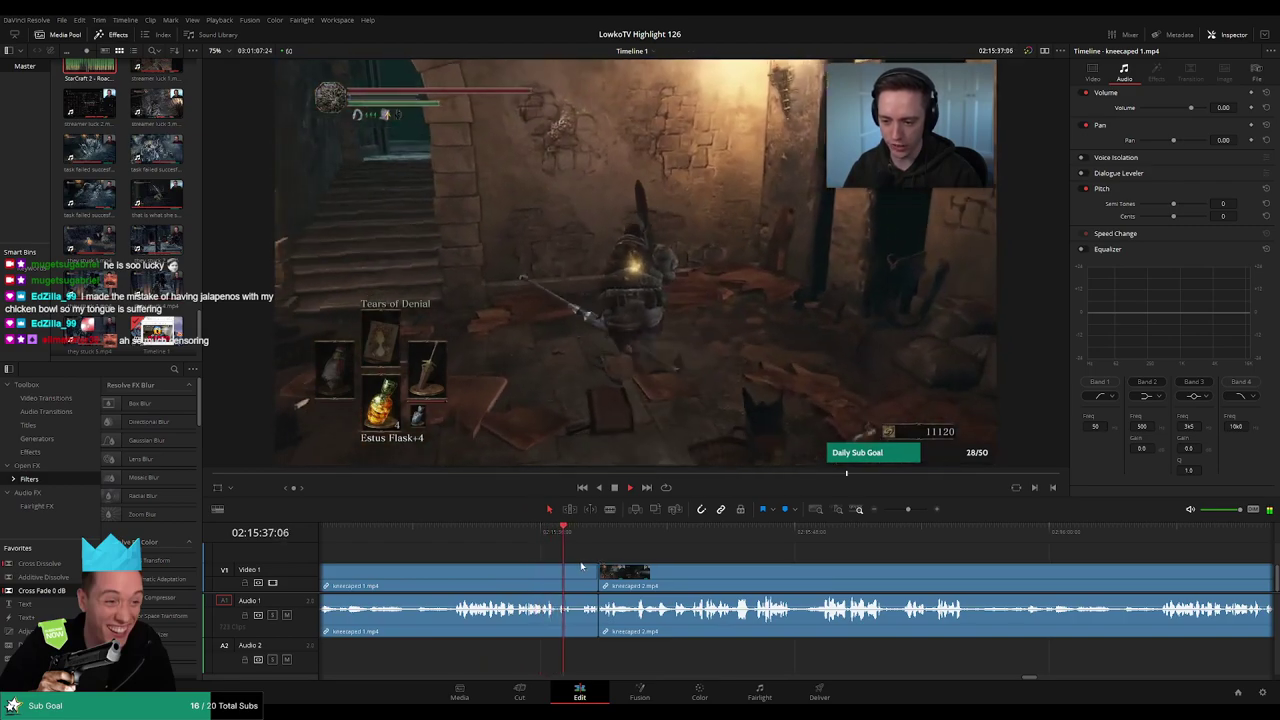
left_click_drag(598, 576, 590, 577)
key("Delete")
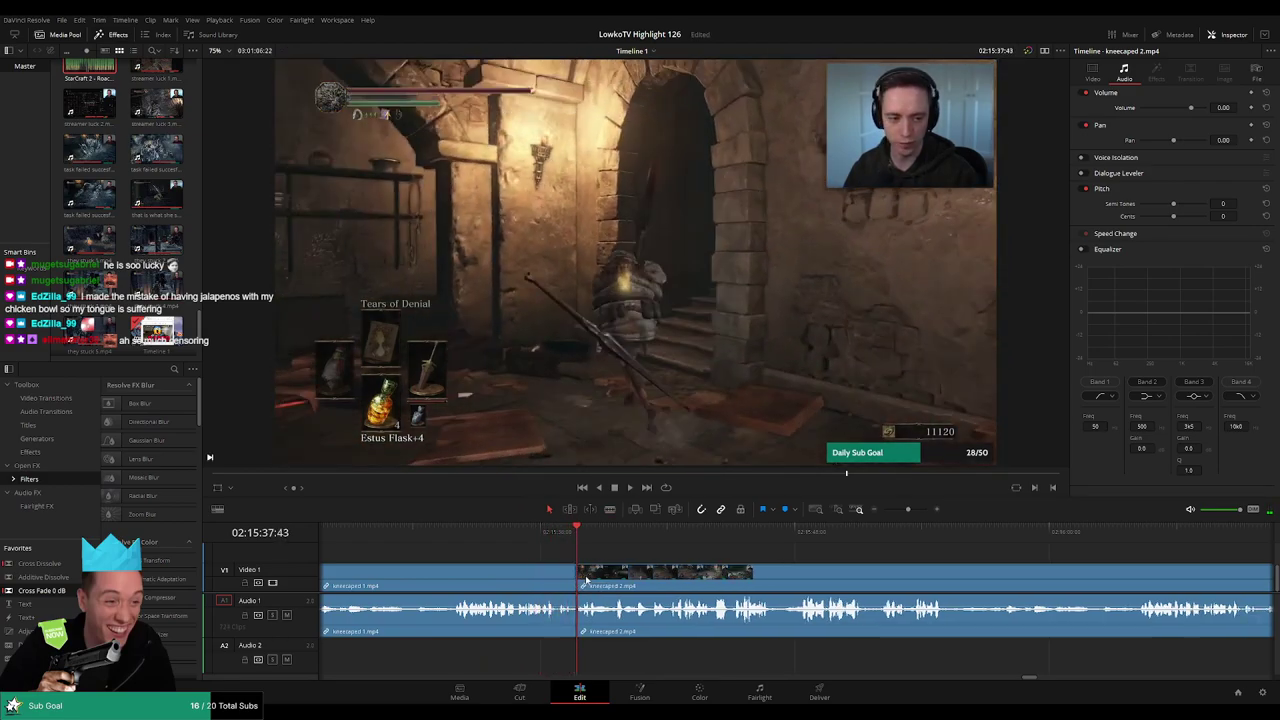
Cut kneecaped 2.mp4 with Ctrl+B and ripple-delete the short piece before the cut
left_click_drag(940, 532, 1127, 531)
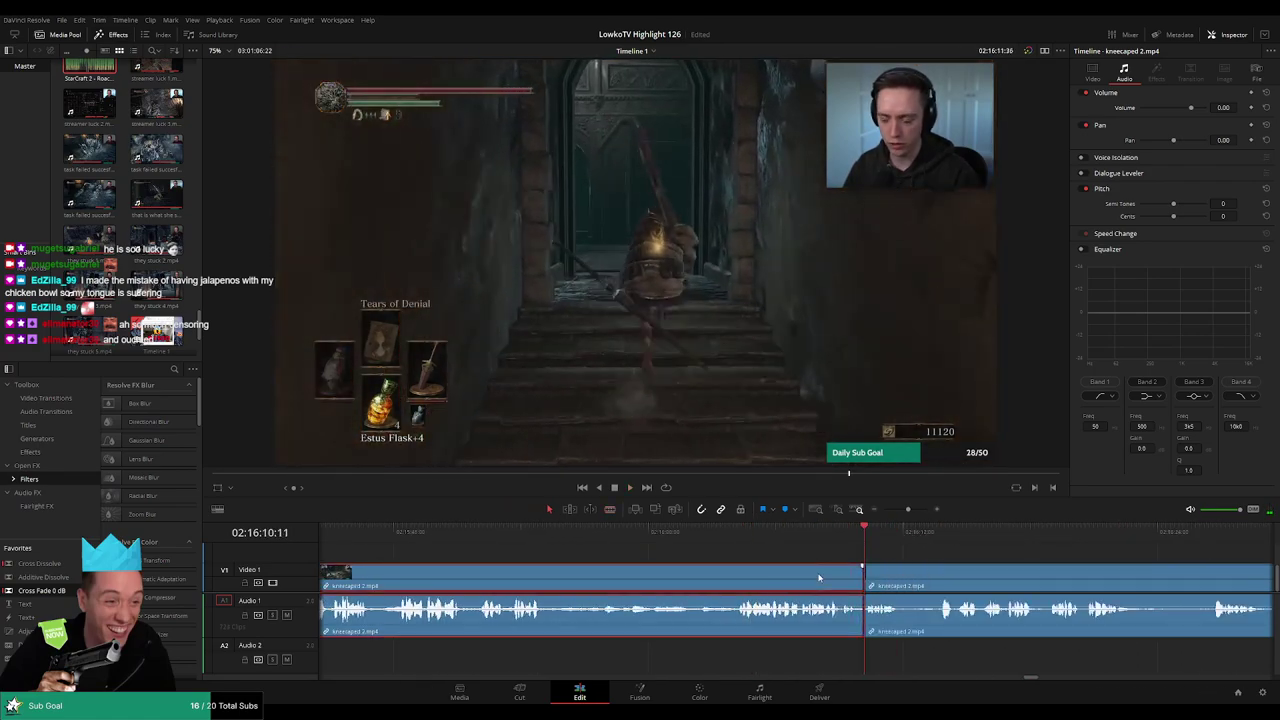
left_click(793, 540)
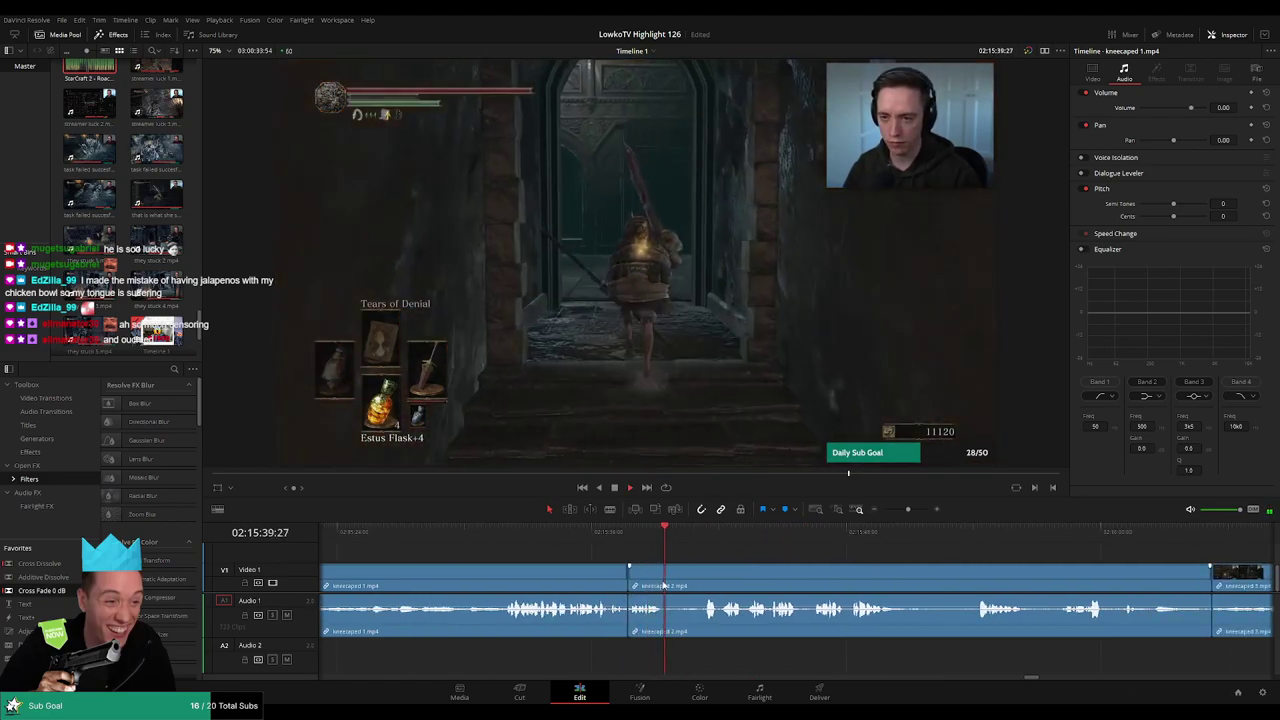
key("ctrl+b")
left_click(675, 583)
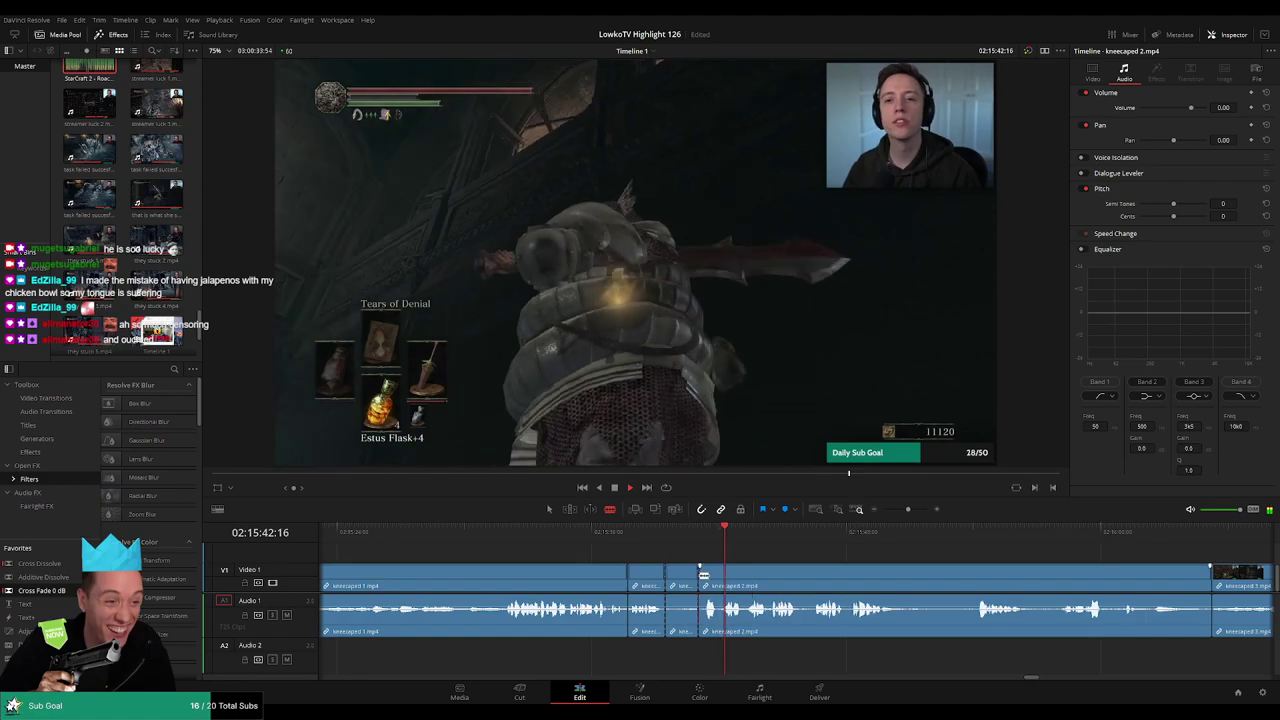
key("Delete")
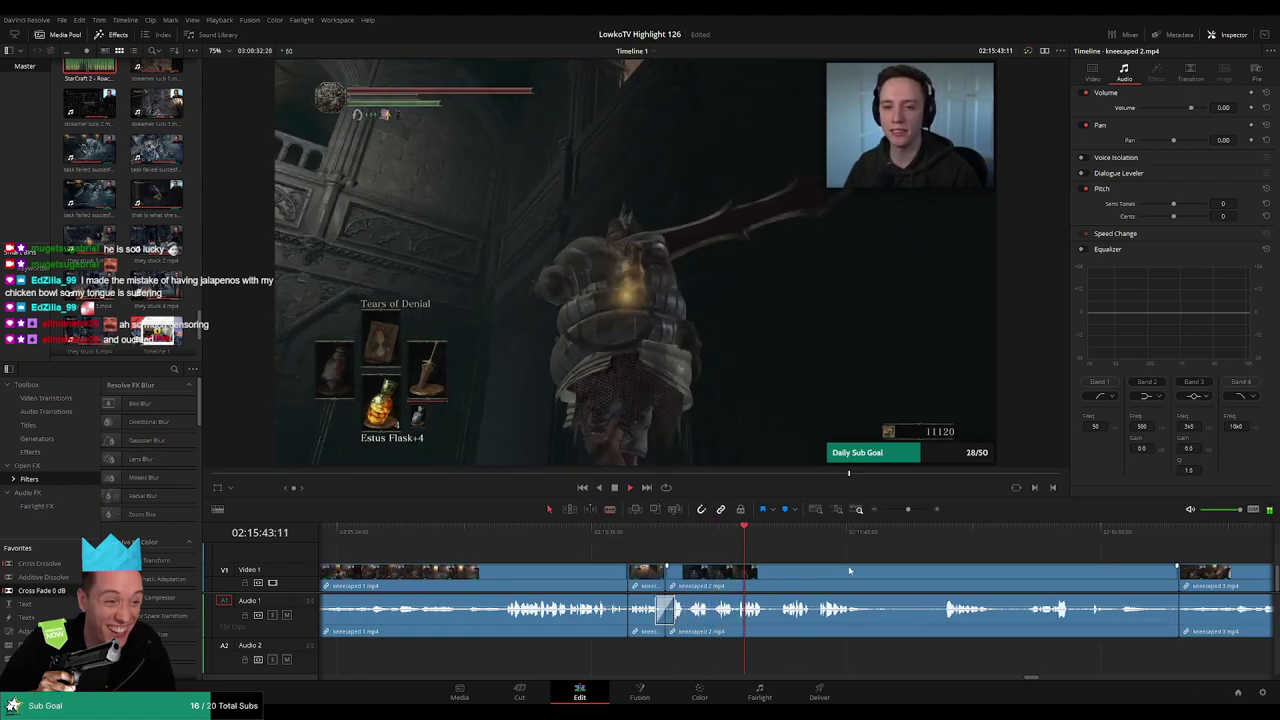
scroll(790, 573, "down", 2)
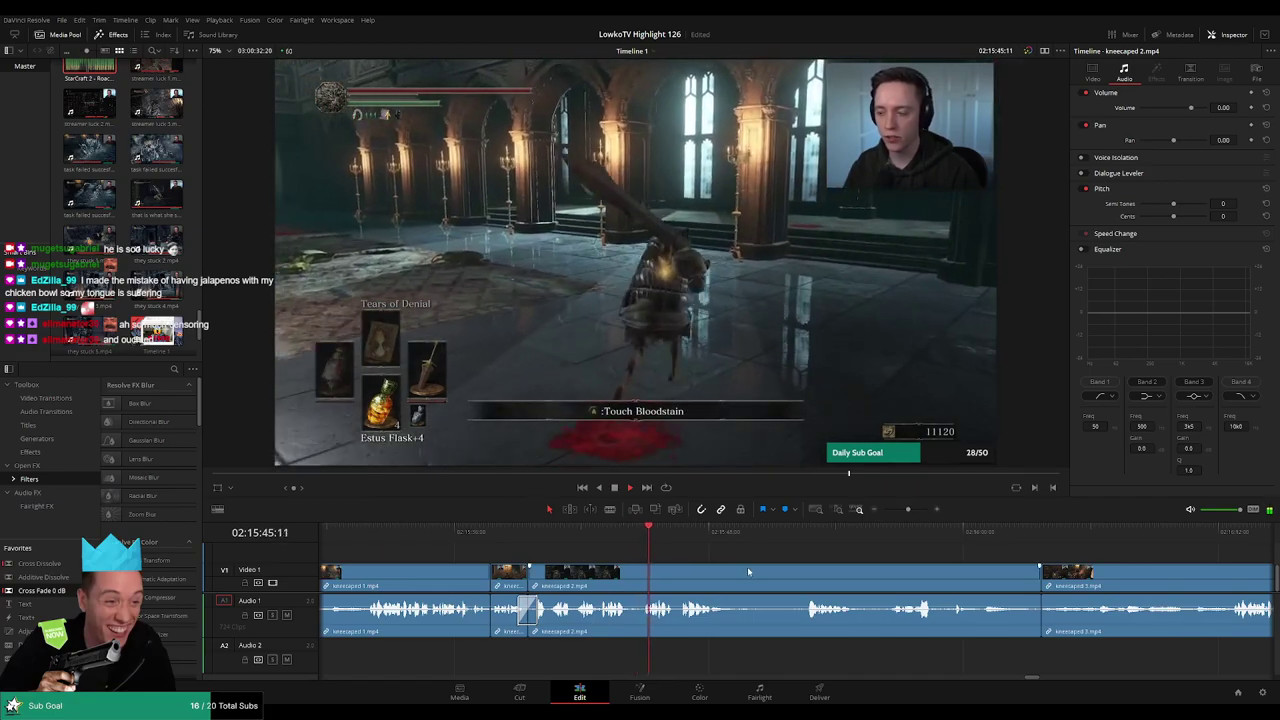
scroll(645, 565, "down", 2)
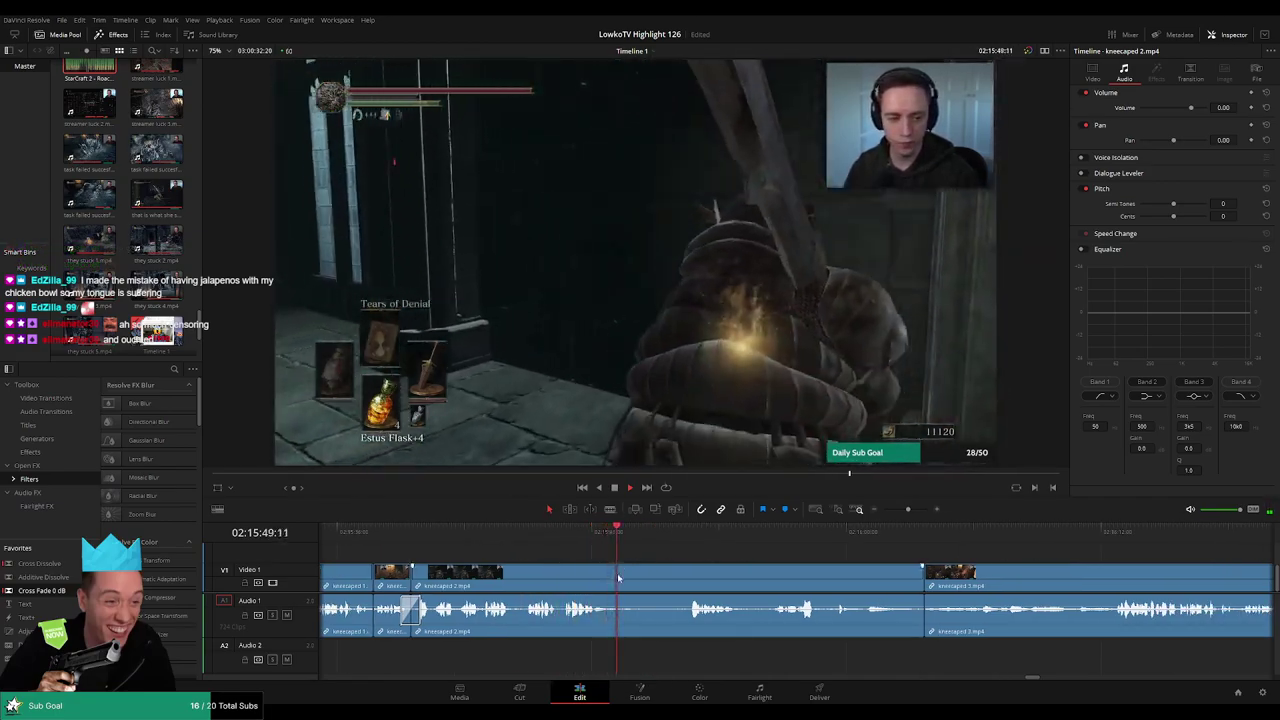
Blade around a dull part of kneecaped 2, ripple-delete it and close the small gap
key("b")
left_click(618, 570)
left_click(684, 540)
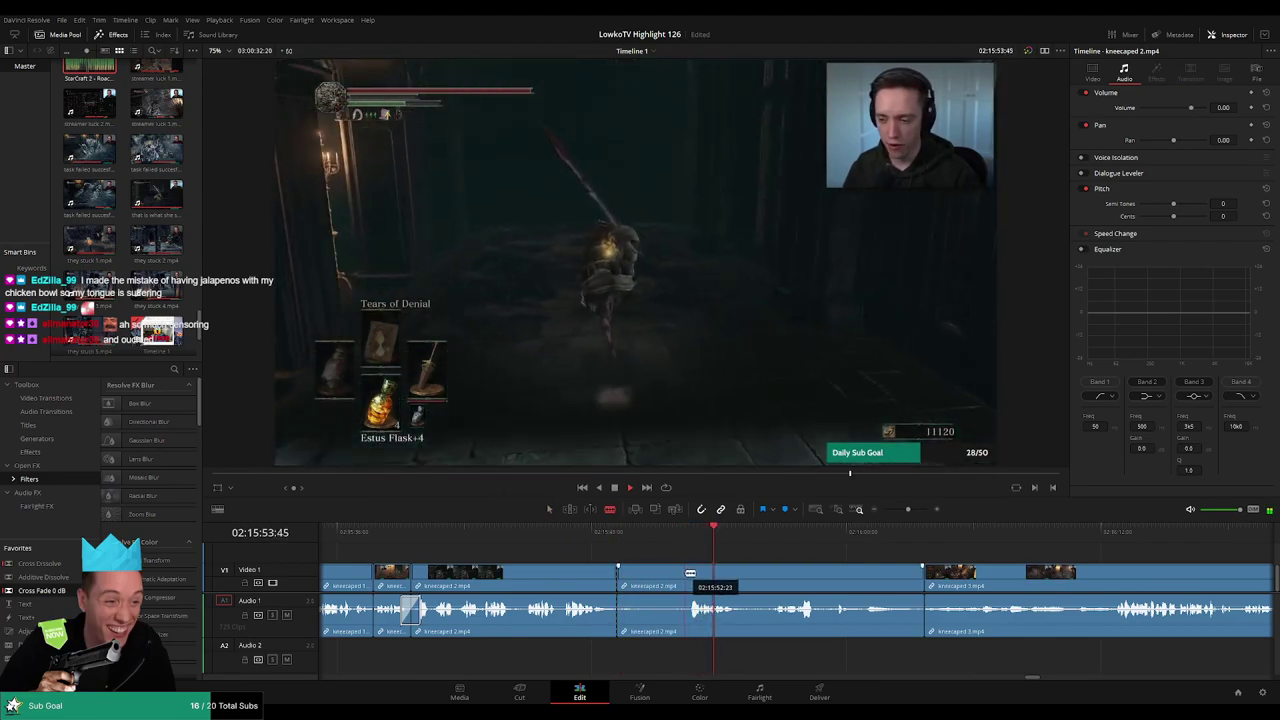
left_click(689, 575)
key("a")
left_click(655, 578)
key("BackSpace")
left_click(621, 575)
key("BackSpace")
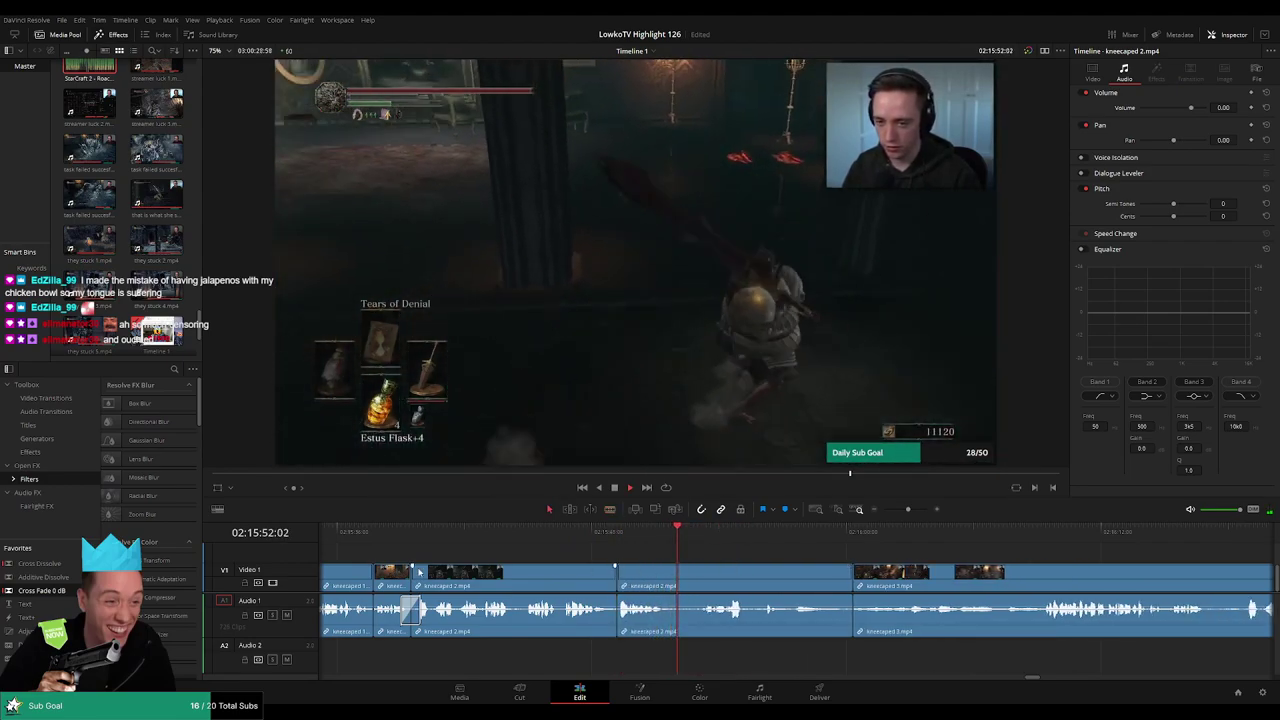
Blade out the next unwanted section of kneecaped 2 and ripple-delete it
key("b")
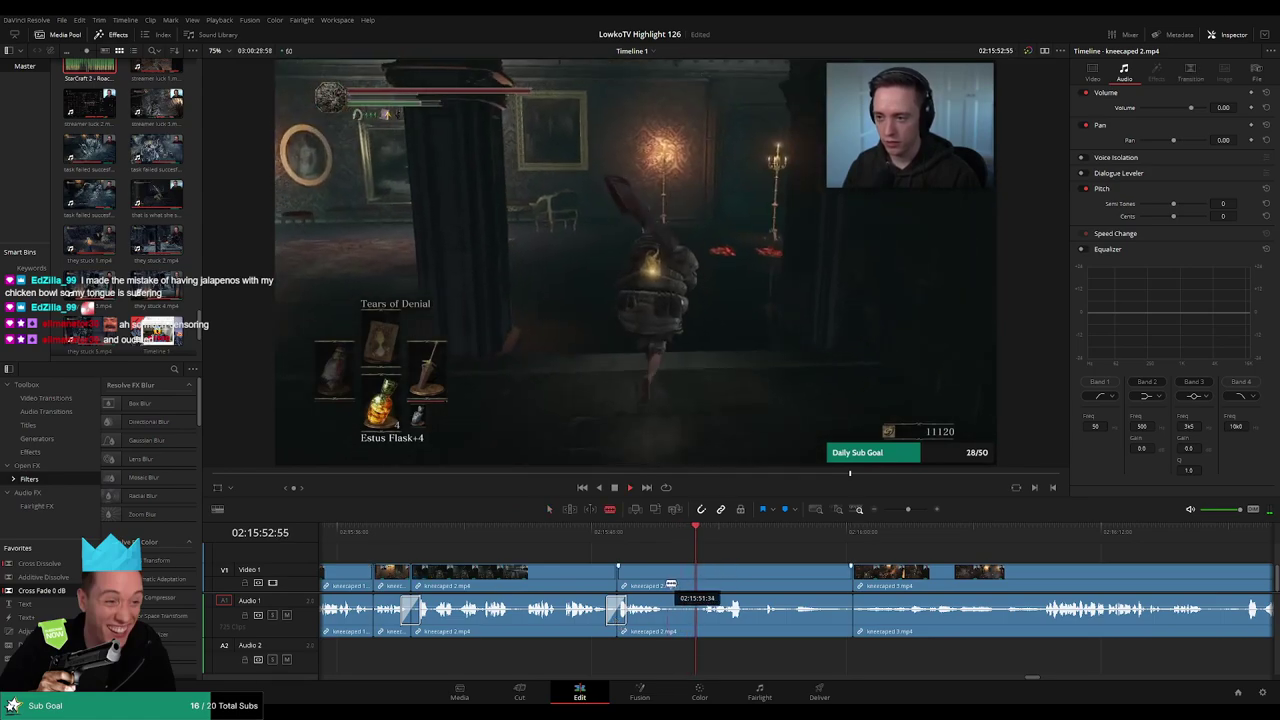
left_click(663, 575)
left_click(699, 580)
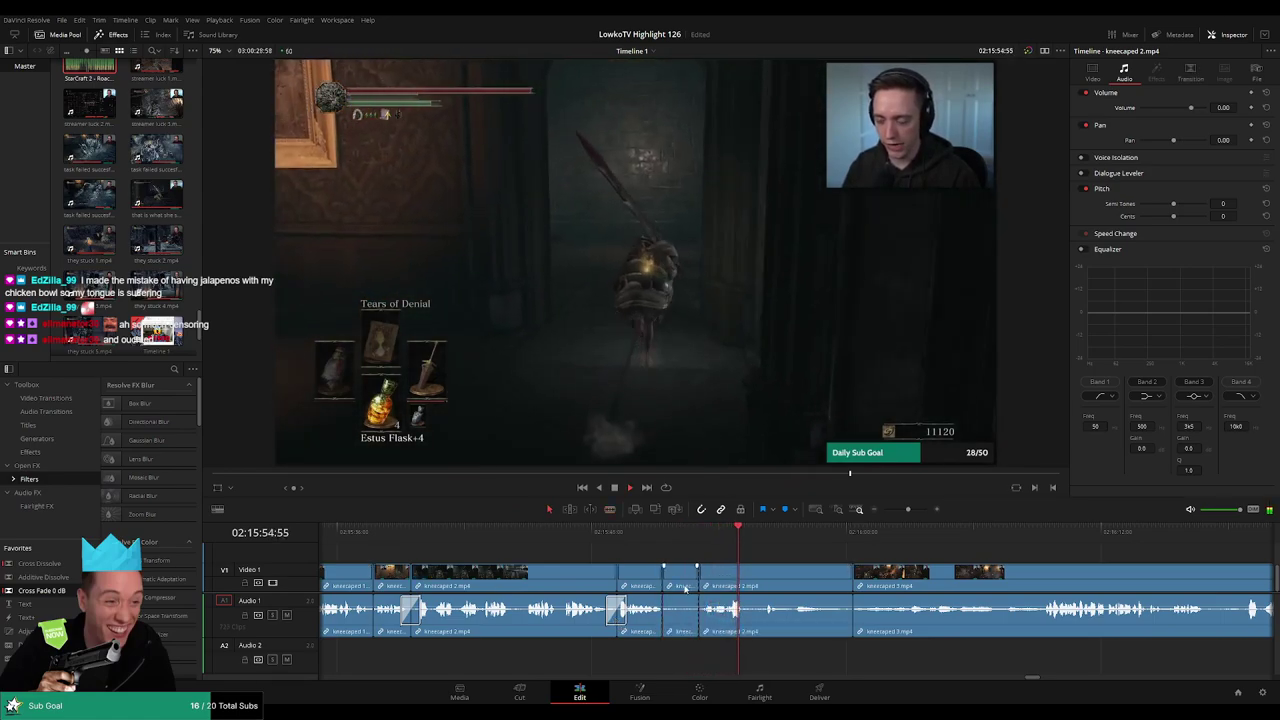
key("a")
left_click(680, 575)
key("BackSpace")
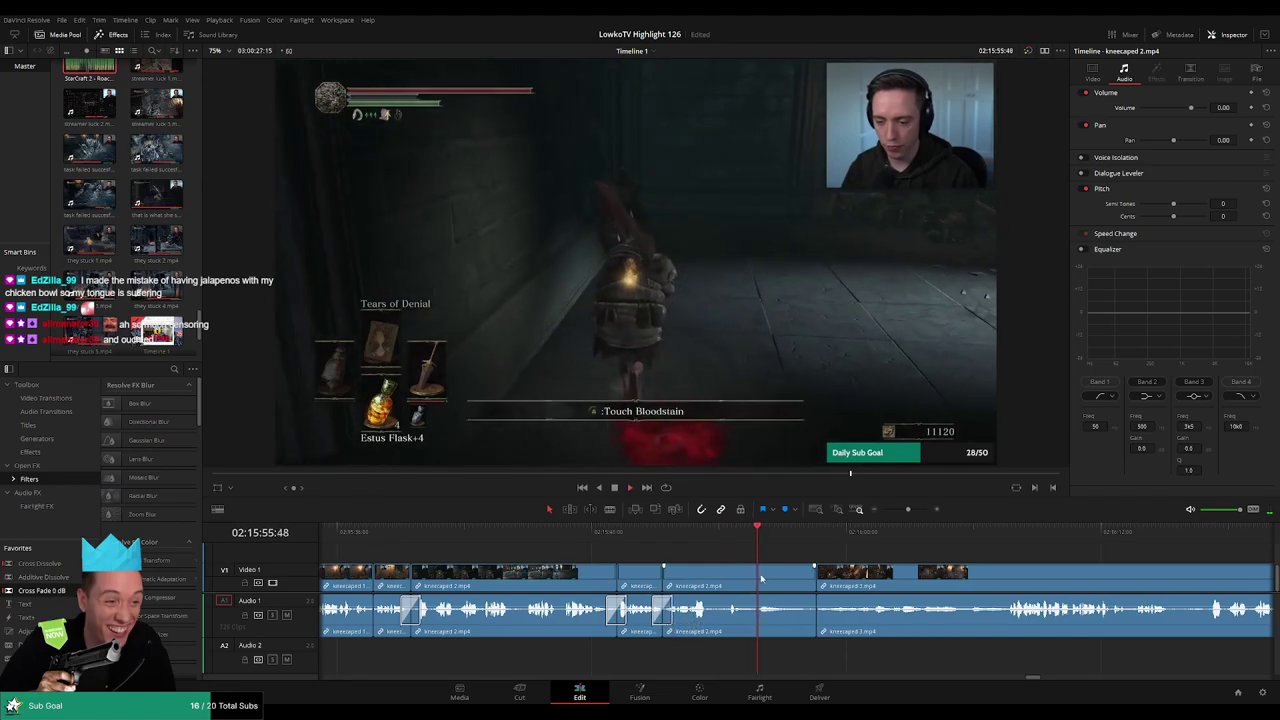
key("BackSpace")
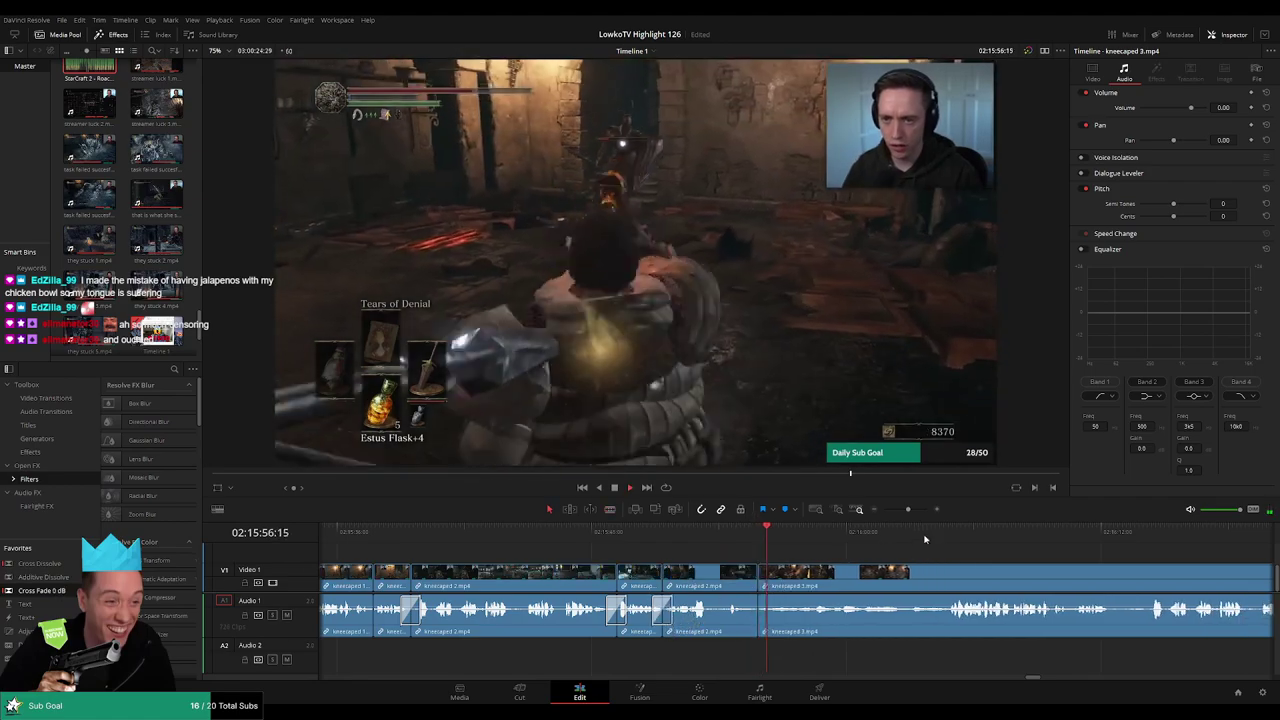
left_click(958, 547)
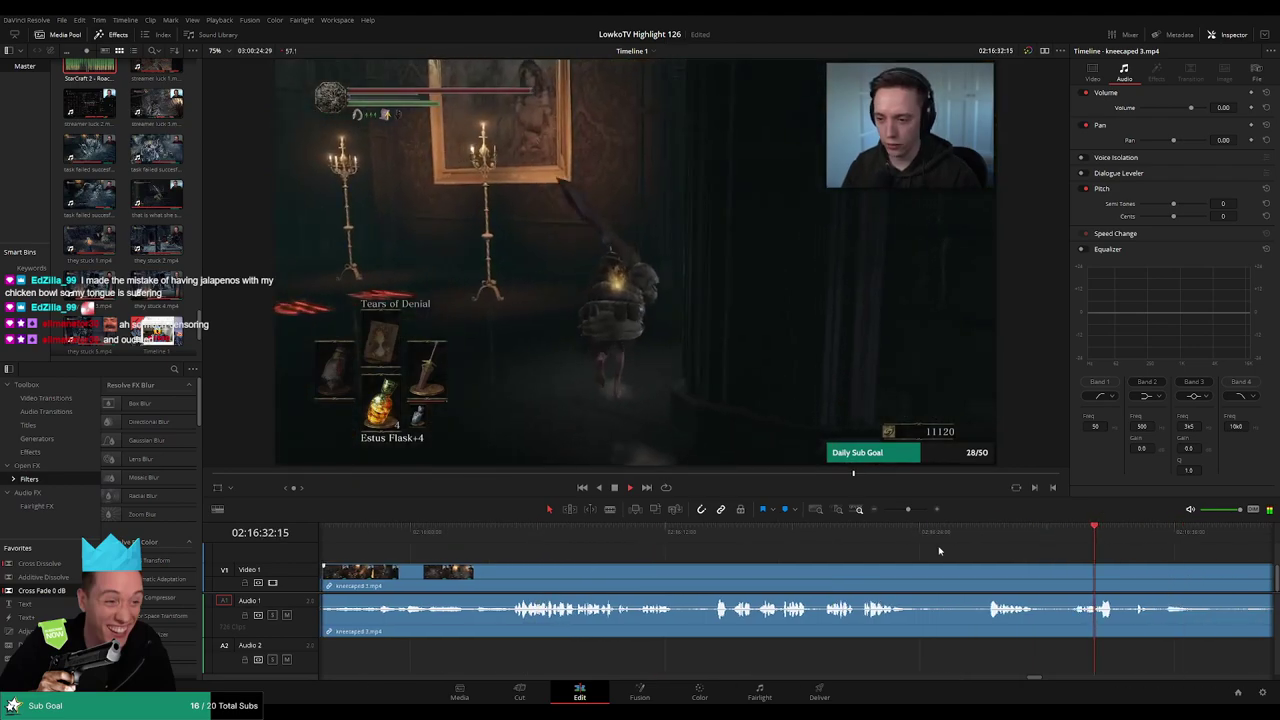
Ripple-delete the unwanted kneecaped 3 piece and zoom out
left_click(899, 527)
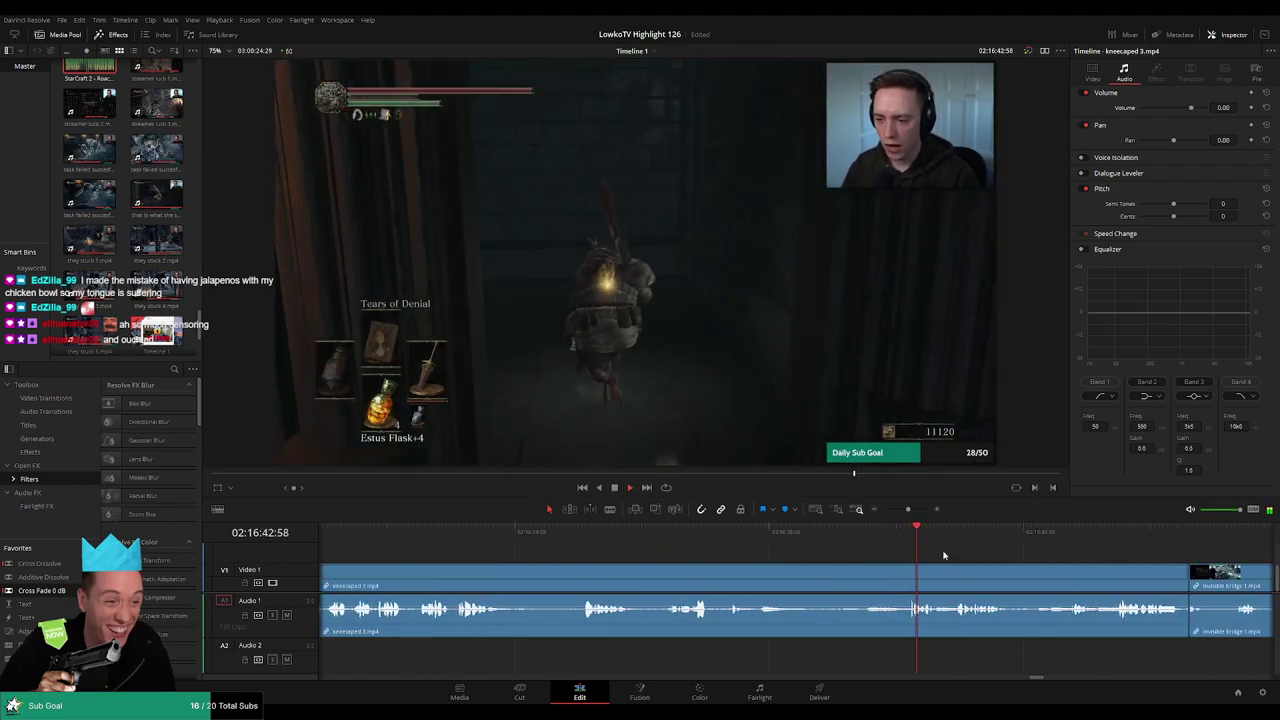
scroll(761, 557, "right", 3)
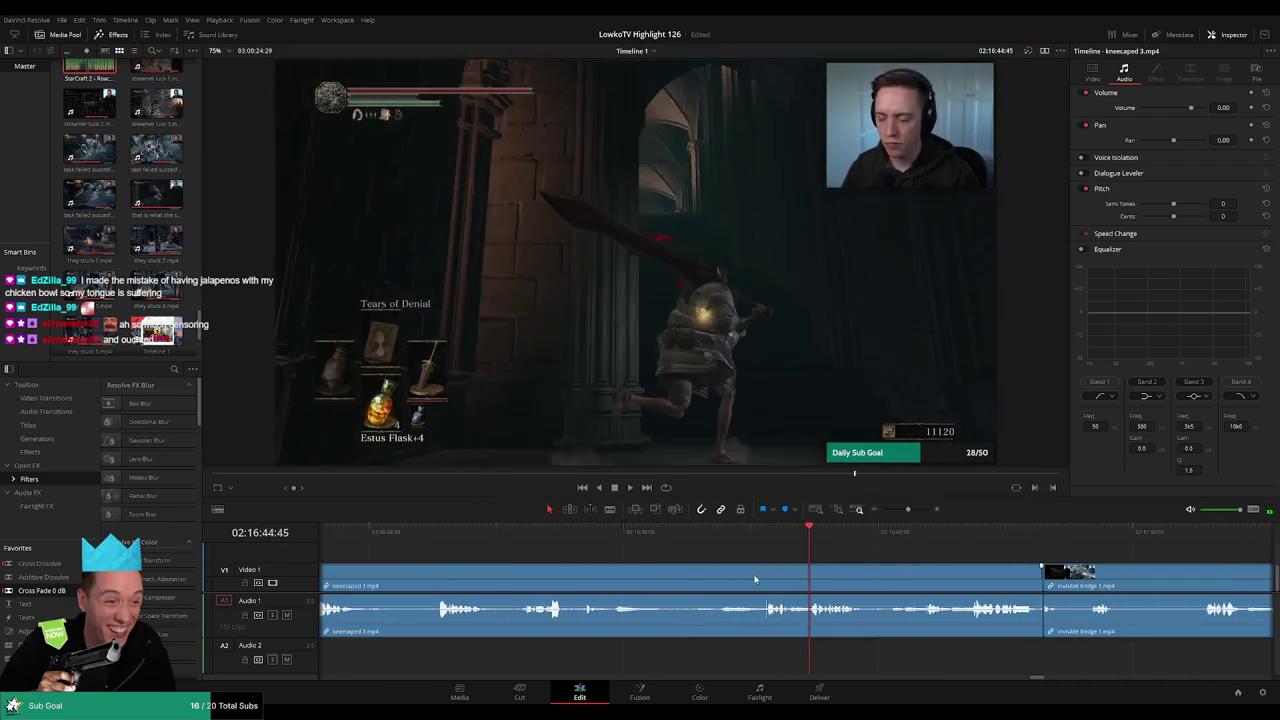
scroll(727, 578, "up", 1)
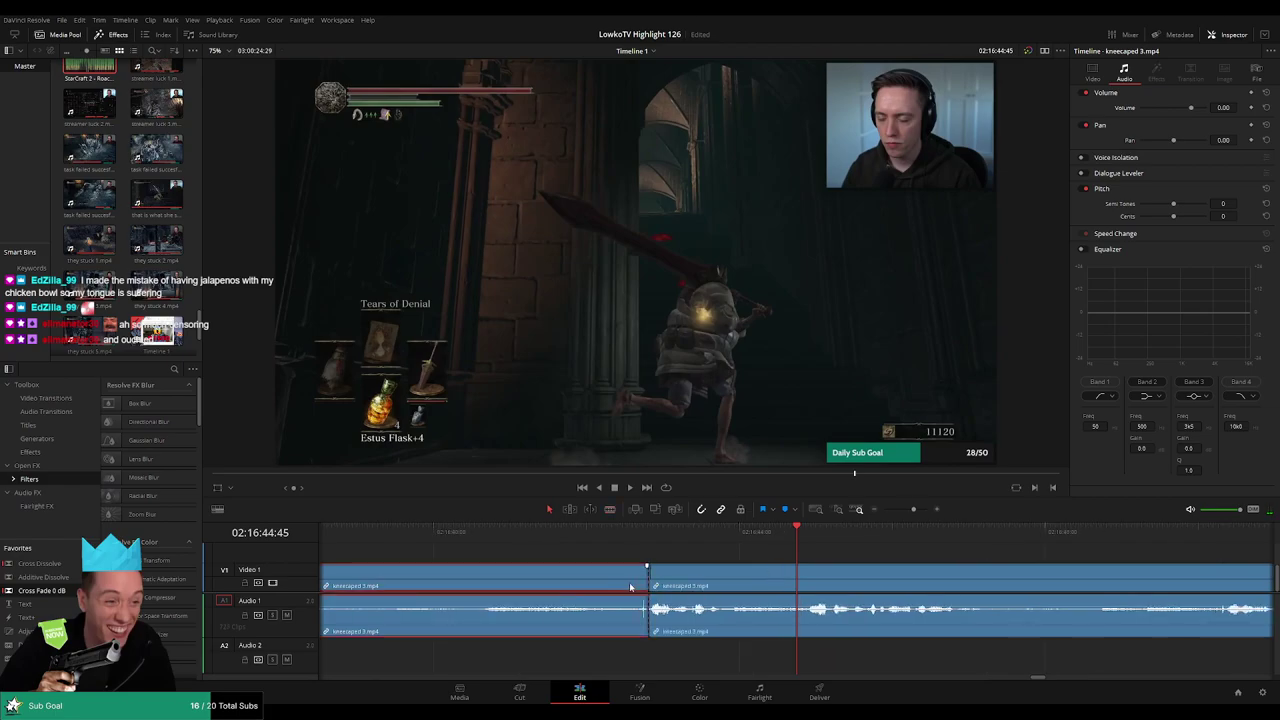
key("Delete")
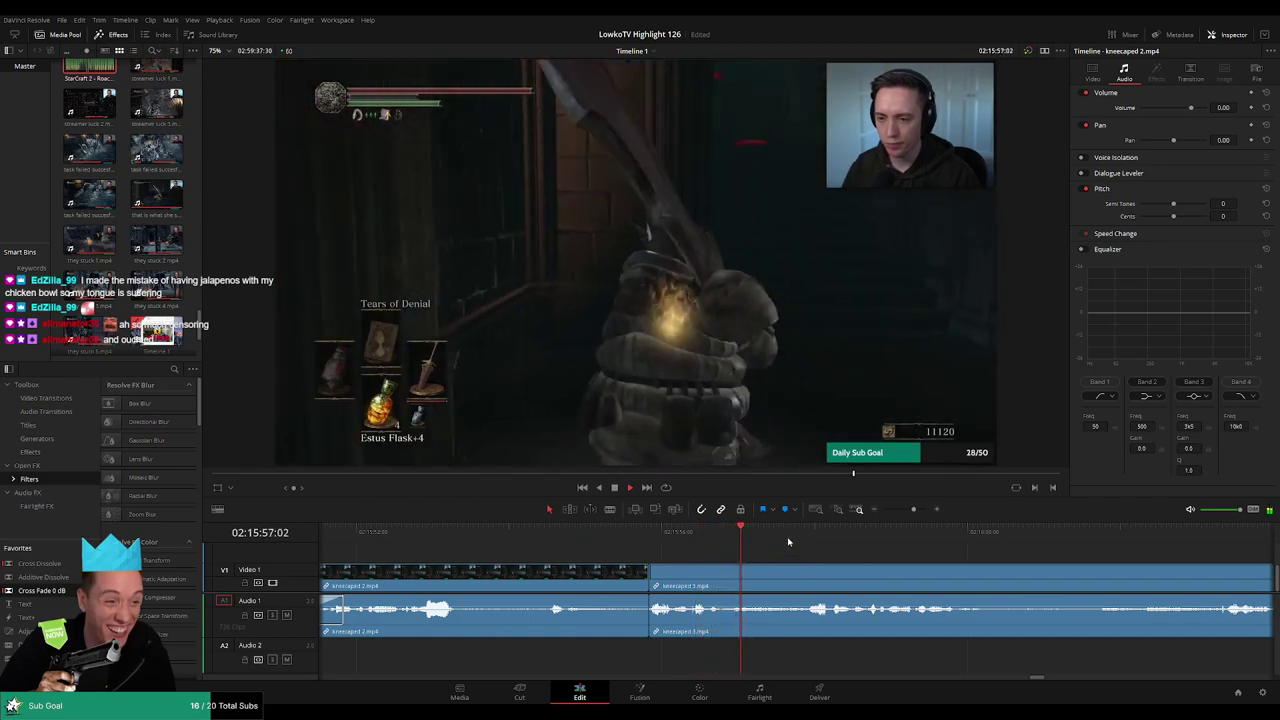
left_click_drag(913, 509, 911, 510)
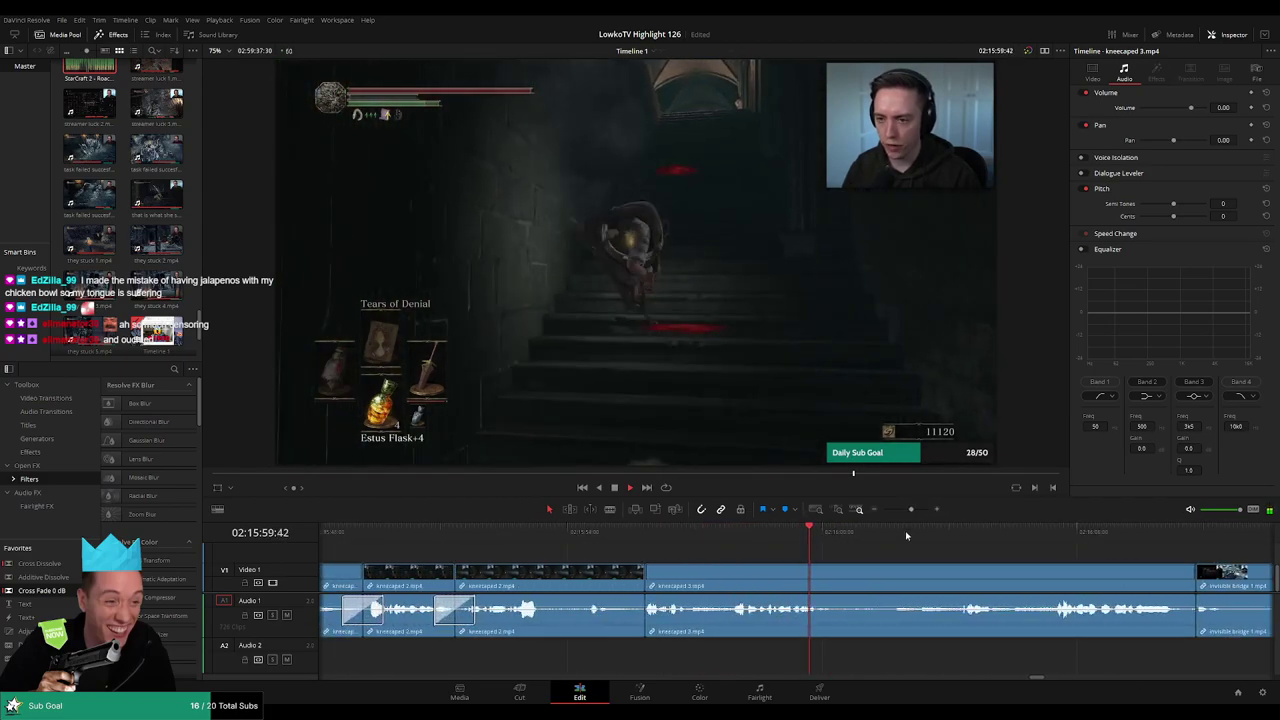
Blade kneecaped 3 where the boring part begins and ripple-delete its tail
key("b")
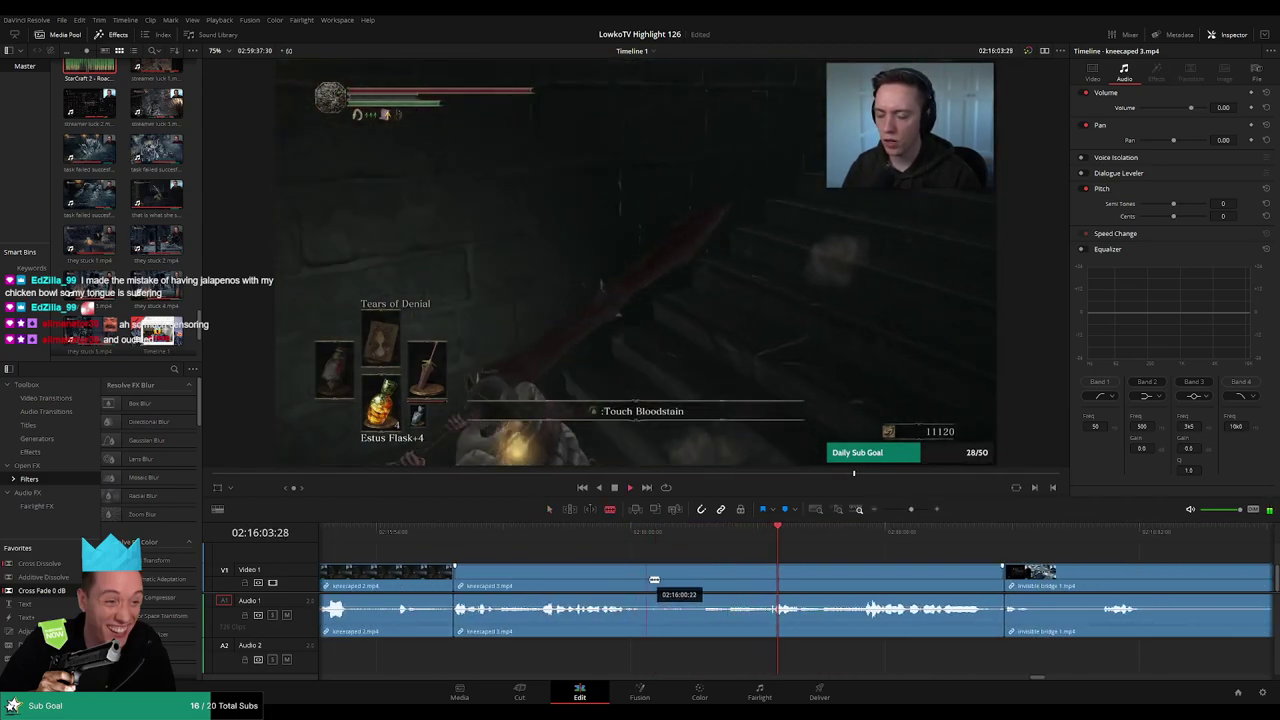
left_click(659, 579)
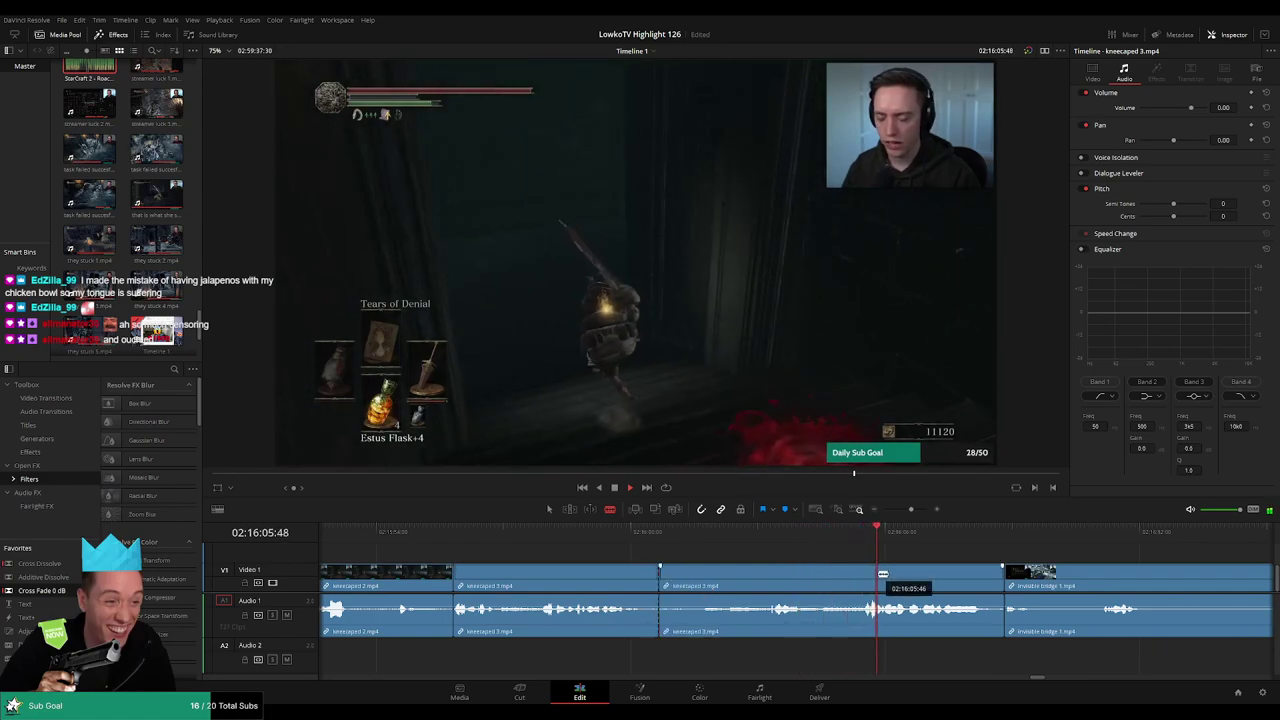
key("a")
left_click(862, 582)
key("Delete")
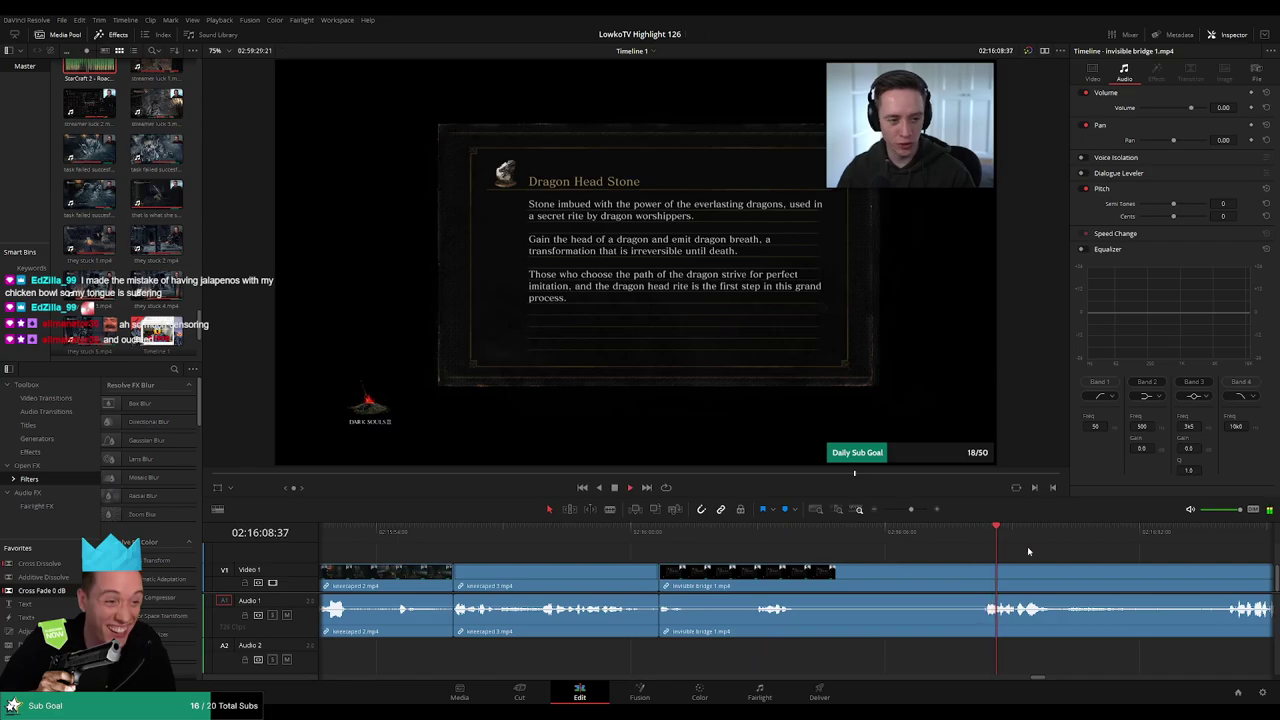
Ripple-delete the long stretch of invisible bridge 1 footage so invisible bridge 2 follows it
scroll(997, 543, "down", 2)
left_click(918, 531)
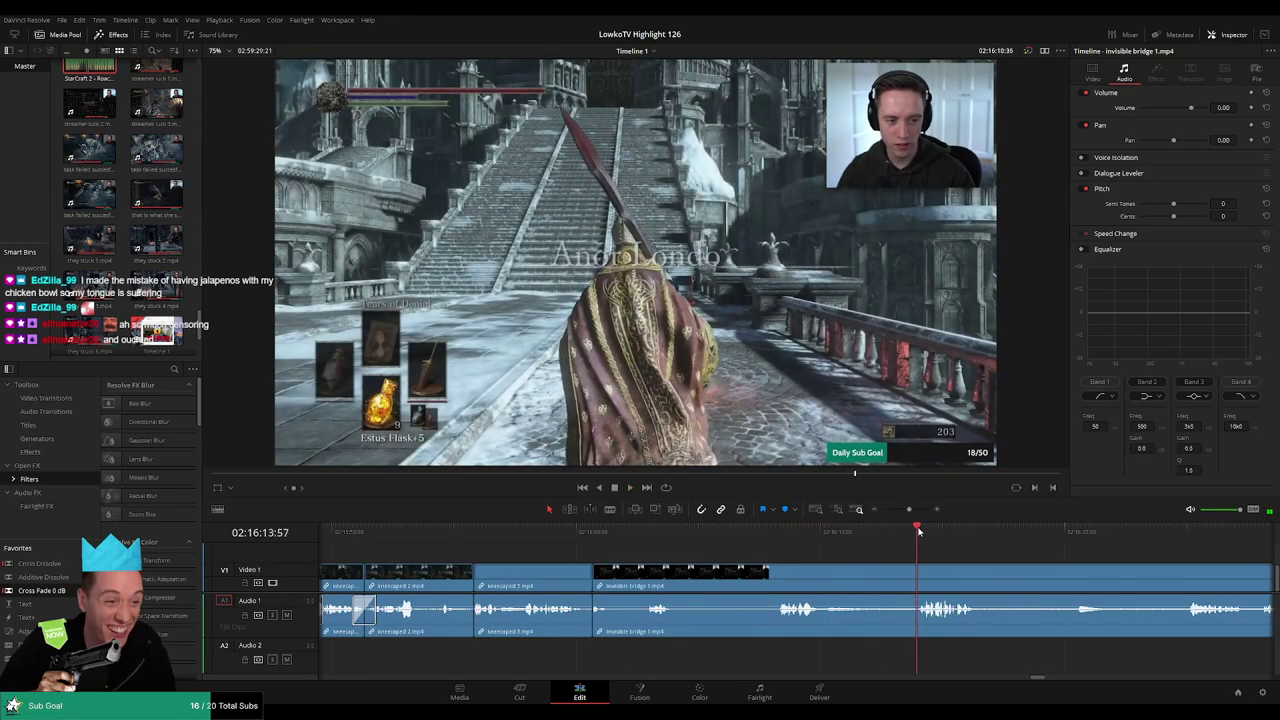
scroll(800, 537, "right", 3)
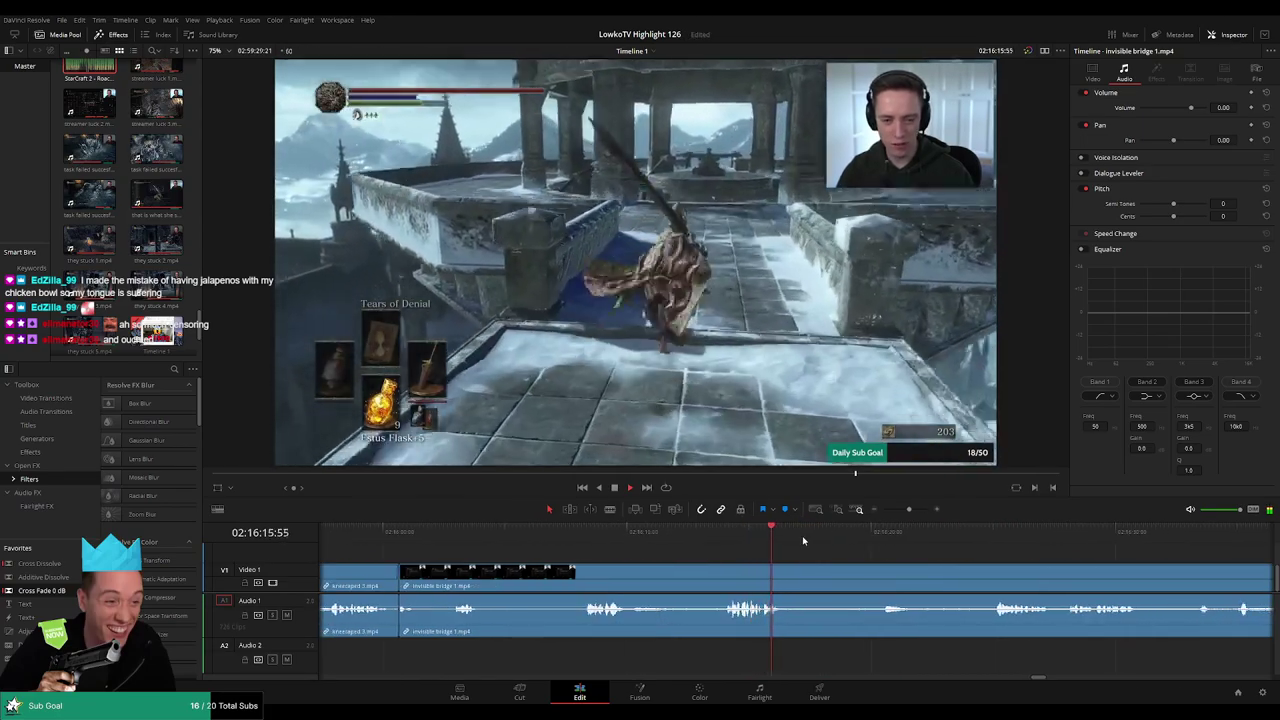
left_click(965, 531)
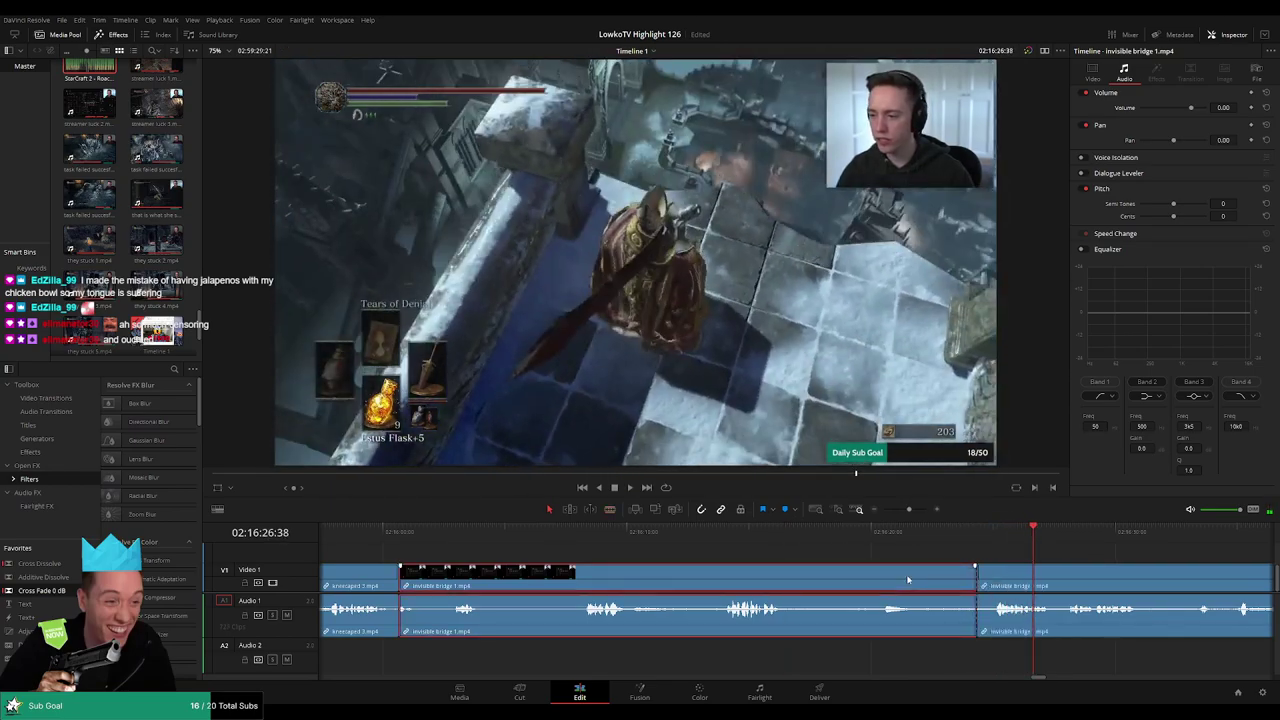
key("Delete")
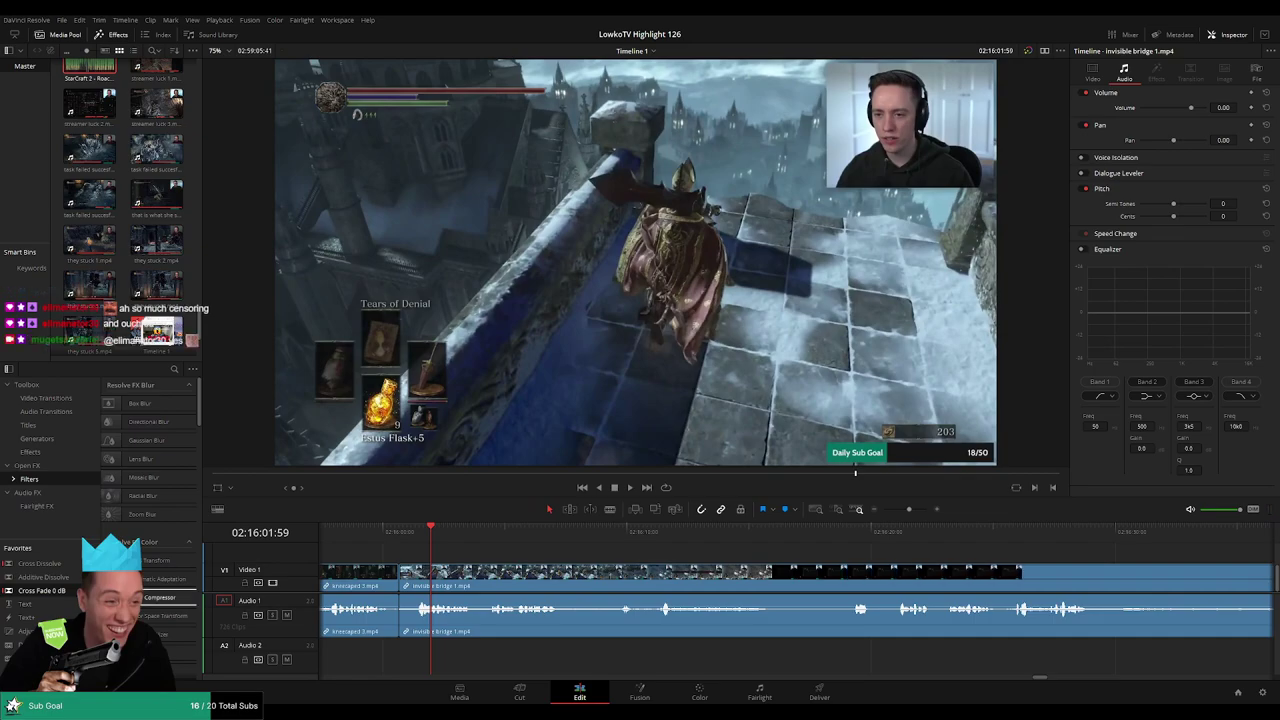
Zoom in on the timeline to read clip names and play back the edit
scroll(832, 560, "down", 5)
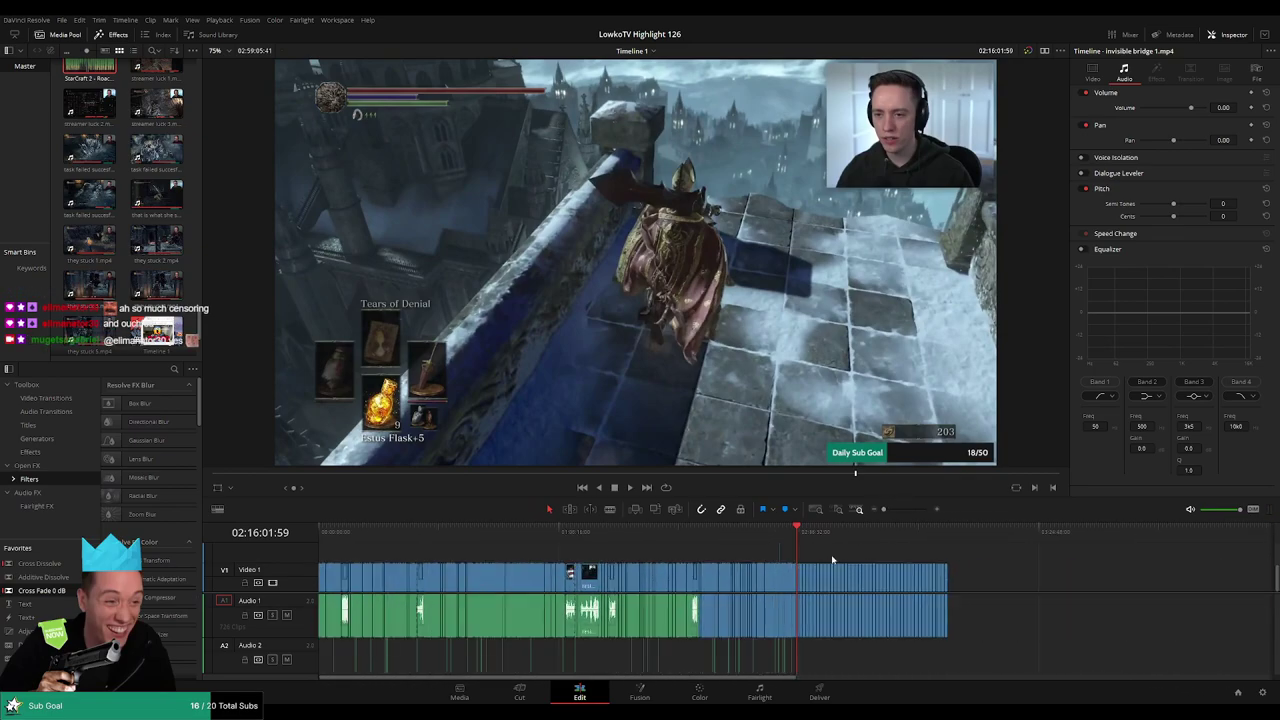
scroll(296, 593, "down", 2)
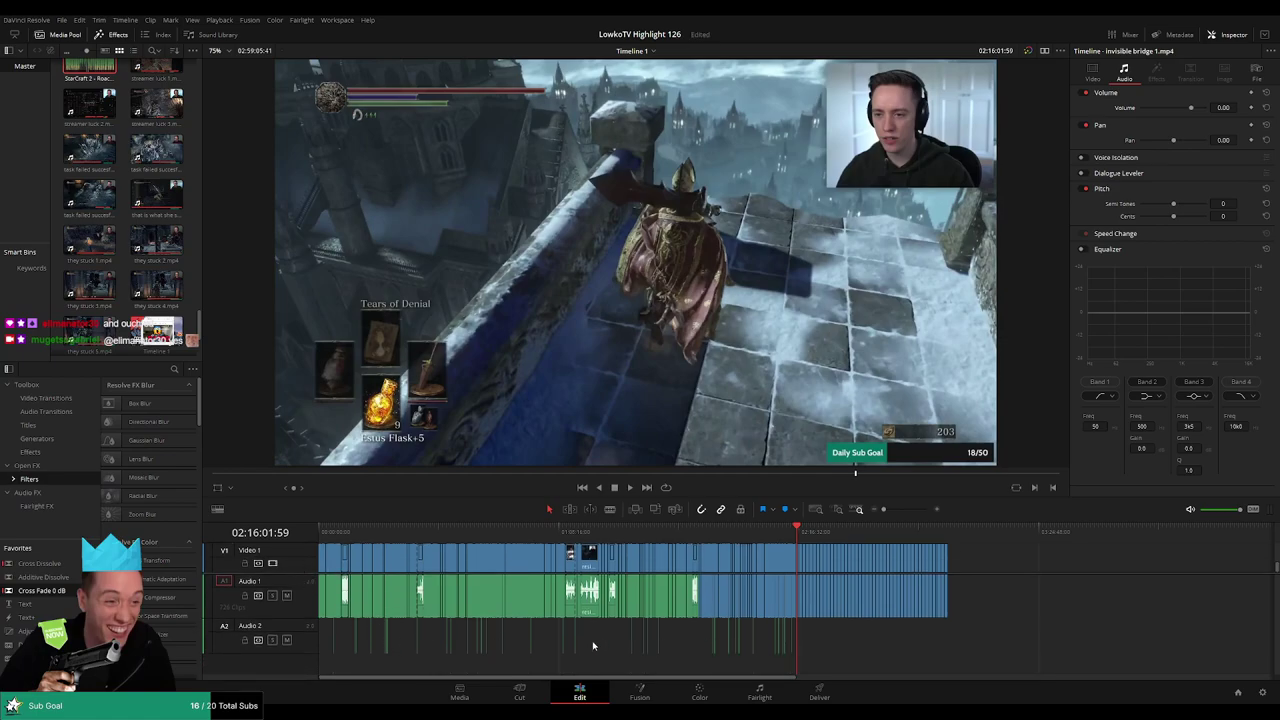
left_click_drag(885, 510, 903, 511)
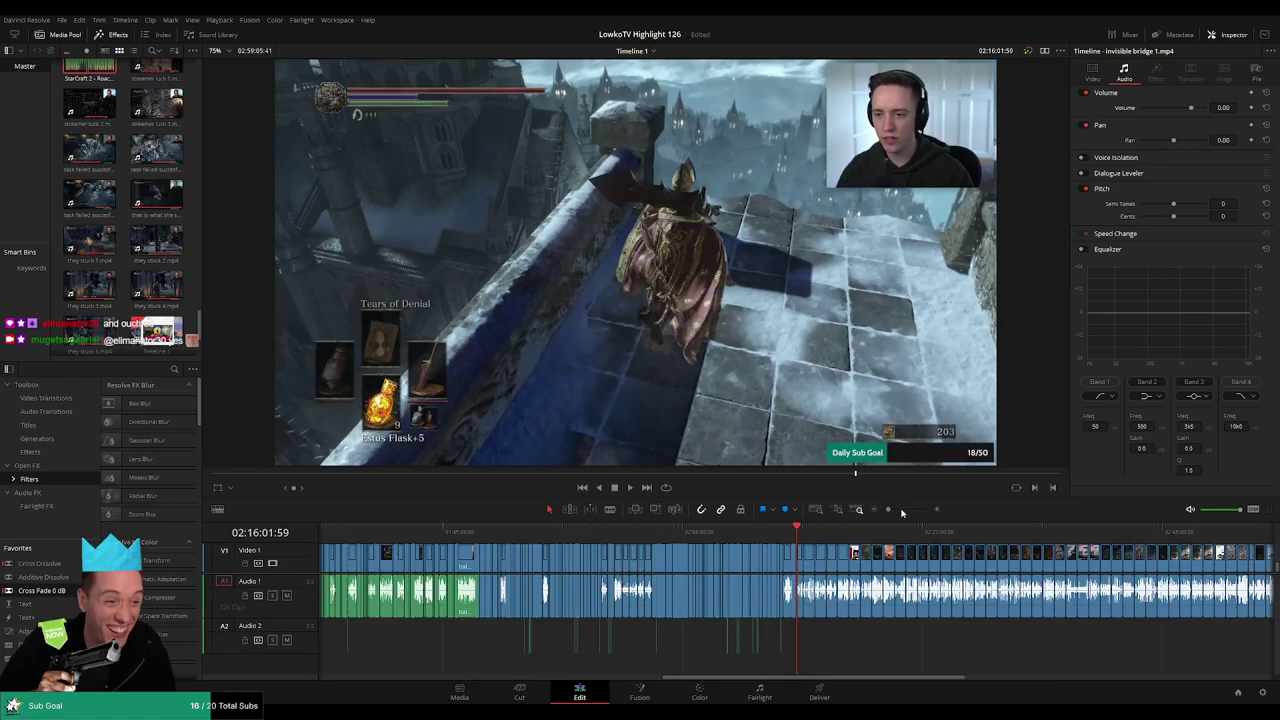
key("space")
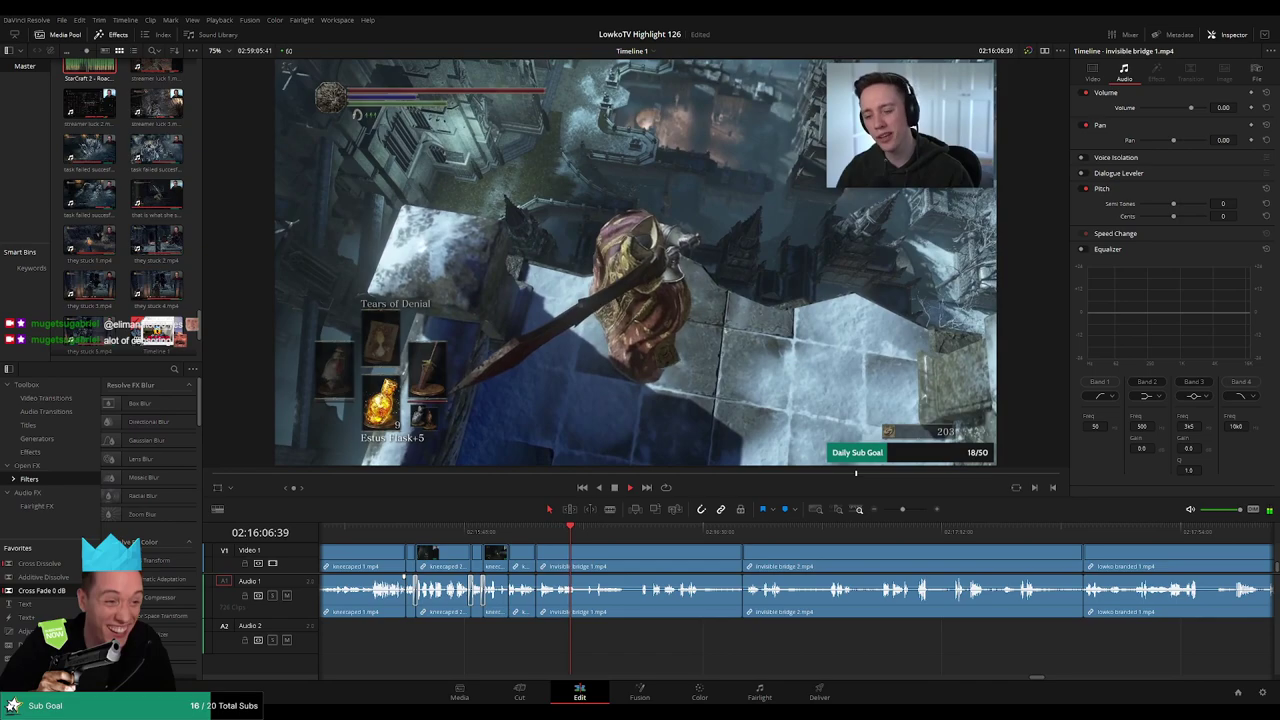
Ripple-delete two short unwanted clips from the invisible bridge footage
left_click(571, 539)
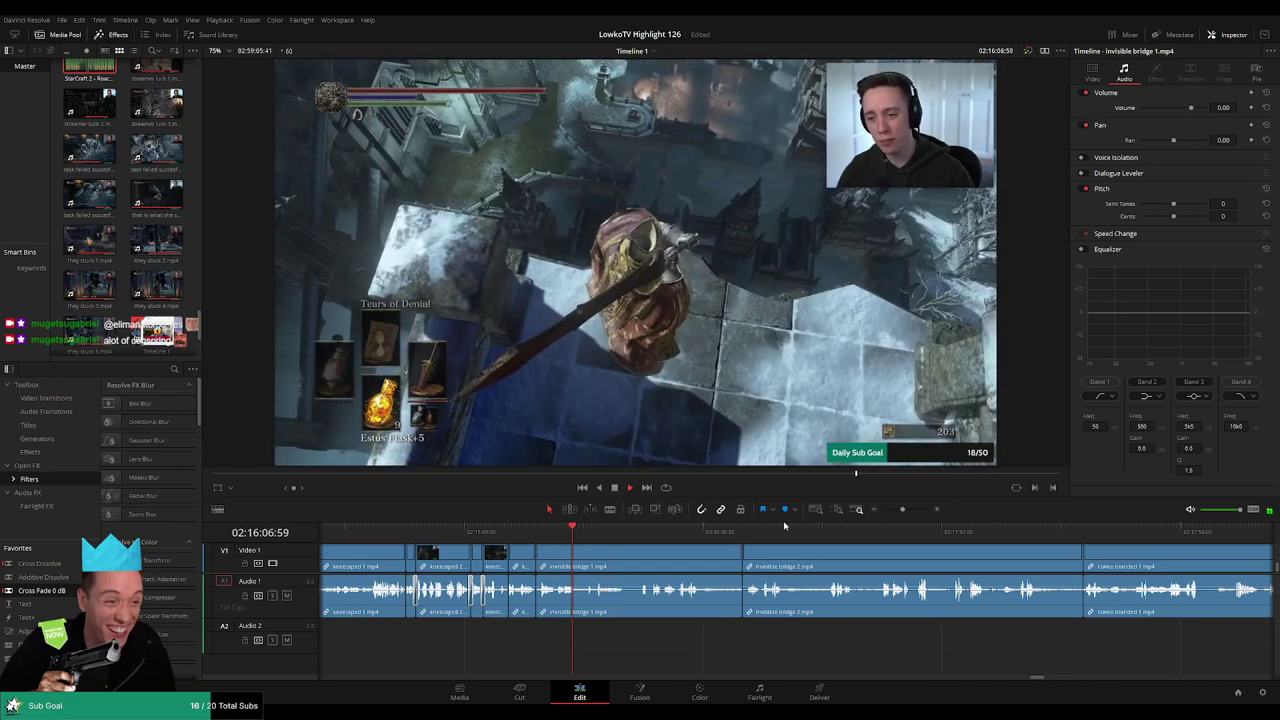
scroll(600, 543, "up", 2)
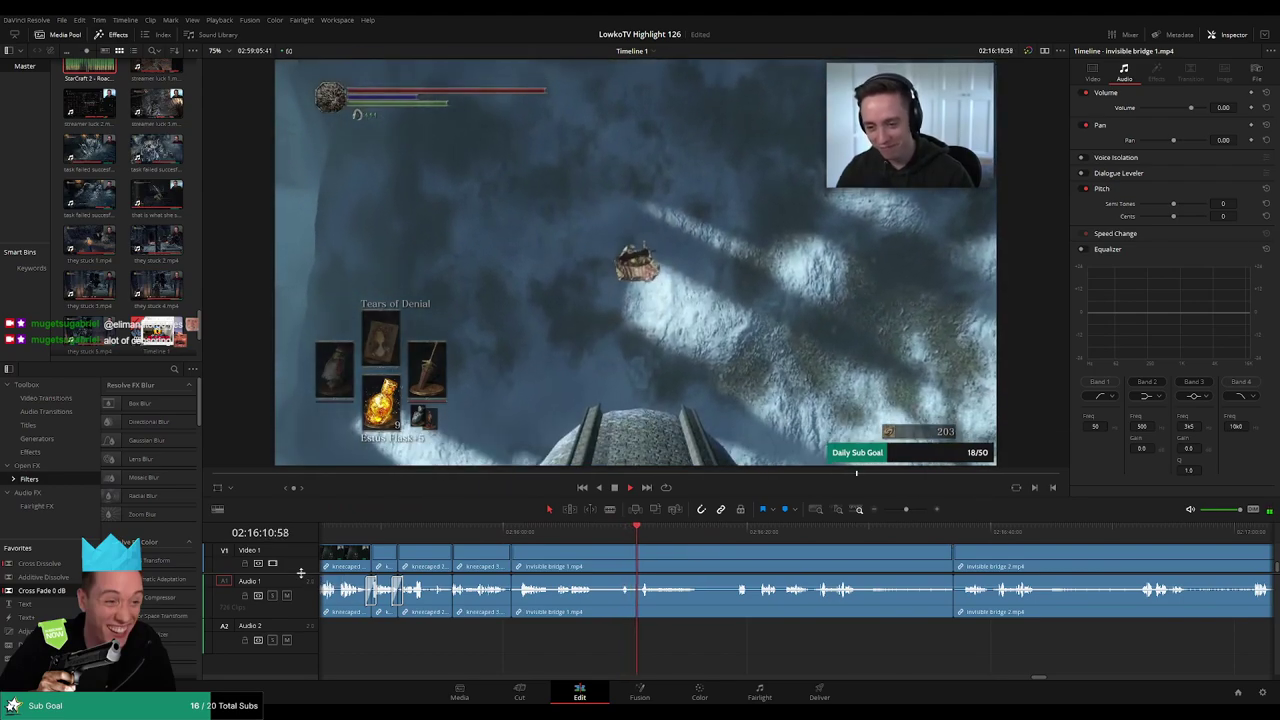
scroll(500, 577, "up", 1)
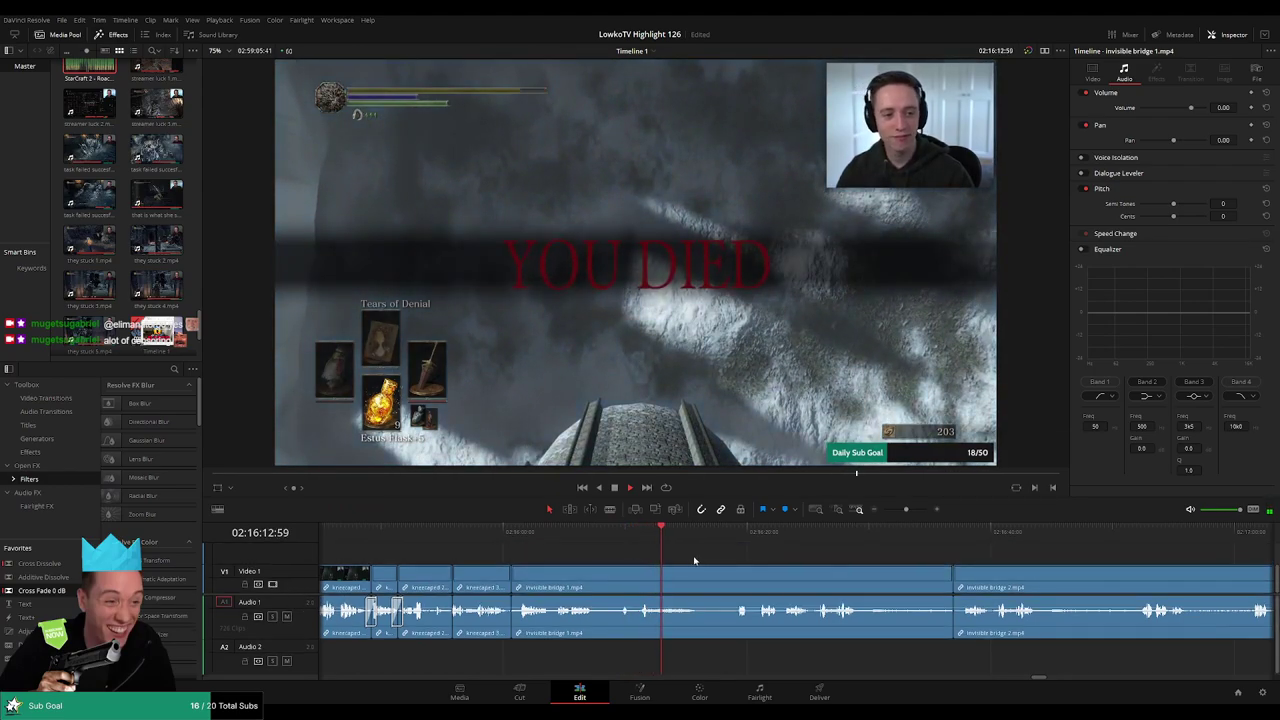
scroll(629, 552, "right", 2)
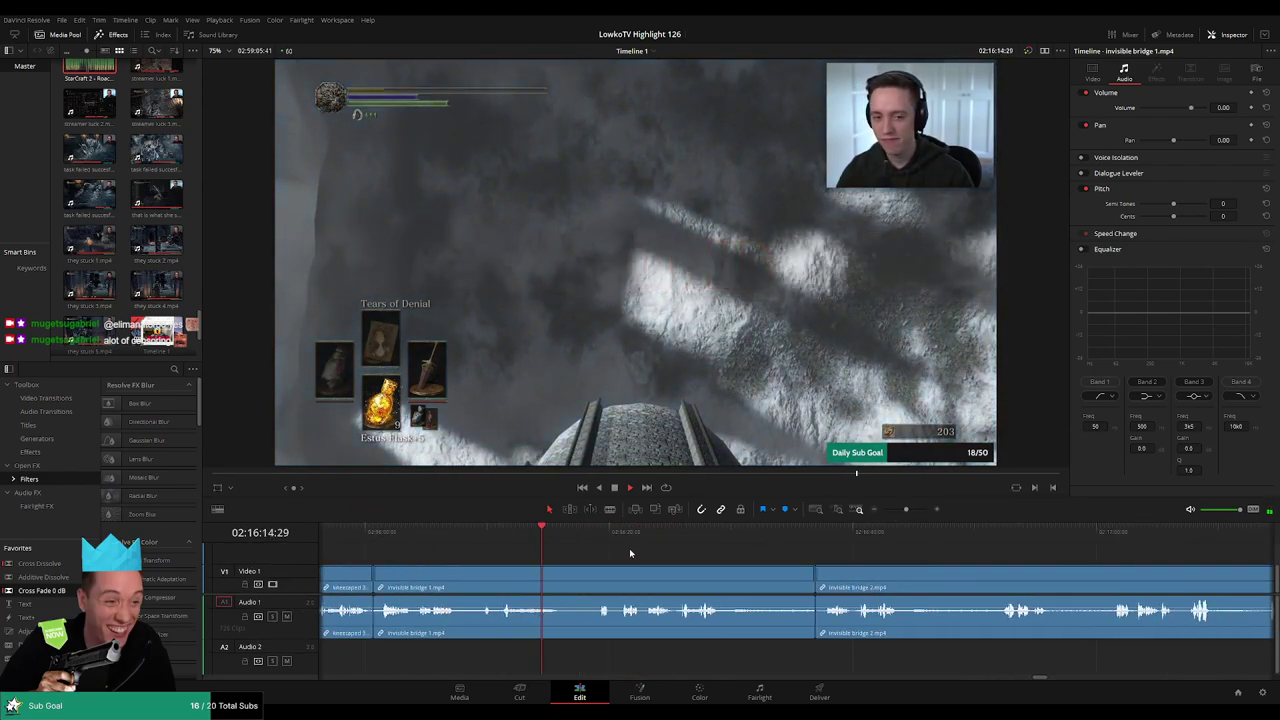
left_click(580, 533)
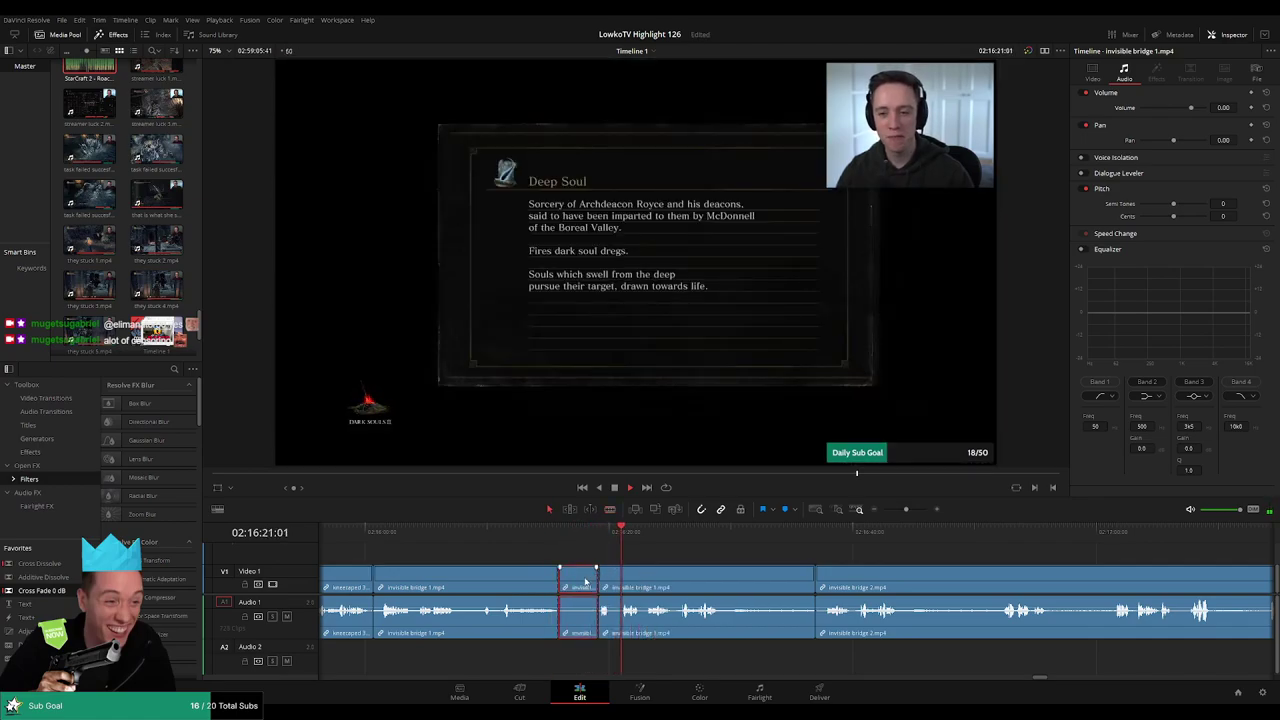
key("Delete")
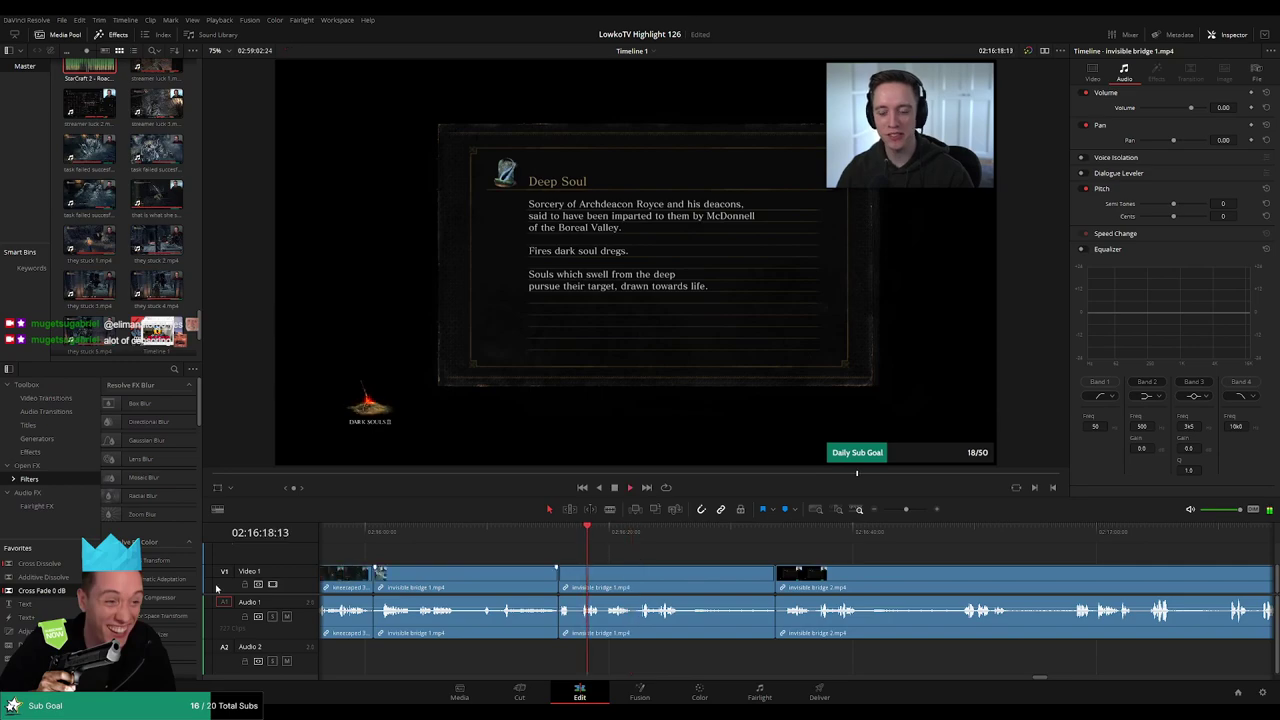
scroll(616, 578, "up", 2)
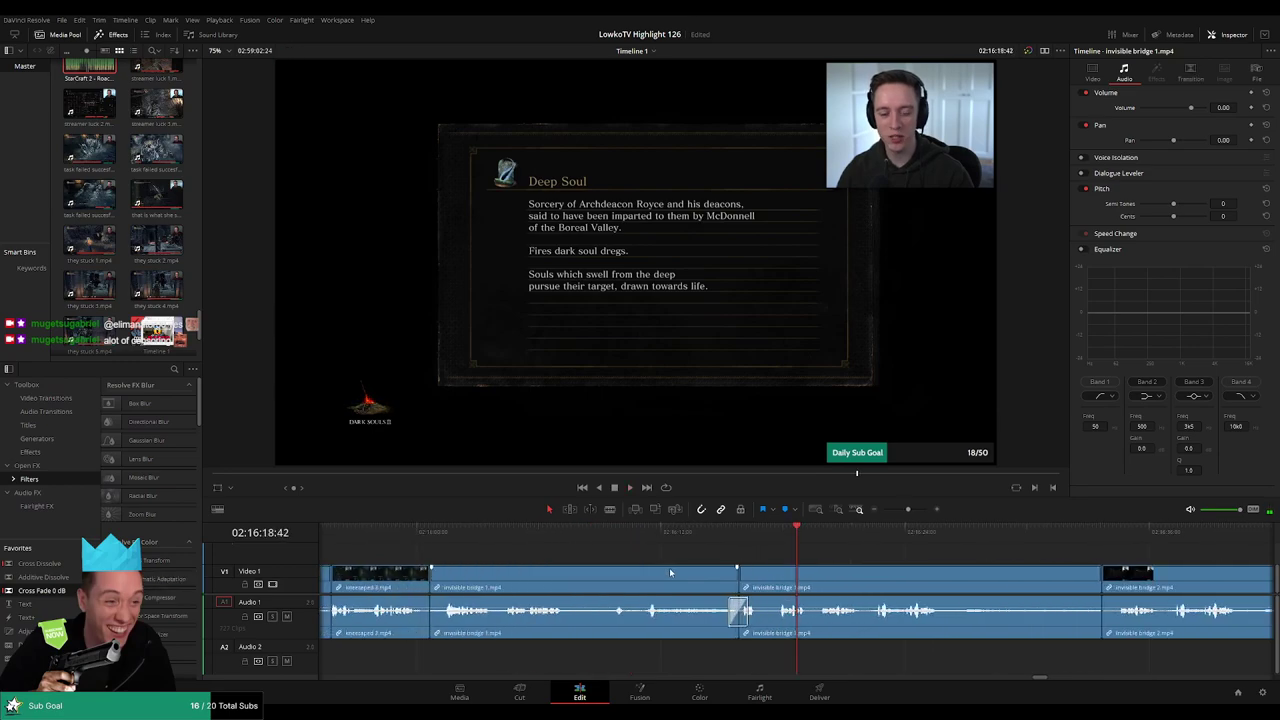
scroll(799, 568, "up", 2)
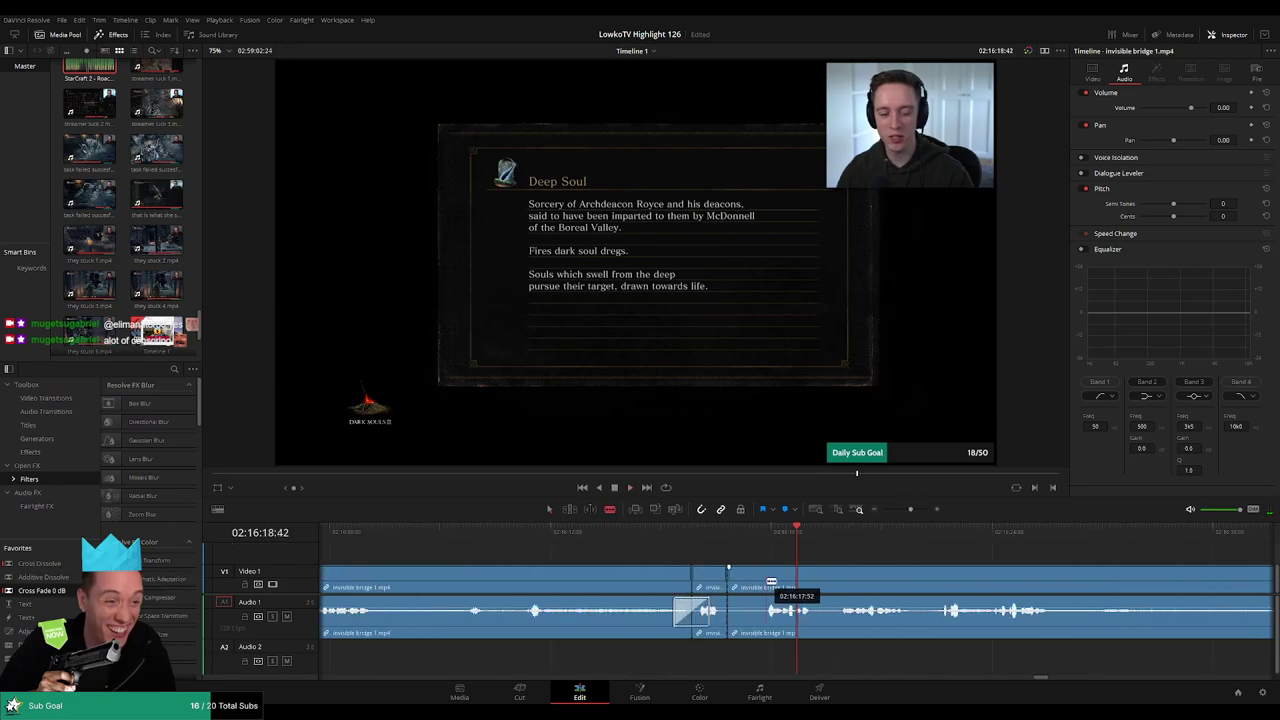
key("Delete")
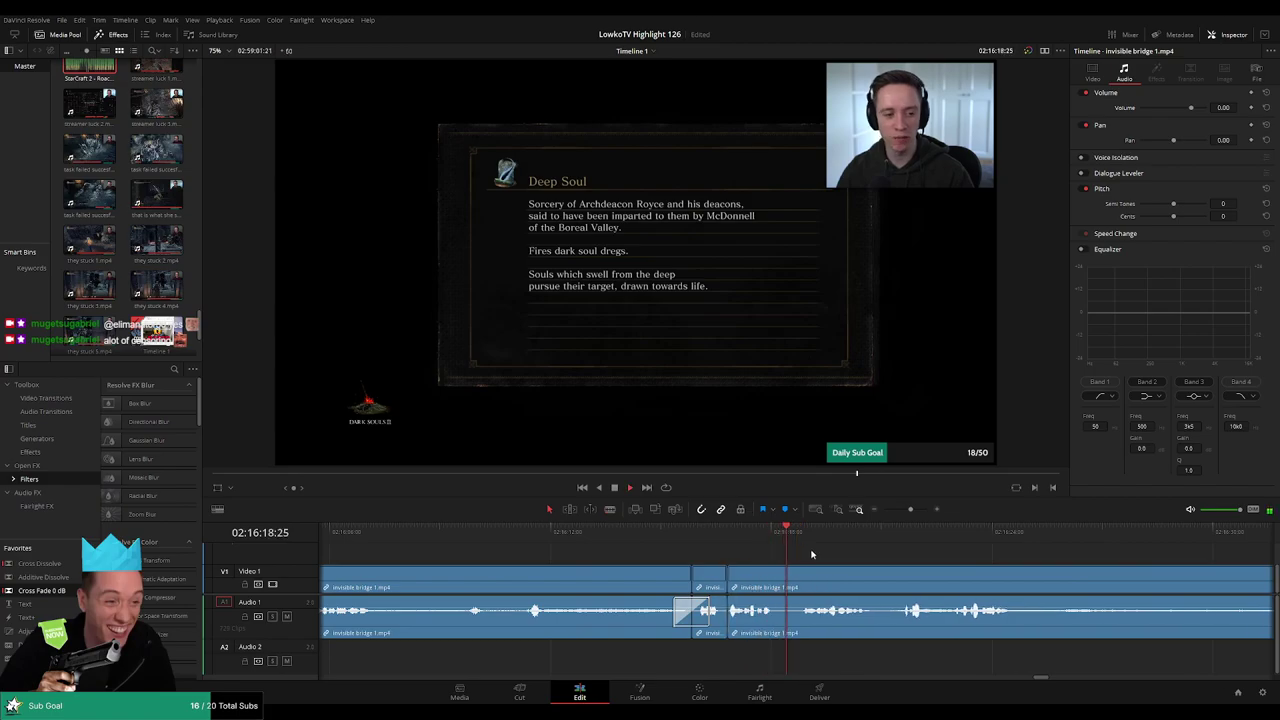
Blade-cut a further piece off the invisible bridge footage and ripple-delete it
scroll(725, 556, "right", 3)
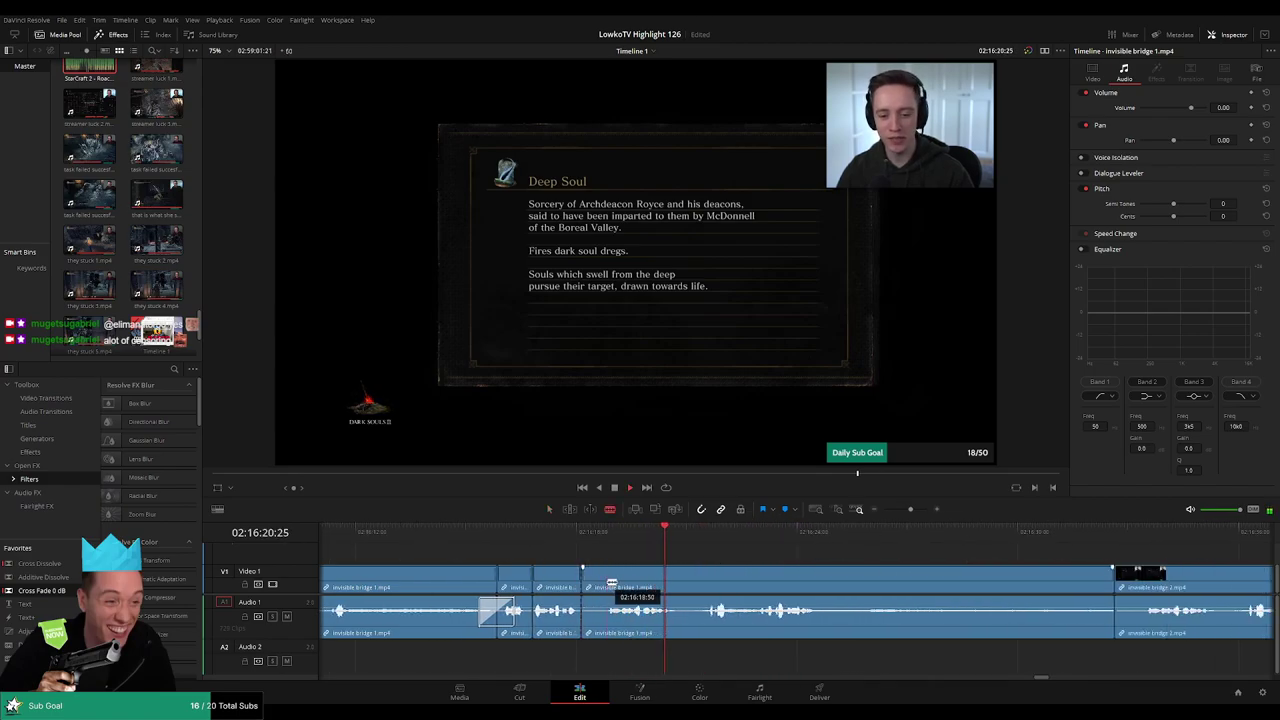
scroll(620, 575, "right", 1)
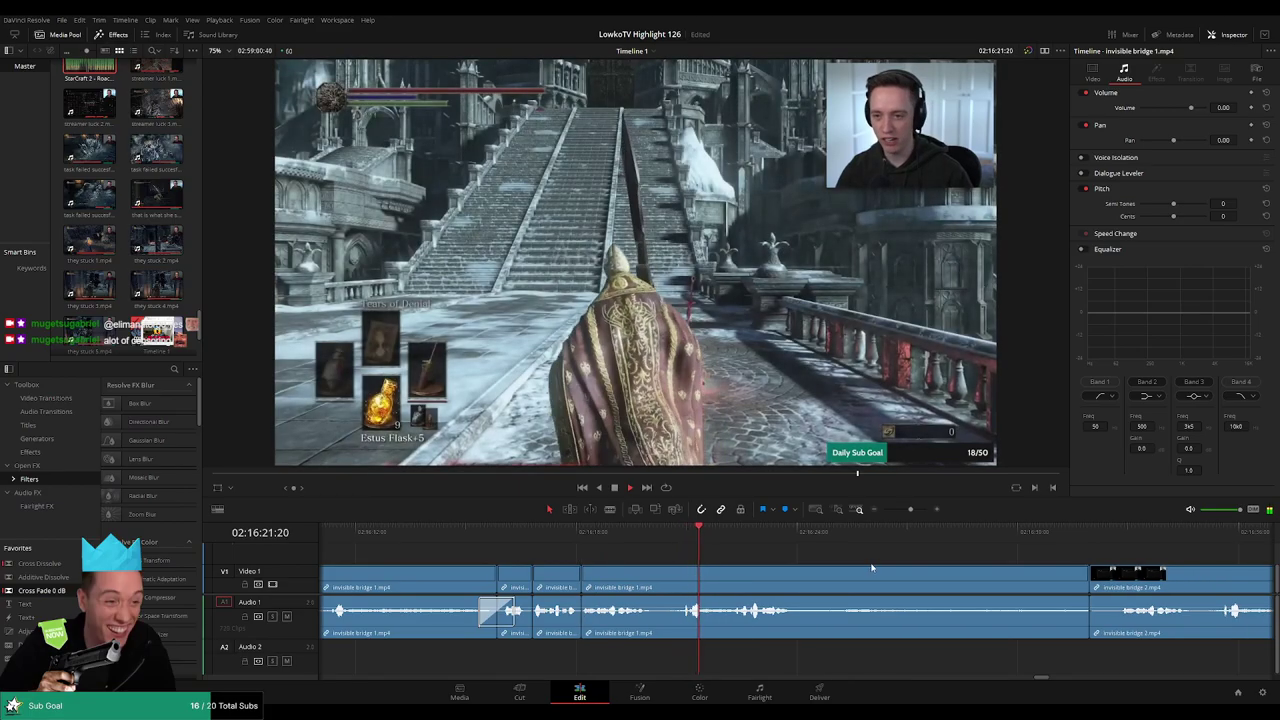
scroll(654, 558, "right", 3)
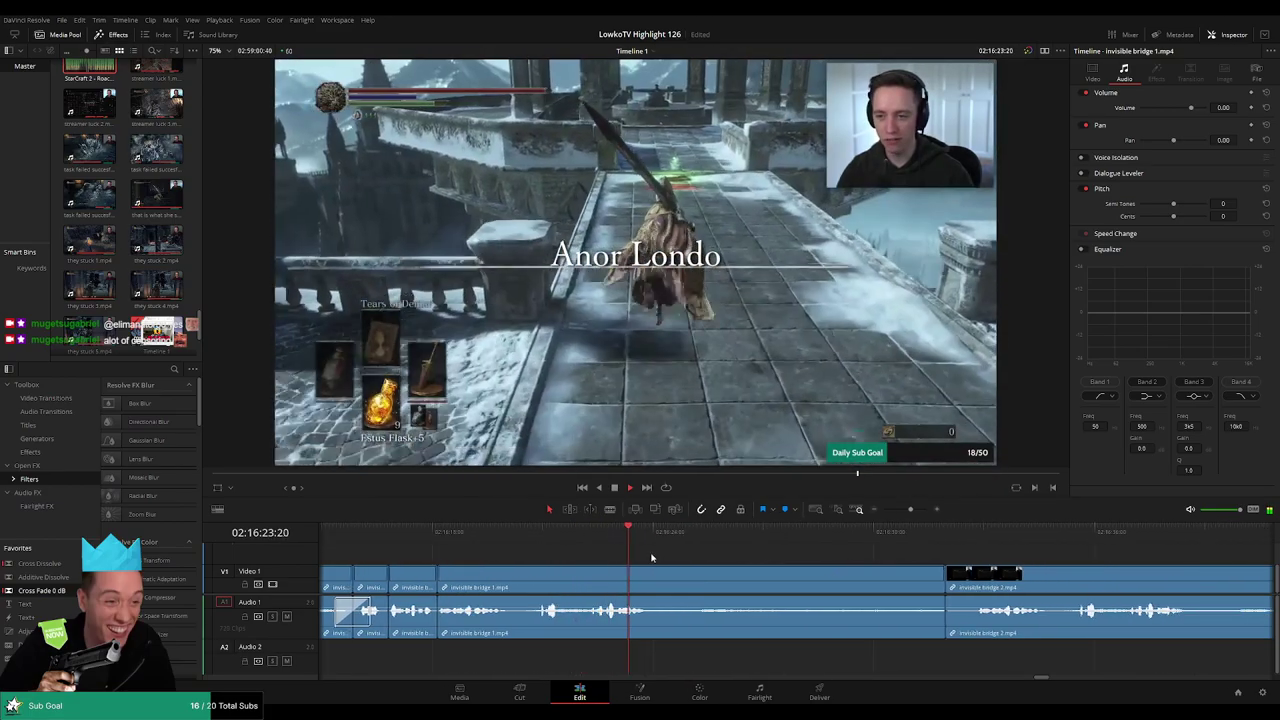
scroll(659, 570, "right", 3)
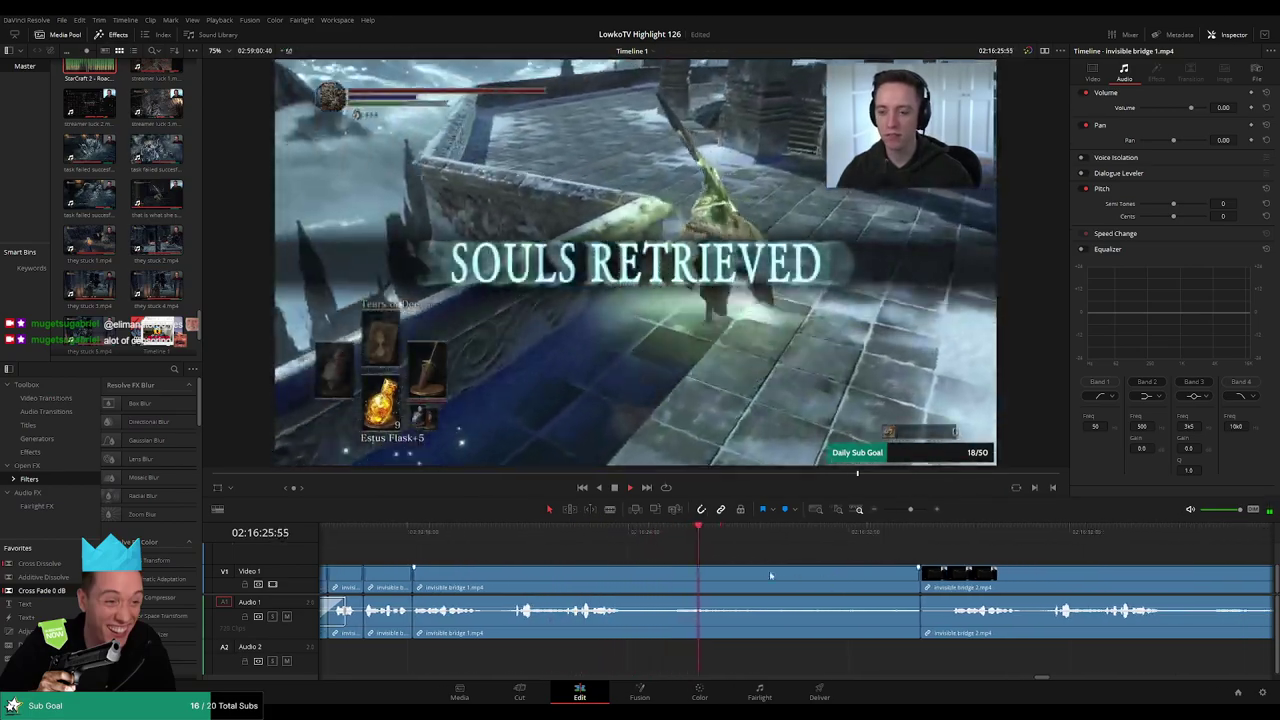
key("b")
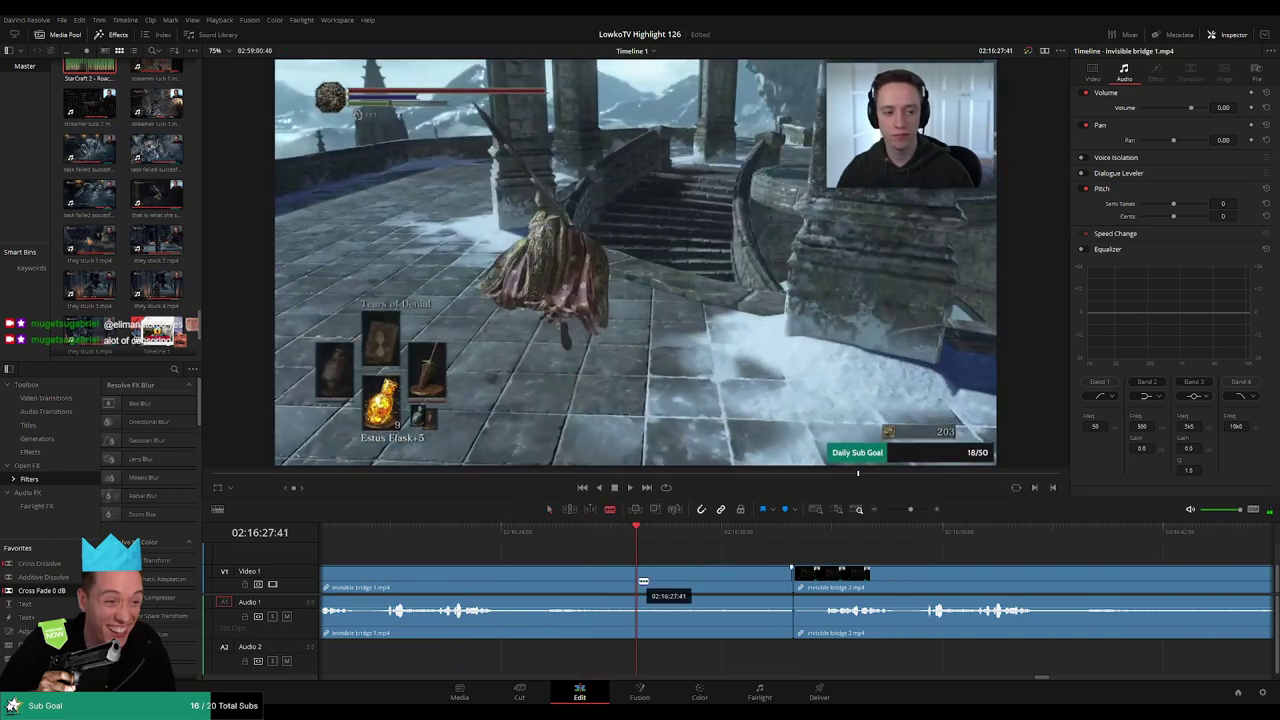
key("Delete")
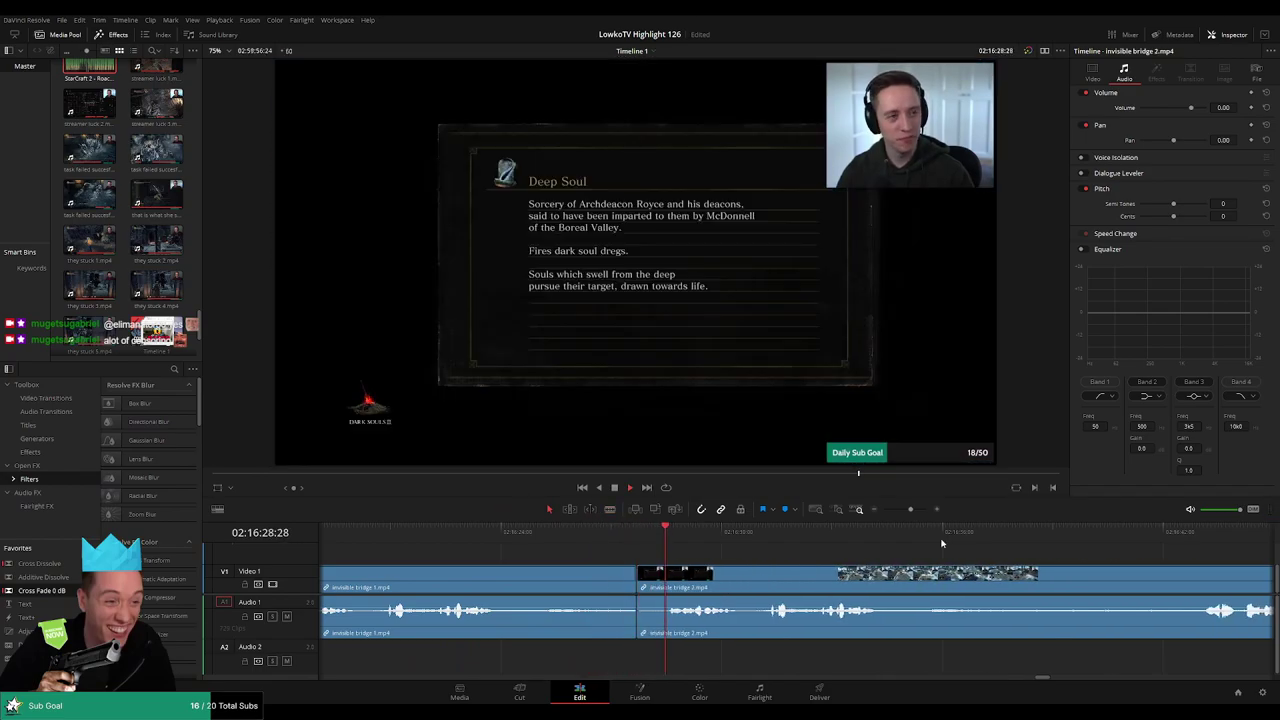
scroll(928, 540, "right", 2)
scroll(900, 543, "right", 3)
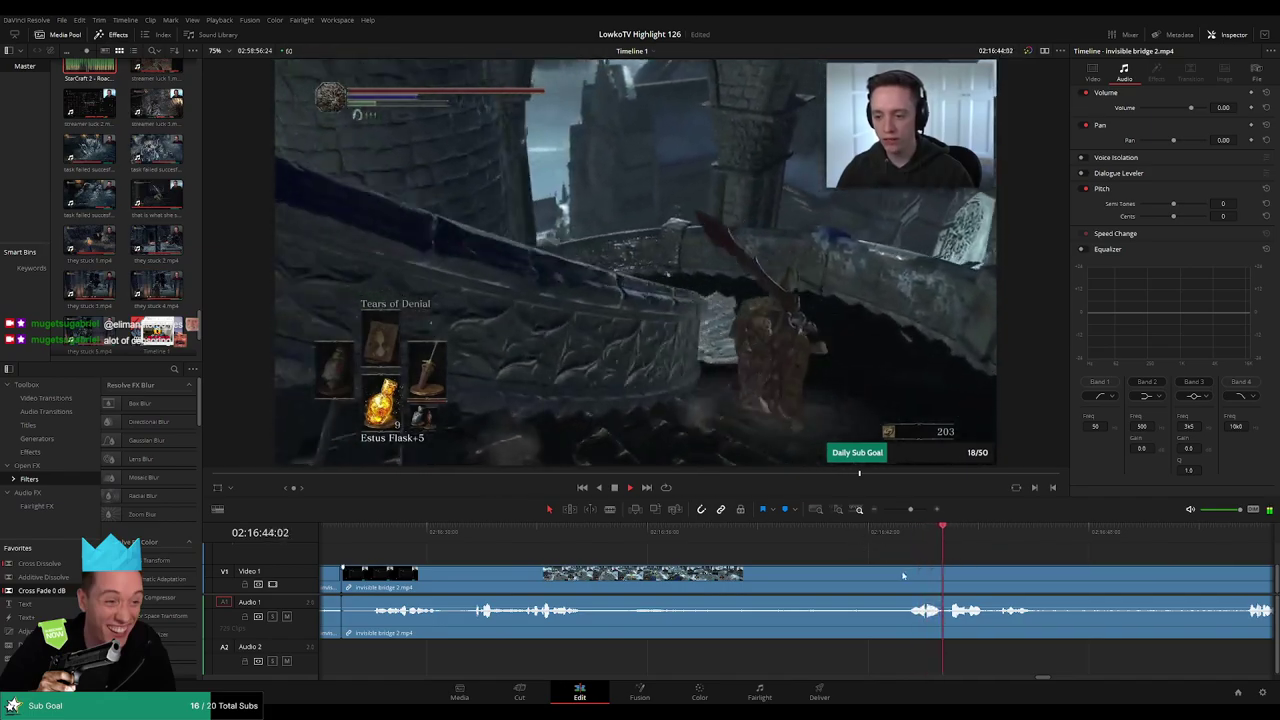
key("a")
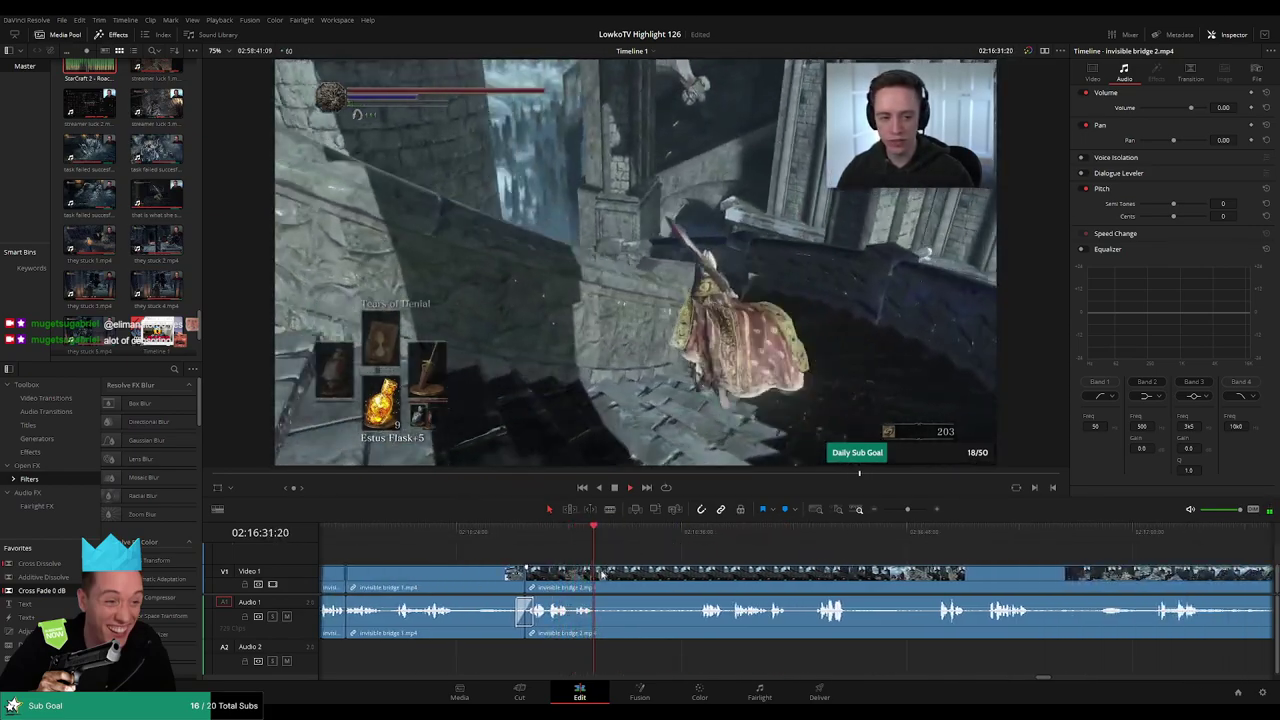
Split invisible bridge 2.mp4 at the playhead and ripple-delete the split-off segment
key("b")
left_click(601, 580)
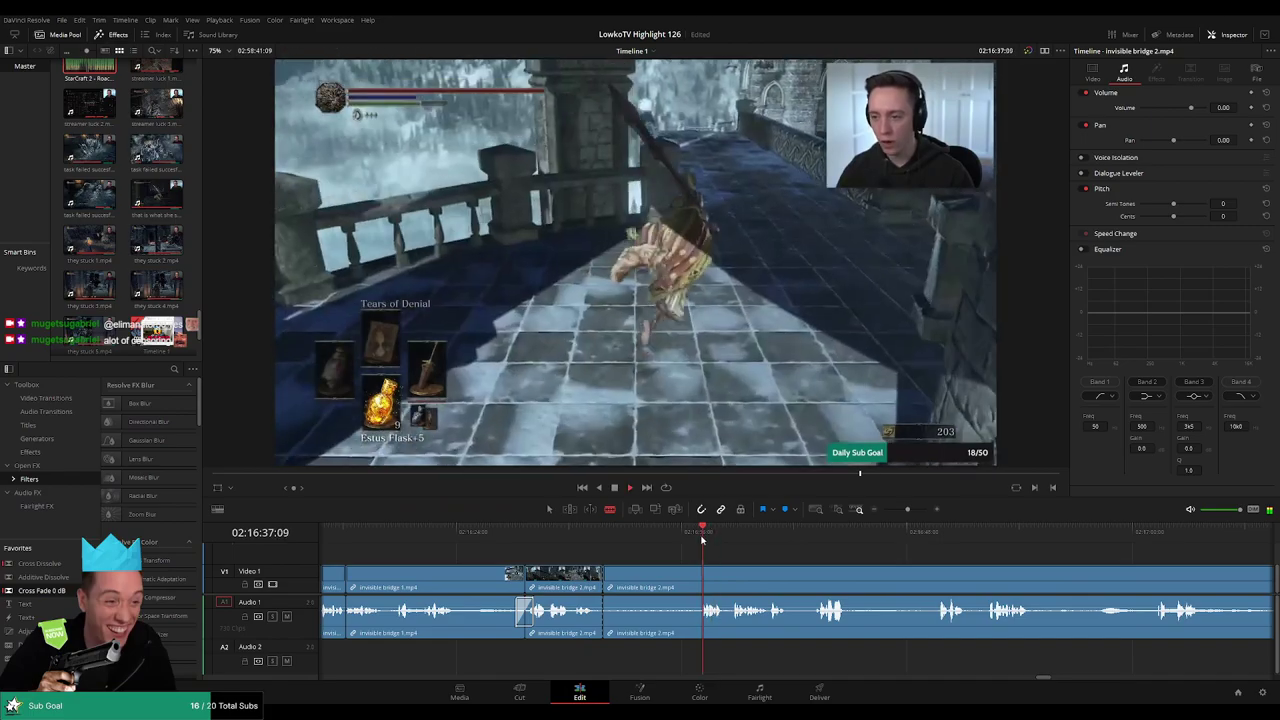
key("Delete")
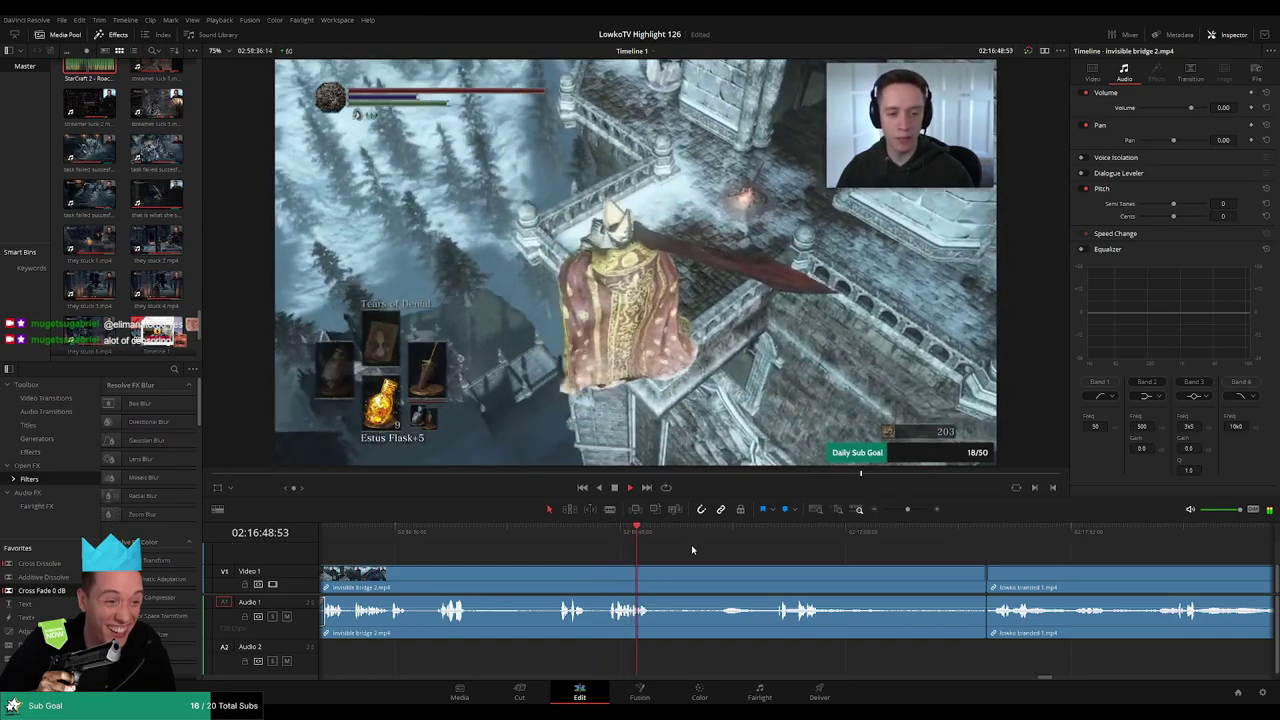
Ripple-delete the leftover invisible bridge 2 stretch before lowko branded 1
left_click_drag(648, 540, 711, 540)
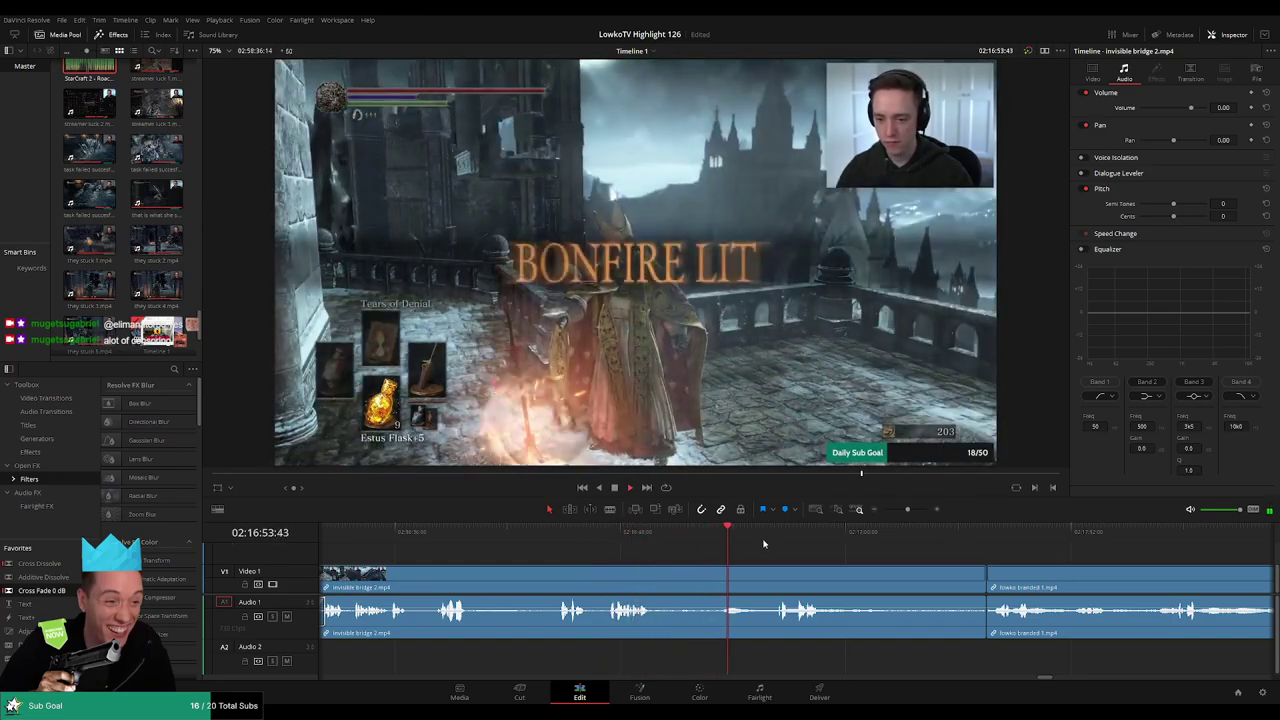
left_click(763, 540)
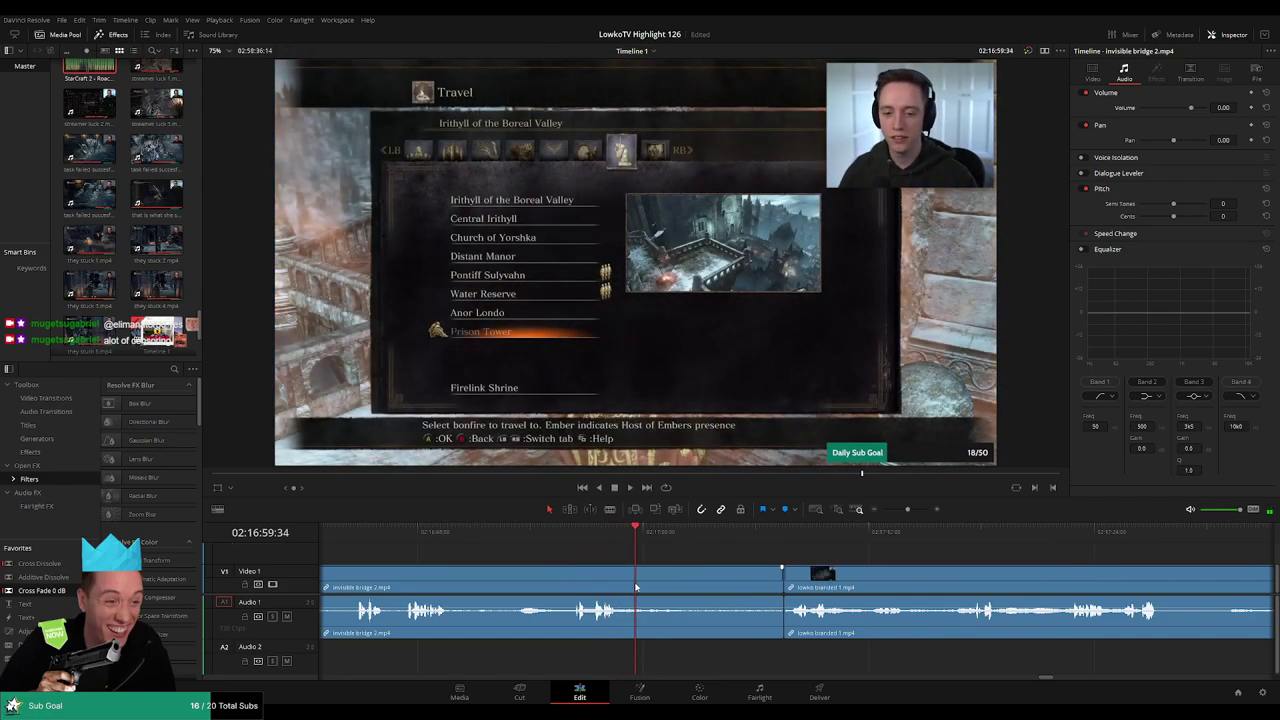
key("Delete")
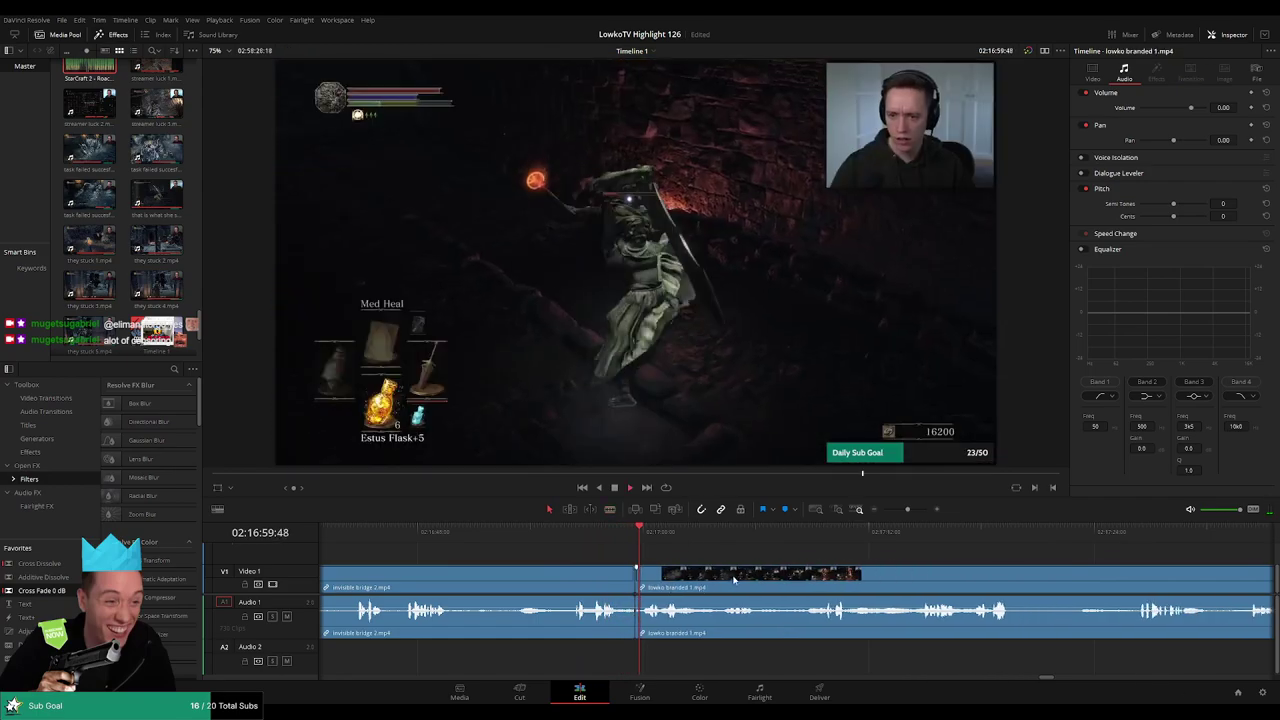
Split lowko branded 1 at about 02:17:08 and load a Media Pool clip into the source viewer
left_click(725, 529)
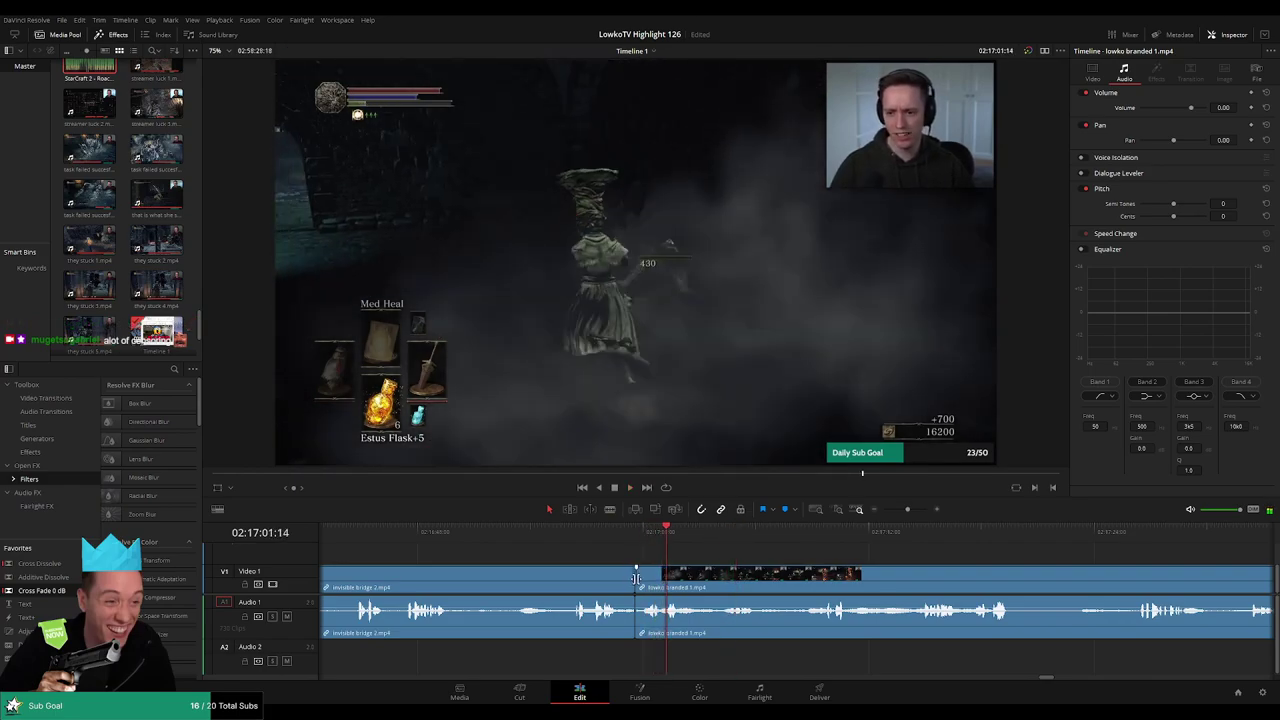
key("b")
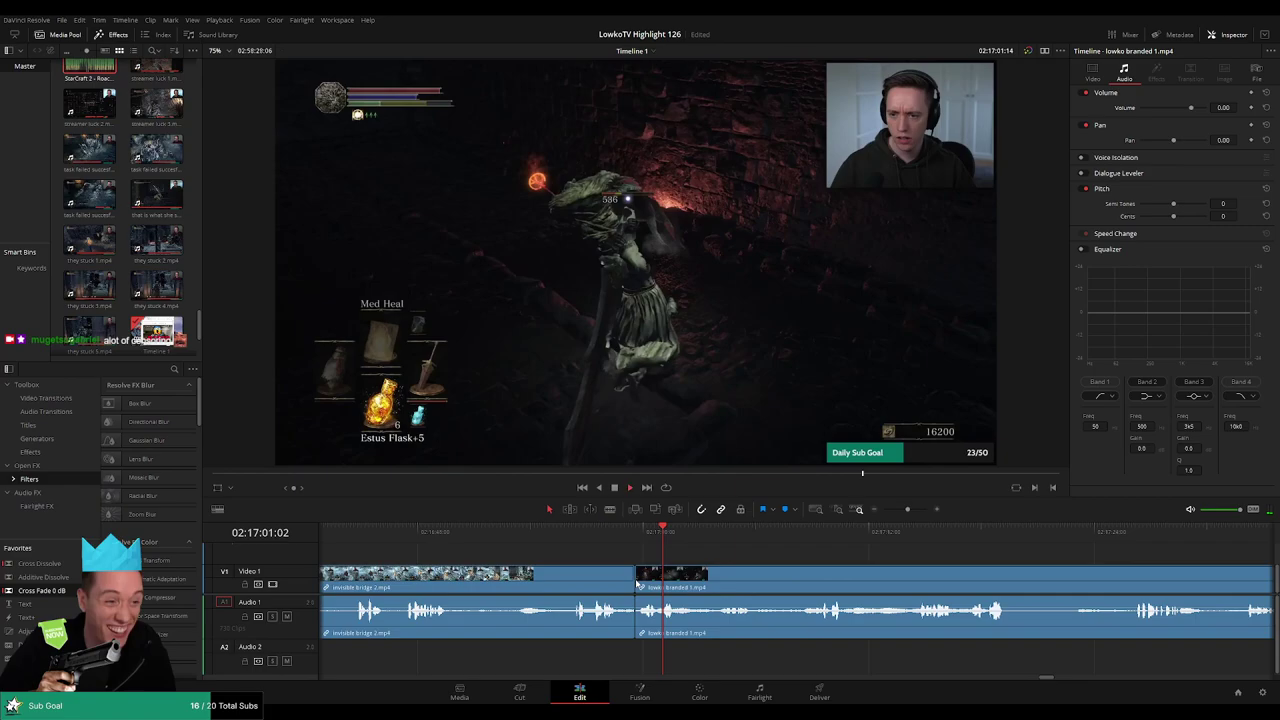
scroll(583, 541, "right", 2)
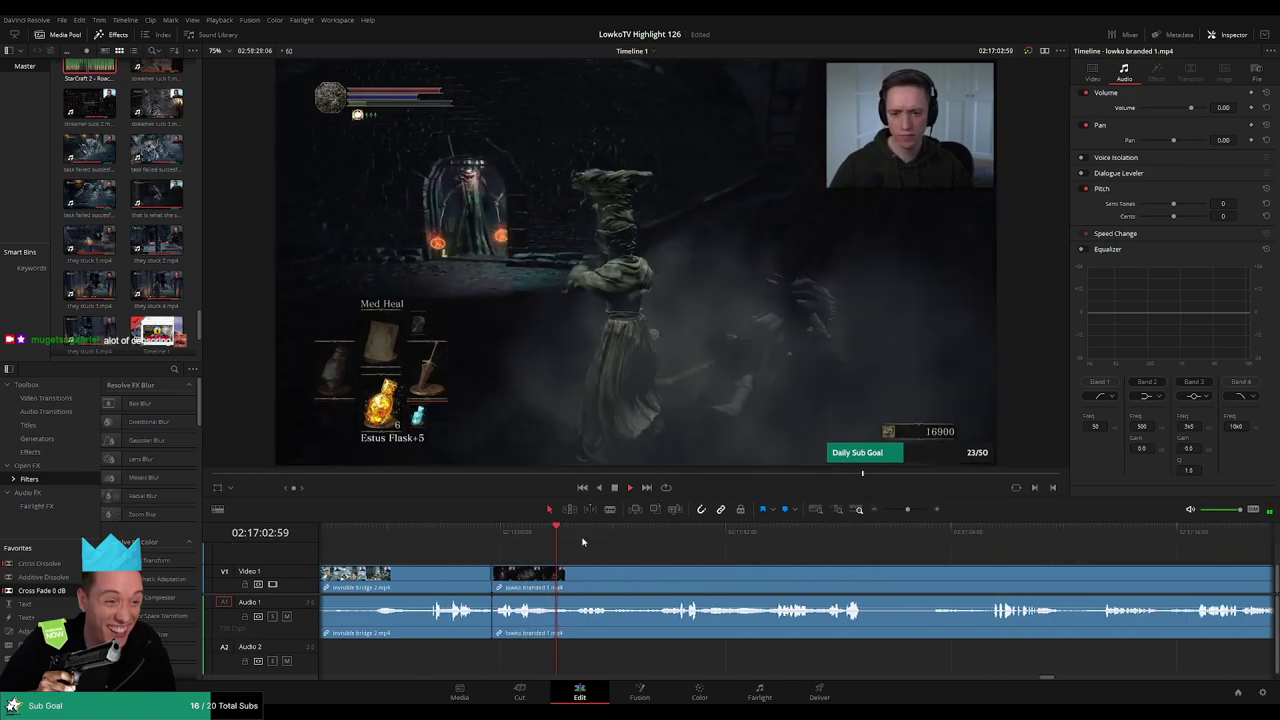
left_click_drag(583, 541, 658, 532)
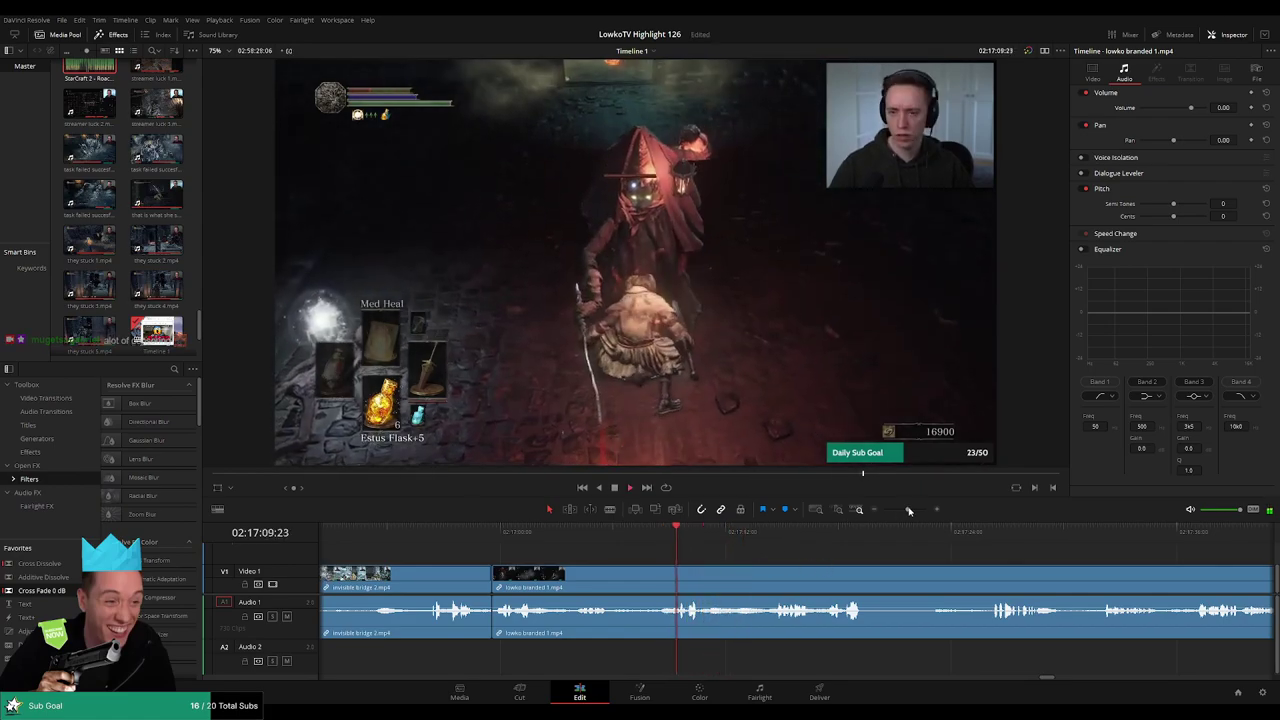
mouse_move(907, 509)
left_mouse_down()
mouse_move(880, 537)
mouse_move(928, 537)
left_mouse_up()
key("ctrl+backslash")
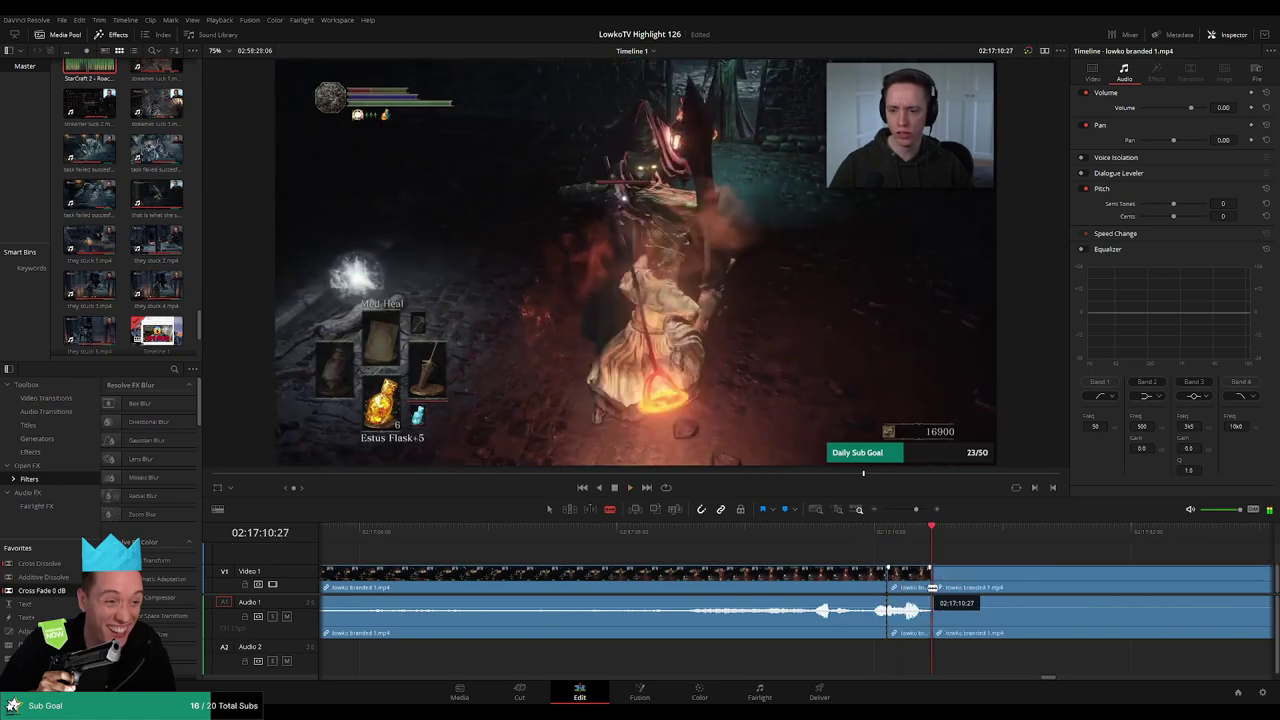
left_click(89, 110)
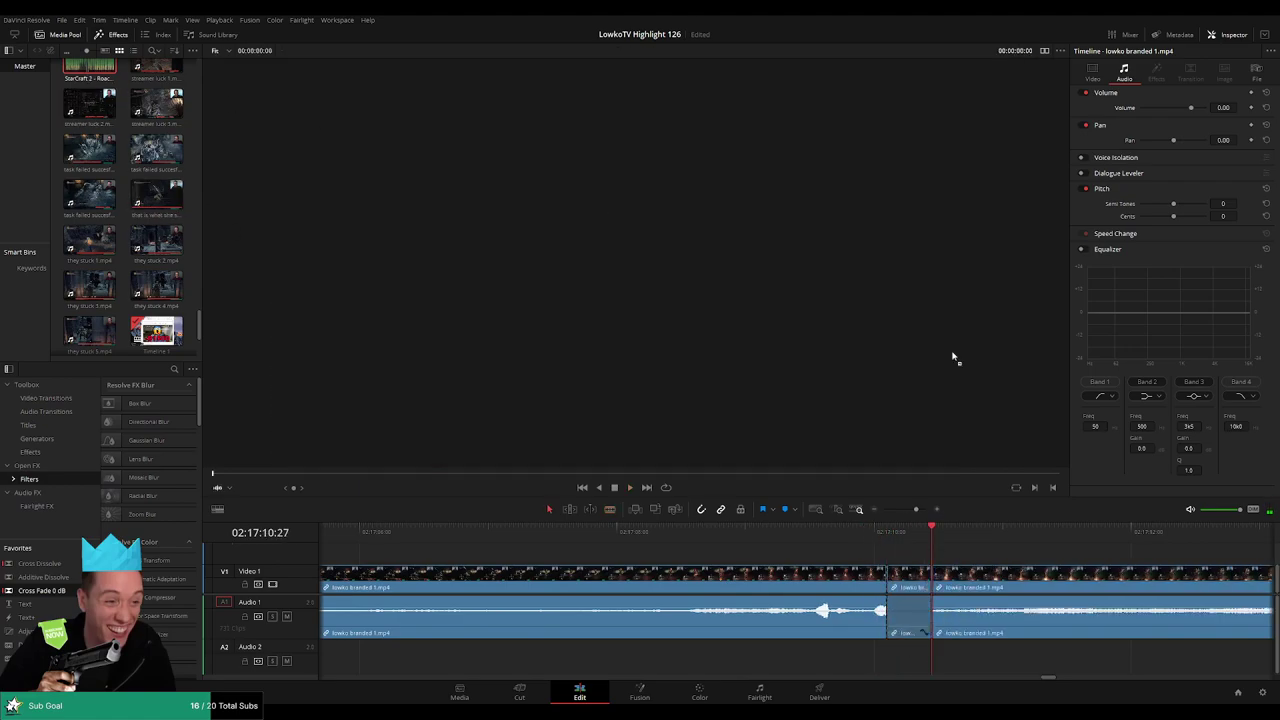
Place the StarCraft 2 sound on Audio 2 at the playhead and clear the selection
mouse_move(953, 357)
left_mouse_down()
mouse_move(919, 662)
mouse_move(931, 660)
left_mouse_up()
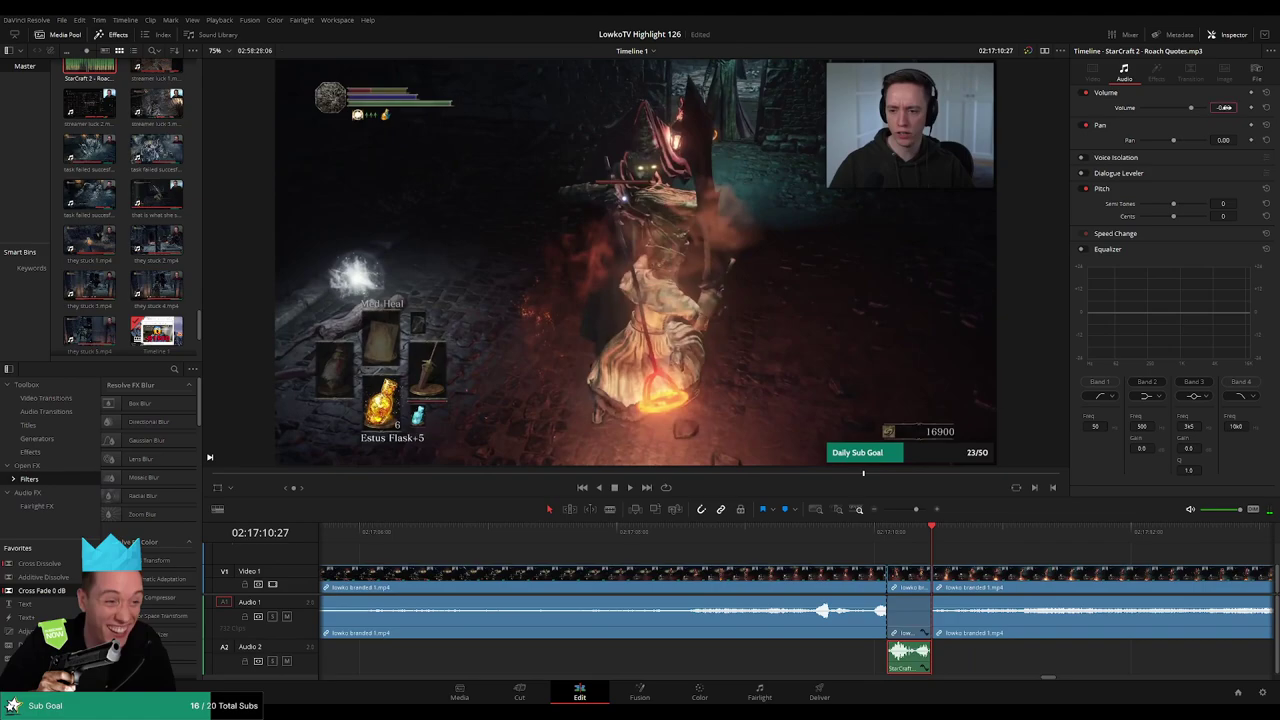
type("-23")
left_click_drag(910, 512, 898, 521)
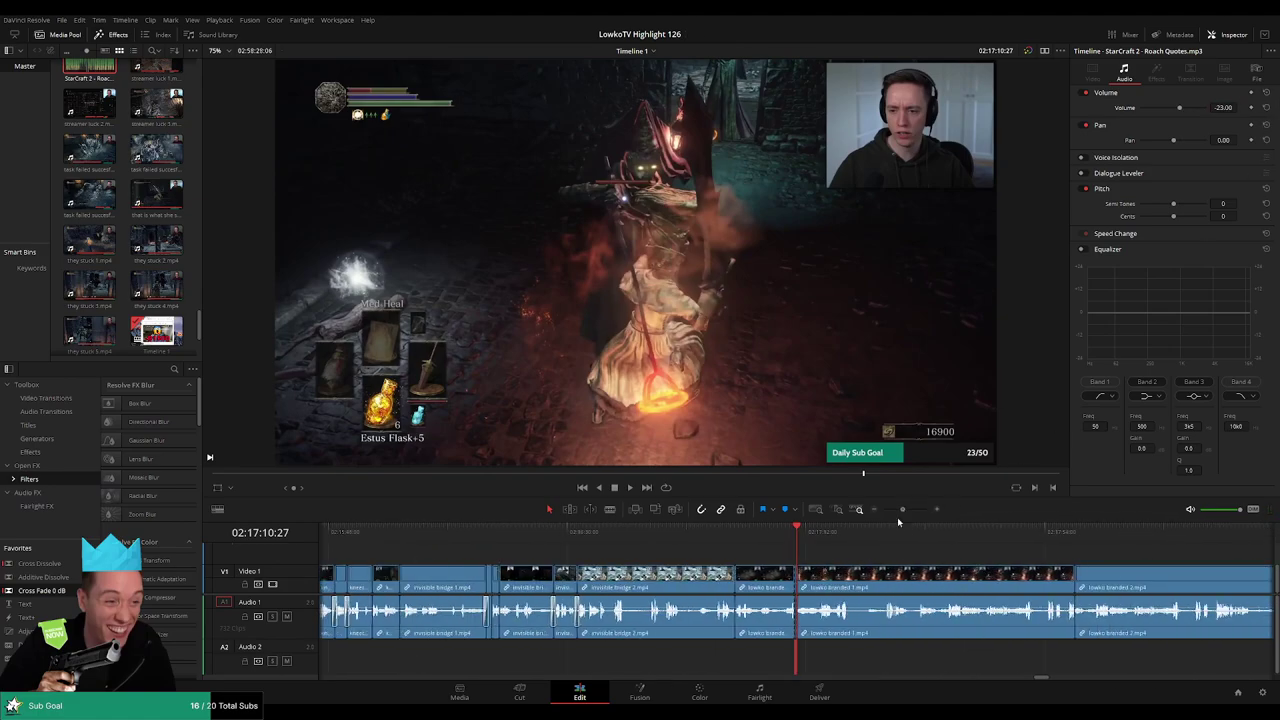
left_click(778, 554)
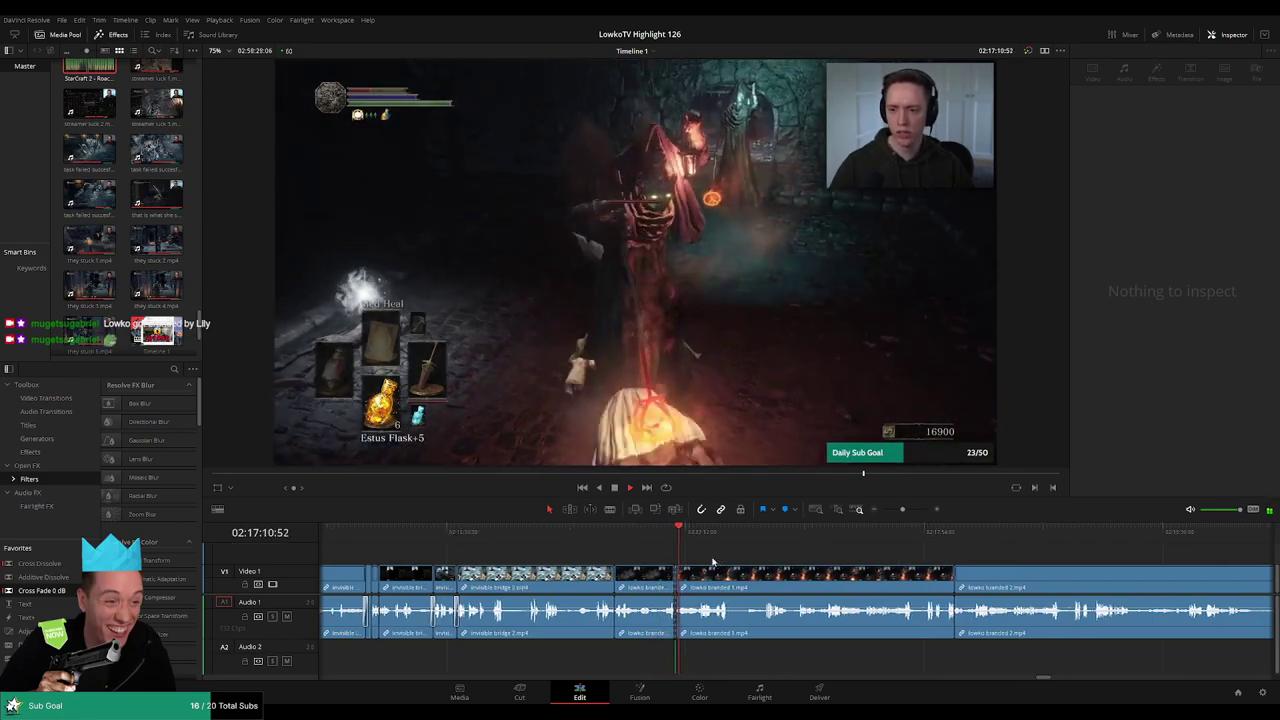
Split off the YOU DIED slice of lowko branded 1 and lower its volume to -18.44 dB
scroll(619, 554, "right", 3)
scroll(614, 553, "right", 1)
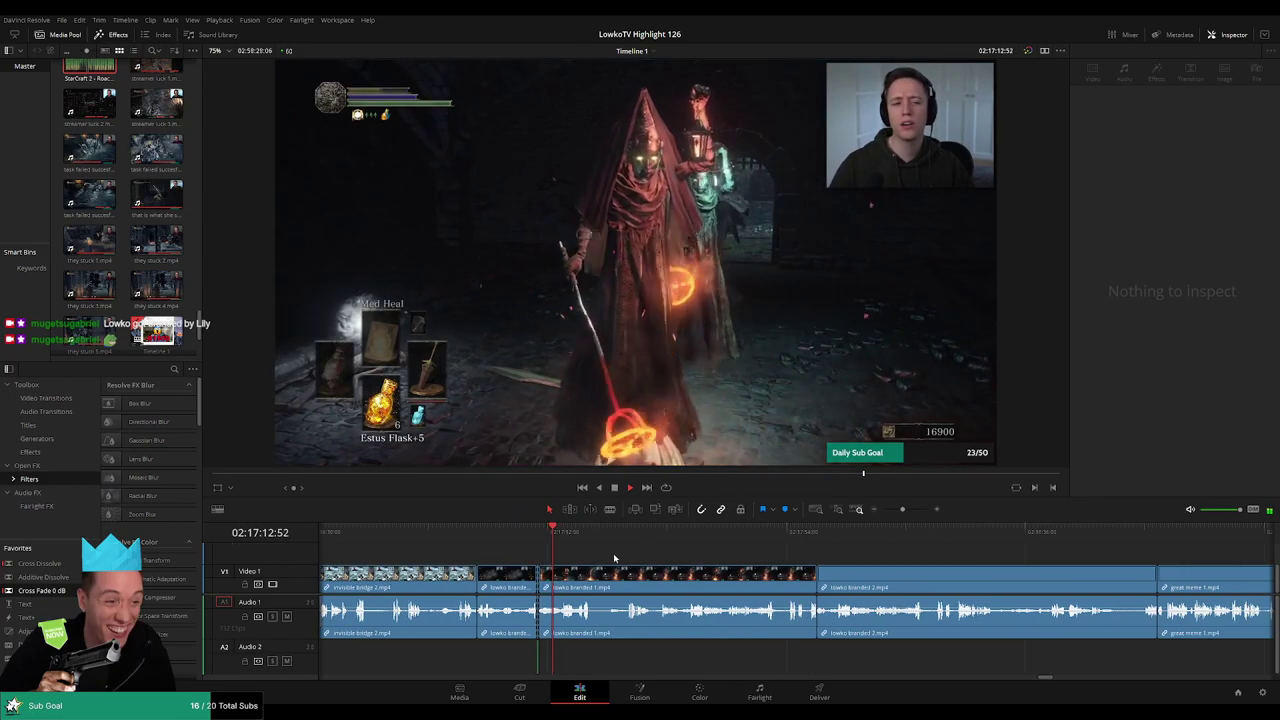
scroll(631, 567, "up", 2, "ctrl")
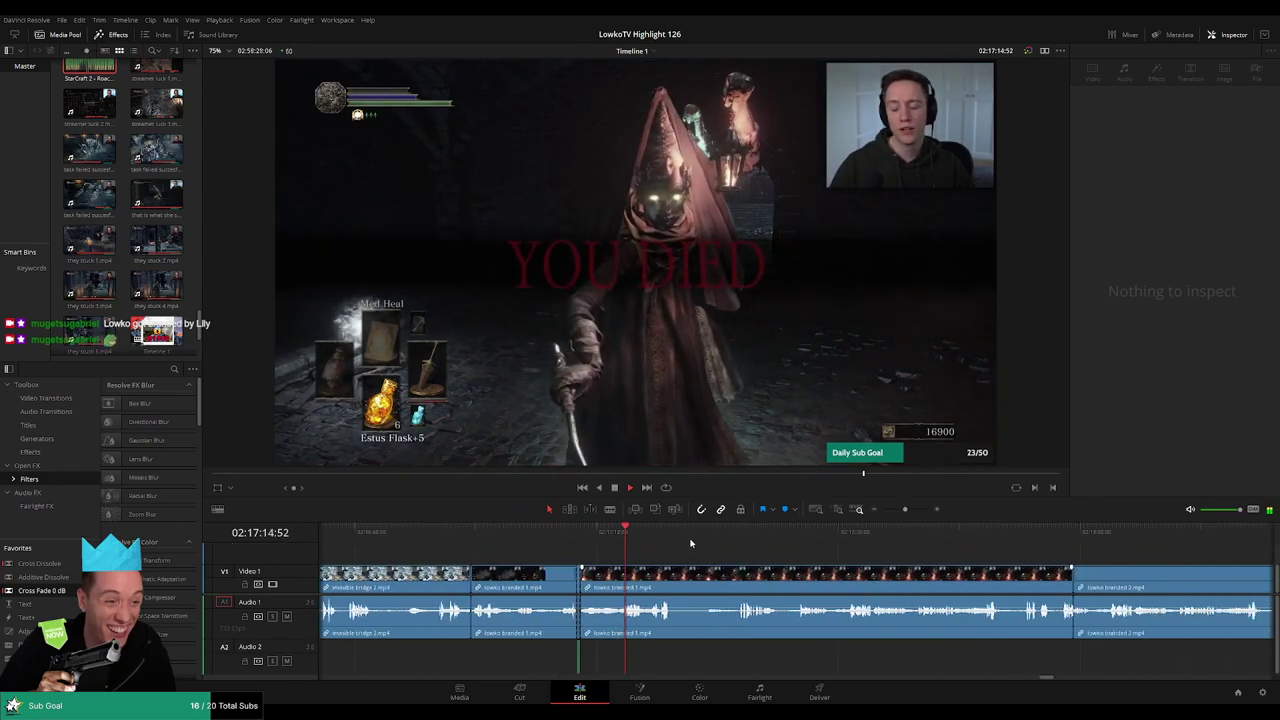
scroll(690, 551, "right", 1)
left_click(700, 578)
left_click_drag(904, 510, 909, 513)
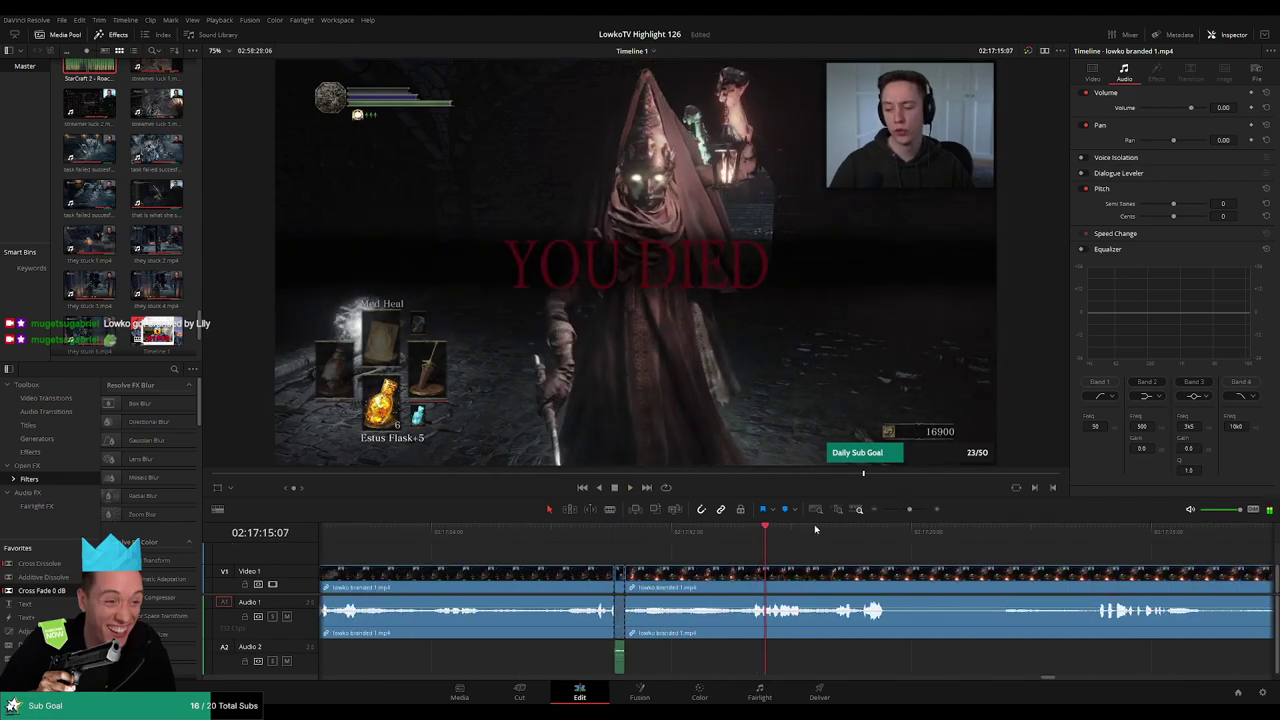
scroll(815, 530, "up", 2, "ctrl")
left_click(798, 575)
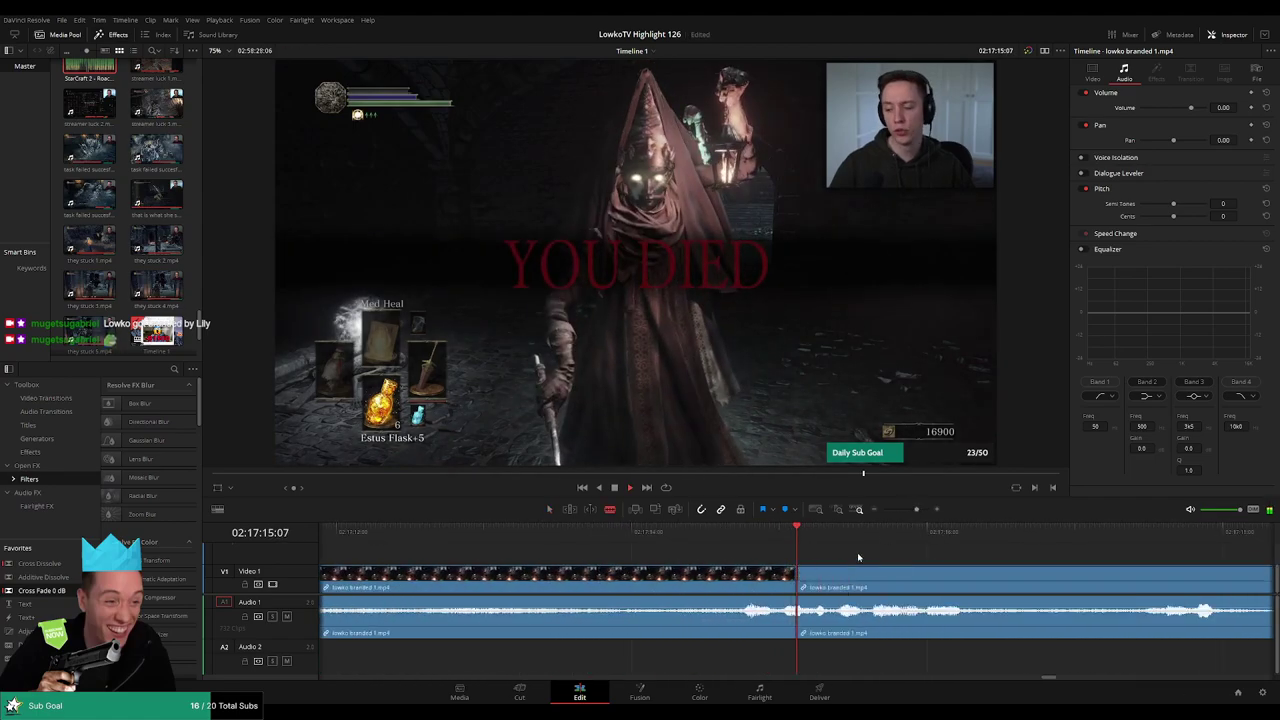
left_click_drag(813, 600, 813, 624)
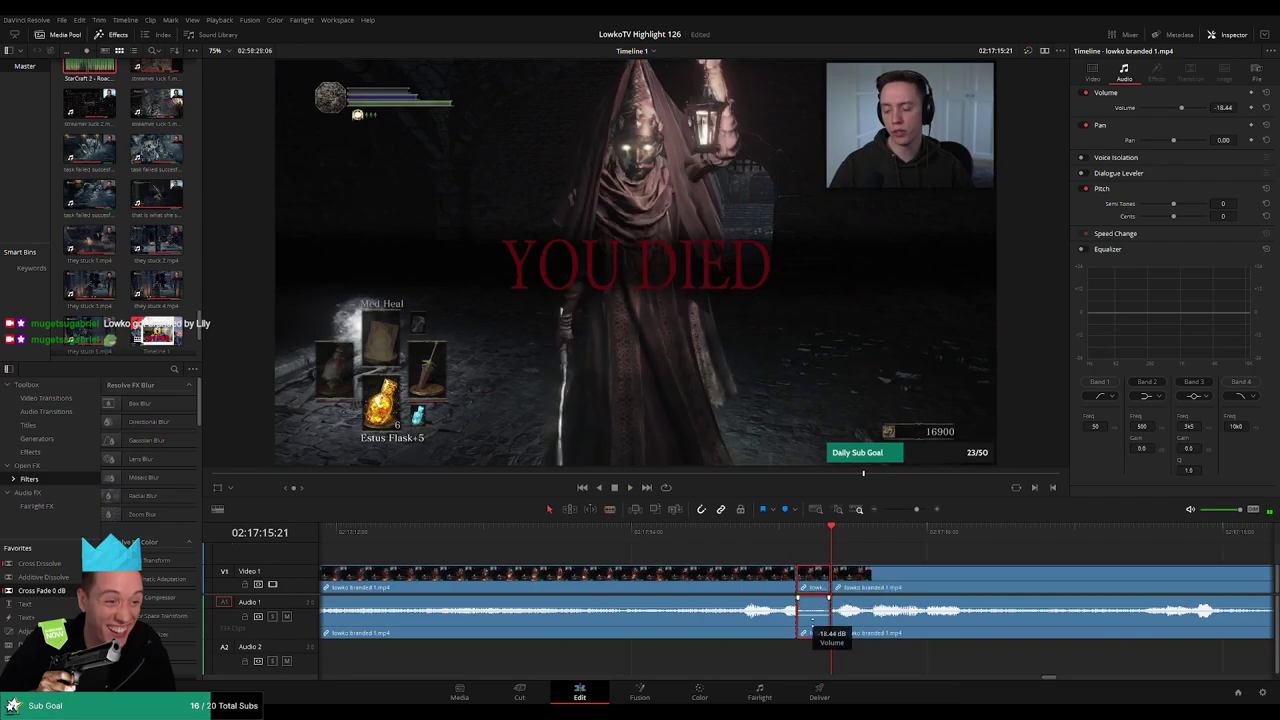
Lay StarCraft 2 - Roach Quotes.mp3 on Audio 2 under the slice, trimmed to match
mouse_move(89, 70)
left_mouse_down()
mouse_move(764, 658)
mouse_move(797, 658)
left_mouse_up()
left_click_drag(892, 658, 830, 658)
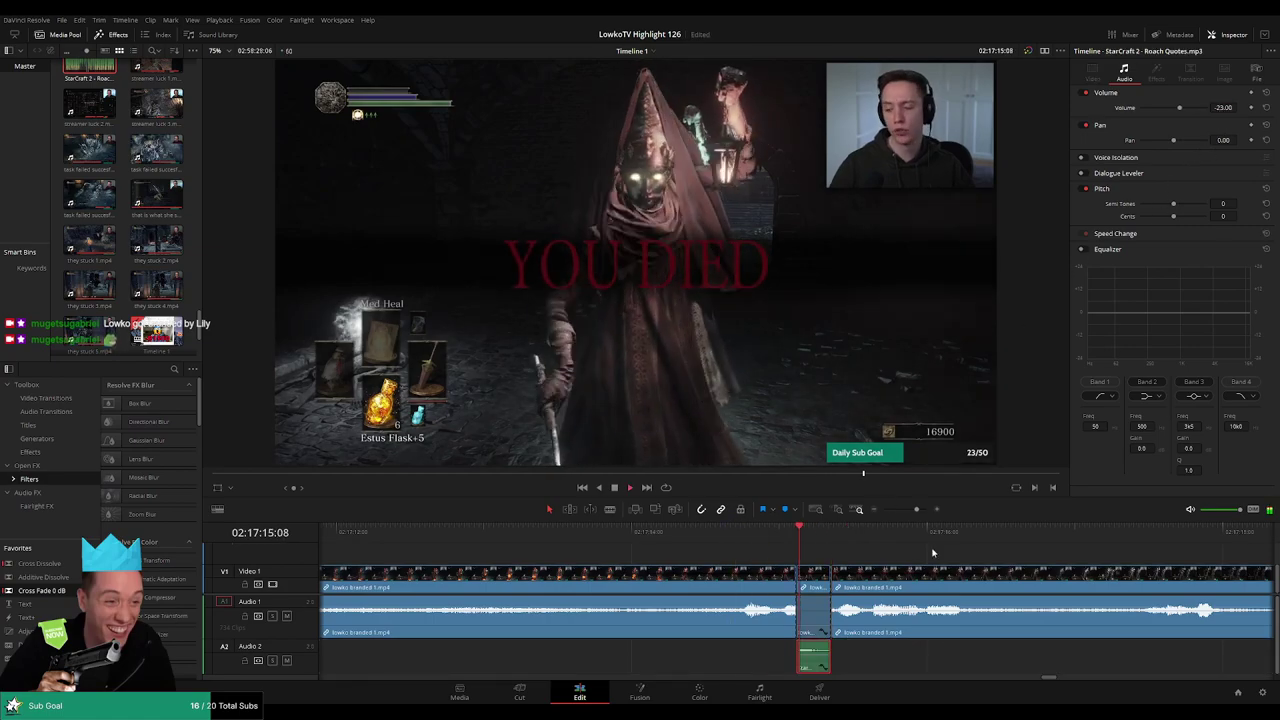
left_click(909, 512)
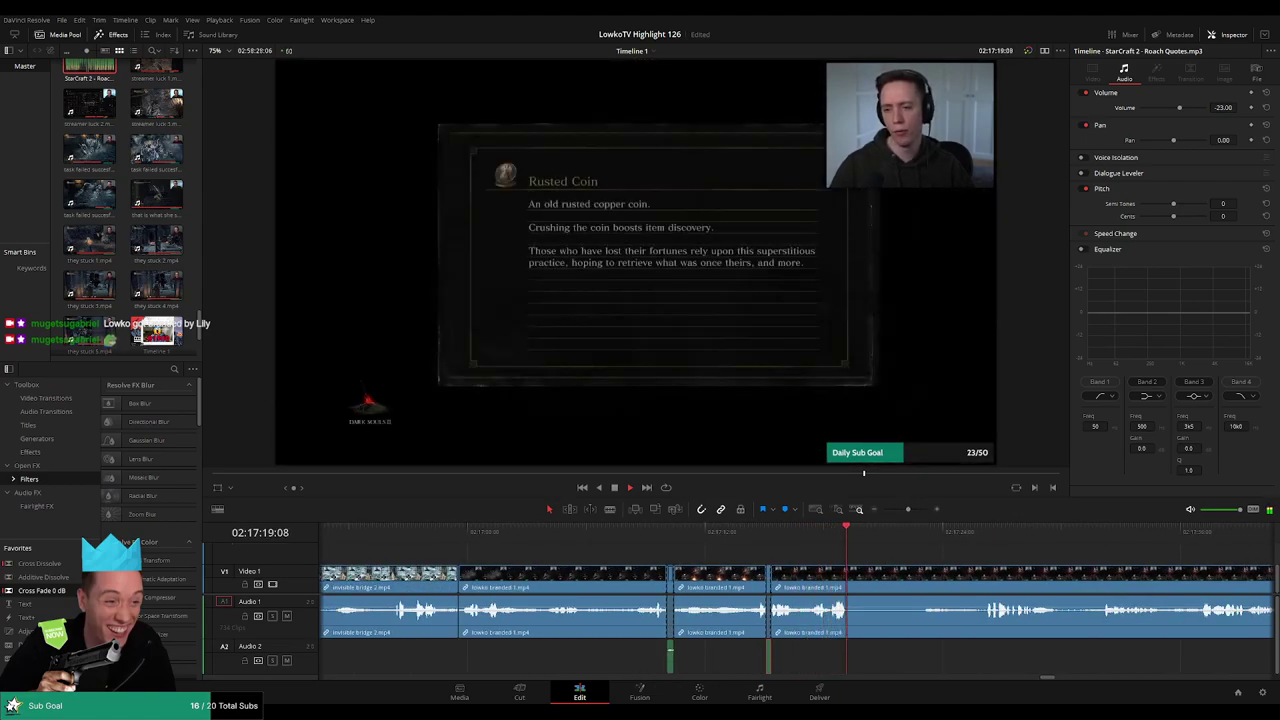
Blade-cut both ends of the first dull stretch and ripple-delete it
key("b")
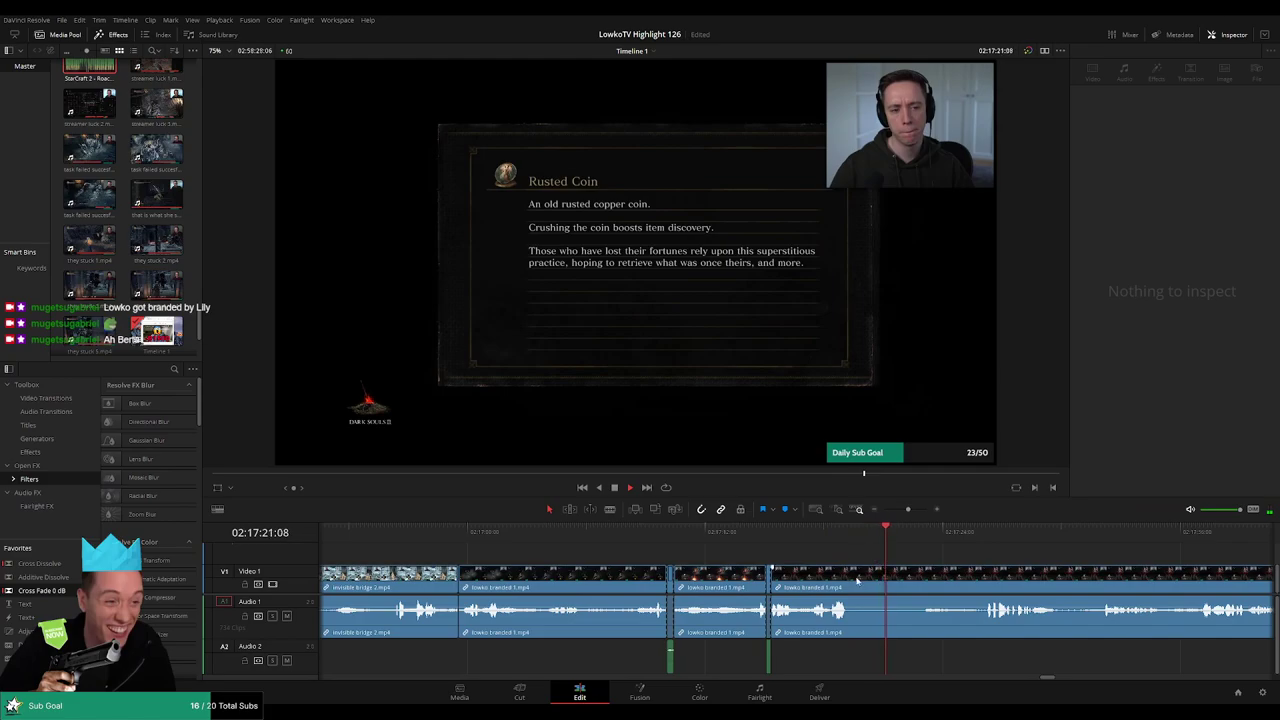
left_click(853, 590)
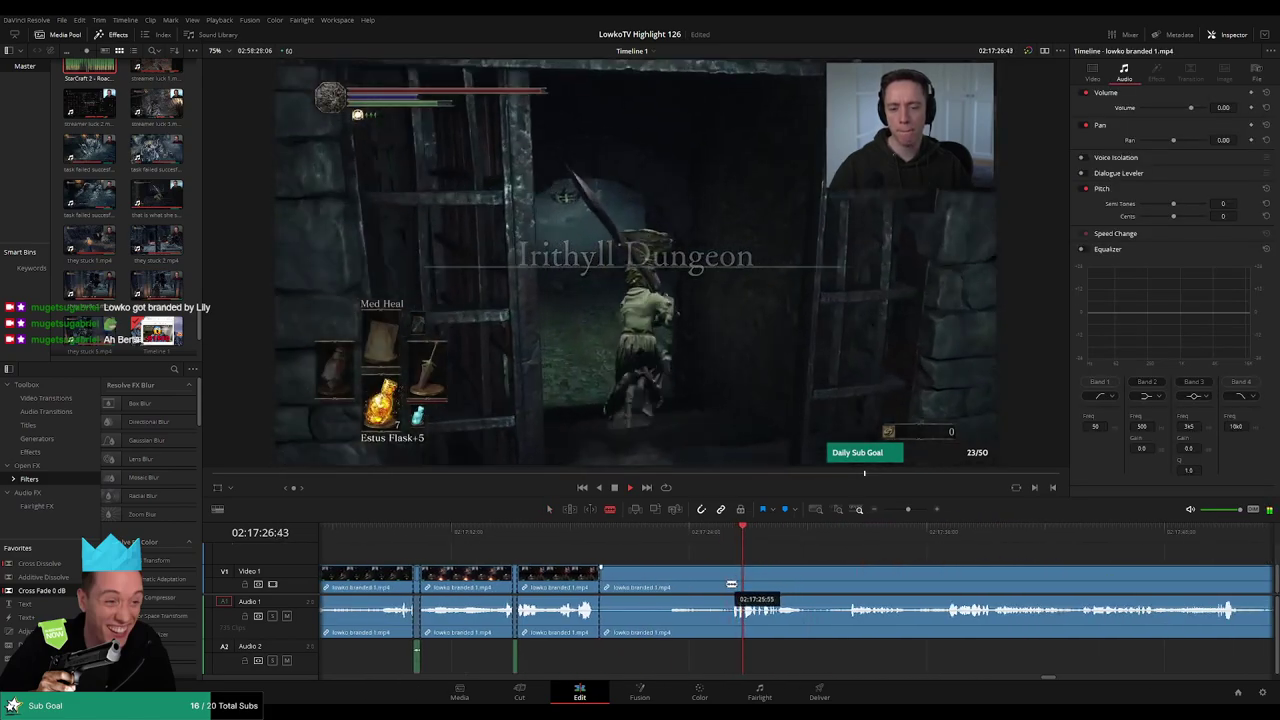
left_click(851, 539)
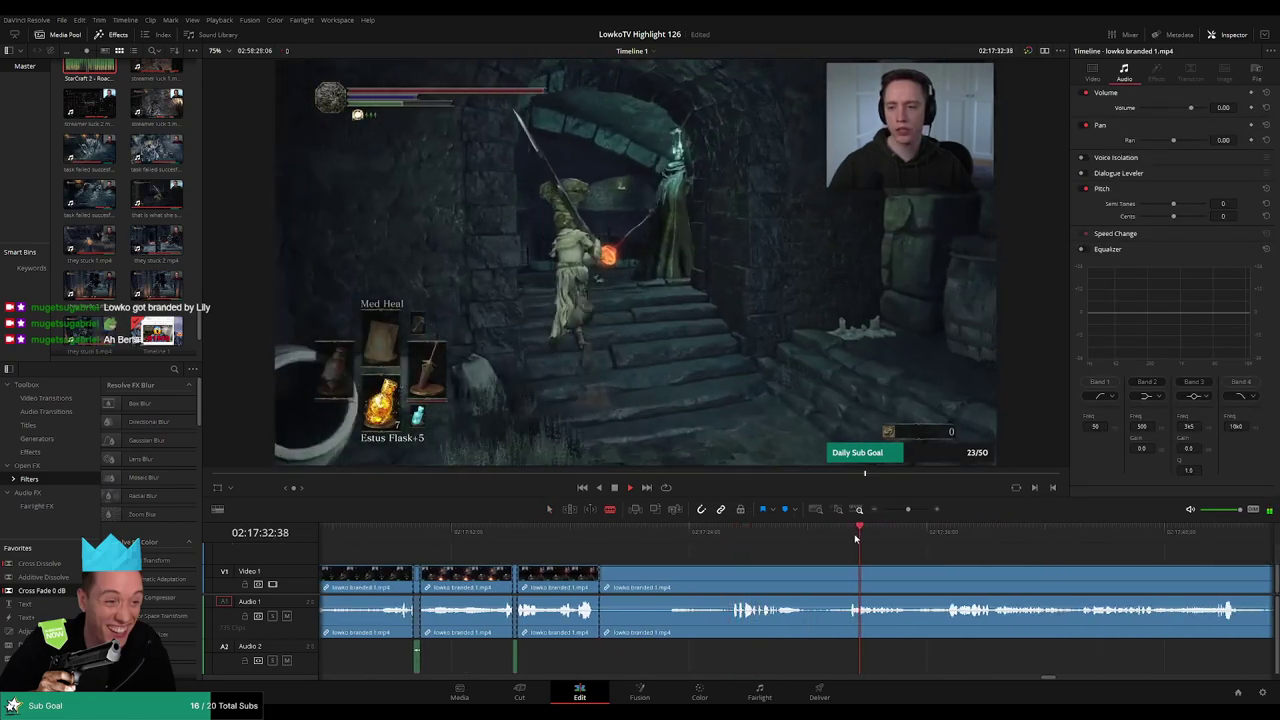
left_click(843, 578)
key("a")
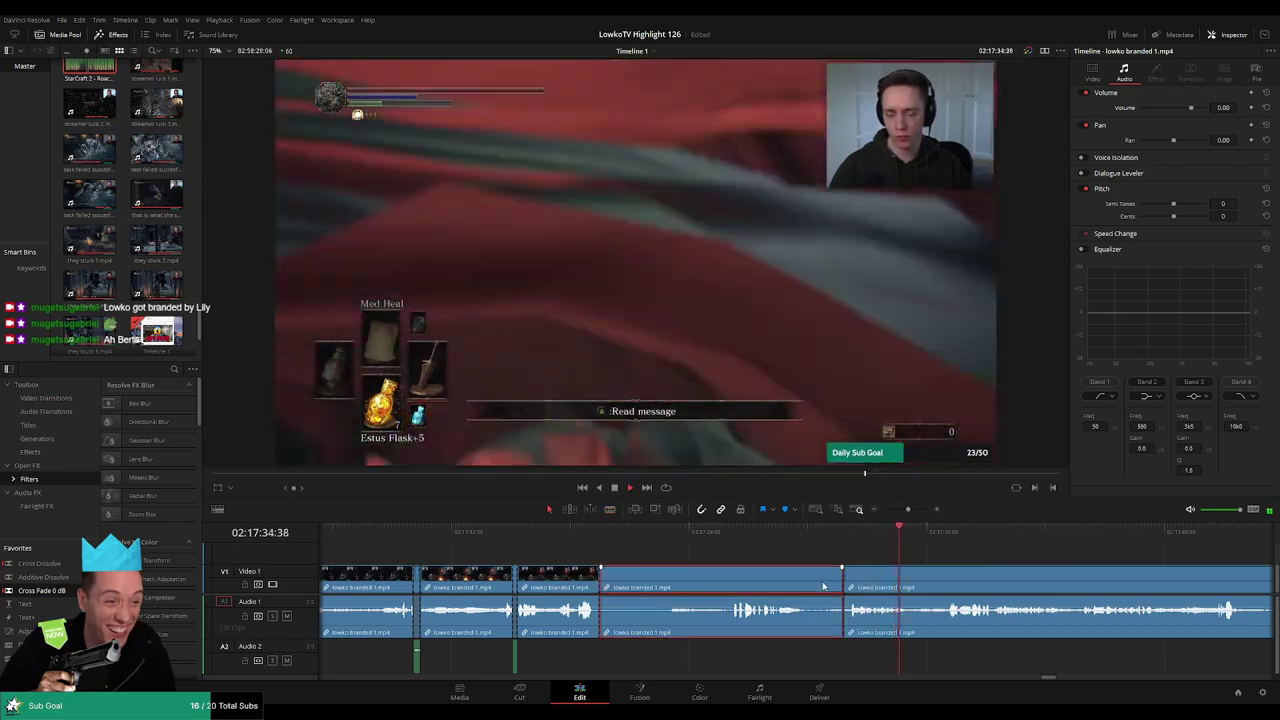
left_click(780, 590)
key("Delete")
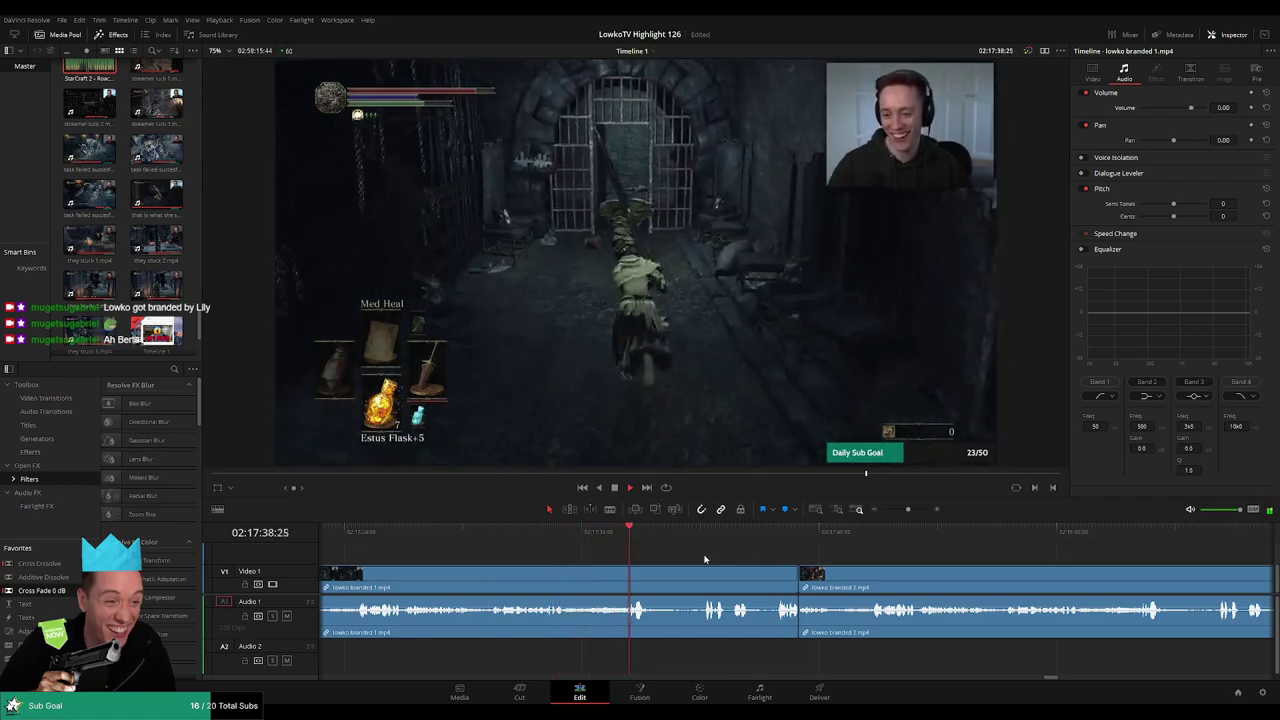
Ripple-delete the middle piece of the clip around 02:17:42
left_click(504, 537)
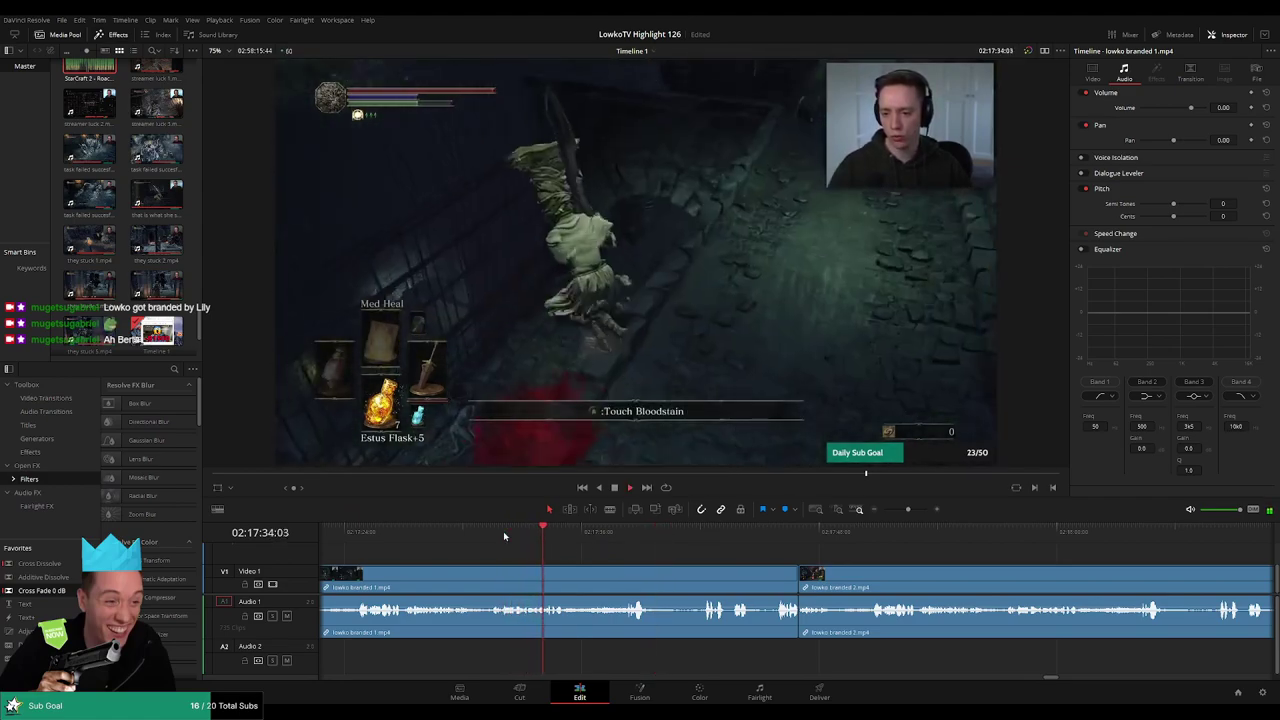
left_click(616, 537)
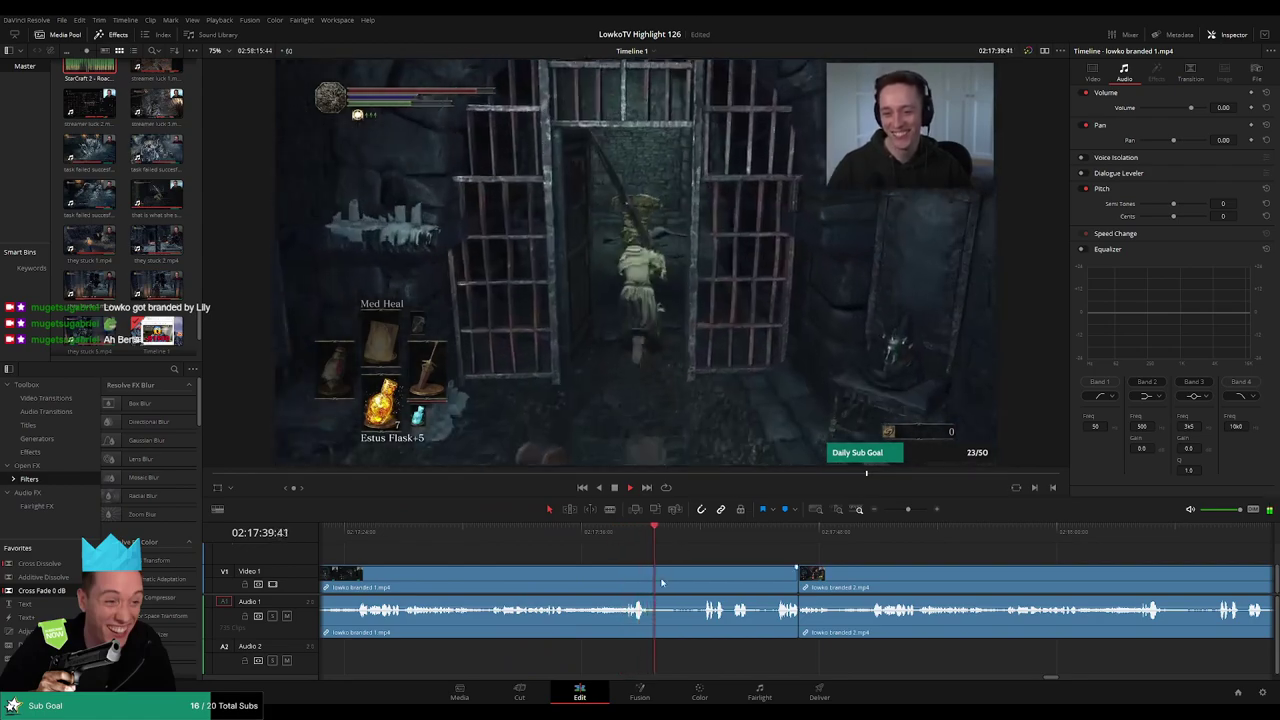
left_click(705, 588)
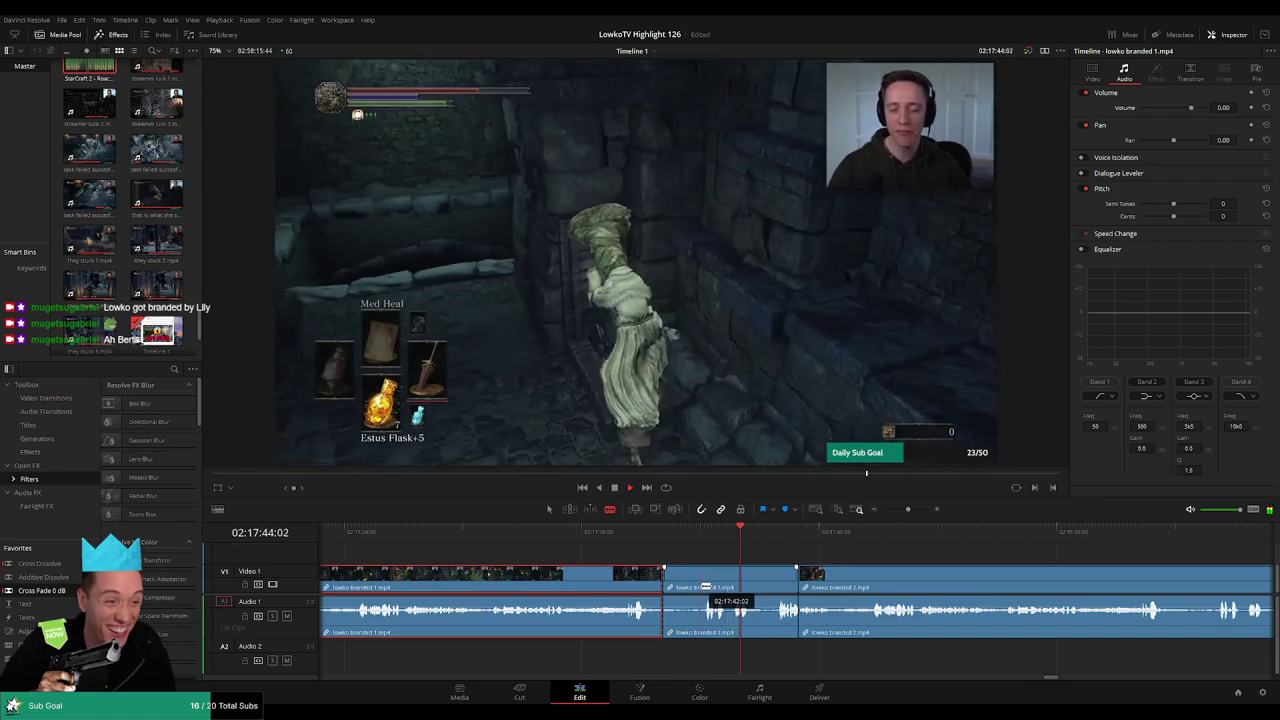
left_click(754, 586)
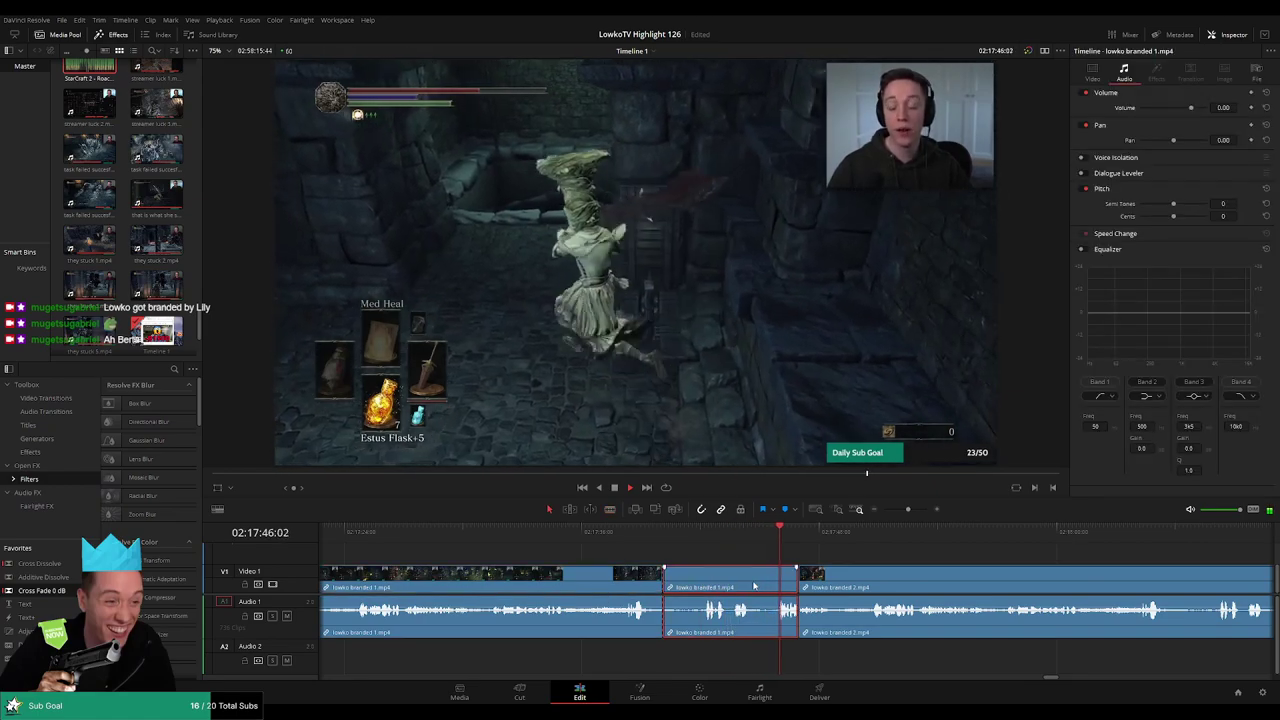
key("Delete")
Split lowko branded 2 at about 02:18:00 and remove the piece before the cut without a gap
left_click_drag(751, 543, 1070, 547)
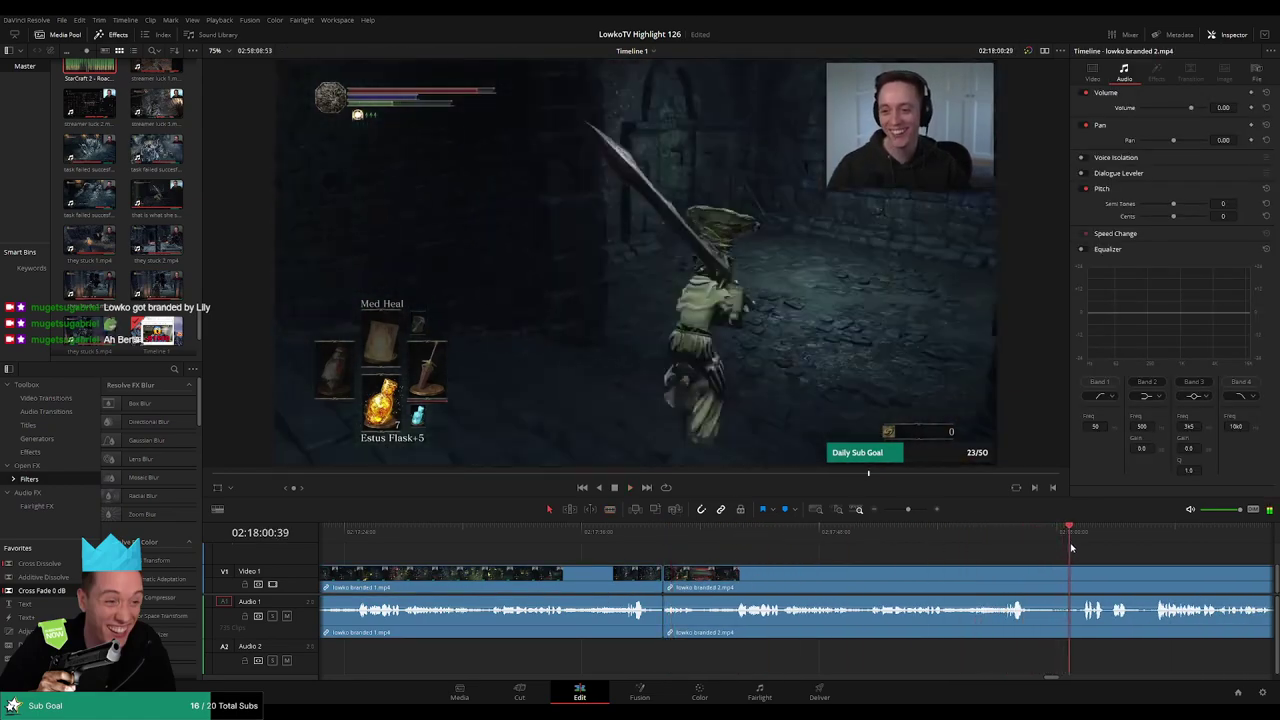
key("ctrl+b")
left_click(1021, 588)
key("BackSpace")
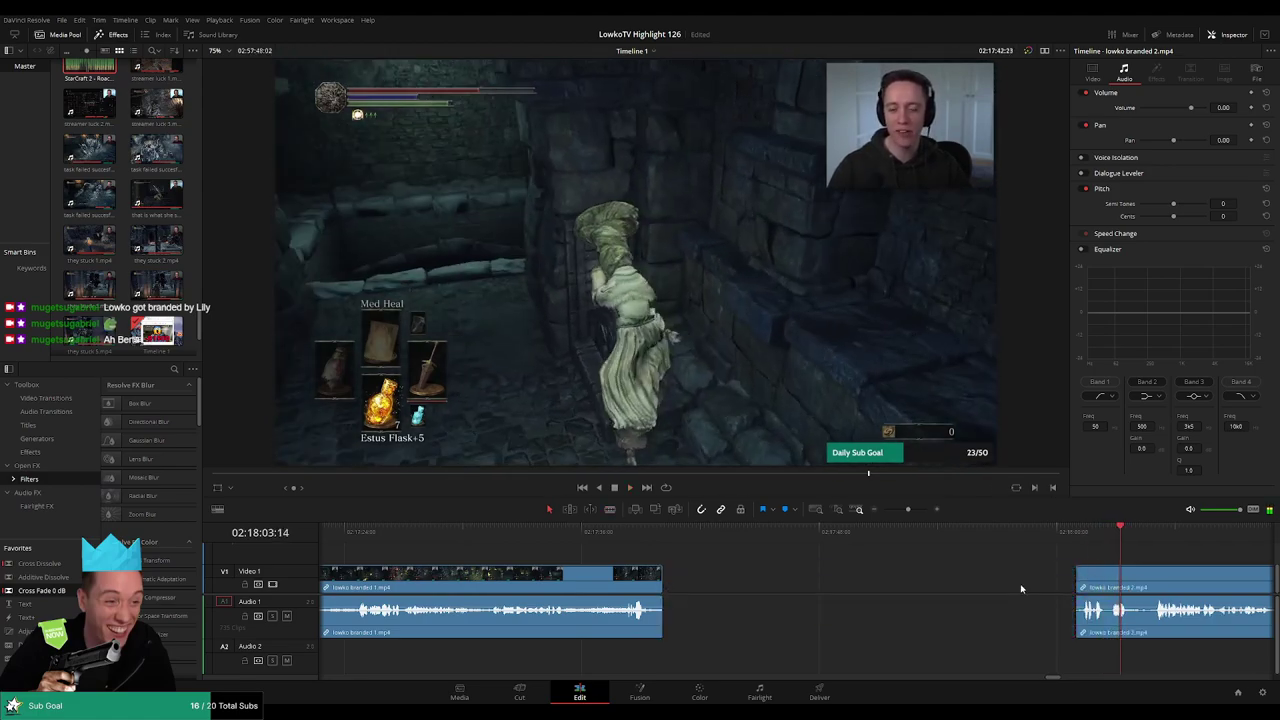
key("BackSpace")
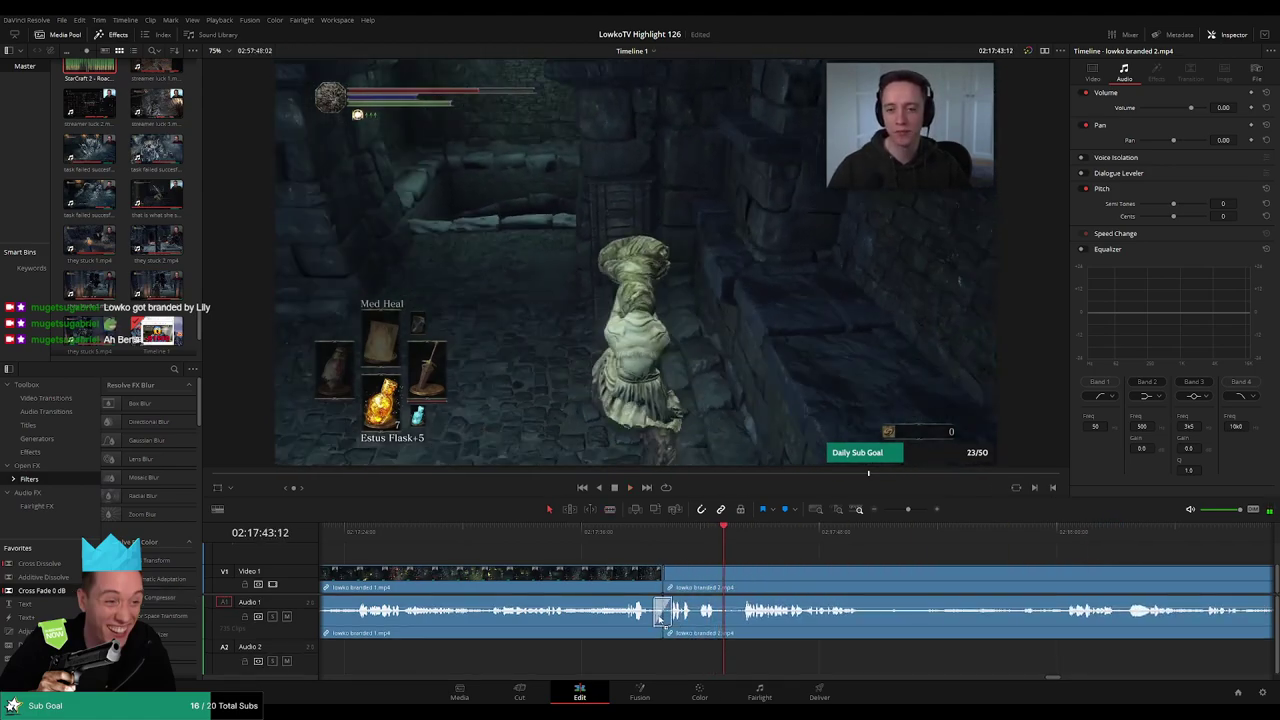
Cut lowko branded 2 further along and ripple-delete the piece before the new cut
scroll(648, 552, "right", 3)
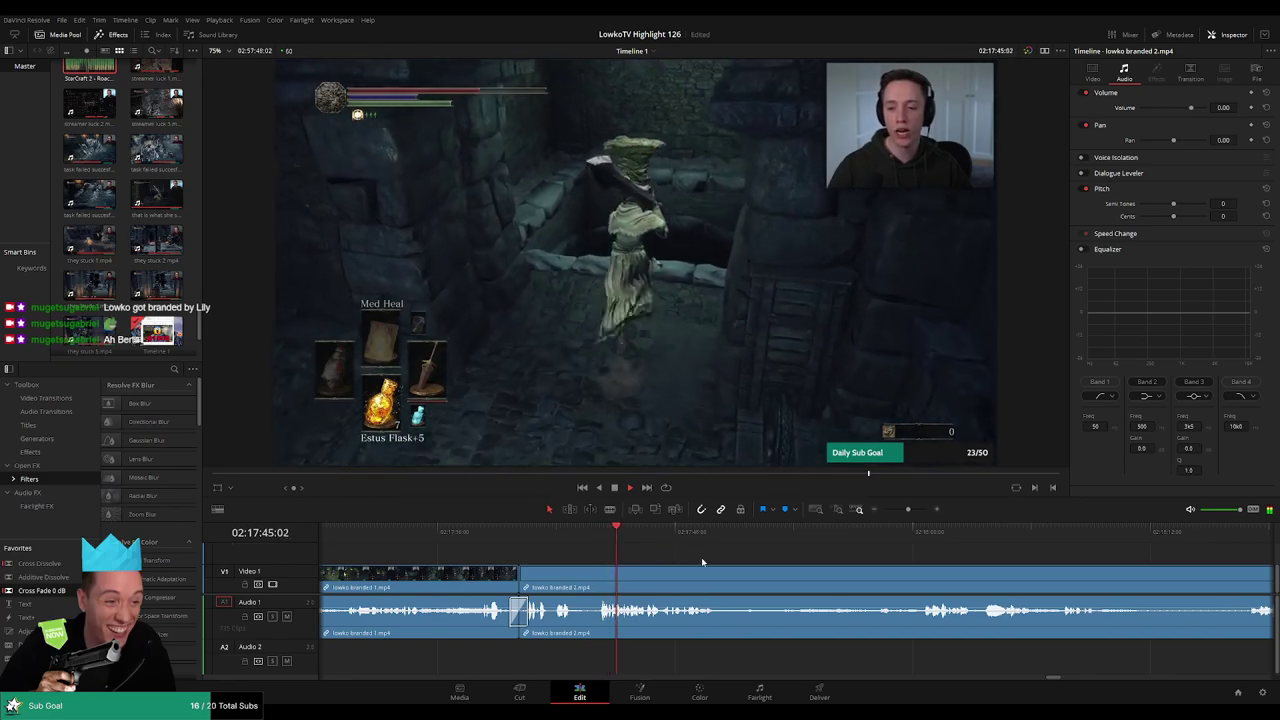
scroll(728, 558, "right", 1)
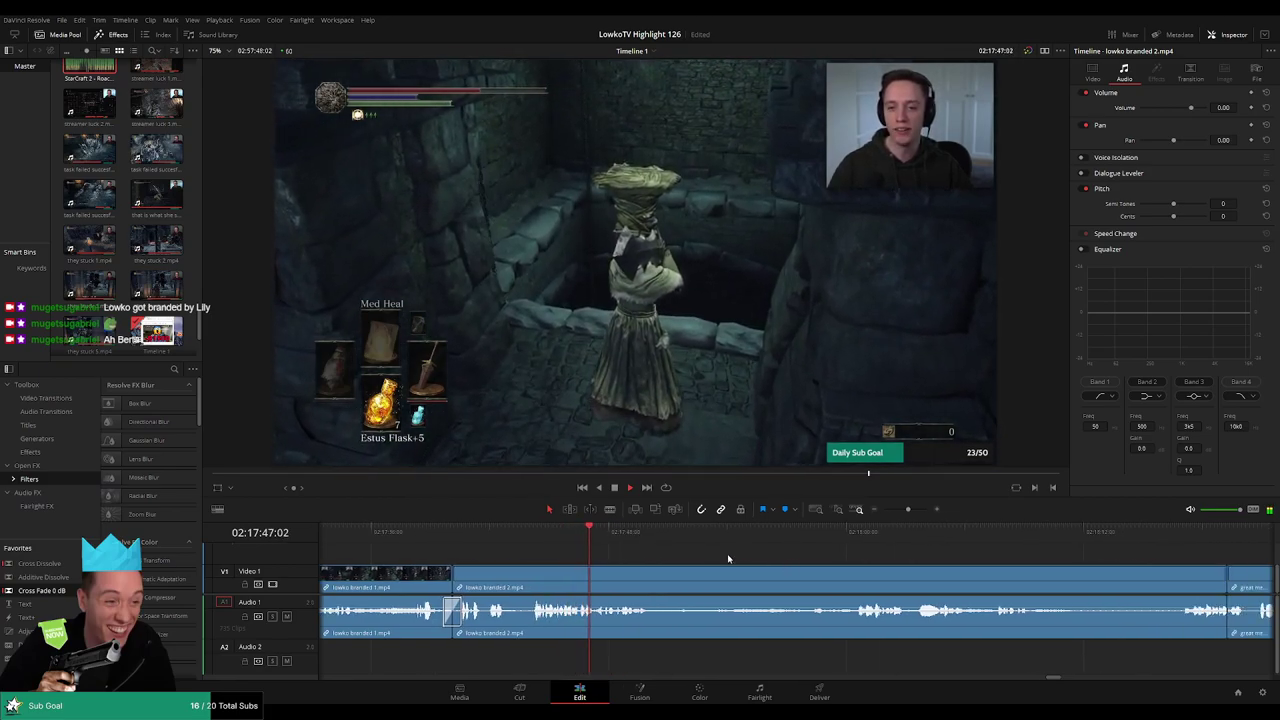
scroll(700, 565, "right", 2)
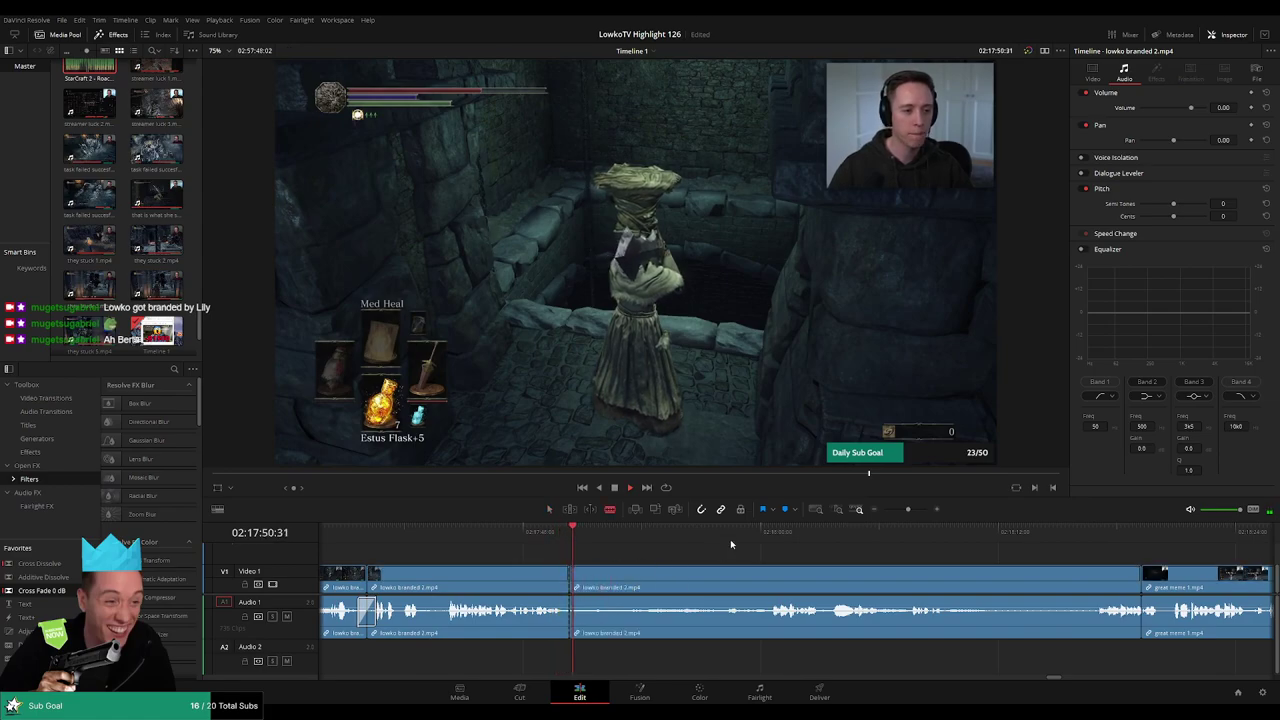
left_click(766, 585)
key("a")
left_click(737, 583)
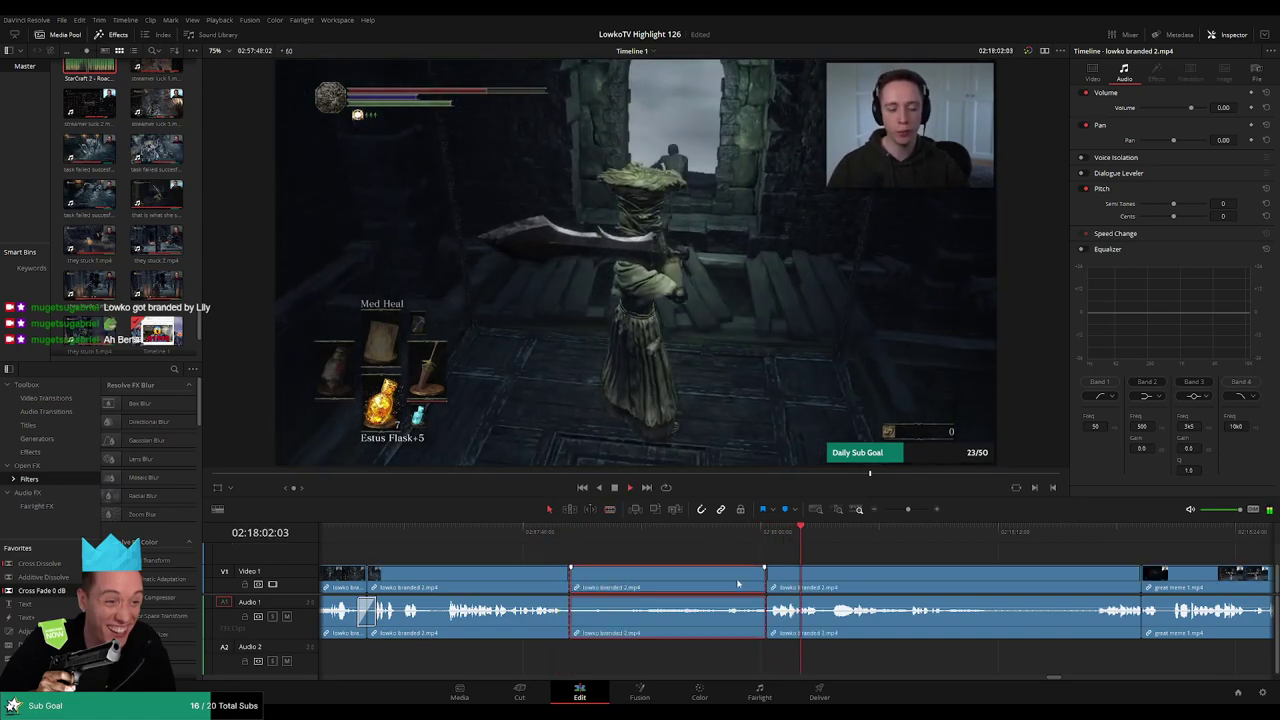
key("Delete")
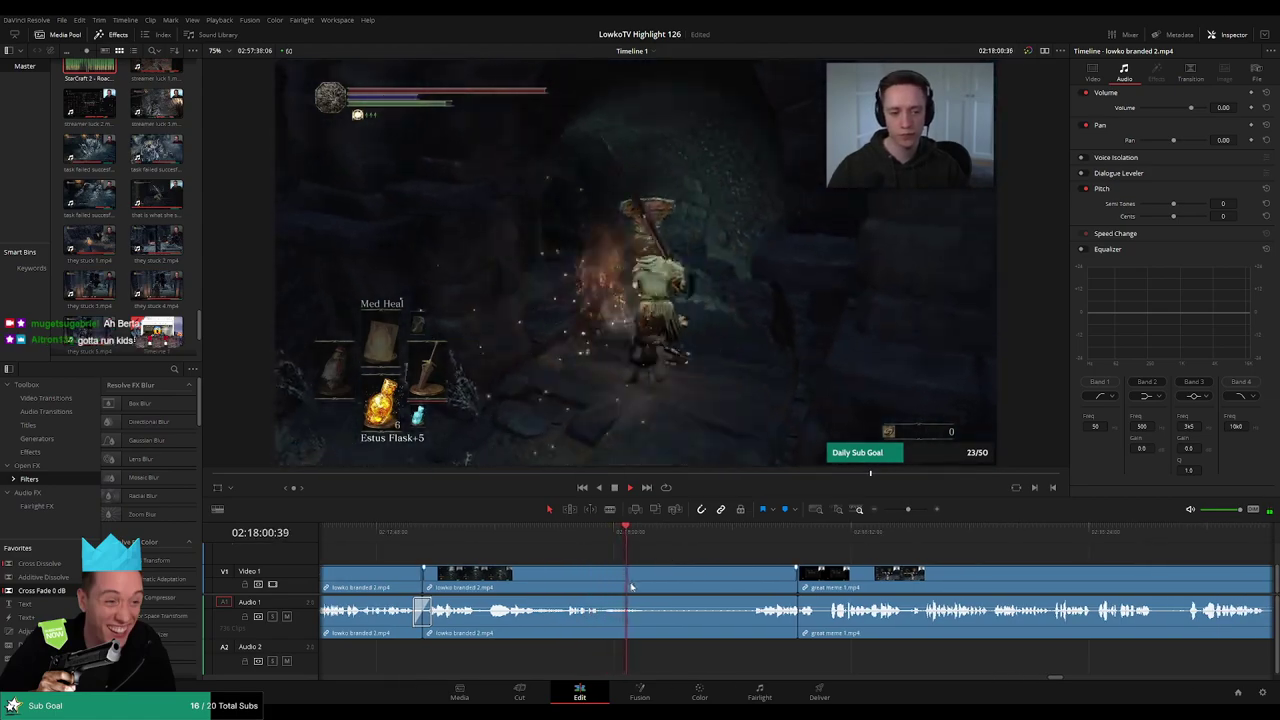
Ripple-delete the remaining short pieces of lowko branded 2 before great meme 1
key("b")
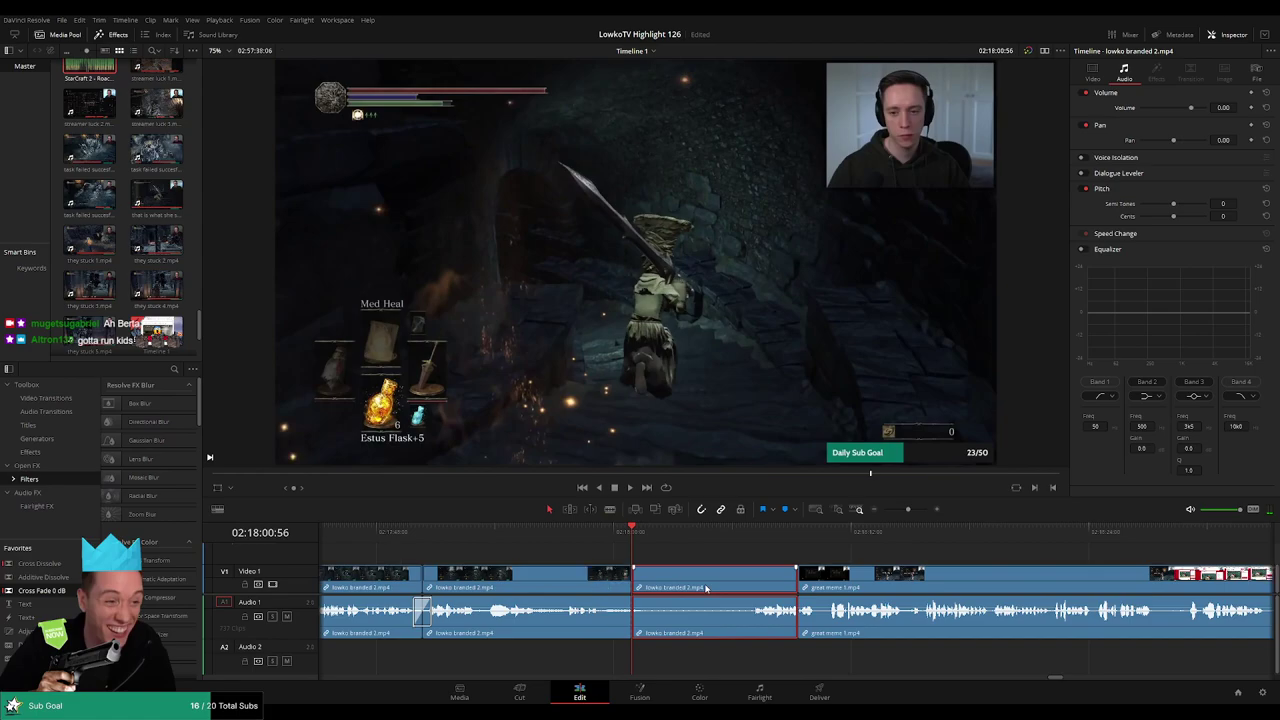
key("Delete")
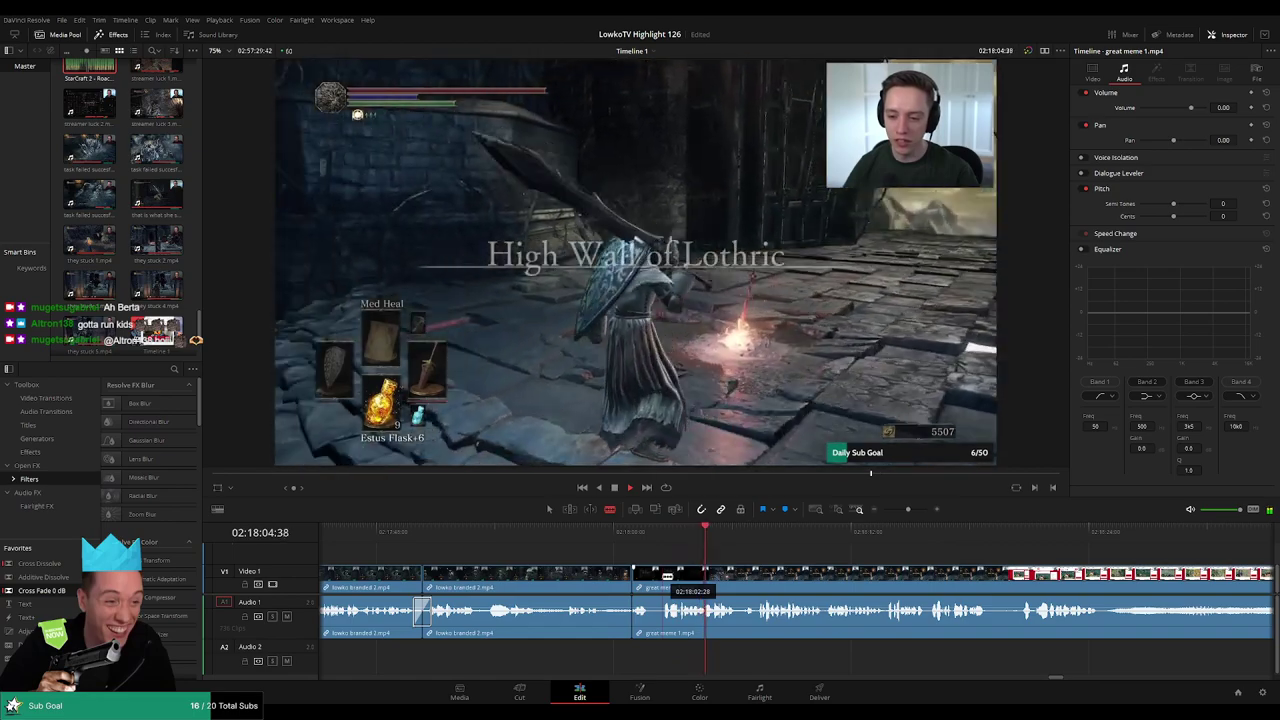
key("Delete")
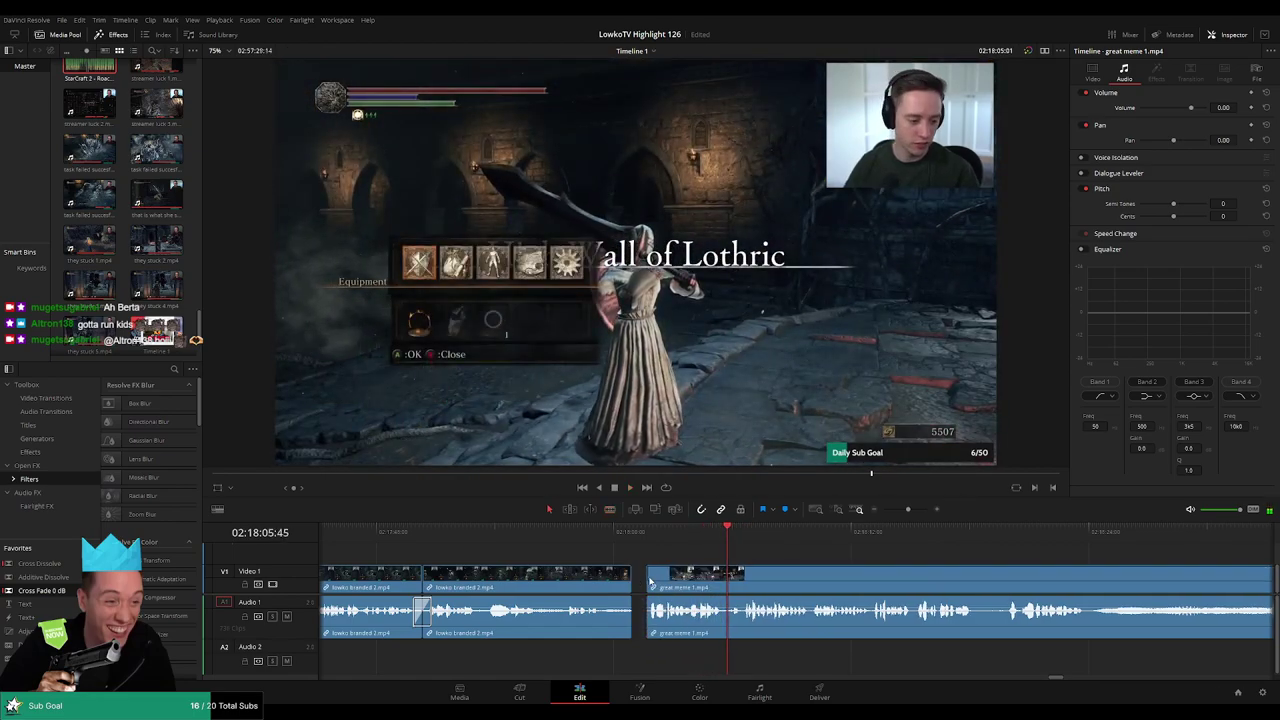
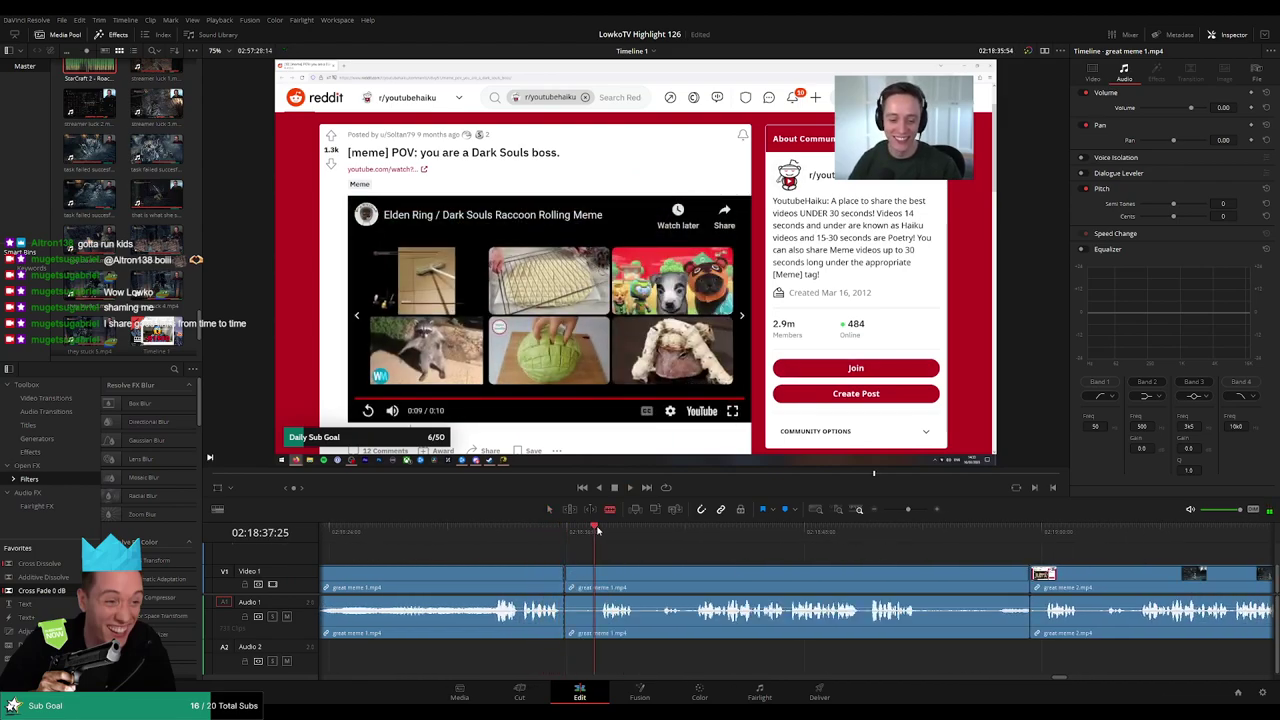
Scrub back through the great meme 1 Dark Souls gameplay to find the cut point
left_click(606, 570)
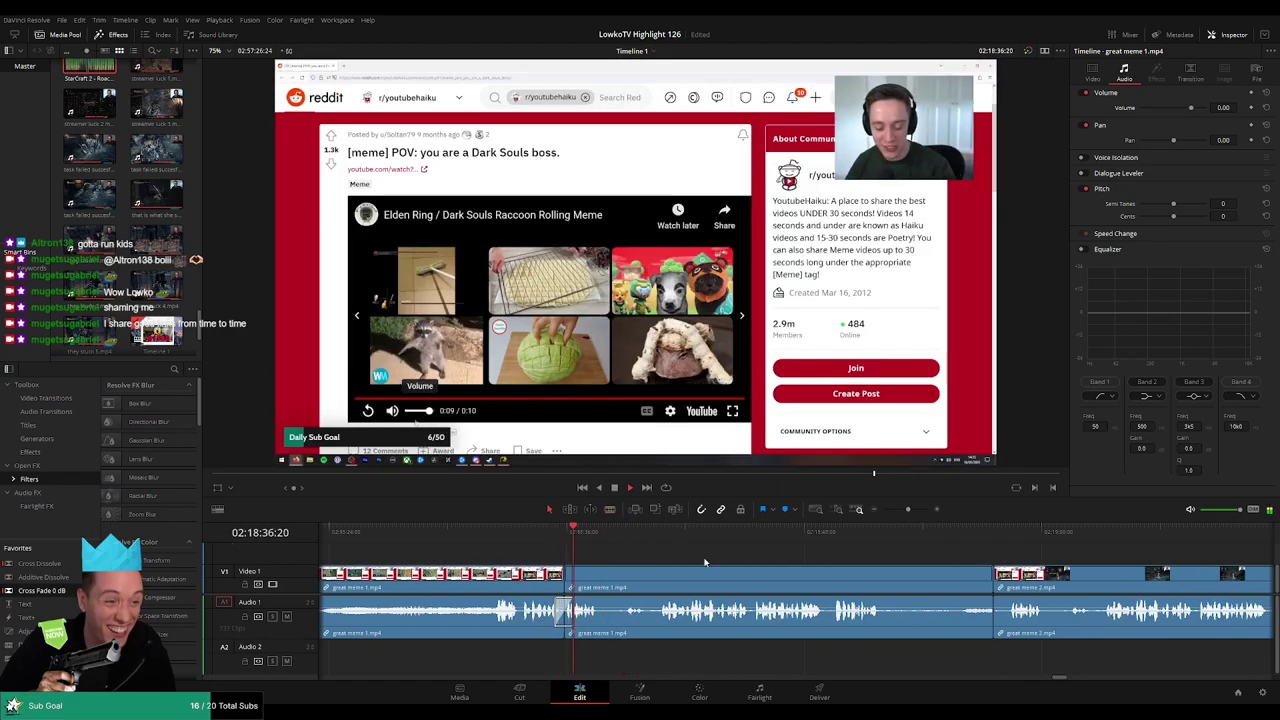
left_click(512, 531)
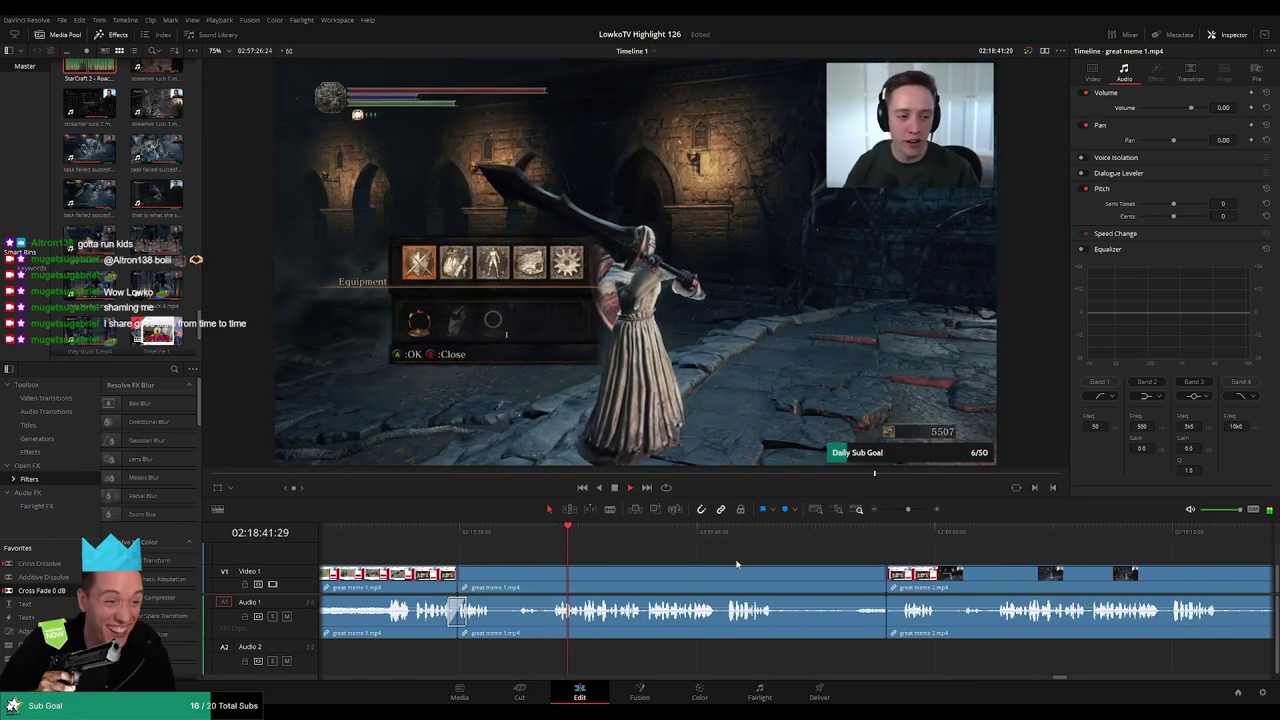
scroll(663, 551, "right", 2)
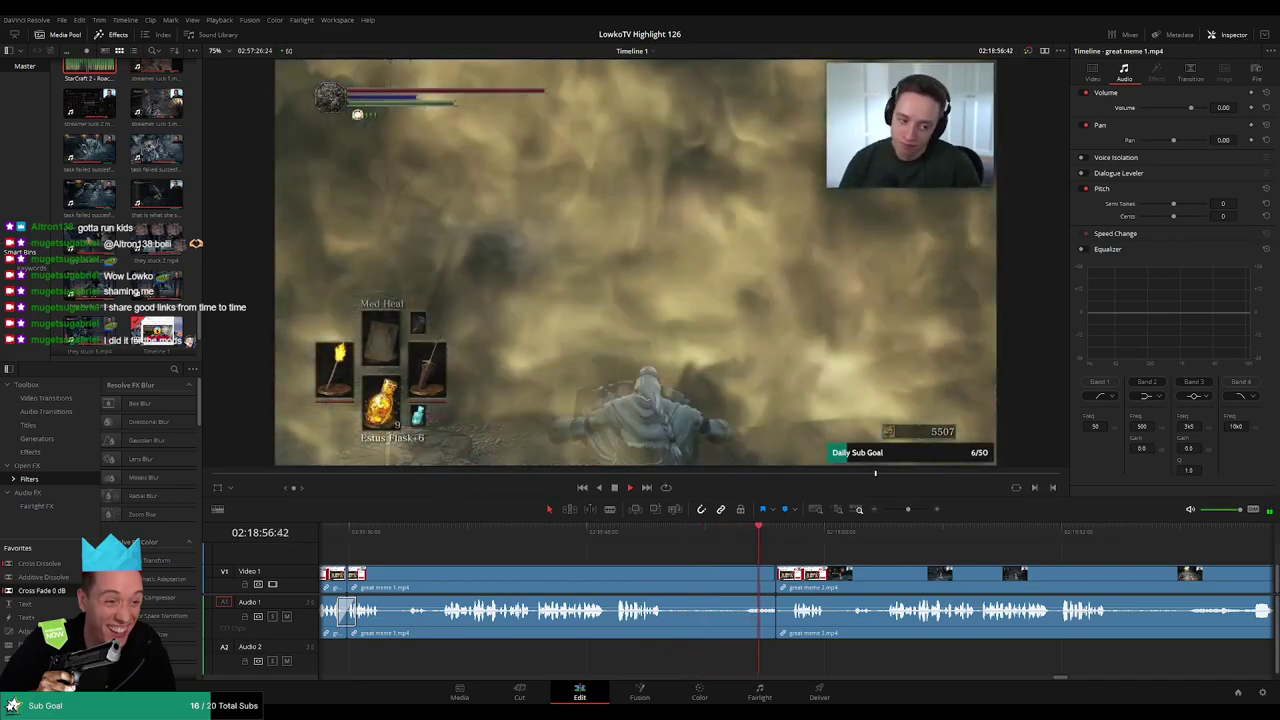
mouse_move(459, 537)
left_mouse_down()
mouse_move(472, 540)
mouse_move(446, 540)
left_mouse_up()
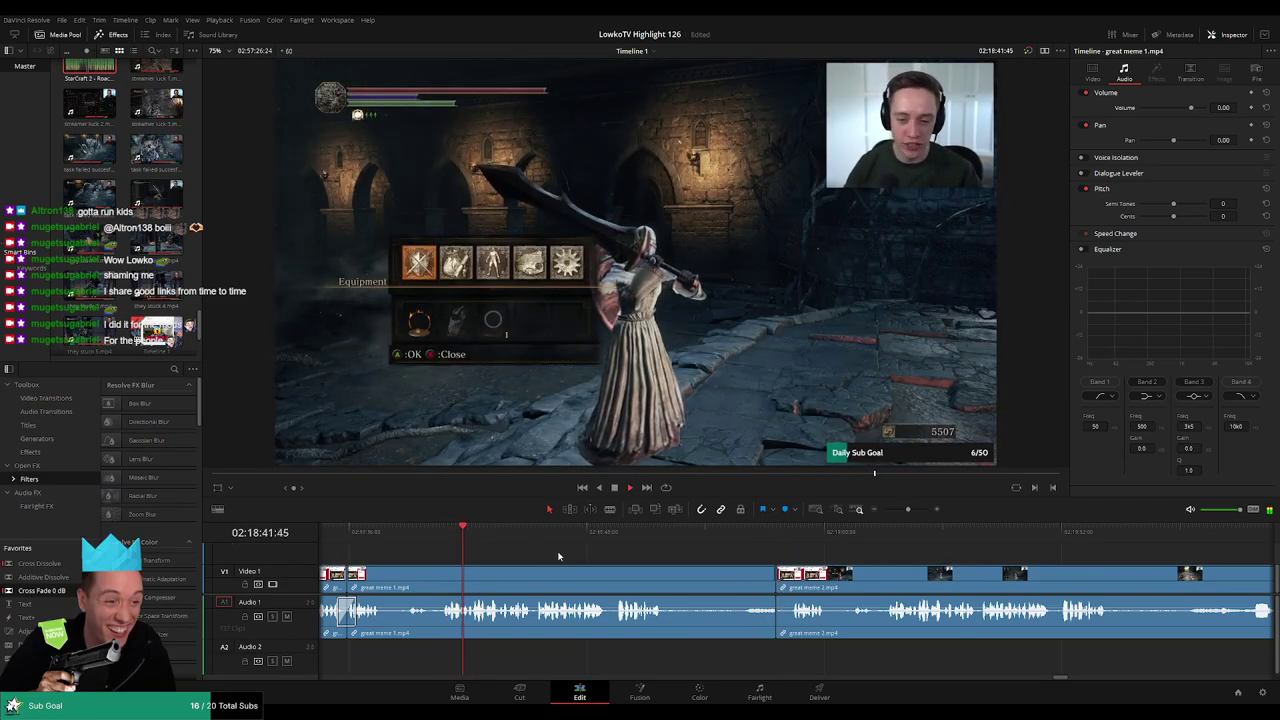
scroll(586, 560, "right", 2)
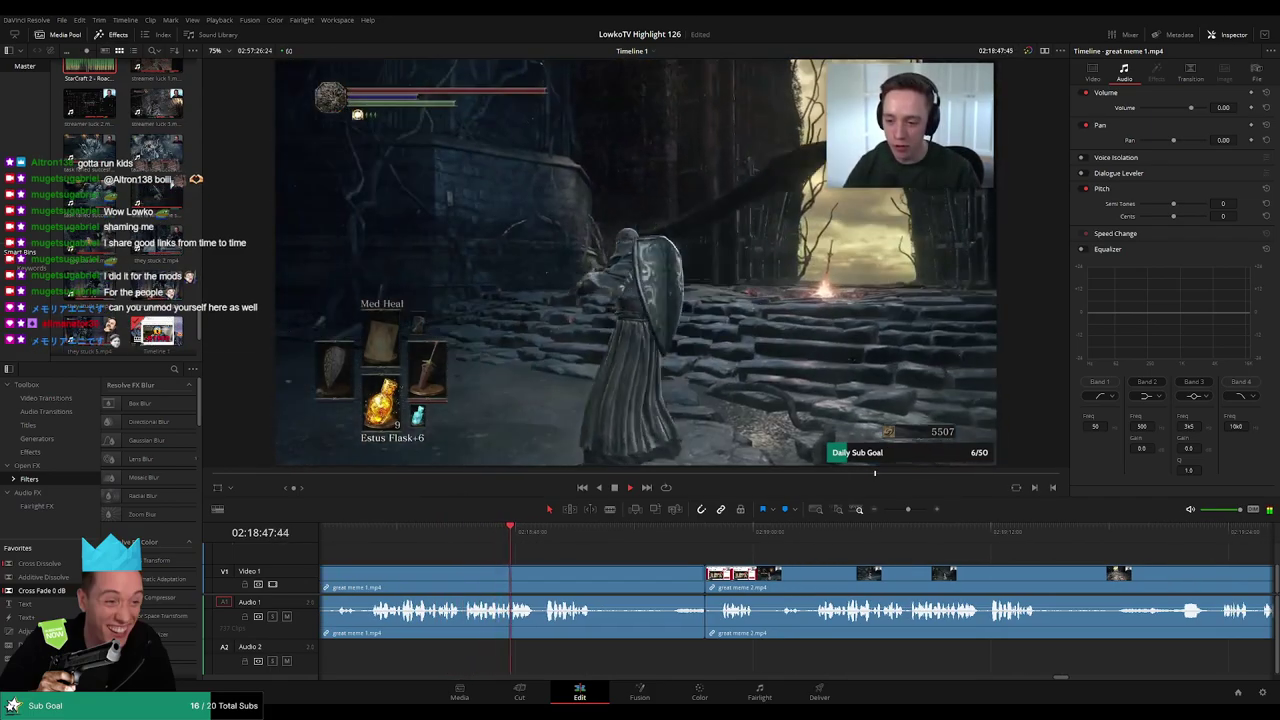
scroll(487, 544, "right", 3)
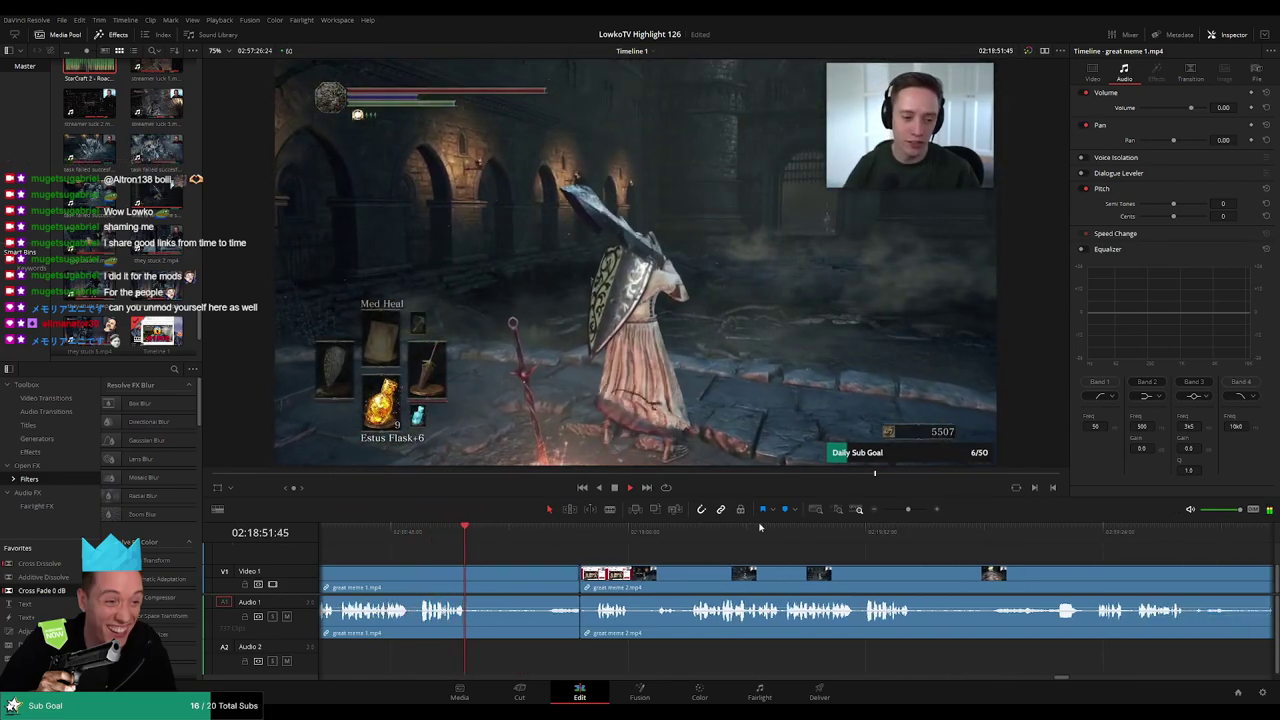
Zoom in and blade great meme 1.mp4 at the playhead, then play back the cut
left_click_drag(907, 510, 916, 512)
left_click(519, 535)
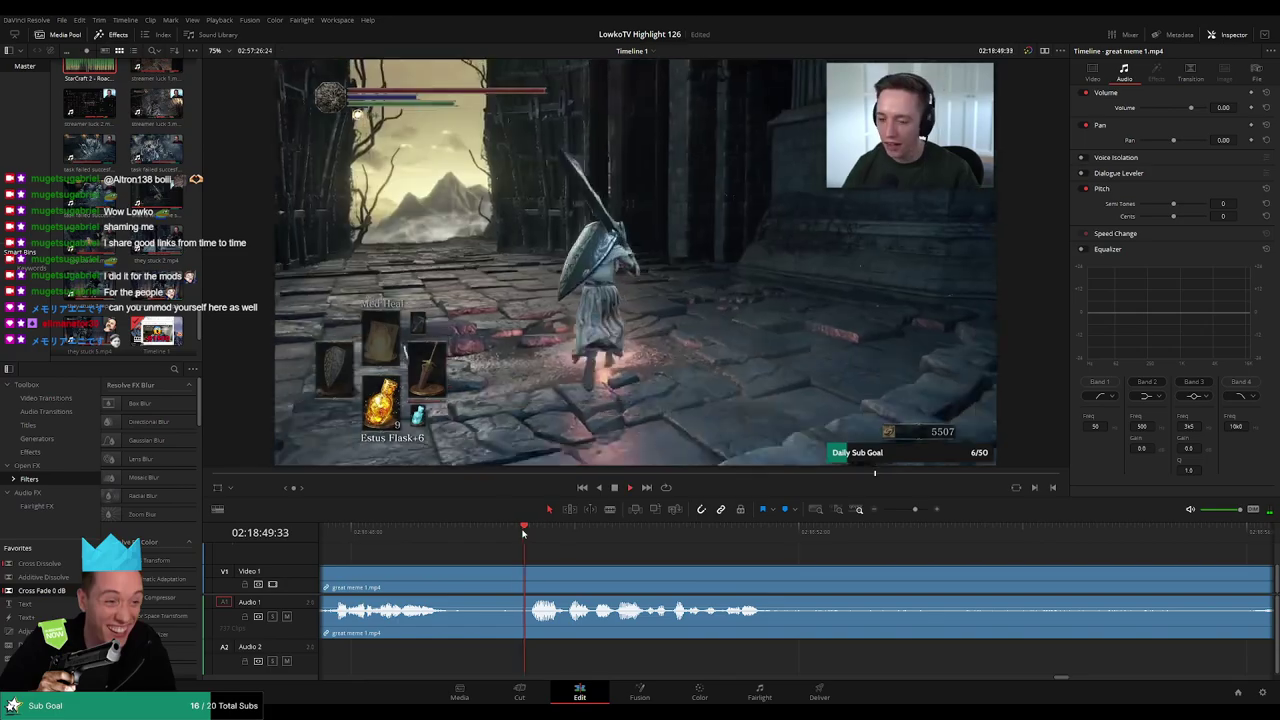
left_click_drag(529, 575, 553, 585)
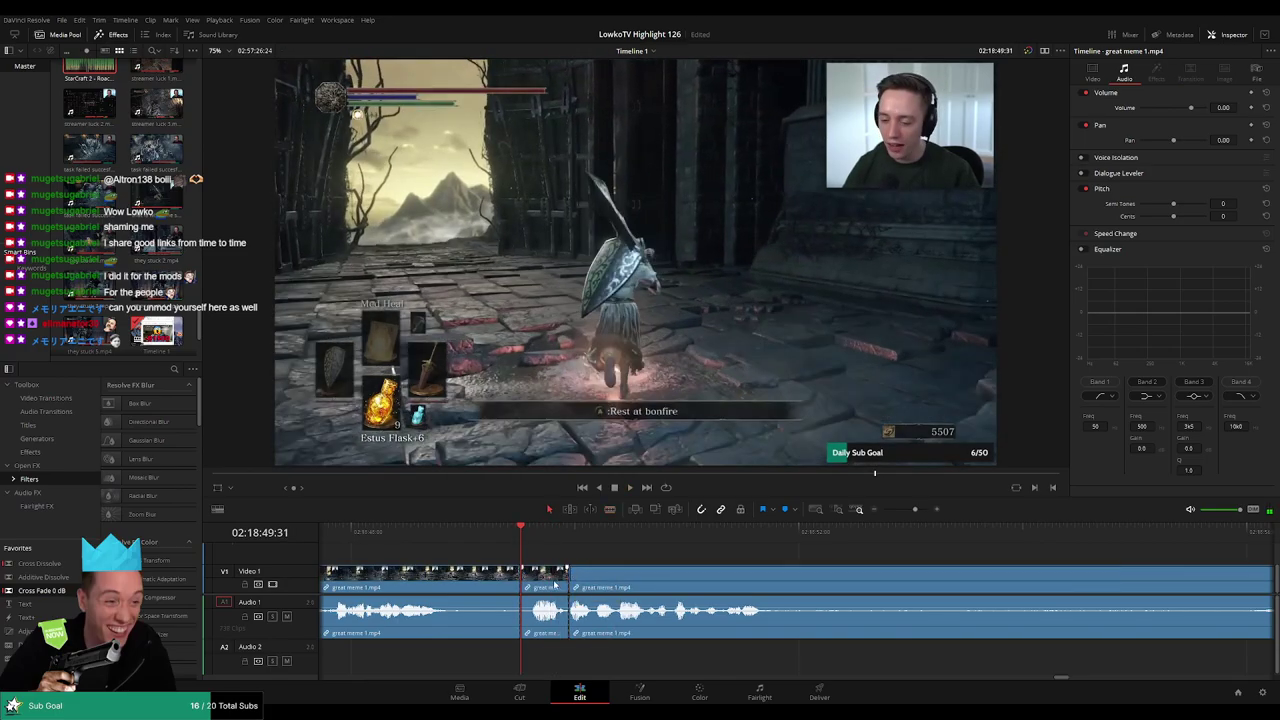
key("space")
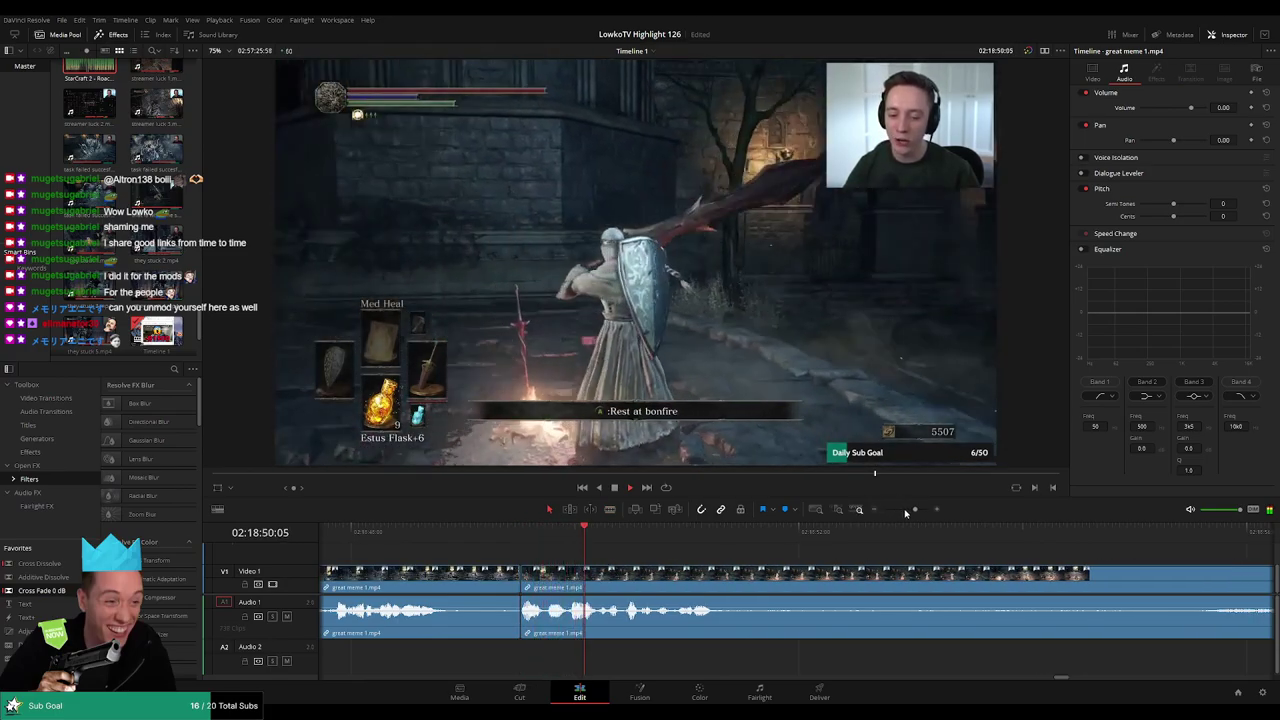
left_click_drag(914, 510, 908, 511)
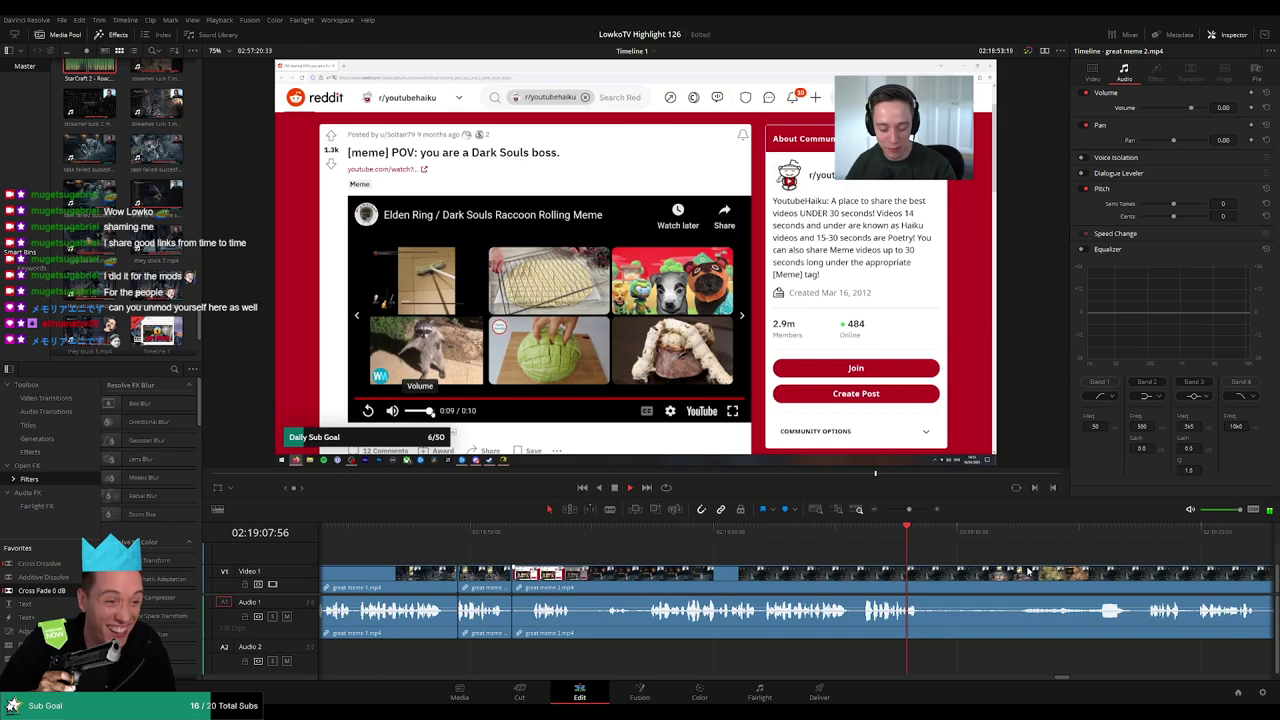
Ripple-delete the unwanted opening piece of great meme 2.mp4
left_click(1092, 534)
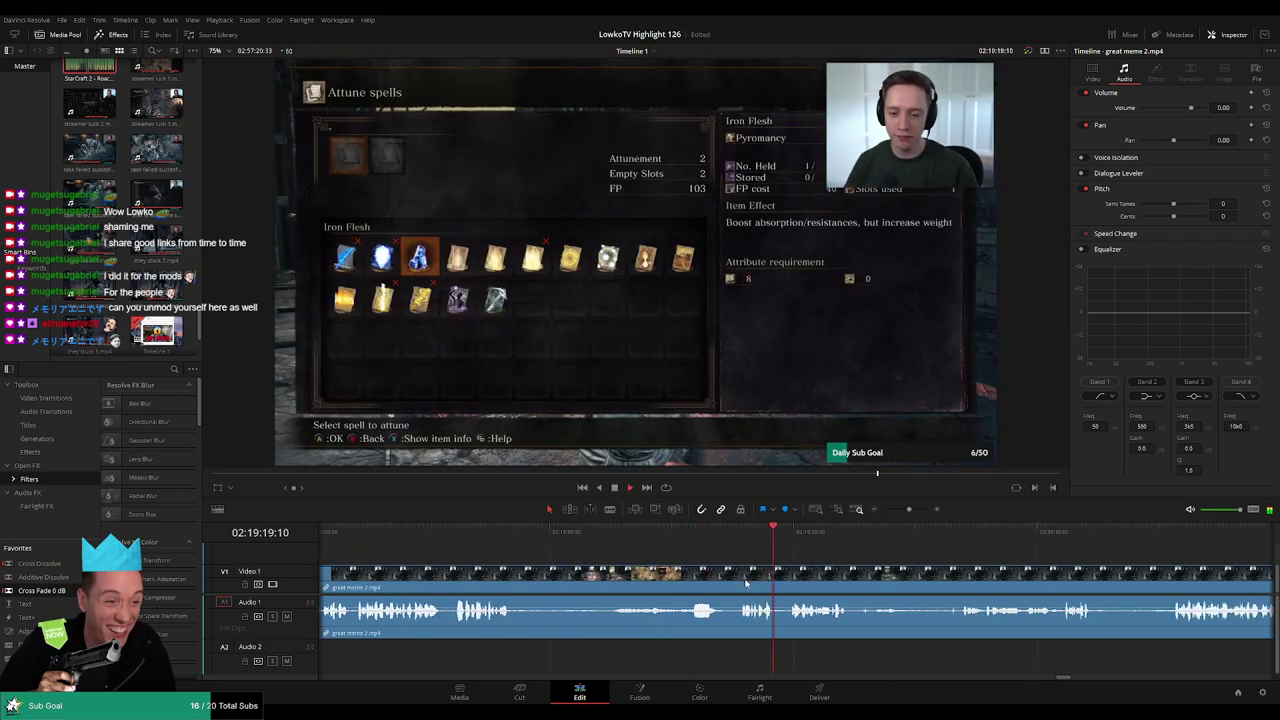
left_click(740, 583)
key("Delete")
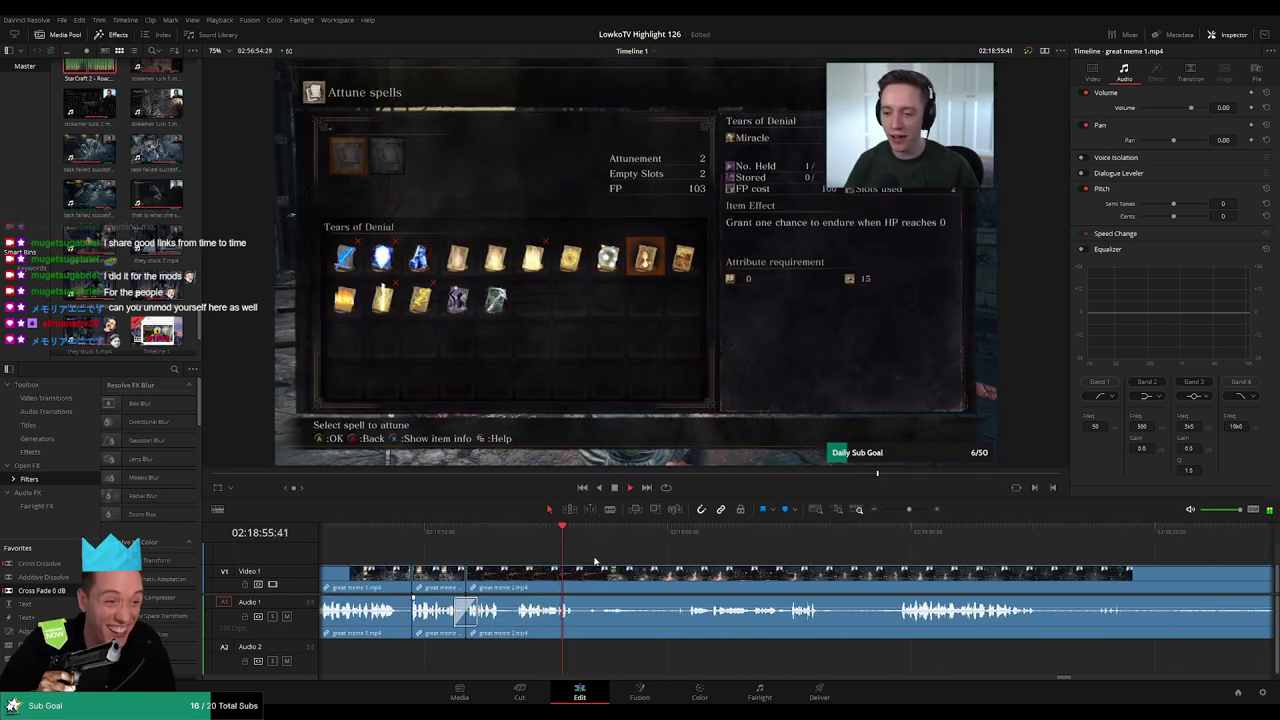
Split great meme 2 at the next silent stretch and ripple-delete it, undoing the extra join piece
left_click(675, 533)
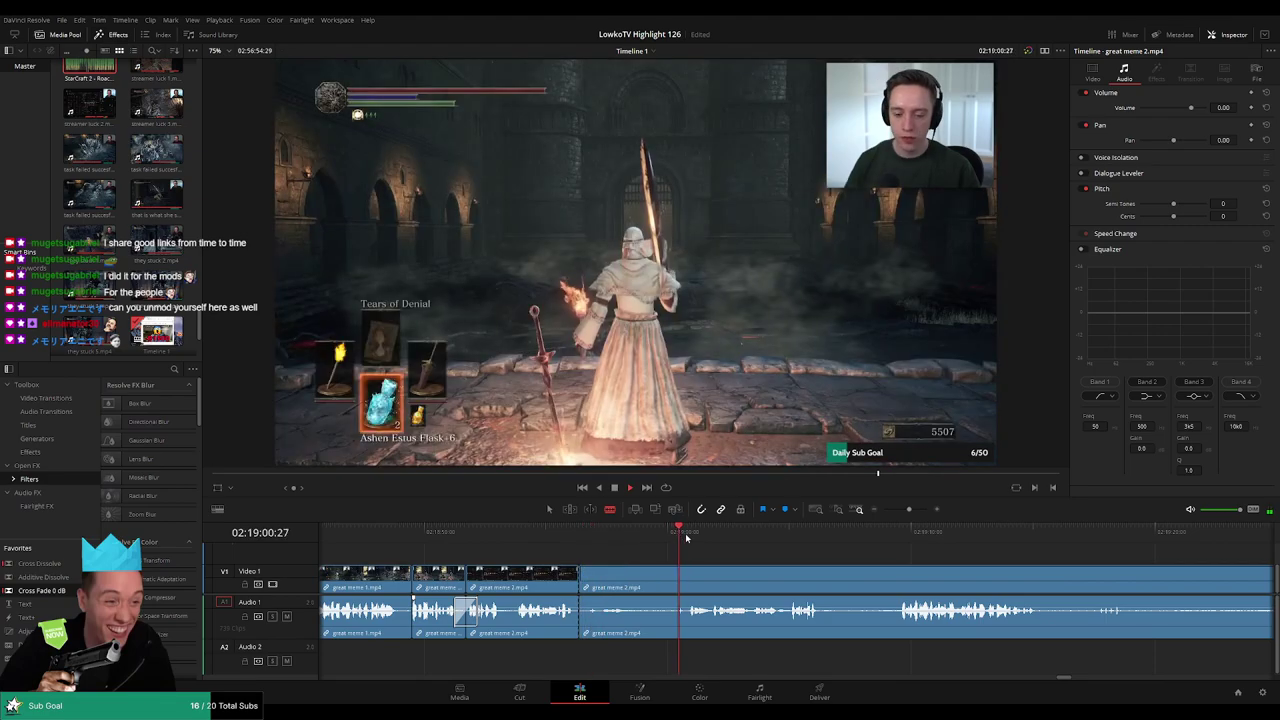
left_click_drag(687, 537, 800, 538)
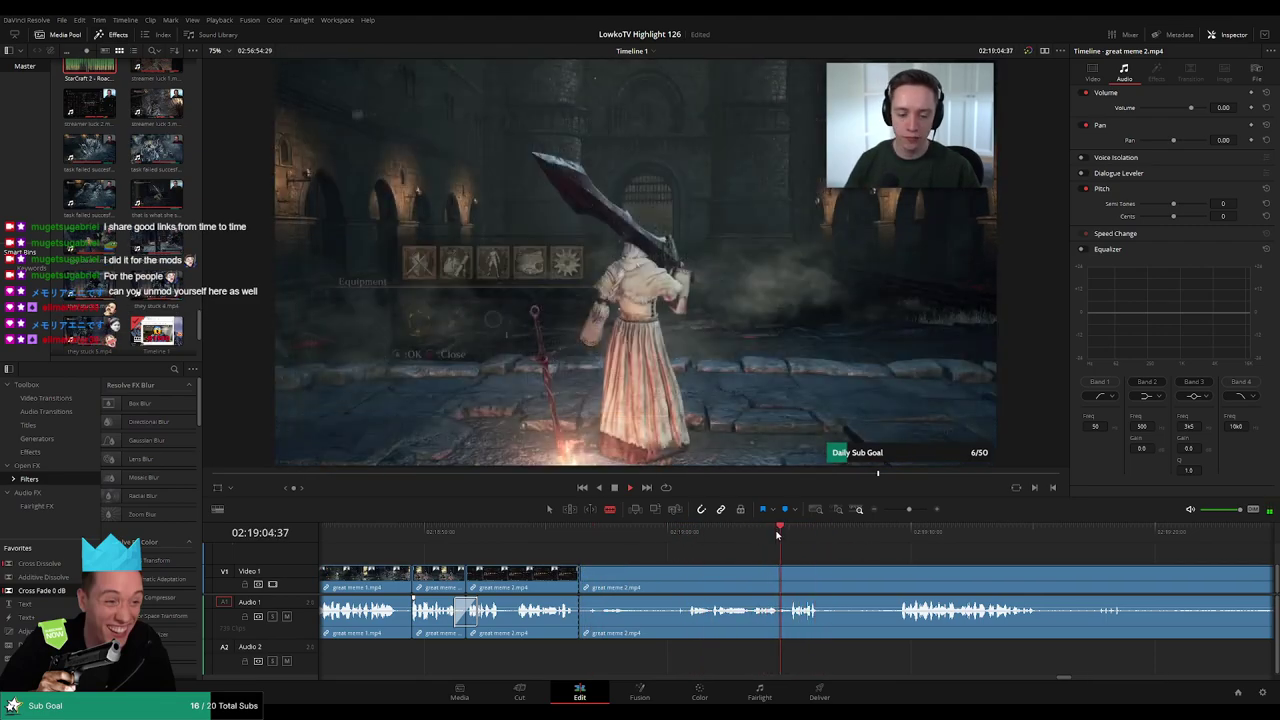
left_click_drag(800, 538, 776, 539)
key("ctrl+b")
left_click(734, 583)
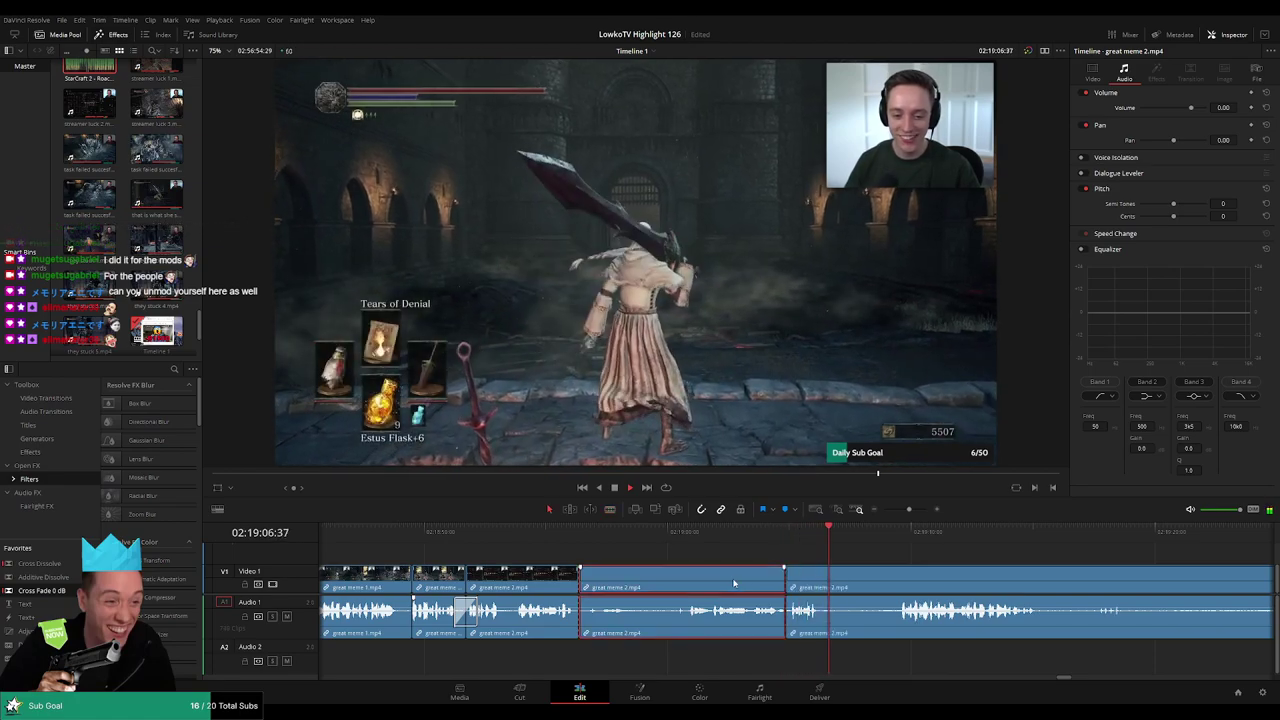
key("Delete")
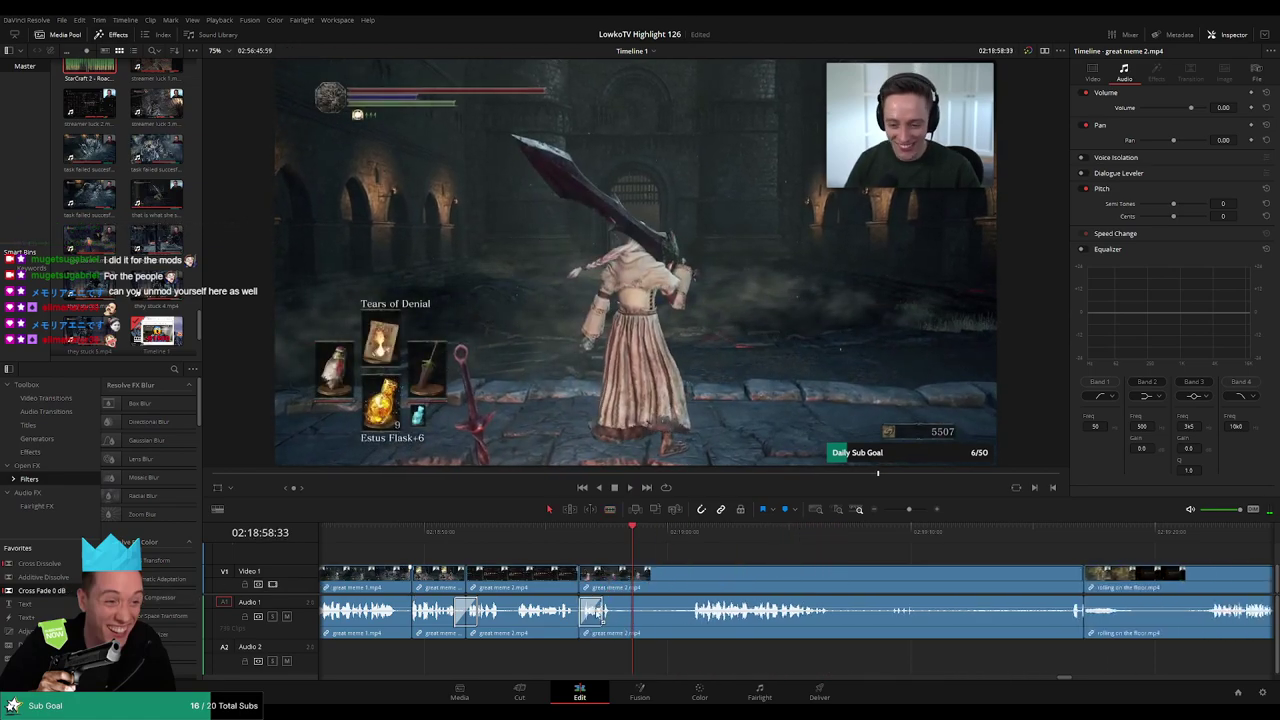
left_click_drag(620, 583, 693, 577)
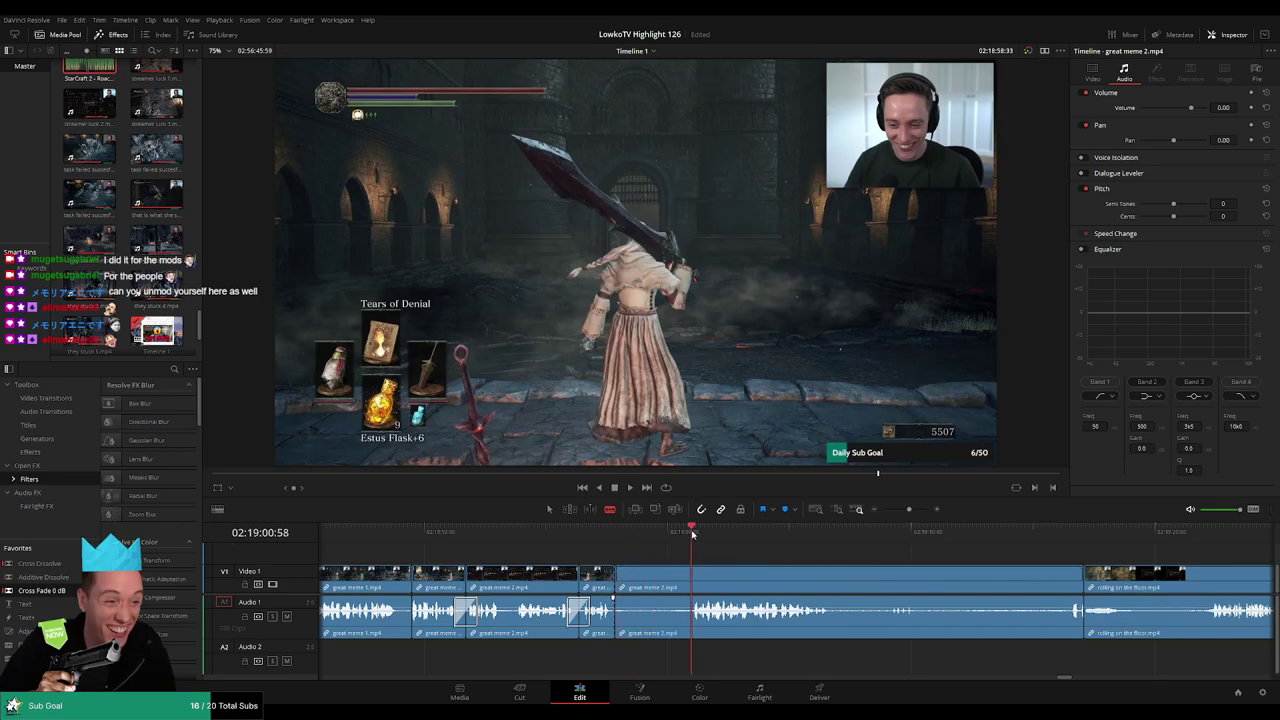
key("space")
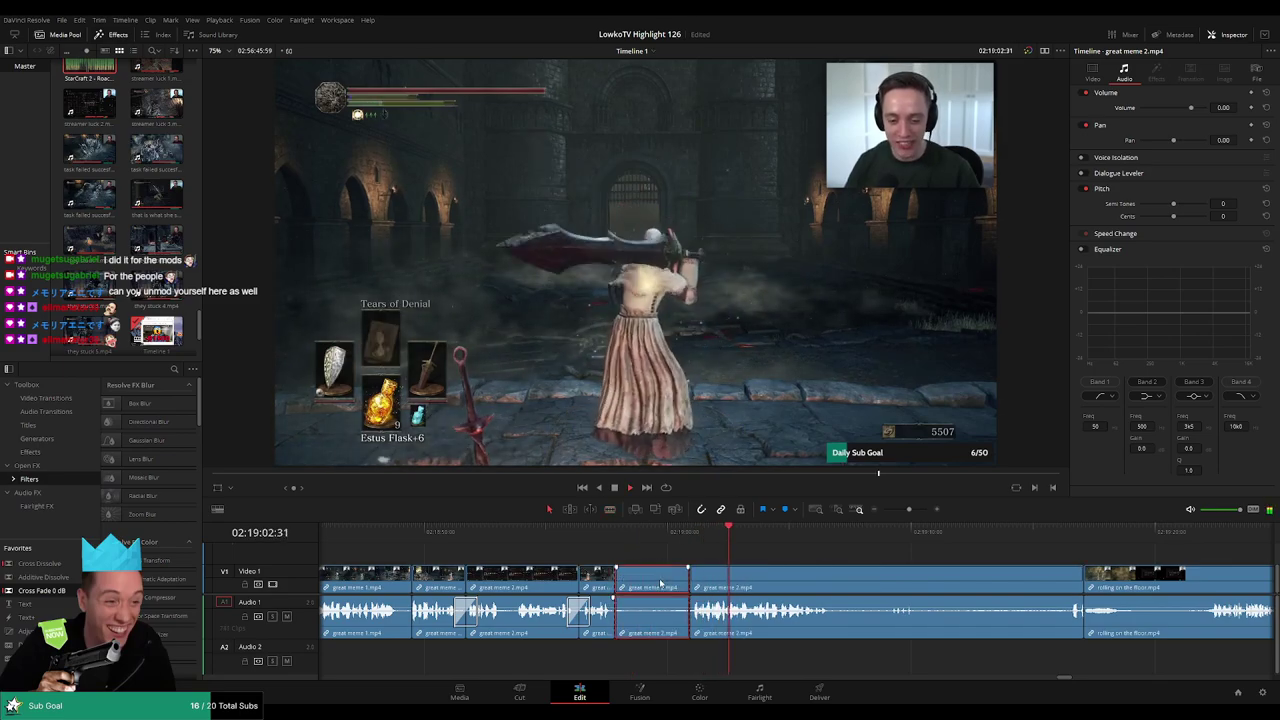
key("ctrl+z")
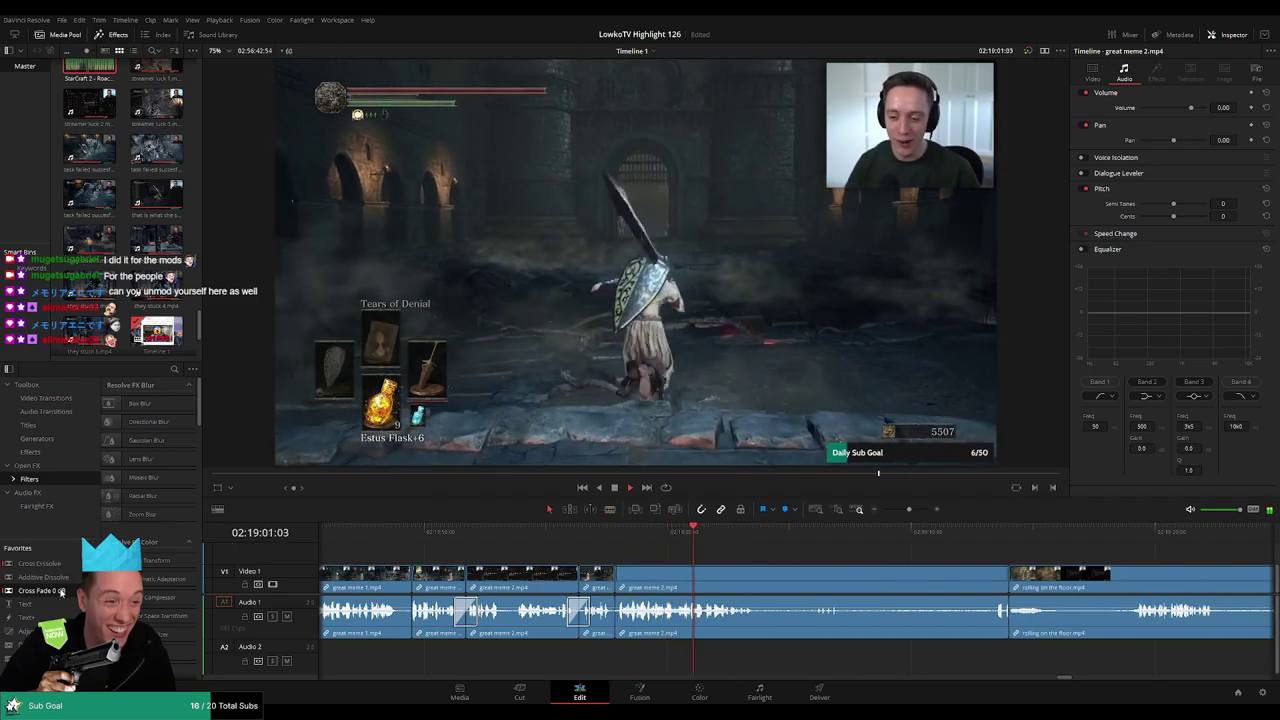
Blade off and ripple-delete the silent segment just before rolling on the floor.mp4
scroll(700, 566, "right", 2)
scroll(700, 566, "right", 1)
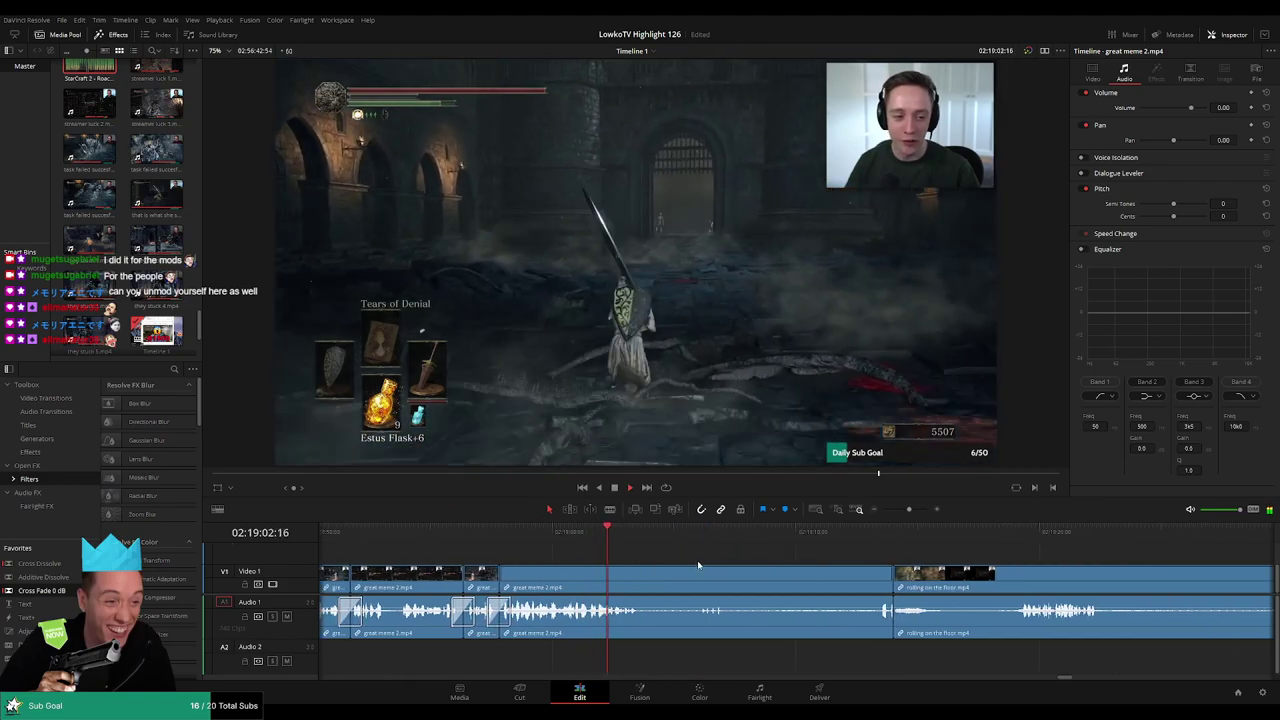
key("b")
left_click(643, 591)
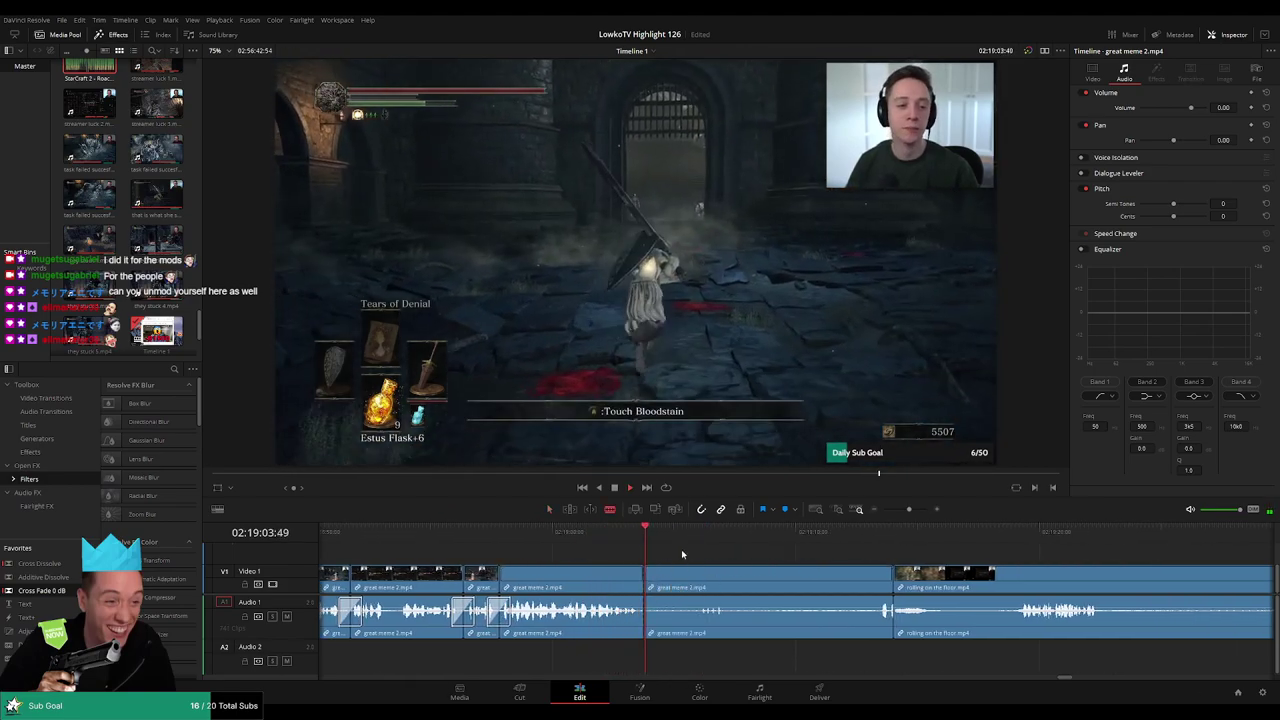
key("a")
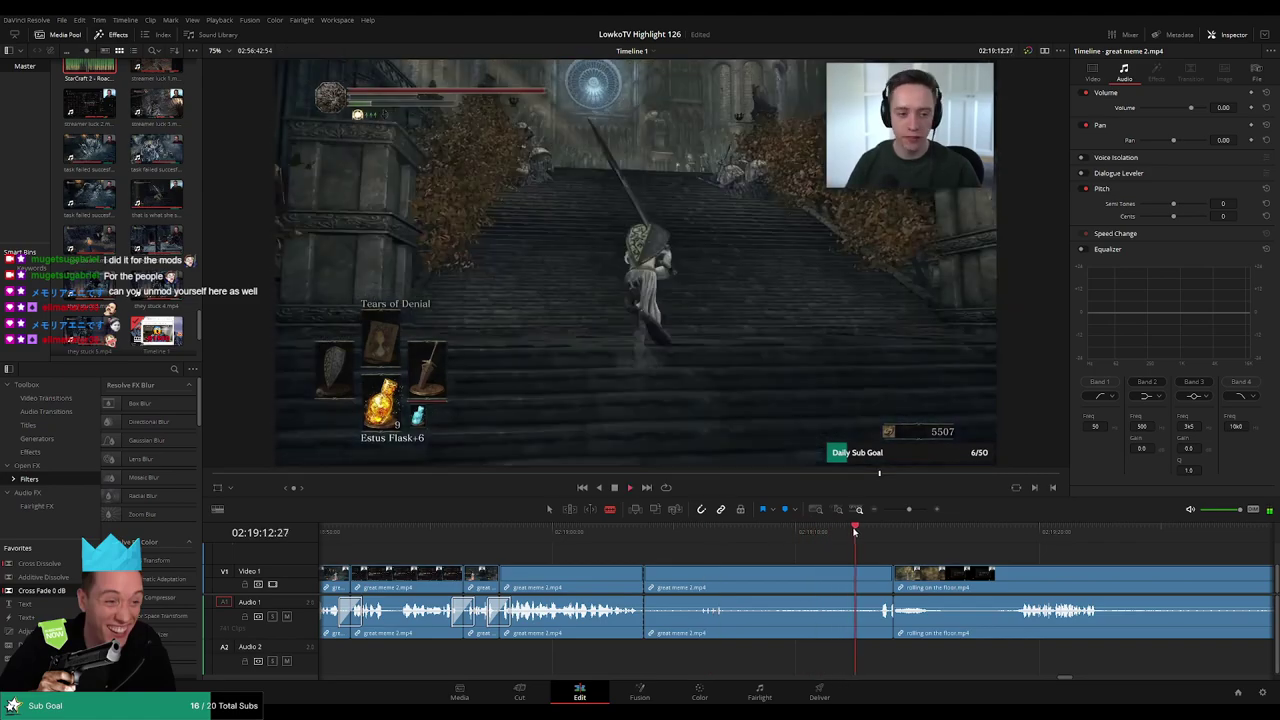
left_click(790, 581)
key("Delete")
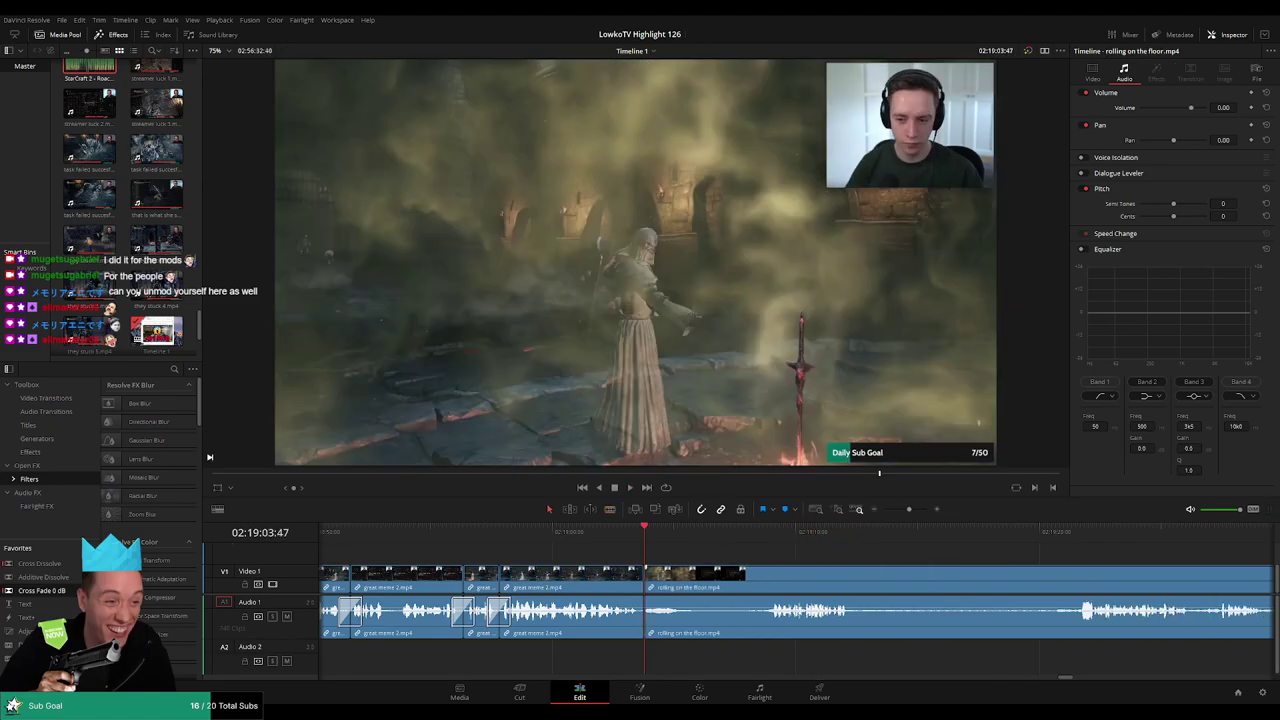
key("space")
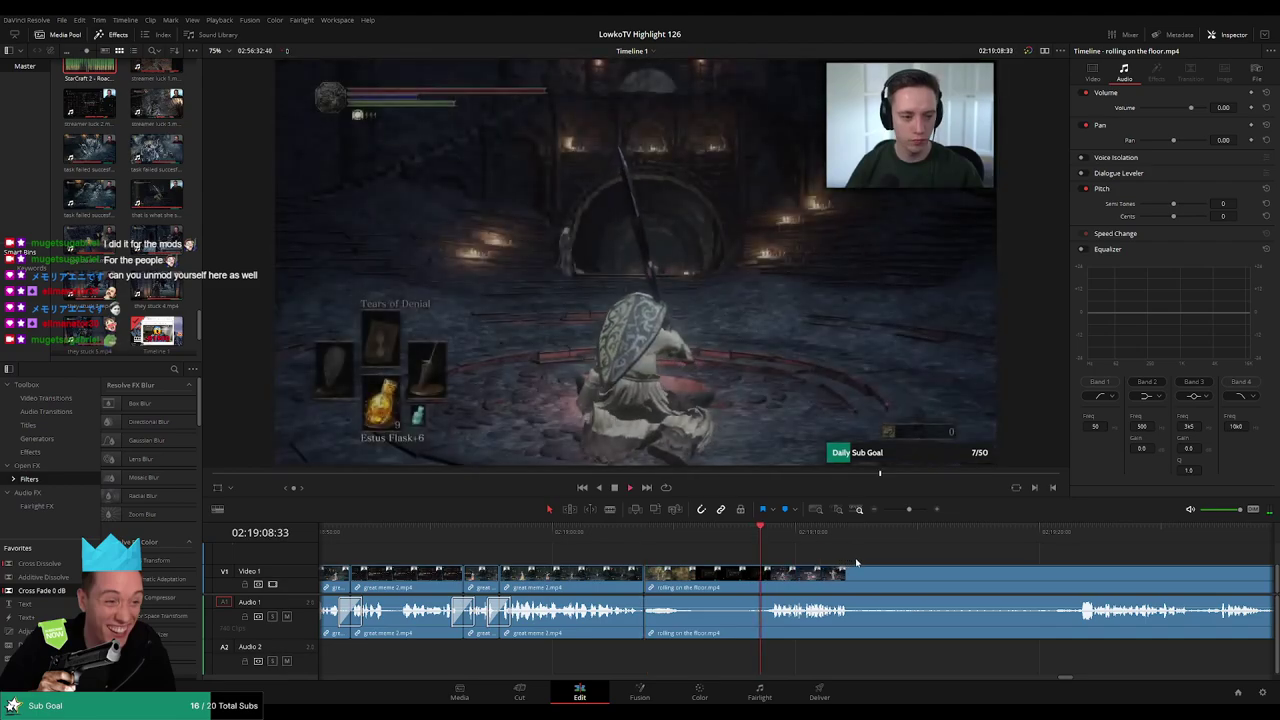
left_click(977, 532)
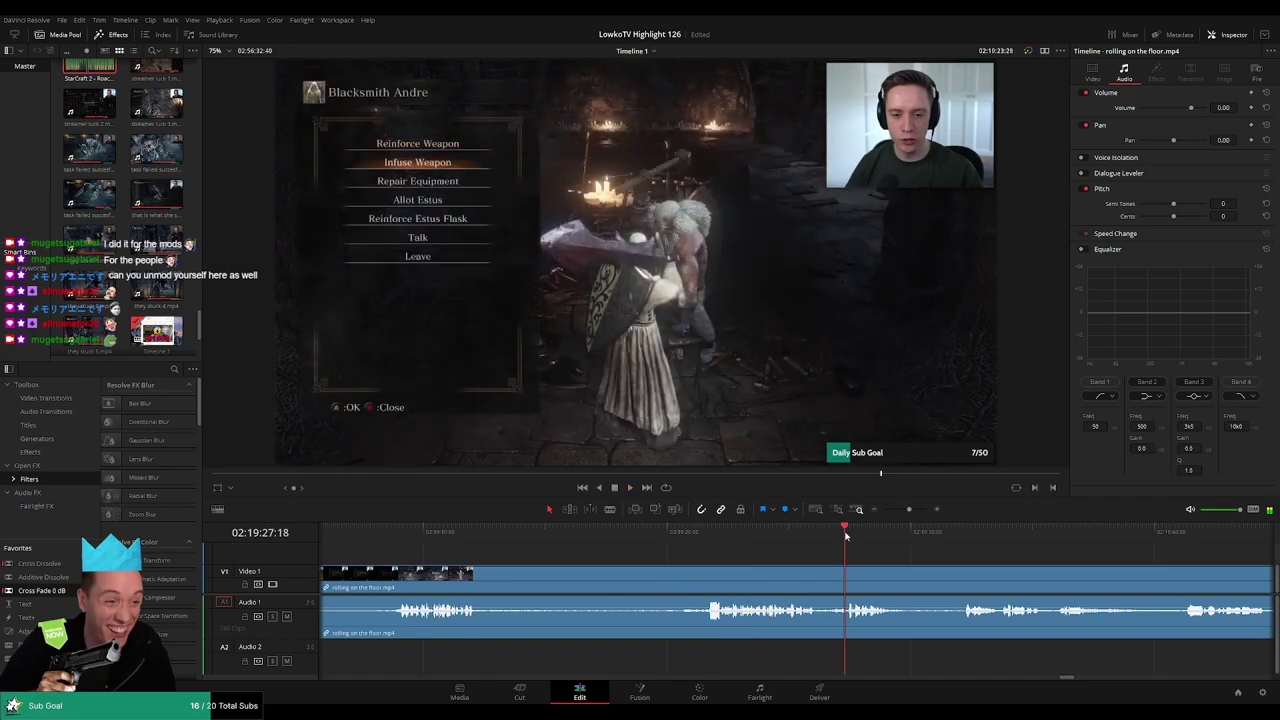
key("space")
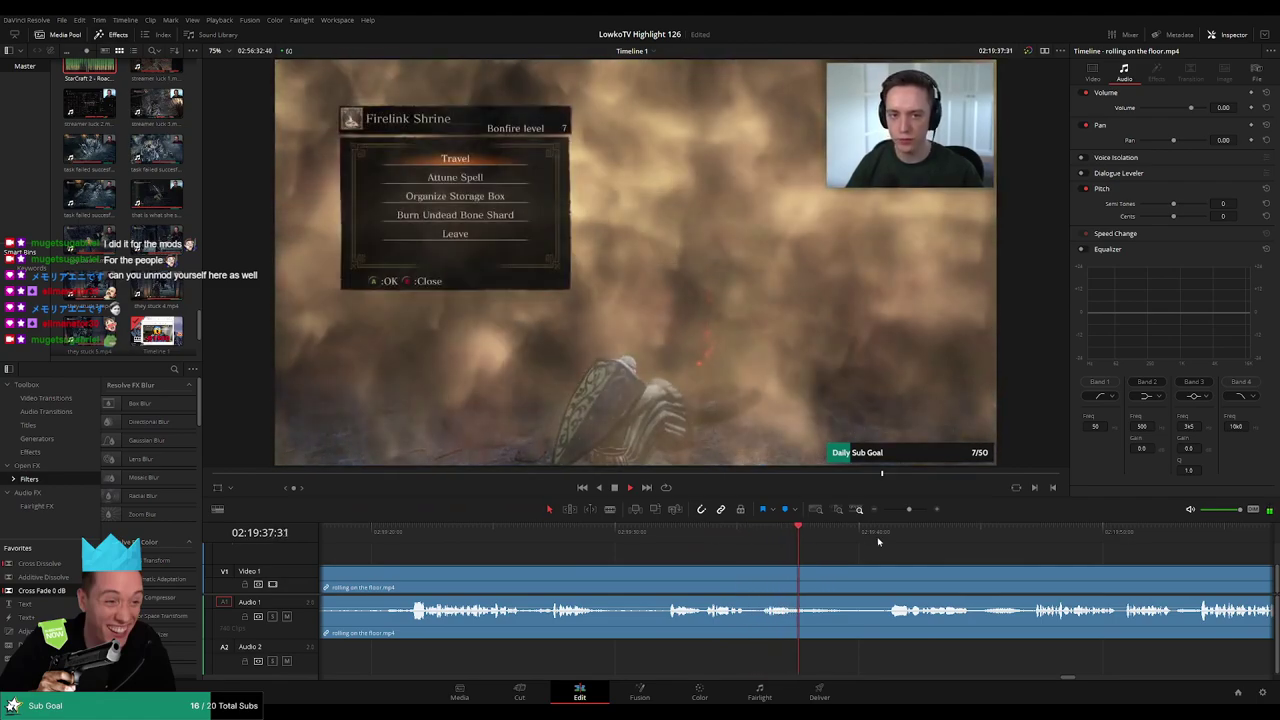
left_click(886, 531)
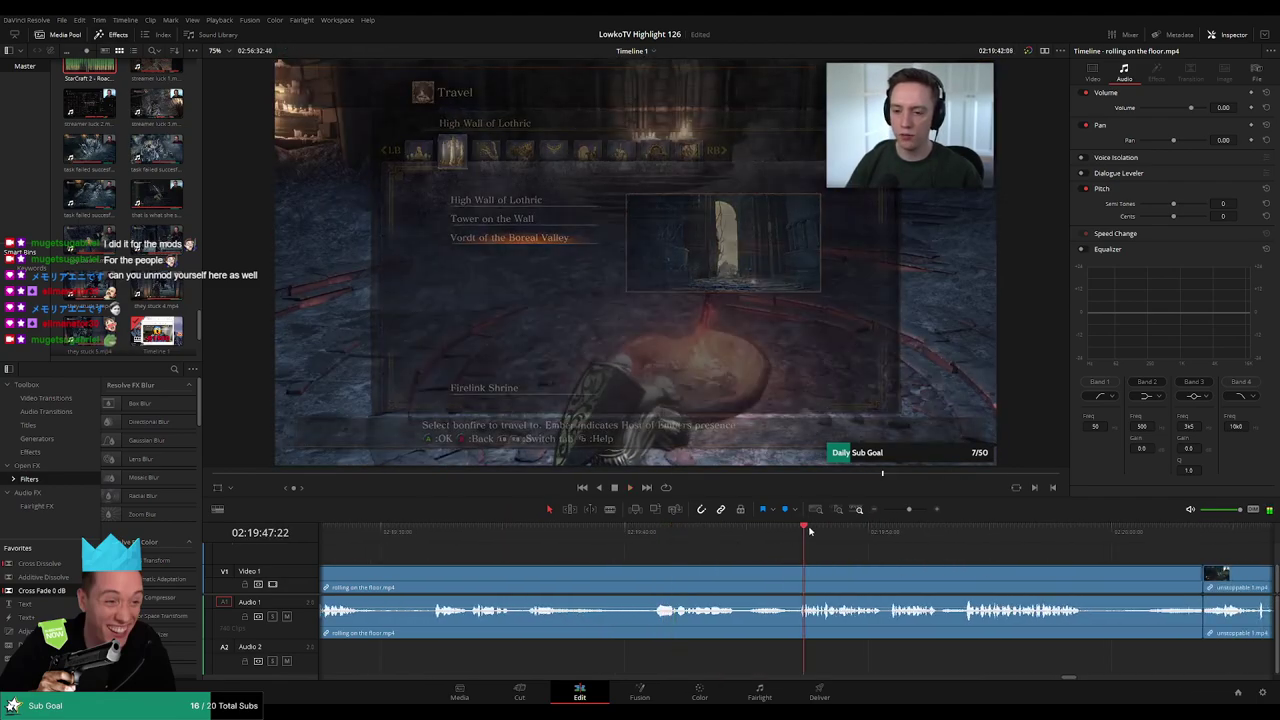
left_click_drag(896, 533, 955, 537)
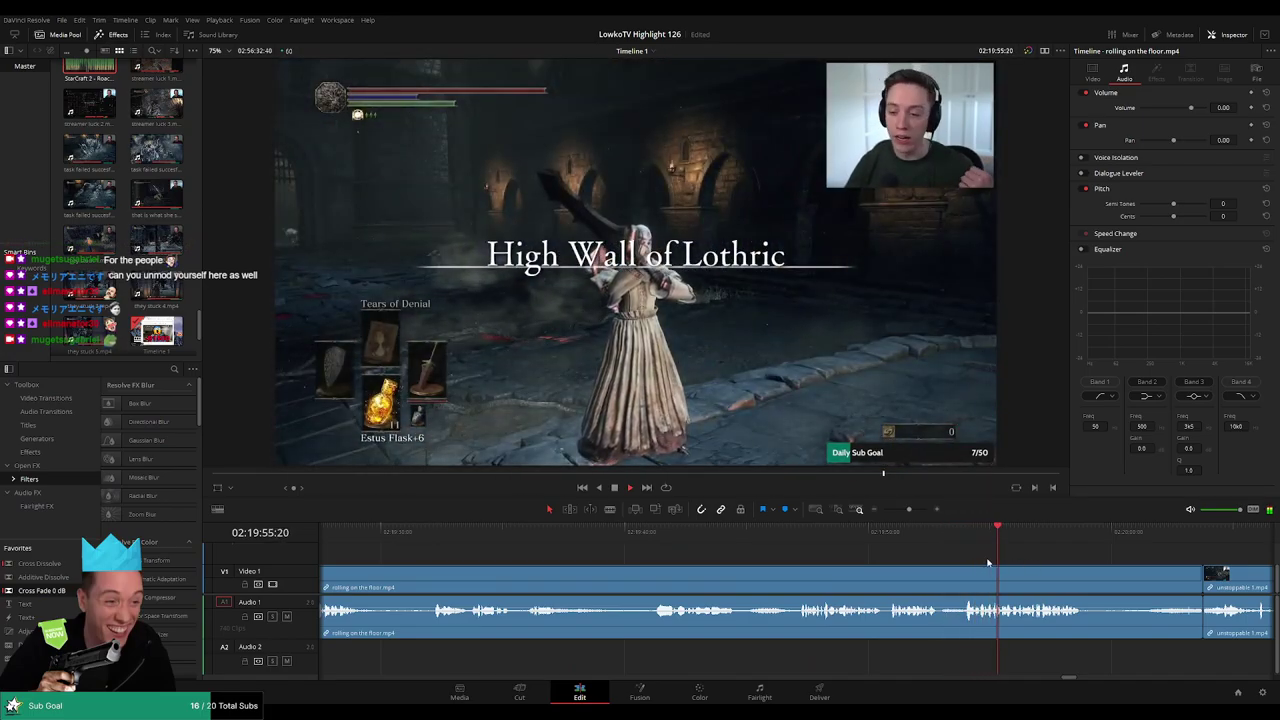
Delete the rolling on the floor clip and trim the start of unstoppable 1.mp4
left_click(945, 531)
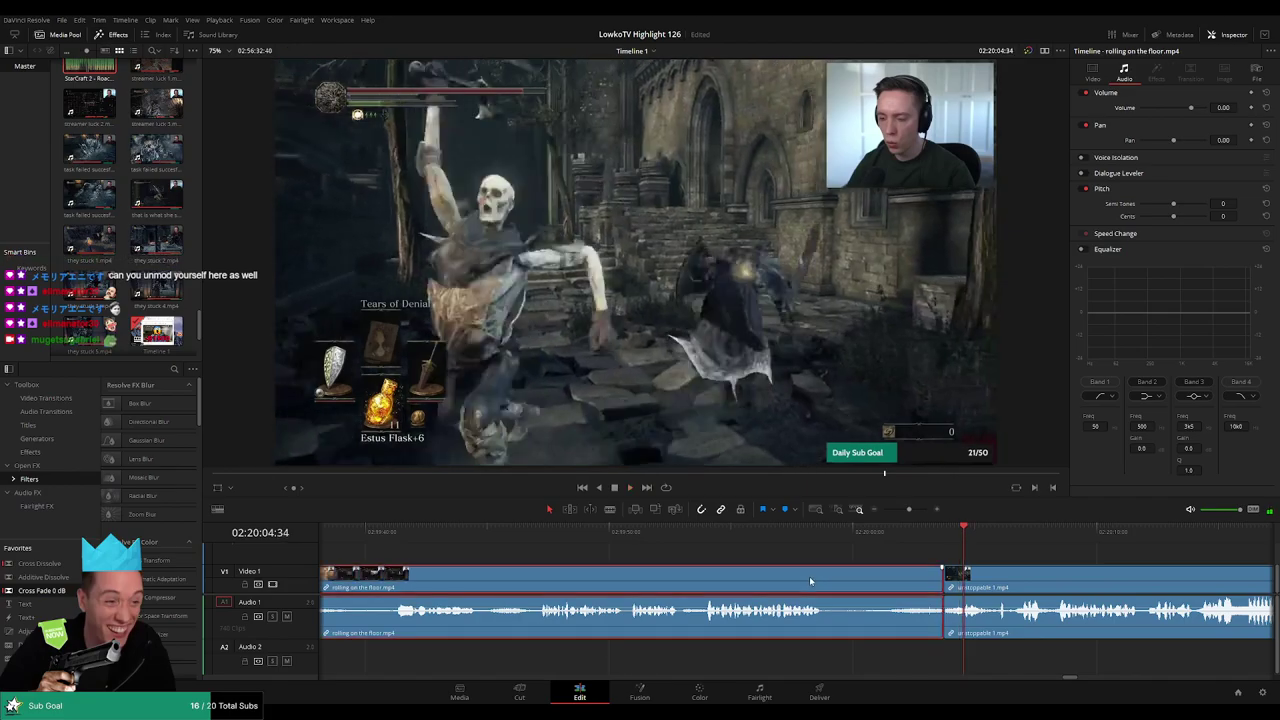
key("Delete")
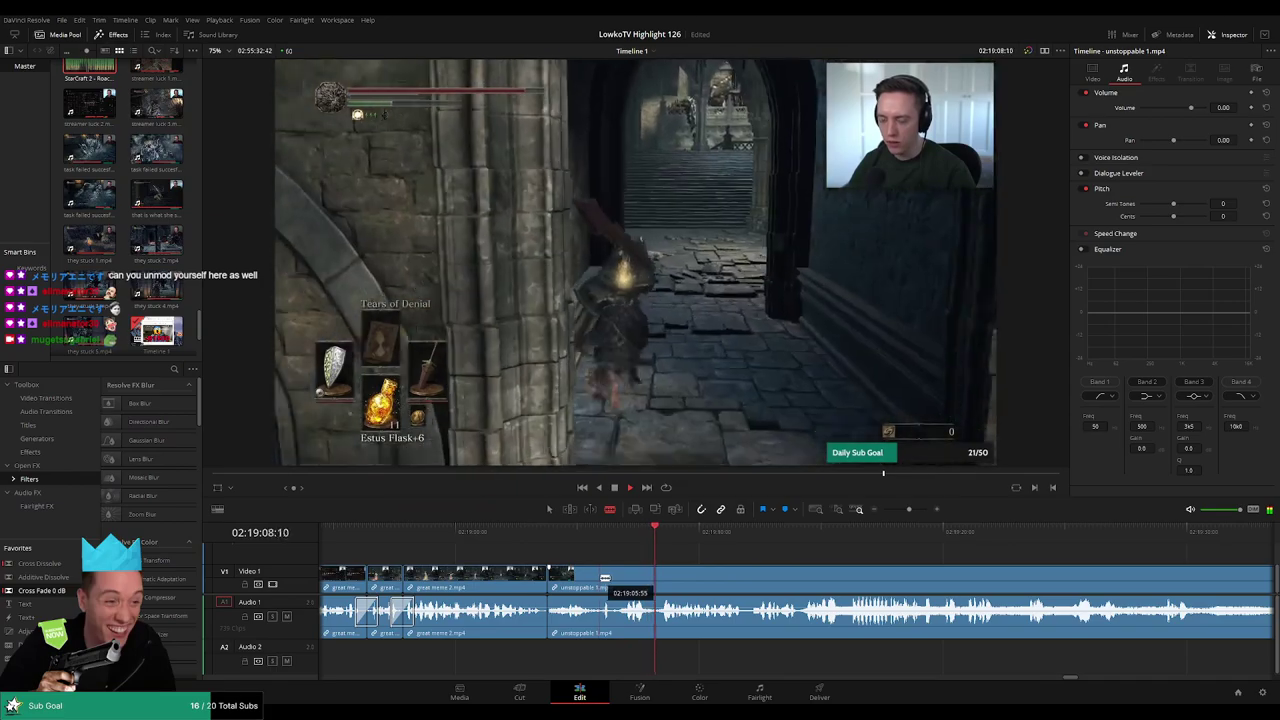
left_click_drag(605, 578, 590, 578)
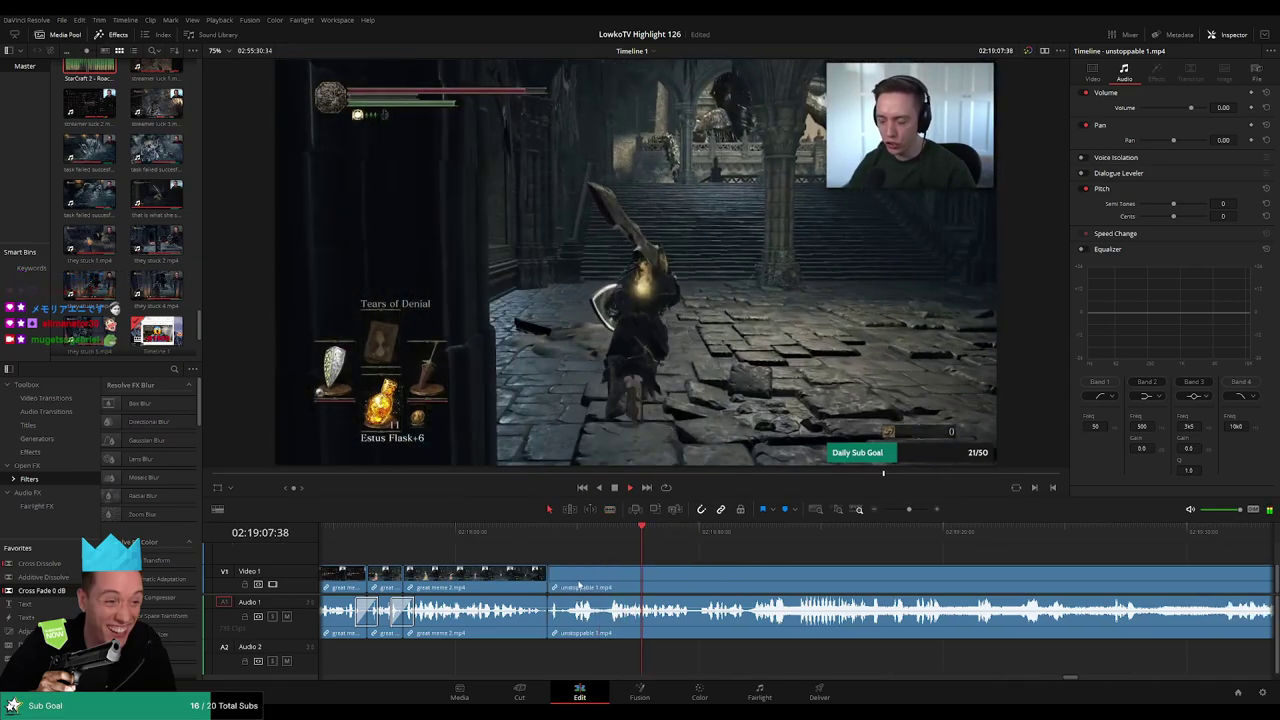
Zoom in and blade unstoppable 1.mp4 to split off a short section
scroll(790, 569, "right", 2)
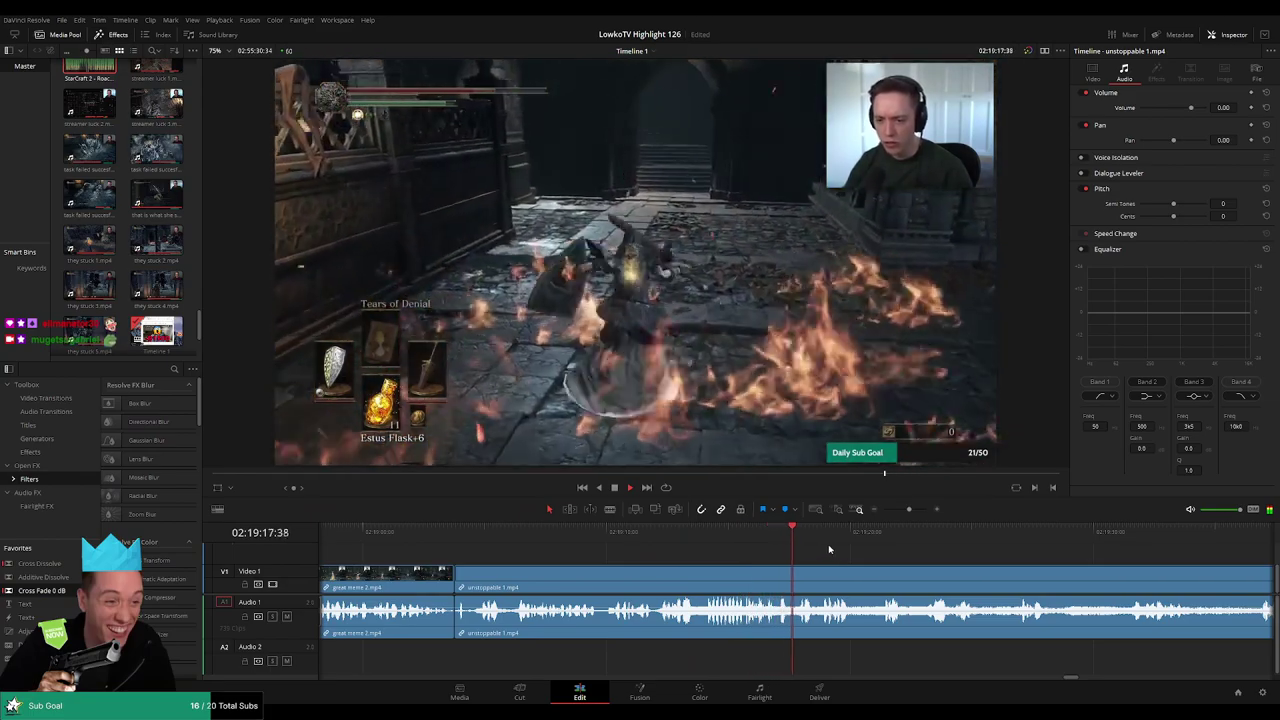
scroll(760, 549, "right", 3)
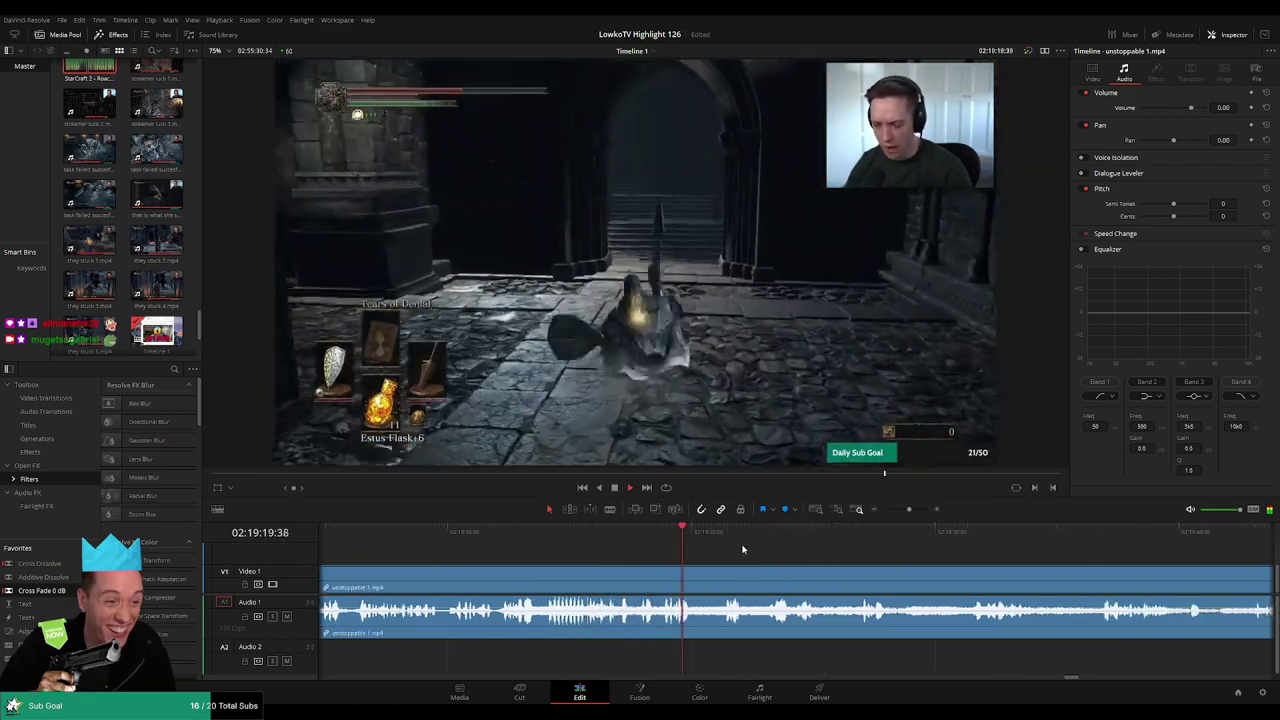
left_click(920, 509)
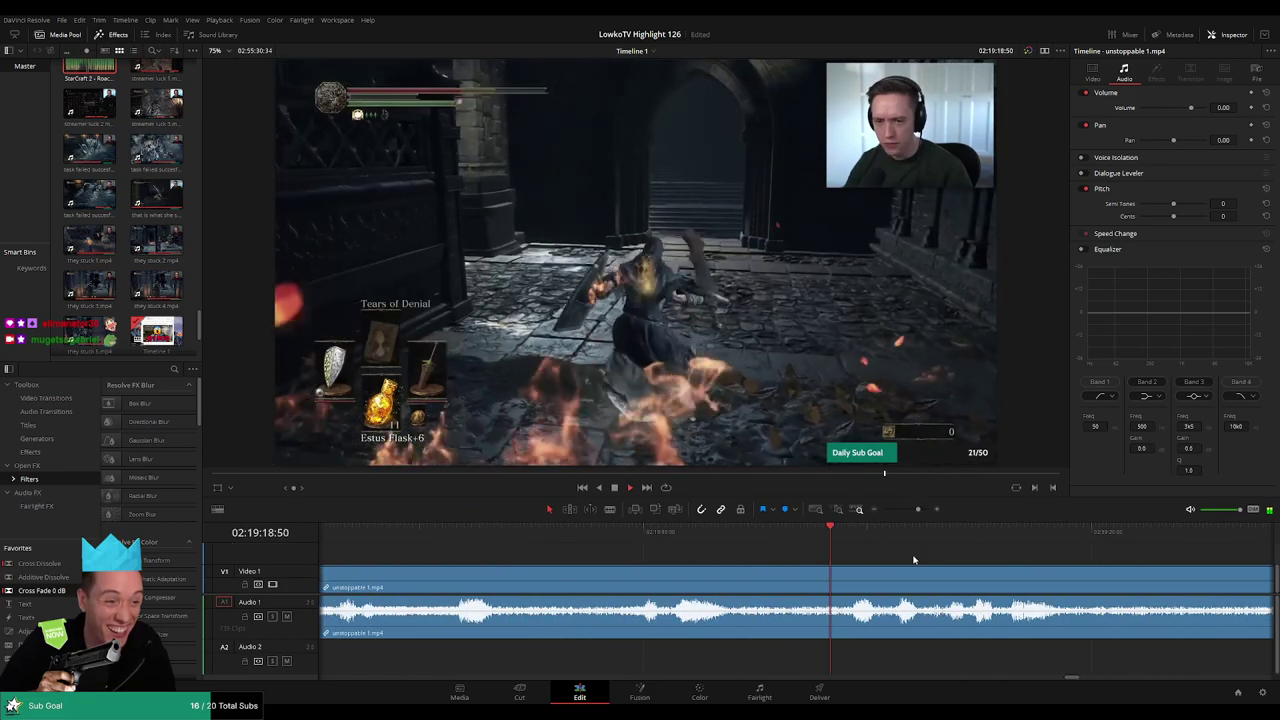
key("b")
left_click(893, 580)
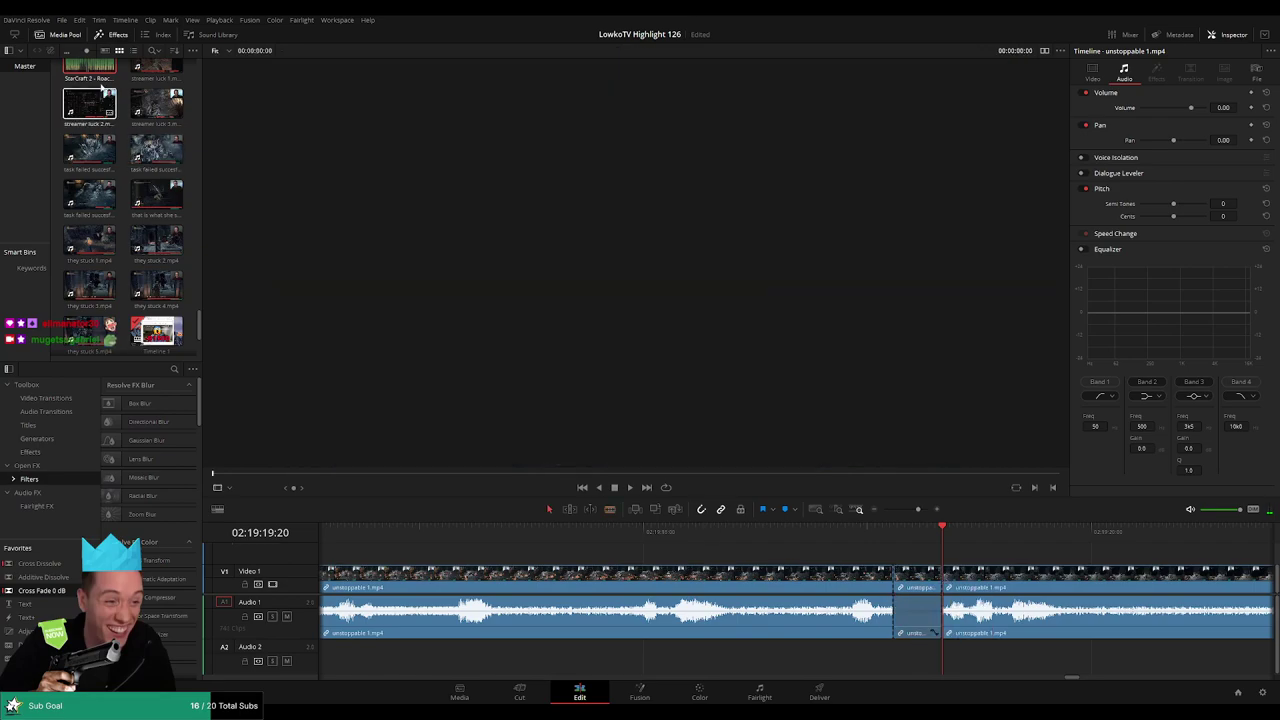
Place StarCraft 2 - Roach Quotes.mp3 on Audio 2, trimmed to fill the first cut gap
mouse_move(89, 70)
left_mouse_down()
mouse_move(848, 657)
mouse_move(893, 657)
left_mouse_up()
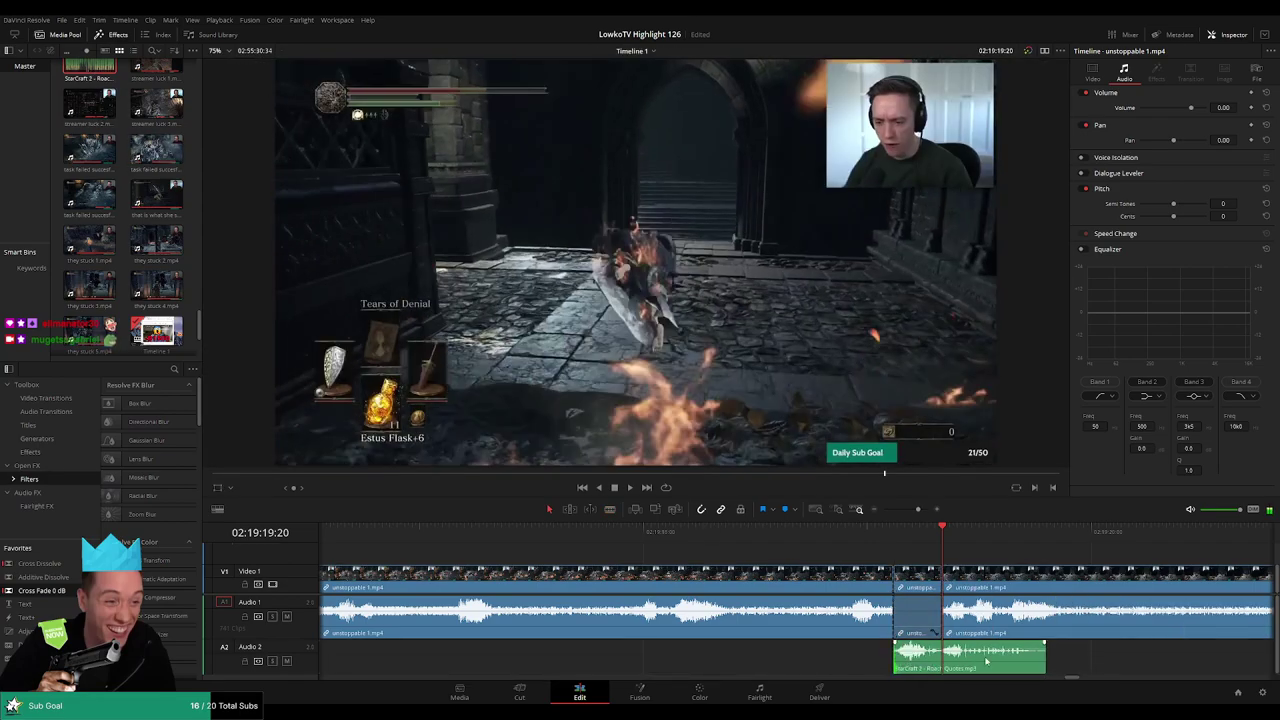
left_click_drag(1044, 655, 941, 655)
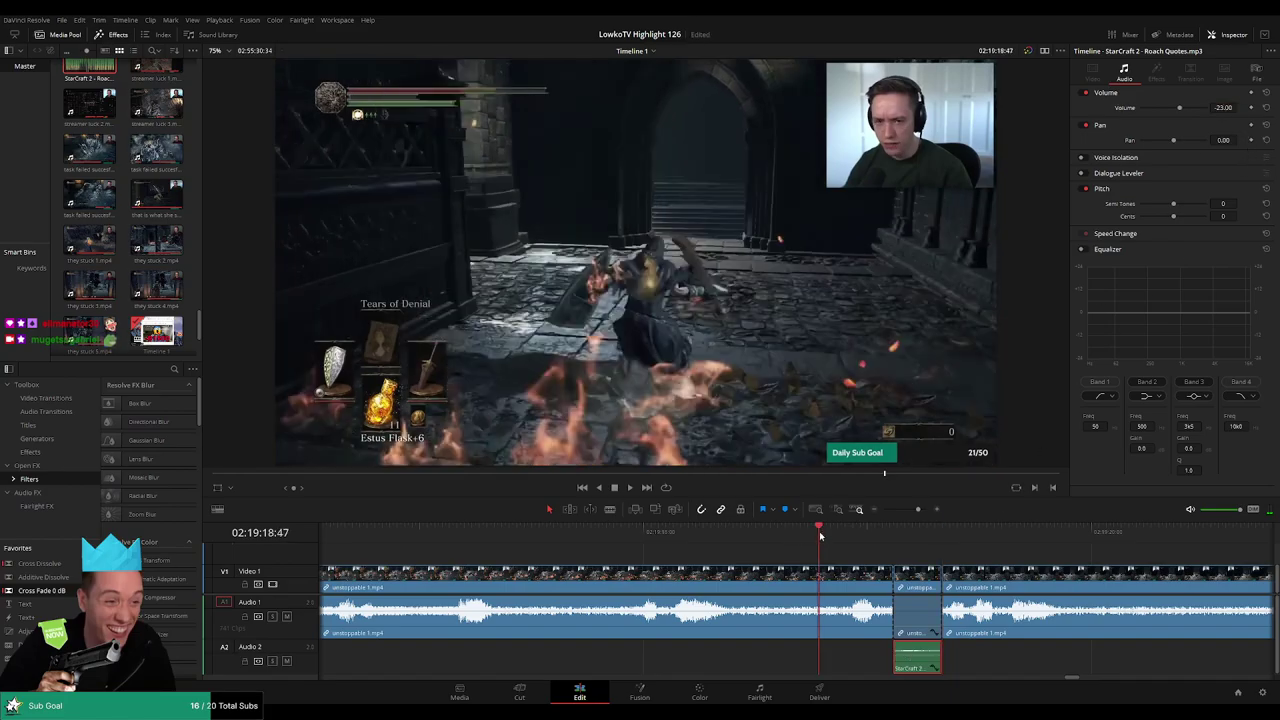
left_click_drag(917, 510, 911, 510)
left_click(882, 560)
Split off another short bit of unstoppable 1 and drag its audio volume down to -23.00
scroll(711, 556, "right", 5)
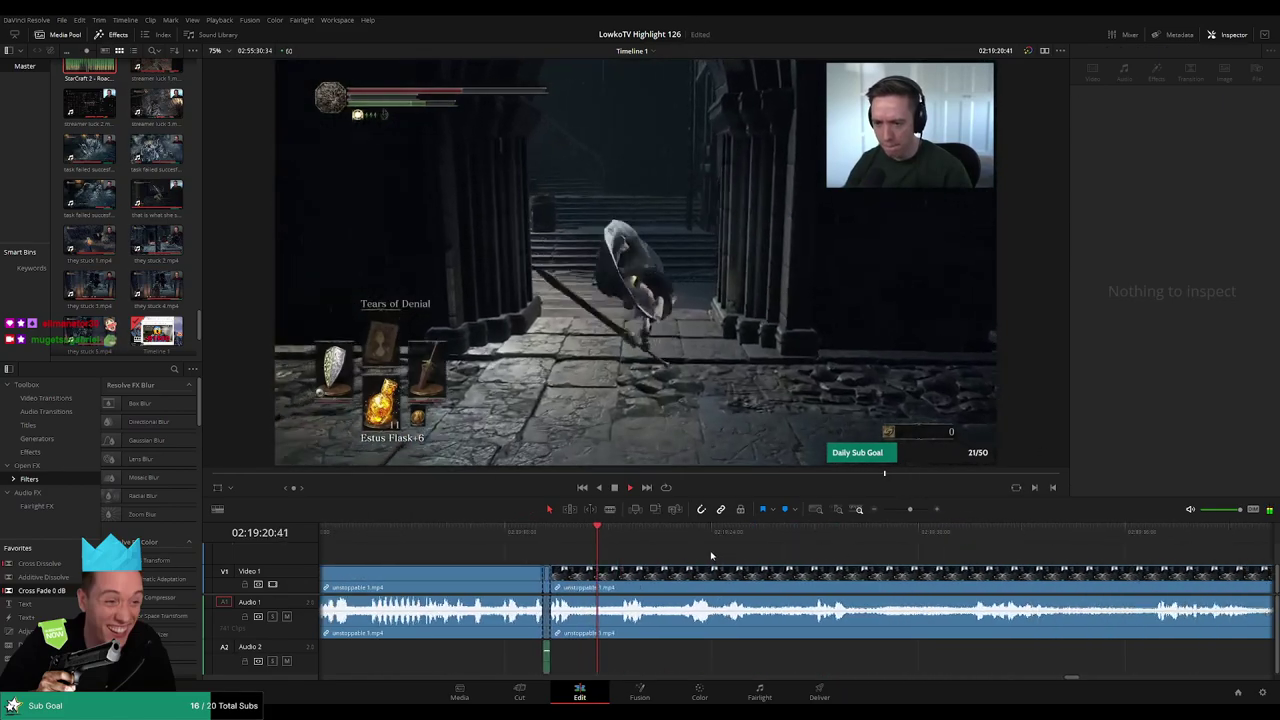
left_click(639, 537)
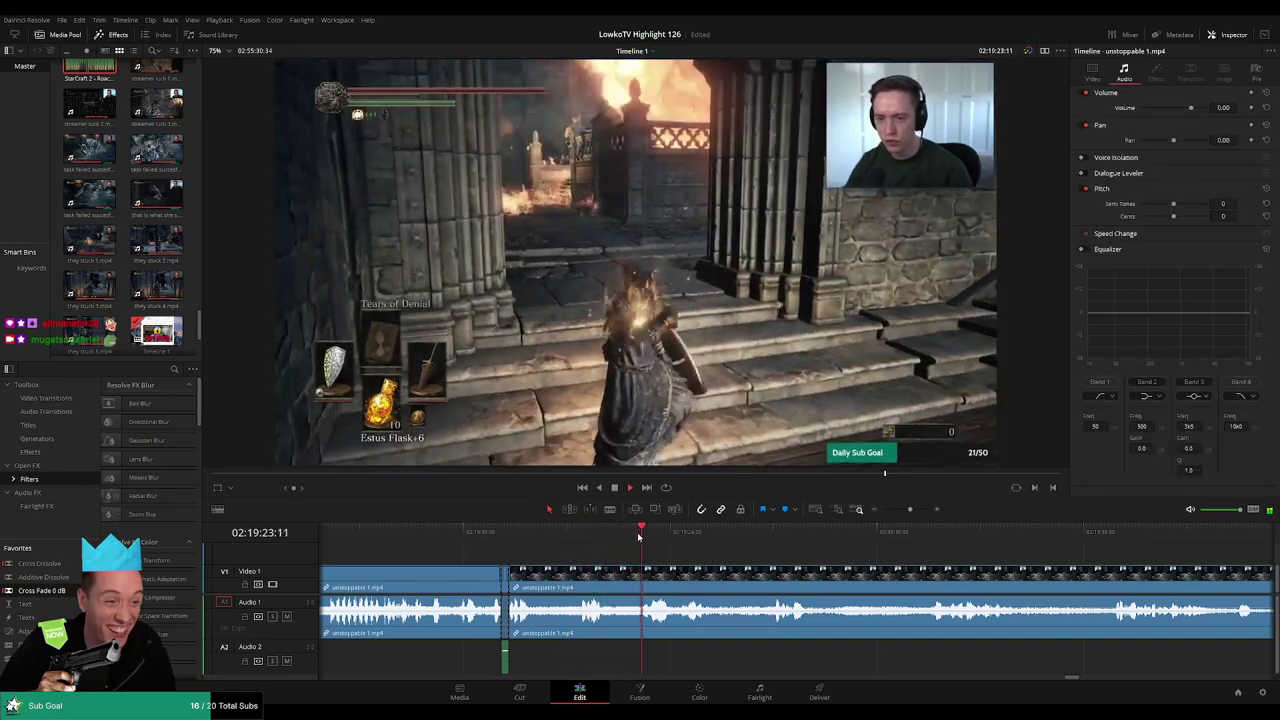
scroll(824, 563, "right", 3)
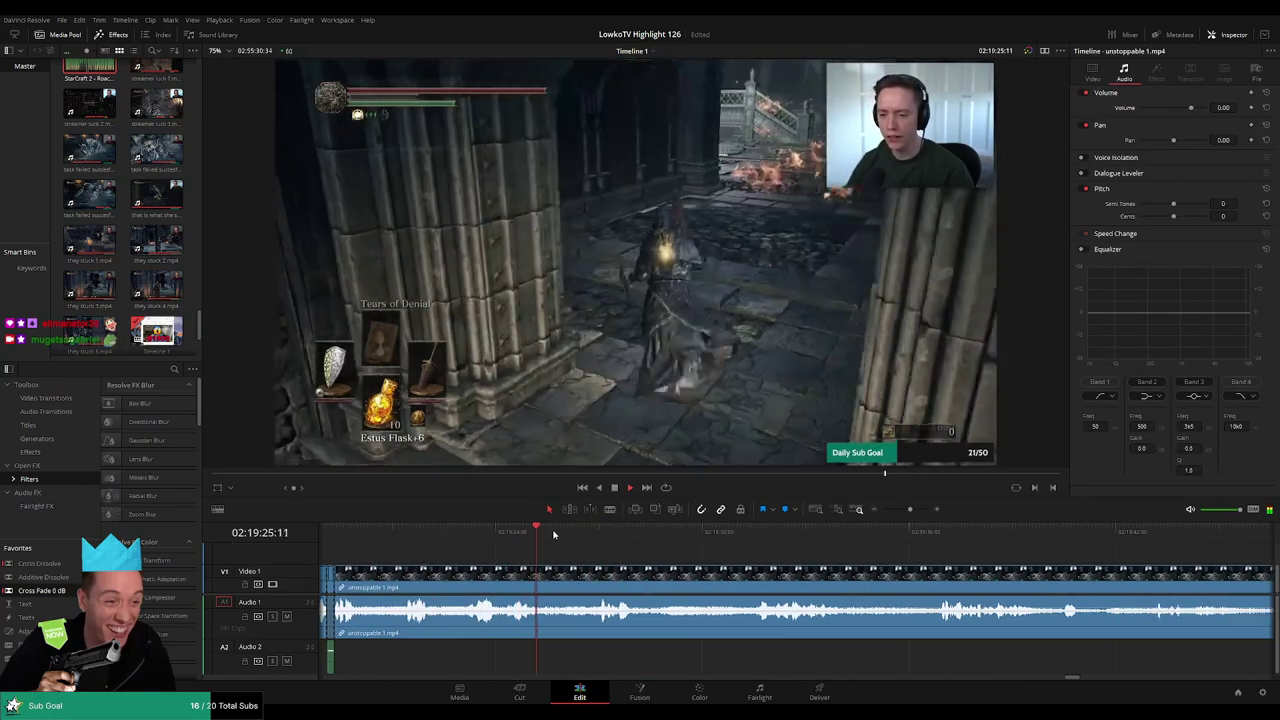
left_click(588, 535)
scroll(721, 553, "right", 2)
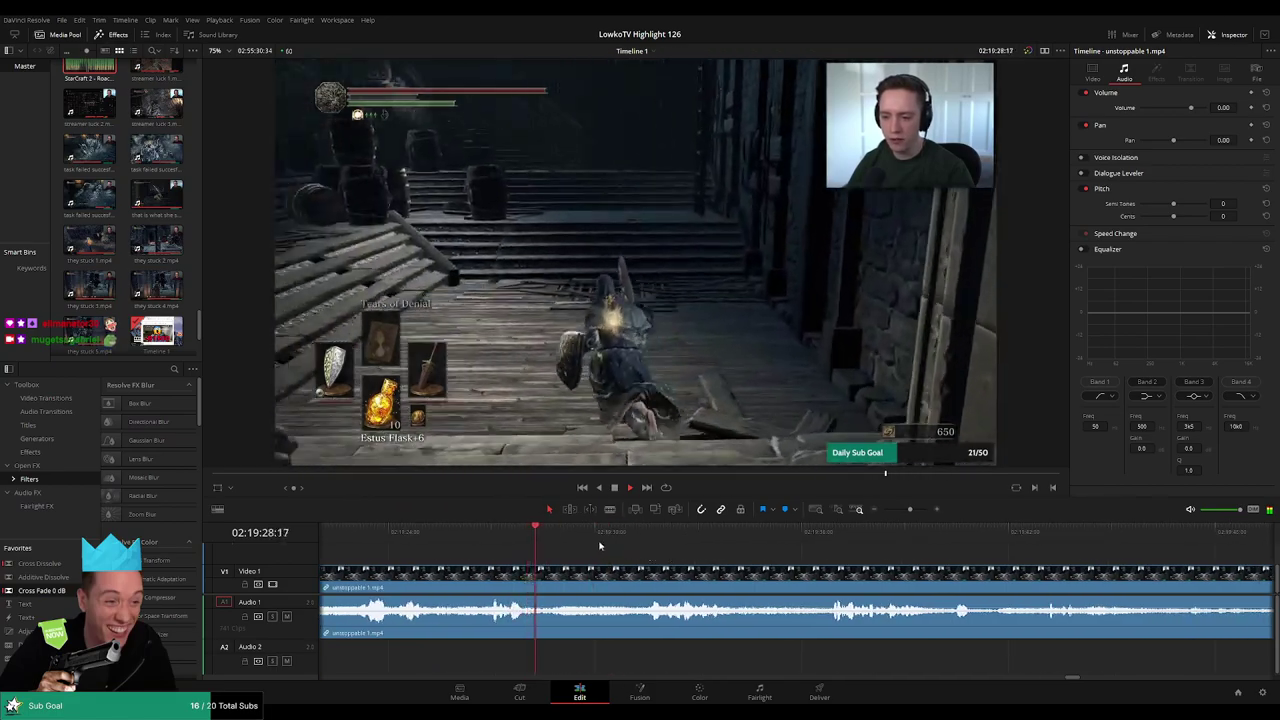
left_click(638, 537)
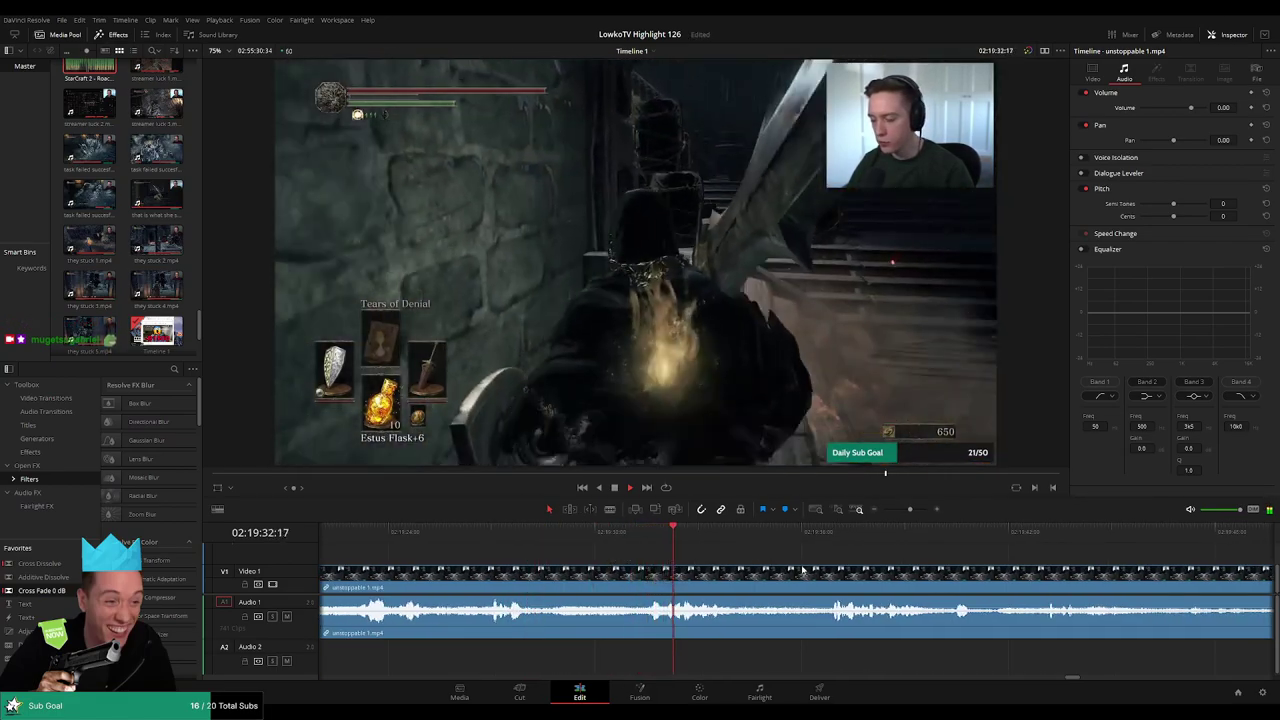
scroll(720, 556, "right", 1)
scroll(720, 556, "right", 1)
left_click(700, 535)
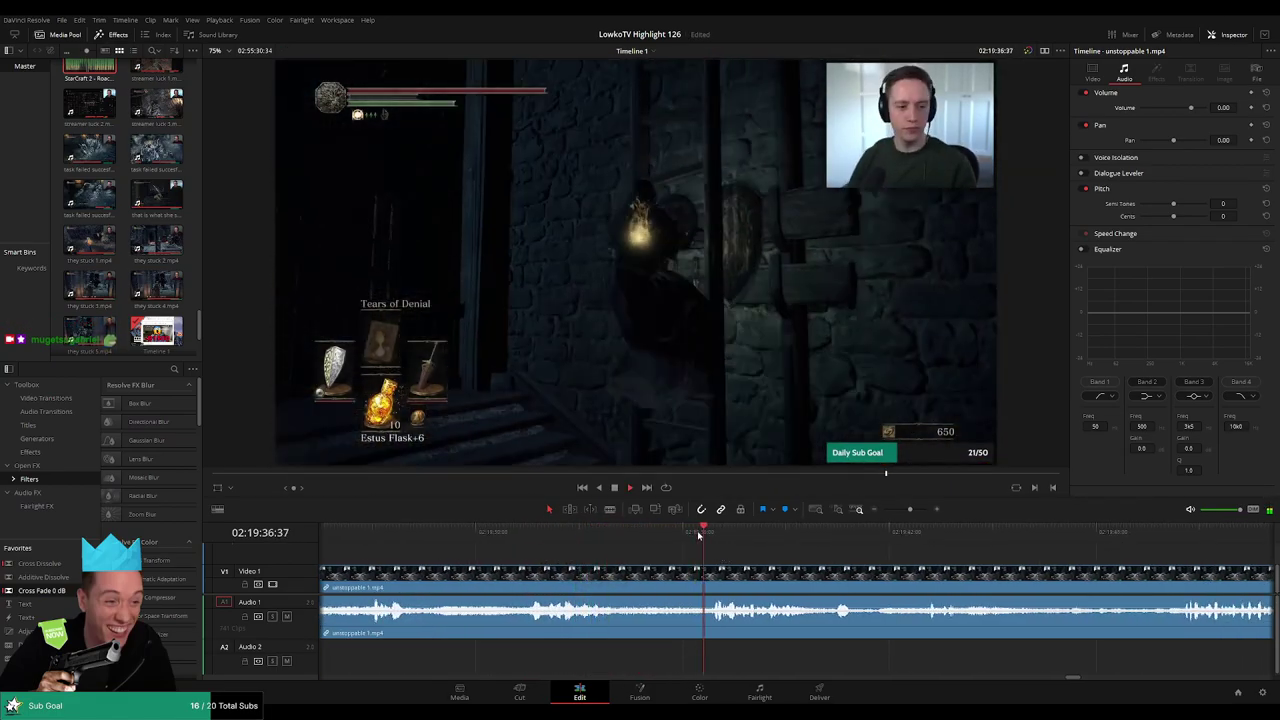
scroll(711, 551, "right", 2)
scroll(688, 551, "right", 2)
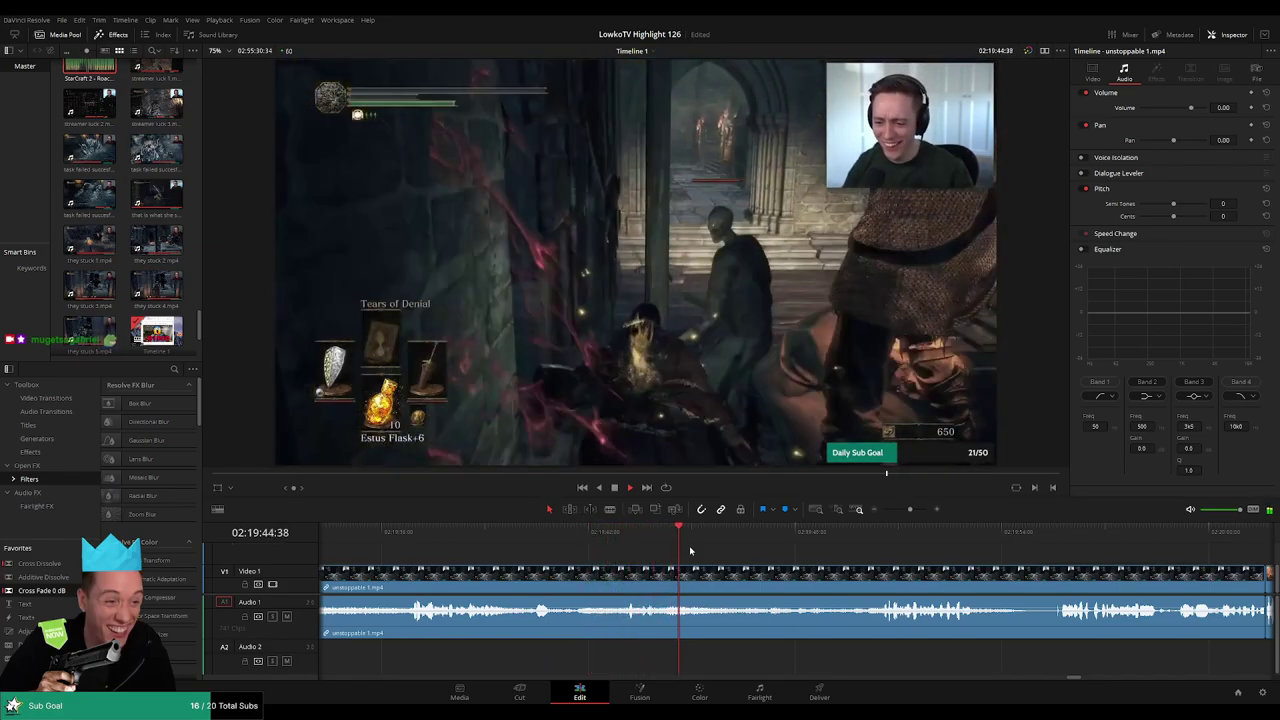
left_click(628, 537)
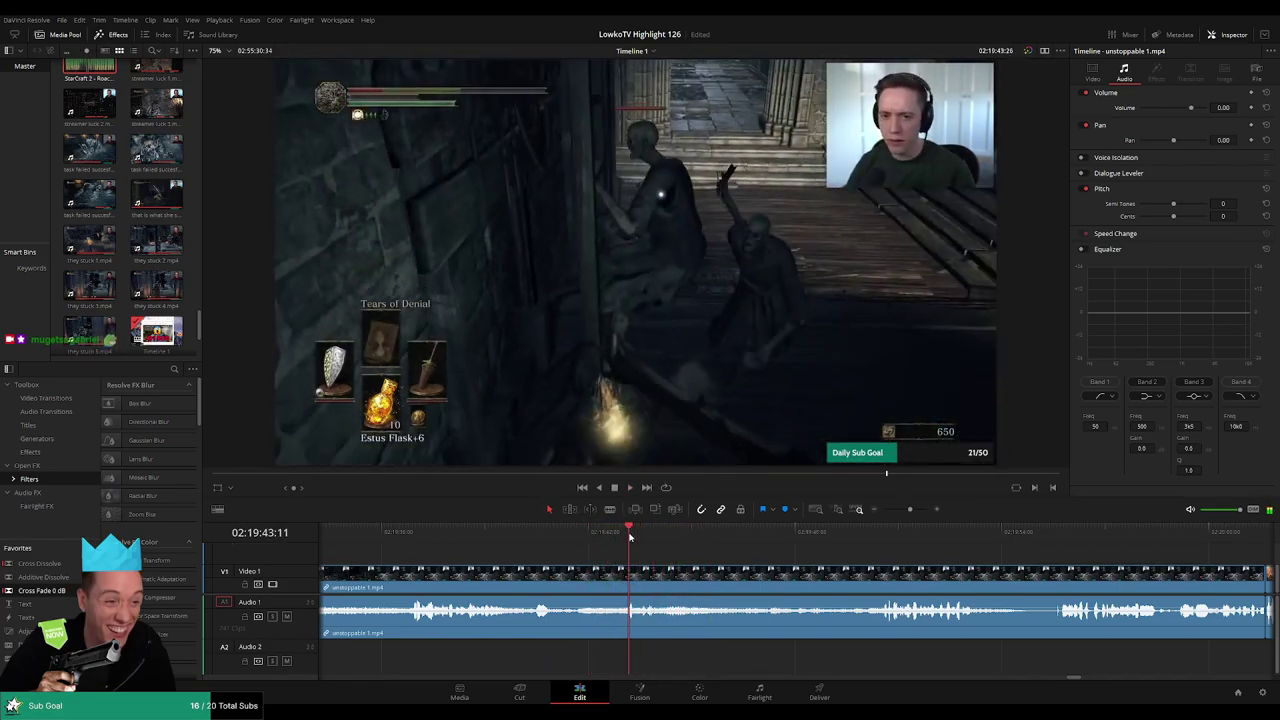
key("ctrl+b")
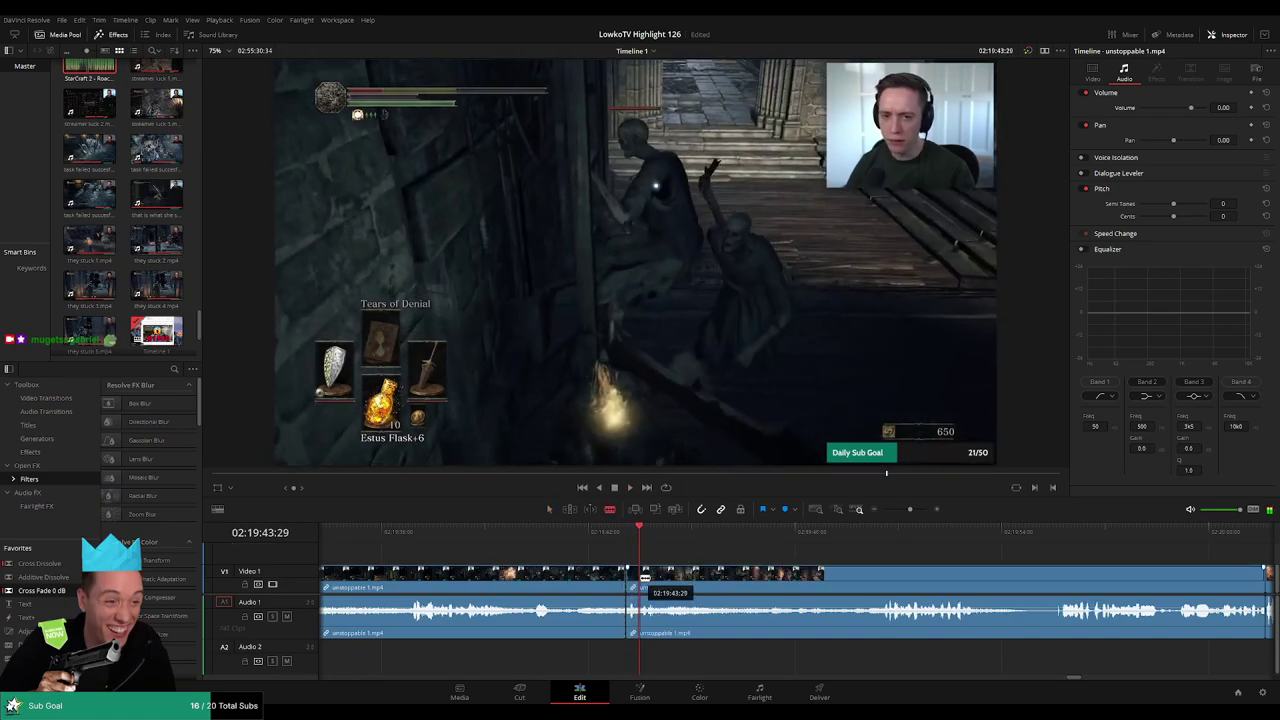
scroll(673, 569, "up", 2)
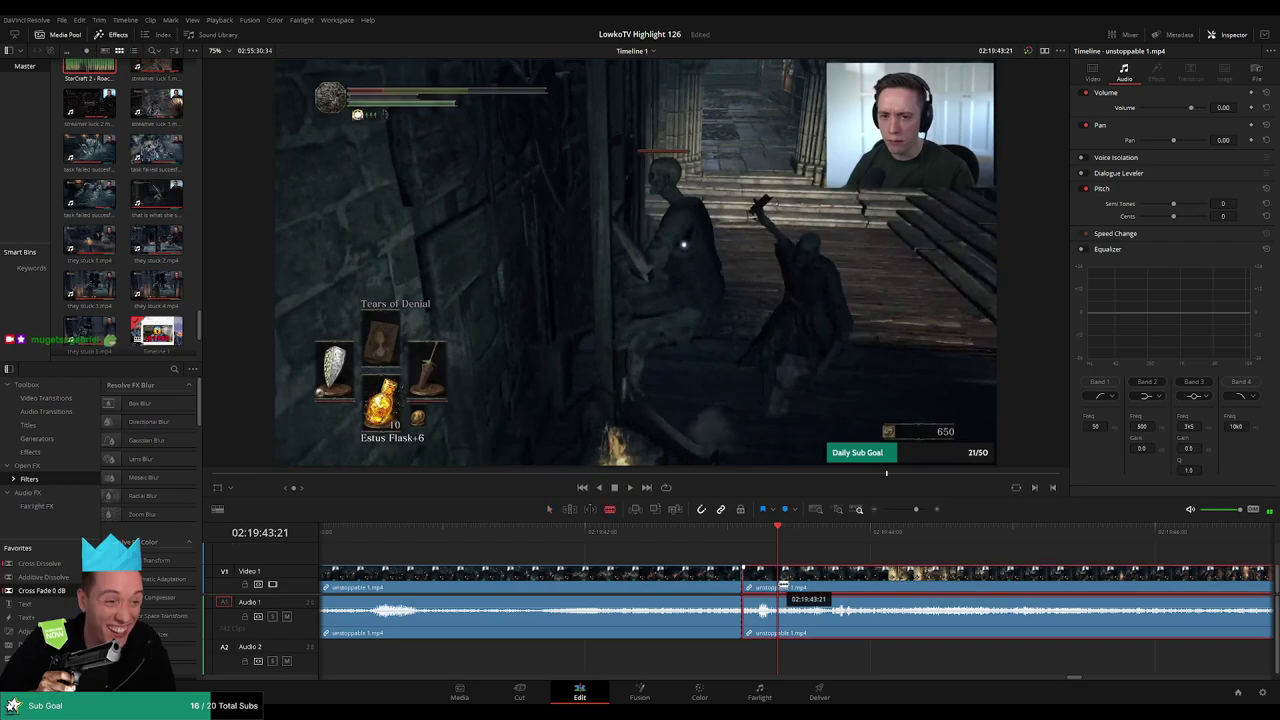
left_click_drag(765, 596, 762, 636)
Add a second Roach Quotes clip on Audio 2 trimmed to the silenced segment, then review
mouse_move(90, 72)
left_mouse_down()
mouse_move(706, 660)
mouse_move(742, 660)
left_mouse_up()
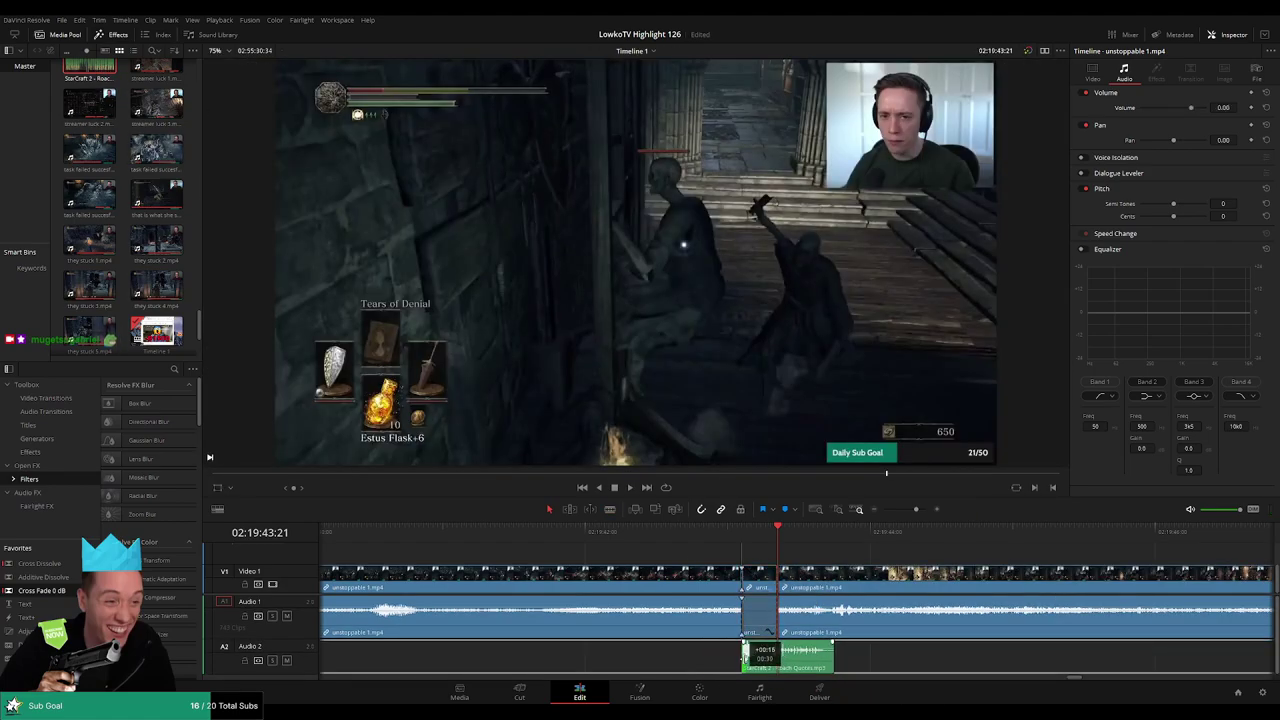
left_click_drag(832, 656, 776, 656)
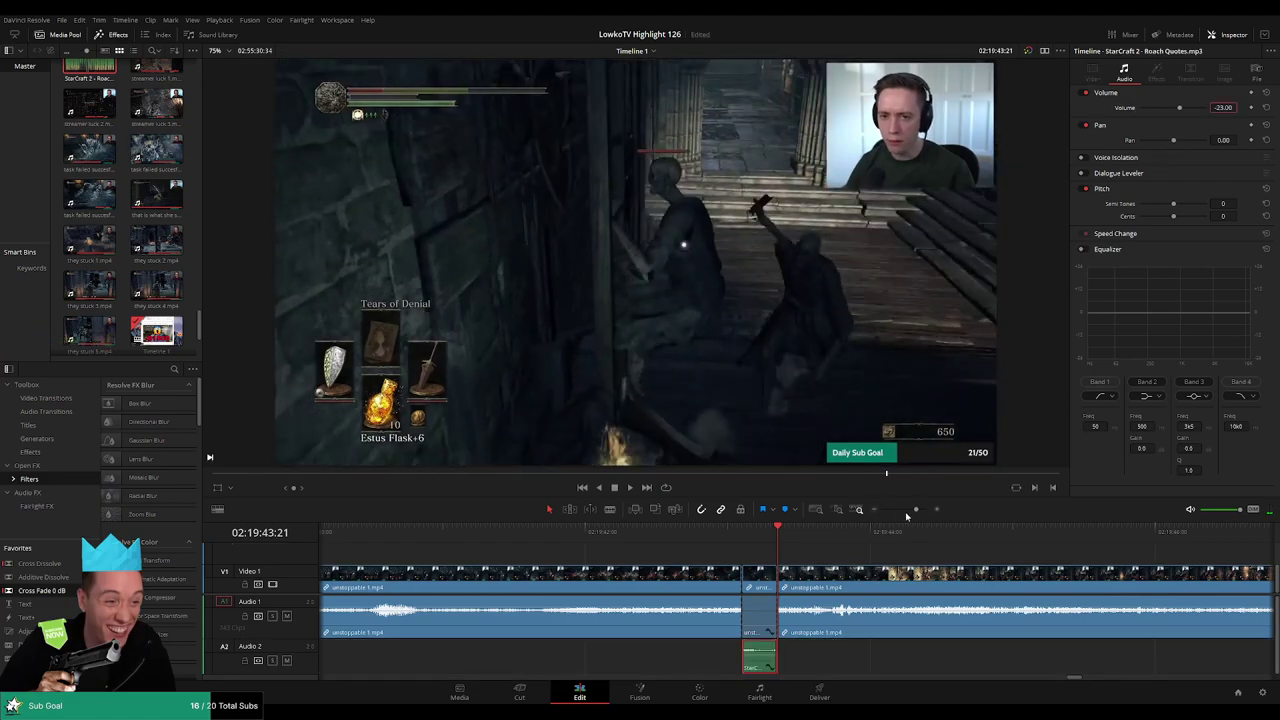
left_click_drag(907, 516, 900, 517)
left_click(705, 530)
key("space")
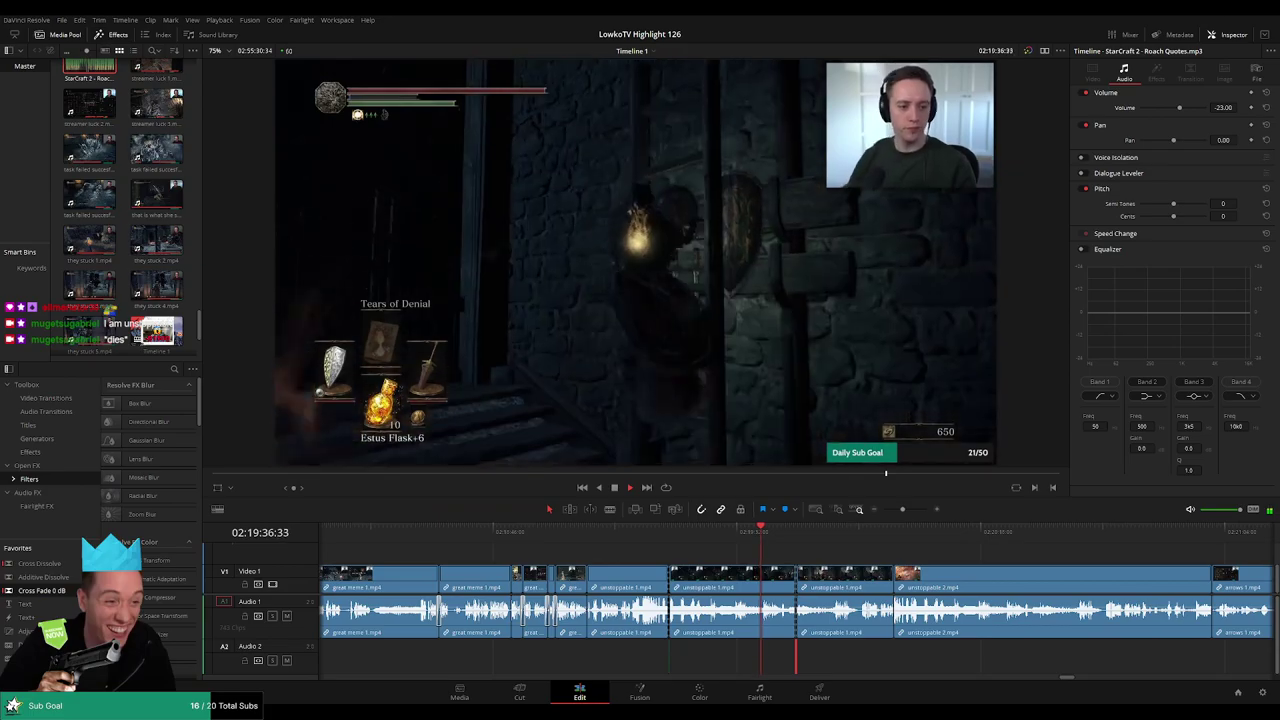
Ripple-delete the first unwanted cut section of unstoppable 2.mp4
left_click(805, 565)
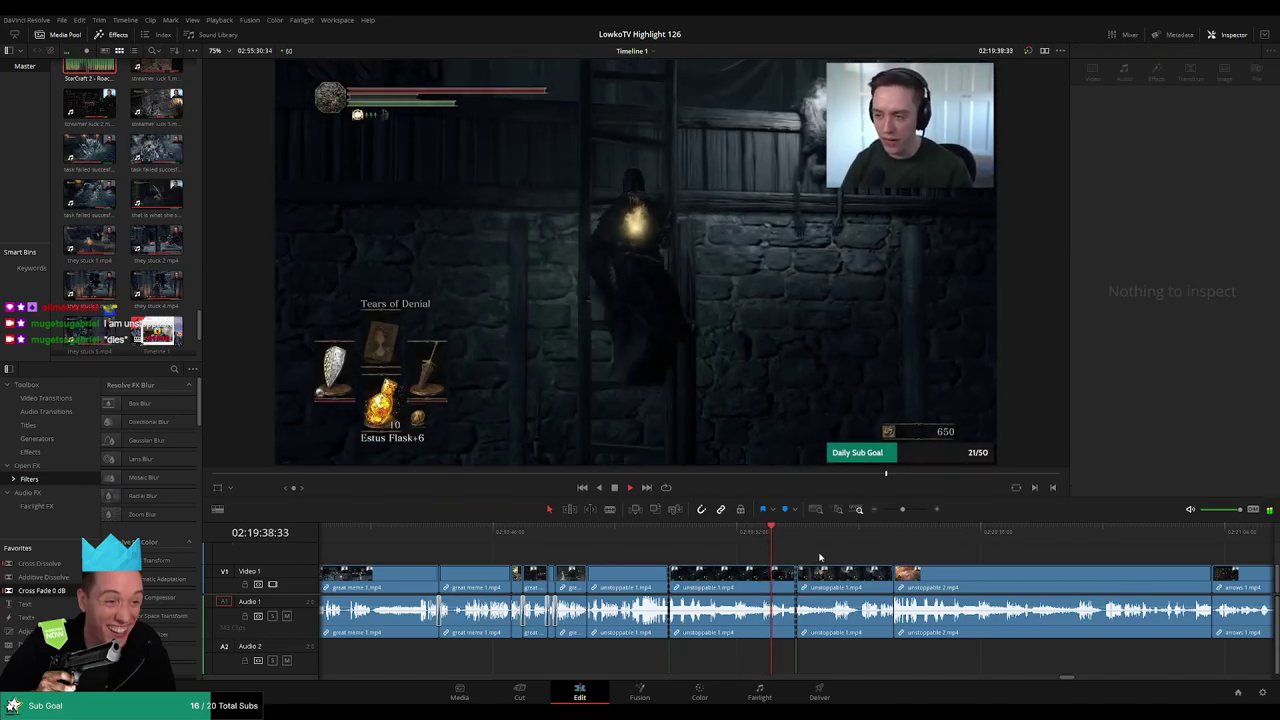
left_click_drag(819, 557, 703, 555)
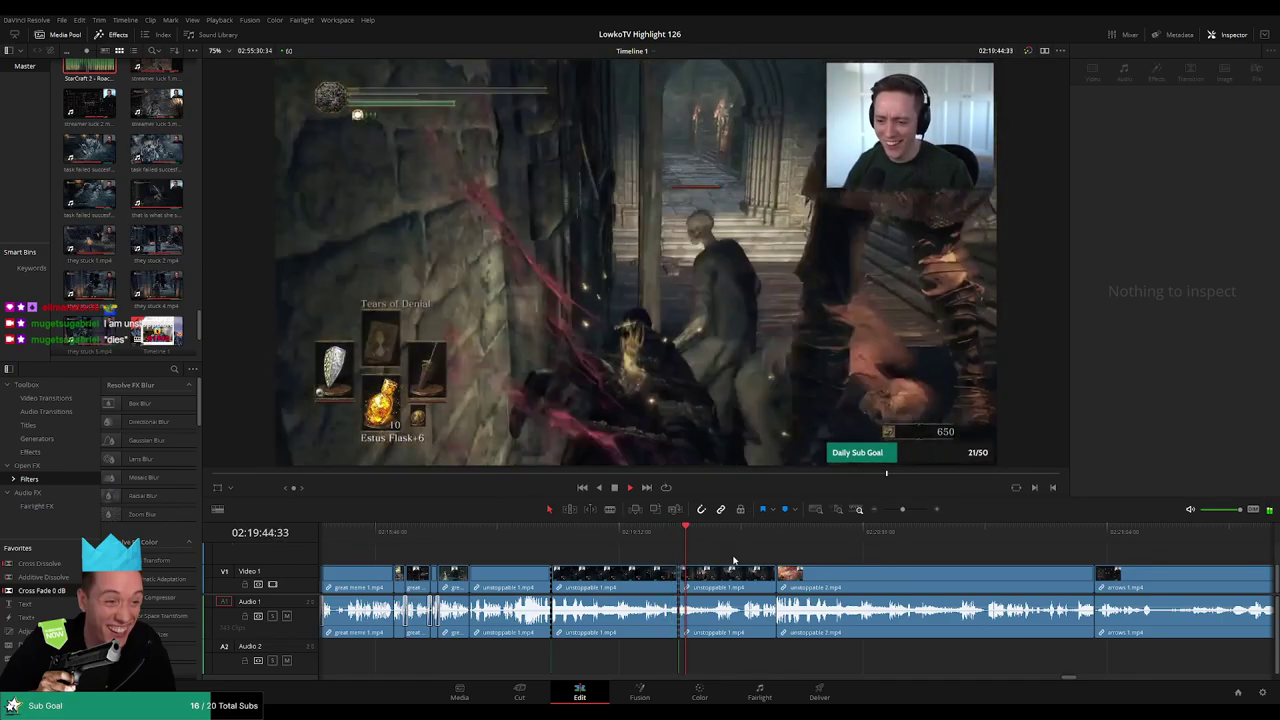
scroll(780, 553, "up", 2)
left_click_drag(833, 553, 711, 553)
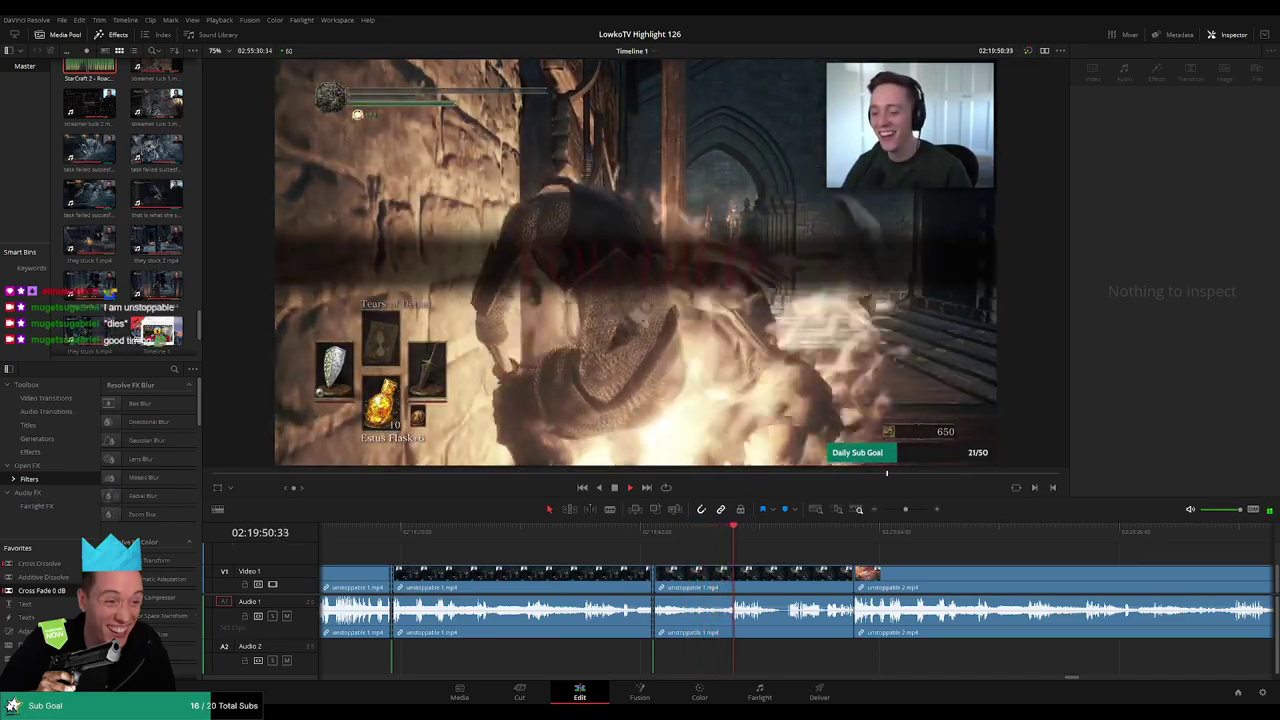
scroll(700, 567, "up", 2)
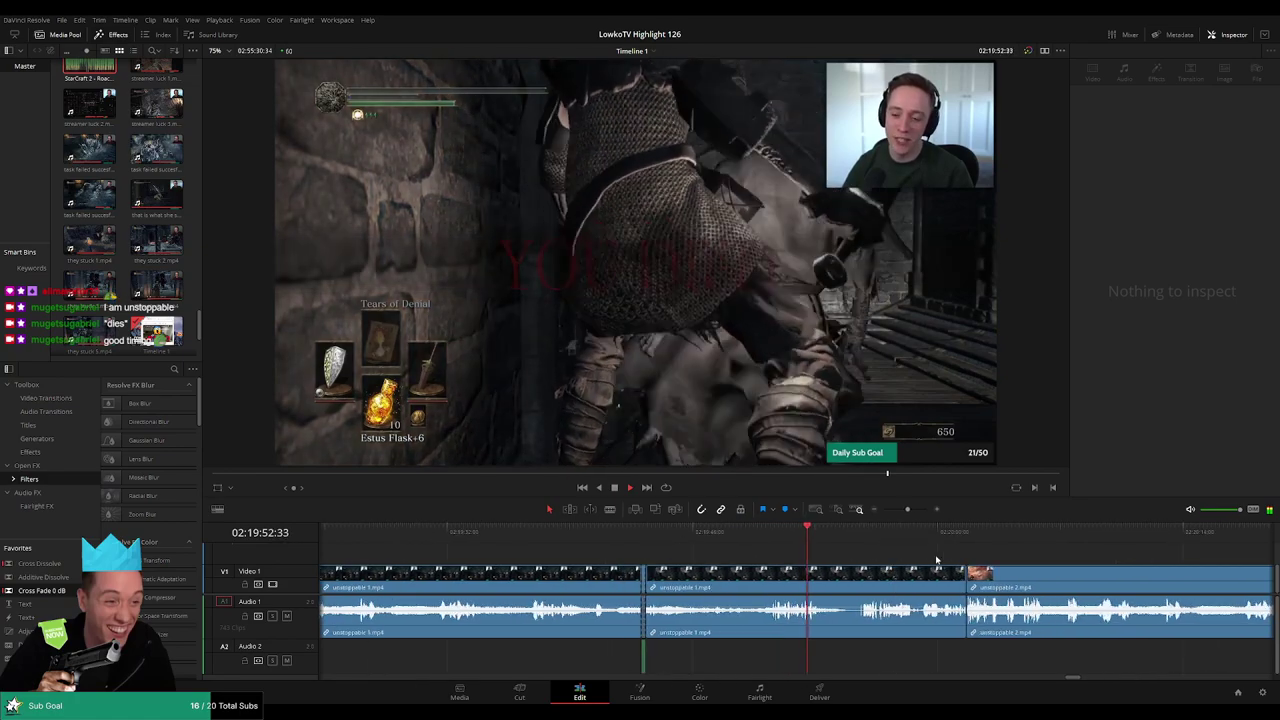
key("b")
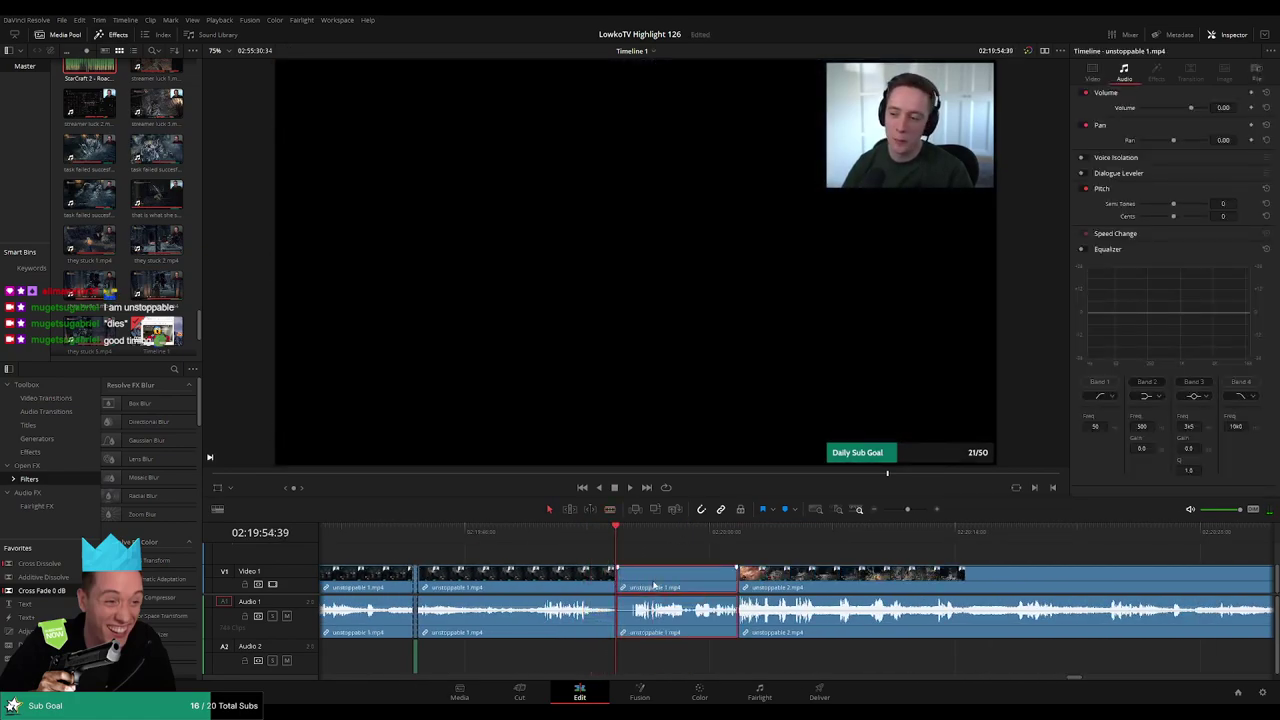
key("Delete")
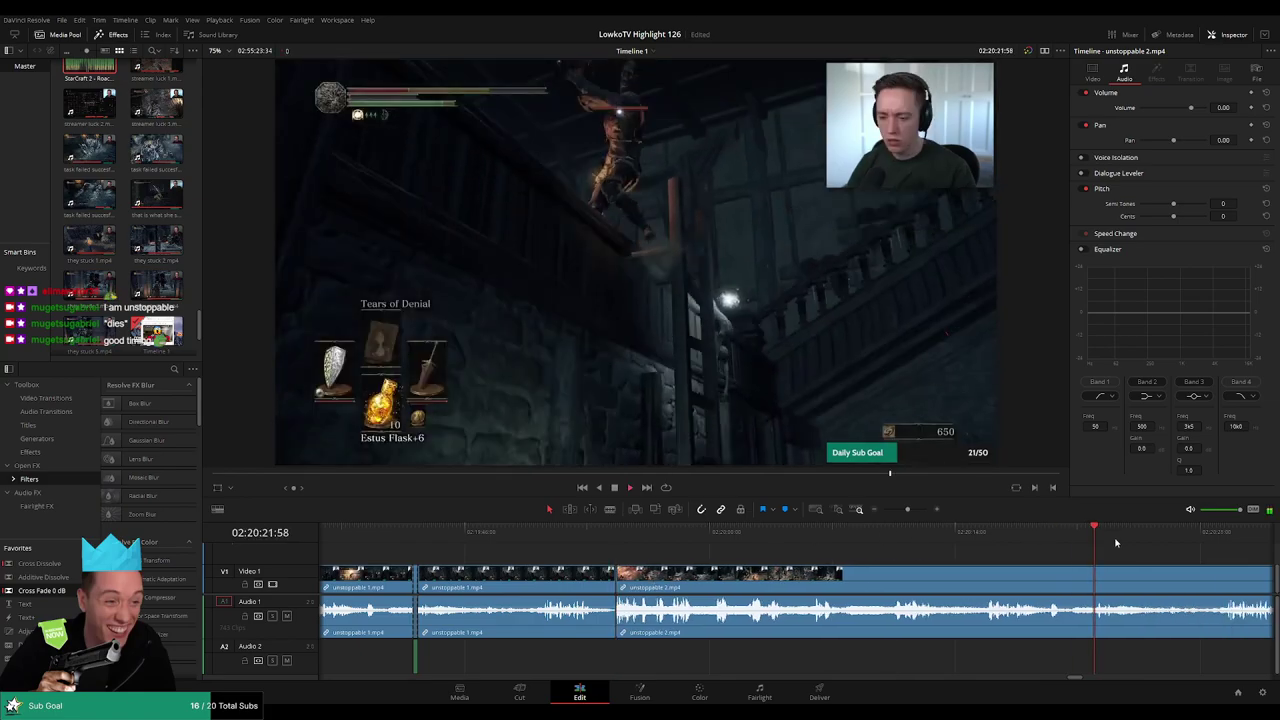
Remove the unwanted section before the next cut in unstoppable 2 and play back
scroll(960, 600, "right", 3)
left_click(875, 537)
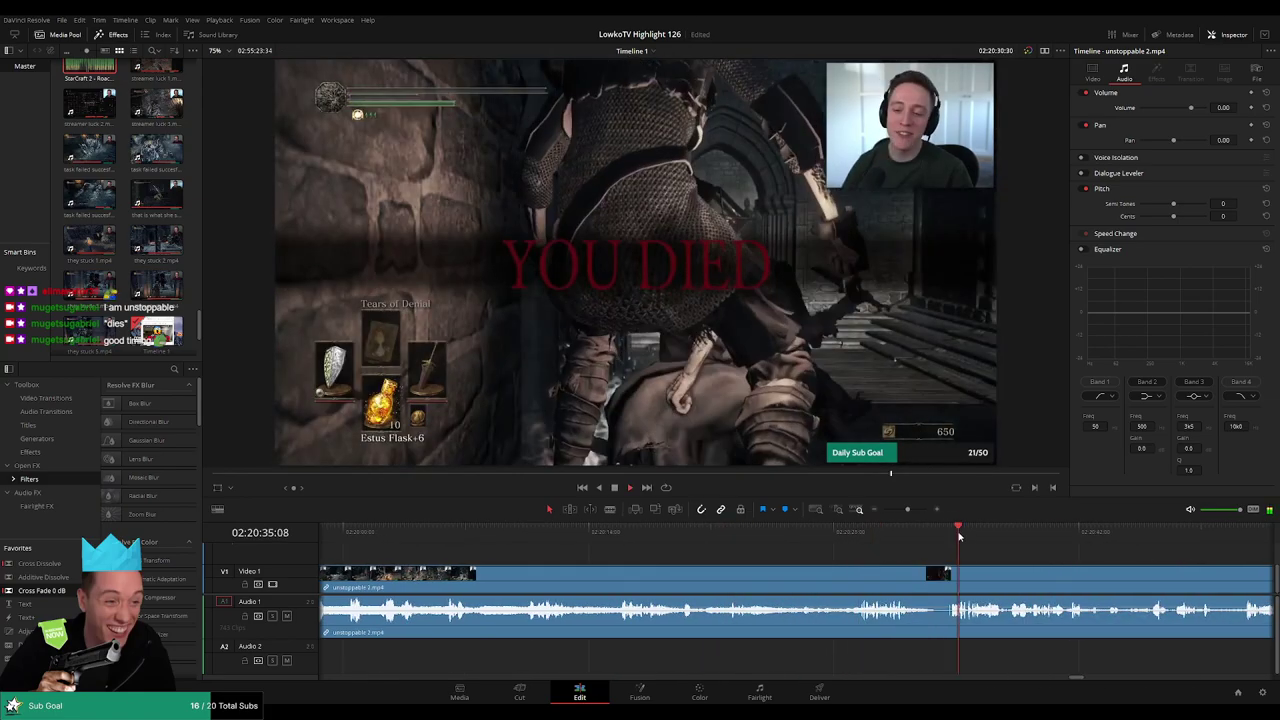
scroll(681, 583, "right", 3)
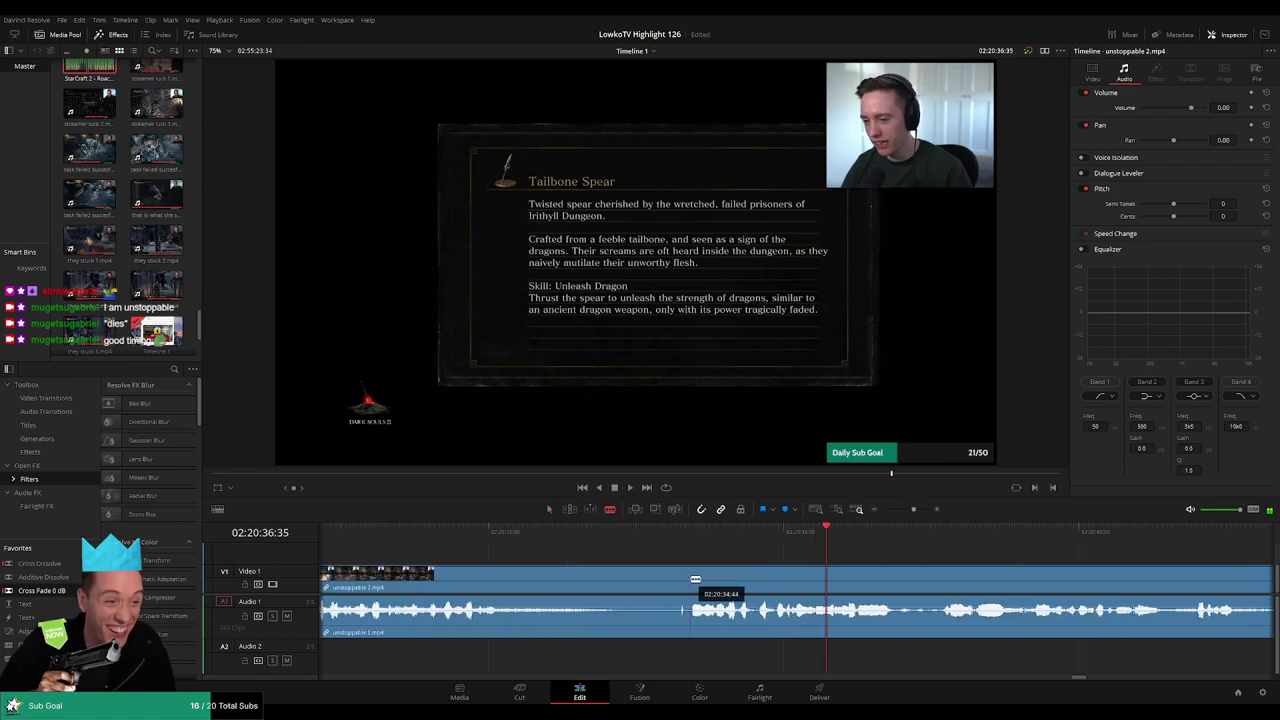
left_click(648, 585)
key("Delete")
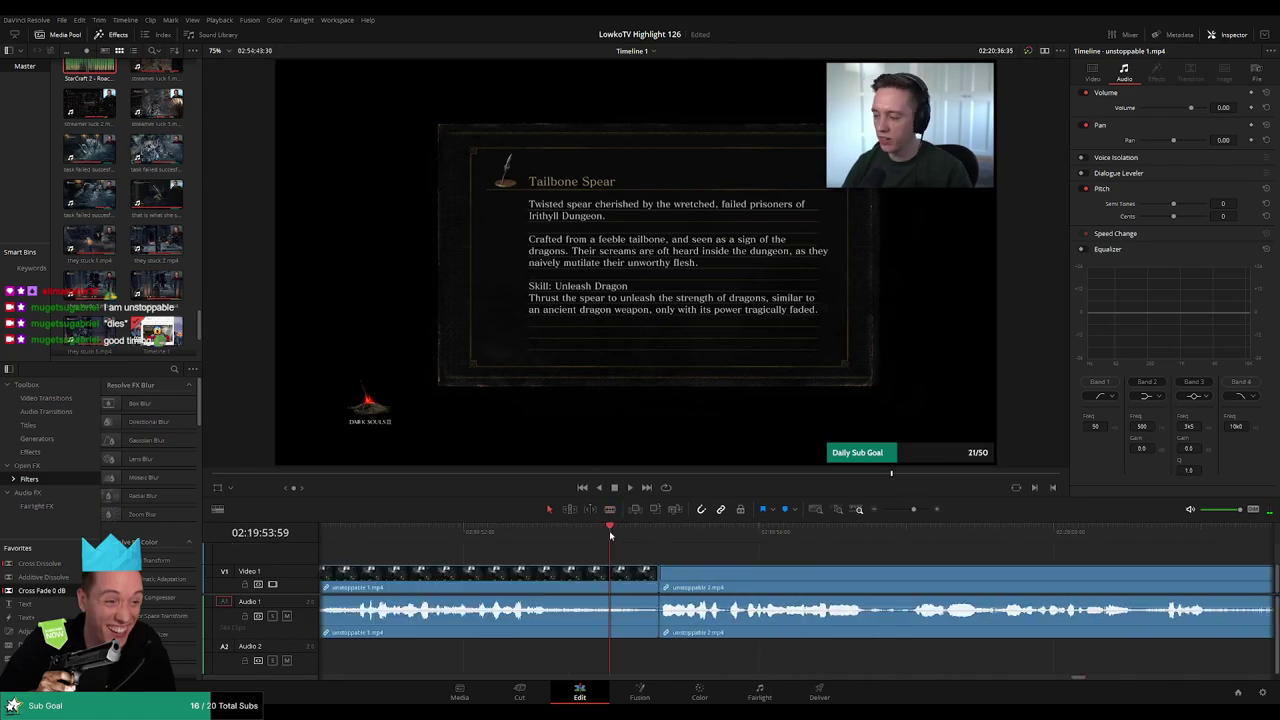
key("space")
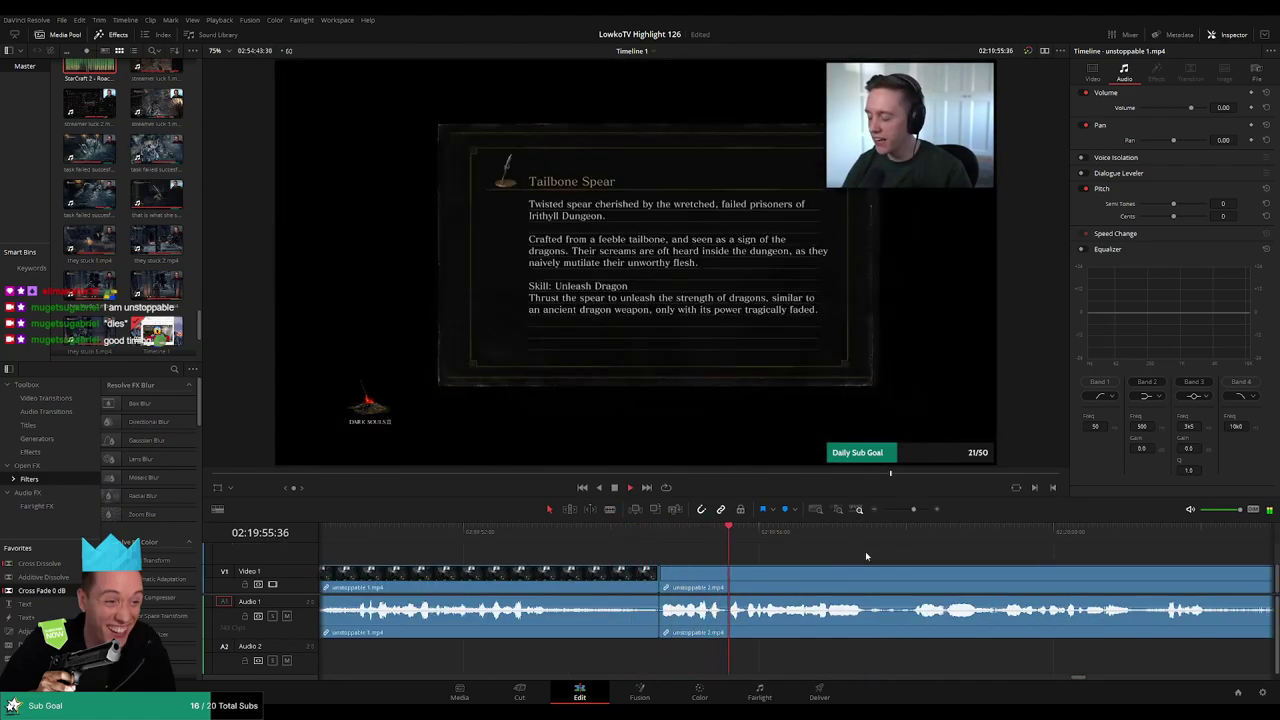
Blade and ripple-delete the leftover tail and a short piece at the join with arrows 1
scroll(732, 543, "right", 2)
scroll(725, 541, "right", 1)
scroll(722, 550, "right", 3)
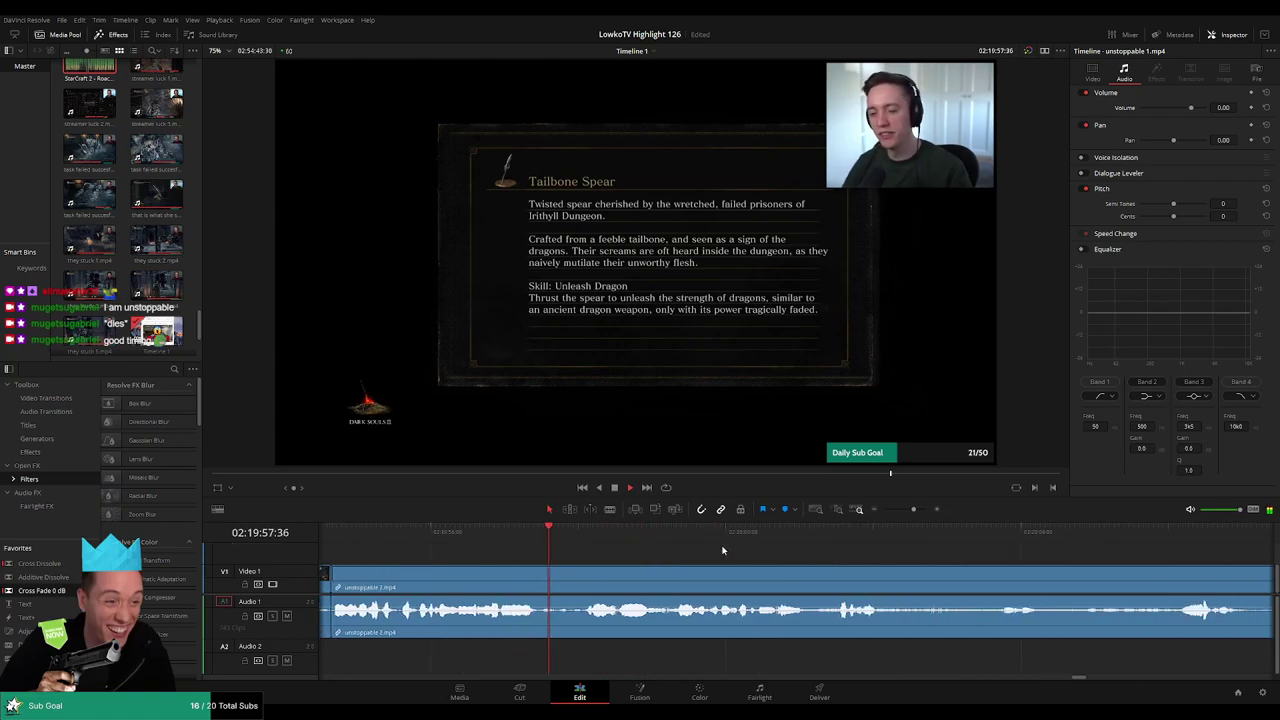
scroll(833, 563, "right", 2)
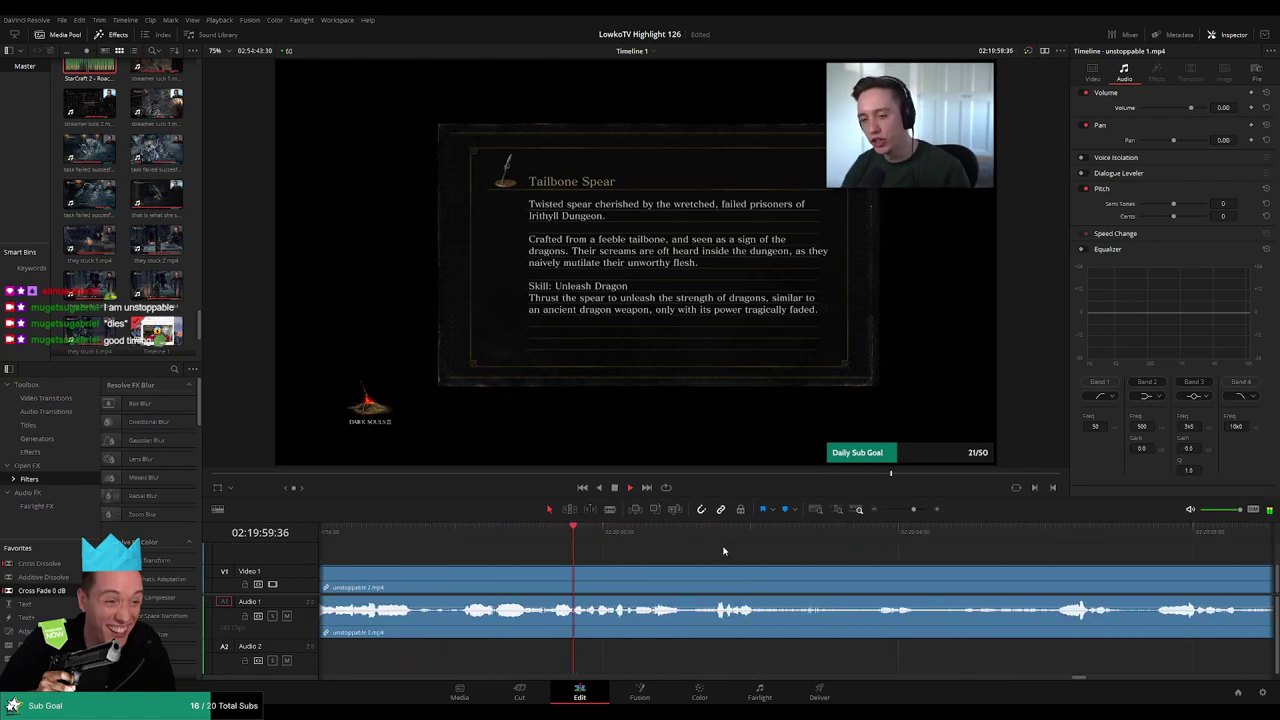
scroll(853, 549, "left", 2)
scroll(691, 557, "down", 2)
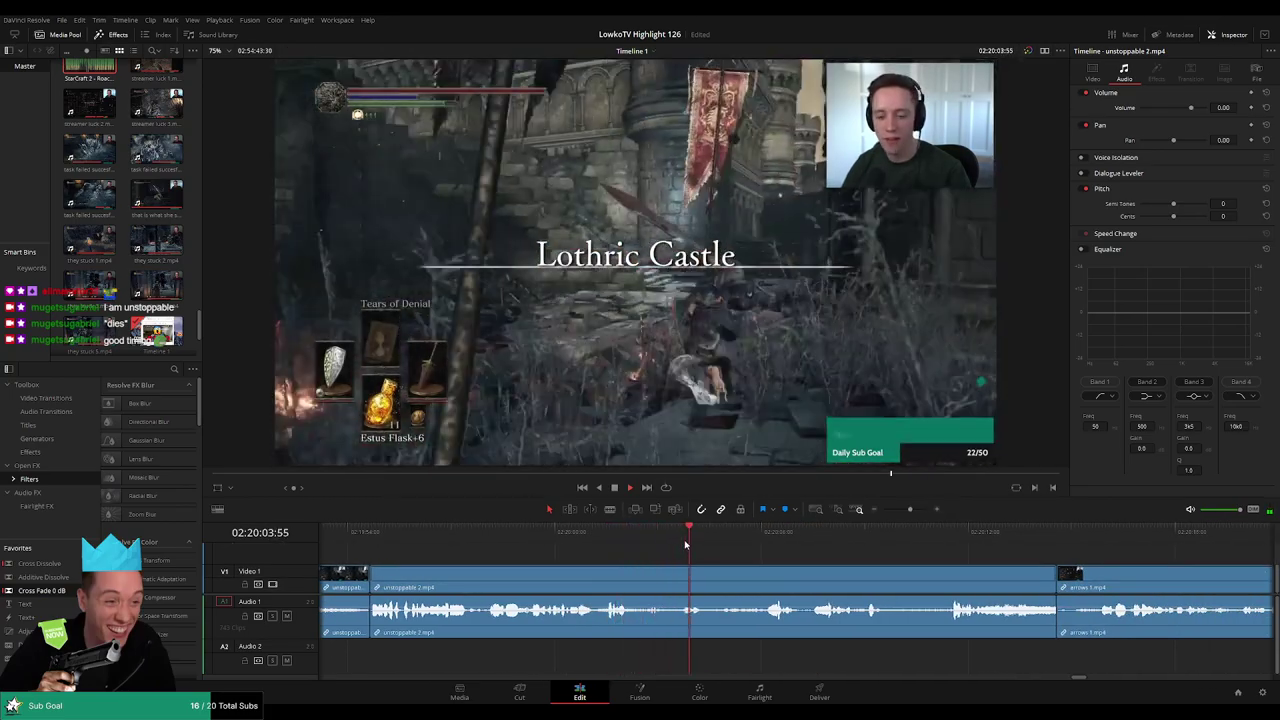
left_click(727, 543)
scroll(666, 563, "right", 2)
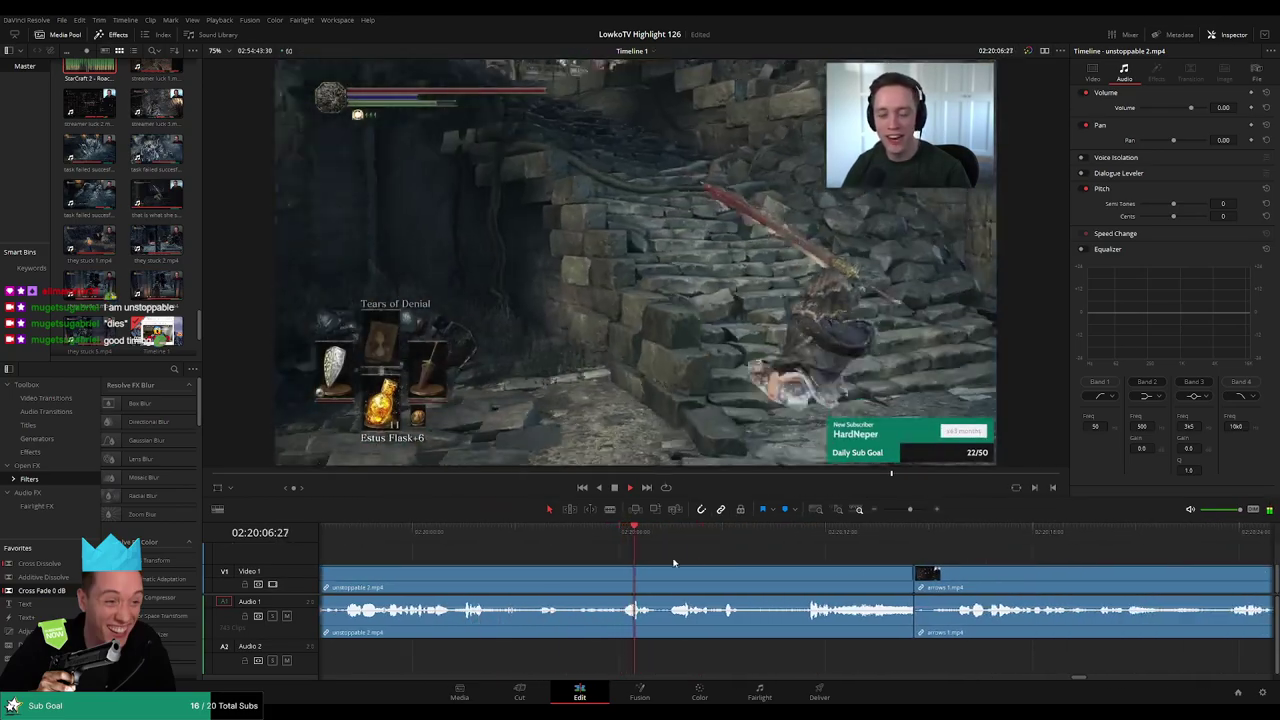
scroll(670, 565, "right", 2)
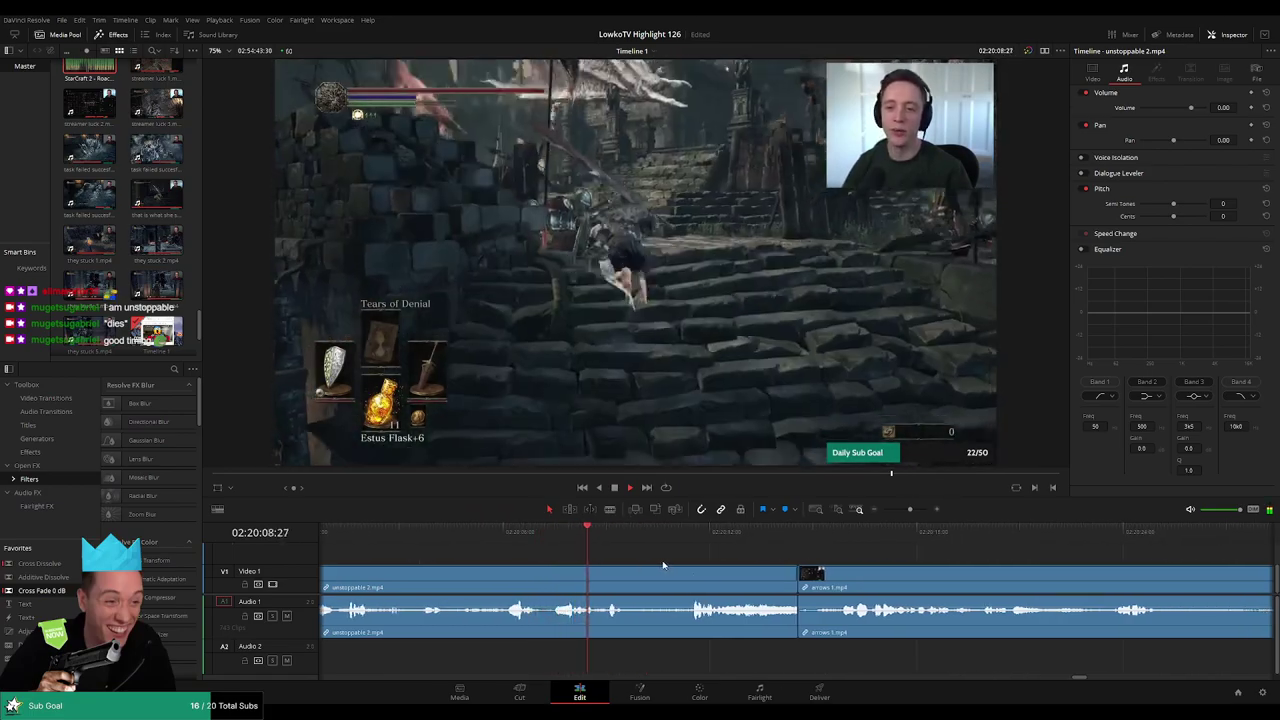
key("b")
left_click(638, 583)
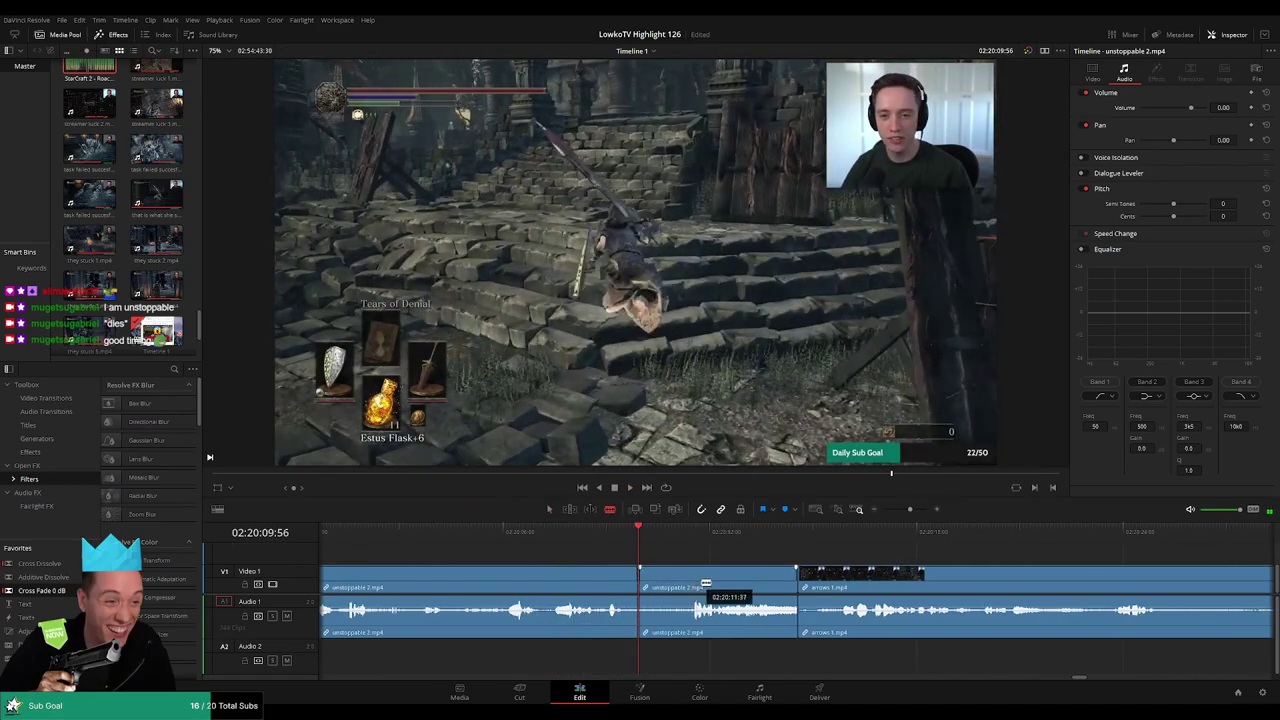
key("BackSpace")
key("space")
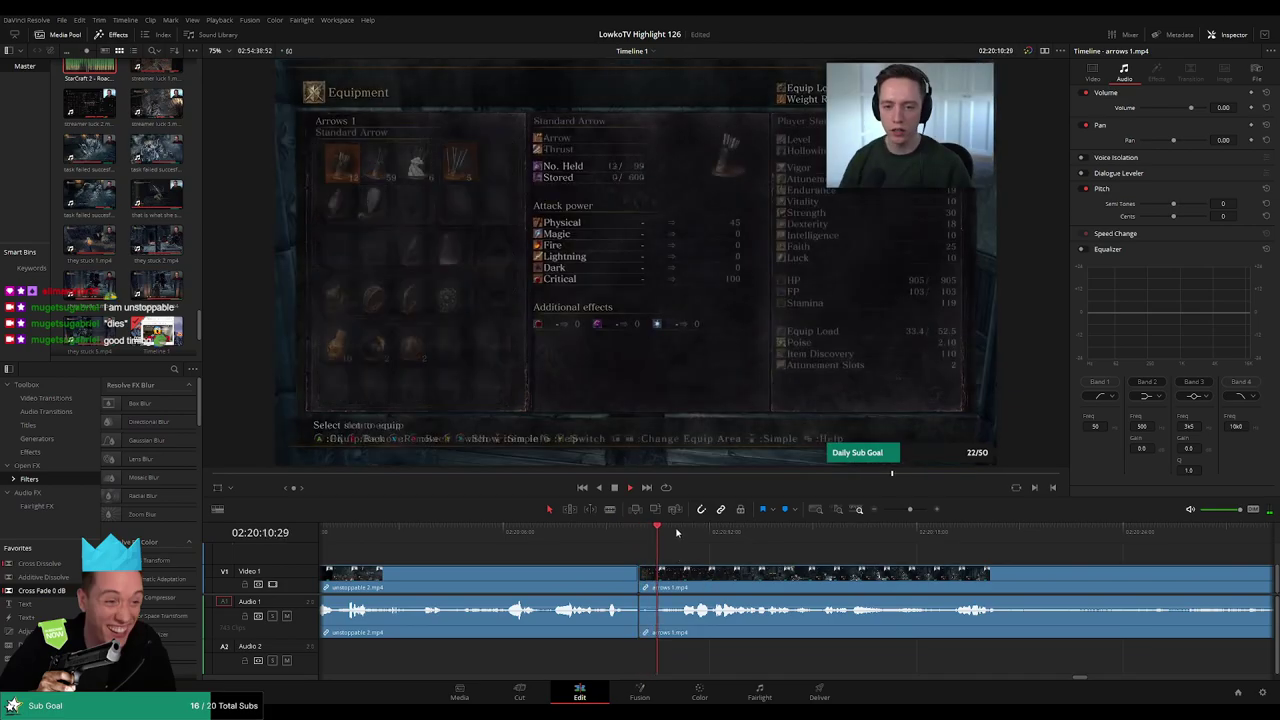
left_click(678, 580)
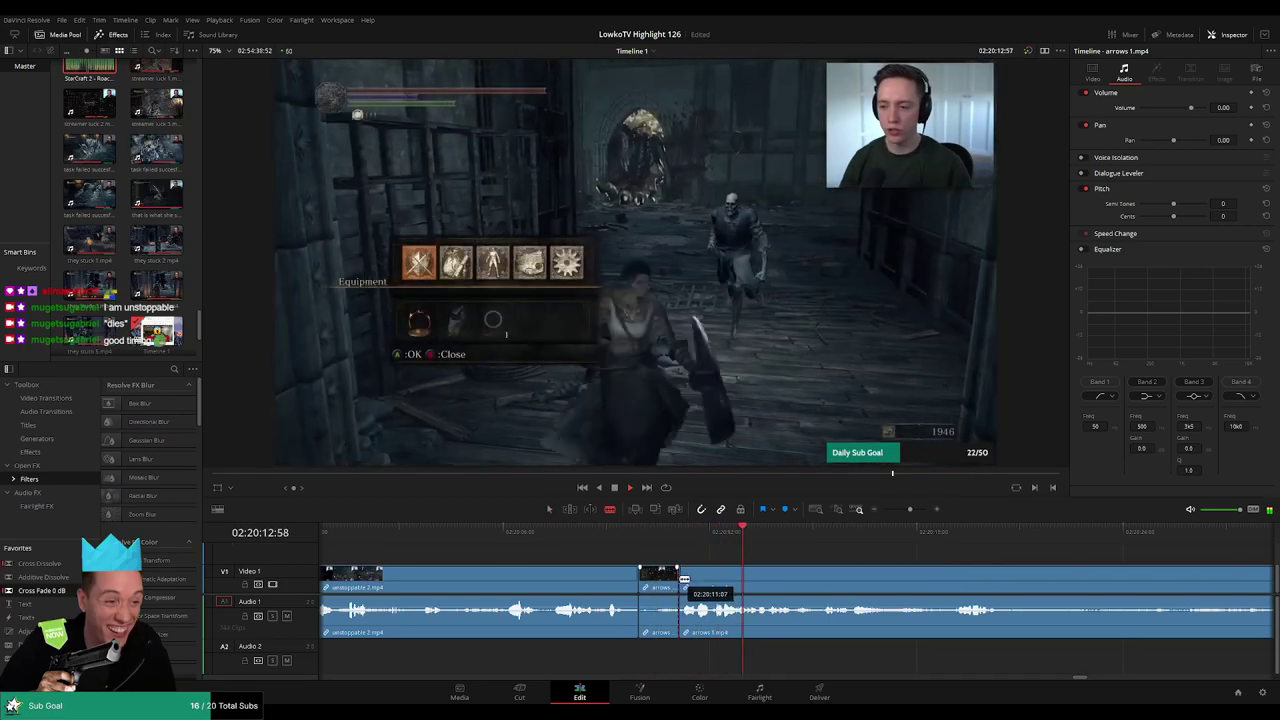
key("BackSpace")
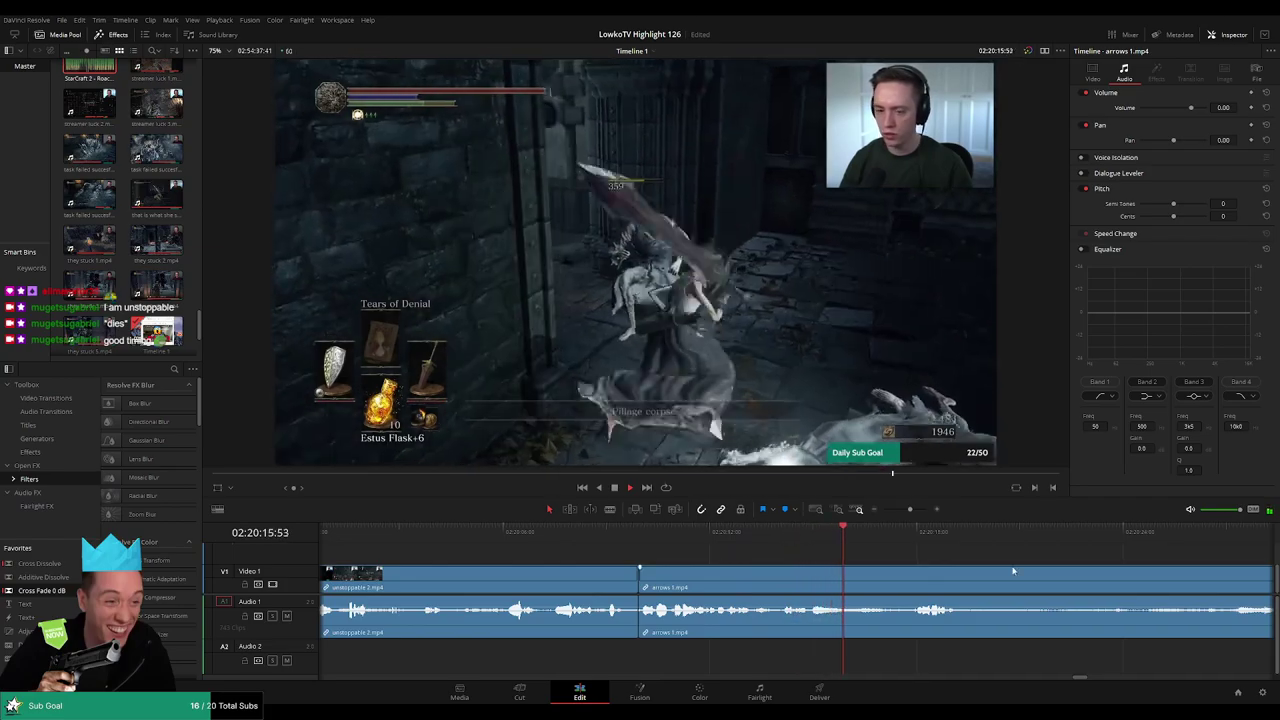
Play through arrows 1.mp4 and ripple-delete its first unwanted section
scroll(800, 550, "right", 3)
scroll(790, 555, "right", 2)
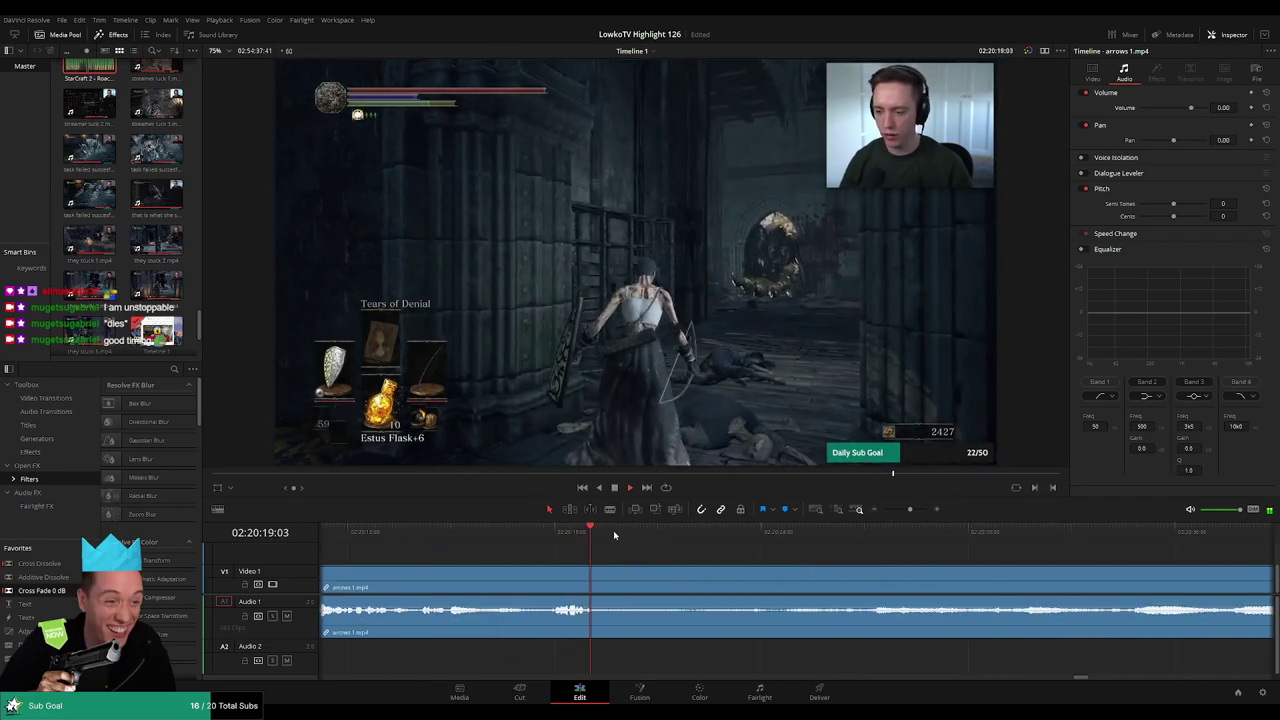
left_click(781, 538)
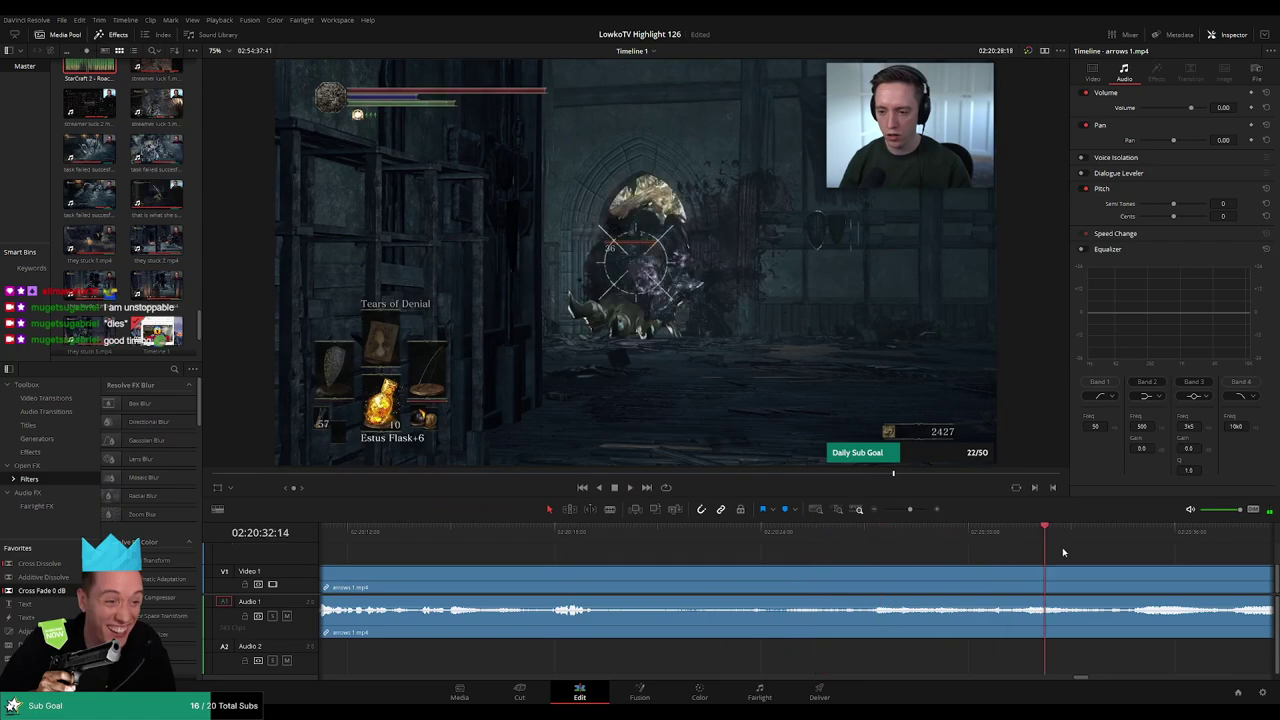
scroll(940, 545, "right", 7)
left_click(755, 532)
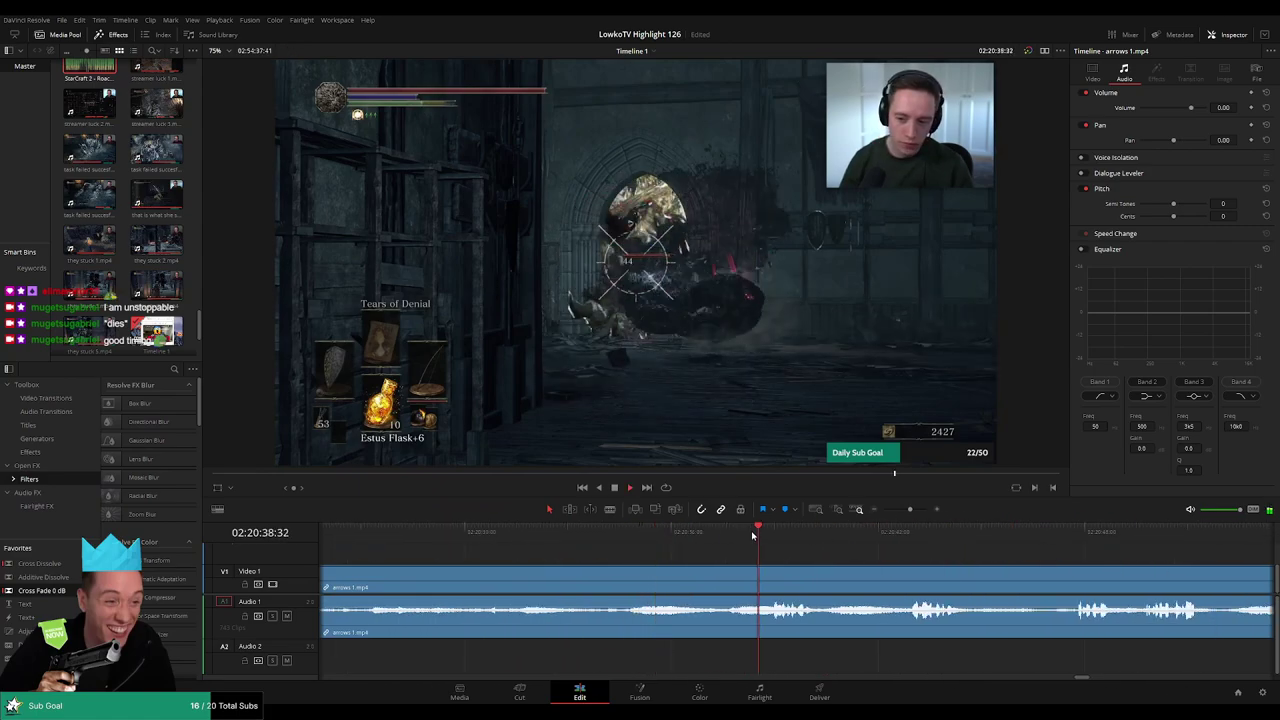
scroll(905, 570, "right", 3)
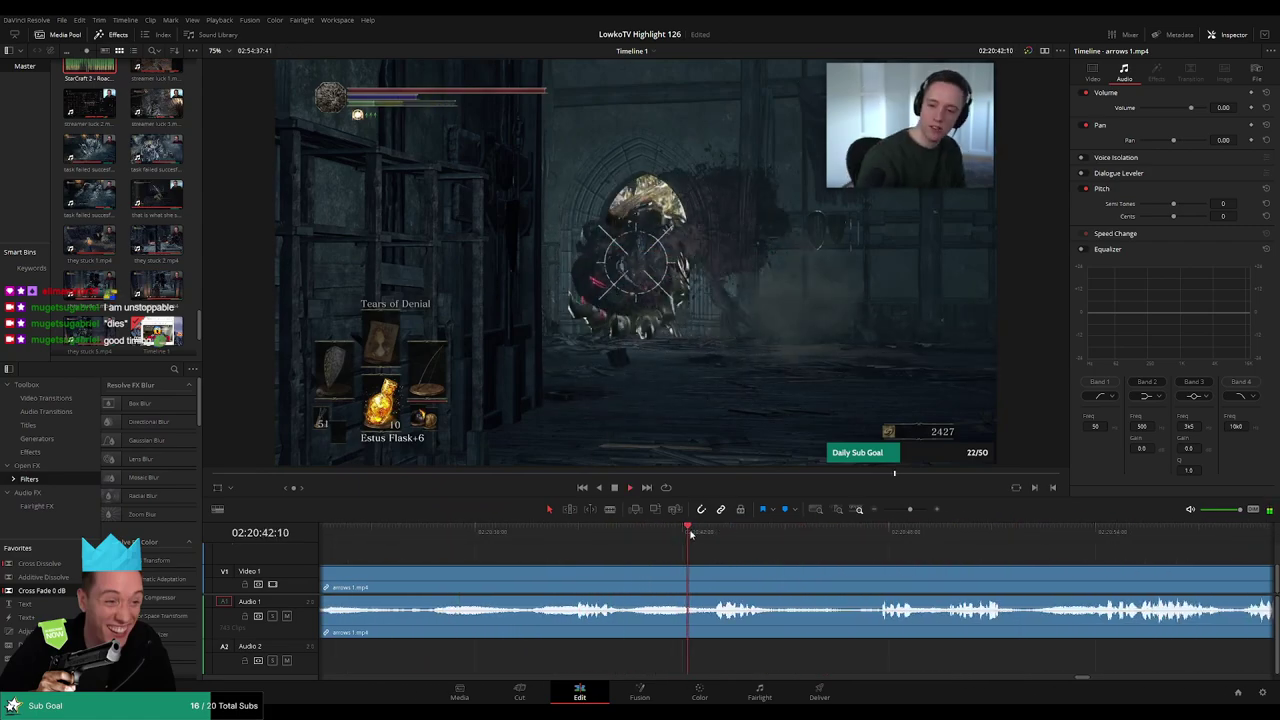
scroll(871, 567, "right", 3)
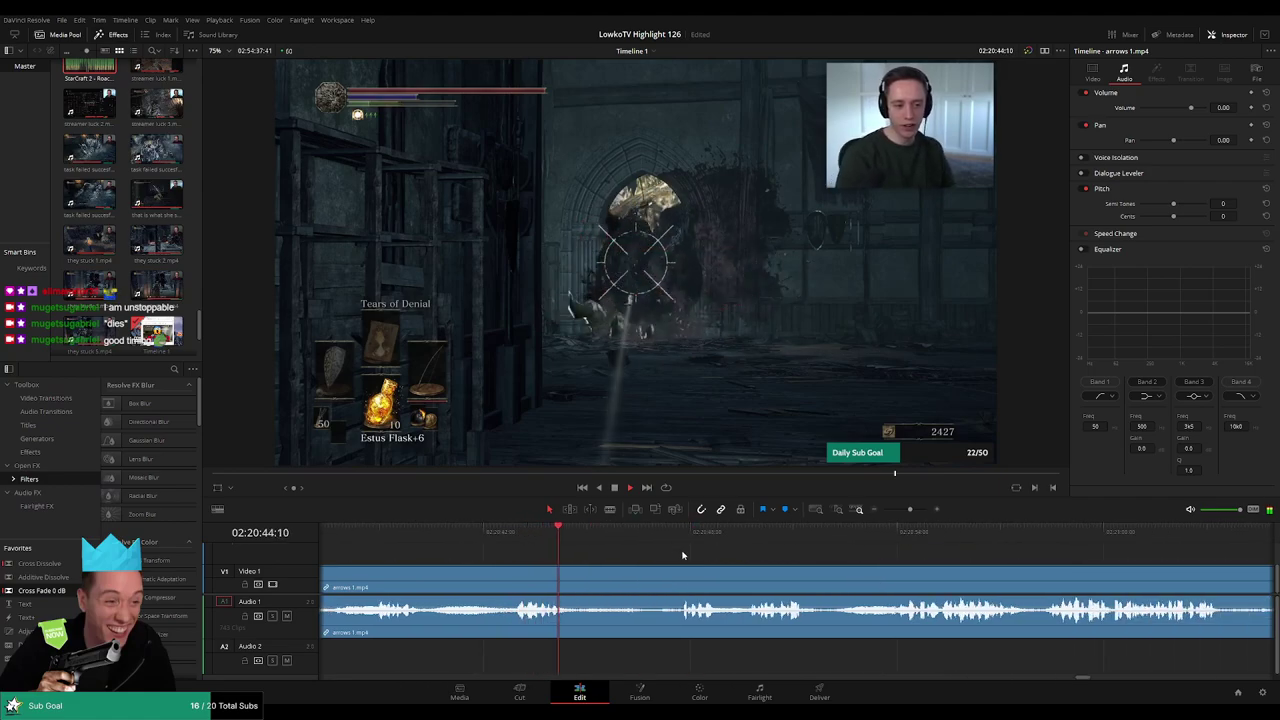
left_click_drag(673, 535, 688, 535)
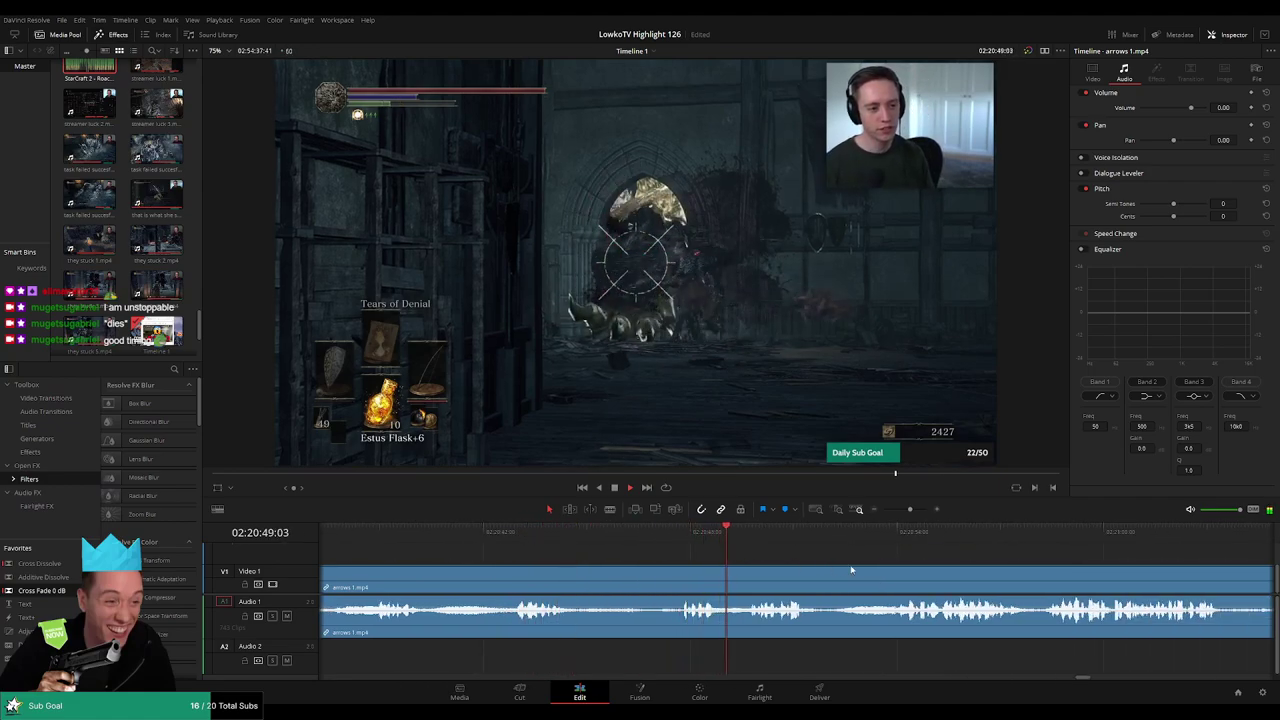
scroll(851, 569, "right", 3)
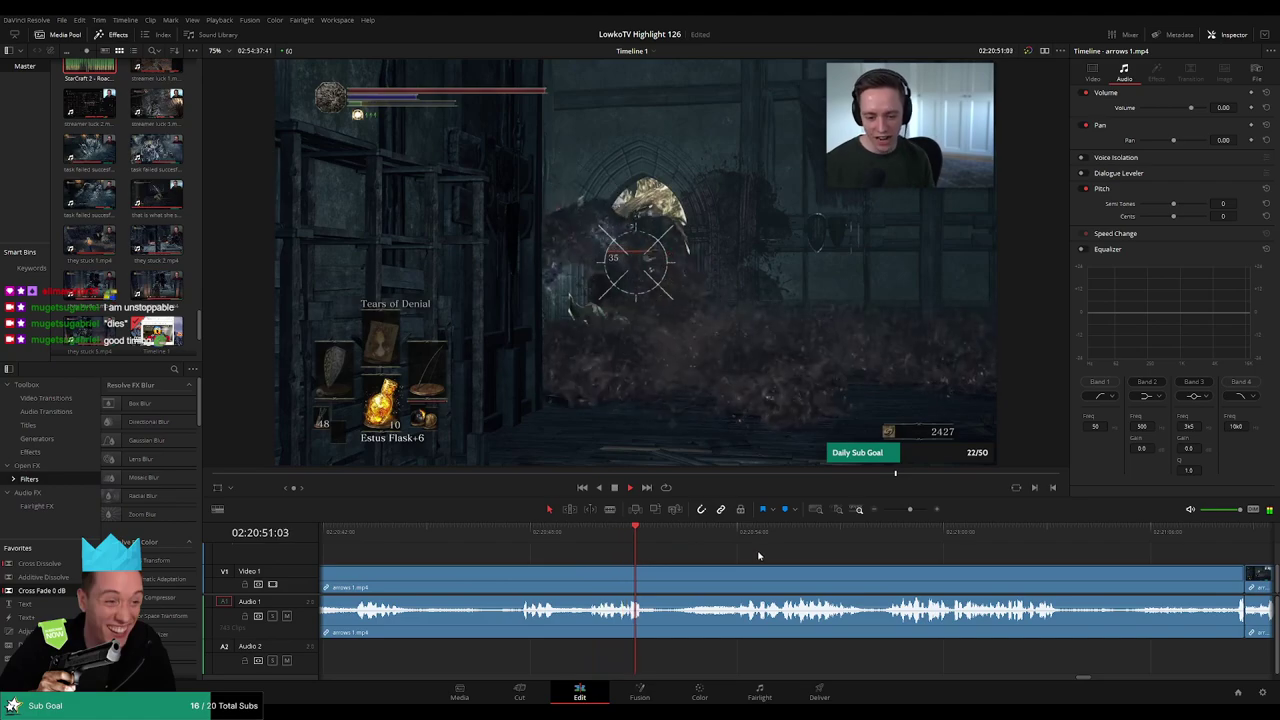
scroll(782, 555, "right", 2)
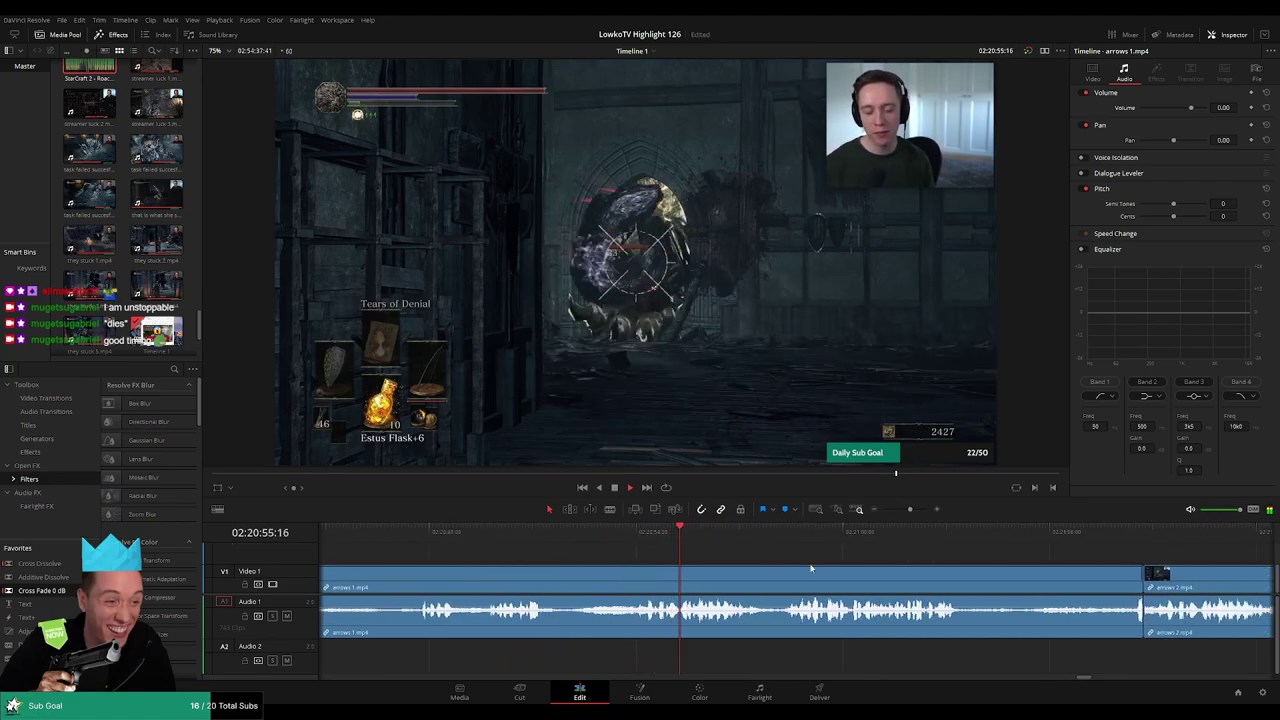
scroll(780, 557, "right", 3)
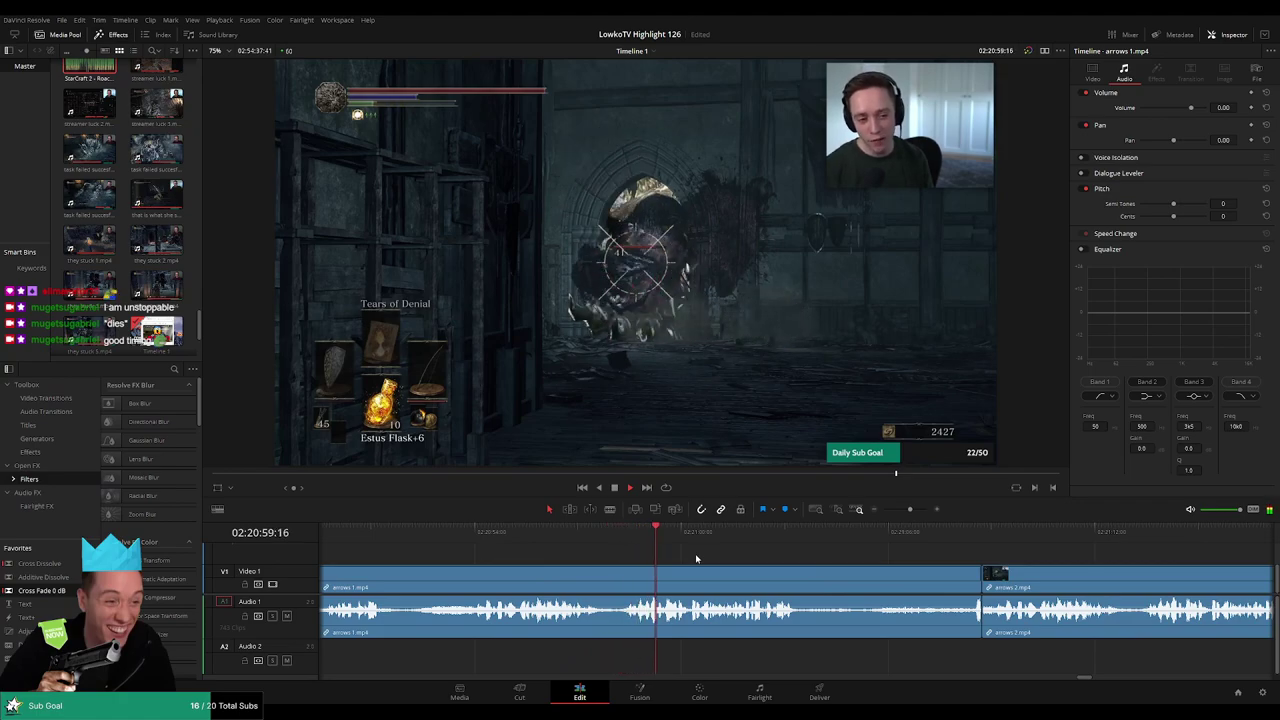
scroll(711, 560, "right", 3)
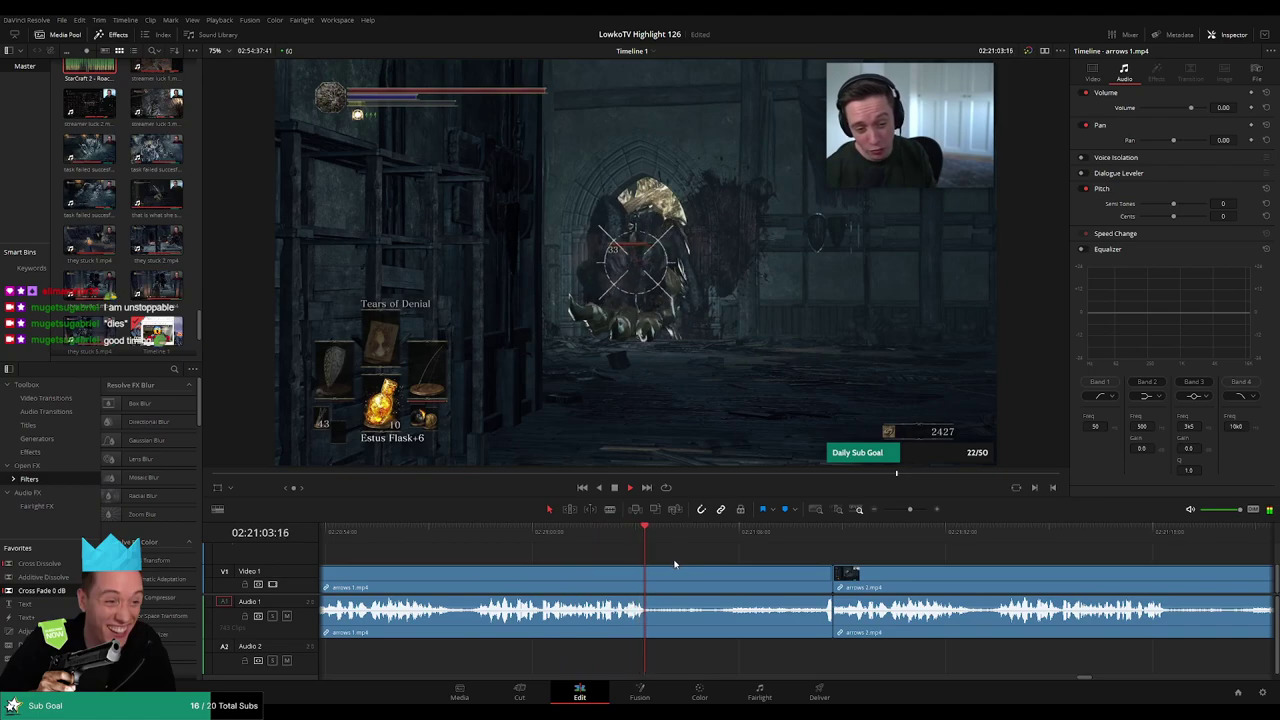
key("Delete")
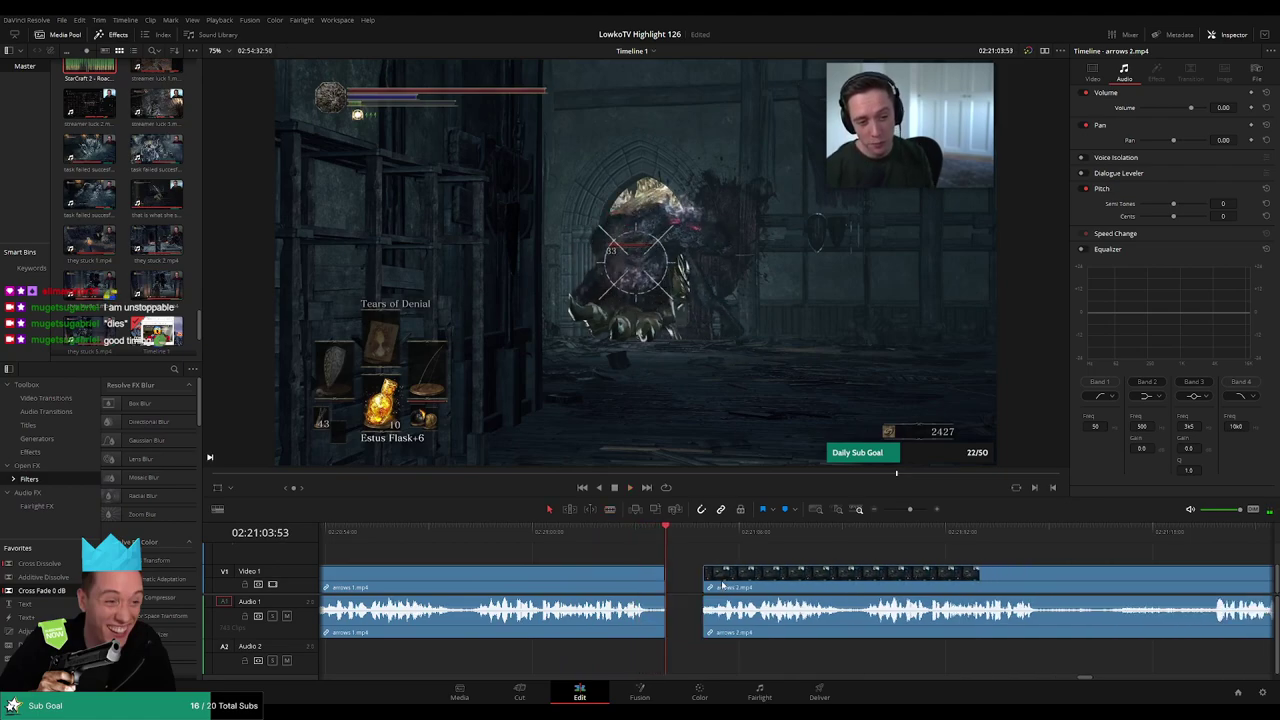
Cut arrows 1 at the dull ending and ripple-delete it so arrows 2 follows, then play back
scroll(769, 545, "right", 4)
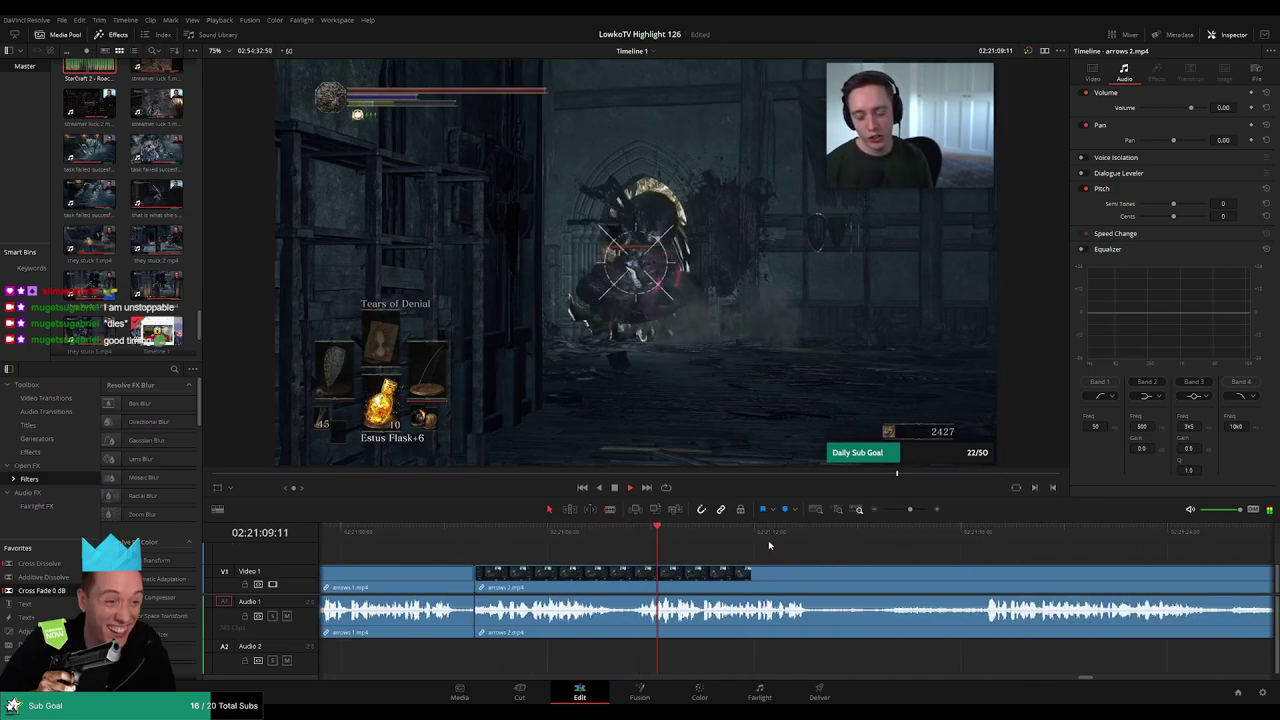
scroll(1017, 541, "right", 7)
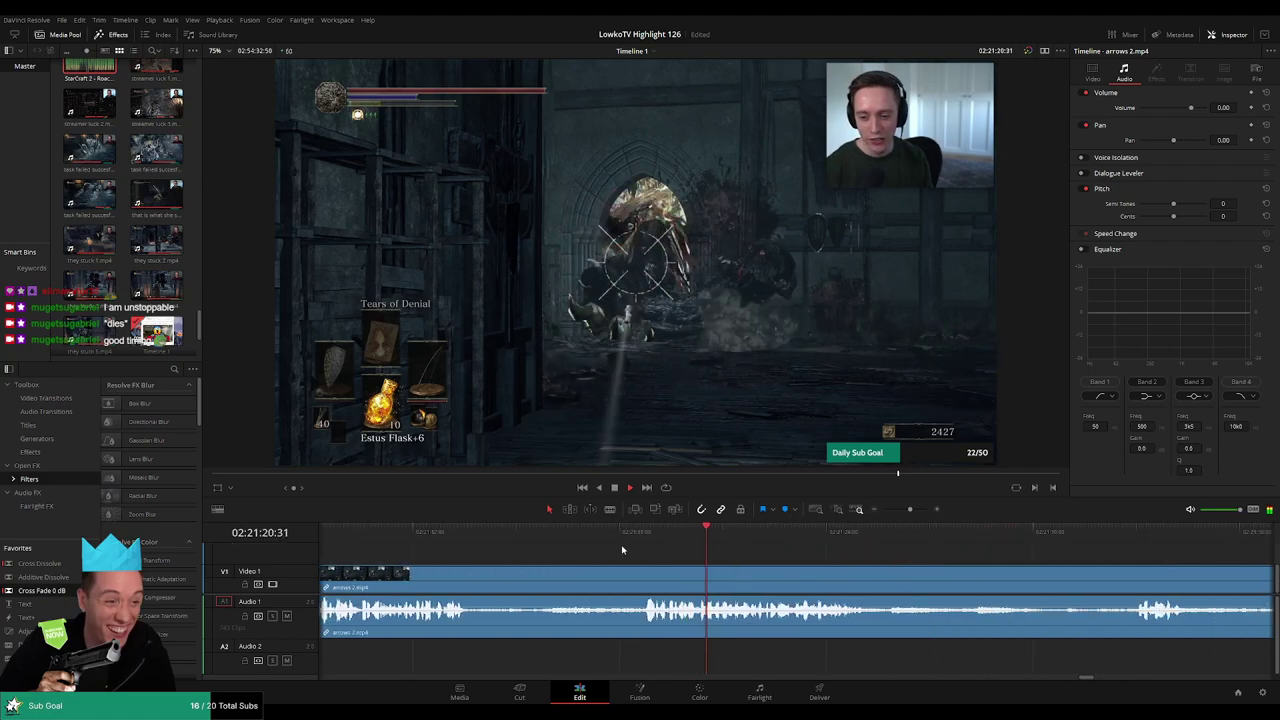
left_click(424, 537)
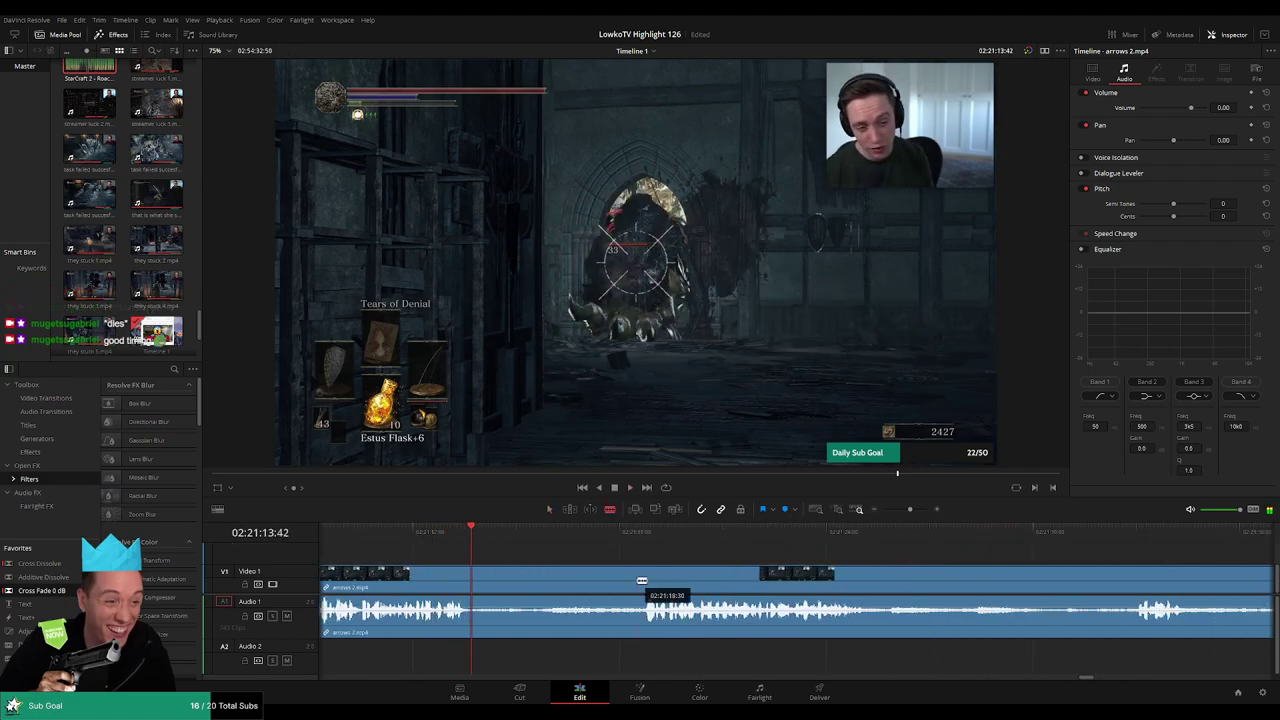
left_click(641, 580)
key("a")
left_click(601, 588)
key("Delete")
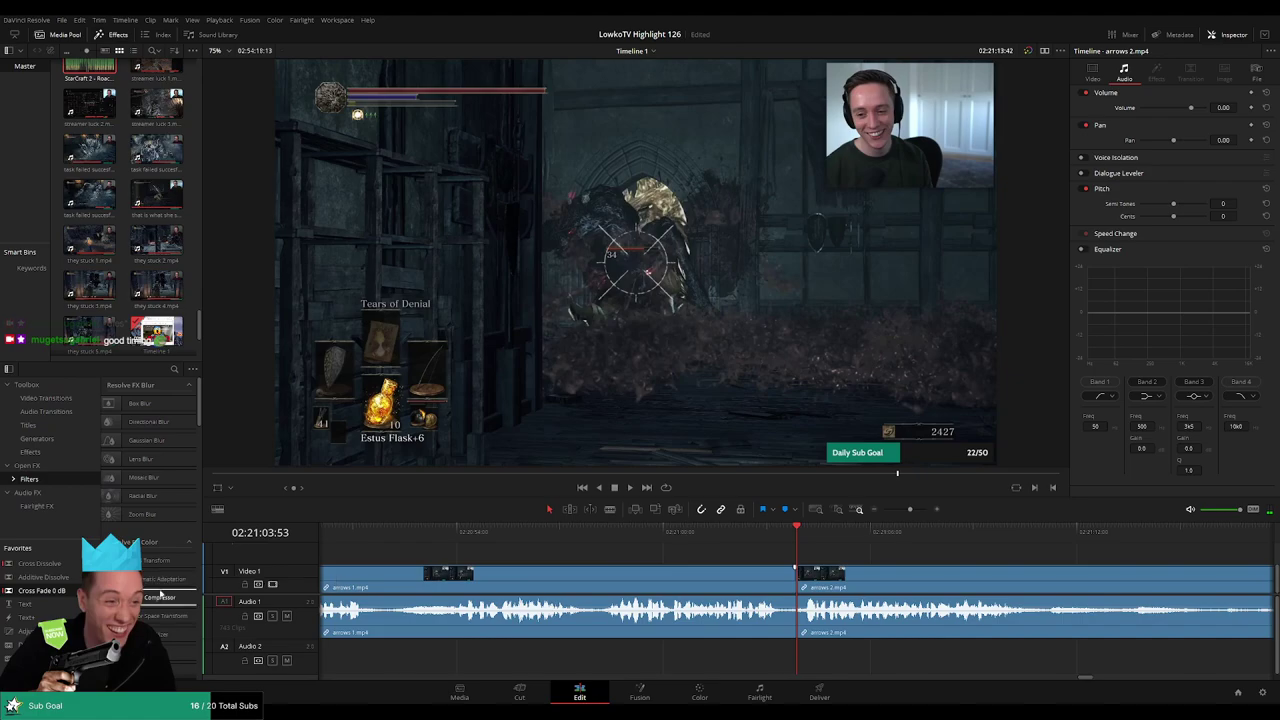
key("space")
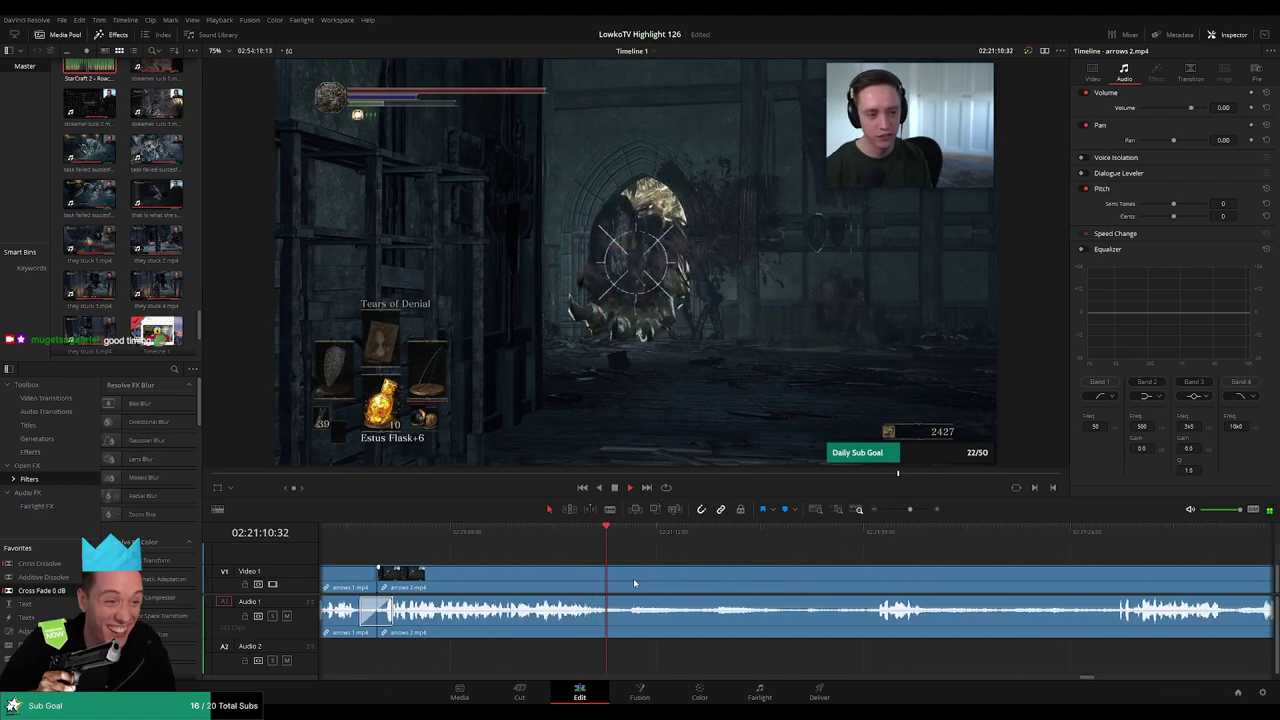
Cut where the first dull stretch of arrows 2.mp4 ends and ripple-delete it
key("b")
left_click(866, 535)
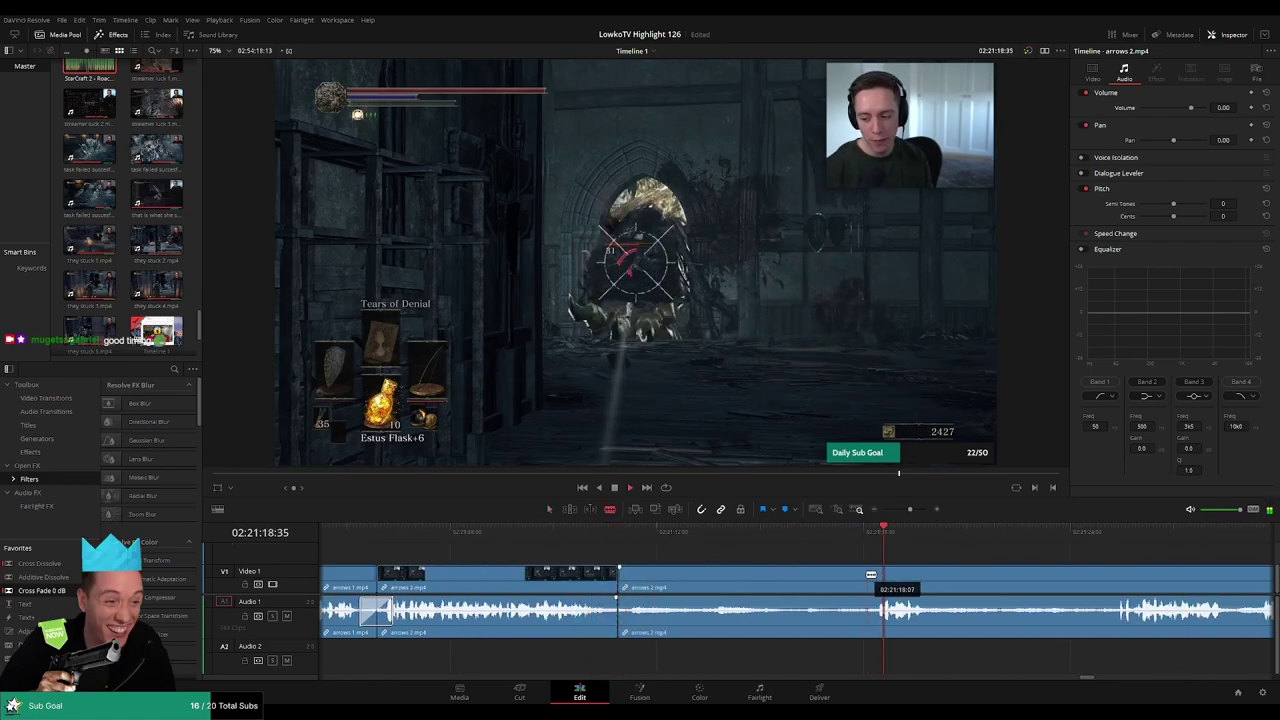
left_click(862, 590)
key("a")
left_click(829, 600)
key("BackSpace")
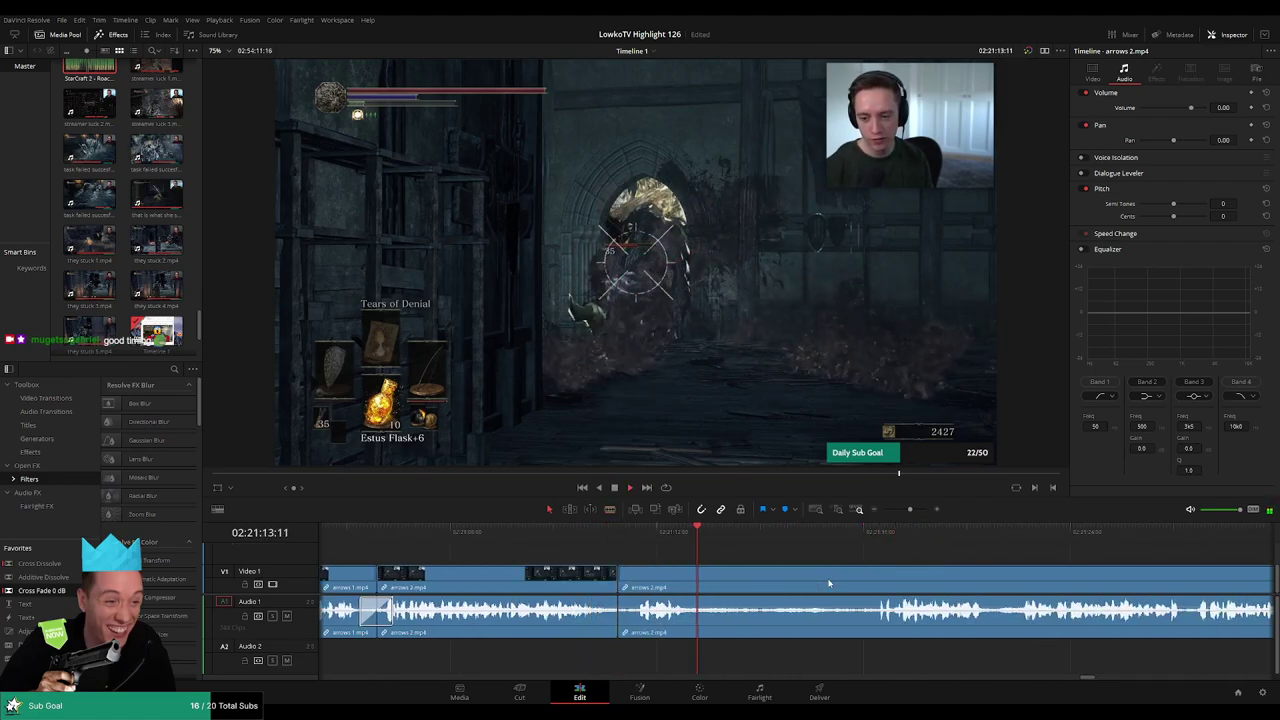
Blade arrows 2 at both ends of a second dull part and ripple-delete the section between
key("b")
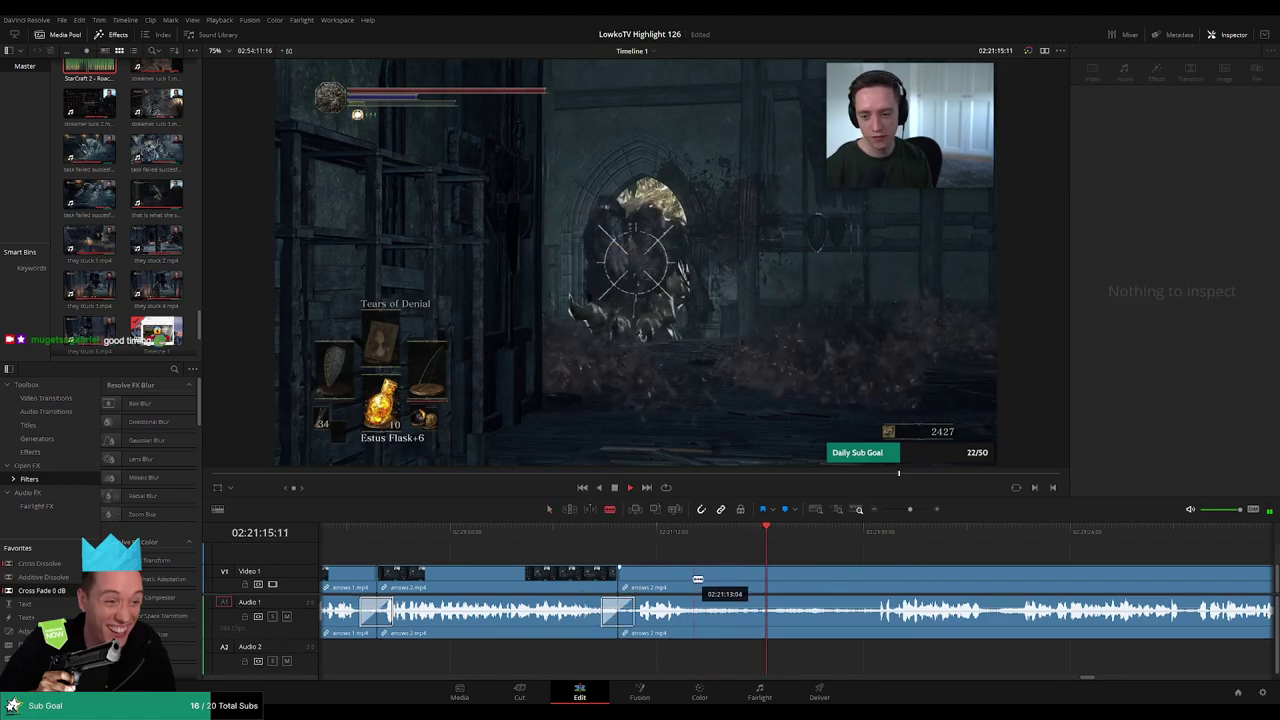
left_click(693, 600)
left_click(875, 600)
key("a")
left_click(820, 590)
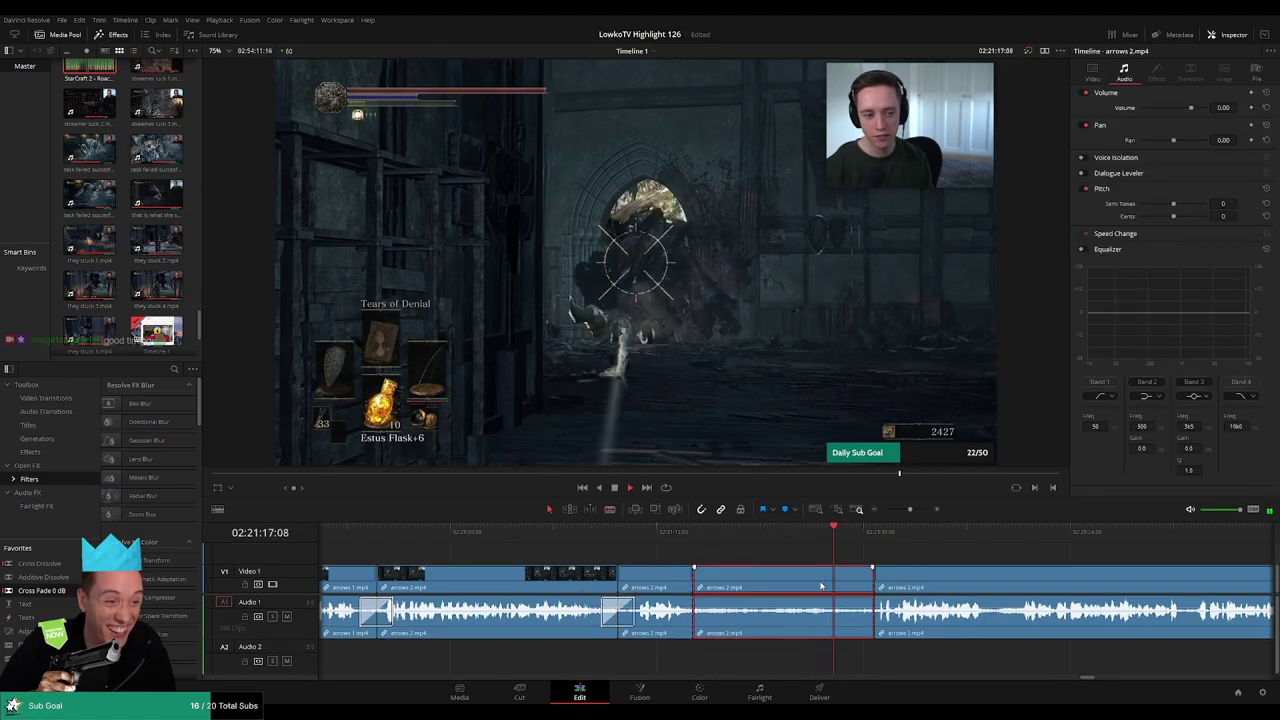
key("BackSpace")
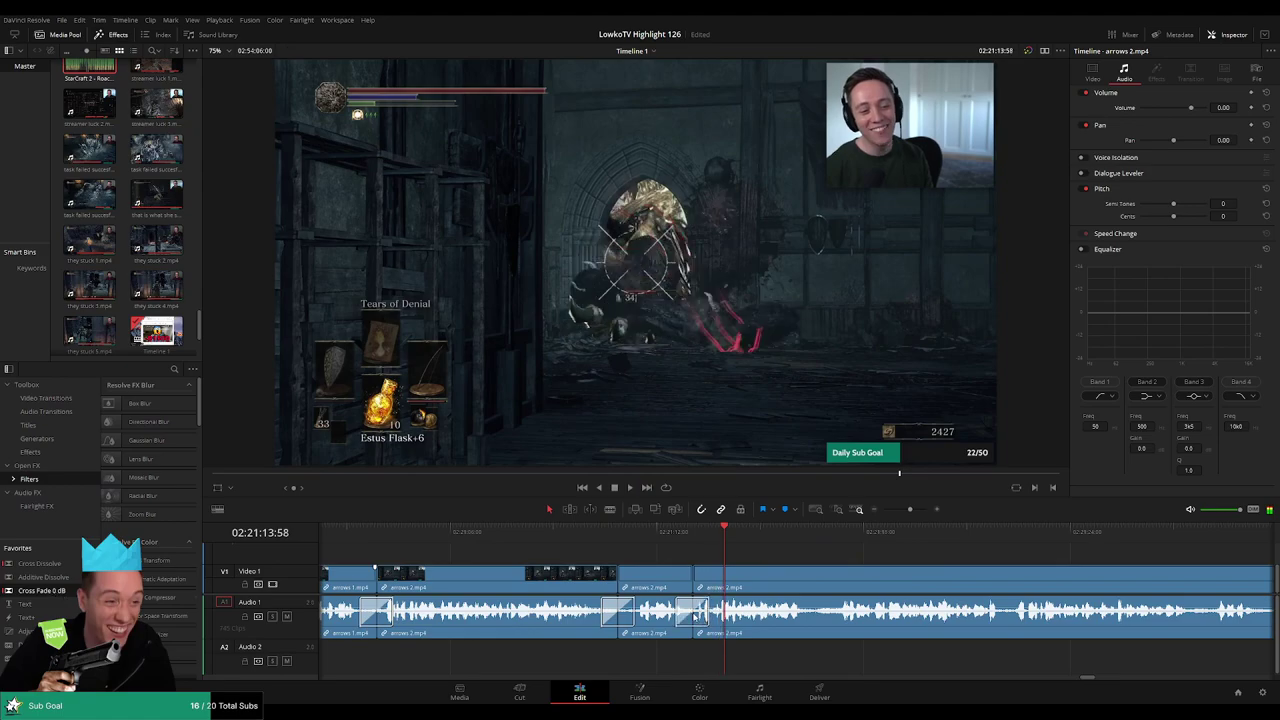
Split arrows 2 further along and delete the following section, then undo that deletion
scroll(720, 590, "right", 3)
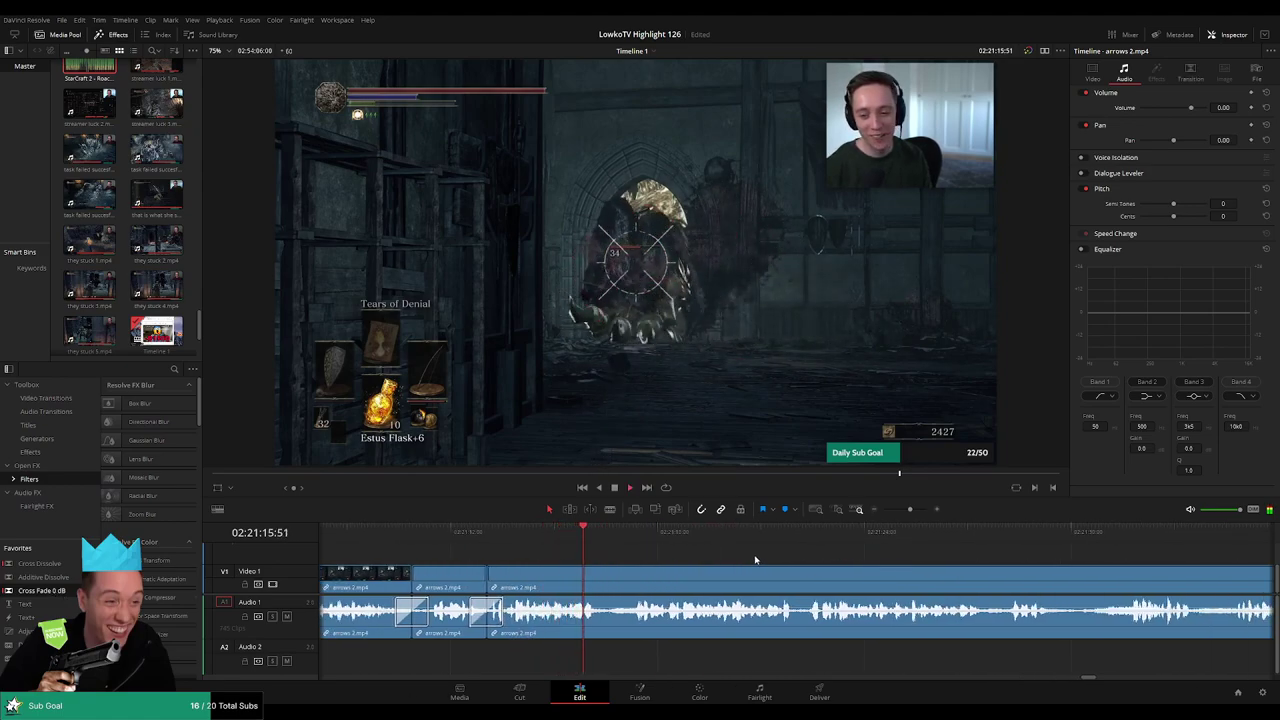
scroll(720, 562, "right", 2)
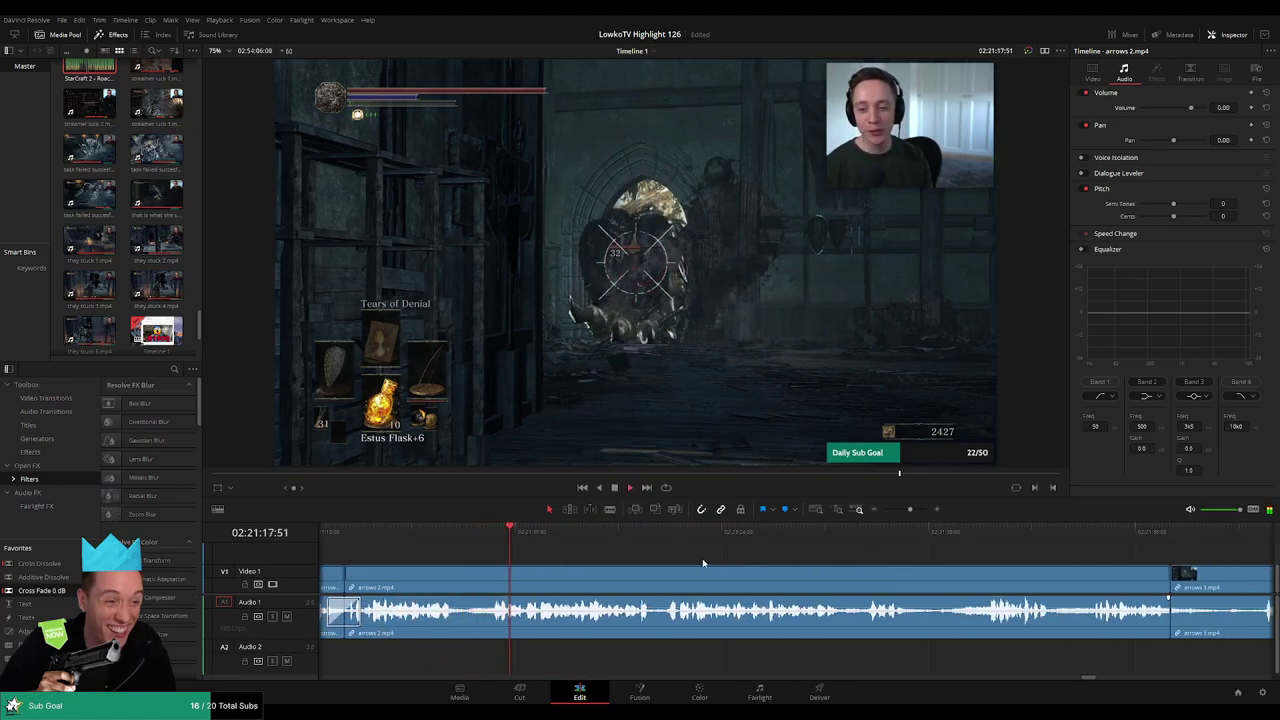
scroll(703, 563, "right", 1)
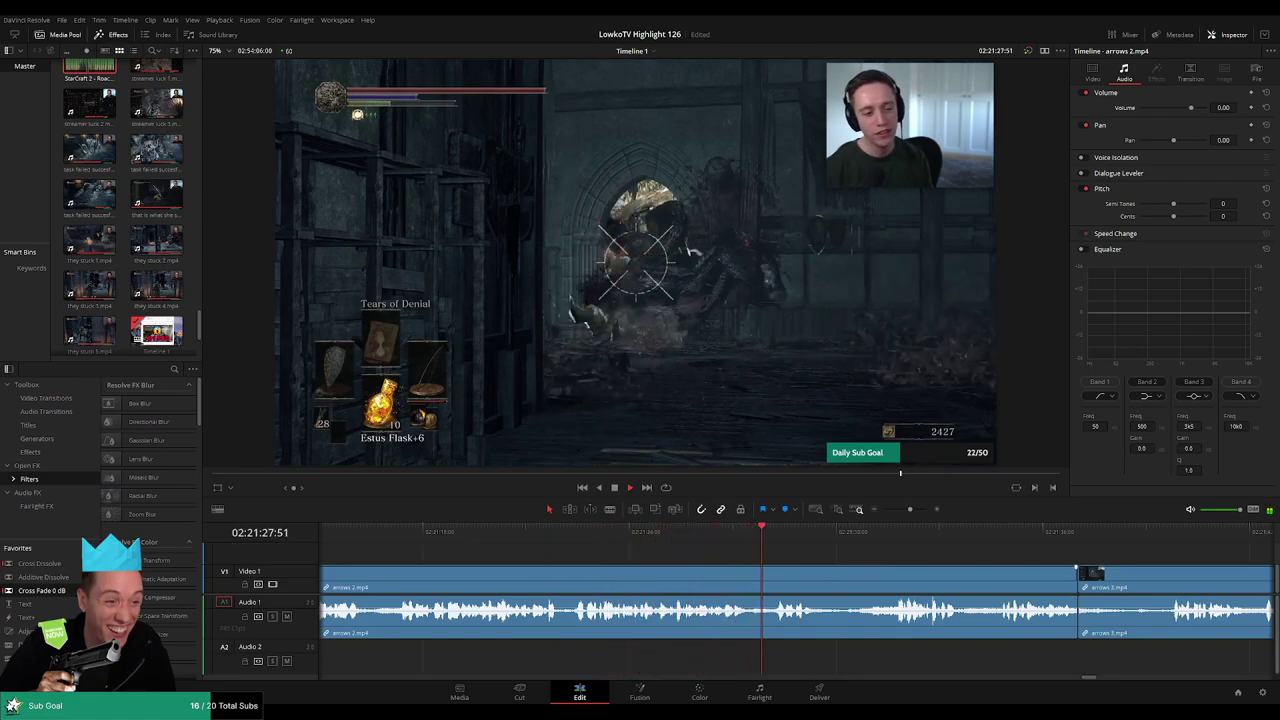
scroll(643, 543, "right", 2)
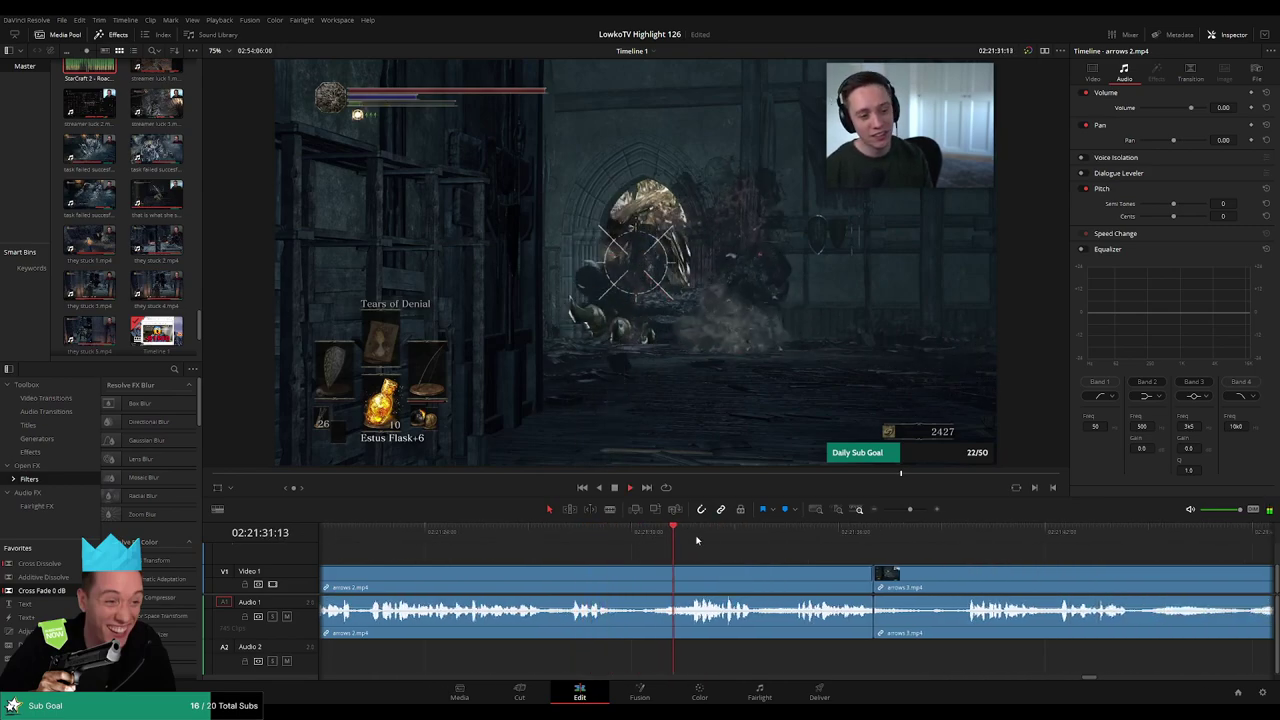
scroll(606, 549, "right", 2)
scroll(598, 549, "right", 1)
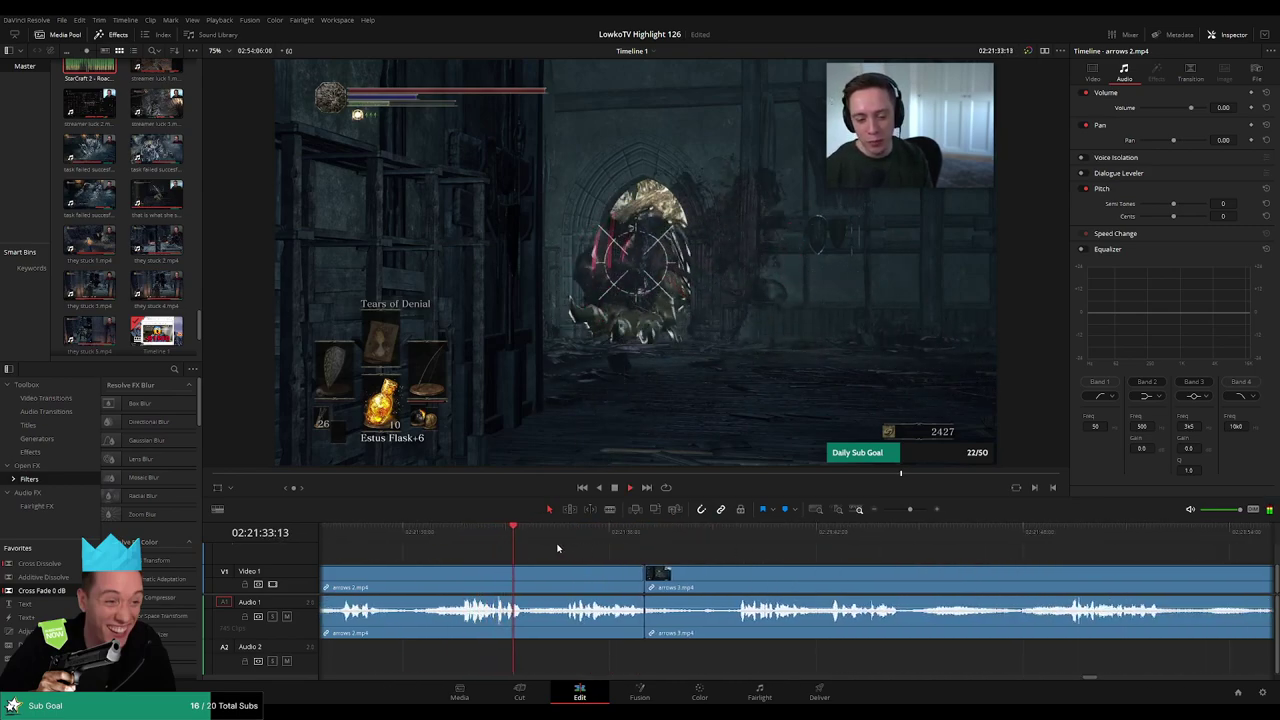
key("ctrl+b")
left_click(577, 581)
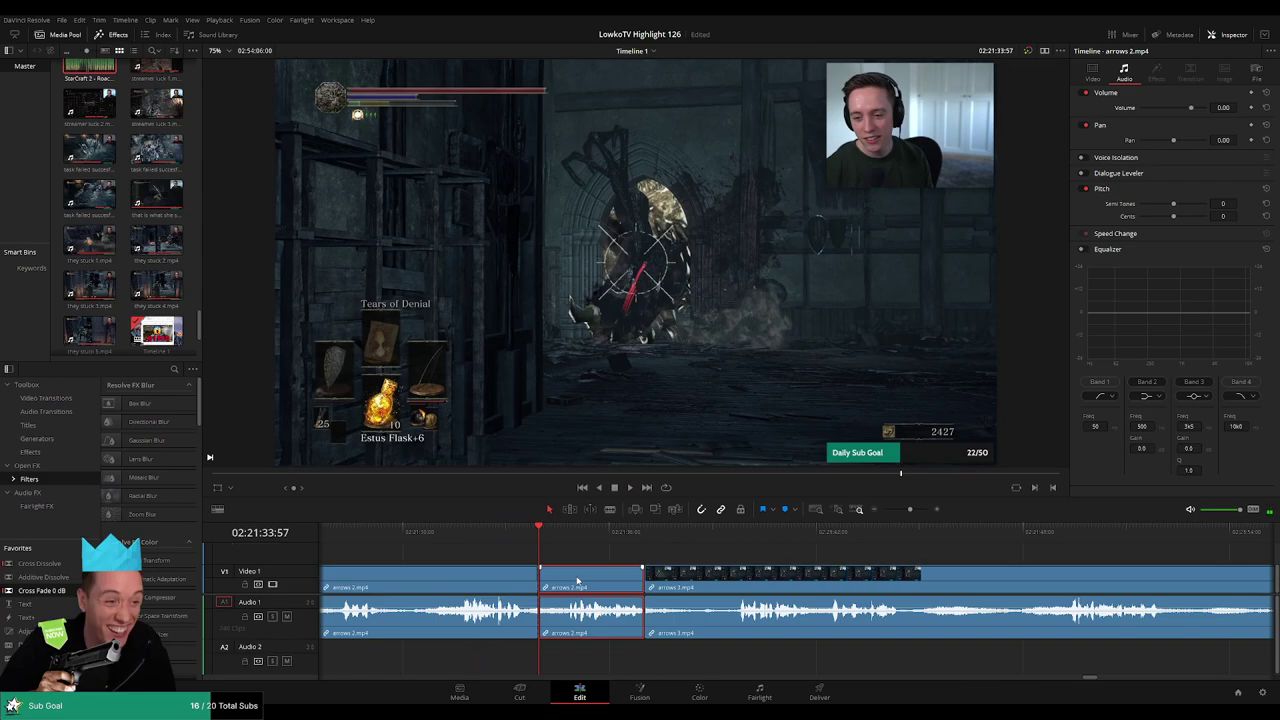
key("Delete")
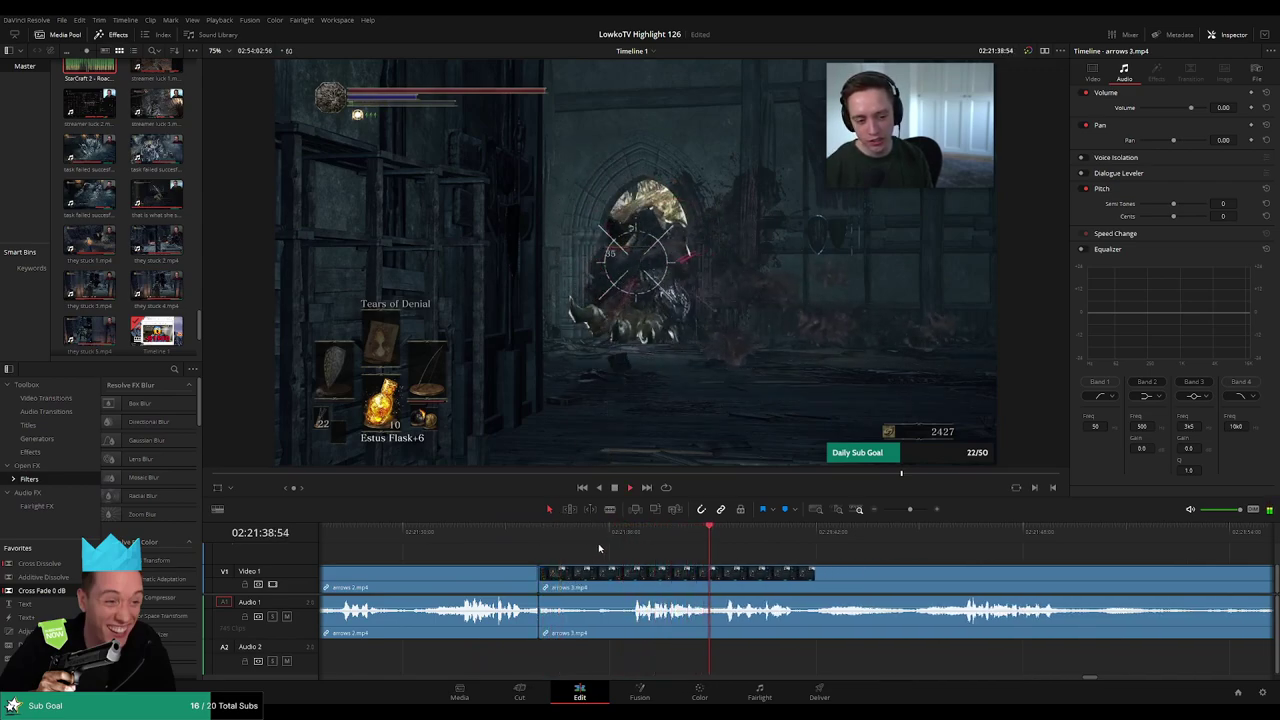
key("ctrl+z")
Review the footage and scrub to the spot for the sound effect
left_click(577, 528)
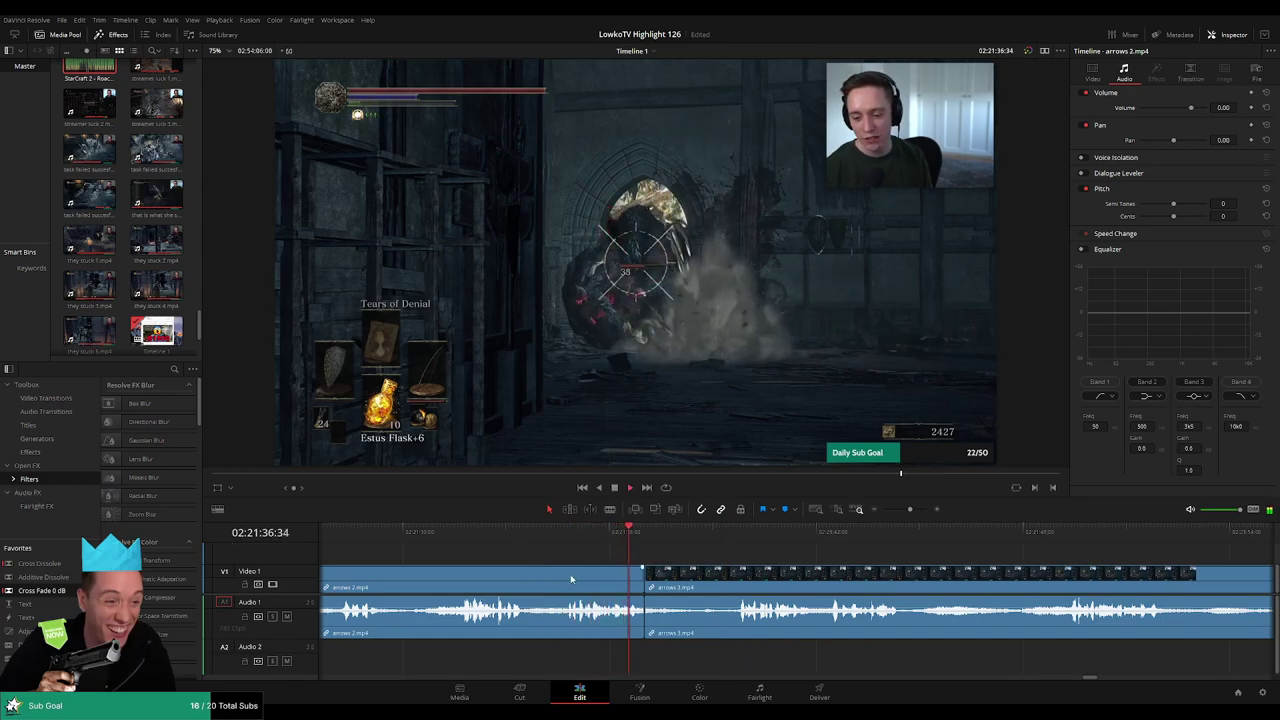
left_click(484, 537)
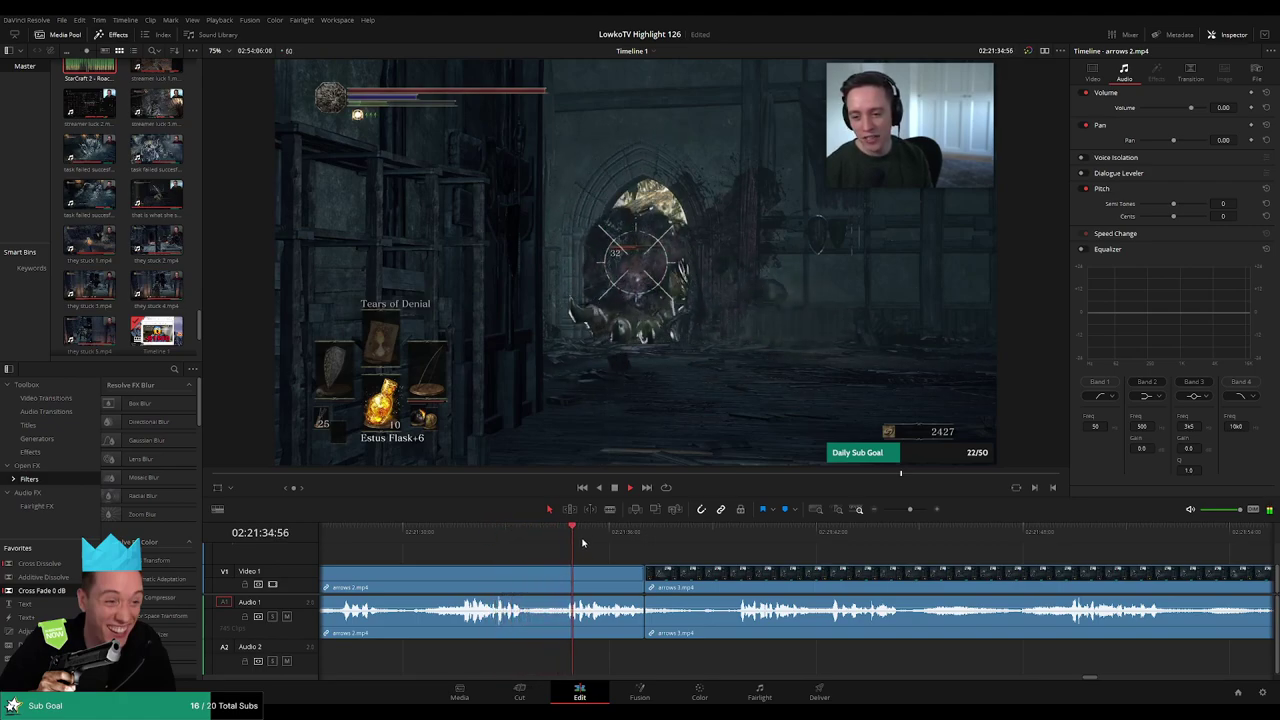
scroll(700, 548, "up", 2)
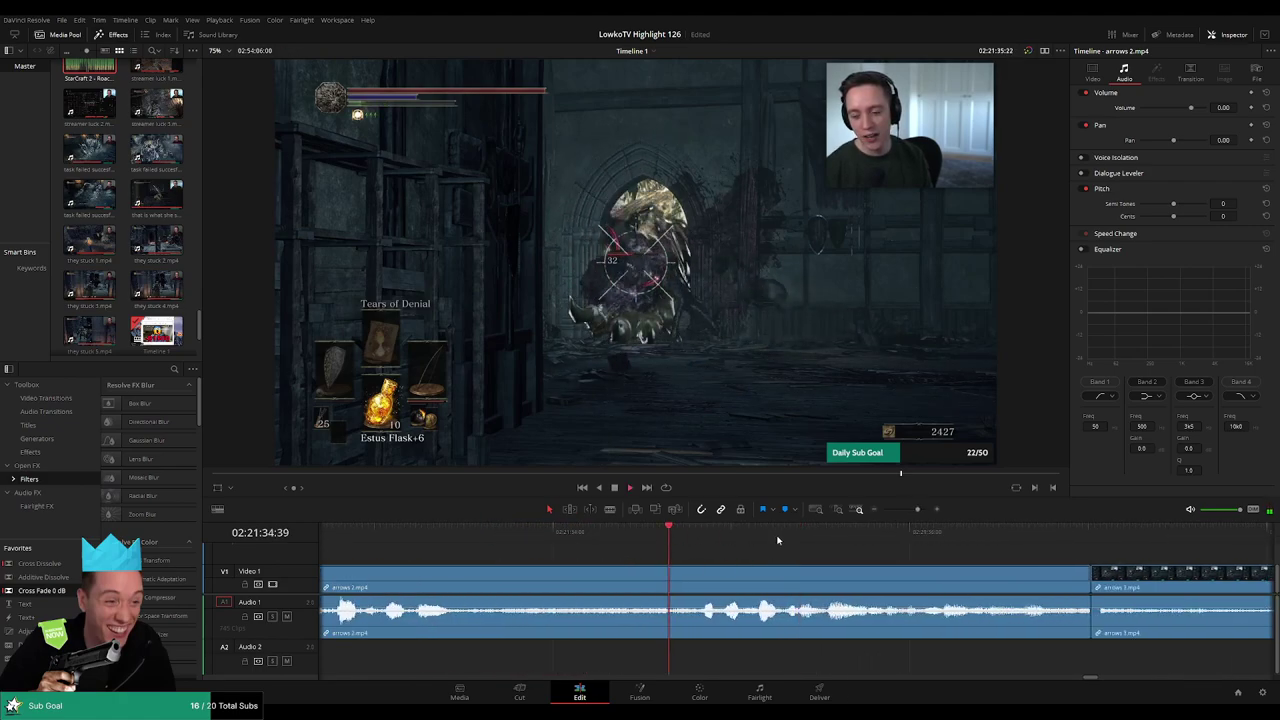
left_click_drag(778, 540, 723, 538)
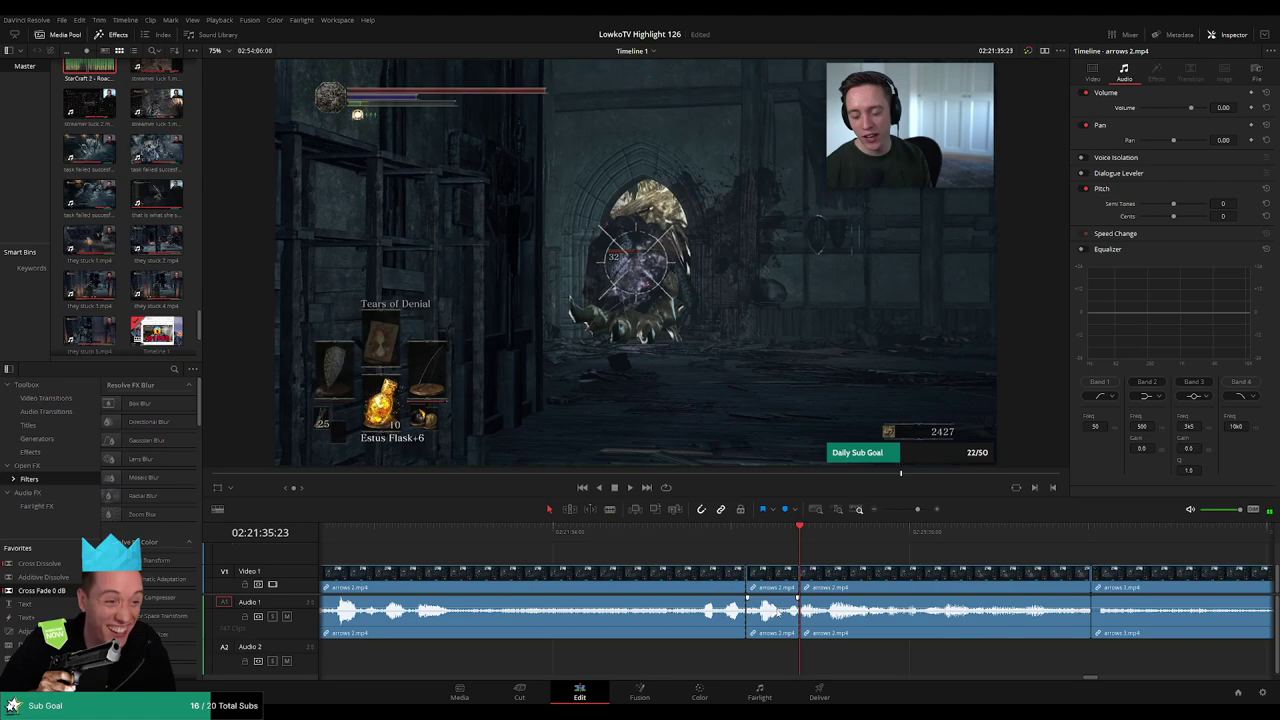
Place StarCraft 2 - Roach Quotes.mp3 on Audio 2 at the playhead at -23 volume, then play it back
left_click(100, 162)
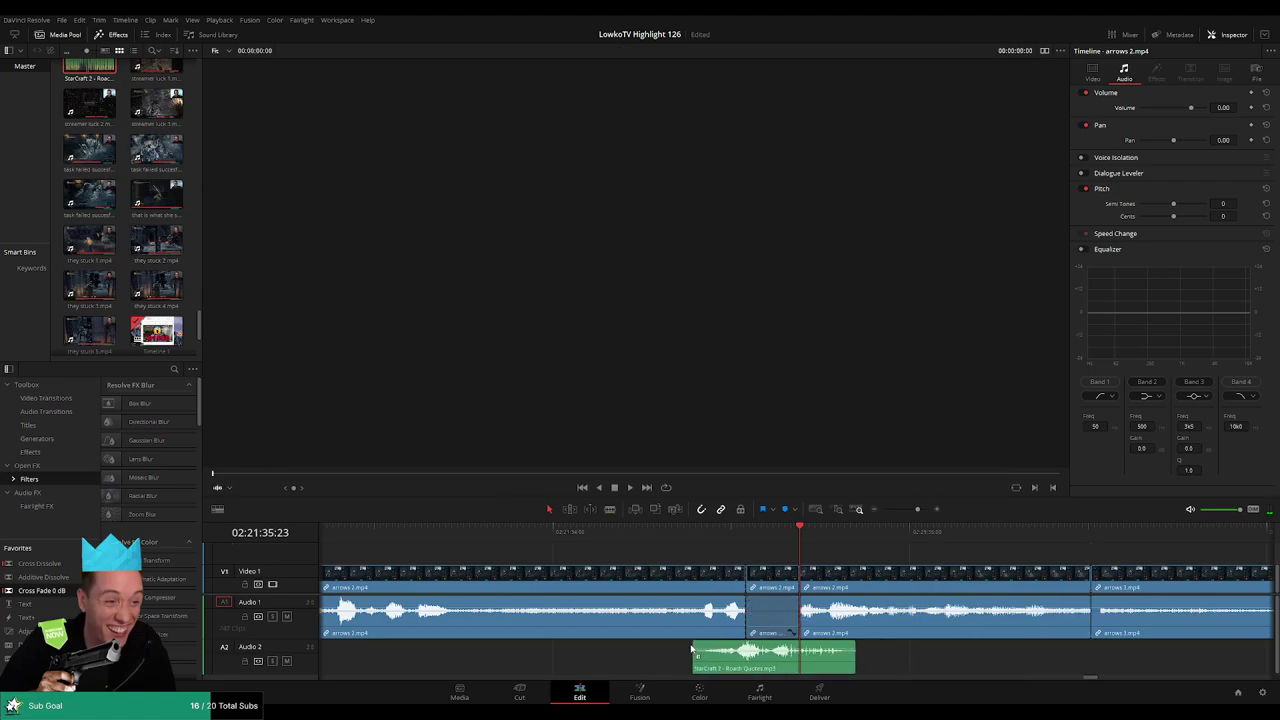
mouse_move(646, 272)
left_mouse_down()
mouse_move(851, 662)
mouse_move(798, 662)
left_mouse_up()
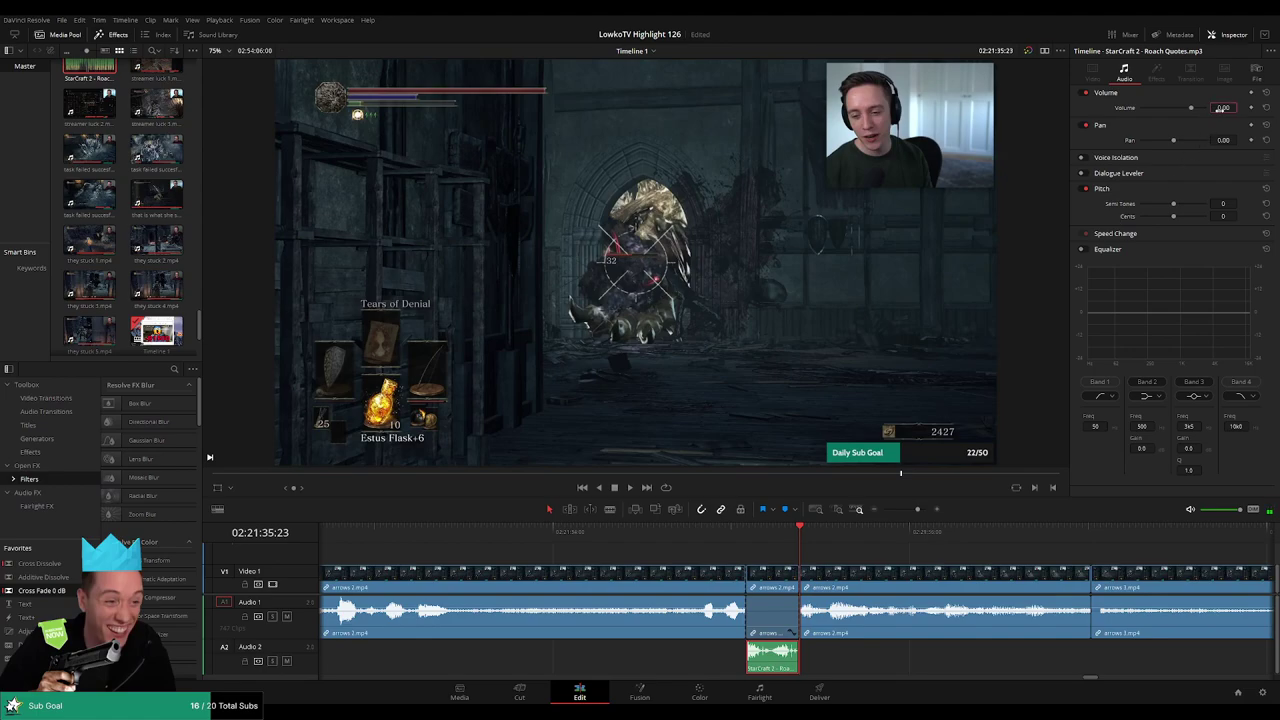
type("-23")
key("Return")
key("space")
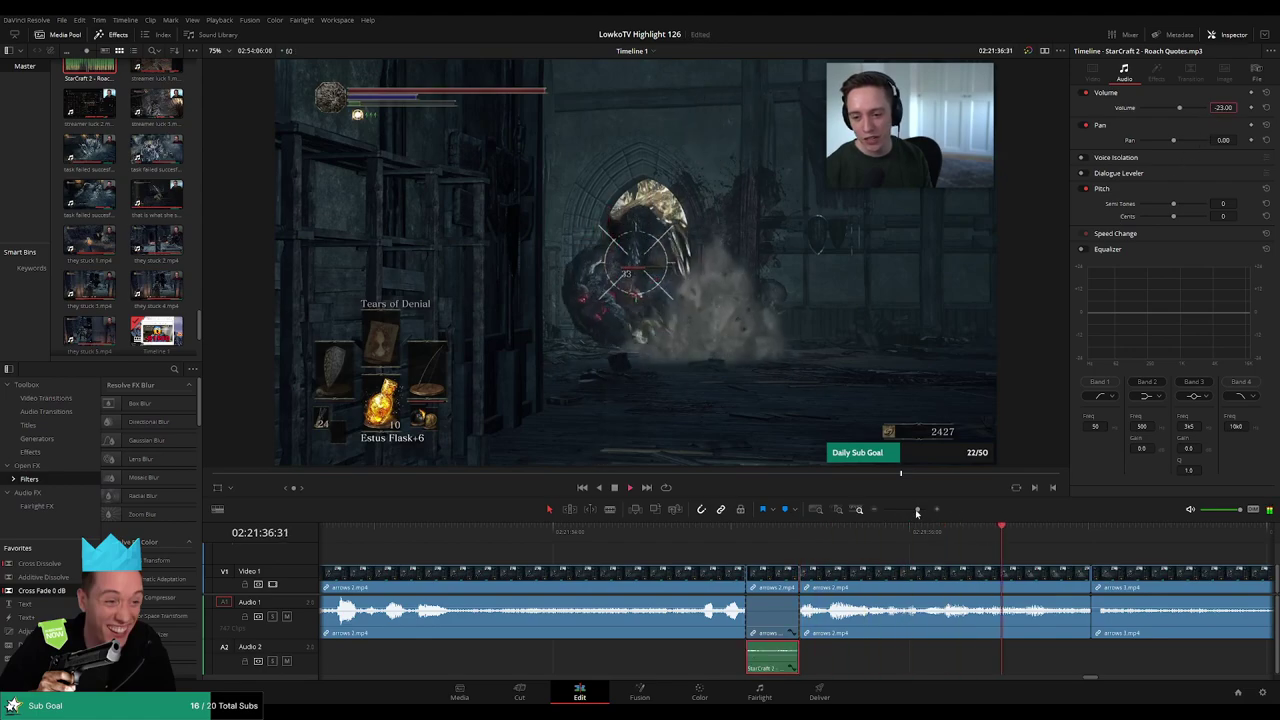
left_click_drag(919, 511, 912, 512)
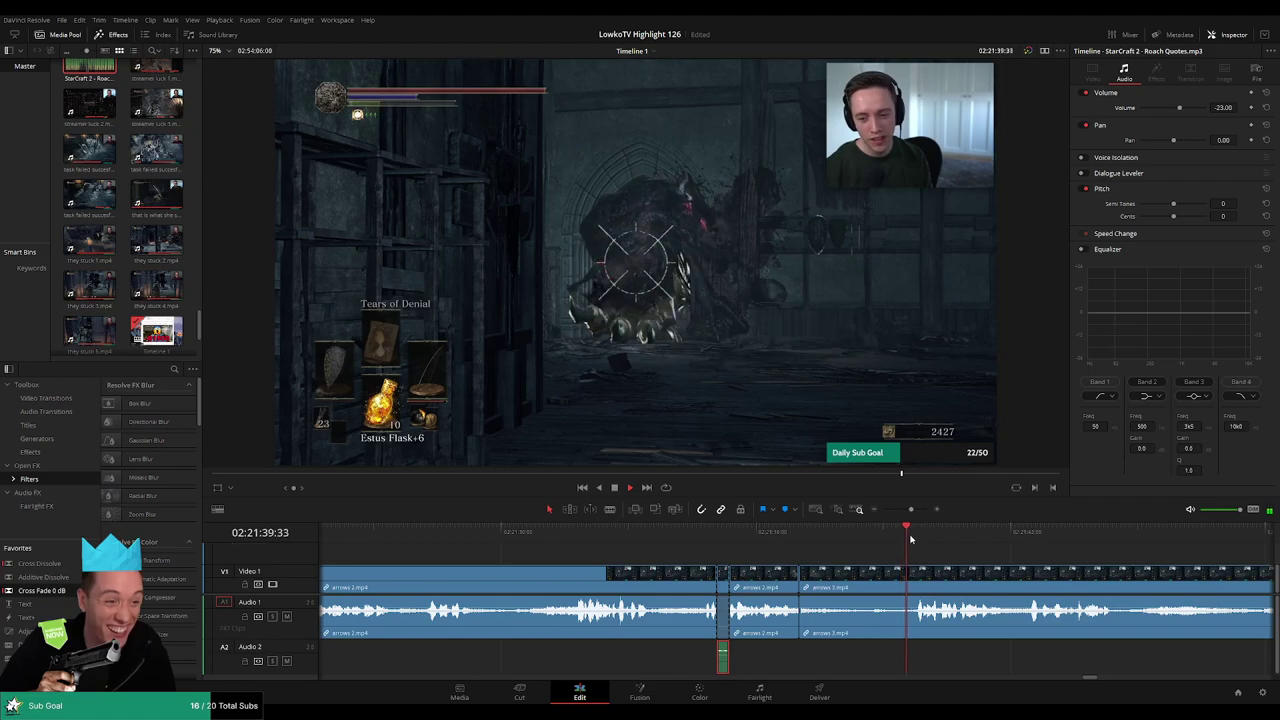
Cut the quiet opening off the arrows 3 clip and close the gap
scroll(755, 549, "right", 3)
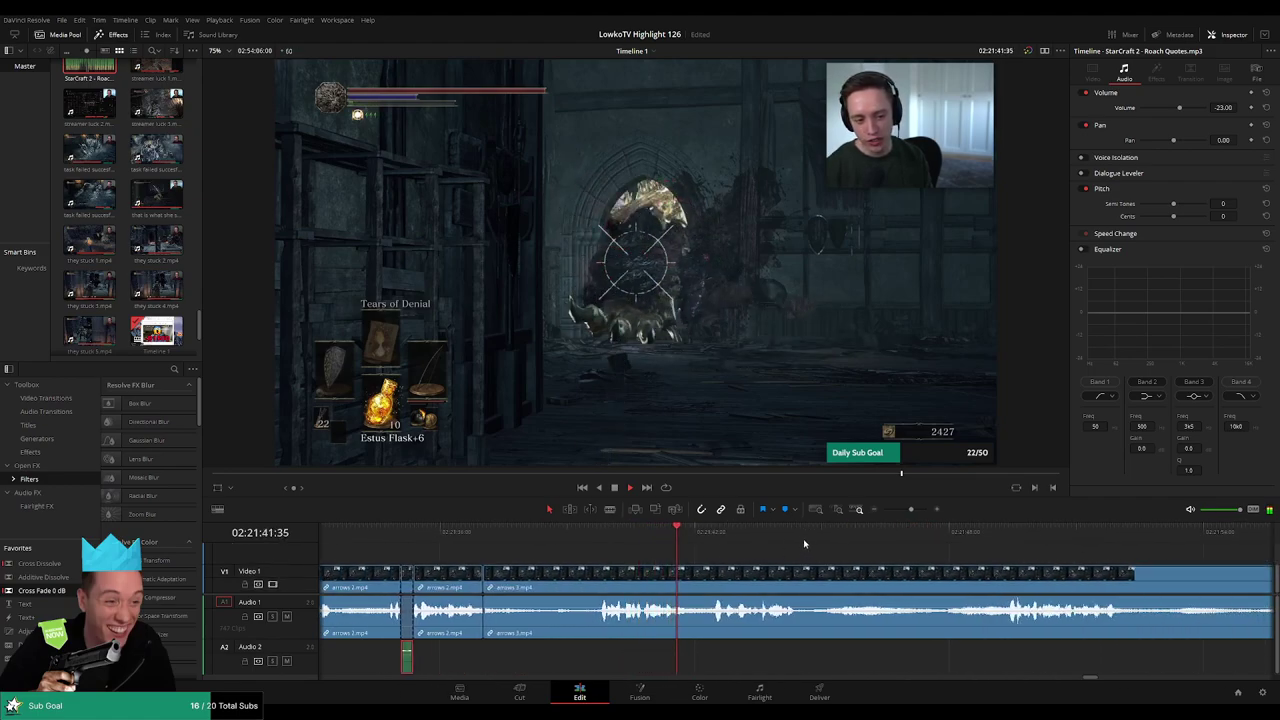
left_click(597, 586)
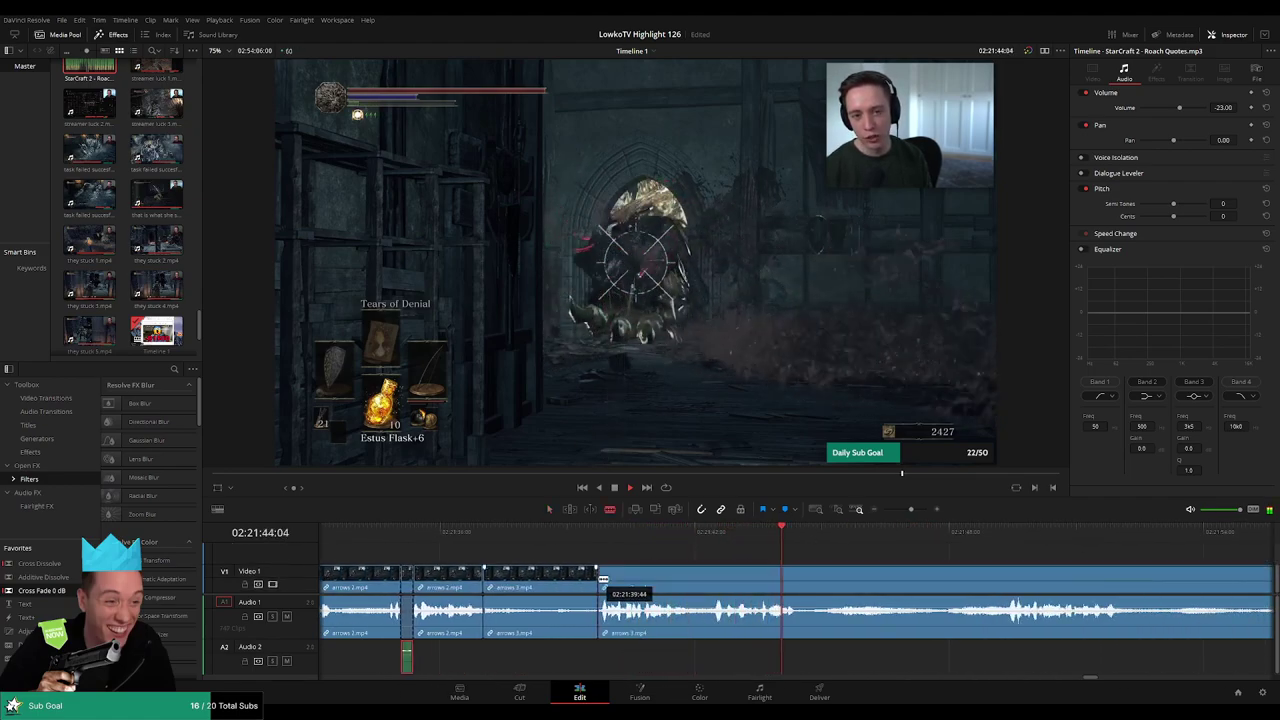
key("Delete")
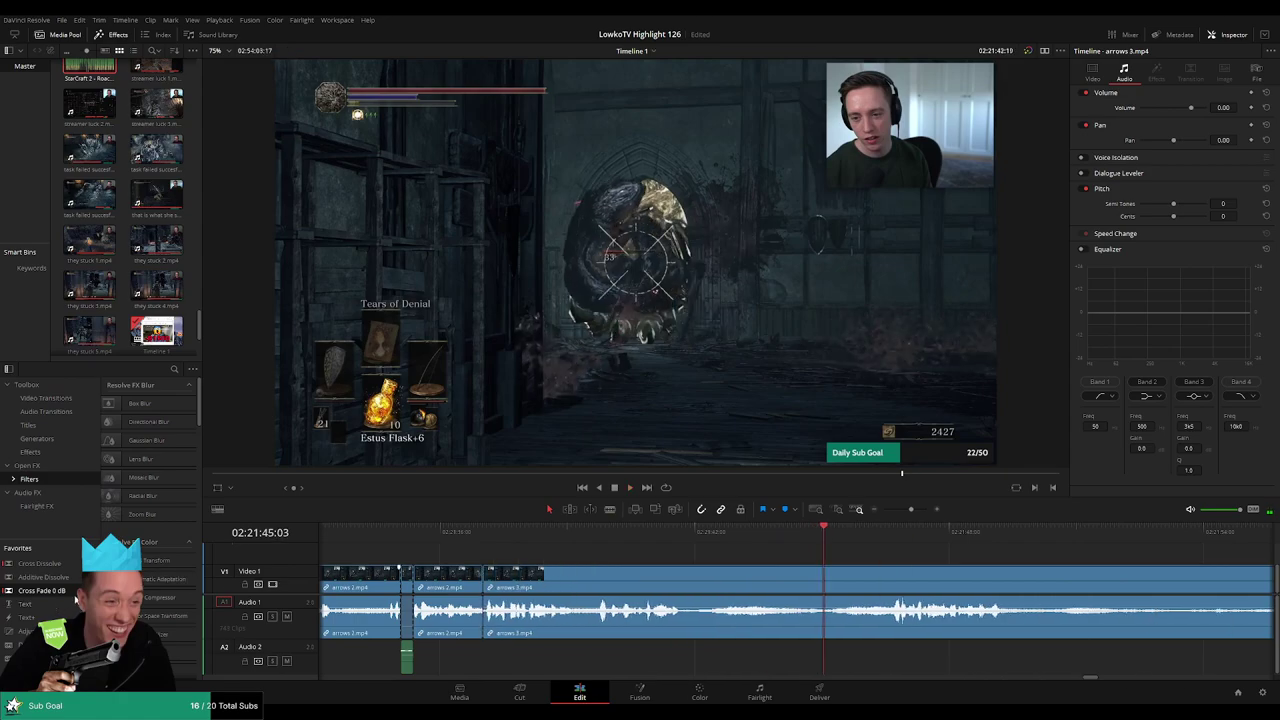
Review the arrows 3 footage to find the next unwanted stretch
left_click(462, 530)
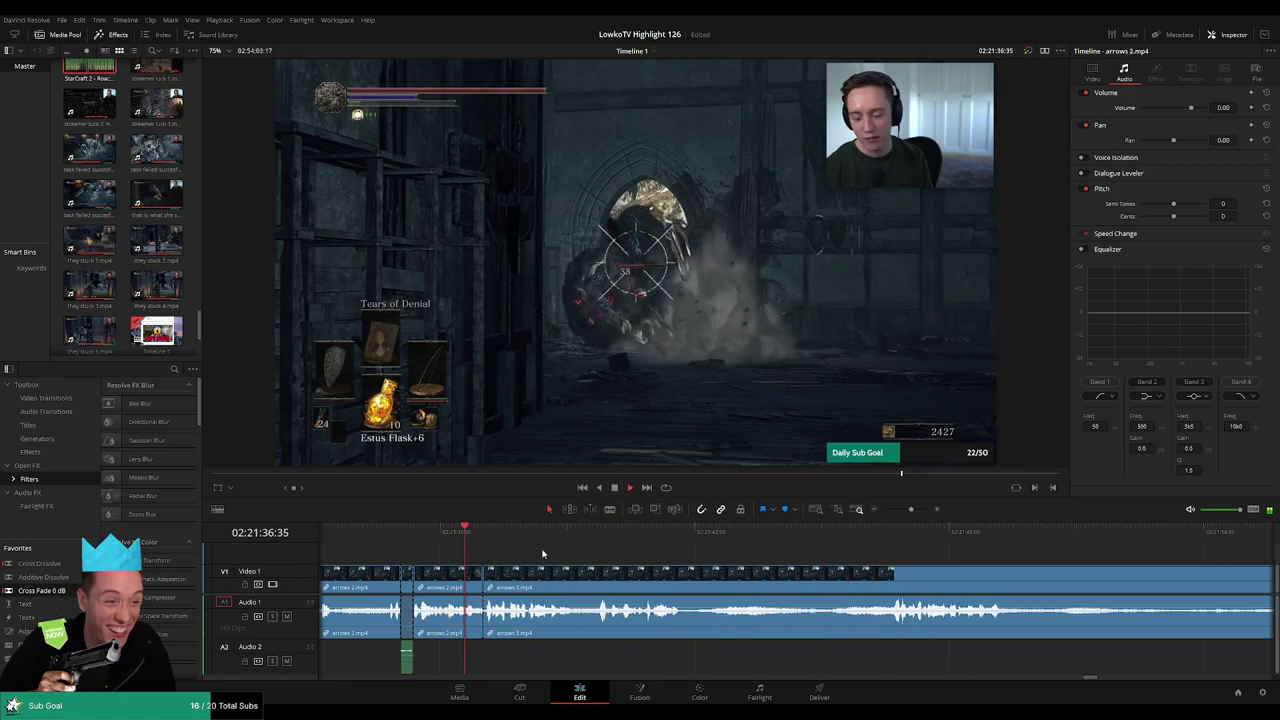
left_click(590, 531)
left_click(701, 533)
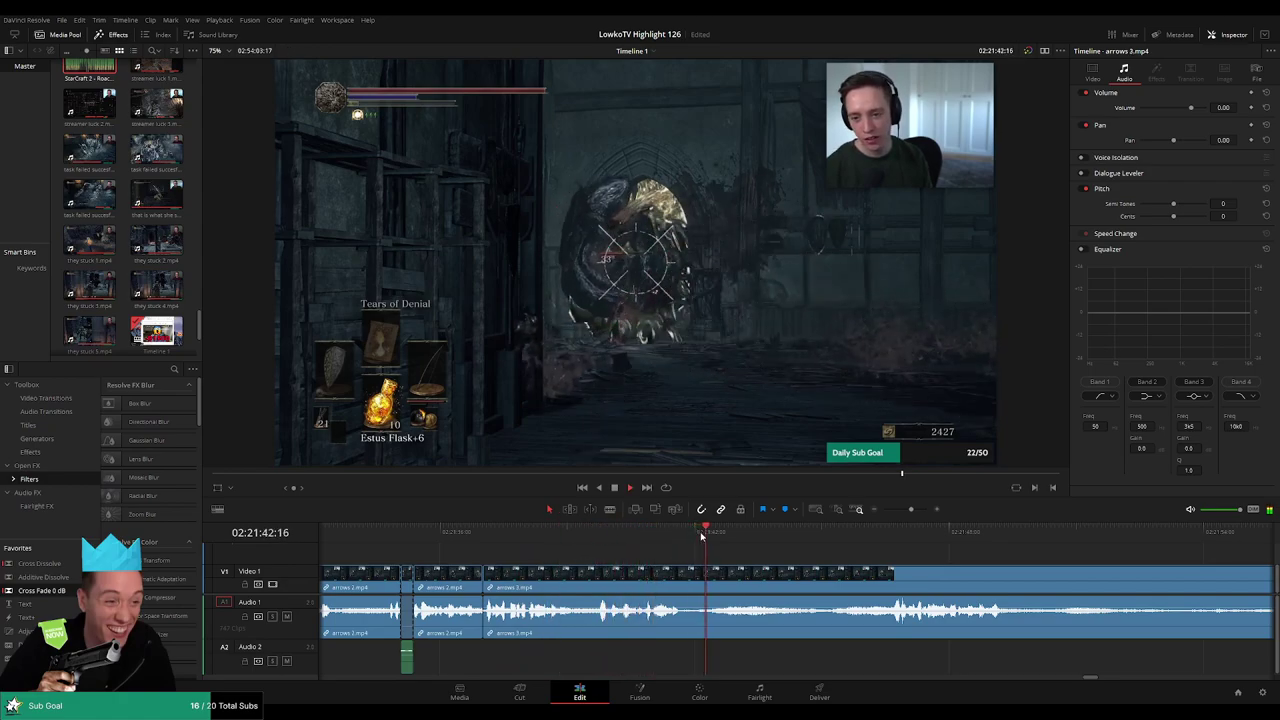
left_click(871, 531)
scroll(707, 534, "right", 5)
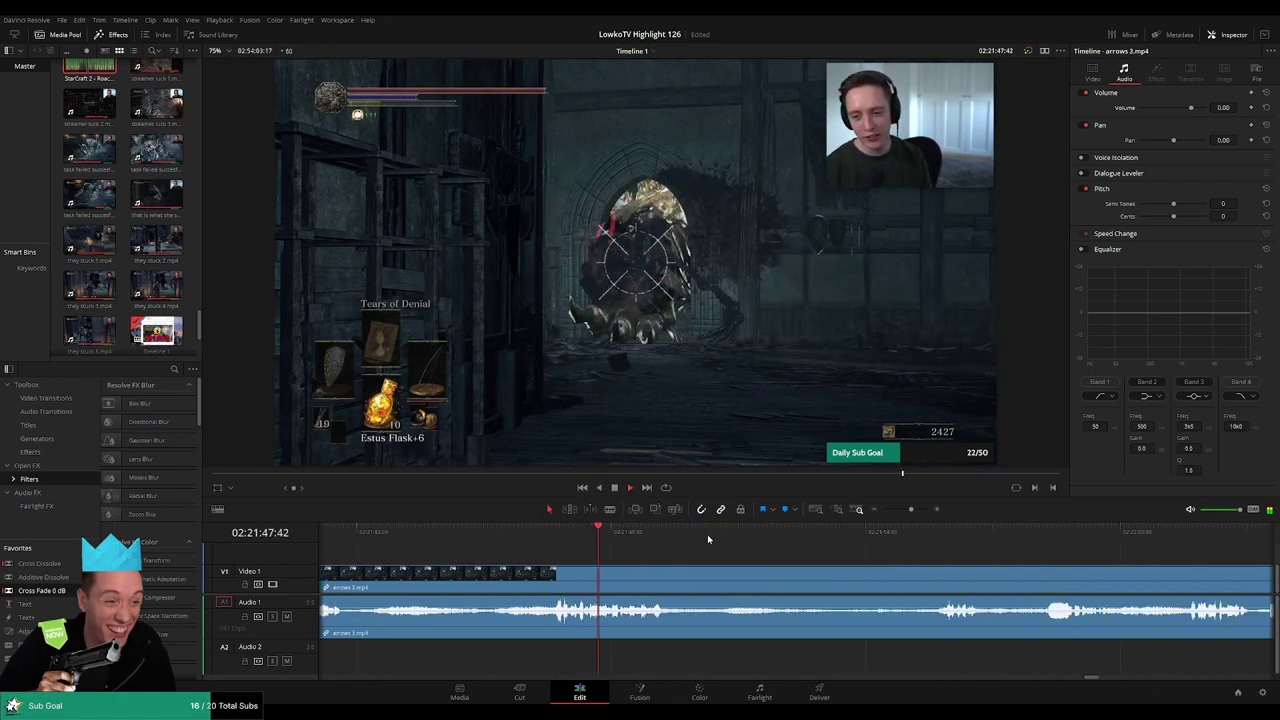
scroll(661, 546, "right", 2)
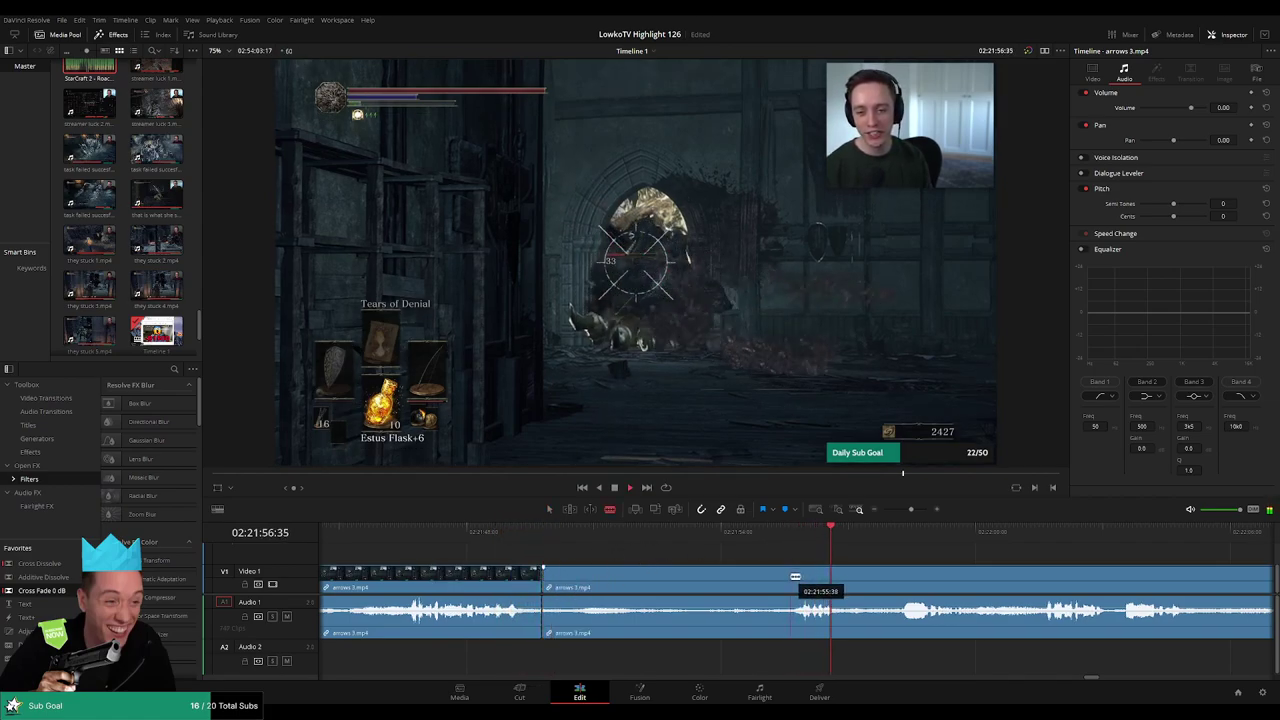
left_click(630, 531)
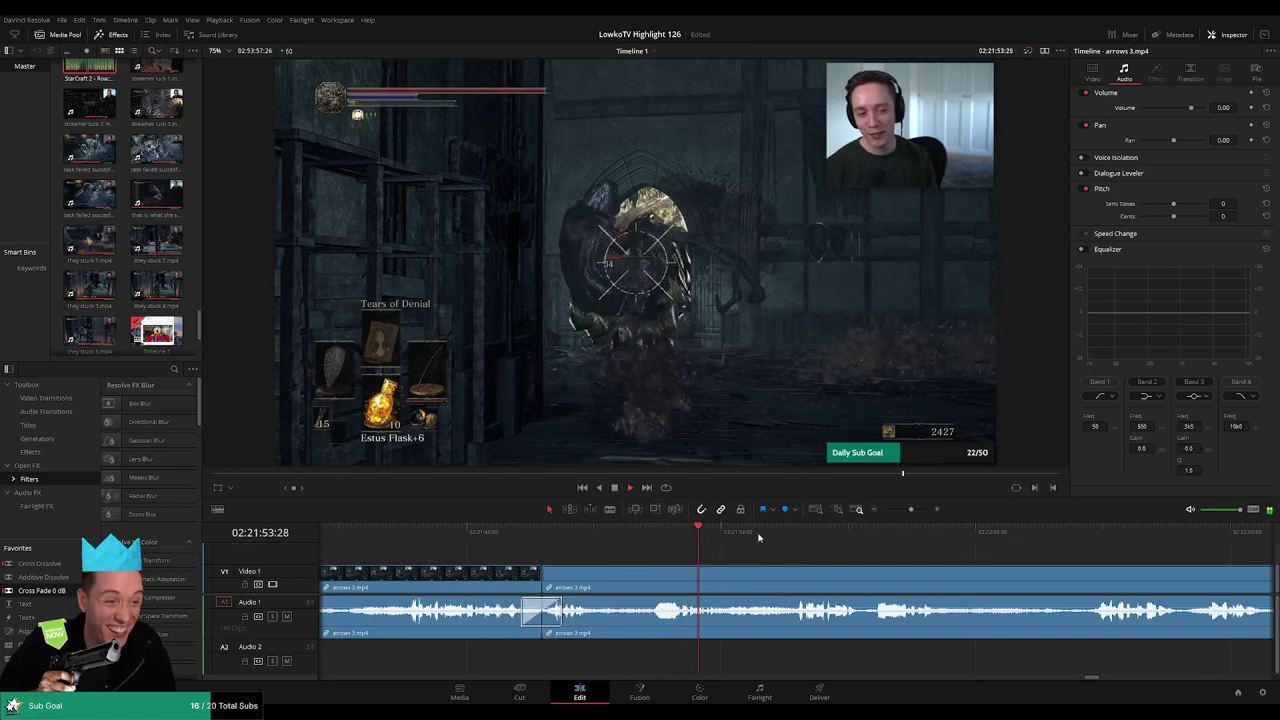
scroll(717, 551, "right", 3)
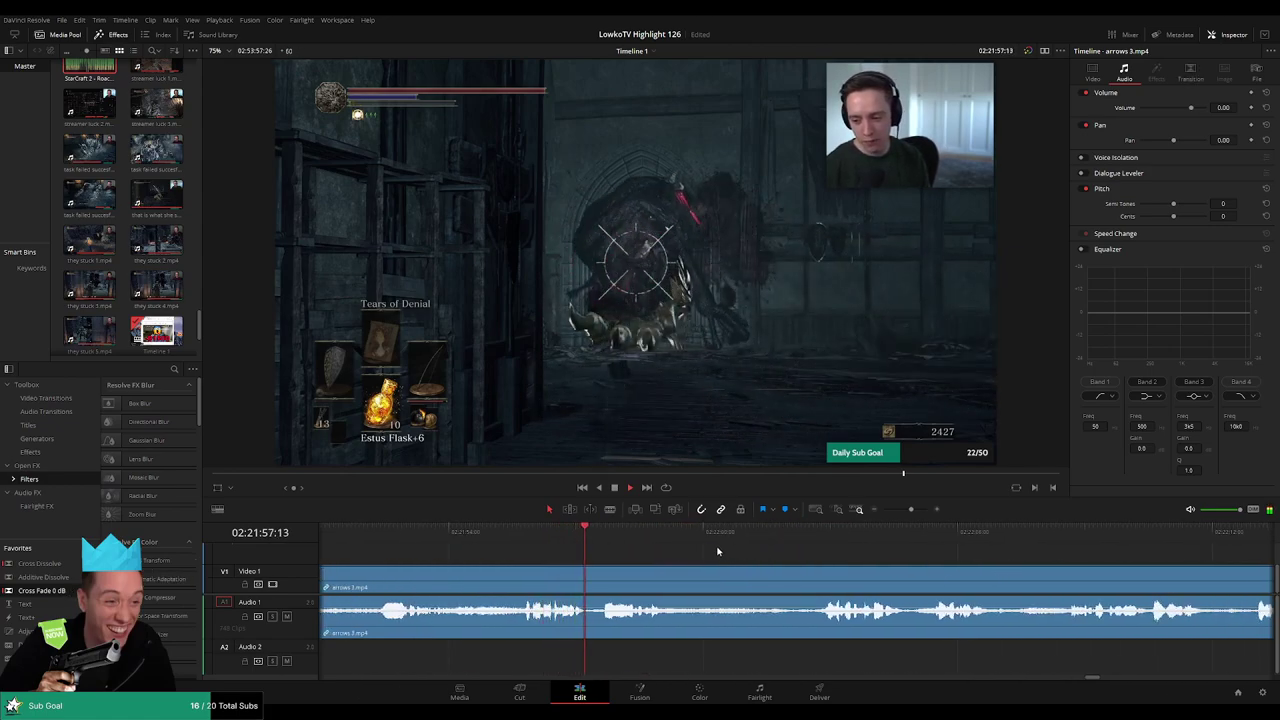
scroll(710, 556, "right", 2)
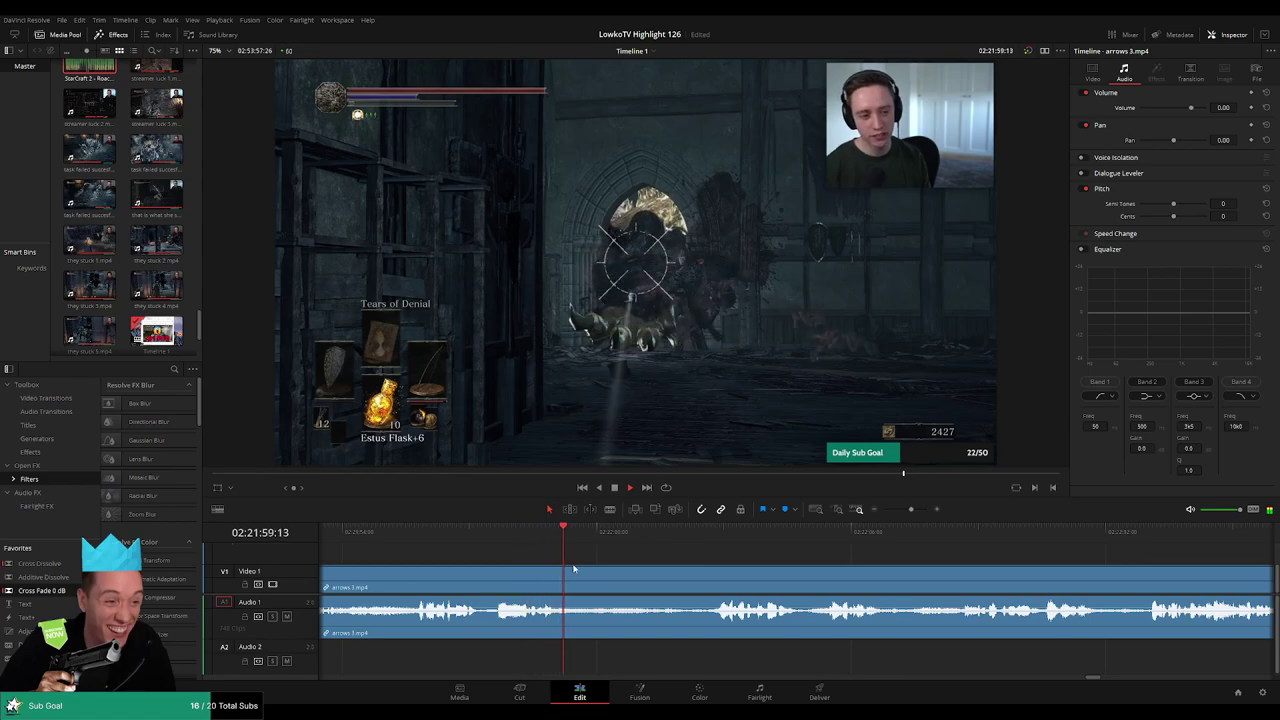
Blade arrows 3 at two points and ripple-delete the piece between them
key("b")
left_click(576, 572)
left_click(708, 533)
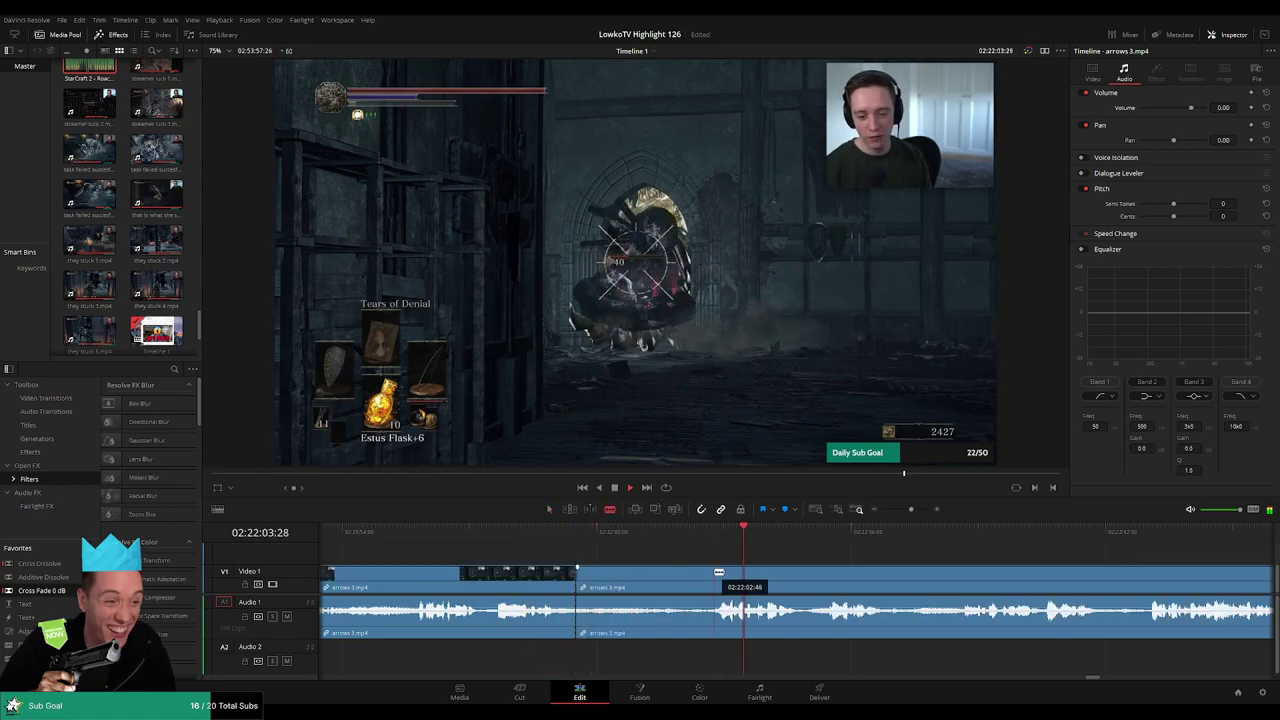
key("BackSpace")
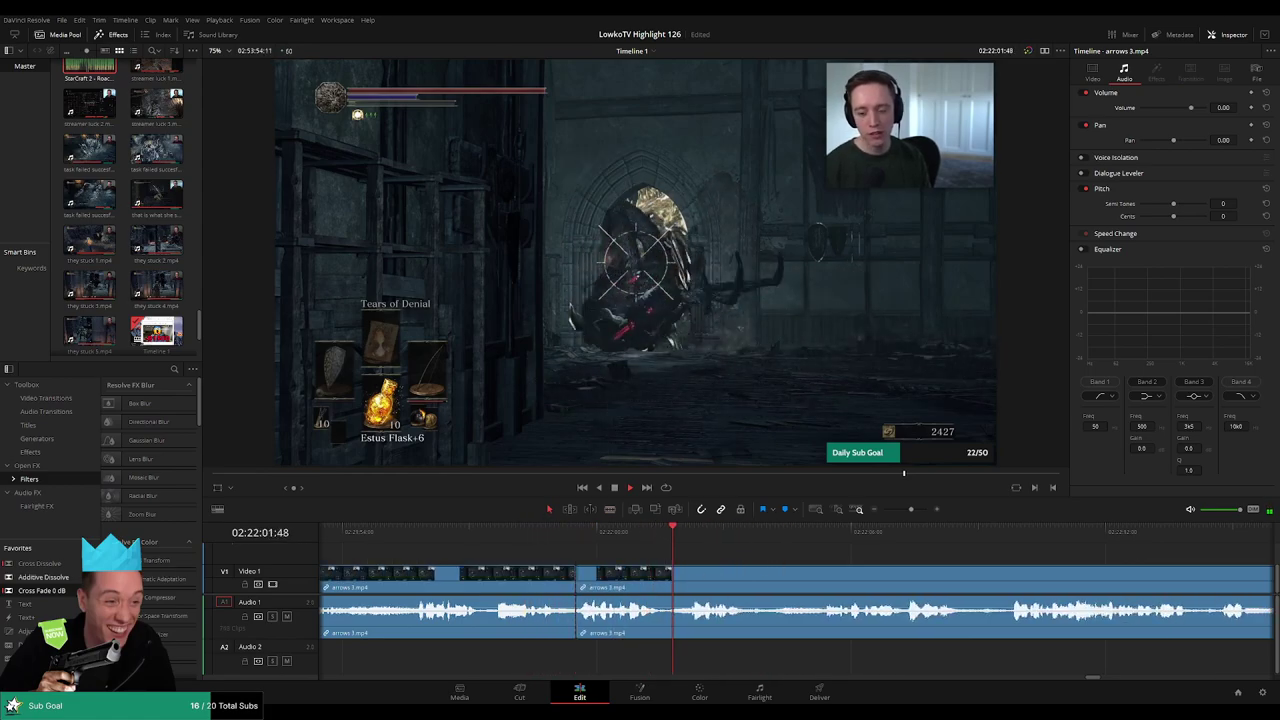
scroll(729, 580, "right", 3)
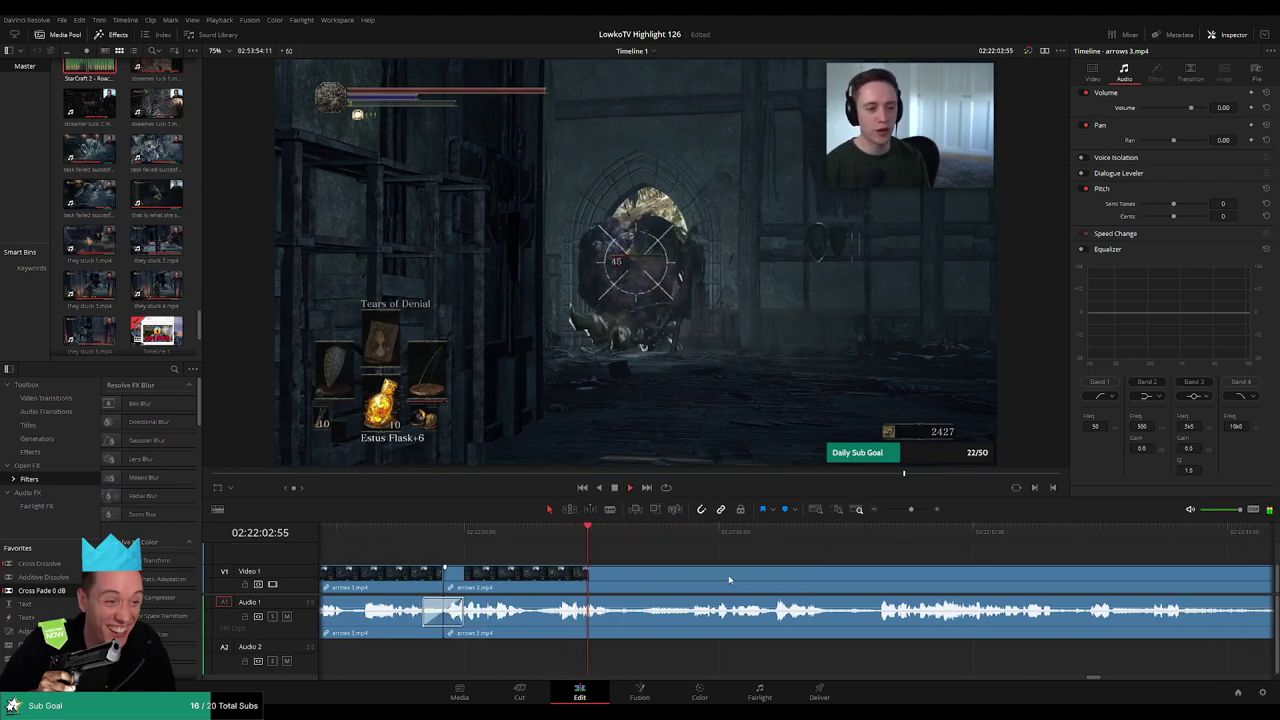
left_click(689, 531)
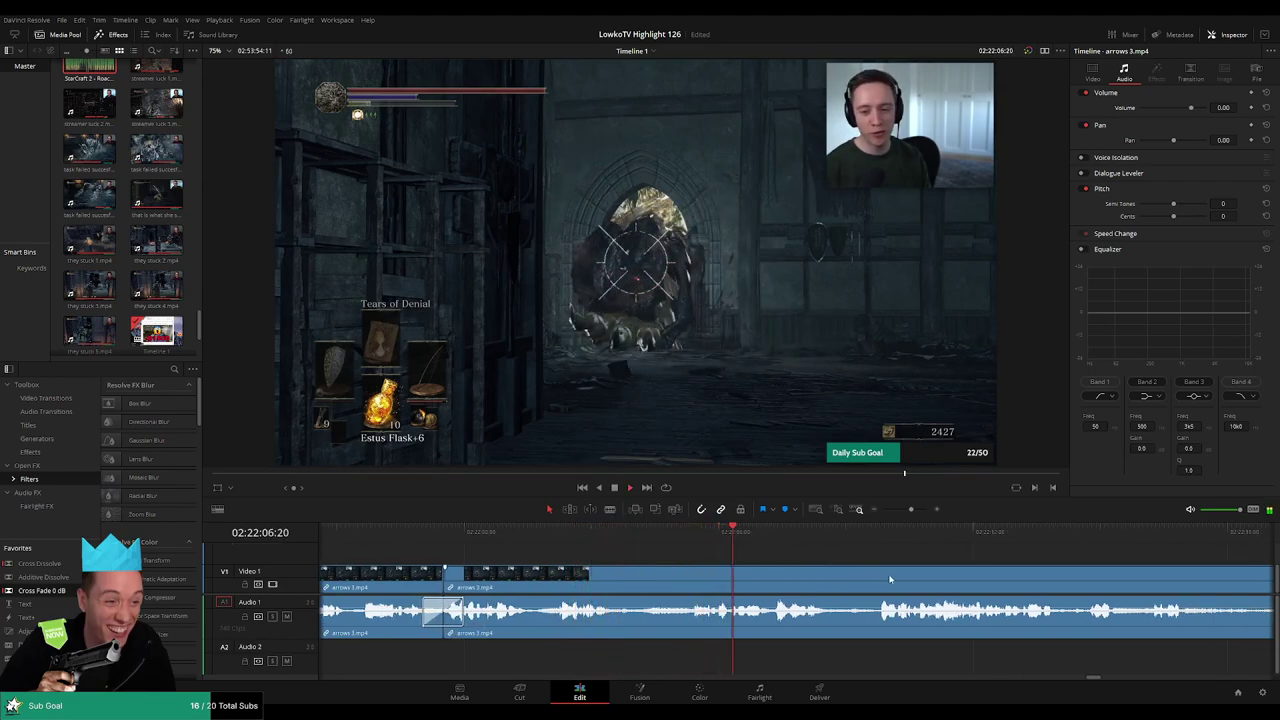
scroll(890, 578, "right", 4)
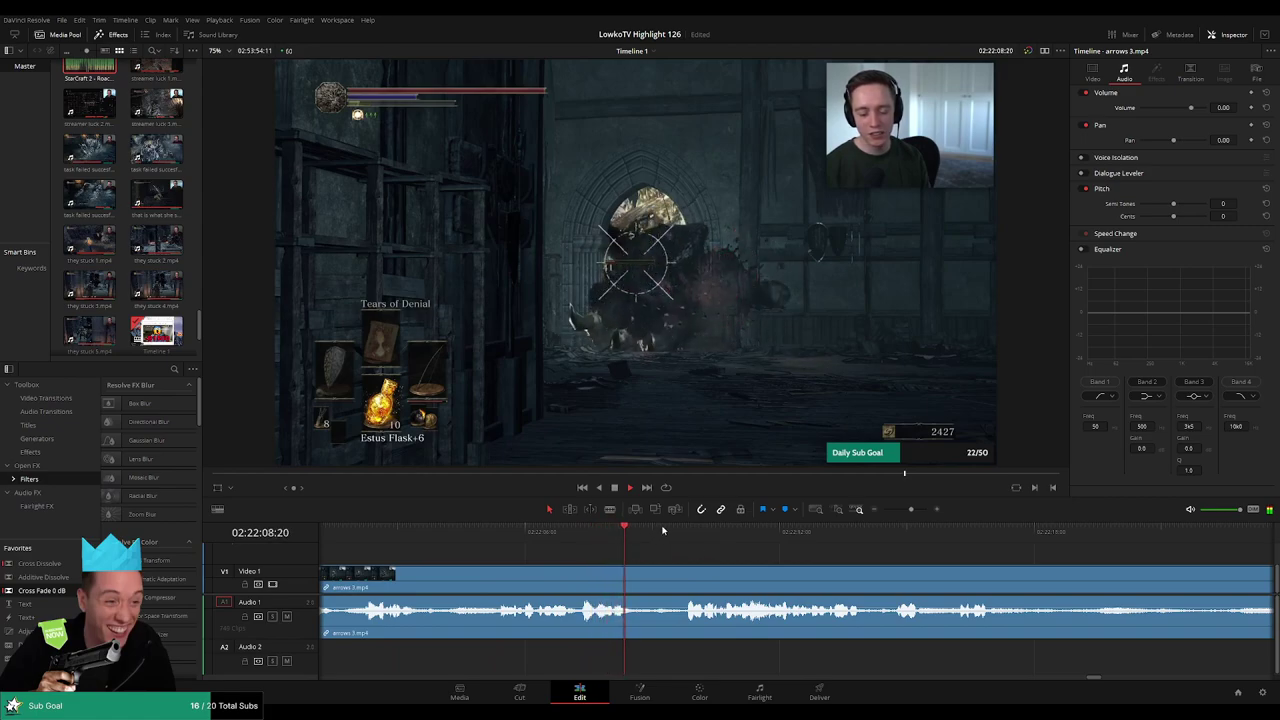
scroll(880, 545, "right", 4)
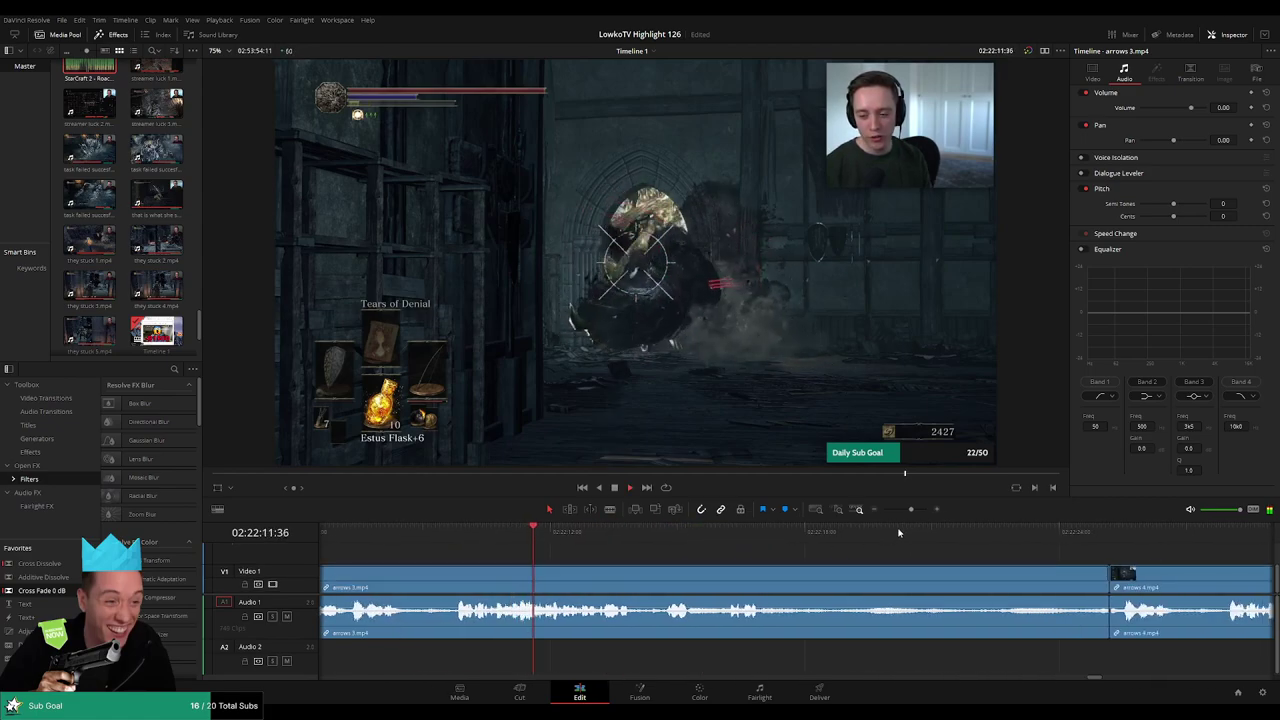
scroll(777, 571, "right", 3)
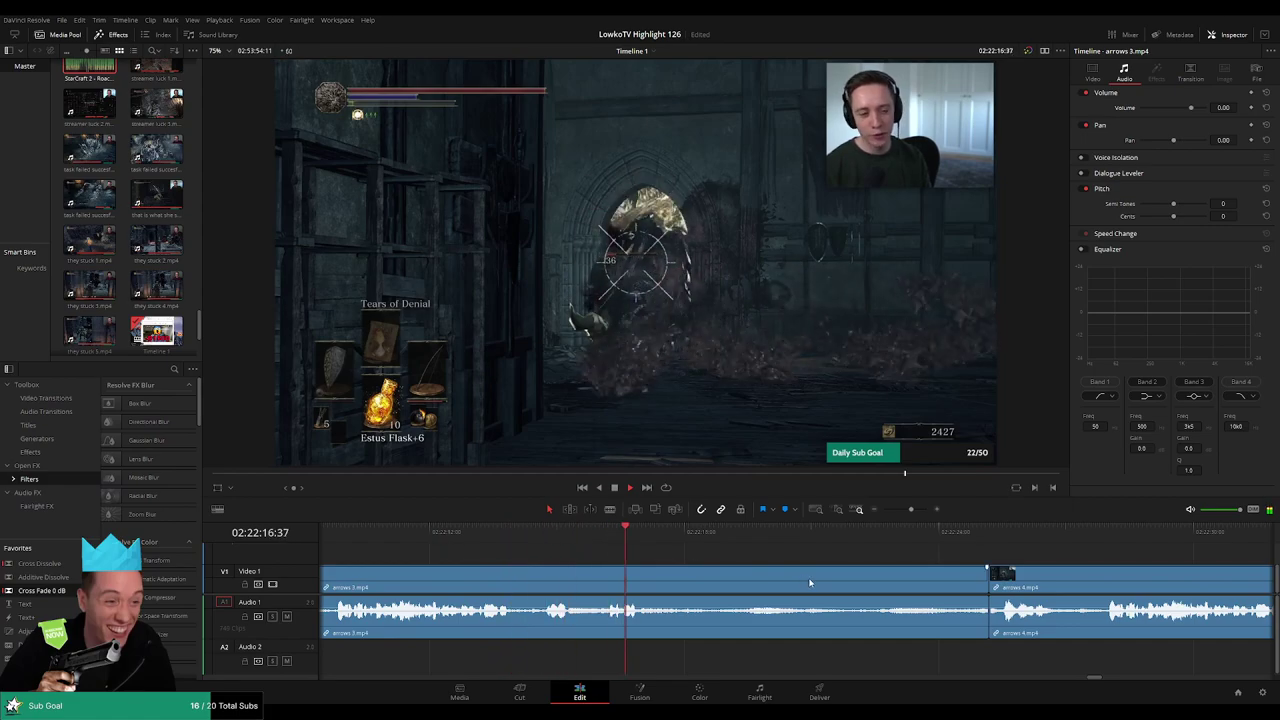
scroll(555, 582, "right", 3)
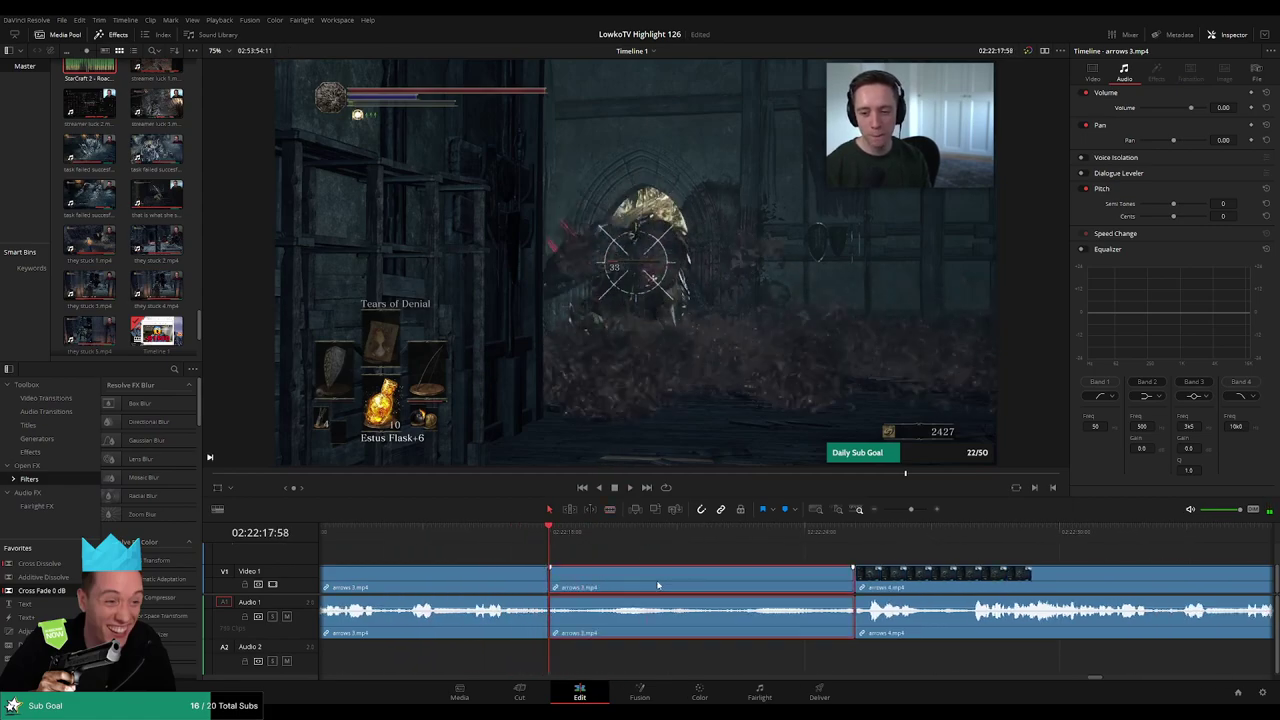
Ripple-delete the selected stretch, then split at the playhead and remove the unwanted piece and gap
key("Delete")
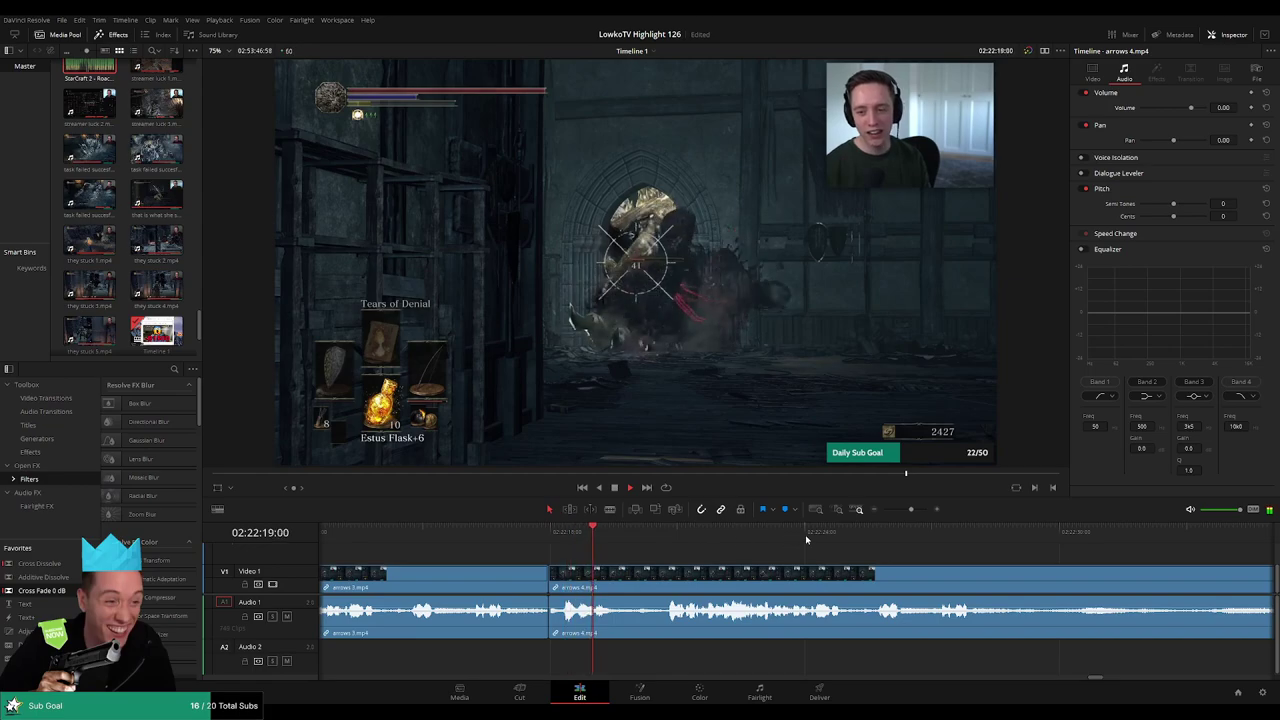
left_click(916, 535)
scroll(960, 548, "right", 10)
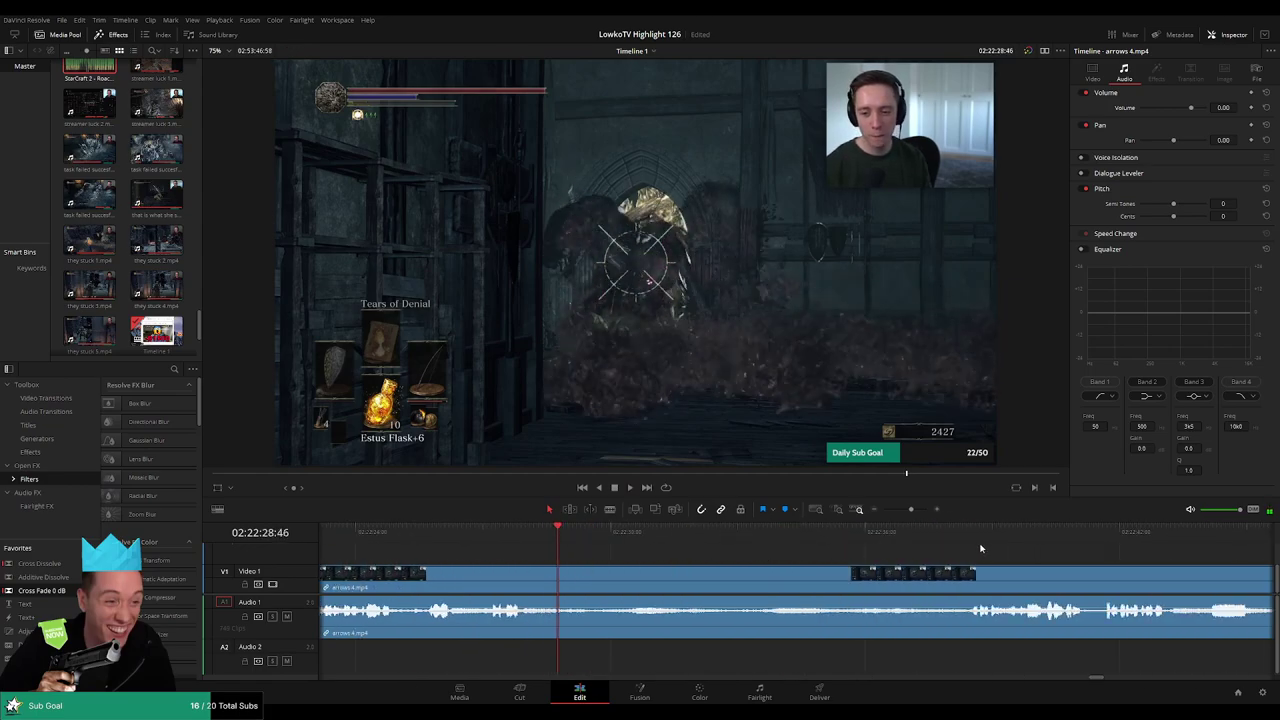
key("ctrl+b")
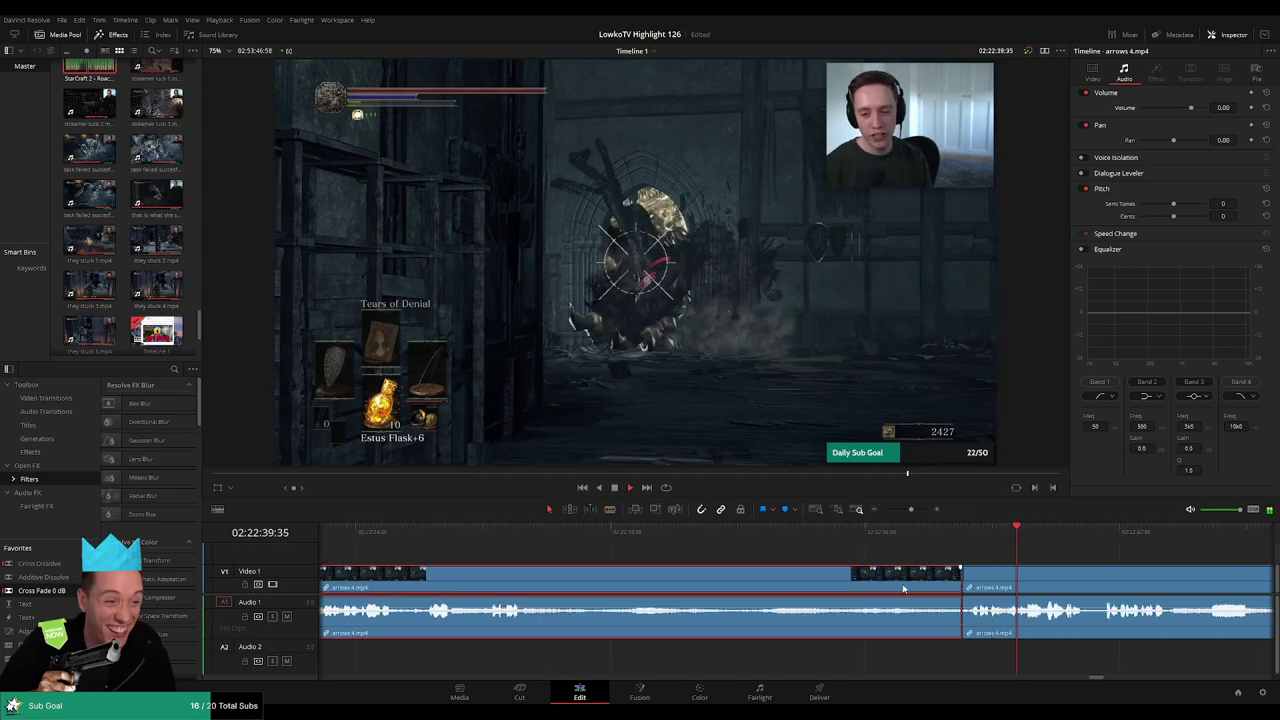
key("BackSpace")
left_click(756, 586)
key("BackSpace")
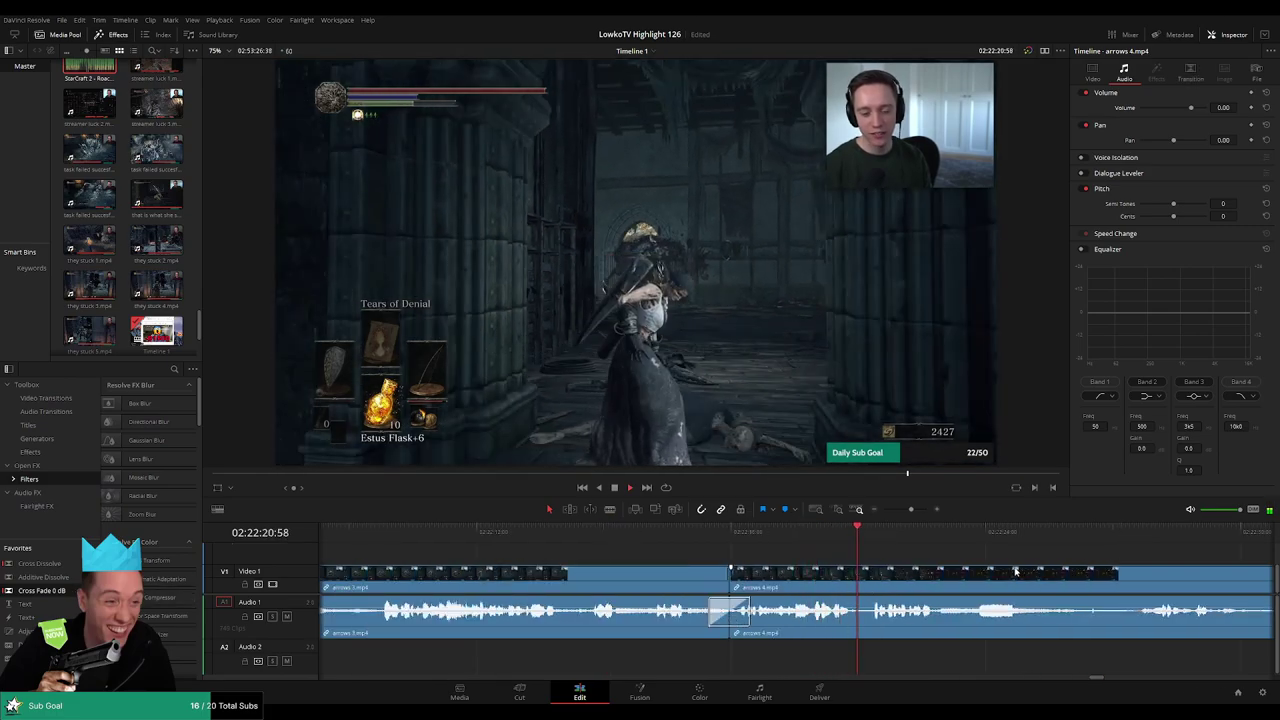
Cut out the equipment menu footage and close the gap
scroll(728, 542, "down", 3)
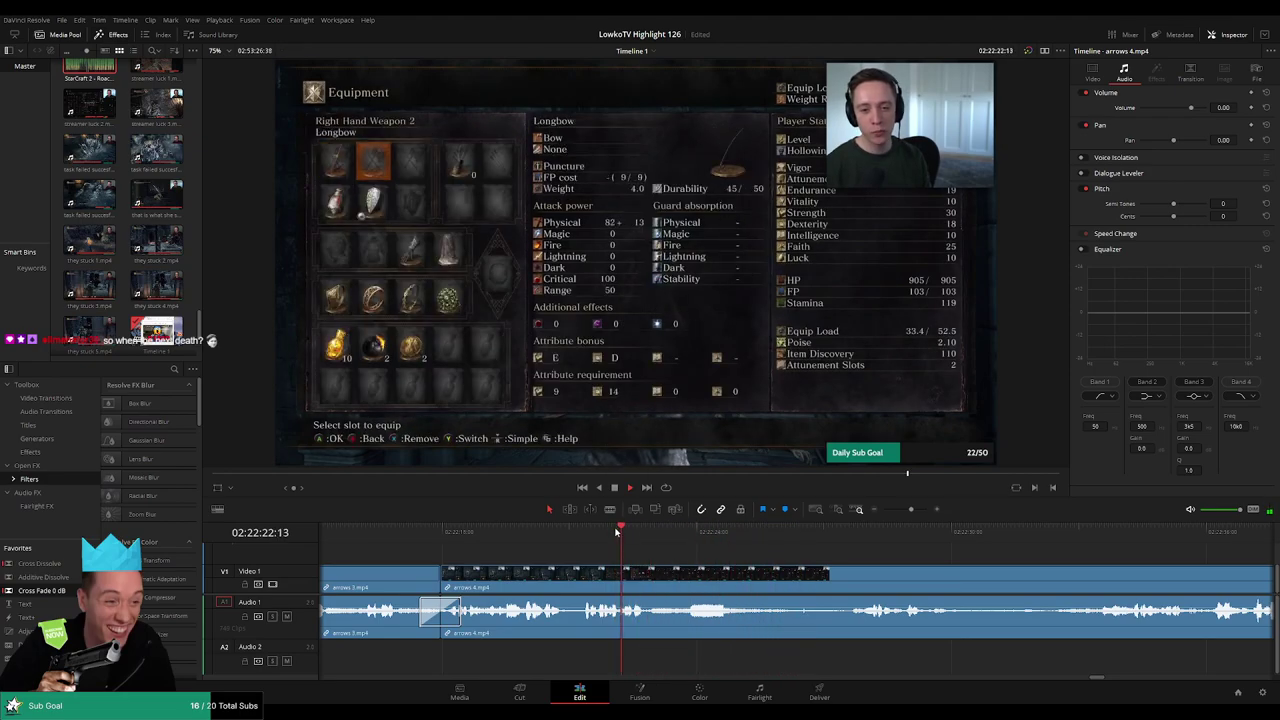
left_click(615, 533)
key("ctrl+b")
key("ctrl+b")
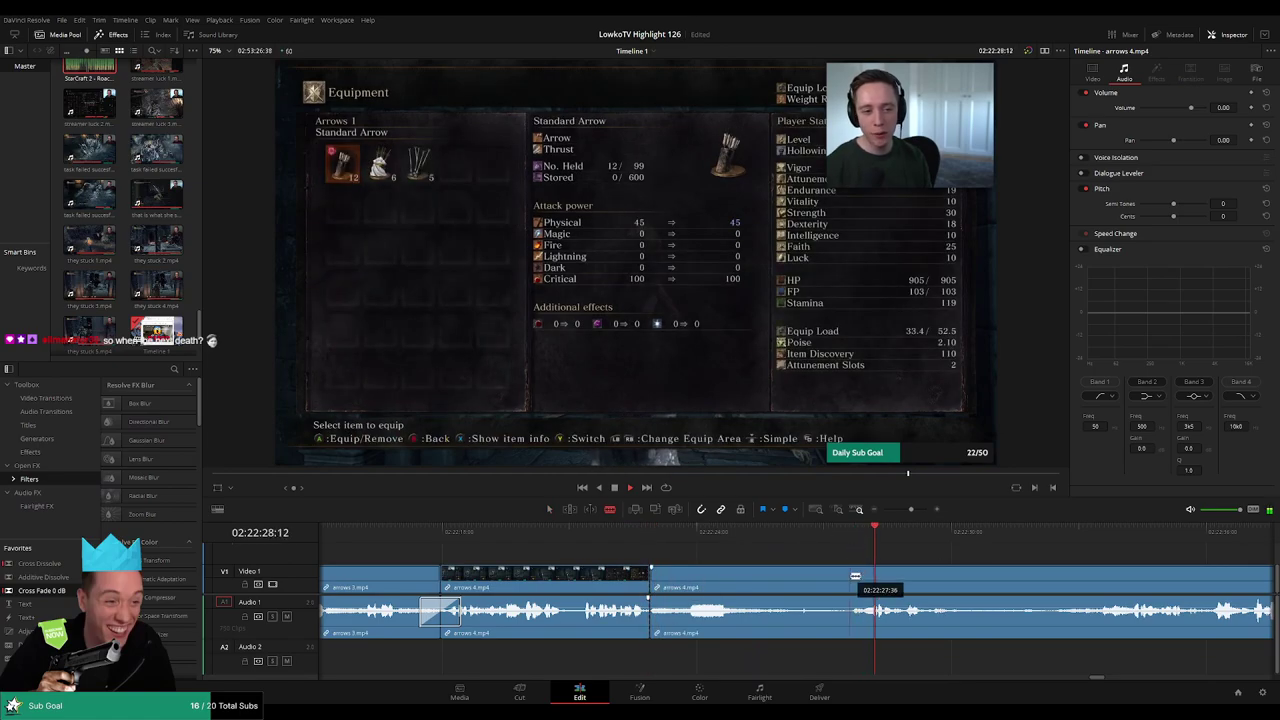
key("BackSpace")
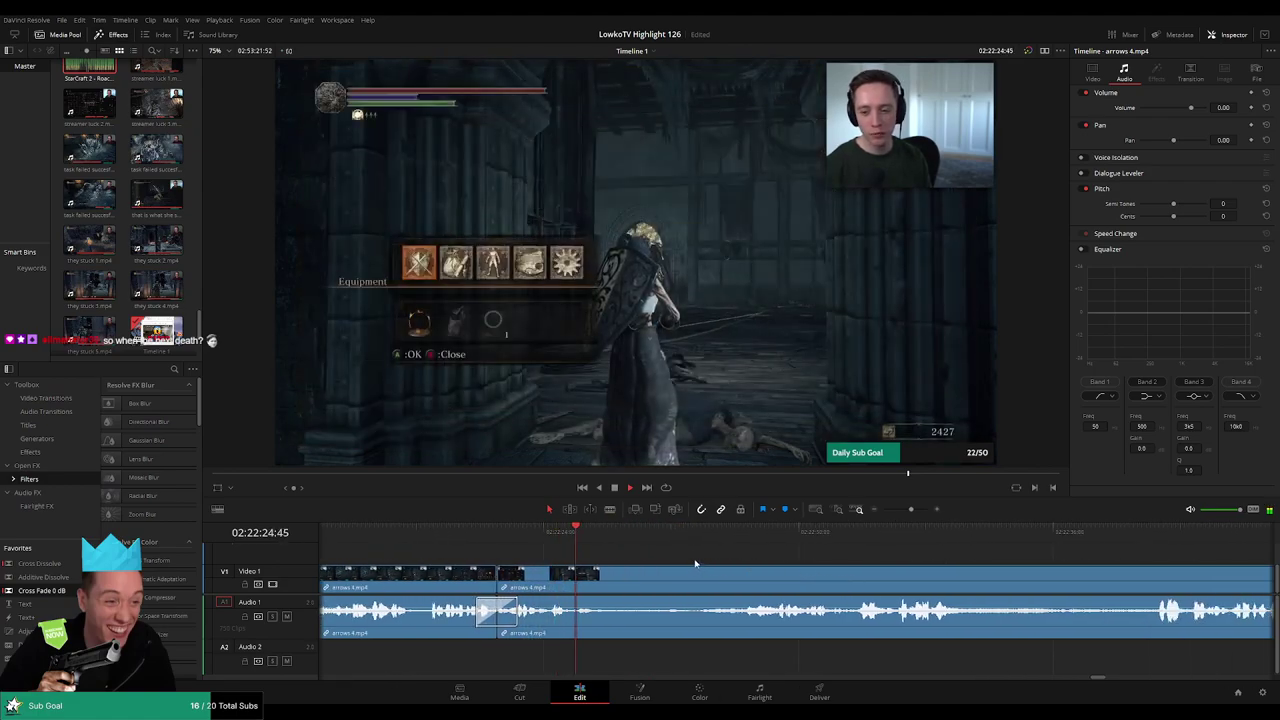
Trim the start of the arrows 5 clip while reviewing the footage ahead
left_click_drag(707, 535, 731, 538)
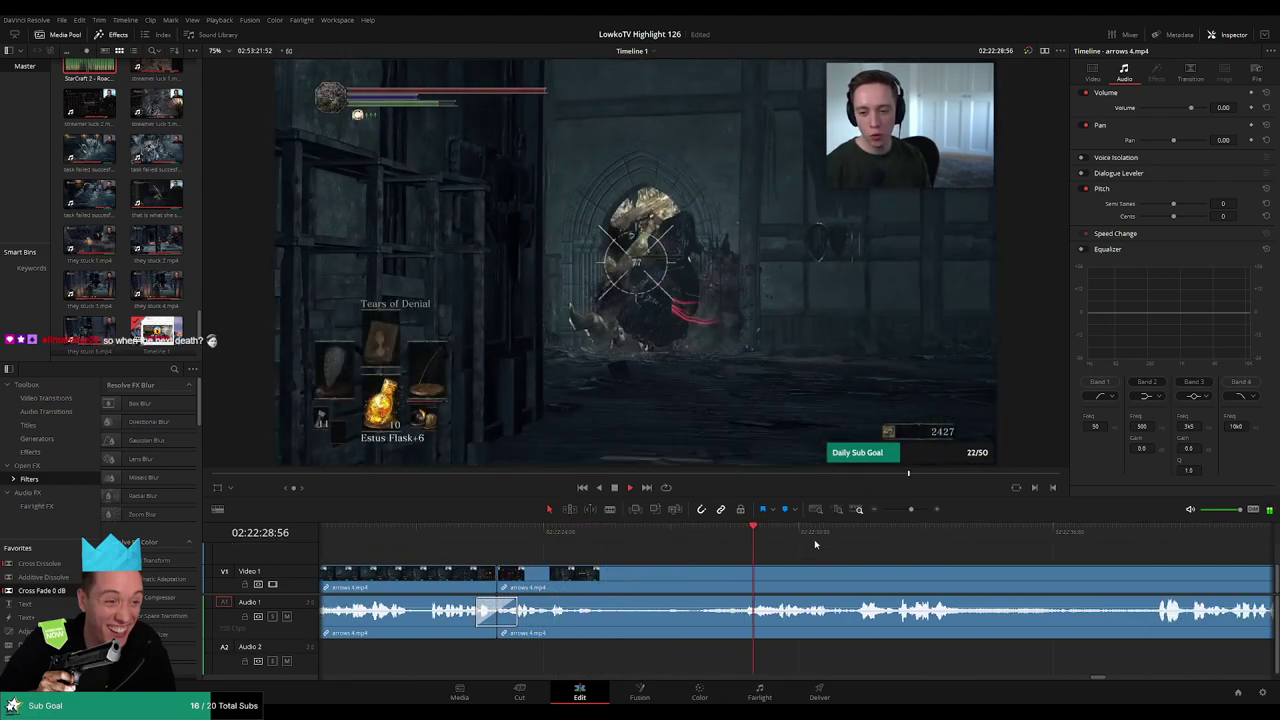
scroll(786, 553, "right", 3)
scroll(789, 553, "right", 3)
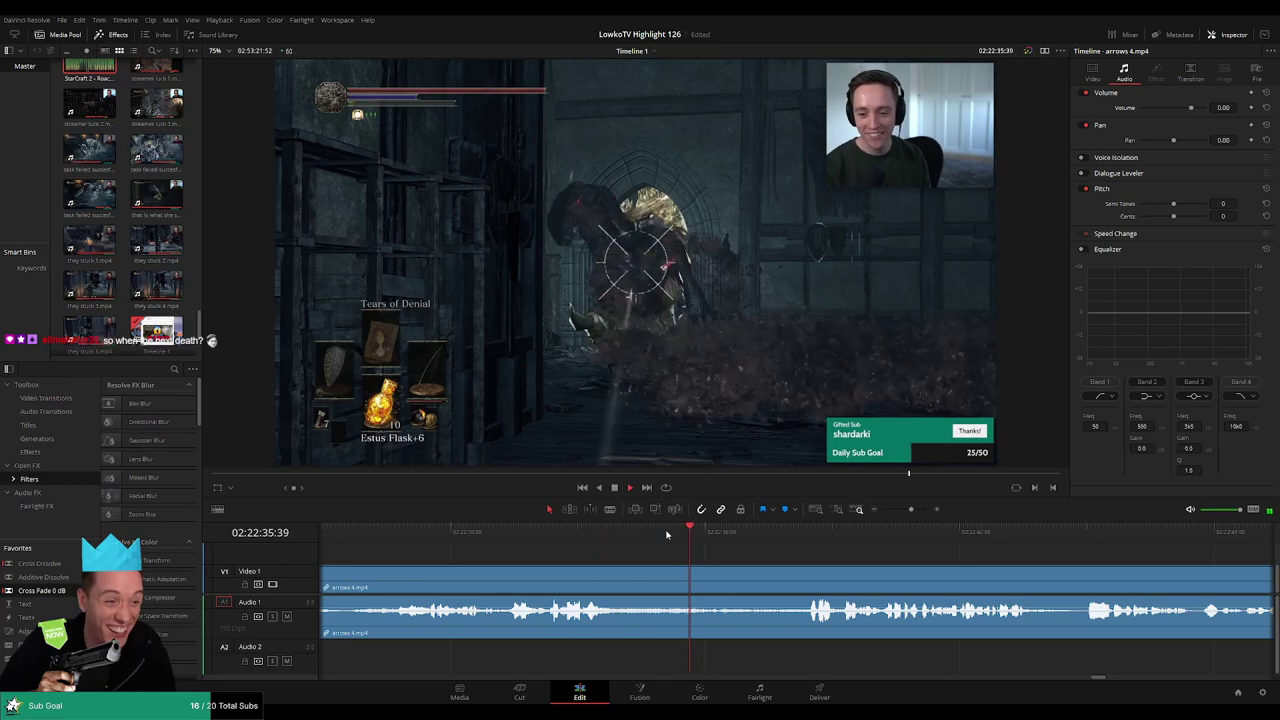
left_click(794, 531)
scroll(709, 541, "right", 5)
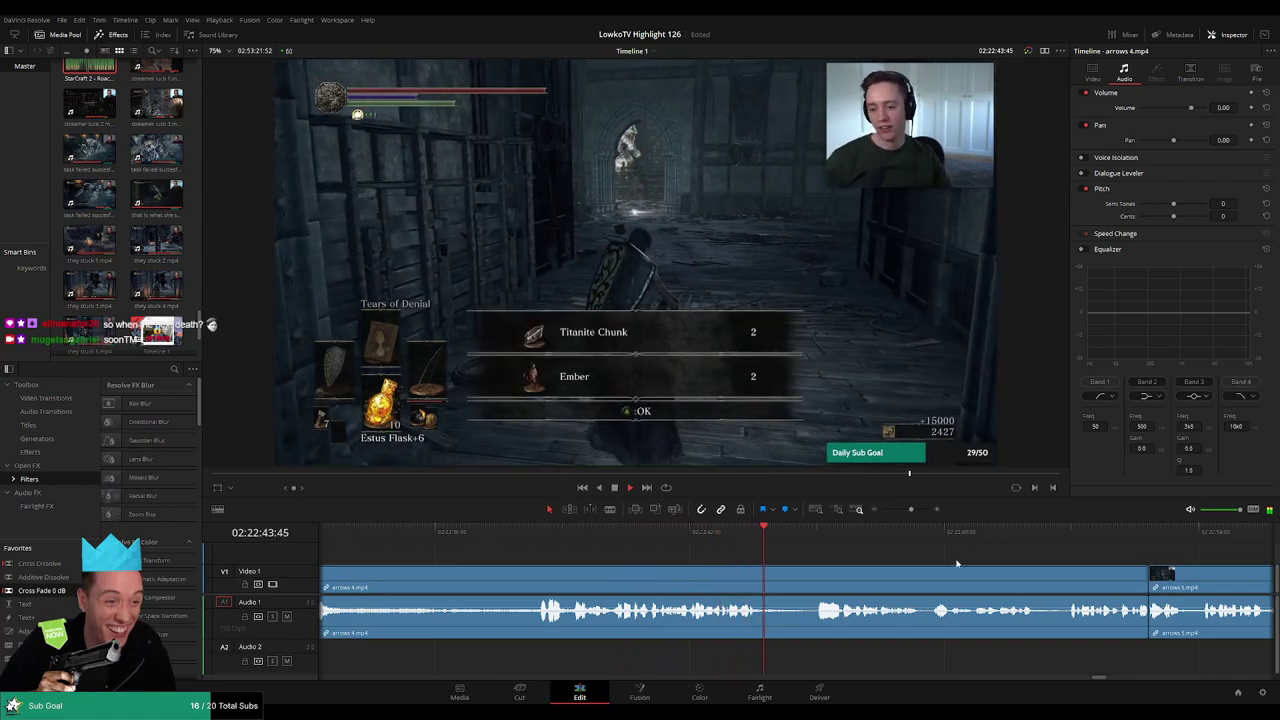
scroll(717, 553, "right", 5)
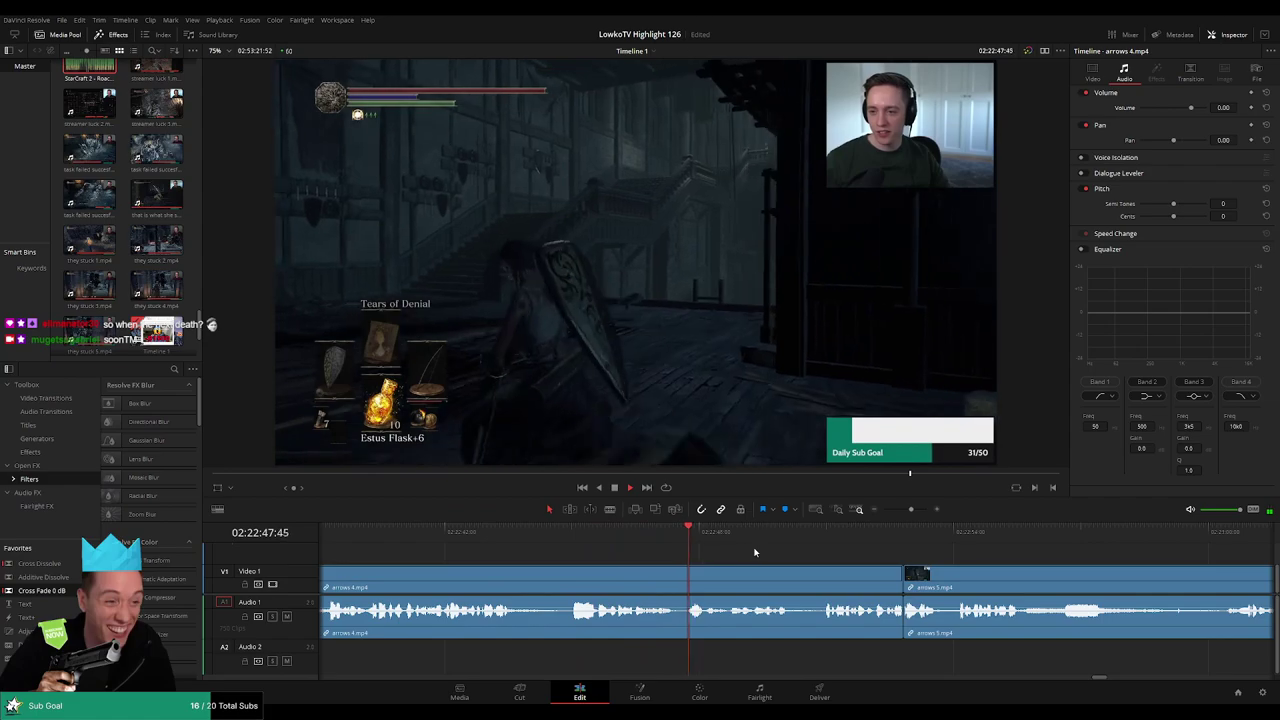
scroll(740, 553, "right", 3)
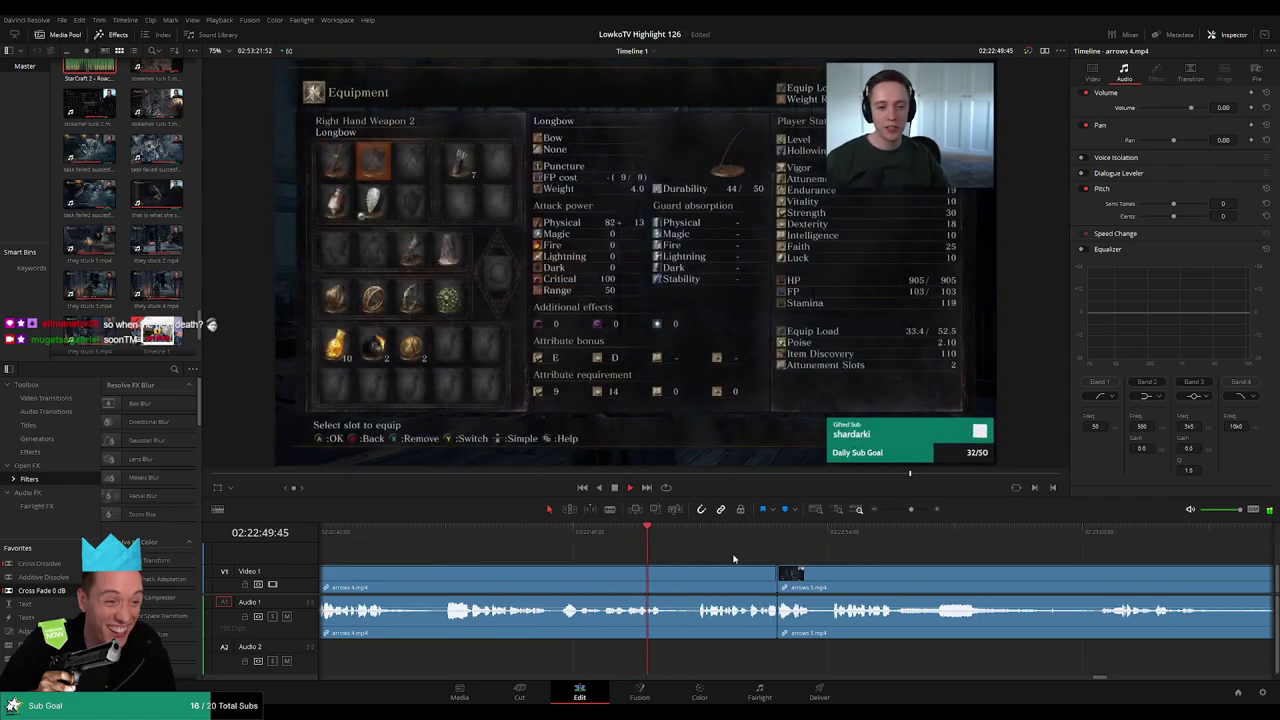
left_click_drag(688, 583, 682, 583)
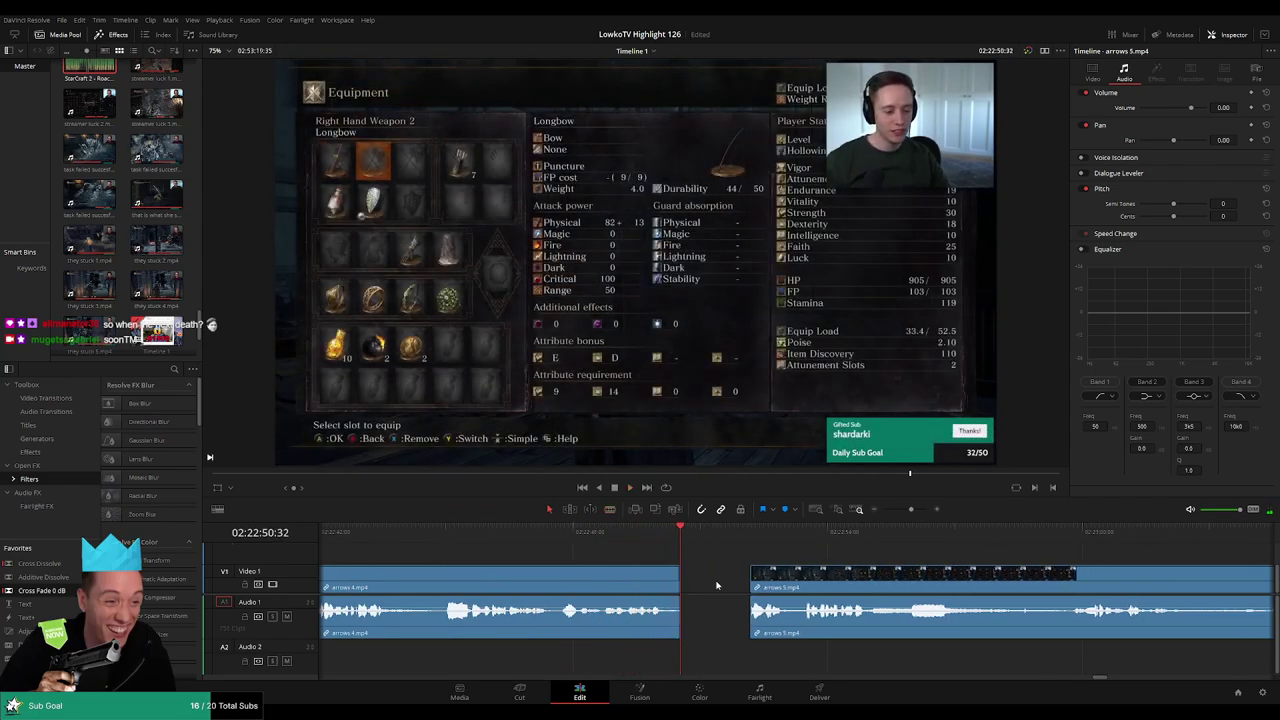
left_click(1011, 539)
left_click(614, 546)
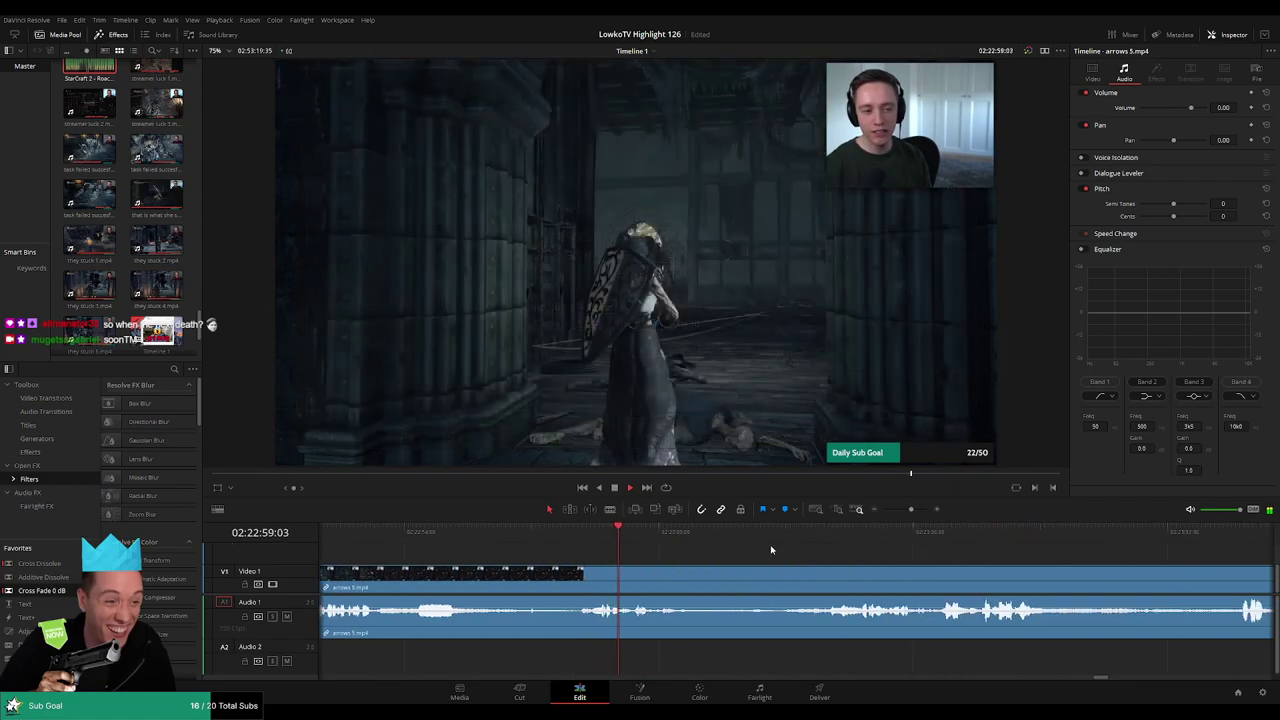
left_click(1121, 540)
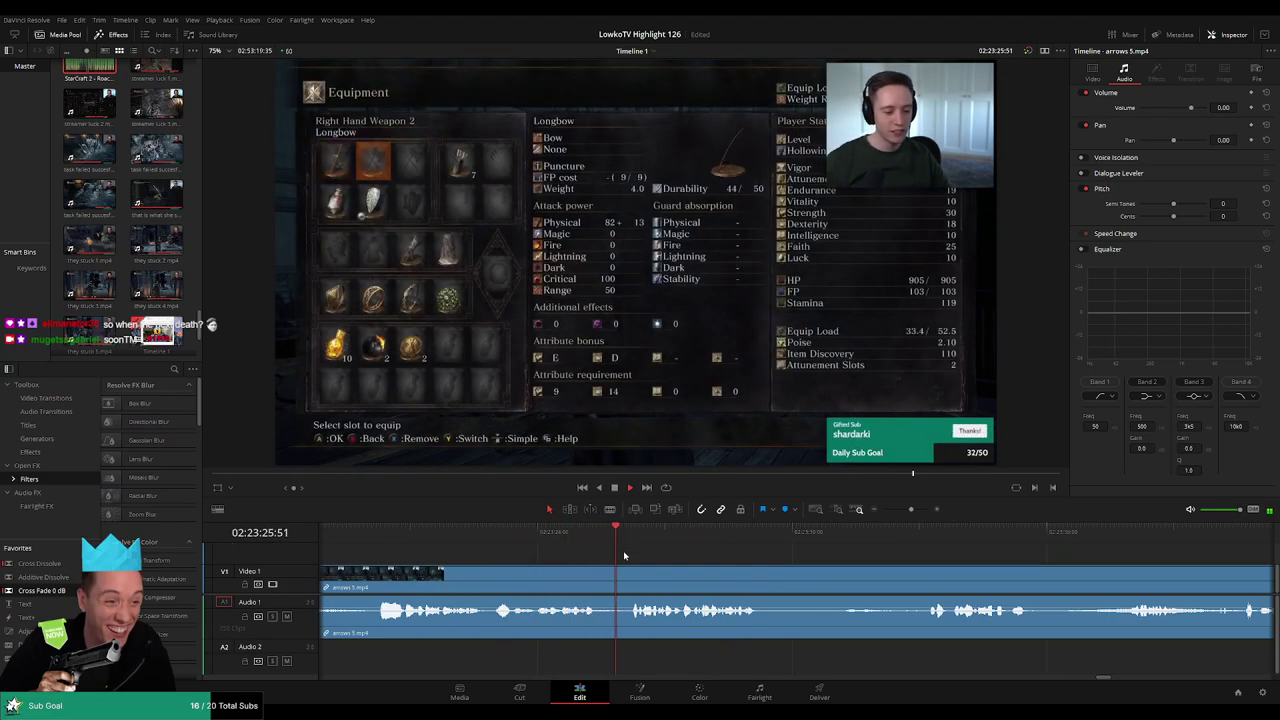
Blade arrows 5 and ripple-delete its leftover stretch so bonk get drop 1 follows, then play
key("Up")
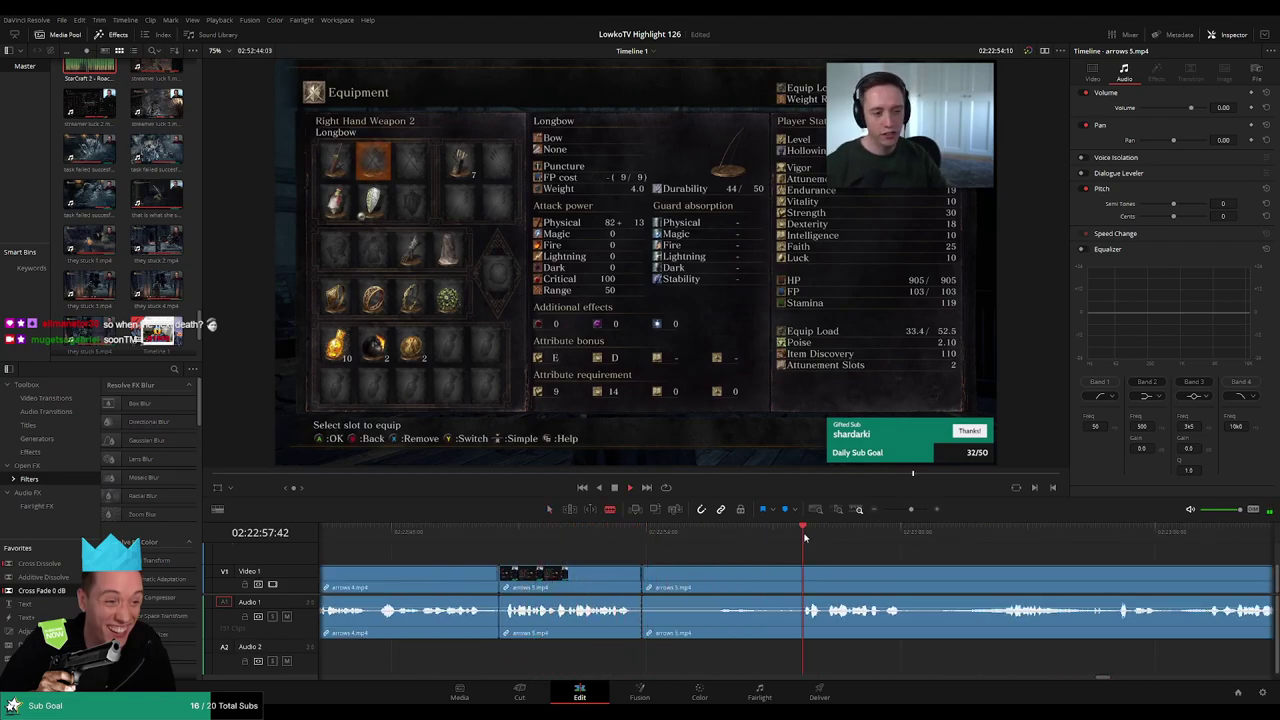
left_click(760, 582)
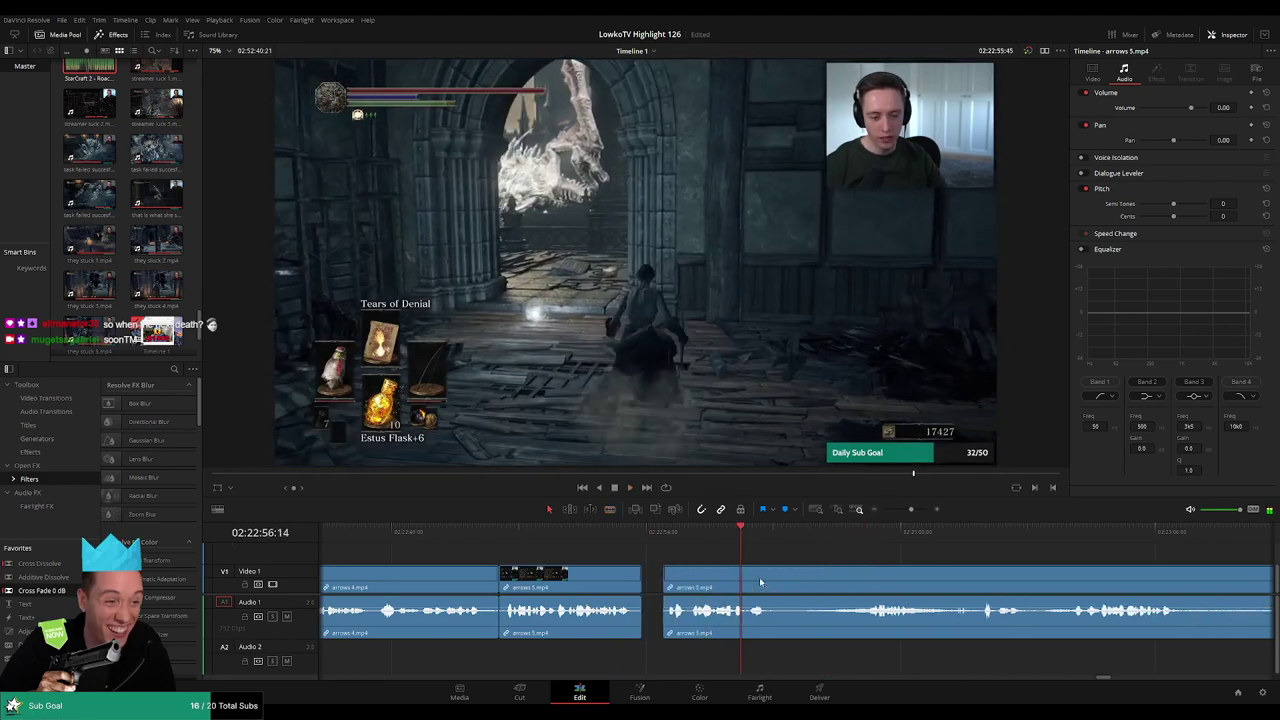
key("ctrl+z")
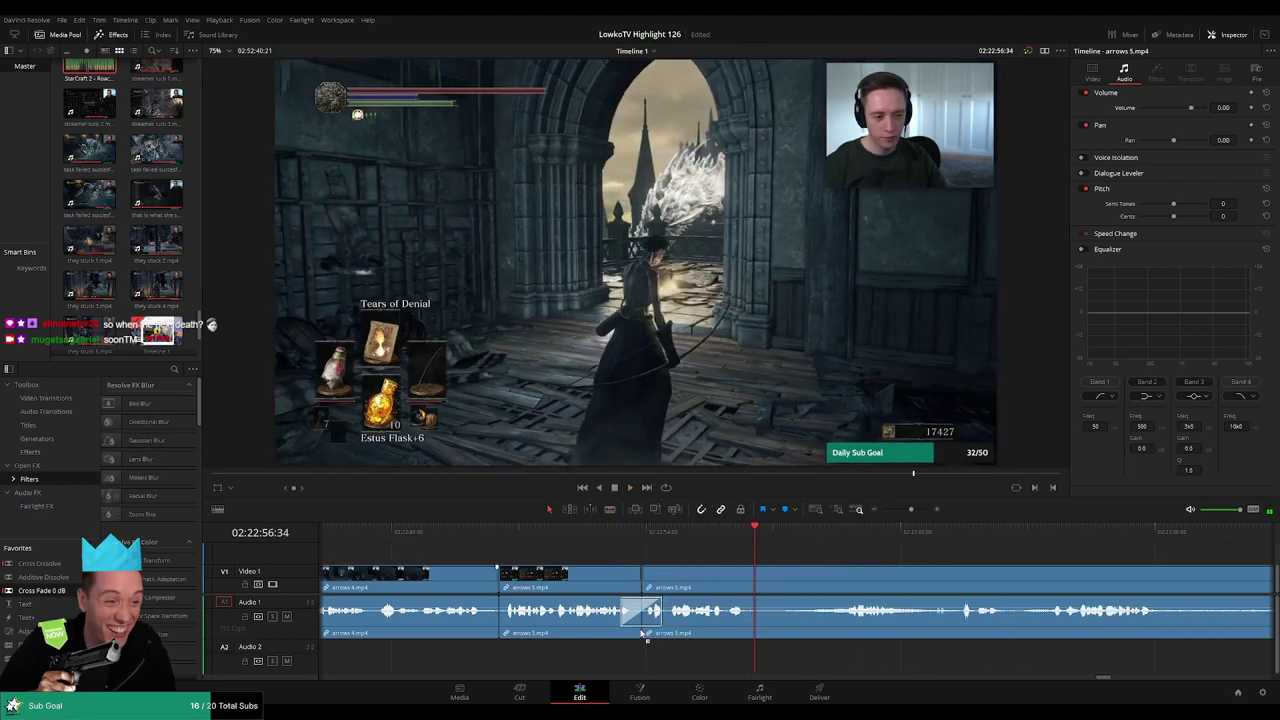
key("b")
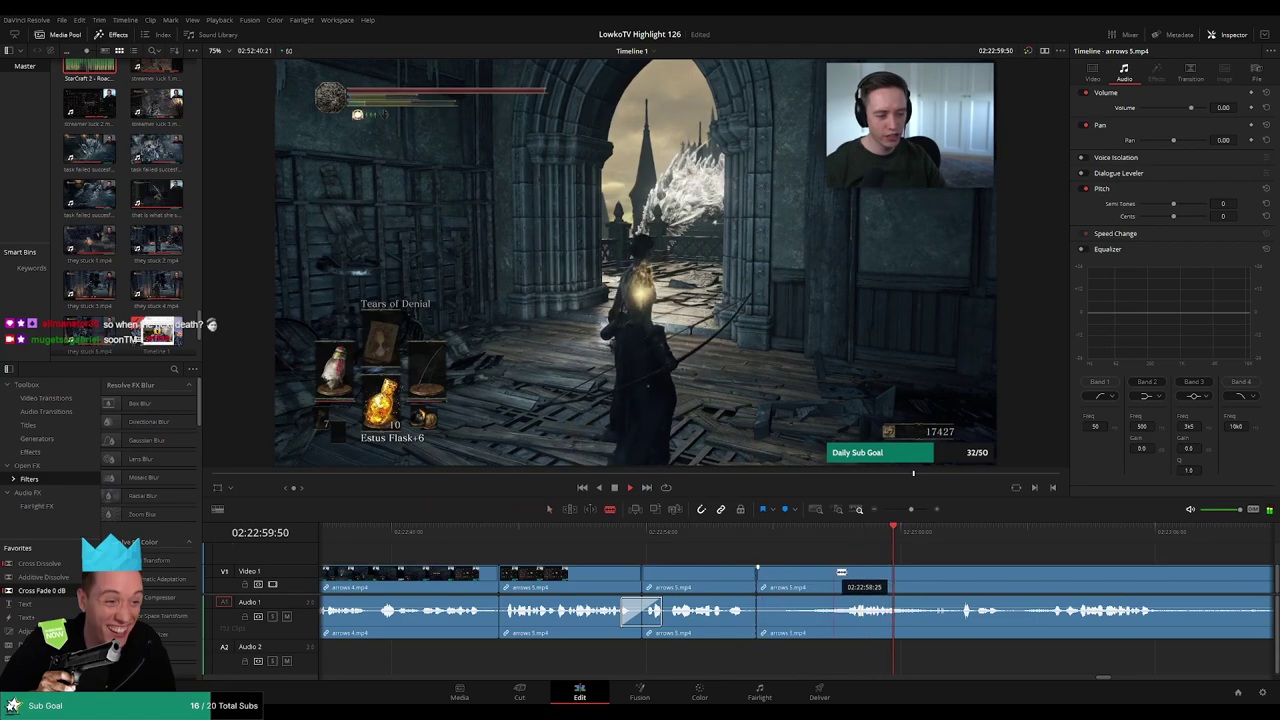
scroll(841, 573, "right", 3)
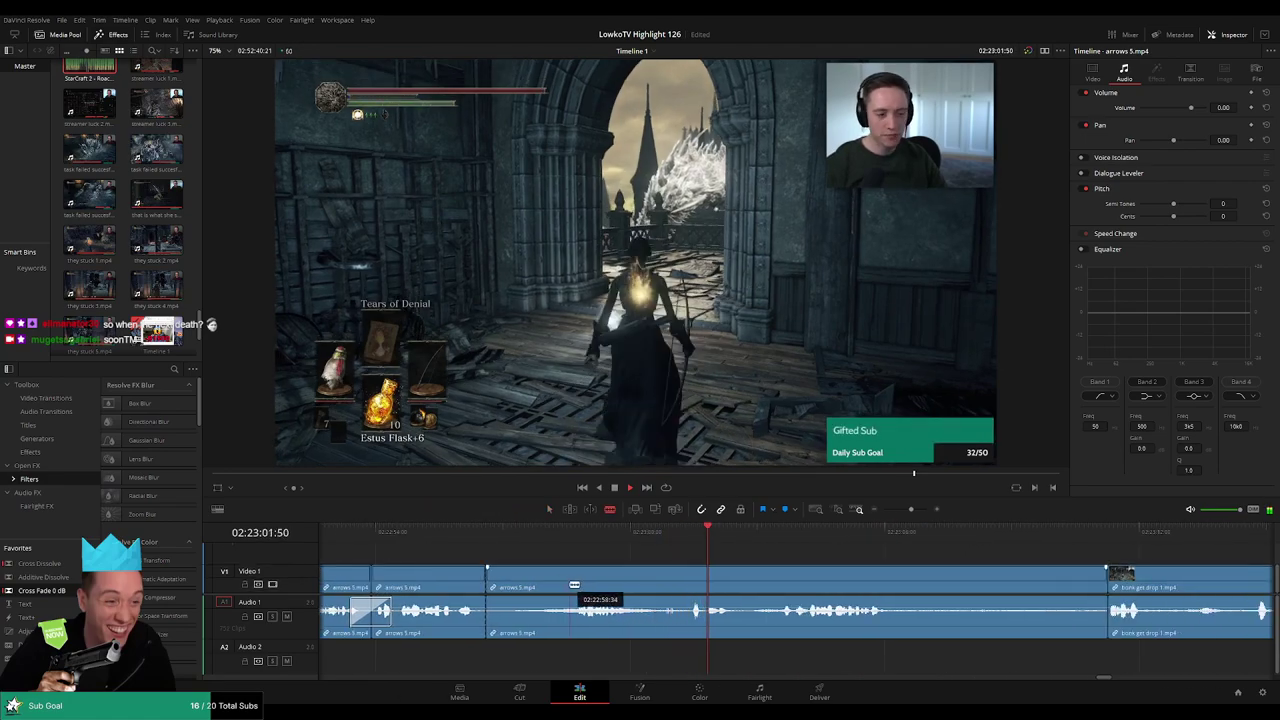
left_click(574, 585)
key("a")
left_click(530, 590)
key("Delete")
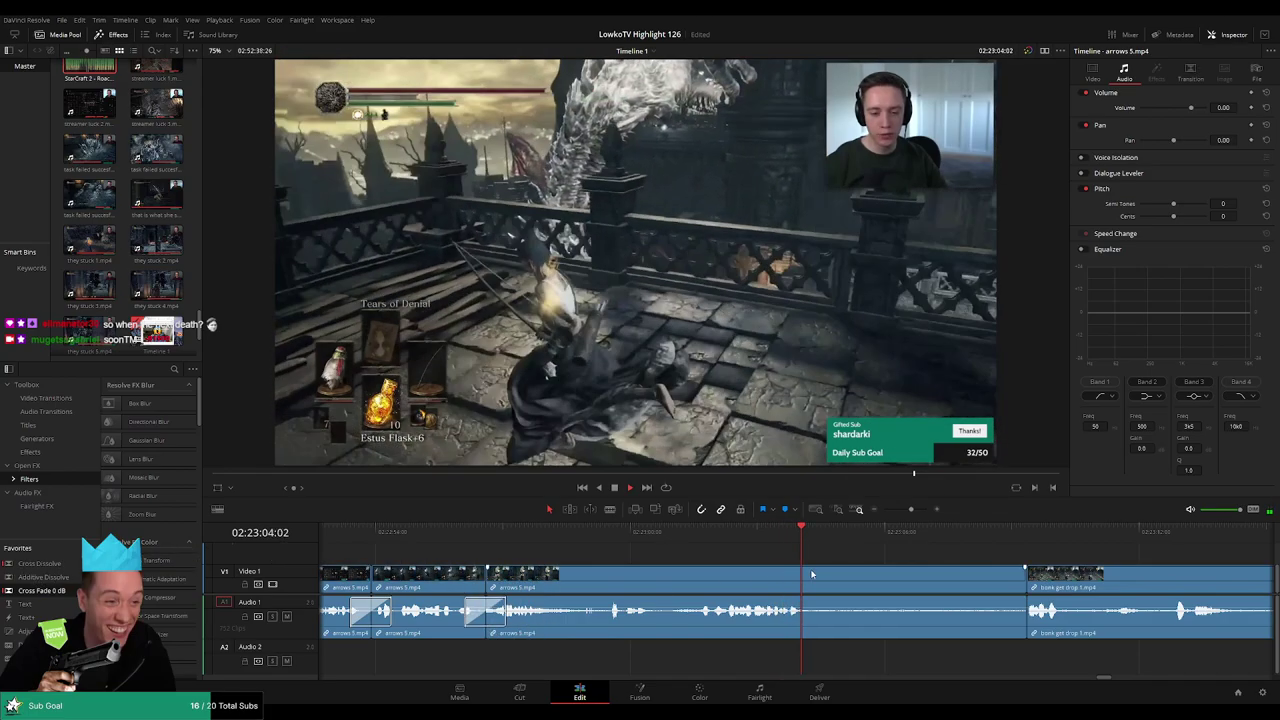
left_click(979, 565)
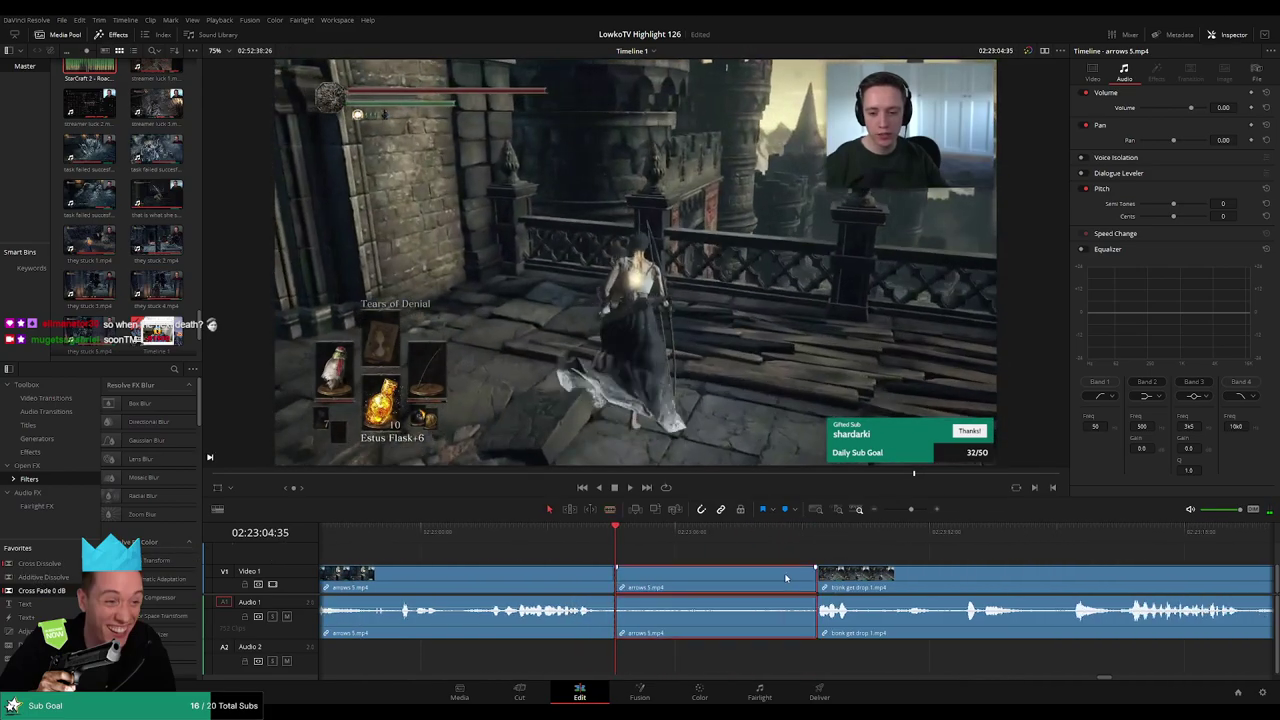
key("BackSpace")
key("space")
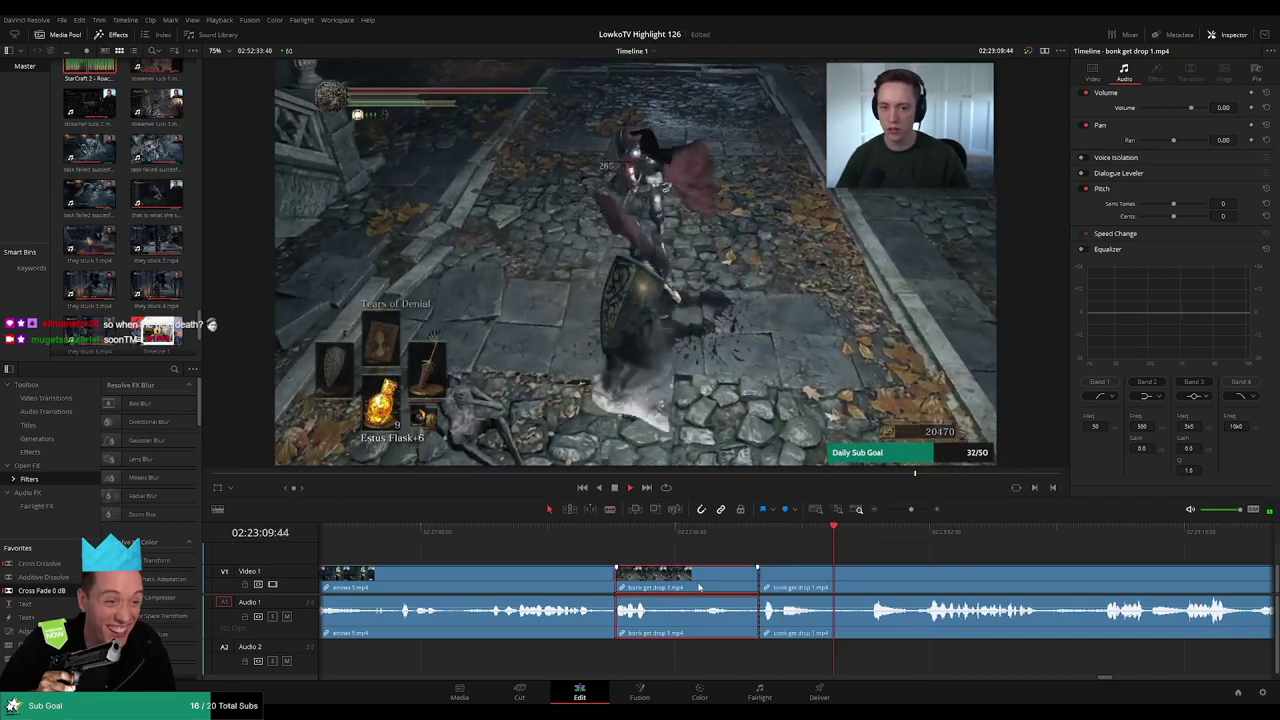
Split bonk get drop 1 and ripple-delete the stretch before the cut
left_click(745, 588)
key("a")
left_click(723, 588)
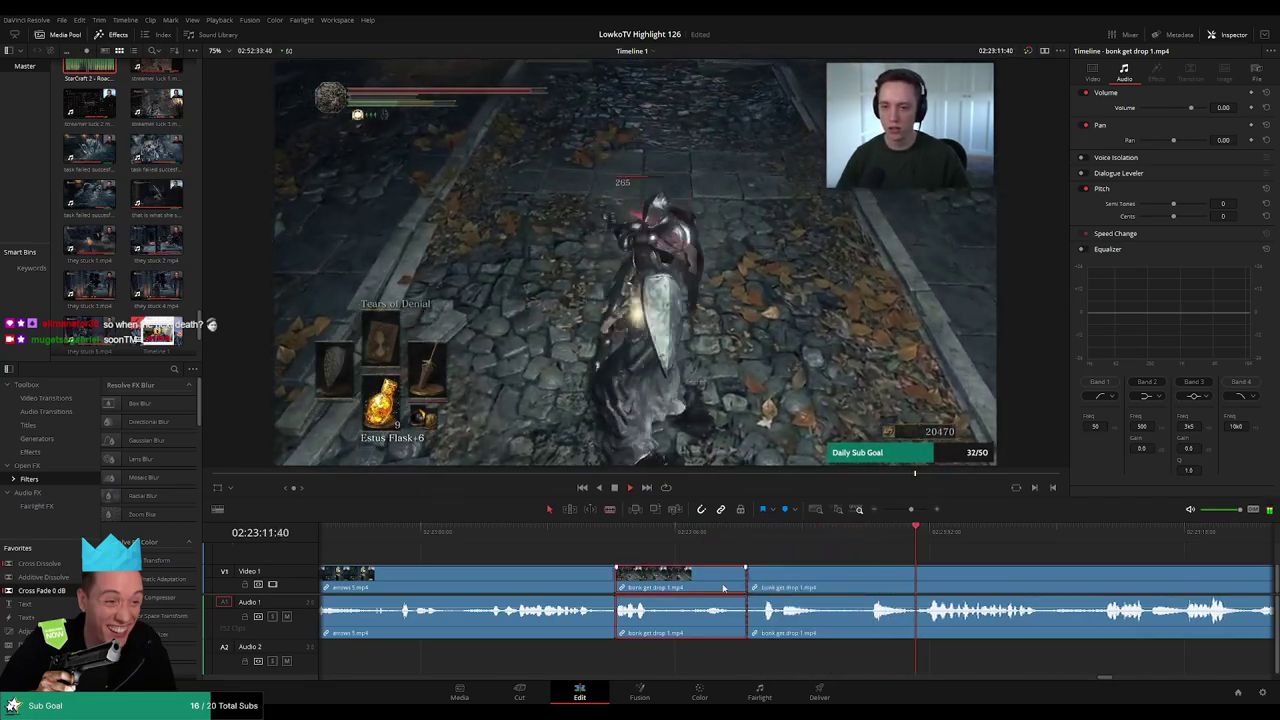
key("BackSpace")
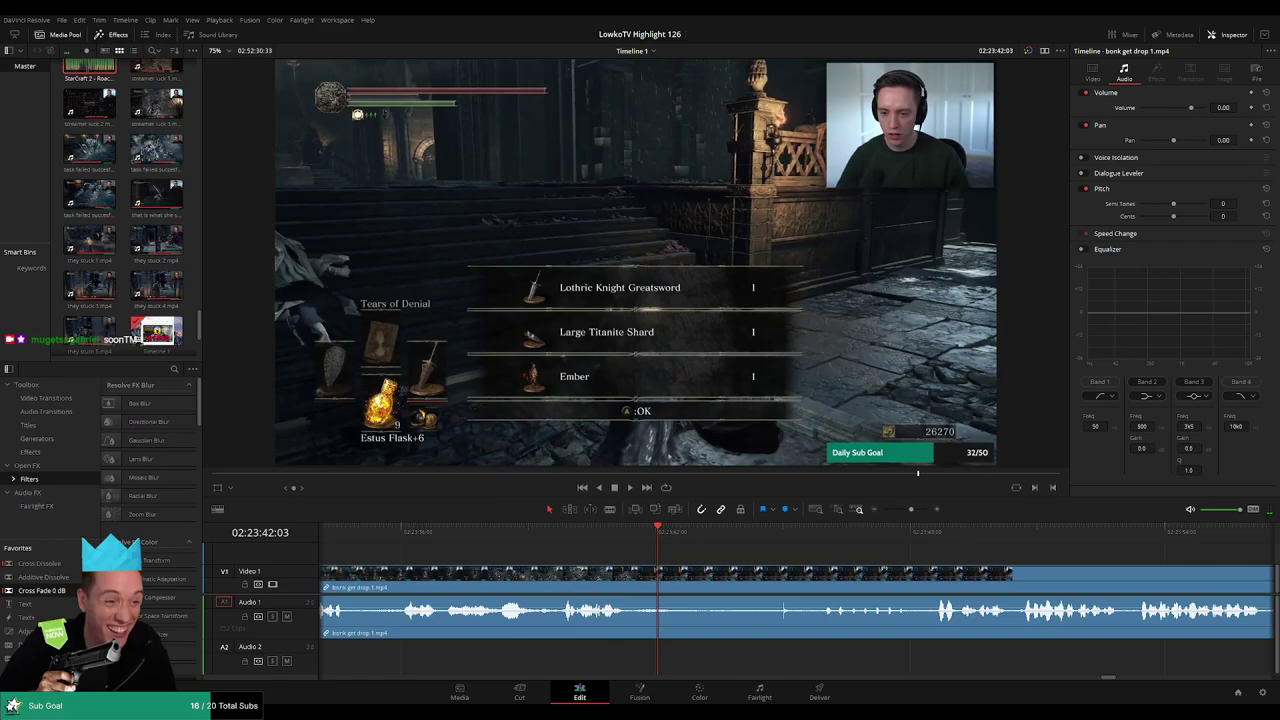
Review the bonk get drop 1 footage and ripple-delete its trailing dull section
left_click(384, 533)
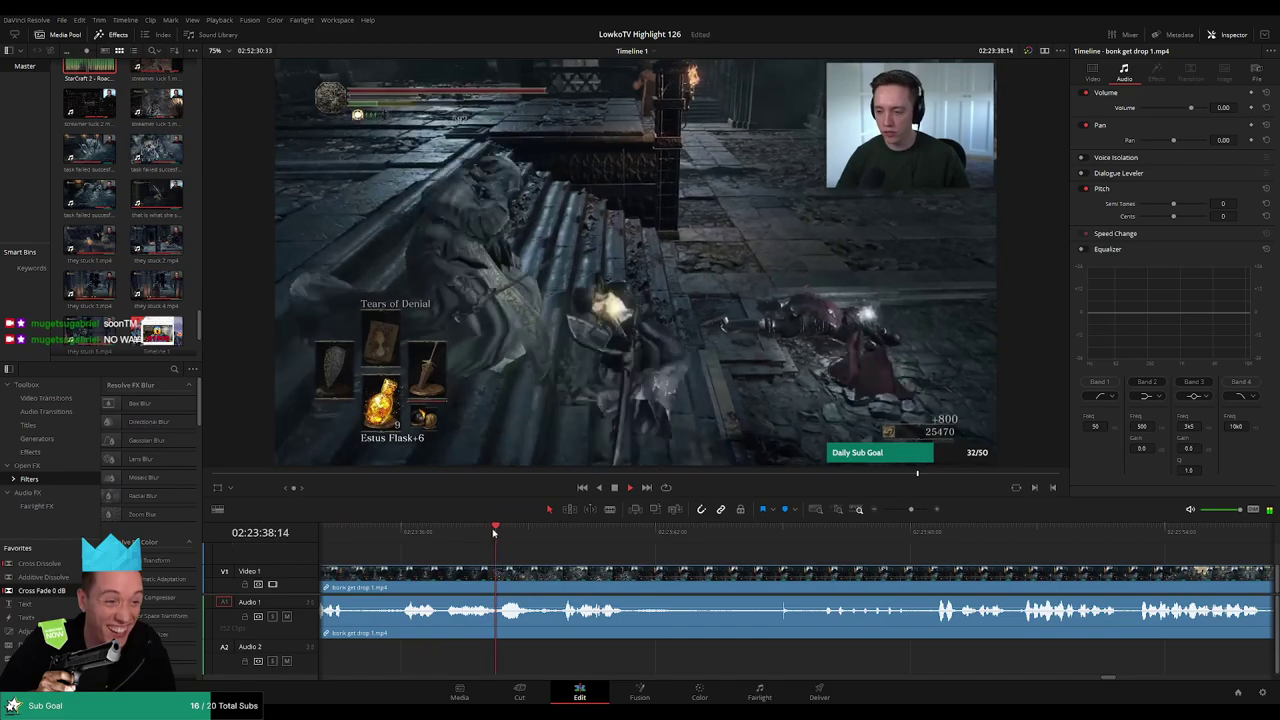
left_click(547, 534)
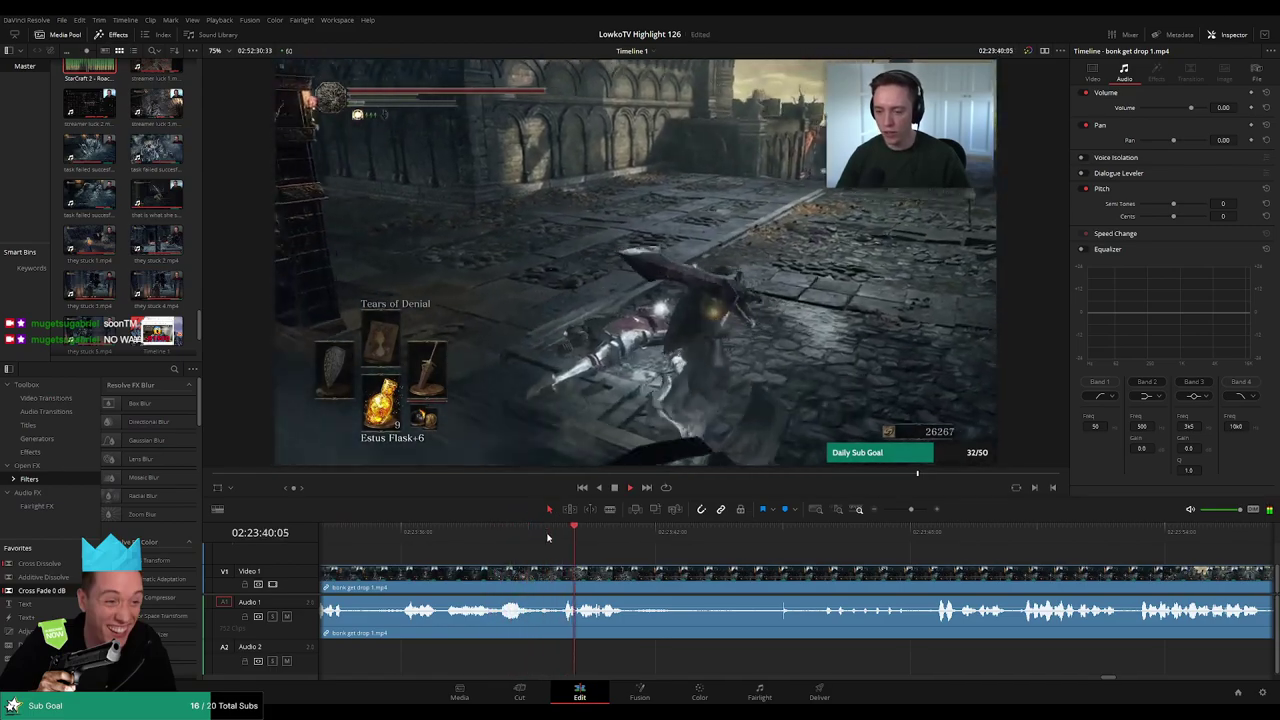
left_click(550, 533)
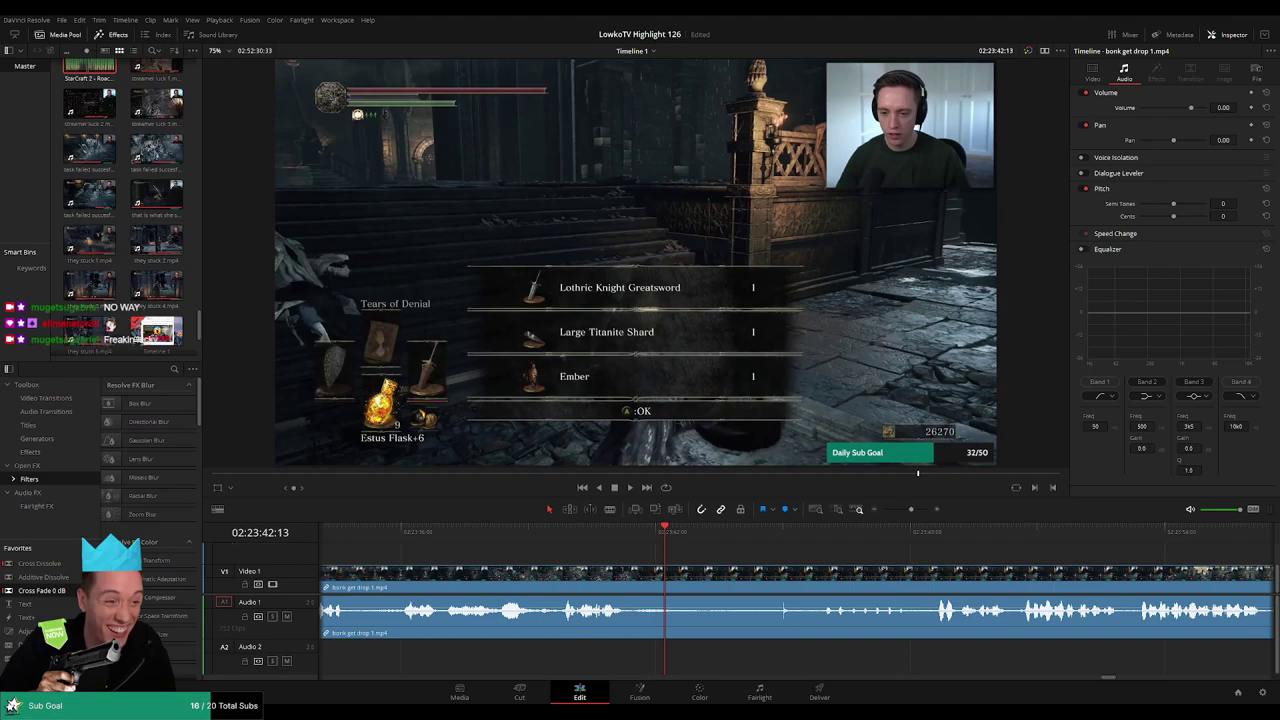
left_click(763, 541)
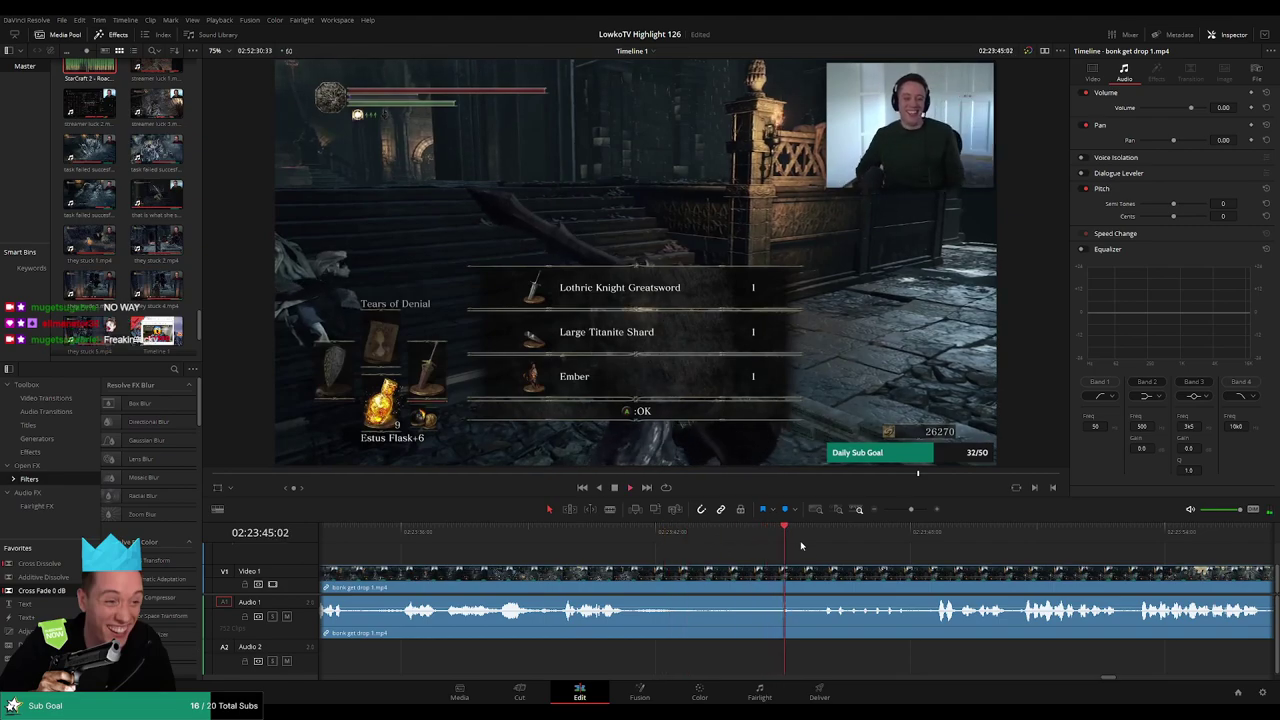
scroll(942, 574, "right", 5)
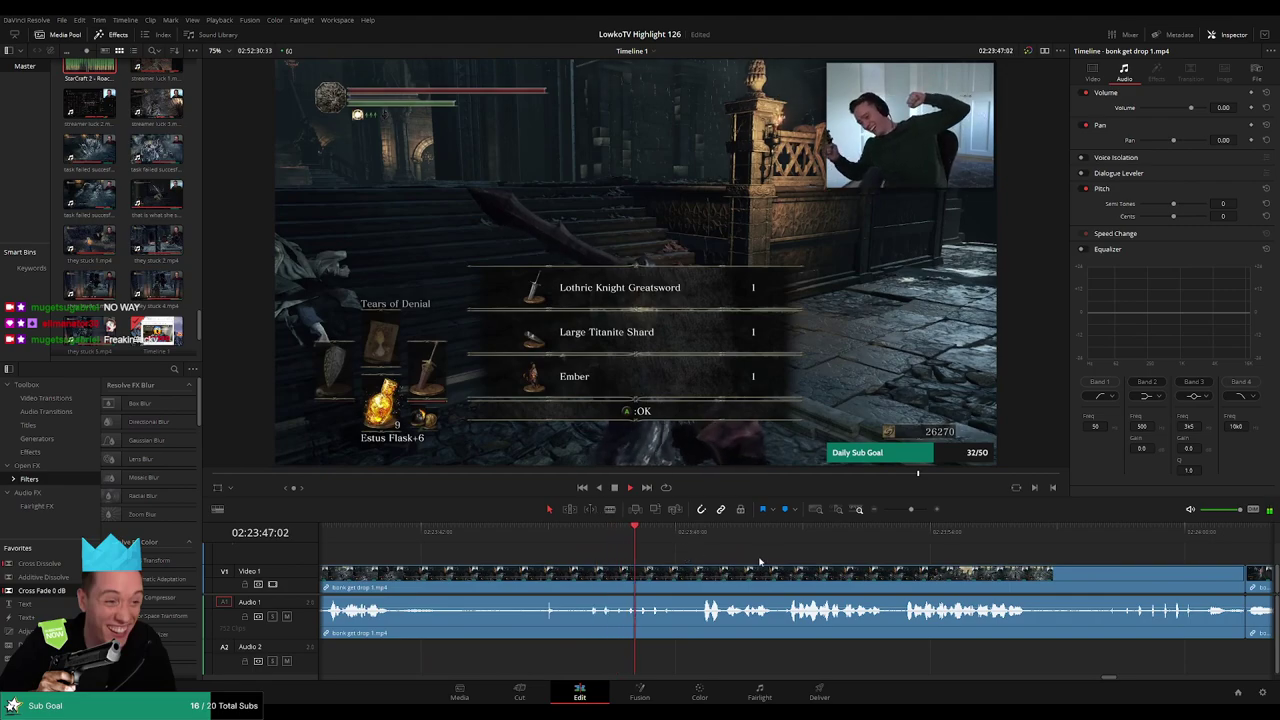
scroll(645, 553, "right", 4)
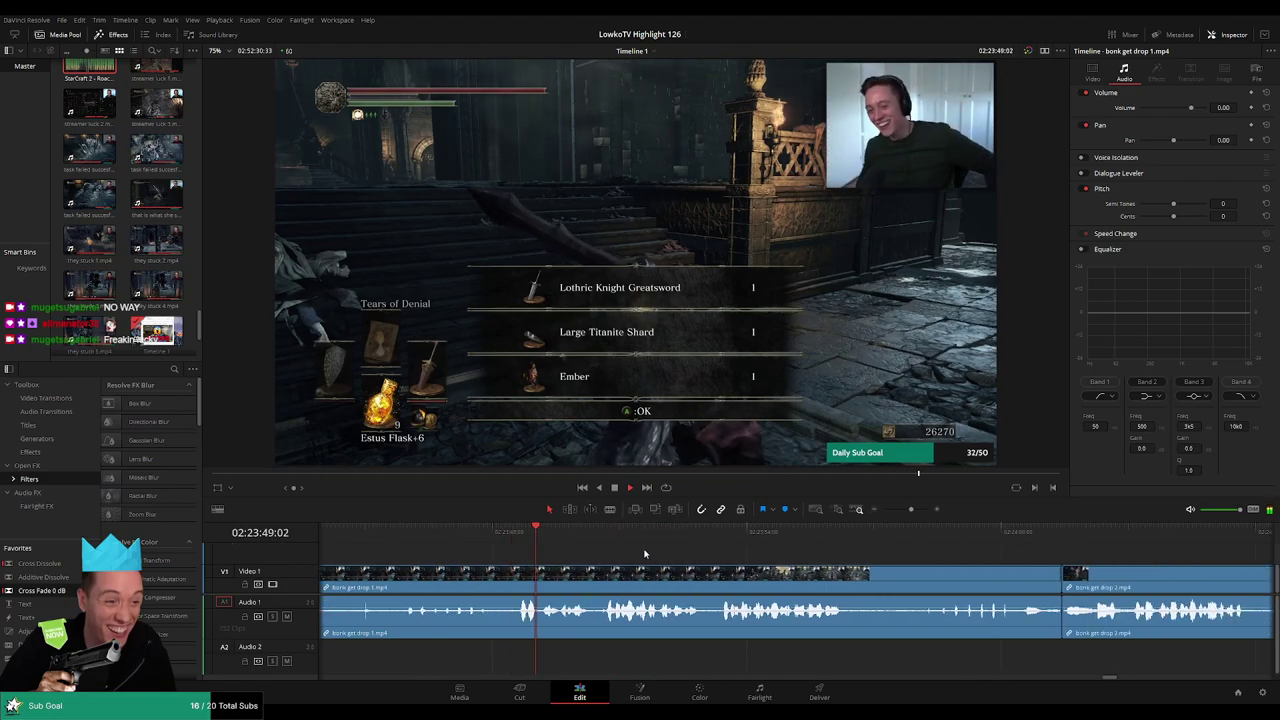
scroll(675, 558, "right", 2)
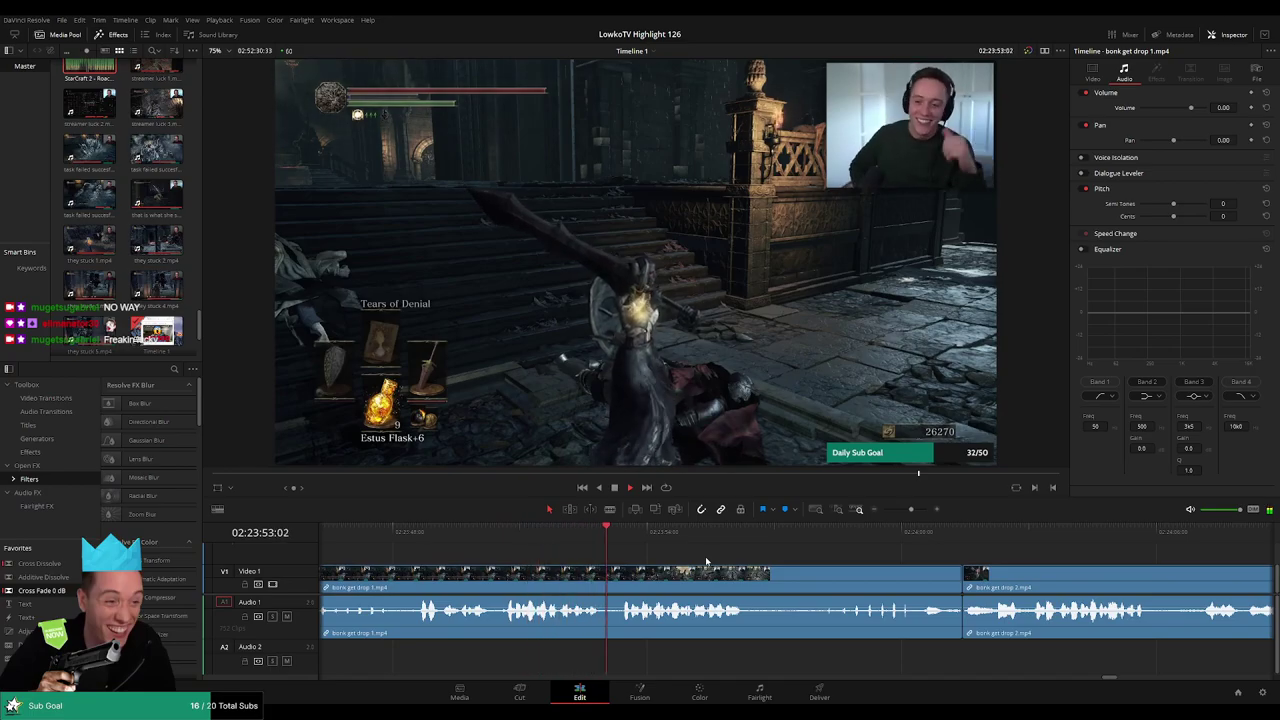
scroll(685, 561, "right", 2)
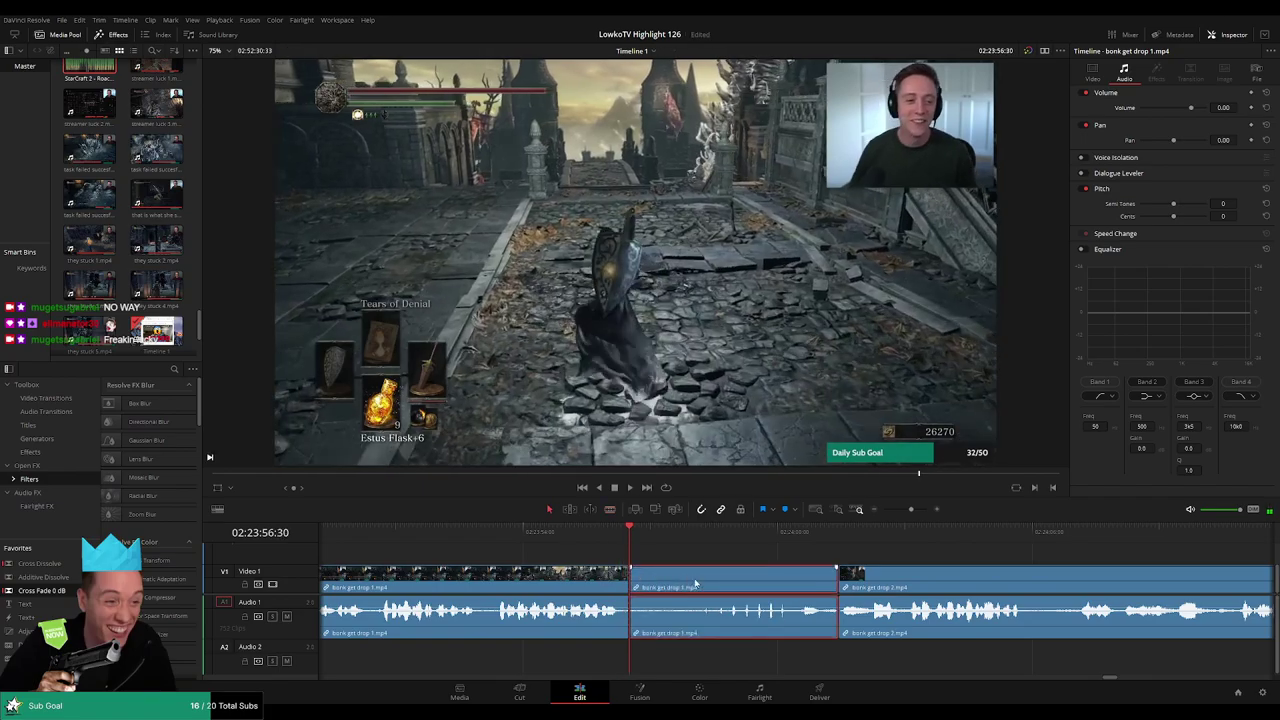
key("Delete")
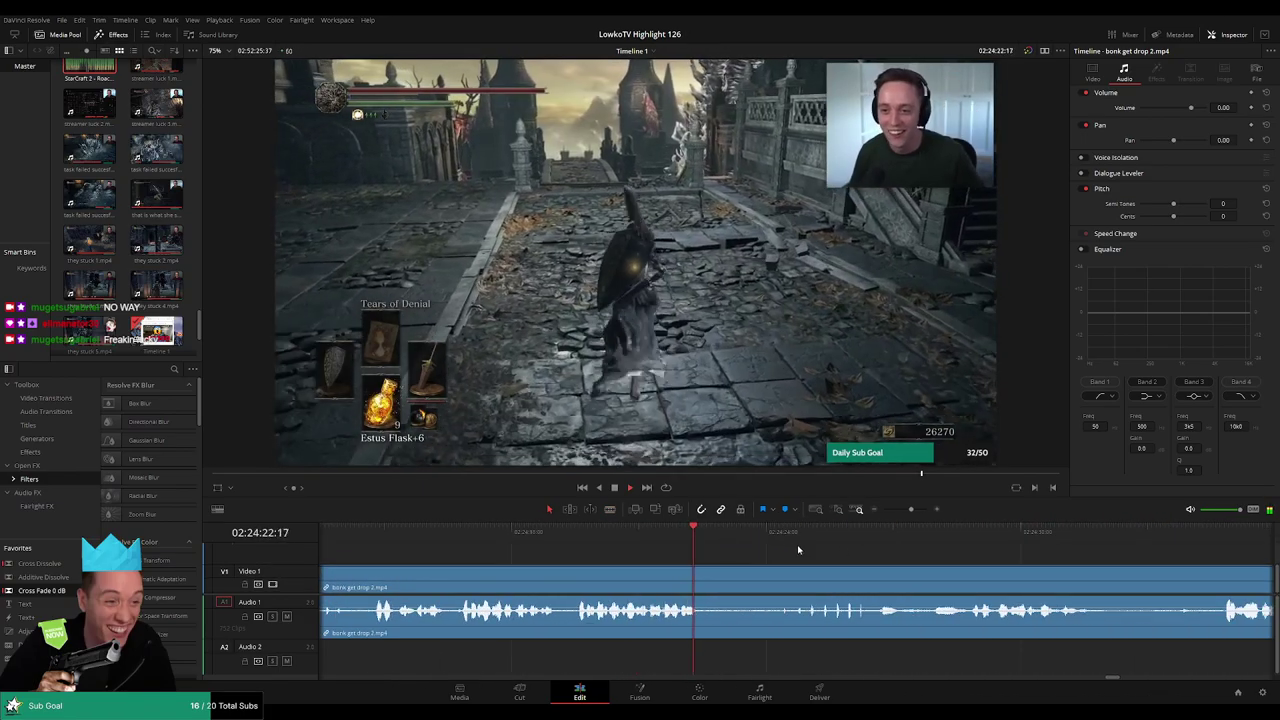
Delete the unwanted stretch of bonk get drop 2 and close the empty gap
key("space")
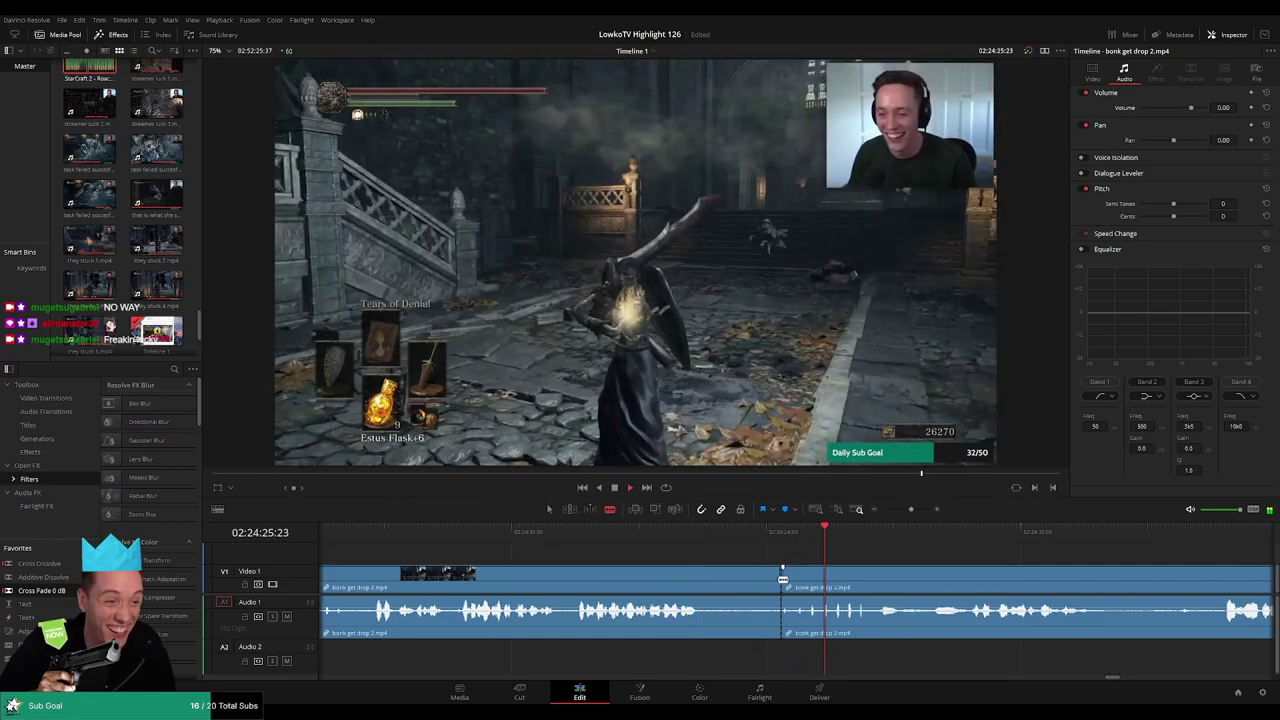
left_click(742, 585)
key("Delete")
left_click(742, 585)
key("Delete")
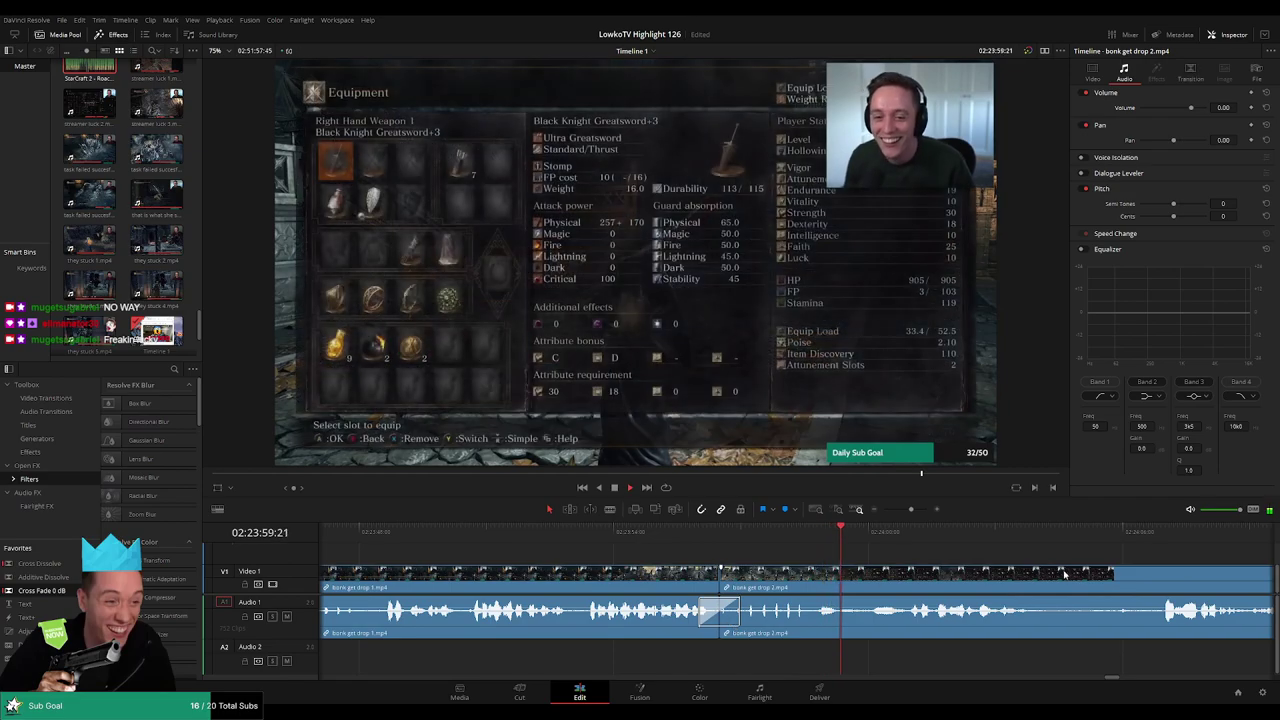
scroll(740, 572, "down", 2)
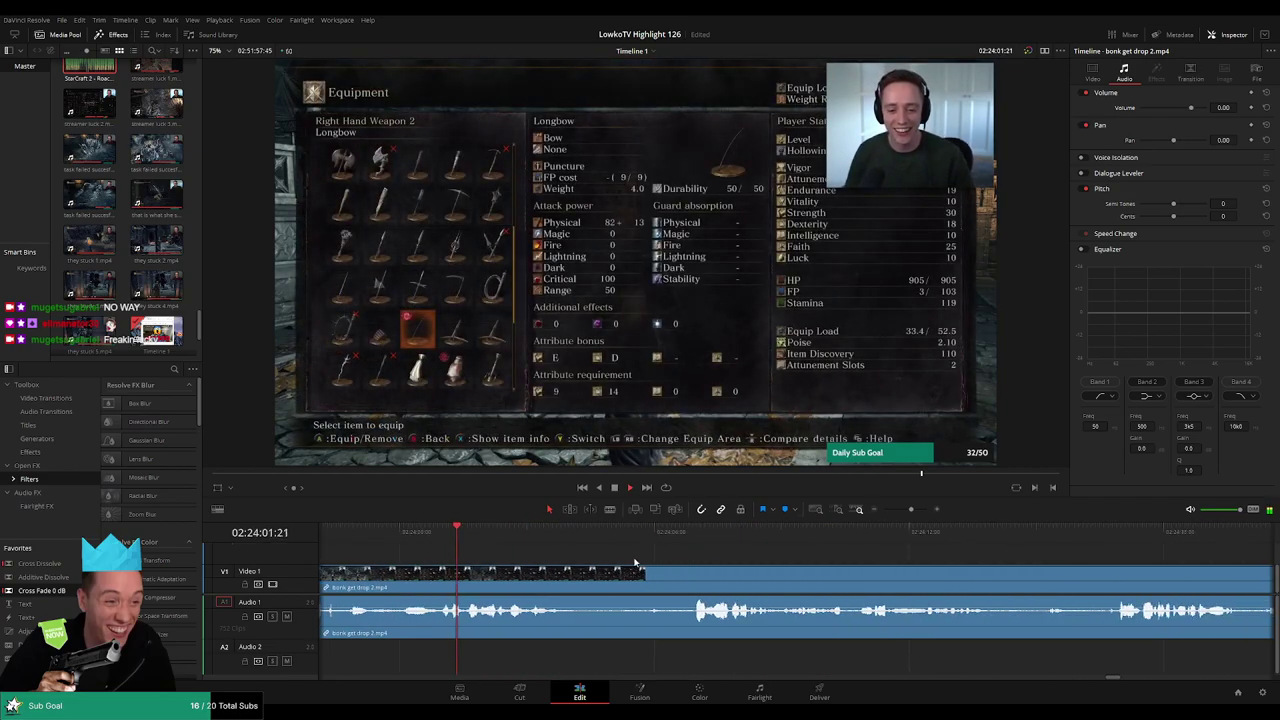
Blade bonk get drop 2 at the start and end of the dull part and ripple-delete it
key("b")
left_click(570, 578)
left_click(686, 532)
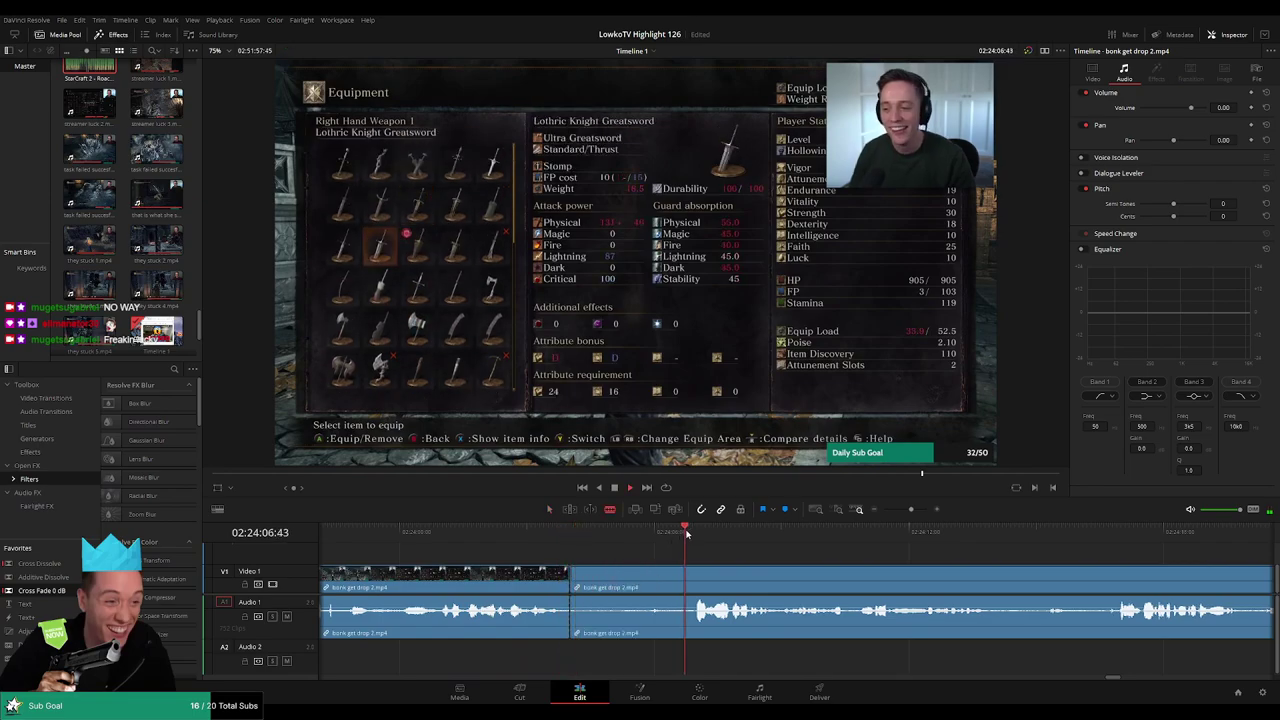
left_click(697, 578)
key("Delete")
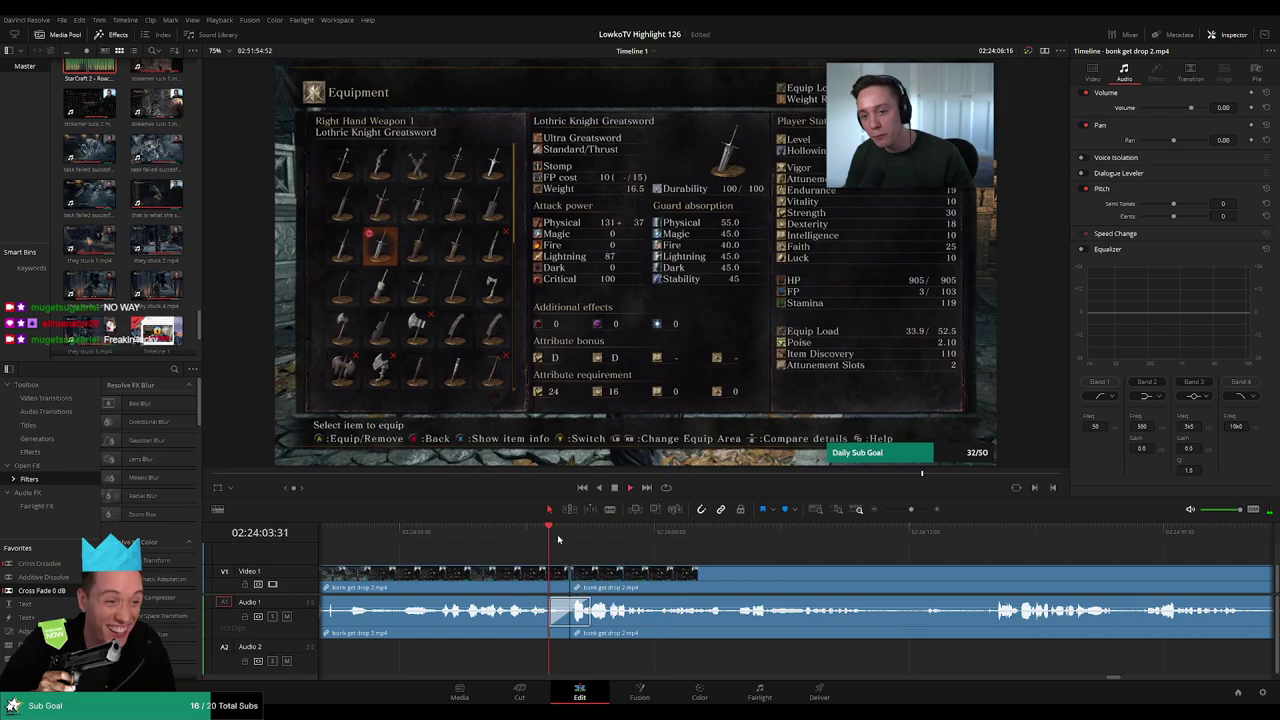
Review the new join and ripple-delete the dull segments after the edit point
scroll(654, 554, "right", 3)
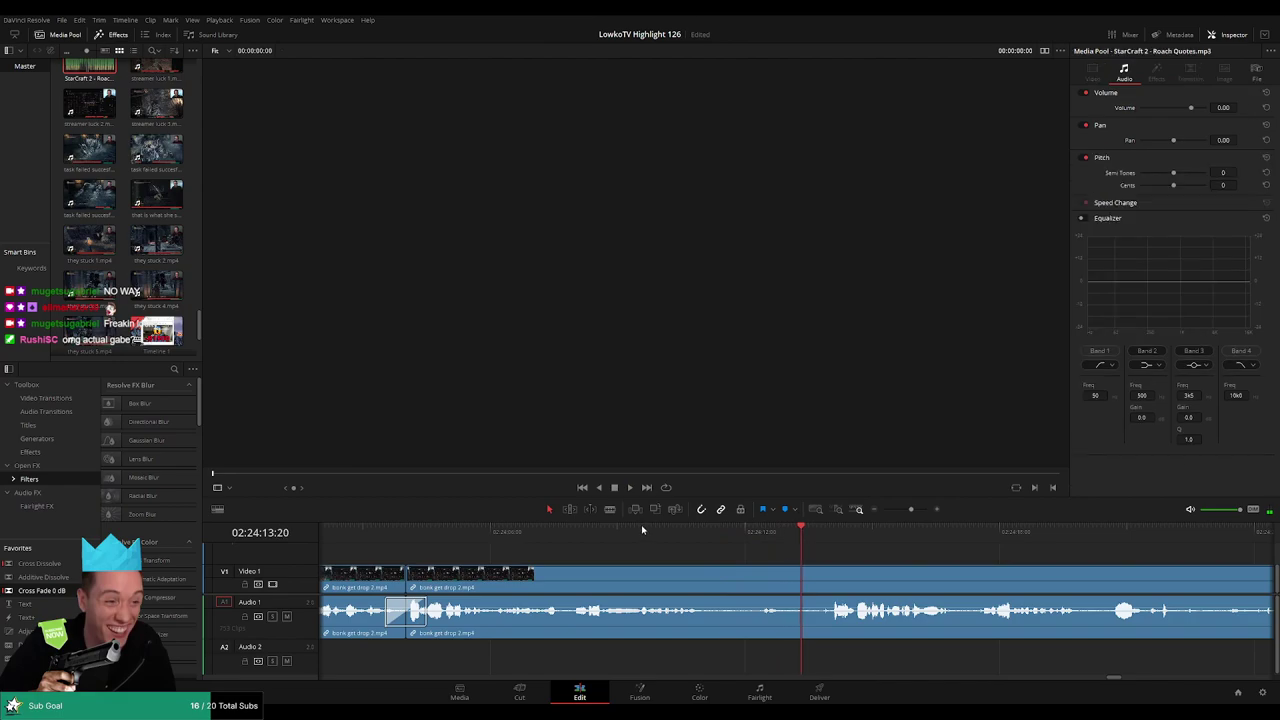
left_click(646, 530)
scroll(776, 567, "right", 3)
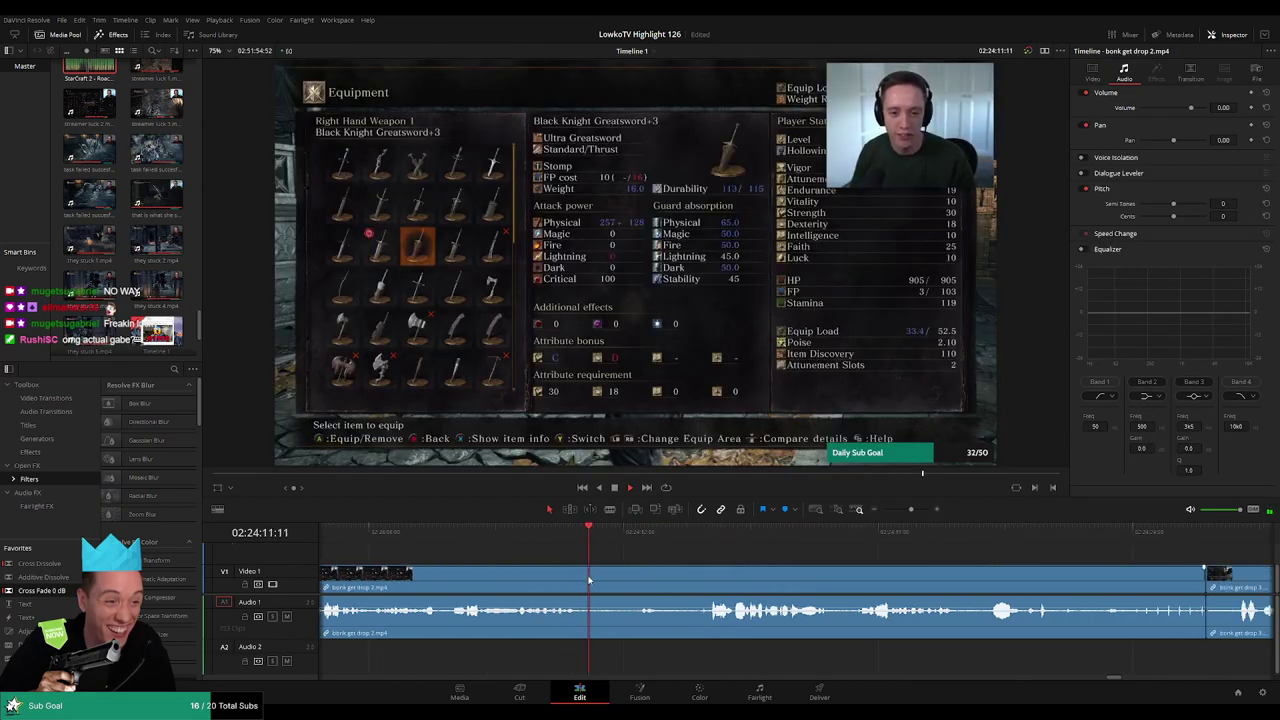
left_click(633, 538)
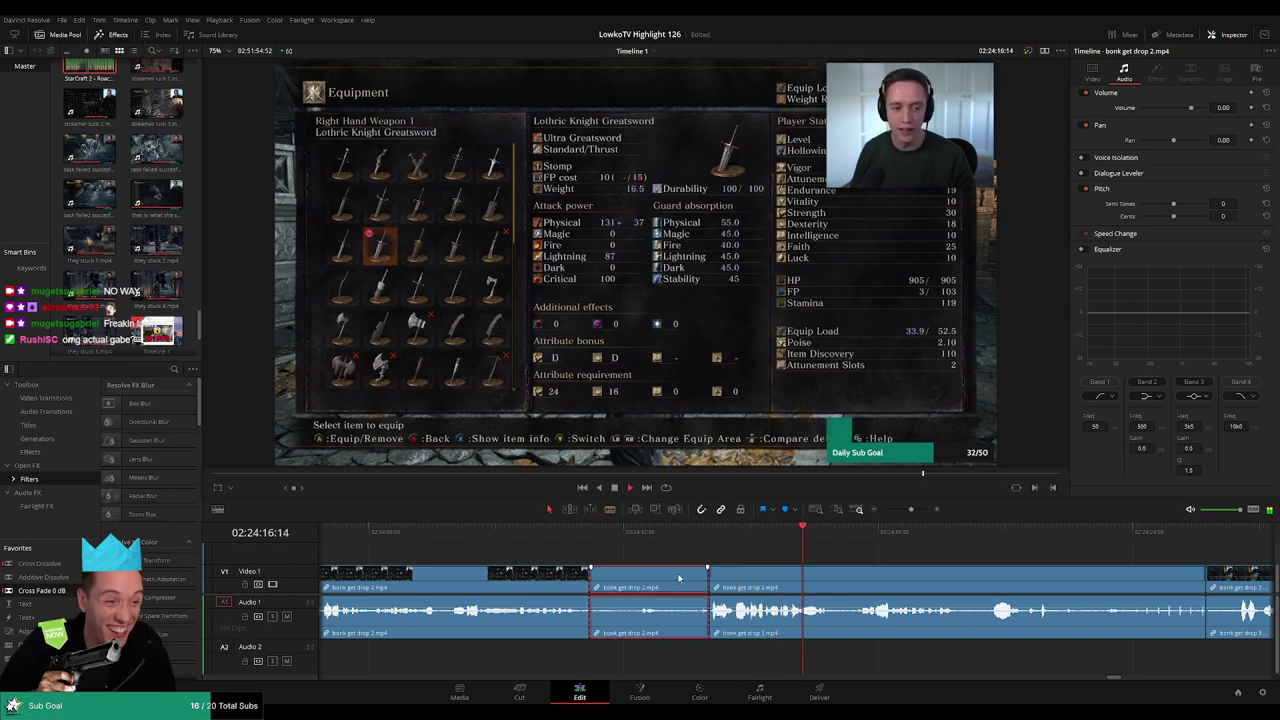
key("Delete")
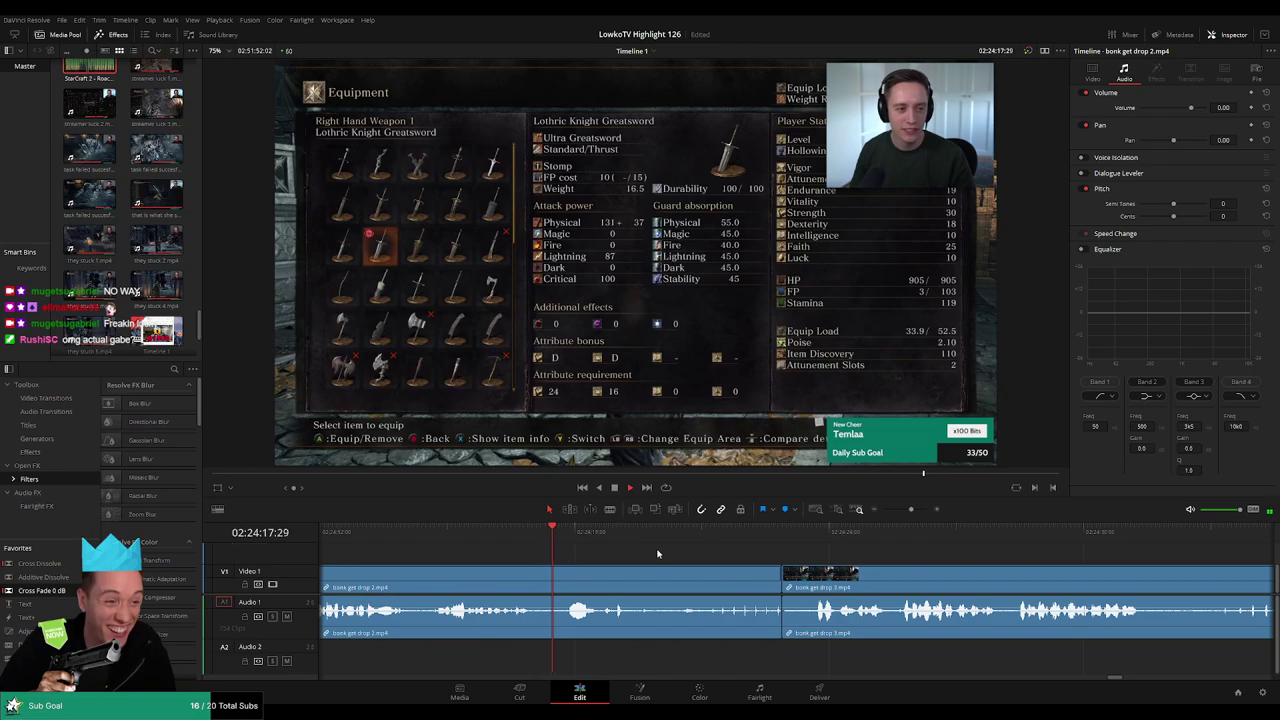
left_click(675, 590)
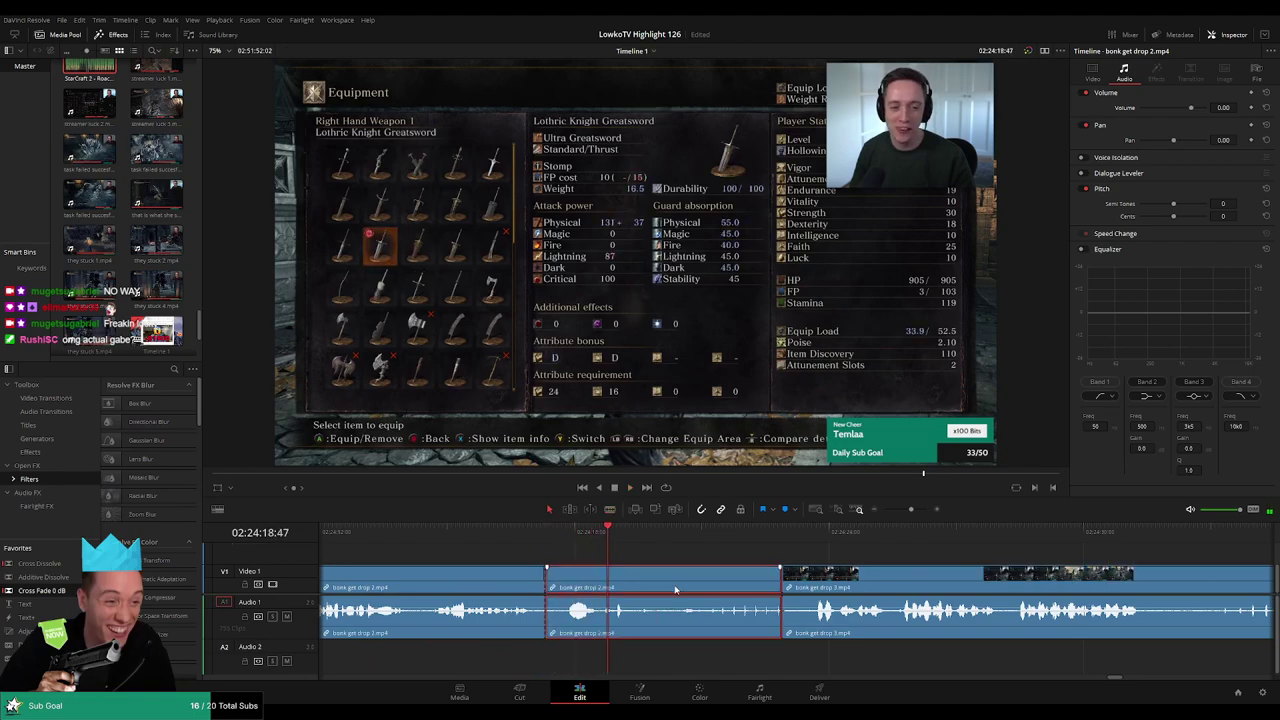
key("Delete")
Trim dull footage off bonk get drop 3, split it, and select the dull middle section
key("l")
key("l")
key("l")
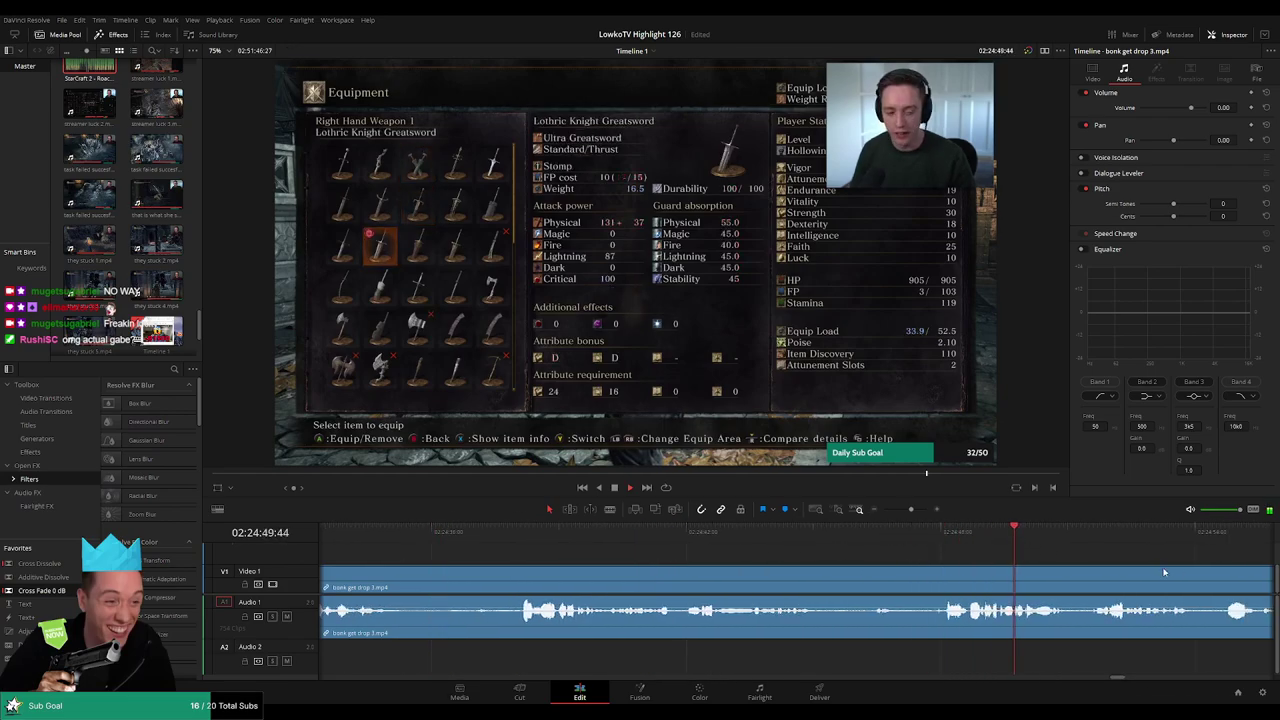
left_click(907, 530)
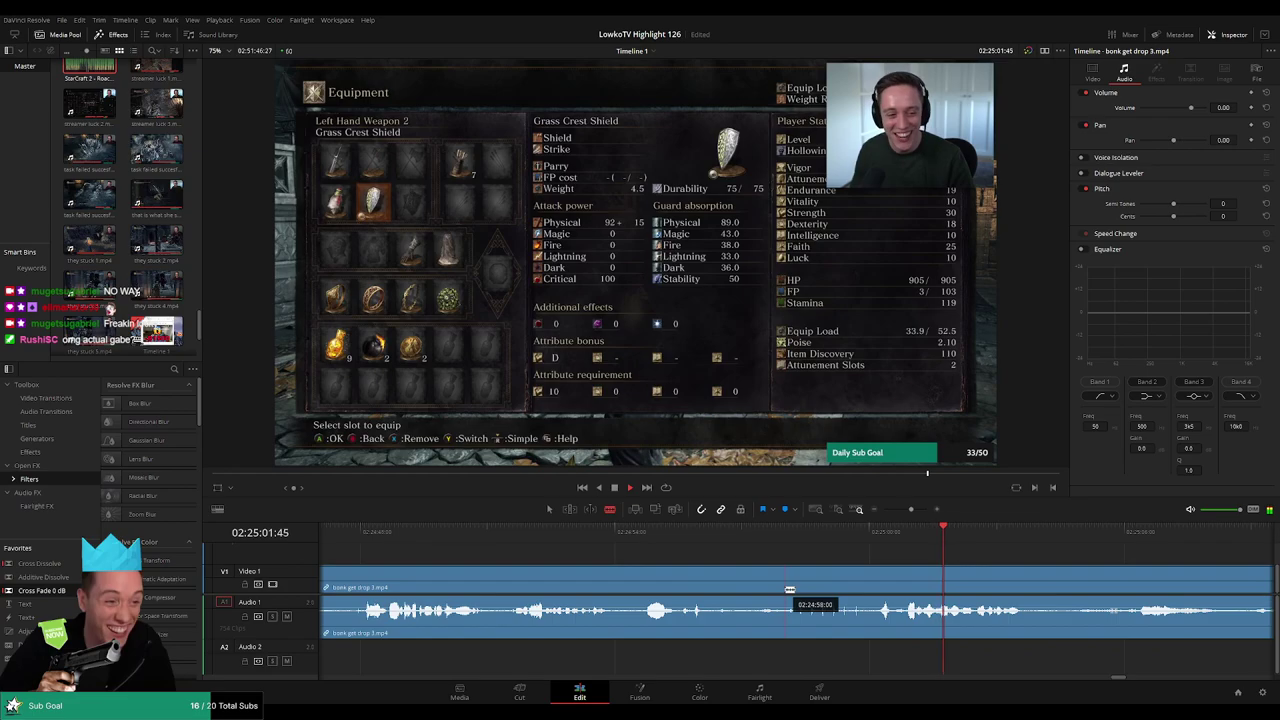
left_click_drag(790, 590, 785, 568)
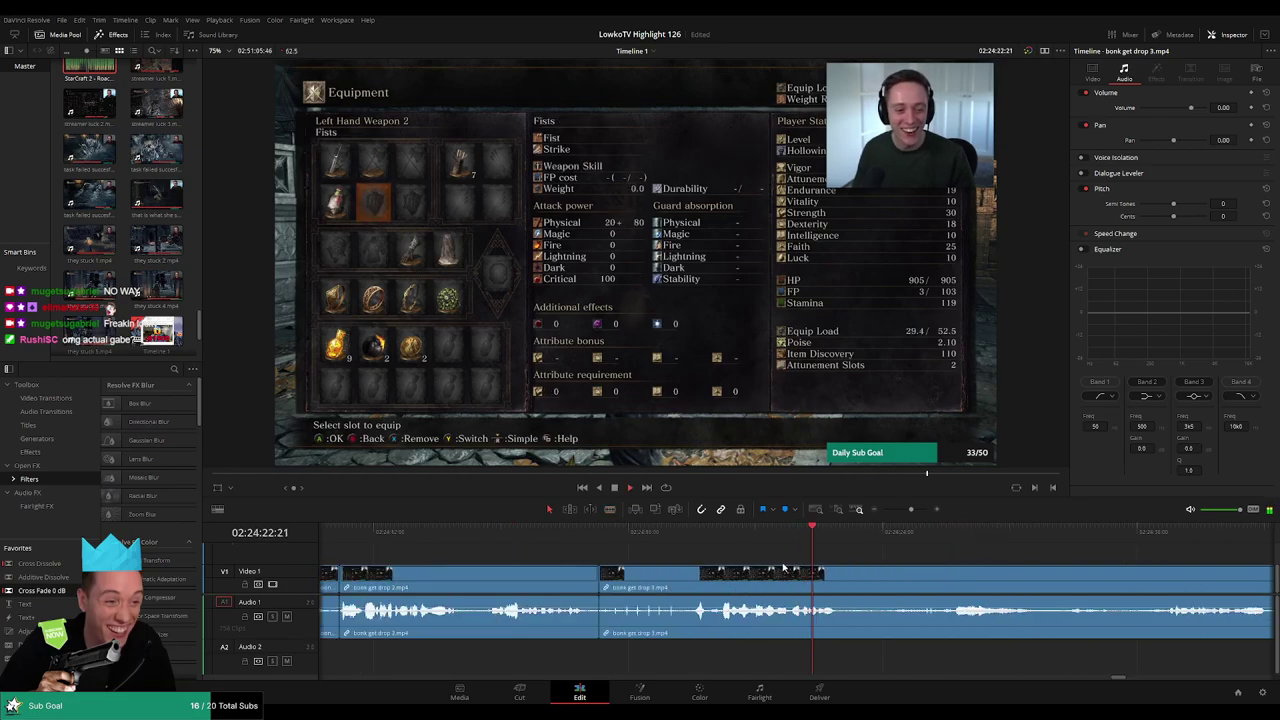
key("b")
left_click(650, 590)
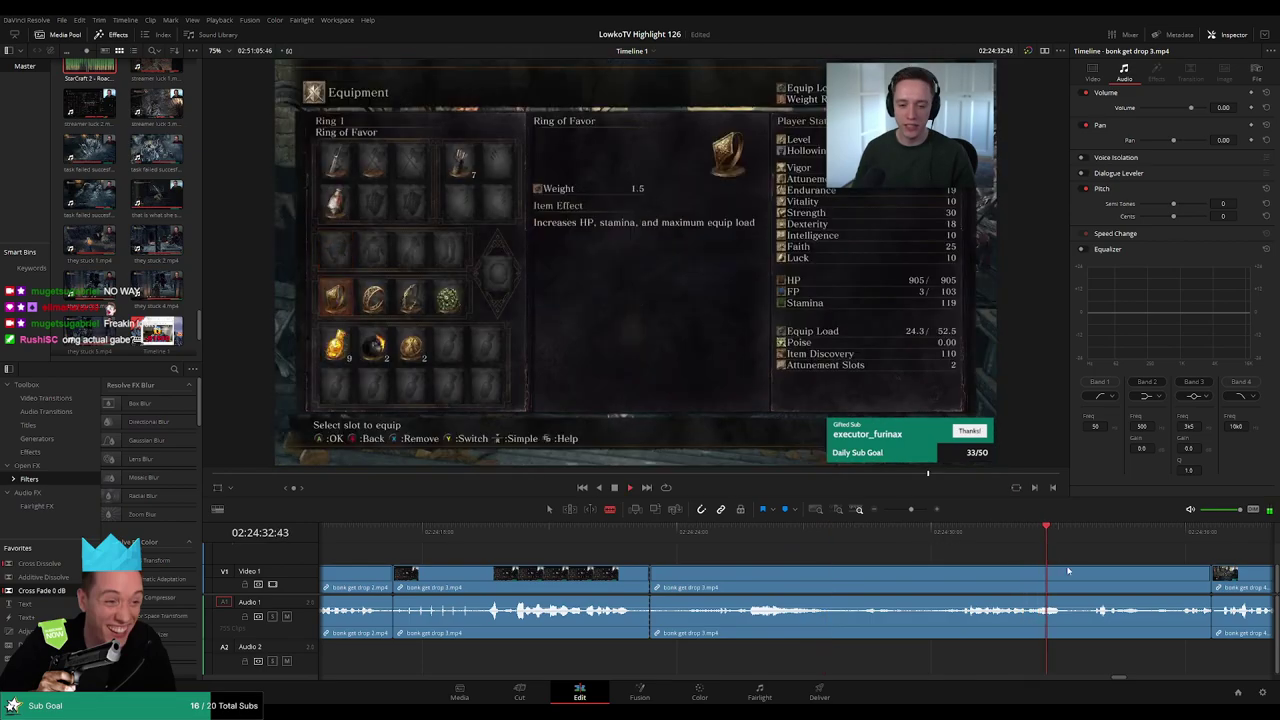
key("a")
left_click(769, 584)
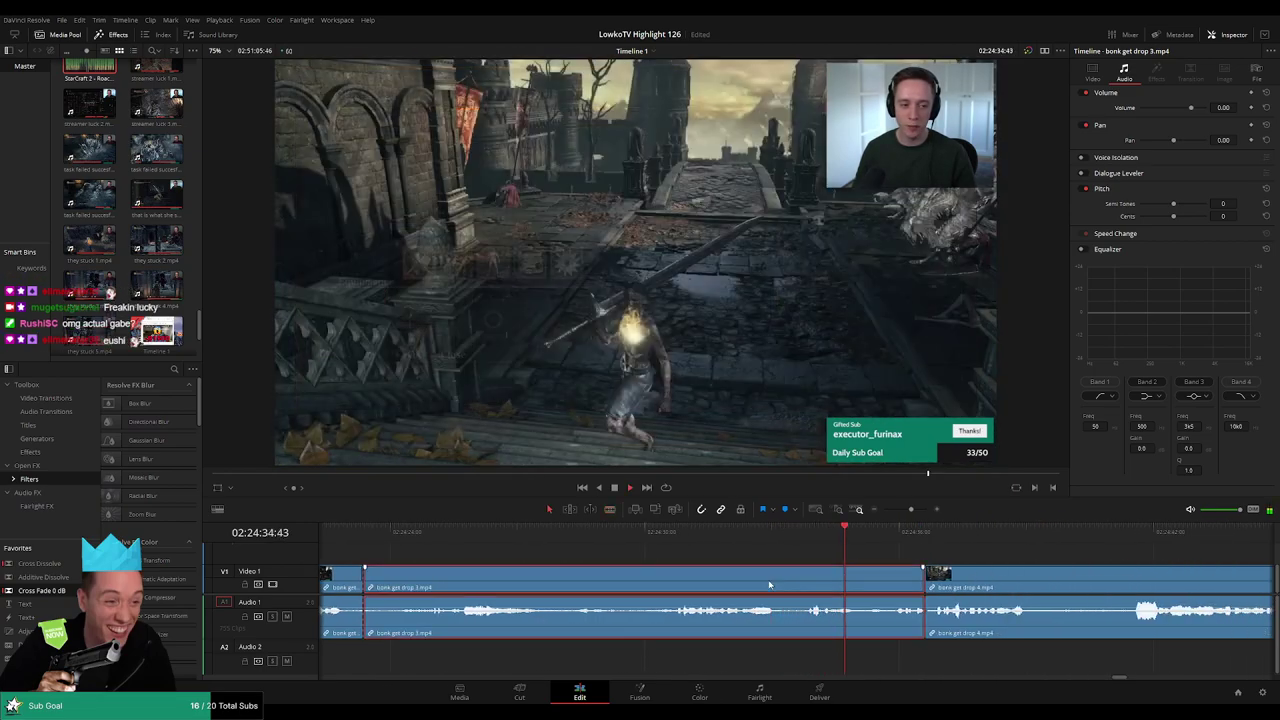
Ripple-delete the selected middle section and save the project
key("Delete")
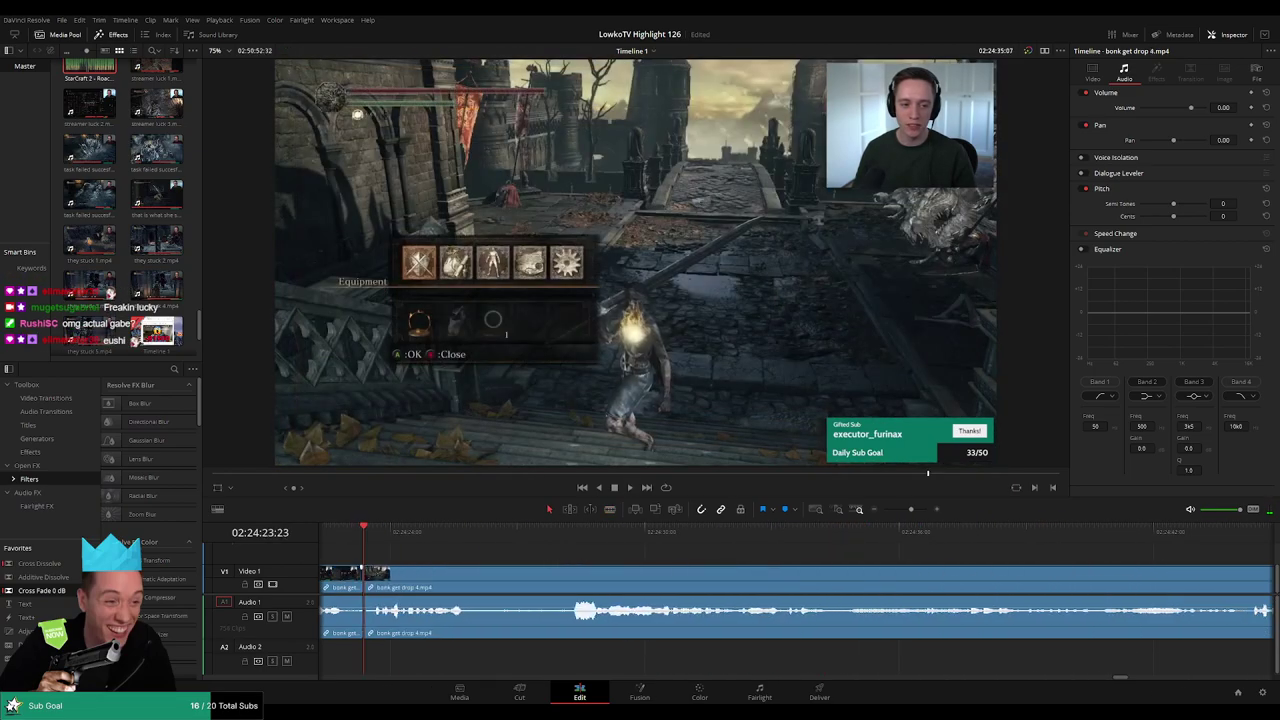
key("ctrl+s")
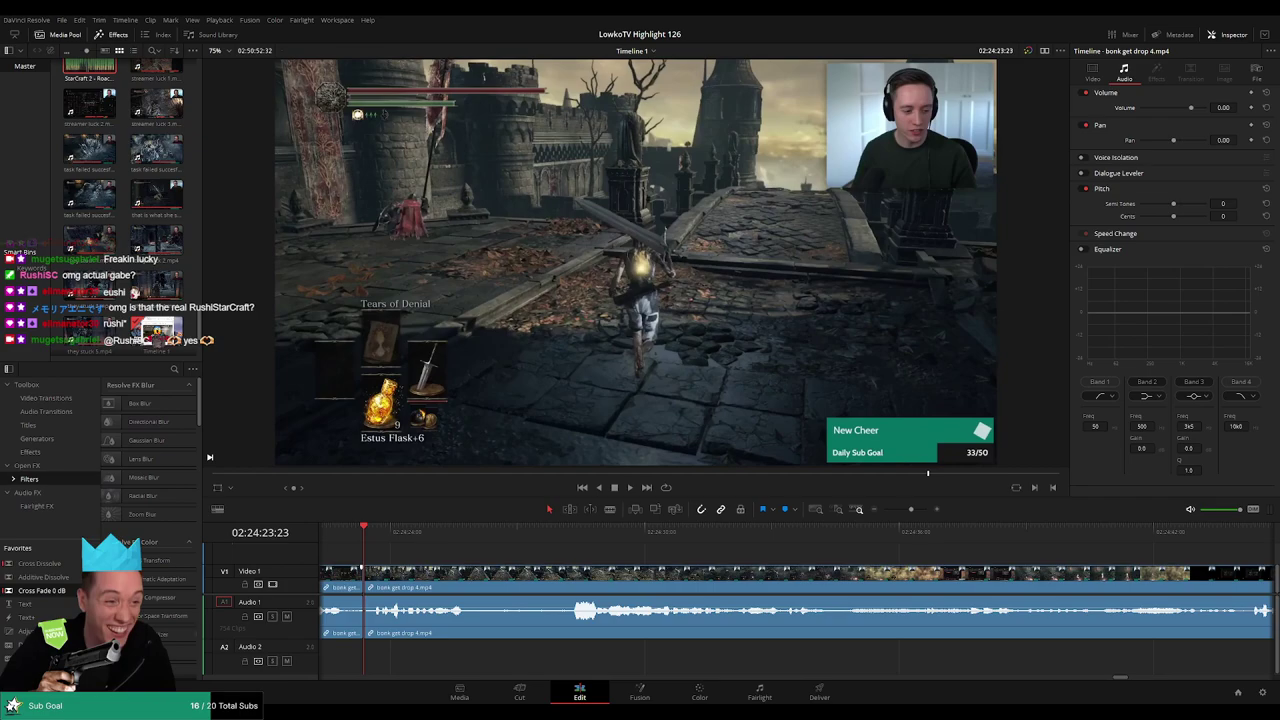
scroll(796, 600, "left", 5)
scroll(796, 600, "left", 2)
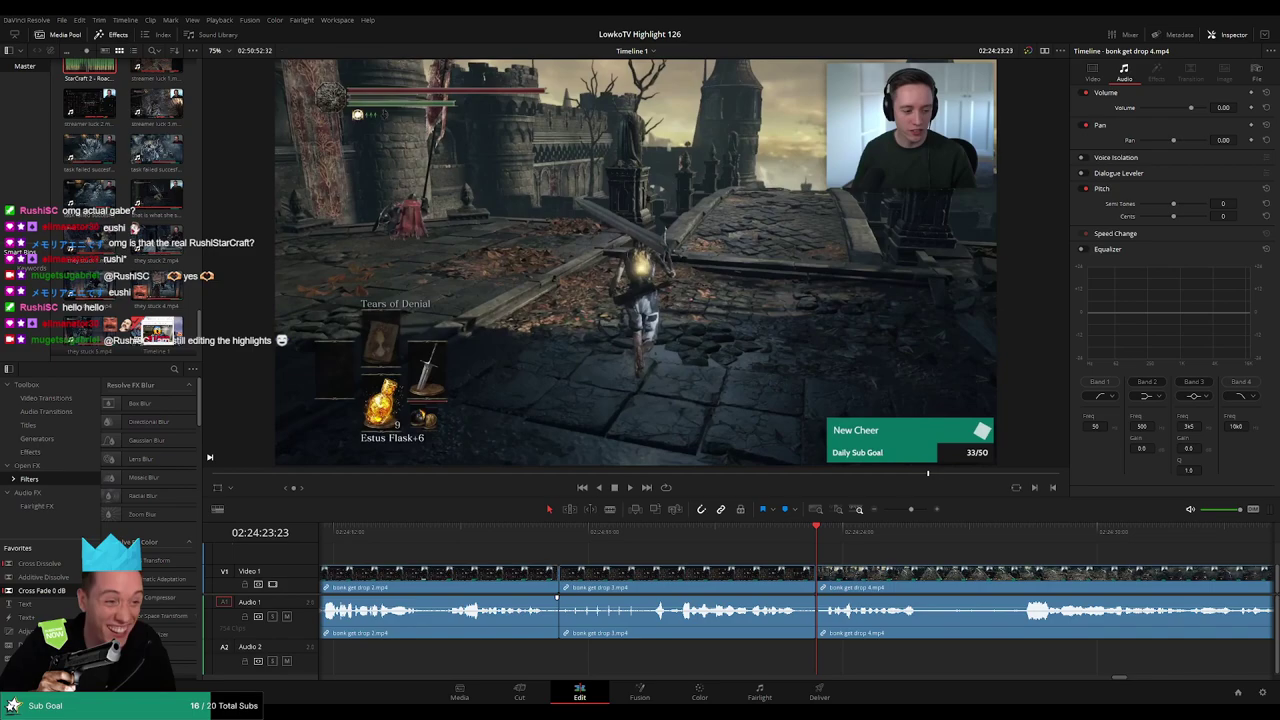
Zoom the timeline out to show the whole Timeline 1 sequence
left_click(859, 511)
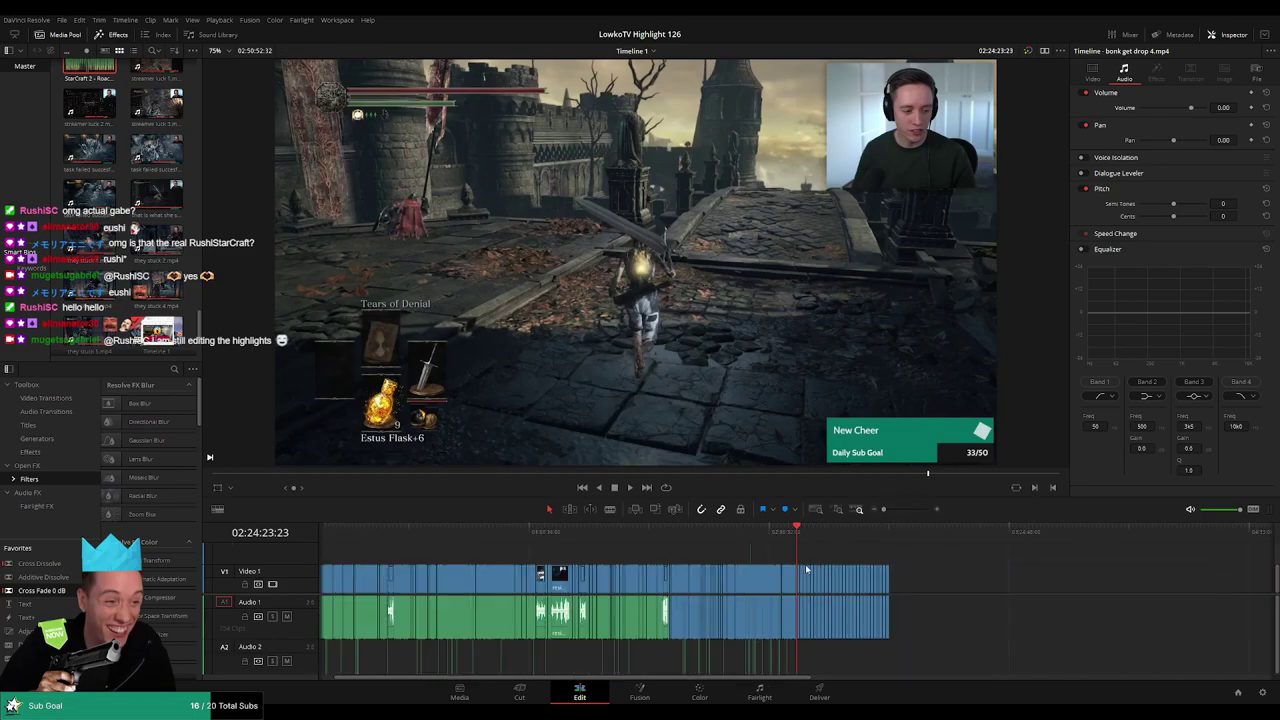
scroll(894, 546, "left", 1)
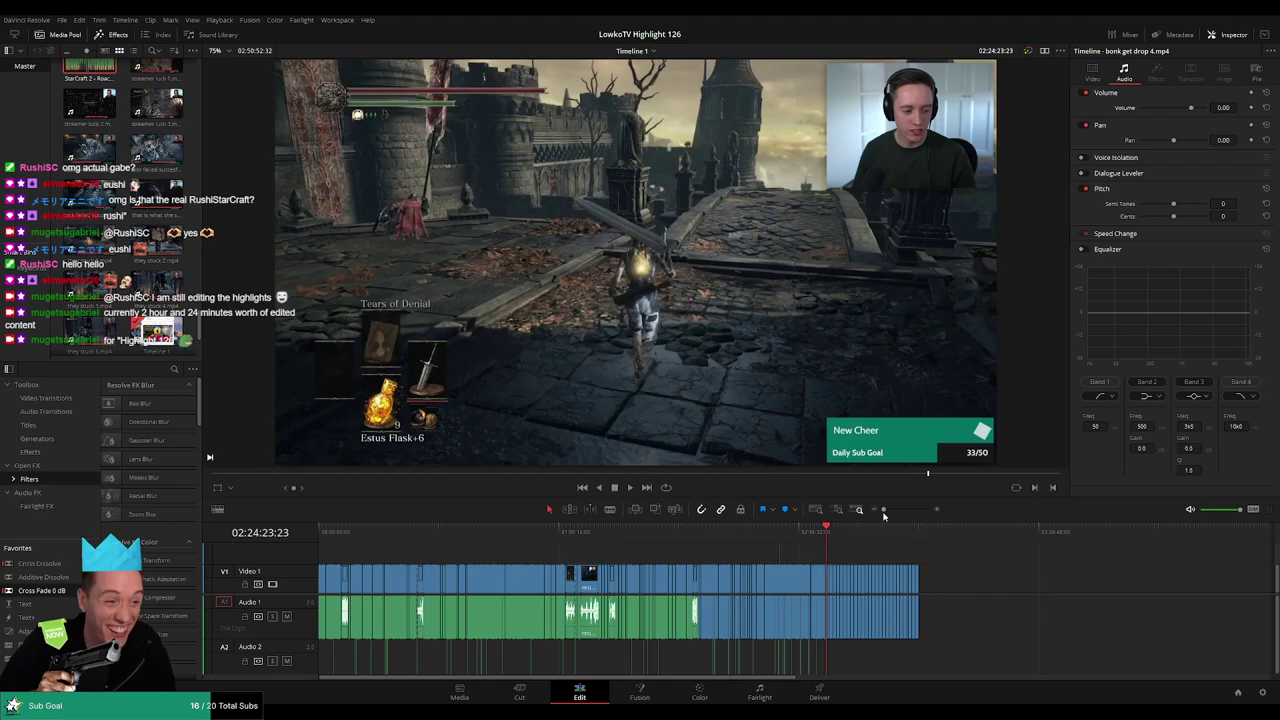
scroll(884, 530, "up", 3)
Play the timeline and ripple-delete the selected piece of bonk get drop 4
key("space")
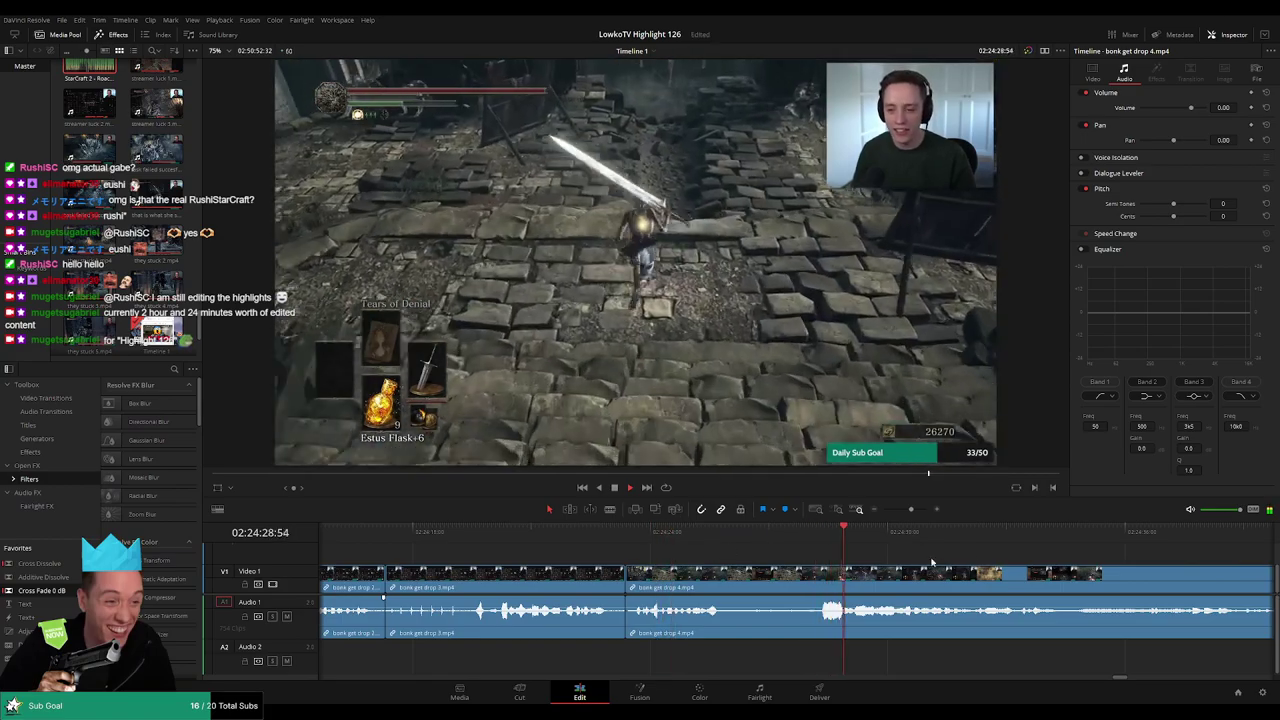
left_click(770, 583)
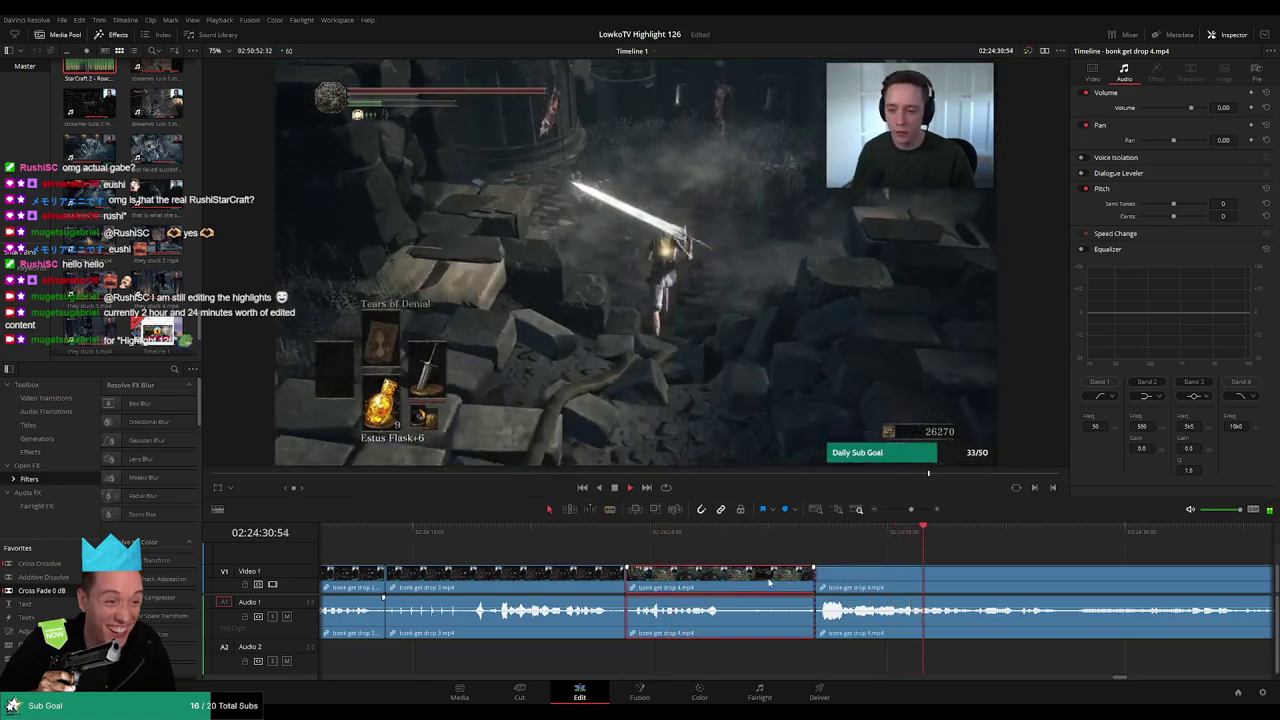
key("Delete")
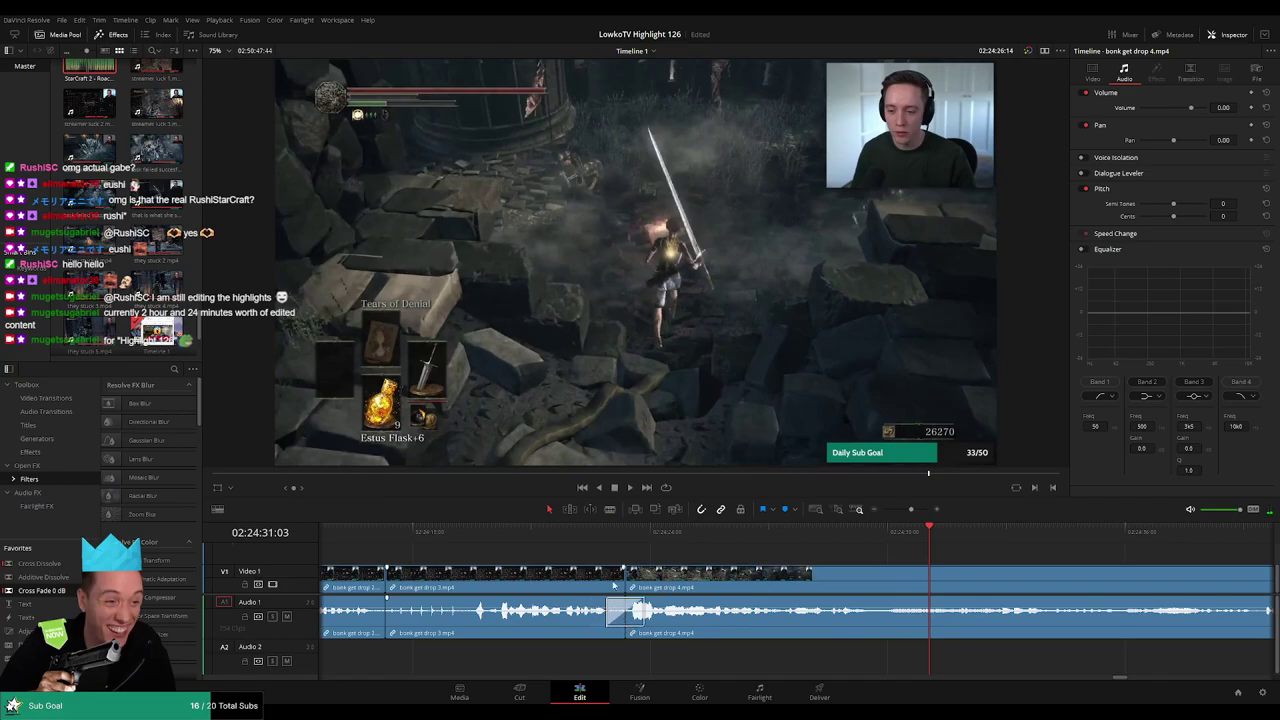
scroll(845, 571, "down", 2)
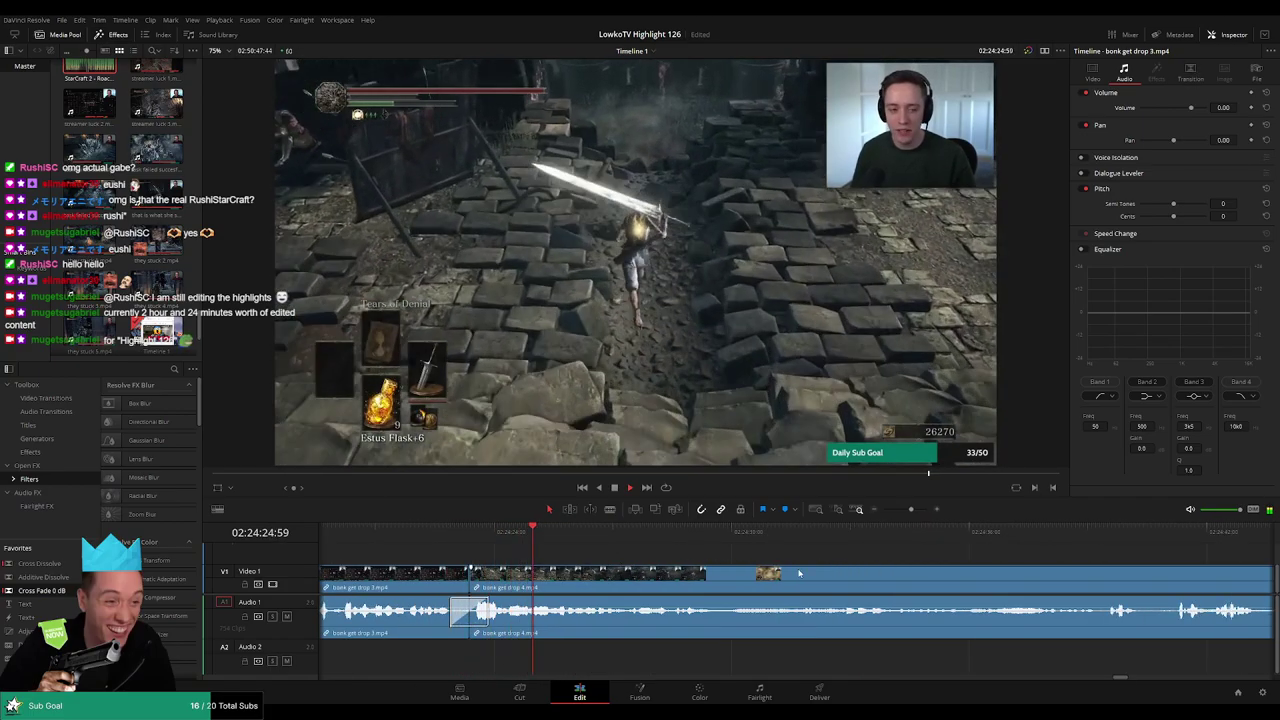
scroll(695, 565, "down", 1)
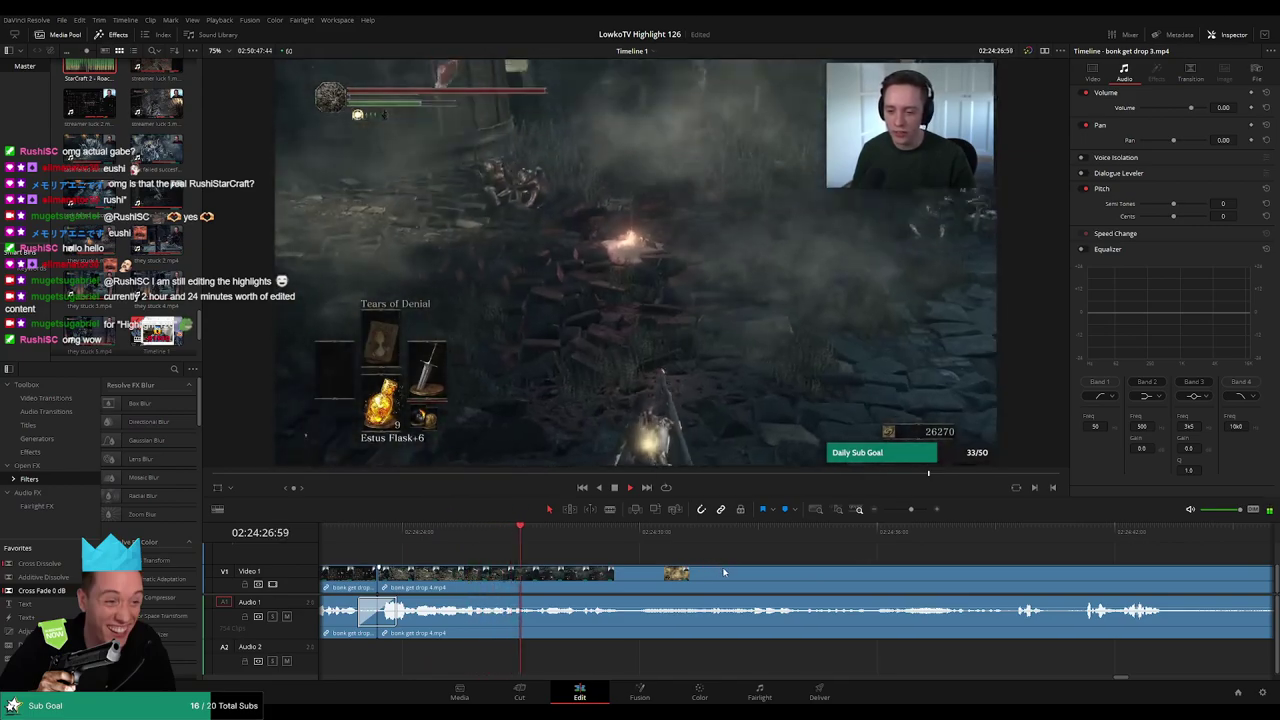
scroll(713, 568, "down", 1)
scroll(780, 589, "down", 1)
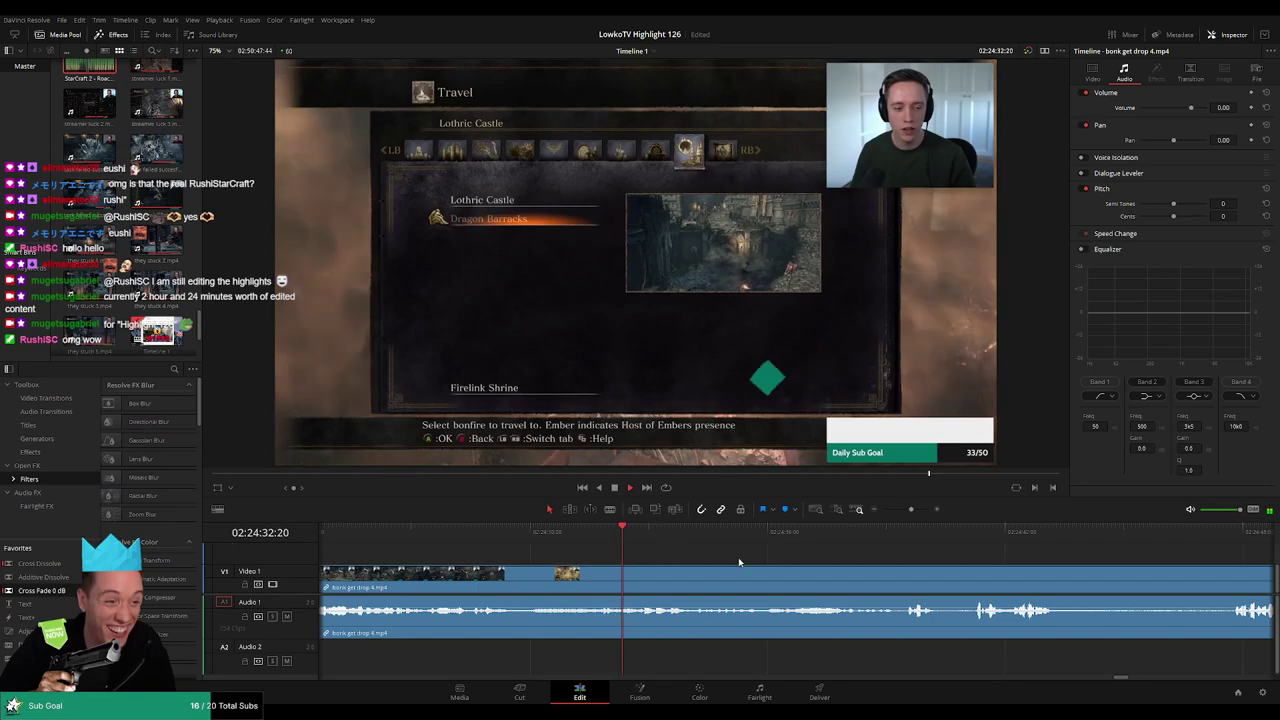
scroll(733, 561, "down", 3)
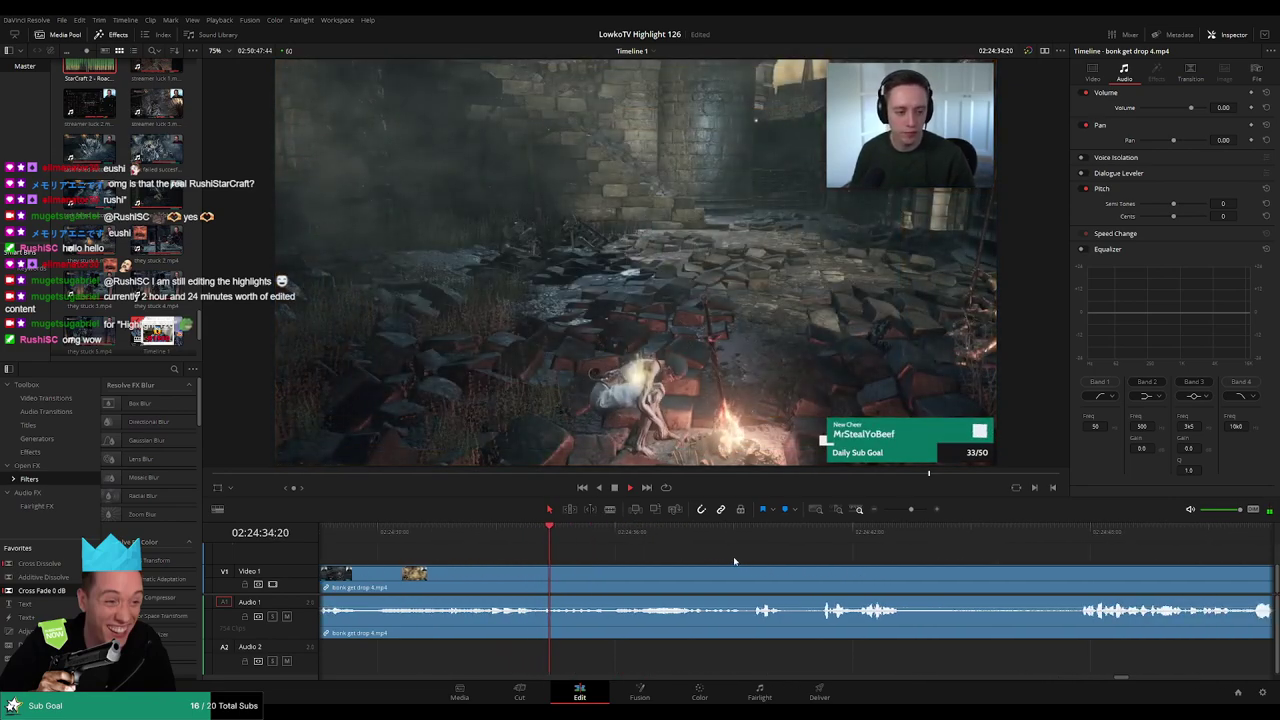
scroll(733, 556, "down", 2)
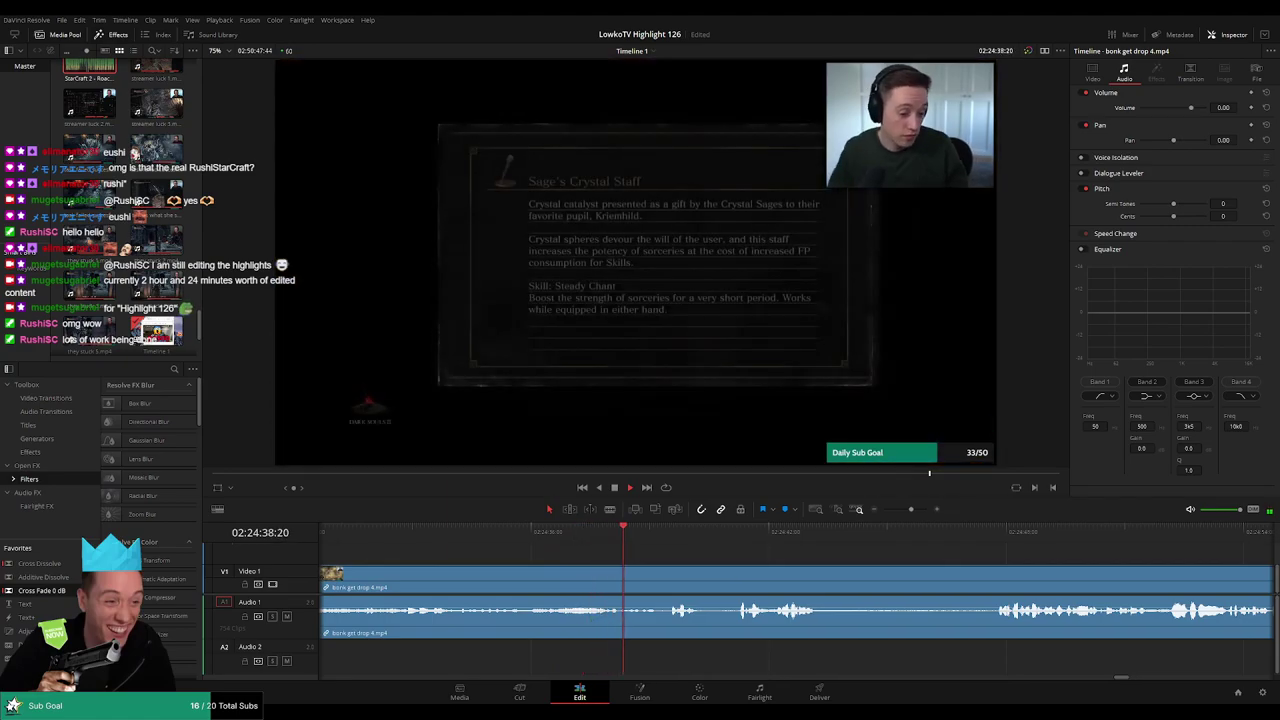
scroll(713, 563, "down", 2)
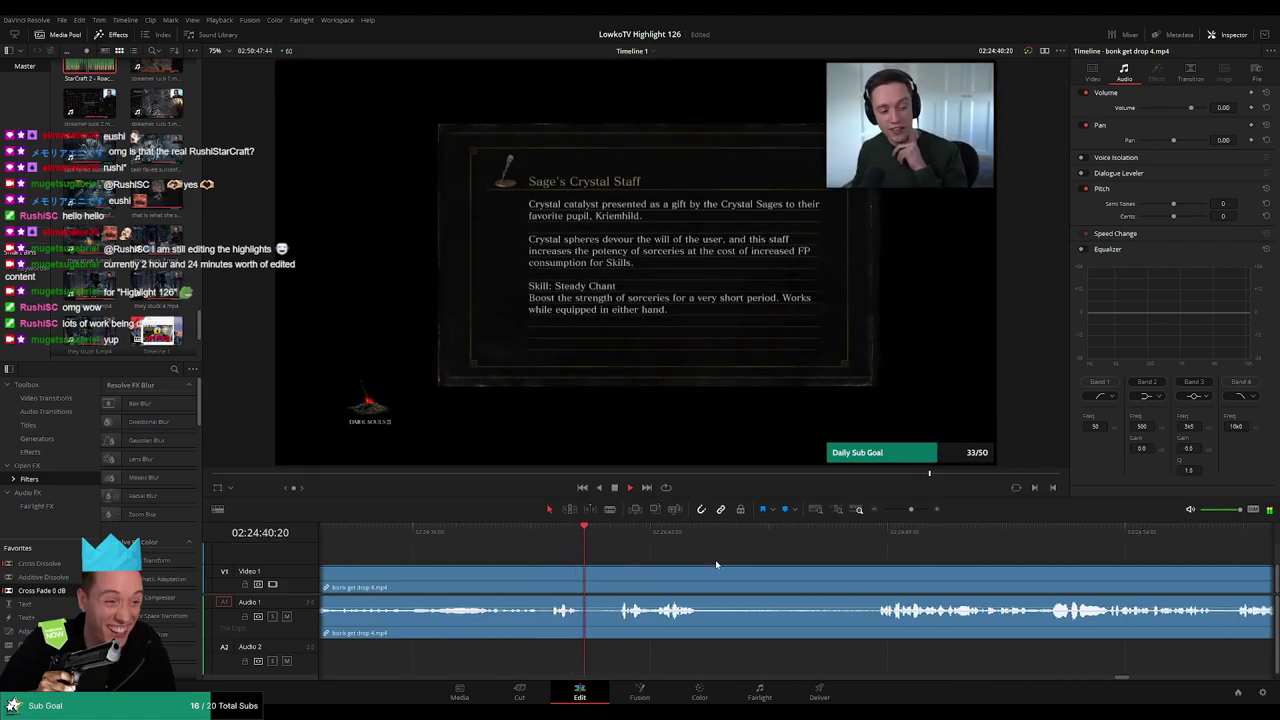
scroll(667, 563, "down", 2)
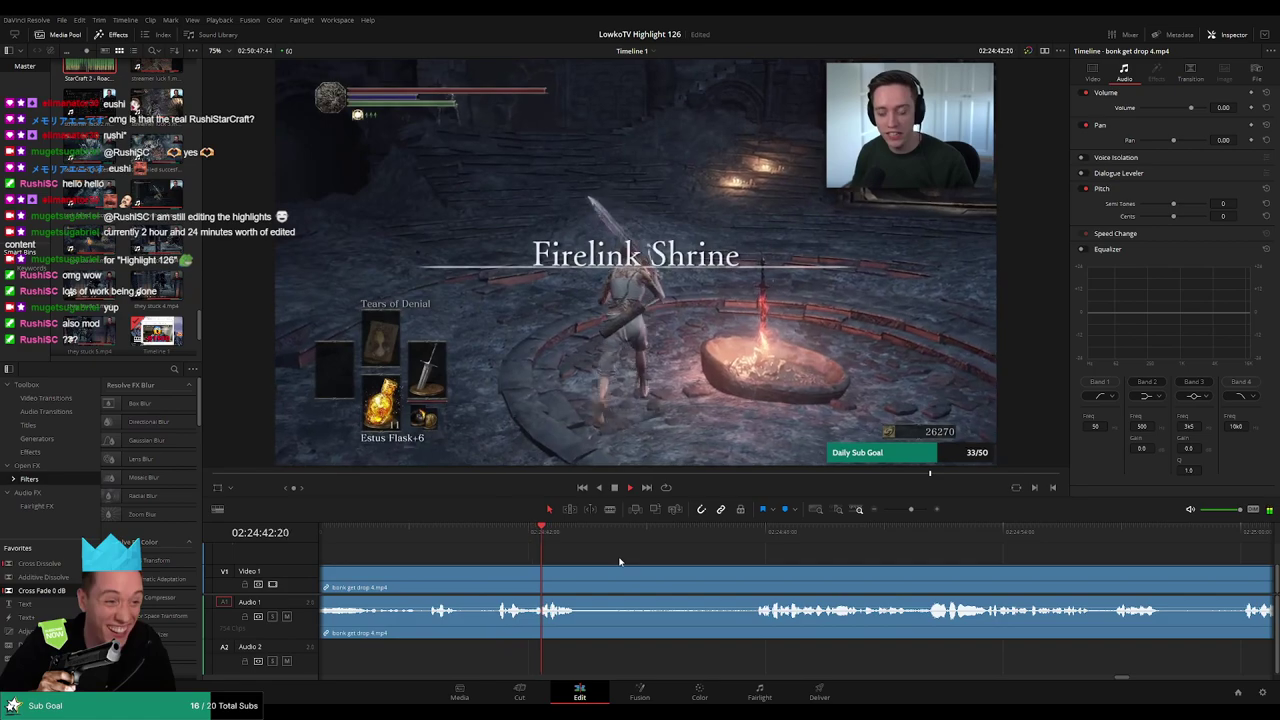
Blade out a short dull stretch of bonk get drop 4, then drag a clip earlier into place
key("b")
left_click(590, 578)
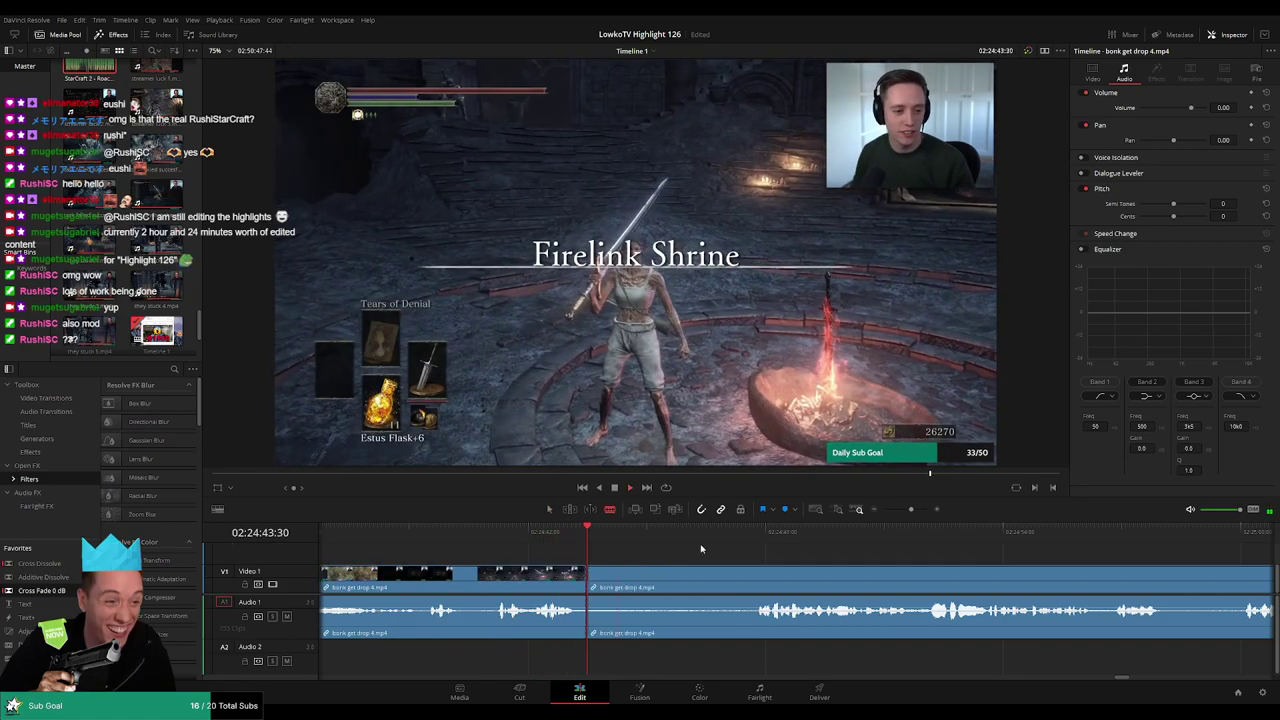
left_click(747, 531)
key("a")
left_click(670, 578)
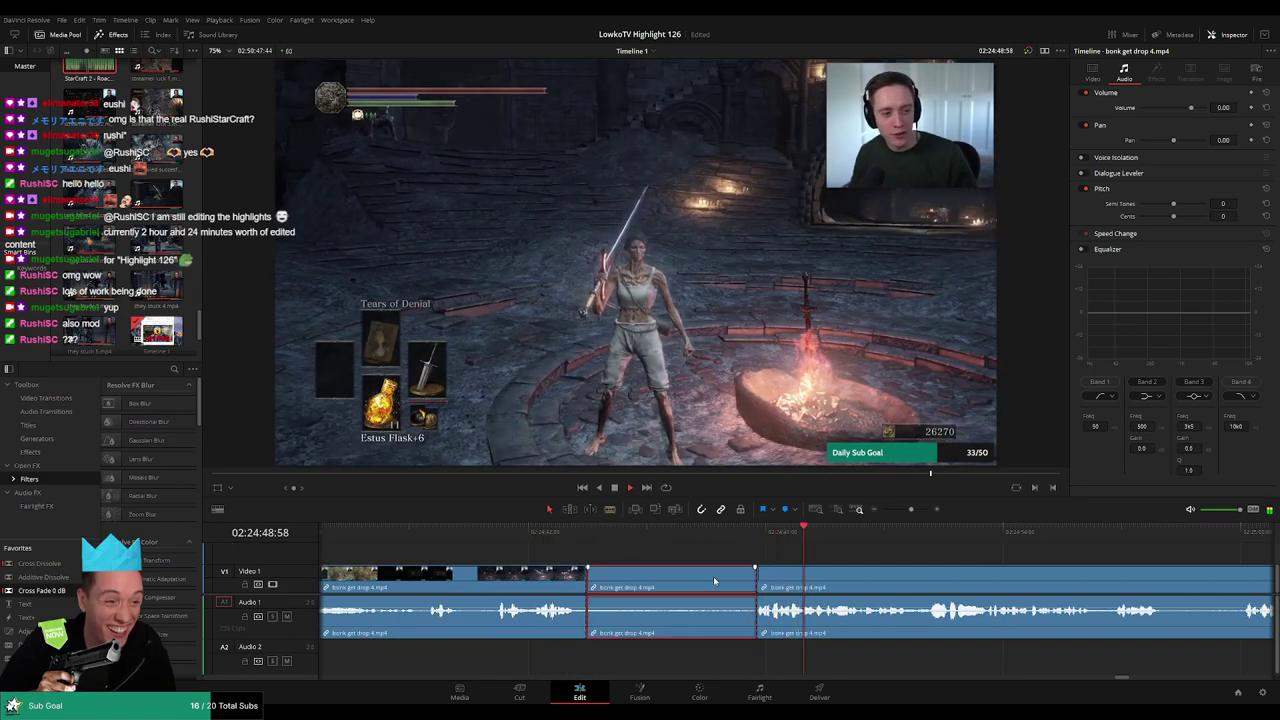
key("Delete")
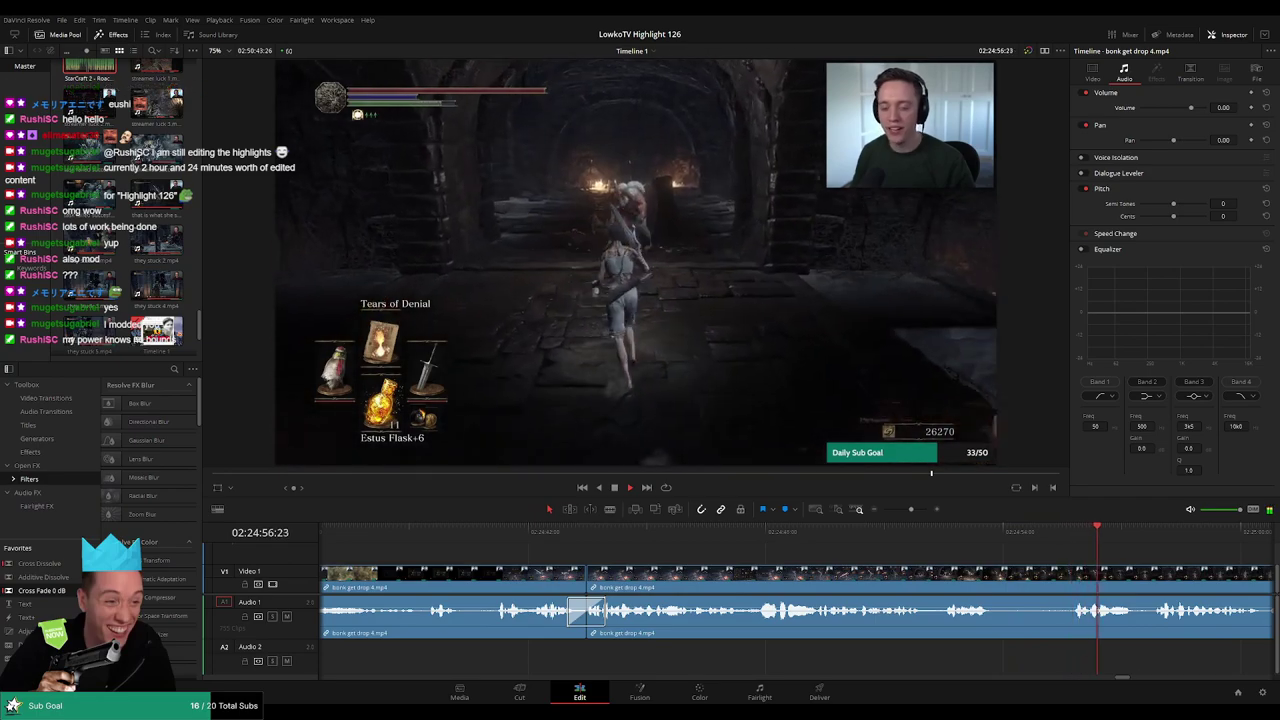
left_click_drag(1080, 563, 692, 575)
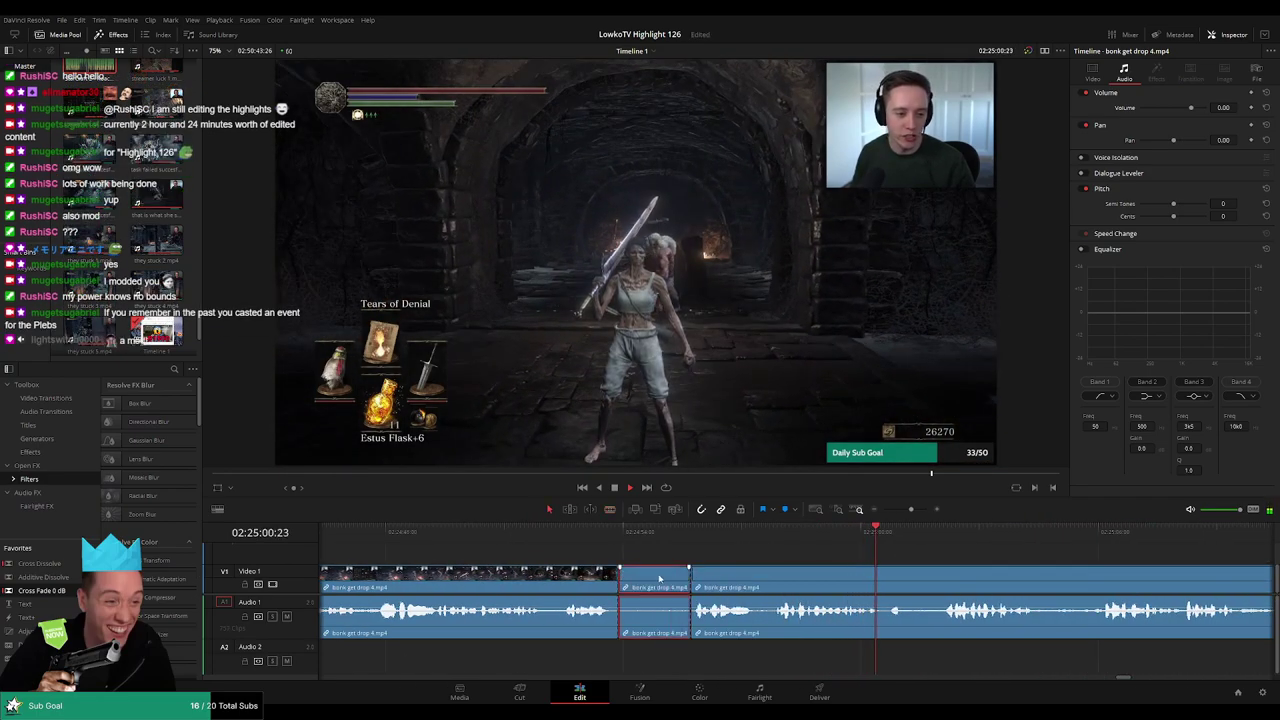
left_click_drag(692, 575, 656, 565)
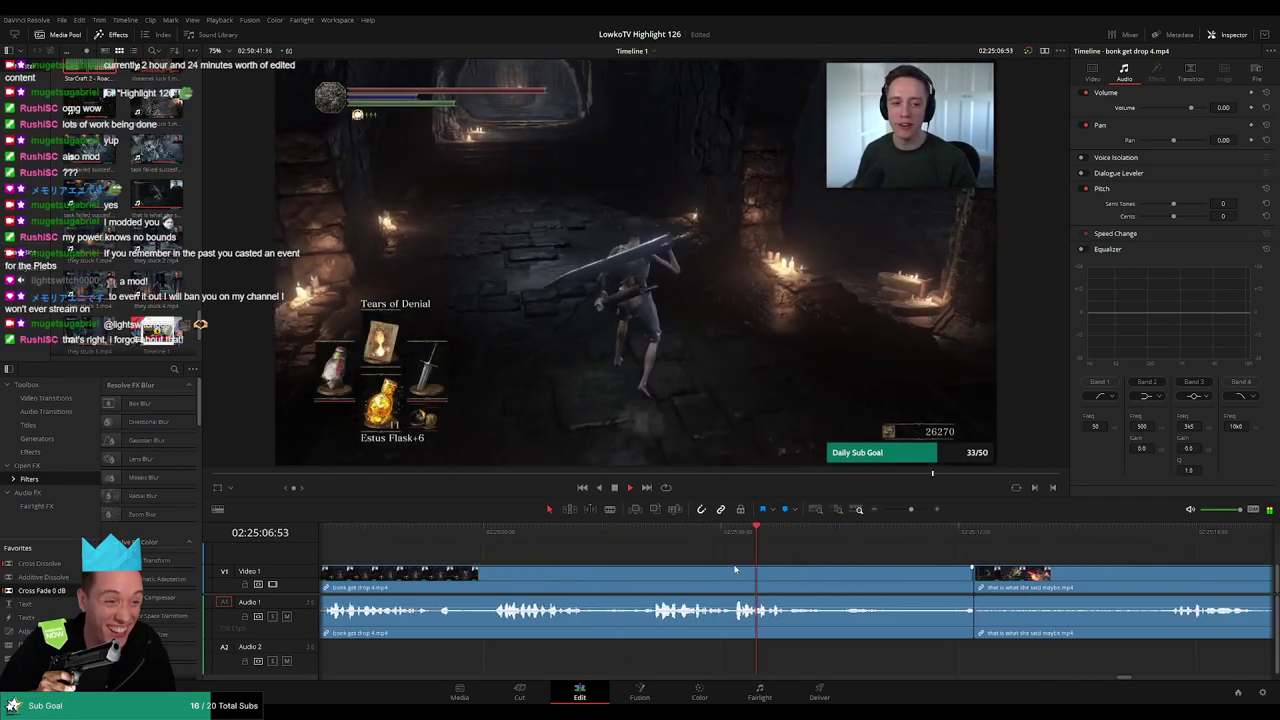
Ripple-delete the bonk get drop 4 clip from the highlight timeline
key("shift+Left")
key("shift+Left")
key("shift+Left")
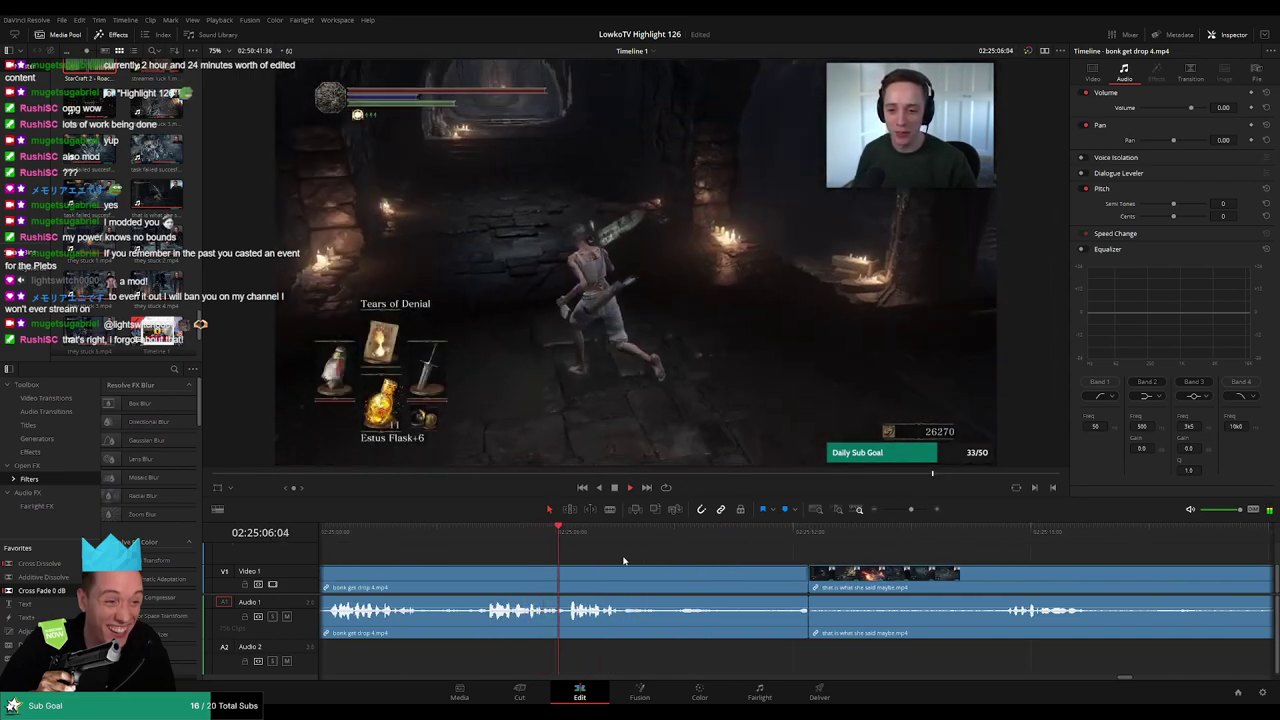
left_click(535, 537)
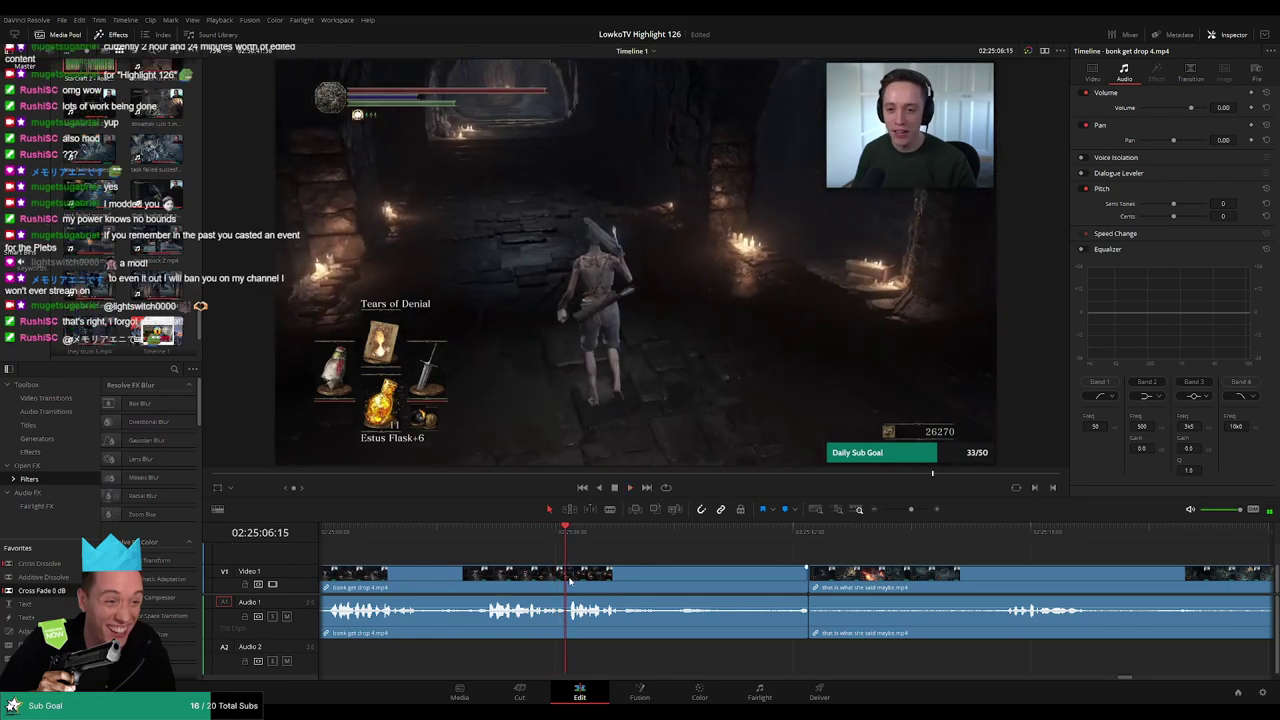
left_click(660, 590)
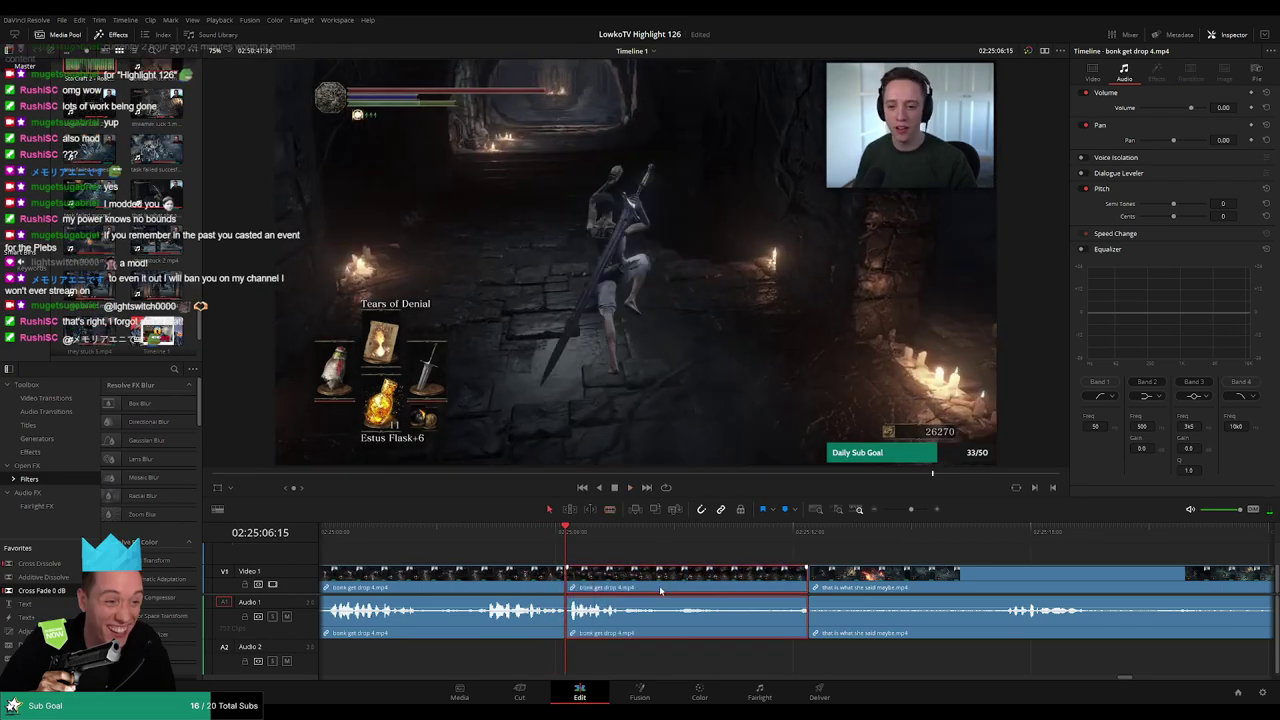
key("Delete")
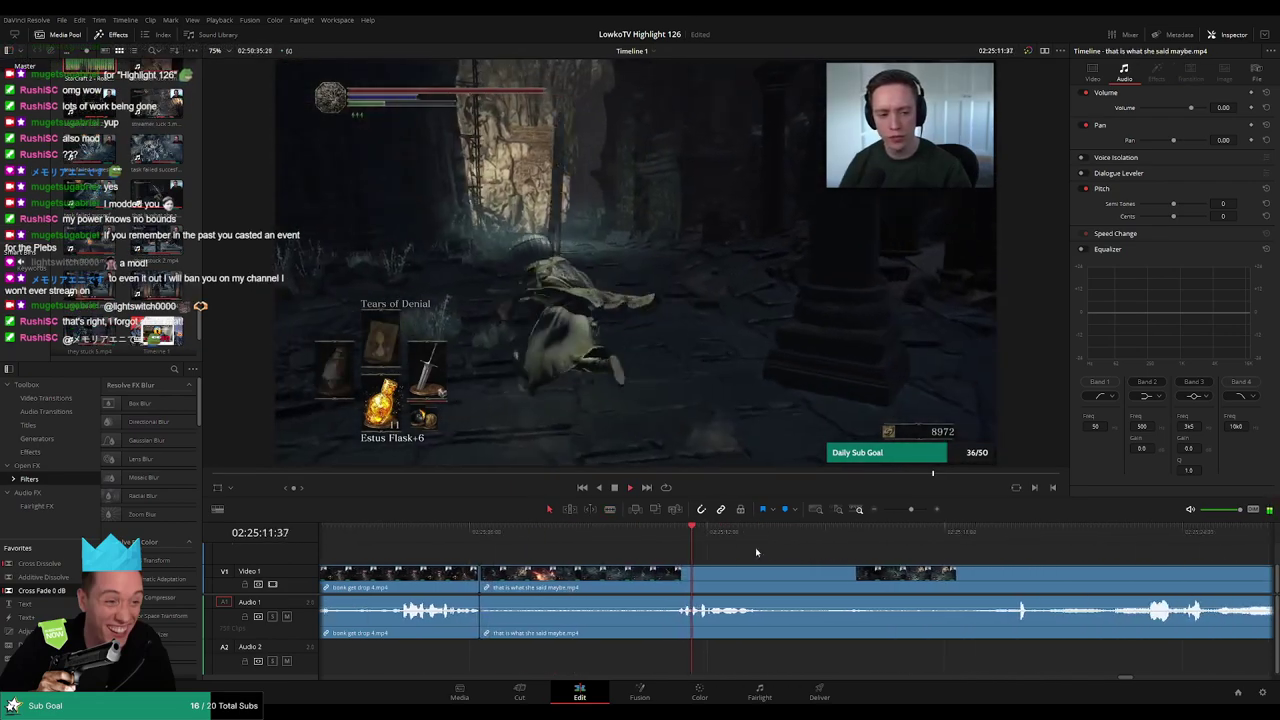
Remove the 'that is what she said maybe' clip and close its gap
key("b")
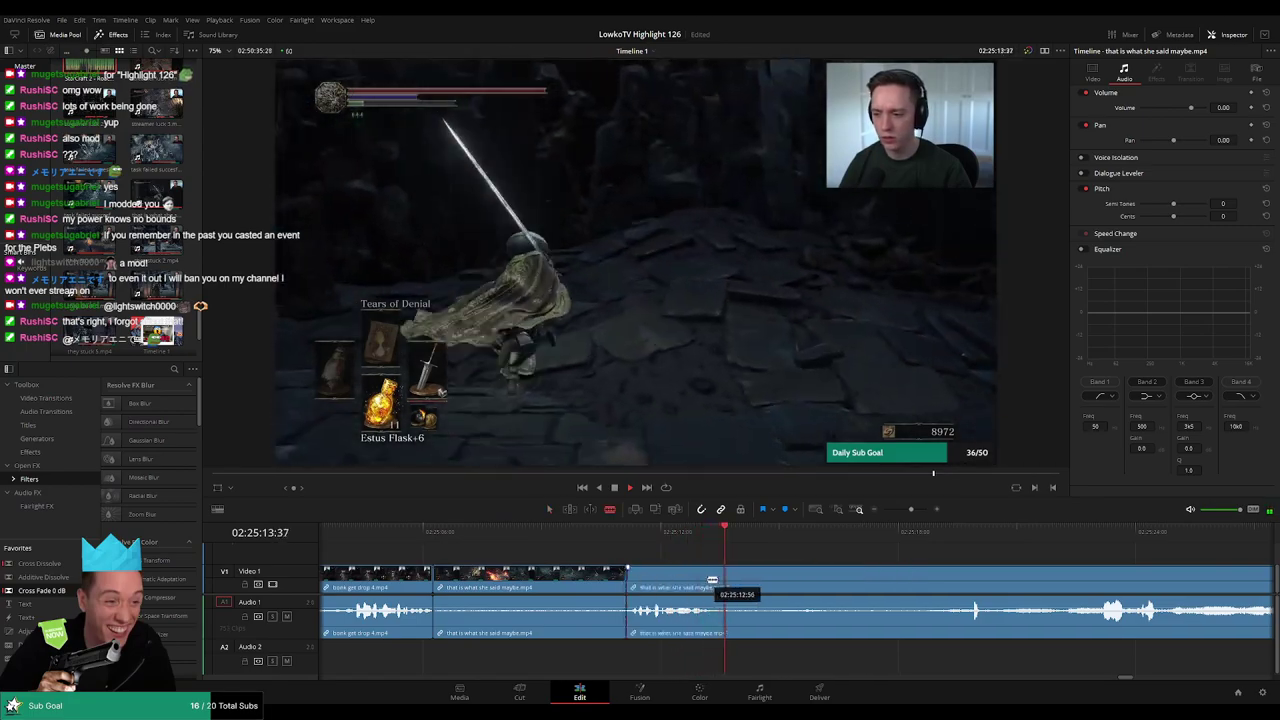
left_click_drag(866, 531, 980, 535)
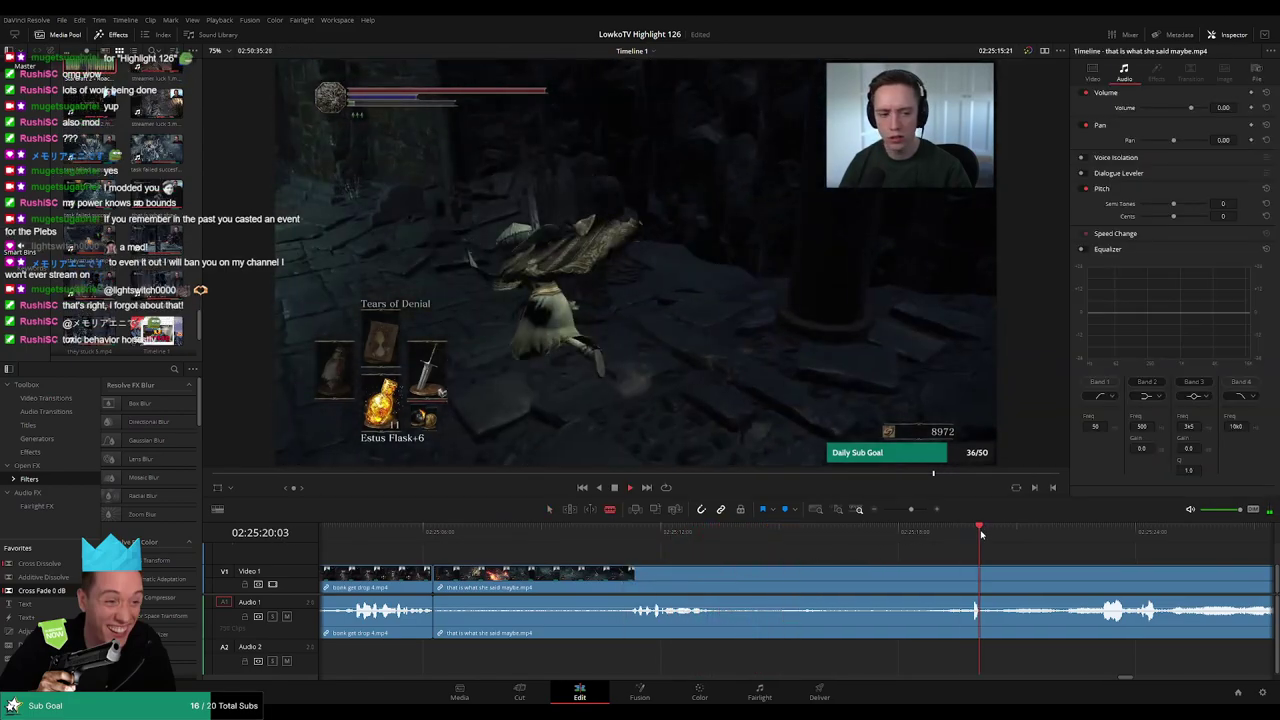
key("a")
left_click(1003, 590)
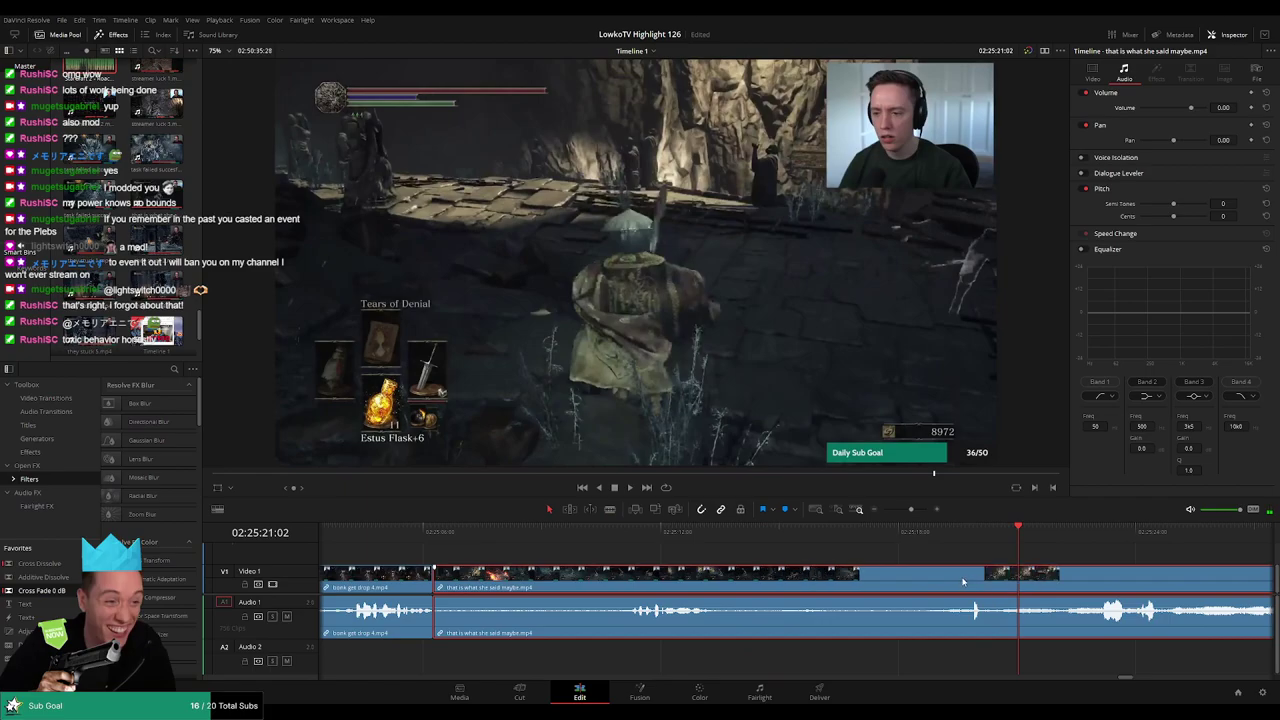
key("ctrl+z")
key("Delete")
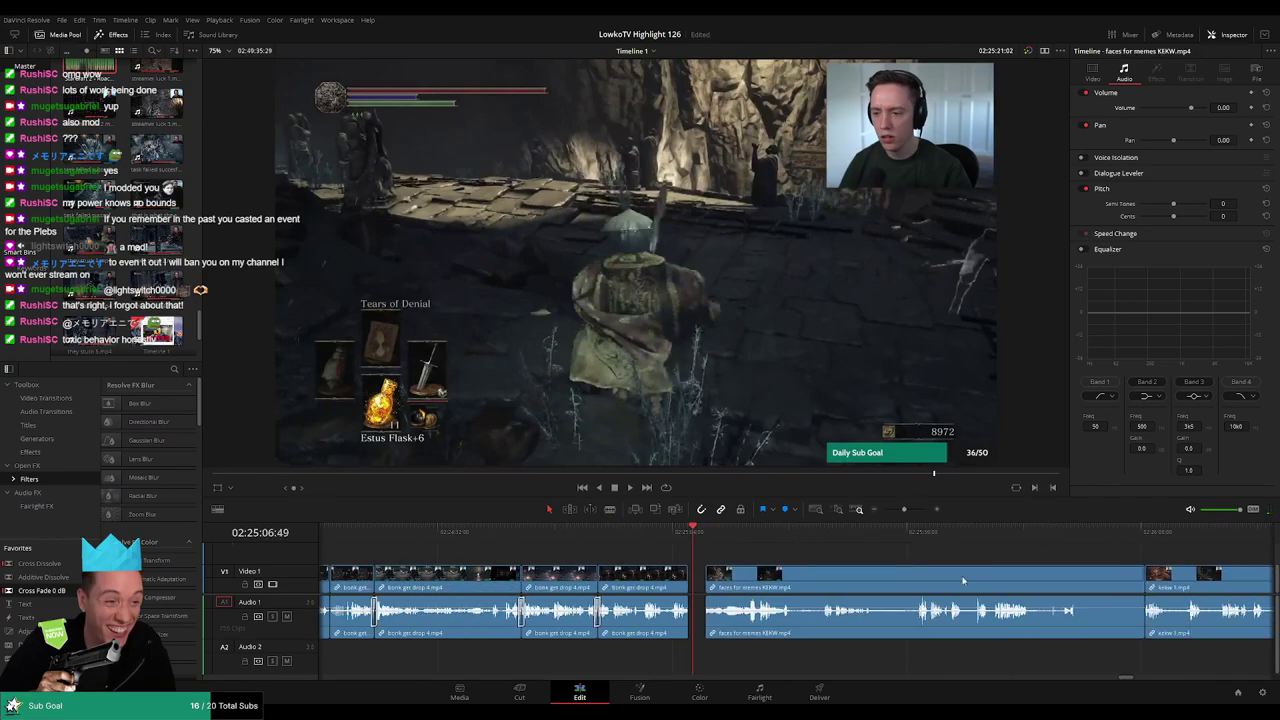
Review, then ripple-delete the faces for memes KEKW clip
left_click_drag(725, 534, 1009, 537)
left_click(888, 532)
key("space")
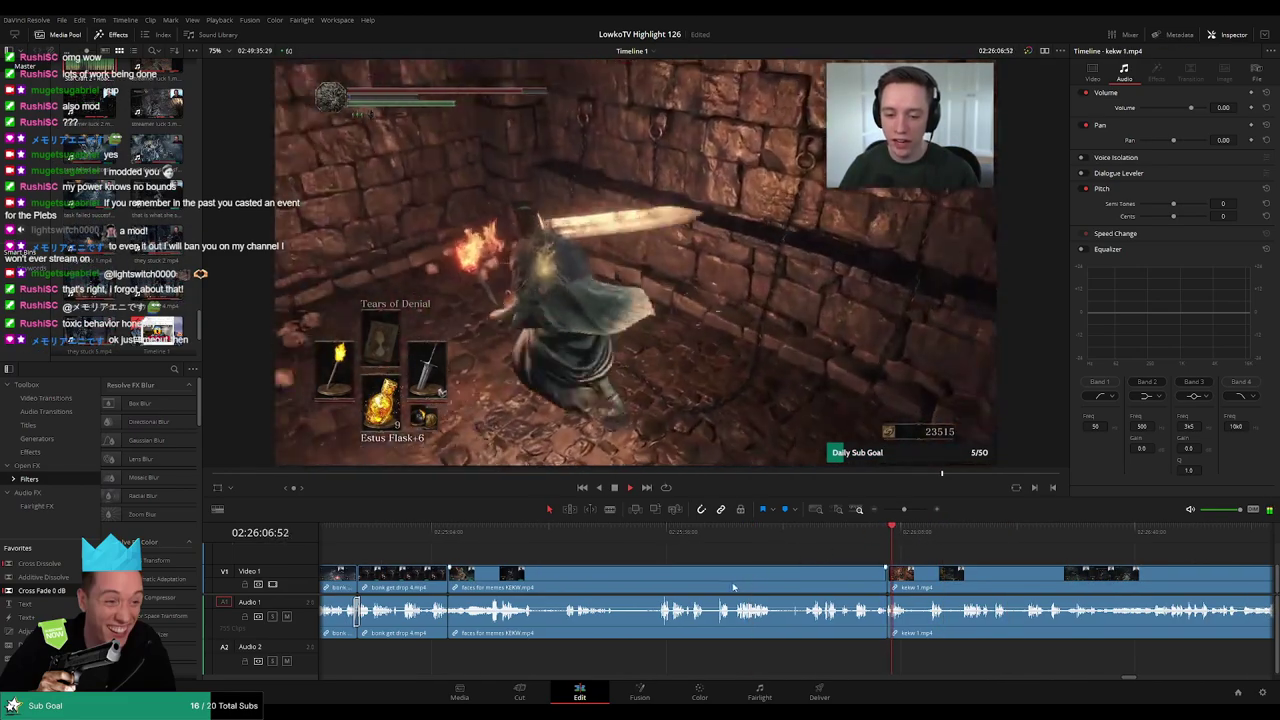
left_click(731, 578)
key("Delete")
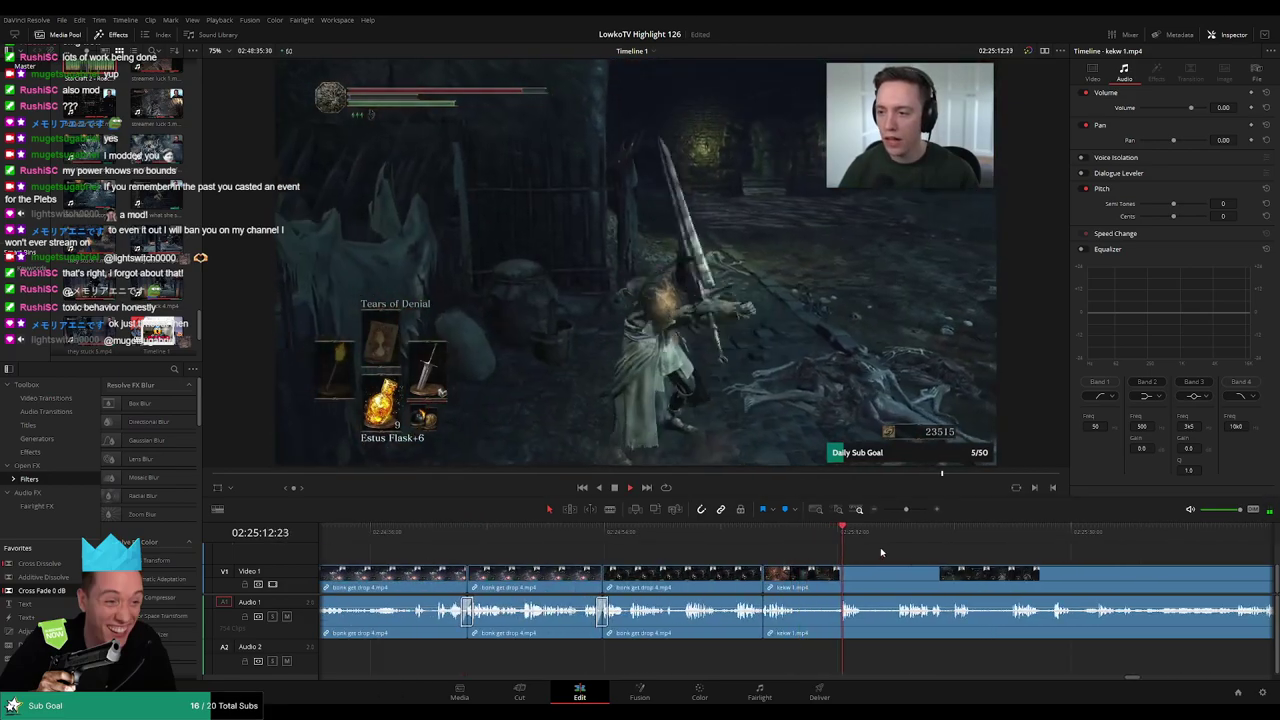
Preview the remaining kekw footage, then marquee-select and delete all the kekw clips
scroll(880, 547, "right", 3)
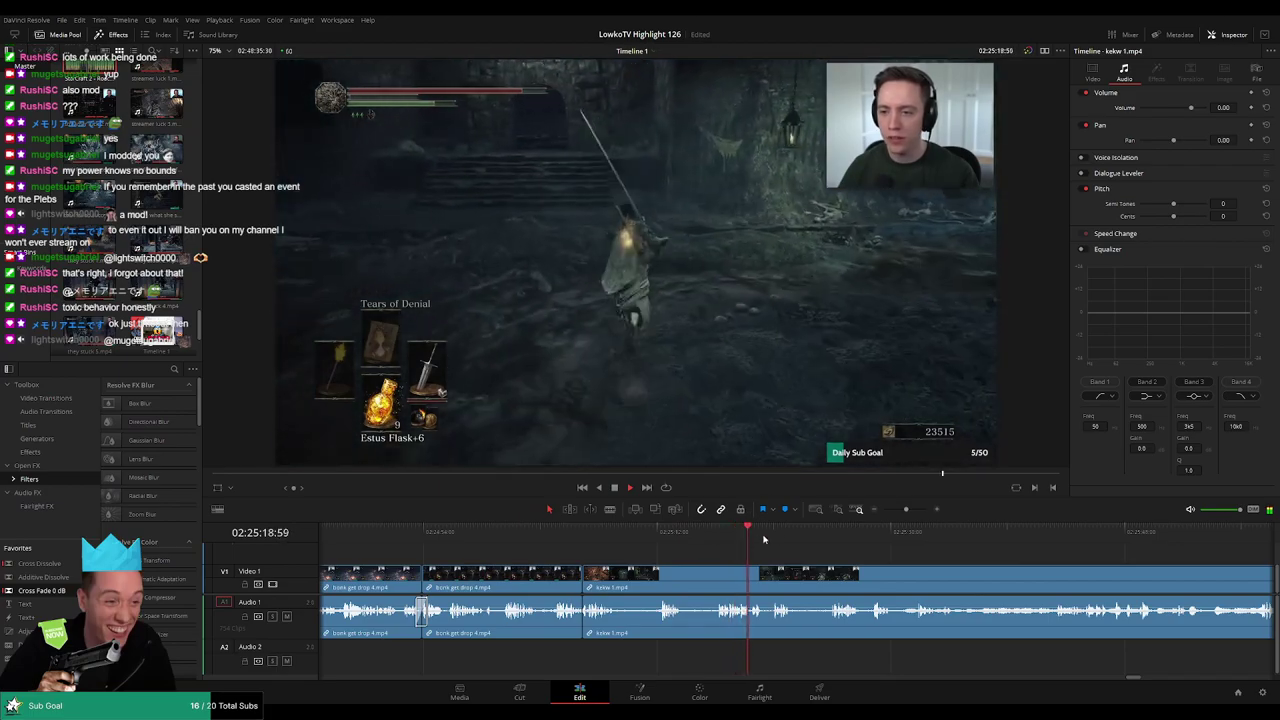
left_click(1085, 532)
scroll(1061, 555, "right", 2)
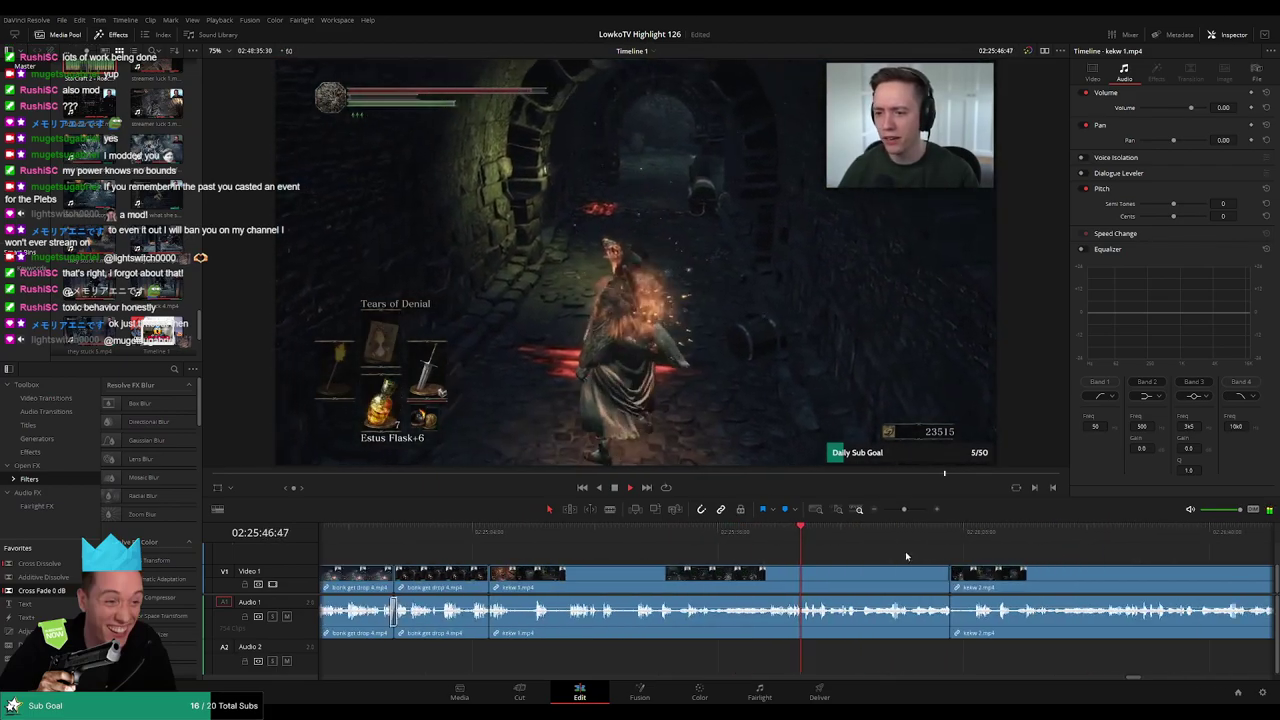
left_click(1002, 531)
left_click(1172, 531)
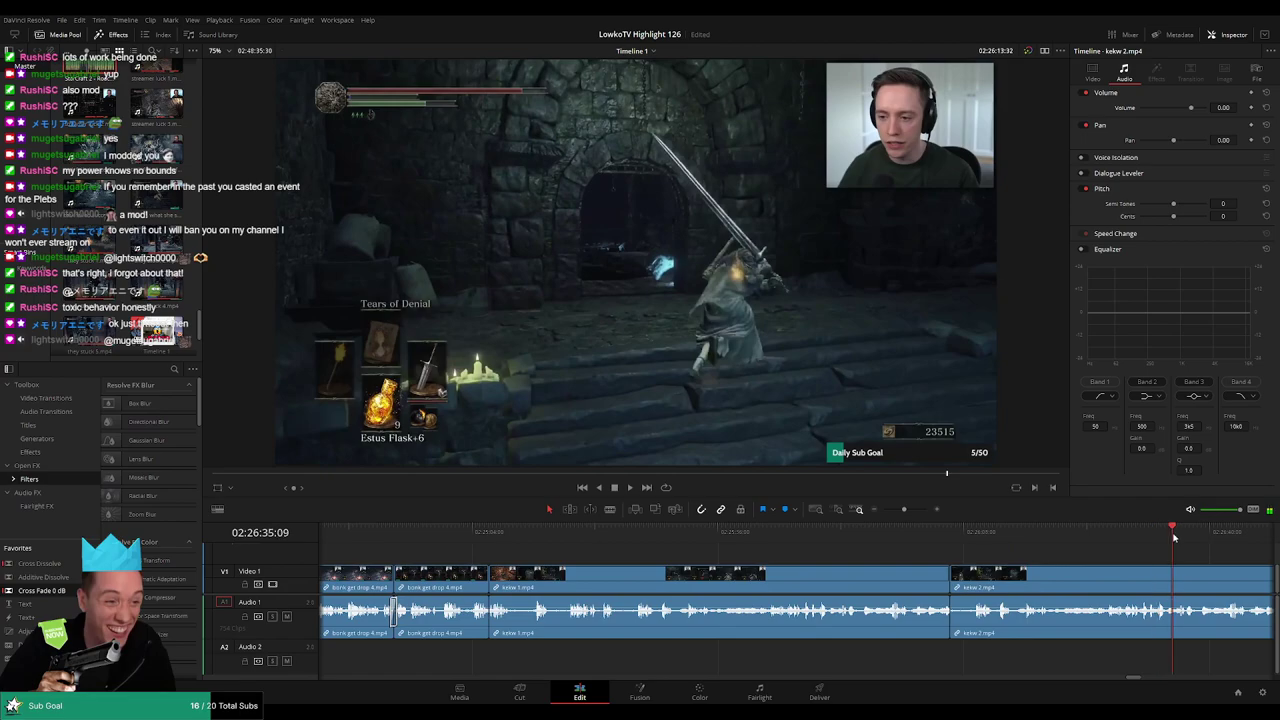
scroll(1100, 560, "right", 4)
left_click(932, 532)
left_click(955, 532)
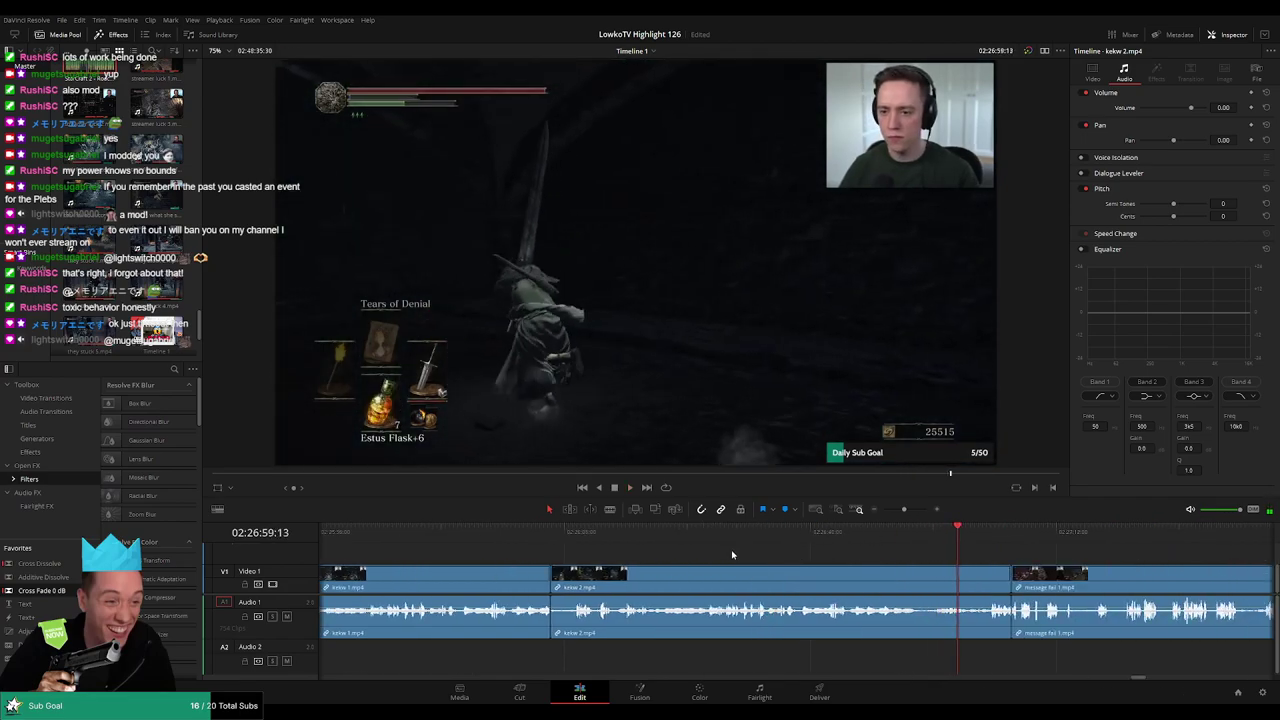
left_click_drag(716, 550, 487, 578)
key("Delete")
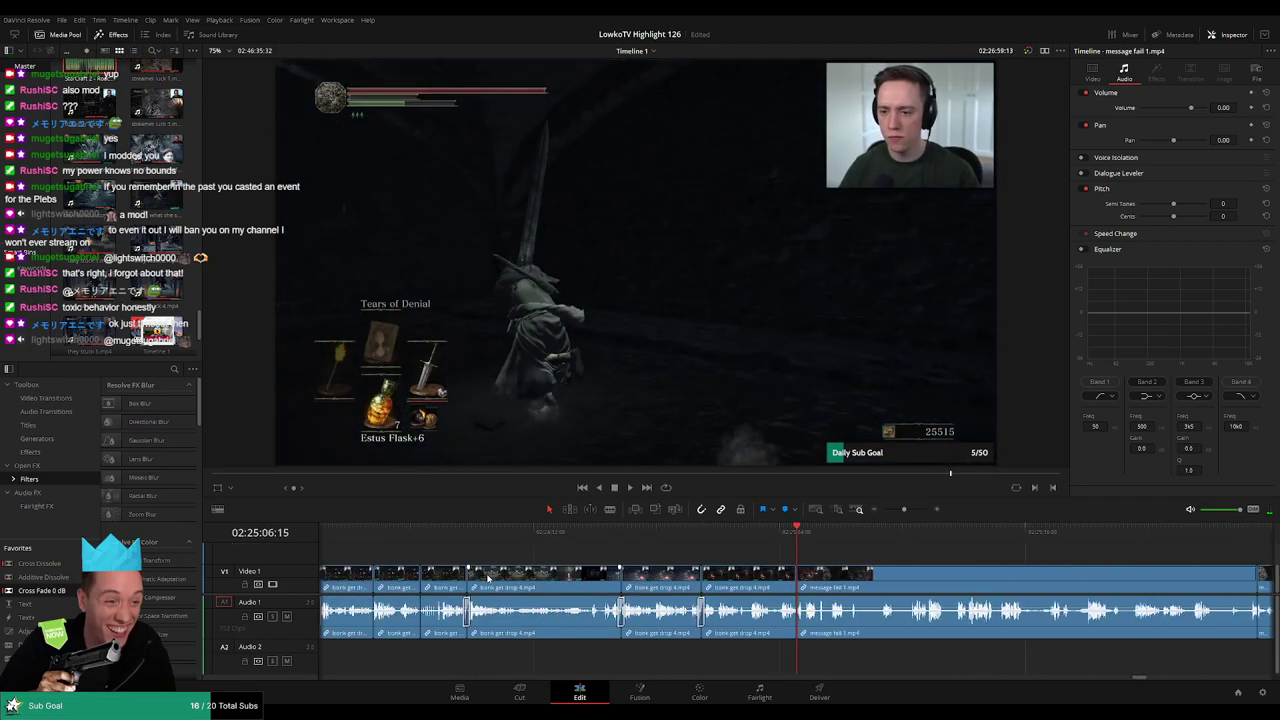
key("space")
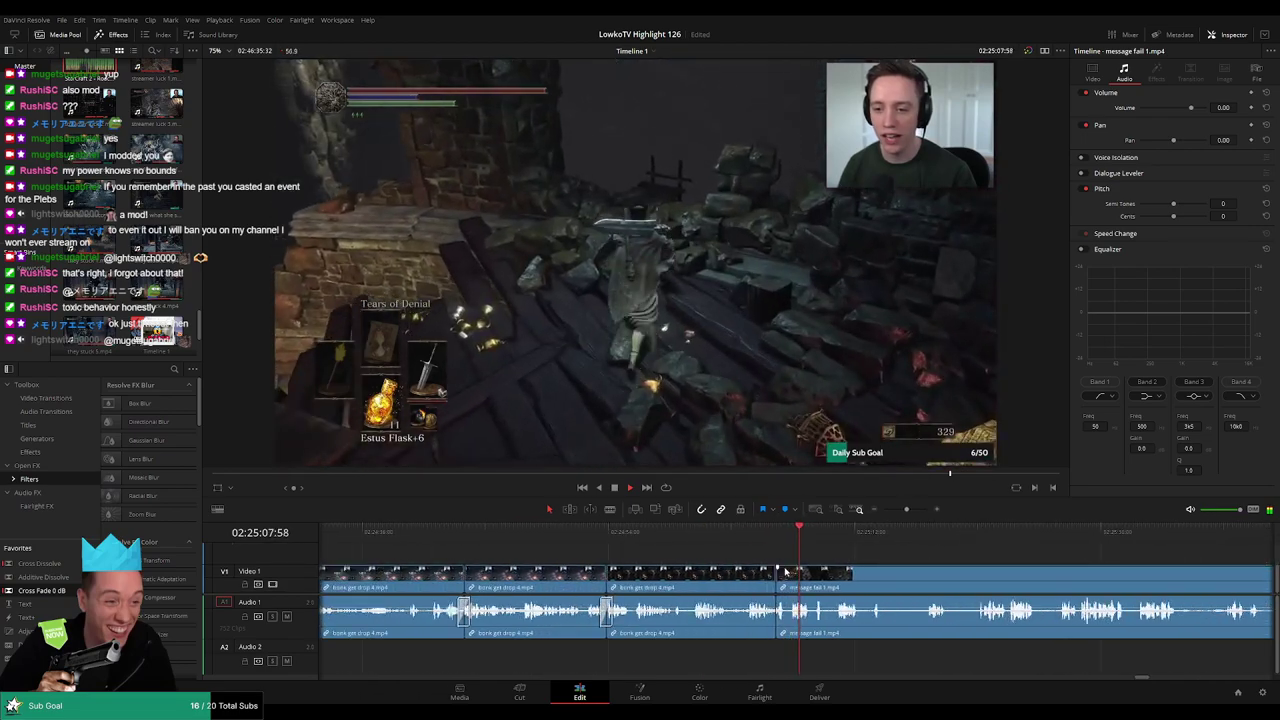
Ripple-delete both message fail clips so diablo error 1 follows bonk get drop
scroll(911, 570, "down", 5)
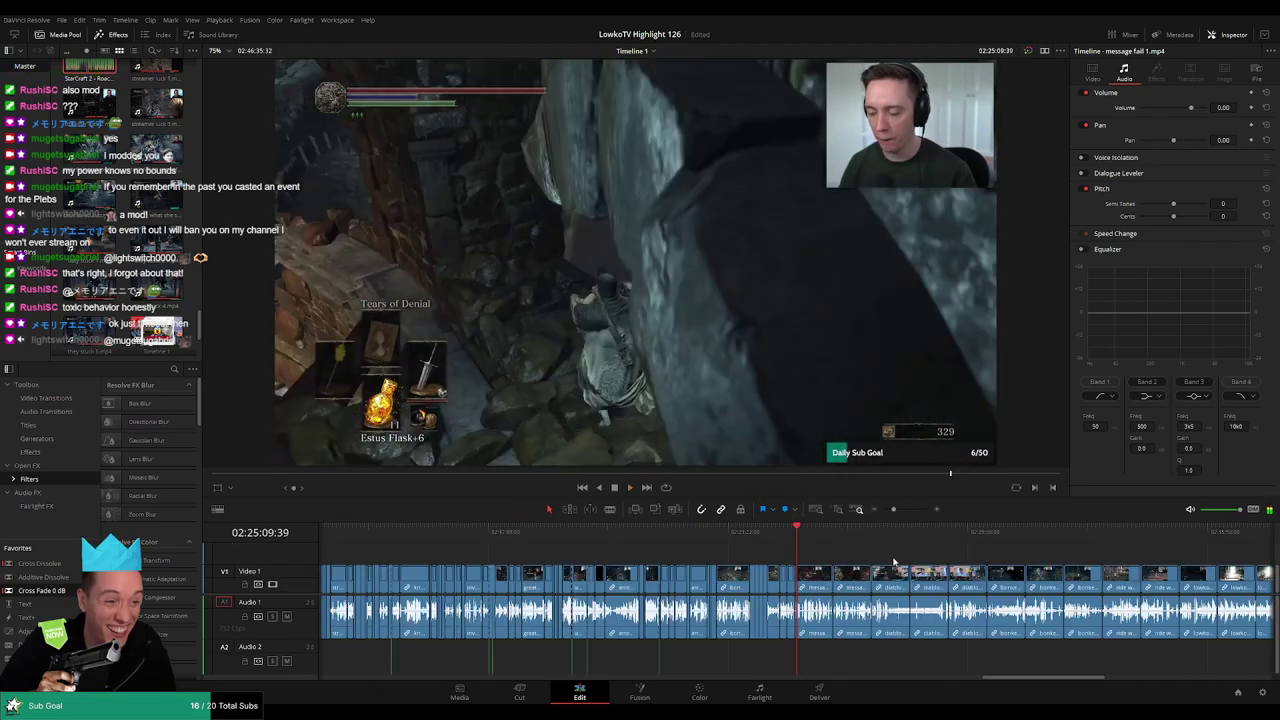
scroll(893, 563, "up", 2)
left_click(906, 538)
left_click(941, 530)
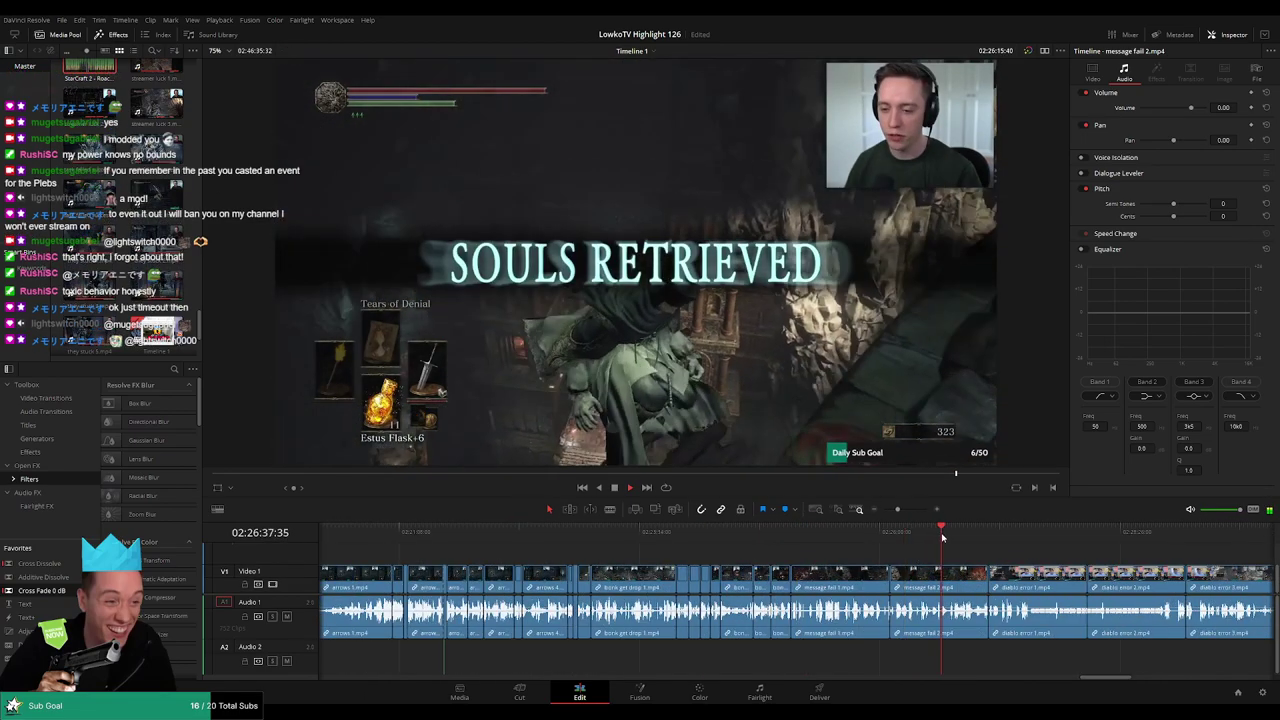
left_click(915, 580)
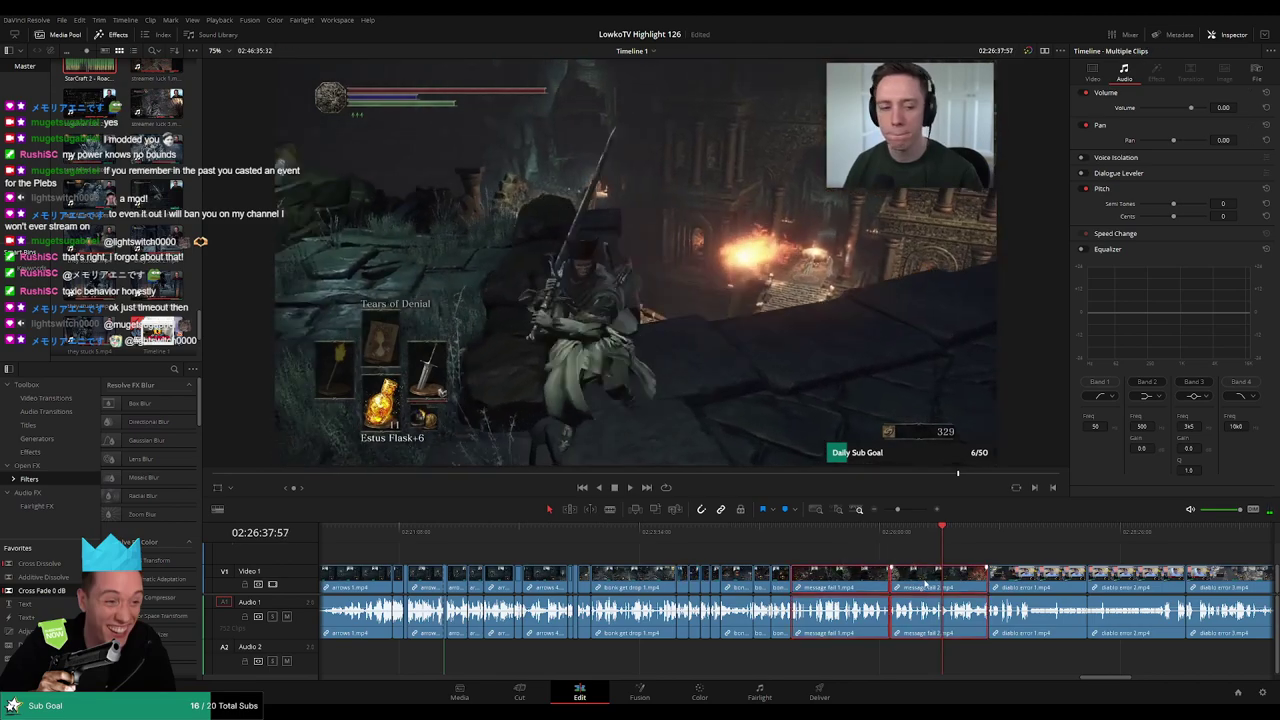
key("Delete")
Cut the first dead piece out of the start of diablo error 1
scroll(918, 585, "up", 1)
scroll(890, 580, "up", 1)
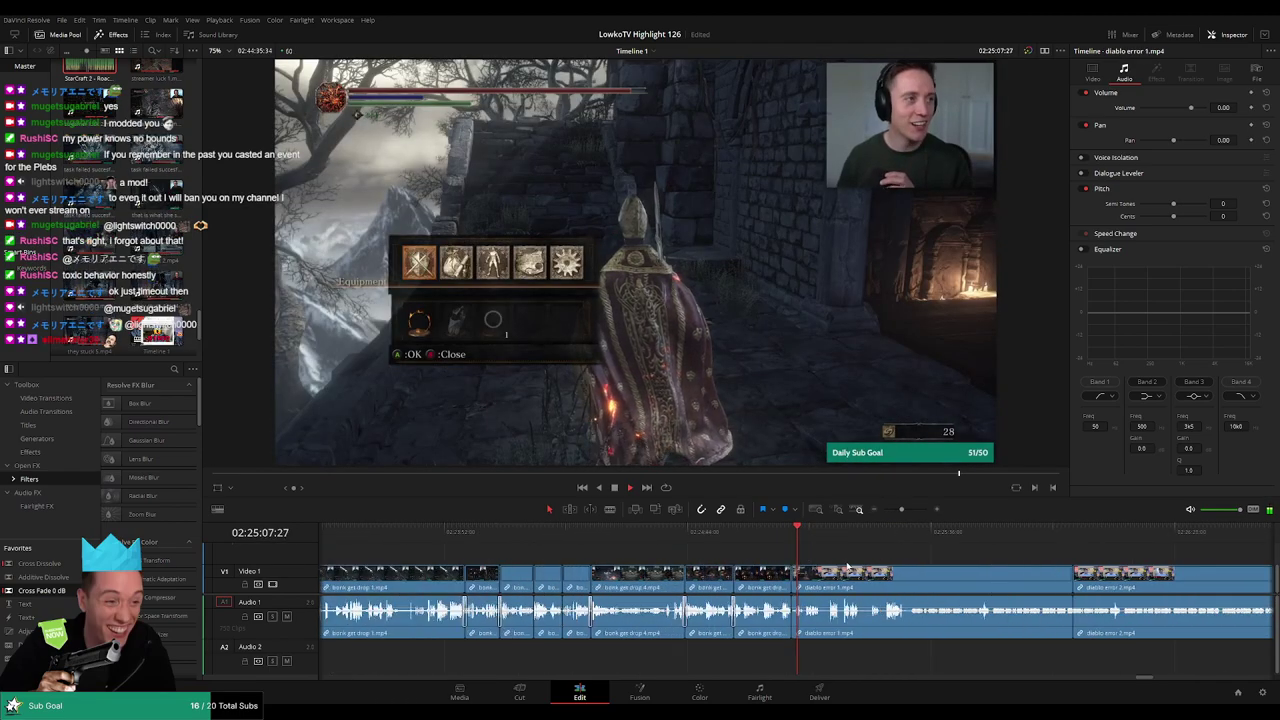
scroll(870, 576, "up", 2)
scroll(848, 572, "up", 1)
scroll(840, 566, "up", 1)
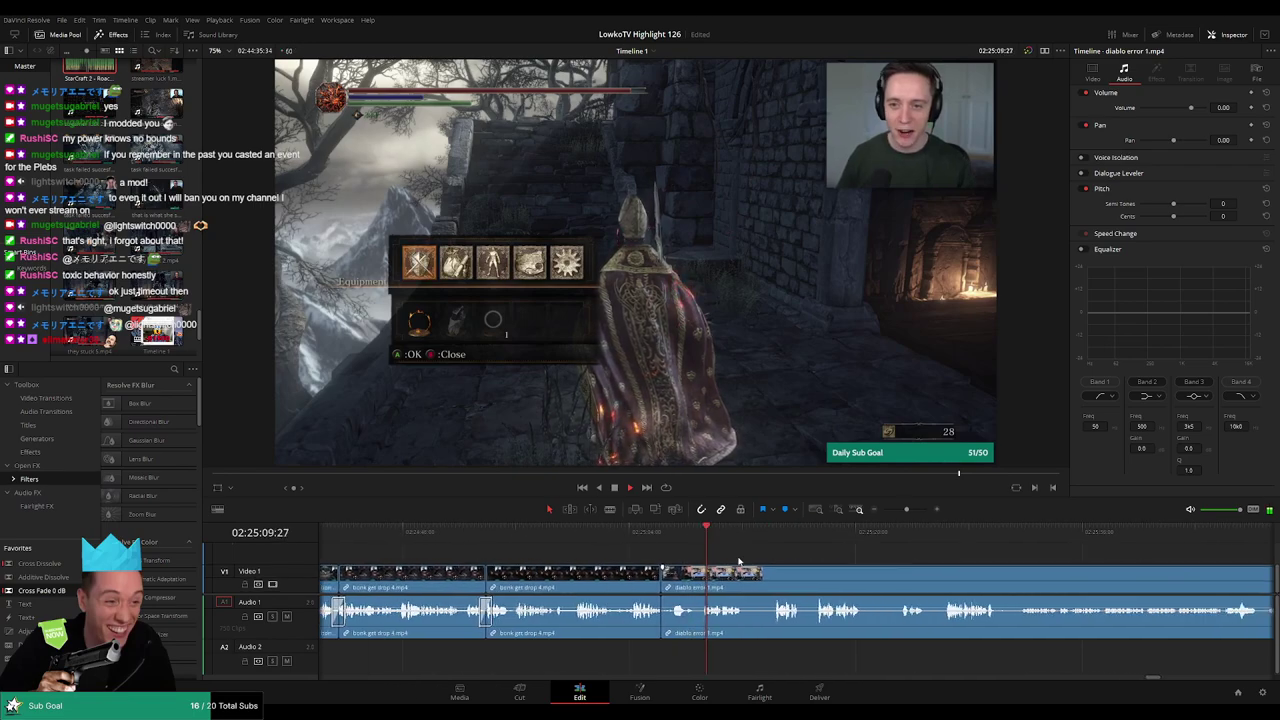
scroll(725, 560, "up", 1)
left_click(618, 588)
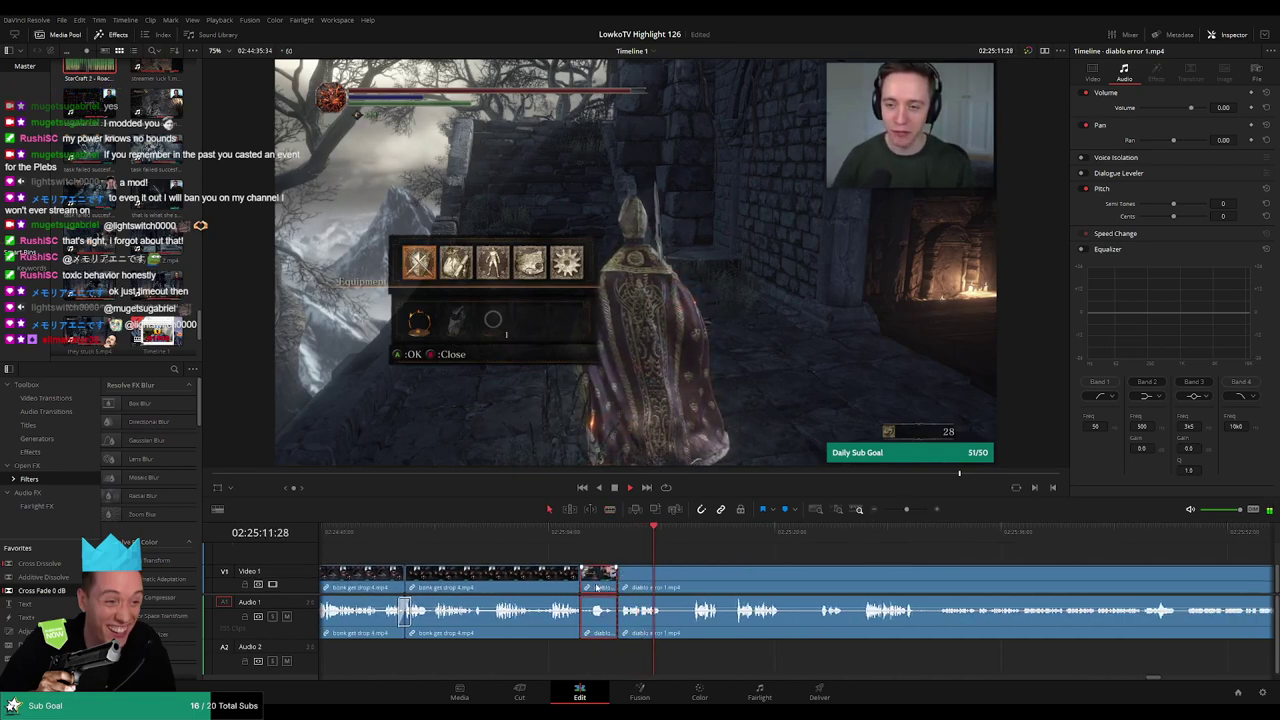
key("Delete")
Blade diablo error 1 further along and delete two short silent pieces
key("b")
left_click(625, 585)
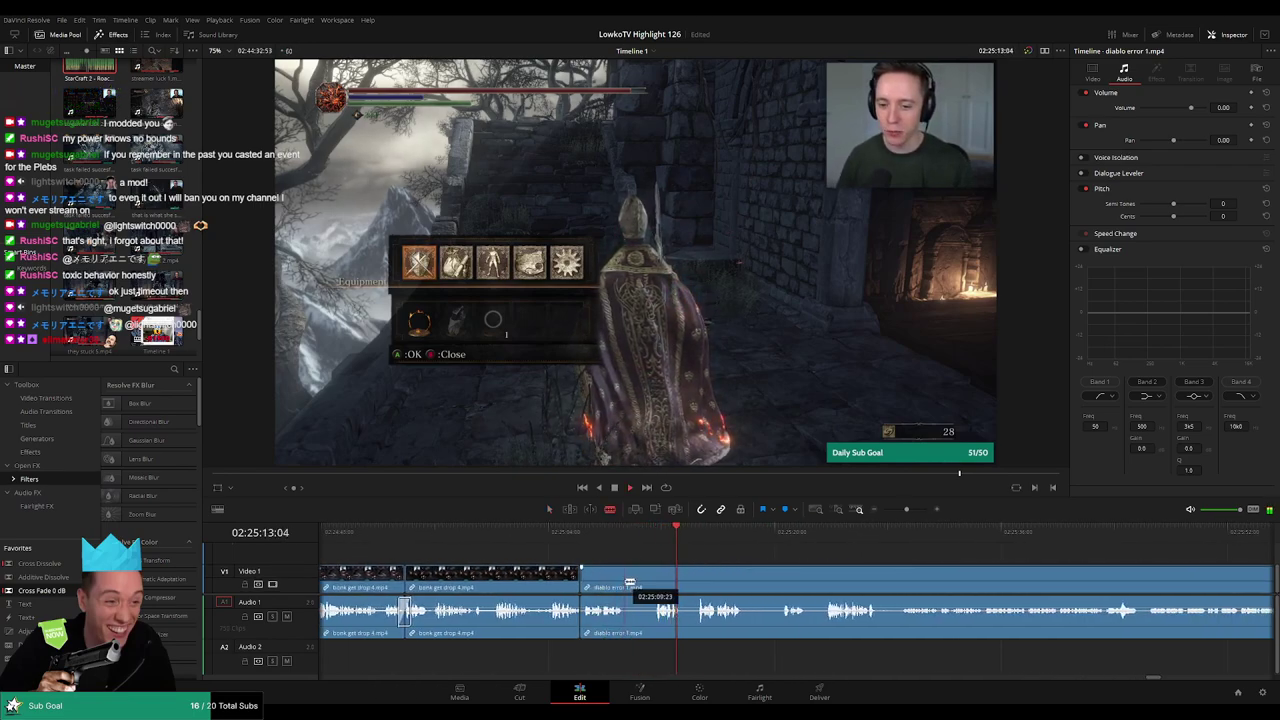
left_click(643, 585)
key("Delete")
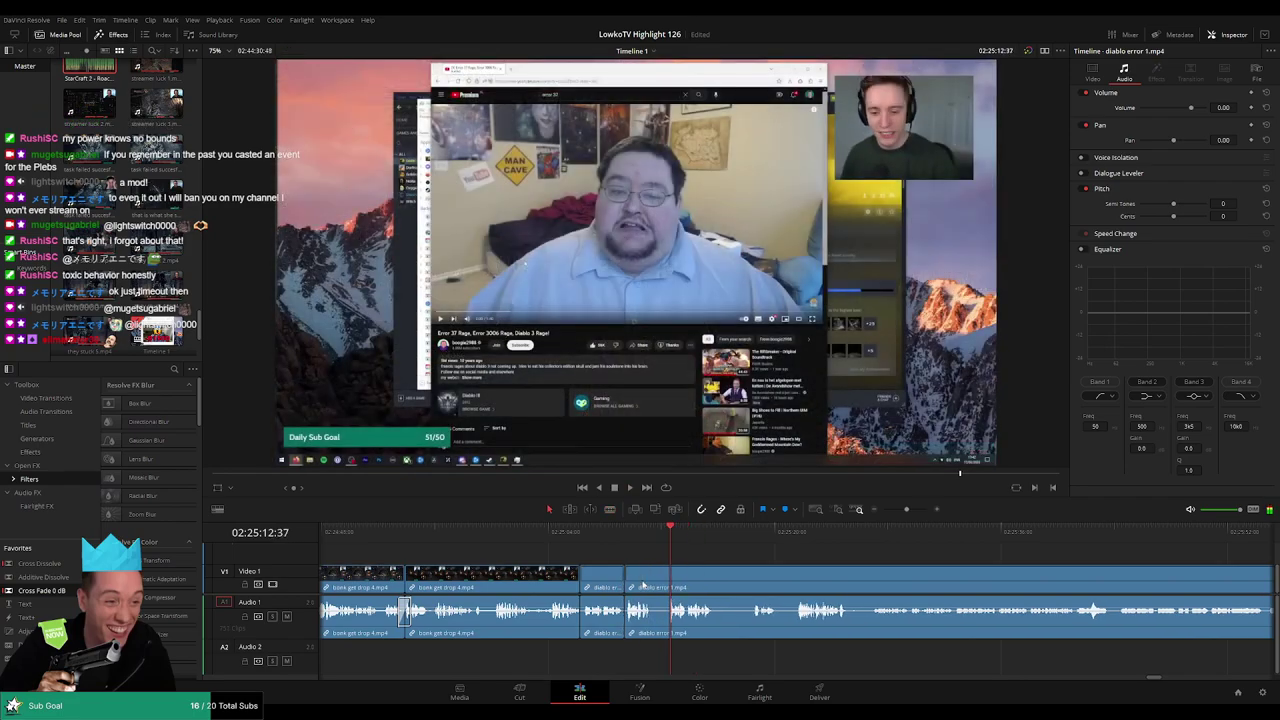
key("space")
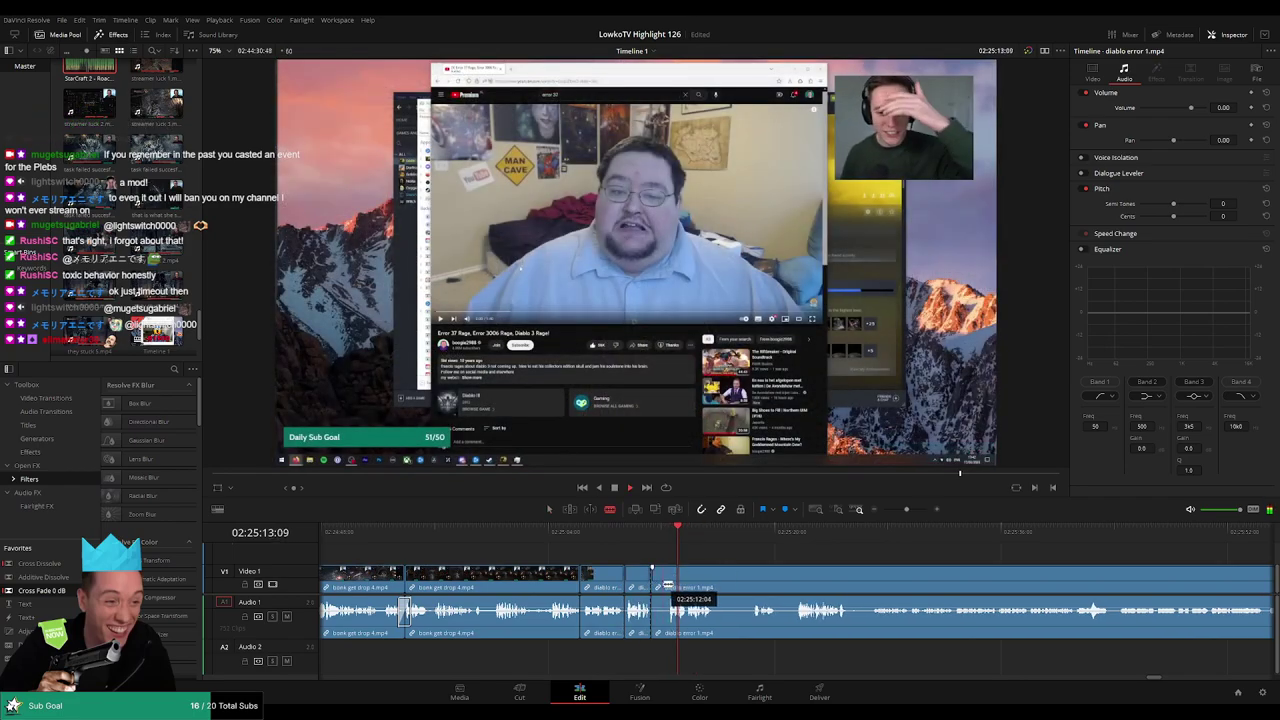
key("Delete")
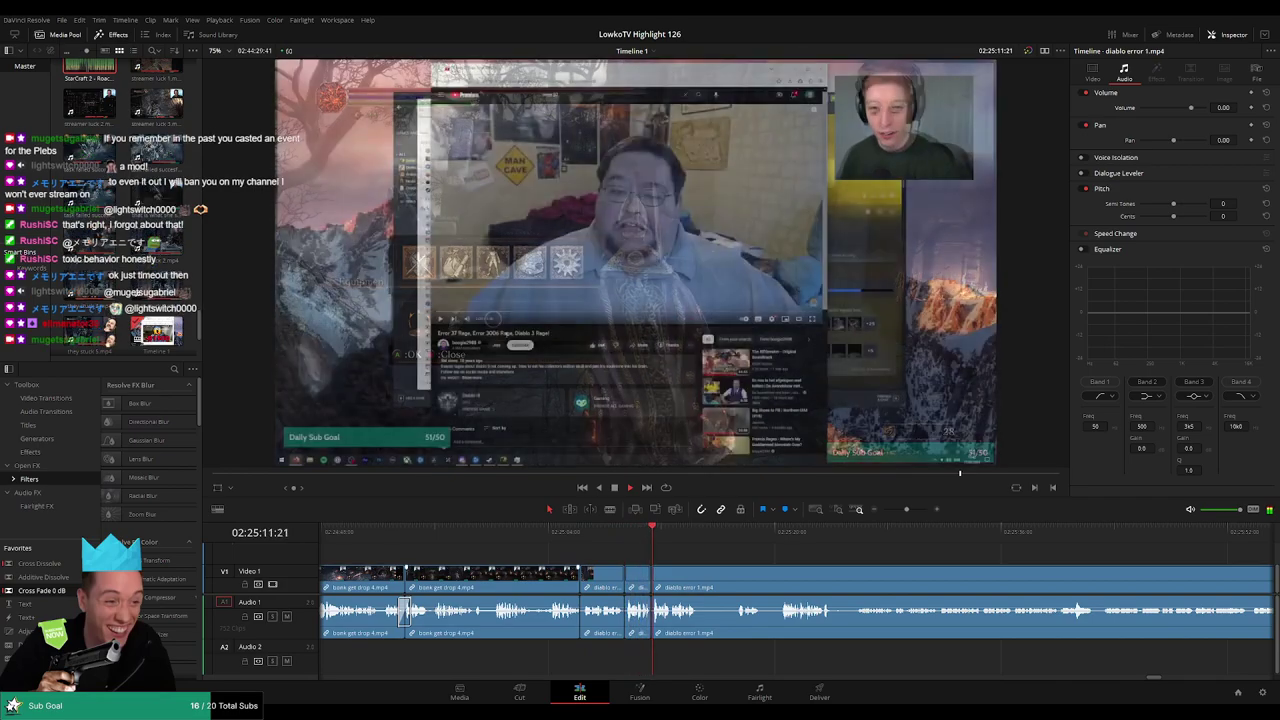
Split diablo error 1 at the next pause and remove that silent stretch
scroll(502, 552, "down", 3)
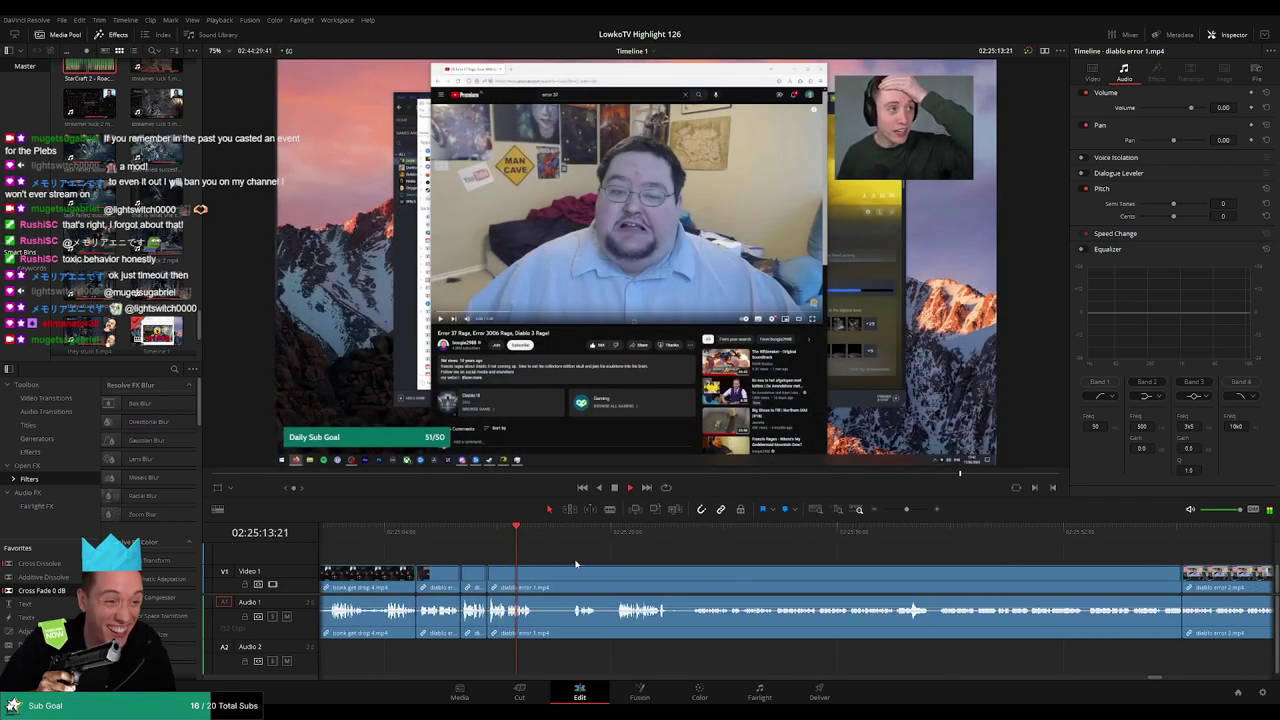
scroll(575, 565, "down", 1)
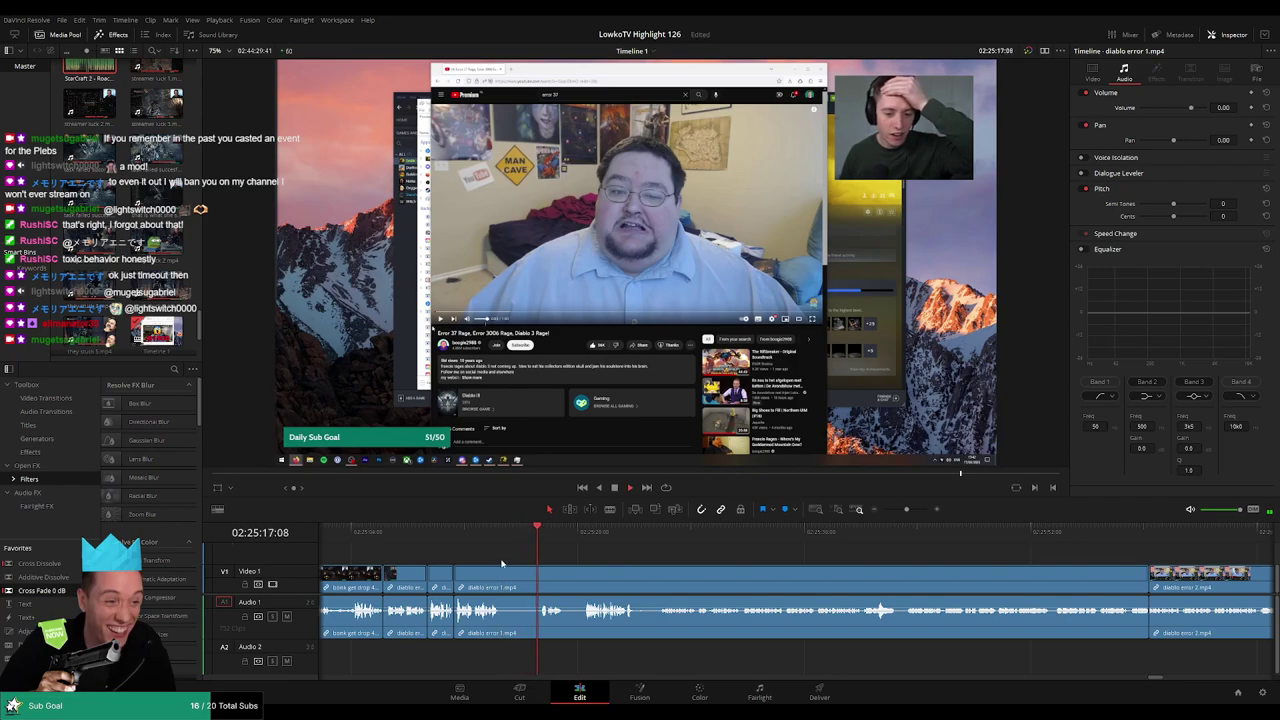
left_click(503, 573)
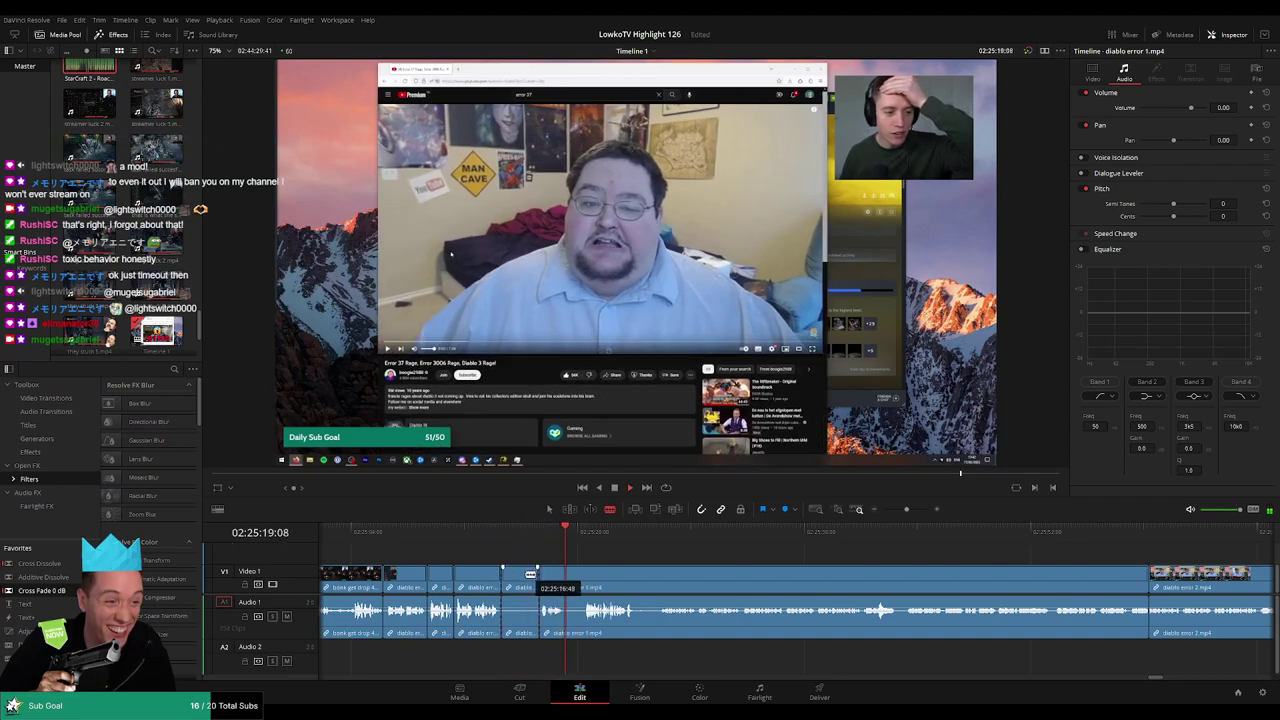
key("BackSpace")
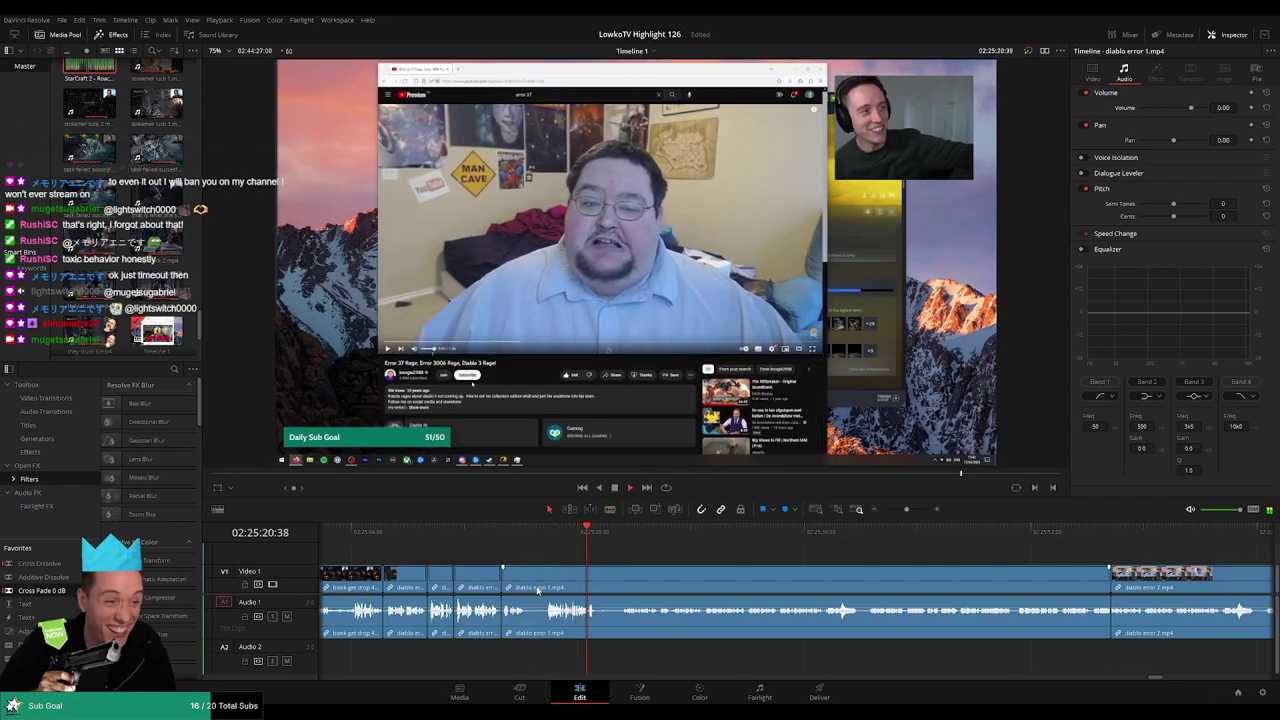
Cut out the remaining short silent pieces between new blade cuts, reviewing the tightened section
key("b")
left_click(543, 585)
key("a")
left_click(536, 585)
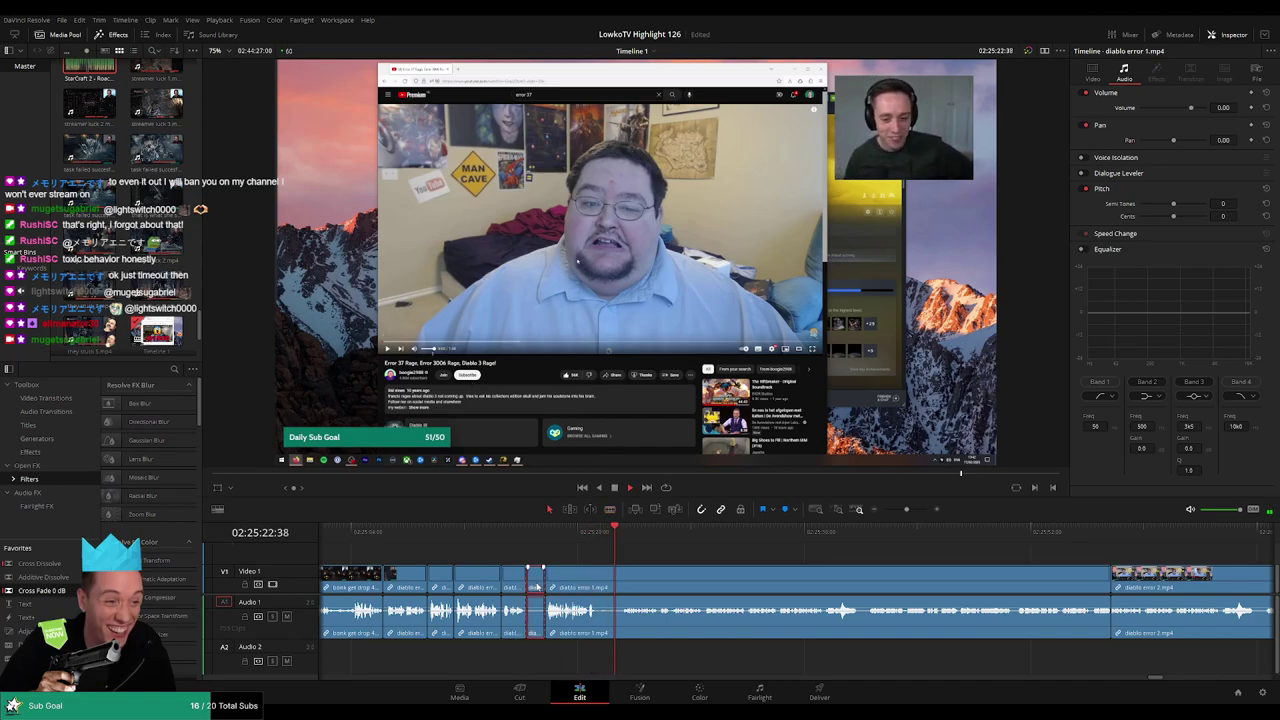
key("BackSpace")
left_click(570, 532)
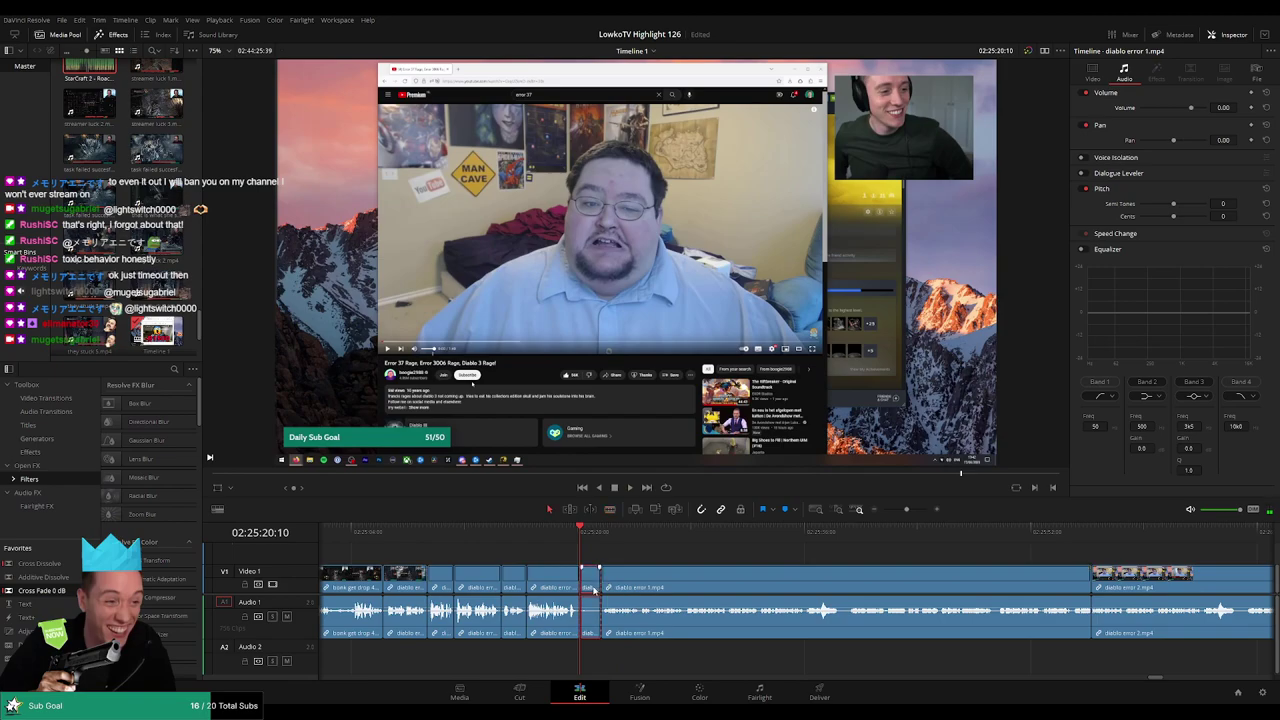
left_click(594, 587)
key("BackSpace")
scroll(640, 562, "down", 2)
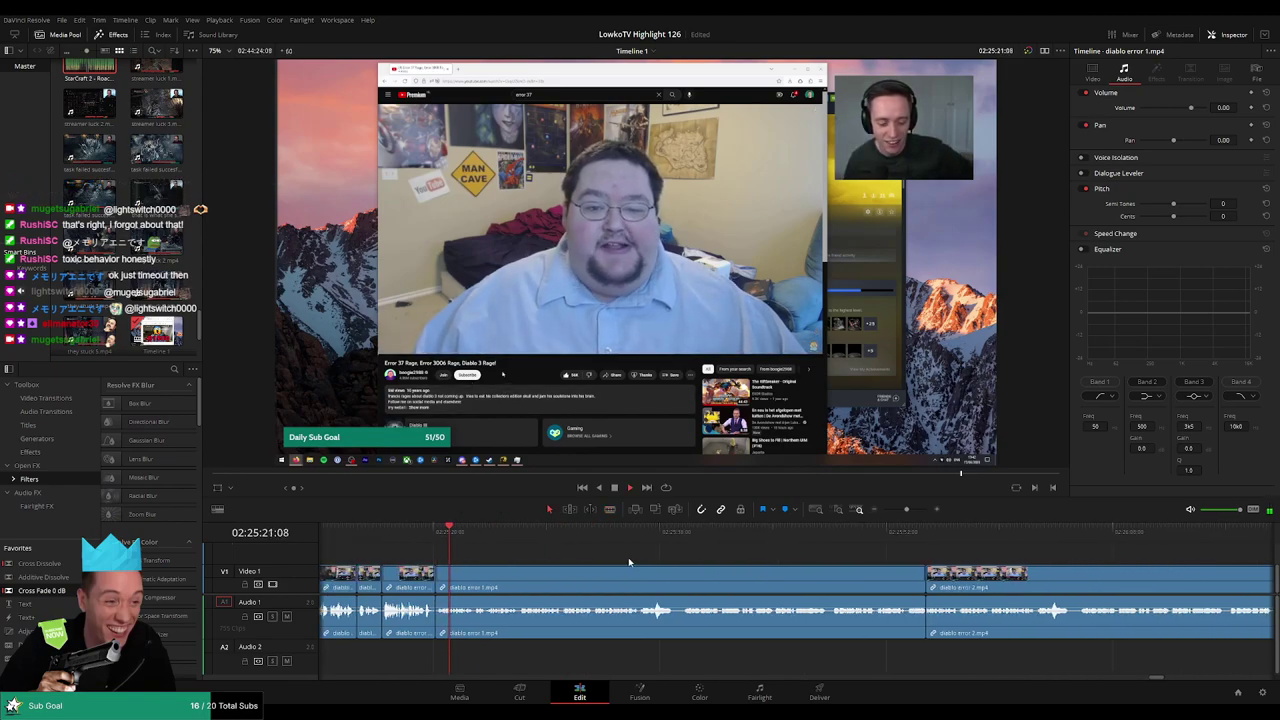
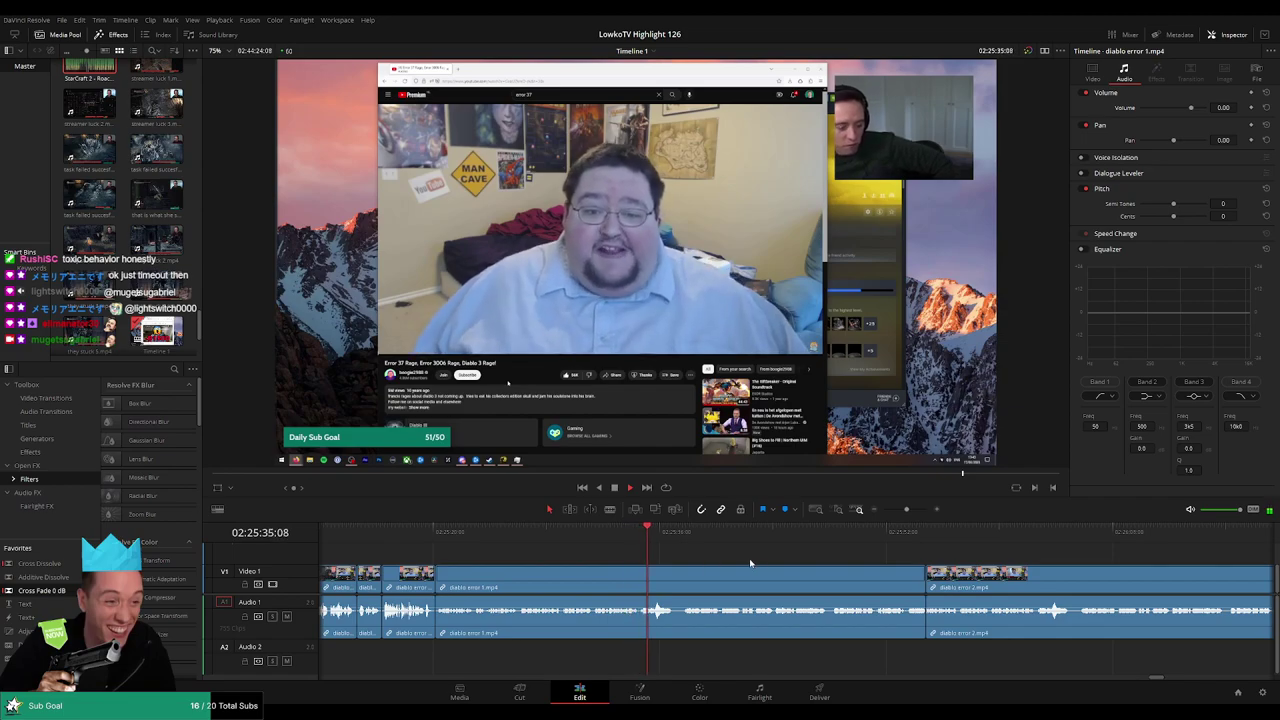
Blade the diablo error clips and ripple-delete two unwanted stretches
scroll(615, 565, "right", 2)
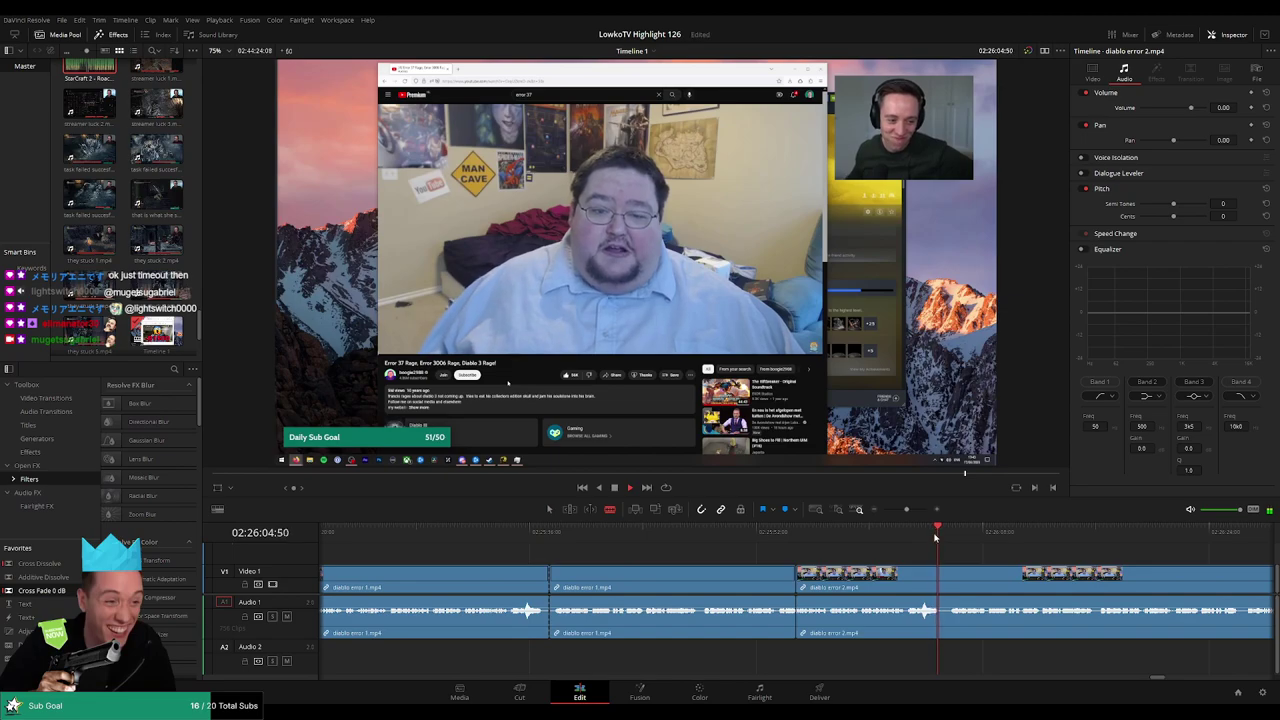
left_click(950, 585)
key("Delete")
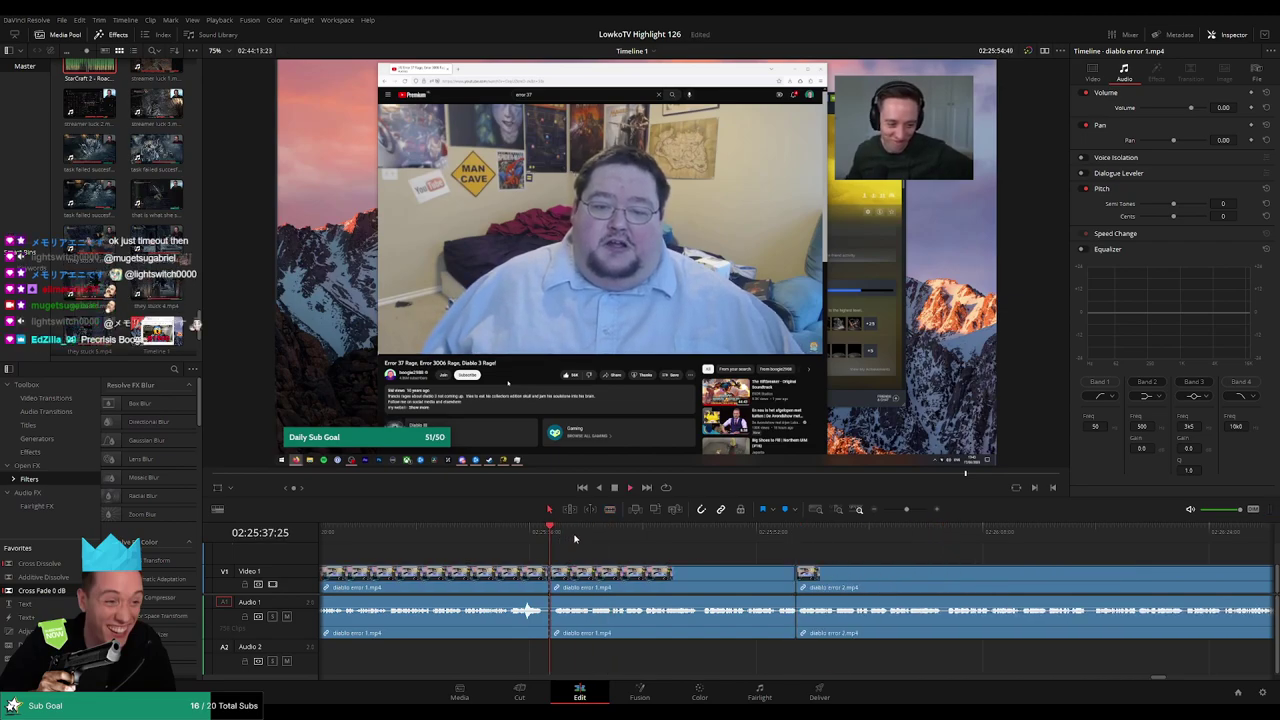
left_click(797, 533)
left_click(720, 587)
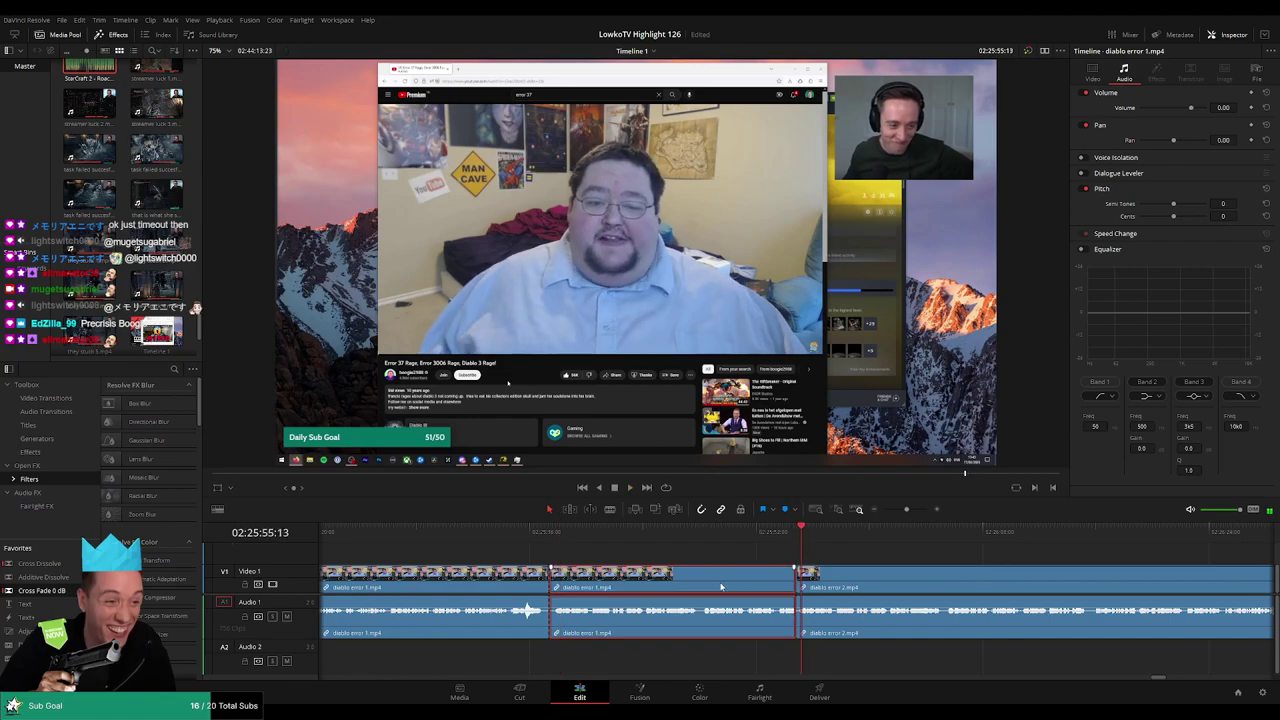
key("Delete")
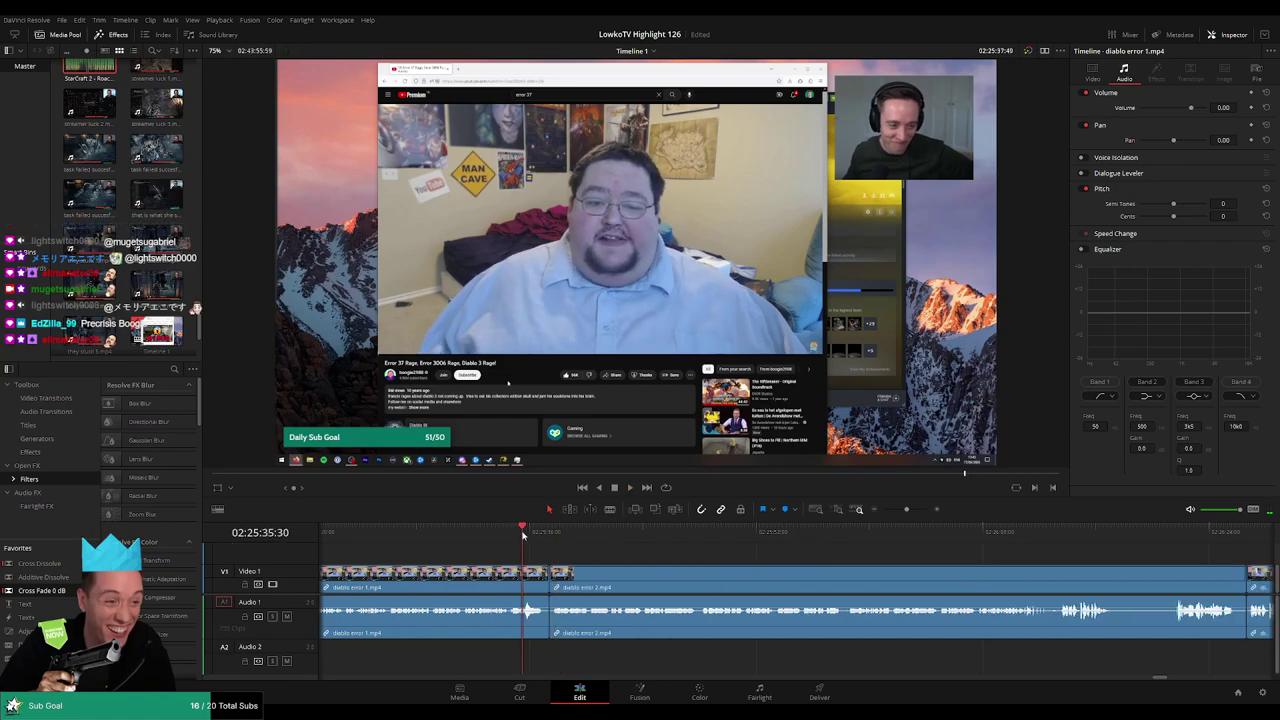
Play back the edit and blade out a short slice around 02:25:35 for a sound effect
scroll(575, 554, "up", 2)
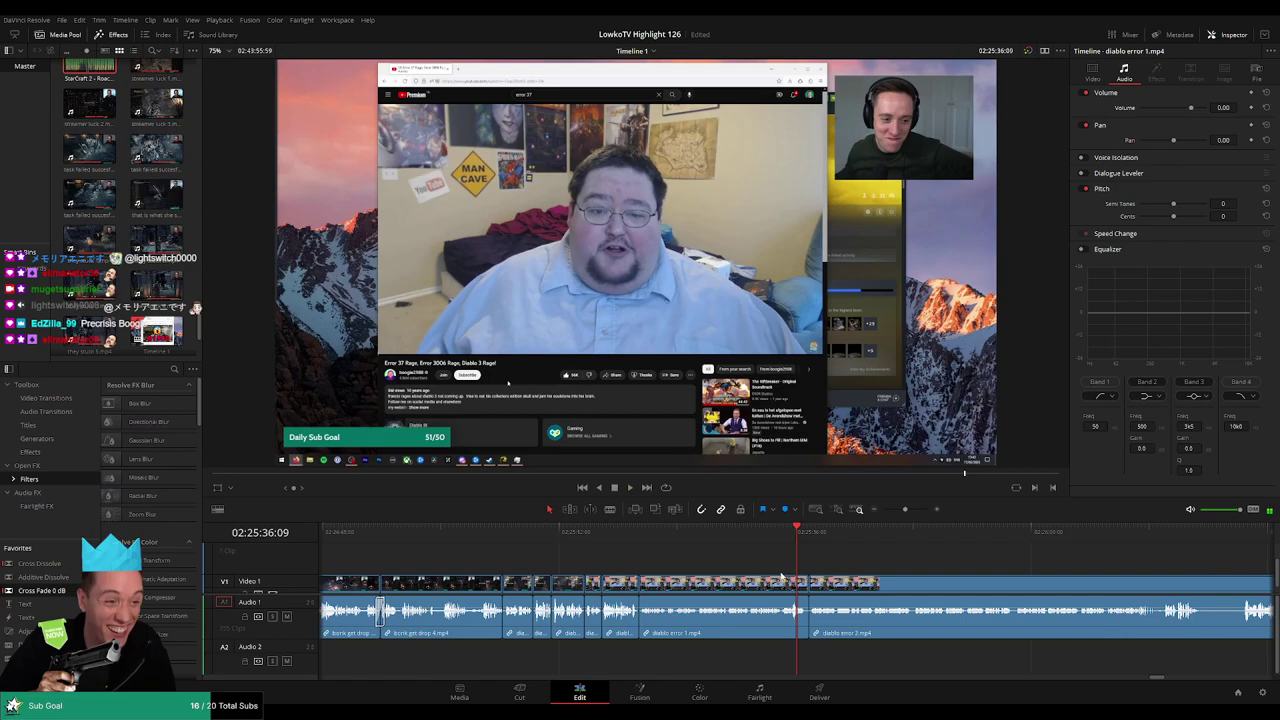
scroll(781, 577, "up", 2)
scroll(770, 566, "up", 1)
scroll(759, 557, "up", 1)
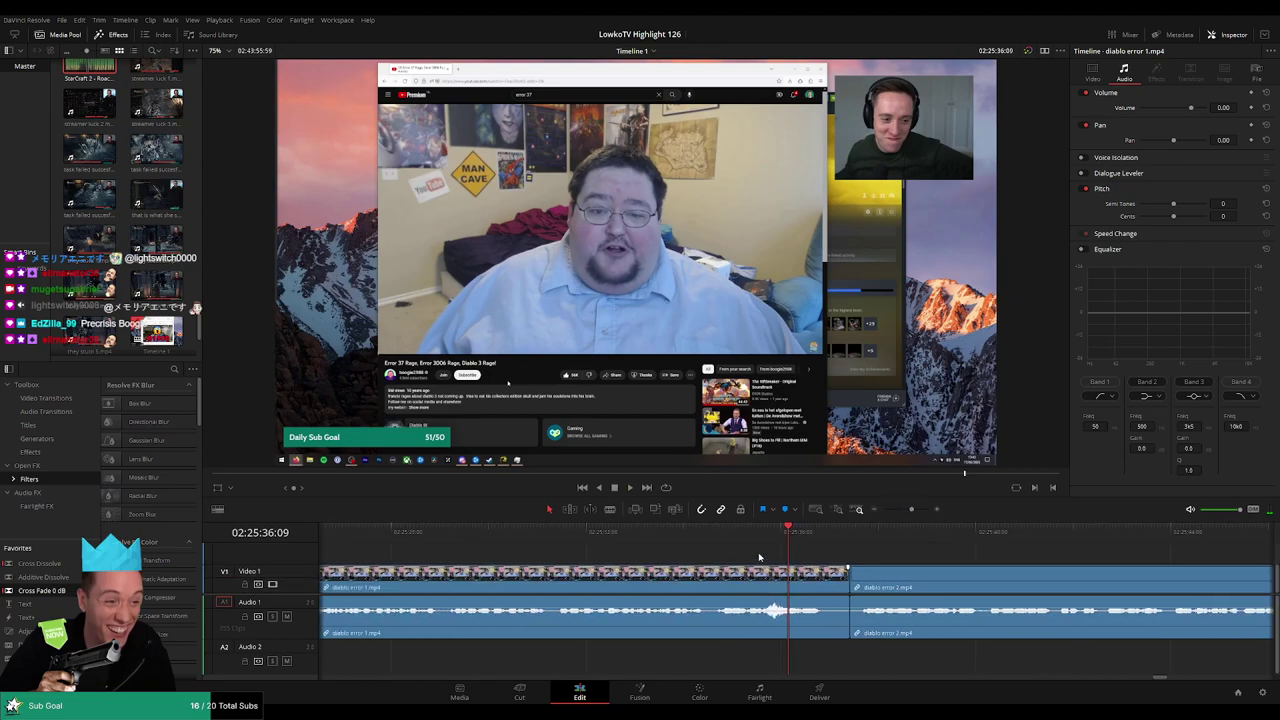
left_click(692, 545)
key("space")
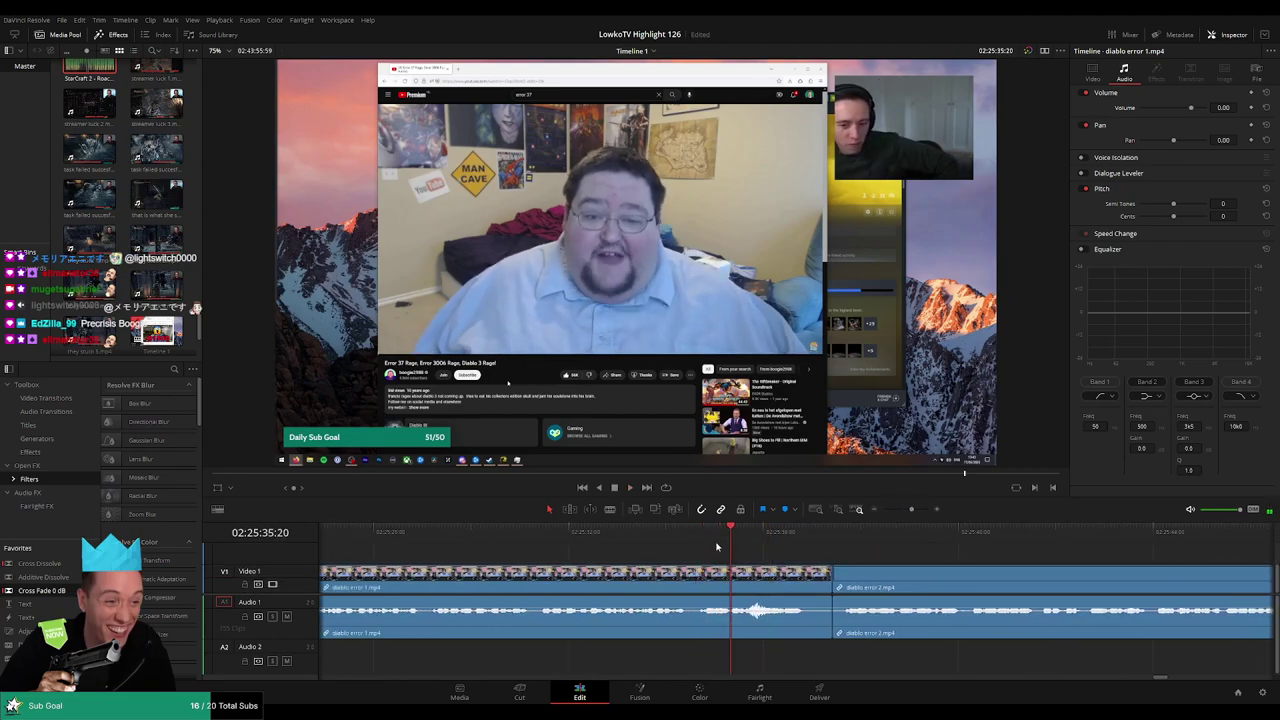
key("b")
left_click(733, 580)
key("space")
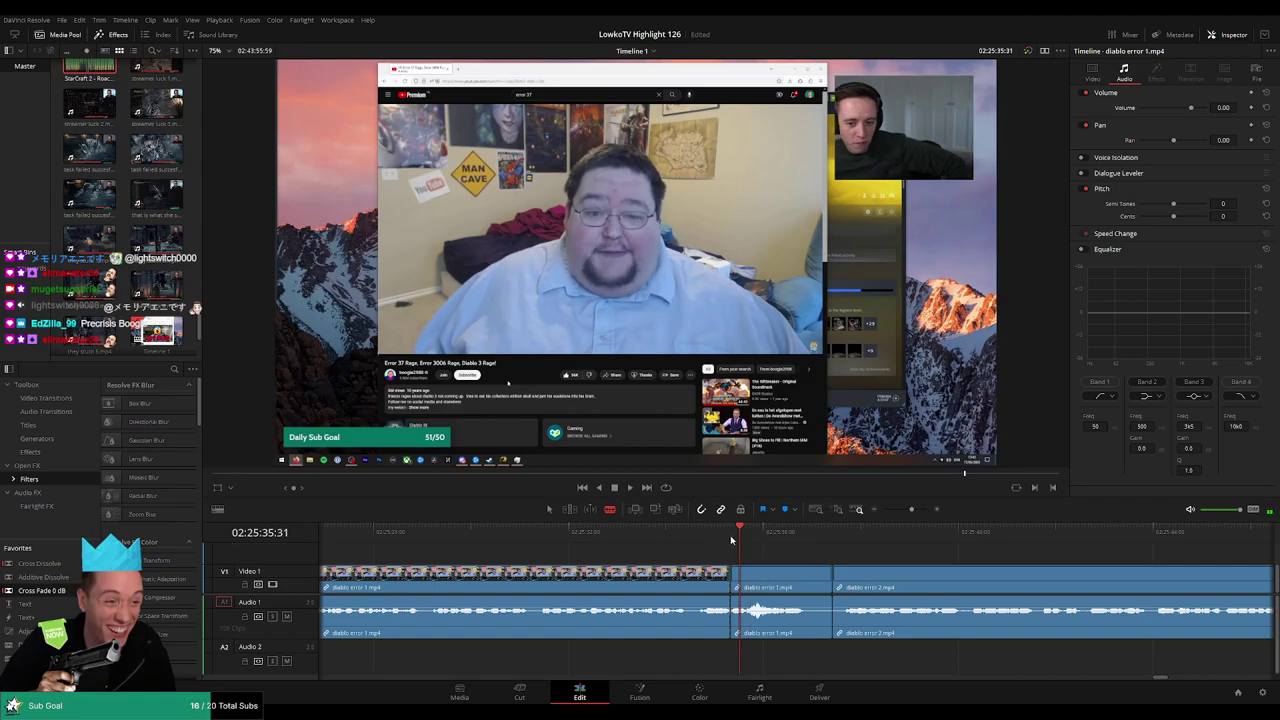
key("space")
left_click(744, 580)
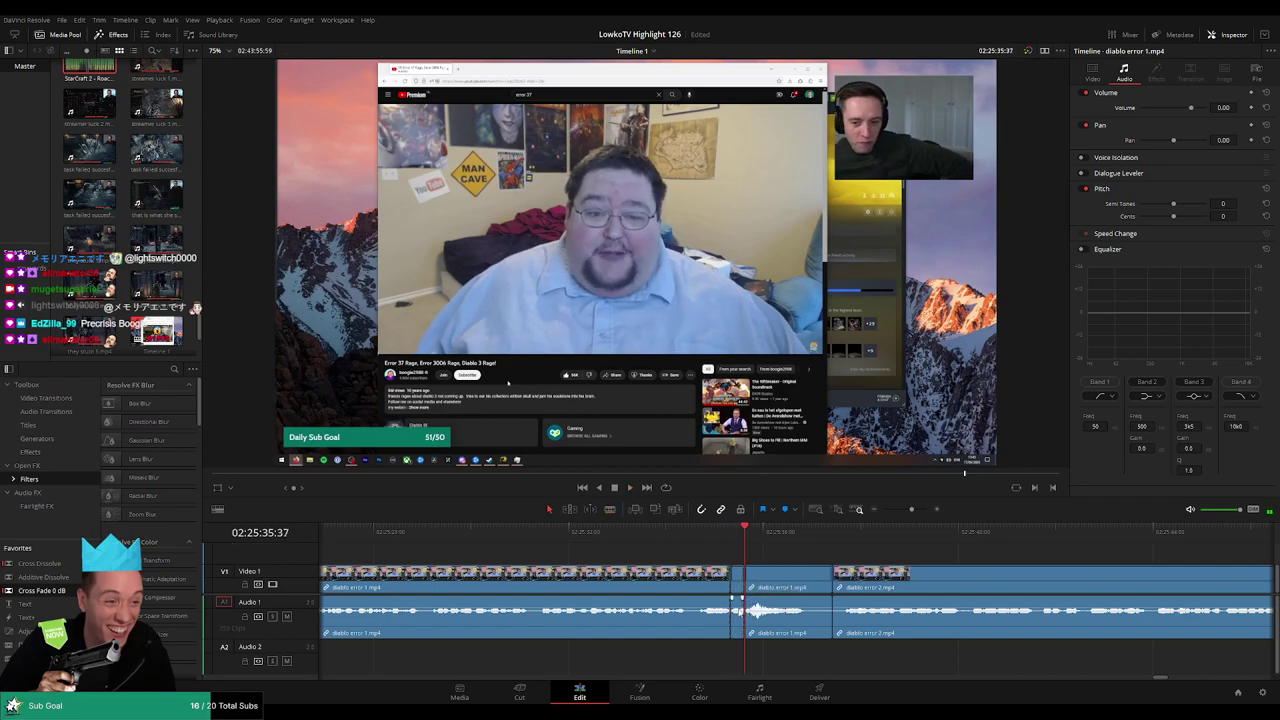
scroll(744, 605, "up", 2)
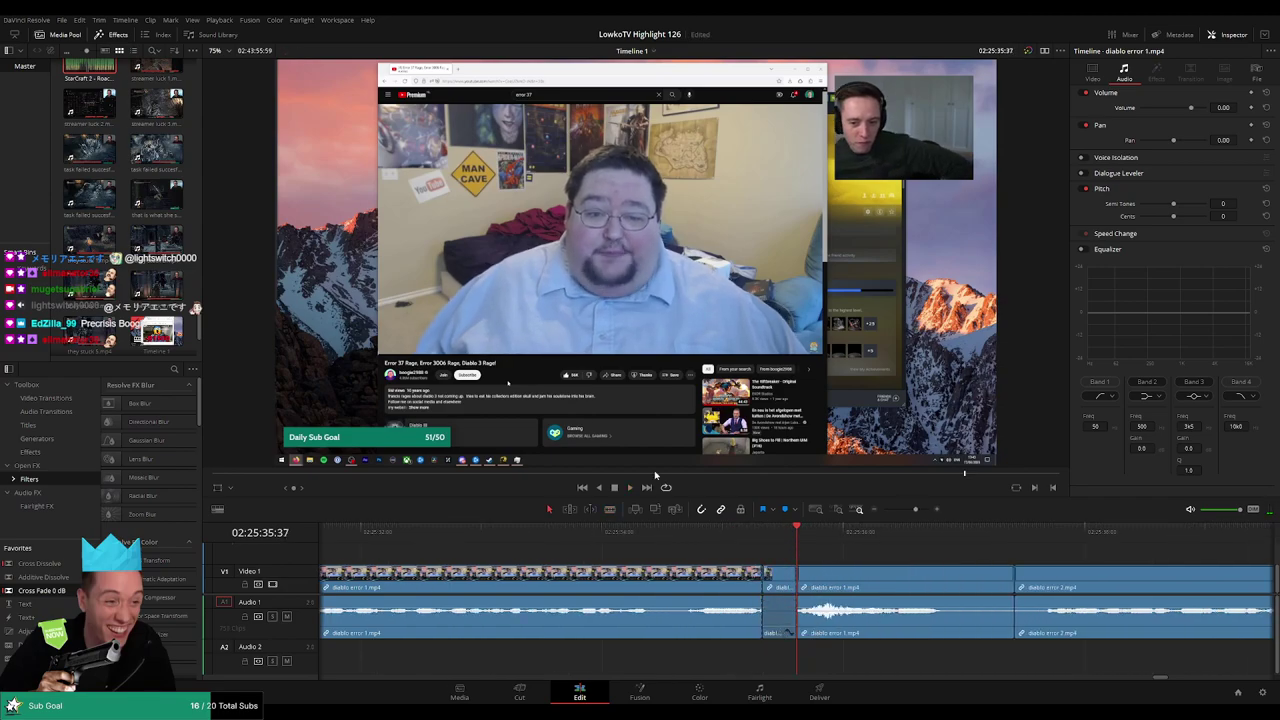
left_click(80, 62)
Place Roach Quotes on Audio 2 at the first slice and lower it to -23 dB
left_click_drag(790, 640, 833, 664)
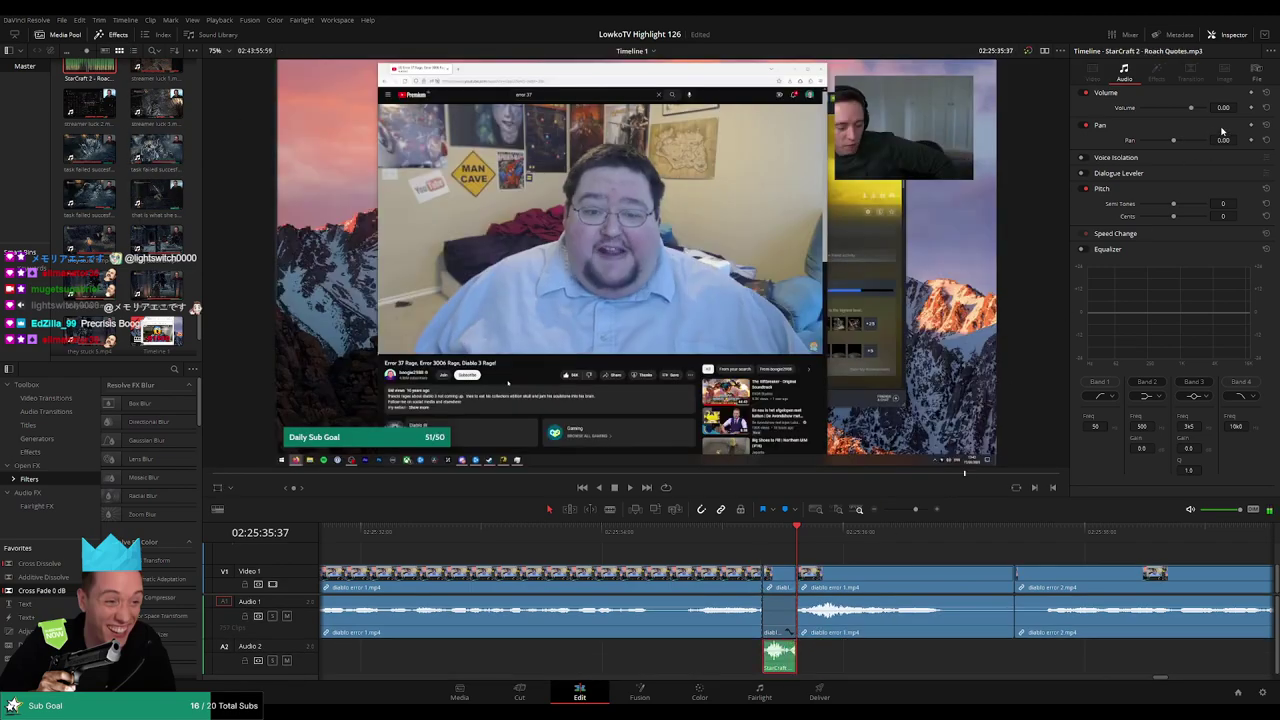
left_click_drag(1225, 107, 1205, 107)
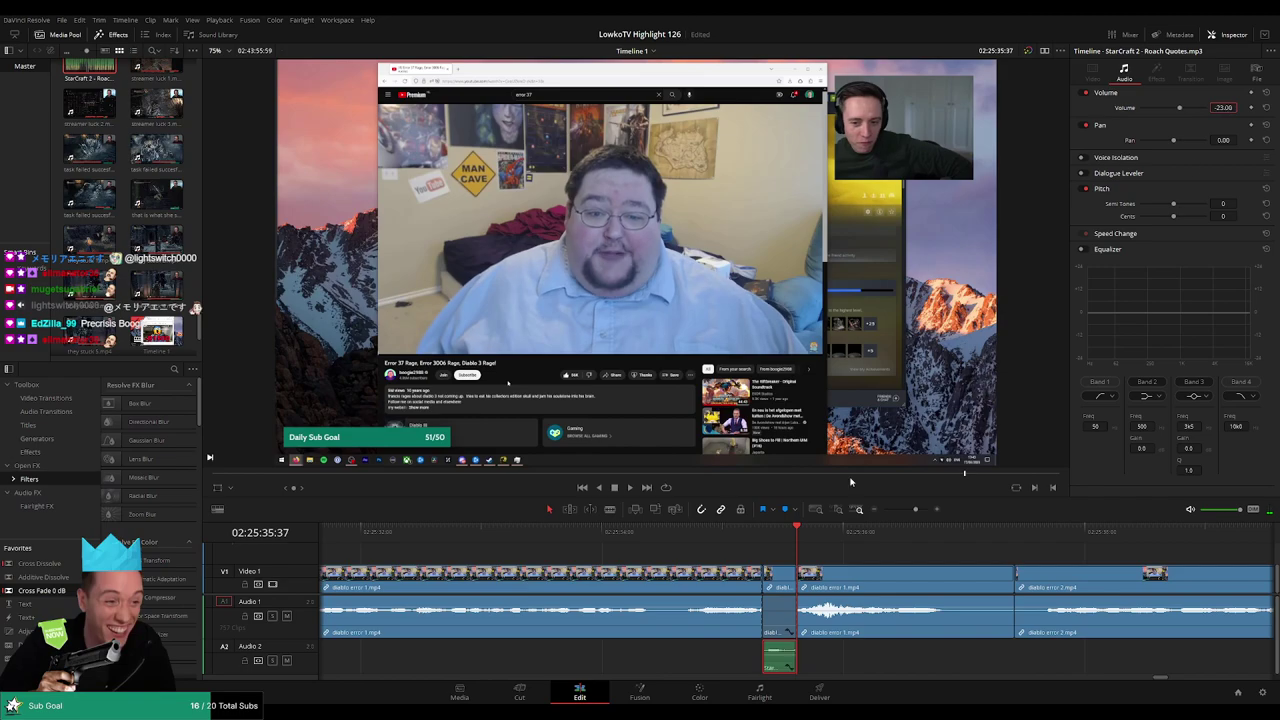
key("space")
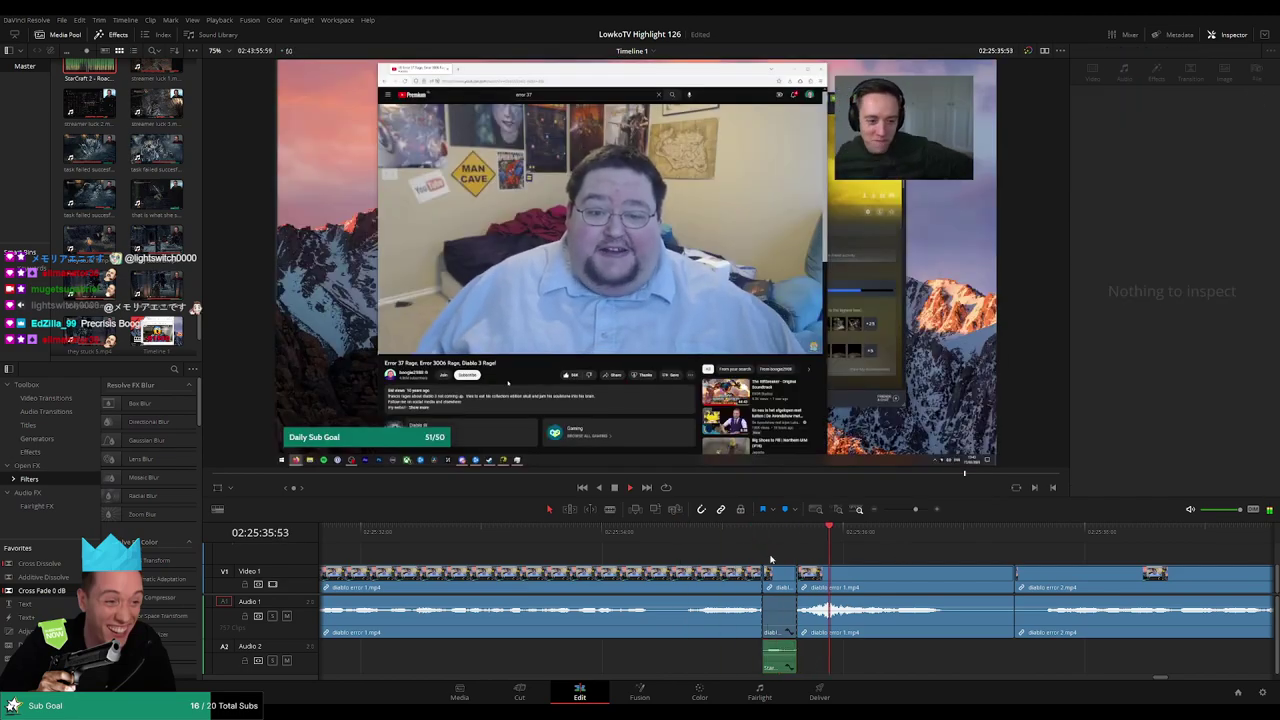
left_click(679, 541)
Split diablo error 2 at two points and mute the original audio between them
scroll(815, 569, "down", 3)
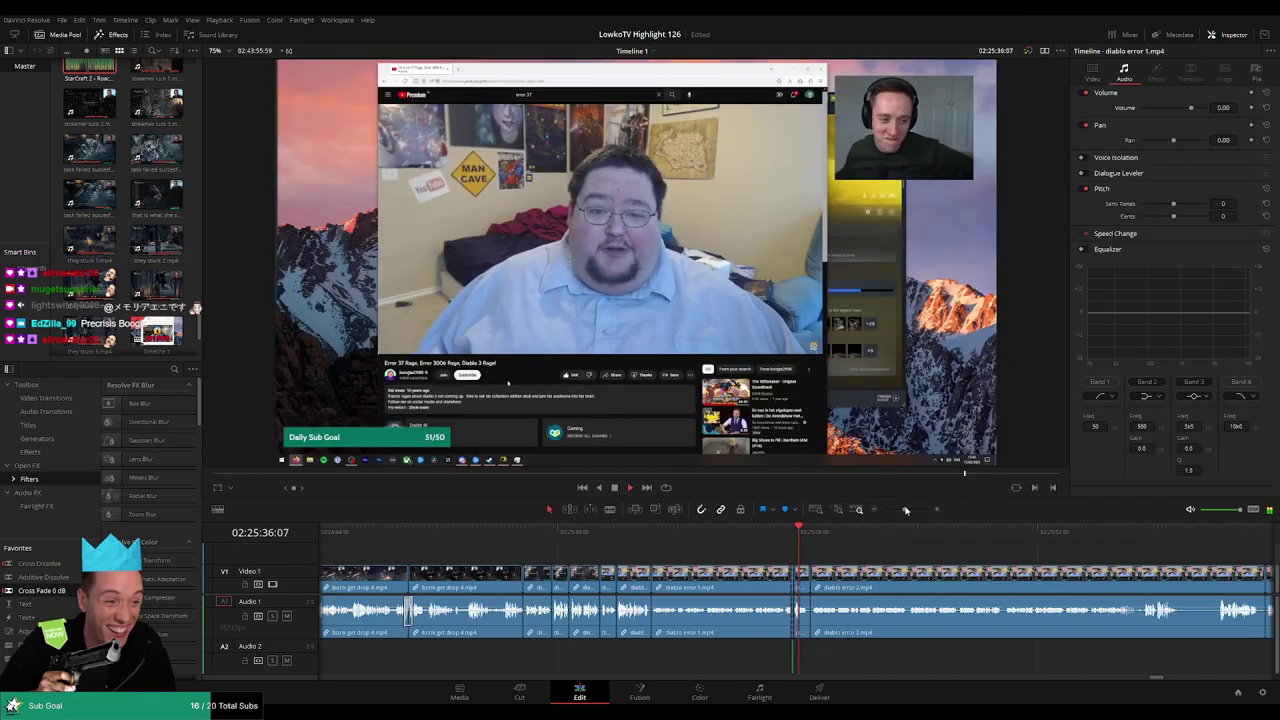
scroll(719, 566, "right", 3)
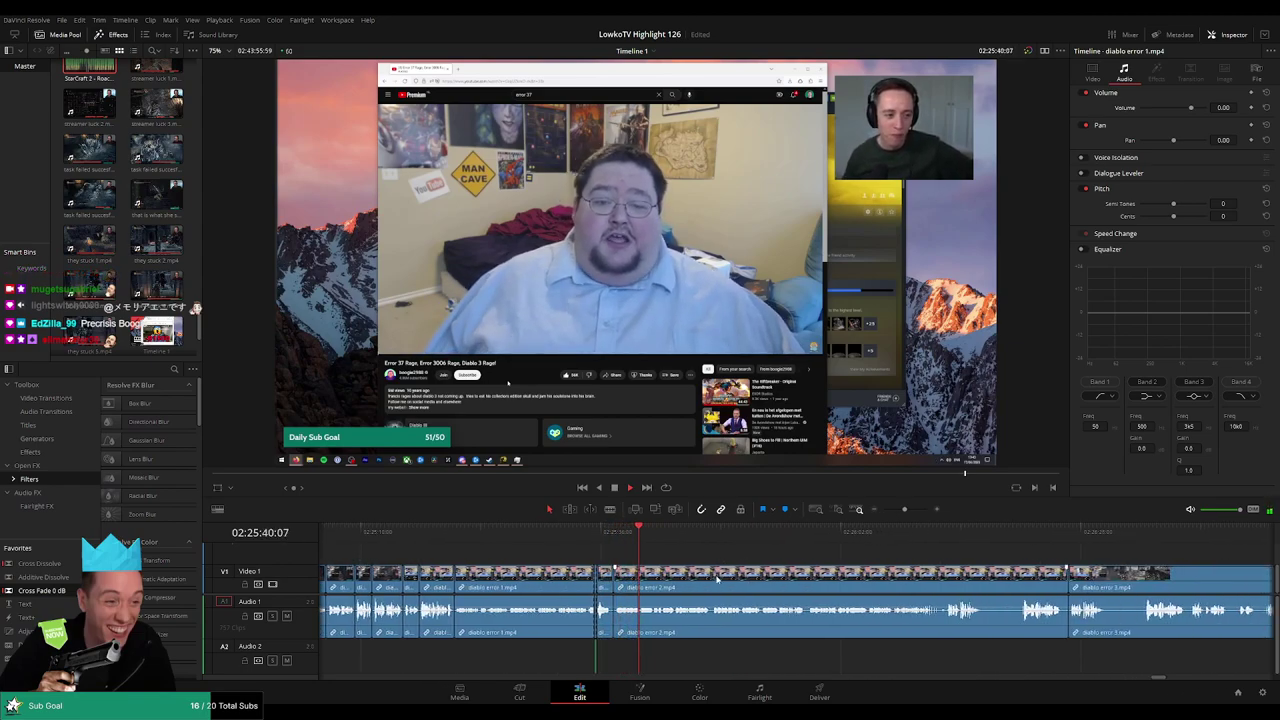
scroll(690, 570, "right", 2)
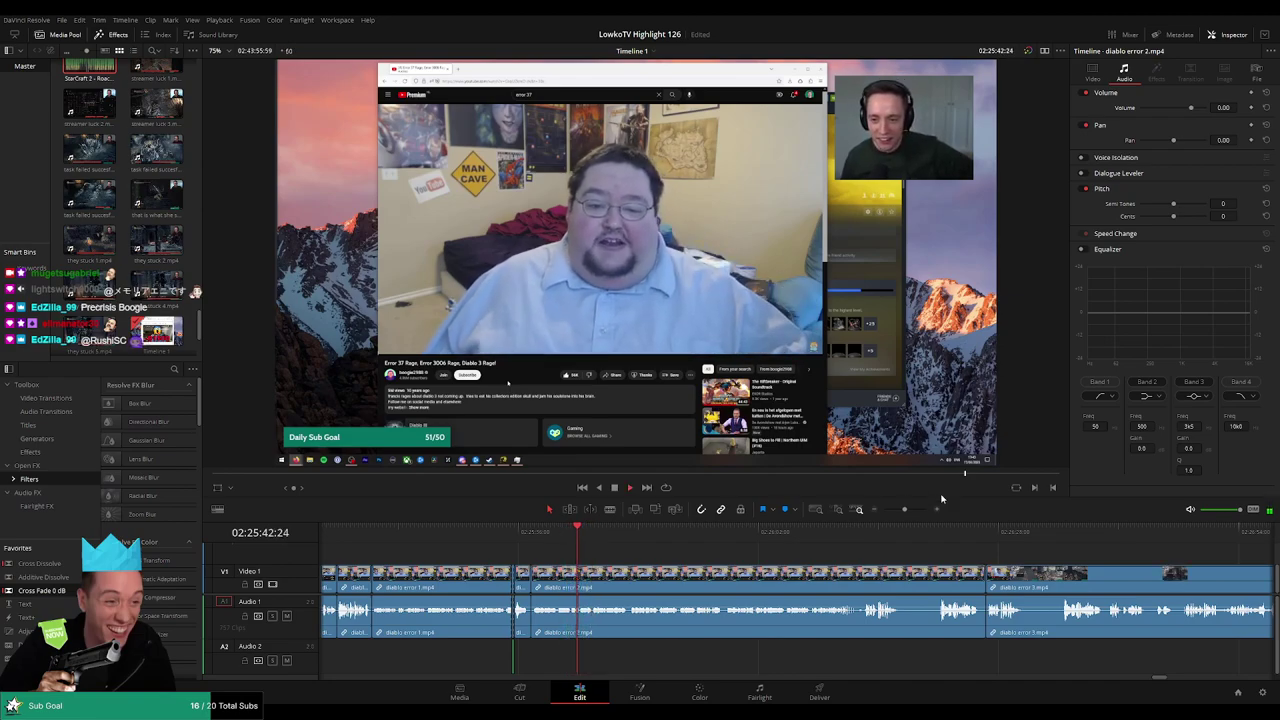
left_click(918, 511)
left_click(918, 511)
left_click(800, 573)
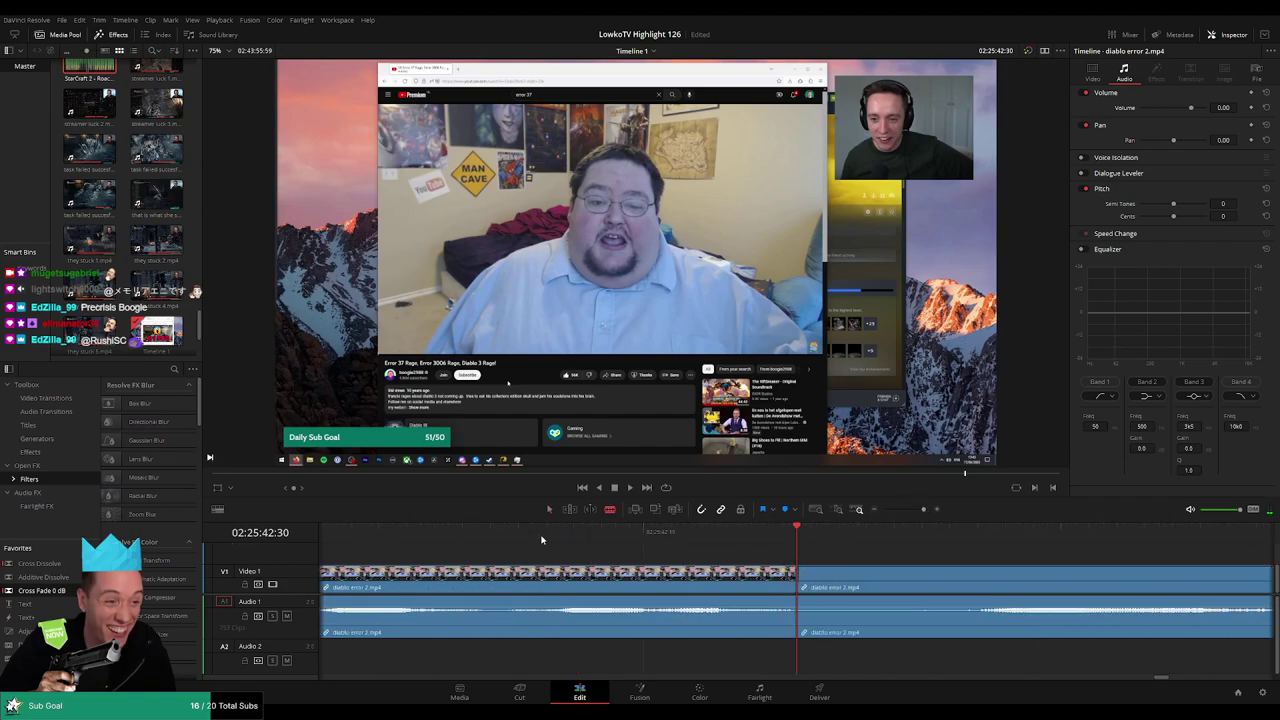
left_click(547, 590)
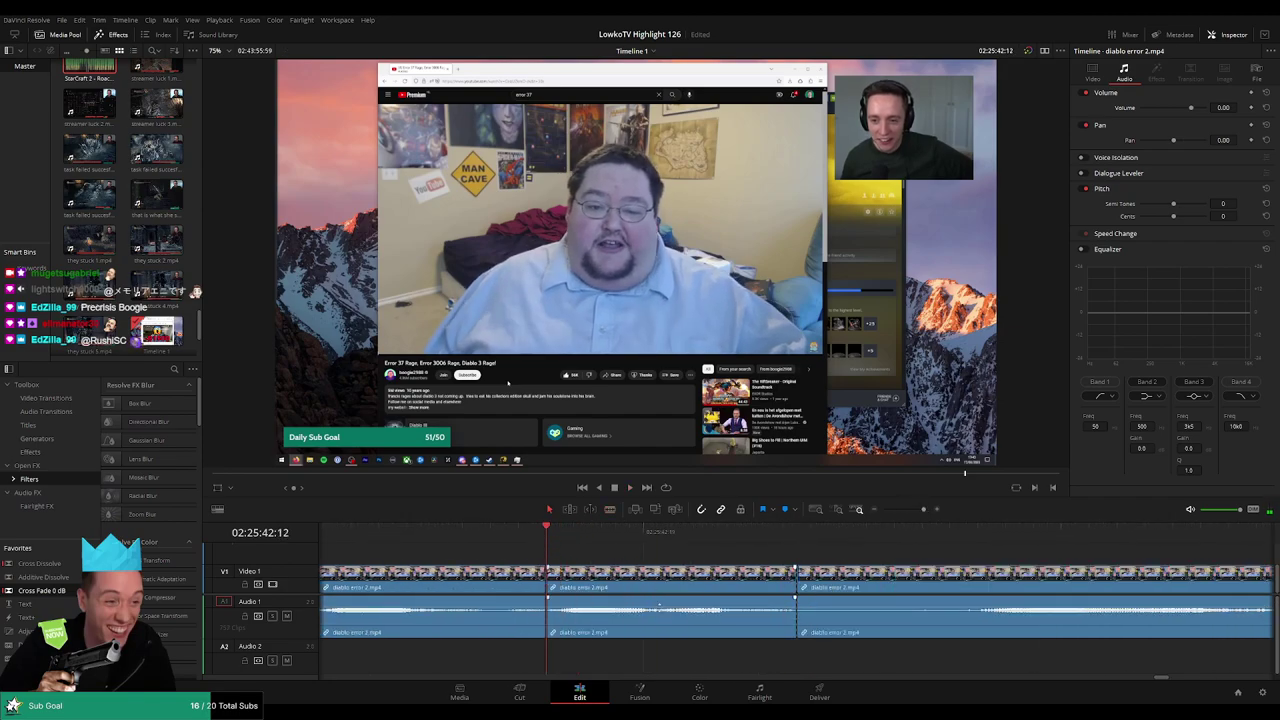
left_click_drag(657, 605, 660, 650)
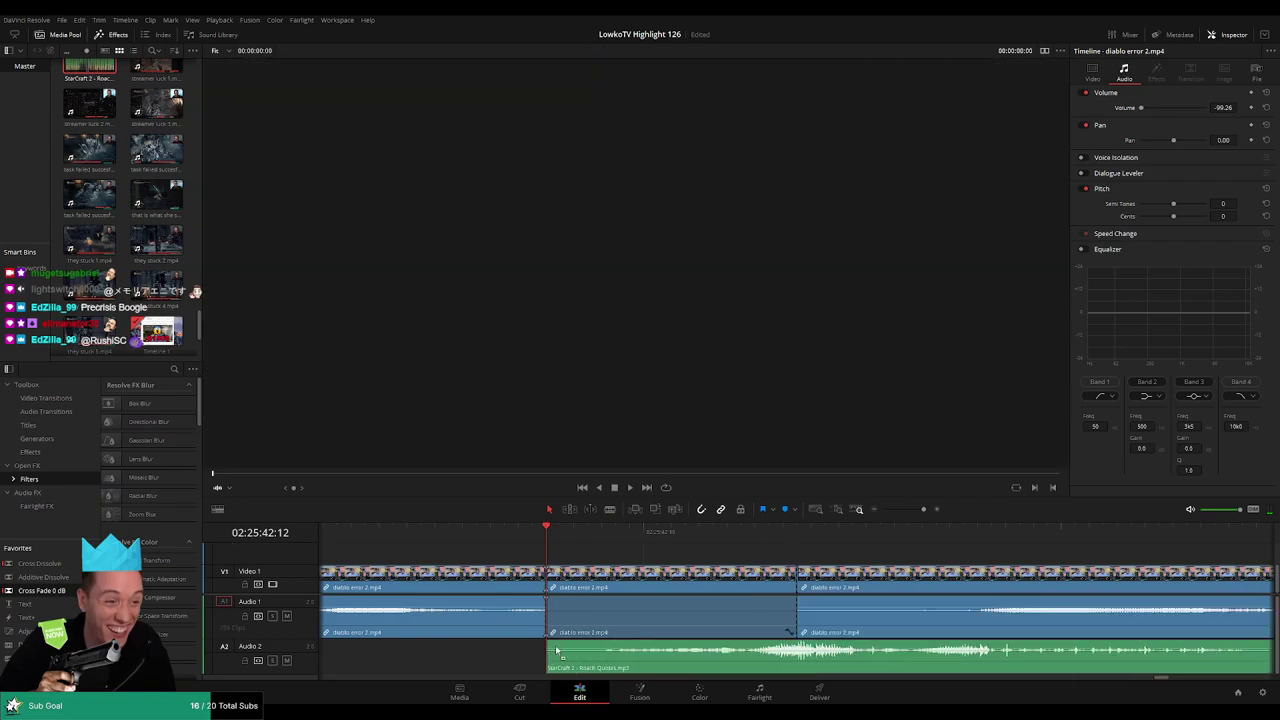
Add a second Roach Quotes clip on Audio 2, trimmed to end at the next cut
mouse_move(506, 250)
left_mouse_down()
mouse_move(449, 651)
mouse_move(616, 662)
left_mouse_up()
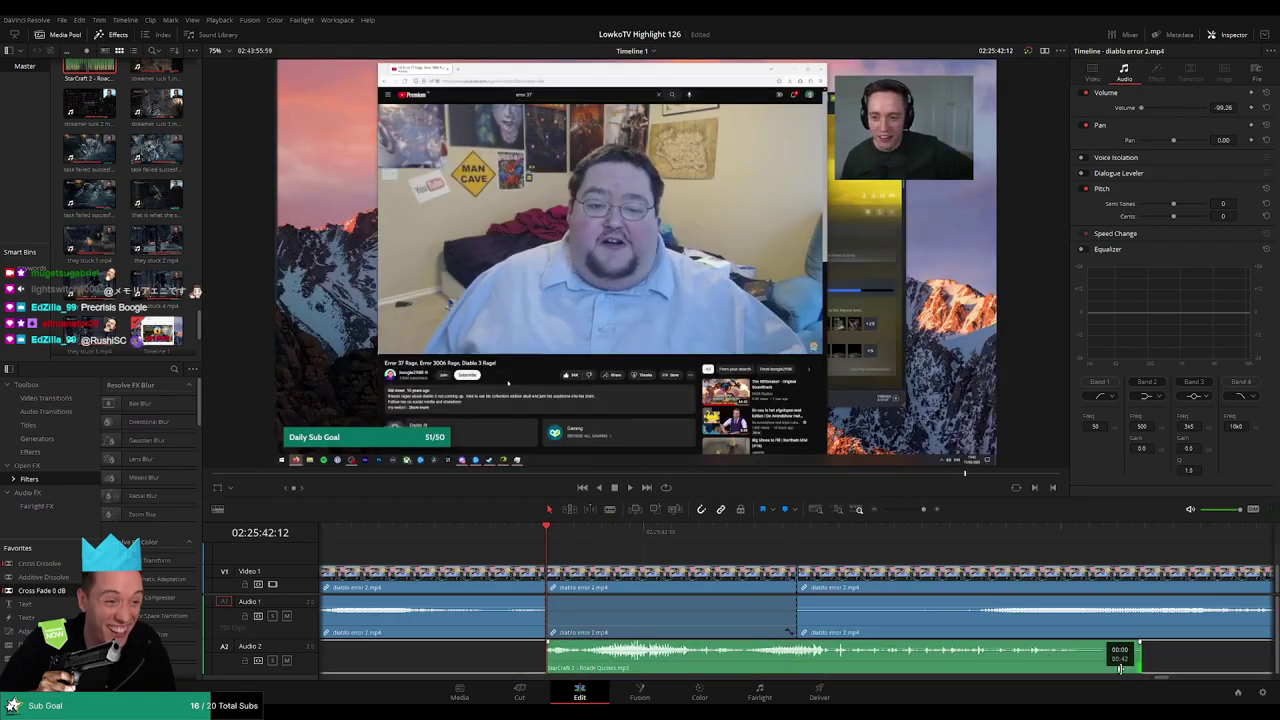
left_click_drag(1140, 665, 795, 665)
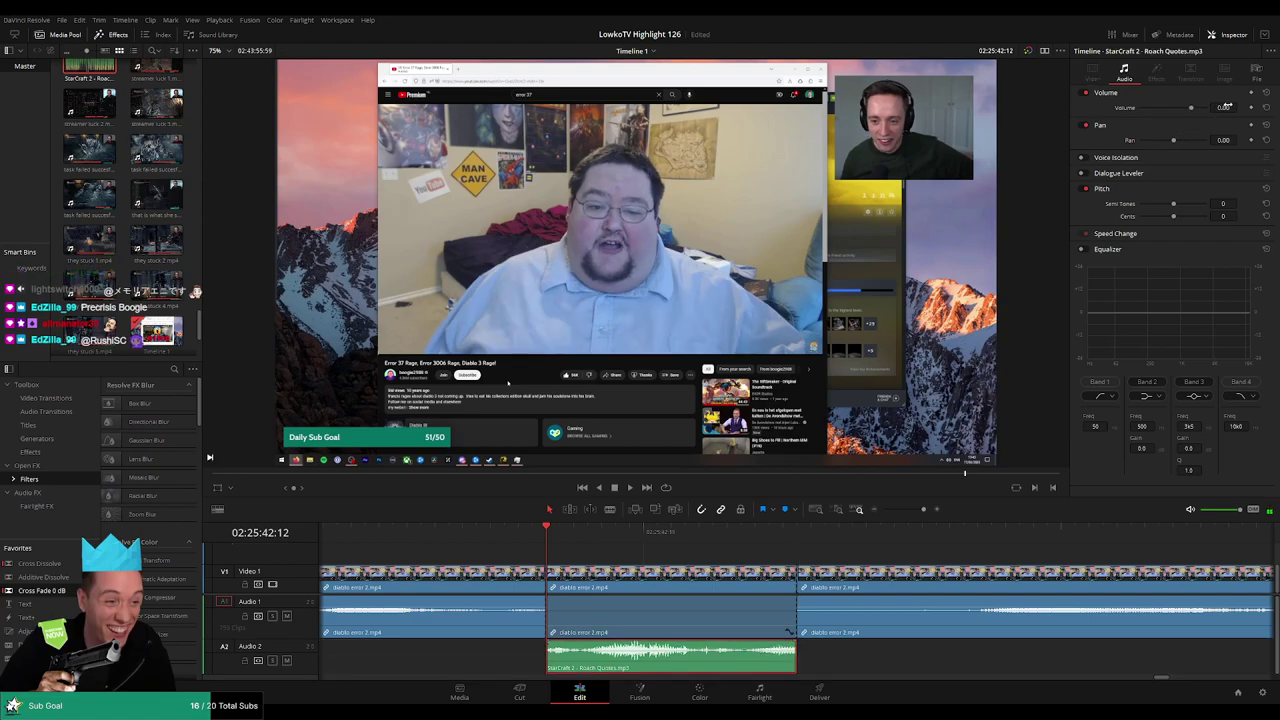
key("space")
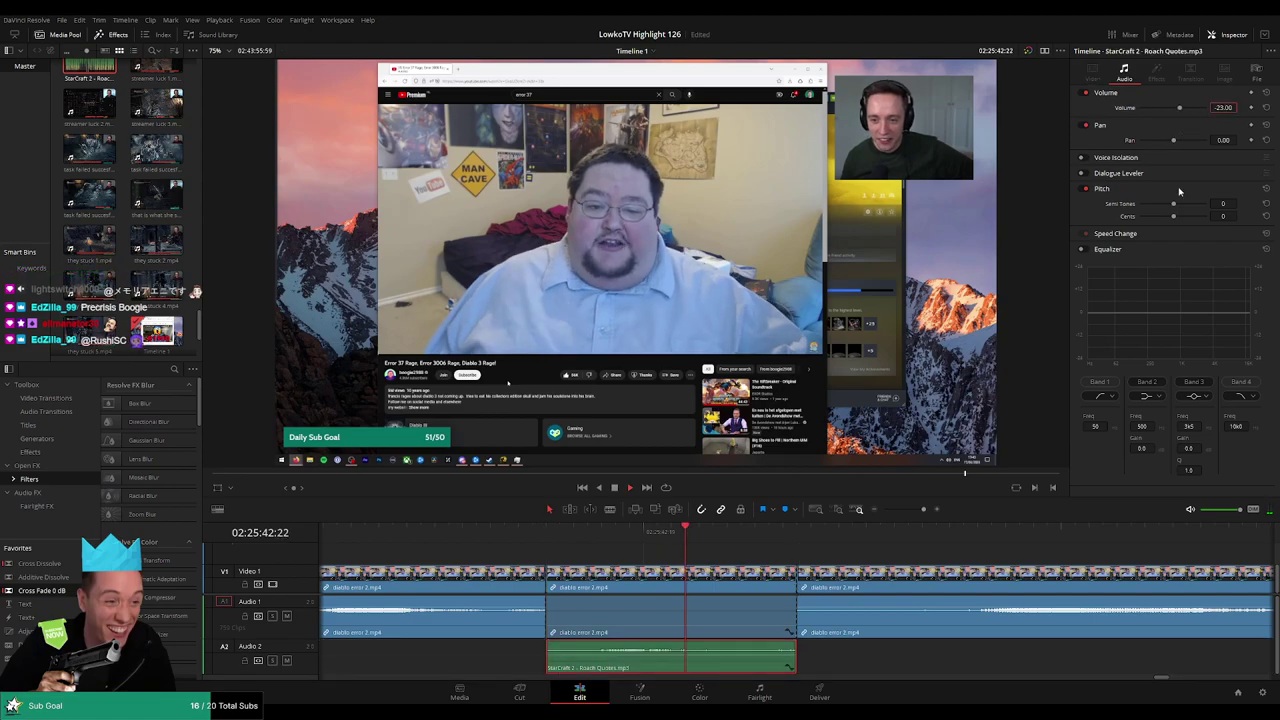
left_click_drag(923, 510, 909, 511)
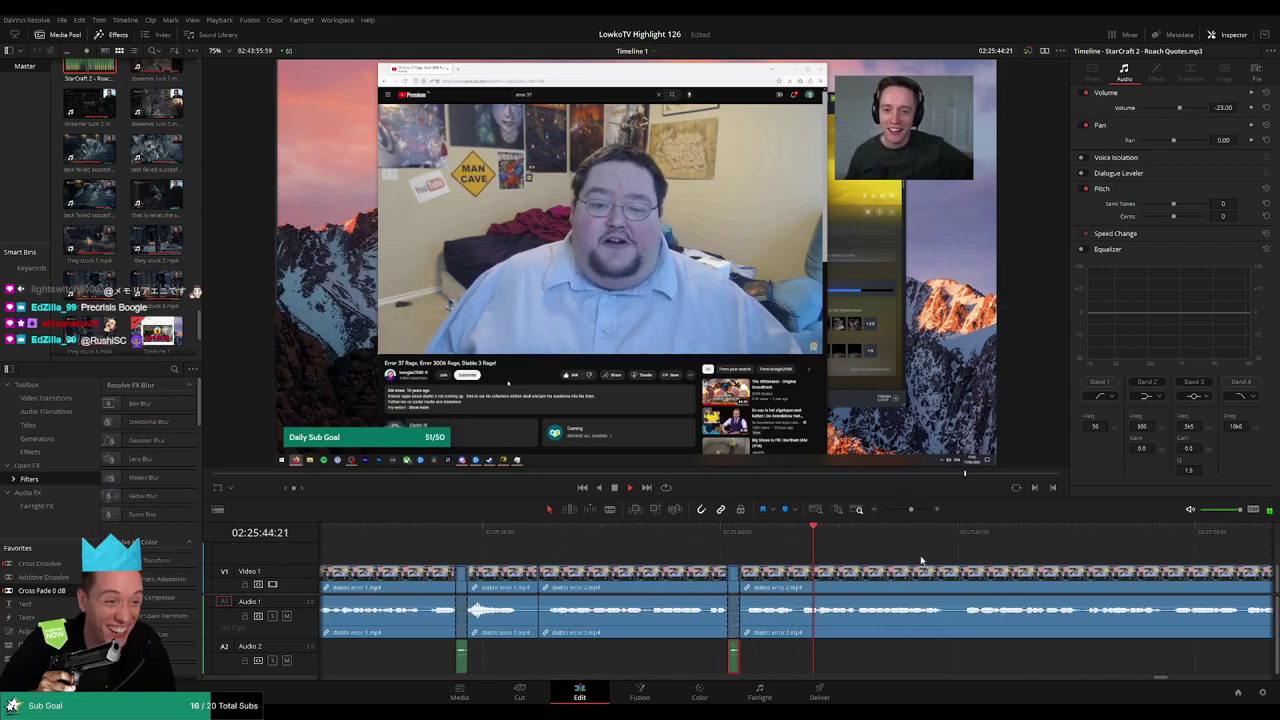
left_click(994, 560)
key("ctrl+equal")
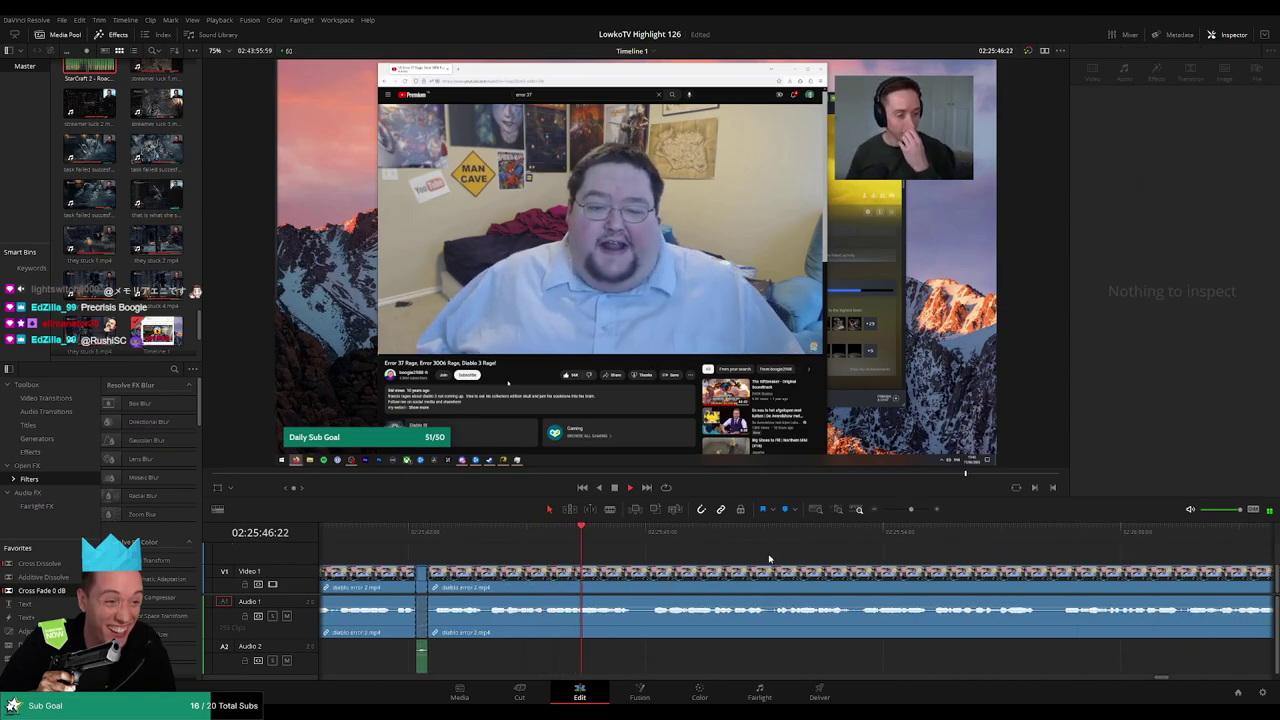
Cut a short section of diablo error 2 at two playhead positions
scroll(700, 556, "right", 2)
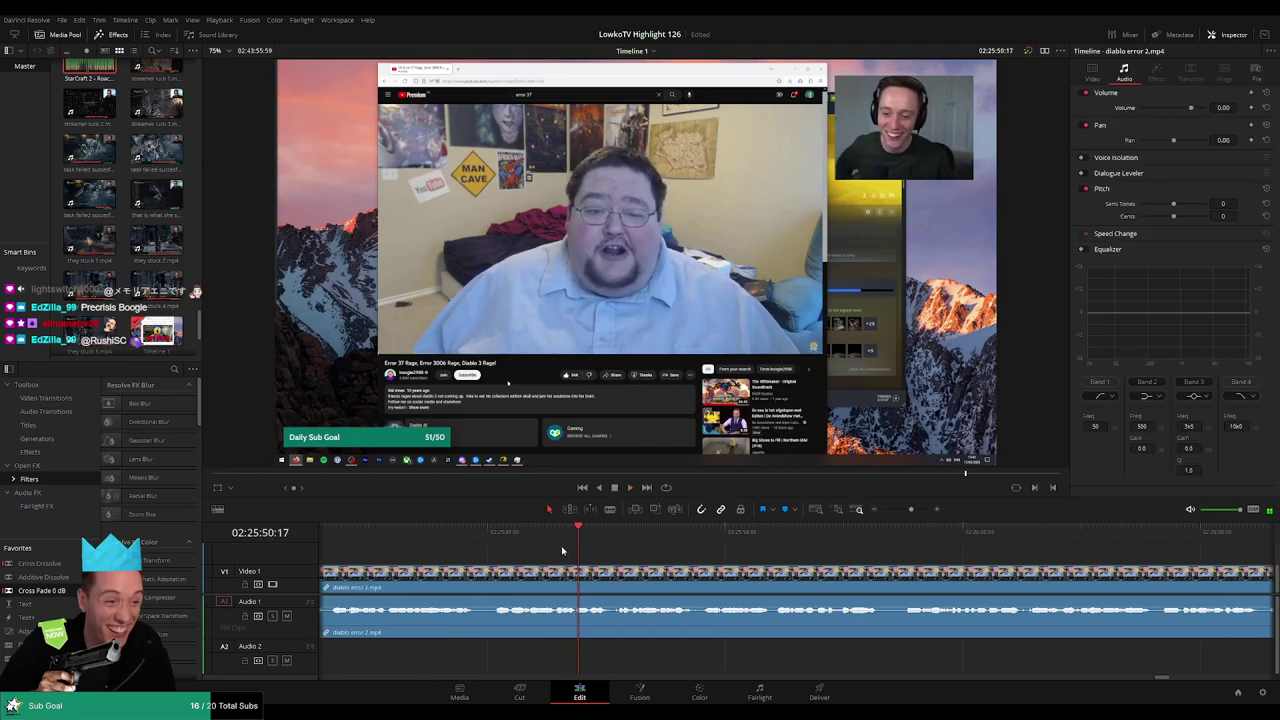
left_click_drag(580, 533, 551, 533)
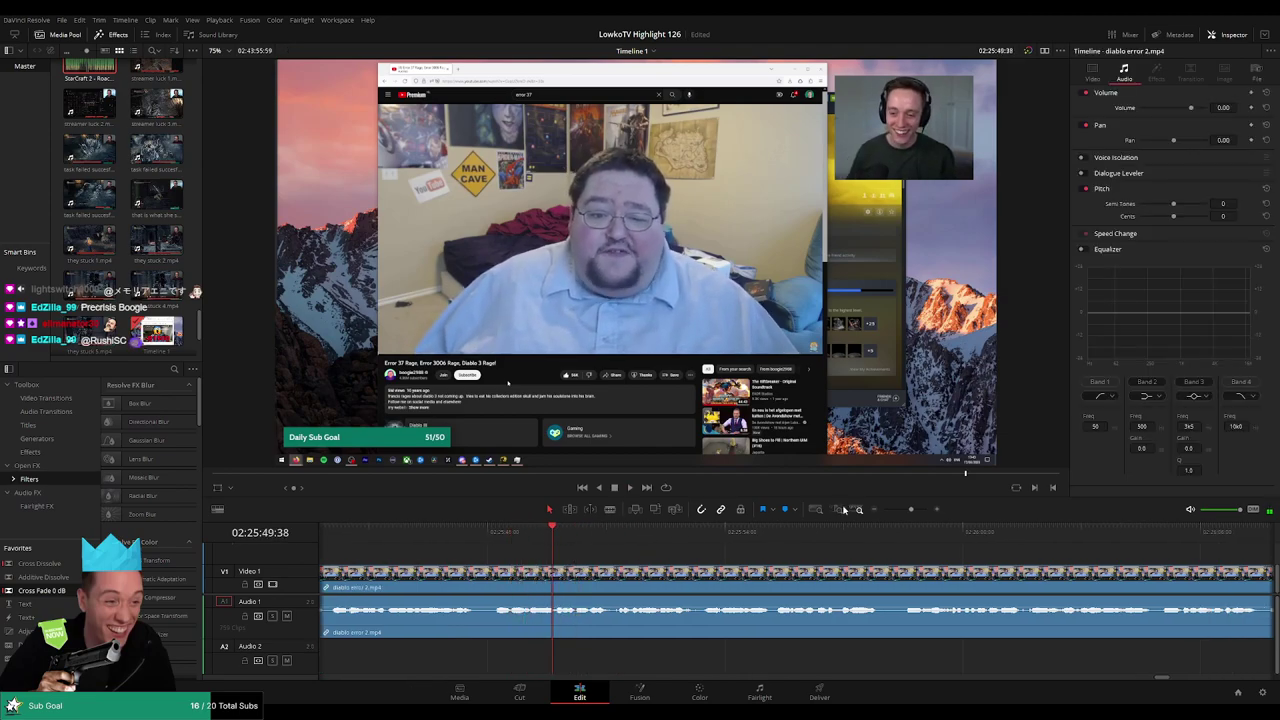
scroll(840, 545, "up", 2)
key("ctrl+b")
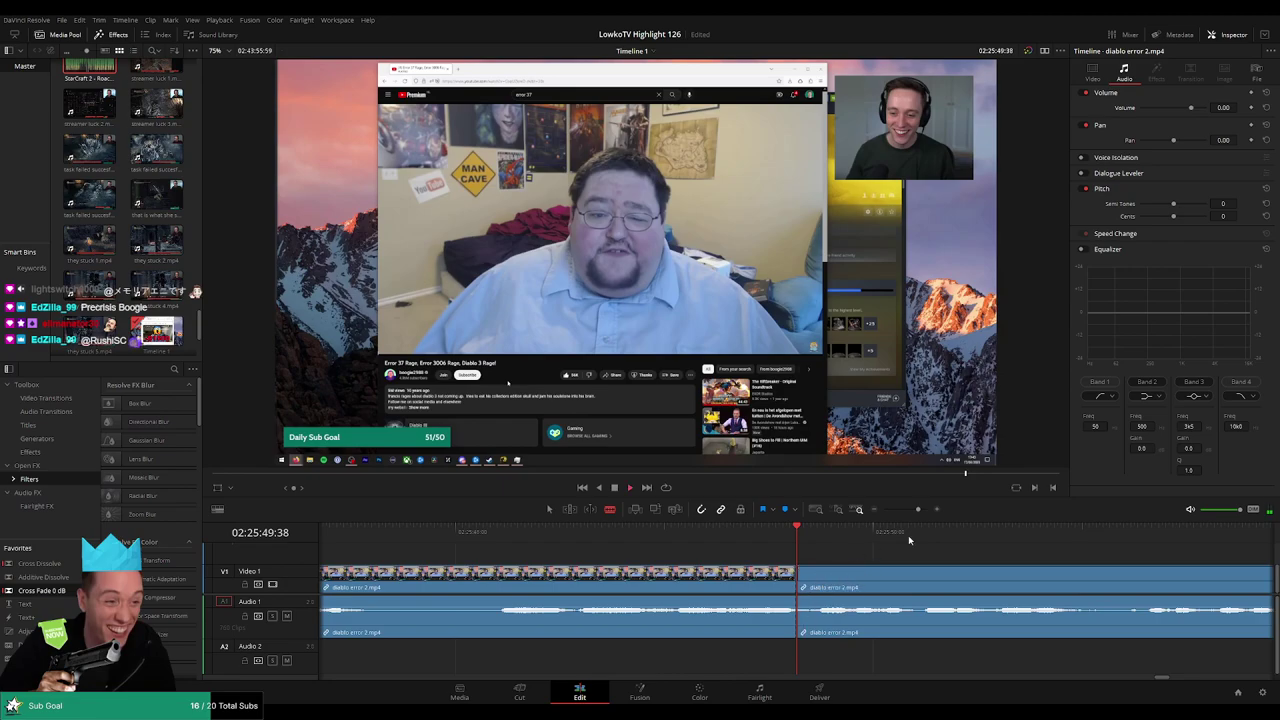
left_click_drag(852, 533, 797, 537)
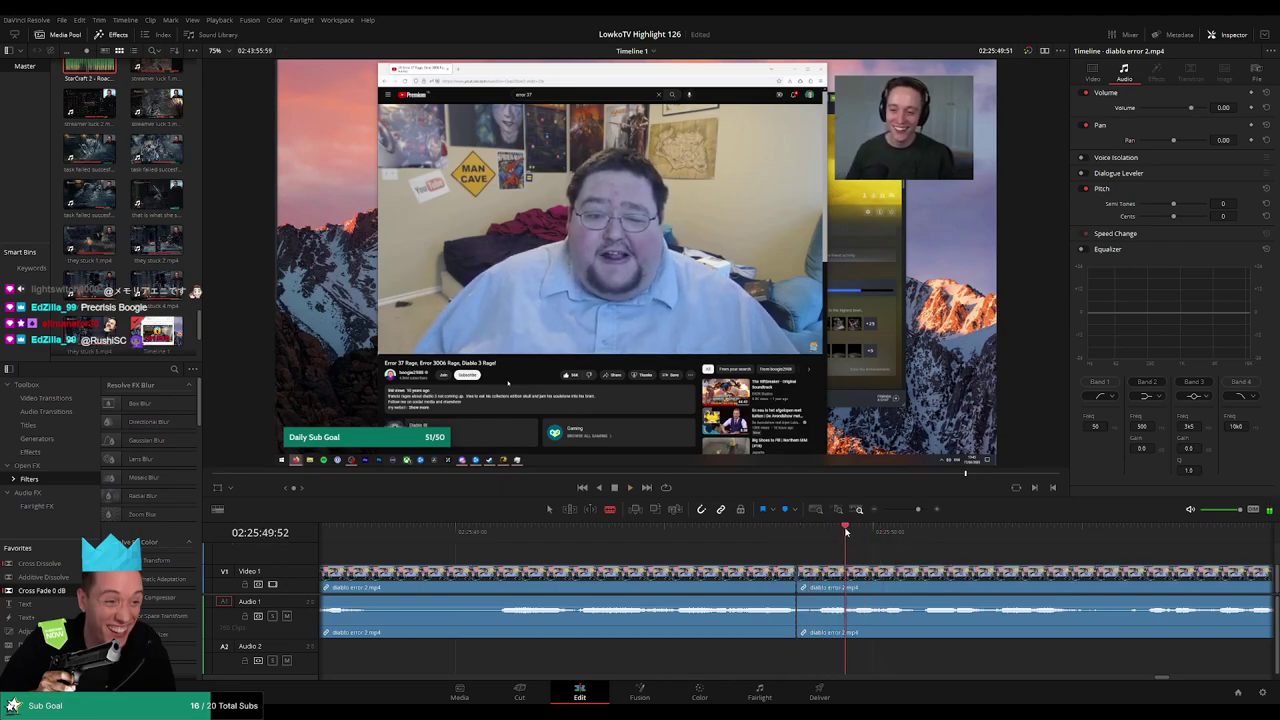
left_click(858, 576)
key("a")
left_click(845, 625)
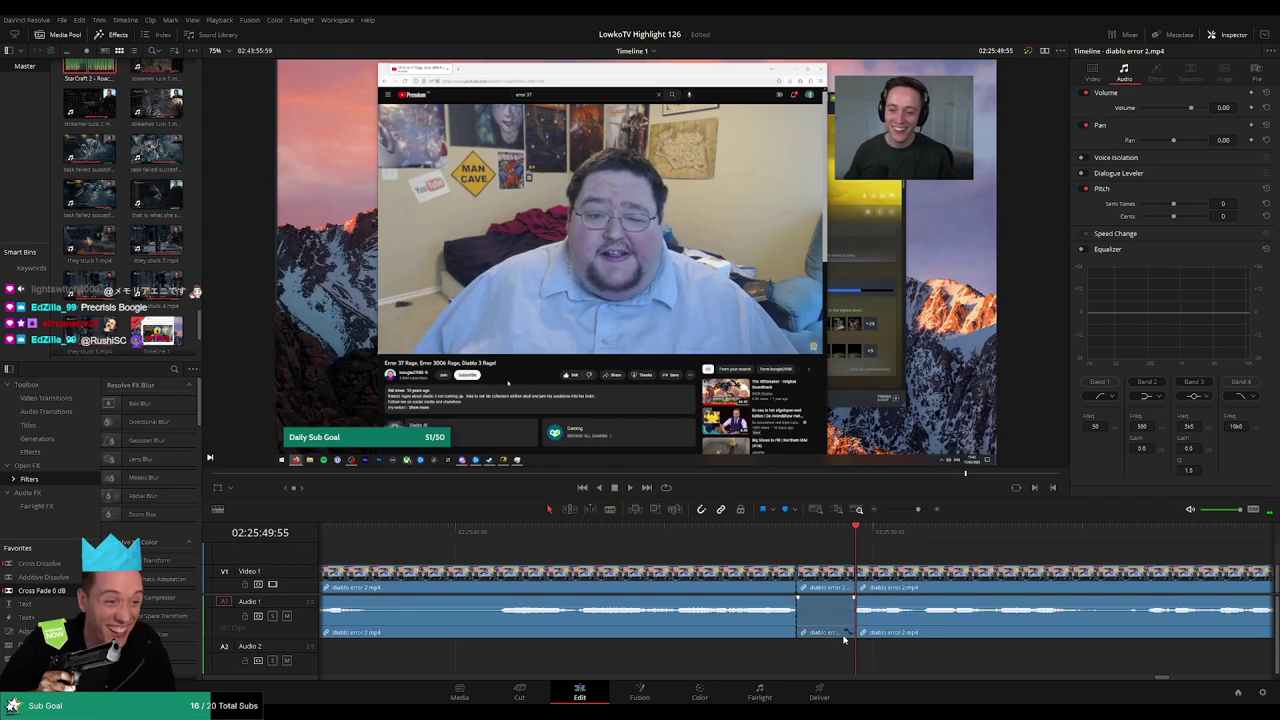
Place a Roach Quotes clip on Audio 2, trimmed to end at the playhead
double_click(107, 104)
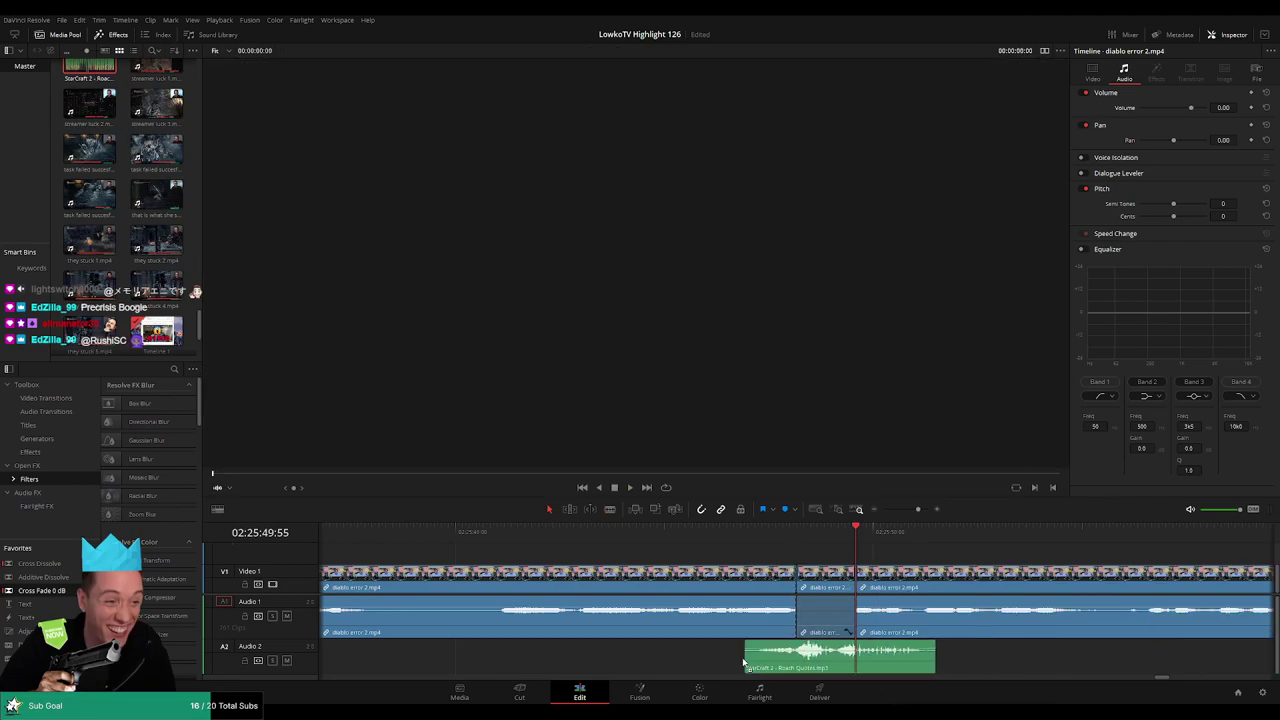
mouse_move(852, 671)
left_mouse_down()
mouse_move(746, 663)
mouse_move(797, 665)
left_mouse_up()
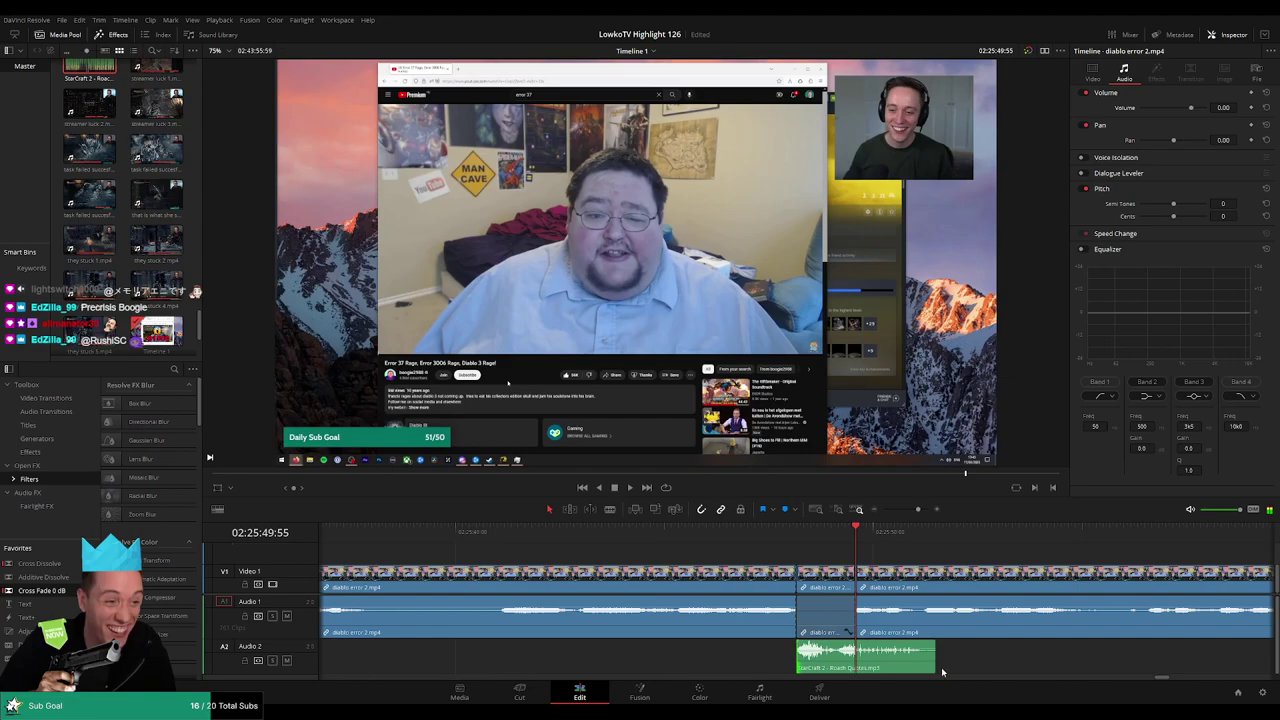
left_click_drag(932, 668, 855, 668)
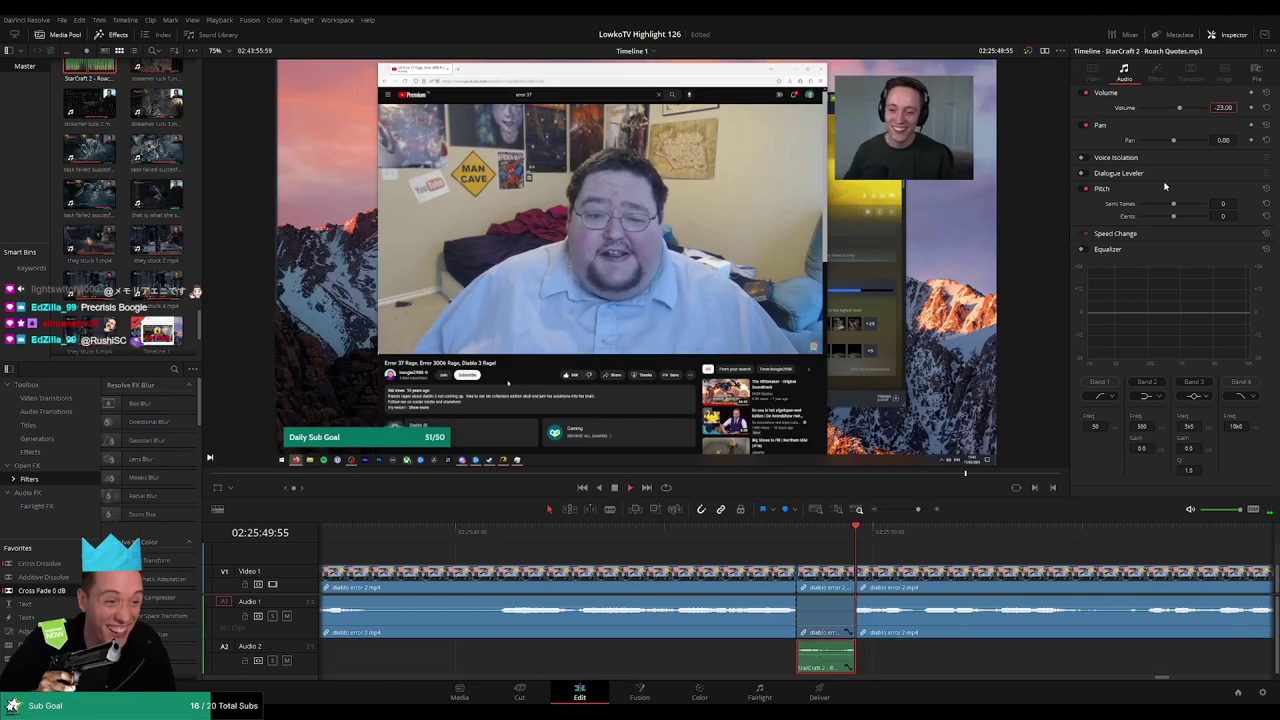
left_click(907, 553)
scroll(907, 553, "down", 3)
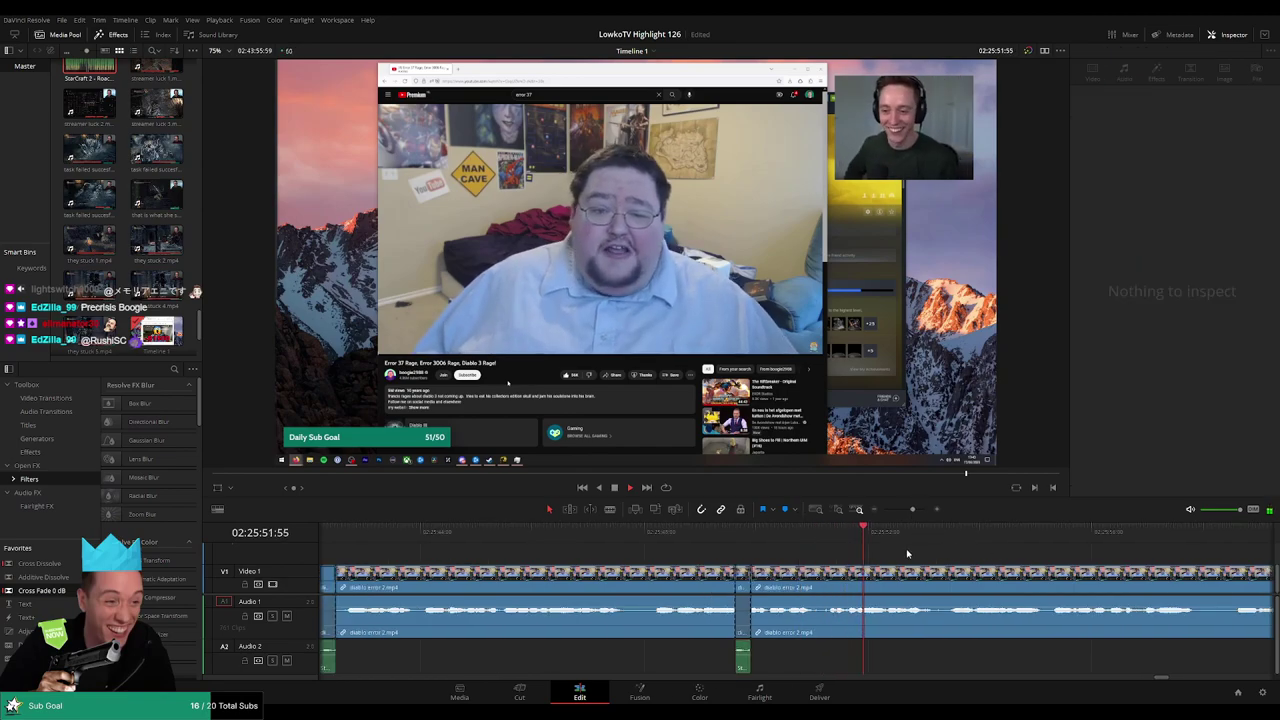
Shift the diablo error 2 edit point to line up with the playhead
left_click_drag(848, 576, 862, 576)
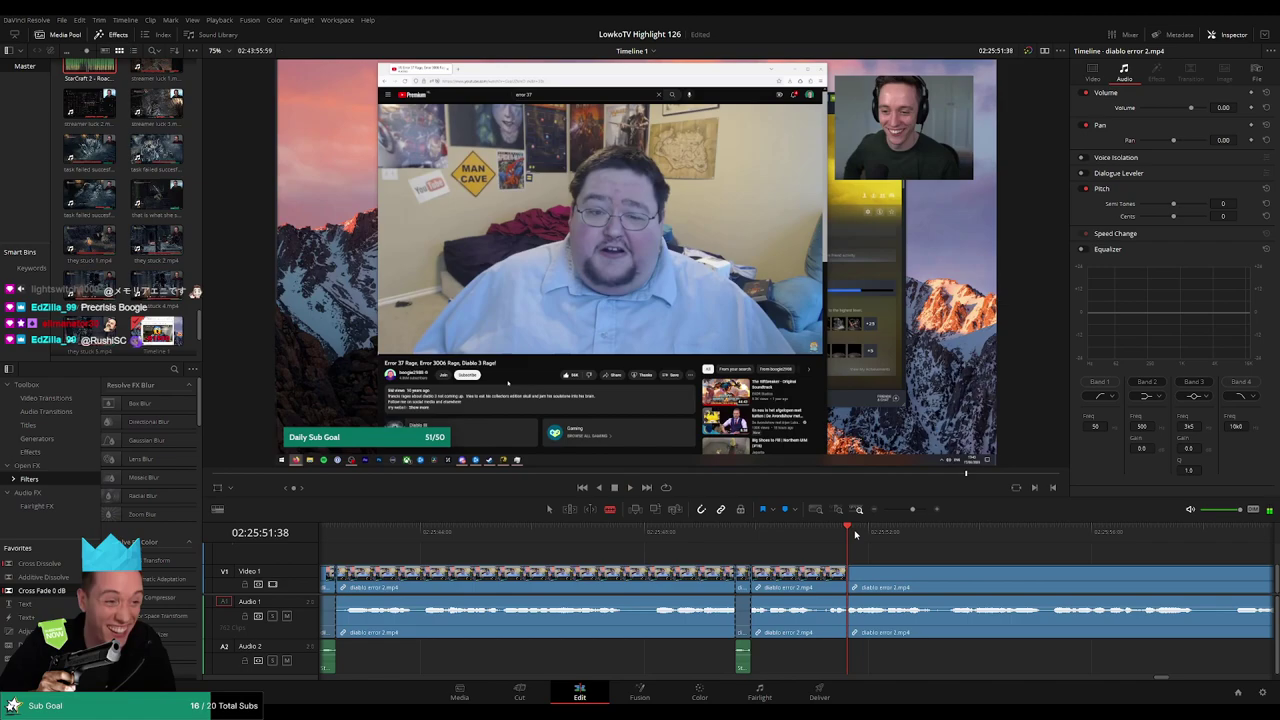
left_click_drag(855, 535, 856, 535)
left_click_drag(849, 612, 857, 612)
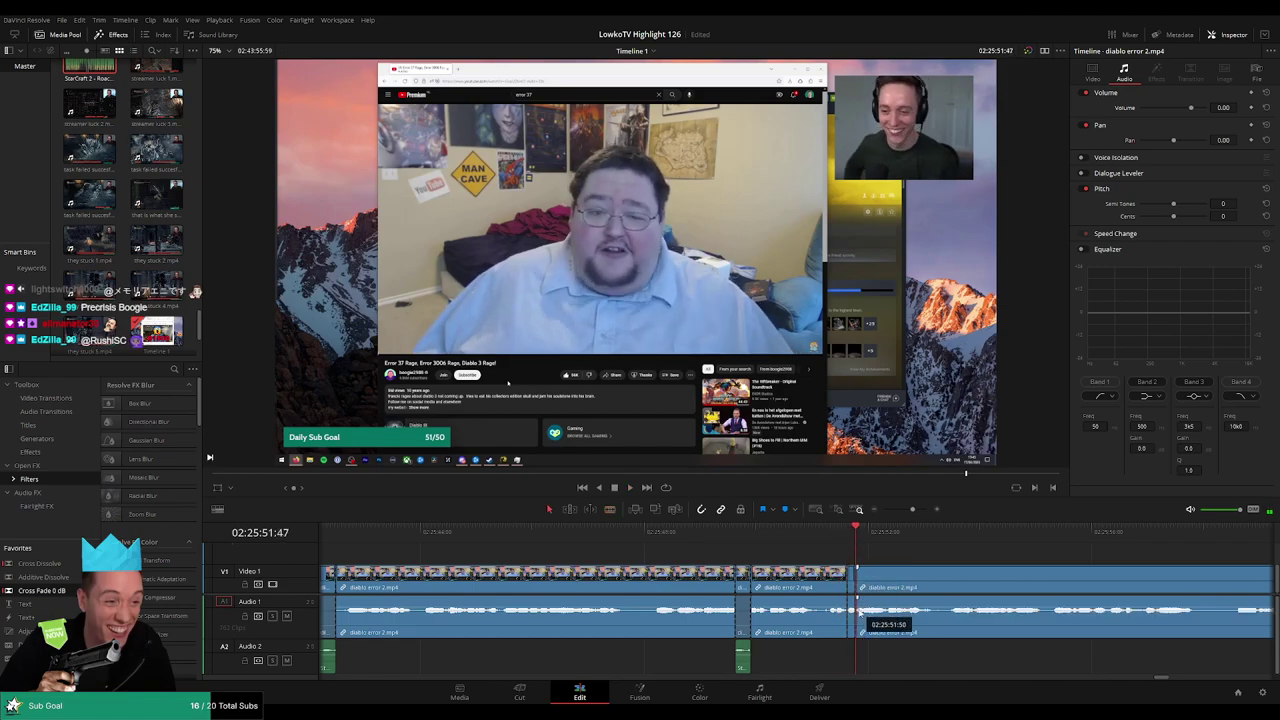
scroll(884, 590, "up", 2)
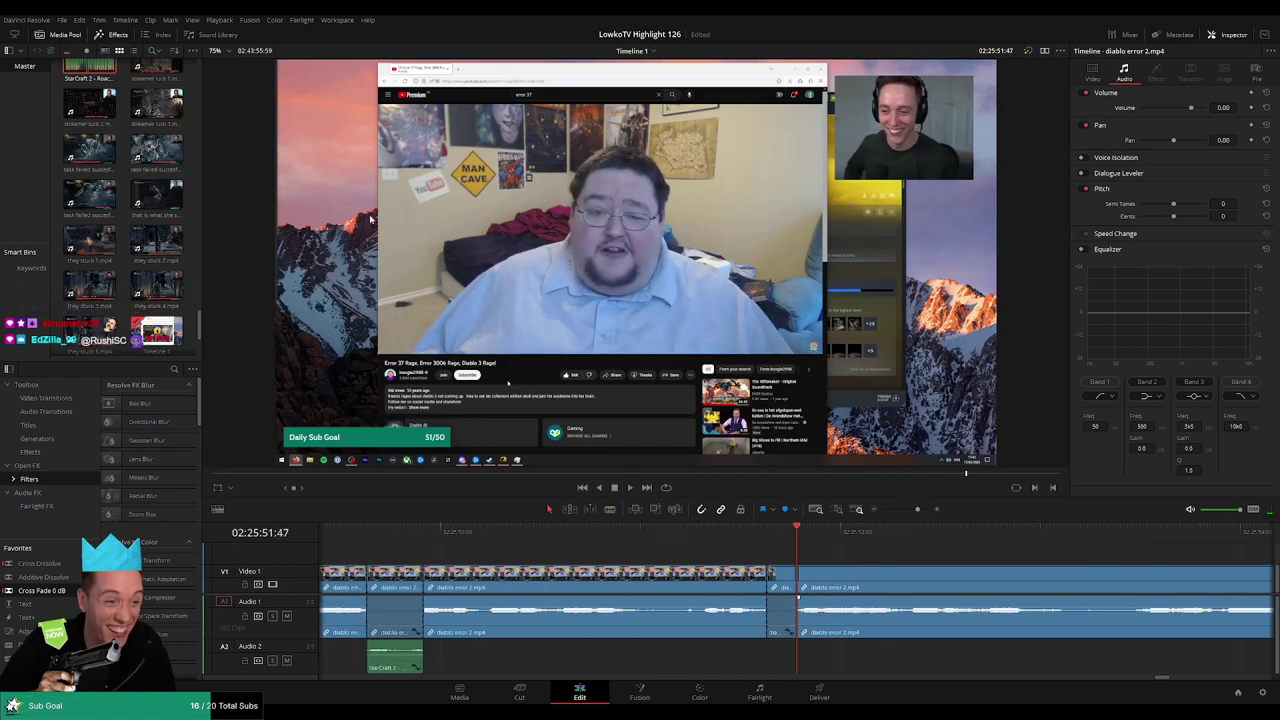
Add another Roach Quotes clip on Audio 2, trimmed to the playhead, at -25 volume
left_click(87, 78)
left_click_drag(764, 674, 787, 664)
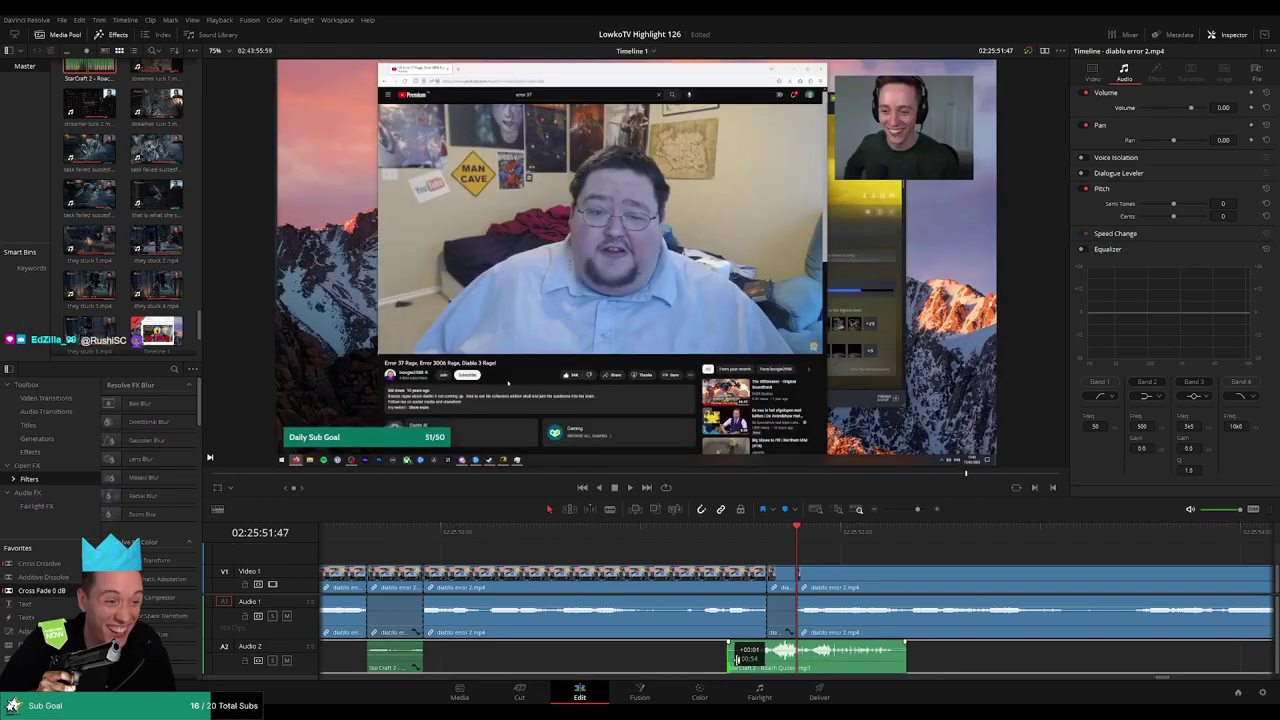
left_click_drag(903, 667, 797, 667)
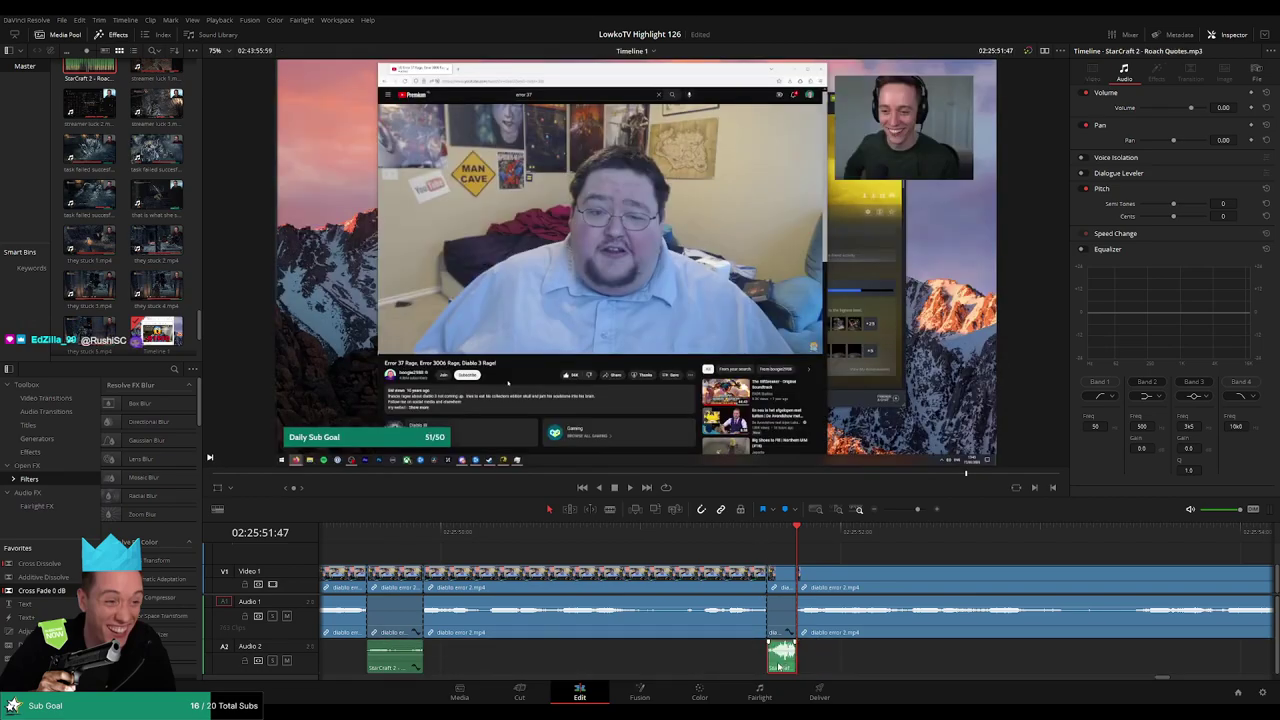
type("-25")
key("Return")
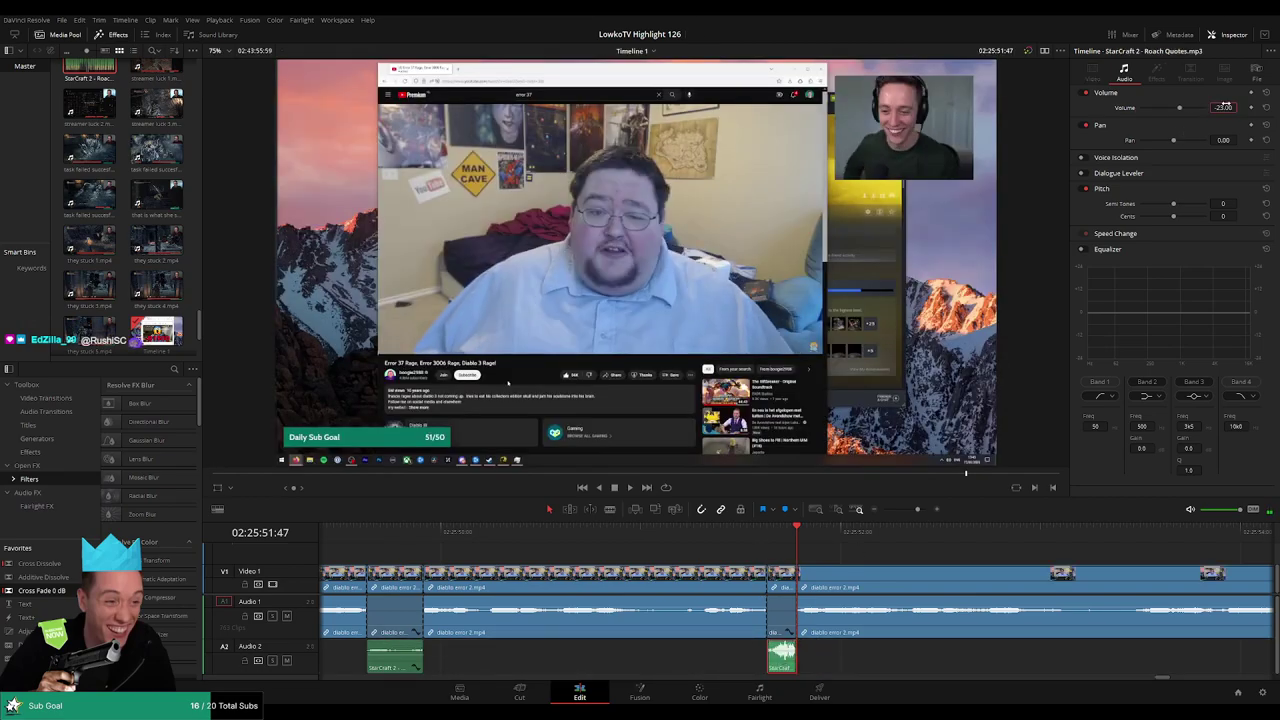
key("space")
left_click(903, 510)
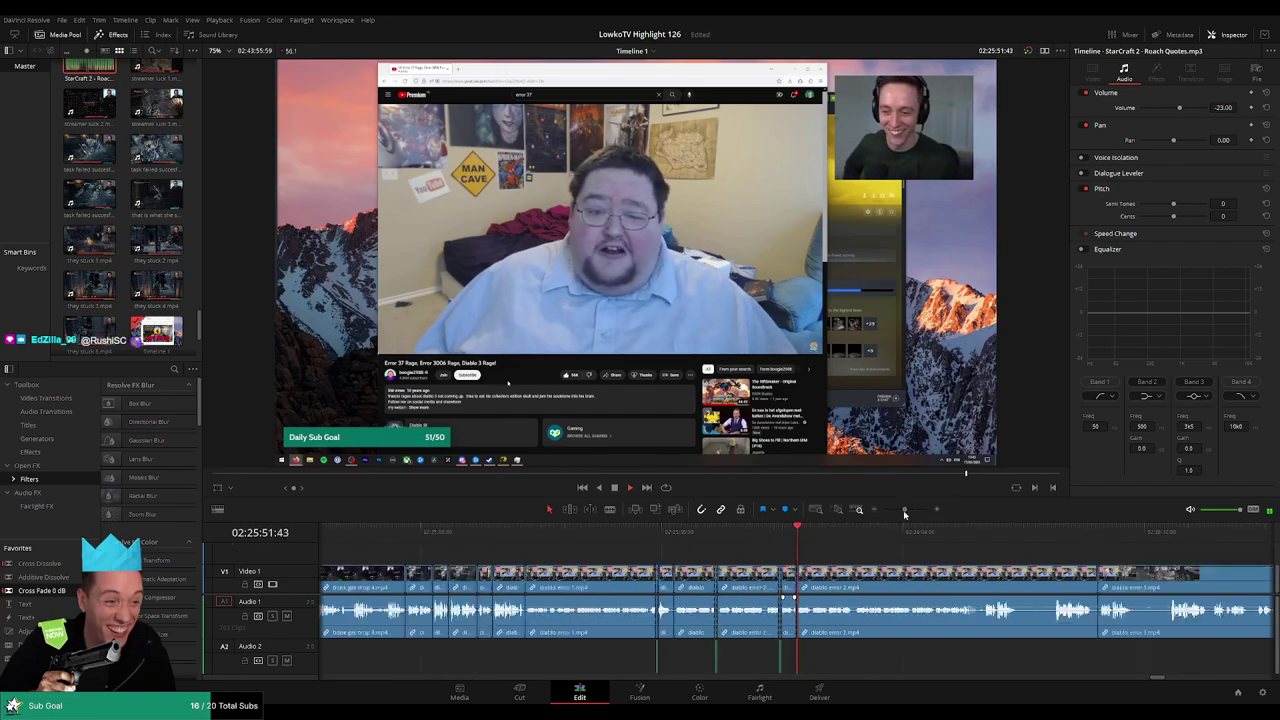
left_click(746, 553)
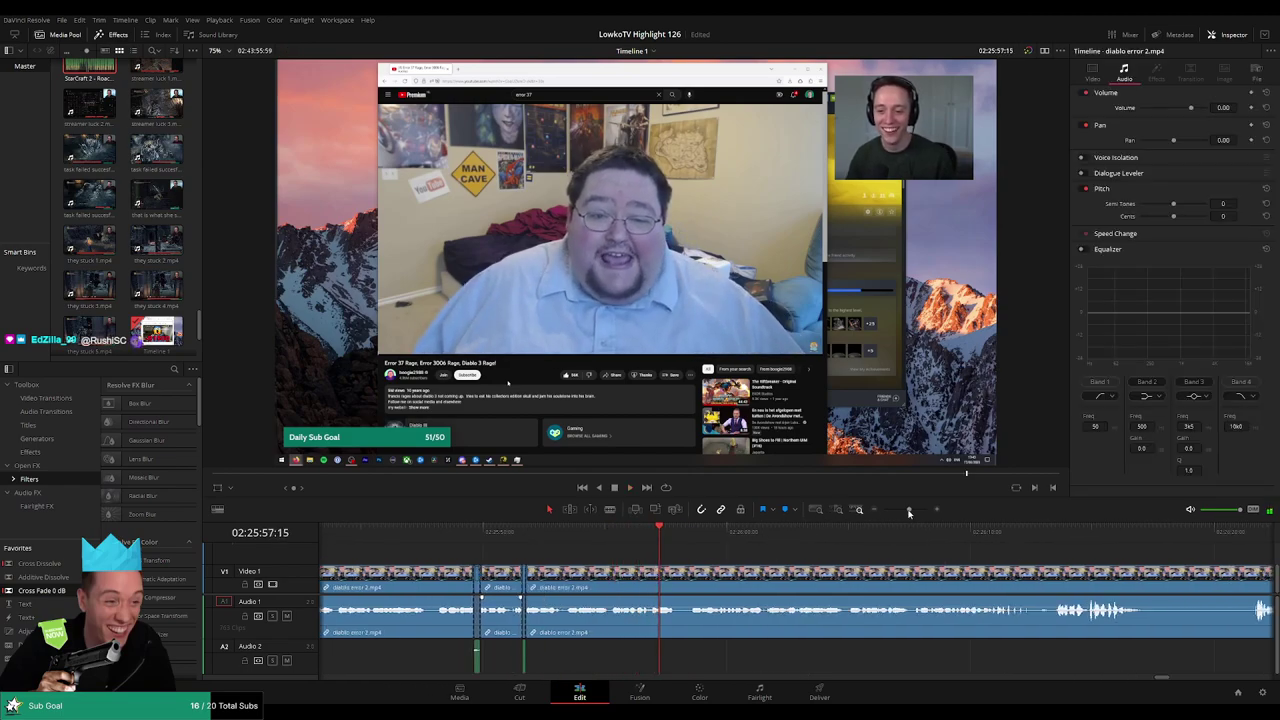
Blade diablo error 2 at two more points
left_click_drag(909, 511, 919, 511)
left_click(800, 583)
left_click(646, 528)
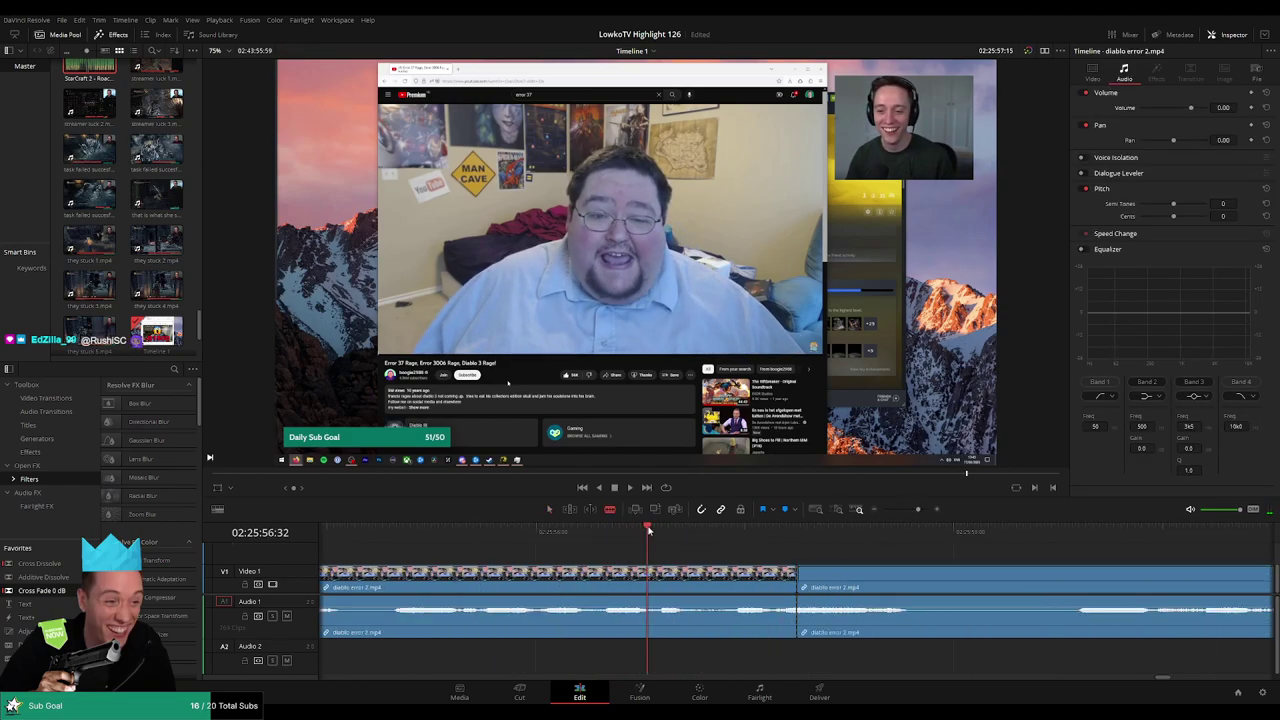
left_click(718, 583)
key("a")
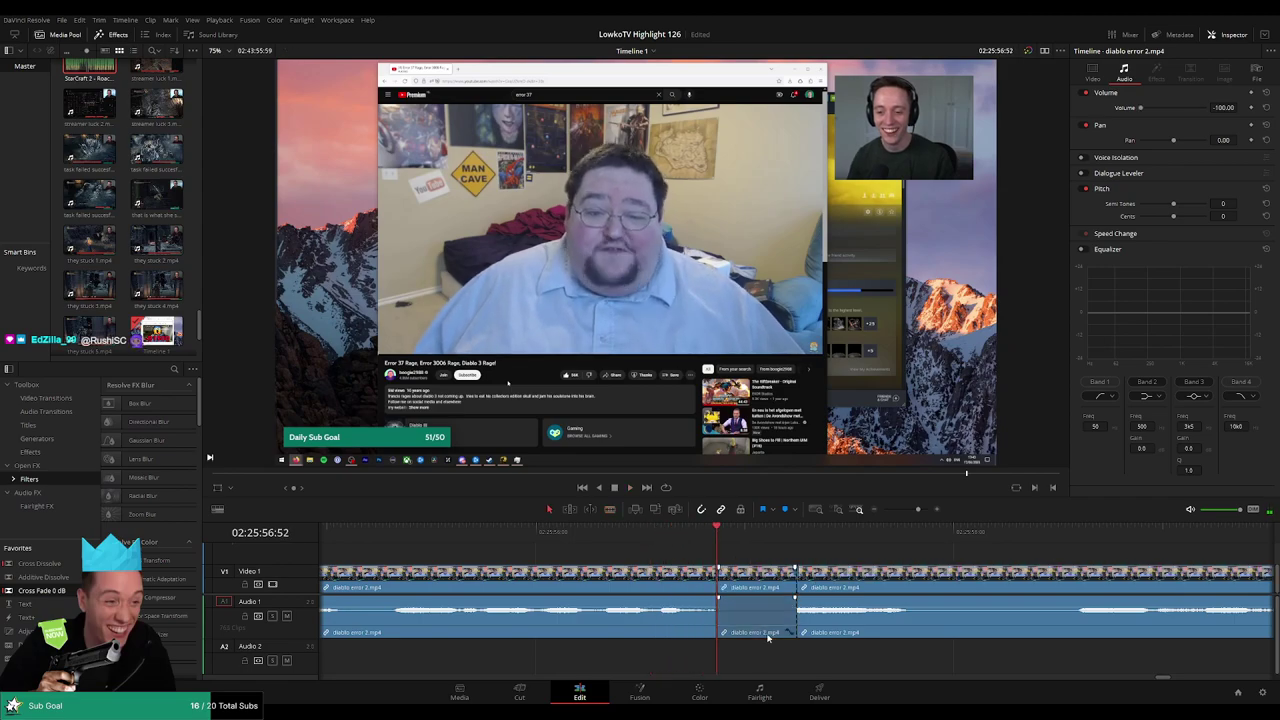
Fill that gap with a Roach Quotes clip trimmed to the next cut at -23
double_click(80, 118)
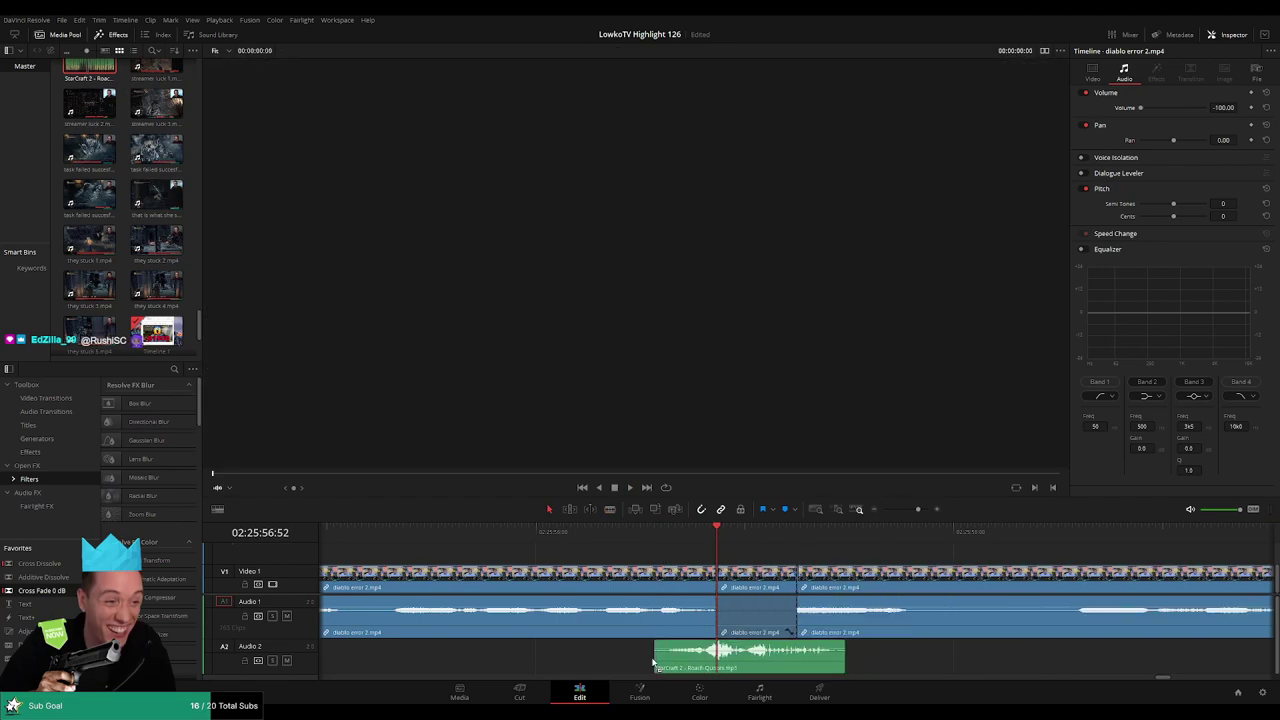
mouse_move(798, 407)
left_mouse_down()
mouse_move(651, 658)
mouse_move(775, 667)
mouse_move(727, 661)
left_mouse_up()
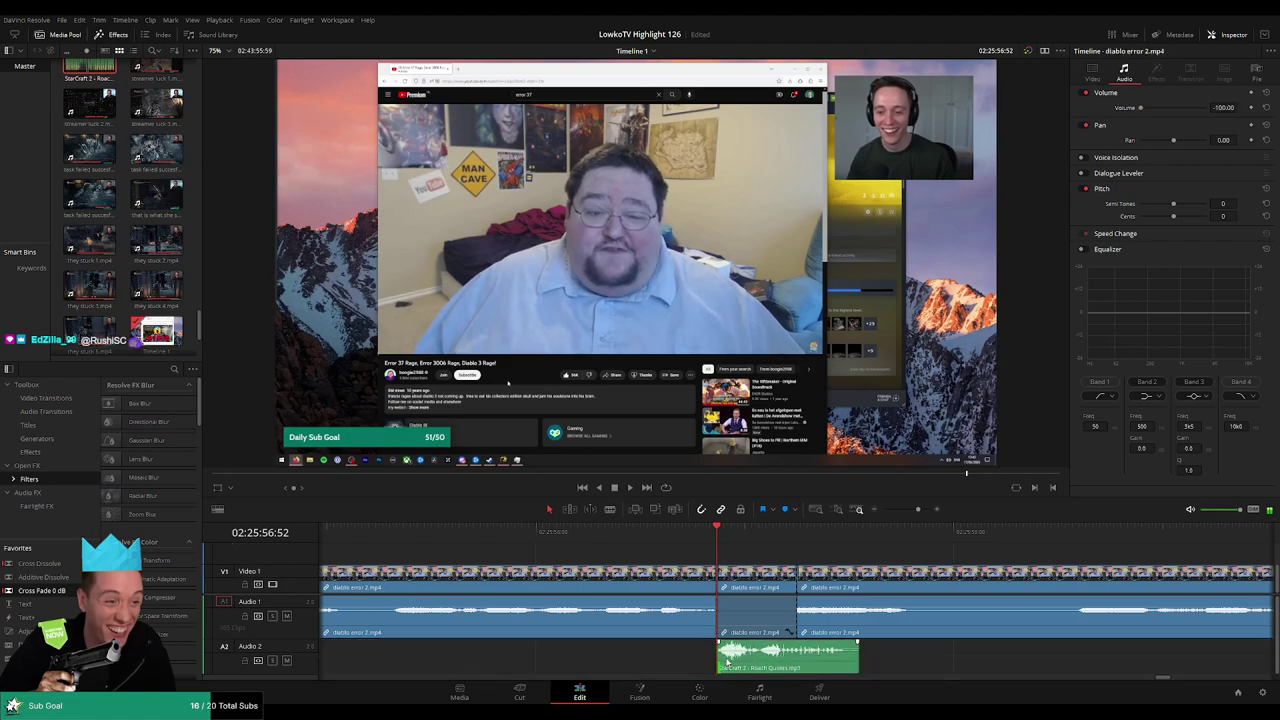
left_click_drag(851, 669, 796, 669)
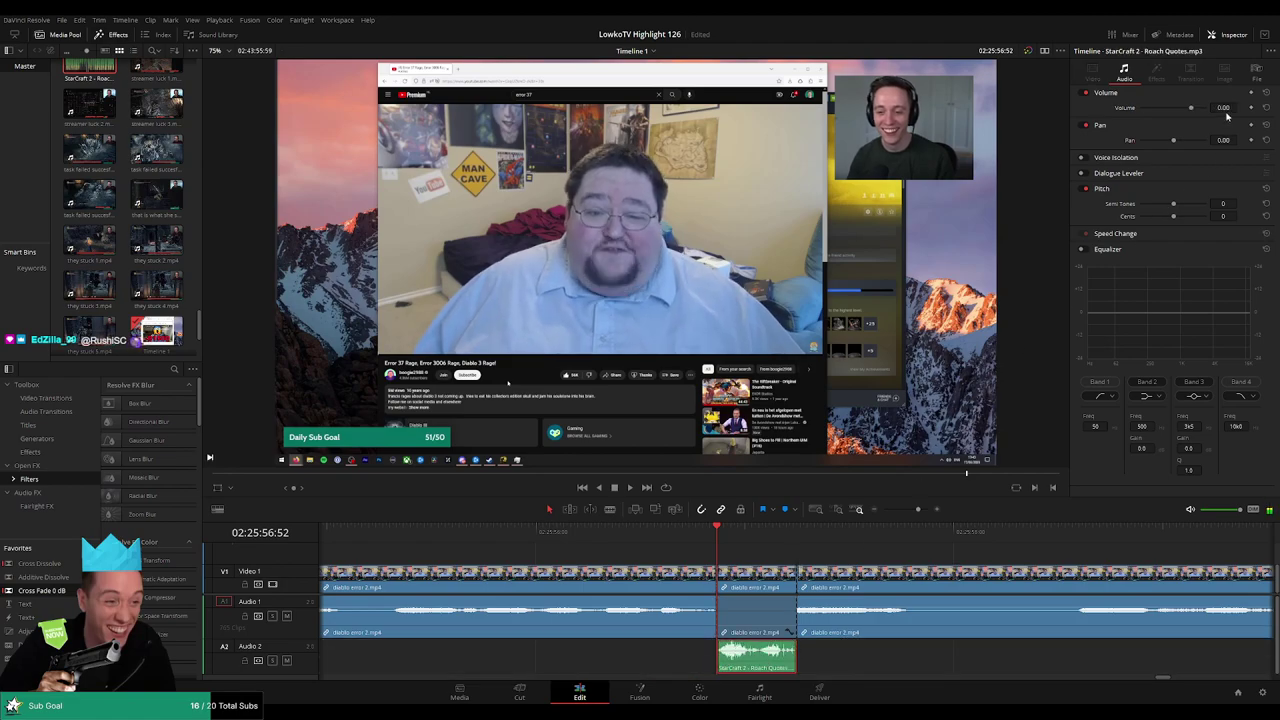
key("Return")
key("space")
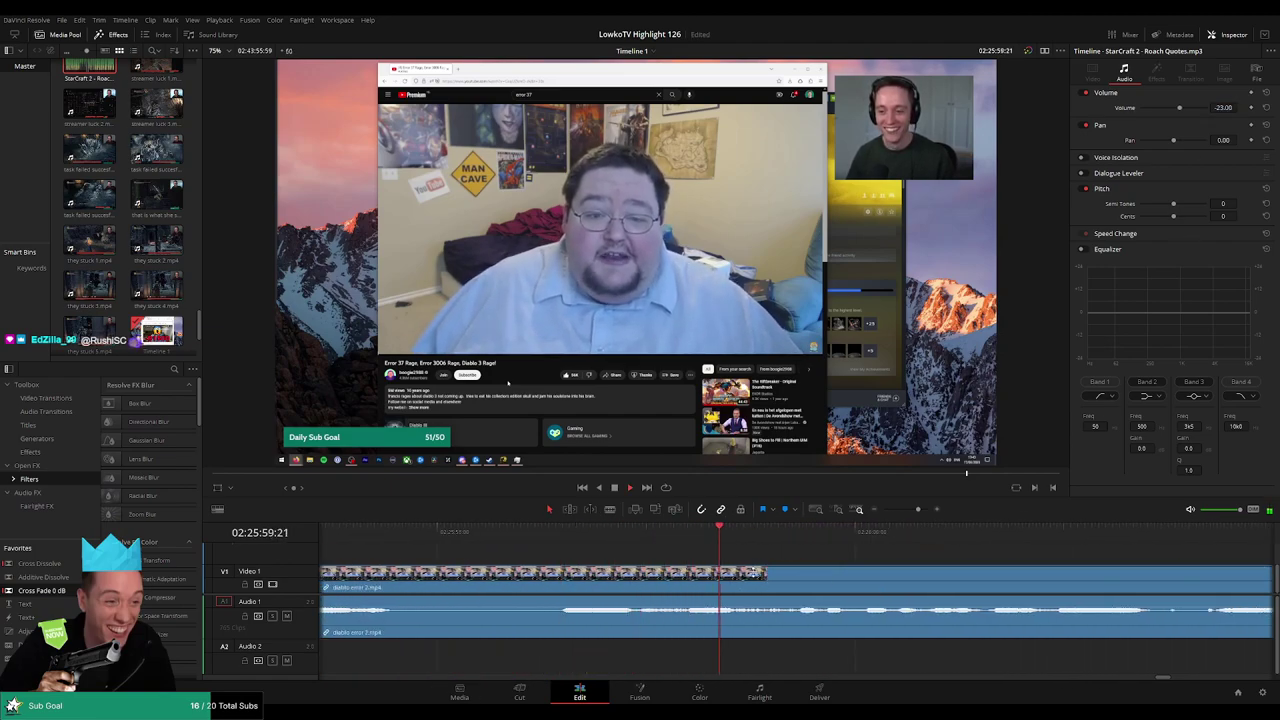
left_click(600, 531)
key("space")
Split the clips twice at the playhead and add a Roach Quotes clip there at about -23
key("ctrl+b")
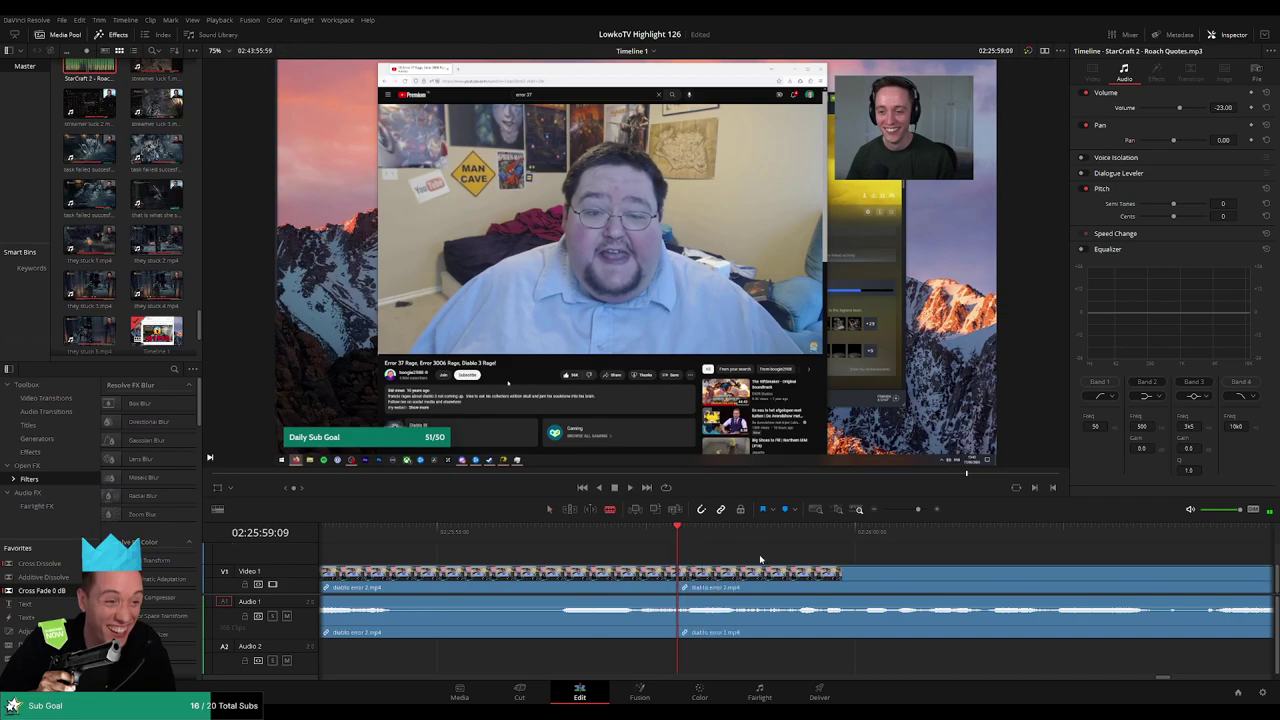
key("space")
key("space")
key("ctrl+b")
mouse_move(89, 70)
left_mouse_down()
mouse_move(640, 657)
mouse_move(676, 657)
left_mouse_up()
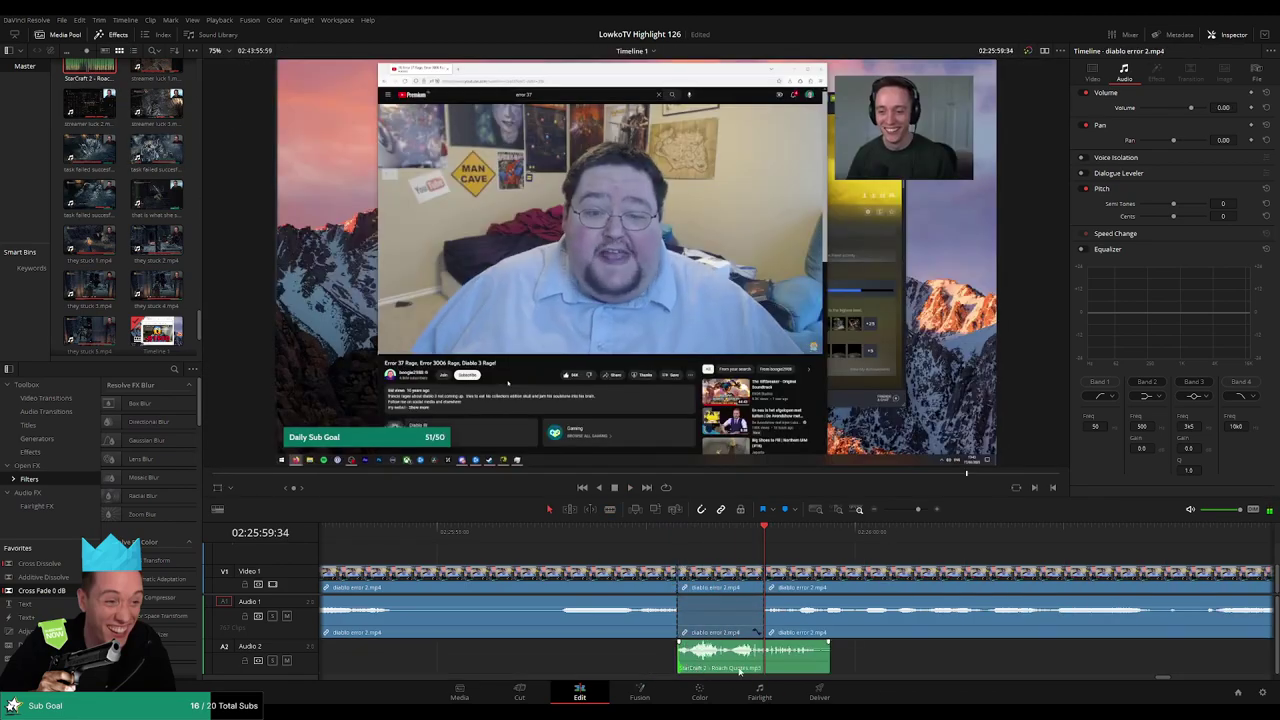
key("shift+]")
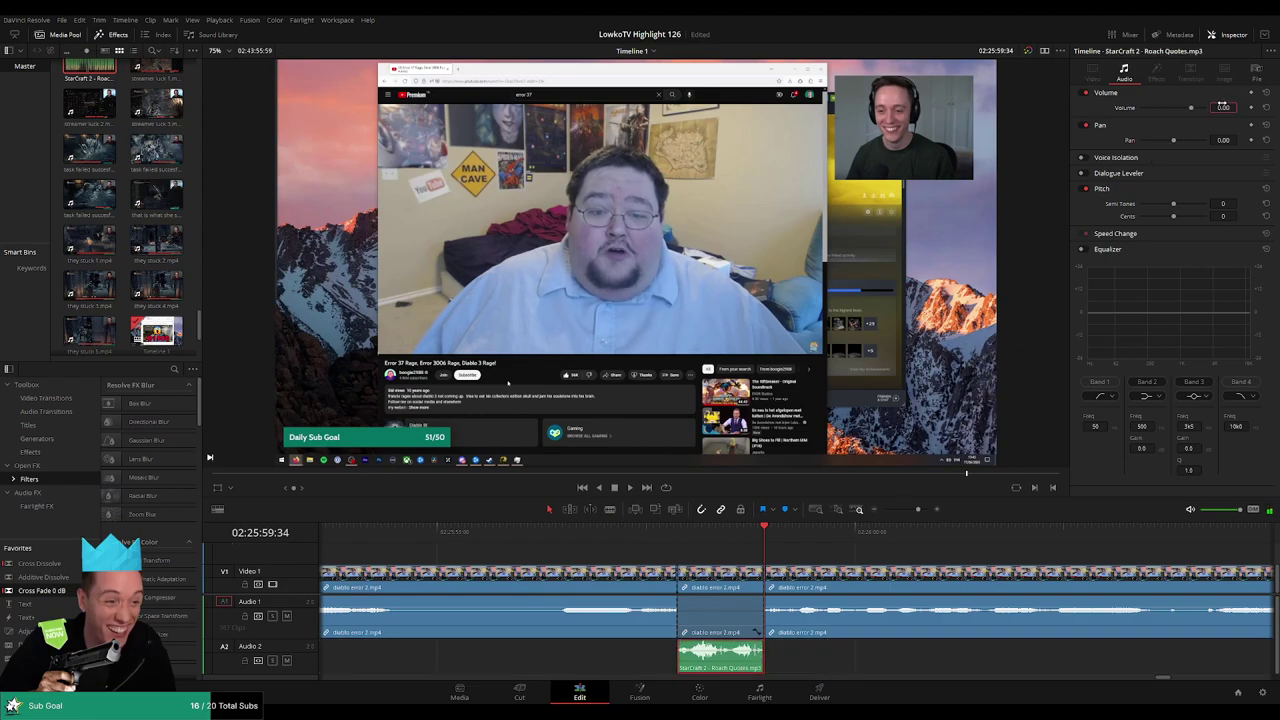
left_click_drag(1223, 105, 1221, 105)
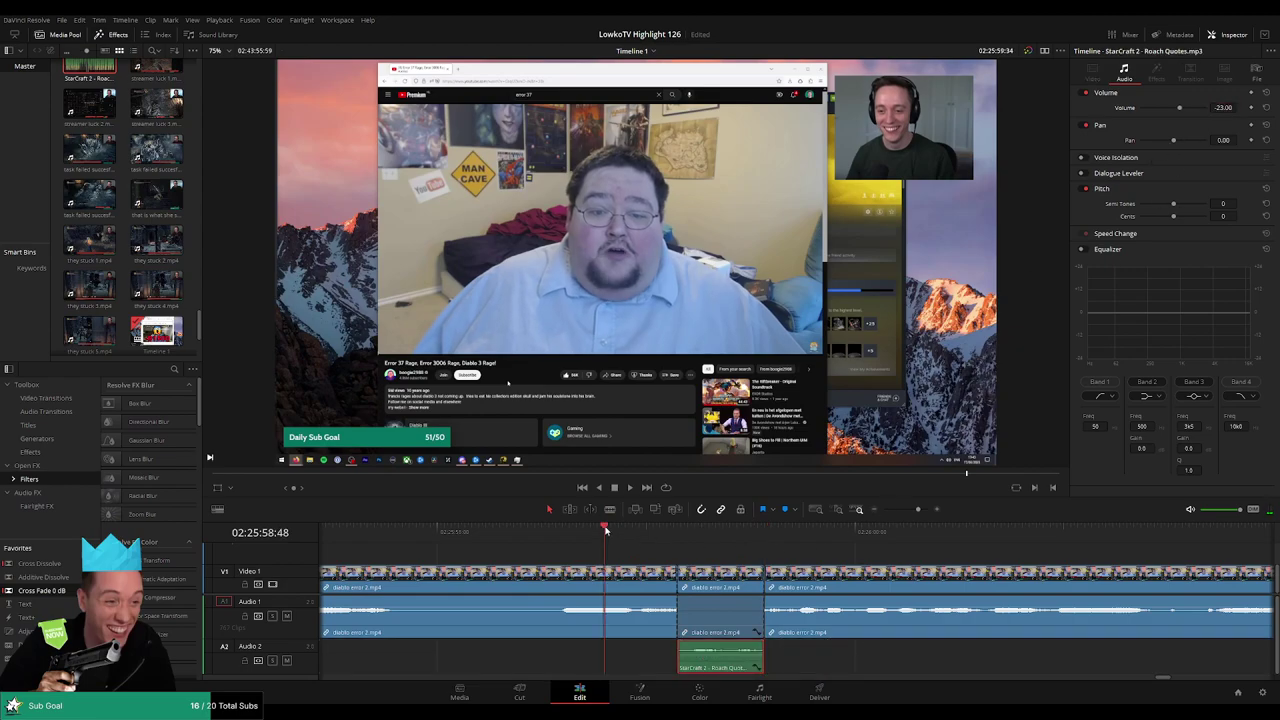
key("space")
left_click_drag(918, 509, 922, 514)
Blade diablo error 2 at two further cut points found by scrubbing
left_click_drag(529, 532, 435, 532)
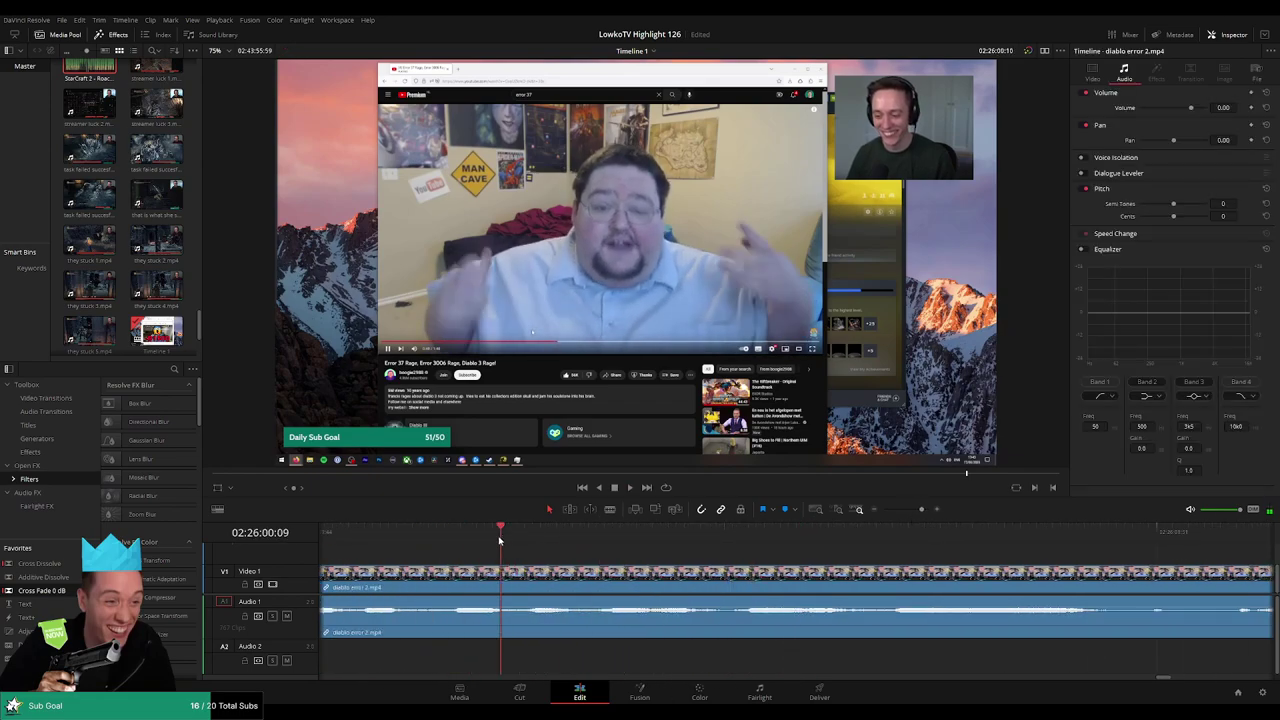
key("b")
left_click(436, 575)
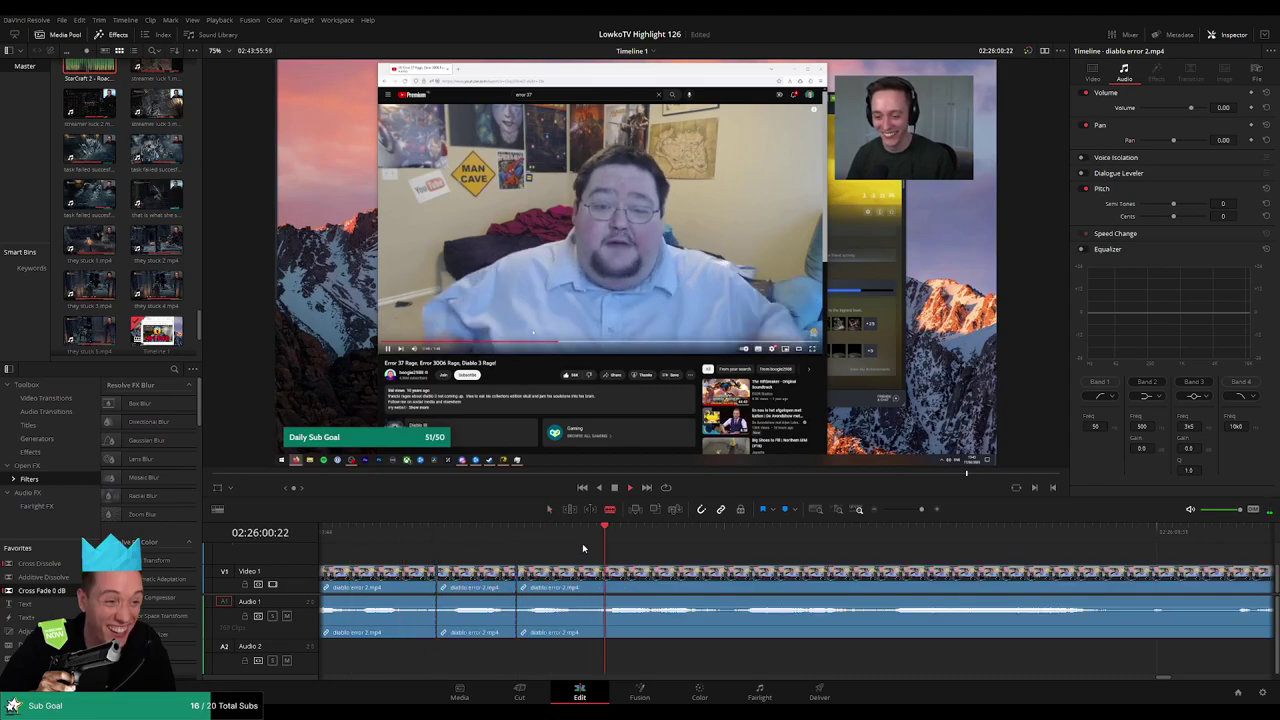
left_click(516, 575)
Place a Roach Quotes clip aligned to the gap's start and trimmed to the next cut
left_click_drag(89, 68, 380, 670)
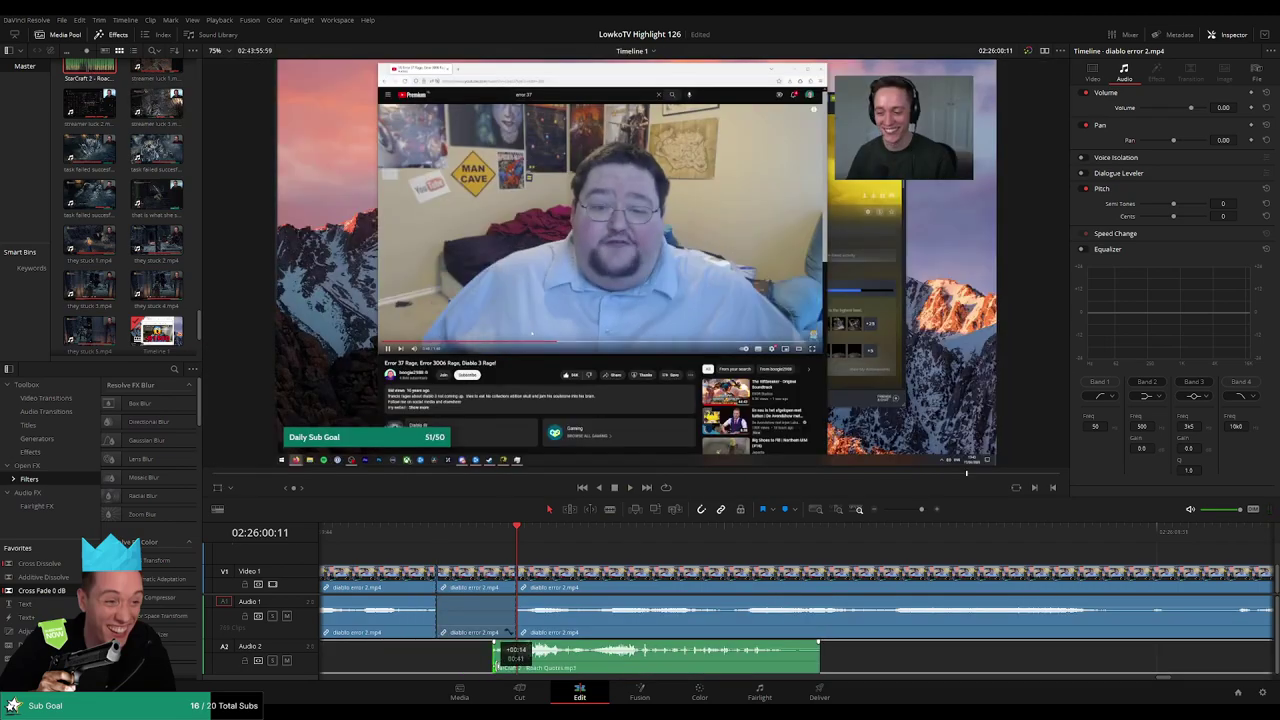
mouse_move(395, 660)
left_mouse_down()
mouse_move(514, 660)
mouse_move(490, 667)
left_mouse_up()
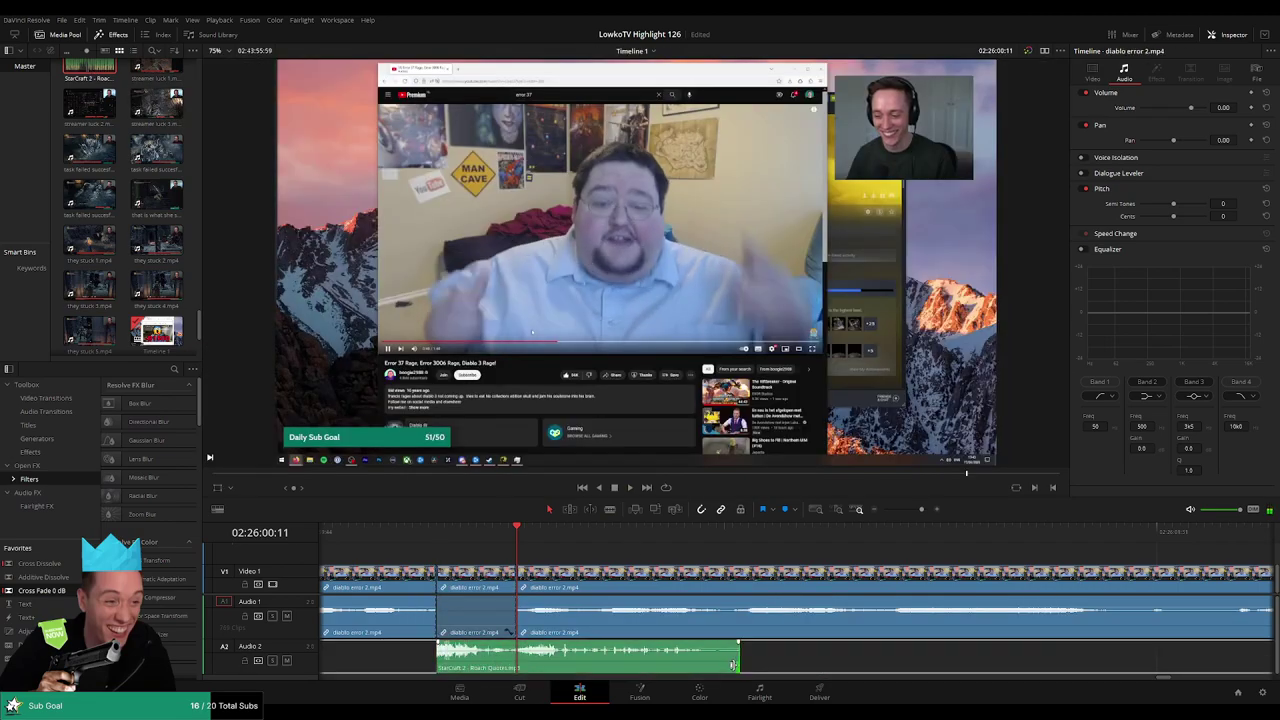
left_click_drag(738, 660, 515, 660)
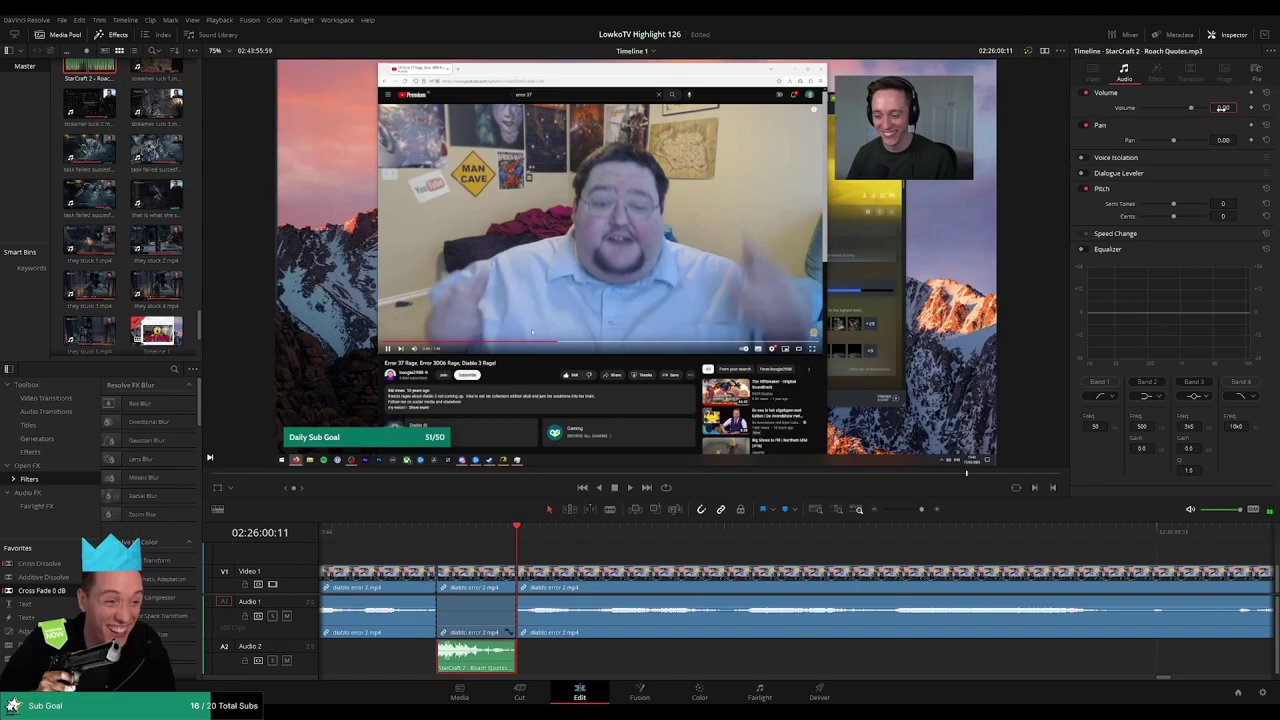
key("space")
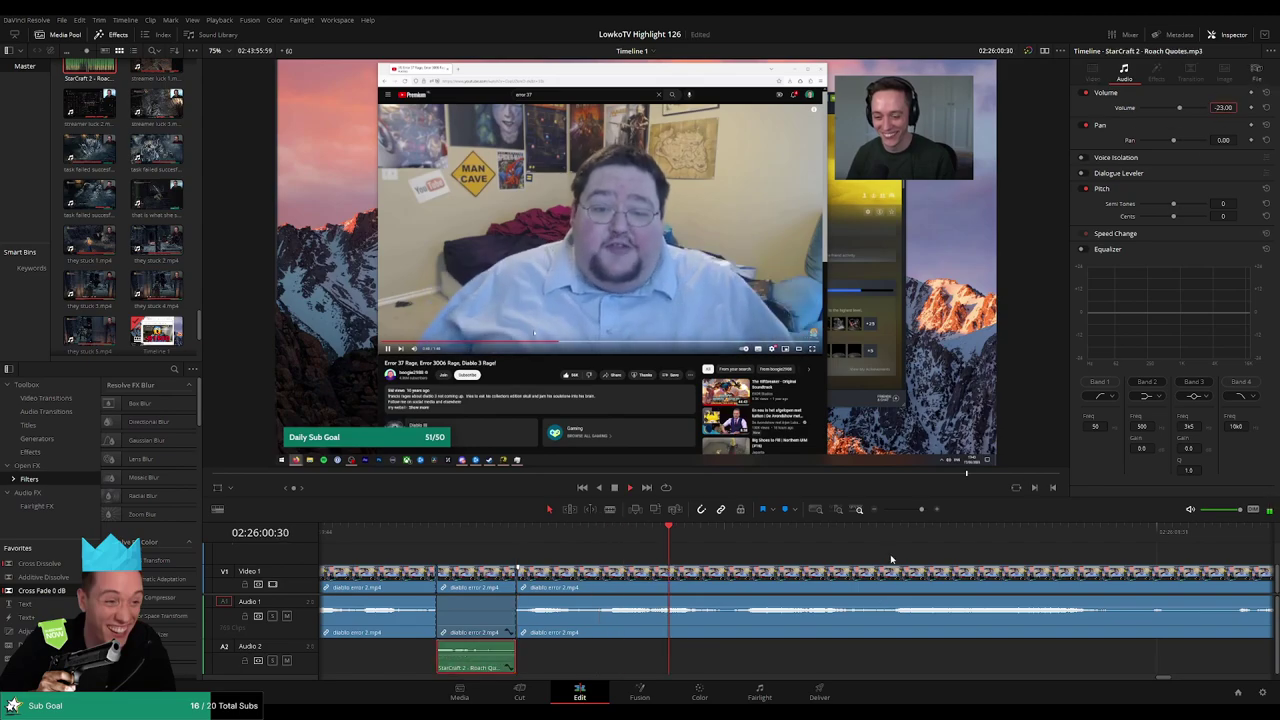
left_click_drag(921, 510, 912, 510)
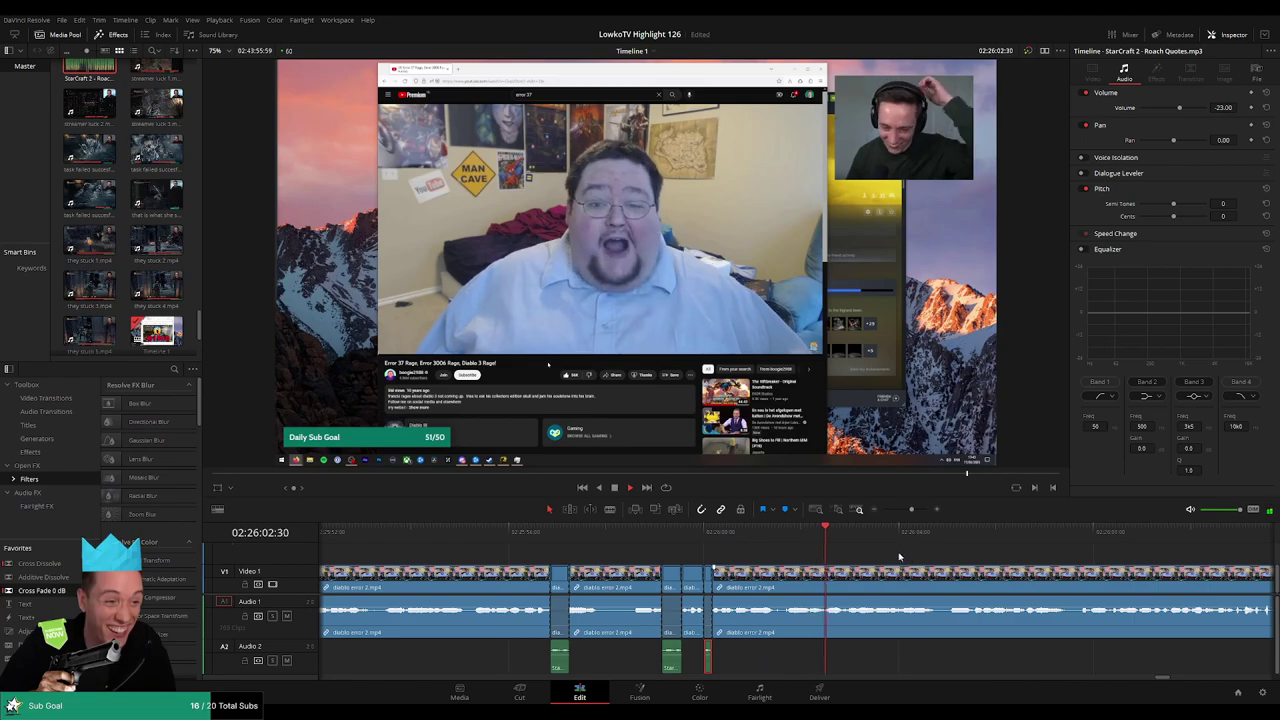
left_click(758, 550)
Blade diablo error 2 at two spots to isolate a short section
scroll(694, 547, "right", 2)
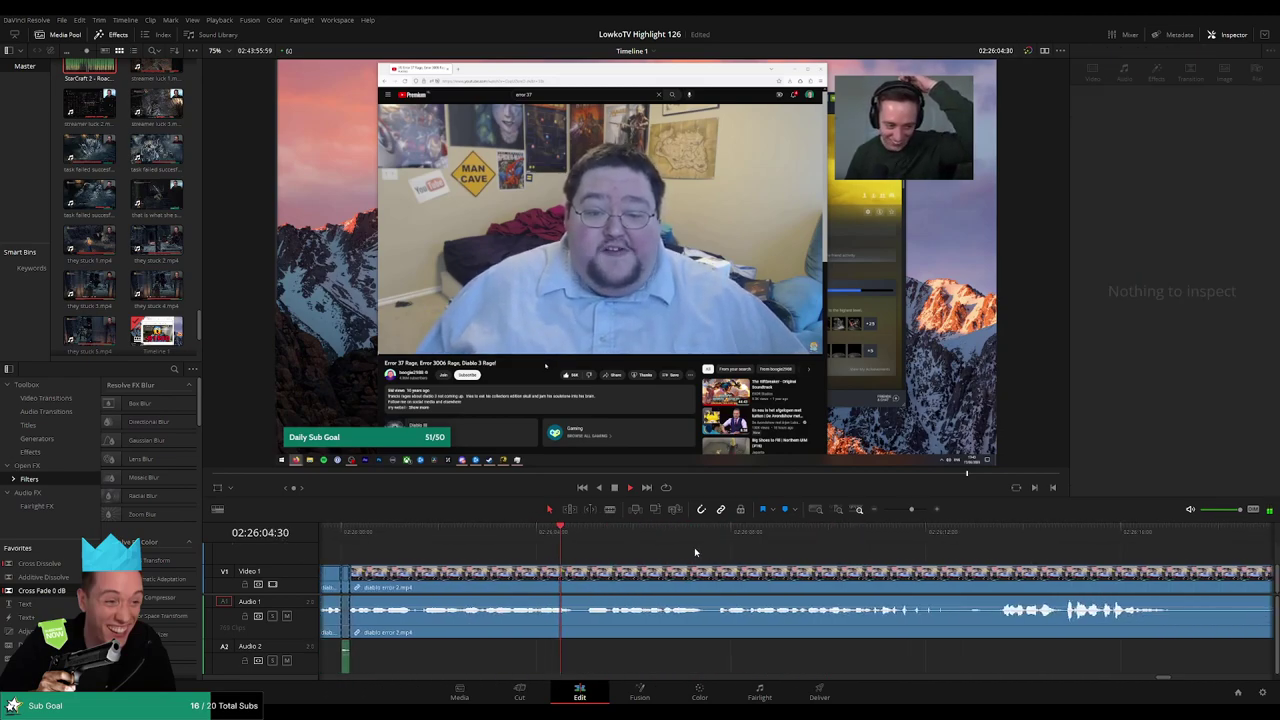
left_click(713, 580)
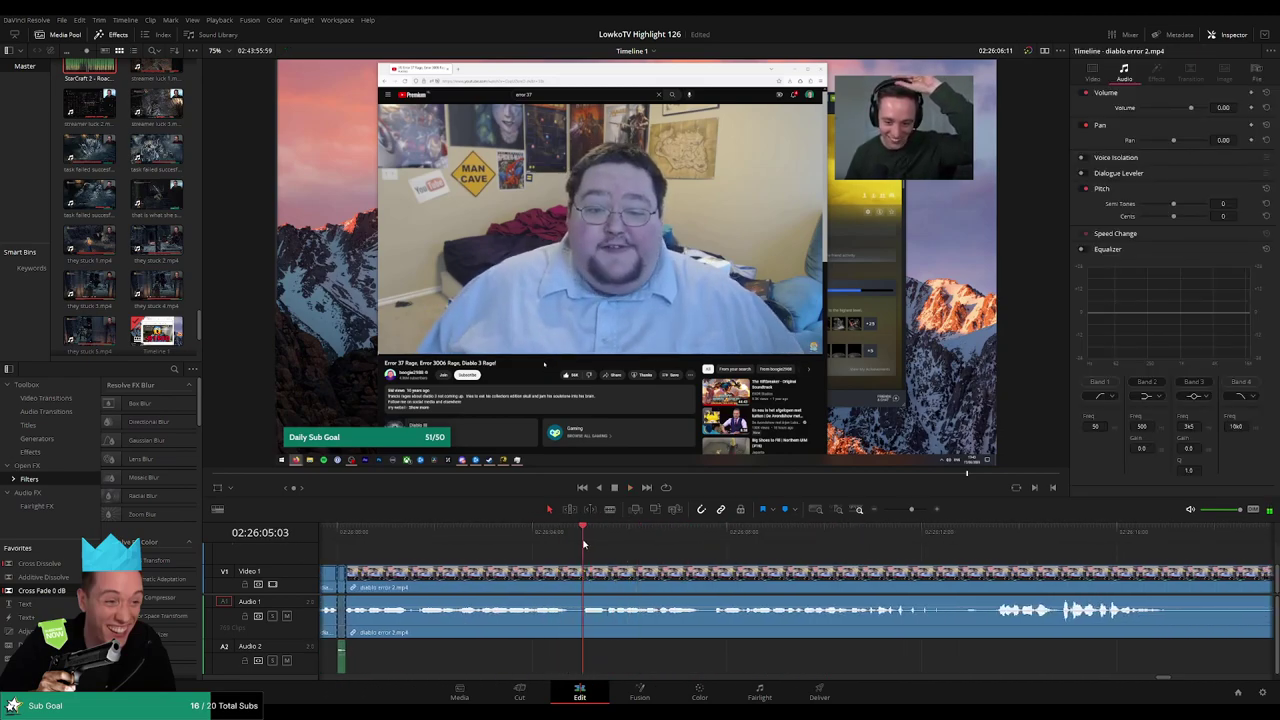
key("space")
left_click_drag(911, 510, 917, 510)
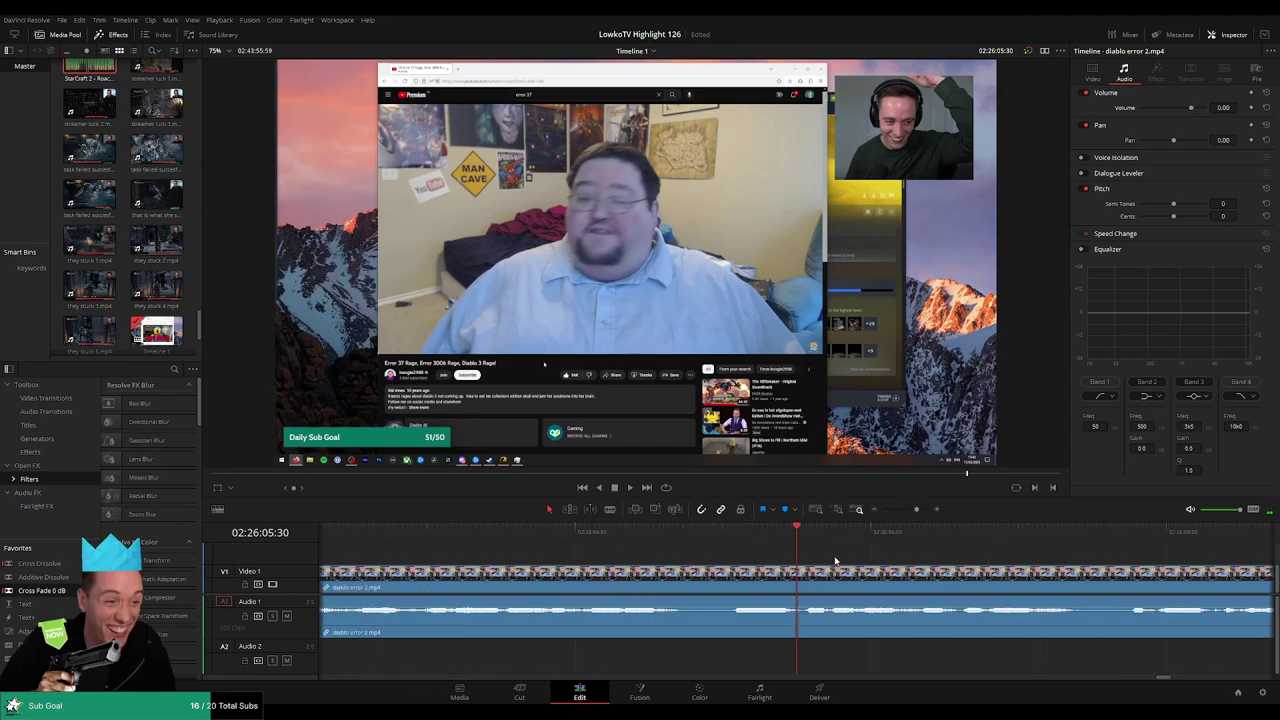
left_click(804, 531)
left_click(806, 582)
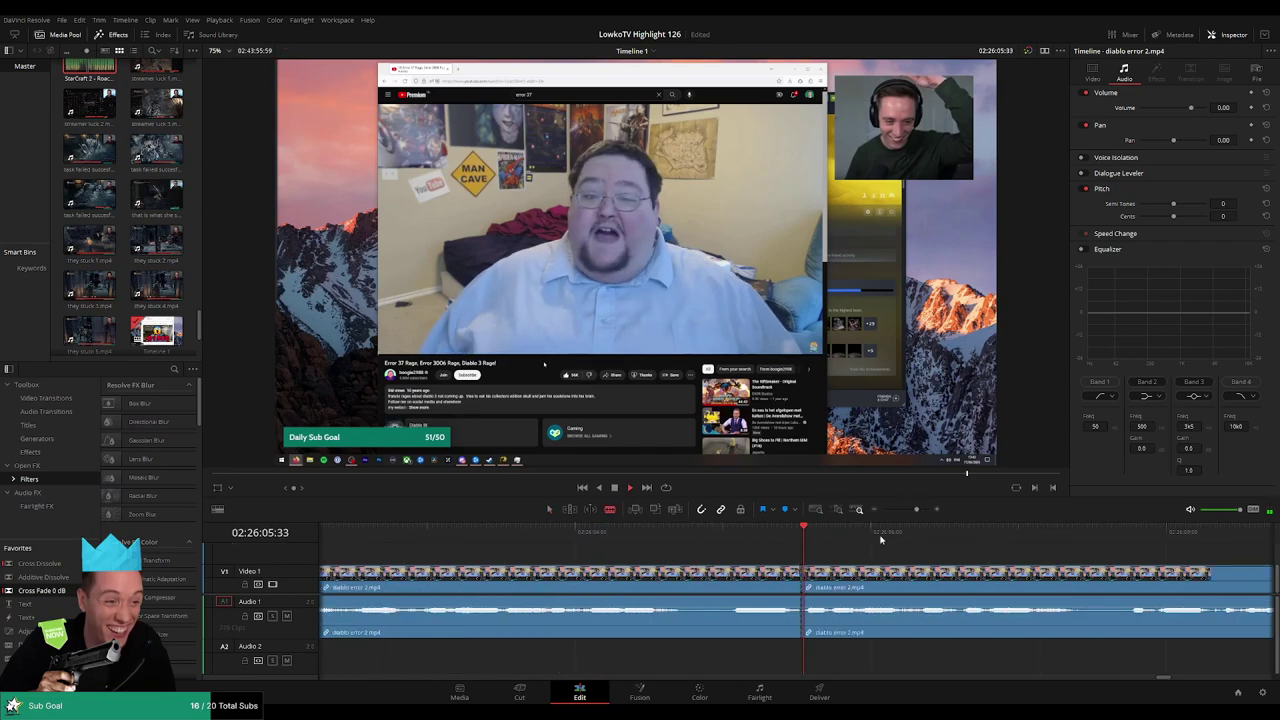
key("space")
left_click(859, 575)
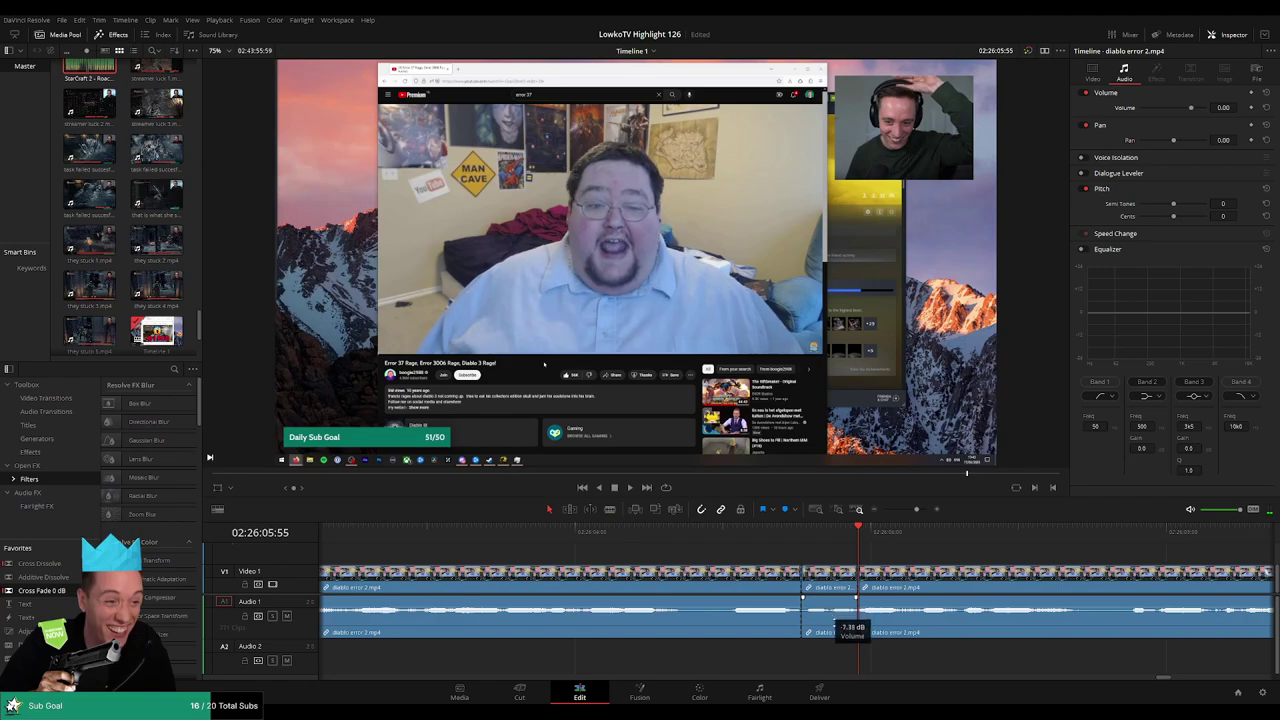
left_click(835, 615)
Place Roach Quotes on Audio 2 under that section at -23 volume
left_click_drag(108, 68, 808, 657)
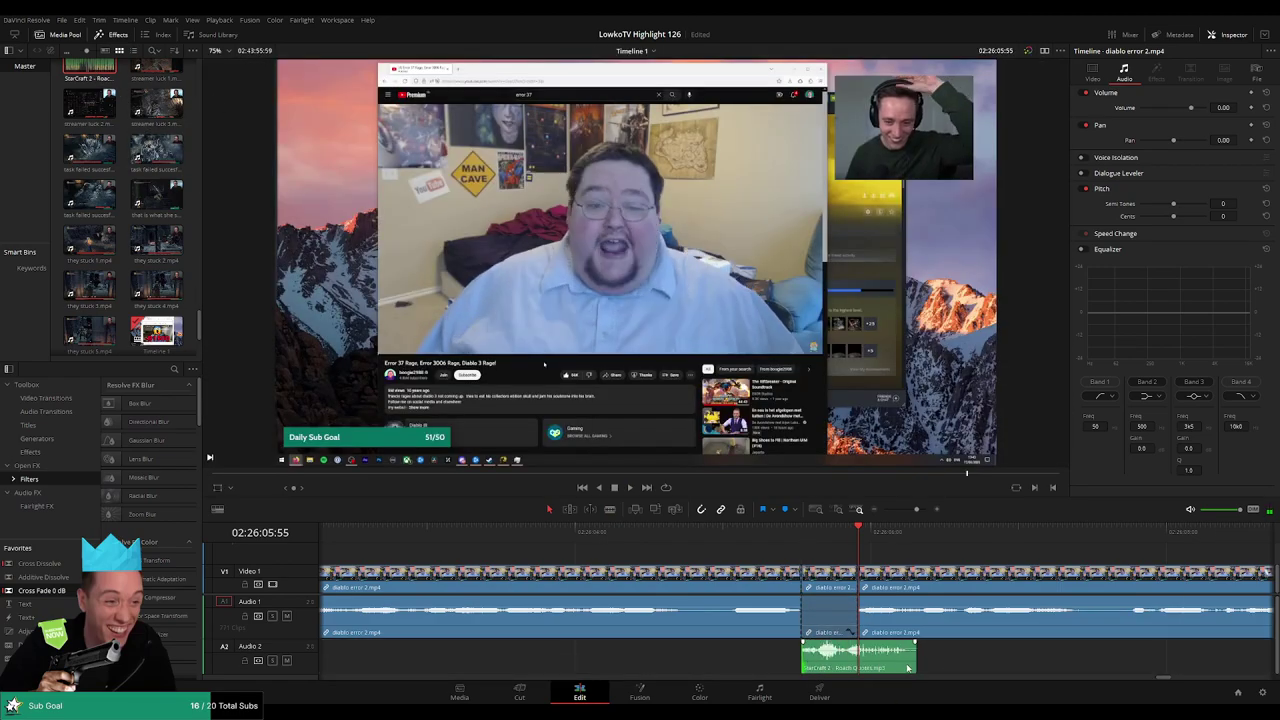
left_click_drag(913, 660, 857, 664)
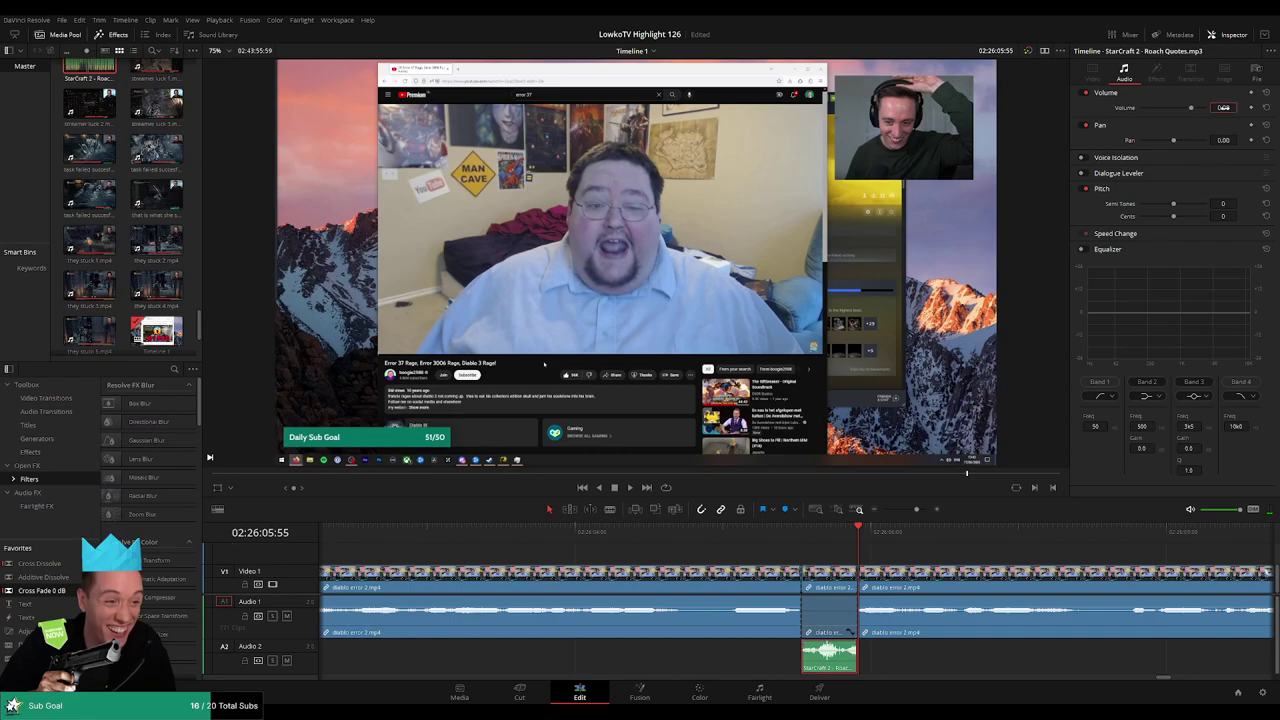
key("Return")
key("space")
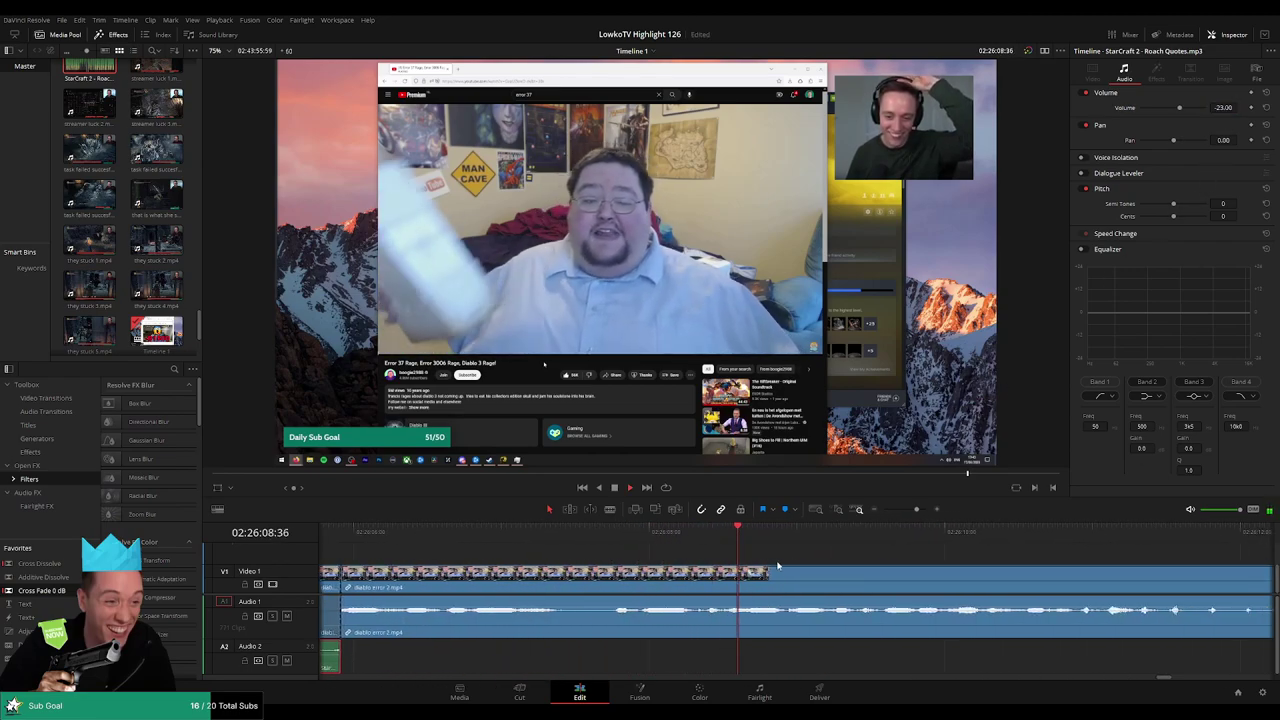
left_click(615, 537)
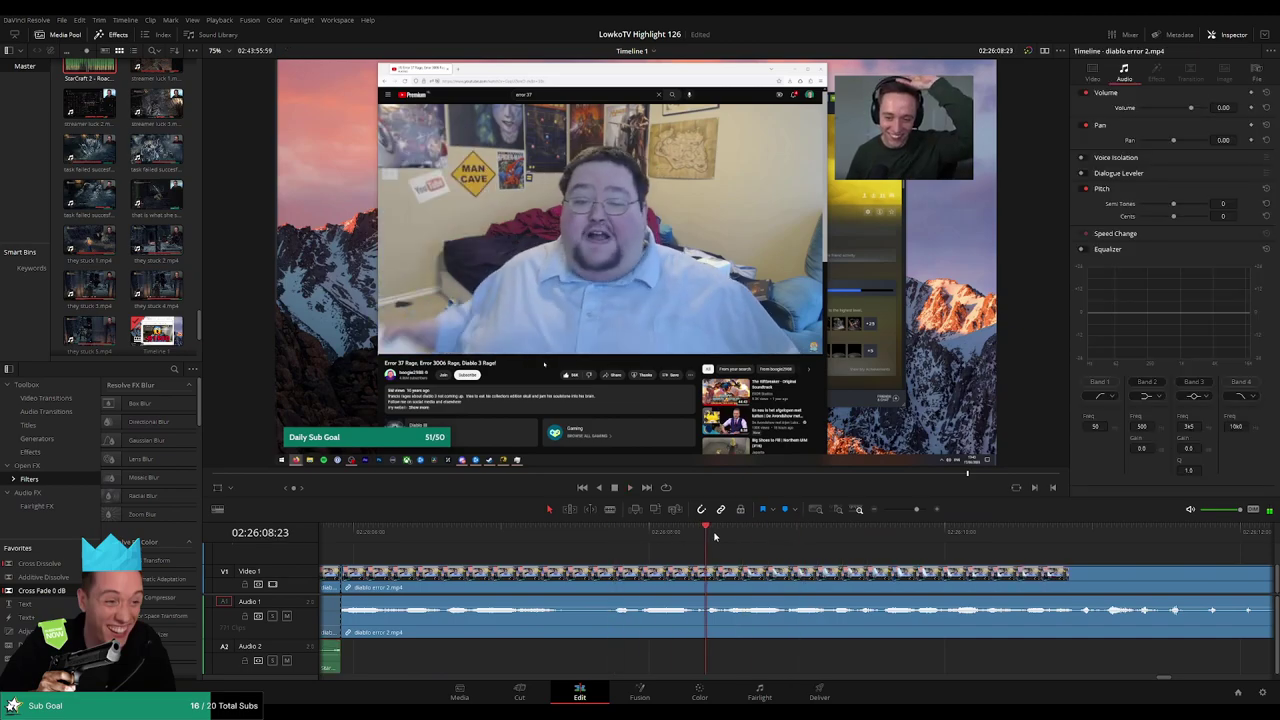
Cut diablo error 2 again to isolate a second short section
key("b")
left_click(706, 590)
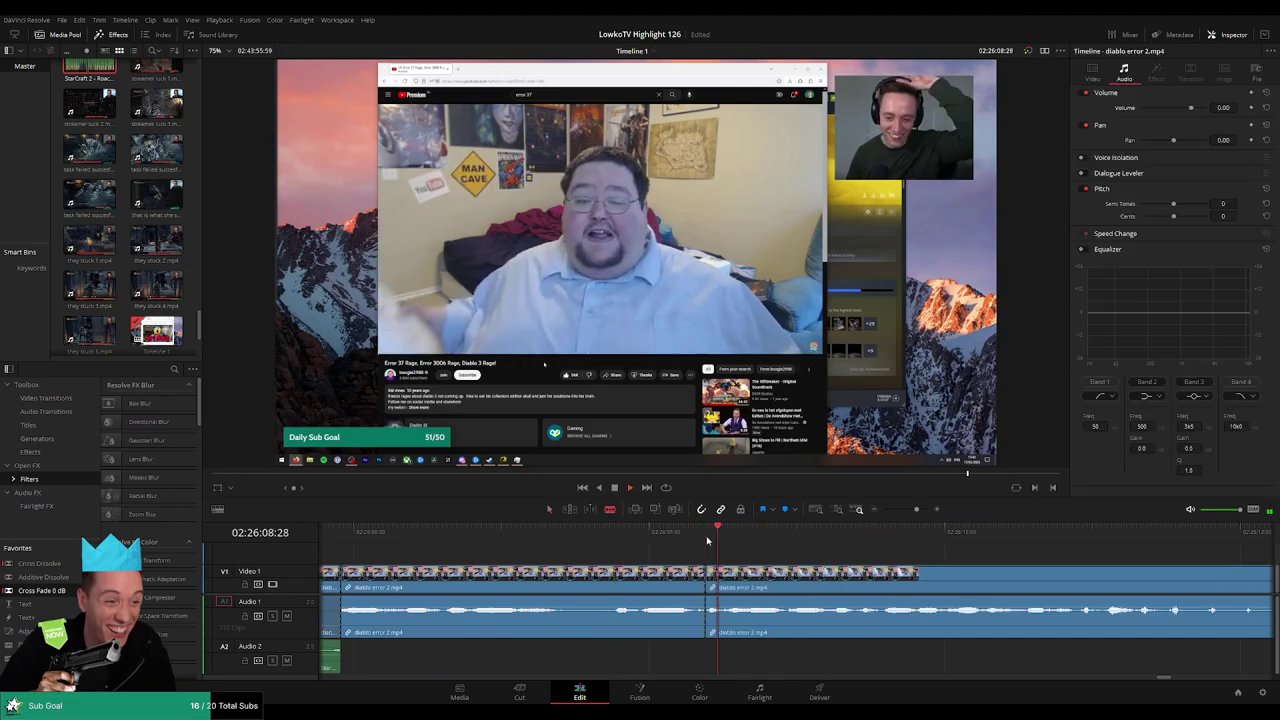
left_click(752, 590)
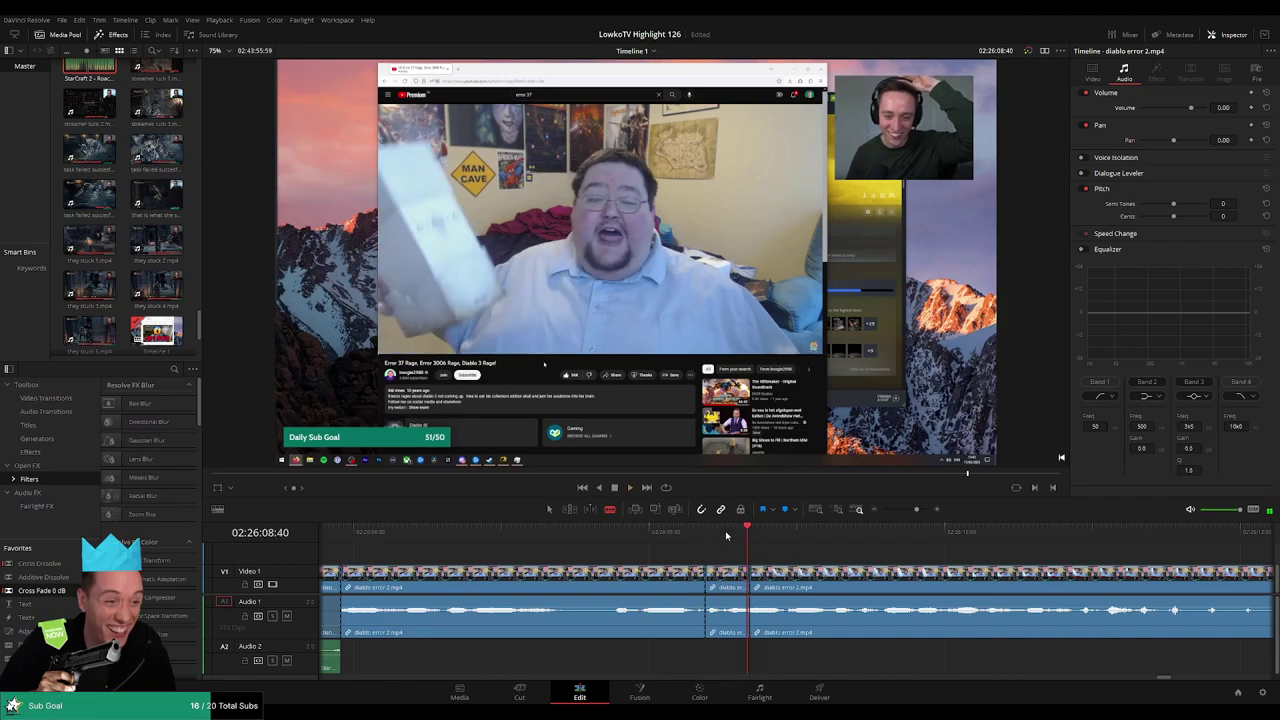
left_click(742, 590)
key("a")
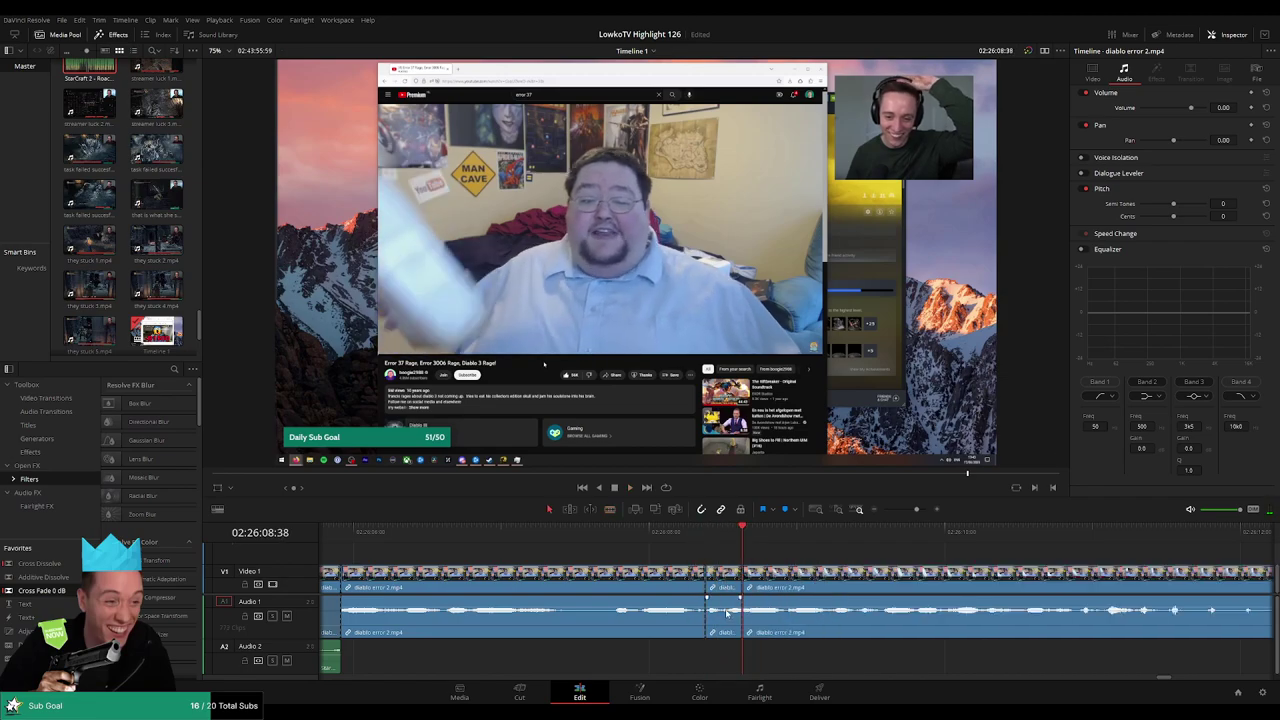
left_click(725, 620)
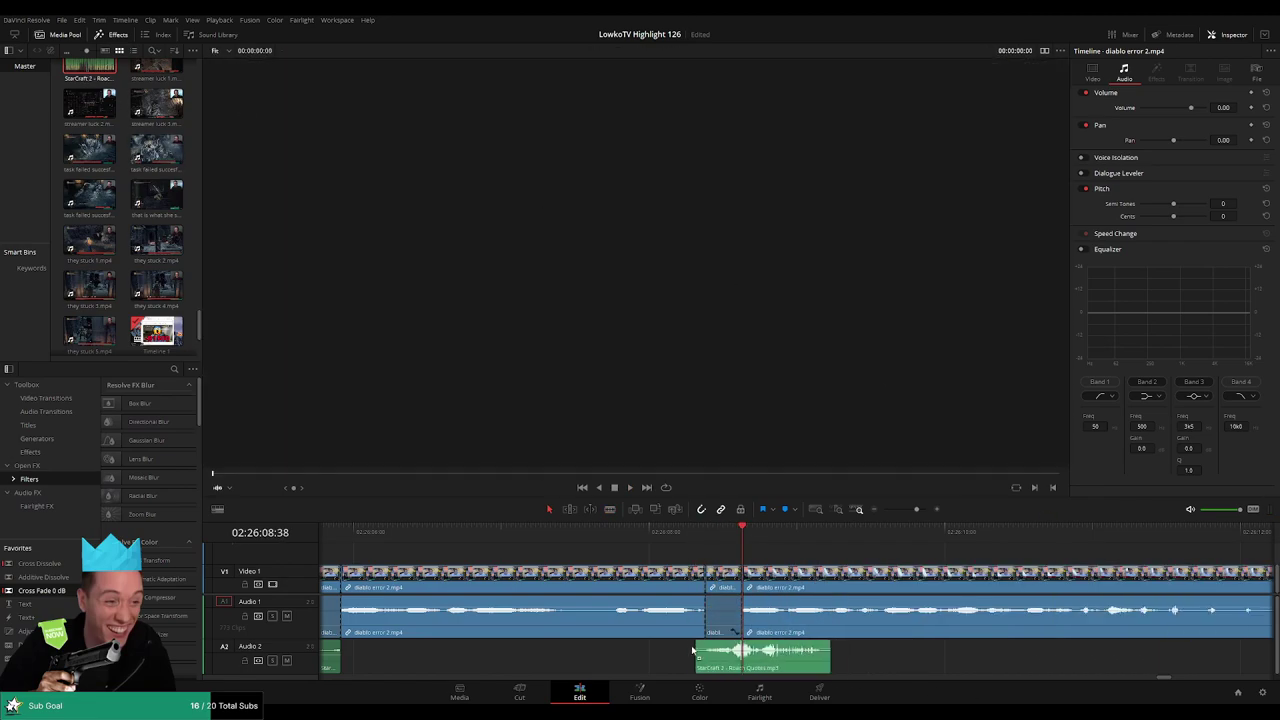
Drop another Roach Quotes clip at -23 under the new section near 02:26:08
left_click_drag(145, 129, 735, 652)
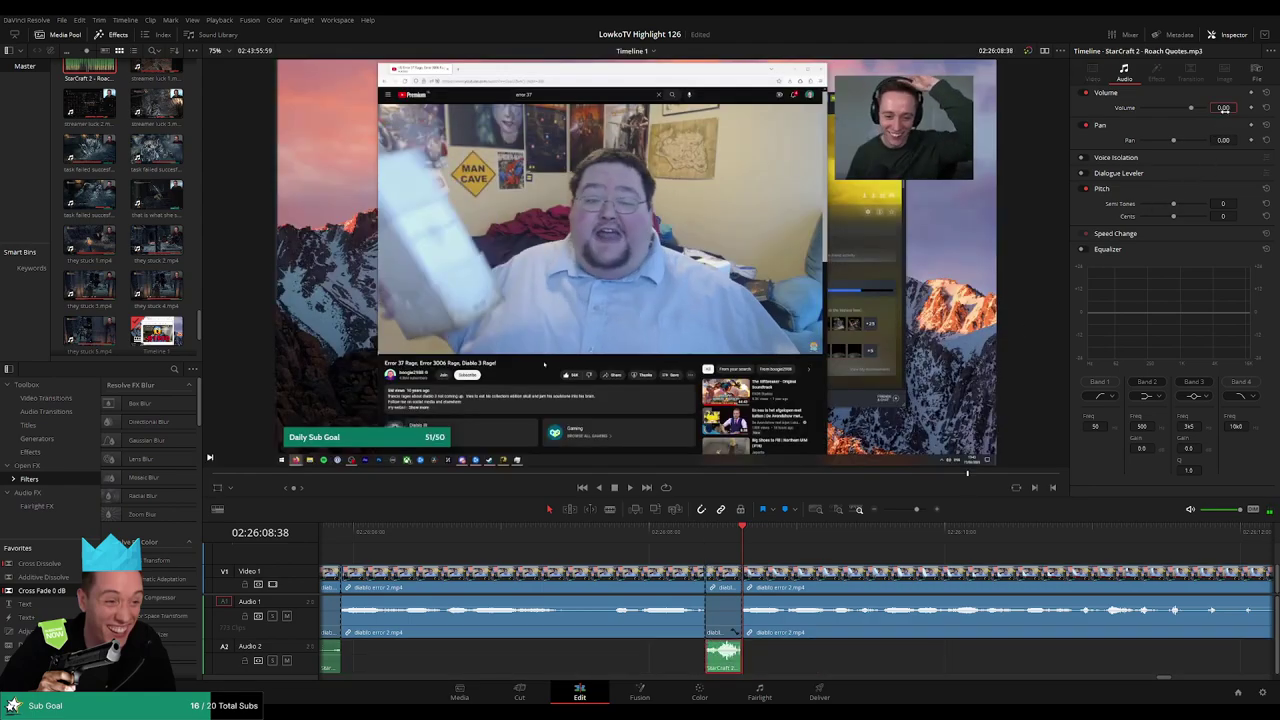
type("-23")
key("space")
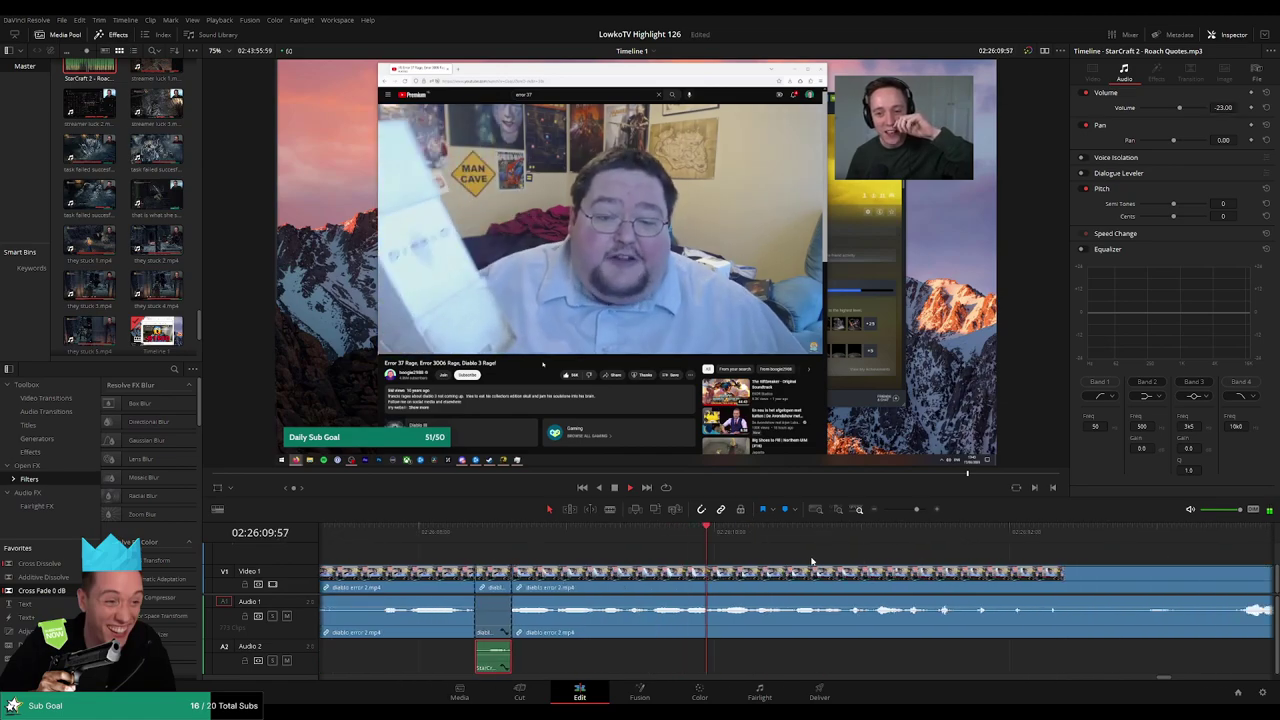
left_click(880, 562)
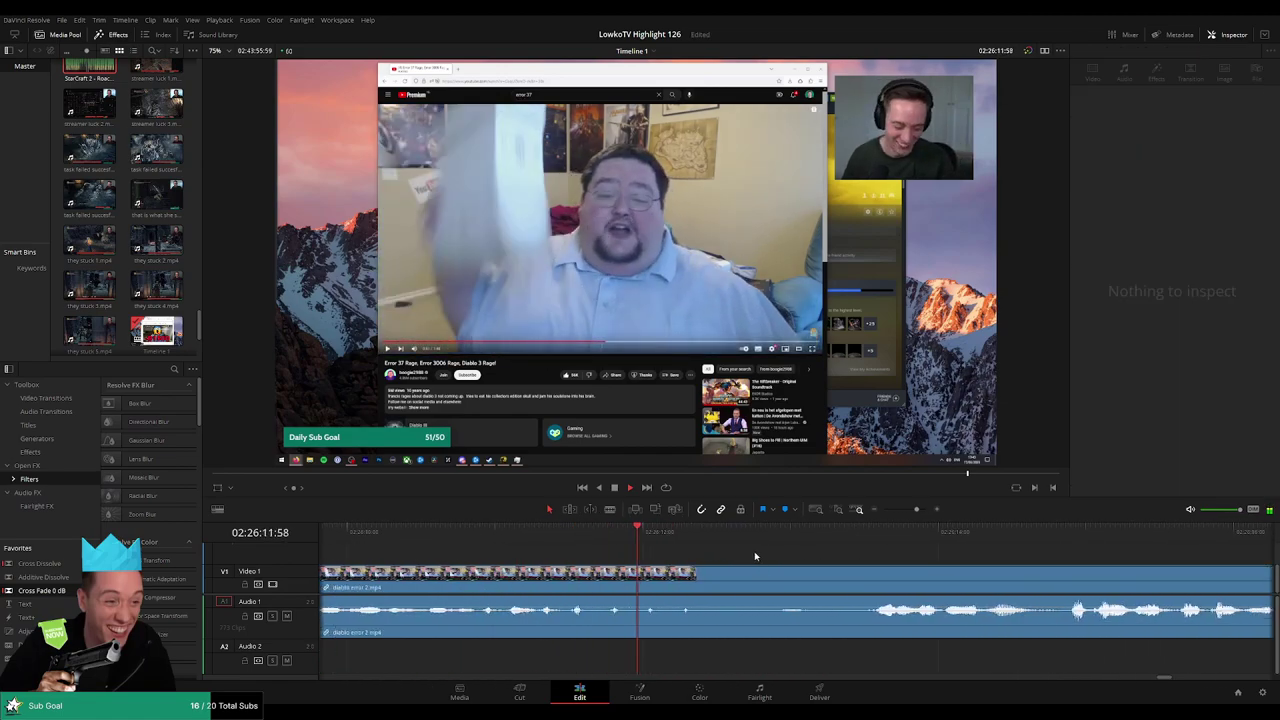
left_click_drag(916, 509, 901, 512)
key("space")
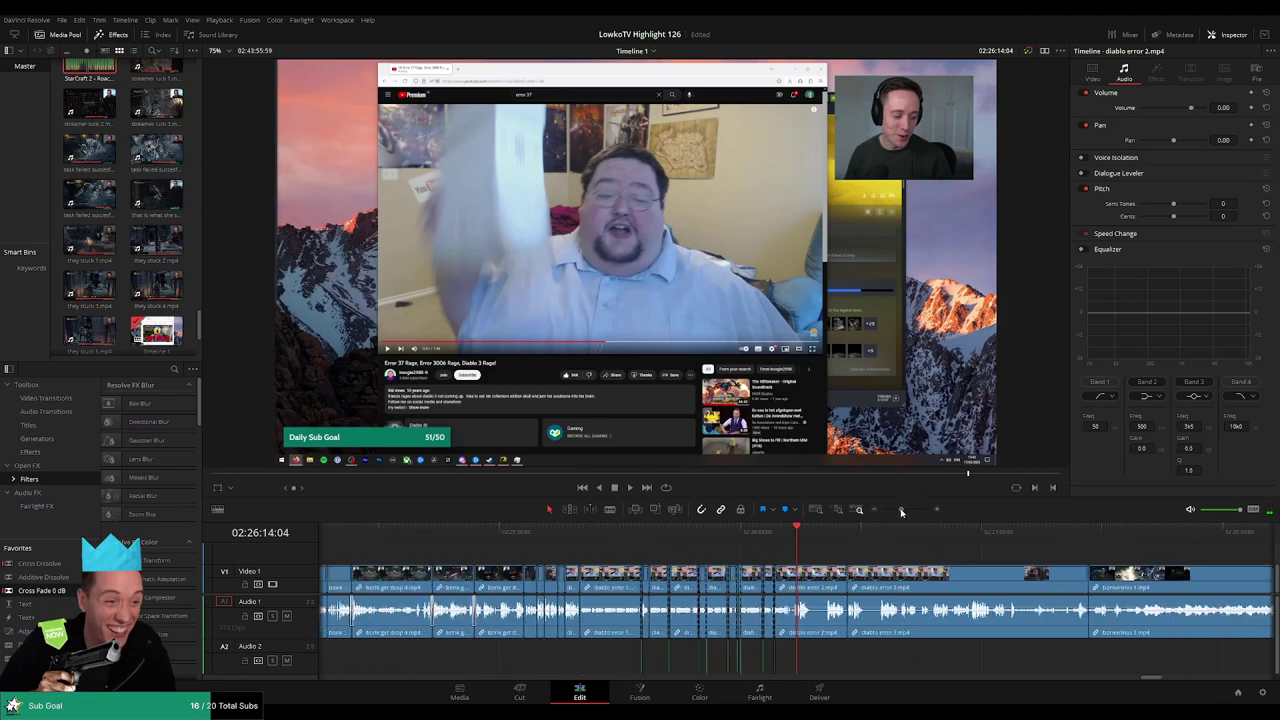
key("space")
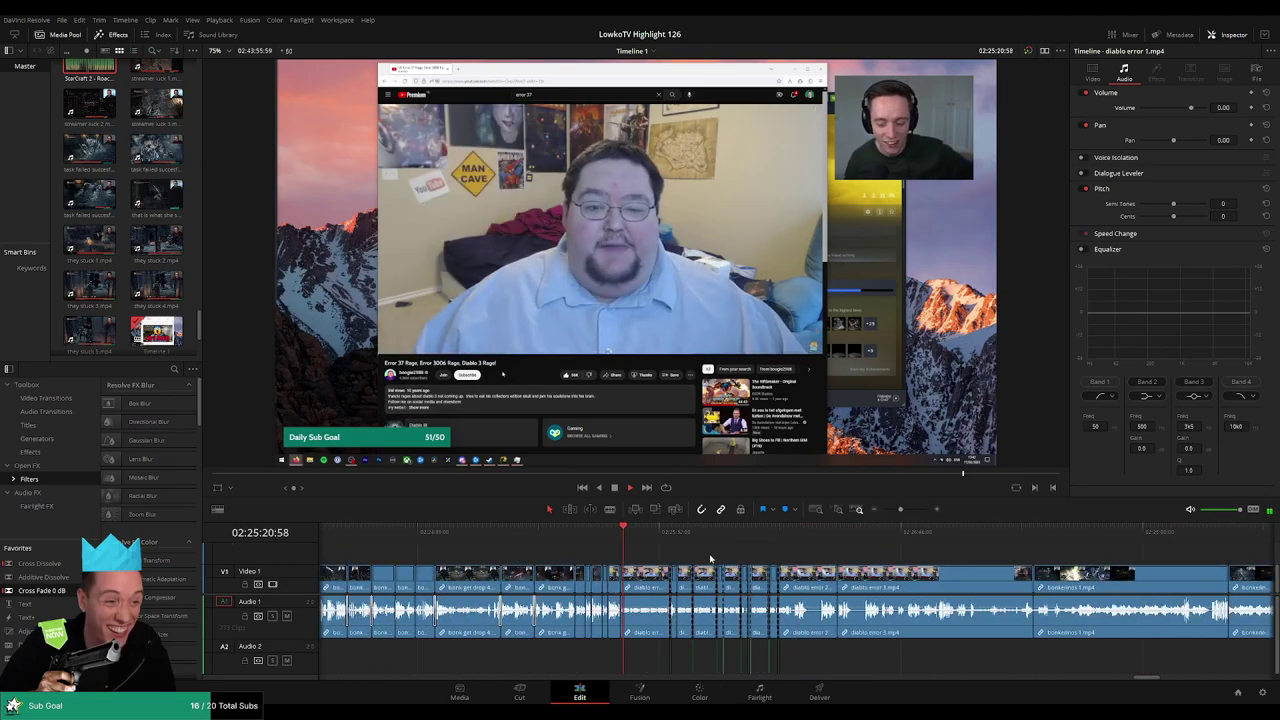
scroll(710, 559, "right", 2)
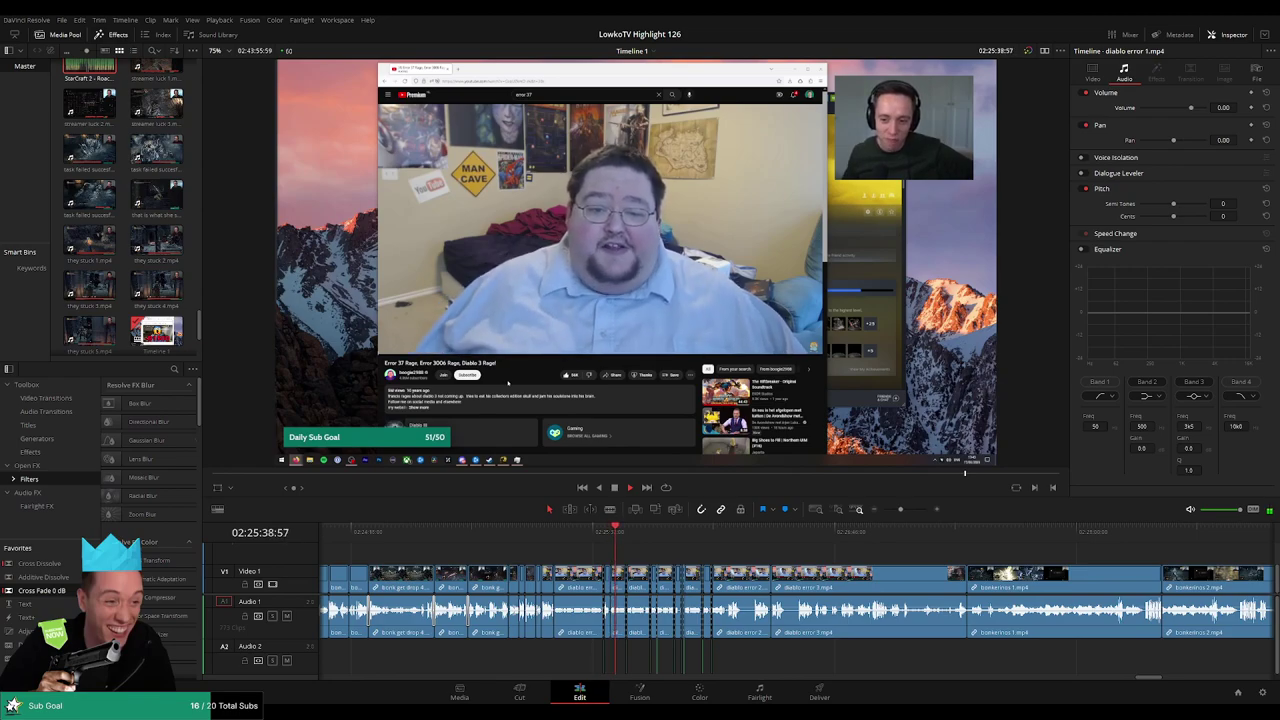
scroll(661, 550, "right", 2)
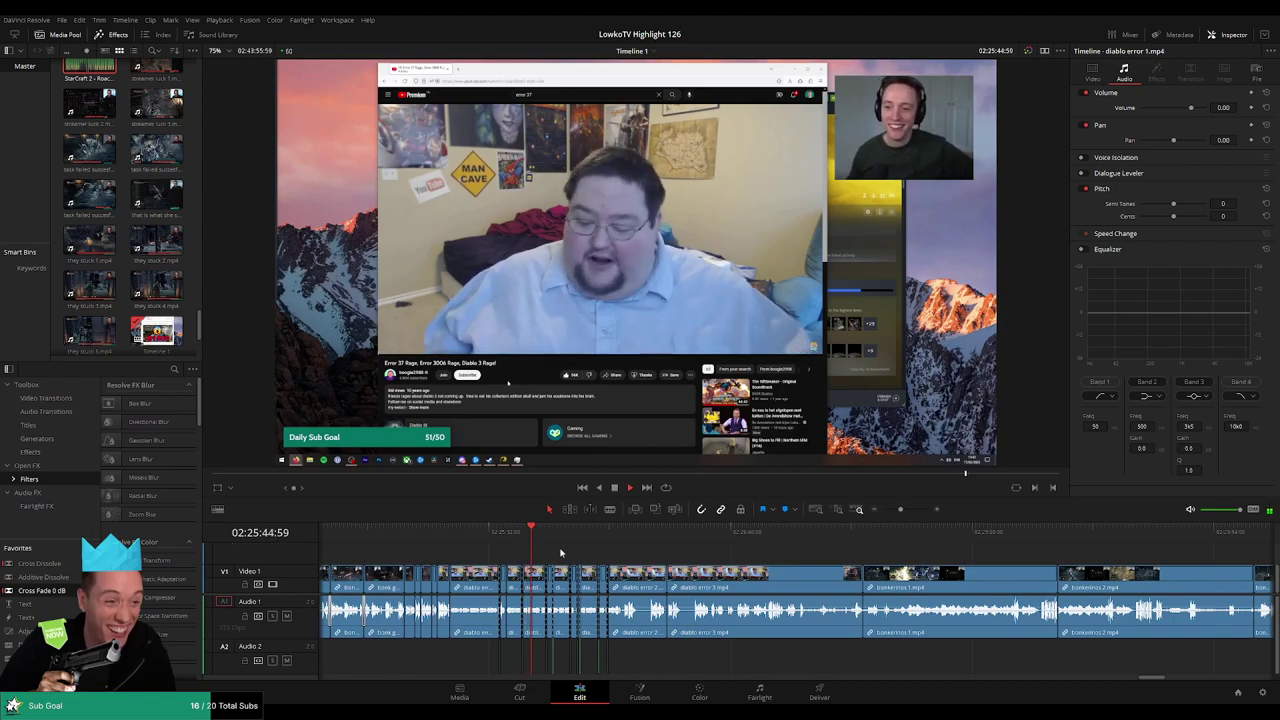
scroll(588, 559, "right", 1)
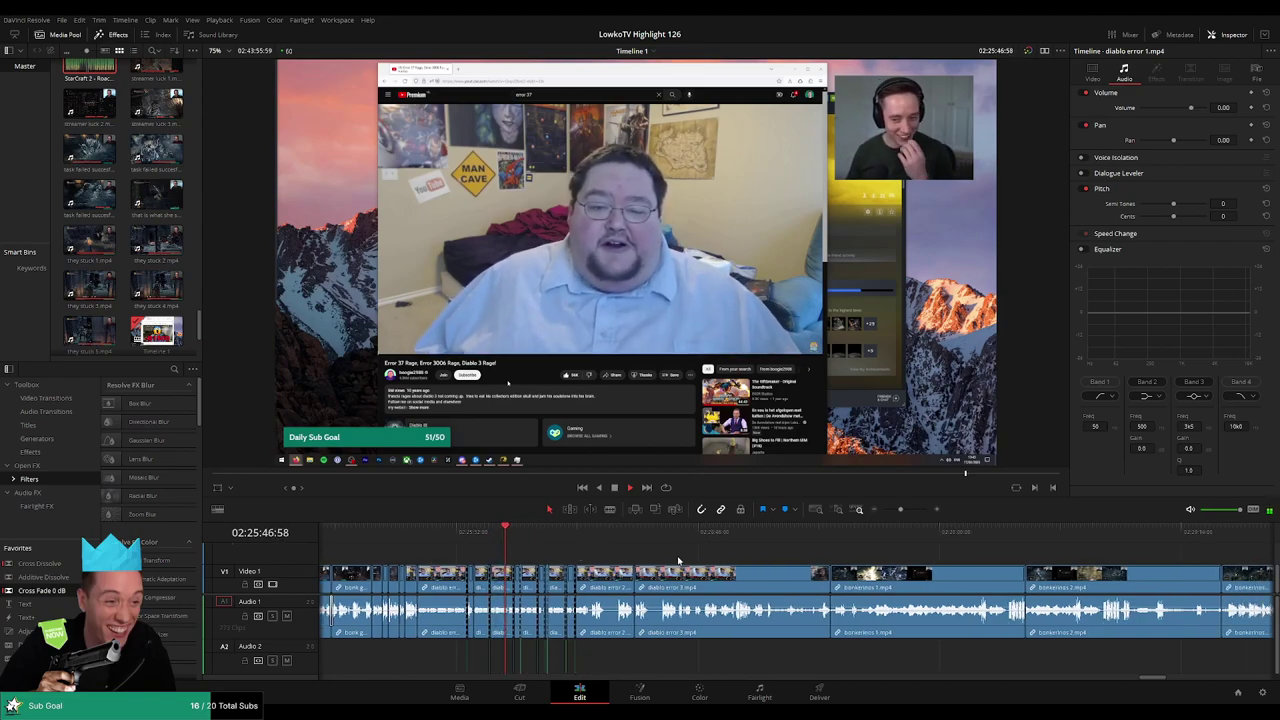
mouse_move(903, 511)
left_mouse_down()
mouse_move(891, 511)
mouse_move(913, 511)
left_mouse_up()
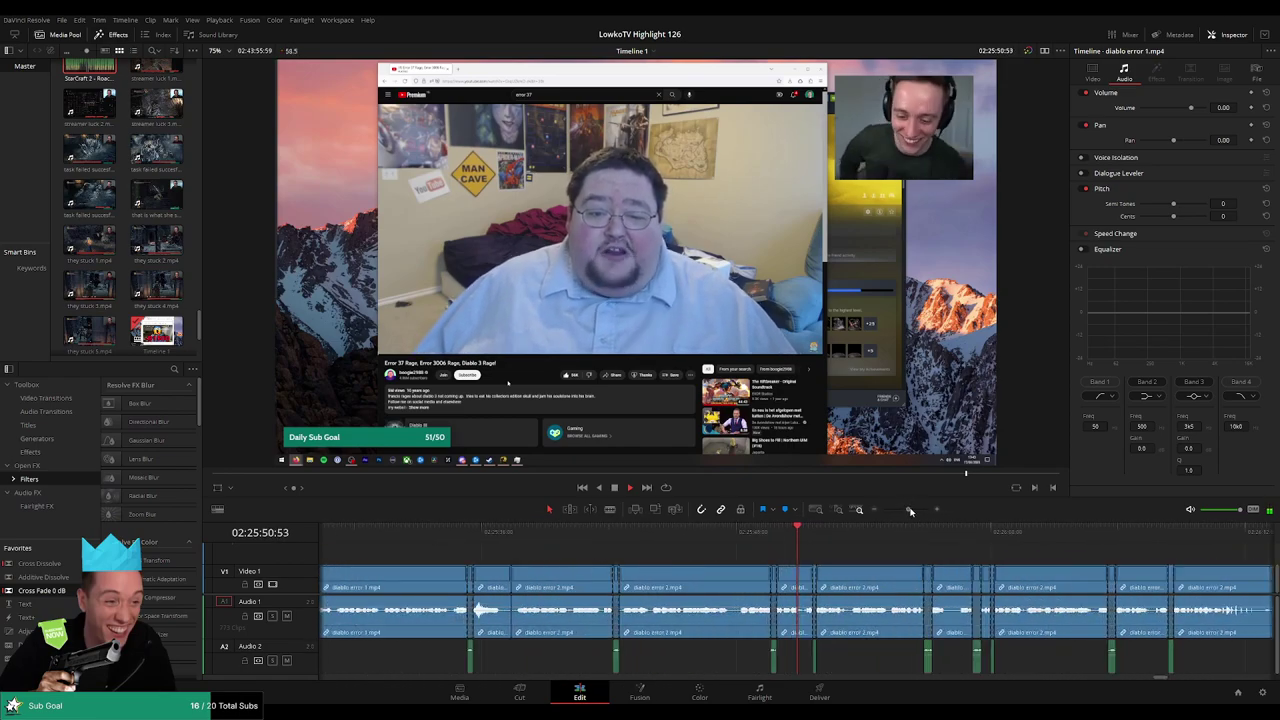
scroll(1021, 587, "right", 7)
scroll(781, 565, "right", 2)
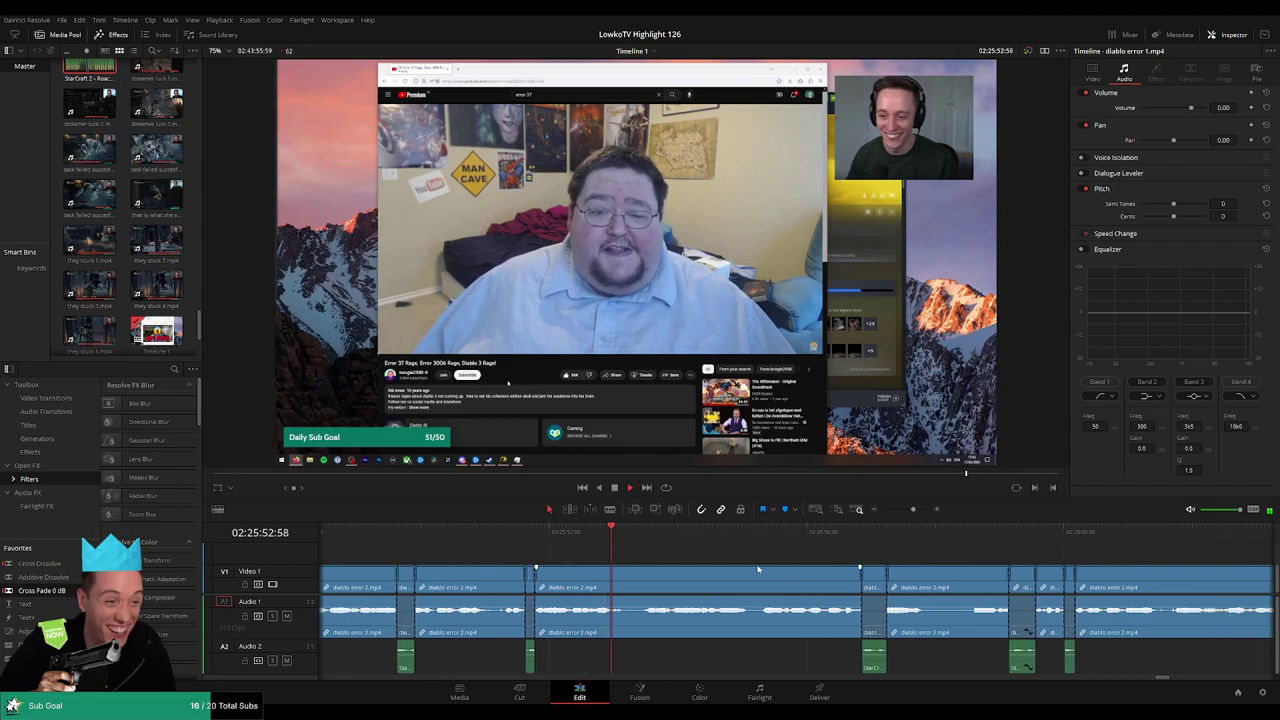
scroll(733, 568, "right", 3)
scroll(700, 556, "right", 3)
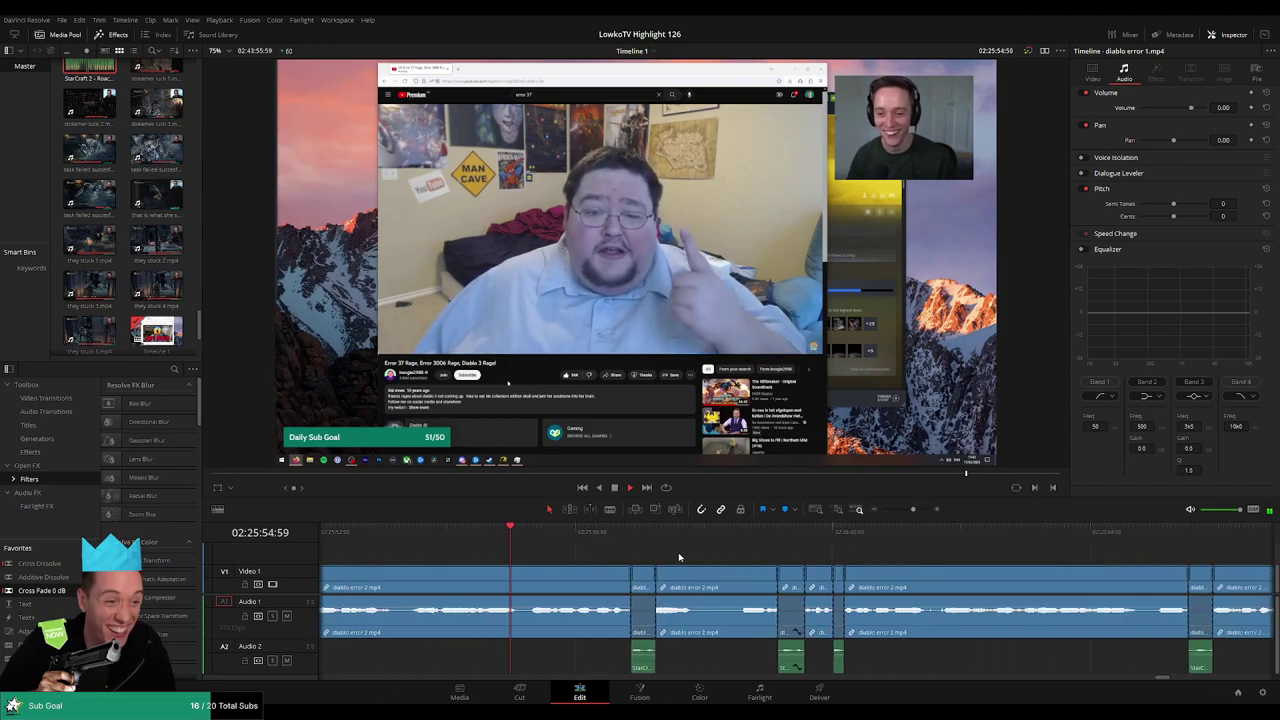
scroll(693, 553, "right", 3)
scroll(688, 553, "right", 2)
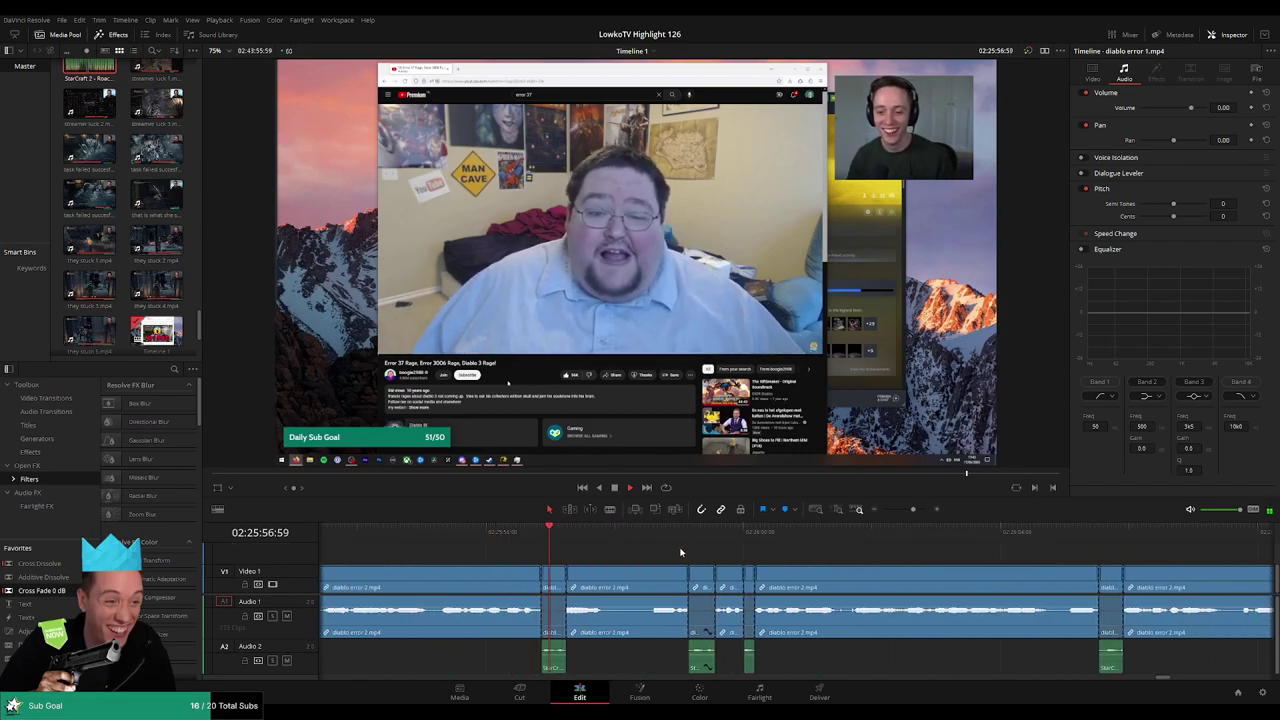
scroll(722, 548, "right", 3)
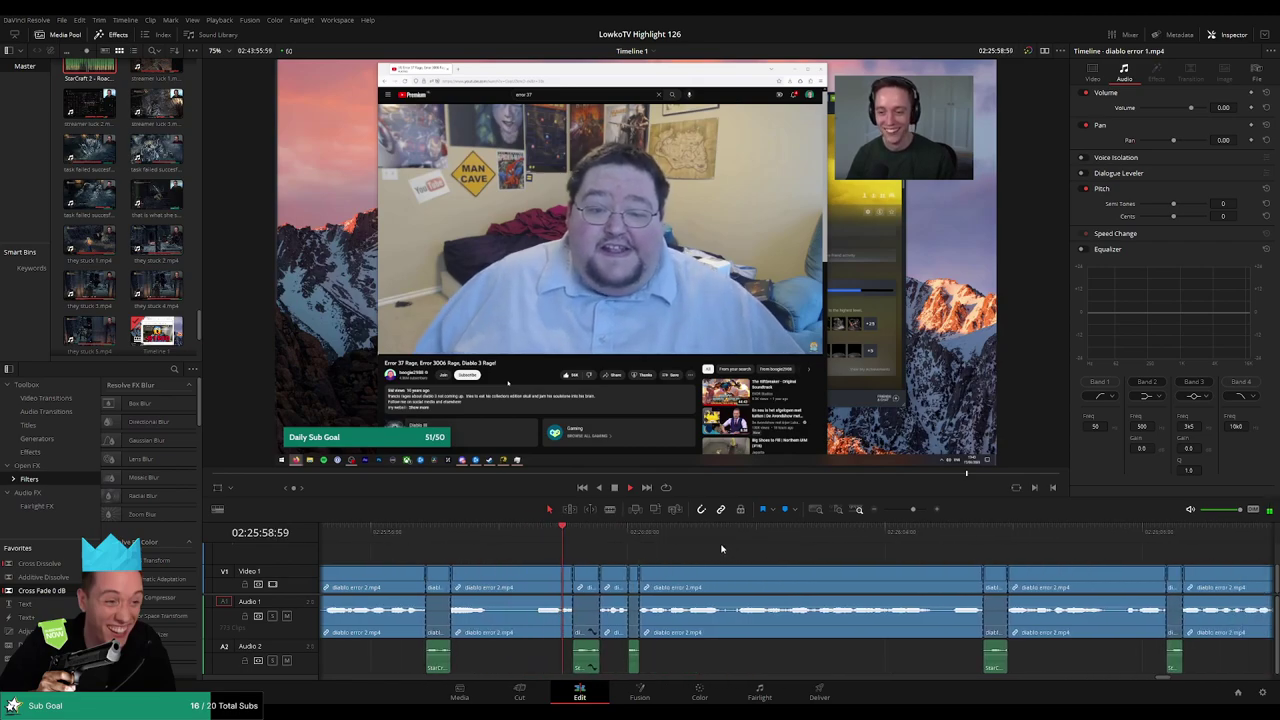
scroll(666, 549, "right", 3)
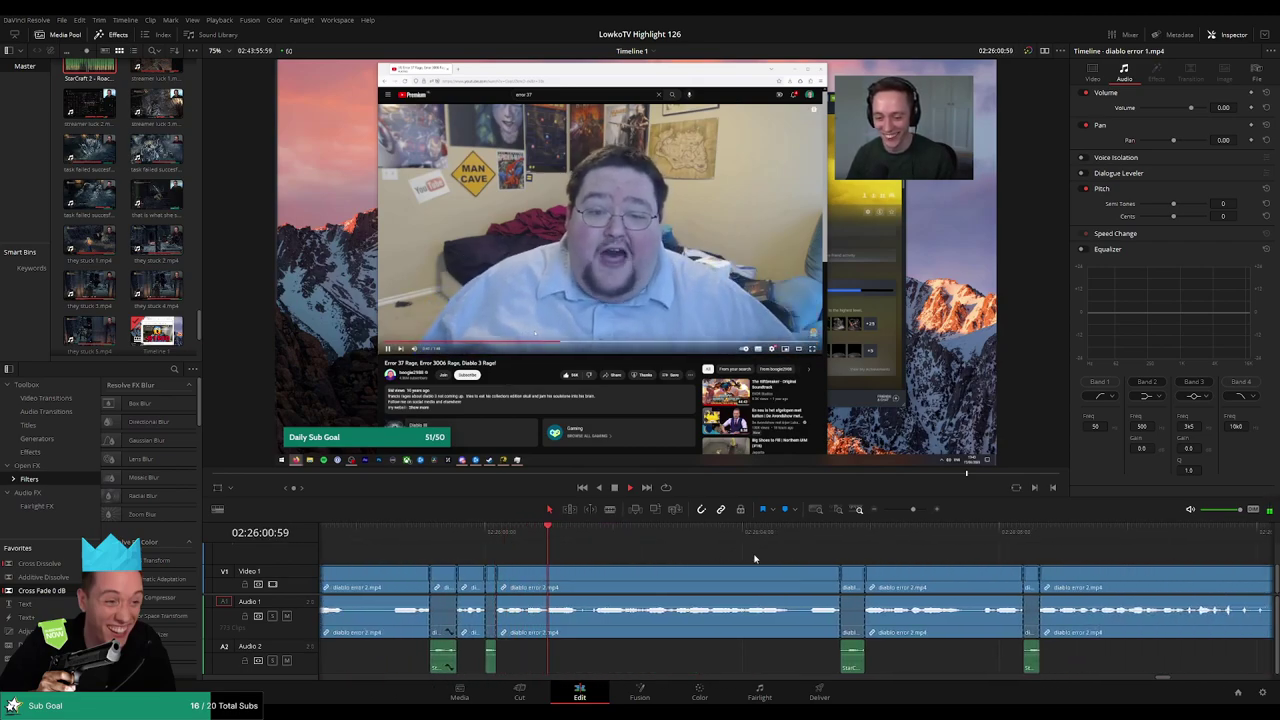
scroll(656, 553, "right", 2)
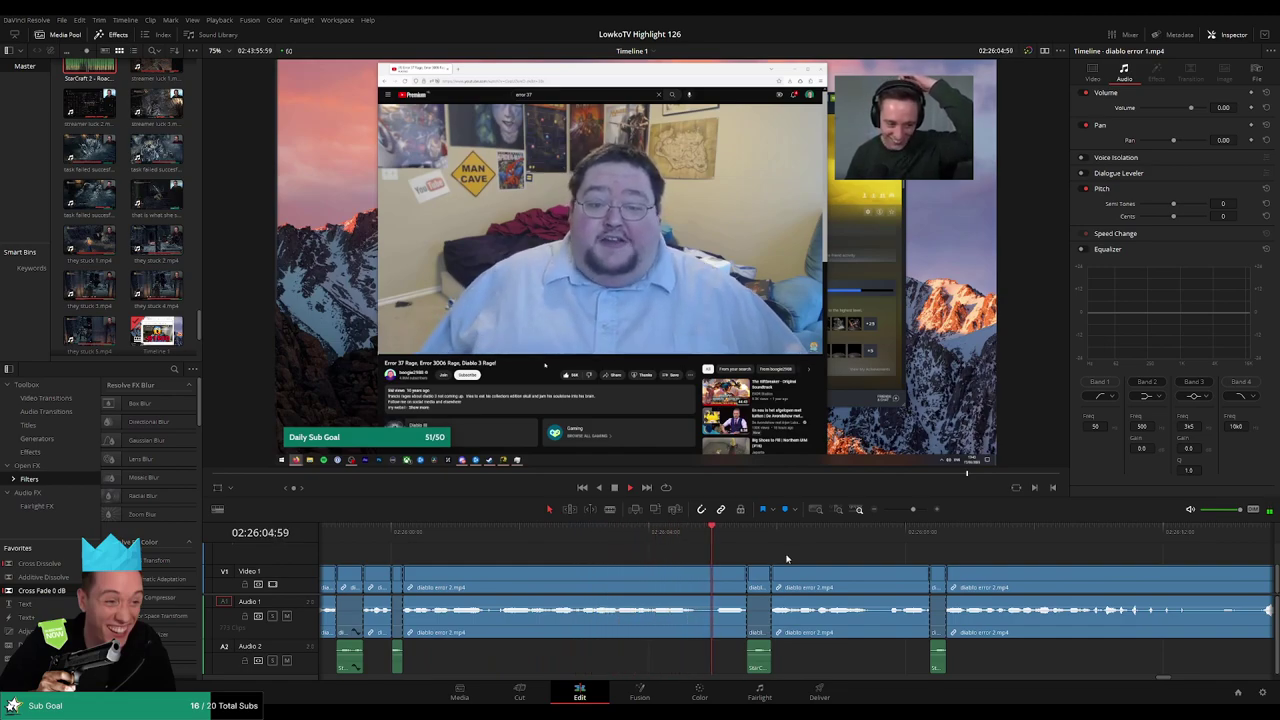
scroll(740, 555, "right", 3)
scroll(690, 551, "right", 3)
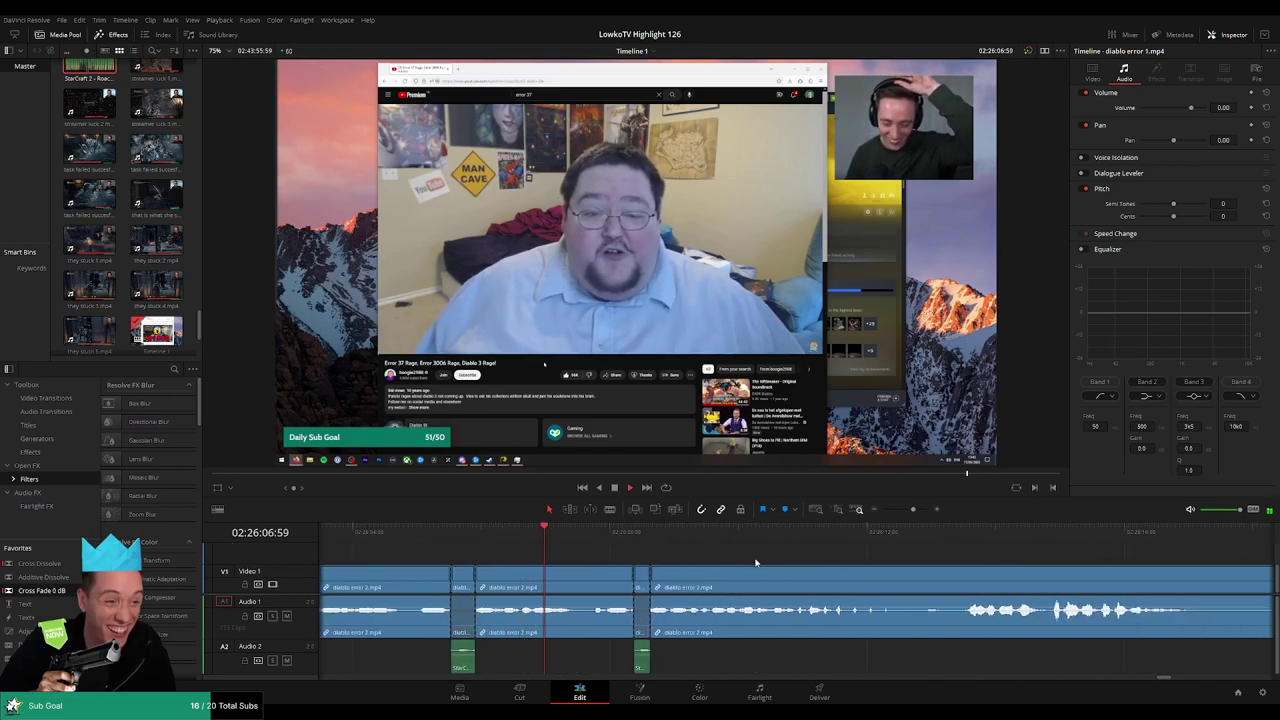
scroll(756, 563, "right", 2)
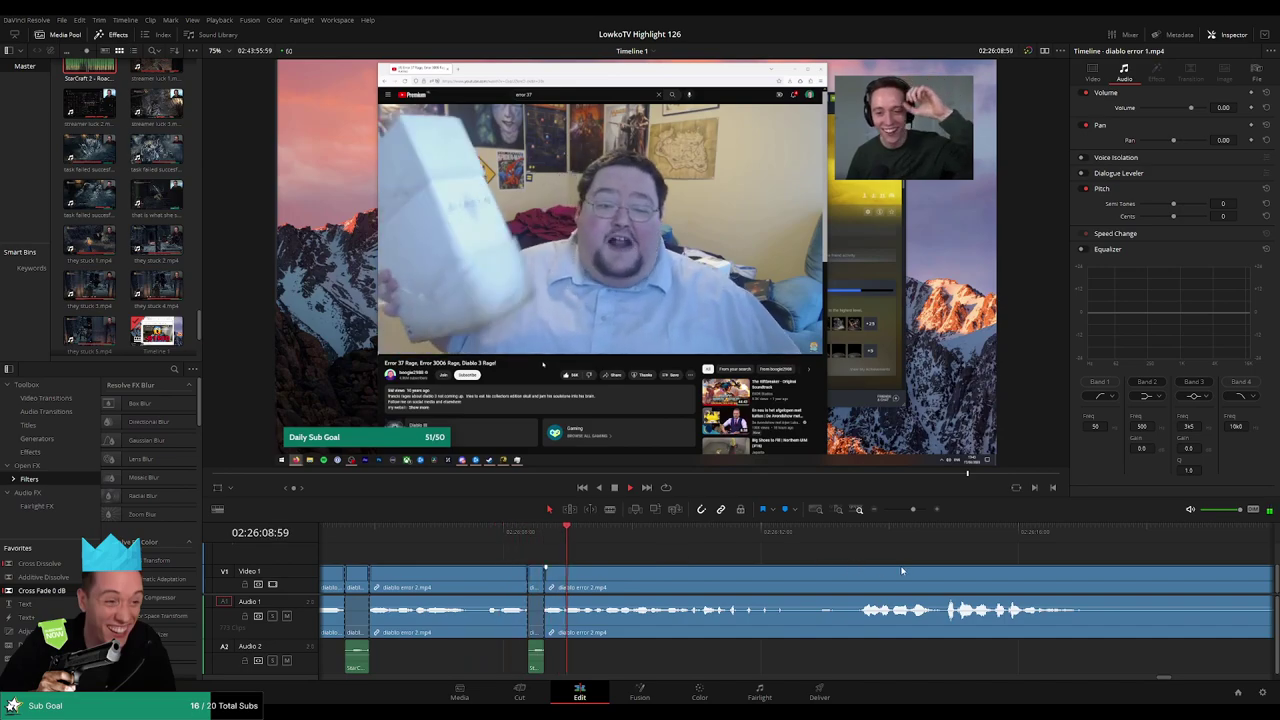
scroll(880, 565, "right", 3)
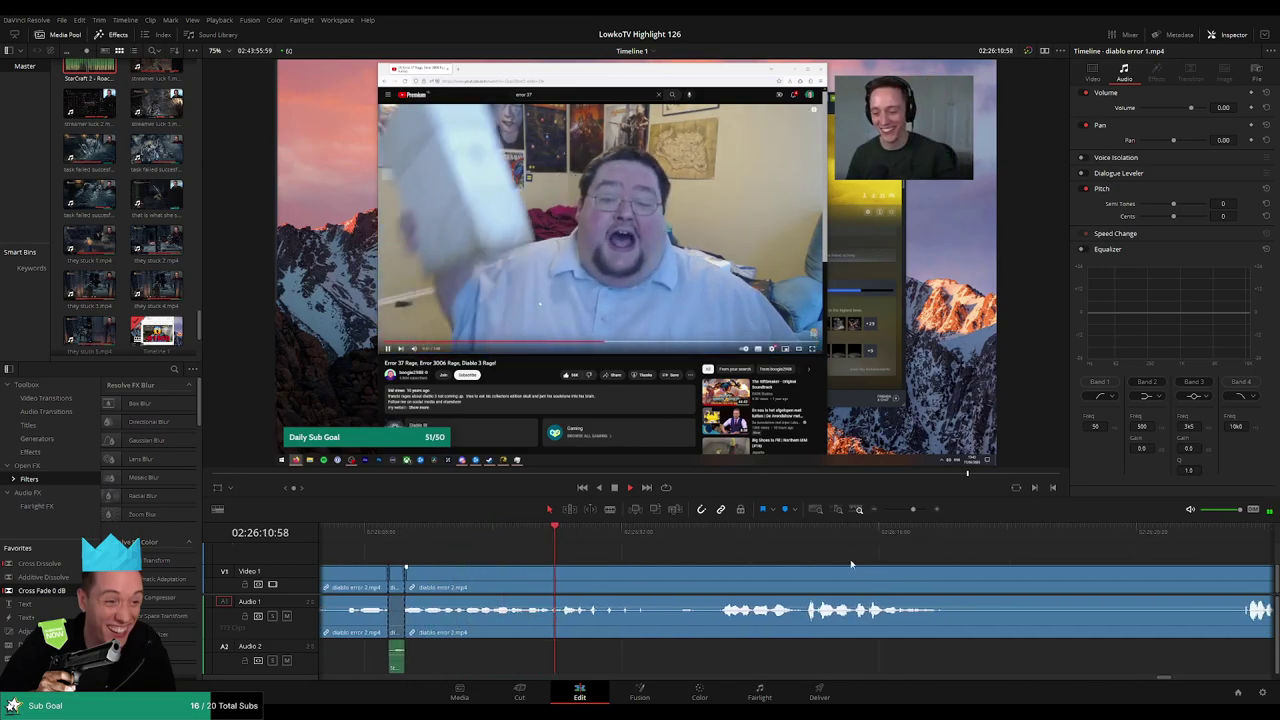
scroll(810, 558, "right", 2)
scroll(784, 560, "right", 3)
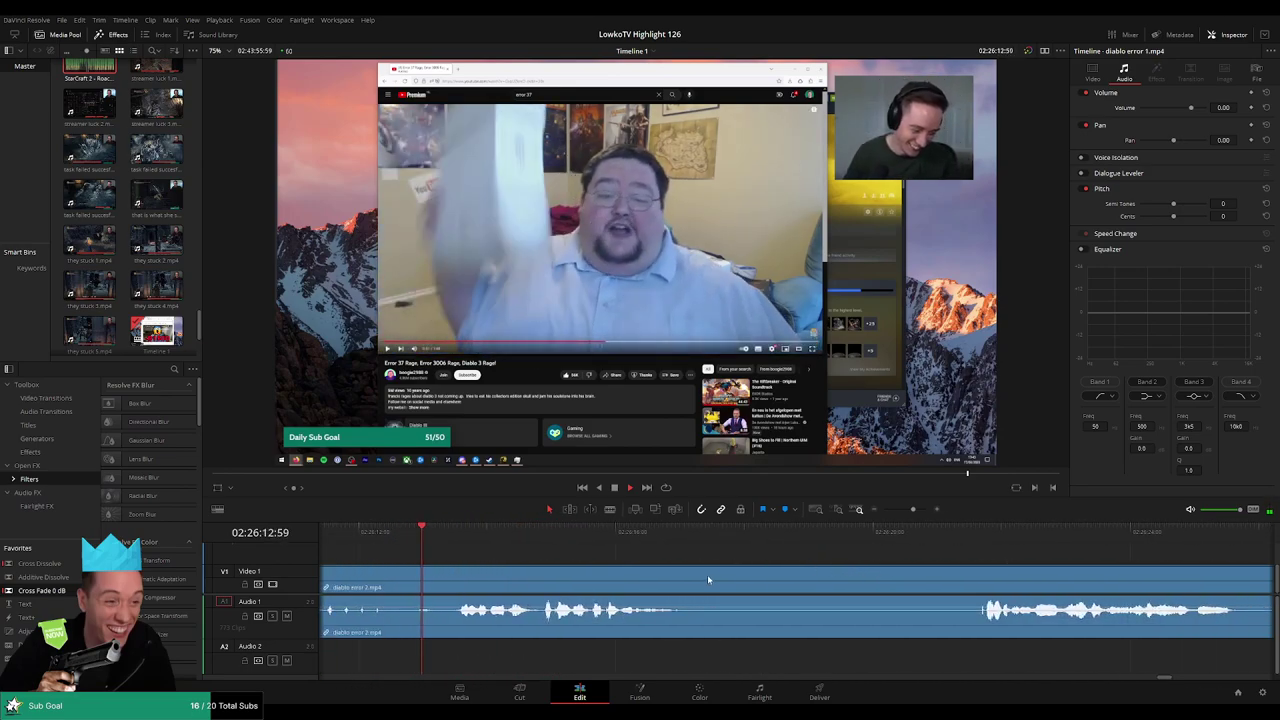
Split and ripple-delete two short dead moments from diablo error 2
left_click(690, 577)
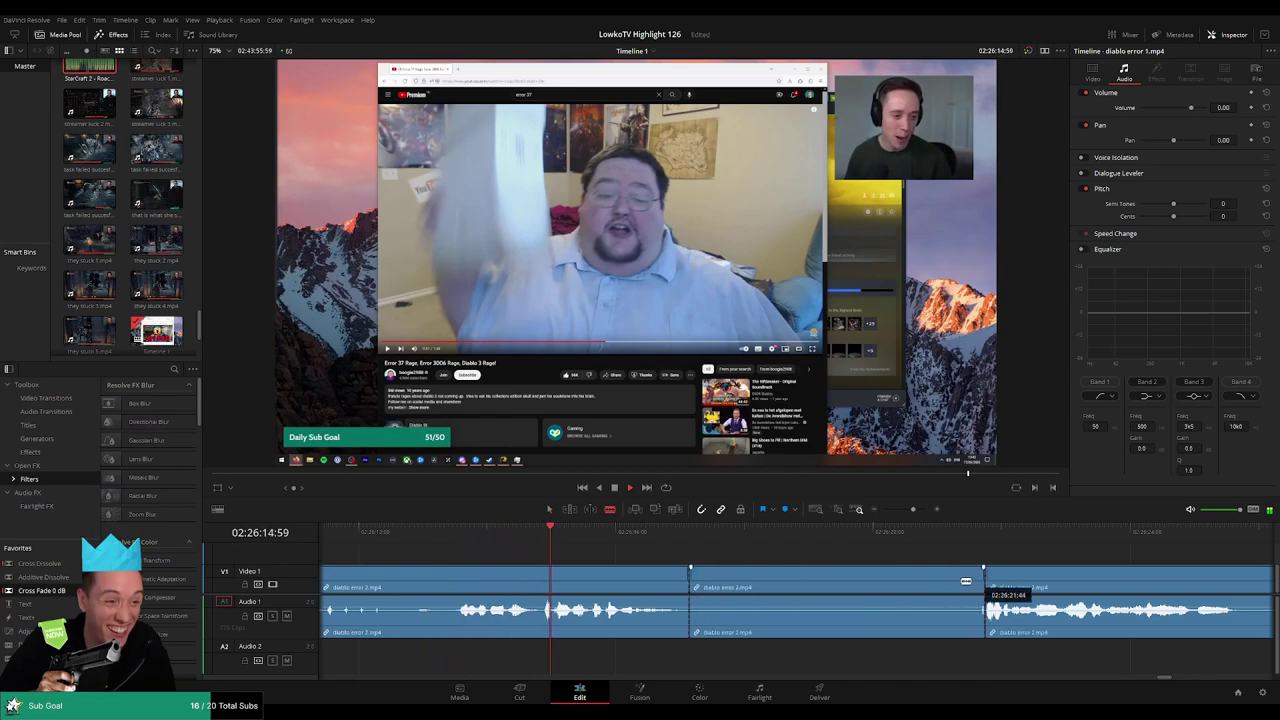
key("Delete")
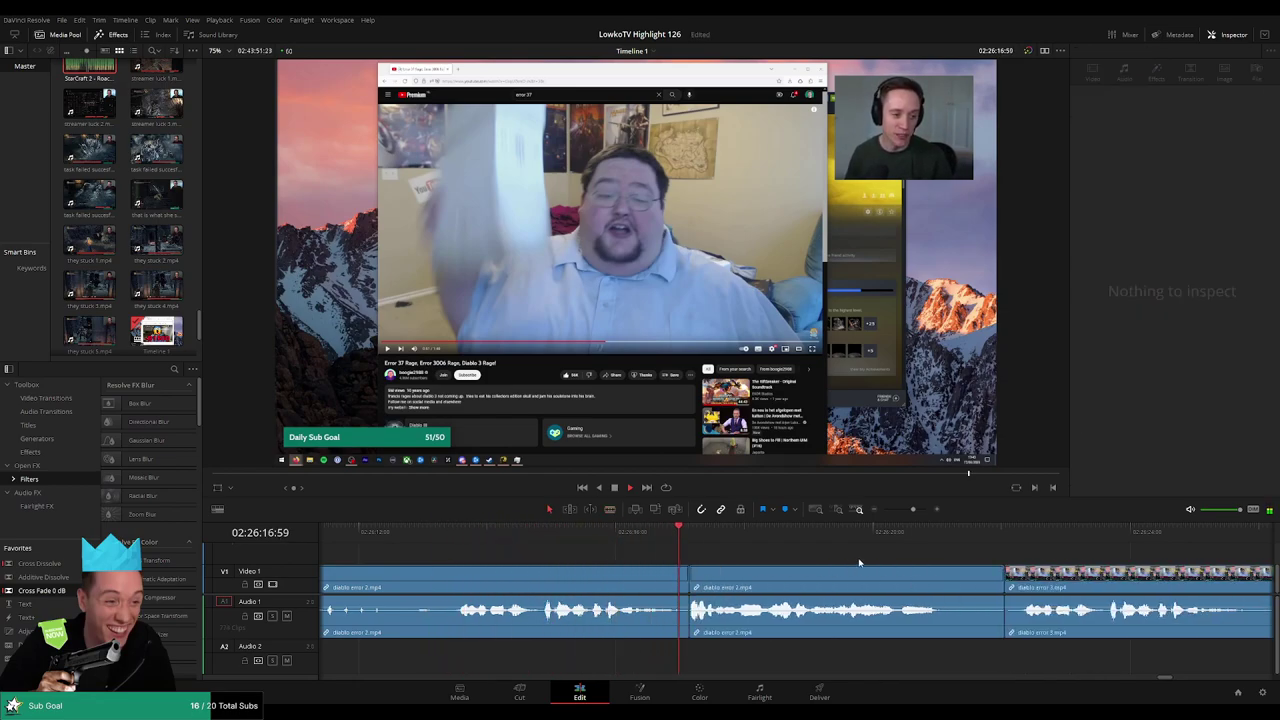
scroll(757, 555, "right", 4)
scroll(830, 555, "right", 1)
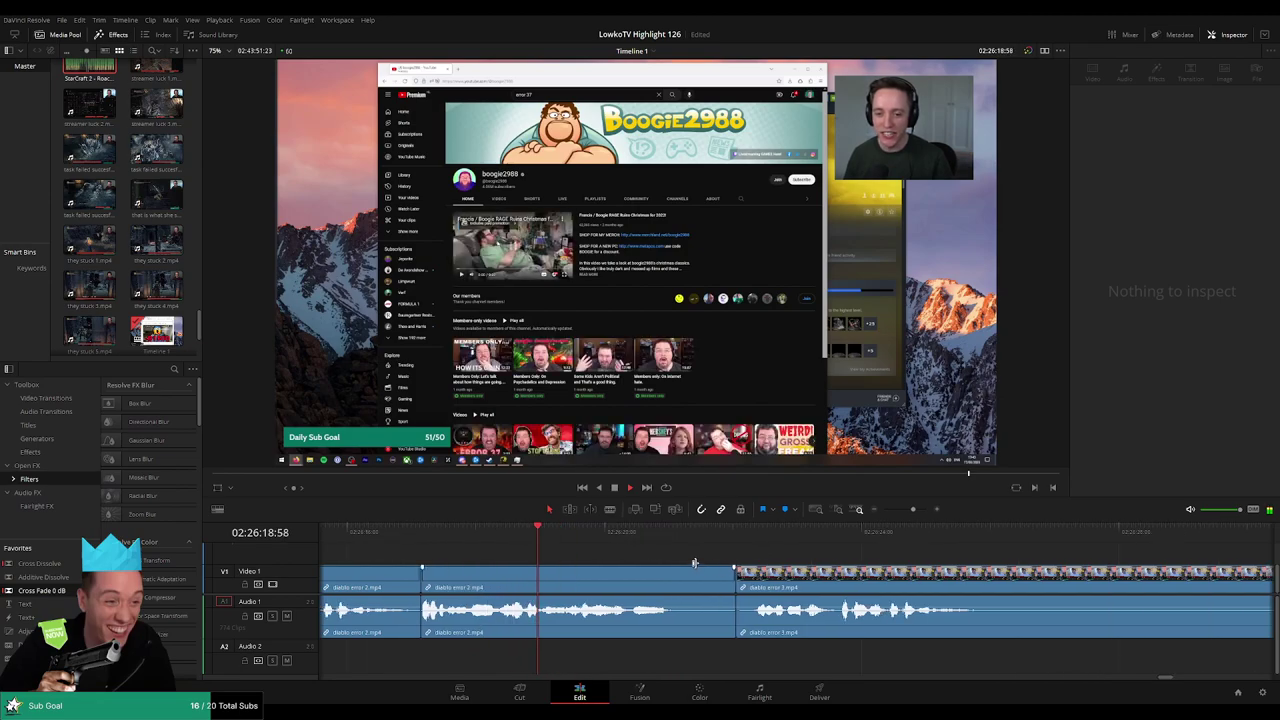
scroll(760, 560, "right", 1)
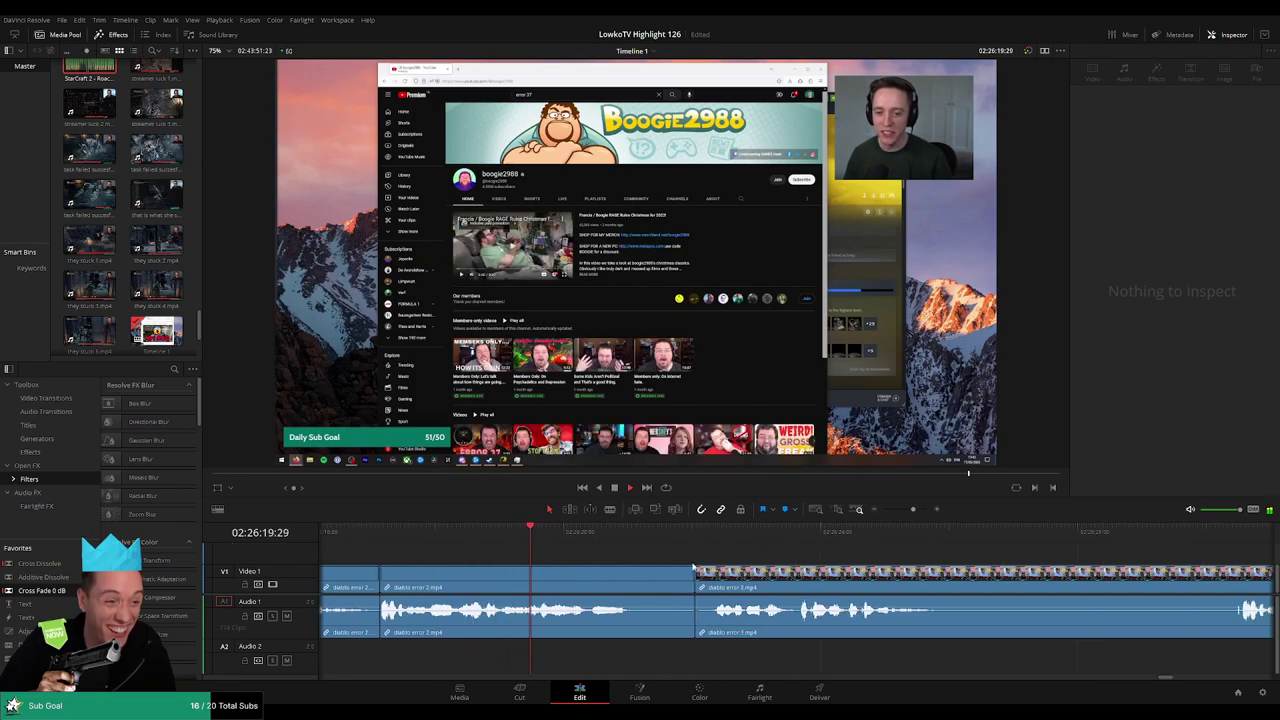
left_click(641, 580)
key("Delete")
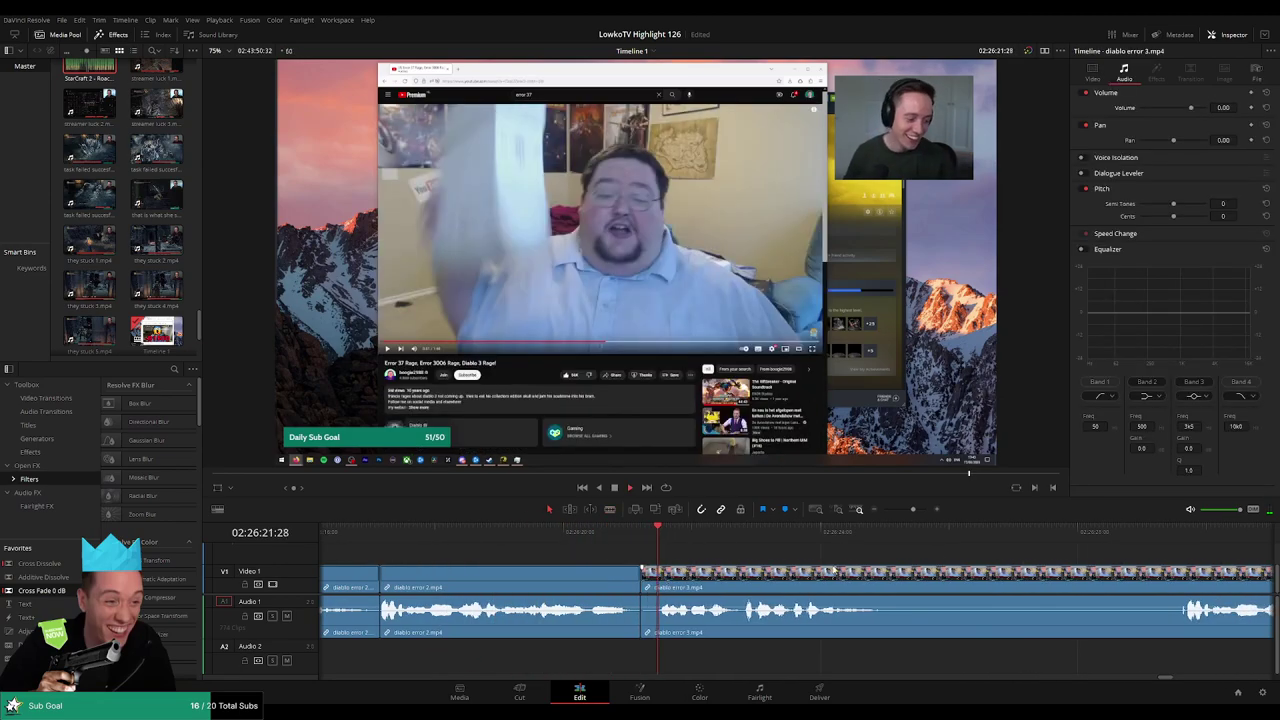
Trim and ripple-delete a short stretch of diablo error 3 near 02:26:22, then play back
scroll(1238, 578, "right", 9)
left_click(943, 530)
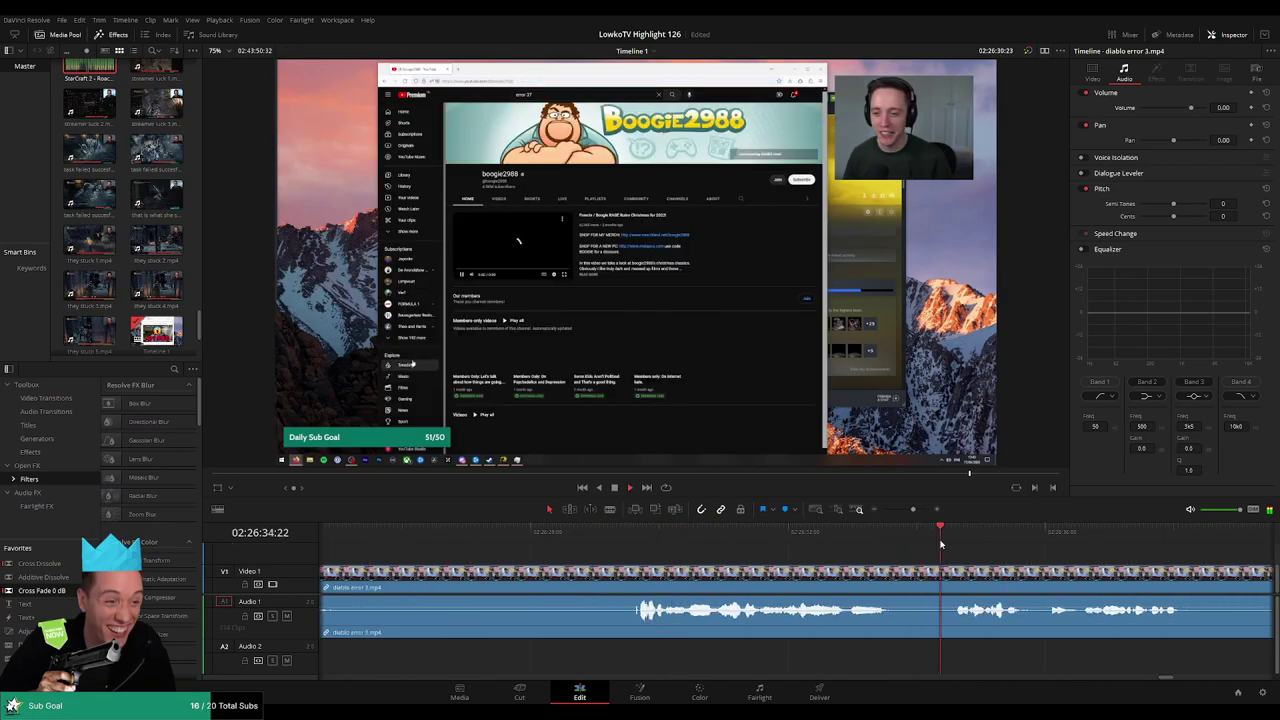
left_click_drag(913, 509, 909, 510)
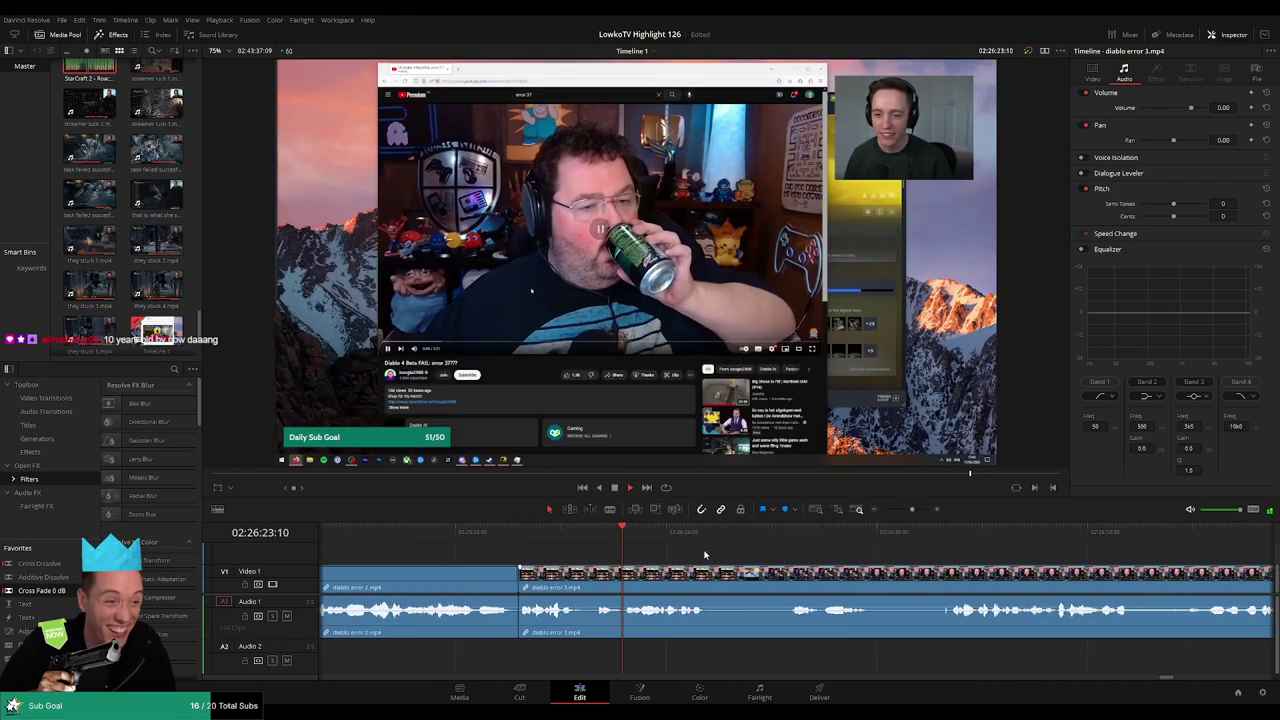
left_click(553, 527)
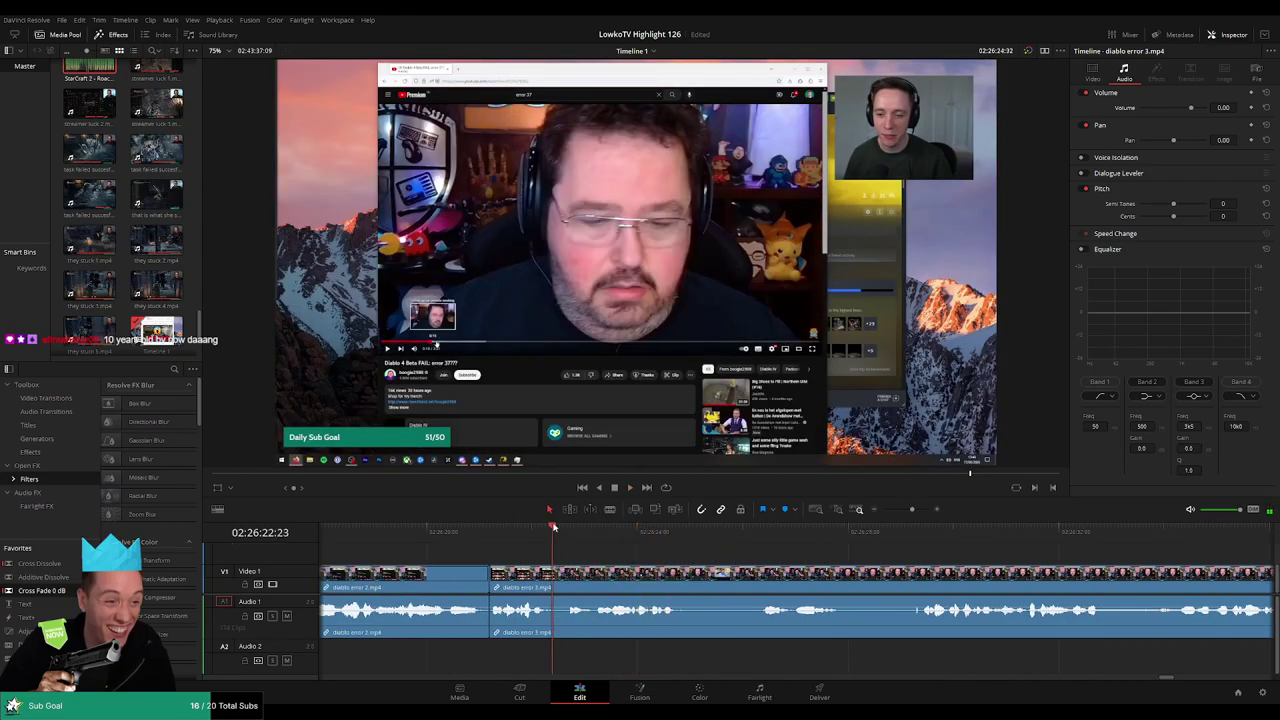
left_click_drag(565, 575, 594, 575)
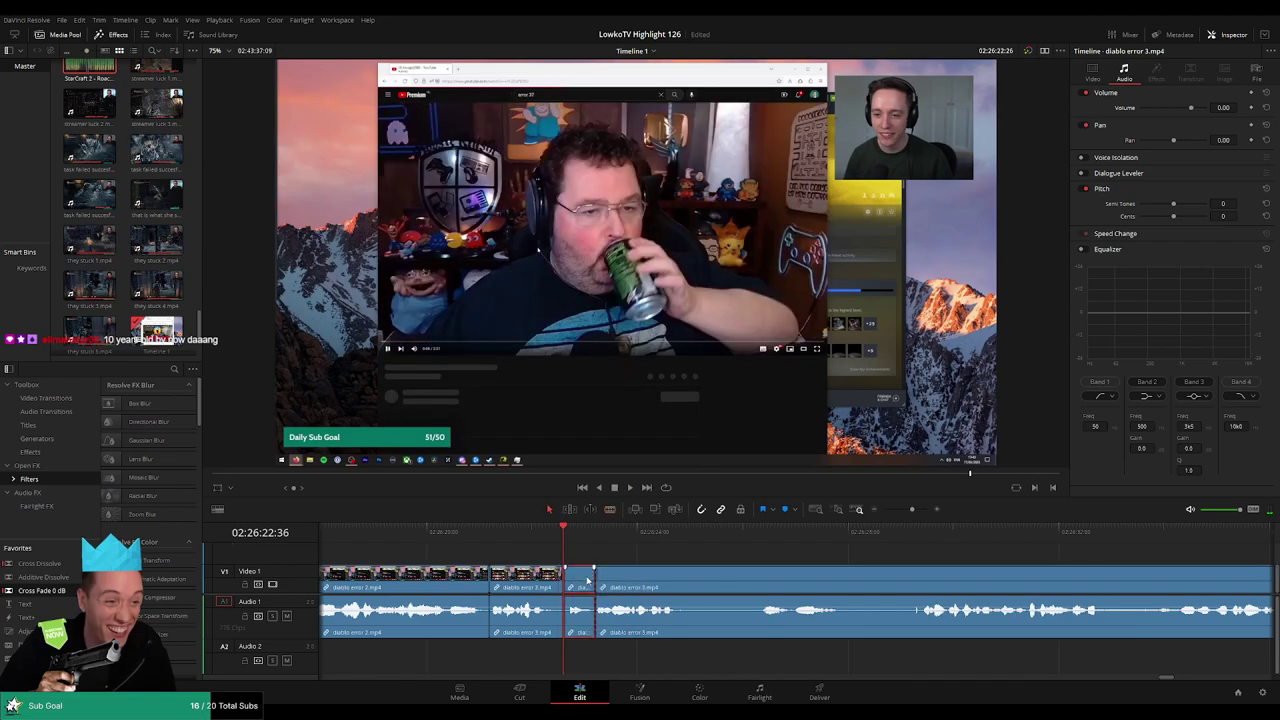
key("Delete")
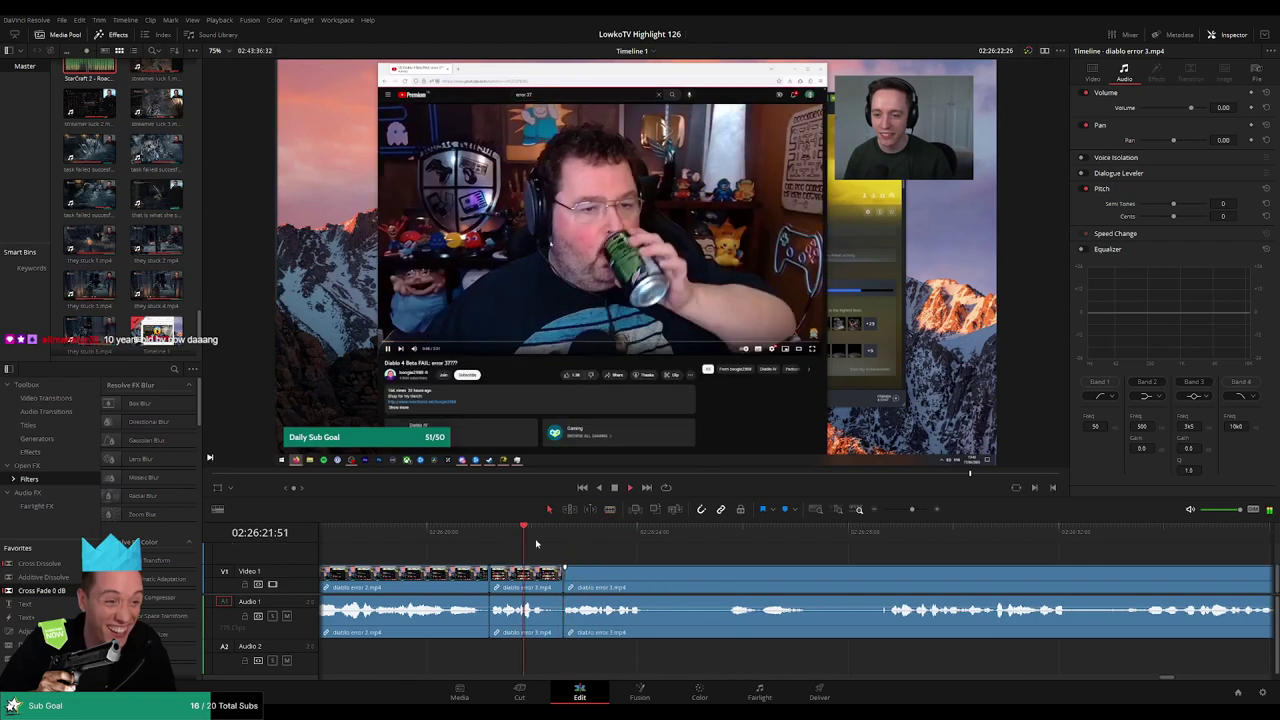
key("space")
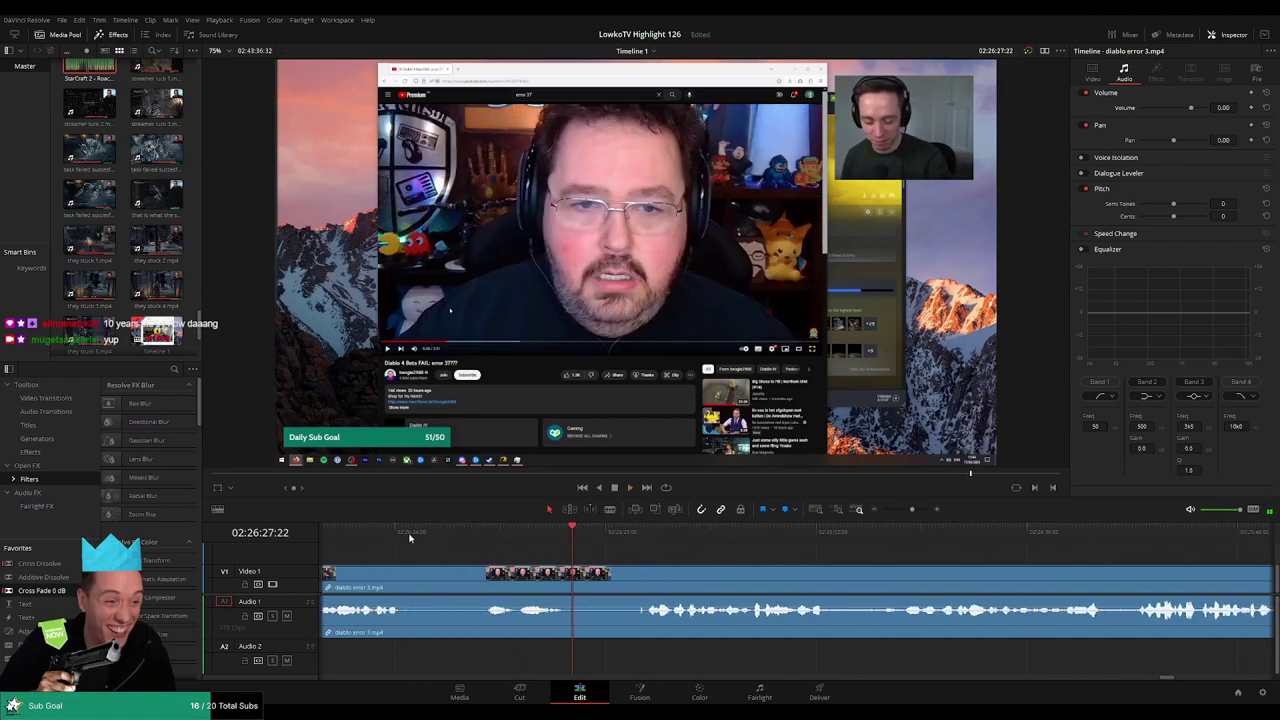
Blade diablo error 3 at two points and ripple-delete the long stretch between them
key("b")
left_click(408, 575)
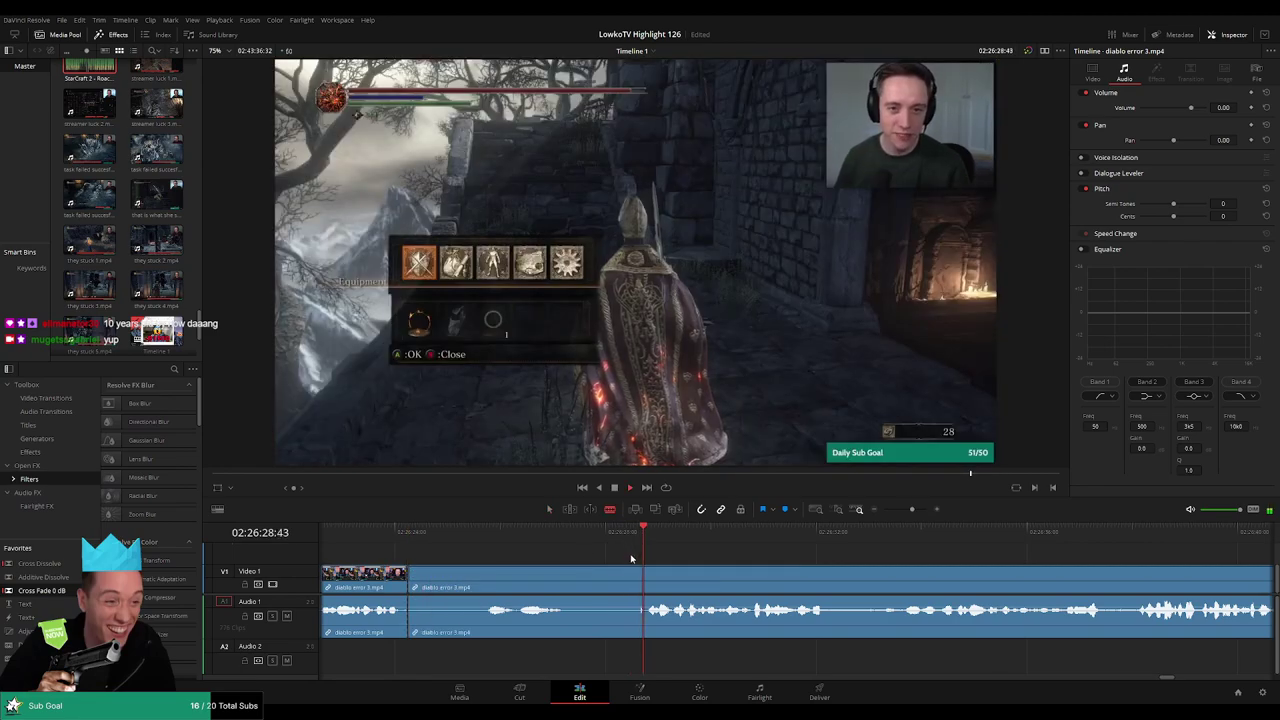
left_click(645, 578)
key("a")
left_click(608, 573)
key("Delete")
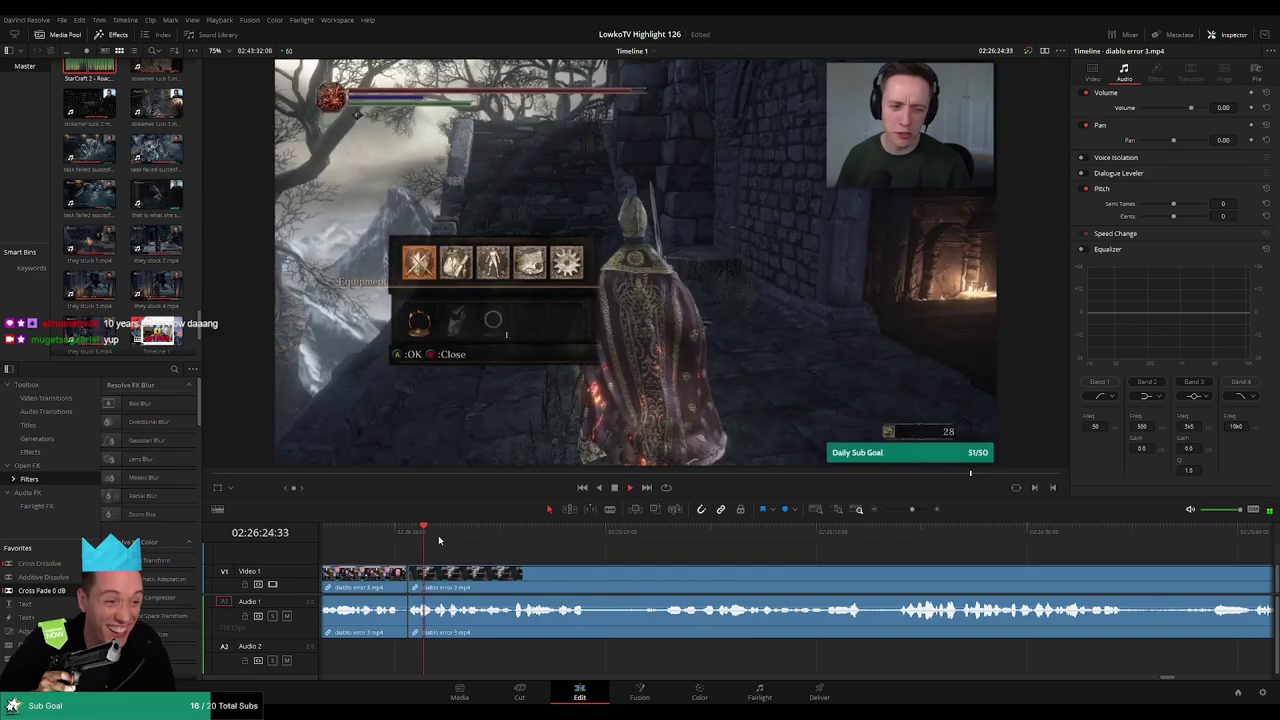
Play back the edit, then split the gameplay clip again at a later moment
left_click(393, 536)
key("space")
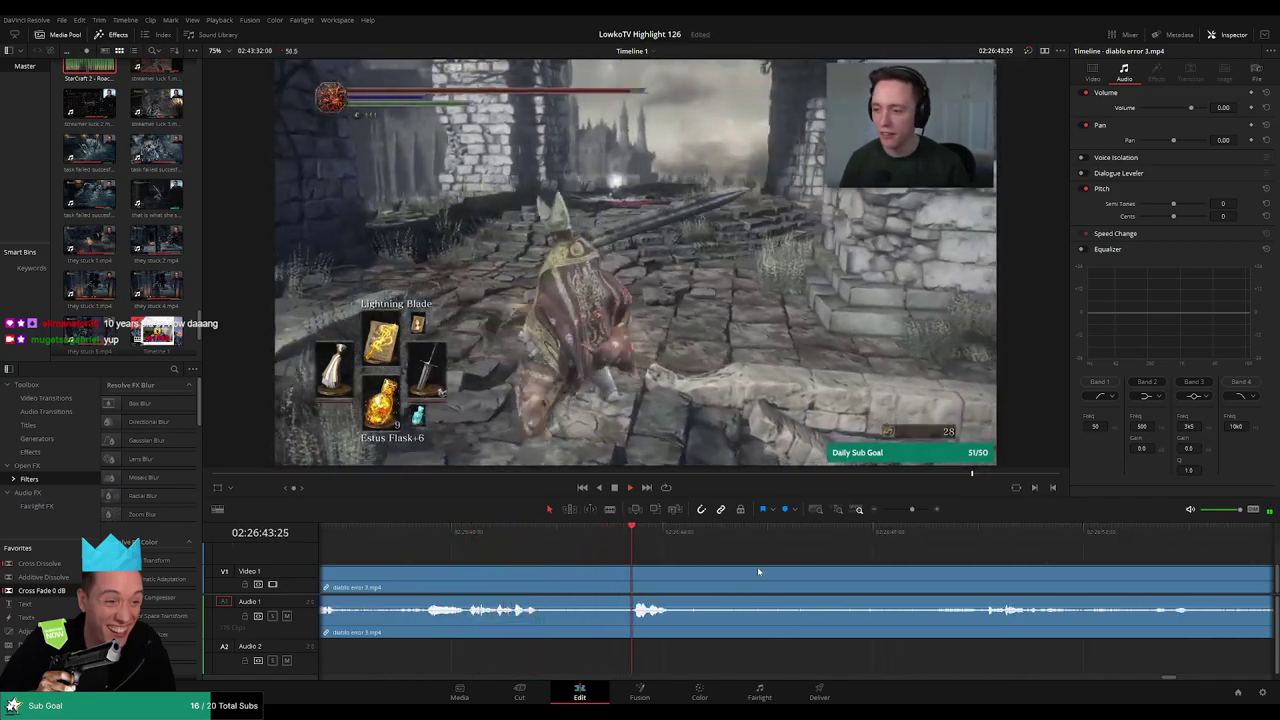
key("b")
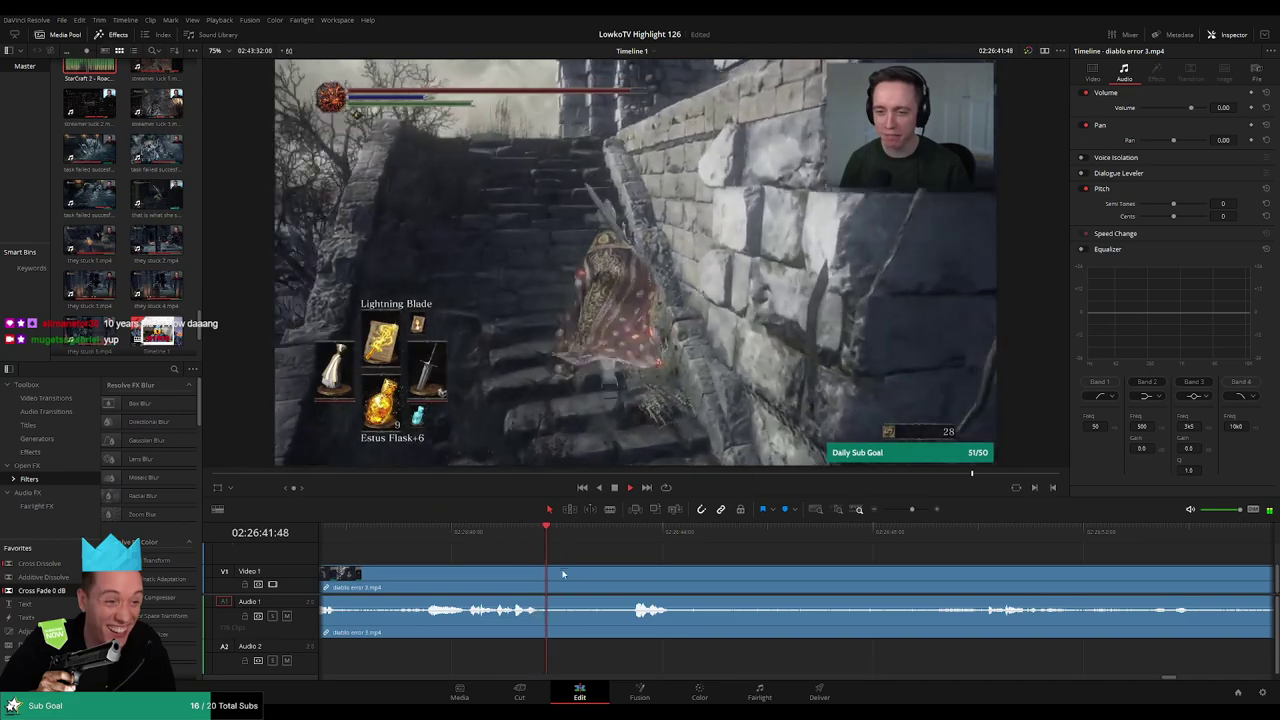
left_click(561, 577)
left_click_drag(893, 513, 886, 511)
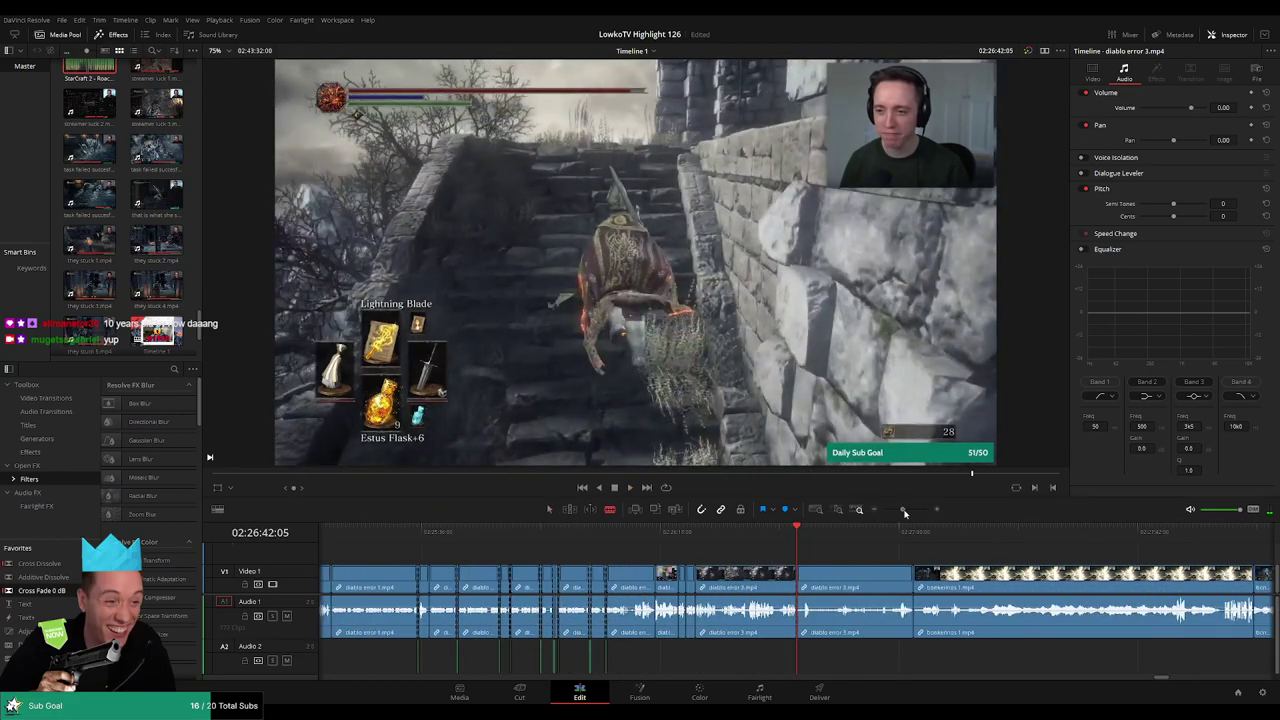
Ripple-delete the leftover diablo error 3 footage
left_click(883, 531)
key("space")
scroll(710, 545, "right", 3)
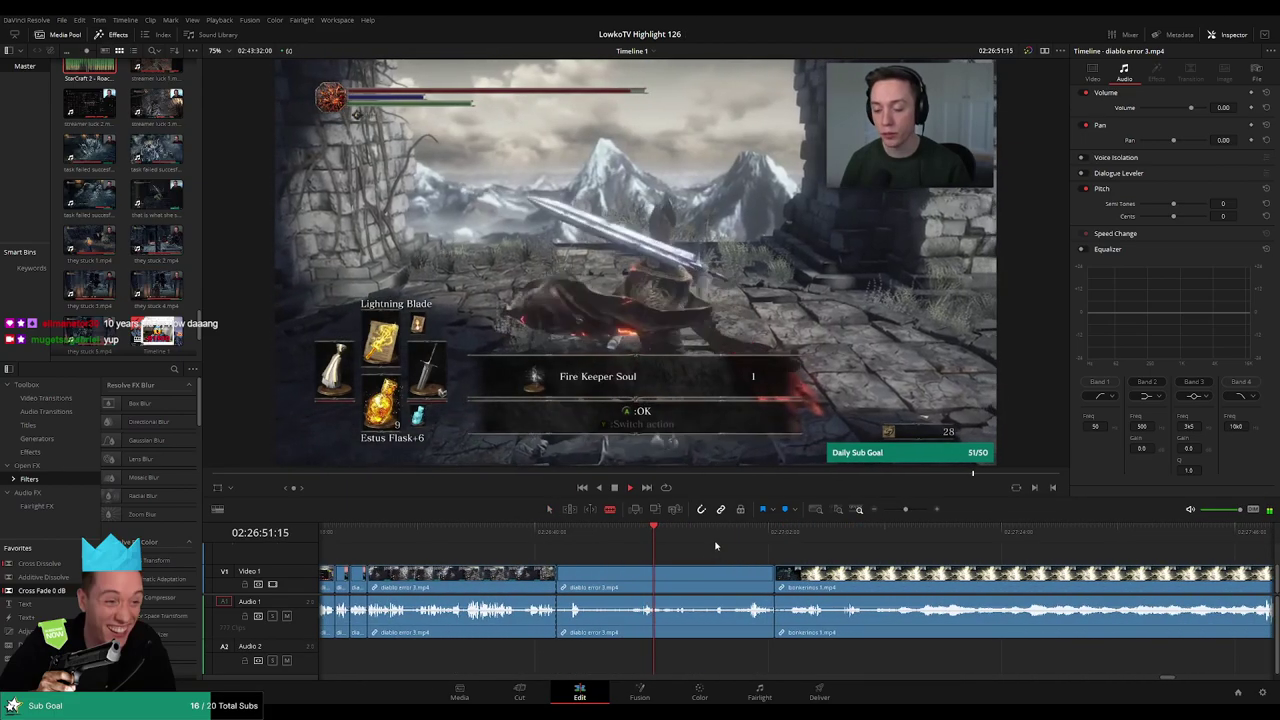
key("Delete")
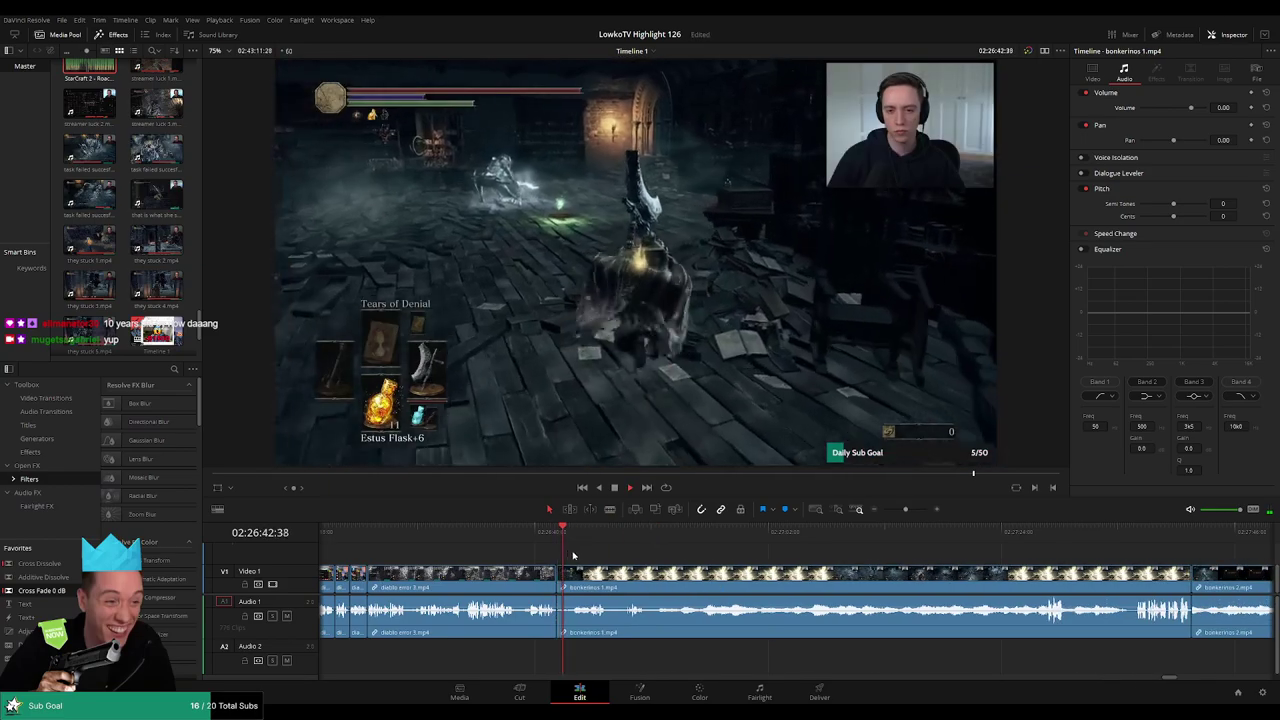
Cut bonkerinos 1 and ripple-delete its slow opening so the boss fight starts sooner
scroll(780, 583, "left", 2)
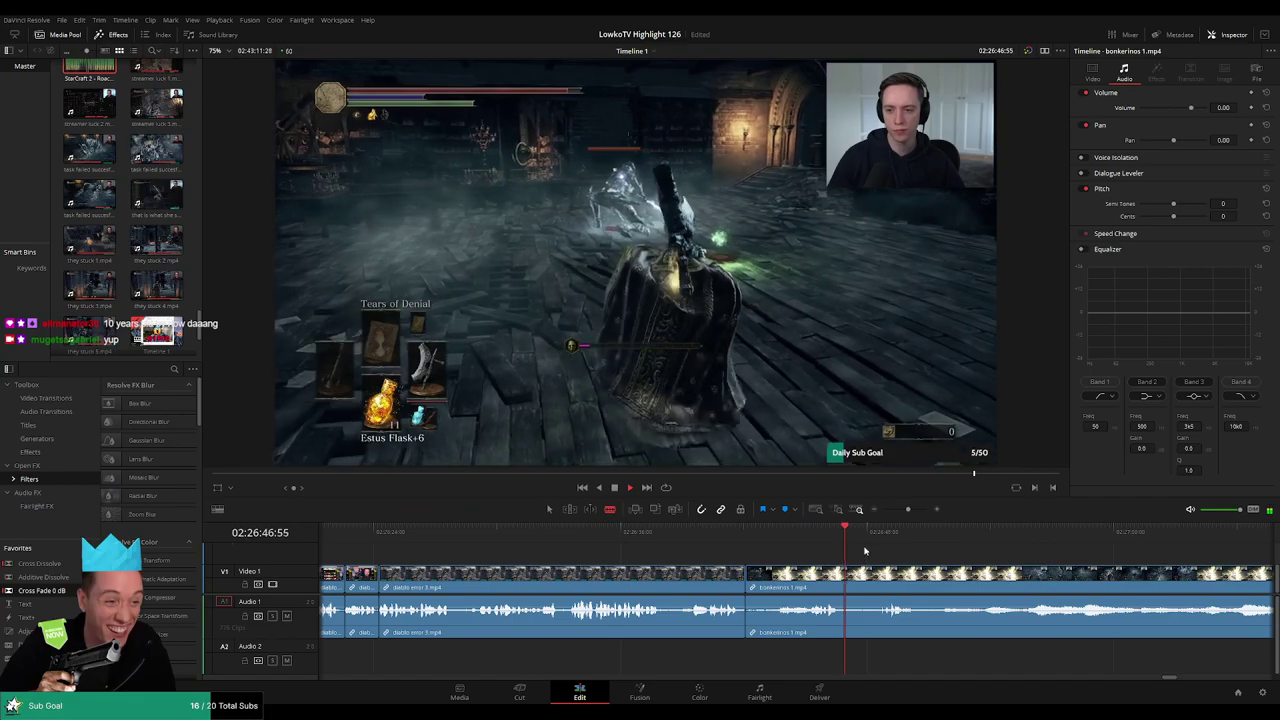
scroll(767, 545, "right", 3)
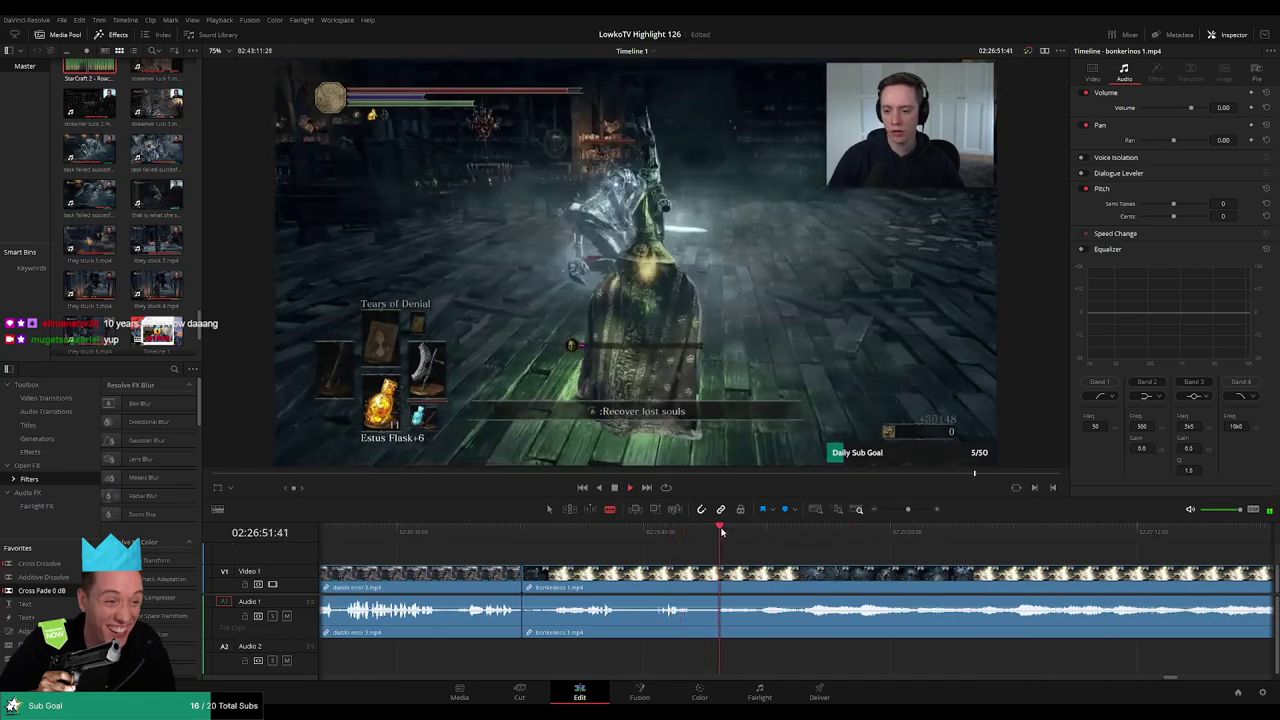
left_click(706, 530)
key("ctrl+b")
left_click(680, 582)
key("Delete")
key("space")
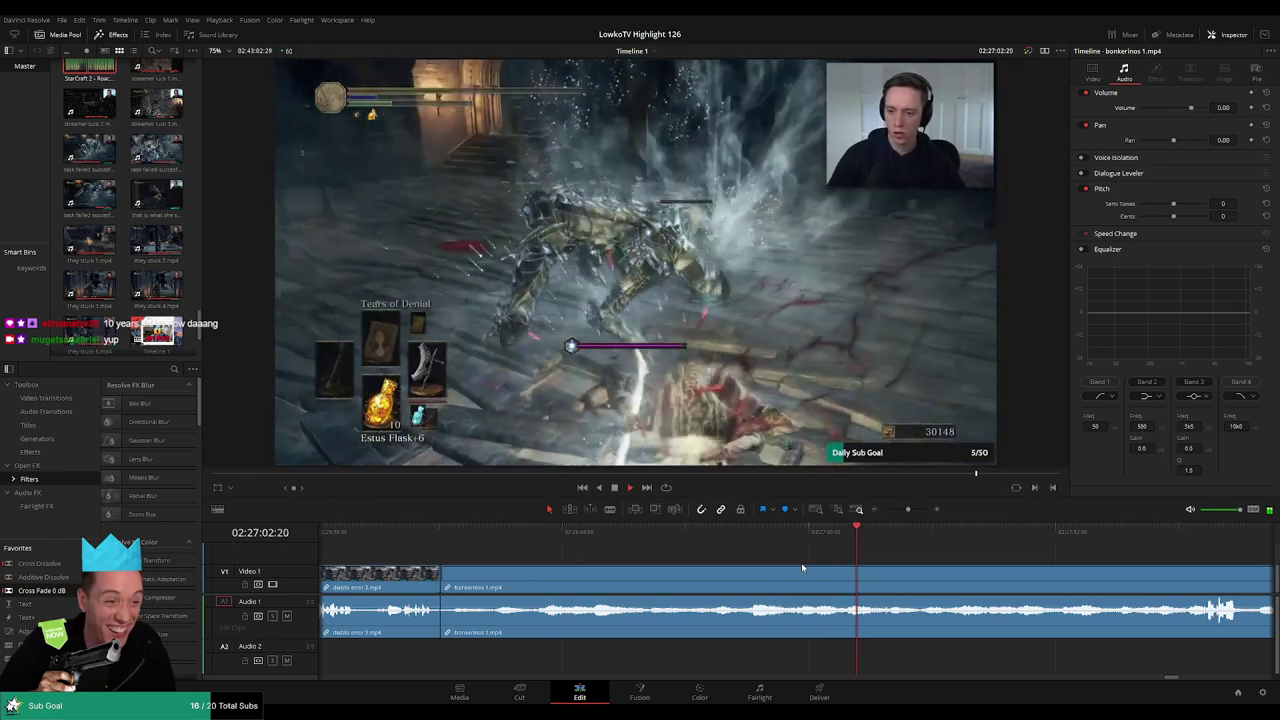
scroll(858, 568, "right", 3)
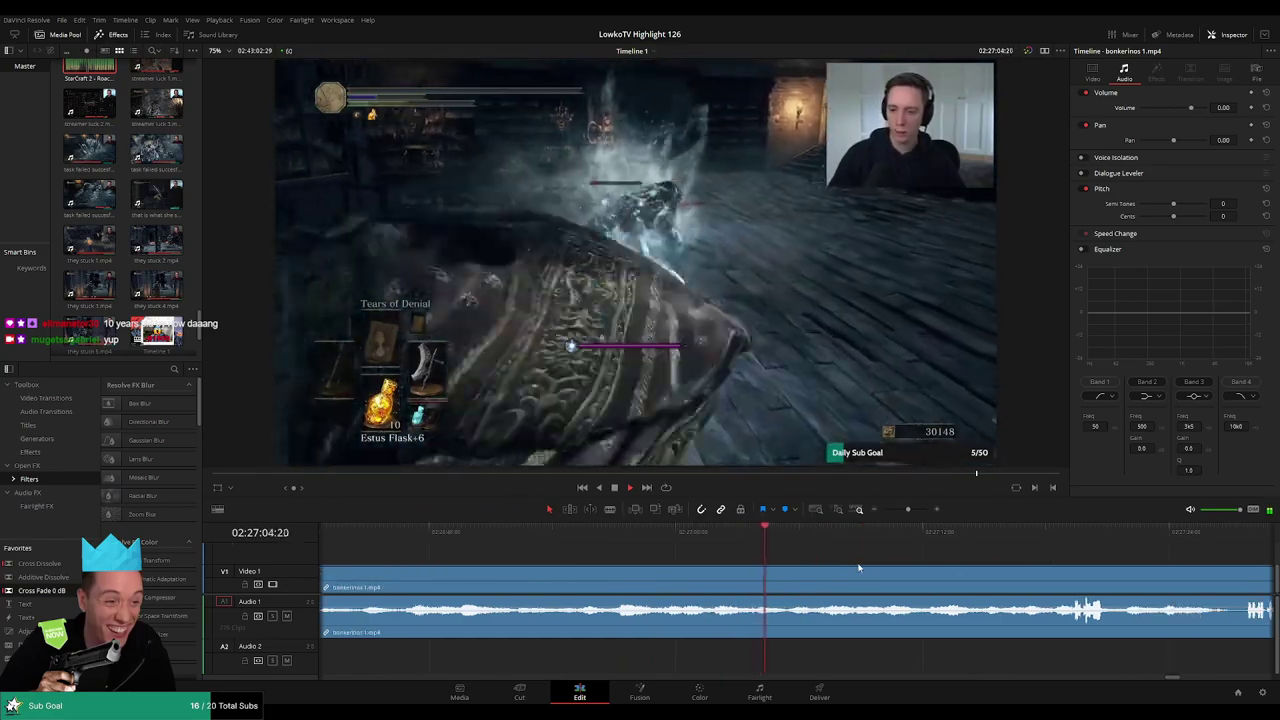
scroll(740, 536, "up", 1)
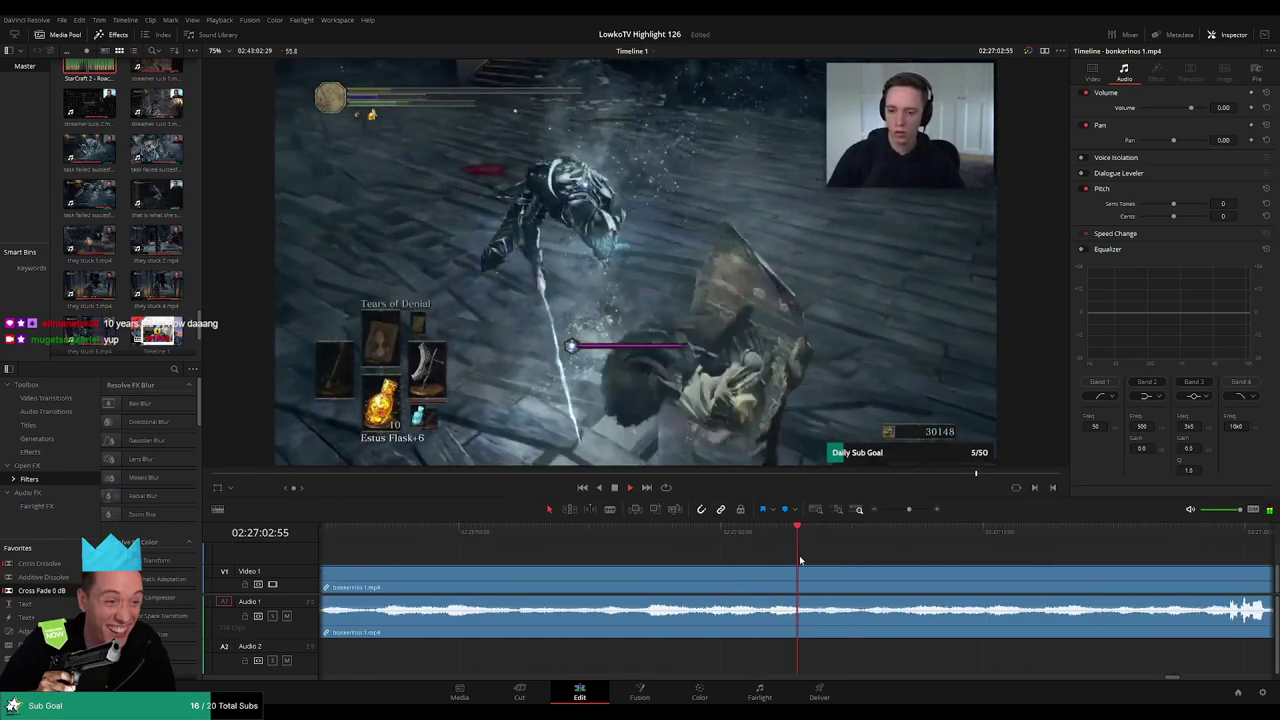
Blade bonkerinos 1 near 02:27:03 and trim a few frames off the next clip's start
left_click(857, 535)
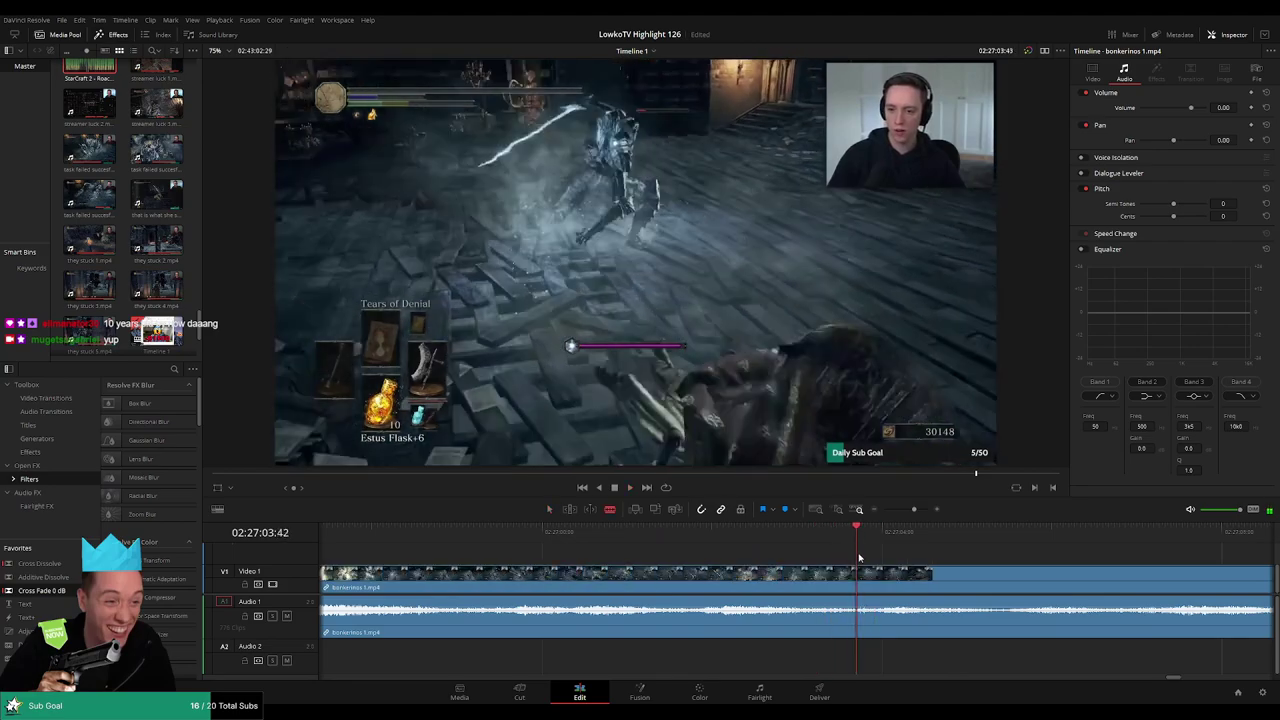
key("b")
left_click(857, 570)
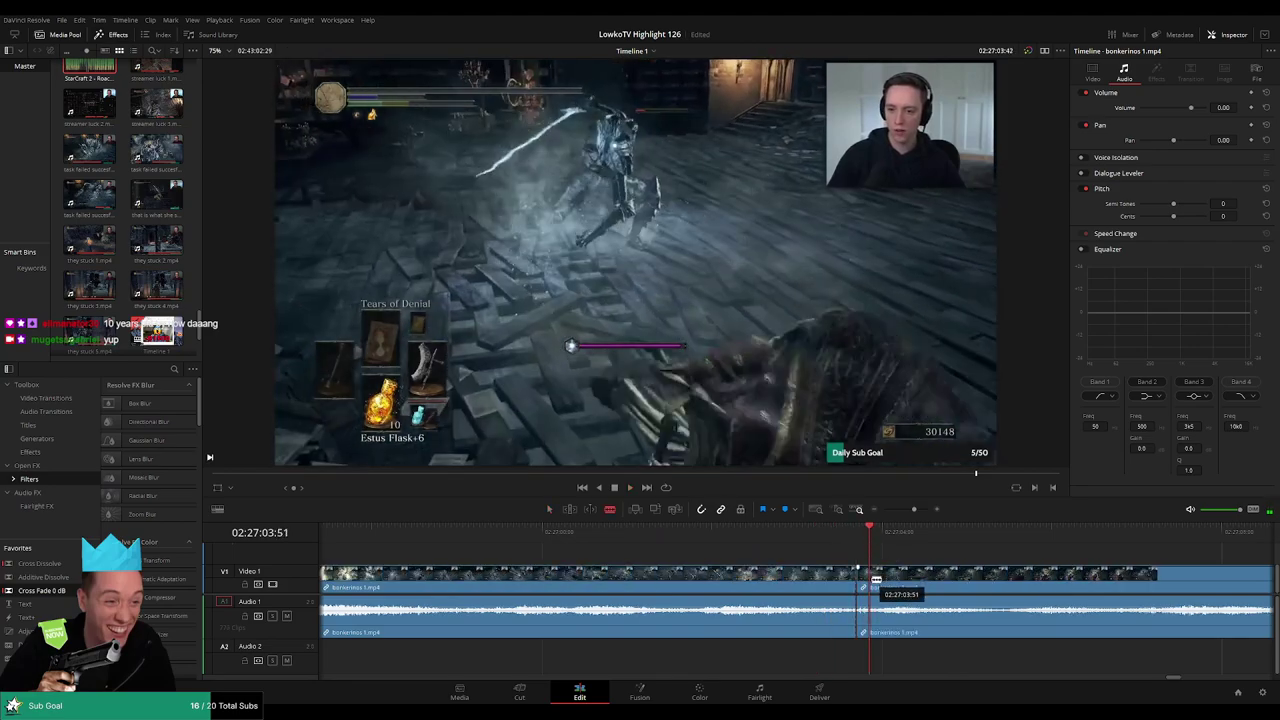
left_click_drag(876, 580, 862, 600)
Place the StarCraft 2 - Roach Quotes sound on Audio 2 at the cut and play it back
mouse_move(89, 70)
left_mouse_down()
mouse_move(837, 655)
mouse_move(866, 660)
left_mouse_up()
type("-23")
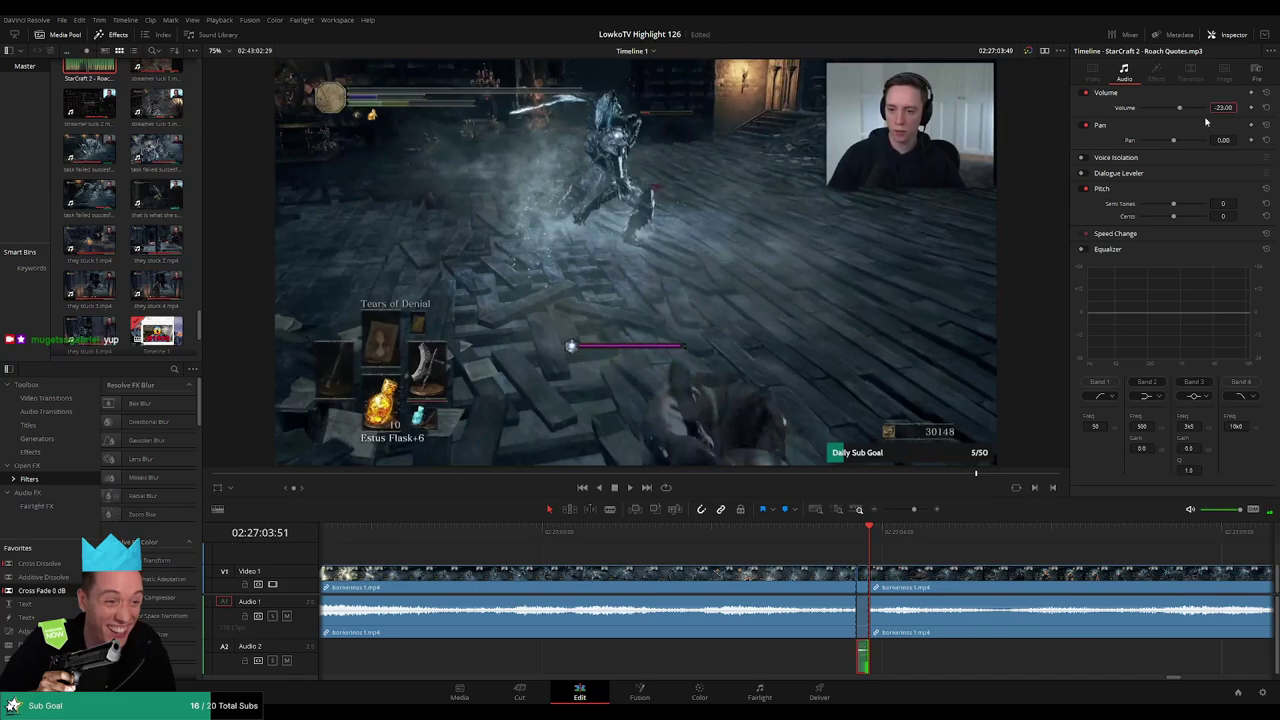
left_click(829, 537)
key("space")
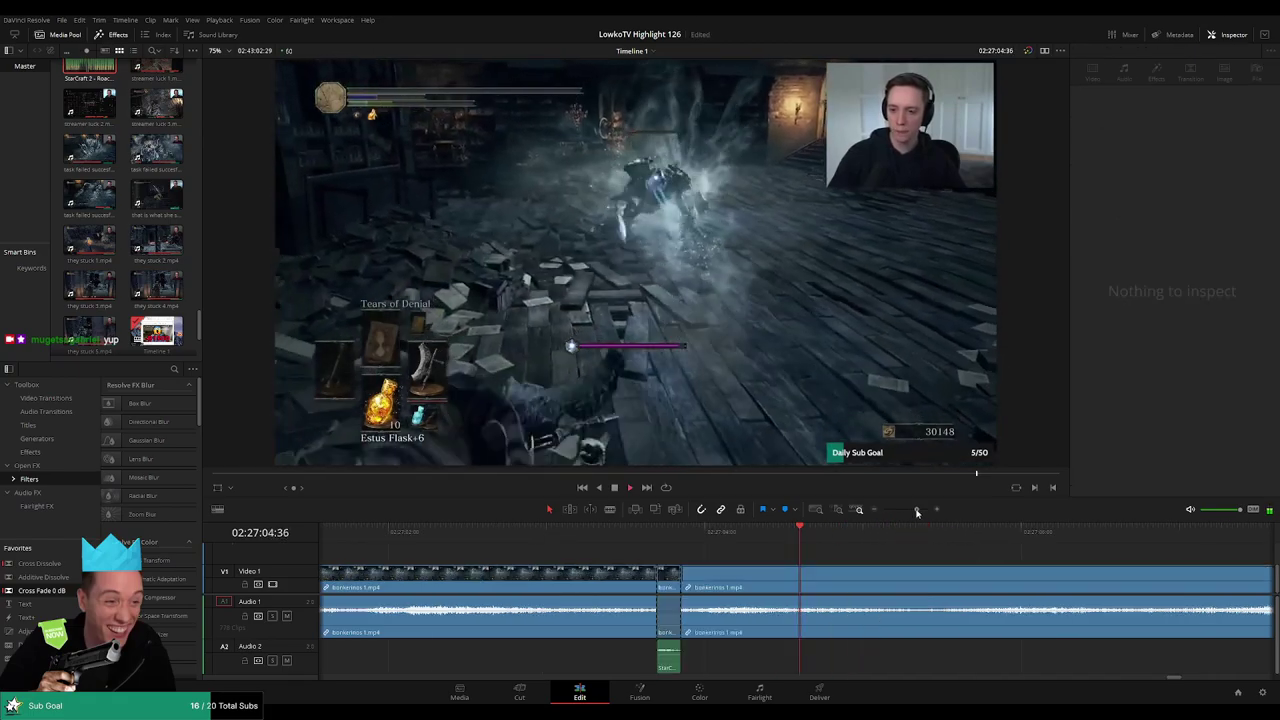
key("ctrl+minus")
key("ctrl+minus")
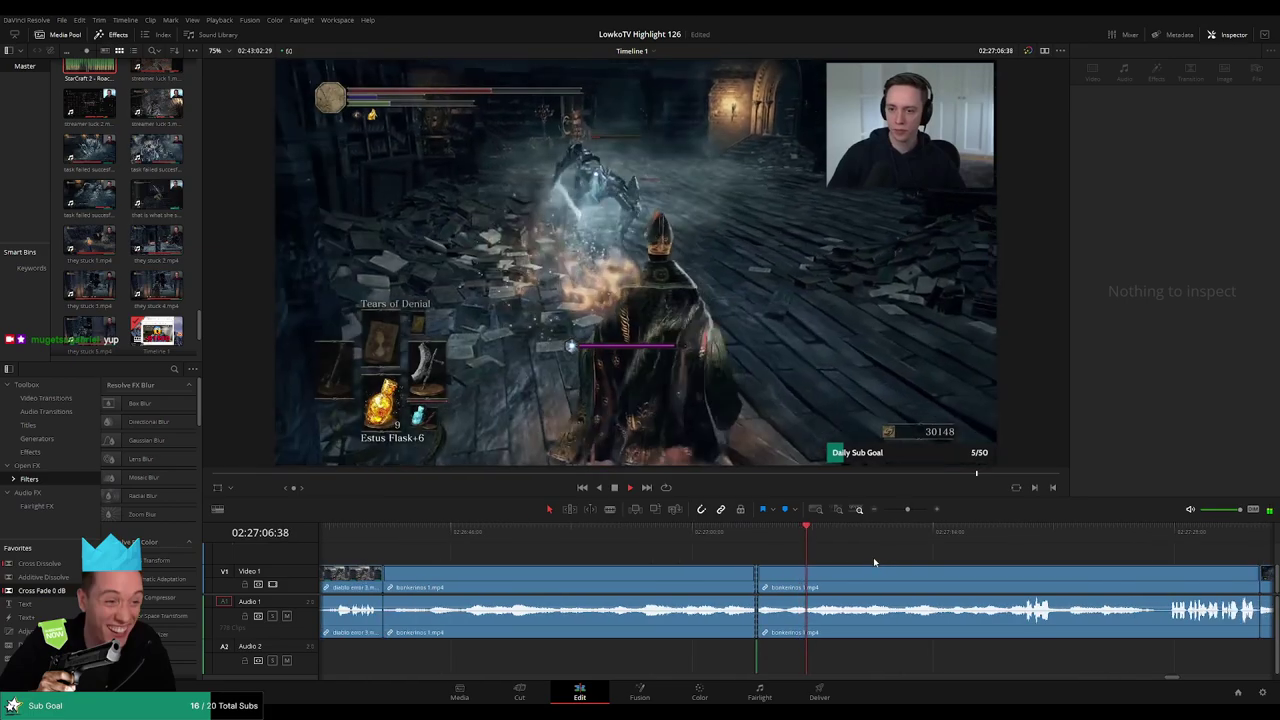
Cut the boss-fight footage at the playhead and ripple-delete the piece after the cut
scroll(800, 553, "right", 3)
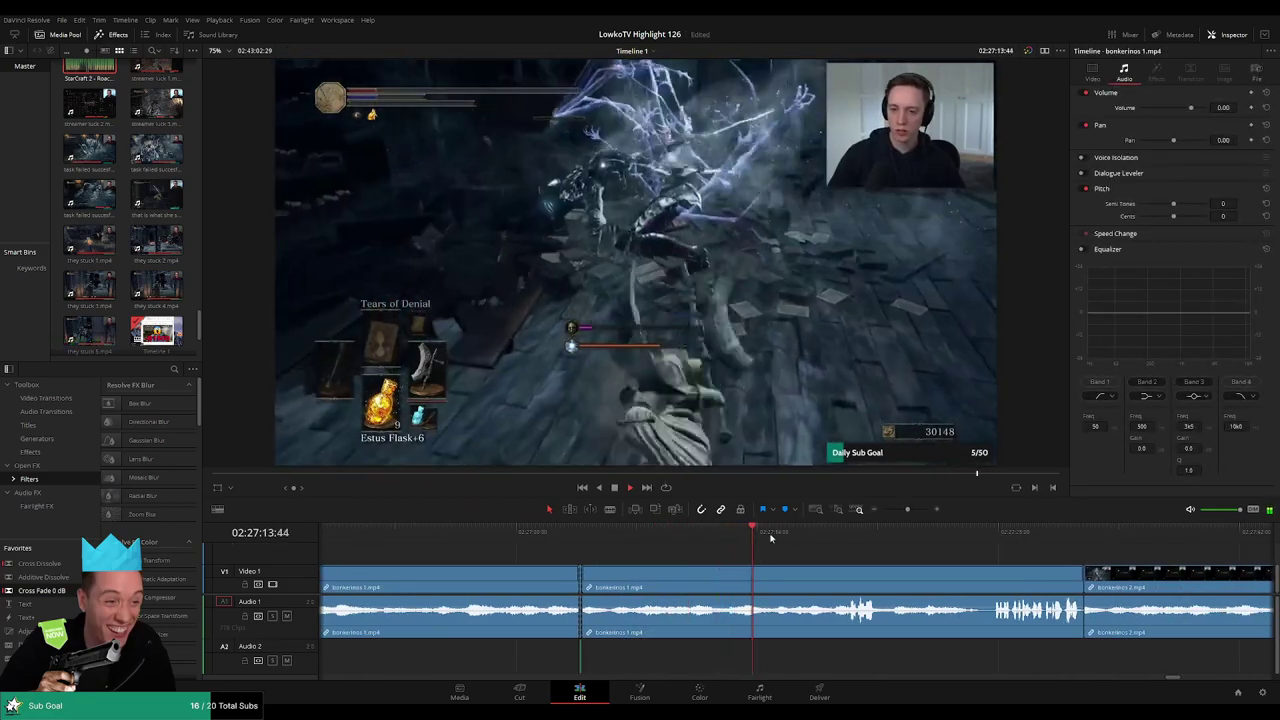
left_click(815, 532)
scroll(728, 543, "right", 5)
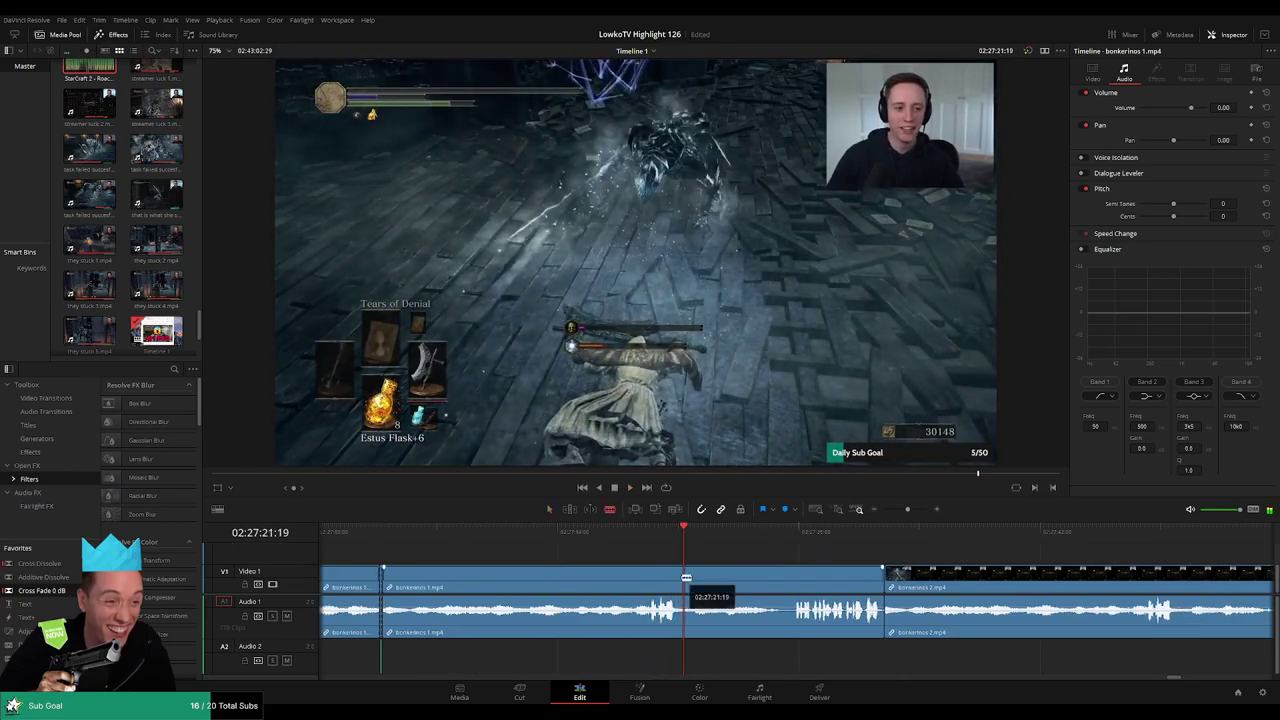
left_click(686, 578)
key("a")
left_click(748, 579)
key("Delete")
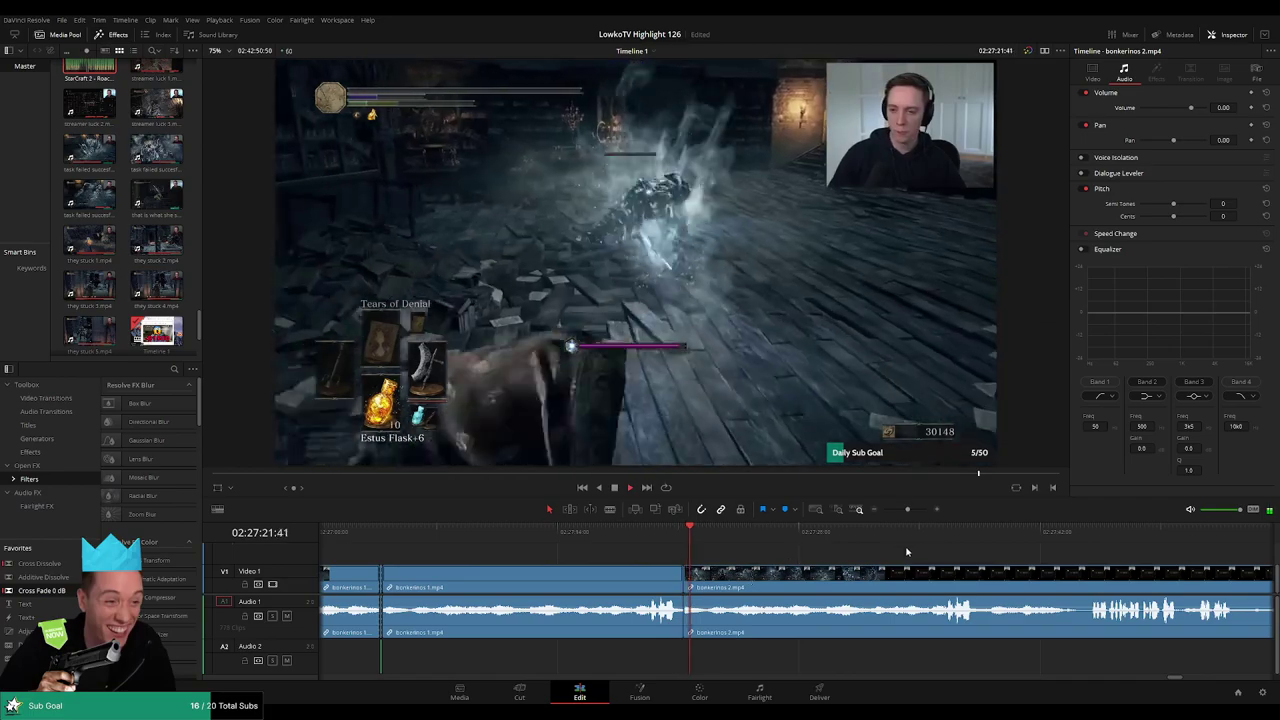
Cut and ripple-delete a second dull section, then play back the tightened footage
left_click(943, 531)
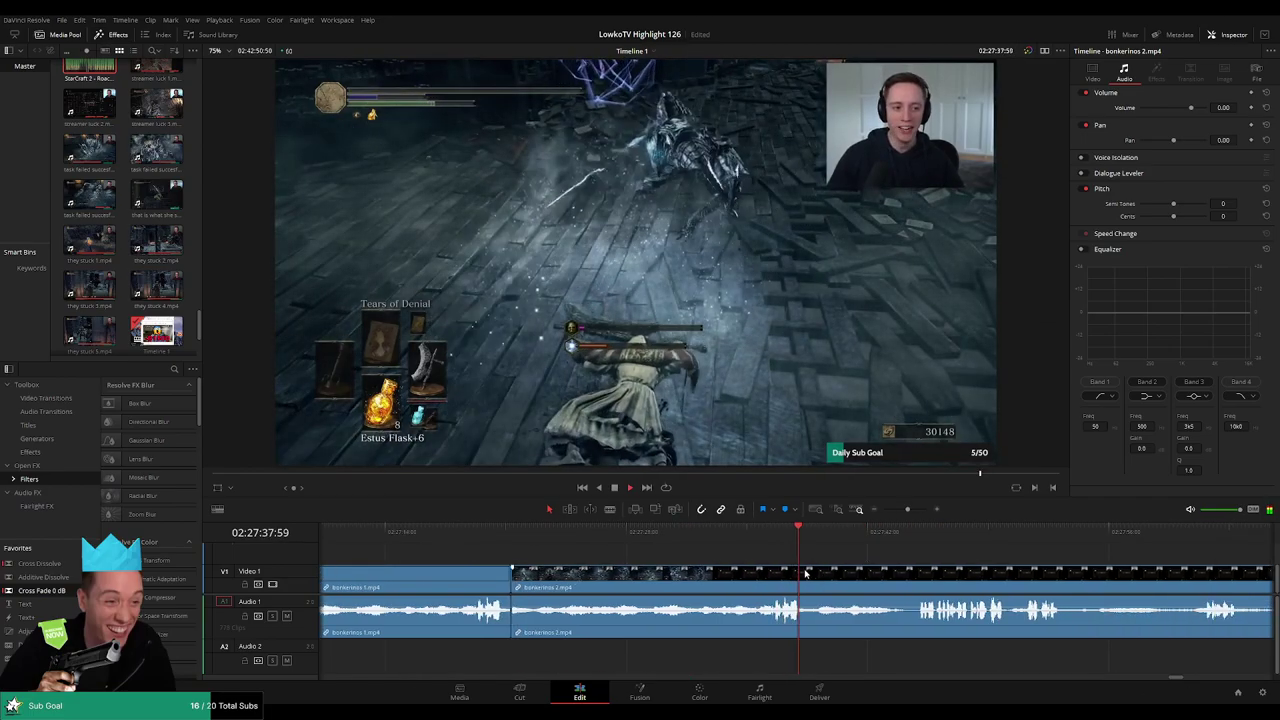
key("ctrl+b")
key("Delete")
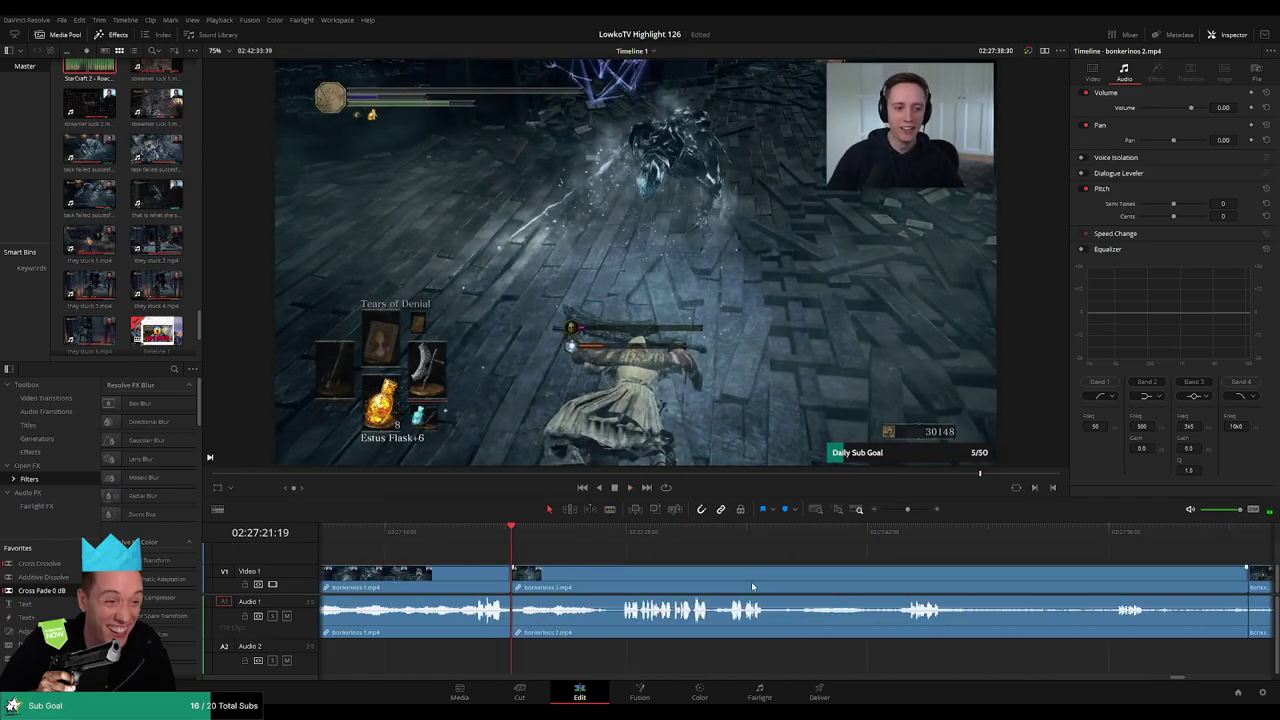
key("space")
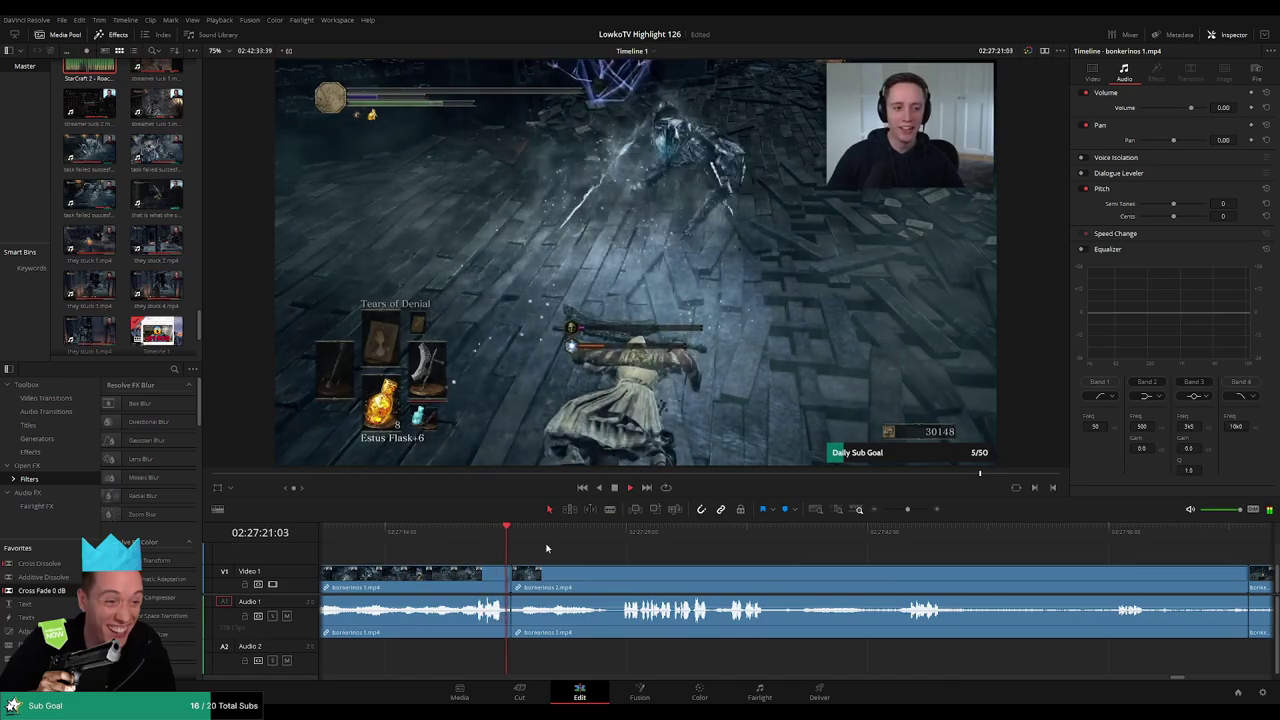
left_click(620, 531)
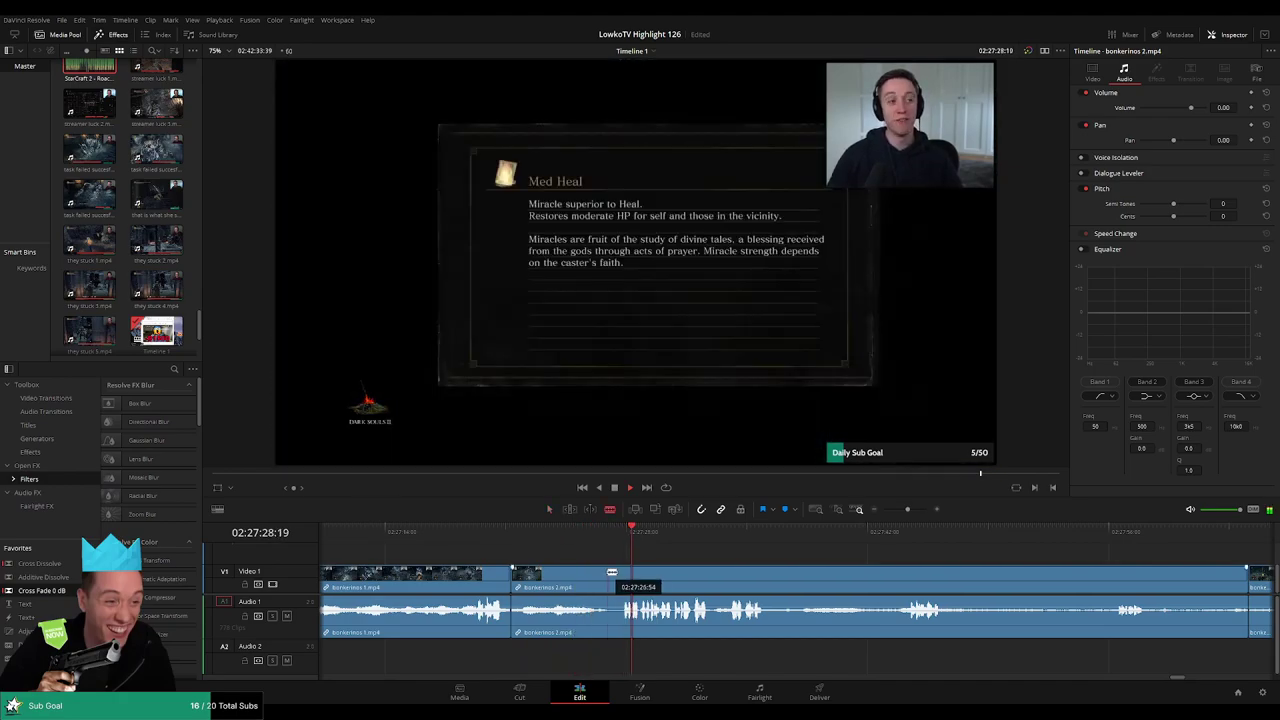
Cut at the Med Heal moment and ripple-delete the short piece
left_click(612, 572)
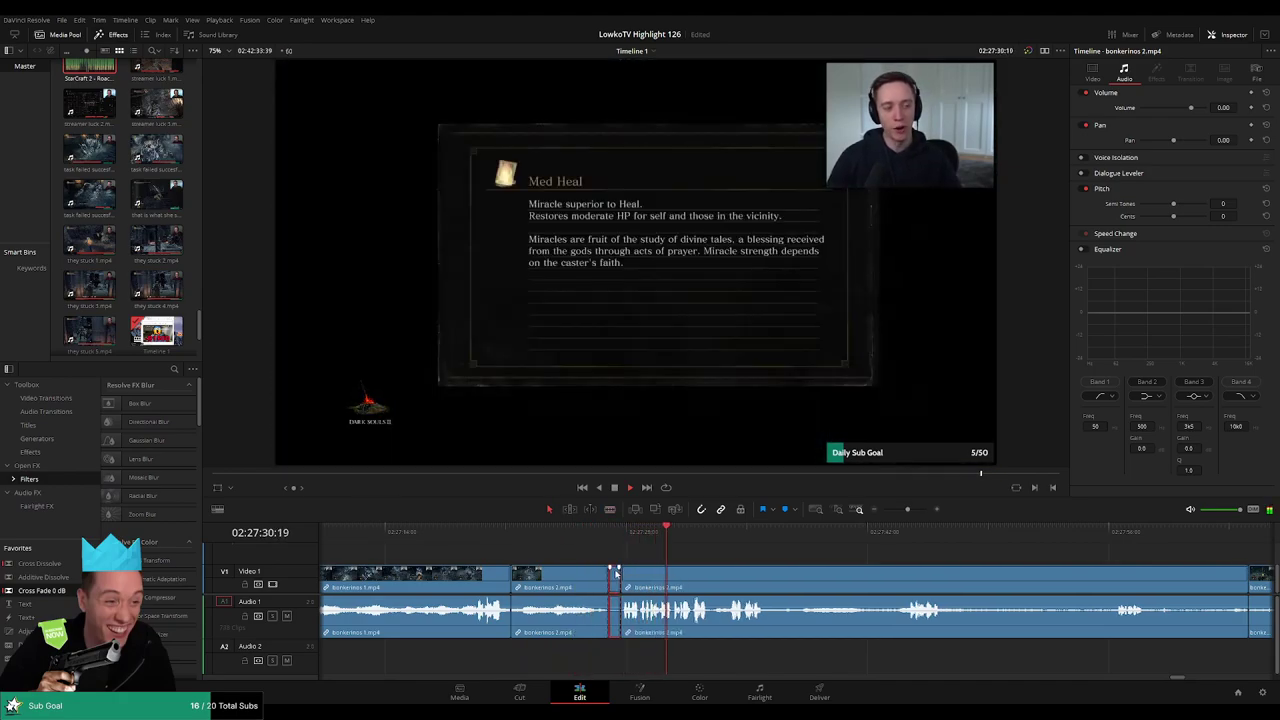
key("Delete")
scroll(675, 558, "right", 3)
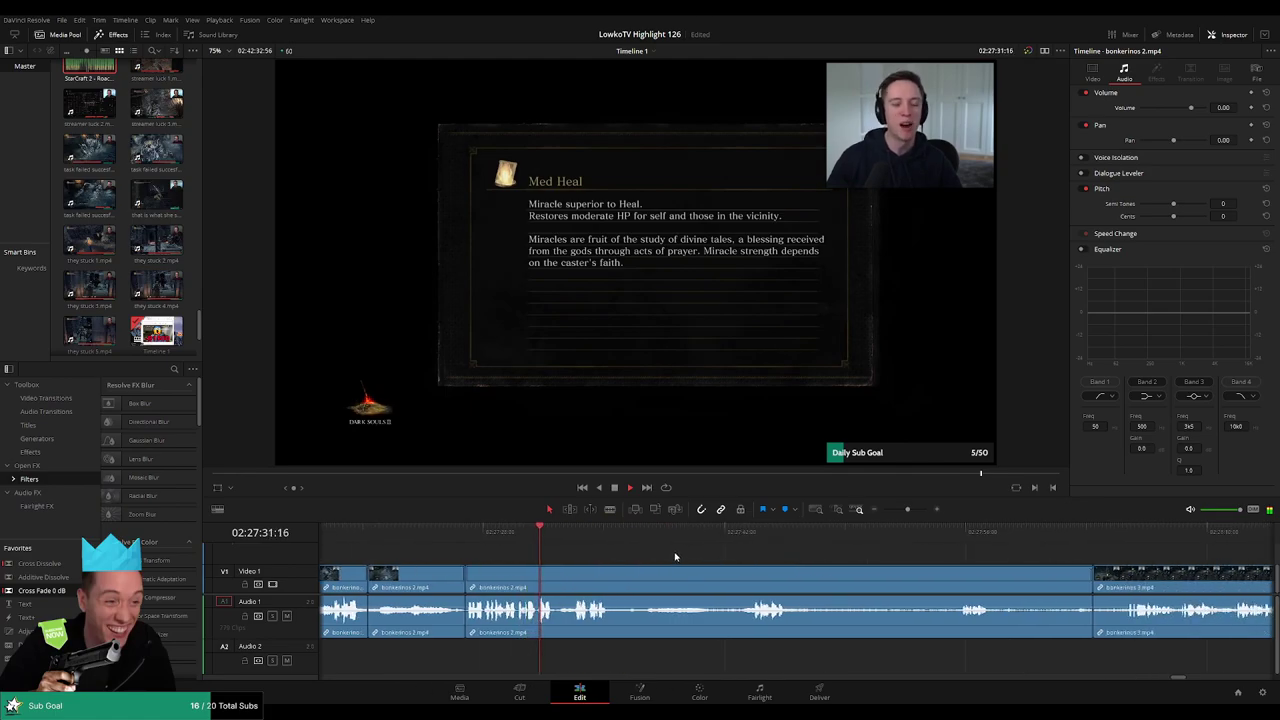
scroll(645, 556, "right", 3)
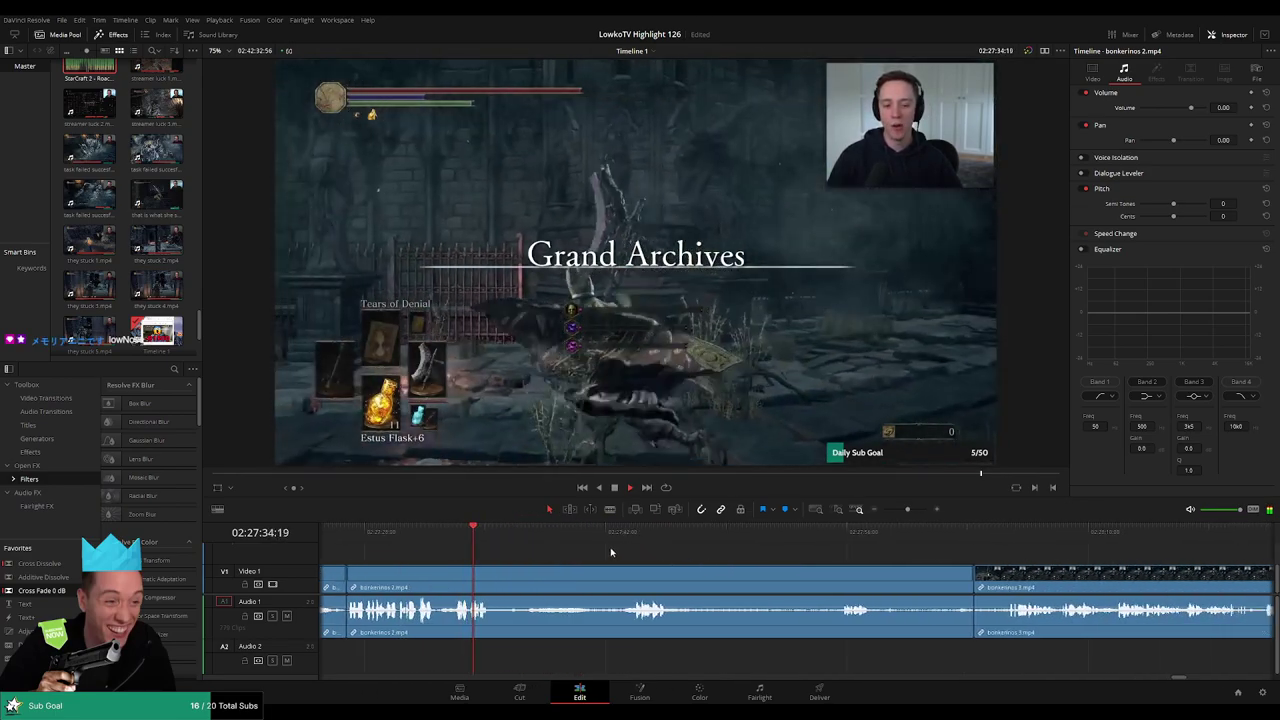
Split the footage at the playhead and scrub back to review the YOU DIED moment
key("b")
key("space")
left_click(494, 579)
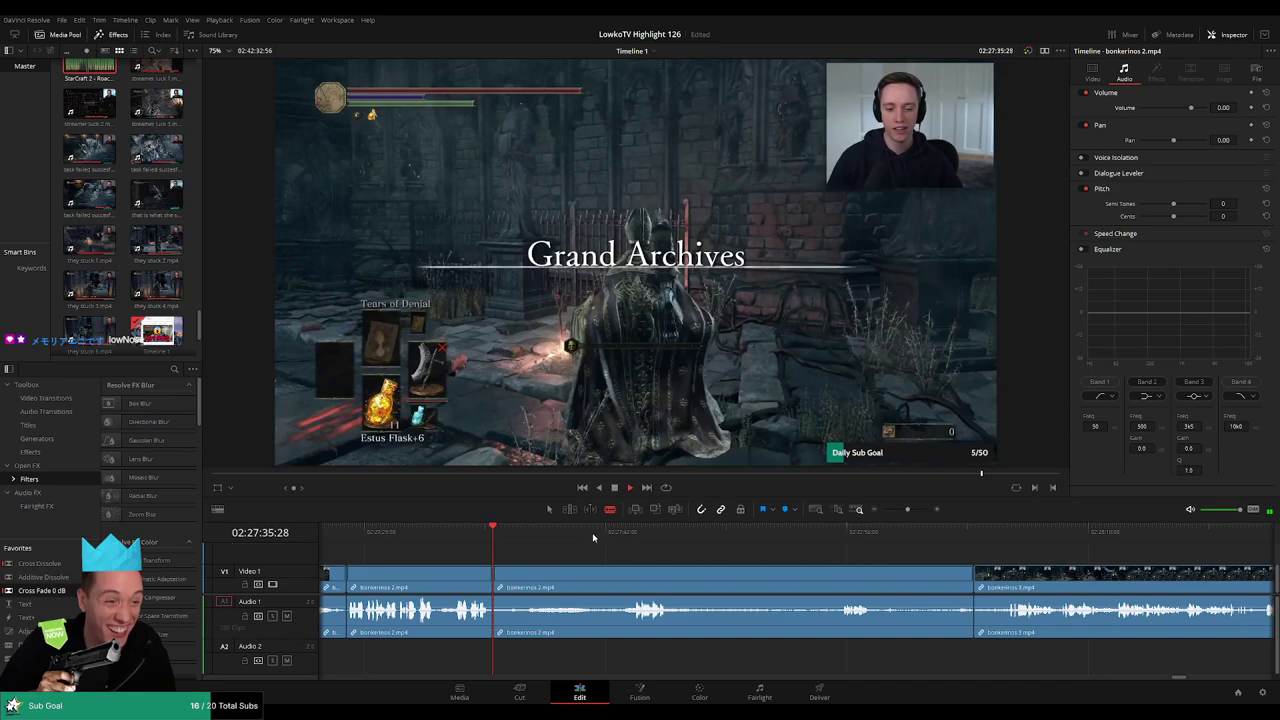
left_click(617, 532)
key("space")
left_click(481, 532)
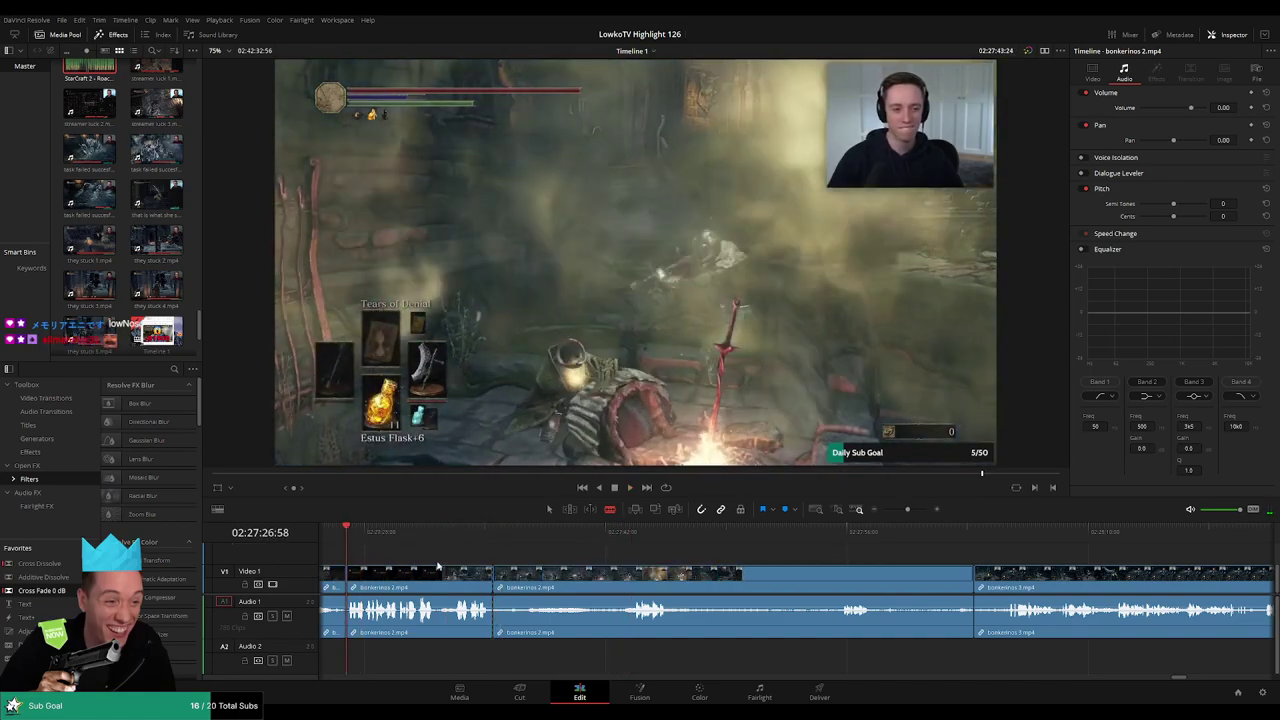
scroll(613, 555, "left", 6)
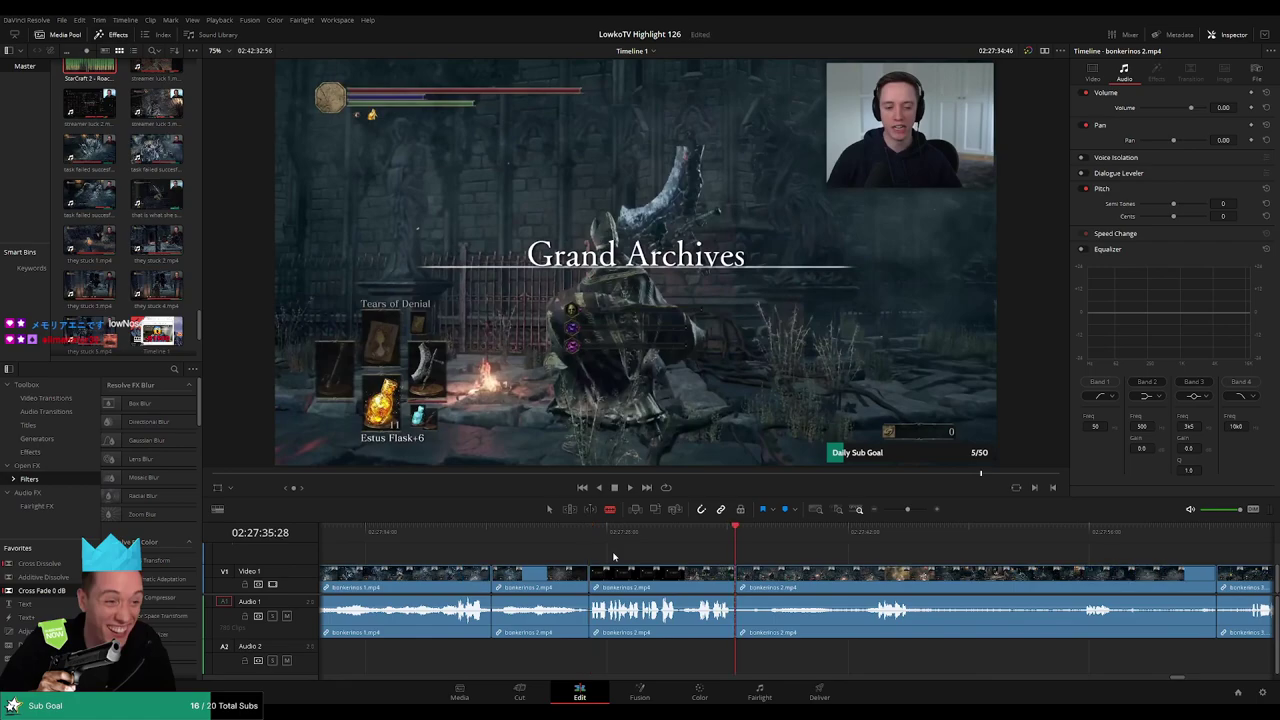
left_click_drag(574, 540, 565, 540)
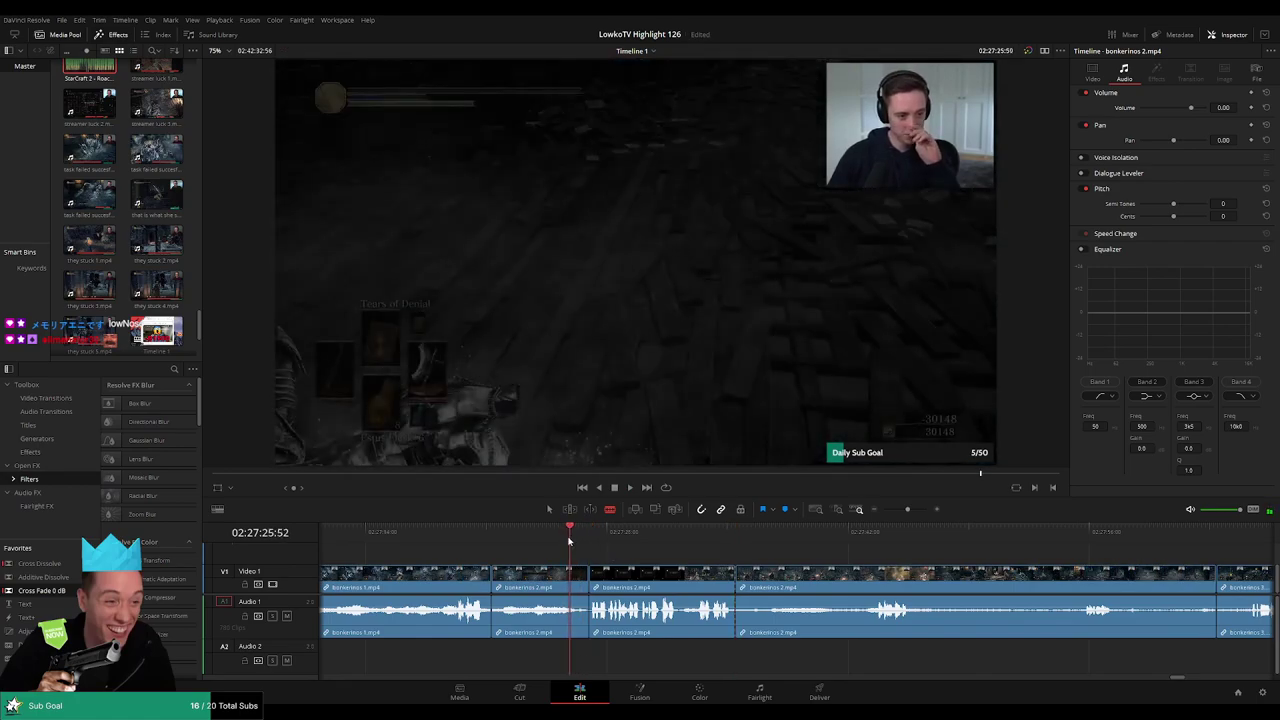
left_click_drag(565, 540, 541, 545)
key("space")
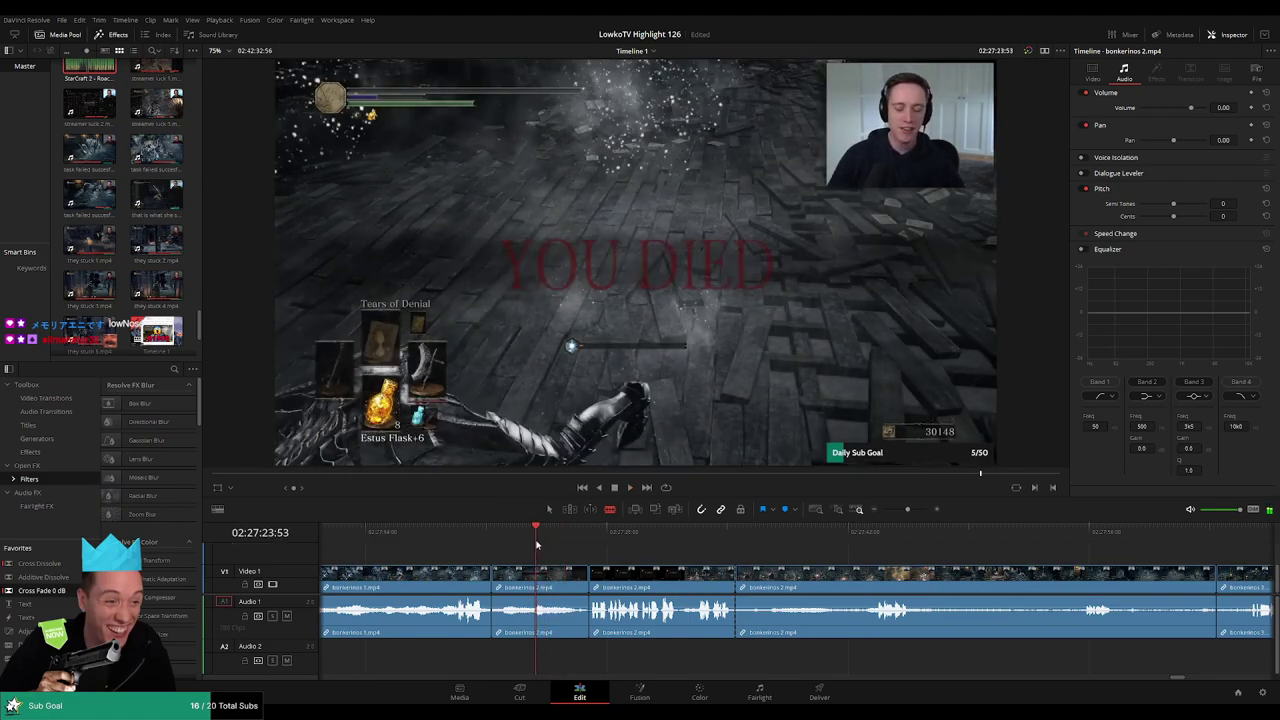
Ripple-delete the short leftover piece and play back across the new cut
left_click(563, 590)
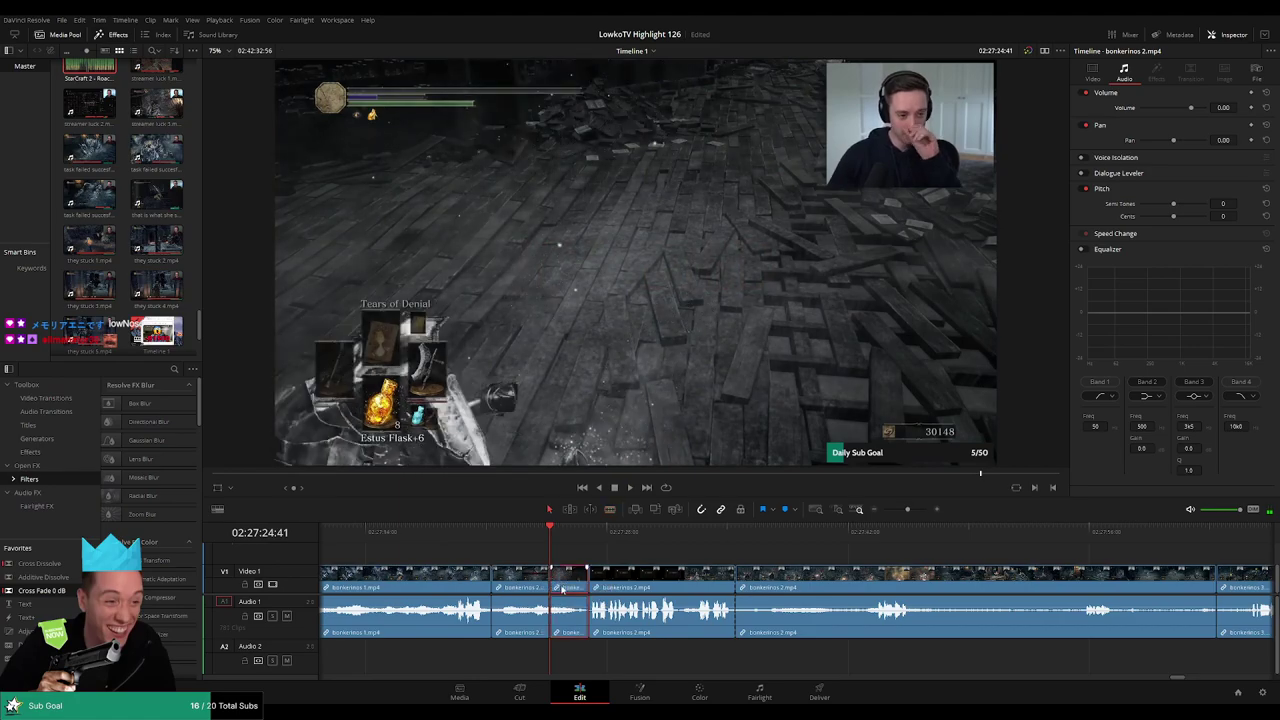
key("Delete")
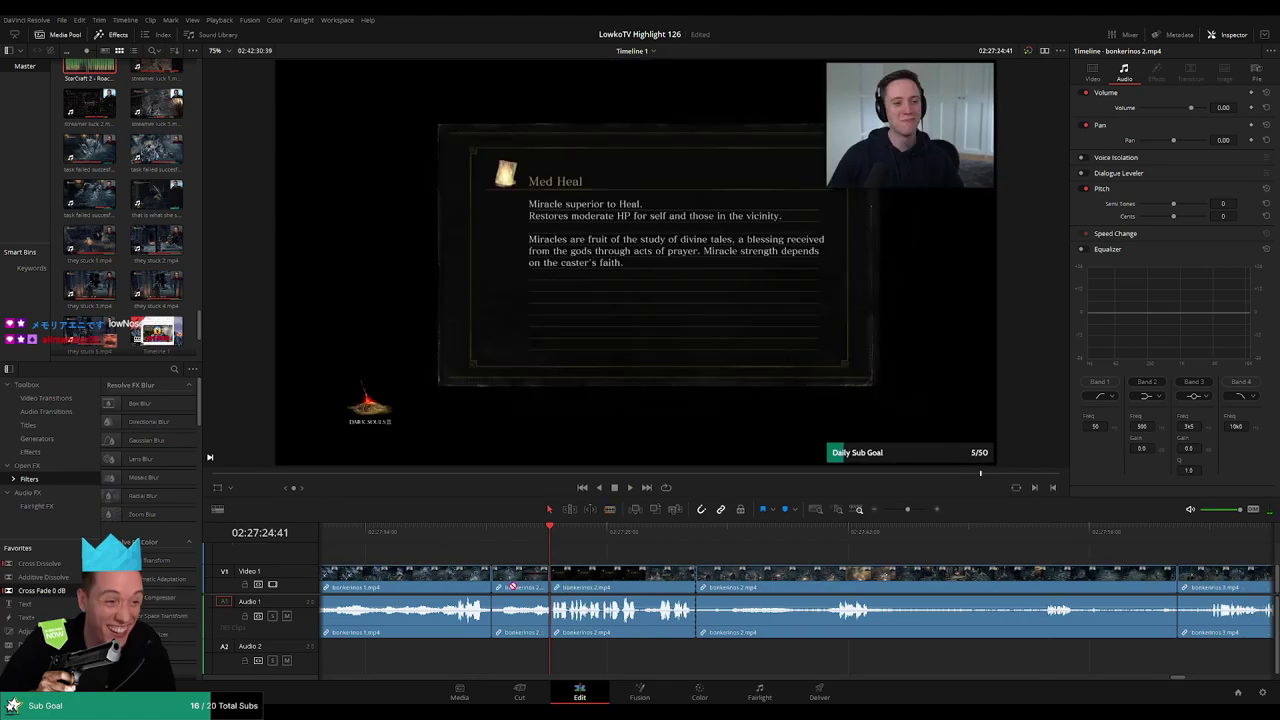
left_click(526, 531)
key("space")
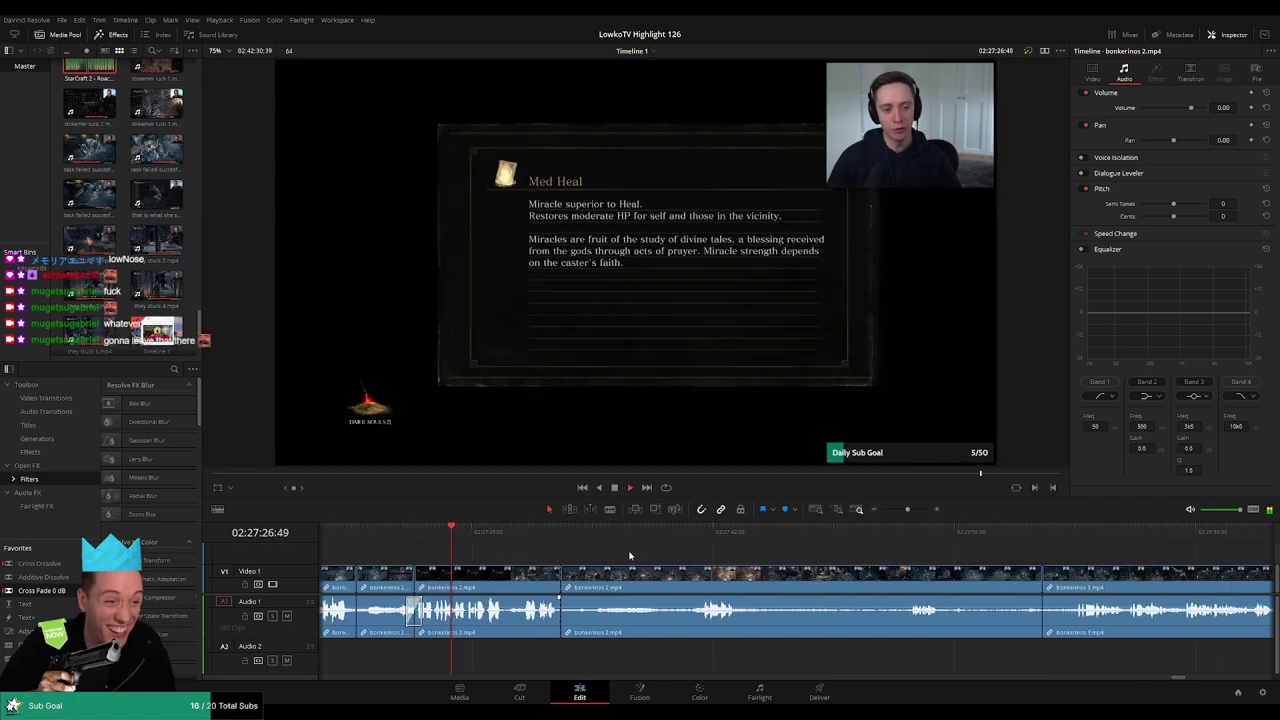
Cut out a later middle piece of bonkerinos 2 so bonkerinos 3 follows directly
scroll(640, 556, "right", 2)
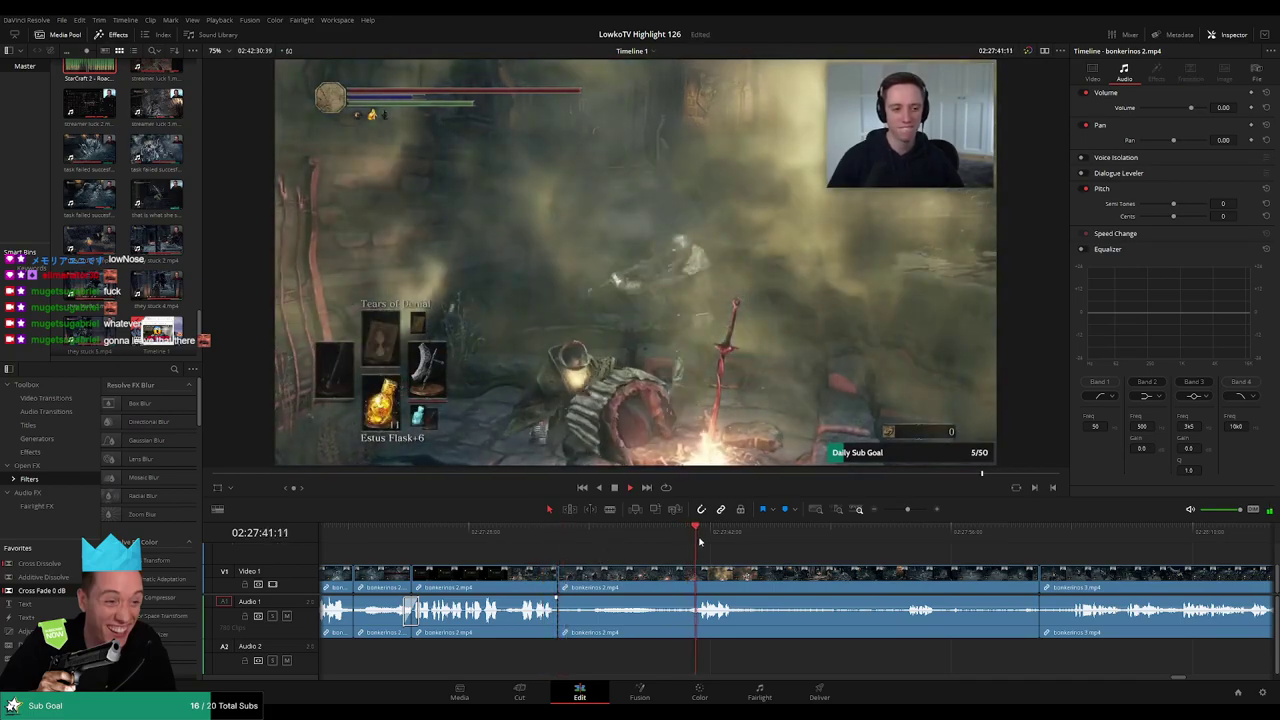
key("b")
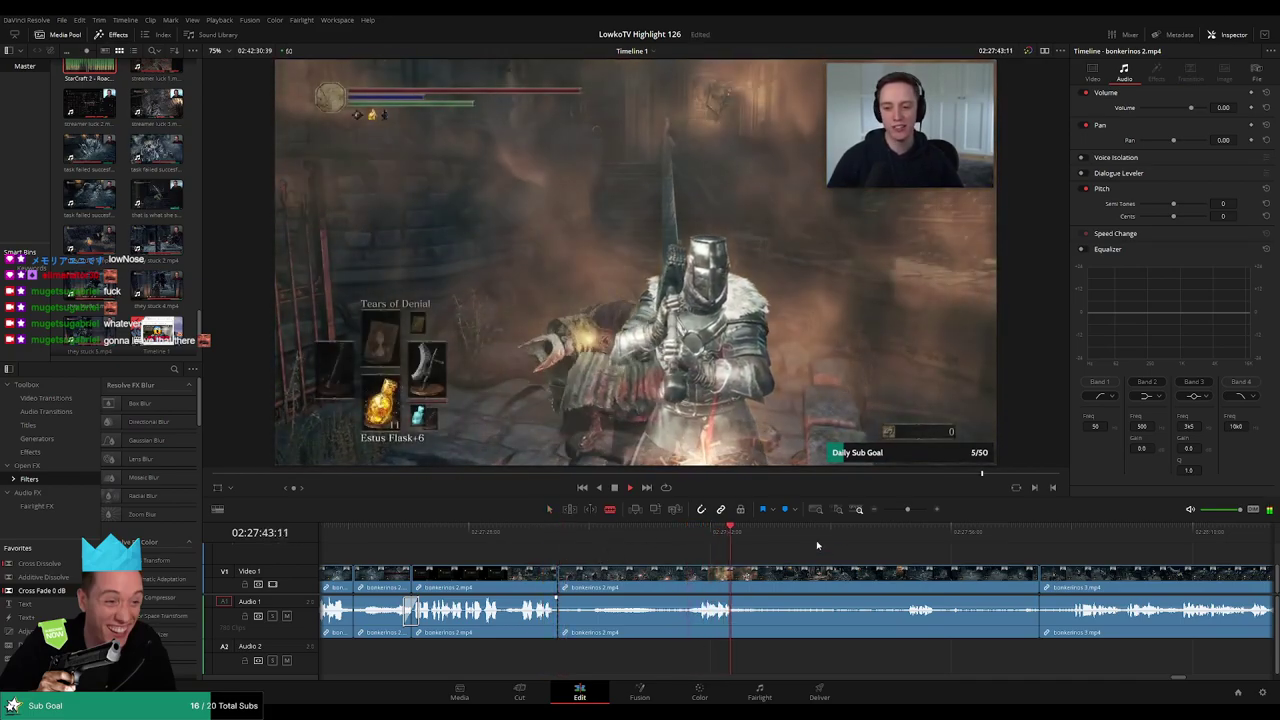
left_click(916, 532)
key("a")
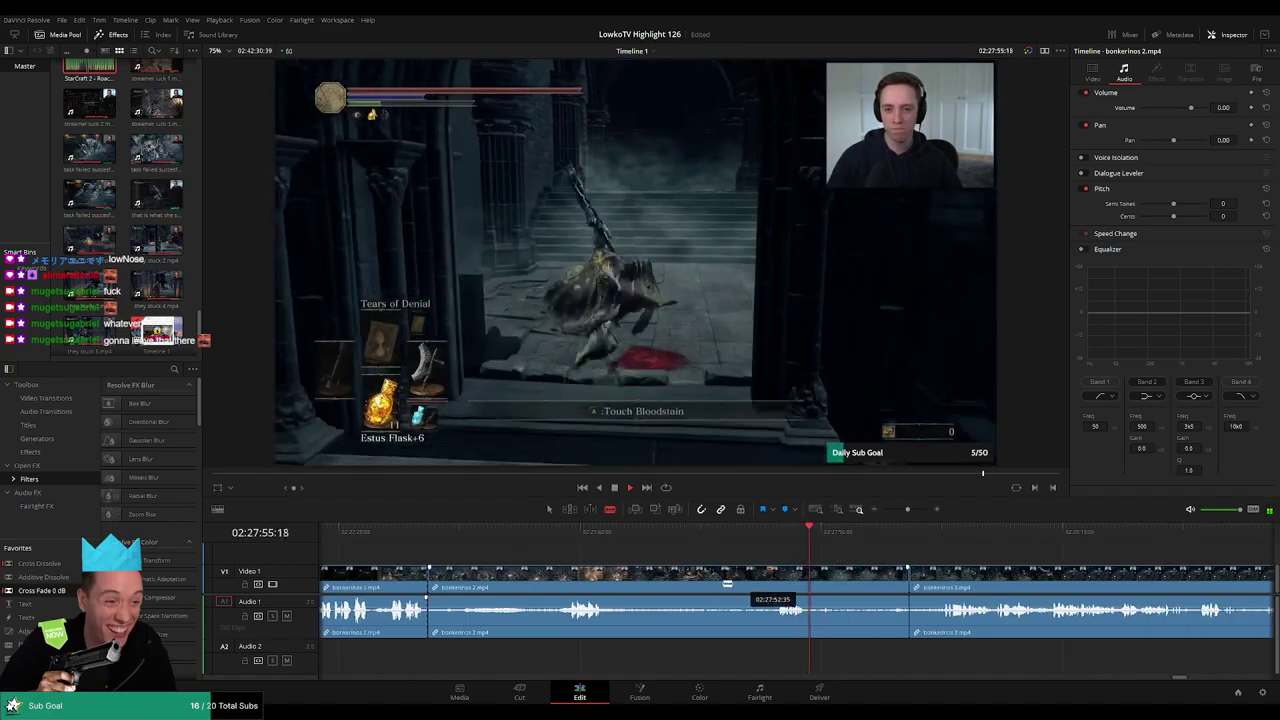
left_click(697, 580)
key("Delete")
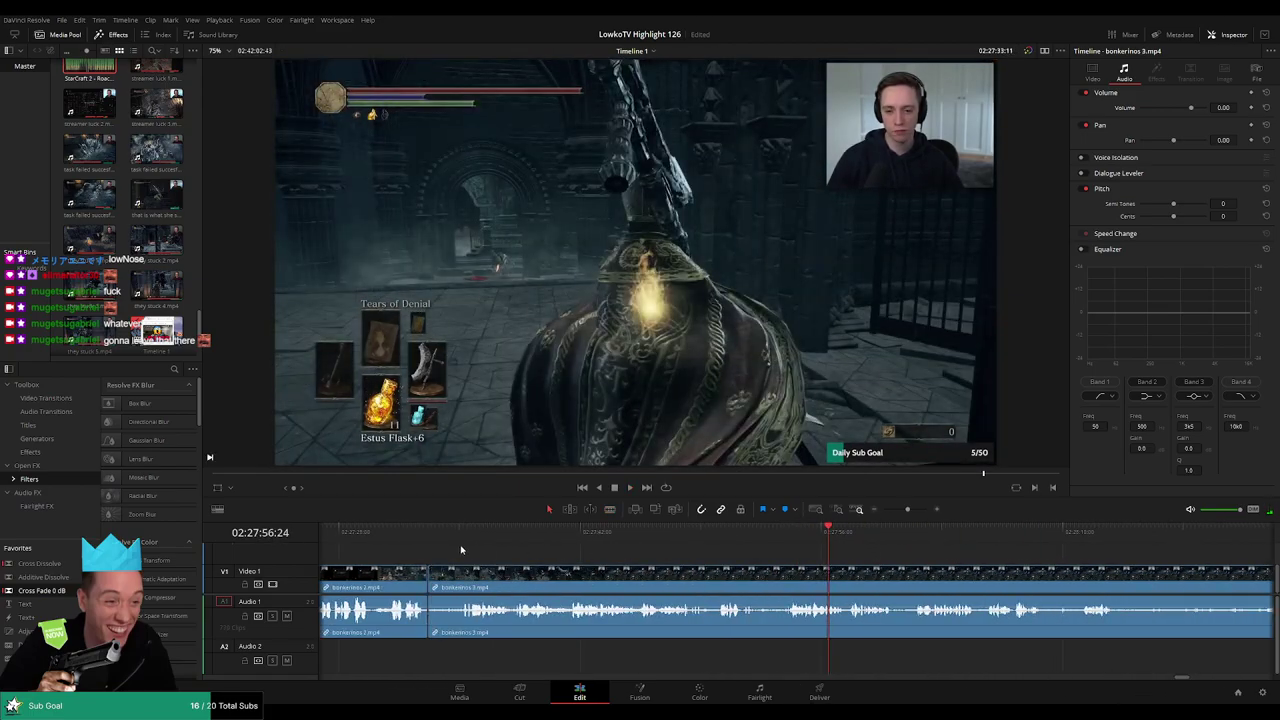
Review bonkerinos 3's opening, zoom the timeline in, and park the playhead near 02:27:49
scroll(680, 571, "left", 3)
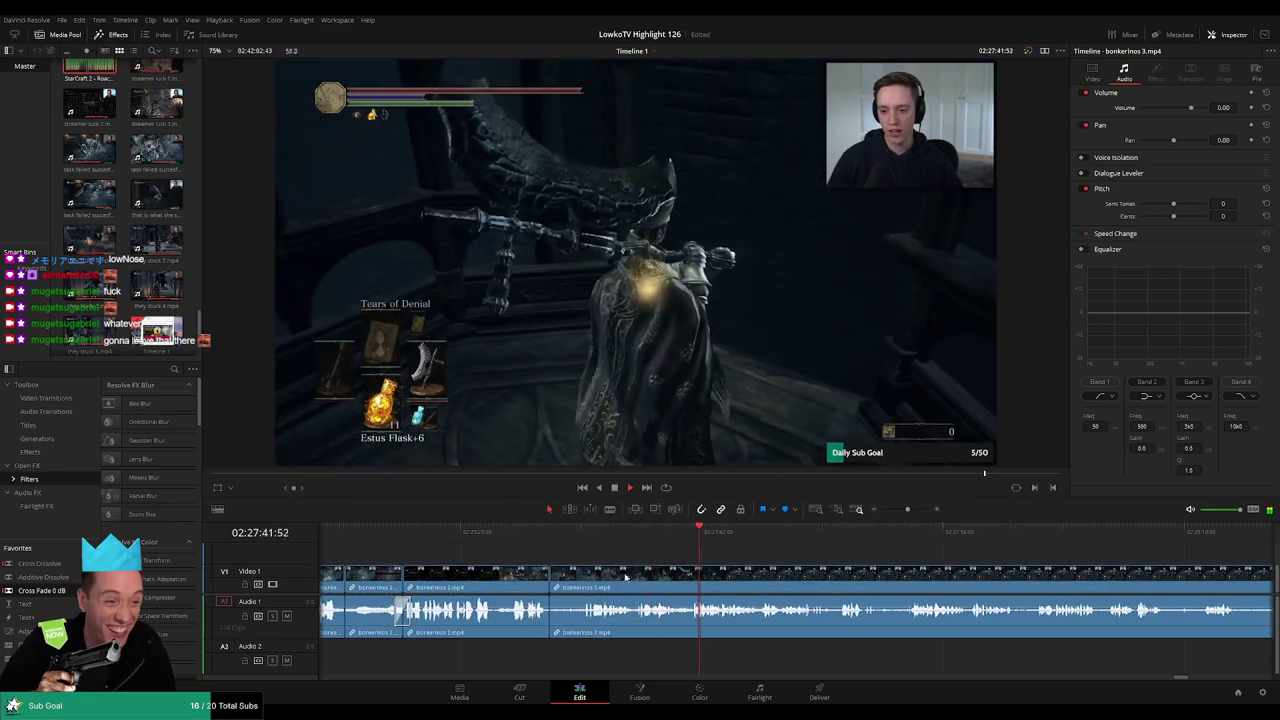
key("b")
key("a")
left_click(589, 578)
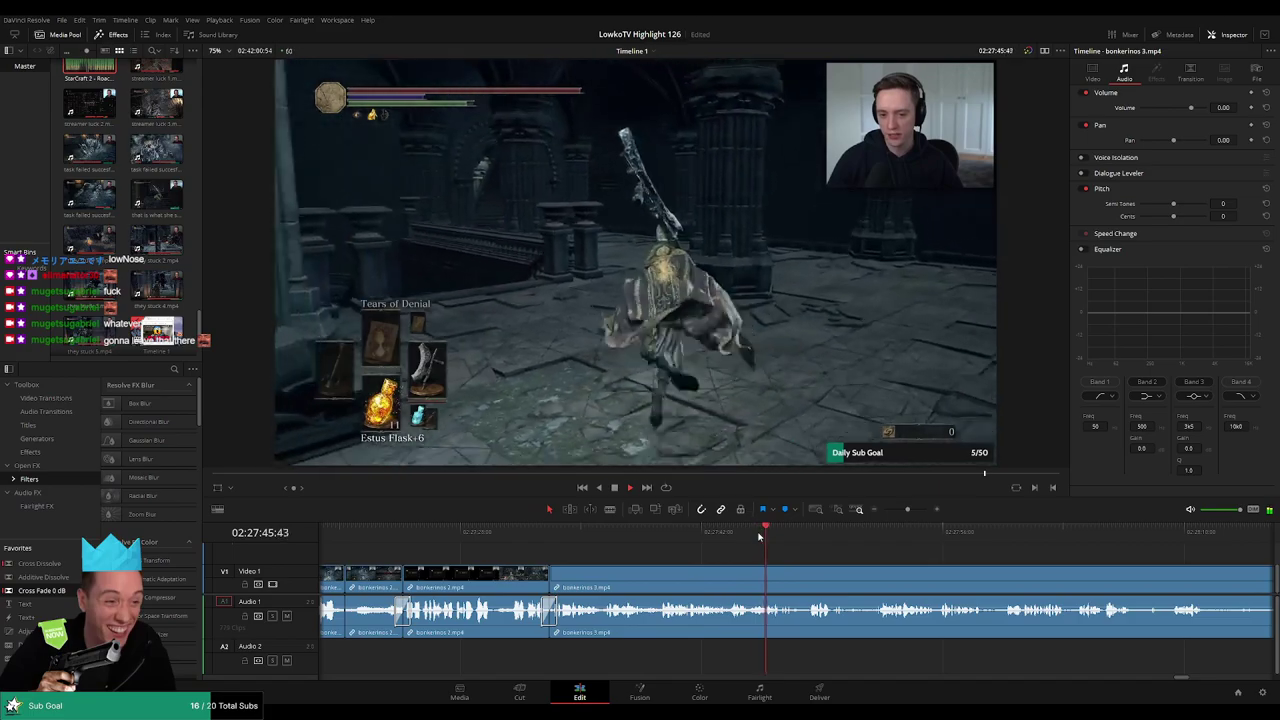
left_click(712, 531)
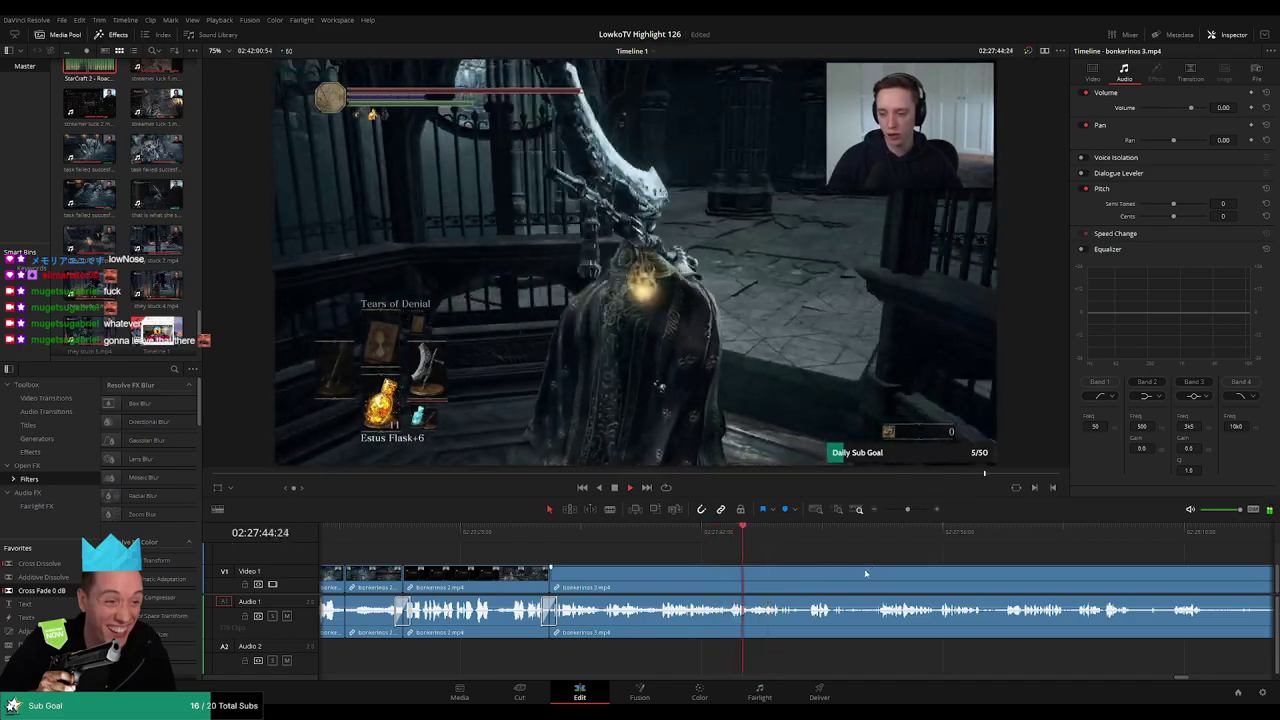
scroll(700, 550, "right", 5)
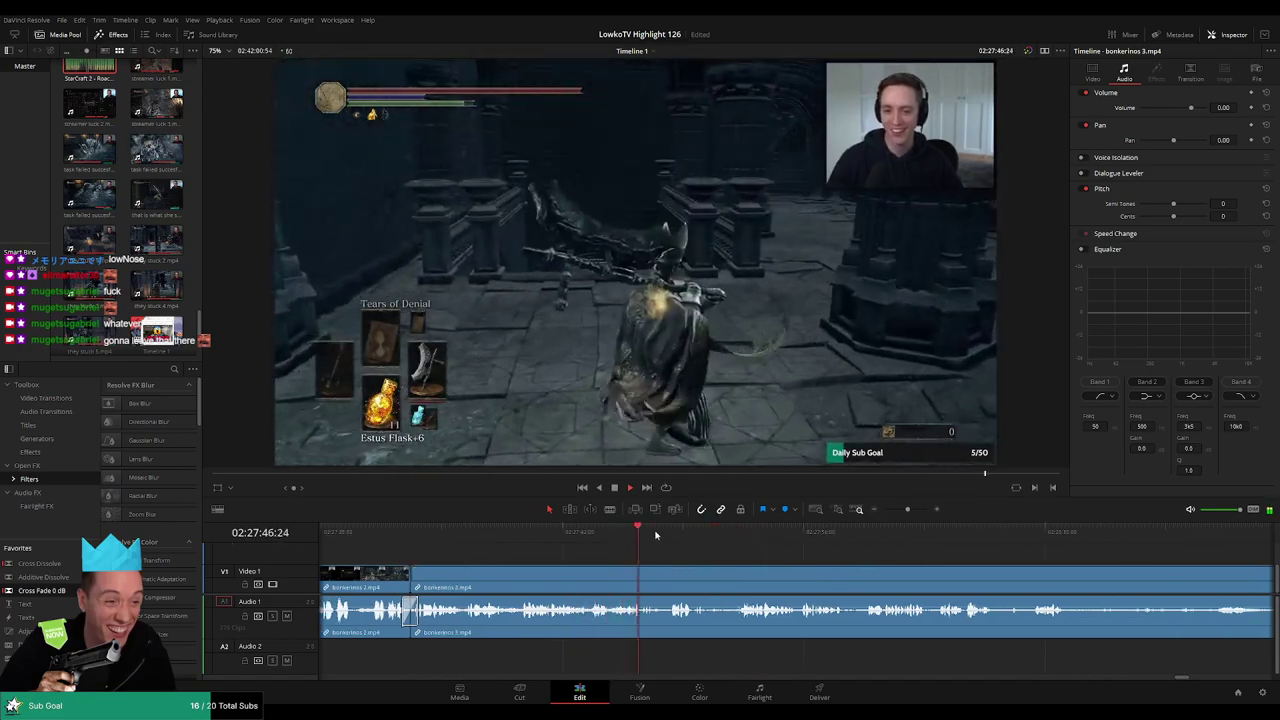
left_click(667, 531)
scroll(669, 549, "right", 5)
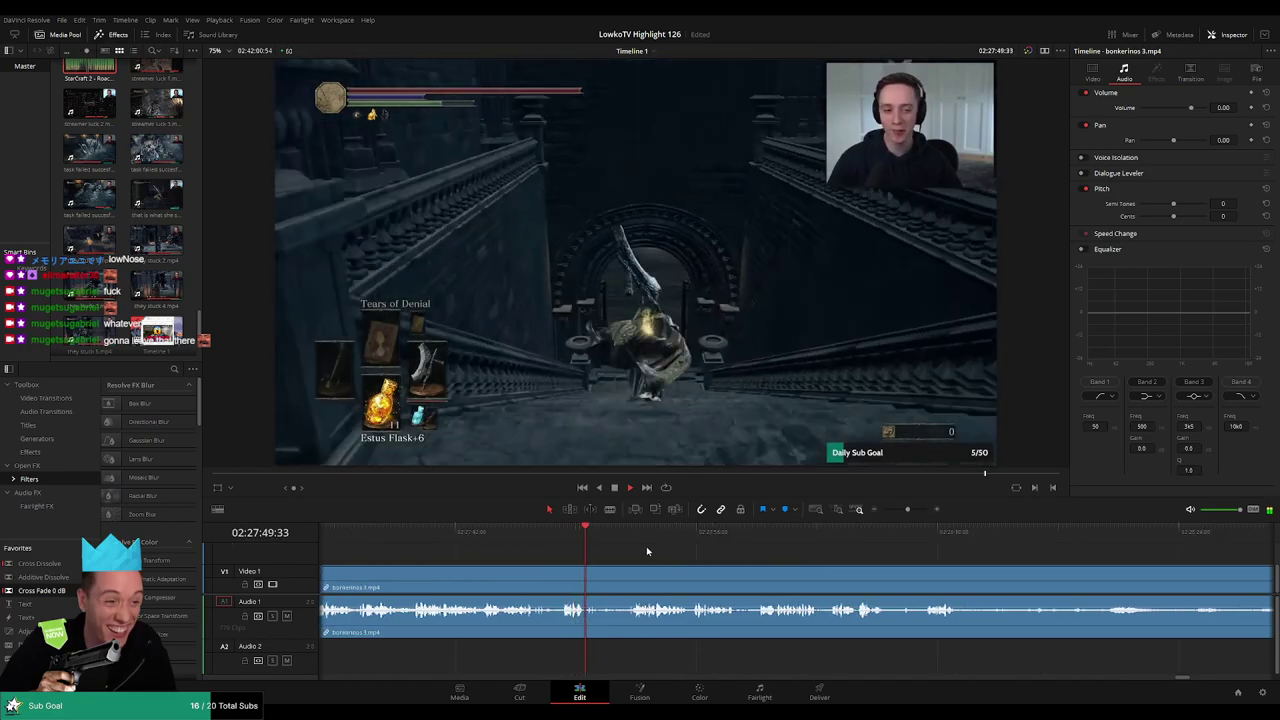
left_click(567, 531)
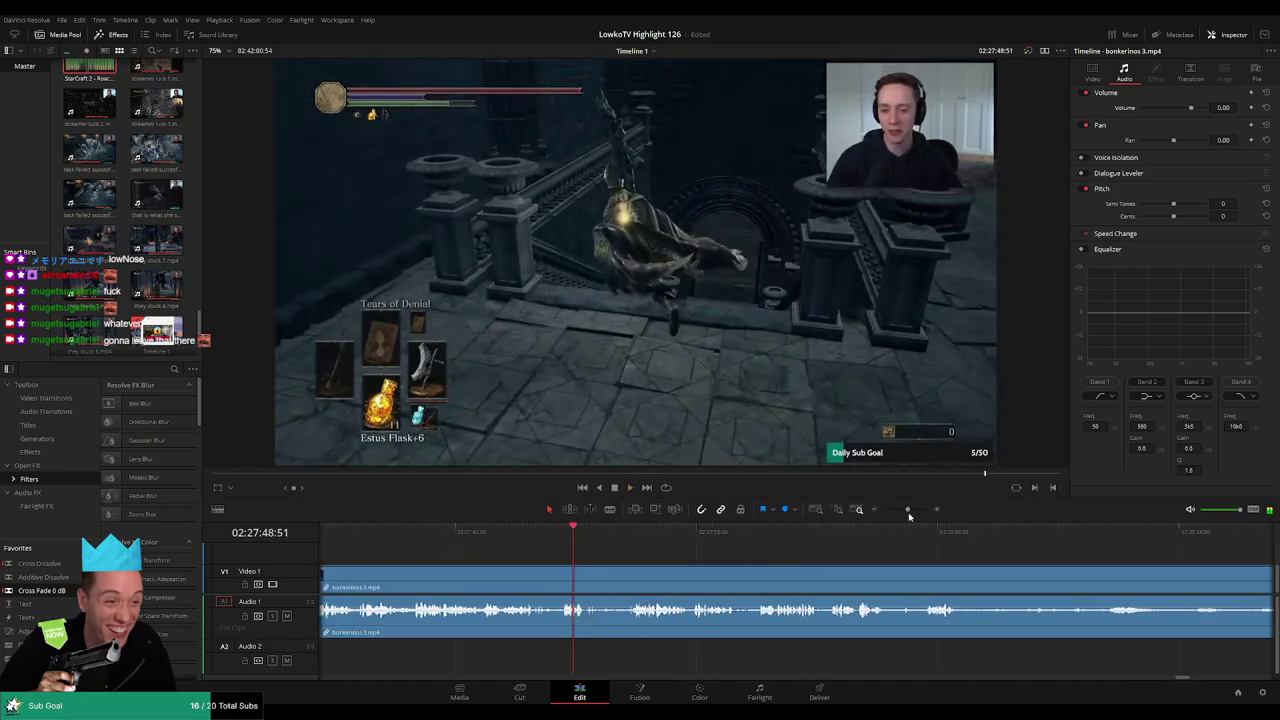
left_click_drag(908, 509, 919, 509)
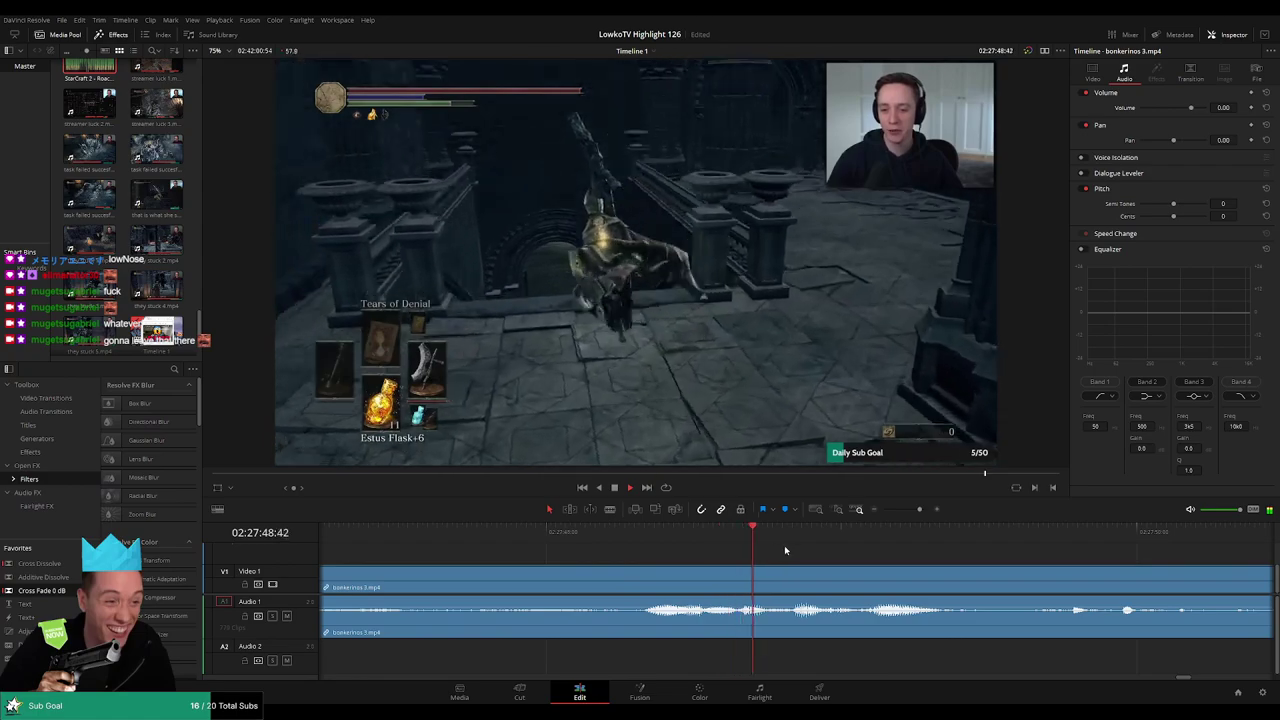
left_click_drag(632, 541, 782, 541)
Split bonkerinos 3 twice and fit a Roach Quotes sound on Audio 2 between the cuts
key("b")
left_click(782, 590)
left_click(860, 590)
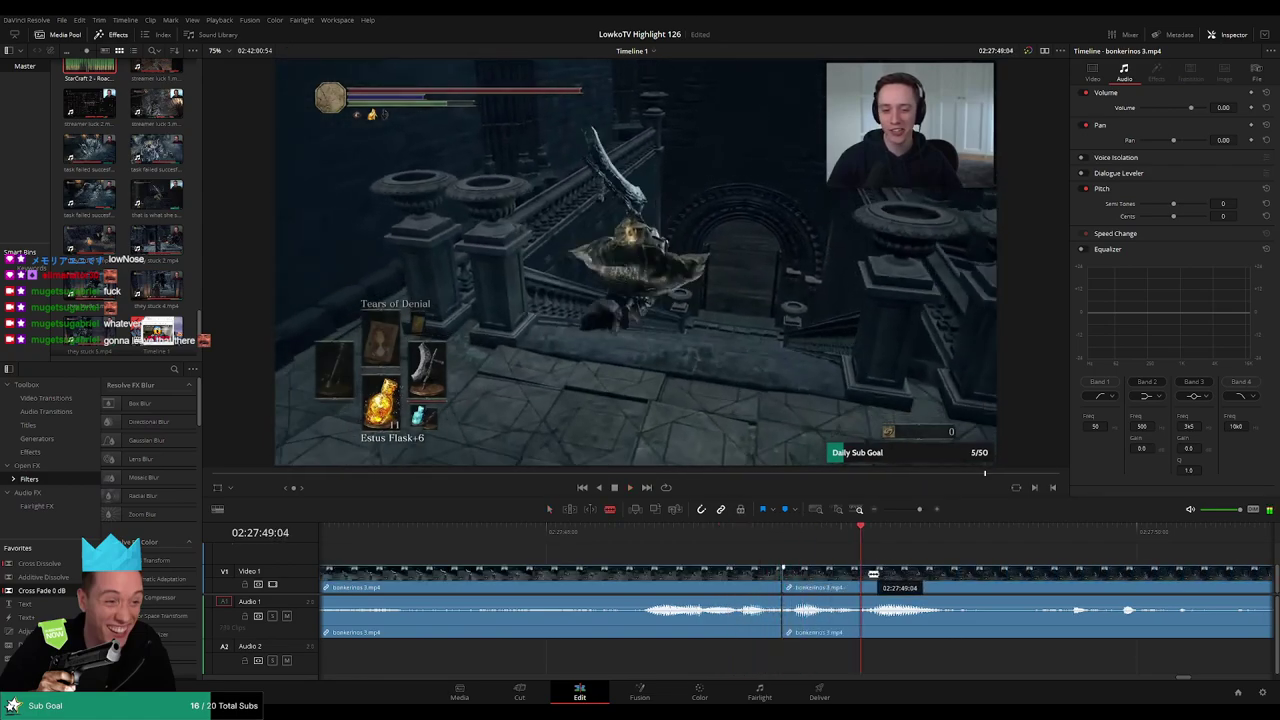
key("a")
left_click(828, 612)
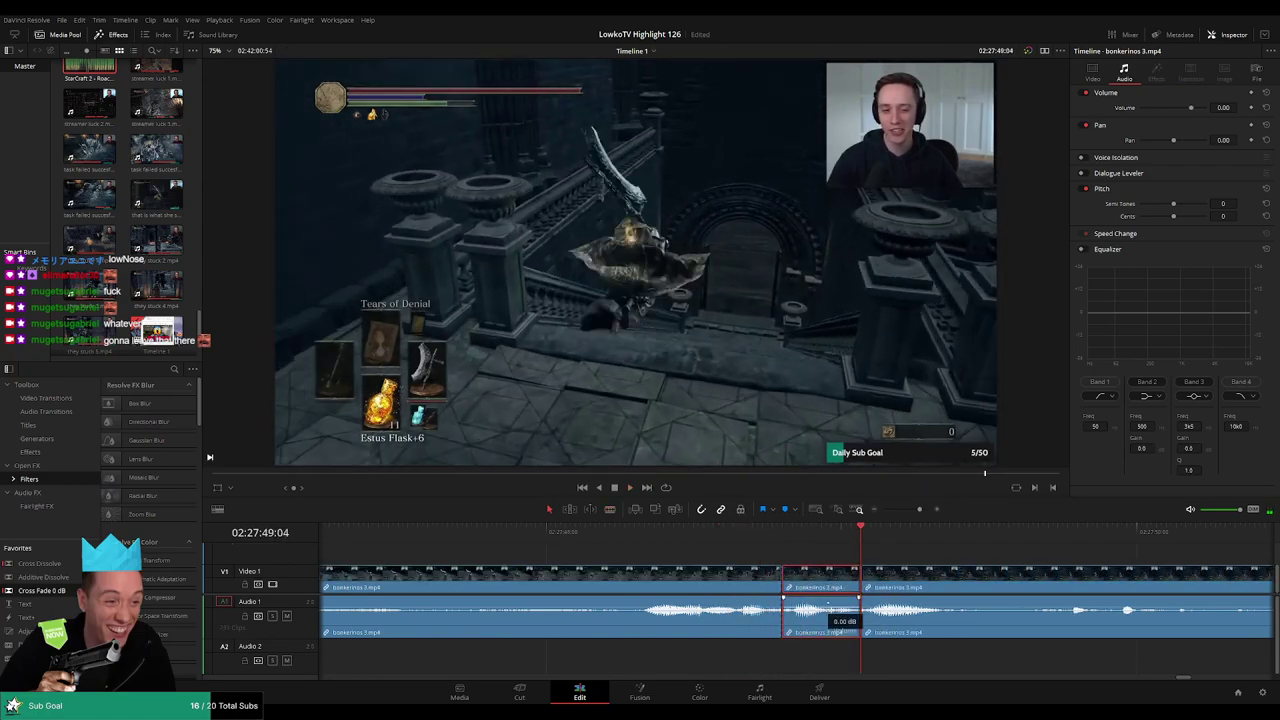
left_click_drag(828, 612, 828, 638)
mouse_move(89, 70)
left_mouse_down()
mouse_move(718, 660)
mouse_move(782, 658)
left_mouse_up()
left_click_drag(988, 658, 864, 658)
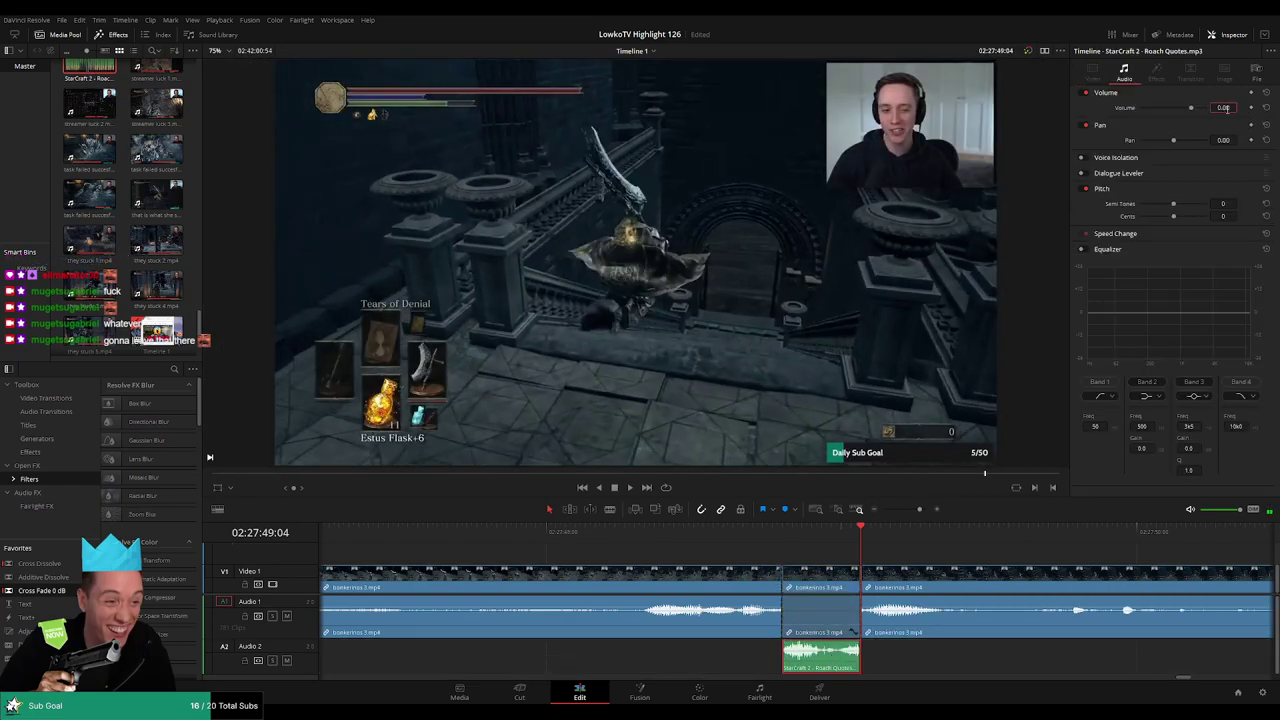
Lower the Roach Quotes sound effect volume to about -23 dB
left_click_drag(1226, 109, 1224, 108)
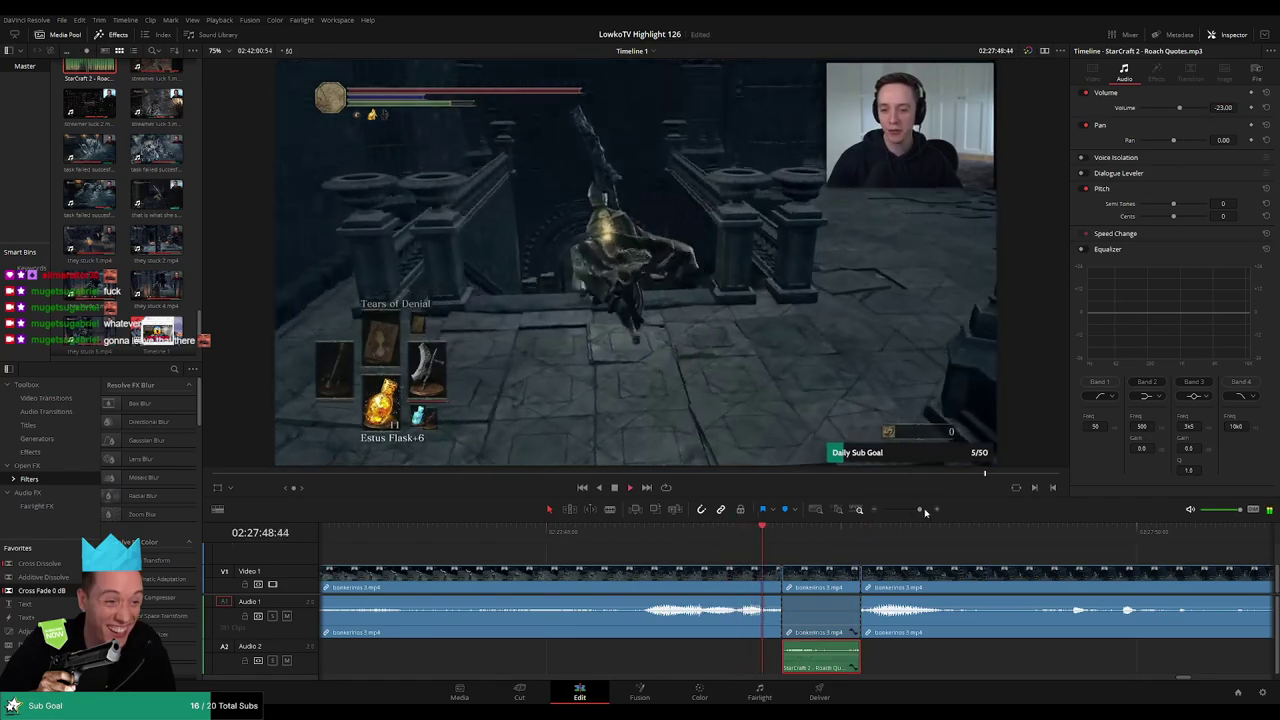
scroll(700, 550, "down", 2)
scroll(766, 553, "down", 3)
scroll(766, 553, "down", 1)
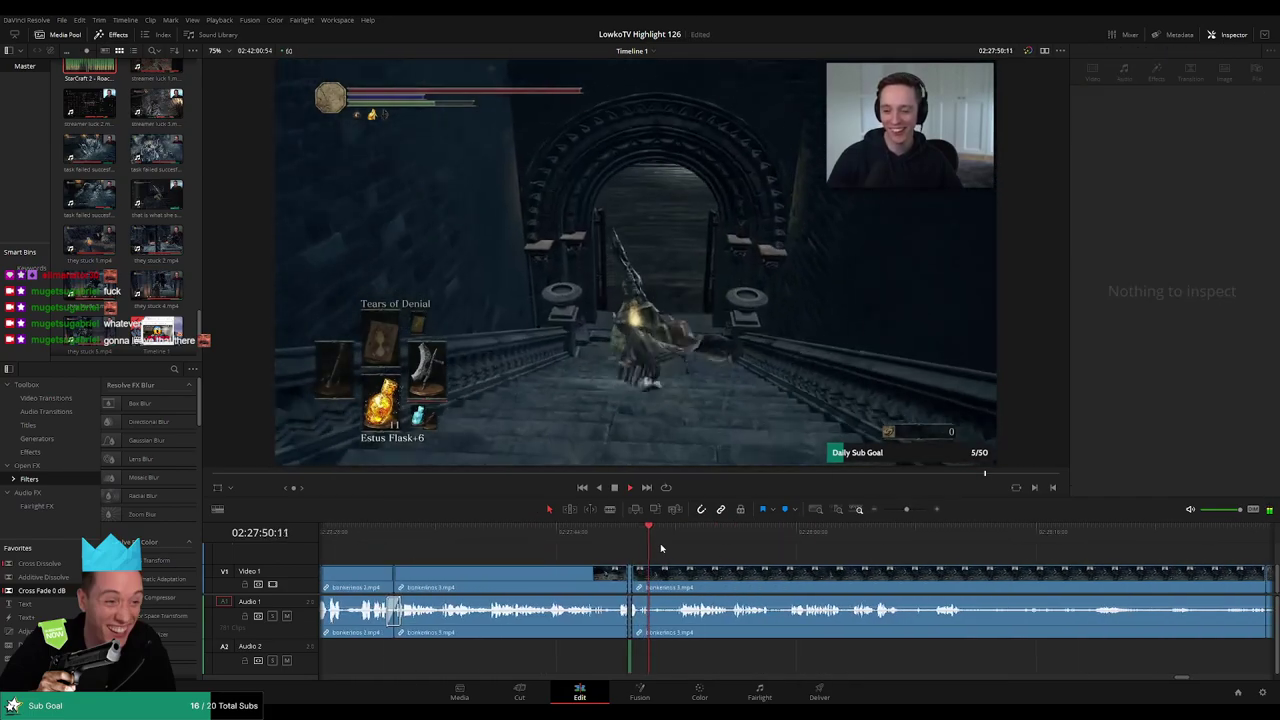
left_click(673, 538)
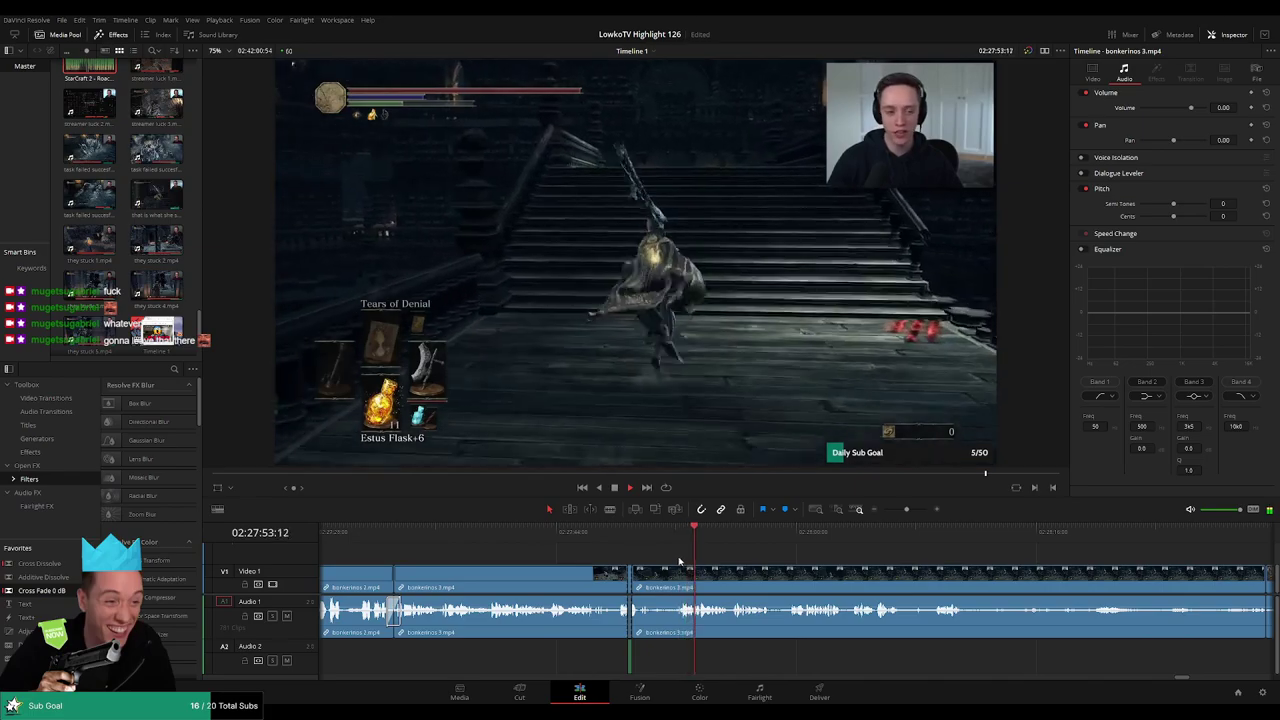
scroll(694, 557, "up", 1)
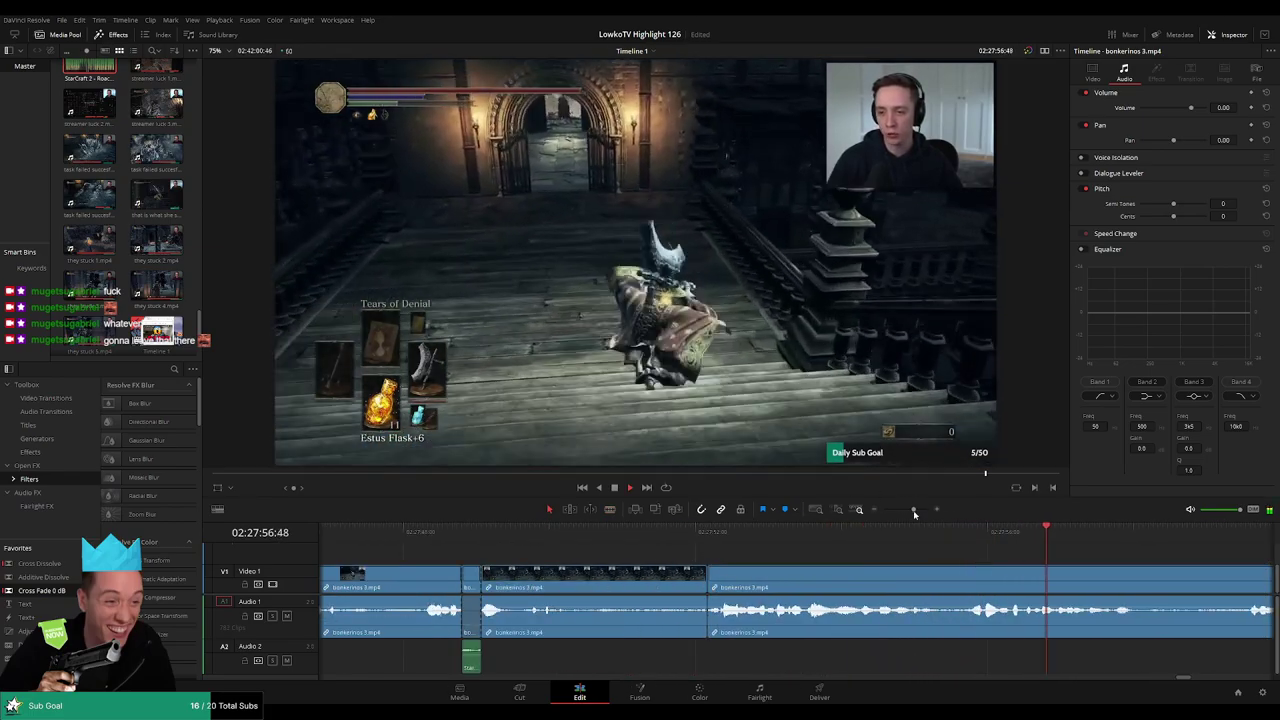
scroll(902, 559, "down", 1)
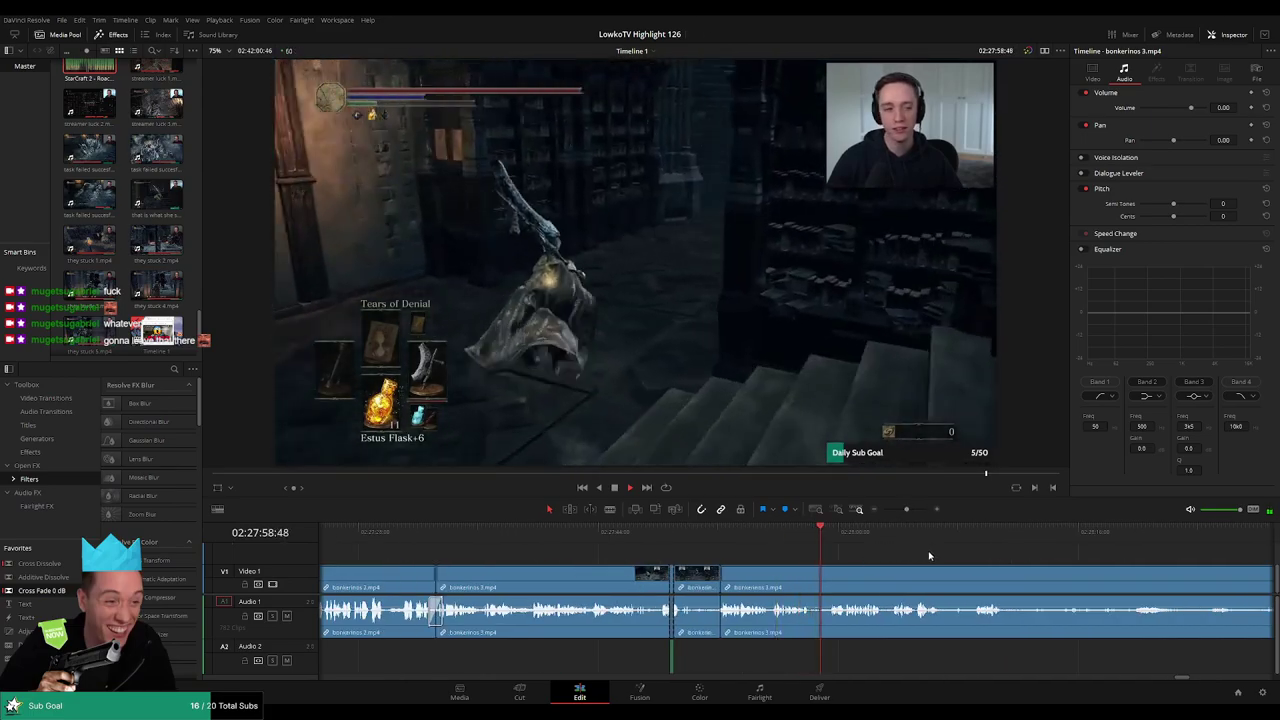
scroll(902, 554, "right", 3)
scroll(814, 554, "right", 1)
scroll(794, 552, "right", 1)
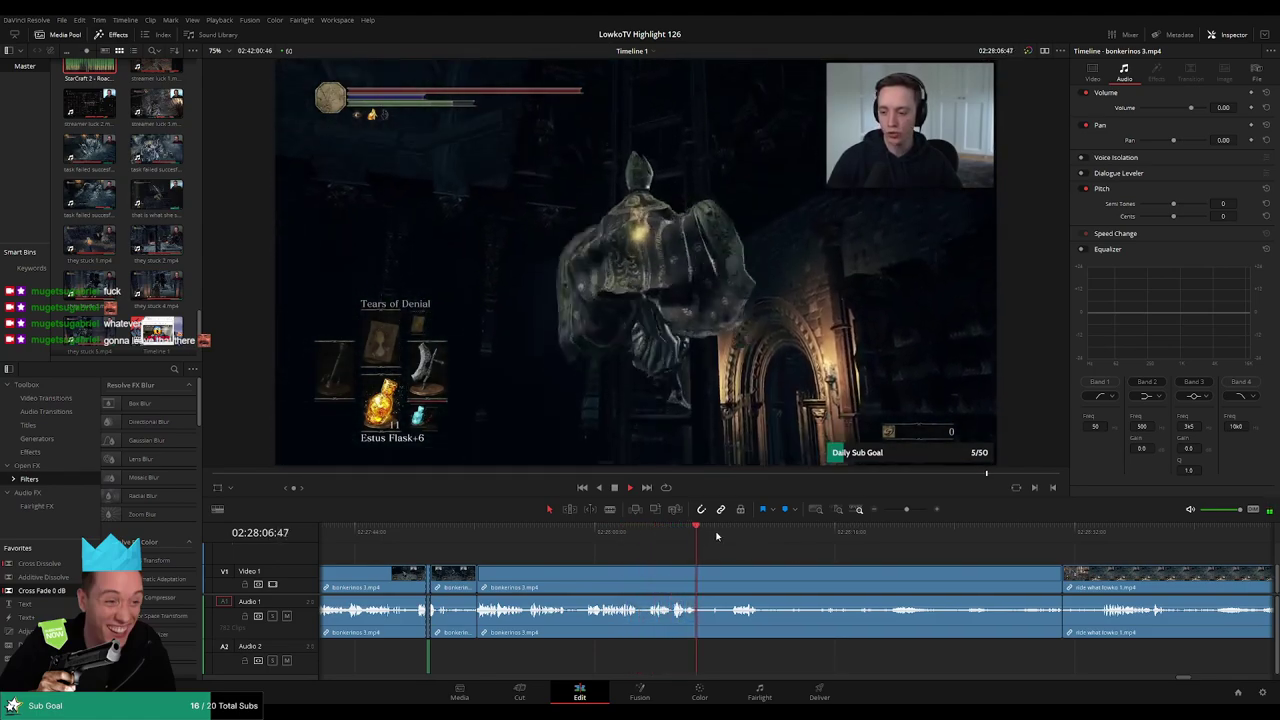
Cut out a short dead stretch of bonkerinos 3 and close the gap
key("b")
left_click(699, 580)
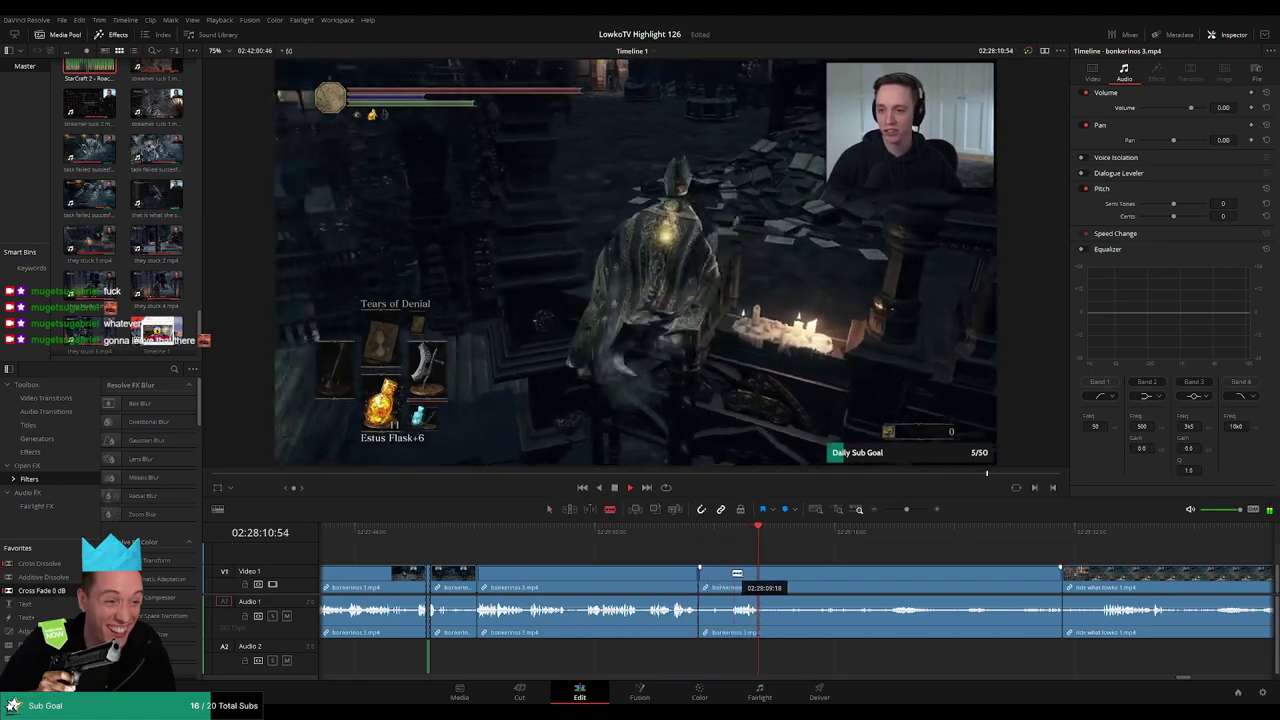
left_click(728, 575)
key("a")
left_click(717, 578)
key("Delete")
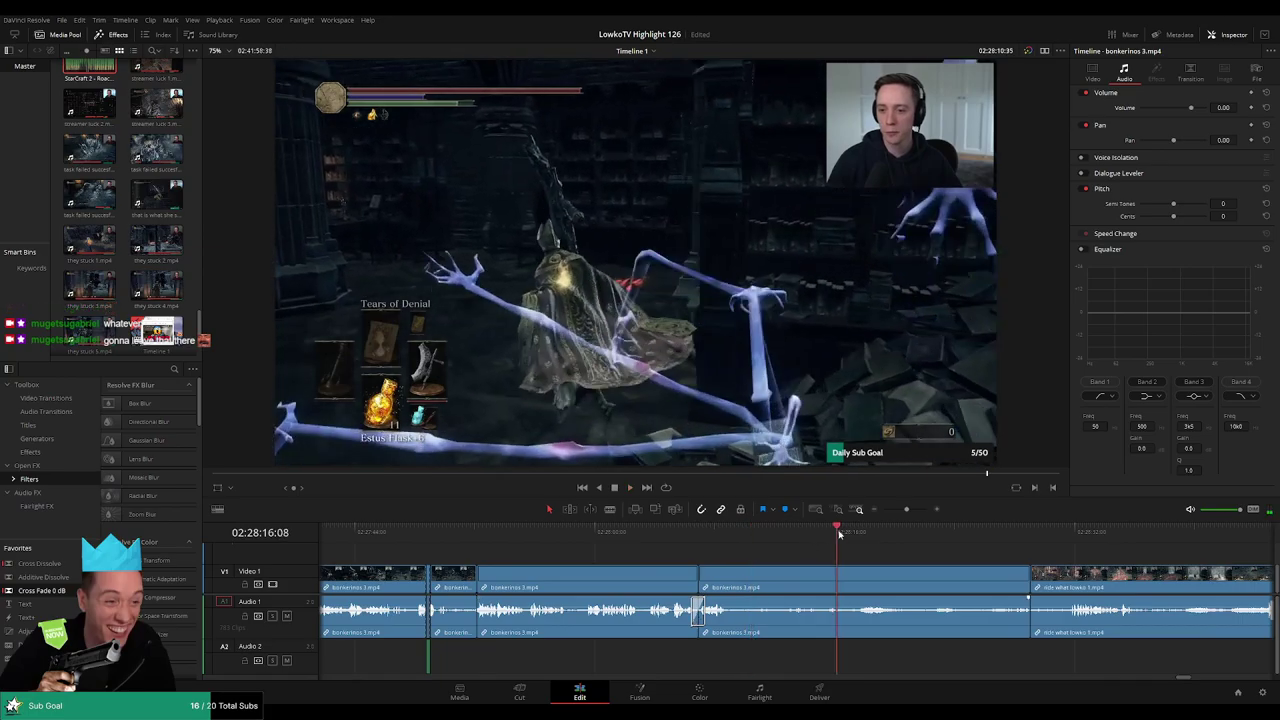
Cut bonkerinos 3 after about 02:28:10 and ripple-delete the tail so ride what lowko 1 follows
key("b")
left_click(606, 580)
key("a")
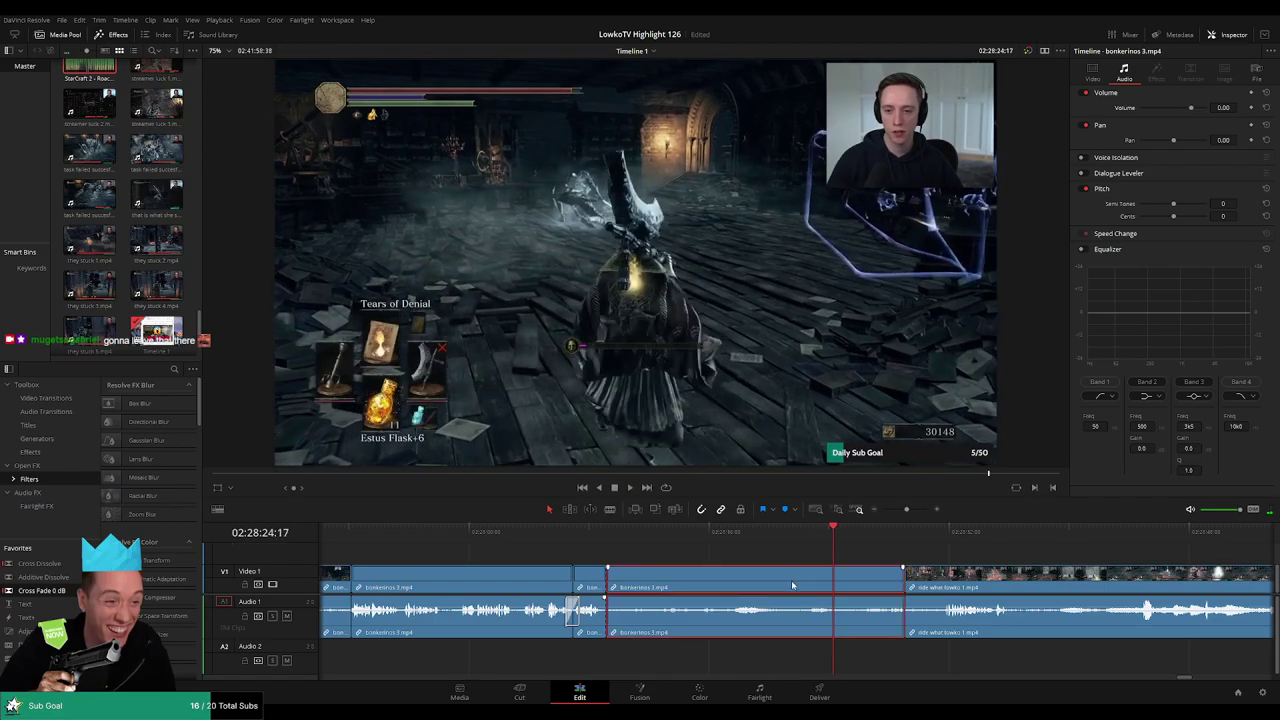
key("Delete")
Split ride what lowko 1 and ripple-delete a short stretch near its start
left_click(653, 538)
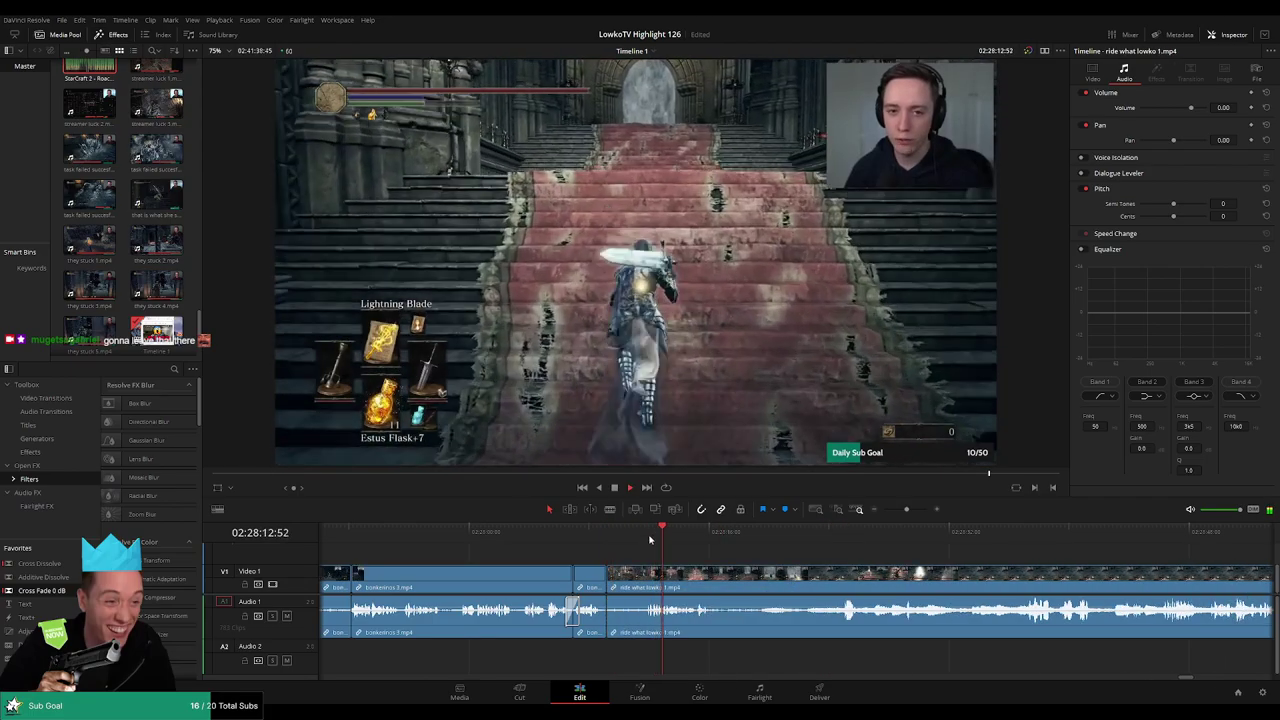
left_click(643, 538)
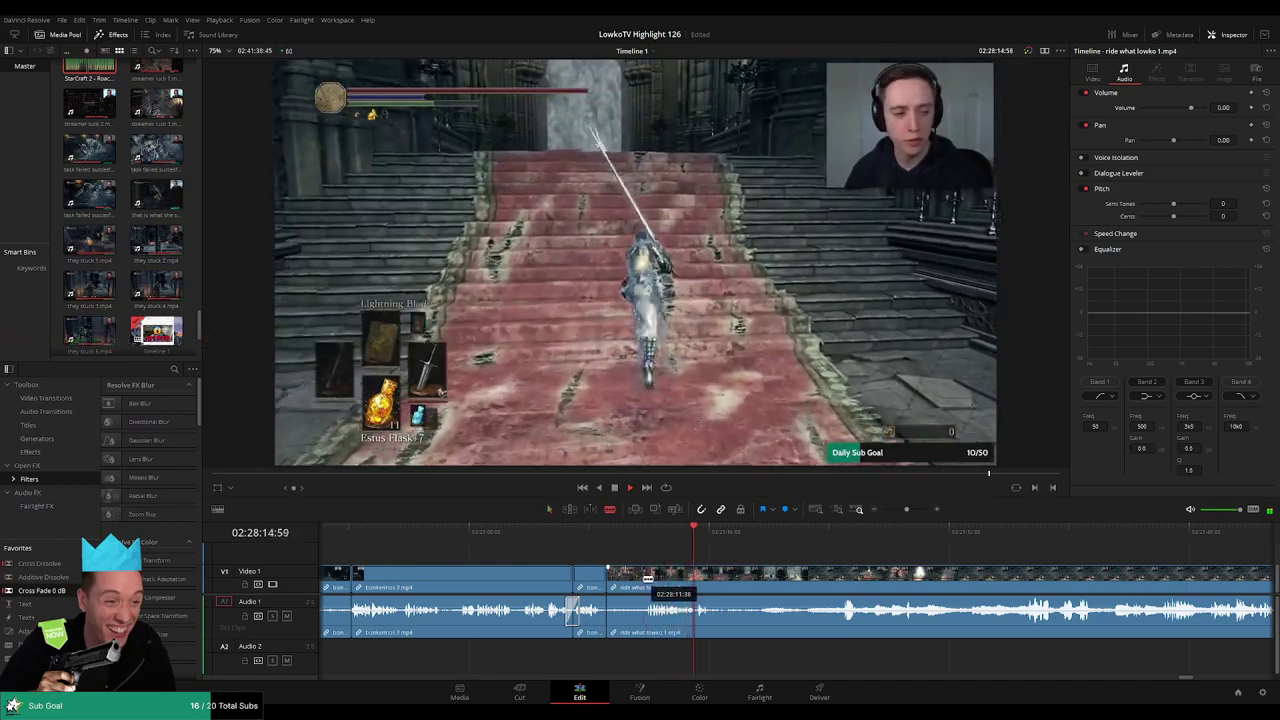
left_click(642, 580)
key("Delete")
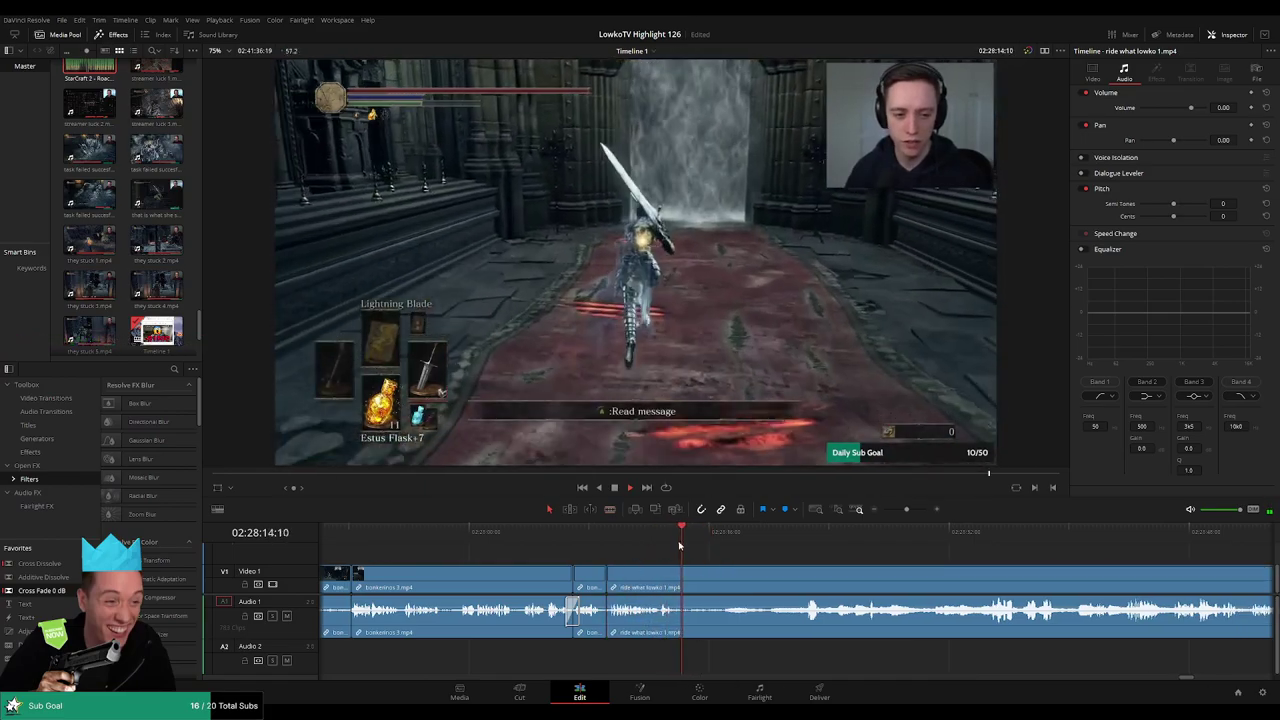
Cut out two more unwanted stretches from ride what lowko 1, closing the gaps
key("b")
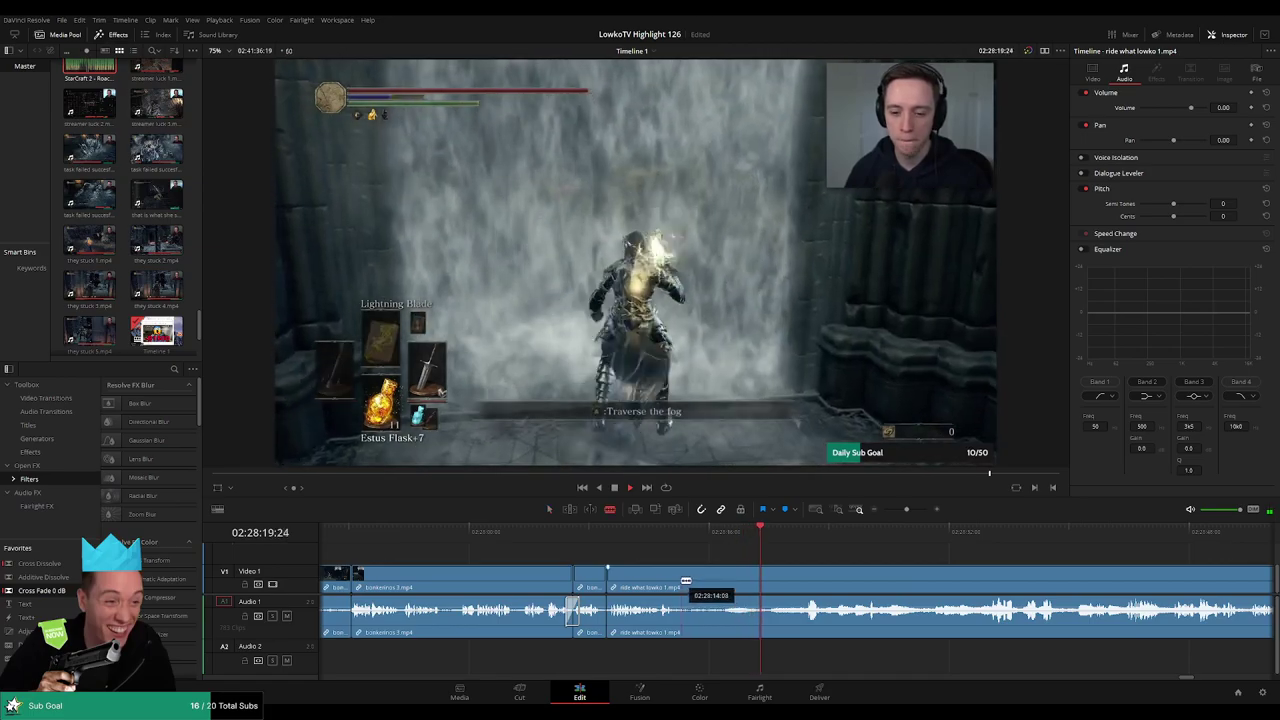
left_click(680, 580)
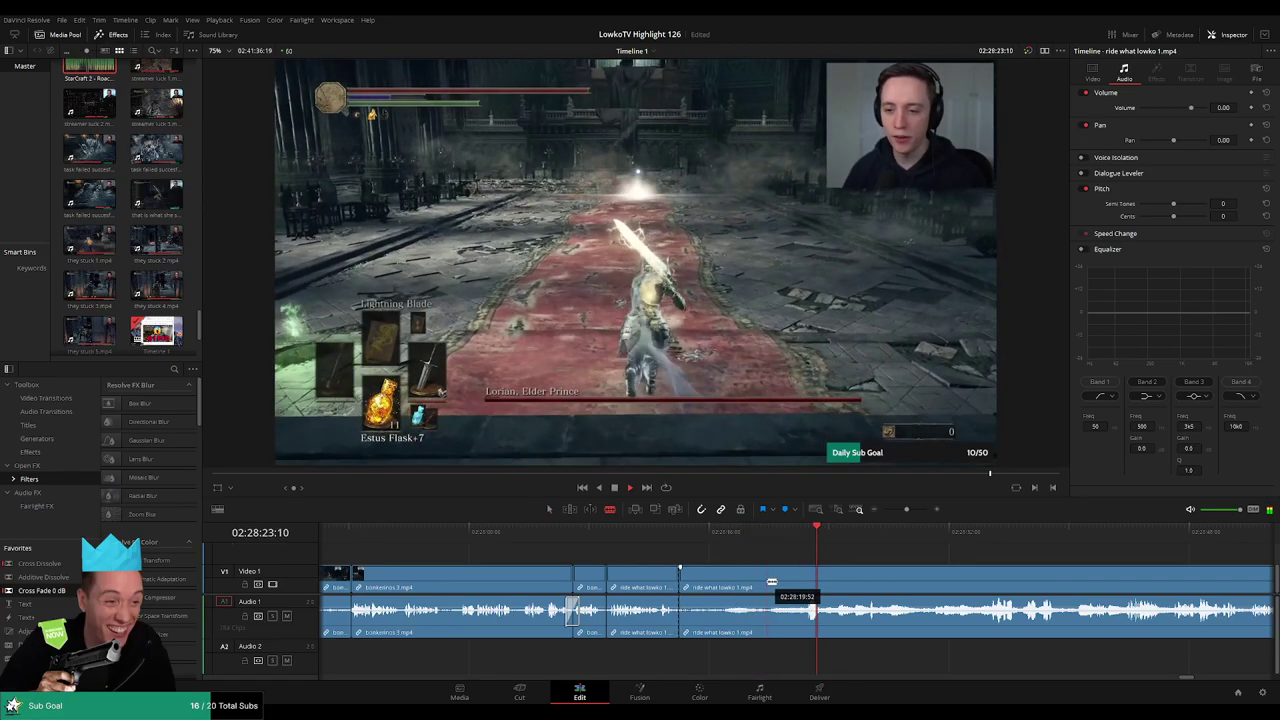
left_click(765, 582)
key("a")
left_click(745, 586)
key("Delete")
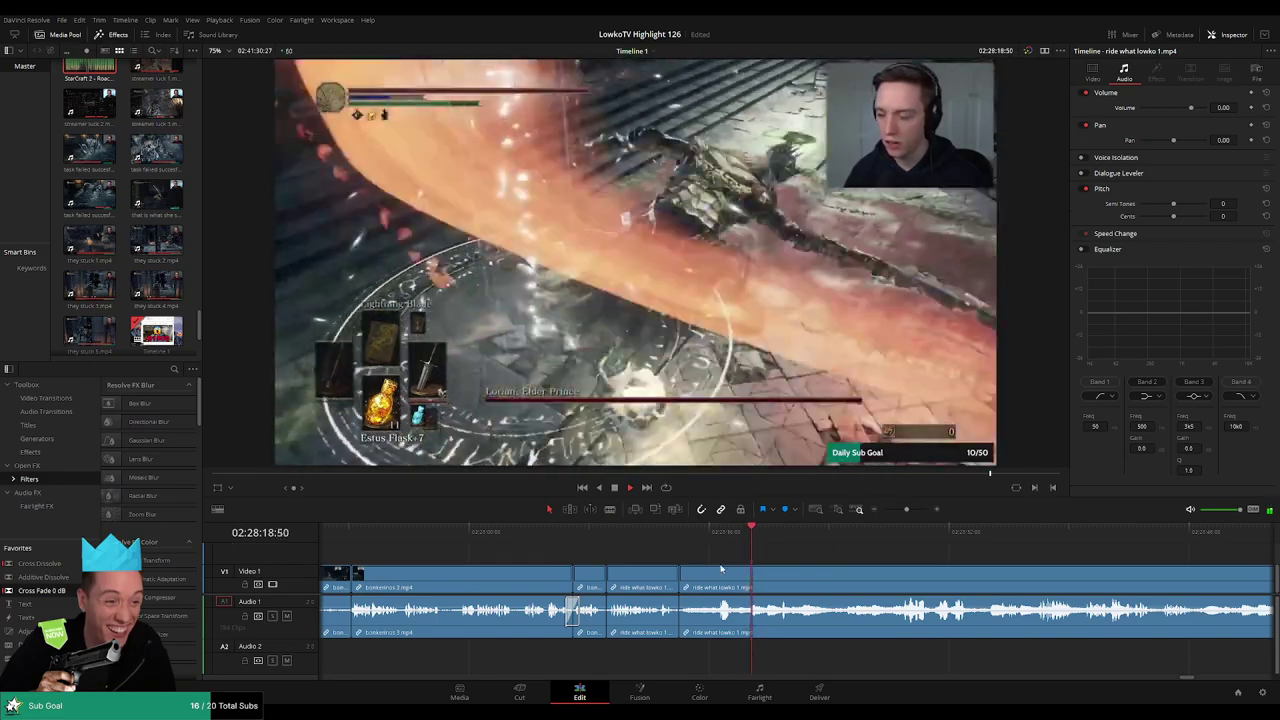
key("Delete")
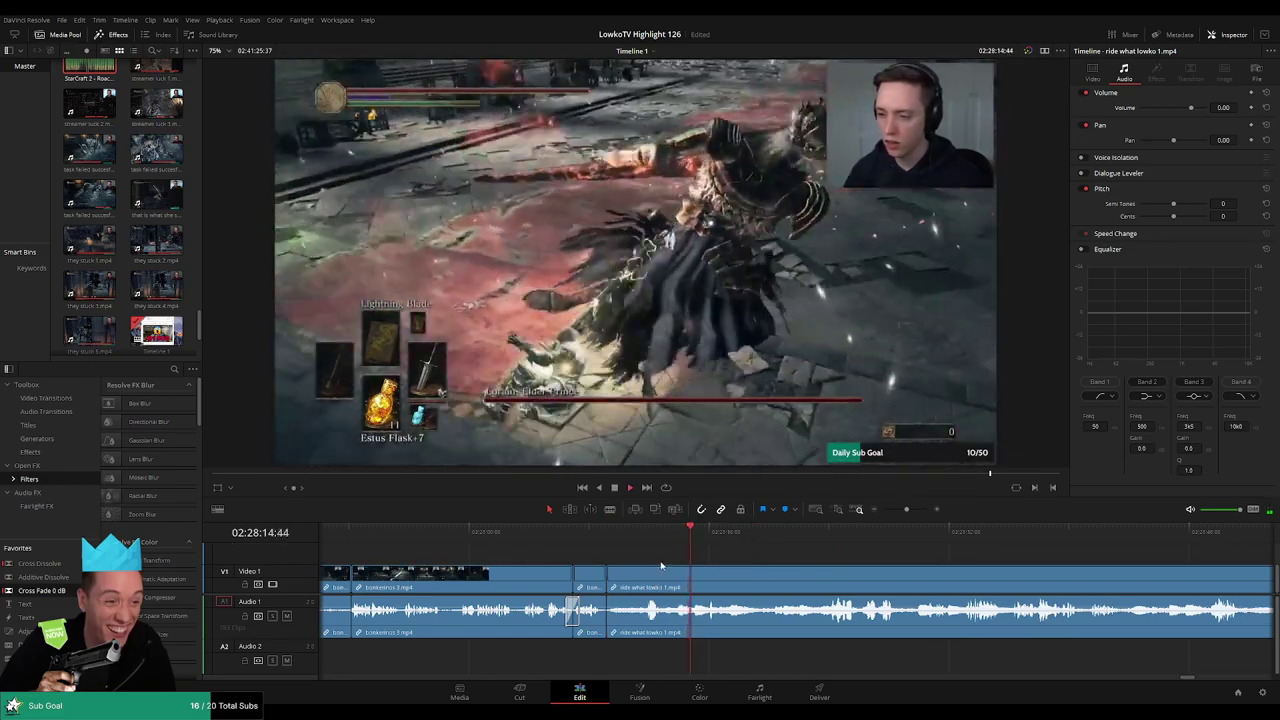
Play back the tightened ride what lowko 1 footage across the new cuts
left_click(608, 537)
left_click(648, 537)
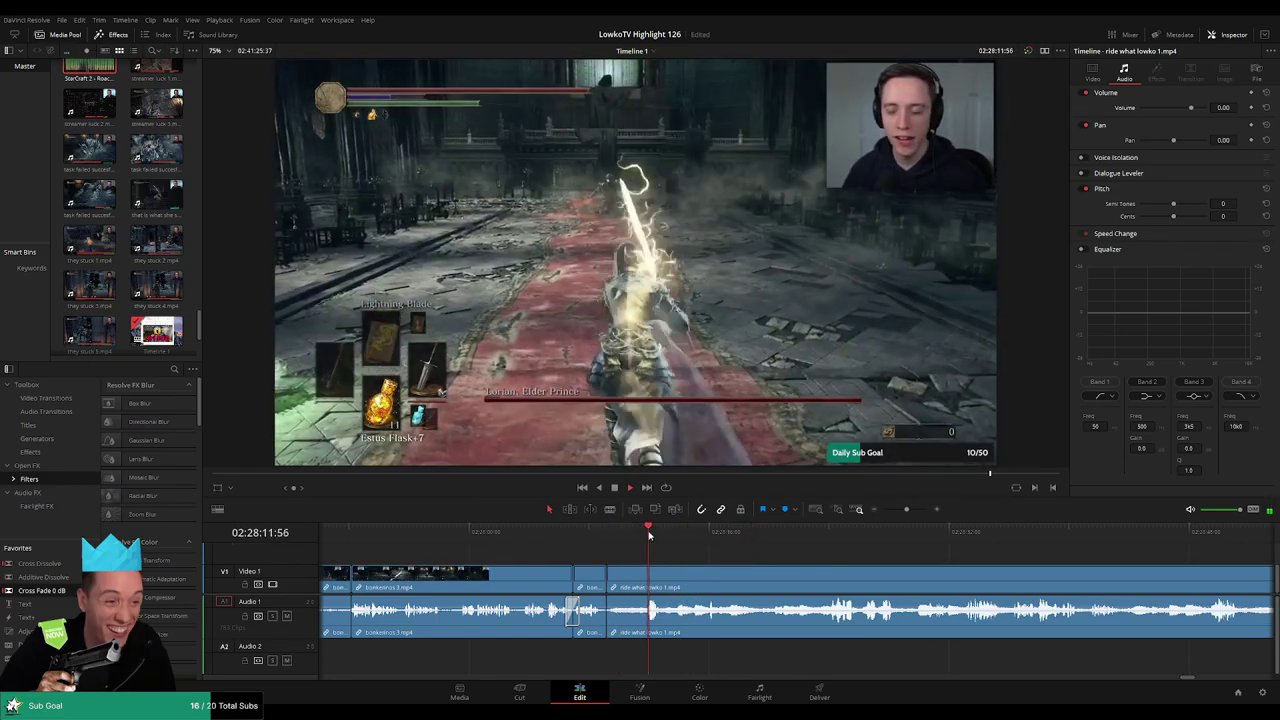
scroll(825, 557, "right", 2)
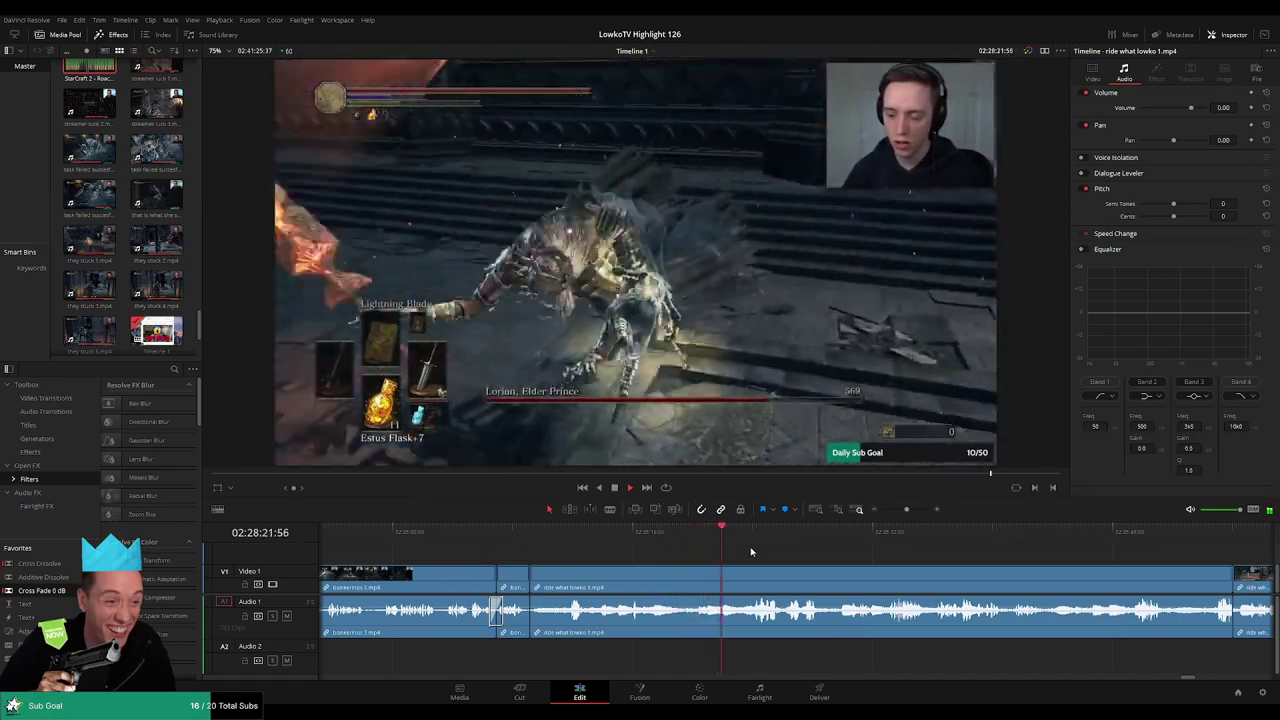
scroll(698, 547, "right", 3)
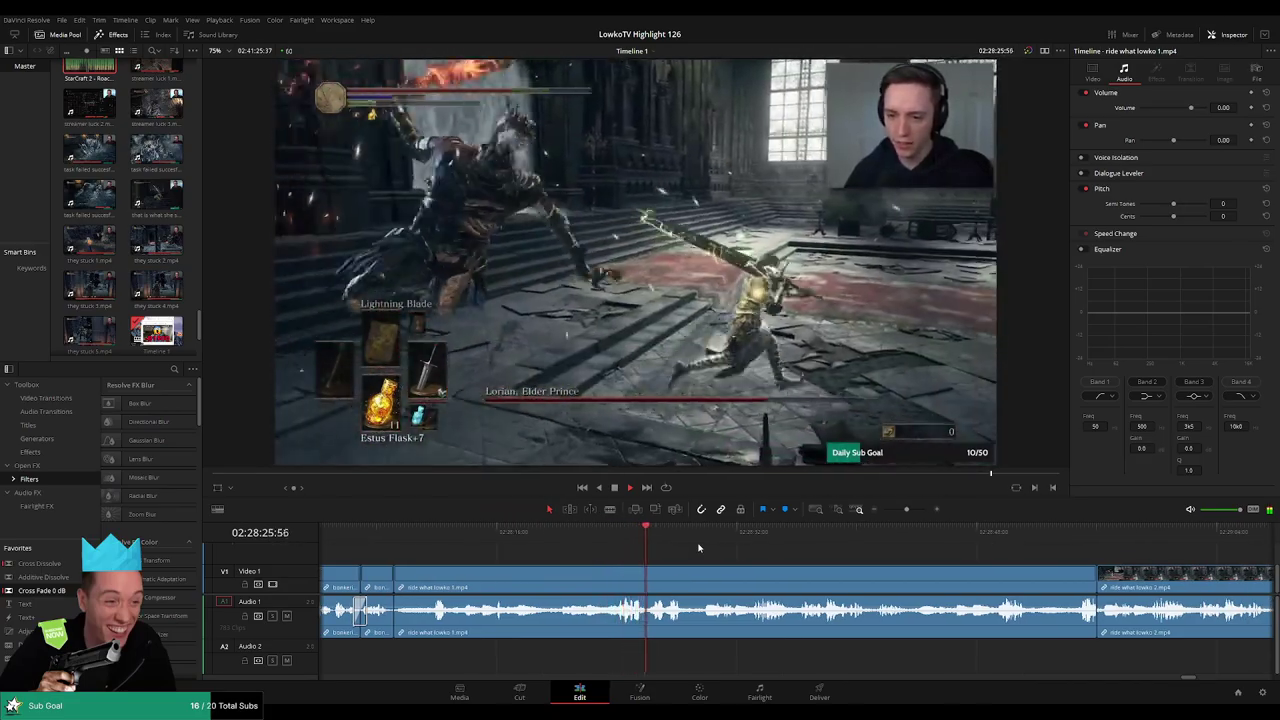
scroll(712, 549, "right", 1)
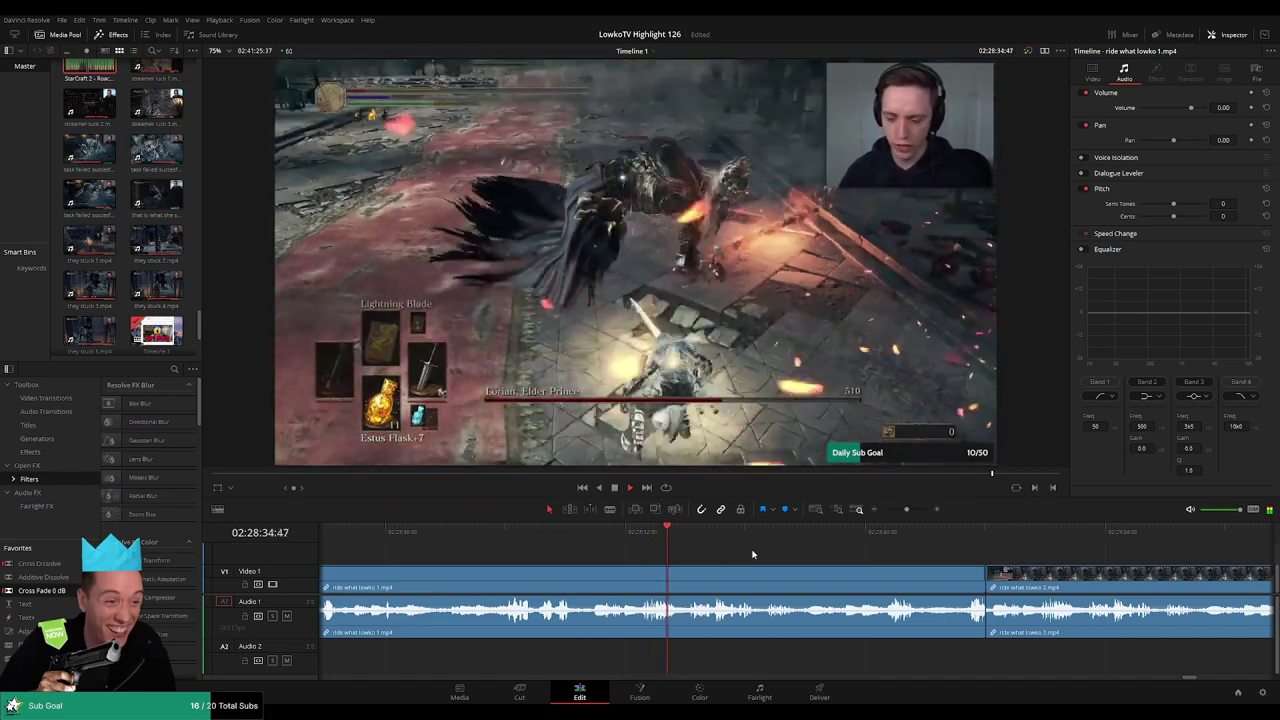
Replay the Lorian boss fight footage in ride what lowko 1 to choose a cut point
left_click(645, 533)
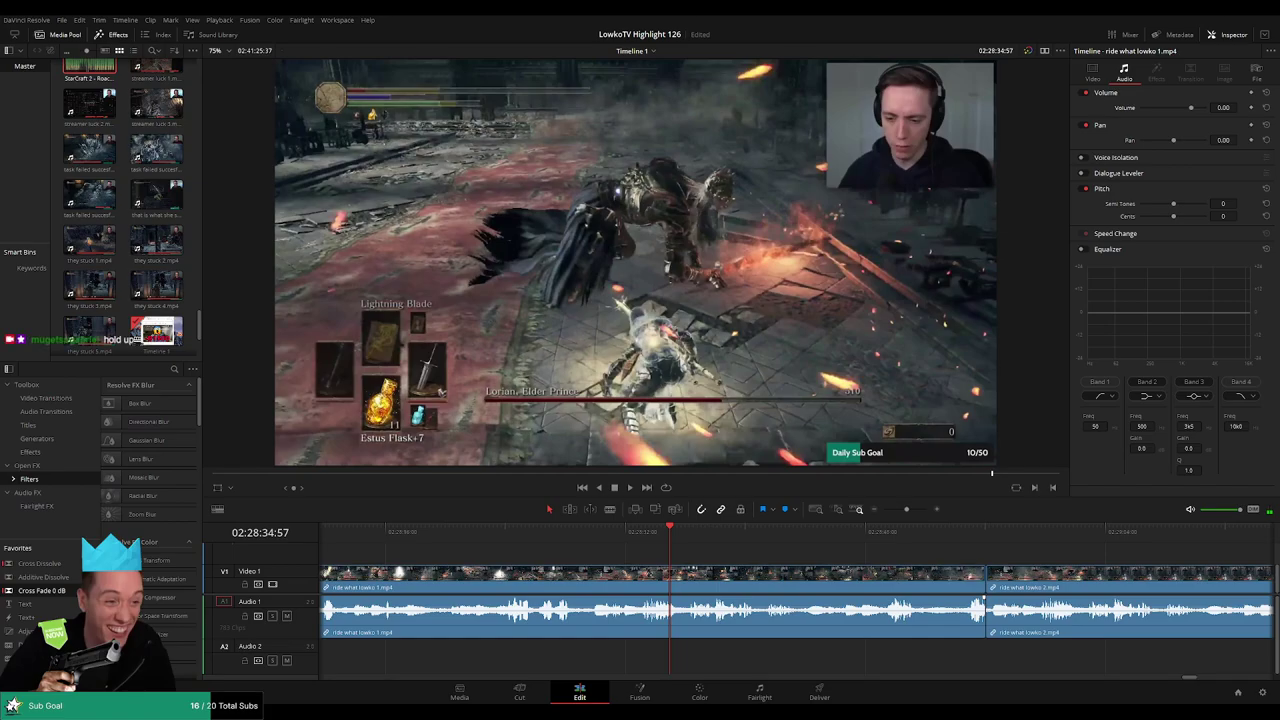
left_click(643, 533)
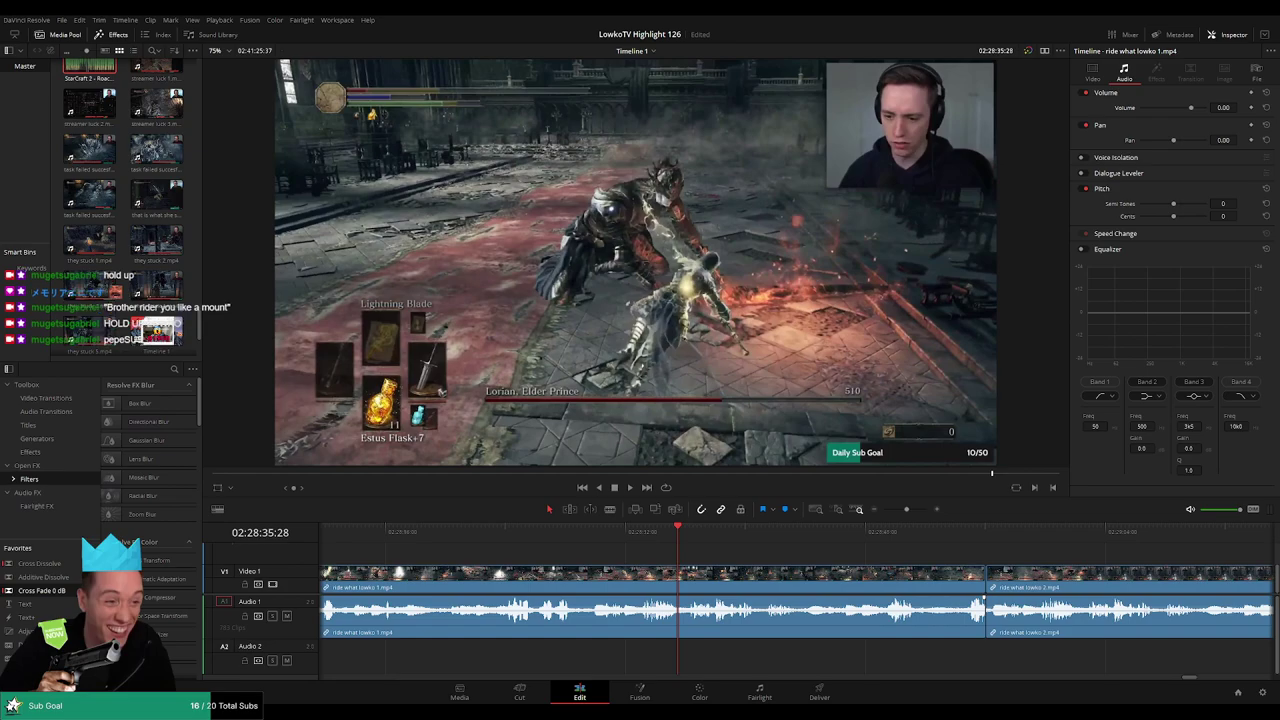
left_click_drag(620, 535, 592, 532)
key("space")
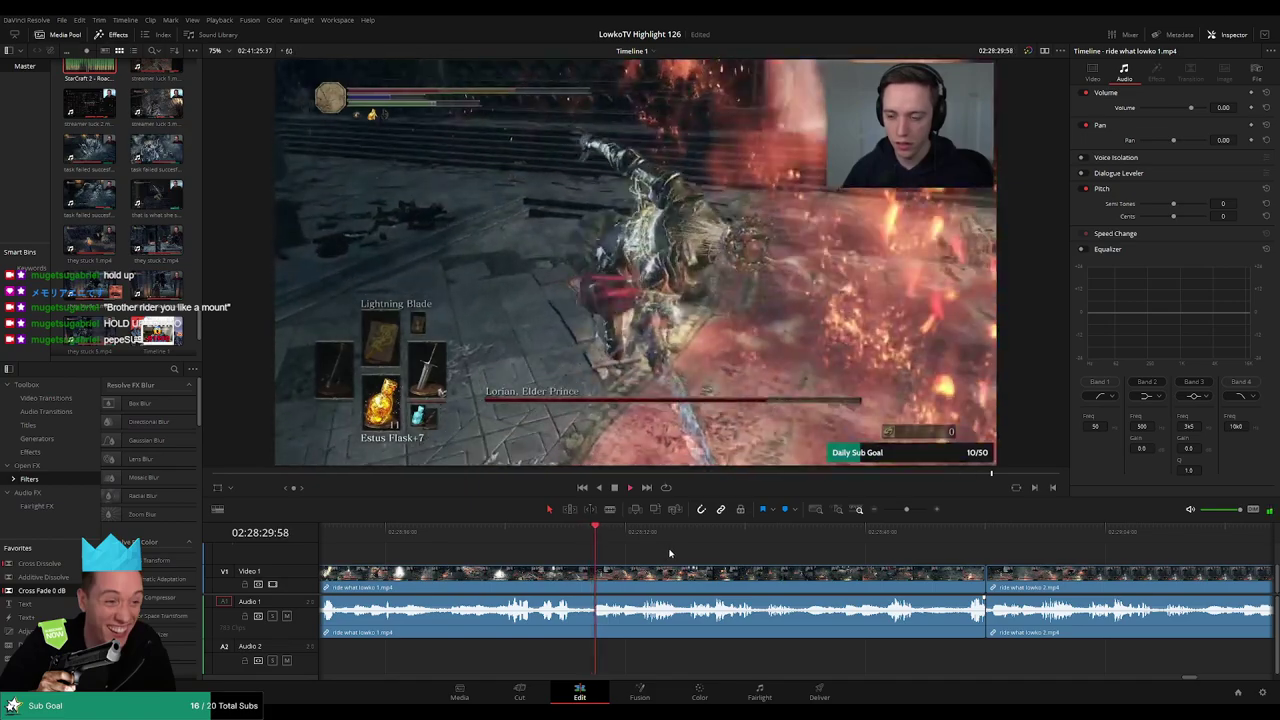
scroll(690, 556, "right", 2)
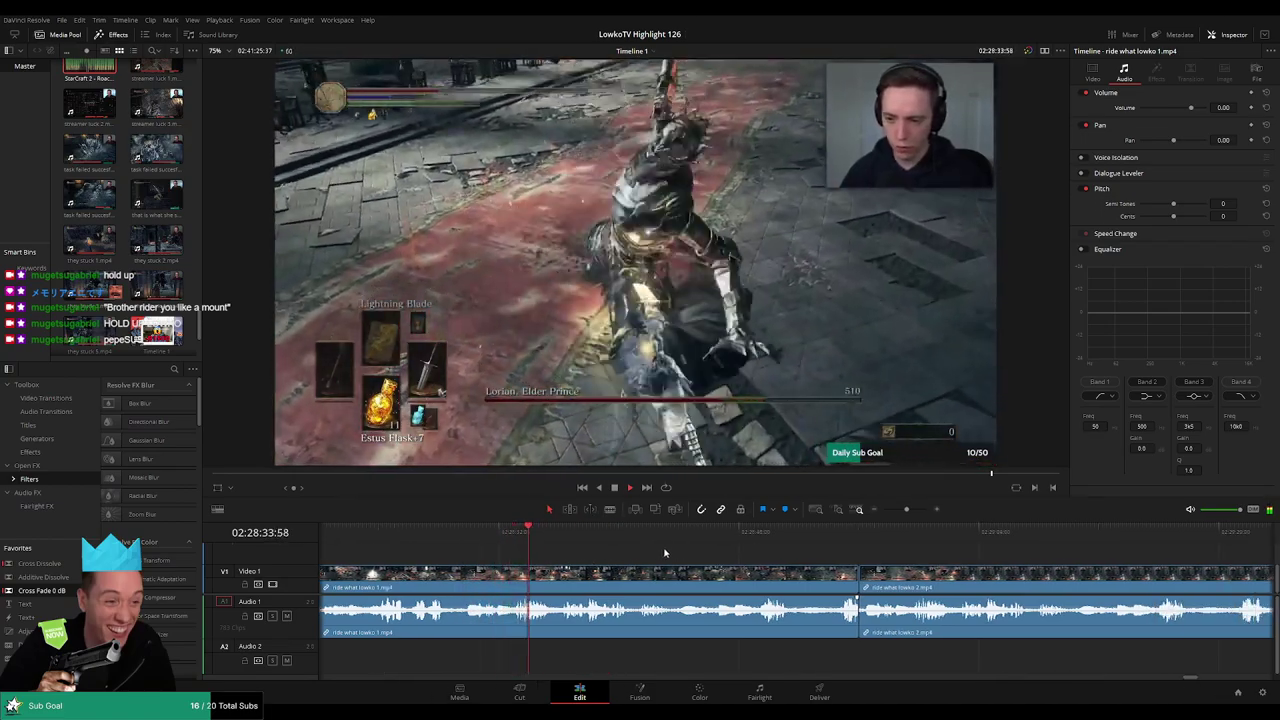
scroll(655, 550, "right", 2)
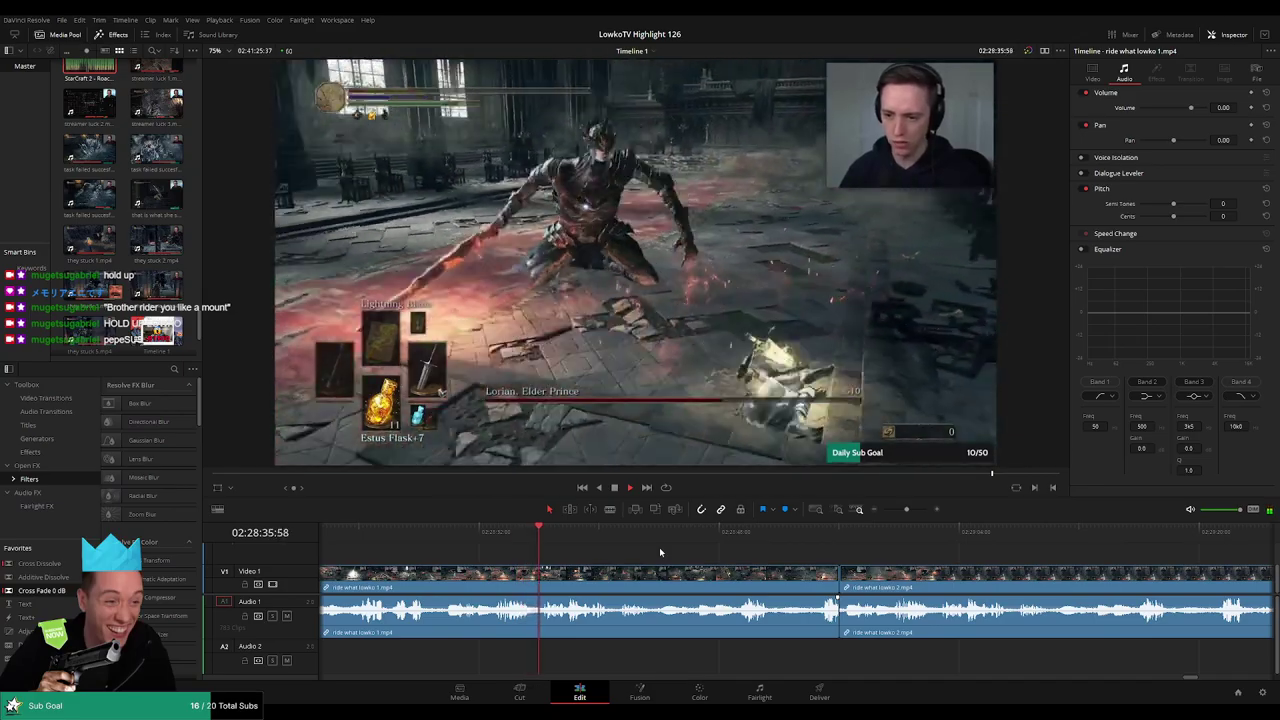
scroll(657, 549, "right", 1)
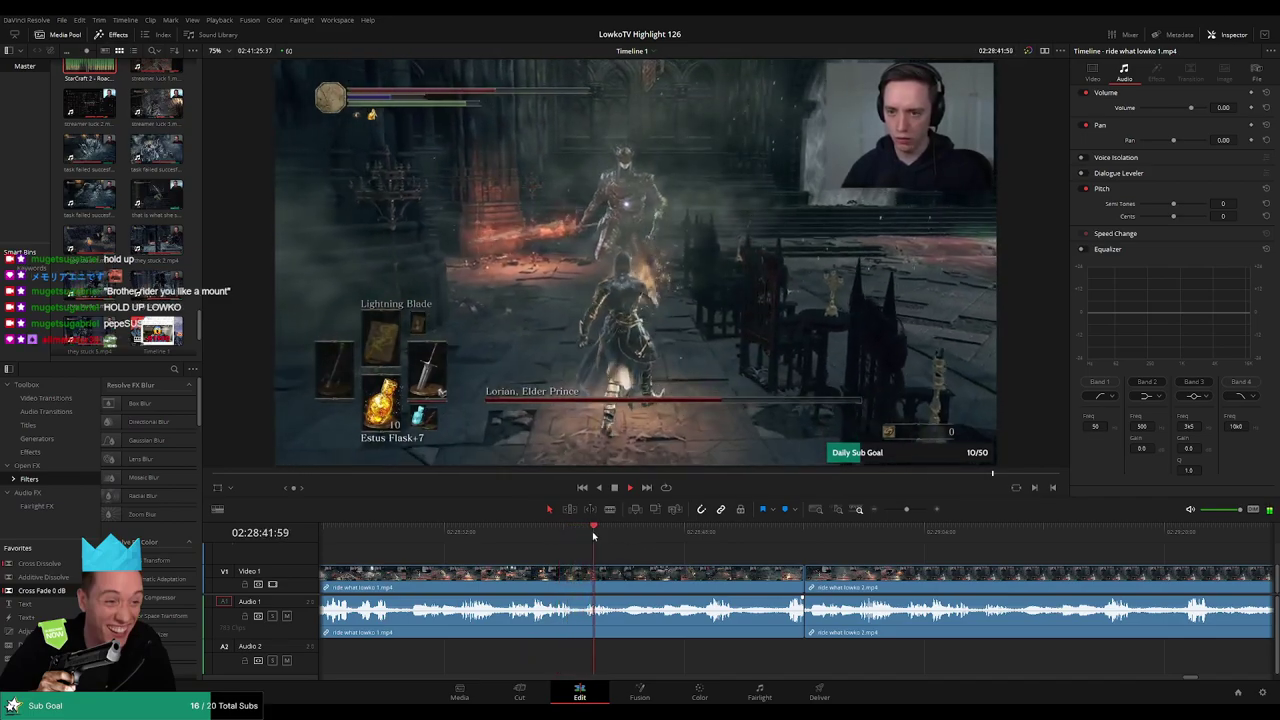
scroll(494, 552, "right", 1)
left_click(430, 532)
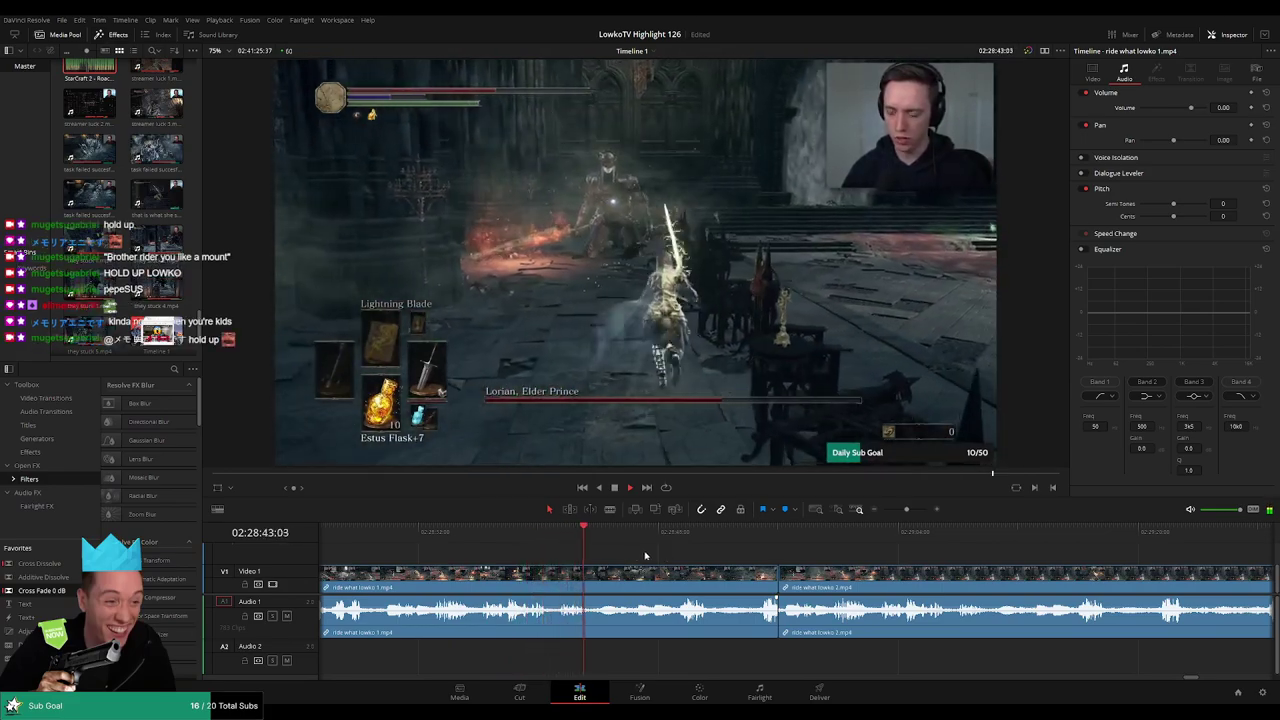
Split ride what lowko 1 at about 02:28:51
scroll(564, 553, "right", 2)
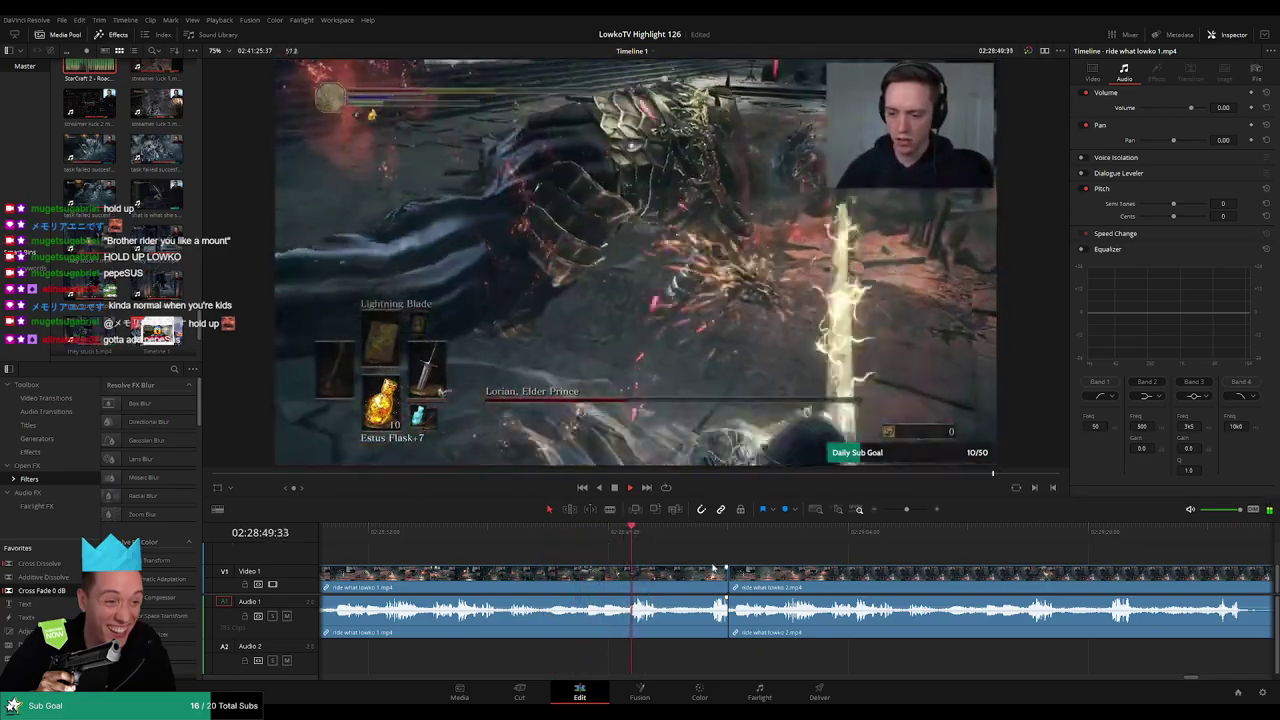
scroll(595, 552, "right", 4)
key("b")
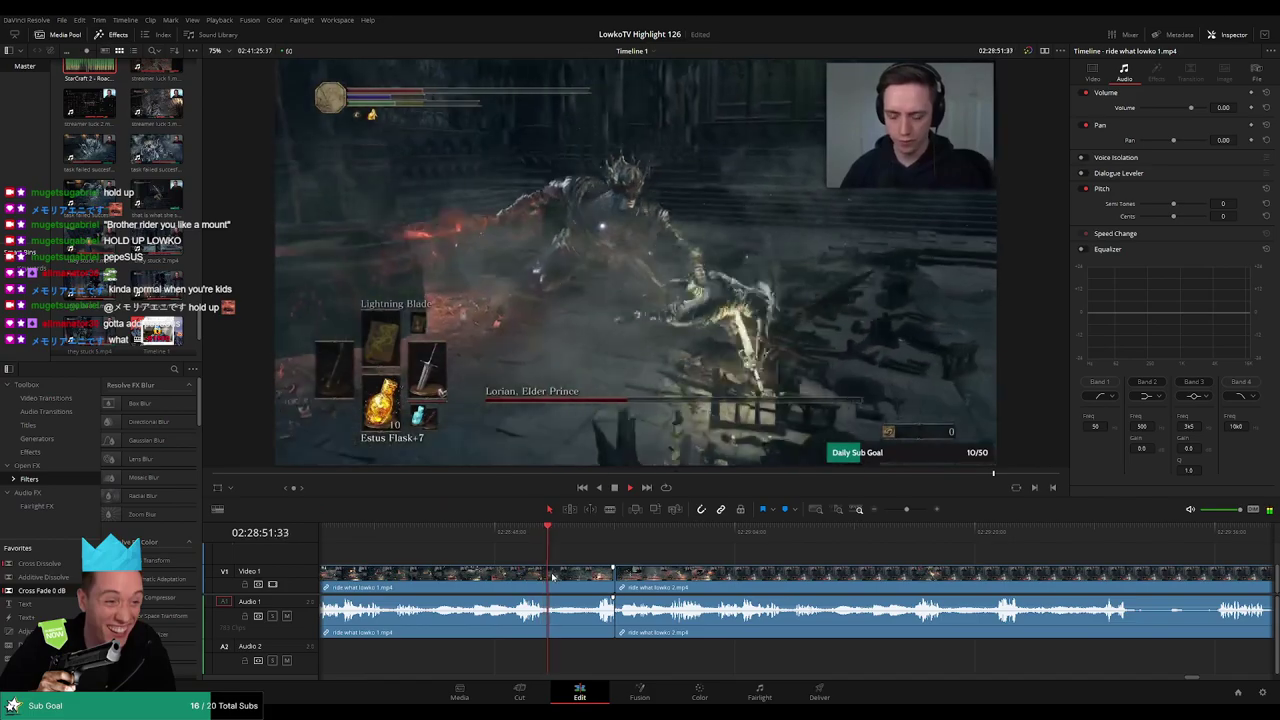
left_click(554, 577)
Ripple-delete two short unwanted pieces early in ride what lowko 2
key("Delete")
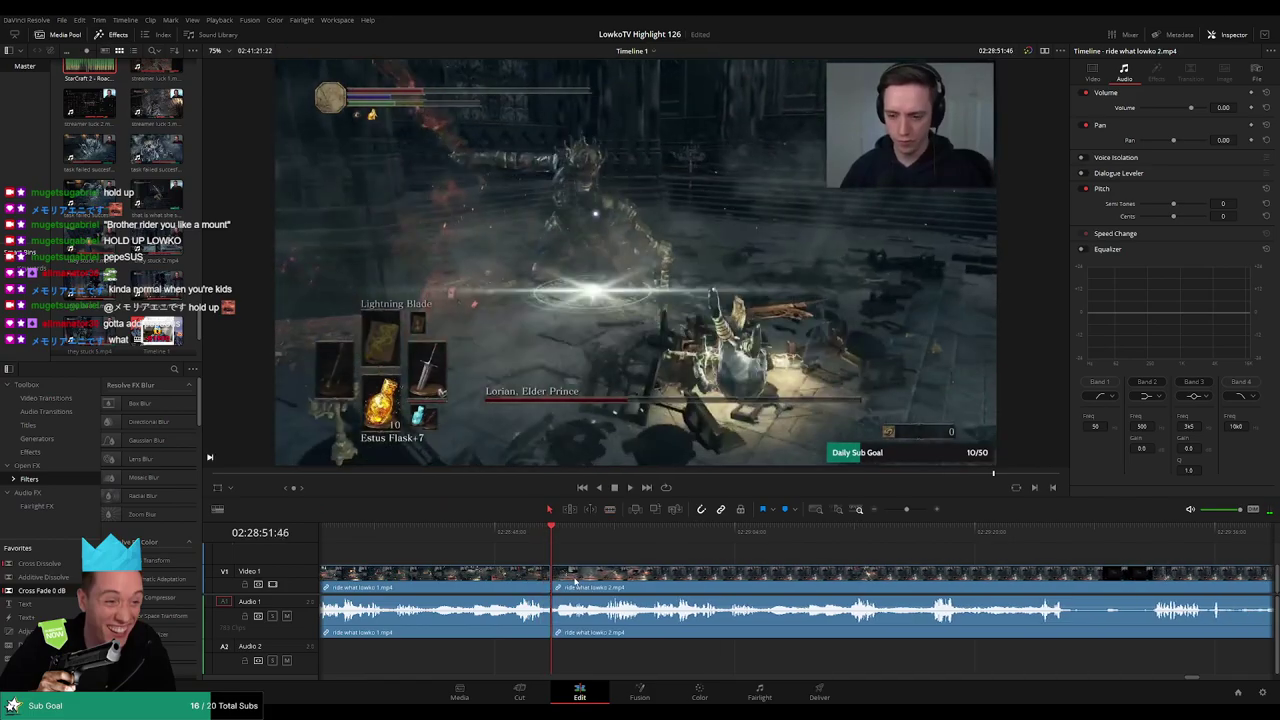
left_click(852, 540)
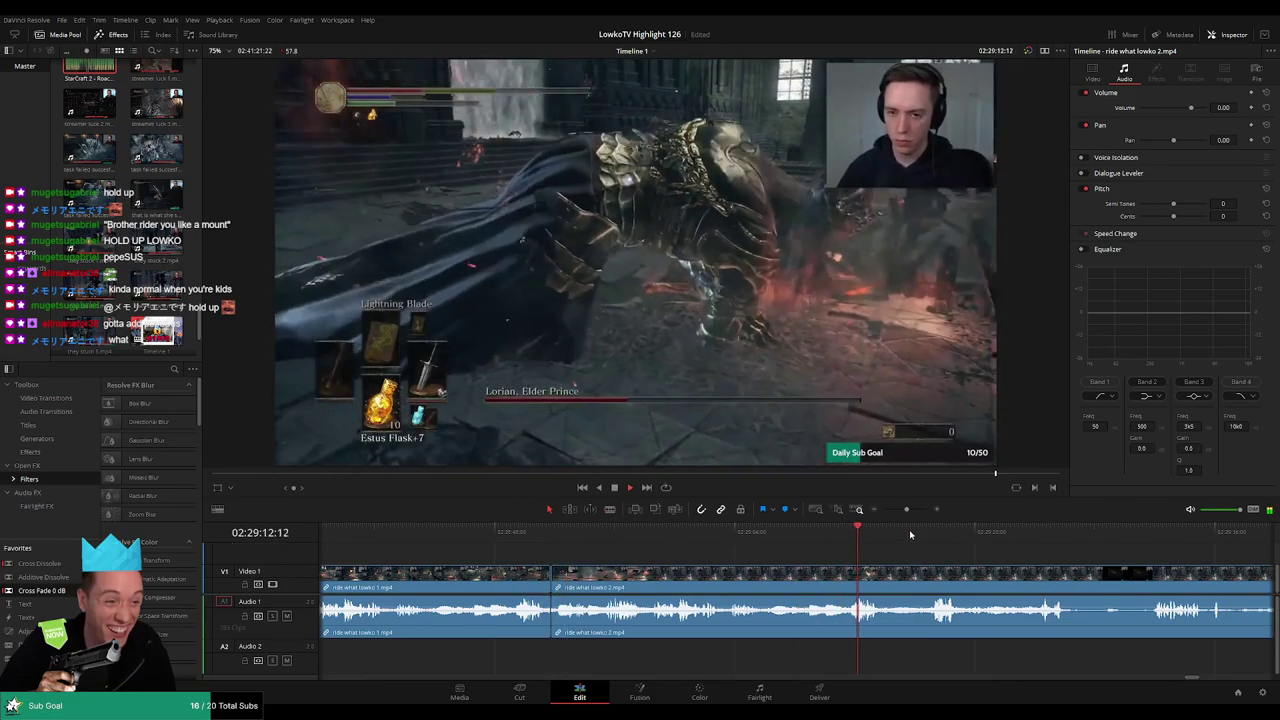
left_click(926, 533)
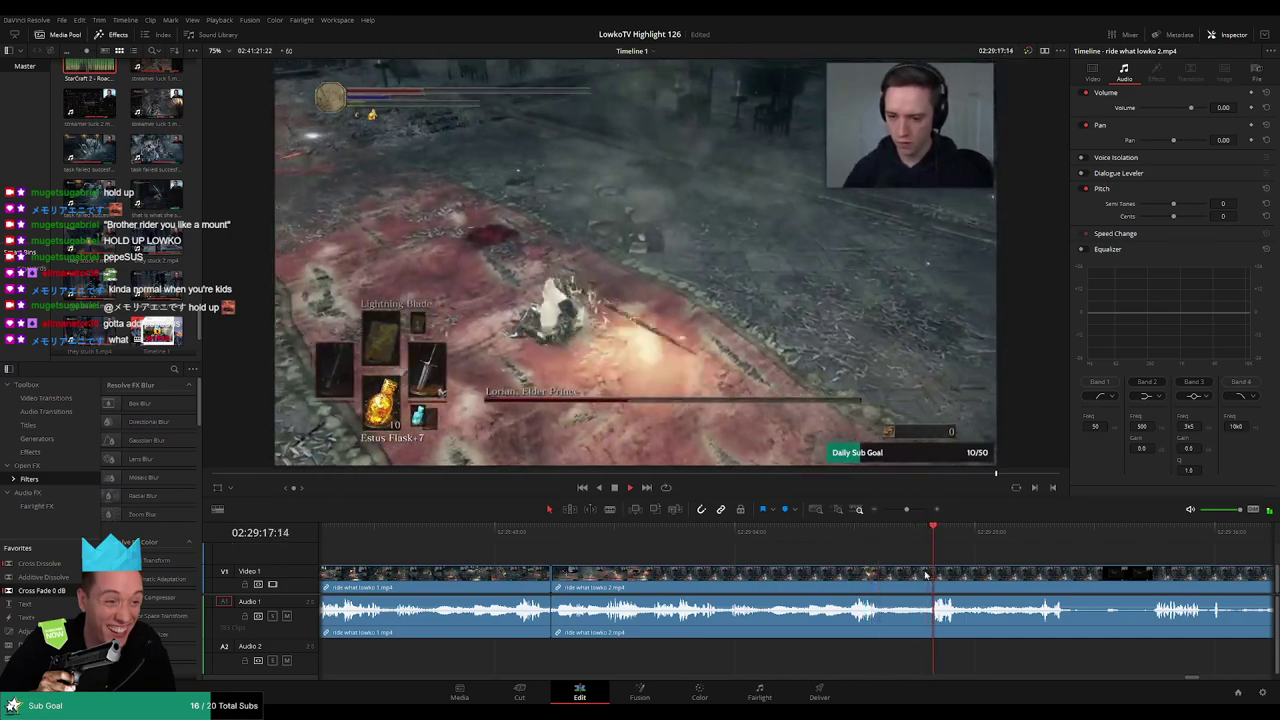
key("ctrl+b")
left_click(877, 581)
key("Delete")
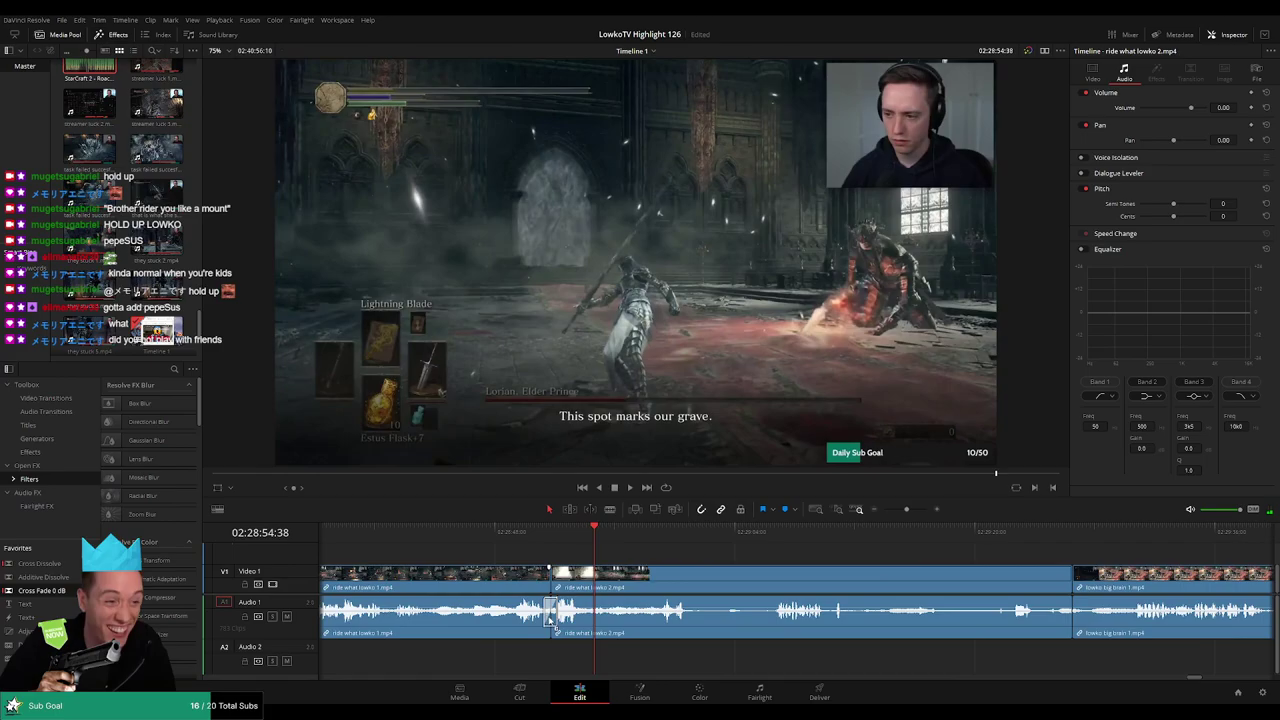
Blade out a dull middle stretch of ride what lowko 2 and close the gap
key("space")
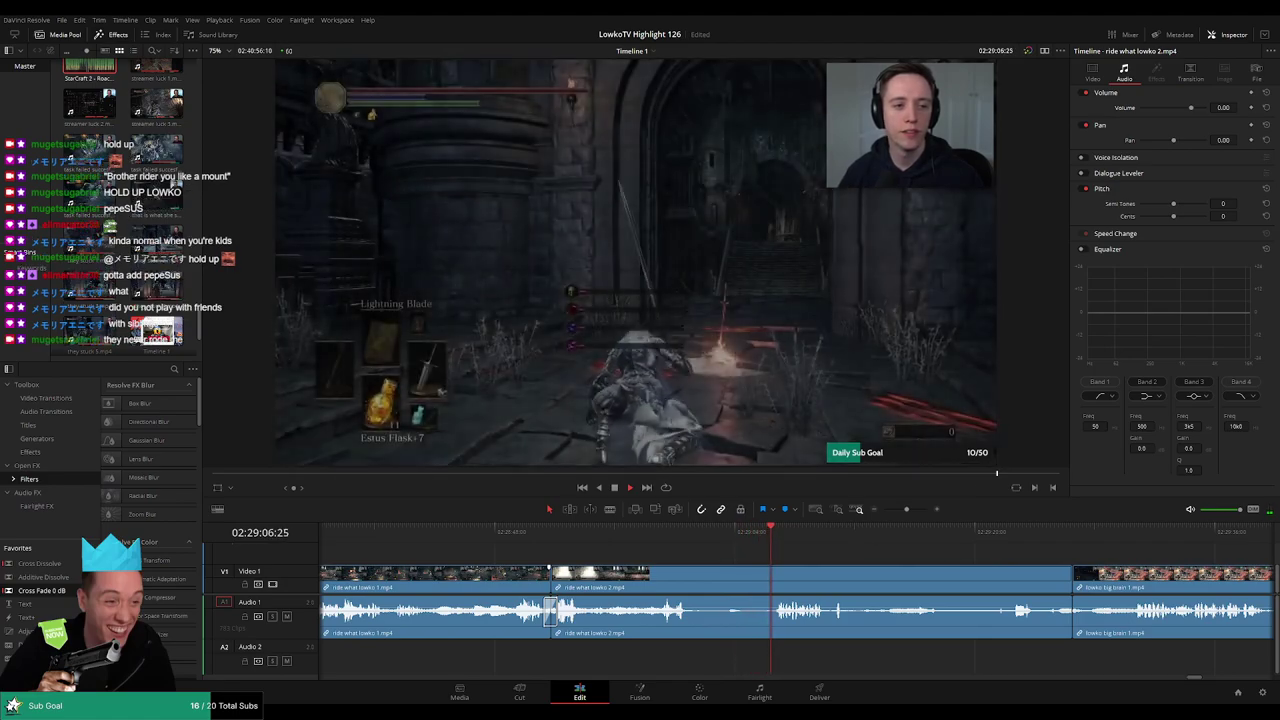
left_click(675, 531)
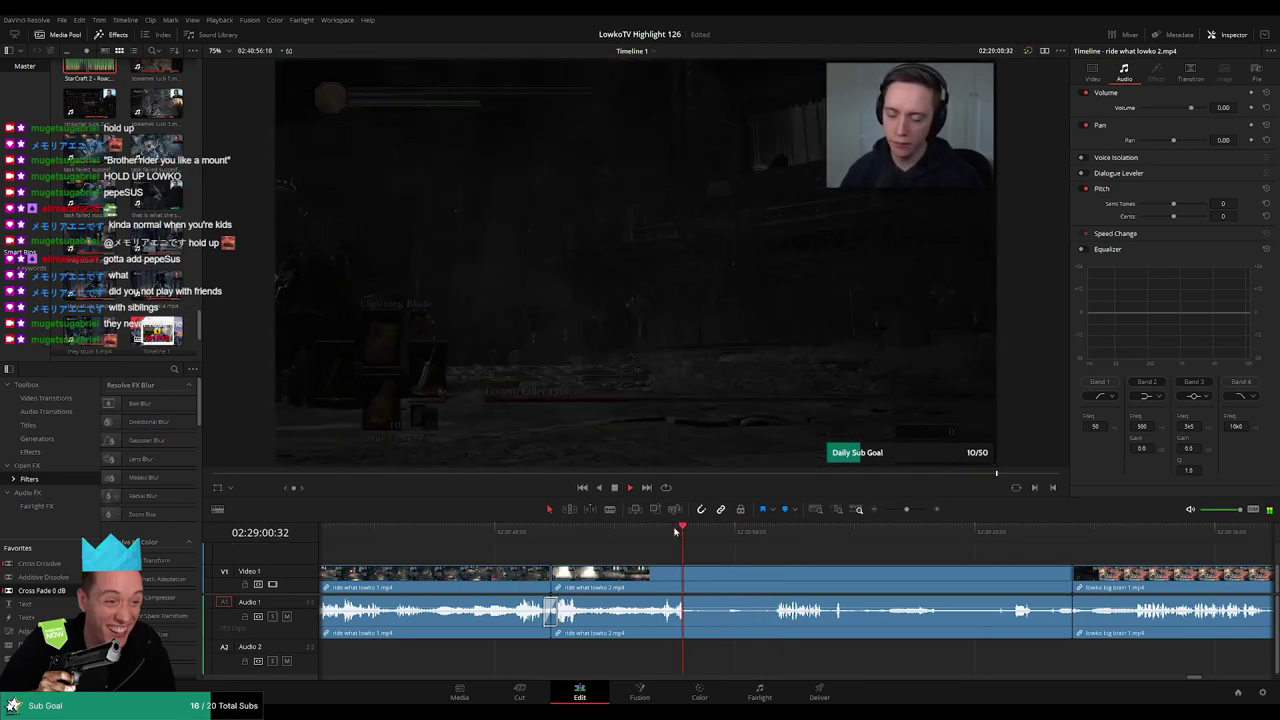
key("b")
left_click(695, 605)
left_click(768, 531)
left_click(772, 600)
key("space")
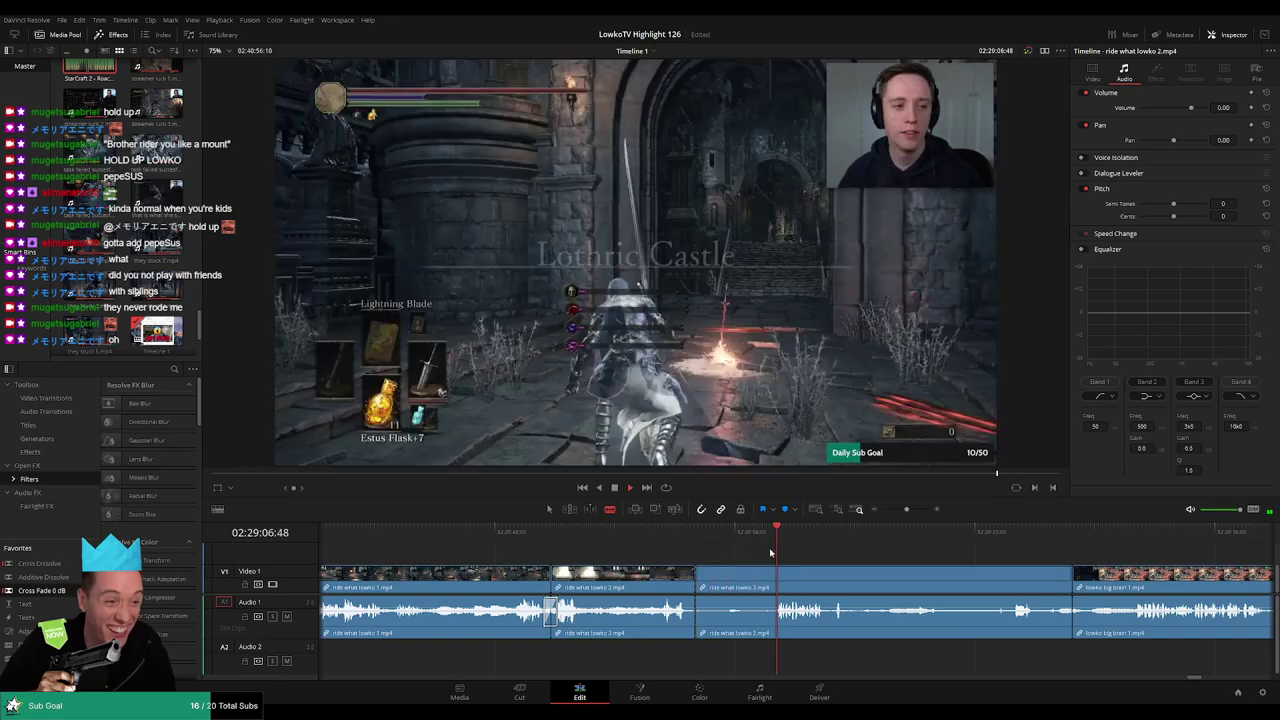
key("a")
left_click(746, 583)
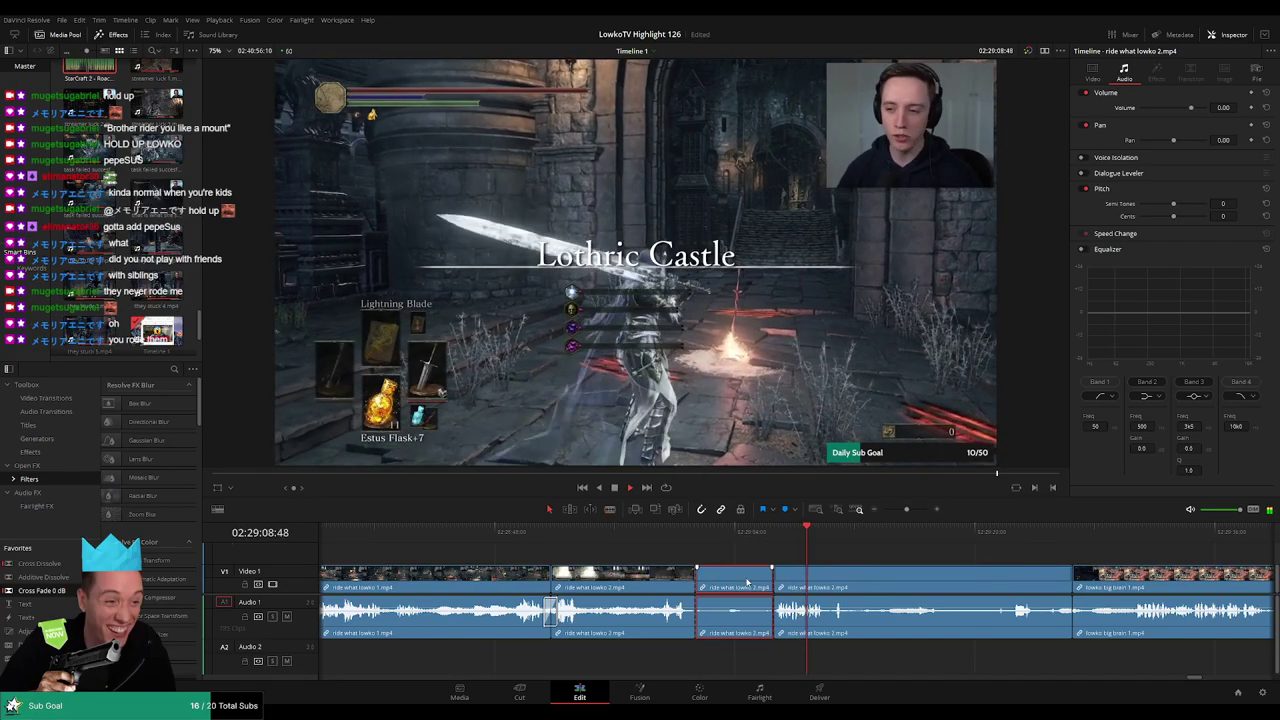
key("Delete")
Remove the remaining tail of ride what lowko 2 so lowko big brain 1 follows directly
left_click(735, 532)
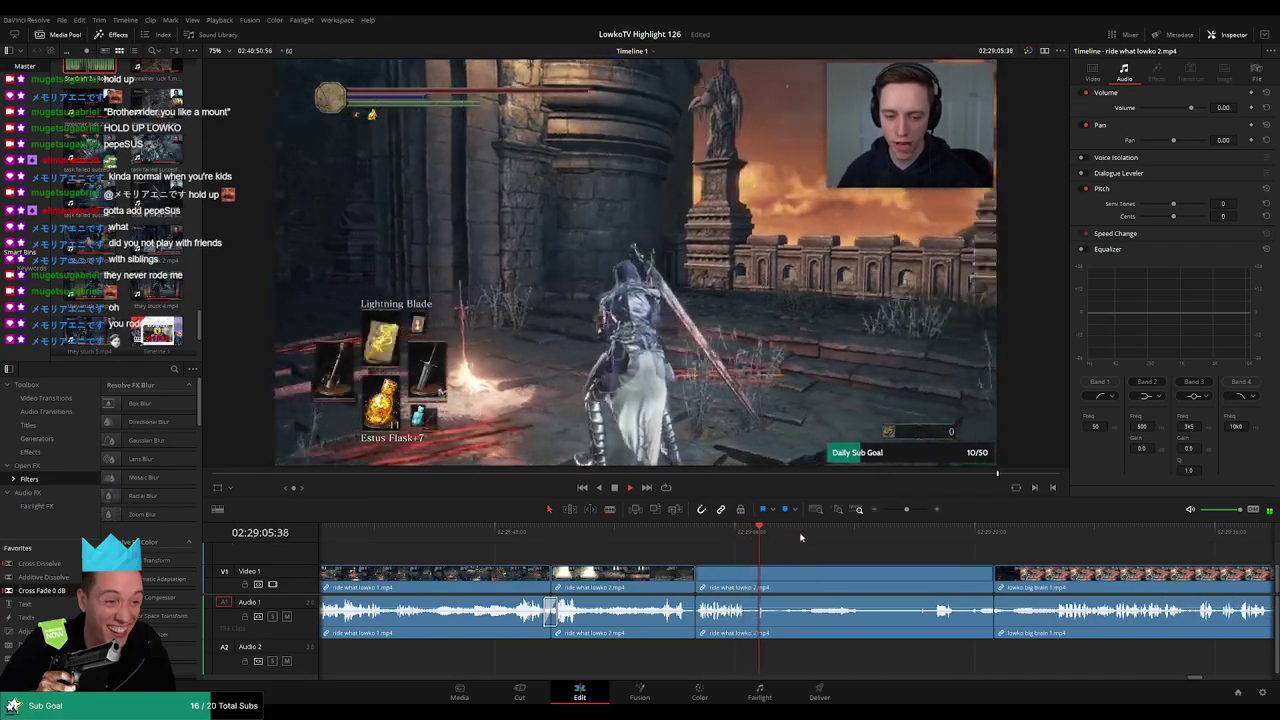
left_click(894, 531)
left_click(936, 531)
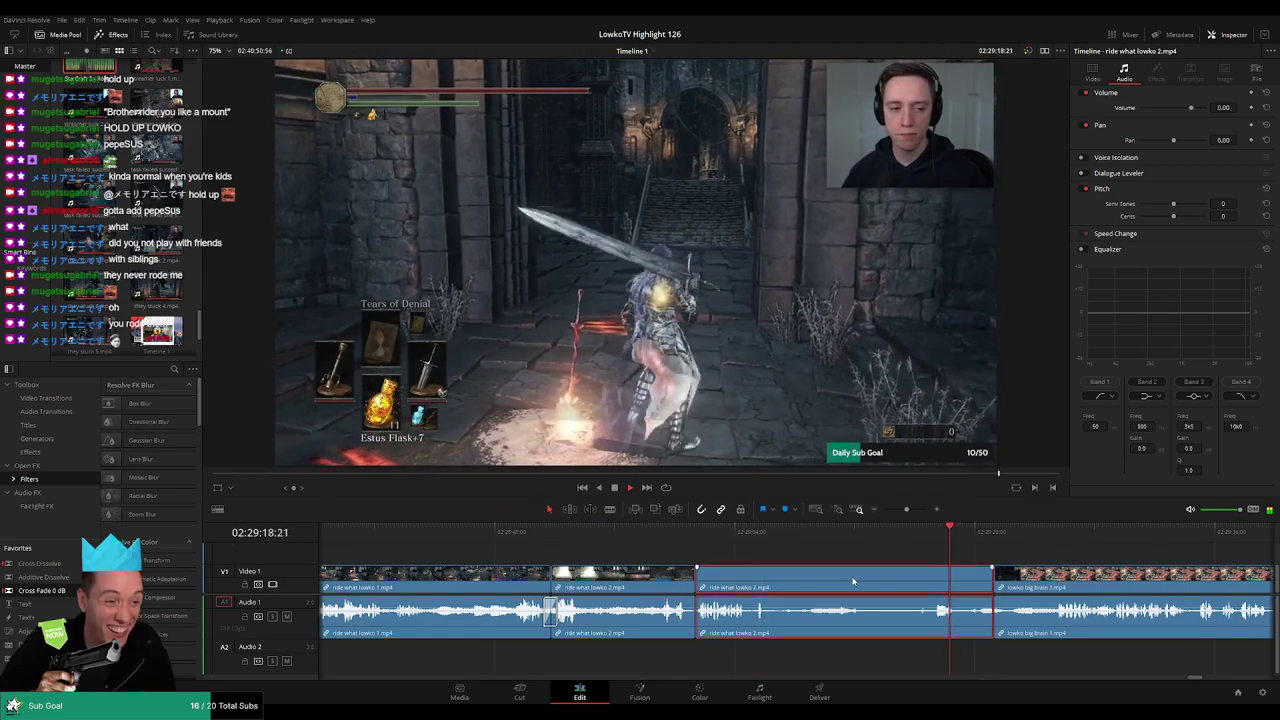
key("Delete")
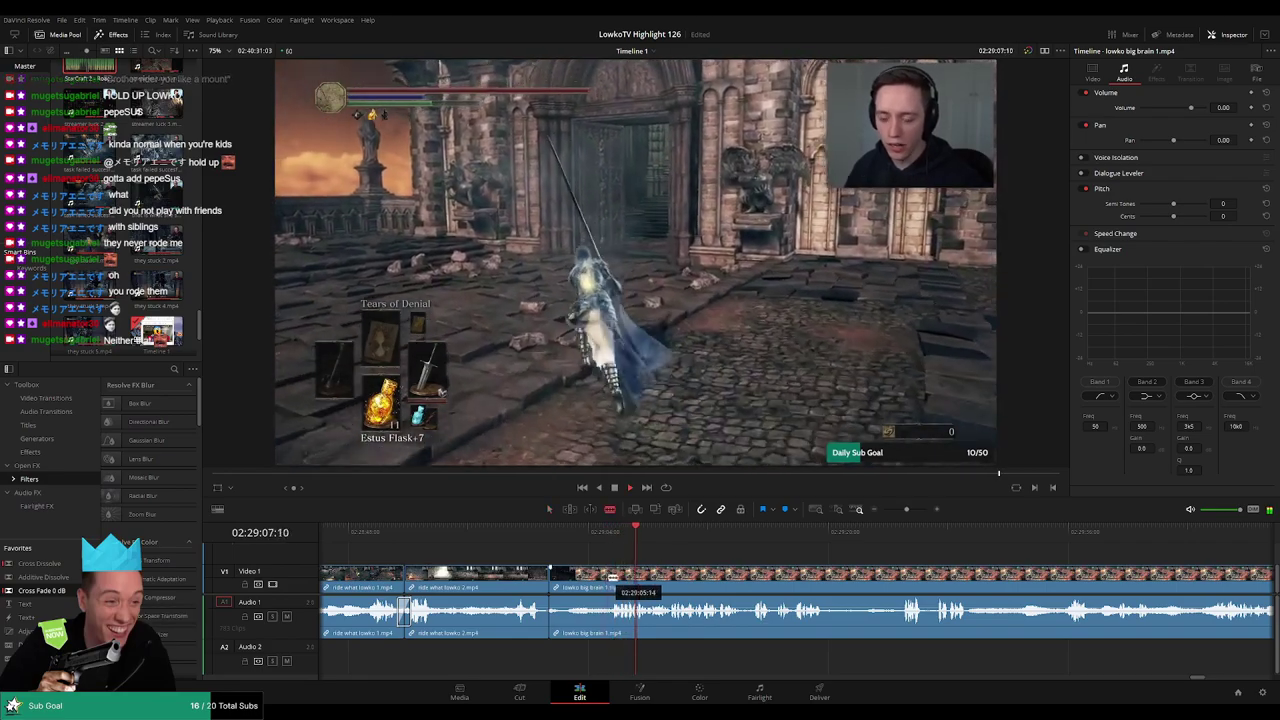
Trim the lead-in off the start of lowko big brain 1
left_click_drag(610, 596, 572, 585)
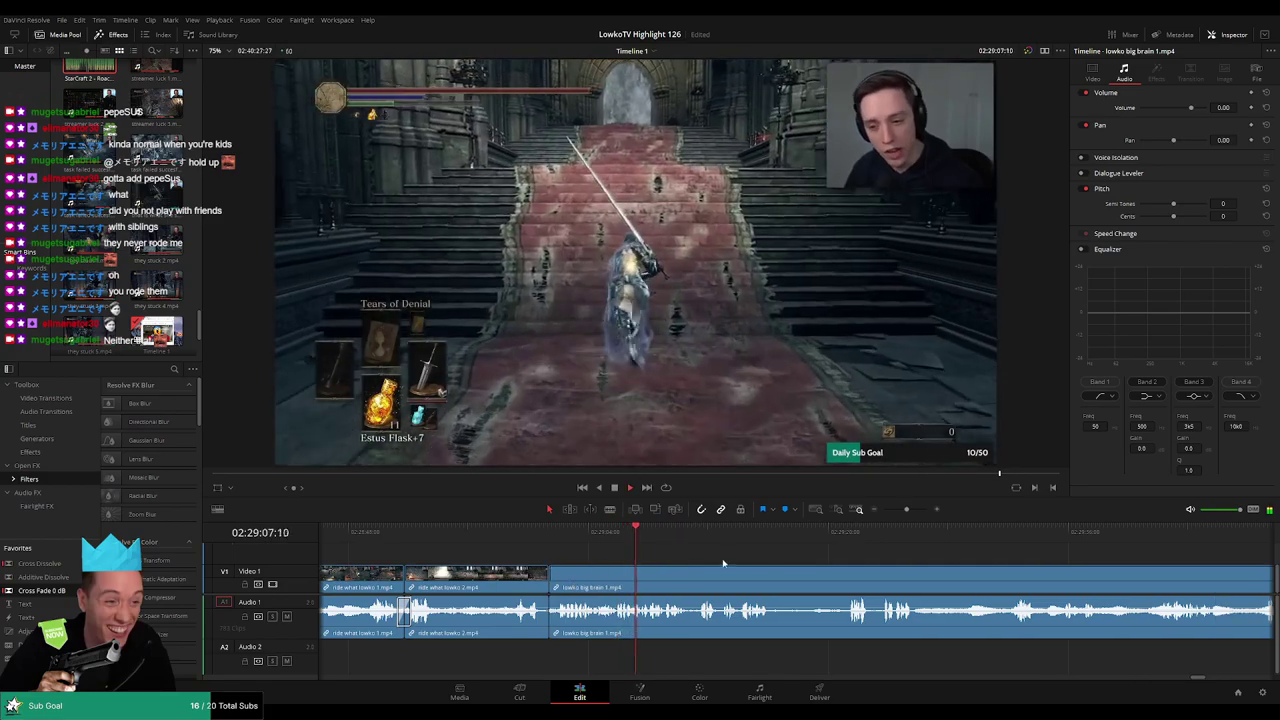
scroll(625, 552, "right", 3)
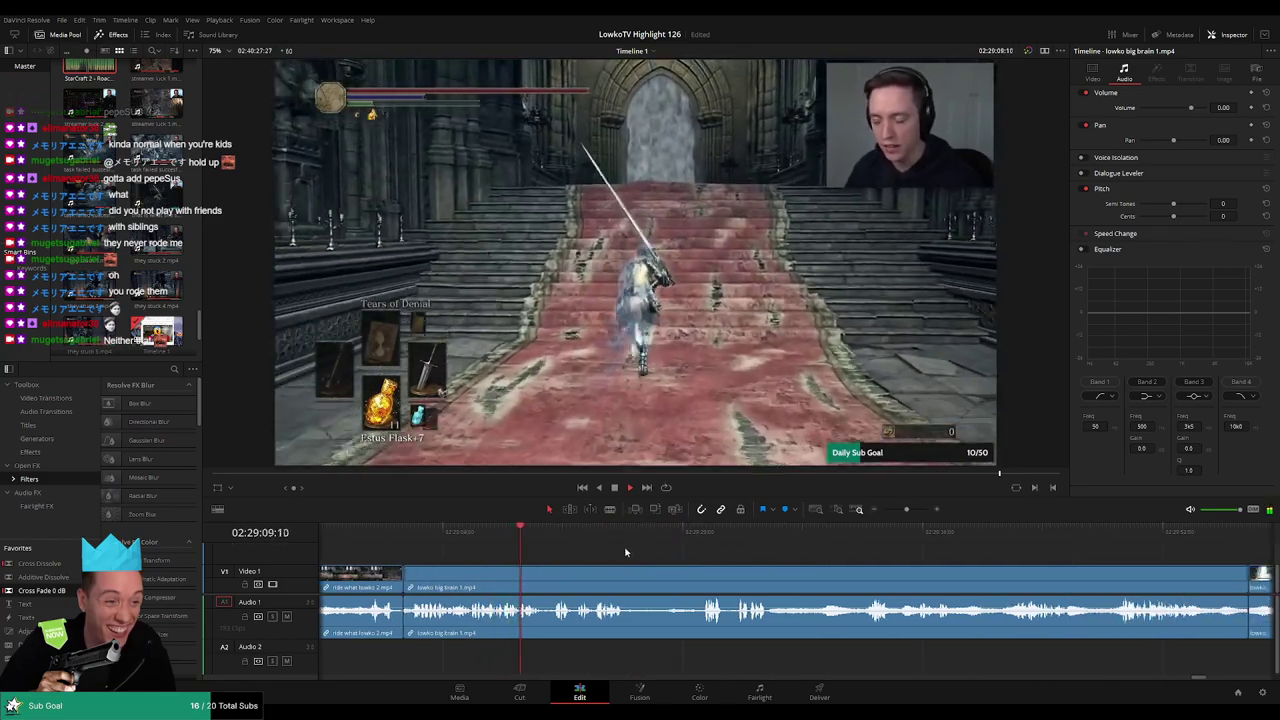
scroll(620, 553, "right", 1)
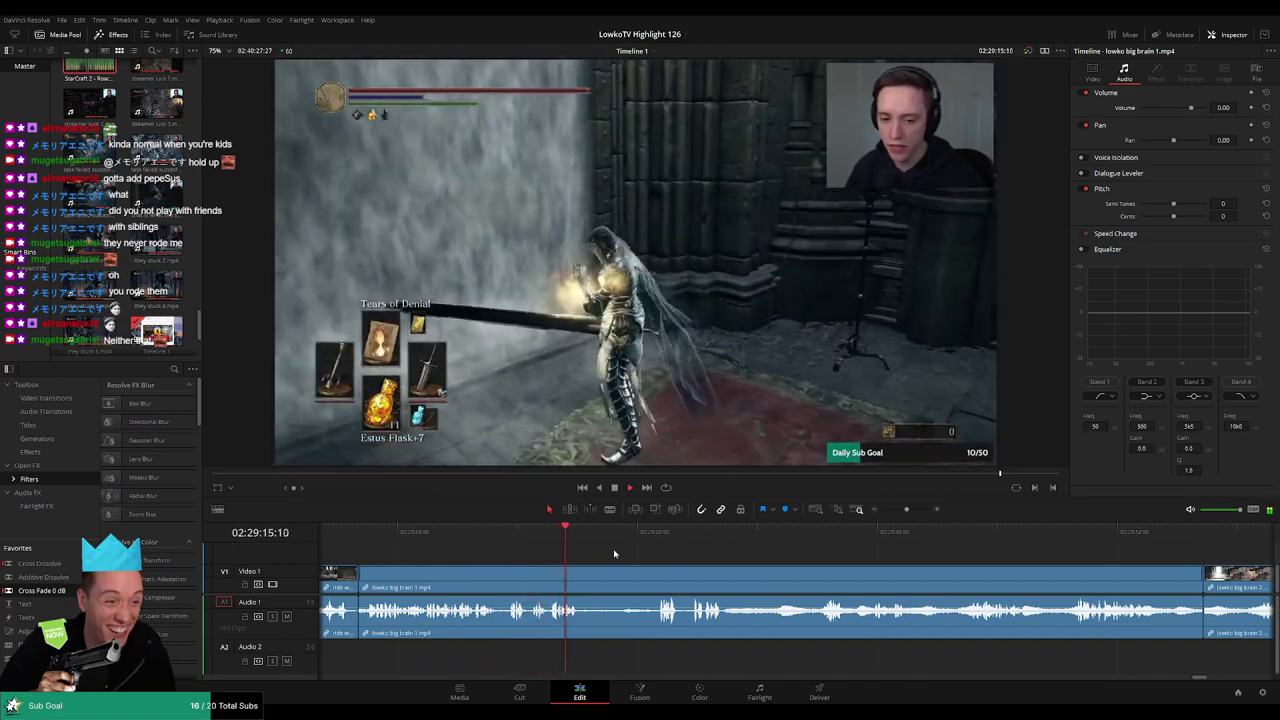
Blade out a dull stretch in the middle of lowko big brain 1 and review the join
key("space")
key("b")
key("ctrl+b")
left_click(655, 580)
key("space")
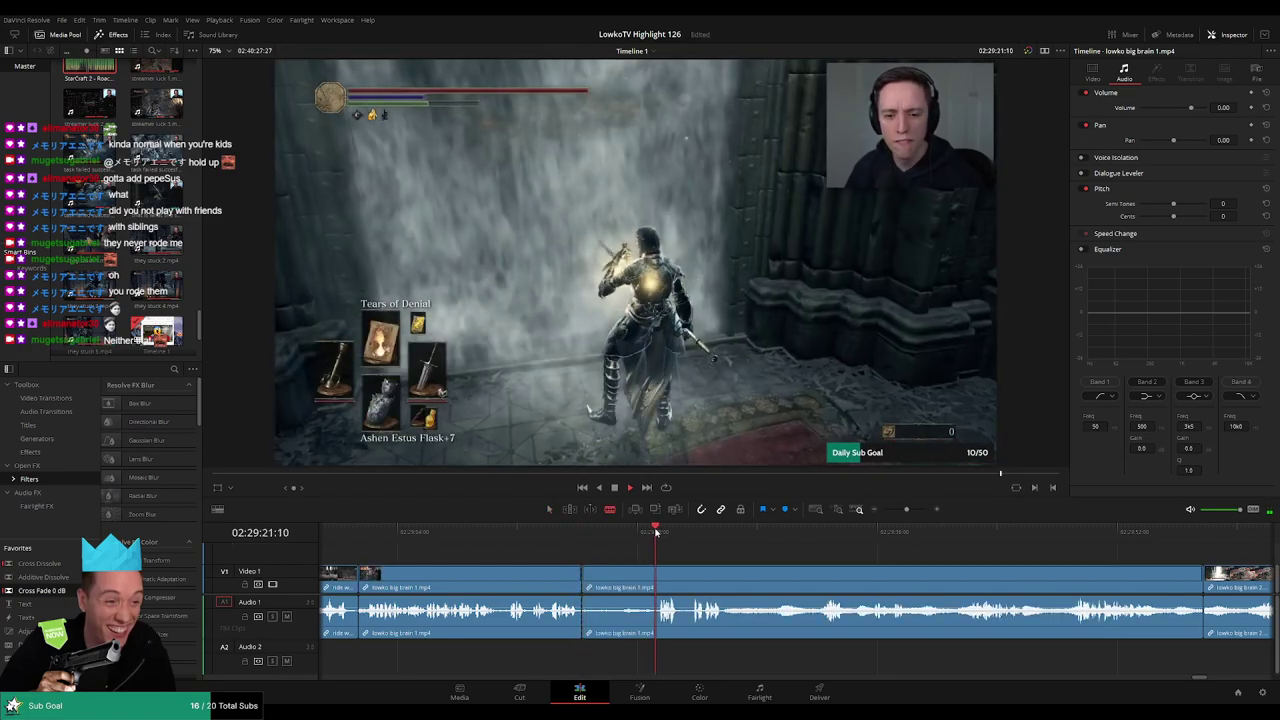
key("a")
left_click(634, 577)
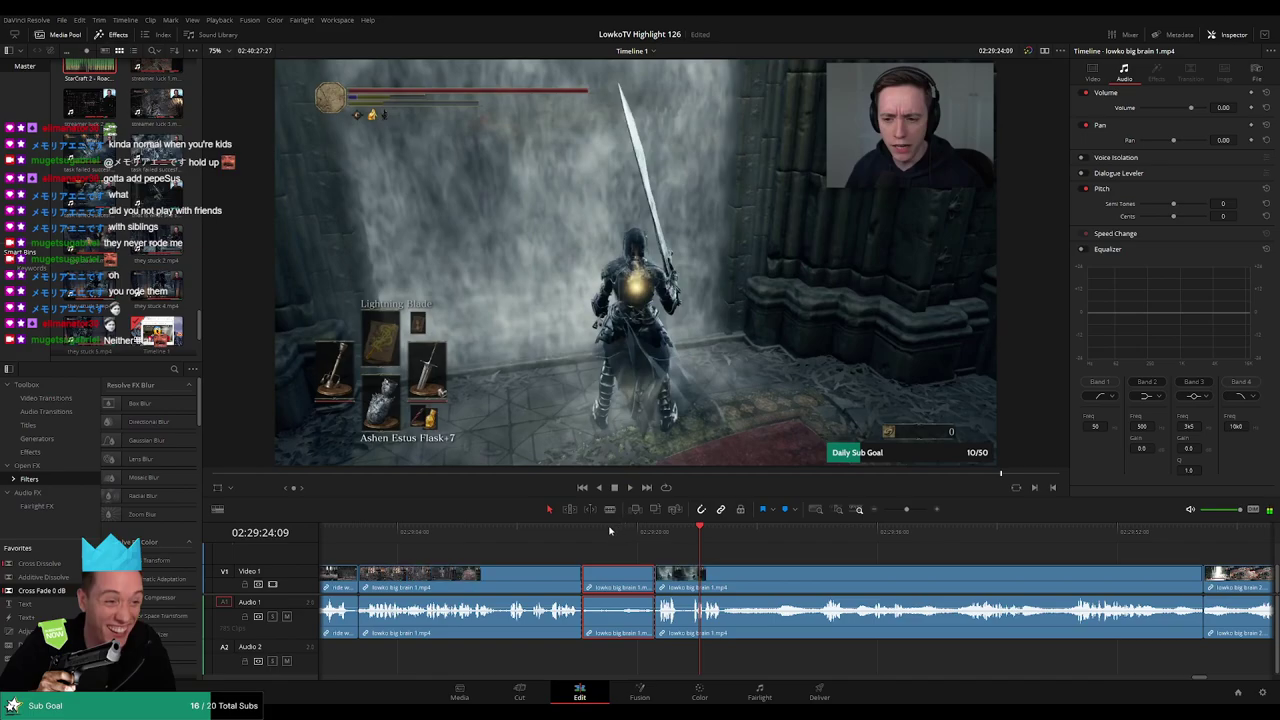
key("Delete")
left_click(578, 536)
key("space")
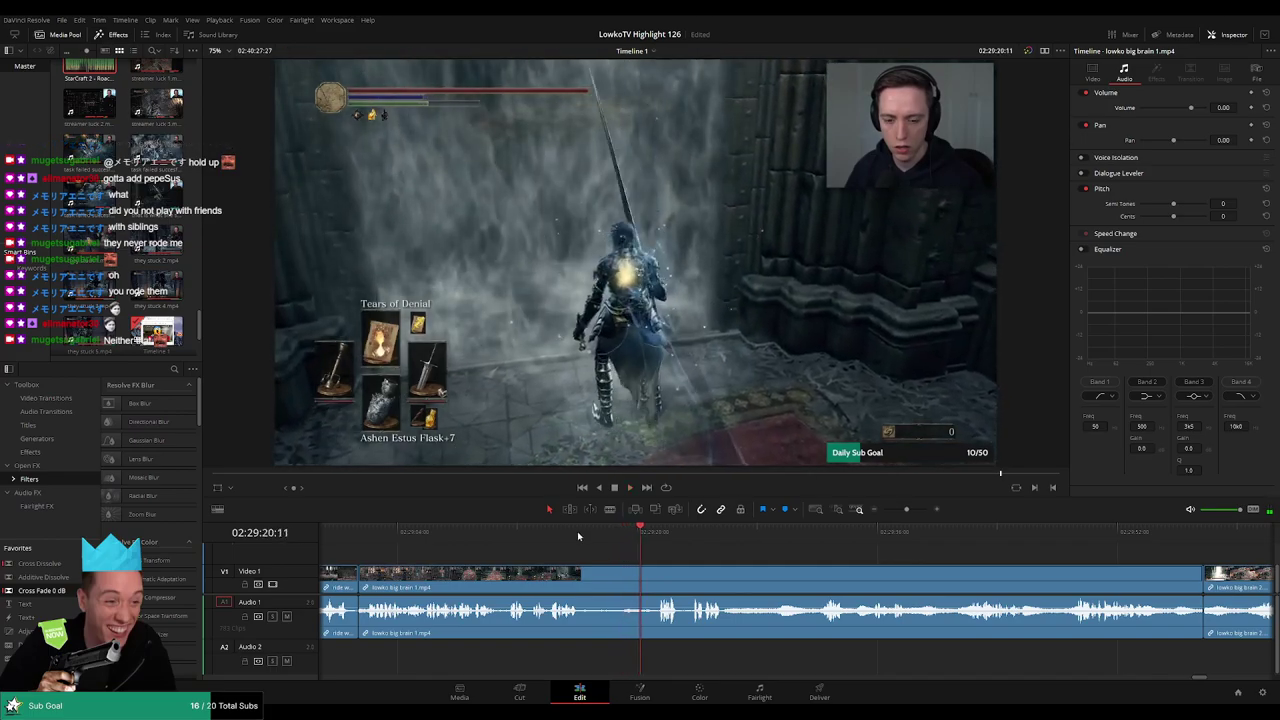
left_click(562, 535)
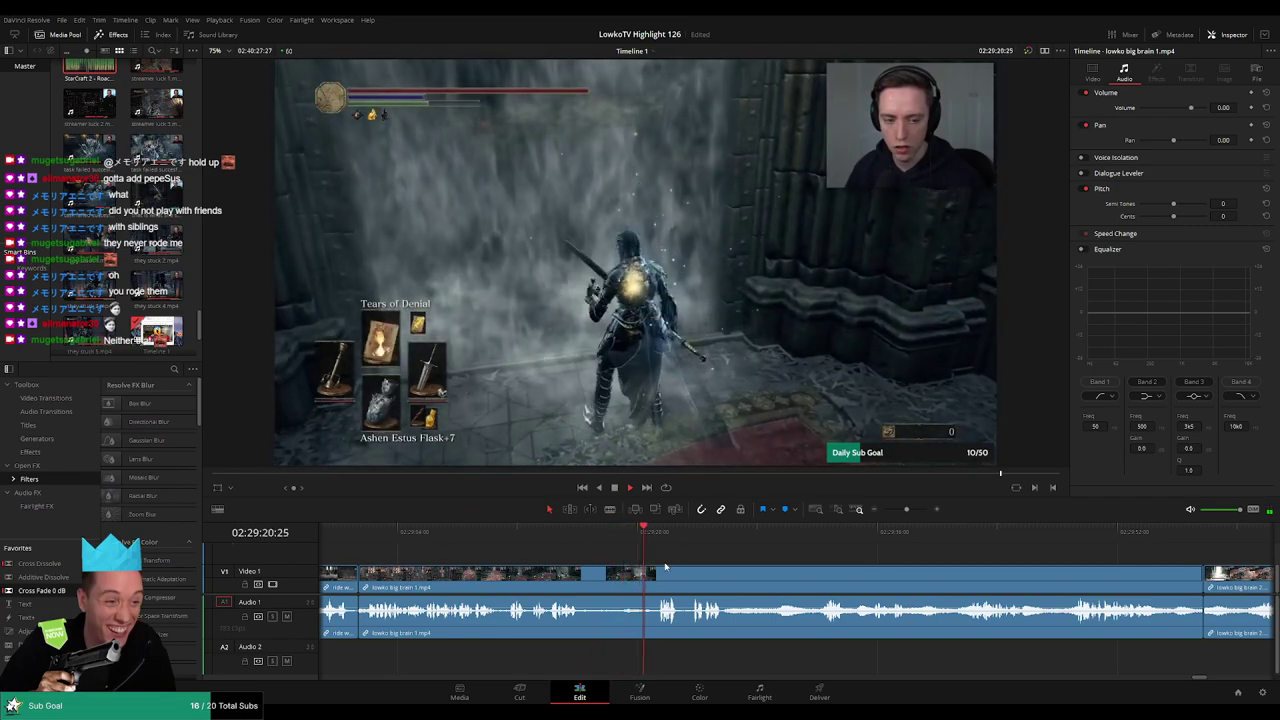
scroll(671, 572, "up", 2)
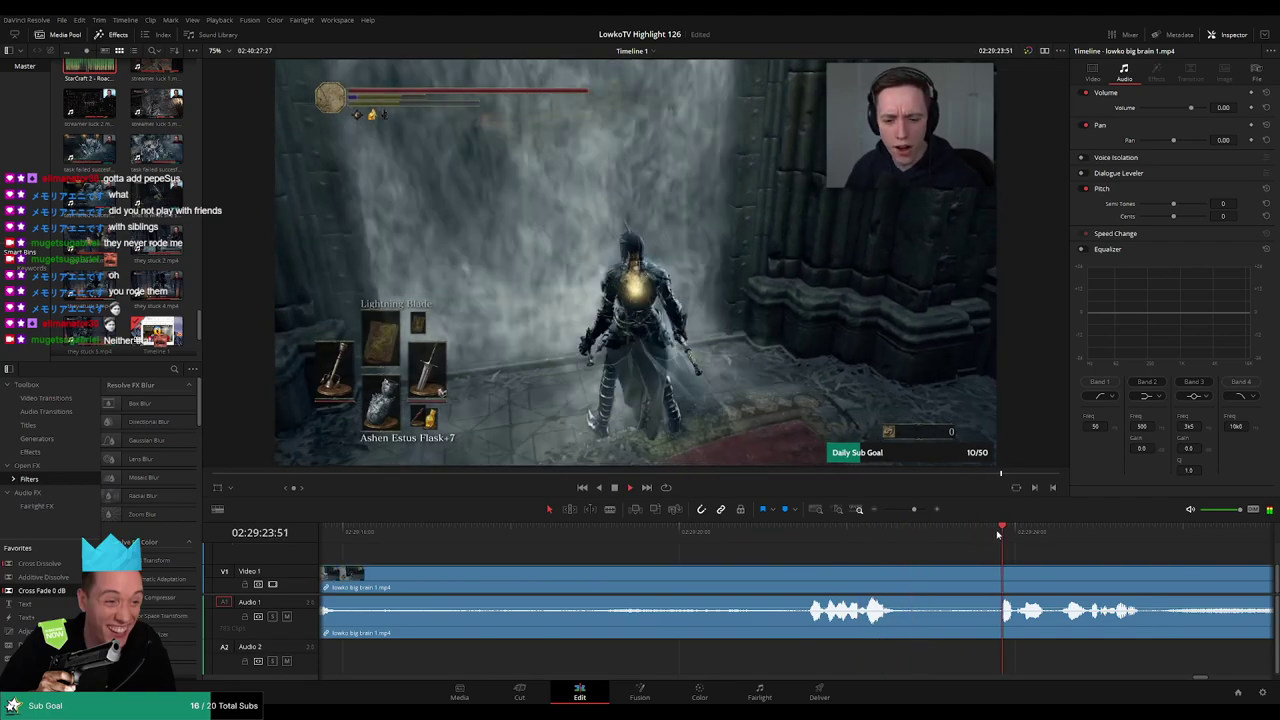
Make two blade cuts close together near the end of lowko big brain 1
key("b")
left_click(995, 600)
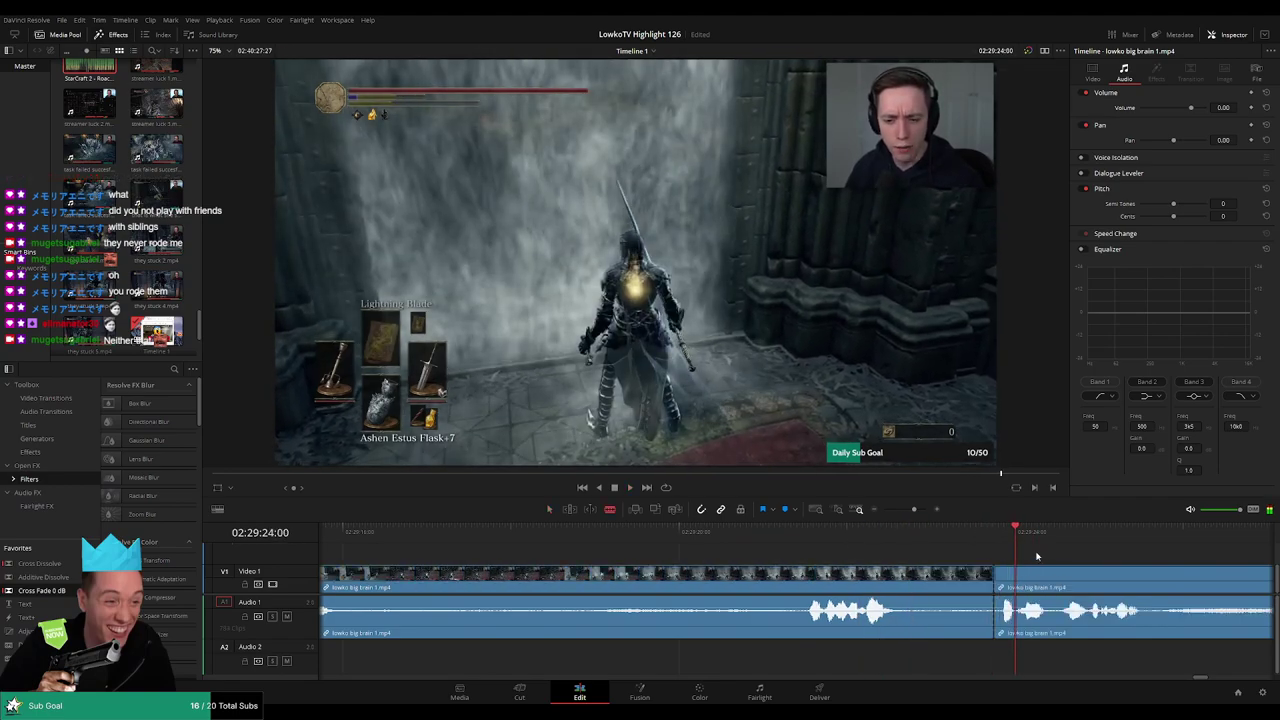
left_click(1013, 605)
Place the StarCraft 2 Roach Quotes sound on Audio 2 at the cut and shorten its end
mouse_move(89, 70)
left_mouse_down()
mouse_move(1018, 662)
mouse_move(1002, 668)
left_mouse_up()
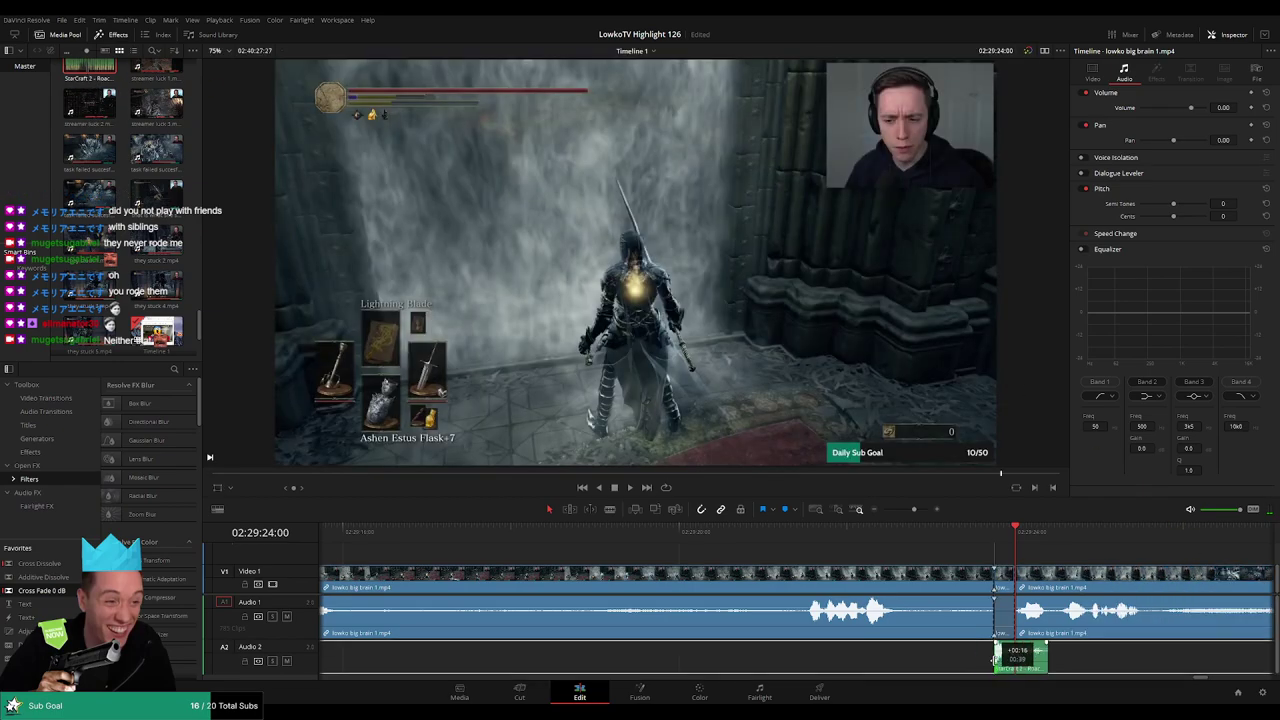
key("ctrl+z")
key("ctrl+shift+z")
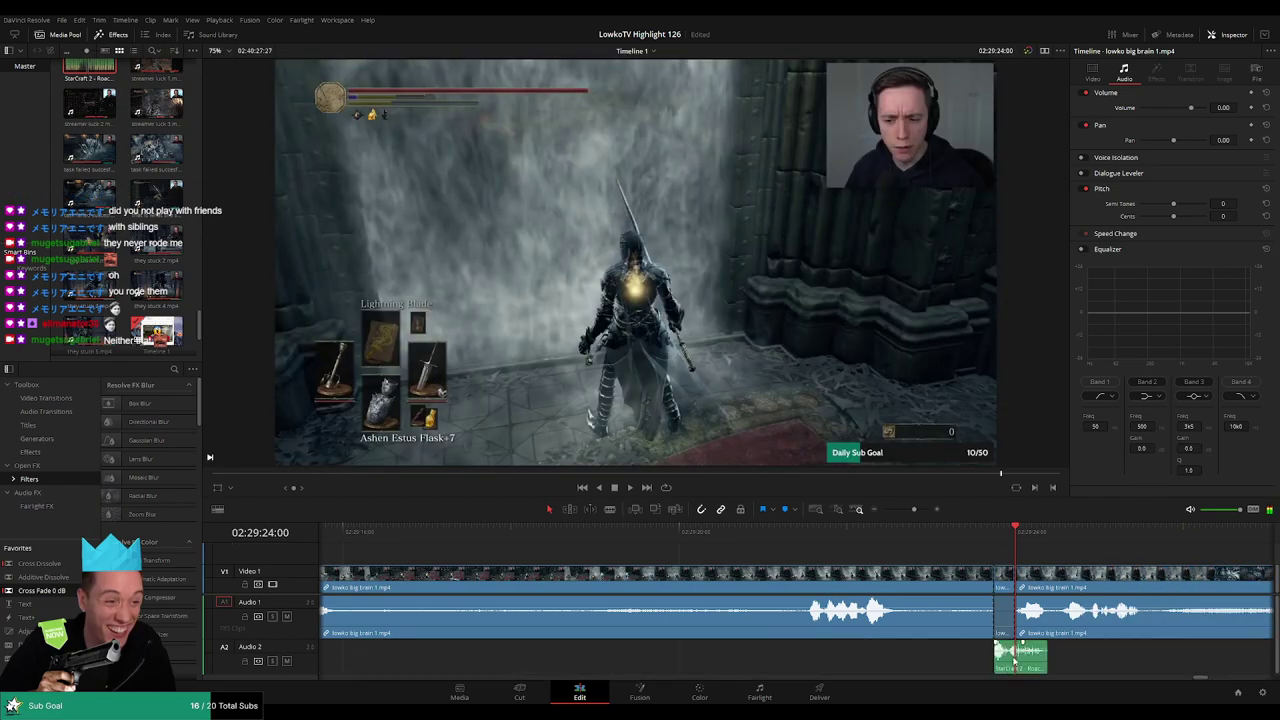
left_click_drag(1047, 661, 1014, 661)
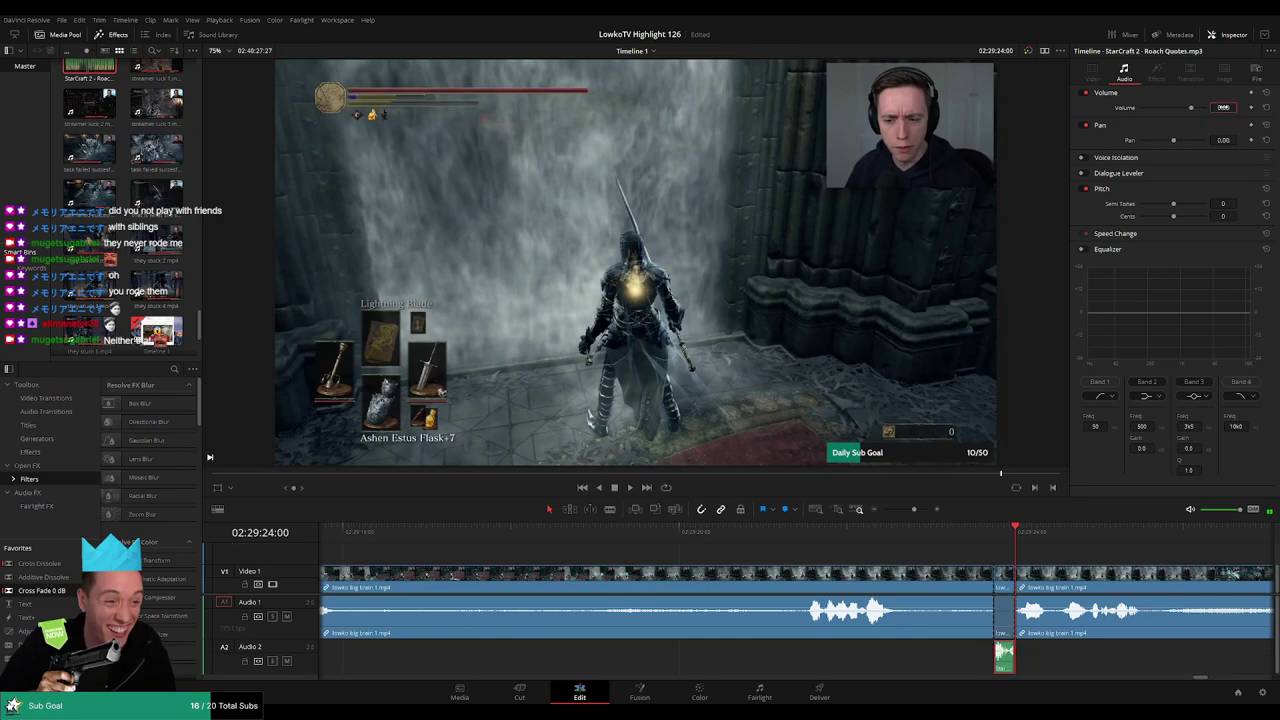
left_click(905, 510)
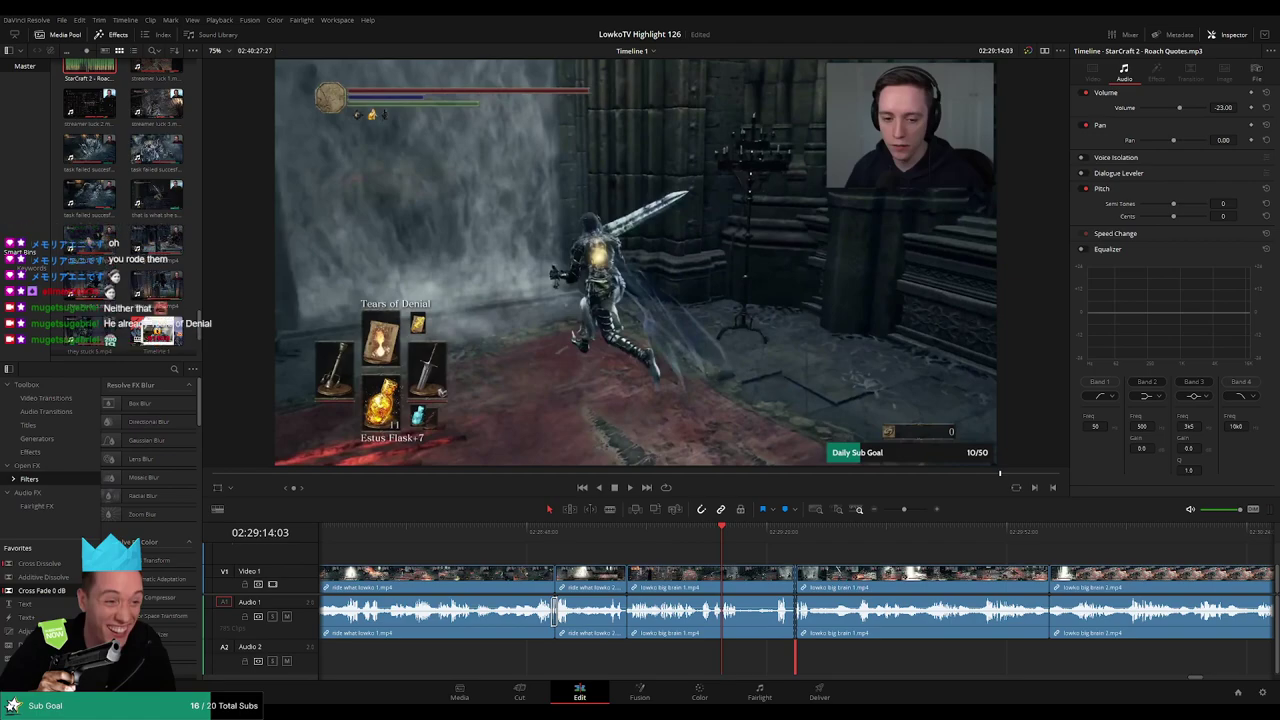
left_click(742, 531)
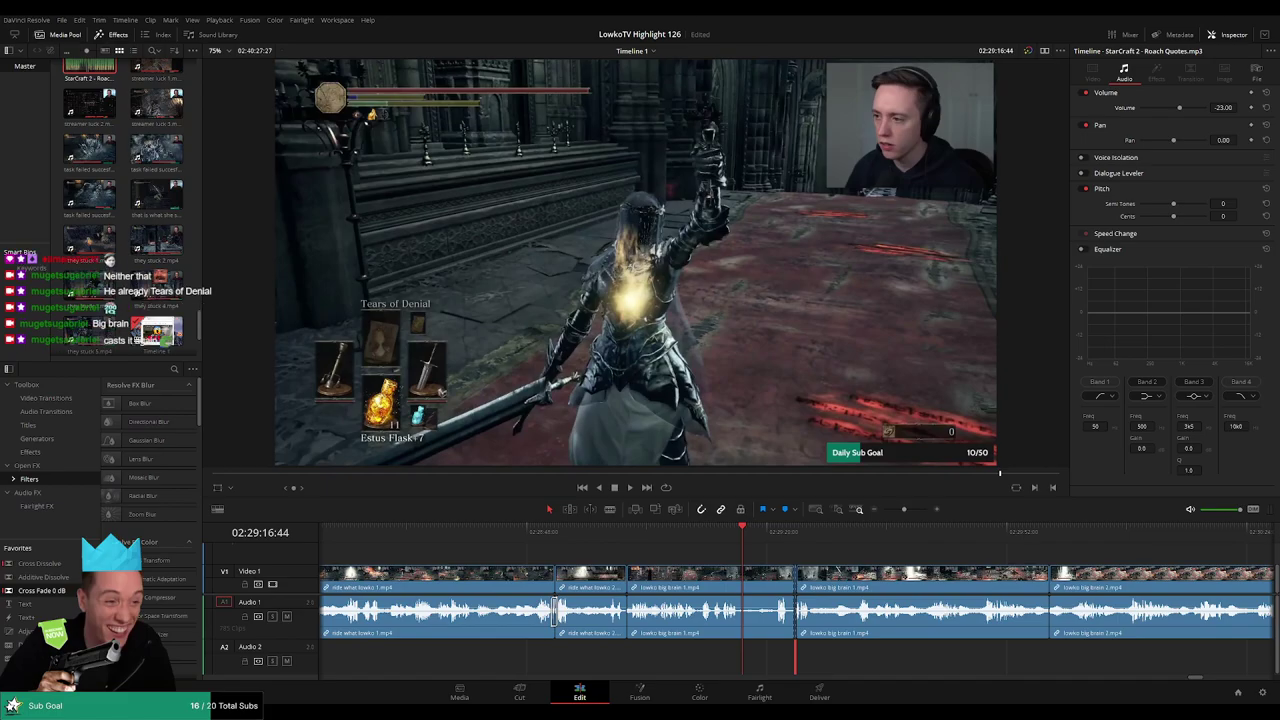
left_click(814, 552)
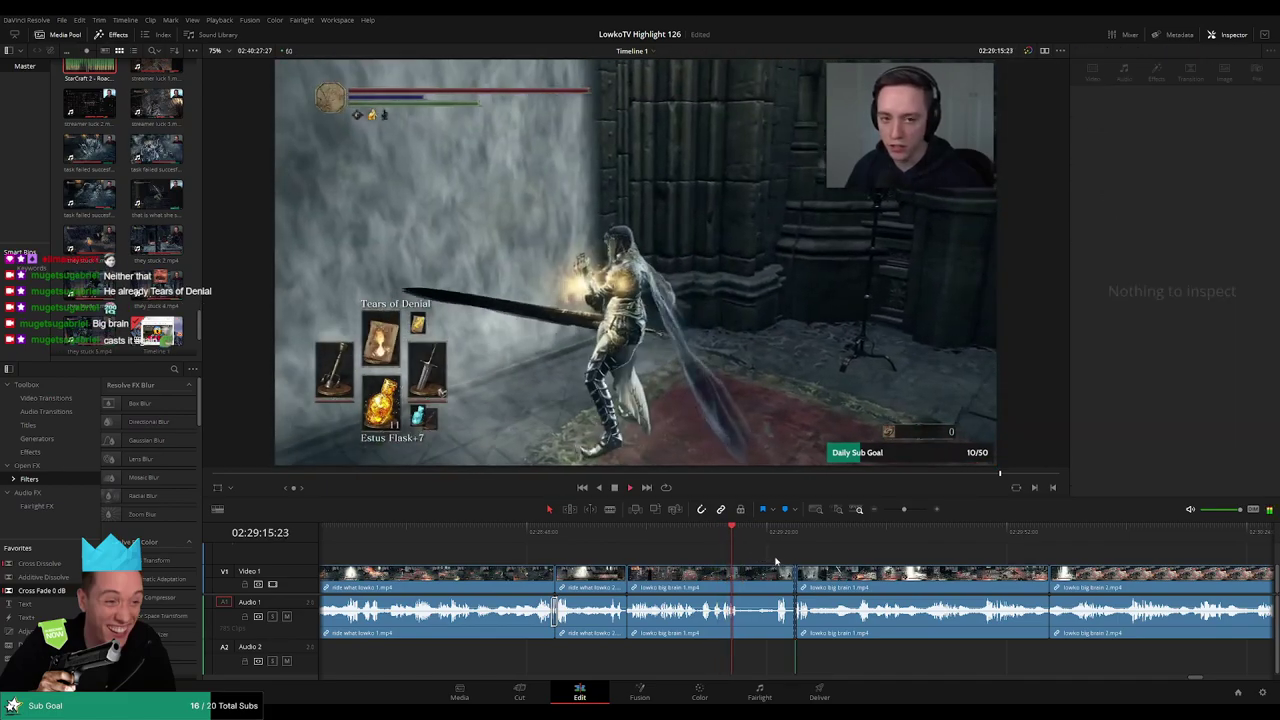
scroll(814, 552, "right", 2)
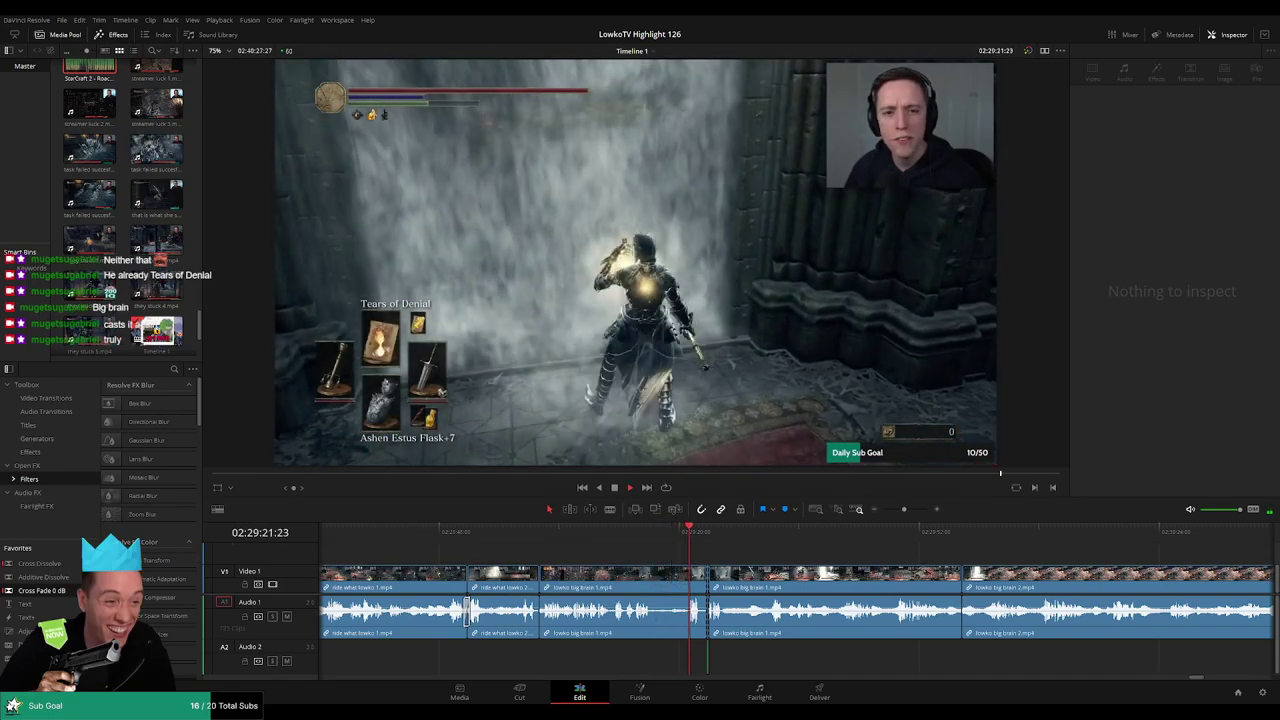
scroll(768, 553, "right", 2)
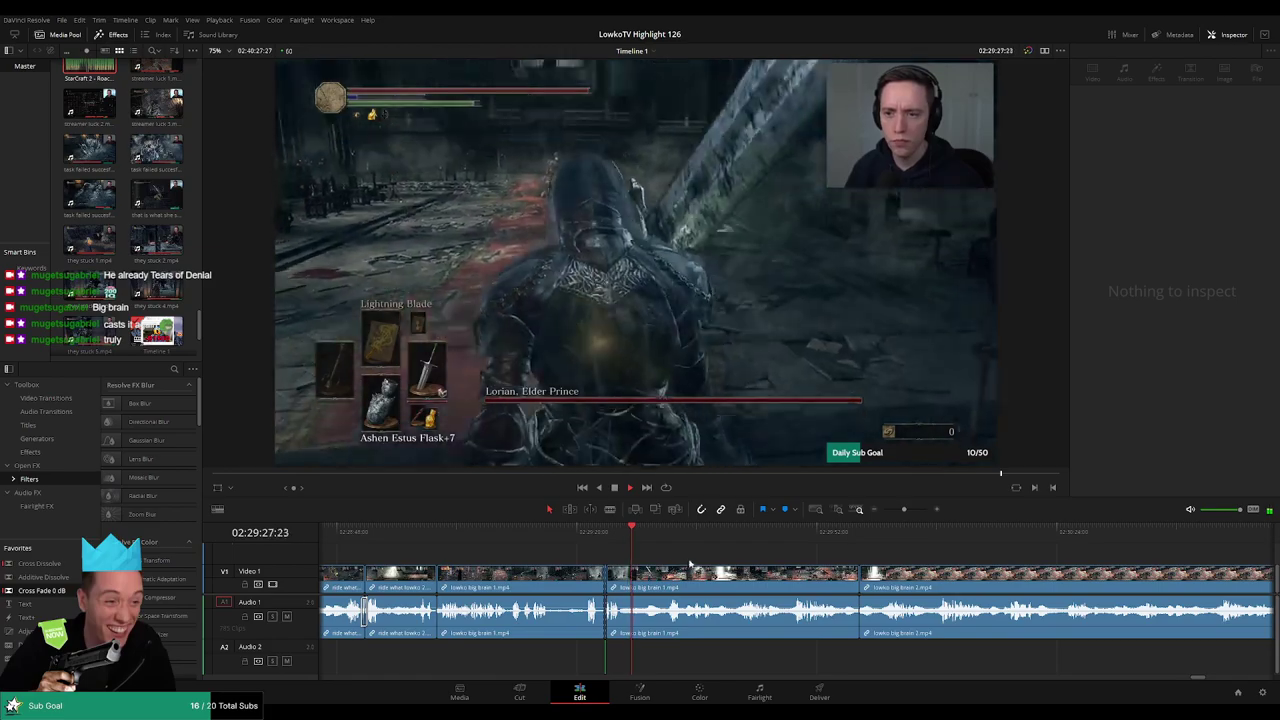
scroll(689, 563, "right", 1)
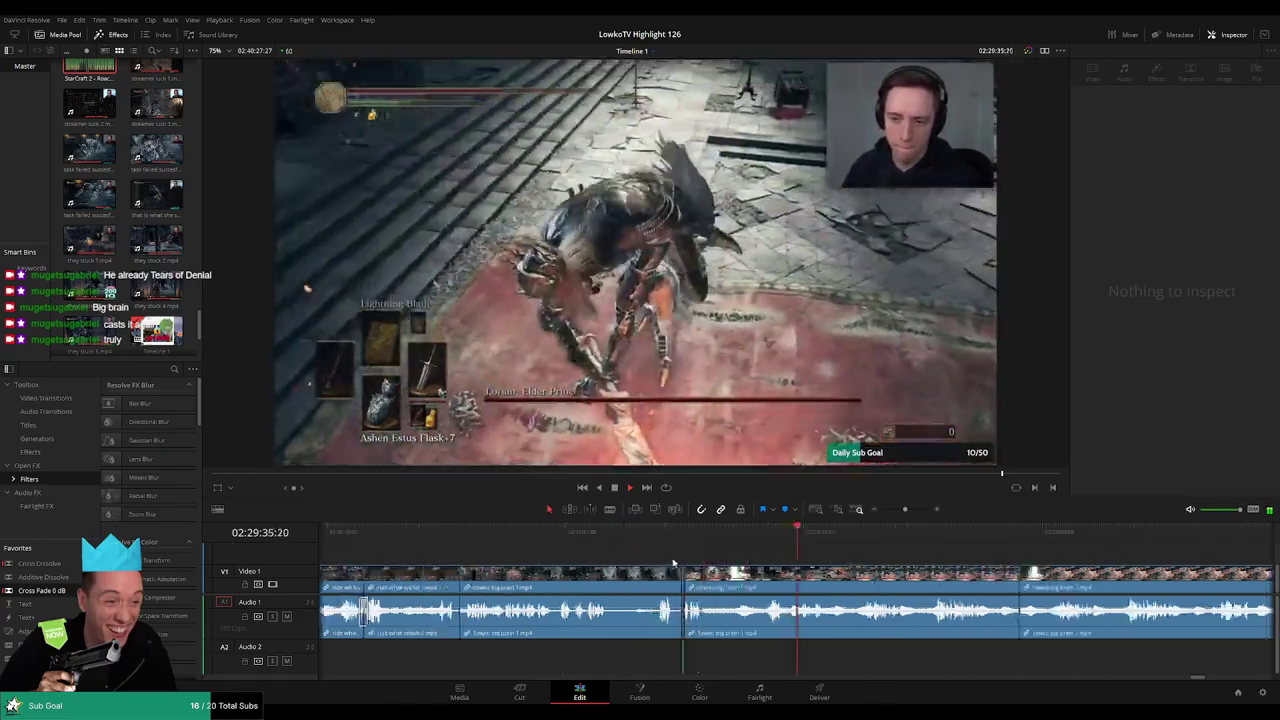
scroll(665, 555, "up", 3)
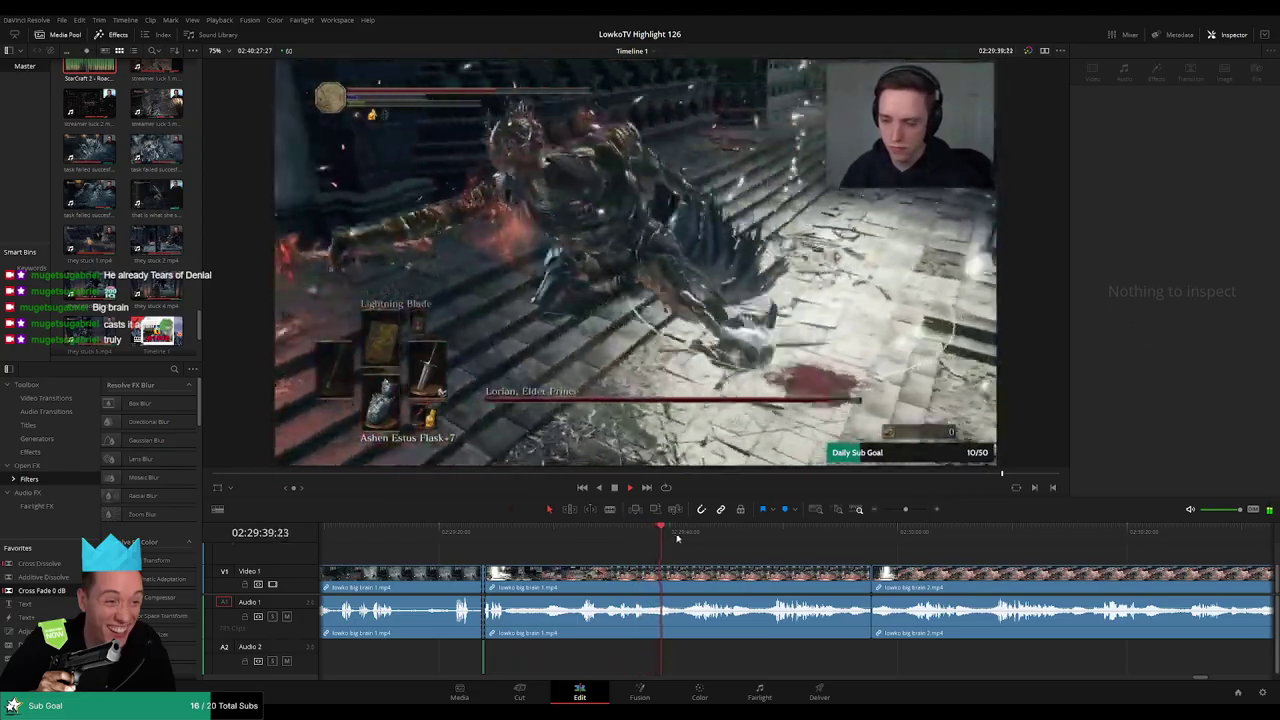
left_click(684, 541)
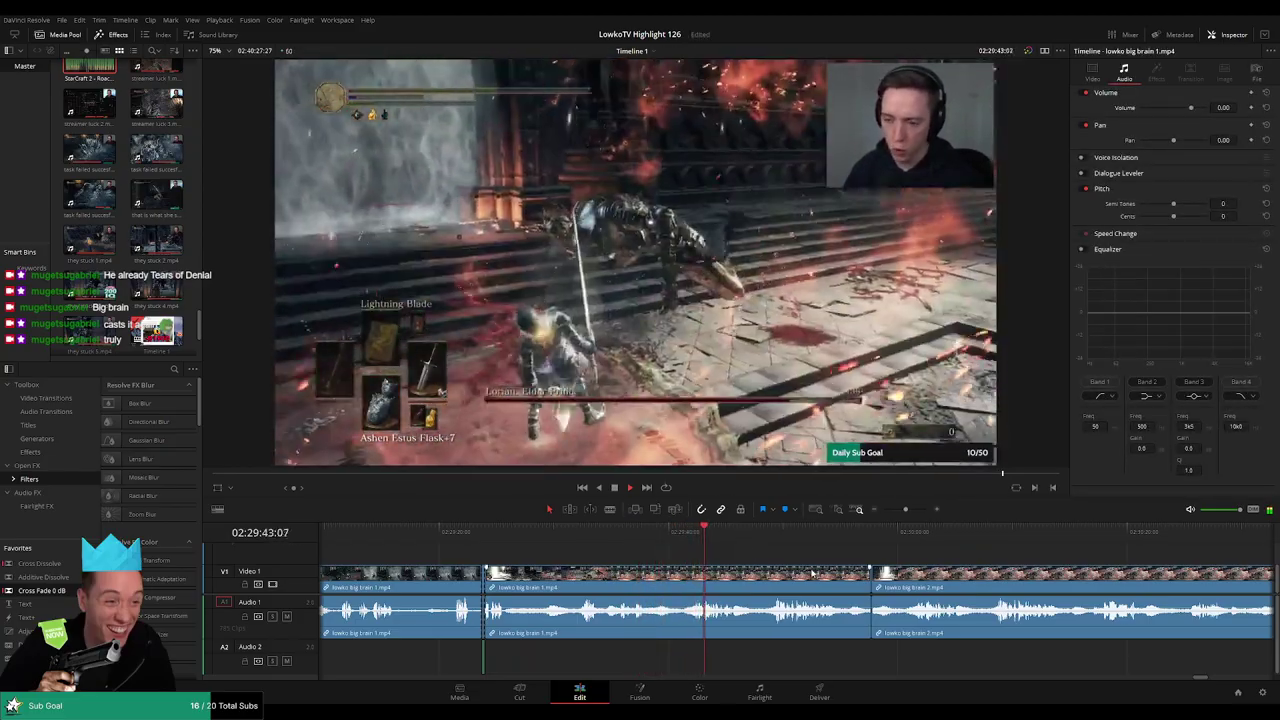
Blade out a dull middle stretch of lowko big brain 2 and ripple-delete it
scroll(700, 550, "right", 3)
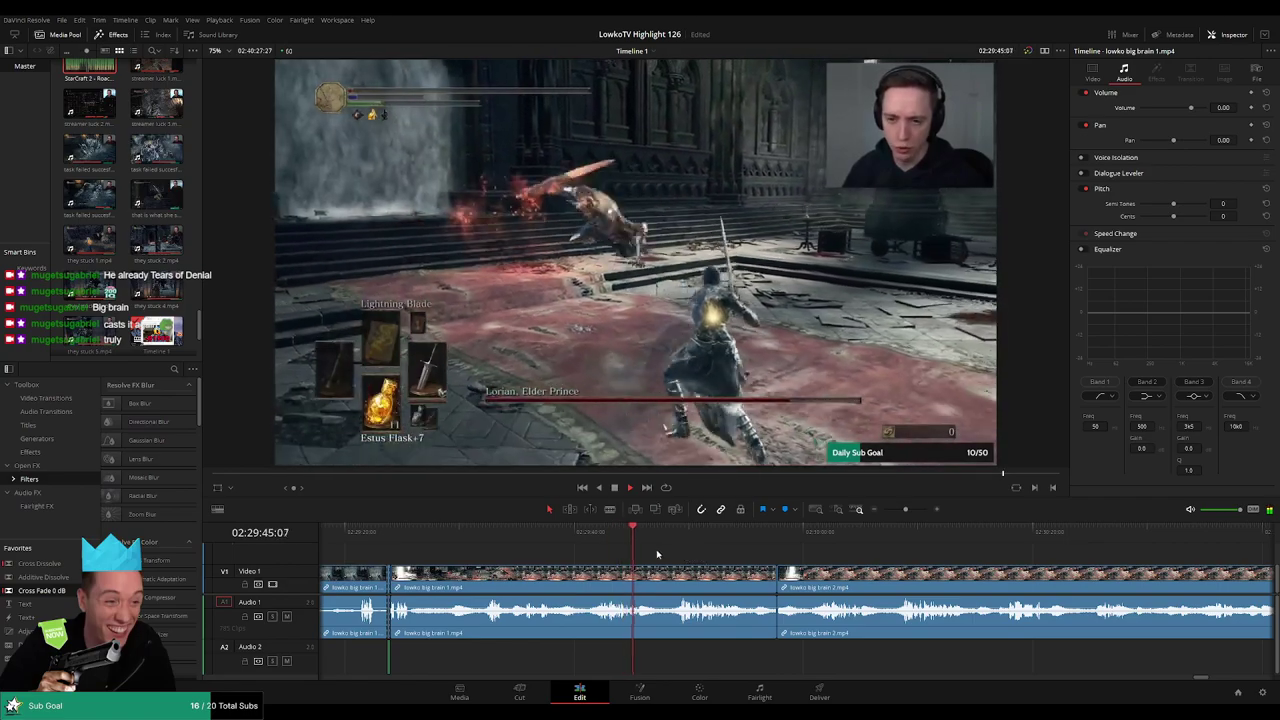
left_click(660, 540)
key("b")
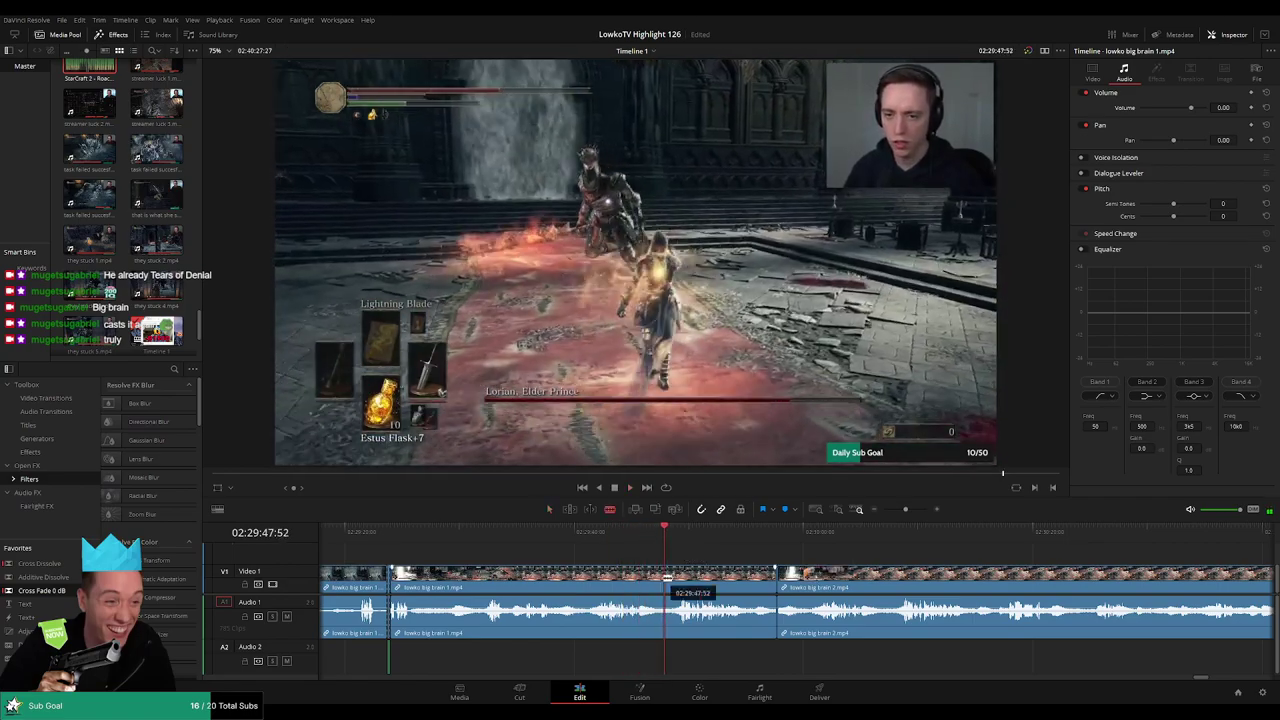
left_click(662, 595)
left_click(897, 538)
key("space")
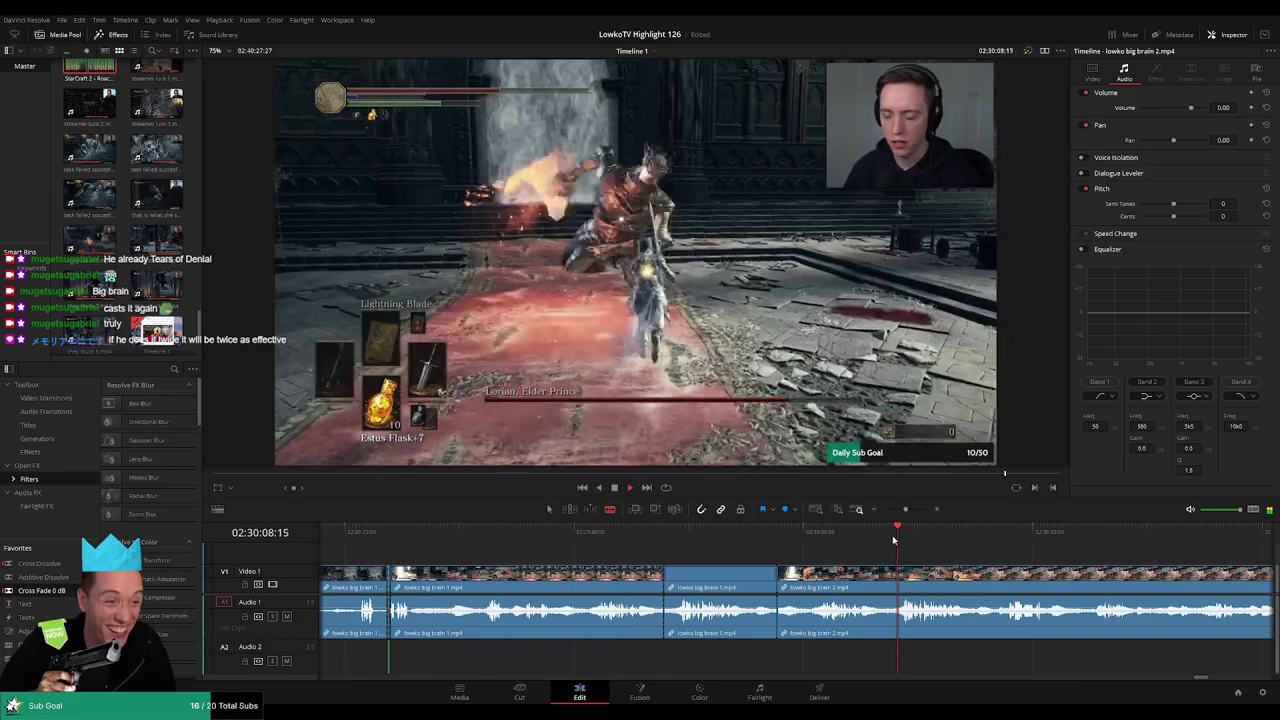
key("a")
left_click(733, 583)
left_click_drag(733, 583, 744, 578)
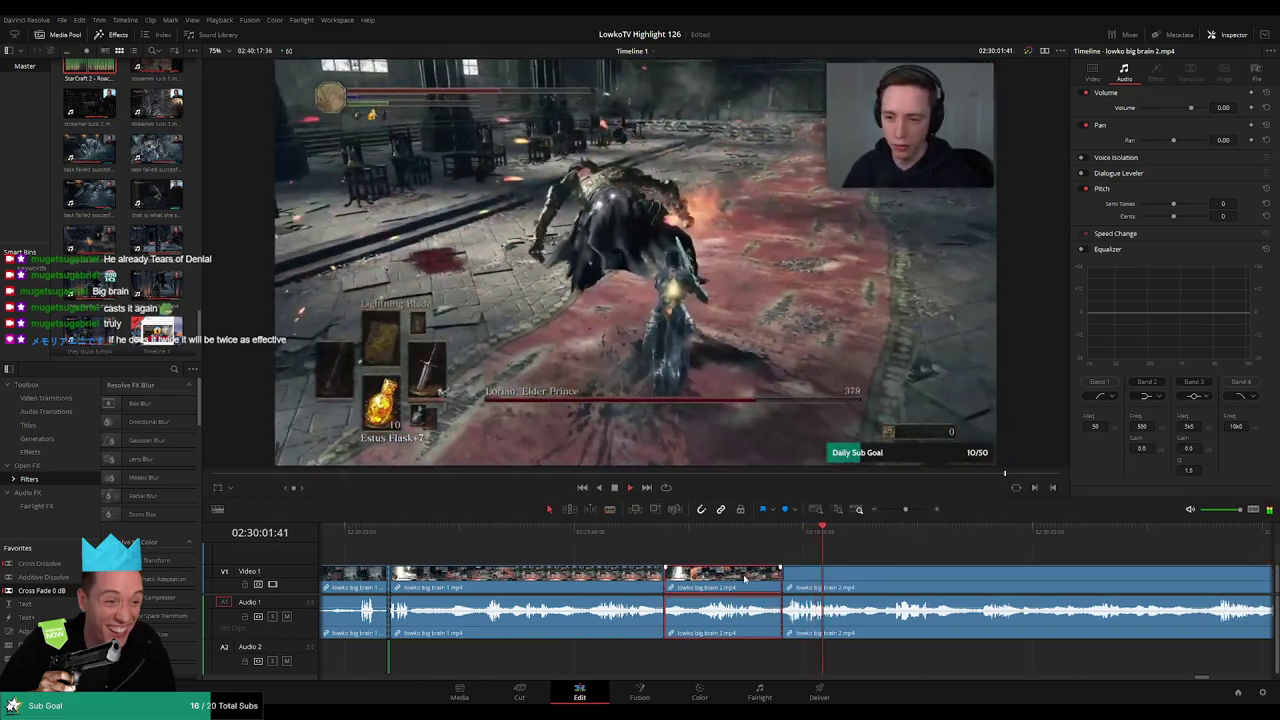
key("Delete")
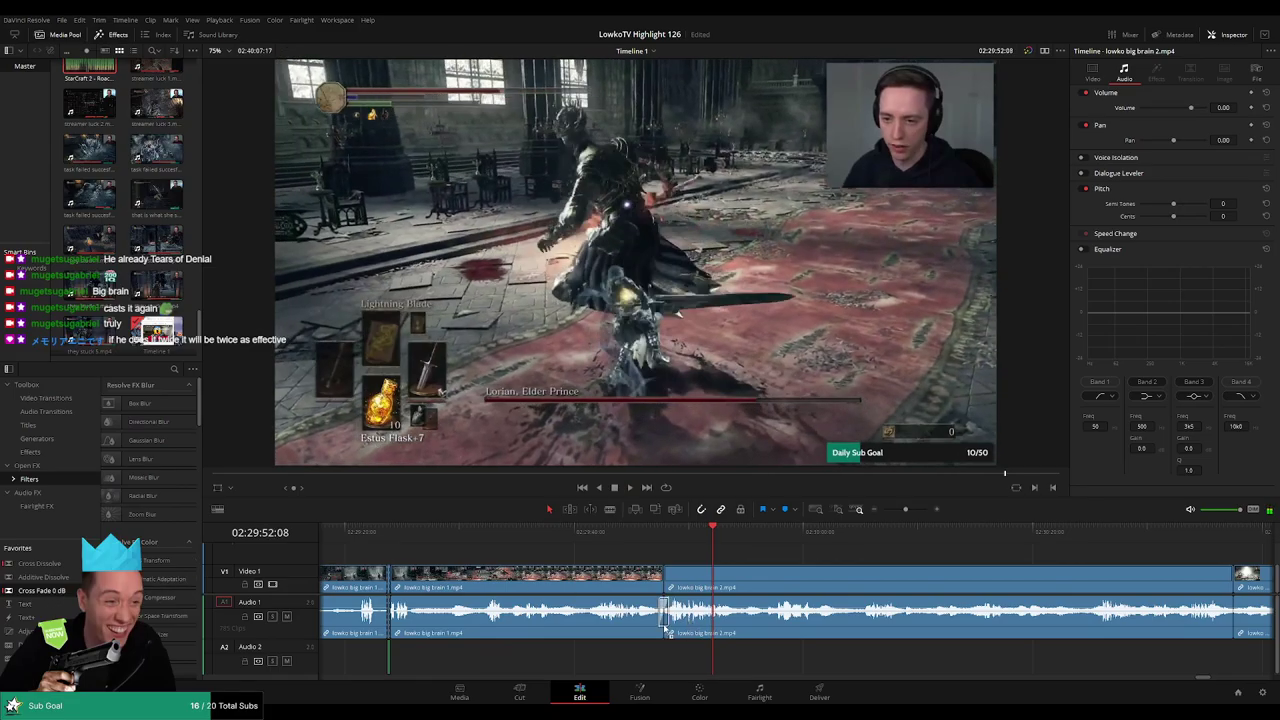
Find the next cut point and remove another unwanted stretch, closing the gap
scroll(486, 610, "left", 3)
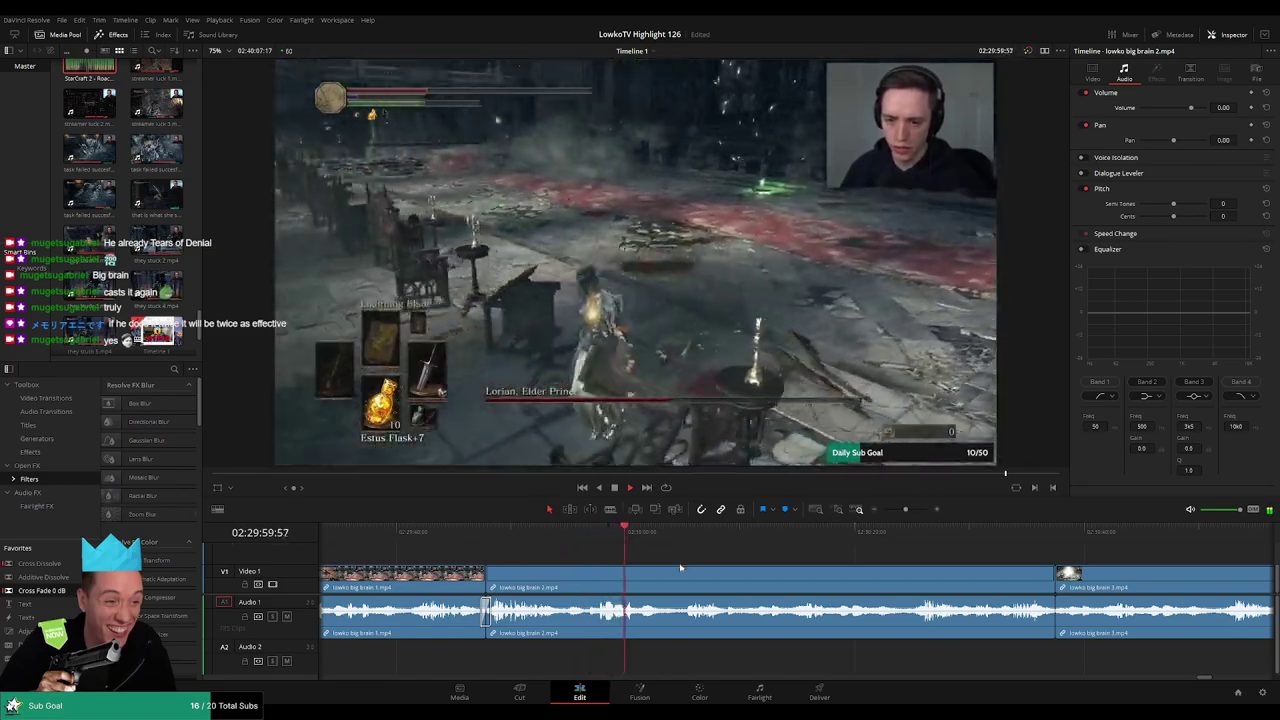
scroll(680, 567, "right", 2)
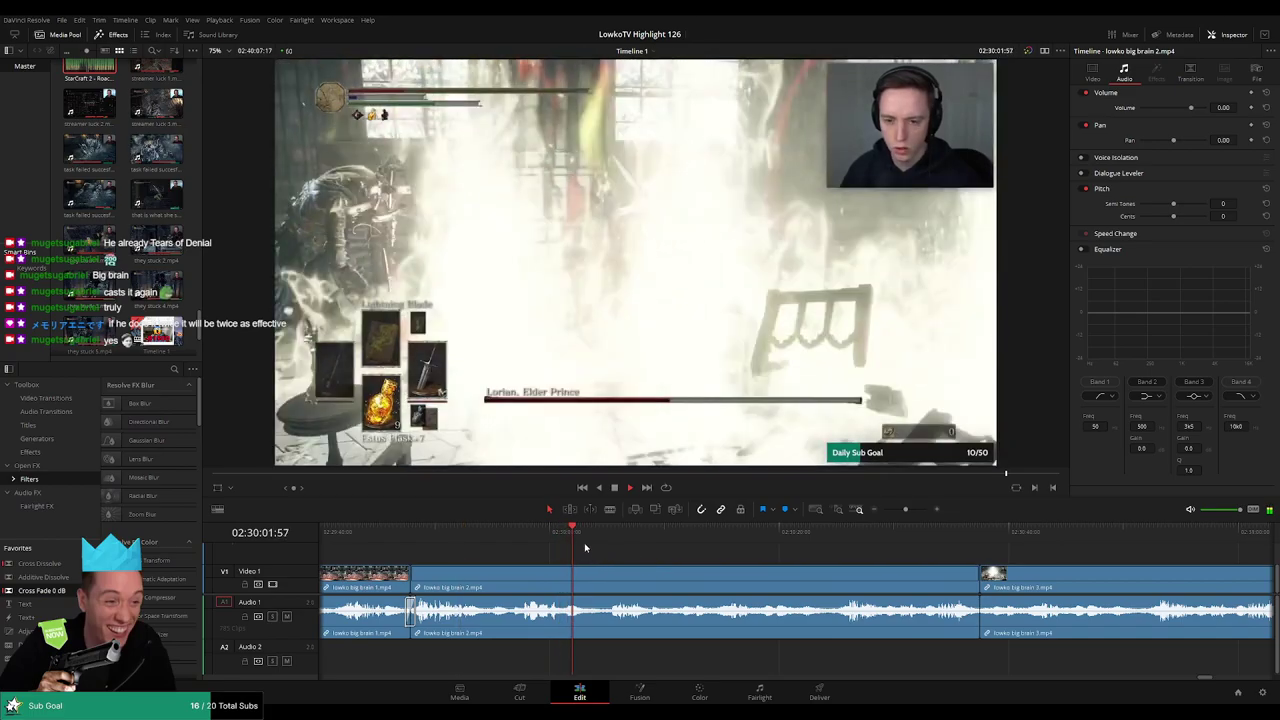
left_click(606, 535)
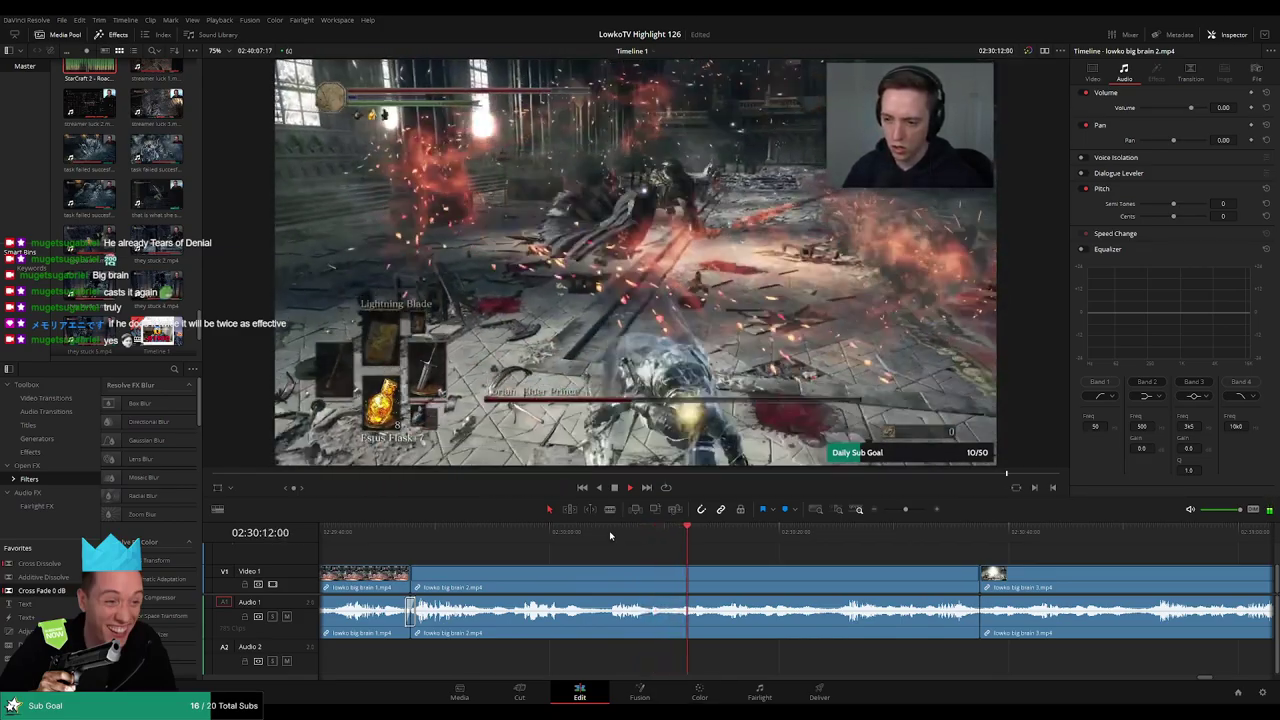
left_click(718, 532)
mouse_move(718, 532)
left_mouse_down()
mouse_move(645, 530)
mouse_move(666, 532)
left_mouse_up()
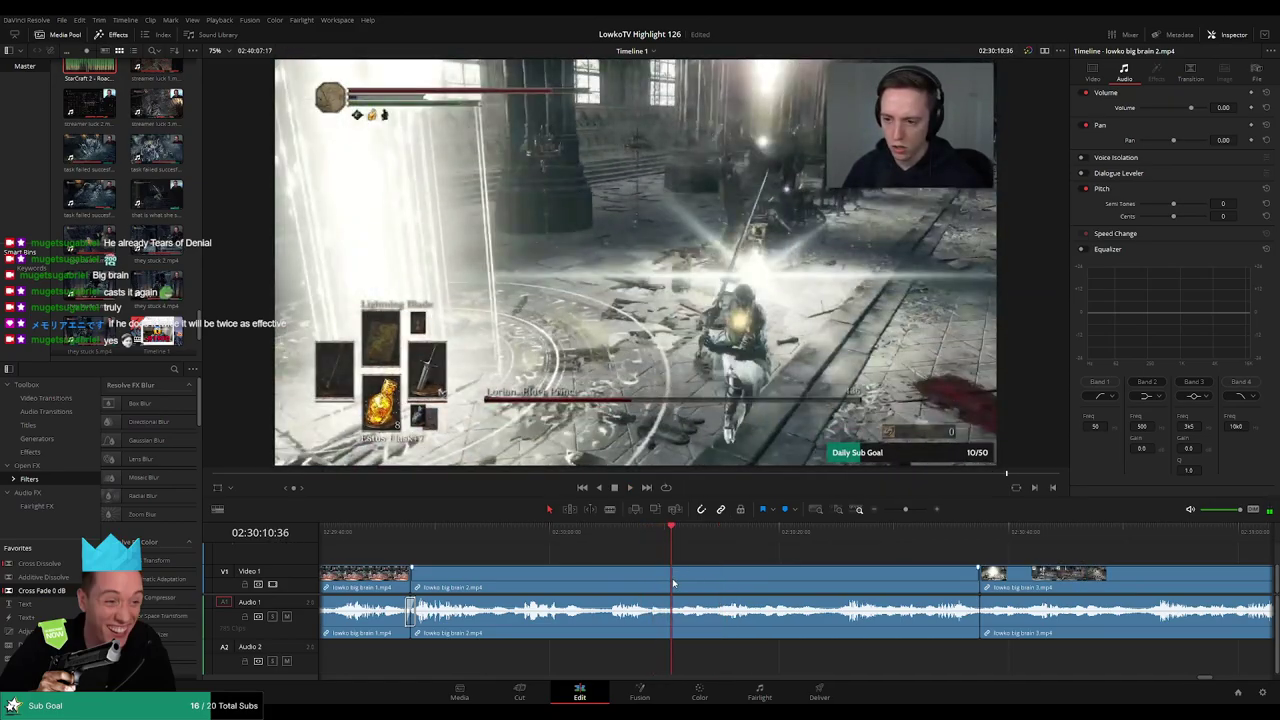
key("space")
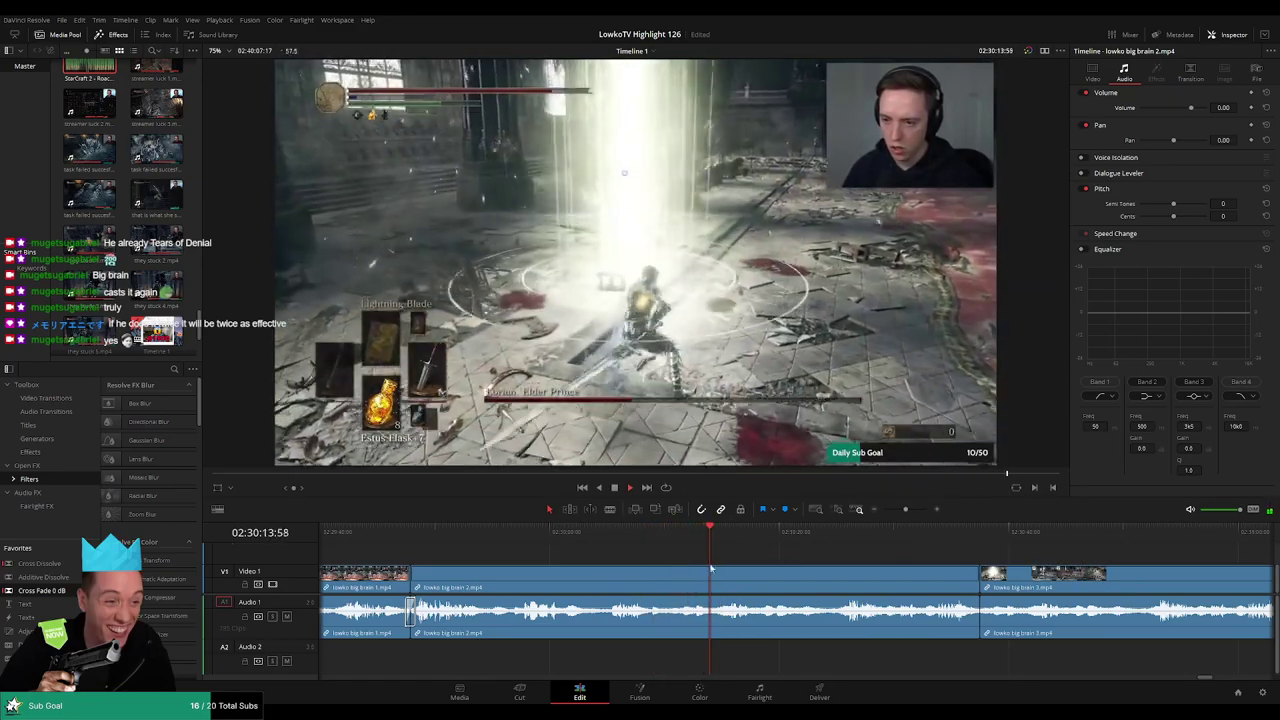
left_click(694, 537)
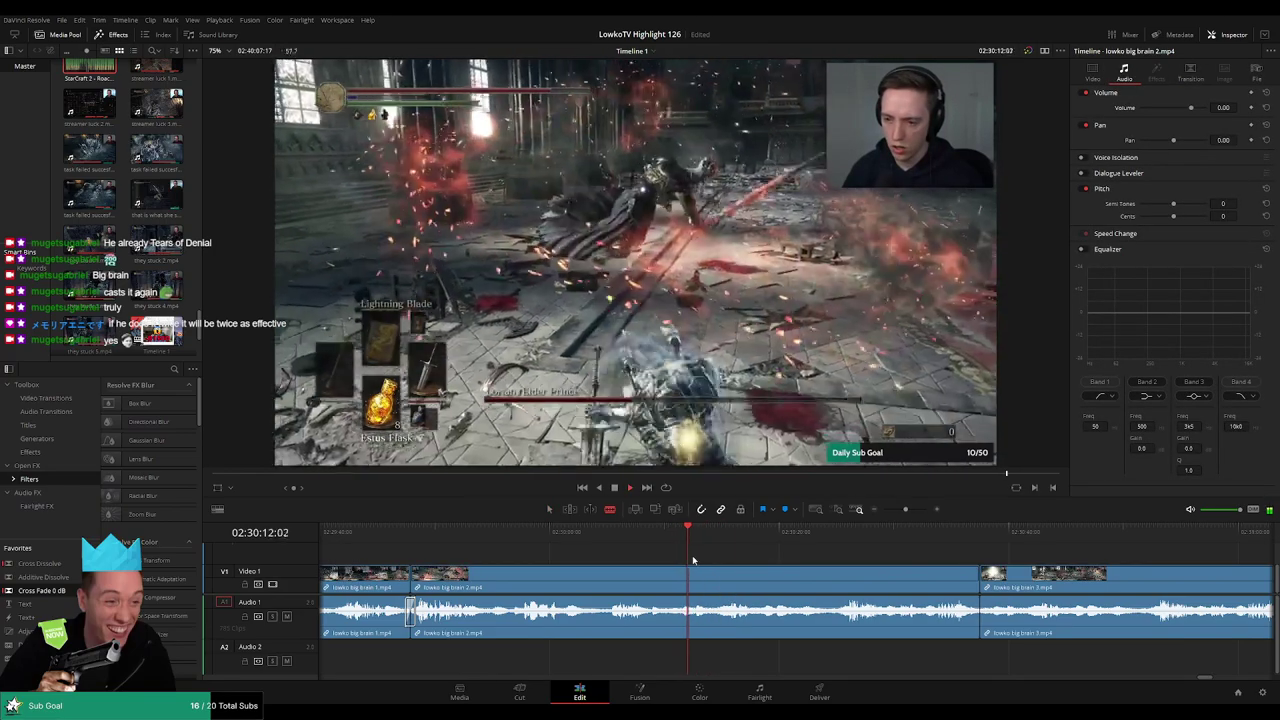
left_click(699, 573)
key("a")
left_click(748, 582)
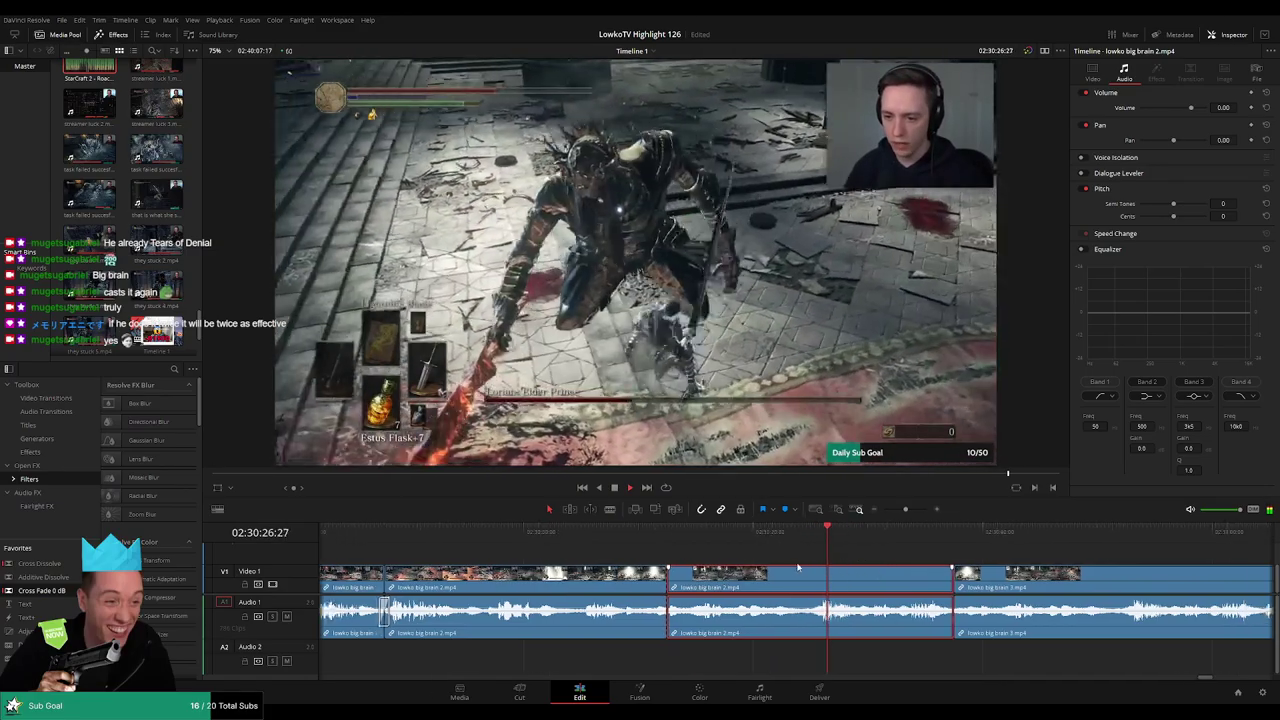
scroll(800, 582, "right", 3)
left_click(733, 585)
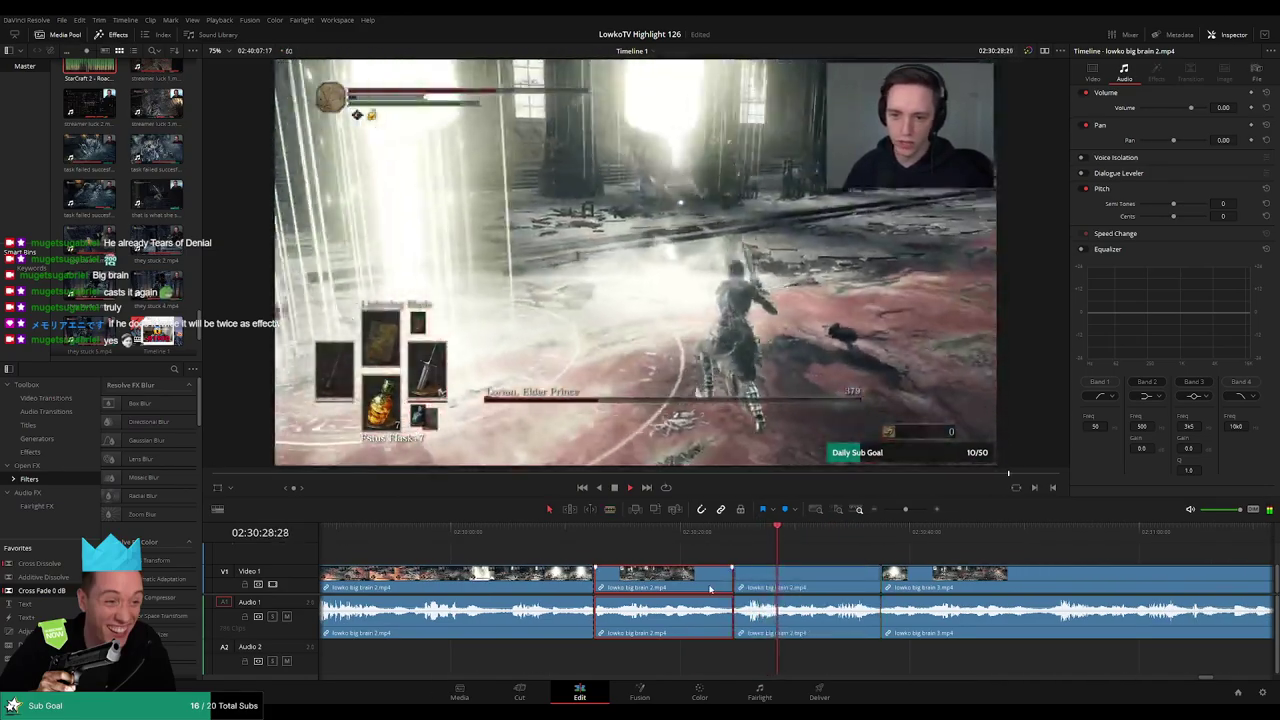
key("Delete")
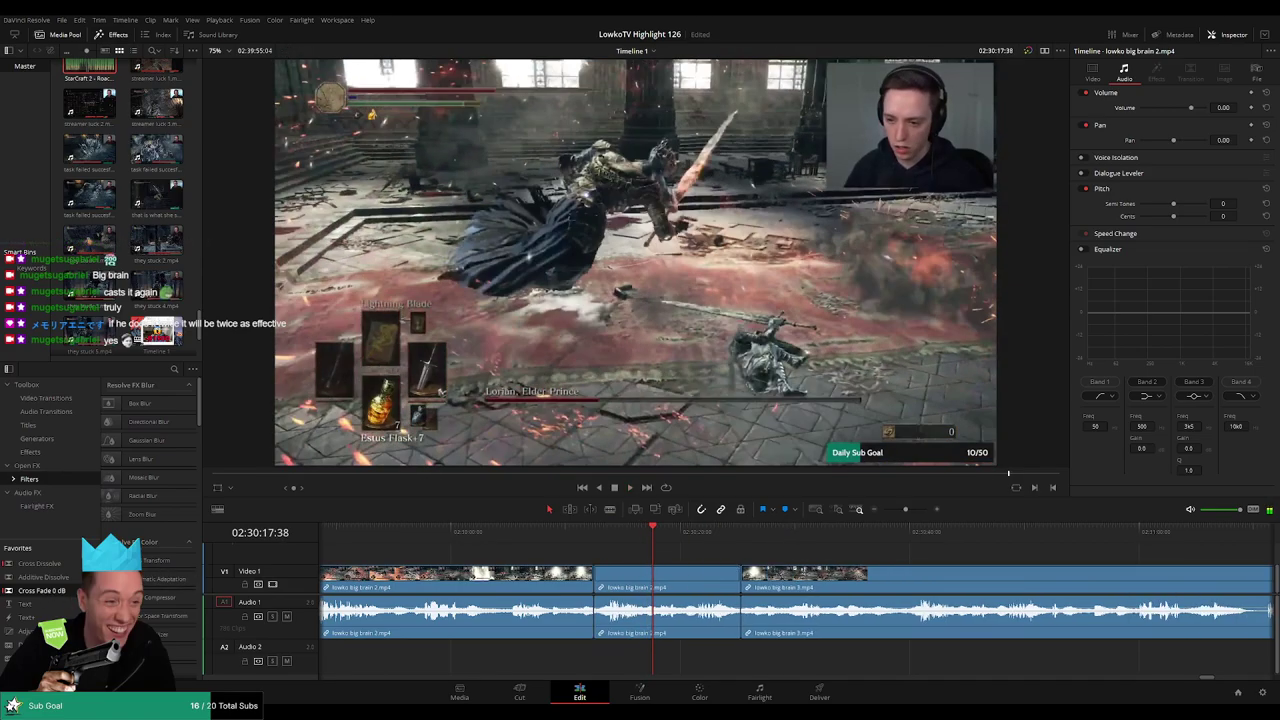
Ripple-delete another unwanted piece and trim the start of big brain 3 to the playhead
scroll(740, 554, "right", 3)
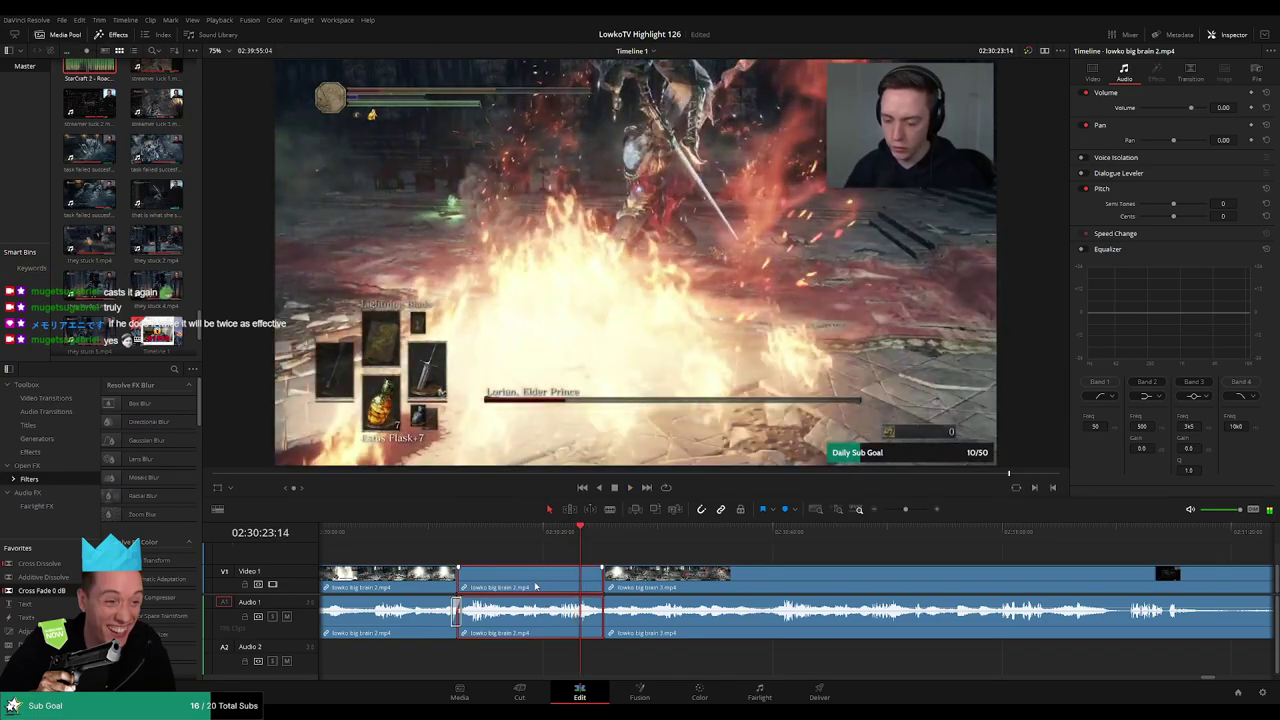
key("Delete")
key("space")
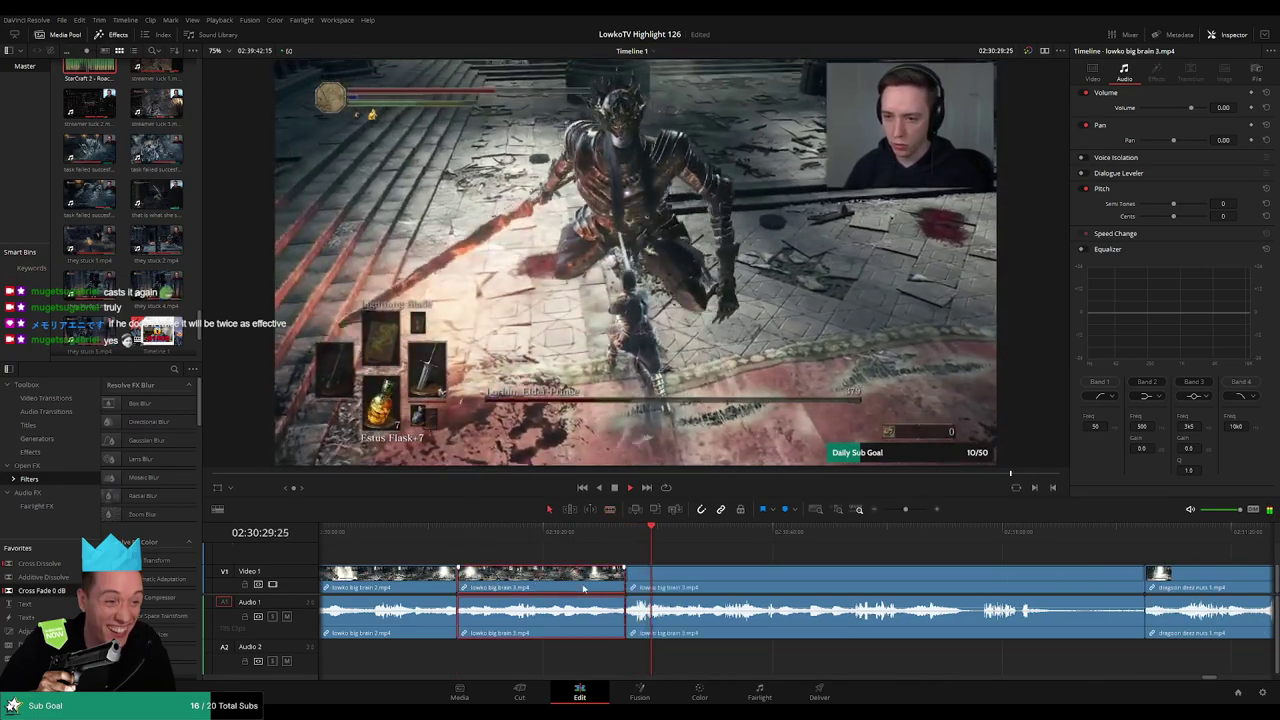
key("ctrl+shift+bracketleft")
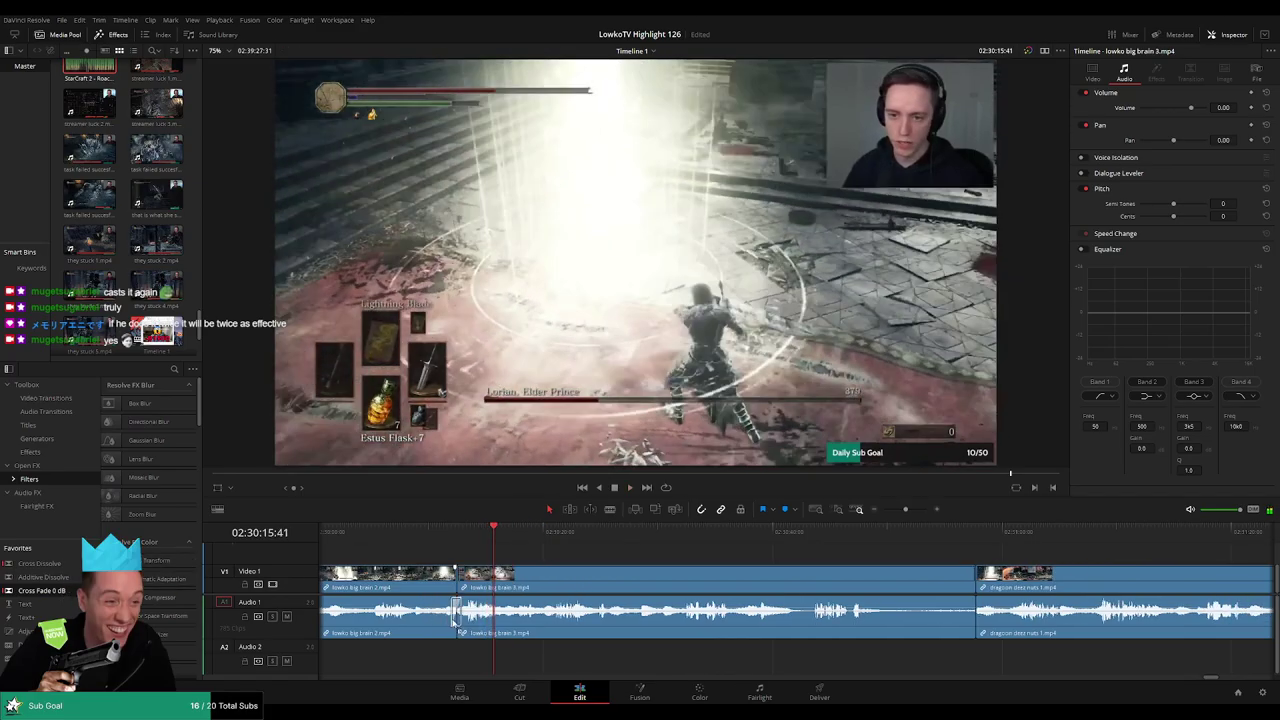
key("space")
Cut out a further stretch of lowko big brain 3 so dragoon deez nuts 1 follows directly
left_click_drag(563, 530, 695, 530)
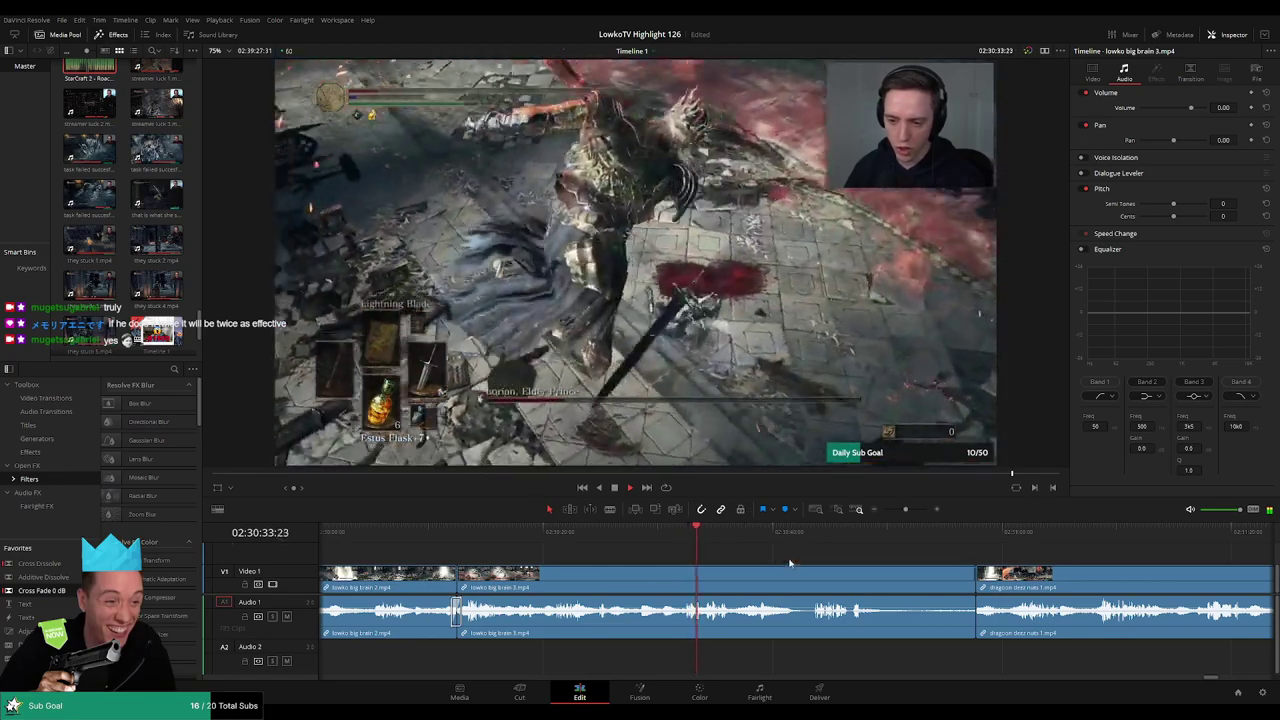
scroll(690, 558, "down", 2)
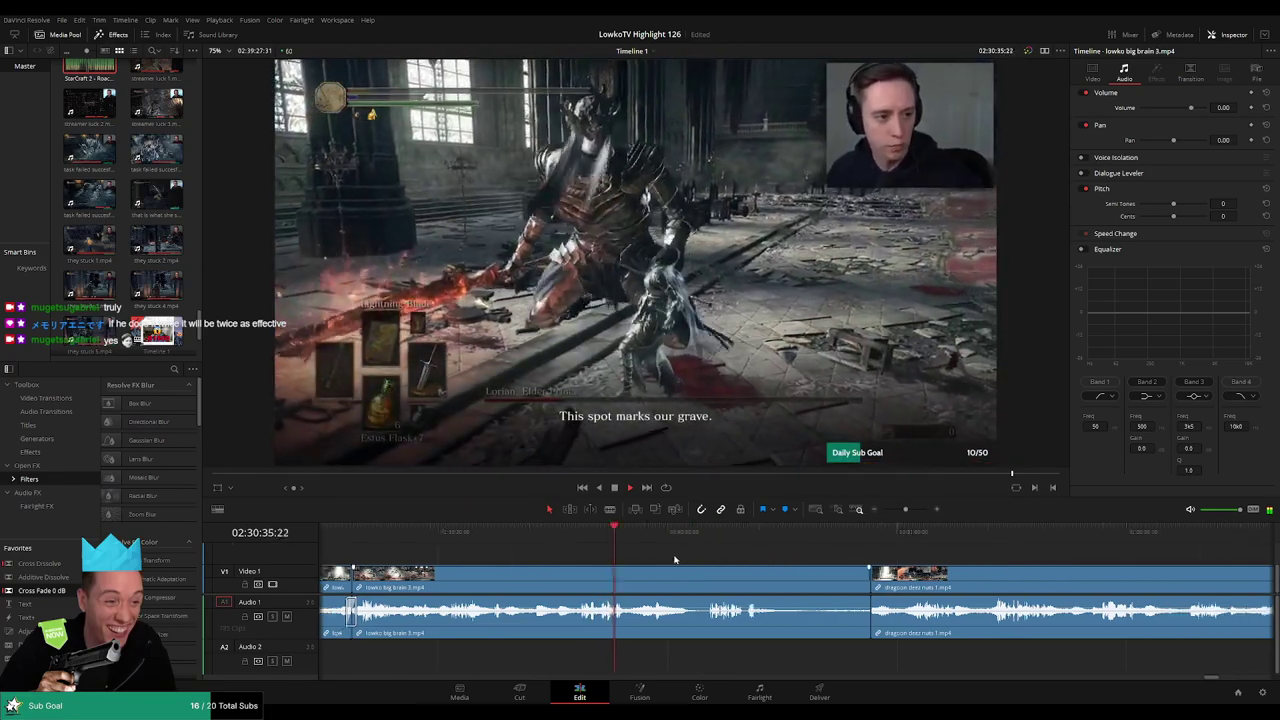
left_click(622, 530)
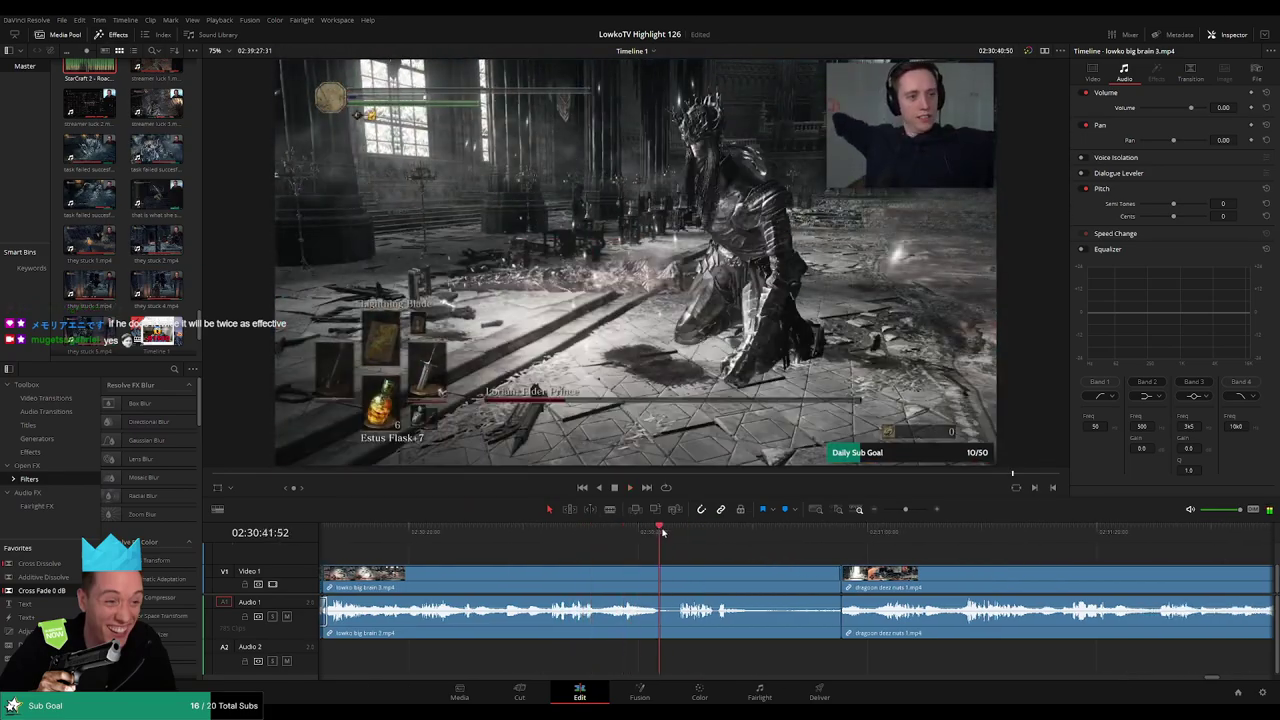
left_click_drag(676, 576, 672, 582)
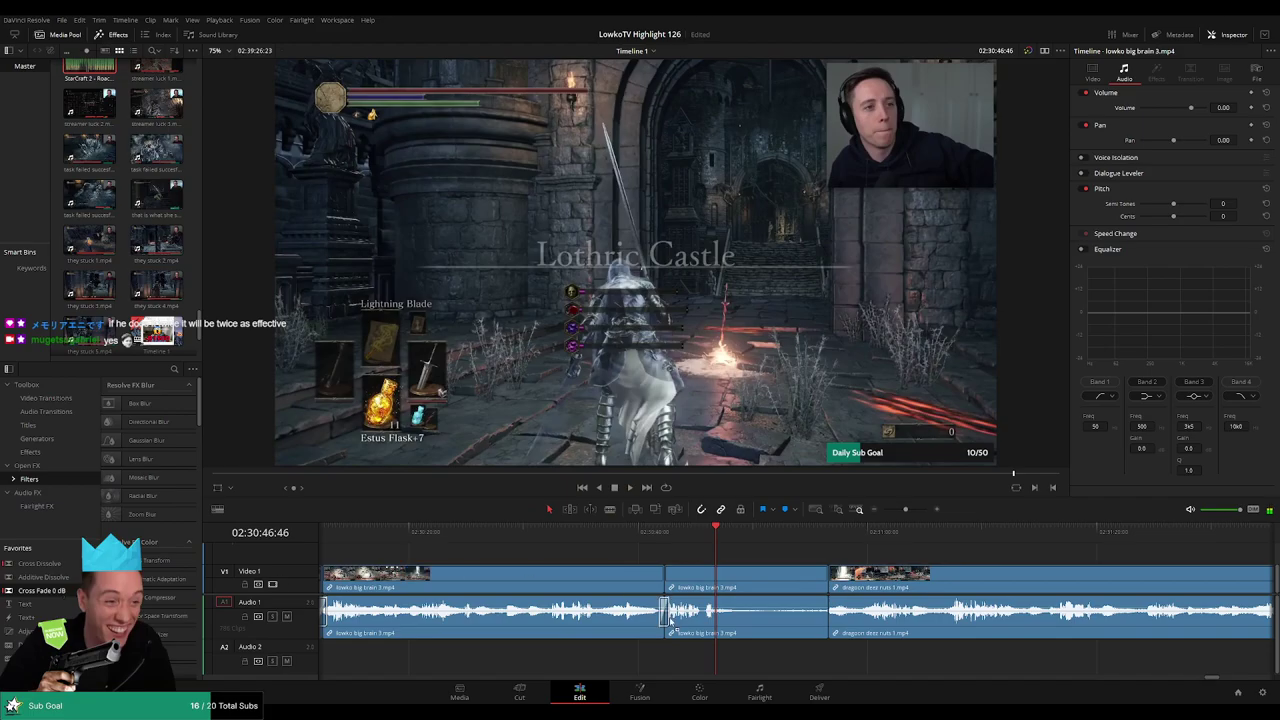
key("b")
left_click(733, 584)
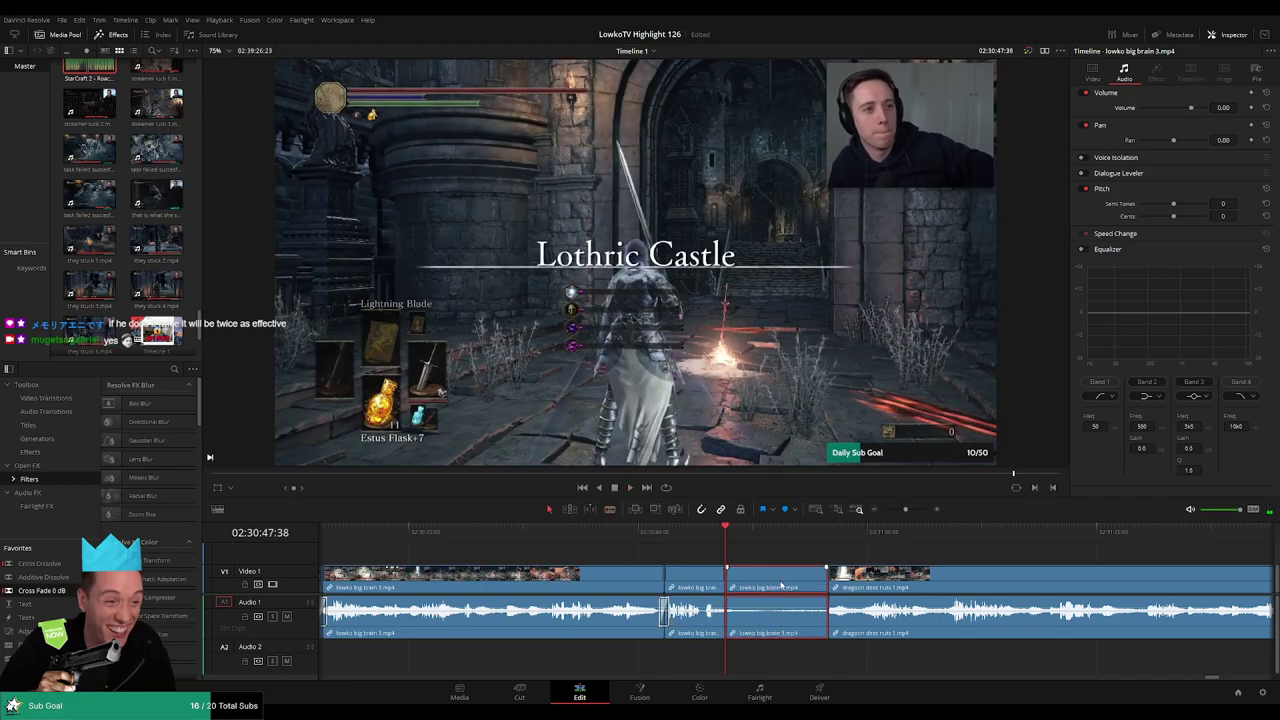
key("Delete")
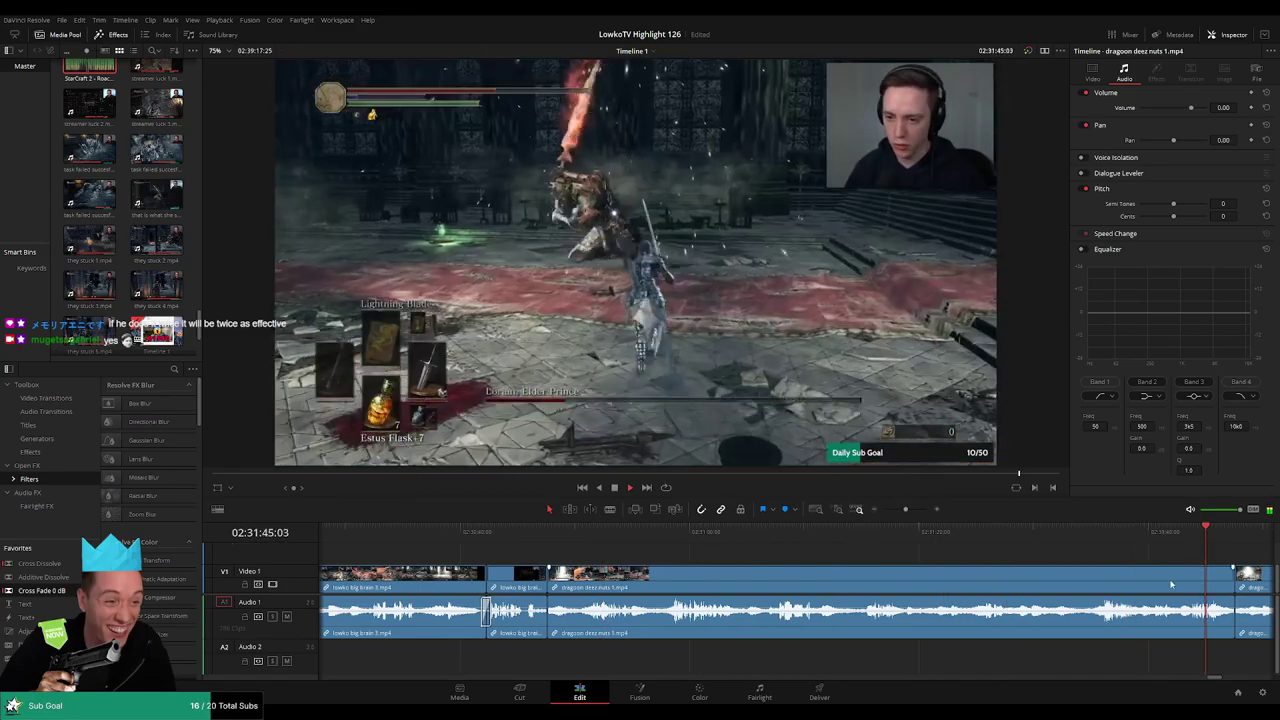
Ripple-delete an unwanted piece from the first dragoon clip
left_click(861, 586)
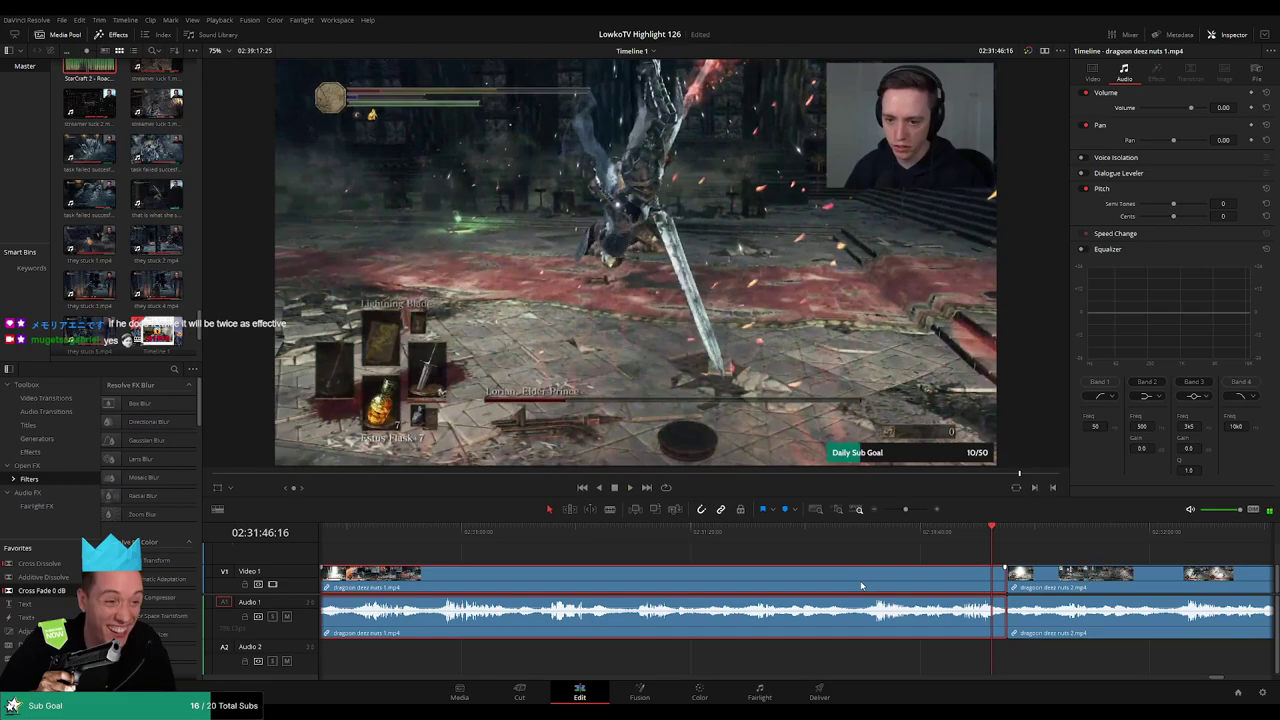
left_click(828, 530)
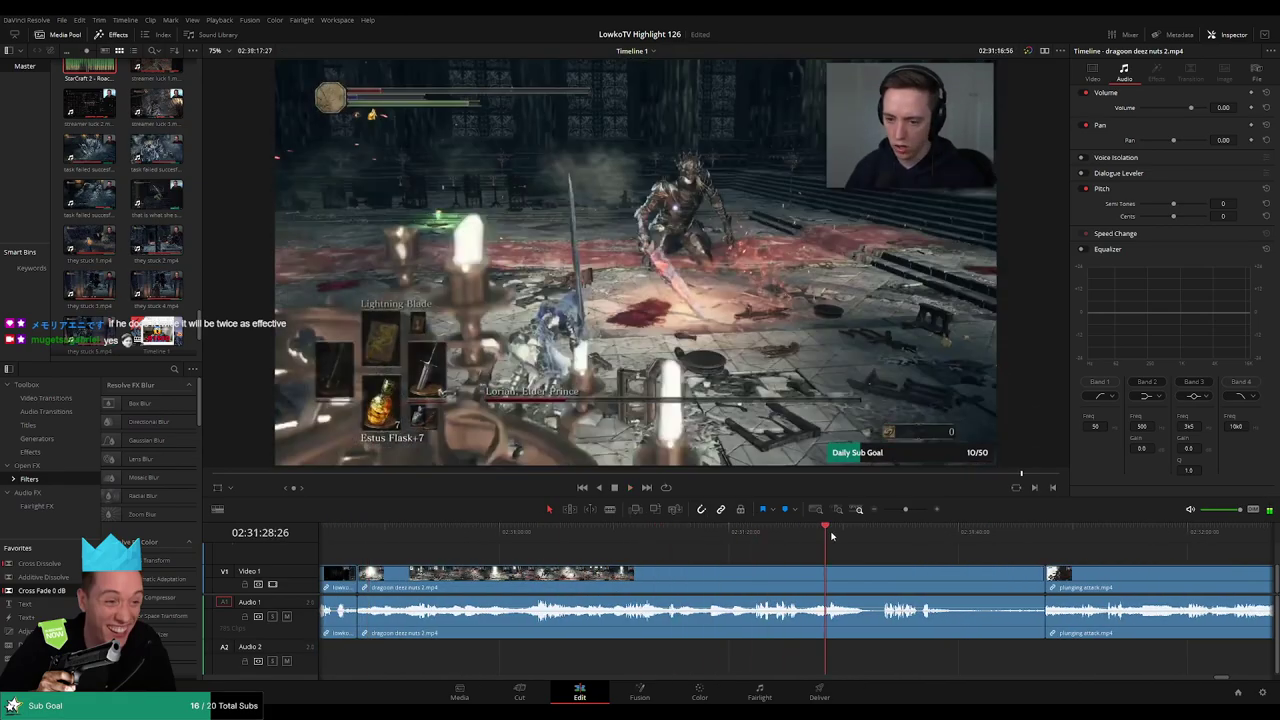
left_click(898, 587)
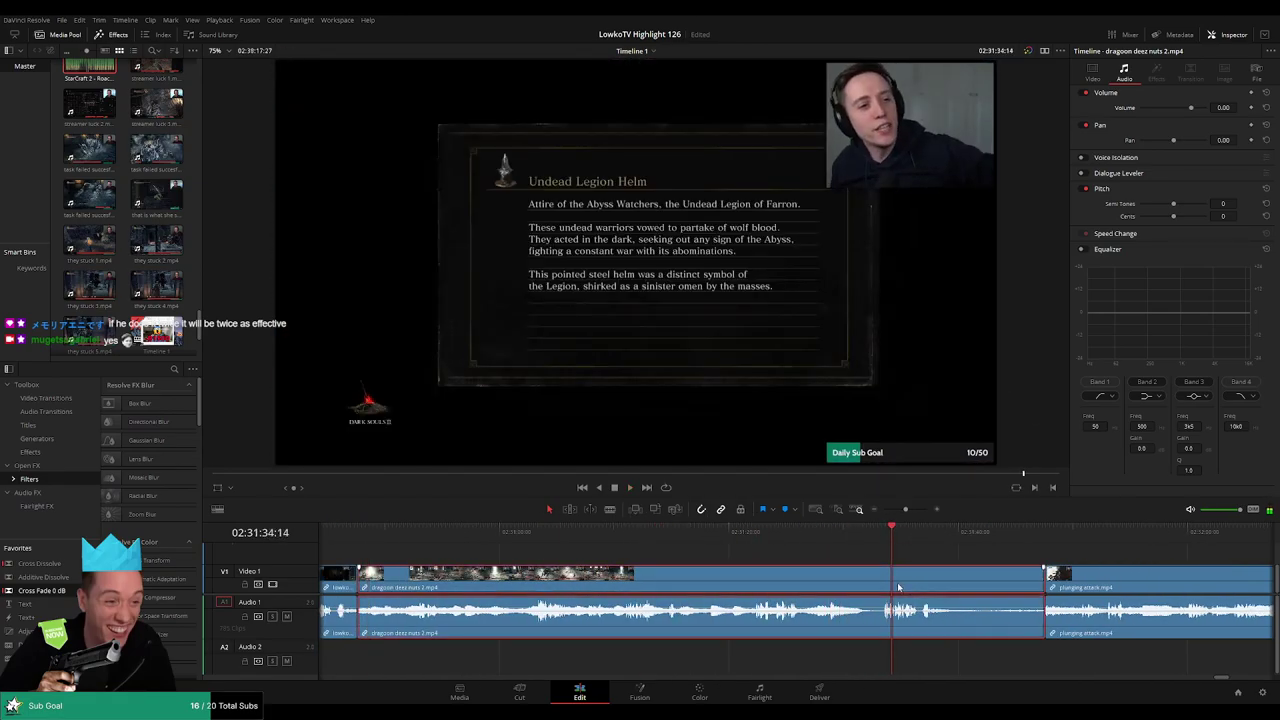
key("Delete")
Ripple-delete the short clip before plunging attack and play back the join
scroll(468, 575, "left", 2)
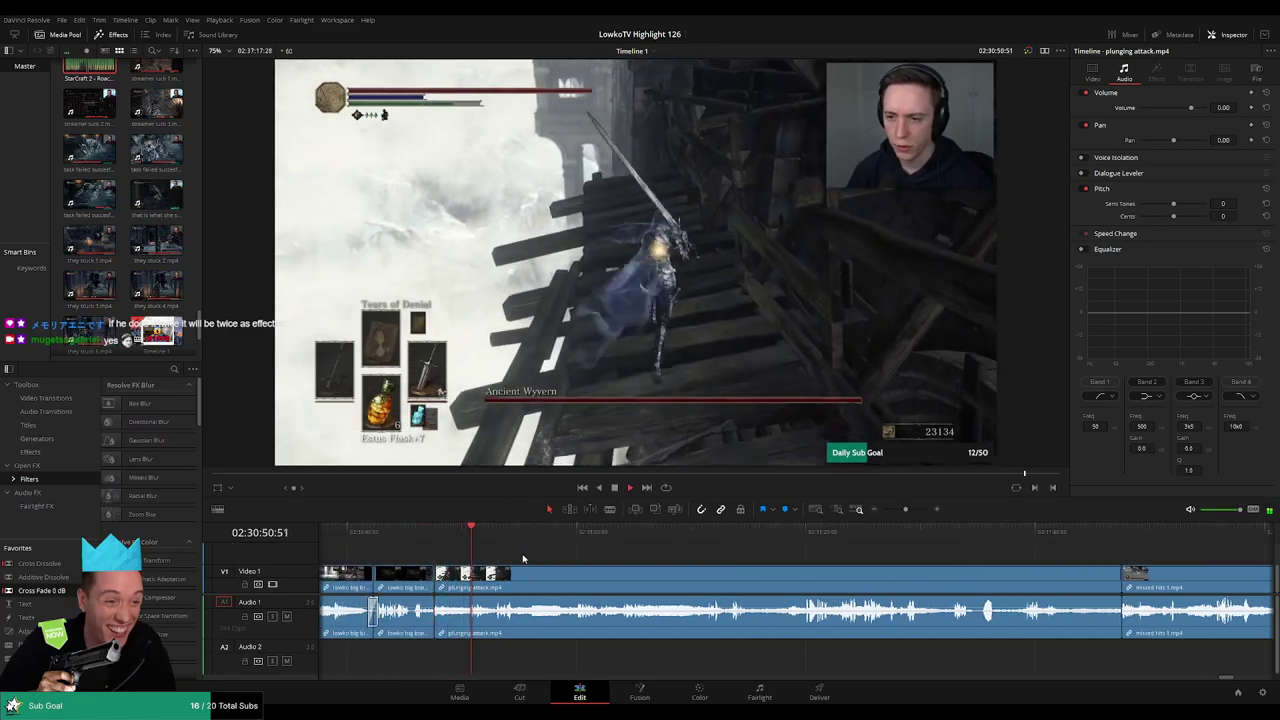
key("space")
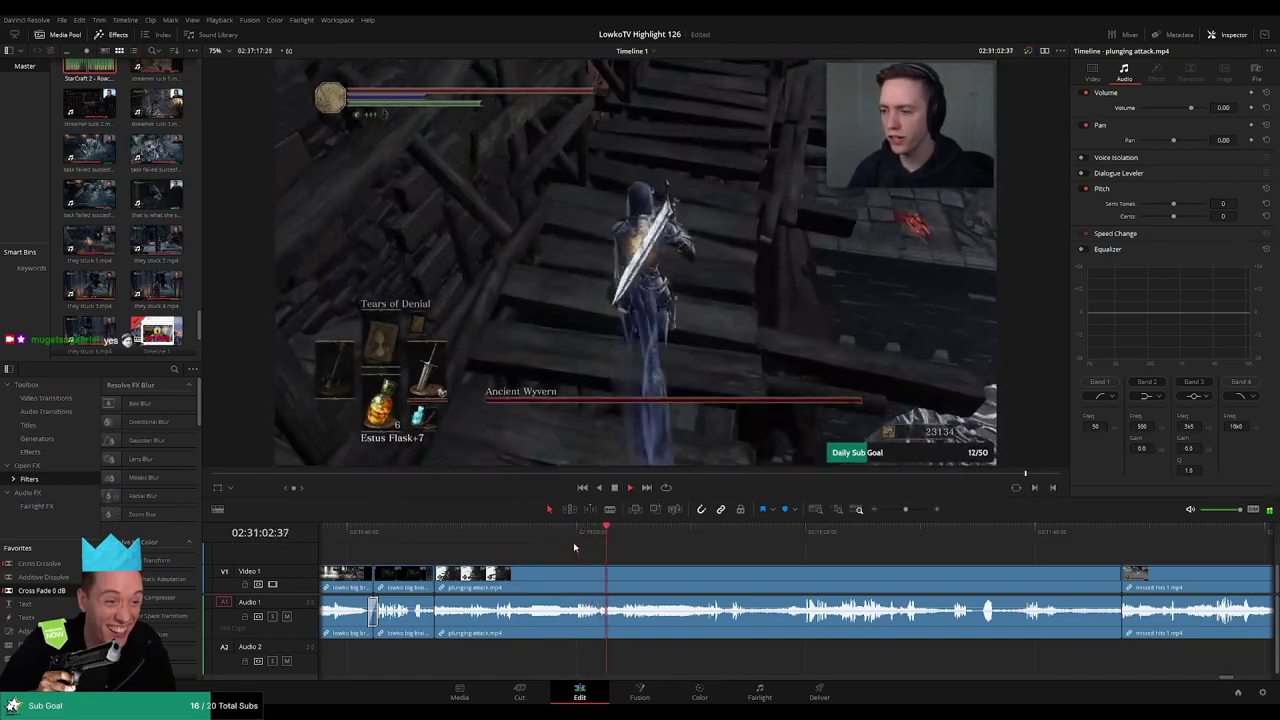
left_click_drag(535, 532, 456, 532)
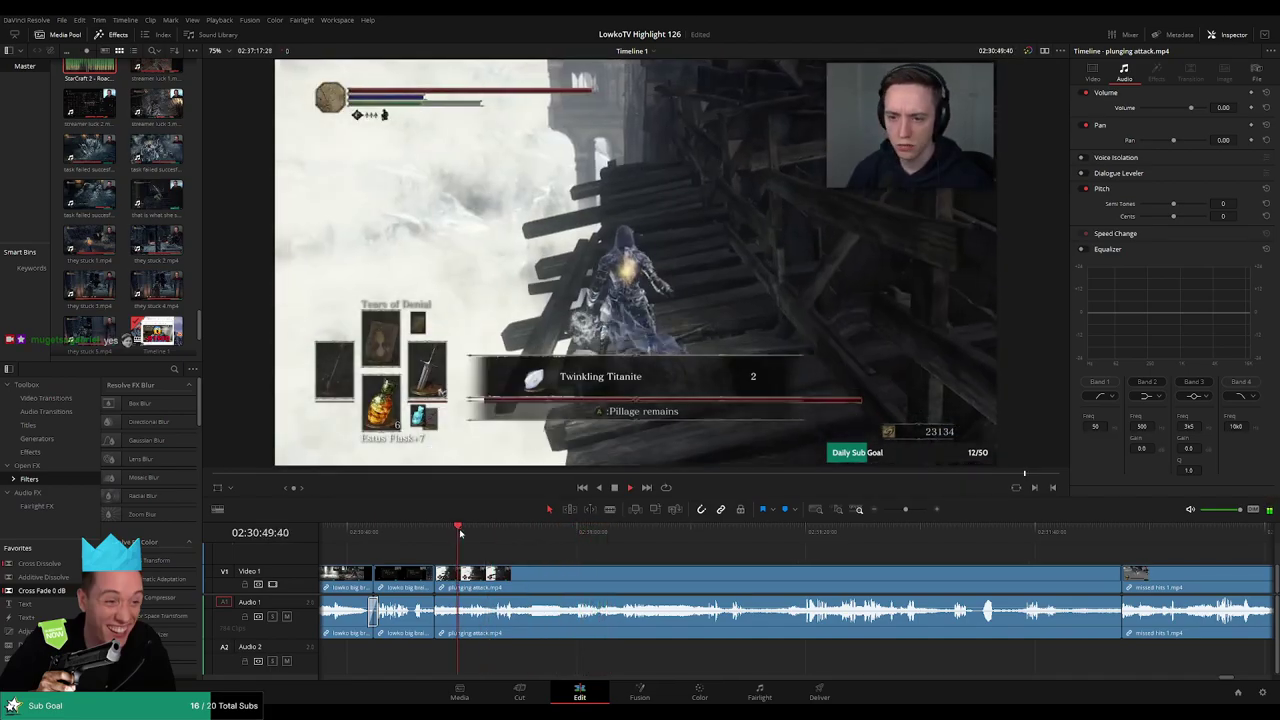
key("Delete")
key("space")
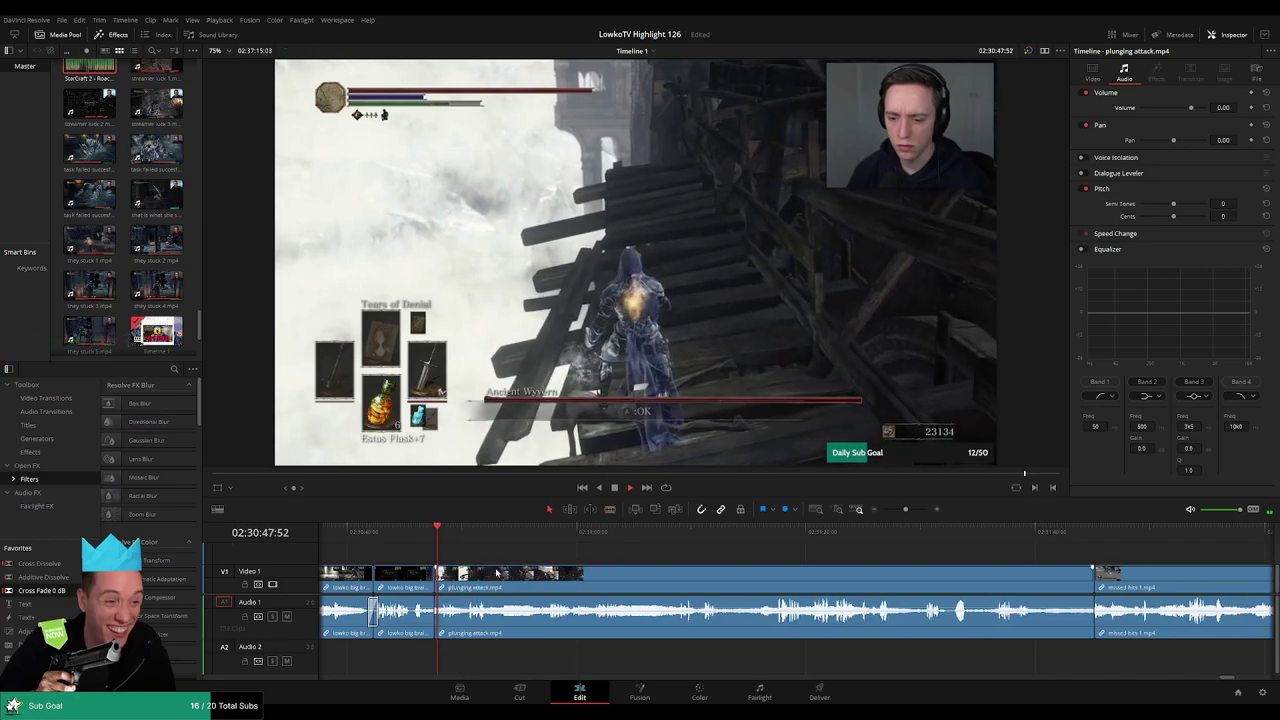
left_click(474, 540)
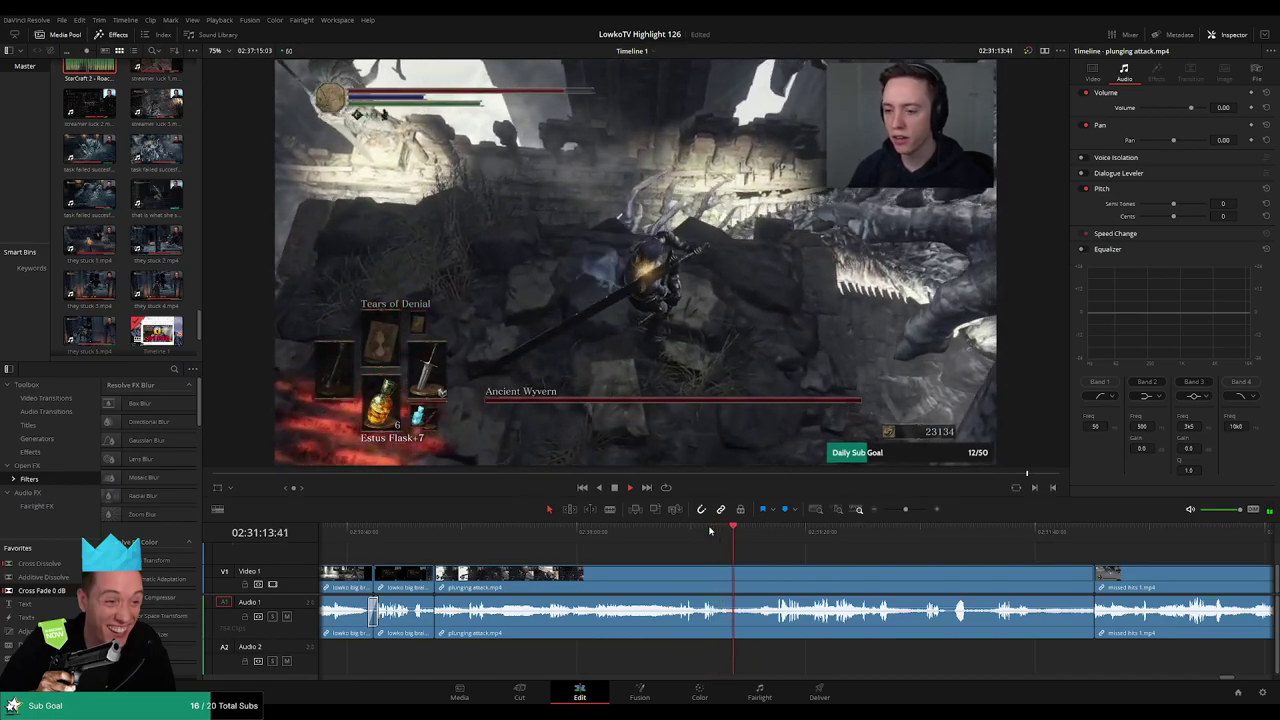
Play through the plunging attack clip to find the point before the missed hits footage
scroll(830, 558, "right", 3)
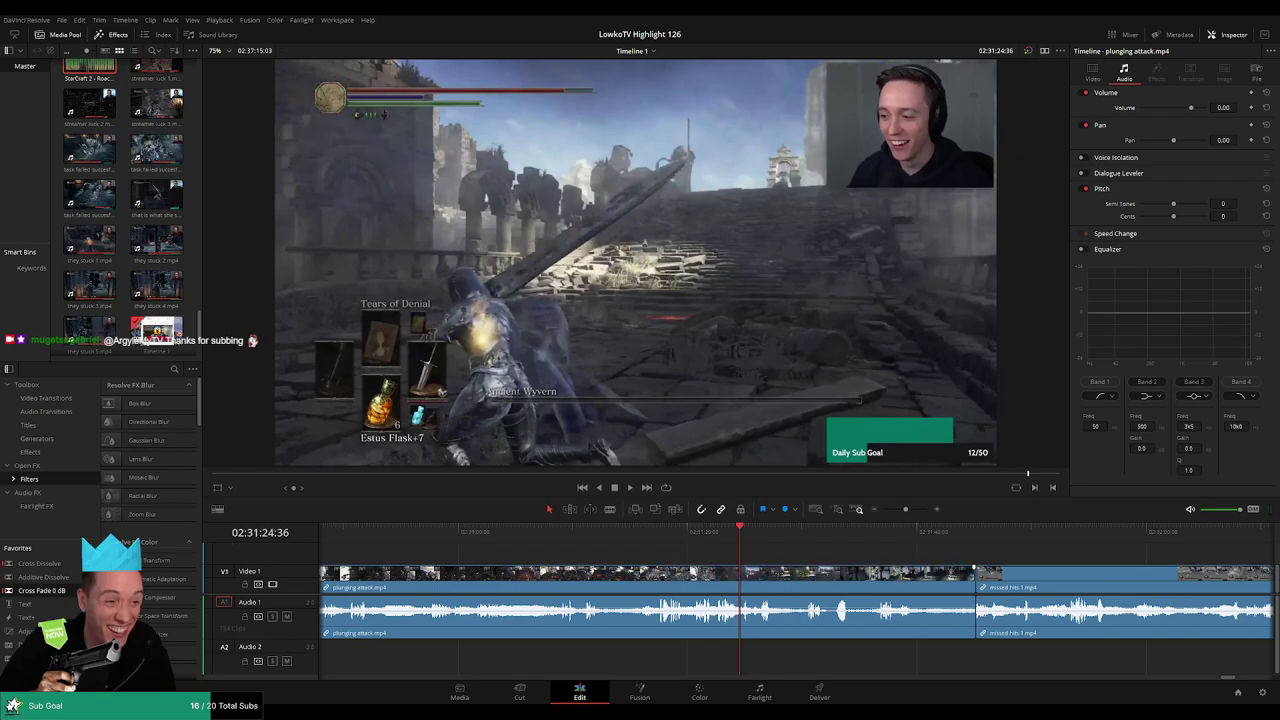
left_click(656, 546)
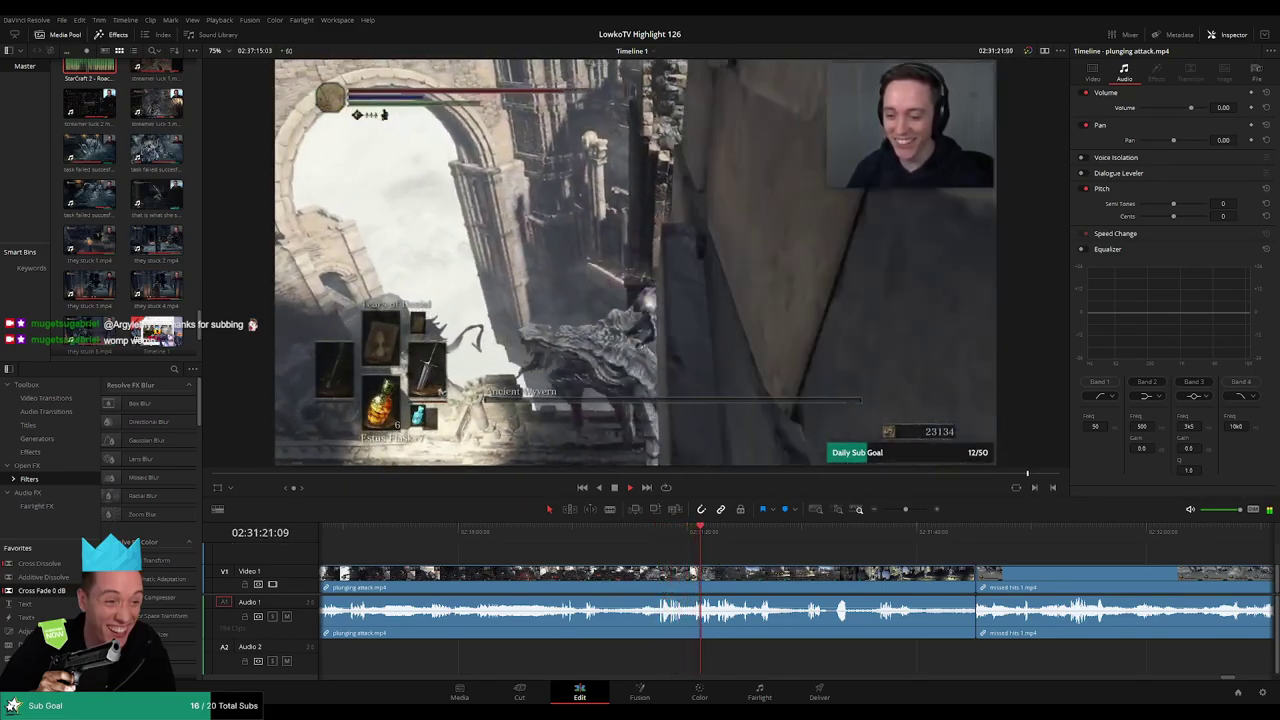
scroll(797, 561, "right", 5)
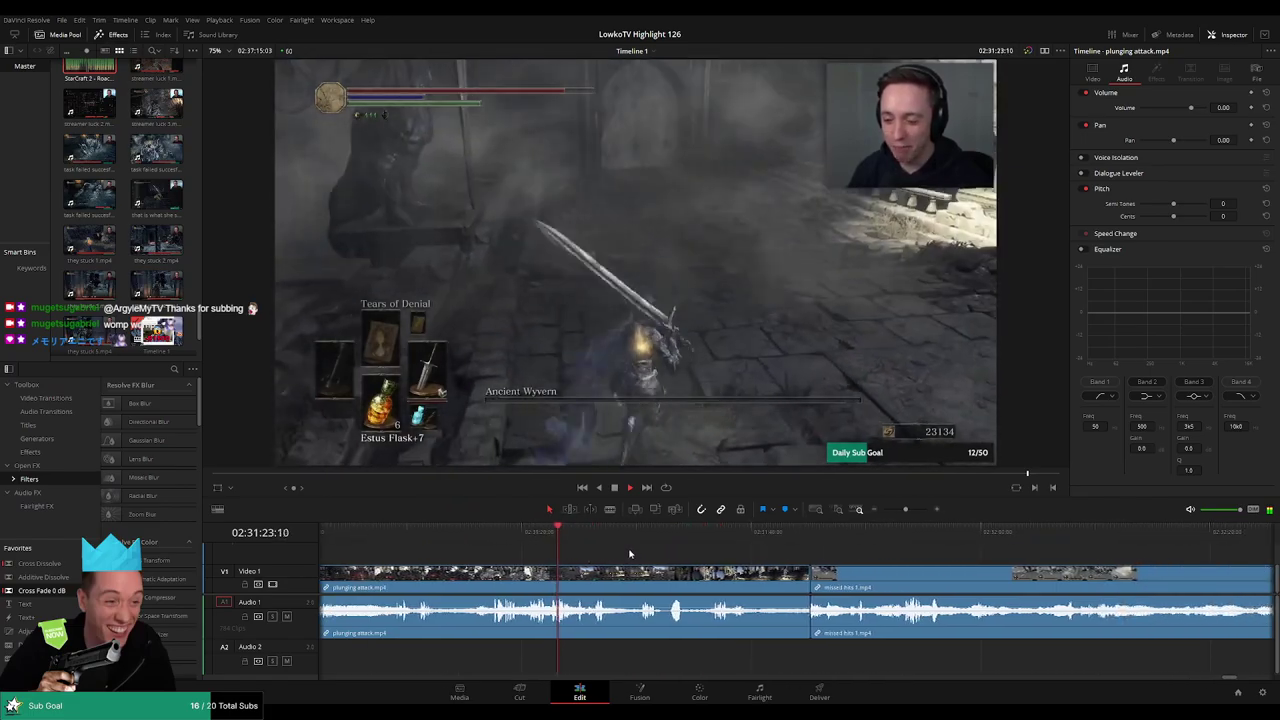
scroll(641, 555, "right", 1)
scroll(585, 557, "right", 1)
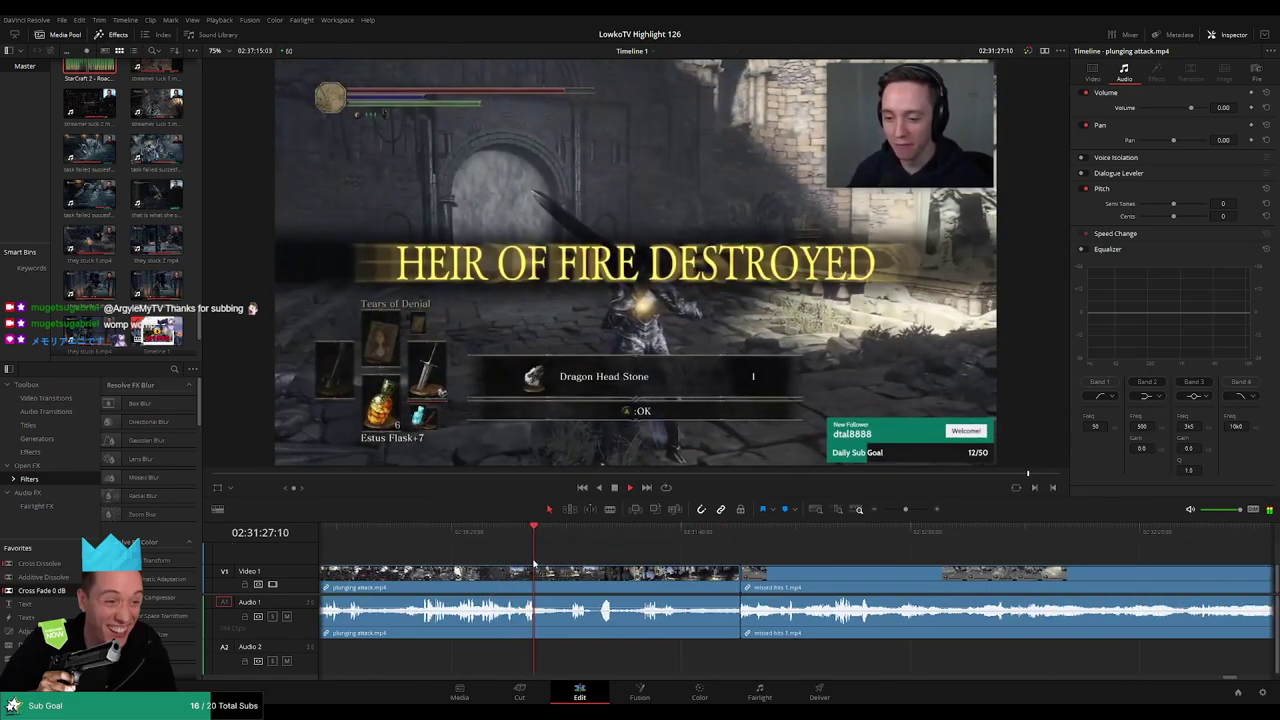
scroll(530, 565, "right", 2)
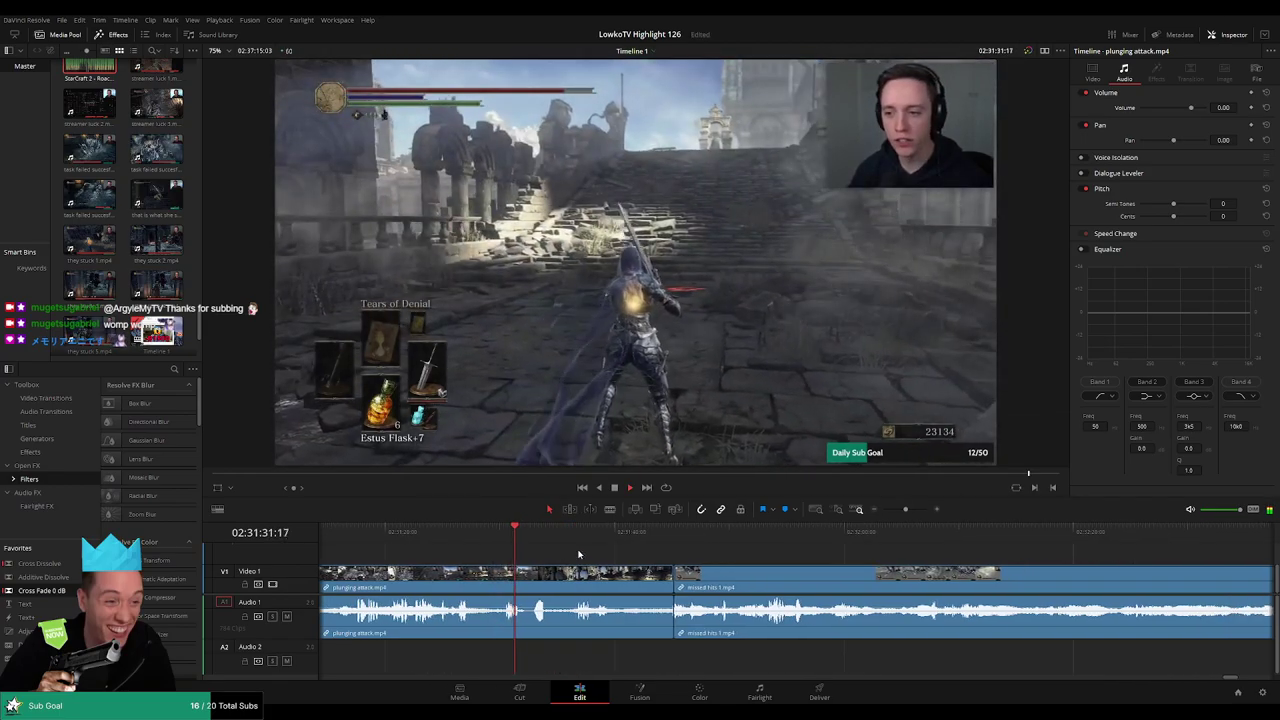
left_click(536, 538)
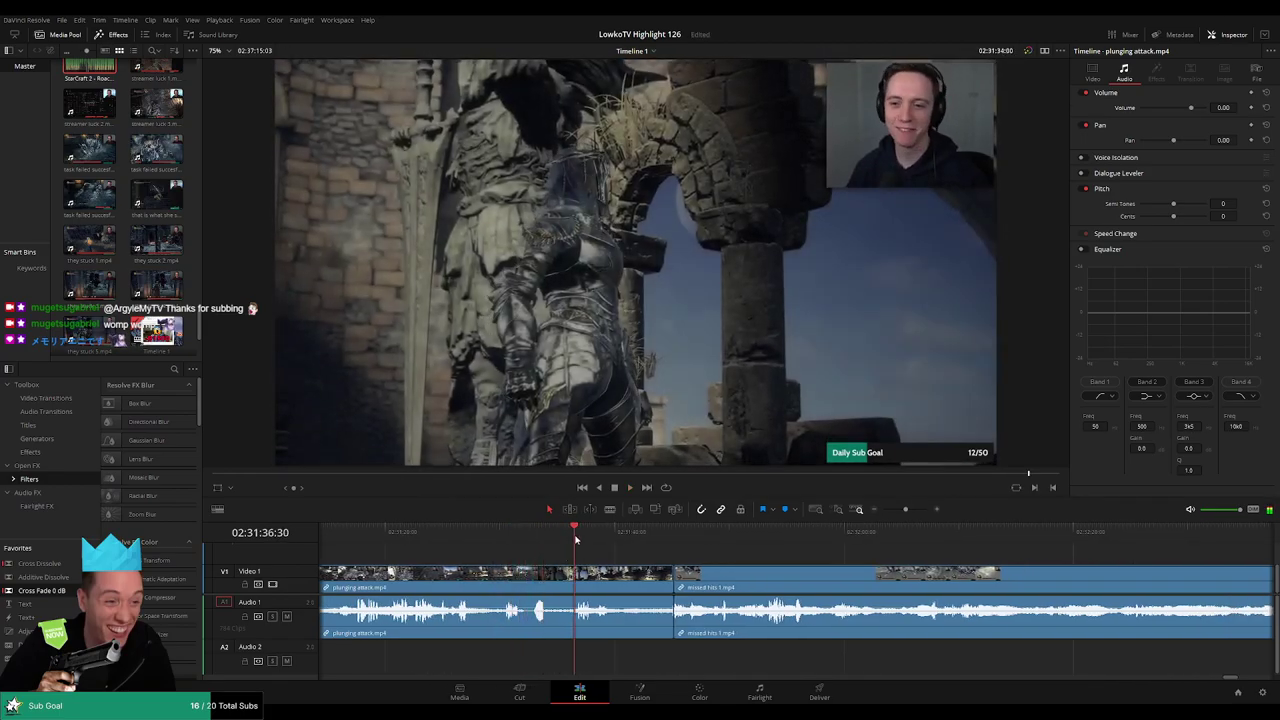
scroll(581, 553, "right", 2)
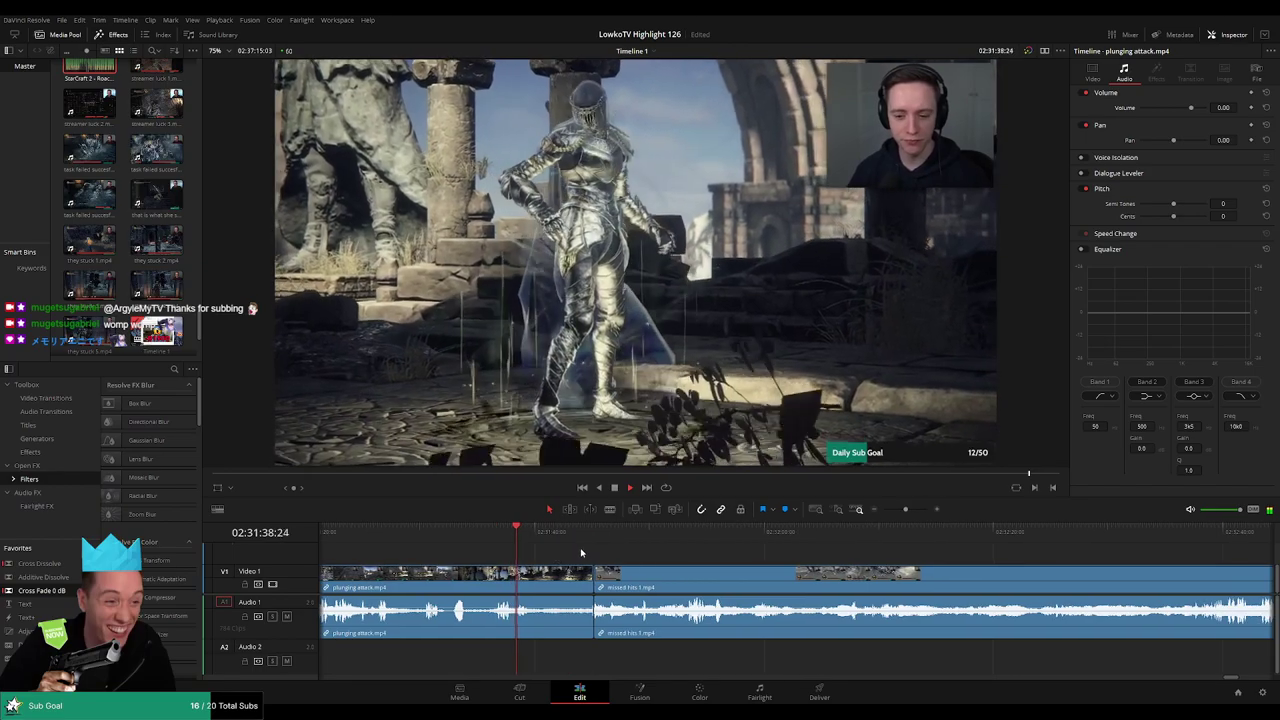
Split plunging attack at the playhead and ripple-delete its leftover end
key("b")
left_click(557, 577)
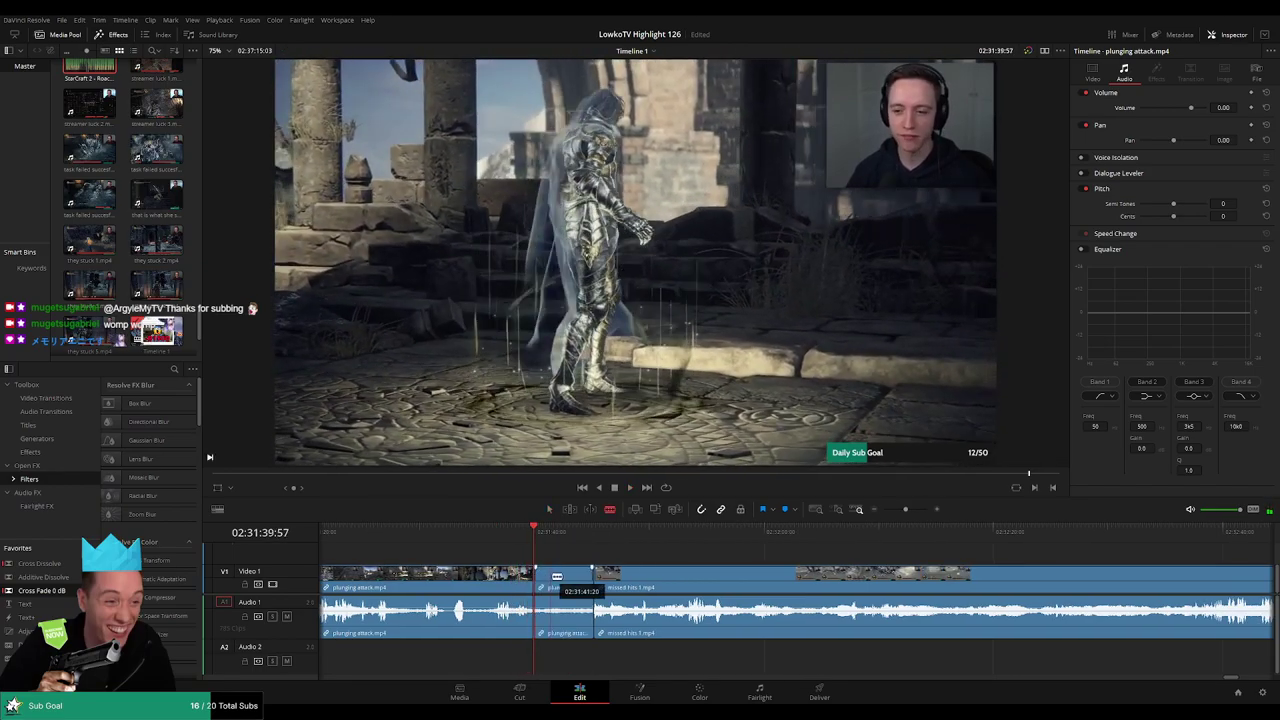
key("Delete")
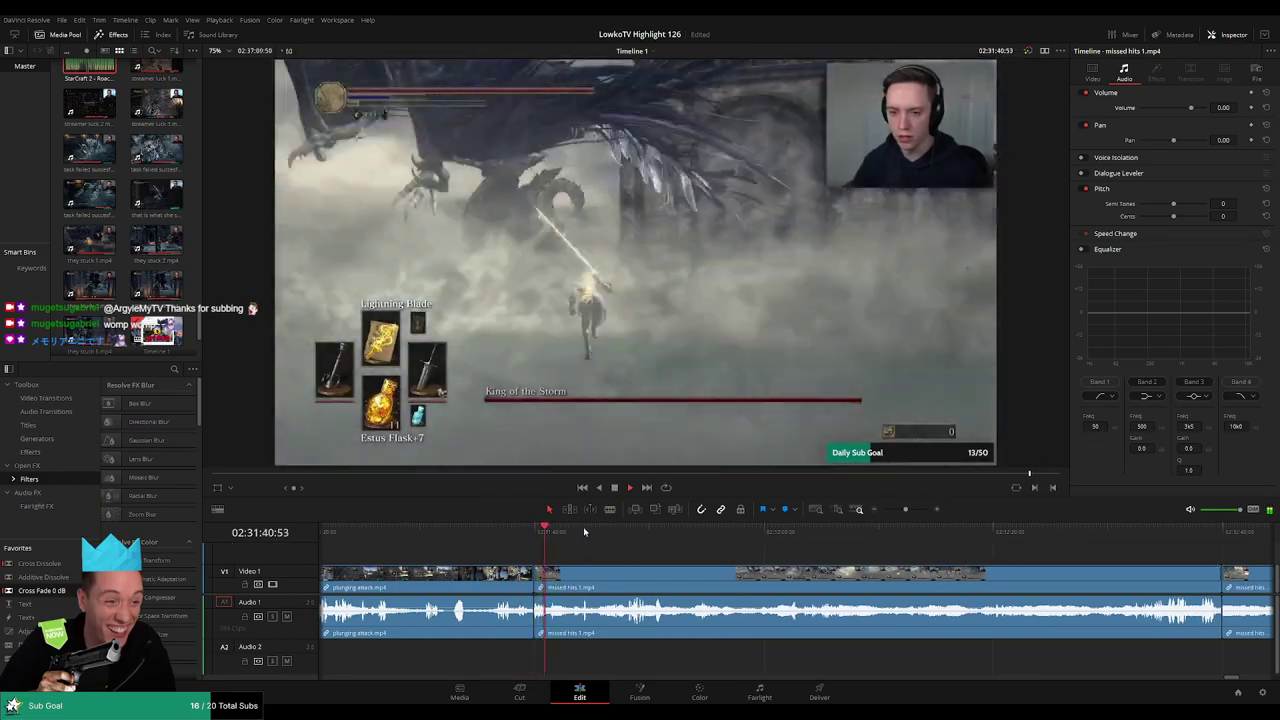
Trim the start of missed hits 1 up to the playhead
left_click(609, 528)
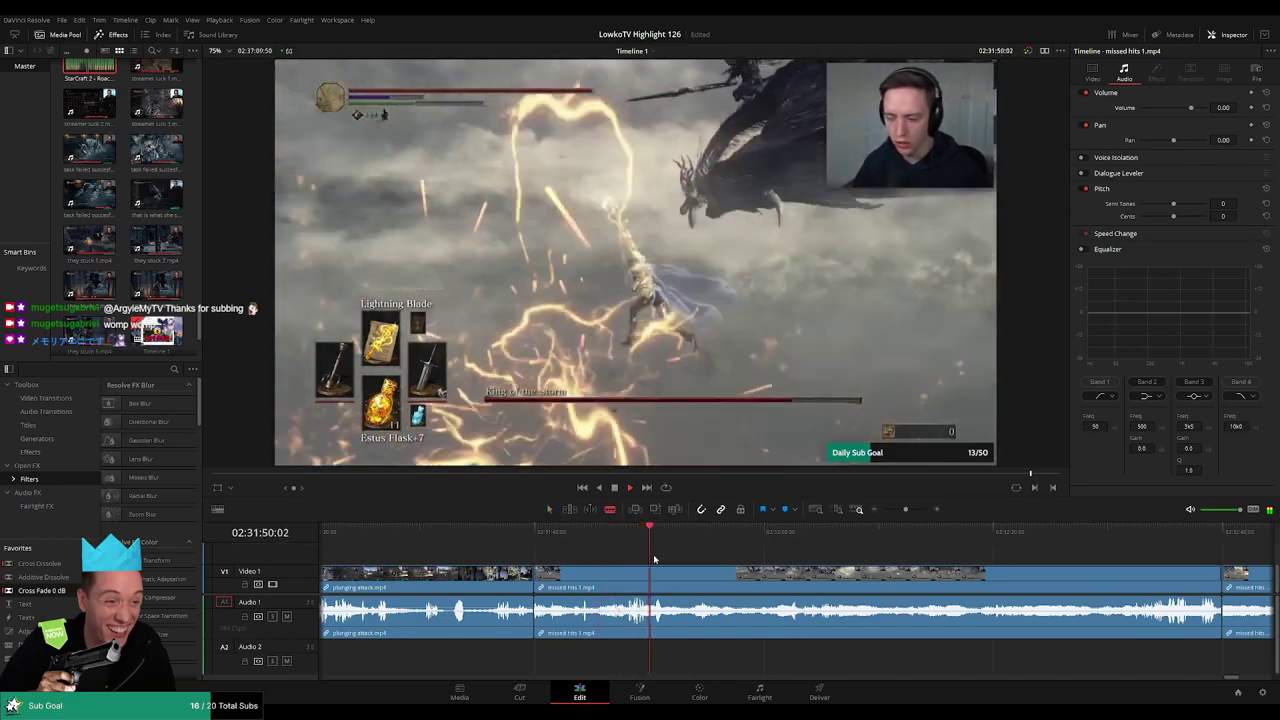
left_click(769, 531)
key("b")
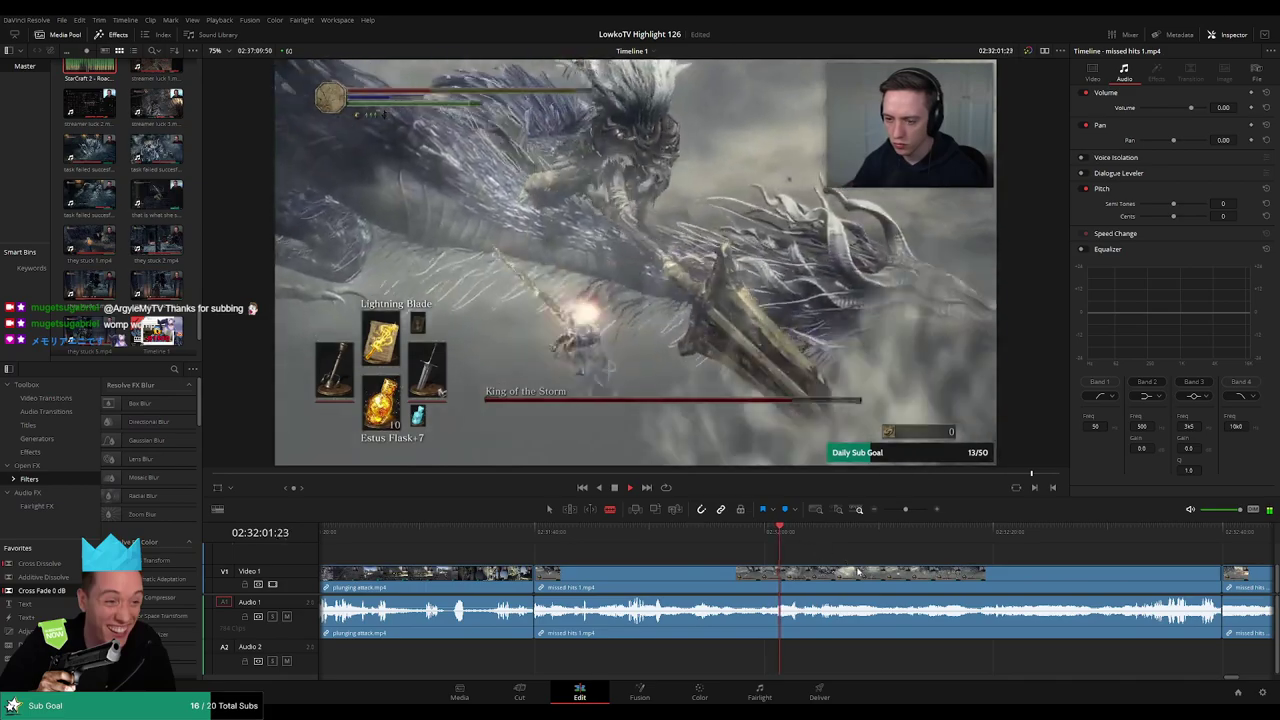
scroll(700, 557, "right", 3)
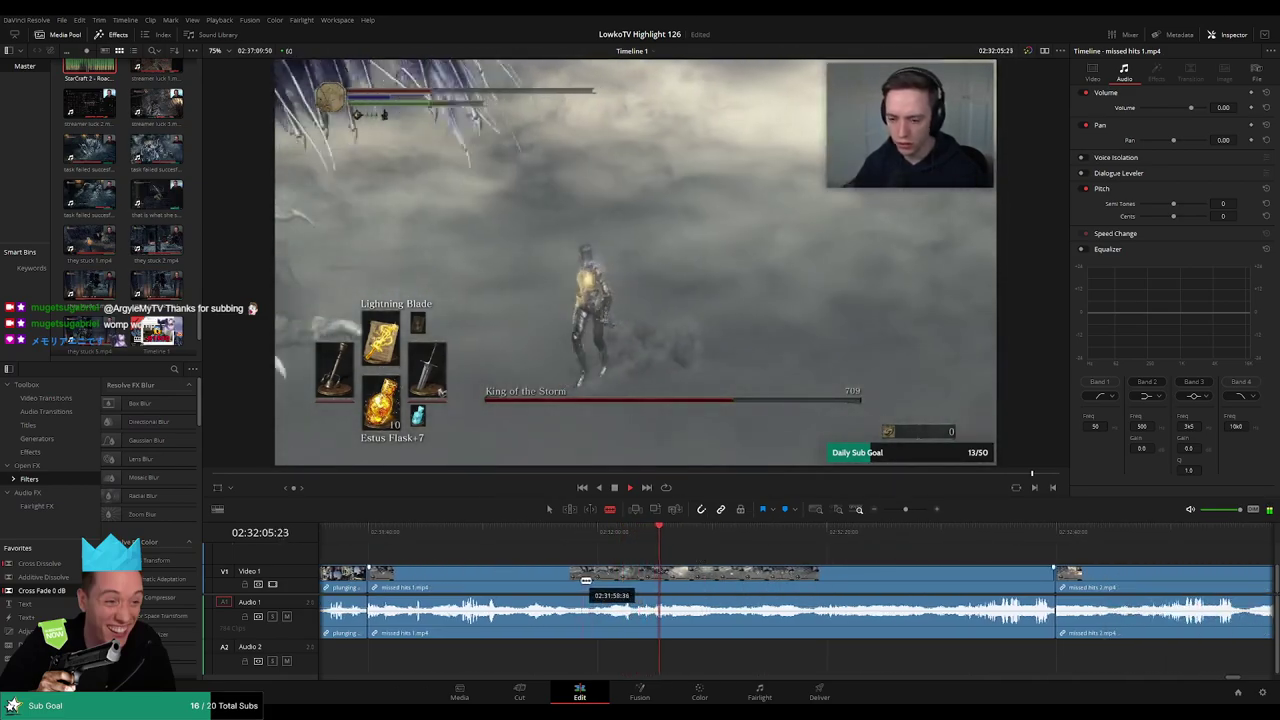
left_click(570, 533)
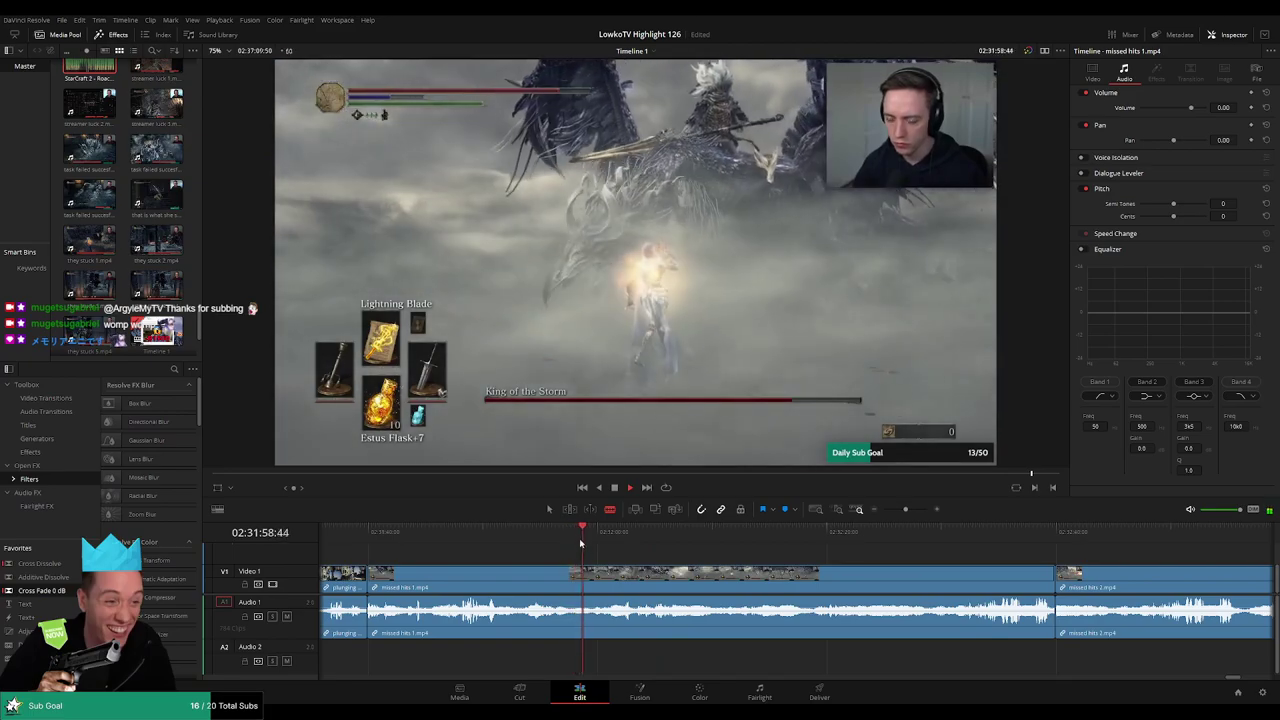
key("ctrl+shift+[")
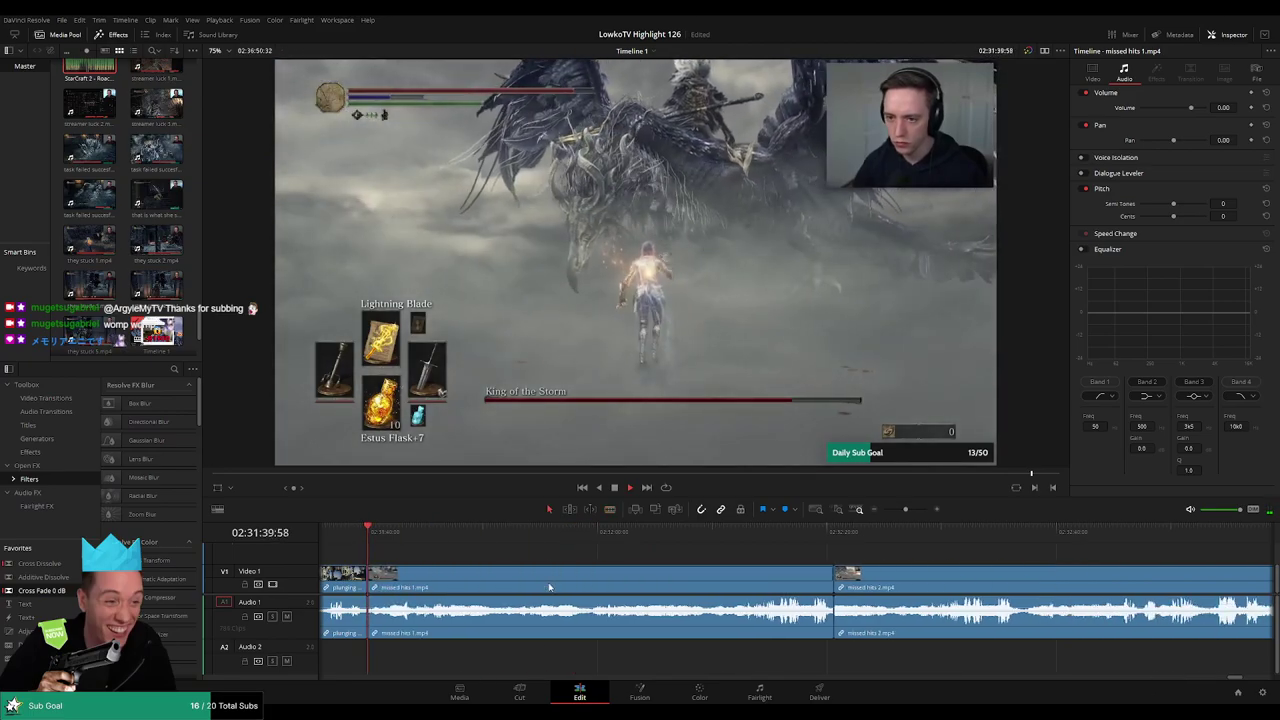
Preview the missed hits 1 fight and ripple-delete an unwanted piece
left_click(402, 533)
left_click(471, 533)
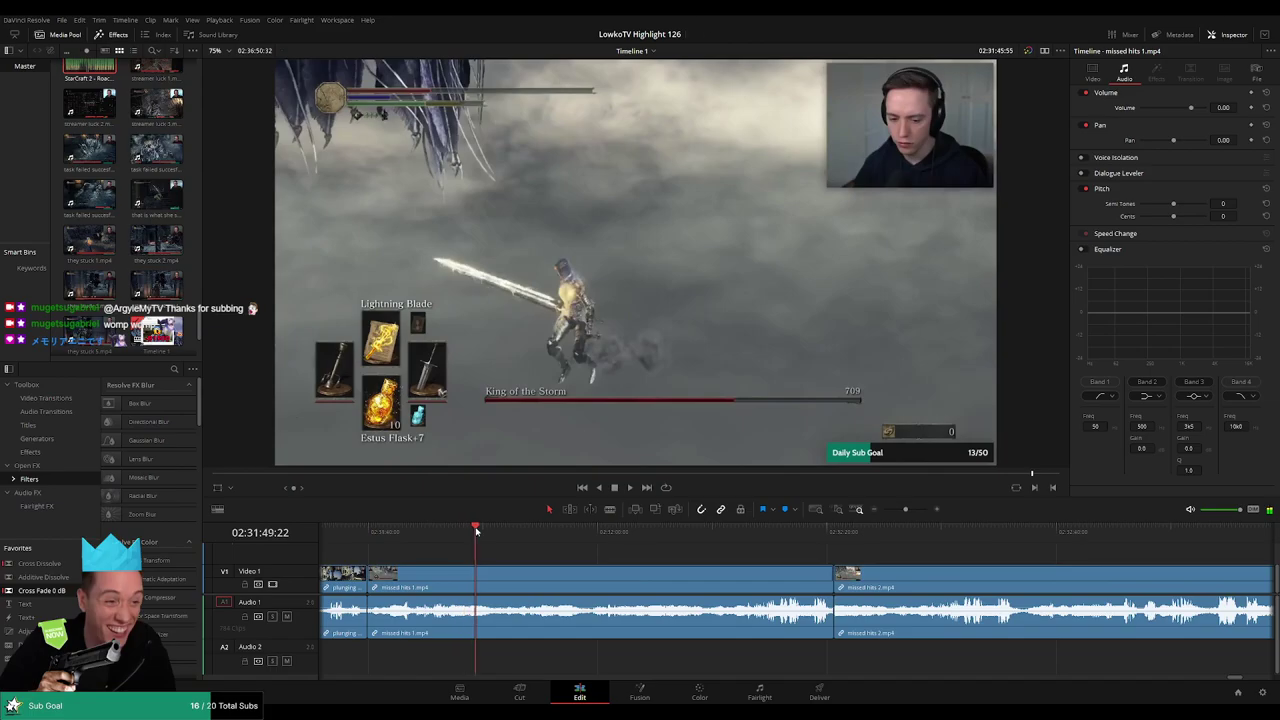
left_click(557, 531)
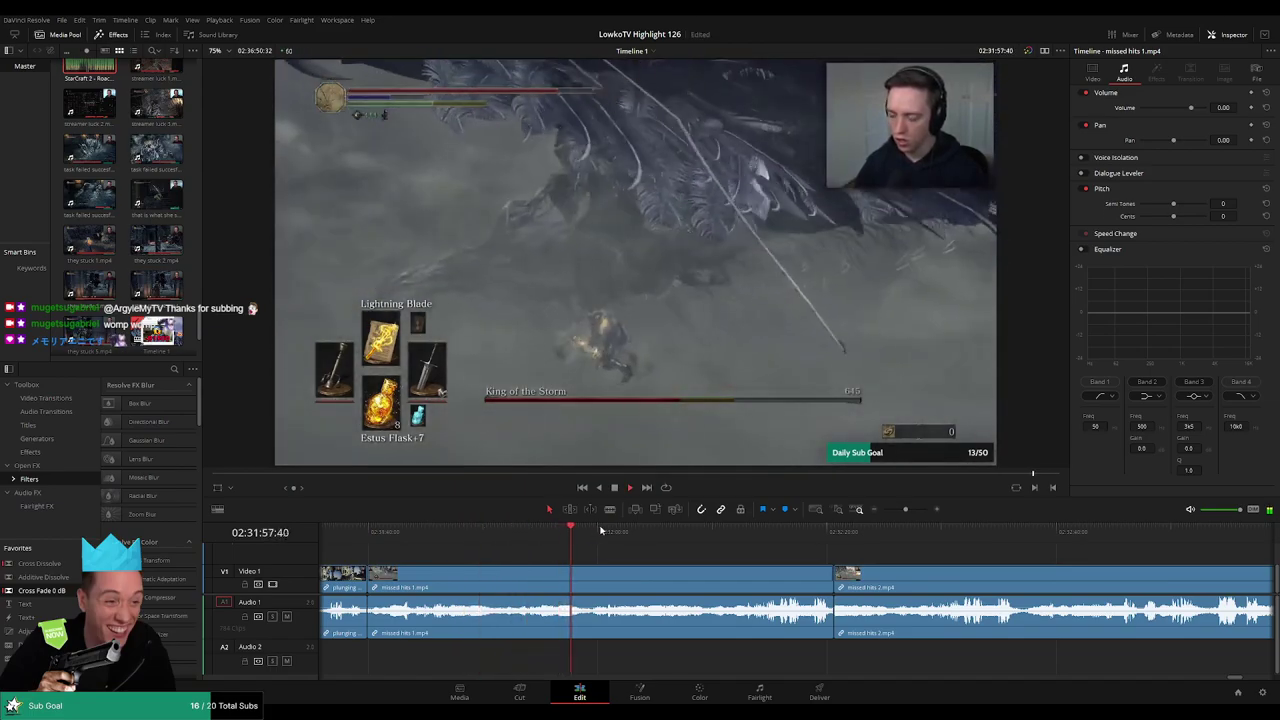
left_click(526, 530)
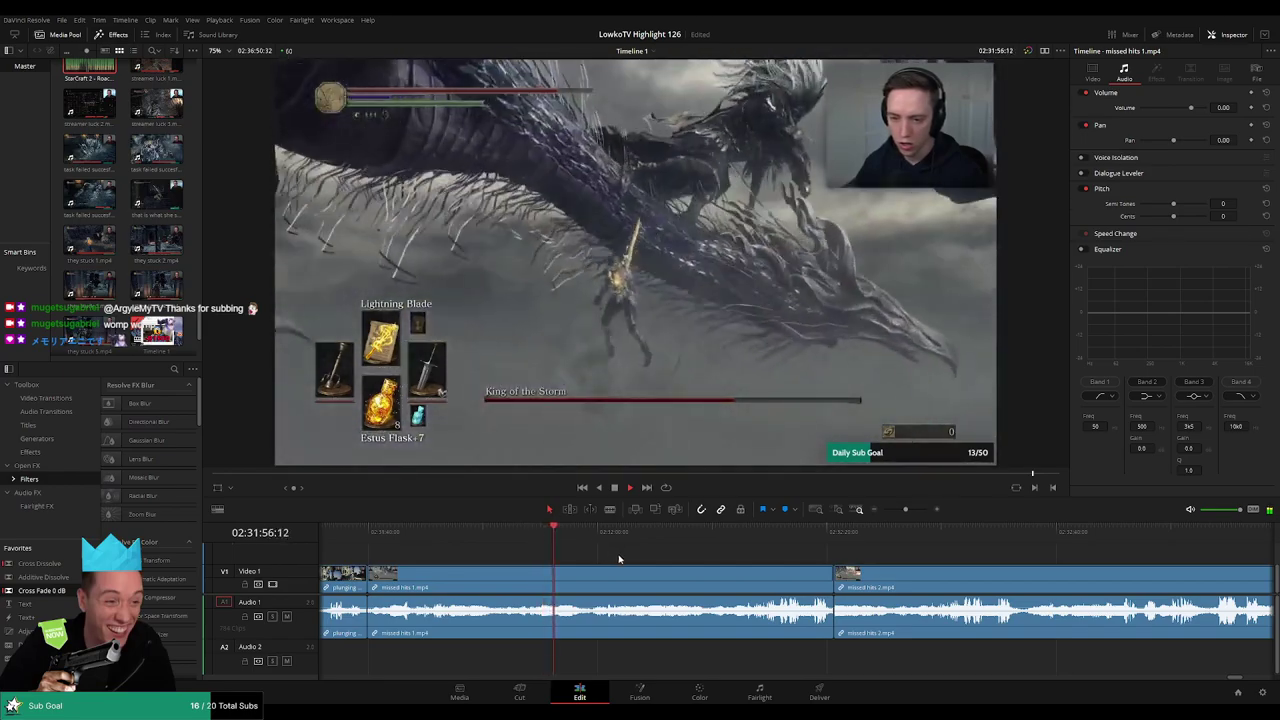
key("alt+slash")
left_click(563, 531)
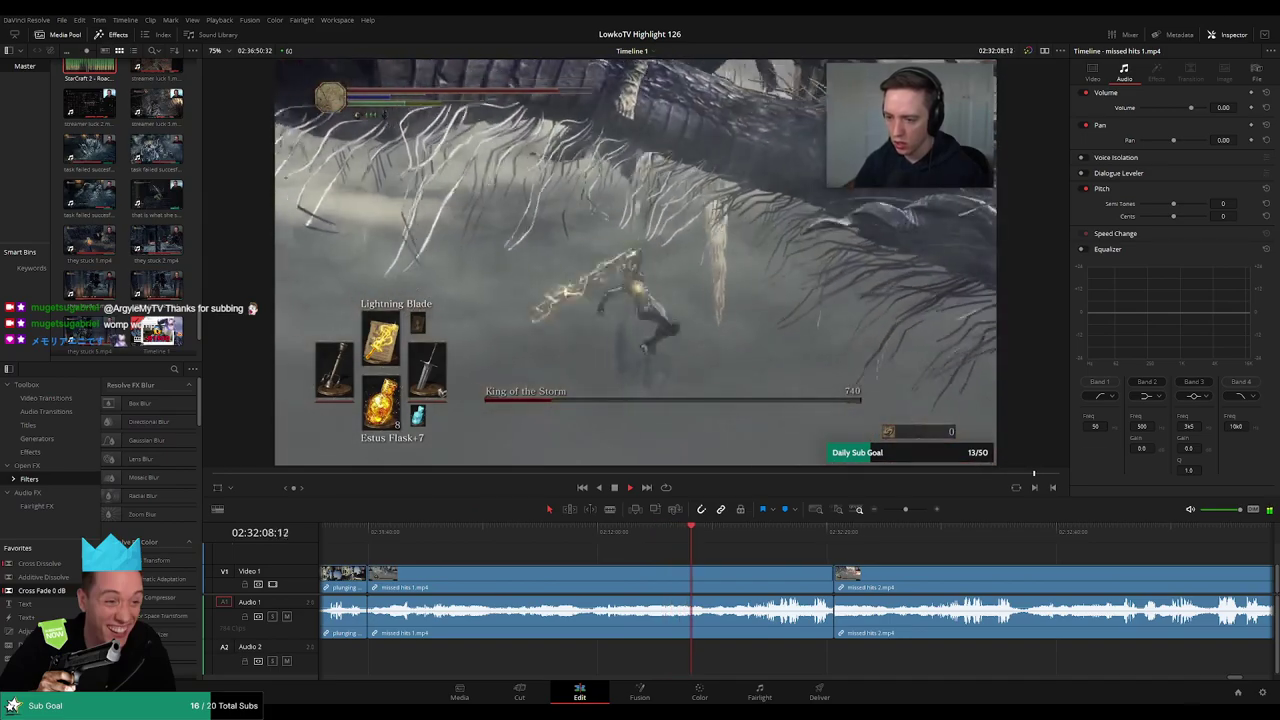
left_click_drag(731, 532, 751, 533)
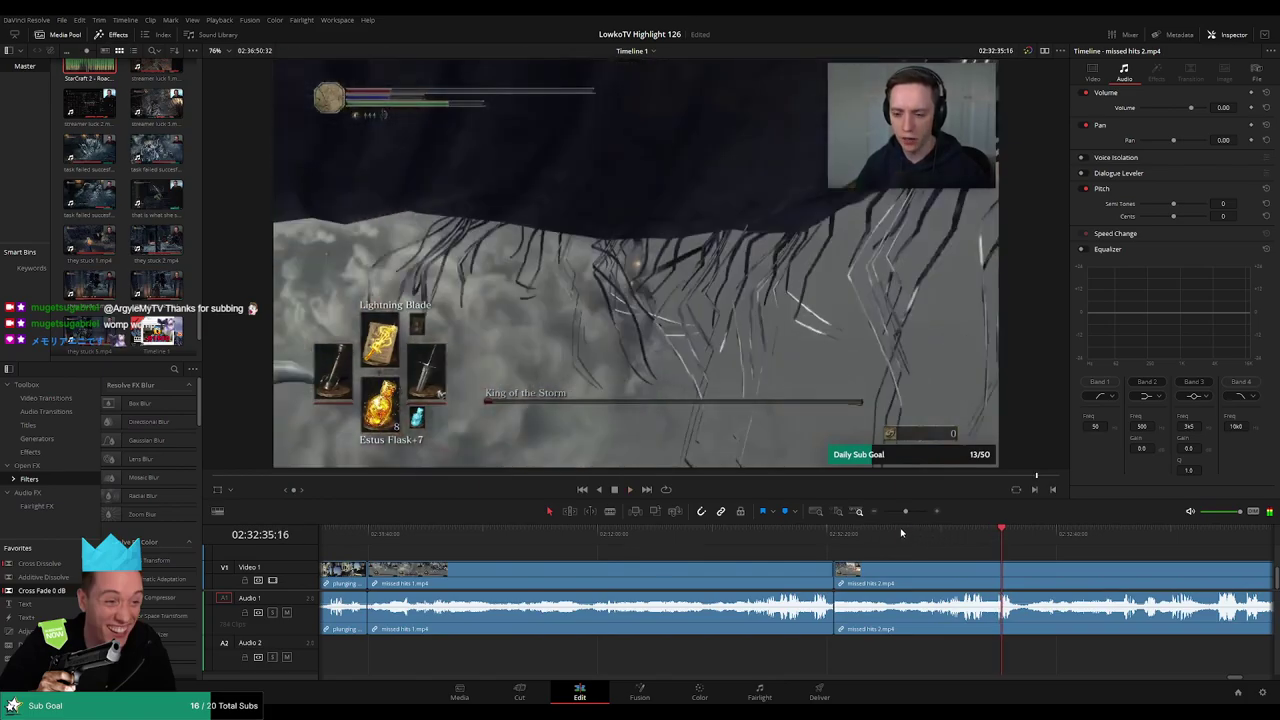
left_click(777, 533)
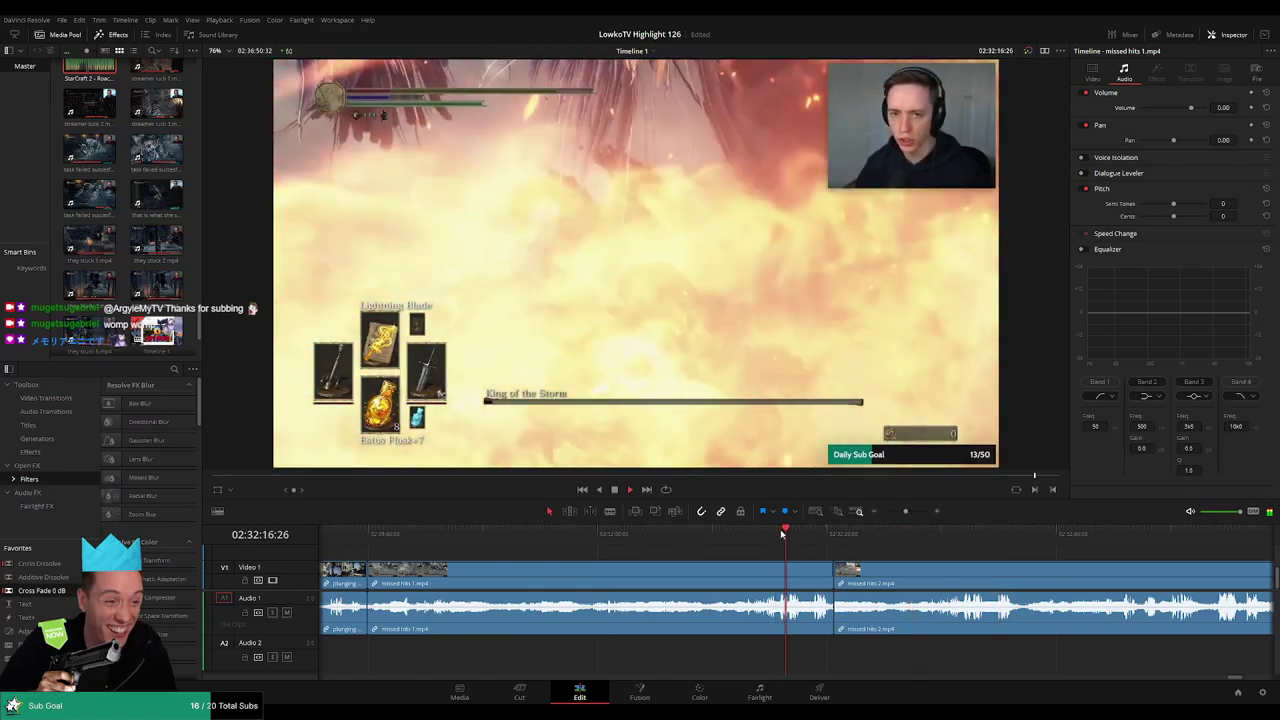
left_click(727, 535)
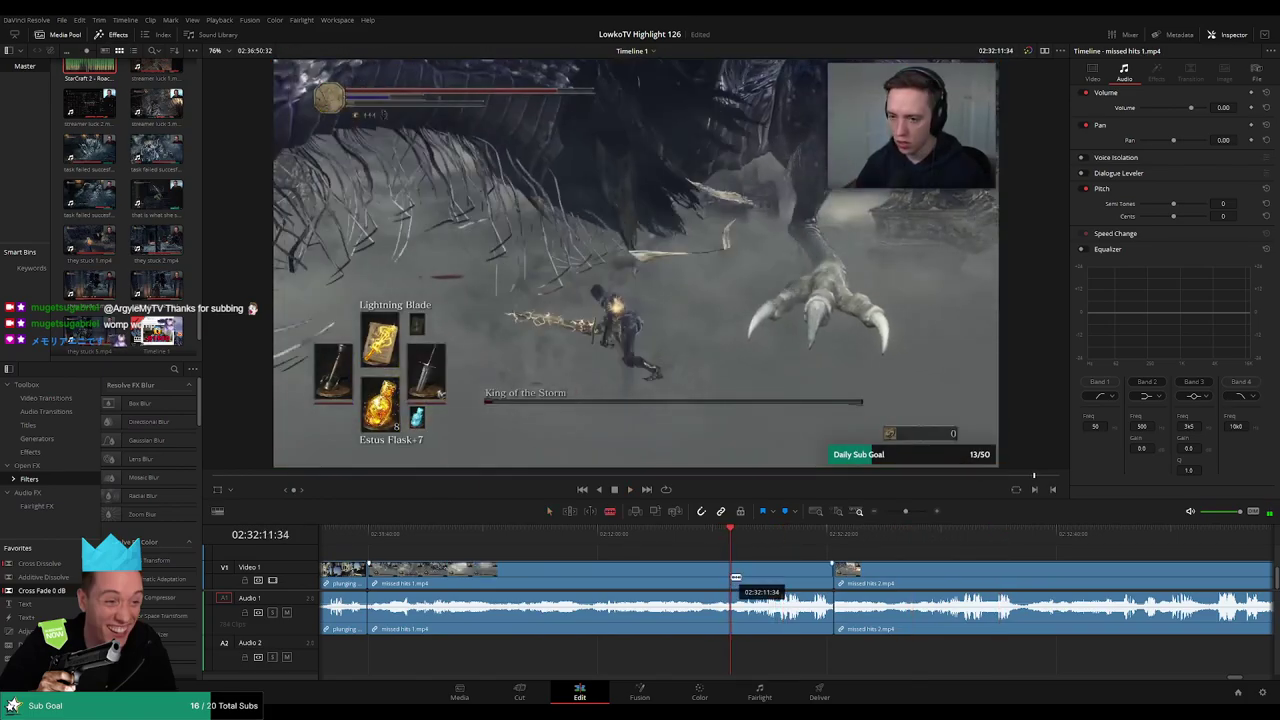
key("Delete")
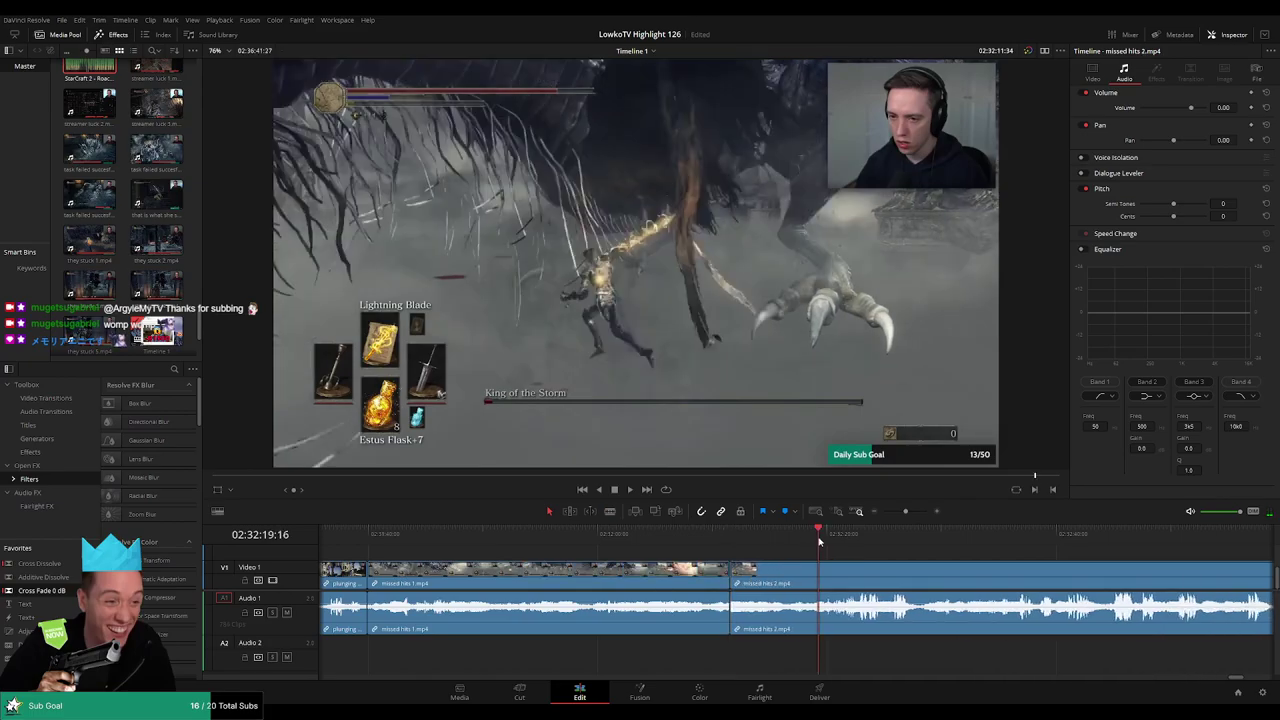
Blade out another unwanted stretch of missed hits 1 so missed hits 2 follows directly
key("b")
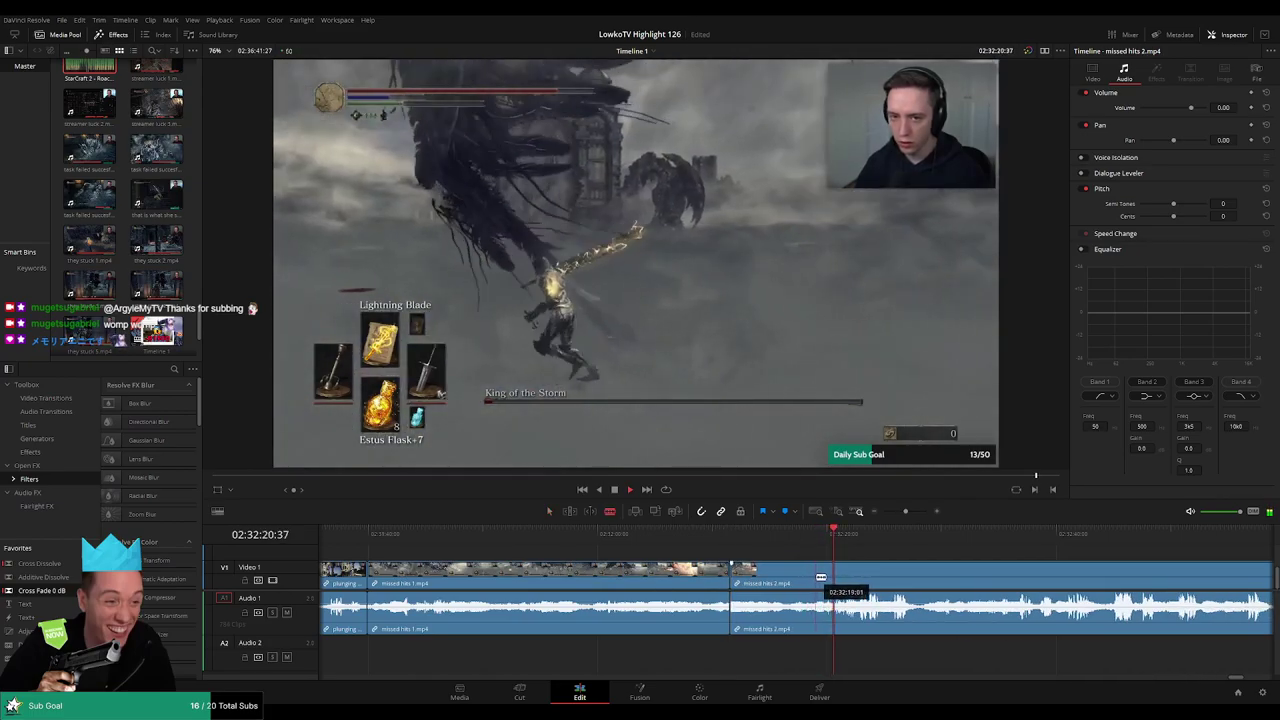
left_click(821, 577)
key("a")
left_click(790, 580)
key("Delete")
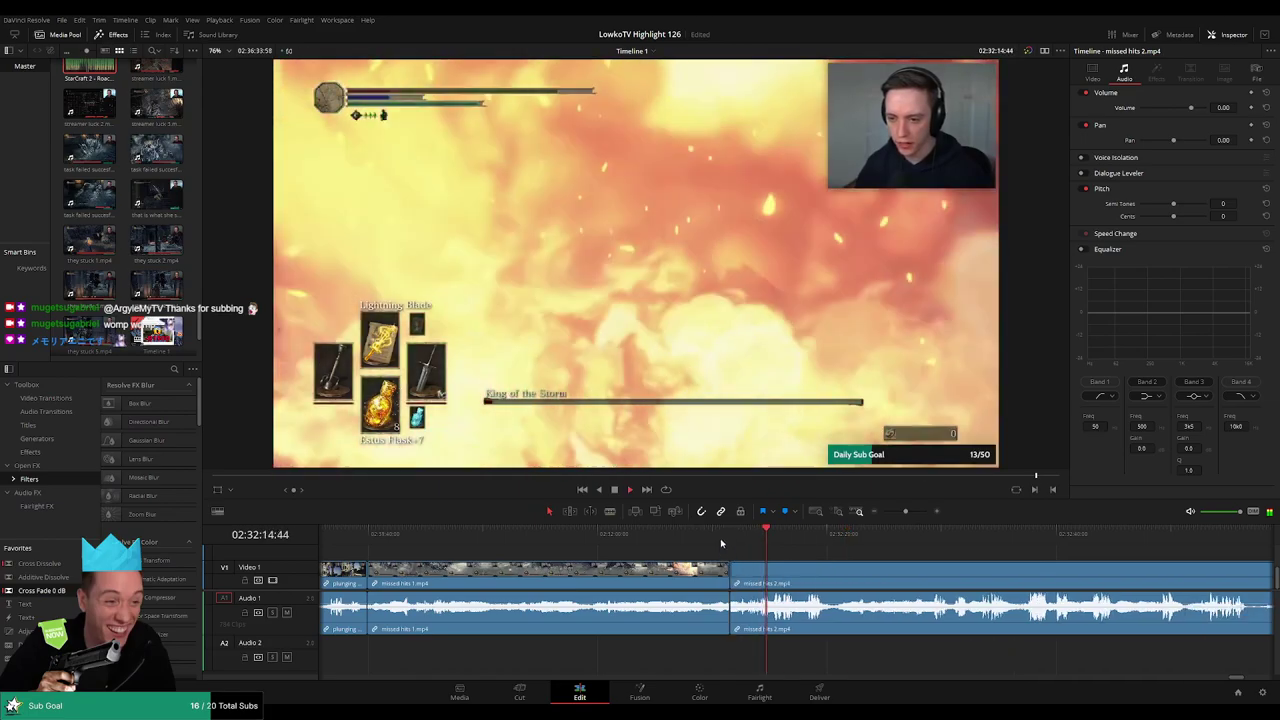
left_click(713, 536)
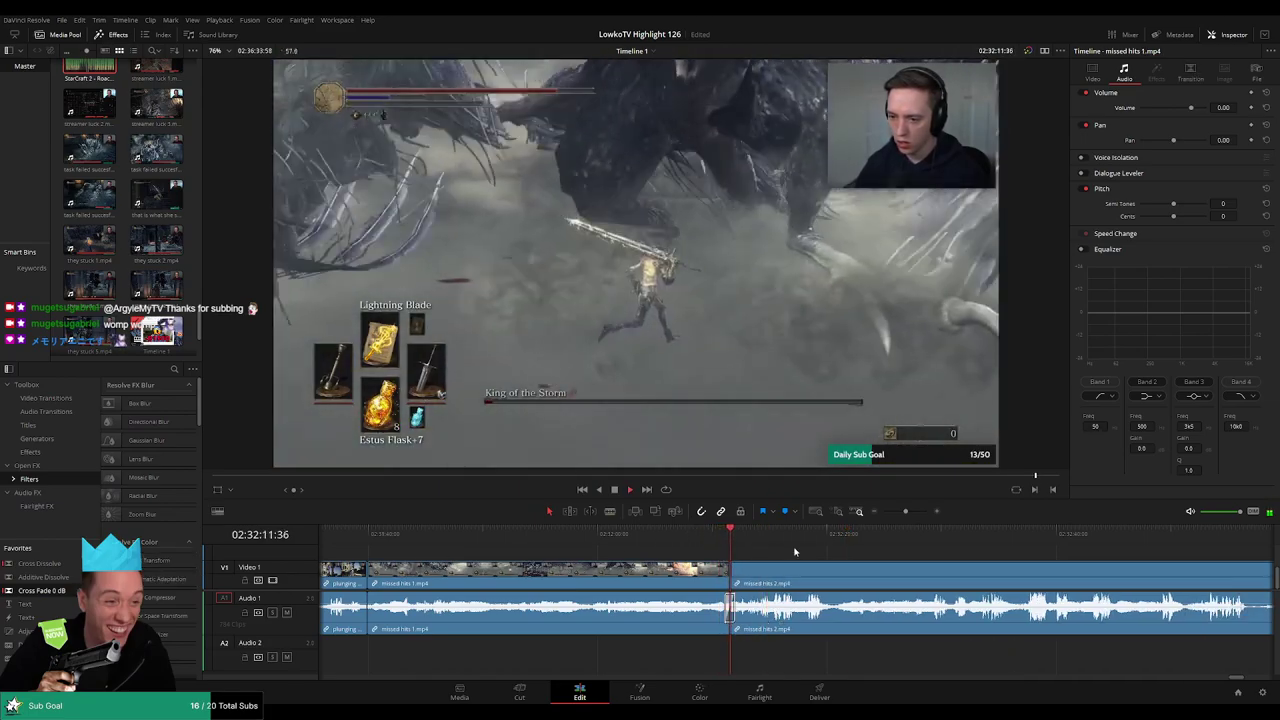
scroll(717, 552, "right", 3)
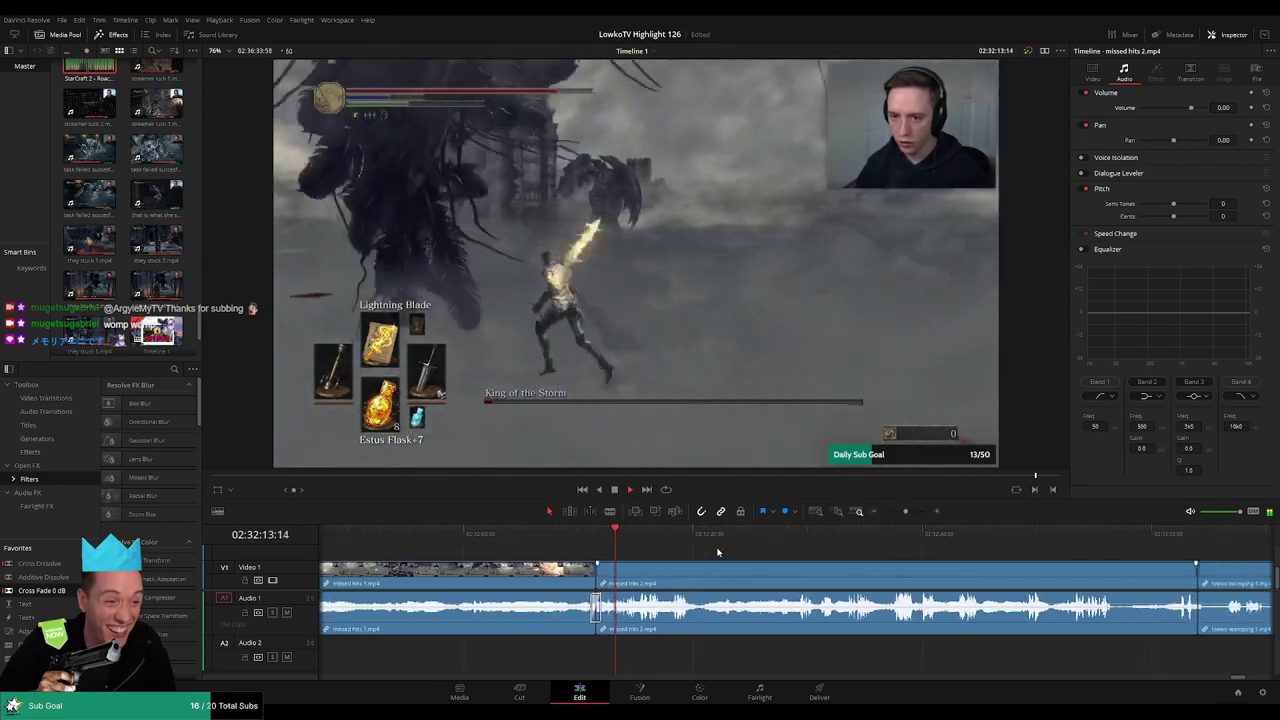
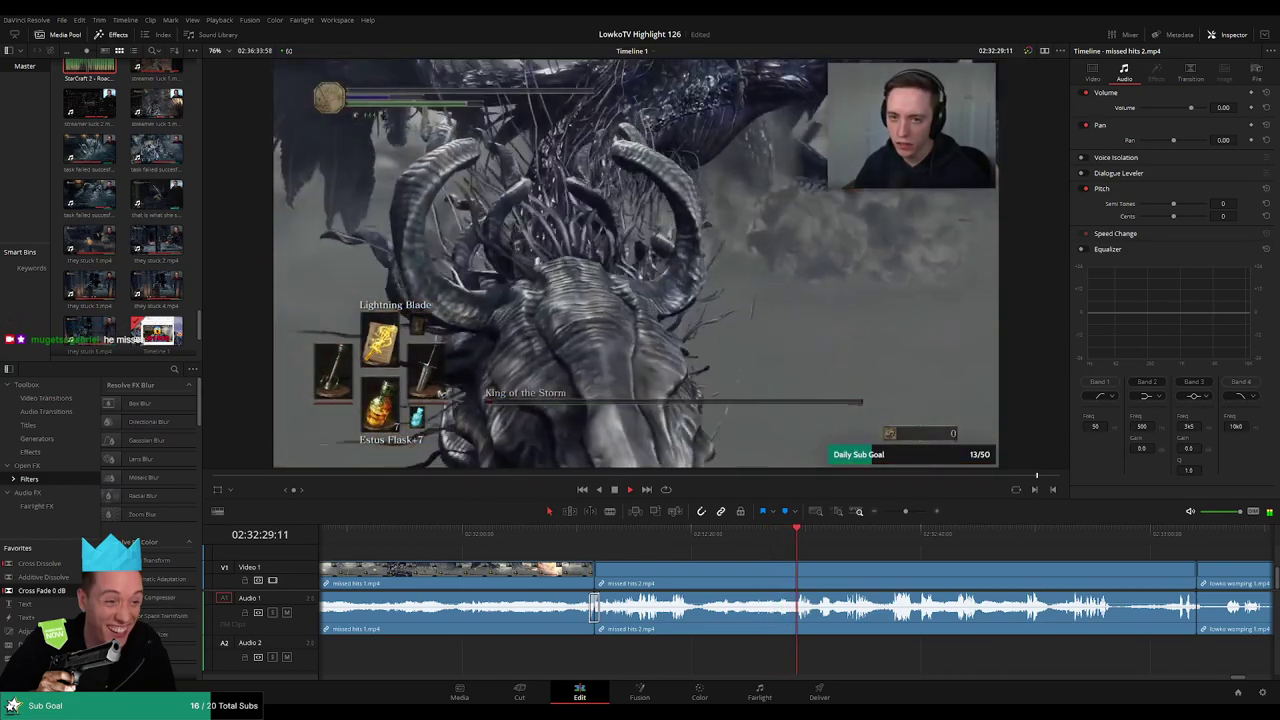
Replay the fight and blade missed hits 2.mp4 just before and at the explosion
left_click(730, 533)
left_click(912, 512)
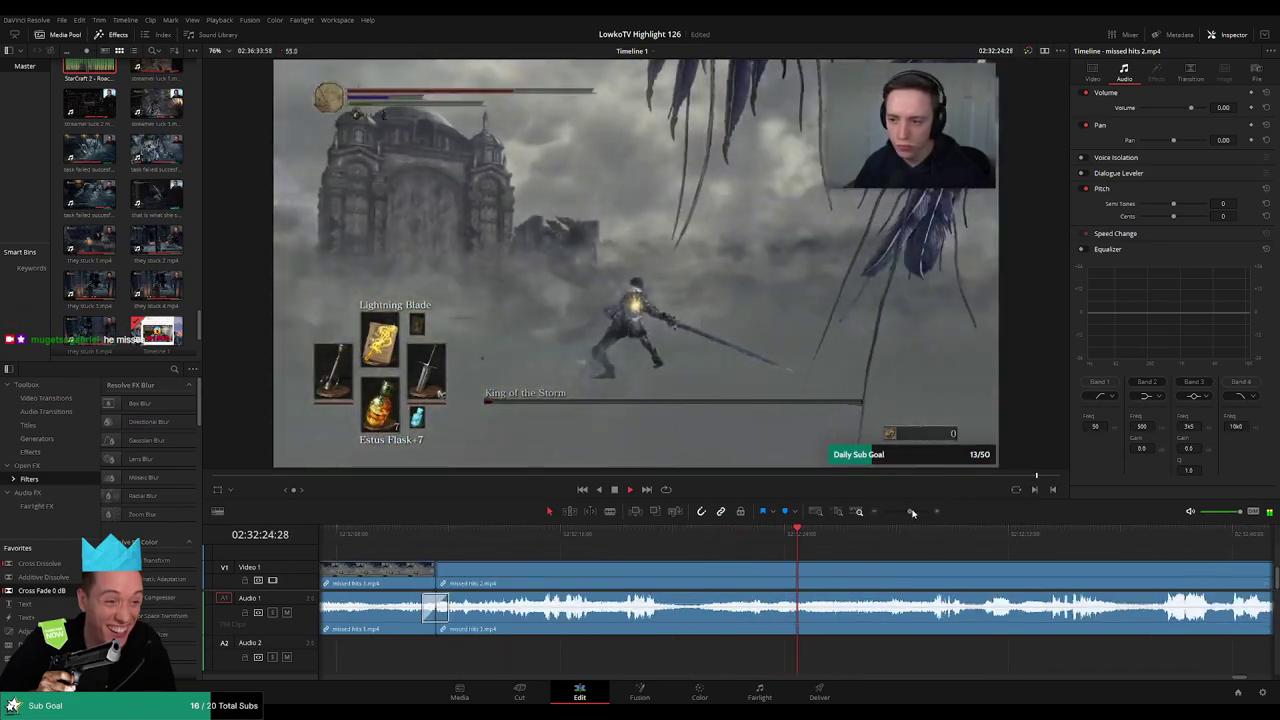
scroll(685, 544, "right", 3)
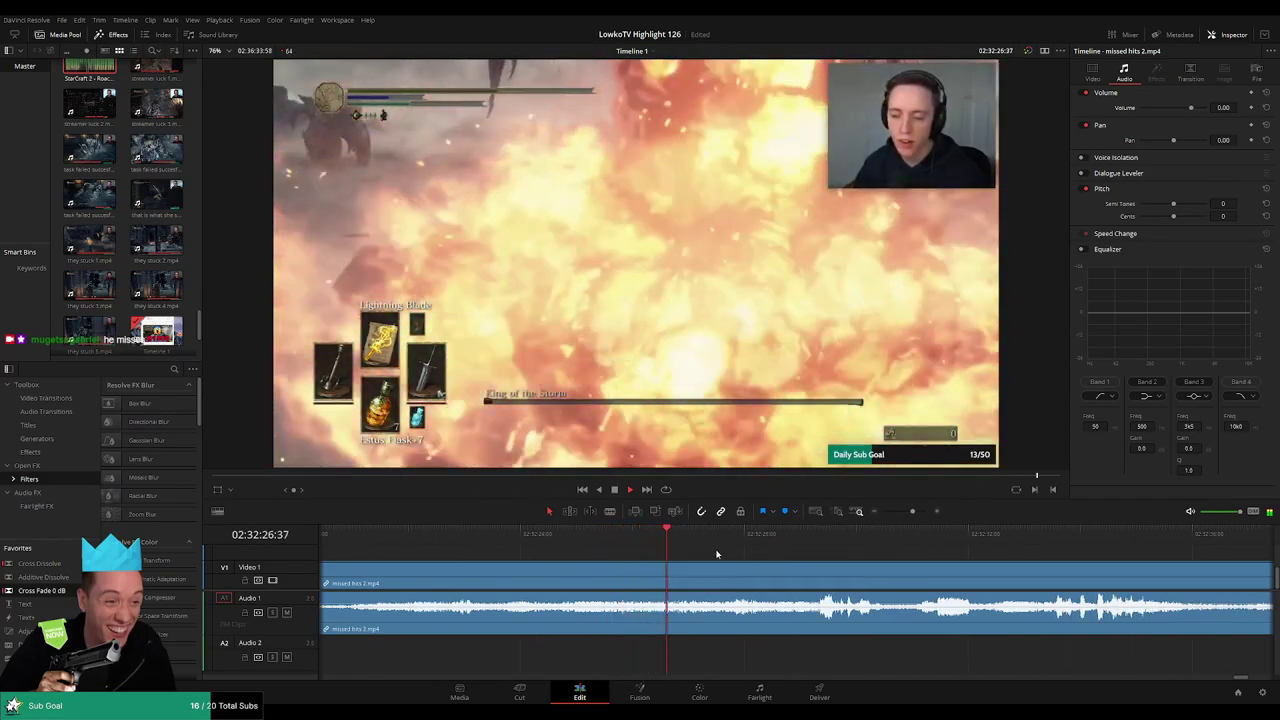
key("b")
left_click(666, 578)
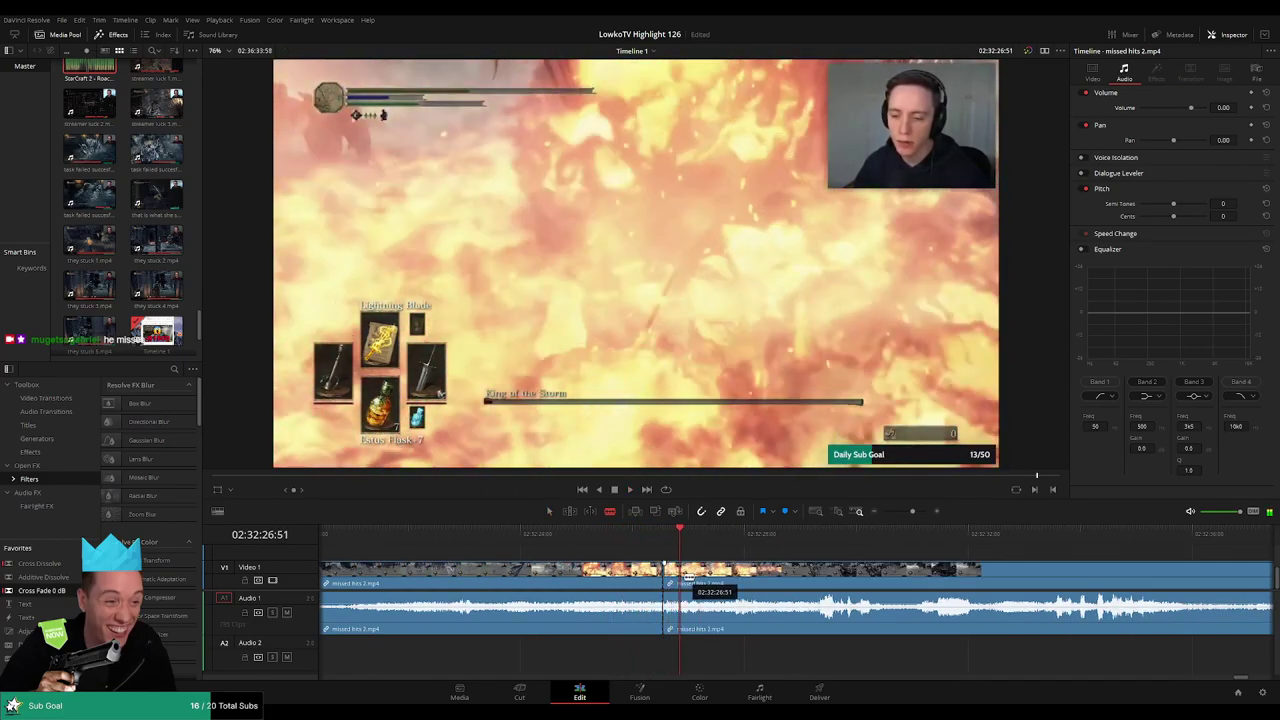
left_click(688, 580)
key("a")
Place StarCraft 2 - Roach Quotes.mp3 on Audio 2, trim it to the quote and play it back
left_click_drag(89, 68, 632, 658)
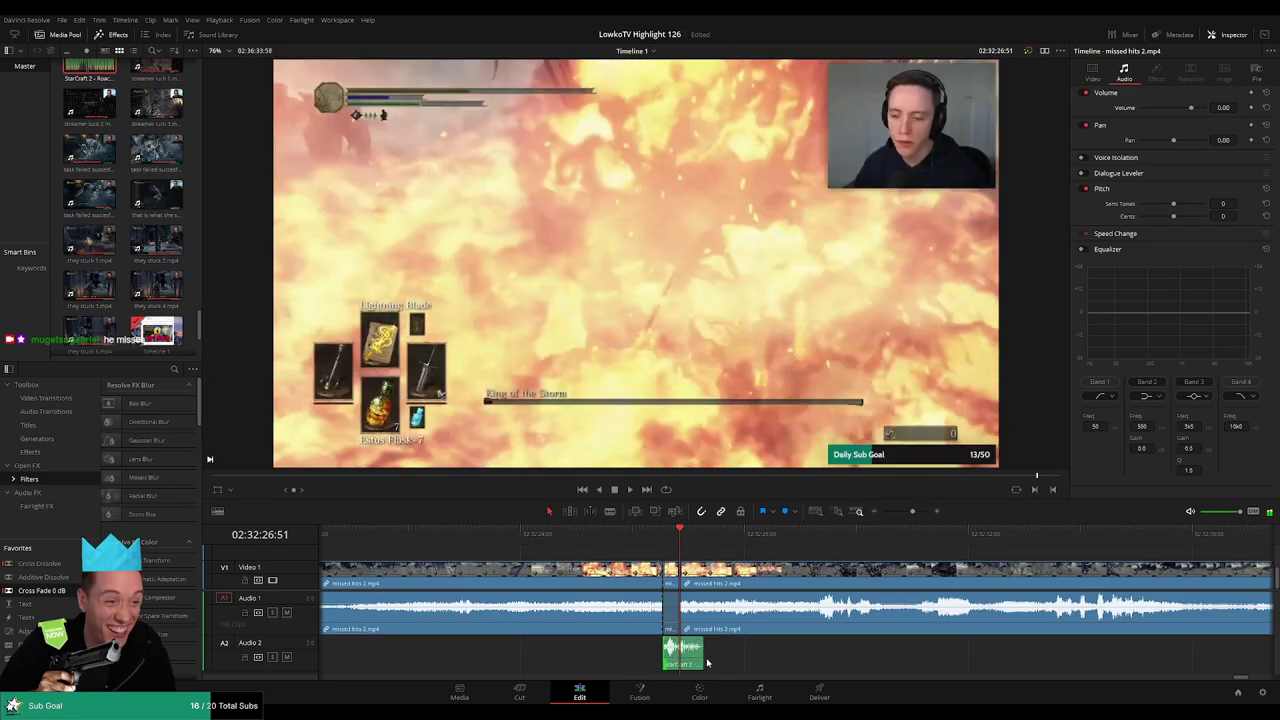
left_click_drag(652, 660, 667, 655)
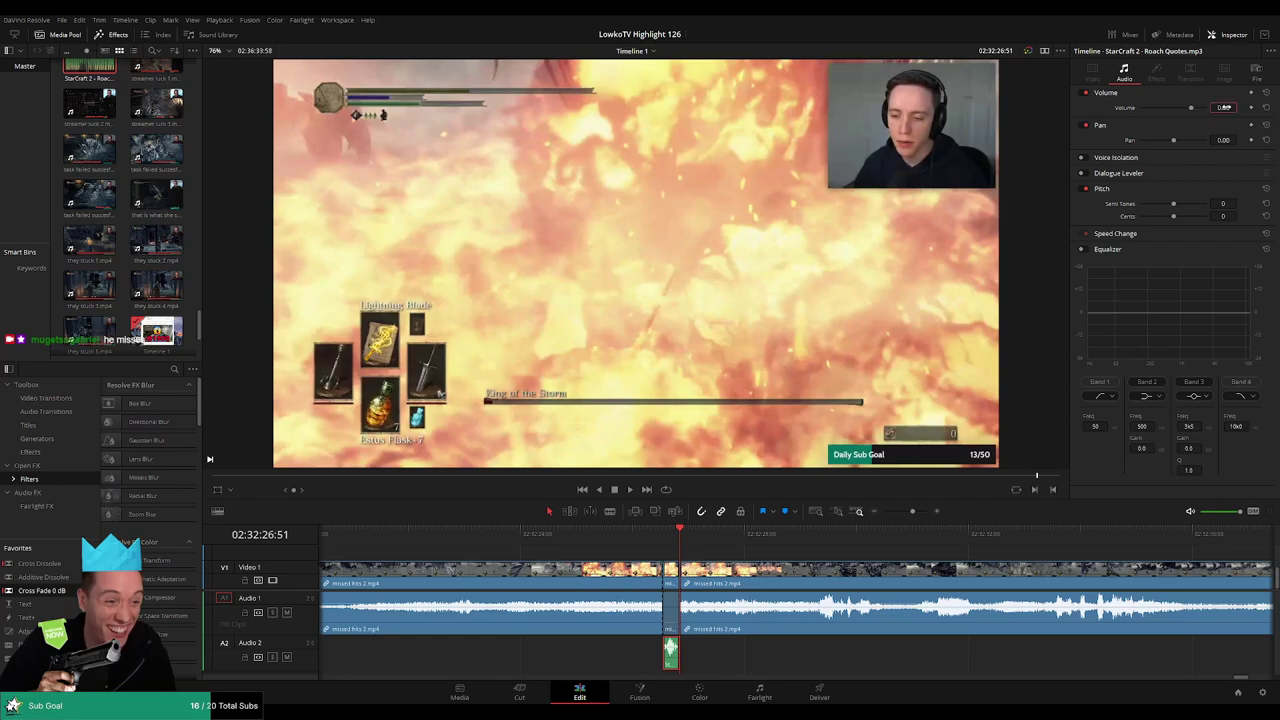
key("space")
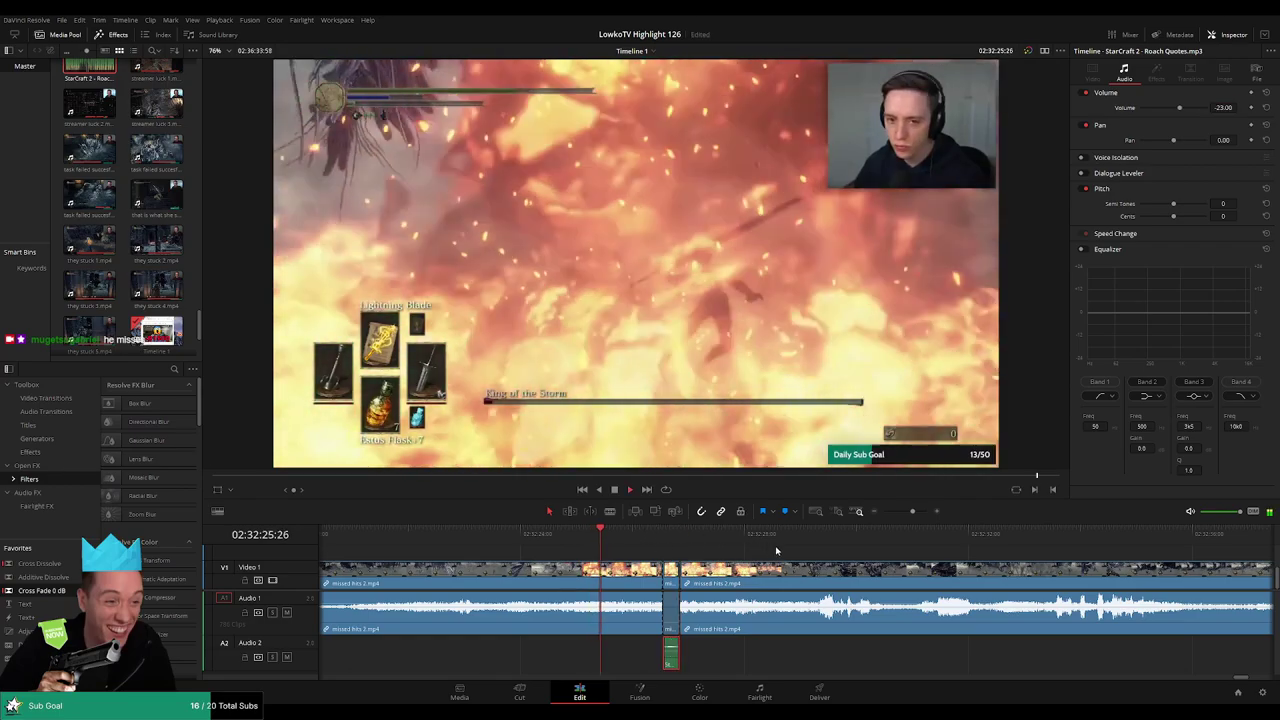
left_click_drag(912, 511, 907, 511)
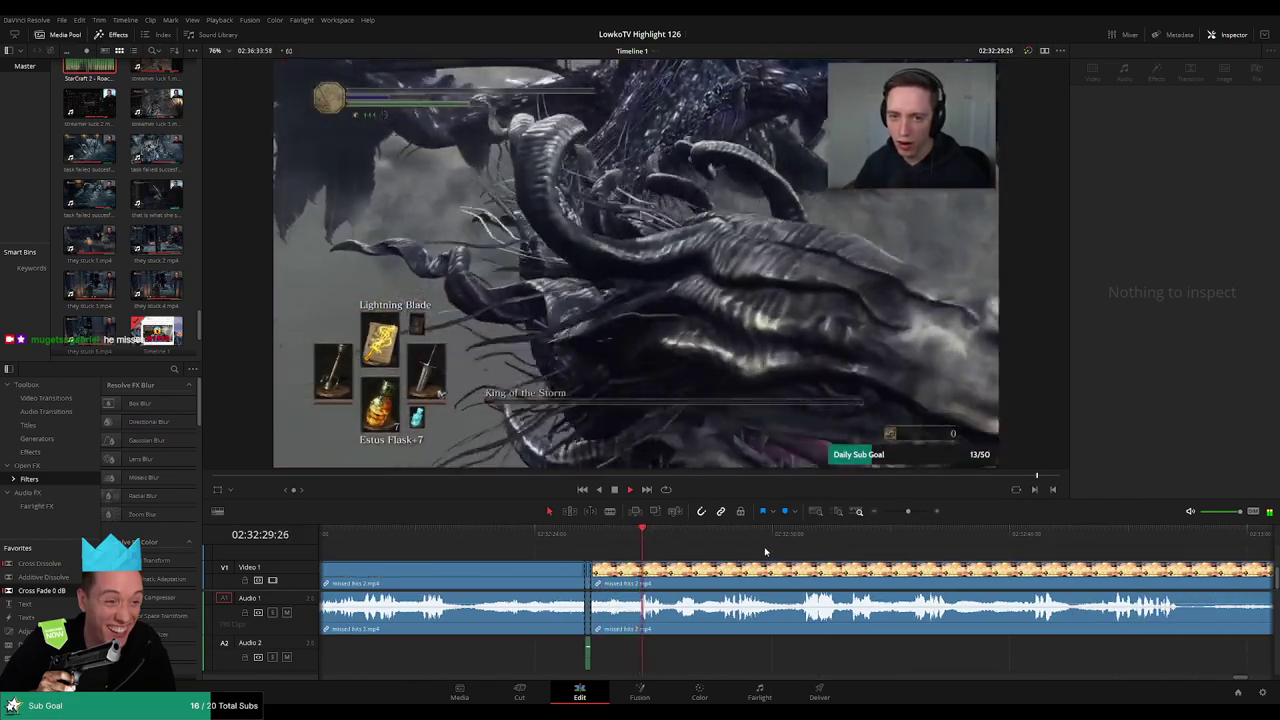
Blade missed hits 2.mp4 at the dragon moment and where the quote should end, redoing one misplaced cut
left_click(680, 538)
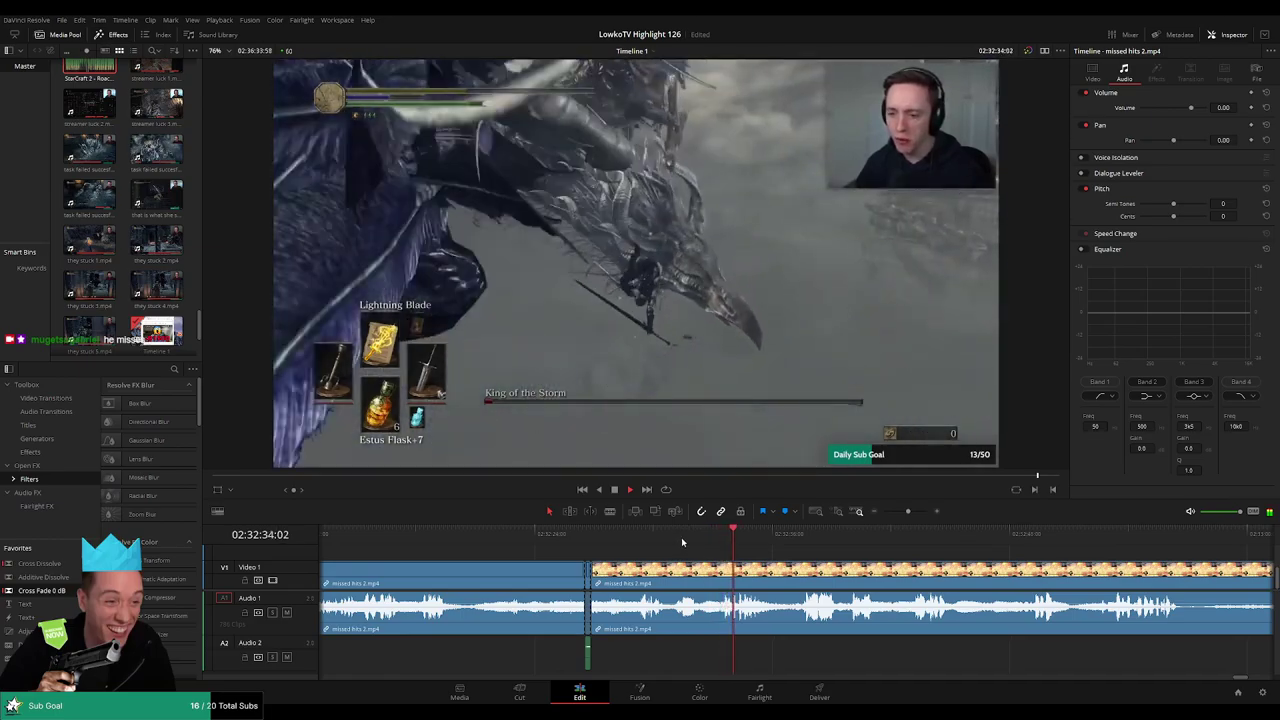
scroll(906, 522, "up", 2)
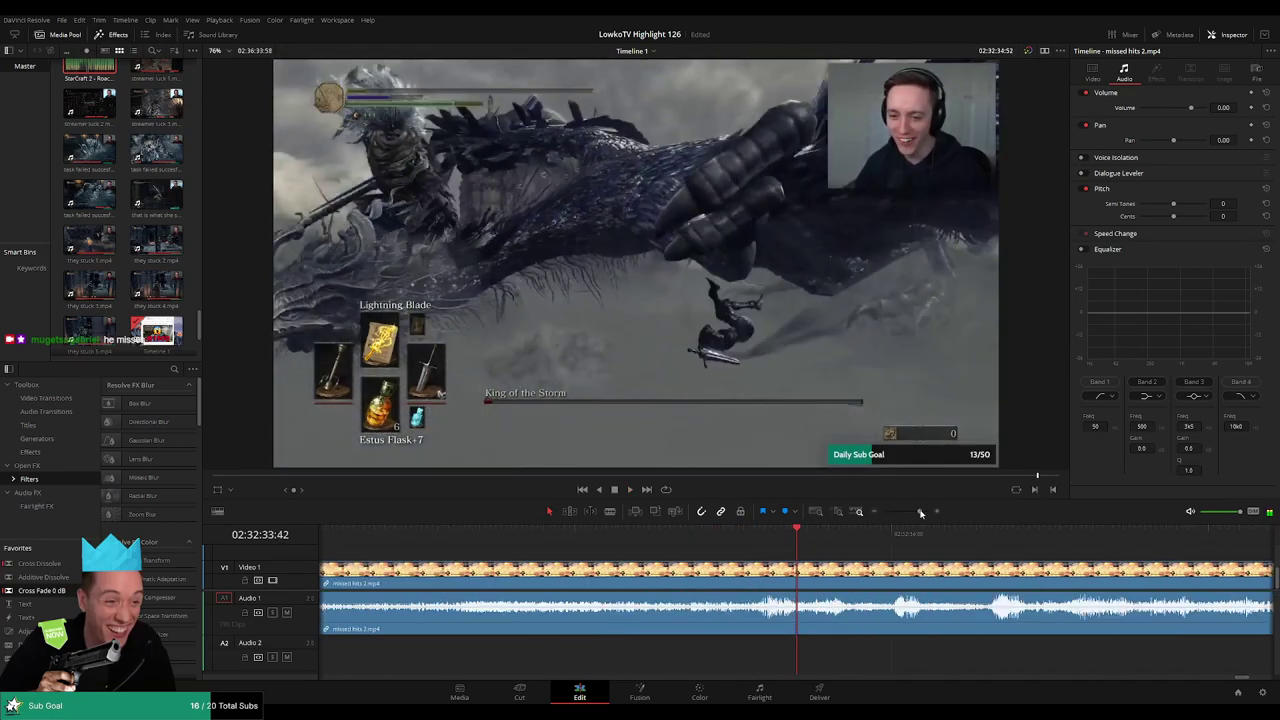
left_click(580, 534)
left_click(768, 538)
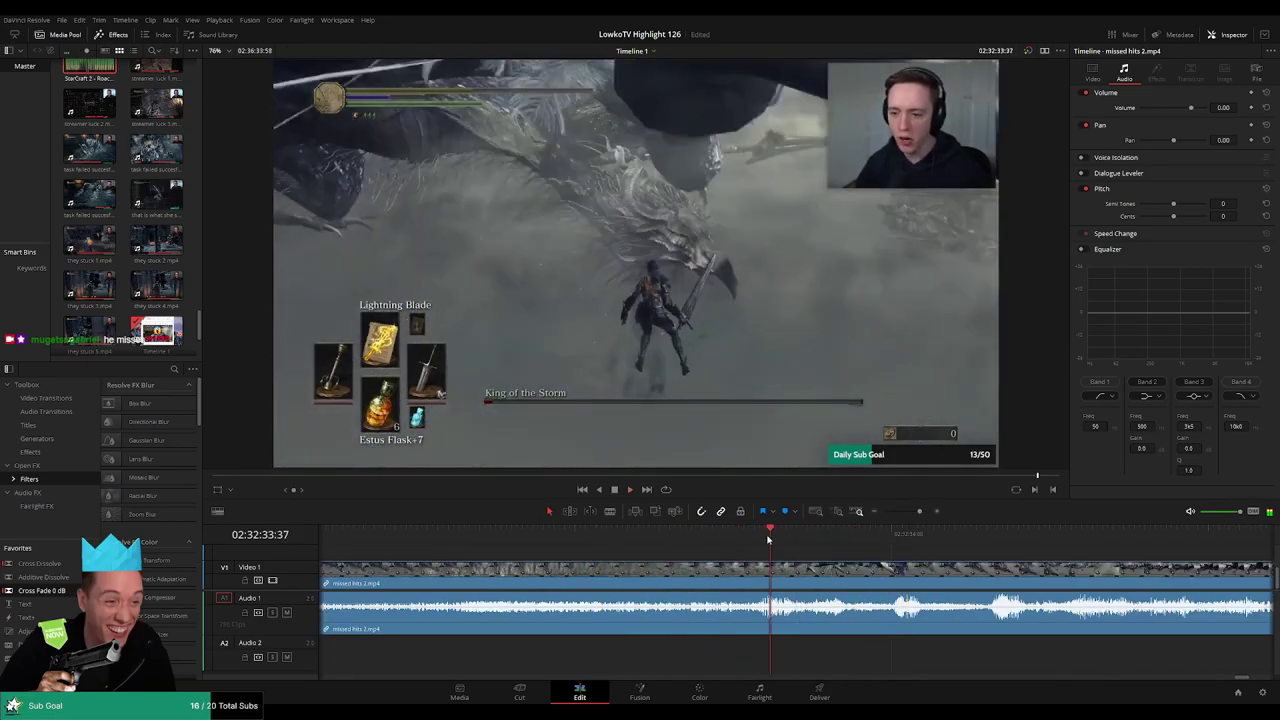
left_click_drag(760, 540, 882, 545)
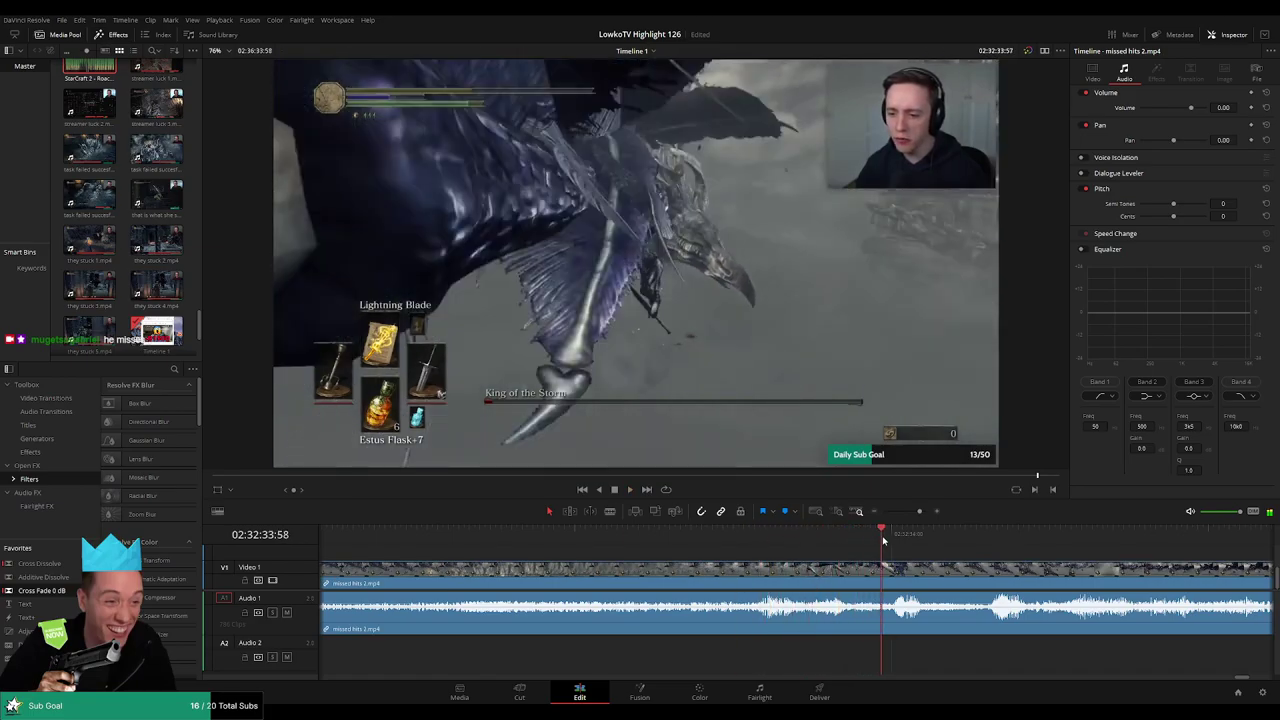
key("b")
left_click(887, 545)
left_click(968, 545)
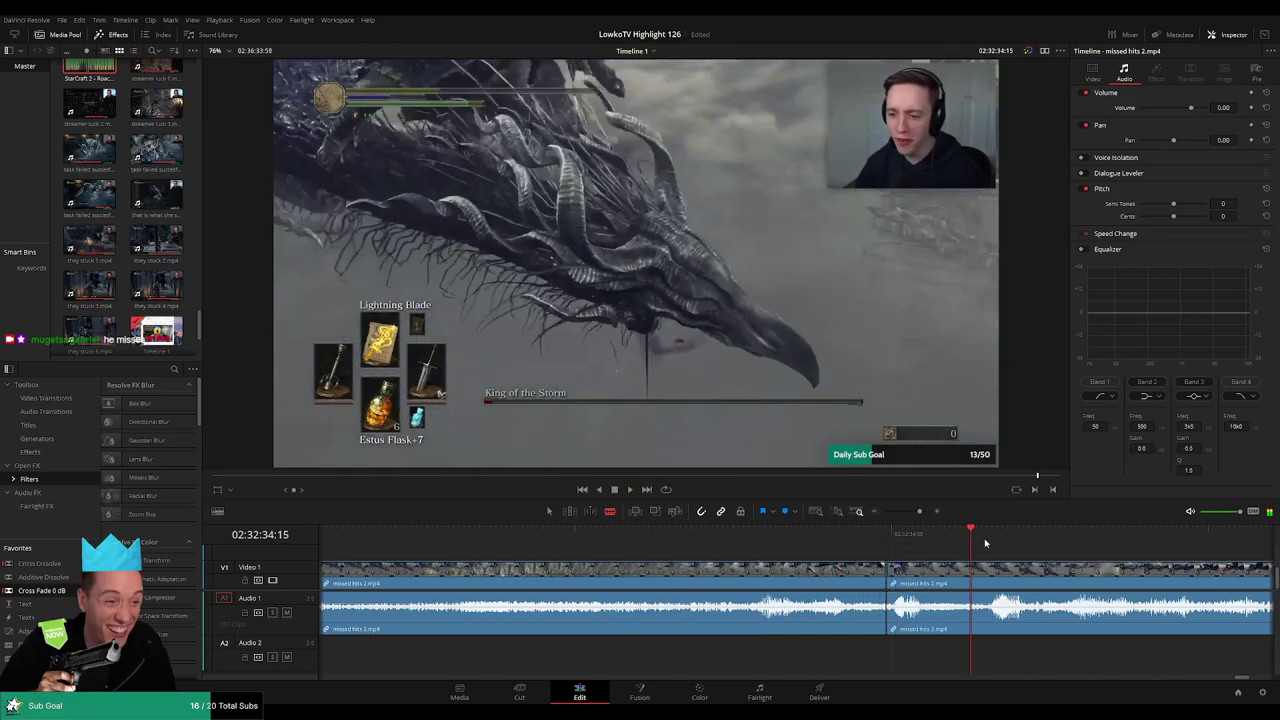
key("ctrl+z")
left_click(987, 545)
key("space")
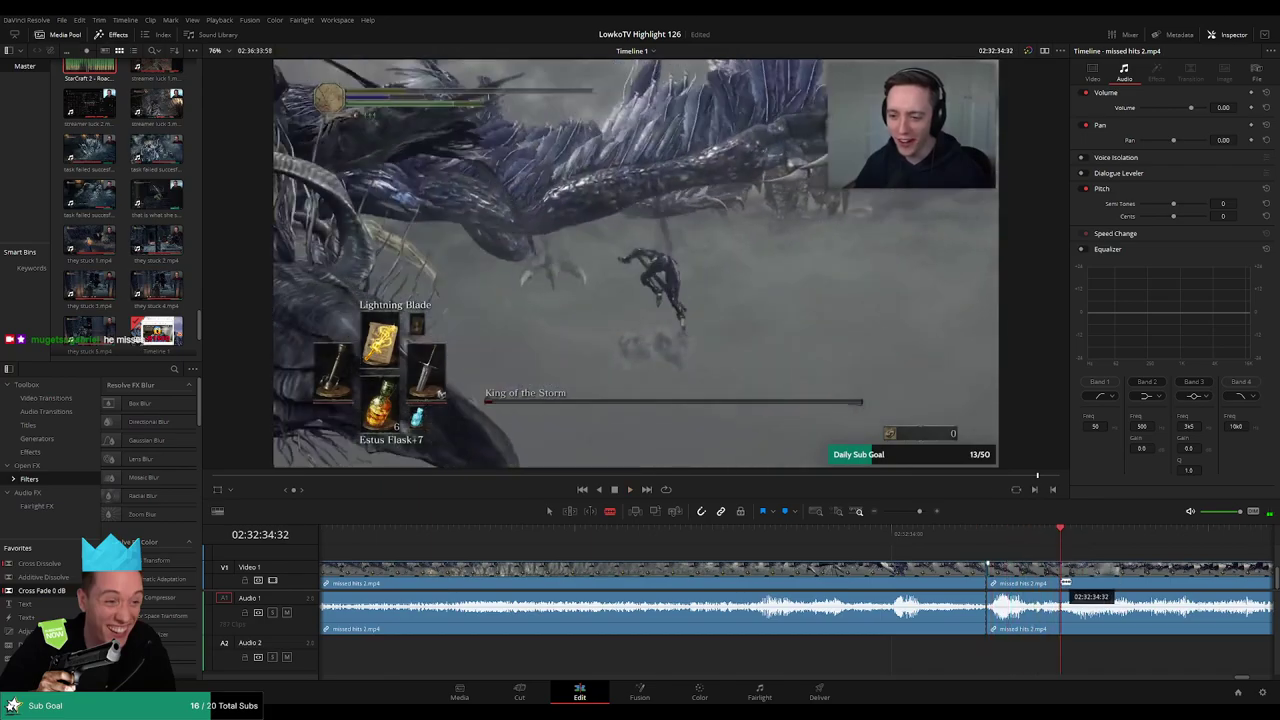
left_click(1065, 582)
key("a")
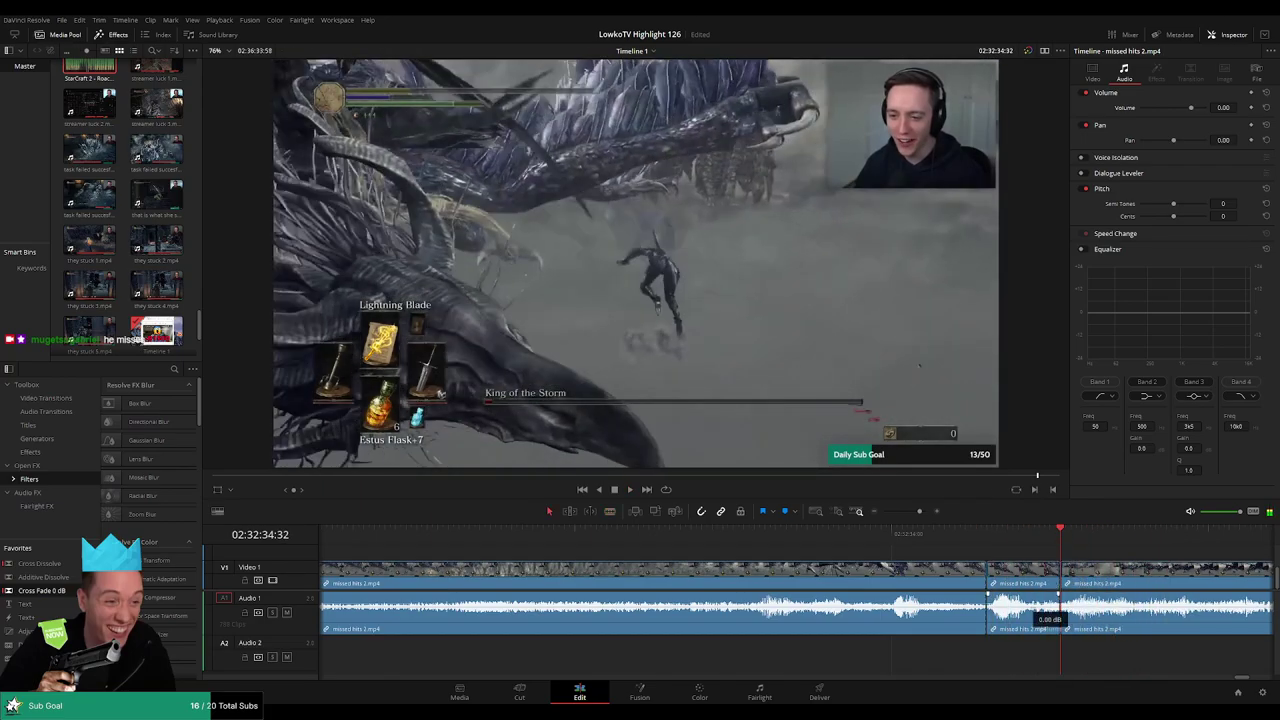
Silence the A1 audio between the cuts and add a Roach Quotes clip on Audio 2 ending at the cut
left_click_drag(1050, 607, 1050, 634)
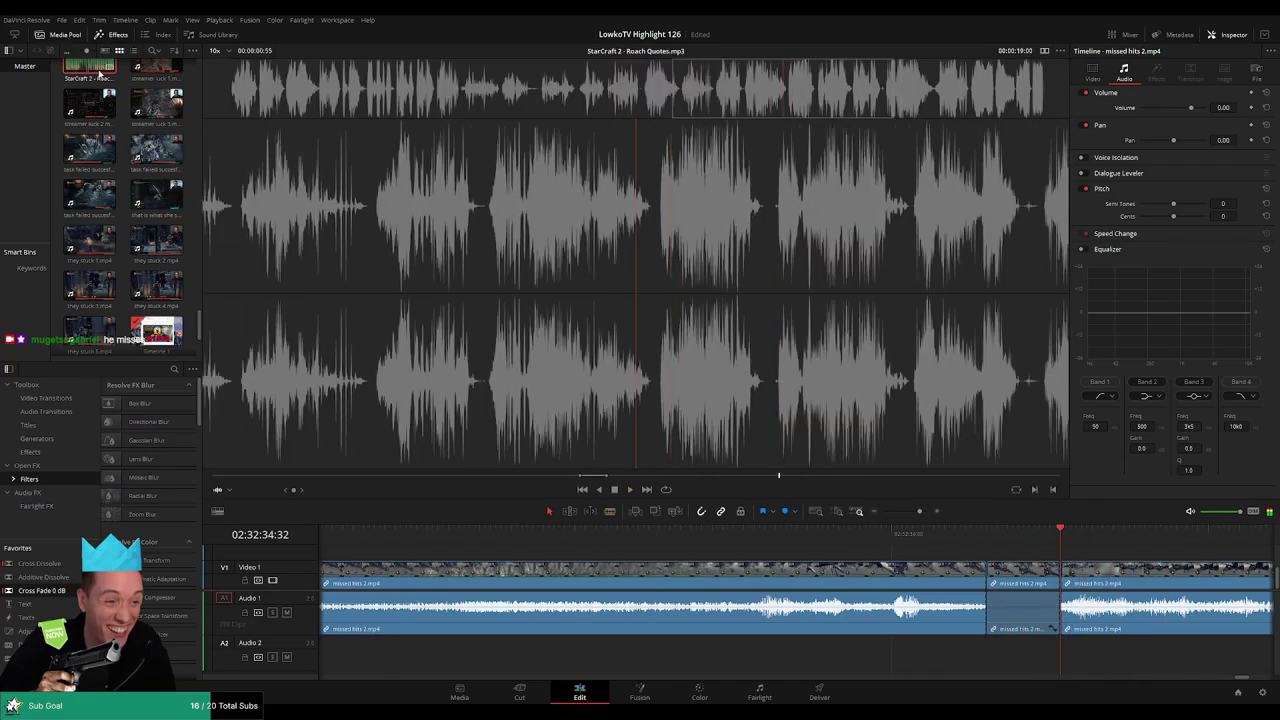
mouse_move(90, 70)
left_mouse_down()
mouse_move(1140, 652)
mouse_move(987, 662)
left_mouse_up()
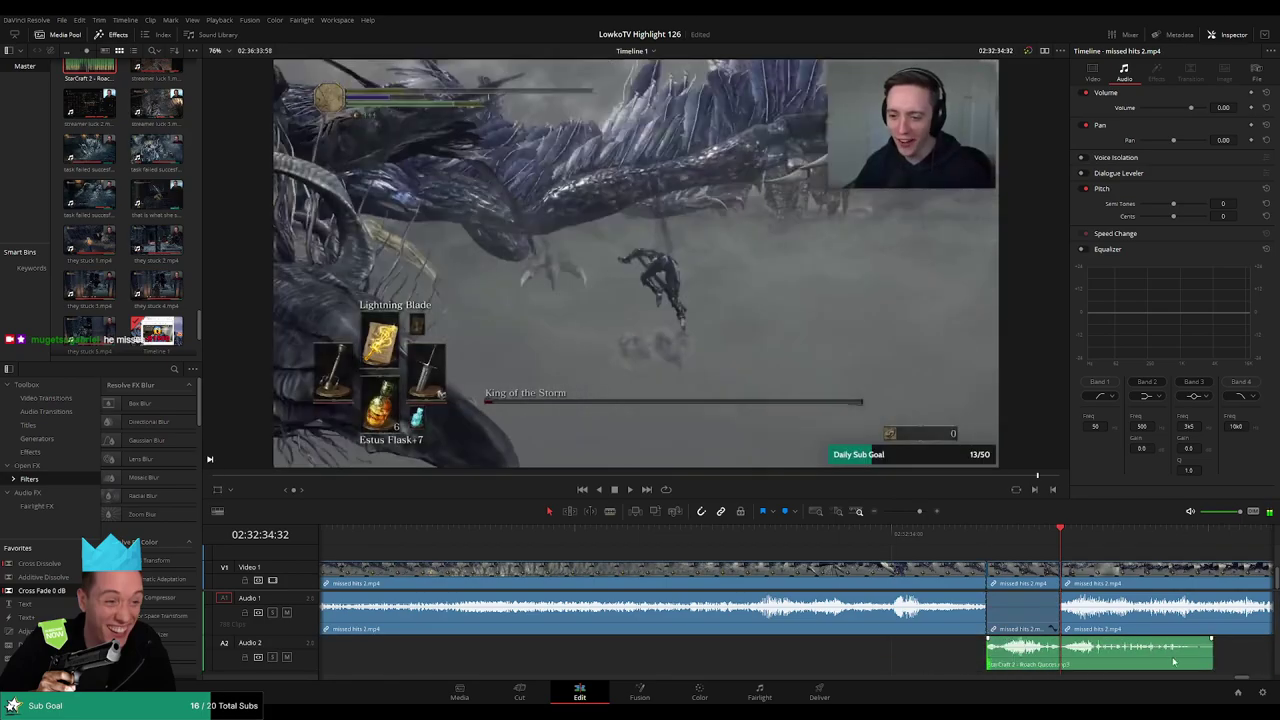
left_click_drag(1211, 660, 1040, 658)
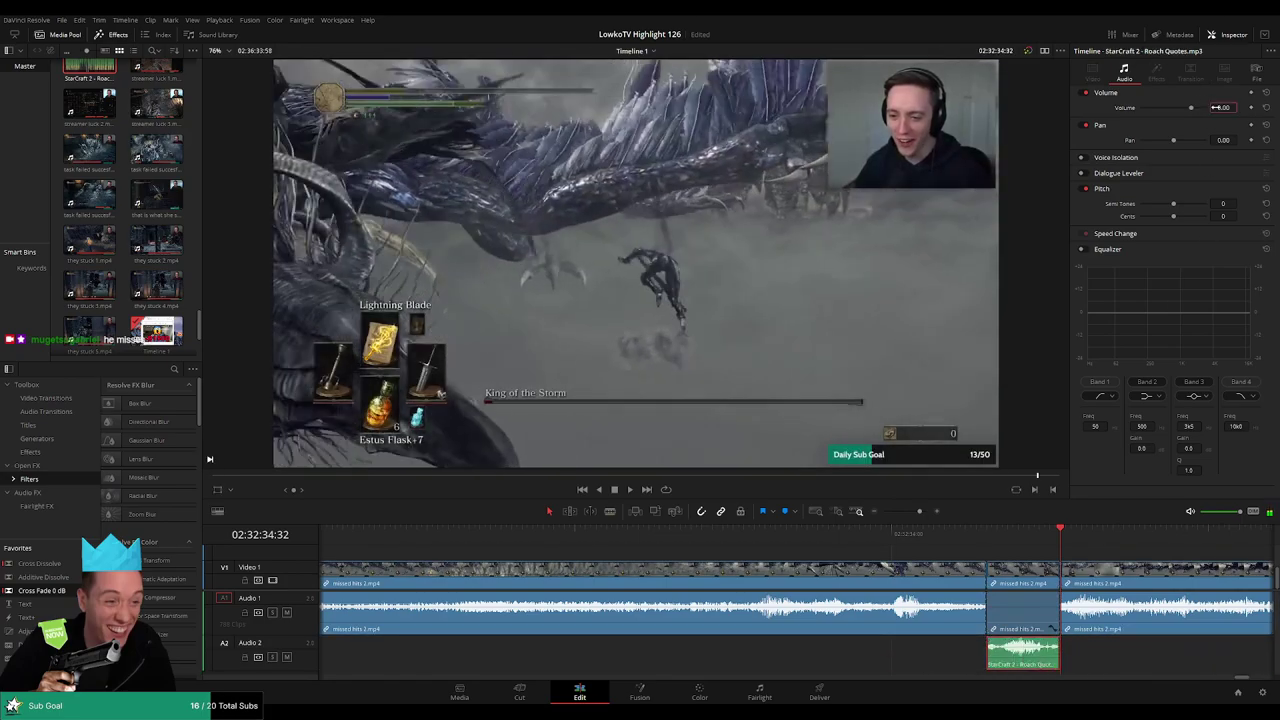
left_click_drag(911, 516, 902, 519)
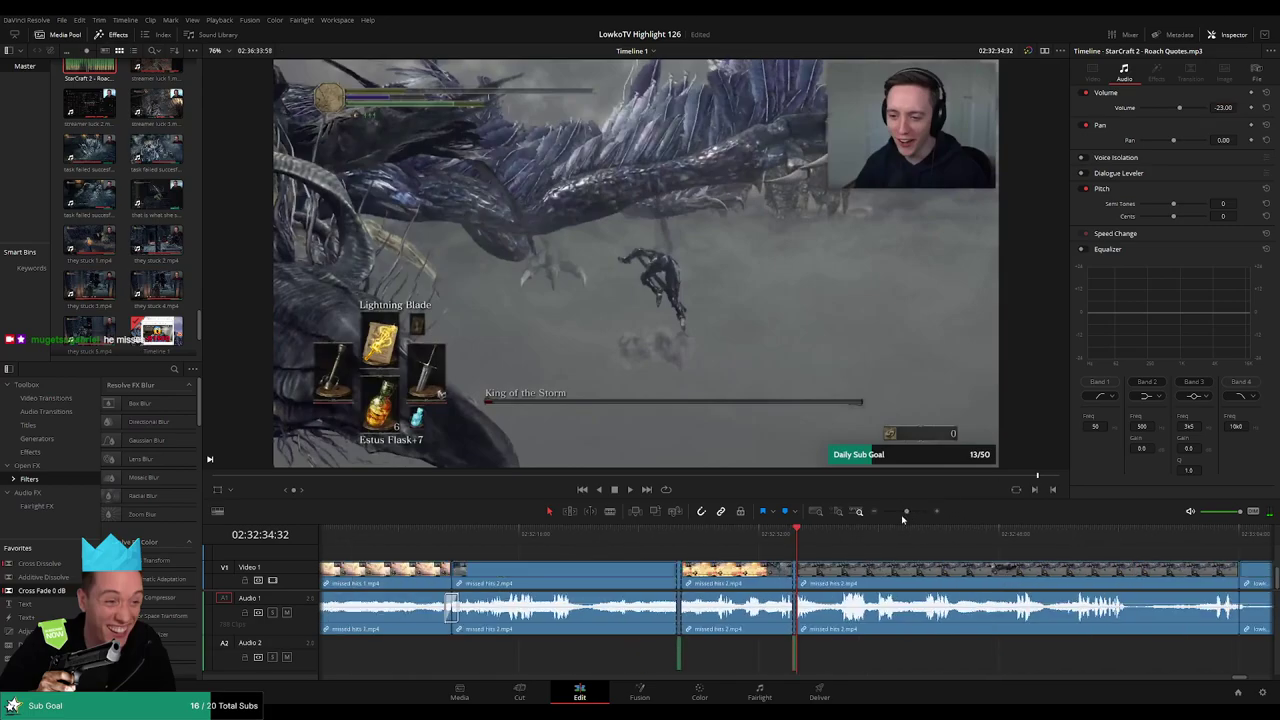
Review the edited fight, then split missed hits 2.mp4 shortly before lowko worrying 1.mp4
left_click_drag(627, 535, 660, 535)
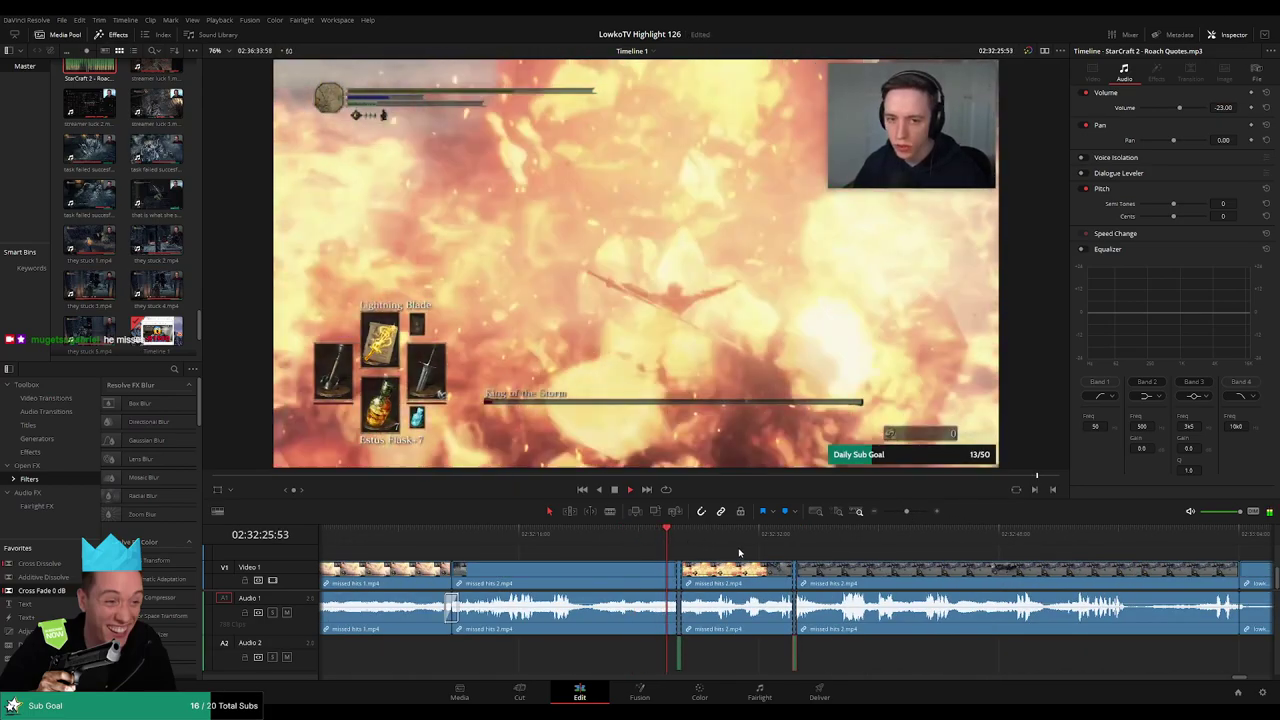
left_click(740, 534)
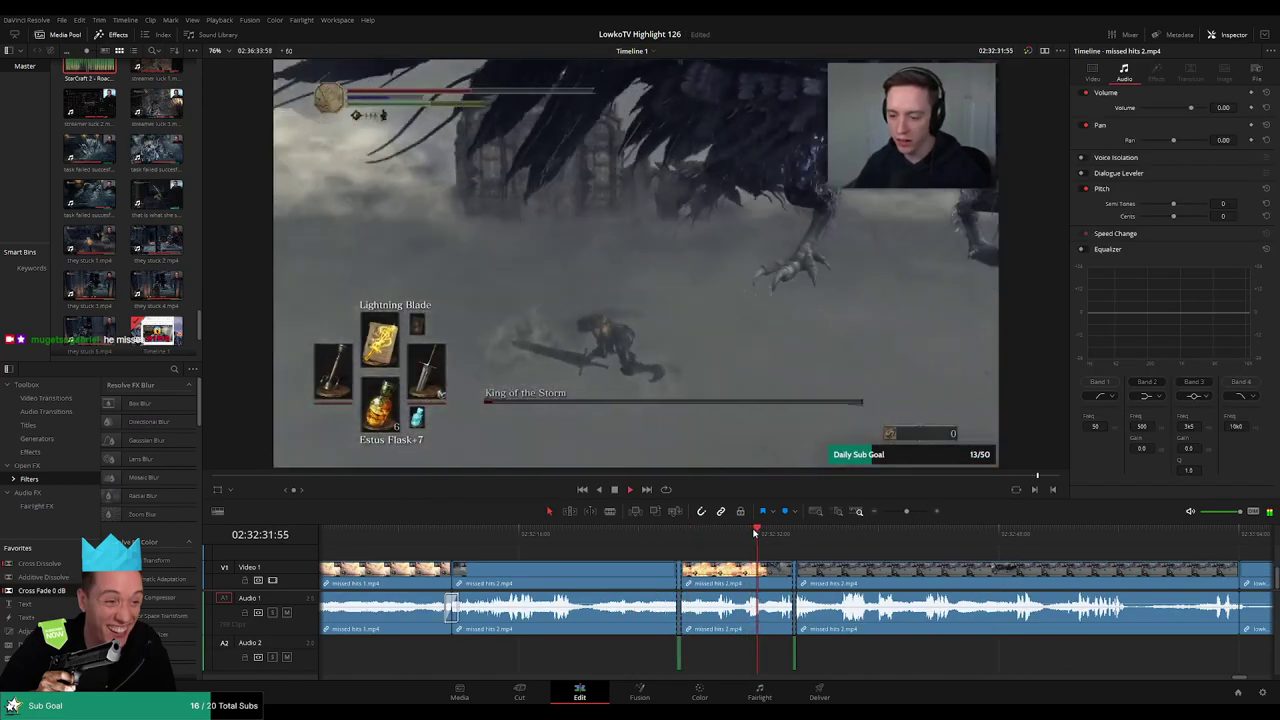
left_click(737, 533)
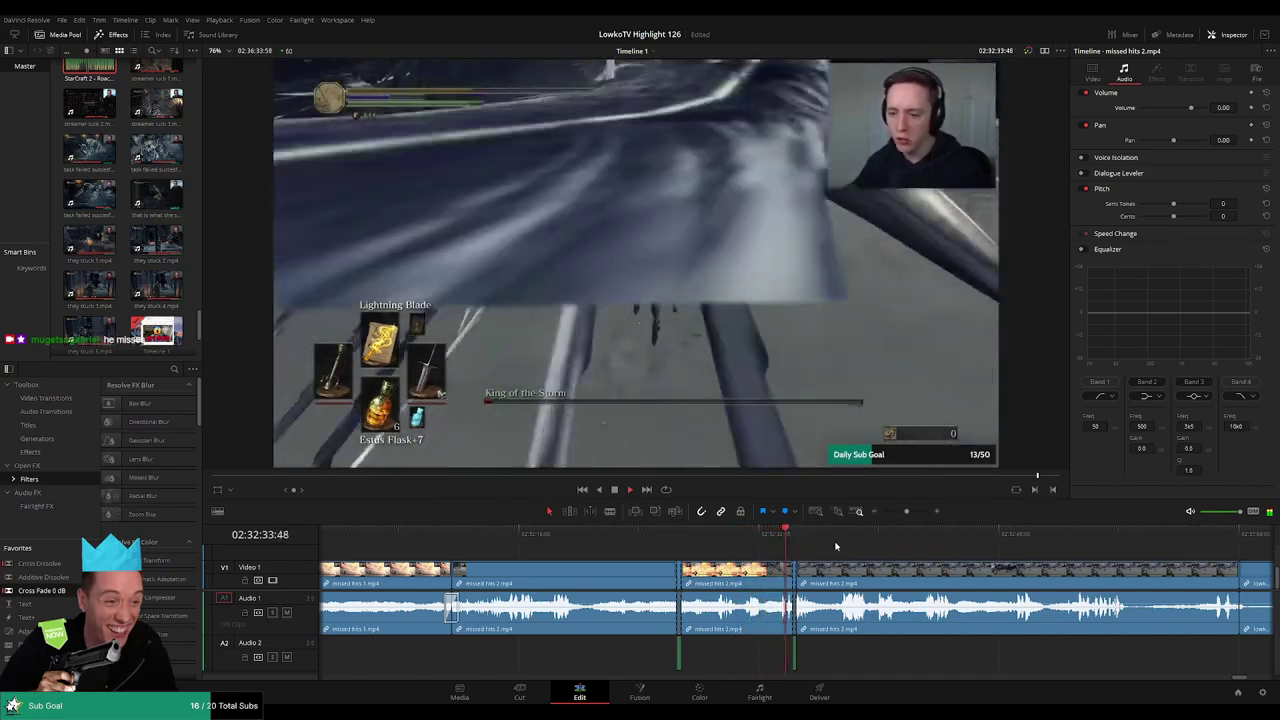
scroll(840, 550, "right", 3)
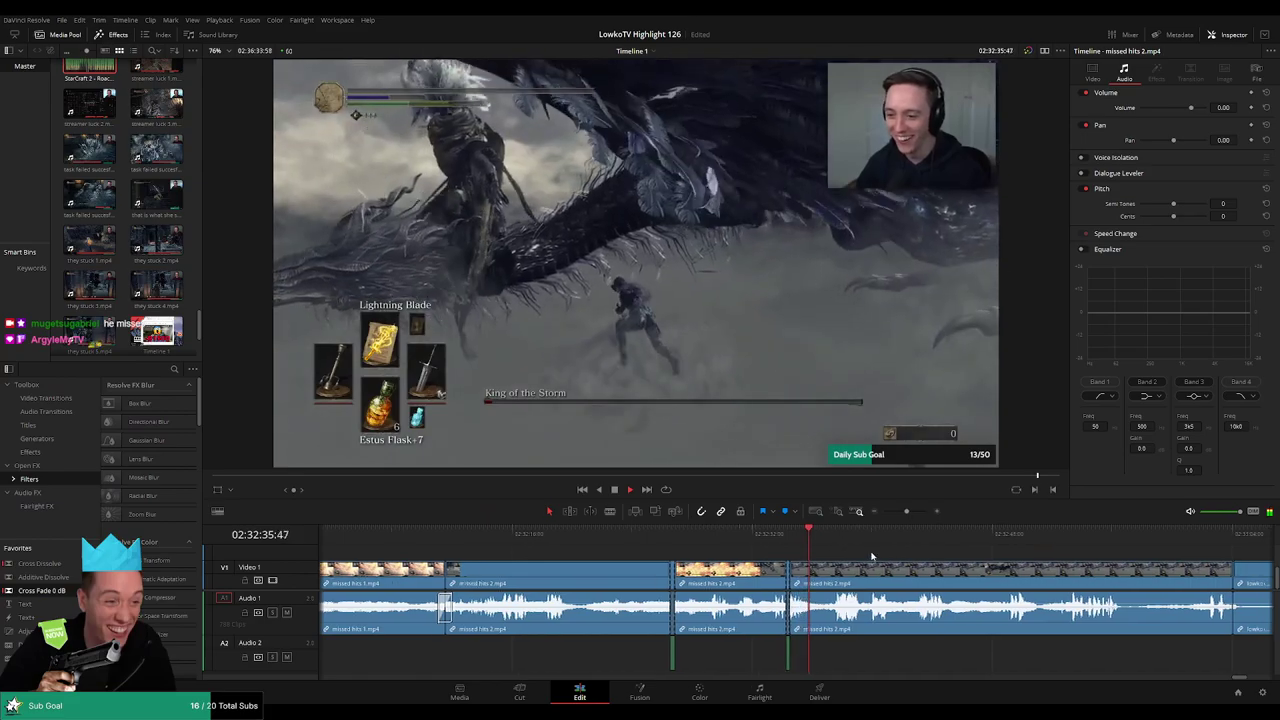
scroll(840, 551, "right", 1)
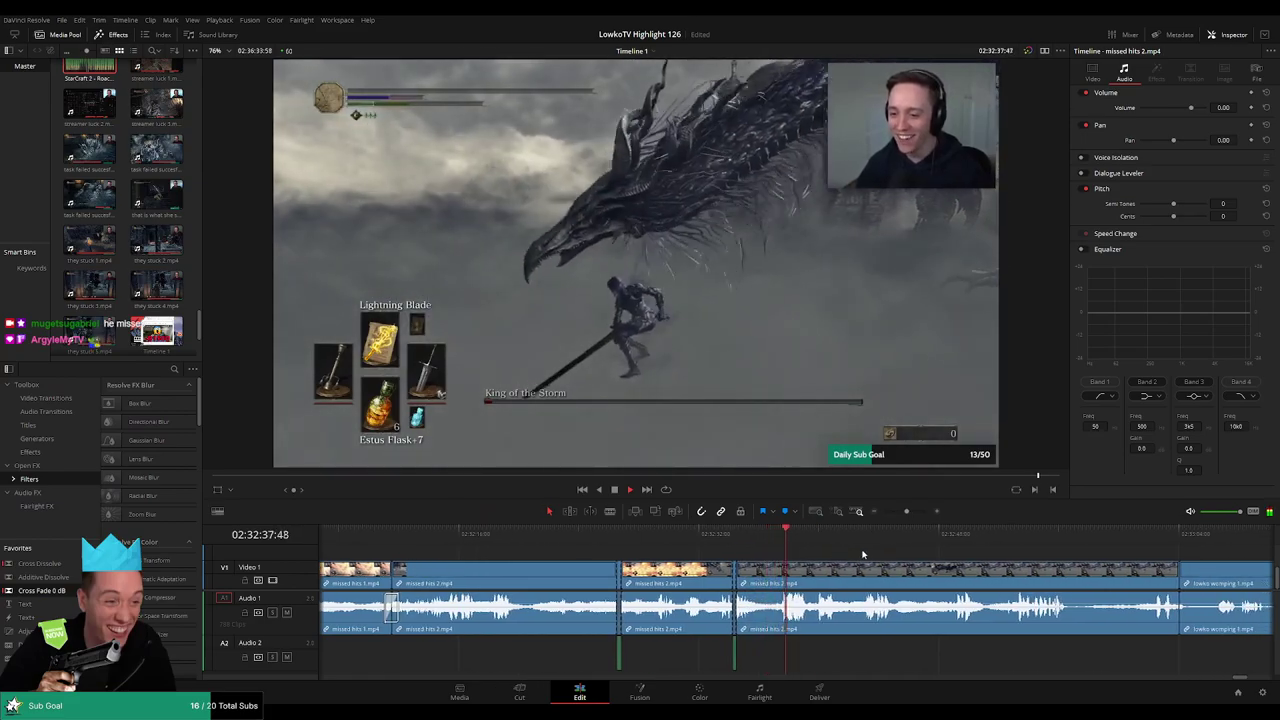
scroll(702, 547, "right", 10)
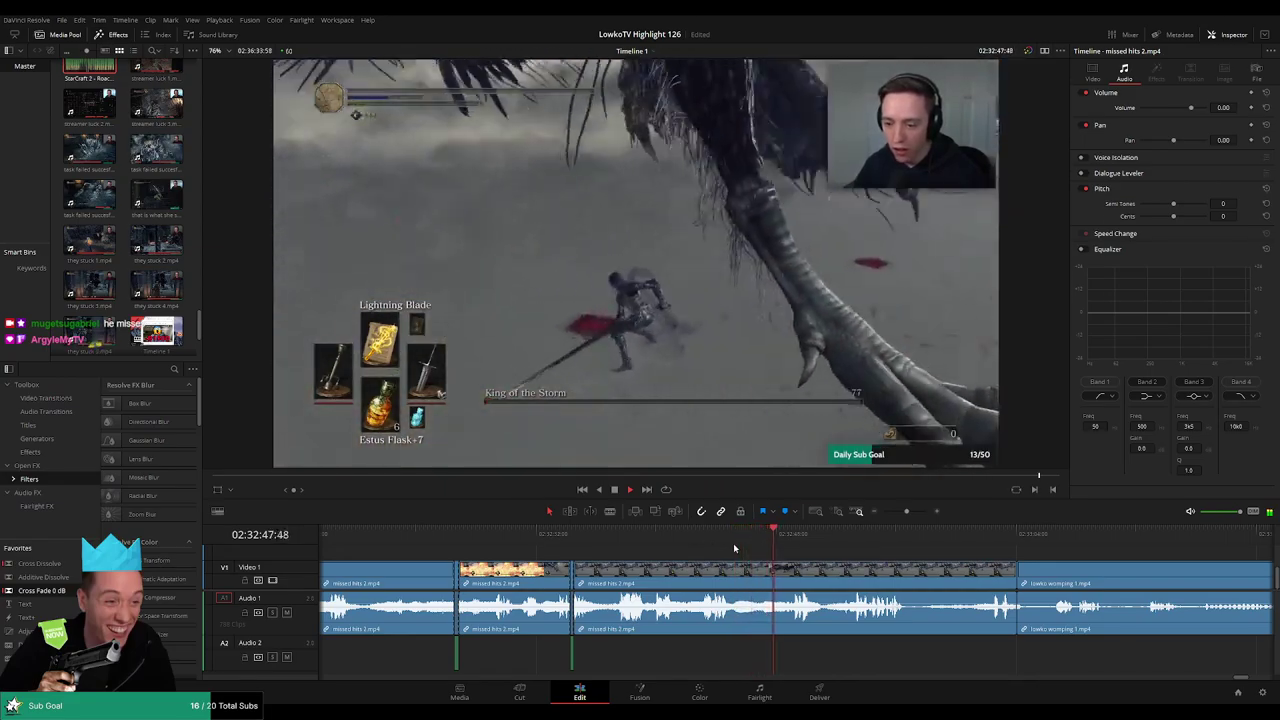
scroll(701, 543, "right", 3)
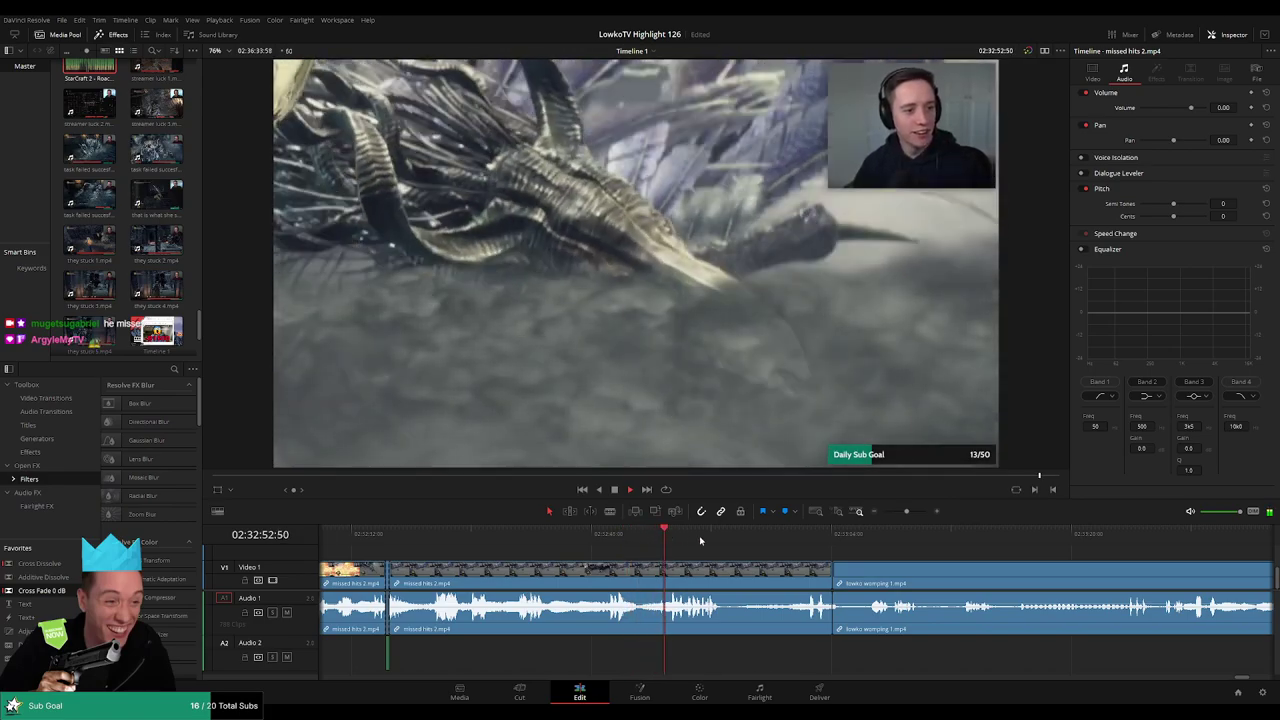
scroll(670, 544, "right", 1)
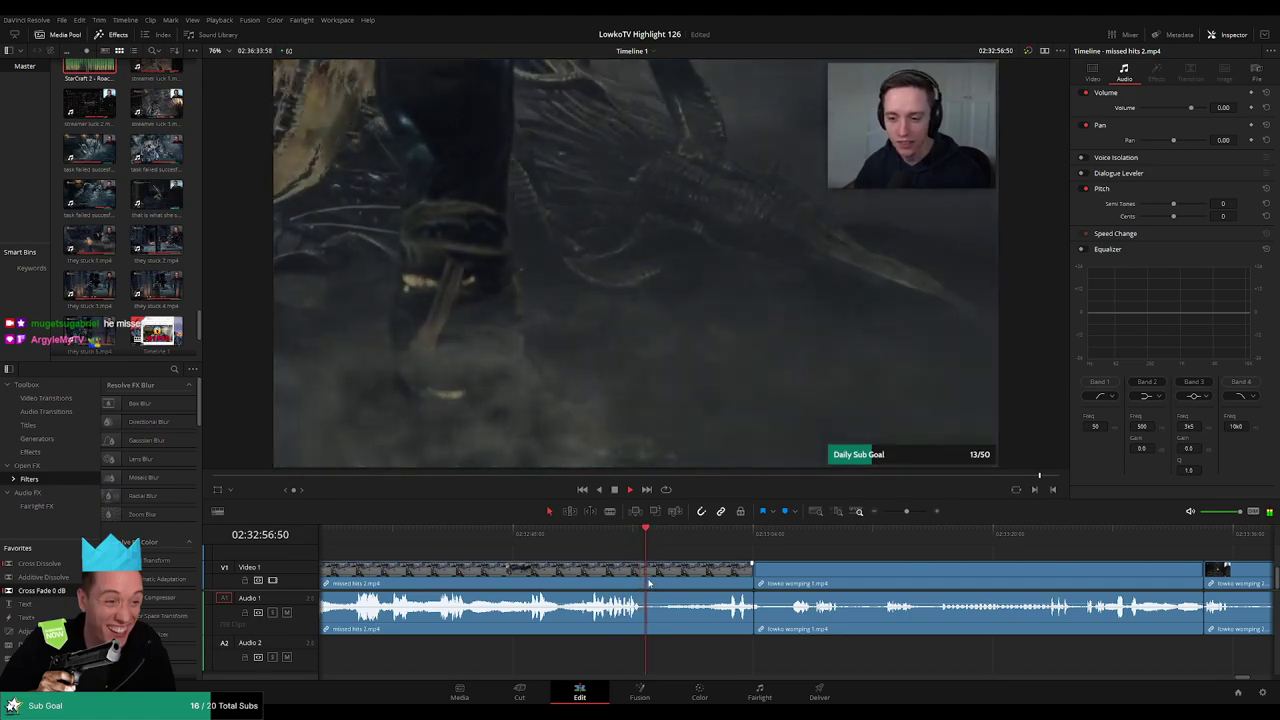
key("b")
left_click(648, 582)
left_click(720, 534)
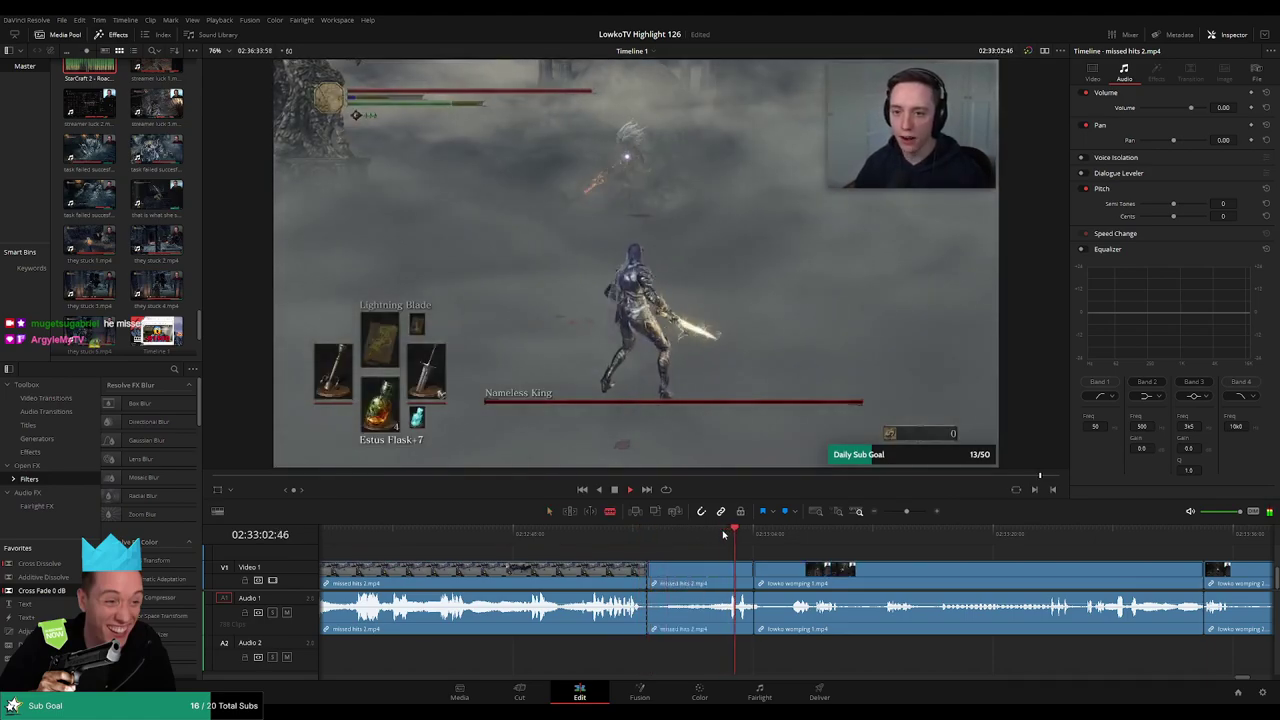
Ripple-delete the unwanted stretch, cut lowko womping 1 where the action starts, and remove the dull piece before it
key("Delete")
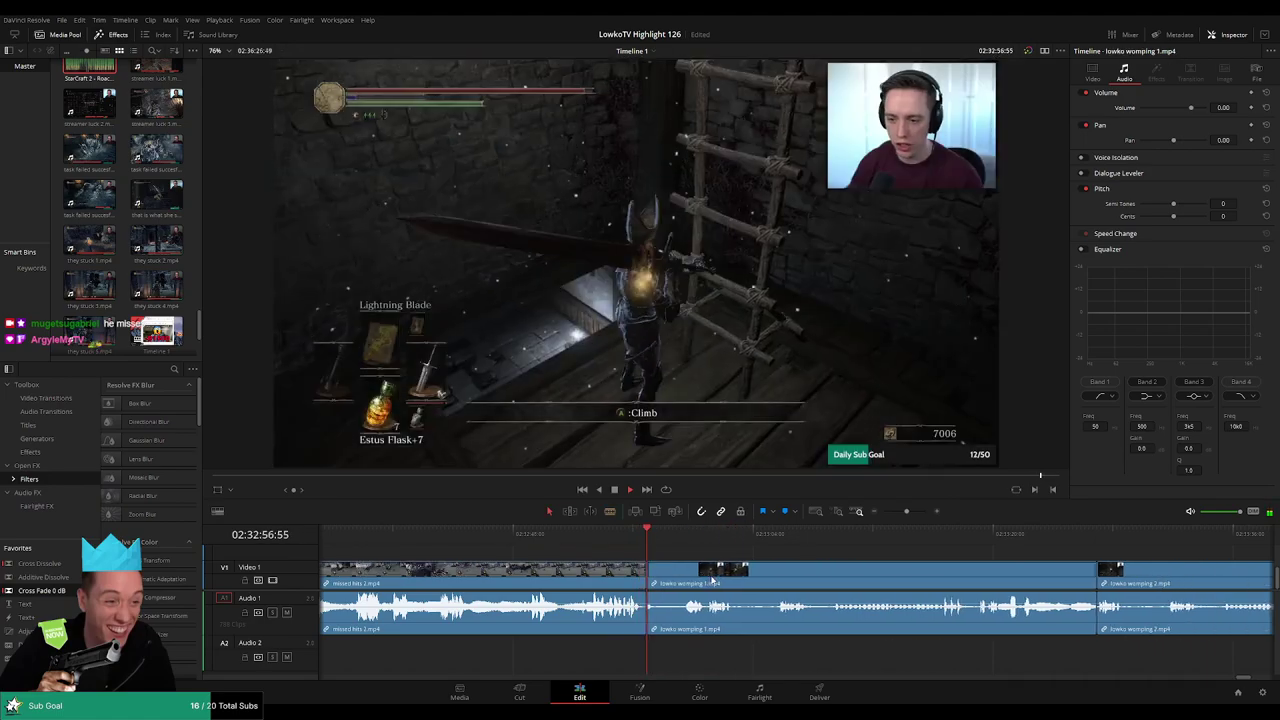
left_click(681, 532)
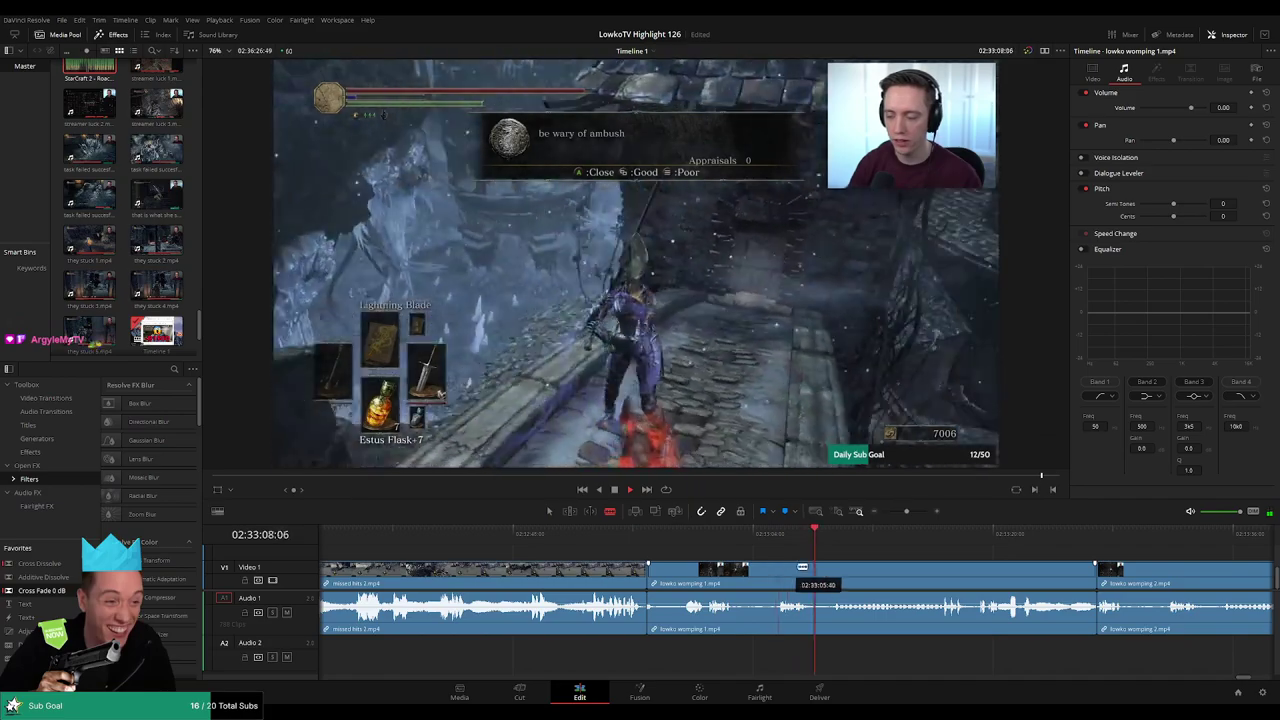
left_click(772, 583)
key("a")
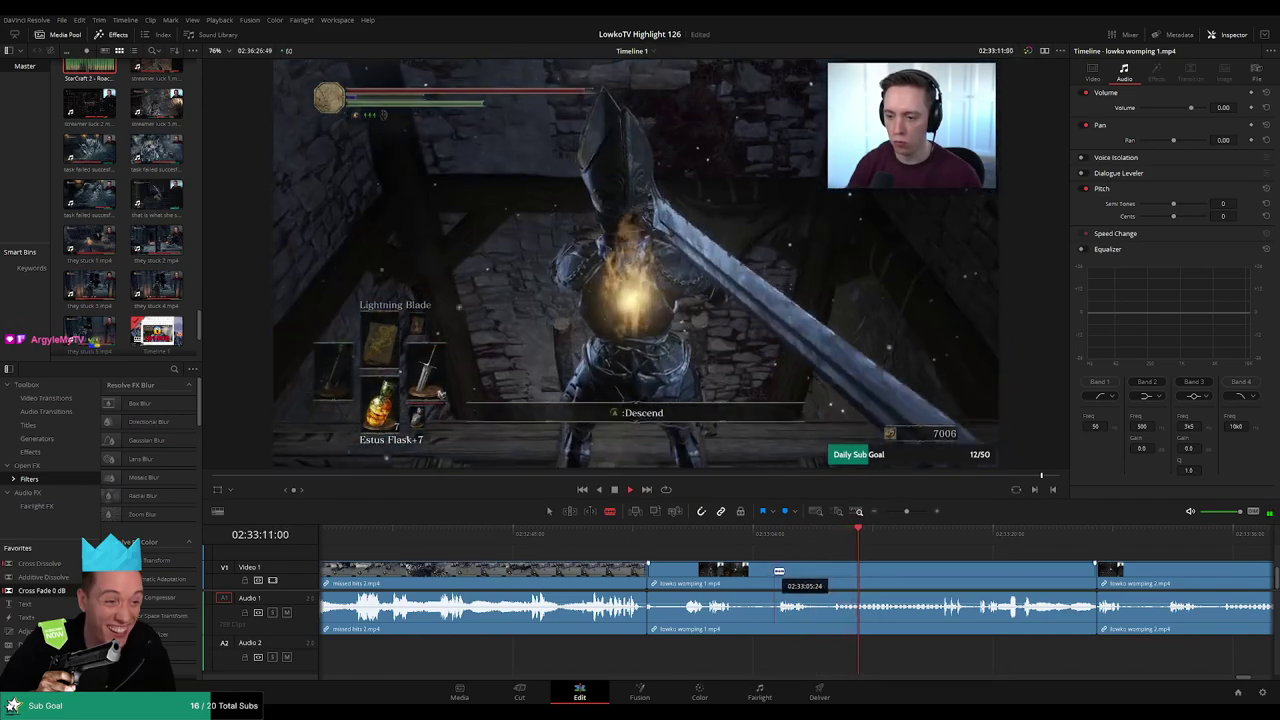
left_click(738, 583)
key("Delete")
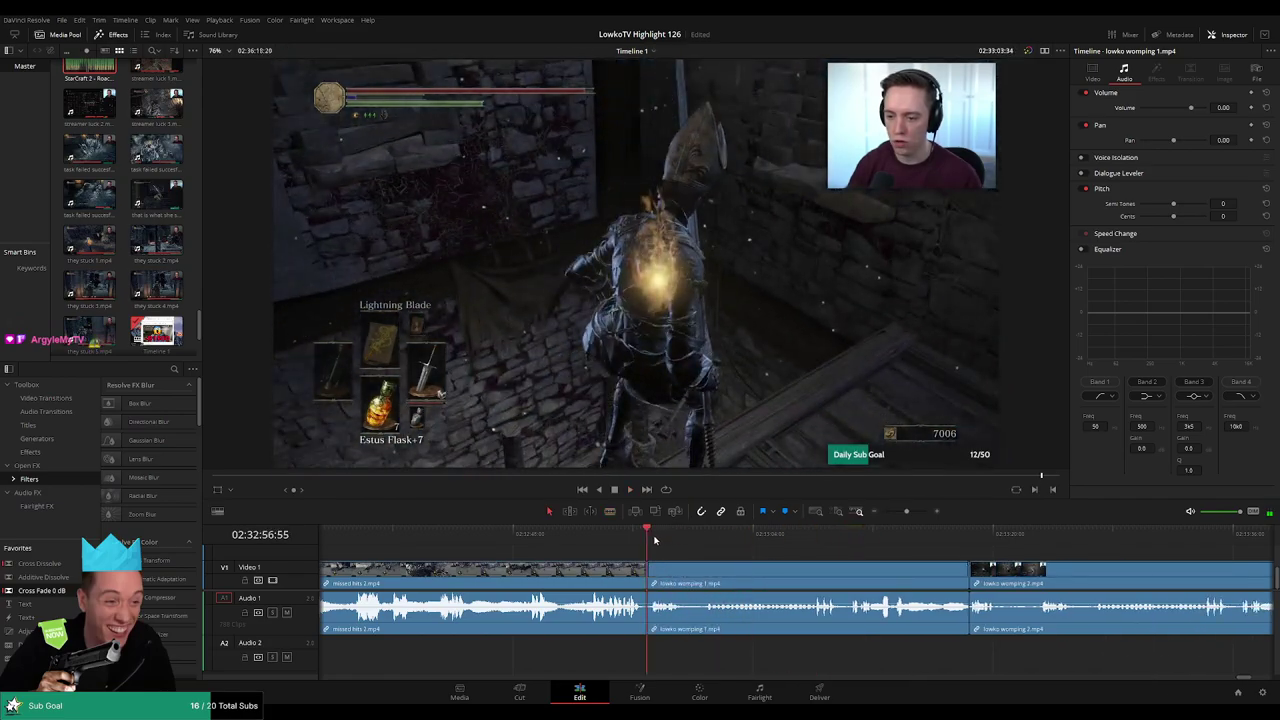
key("space")
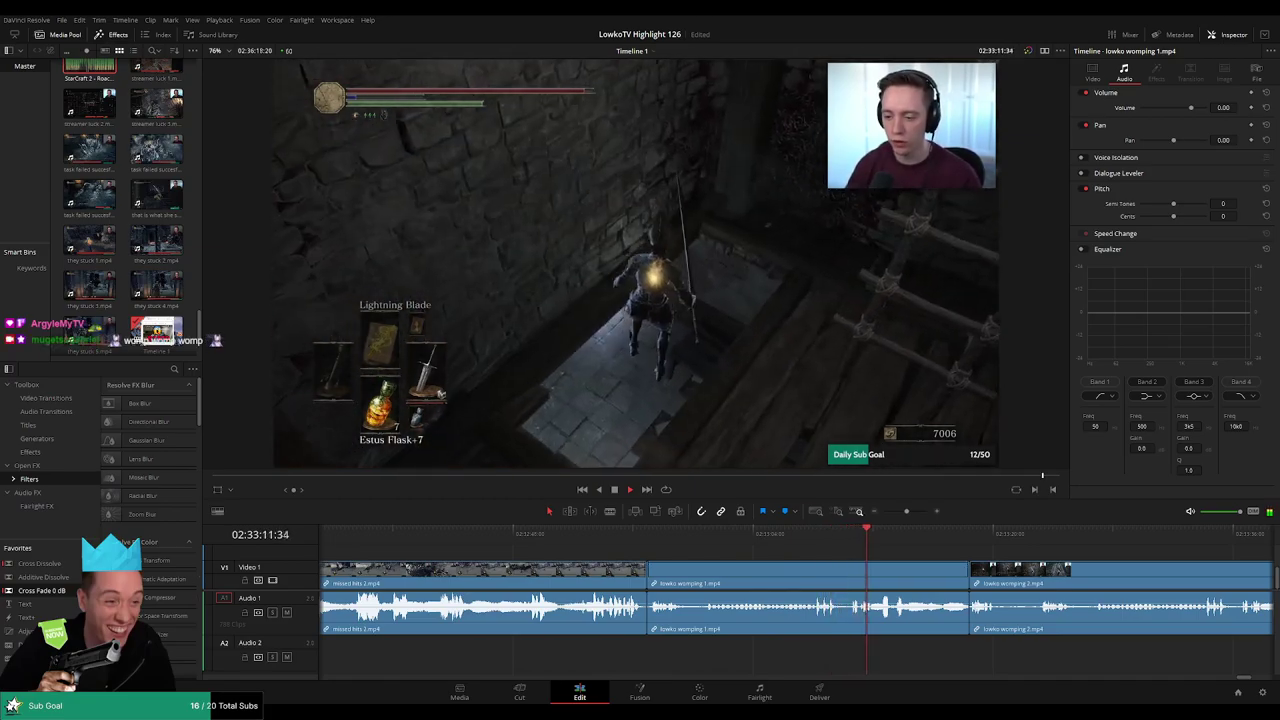
scroll(825, 546, "right", 3)
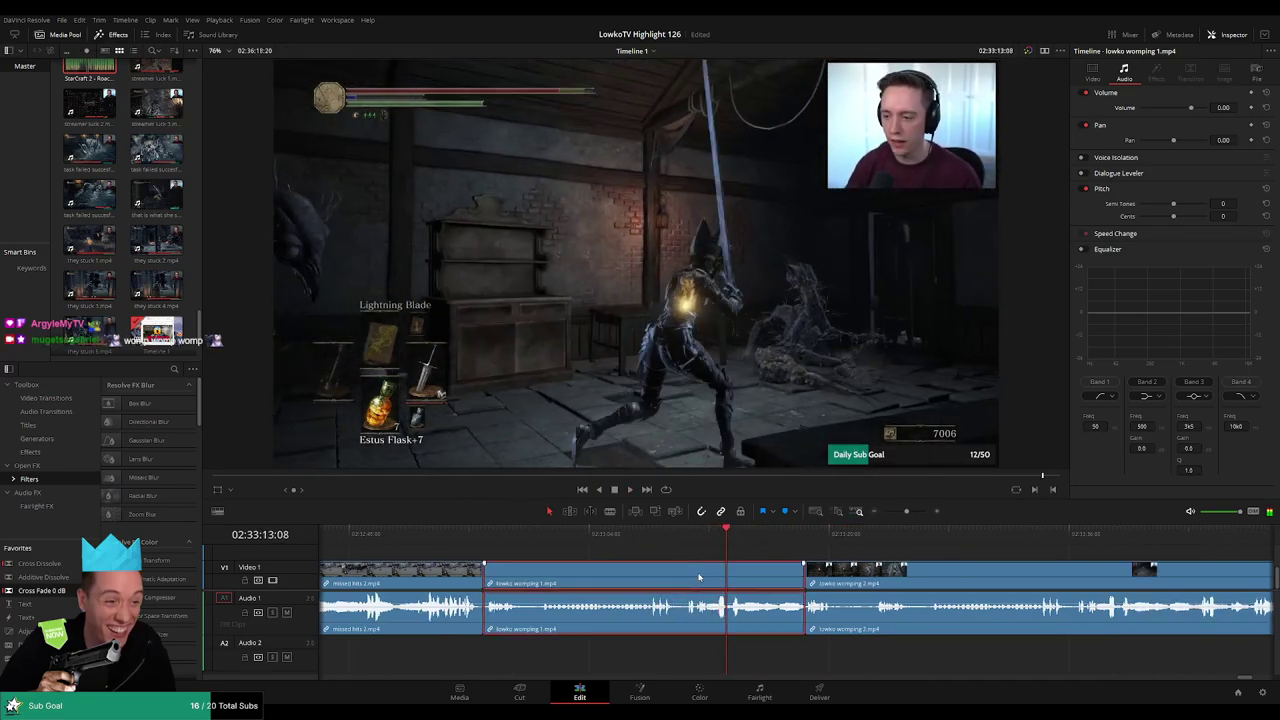
Delete lowko womping 1 and ripple-remove the opening piece of lowko womping 2
key("BackSpace")
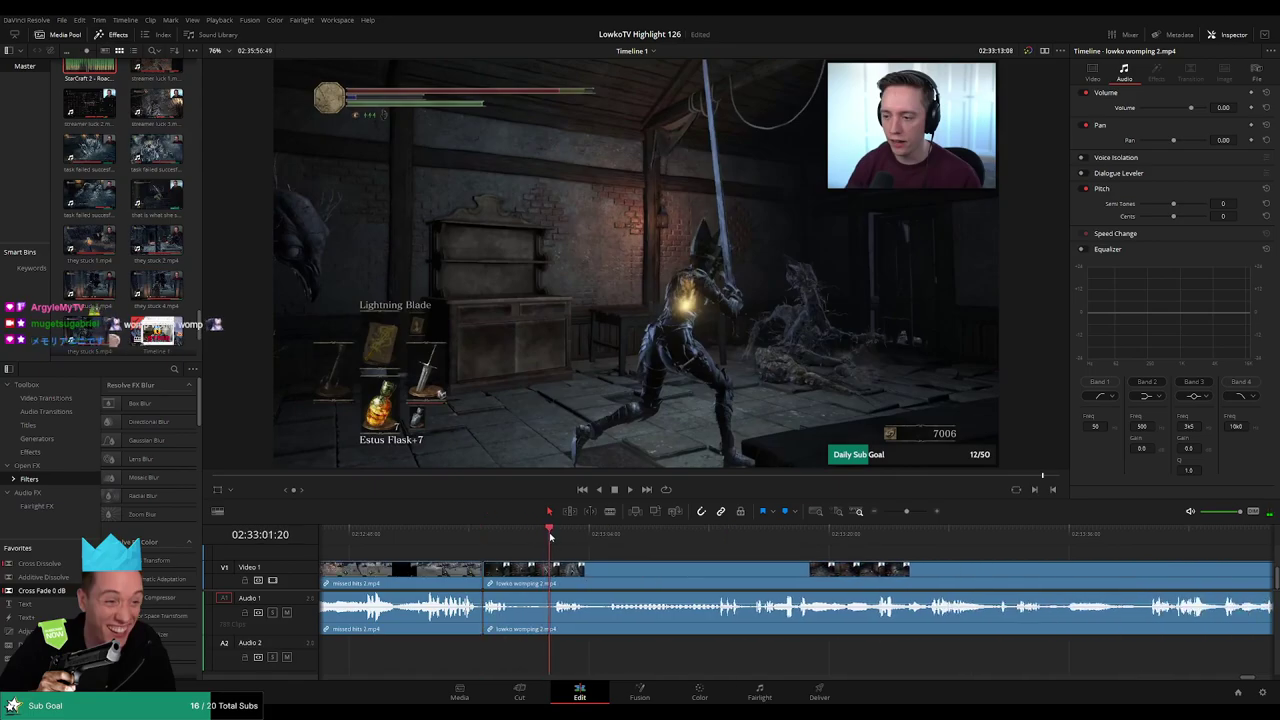
key("ctrl+b")
key("space")
left_click(507, 580)
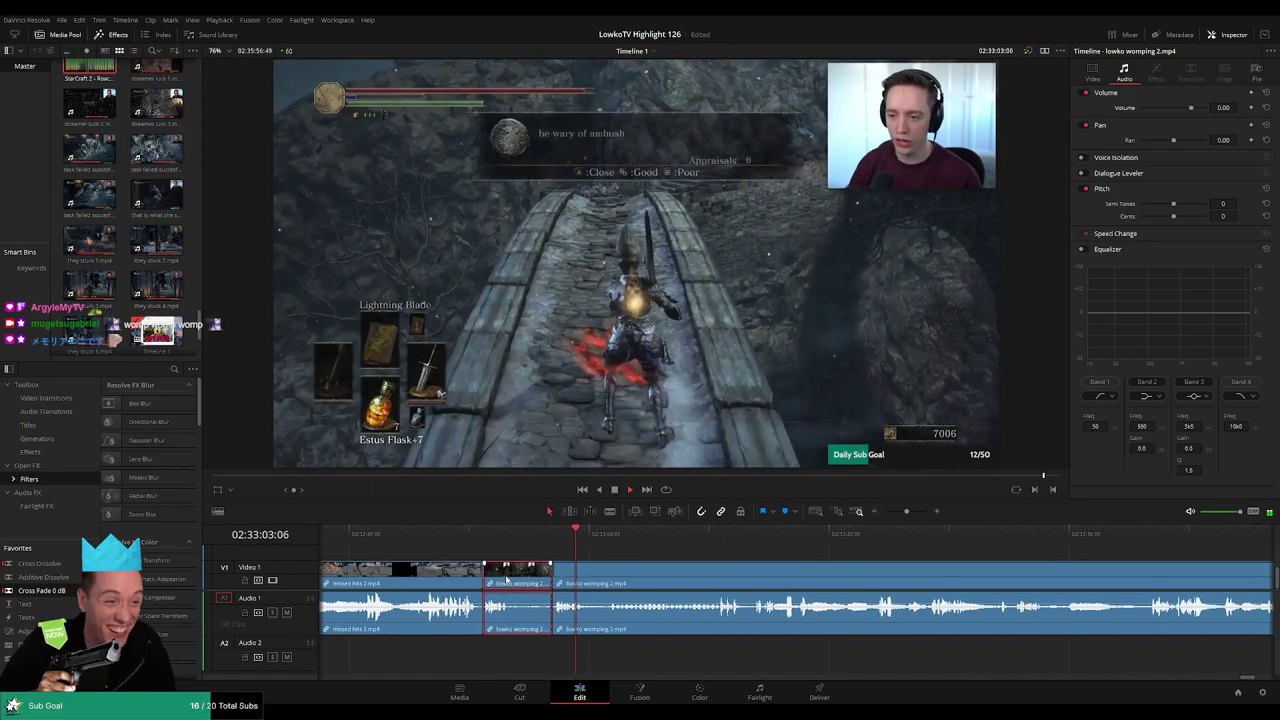
key("BackSpace")
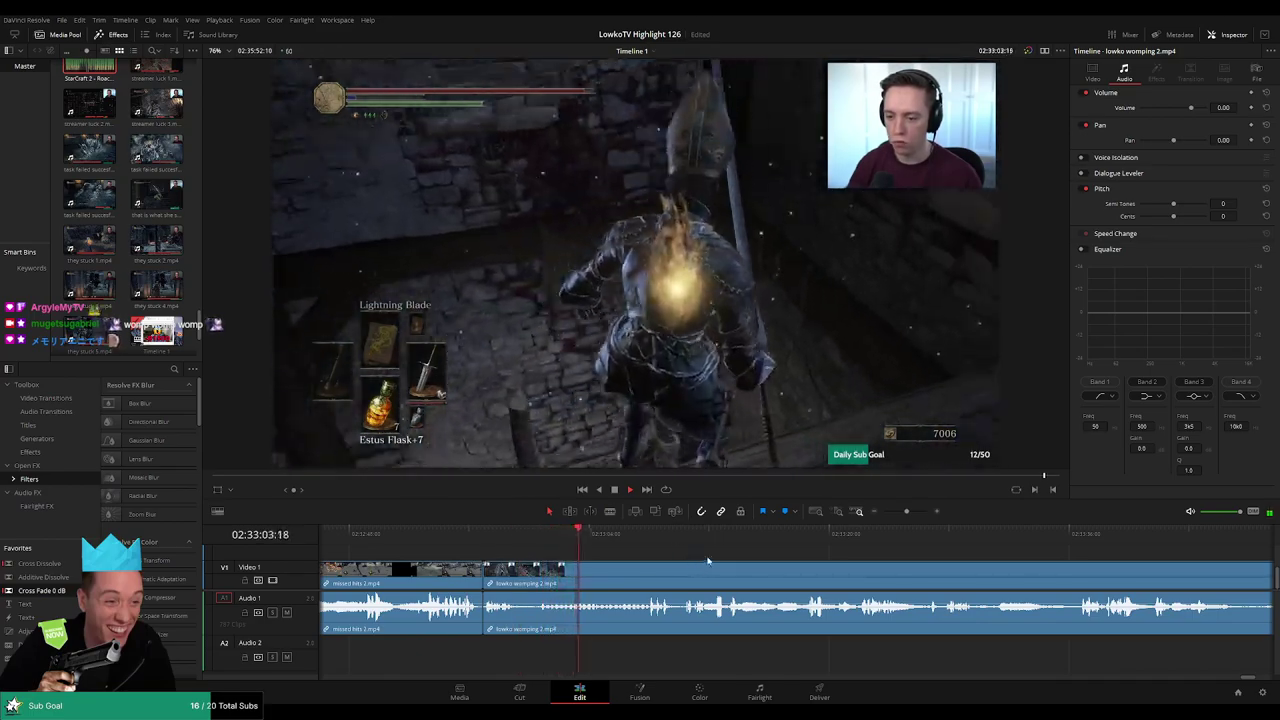
Remove the dull middle clip from the lowko womping 2 footage, closing the gap
scroll(690, 555, "right", 1)
scroll(676, 551, "right", 1)
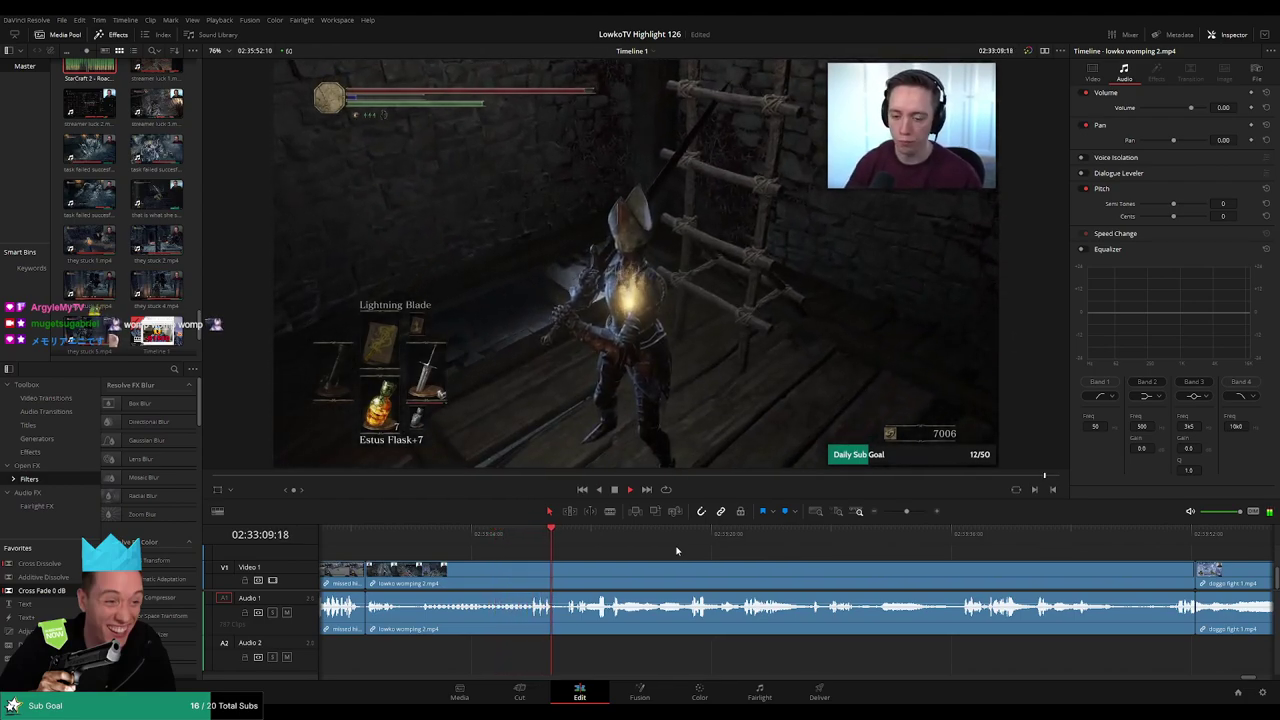
scroll(641, 555, "right", 1)
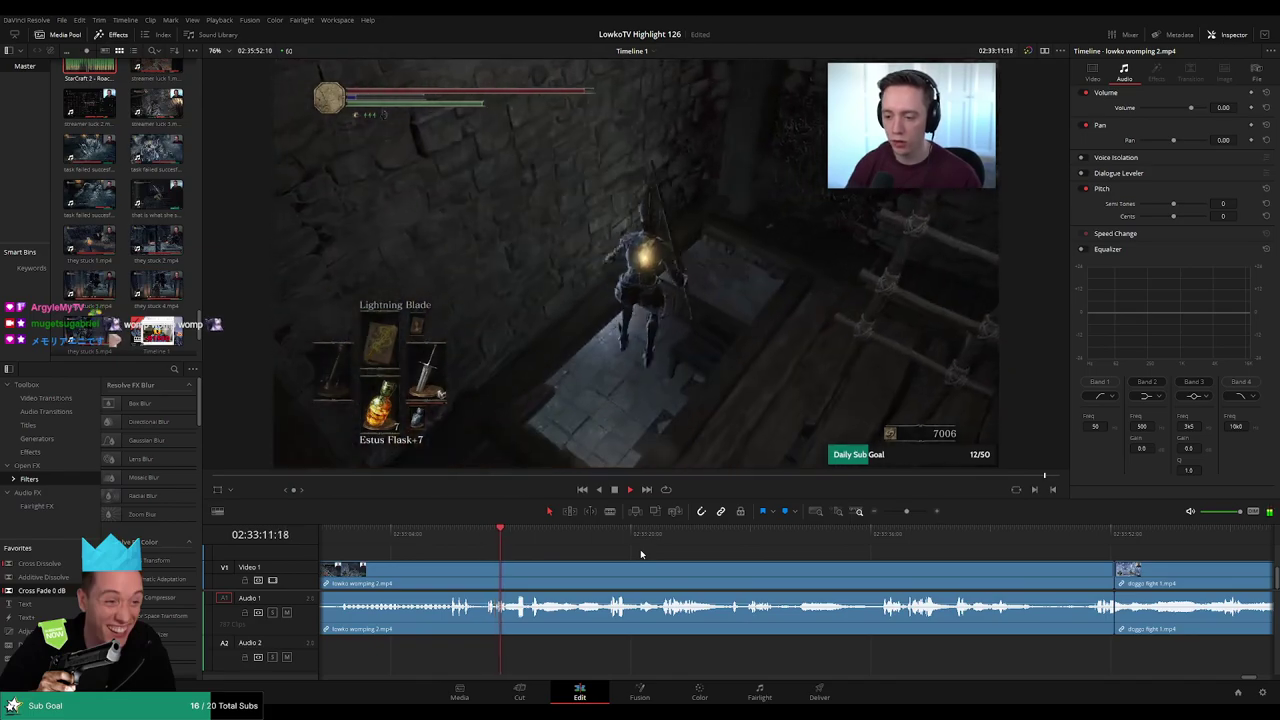
scroll(660, 553, "right", 1)
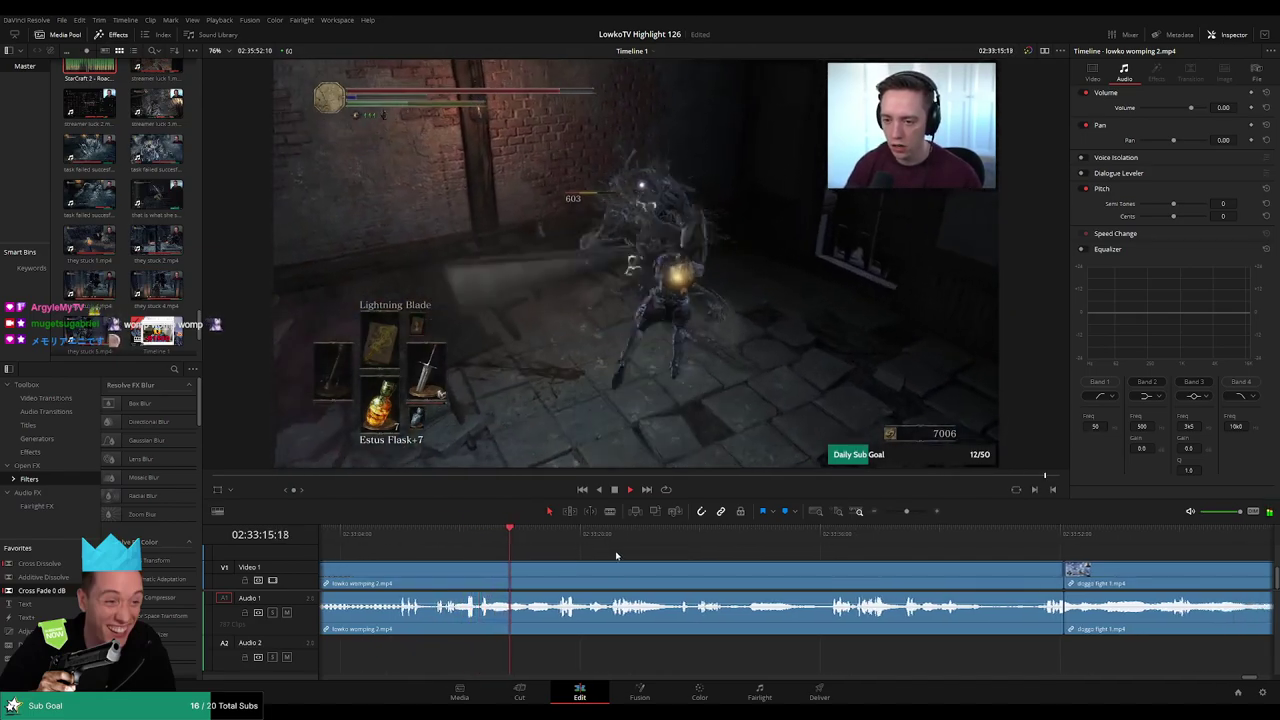
left_click(557, 539)
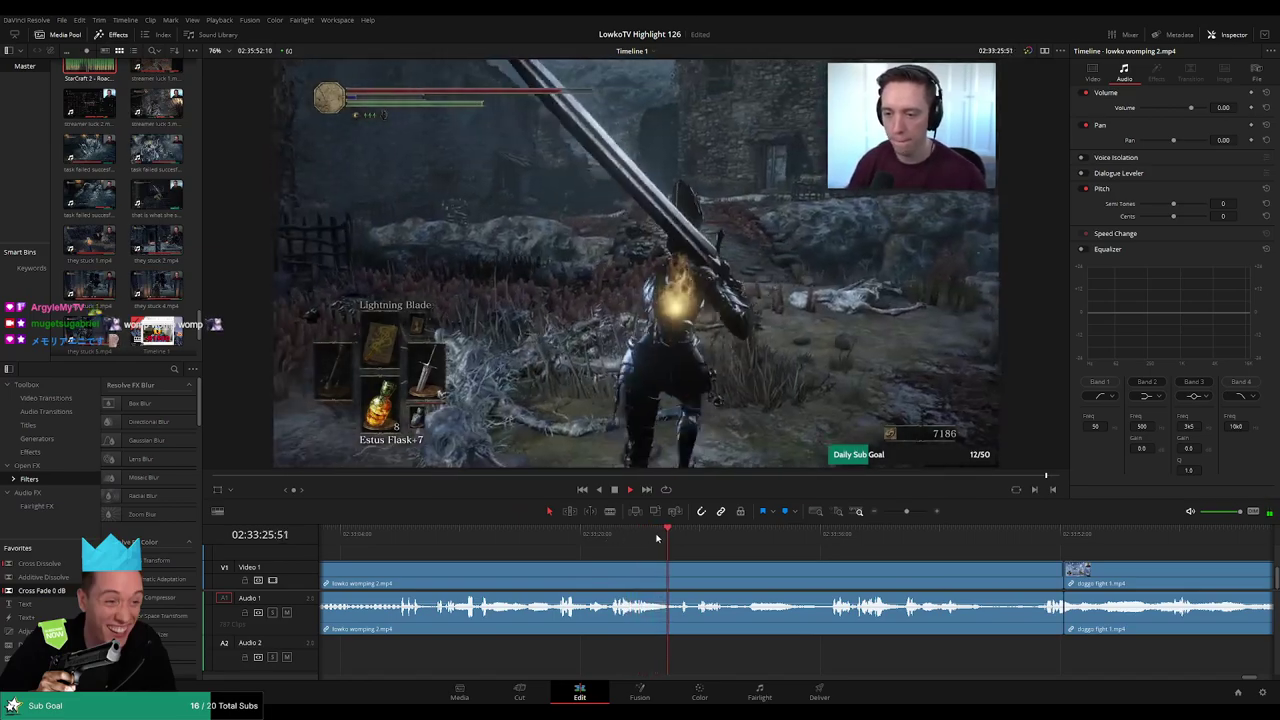
scroll(754, 553, "right", 3)
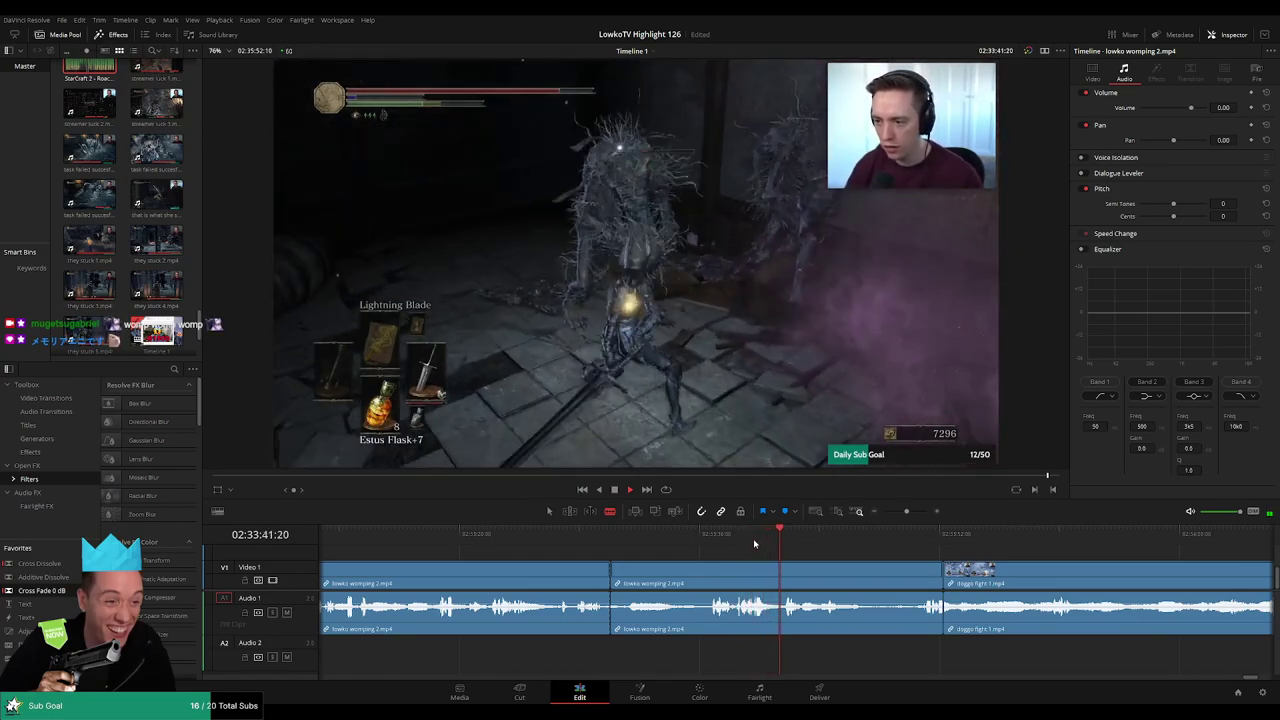
left_click(832, 577)
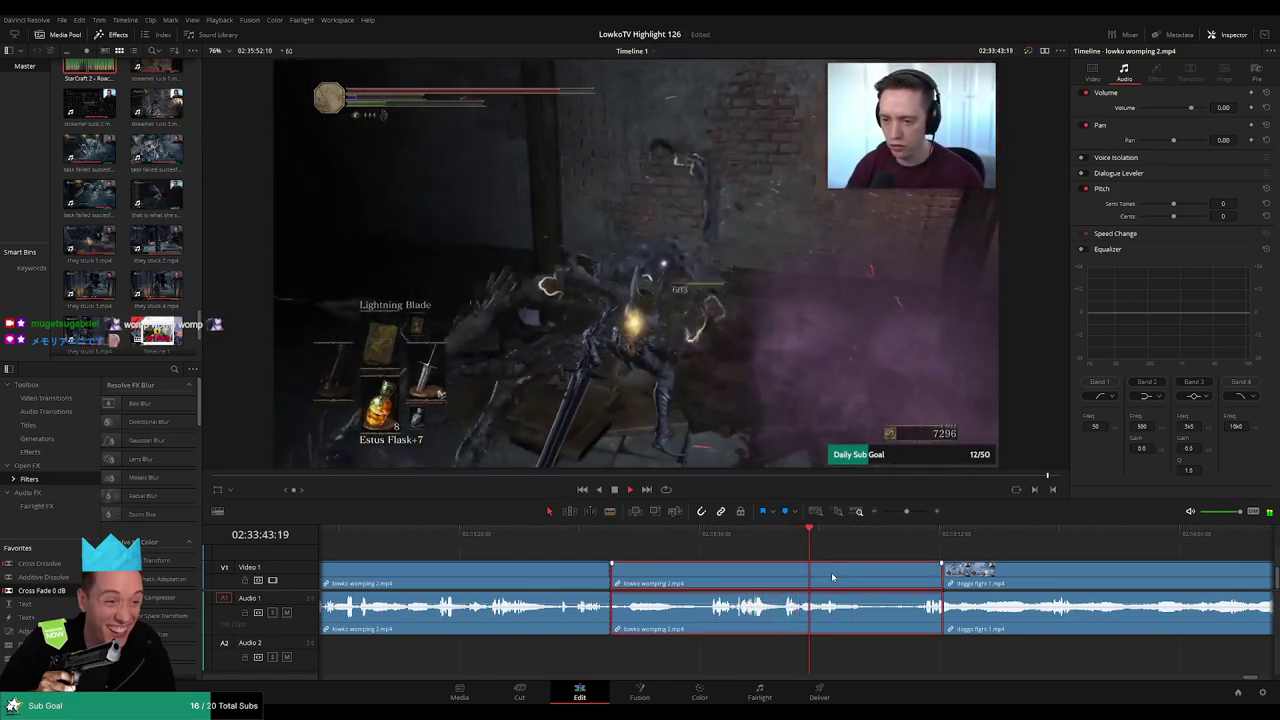
key("Delete")
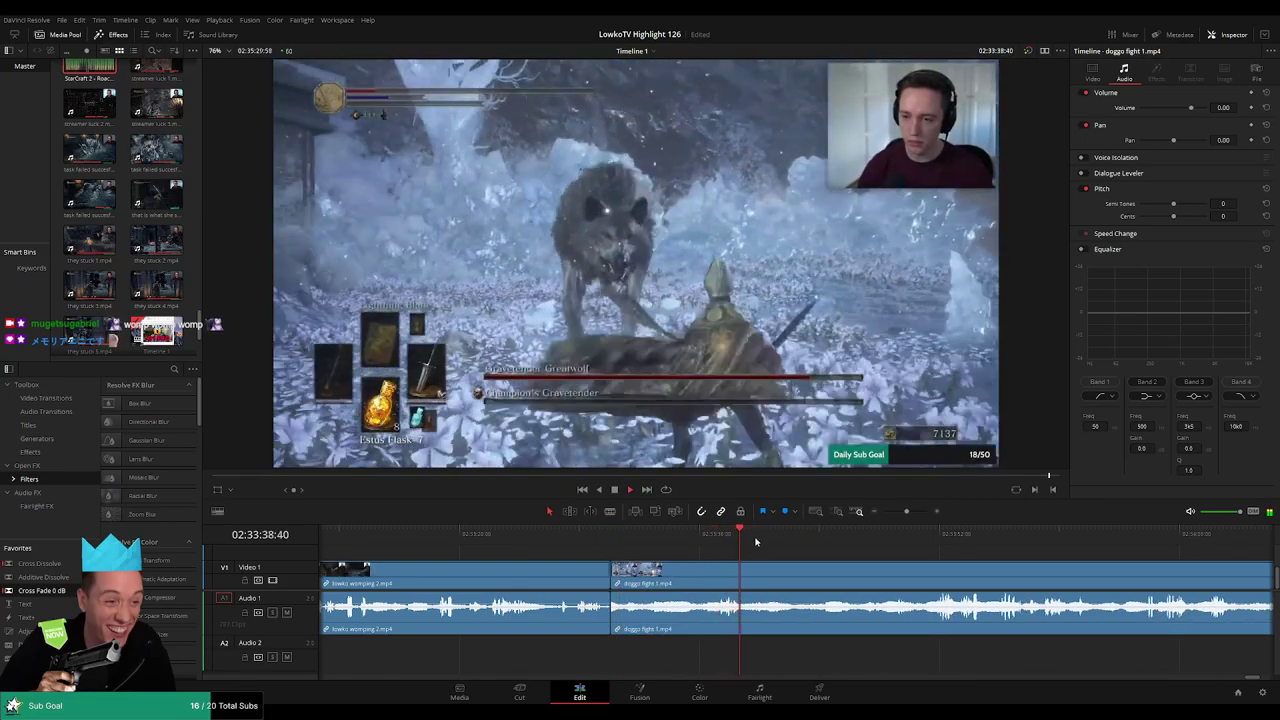
Cut doggo fight 1 where the fight begins and ripple-delete its opening
left_click(701, 573)
key("a")
left_click(680, 578)
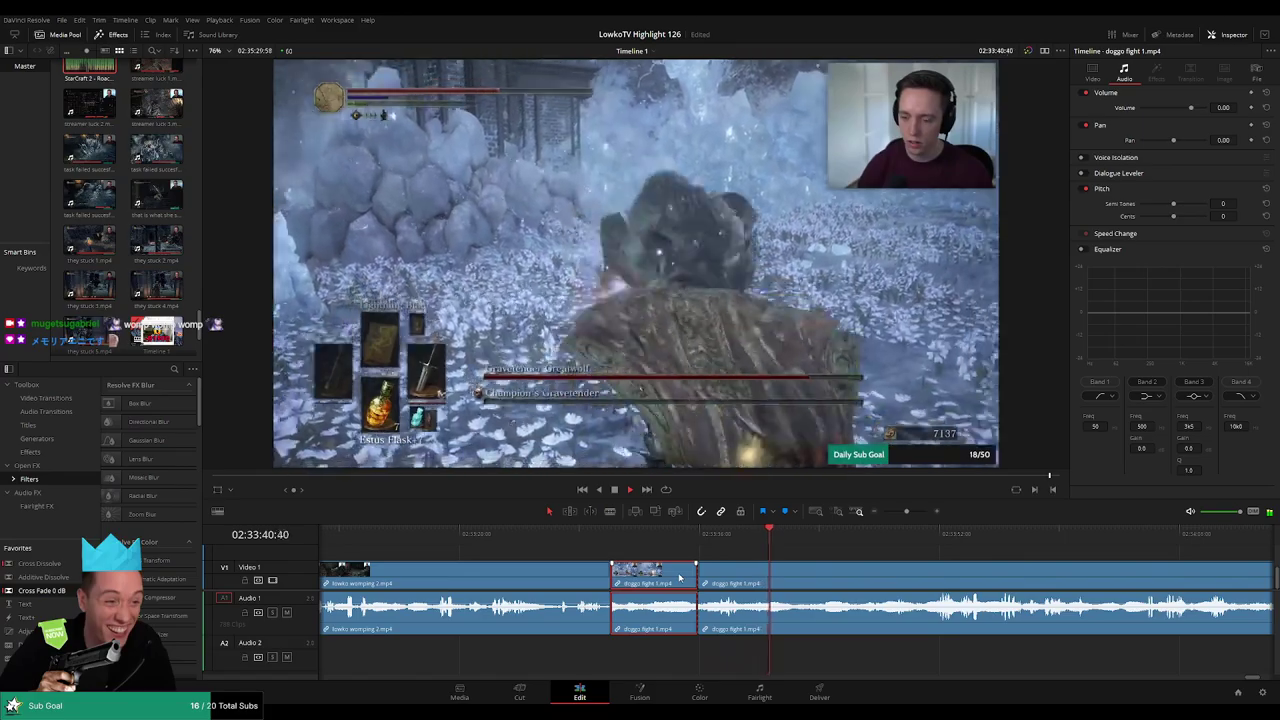
key("Delete")
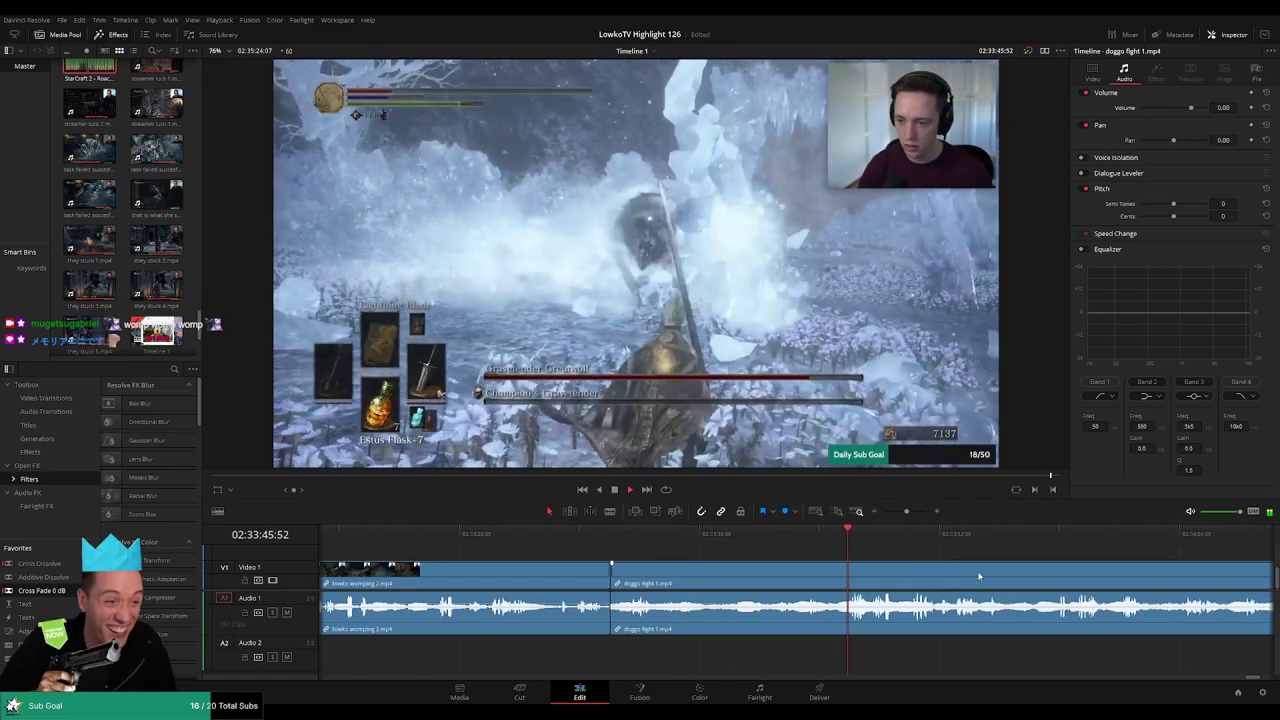
scroll(979, 576, "right", 3)
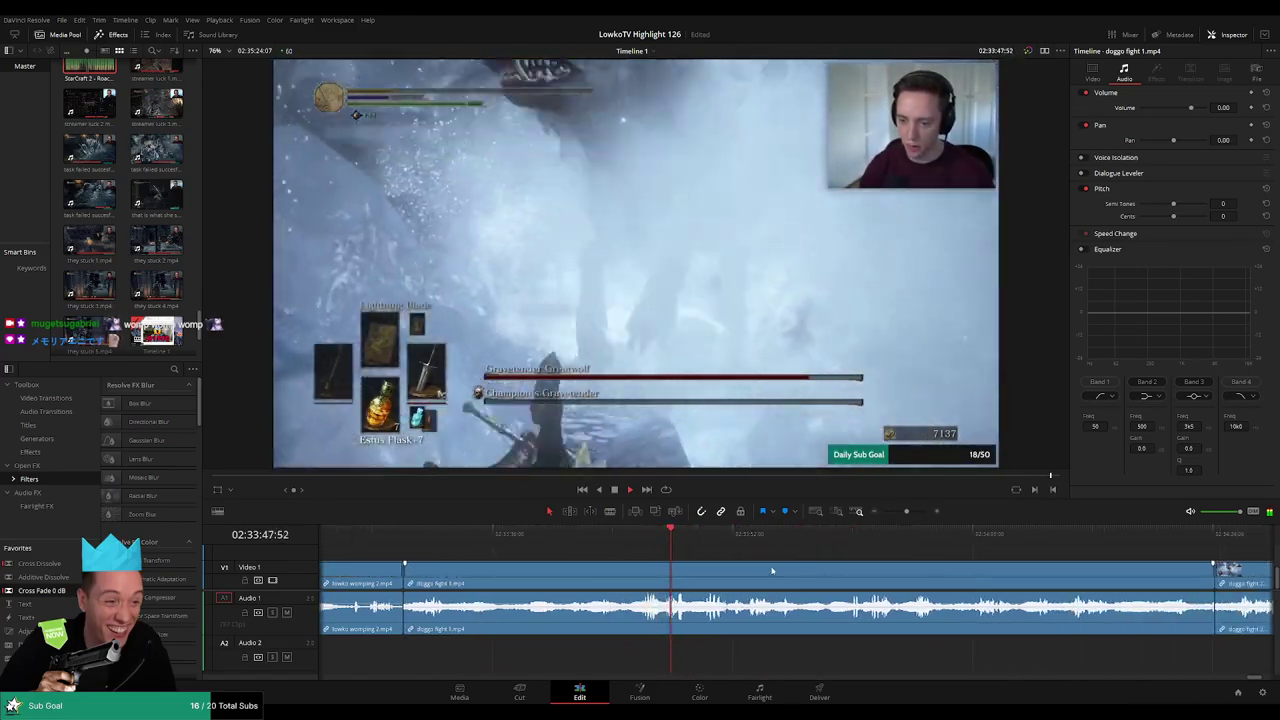
Shorten the end of doggo fight 1 and close the gap before doggo fight 2
scroll(713, 567, "right", 2)
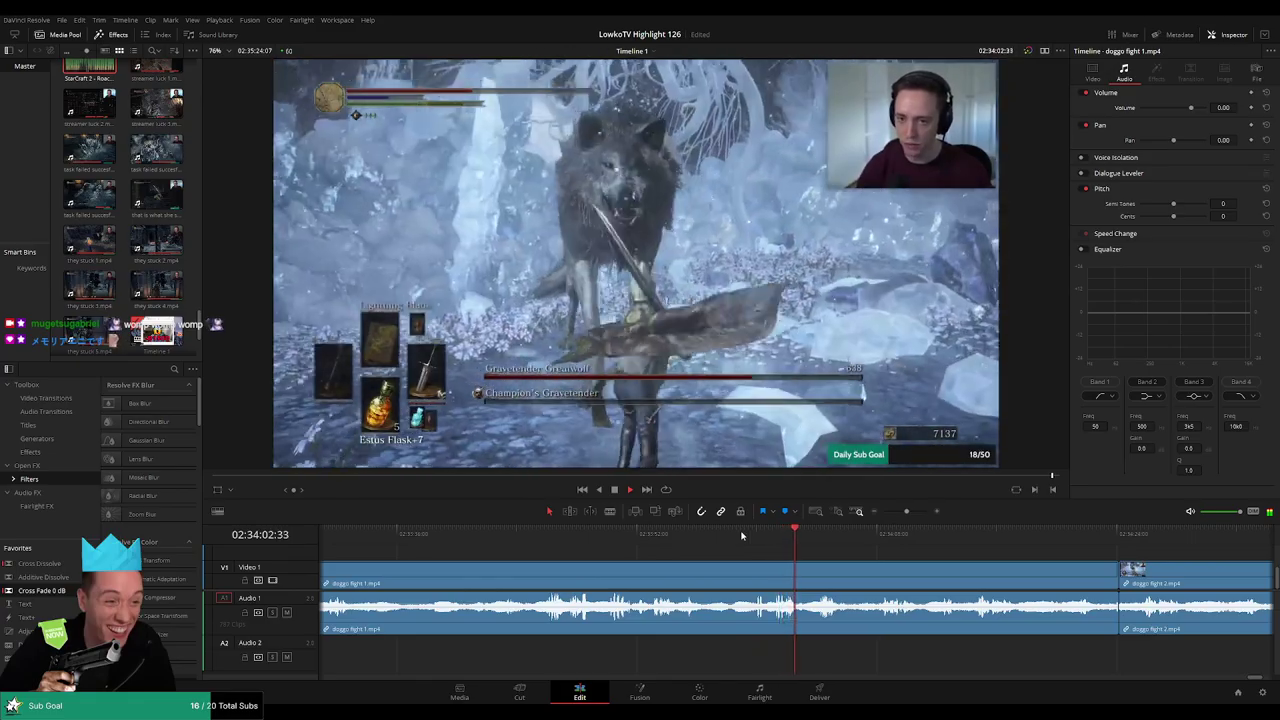
scroll(791, 544, "right", 3)
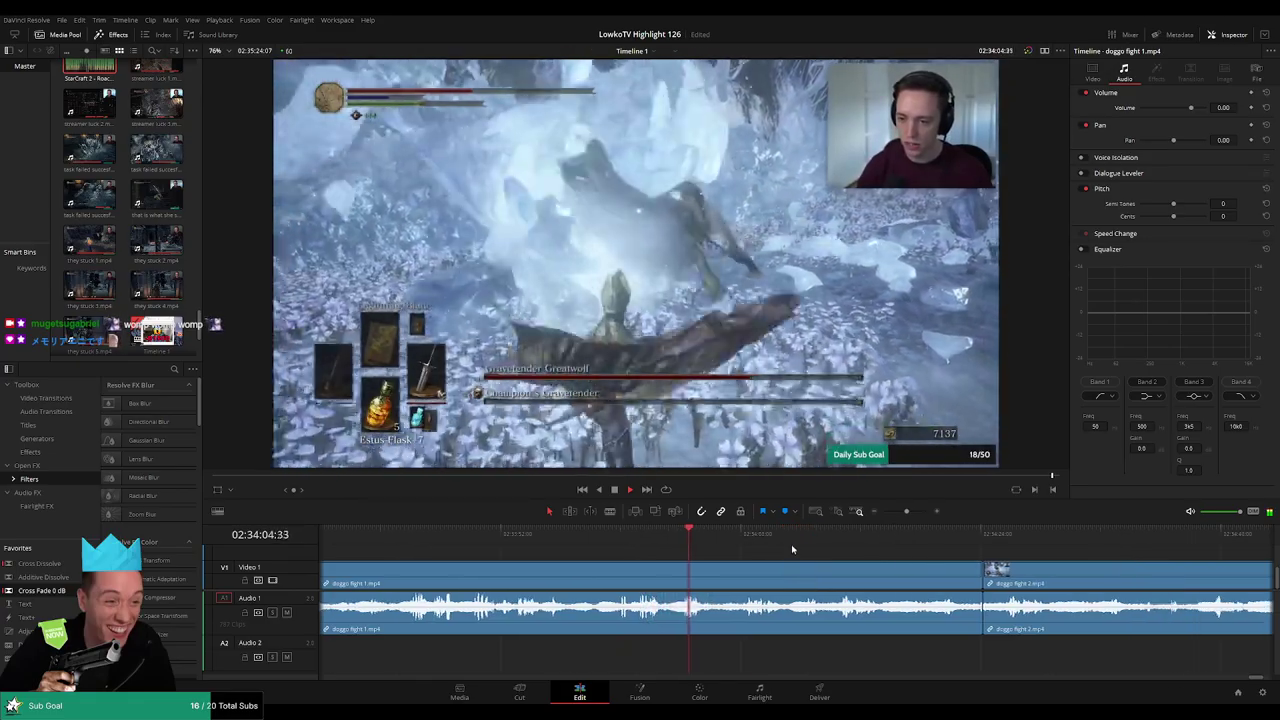
left_click(745, 533)
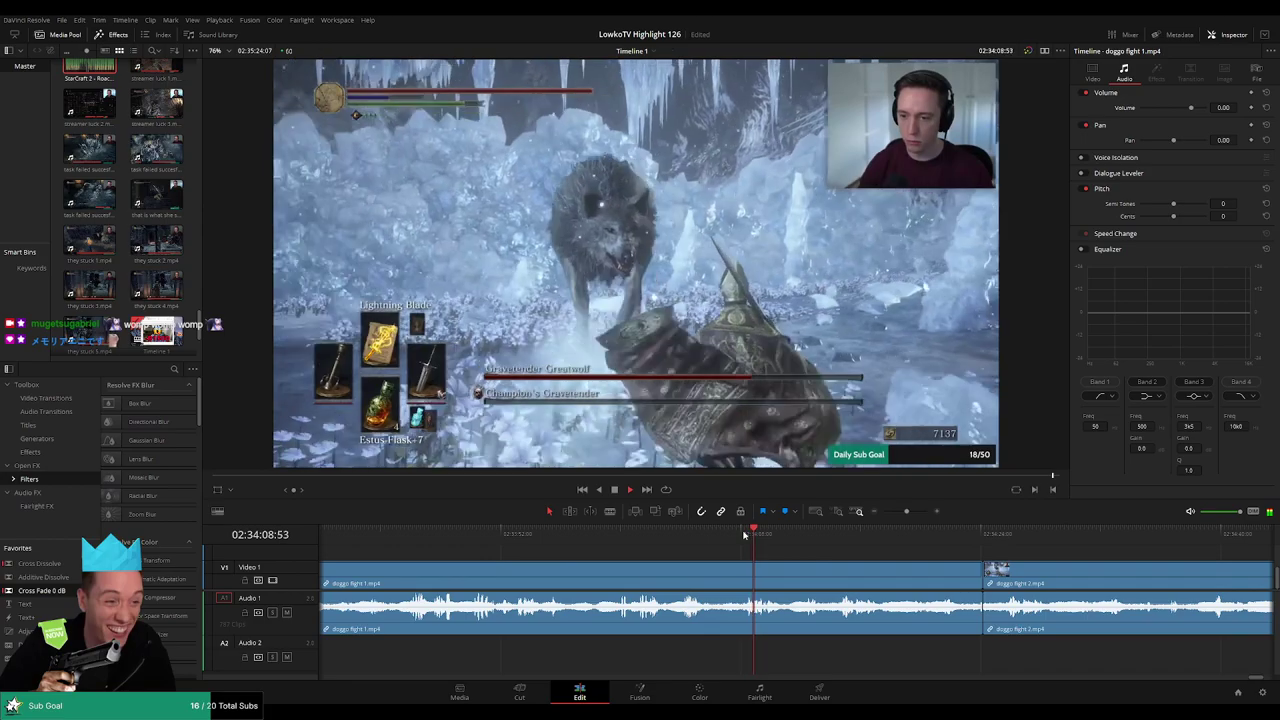
scroll(760, 558, "right", 3)
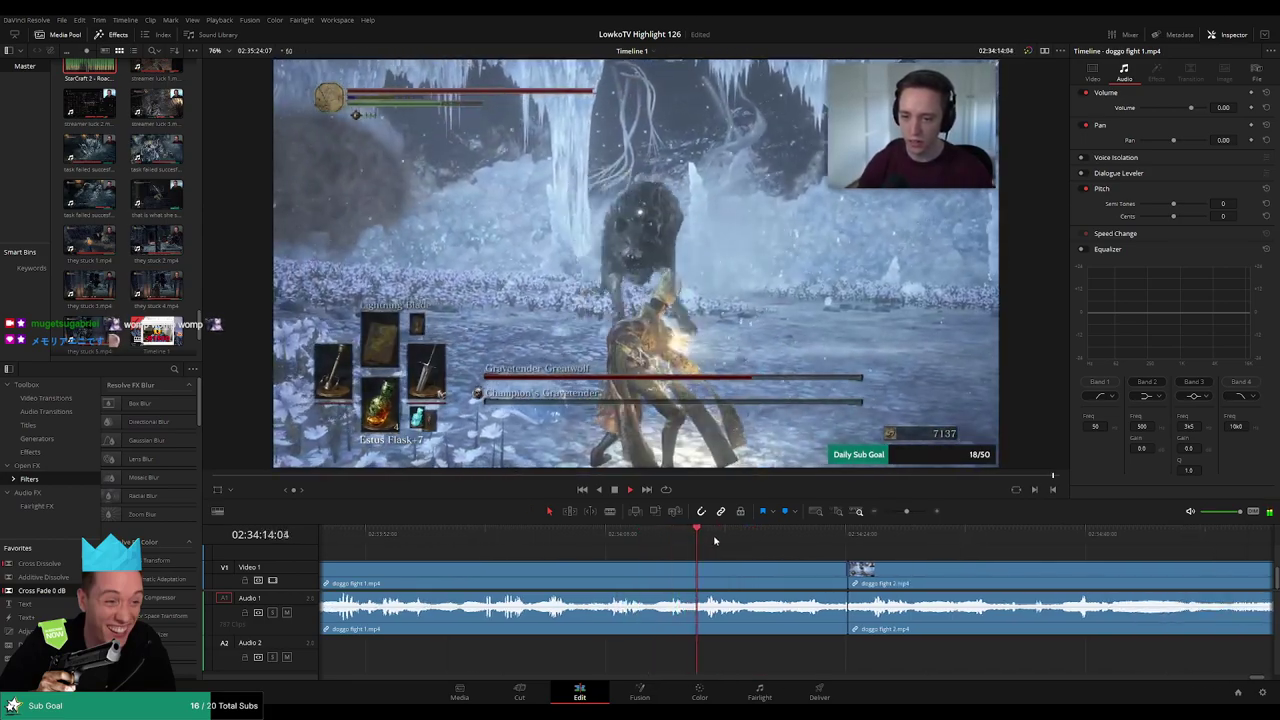
left_click(750, 535)
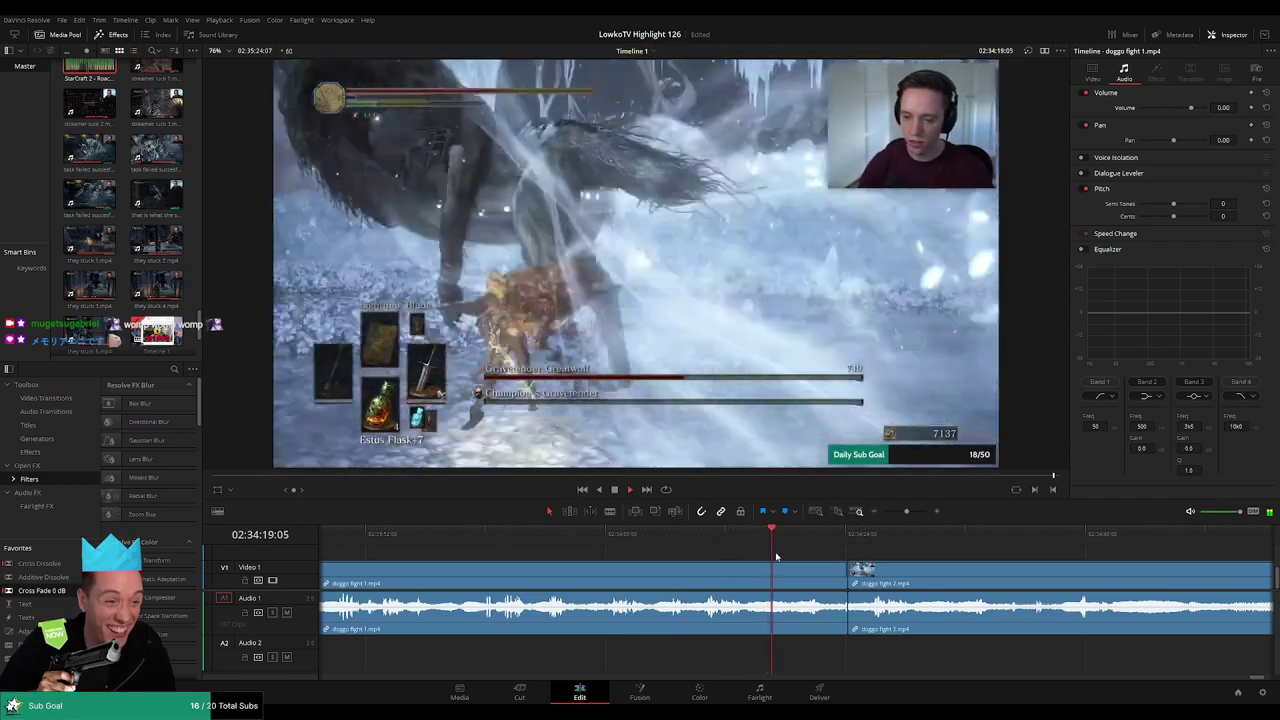
scroll(730, 553, "right", 3)
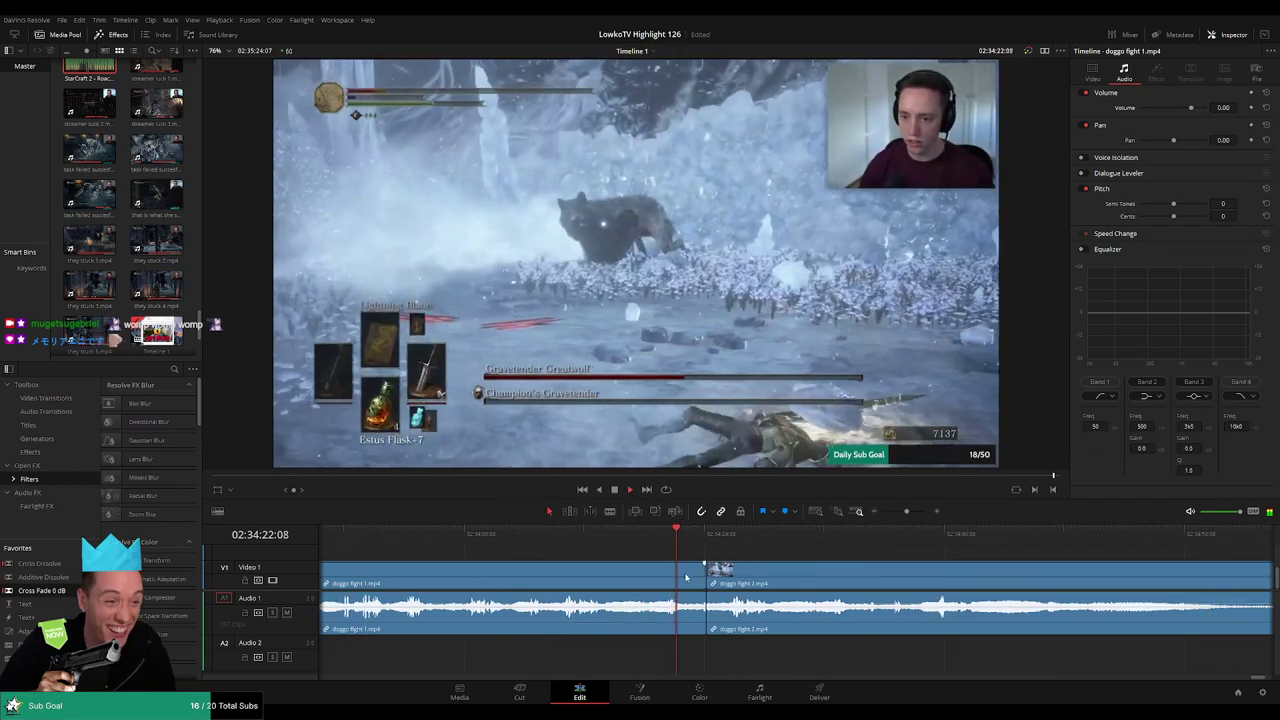
left_click_drag(706, 575, 677, 580)
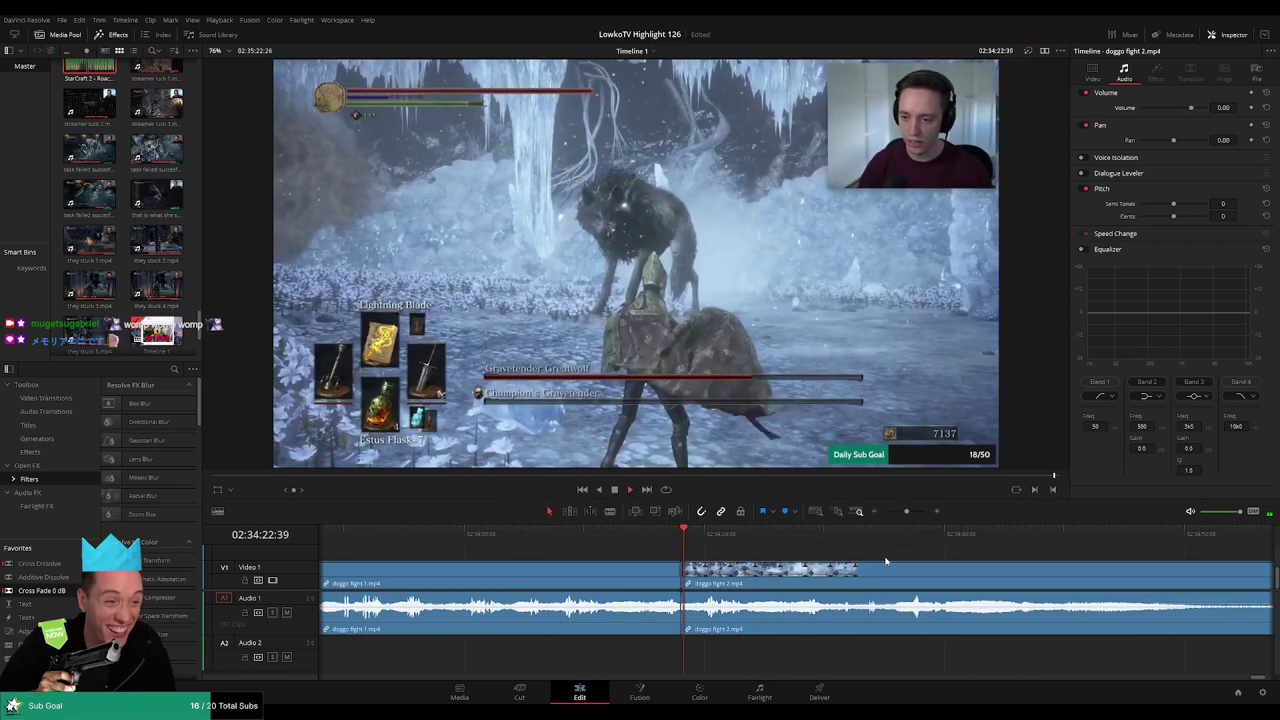
left_click(810, 533)
Split doggo fight 2, ripple-delete the unwanted piece before the cut, and replay across it
left_click_drag(811, 533, 840, 533)
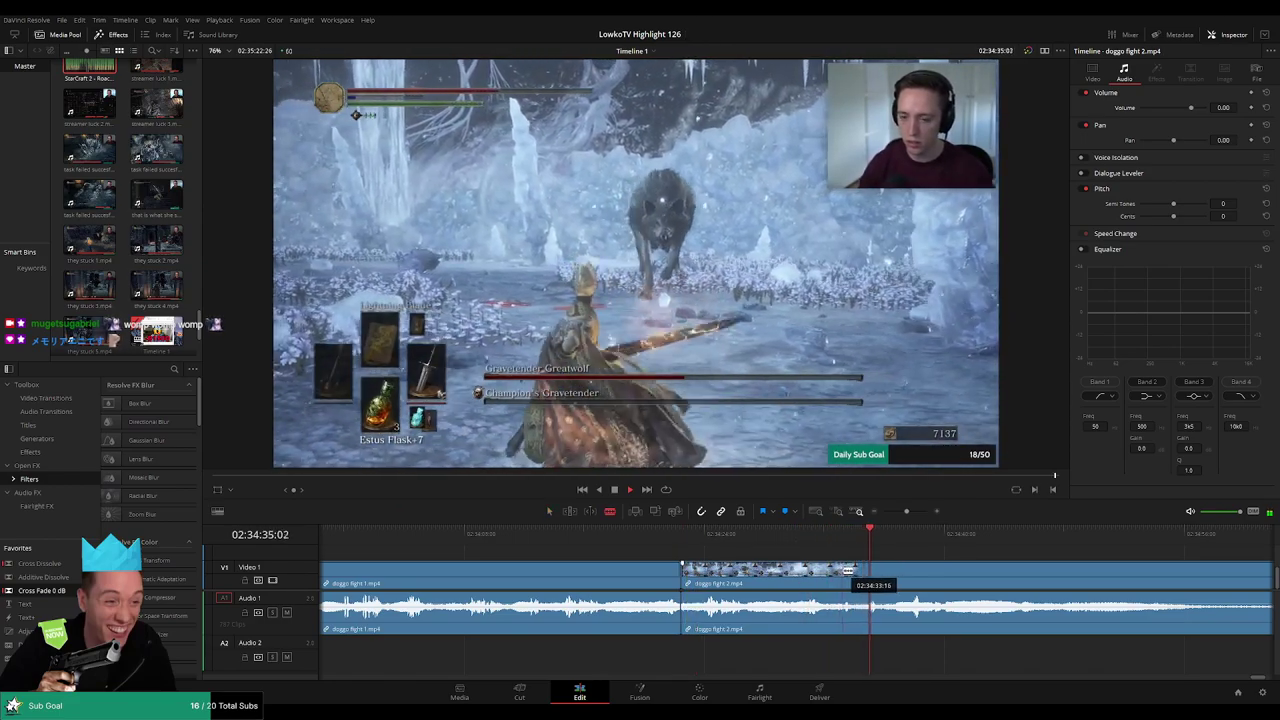
left_click(839, 571)
key("a")
left_click(814, 577)
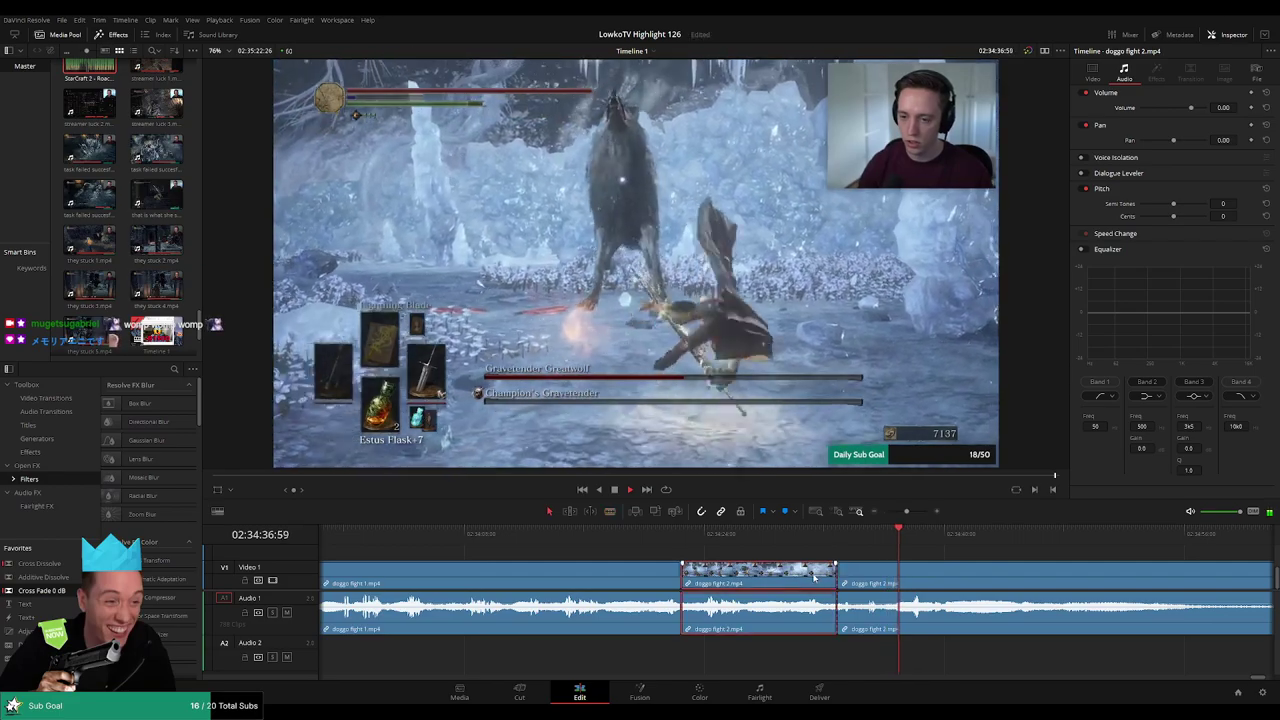
key("Delete")
key("Up")
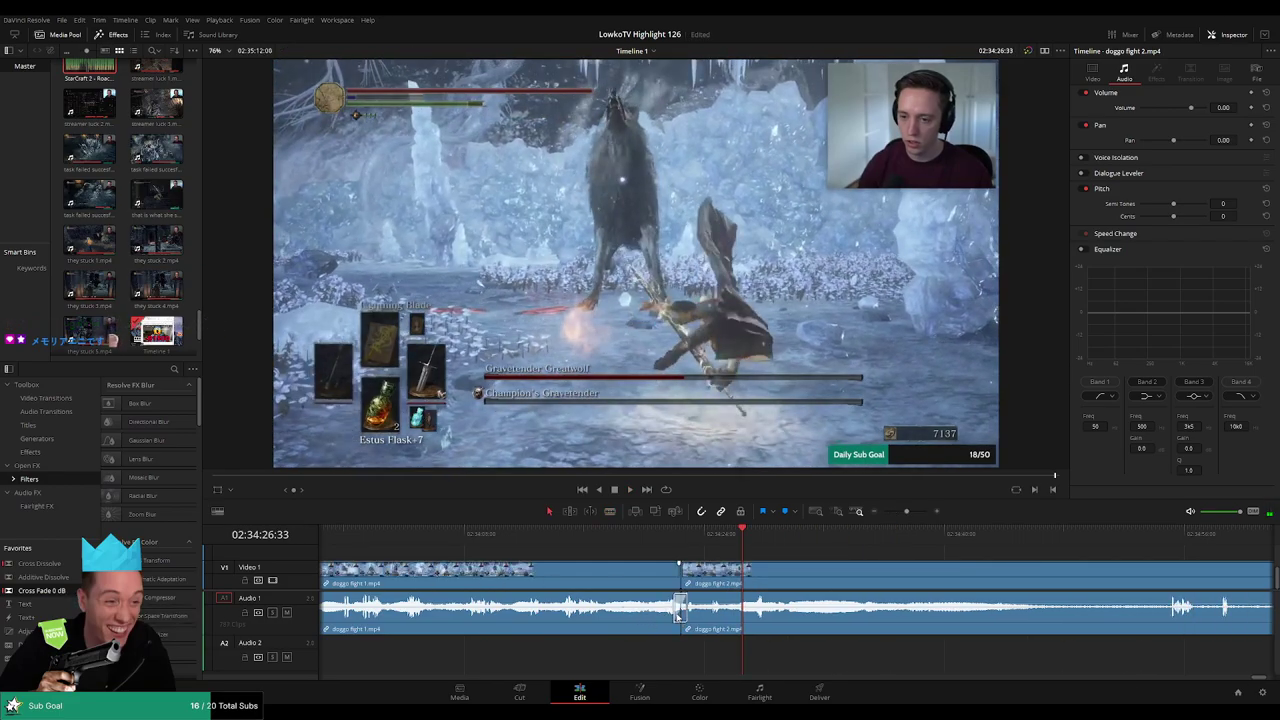
key("space")
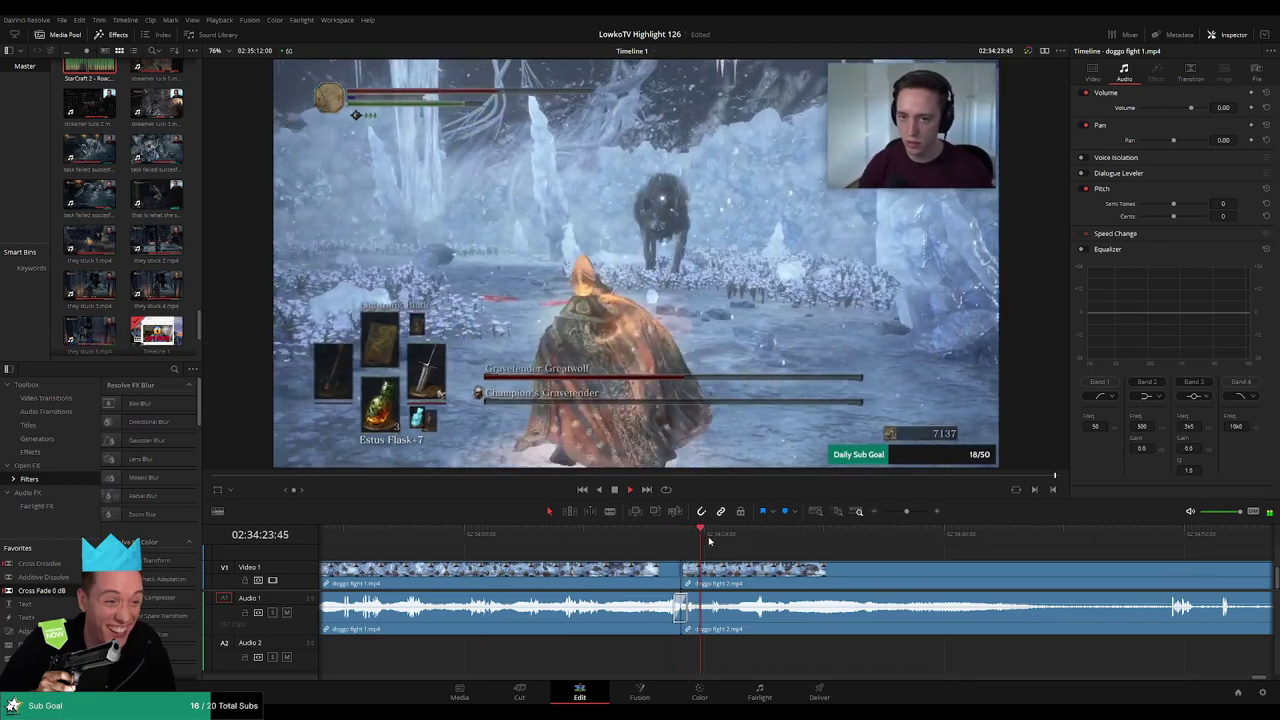
scroll(766, 557, "right", 3)
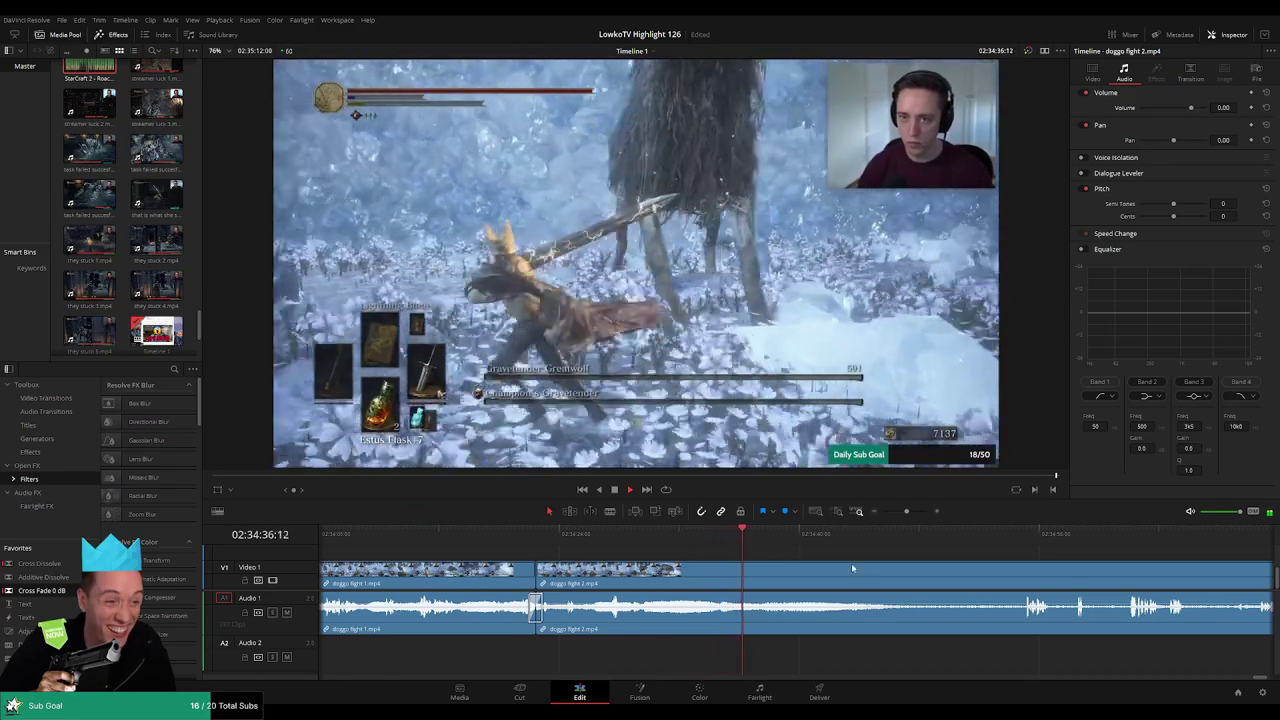
Fit the timeline to view and trim the end of the doggo fight 2 clip shorter
key("shift+z")
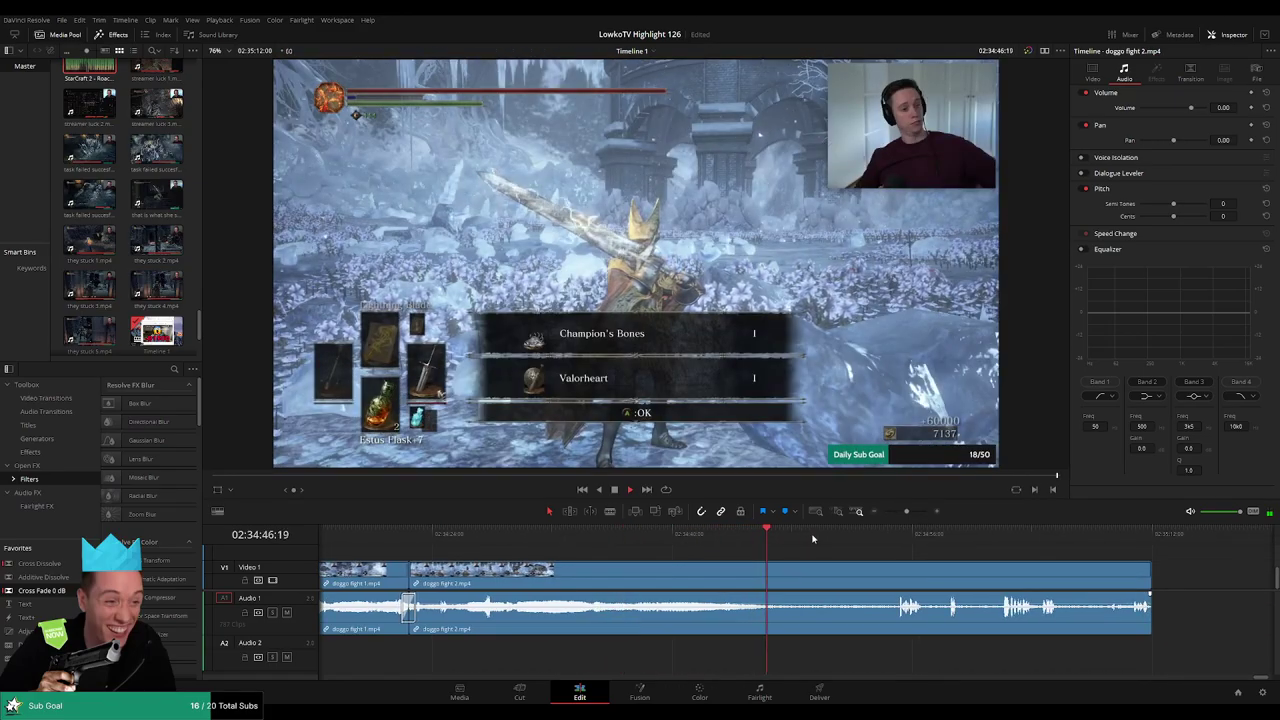
left_click(882, 534)
scroll(1027, 572, "right", 5)
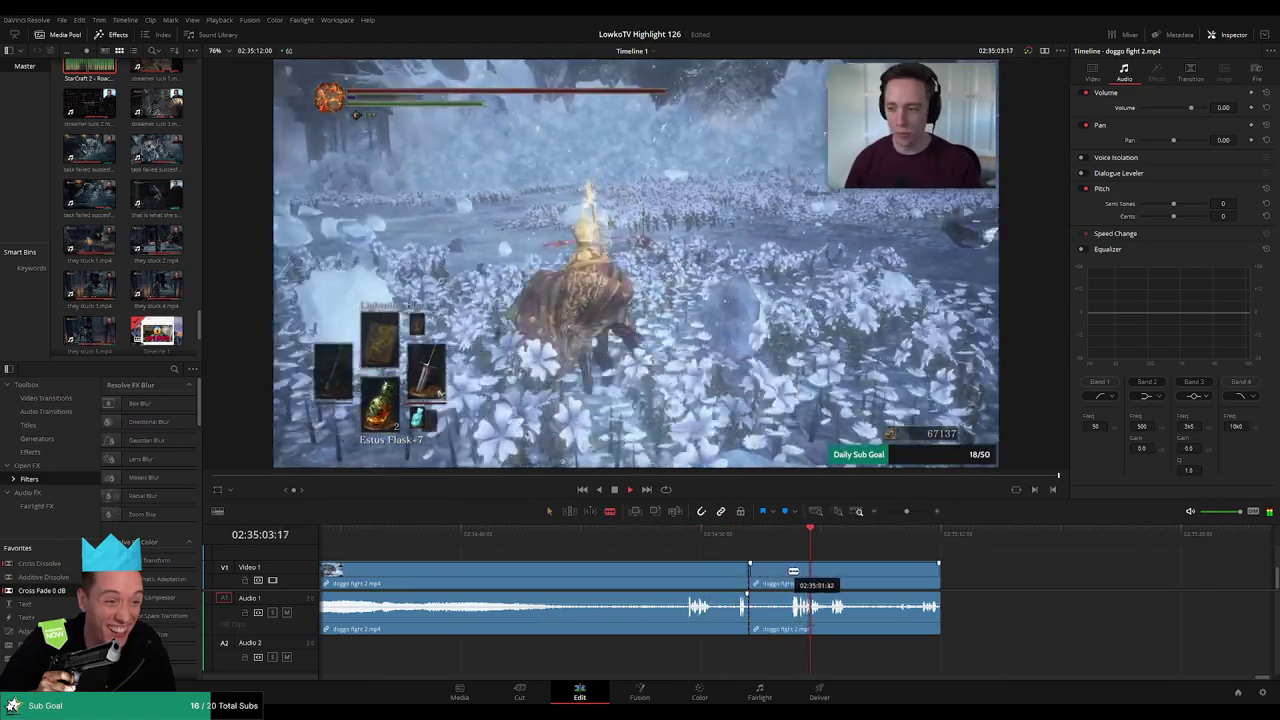
mouse_move(754, 571)
left_mouse_down()
mouse_move(791, 572)
mouse_move(773, 576)
left_mouse_up()
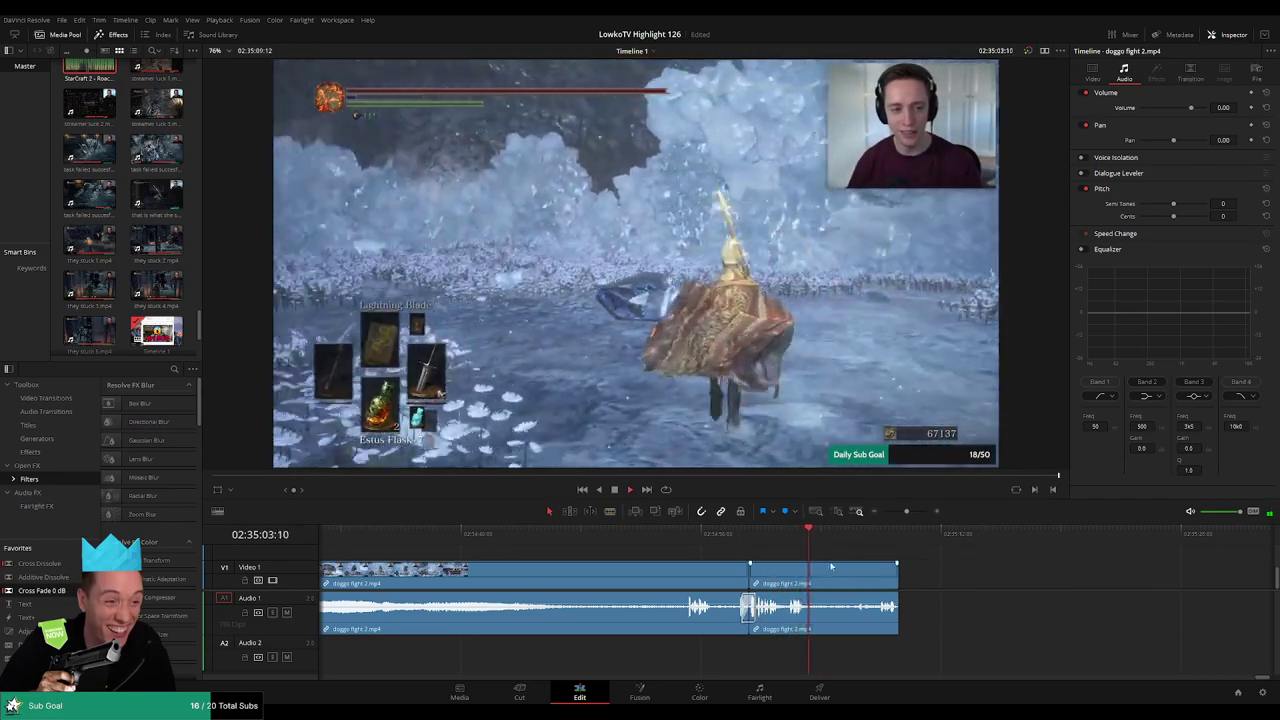
scroll(775, 545, "right", 3)
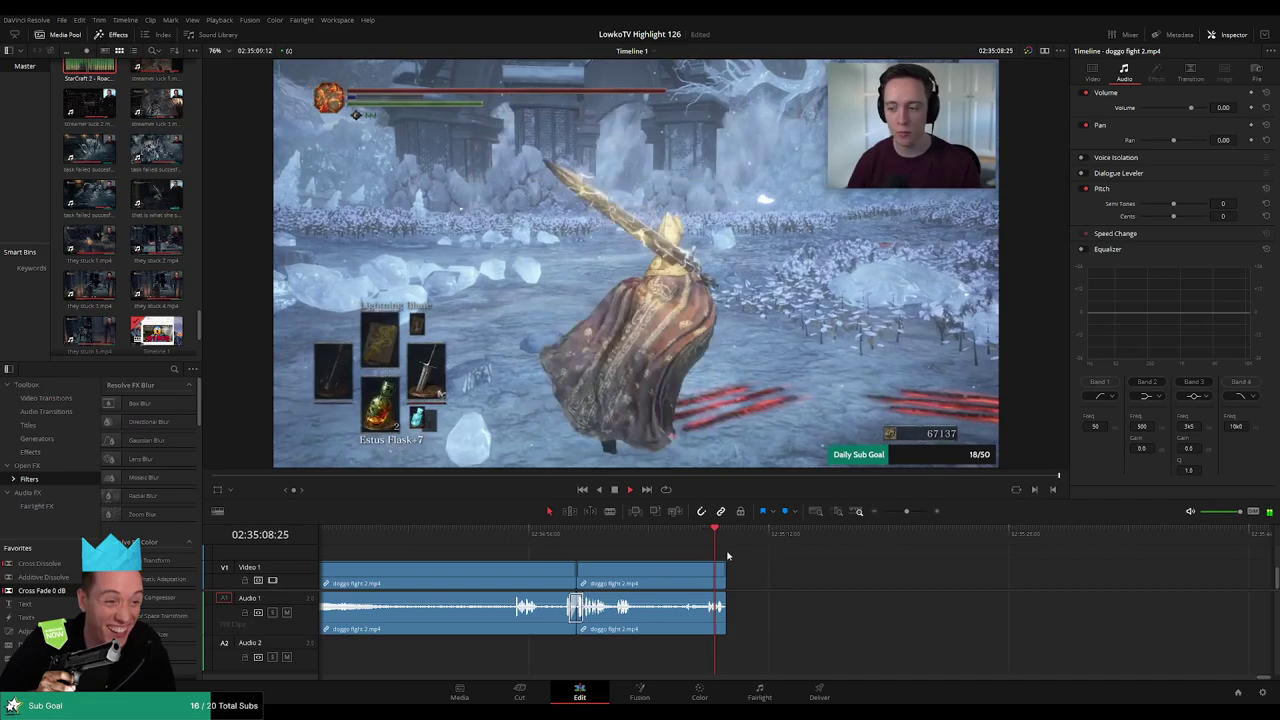
Cut doggo fight 2 where the footage should end, delete the leftover tail, and replay the ending
key("b")
left_click(636, 575)
left_click(679, 575)
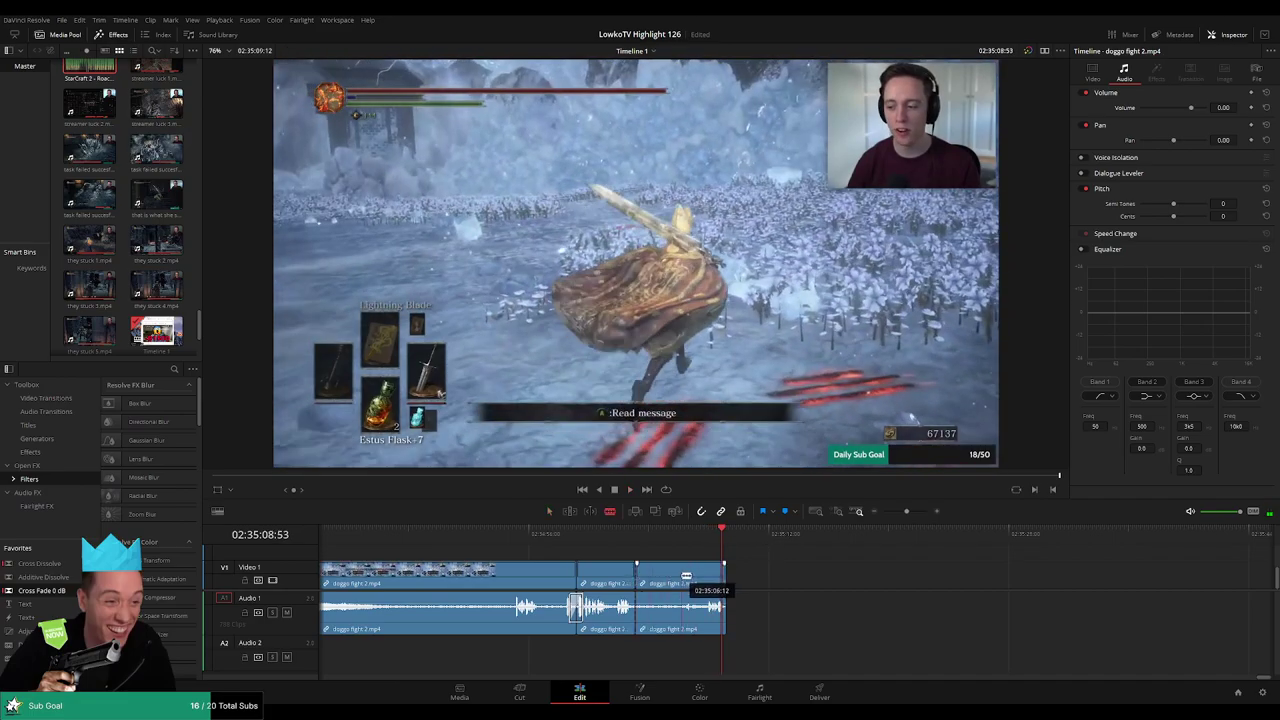
key("a")
left_click(700, 575)
key("Delete")
key("slash")
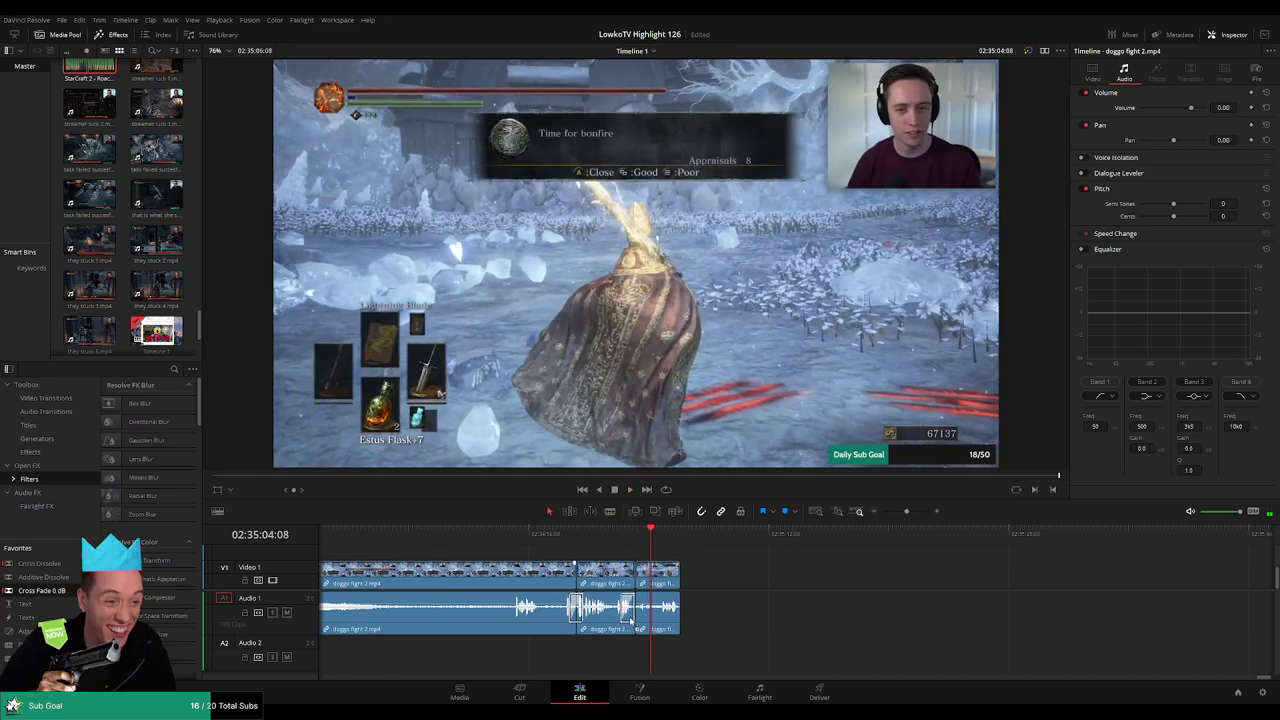
key("space")
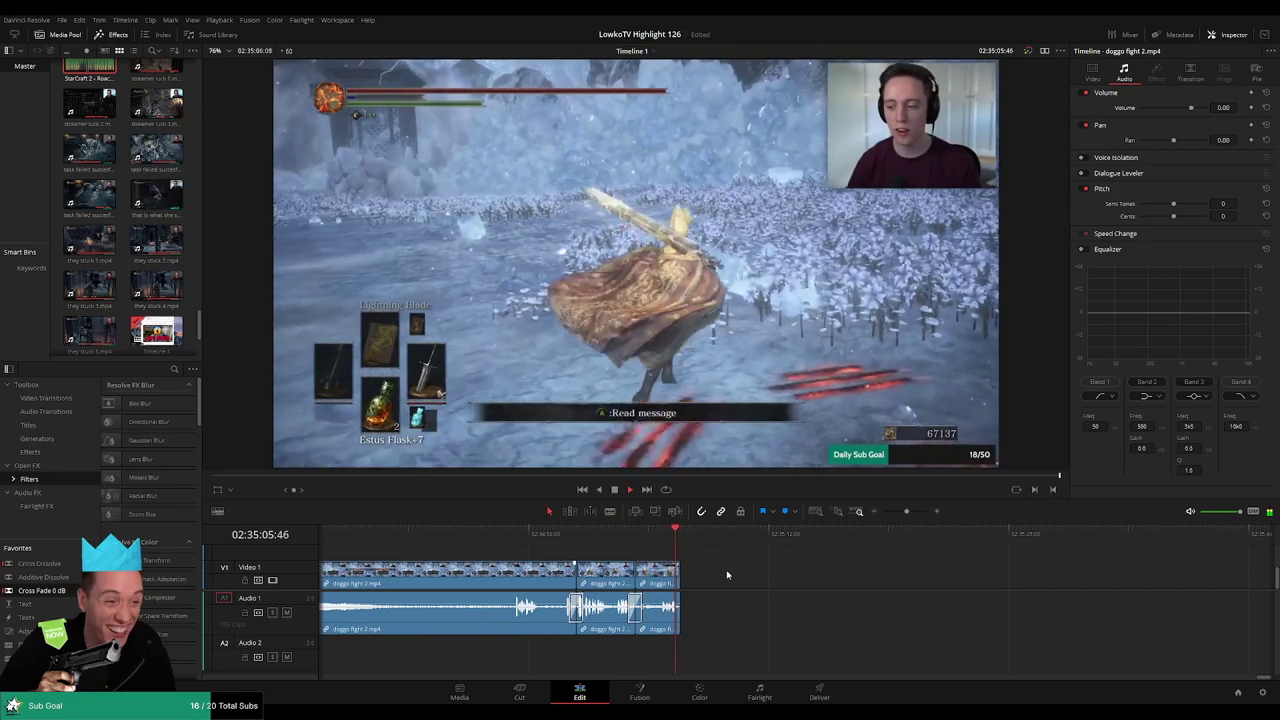
left_click(874, 511)
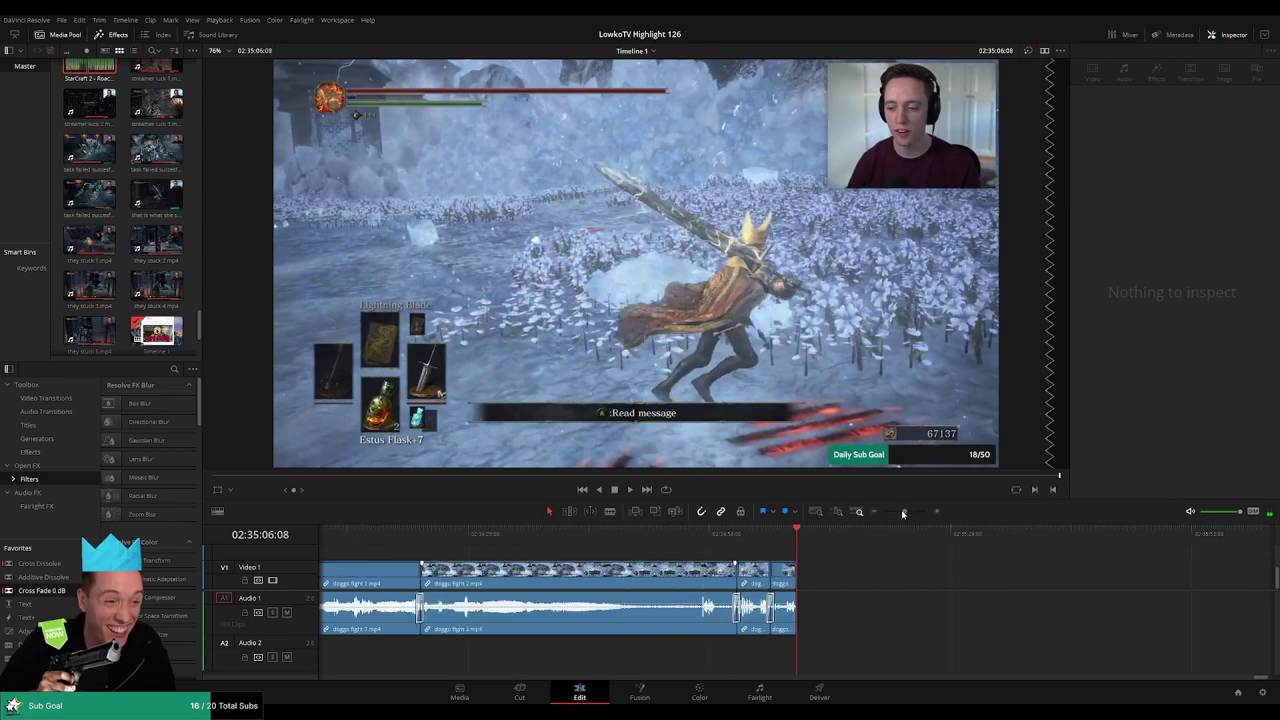
scroll(1058, 573, "up", 1)
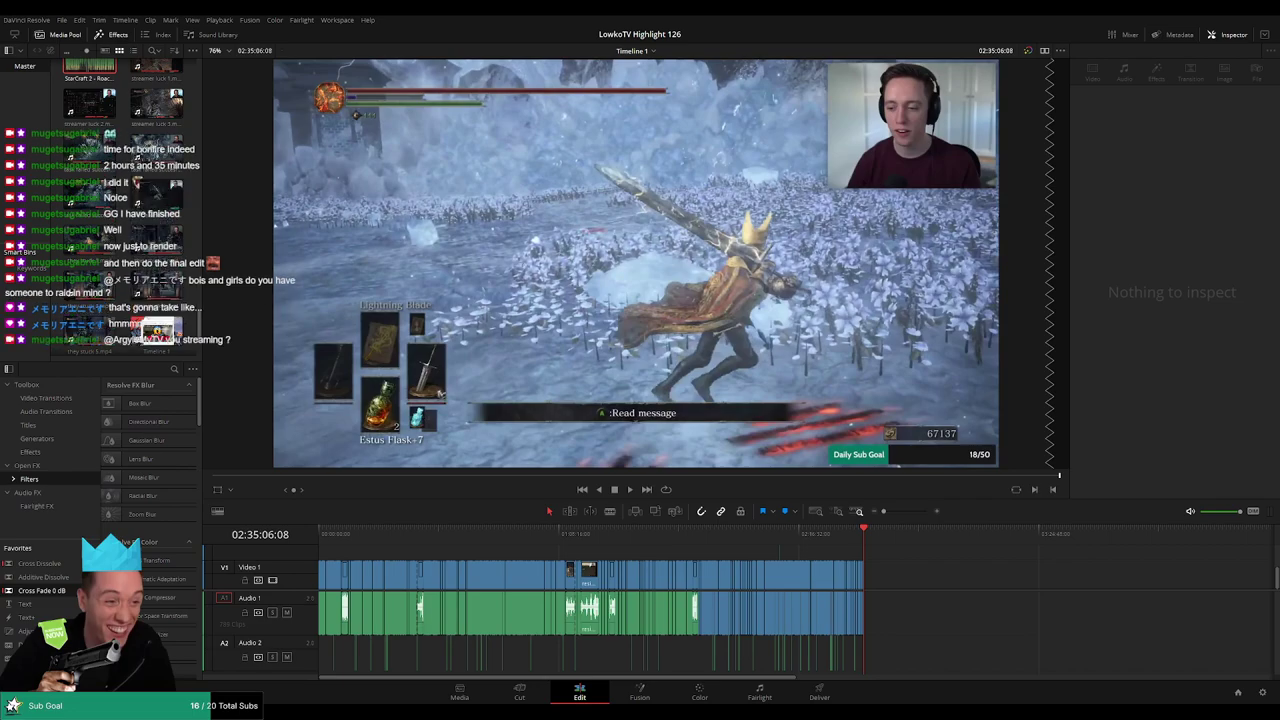
scroll(890, 518, "down", 1)
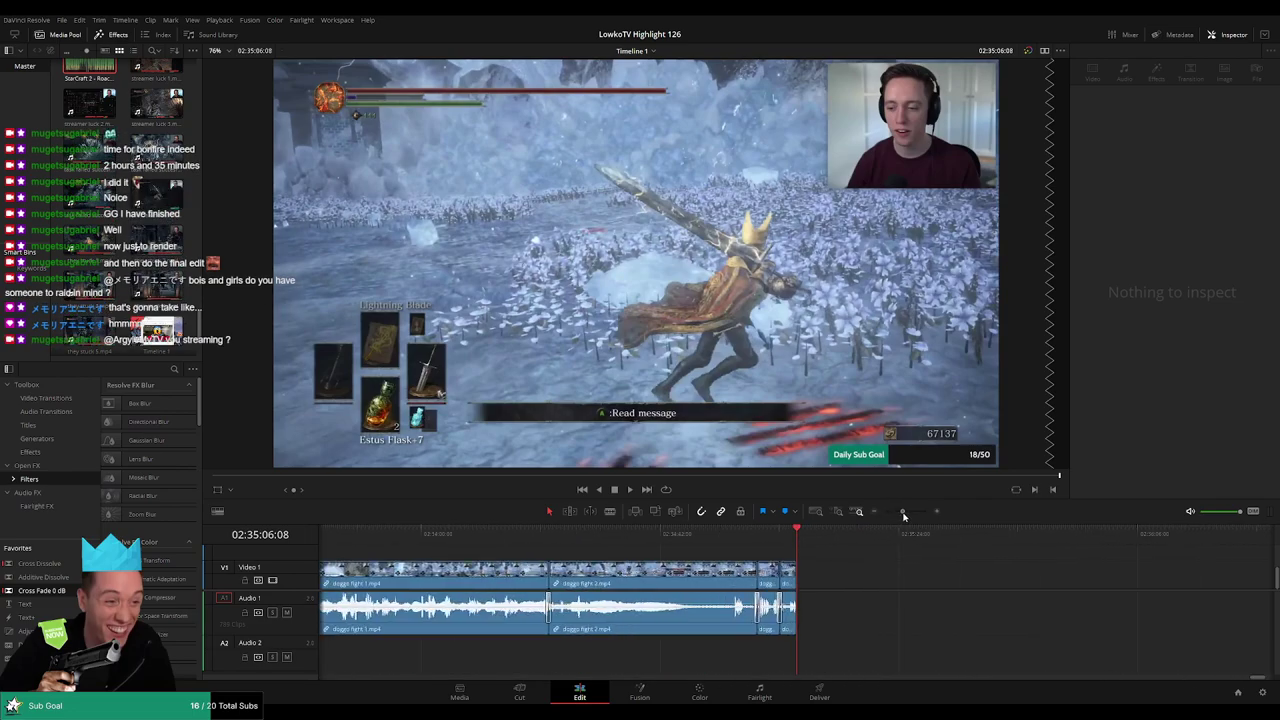
scroll(1092, 574, "up", 1)
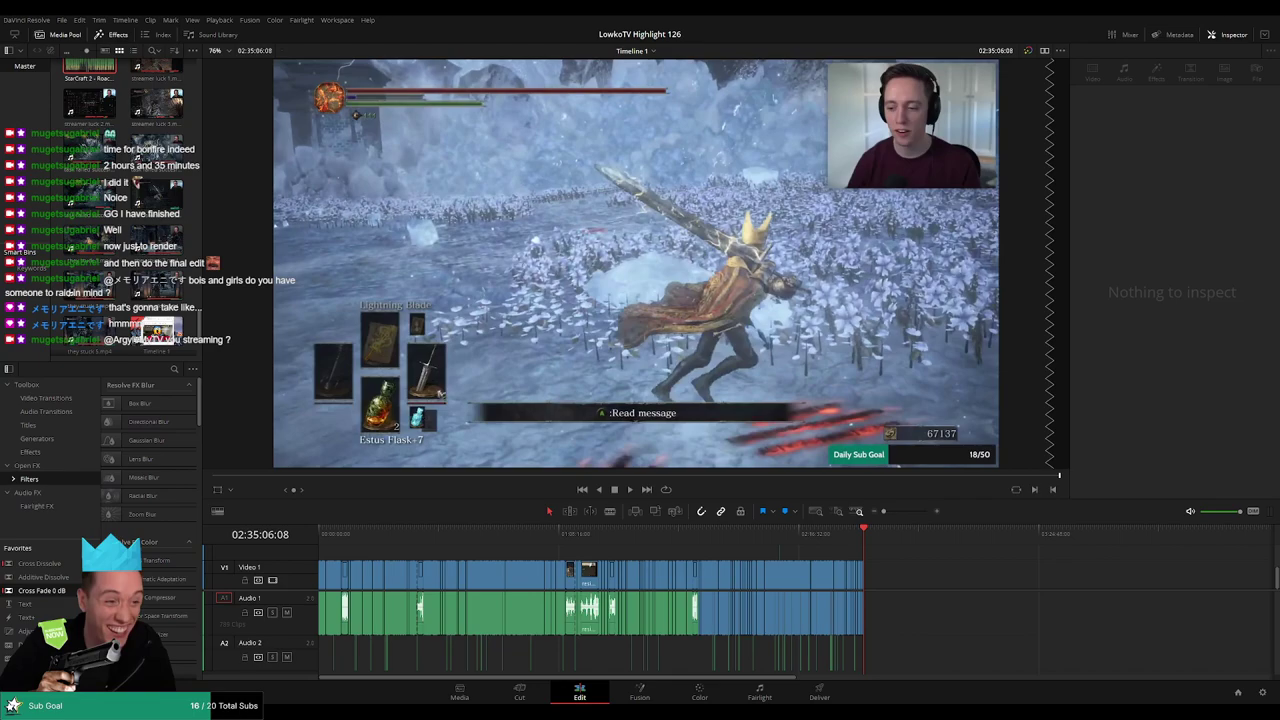
key("Home")
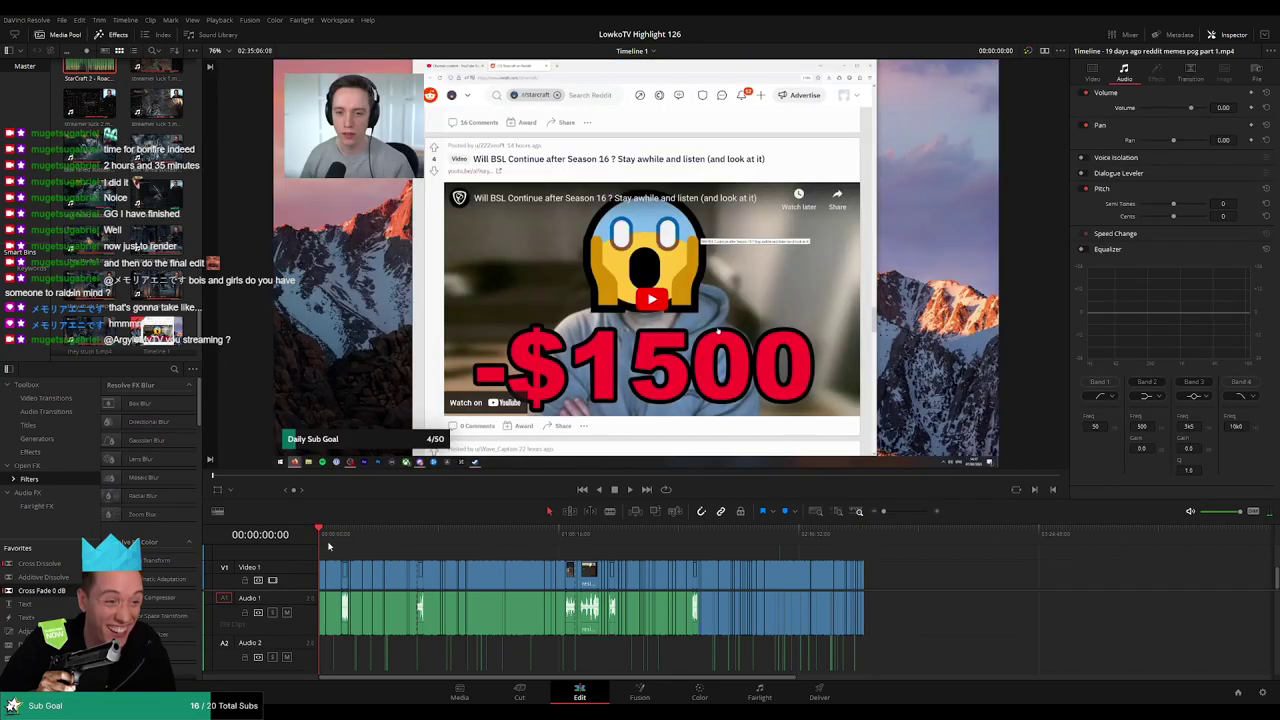
left_click(326, 545)
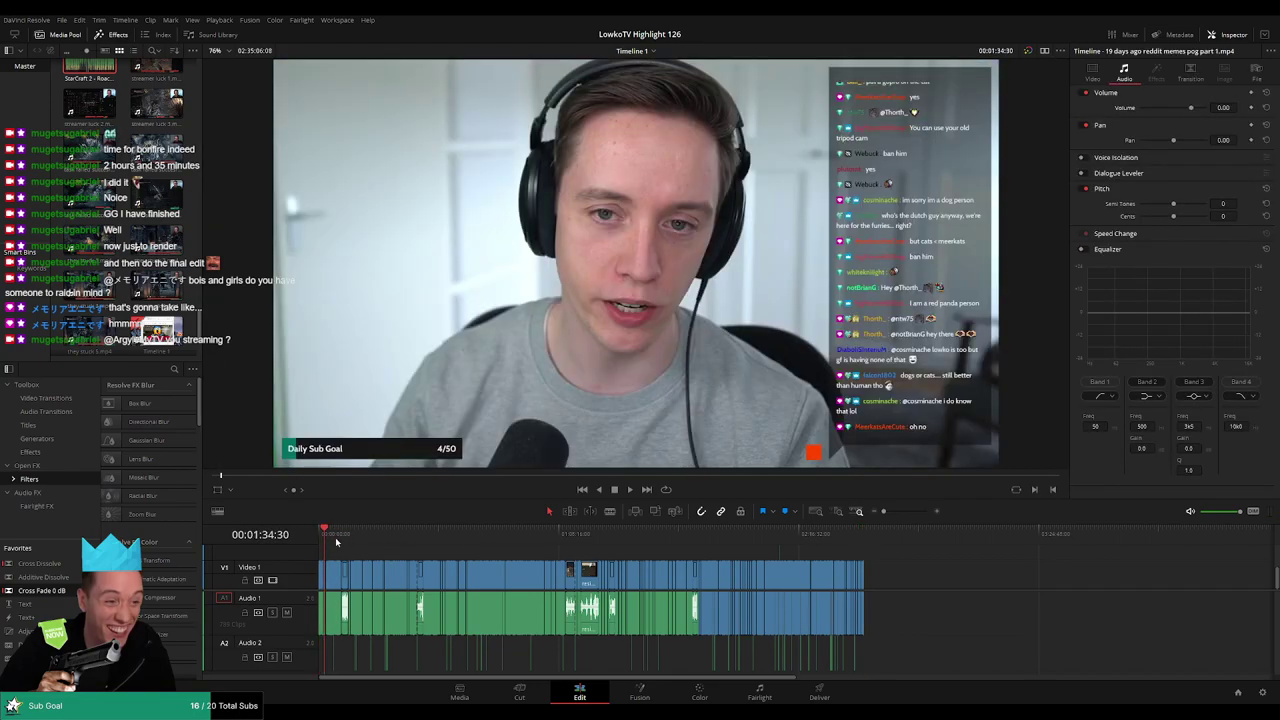
left_click(340, 543)
left_click(372, 541)
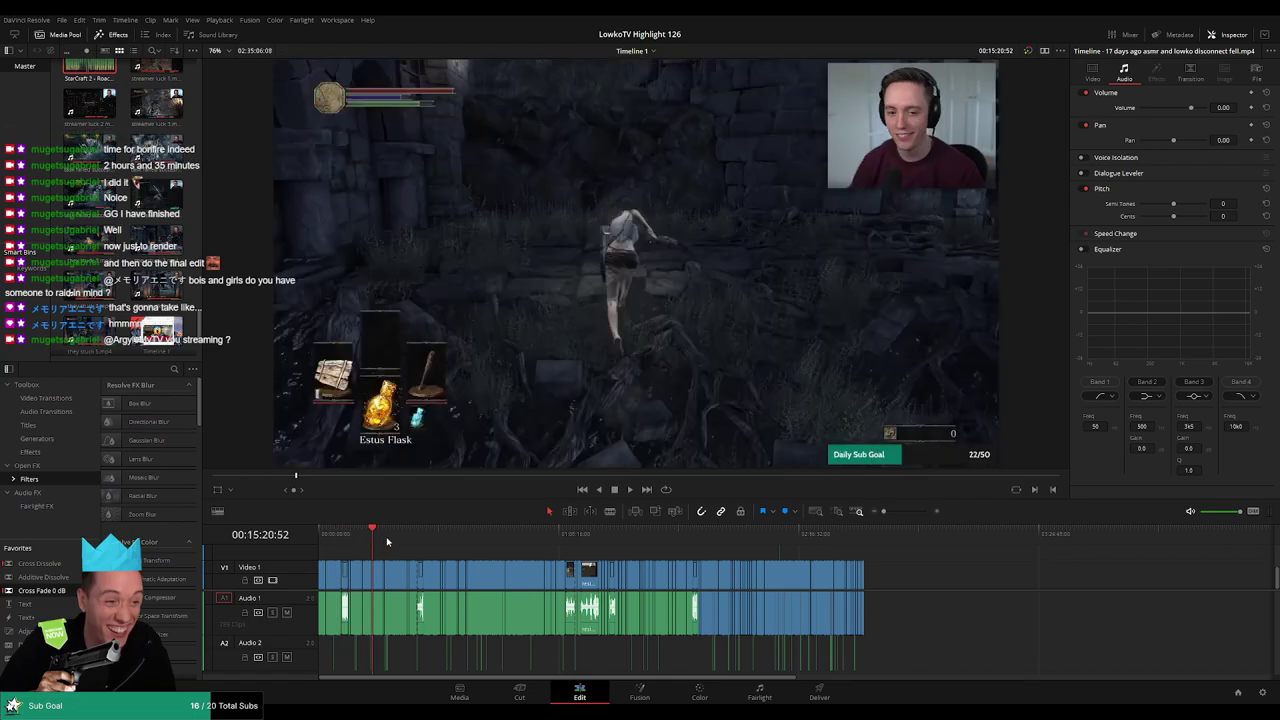
left_click(399, 541)
left_click(438, 541)
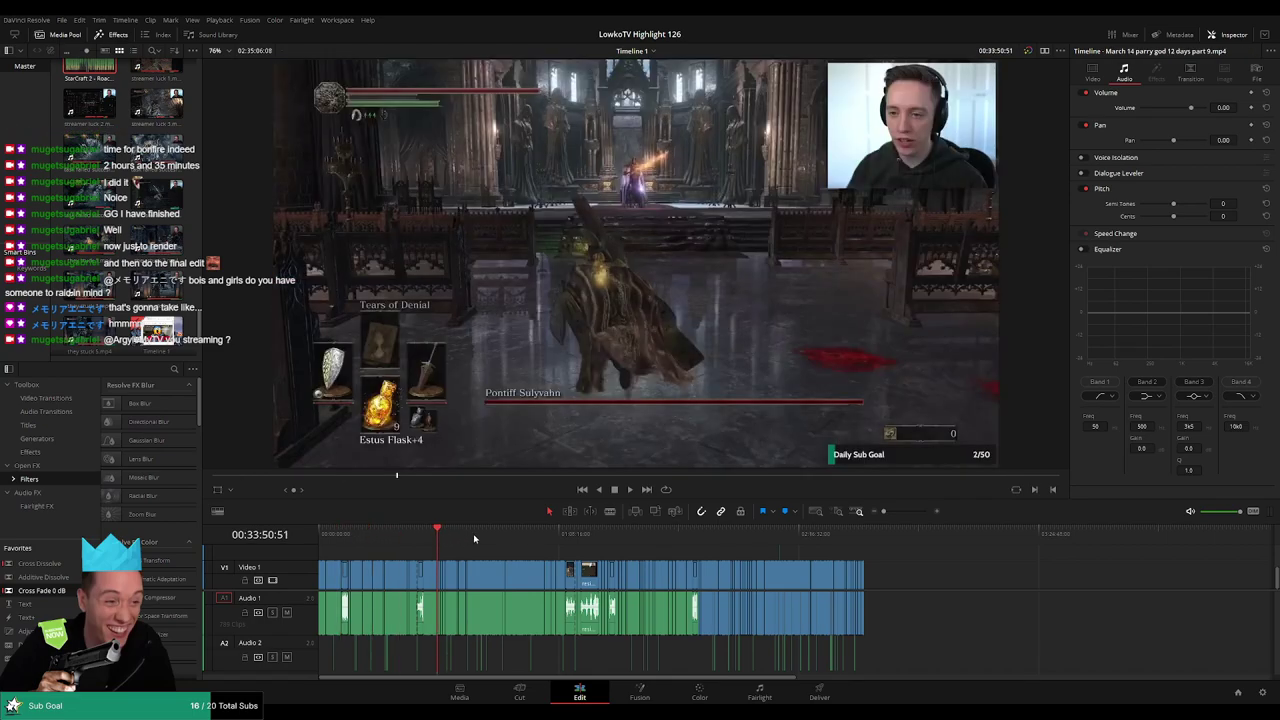
left_click(473, 539)
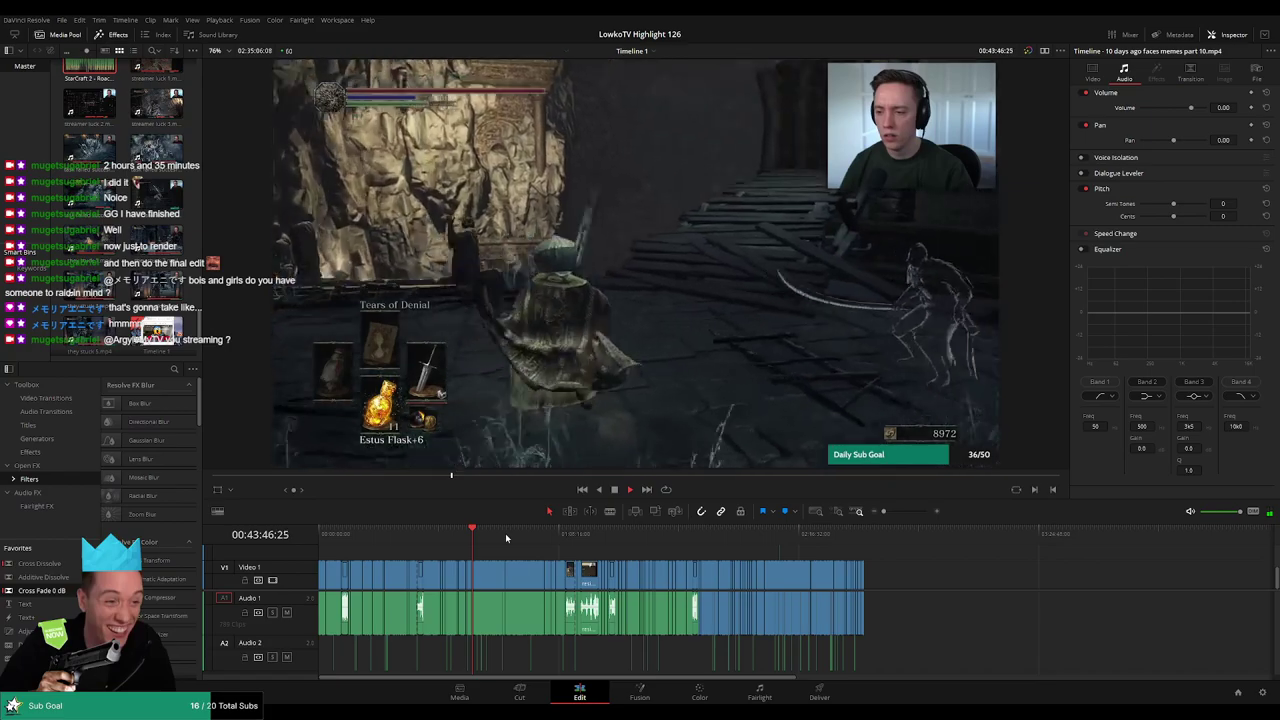
left_click(501, 538)
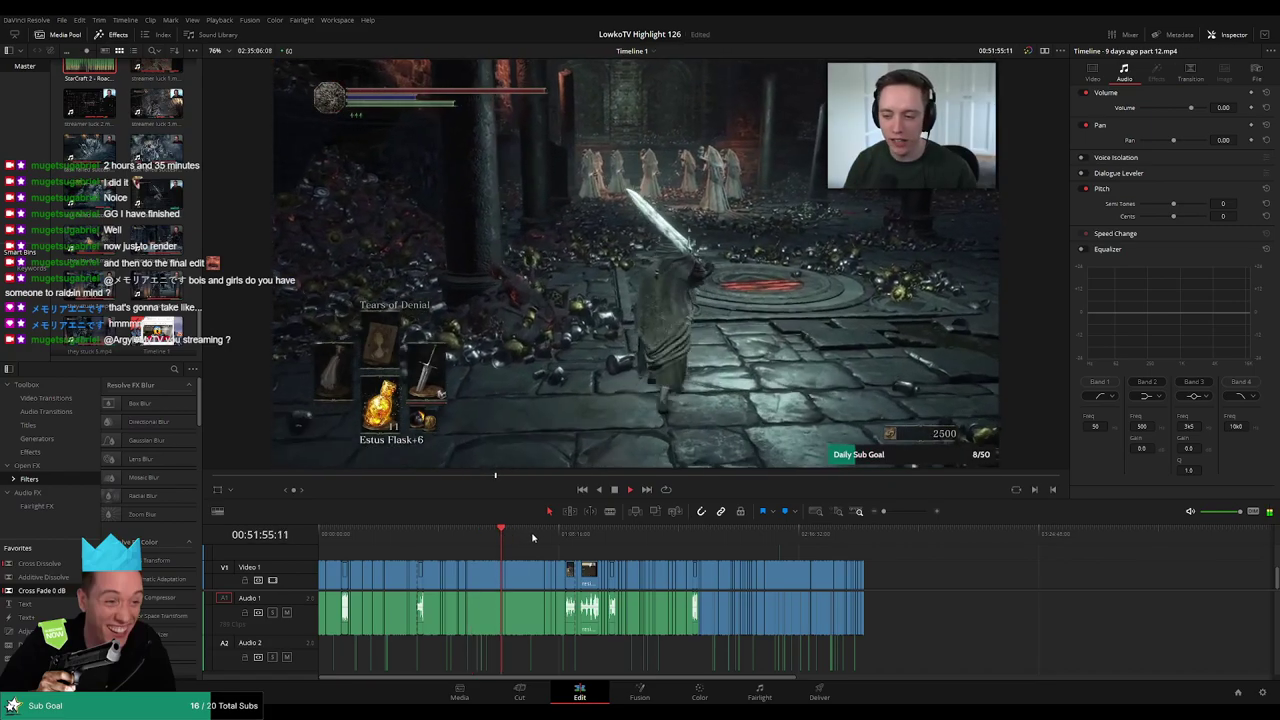
left_click(532, 538)
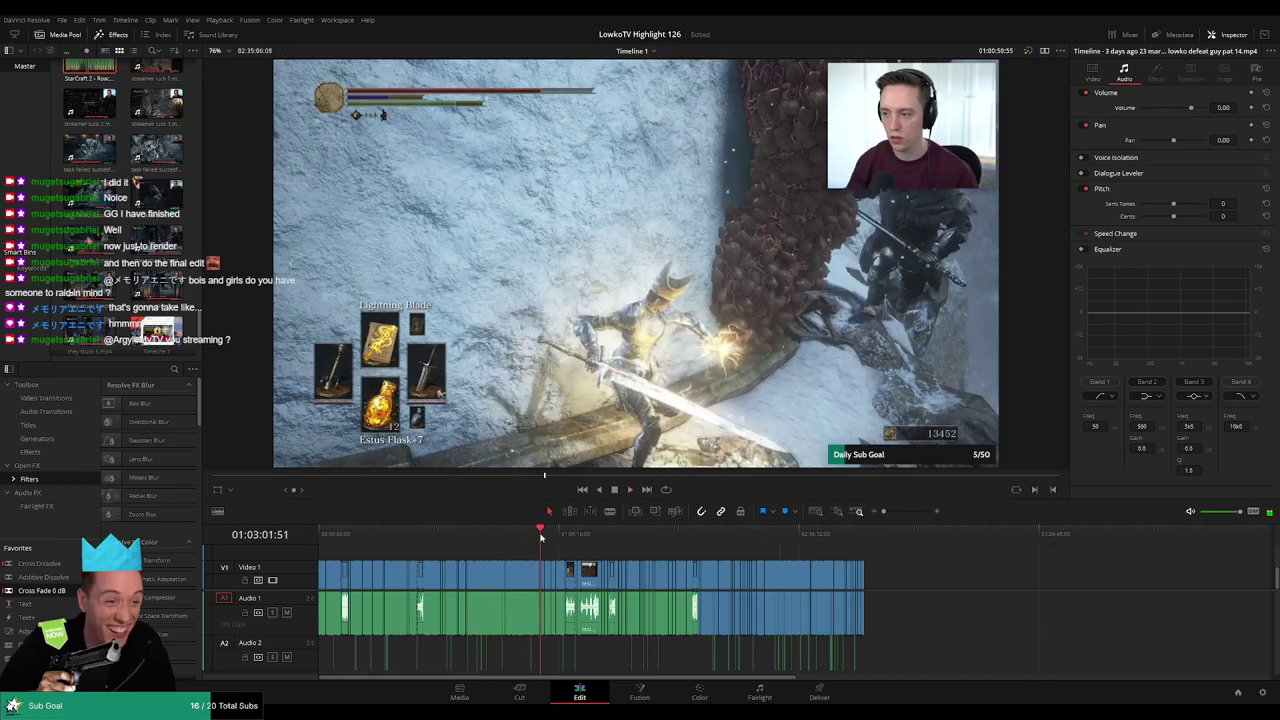
left_click(540, 537)
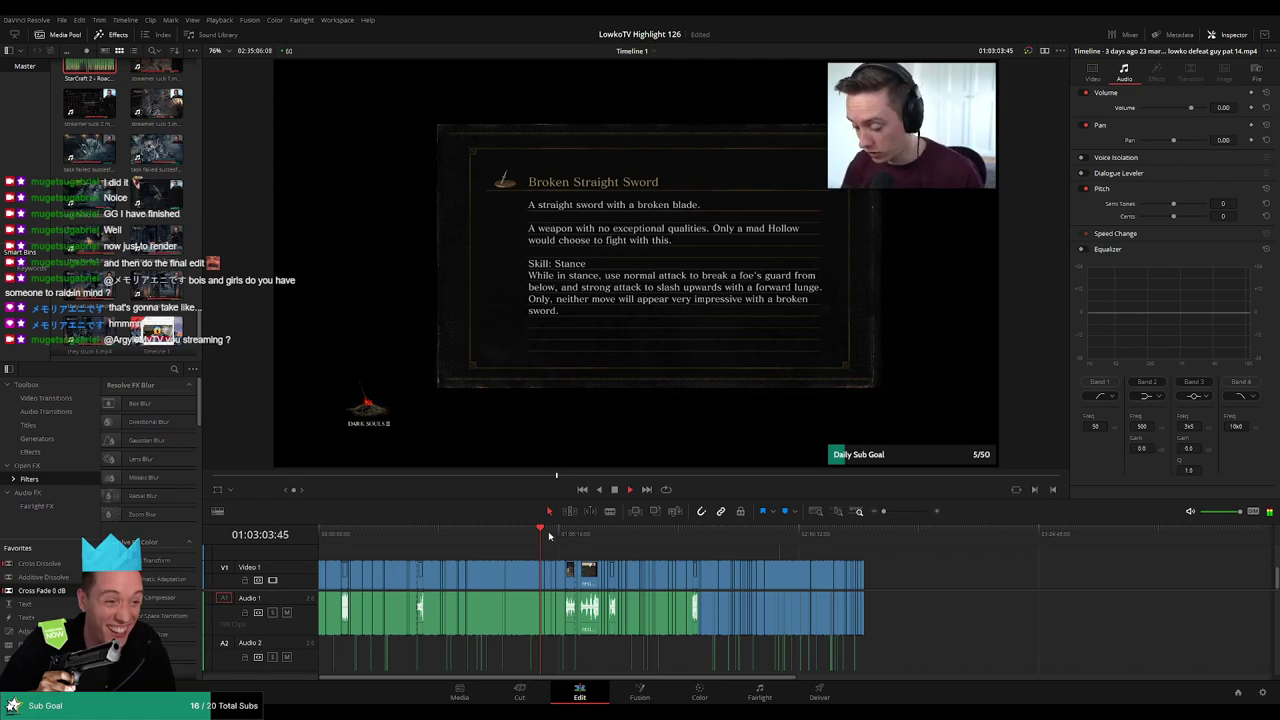
left_click(548, 537)
left_click(561, 535)
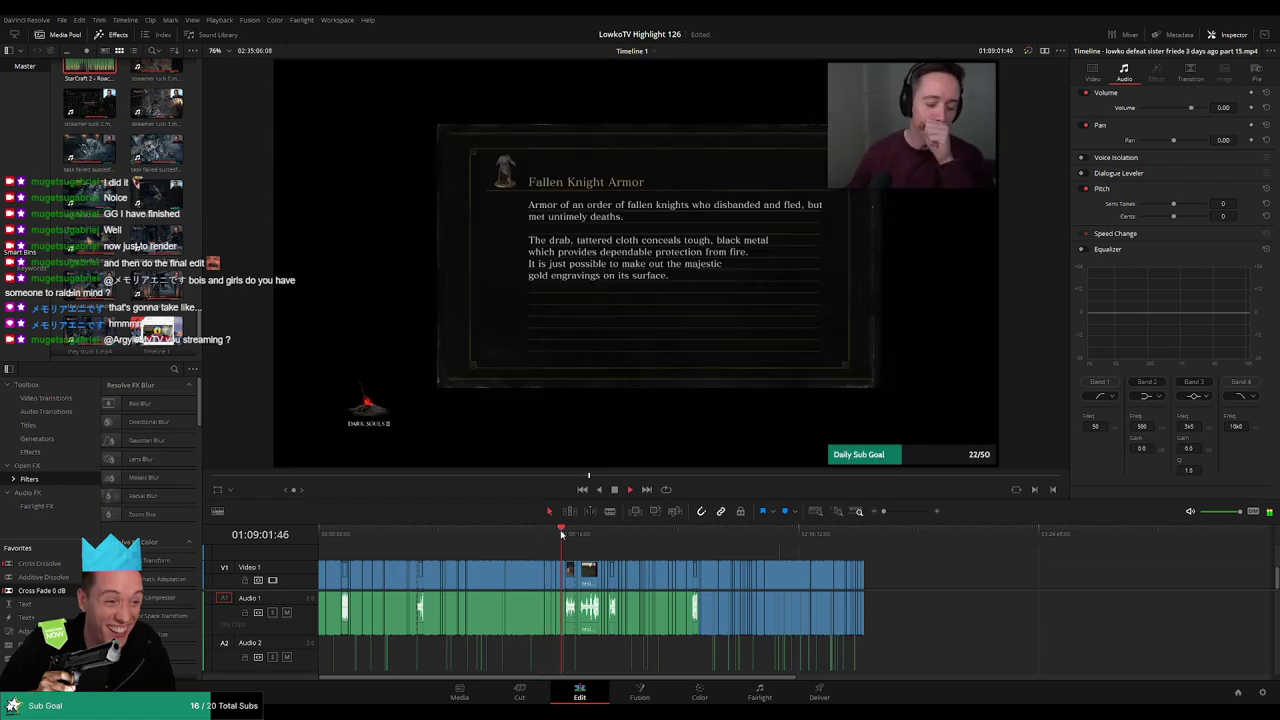
left_click(575, 535)
left_click(580, 535)
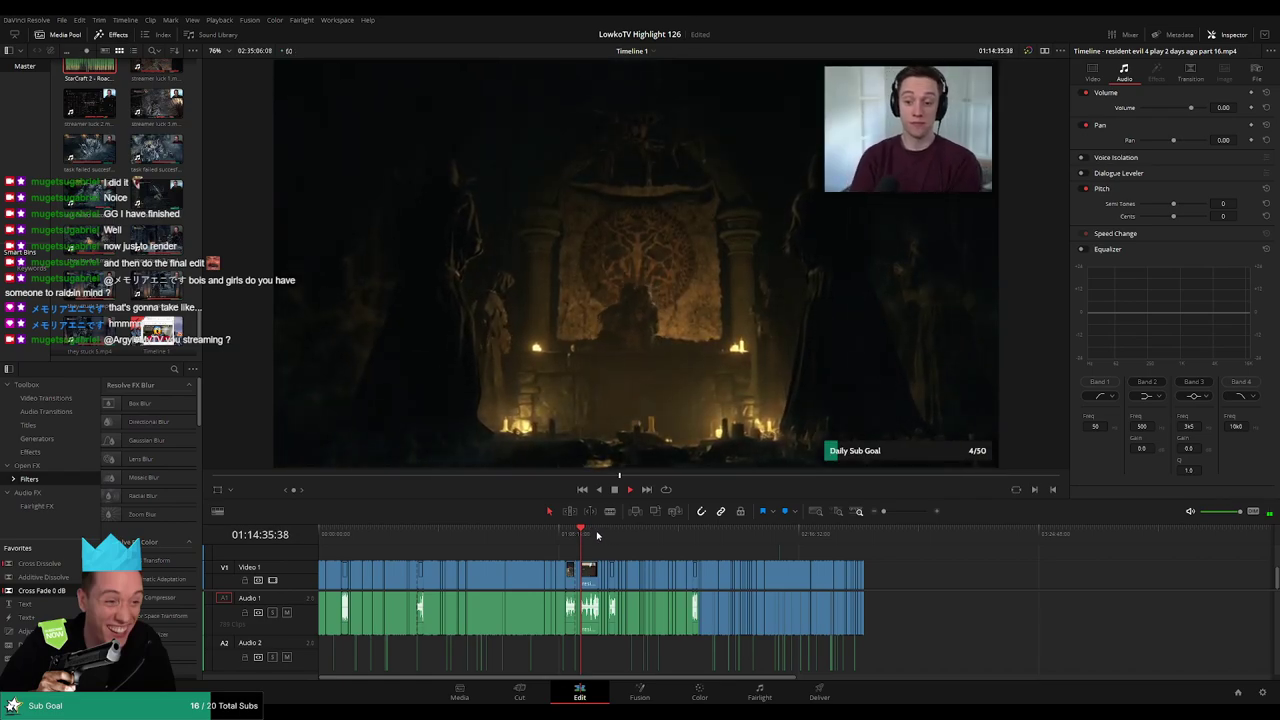
left_click(599, 533)
left_click_drag(599, 533, 698, 531)
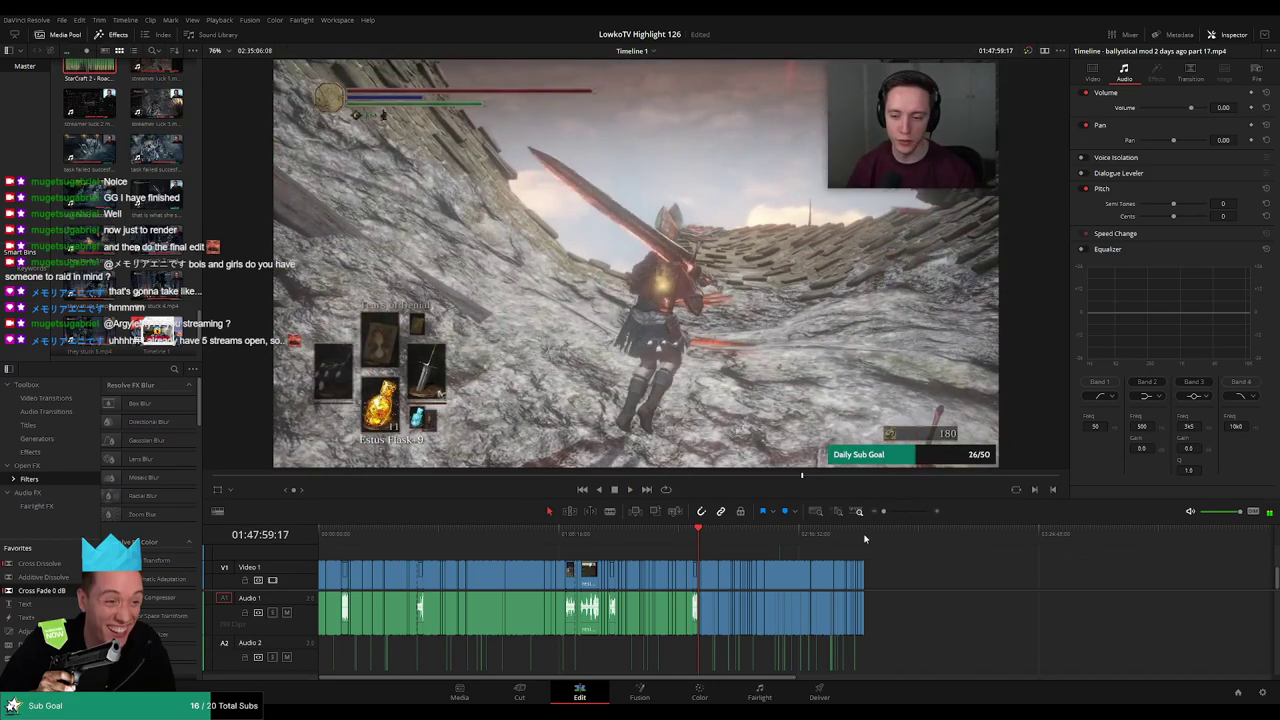
left_click(865, 536)
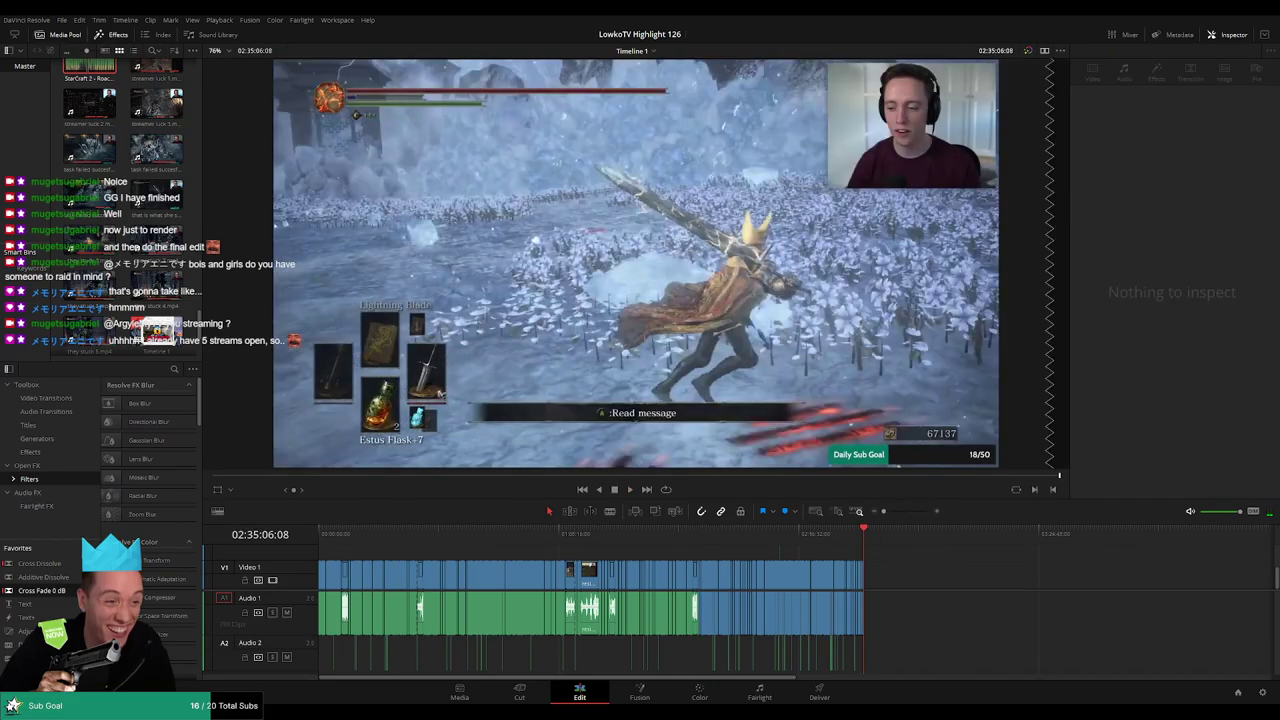